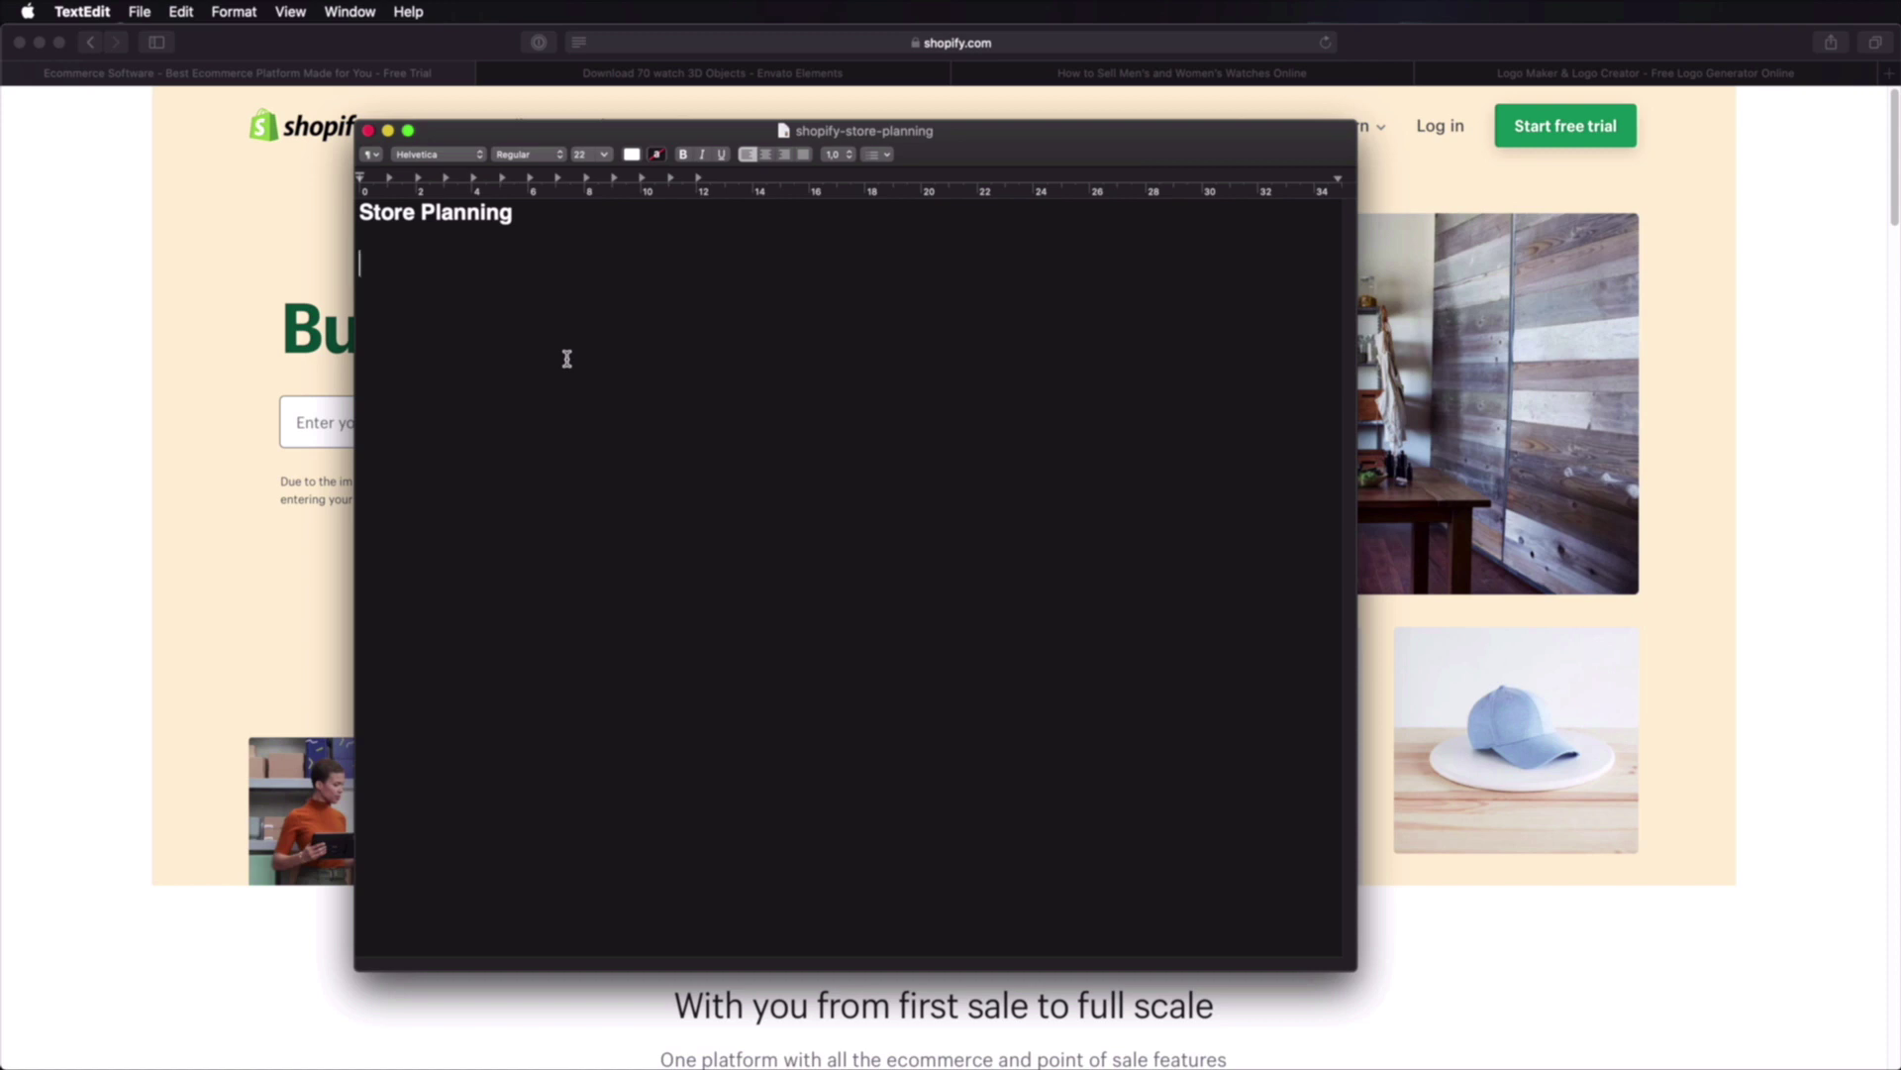
{"action": "type", "text": "- Online store that"}
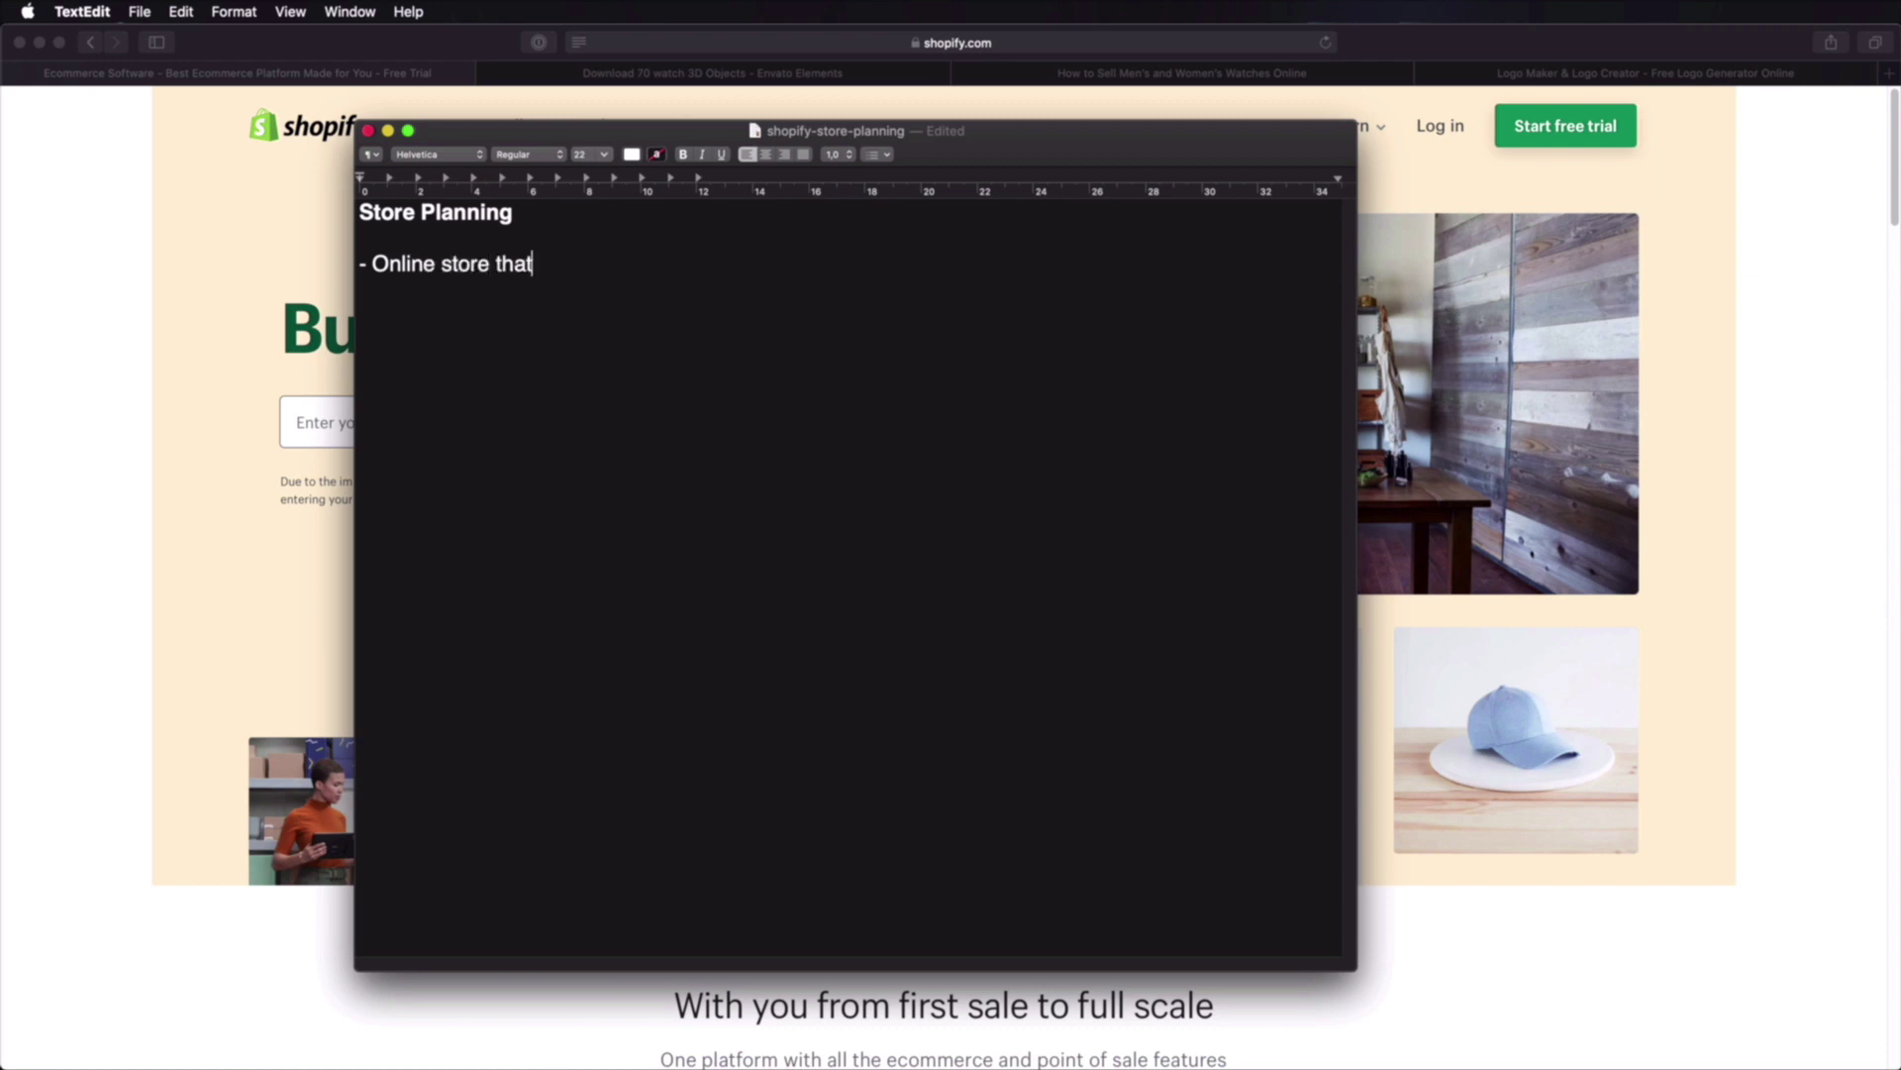
{"action": "type", "text": " sells watches"}
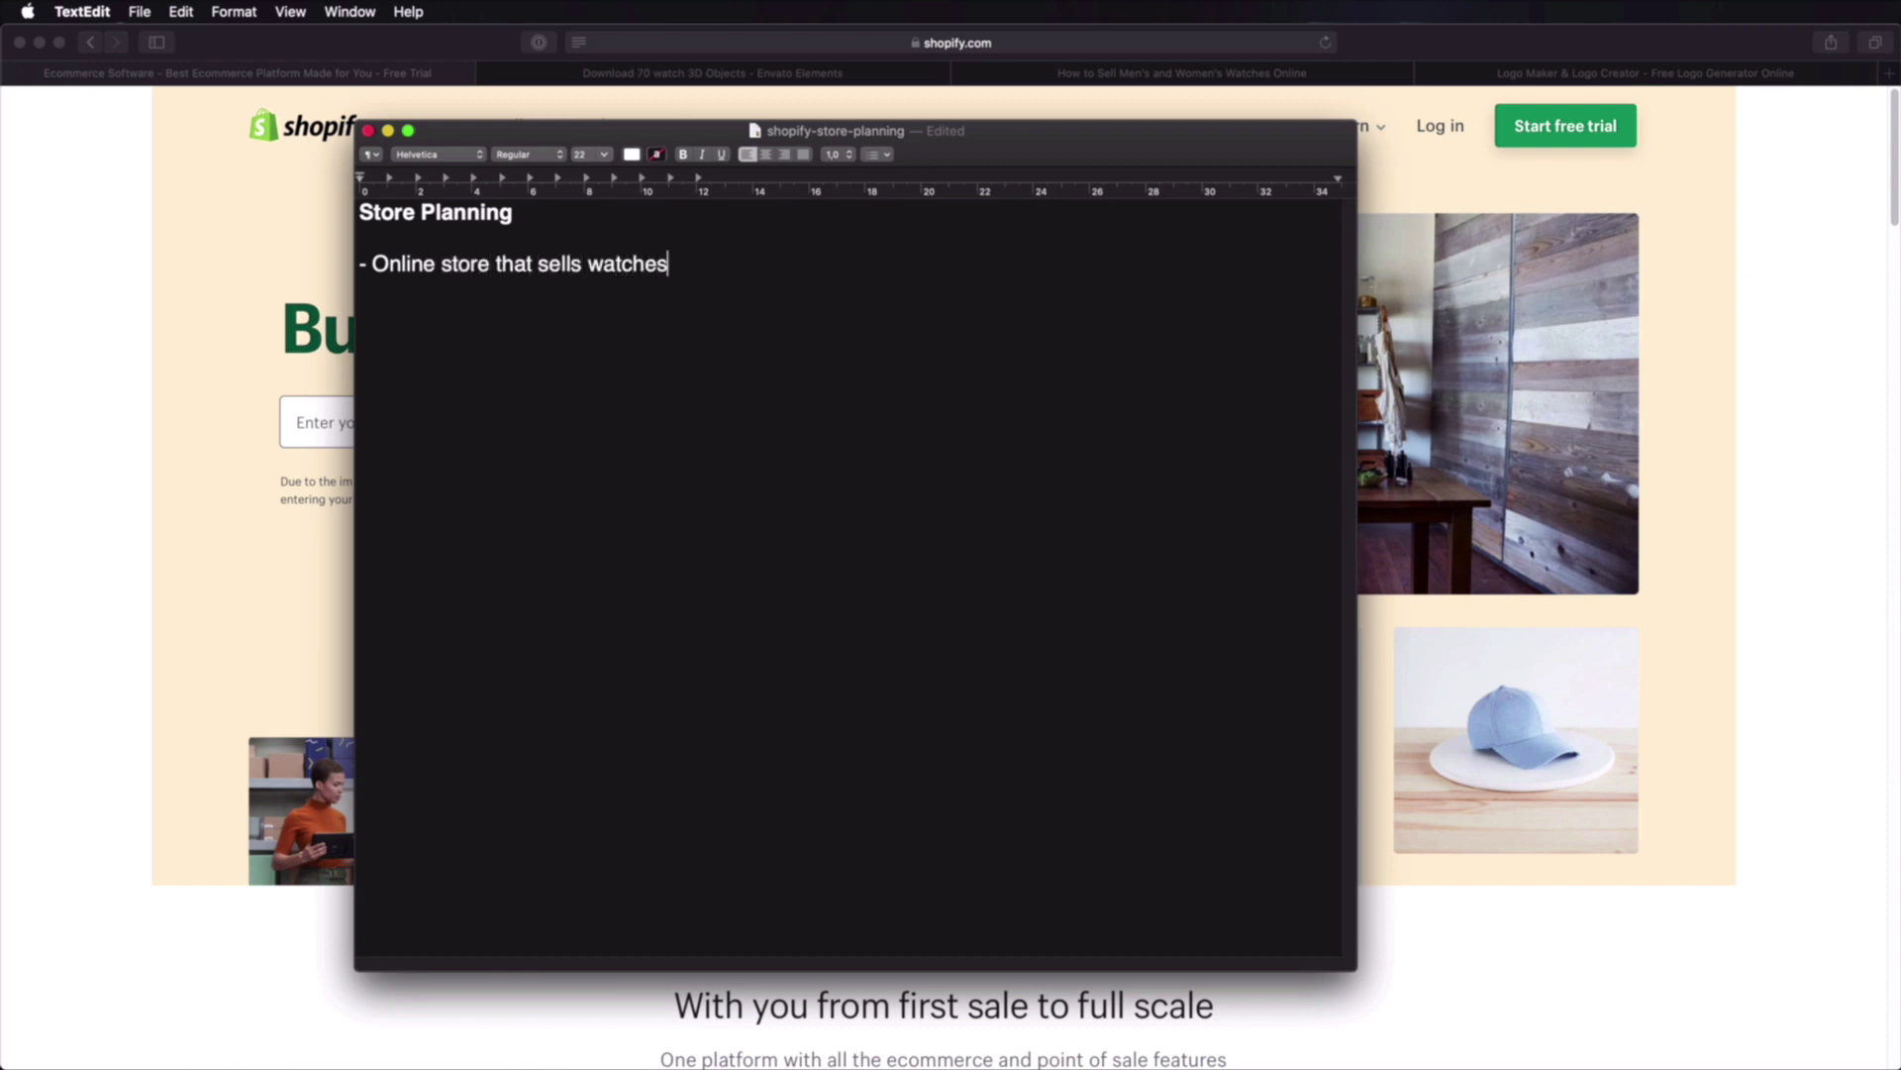
{"action": "key", "text": "Return"}
{"action": "type", "text": "- Name: Adi's Watch Shop"}
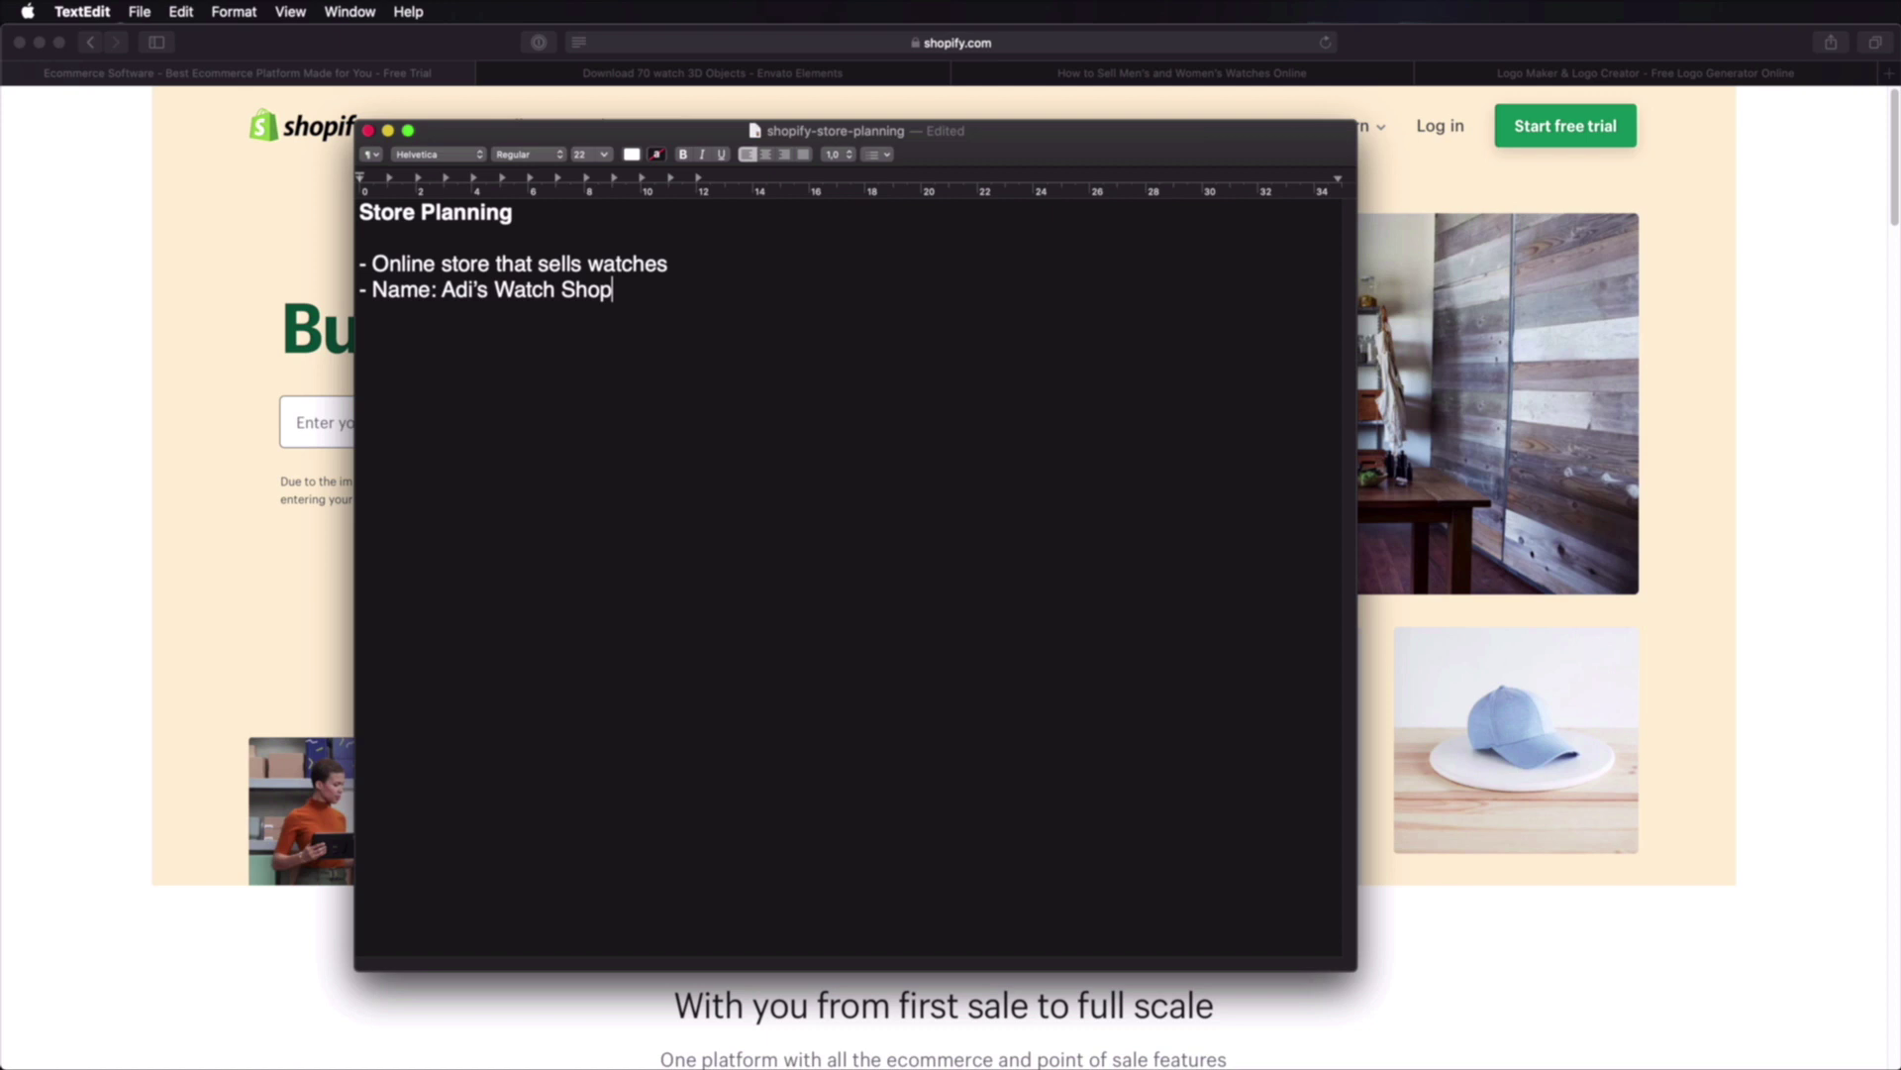
{"action": "key", "text": "Return"}
{"action": "type", "text": "- "}
{"action": "type", "text": "page structure:"}
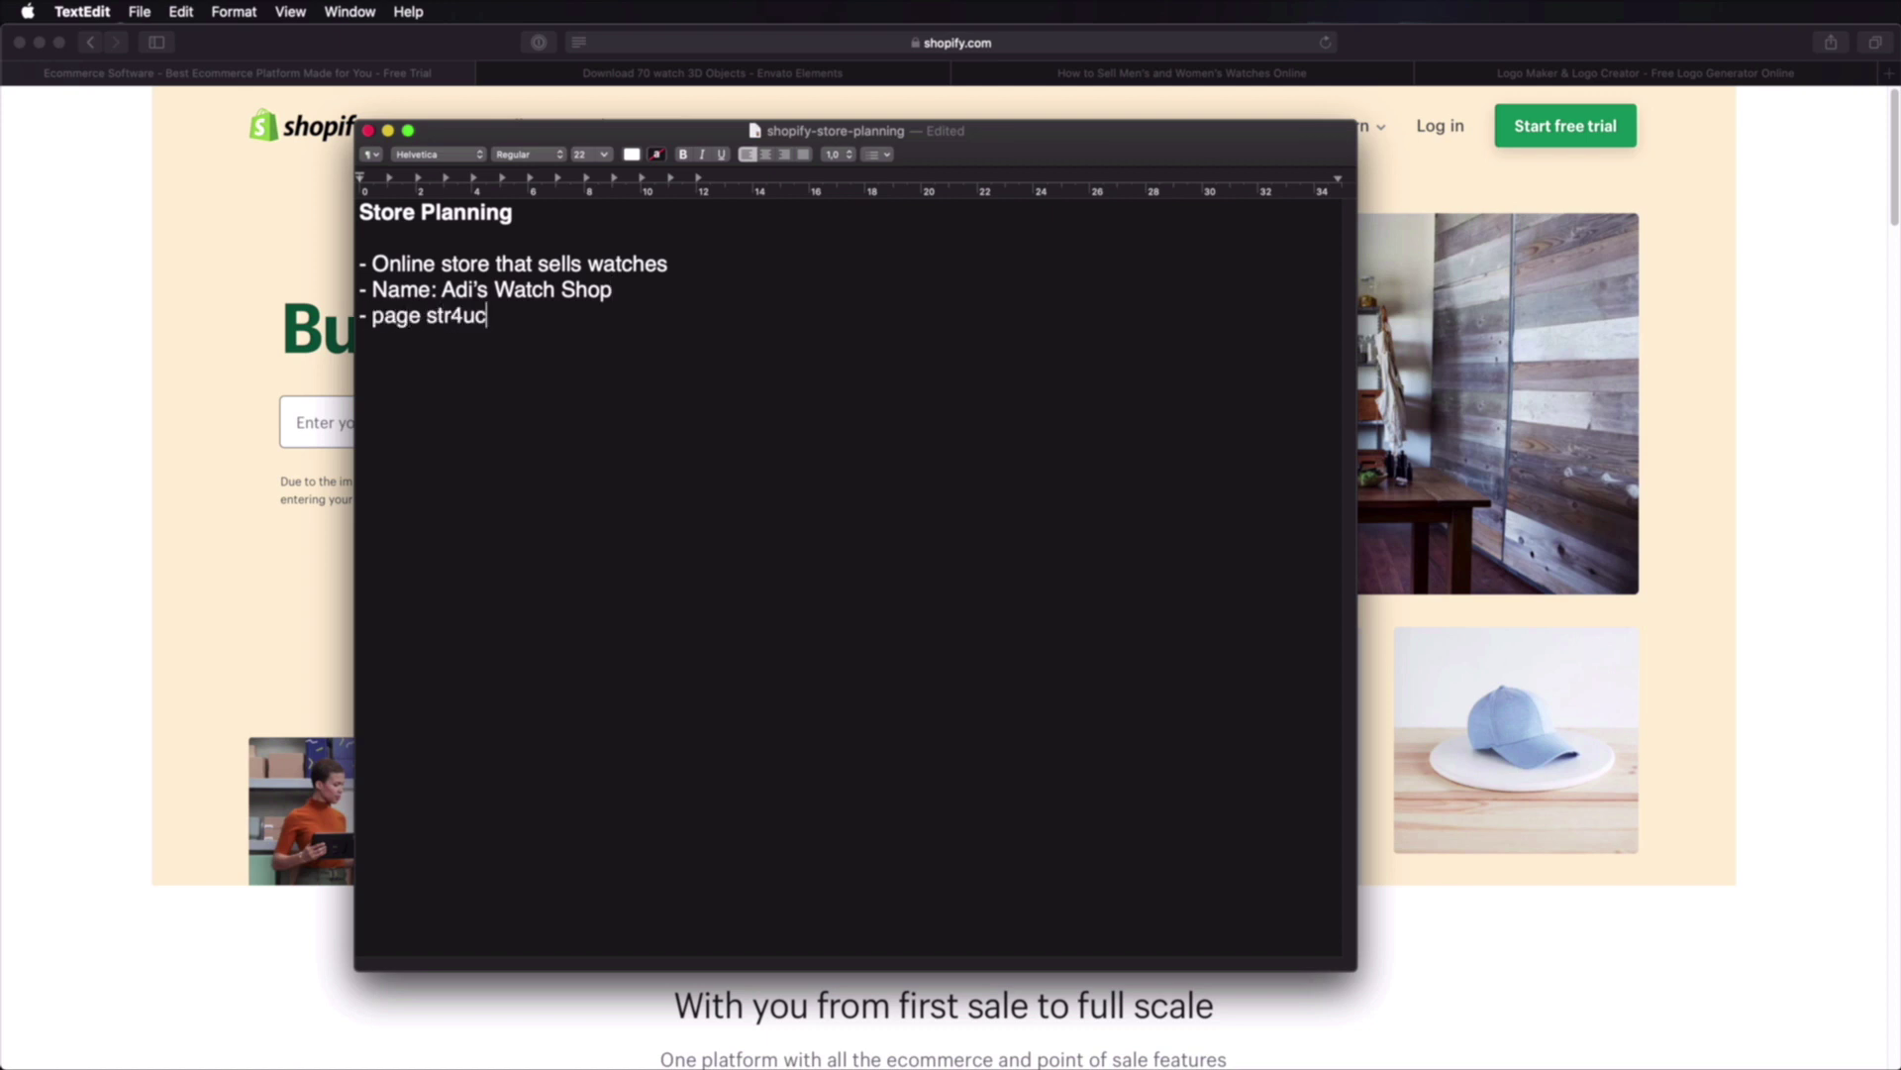
Step: List indented pages Home, Catalog/products, About Us and Contact, then save the note
{"action": "key", "text": "Return"}
{"action": "key", "text": "Tab"}
{"action": "type", "text": "- Home"}
{"action": "key", "text": "Return"}
{"action": "key", "text": "Tab"}
{"action": "type", "text": "- Cat"}
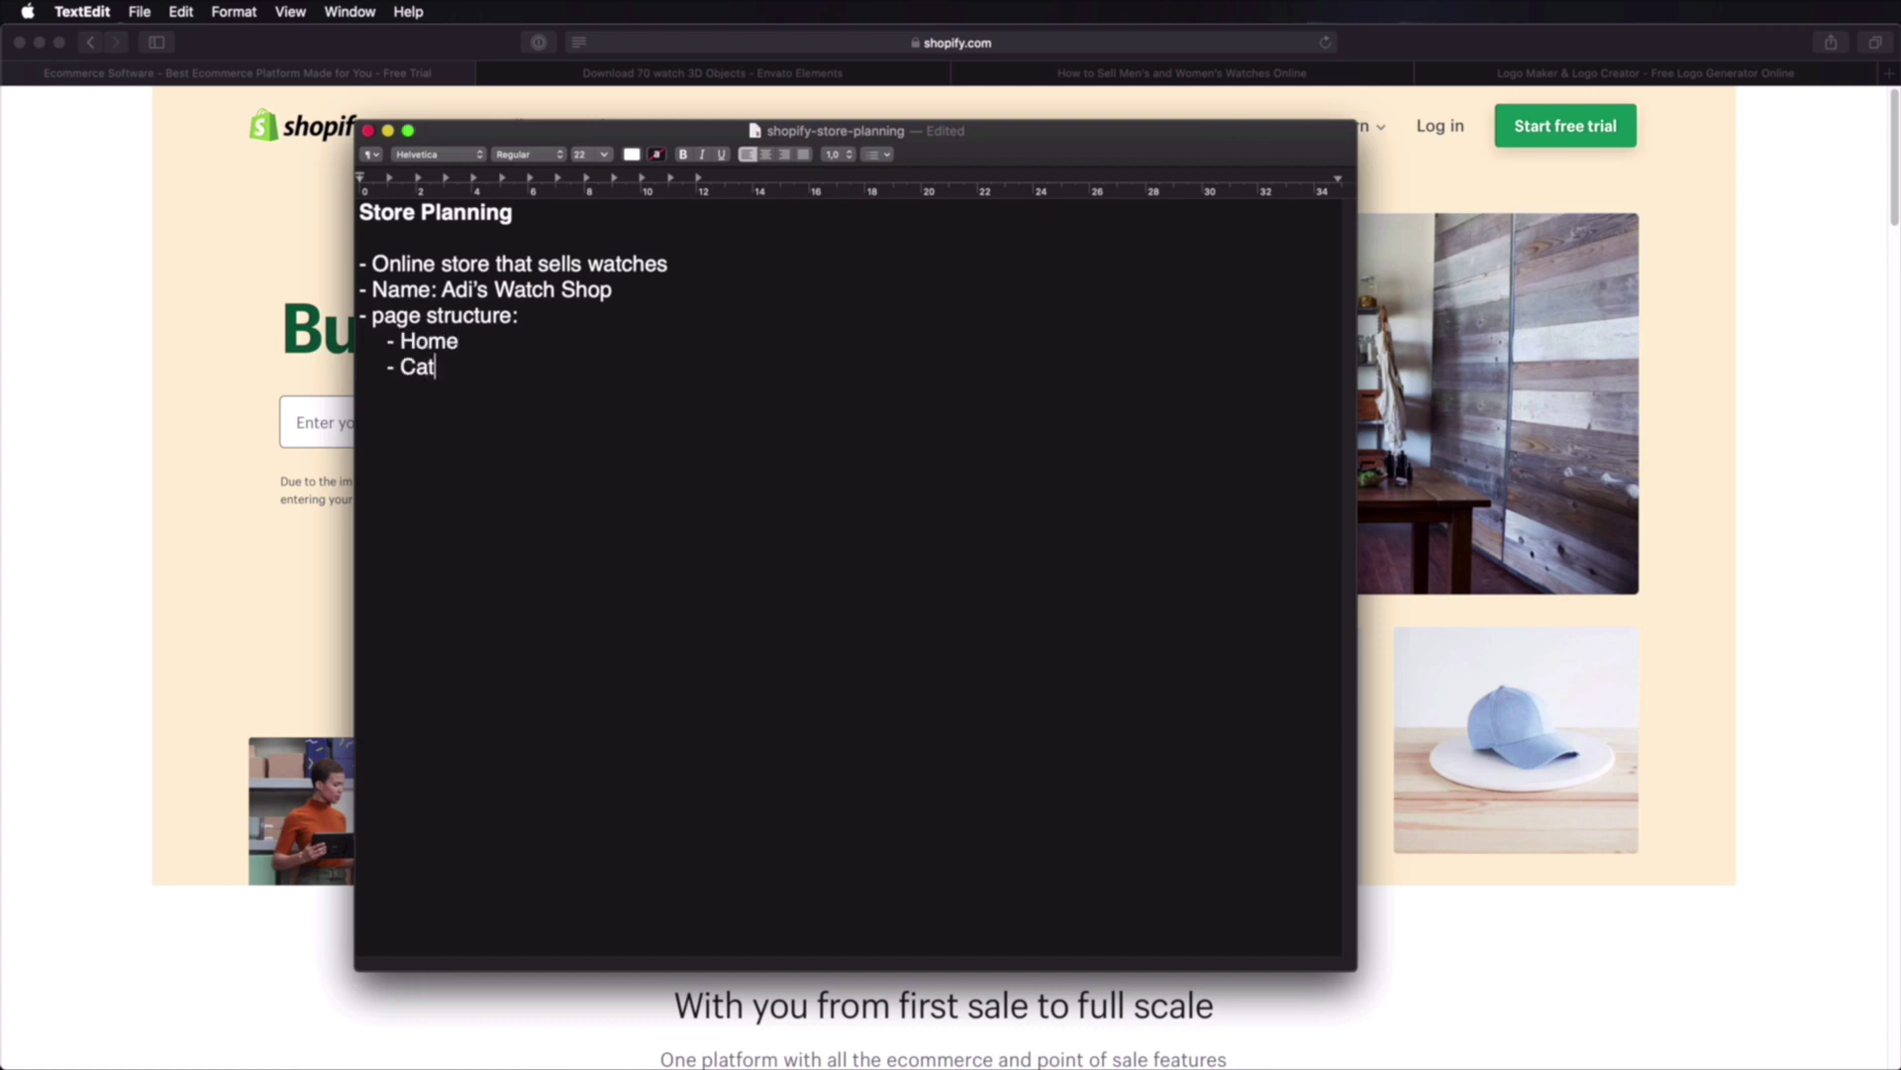
{"action": "type", "text": "alog/products"}
{"action": "key", "text": "Return"}
{"action": "key", "text": "Tab"}
{"action": "type", "text": "- "}
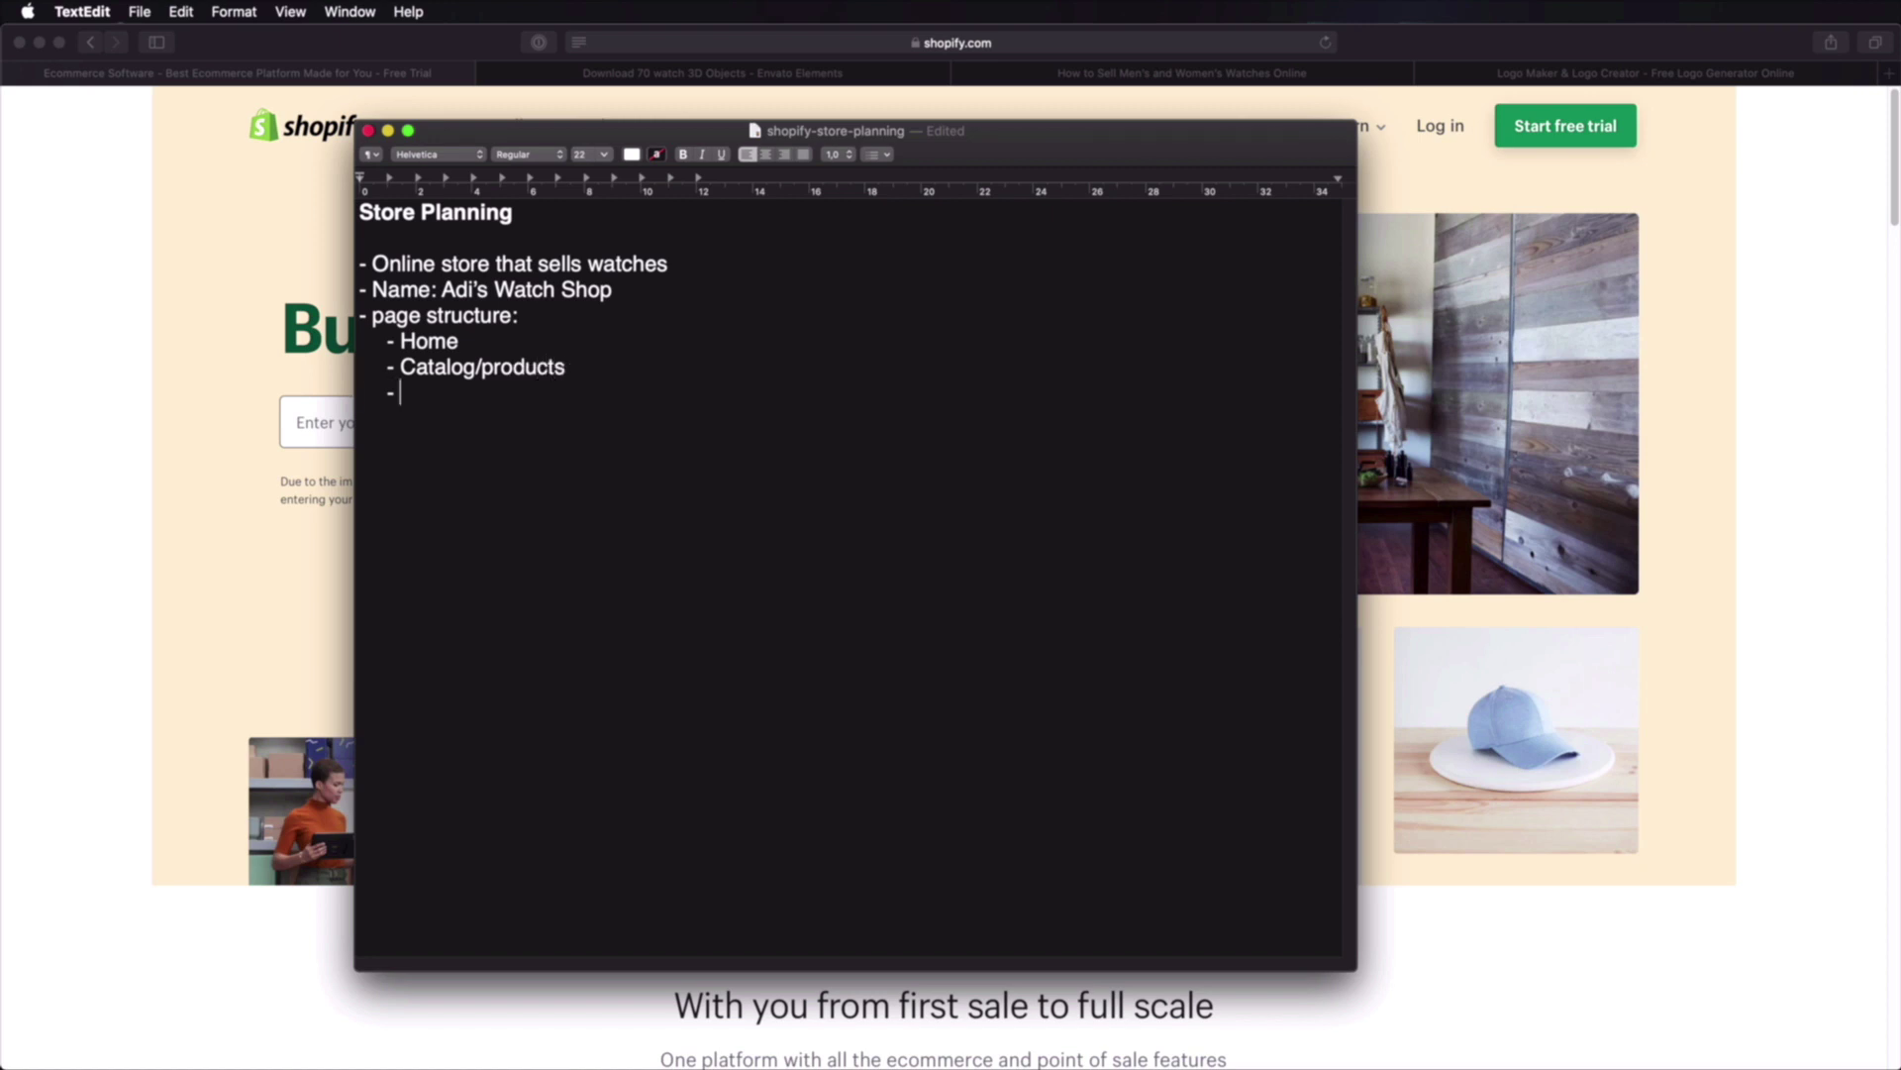
{"action": "type", "text": "About Us"}
{"action": "key", "text": "Return"}
{"action": "key", "text": "Tab"}
{"action": "type", "text": "- Contact"}
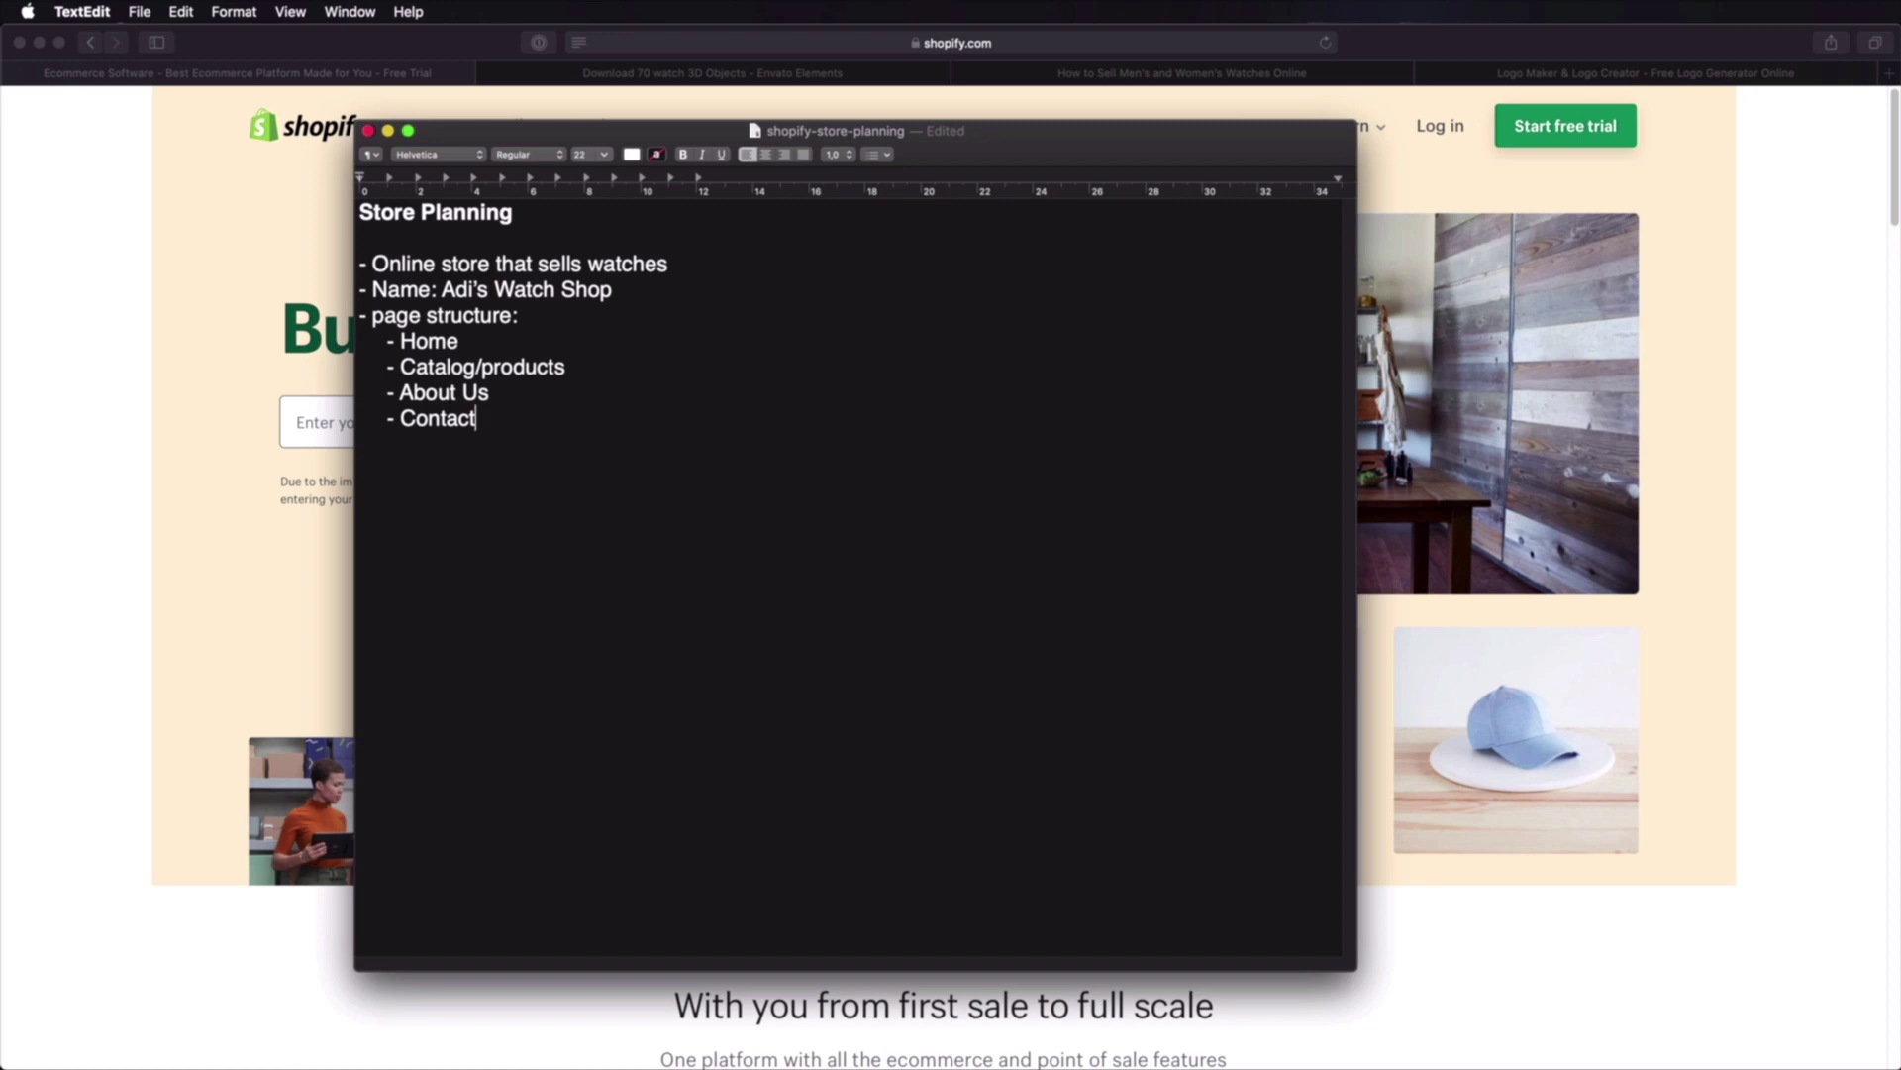
{"action": "key", "text": "super+s"}
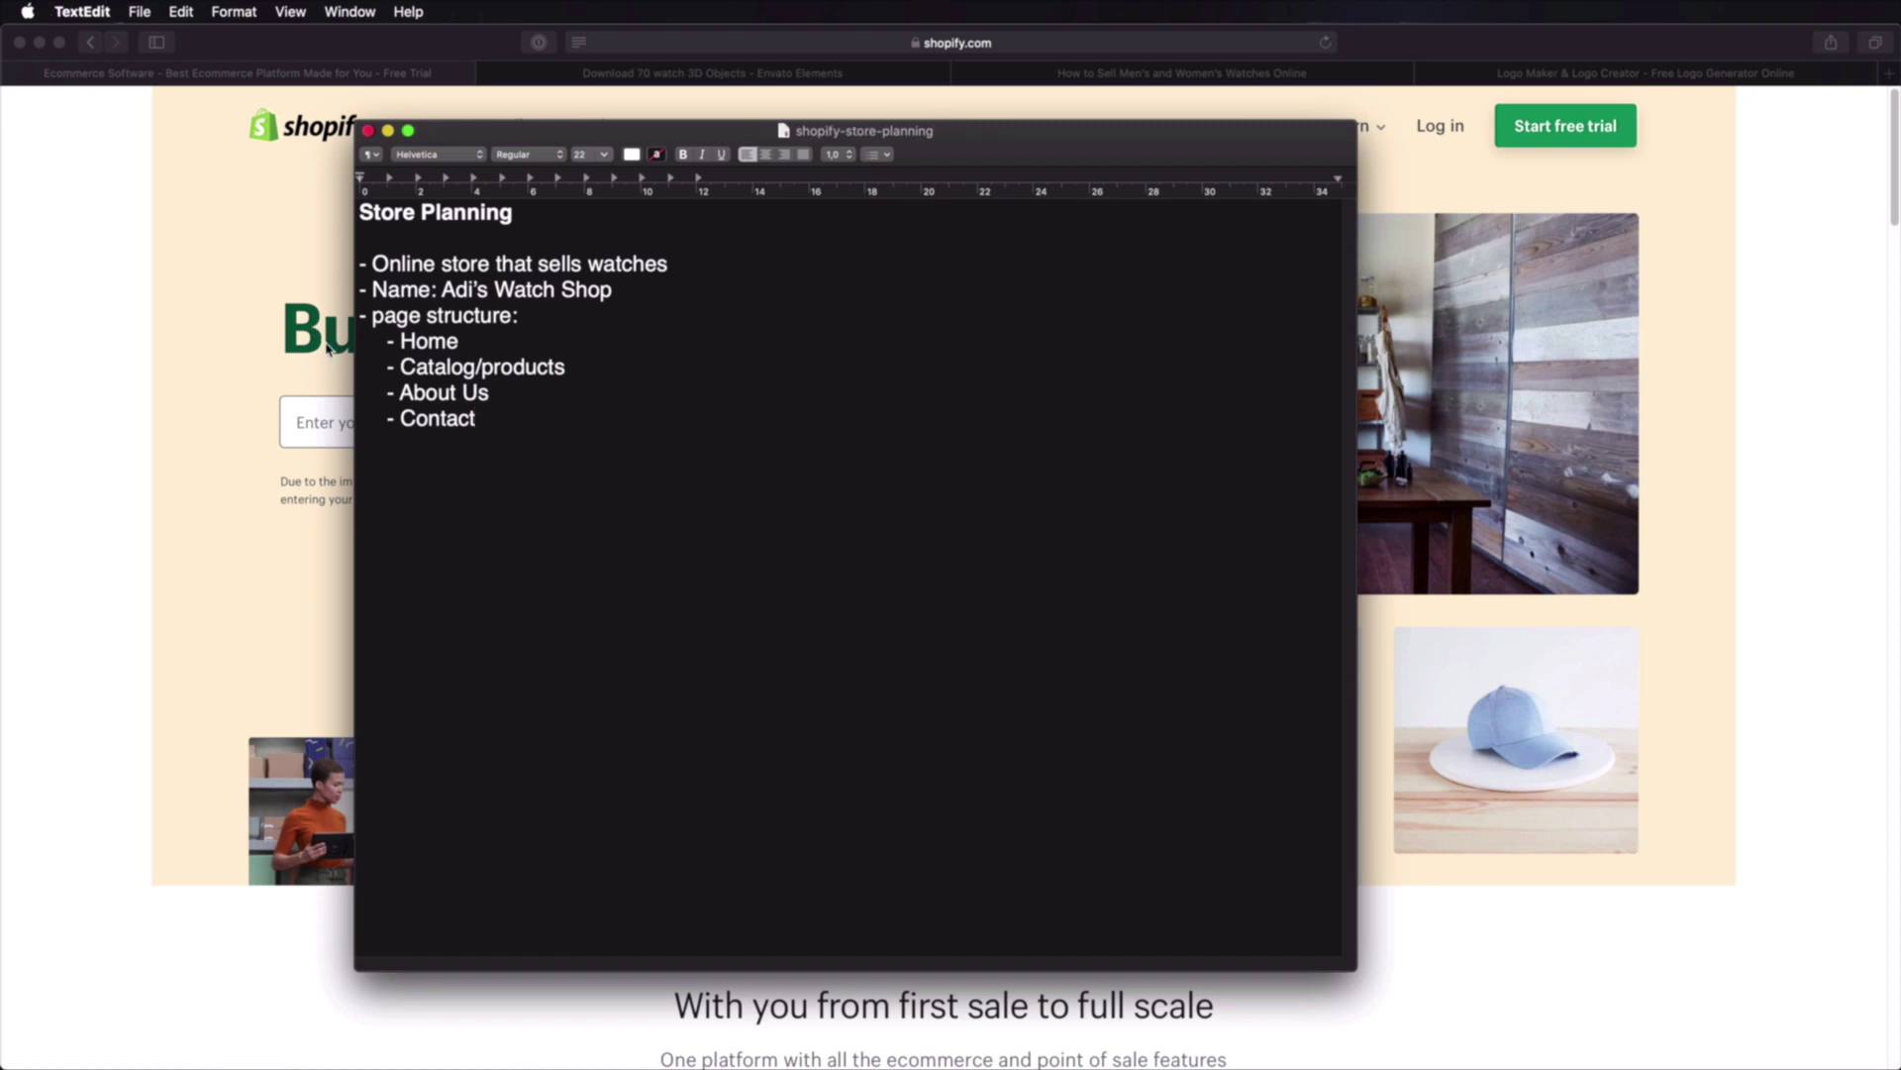
Step: Show the Envato watch 3D results and scroll to the Diving Watch models
{"action": "left_click", "coordinate": [771, 76]}
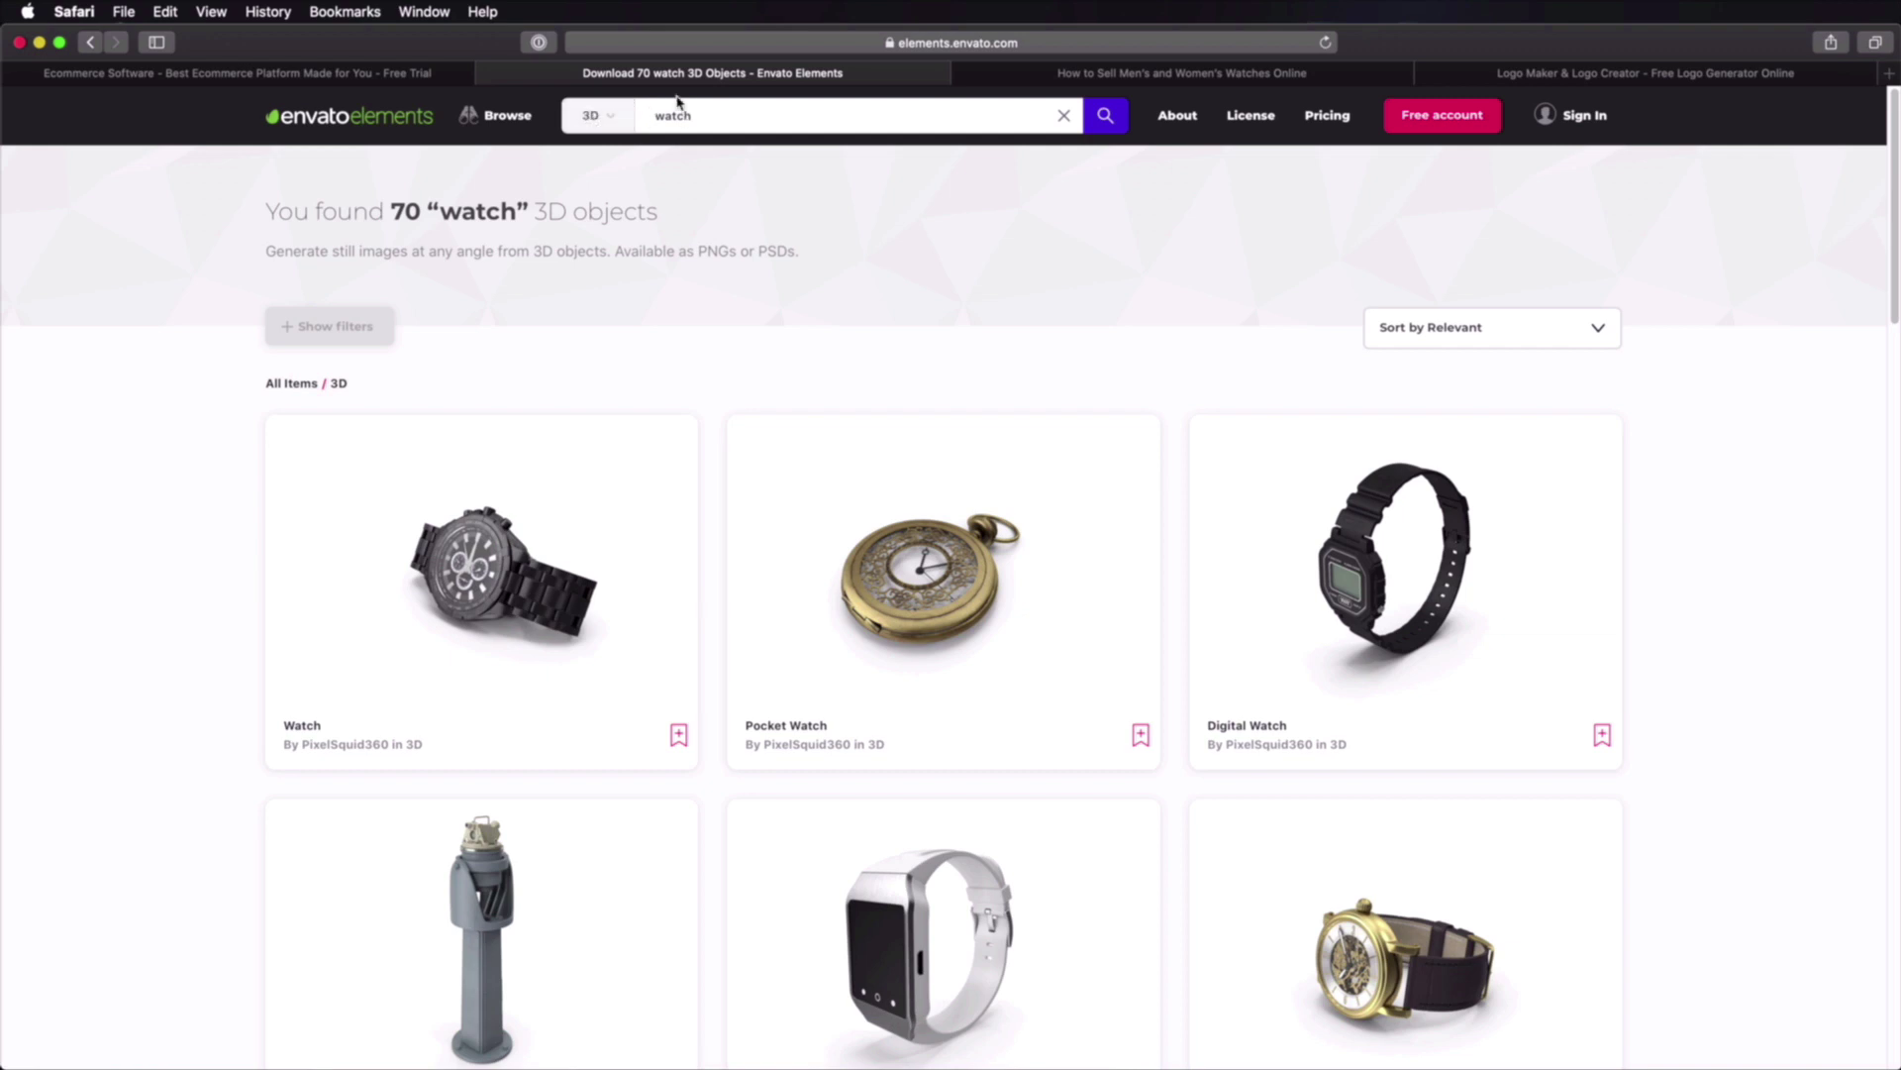
{"action": "scroll", "coordinate": [852, 602], "scroll_direction": "down", "scroll_amount": 10}
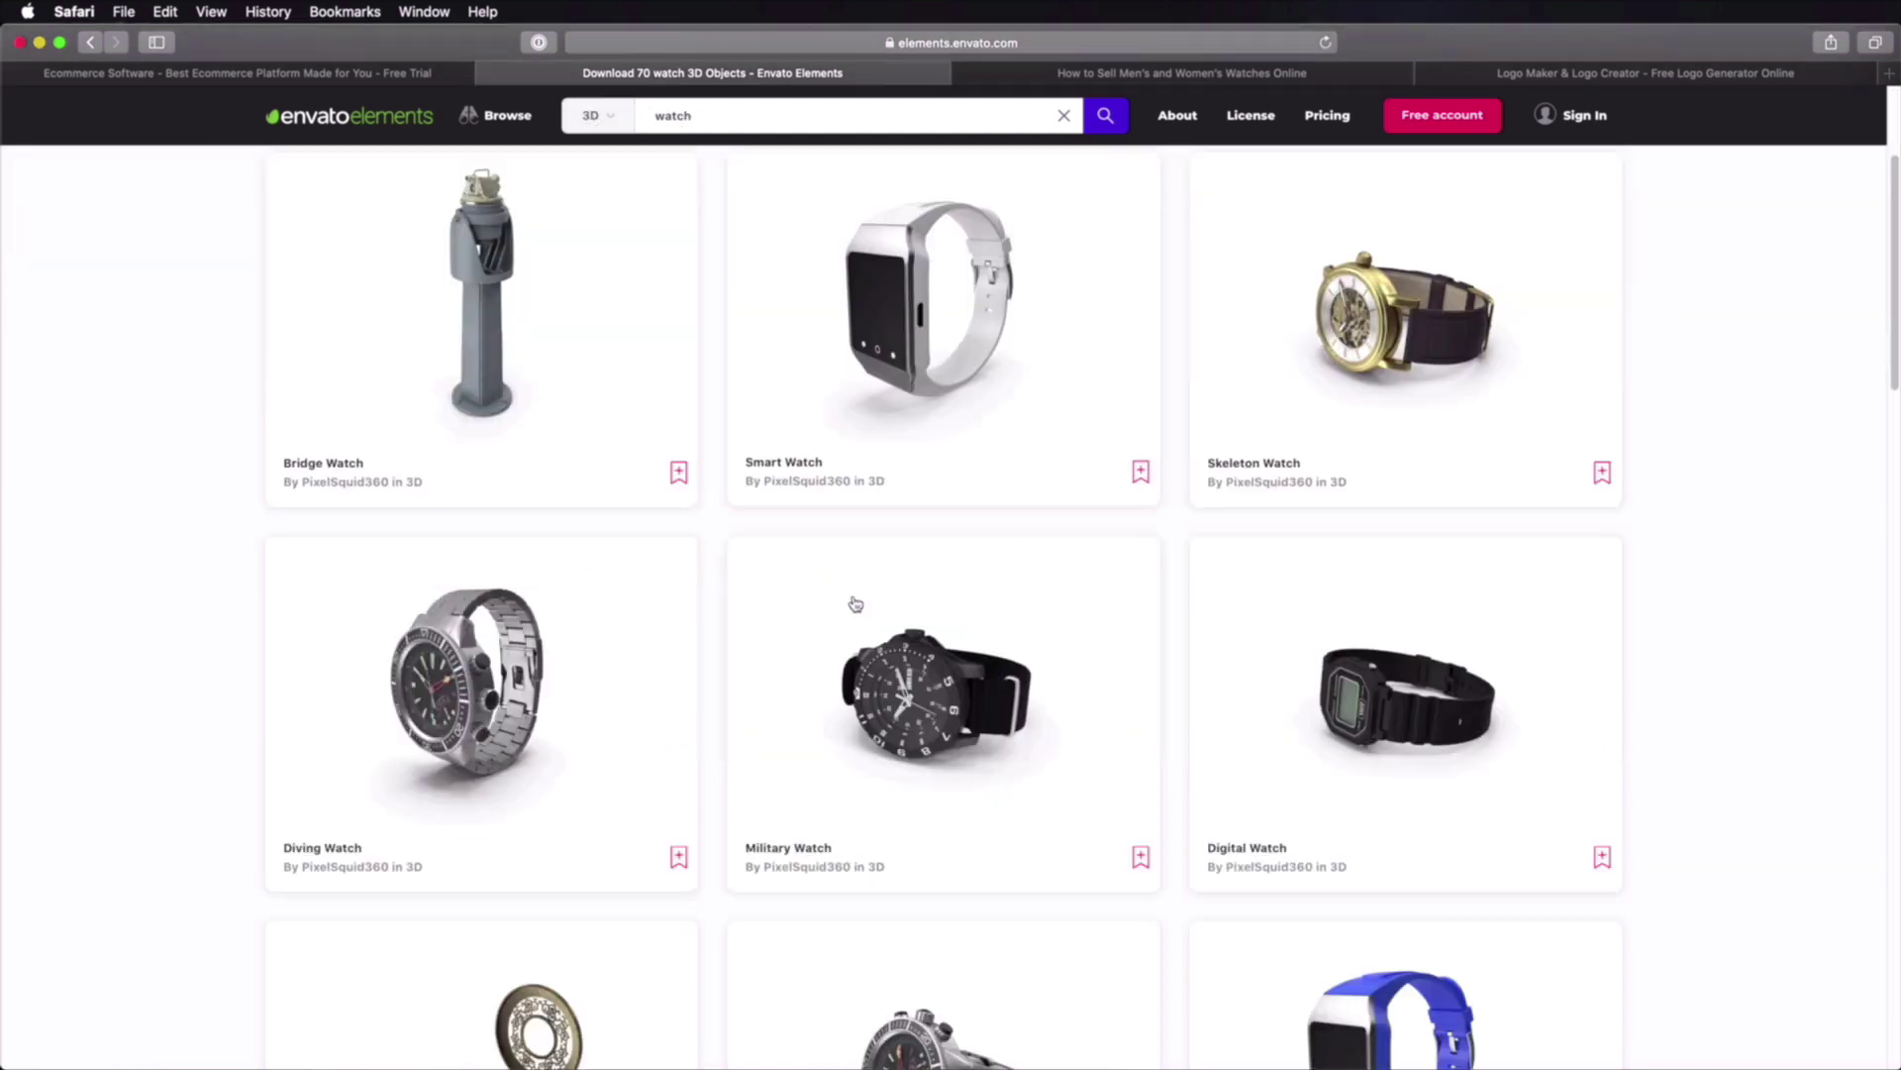
{"action": "scroll", "coordinate": [887, 619], "scroll_direction": "down", "scroll_amount": 5}
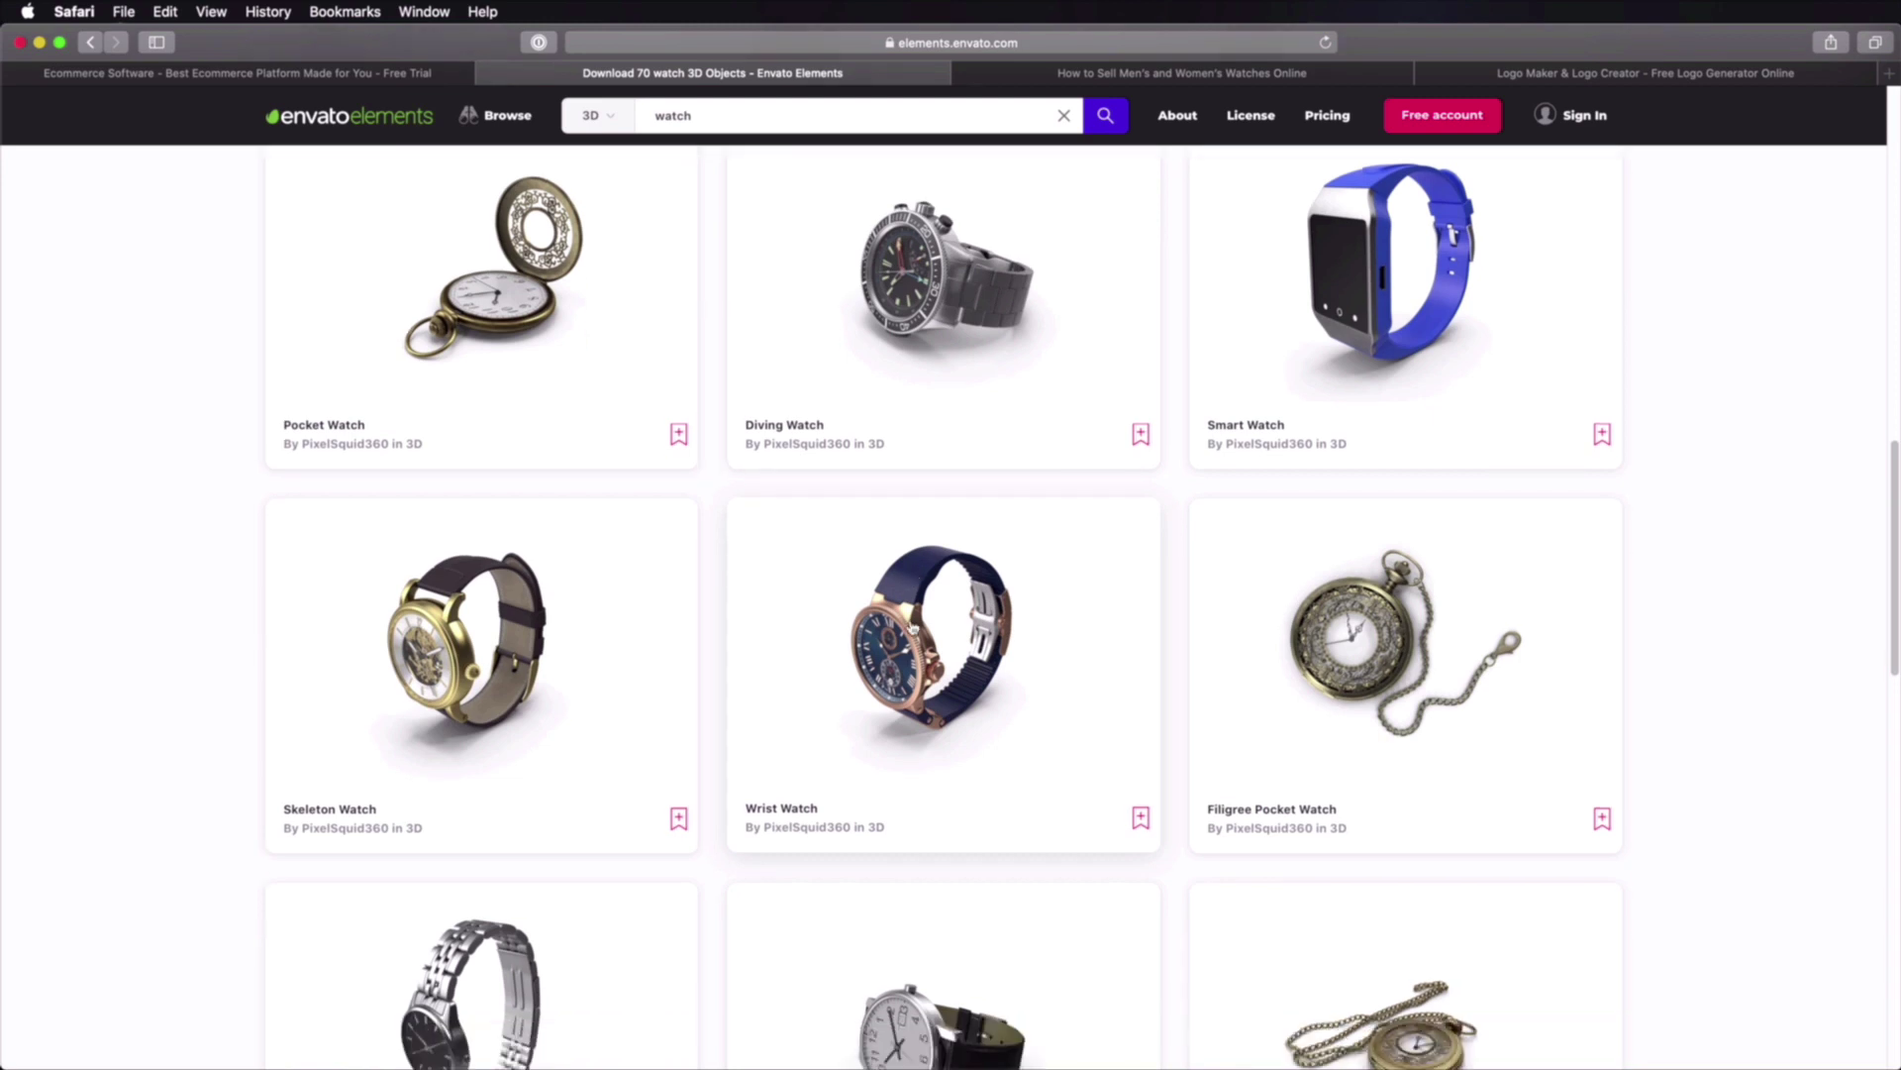
{"action": "scroll", "coordinate": [1062, 594], "scroll_direction": "up", "scroll_amount": 5}
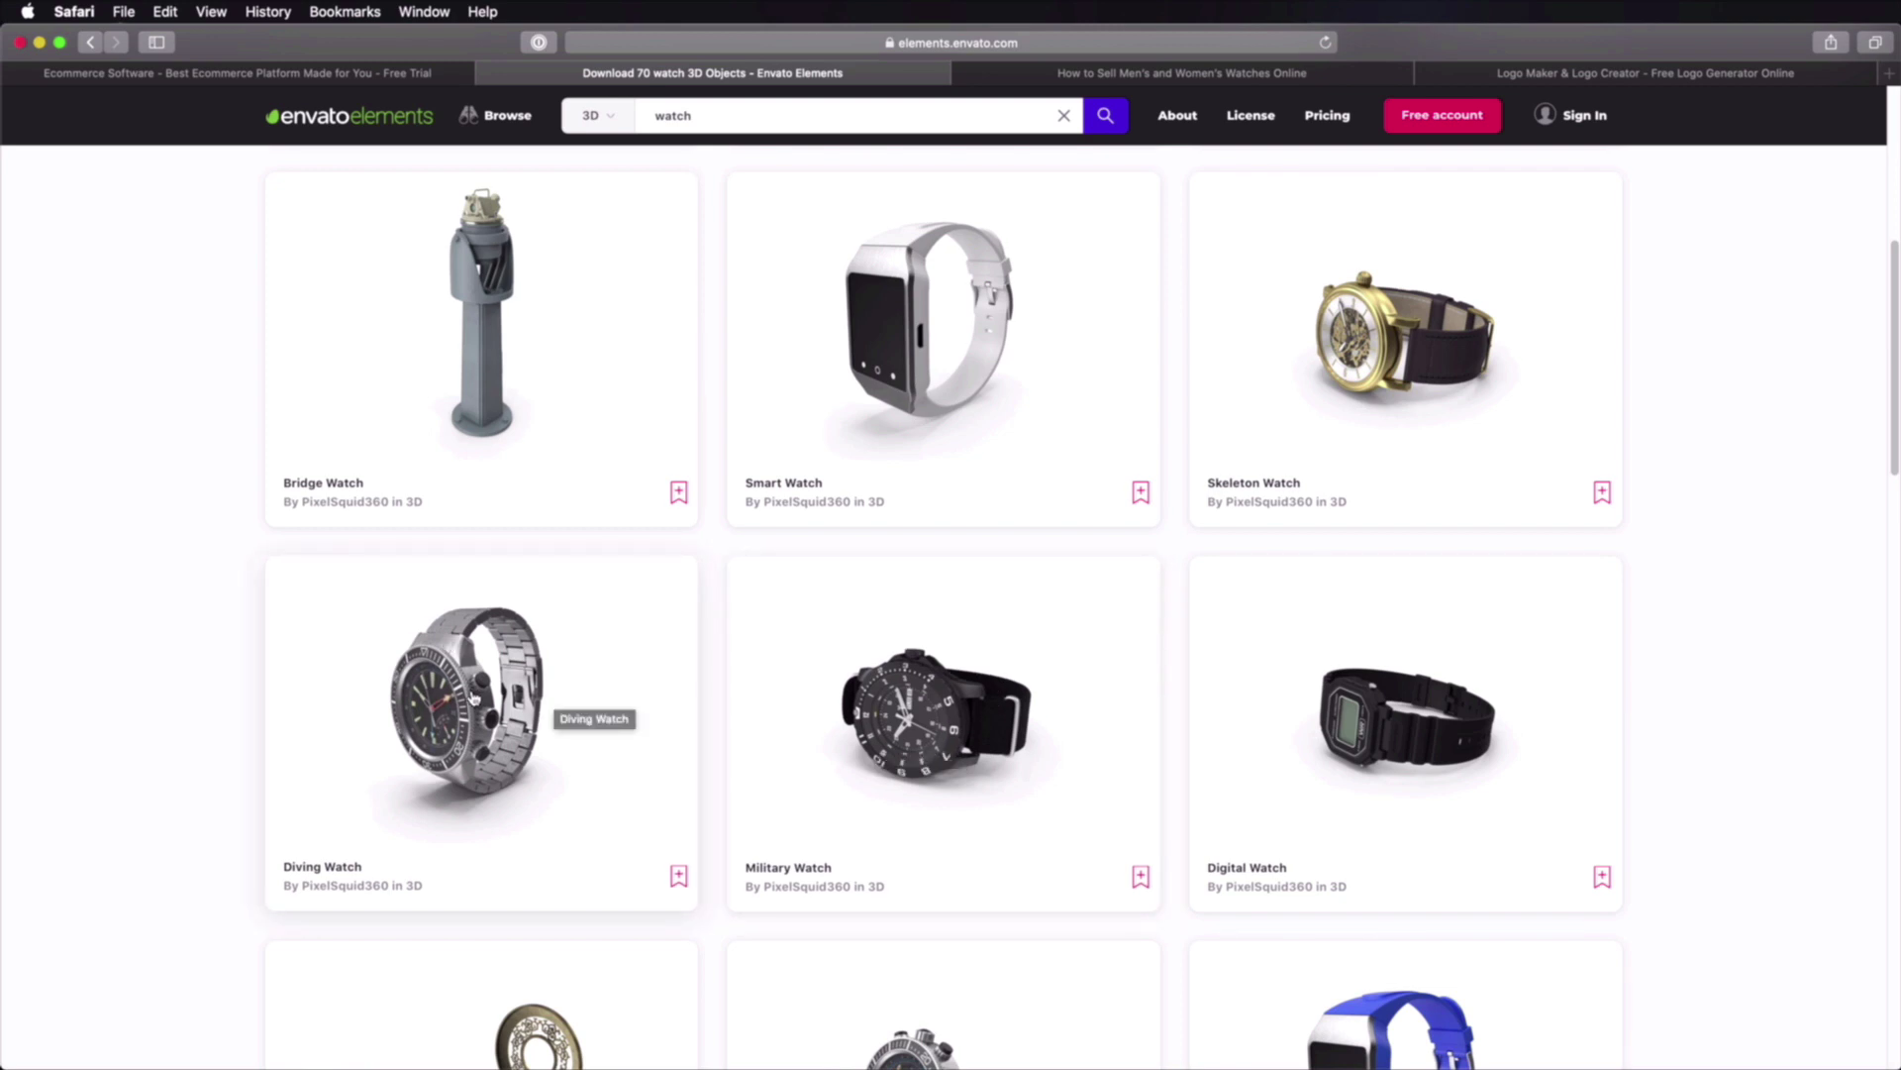
Step: Open Burst and browse its trending business ideas list
{"action": "left_click", "coordinate": [1222, 73]}
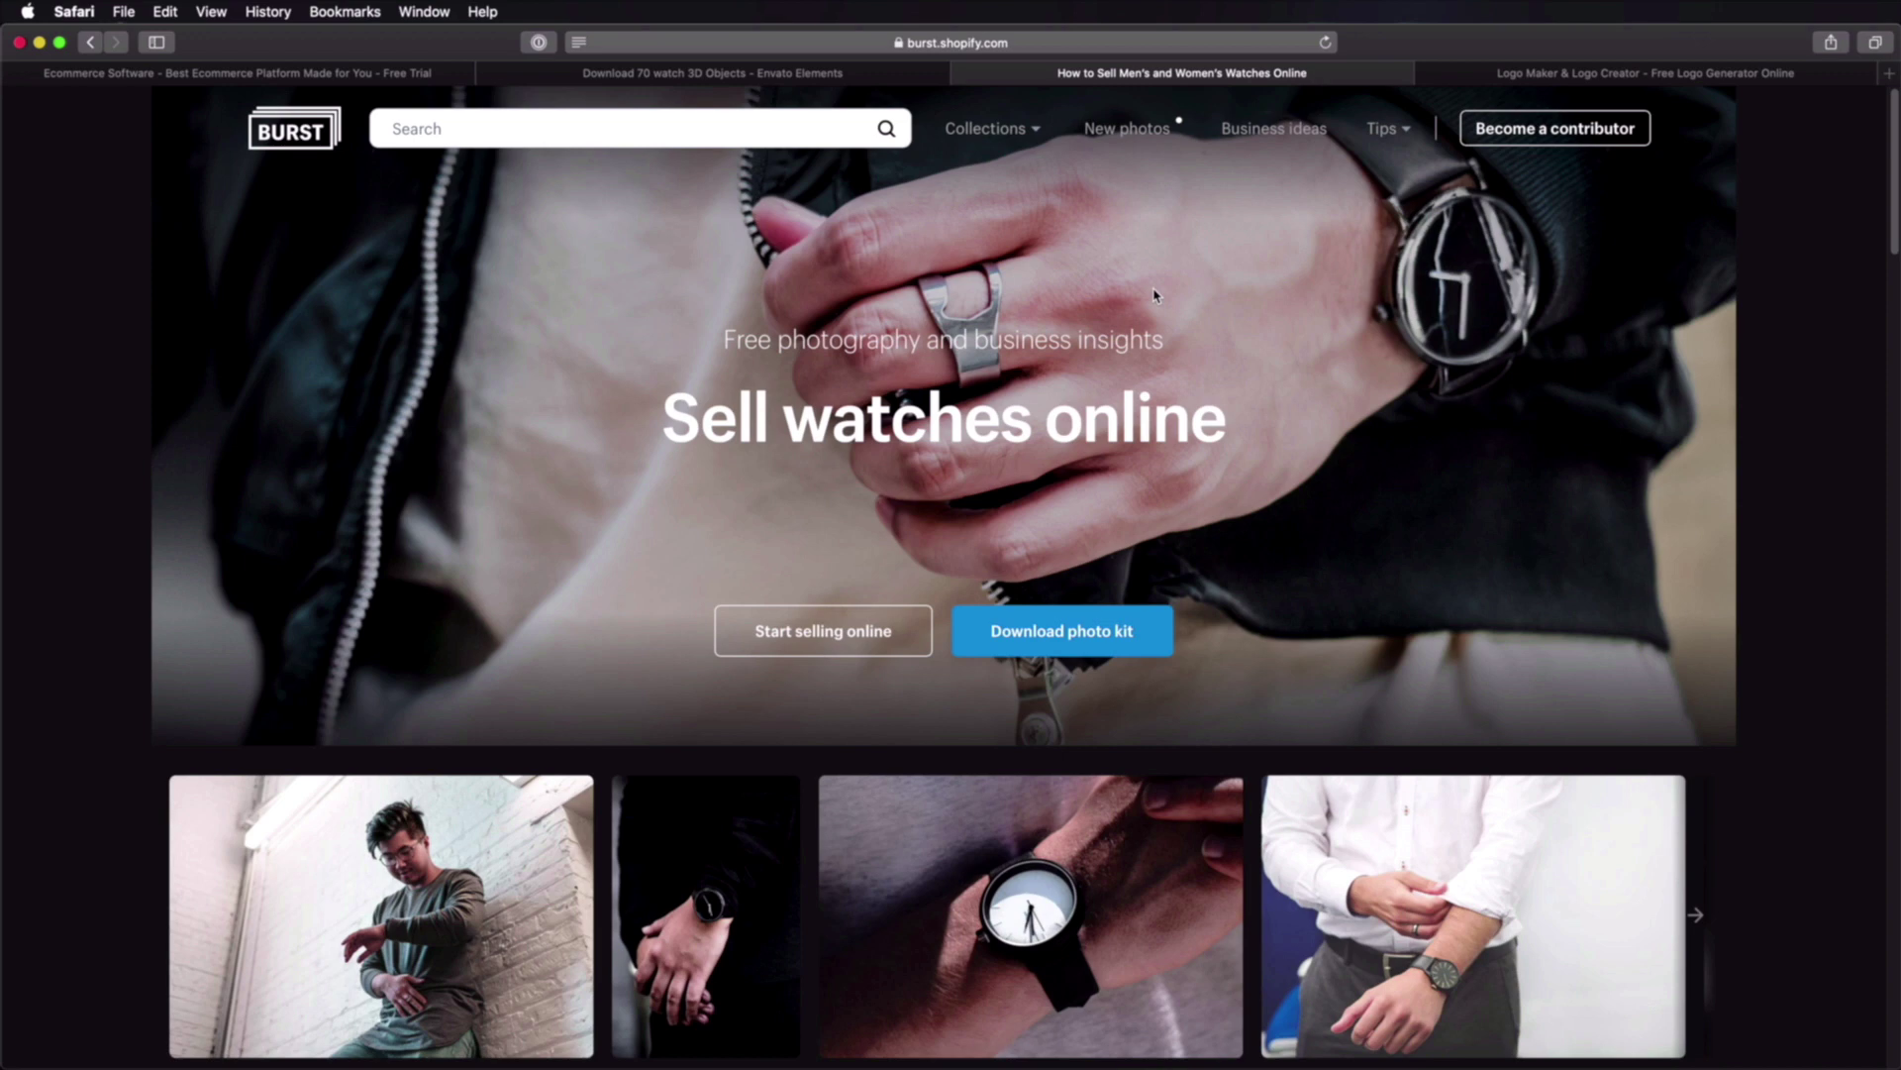
{"action": "scroll", "coordinate": [1155, 294], "scroll_direction": "down", "scroll_amount": 4}
{"action": "scroll", "coordinate": [1164, 300], "scroll_direction": "up", "scroll_amount": 4}
{"action": "left_click", "coordinate": [1270, 130]}
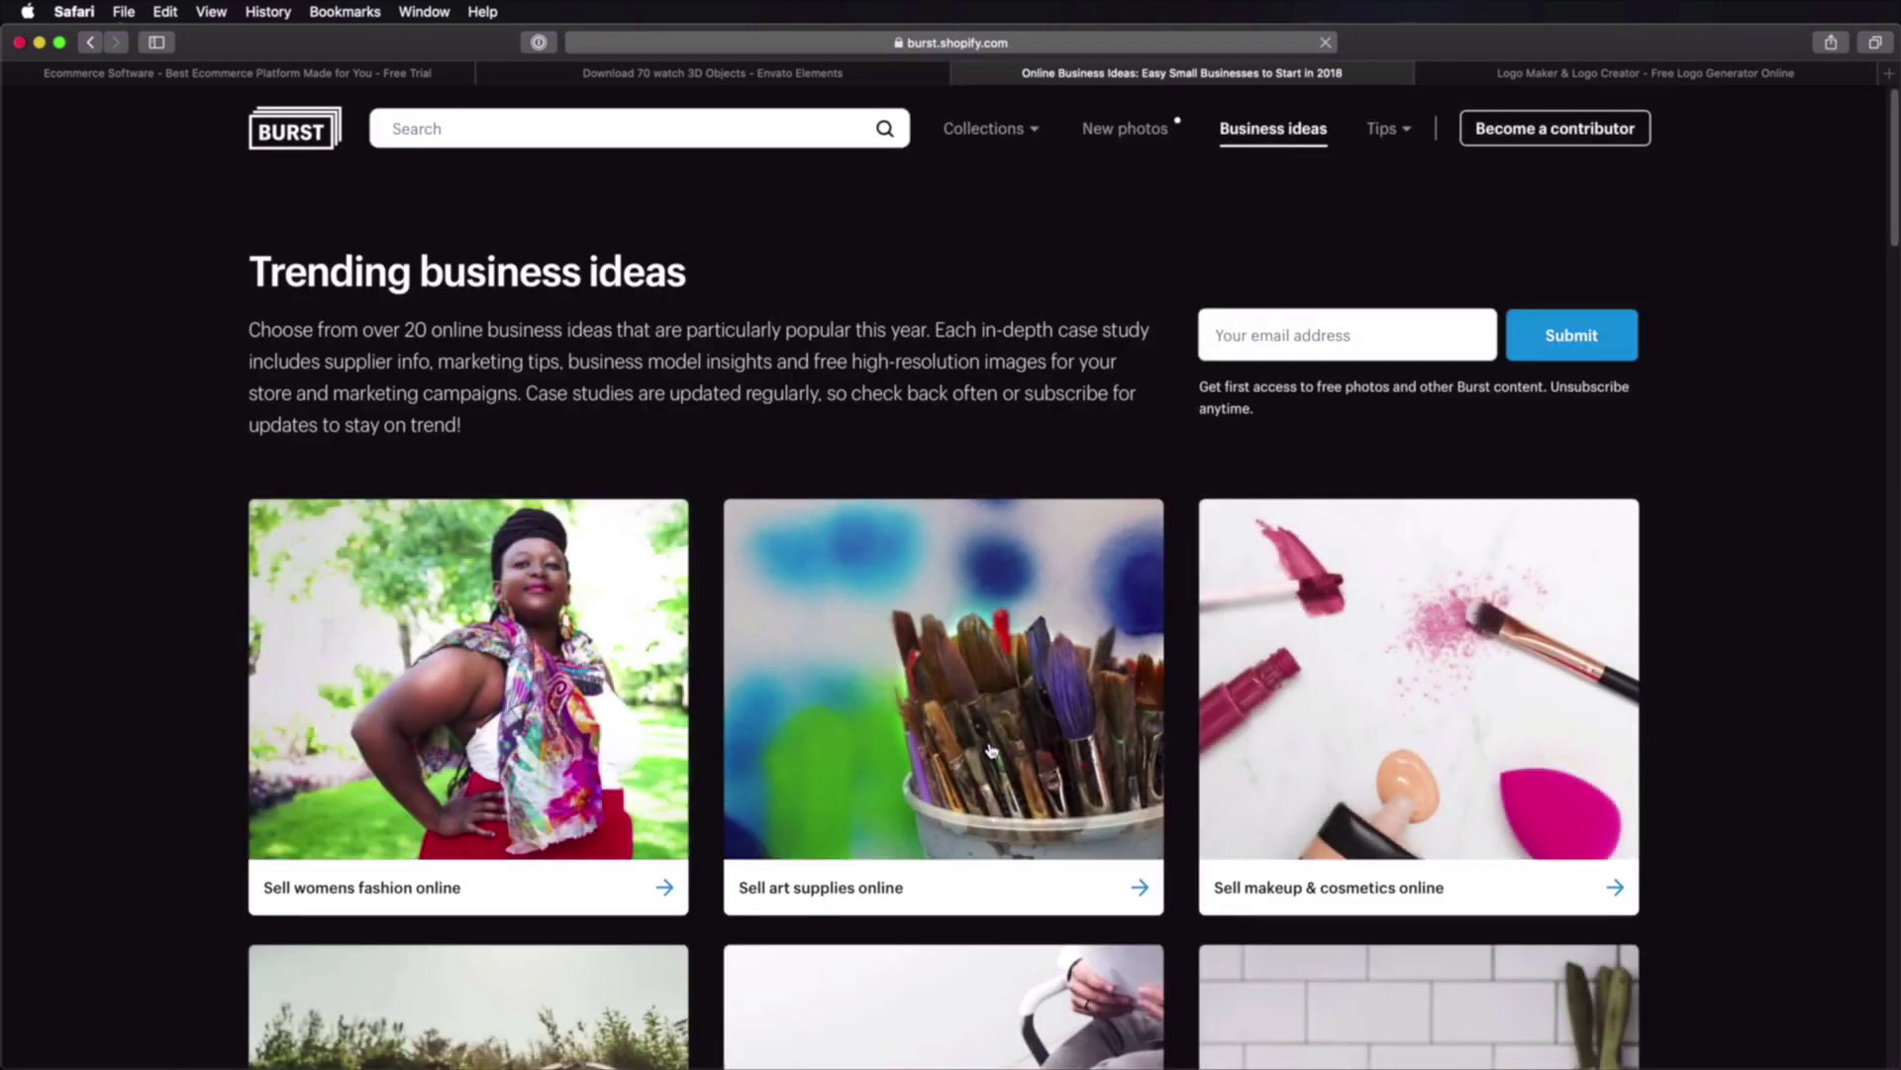
{"action": "scroll", "coordinate": [921, 652], "scroll_direction": "down", "scroll_amount": 1}
{"action": "scroll", "coordinate": [921, 652], "scroll_direction": "down", "scroll_amount": 15}
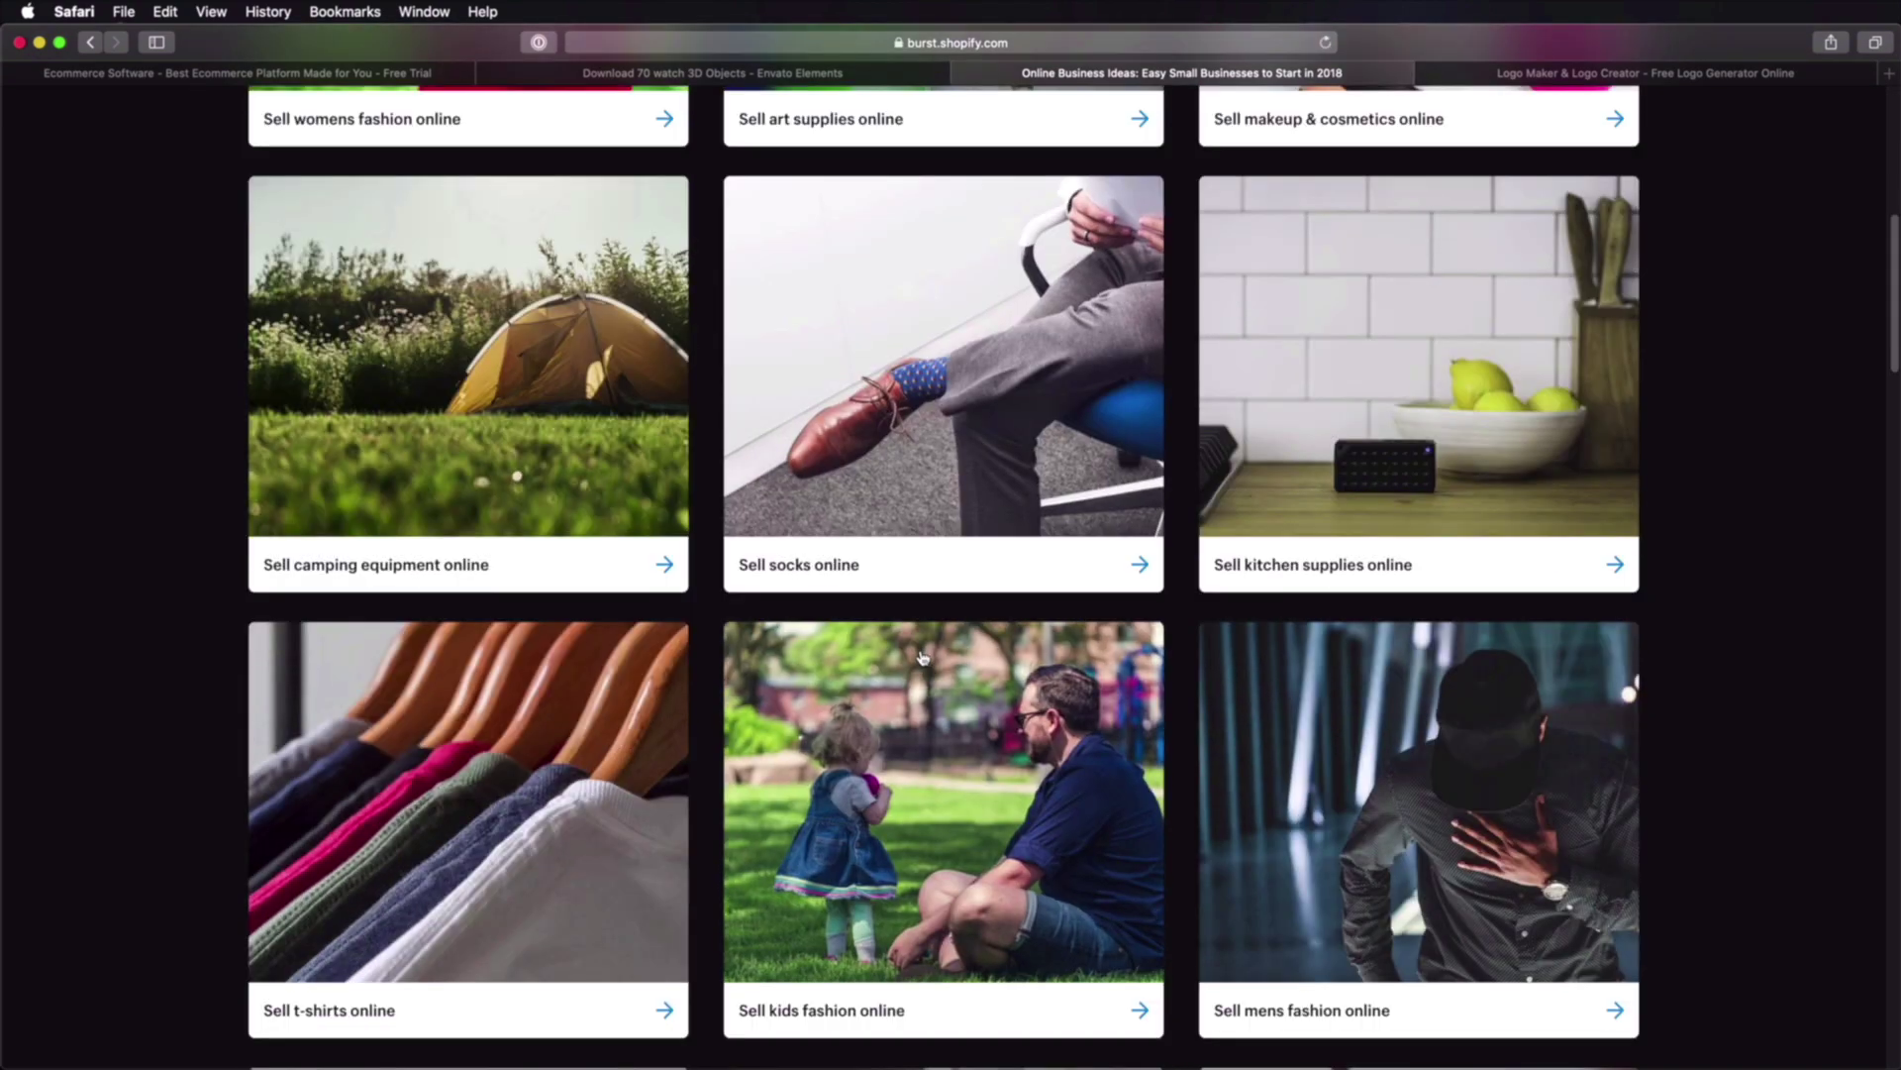
{"action": "scroll", "coordinate": [922, 658], "scroll_direction": "down", "scroll_amount": 10}
{"action": "scroll", "coordinate": [477, 595], "scroll_direction": "up", "scroll_amount": 3}
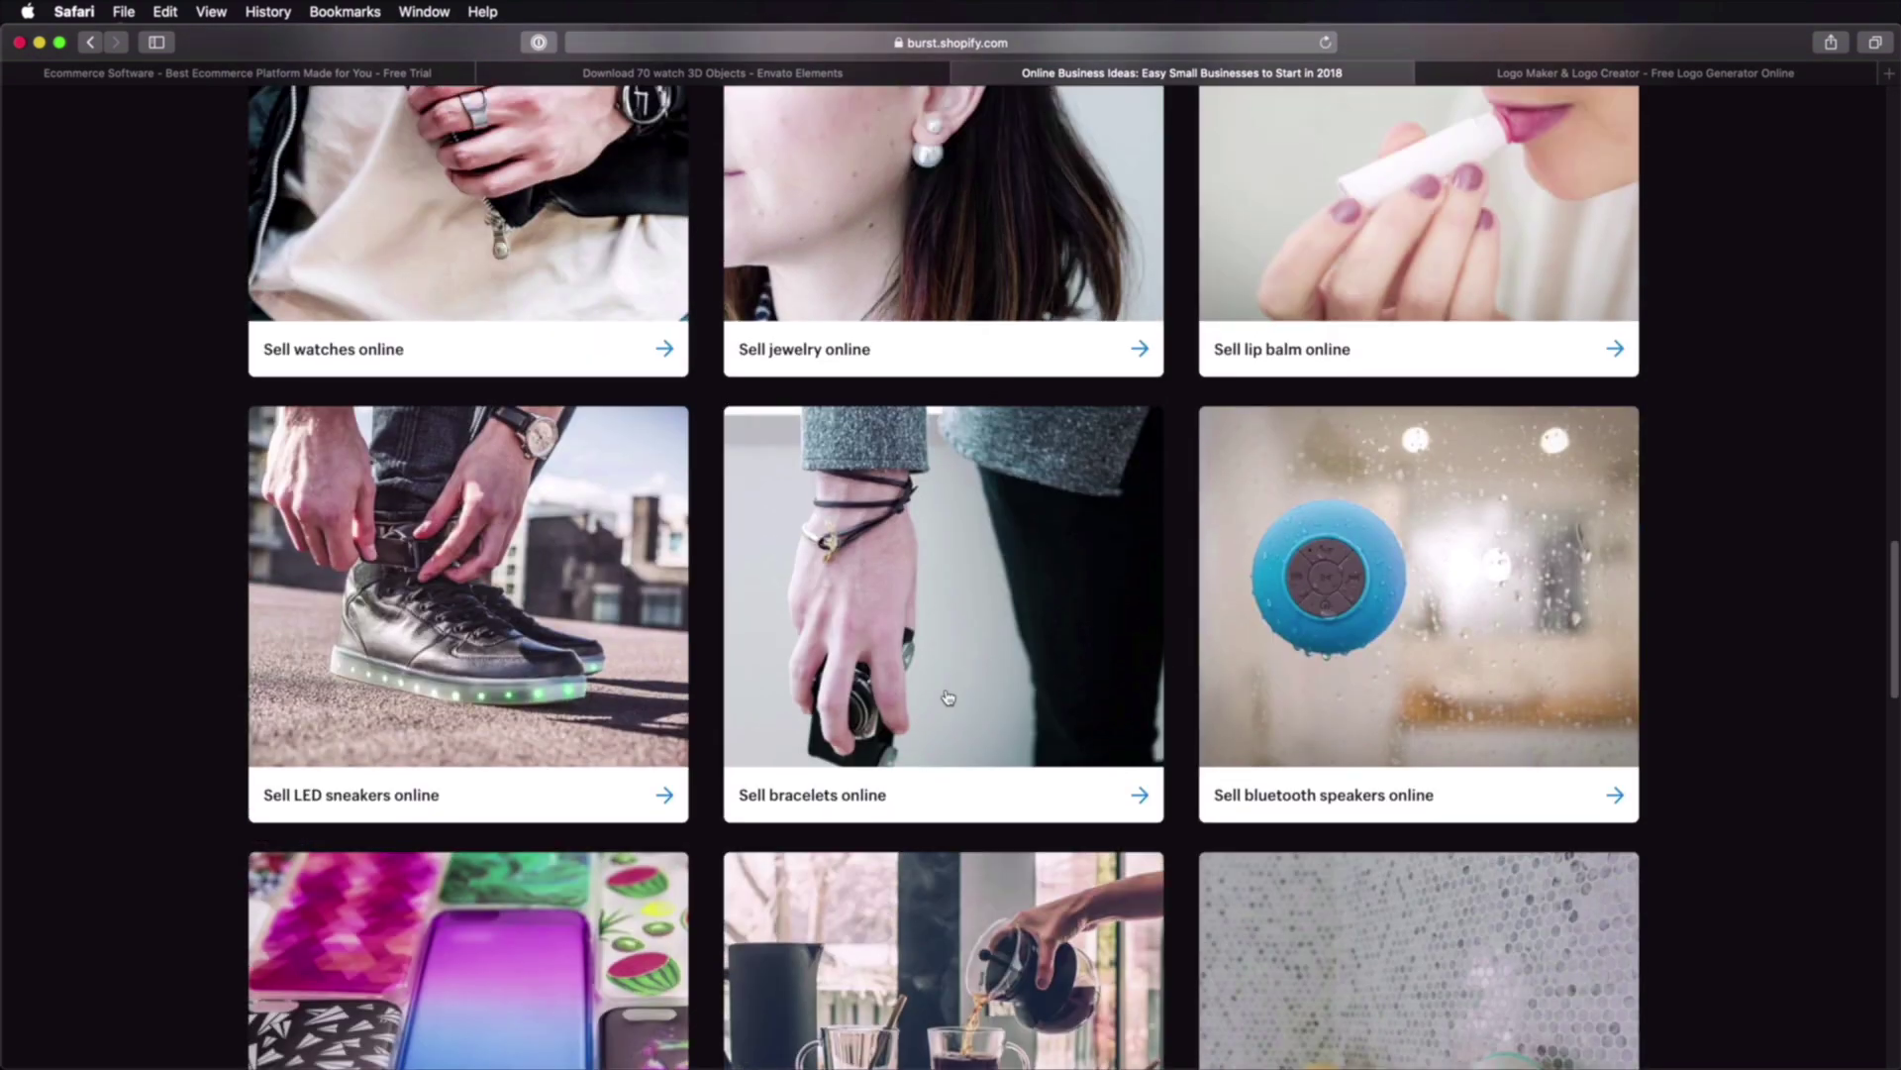
Step: Read through the Sell watches online guide, then go back to the Envato results
{"action": "left_click", "coordinate": [424, 522]}
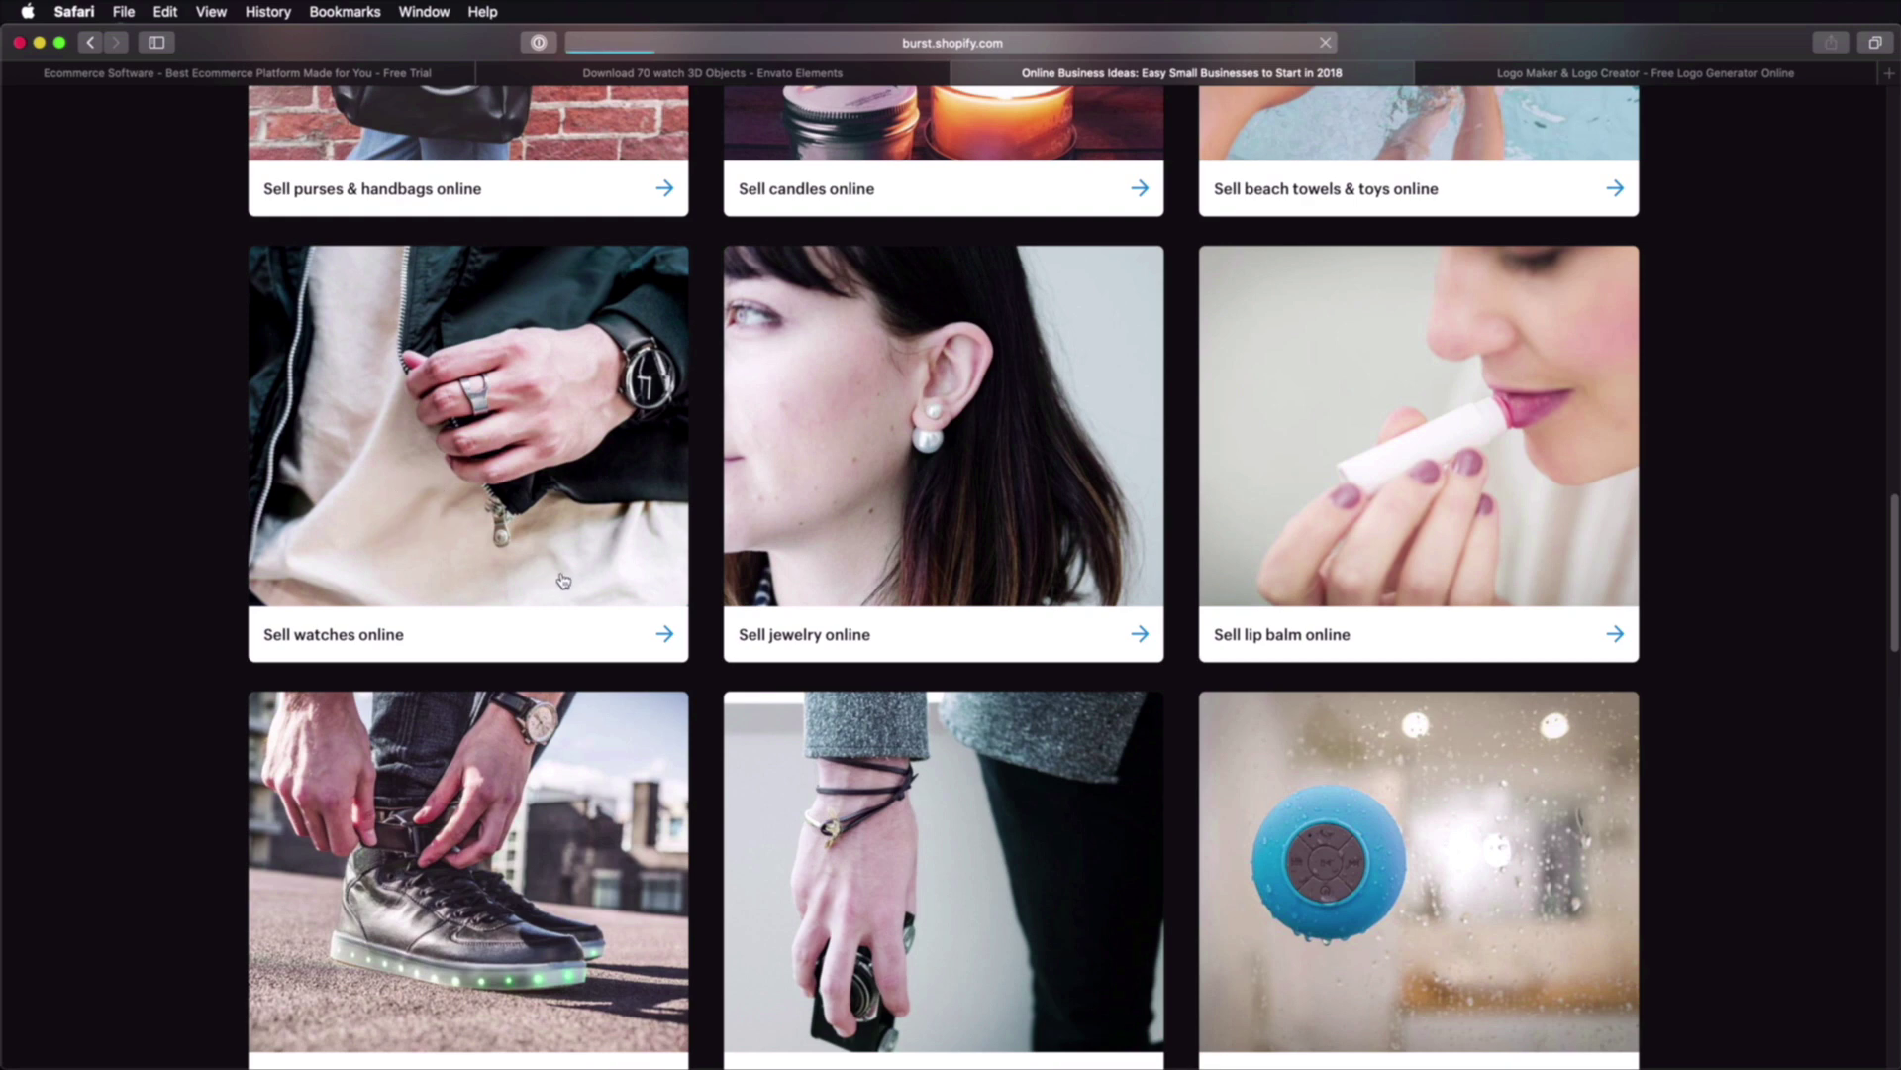
{"action": "scroll", "coordinate": [951, 607], "scroll_direction": "down", "scroll_amount": 6}
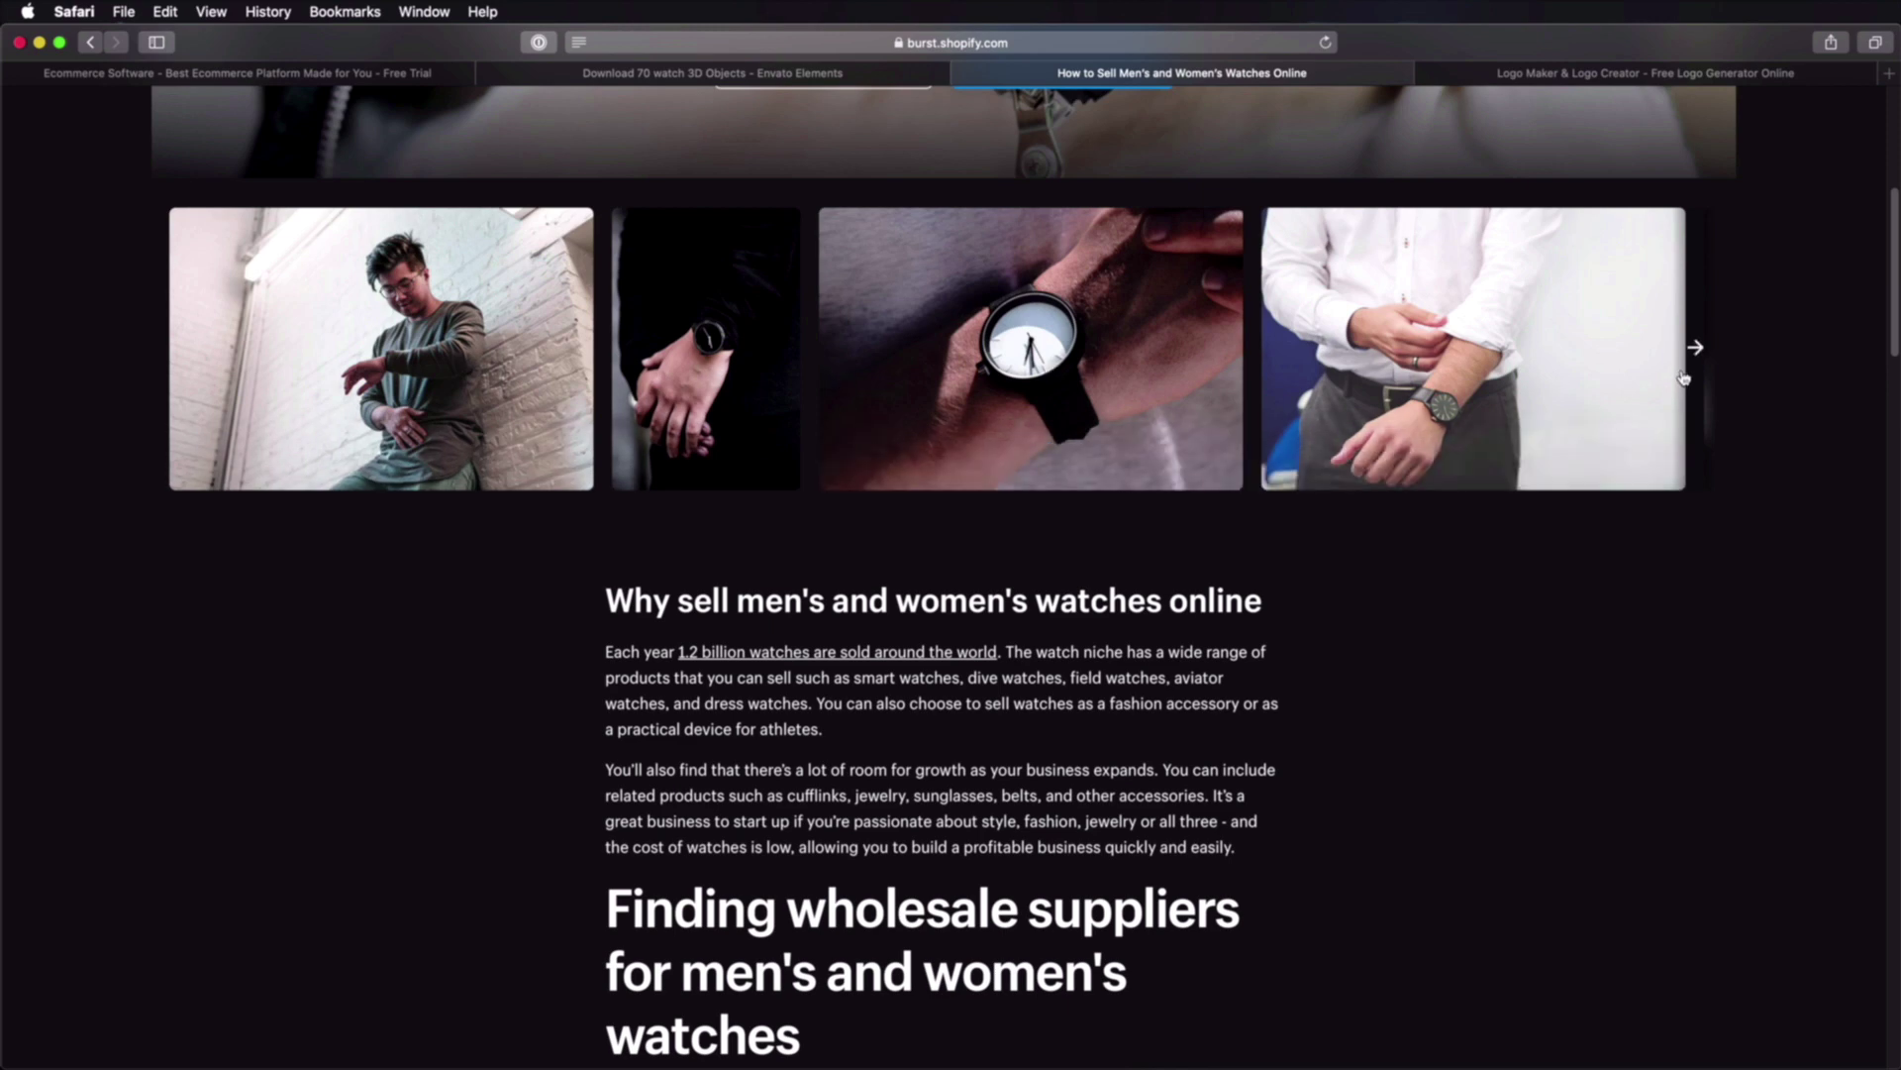
{"action": "scroll", "coordinate": [1020, 483], "scroll_direction": "up", "scroll_amount": 6}
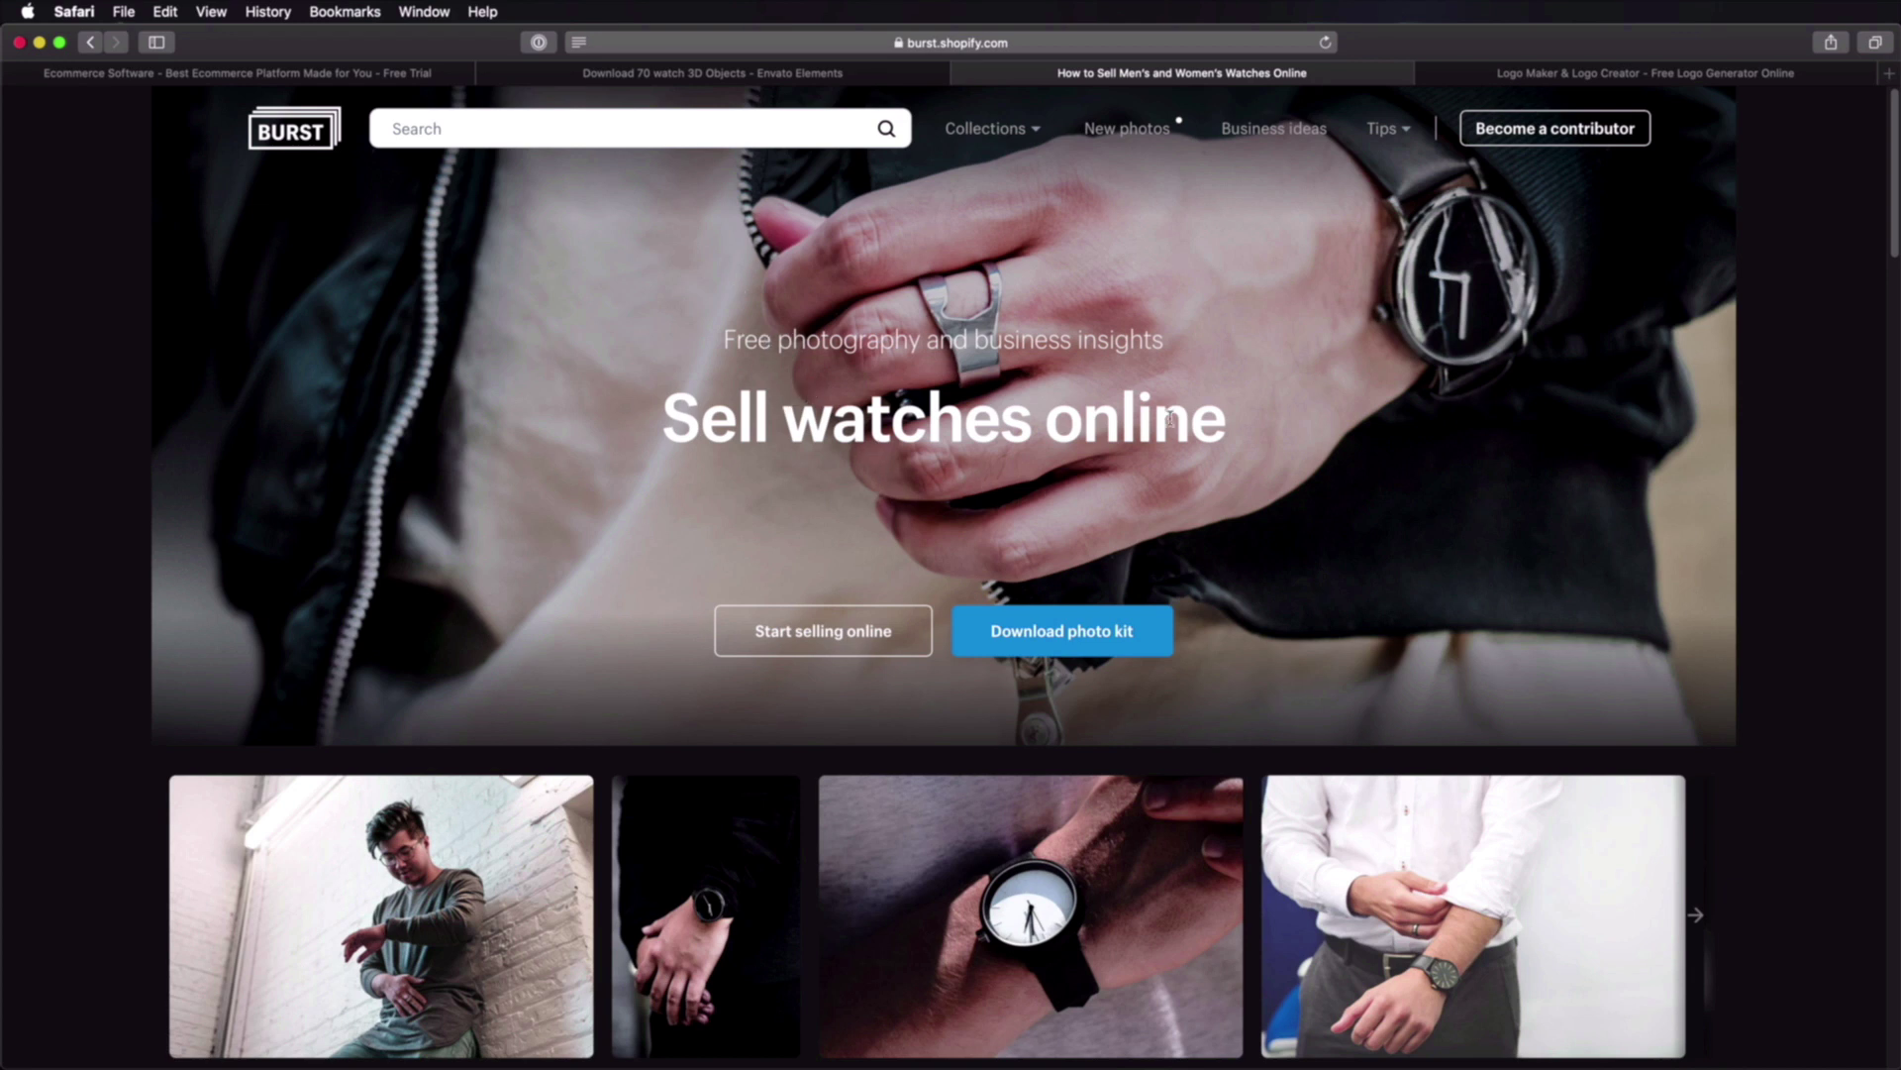
{"action": "scroll", "coordinate": [968, 582], "scroll_direction": "down", "scroll_amount": 3}
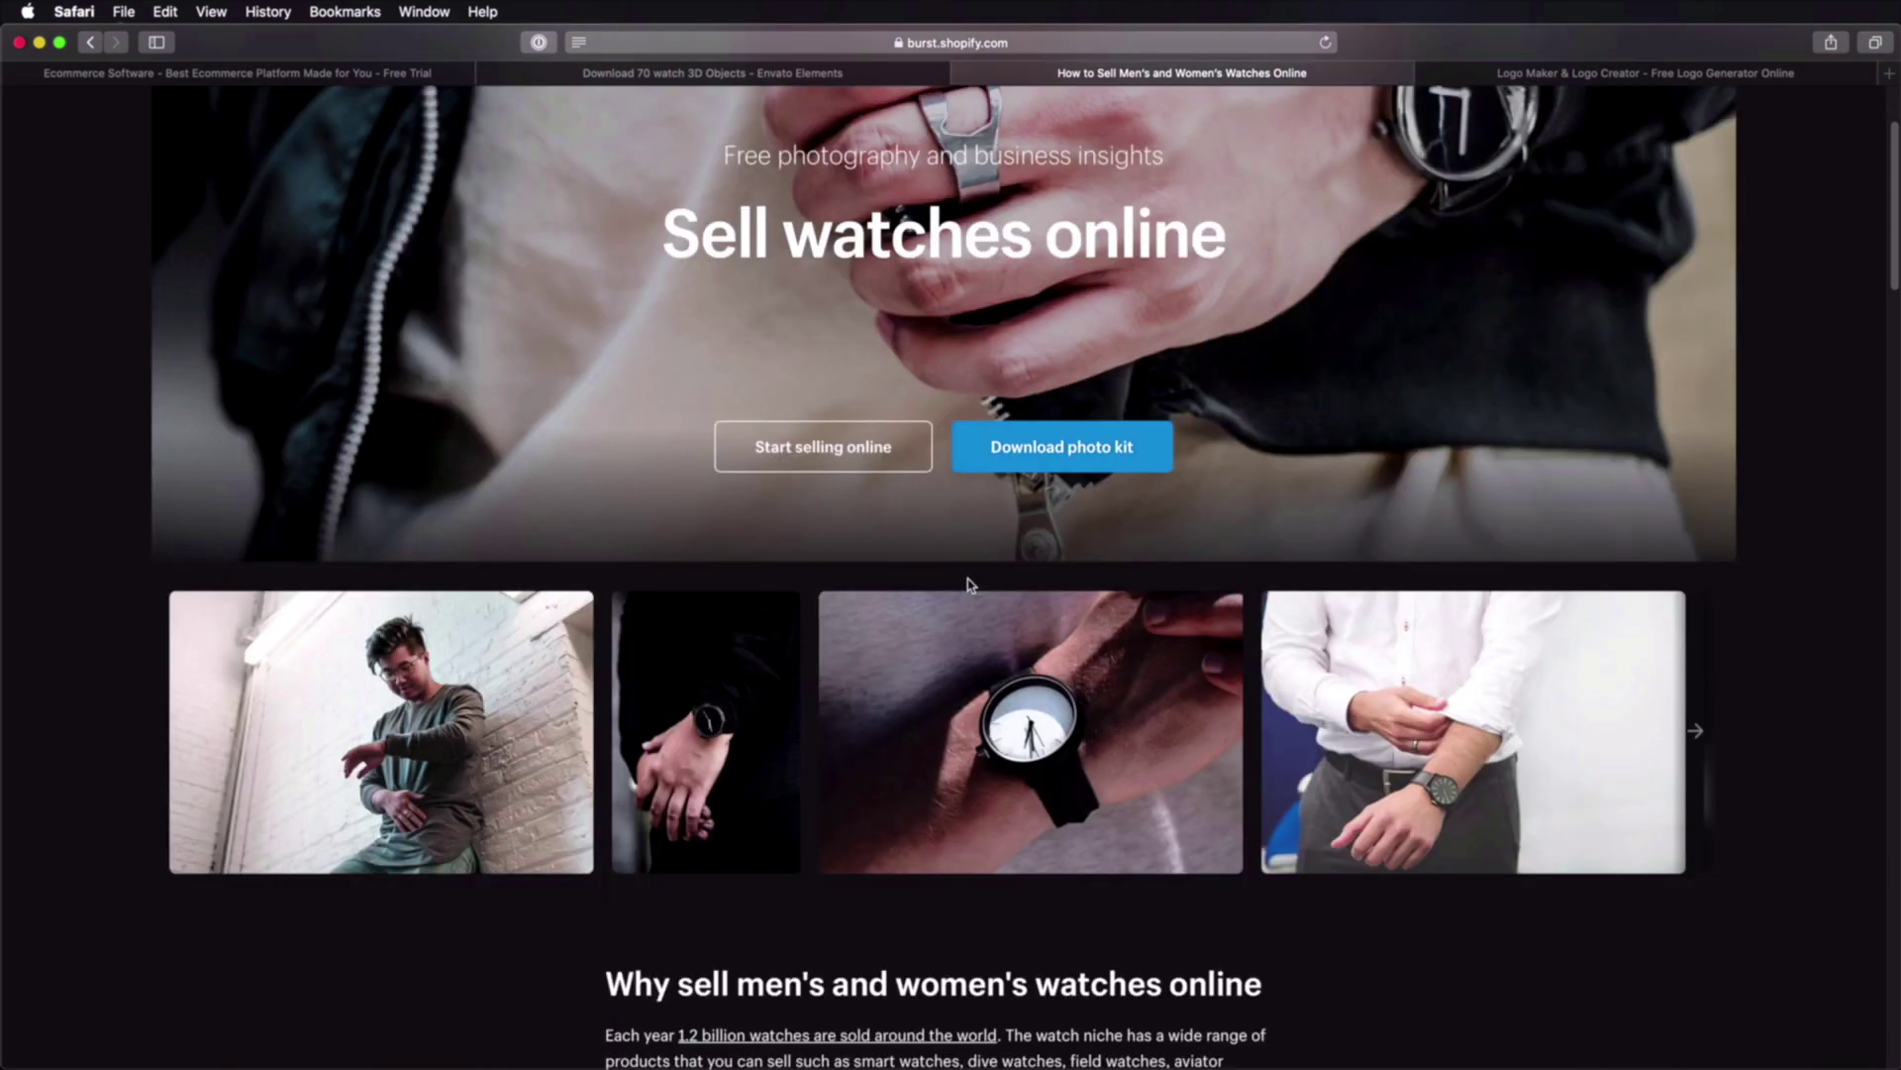
{"action": "scroll", "coordinate": [971, 644], "scroll_direction": "up", "scroll_amount": 3}
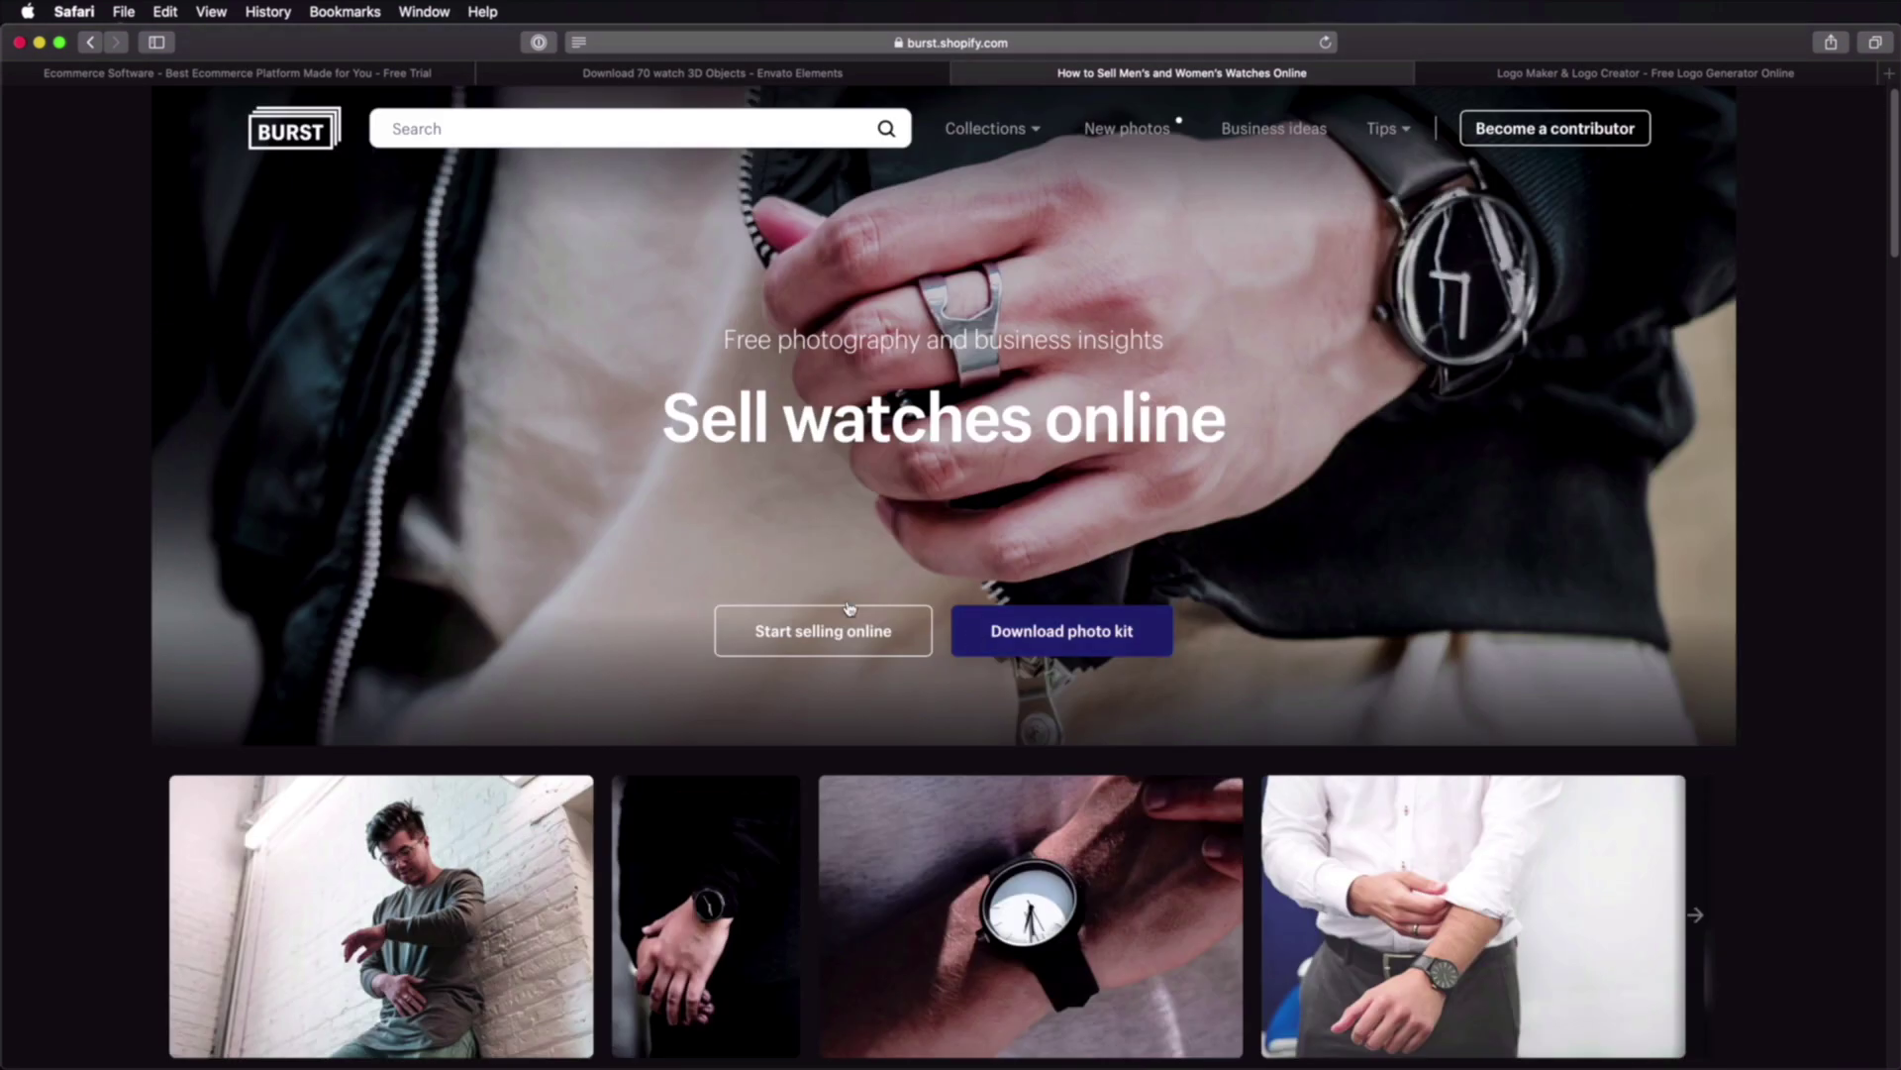
{"action": "left_click", "coordinate": [815, 76]}
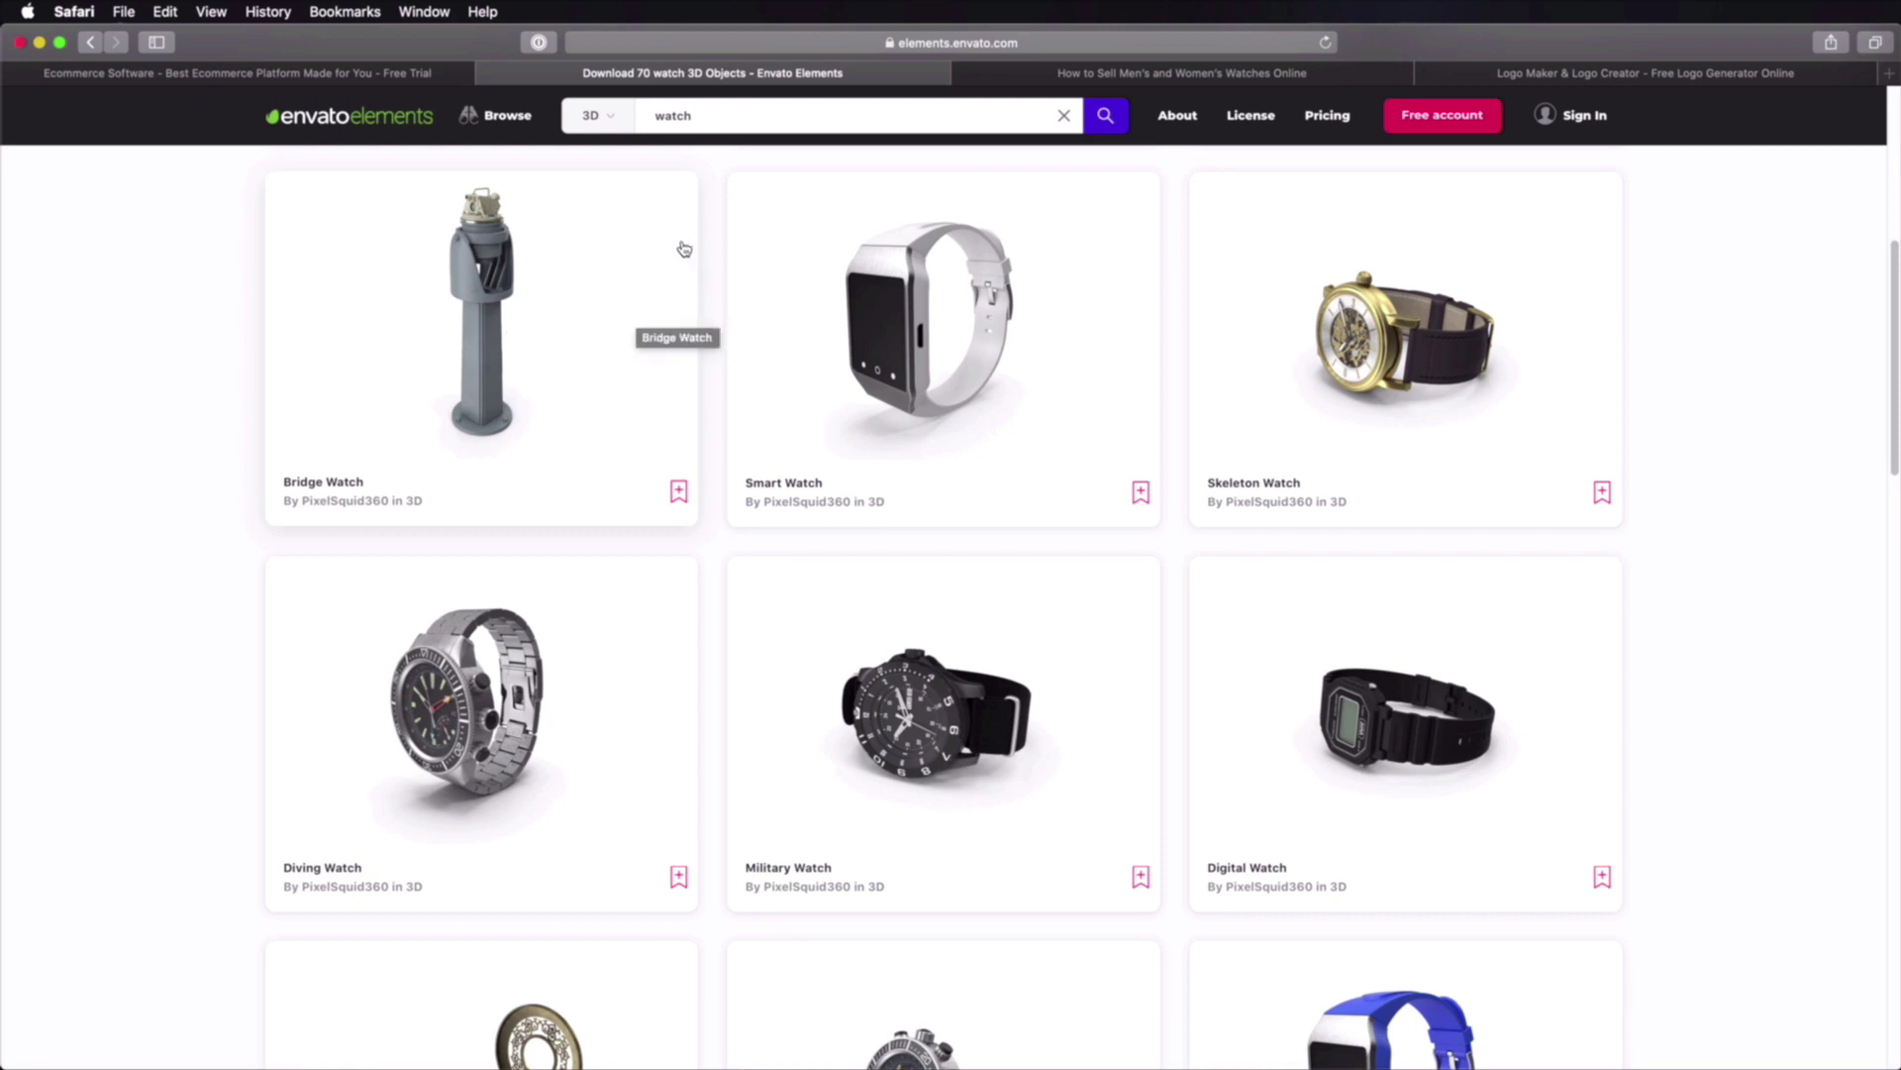
Step: Look over Envato's Browse categories and watch models, then switch to the Hatchful logo maker
{"action": "mouse_move", "coordinate": [514, 128]}
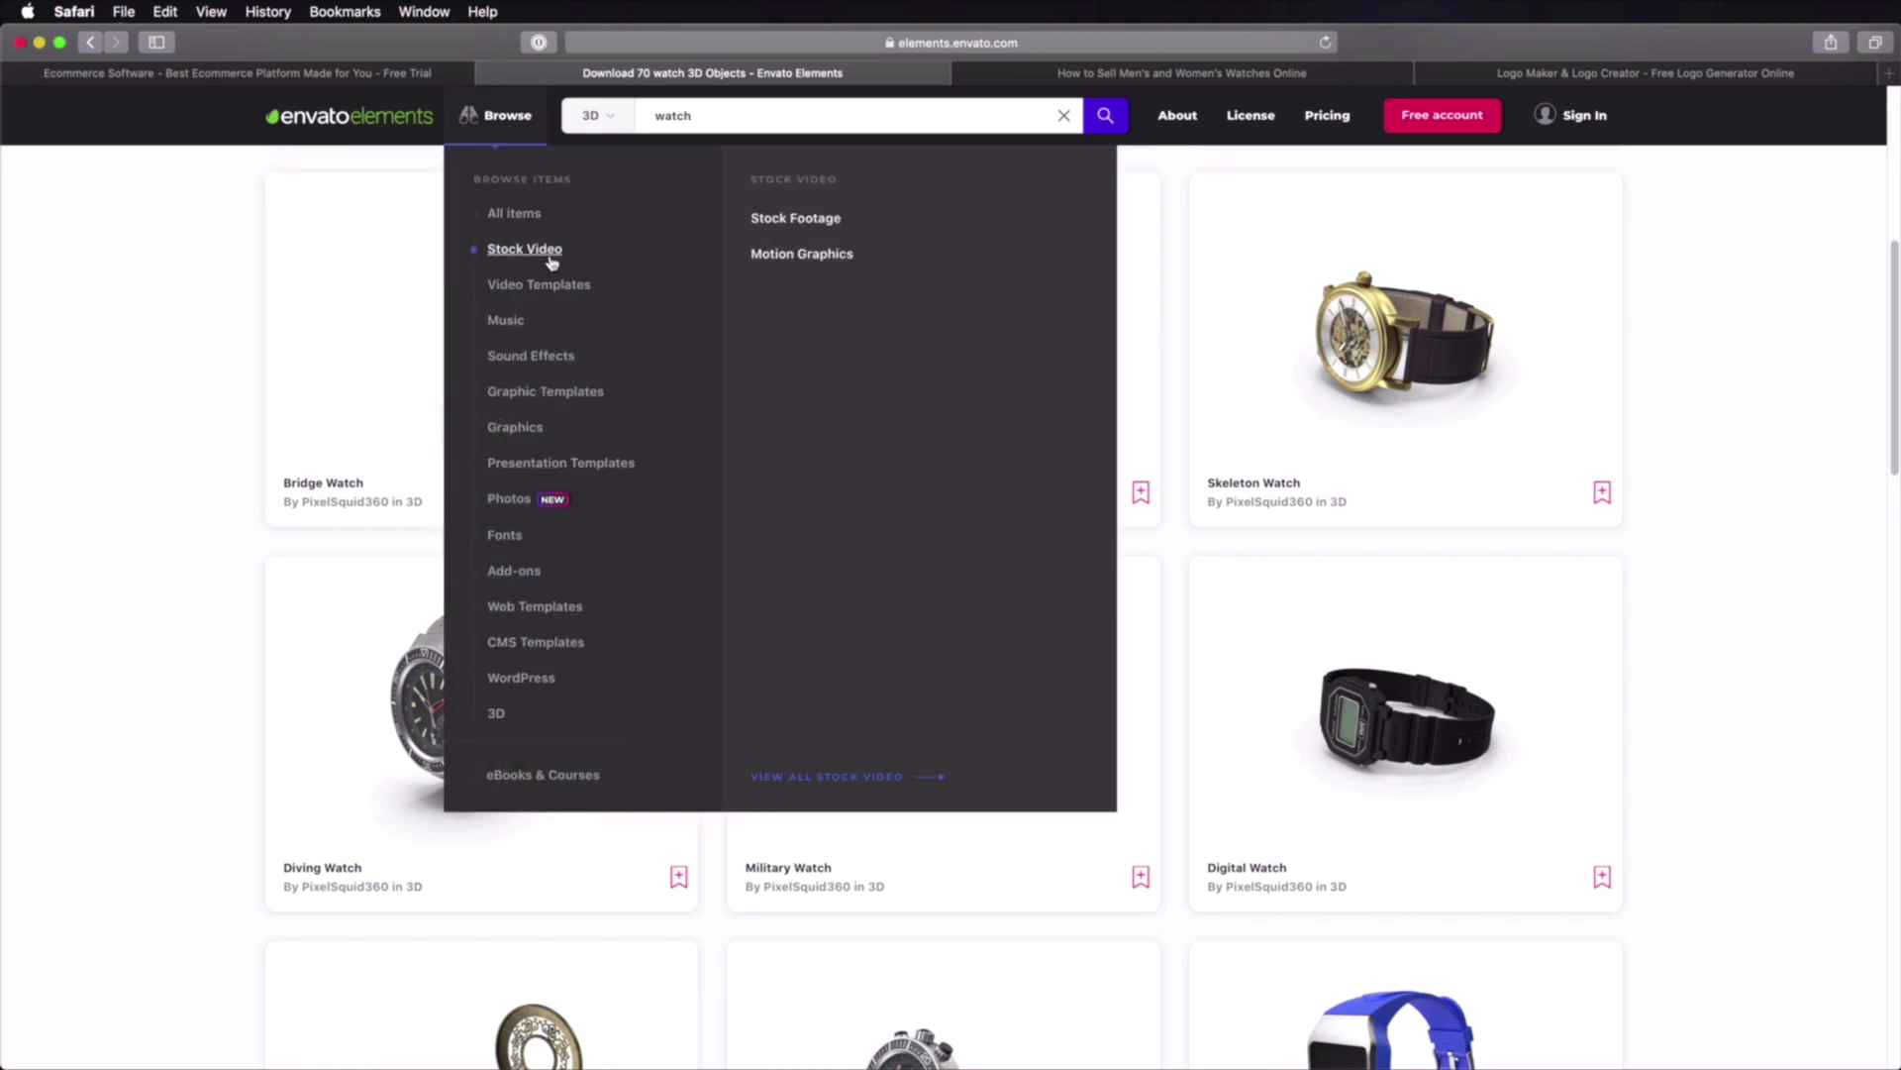
{"action": "mouse_move", "coordinate": [595, 339]}
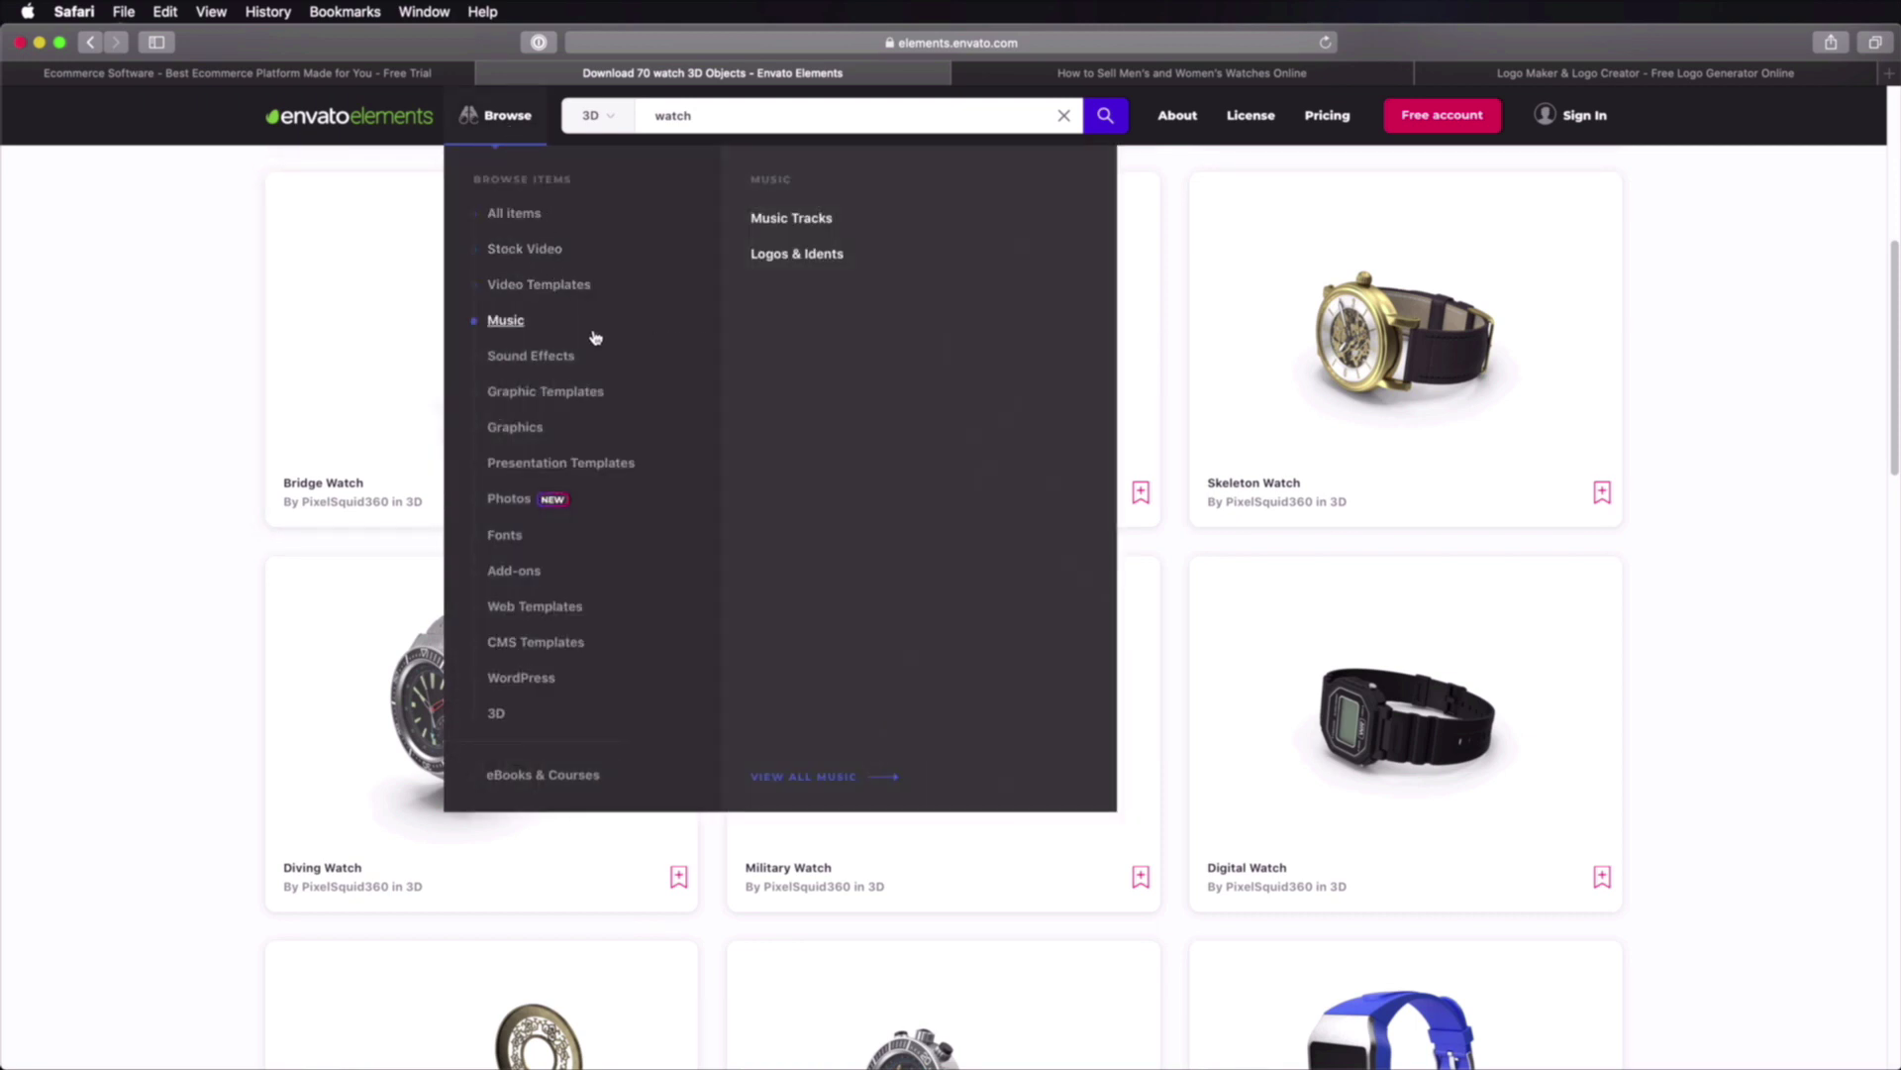
{"action": "mouse_move", "coordinate": [587, 500]}
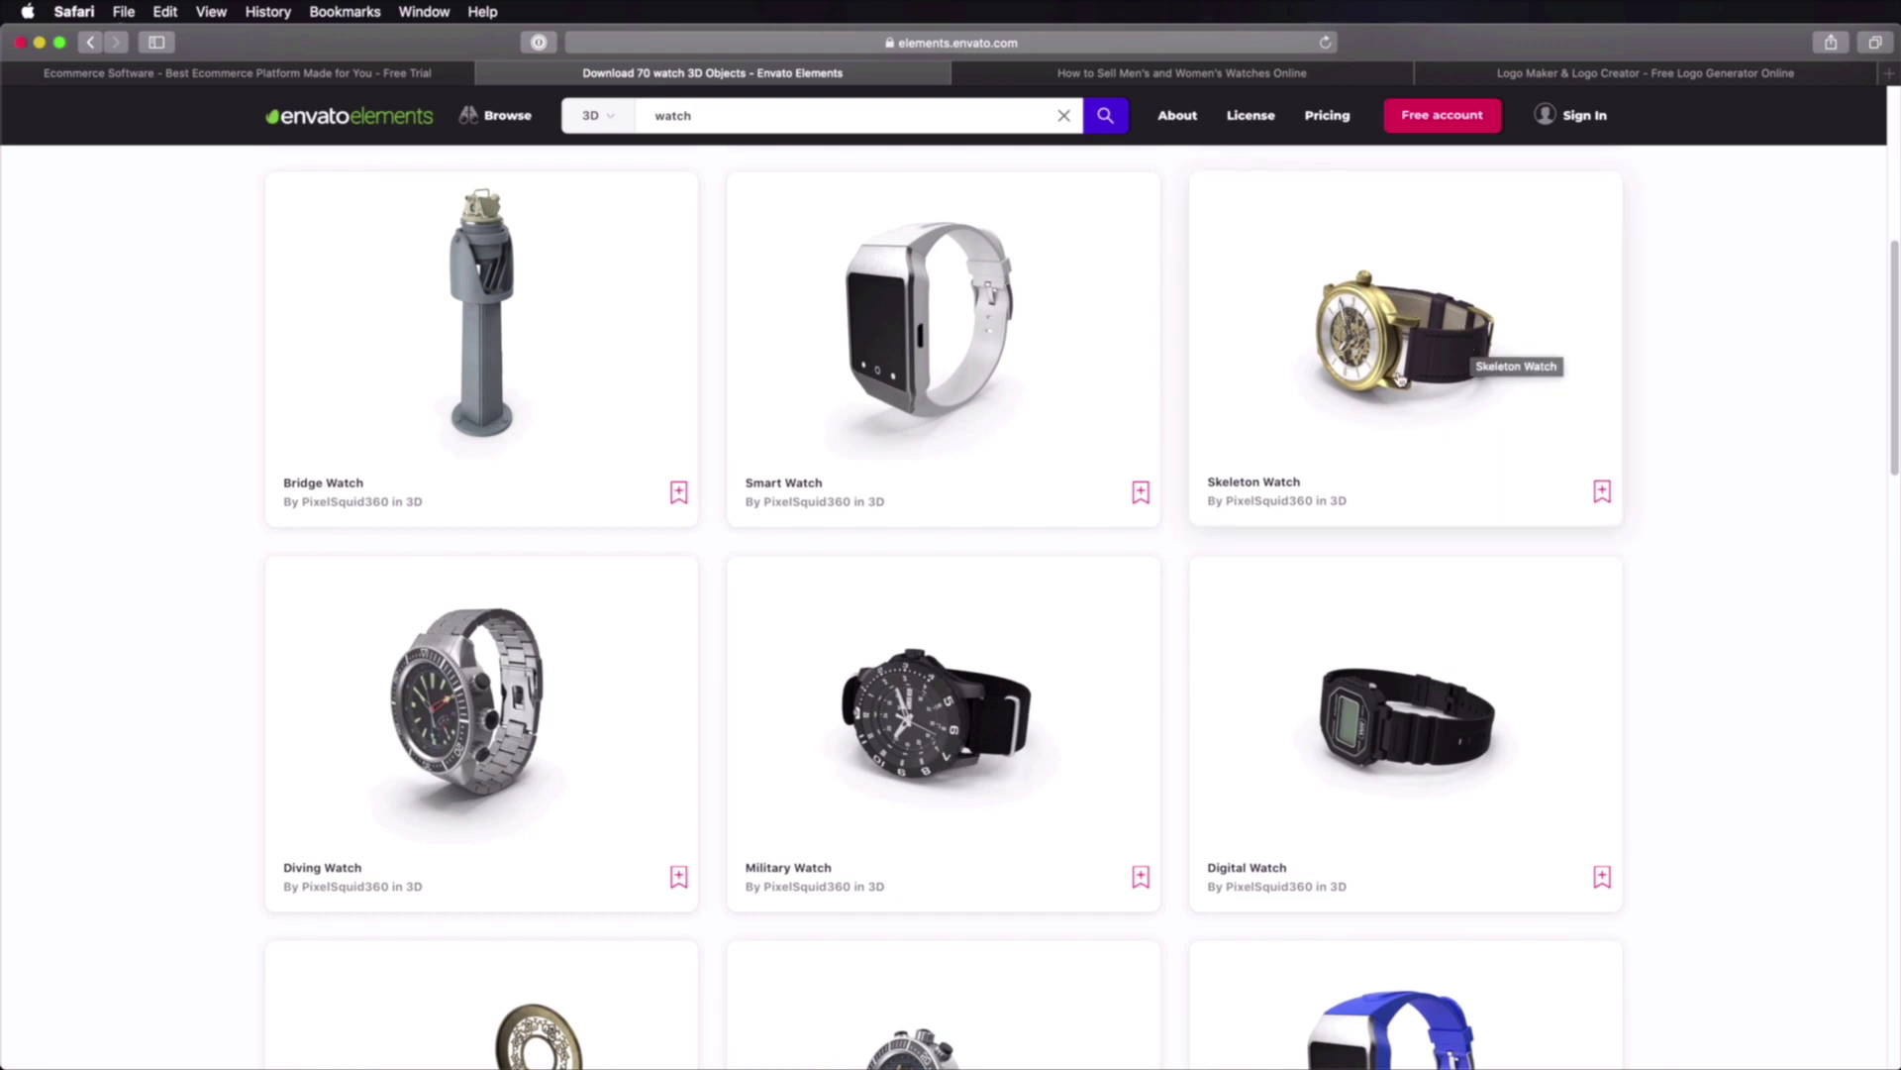
{"action": "scroll", "coordinate": [1397, 379], "scroll_direction": "down", "scroll_amount": 5}
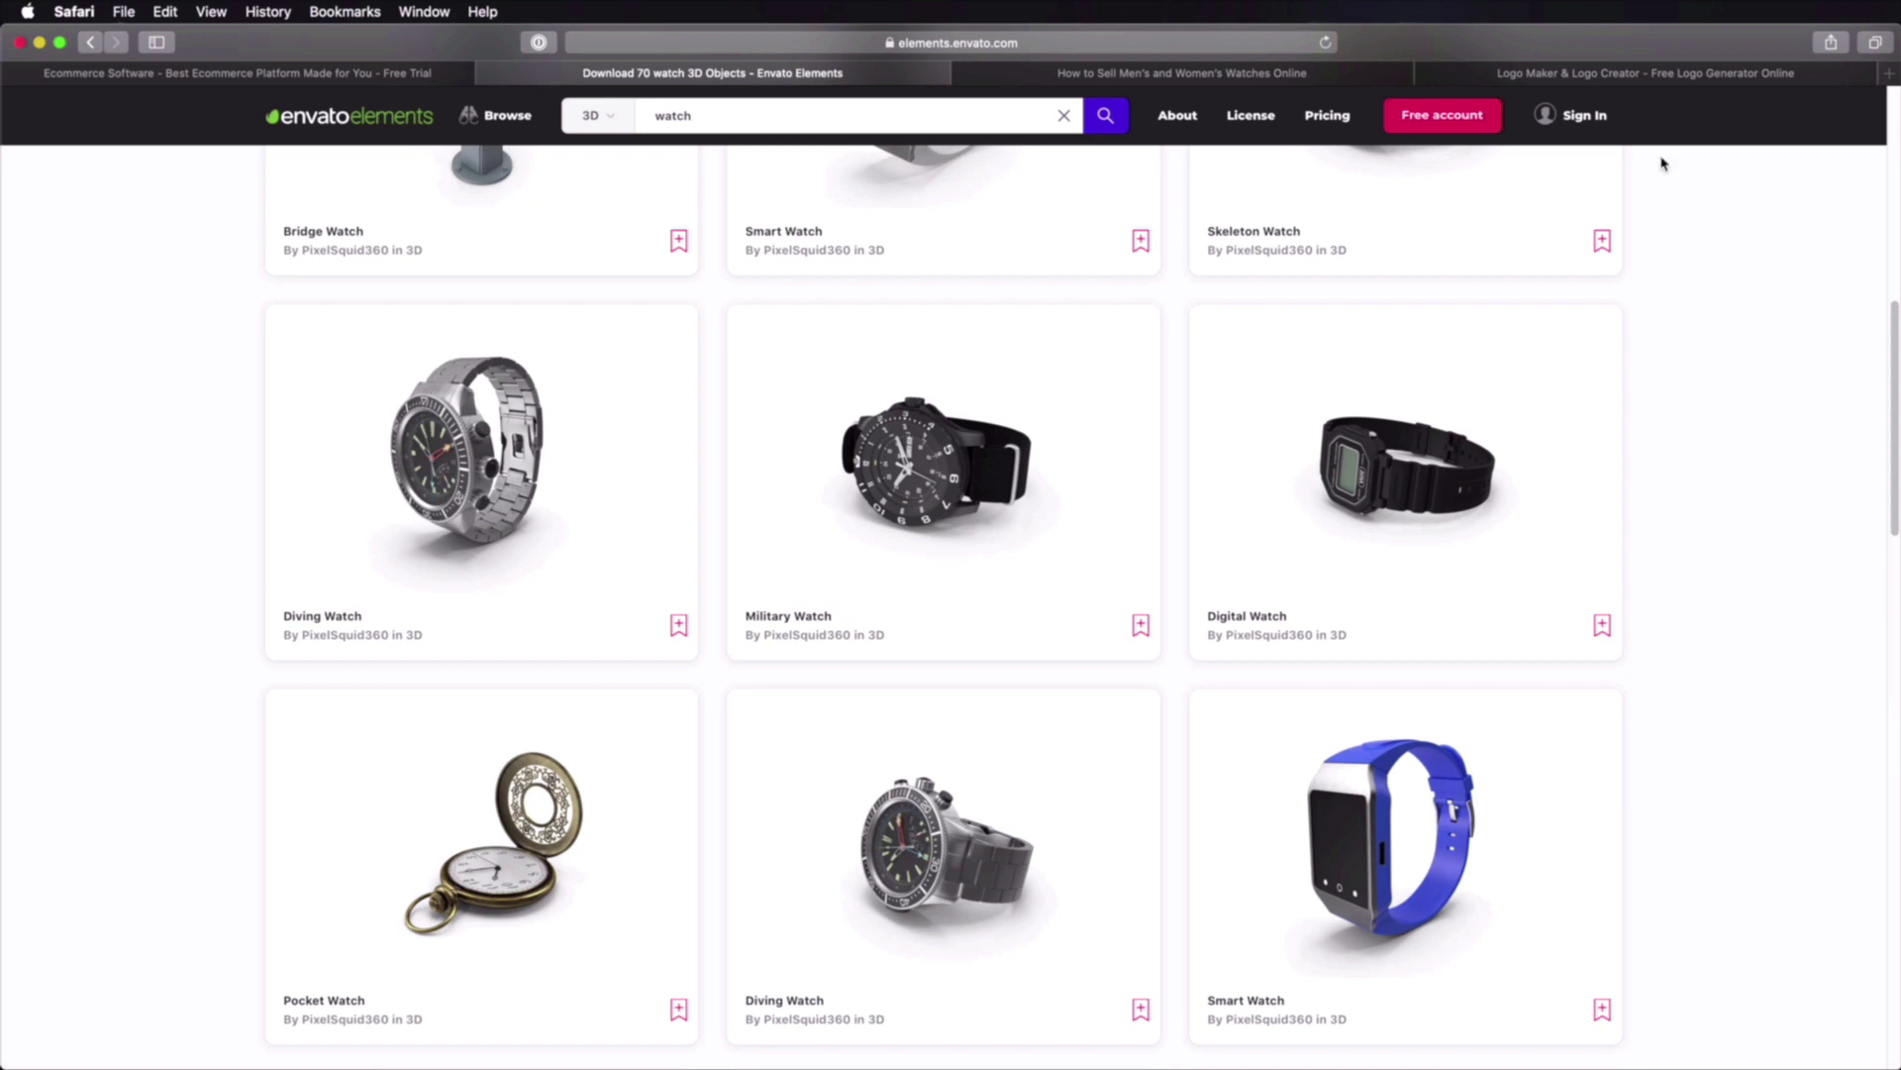
{"action": "left_click", "coordinate": [1669, 73]}
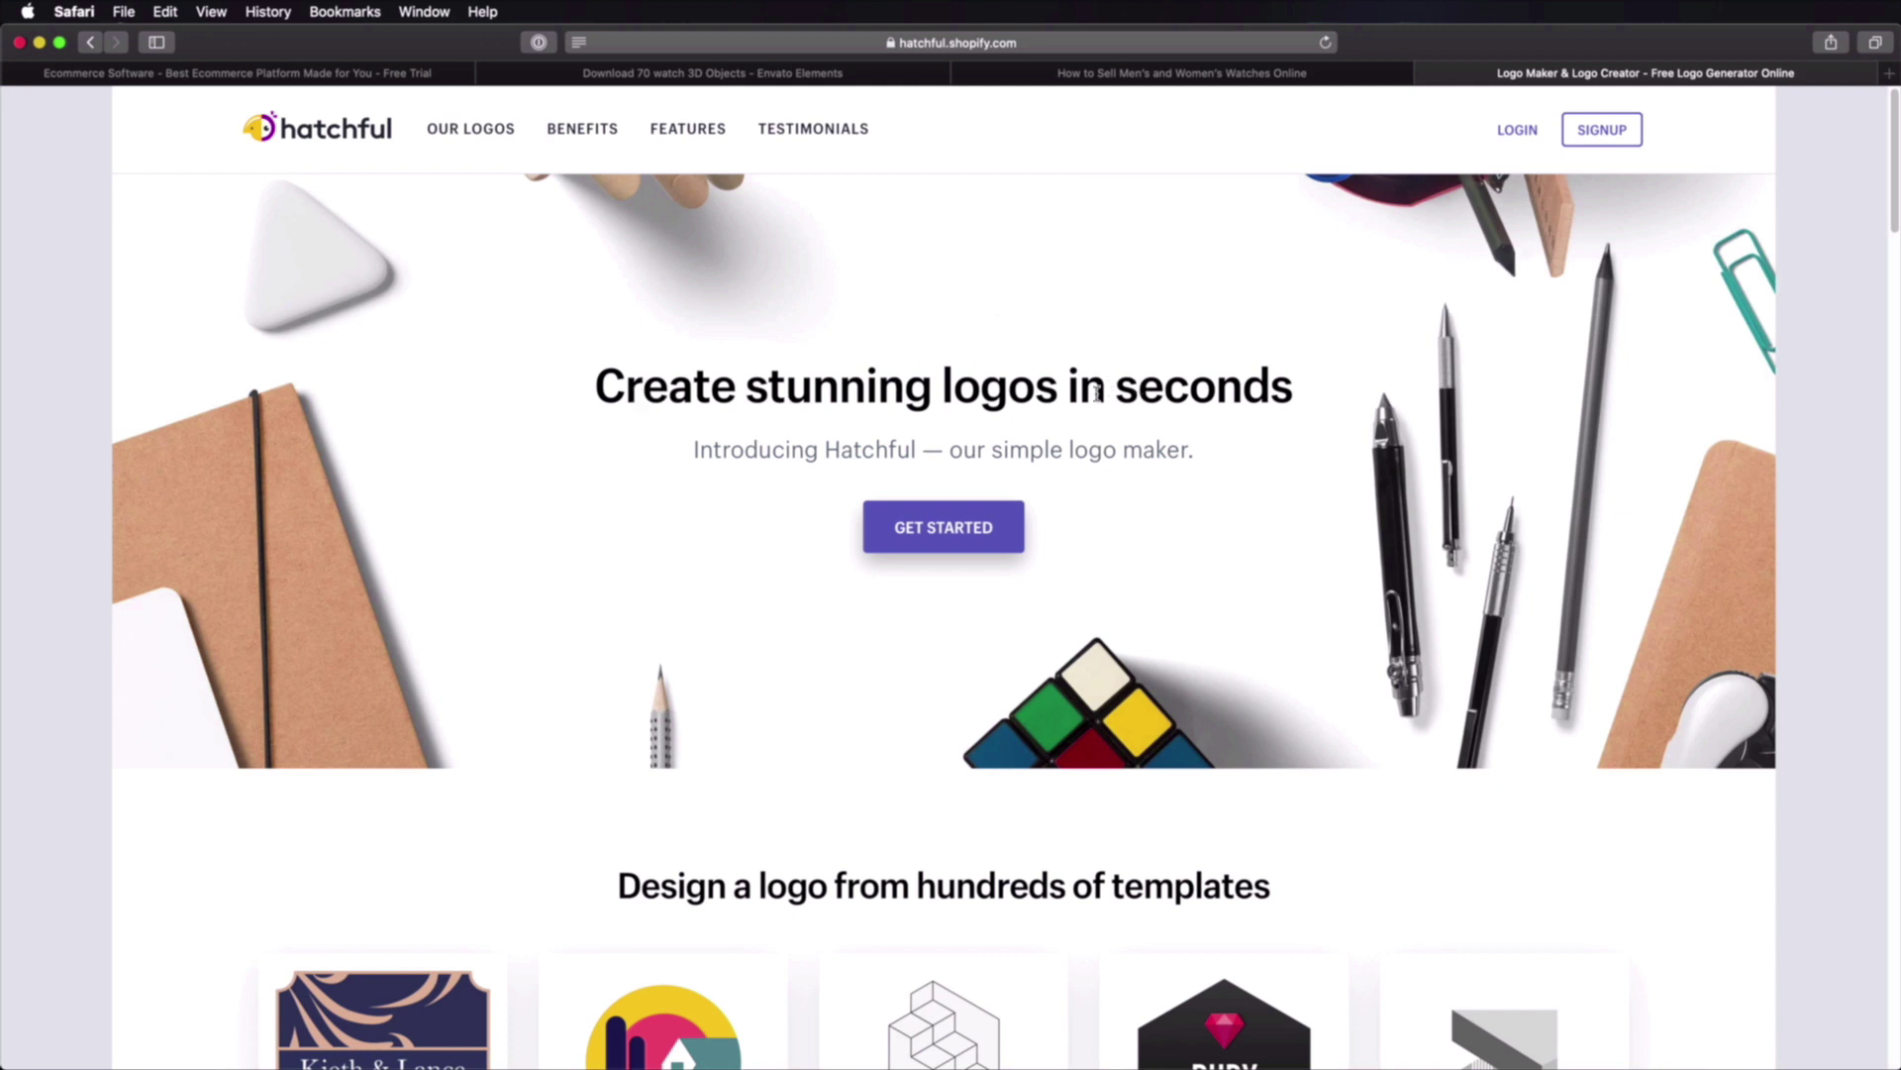
Step: Start a new Hatchful logo and continue past the industry page
{"action": "left_click", "coordinate": [973, 547]}
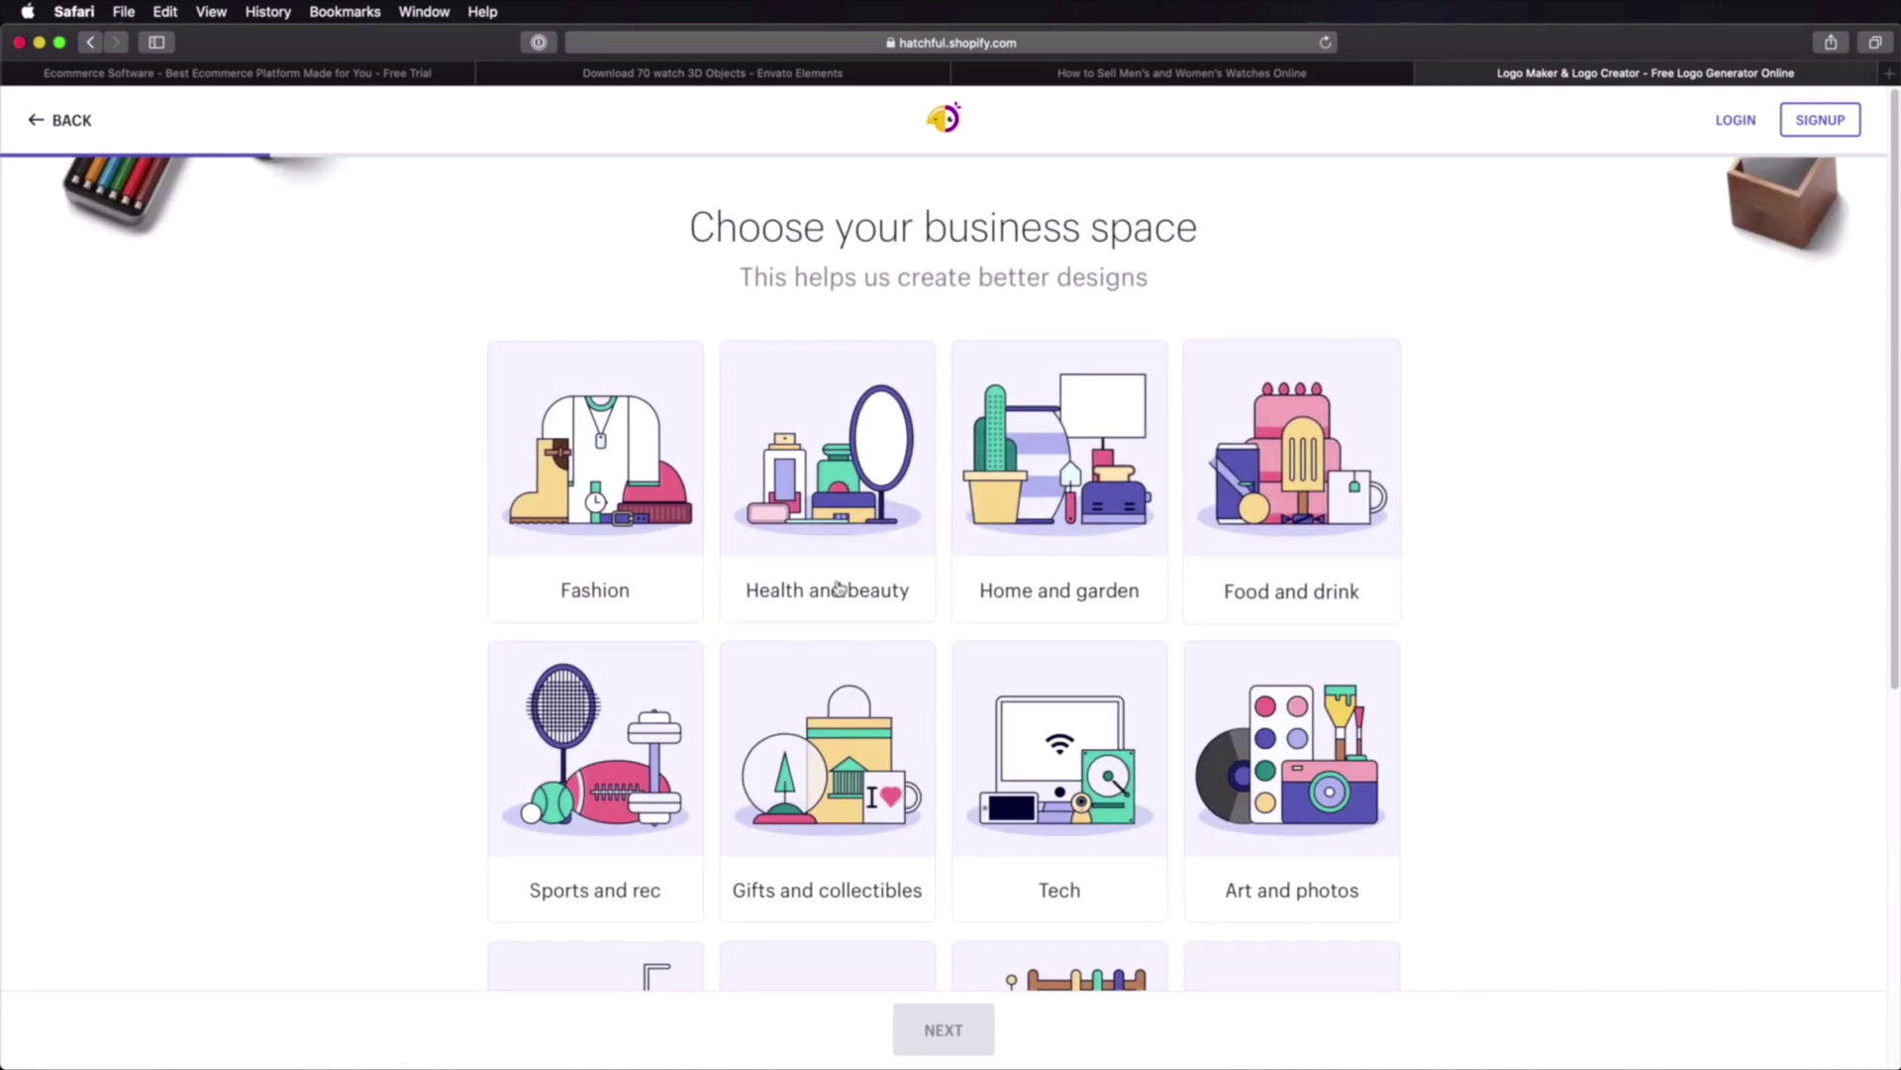
{"action": "scroll", "coordinate": [958, 781], "scroll_direction": "down", "scroll_amount": 2}
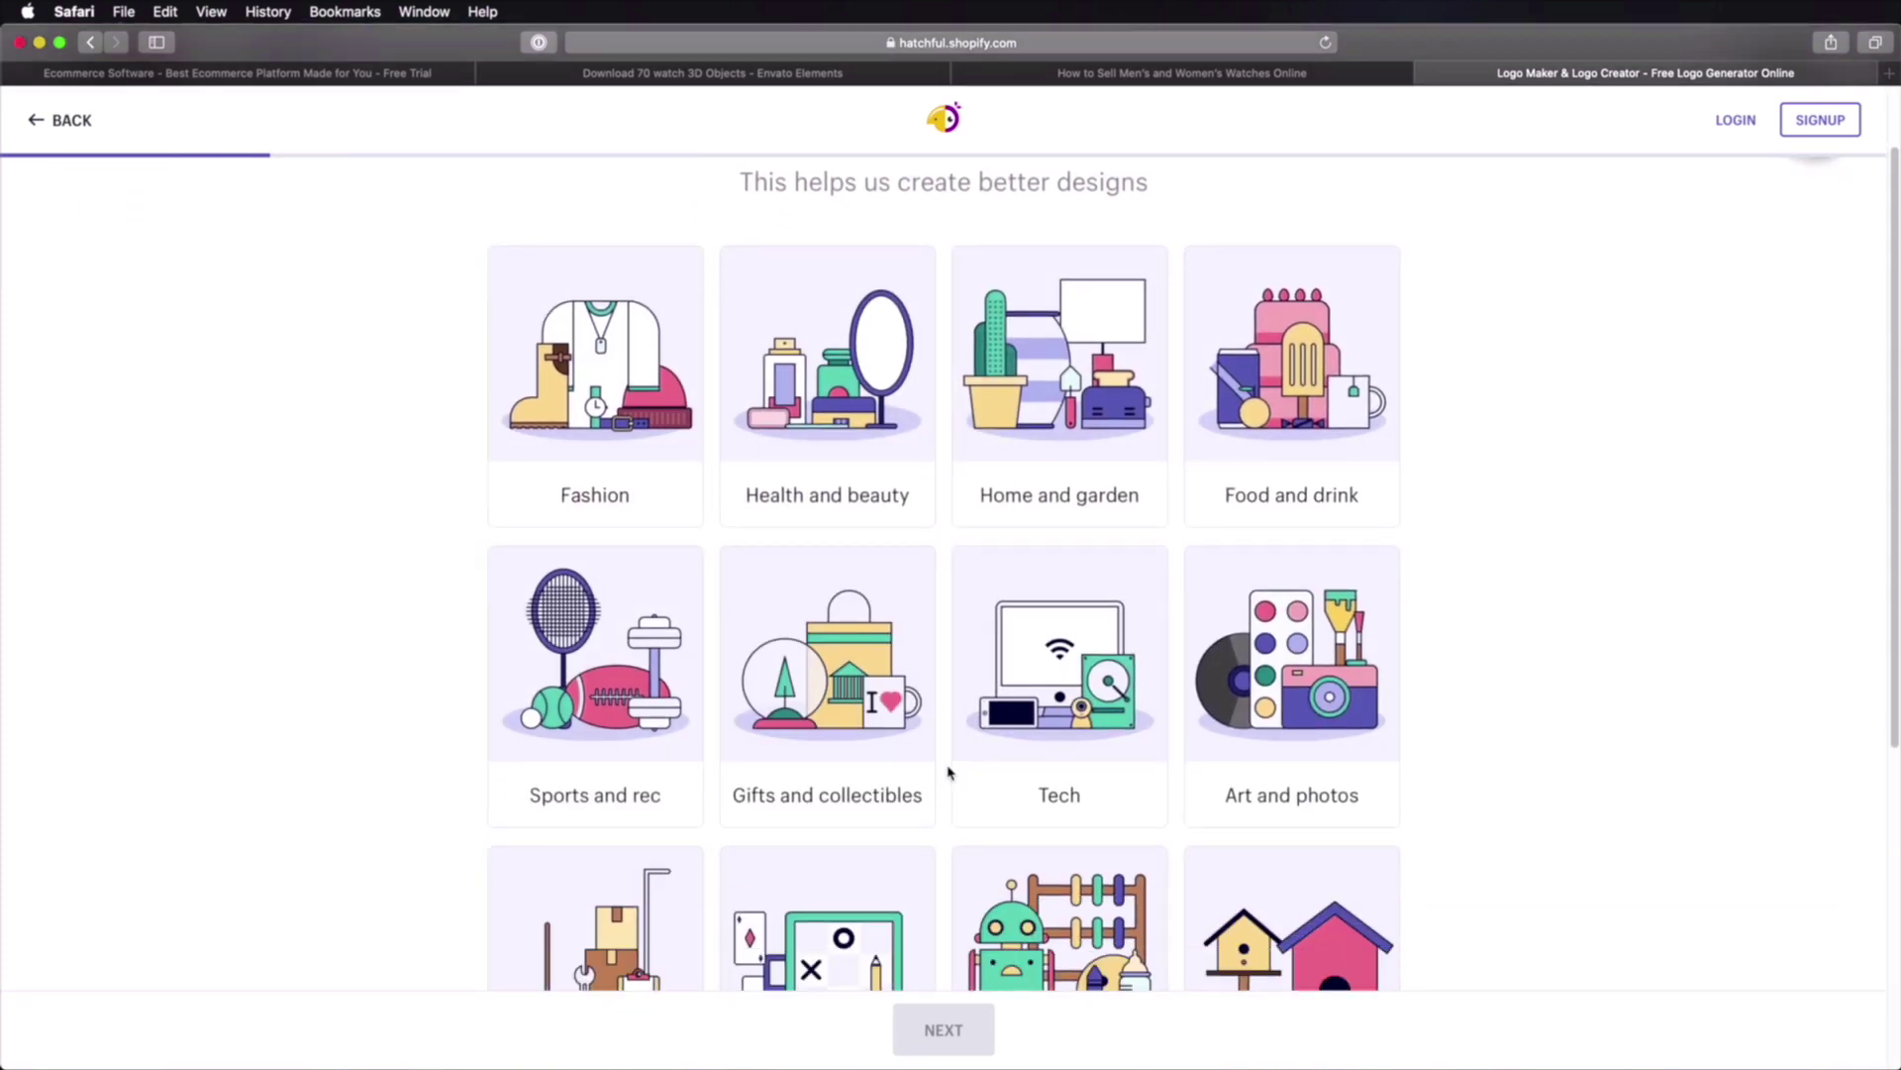
{"action": "scroll", "coordinate": [1604, 741], "scroll_direction": "down", "scroll_amount": 1}
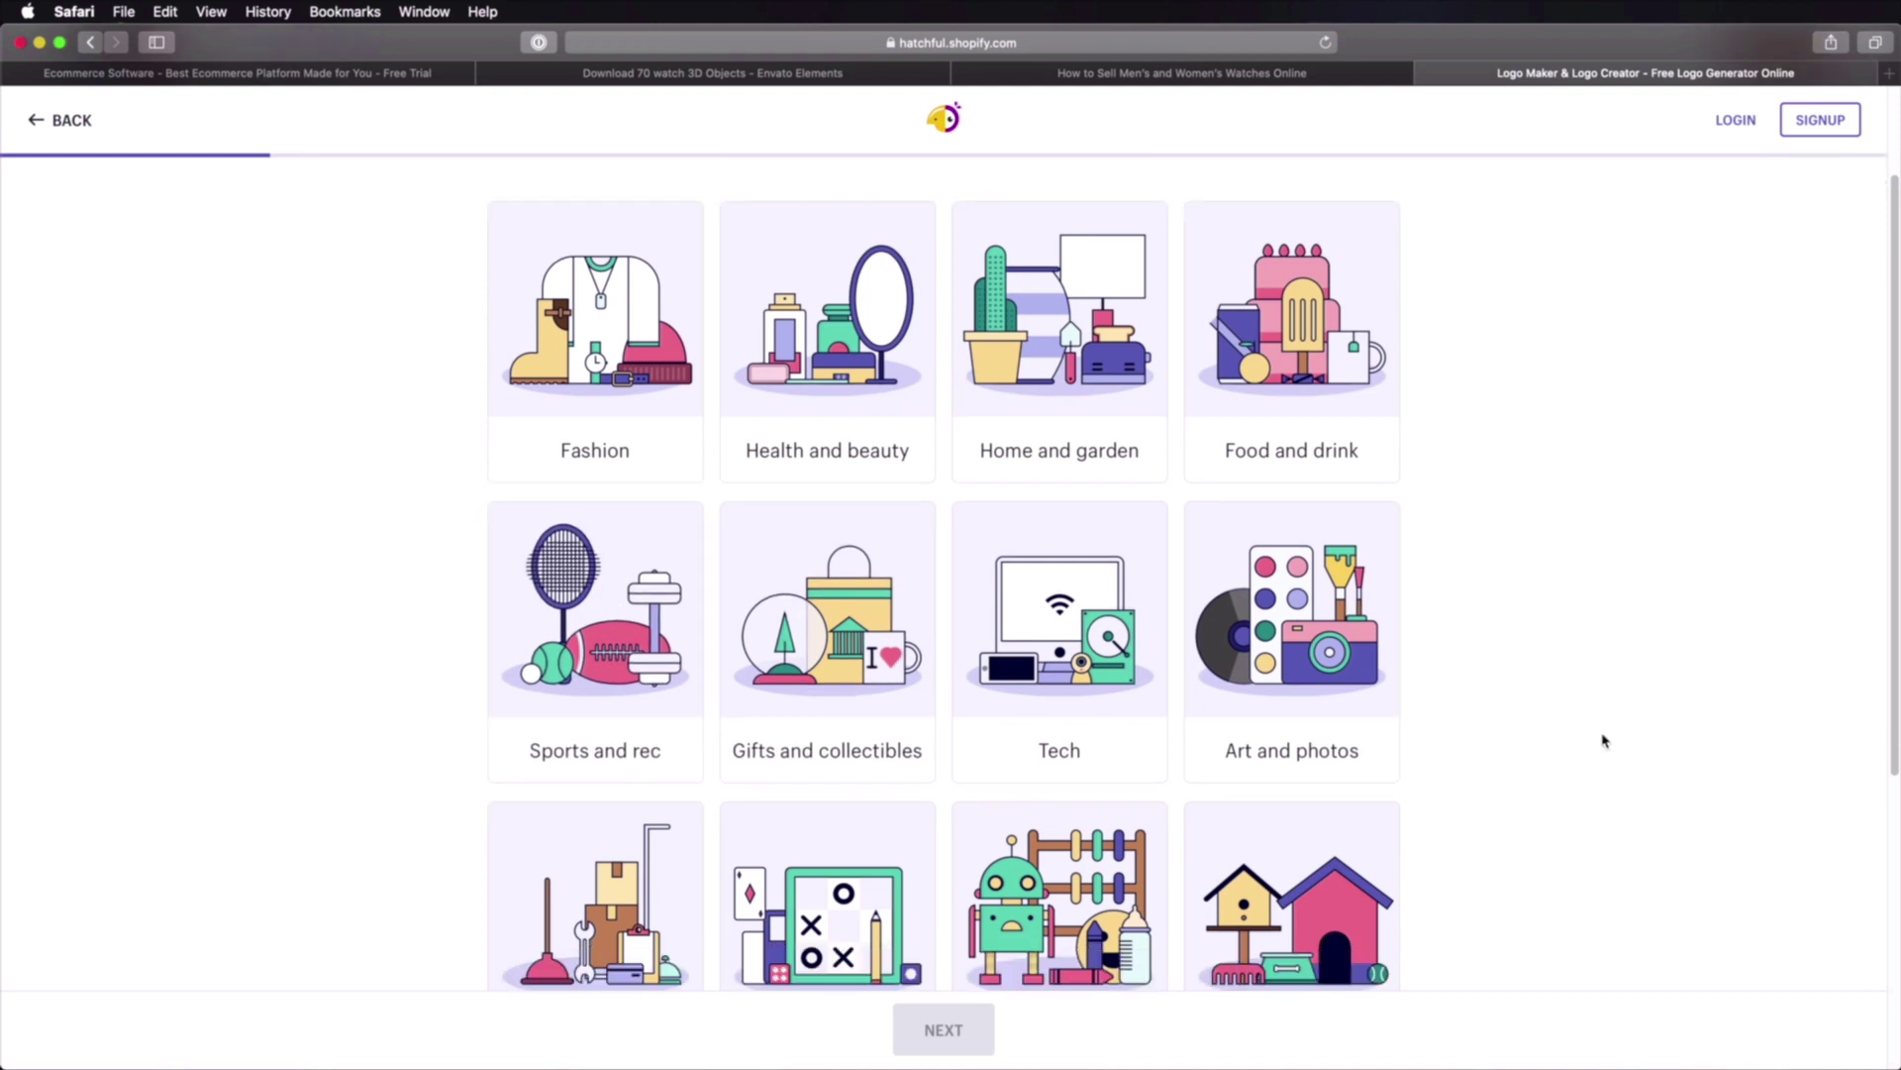
{"action": "scroll", "coordinate": [1604, 741], "scroll_direction": "down", "scroll_amount": 4}
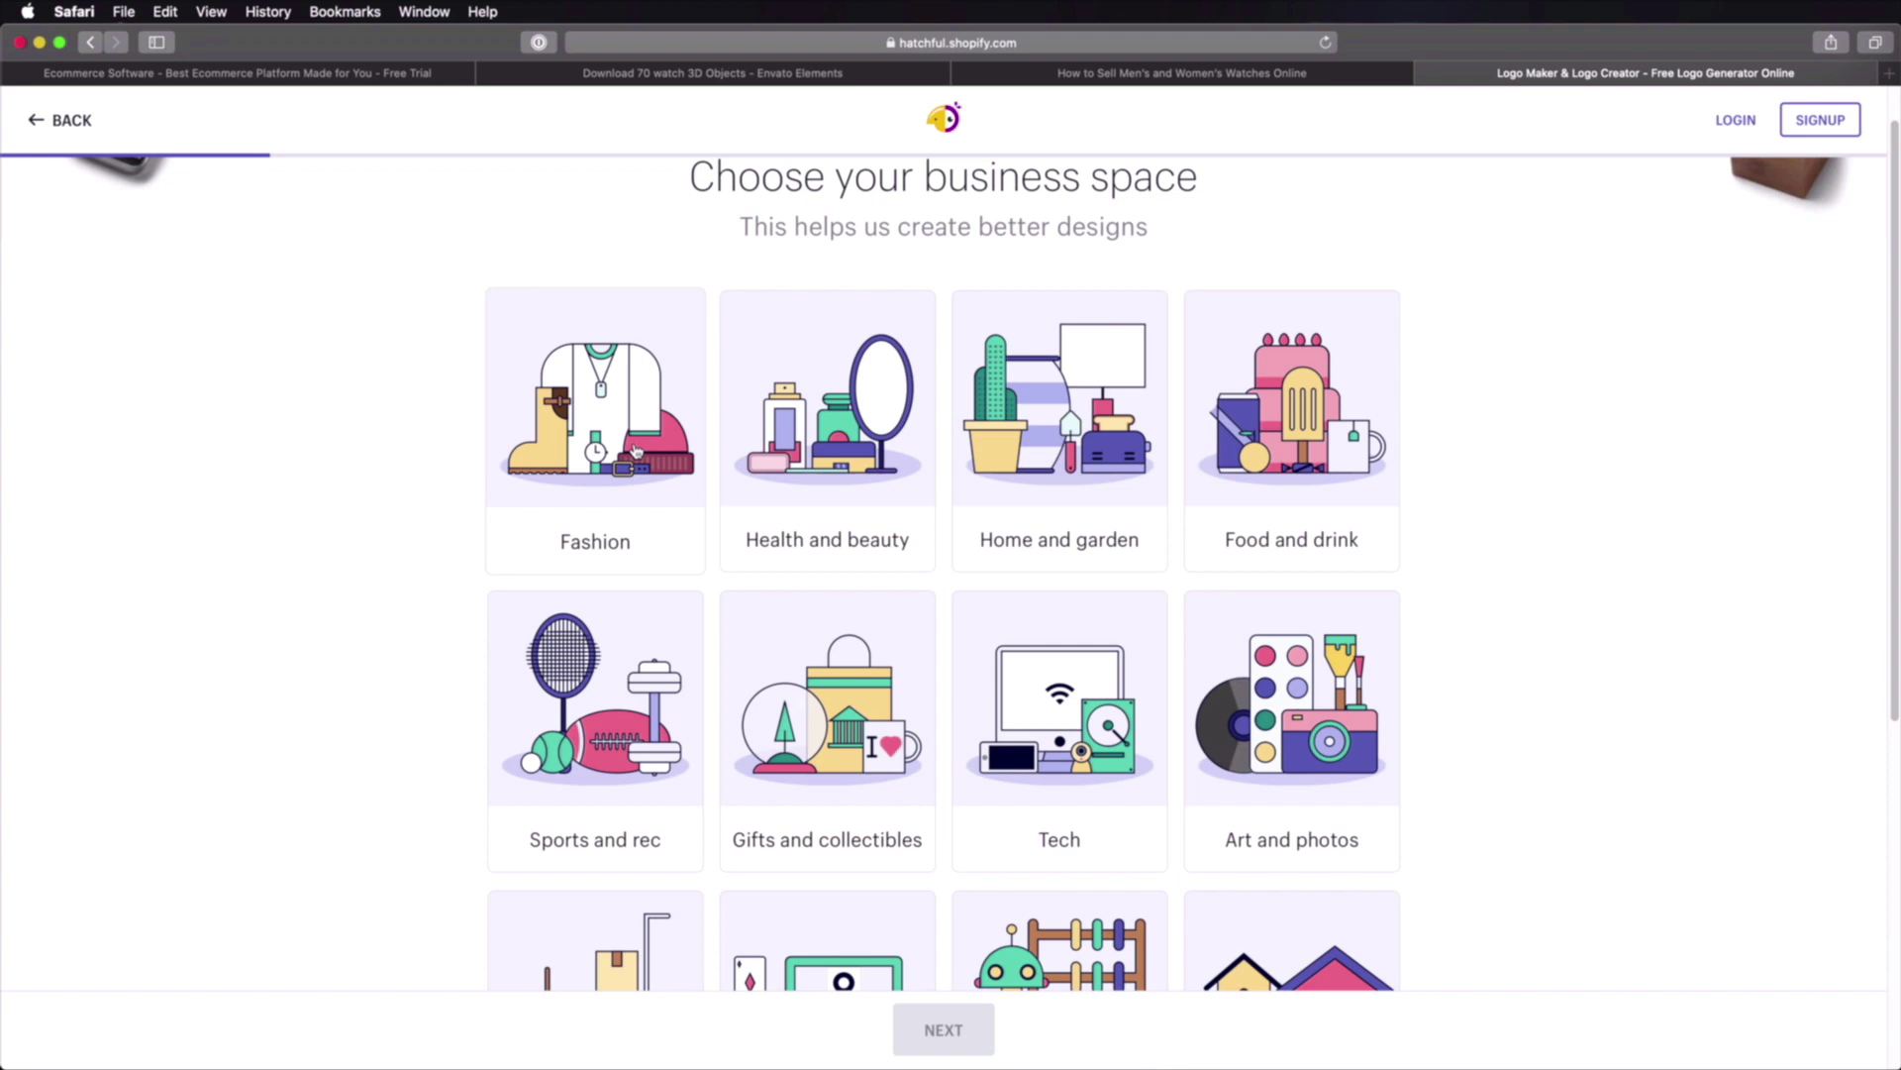
{"action": "left_click", "coordinate": [964, 1030]}
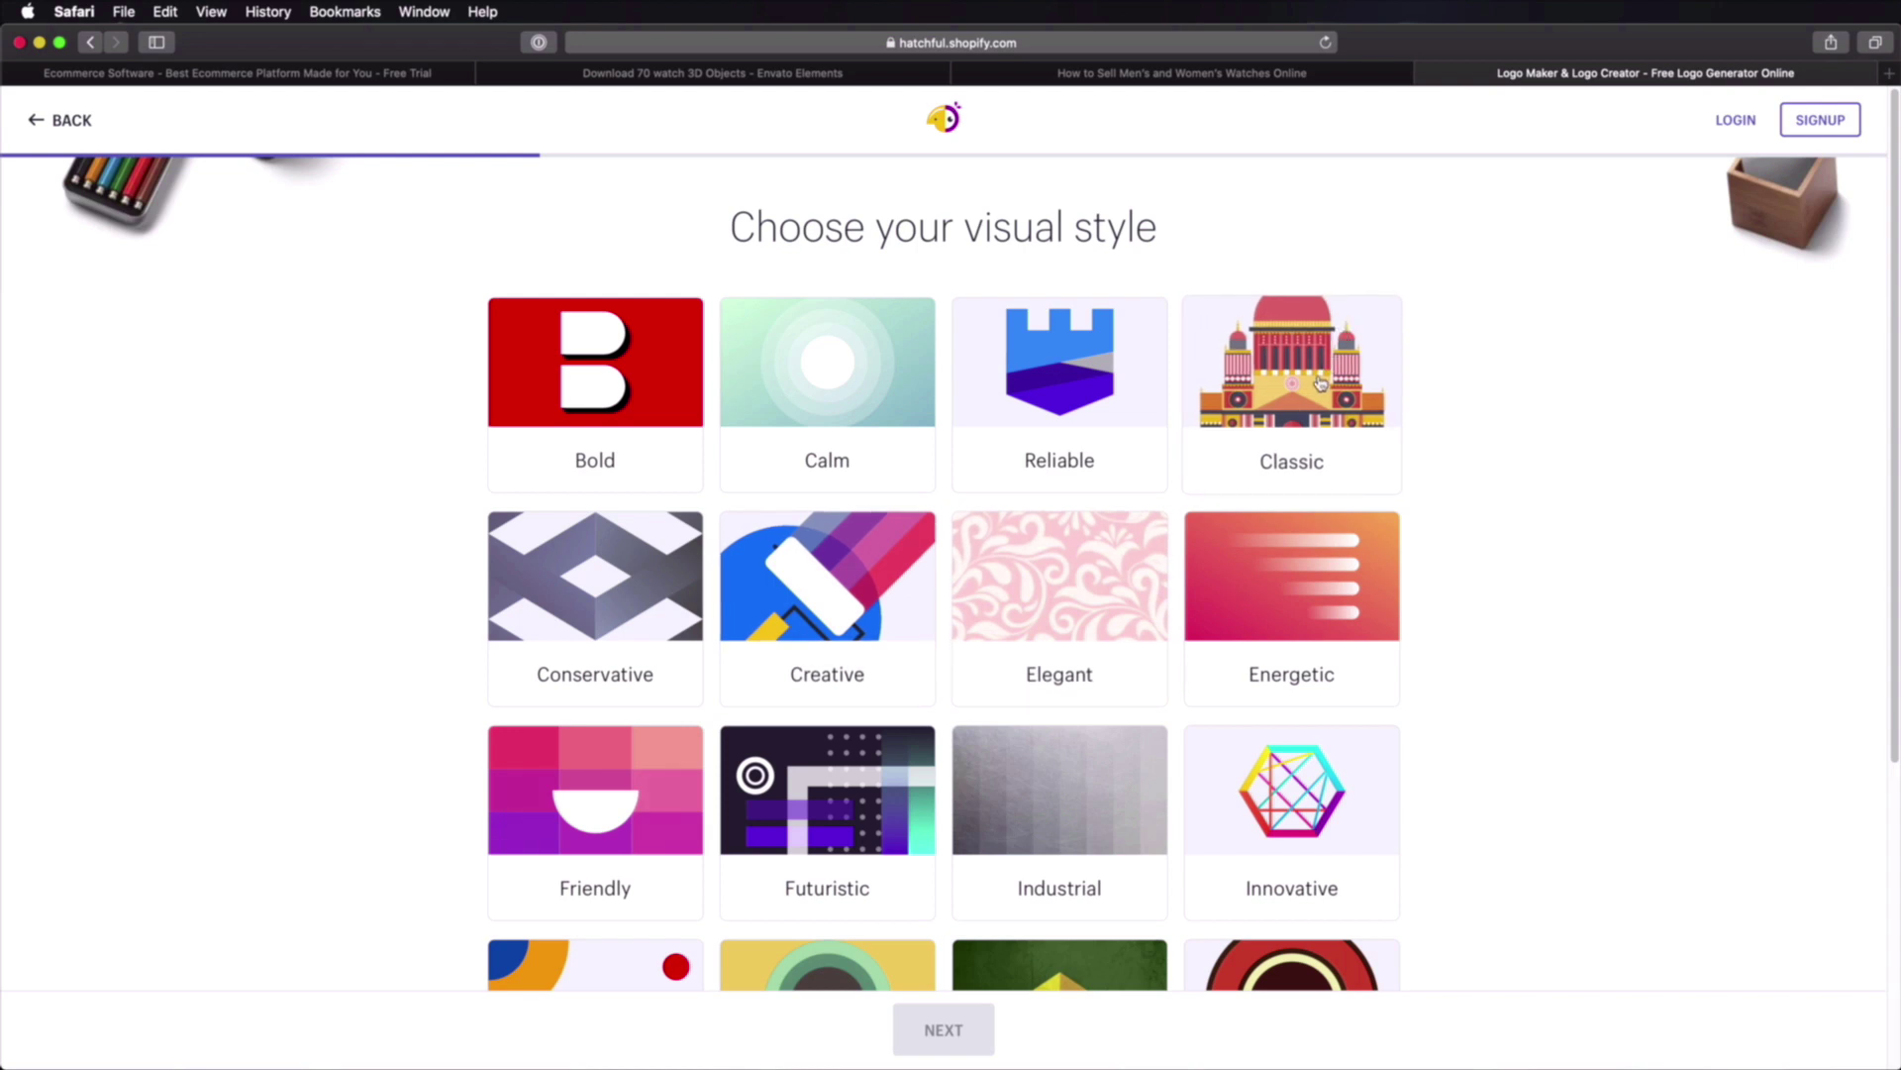
Step: Choose the Classic, Elegant and Conservative visual styles and continue
{"action": "left_click", "coordinate": [1154, 540]}
{"action": "left_click", "coordinate": [1237, 434]}
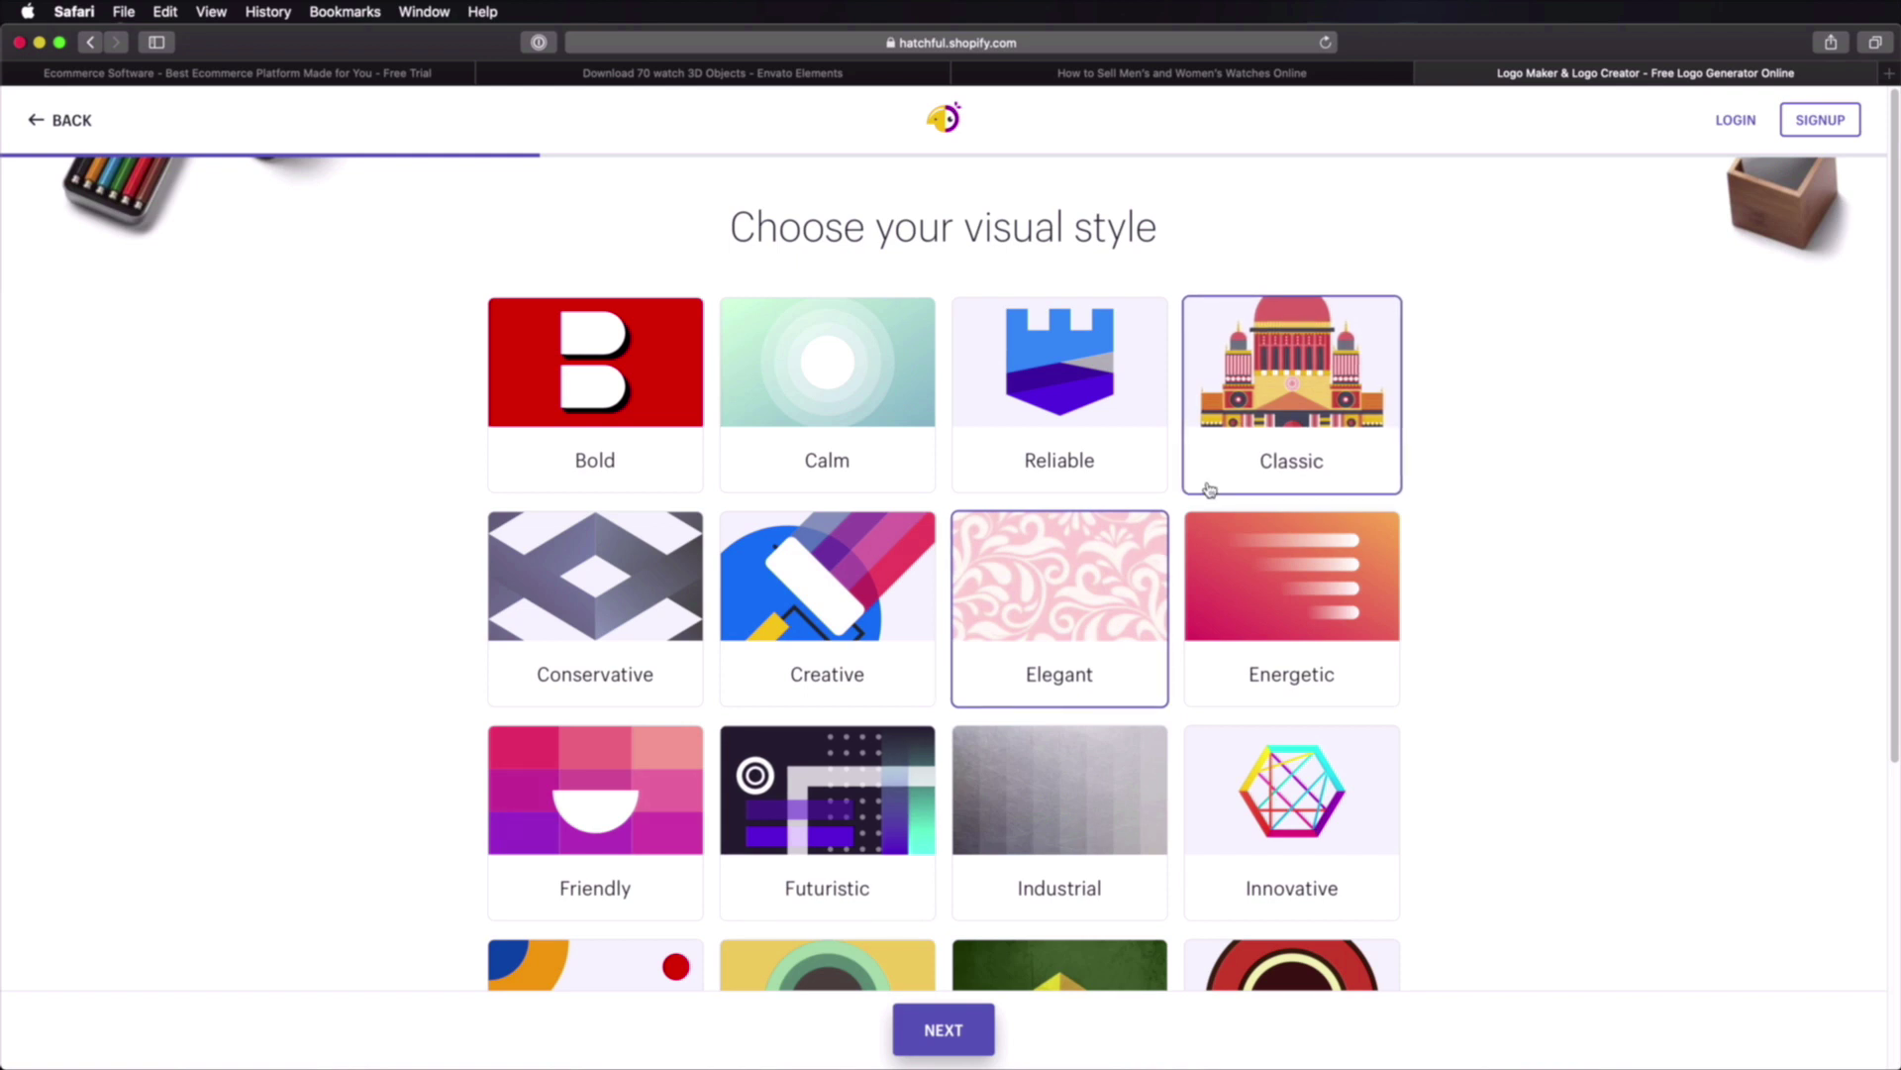
{"action": "left_click", "coordinate": [632, 633]}
{"action": "scroll", "coordinate": [1290, 673], "scroll_direction": "down", "scroll_amount": 4}
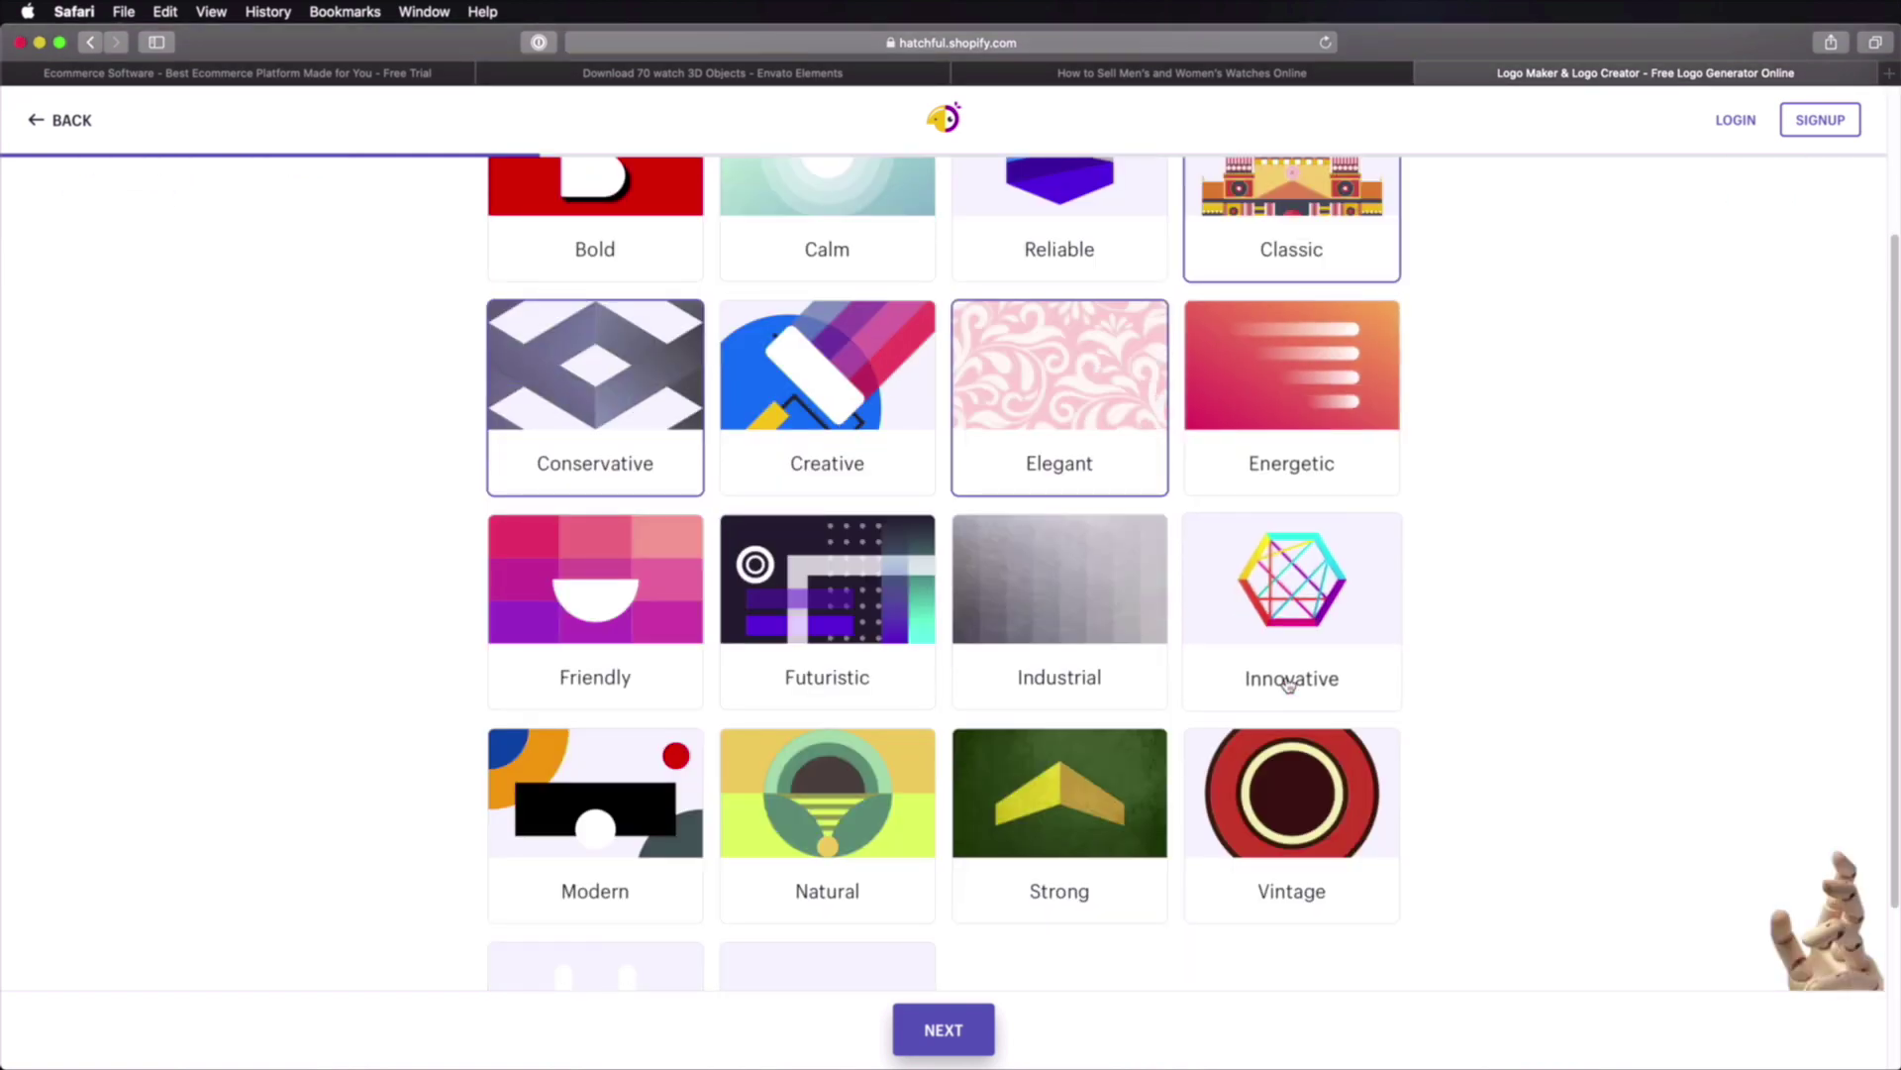
{"action": "scroll", "coordinate": [1287, 683], "scroll_direction": "down", "scroll_amount": 4}
{"action": "left_click", "coordinate": [1288, 683]}
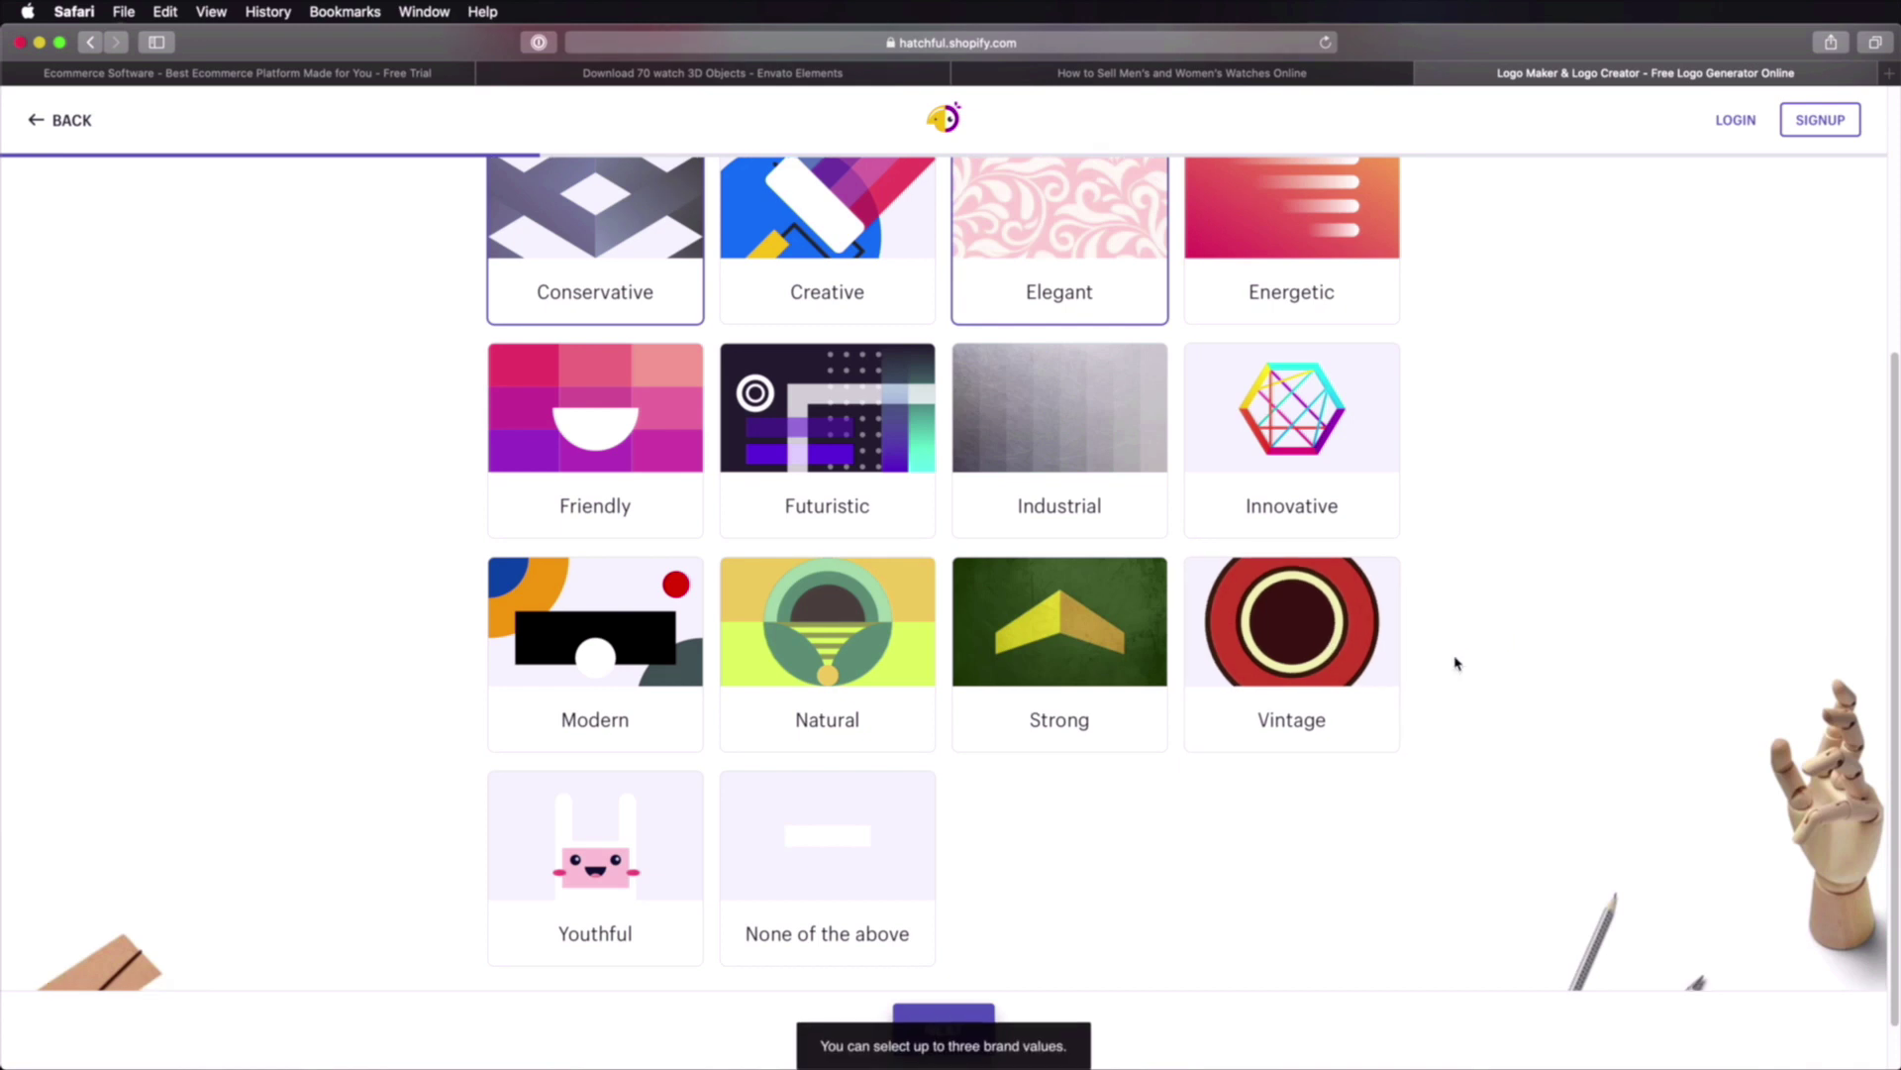
{"action": "left_click", "coordinate": [949, 1030]}
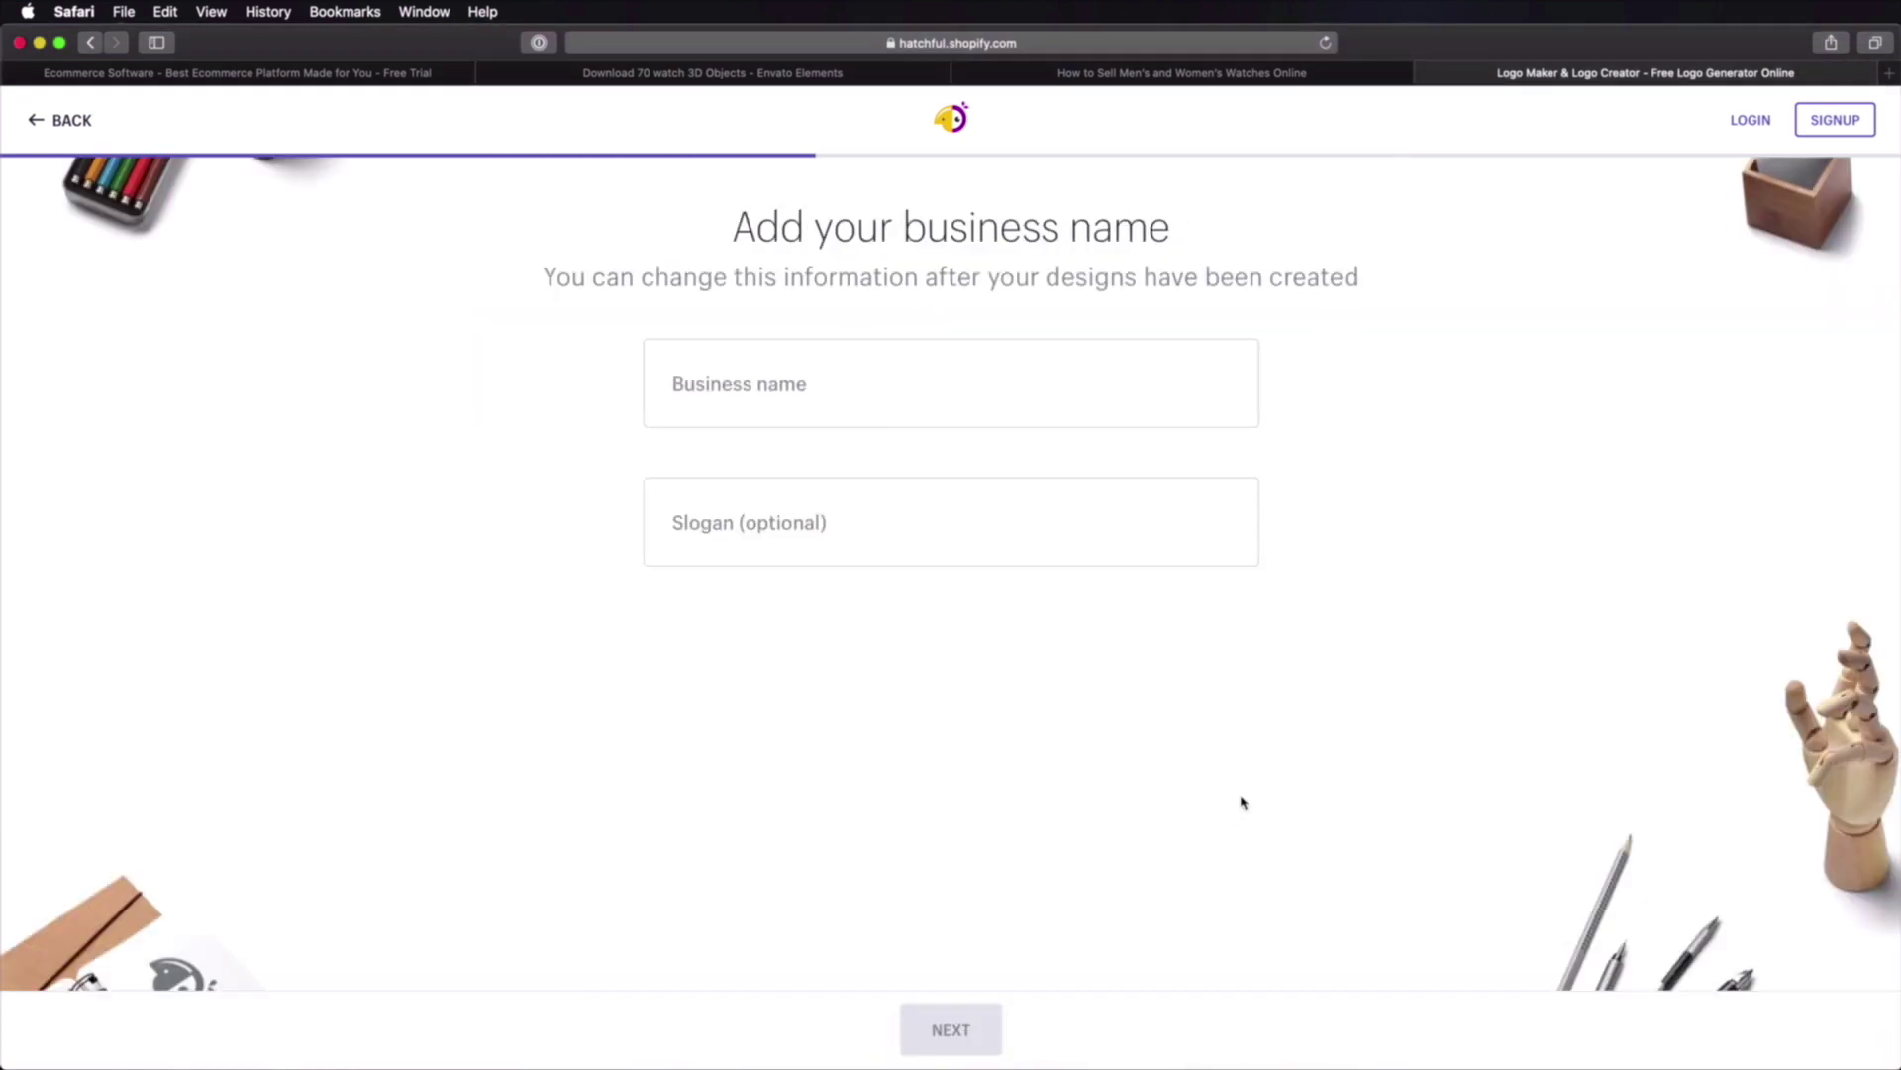
{"action": "left_click", "coordinate": [786, 407]}
{"action": "type", "text": "Ad"}
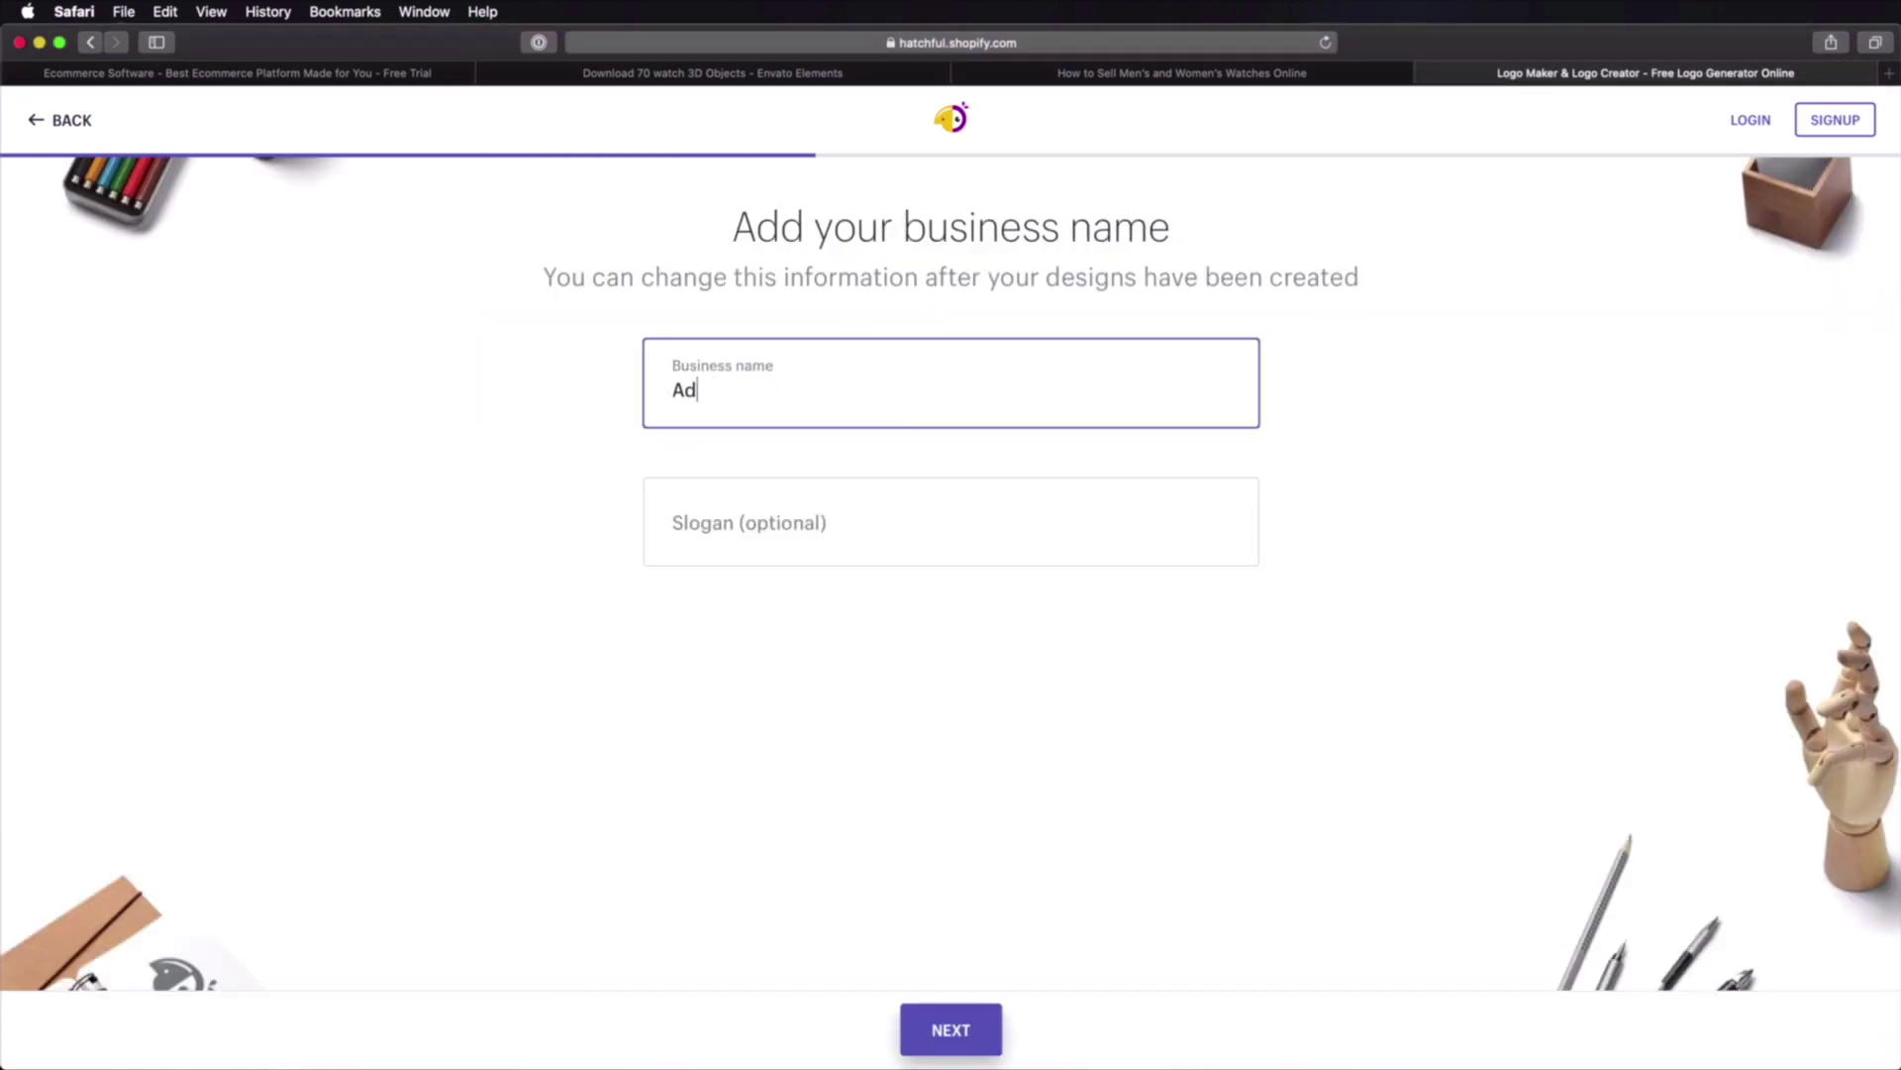
{"action": "type", "text": "i's Watch Shop"}
{"action": "left_click", "coordinate": [952, 1028]}
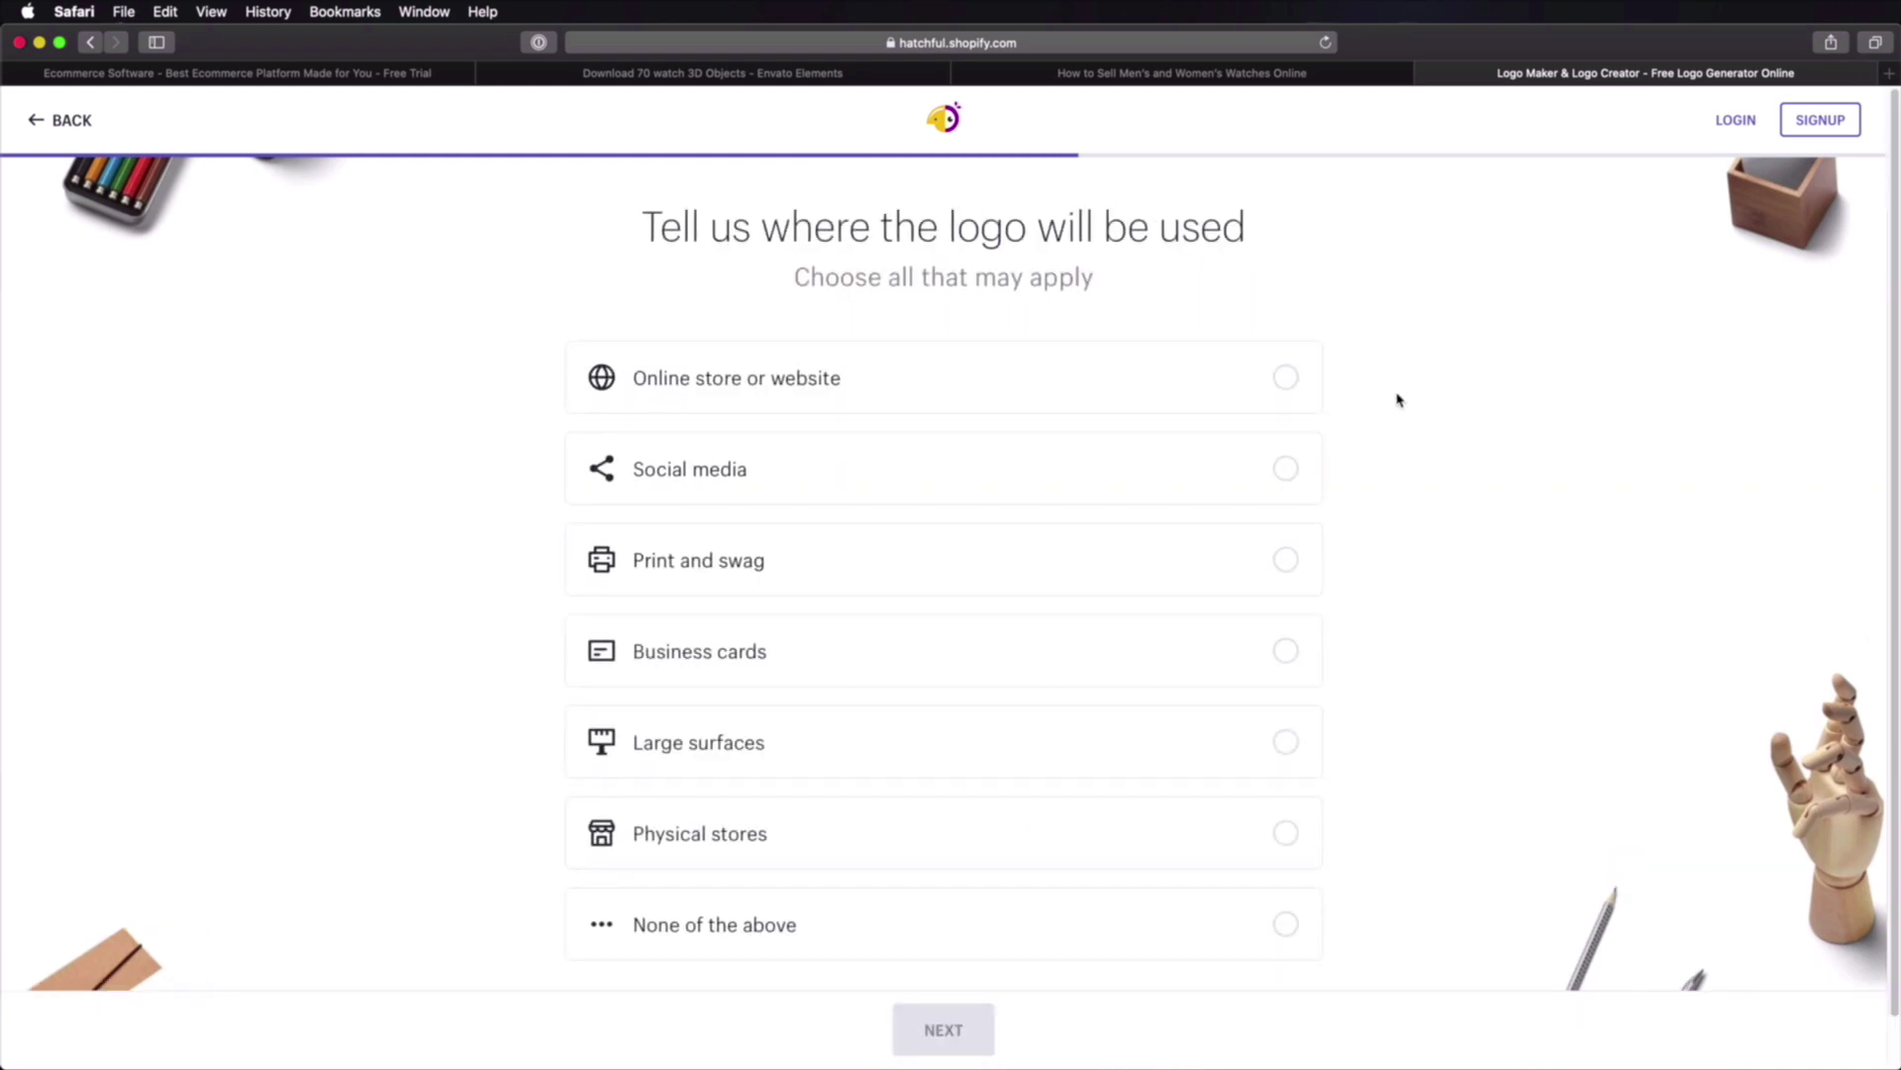
Step: Mark the logo for online store, social media, print and swag, and business cards
{"action": "left_click", "coordinate": [974, 395]}
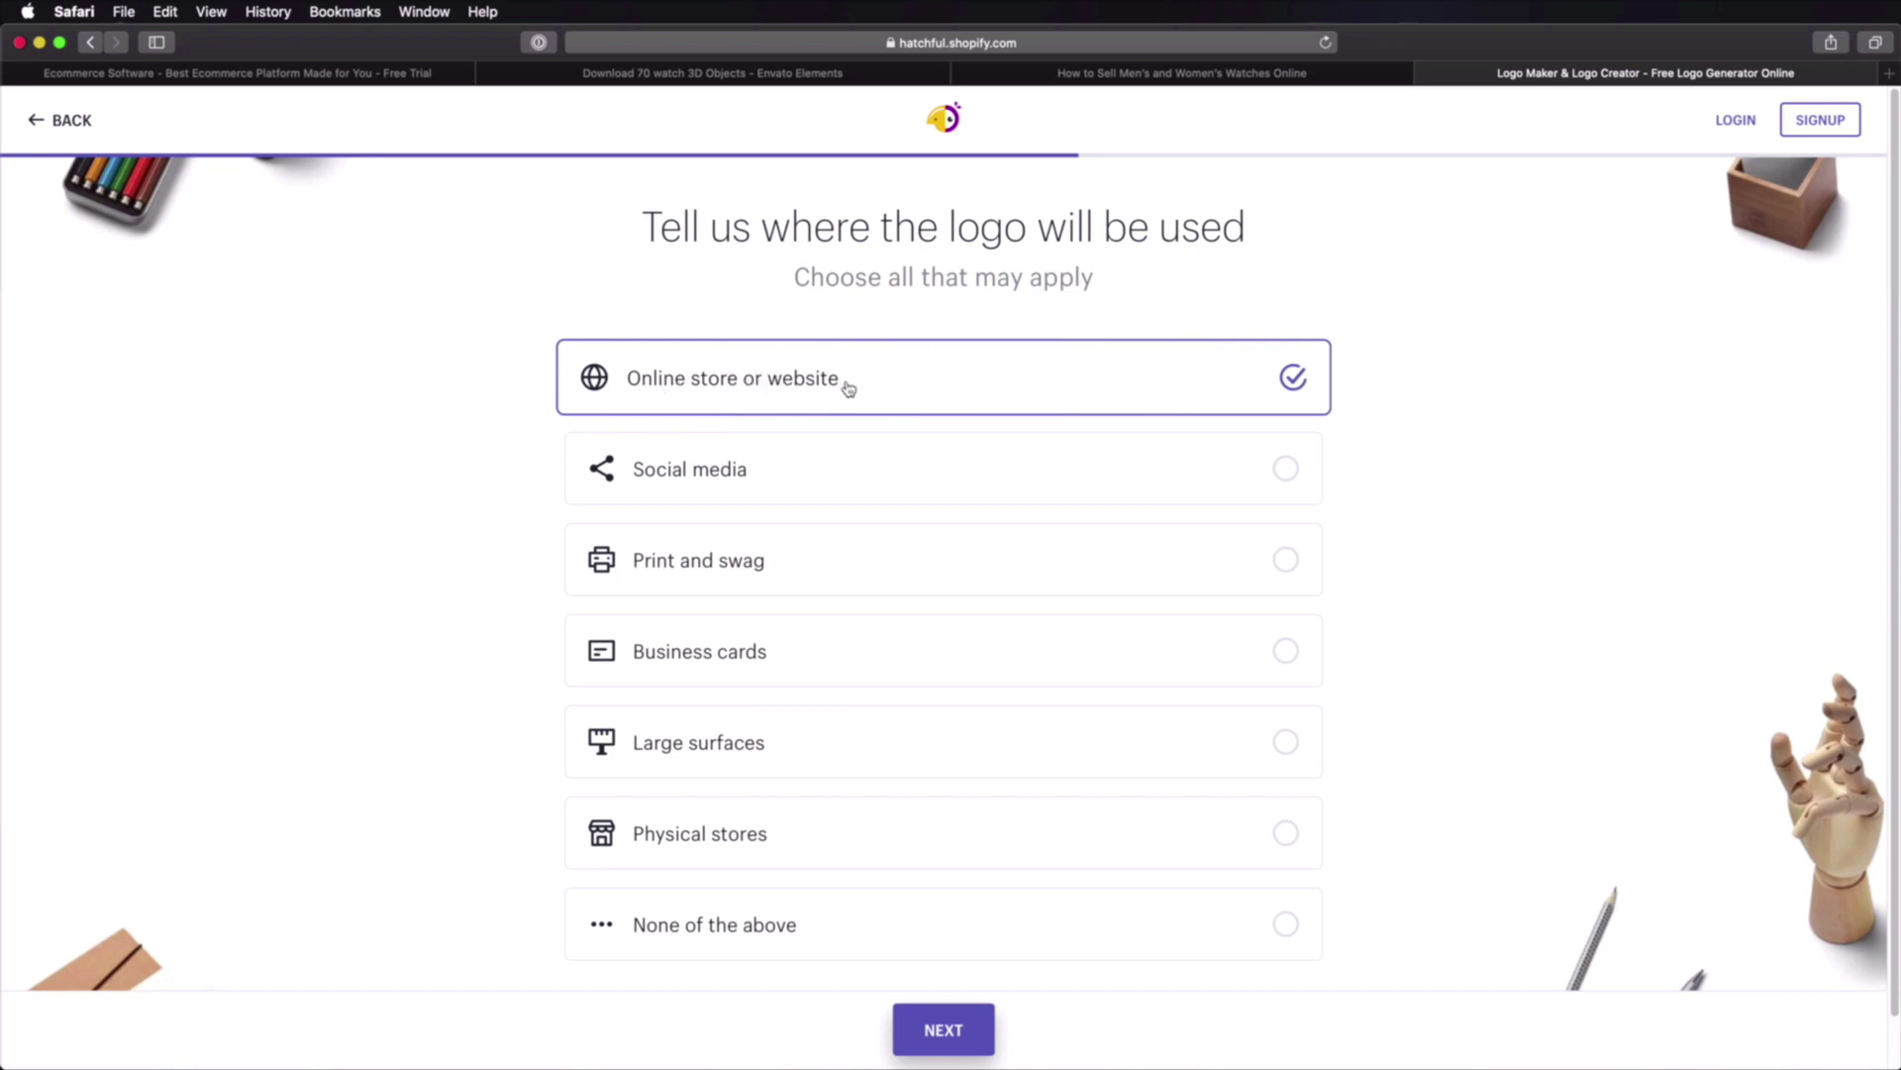
{"action": "left_click", "coordinate": [864, 457]}
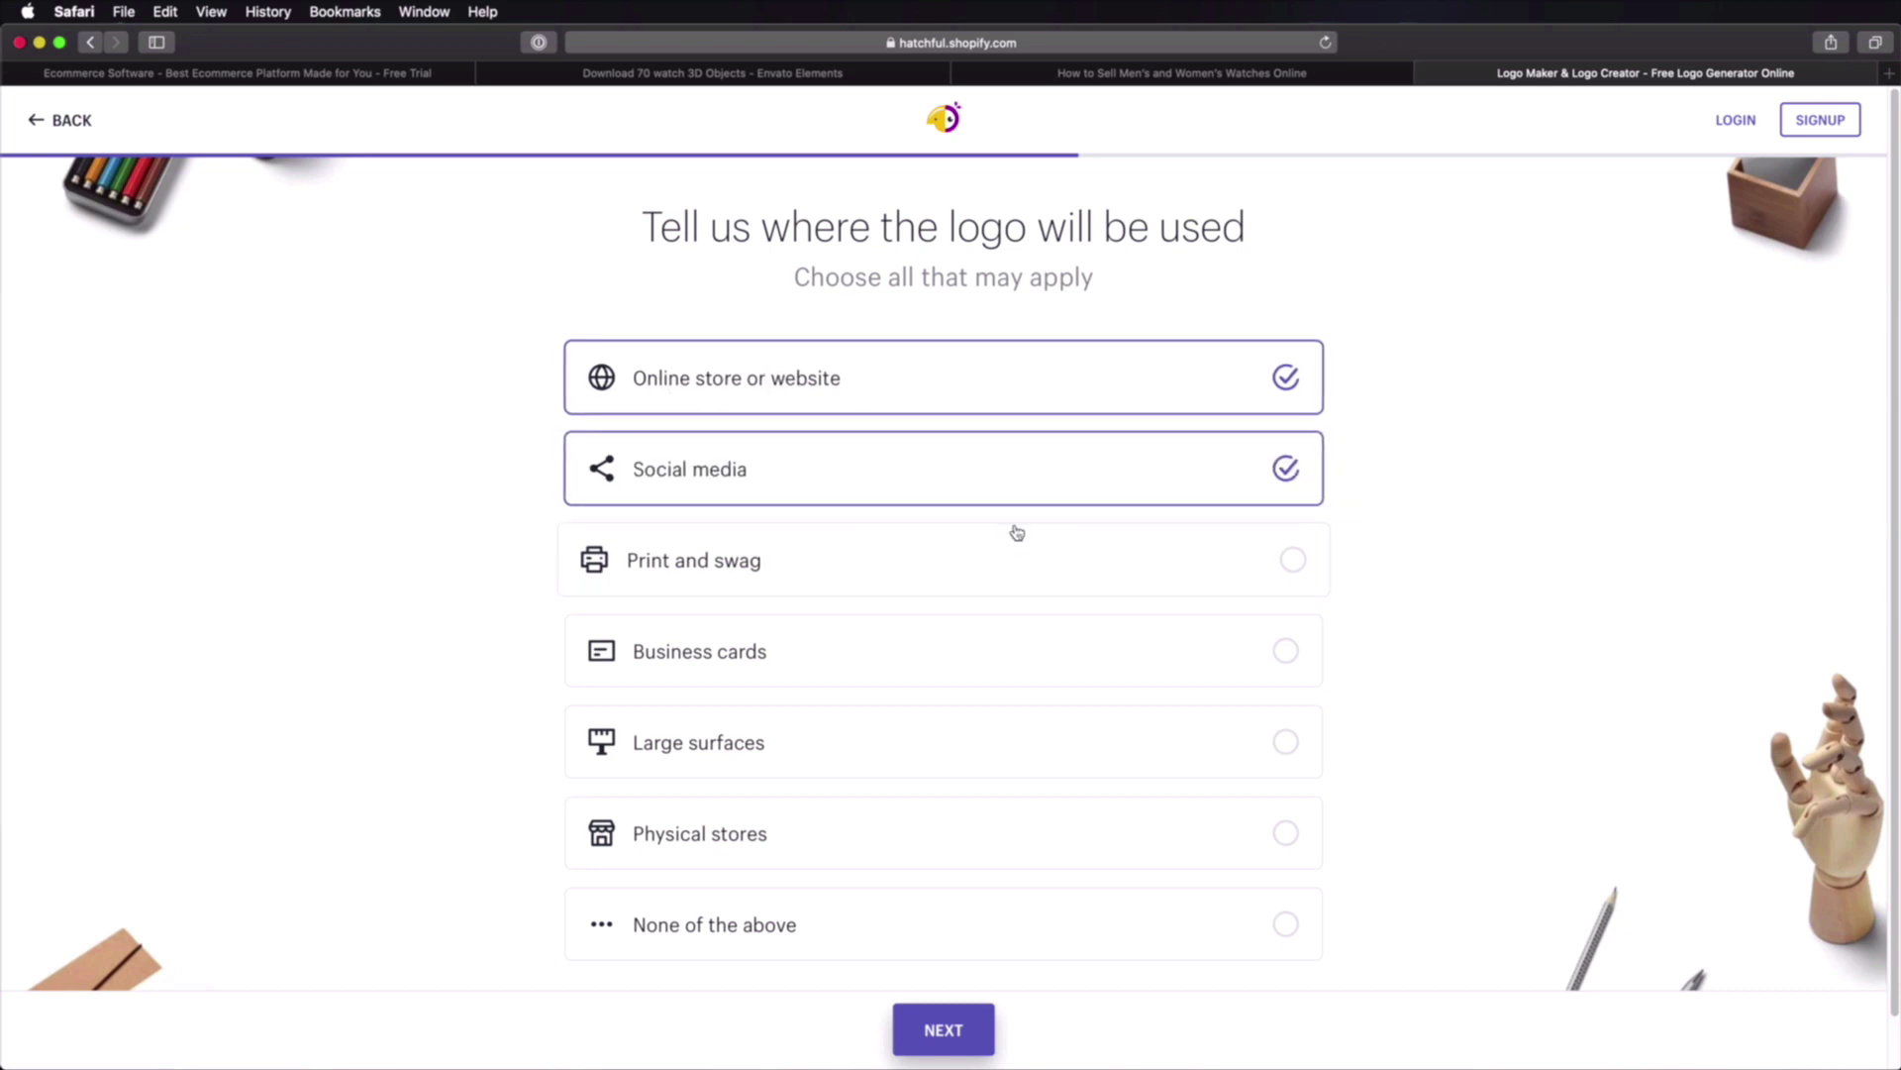
{"action": "scroll", "coordinate": [881, 548], "scroll_direction": "down", "scroll_amount": 1}
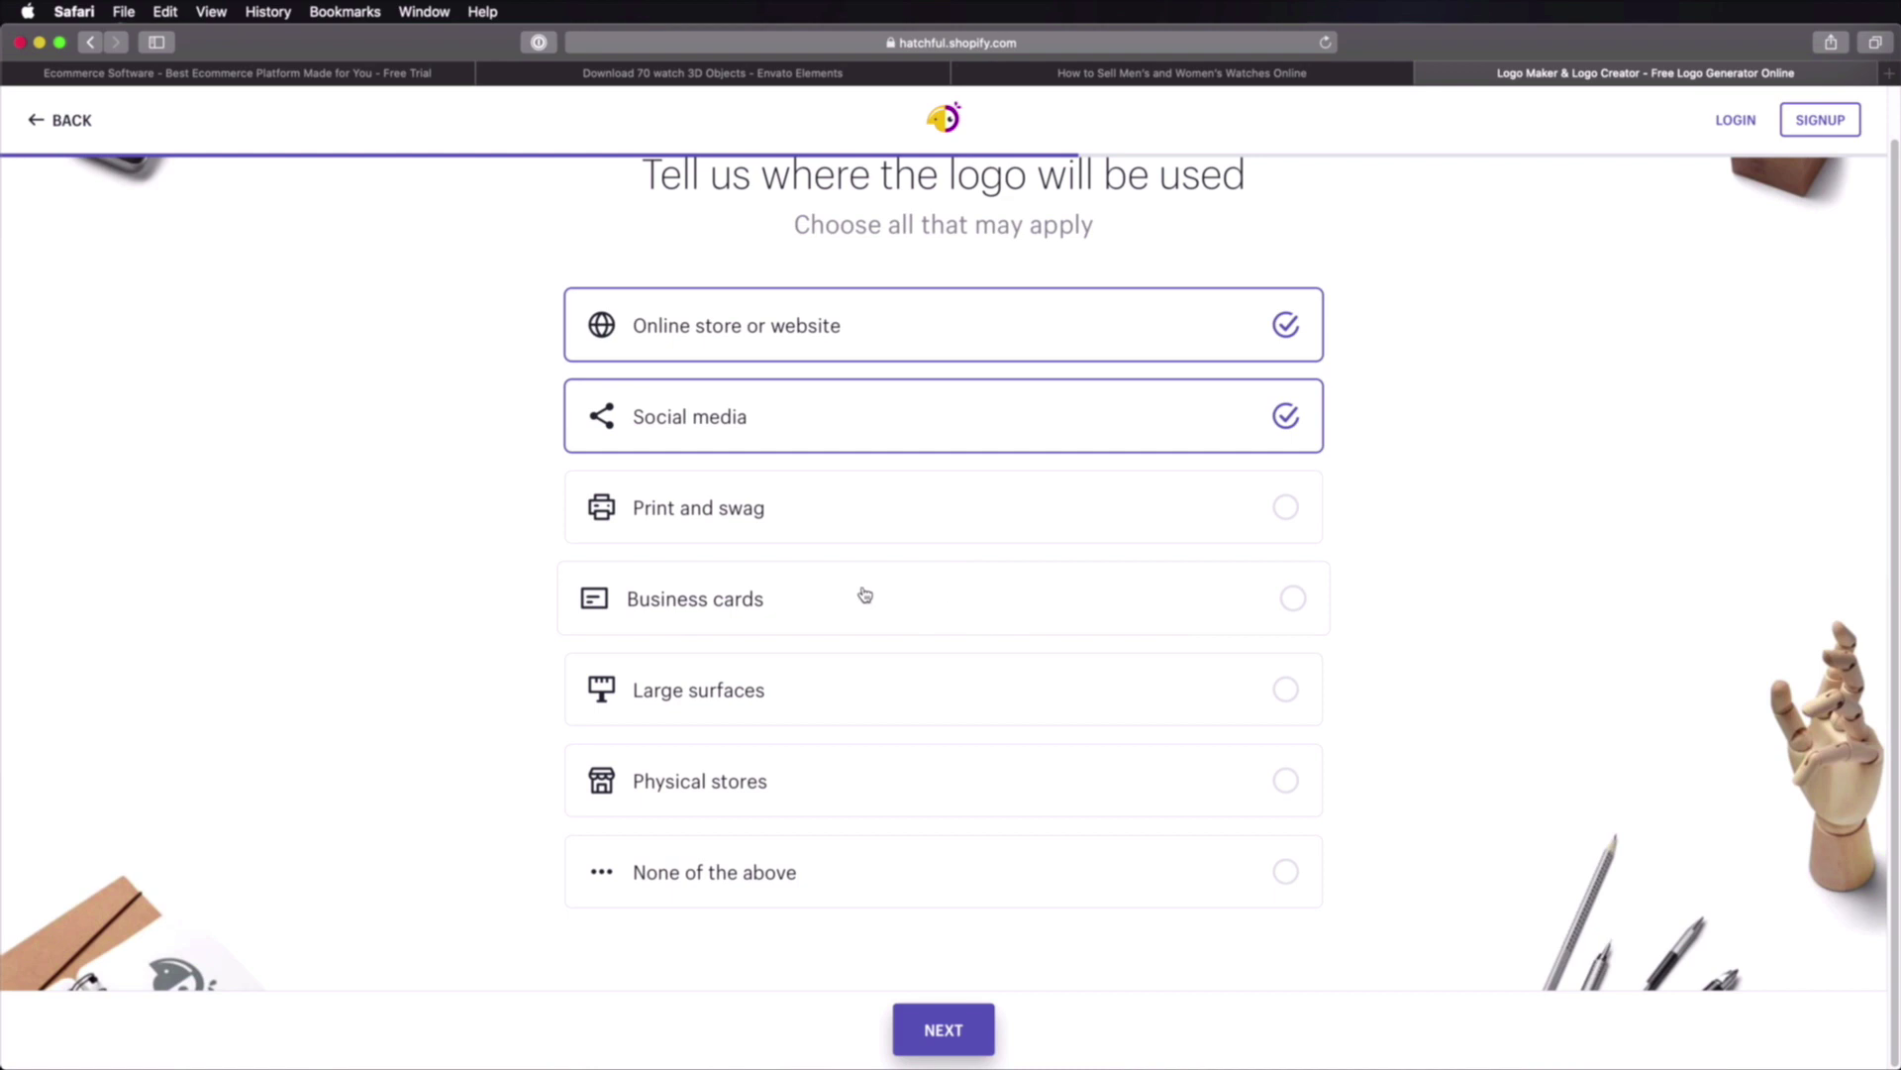
{"action": "left_click", "coordinate": [852, 510]}
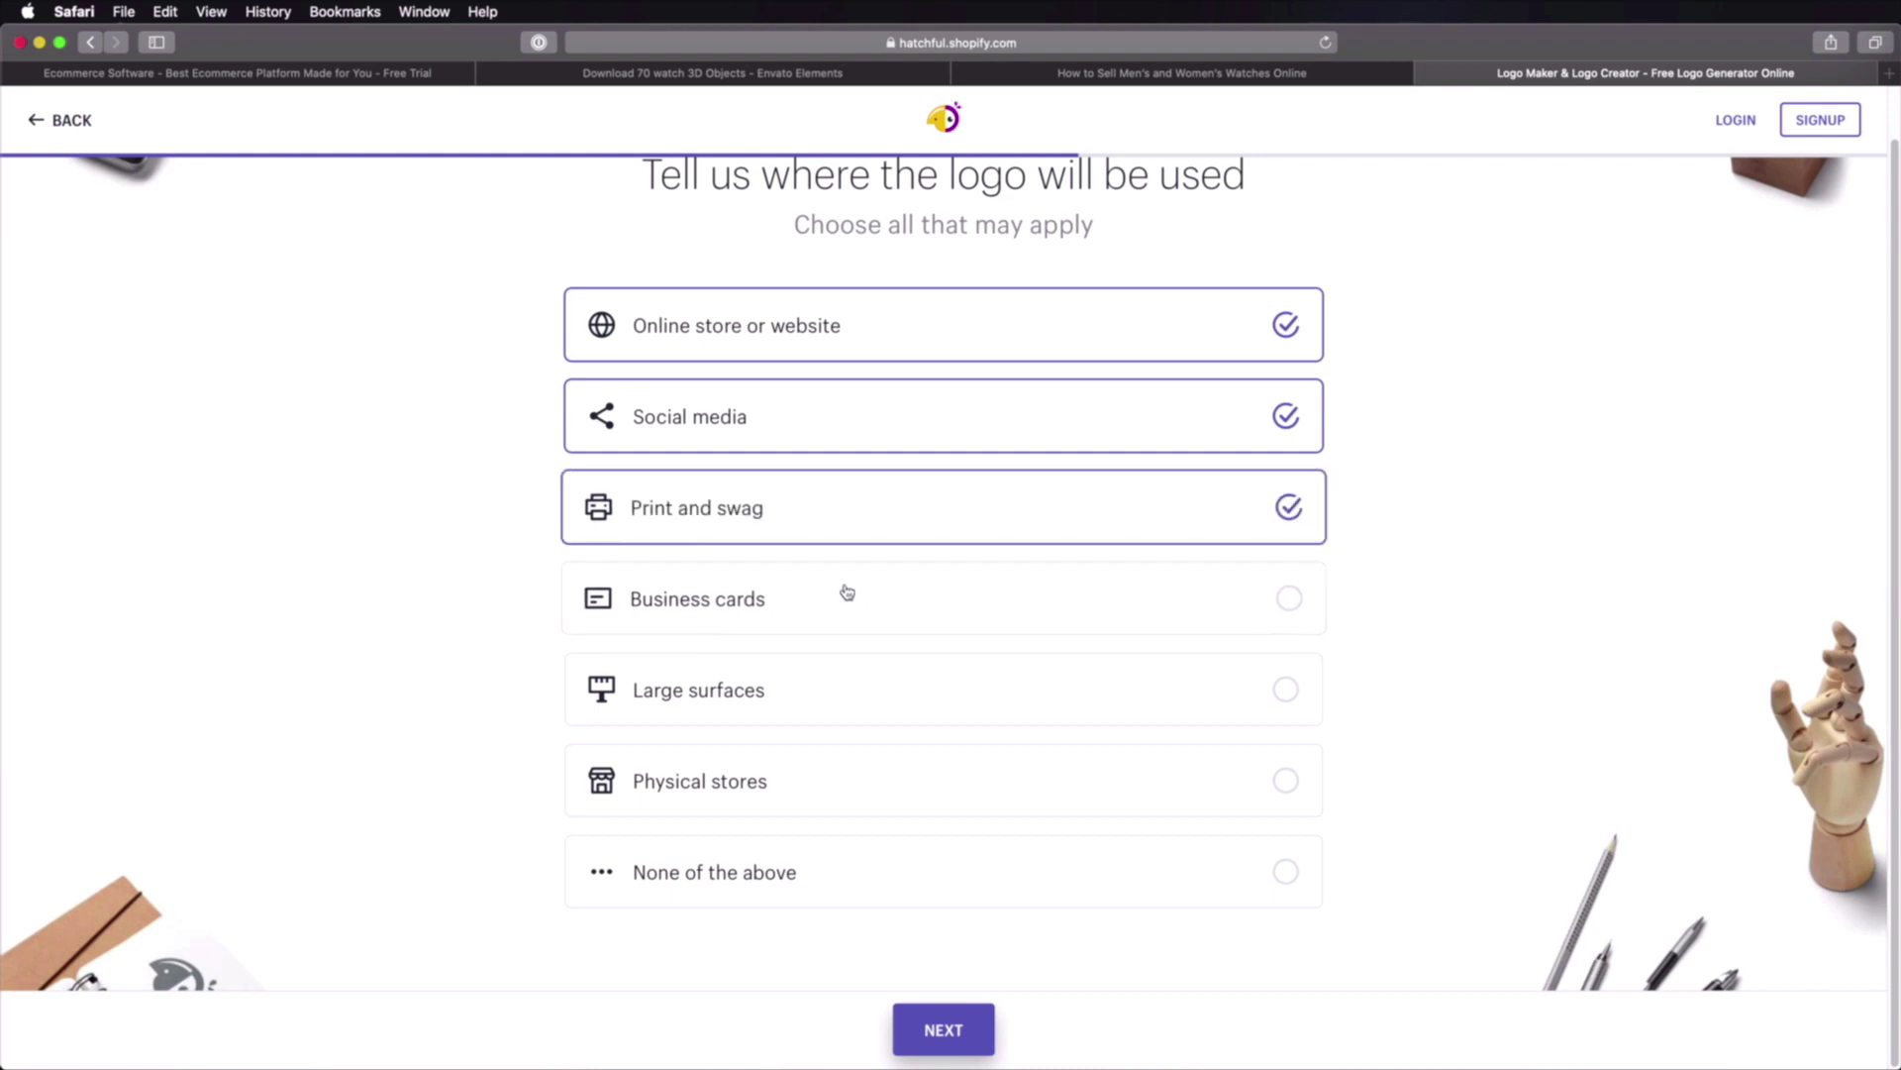
{"action": "left_click", "coordinate": [849, 590]}
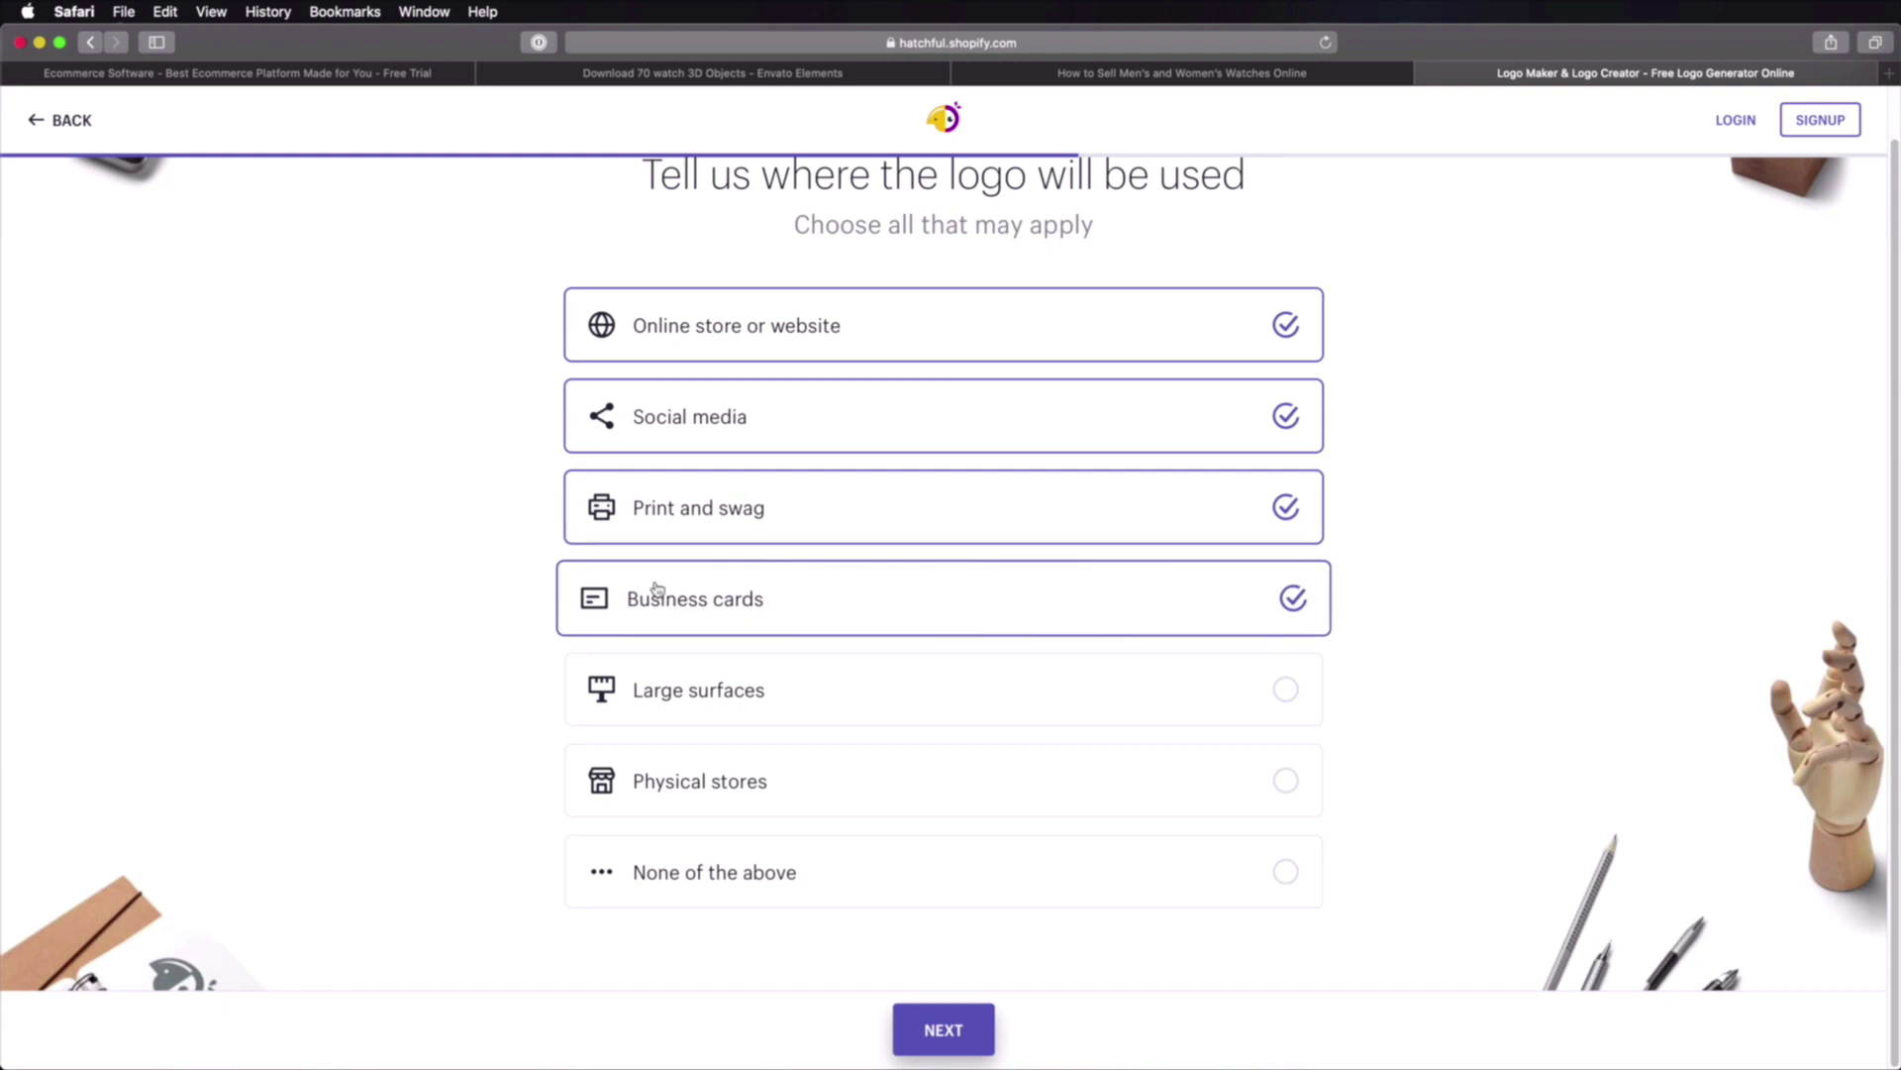
{"action": "left_click", "coordinate": [948, 1042]}
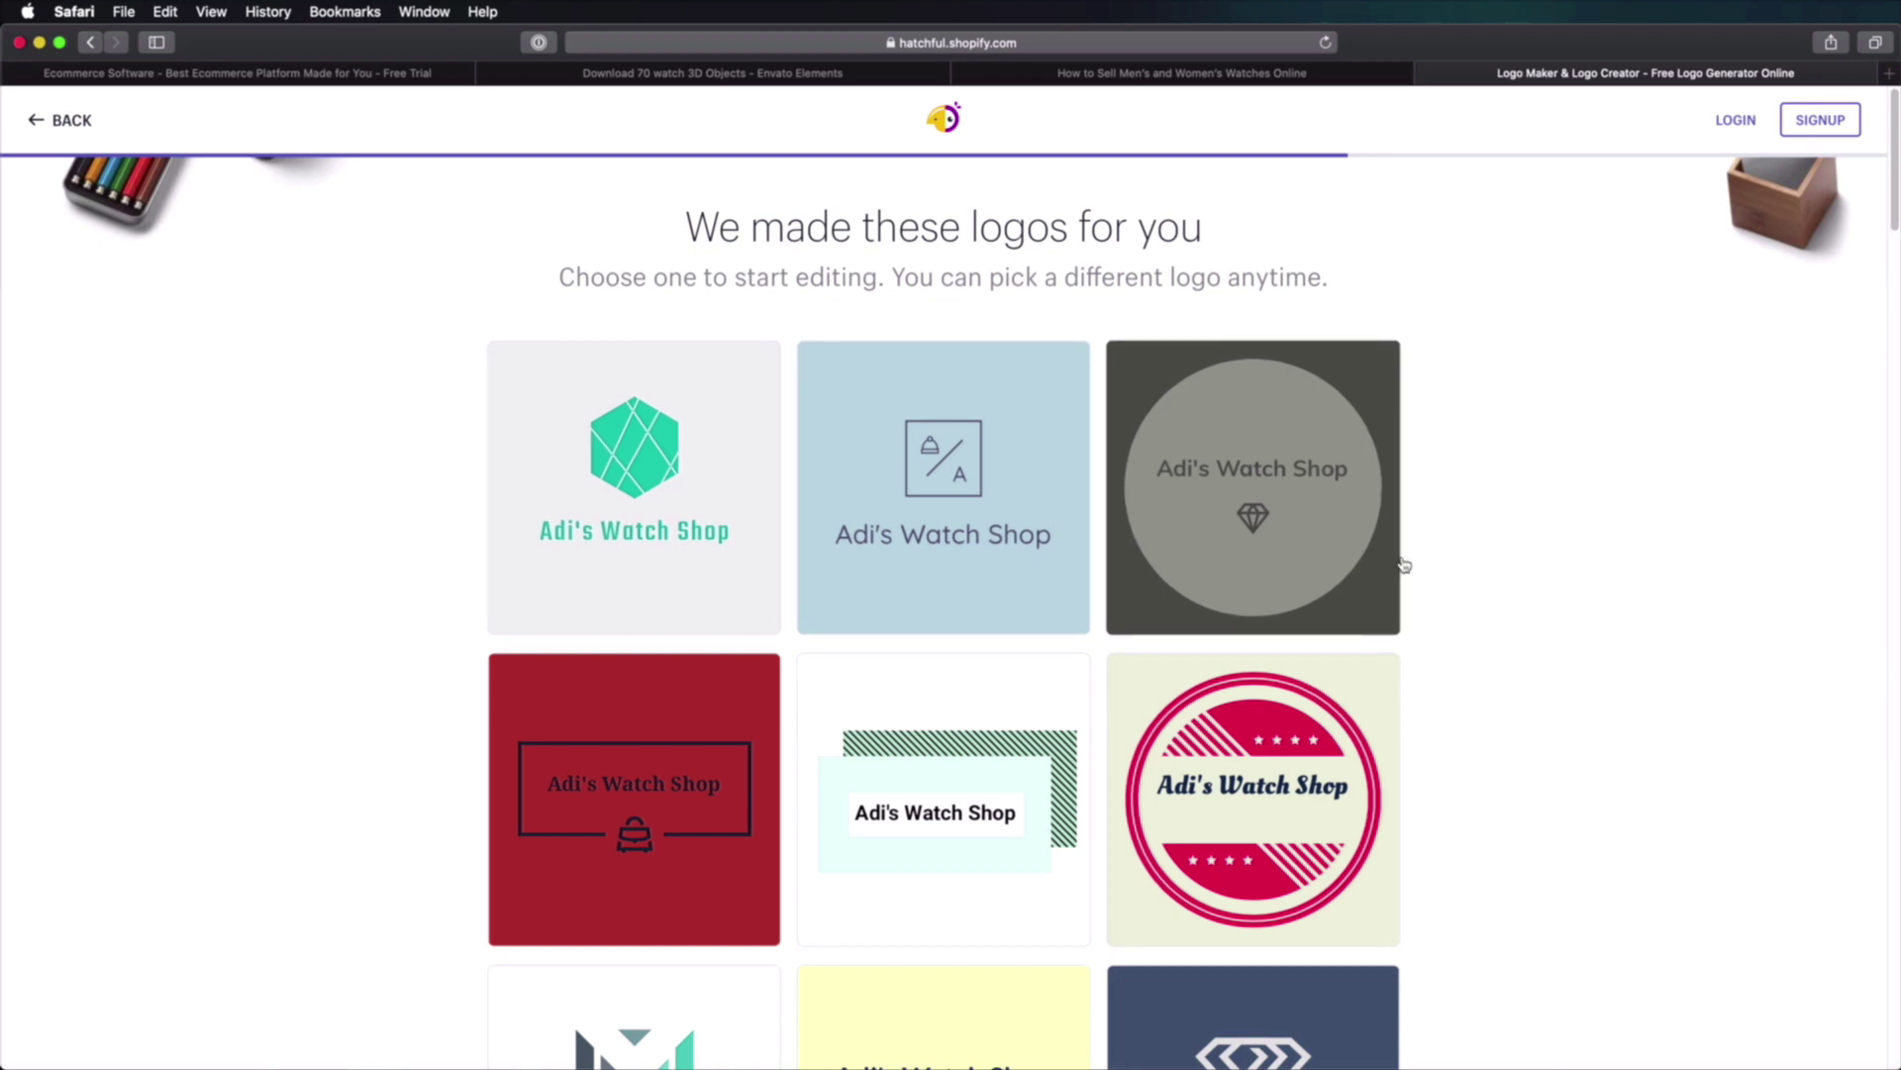
{"action": "scroll", "coordinate": [1575, 604], "scroll_direction": "down", "scroll_amount": 6}
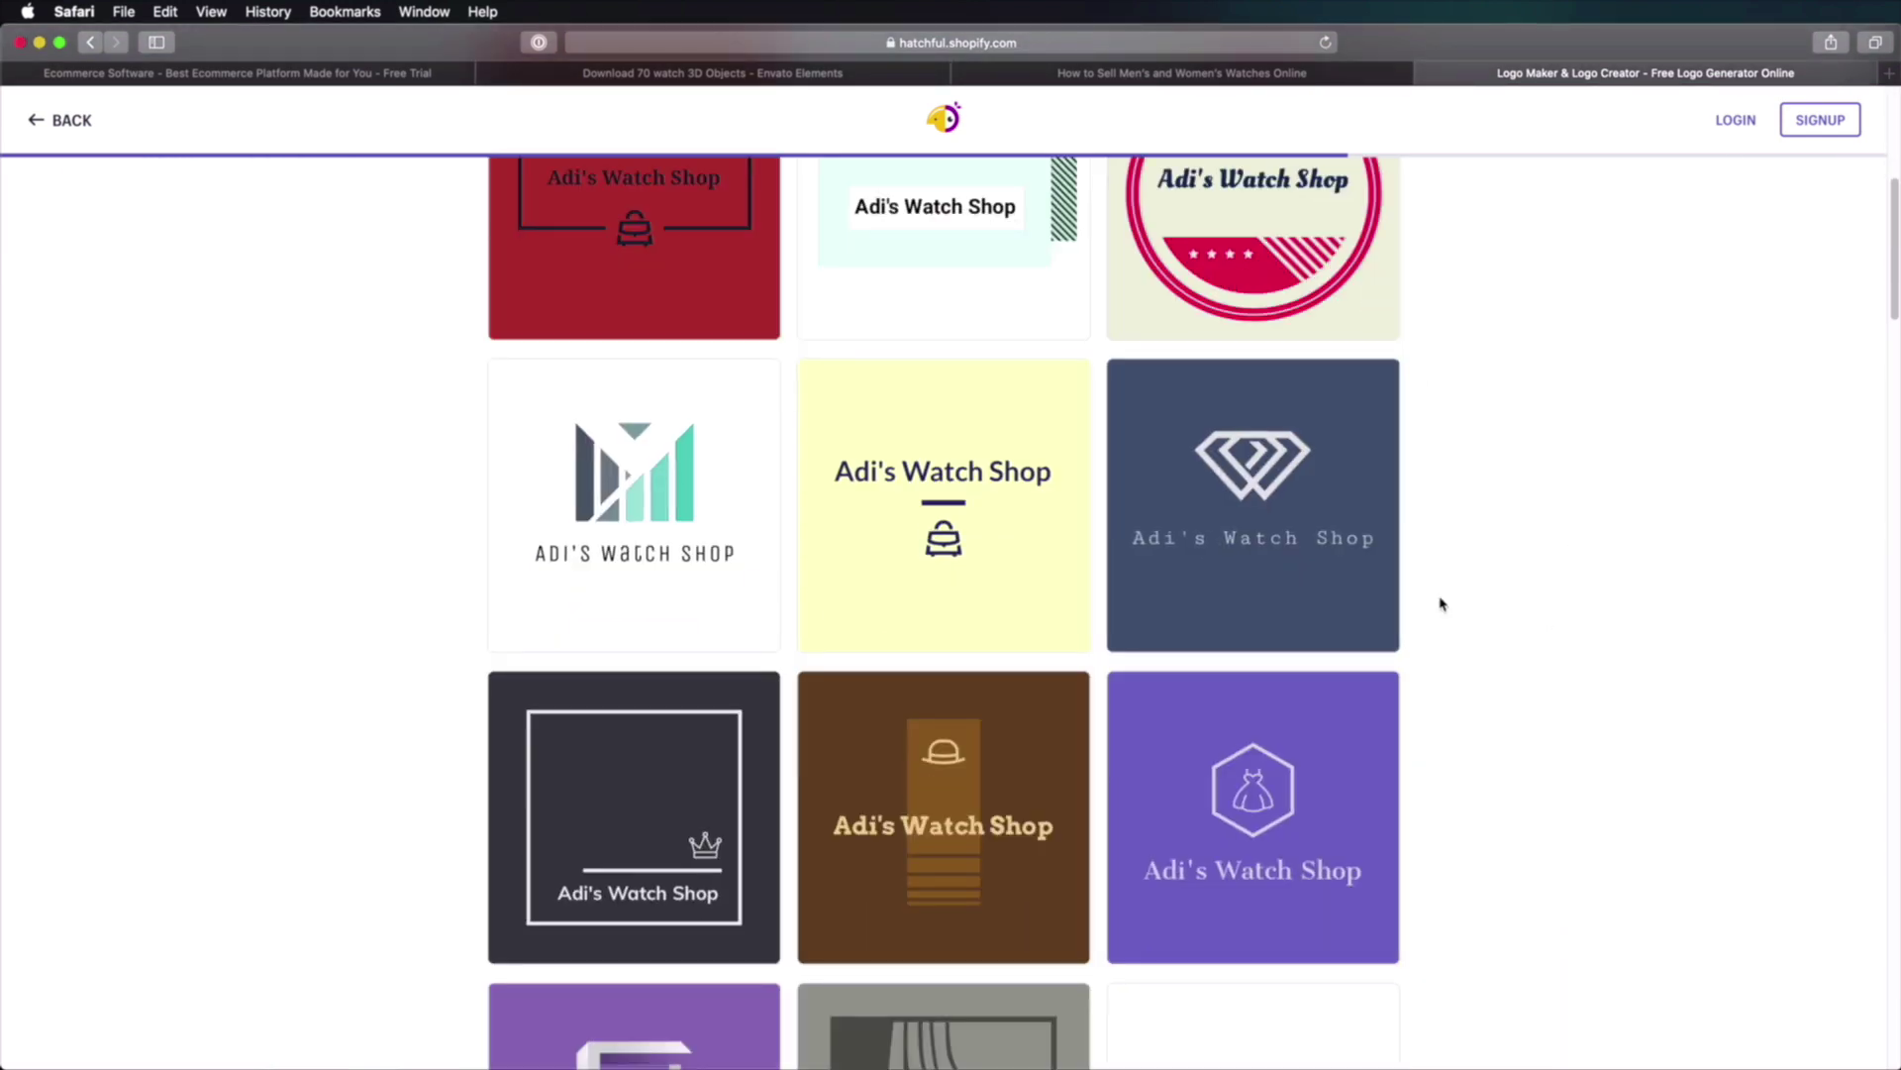
{"action": "scroll", "coordinate": [1455, 594], "scroll_direction": "down", "scroll_amount": 6}
{"action": "scroll", "coordinate": [1467, 591], "scroll_direction": "down", "scroll_amount": 10}
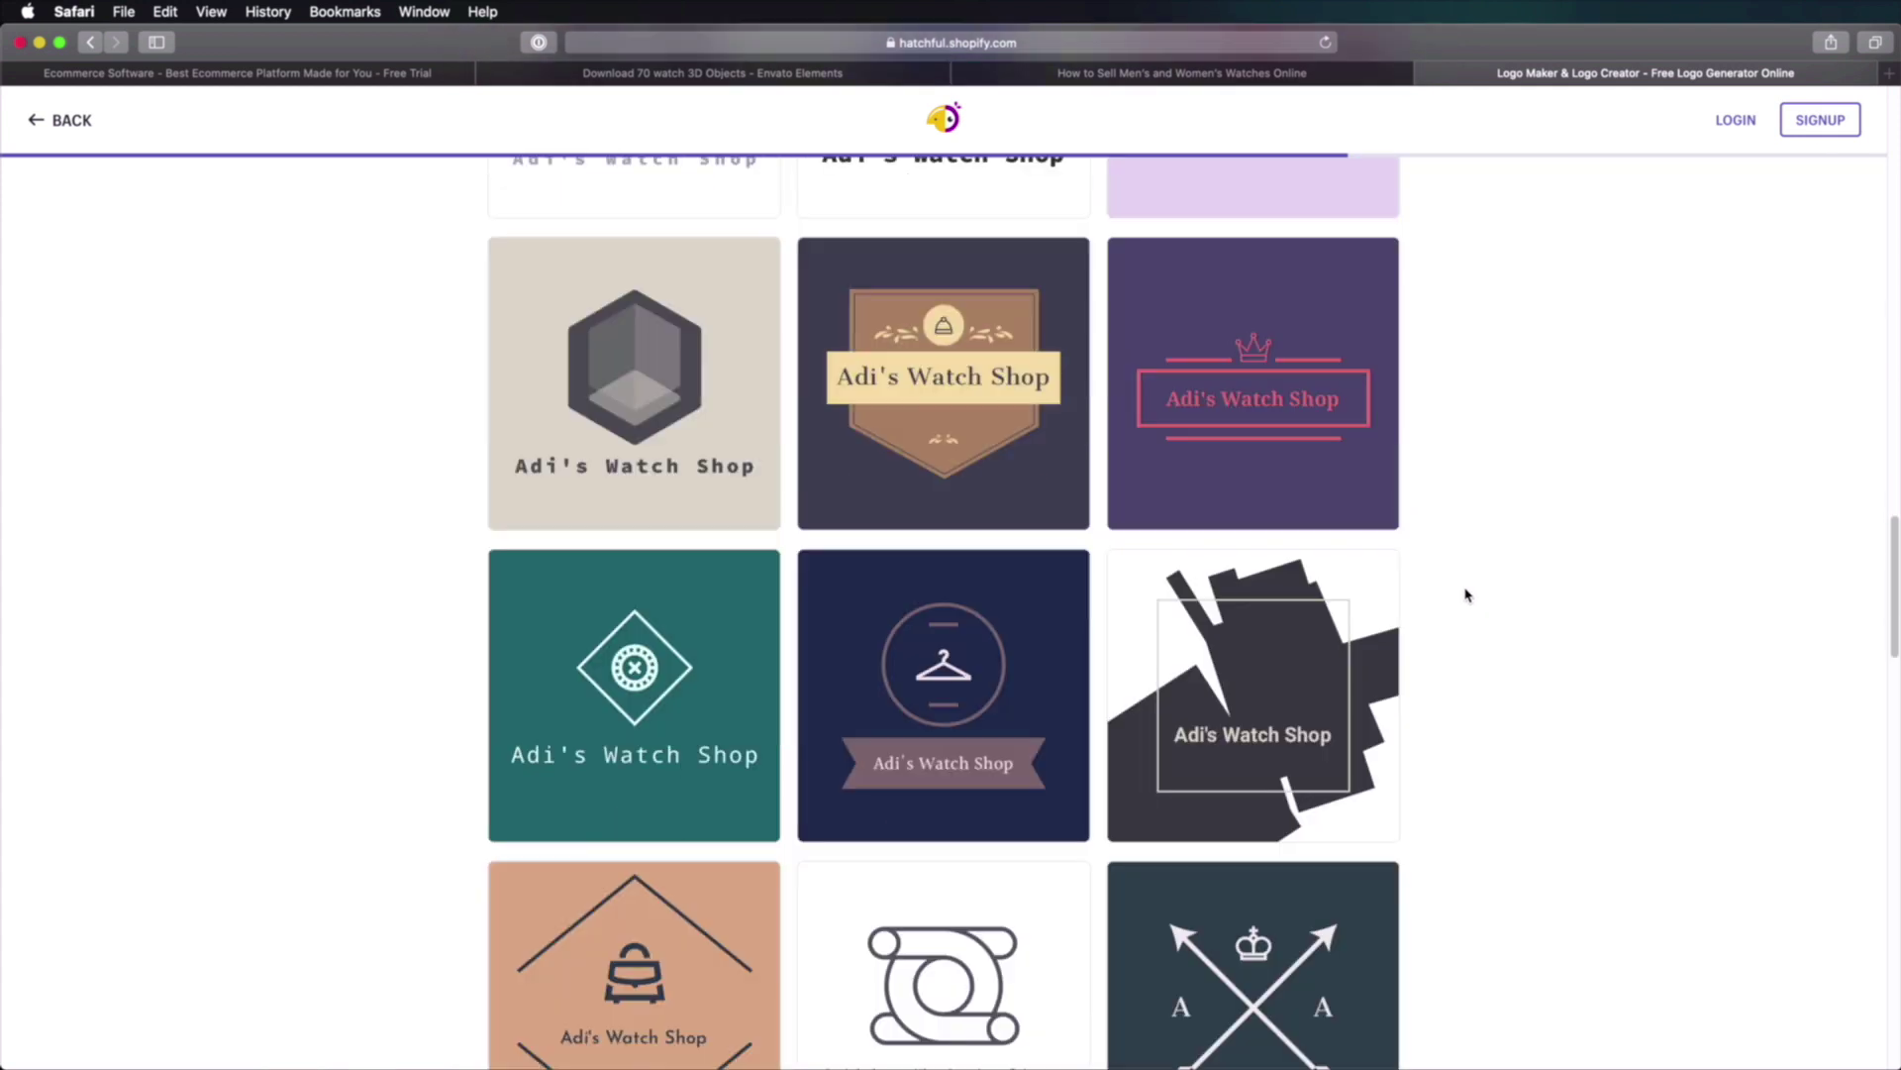
{"action": "scroll", "coordinate": [1468, 597], "scroll_direction": "down", "scroll_amount": 10}
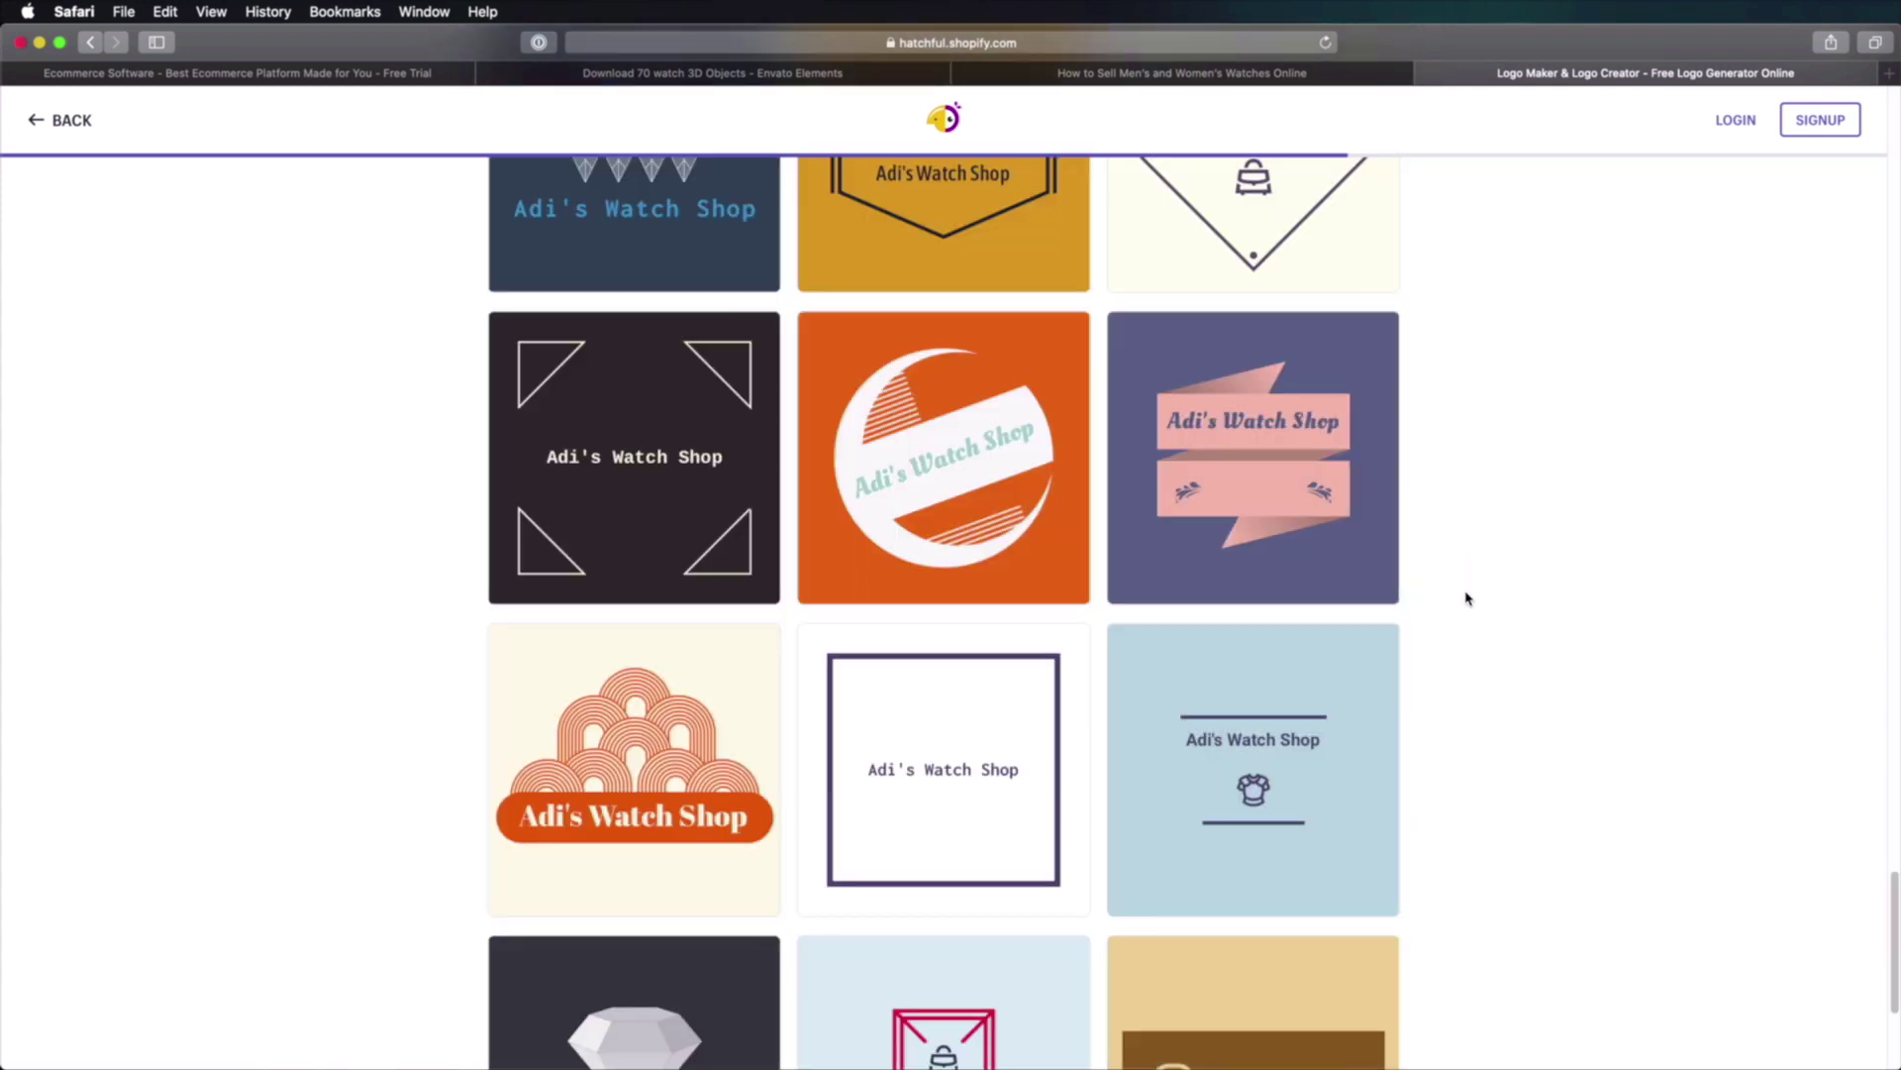
{"action": "scroll", "coordinate": [1467, 598], "scroll_direction": "down", "scroll_amount": 5}
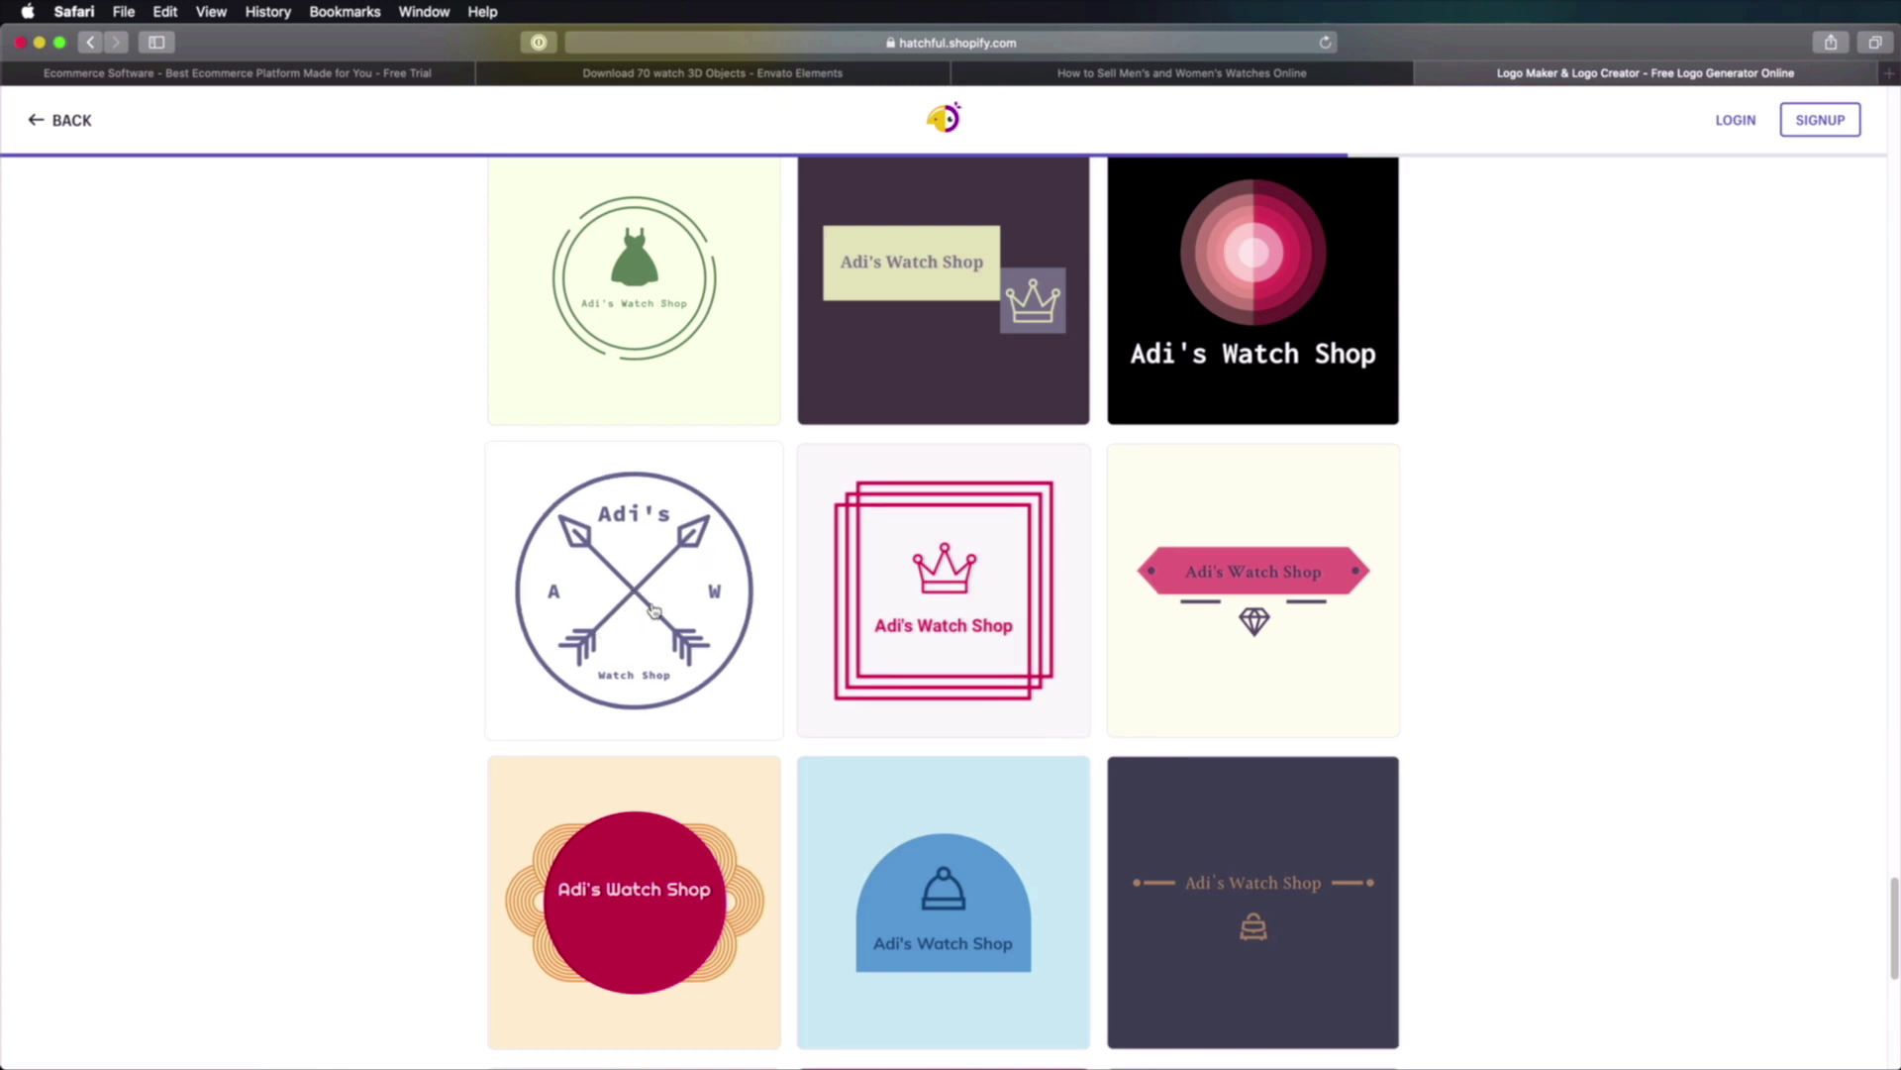
{"action": "left_click", "coordinate": [652, 609]}
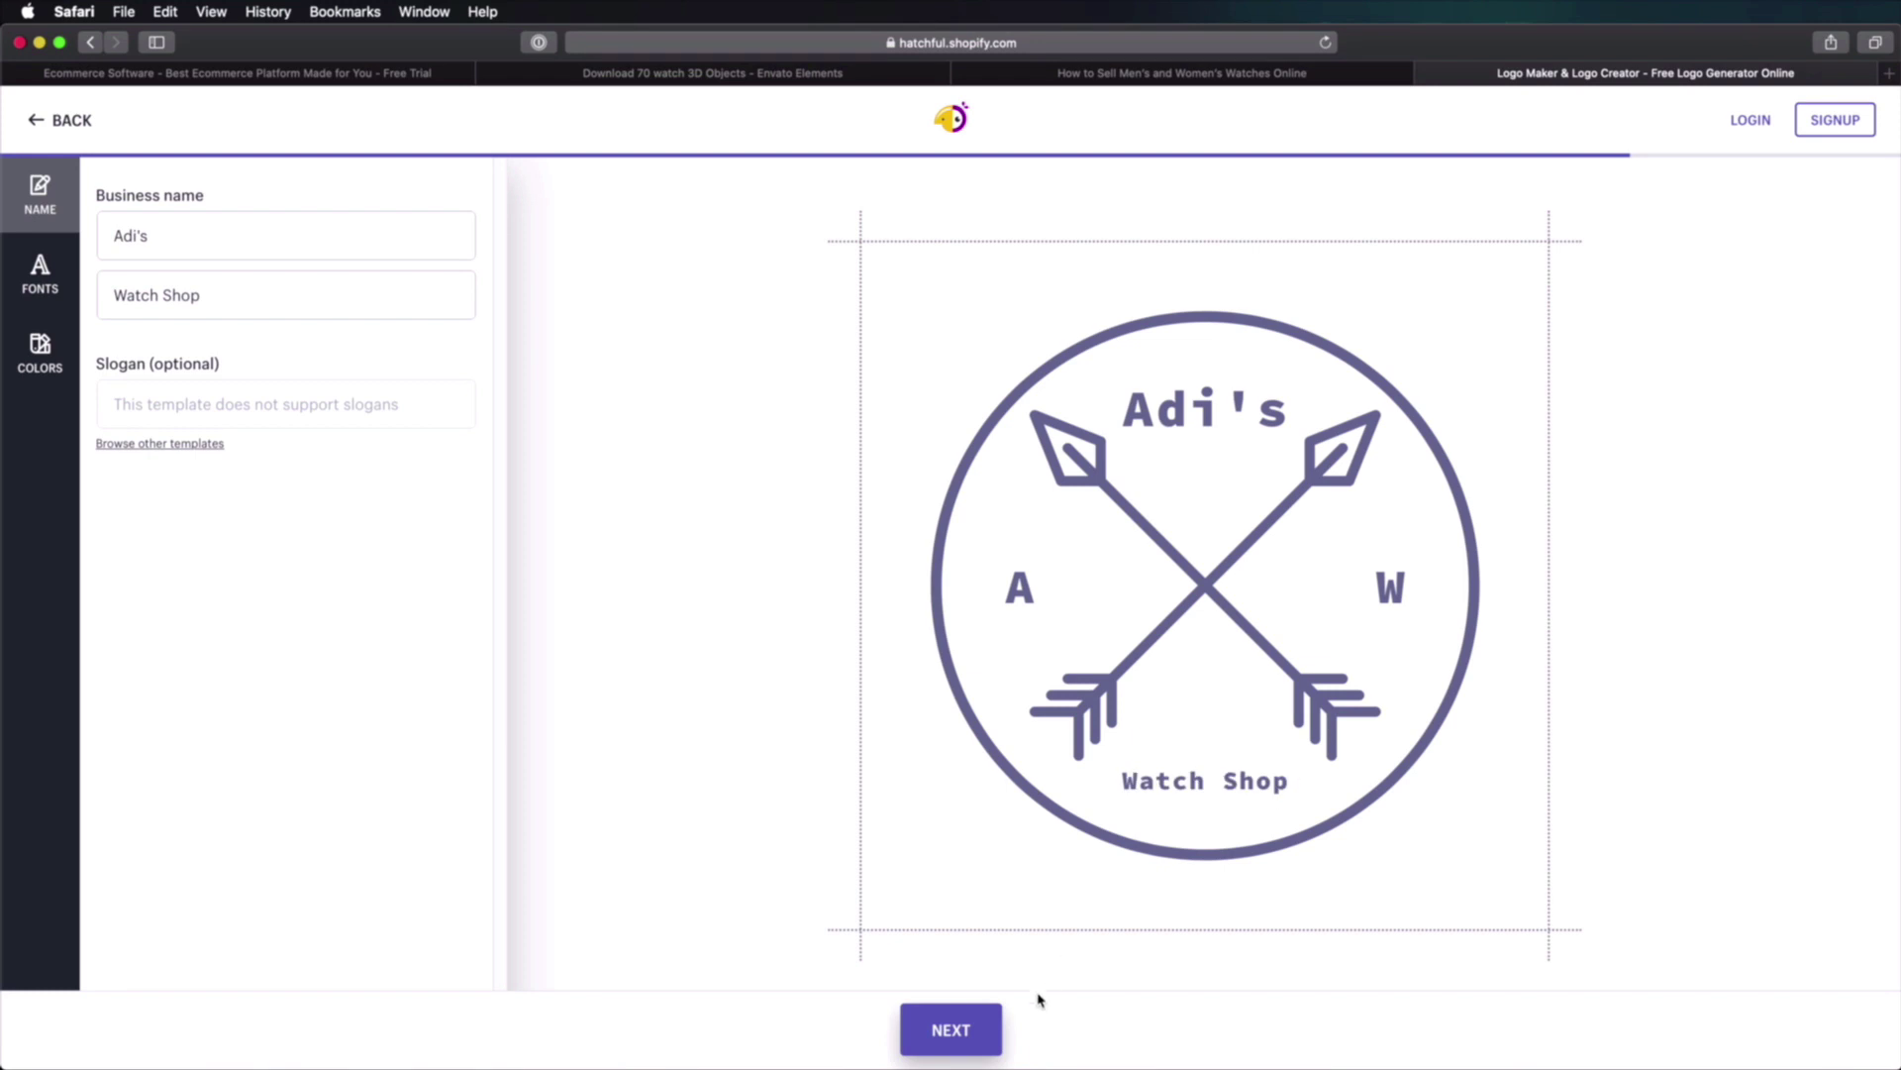
Step: Finish the crossed-arrows logo to reach its download page, then bring TextEdit forward
{"action": "left_click", "coordinate": [971, 1026]}
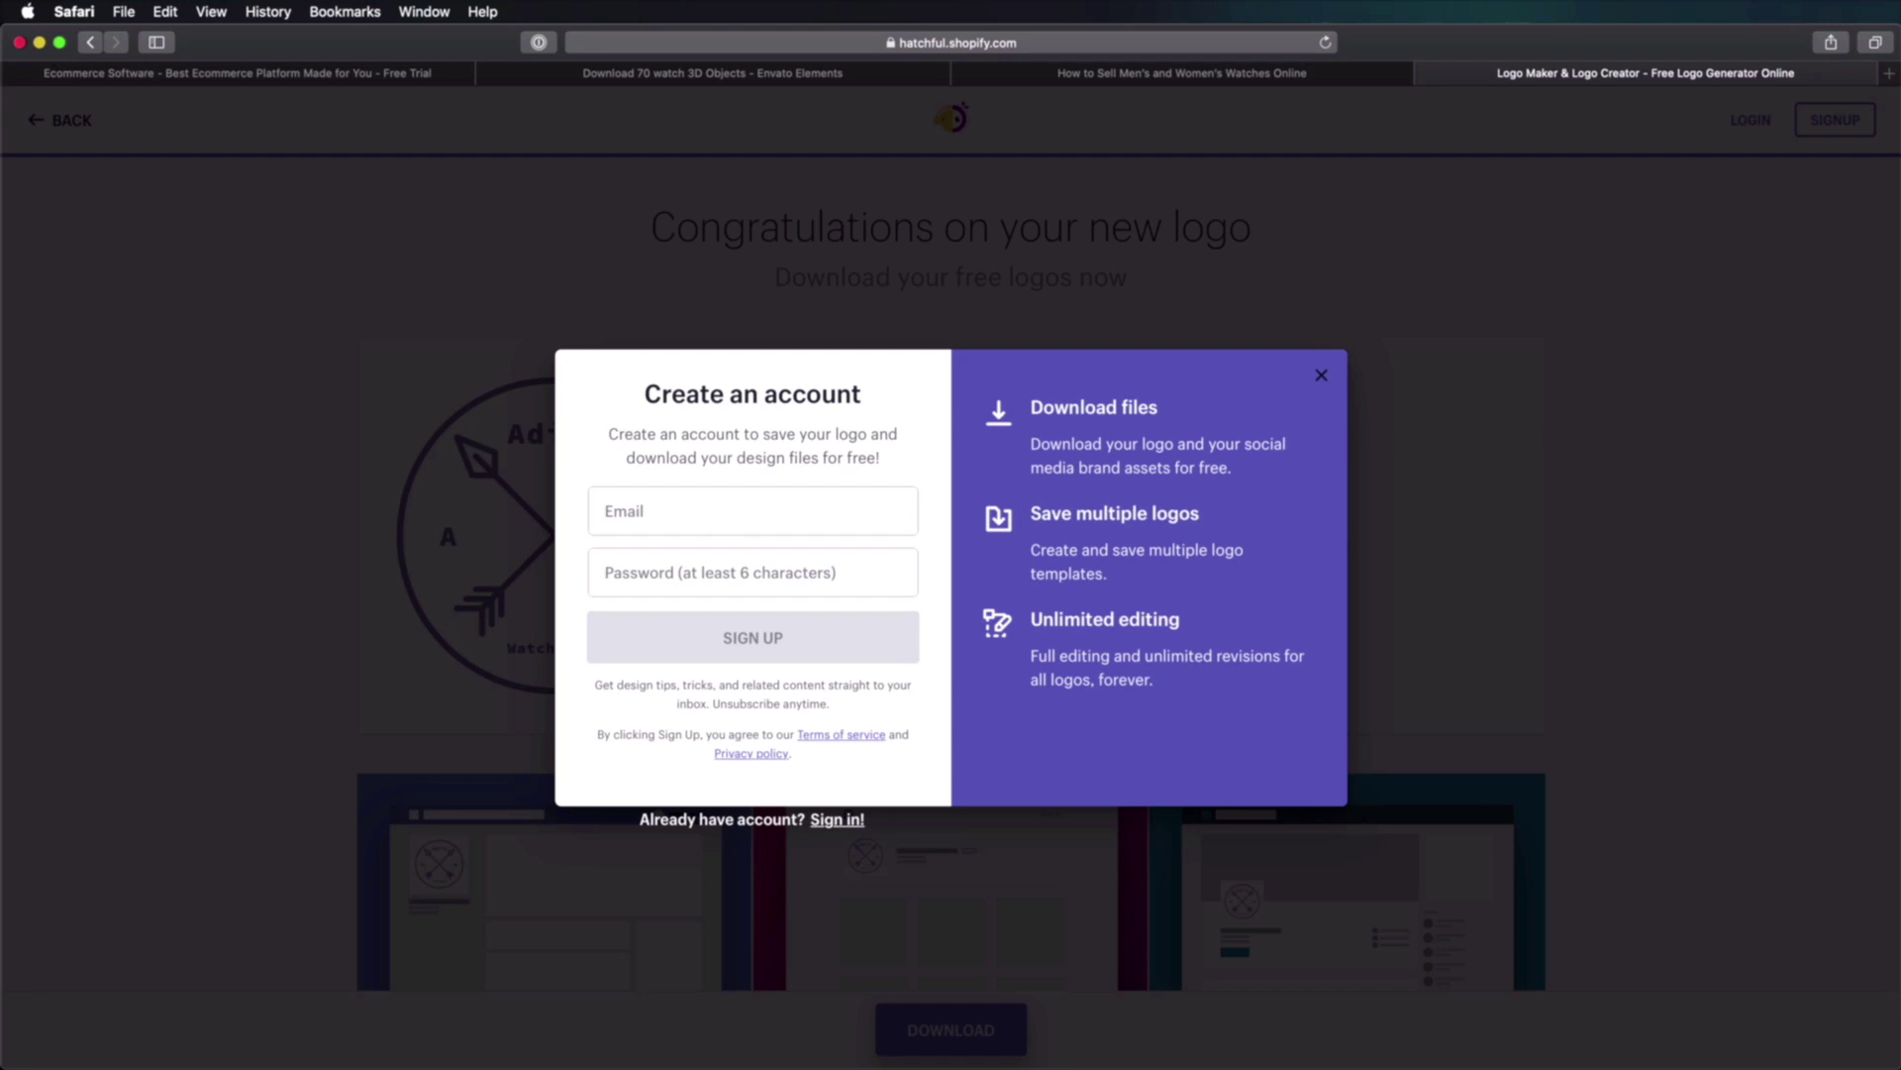
{"action": "key", "text": "super+Tab"}
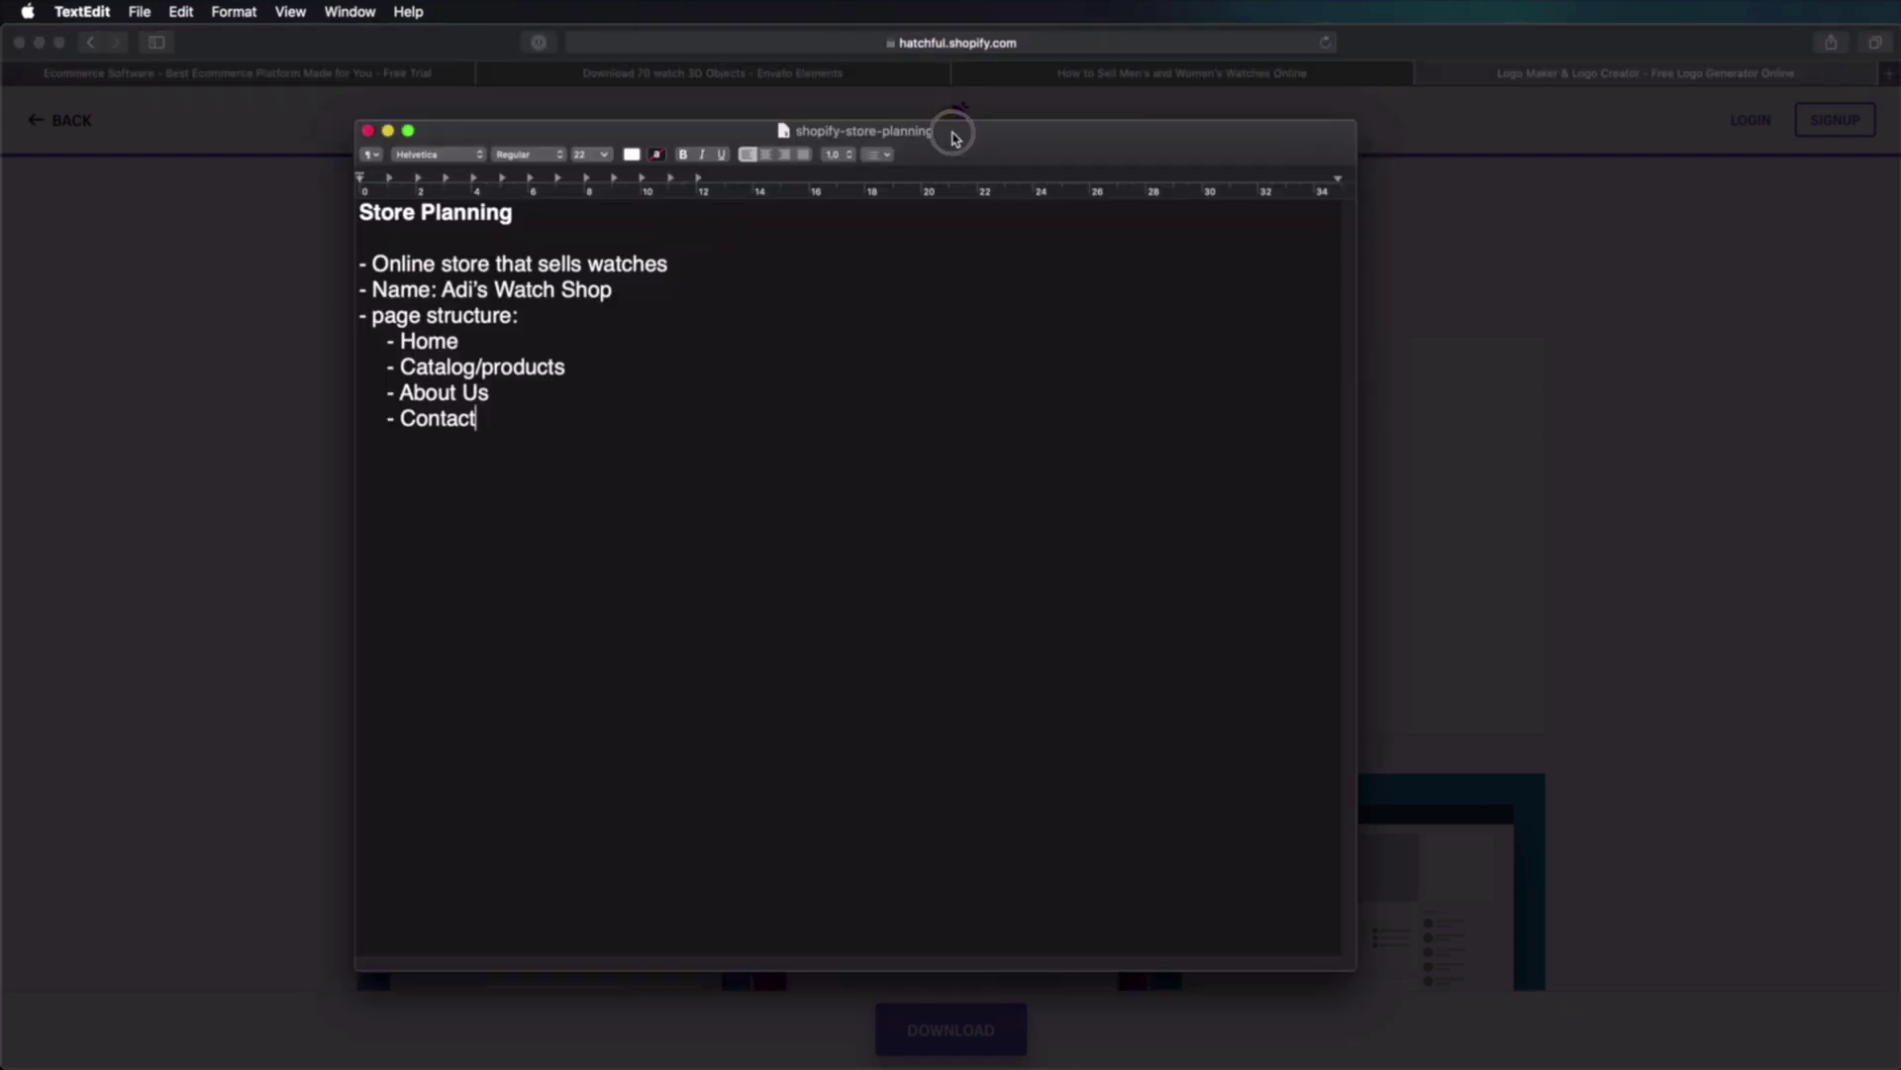
Step: Reposition the TextEdit planning notes window, then return to Safari's Shopify tab
{"action": "left_click", "coordinate": [931, 111]}
{"action": "left_click_drag", "start_coordinate": [931, 111], "coordinate": [891, 133]}
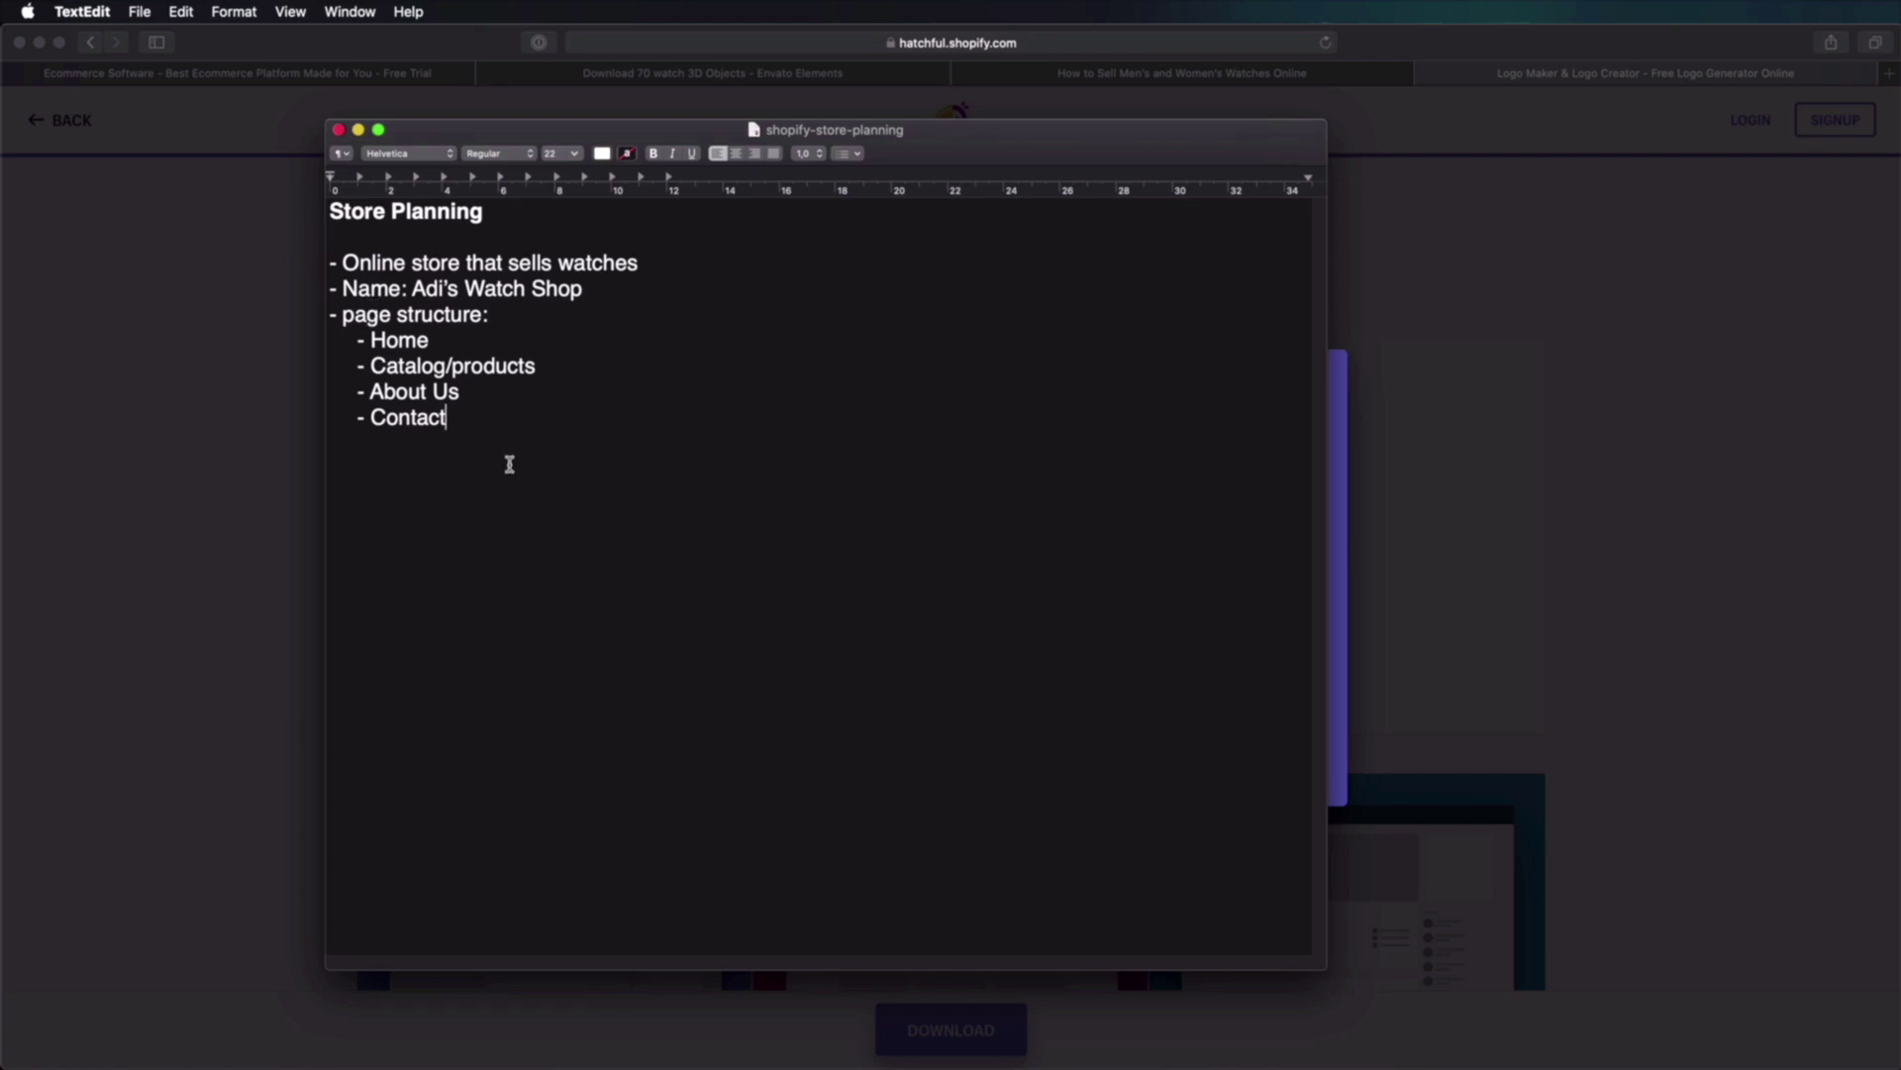
{"action": "left_click", "coordinate": [1230, 81]}
{"action": "left_click", "coordinate": [1210, 76]}
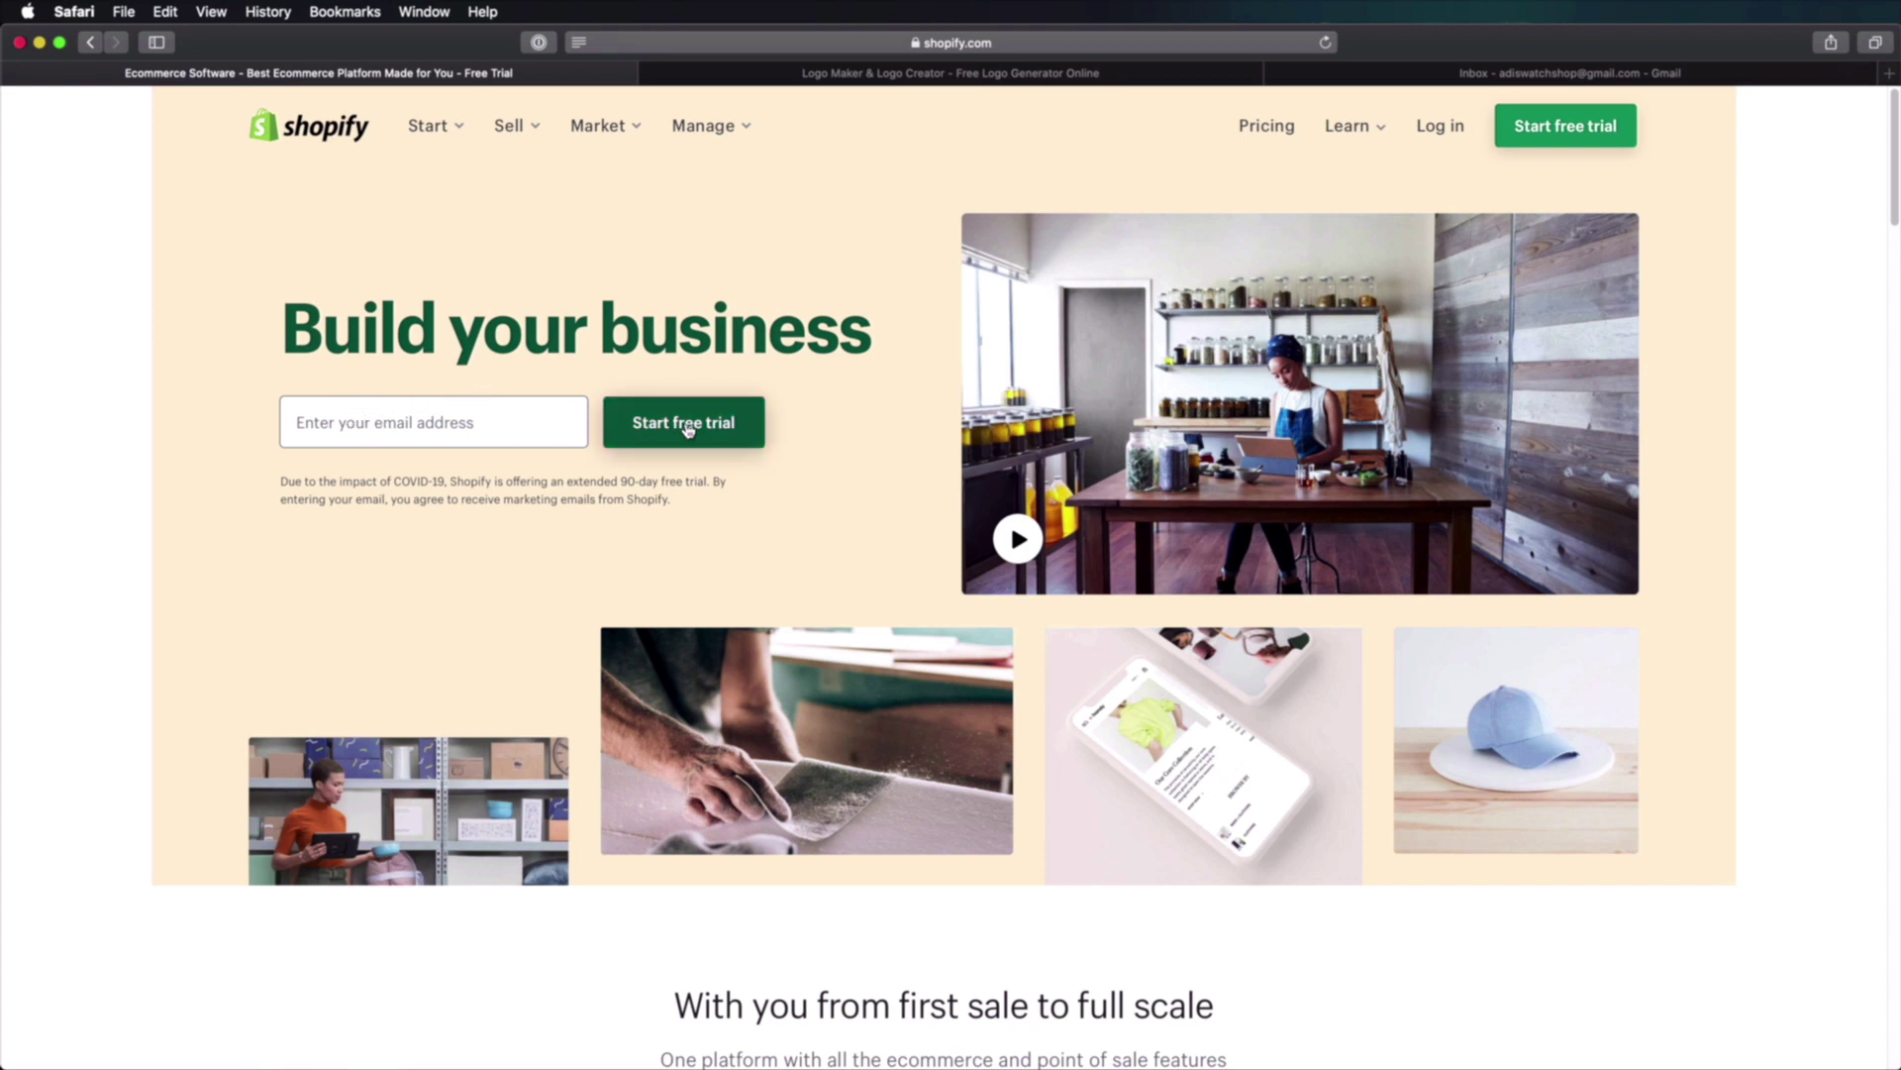
{"action": "left_click", "coordinate": [1572, 126]}
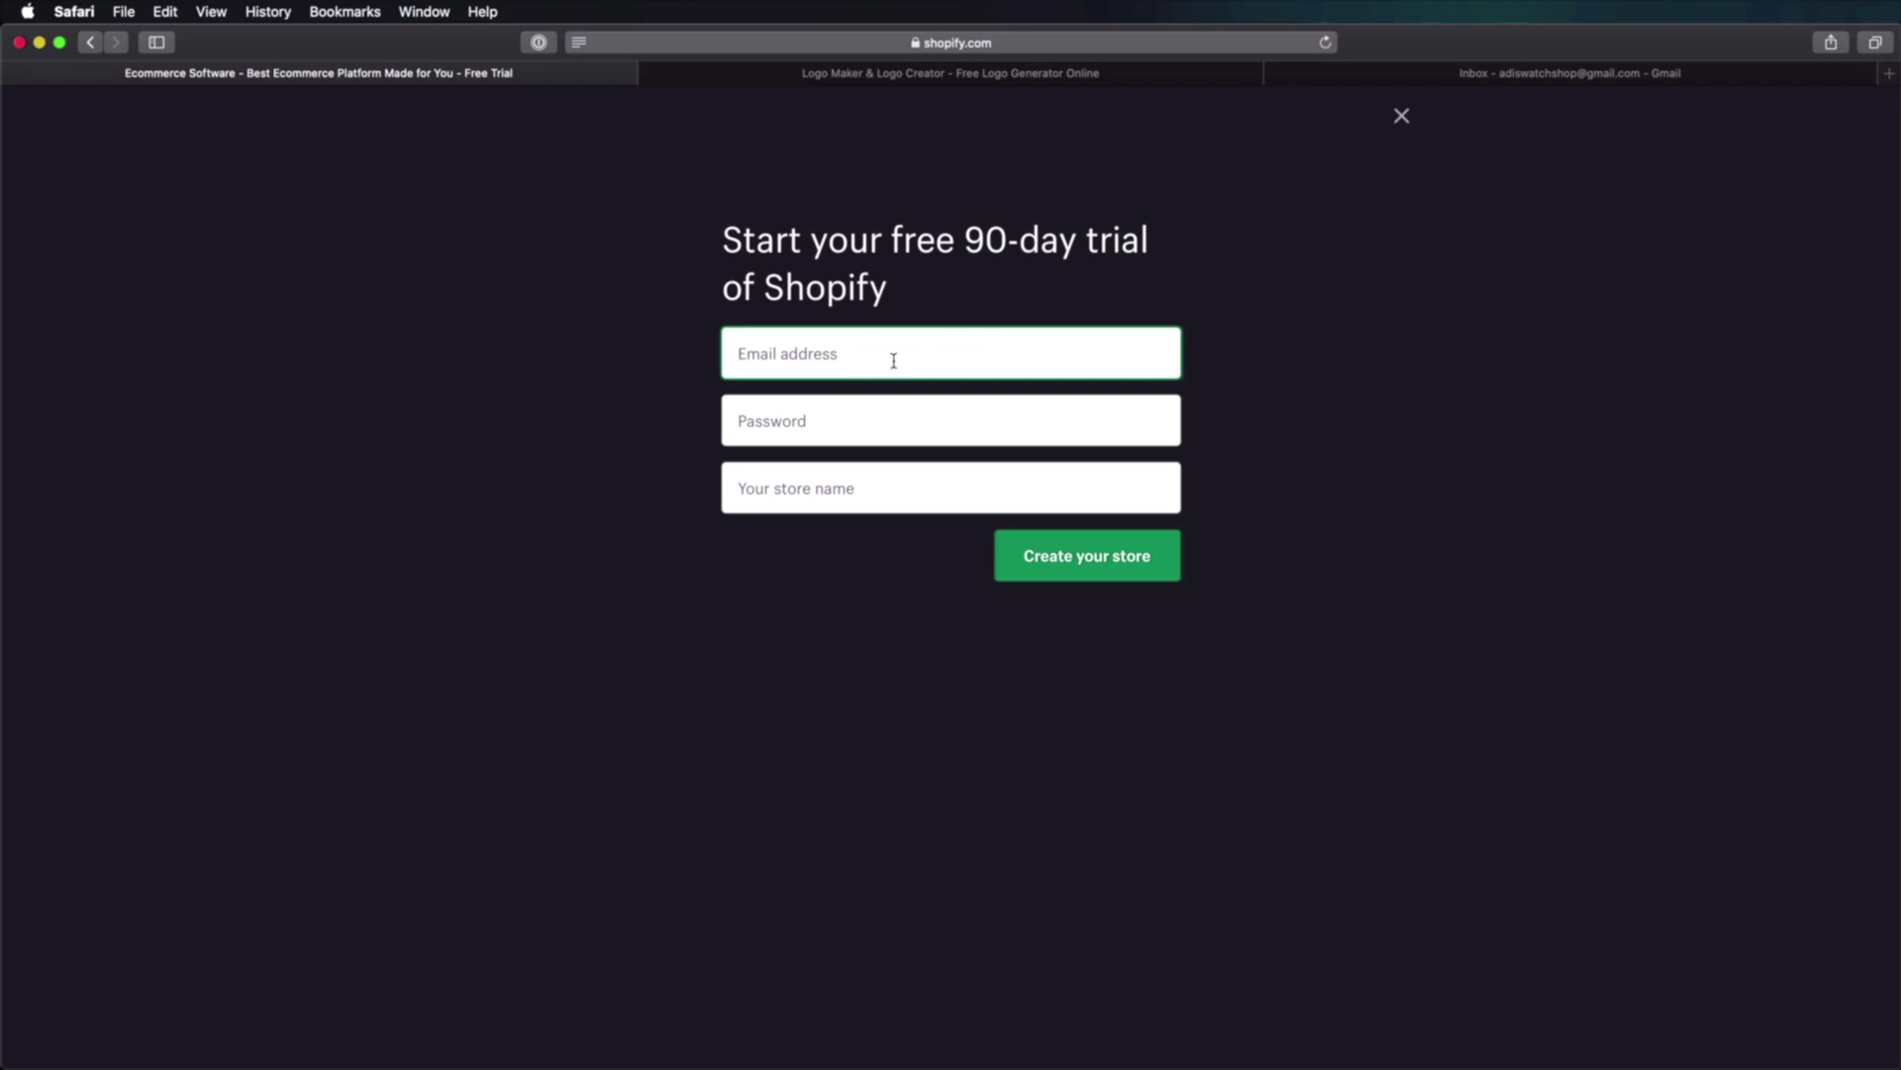
{"action": "type", "text": "adis"}
{"action": "key", "text": "Tab"}
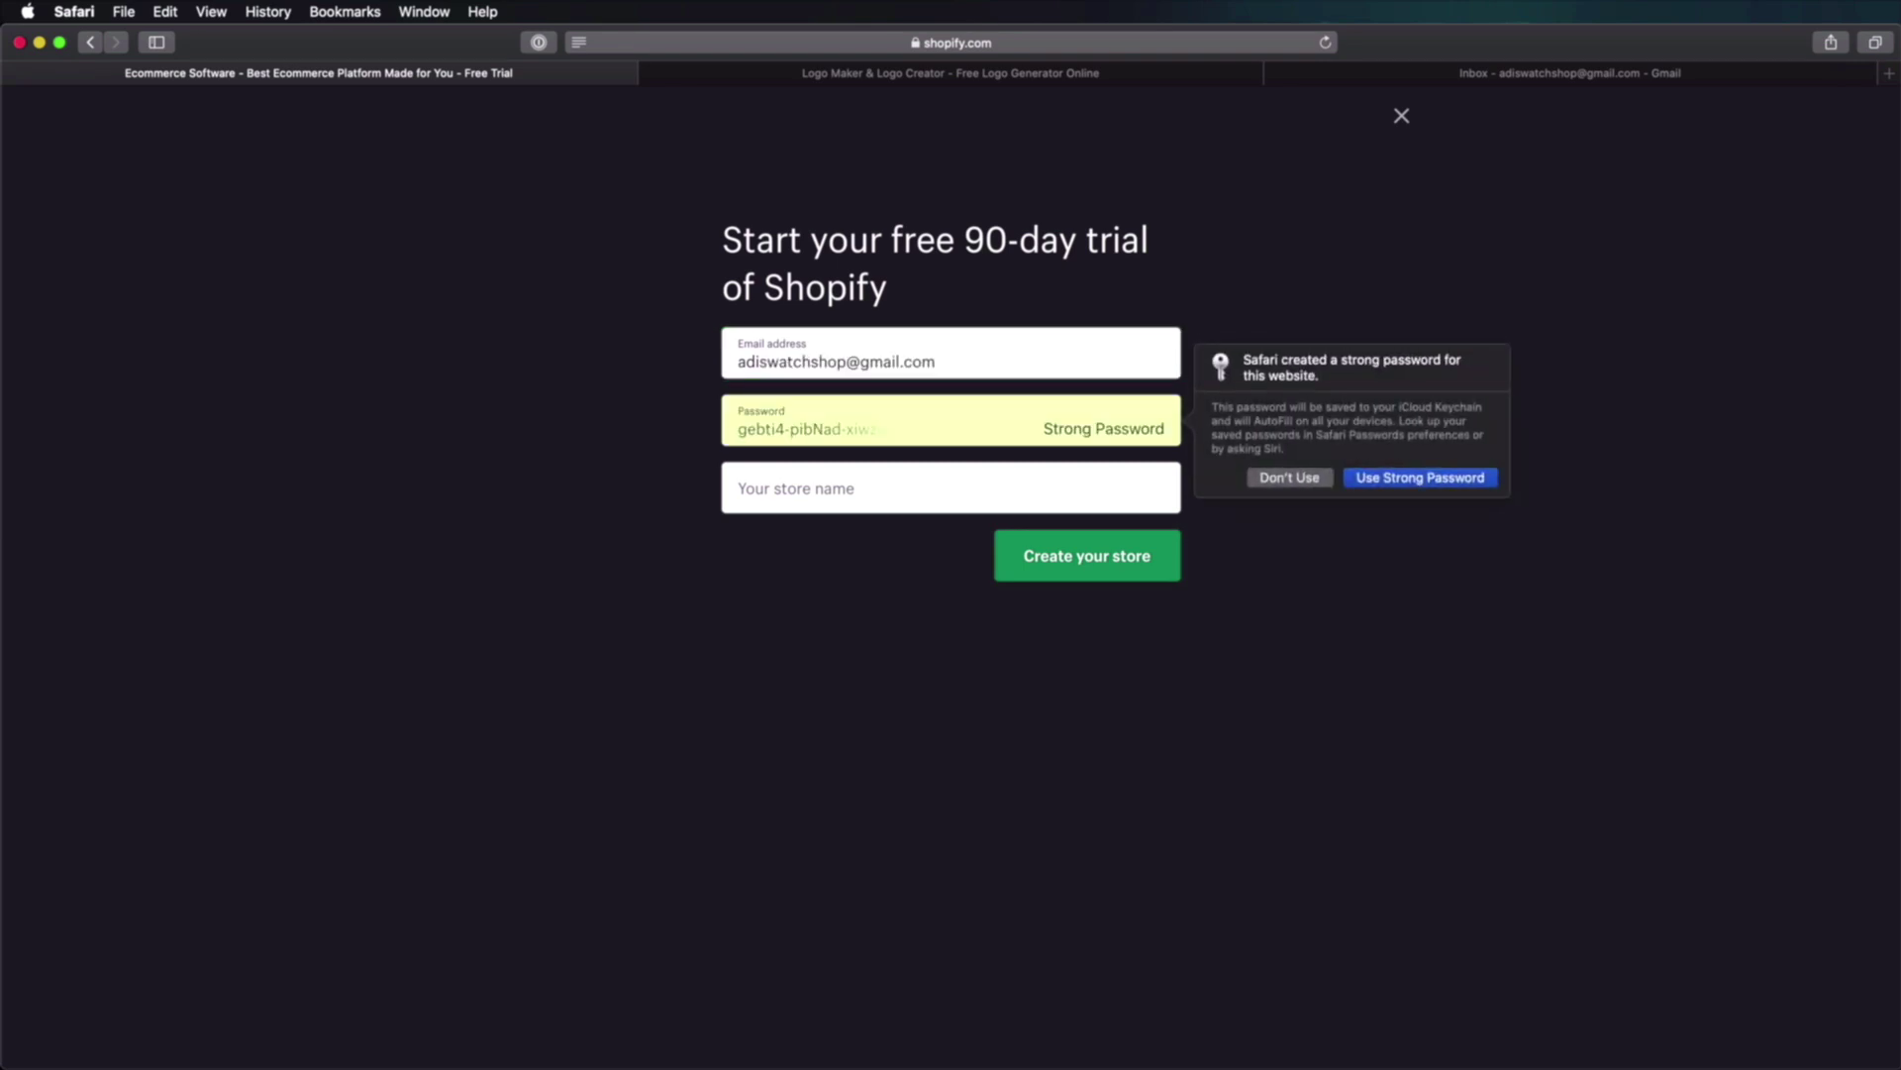
{"action": "left_click", "coordinate": [1271, 479]}
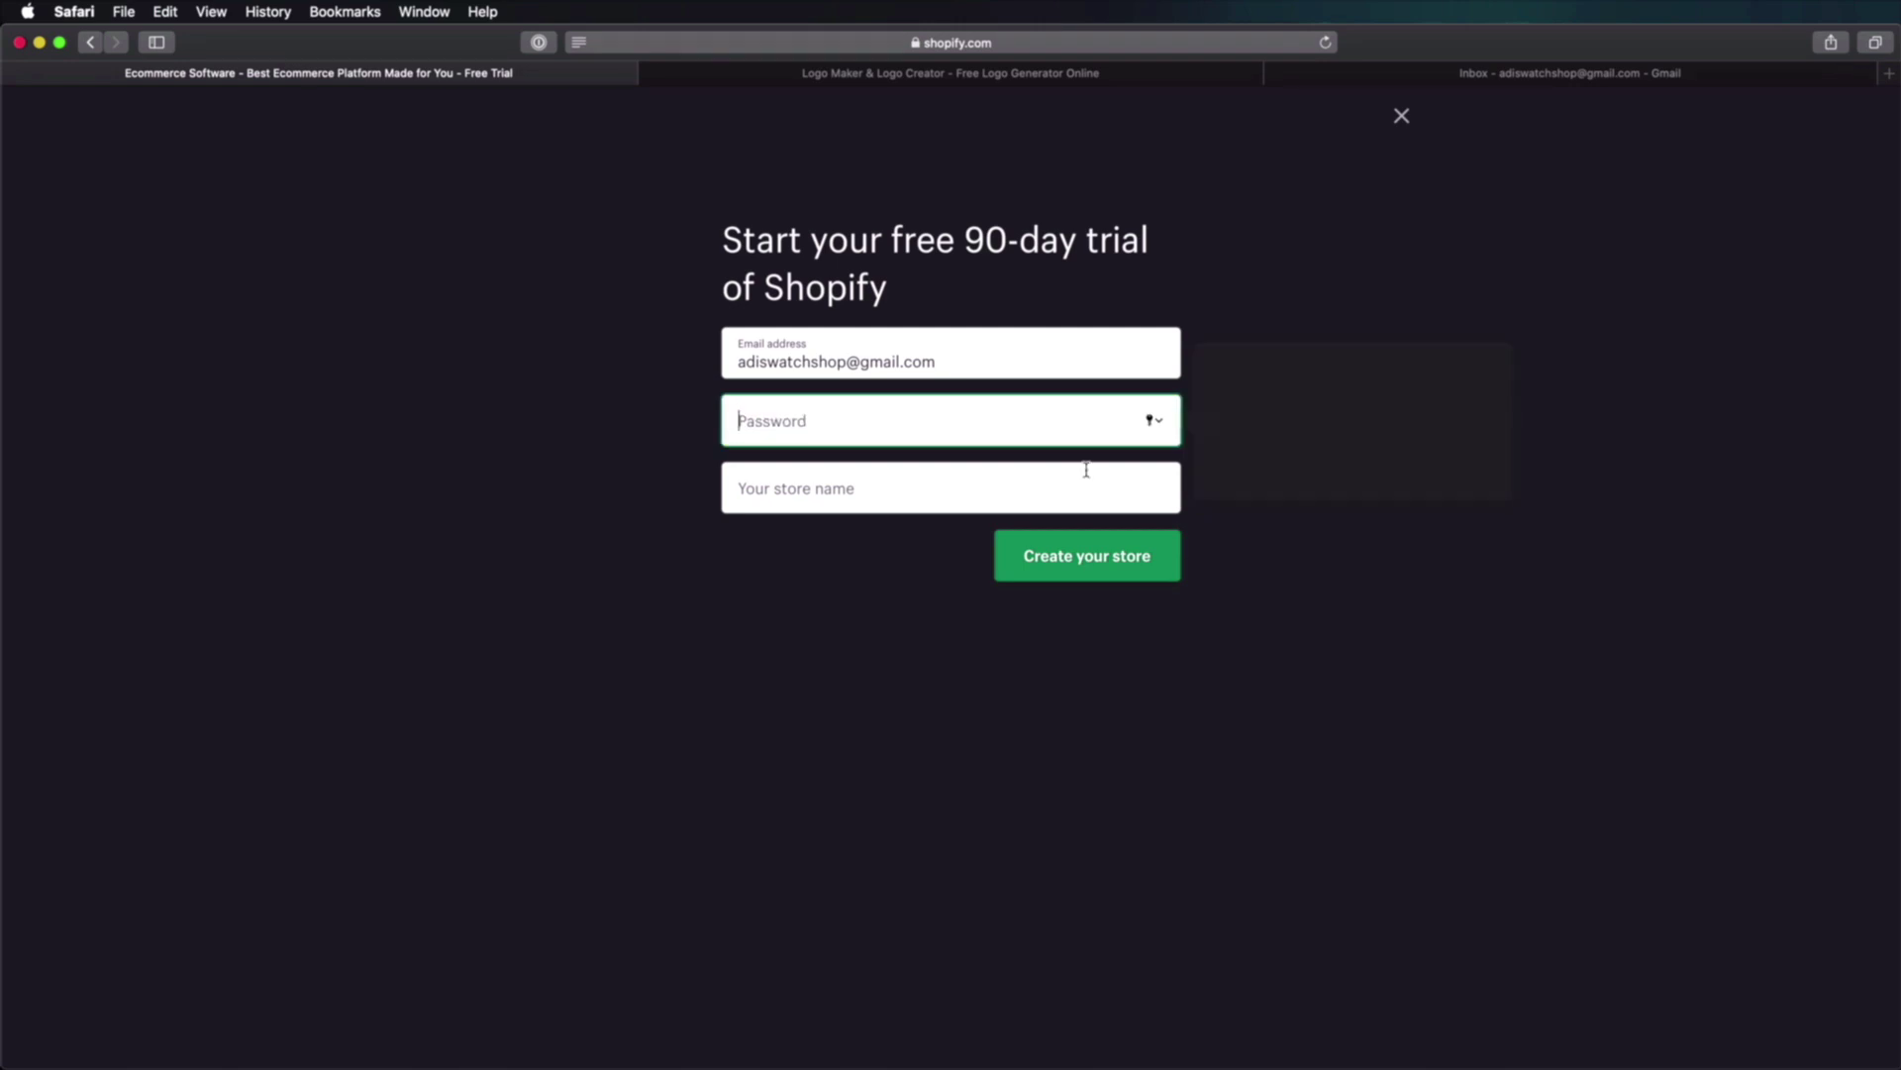
{"action": "key", "text": "super+v"}
{"action": "key", "text": "Tab"}
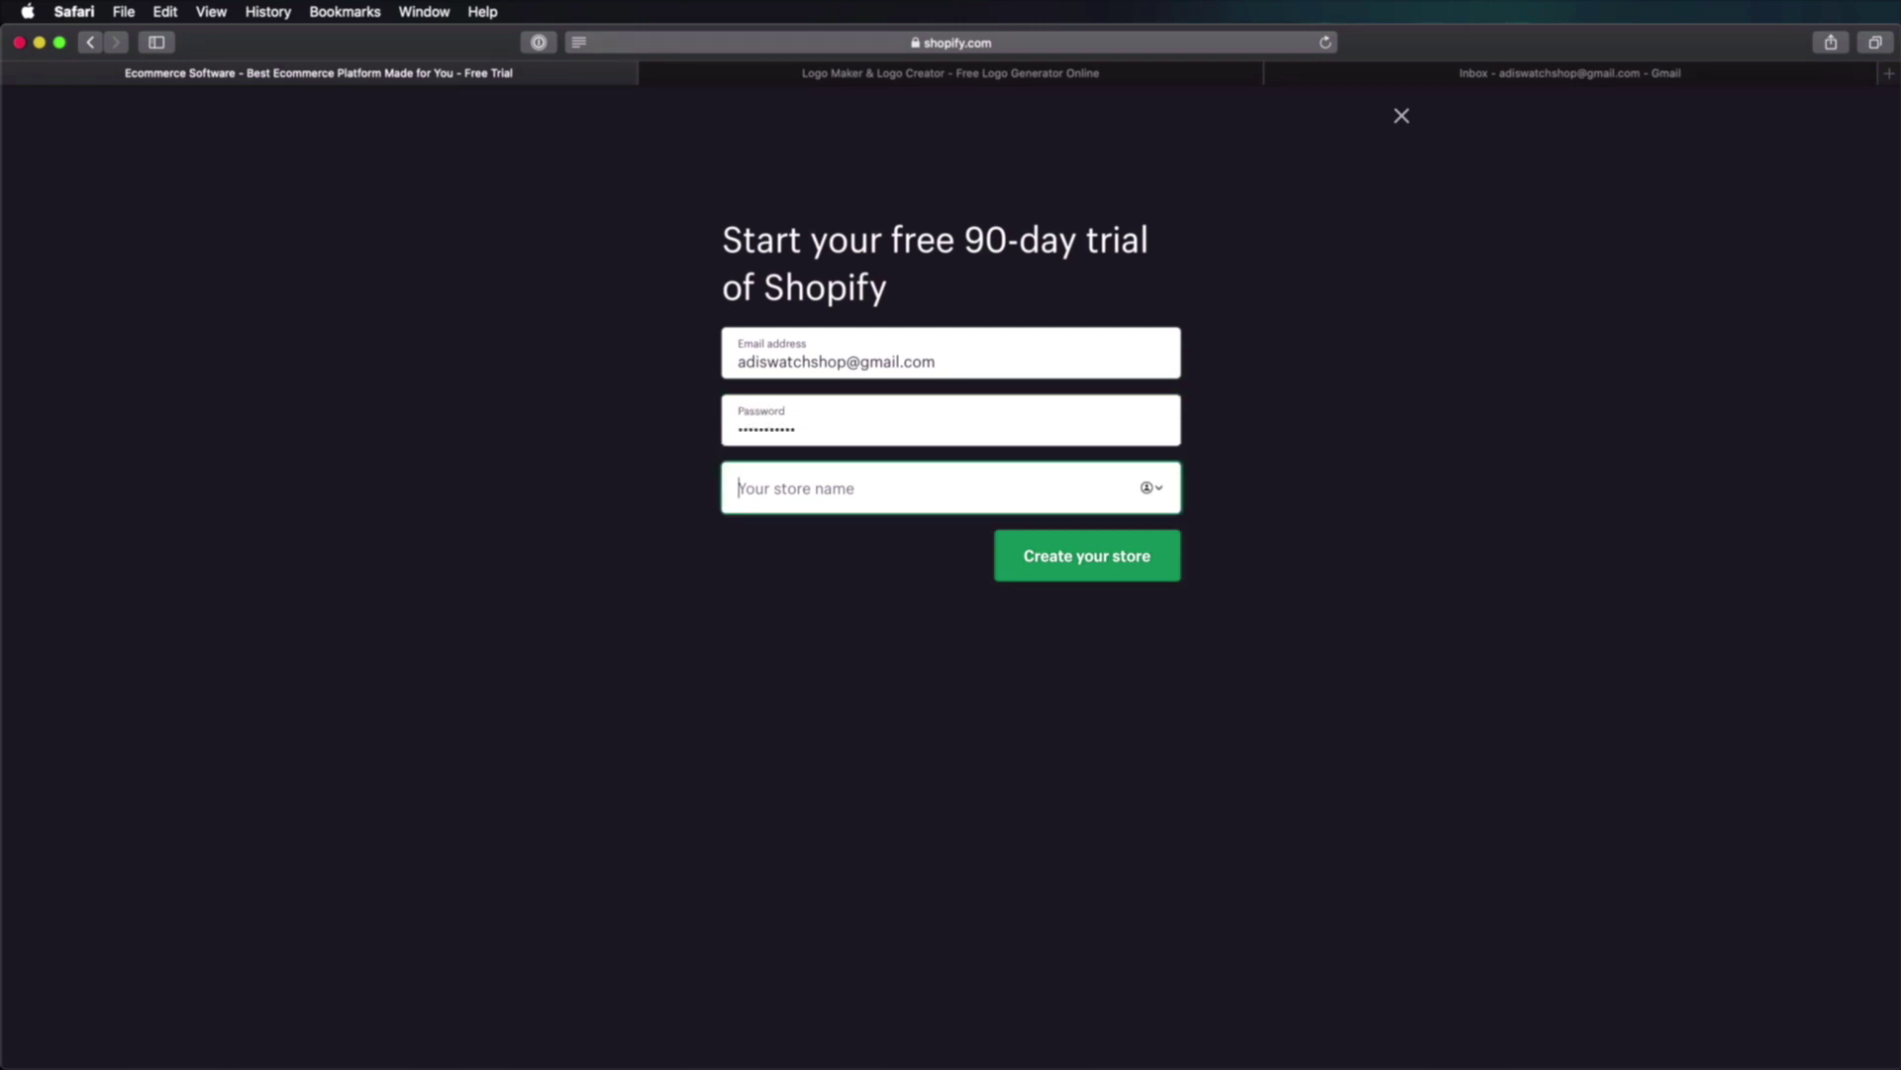
{"action": "type", "text": "Adi"}
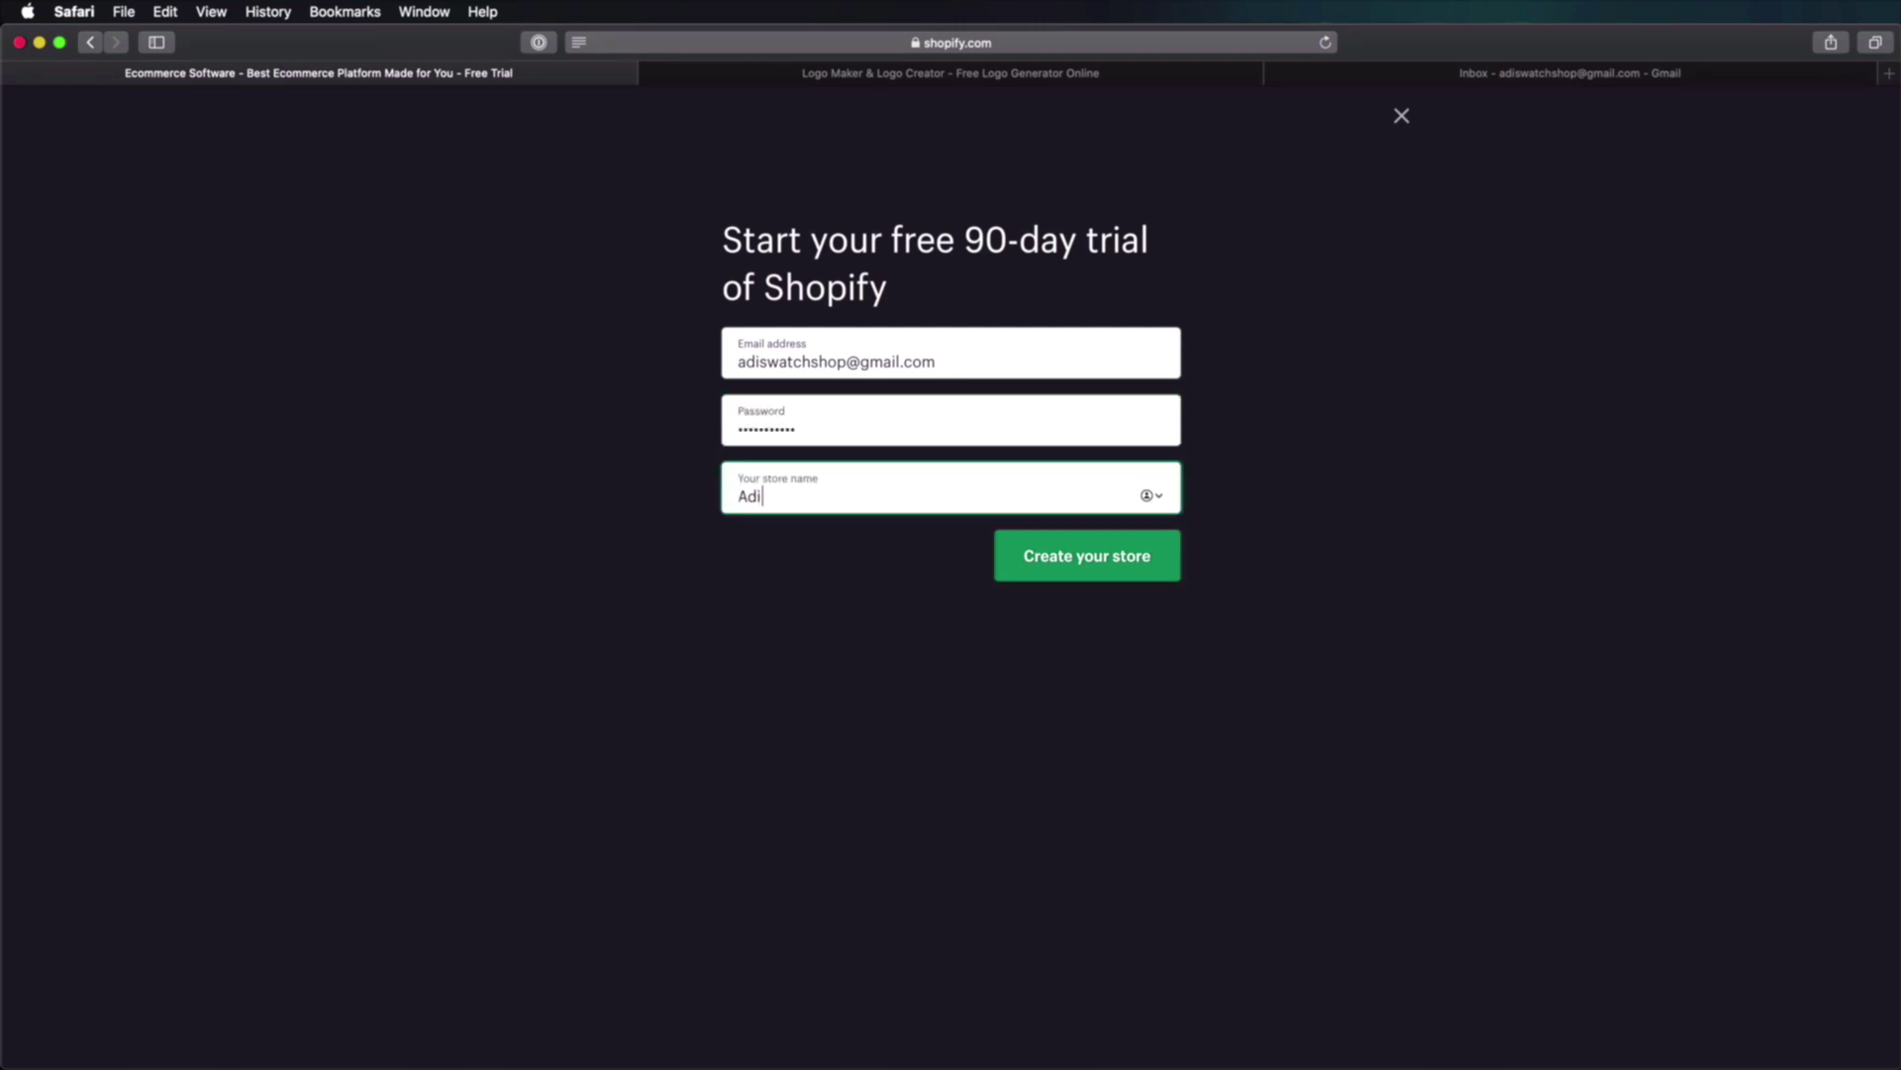
{"action": "type", "text": "'s Watch Shop"}
{"action": "left_click", "coordinate": [982, 632]}
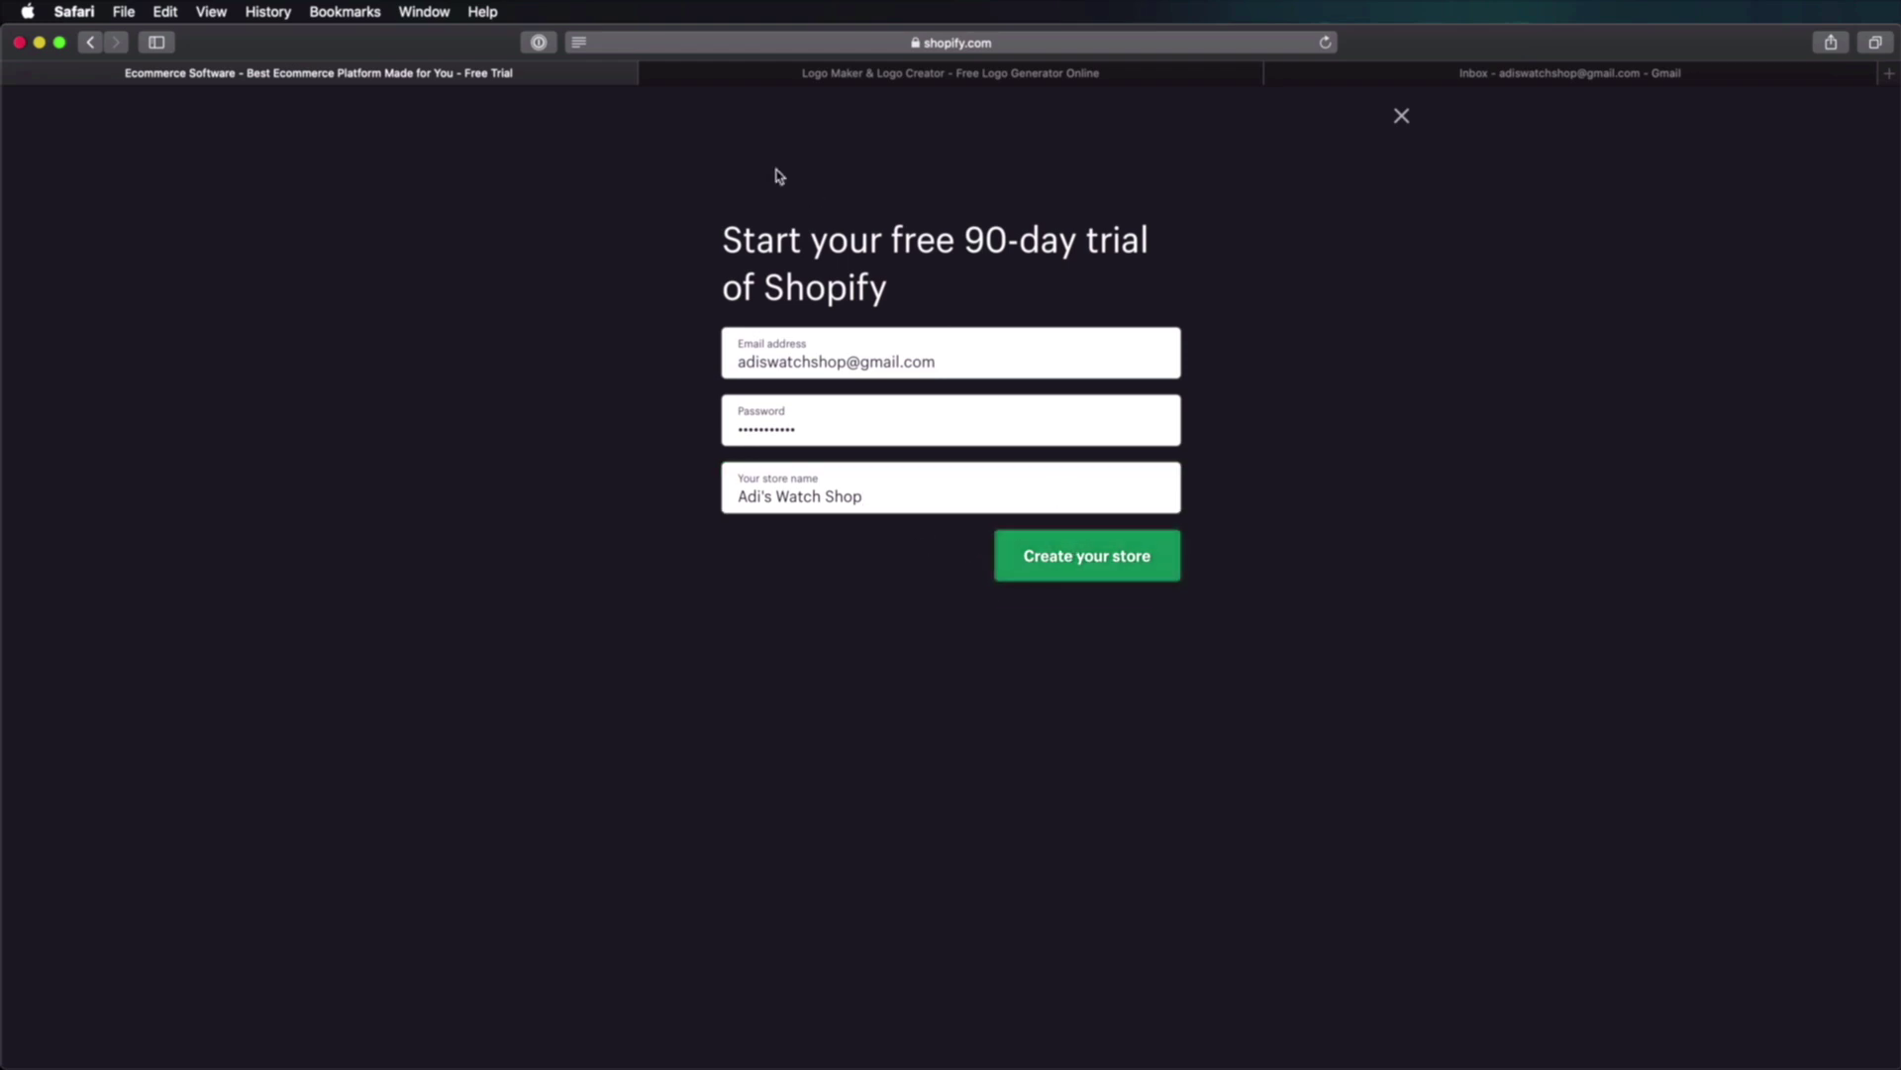
Step: Check the 90-day trial wording in the heading and create the store
{"action": "left_click_drag", "start_coordinate": [726, 238], "coordinate": [977, 233]}
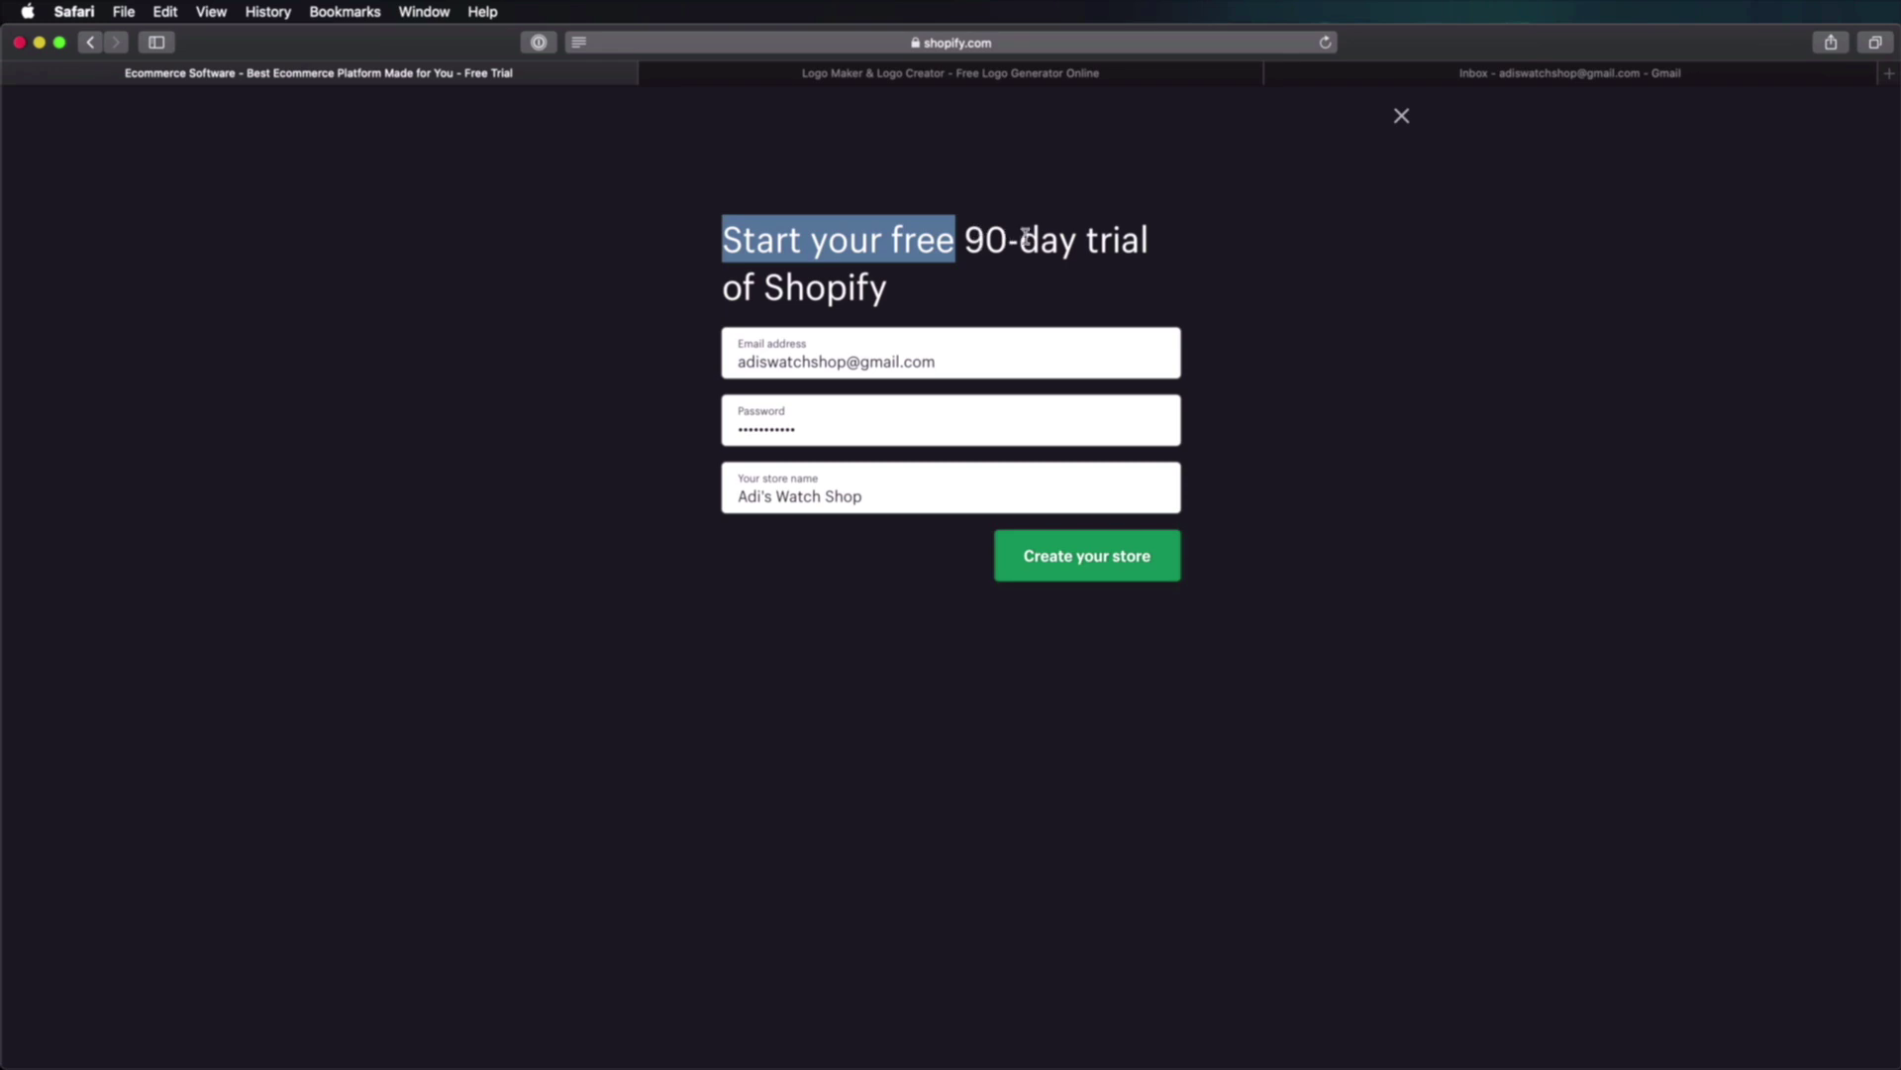
{"action": "left_click", "coordinate": [1138, 245]}
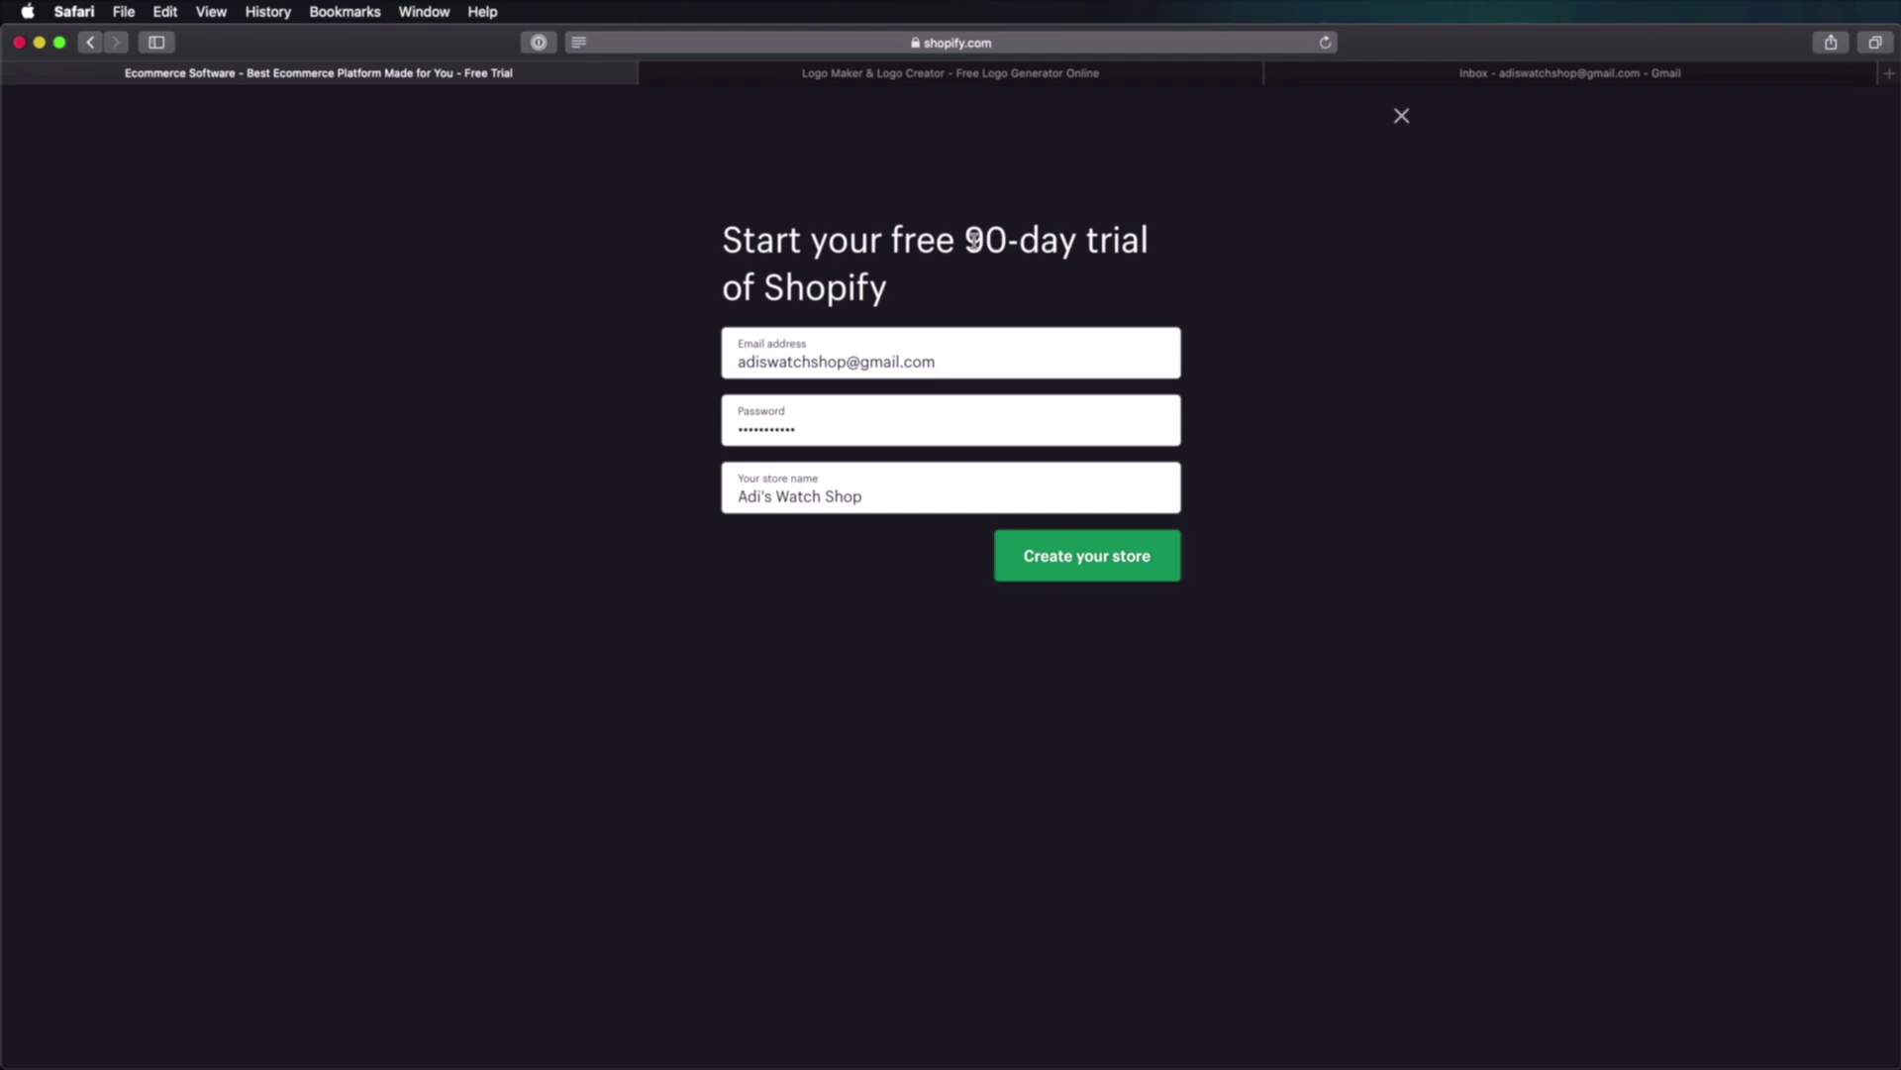
{"action": "left_click_drag", "start_coordinate": [966, 241], "coordinate": [1077, 241]}
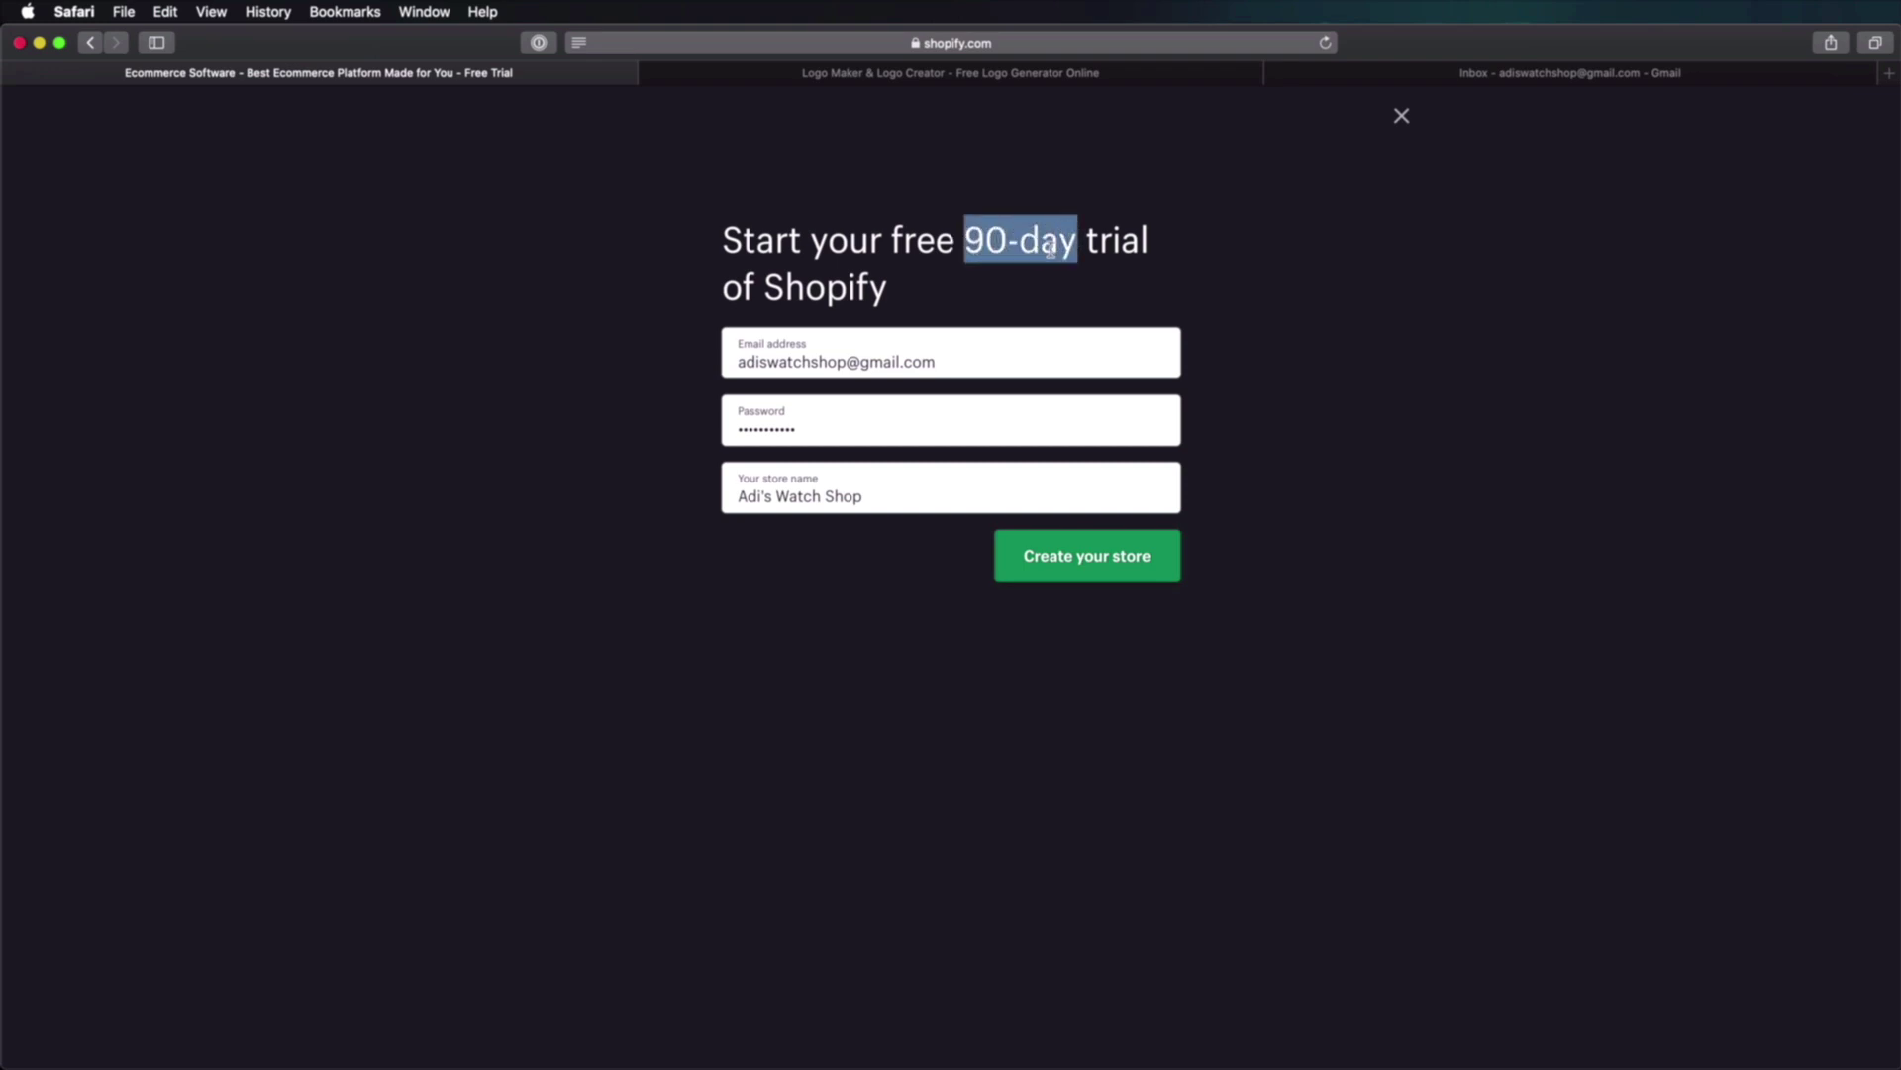
{"action": "left_click", "coordinate": [1030, 242]}
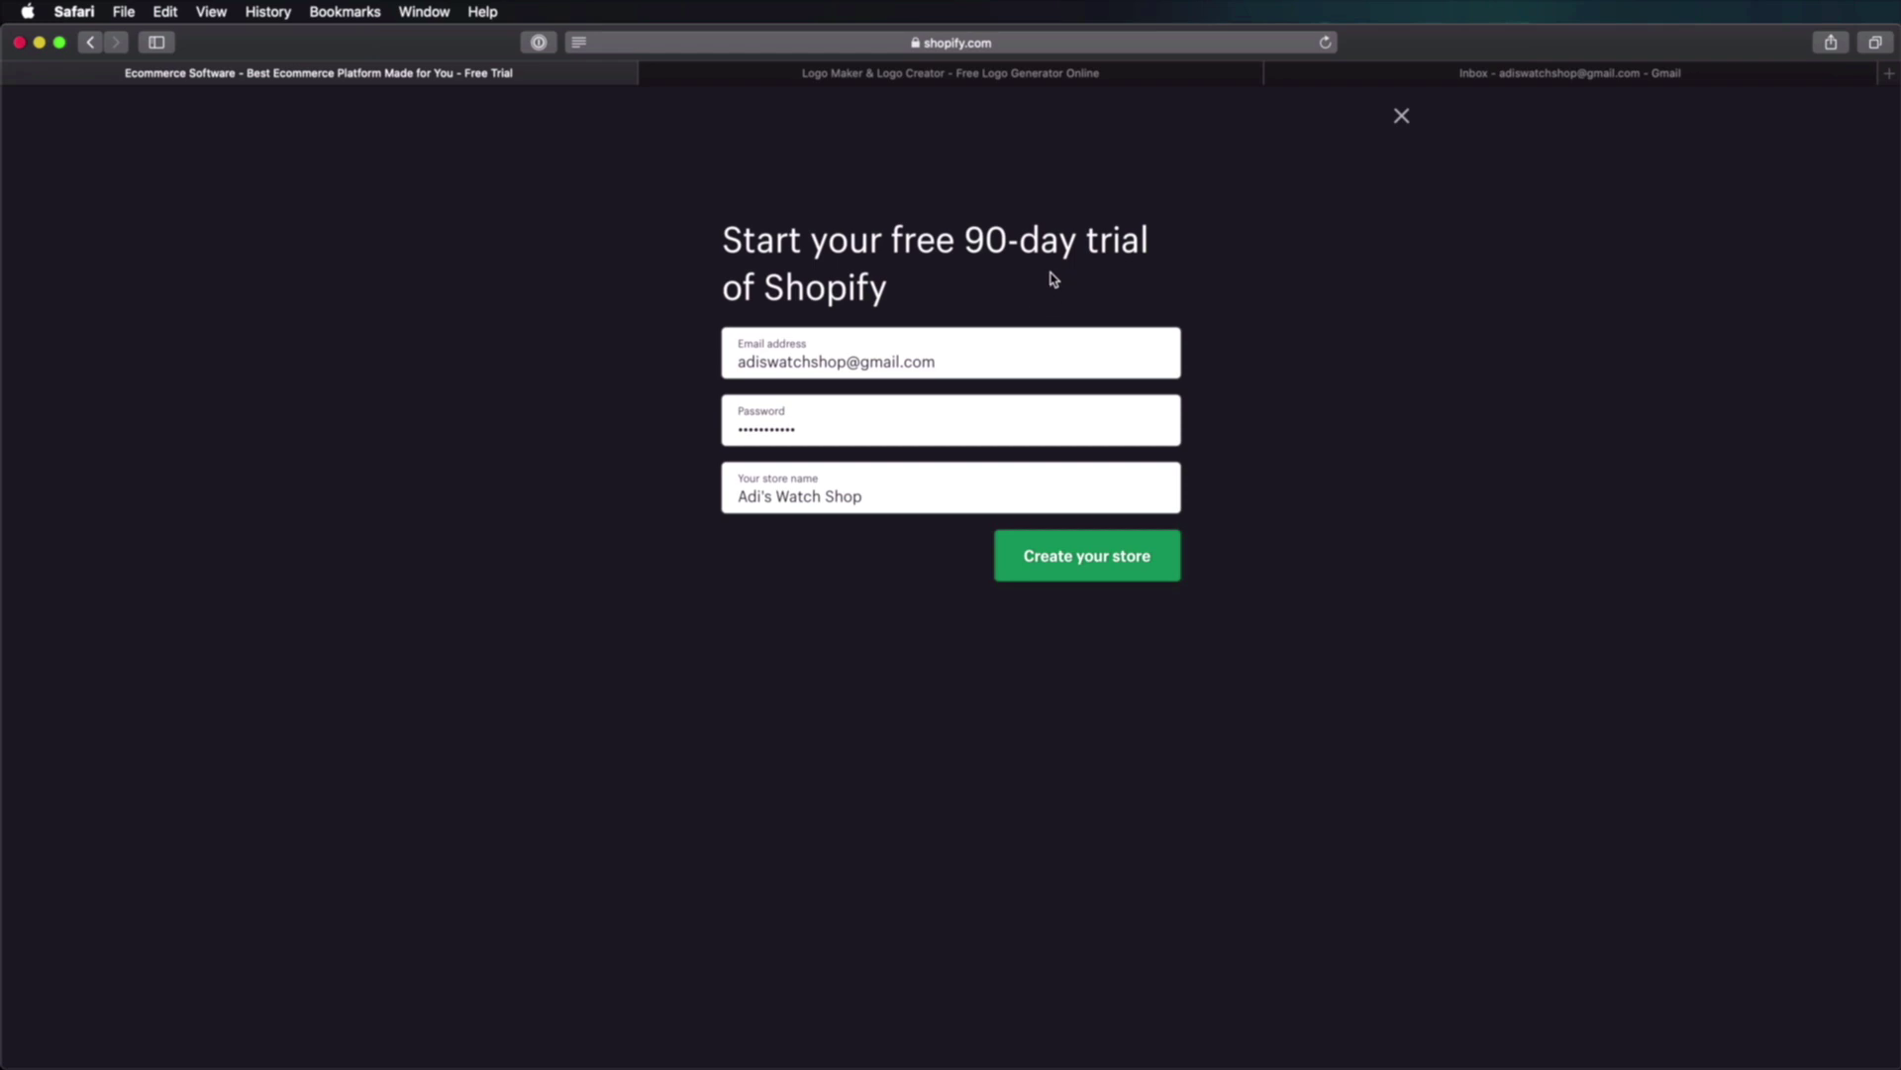
{"action": "left_click_drag", "start_coordinate": [971, 236], "coordinate": [1144, 242]}
{"action": "left_click", "coordinate": [1141, 246]}
{"action": "left_click", "coordinate": [1087, 565]}
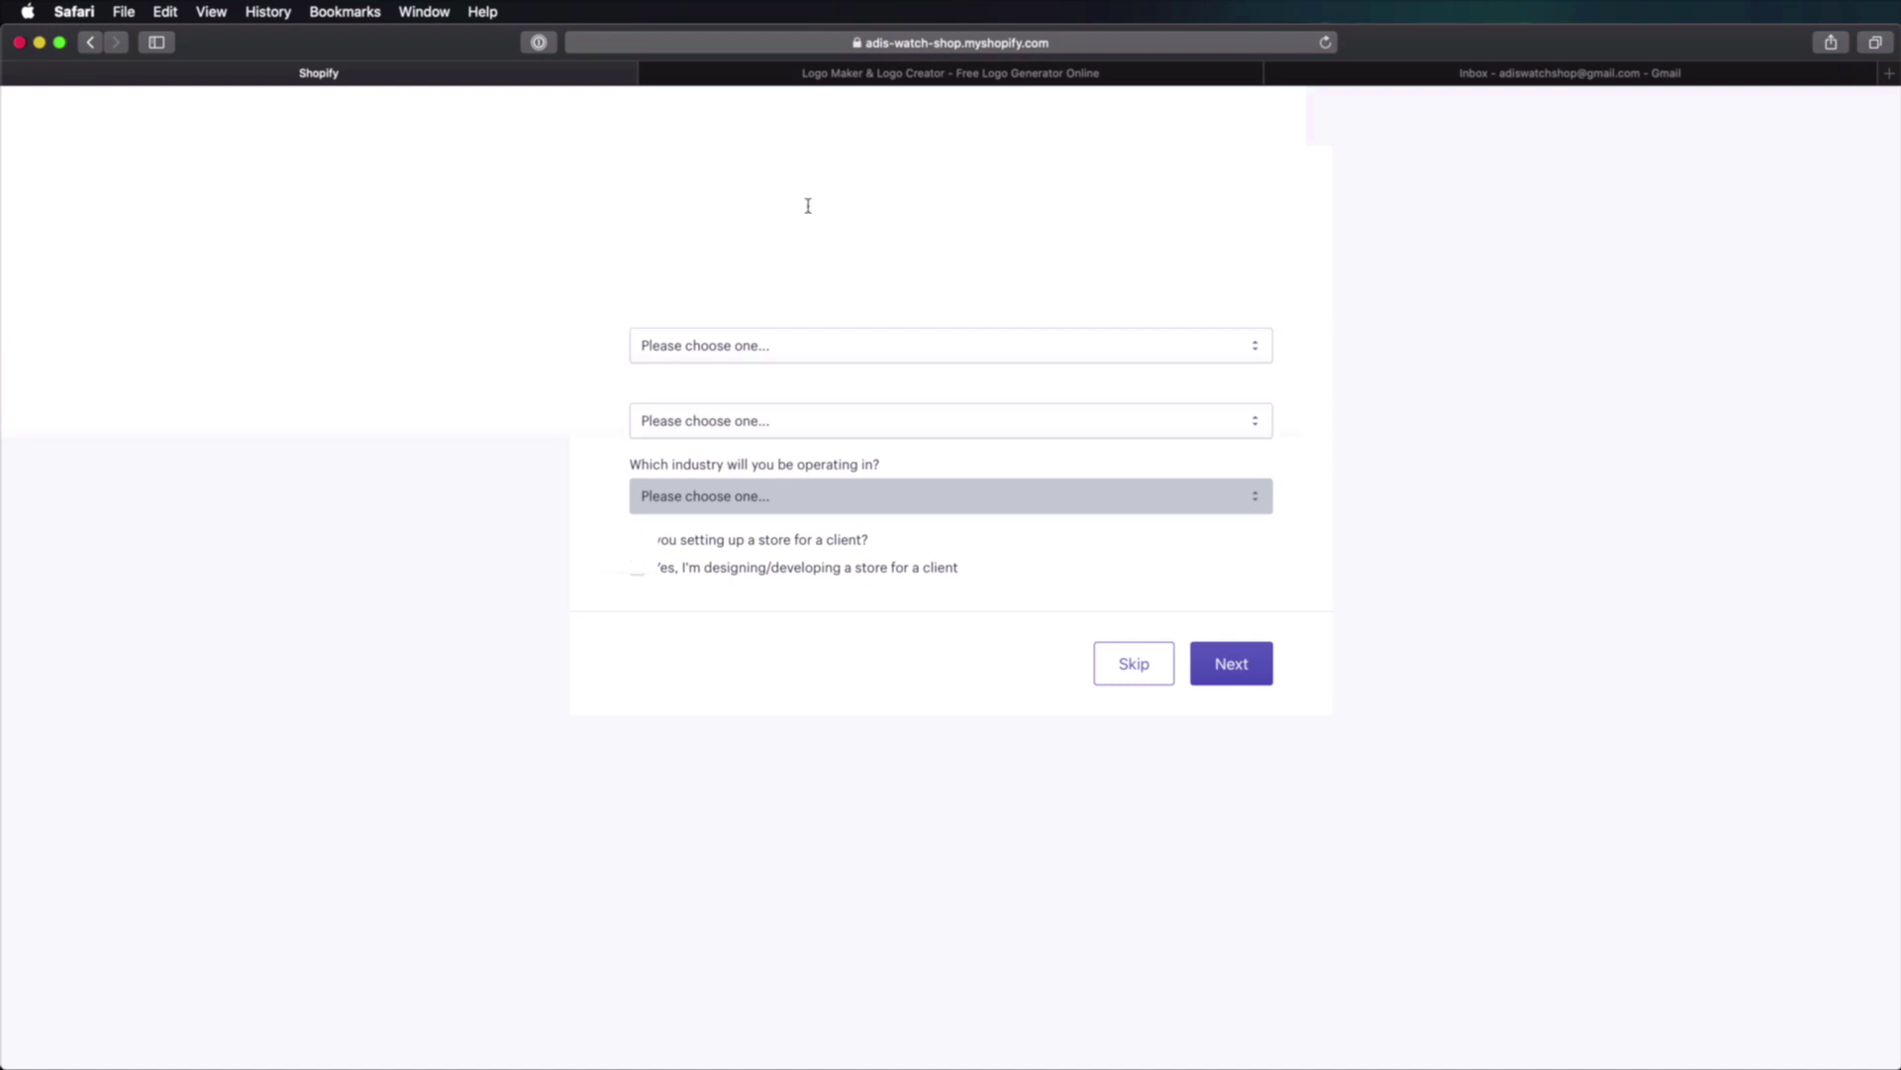
Step: Answer 'Are you already selling?' with I'm just playing around
{"action": "left_click_drag", "start_coordinate": [868, 288], "coordinate": [585, 187]}
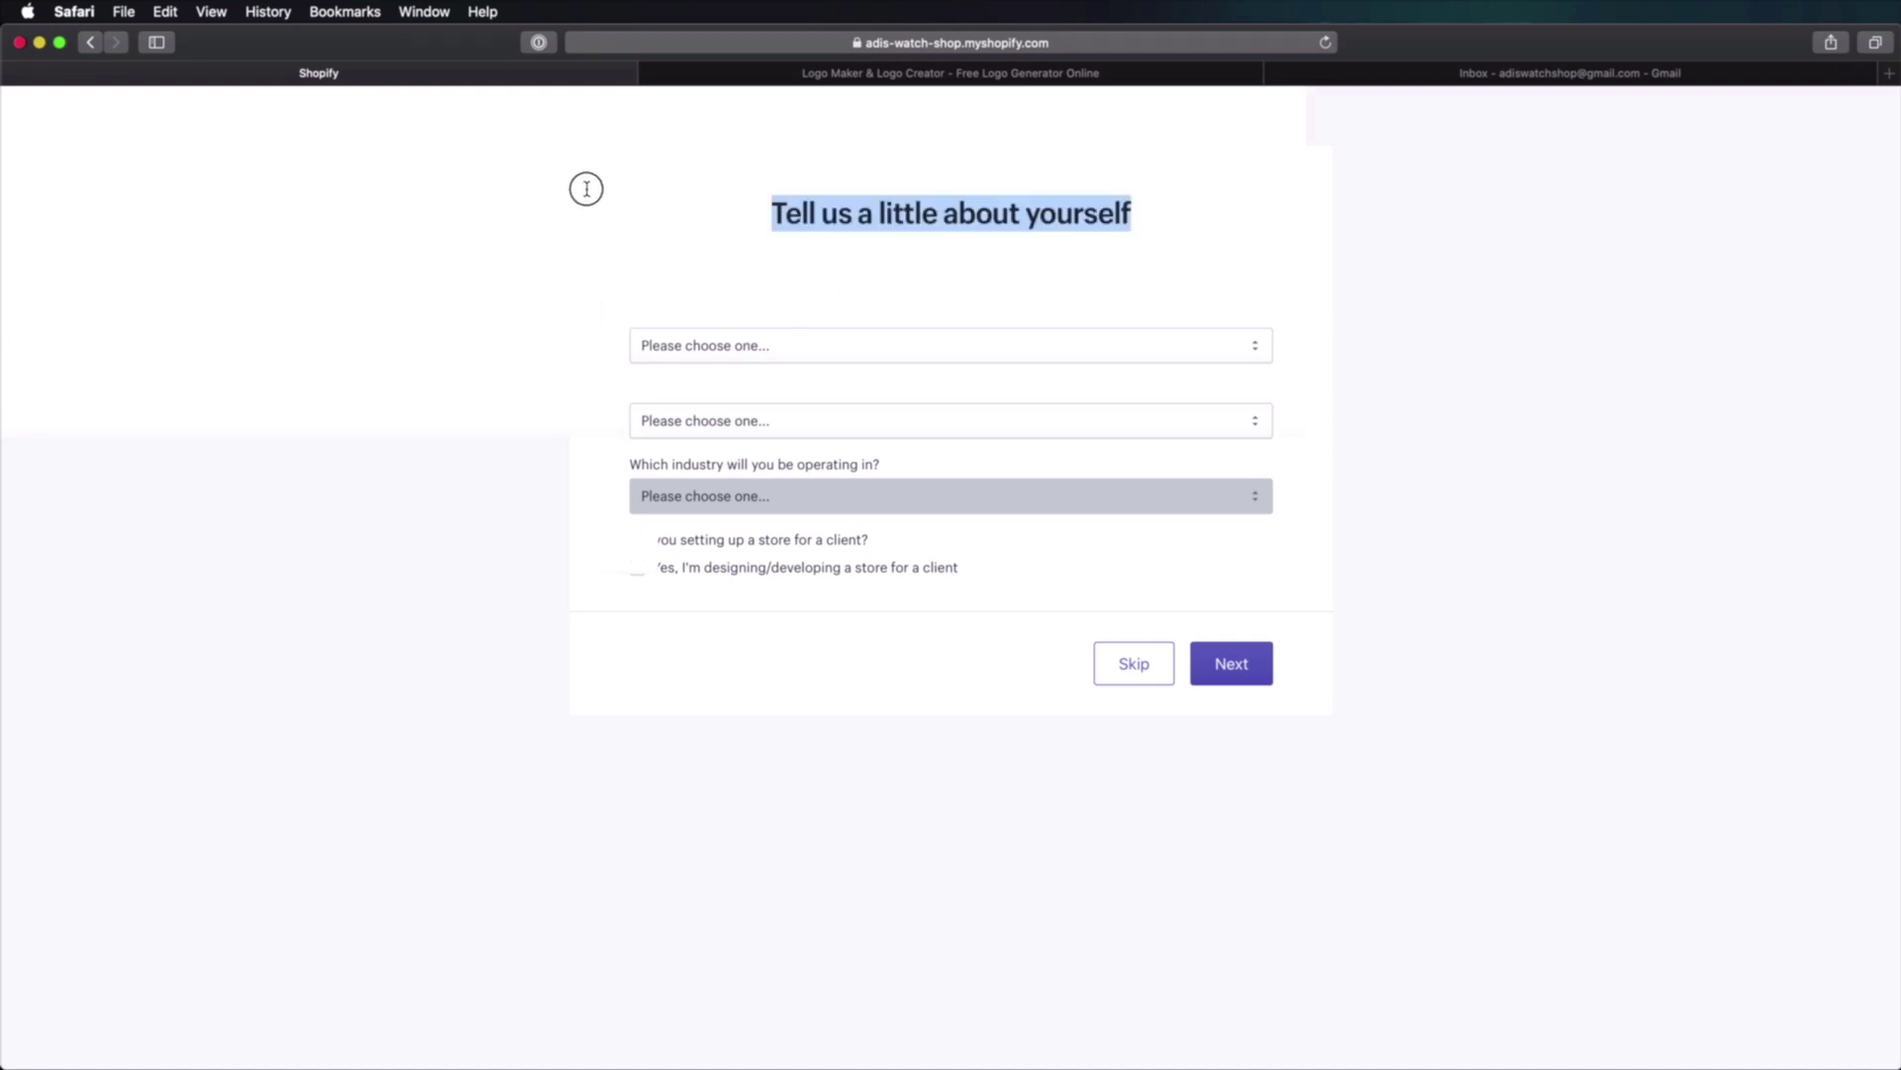
{"action": "left_click", "coordinate": [747, 230]}
{"action": "left_click_drag", "start_coordinate": [756, 166], "coordinate": [1471, 414]}
{"action": "left_click", "coordinate": [1472, 414]}
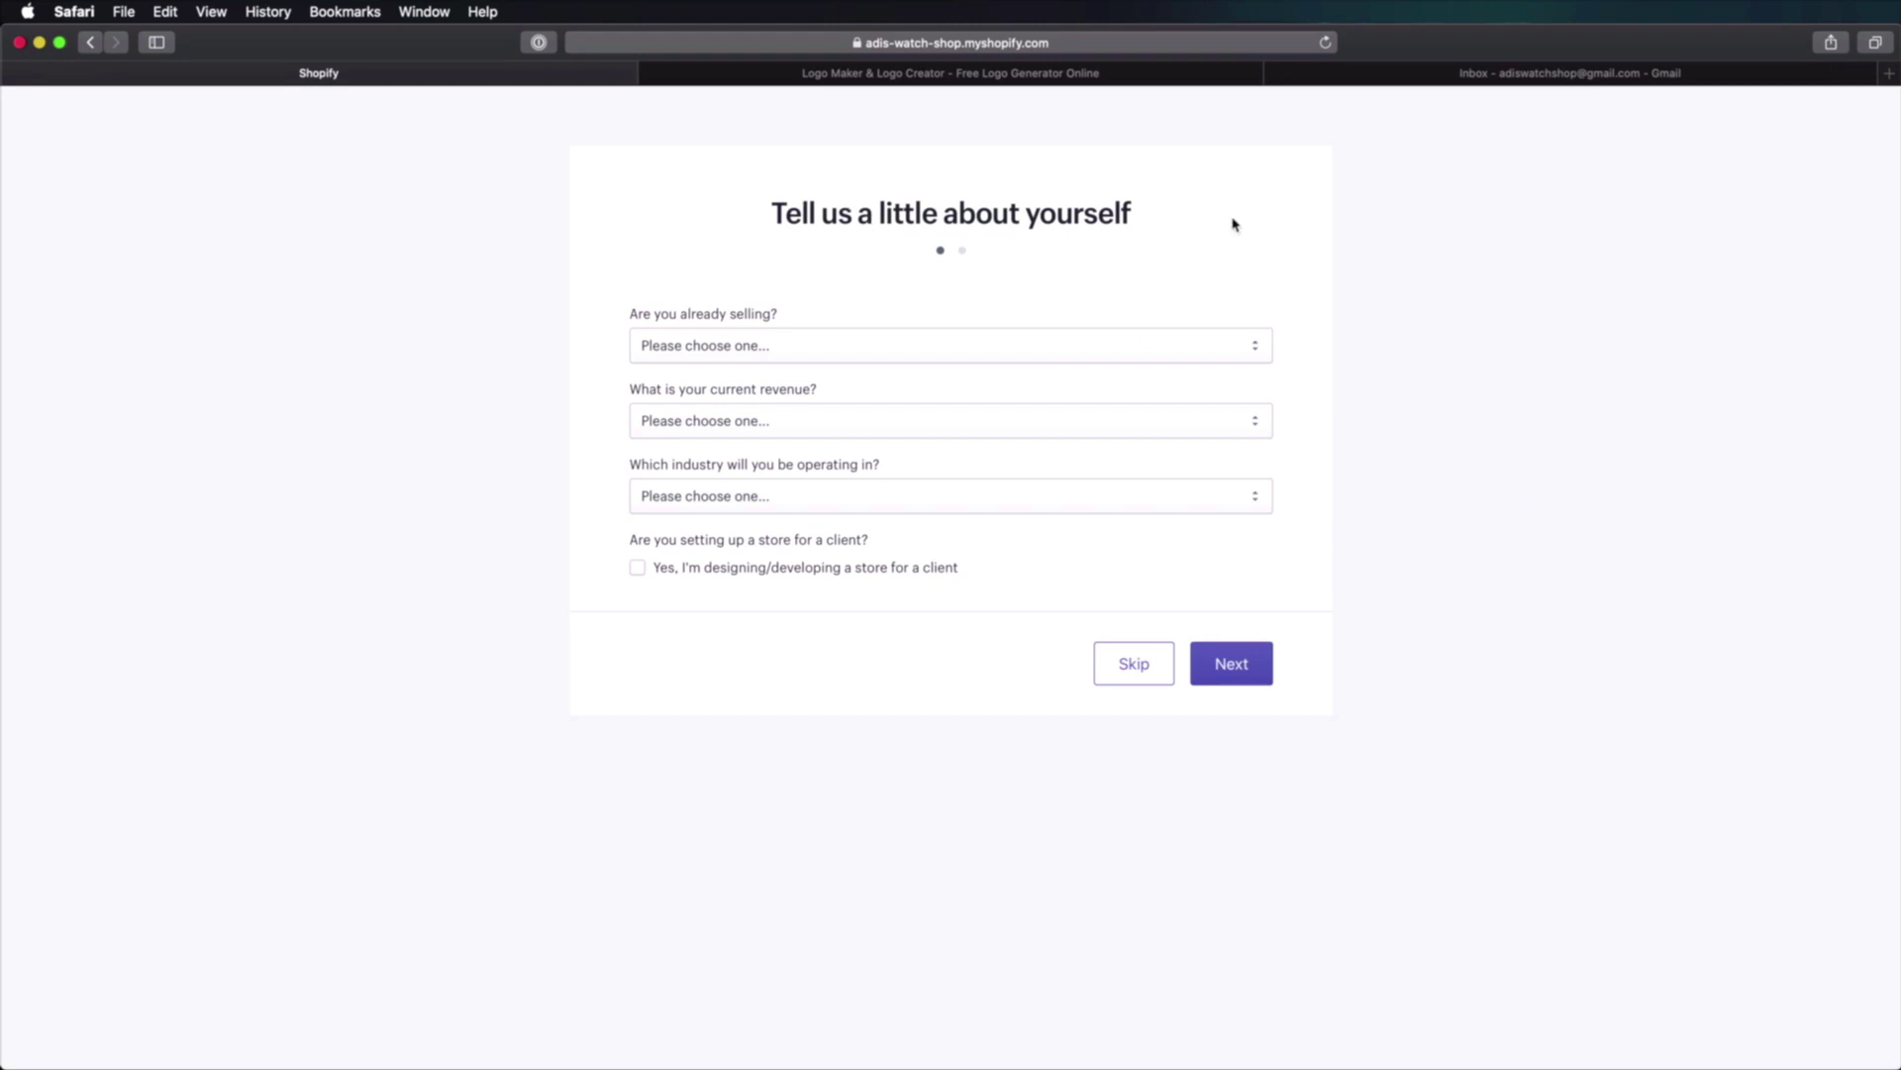
{"action": "left_click", "coordinate": [772, 347]}
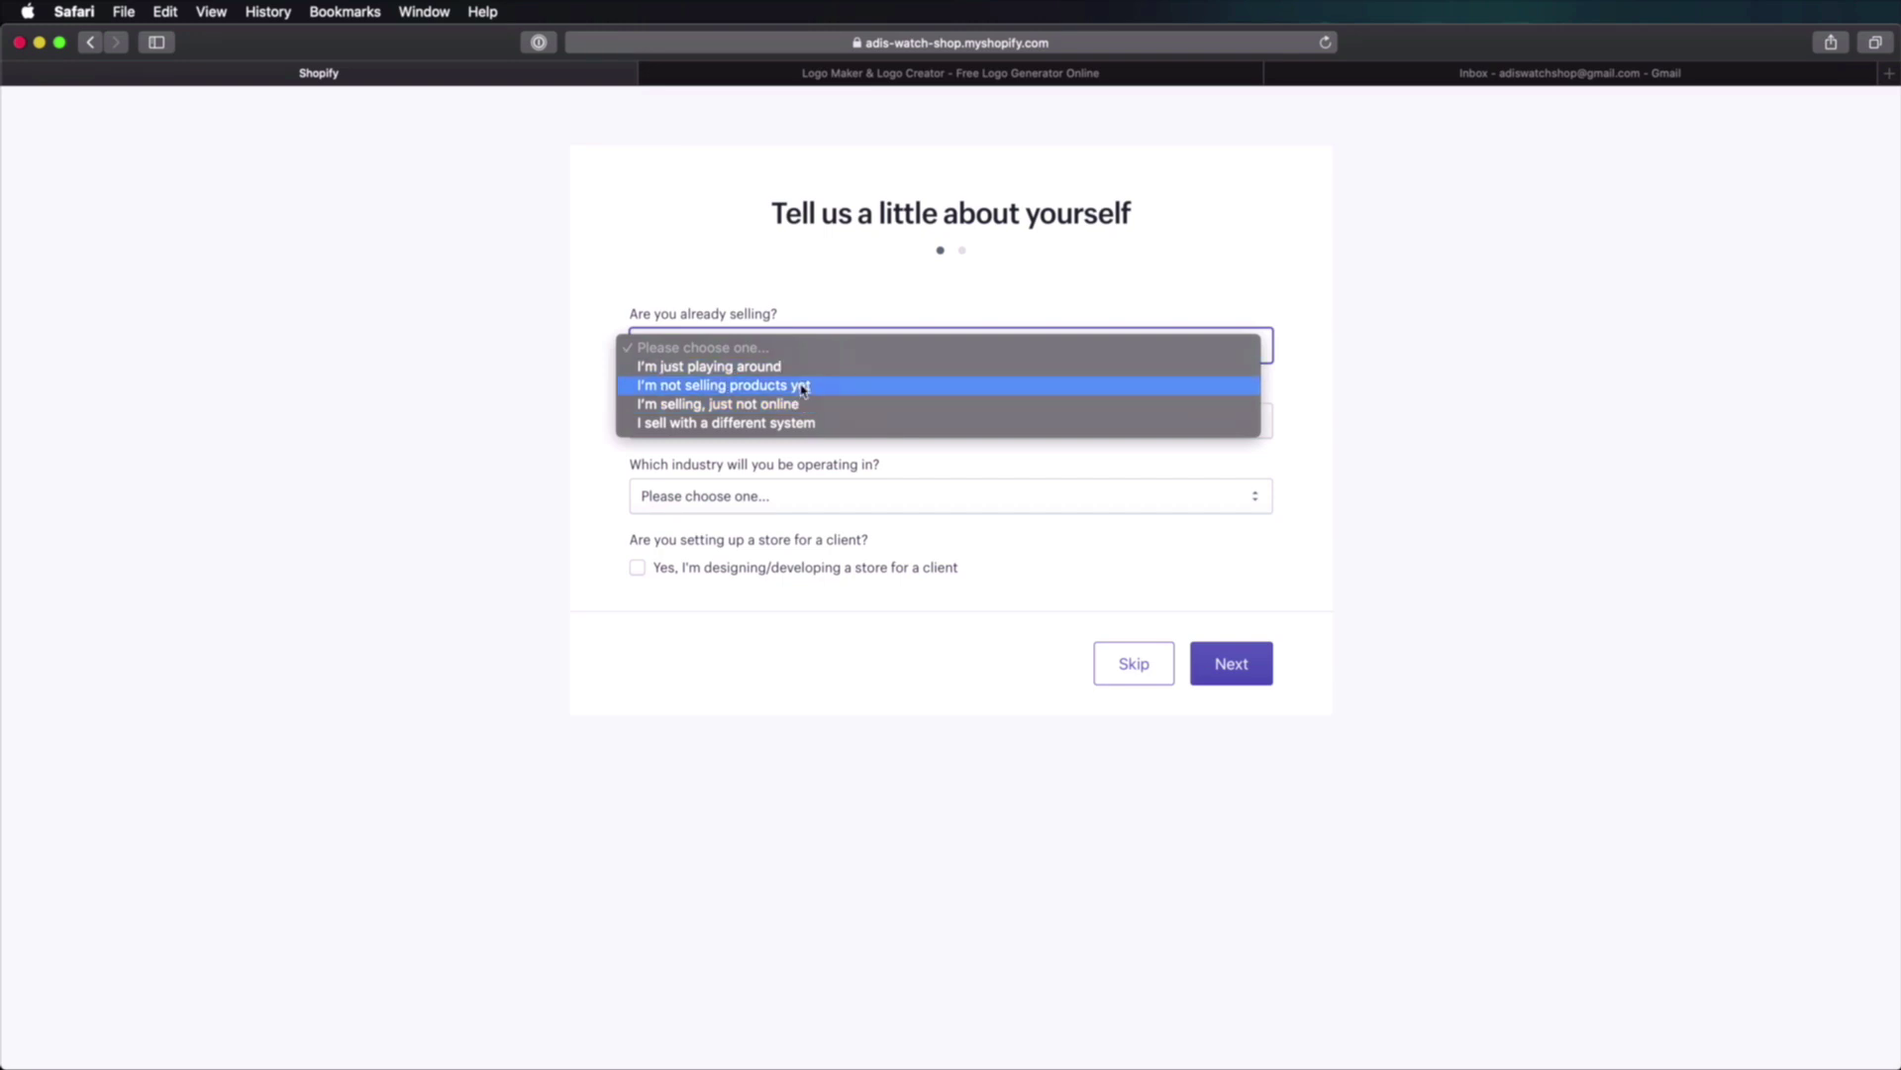
{"action": "left_click", "coordinate": [845, 384]}
{"action": "left_click", "coordinate": [889, 422]}
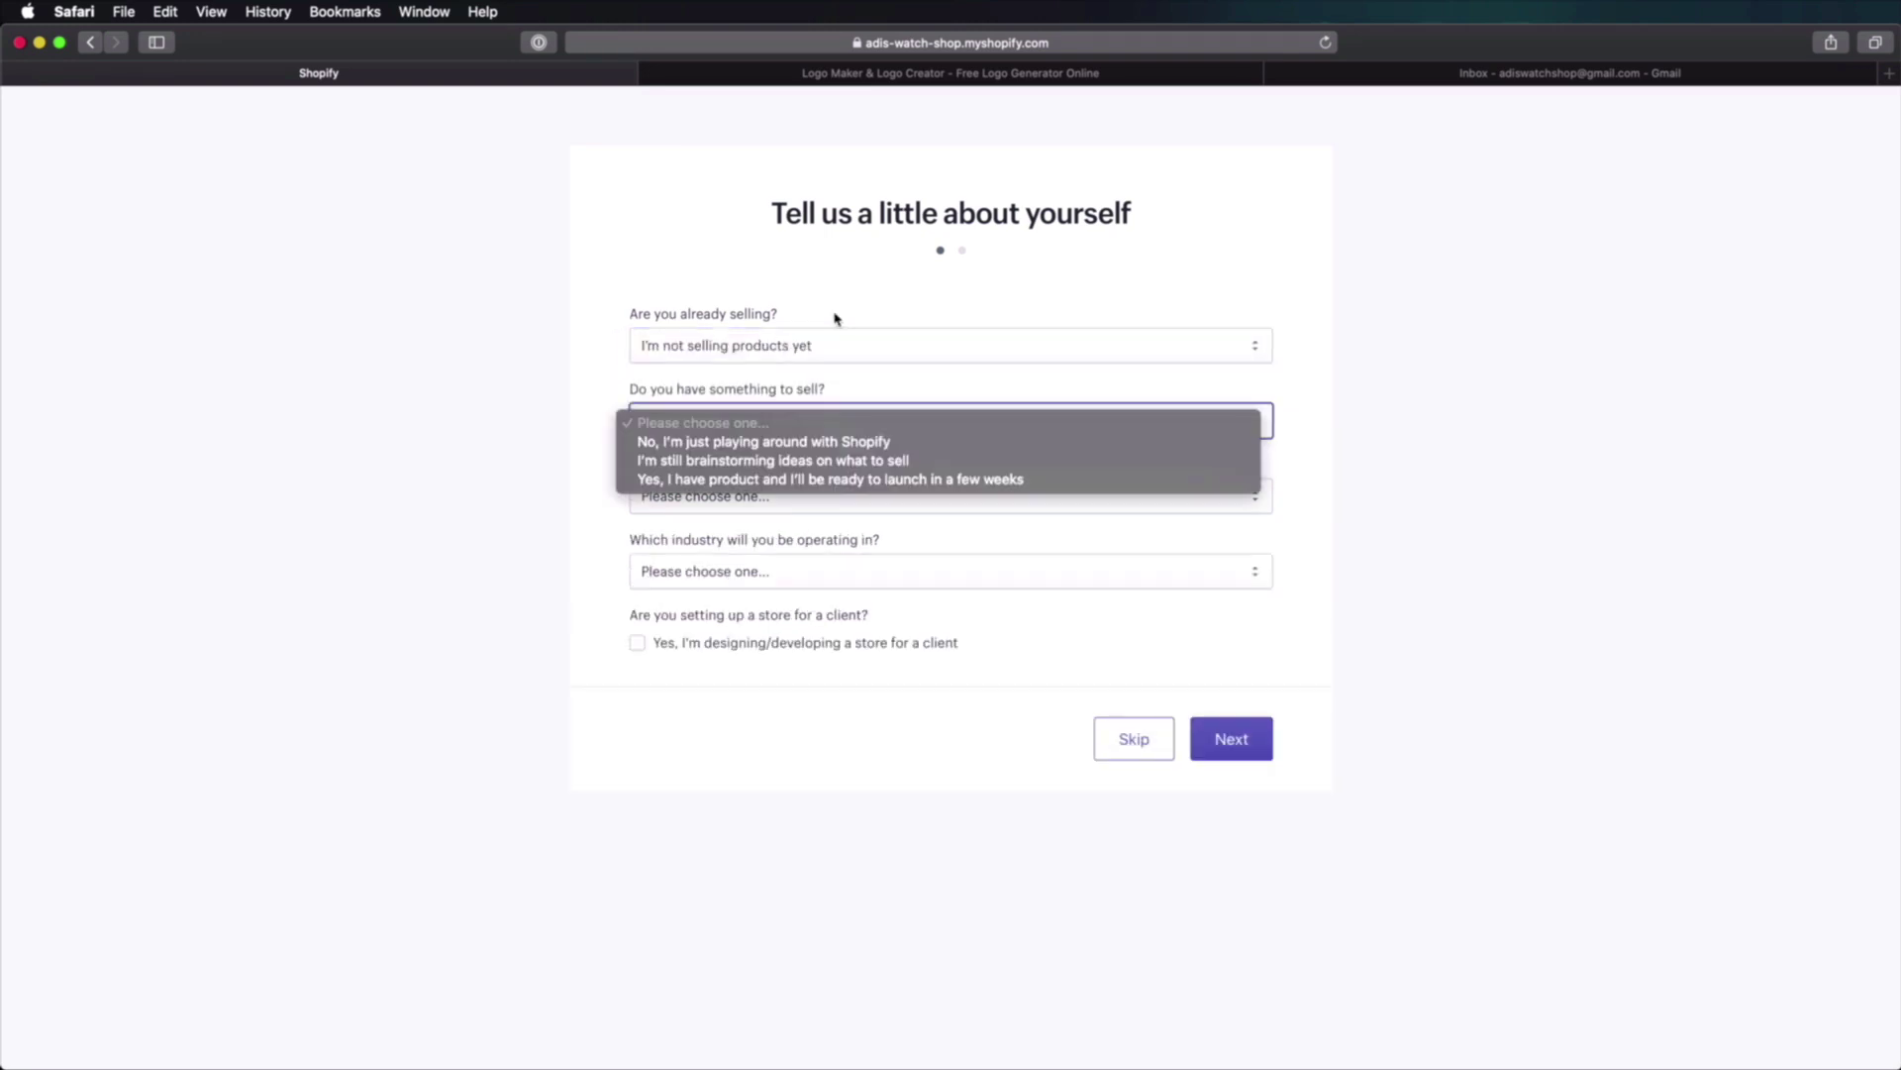
{"action": "left_click", "coordinate": [837, 287]}
{"action": "left_click", "coordinate": [880, 308]}
{"action": "left_click", "coordinate": [832, 352]}
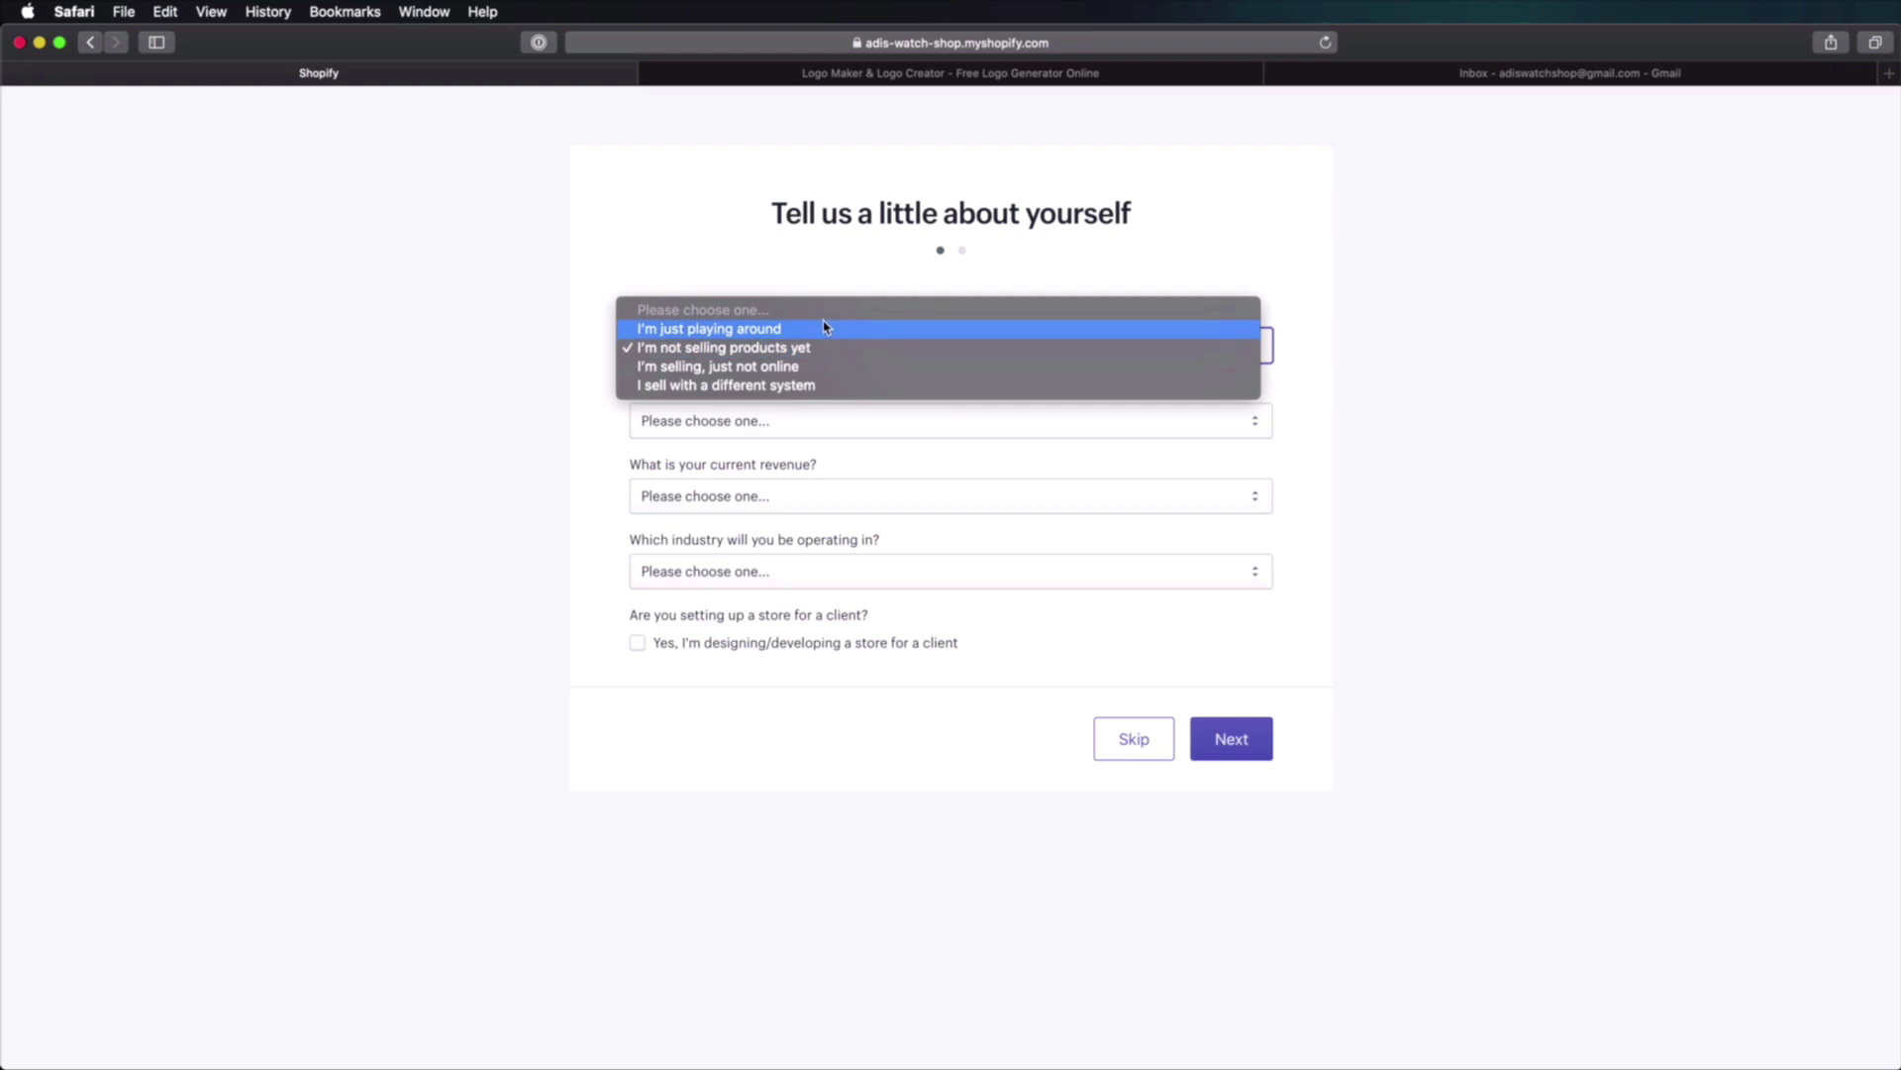
{"action": "left_click", "coordinate": [779, 335]}
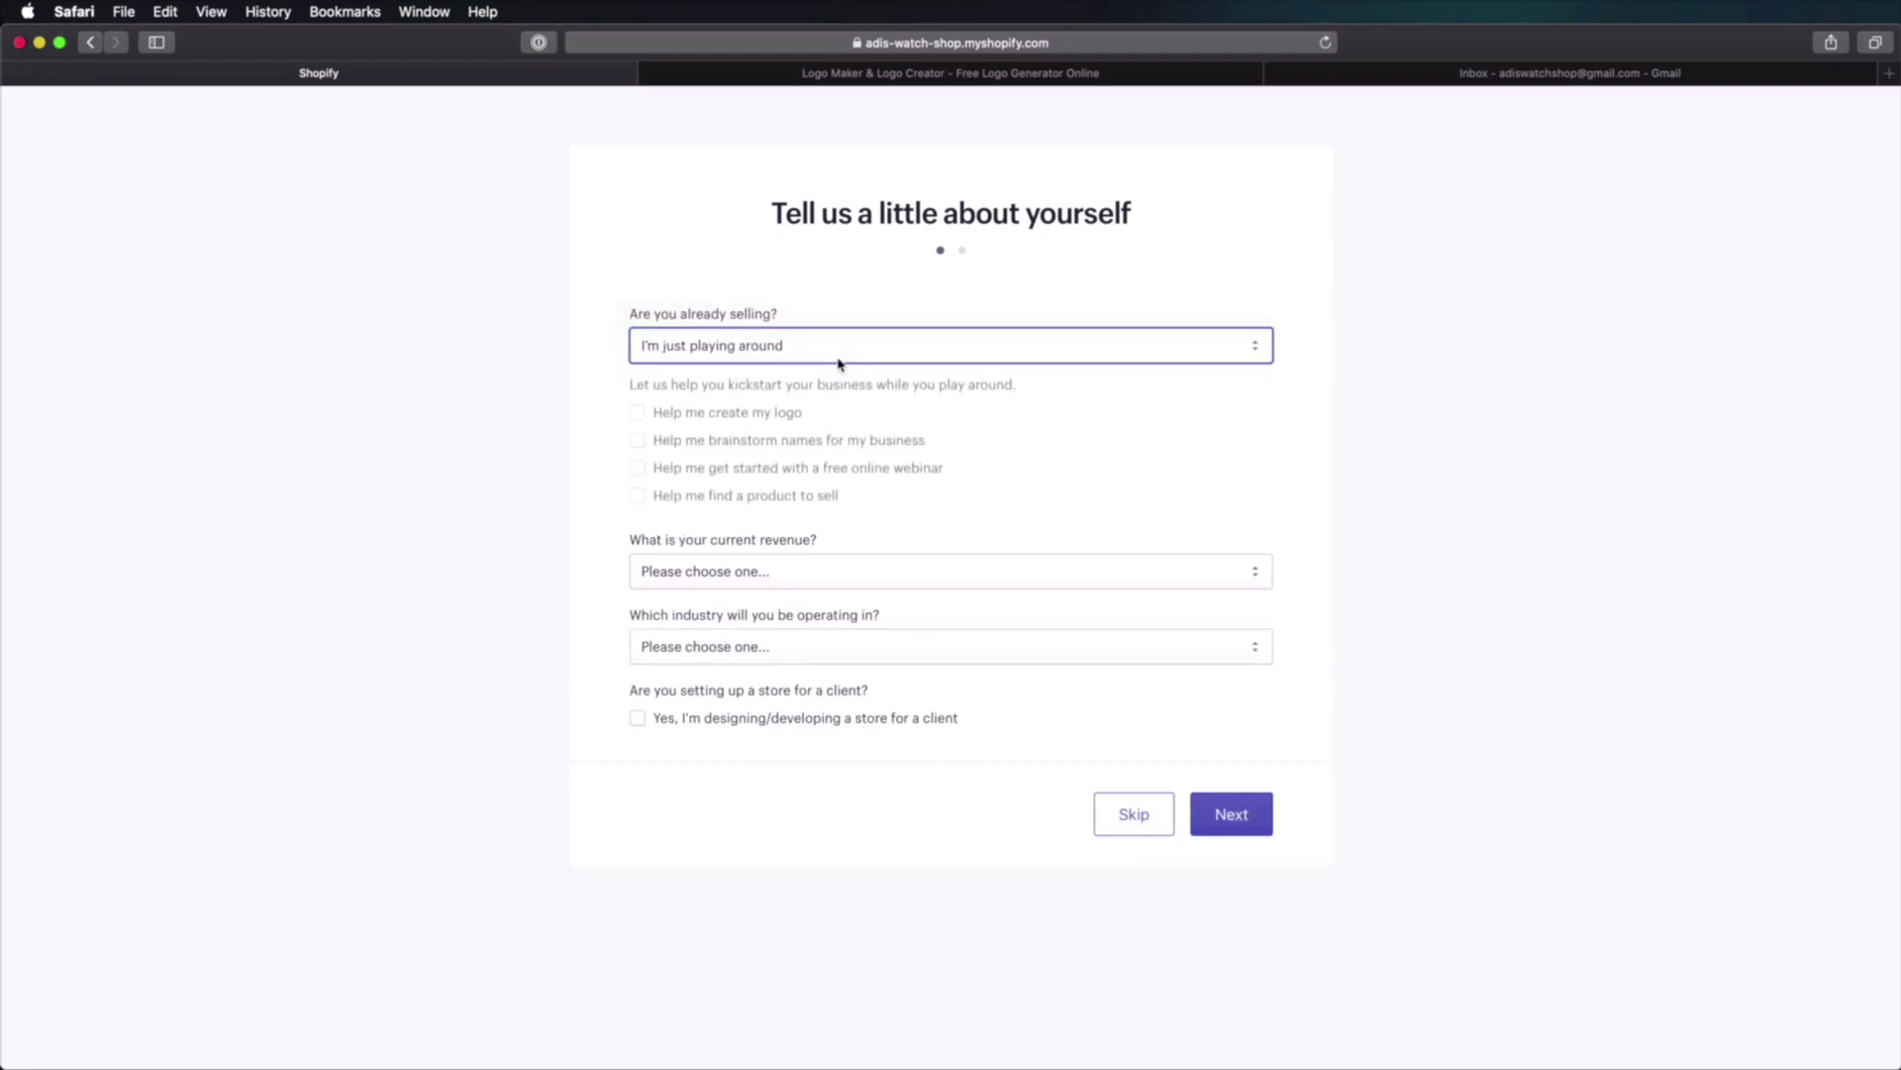
Step: Pick lei0 RON as current revenue and Jewelry as the industry, then continue
{"action": "left_click", "coordinate": [941, 543]}
{"action": "left_click", "coordinate": [763, 566]}
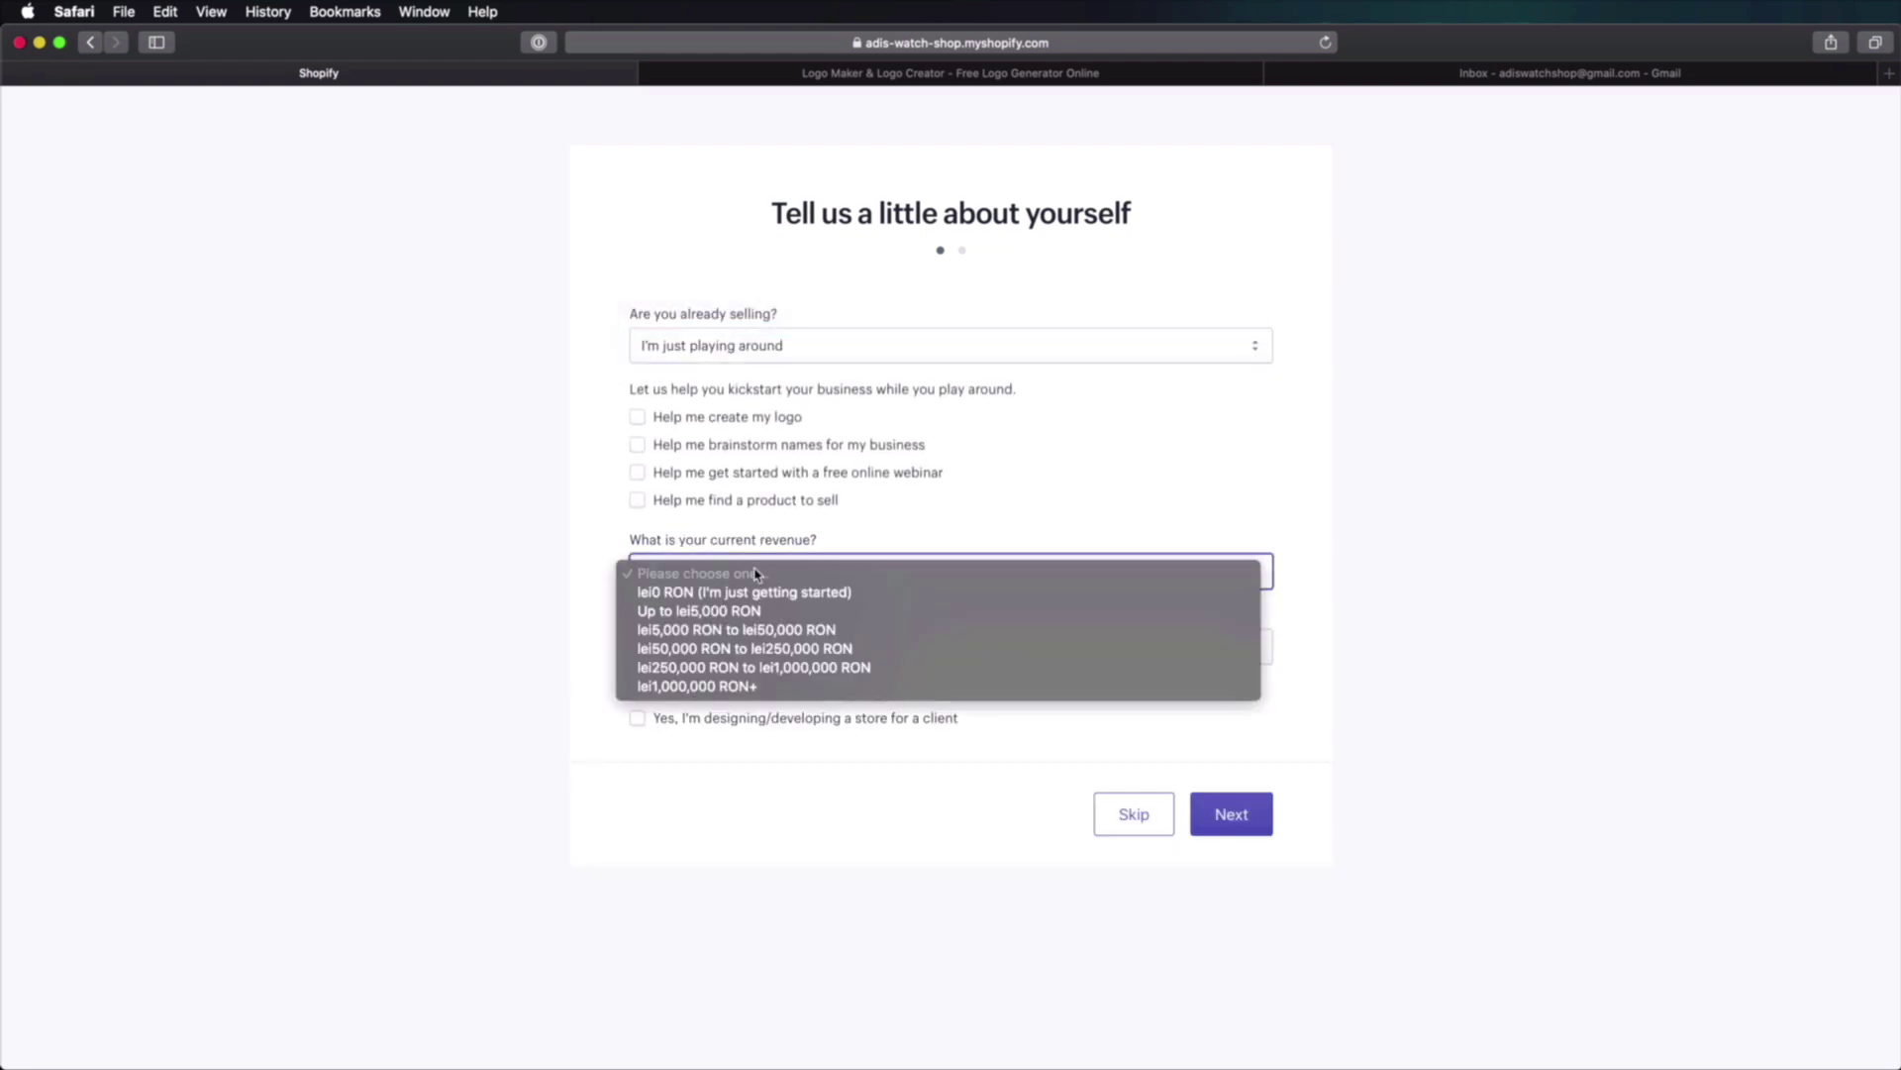
{"action": "left_click", "coordinate": [741, 595]}
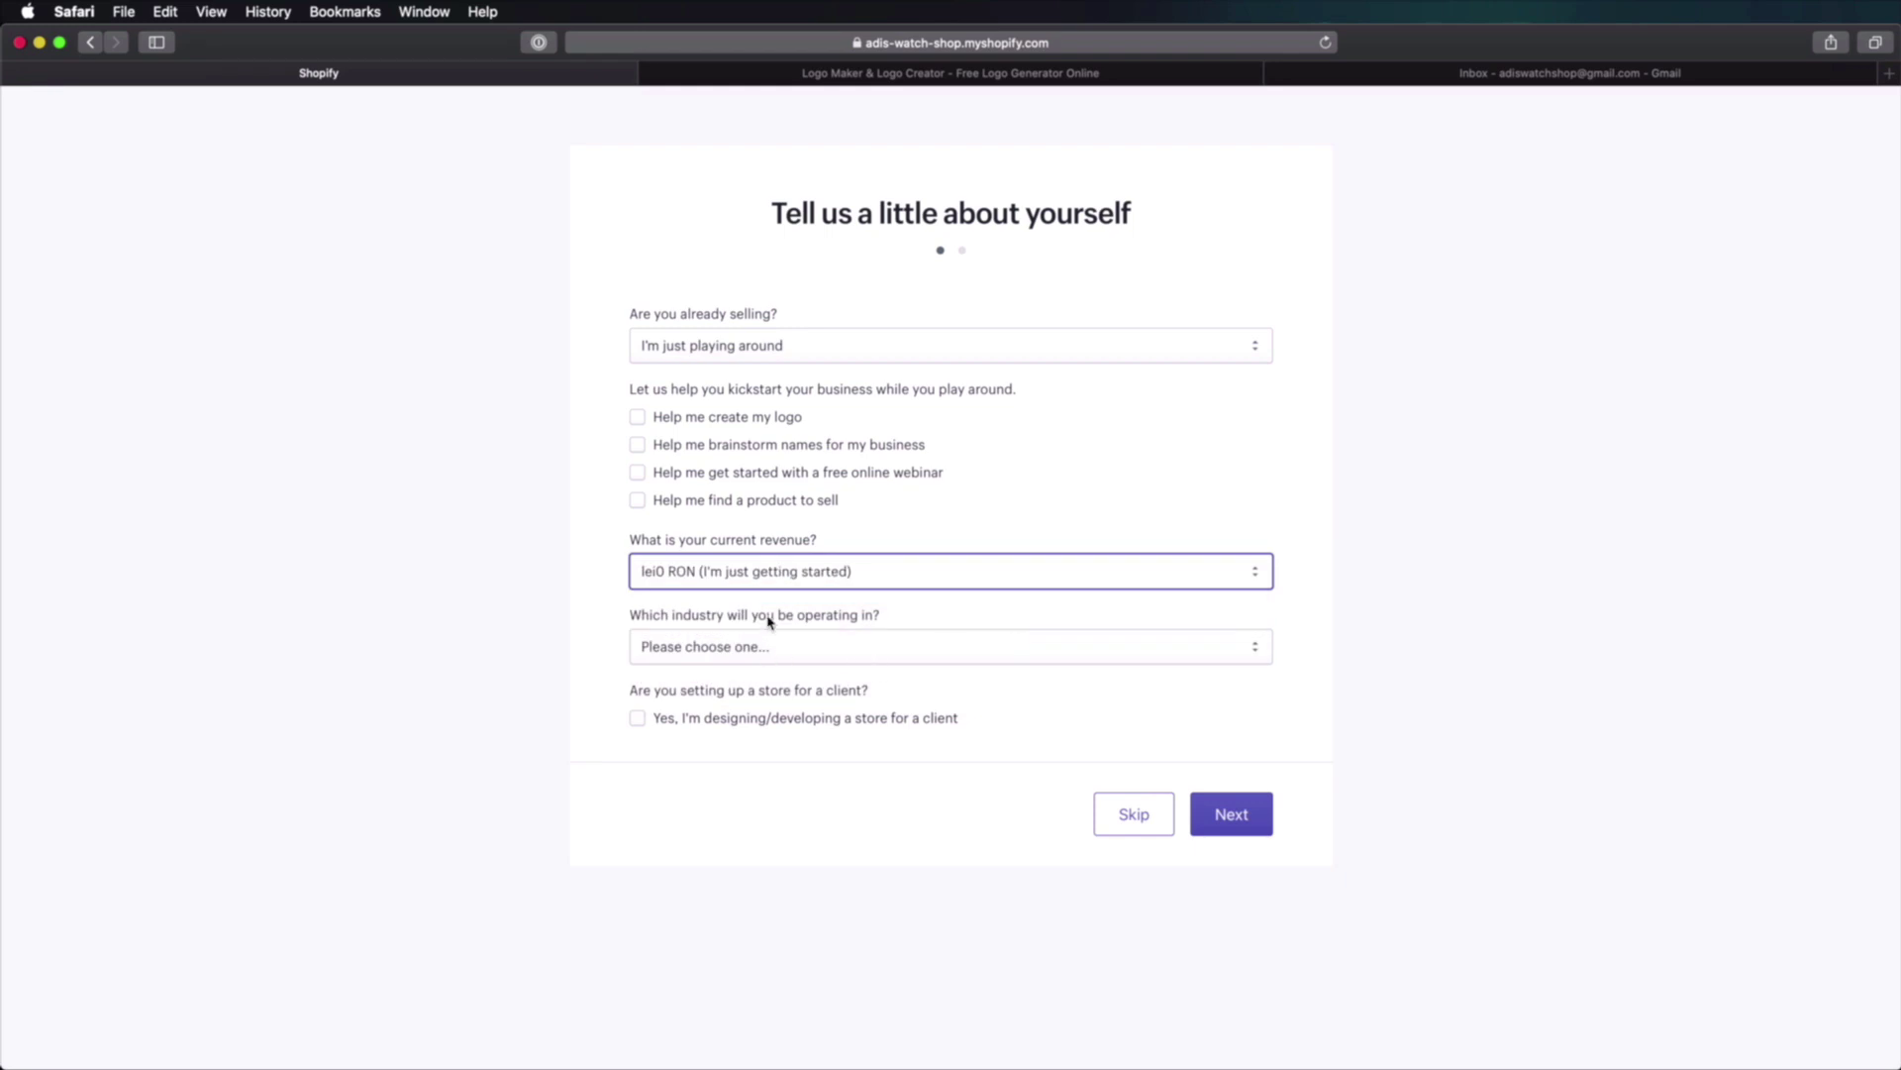
{"action": "left_click", "coordinate": [789, 659]}
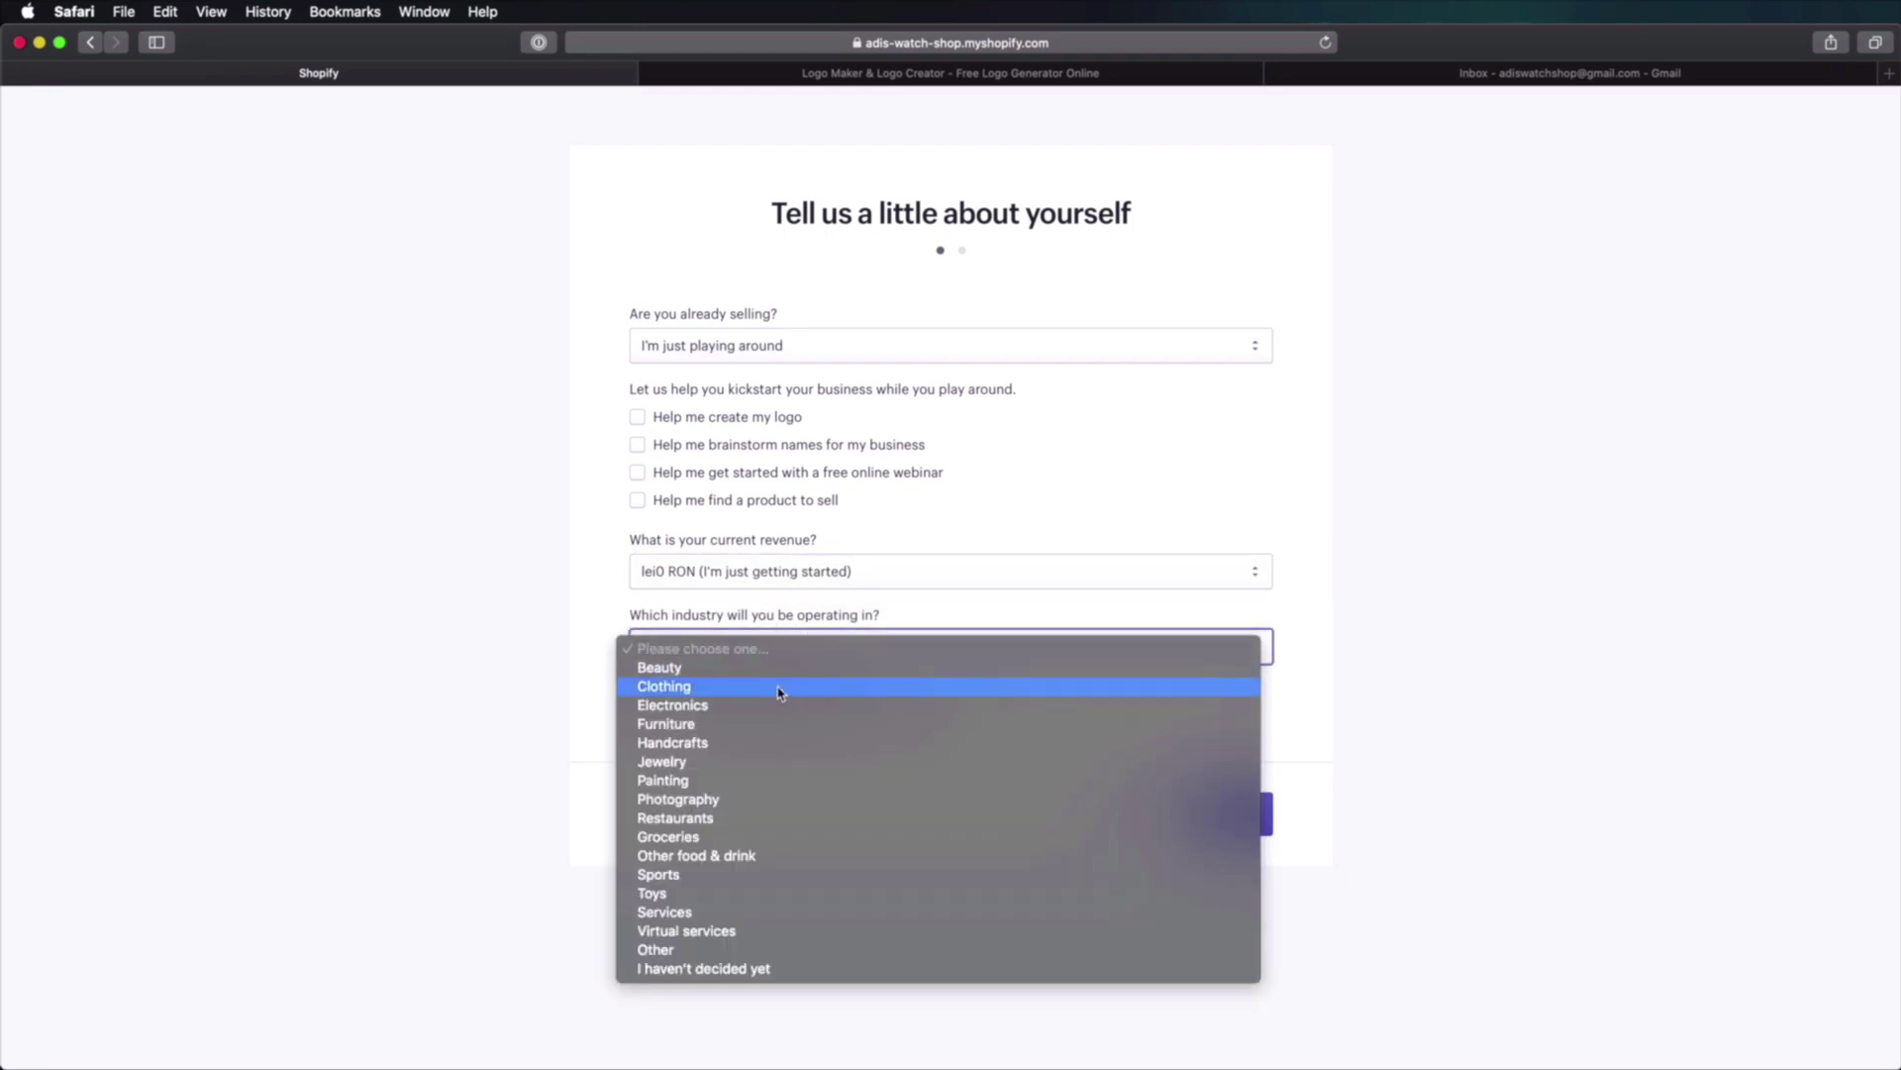
{"action": "left_click", "coordinate": [780, 689]}
{"action": "left_click", "coordinate": [753, 663]}
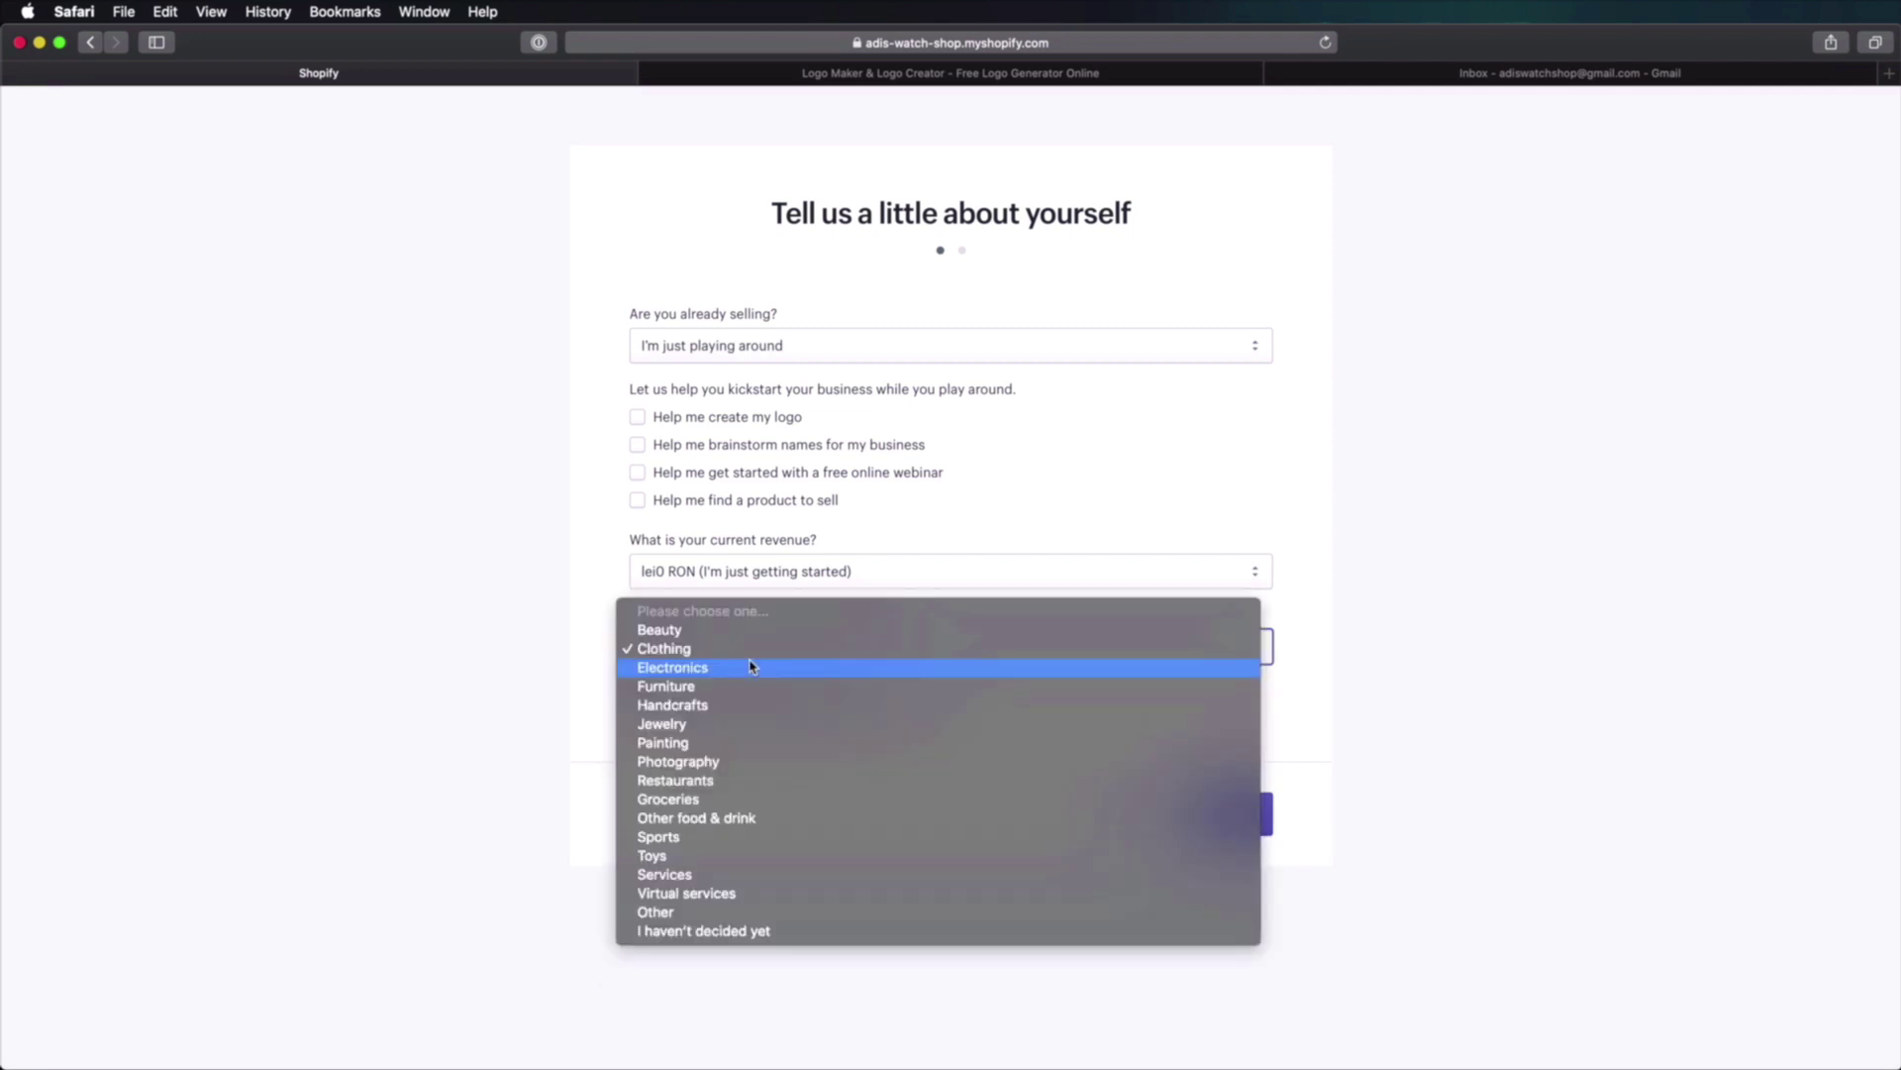
{"action": "left_click", "coordinate": [749, 723]}
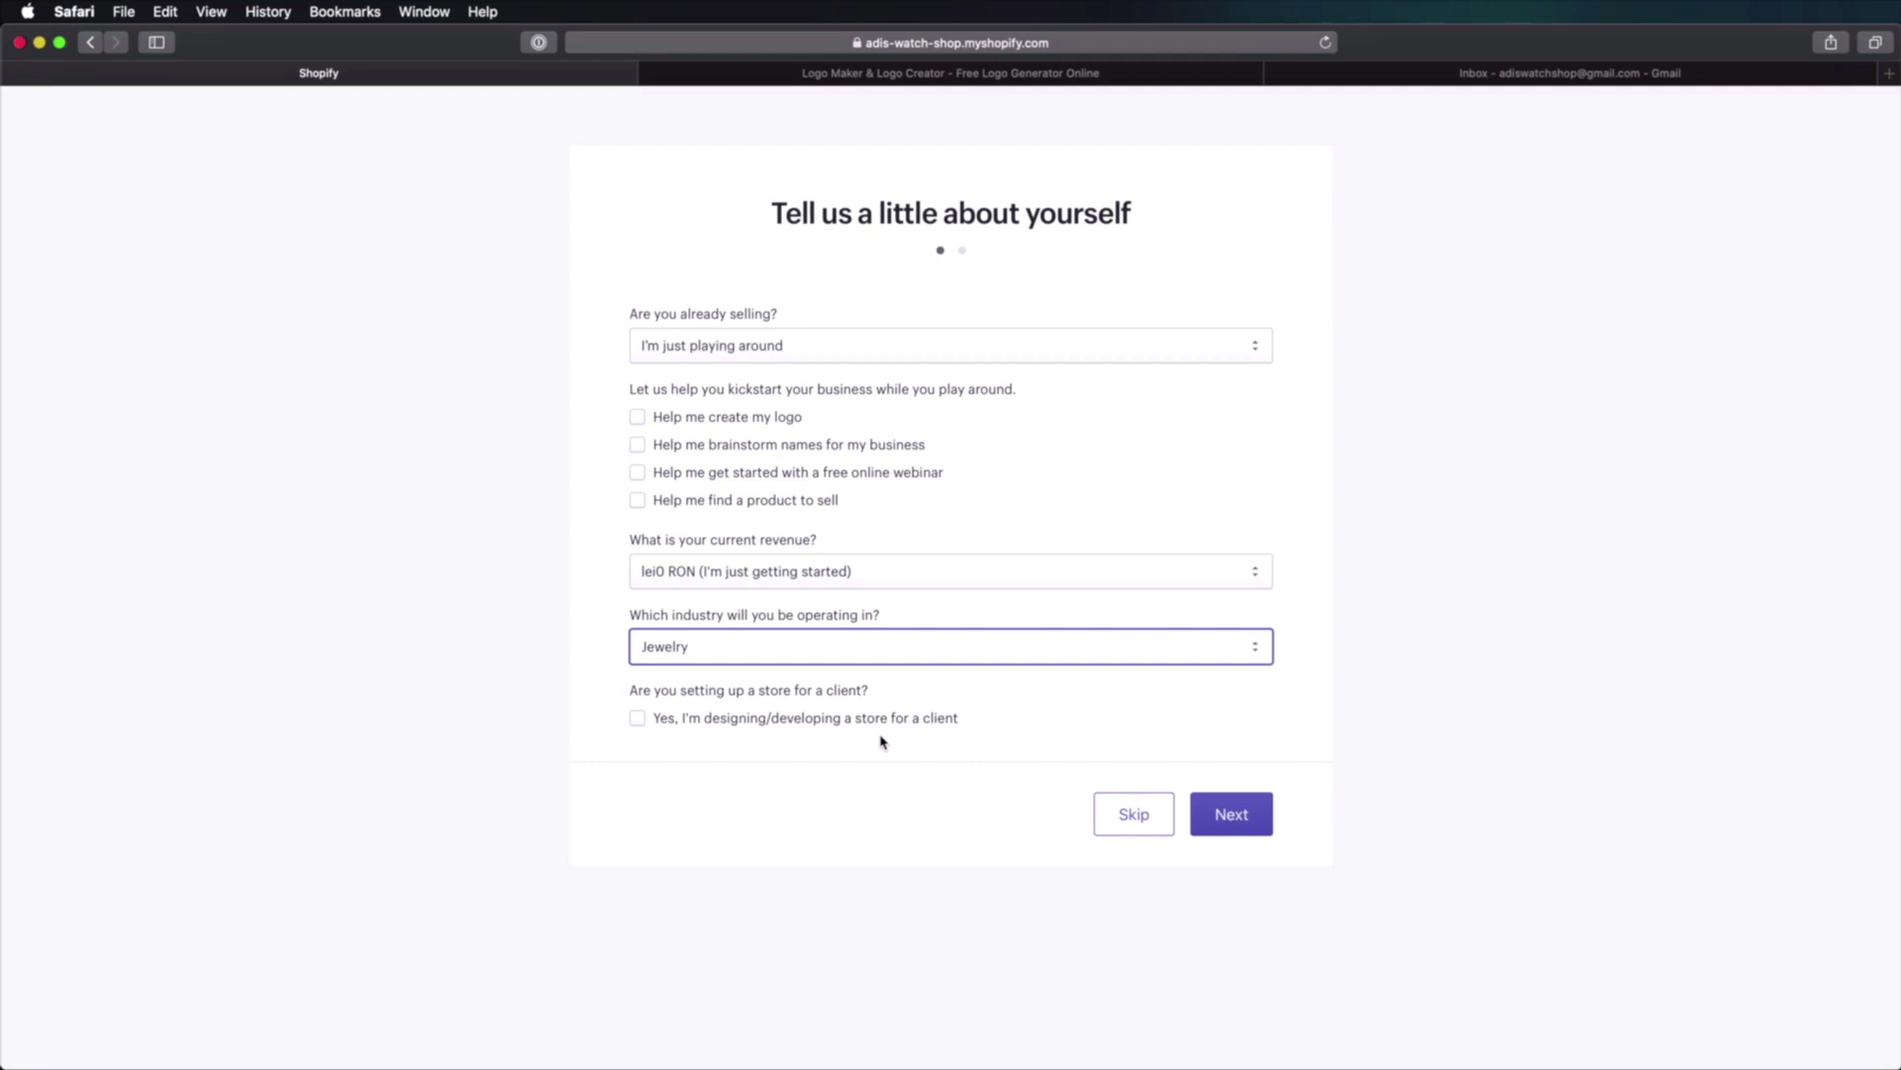
{"action": "left_click", "coordinate": [1231, 815]}
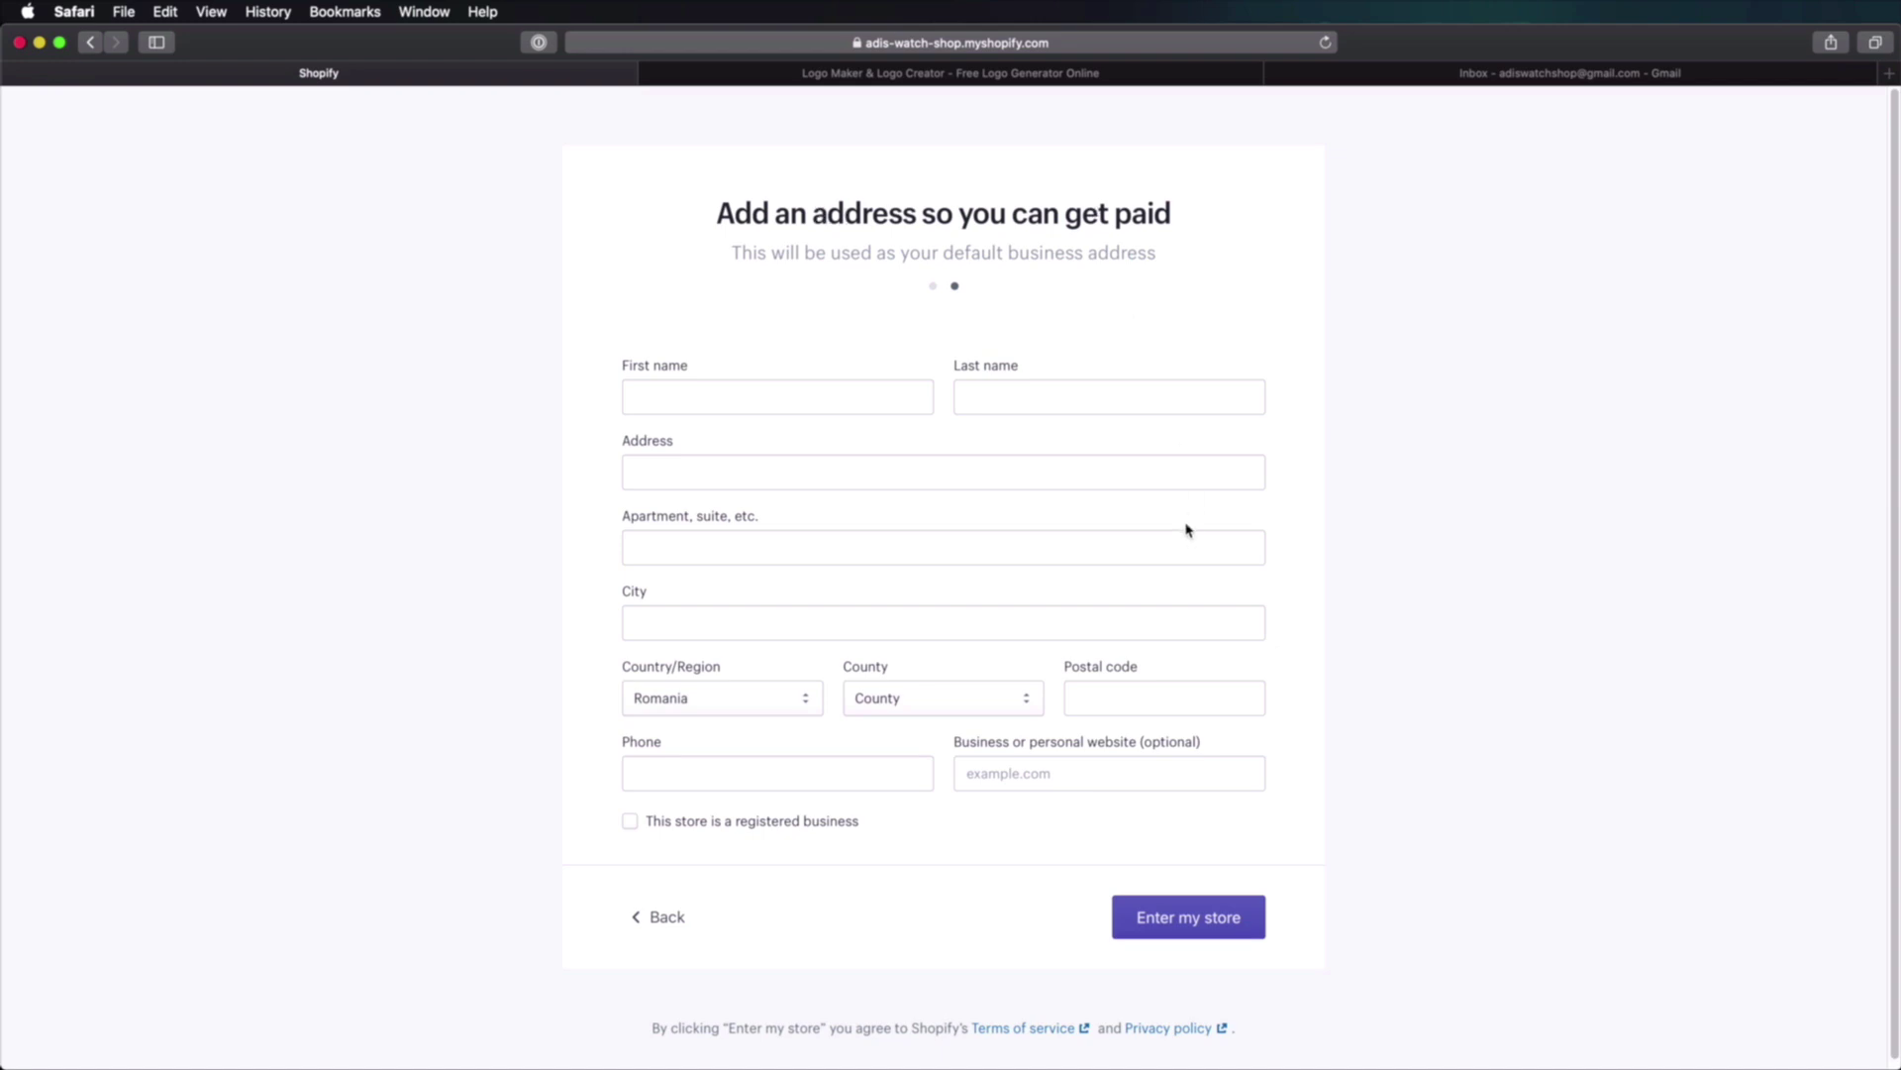
Step: Fill in the owner's first and last name, street address and phone, then enter the store admin
{"action": "left_click", "coordinate": [764, 387]}
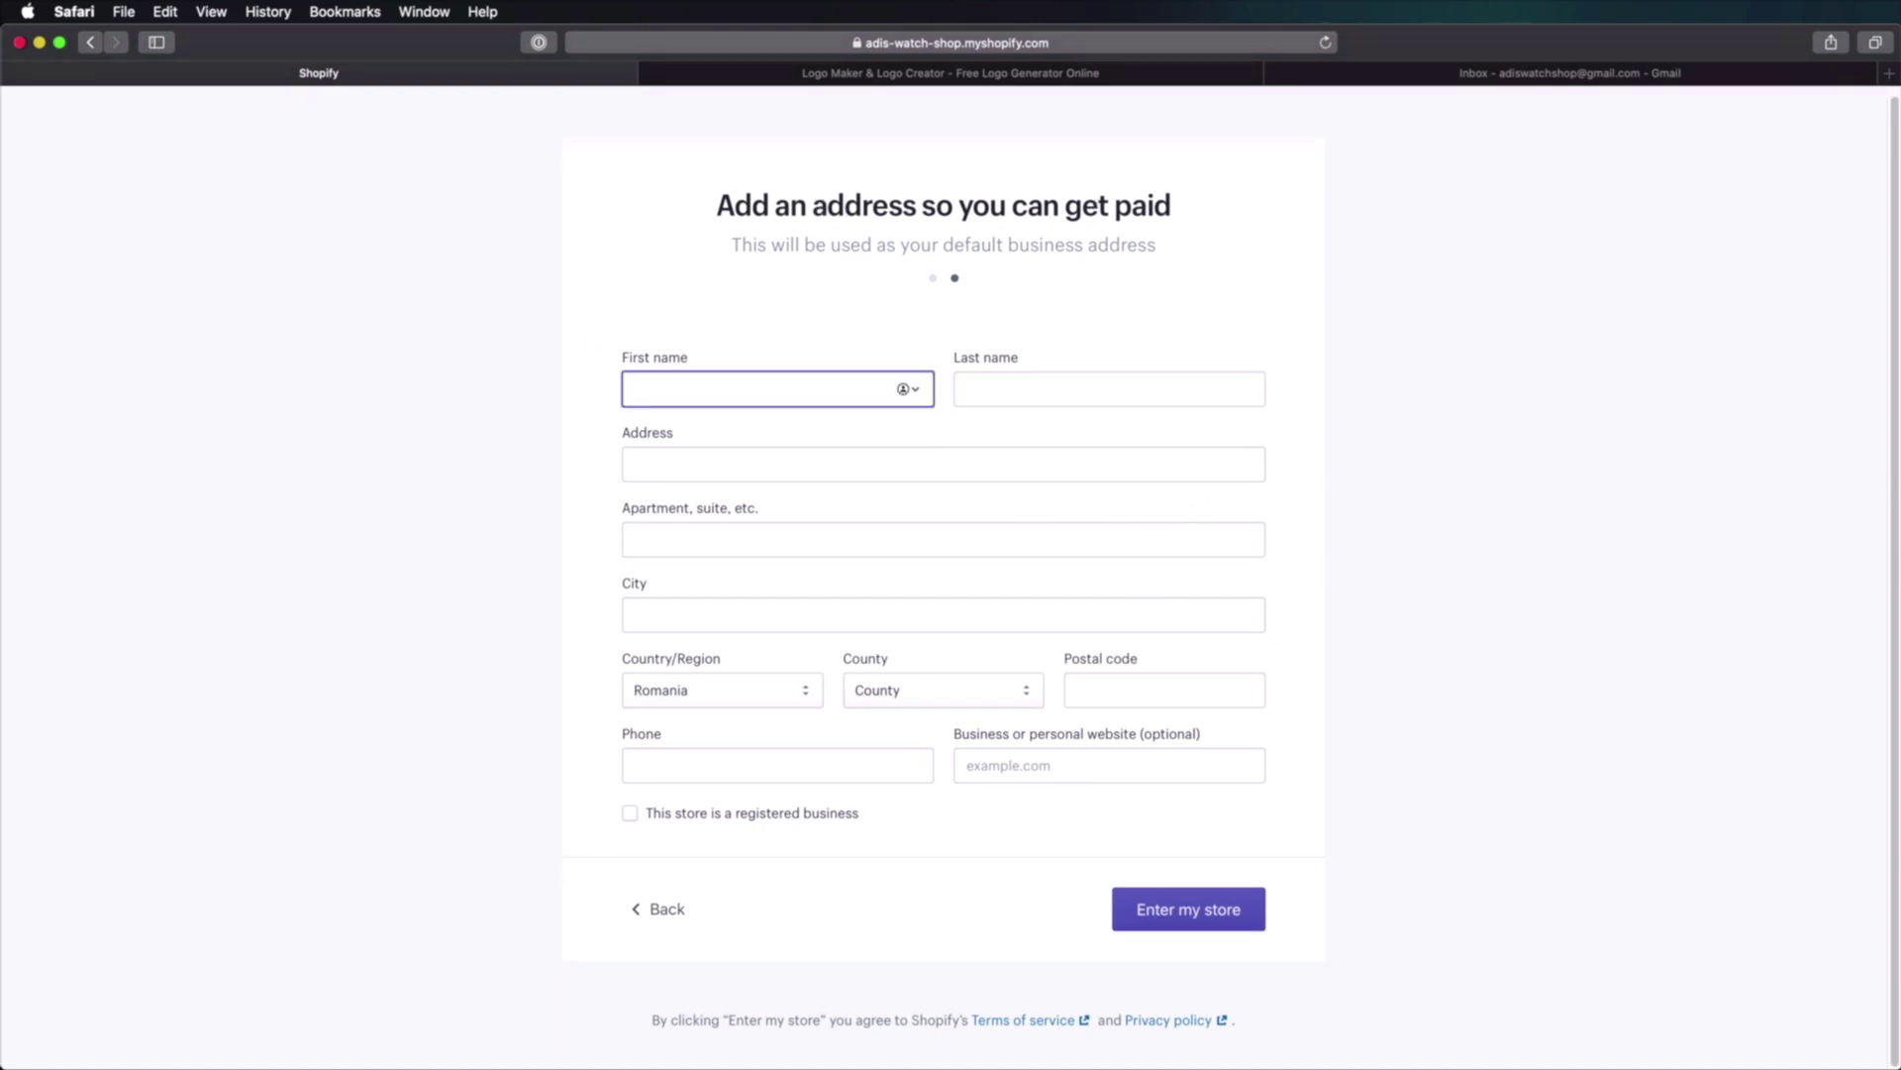
{"action": "key", "text": "Tab"}
{"action": "key", "text": "Tab"}
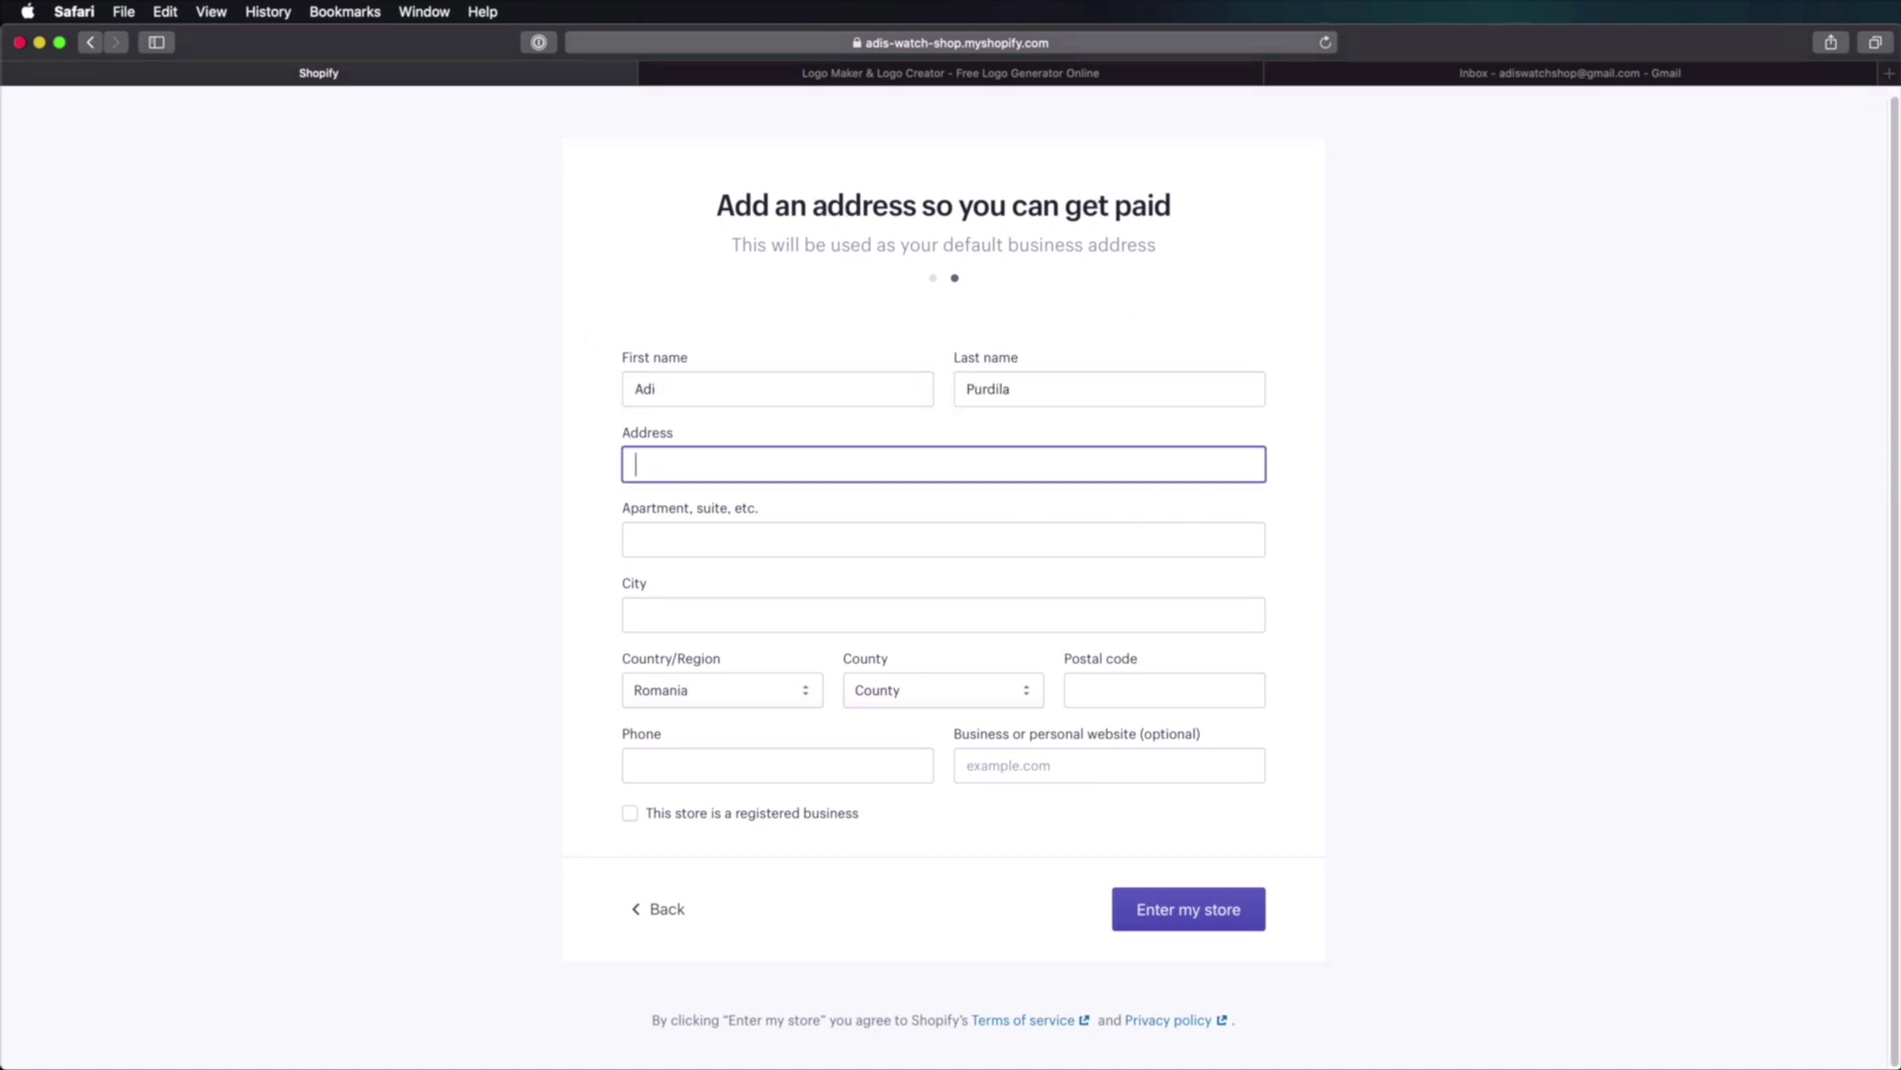
{"action": "key", "text": "Tab"}
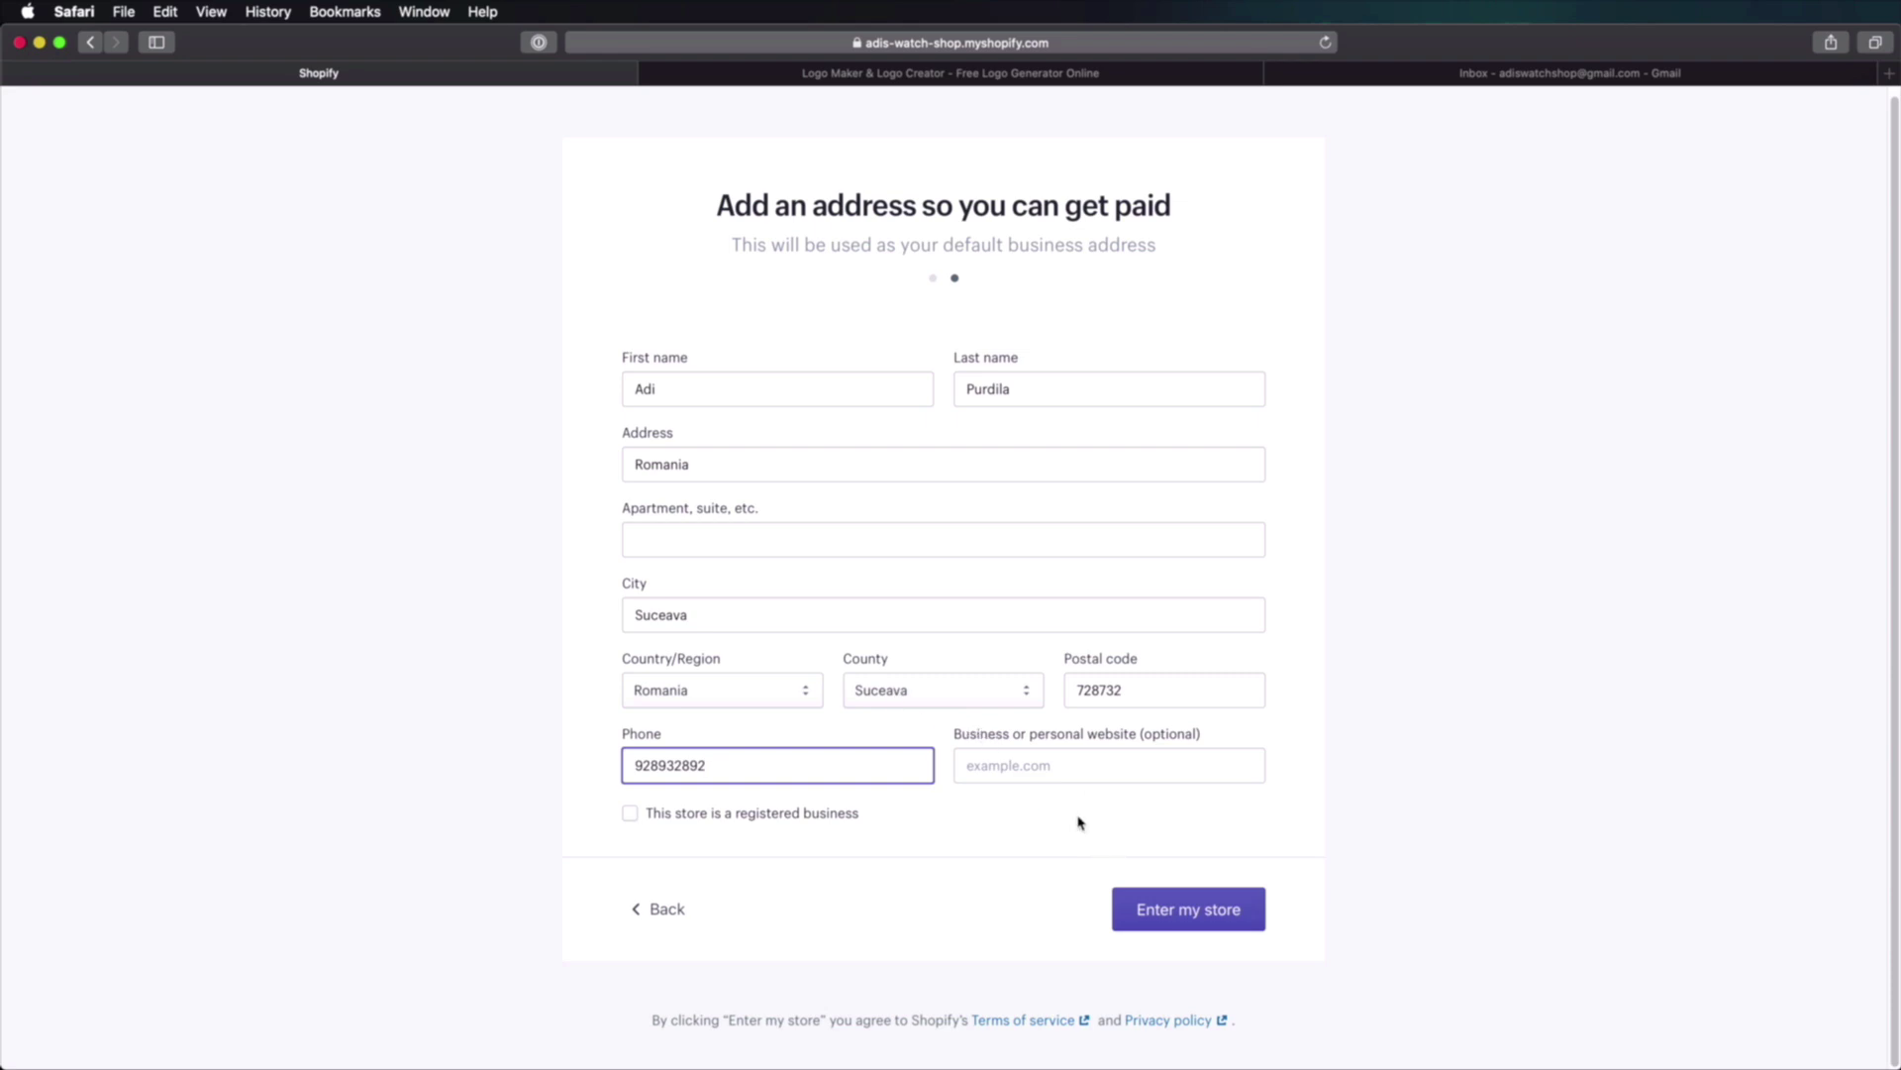
{"action": "left_click", "coordinate": [905, 912]}
{"action": "left_click", "coordinate": [1184, 913]}
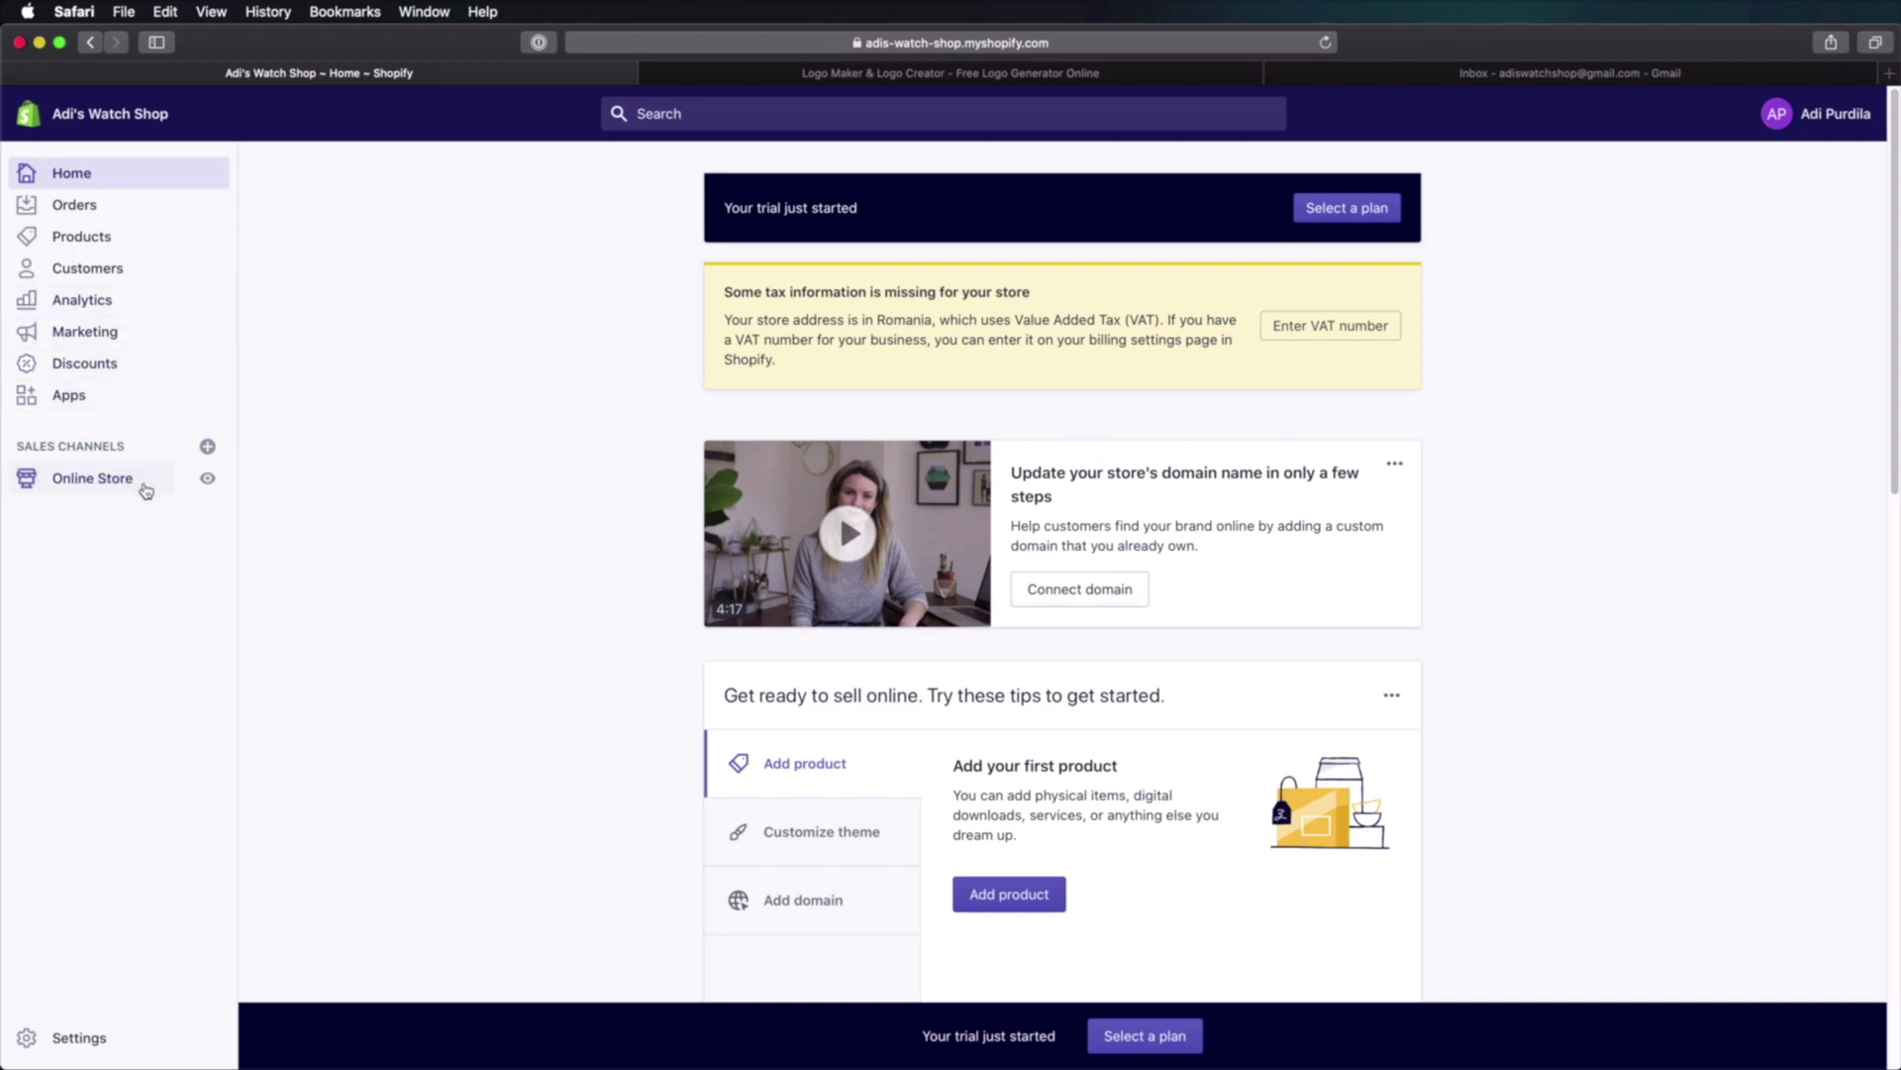
Step: Preview the storefront in its own tab, scrolling through it, then return to the admin and Logo Maker
{"action": "left_click", "coordinate": [207, 481]}
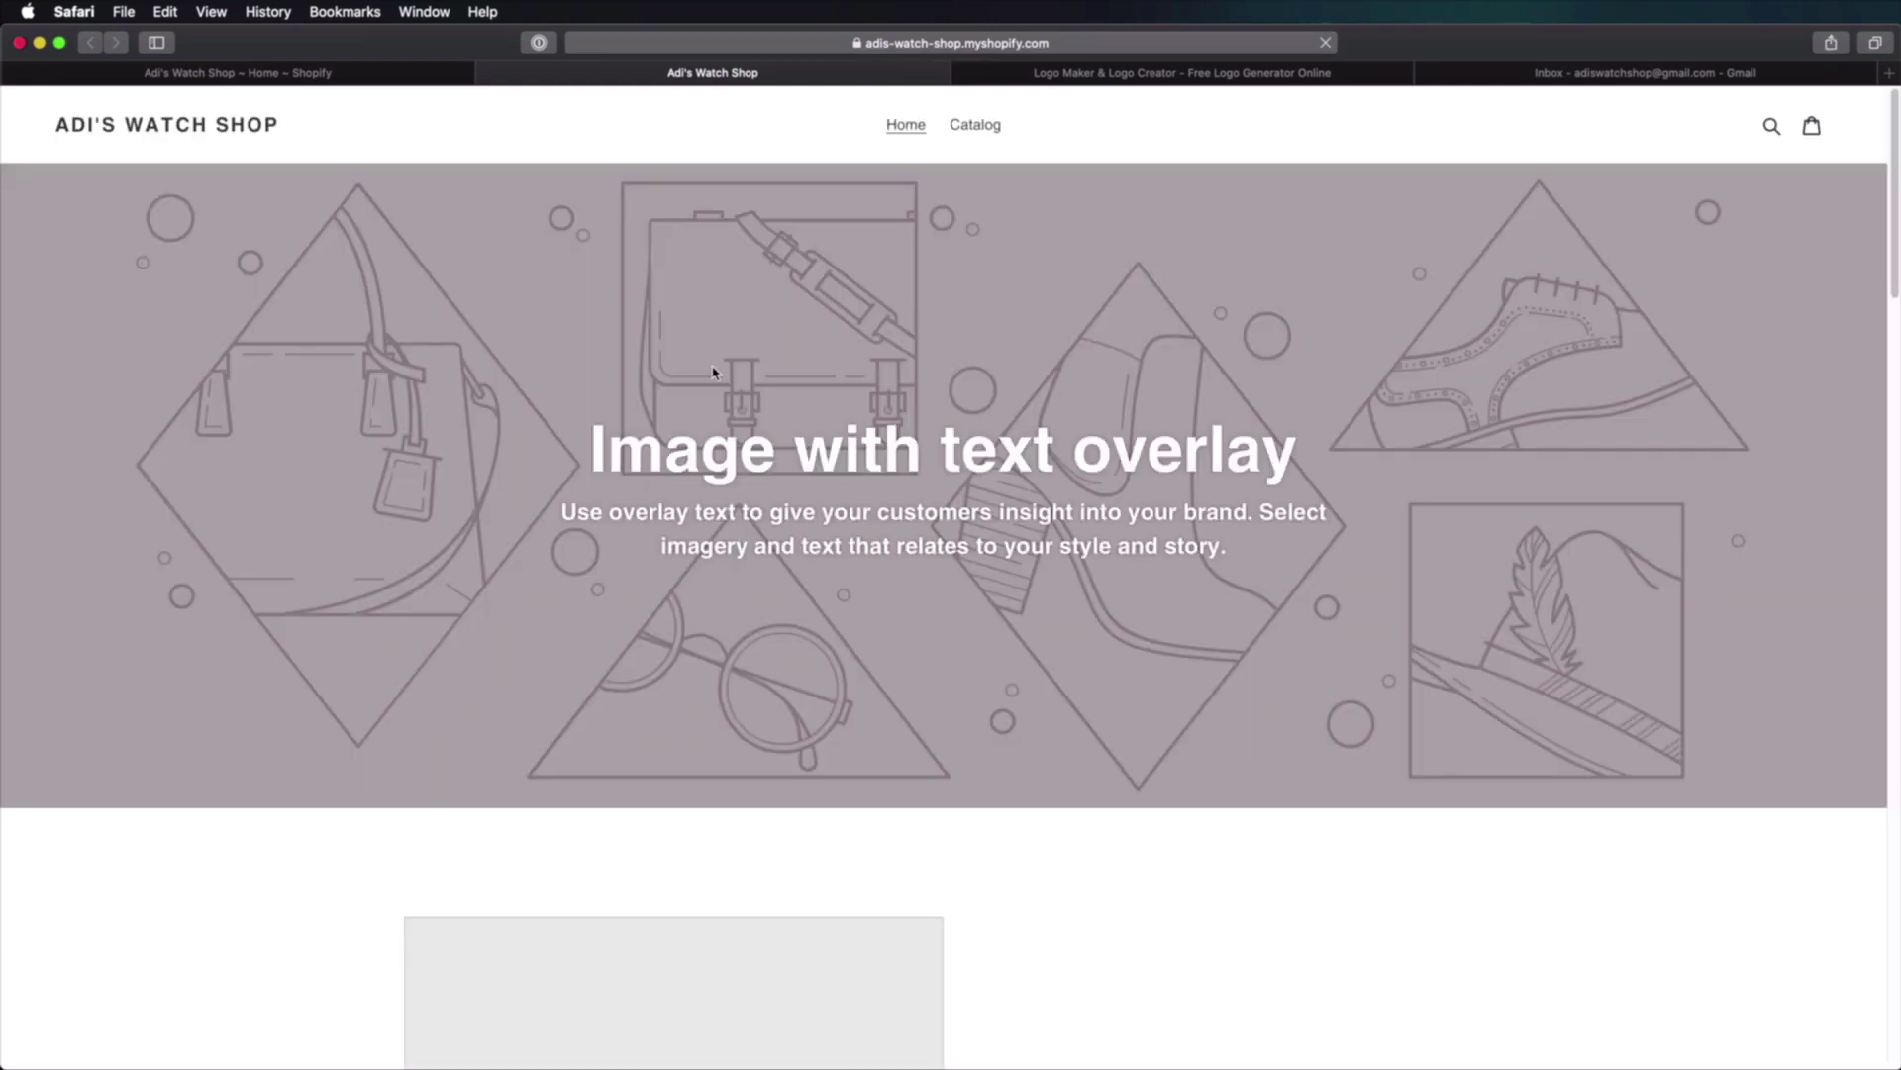
{"action": "scroll", "coordinate": [1201, 315], "scroll_direction": "down", "scroll_amount": 15}
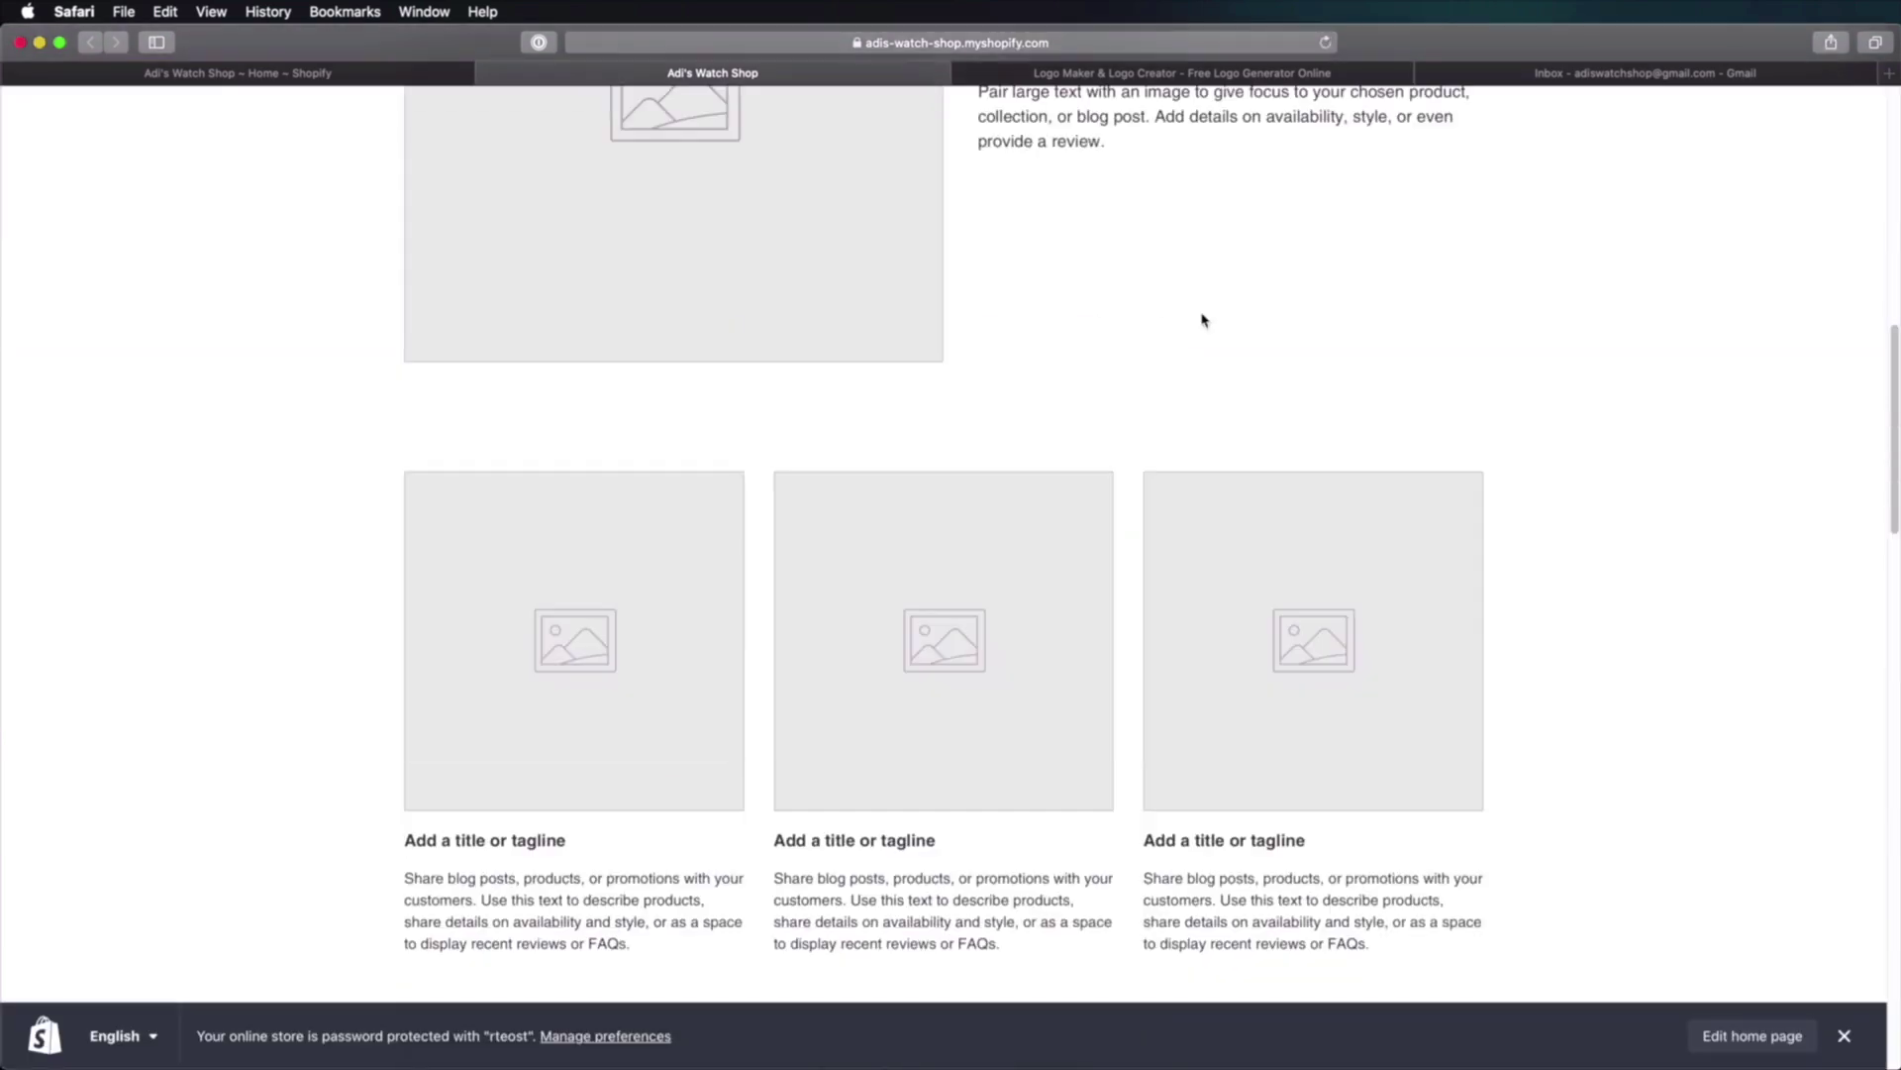
{"action": "scroll", "coordinate": [1201, 317], "scroll_direction": "down", "scroll_amount": 15}
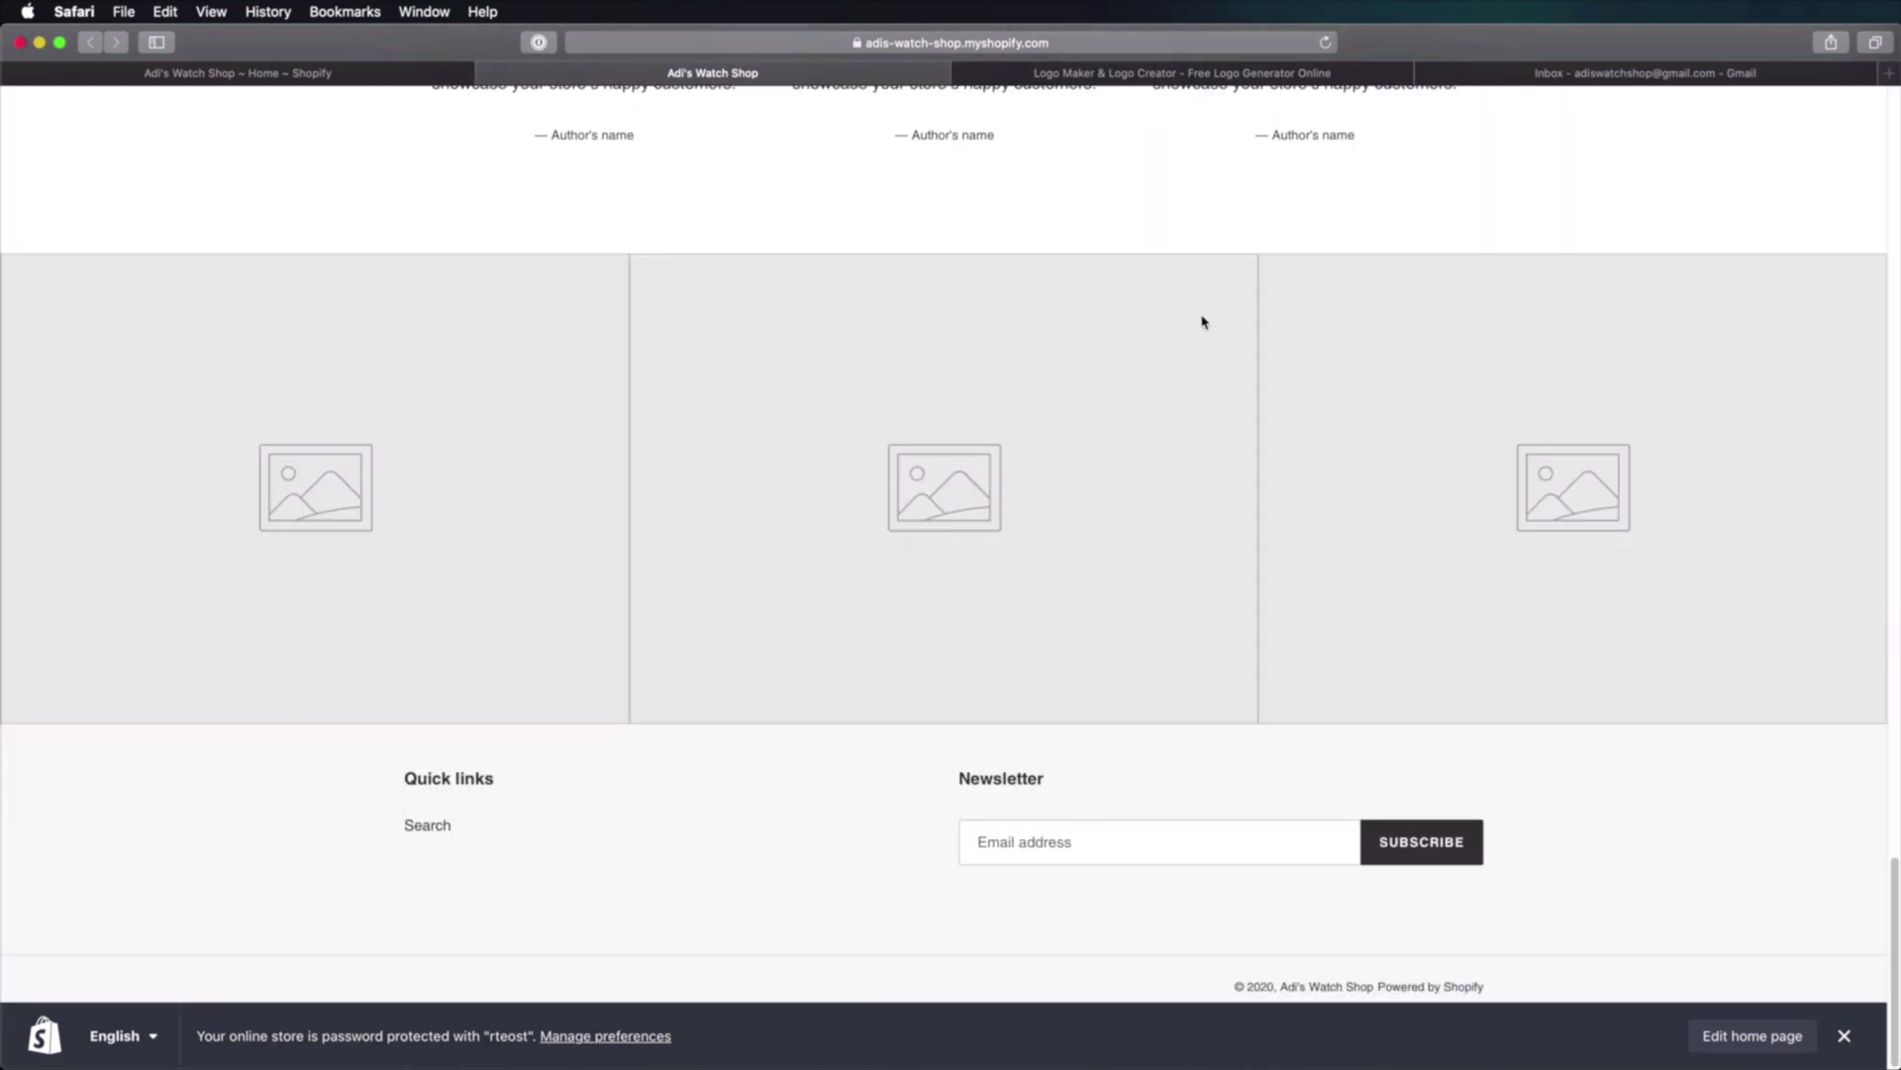
{"action": "scroll", "coordinate": [1201, 317], "scroll_direction": "up", "scroll_amount": 15}
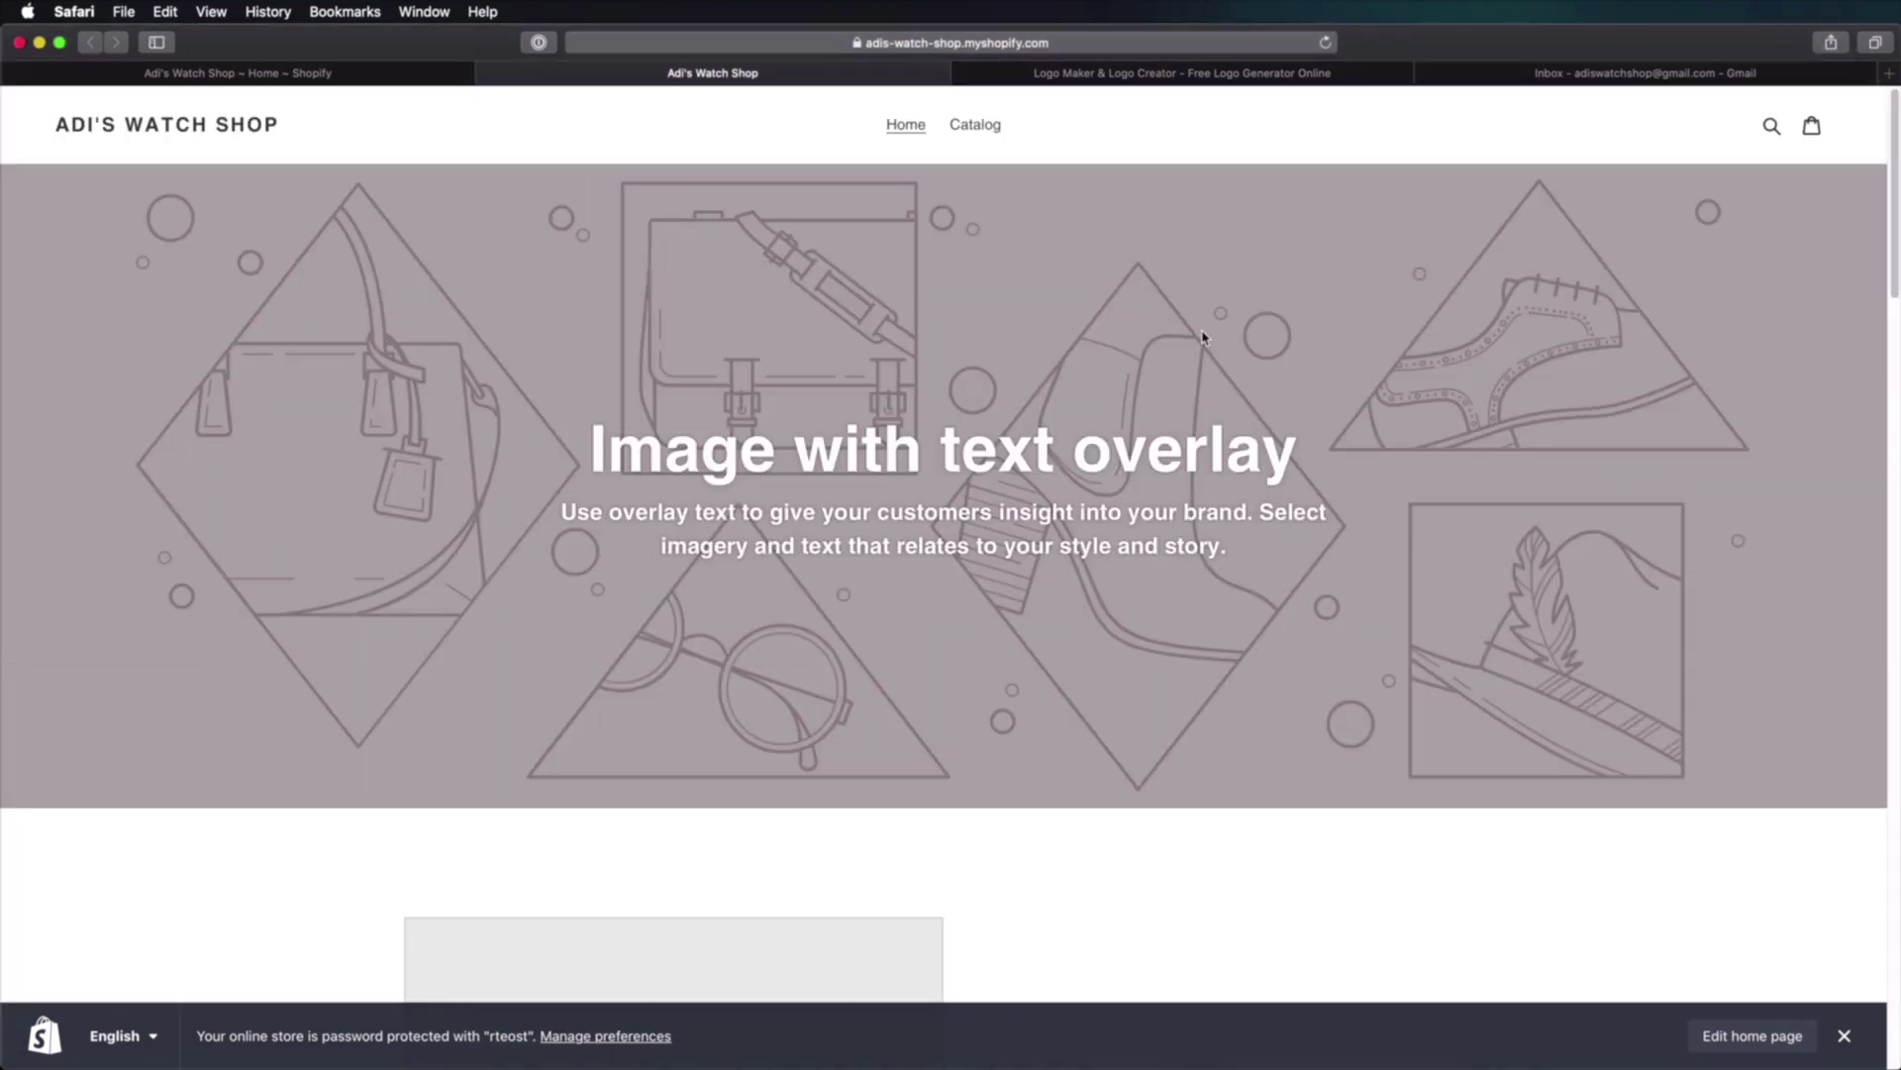
{"action": "left_click", "coordinate": [307, 76]}
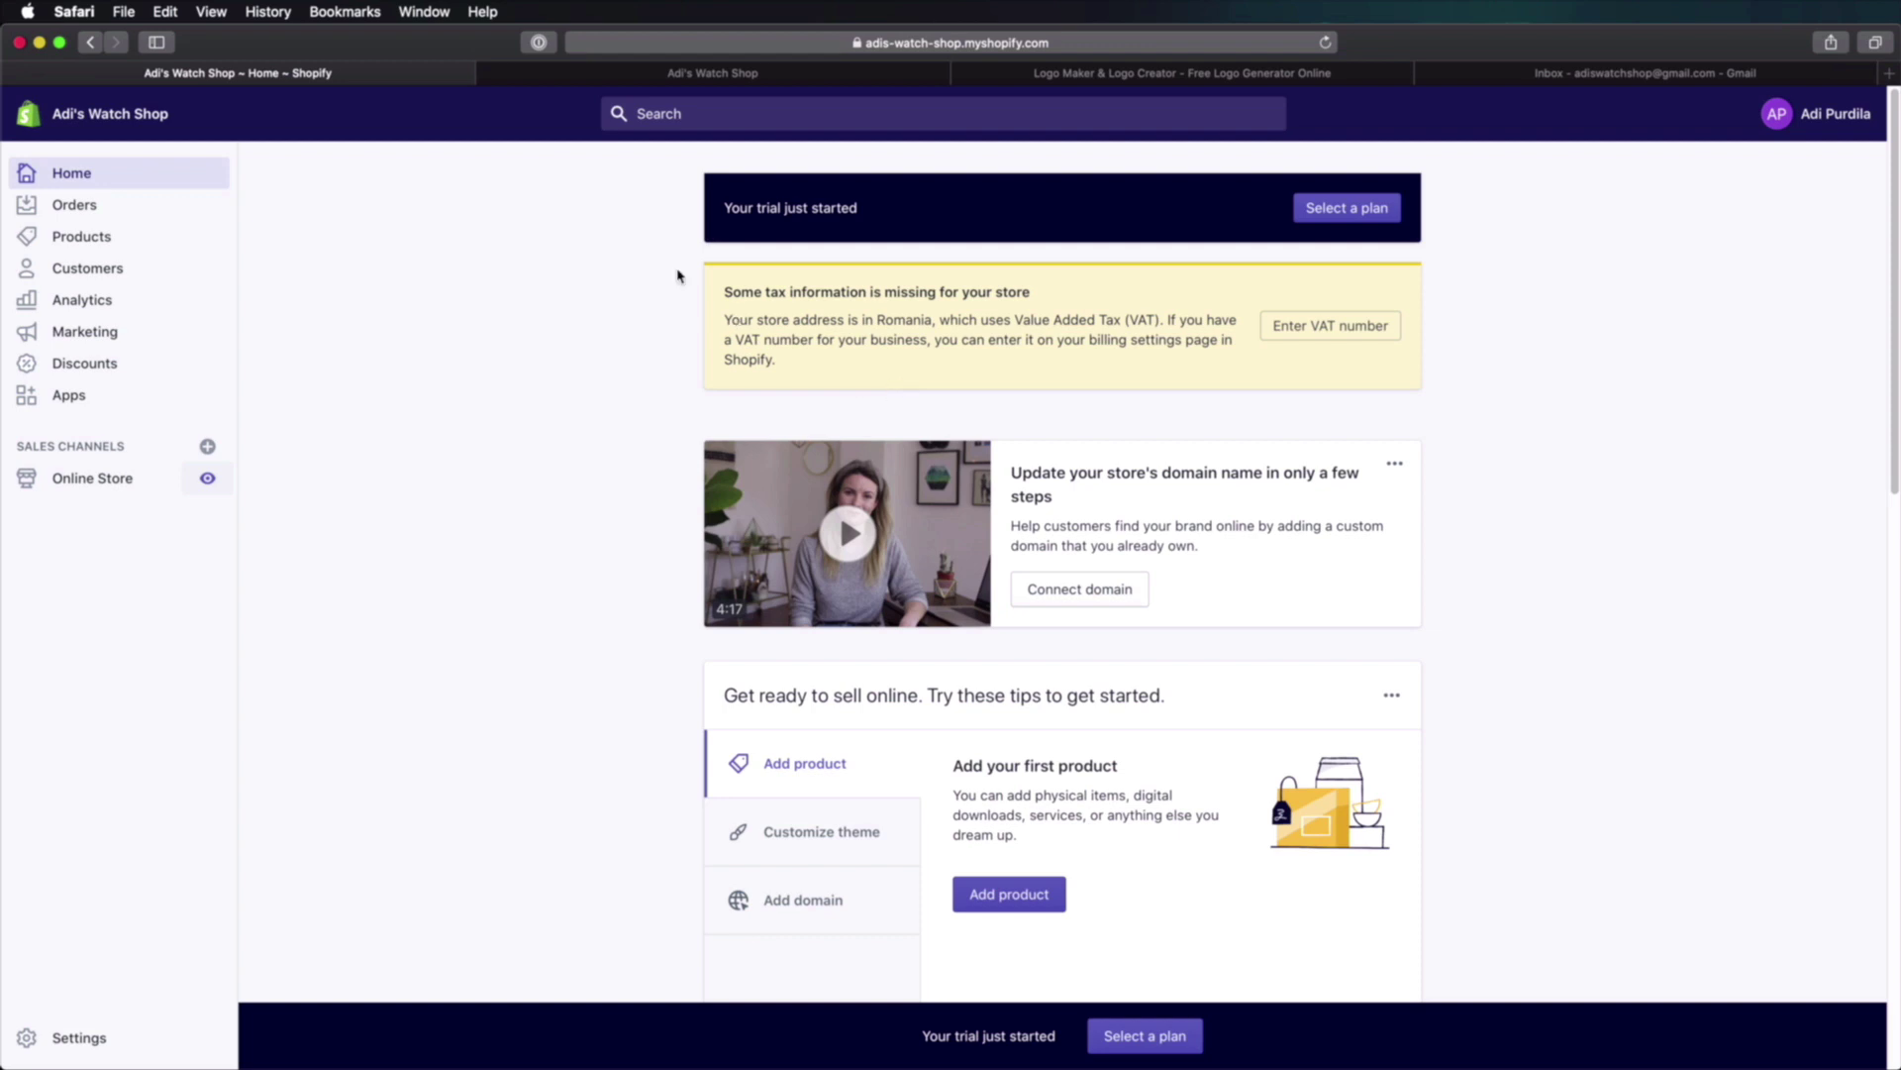
{"action": "left_click", "coordinate": [1192, 77]}
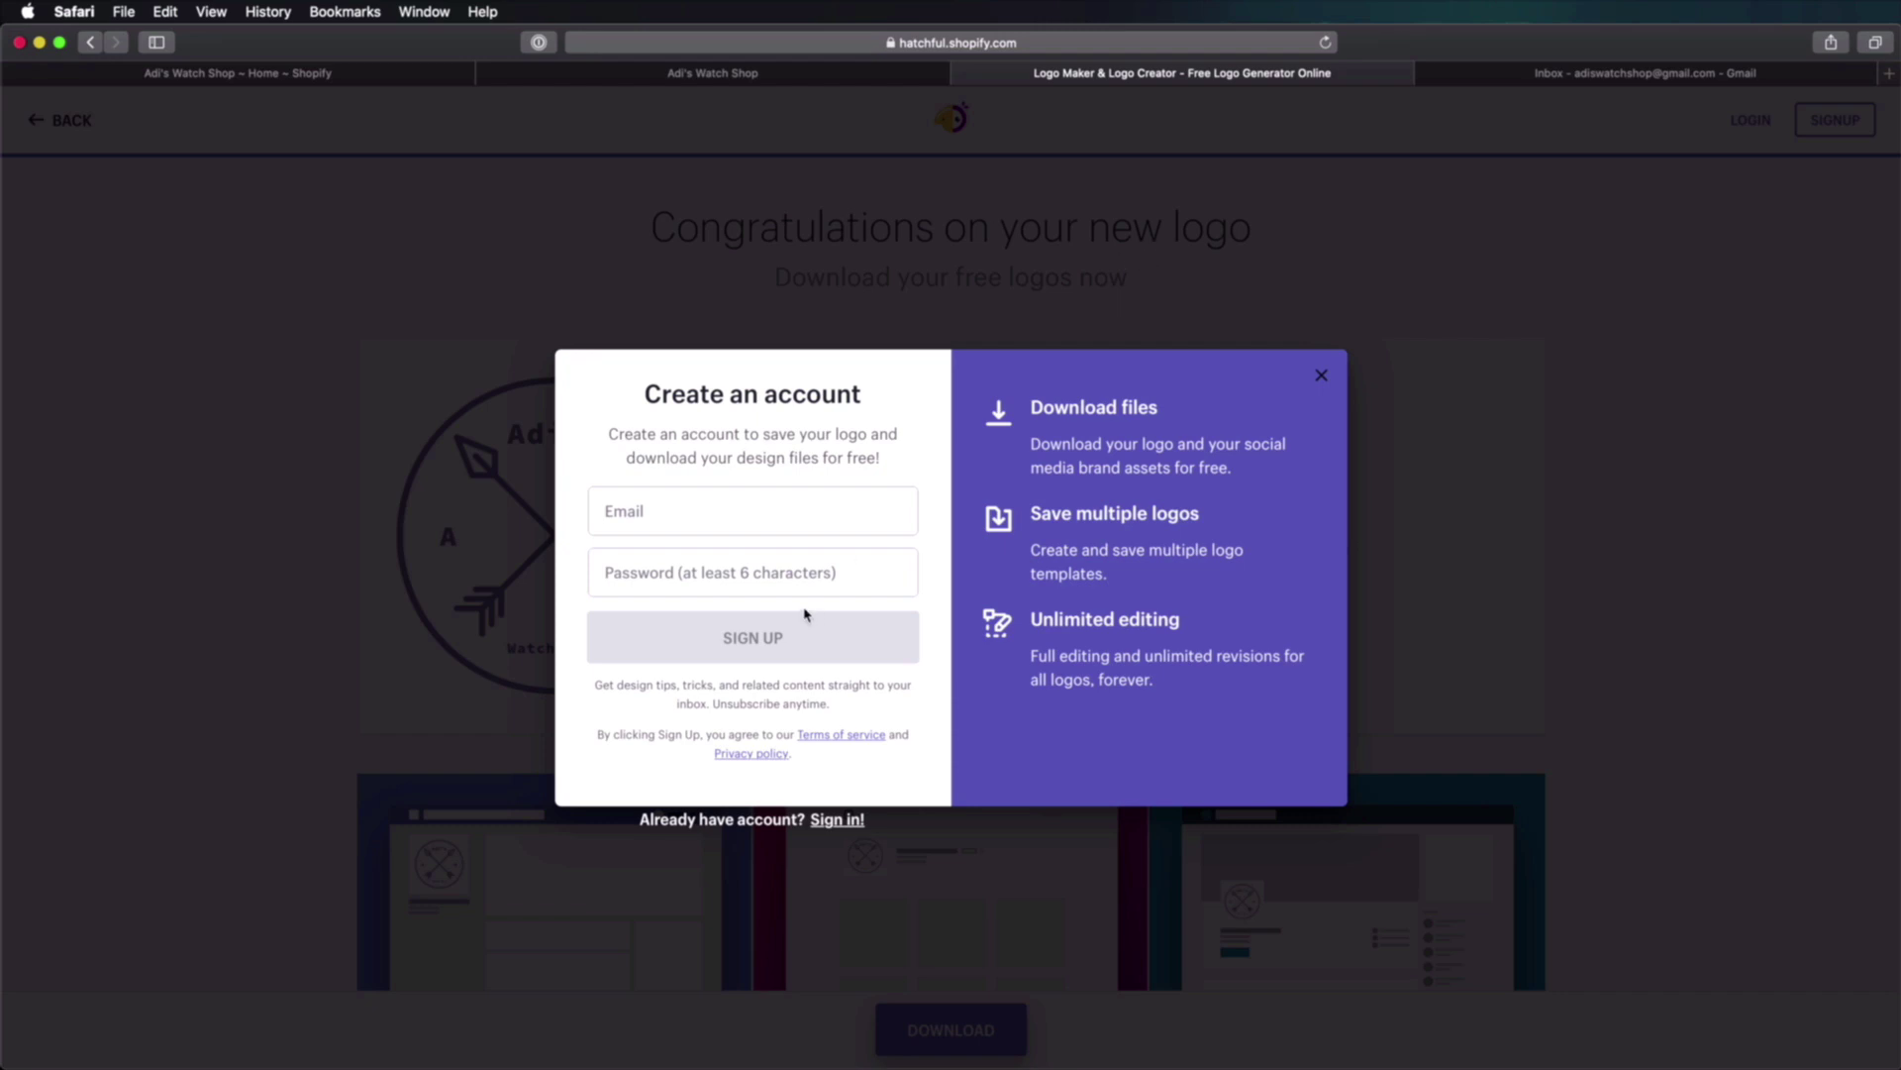
Step: Sign up for a Hatchful account with the store's e-mail address and a password
{"action": "left_click", "coordinate": [771, 504]}
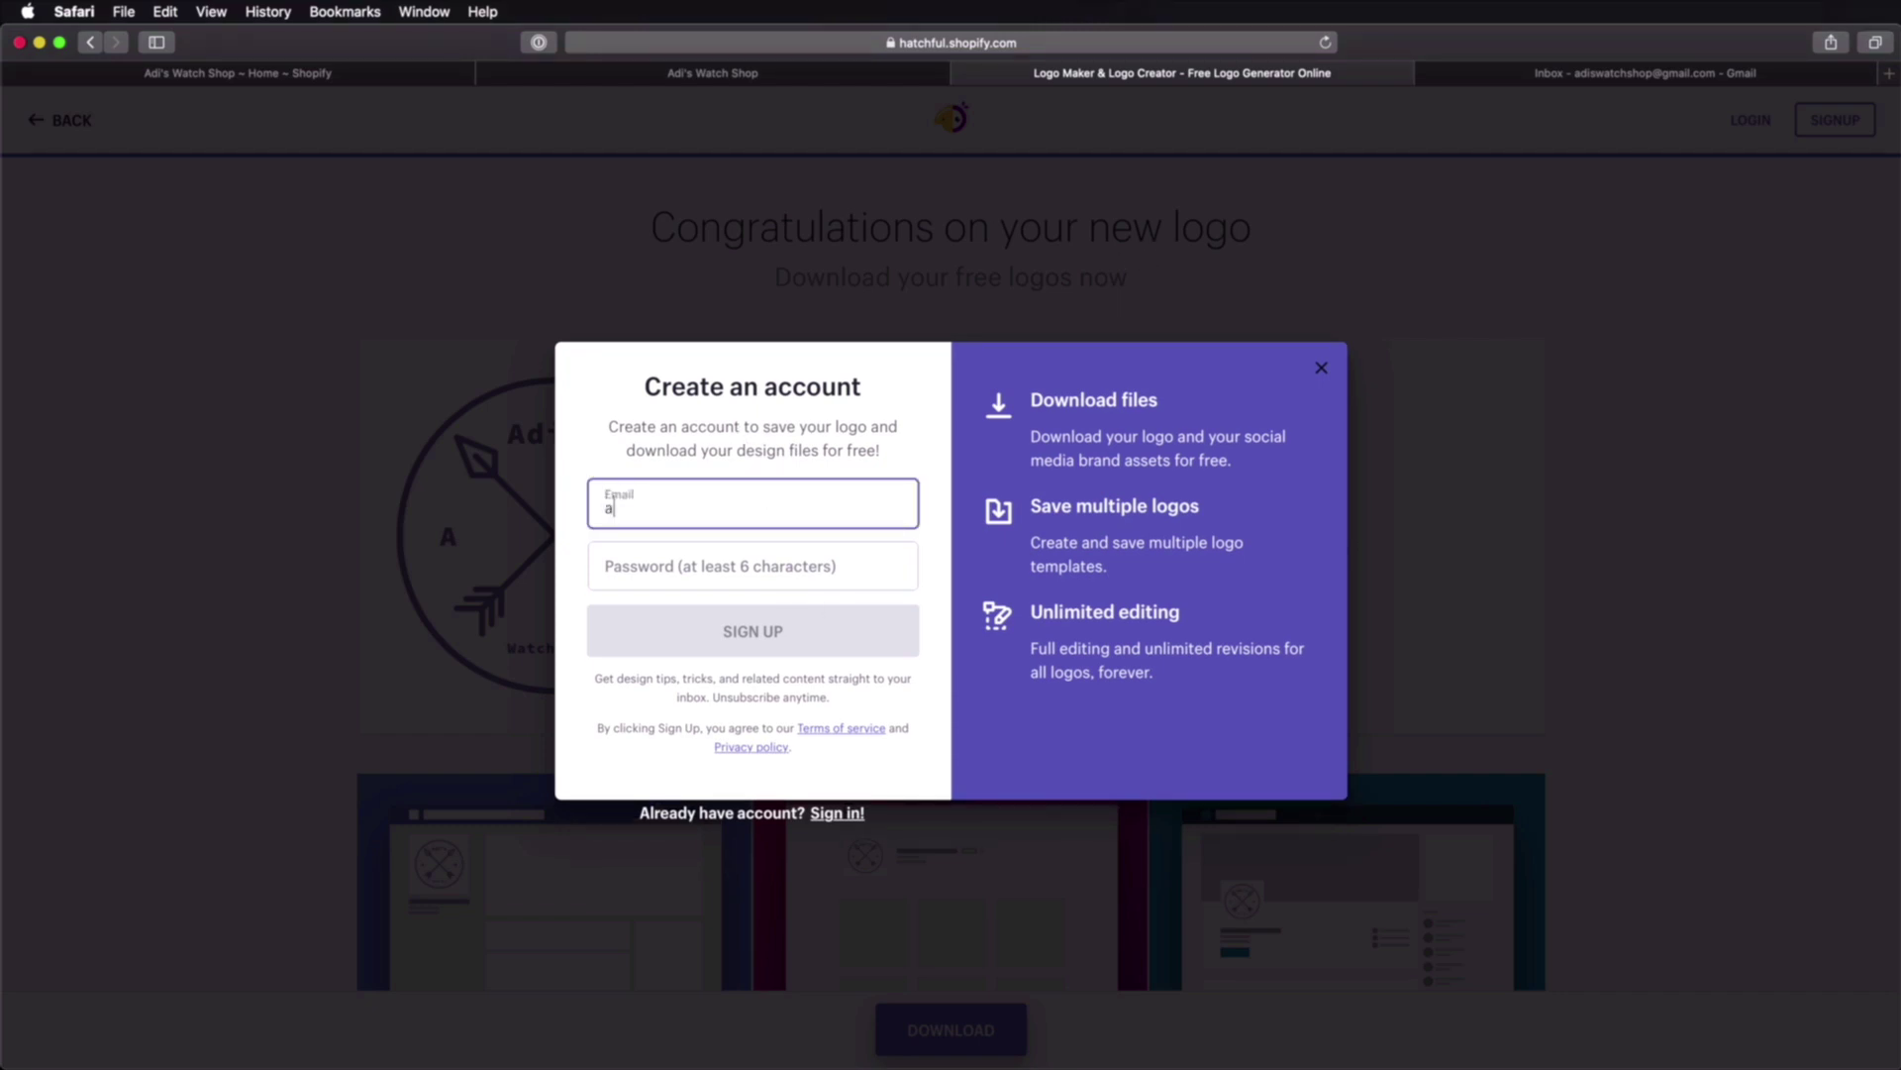
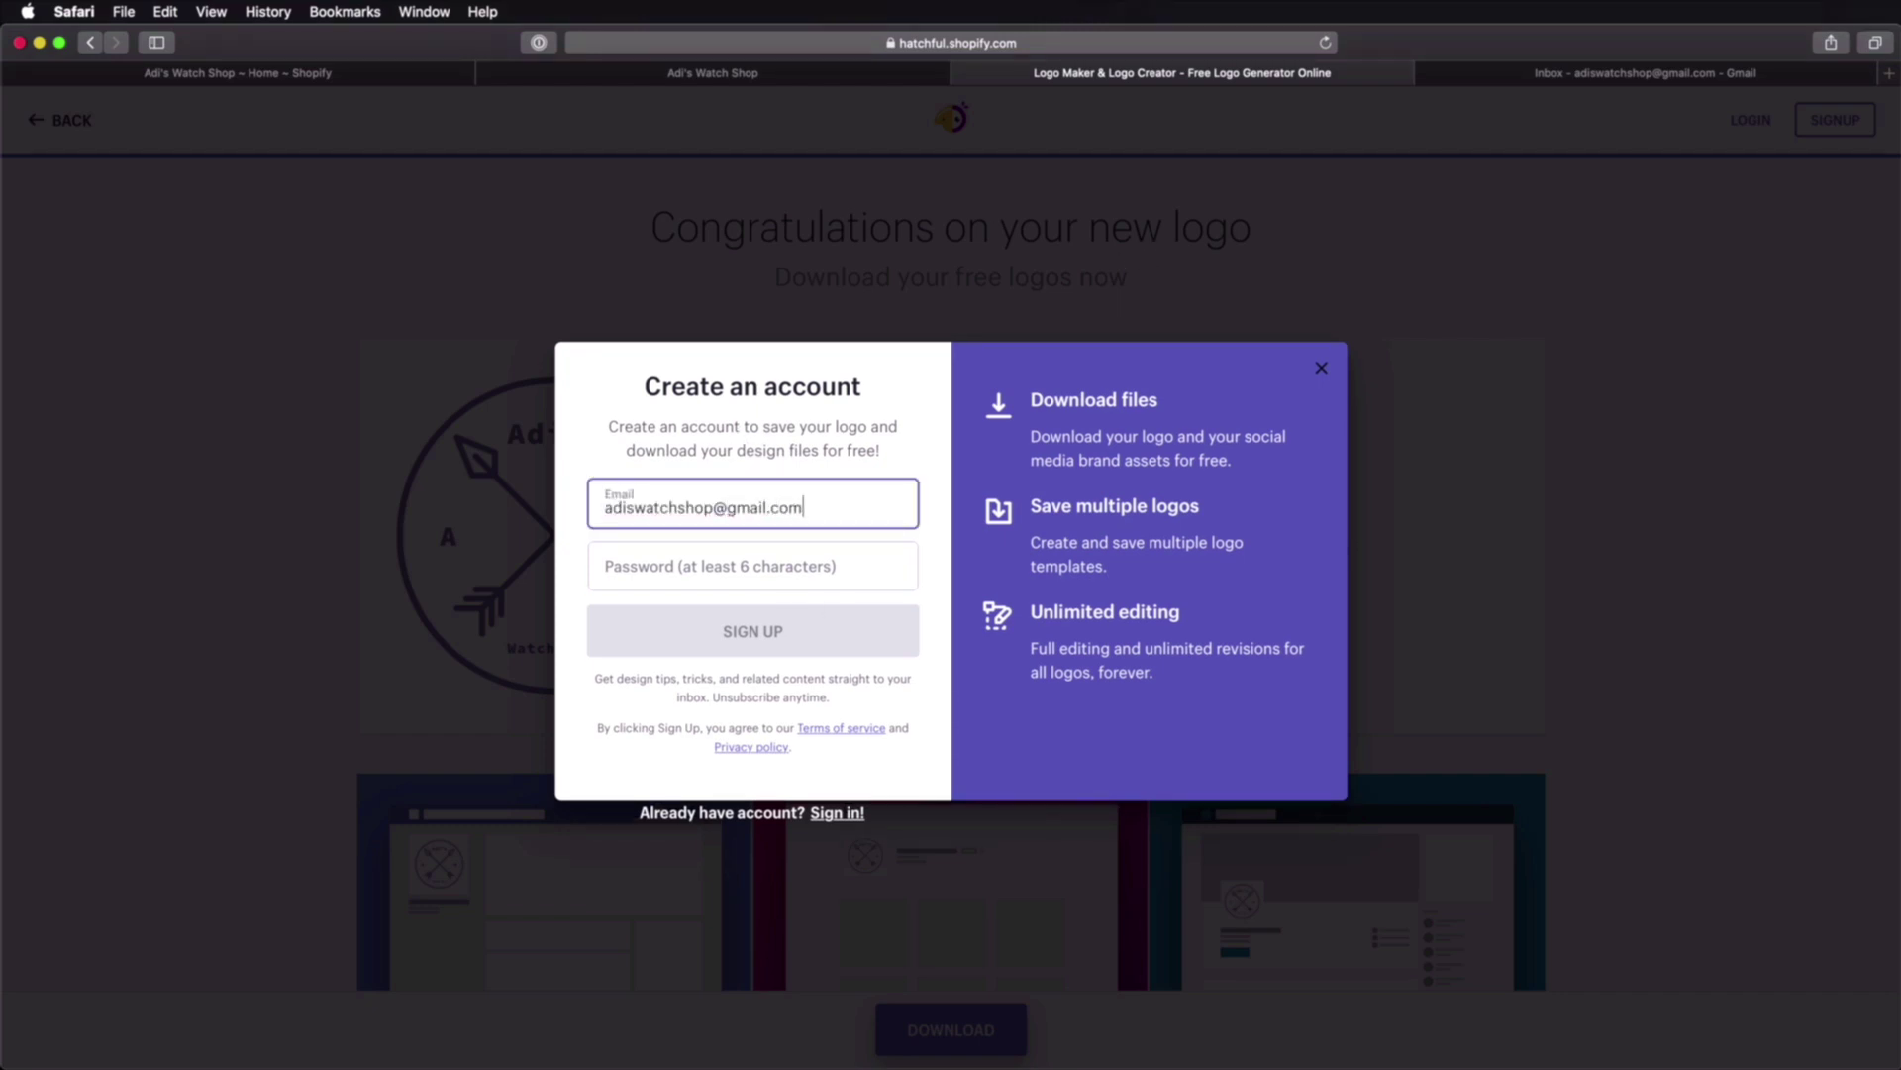
{"action": "key", "text": "Tab"}
{"action": "type", "text": "•••"}
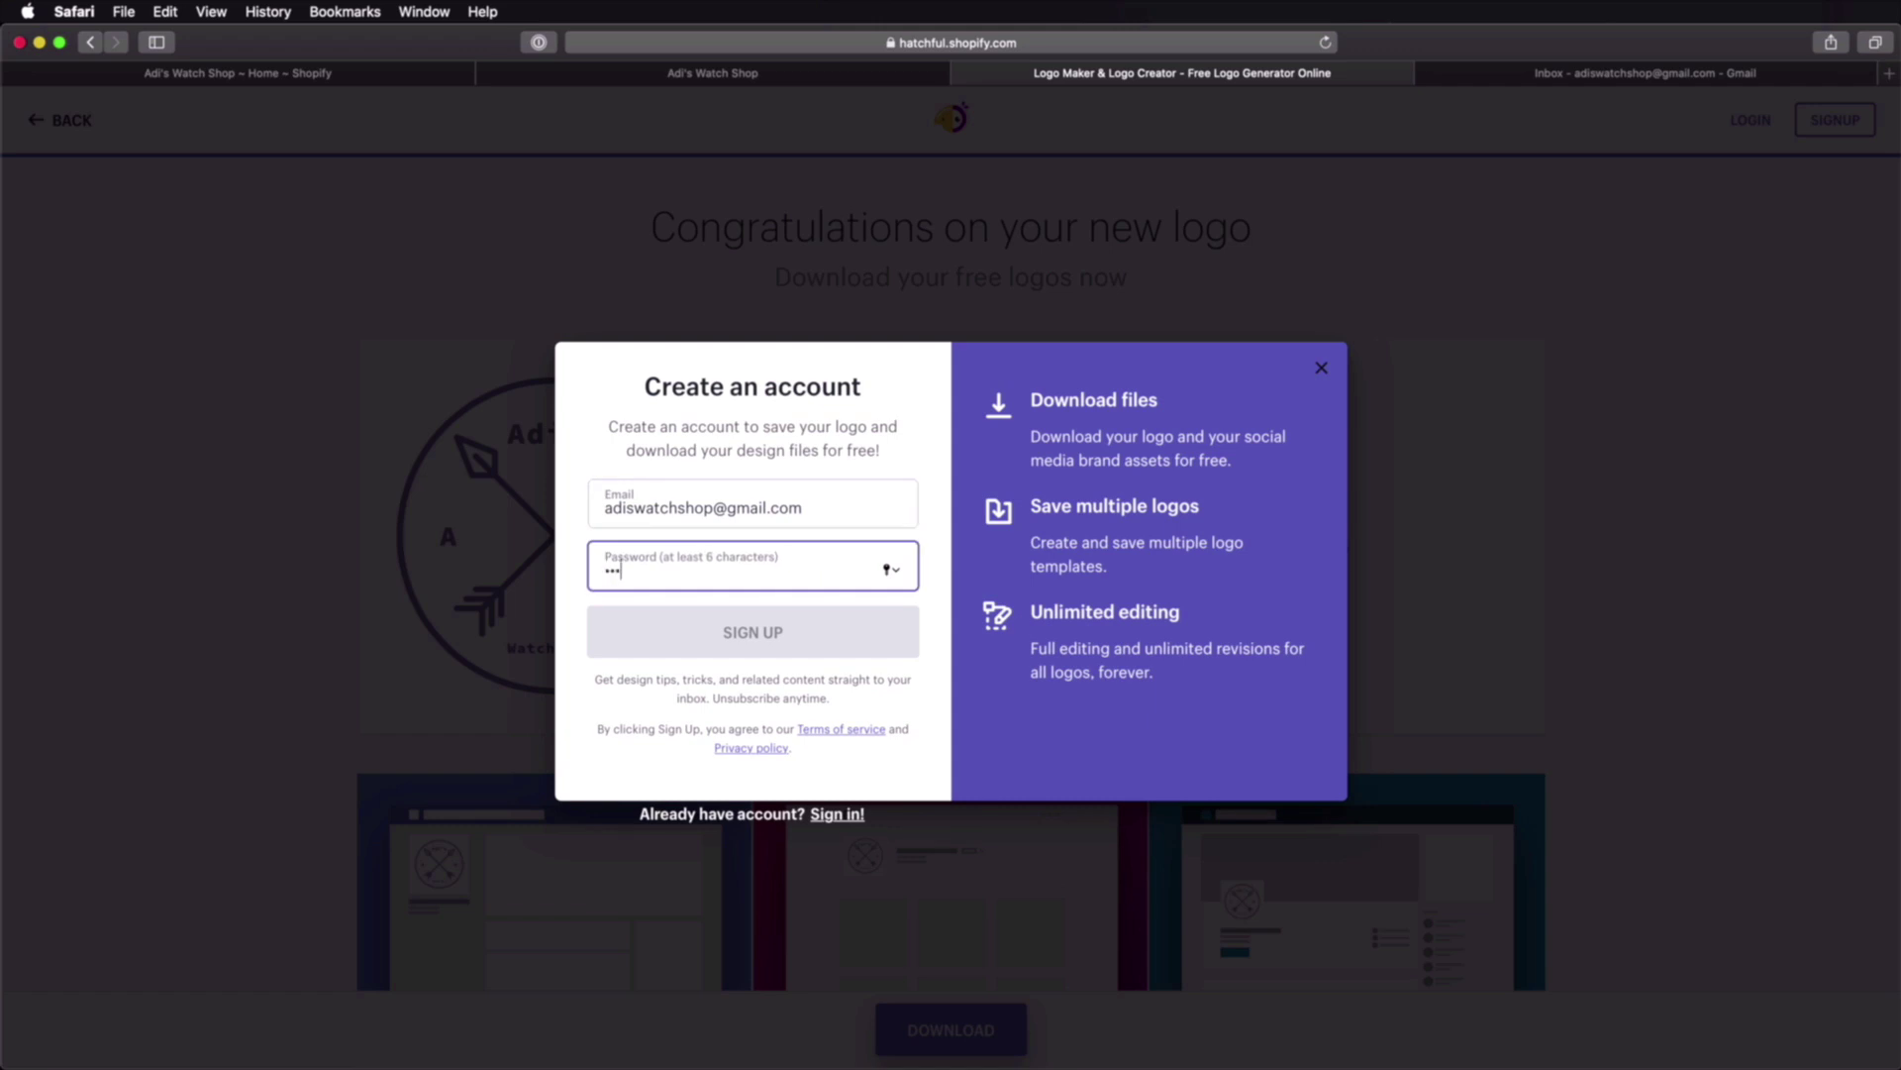
{"action": "type", "text": "••••"}
{"action": "key", "text": "BackSpace"}
{"action": "key", "text": "BackSpace"}
{"action": "key", "text": "BackSpace"}
{"action": "key", "text": "BackSpace"}
{"action": "key", "text": "BackSpace"}
{"action": "key", "text": "BackSpace"}
{"action": "key", "text": "BackSpace"}
{"action": "type", "text": "•••••••••"}
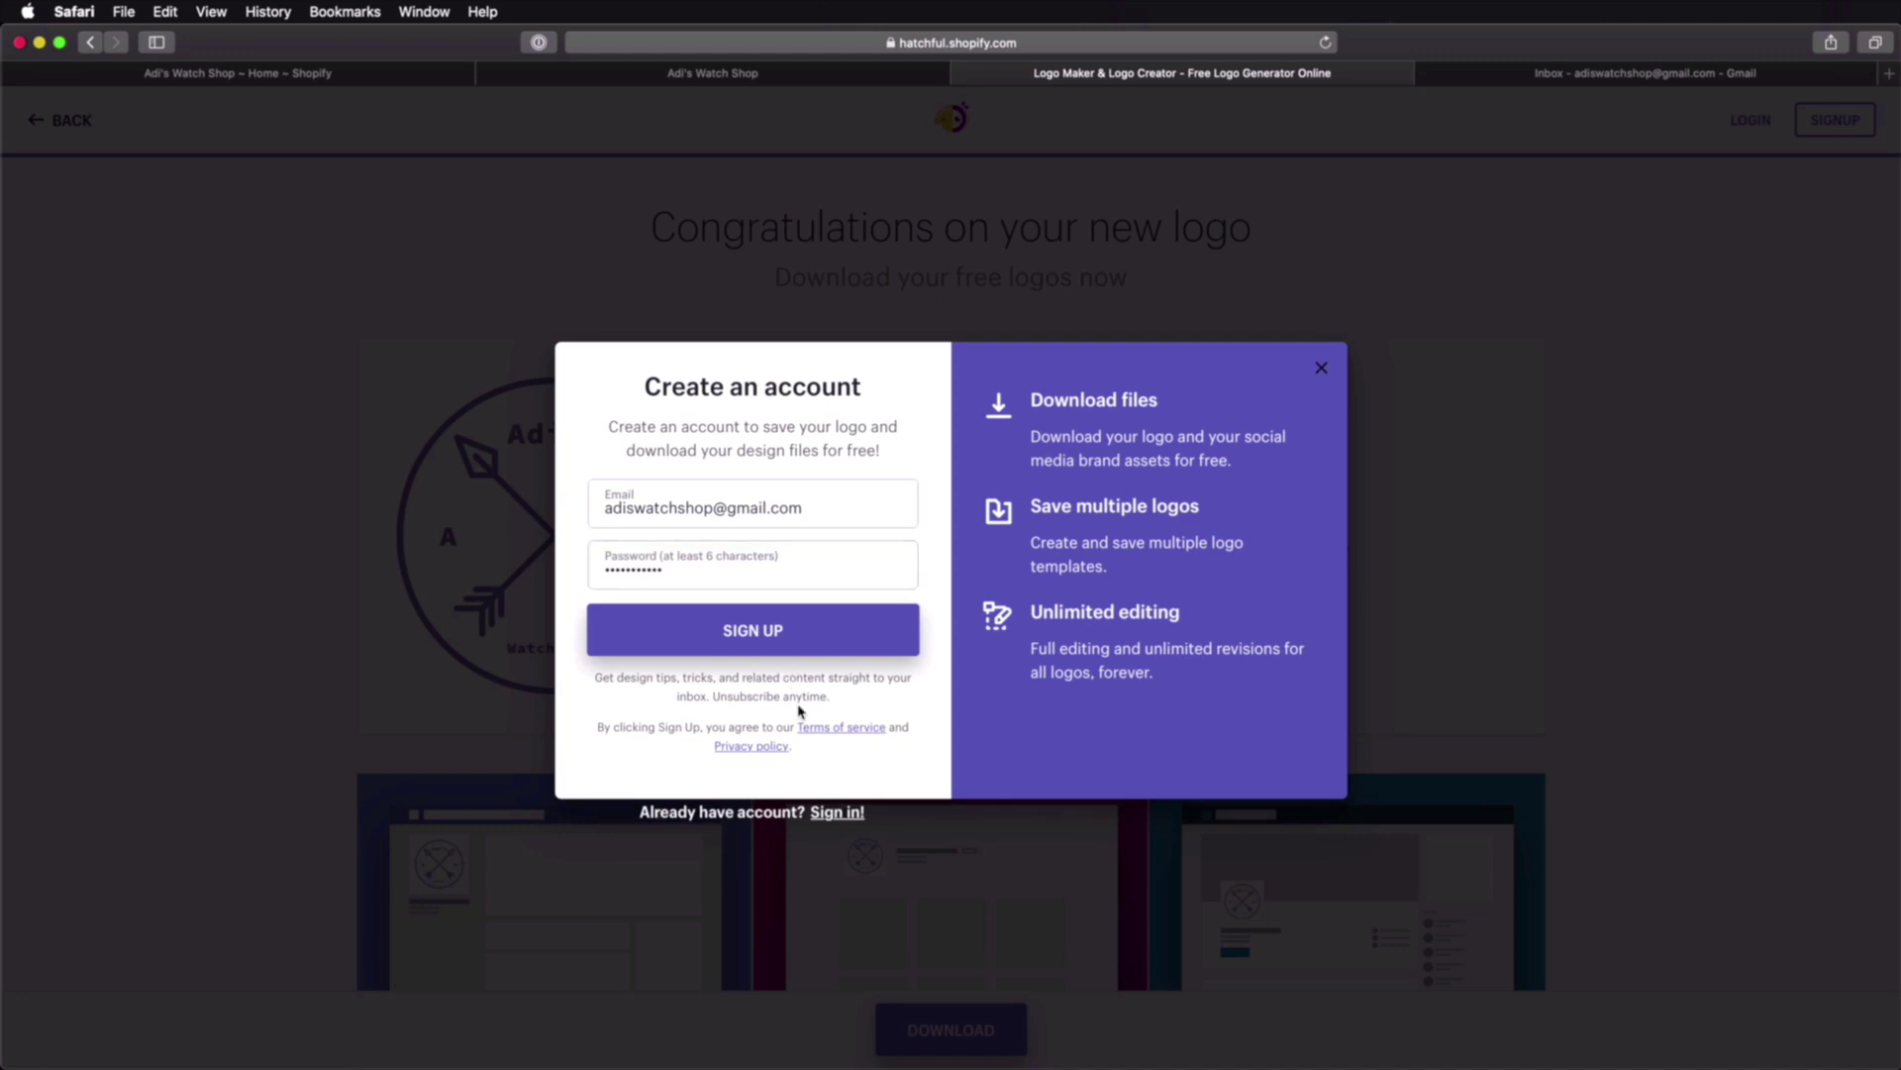
{"action": "left_click", "coordinate": [771, 632]}
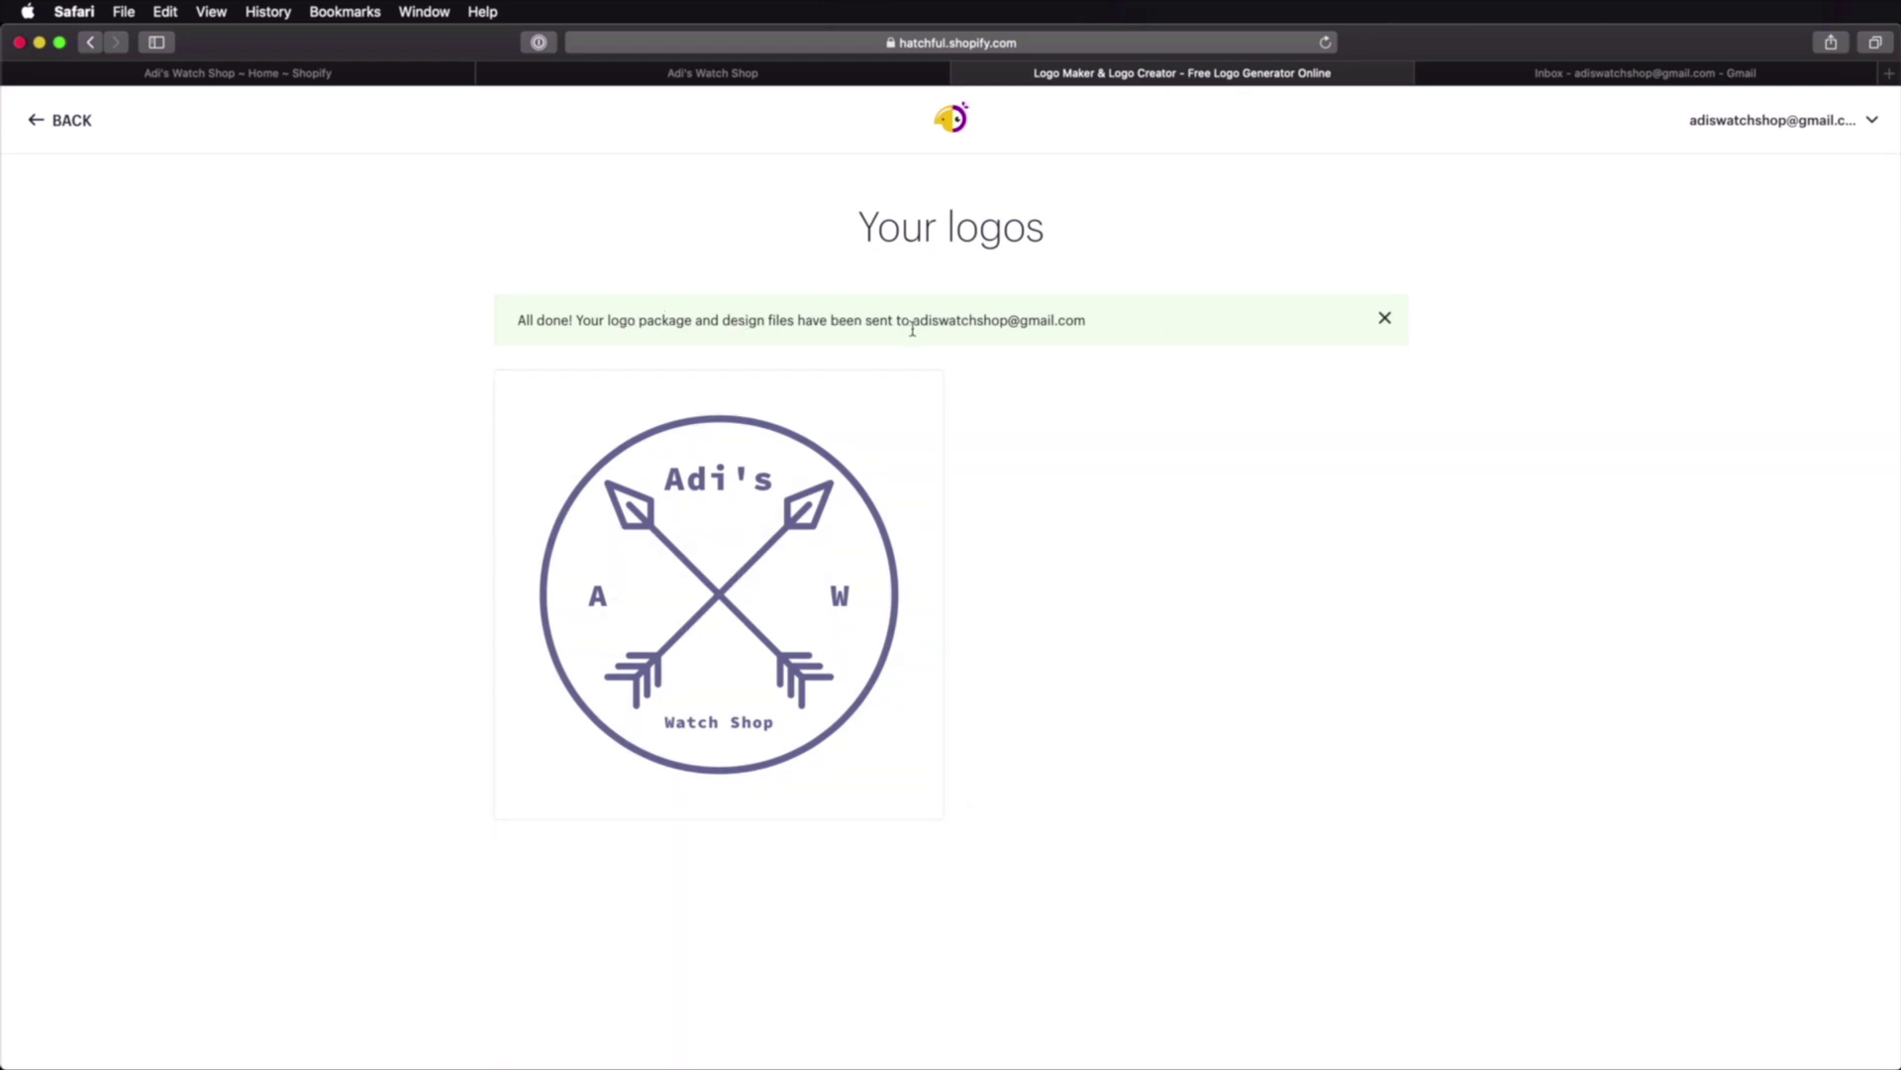
Step: In Gmail, open the 'Your Hatchful brand assets' email and download HatchfulExport-All.zip
{"action": "left_click", "coordinate": [1553, 75]}
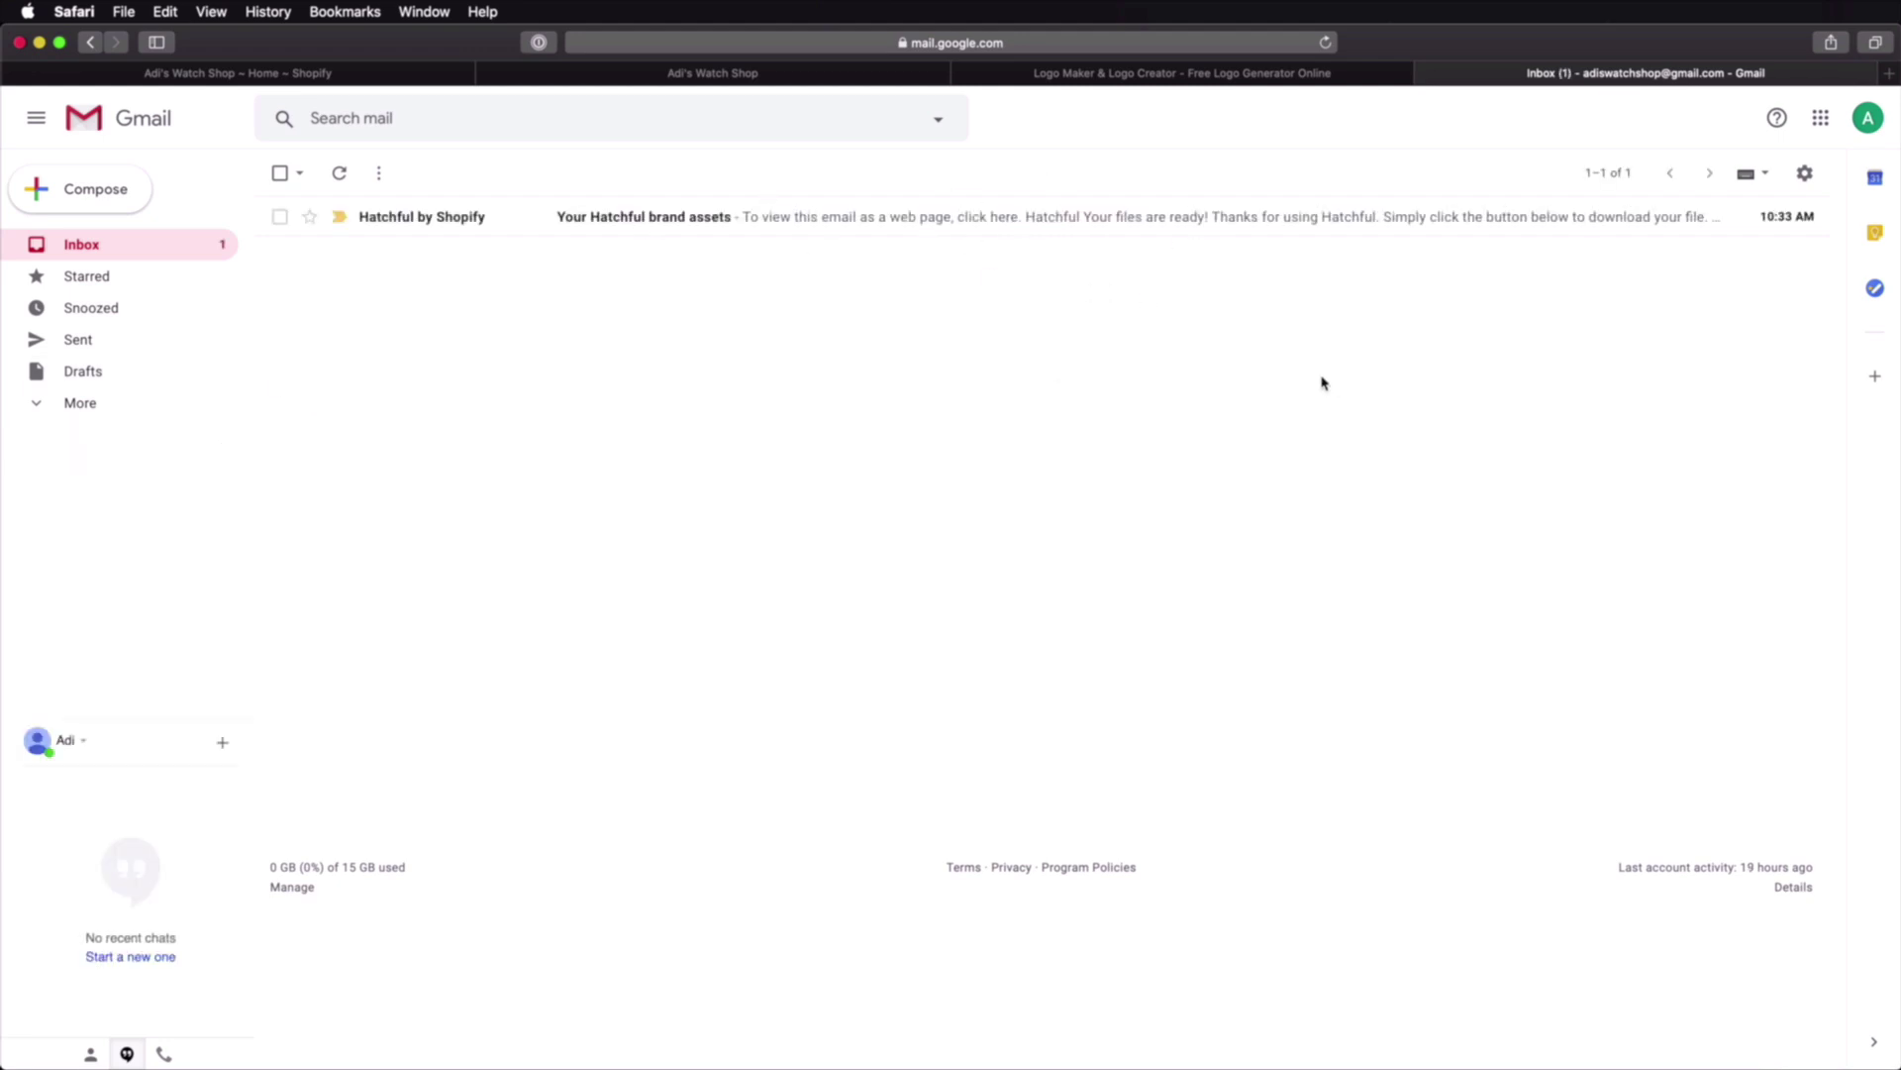
{"action": "left_click", "coordinate": [903, 220]}
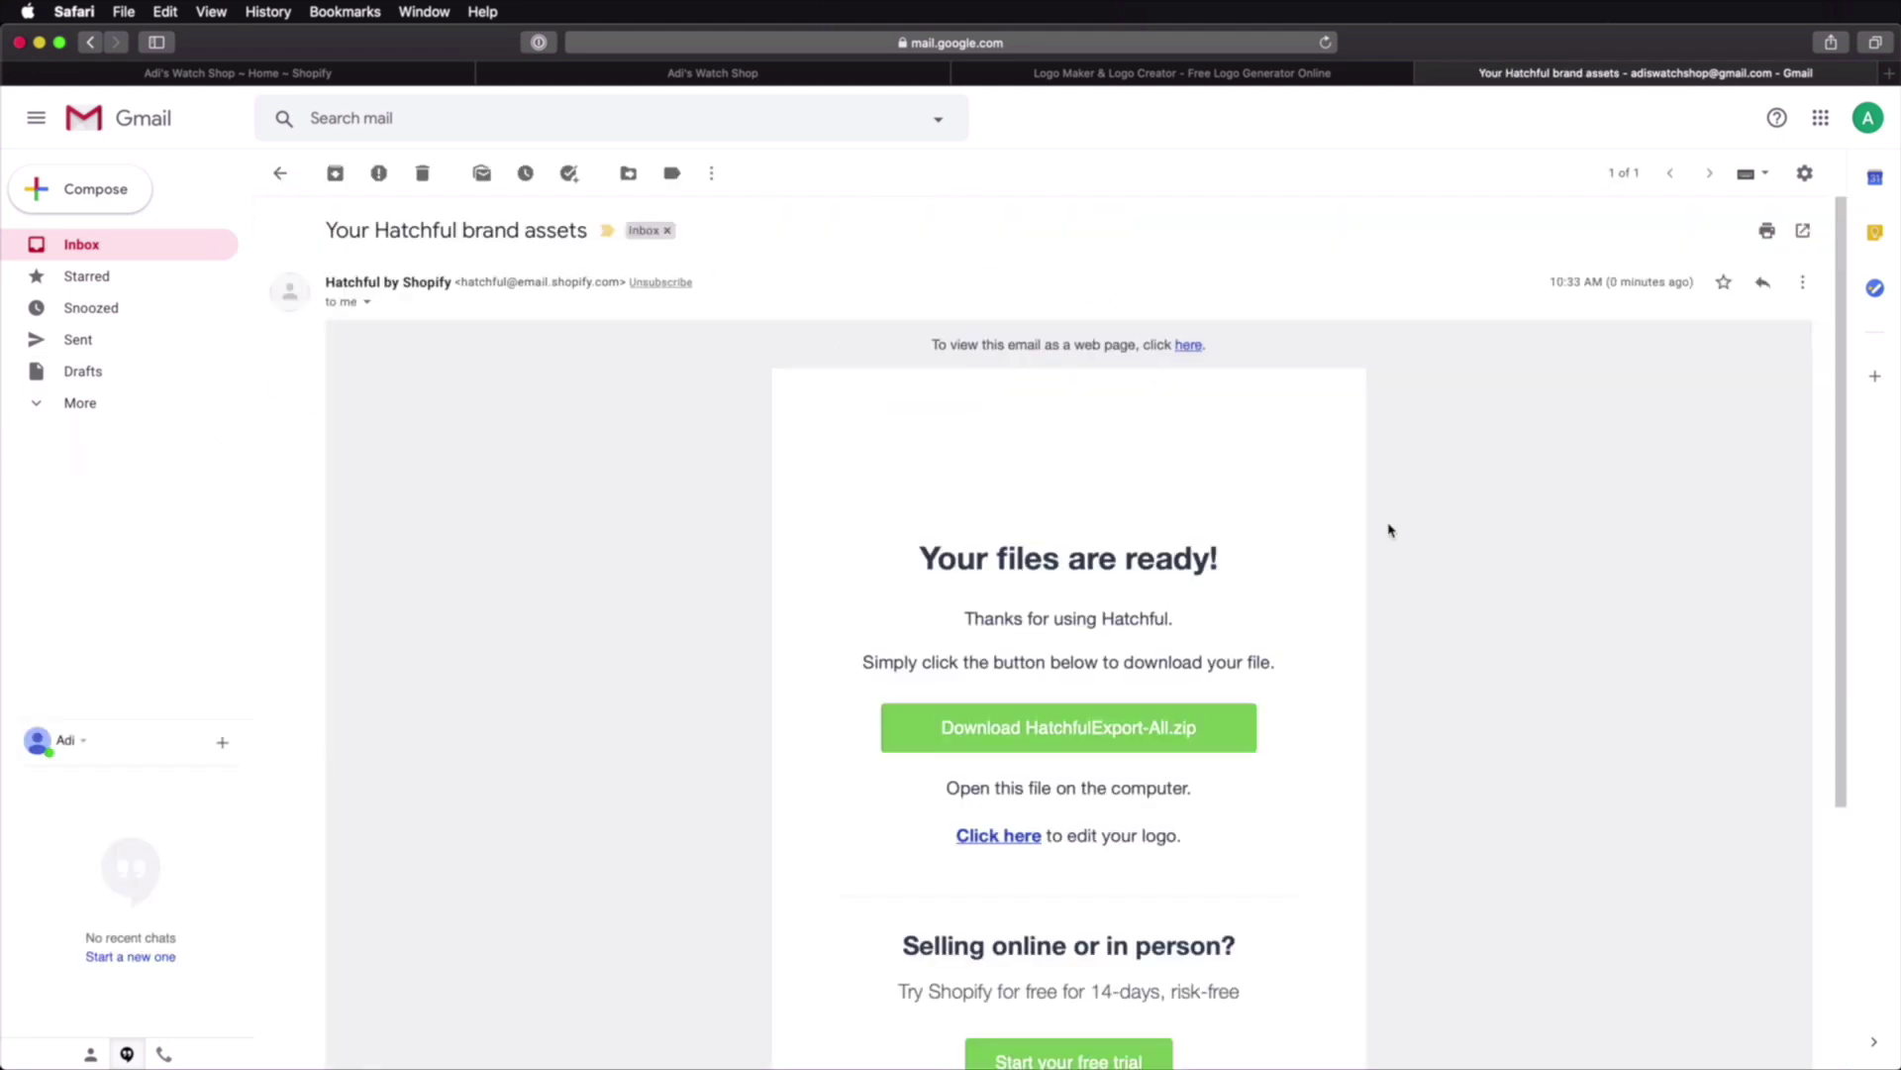
{"action": "left_click", "coordinate": [1060, 732]}
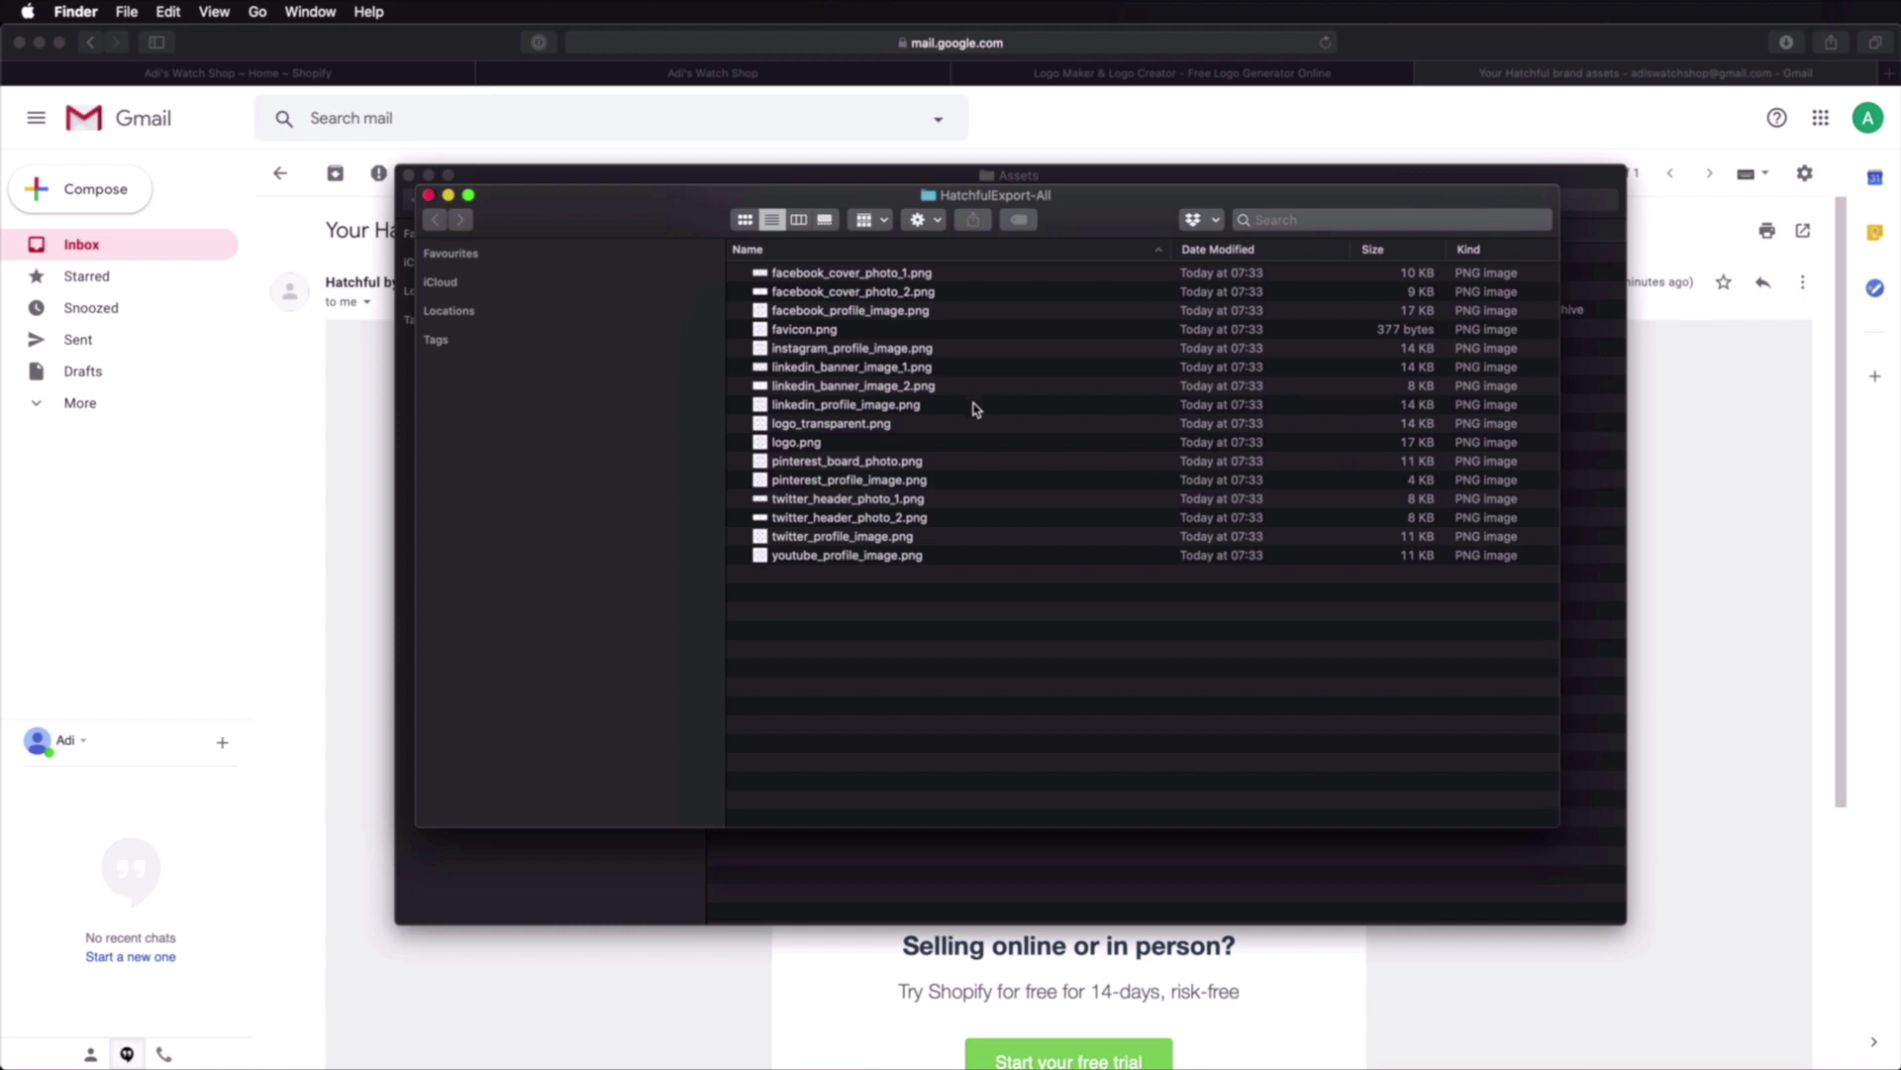
{"action": "left_click", "coordinate": [899, 280]}
{"action": "key", "text": "space"}
{"action": "left_click_drag", "start_coordinate": [1431, 495], "coordinate": [940, 186]}
{"action": "left_click_drag", "start_coordinate": [1808, 818], "coordinate": [1827, 1027]}
{"action": "key", "text": "space"}
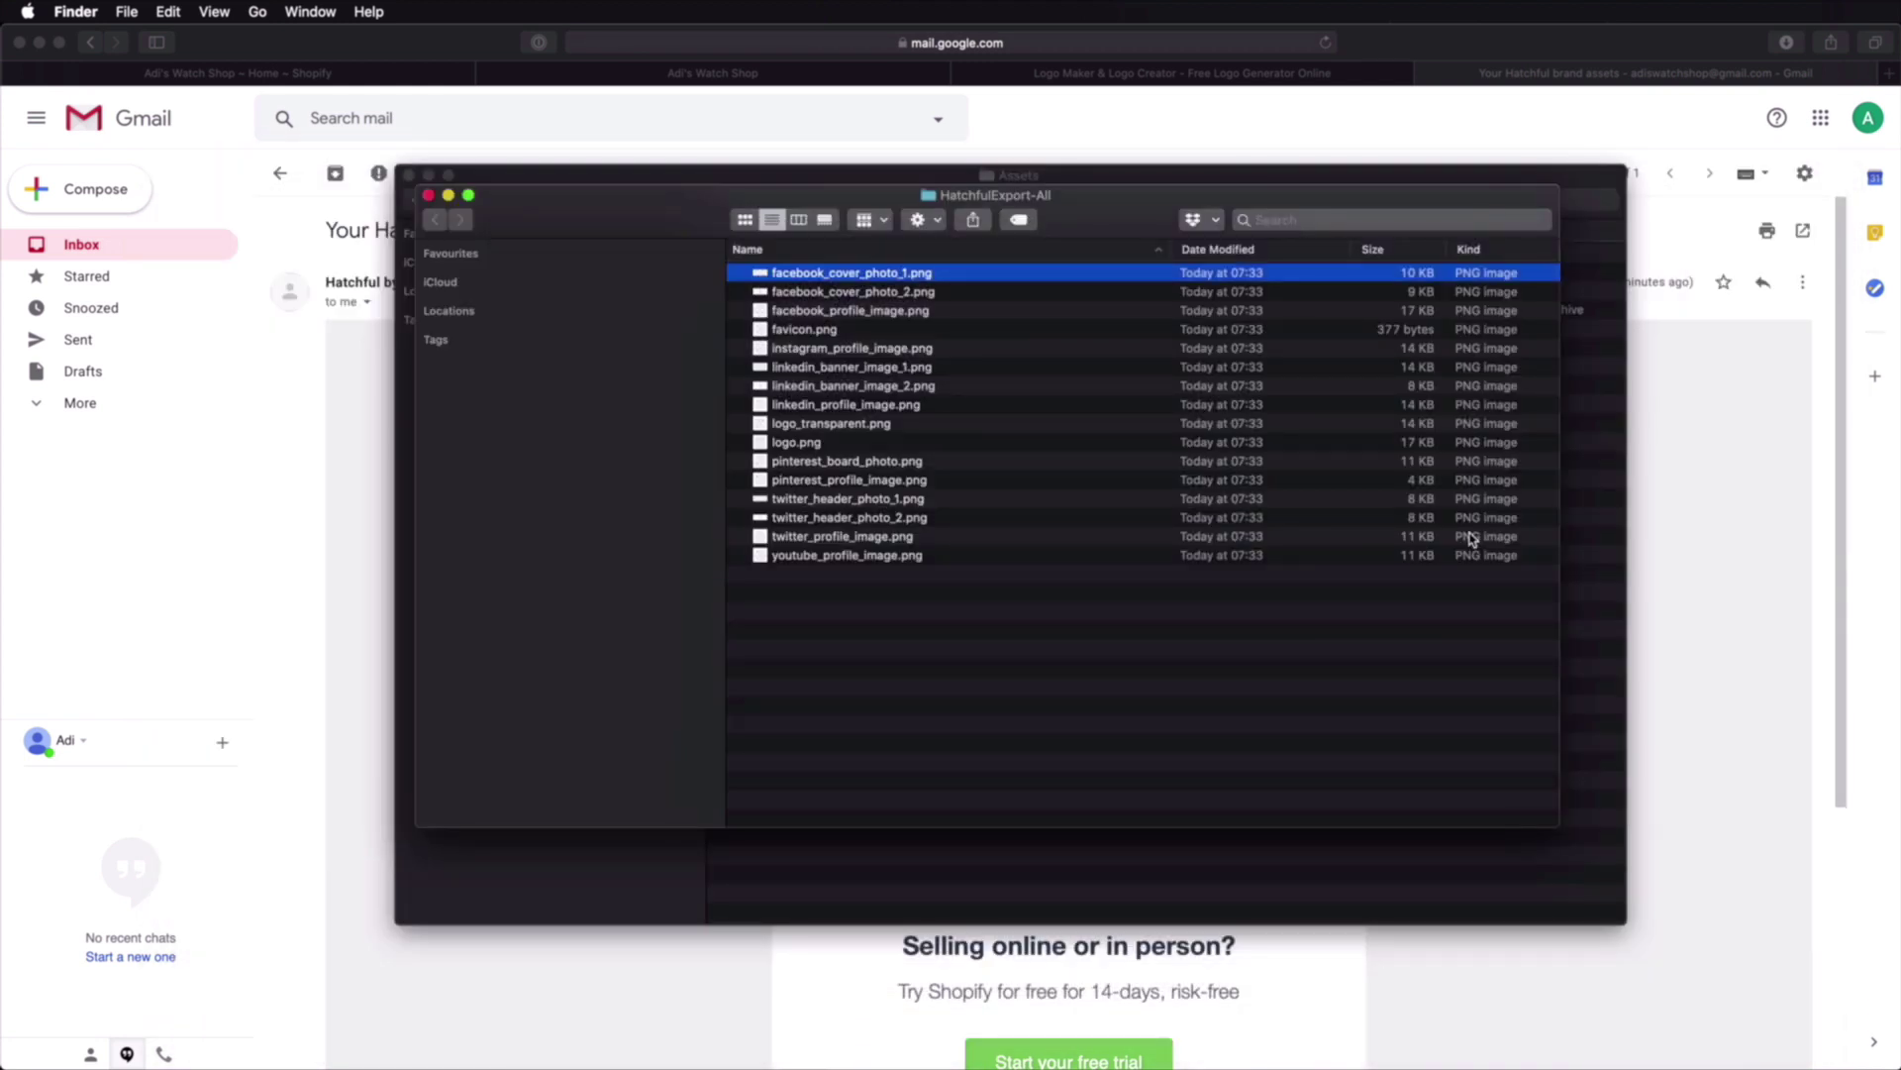
{"action": "key", "text": "Down"}
{"action": "key", "text": "space"}
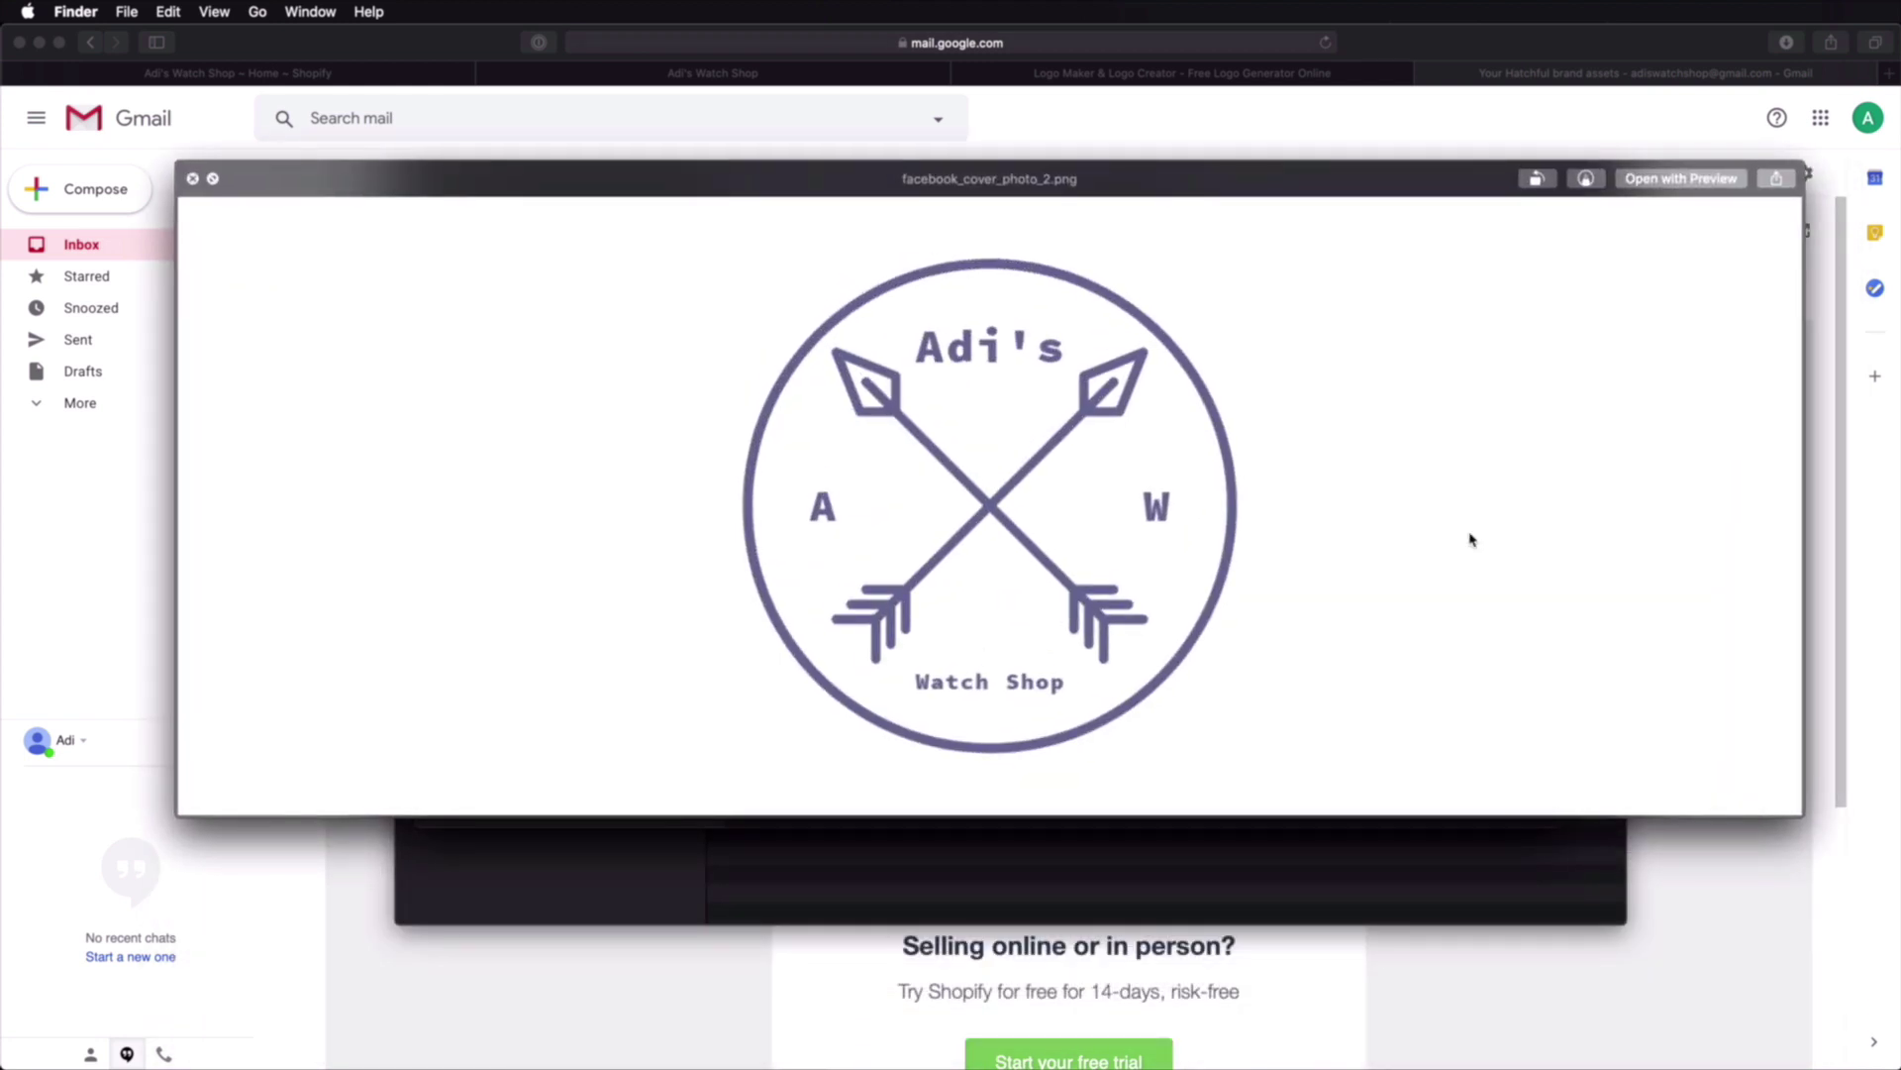
{"action": "key", "text": "Down"}
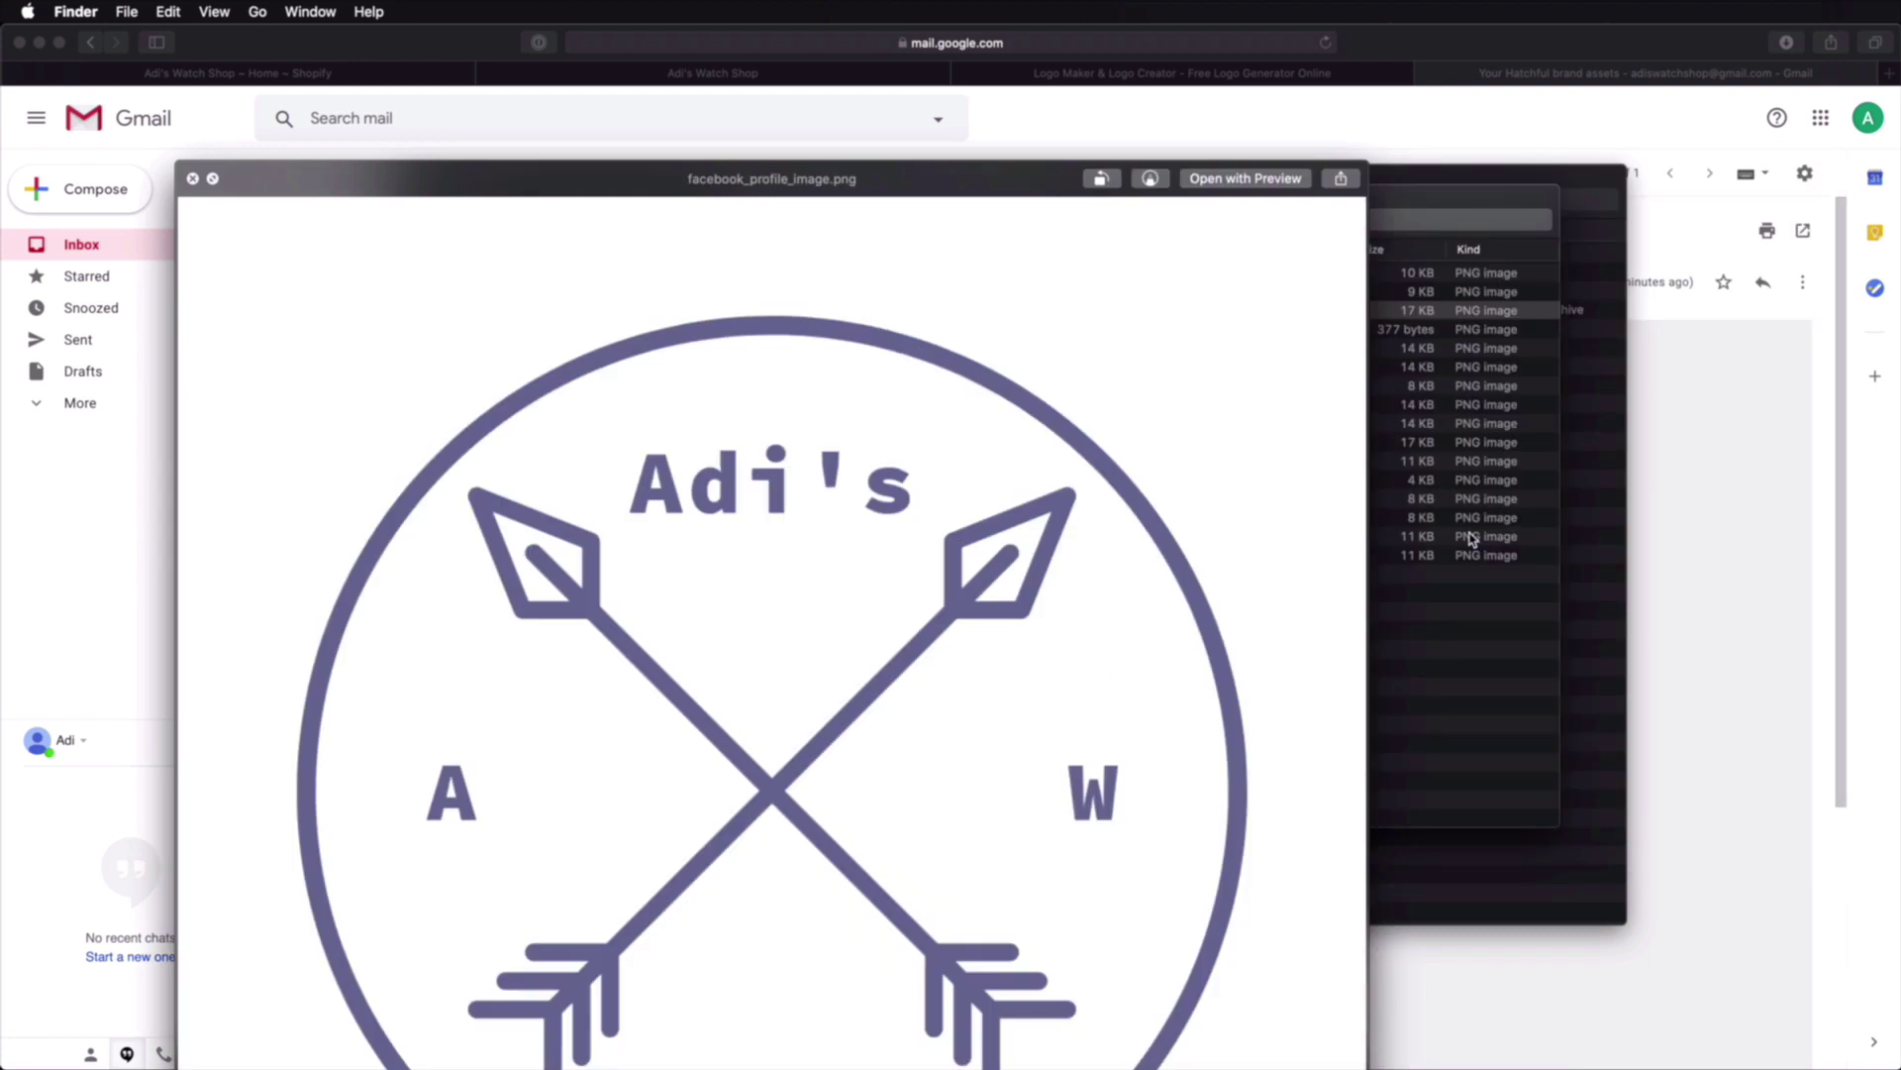
{"action": "key", "text": "space"}
{"action": "key", "text": "Down"}
{"action": "key", "text": "space"}
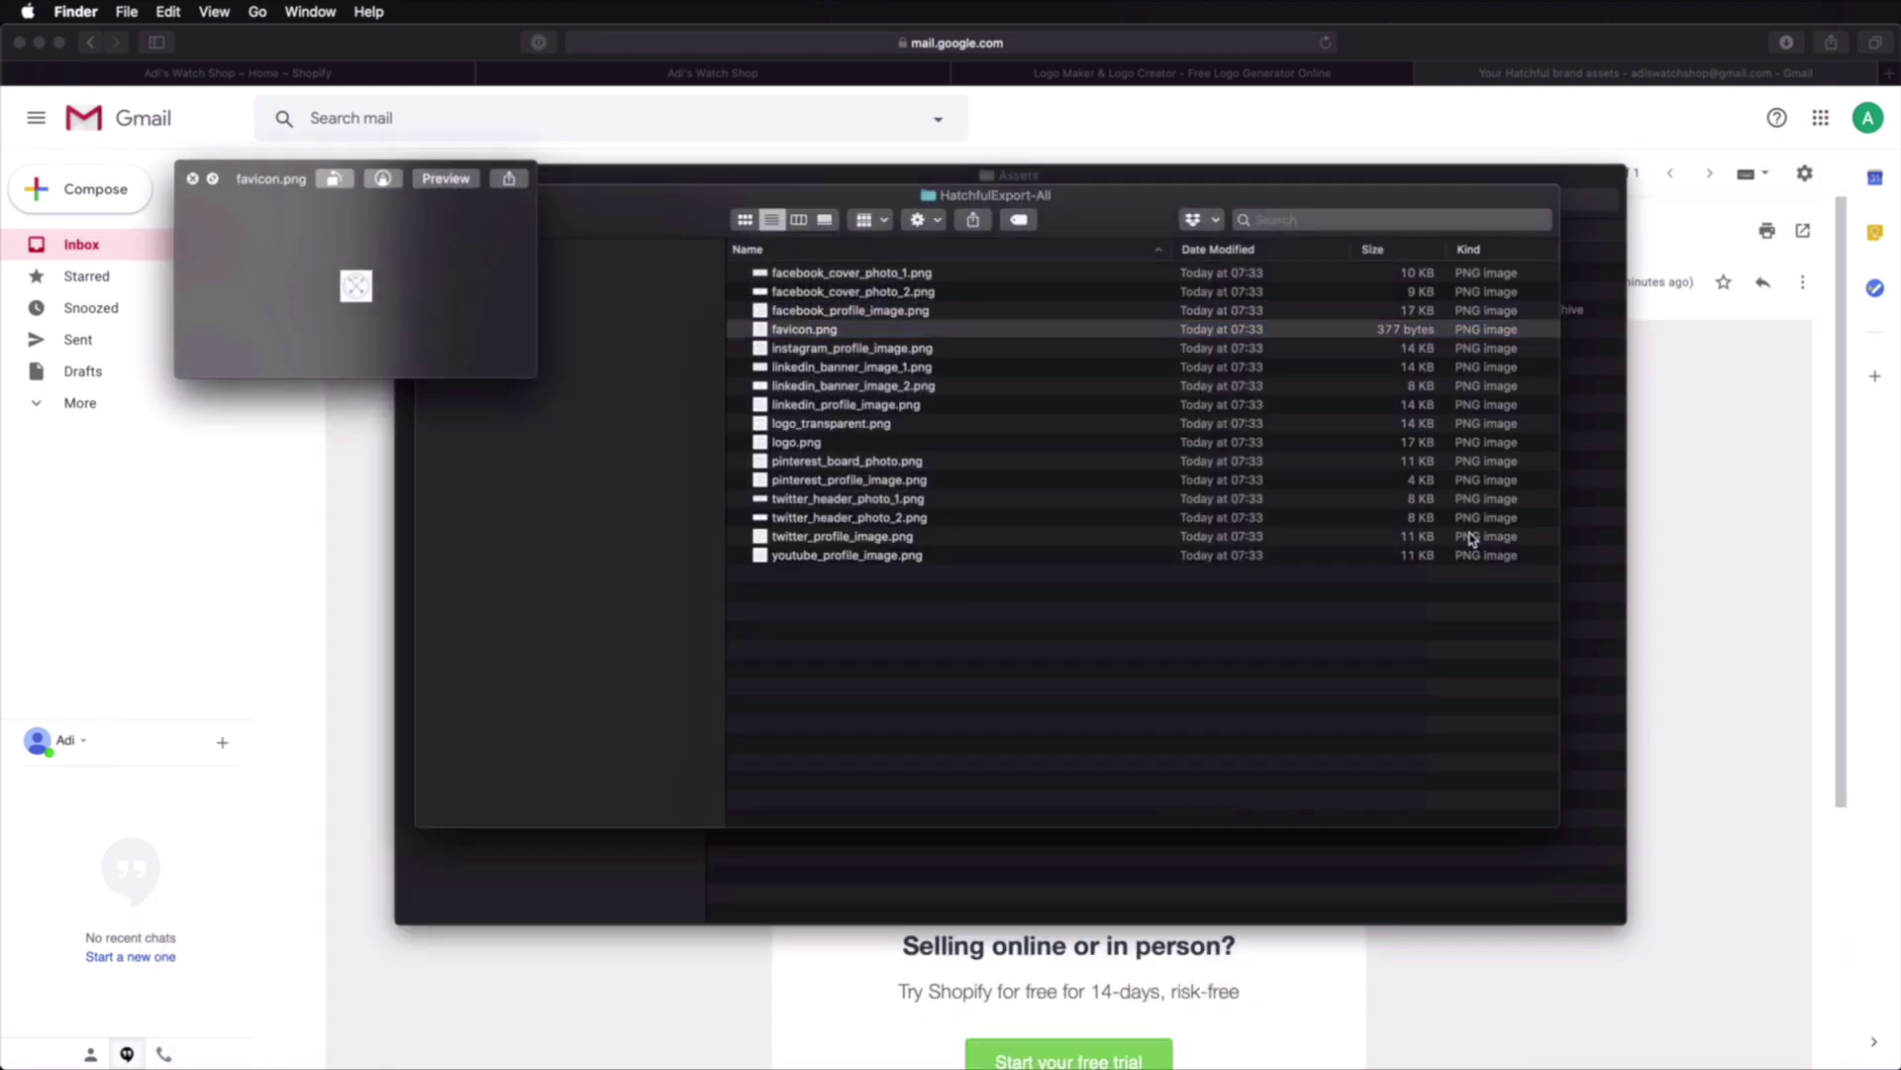
{"action": "key", "text": "space"}
{"action": "key", "text": "Down"}
{"action": "key", "text": "space"}
{"action": "key", "text": "space"}
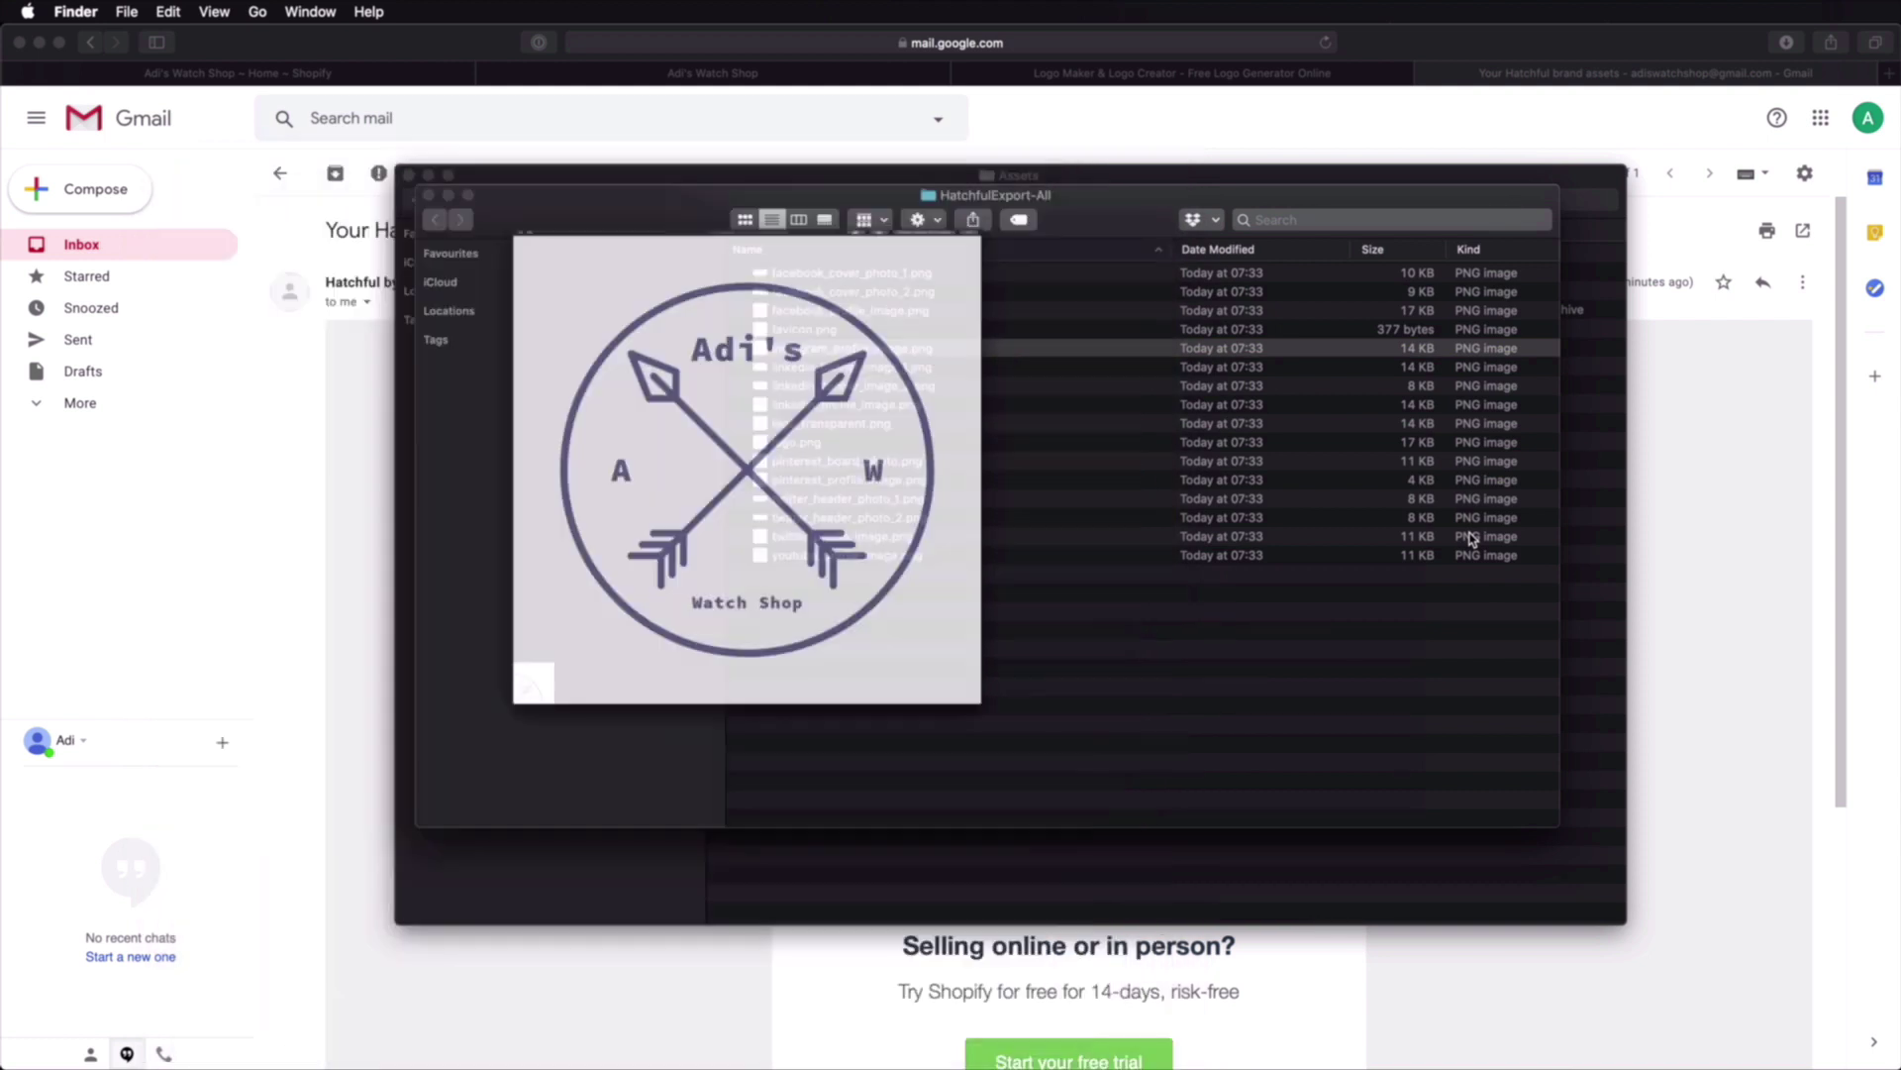
{"action": "key", "text": "Down"}
{"action": "key", "text": "space"}
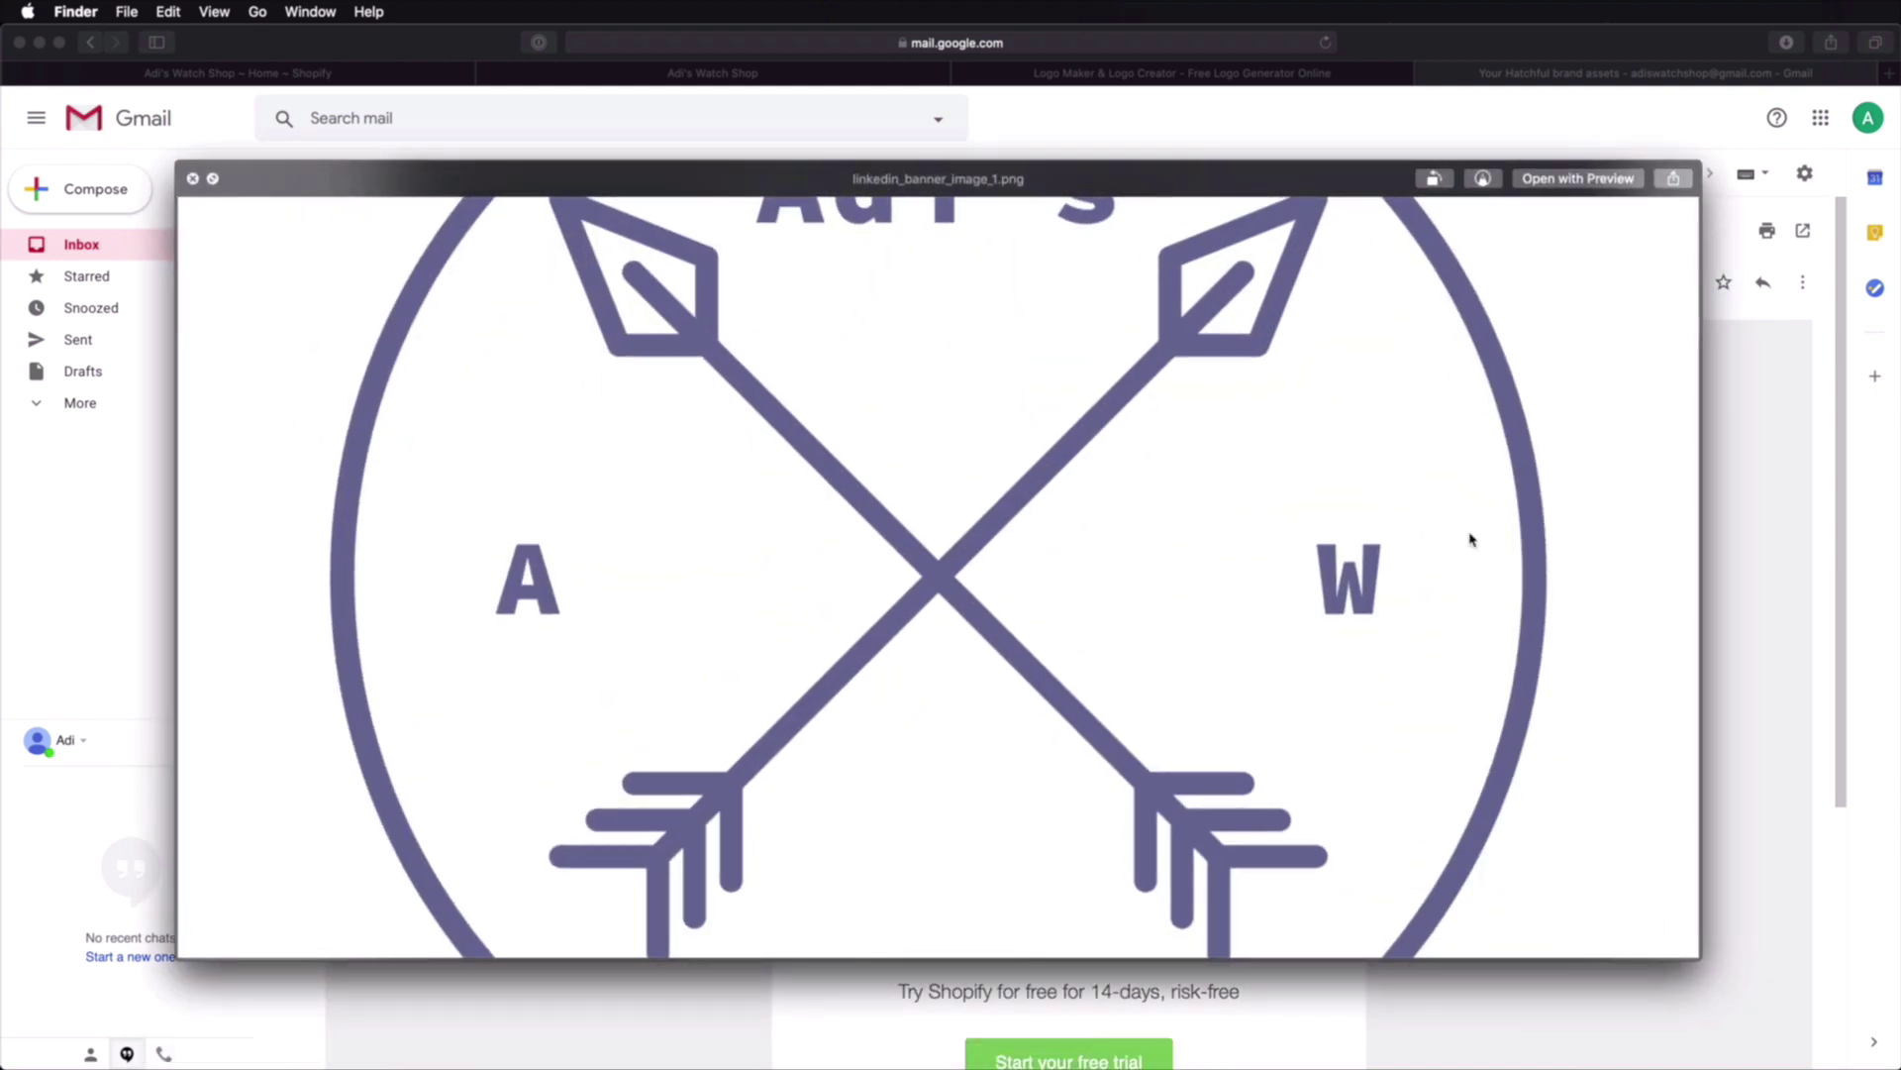
{"action": "key", "text": "space"}
{"action": "key", "text": "Down"}
{"action": "key", "text": "Down"}
{"action": "key", "text": "Down"}
{"action": "key", "text": "space"}
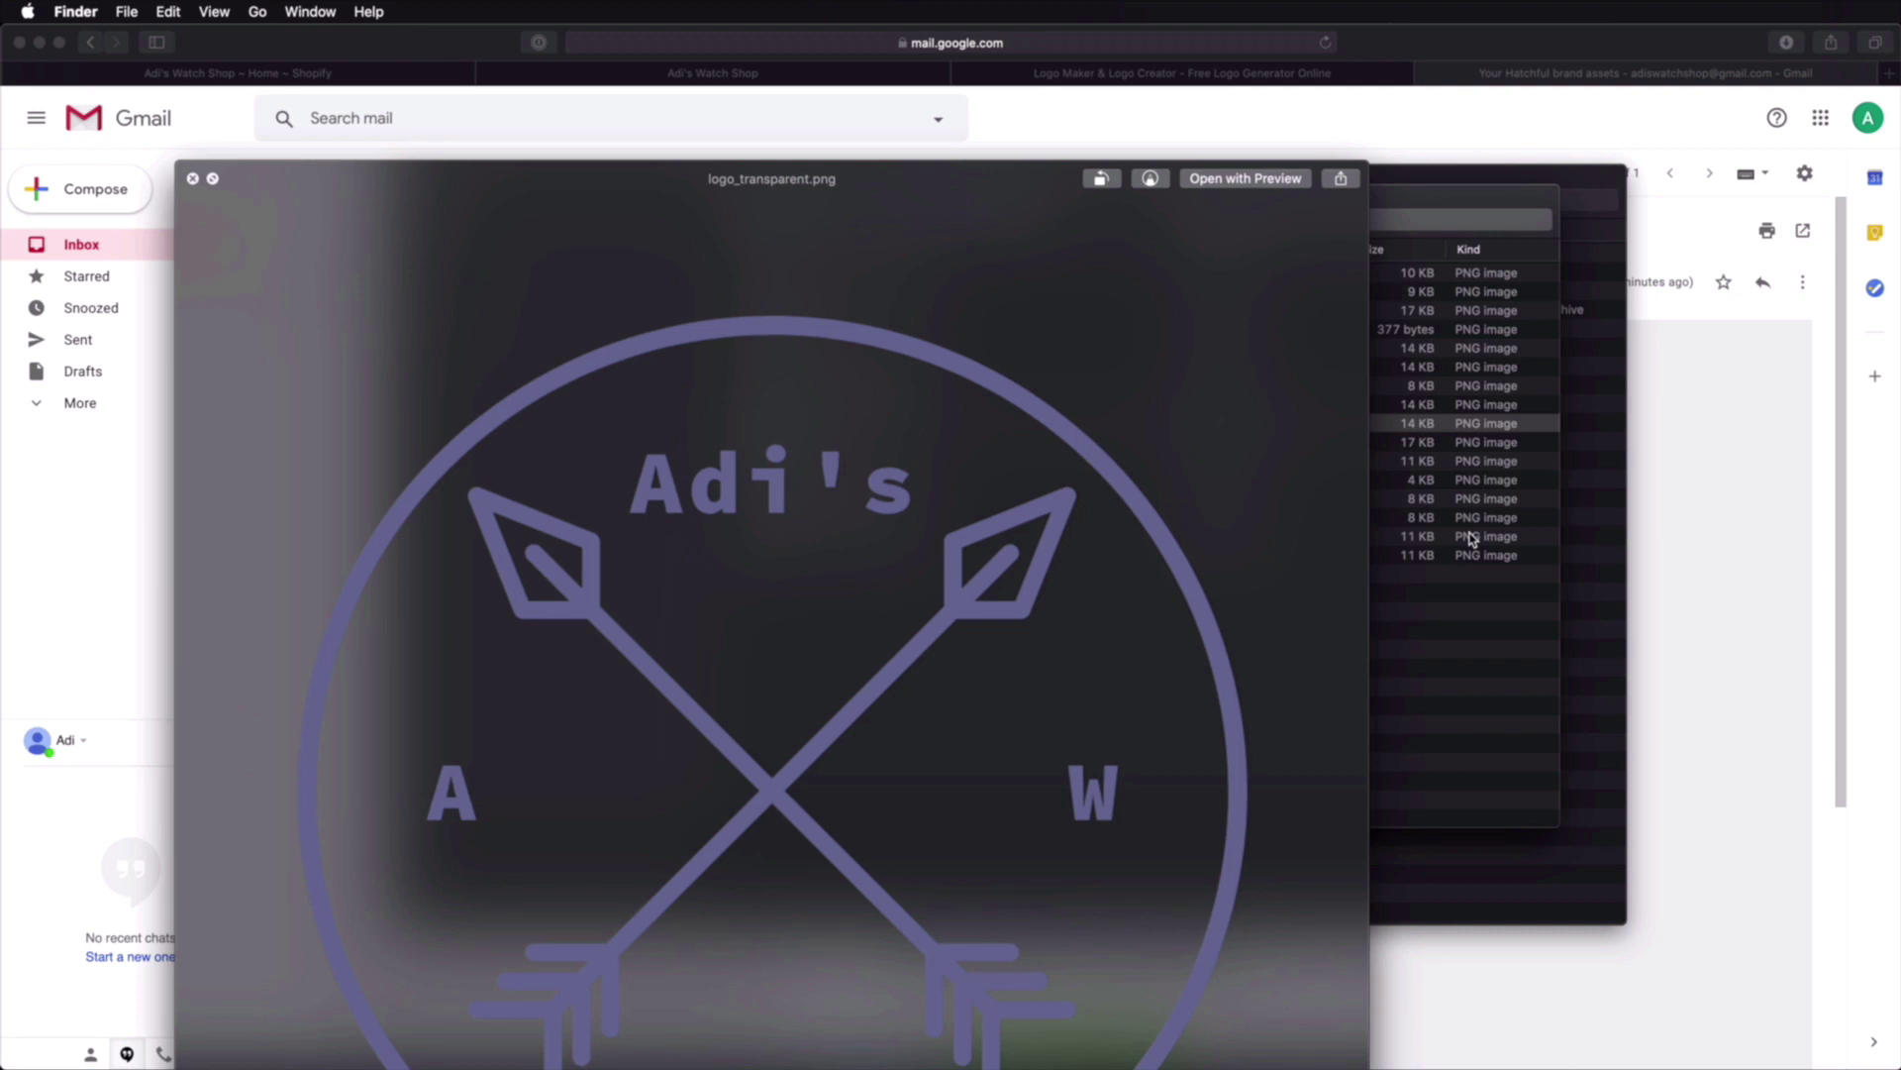
{"action": "key", "text": "Down"}
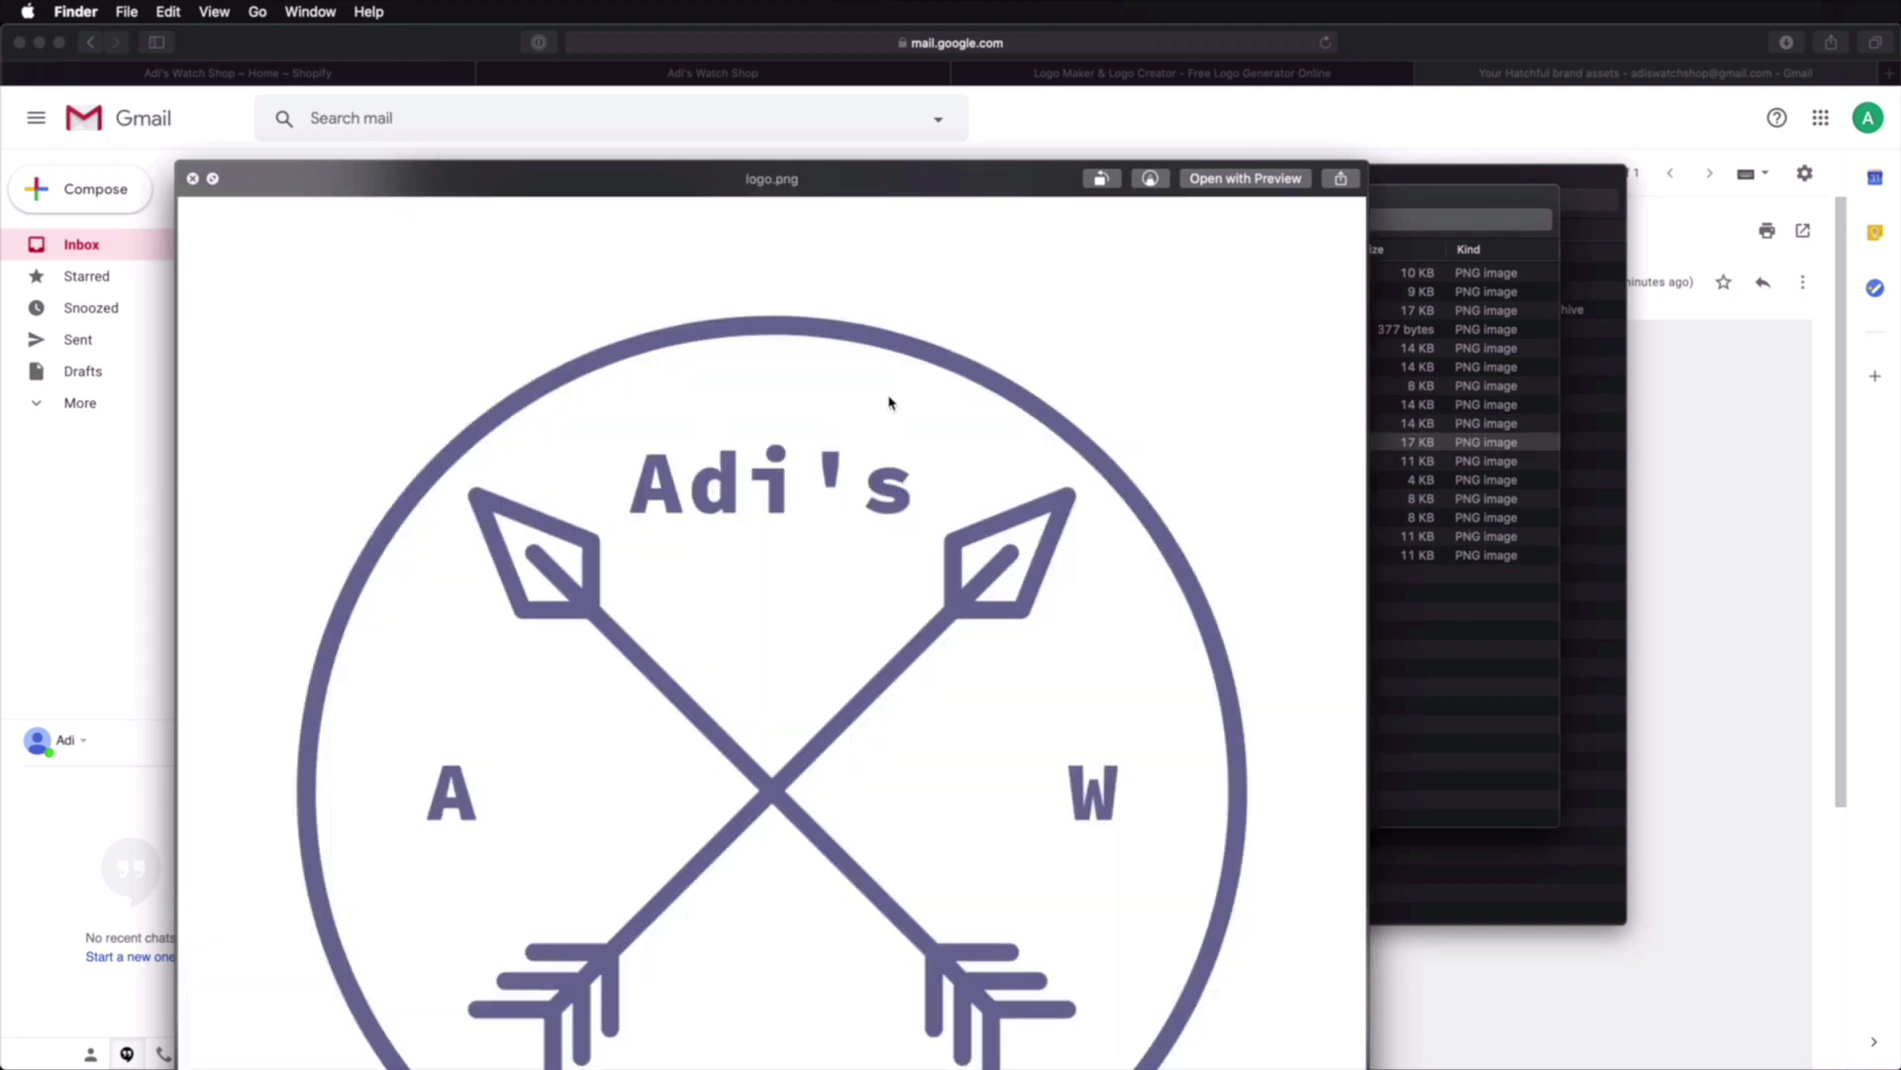
{"action": "key", "text": "space"}
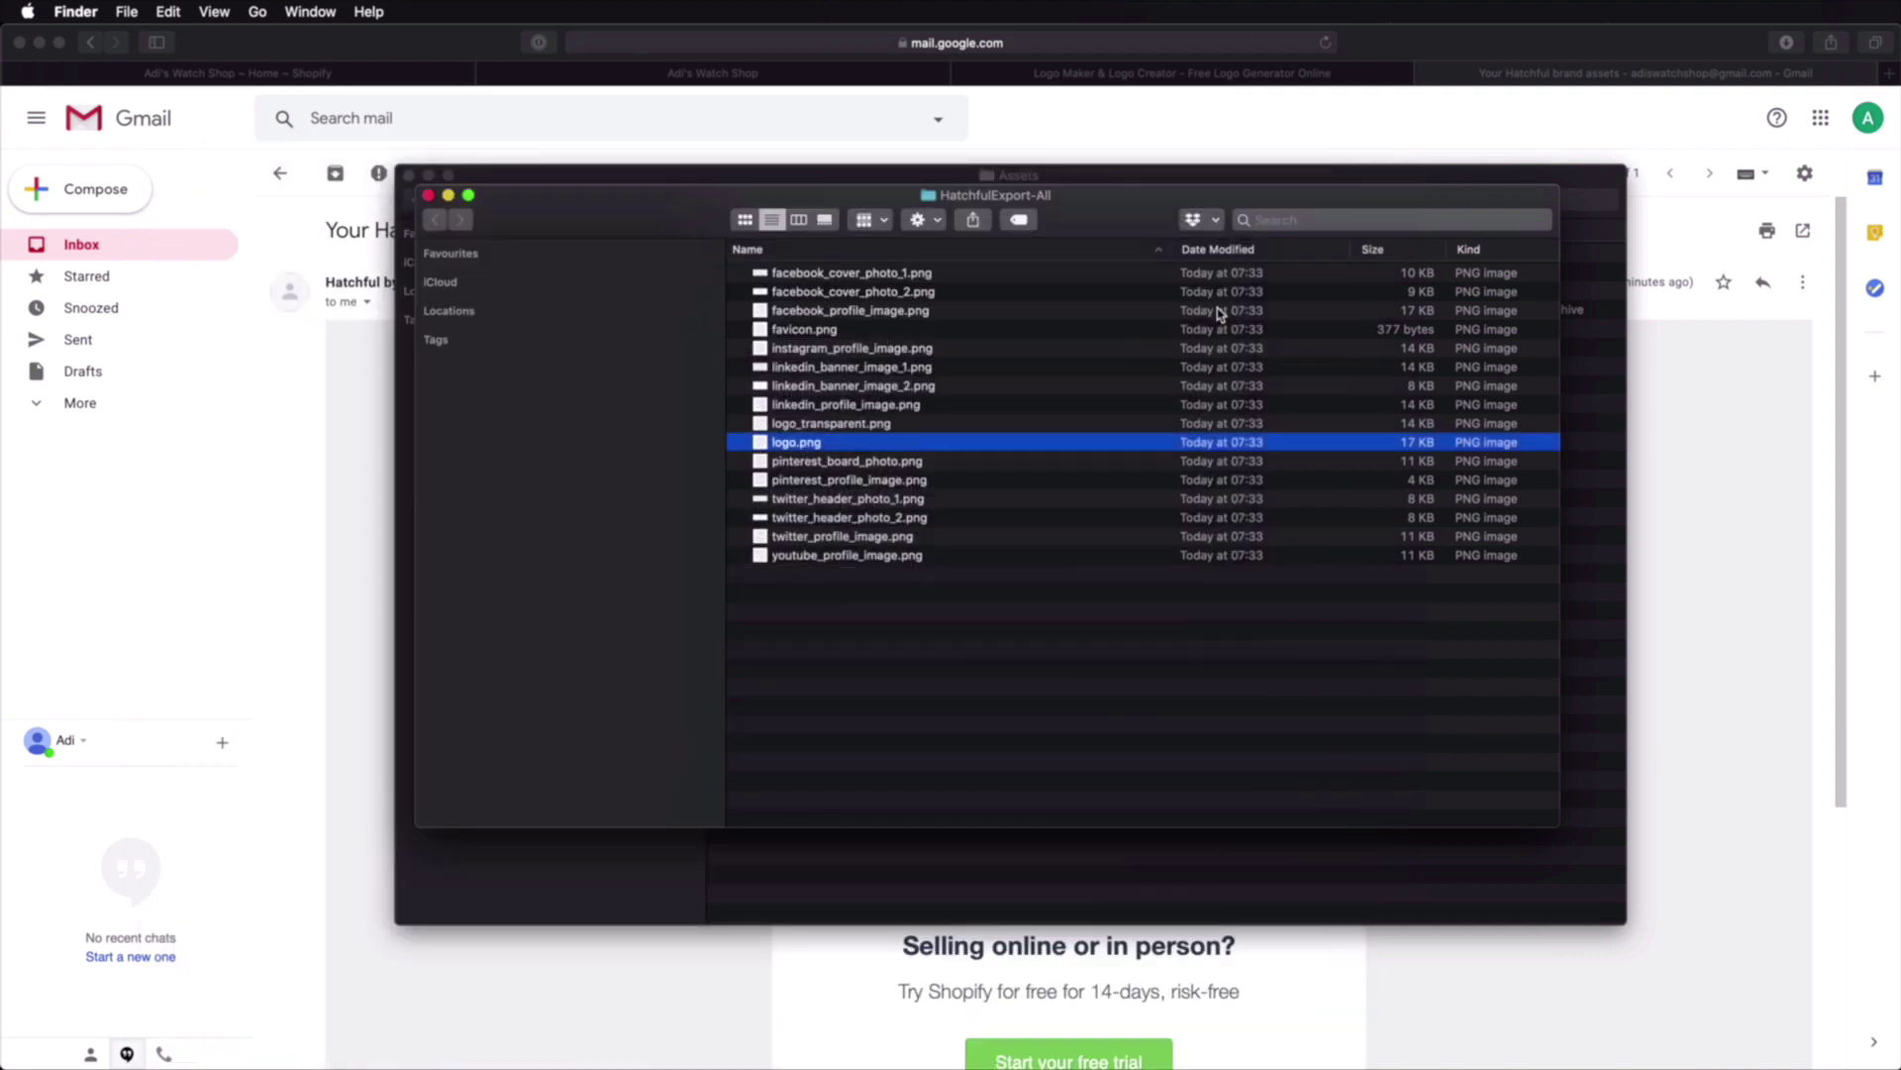
{"action": "key", "text": "Down"}
{"action": "key", "text": "space"}
{"action": "key", "text": "Down"}
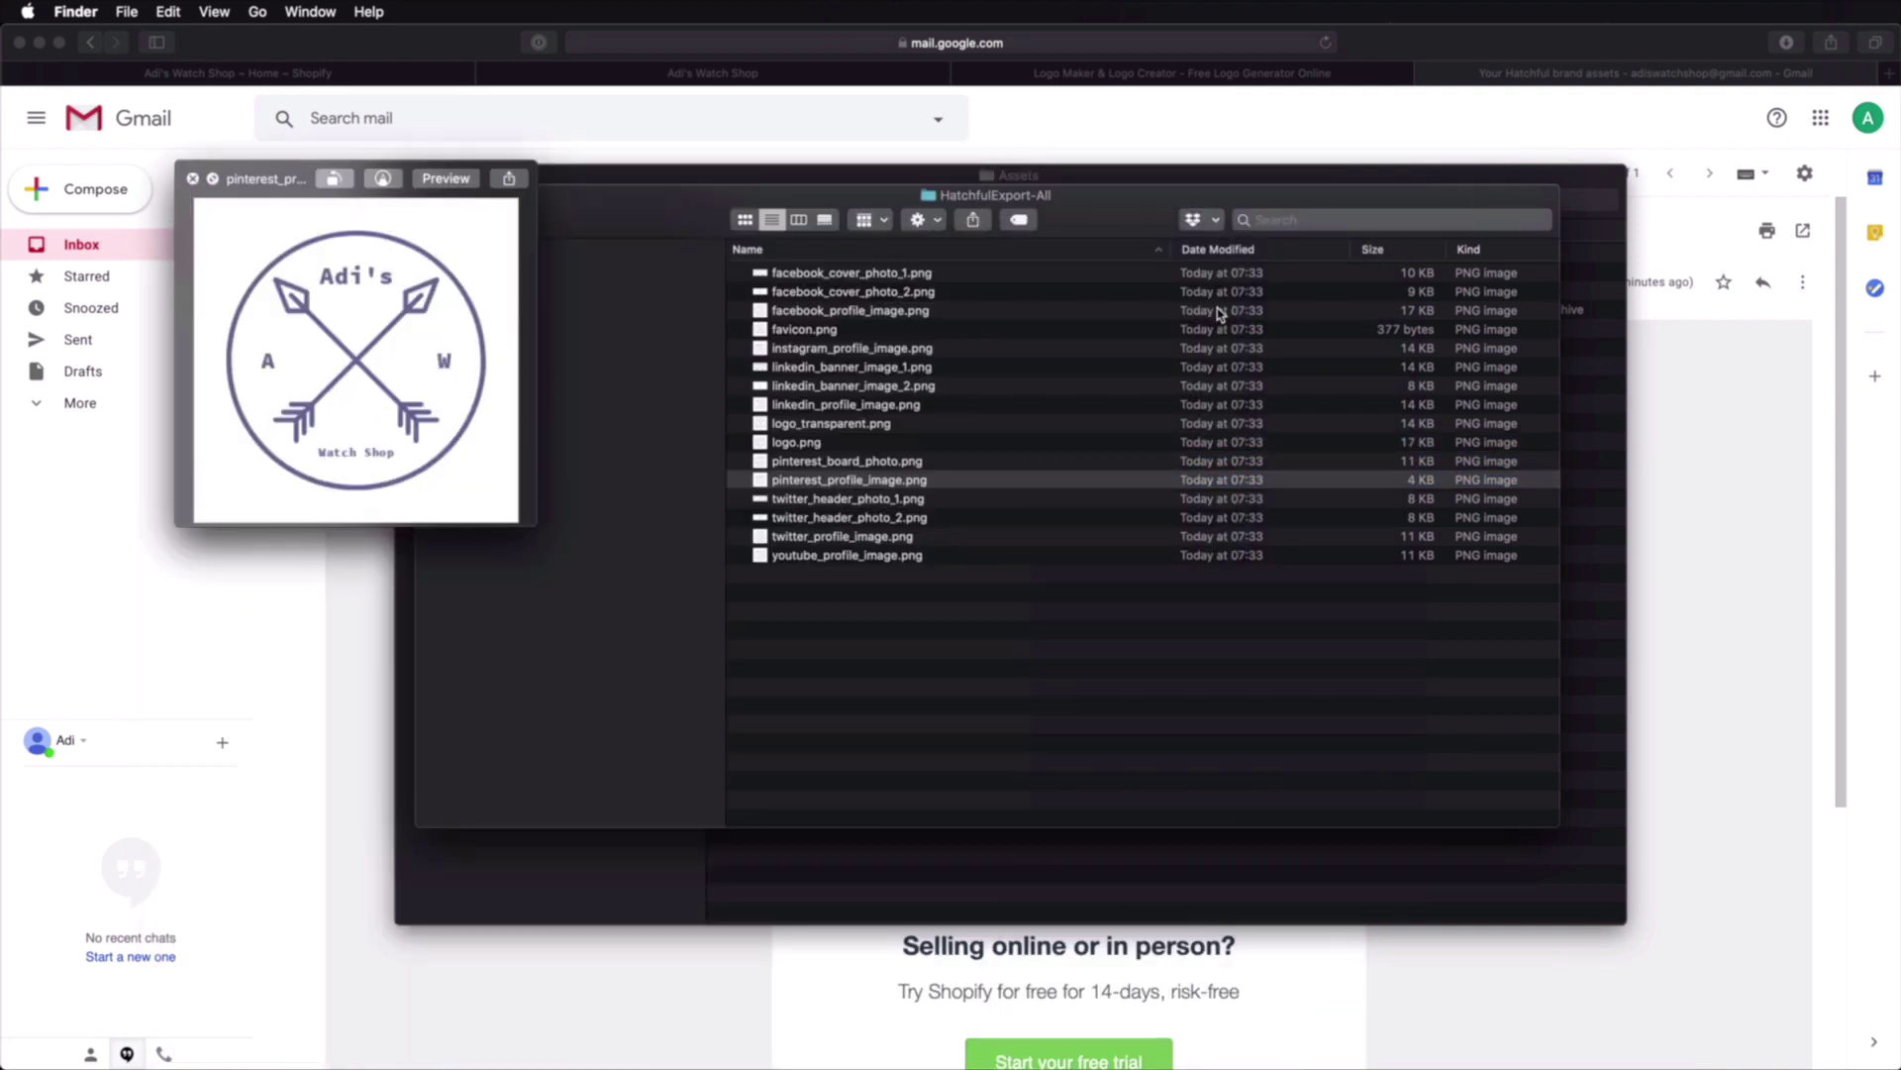
{"action": "key", "text": "Down"}
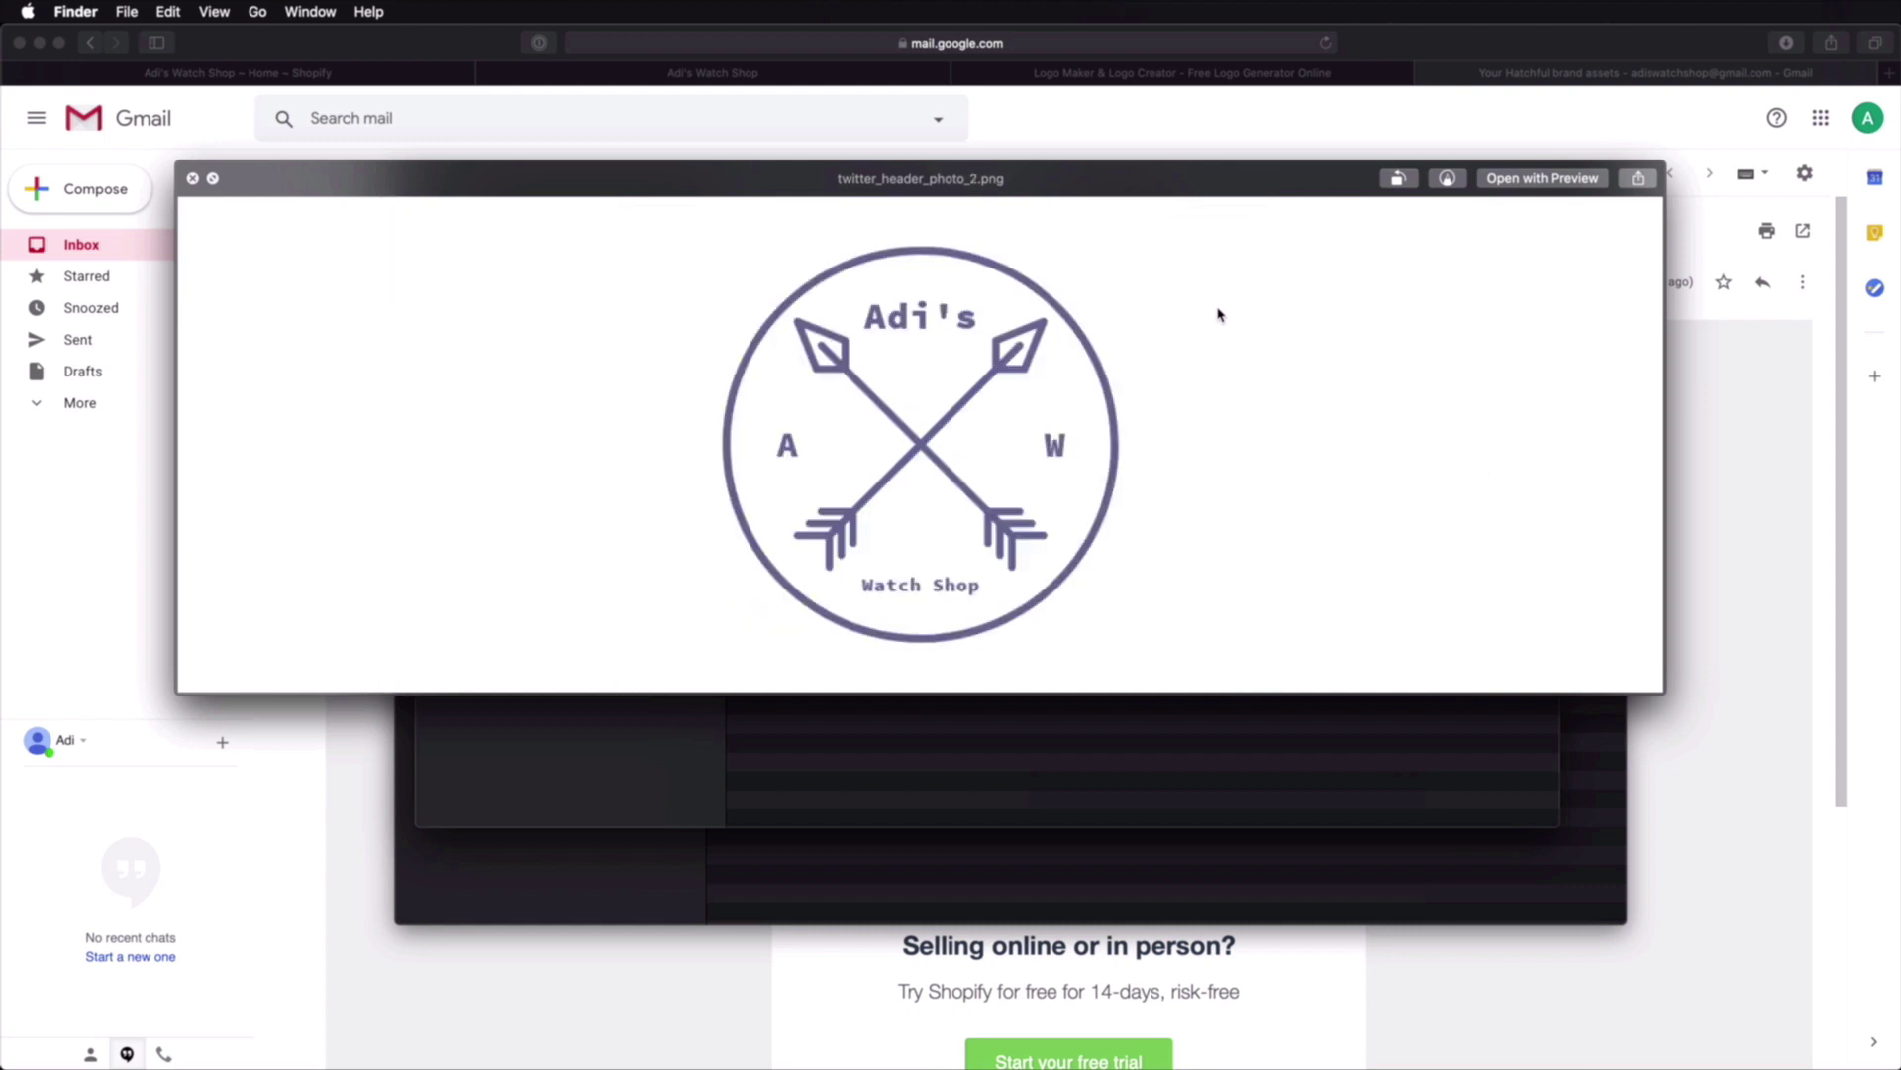
{"action": "key", "text": "Down"}
{"action": "key", "text": "Down"}
{"action": "key", "text": "Down"}
{"action": "key", "text": "space"}
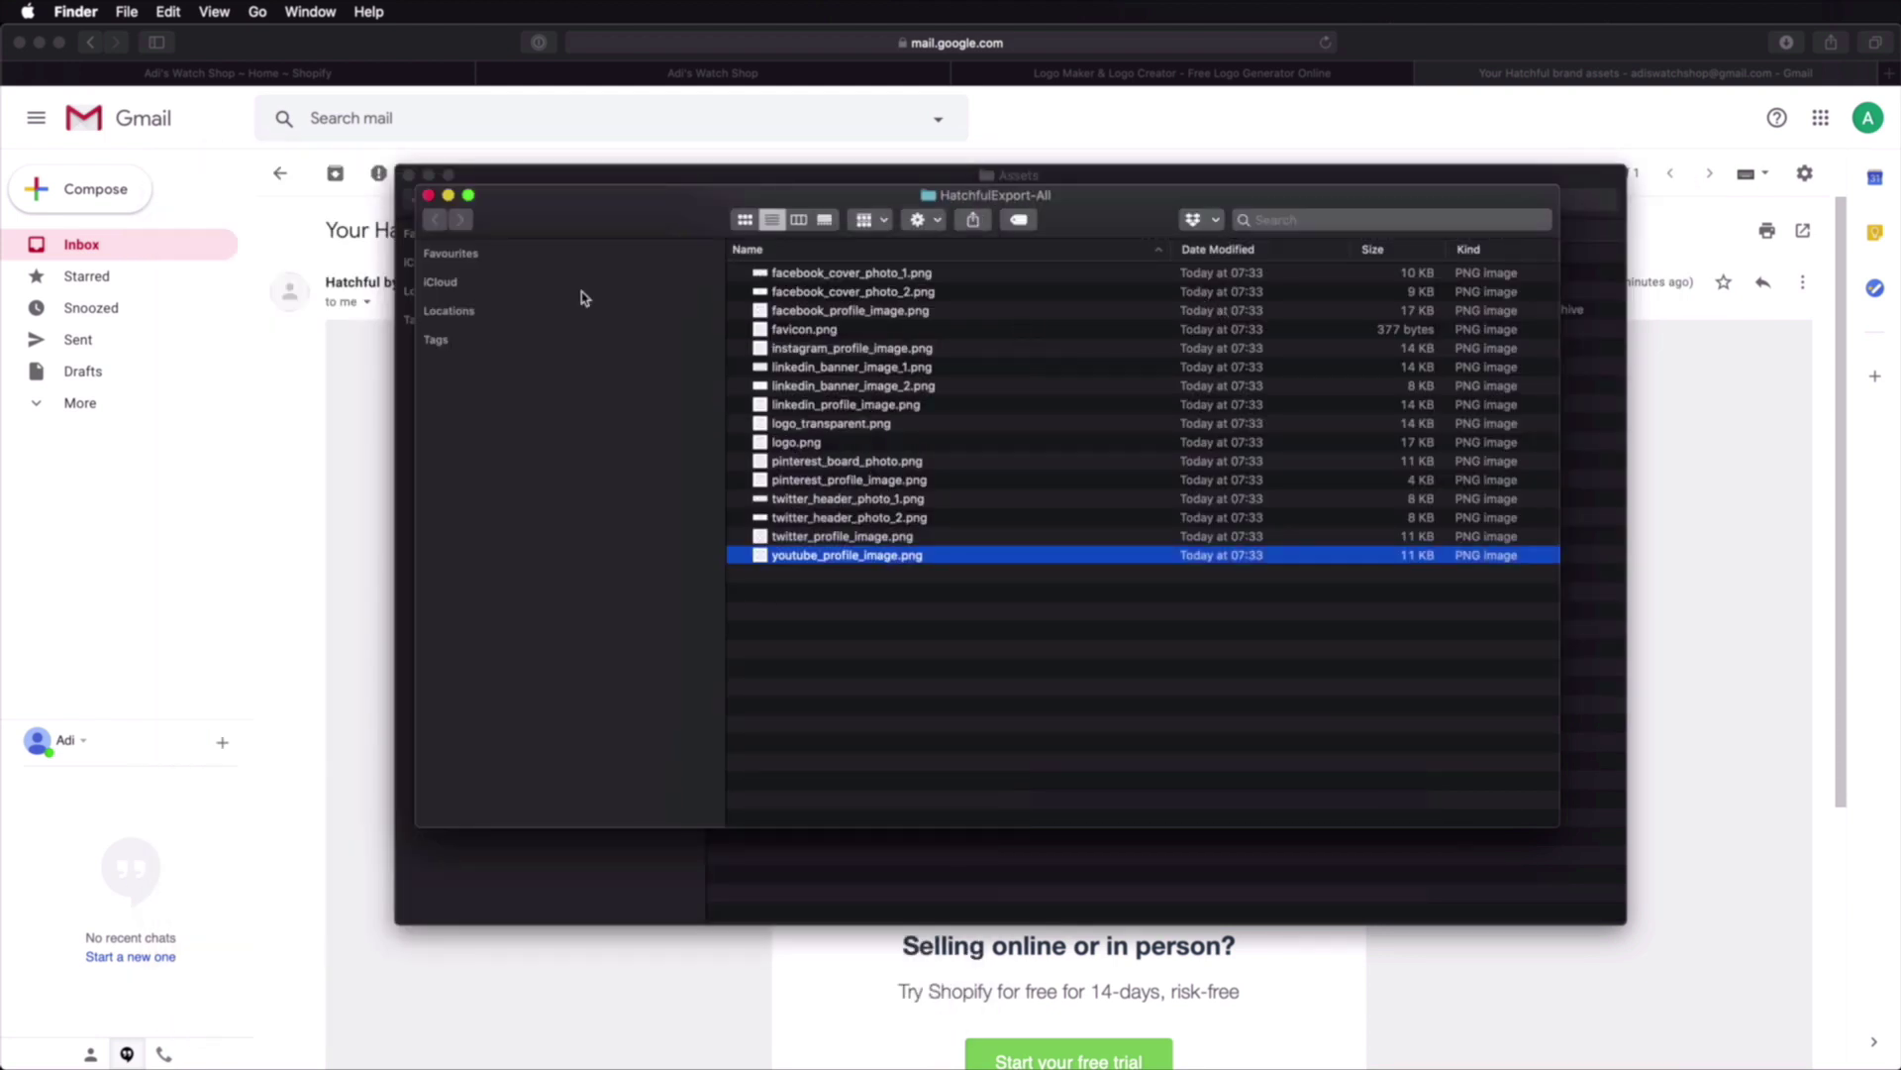
Step: Preview logo.png, then copy all 16 Hatchful logo images and close HatchfulExport-All
{"action": "left_click_drag", "start_coordinate": [1056, 646], "coordinate": [850, 283]}
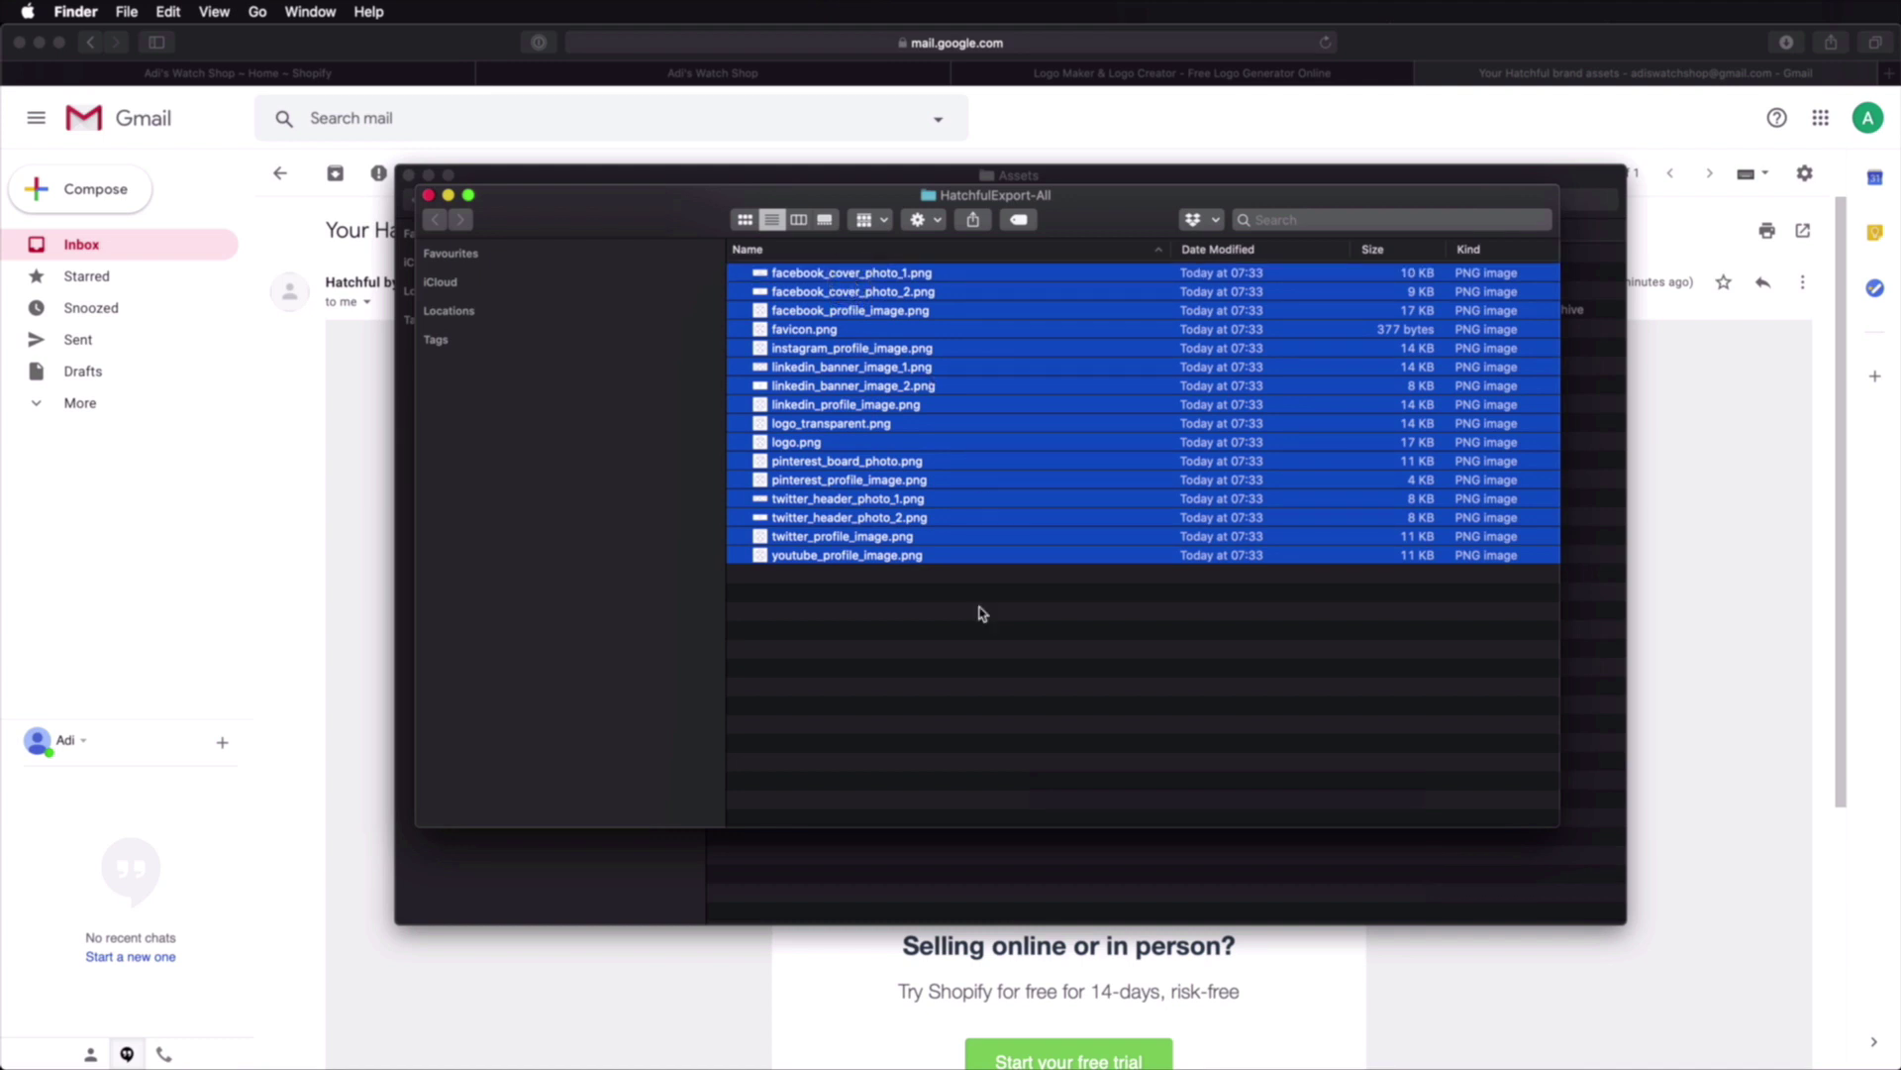
{"action": "left_click", "coordinate": [940, 658]}
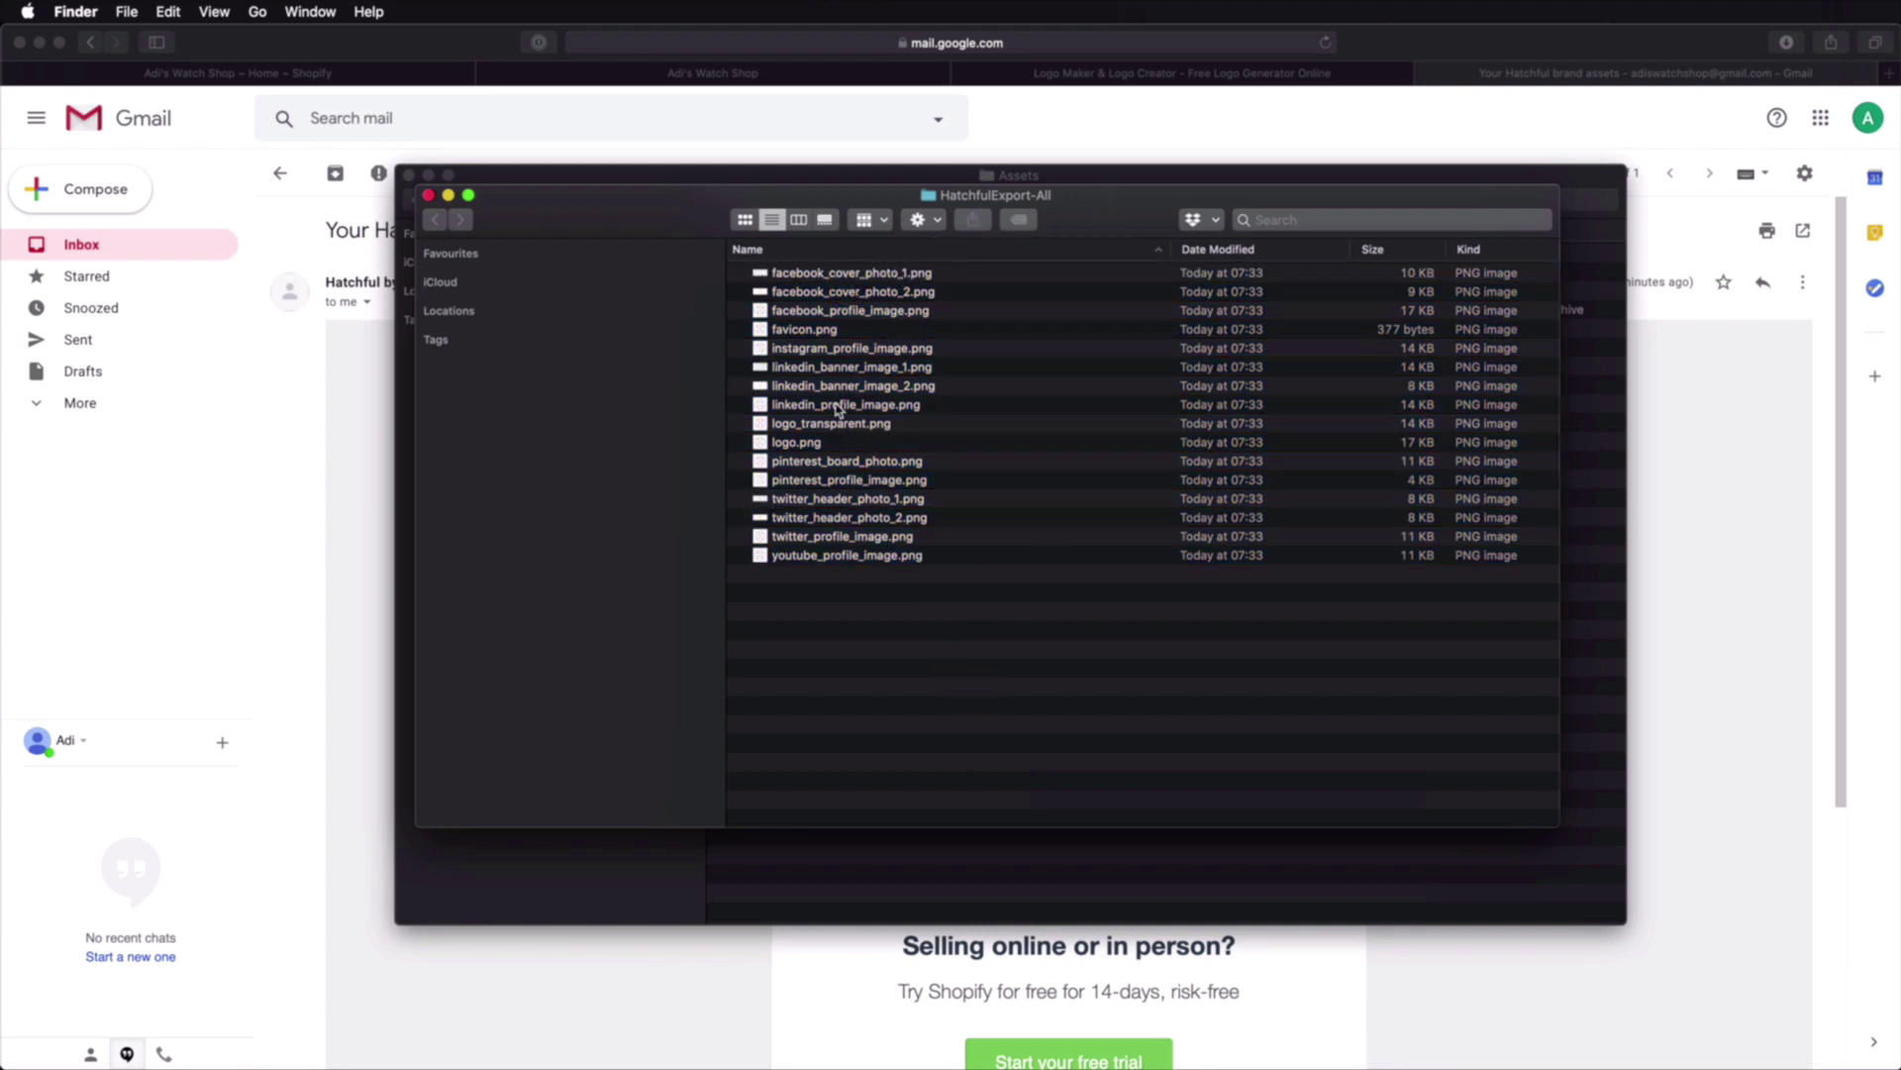
{"action": "left_click", "coordinate": [837, 443]}
{"action": "key", "text": "space"}
{"action": "key", "text": "space"}
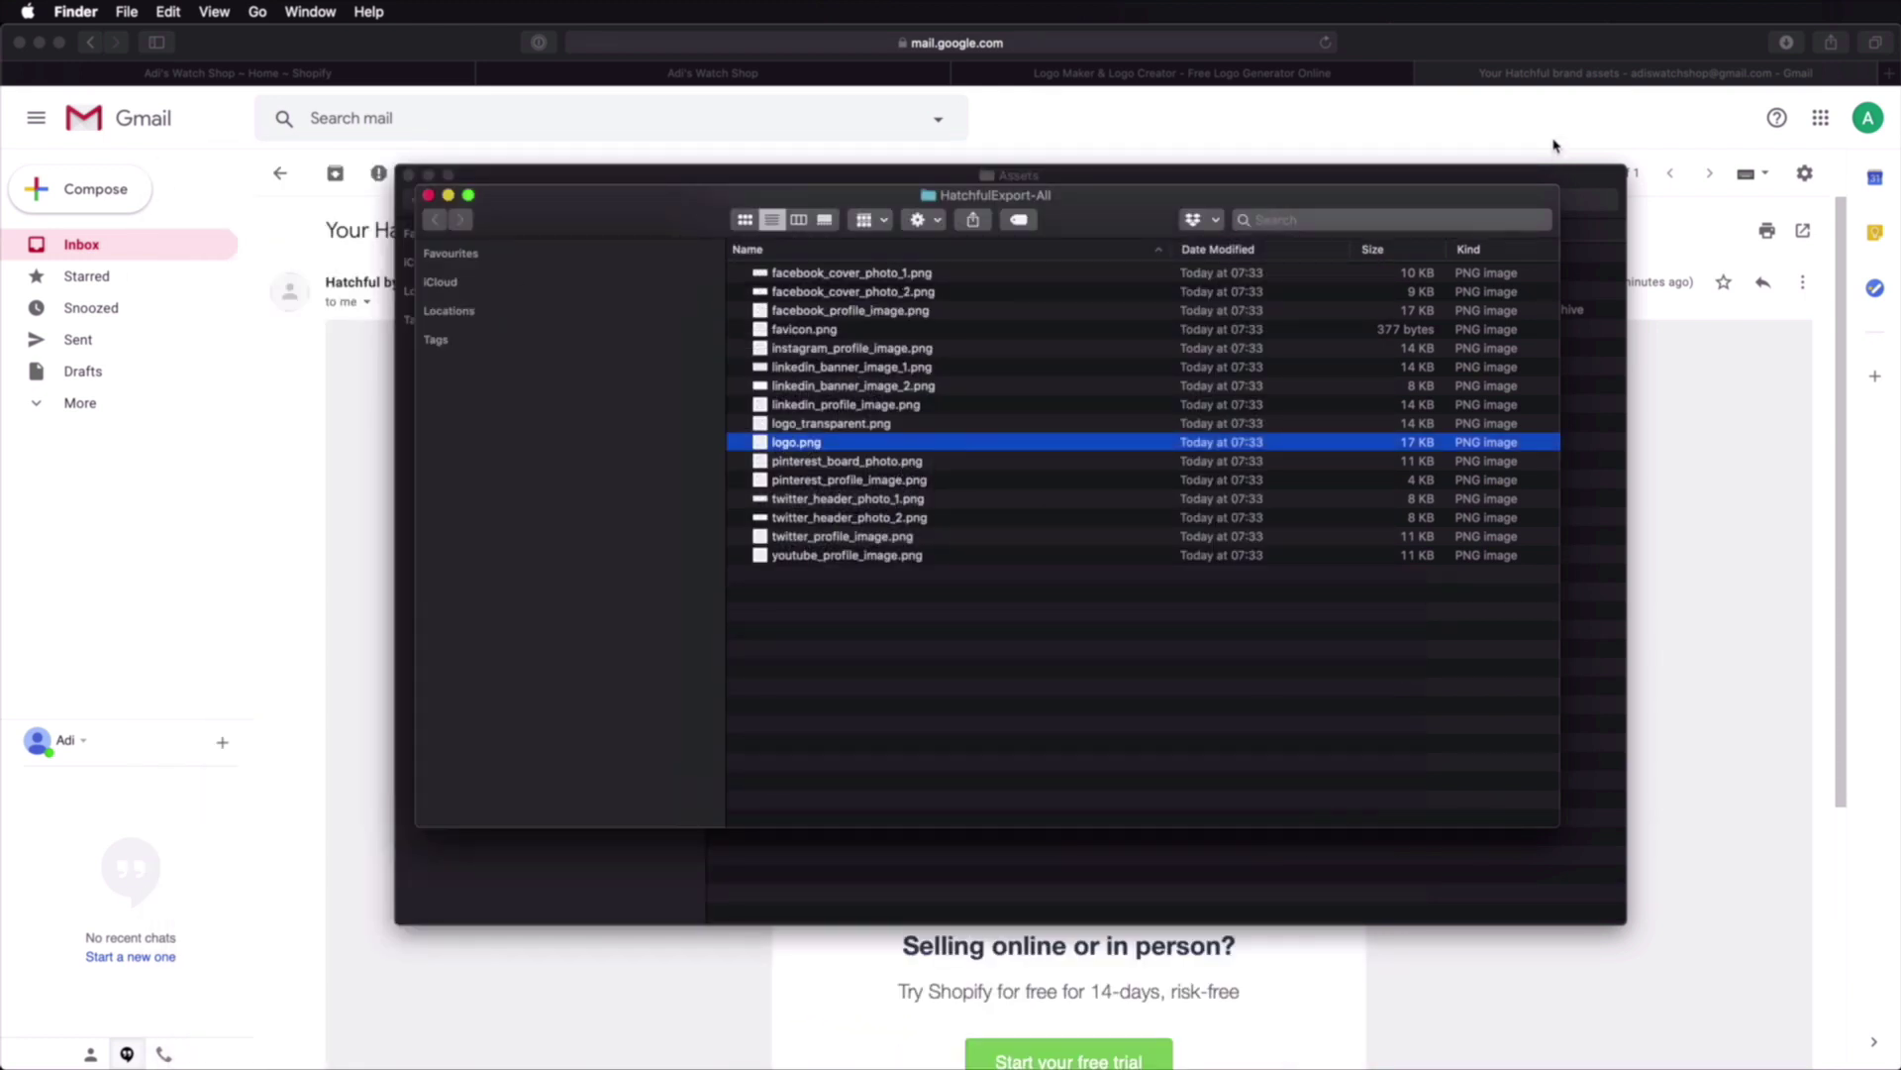
{"action": "key", "text": "super+a"}
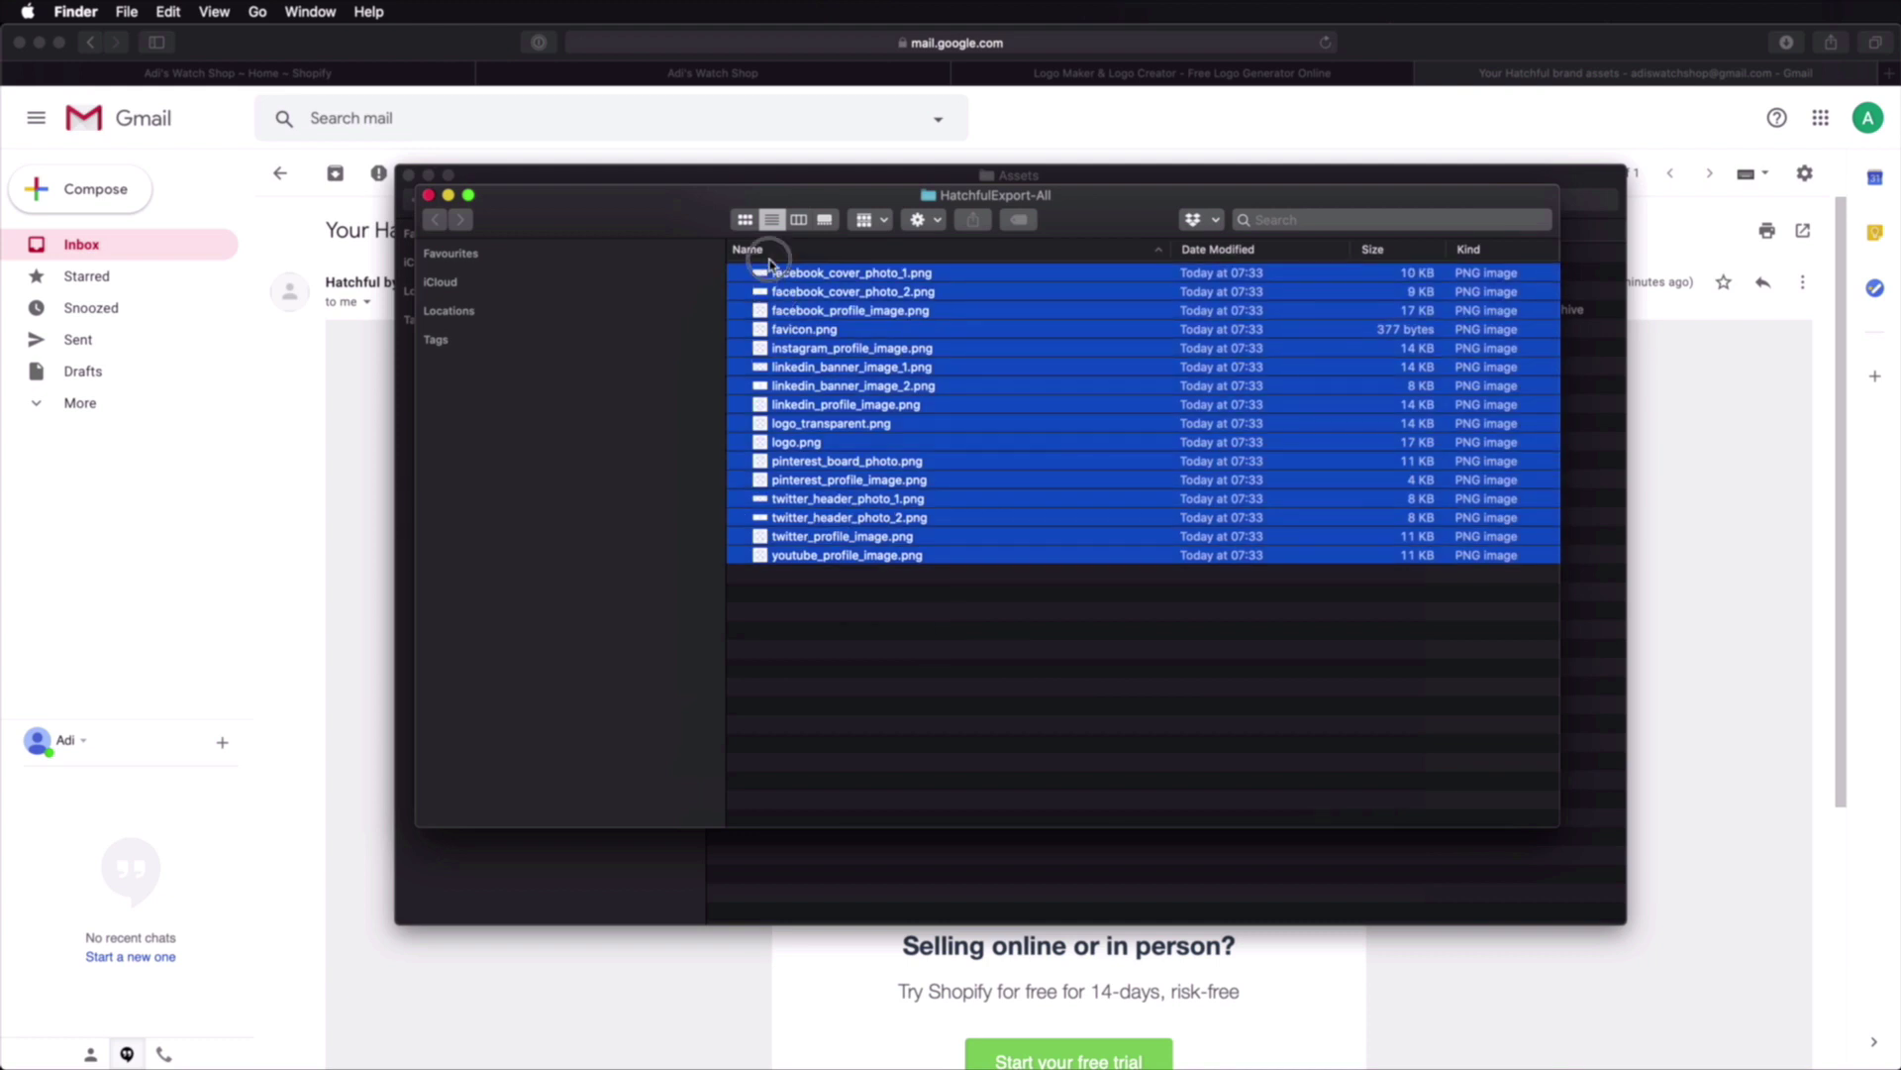
{"action": "key", "text": "super+c"}
{"action": "key", "text": "super+w"}
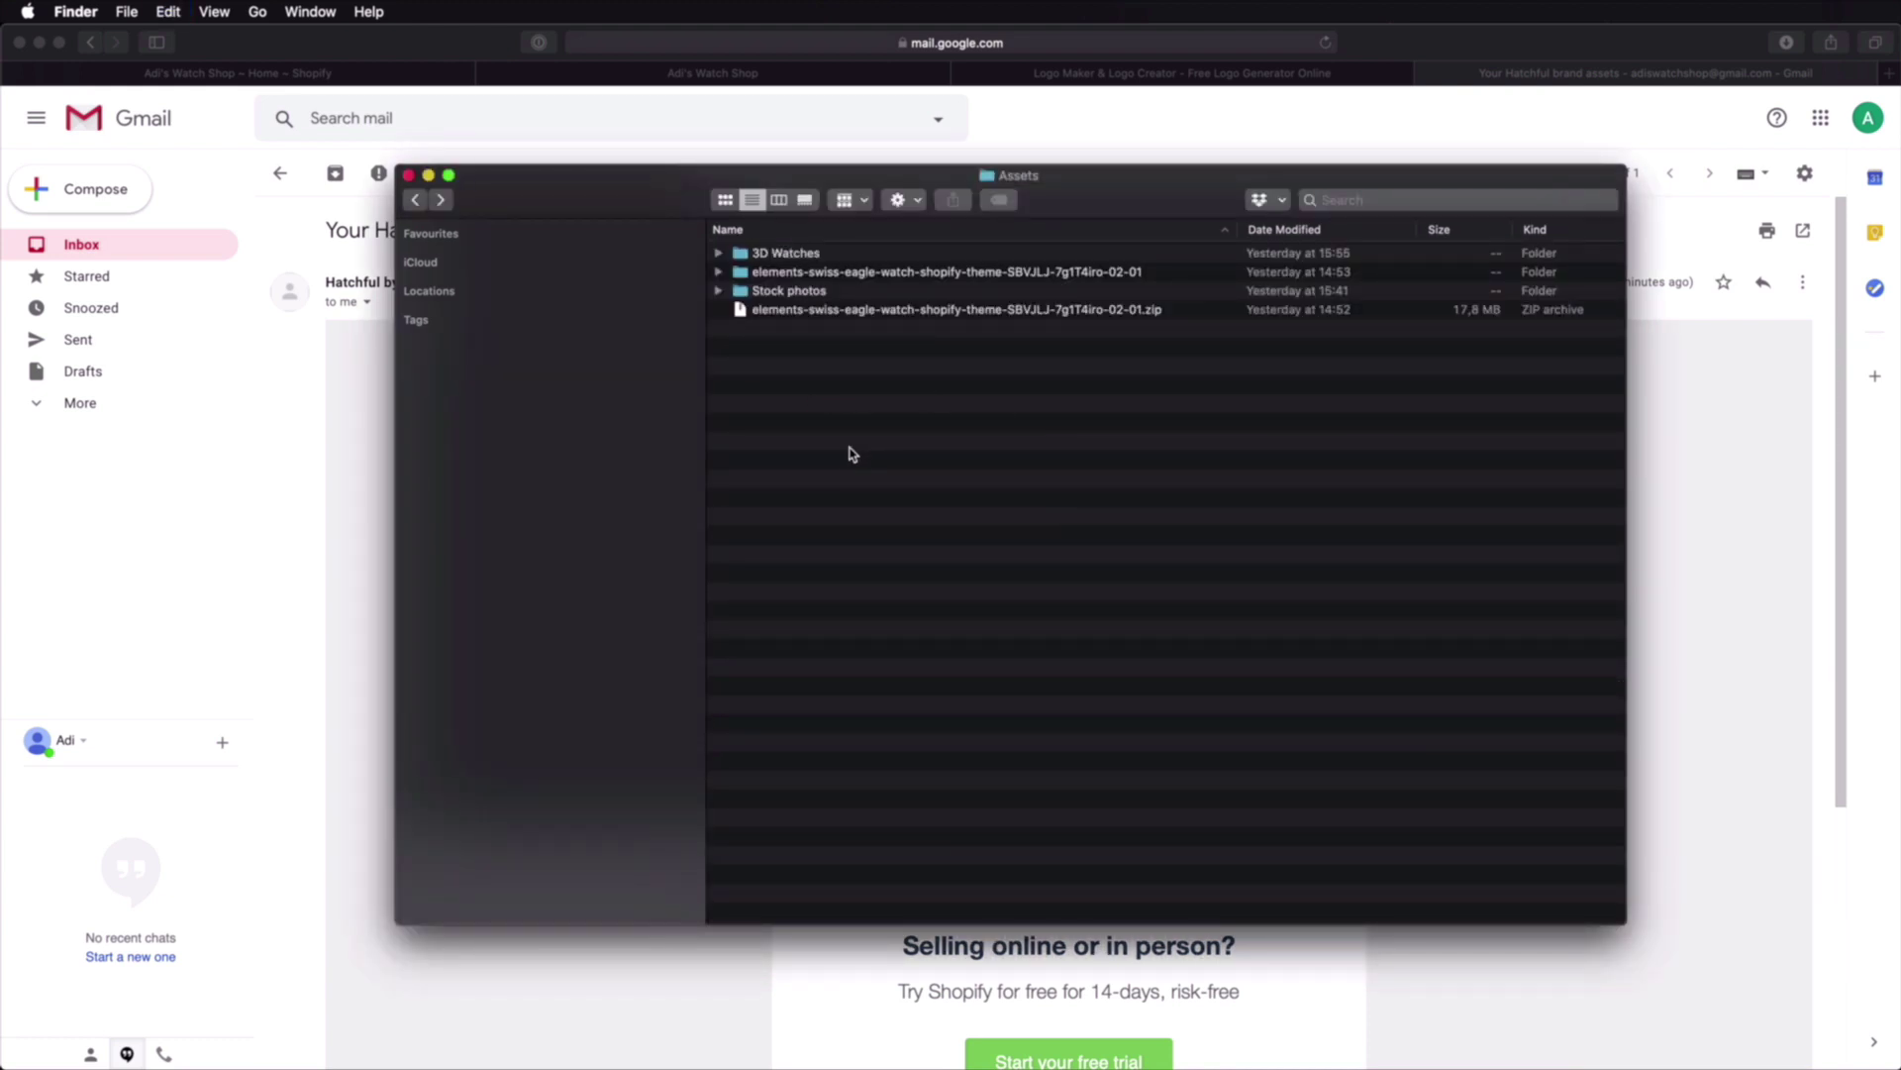
Step: Create a folder named Brand inside Assets and paste the 16 logo images into it
{"action": "right_click", "coordinate": [803, 458]}
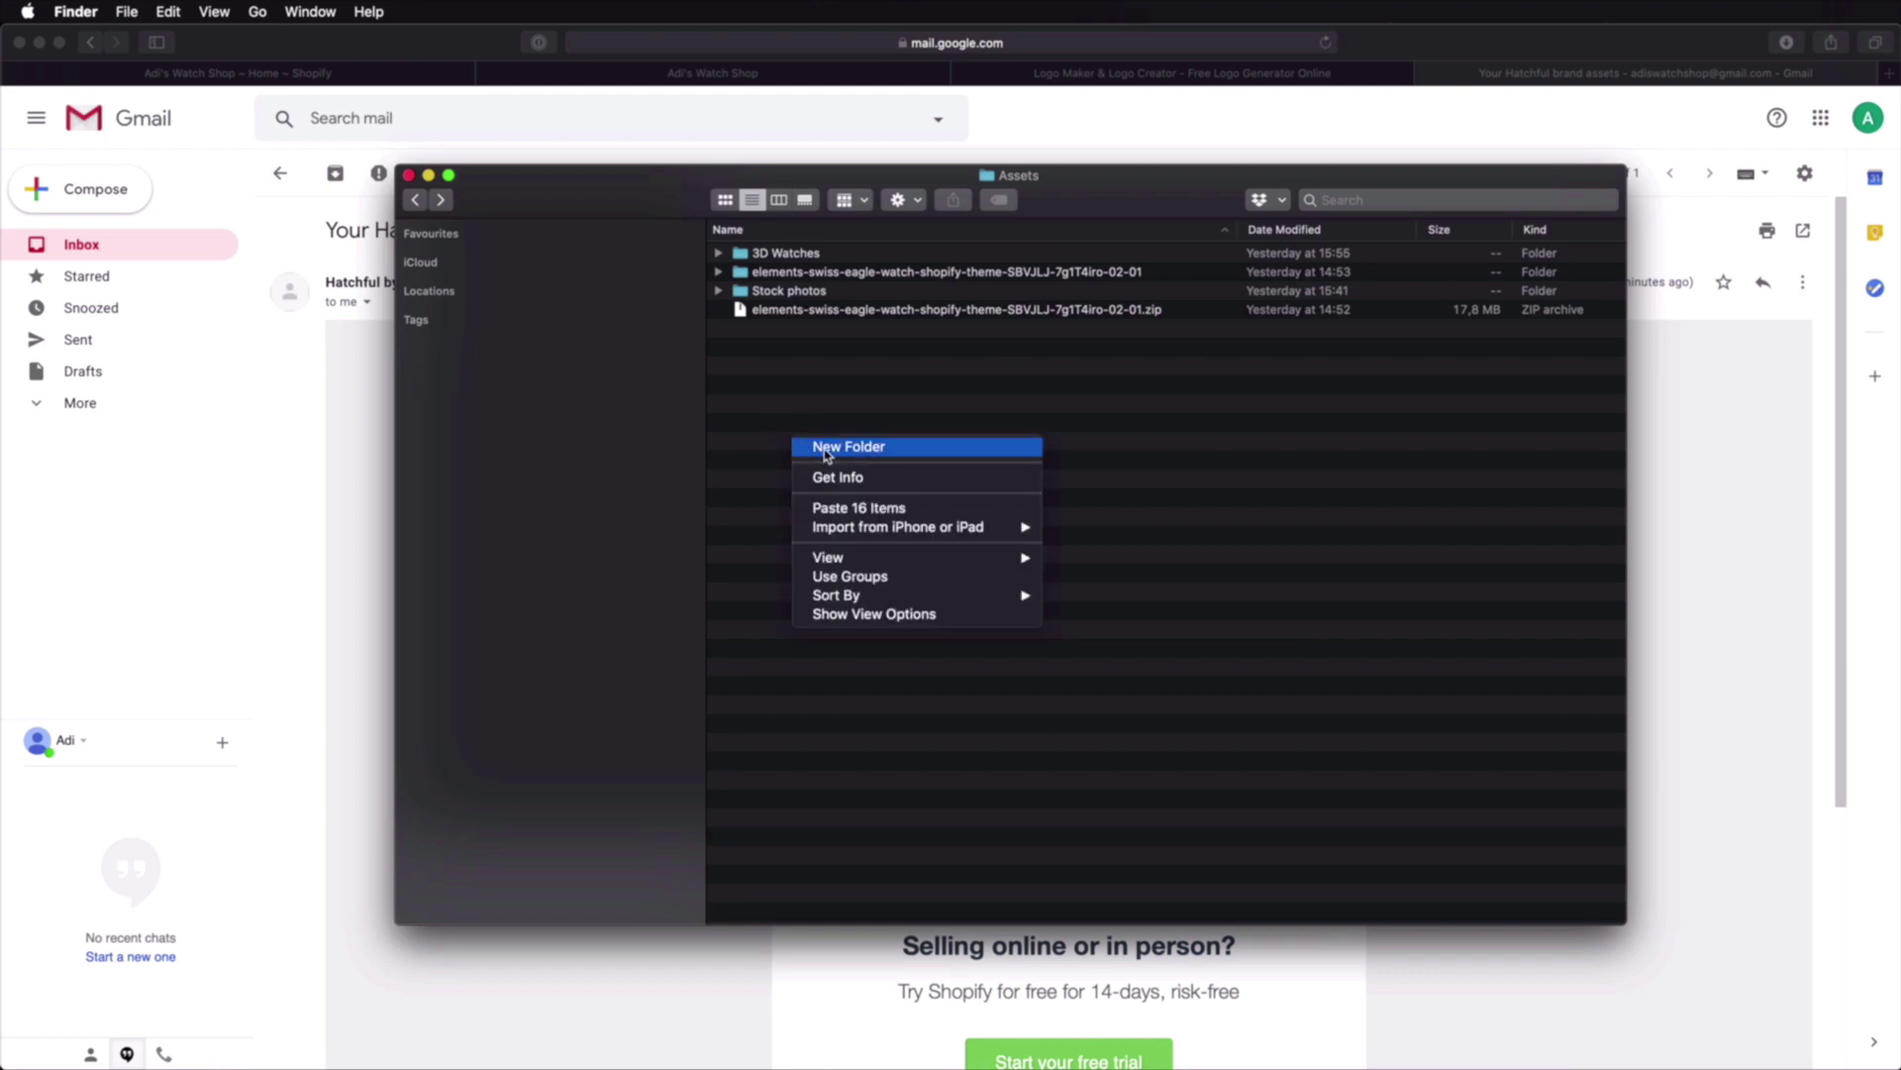
{"action": "left_click", "coordinate": [830, 442]}
{"action": "type", "text": "Brand"}
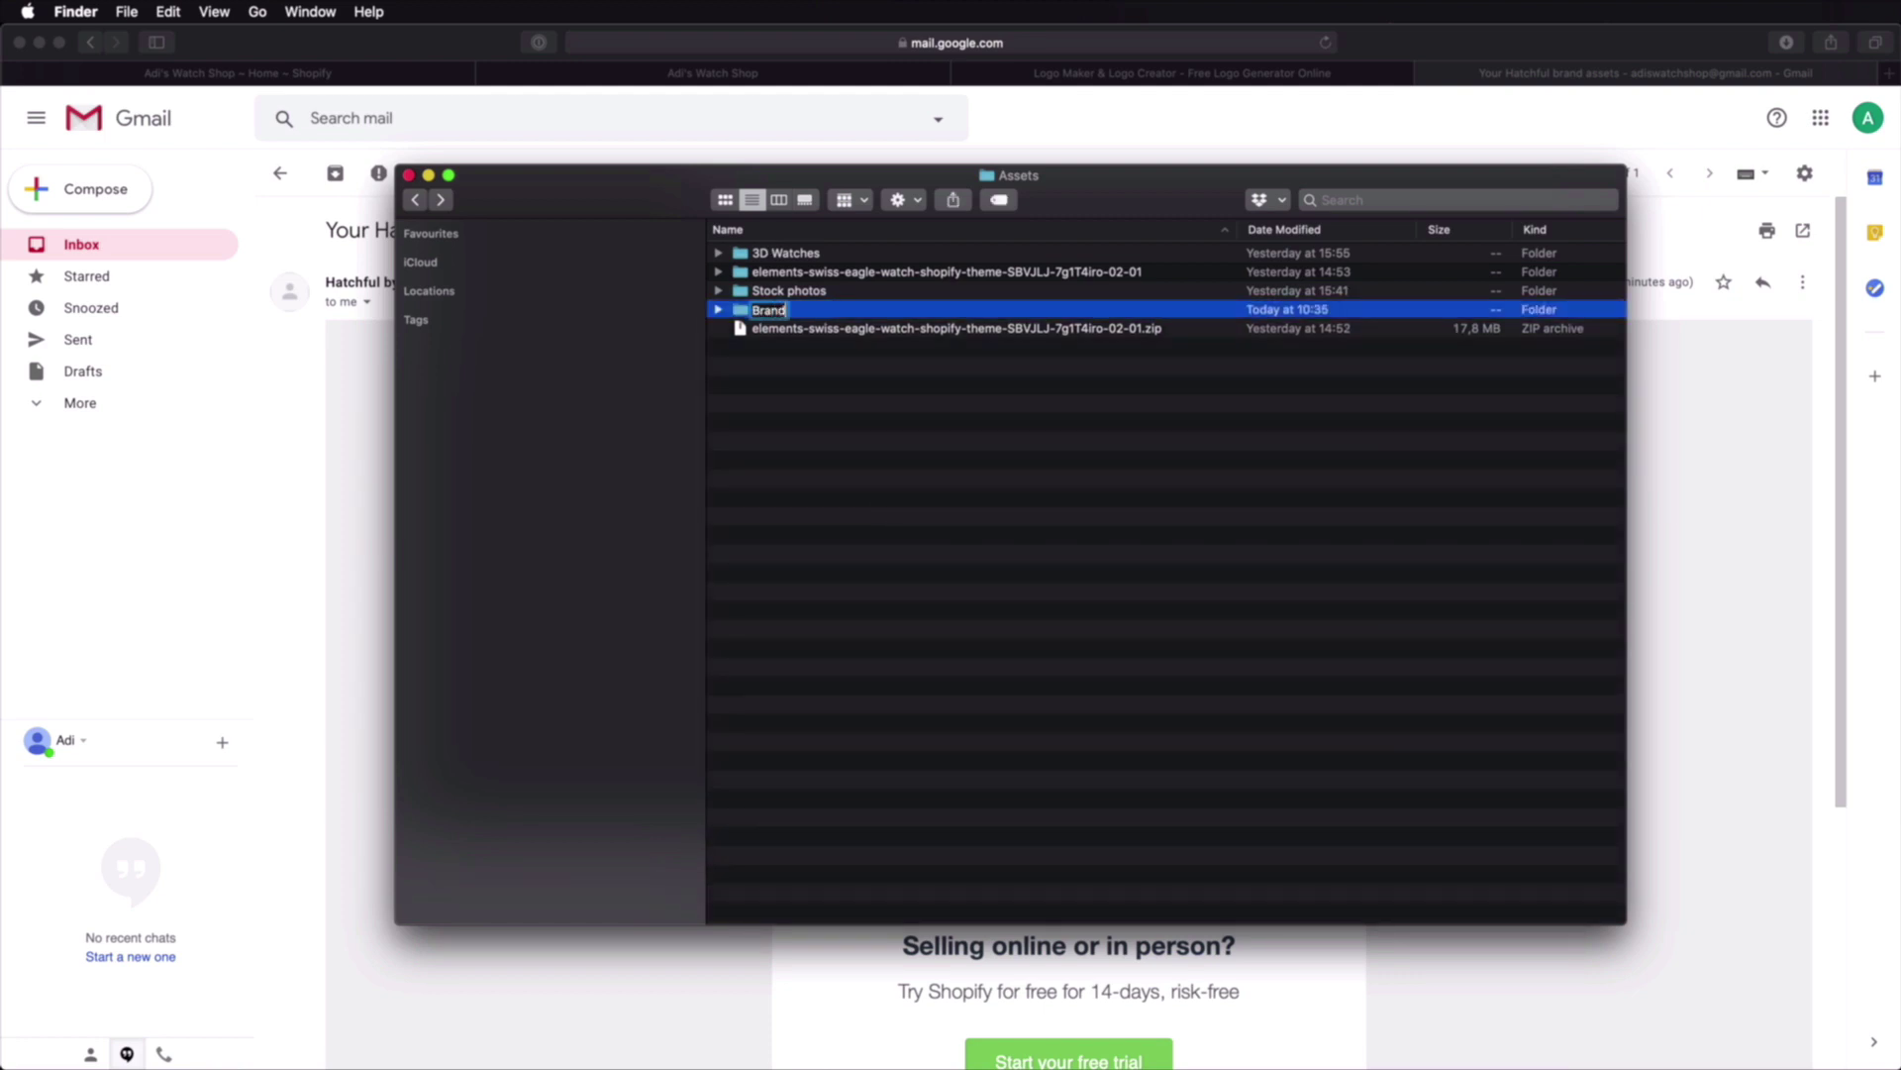
{"action": "key", "text": "Return"}
{"action": "double_click", "coordinate": [835, 275]}
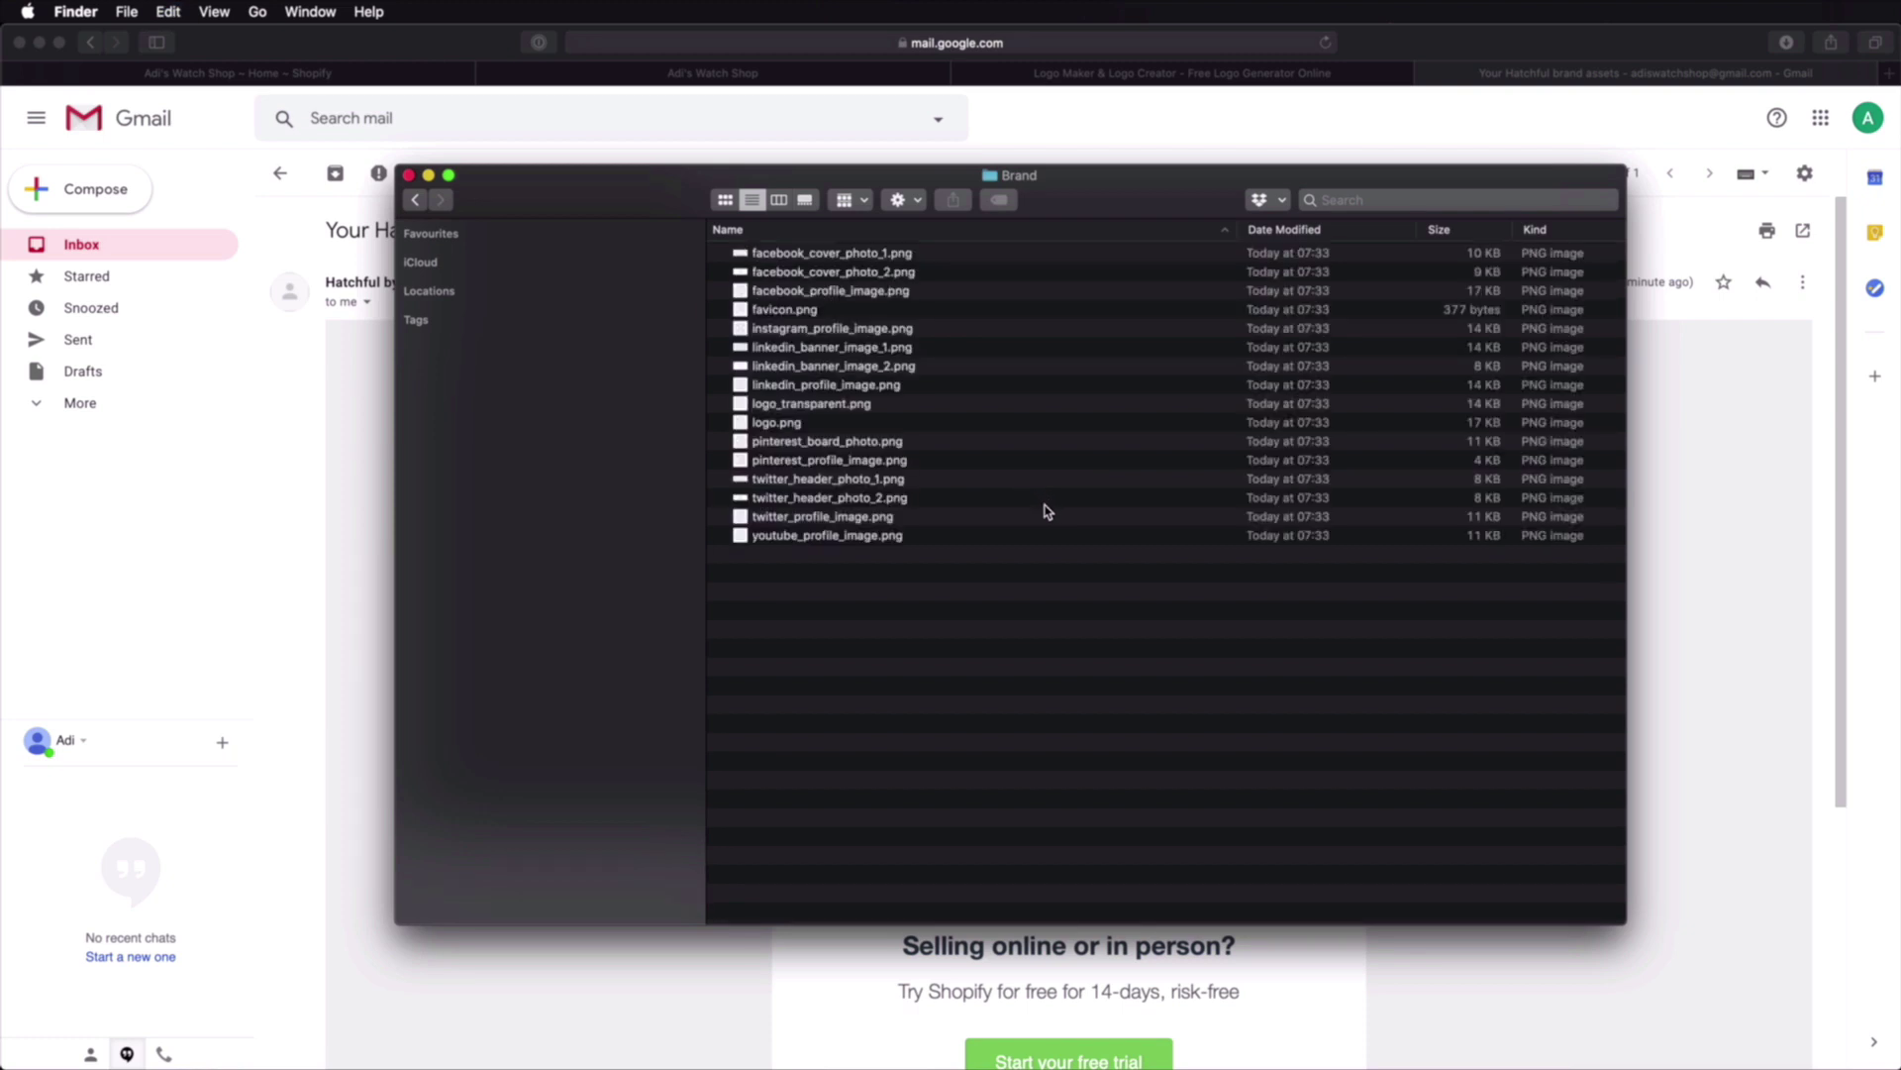
{"action": "key", "text": "super+bracketleft"}
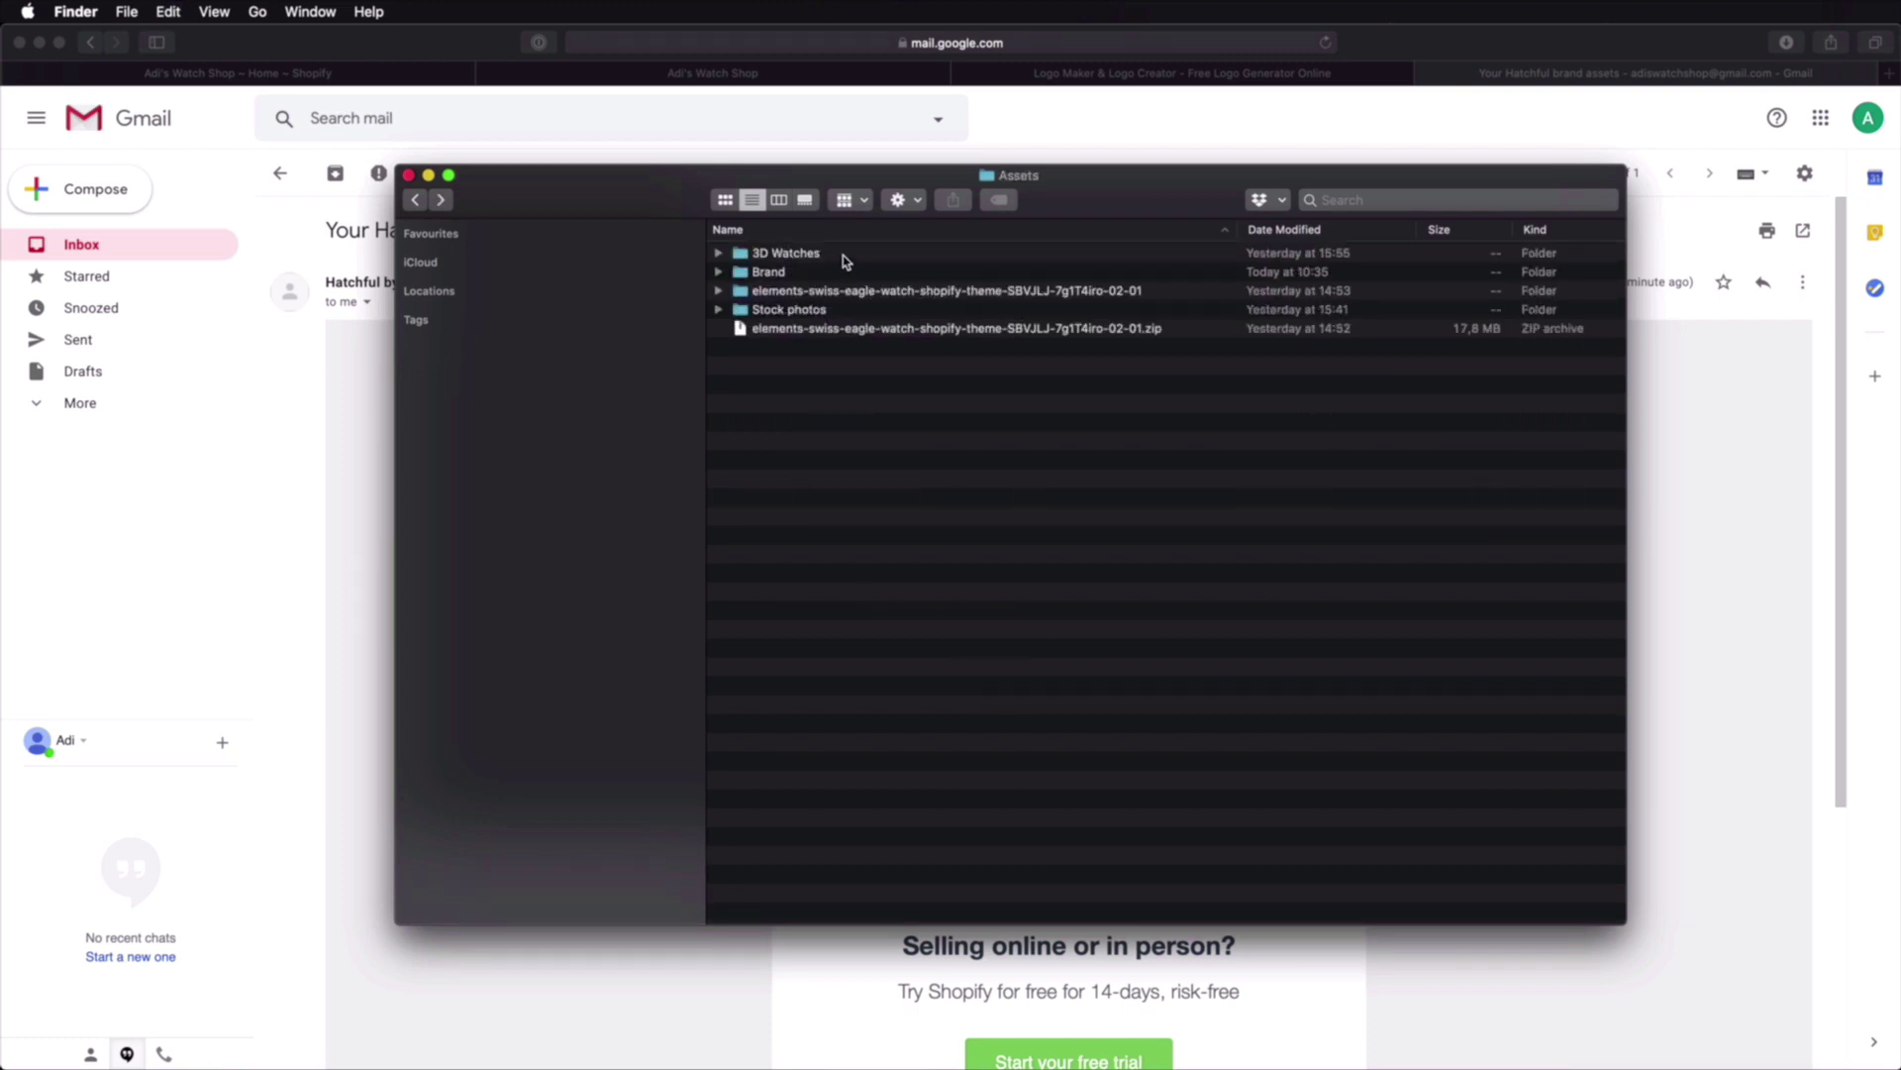
Step: Quick Look the 3D Watches images, from Diving Watch to Womens Wrist Watch, then return to Assets
{"action": "double_click", "coordinate": [848, 256]}
{"action": "key", "text": "Down"}
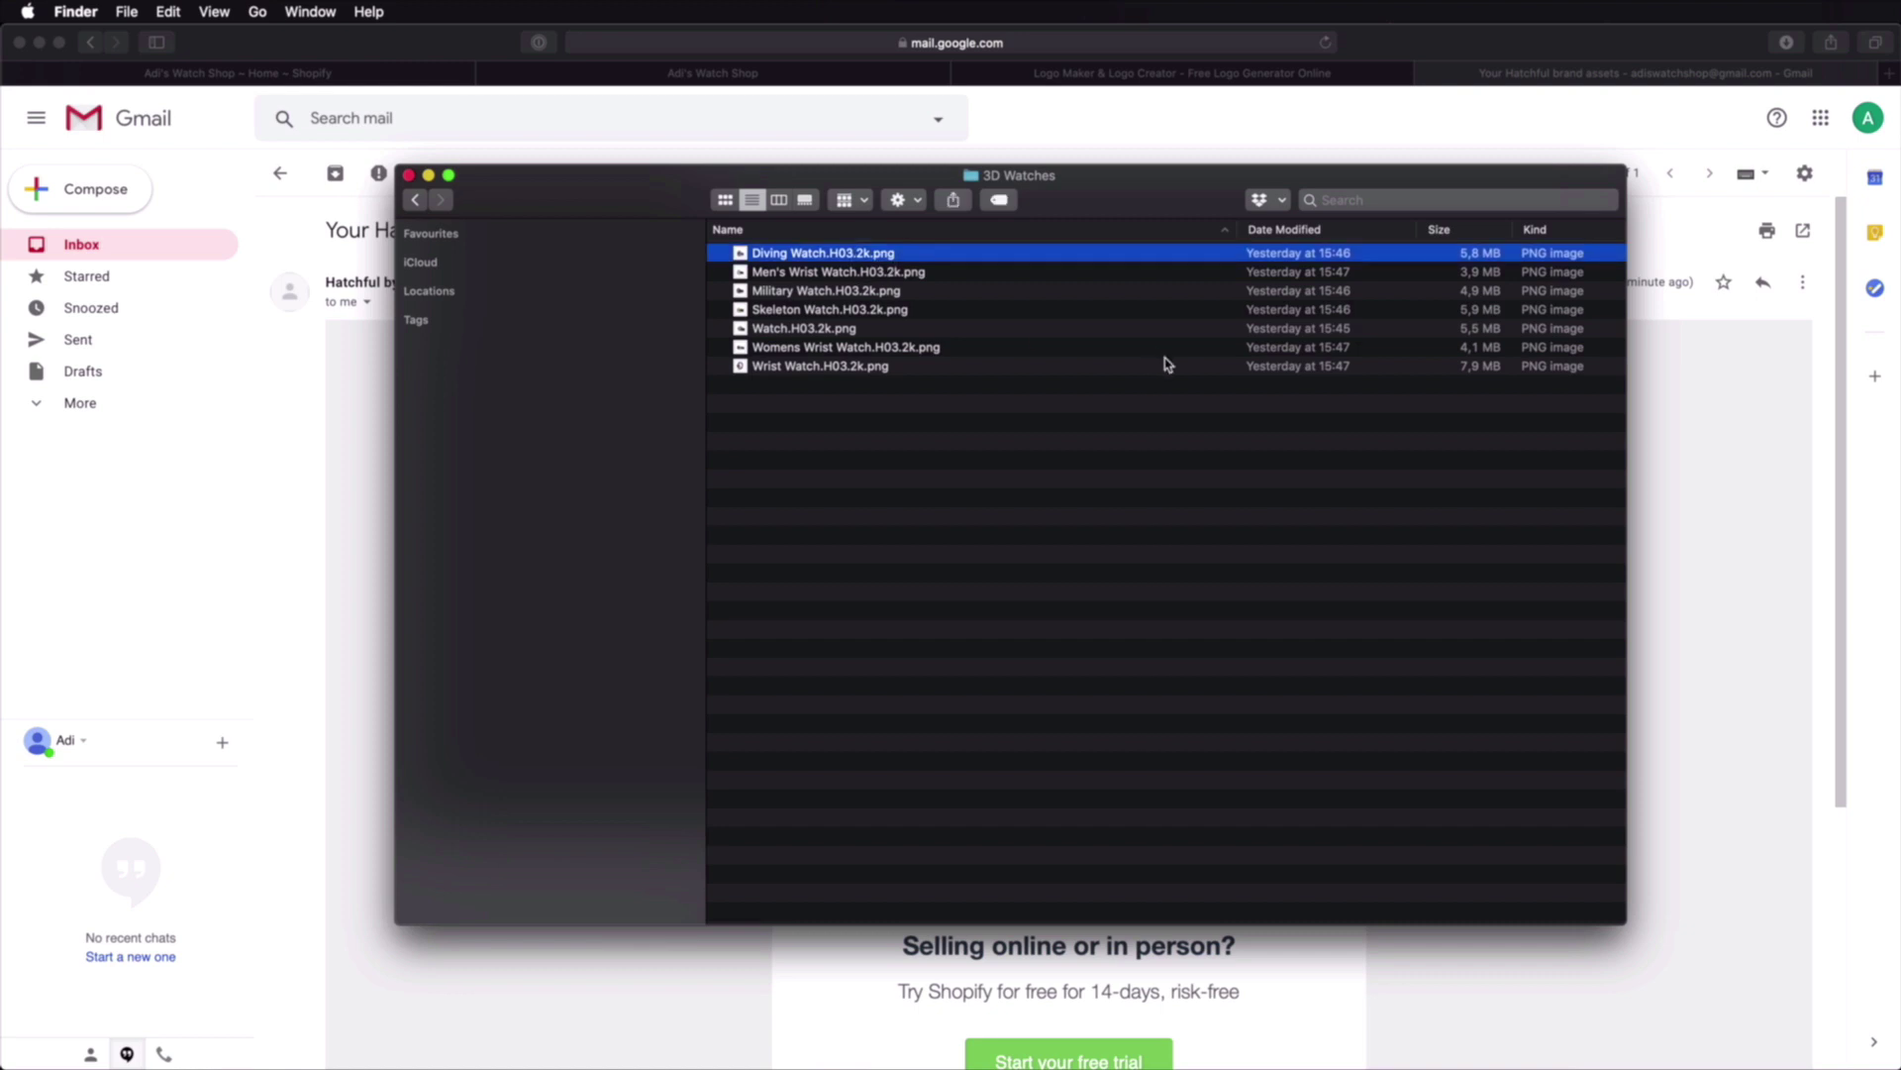
{"action": "key", "text": "space"}
{"action": "key", "text": "Down"}
{"action": "key", "text": "Down"}
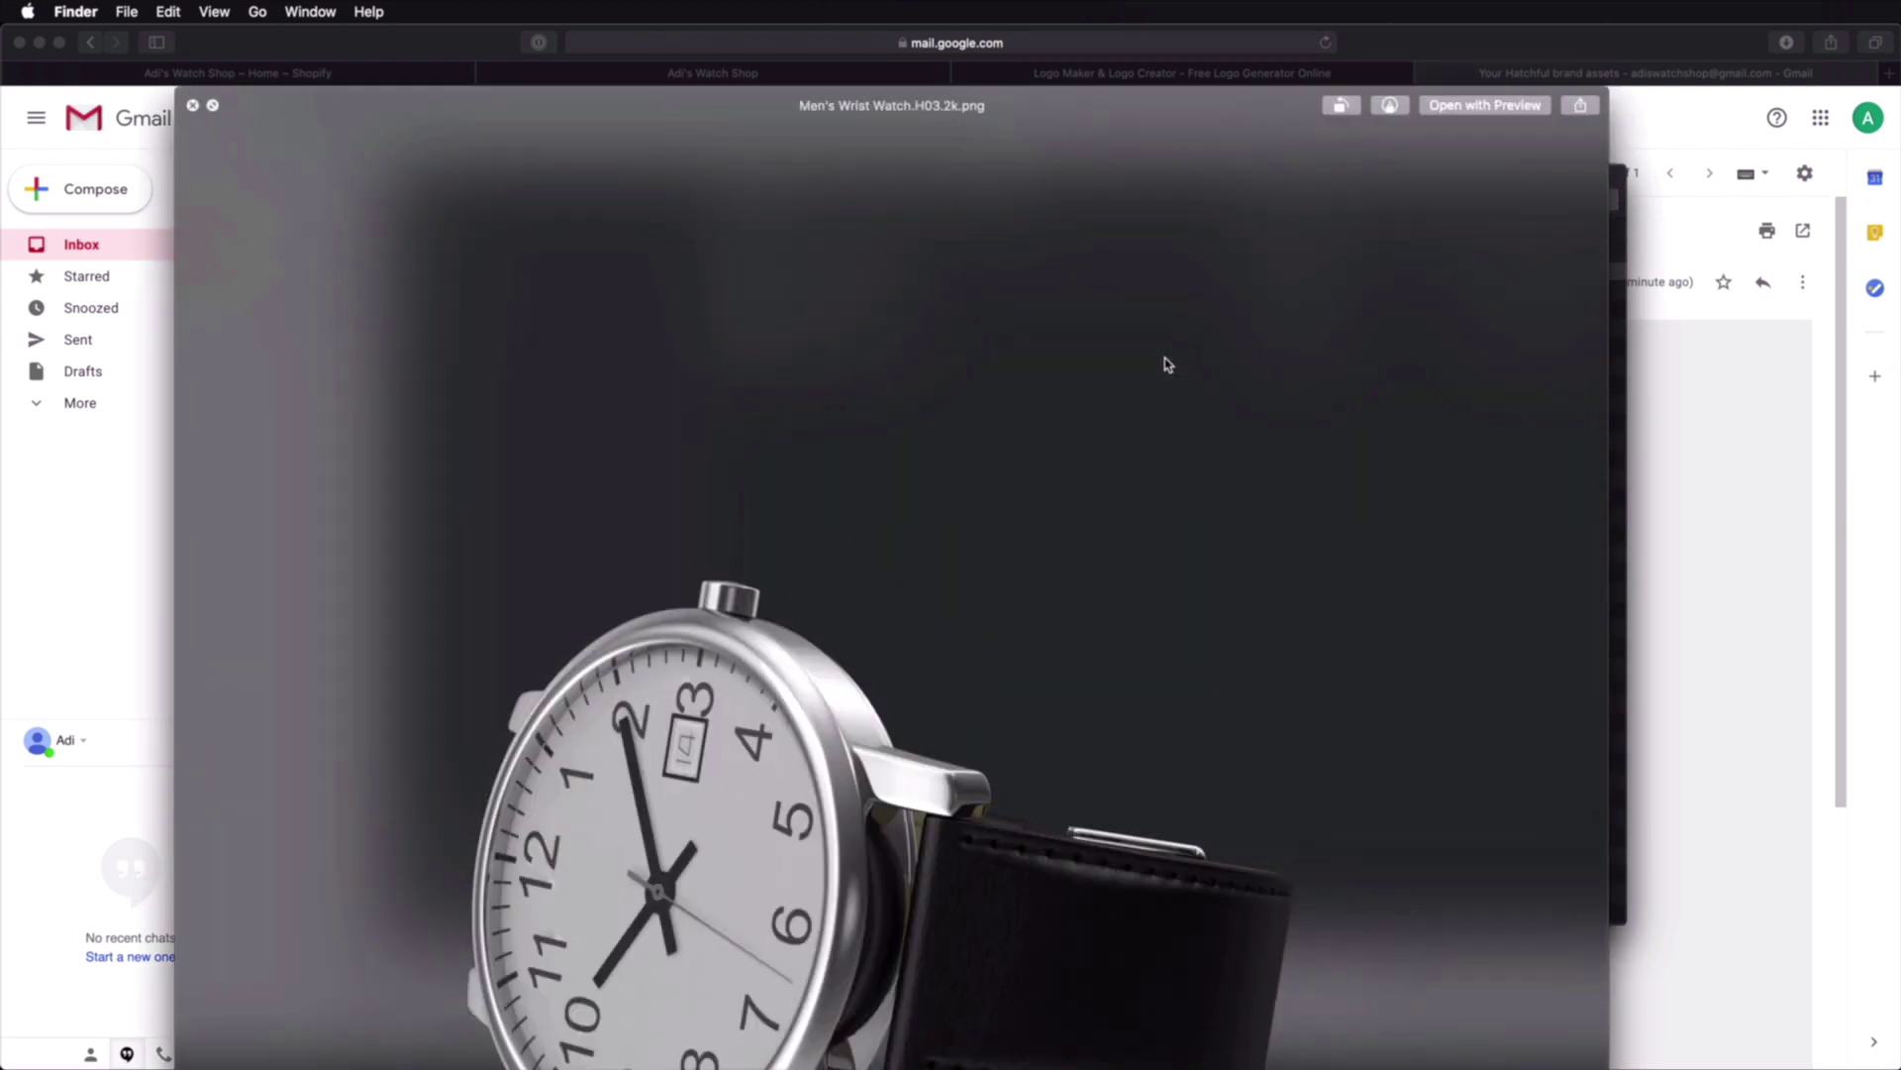
{"action": "key", "text": "Down"}
{"action": "key", "text": "Down"}
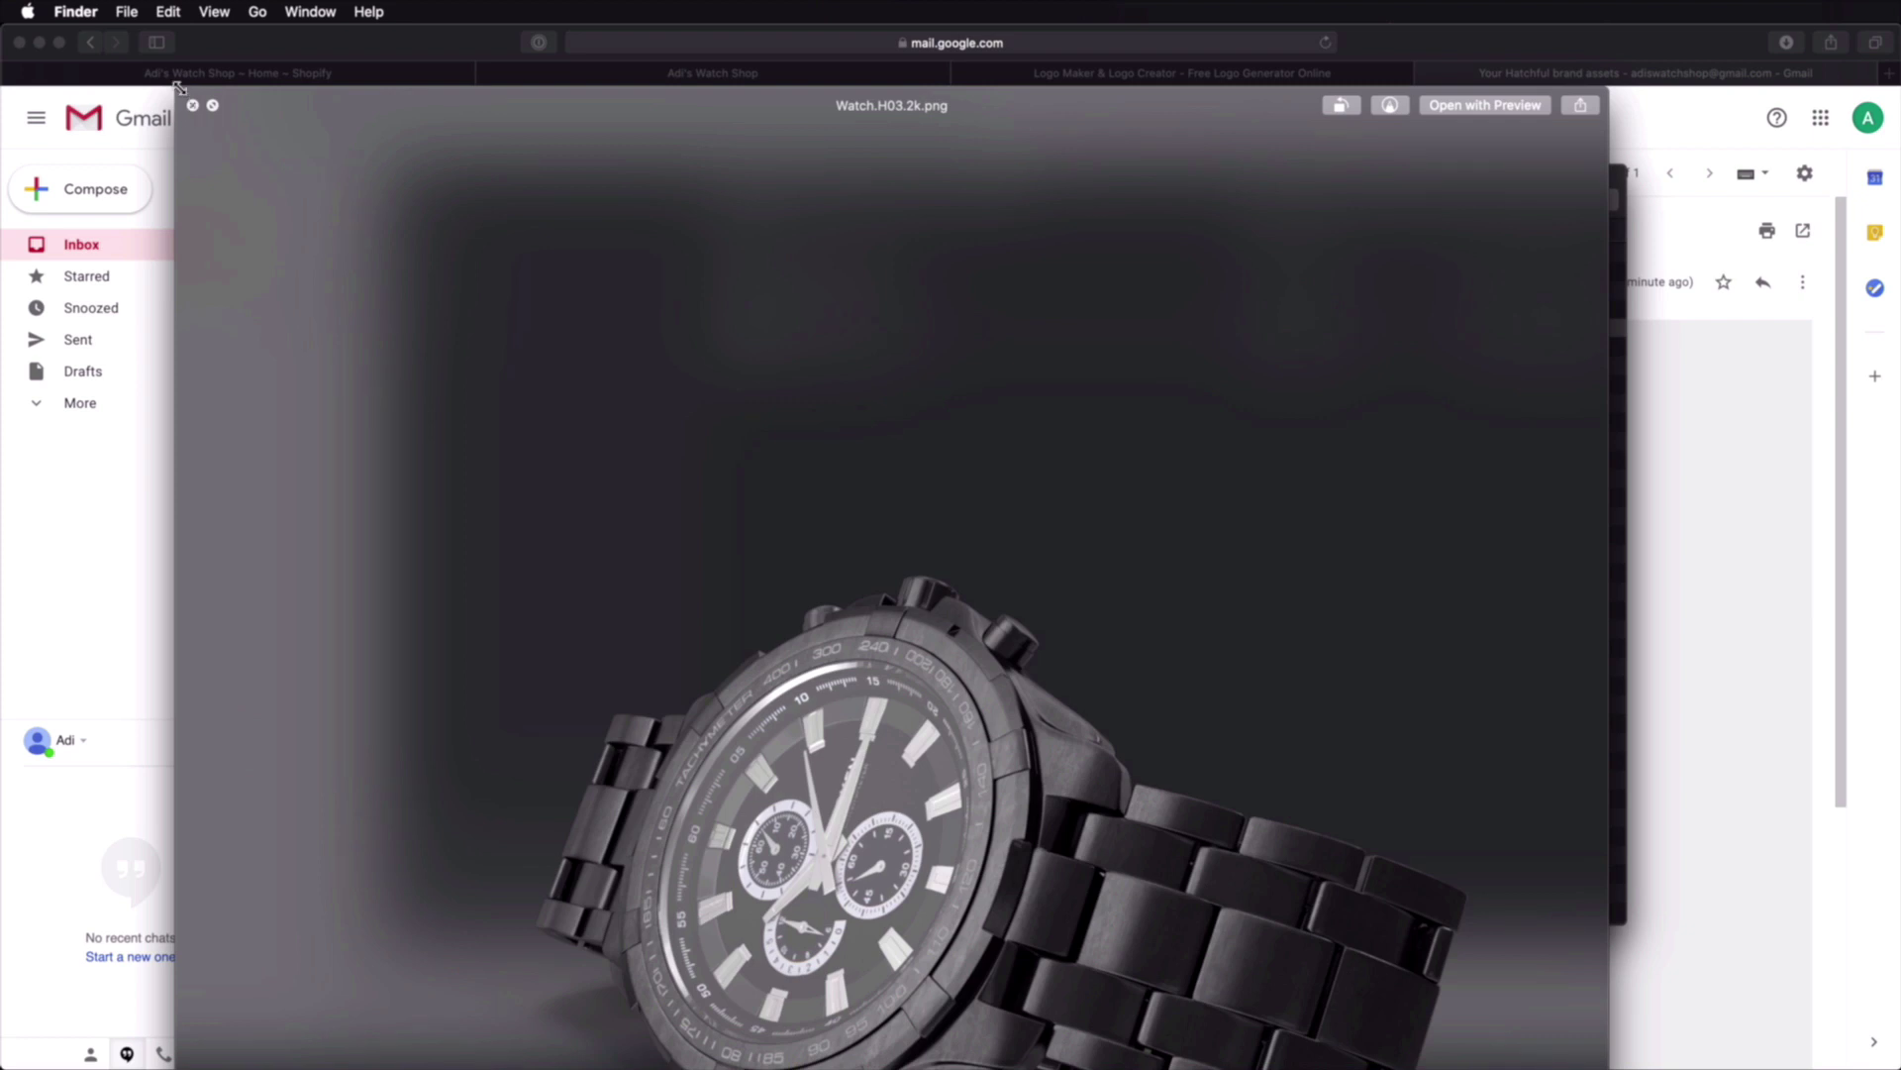
{"action": "left_click_drag", "start_coordinate": [177, 88], "coordinate": [832, 538]}
{"action": "left_click_drag", "start_coordinate": [994, 551], "coordinate": [574, 22]}
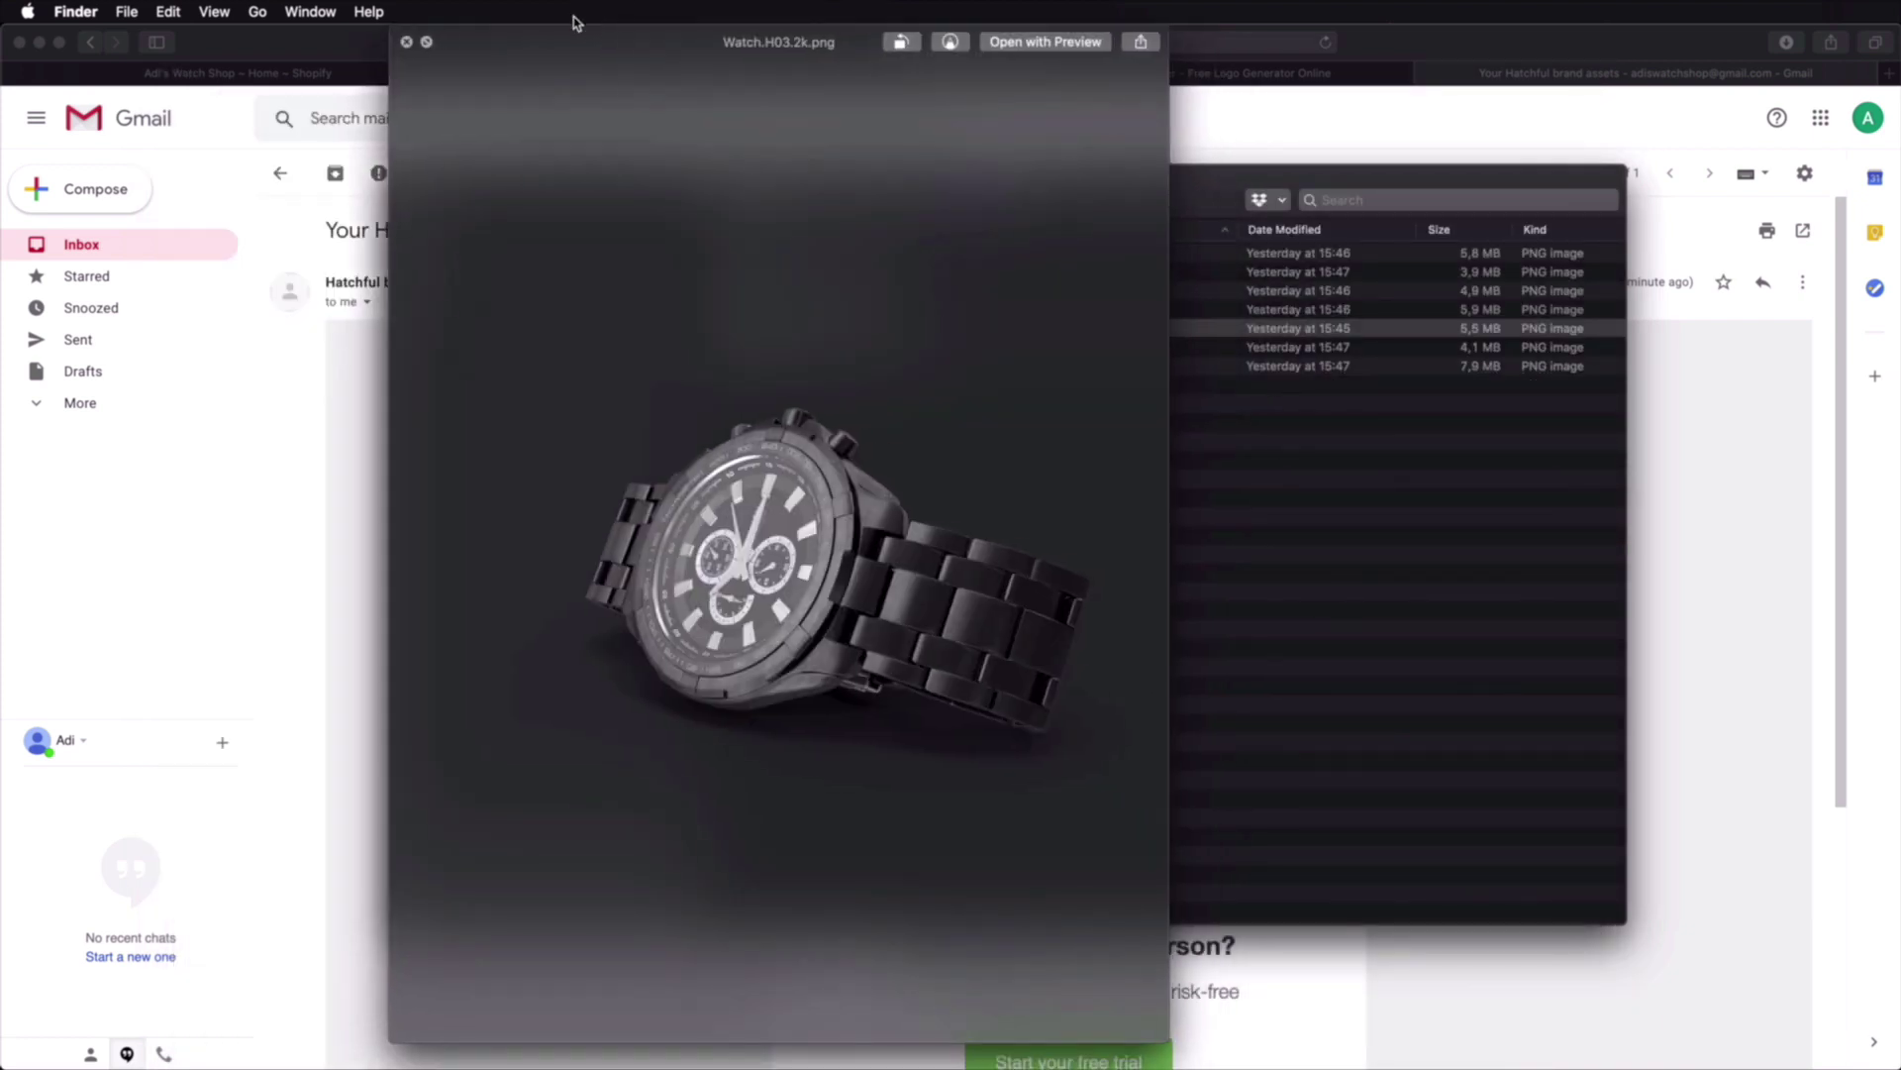
{"action": "key", "text": "Down"}
{"action": "key", "text": "Down"}
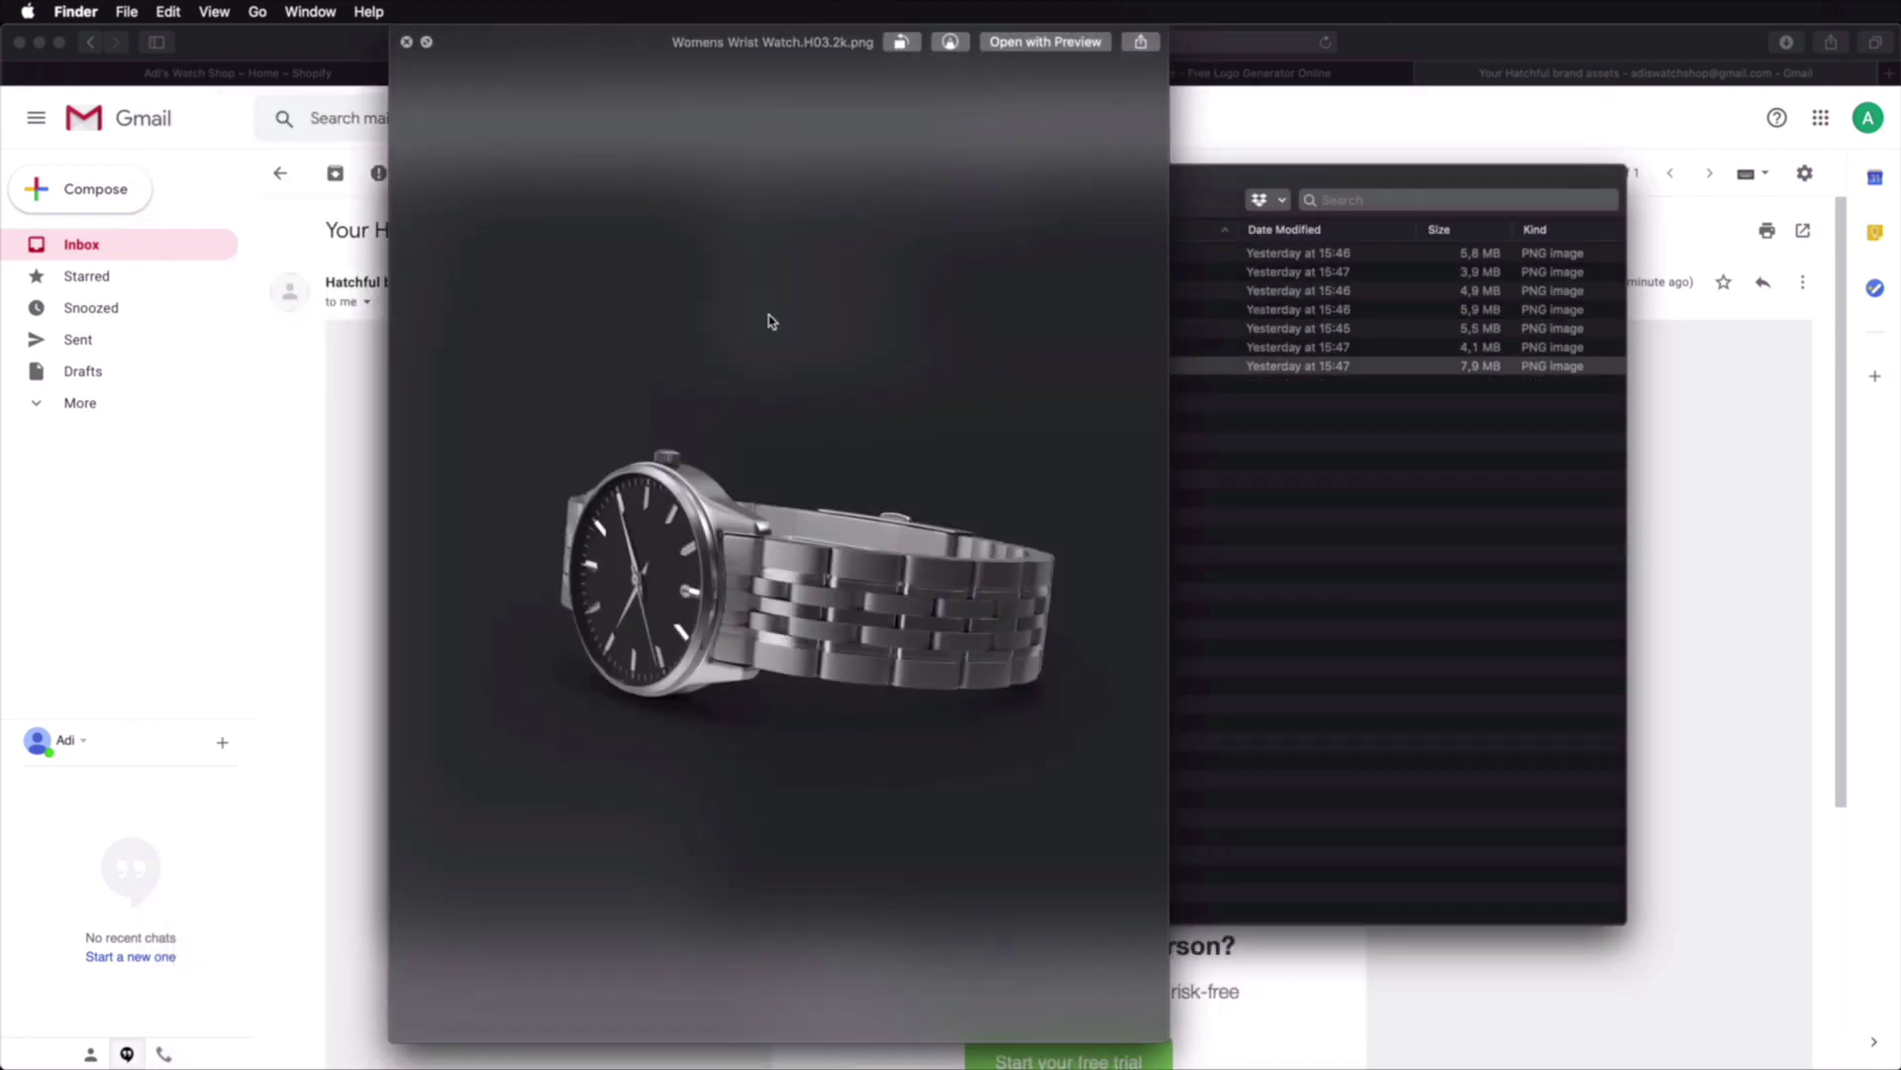
{"action": "key", "text": "space"}
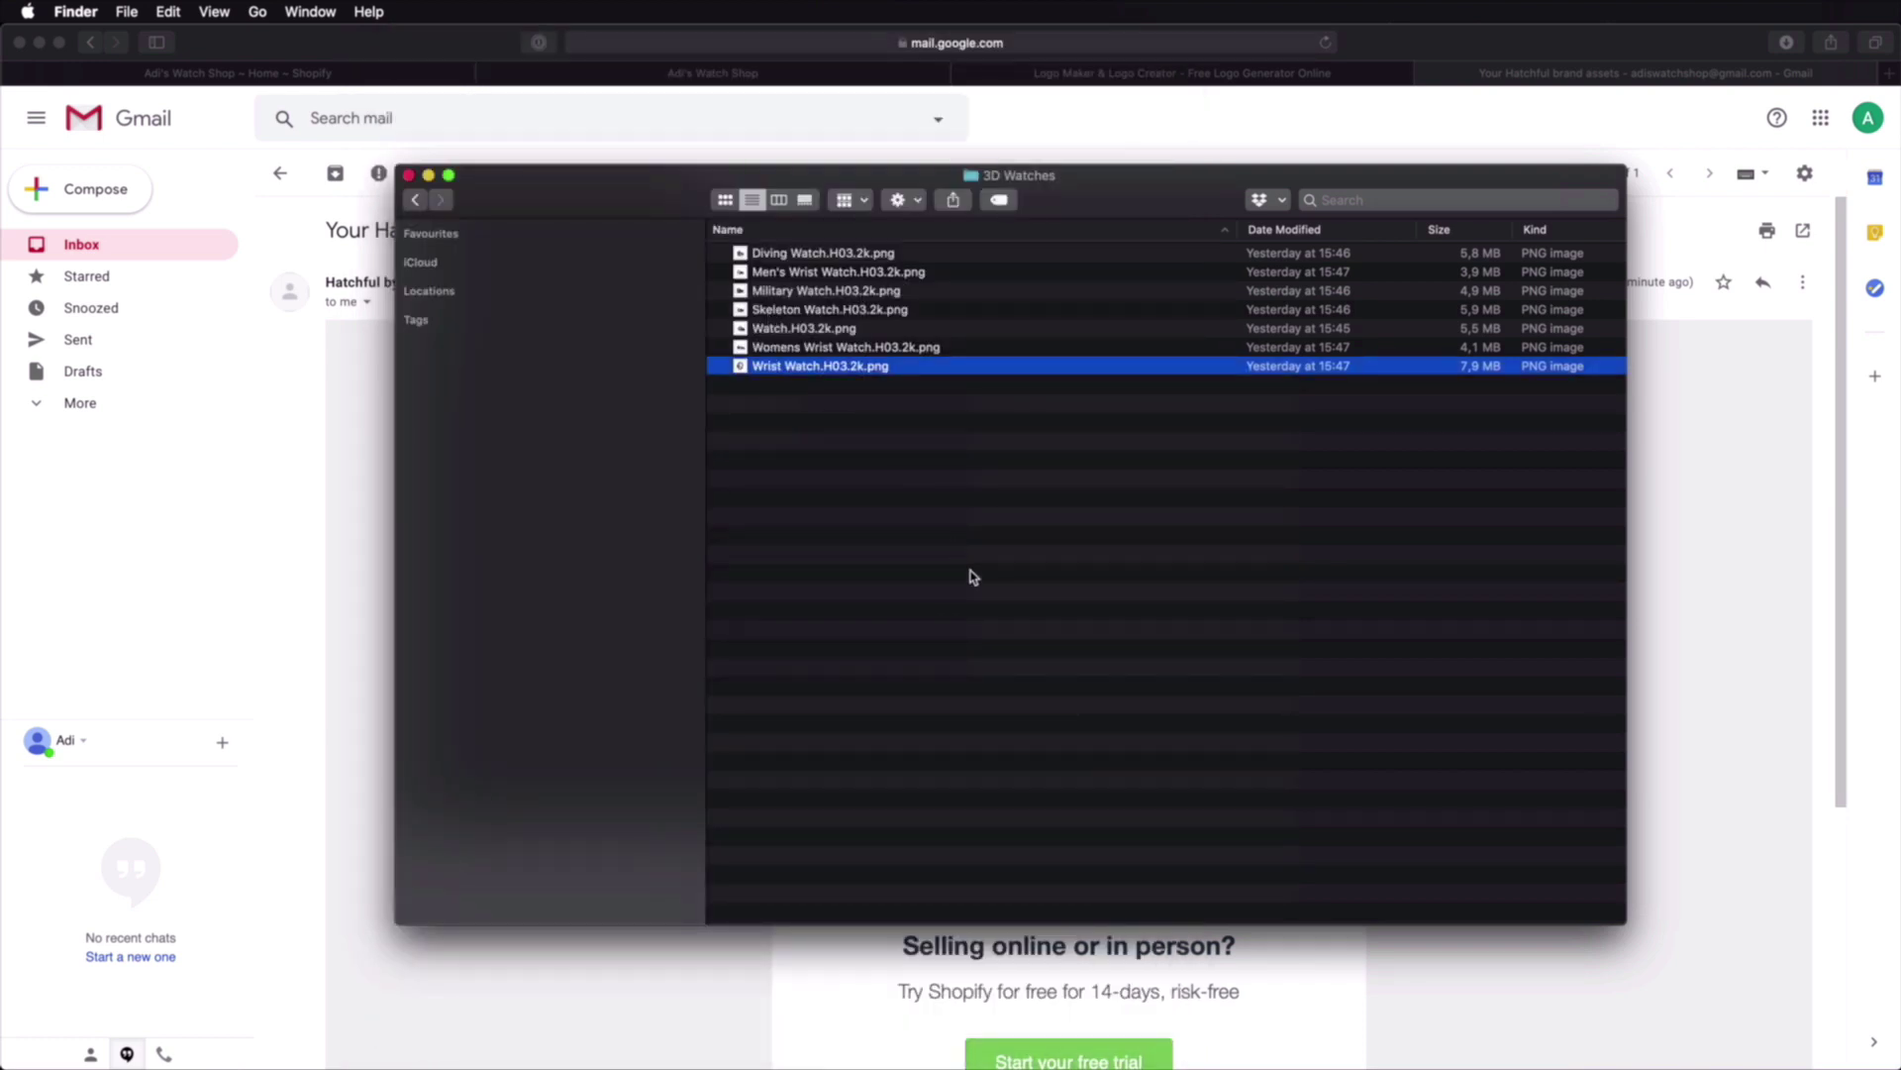
{"action": "key", "text": "super+bracketleft"}
Step: Preview the Watch Business Starter Kit stock photos, through marble-fashion-wristwatch
{"action": "double_click", "coordinate": [812, 311]}
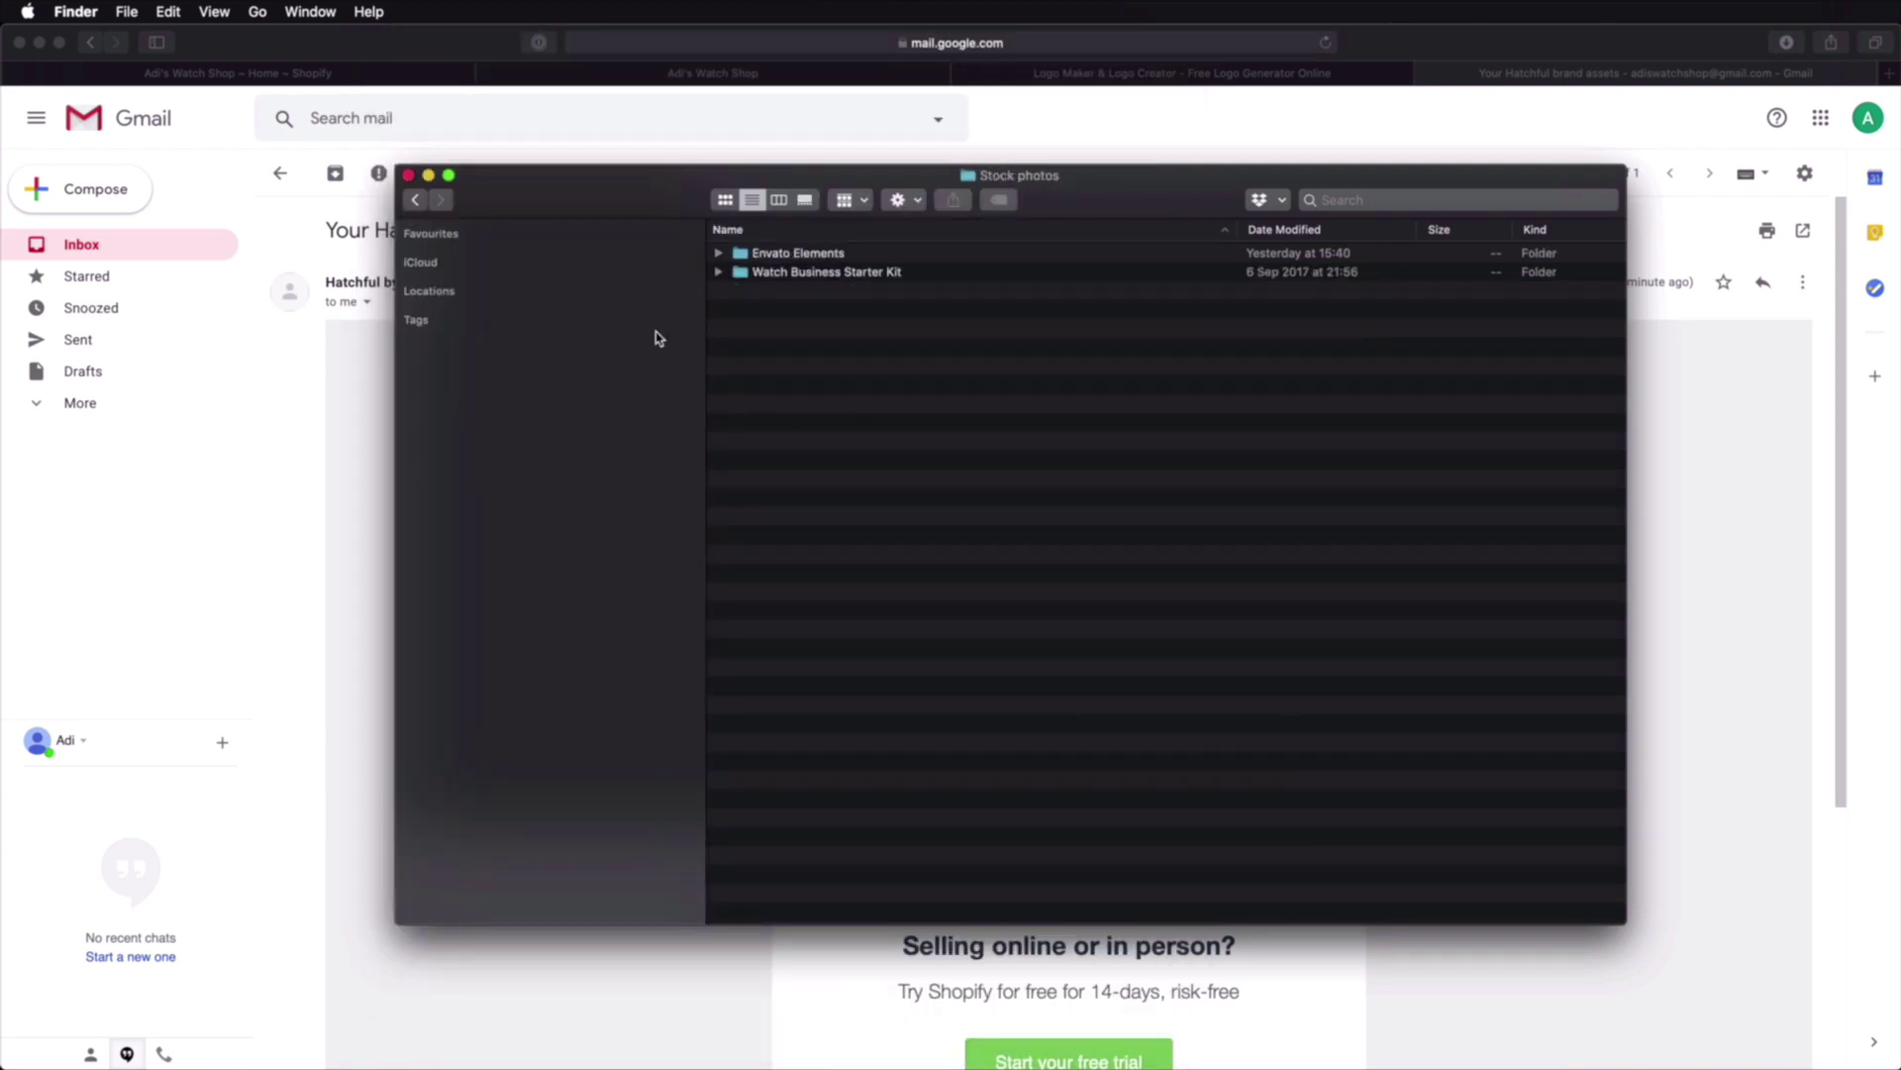
{"action": "double_click", "coordinate": [858, 273]}
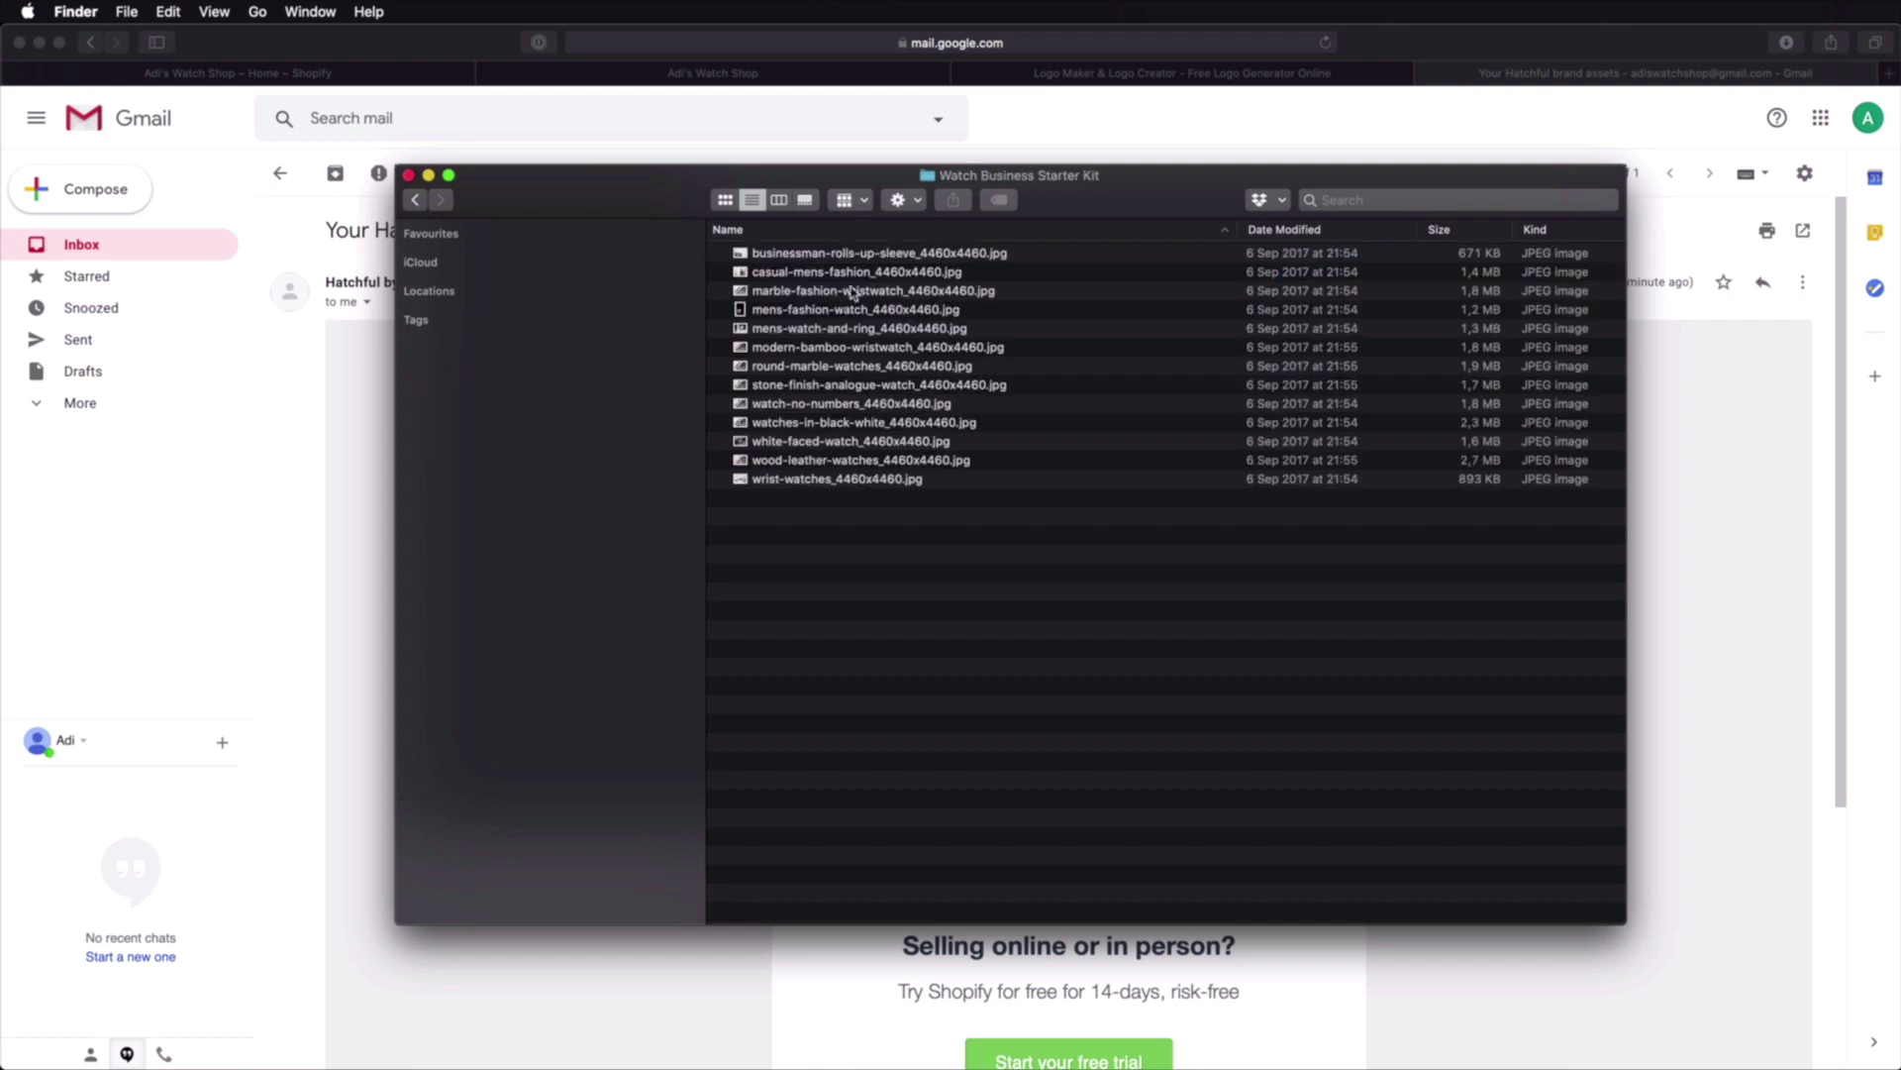
{"action": "left_click", "coordinate": [849, 253]}
{"action": "key", "text": "space"}
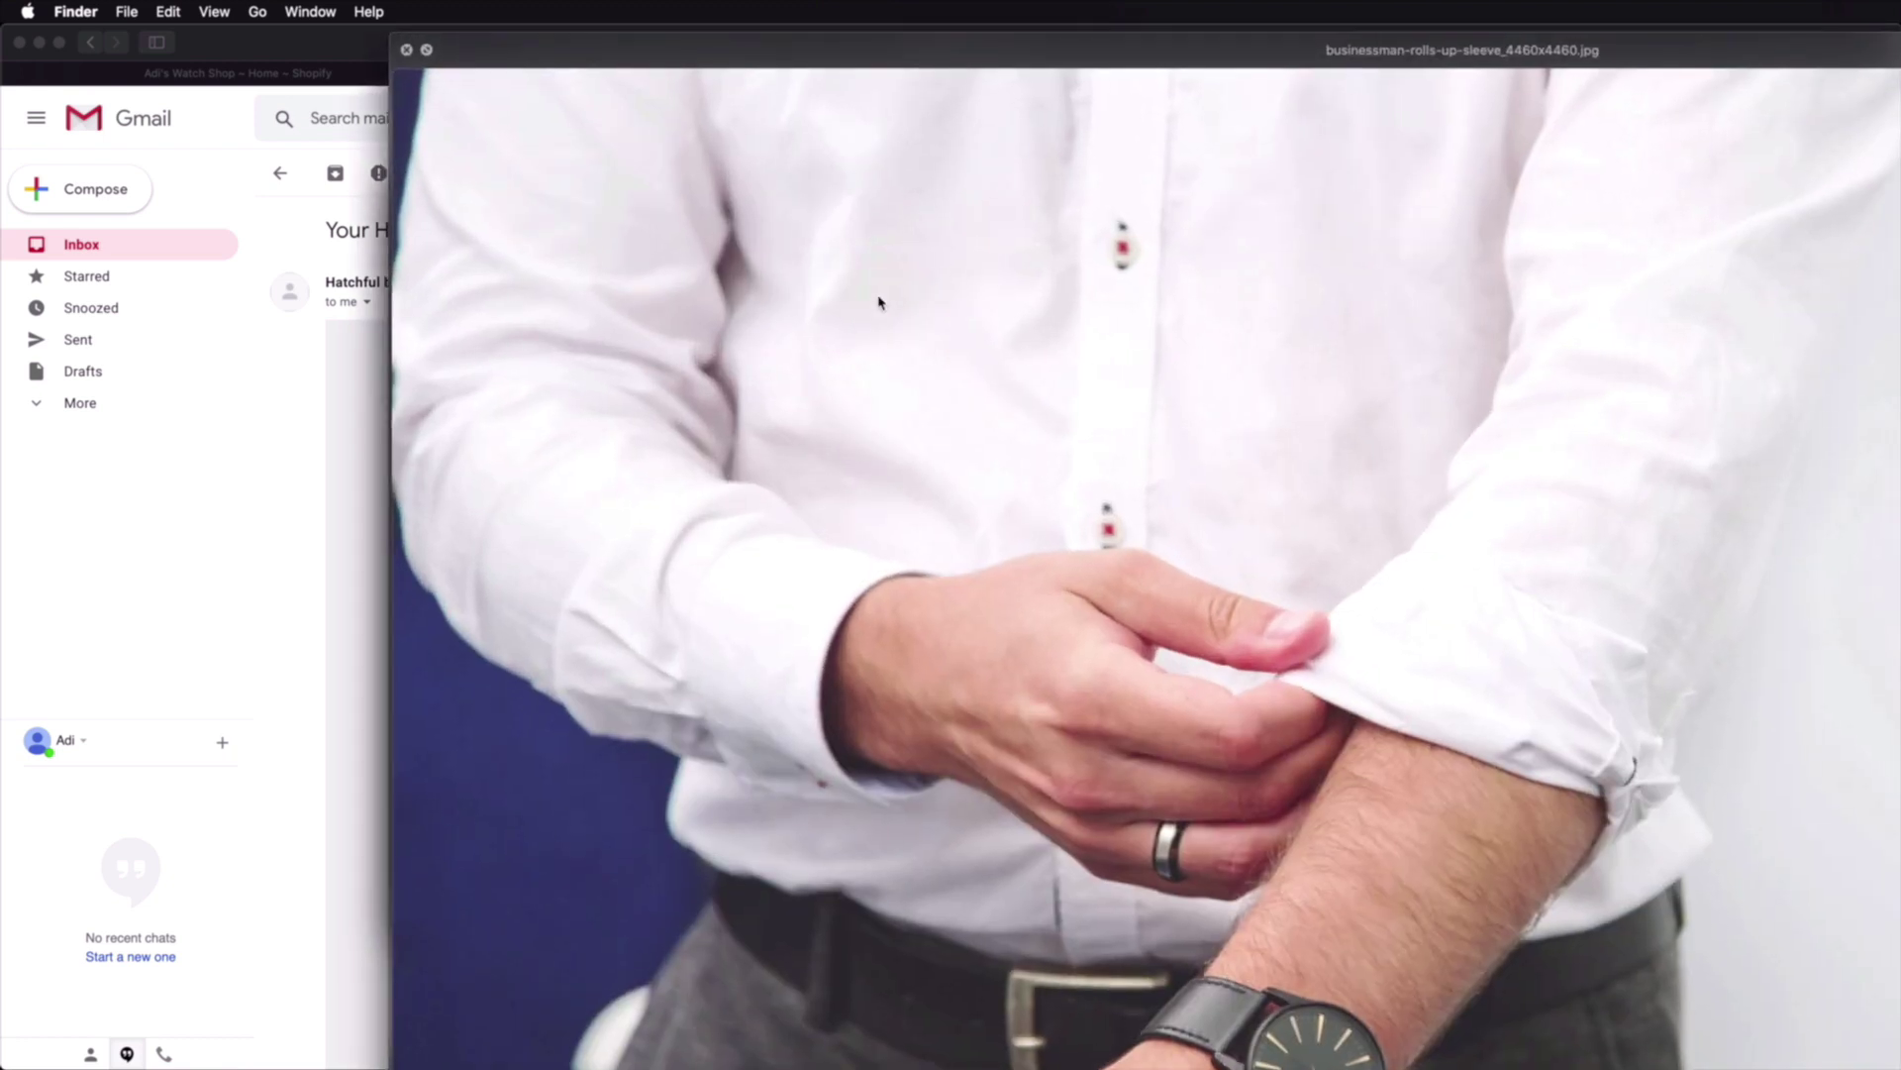
{"action": "key", "text": "Down"}
{"action": "left_click_drag", "start_coordinate": [396, 37], "coordinate": [1558, 683]}
{"action": "left_click_drag", "start_coordinate": [1721, 694], "coordinate": [608, 107]}
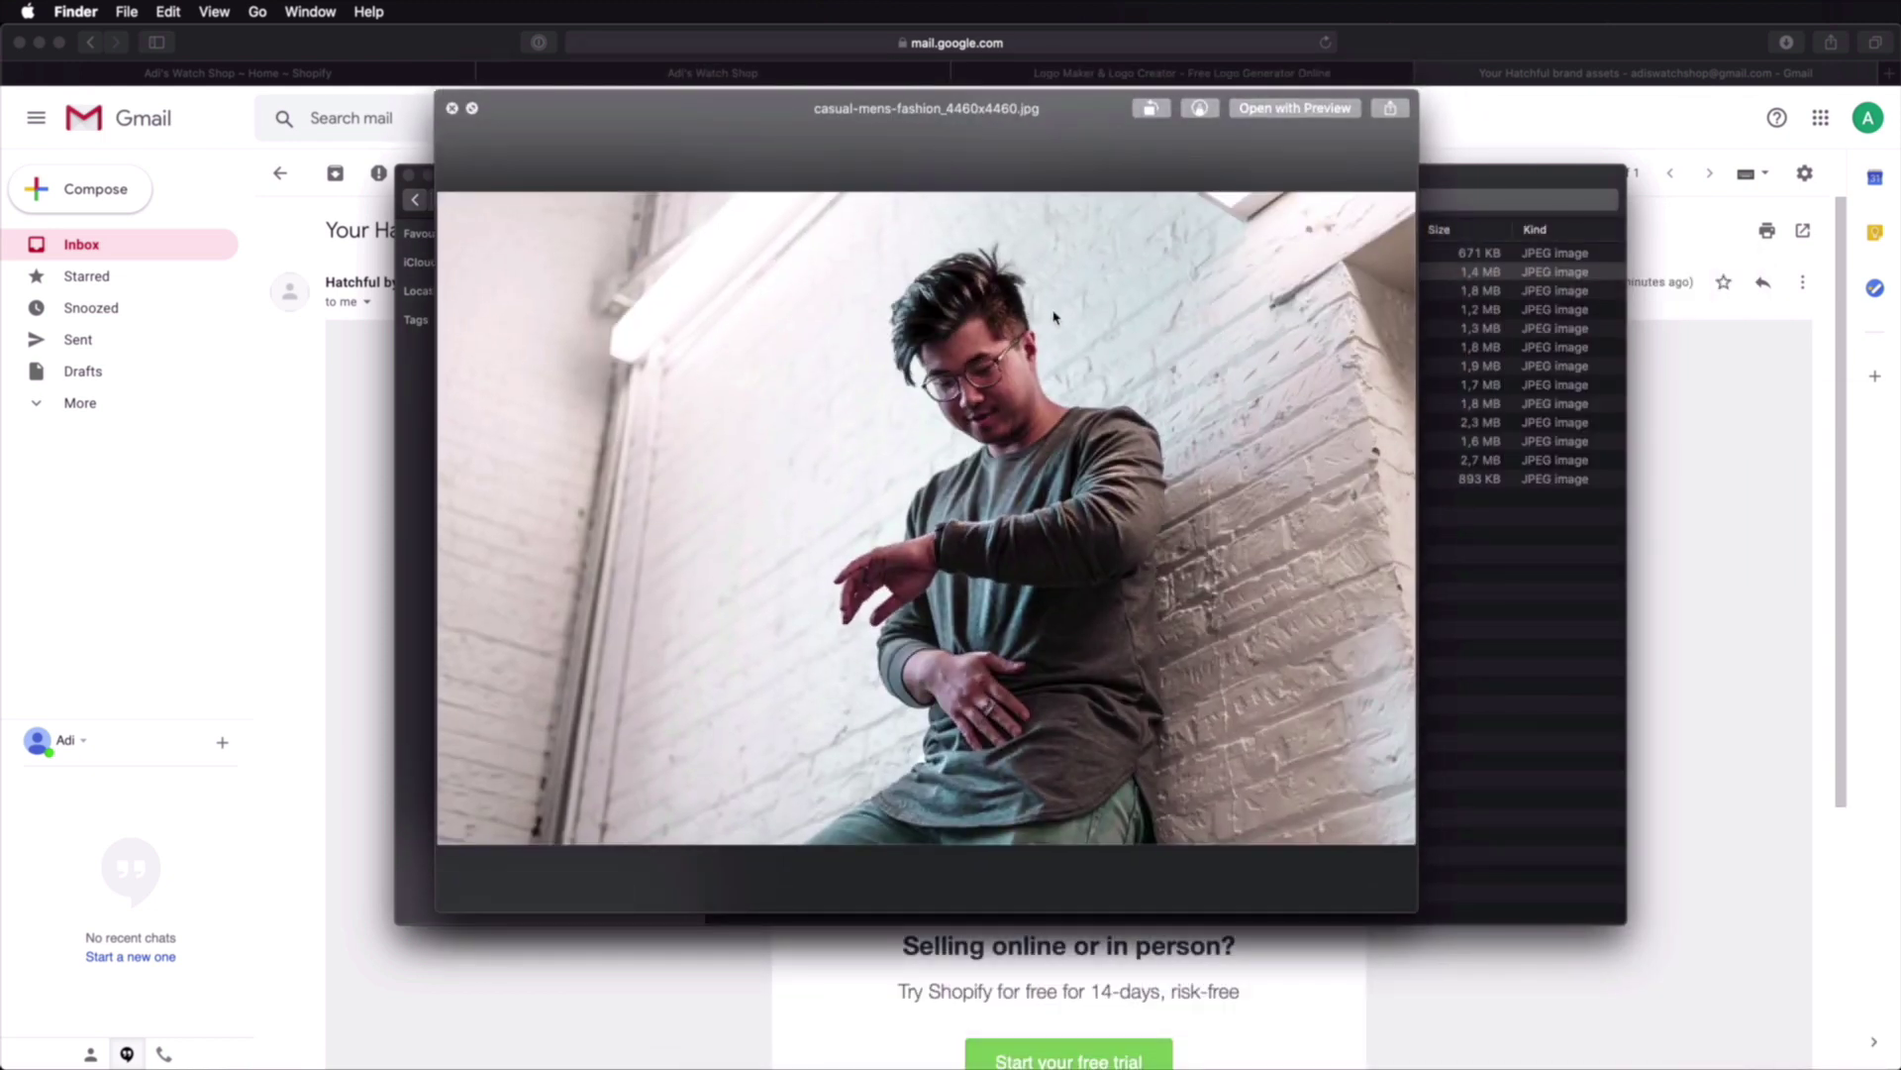
{"action": "key", "text": "Down"}
{"action": "key", "text": "Down"}
{"action": "key", "text": "Down"}
{"action": "key", "text": "Down"}
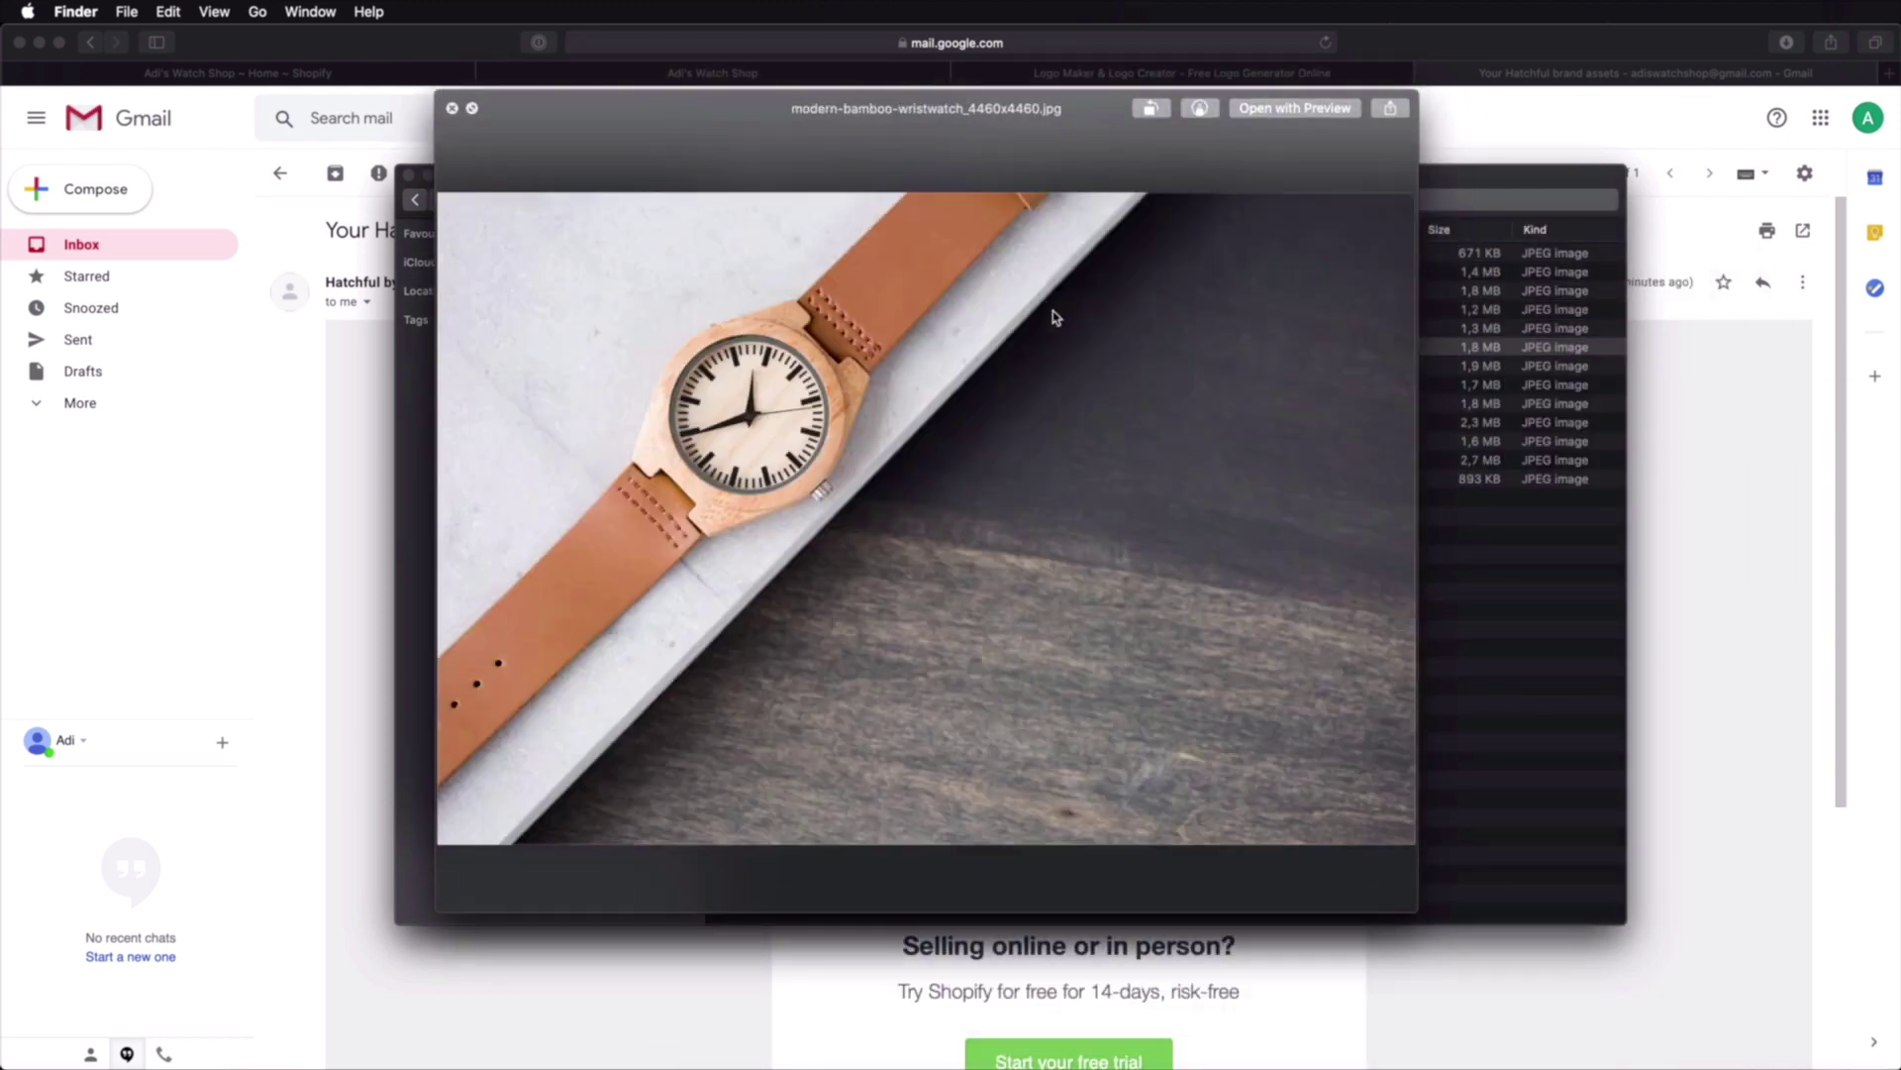
{"action": "key", "text": "space"}
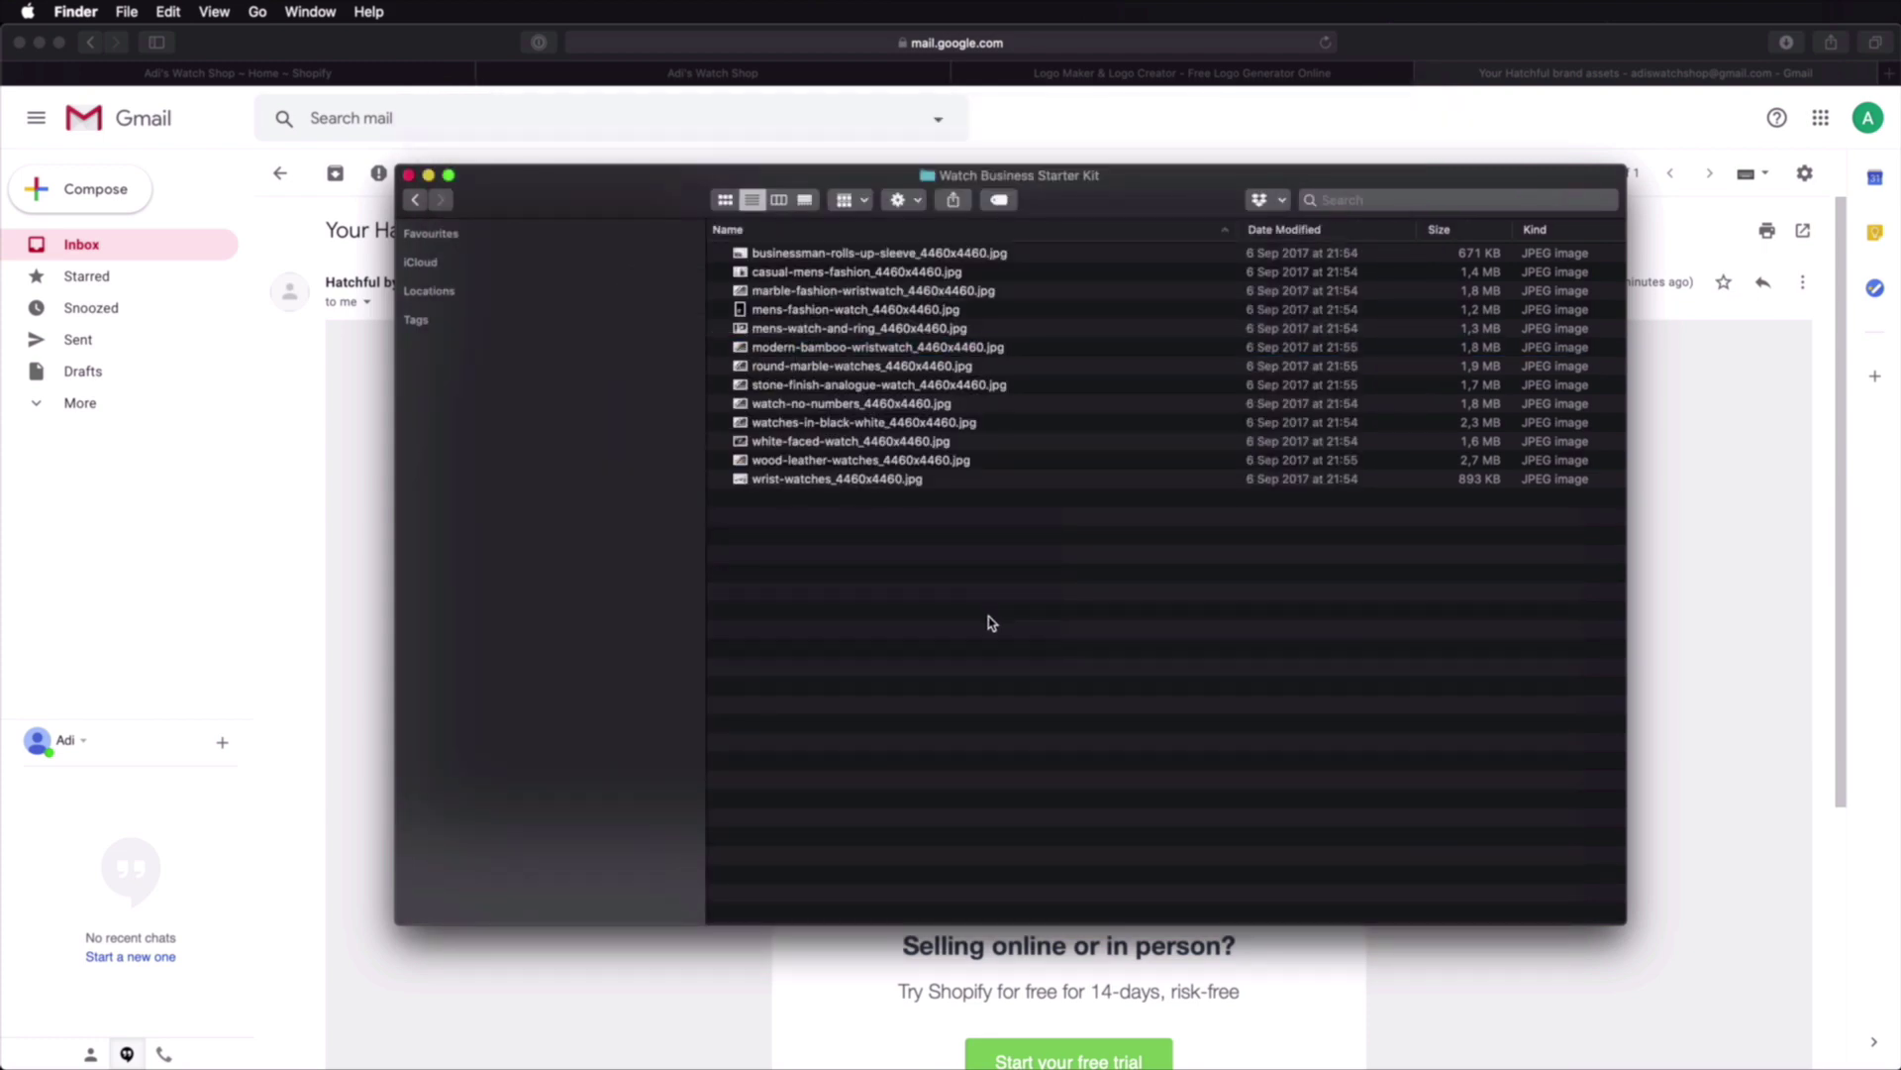
Step: Preview the Envato Elements watch photos up to the steel wristwatch, then return to Shopify admin
{"action": "key", "text": "super+Up"}
{"action": "double_click", "coordinate": [798, 254]}
{"action": "left_click", "coordinate": [833, 255]}
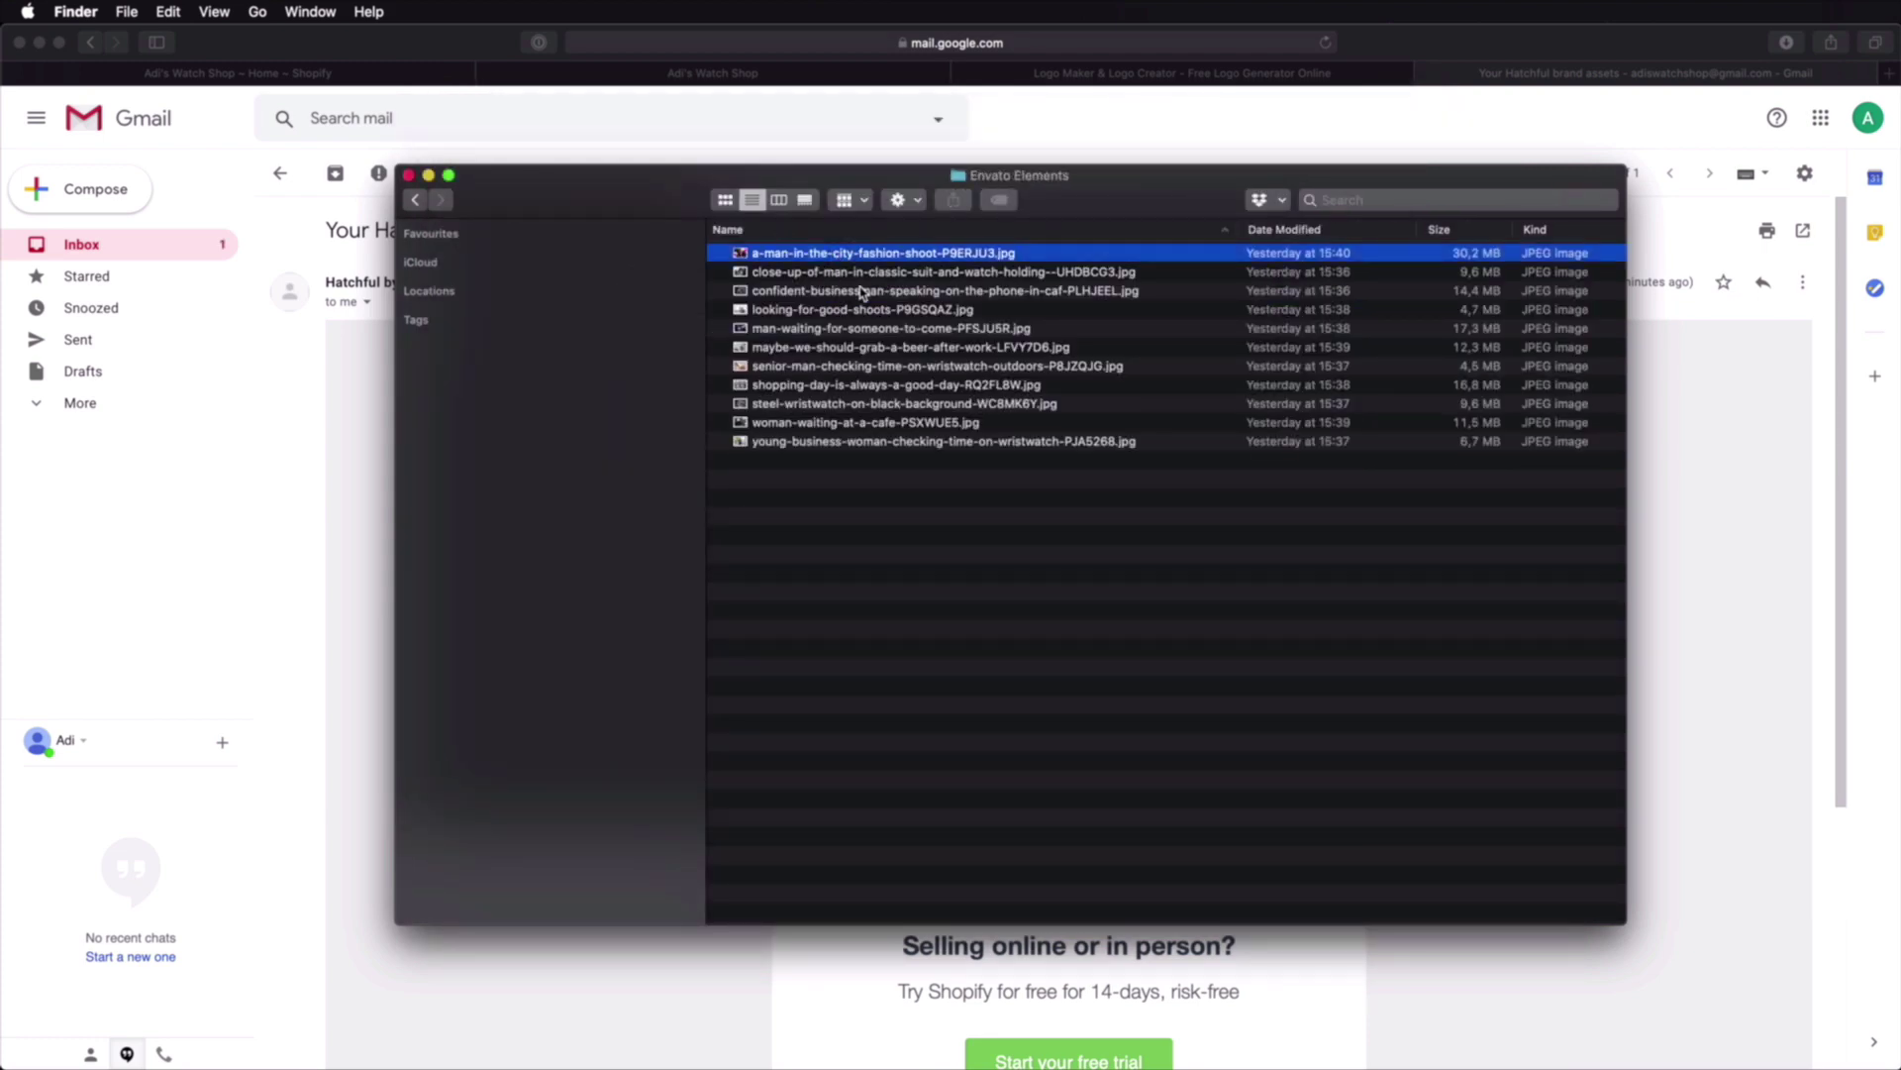
{"action": "key", "text": "space"}
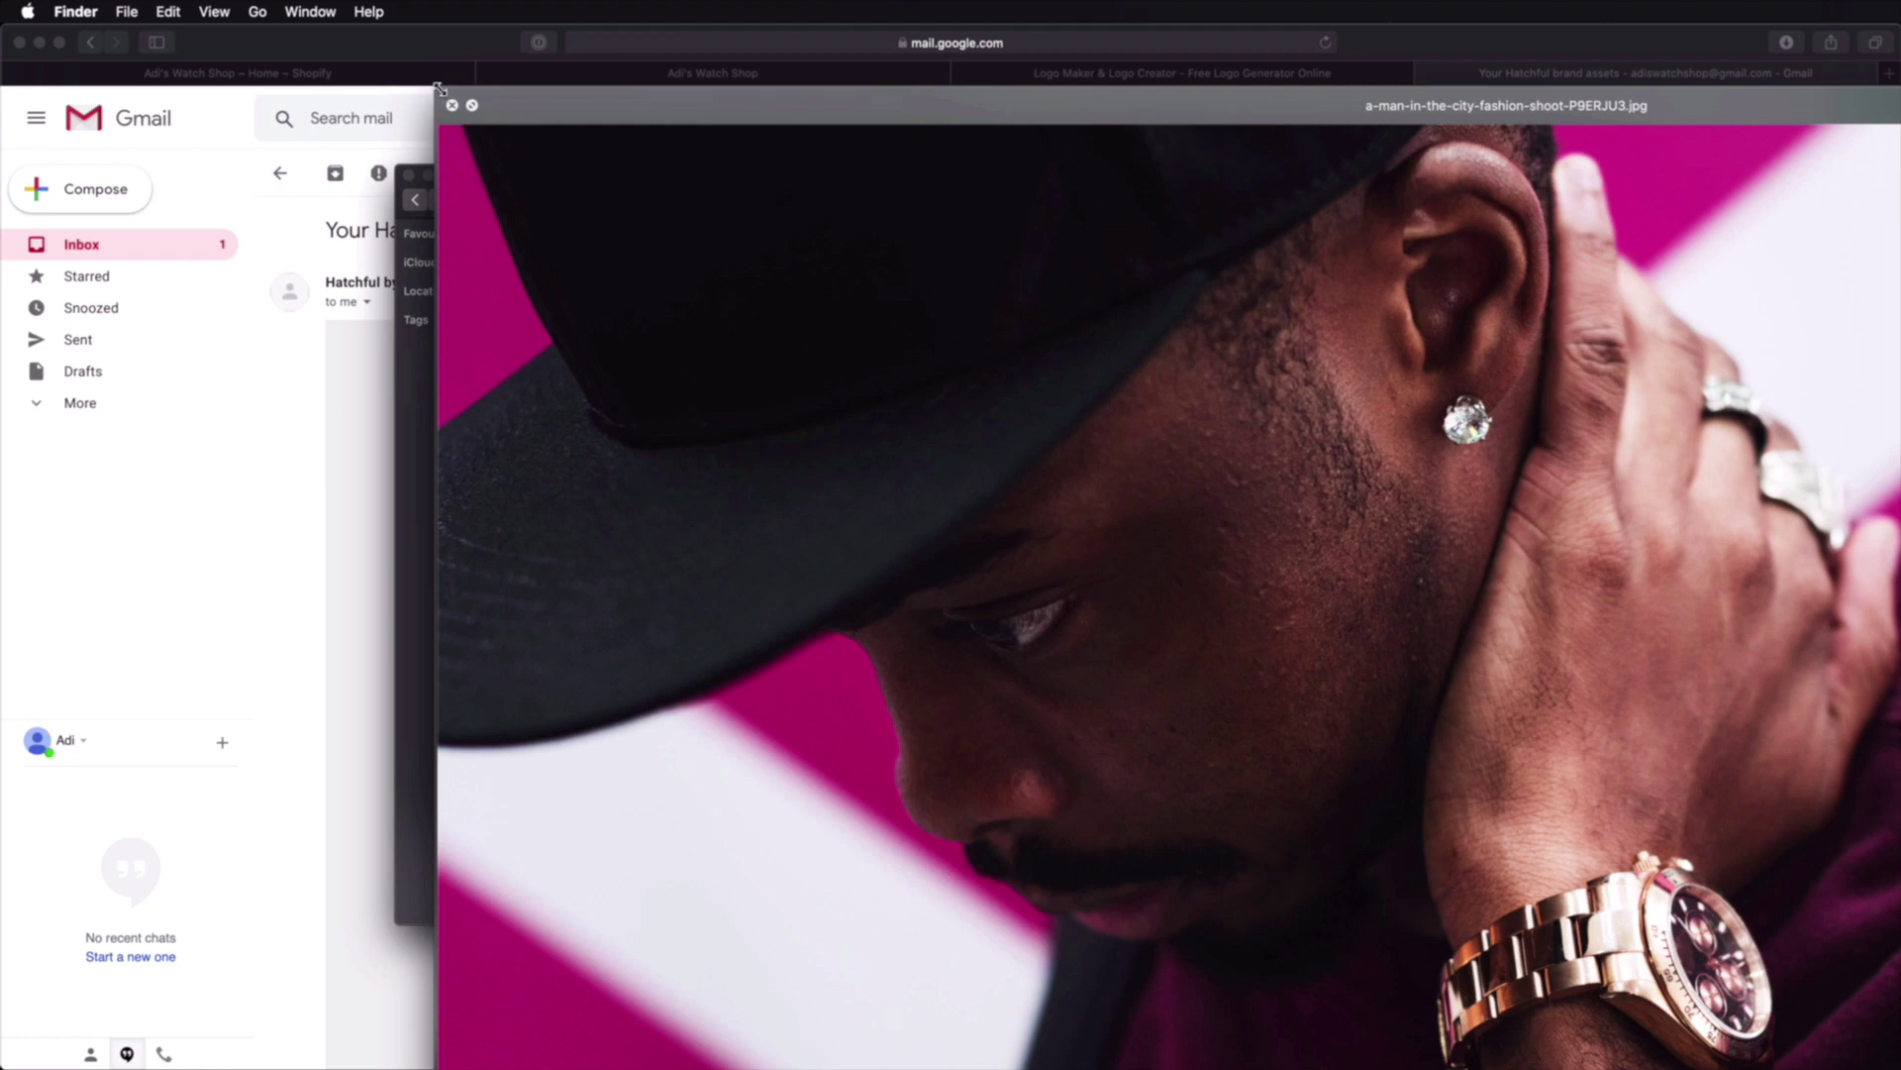
{"action": "left_click", "coordinate": [471, 105]}
{"action": "left_click_drag", "start_coordinate": [1434, 583], "coordinate": [592, 87]}
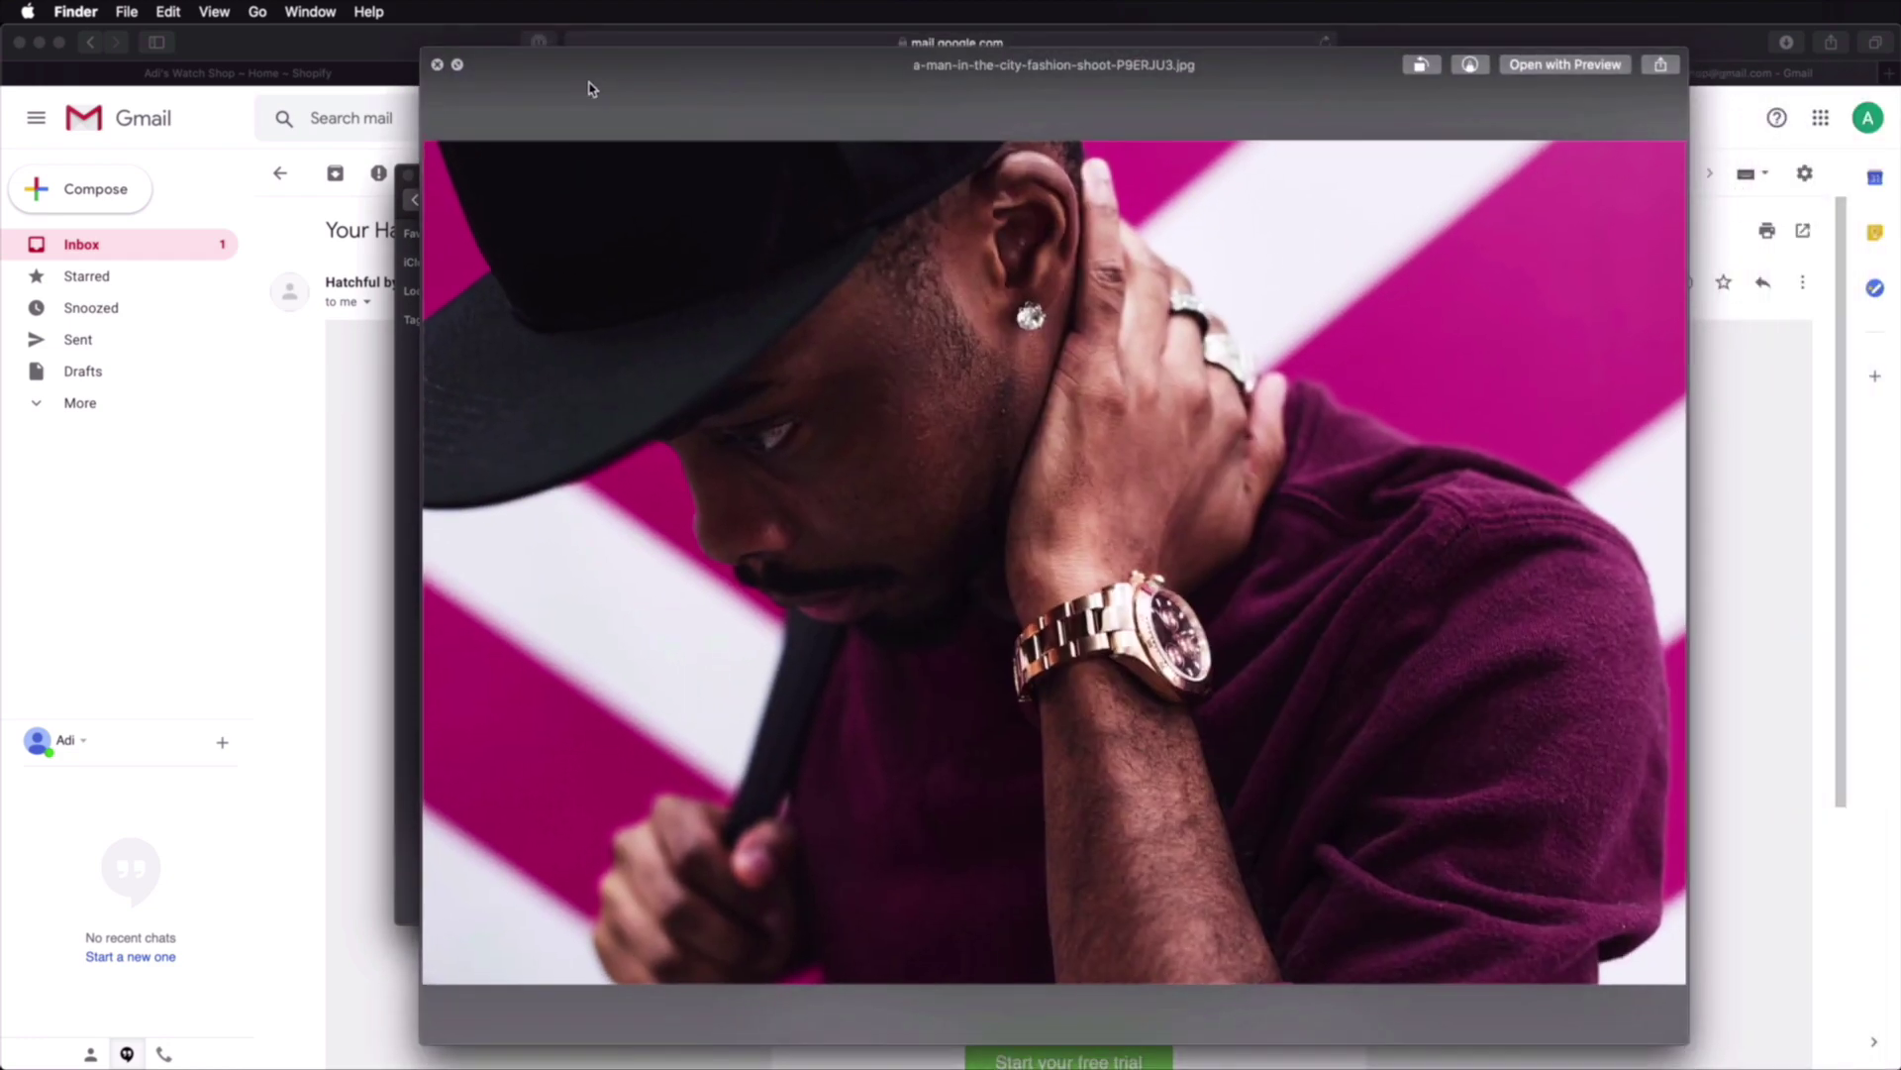
{"action": "key", "text": "Down"}
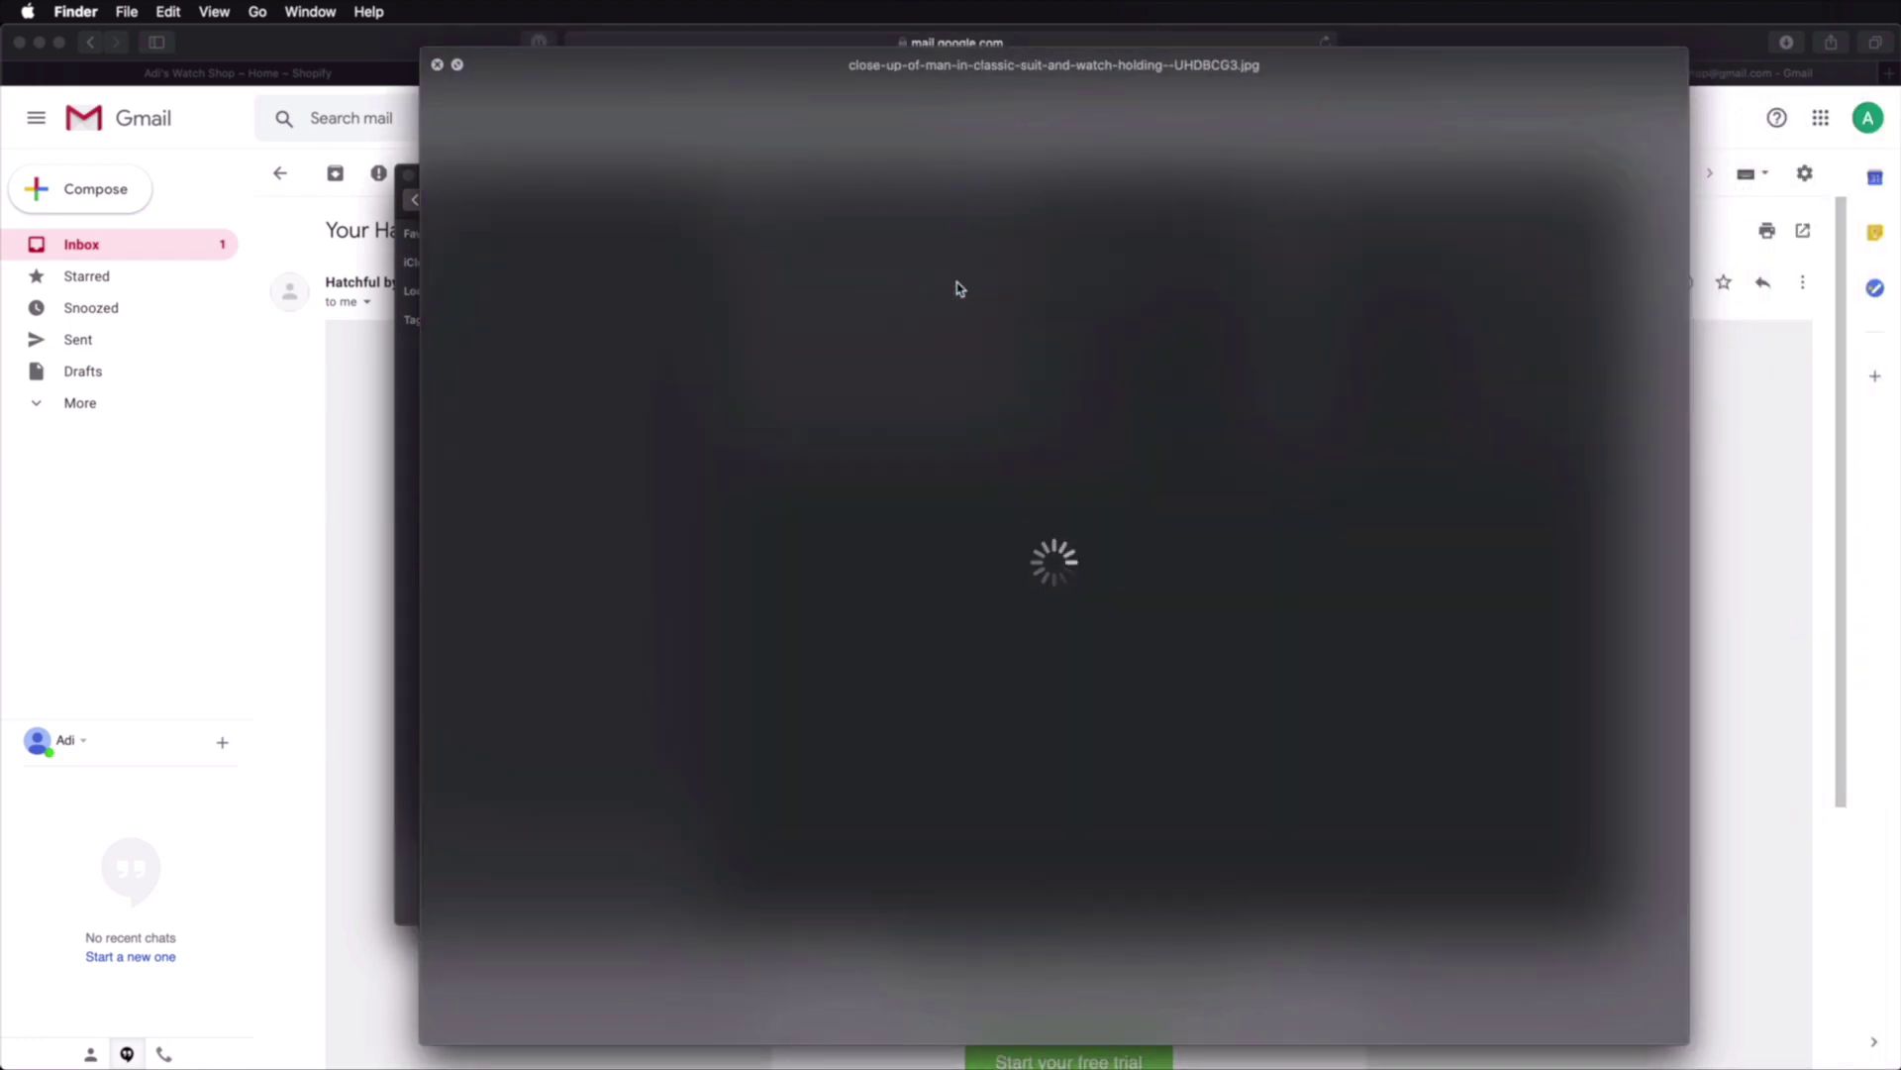
{"action": "key", "text": "Down"}
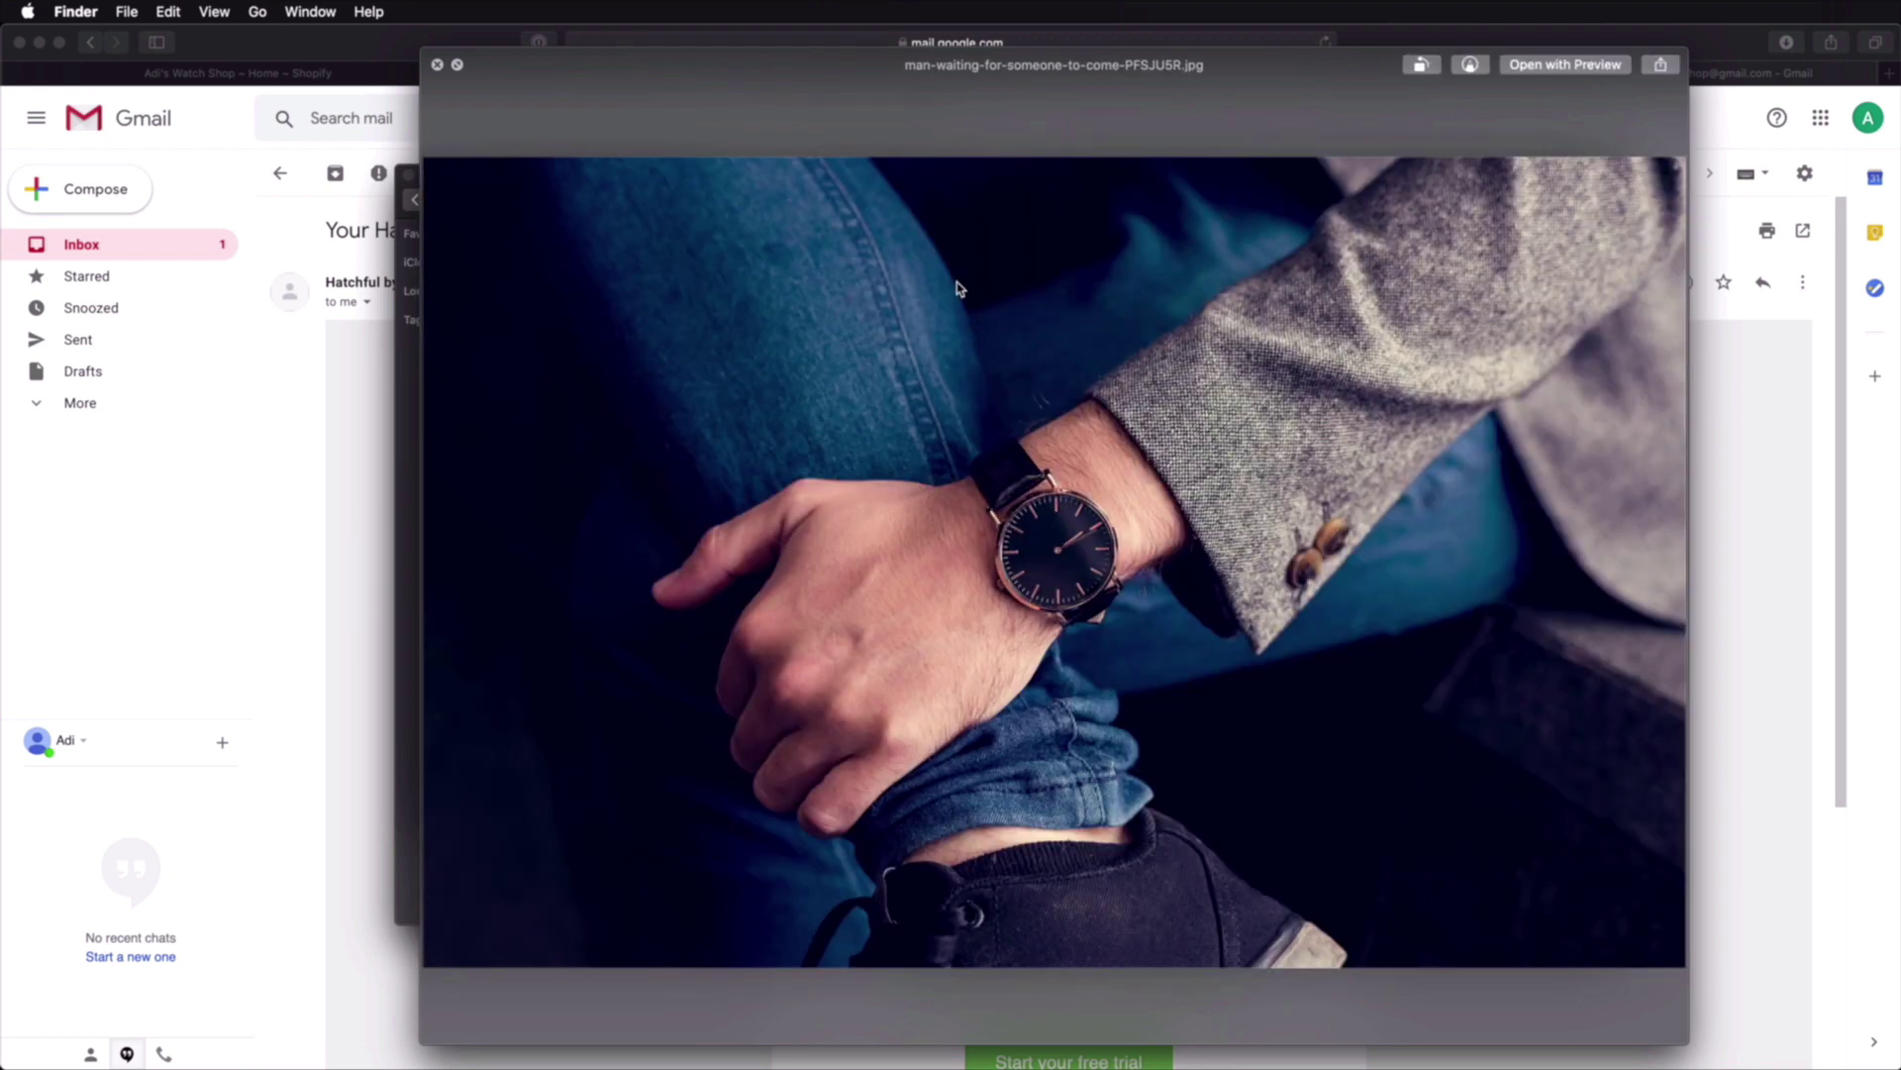
{"action": "key", "text": "Down"}
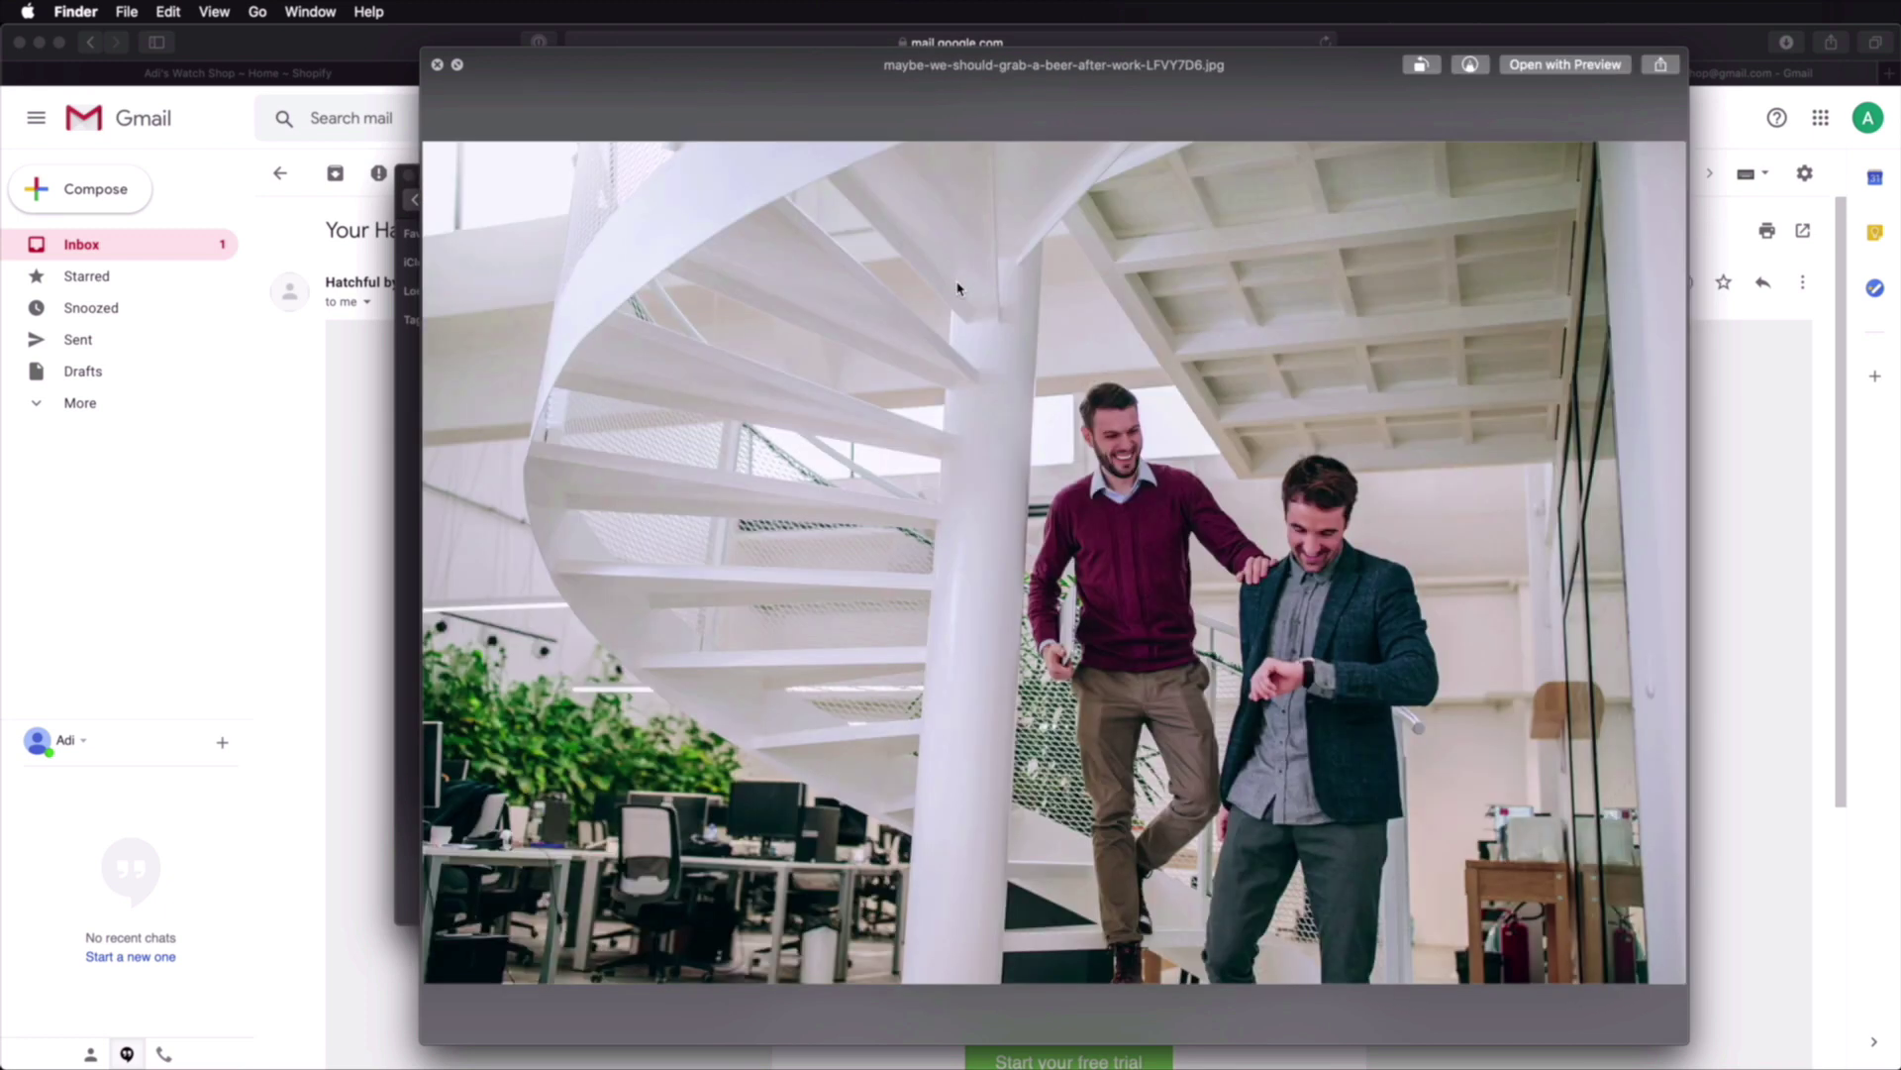
{"action": "key", "text": "Down"}
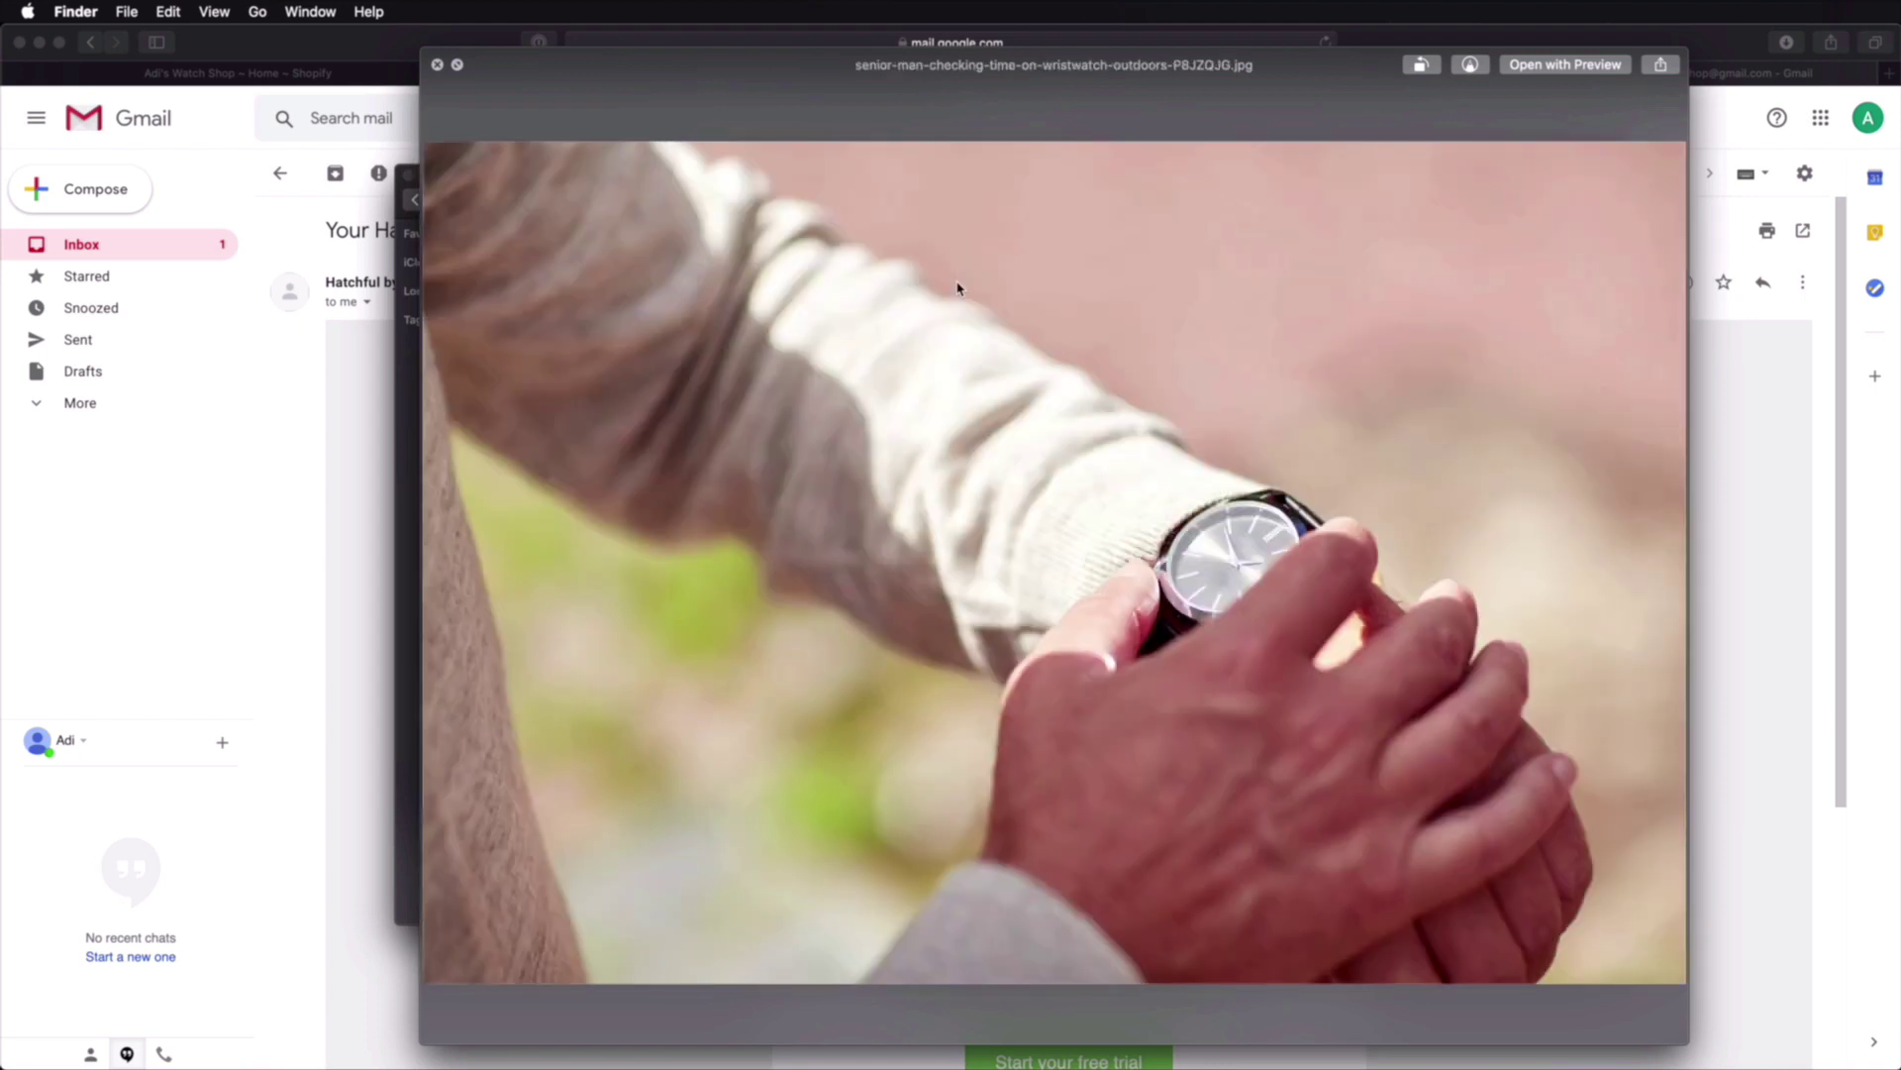
{"action": "key", "text": "Down"}
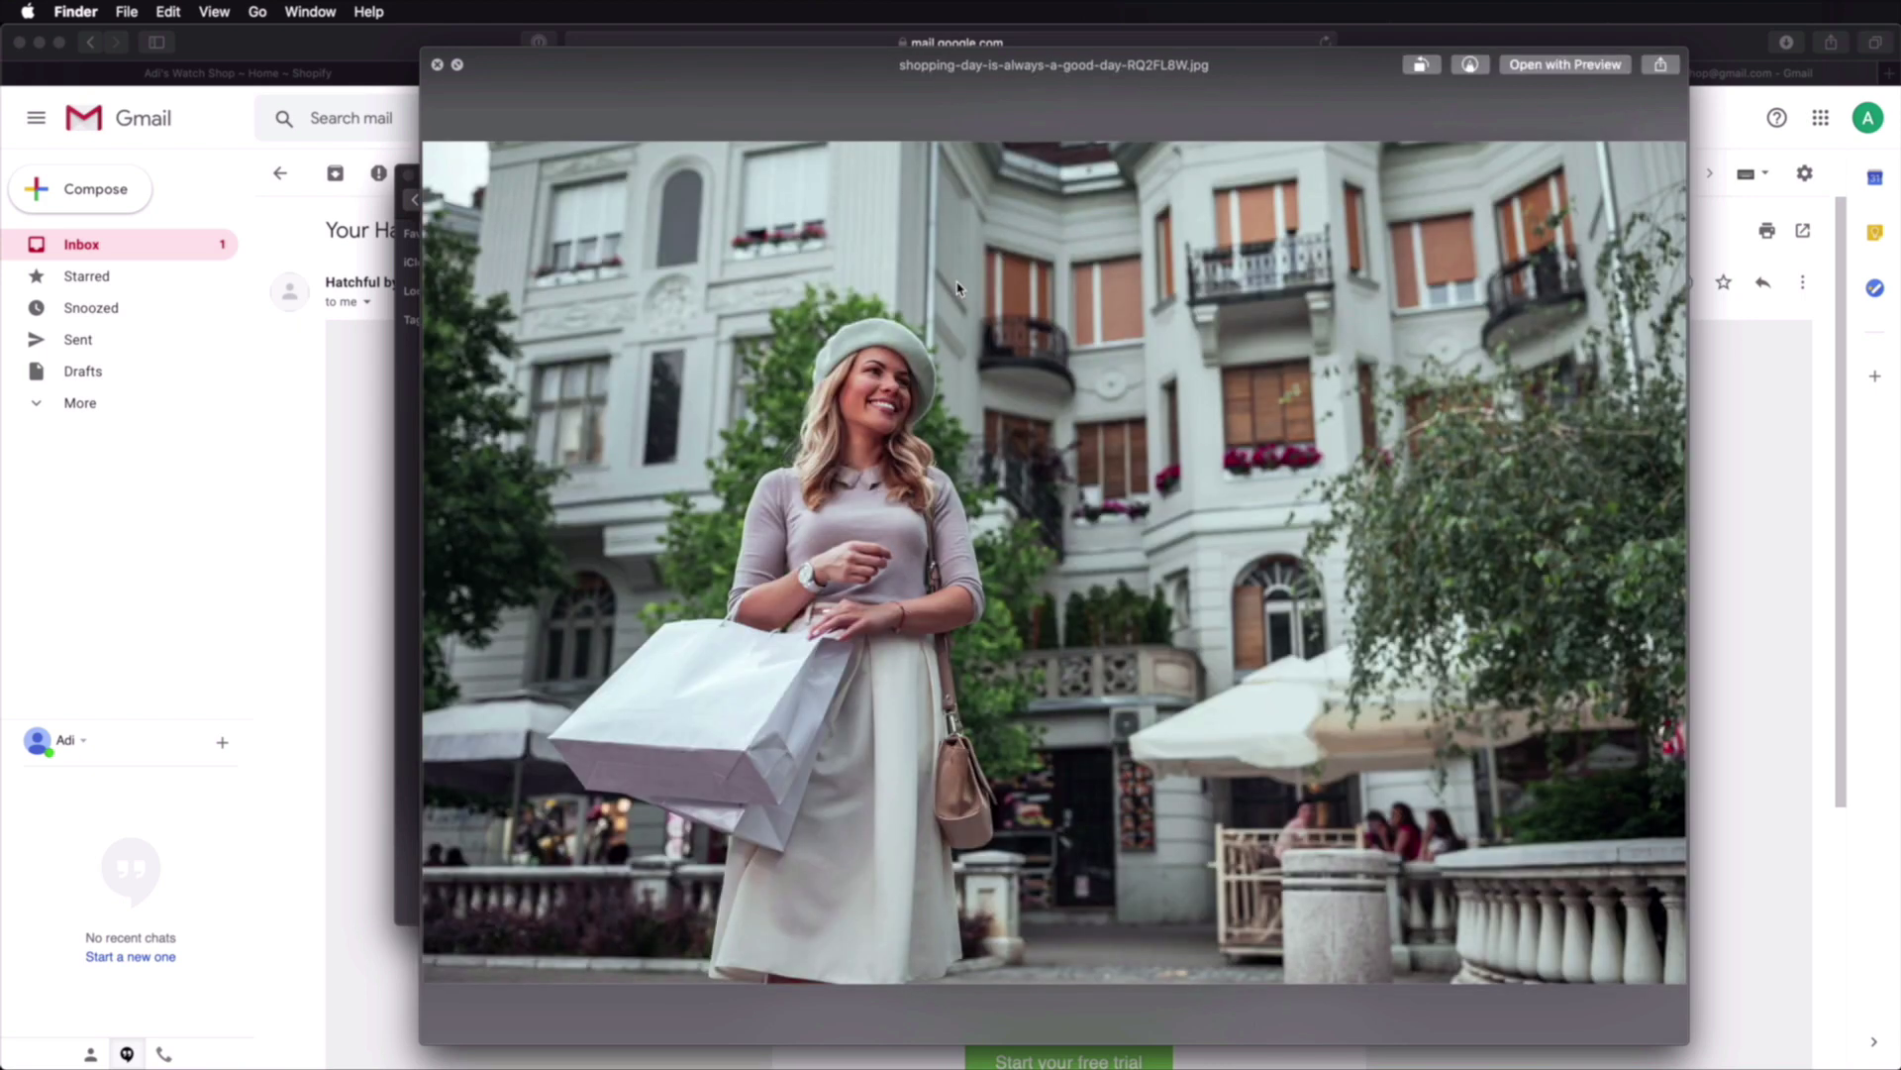
{"action": "key", "text": "Down"}
{"action": "key", "text": "space"}
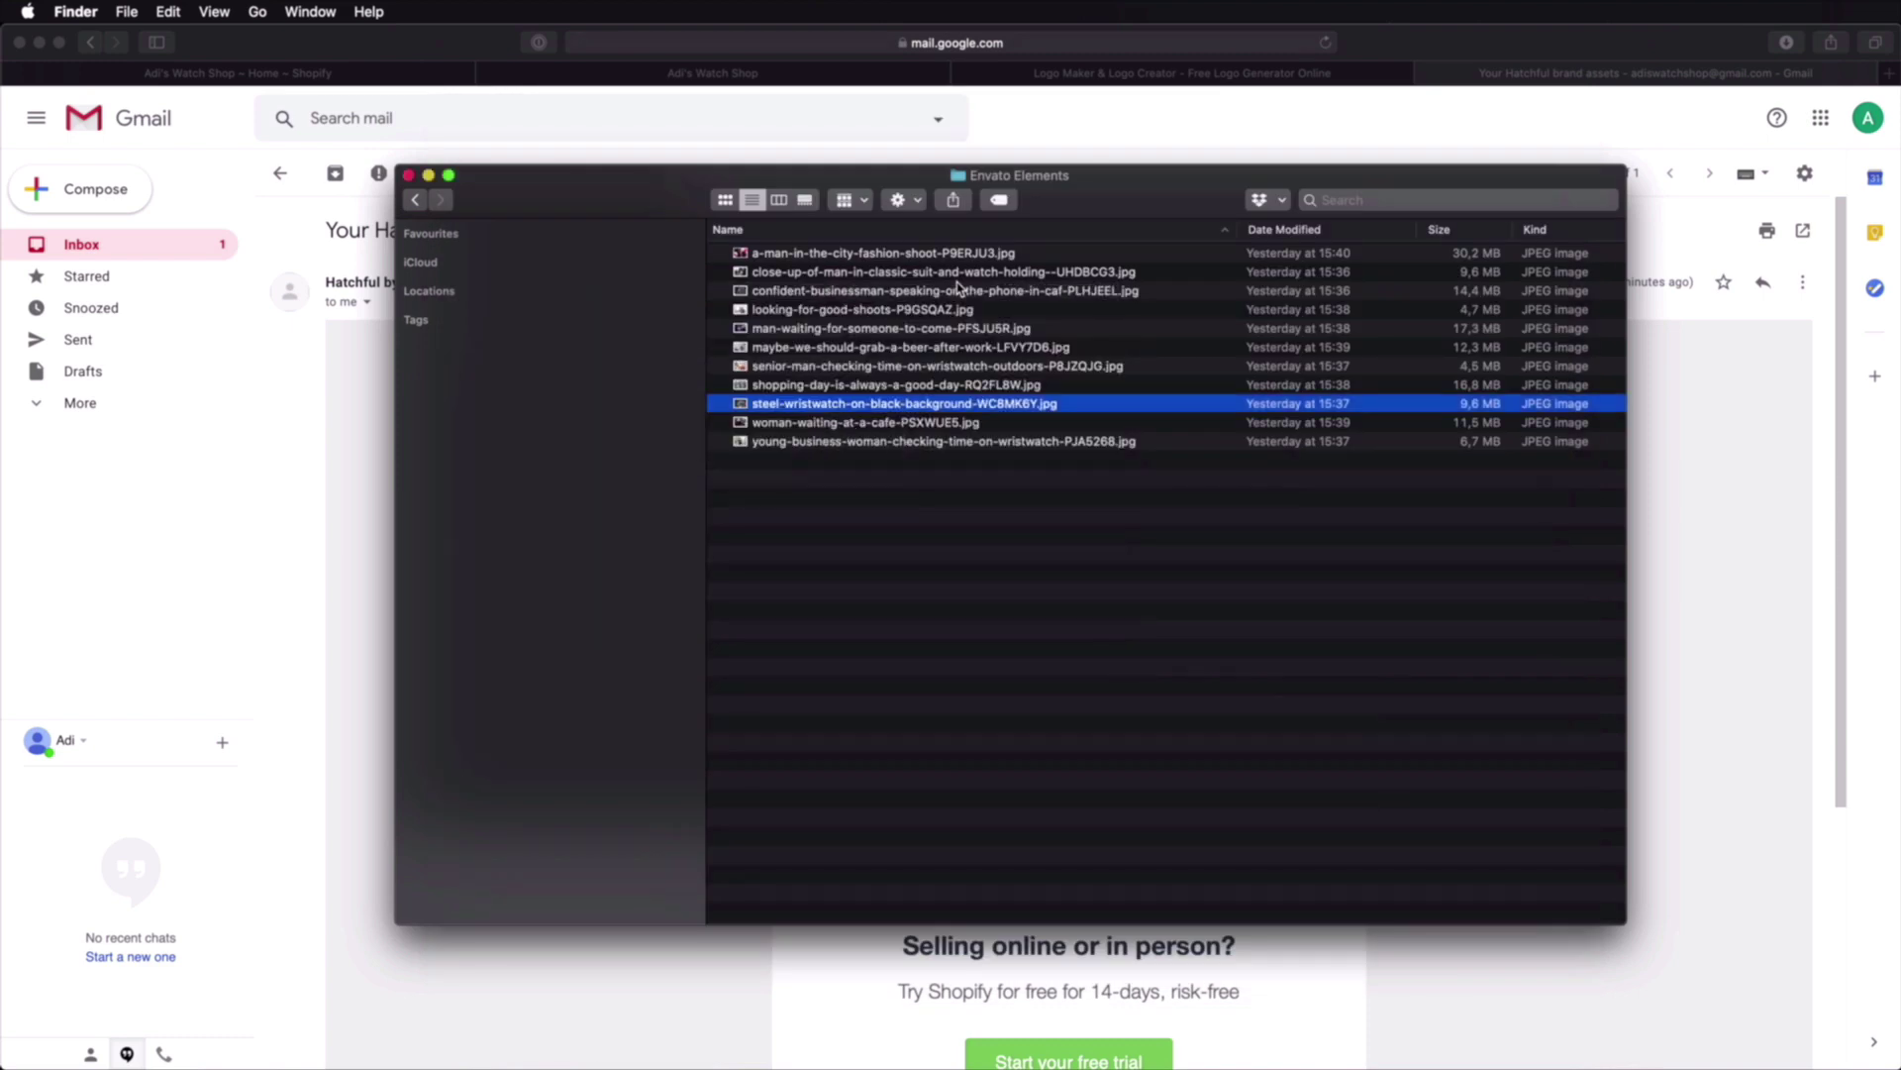
{"action": "left_click", "coordinate": [263, 75]}
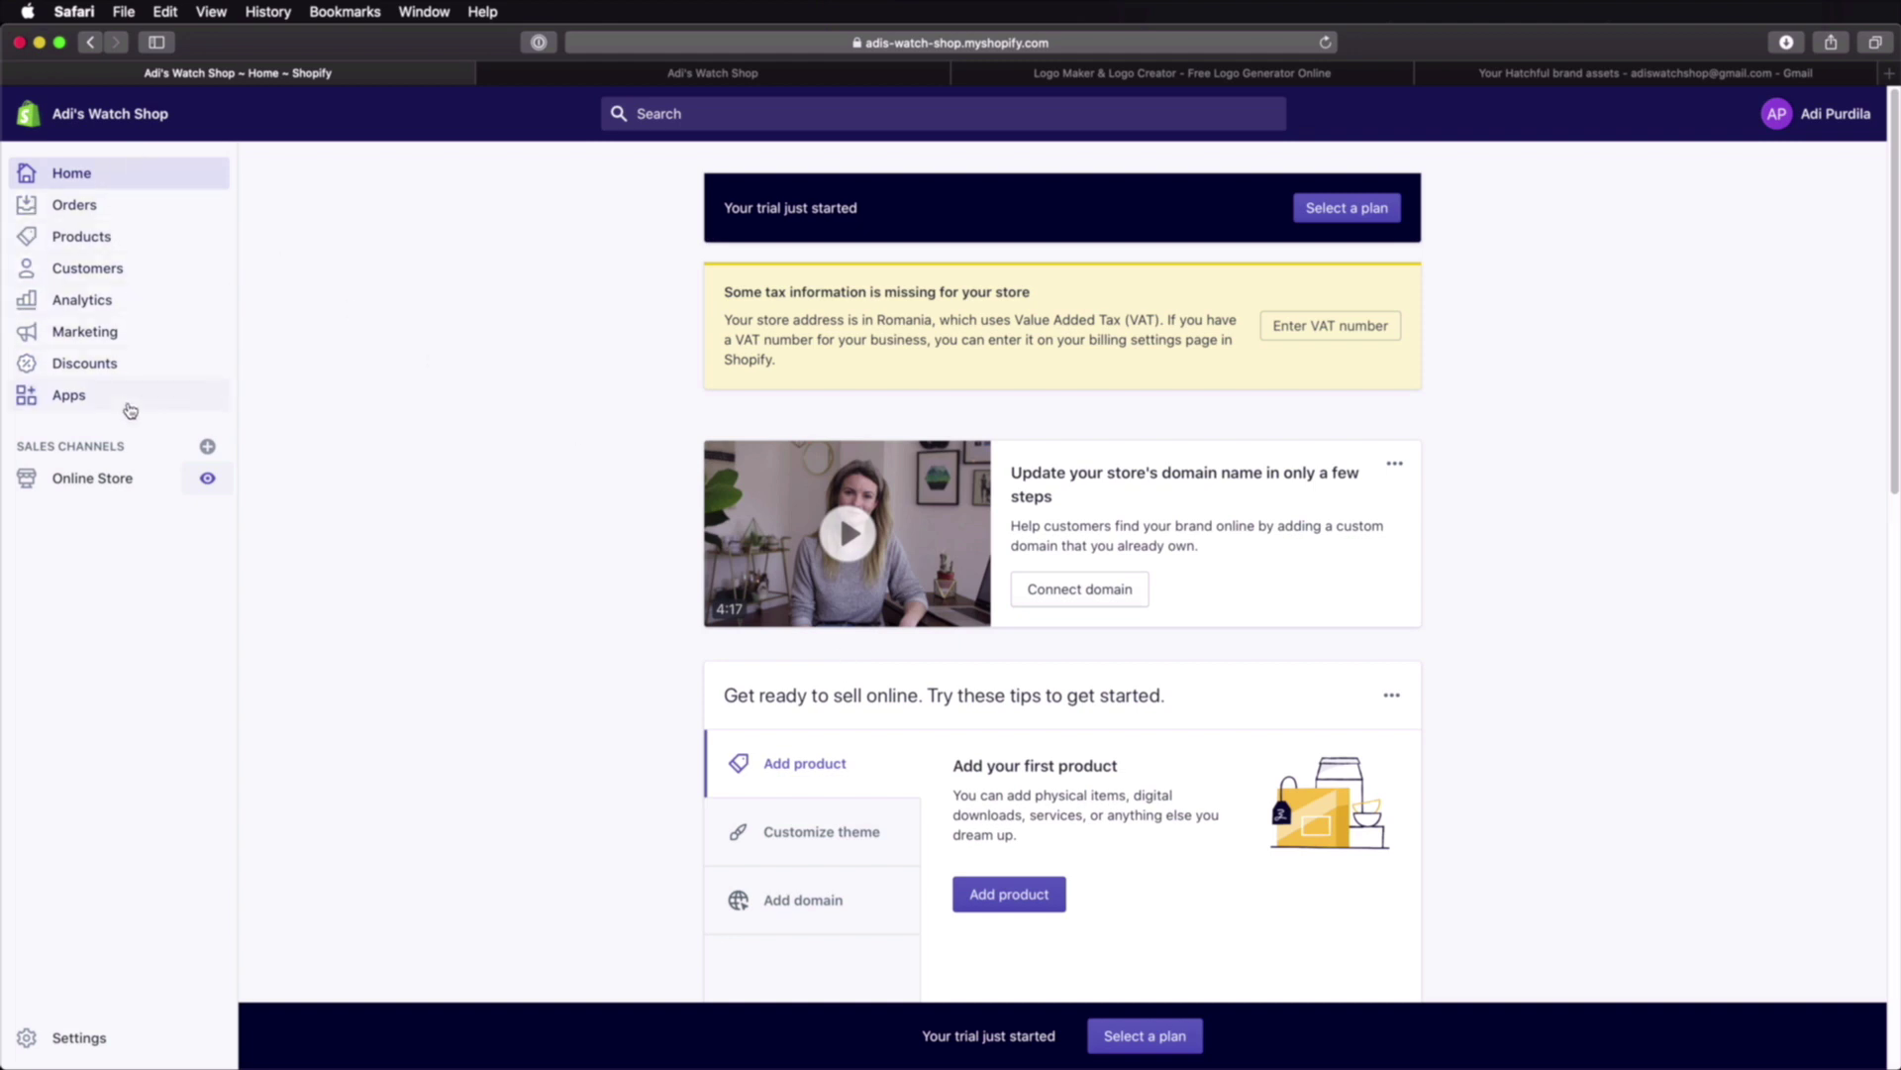
{"action": "left_click", "coordinate": [690, 76]}
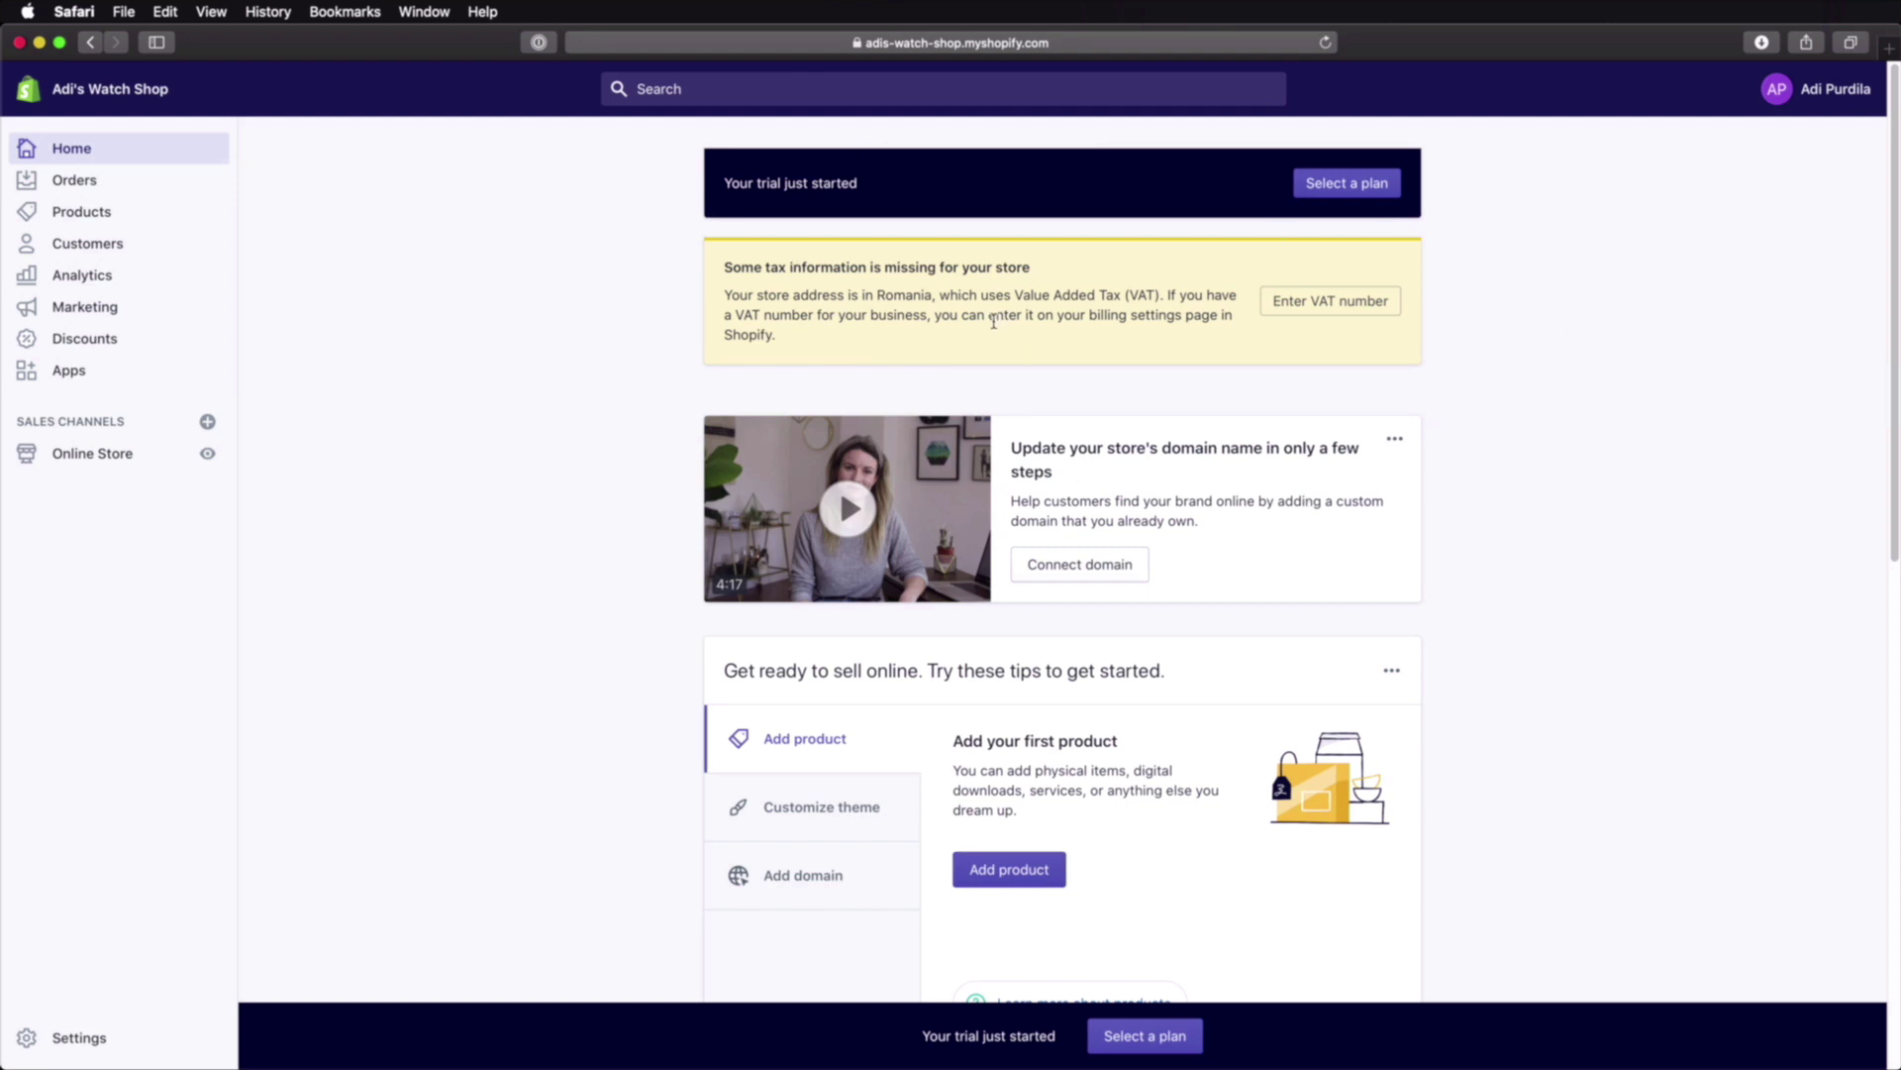
Step: Open Settings > General and scroll down through Standards and formats to Store currency
{"action": "left_click", "coordinate": [77, 1042]}
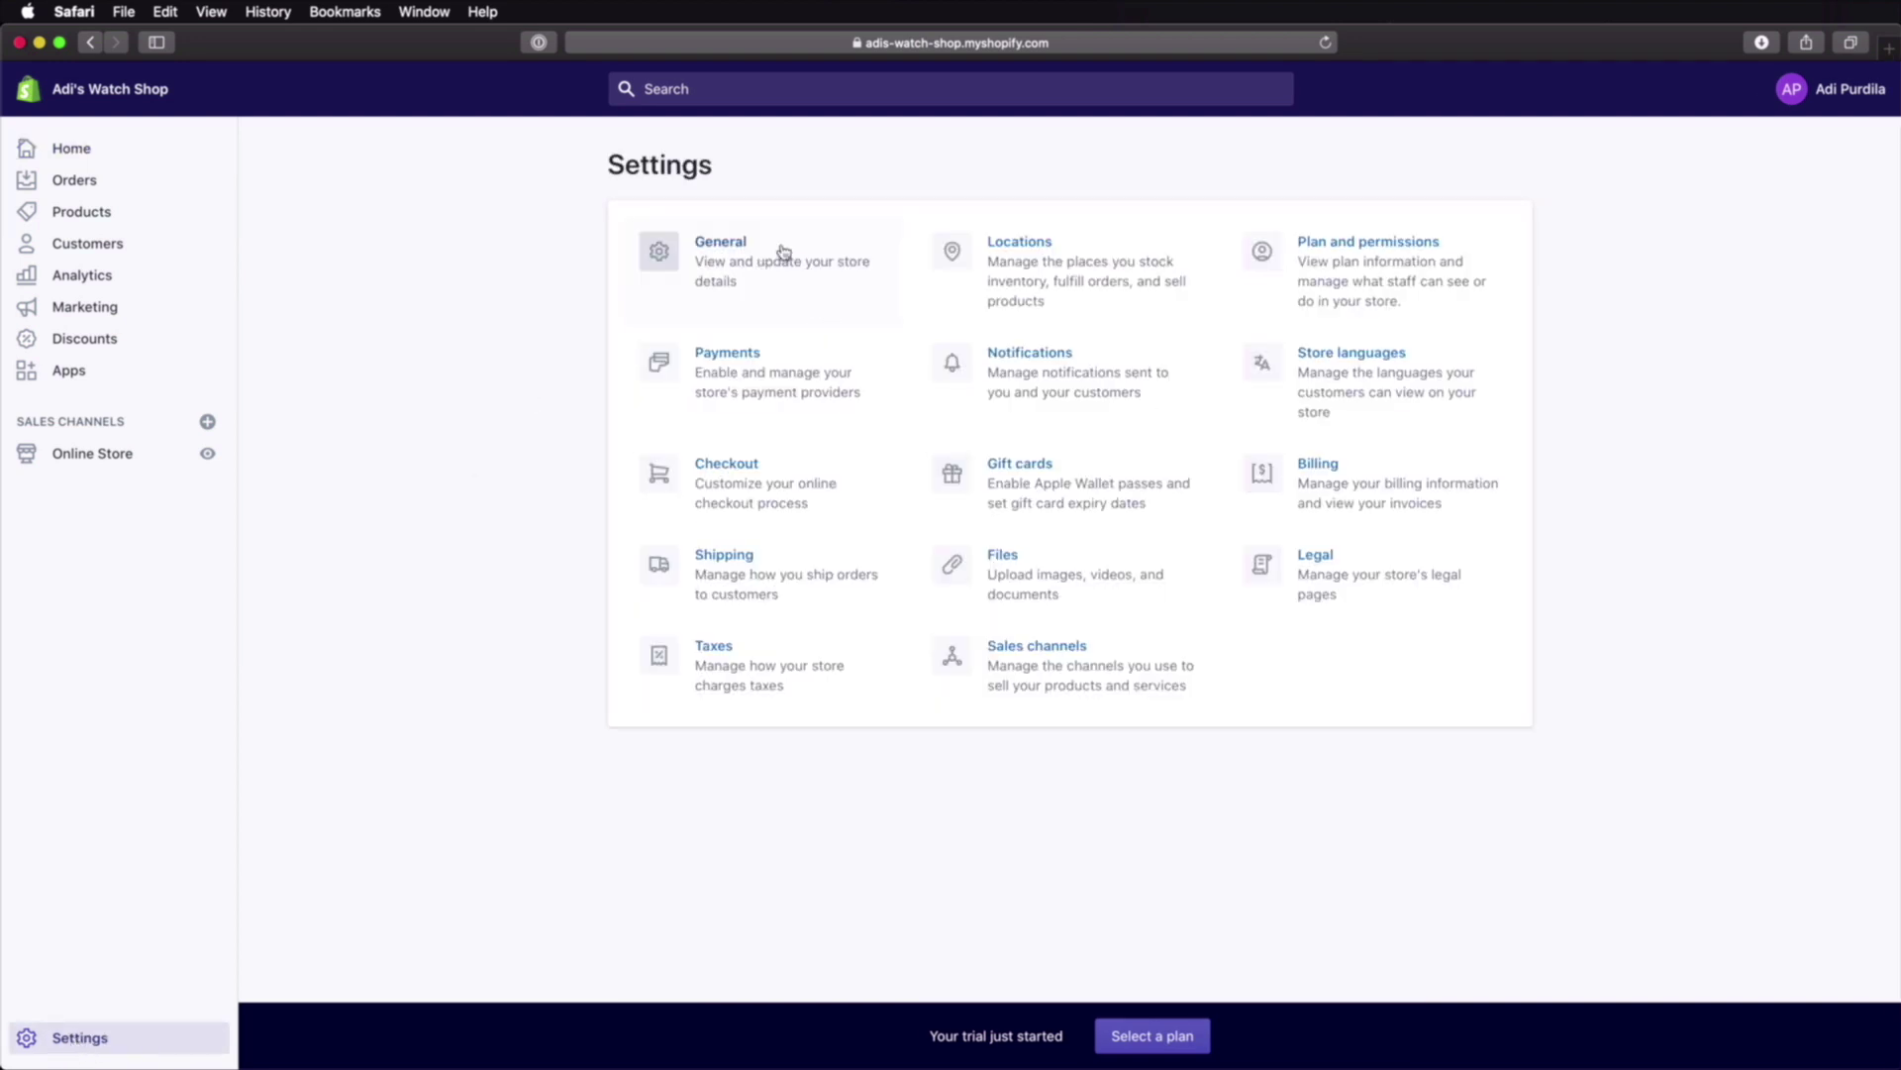
{"action": "left_click", "coordinate": [733, 266]}
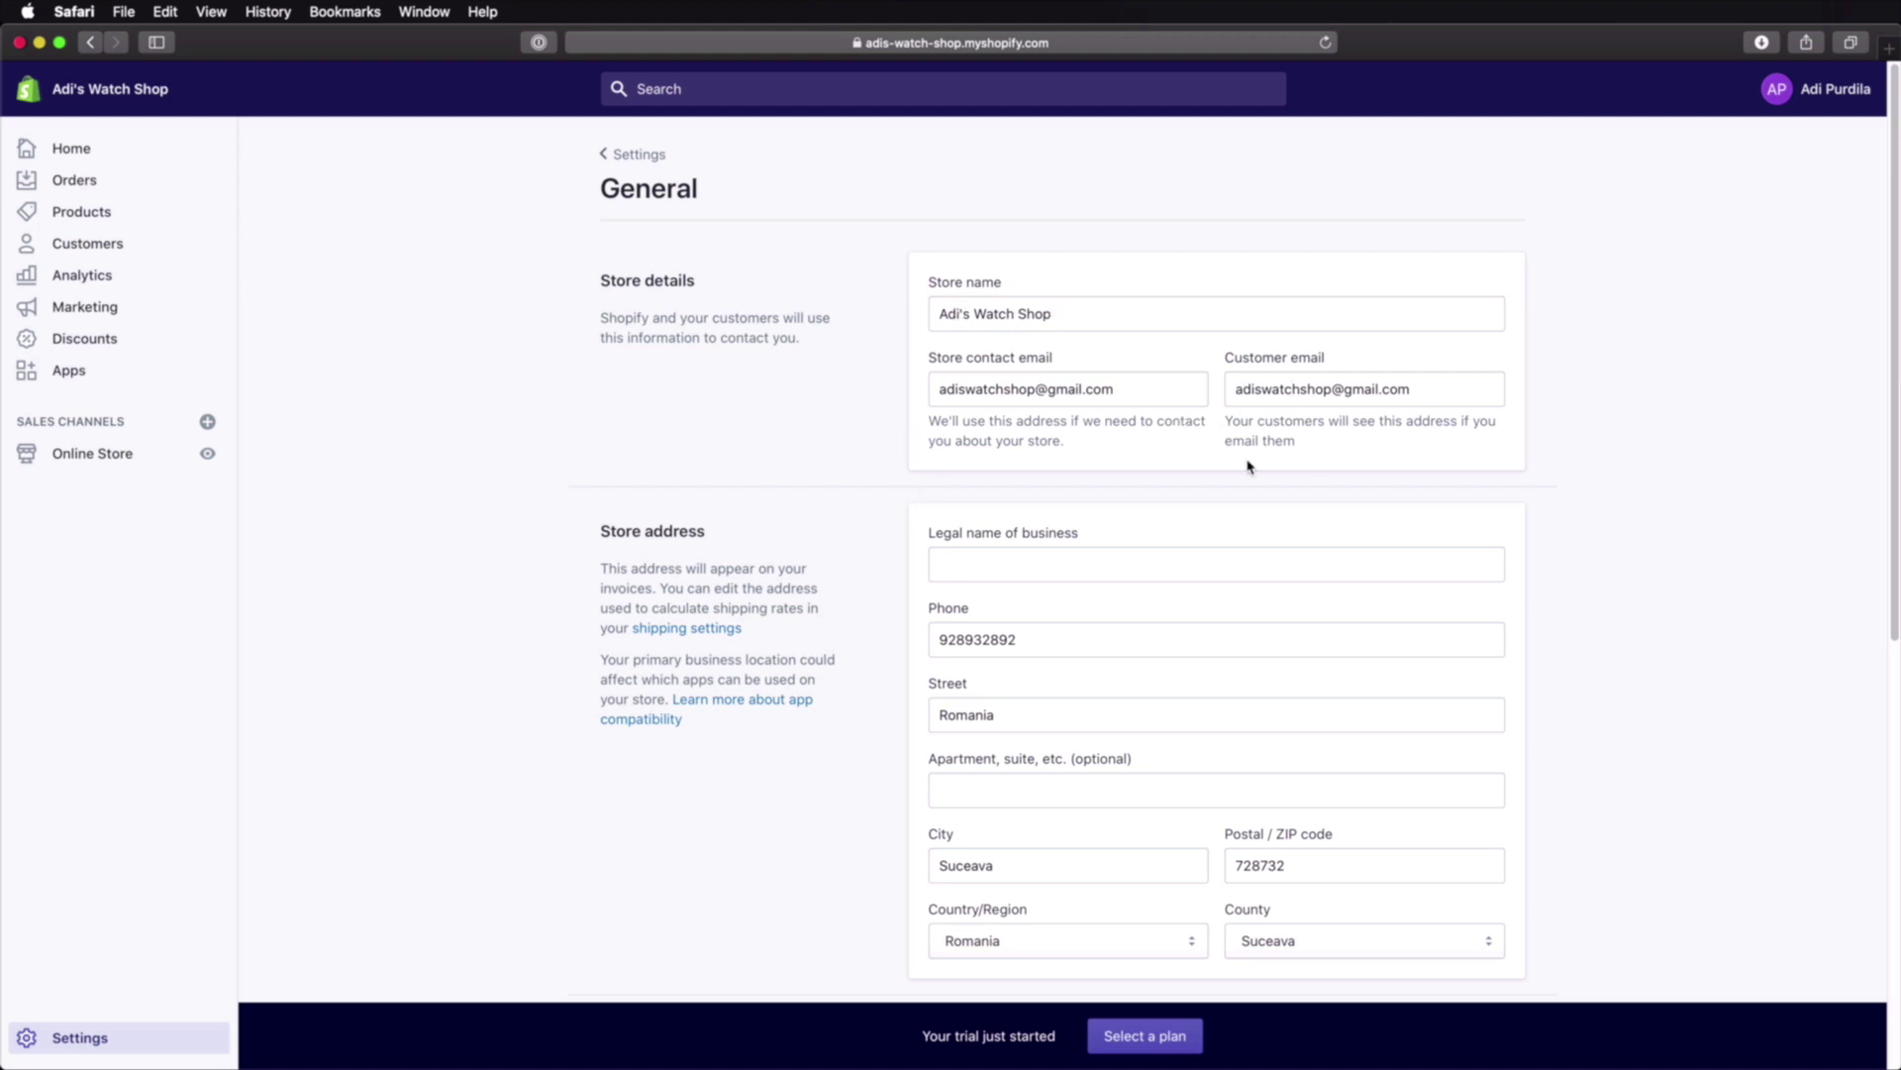
{"action": "scroll", "coordinate": [1247, 466], "scroll_direction": "down", "scroll_amount": 3}
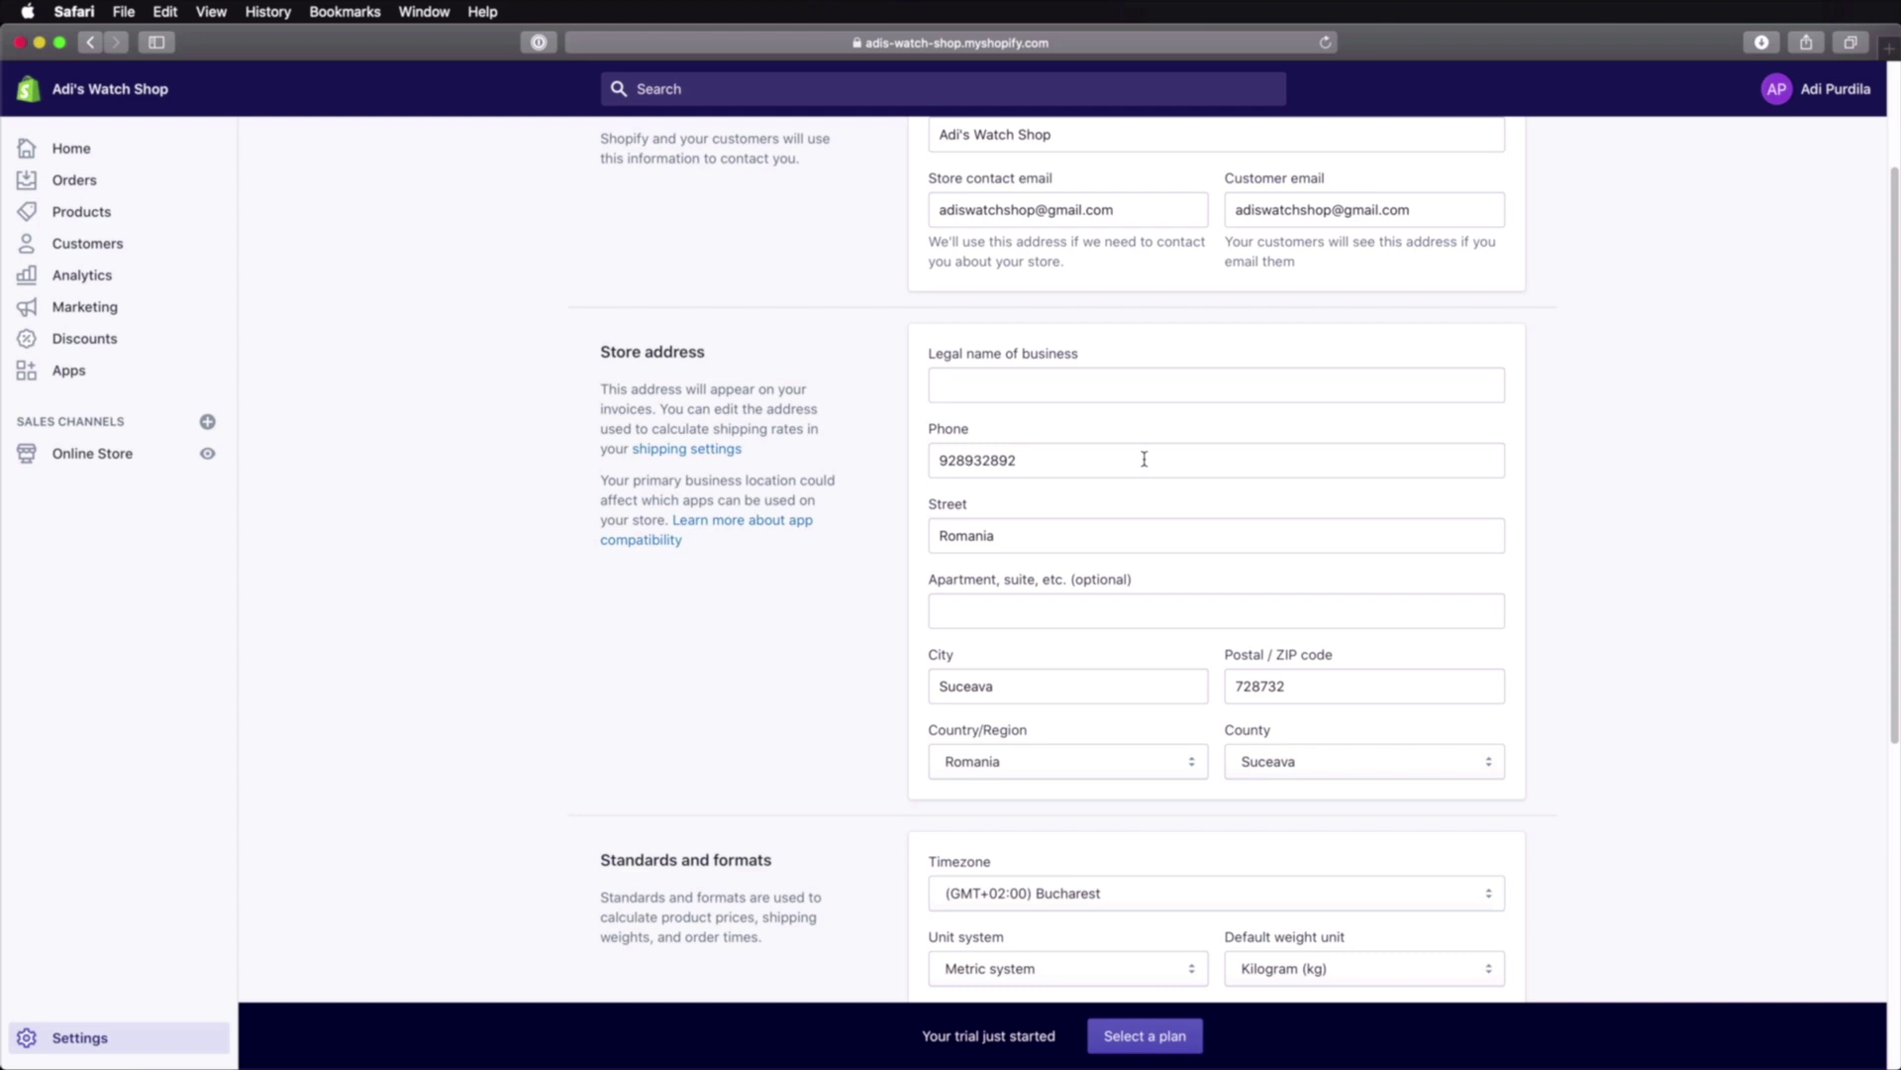
{"action": "scroll", "coordinate": [1104, 767], "scroll_direction": "down", "scroll_amount": 3}
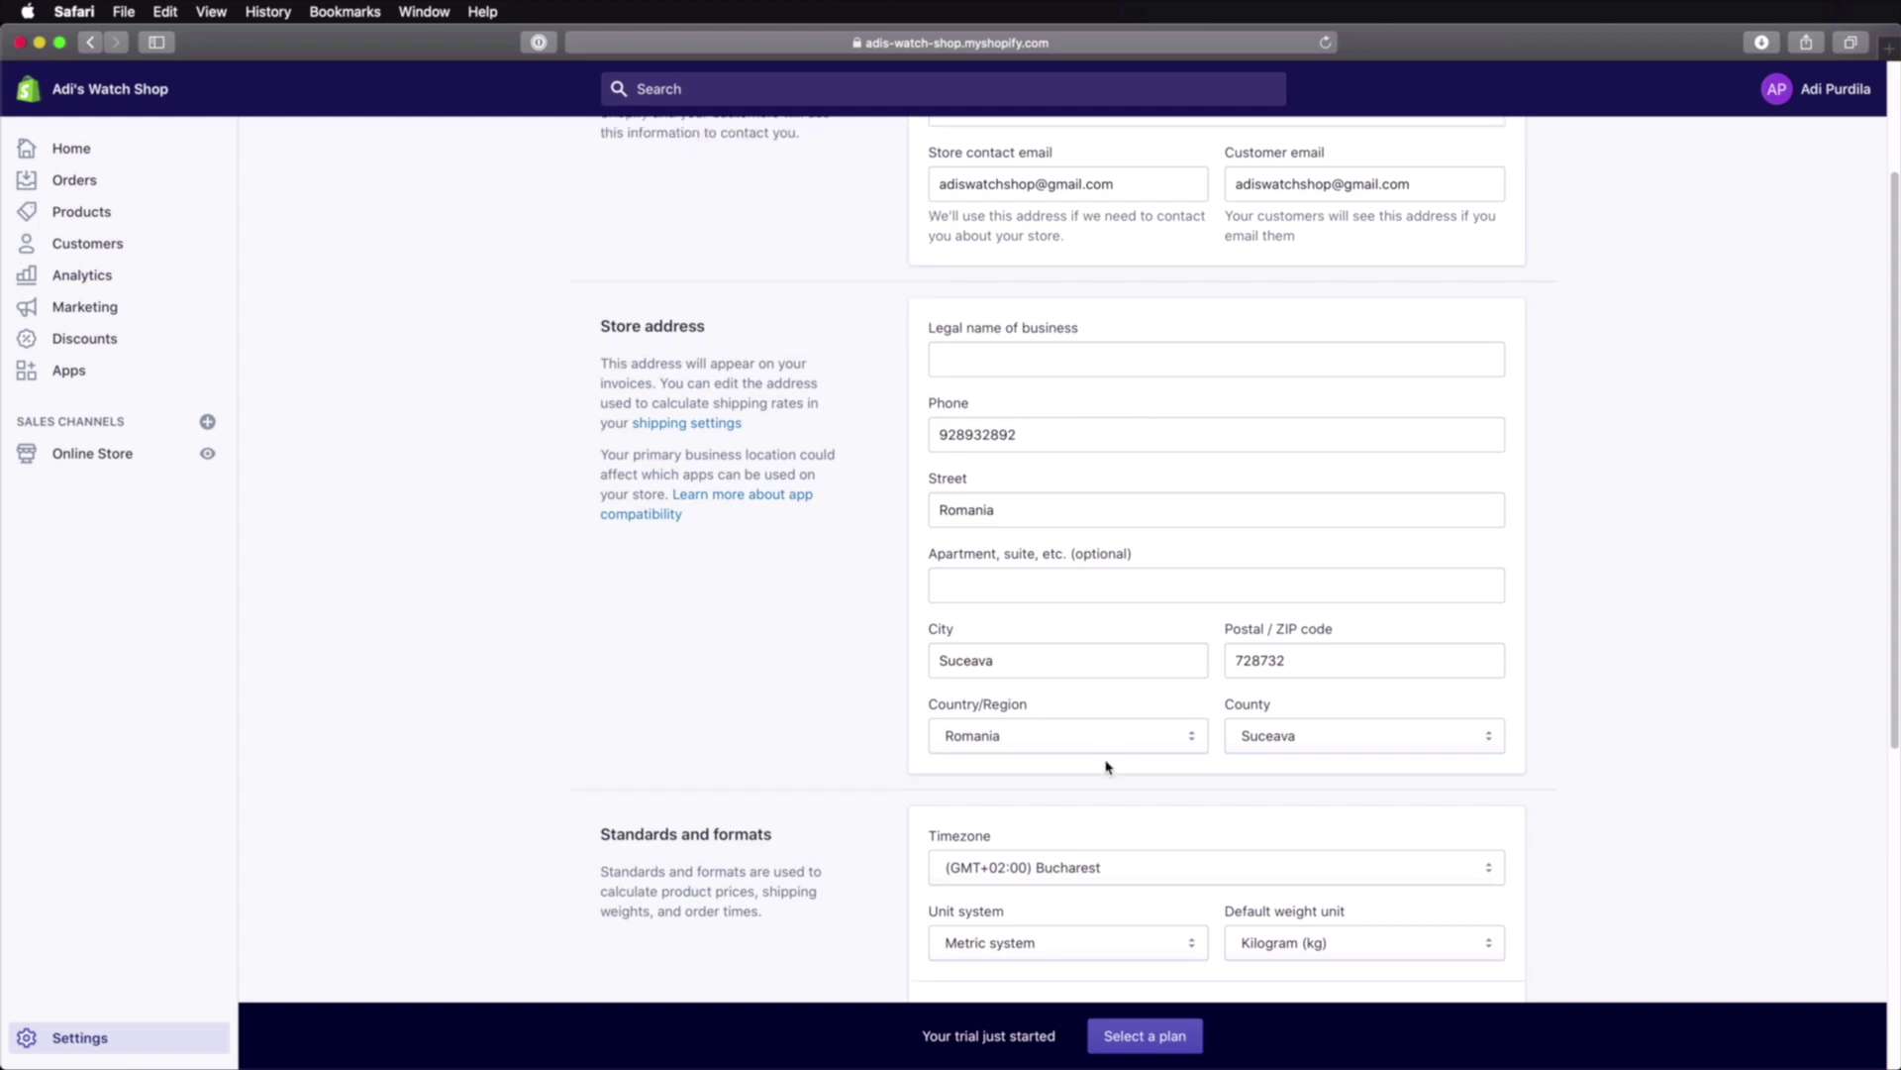
{"action": "scroll", "coordinate": [1099, 767], "scroll_direction": "down", "scroll_amount": 3}
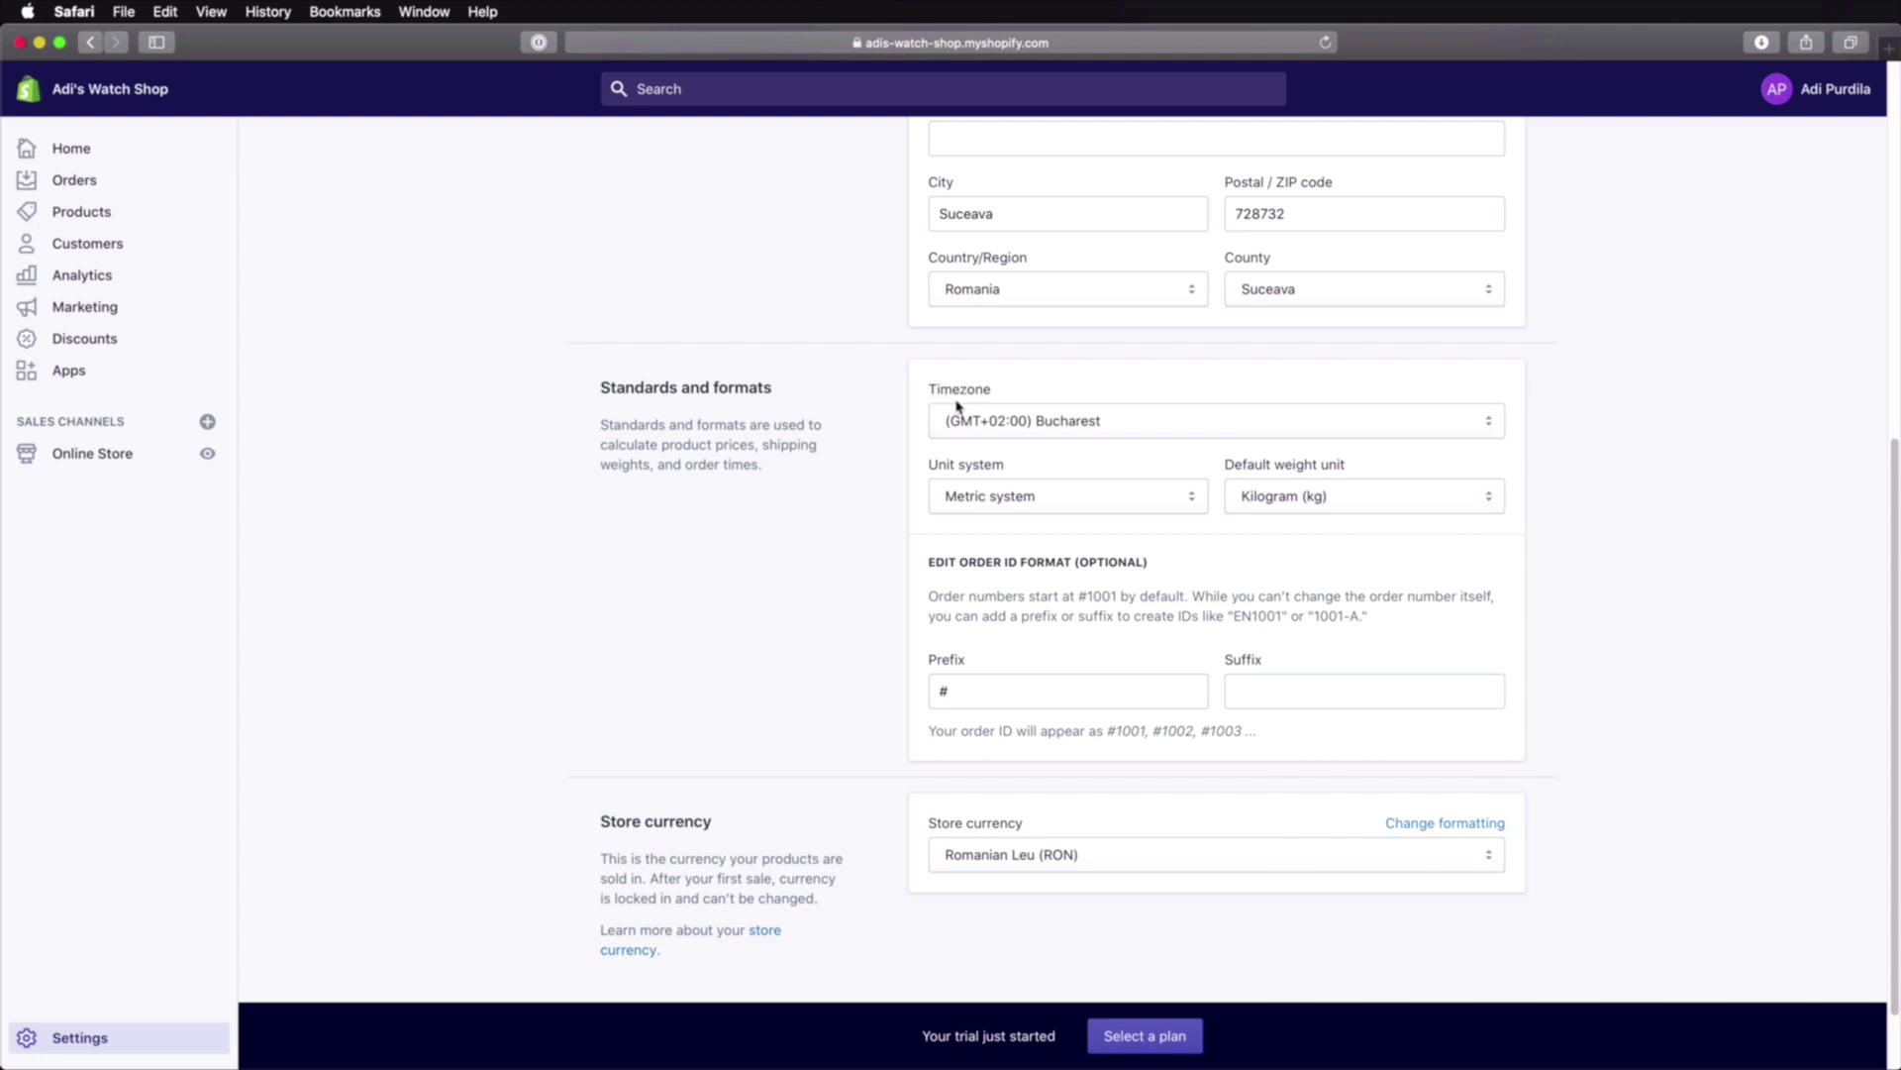
Step: Keep Bucharest timezone and the Metric unit system, with Gram as the default weight unit
{"action": "left_click", "coordinate": [1045, 420]}
{"action": "left_click", "coordinate": [1090, 423]}
{"action": "left_click", "coordinate": [1000, 502]}
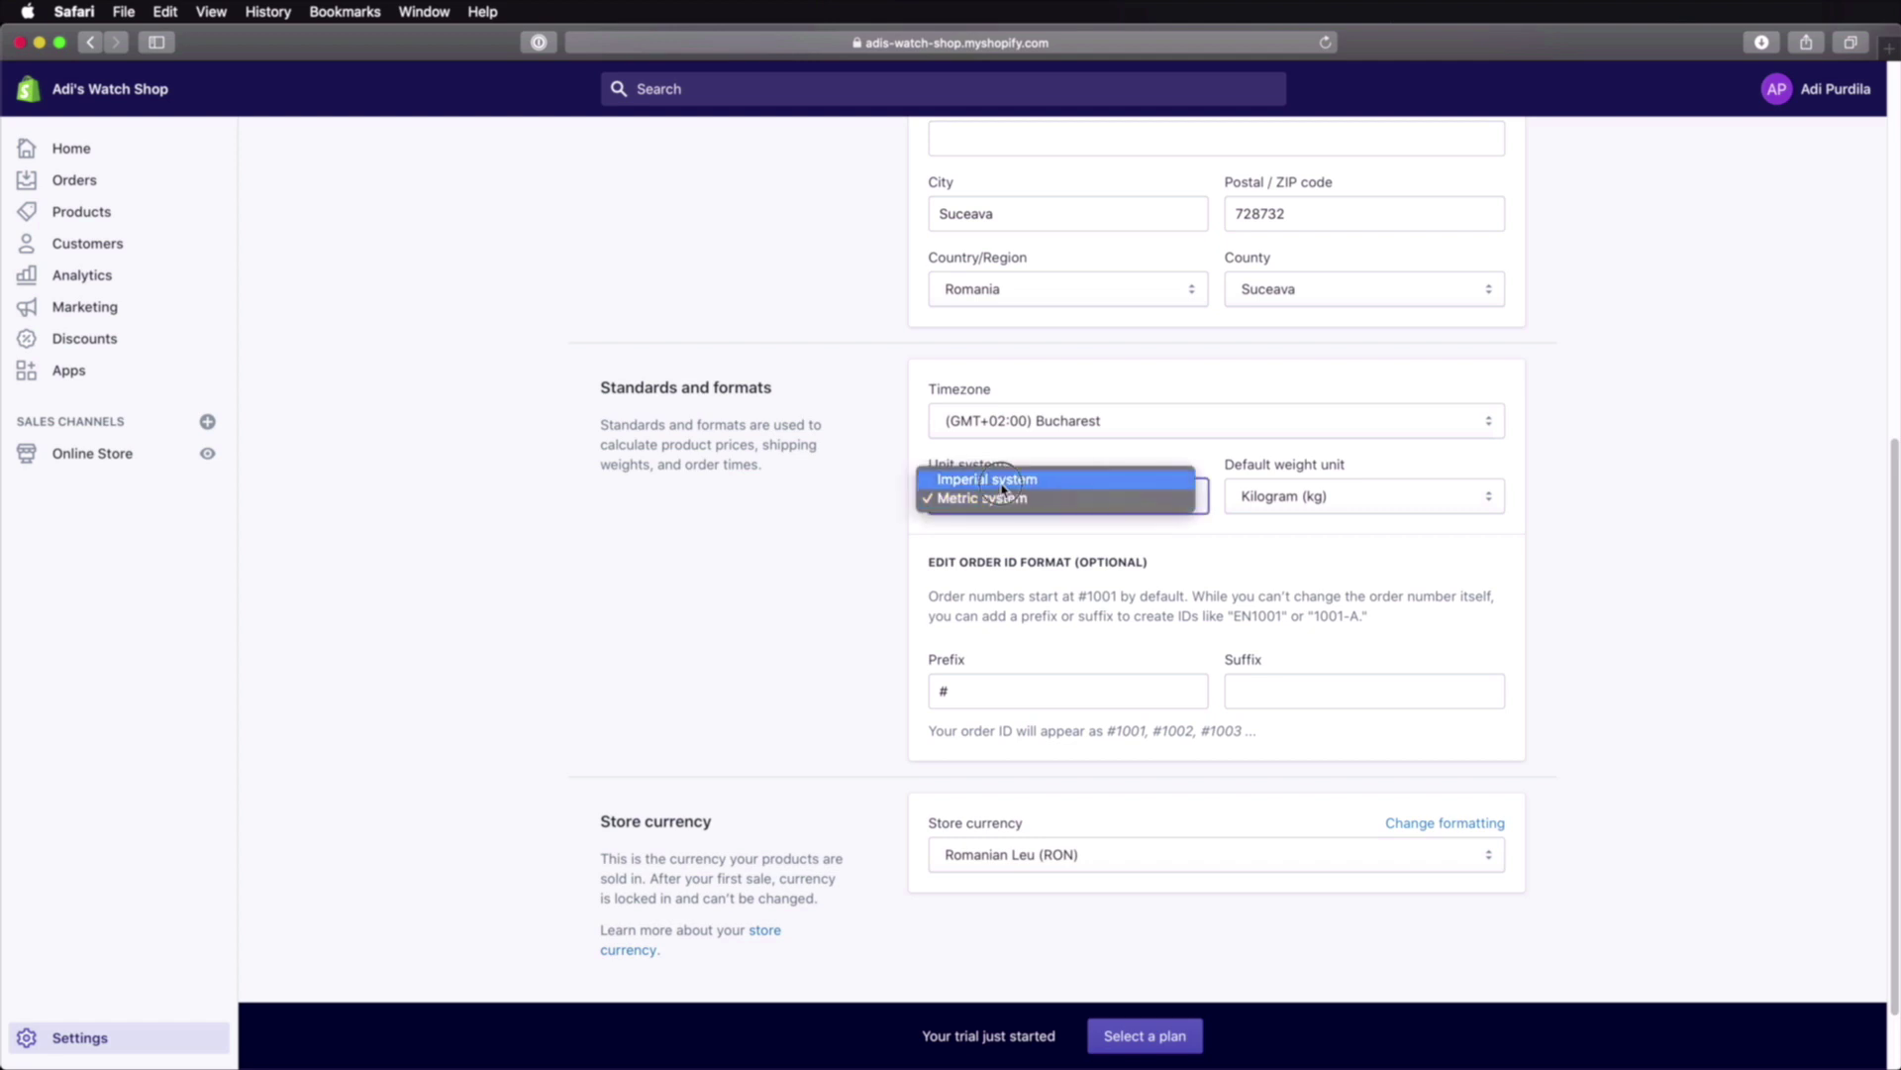
{"action": "left_click", "coordinate": [1002, 480]}
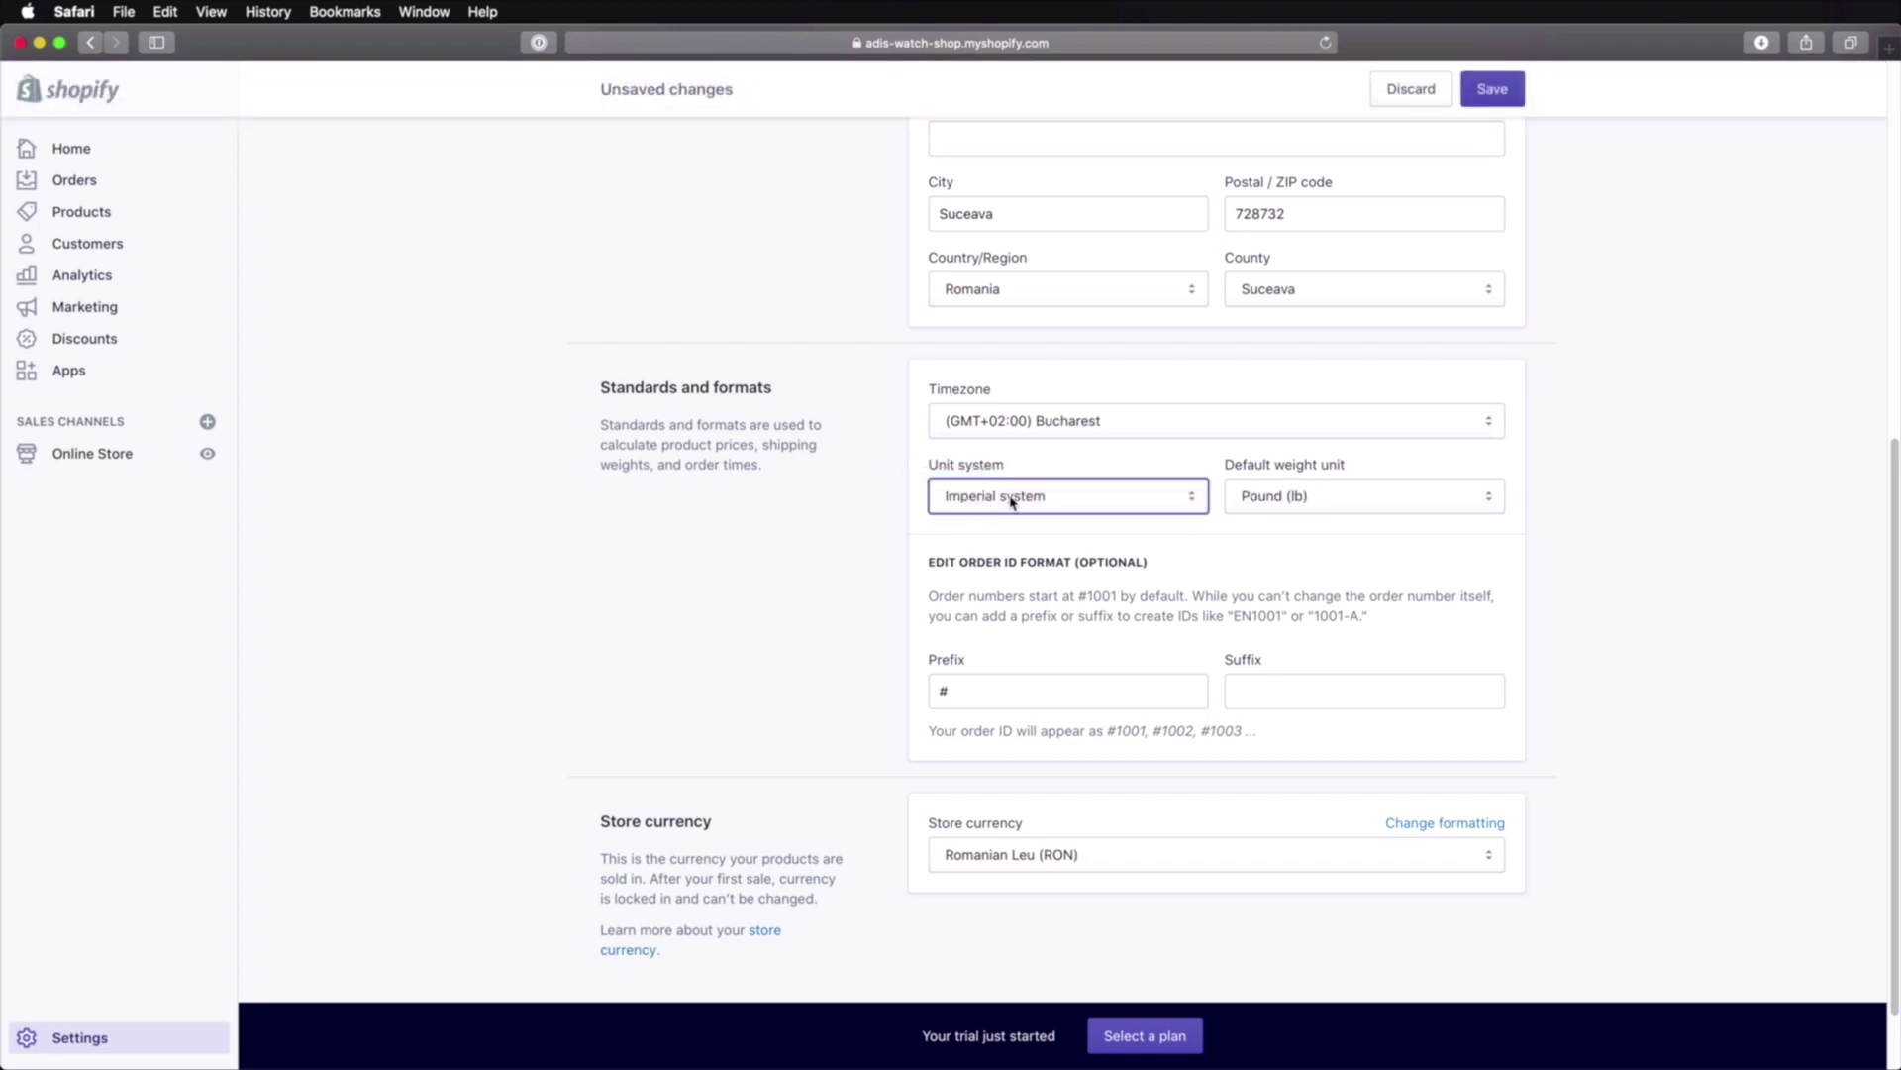
{"action": "left_click", "coordinate": [1412, 503]}
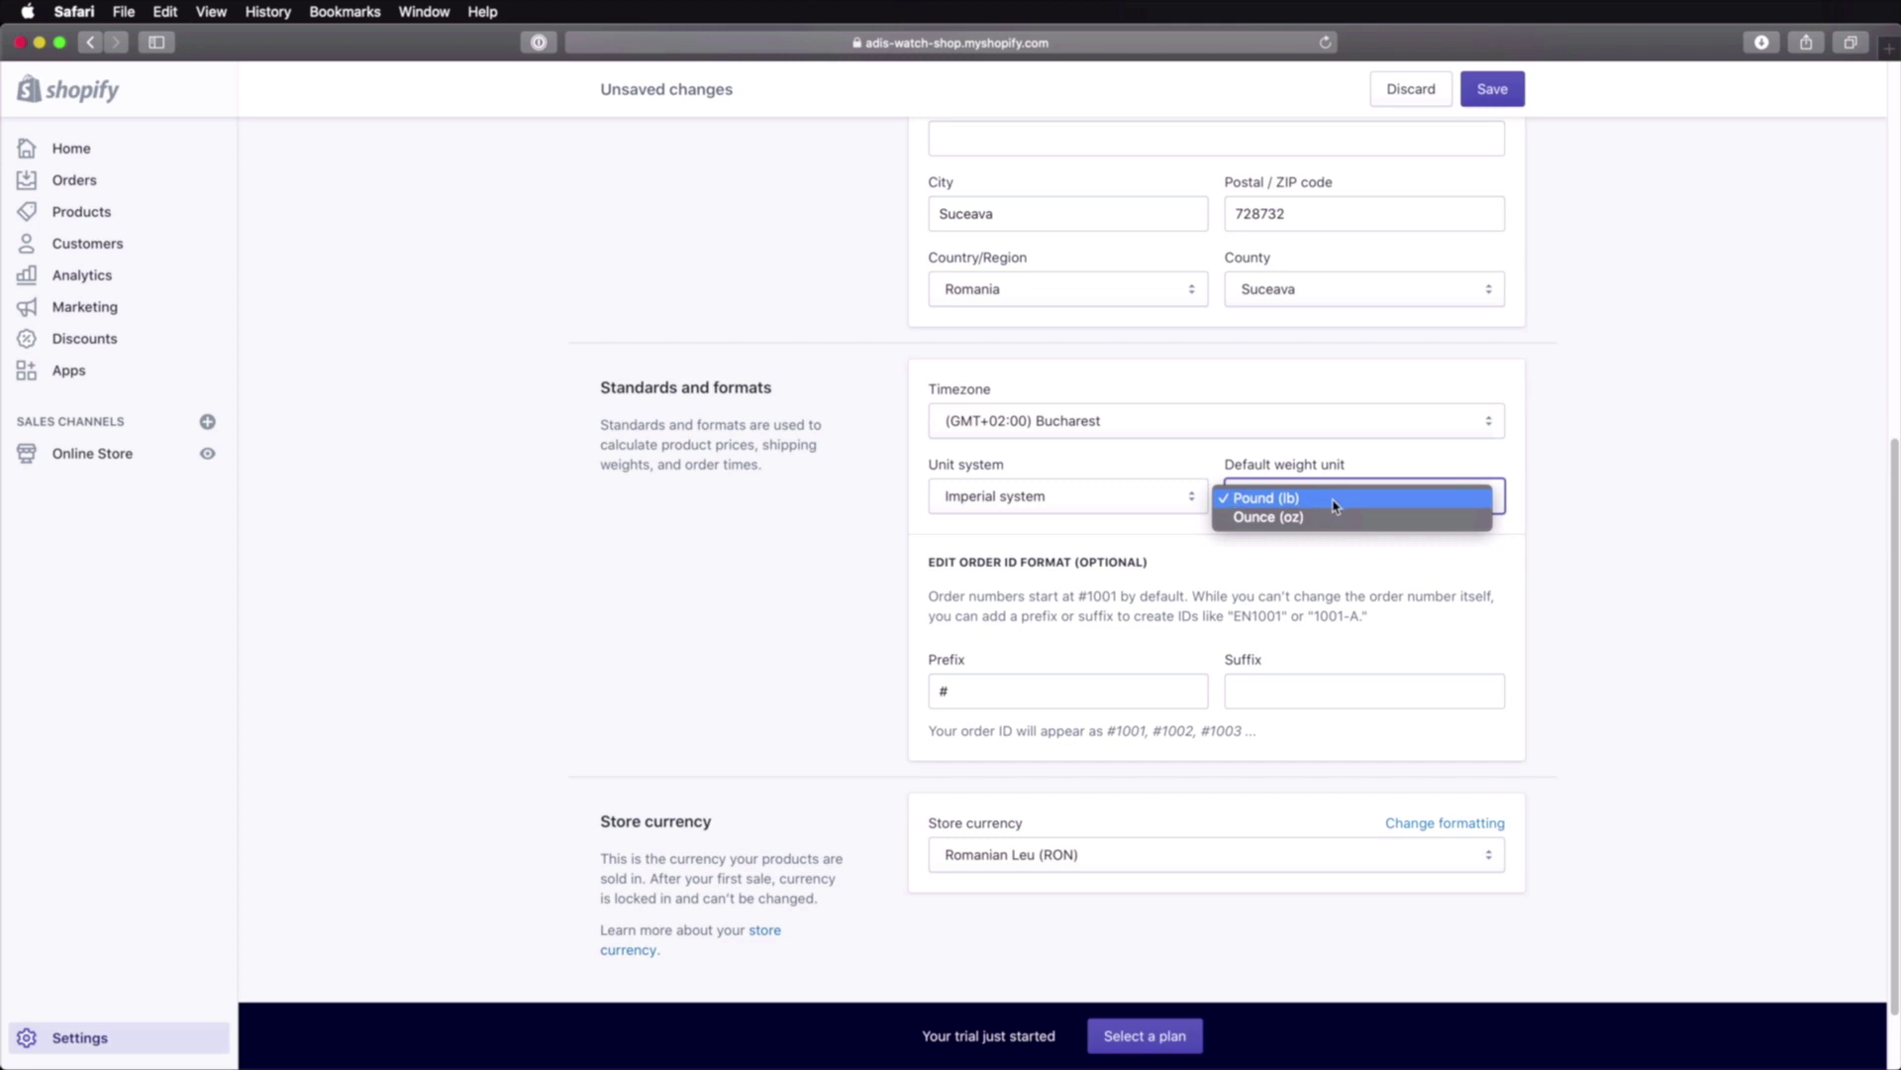
{"action": "left_click", "coordinate": [1053, 495]}
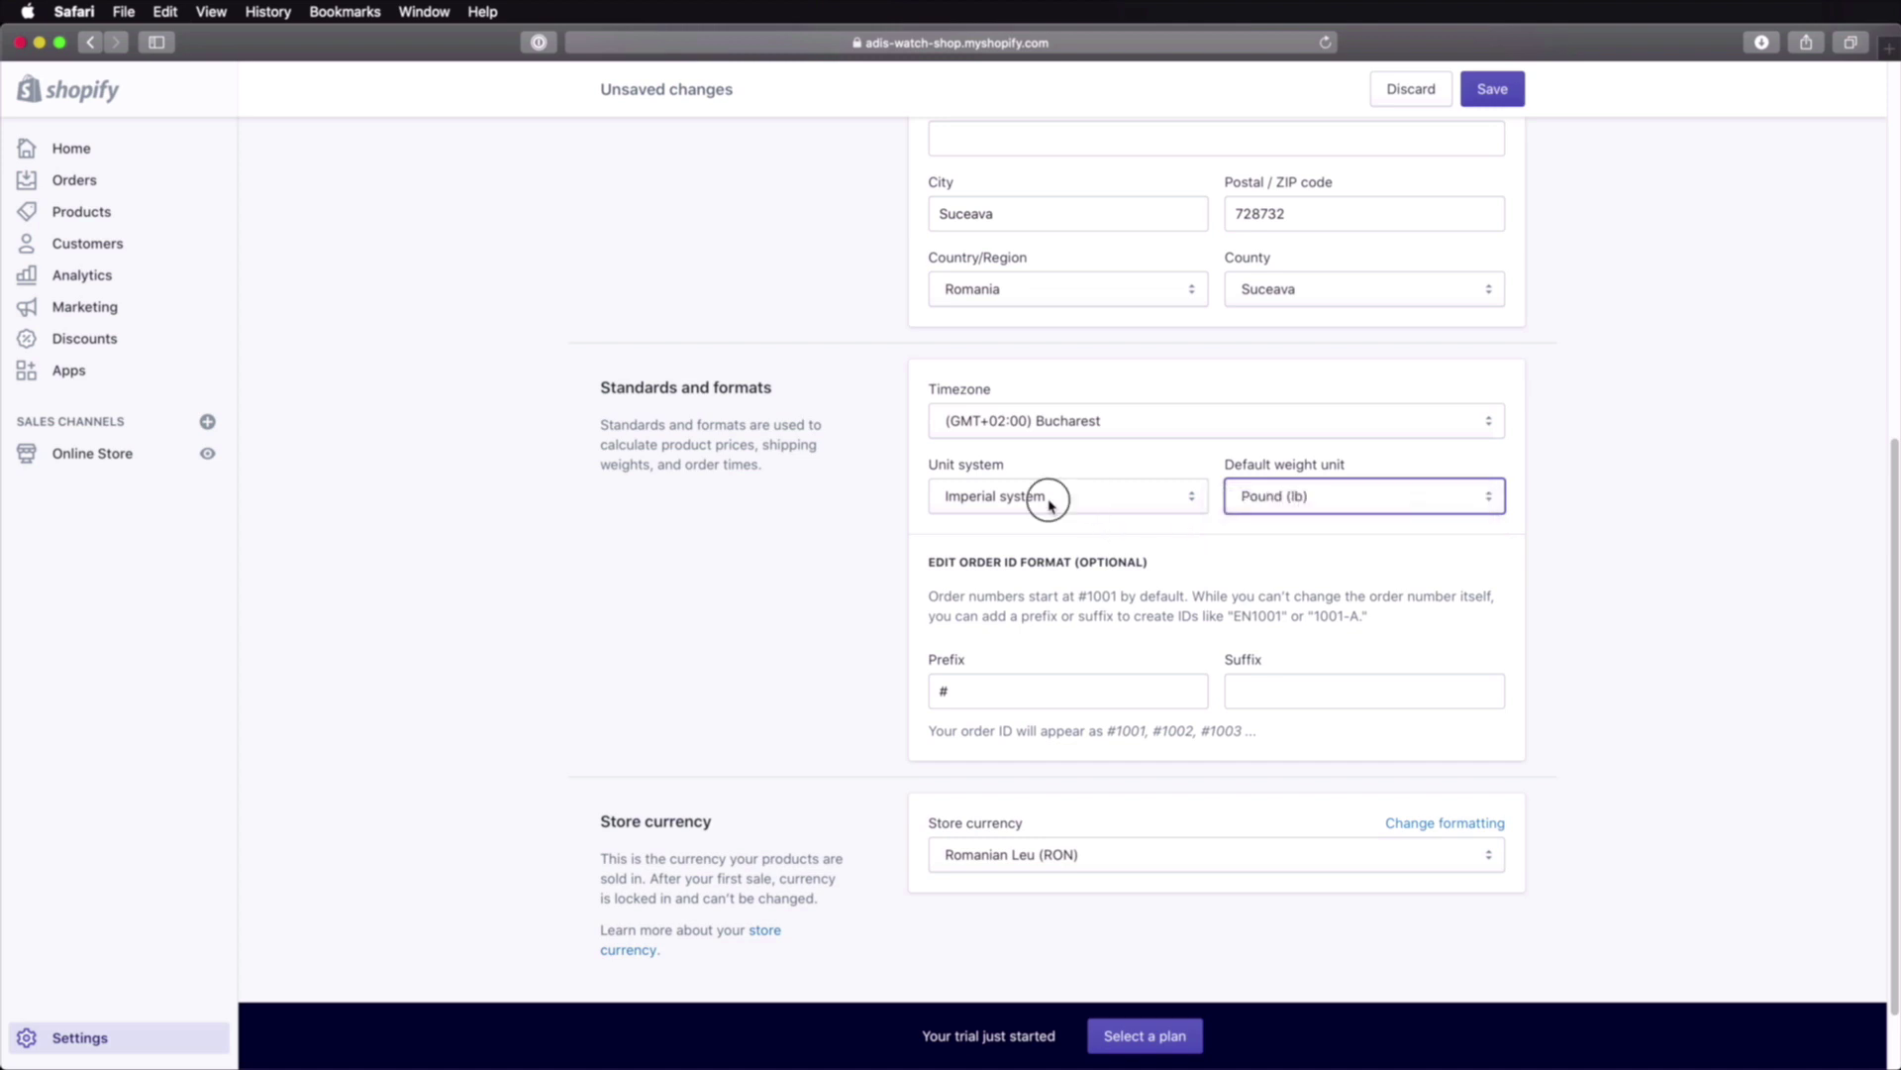
{"action": "left_click", "coordinate": [1053, 495]}
{"action": "left_click", "coordinate": [1030, 519]}
{"action": "left_click", "coordinate": [1322, 502]}
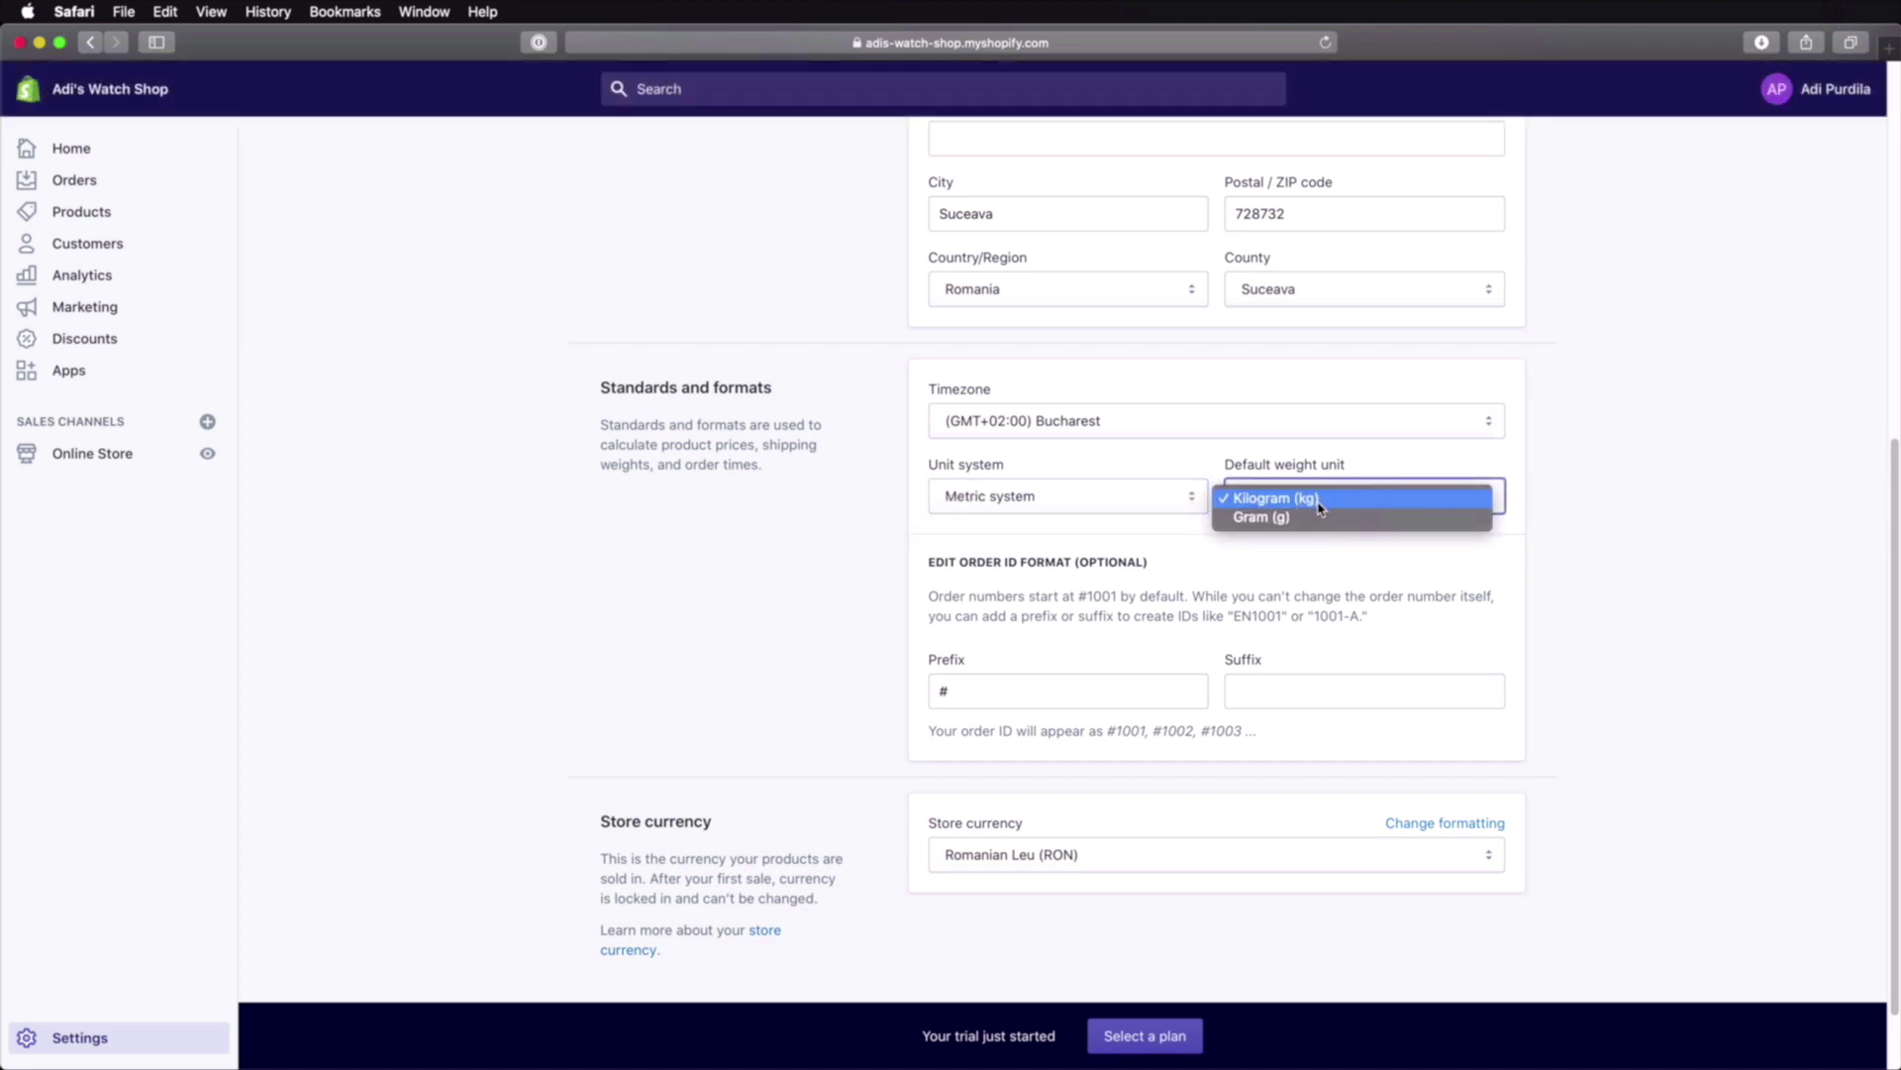
{"action": "left_click", "coordinate": [1316, 561]}
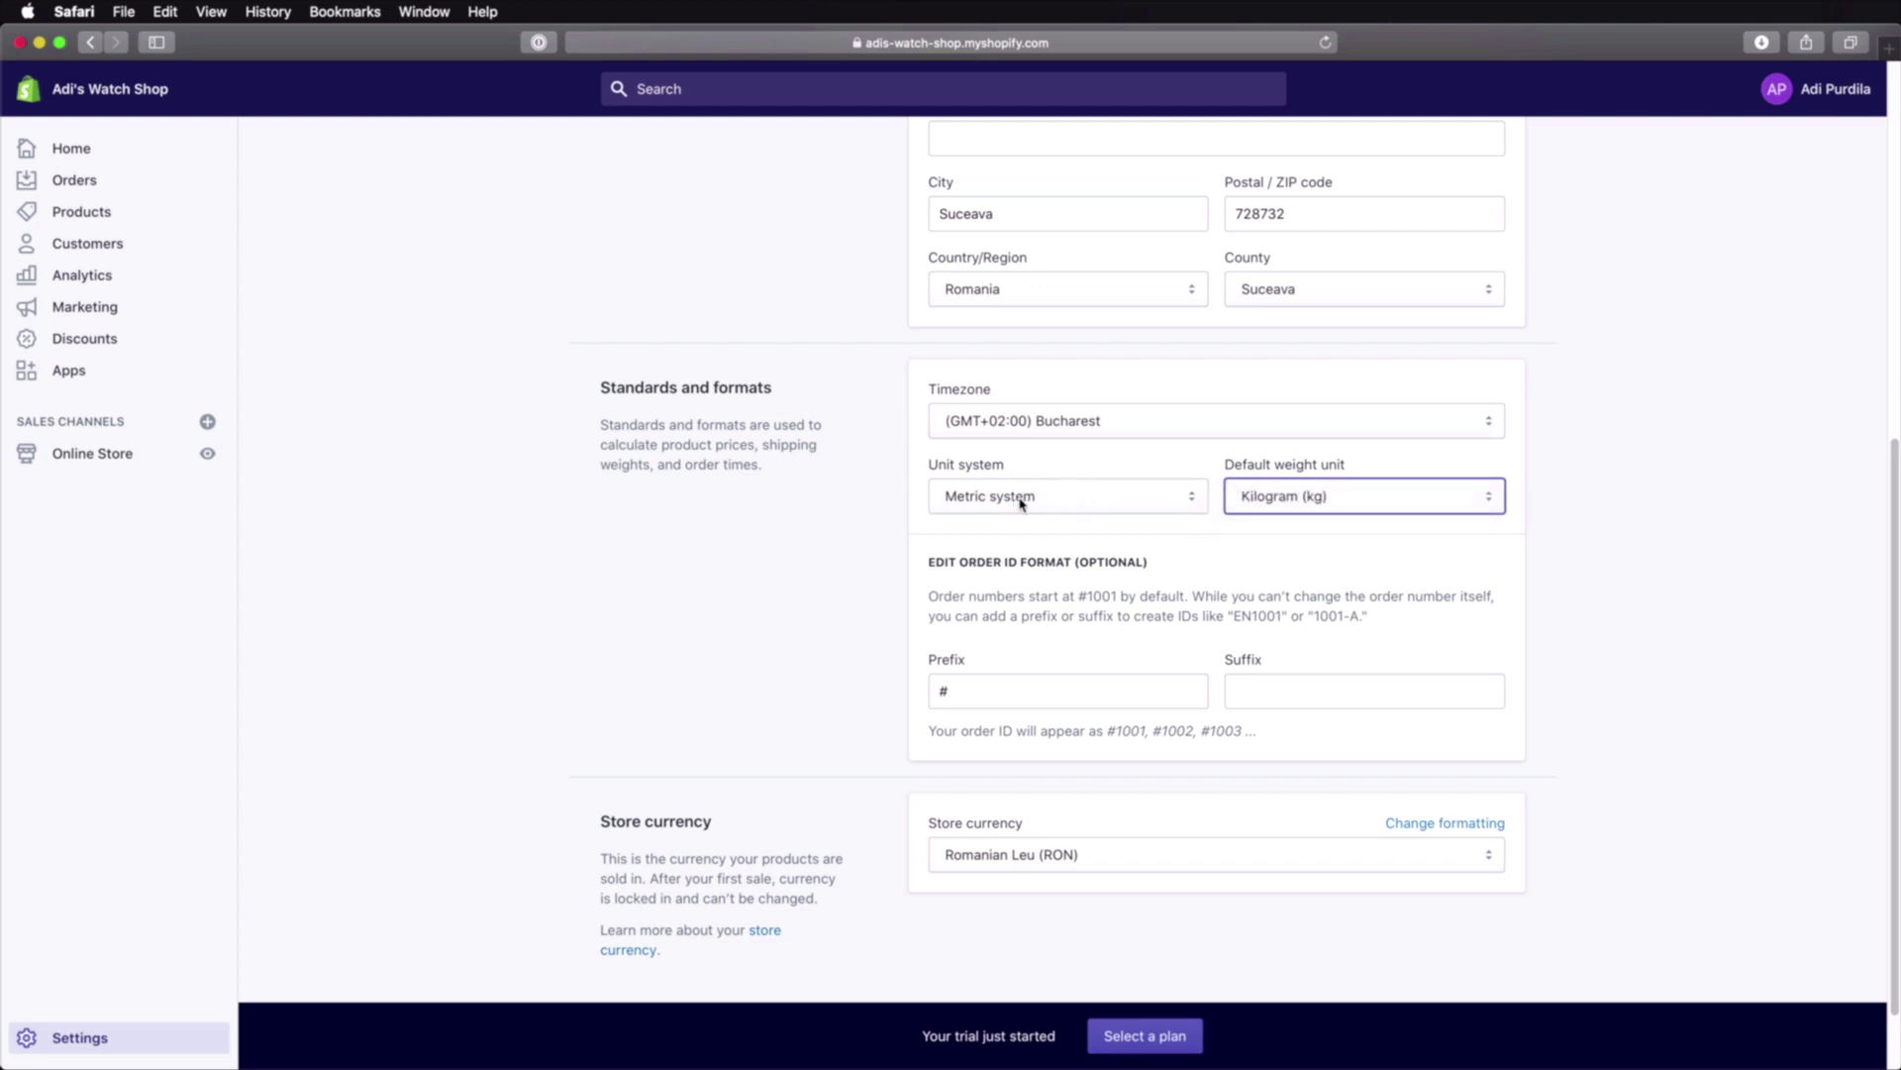
{"action": "left_click", "coordinate": [1290, 500]}
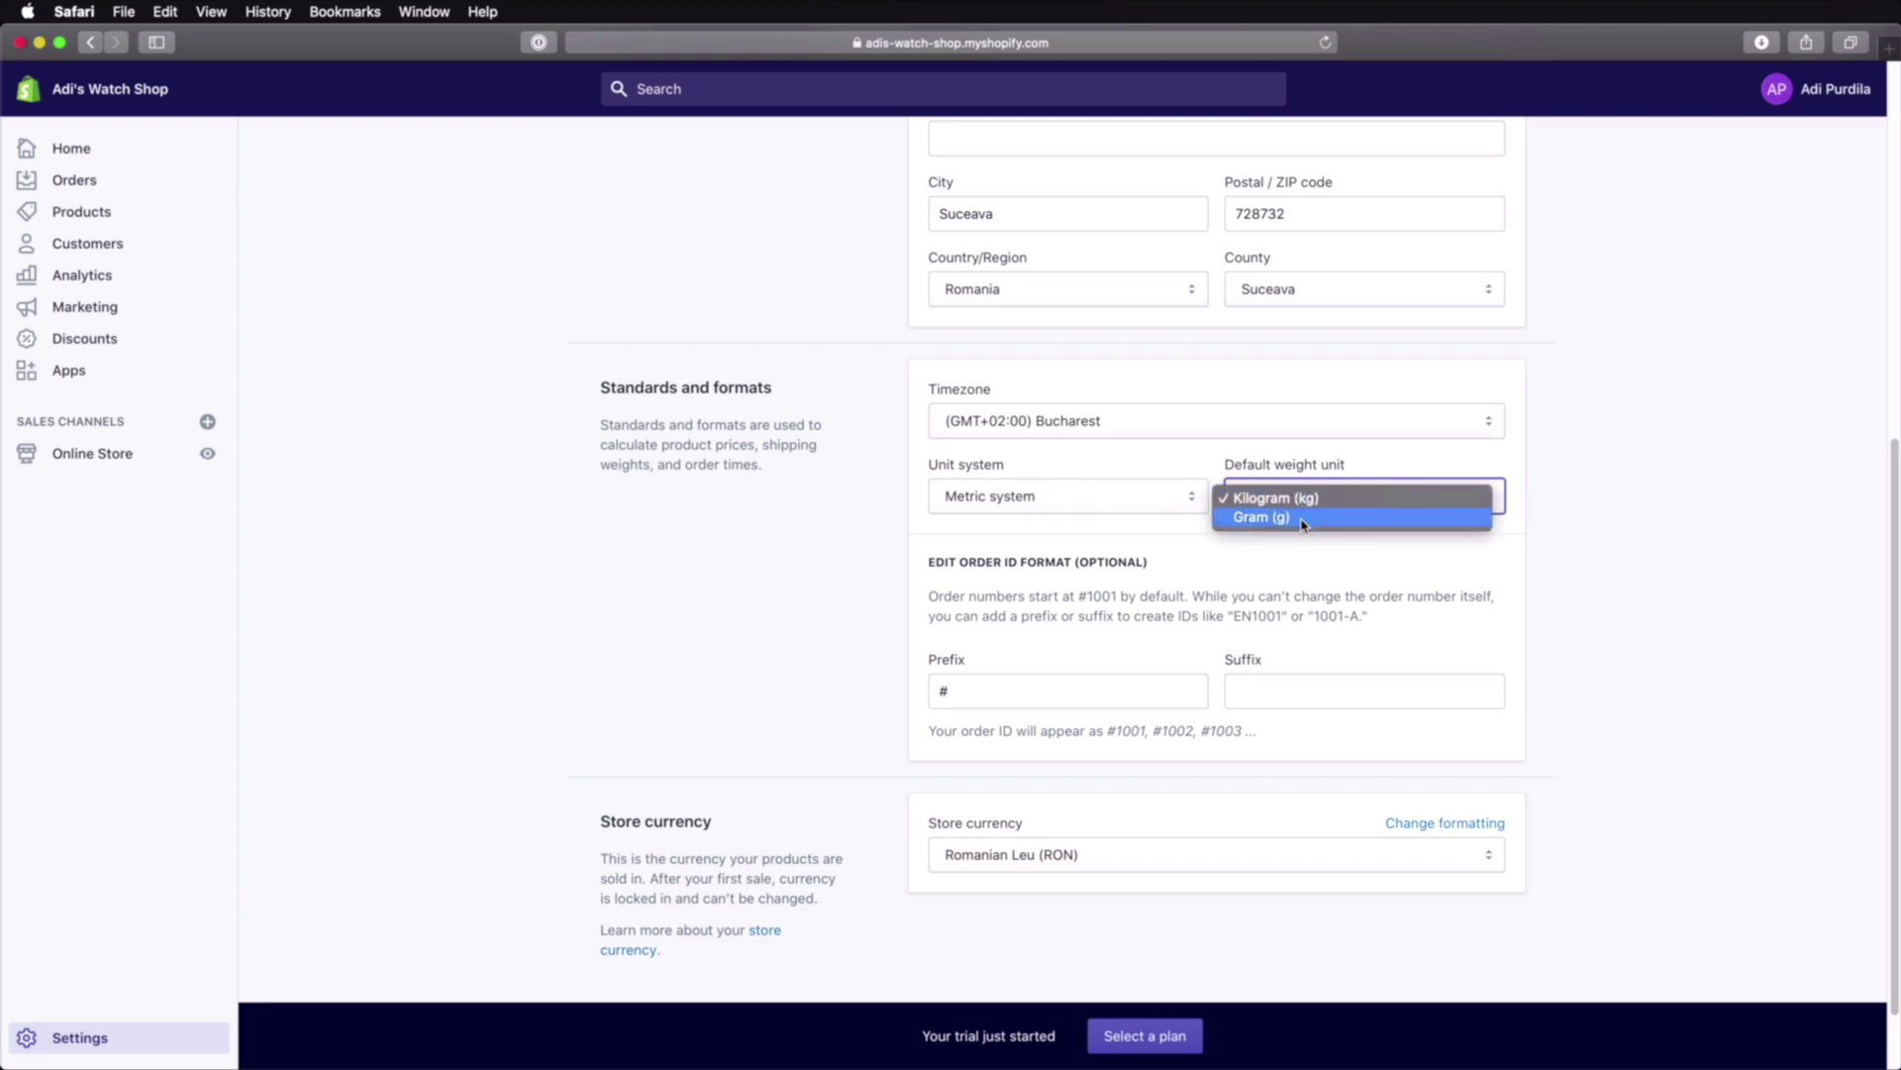
{"action": "left_click", "coordinate": [1302, 518]}
Step: Keep Romanian Leu (RON) as the store currency and save the settings
{"action": "scroll", "coordinate": [1231, 517], "scroll_direction": "down", "scroll_amount": 2}
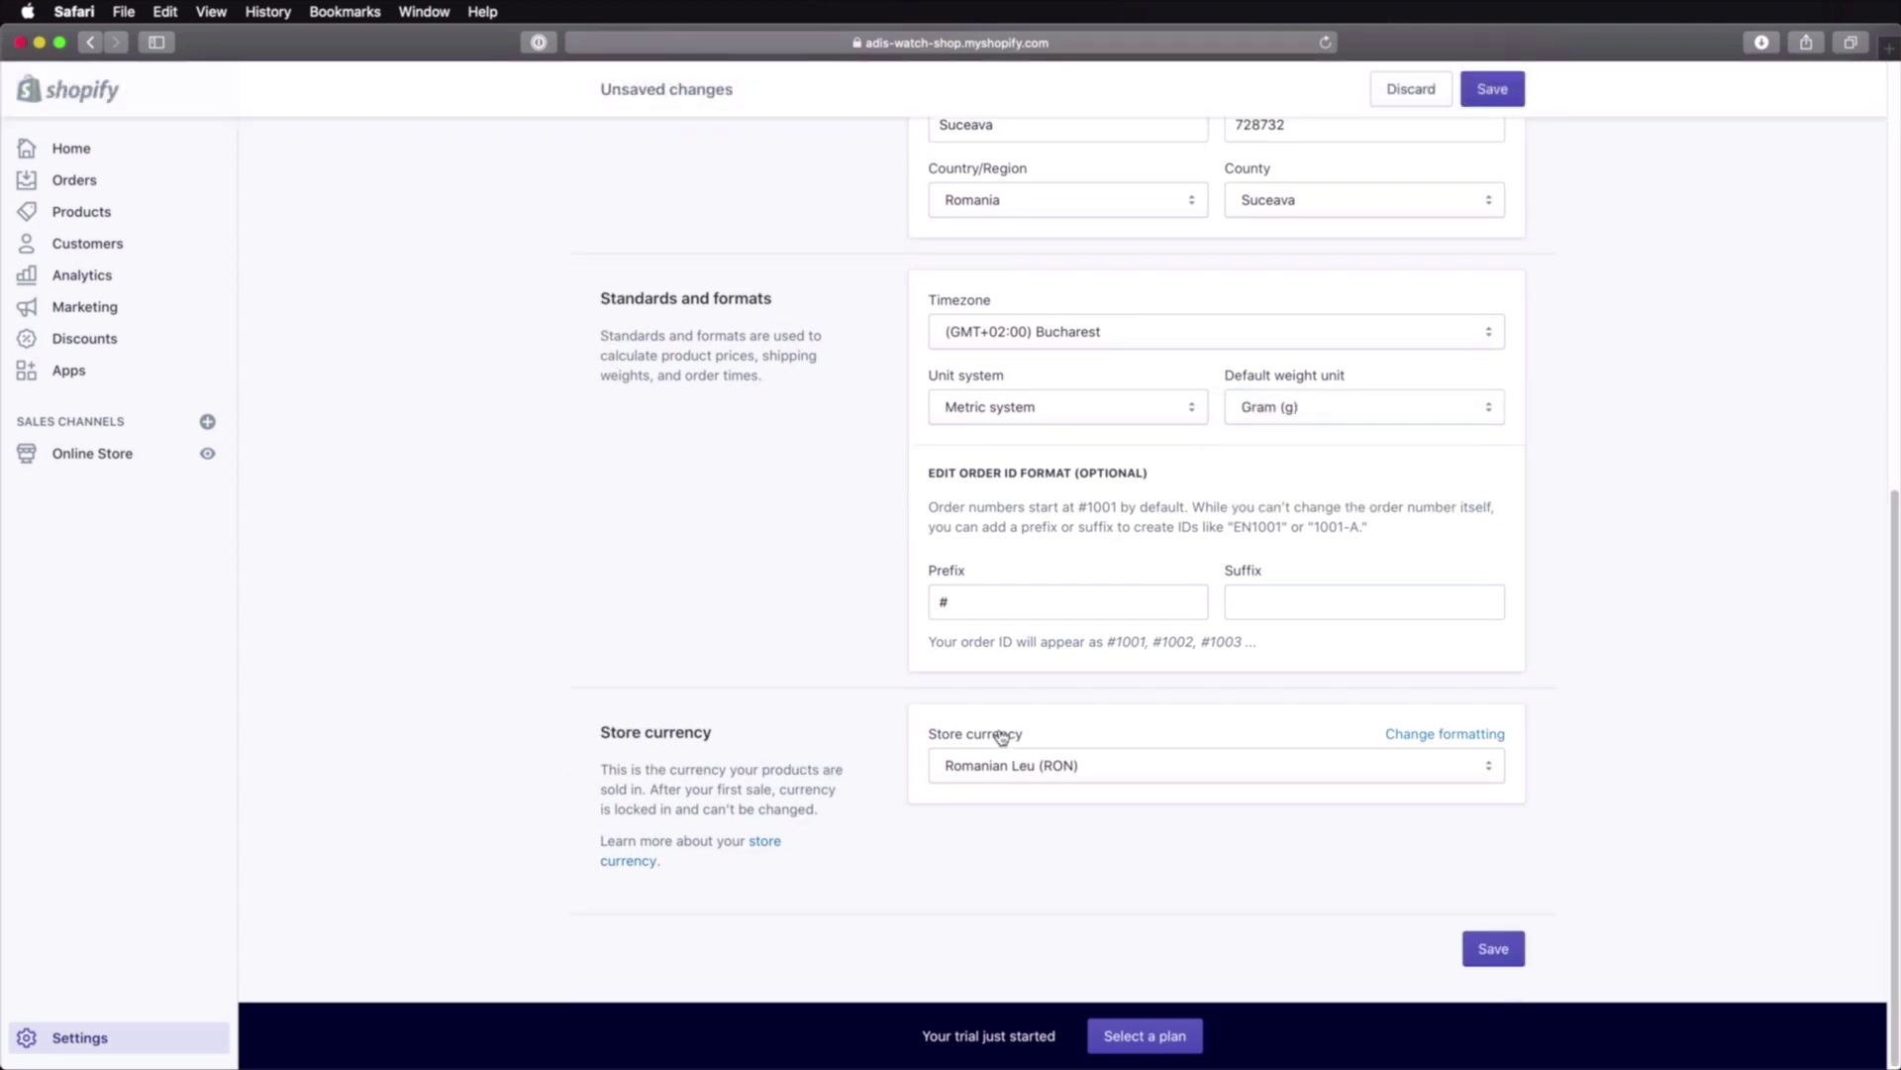
{"action": "left_click", "coordinate": [1081, 772]}
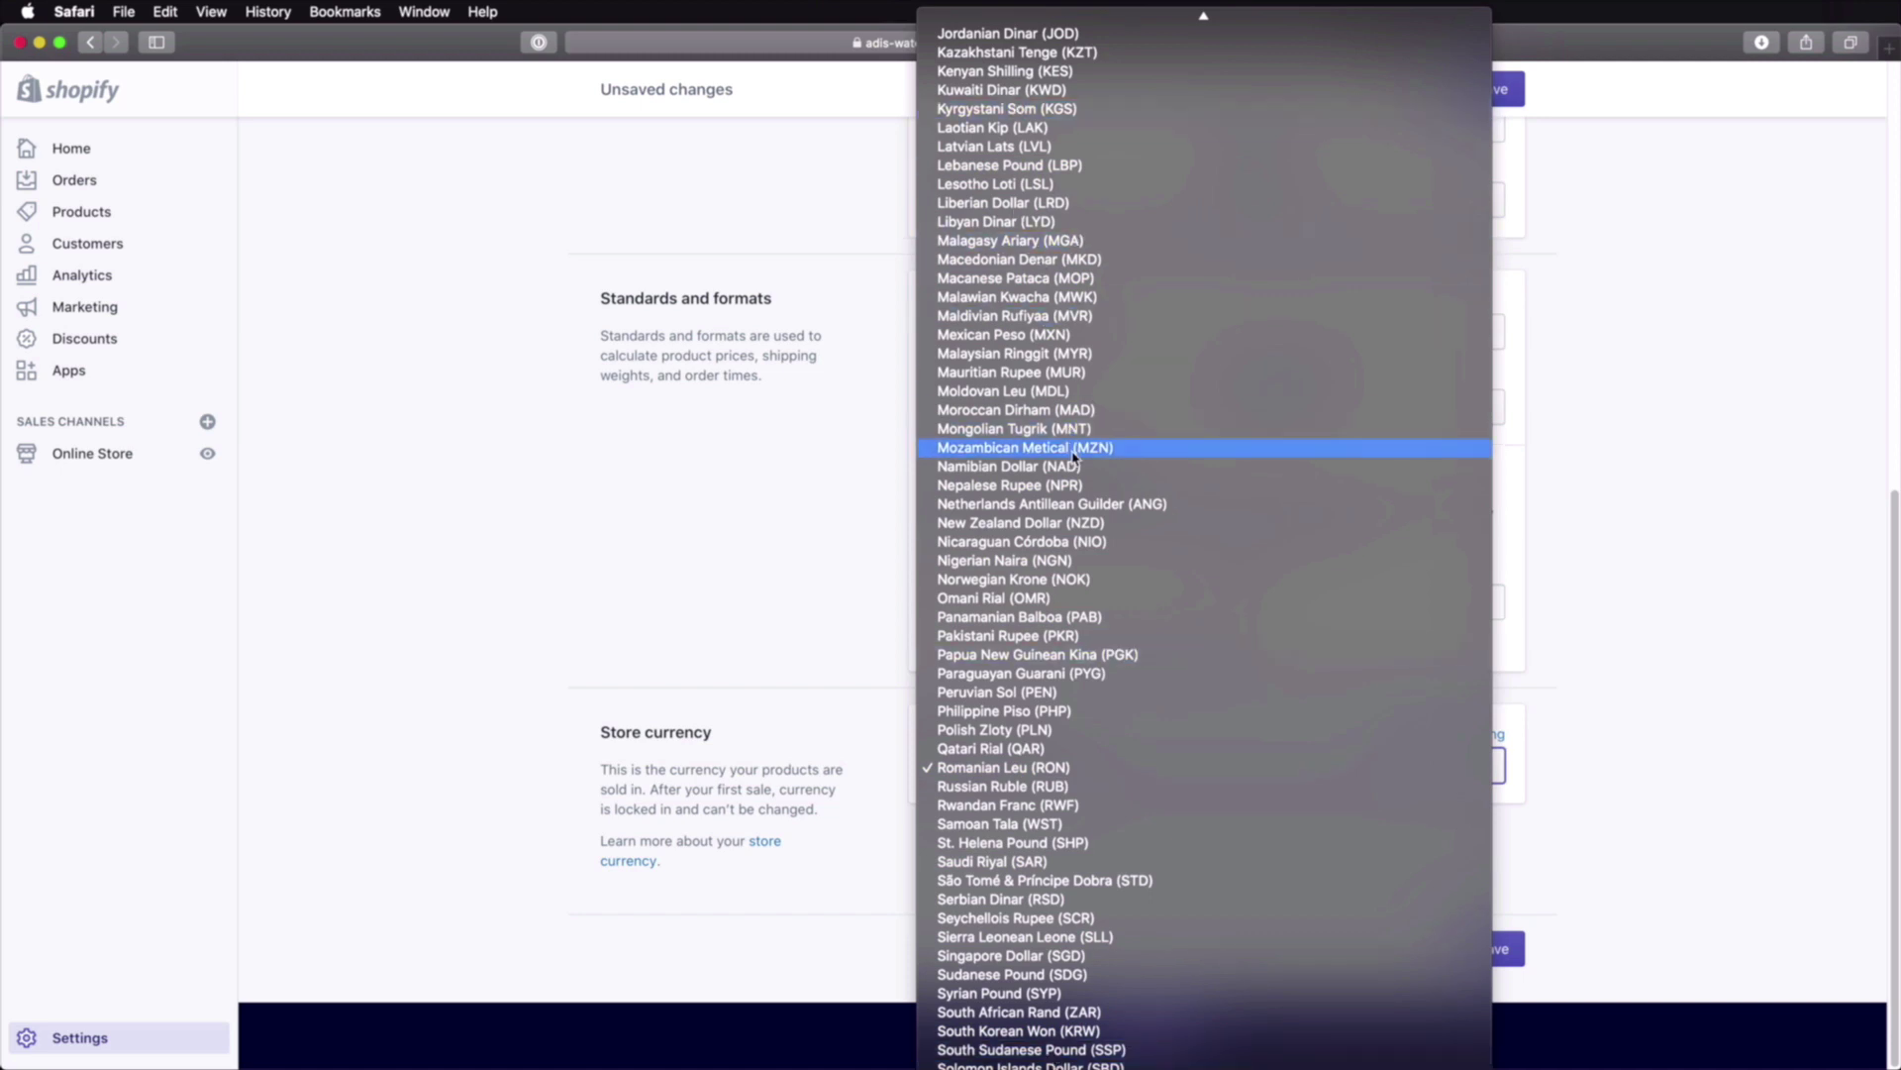
{"action": "left_click", "coordinate": [1678, 481]}
{"action": "left_click", "coordinate": [1511, 953]}
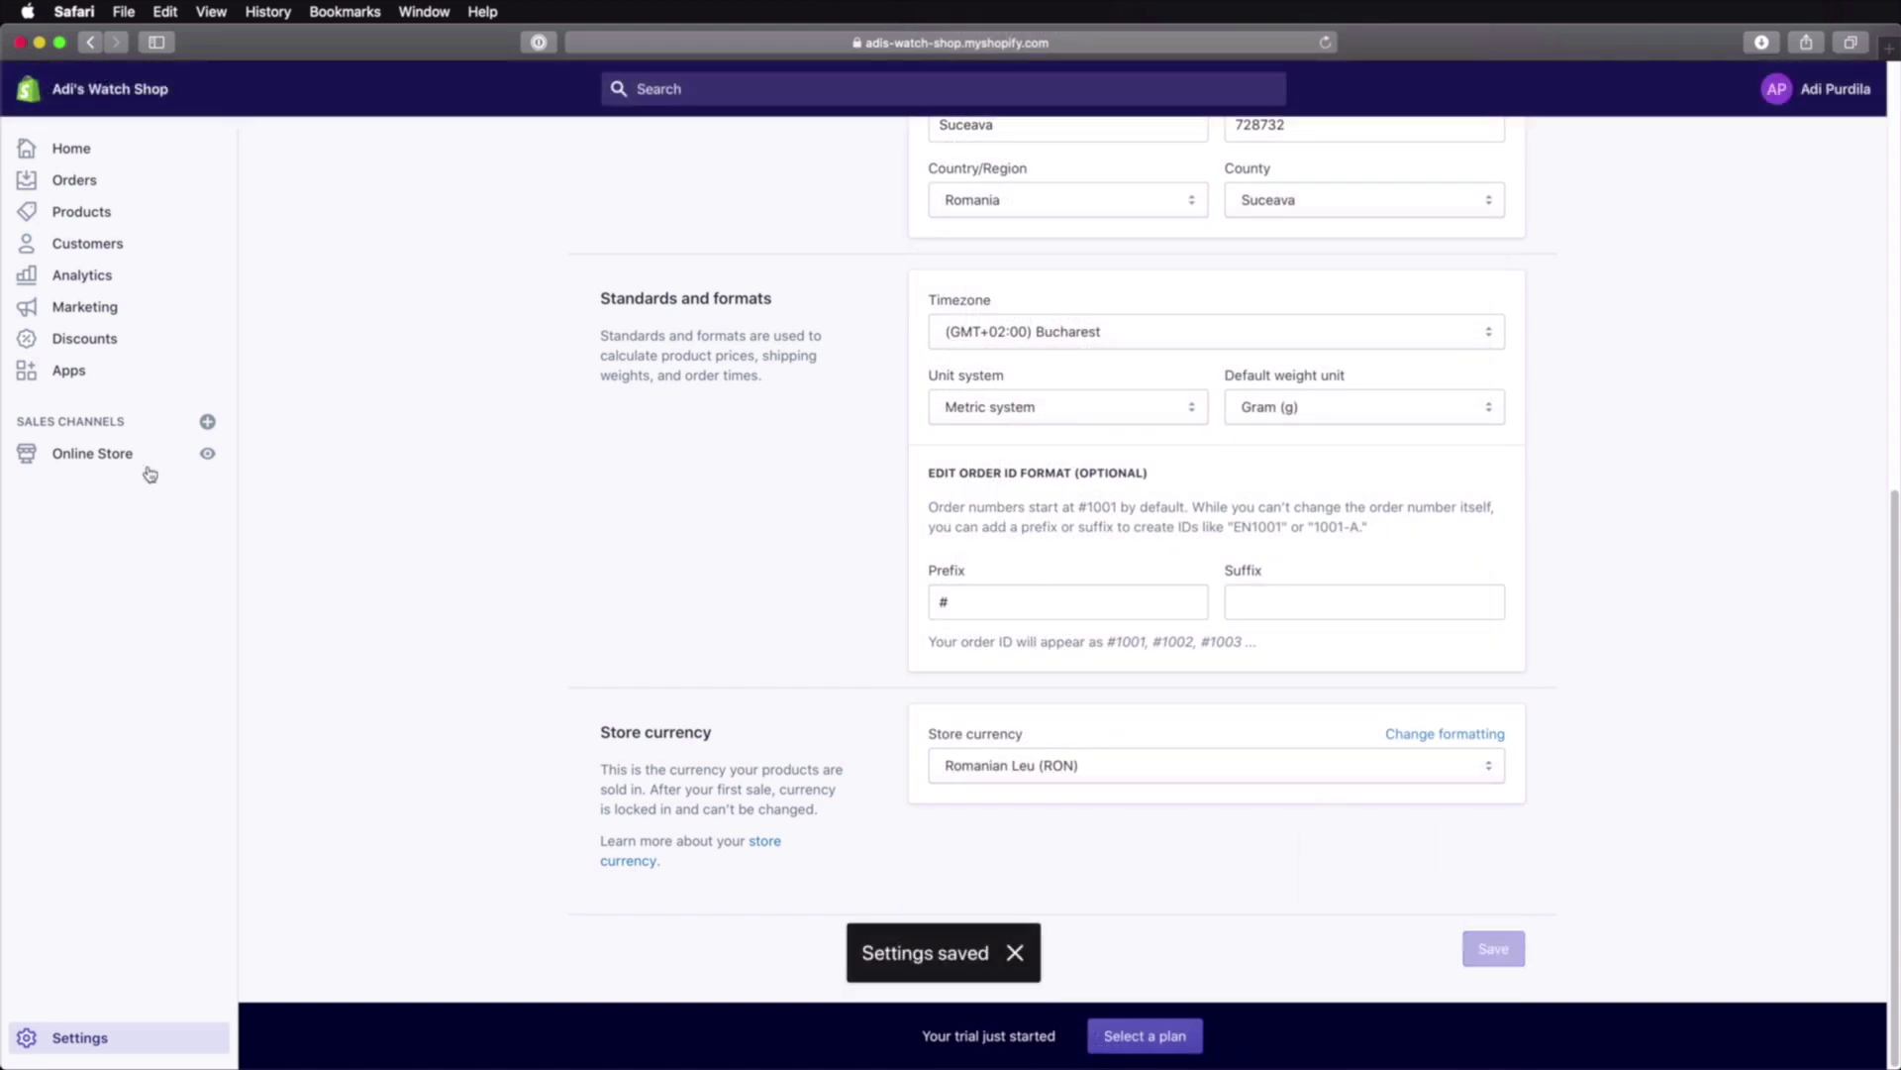
Step: Go to Settings > Payments and look over the listed payment providers
{"action": "left_click", "coordinate": [96, 1039]}
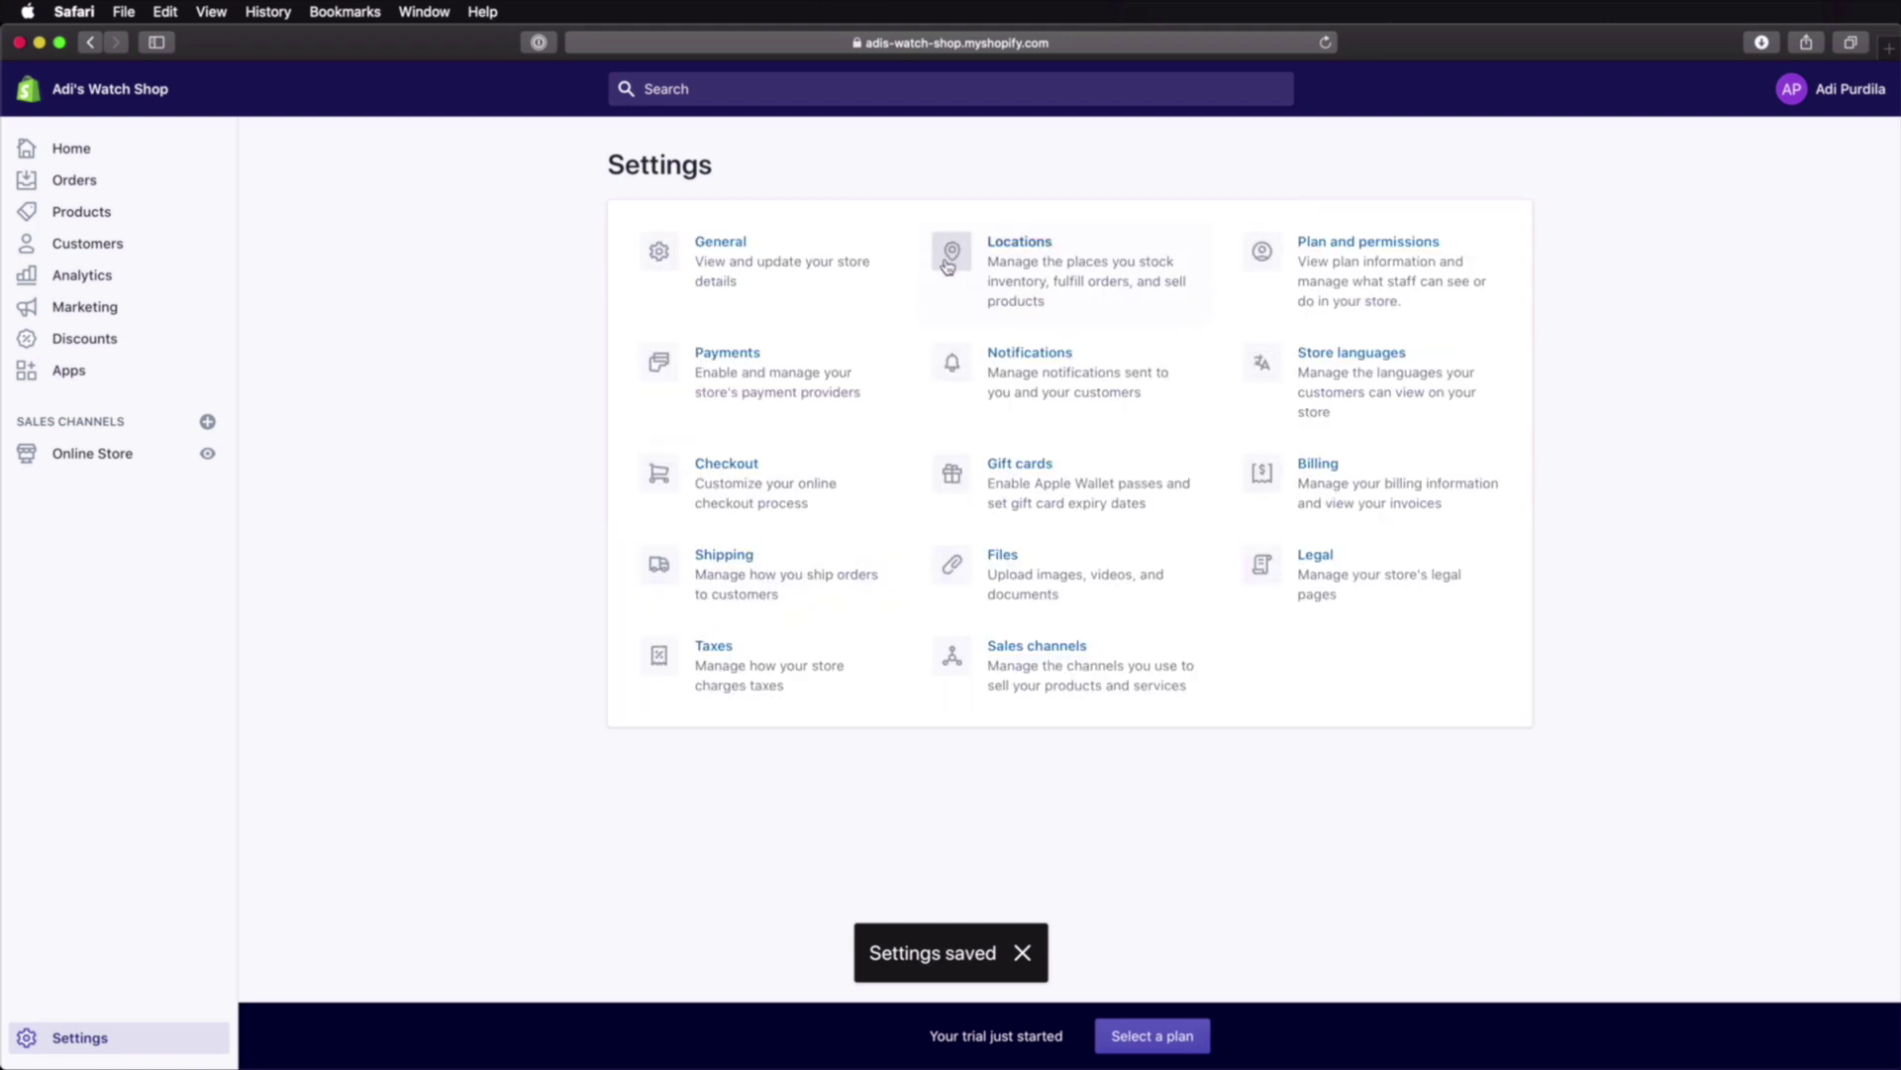
{"action": "left_click", "coordinate": [807, 373]}
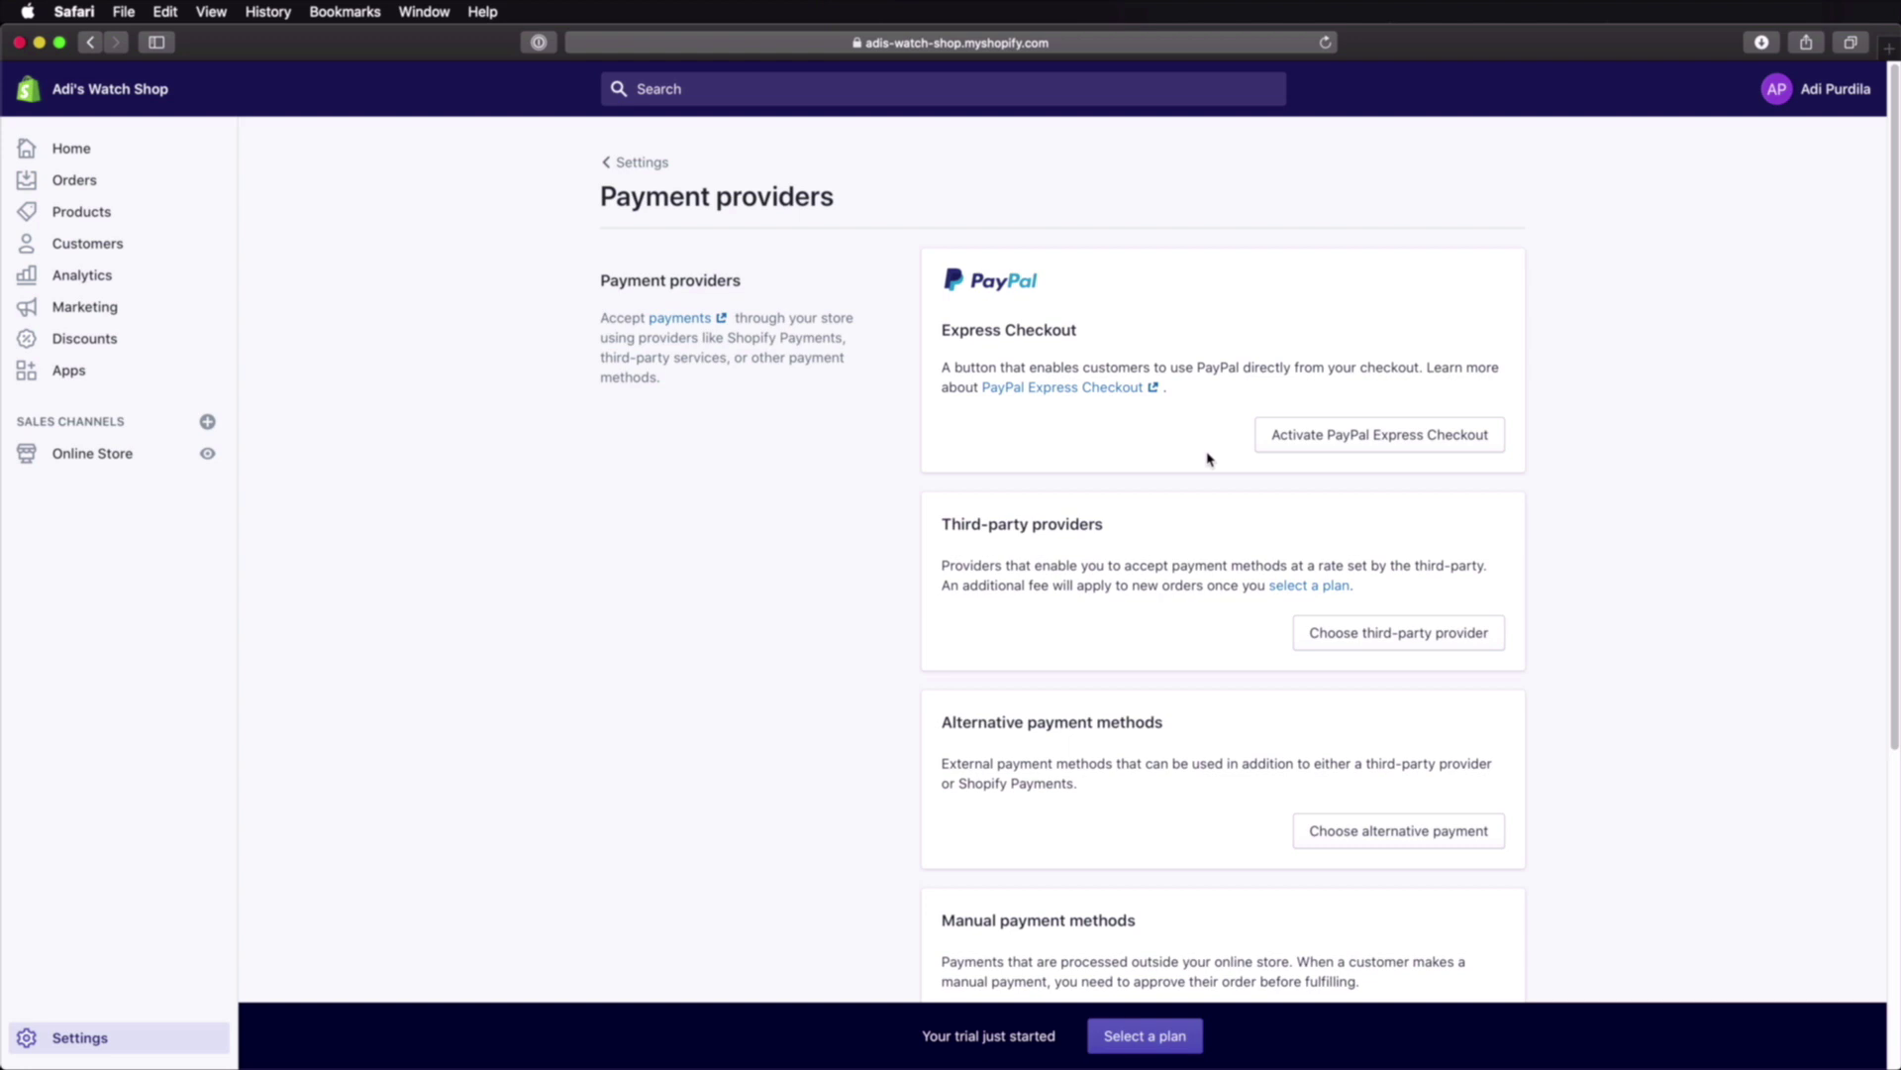
{"action": "scroll", "coordinate": [1207, 459], "scroll_direction": "down", "scroll_amount": 5}
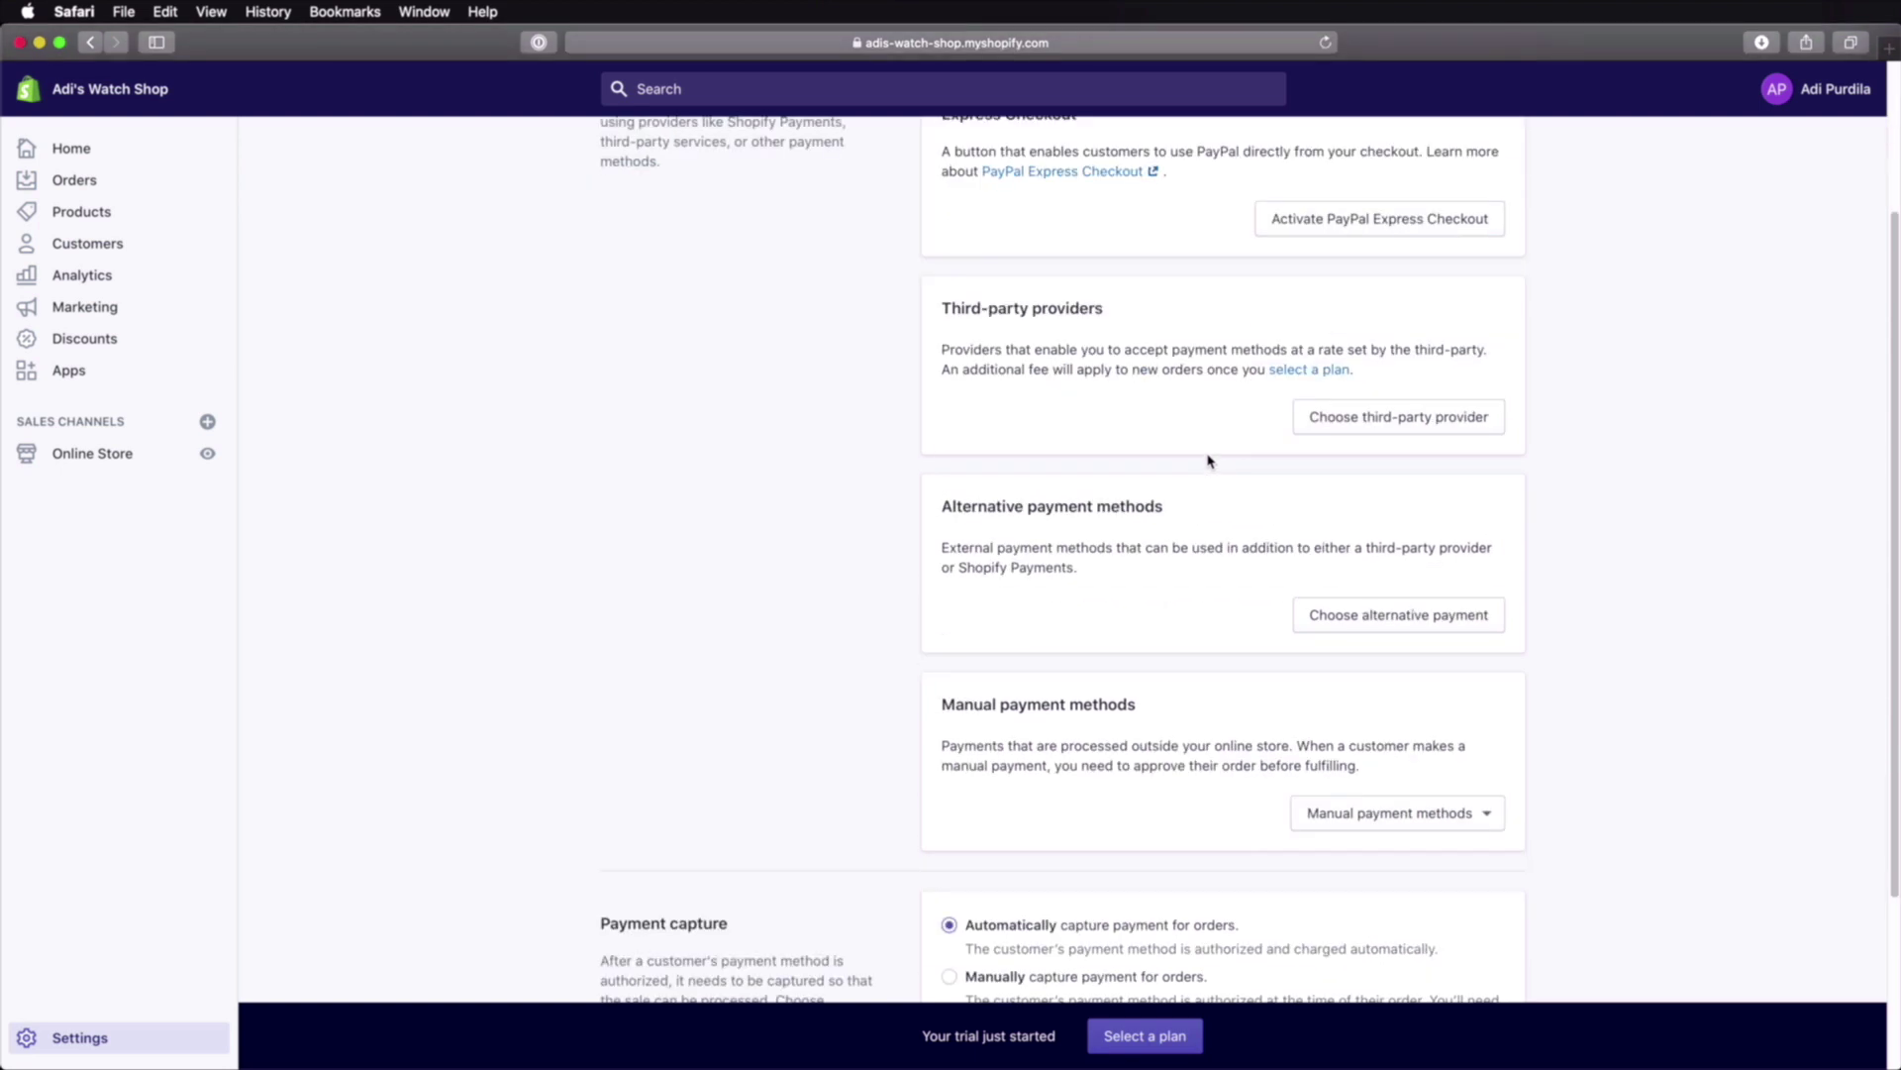
{"action": "scroll", "coordinate": [1207, 460], "scroll_direction": "up", "scroll_amount": 5}
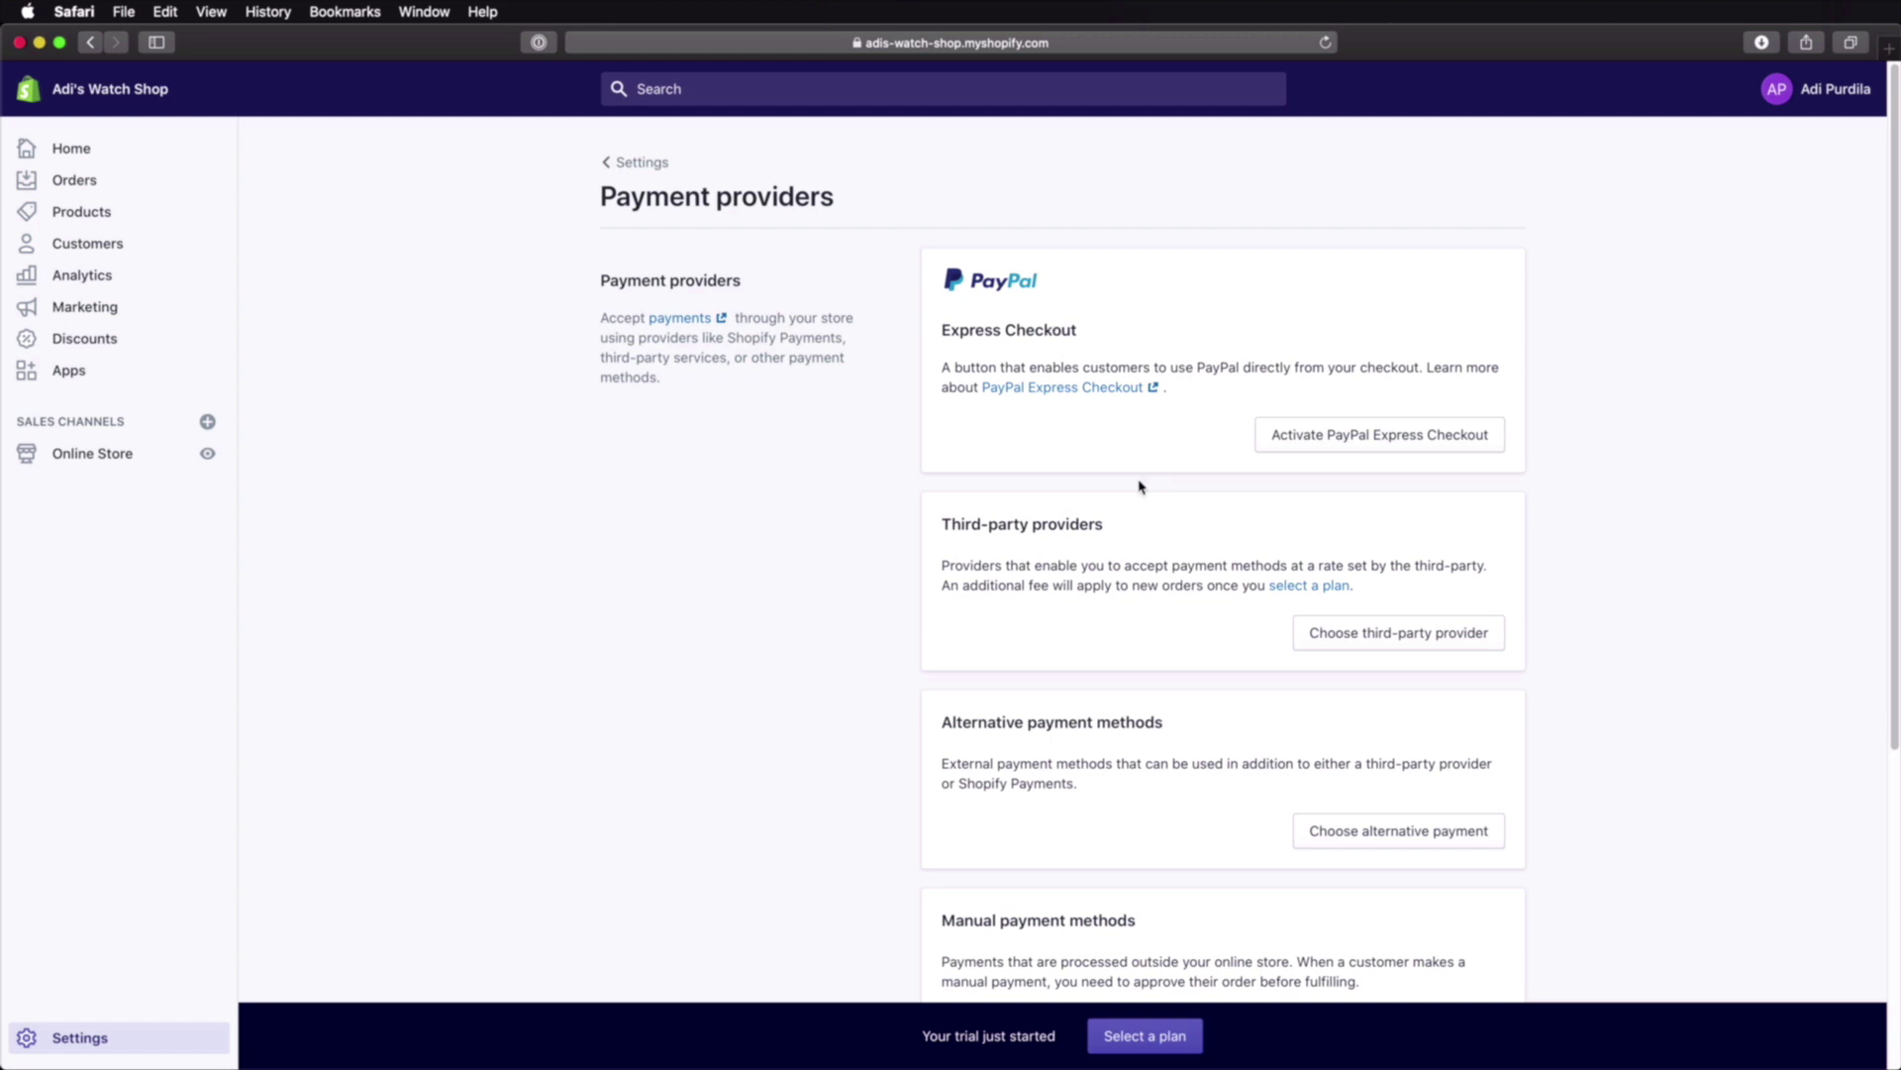
{"action": "left_click", "coordinate": [1379, 444]}
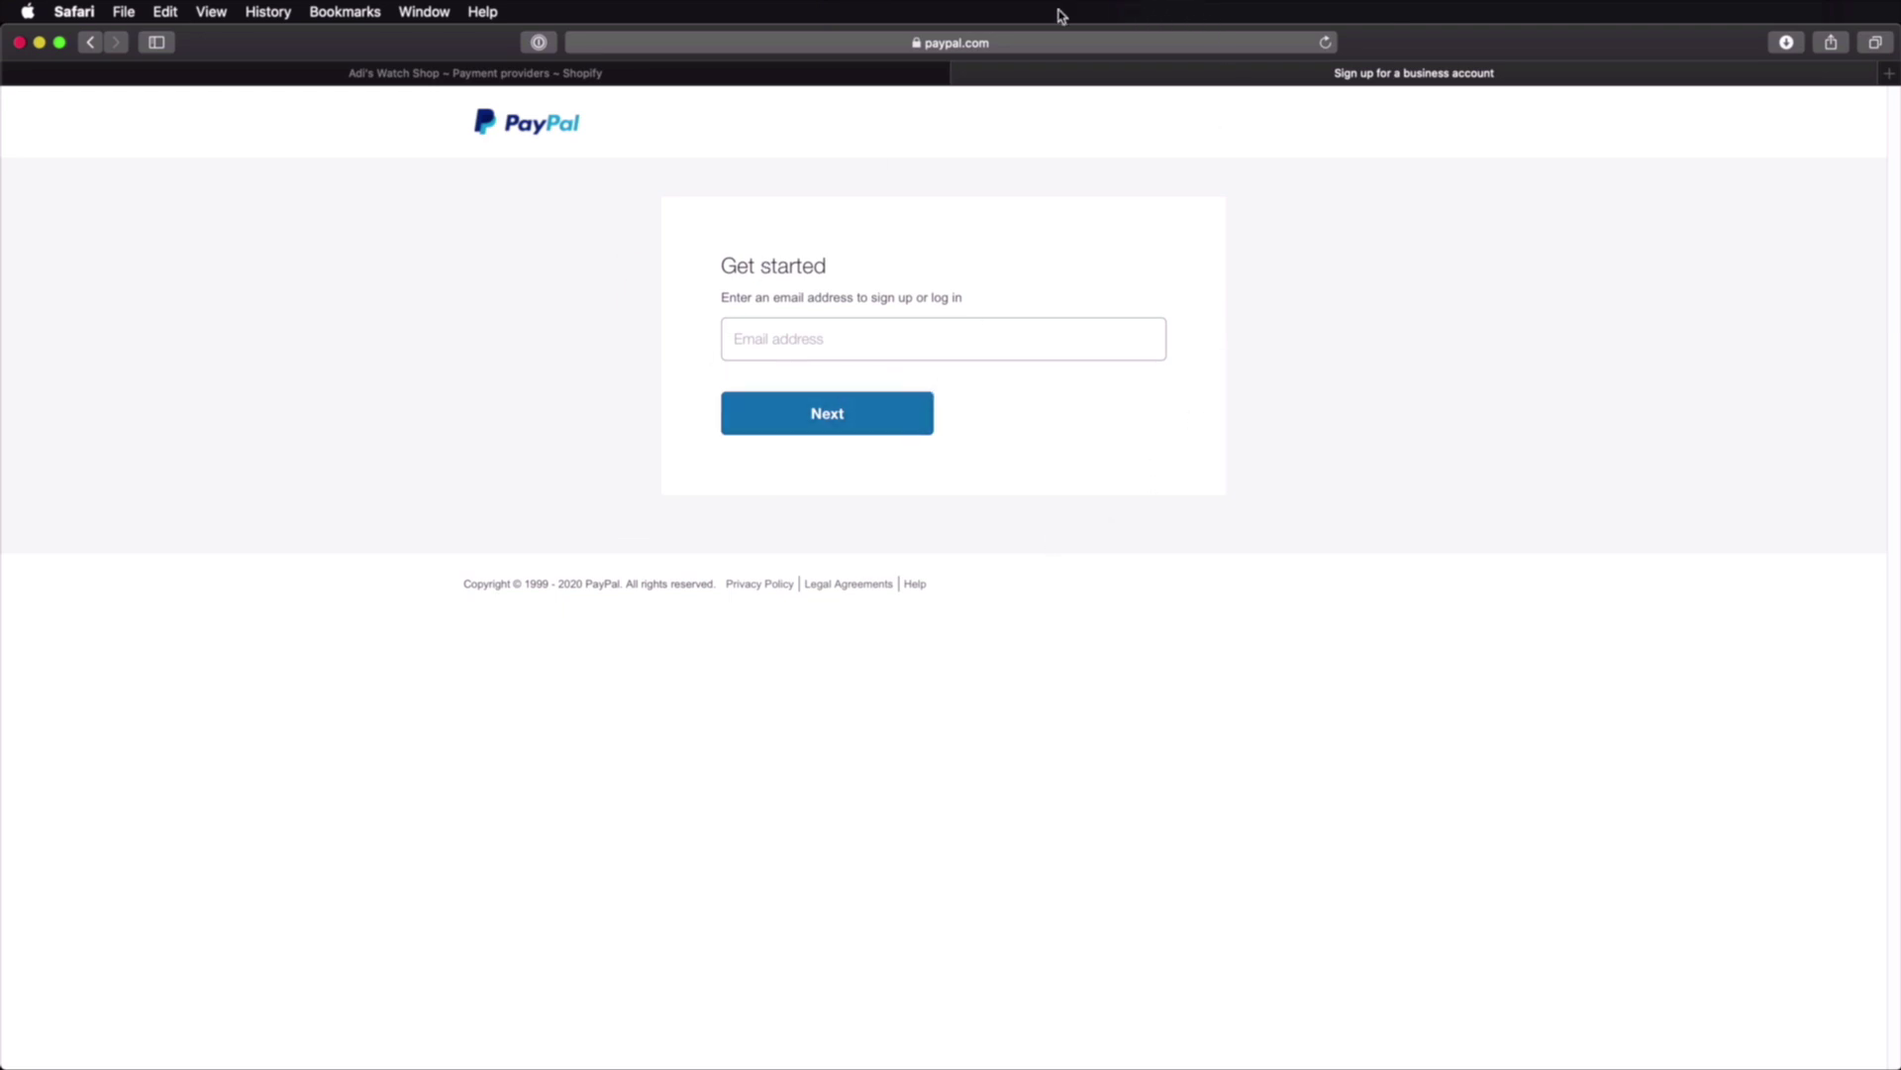
{"action": "left_click", "coordinate": [963, 72]}
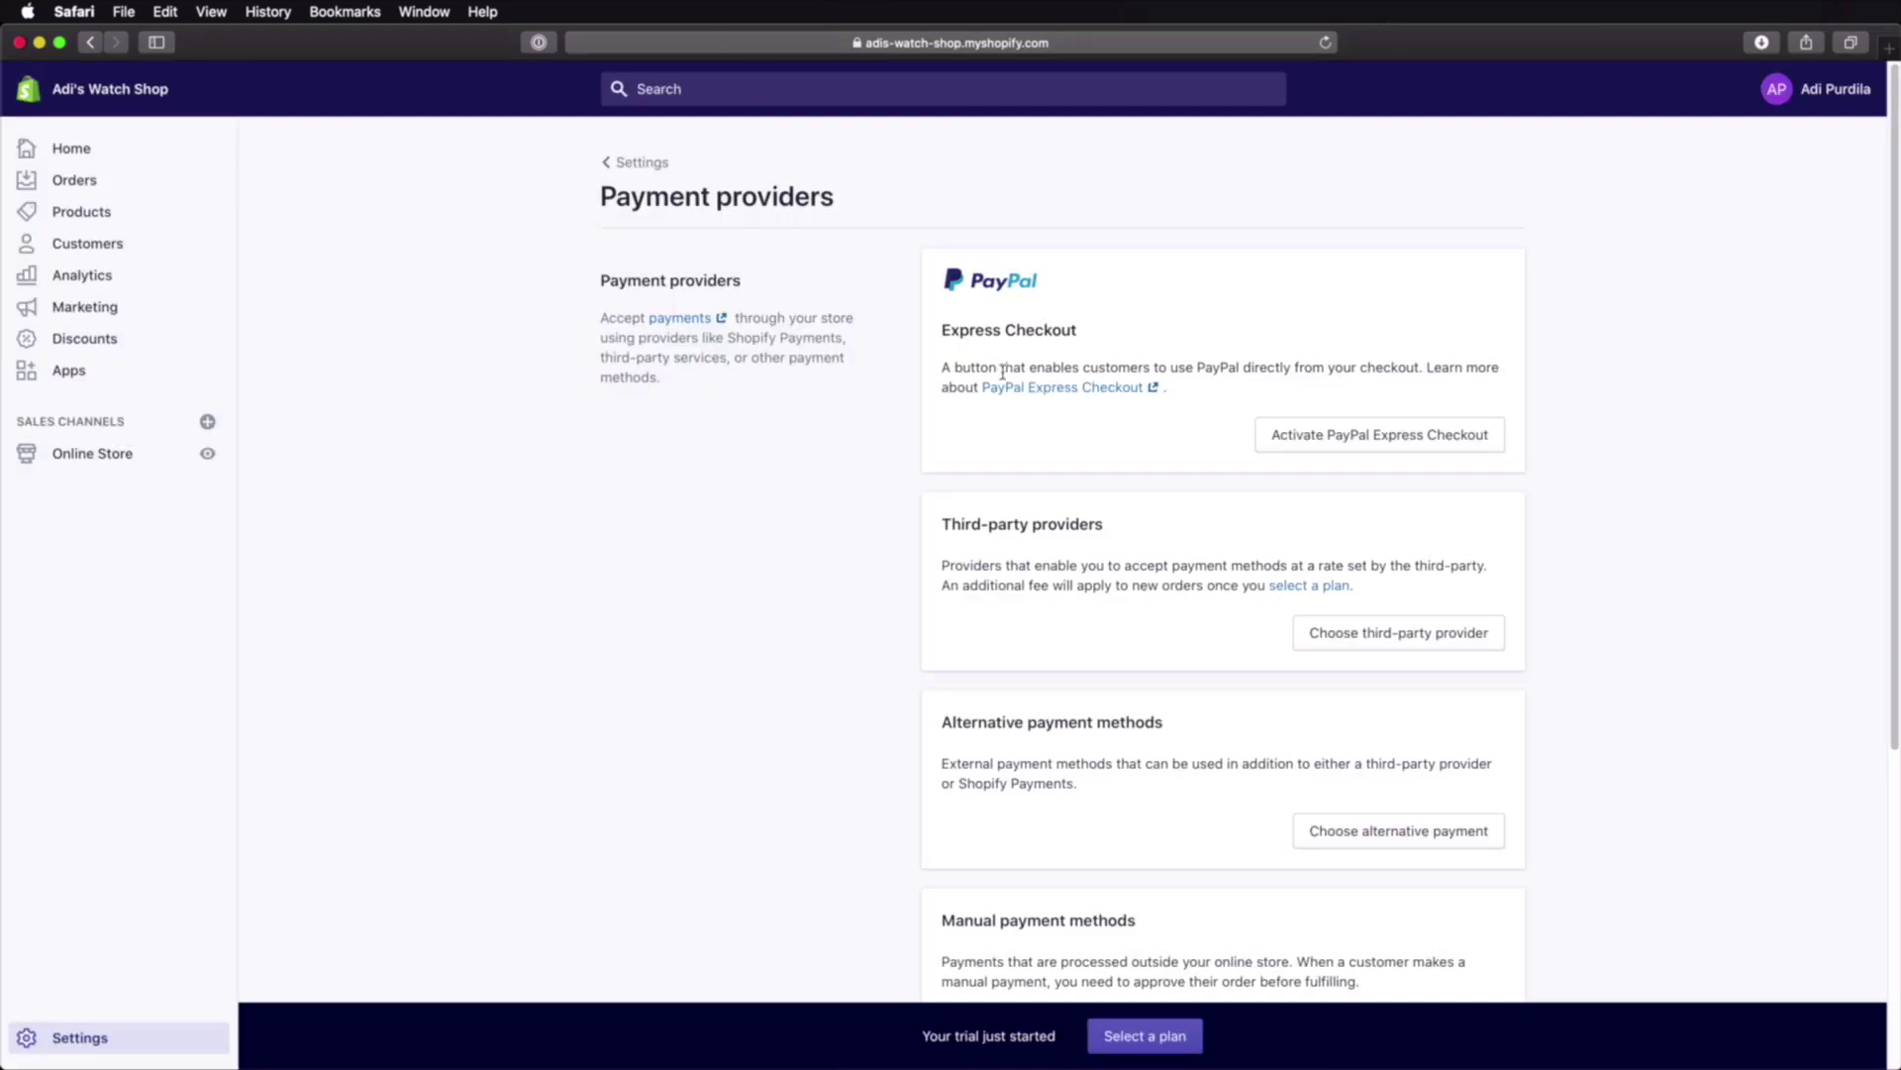
{"action": "scroll", "coordinate": [1249, 460], "scroll_direction": "down", "scroll_amount": 2}
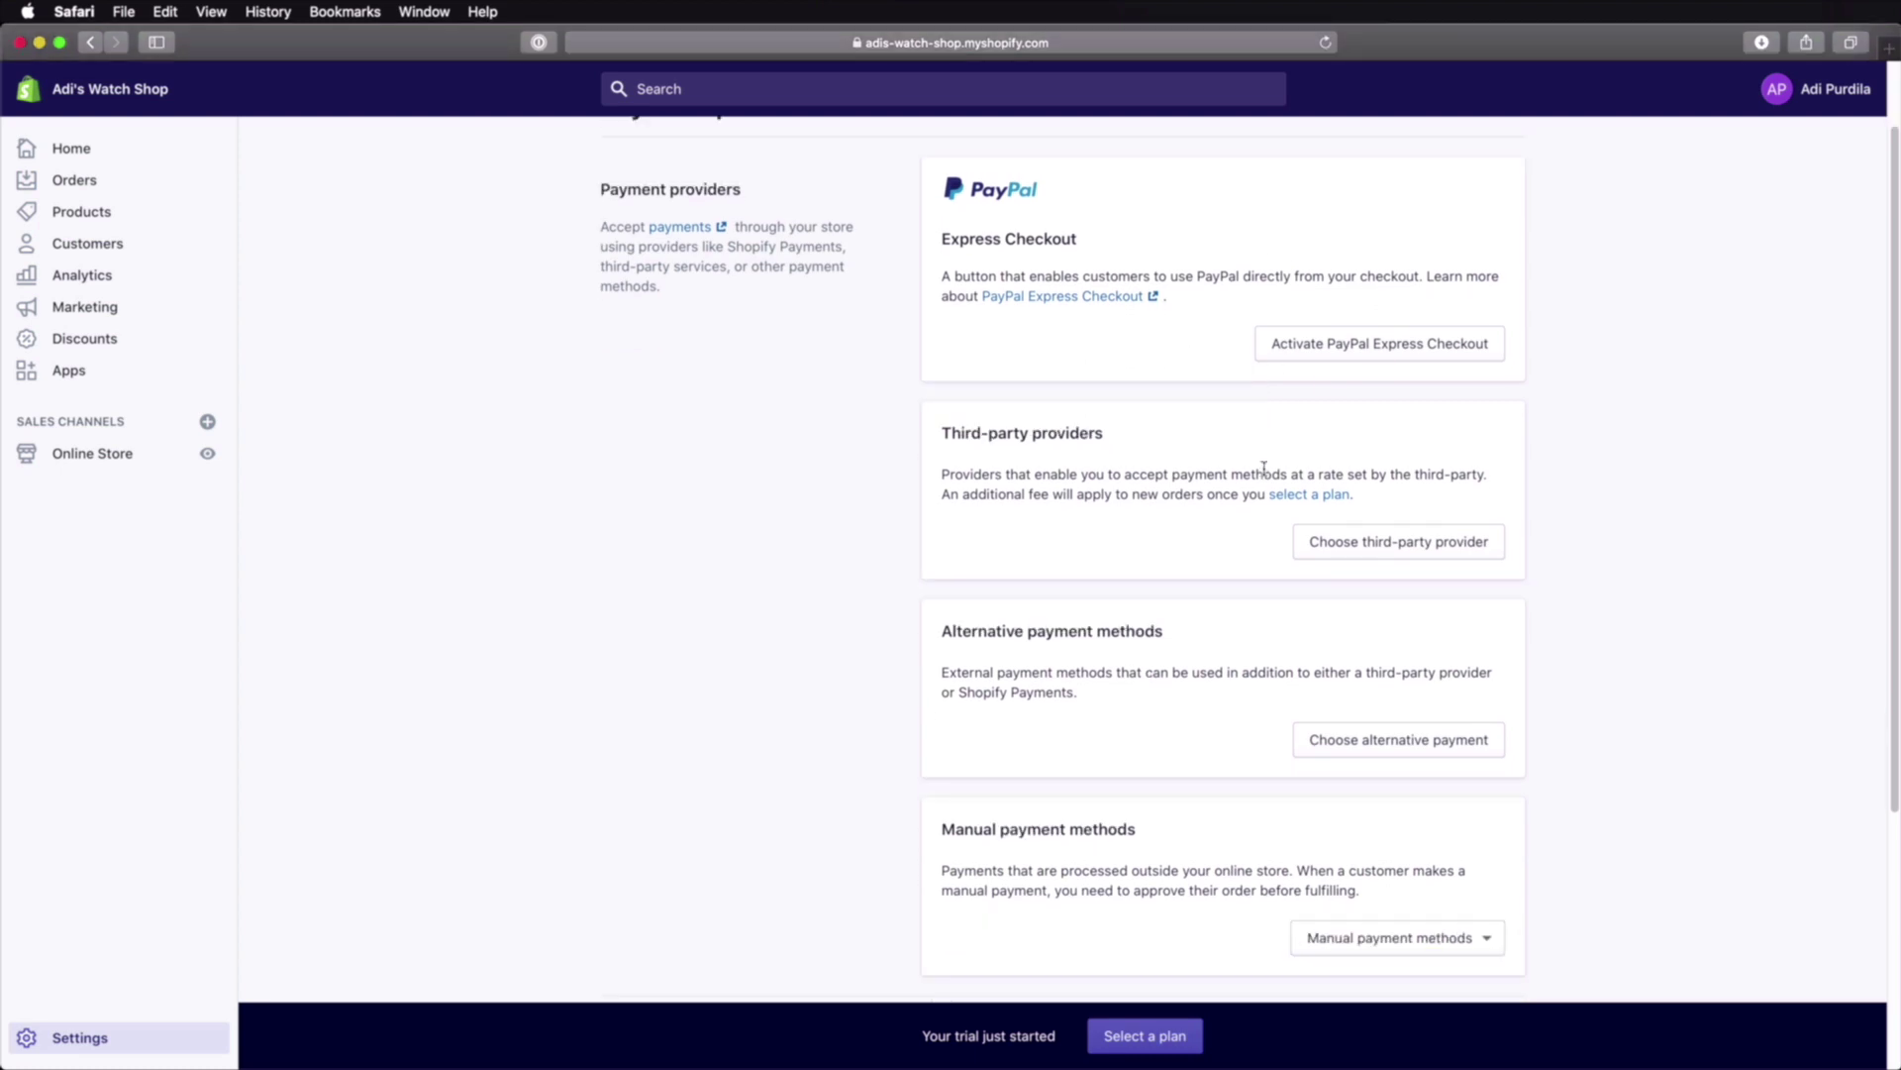
Step: Browse the list of third-party payment providers
{"action": "left_click", "coordinate": [1381, 545]}
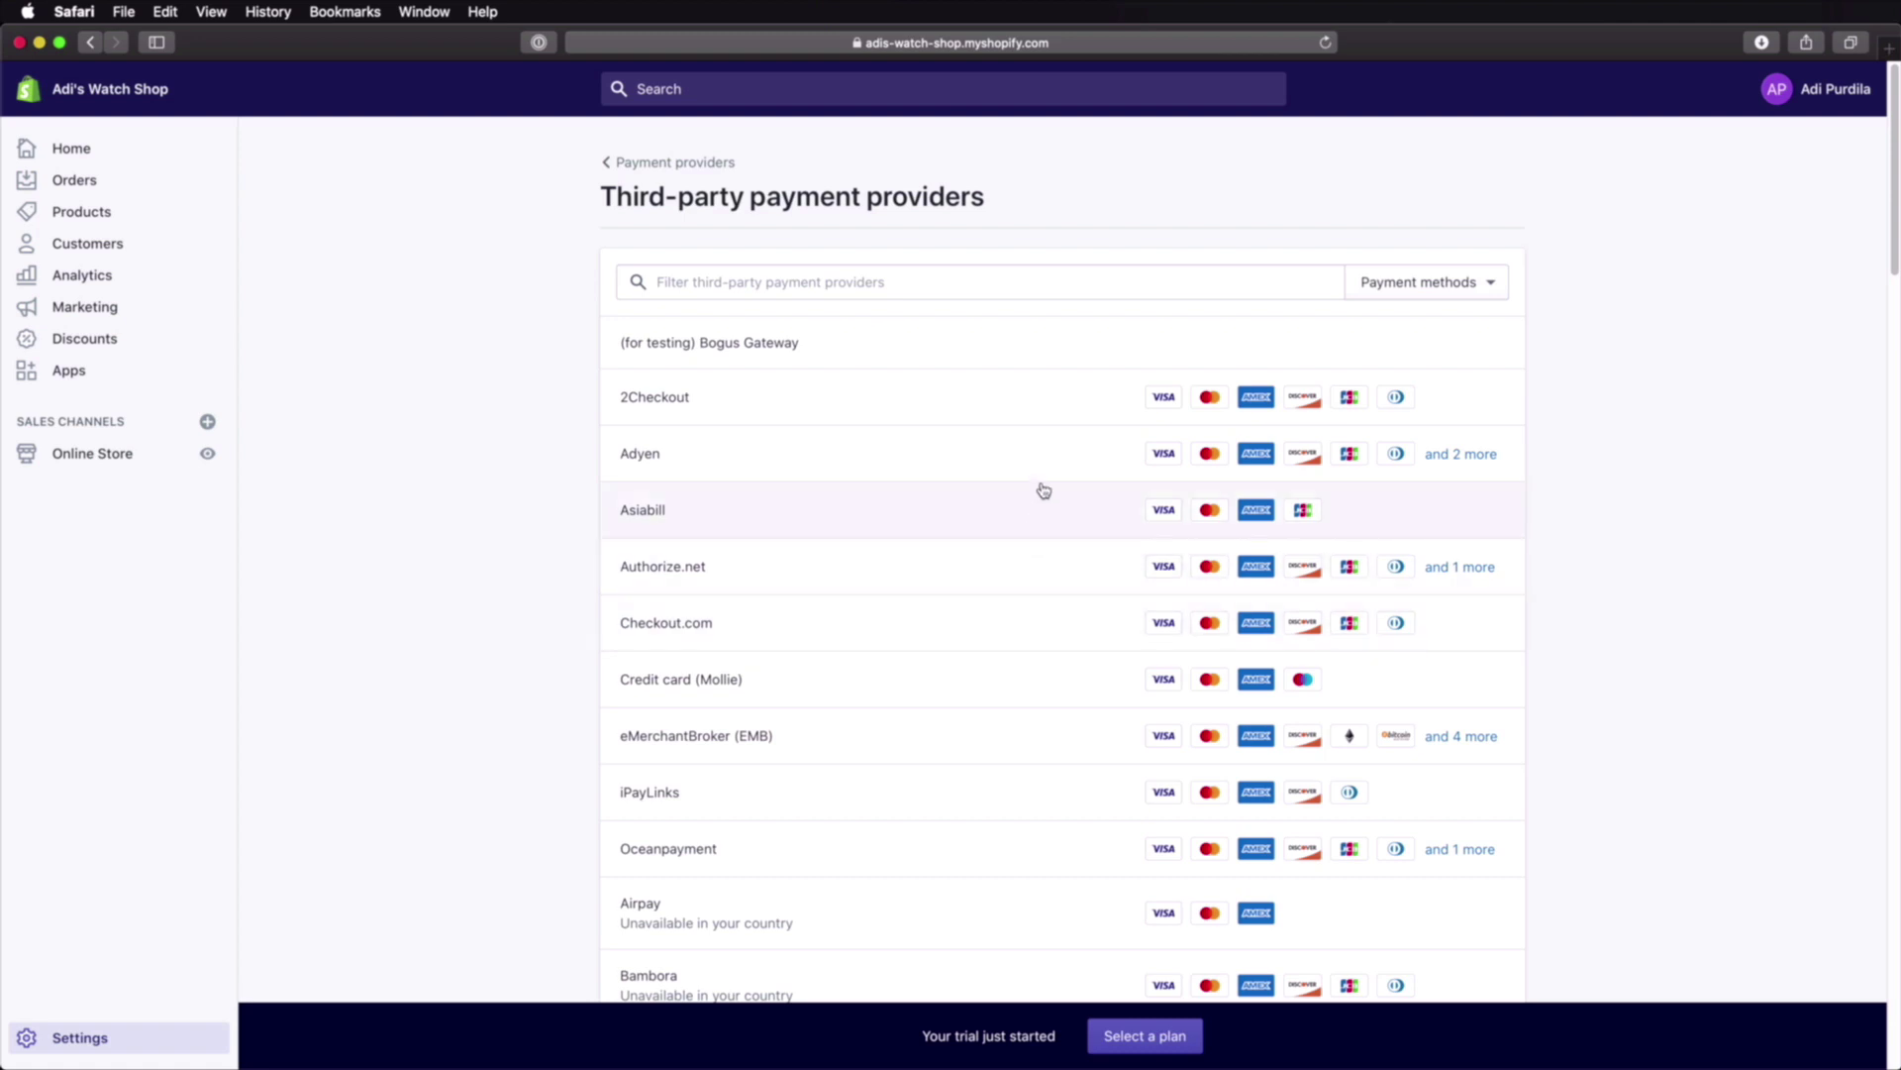
{"action": "scroll", "coordinate": [1057, 462], "scroll_direction": "down", "scroll_amount": 3}
{"action": "scroll", "coordinate": [1057, 467], "scroll_direction": "down", "scroll_amount": 15}
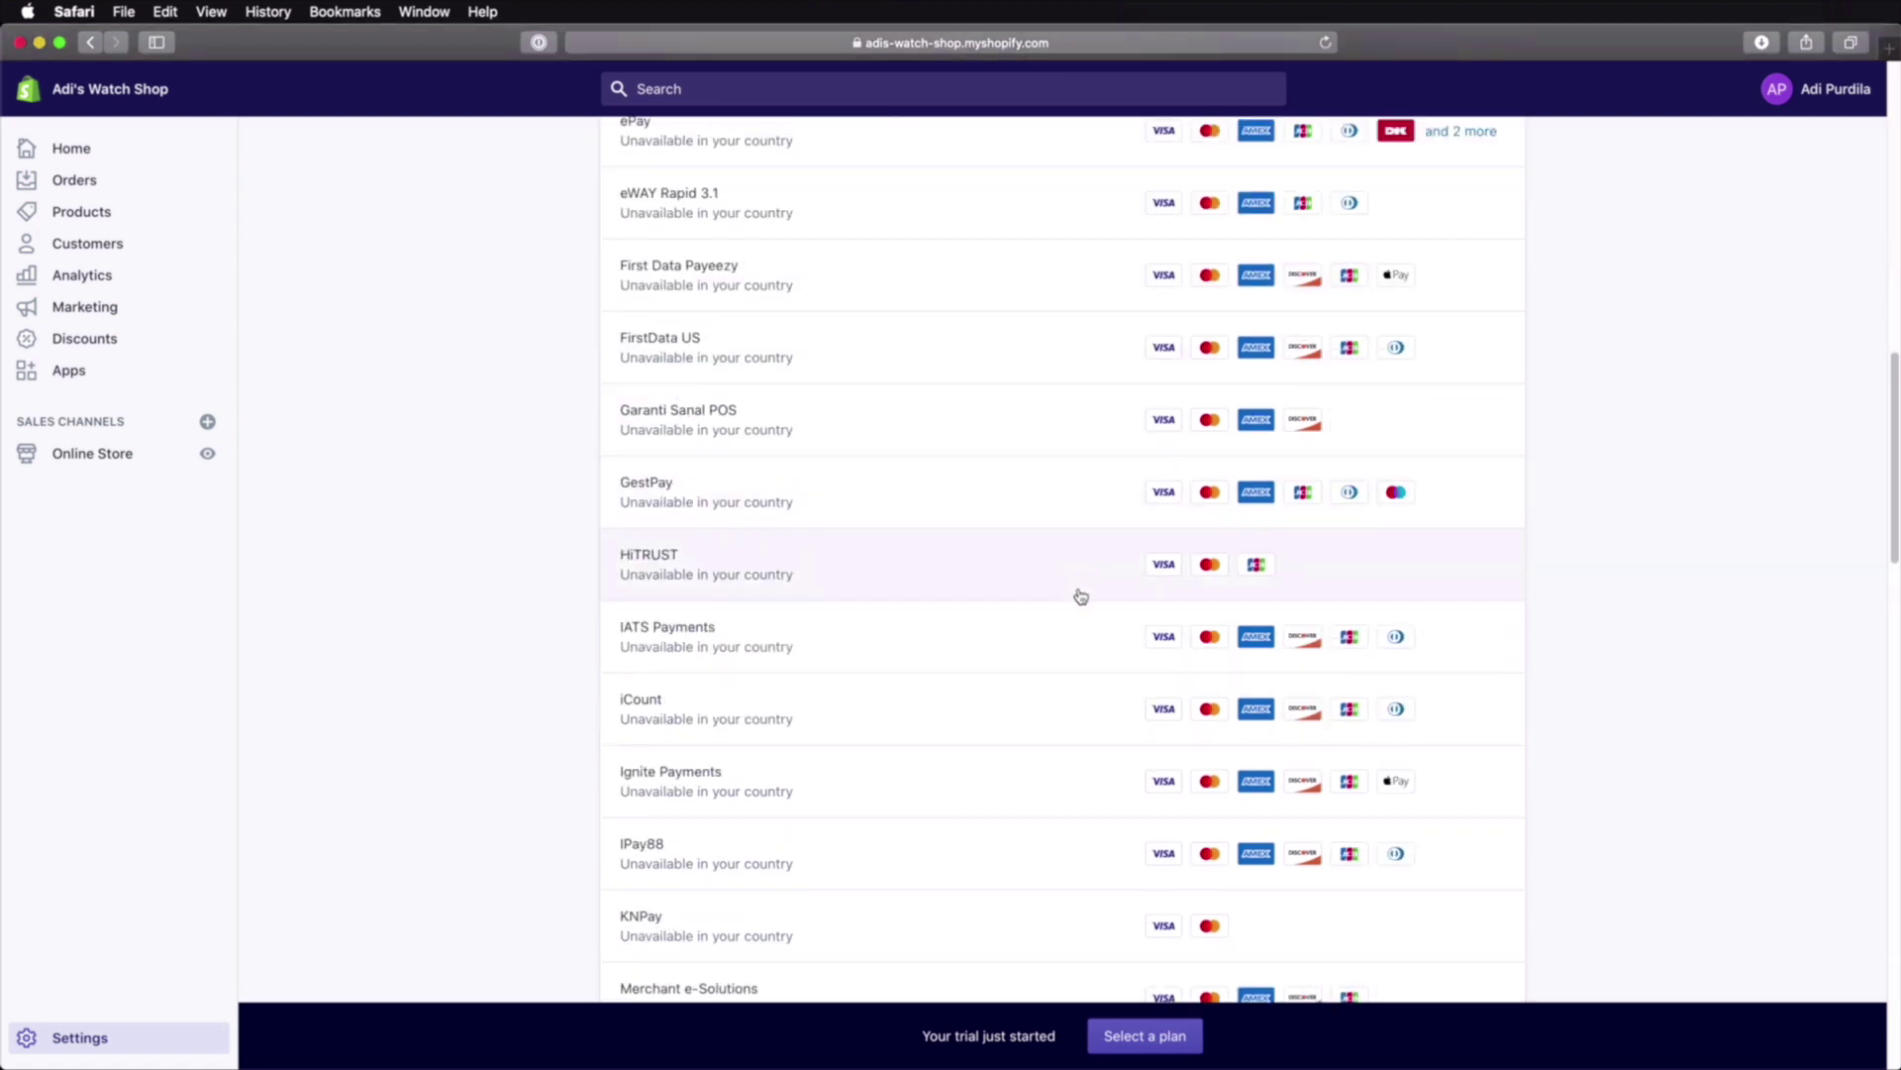
{"action": "scroll", "coordinate": [1133, 588], "scroll_direction": "down", "scroll_amount": 8}
{"action": "scroll", "coordinate": [1133, 585], "scroll_direction": "down", "scroll_amount": 8}
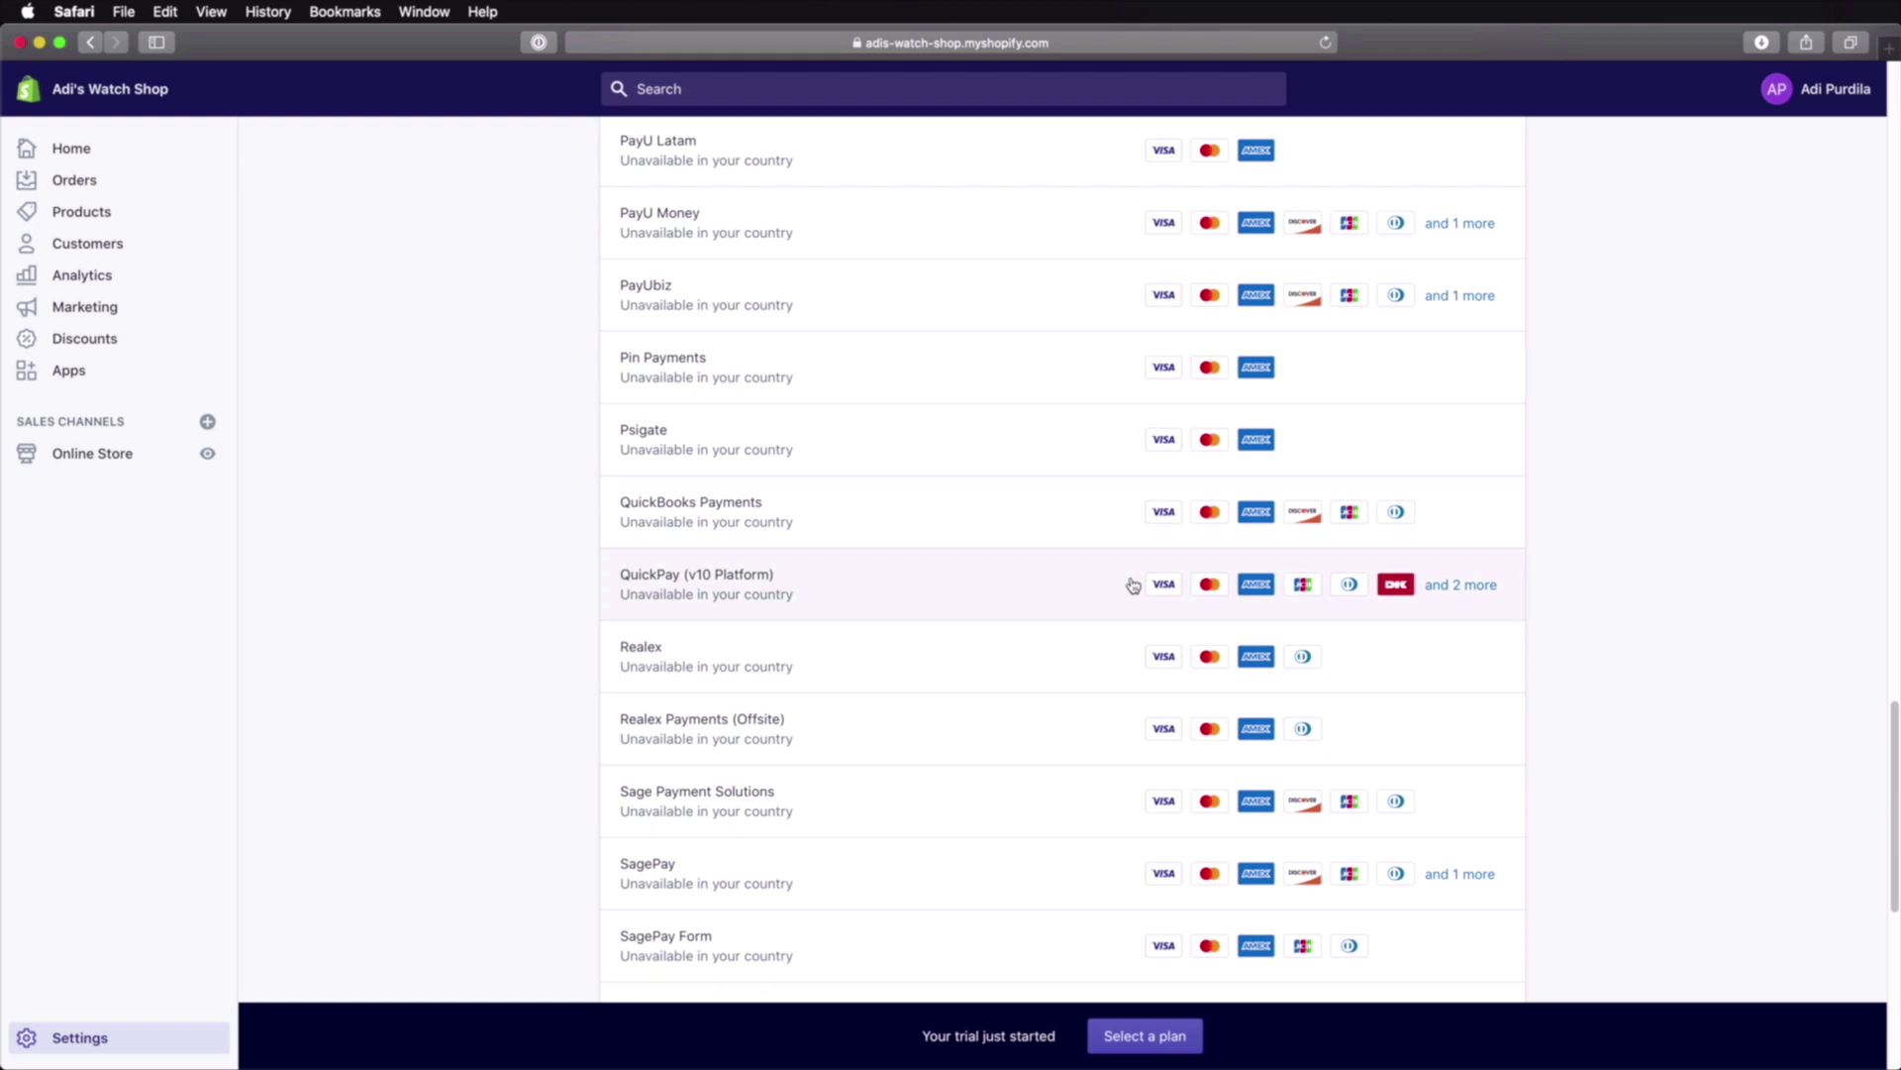
{"action": "scroll", "coordinate": [1132, 585], "scroll_direction": "up", "scroll_amount": 20}
{"action": "scroll", "coordinate": [1138, 586], "scroll_direction": "down", "scroll_amount": 5}
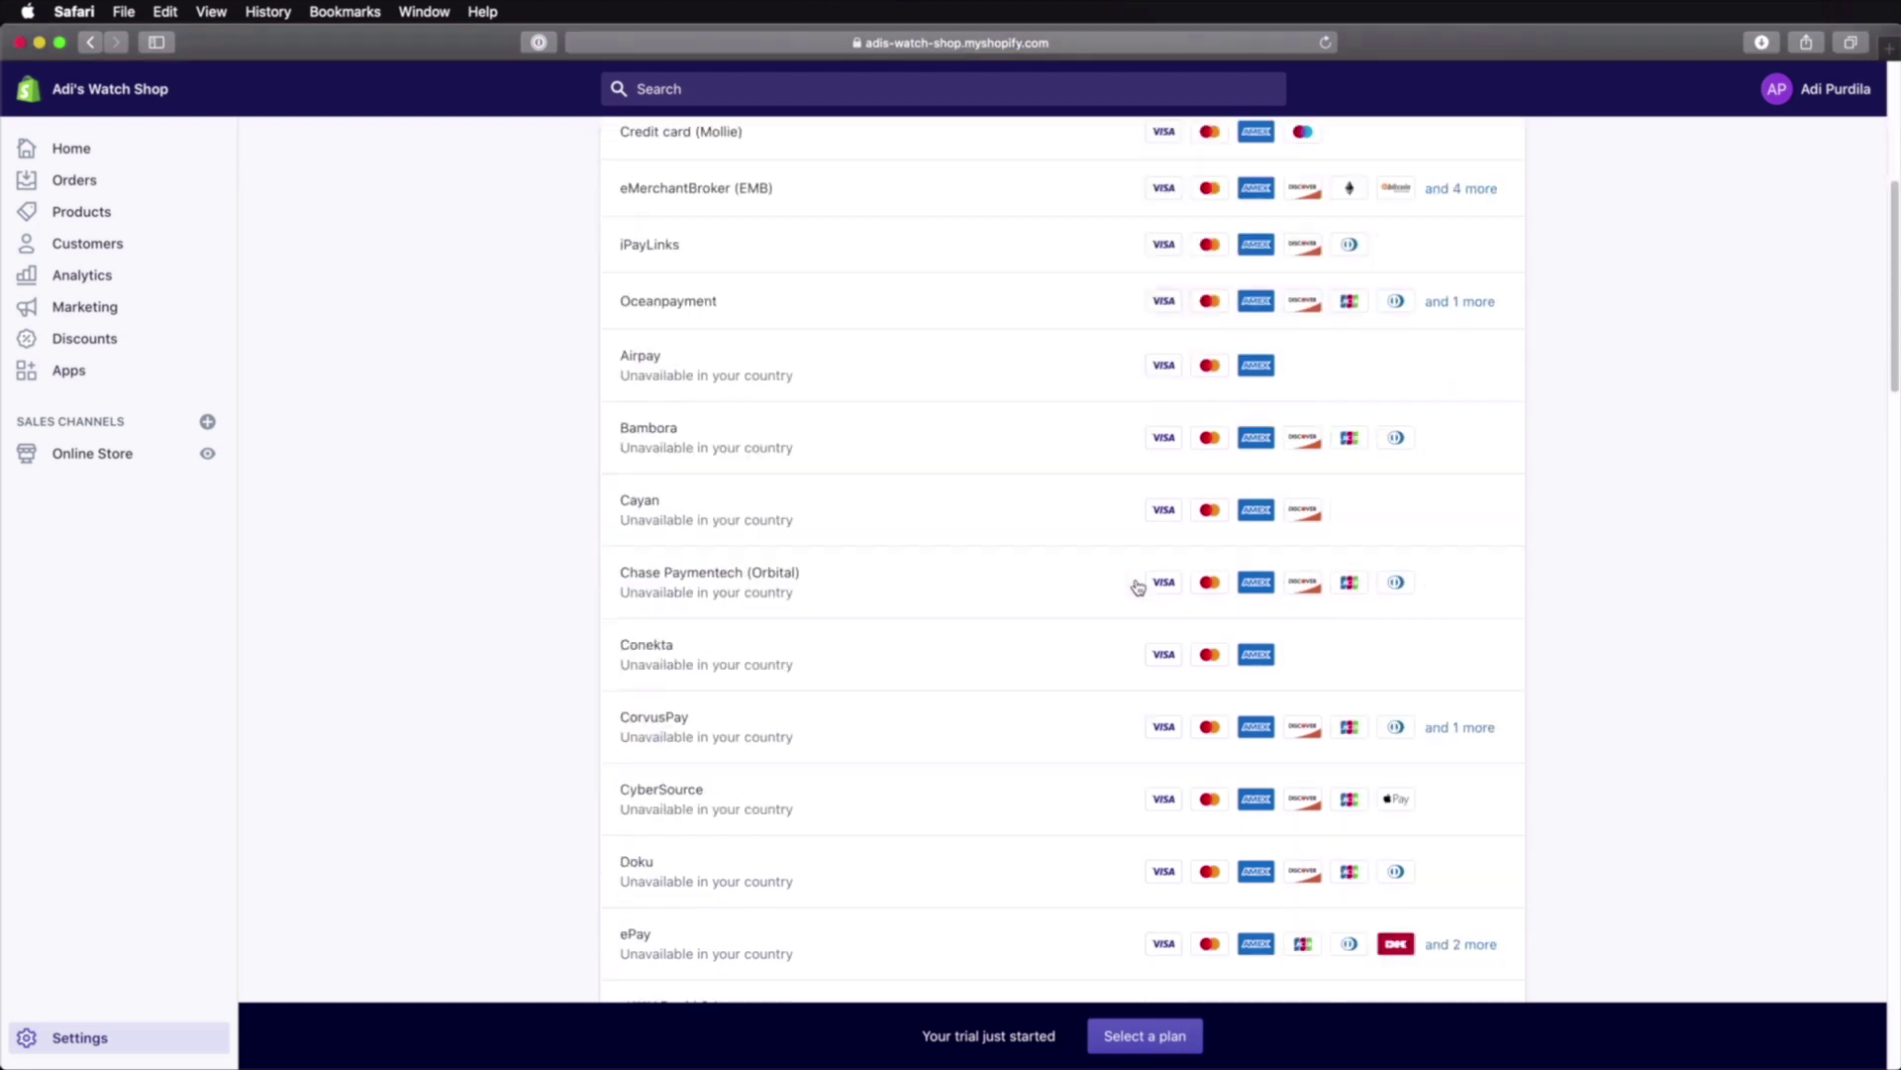
{"action": "scroll", "coordinate": [1138, 586], "scroll_direction": "down", "scroll_amount": 5}
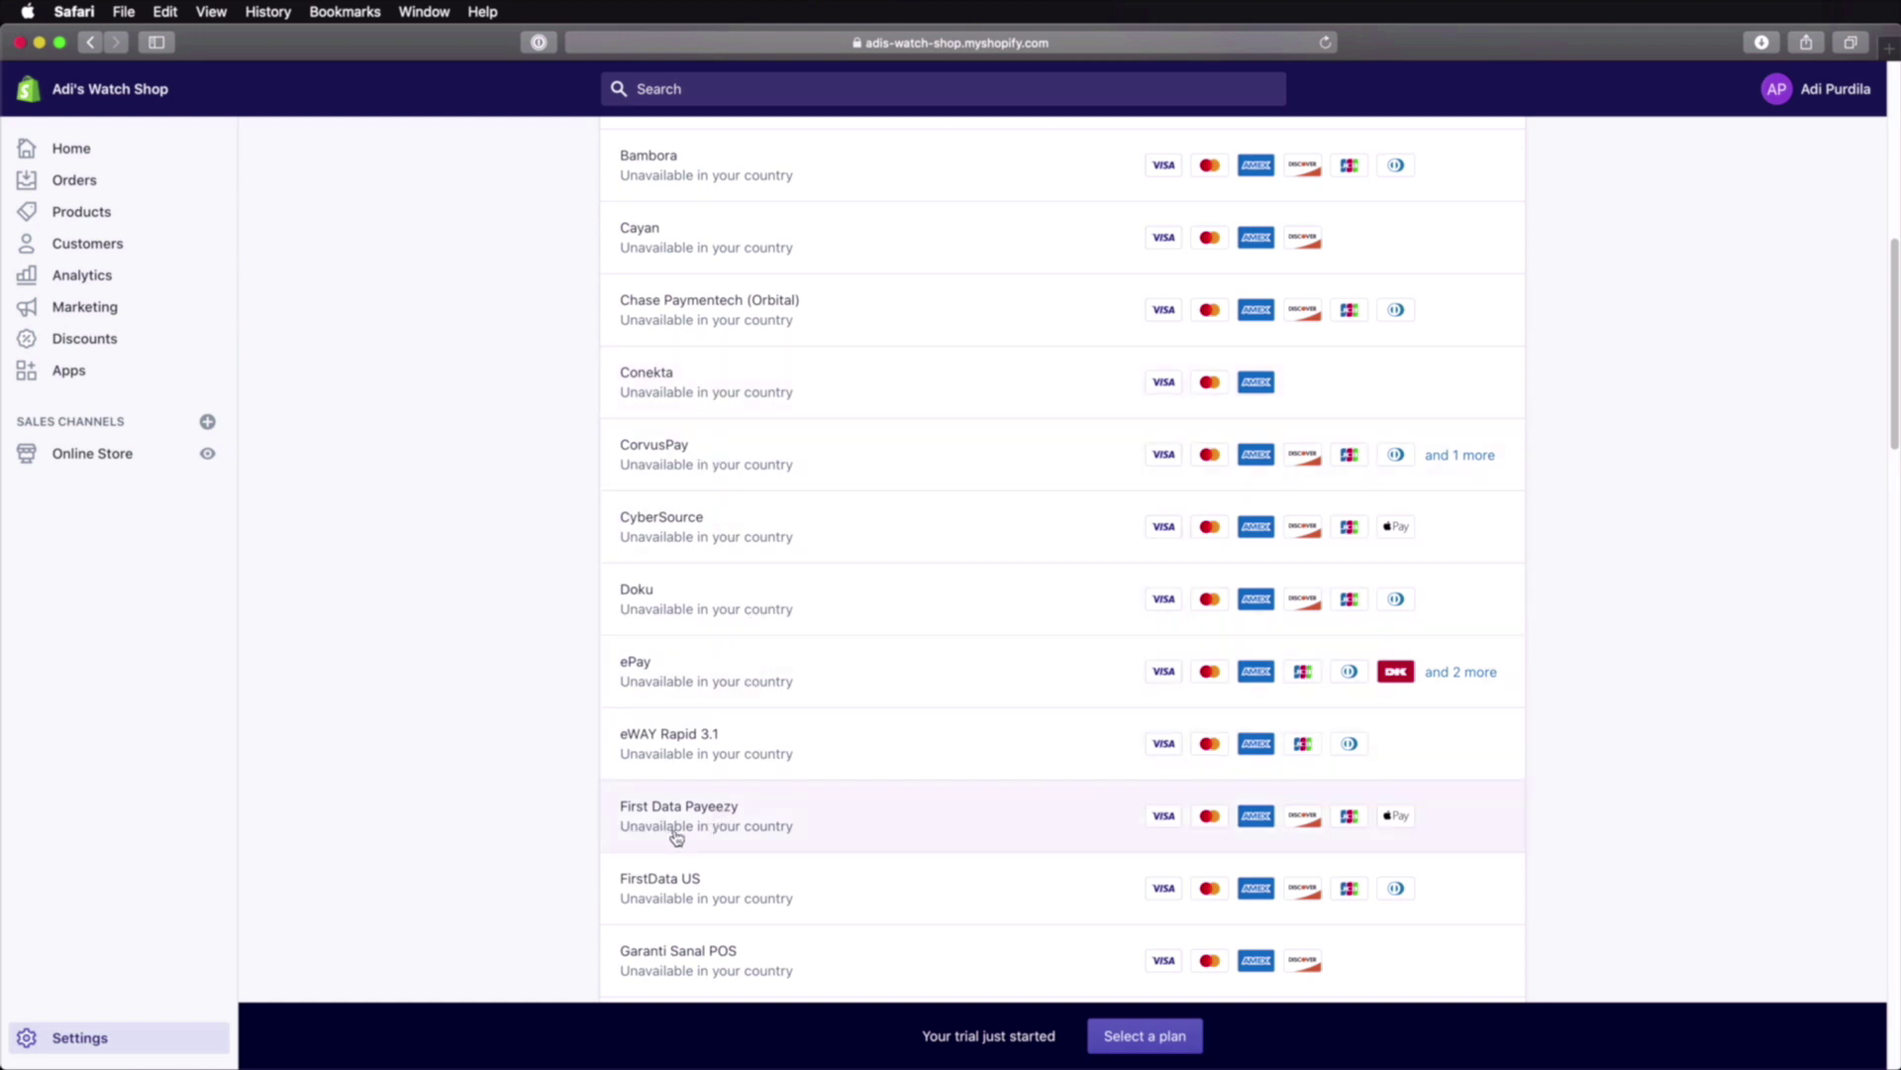
{"action": "scroll", "coordinate": [782, 830], "scroll_direction": "up", "scroll_amount": 10}
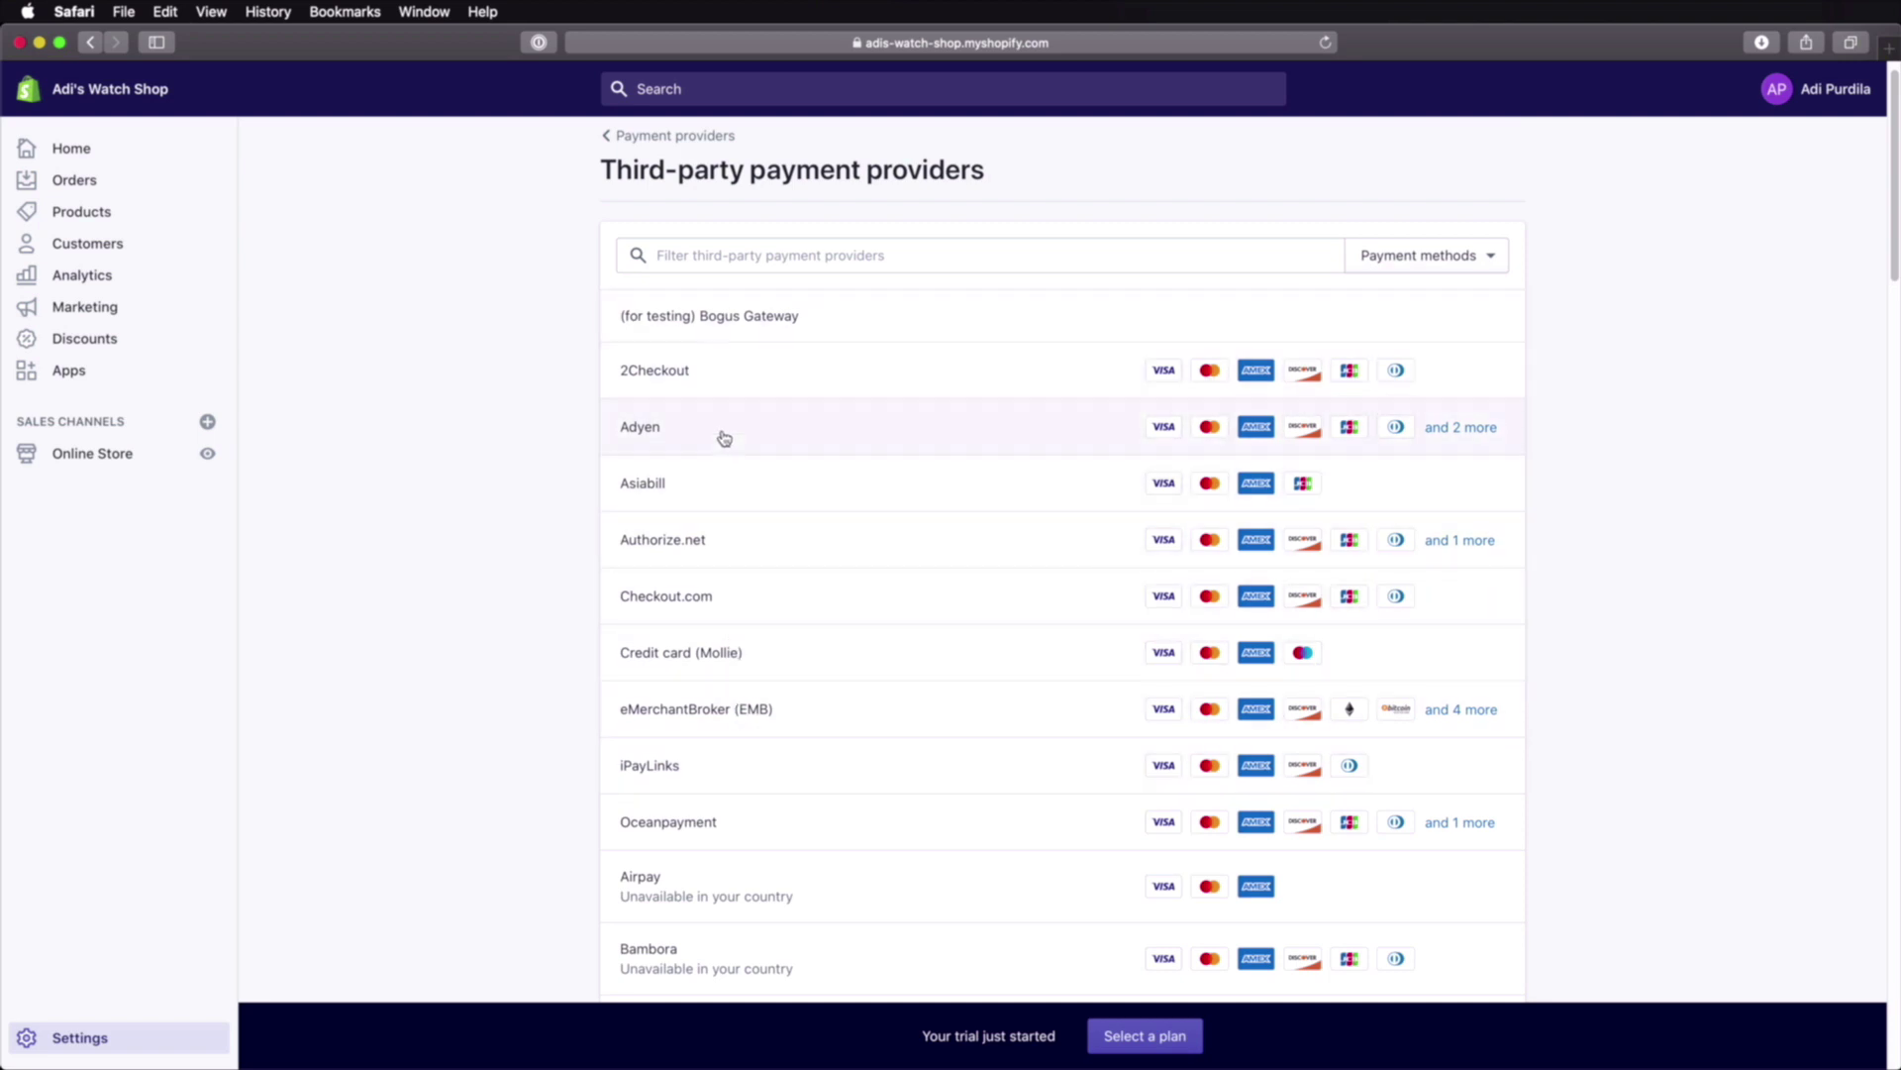
Step: Choose 2Checkout and submit its setup form for activation
{"action": "left_click", "coordinate": [782, 370]}
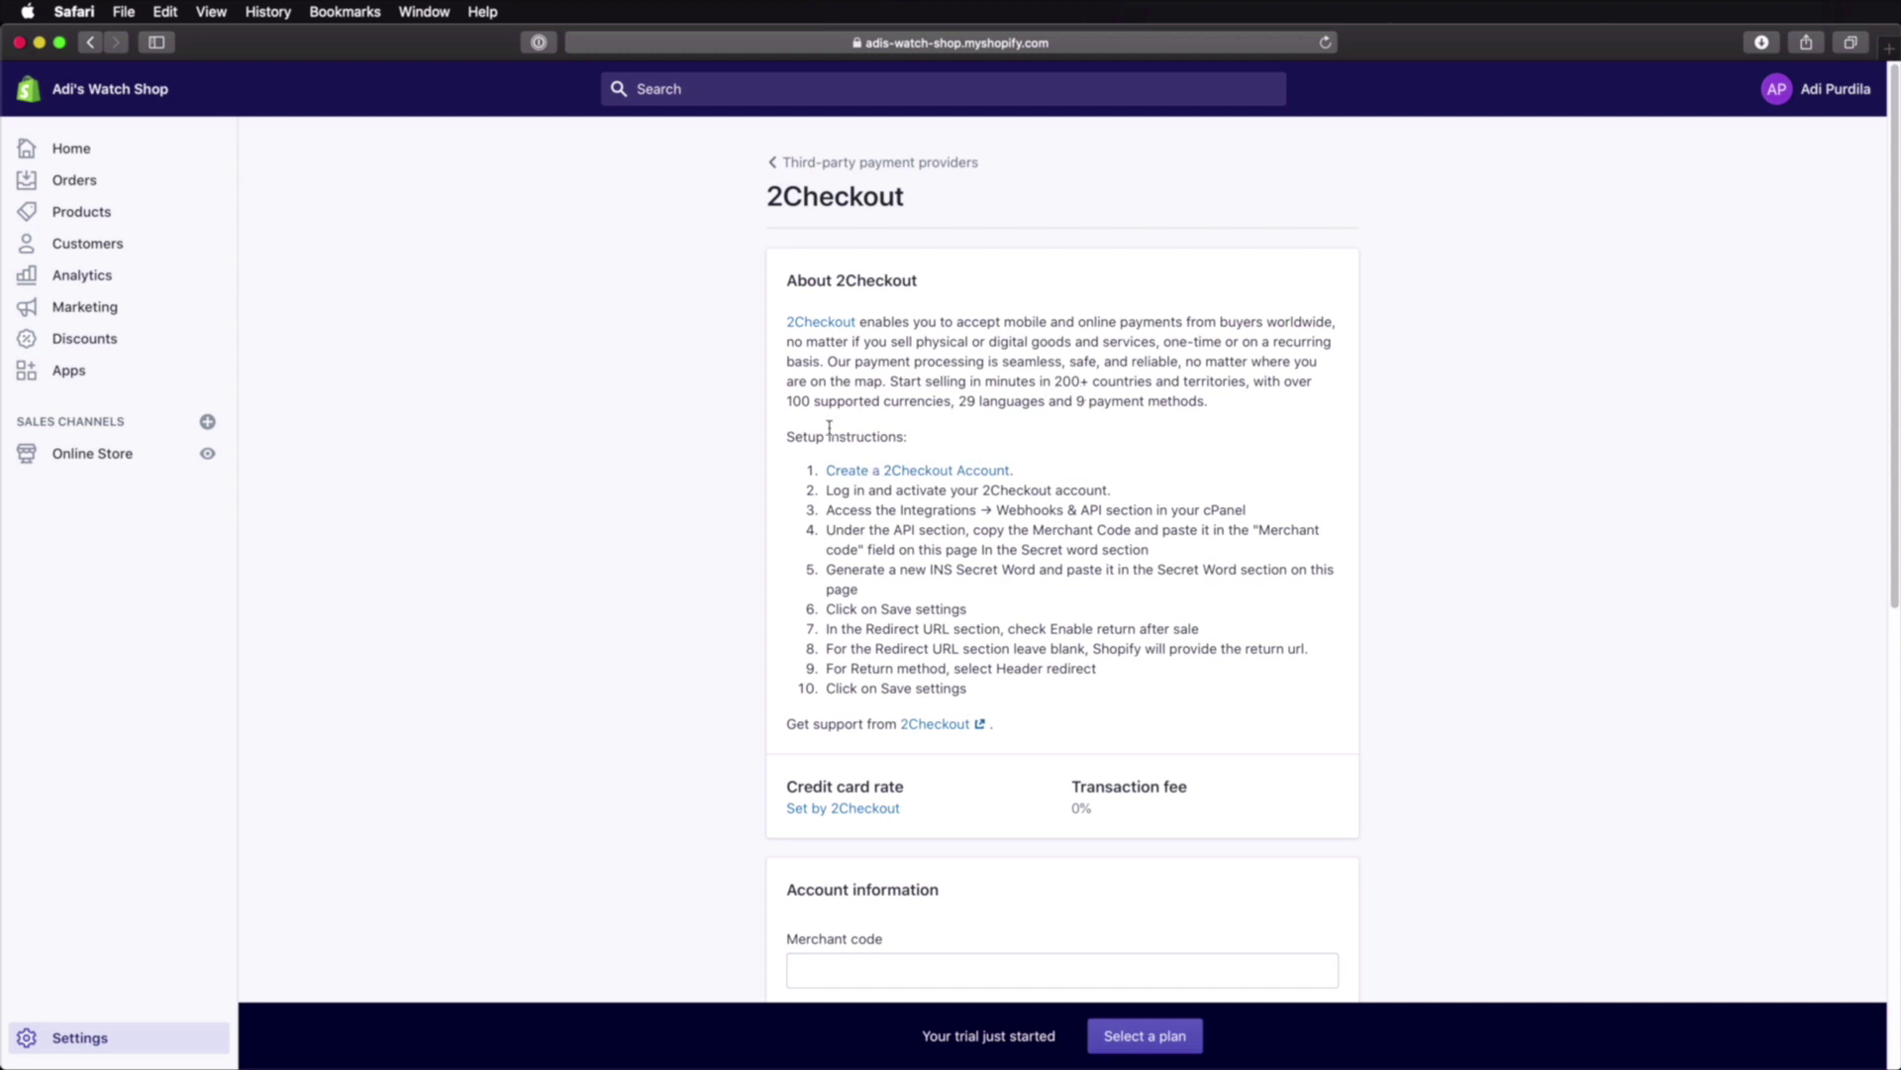
{"action": "scroll", "coordinate": [1008, 476], "scroll_direction": "down", "scroll_amount": 5}
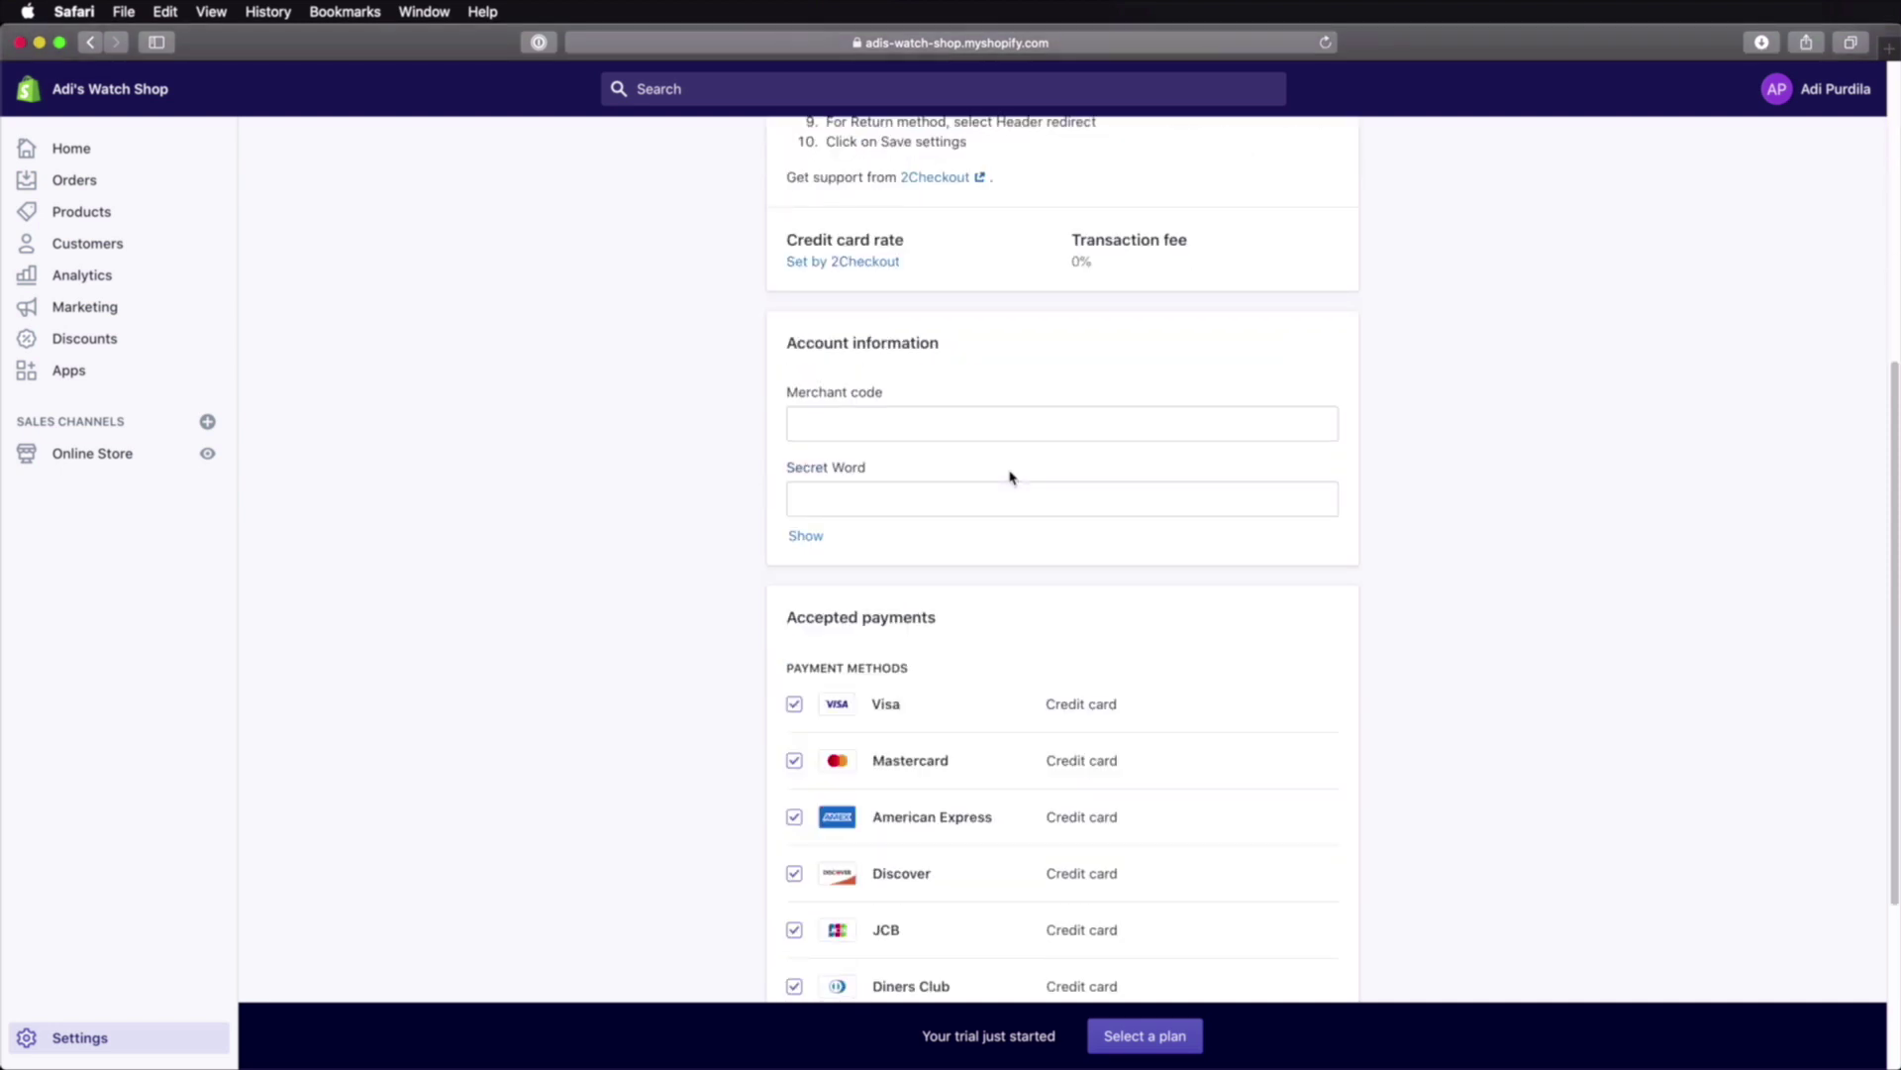
{"action": "scroll", "coordinate": [1008, 476], "scroll_direction": "down", "scroll_amount": 3}
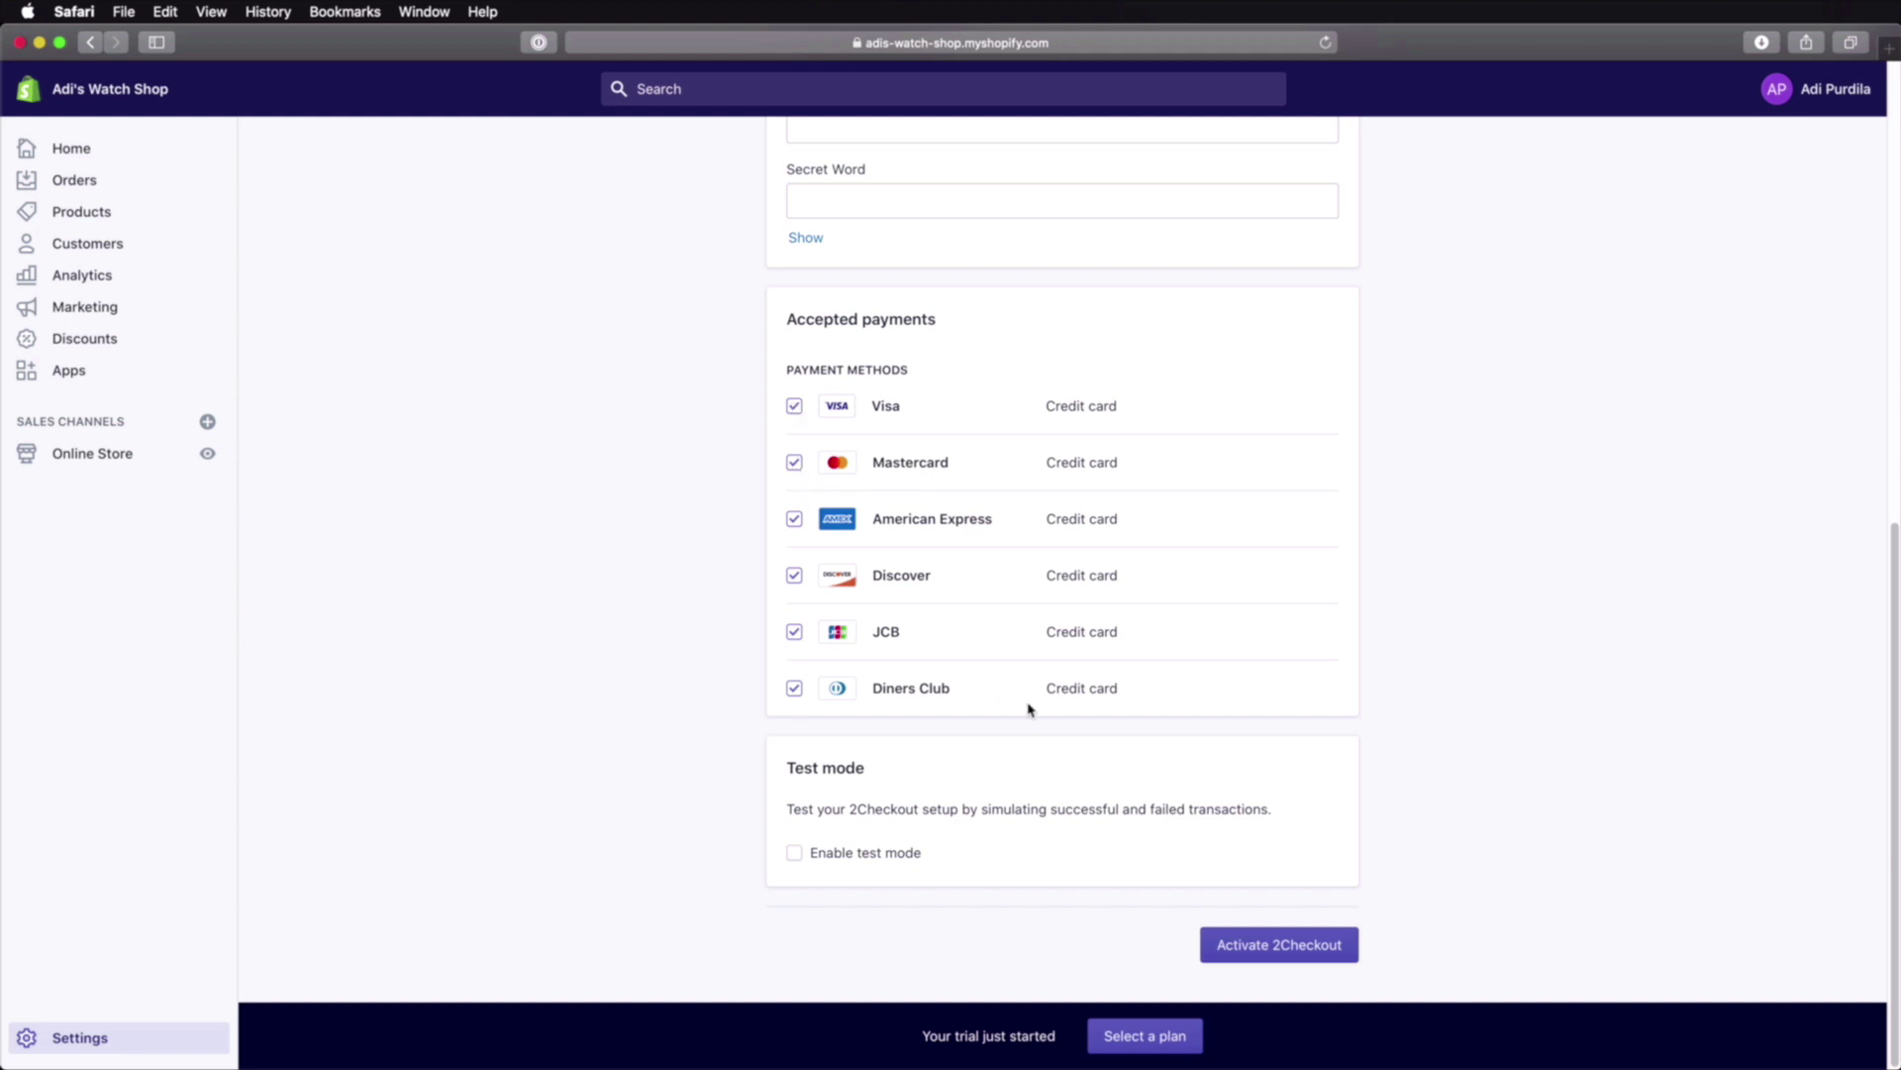
{"action": "scroll", "coordinate": [1109, 694], "scroll_direction": "up", "scroll_amount": 6}
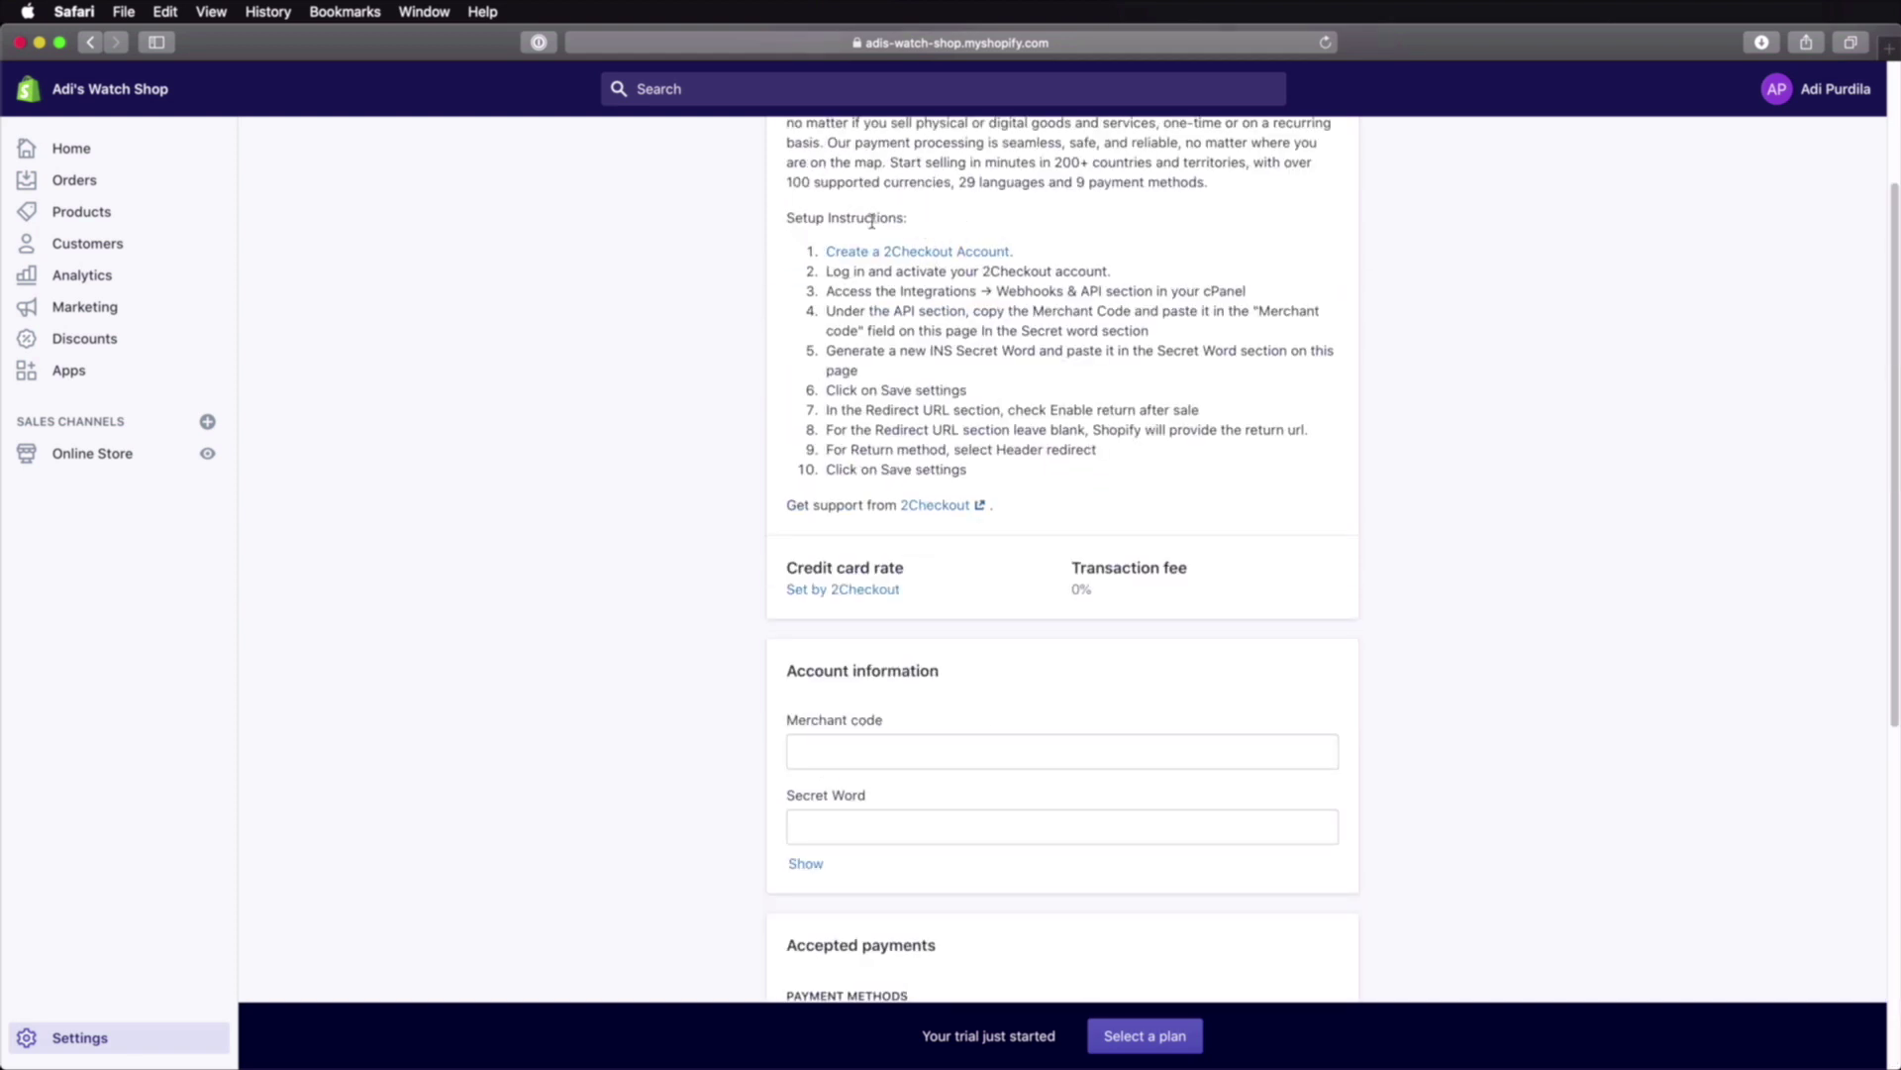
{"action": "scroll", "coordinate": [1150, 624], "scroll_direction": "down", "scroll_amount": 6}
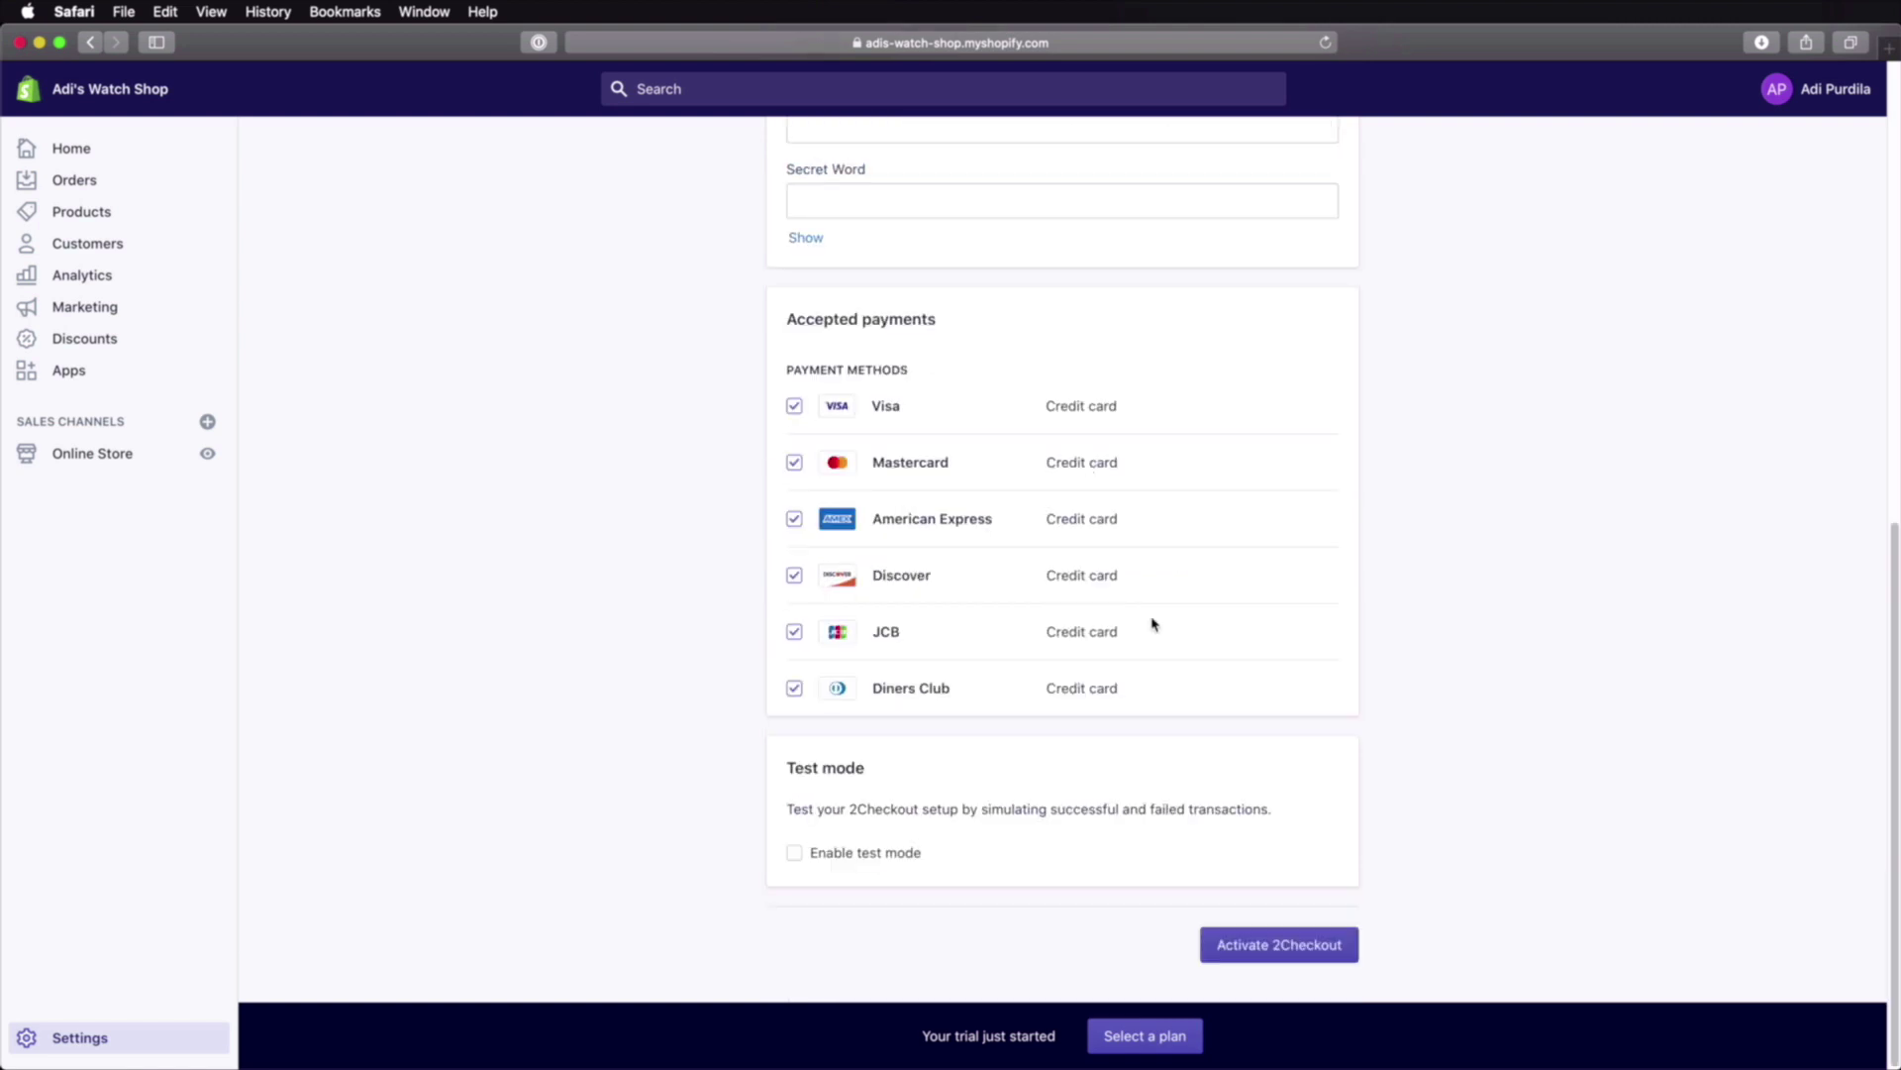
{"action": "left_click", "coordinate": [1348, 957]}
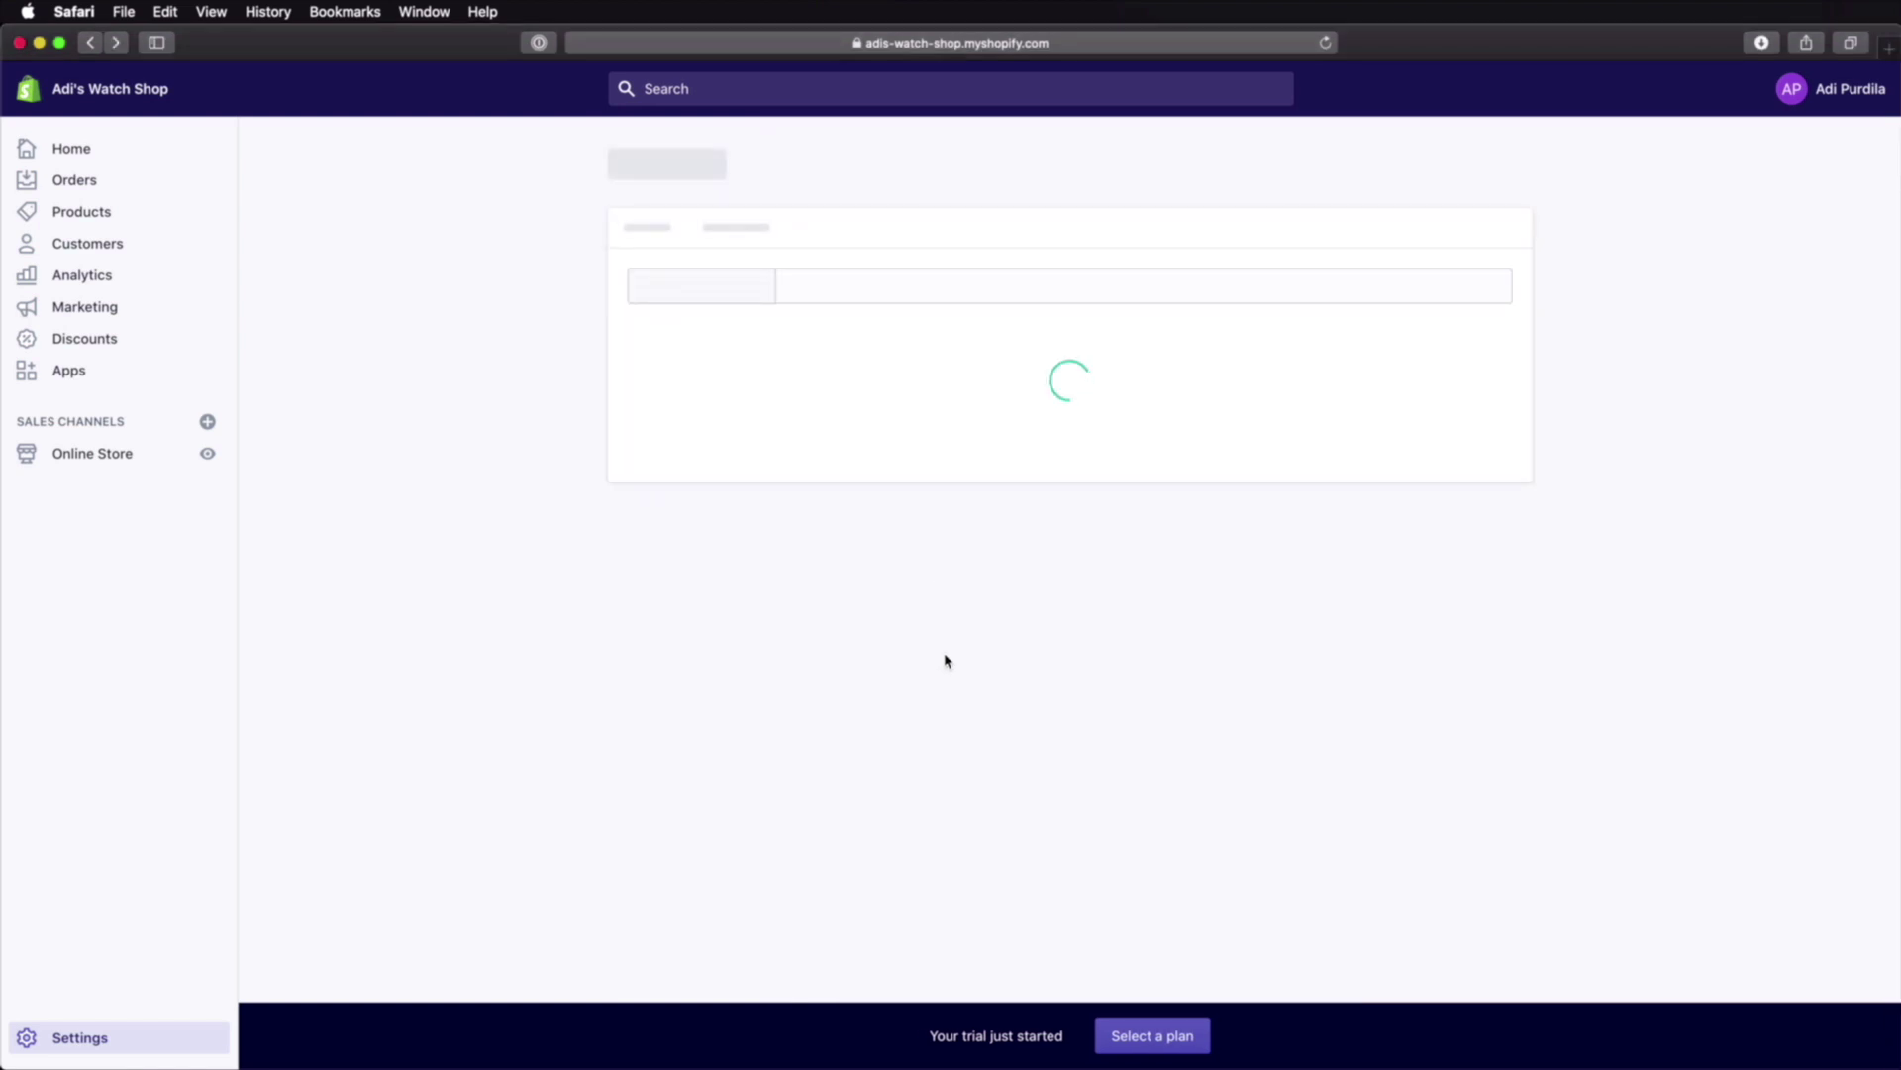
{"action": "scroll", "coordinate": [947, 666], "scroll_direction": "down", "scroll_amount": 3}
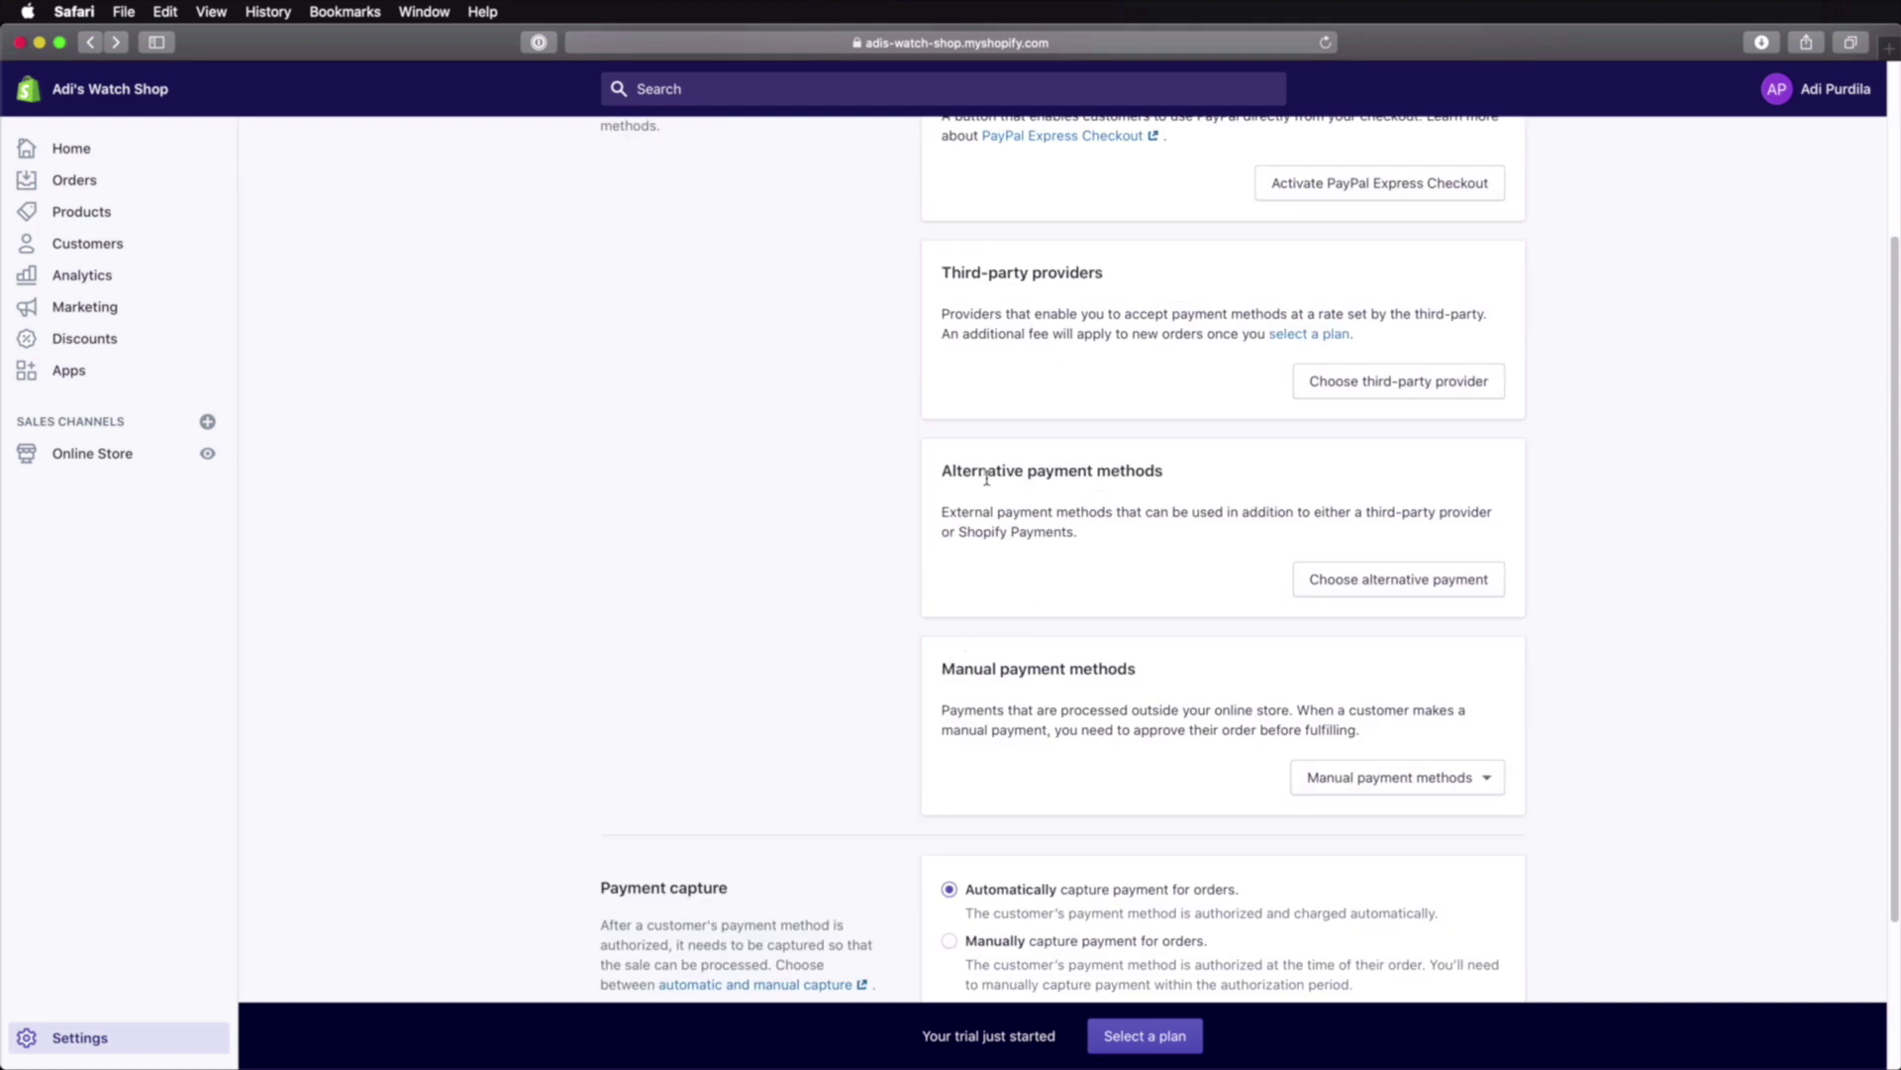
{"action": "left_click", "coordinate": [1359, 579]}
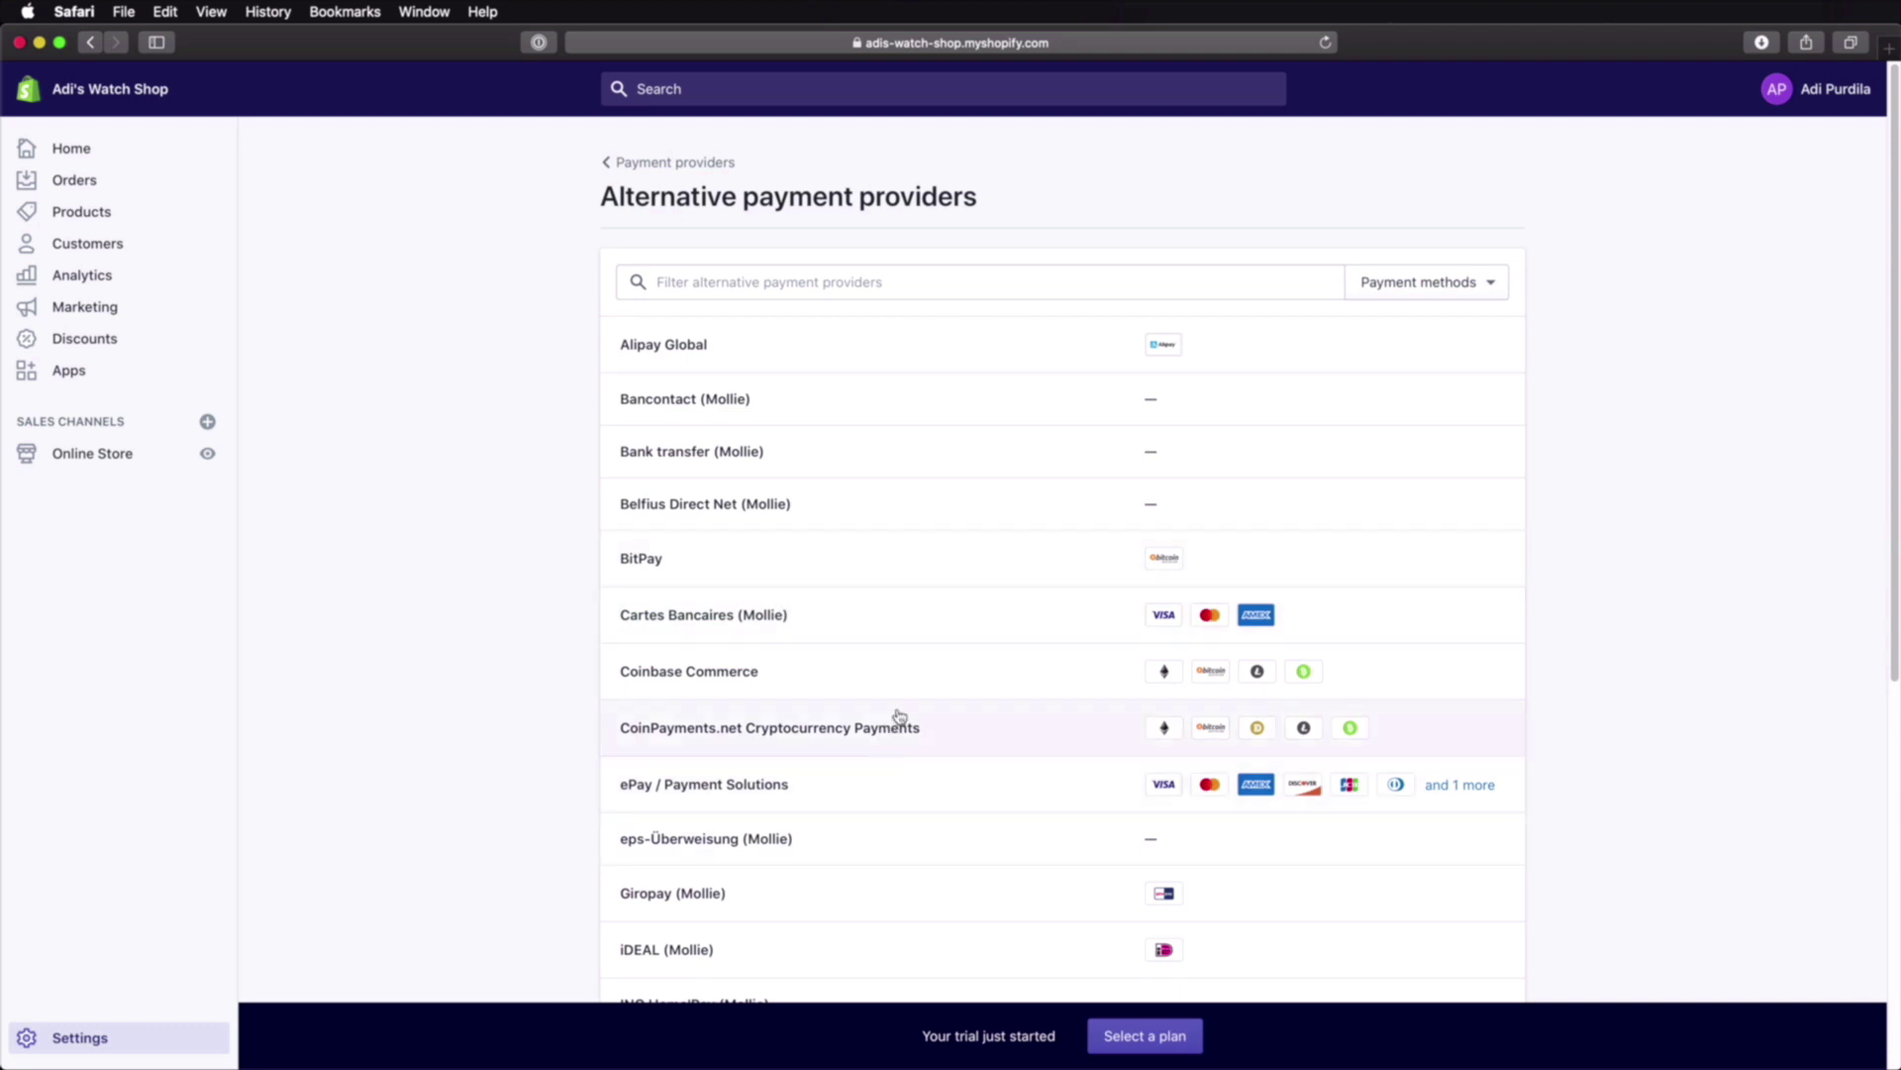
{"action": "scroll", "coordinate": [900, 719], "scroll_direction": "down", "scroll_amount": 6}
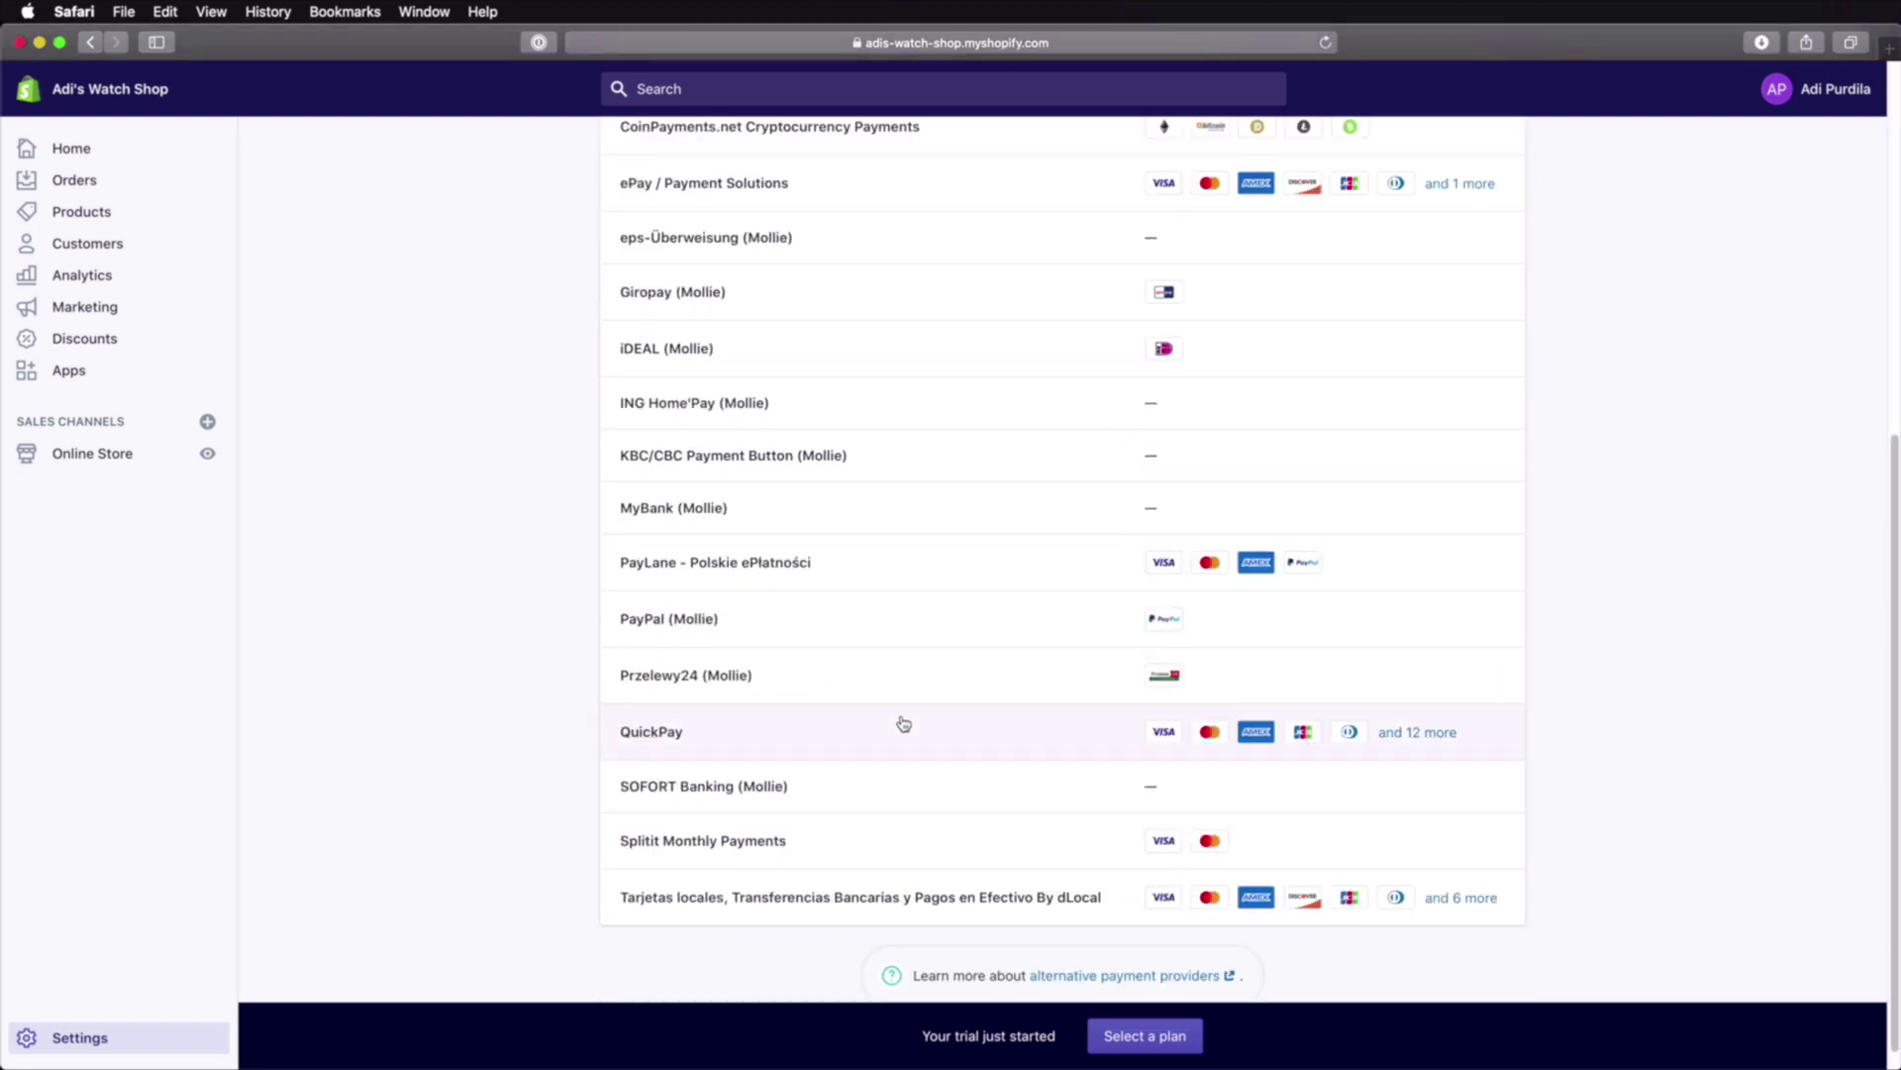
{"action": "key", "text": "super+bracketleft"}
{"action": "left_click", "coordinate": [1396, 783]}
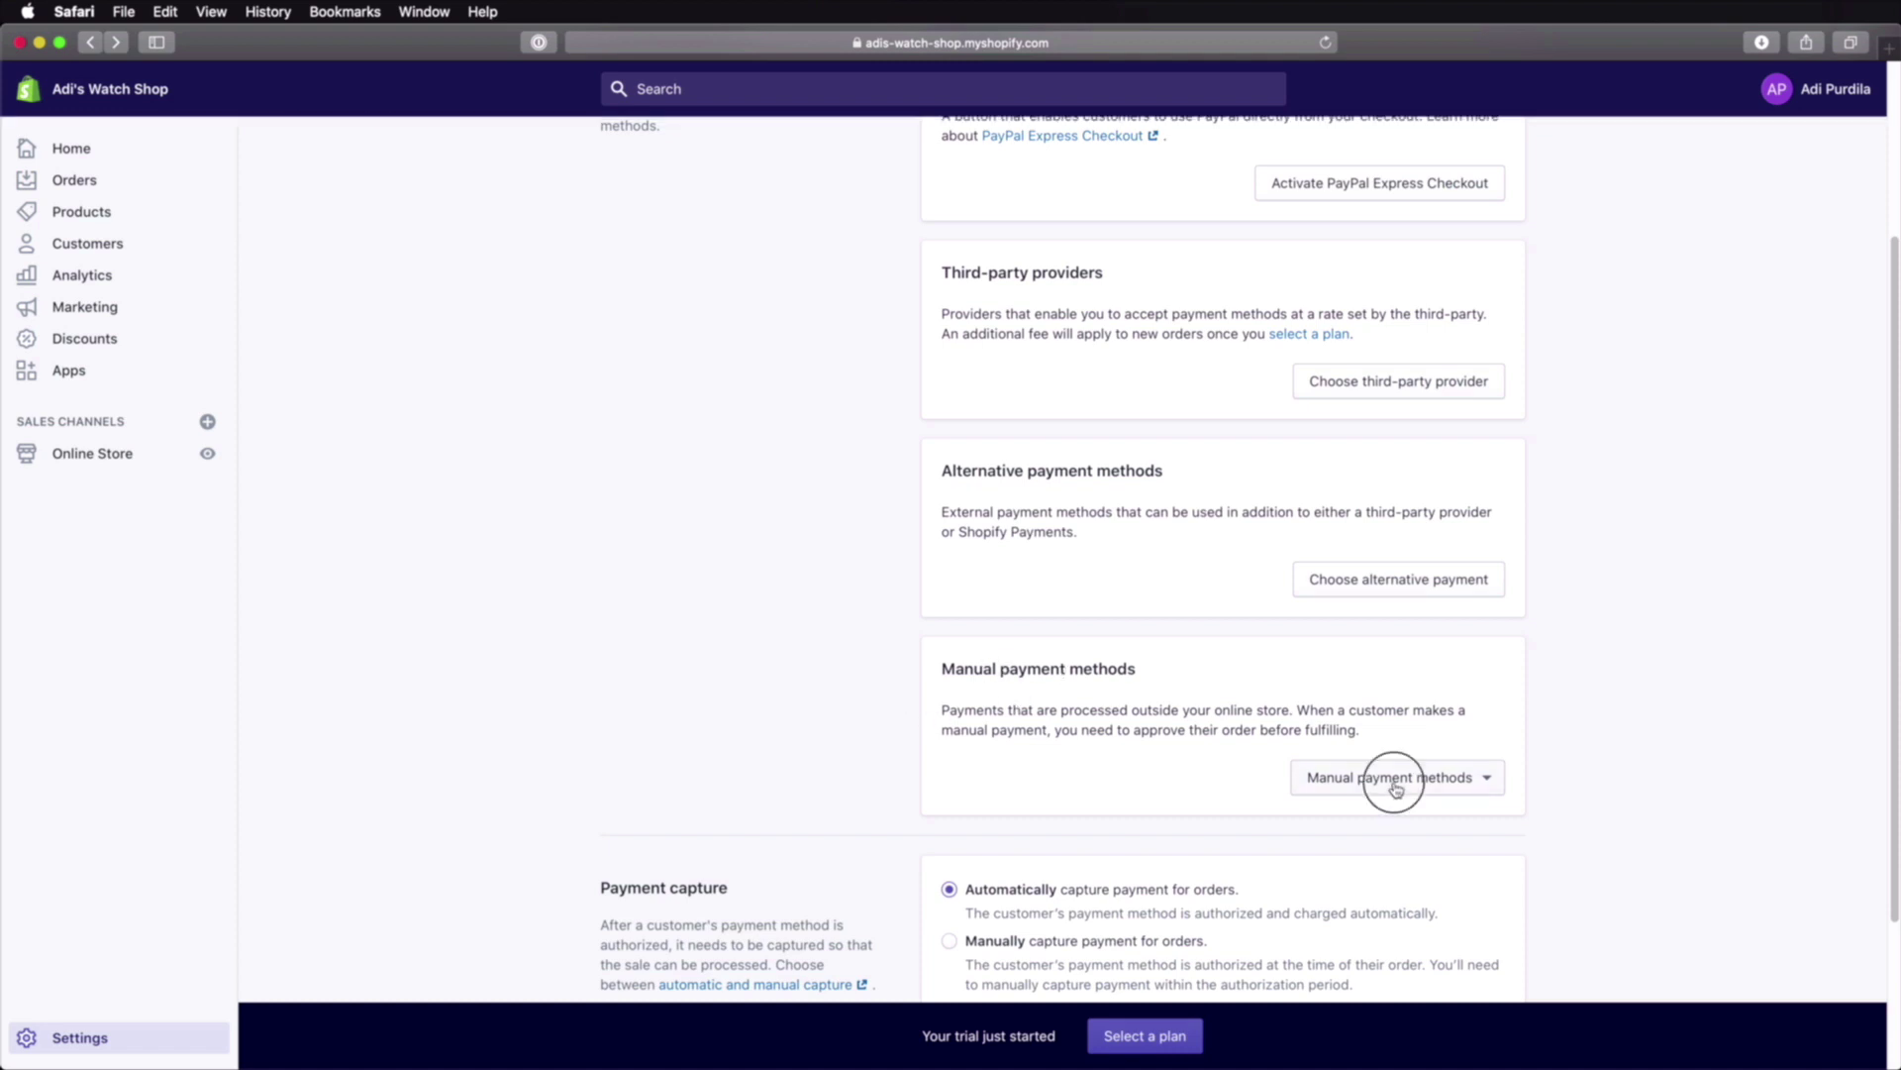
{"action": "scroll", "coordinate": [1388, 634], "scroll_direction": "down", "scroll_amount": 3}
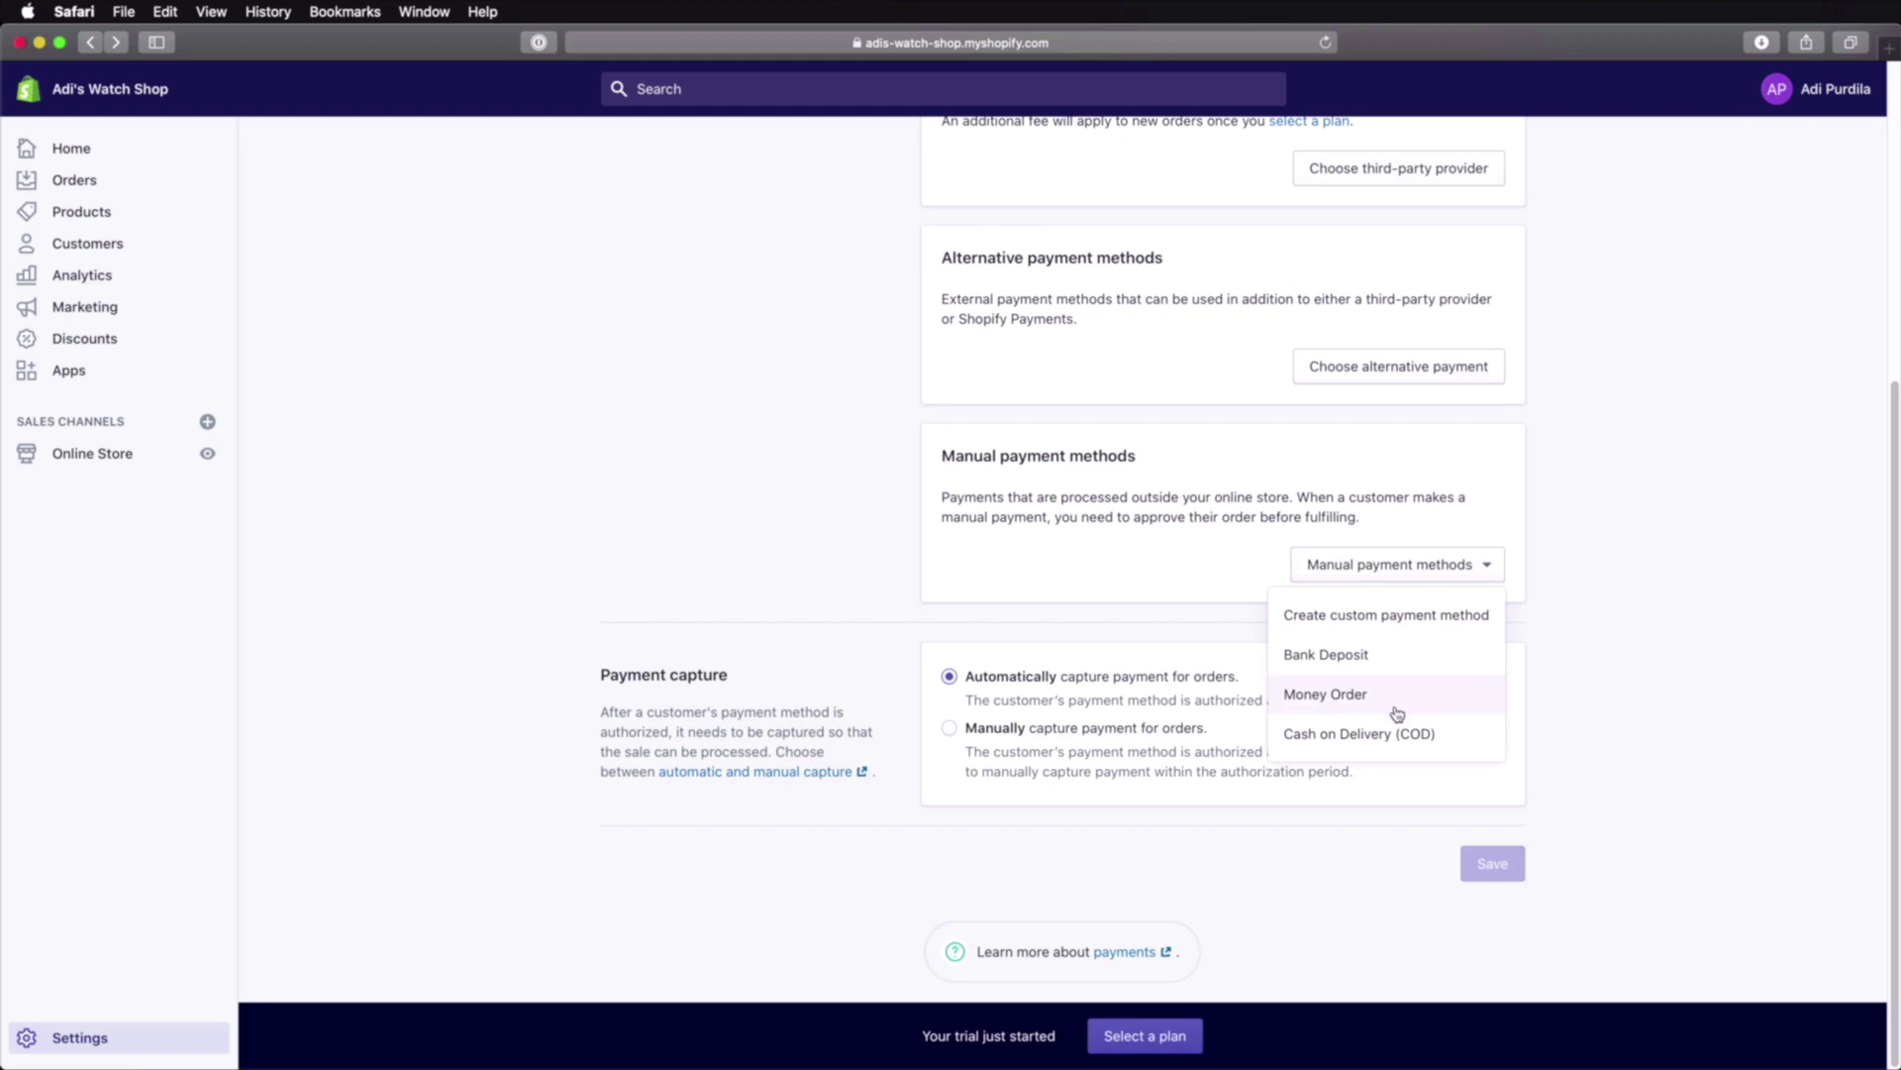
{"action": "left_click", "coordinate": [1497, 742]}
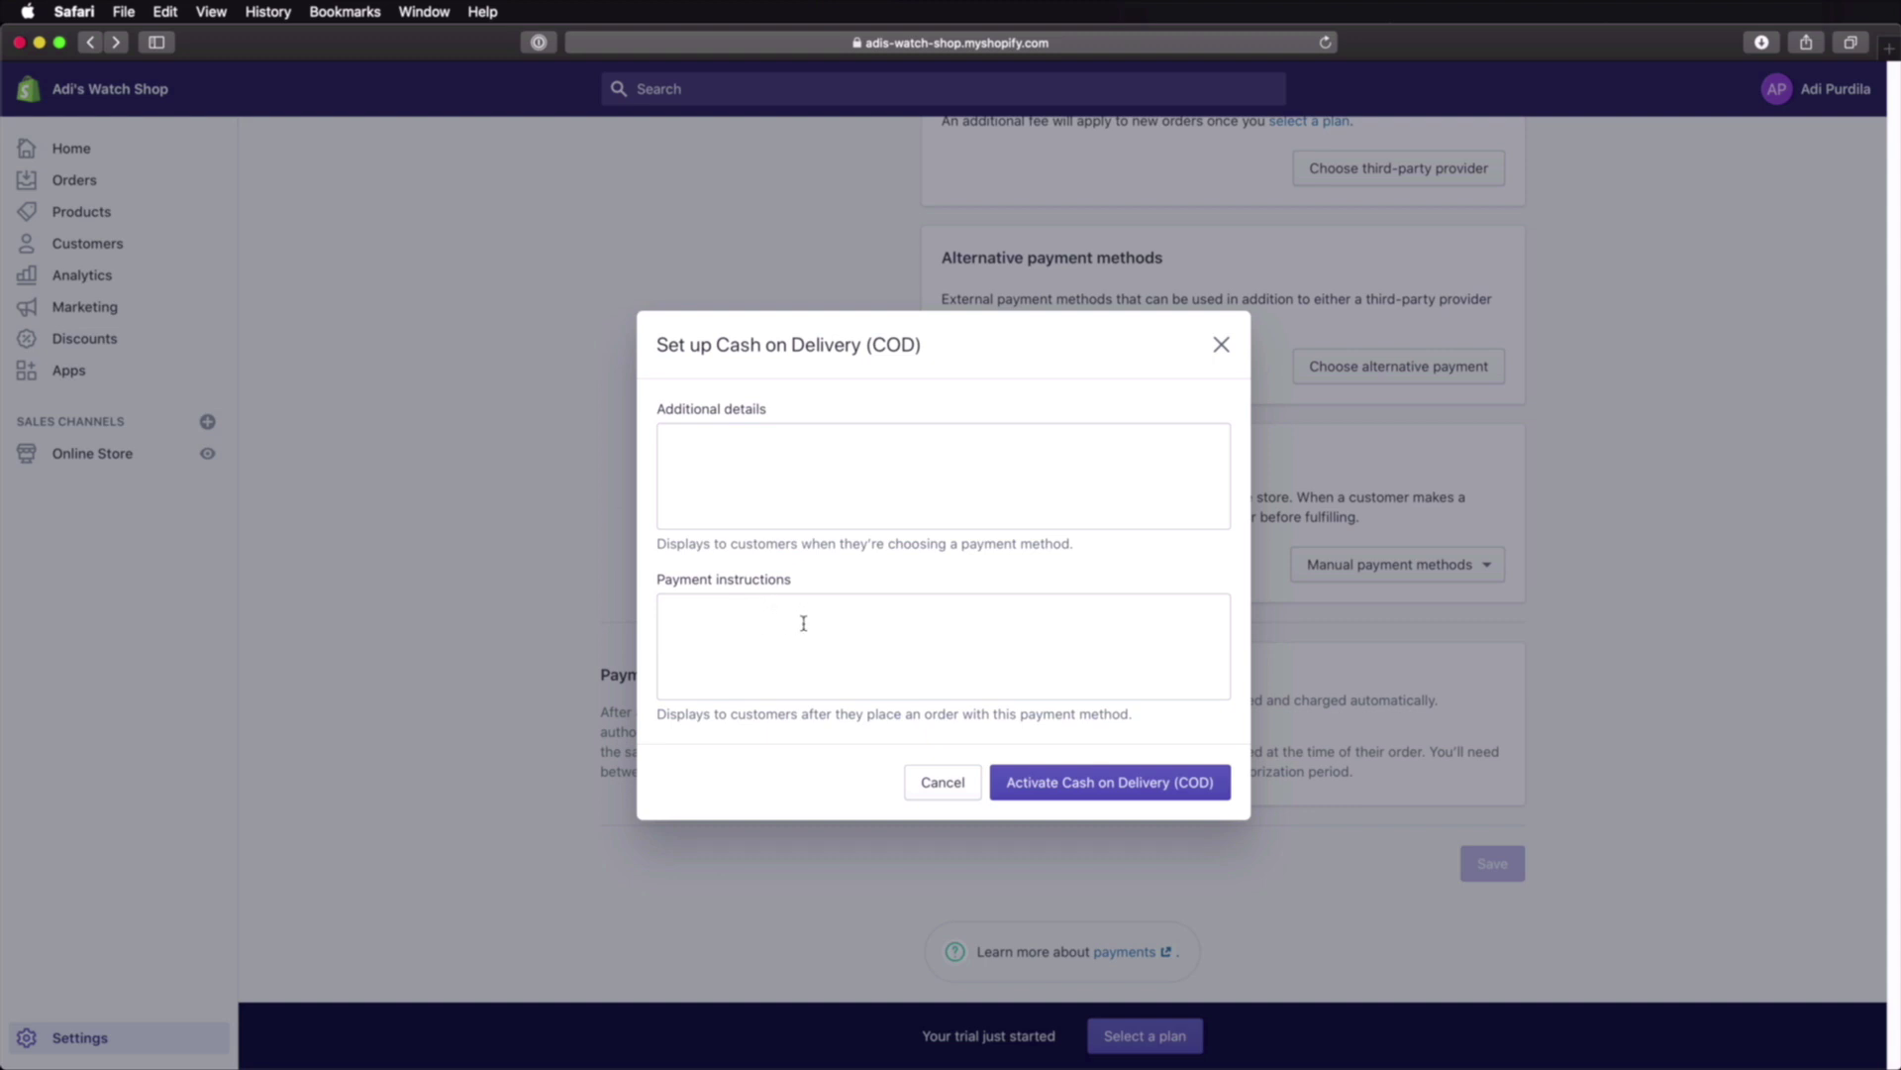
{"action": "left_click", "coordinate": [968, 785]}
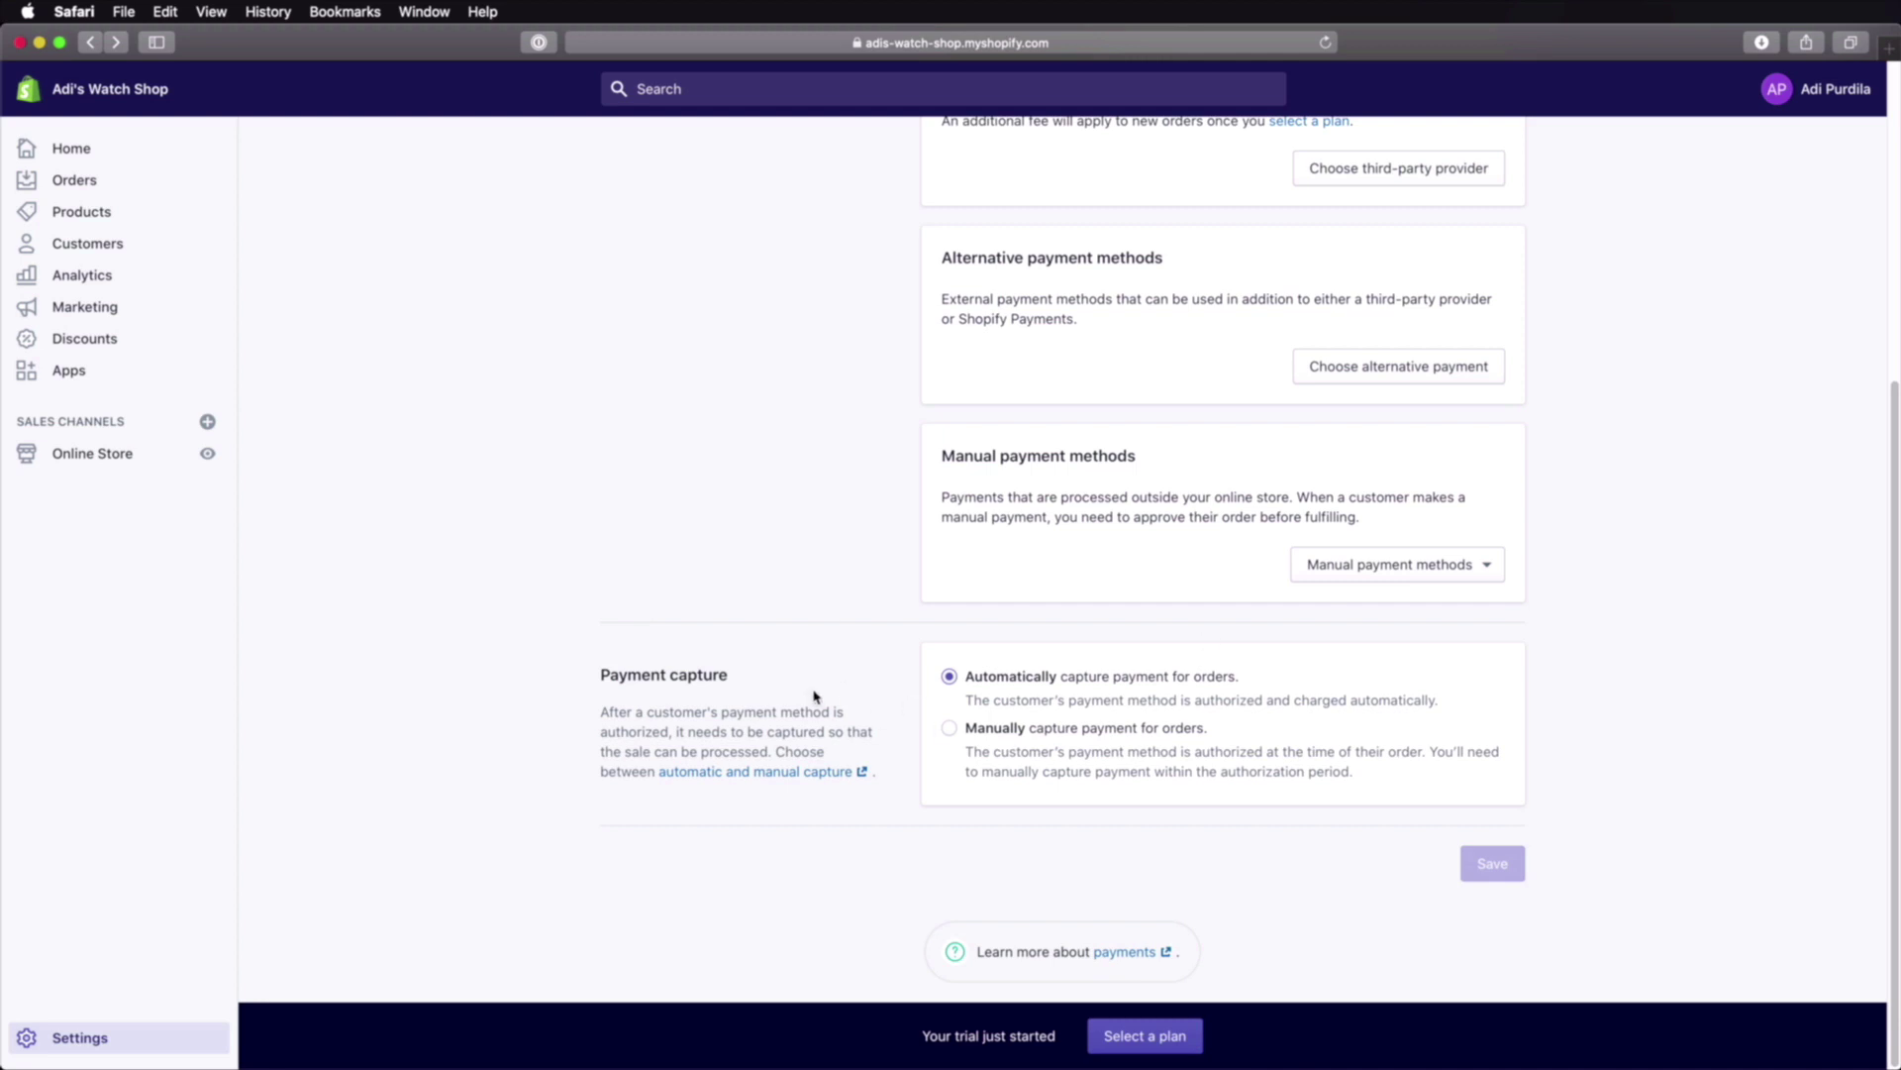
{"action": "scroll", "coordinate": [821, 723], "scroll_direction": "up", "scroll_amount": 5}
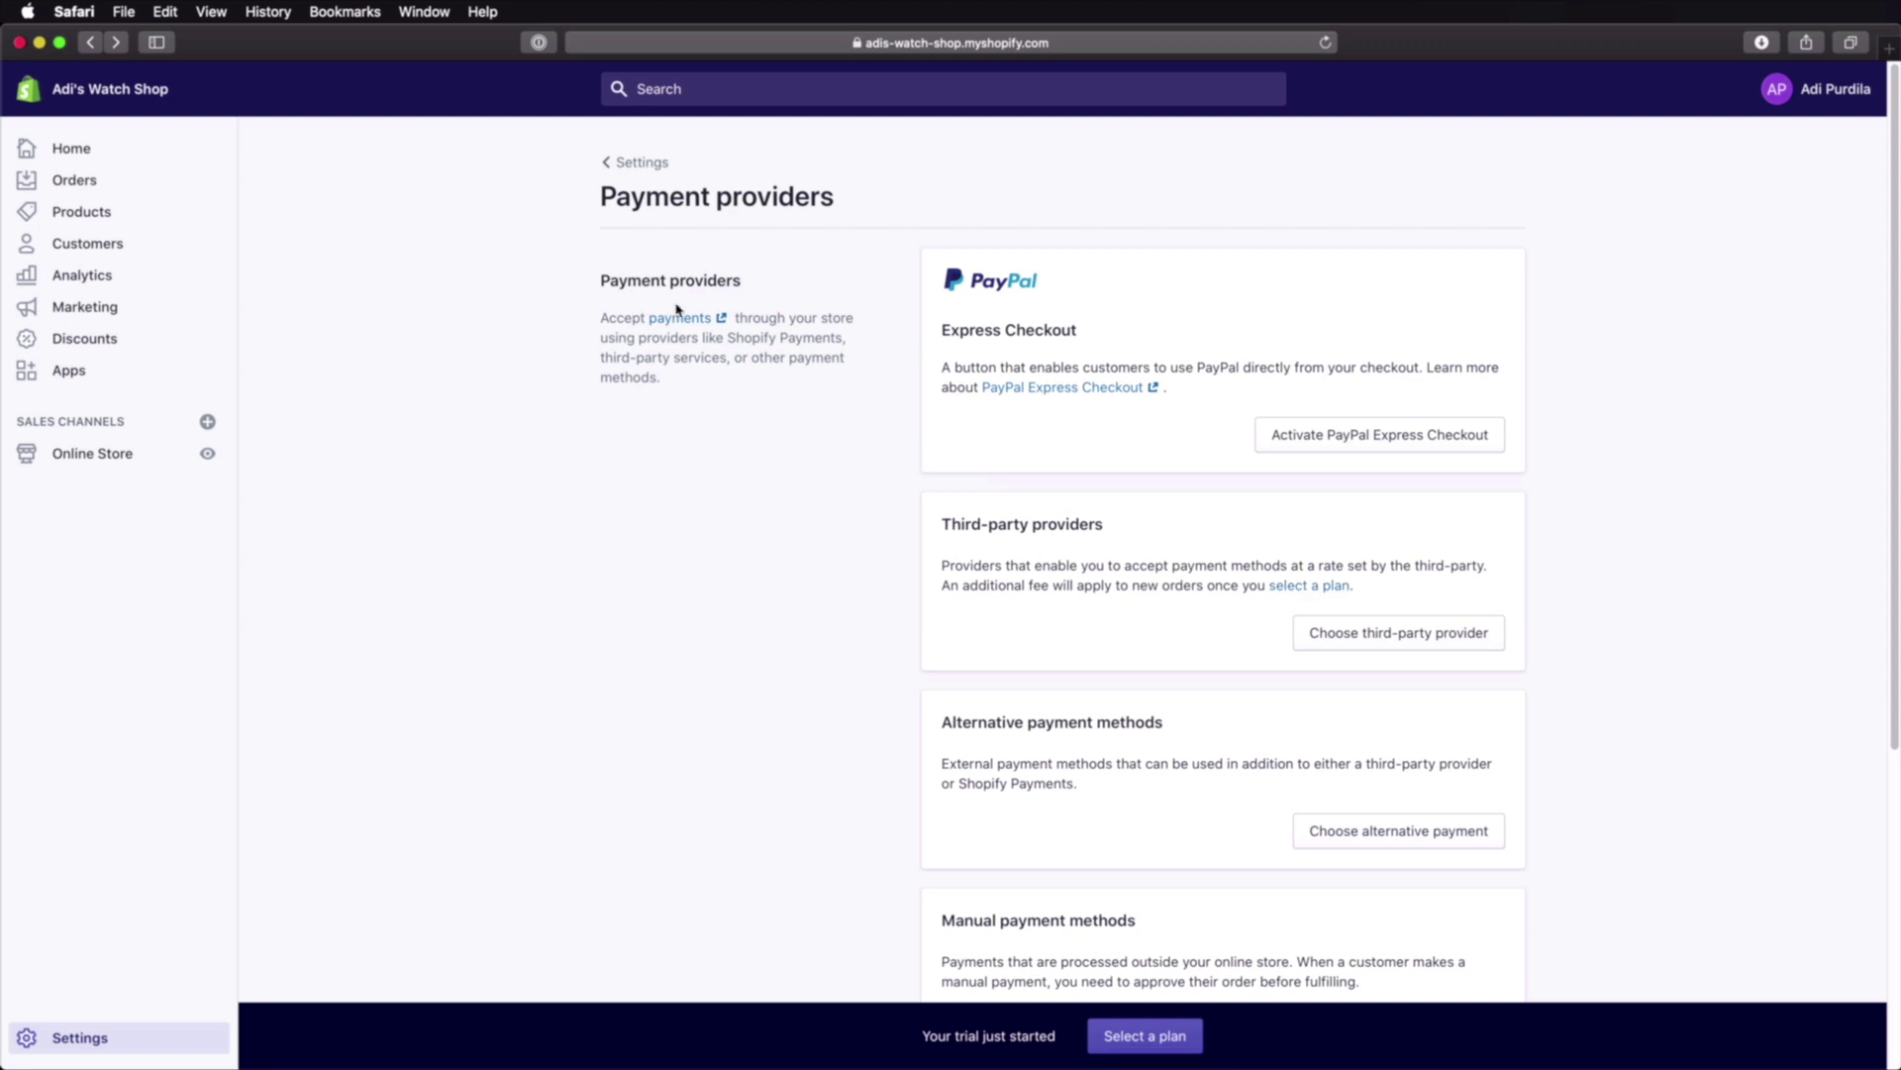
Step: Navigate via Home and Settings to the empty All products page
{"action": "left_click", "coordinate": [630, 163]}
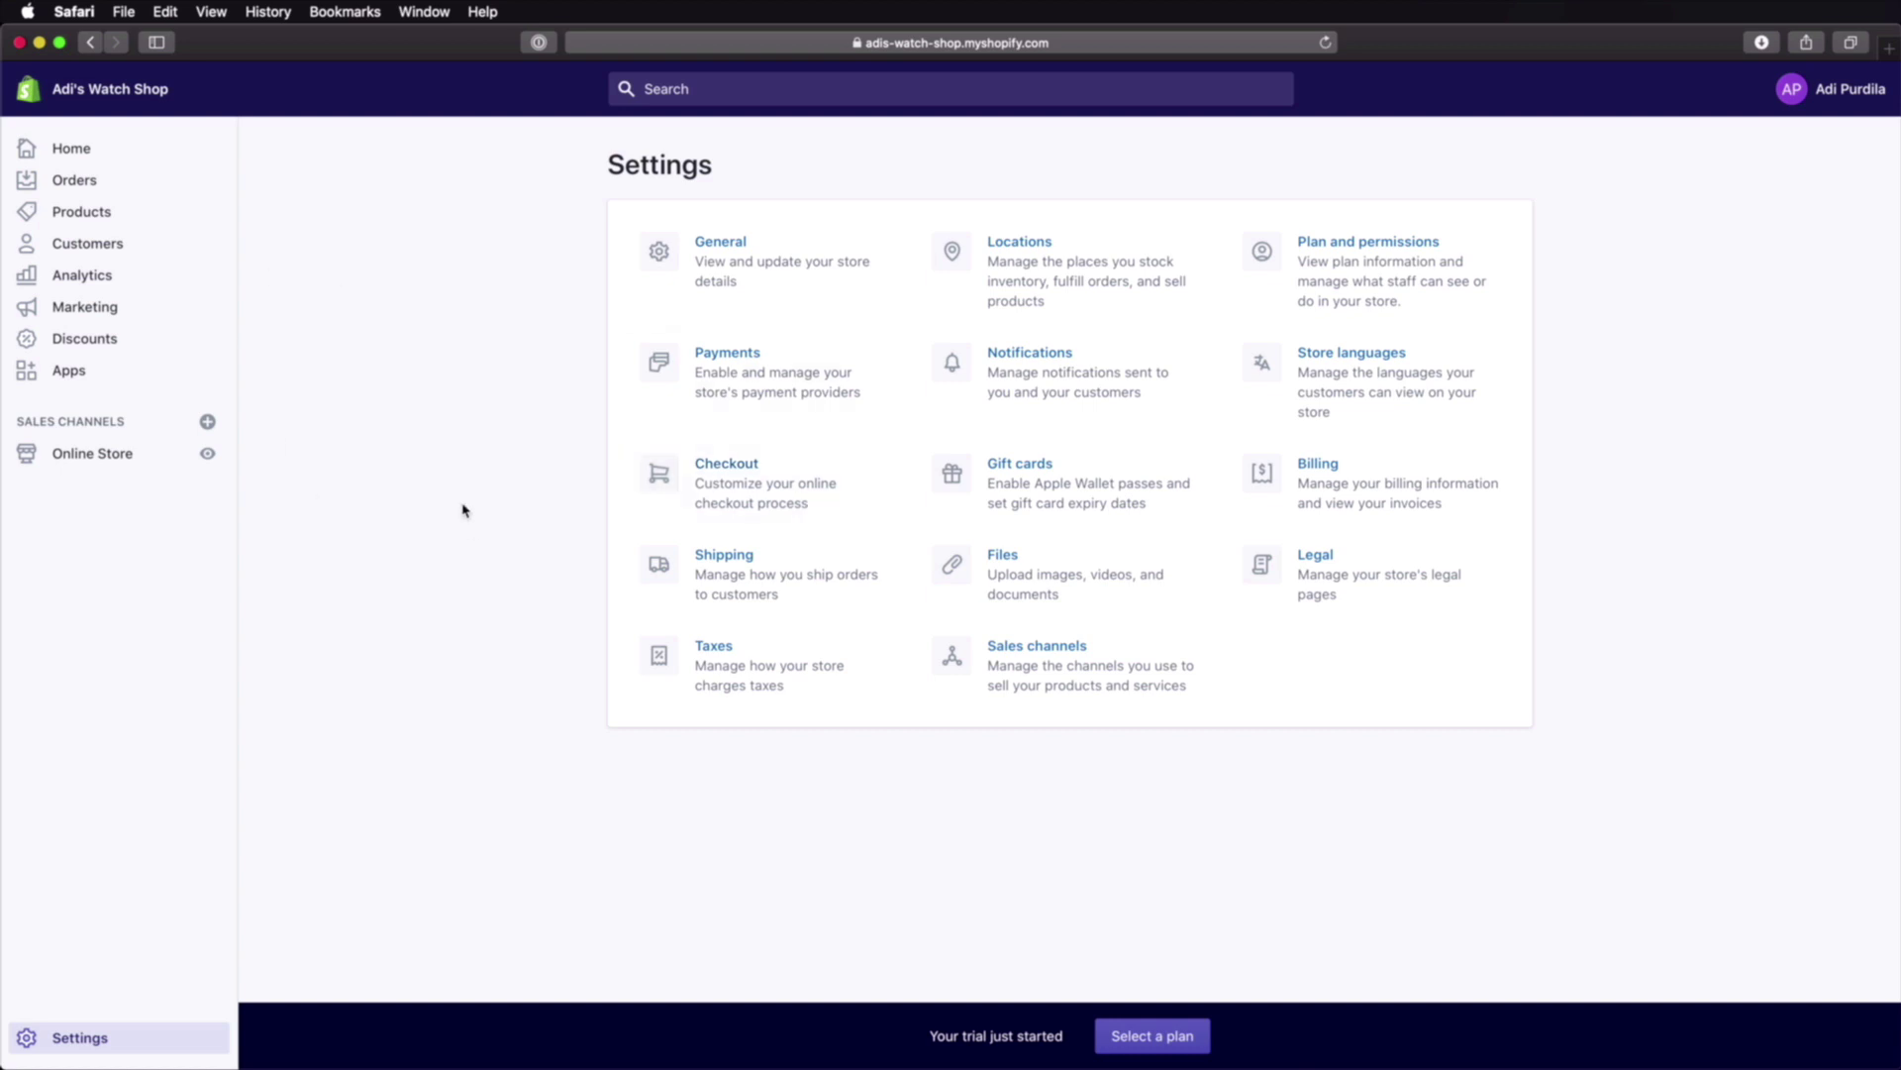
{"action": "left_click", "coordinate": [99, 159]}
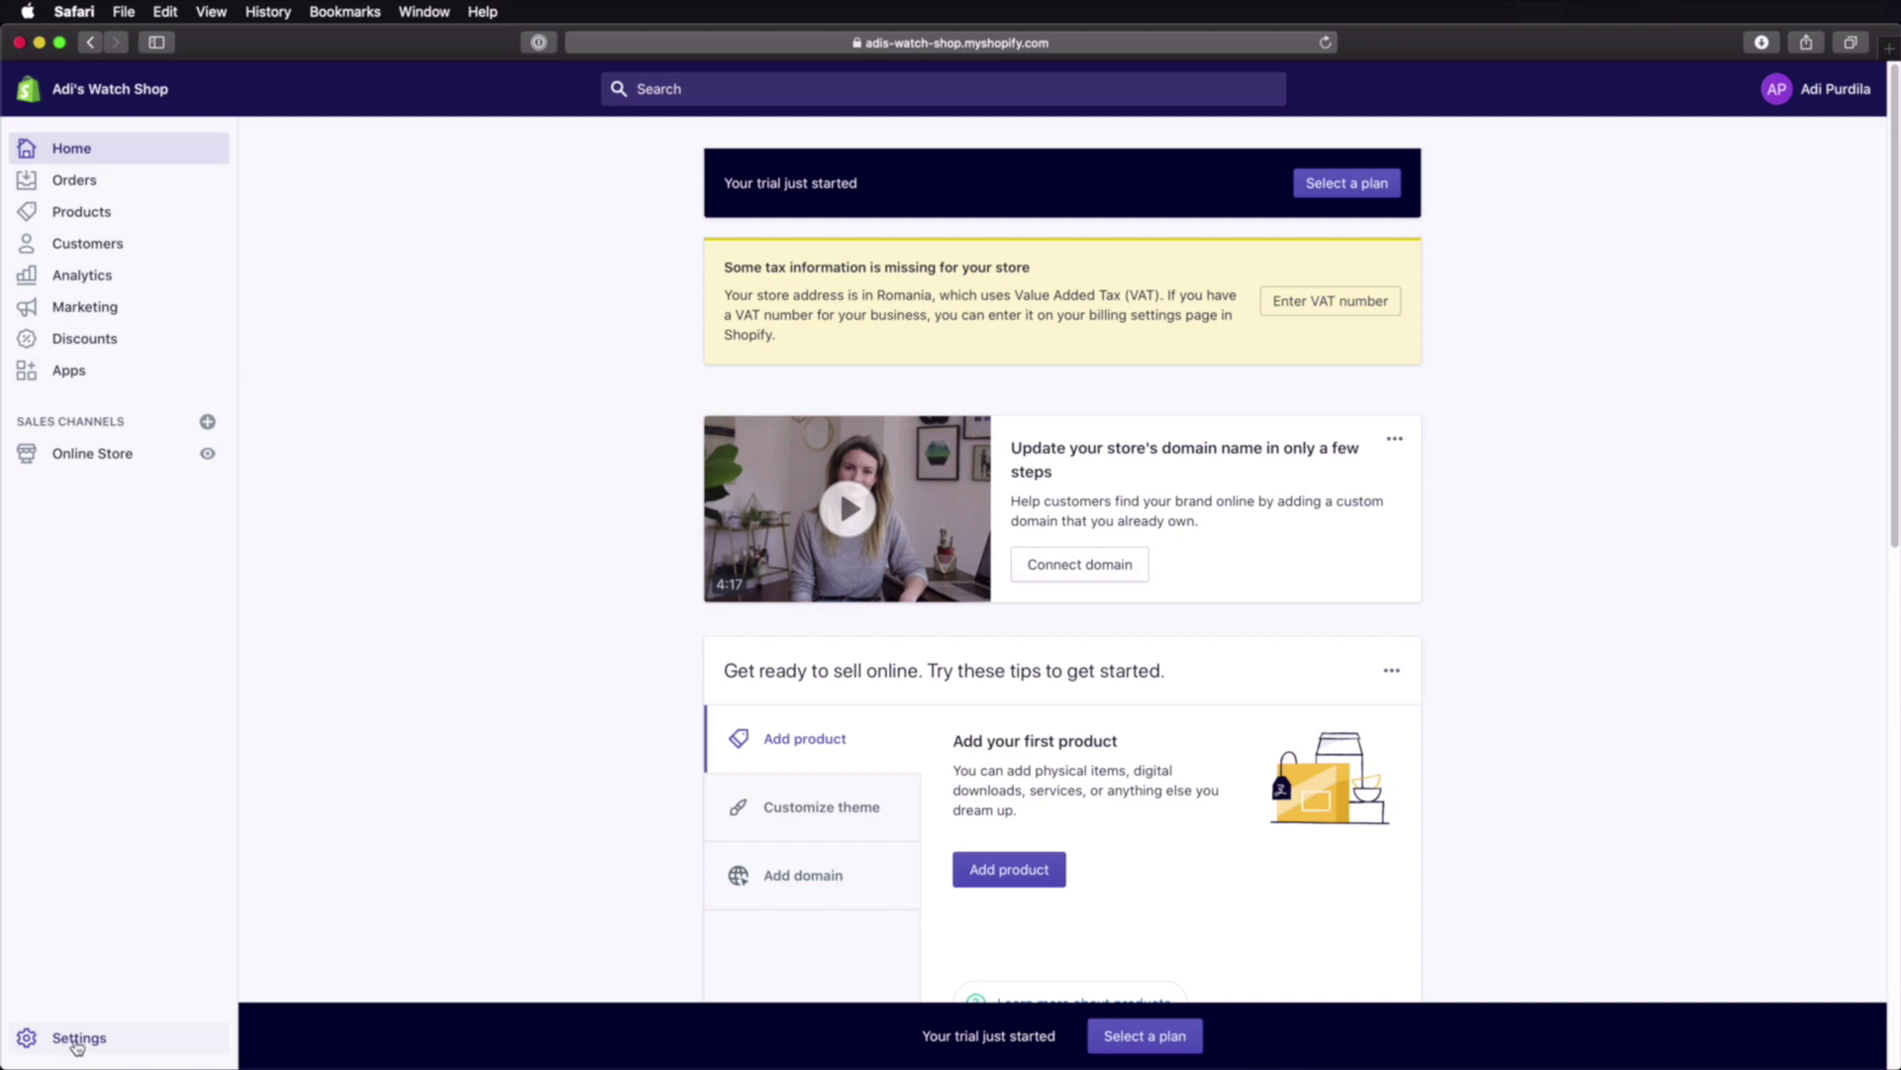
{"action": "left_click", "coordinate": [75, 1039]}
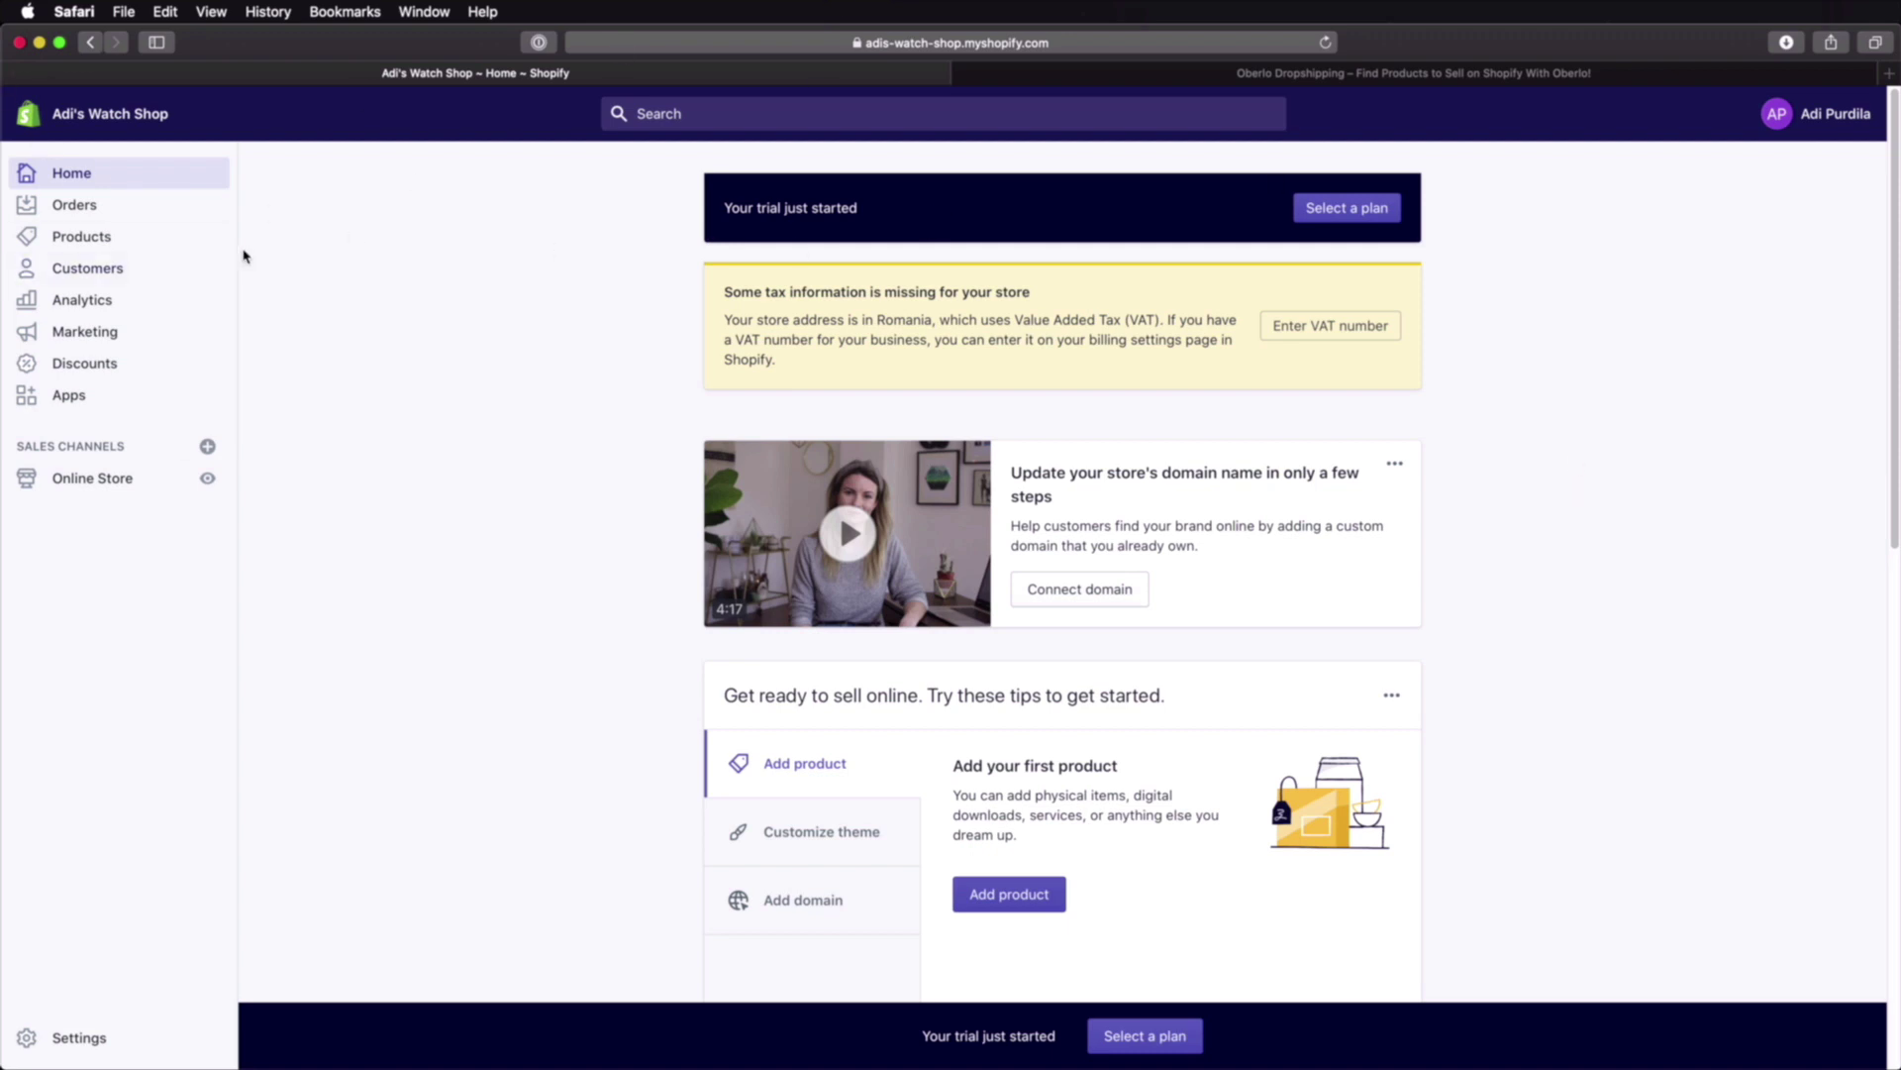
{"action": "left_click", "coordinate": [114, 248]}
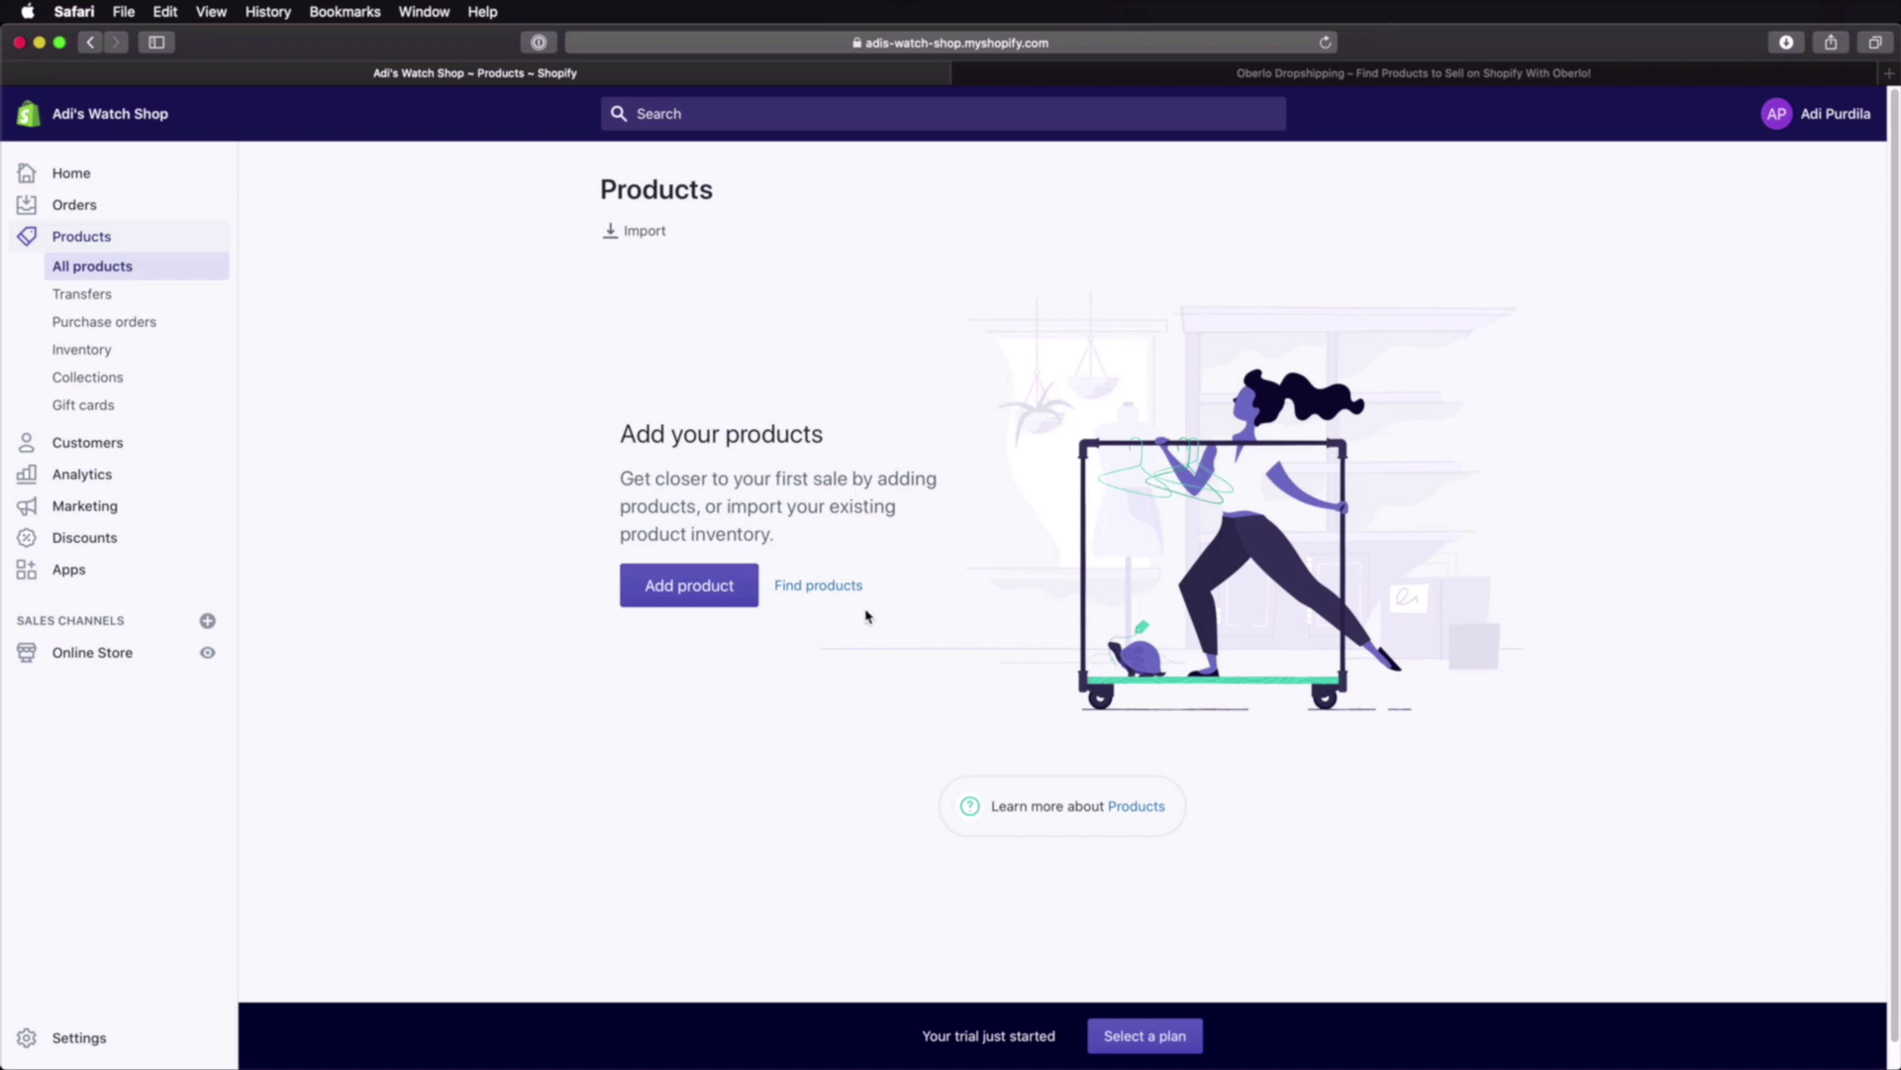
Step: Start a new product and preview the Diving Watch image in the 3D Watches folder
{"action": "left_click", "coordinate": [691, 591]}
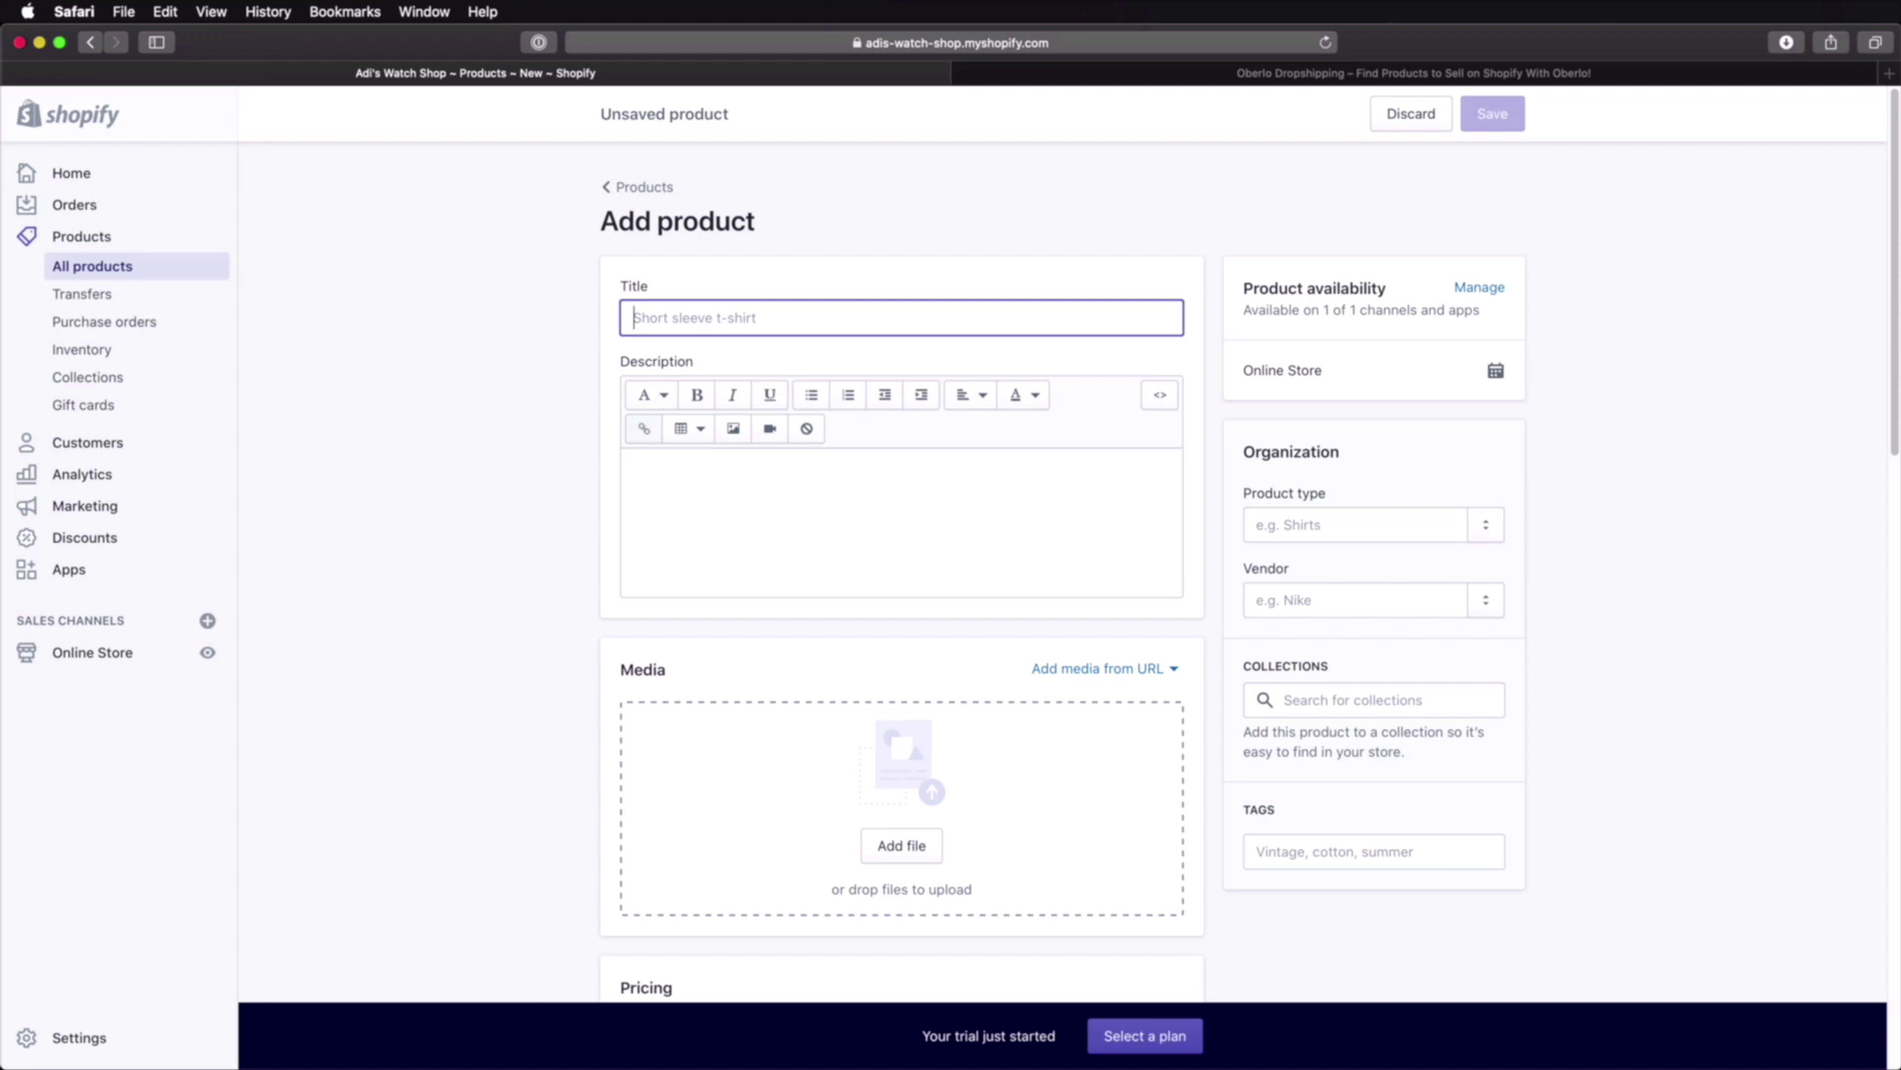
{"action": "key", "text": "super+Tab"}
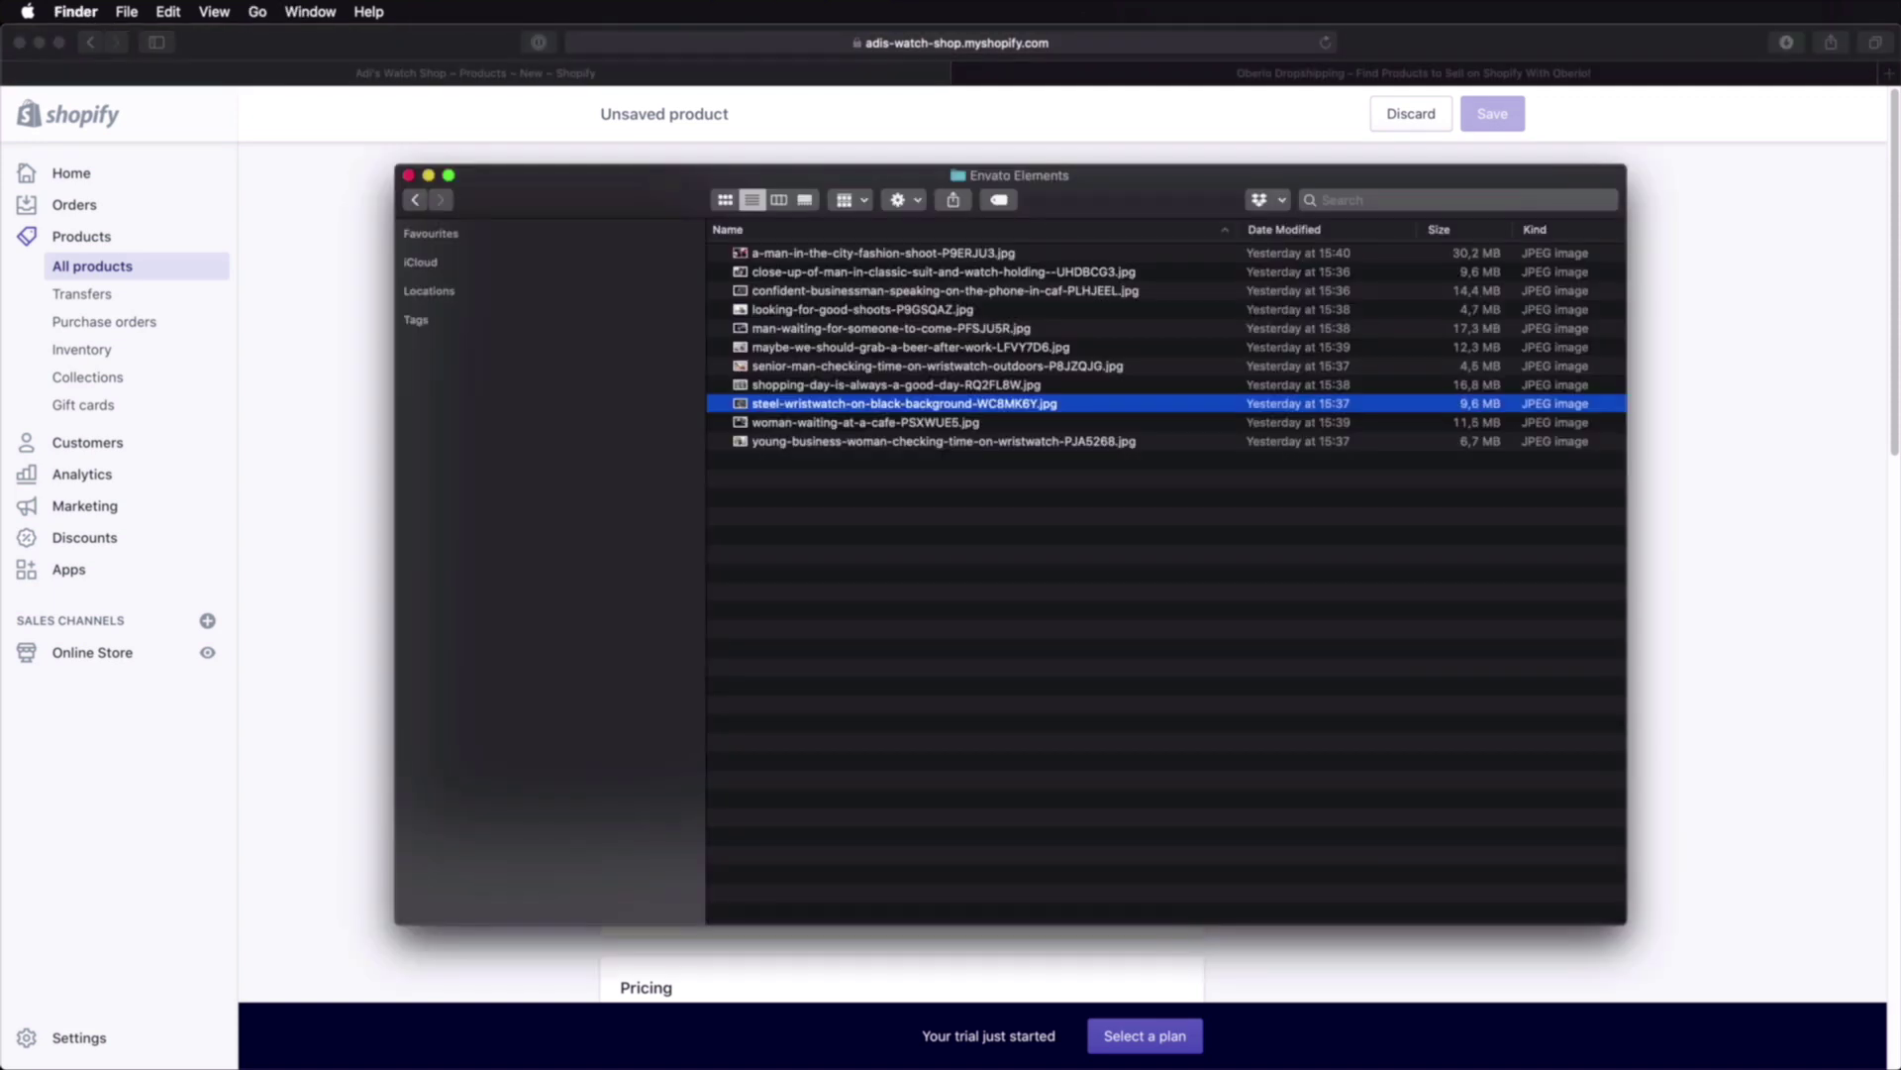
{"action": "left_click", "coordinate": [929, 684]}
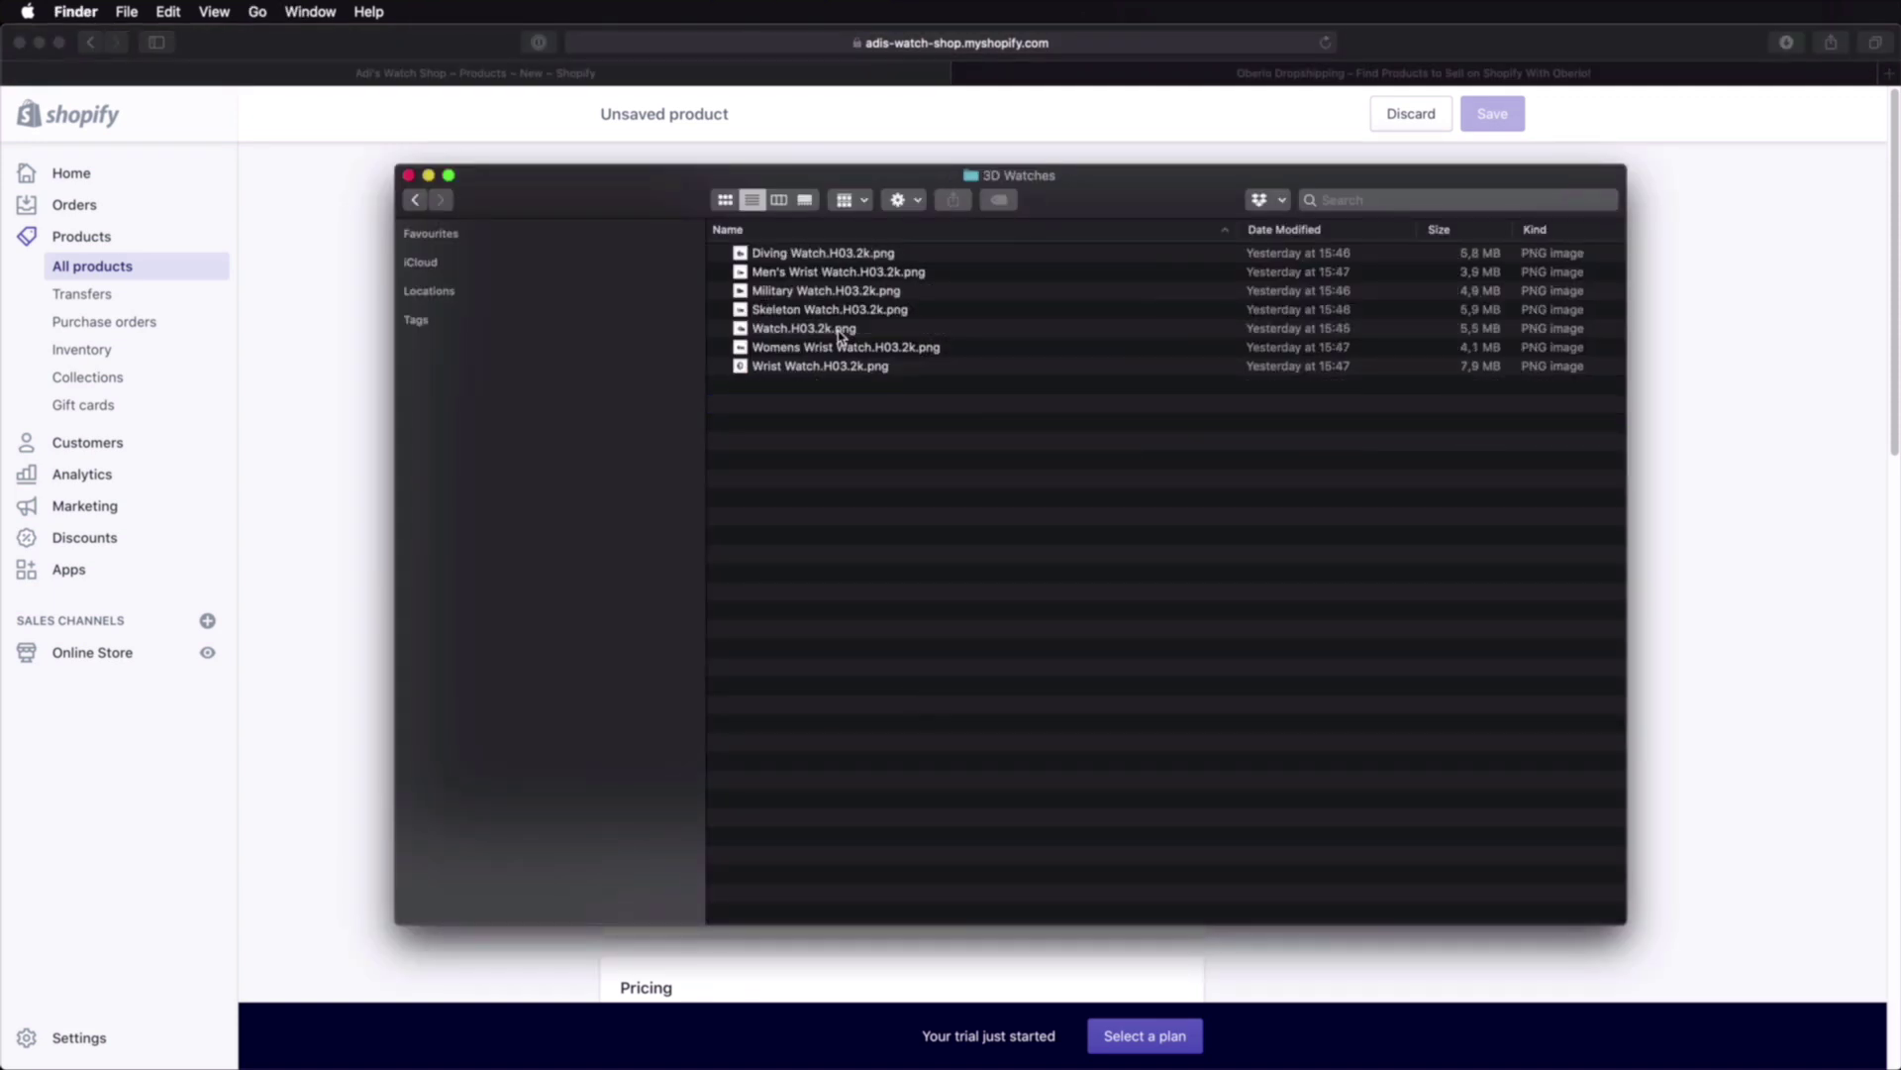
{"action": "left_click", "coordinate": [838, 254]}
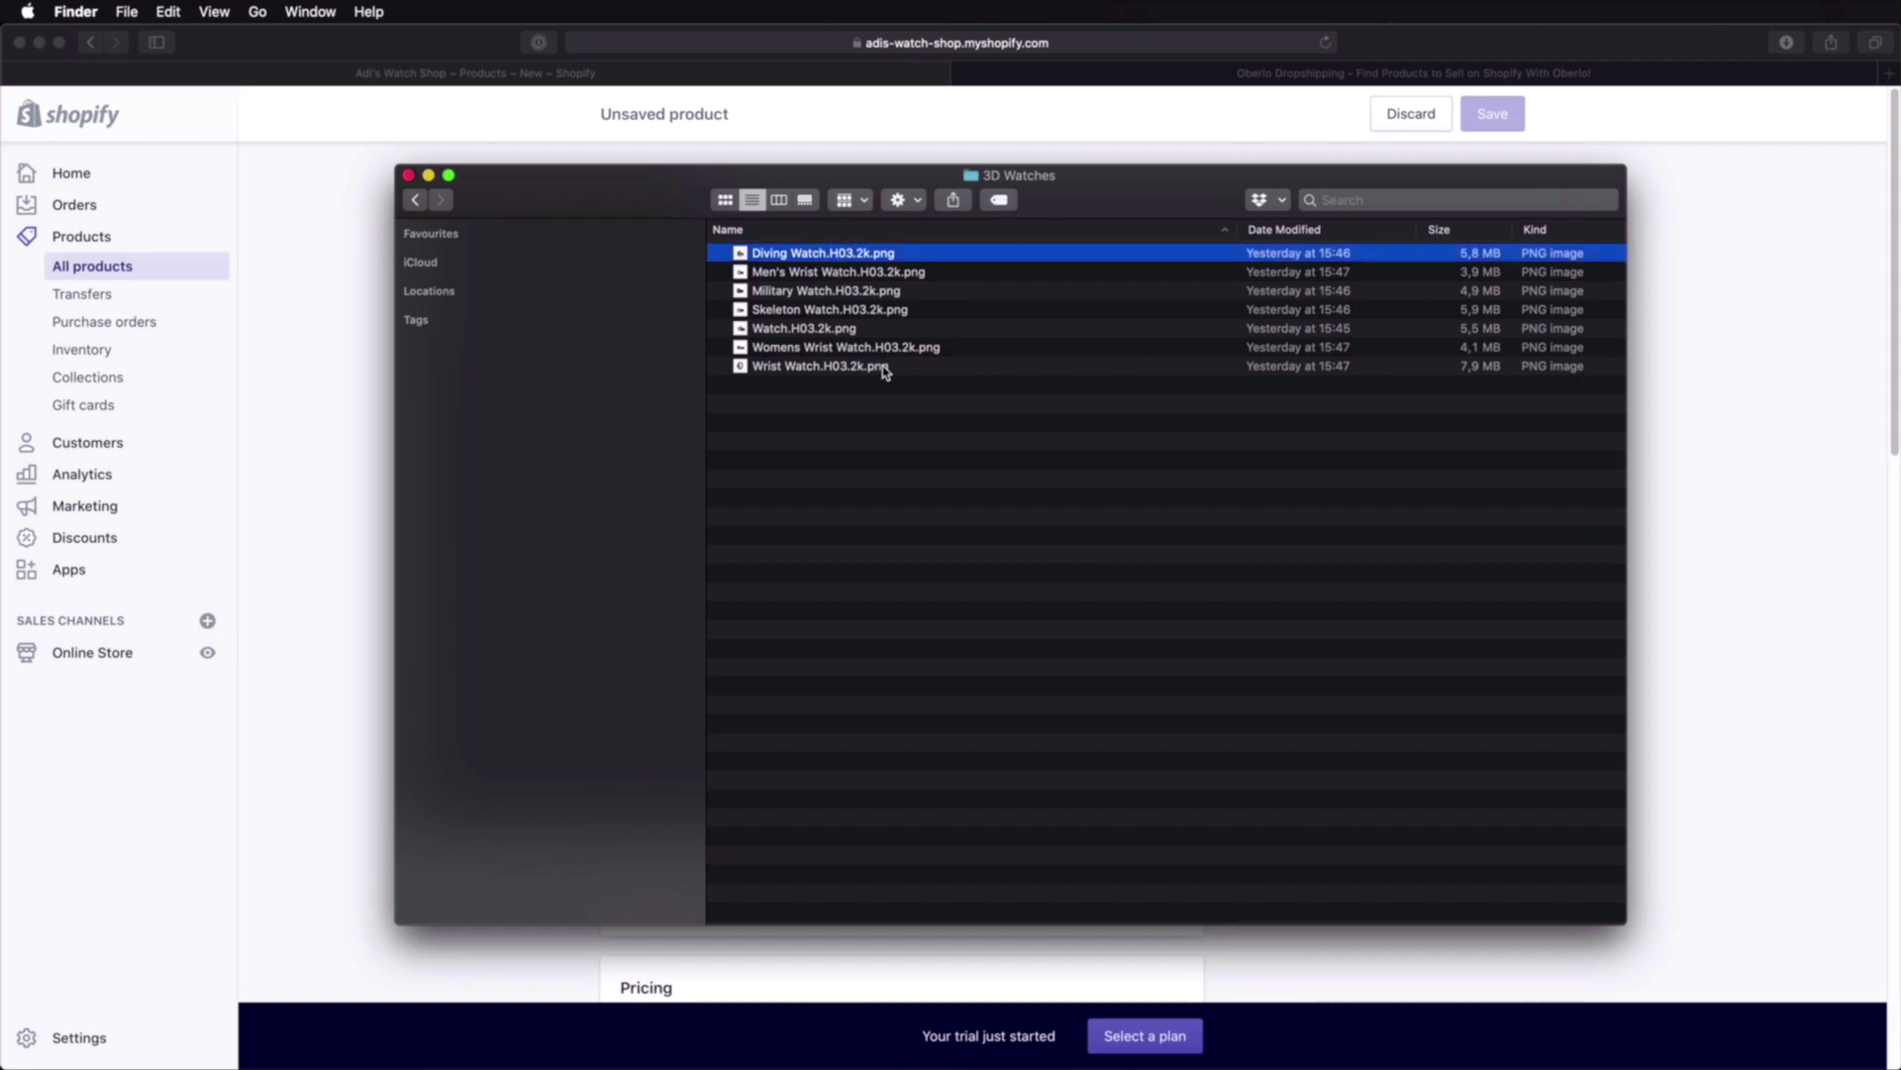
{"action": "key", "text": "space"}
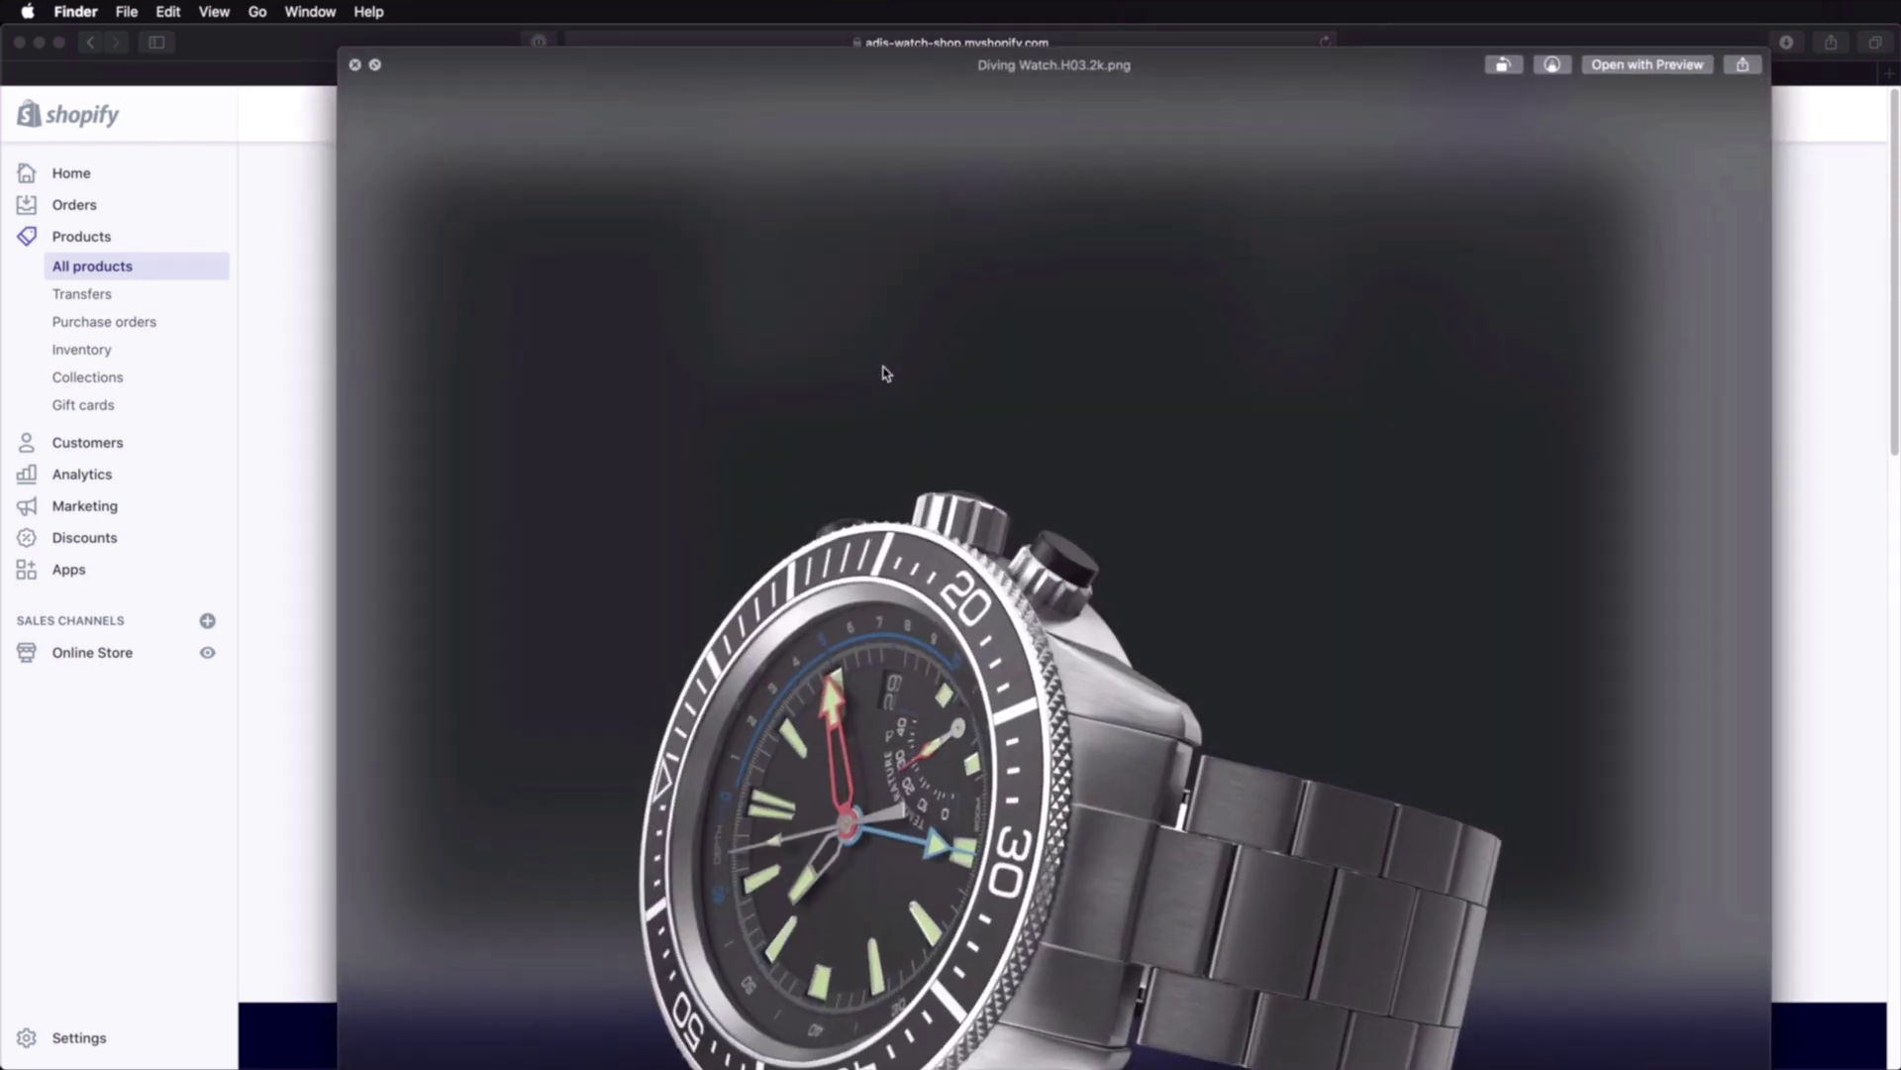
{"action": "key", "text": "space"}
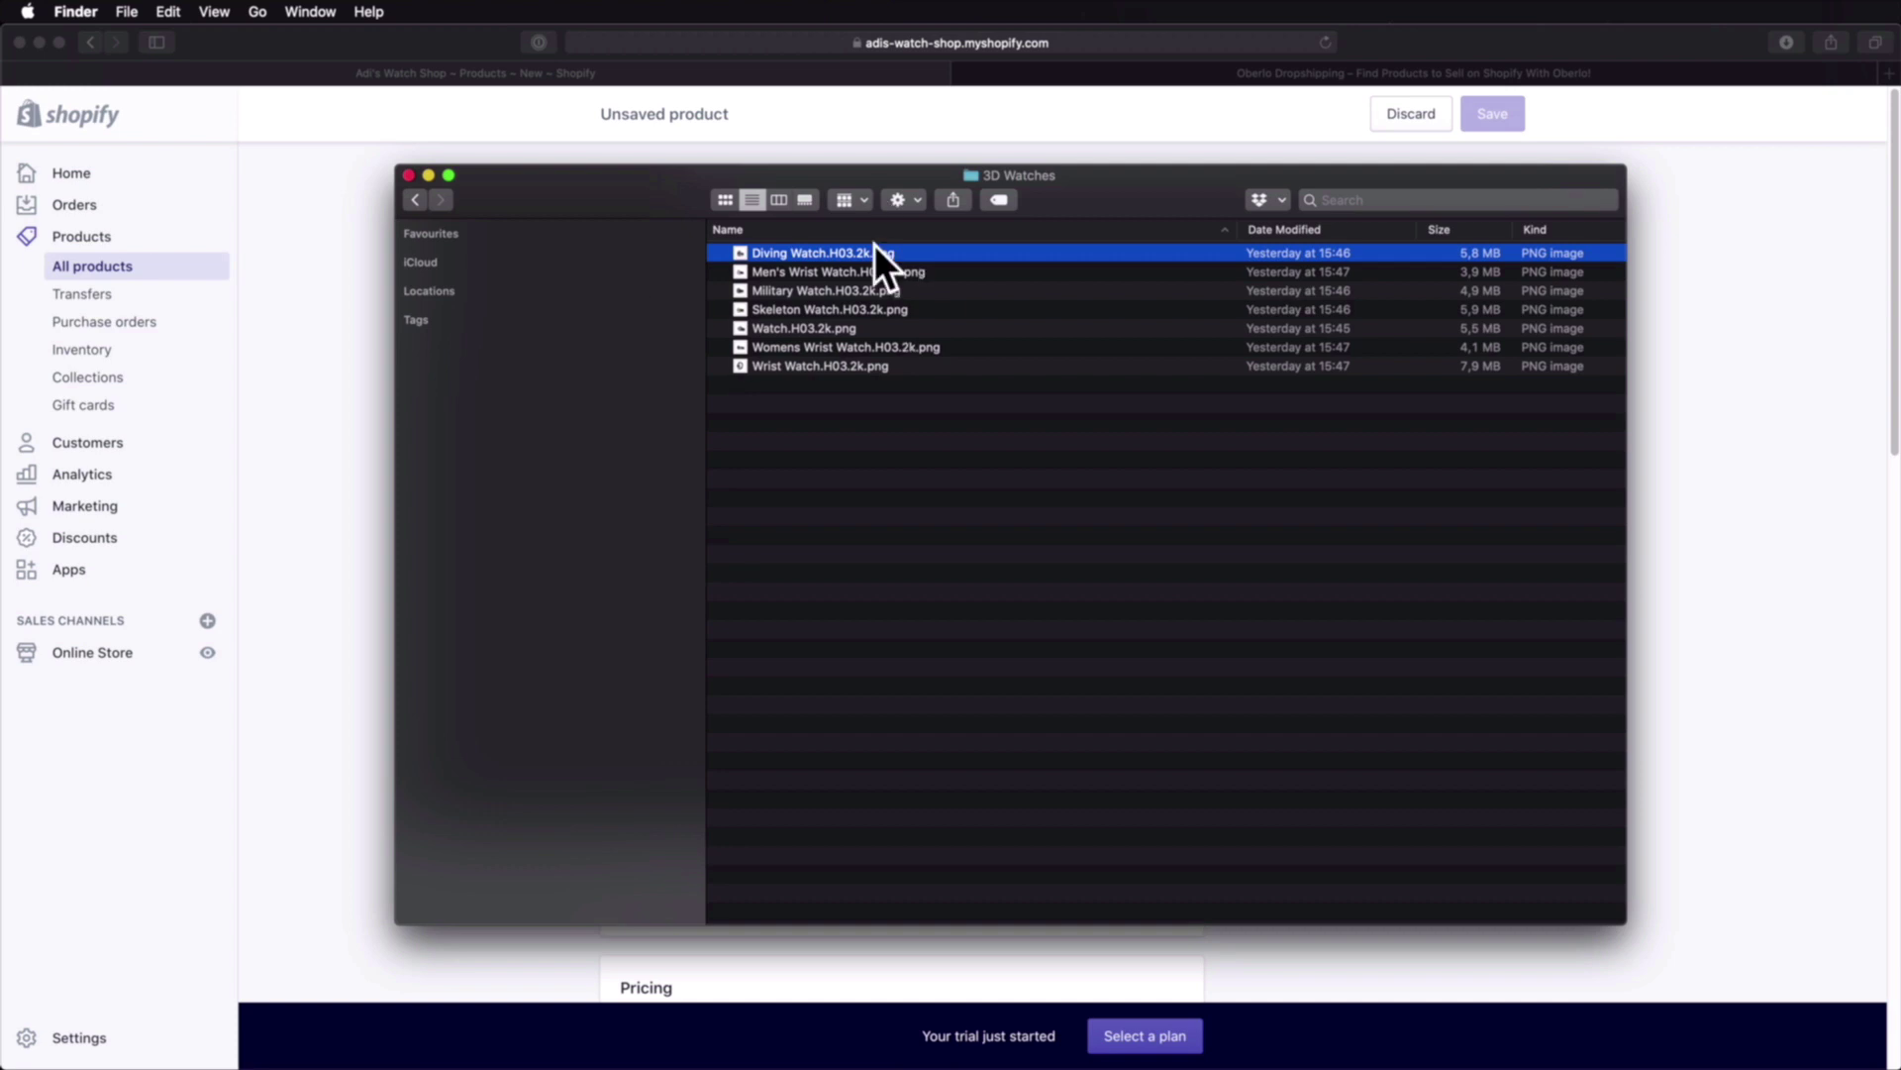
{"action": "key", "text": "super+Tab"}
Step: Title the product 'Diving Watch' and paste its description, splitting paragraphs after '(330ft).'
{"action": "left_click", "coordinate": [845, 314]}
{"action": "type", "text": "Diving Watch"}
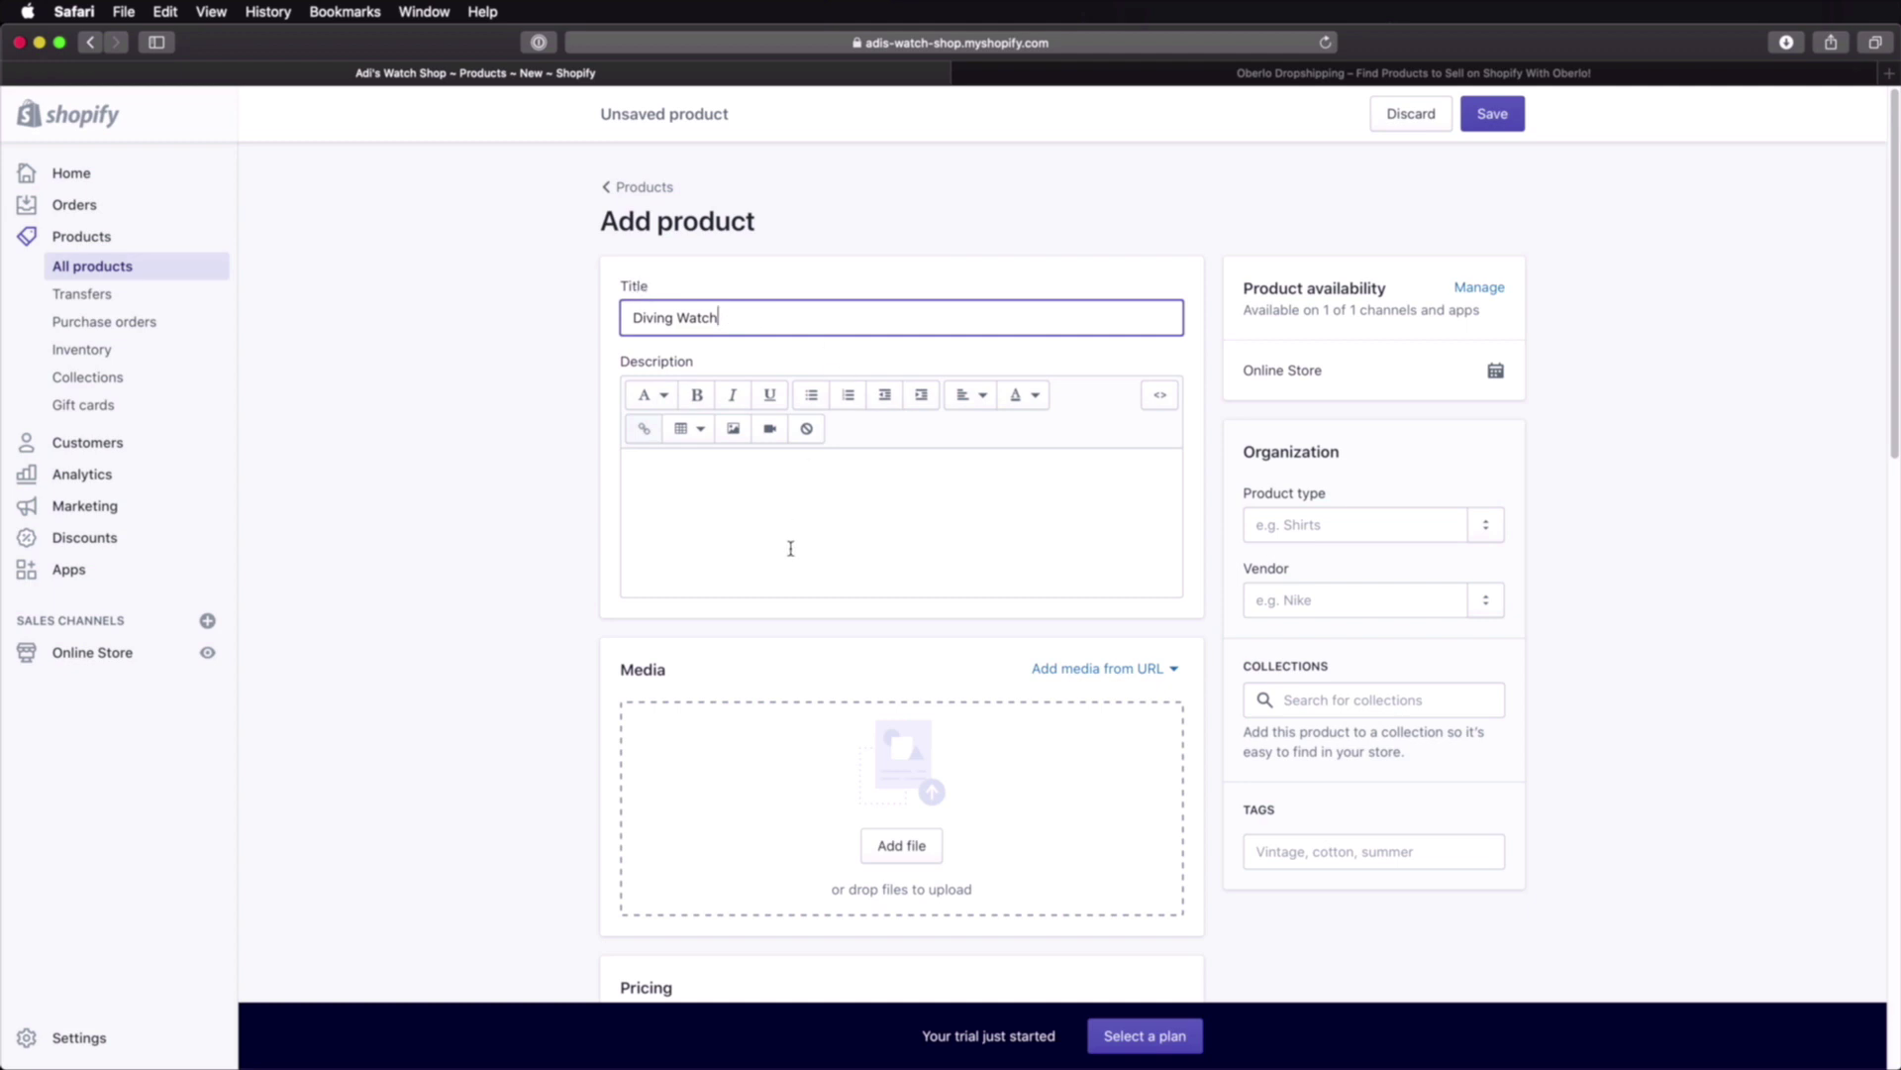
{"action": "left_click", "coordinate": [760, 486]}
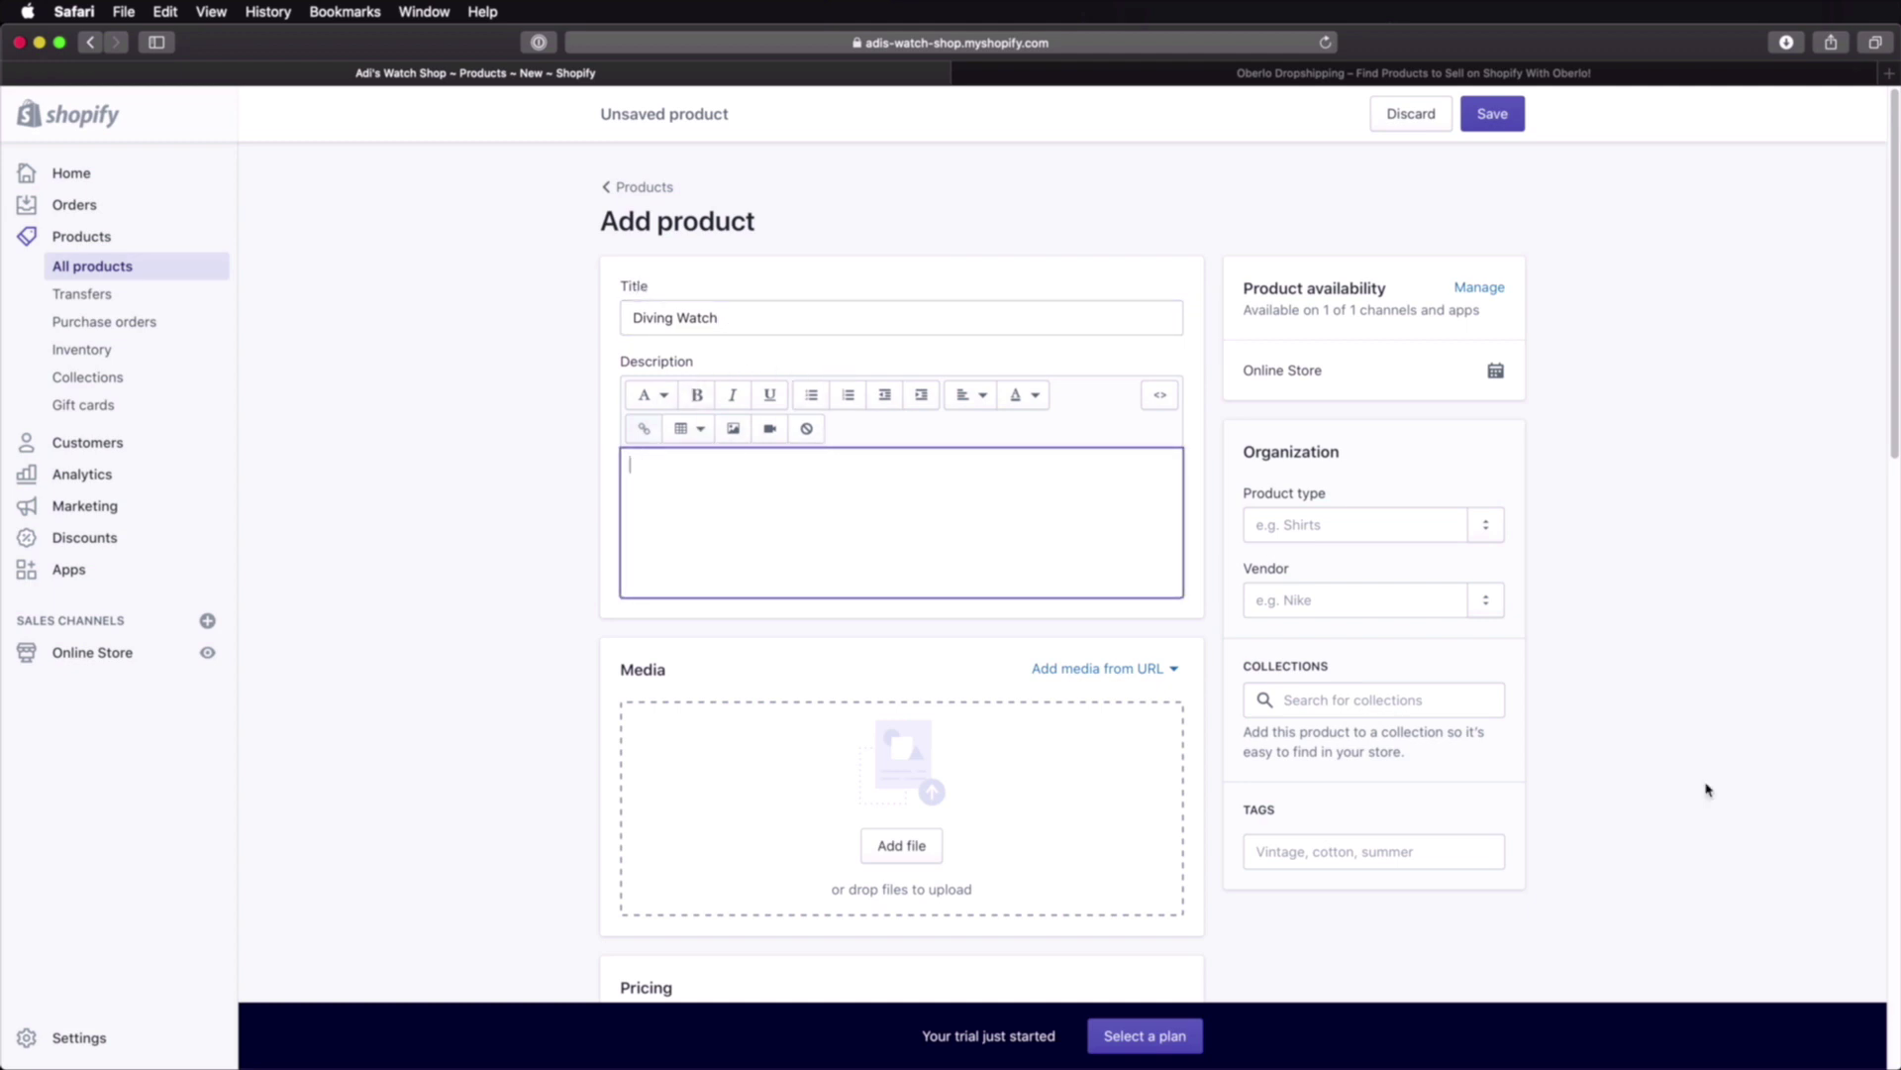
{"action": "type", "text": "Automatic Movement with 50-hour power reserve. Case Diameter: 38mm. Water-resistant to 100m (330ft). This automatic watch is designed with a stainless steel case and bracelet and equipped with scratch resistant sapphire glass. The black dial features a date calendar. Visible through the see-through case back, the 23-jewel automatic movement has both manual and automatic winding capabilities and beats at a frequency of 21,600 vibrations per hour, with a power reserve of approximately 50 hours."}
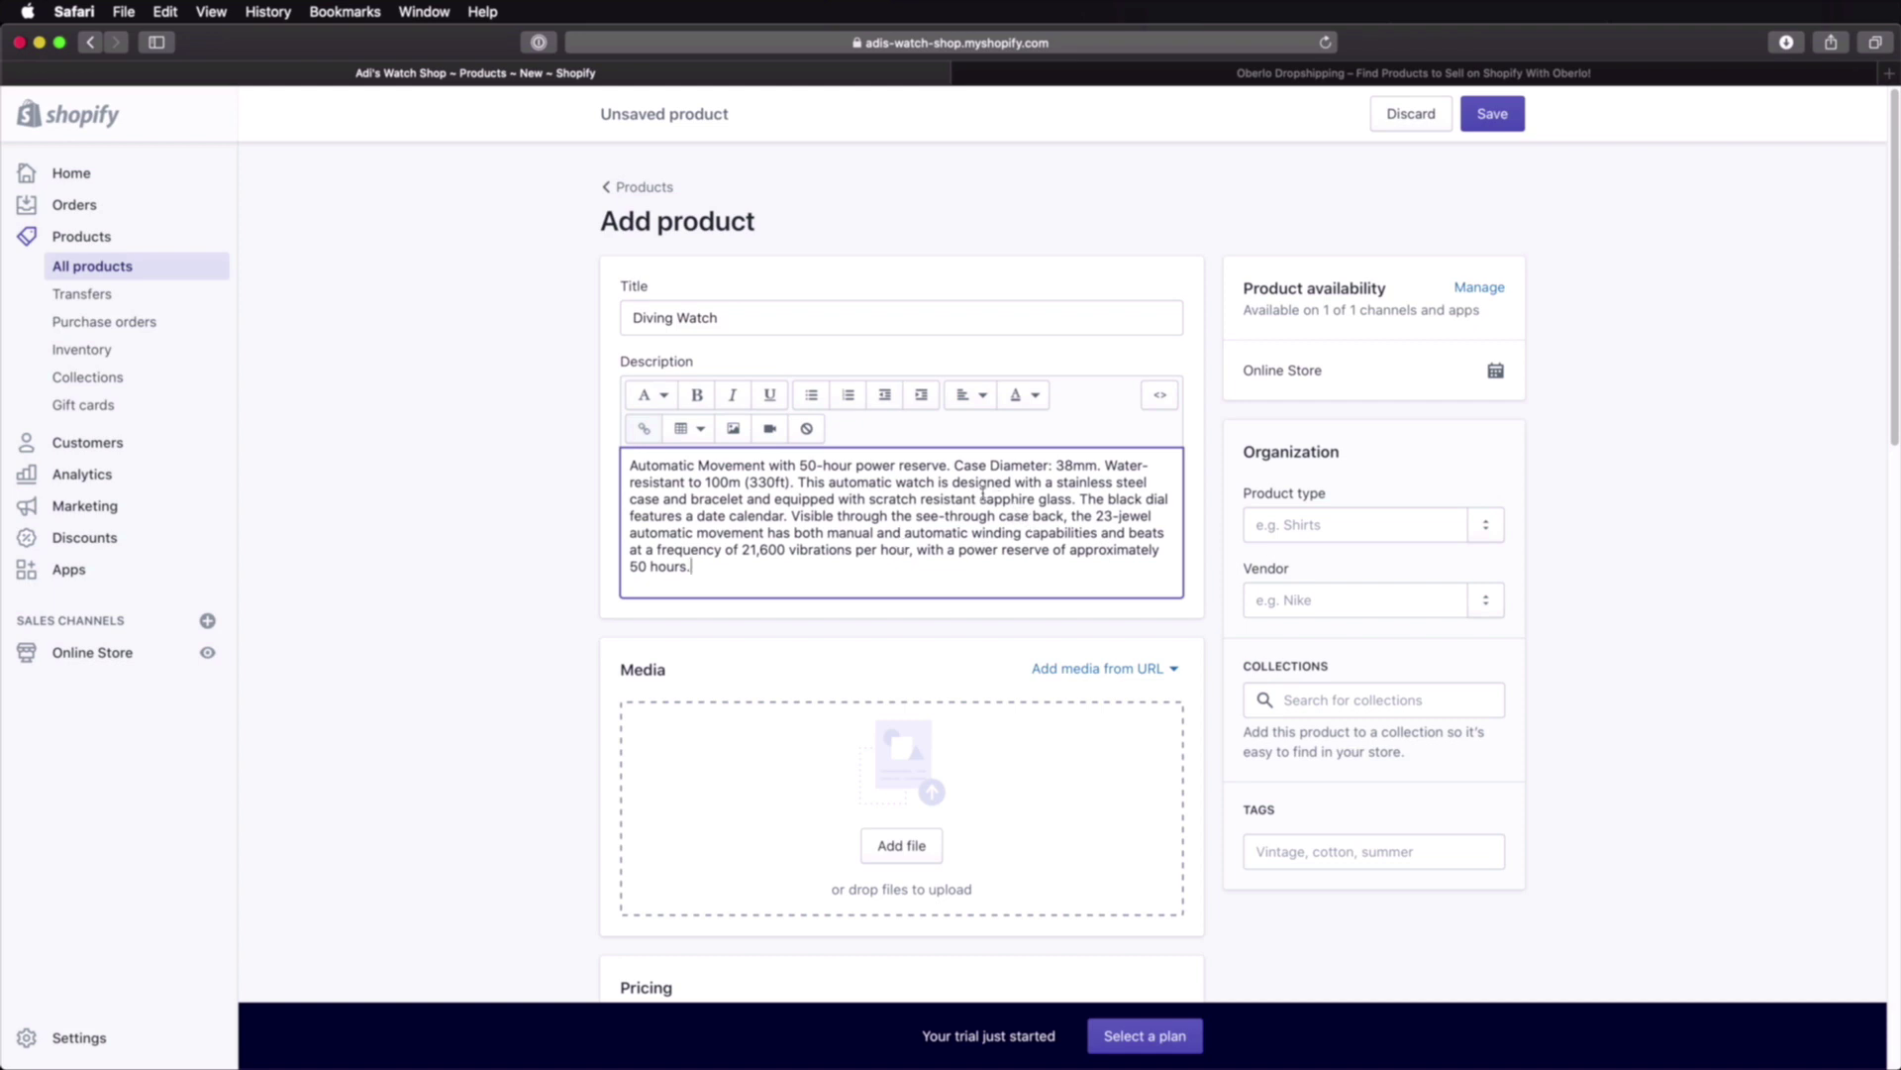
{"action": "left_click", "coordinate": [802, 482]}
{"action": "key", "text": "Return"}
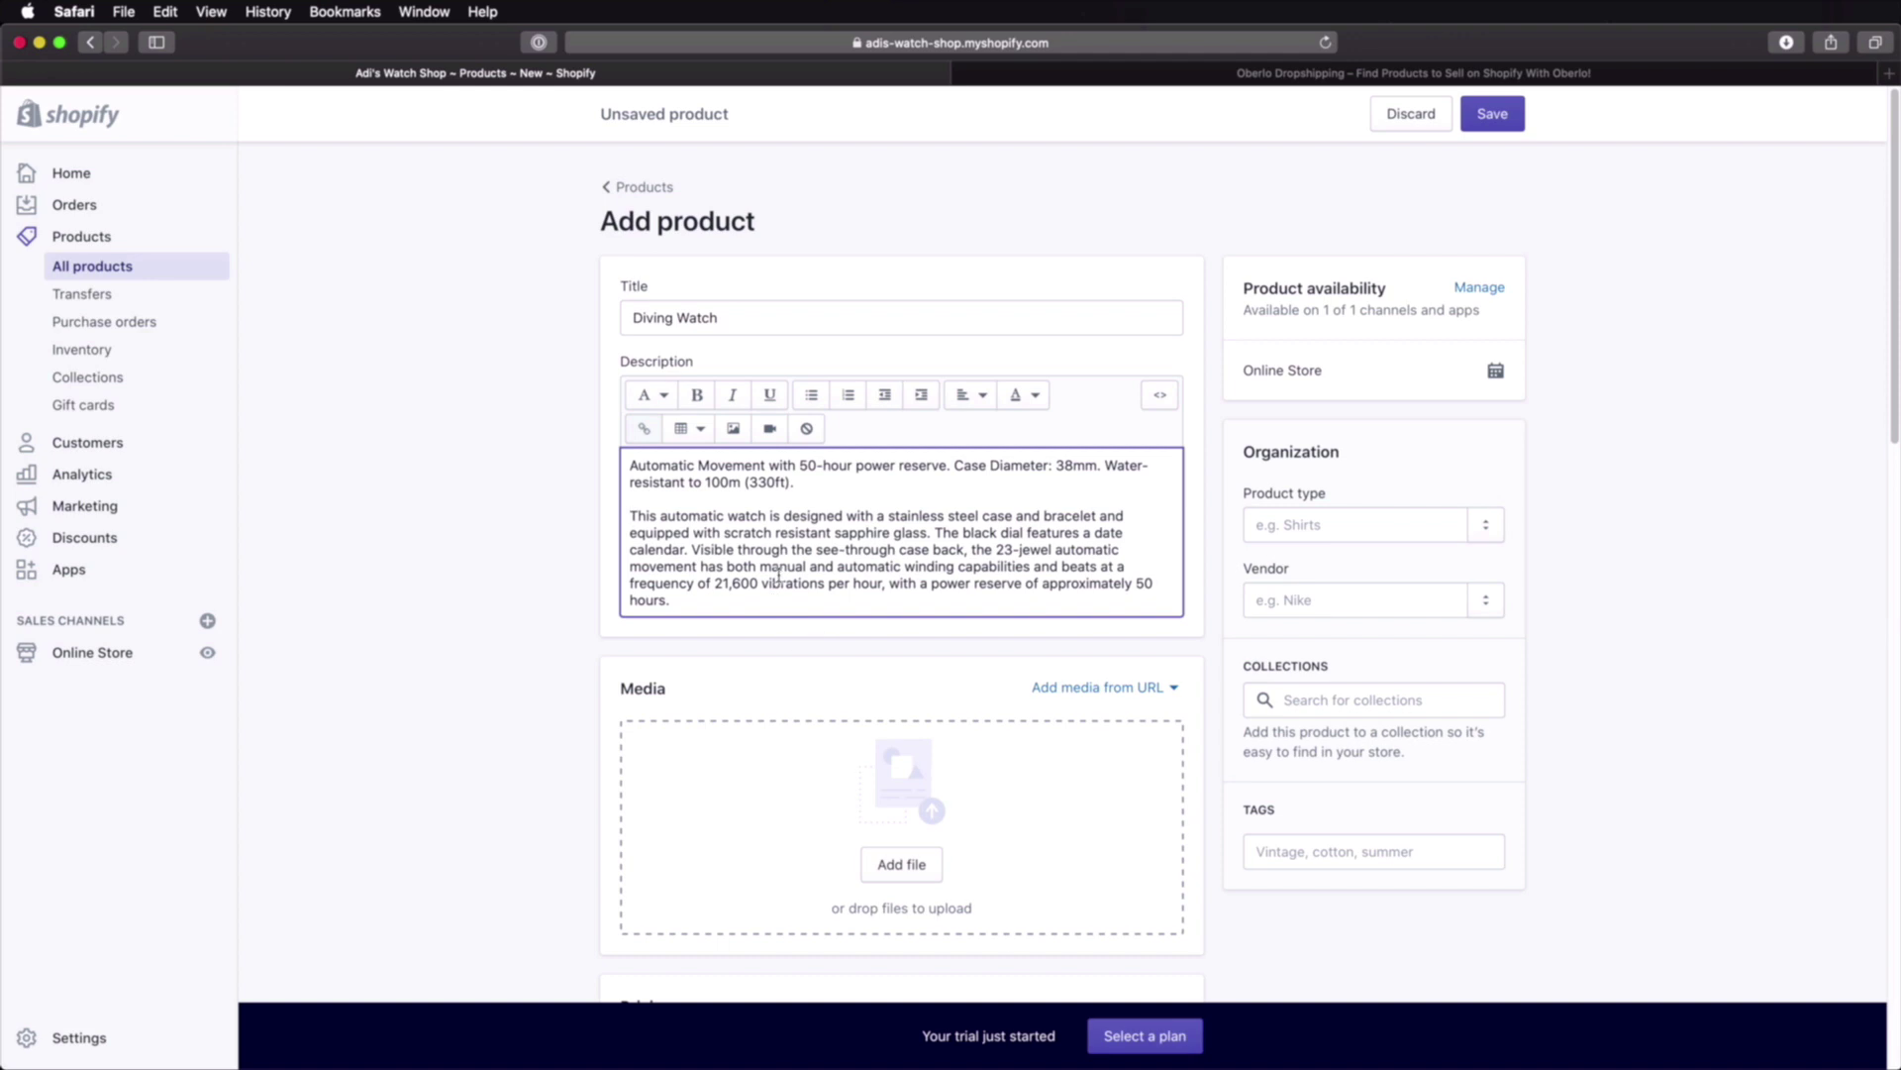
{"action": "scroll", "coordinate": [892, 573], "scroll_direction": "down", "scroll_amount": 3}
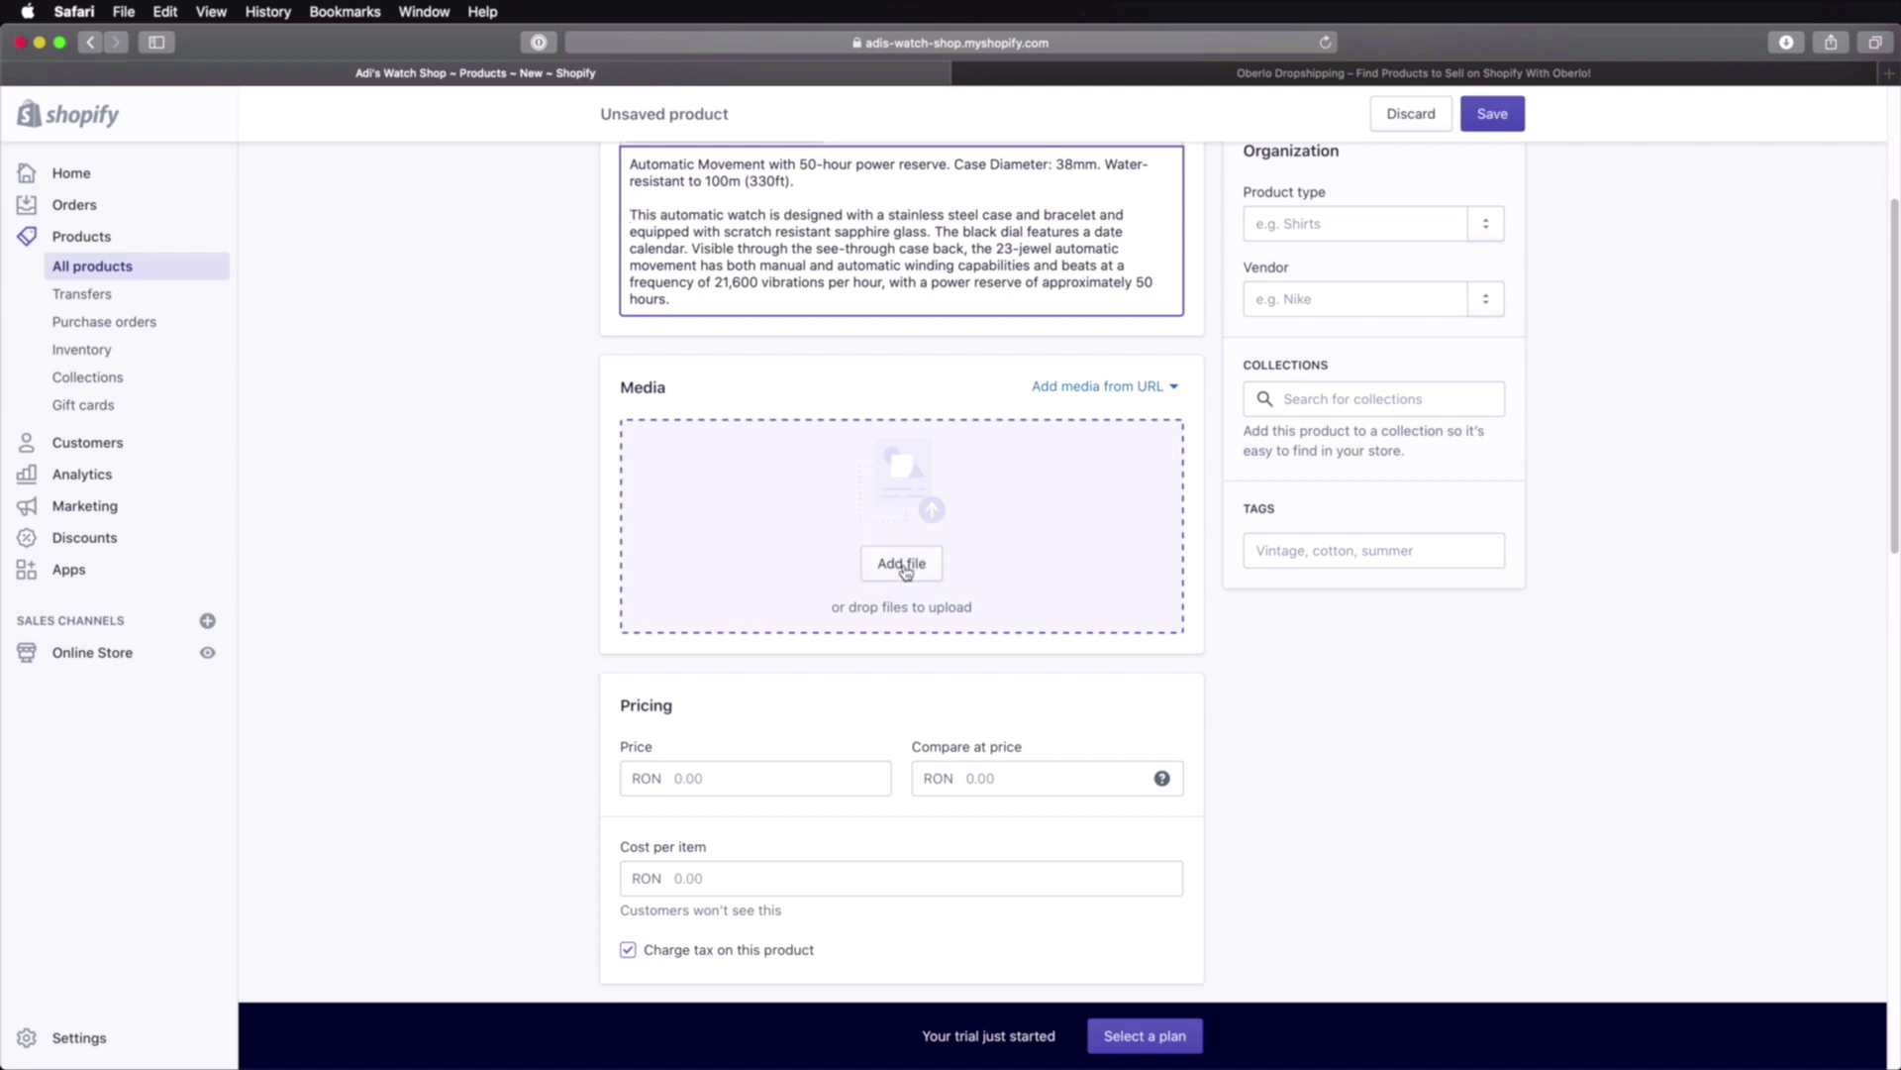
Step: Drag the Diving Watch image from the 3D Watches folder into the product's Media area
{"action": "left_click", "coordinate": [906, 571]}
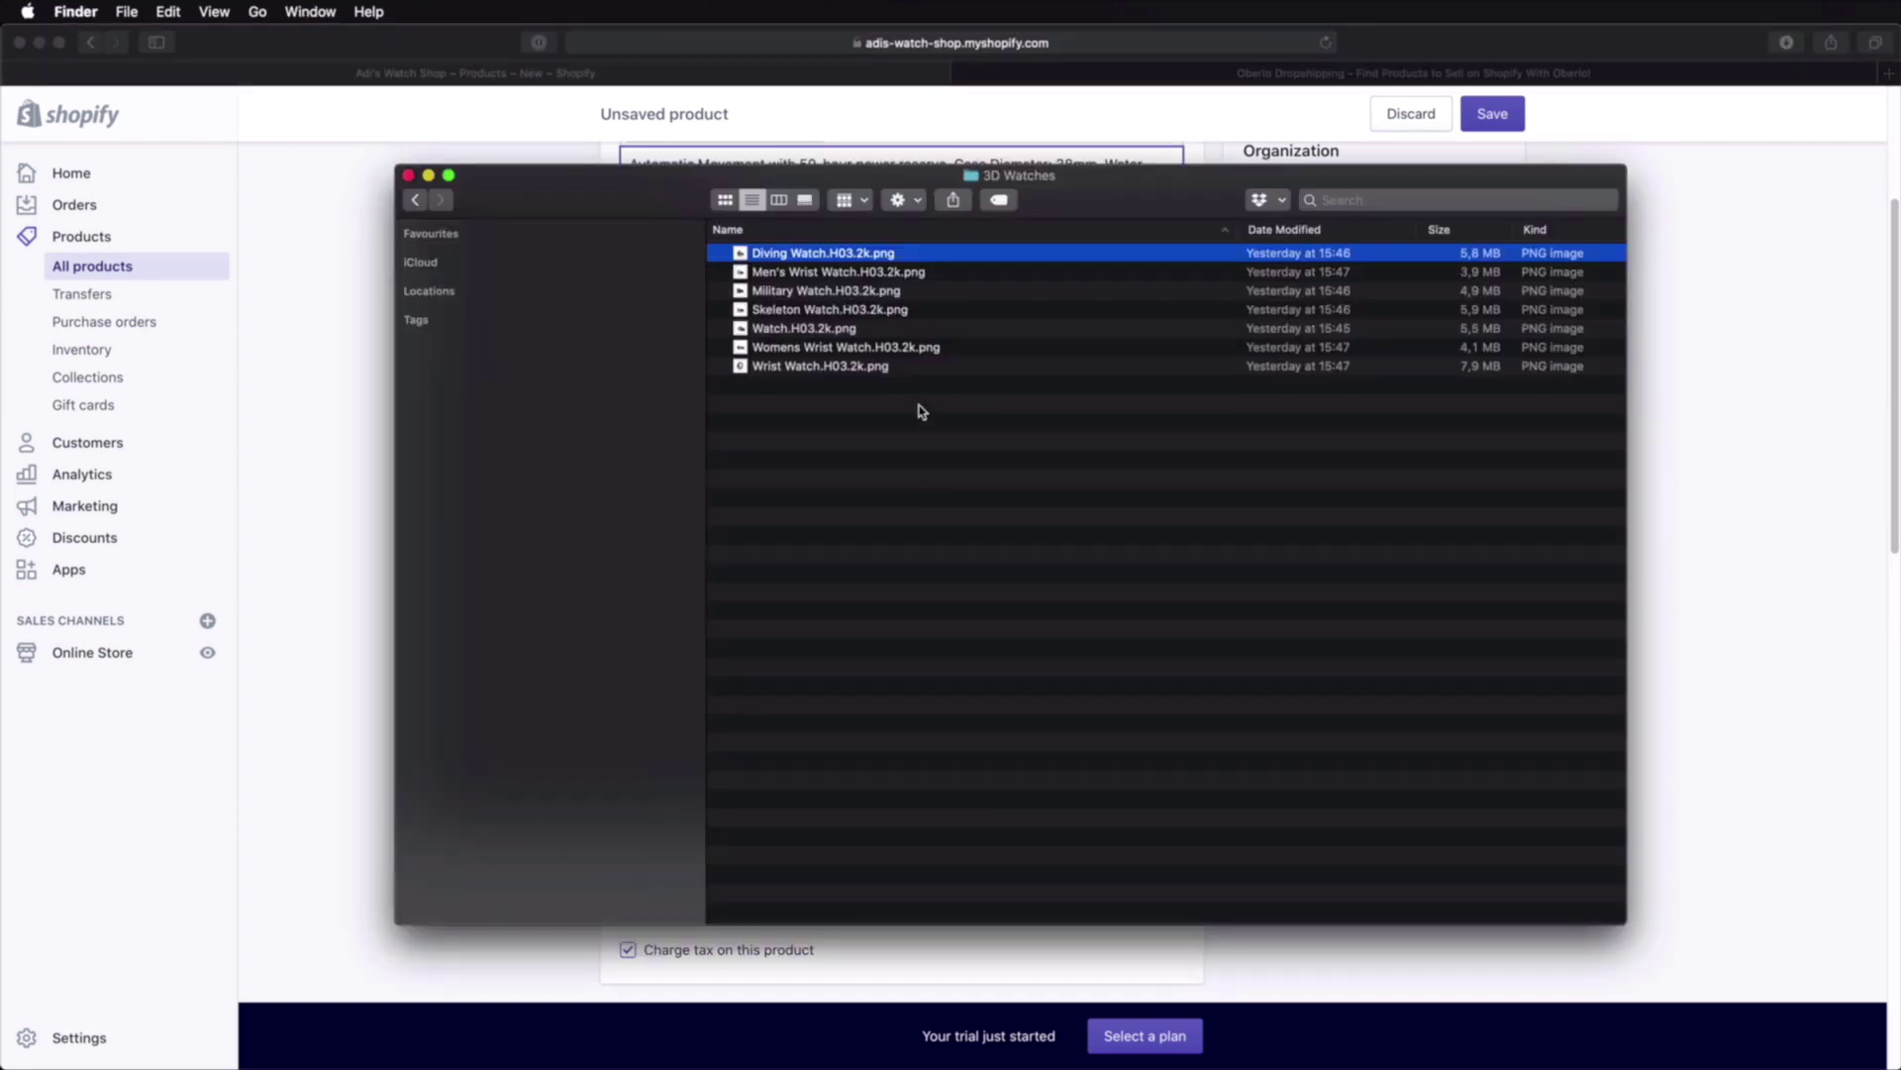
{"action": "left_click_drag", "start_coordinate": [1466, 244], "coordinate": [984, 495]}
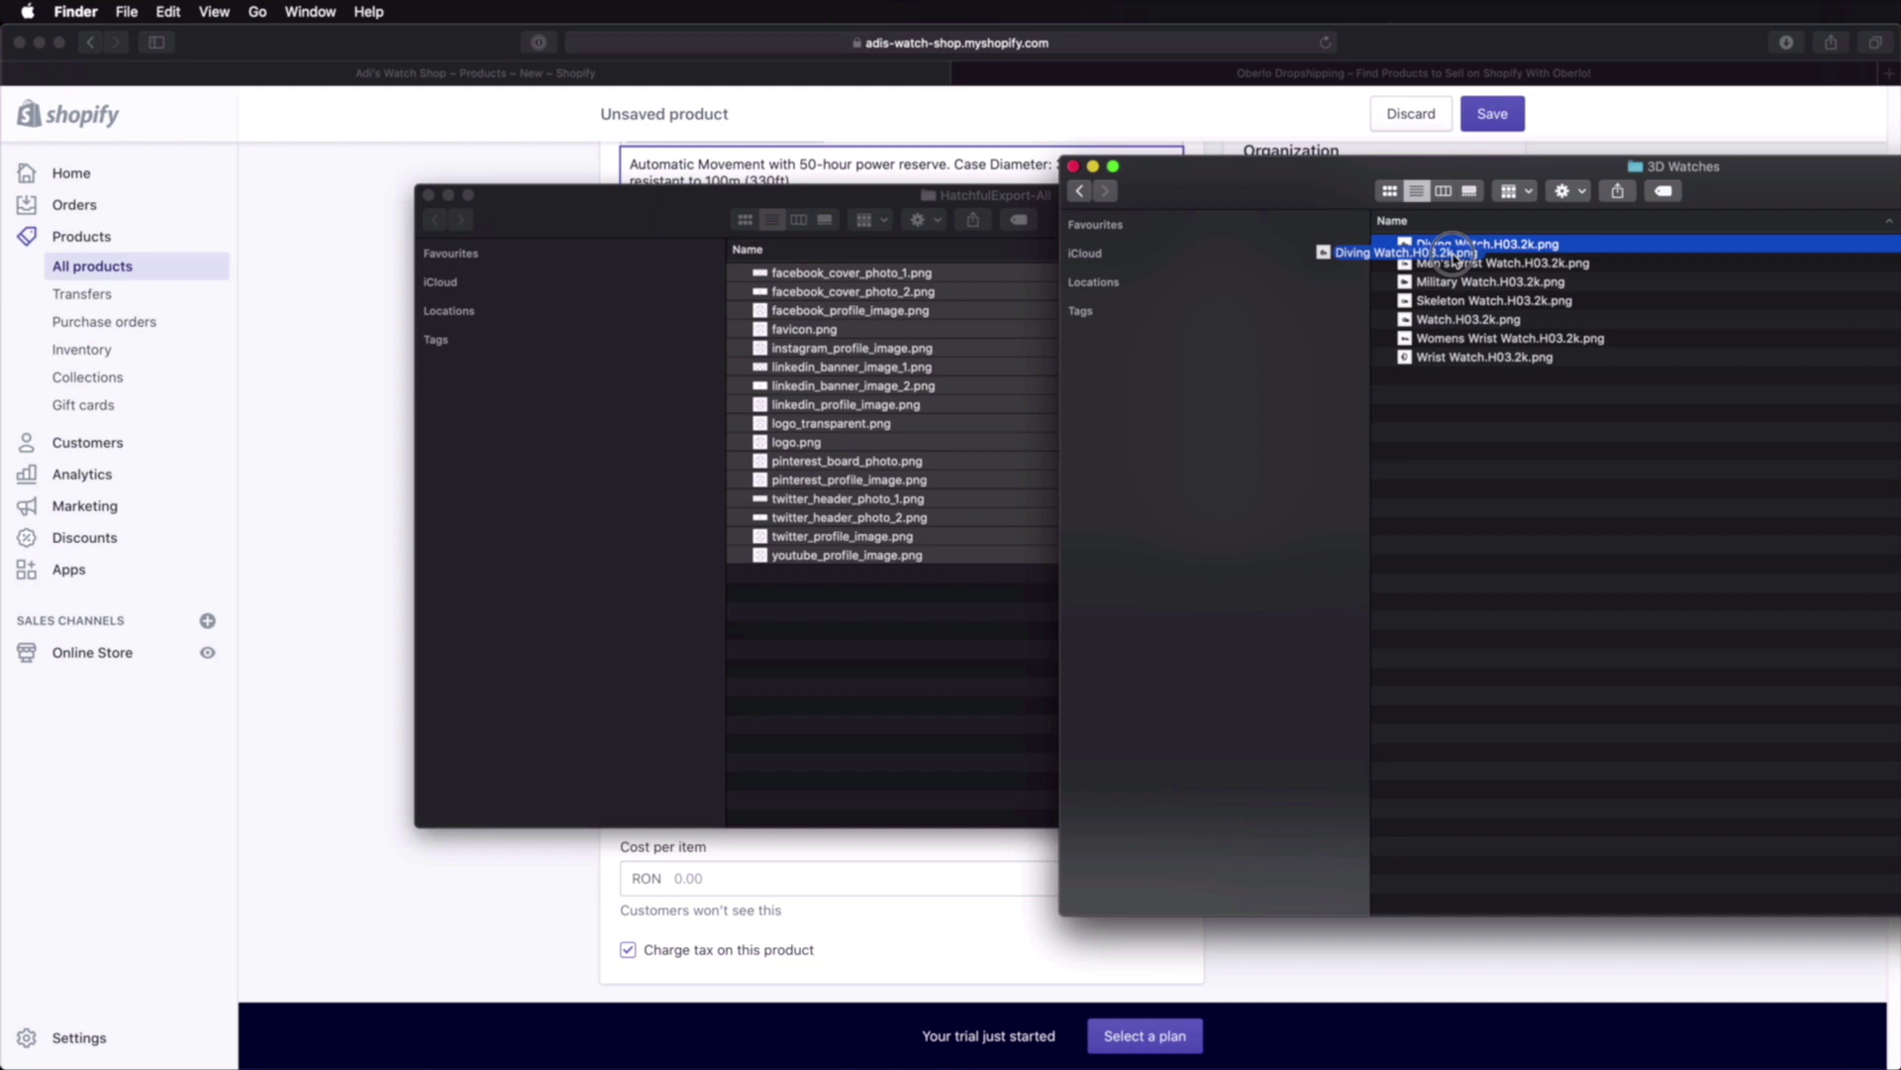
{"action": "left_click", "coordinate": [480, 219]}
{"action": "left_click", "coordinate": [428, 195]}
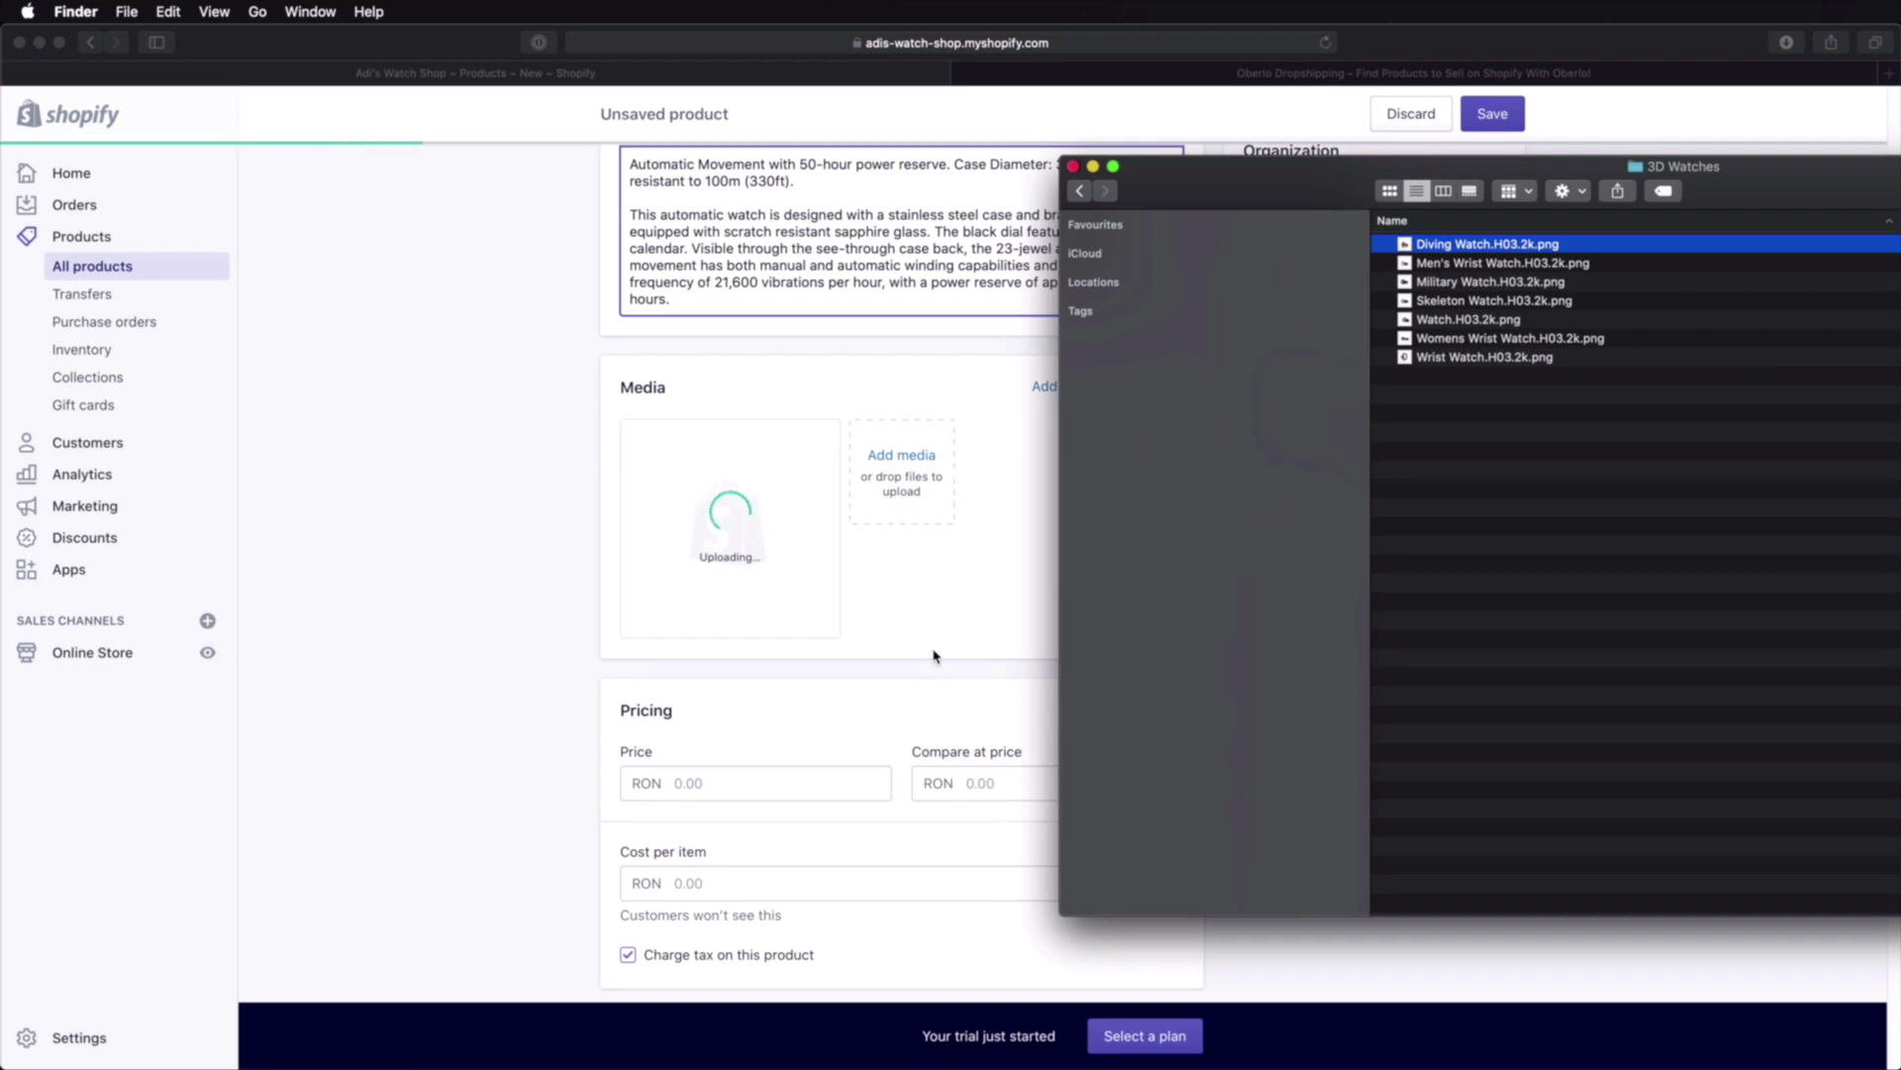
{"action": "left_click_drag", "start_coordinate": [1824, 181], "coordinate": [953, 698]}
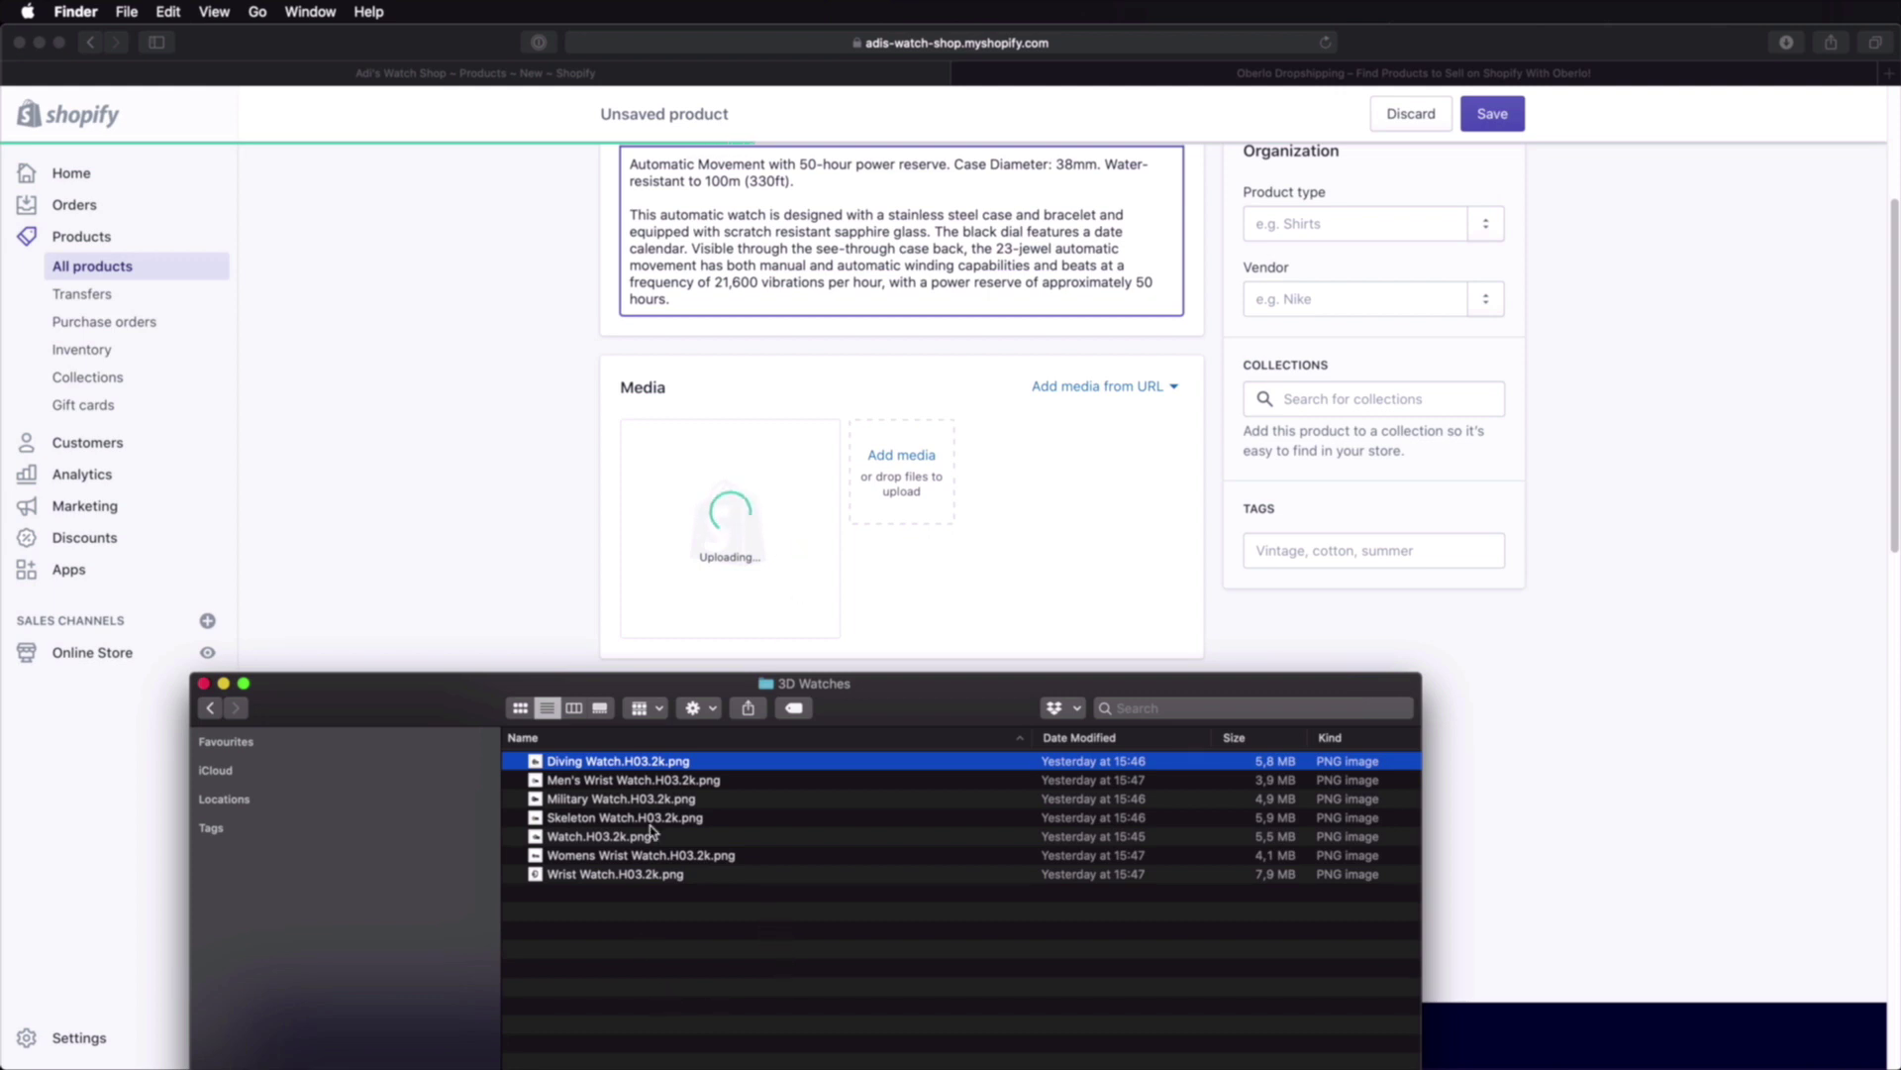
Step: Step through the seven watch images down to Wrist Watch, then move the Finder window aside
{"action": "left_click", "coordinate": [643, 873], "text": "shift"}
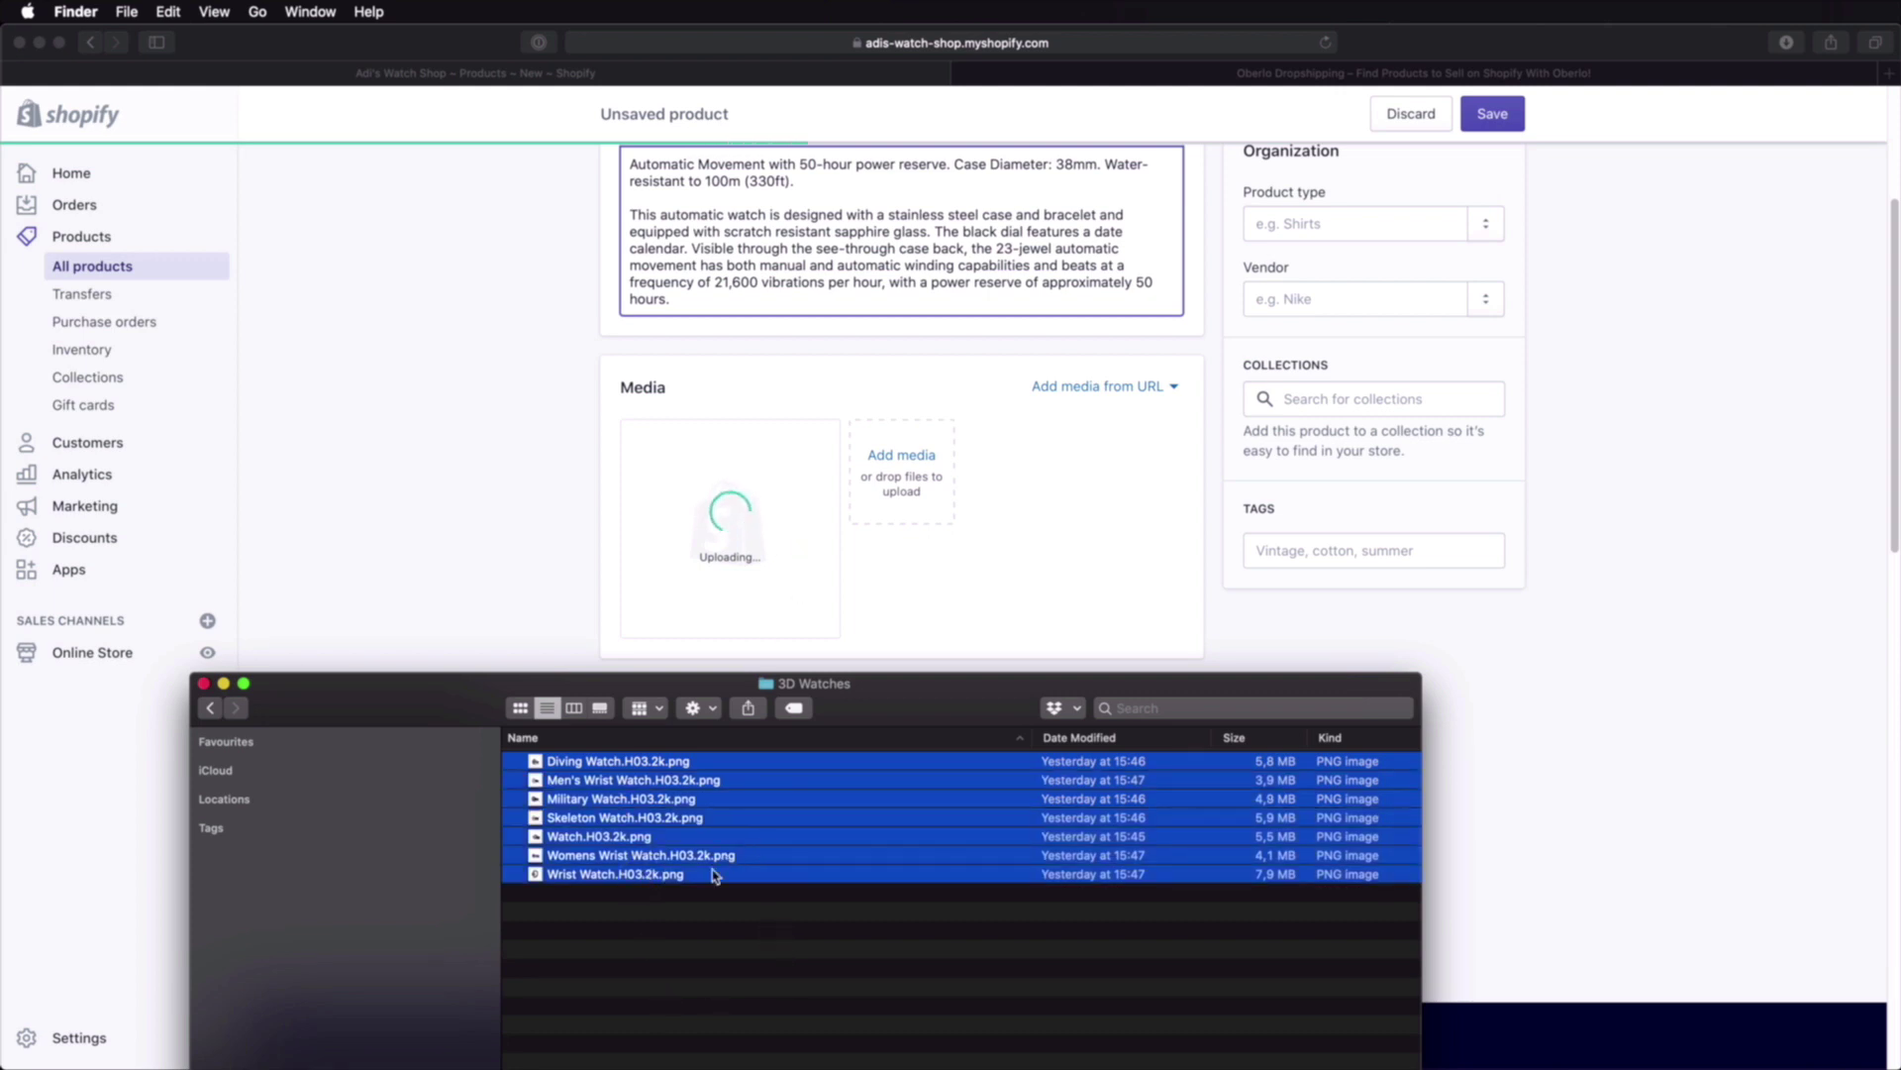
{"action": "left_click", "coordinate": [760, 916]}
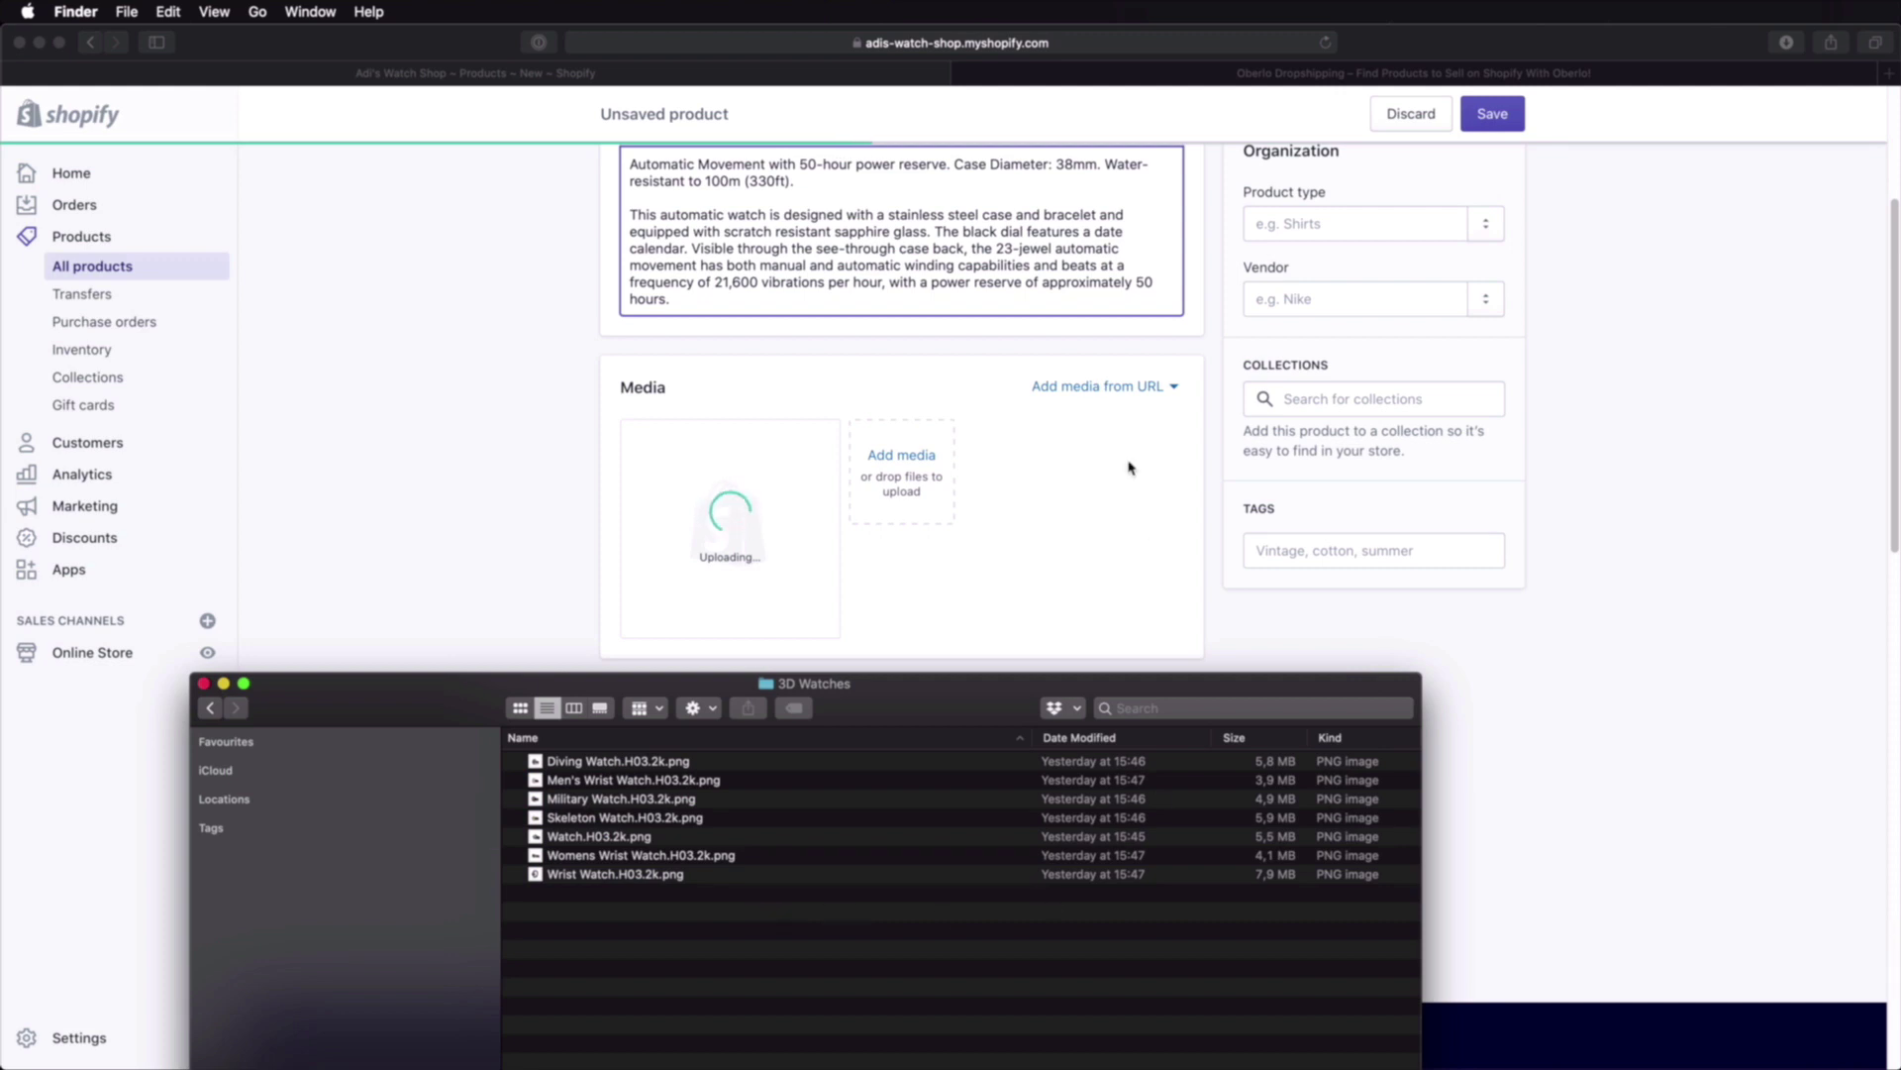
{"action": "left_click", "coordinate": [1277, 765]}
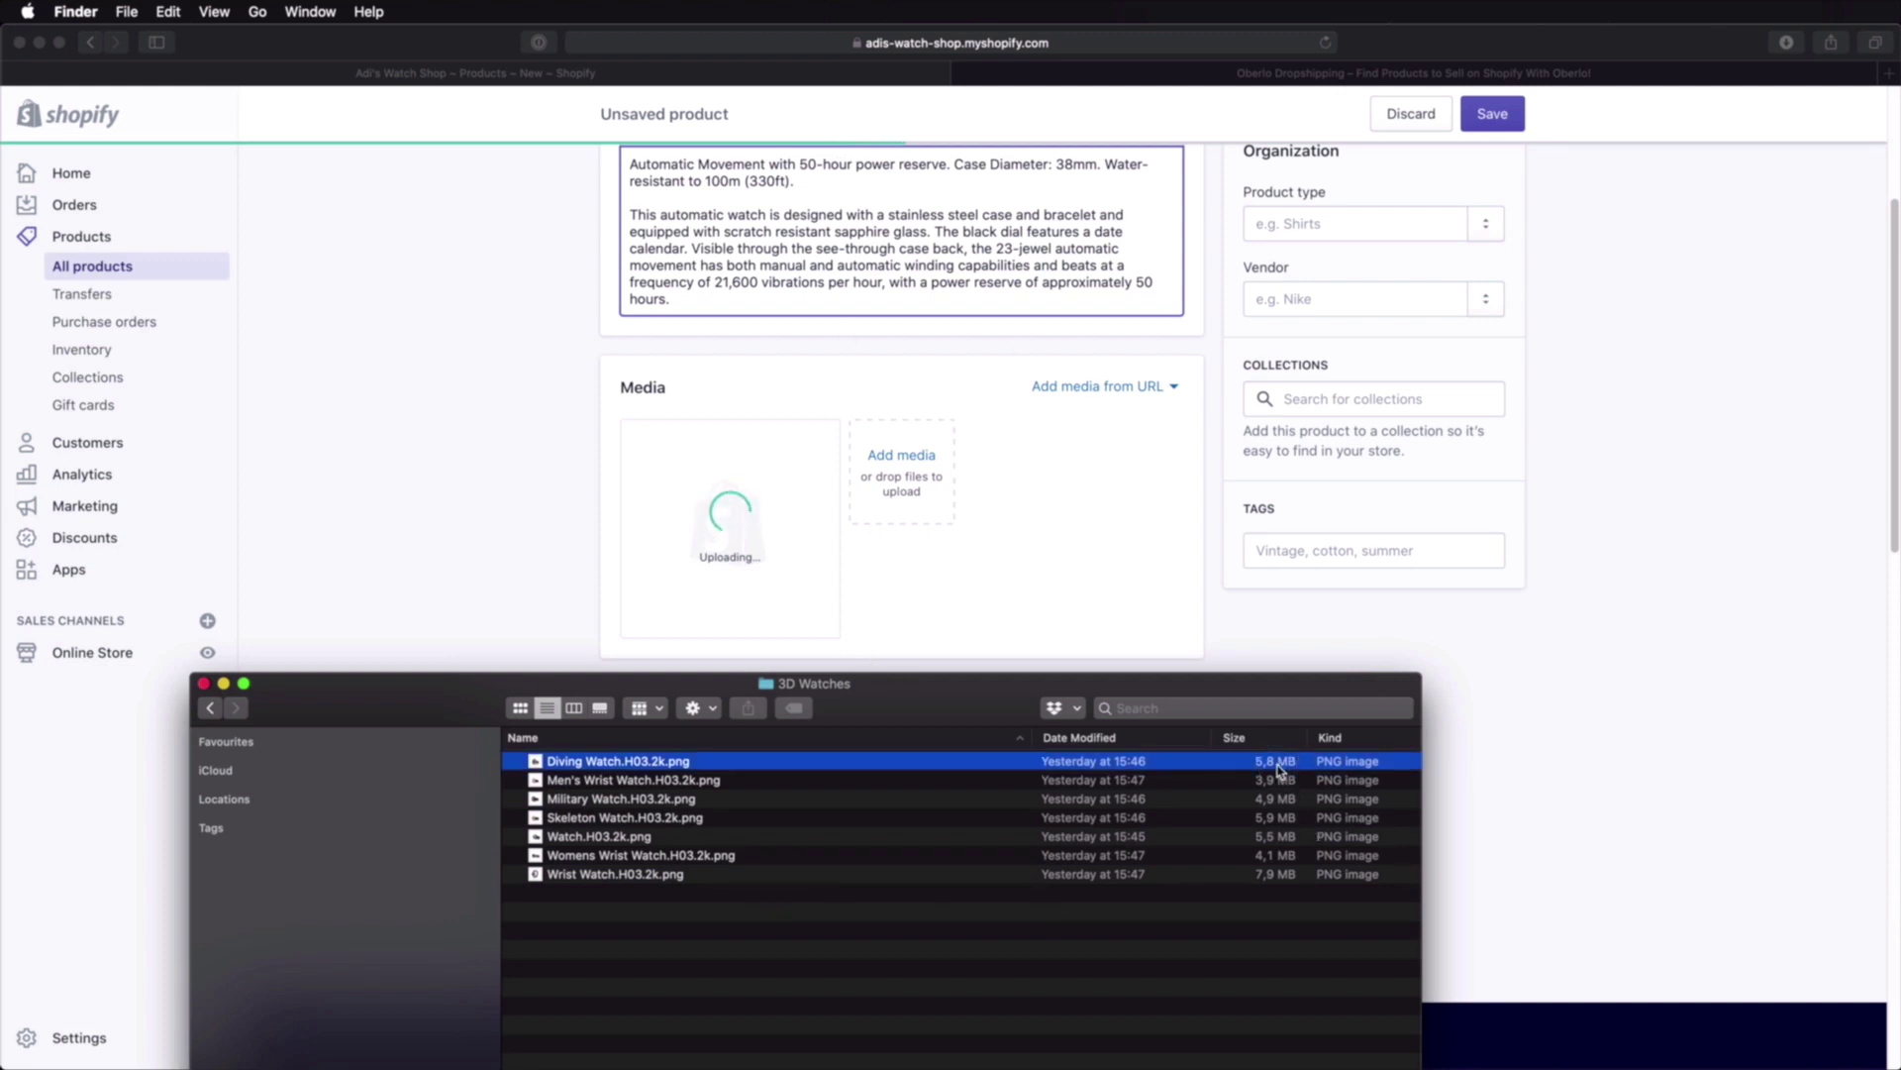
{"action": "left_click", "coordinate": [1279, 781]}
{"action": "left_click", "coordinate": [1279, 800]}
{"action": "left_click", "coordinate": [1277, 818]}
{"action": "left_click", "coordinate": [1278, 836]}
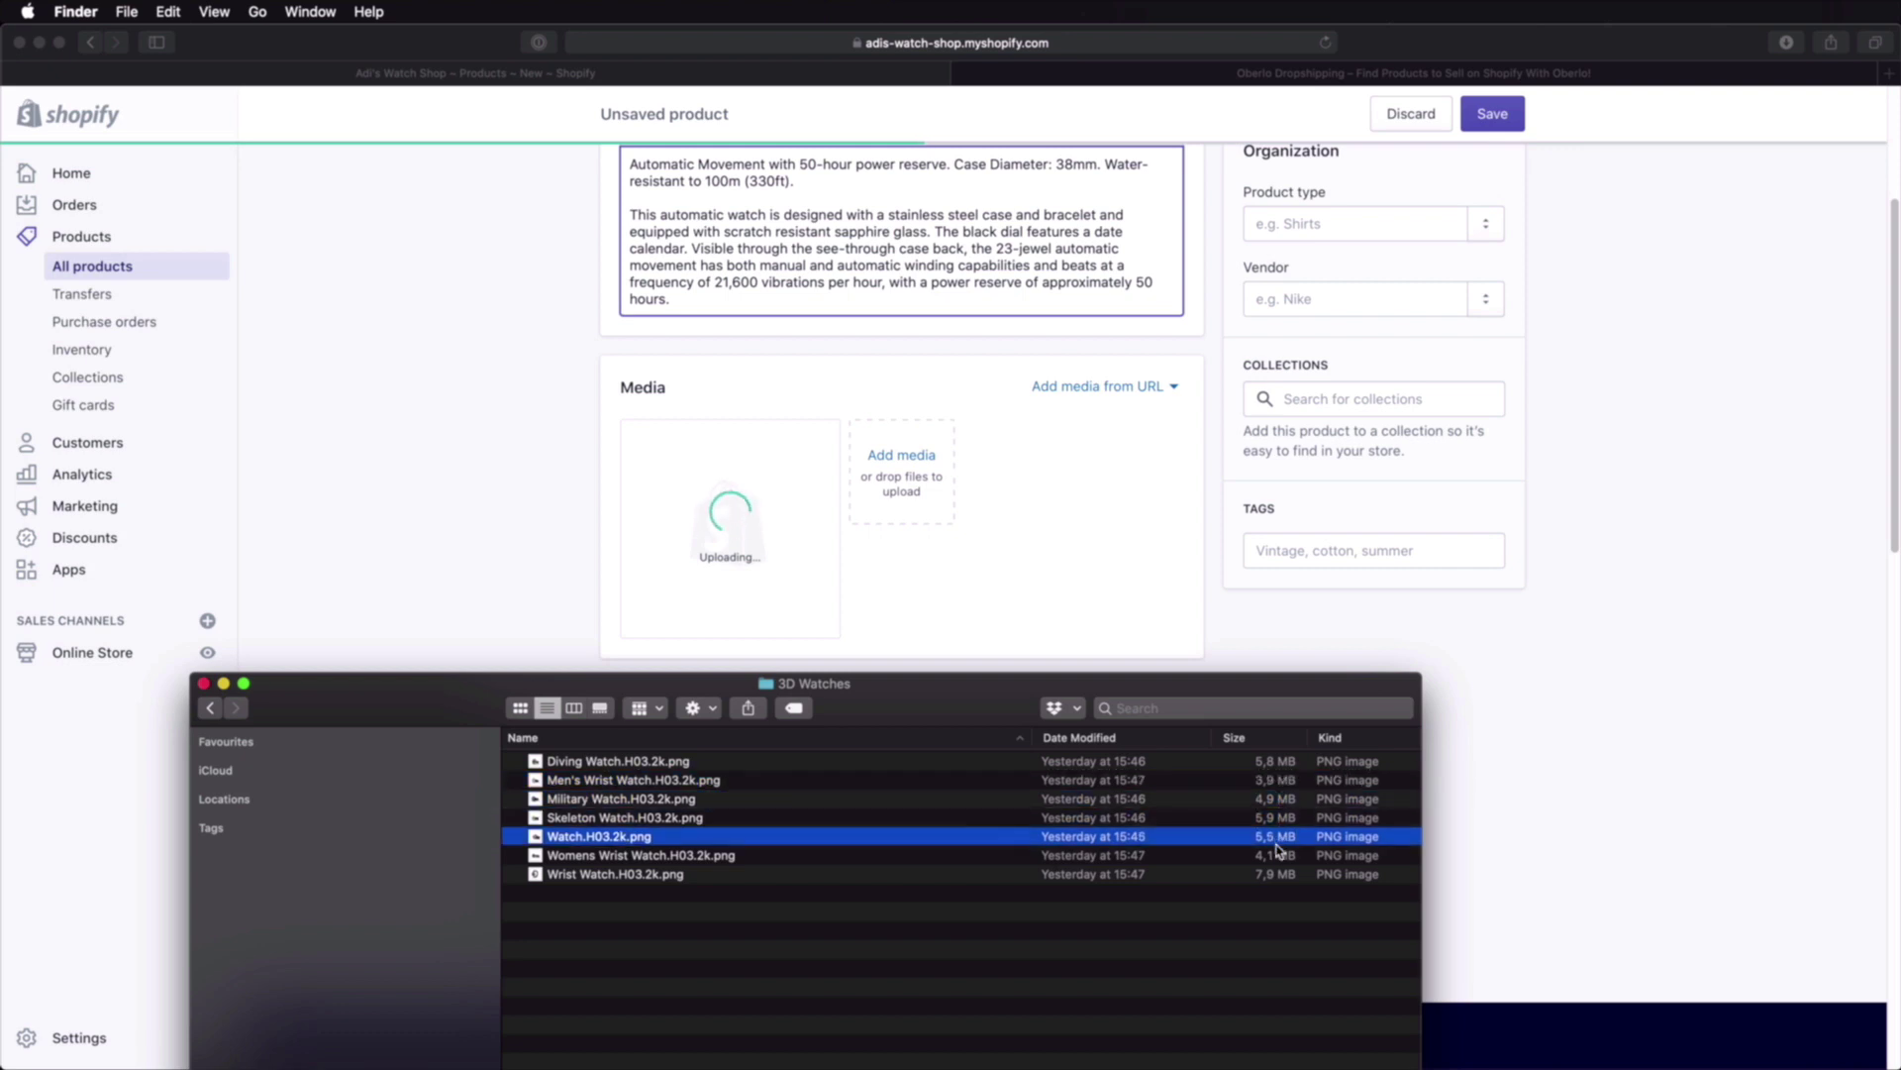
{"action": "left_click", "coordinate": [1276, 856]}
{"action": "left_click", "coordinate": [1275, 875]}
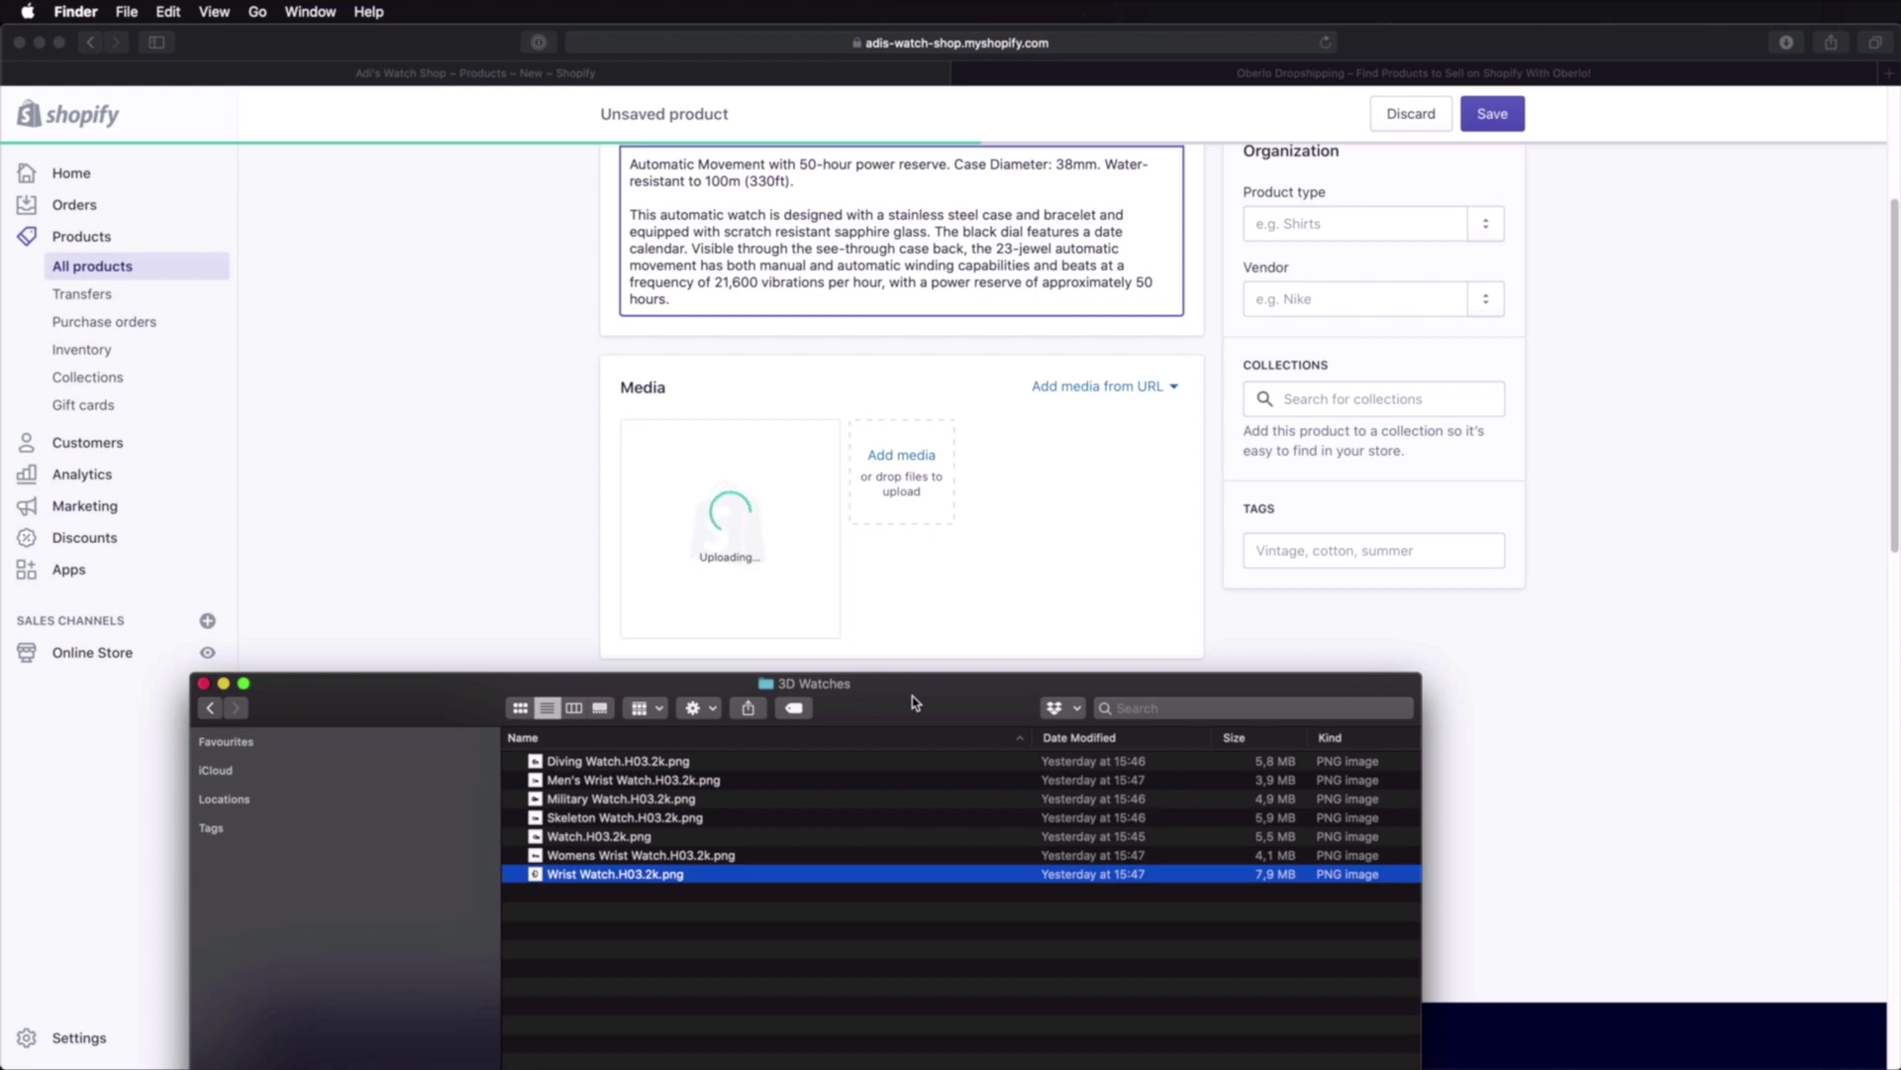
{"action": "left_click_drag", "start_coordinate": [912, 702], "coordinate": [1581, 245]}
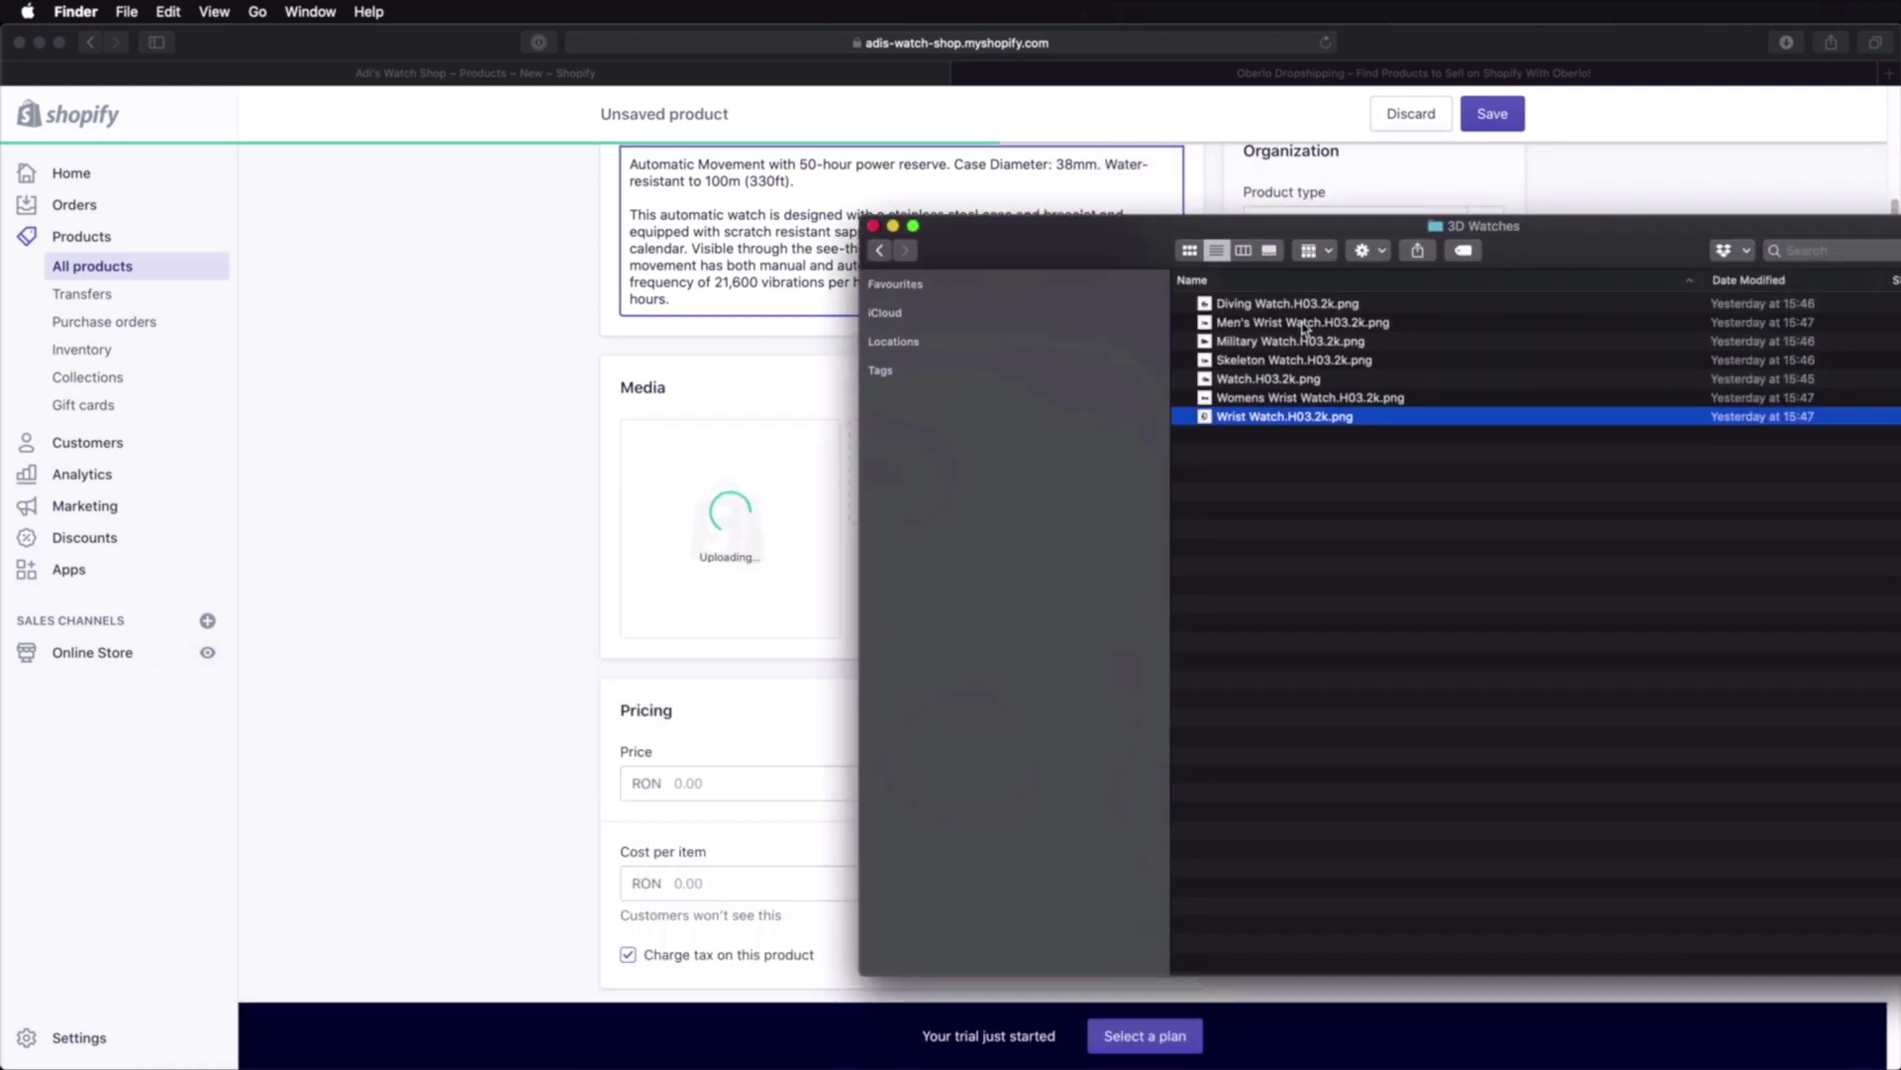
Step: Open Diving Watch.H03.2k.png in Preview and set Adjust Size to fit 1280 × 1280
{"action": "double_click", "coordinate": [1307, 303]}
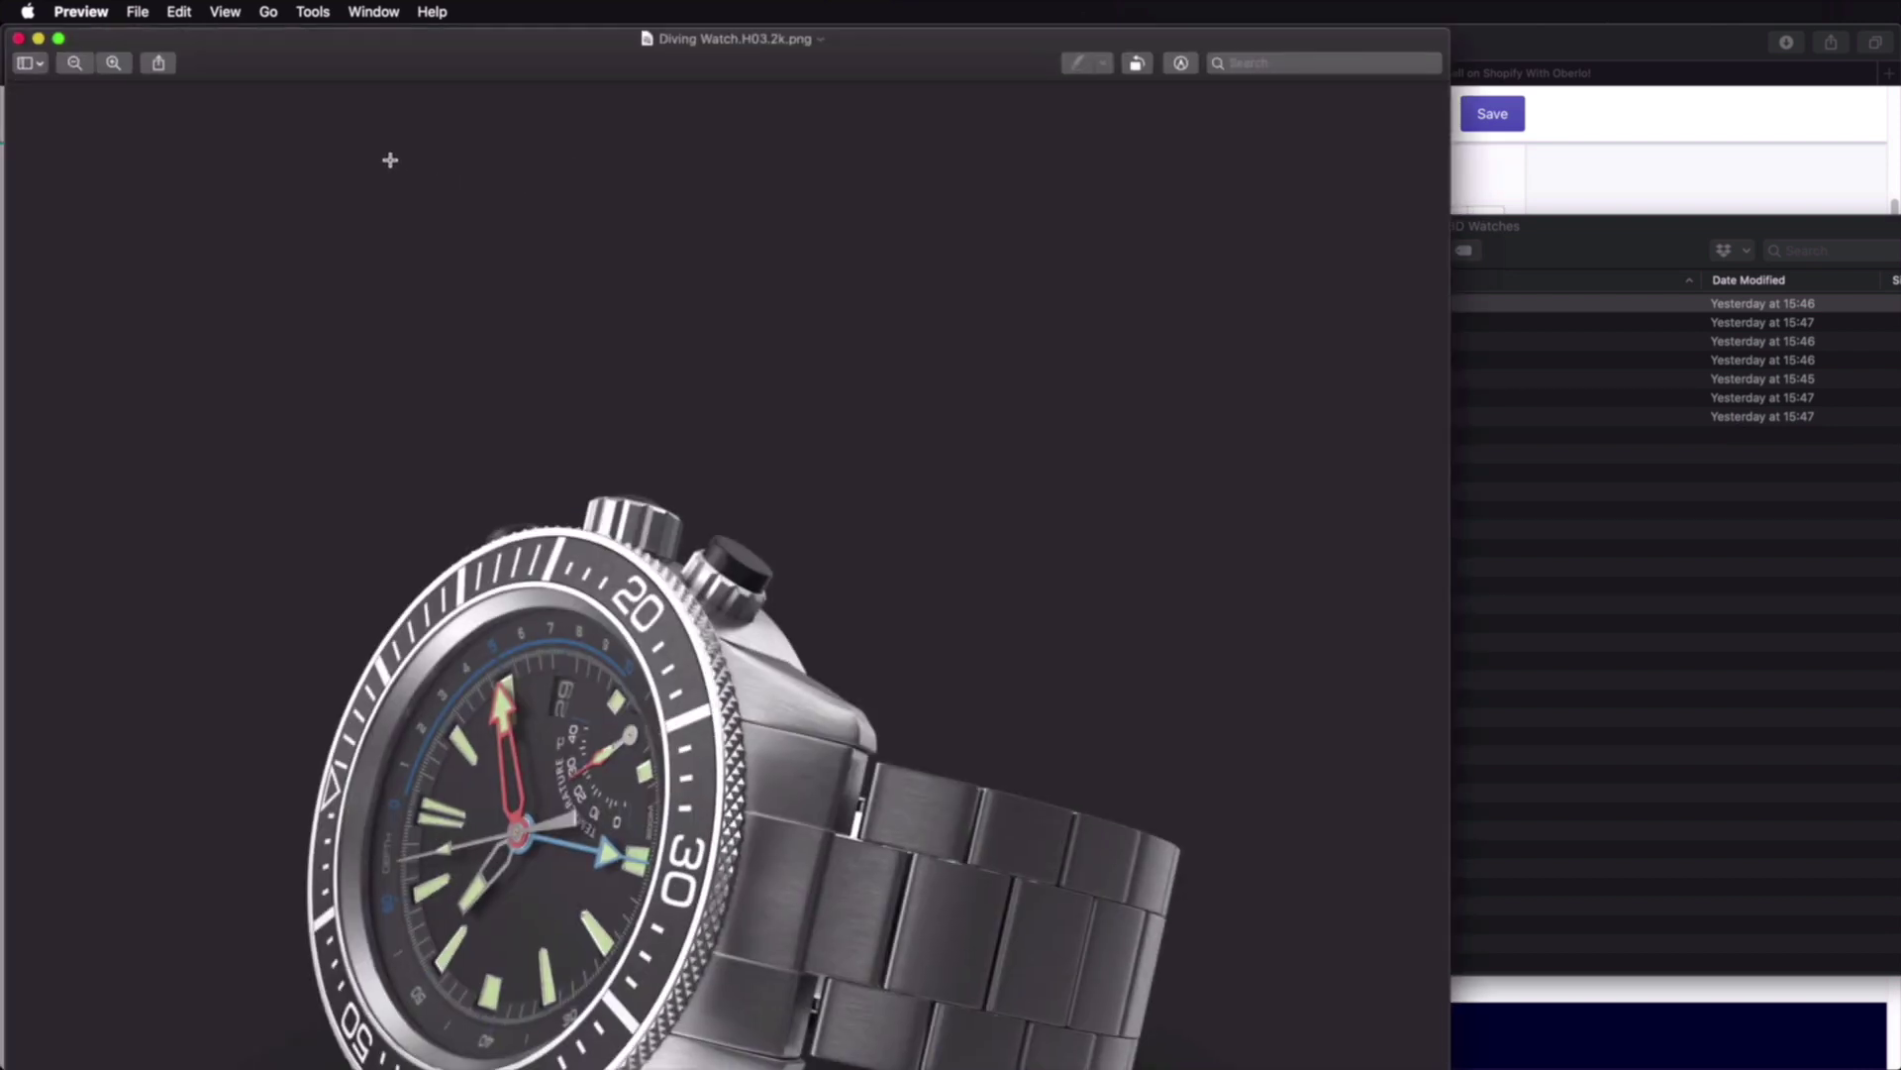
{"action": "left_click", "coordinate": [313, 14]}
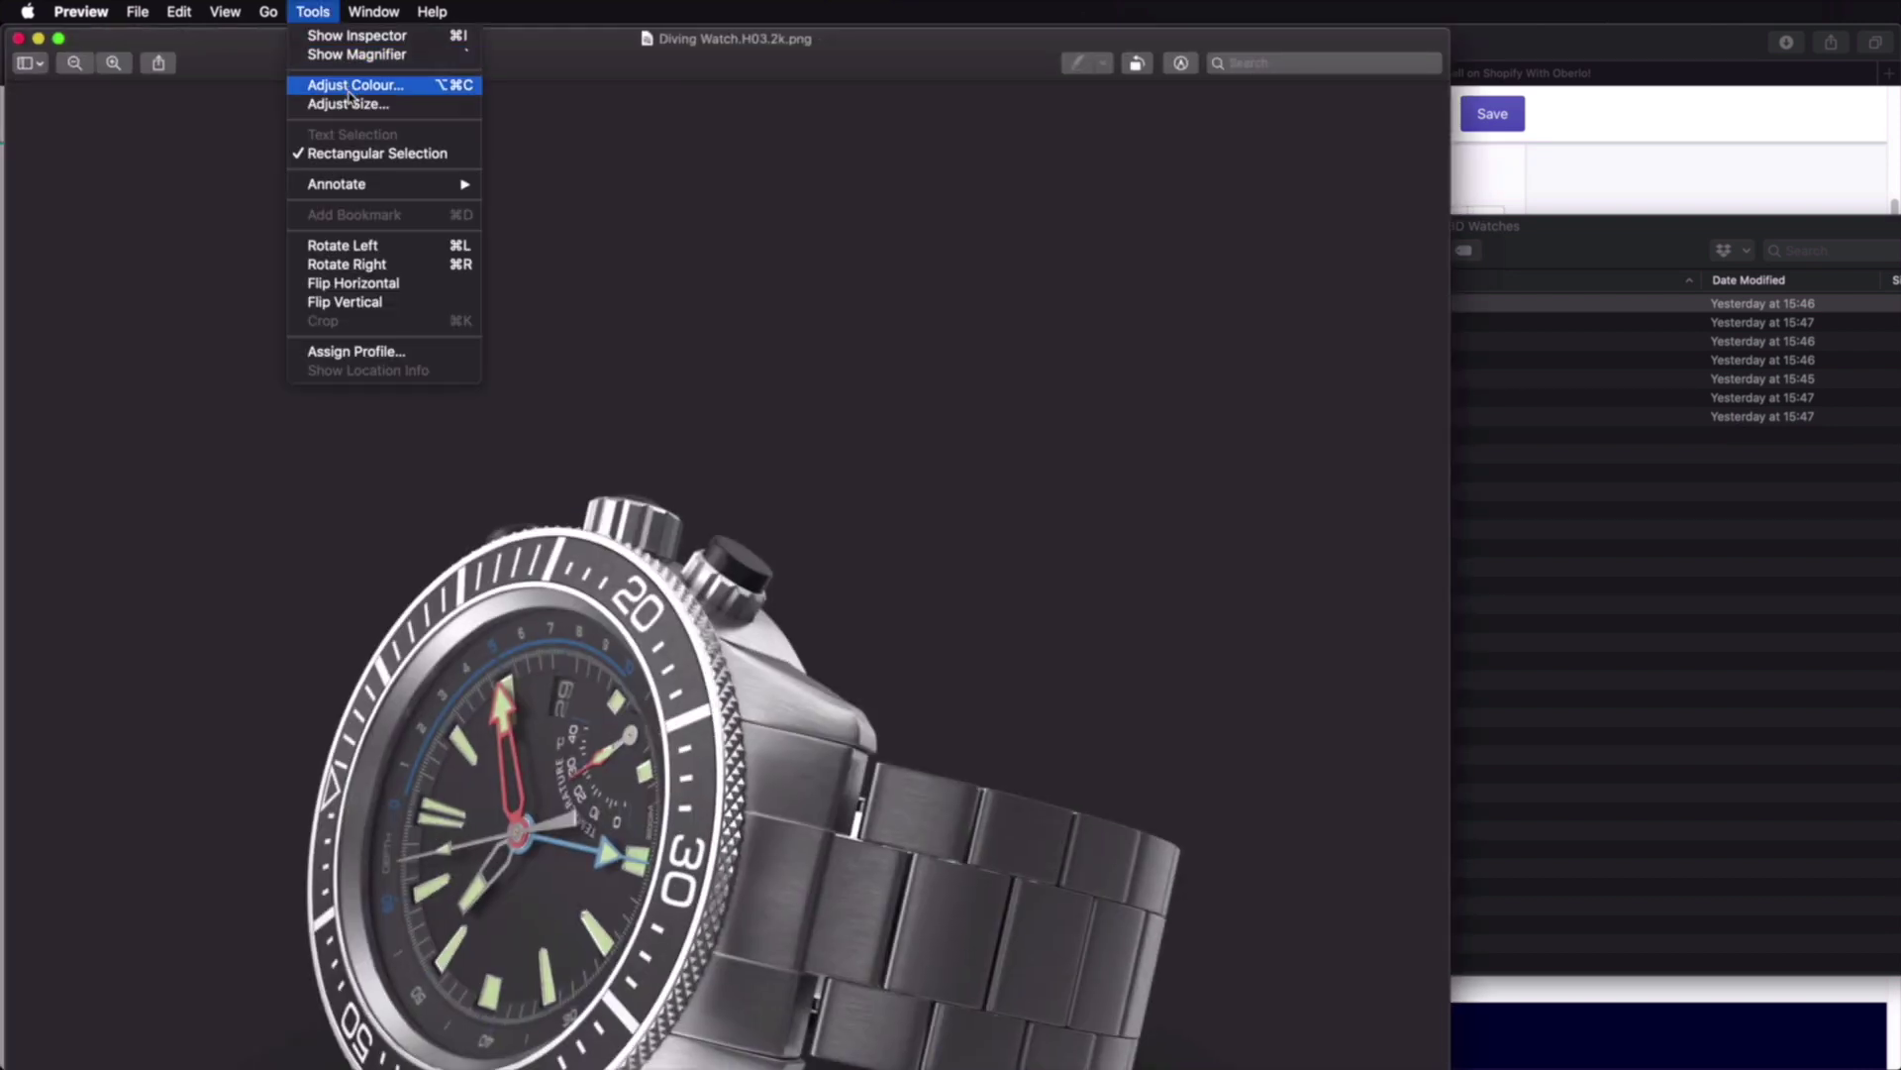
{"action": "left_click", "coordinate": [348, 104]}
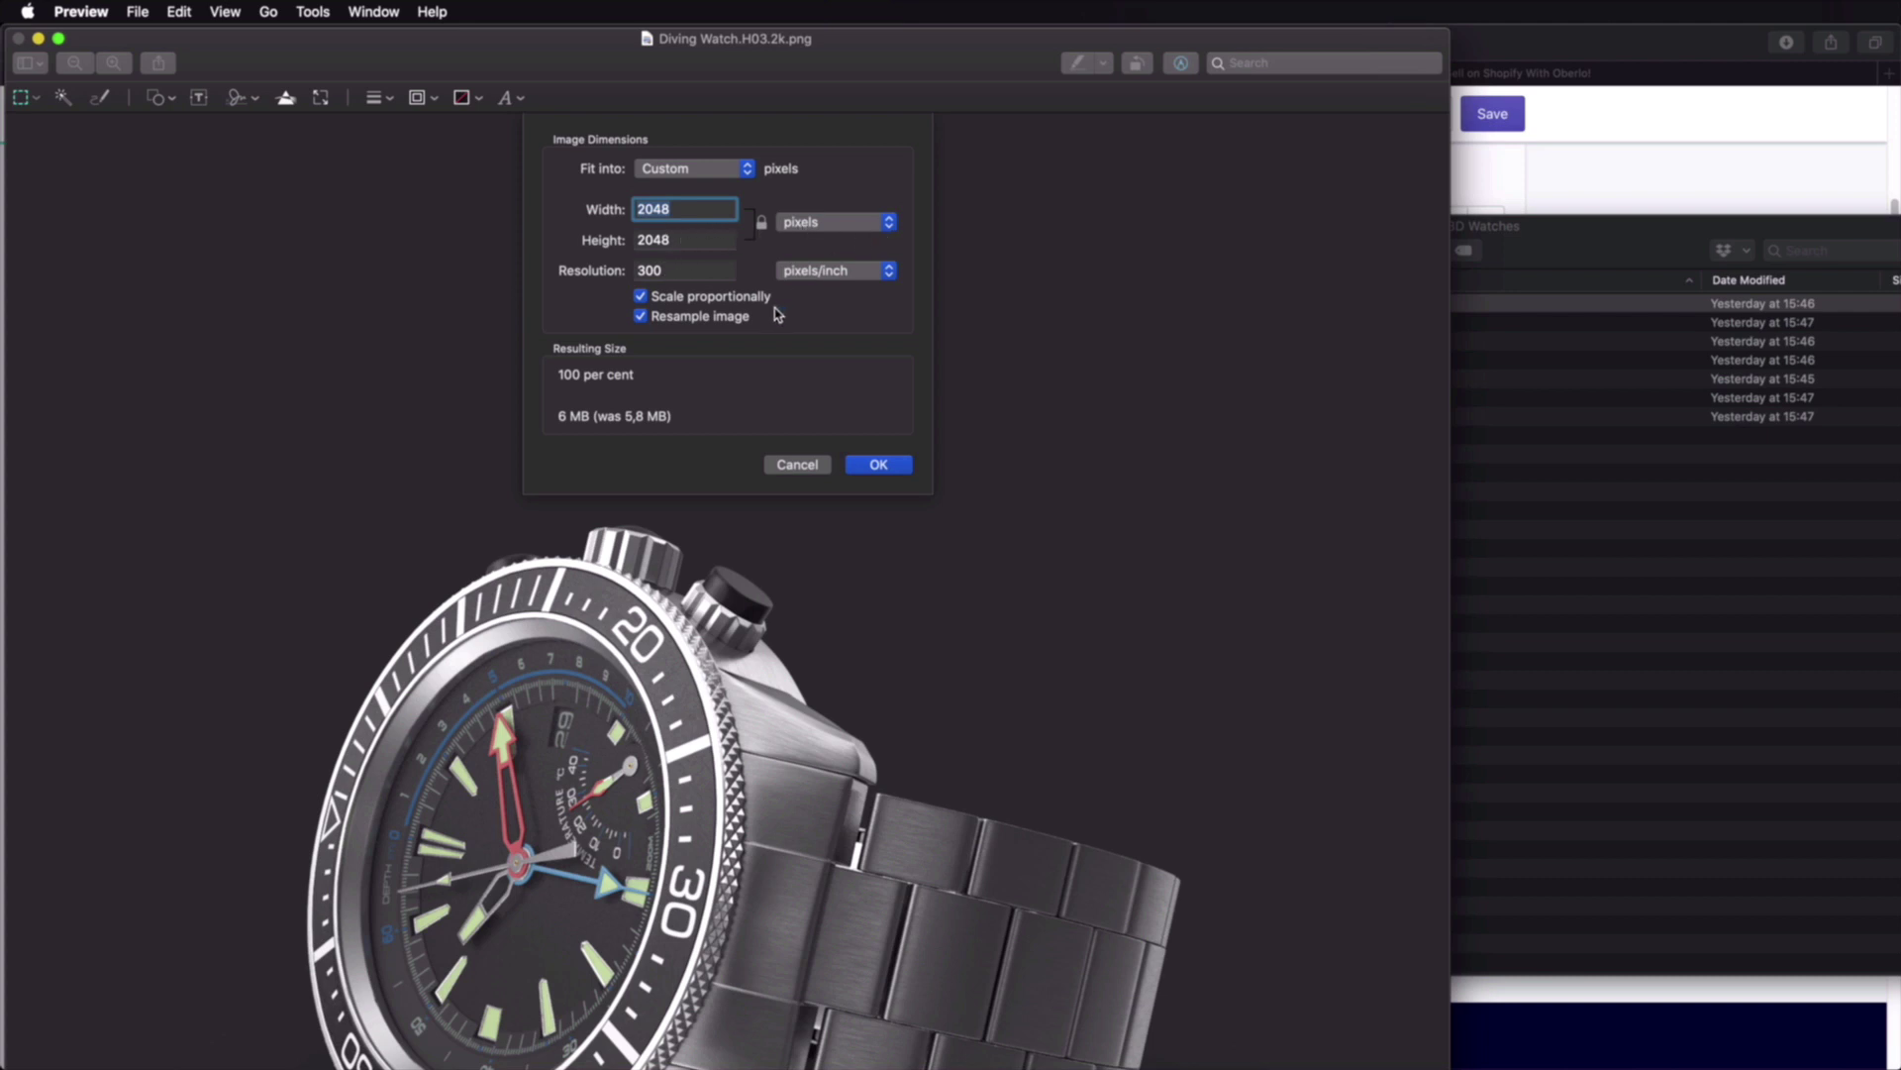
{"action": "left_click", "coordinate": [683, 178]}
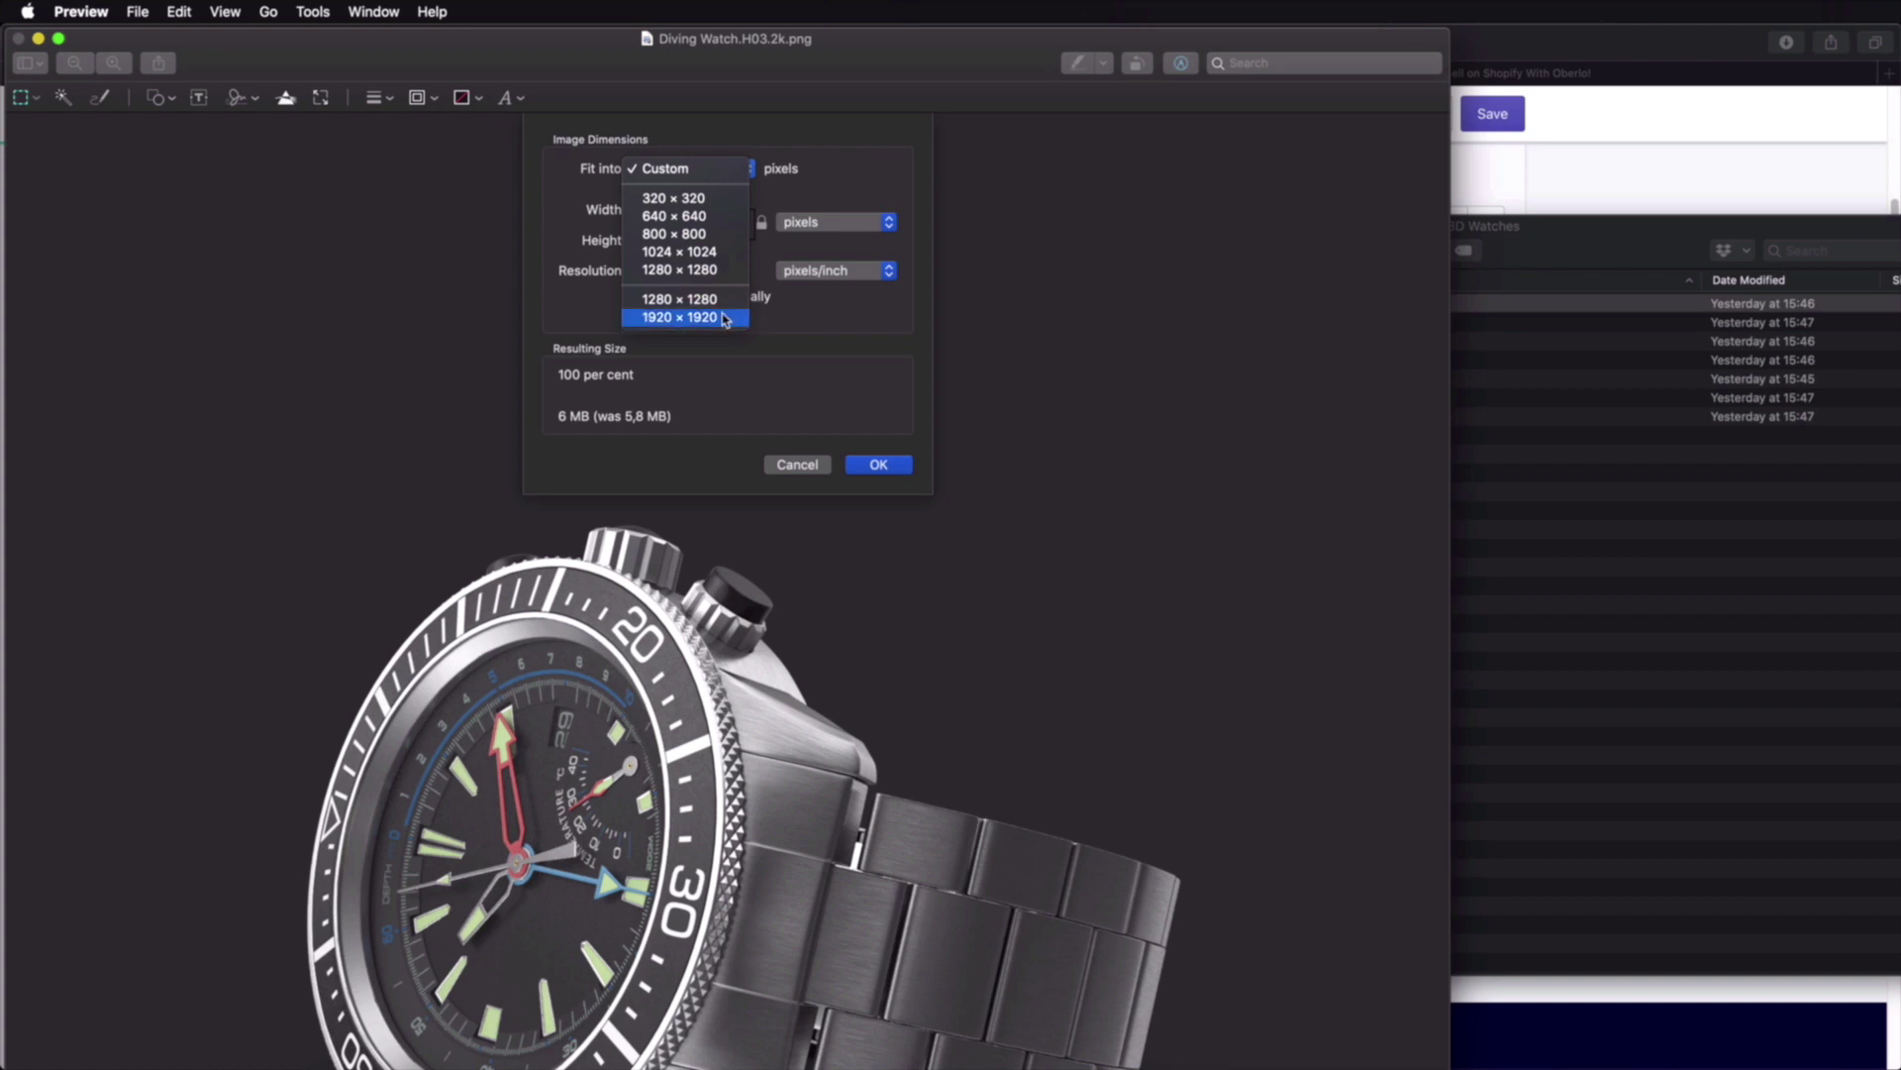
{"action": "left_click", "coordinate": [722, 301]}
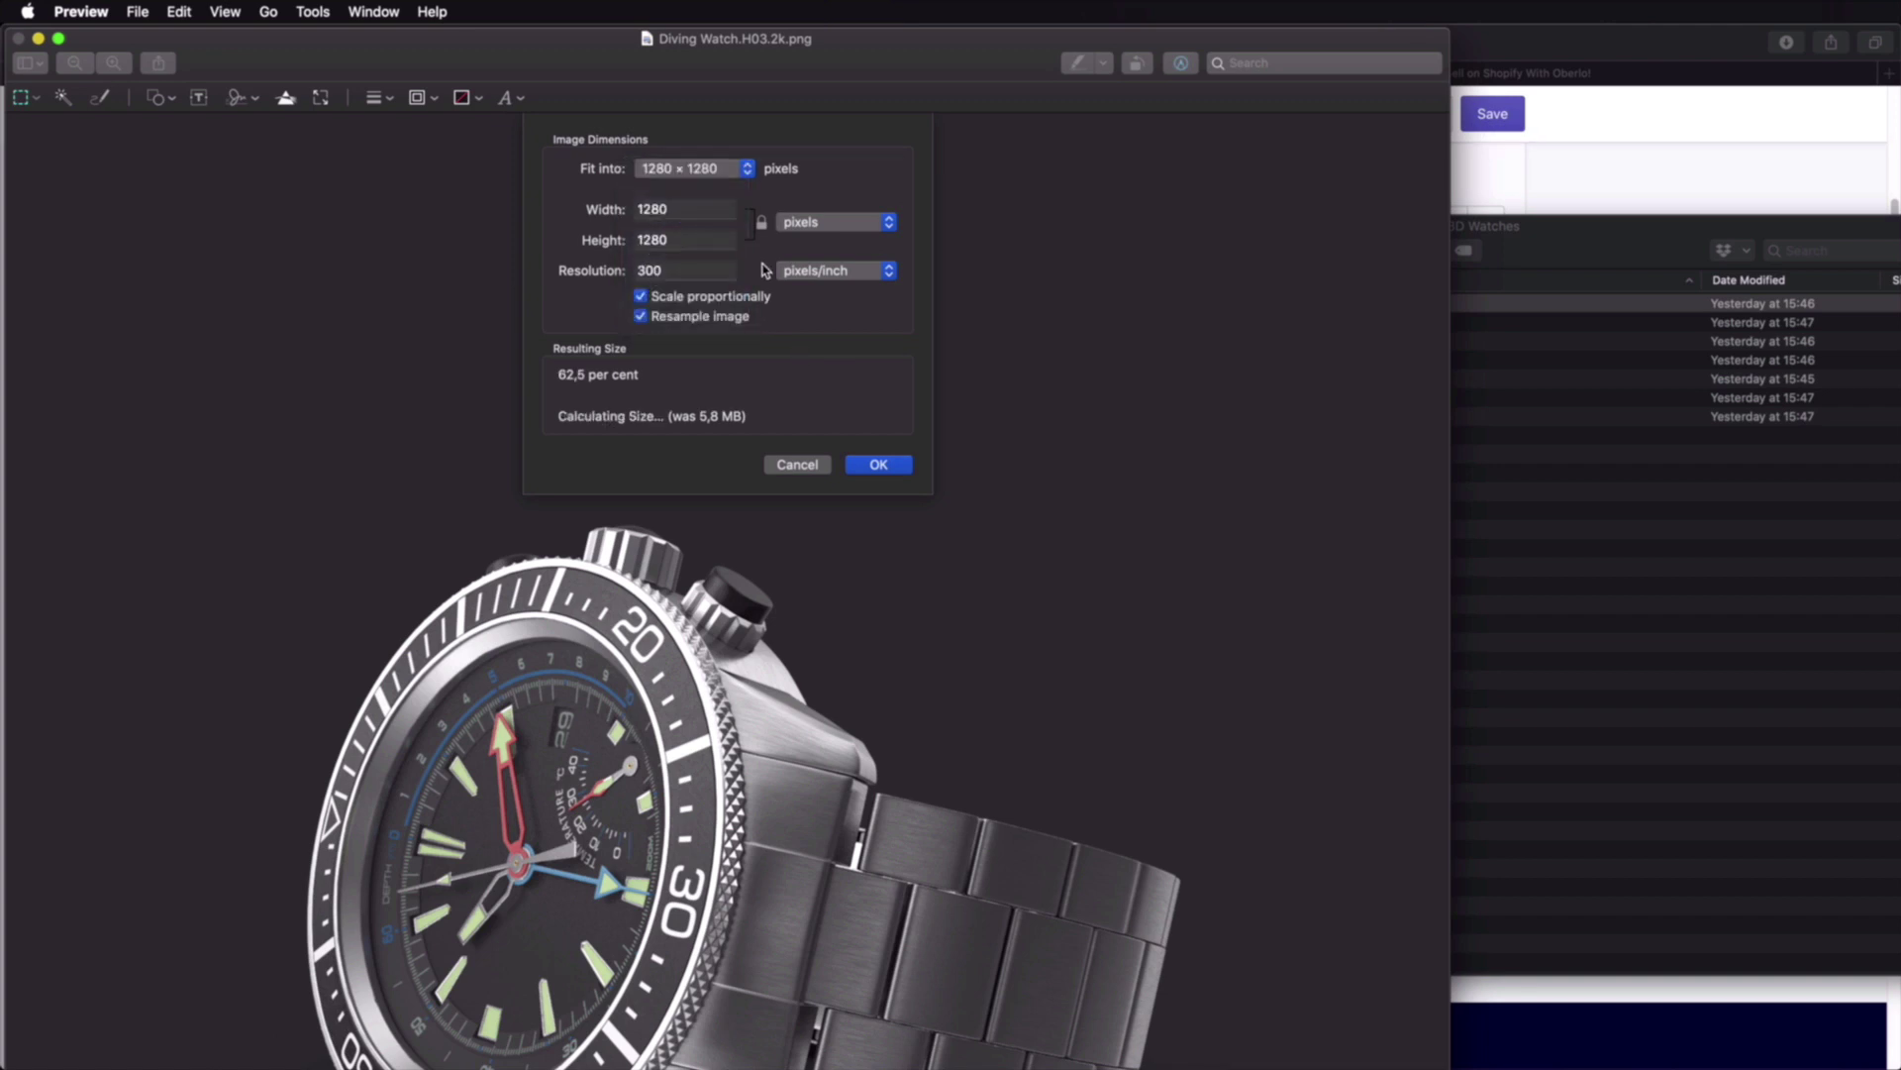
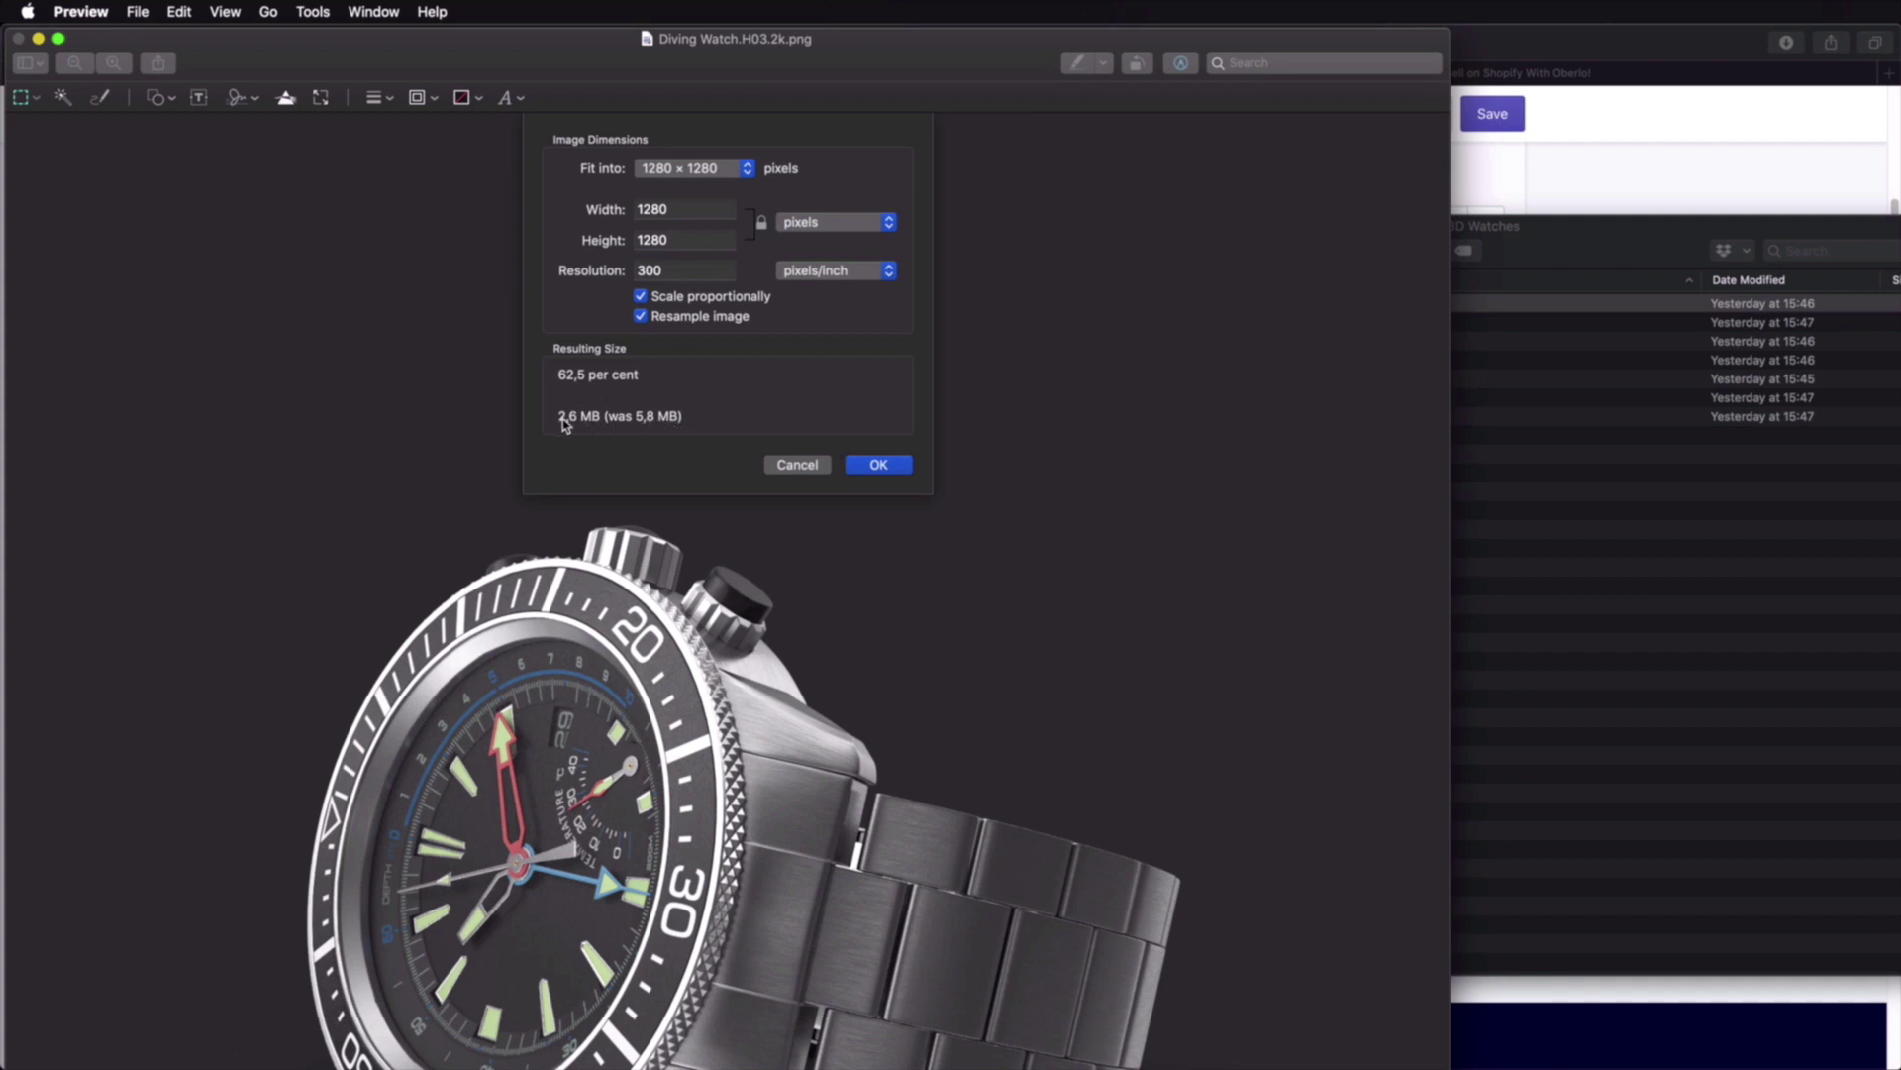
Step: Resize the Diving Watch image to 1280 × 1280 px at 300 ppi, quit Preview, and return to Shopify
{"action": "left_click", "coordinate": [700, 266]}
{"action": "key", "text": "Tab"}
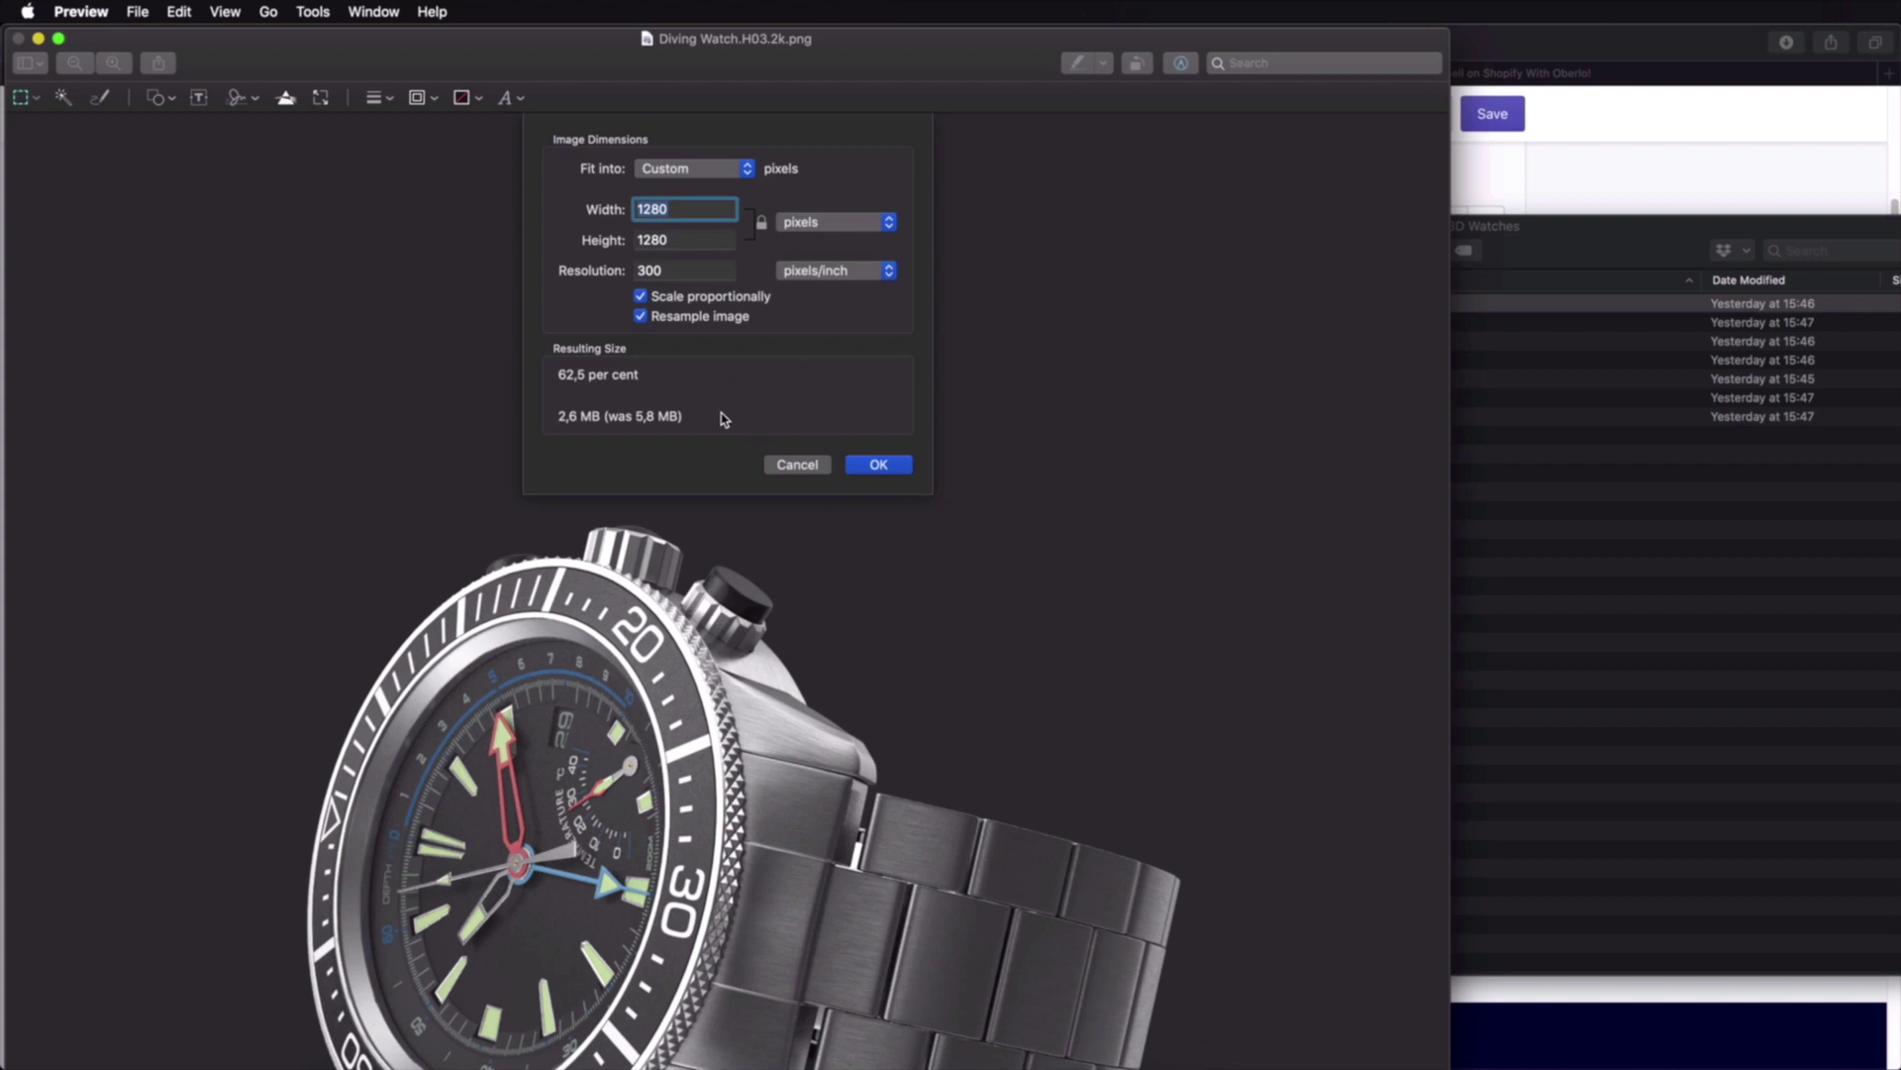
{"action": "key", "text": "Return"}
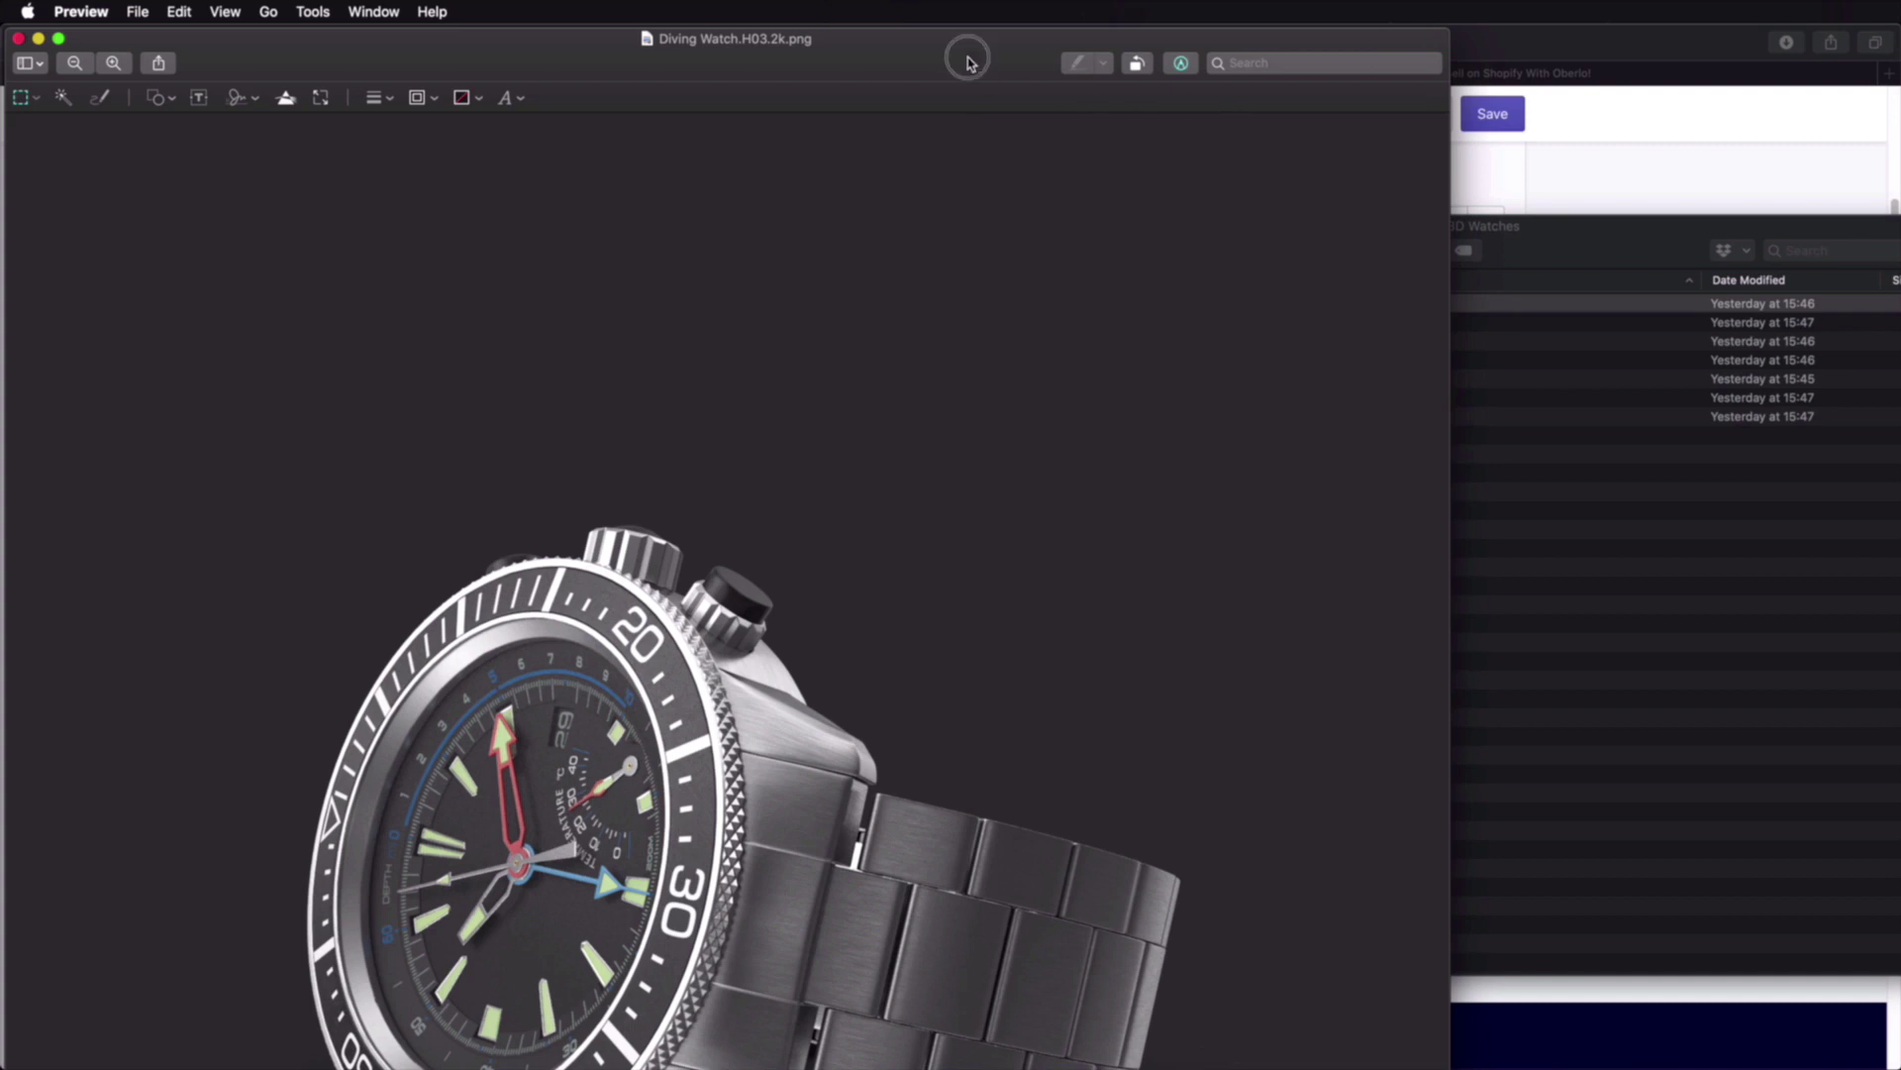
{"action": "key", "text": "super+q"}
{"action": "left_click", "coordinate": [599, 452]}
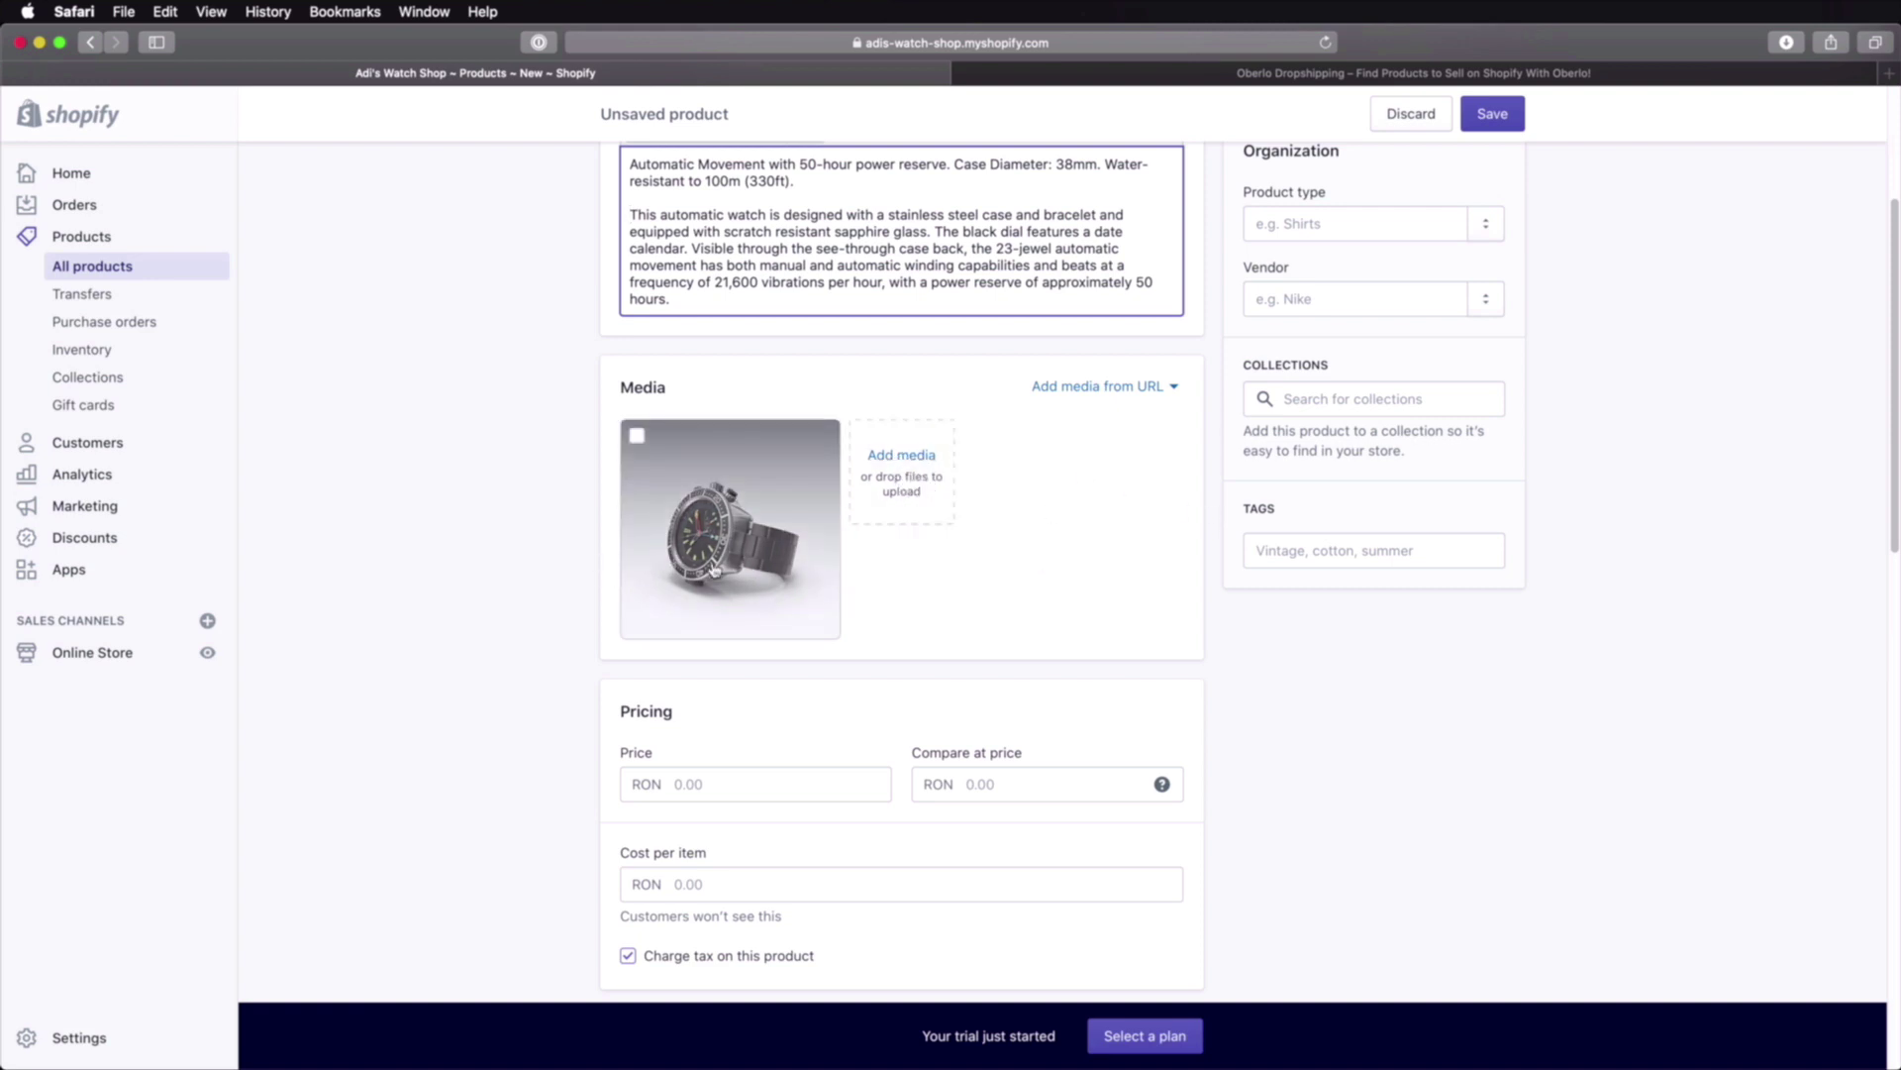
Step: Set the price to 145.00 RON and the compare-at price to 190.00 RON
{"action": "scroll", "coordinate": [1132, 599], "scroll_direction": "down", "scroll_amount": 1}
{"action": "scroll", "coordinate": [1132, 599], "scroll_direction": "down", "scroll_amount": 5}
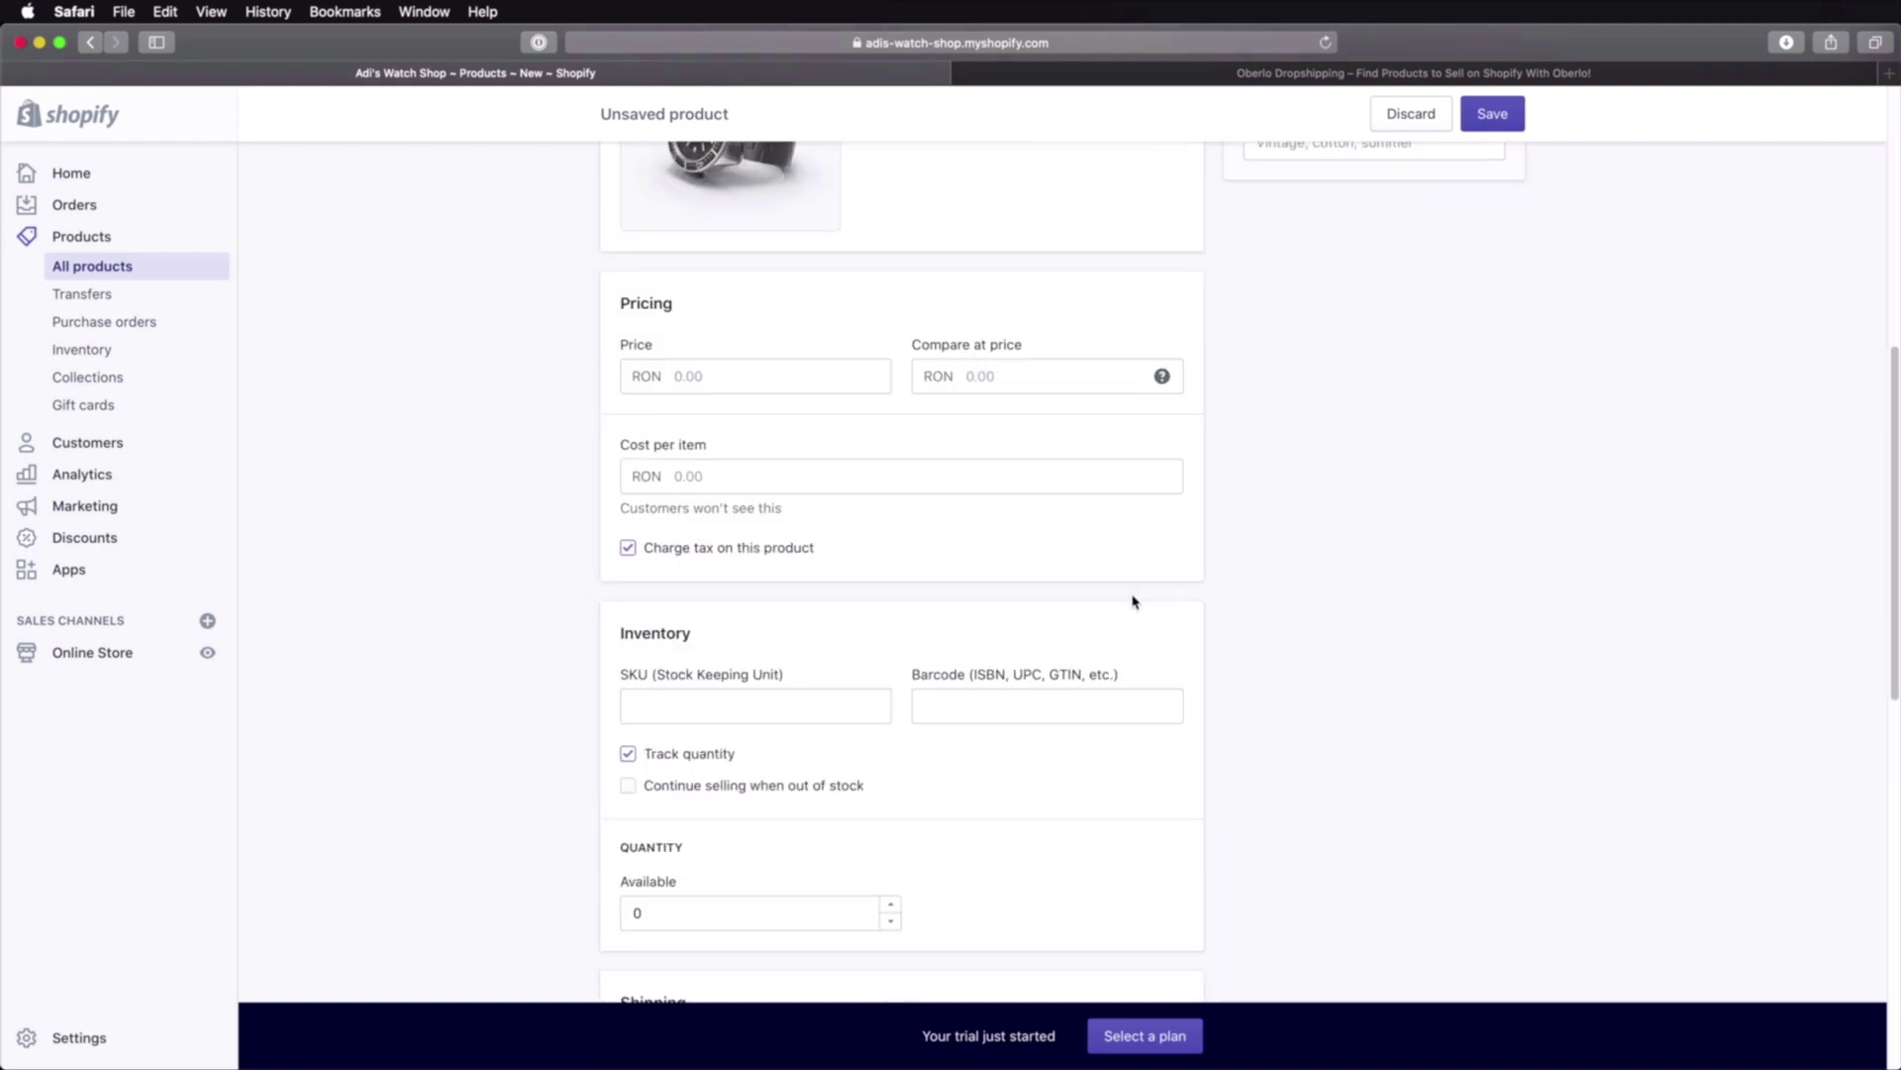
{"action": "left_click", "coordinate": [784, 382]}
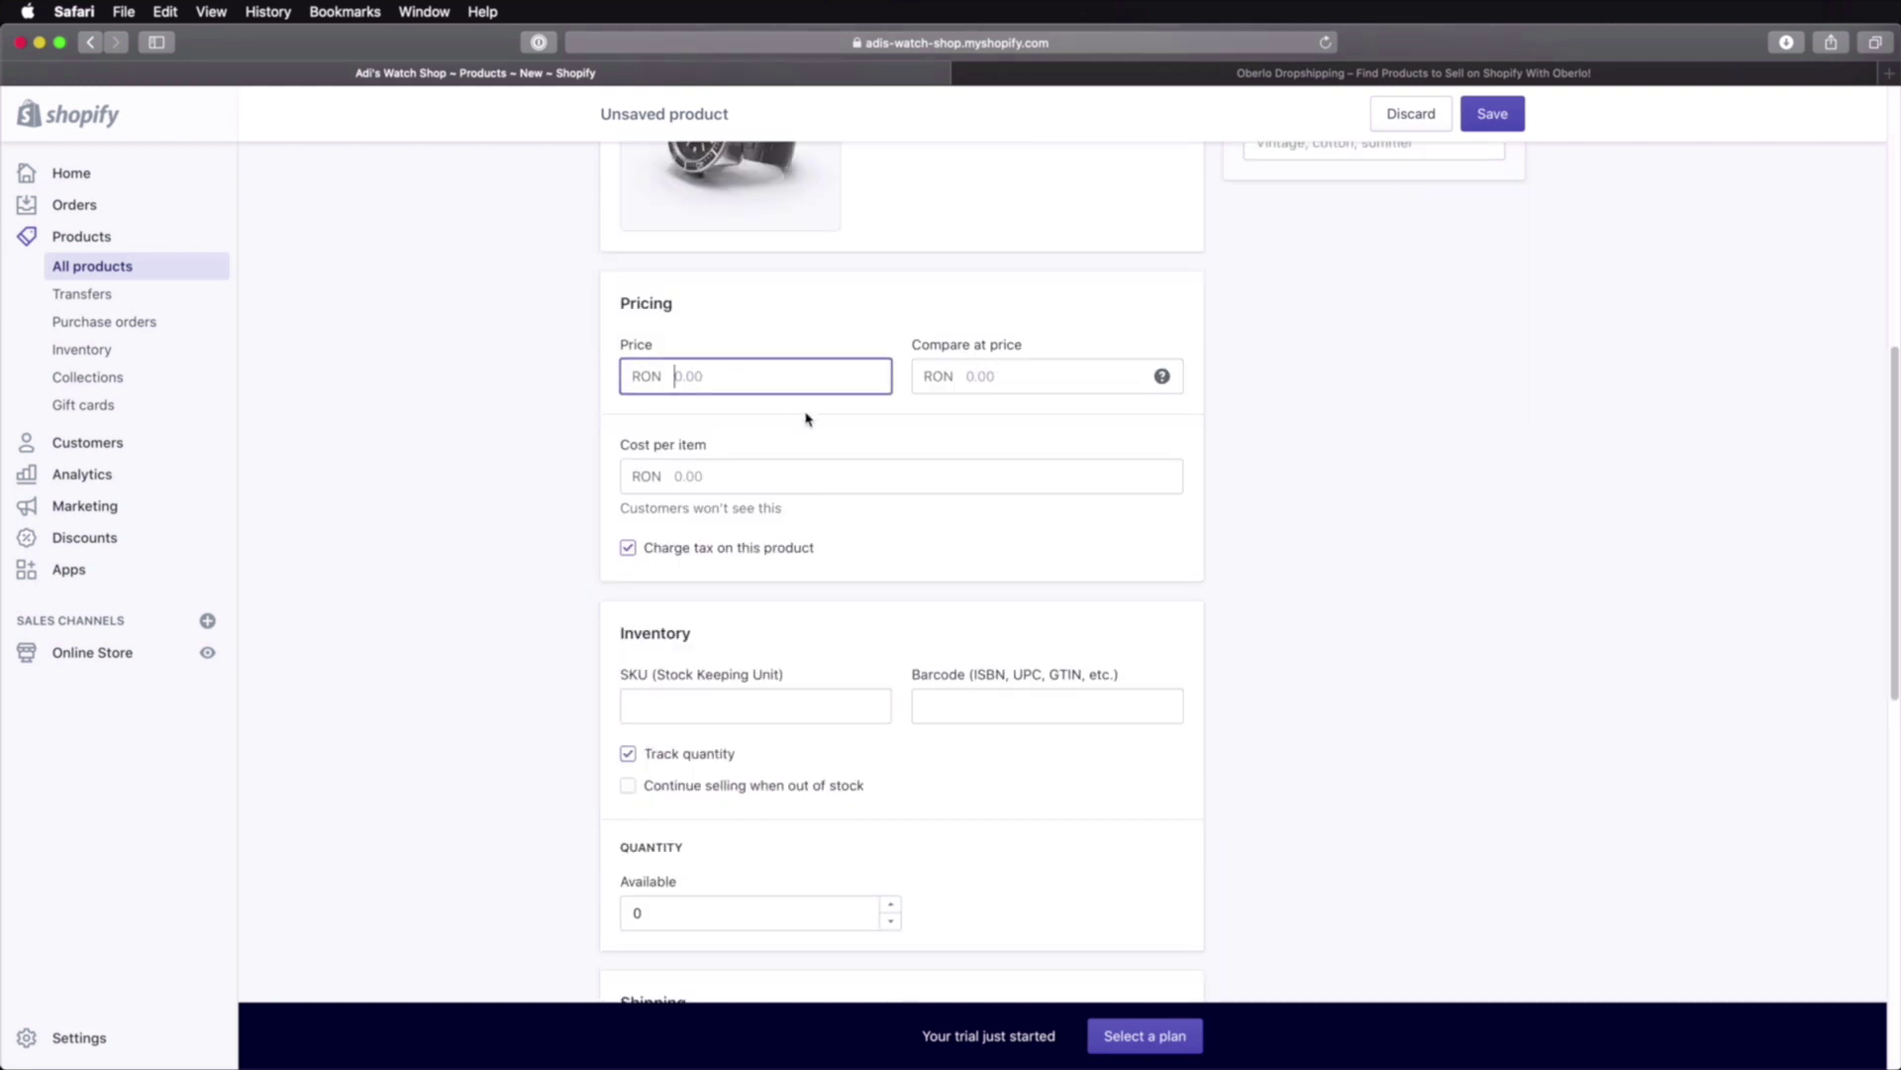
{"action": "type", "text": "145"}
{"action": "key", "text": "Tab"}
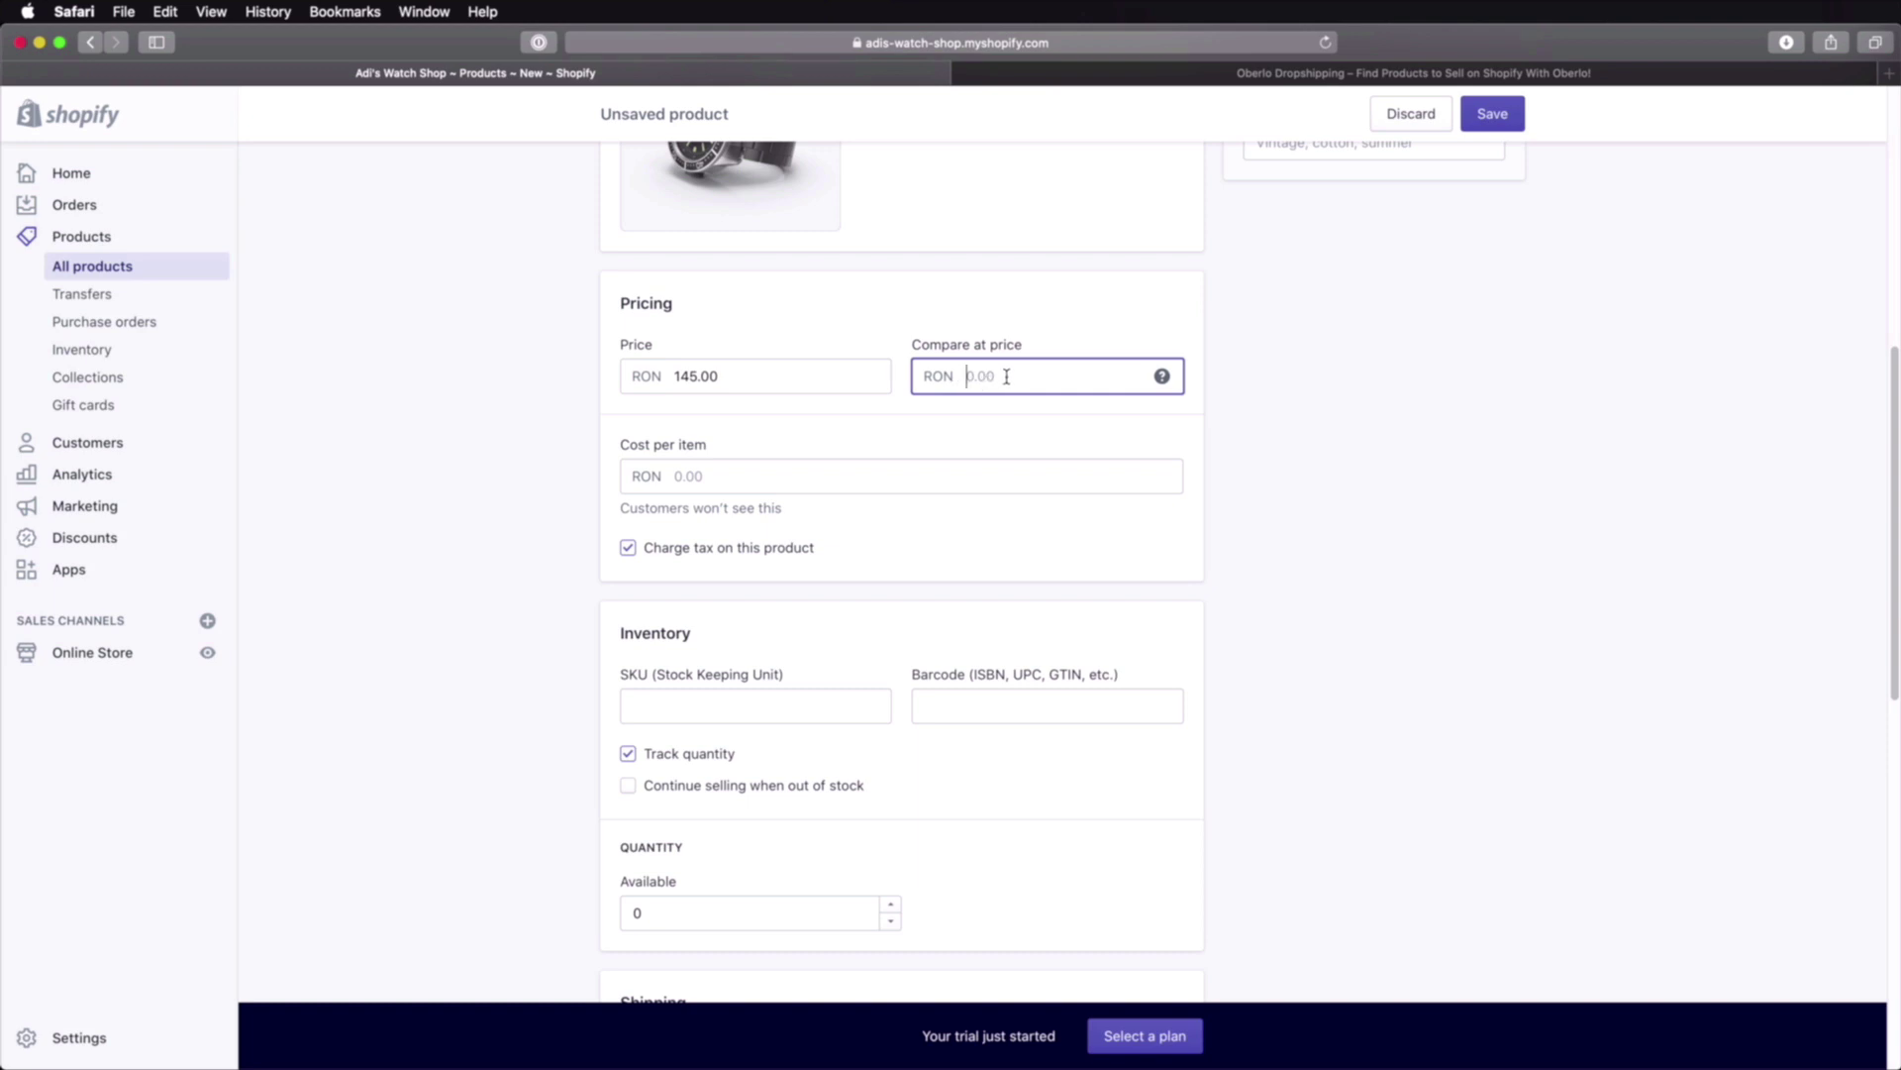
{"action": "type", "text": "190"}
{"action": "left_click", "coordinate": [752, 376]}
{"action": "left_click_drag", "start_coordinate": [751, 376], "coordinate": [664, 388]}
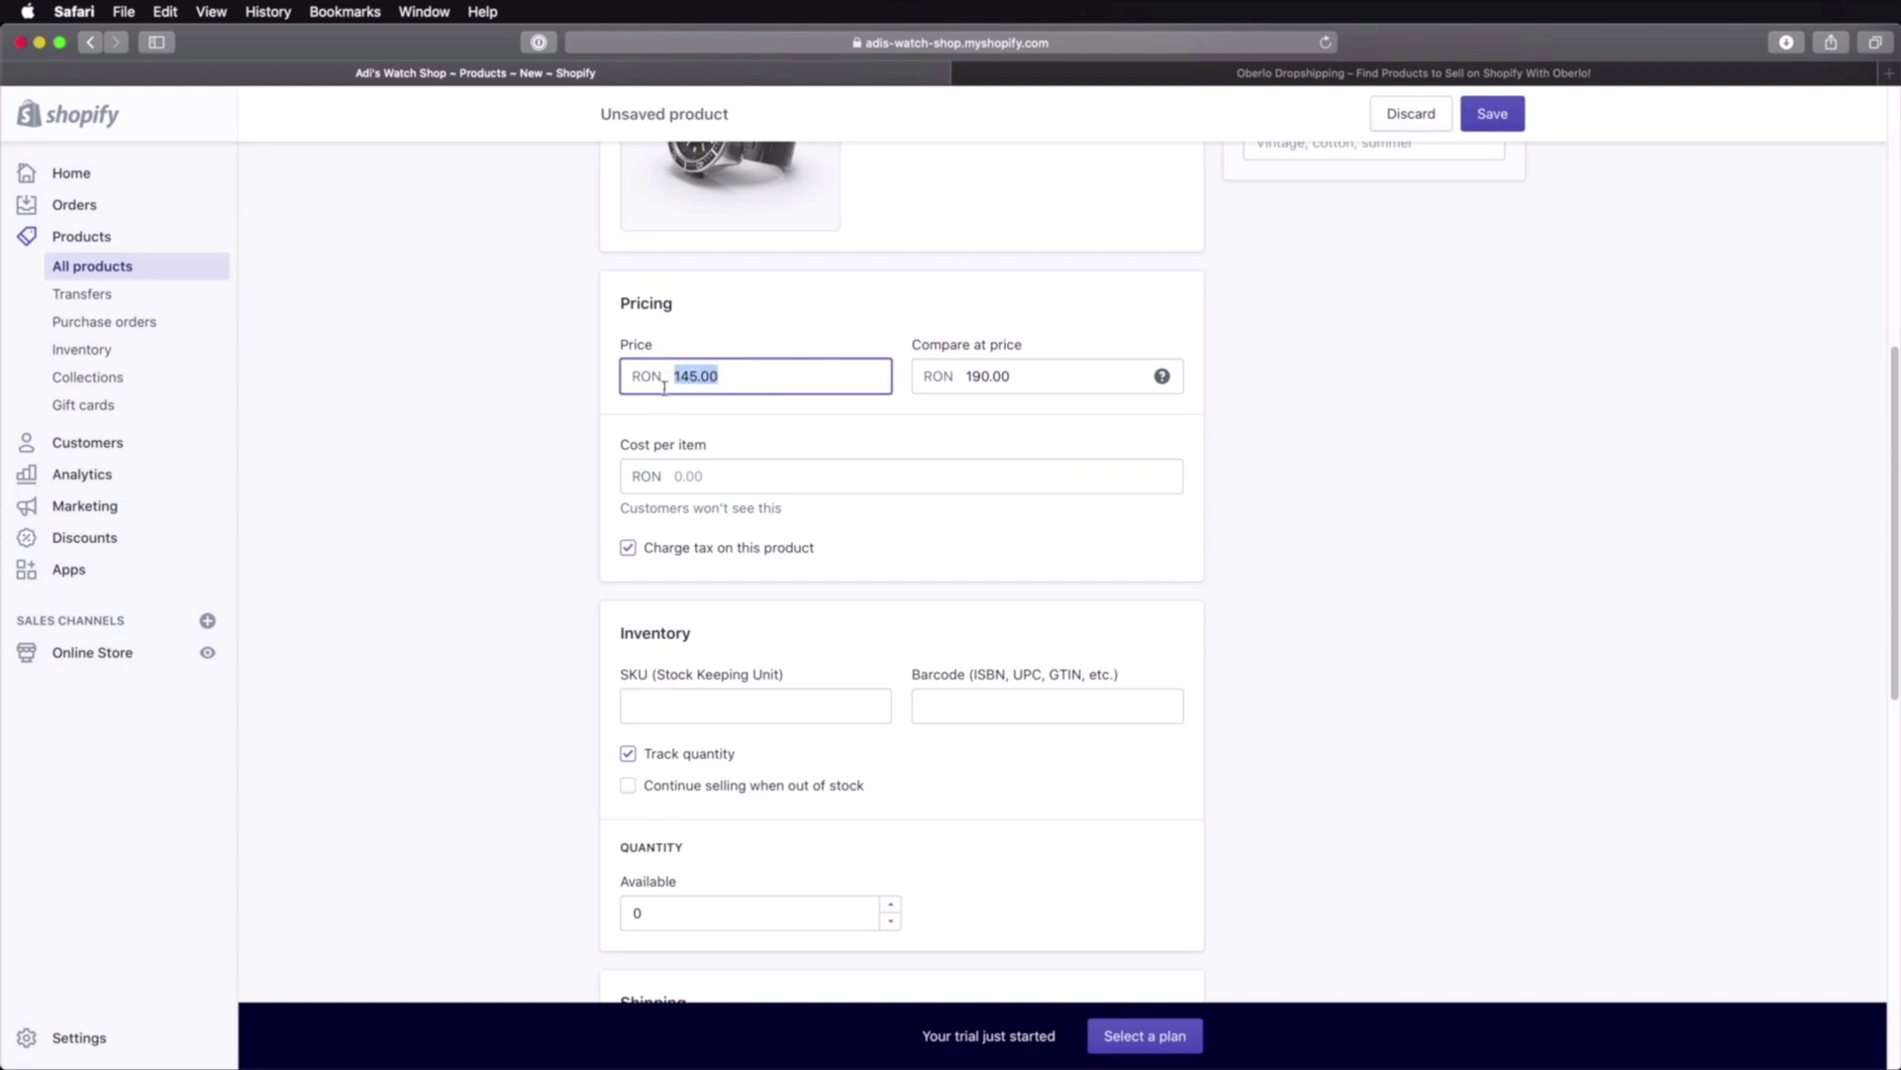
{"action": "left_click_drag", "start_coordinate": [1073, 378], "coordinate": [954, 376]}
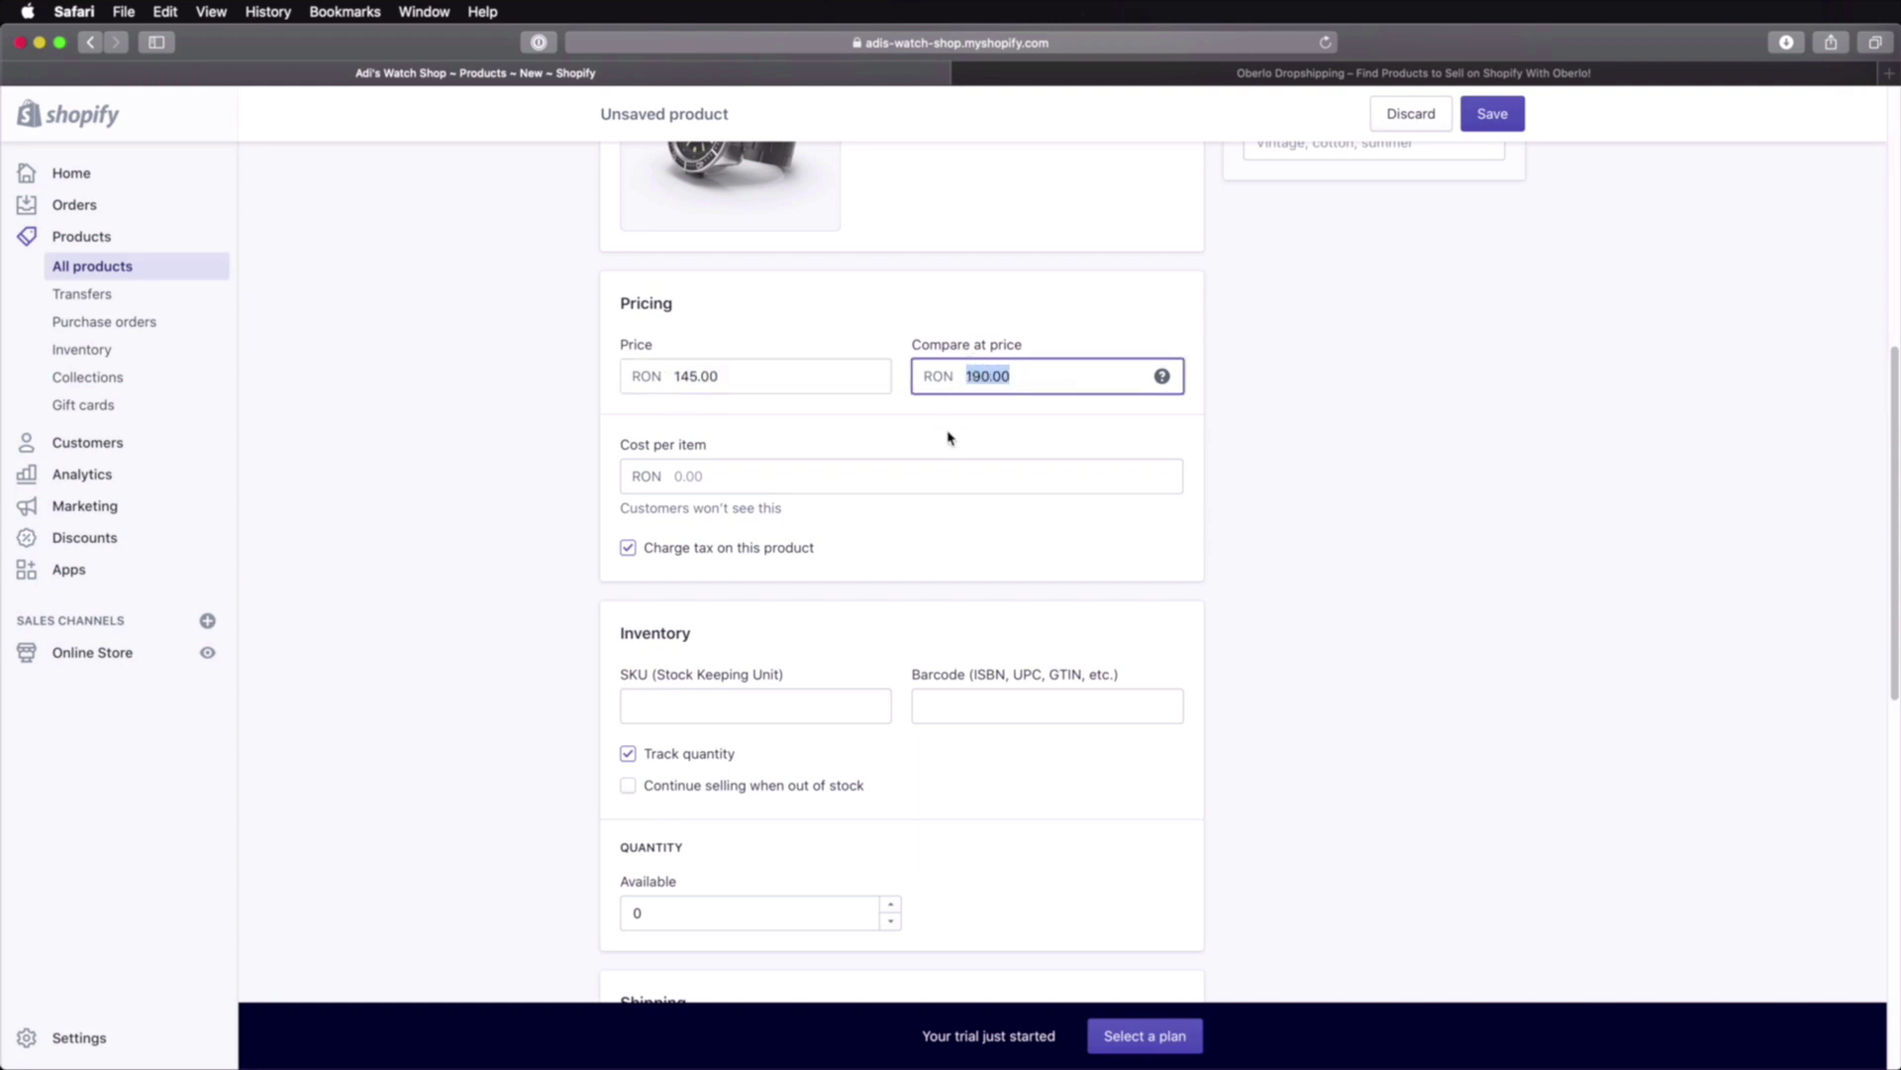
Step: Enter WATCHM01 as the product's SKU
{"action": "scroll", "coordinate": [677, 348], "scroll_direction": "down", "scroll_amount": 3}
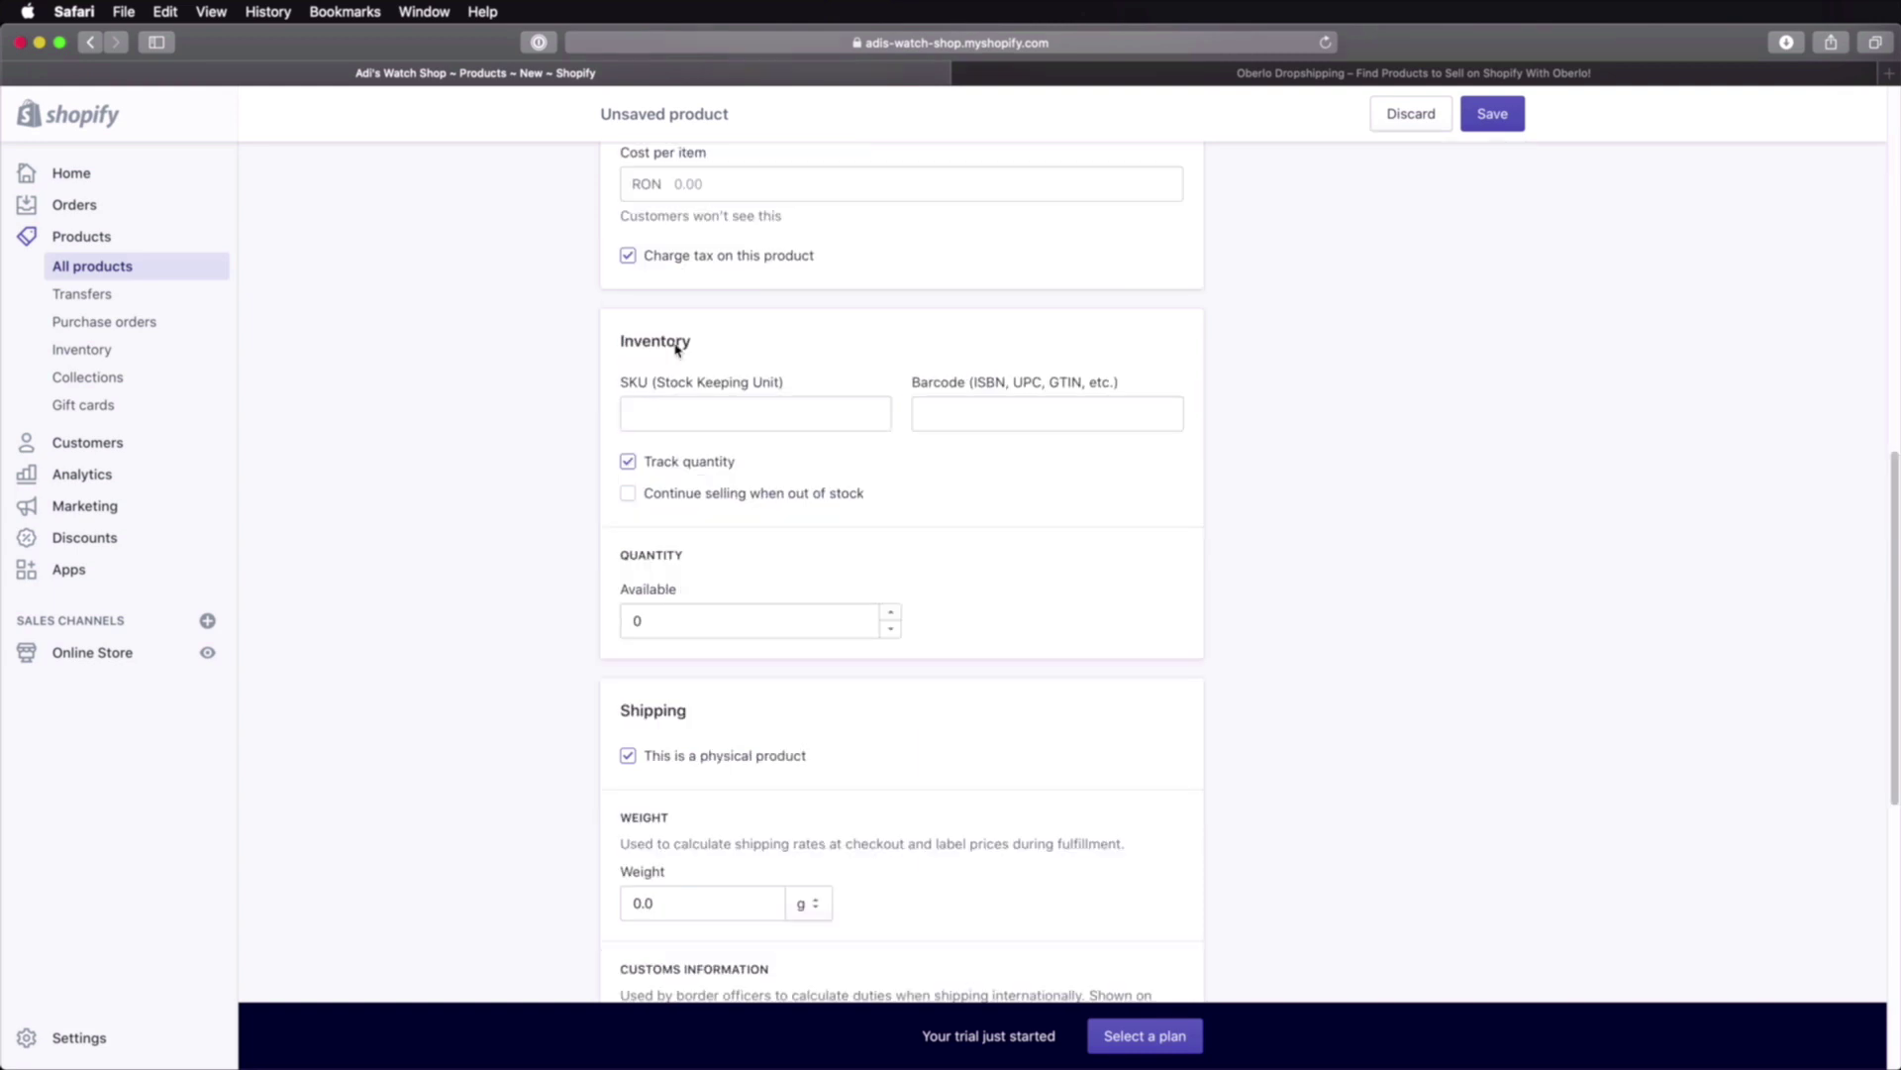
{"action": "left_click", "coordinate": [707, 410]}
{"action": "left_click", "coordinate": [983, 461]}
{"action": "scroll", "coordinate": [799, 424], "scroll_direction": "up", "scroll_amount": 15}
{"action": "scroll", "coordinate": [788, 463], "scroll_direction": "down", "scroll_amount": 13}
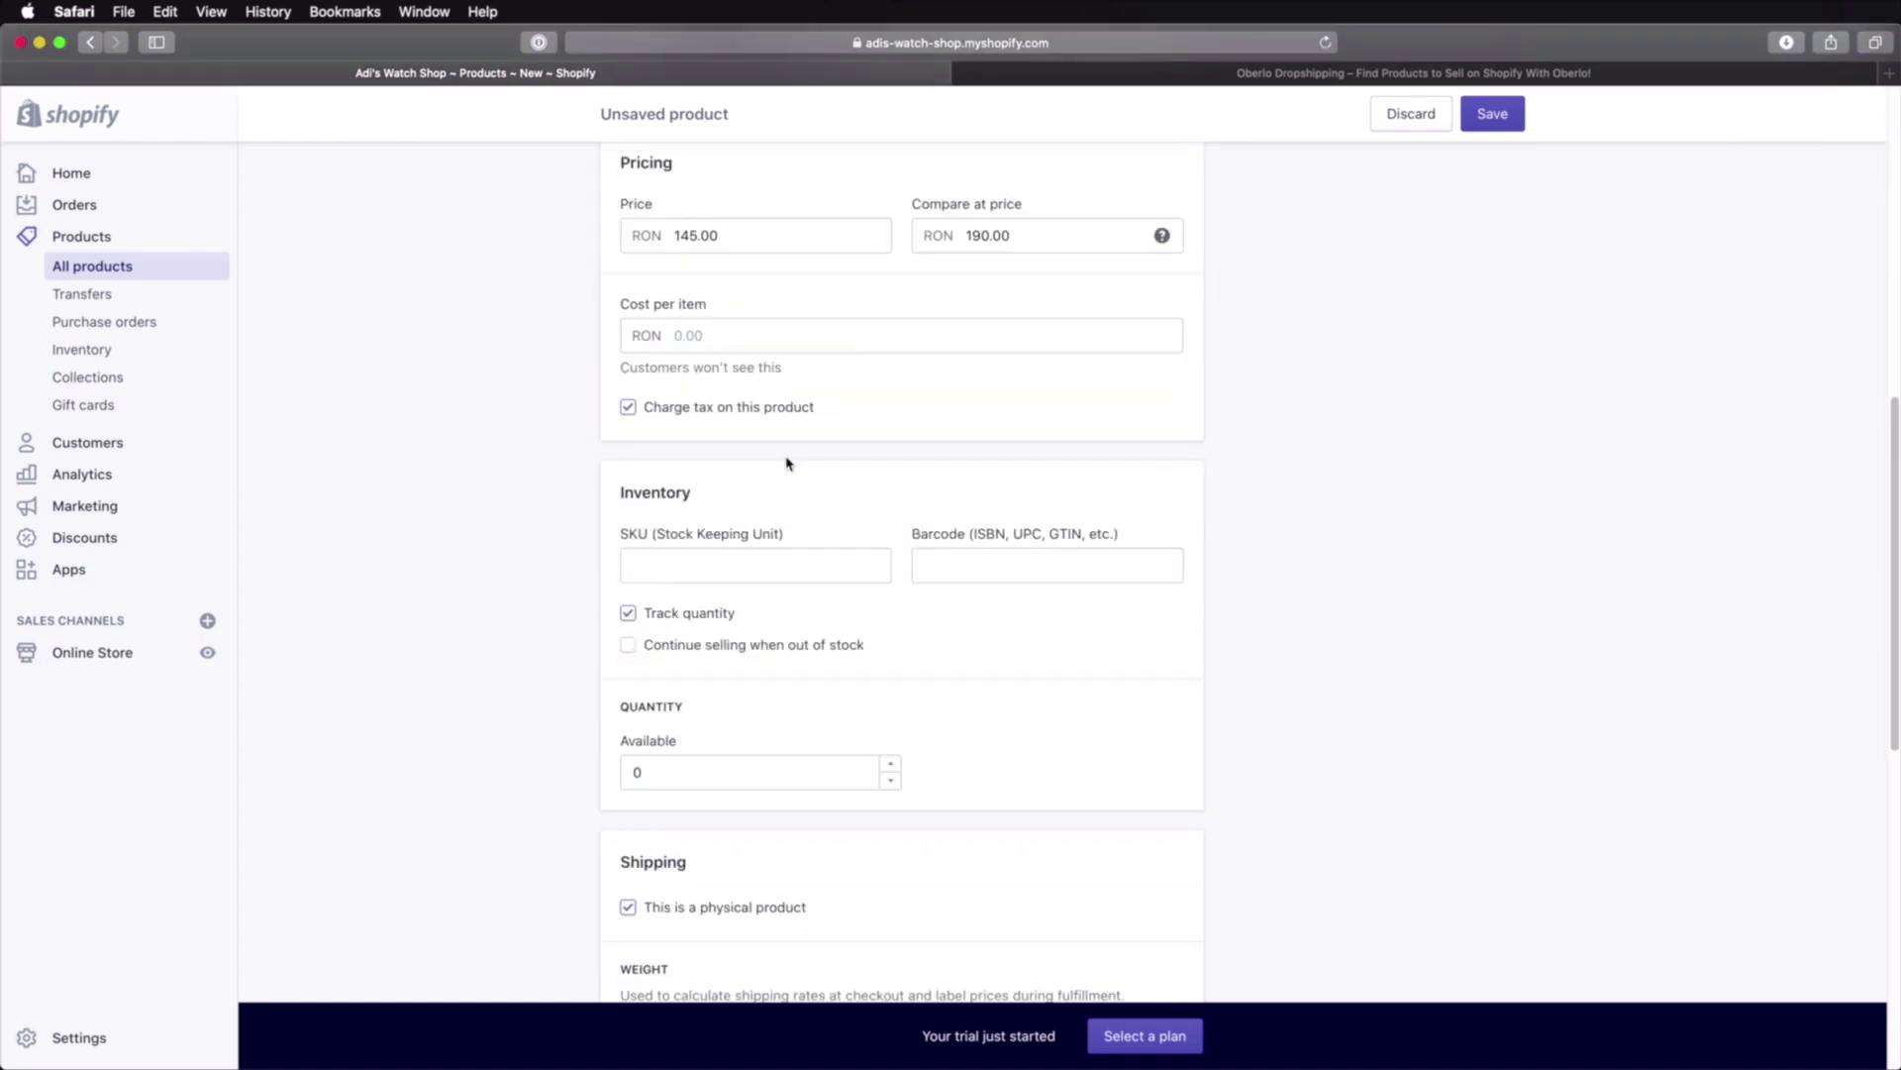
{"action": "left_click", "coordinate": [679, 565]}
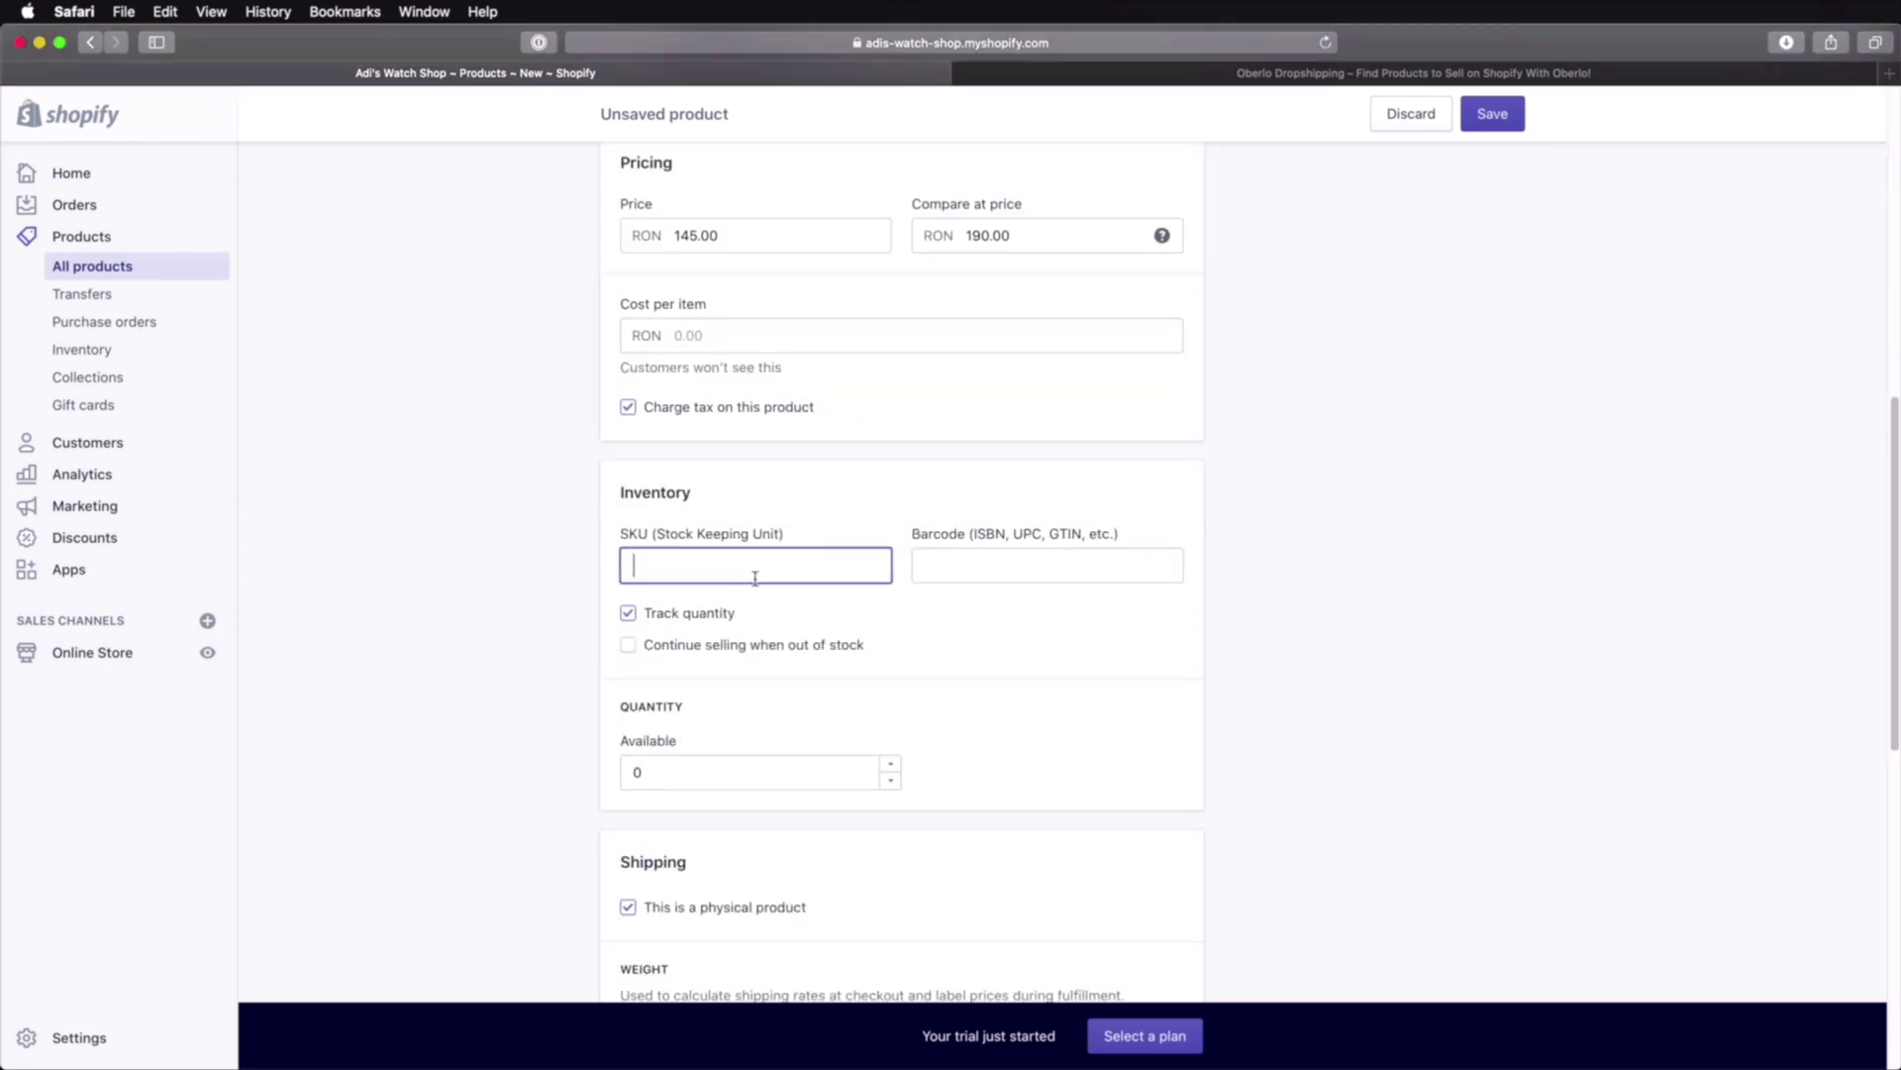
{"action": "type", "text": "WATCH"}
{"action": "scroll", "coordinate": [781, 581], "scroll_direction": "up", "scroll_amount": 1}
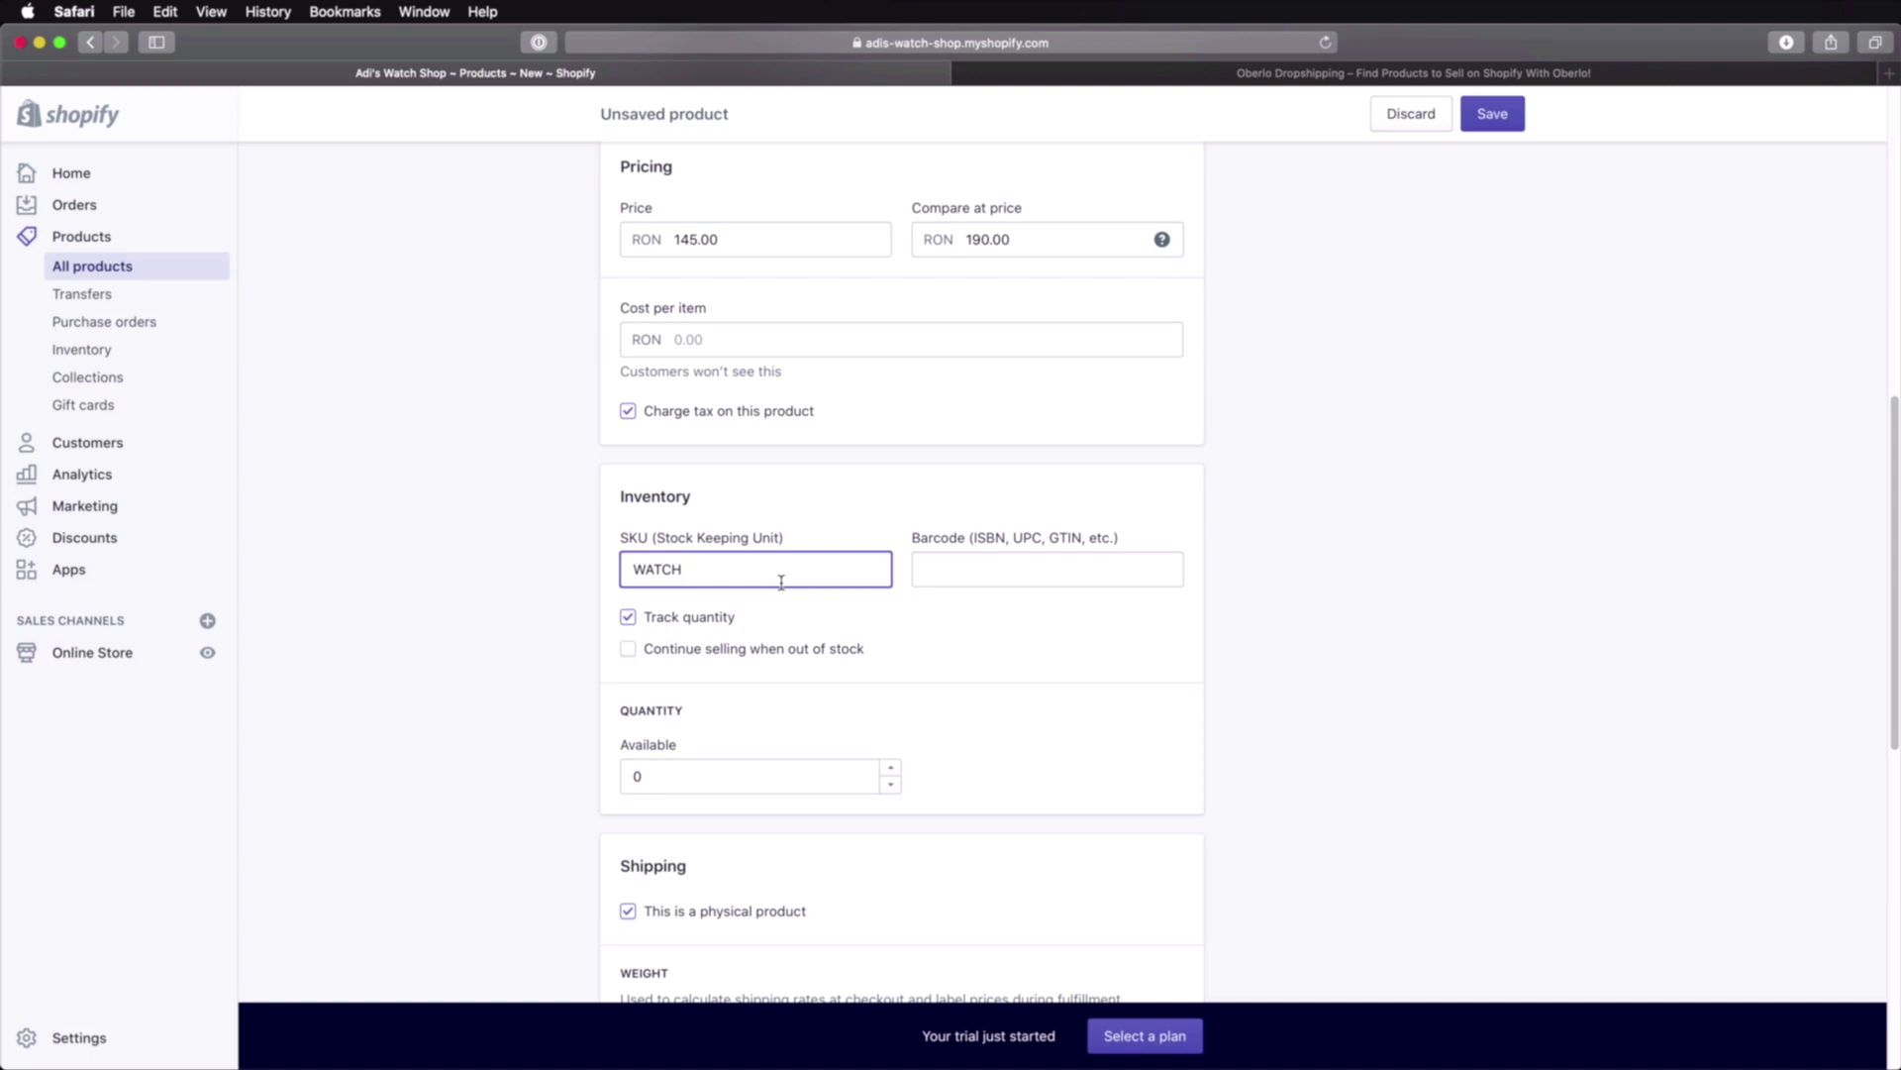
Step: Set the available inventory quantity to 10
{"action": "double_click", "coordinate": [658, 777]}
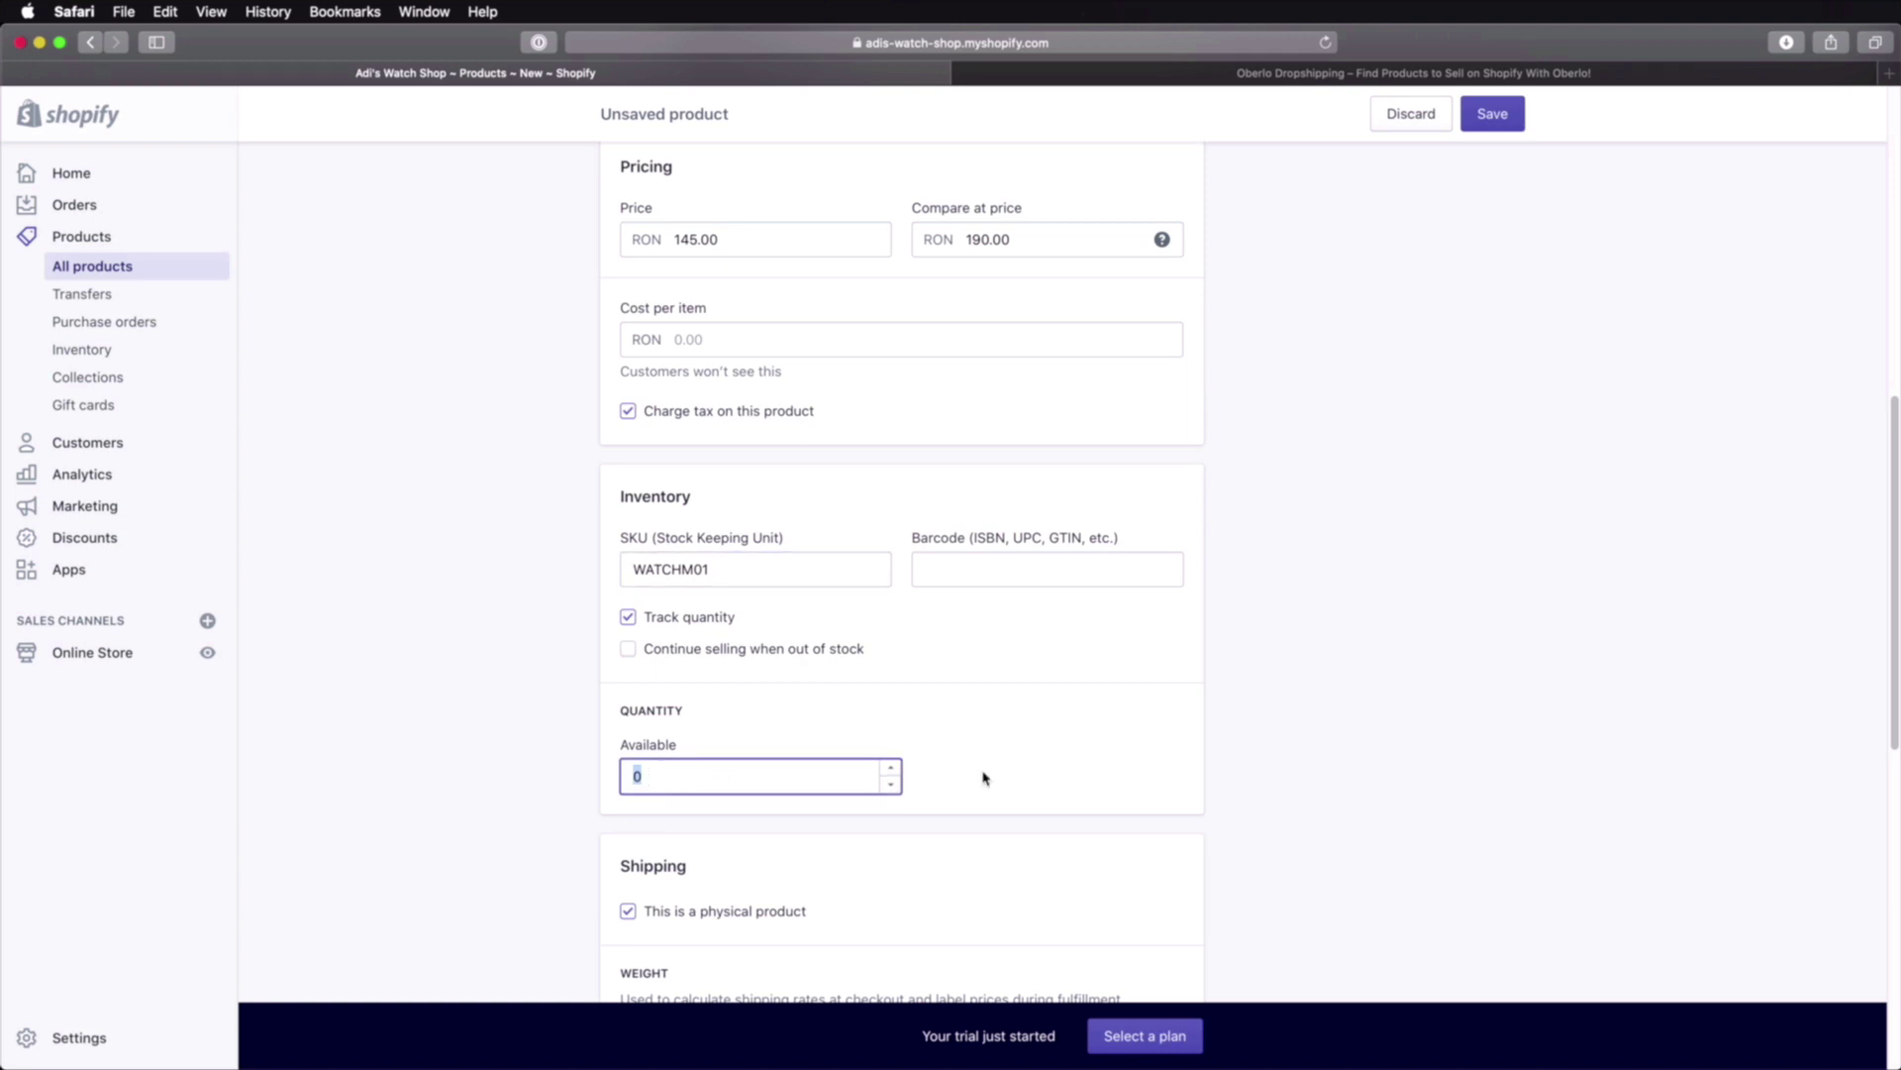
{"action": "type", "text": "10"}
{"action": "left_click", "coordinate": [975, 789]}
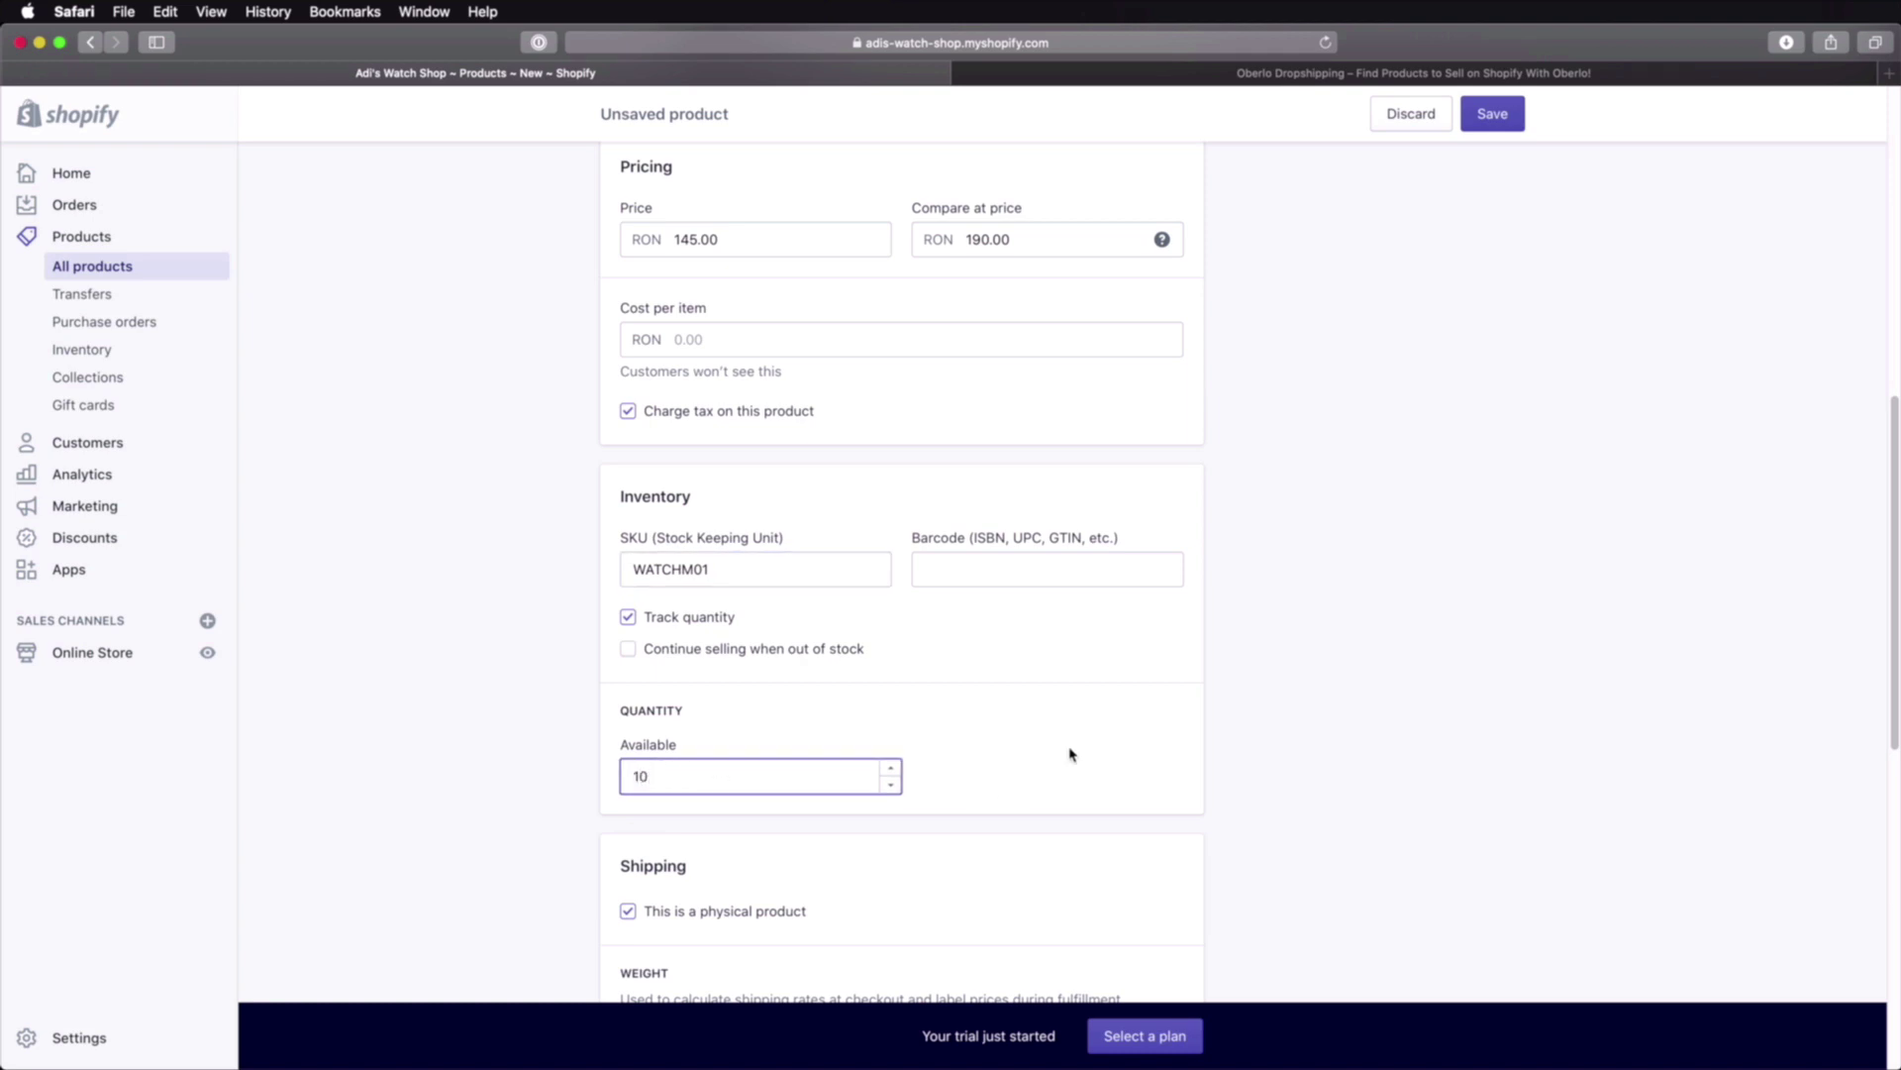
{"action": "scroll", "coordinate": [1014, 739], "scroll_direction": "down", "scroll_amount": 3}
{"action": "scroll", "coordinate": [1017, 741], "scroll_direction": "down", "scroll_amount": 1}
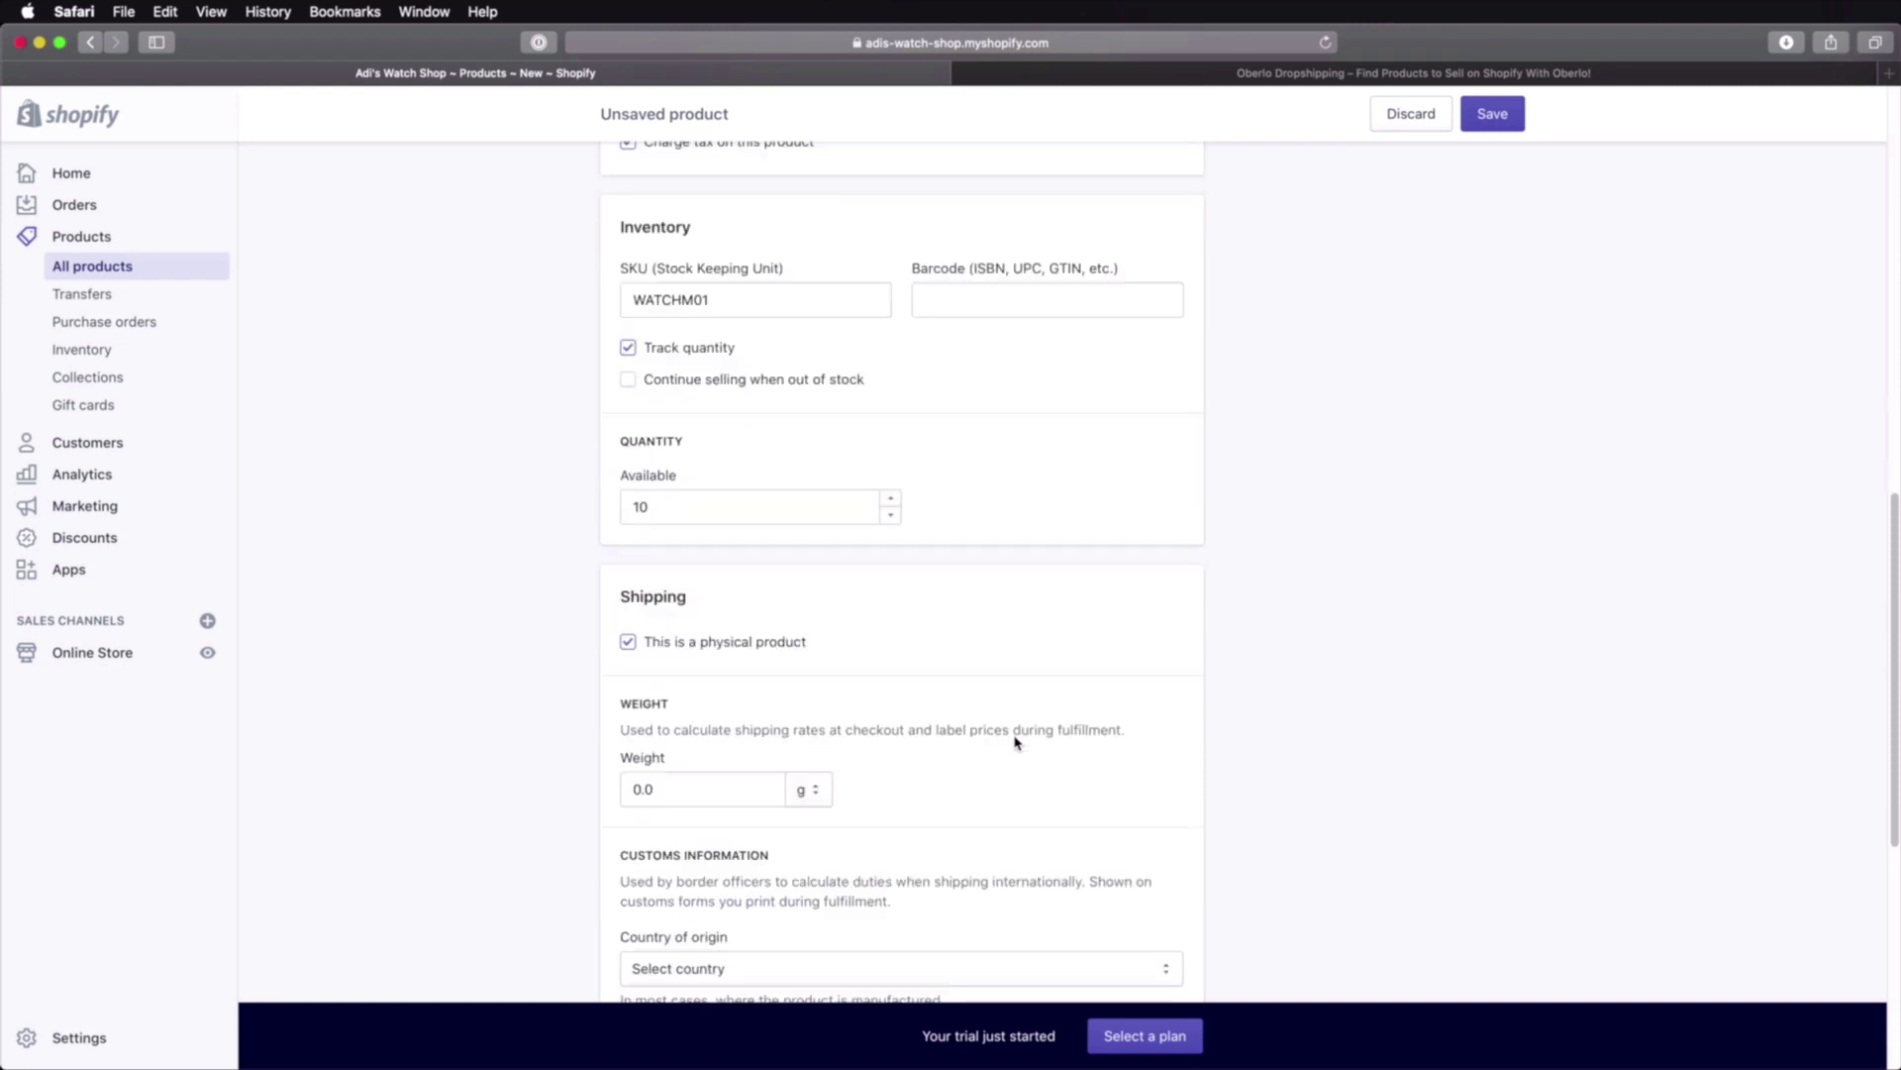
Step: Enter a 100 g shipping weight and pick Romania as the country of origin
{"action": "scroll", "coordinate": [829, 821], "scroll_direction": "down", "scroll_amount": 2}
{"action": "left_click", "coordinate": [708, 678]}
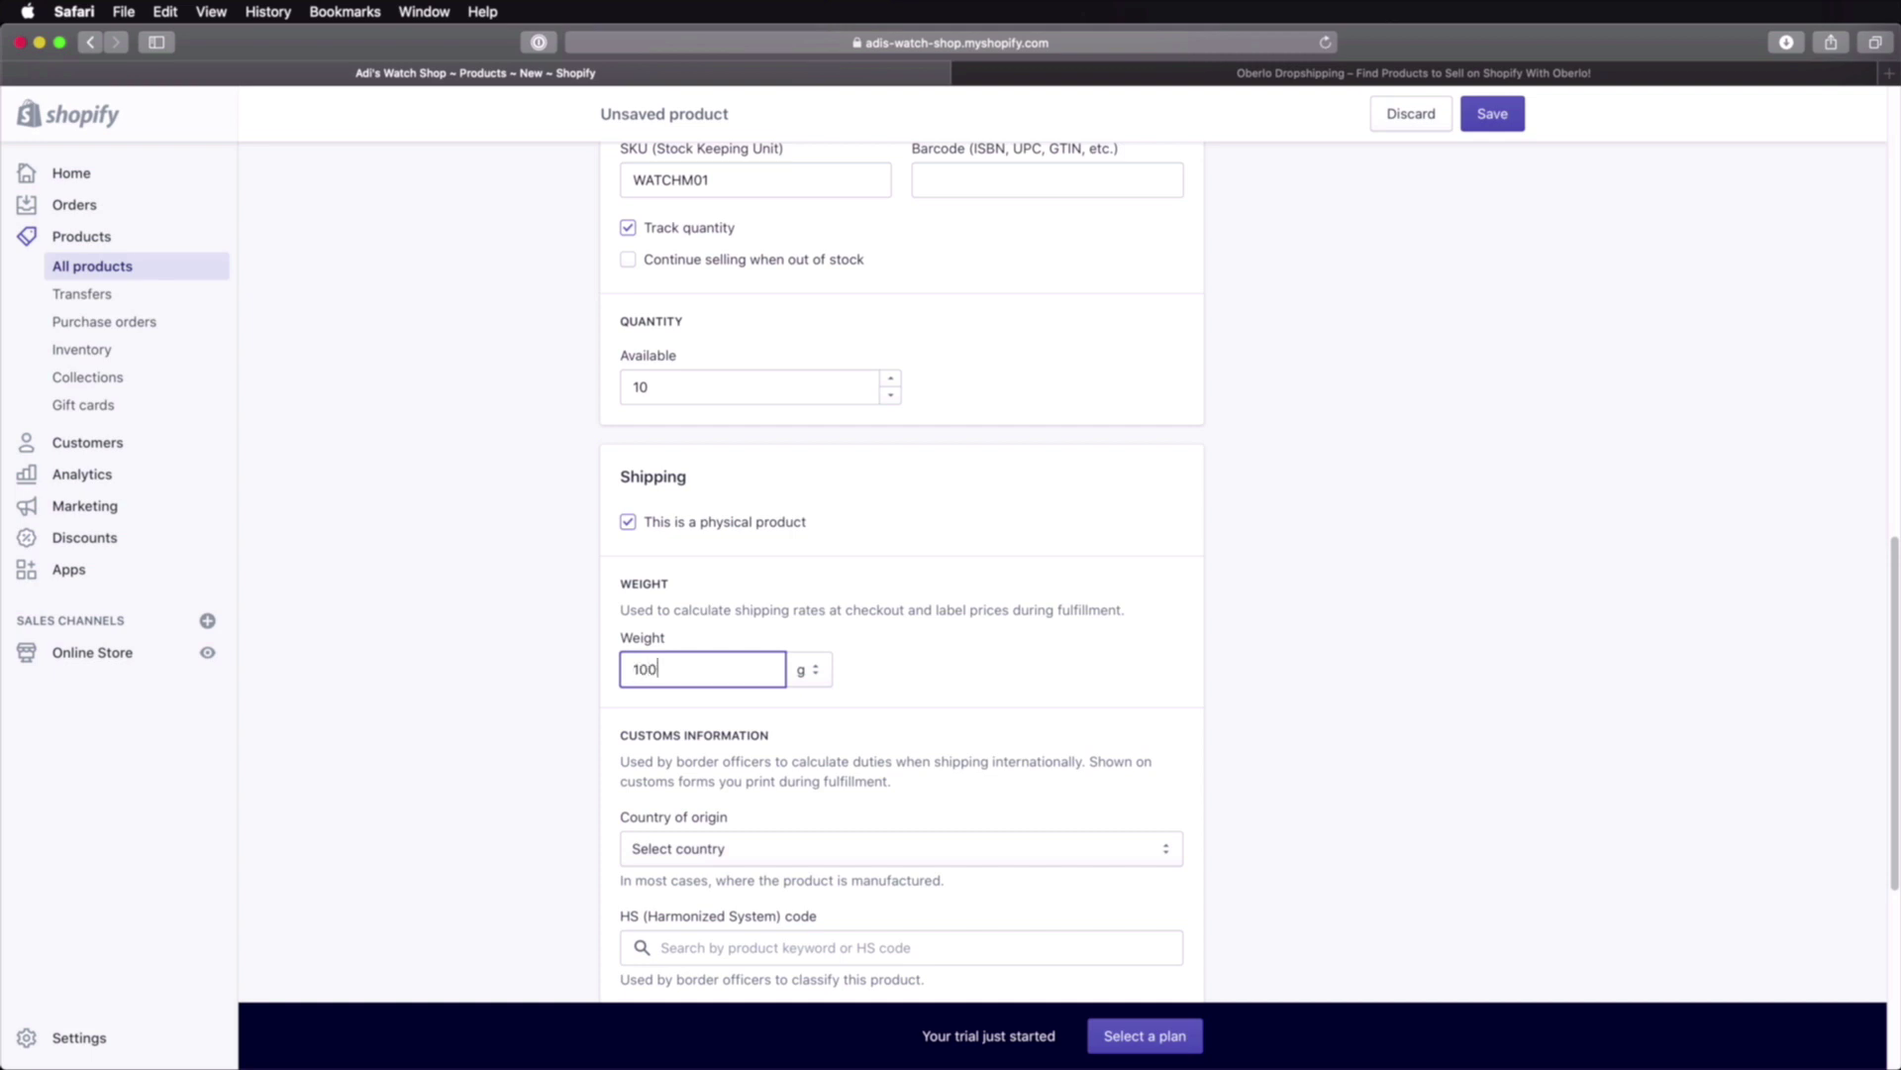
{"action": "type", "text": "100"}
{"action": "key", "text": "Tab"}
{"action": "scroll", "coordinate": [931, 648], "scroll_direction": "down", "scroll_amount": 3}
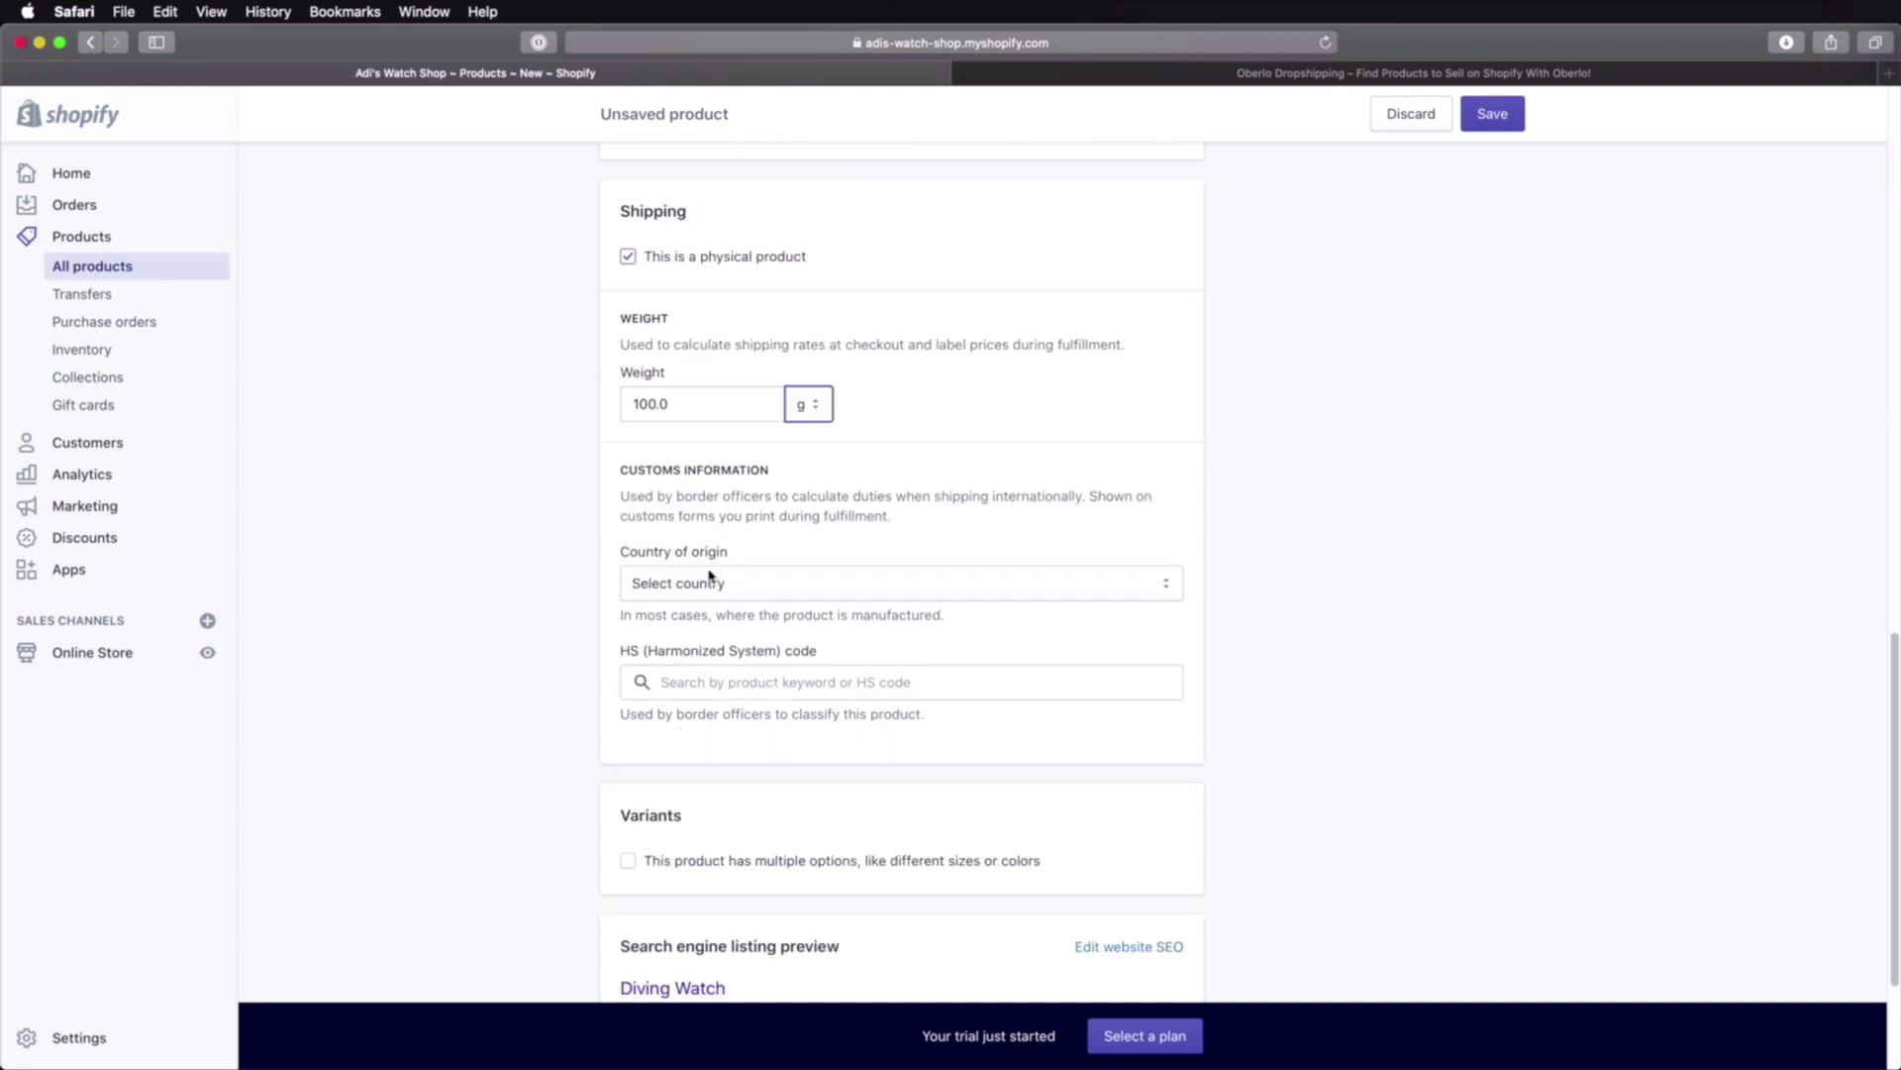
{"action": "left_click", "coordinate": [733, 589]}
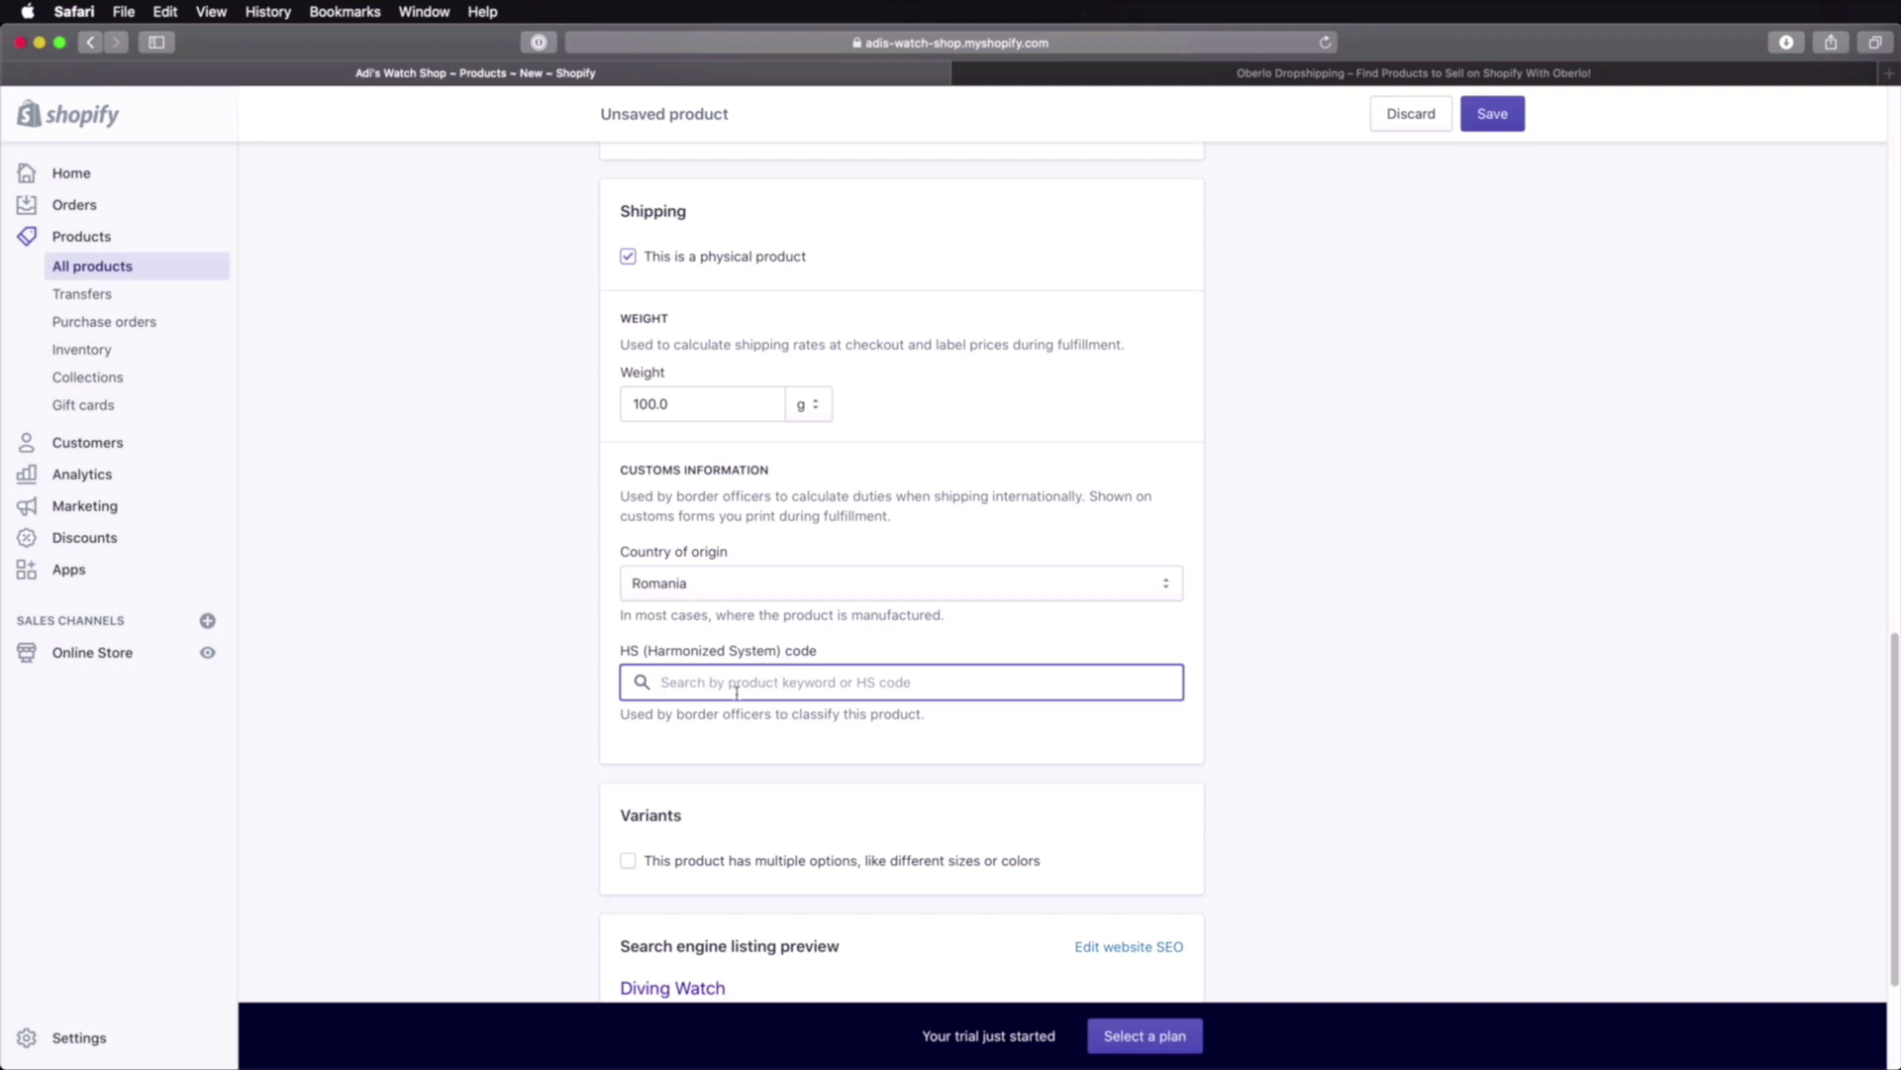
{"action": "scroll", "coordinate": [789, 776], "scroll_direction": "down", "scroll_amount": 3}
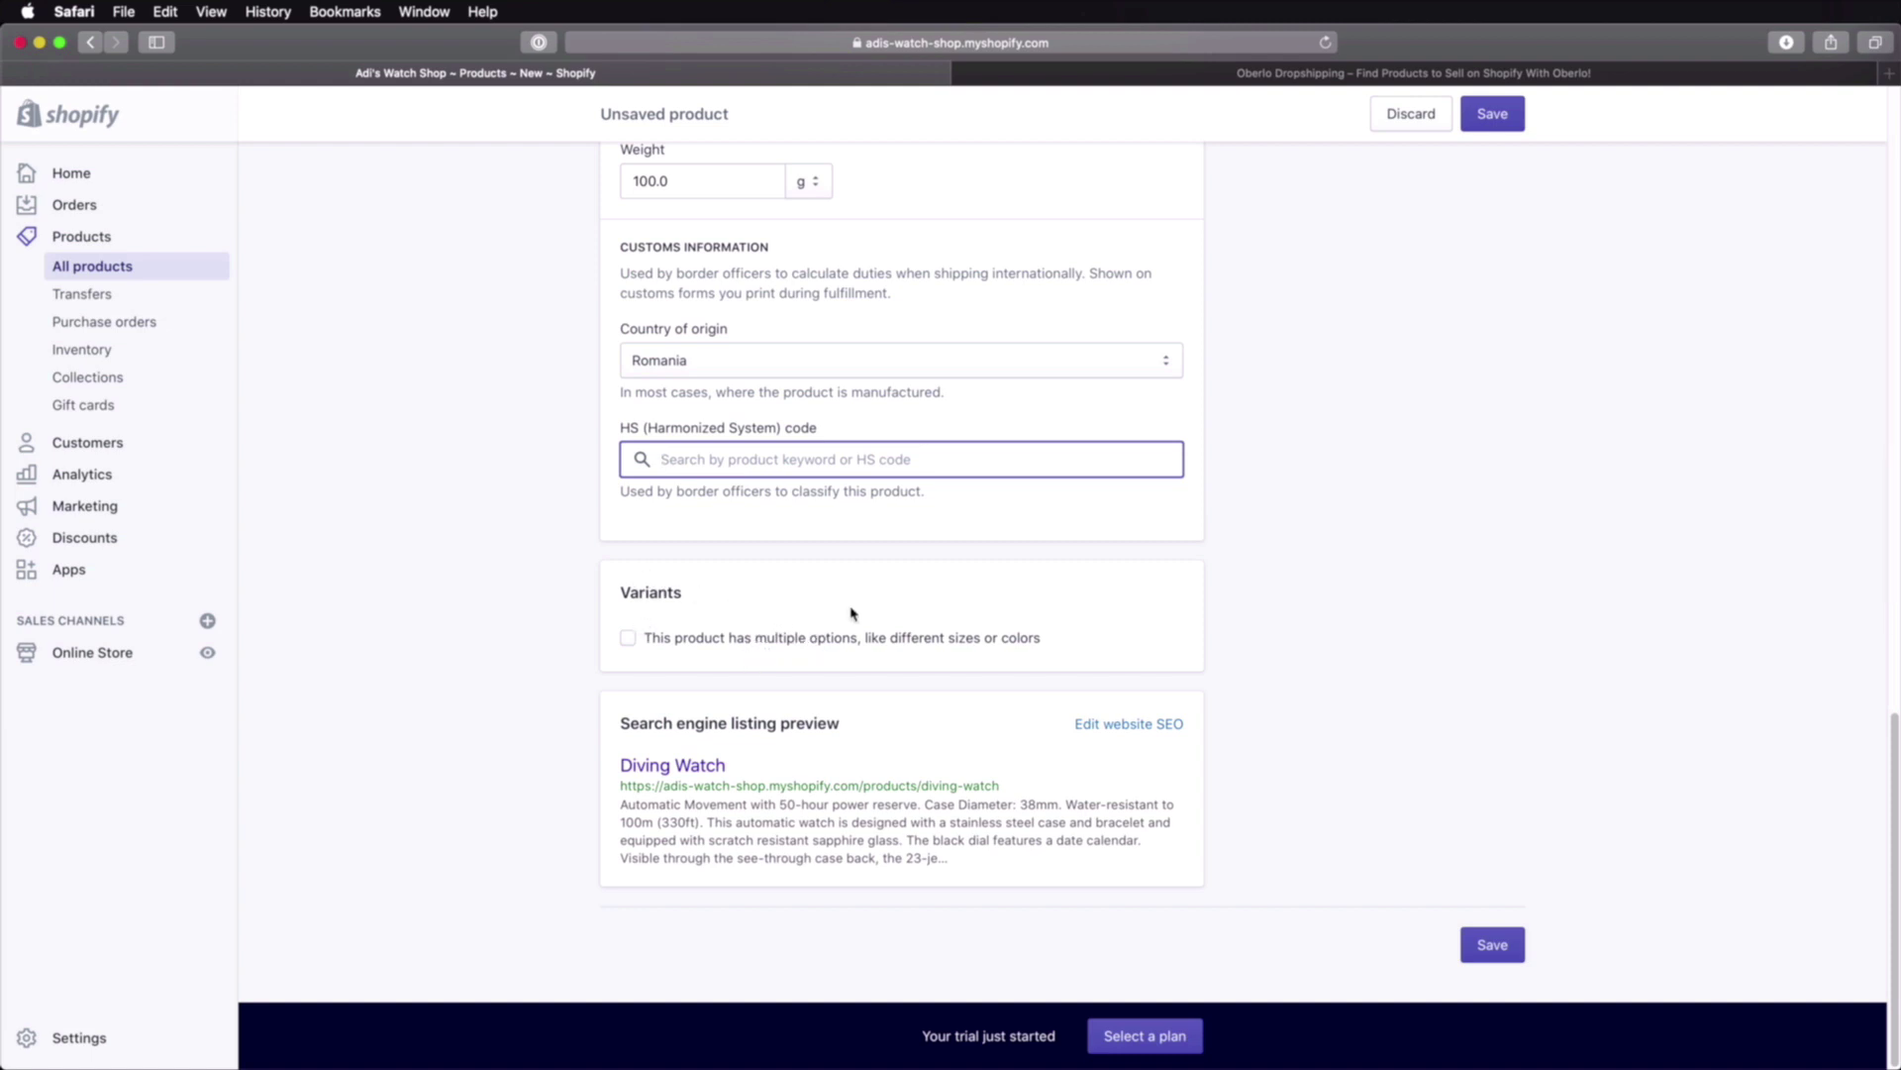
Step: Add a Size option with values 34mm and 45mm, then save the Diving Watch
{"action": "left_click", "coordinate": [690, 639]}
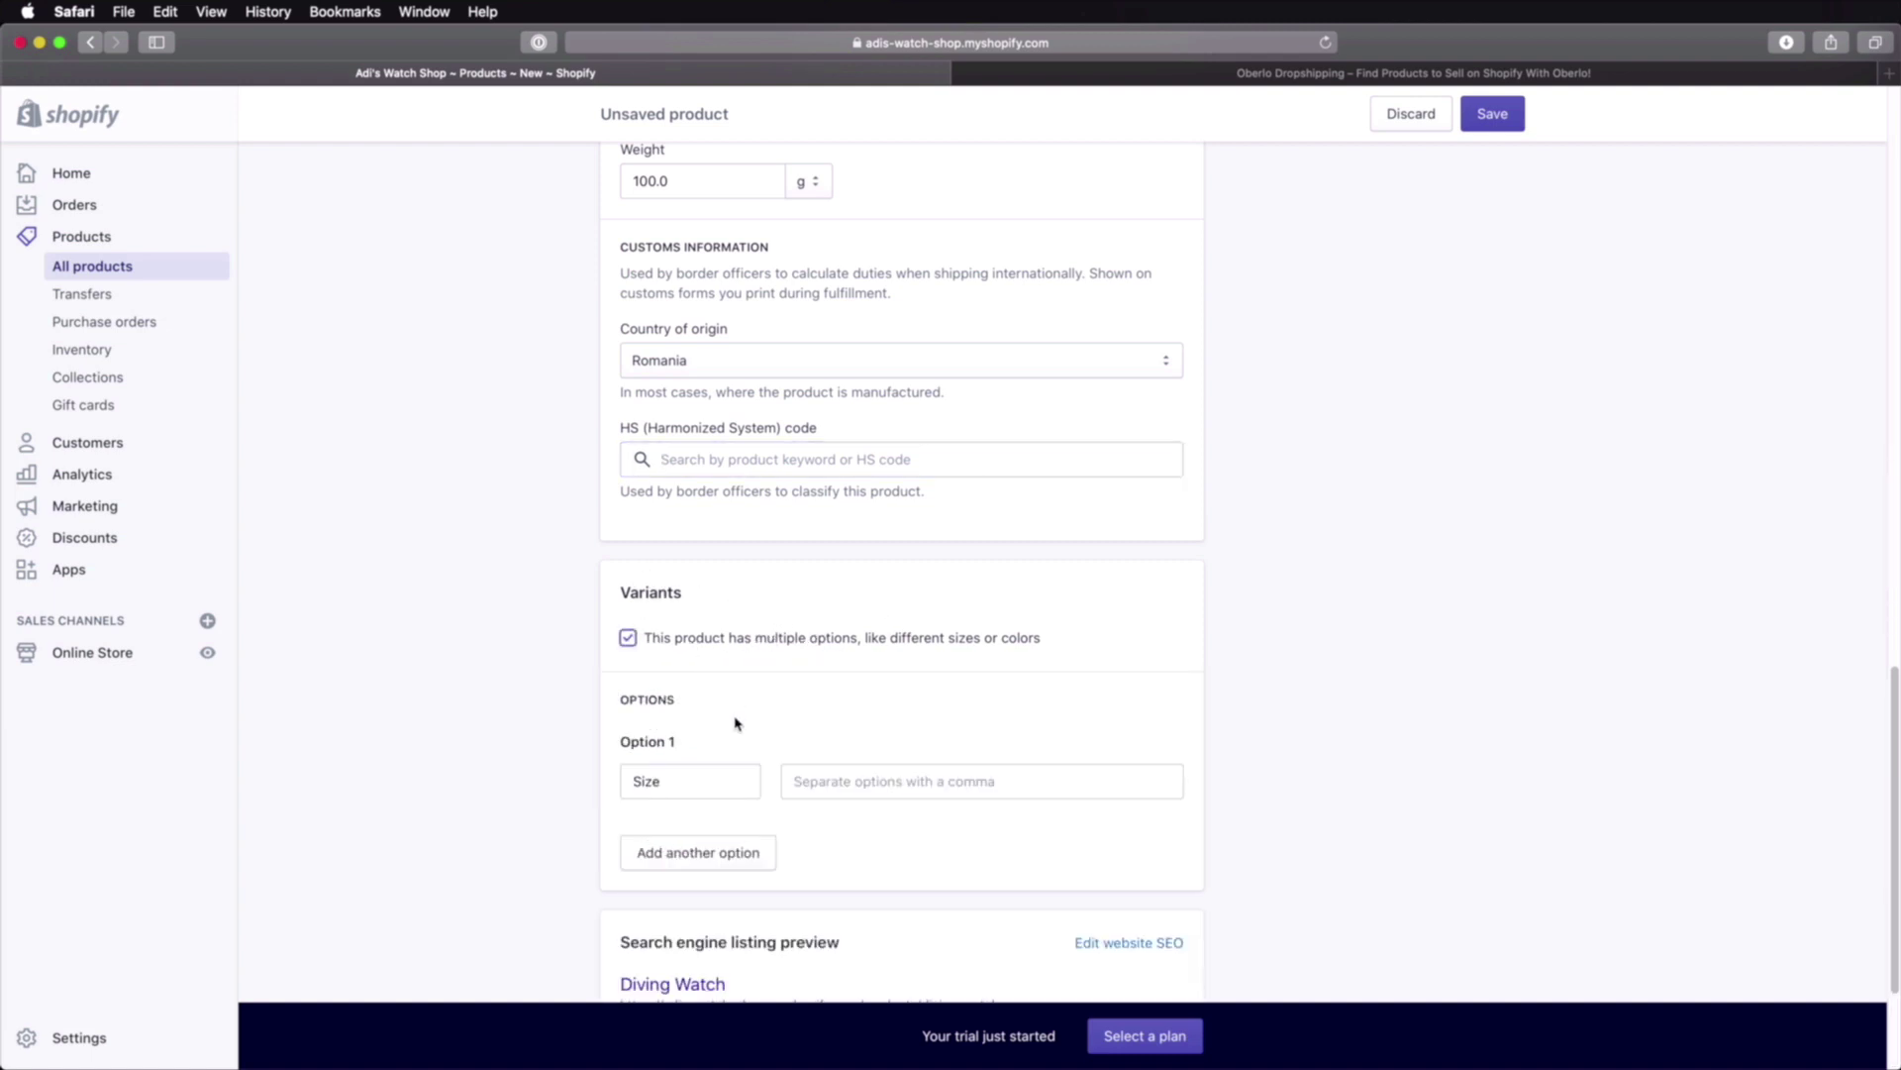
{"action": "scroll", "coordinate": [747, 697], "scroll_direction": "down", "scroll_amount": 4}
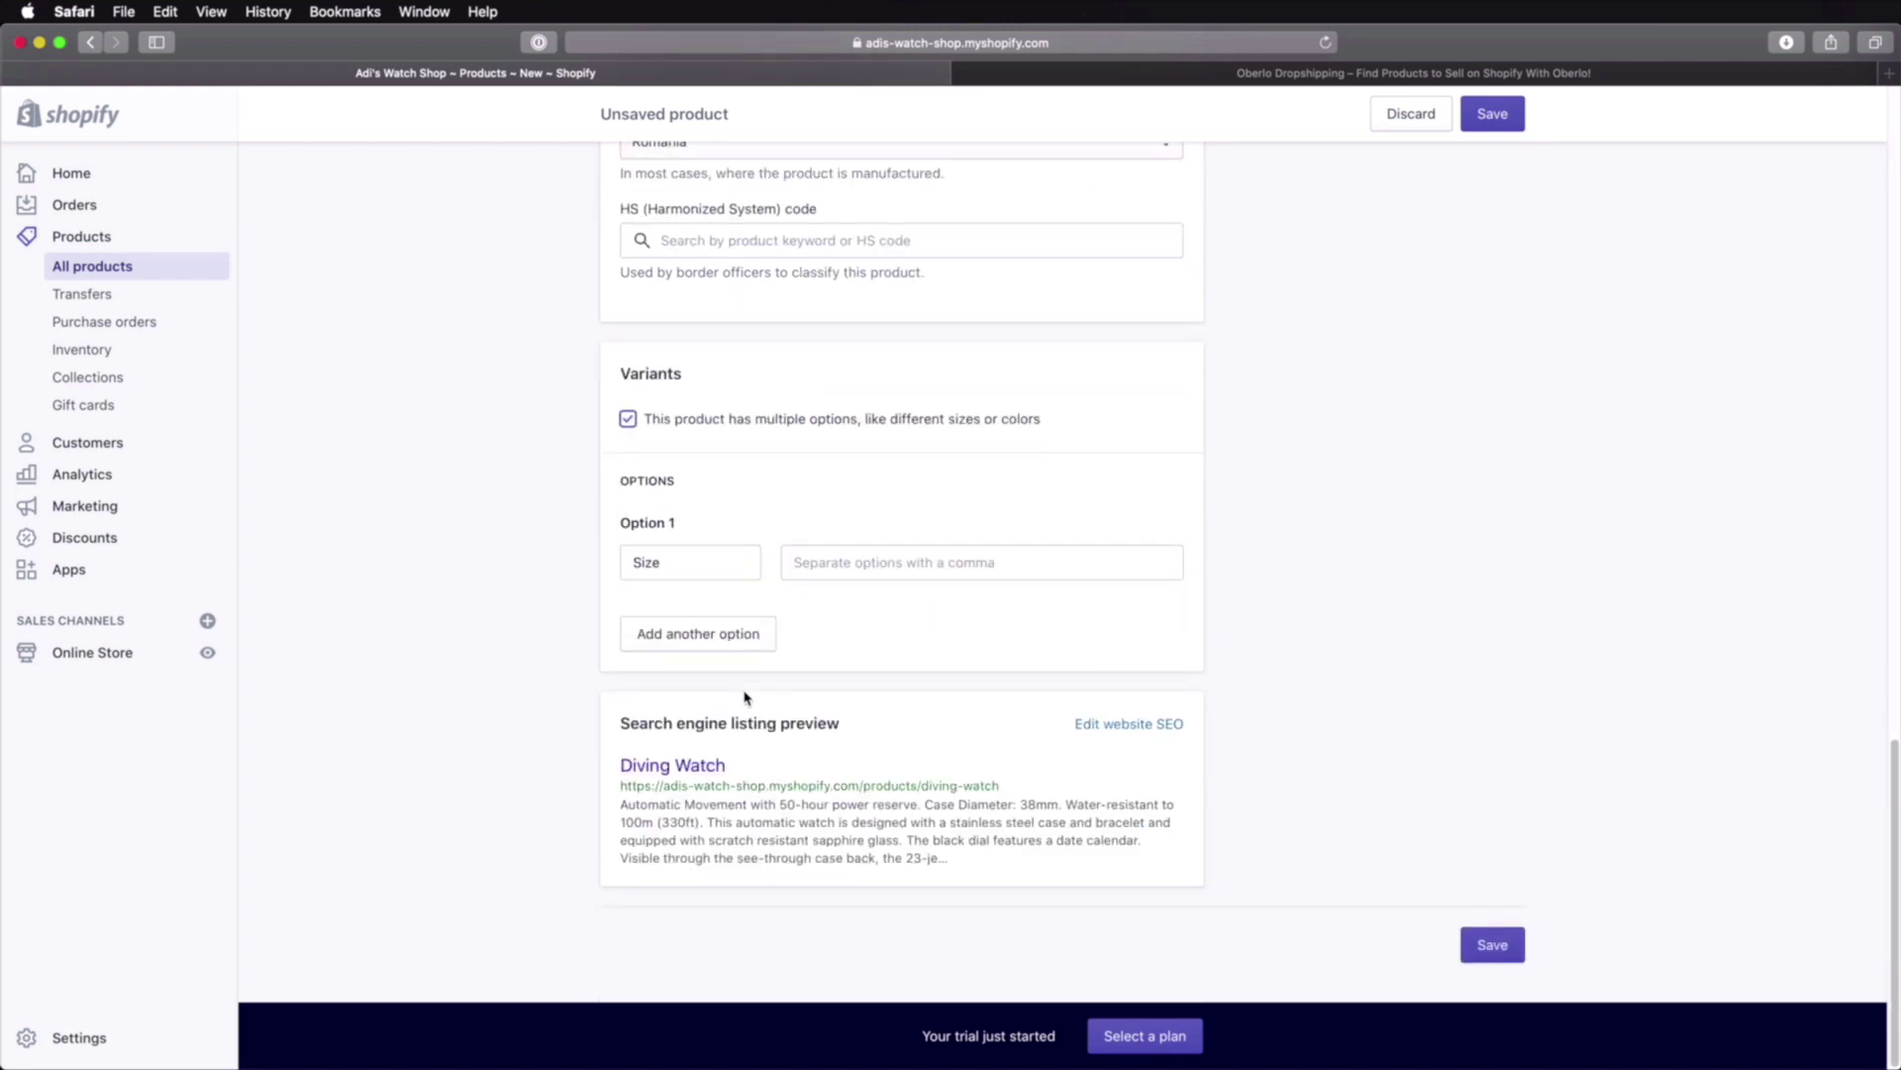
{"action": "left_click", "coordinate": [686, 560]}
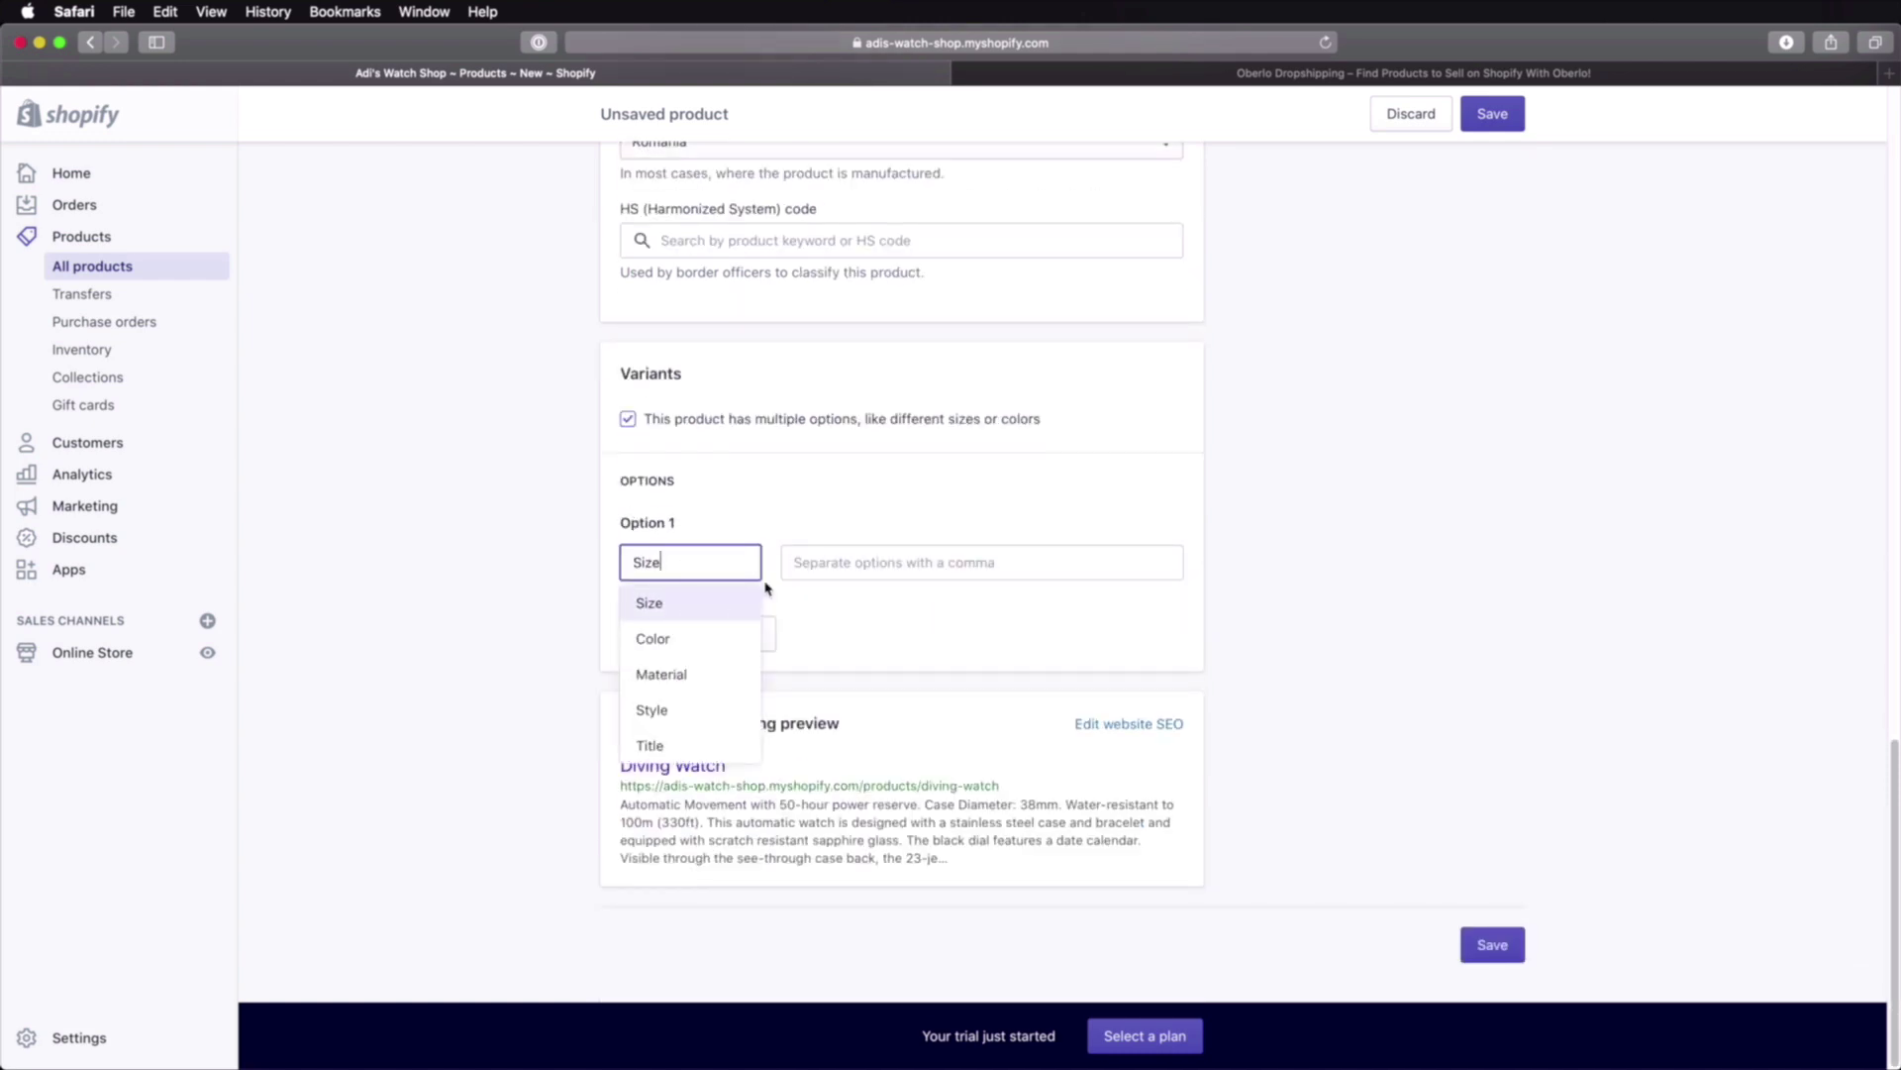
{"action": "left_click", "coordinate": [680, 611]}
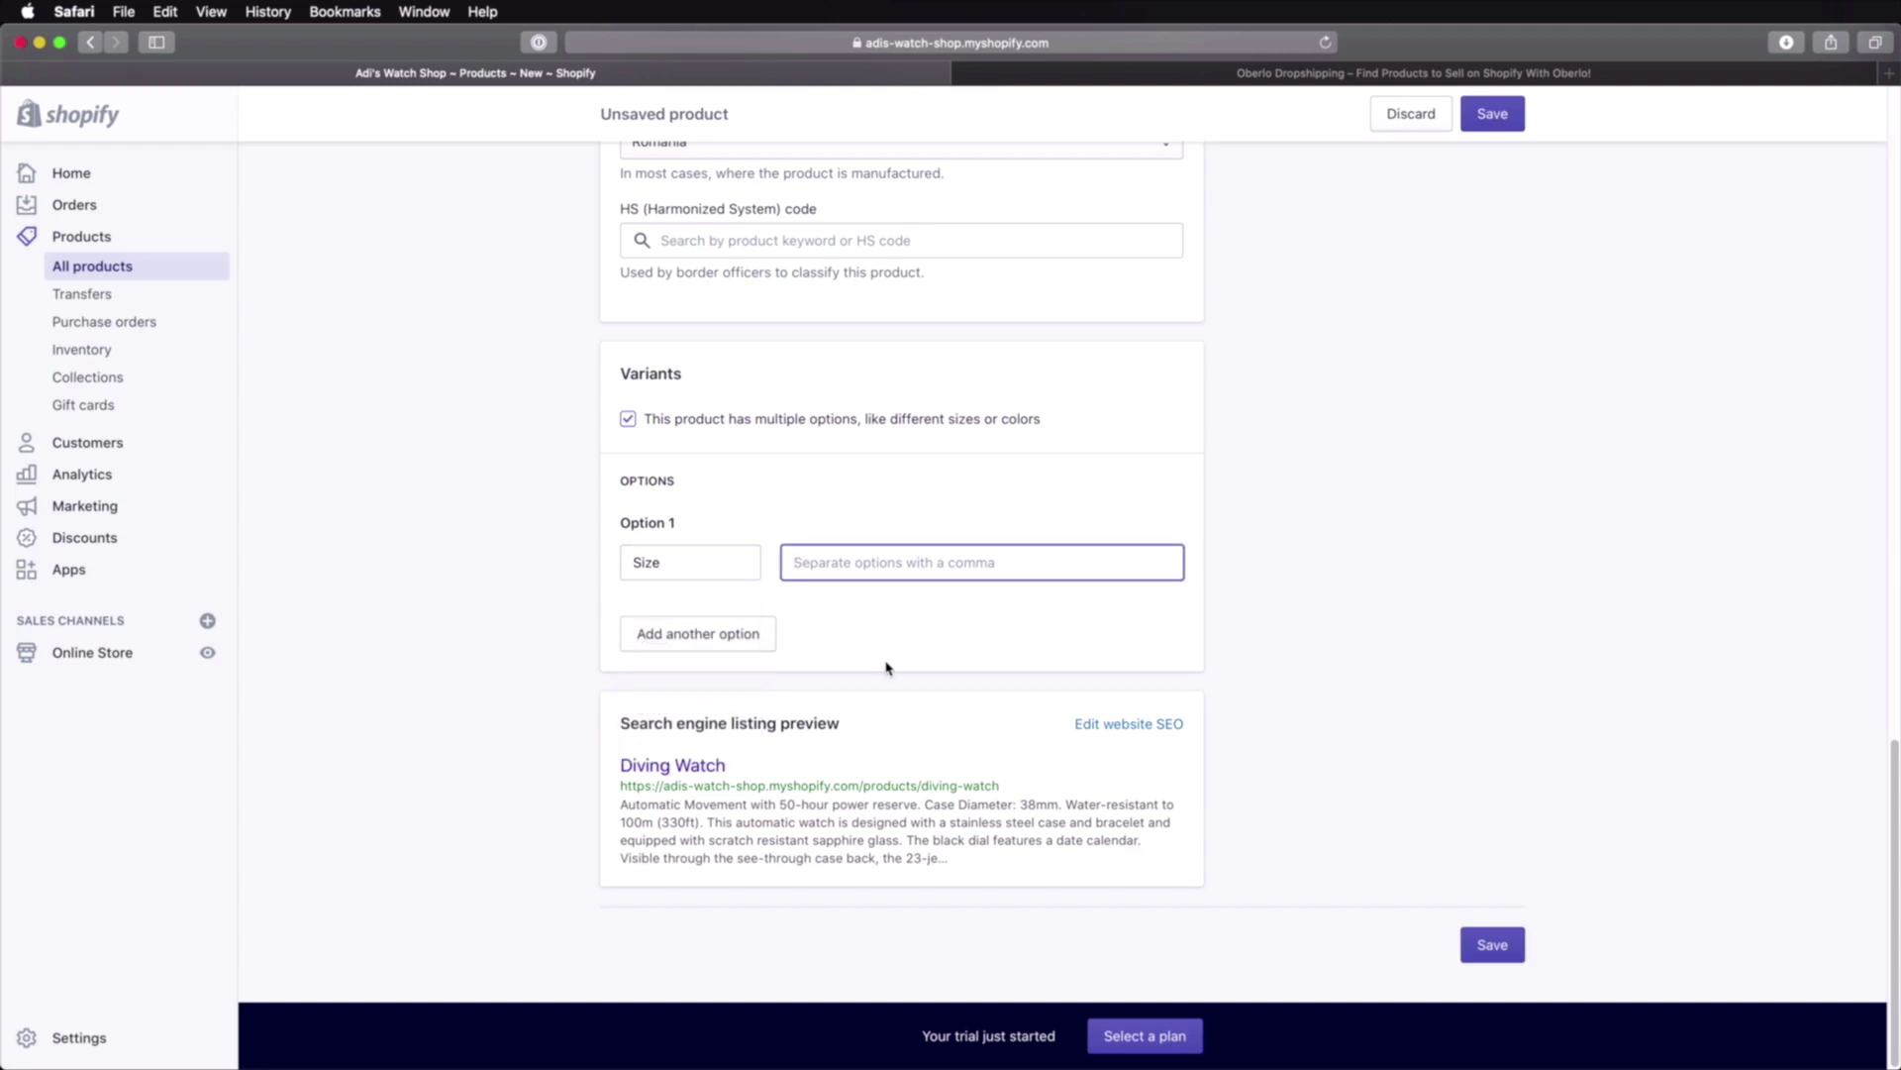
{"action": "type", "text": "34mm"}
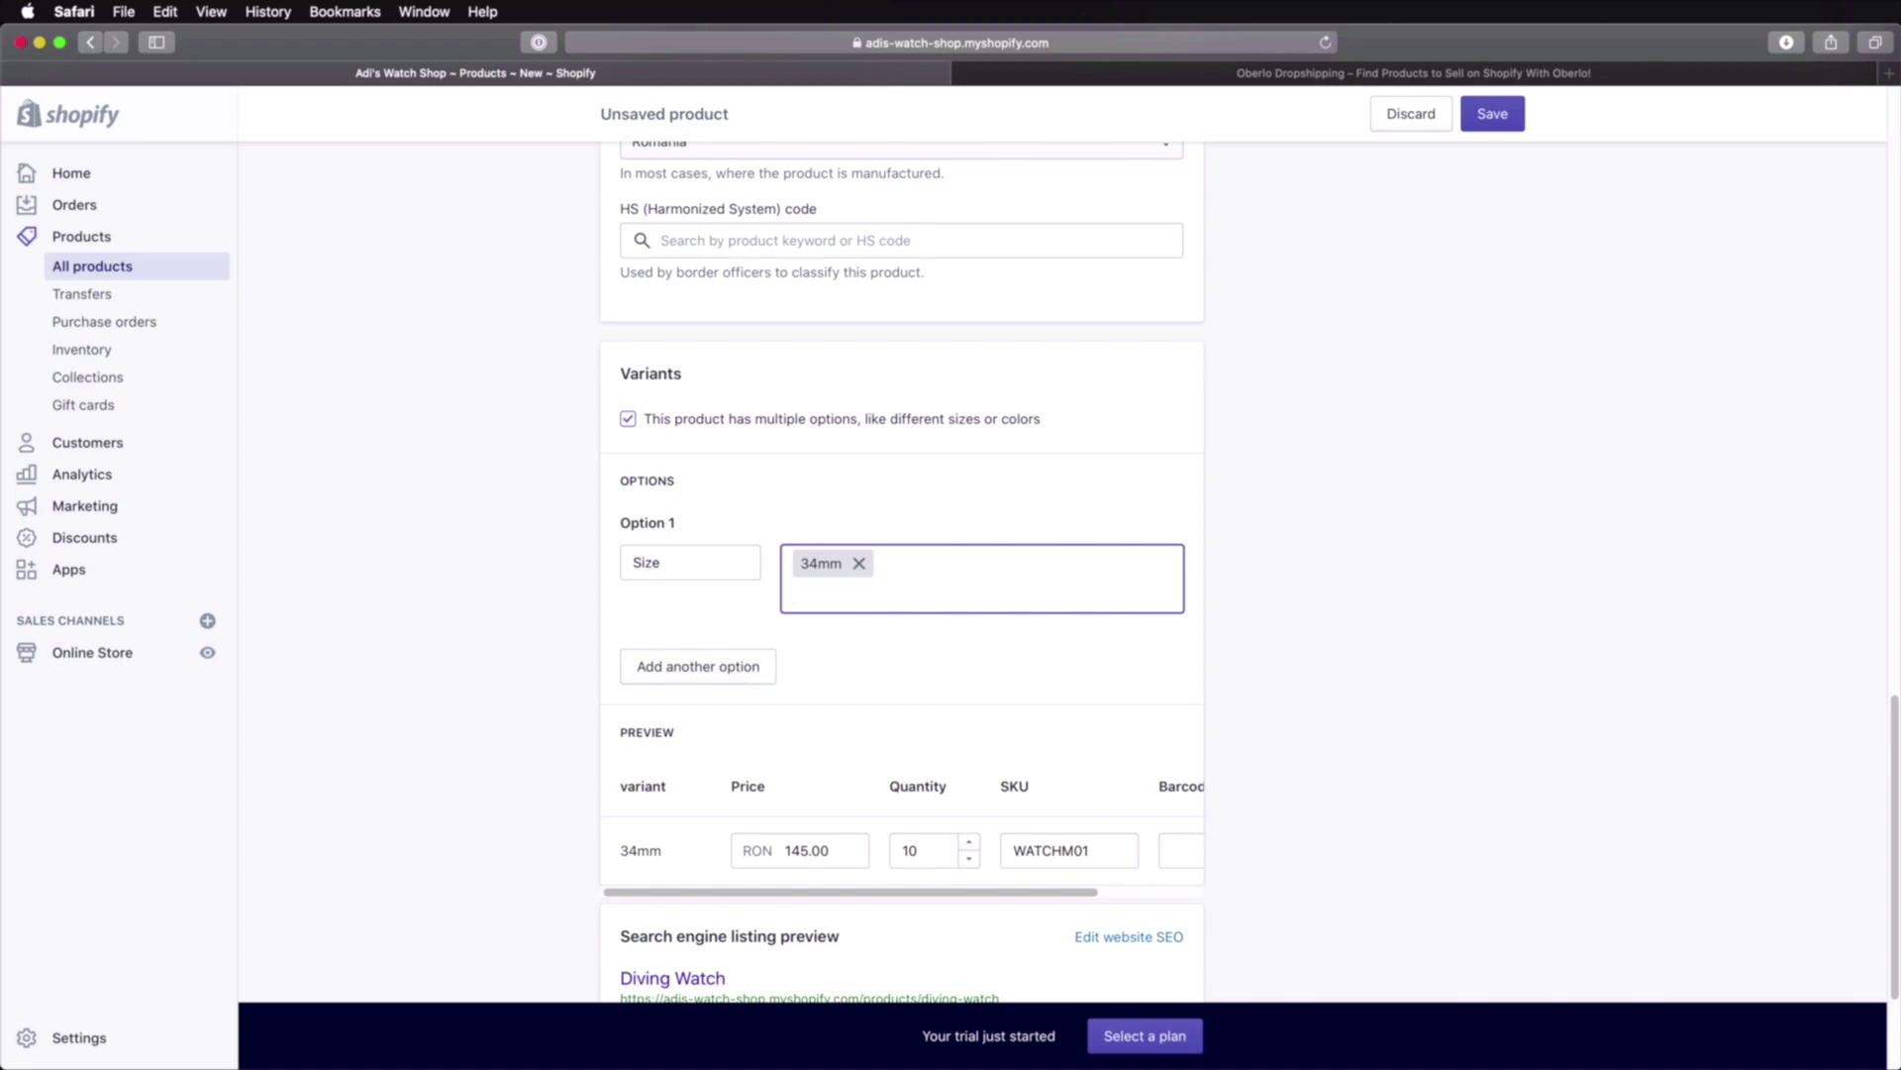
{"action": "type", "text": ",45mm,"}
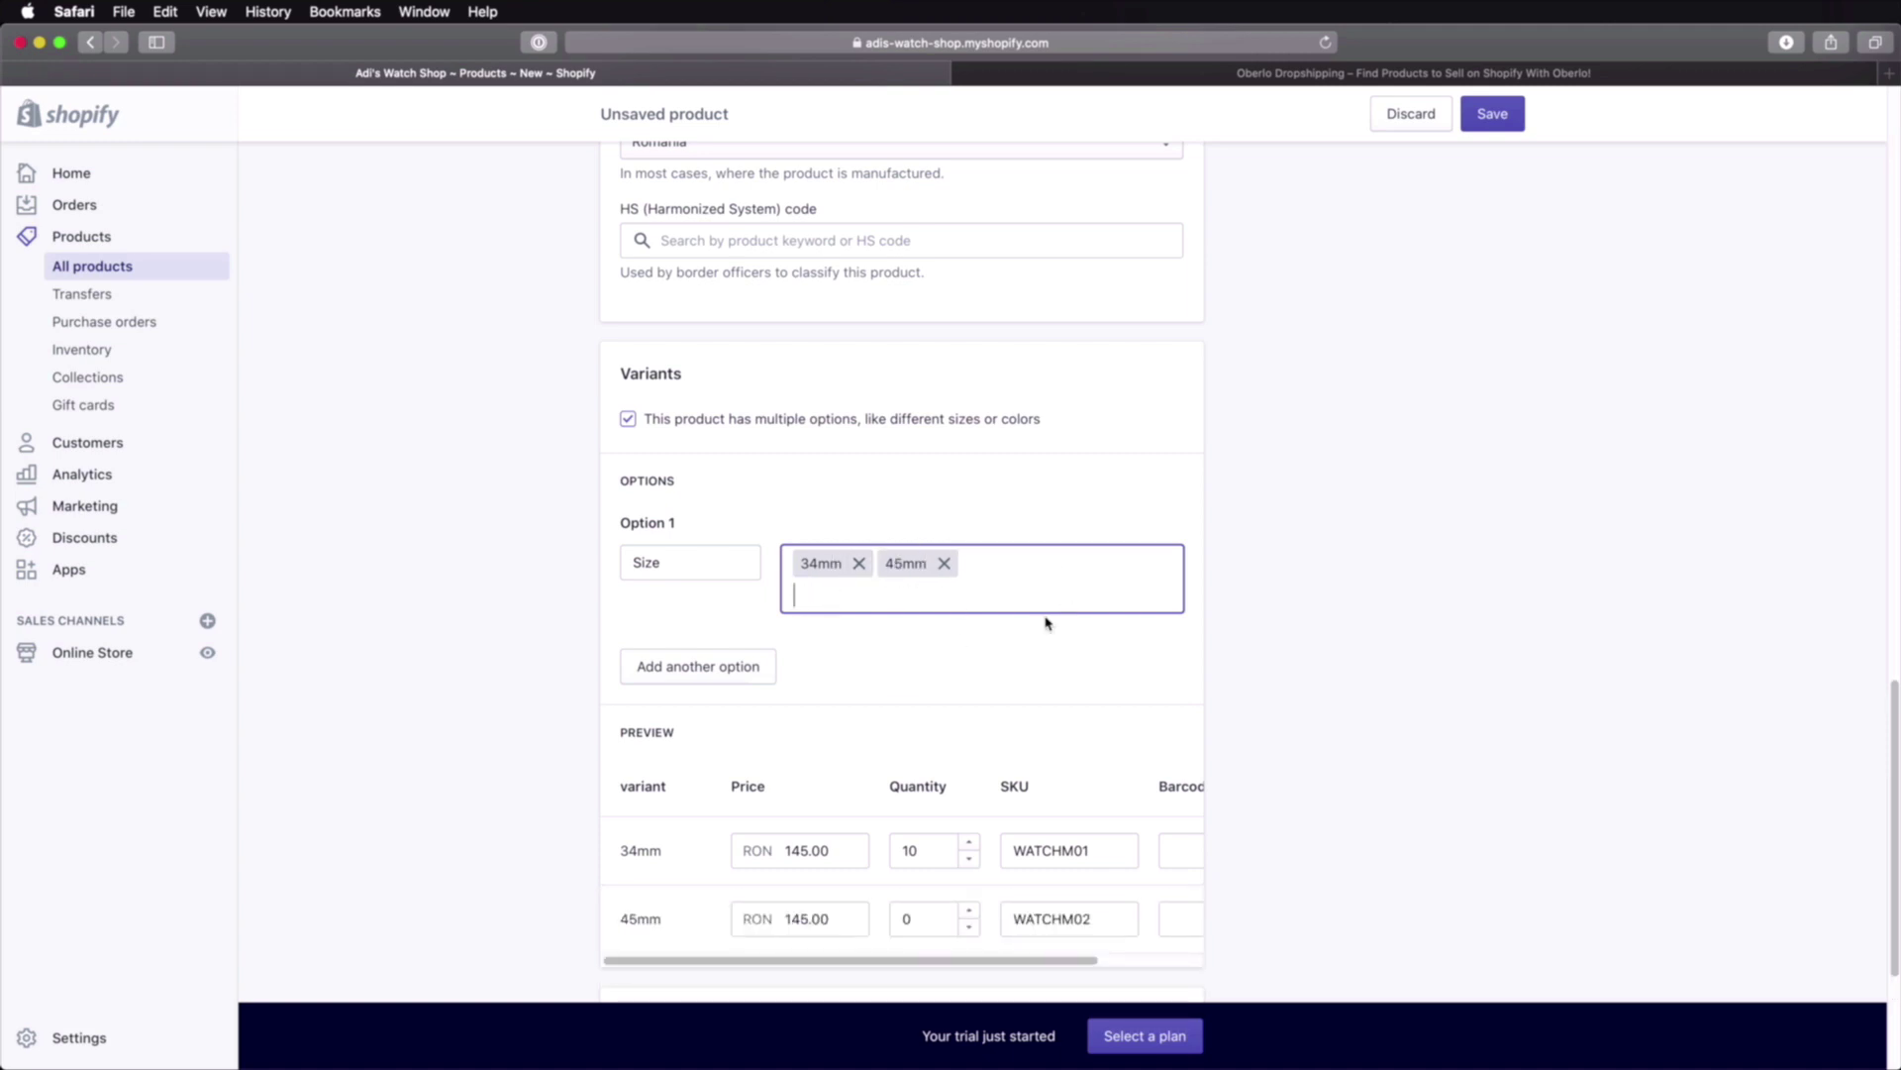
{"action": "left_click", "coordinate": [981, 657]}
{"action": "scroll", "coordinate": [981, 659], "scroll_direction": "down", "scroll_amount": 1}
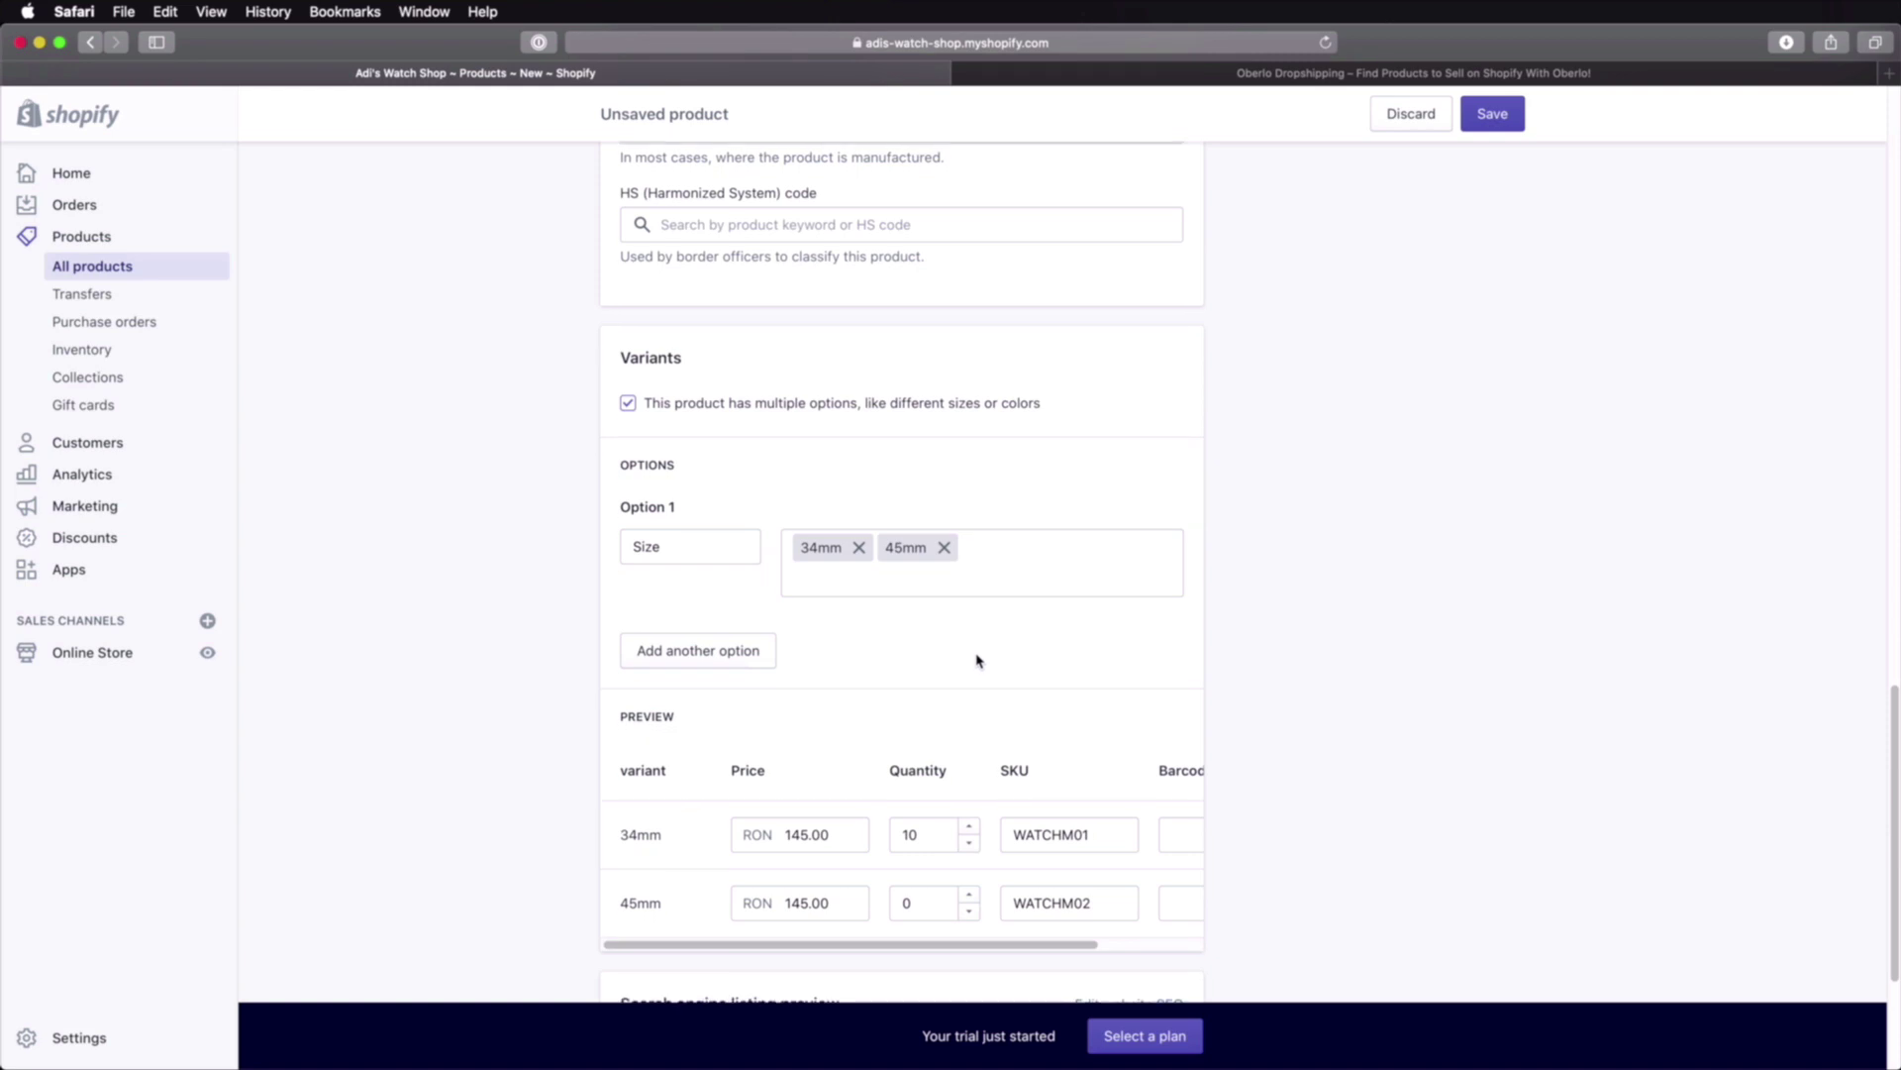
{"action": "scroll", "coordinate": [976, 660], "scroll_direction": "down", "scroll_amount": 3}
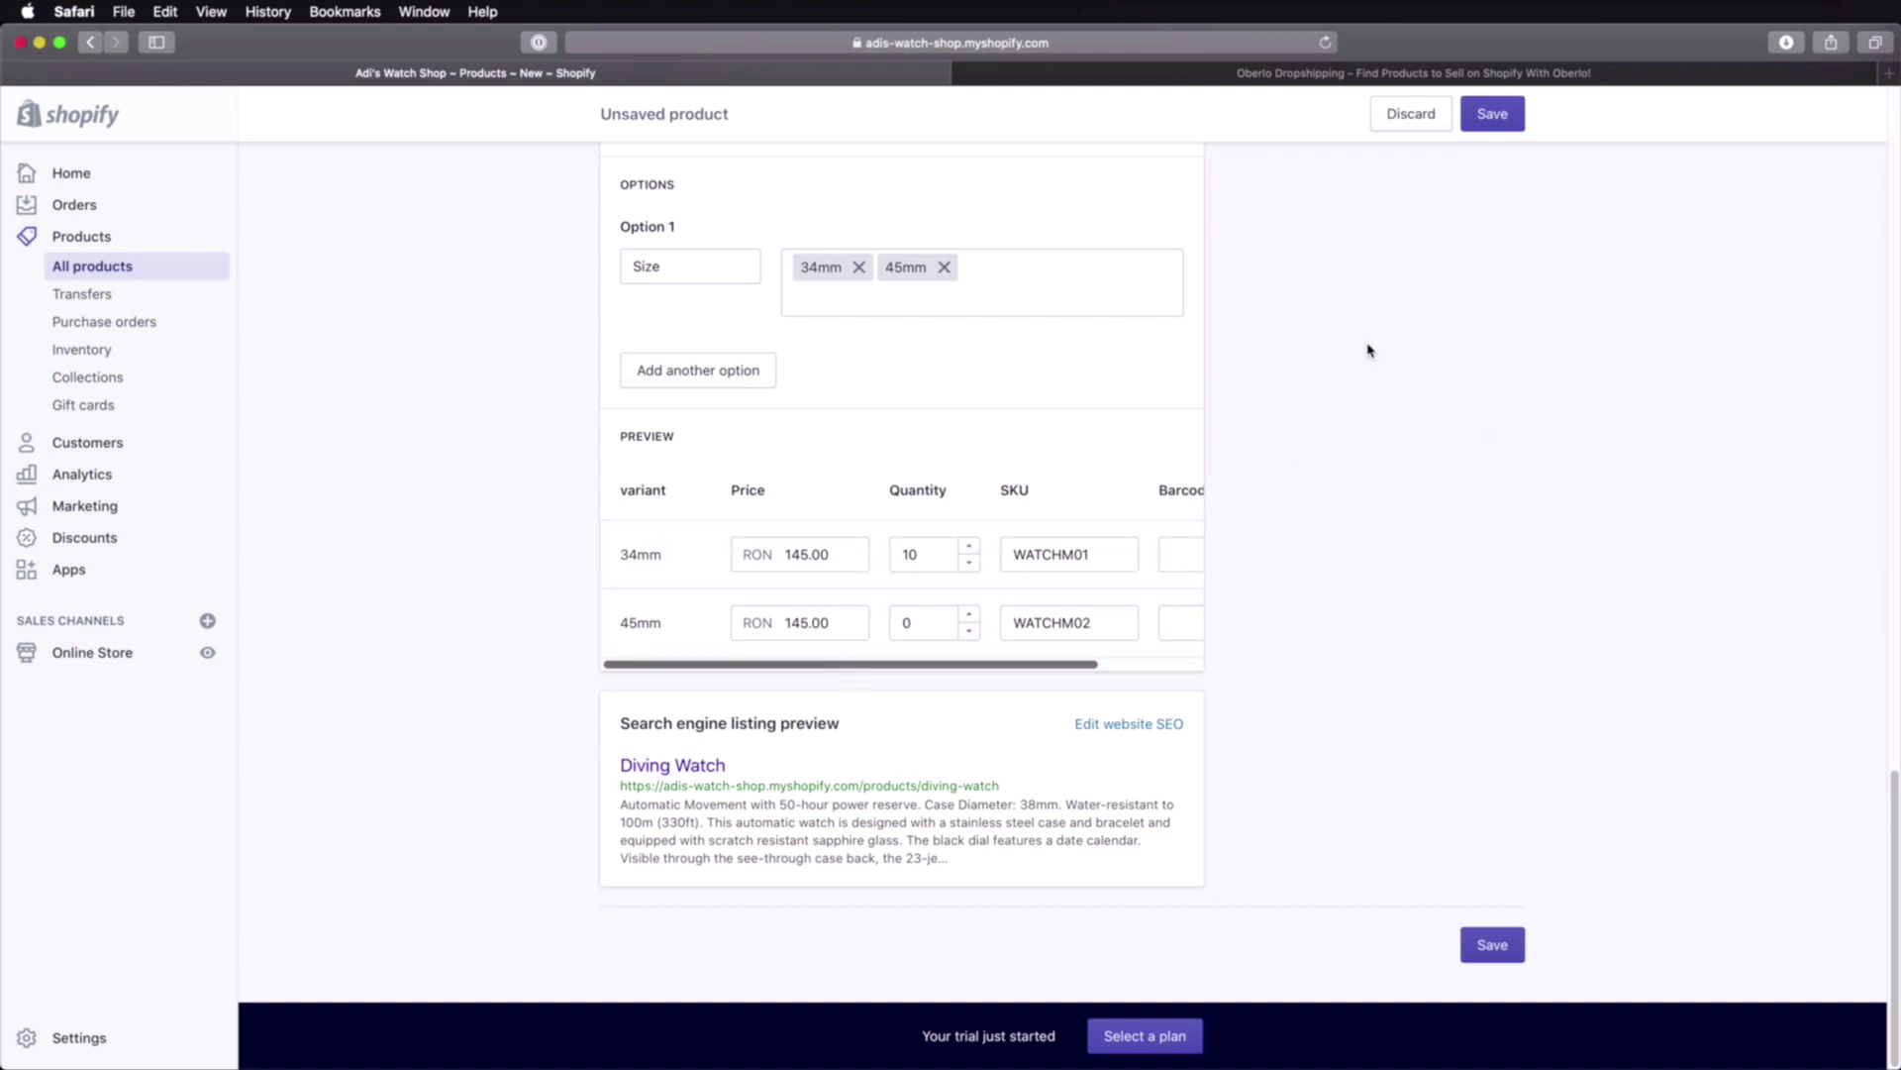
{"action": "left_click", "coordinate": [1499, 113]}
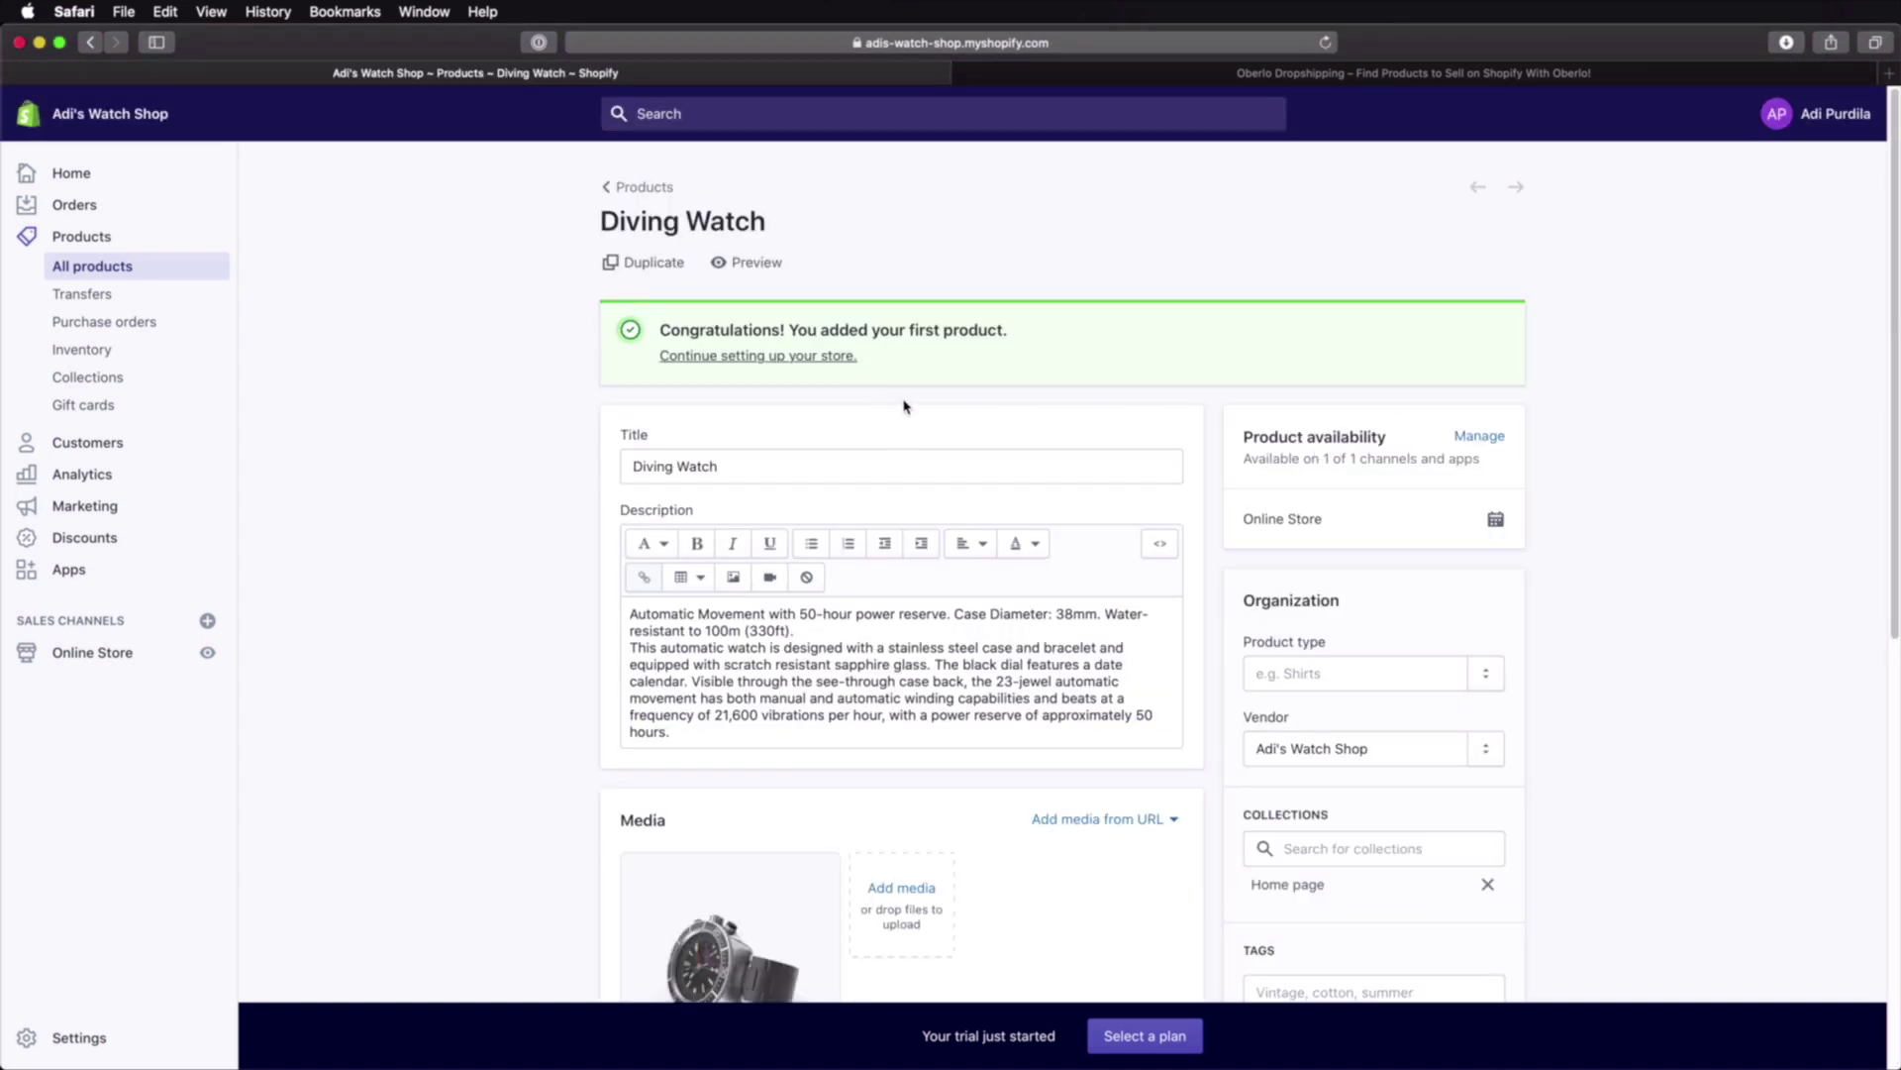
Step: Return to the product list and open the online storefront in a new tab
{"action": "left_click", "coordinate": [643, 187]}
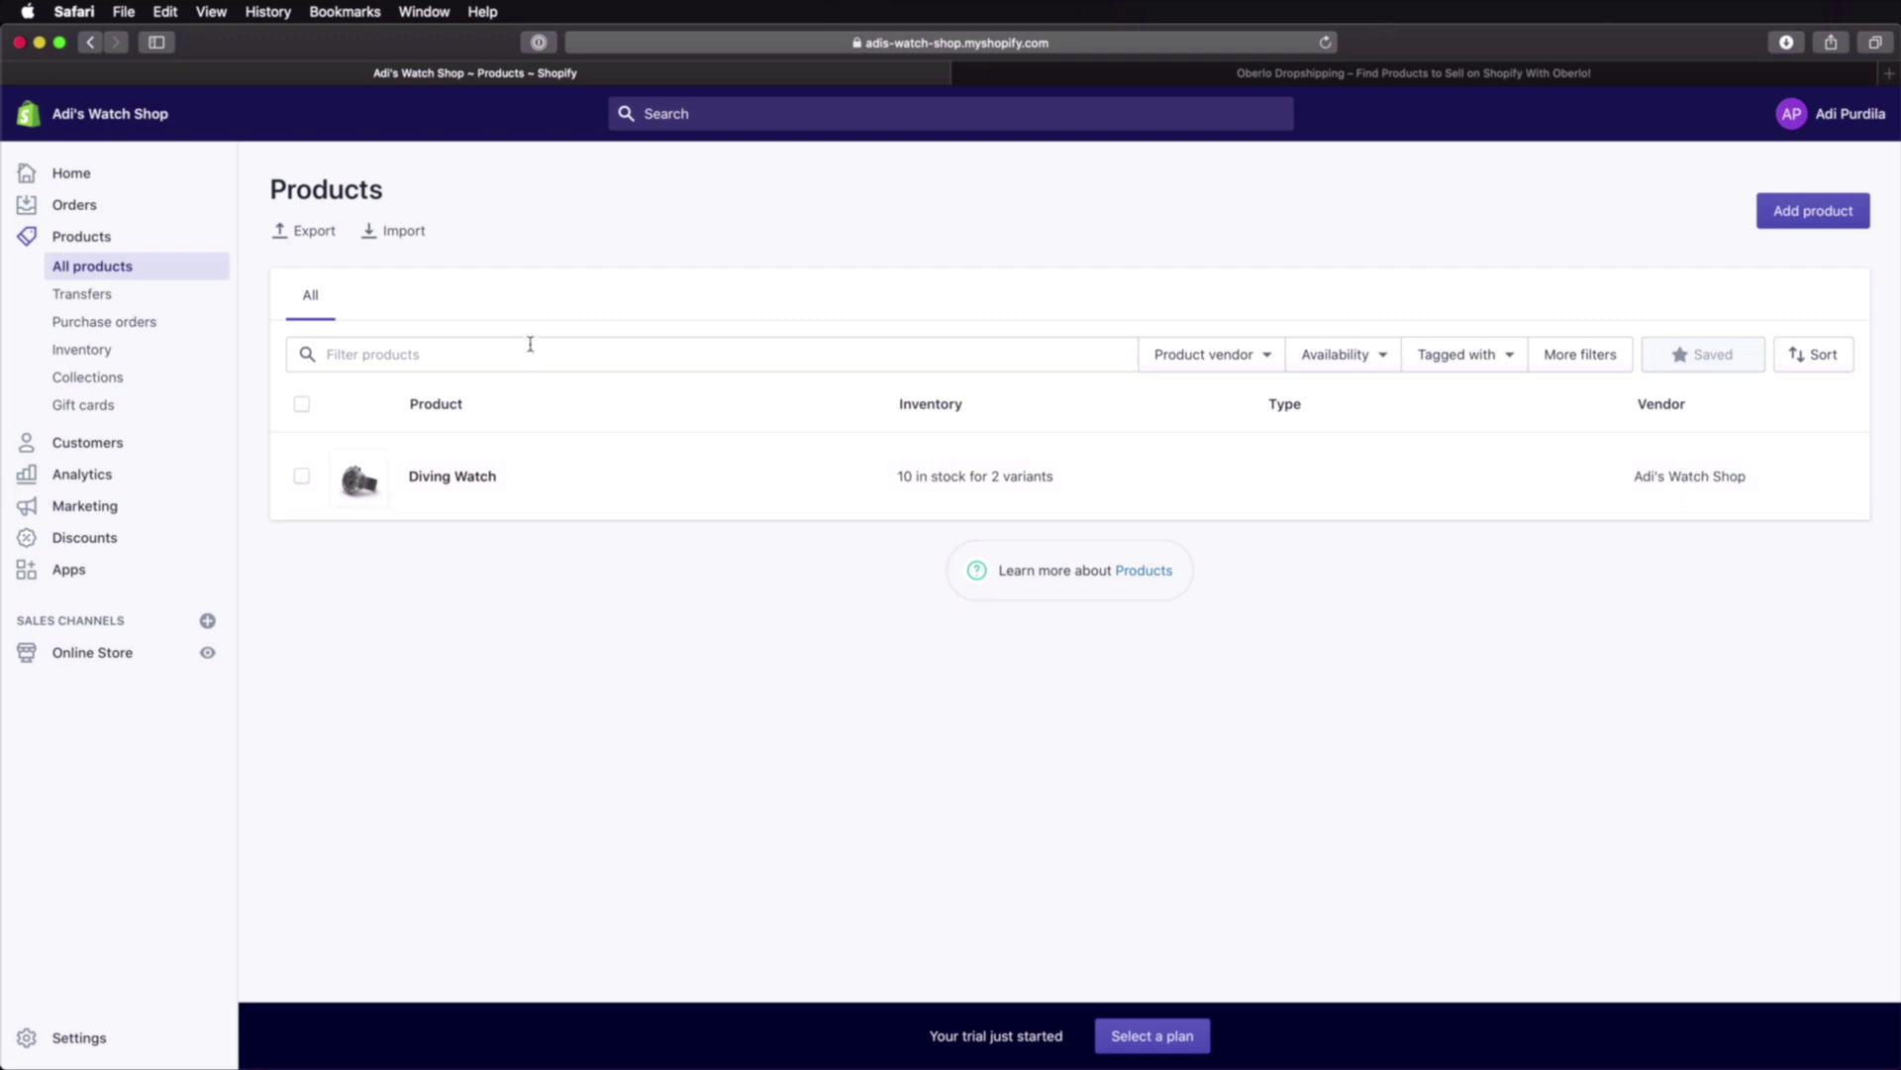
{"action": "left_click", "coordinate": [206, 652]}
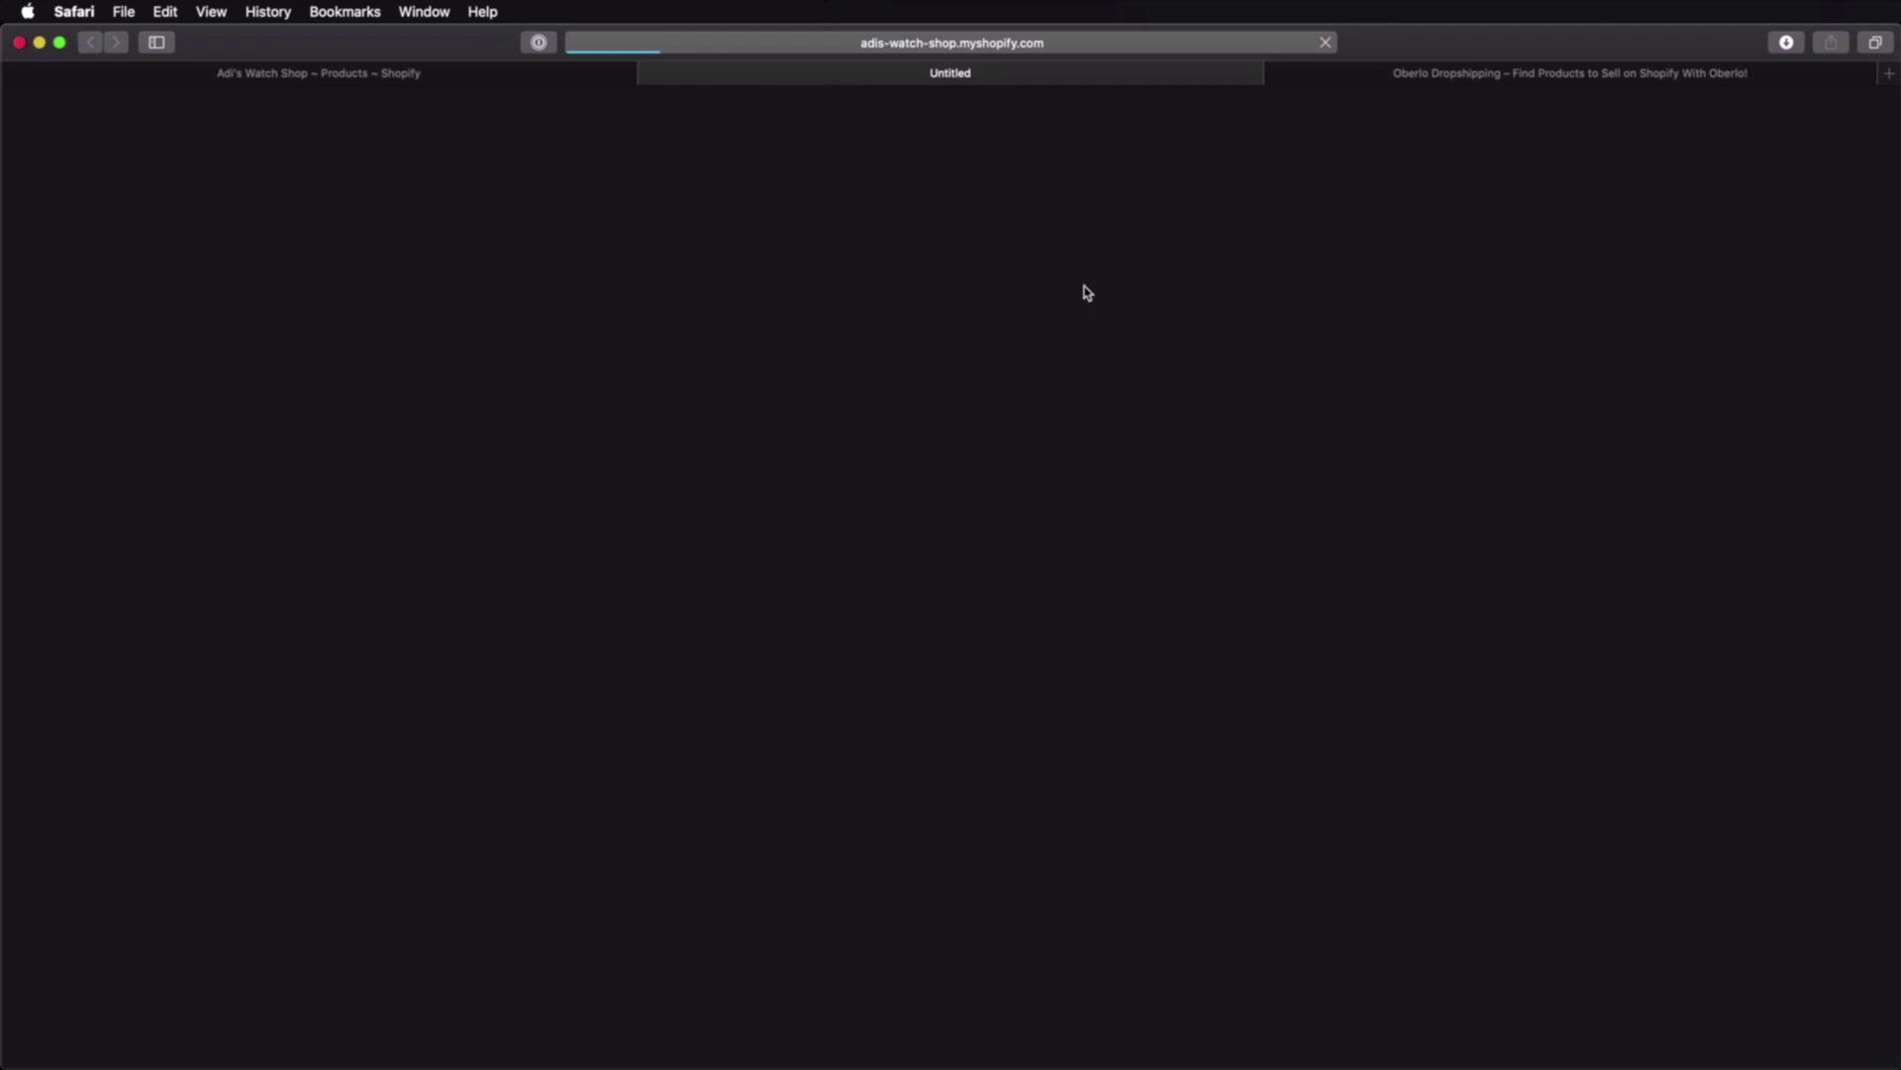
Step: Open Catalog > Diving Watch on the storefront, check the 34mm/45mm sizes and read the description
{"action": "scroll", "coordinate": [971, 386], "scroll_direction": "down", "scroll_amount": 5}
{"action": "scroll", "coordinate": [967, 384], "scroll_direction": "up", "scroll_amount": 5}
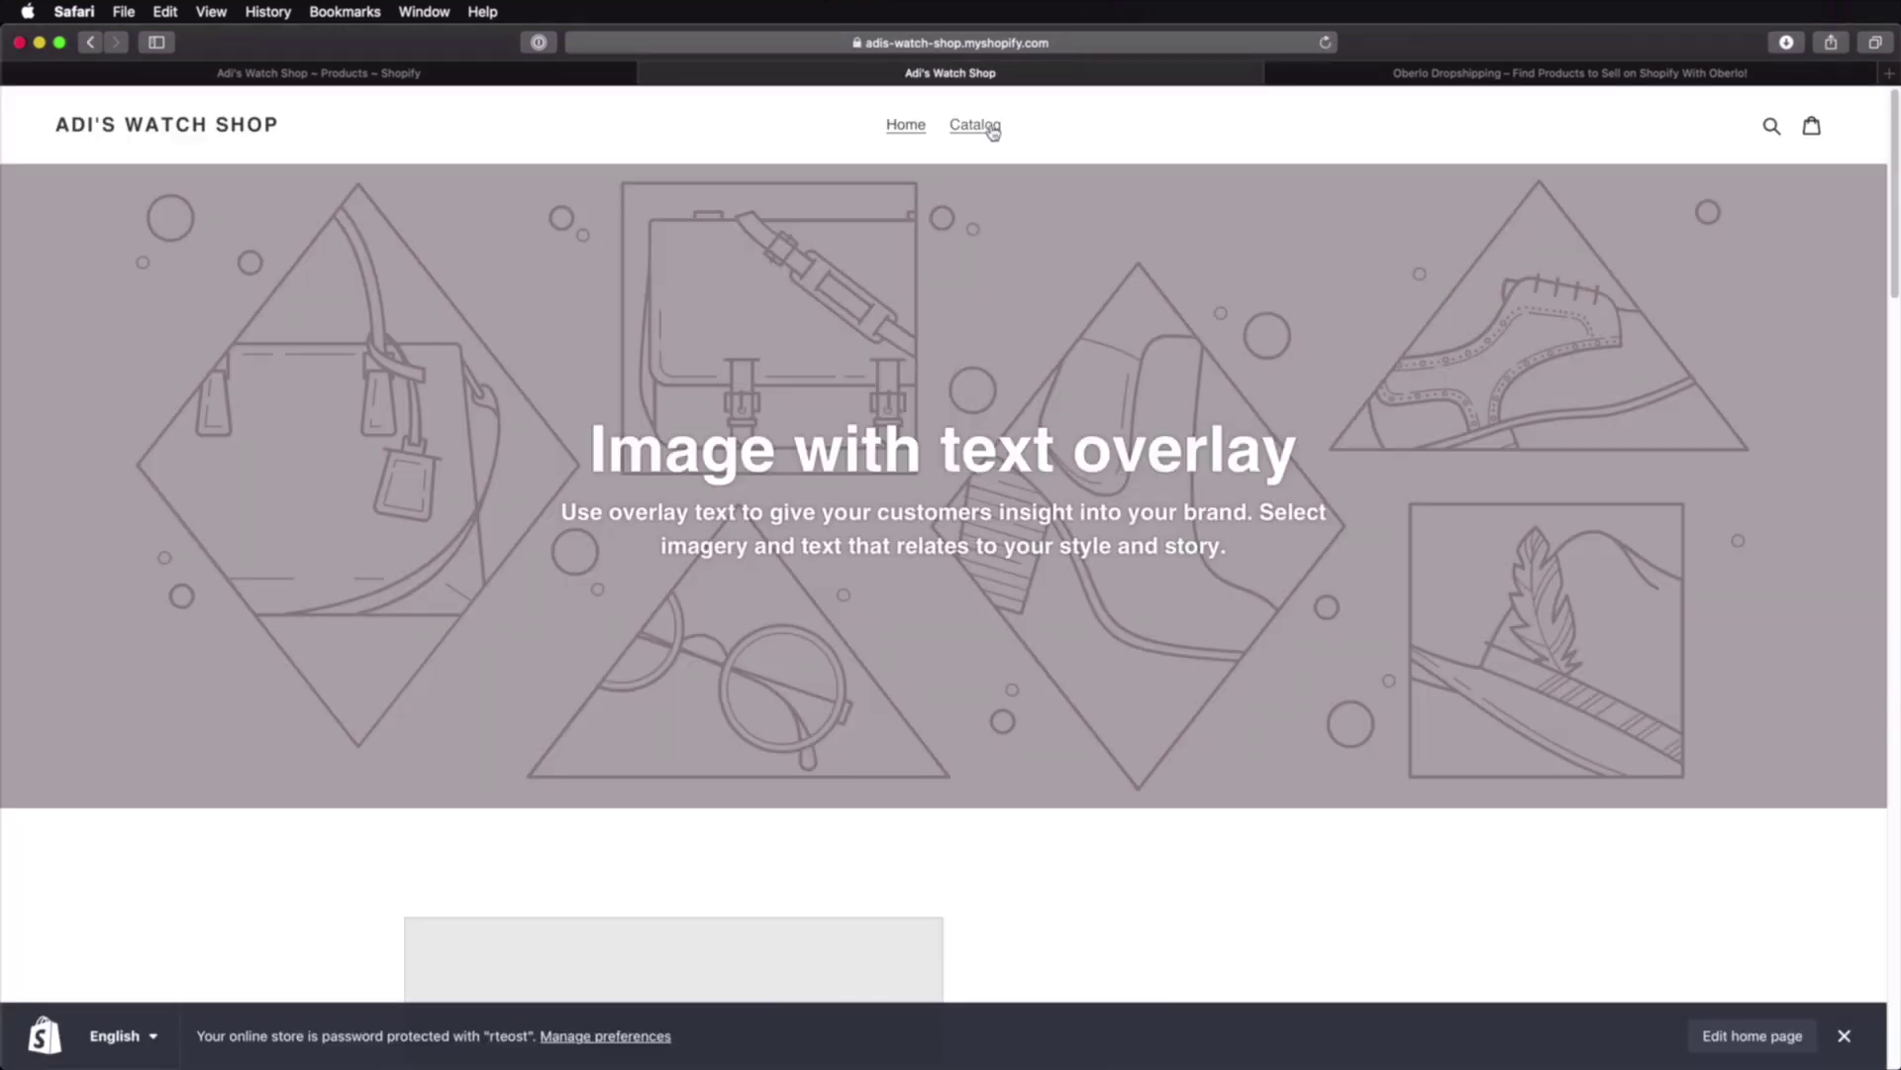
{"action": "left_click", "coordinate": [976, 126]}
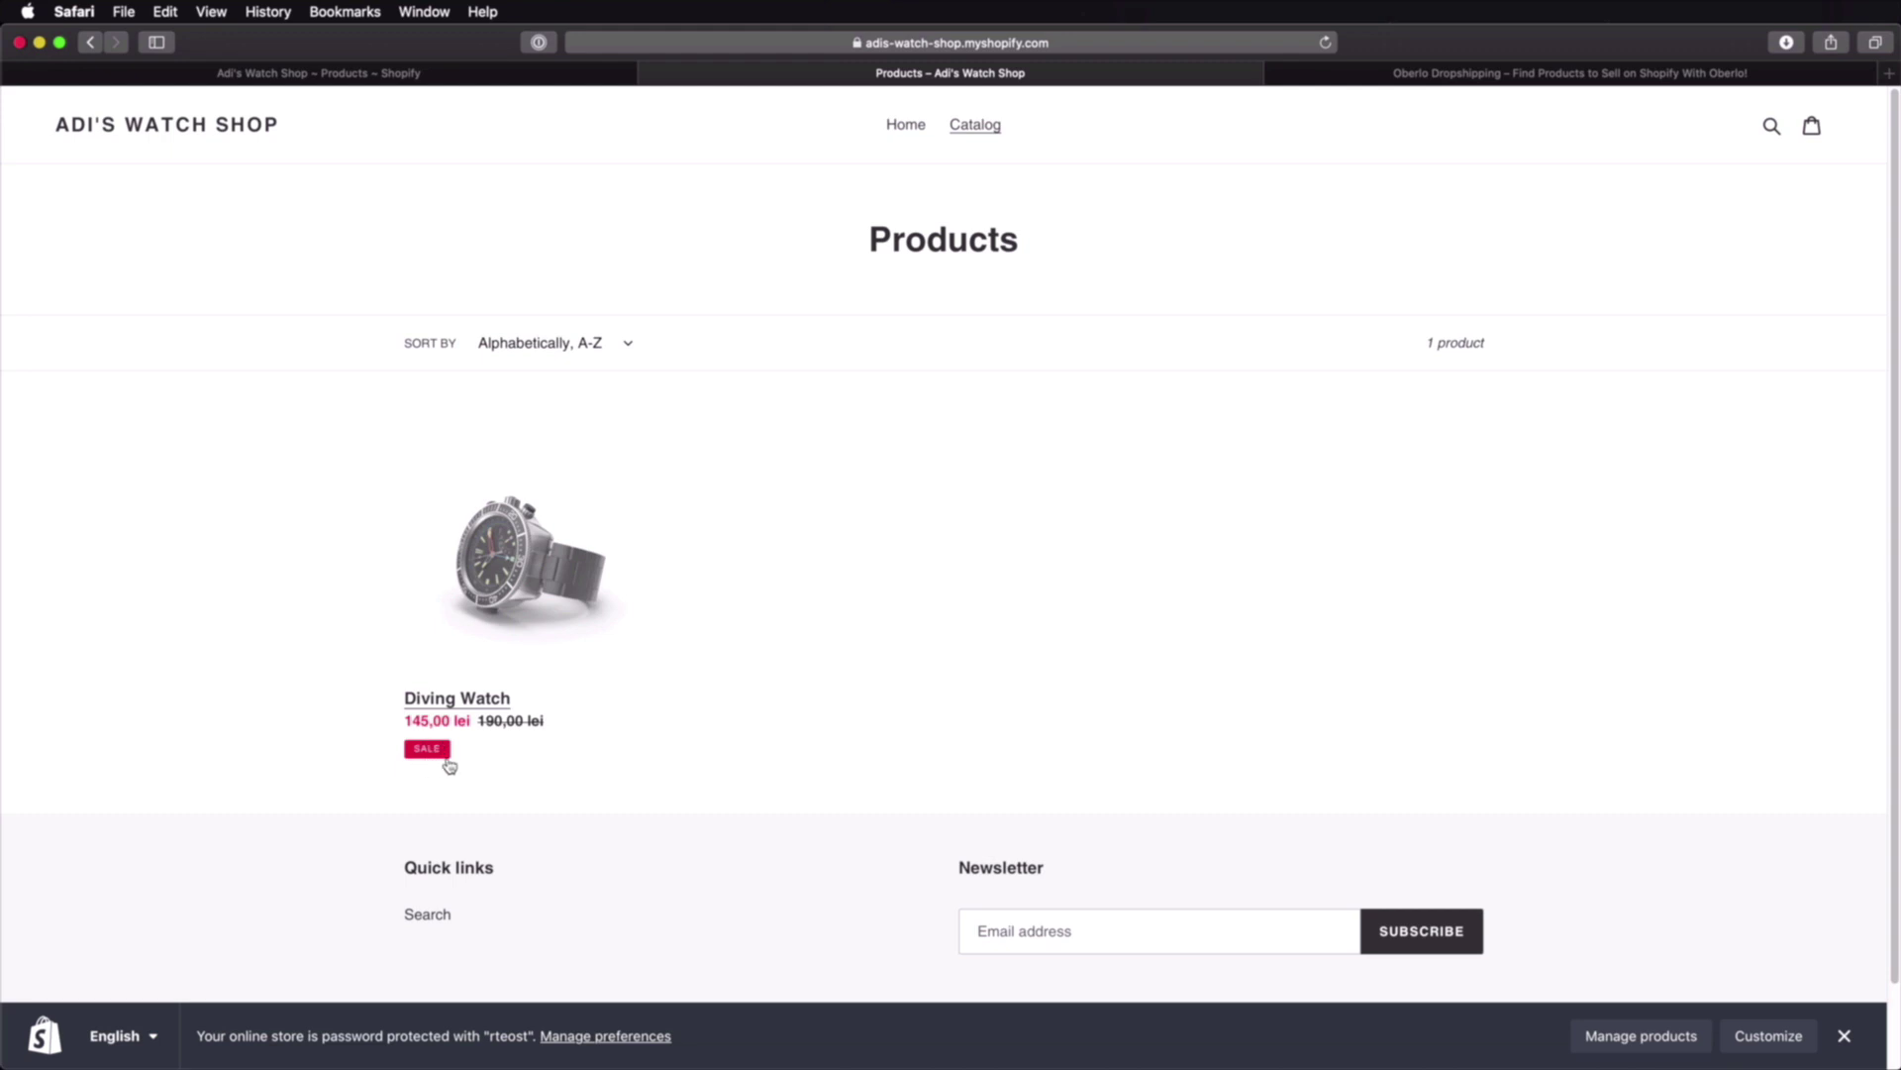
{"action": "left_click", "coordinate": [492, 624]}
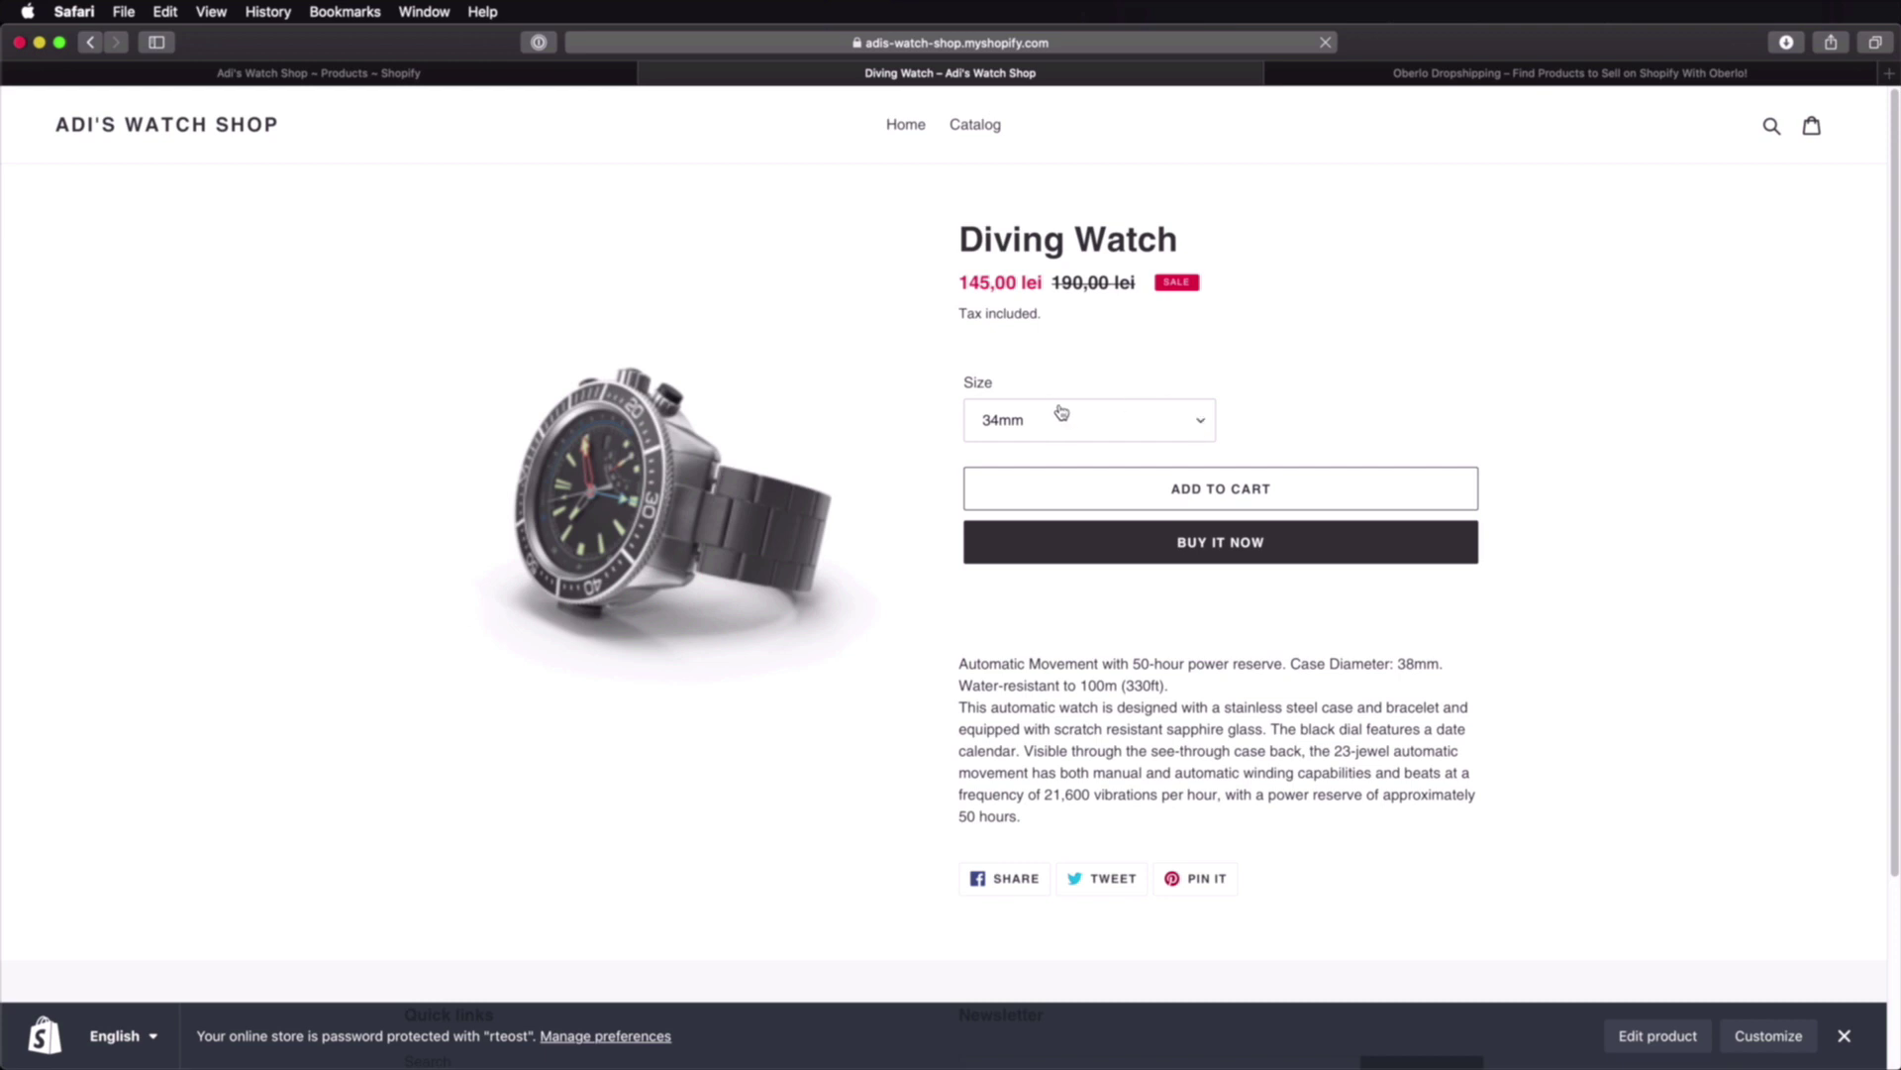
{"action": "left_click", "coordinate": [1092, 422]}
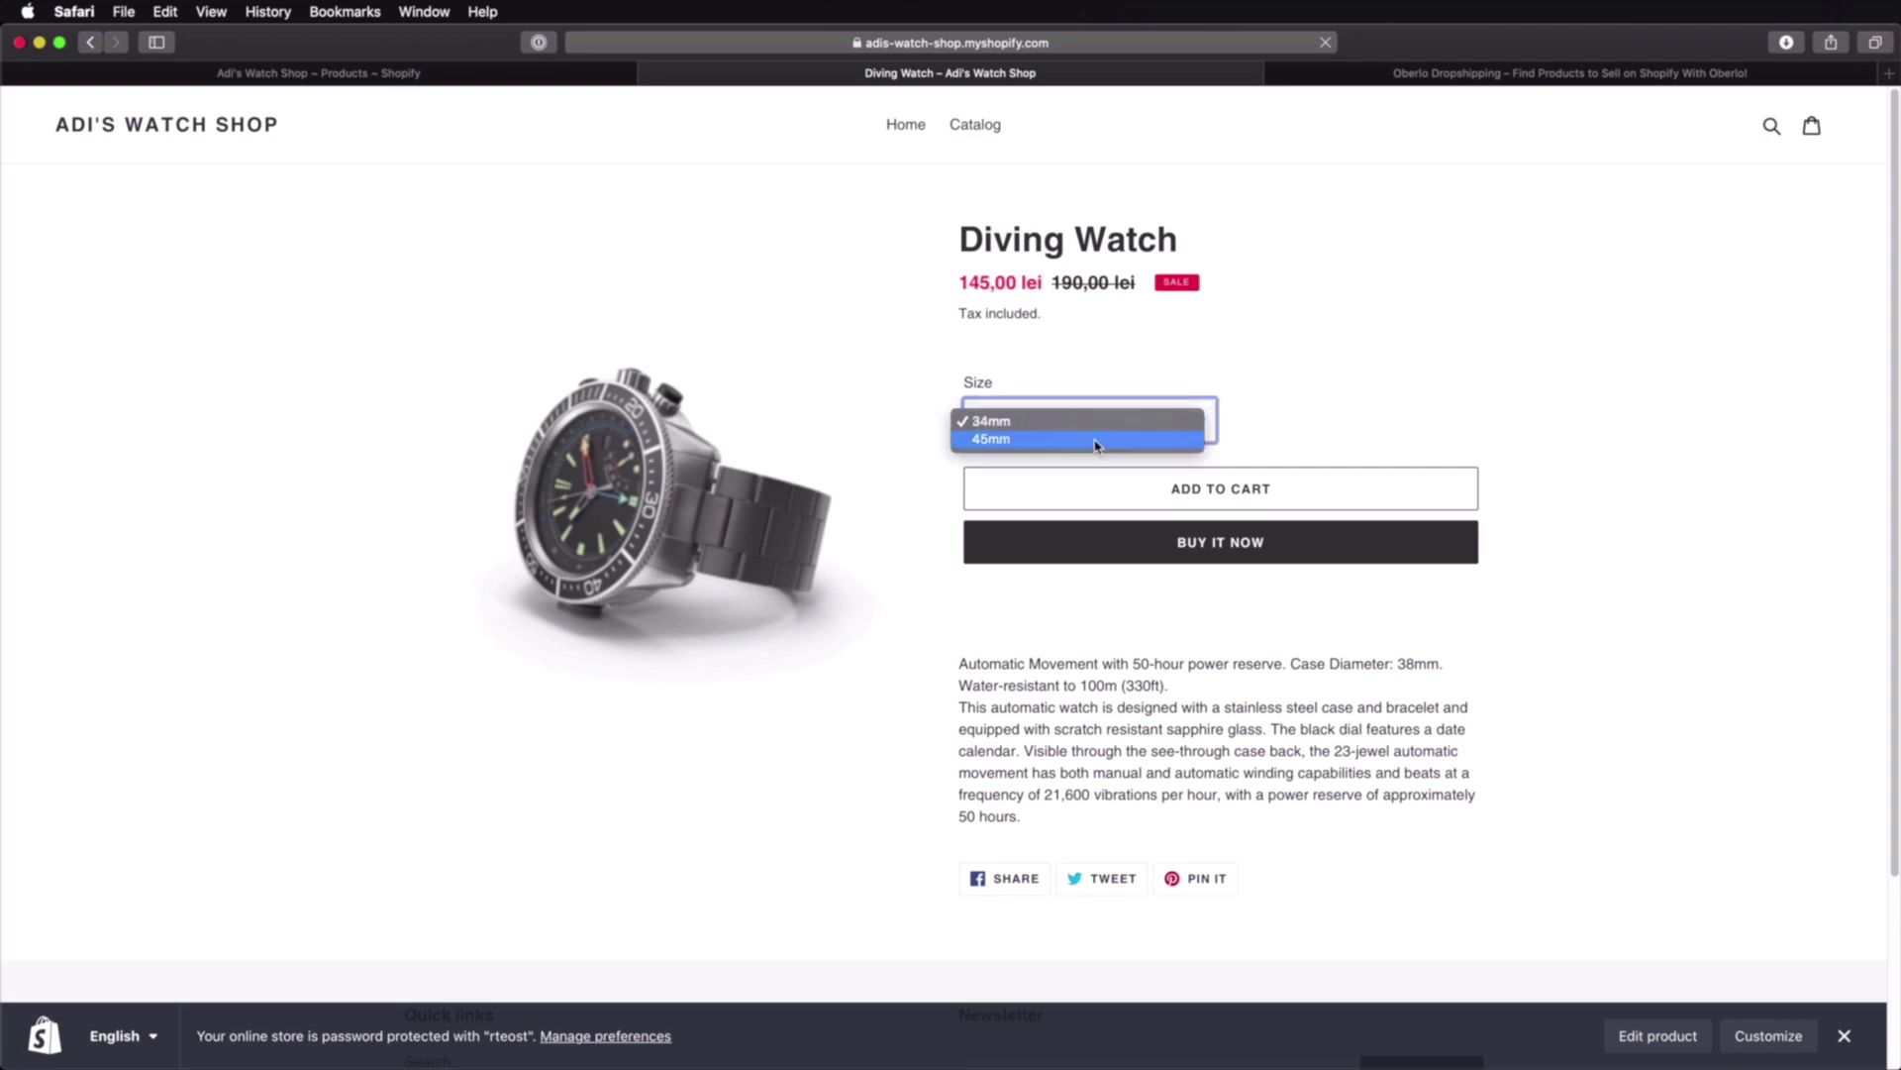
{"action": "left_click", "coordinate": [1338, 407]}
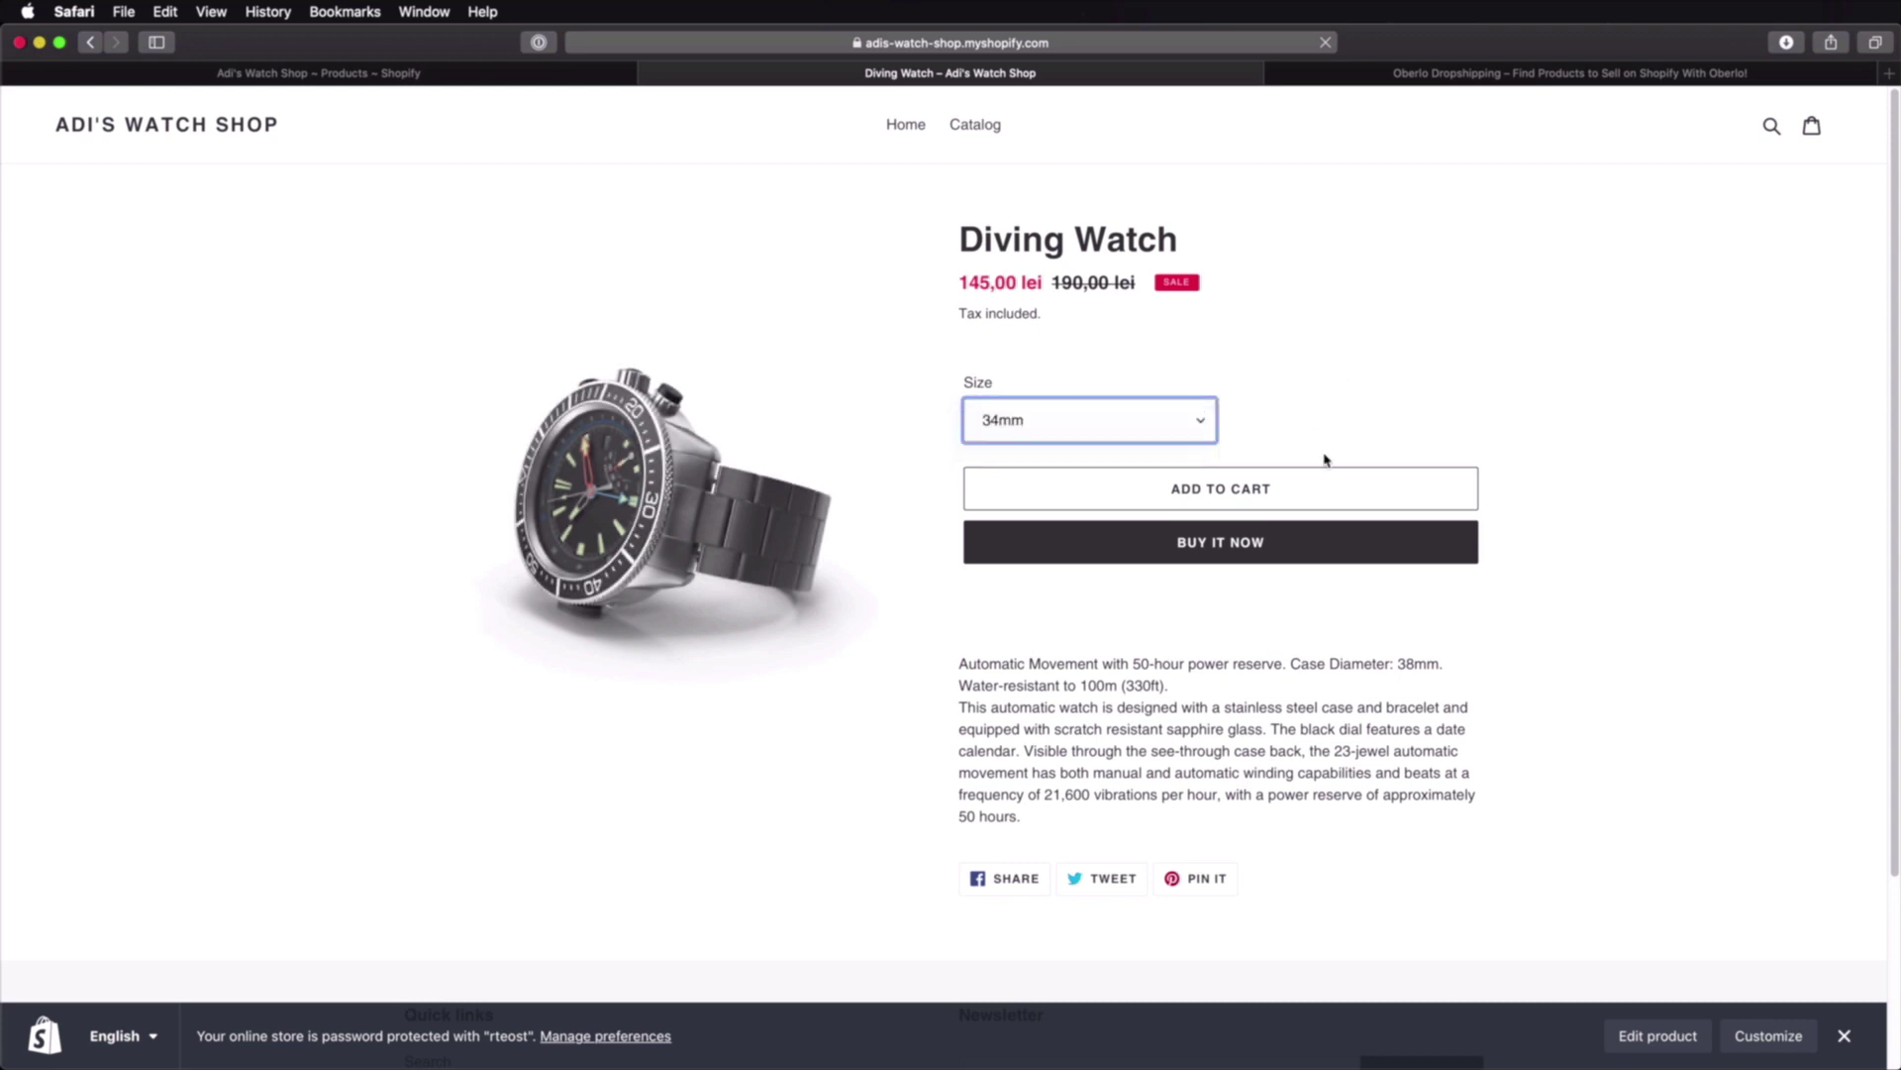
{"action": "scroll", "coordinate": [1325, 460], "scroll_direction": "down", "scroll_amount": 2}
{"action": "left_click_drag", "start_coordinate": [1022, 567], "coordinate": [1293, 704]}
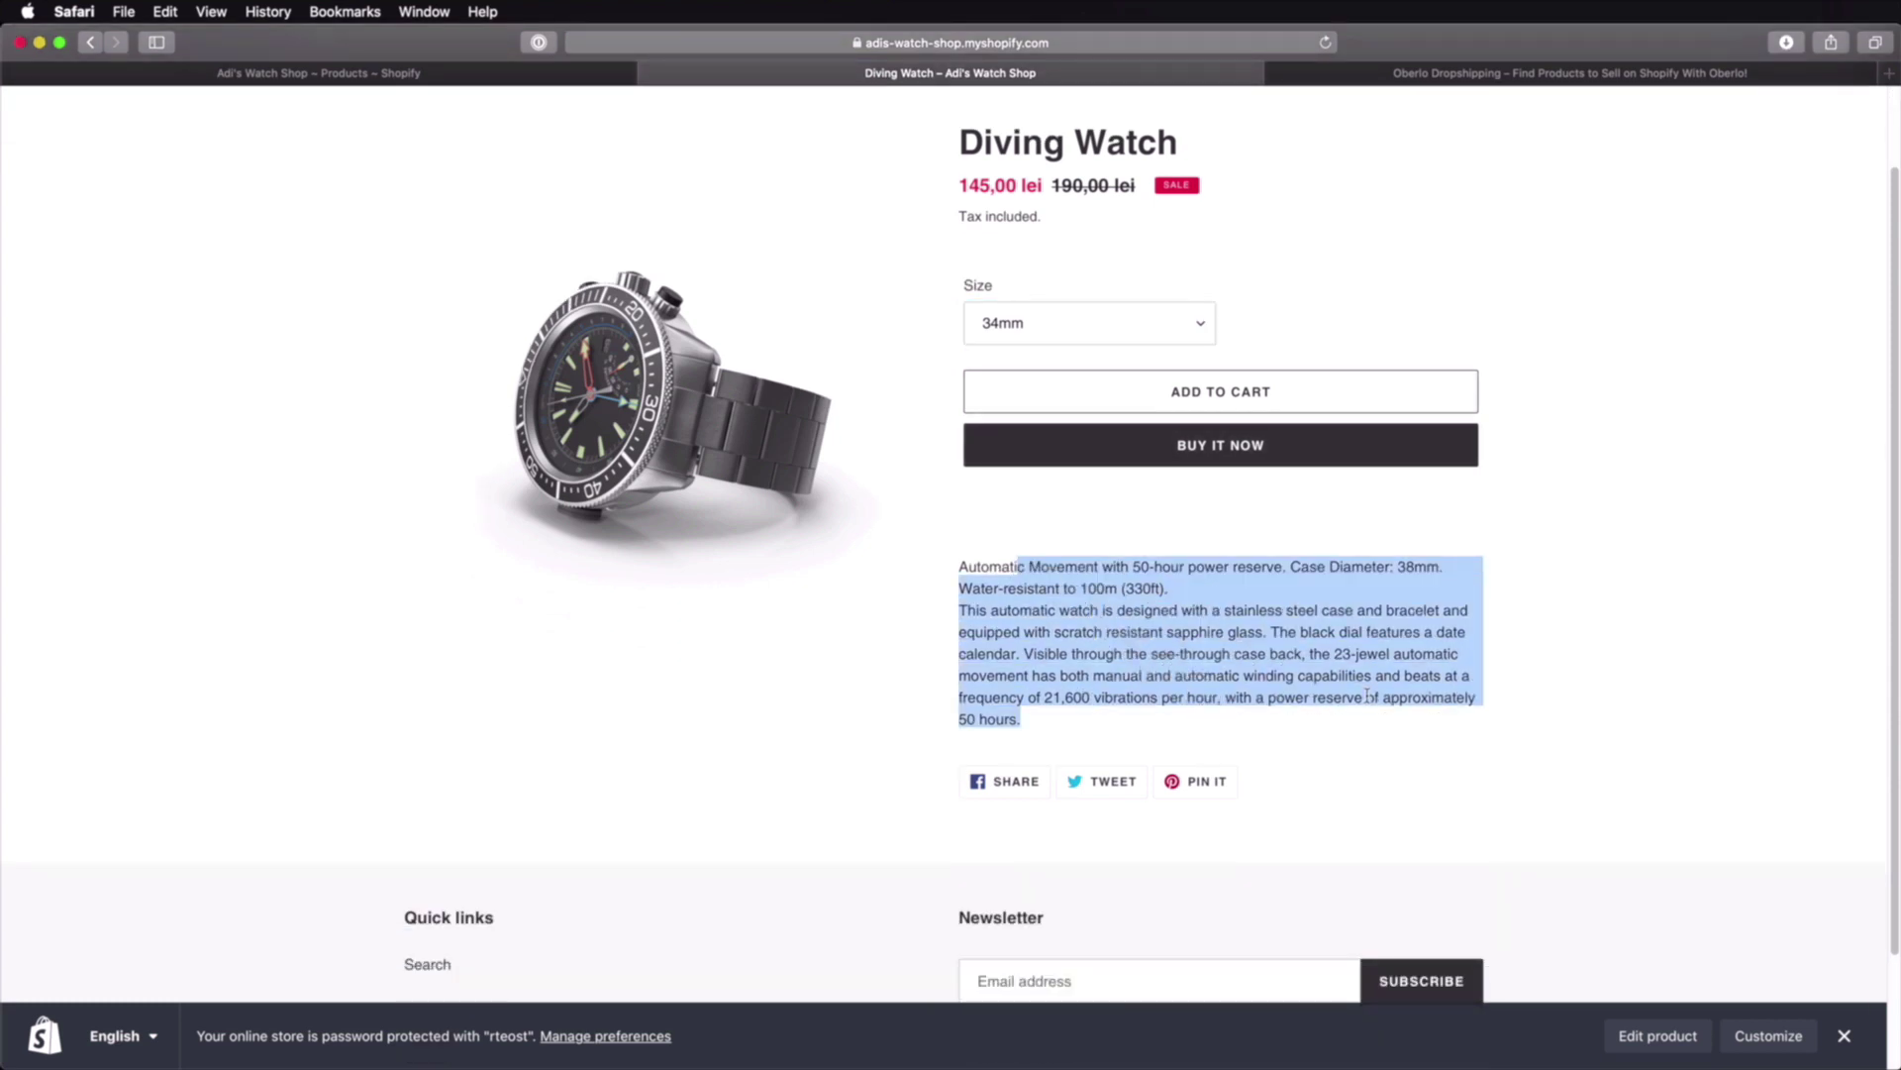
{"action": "left_click", "coordinate": [1367, 693]}
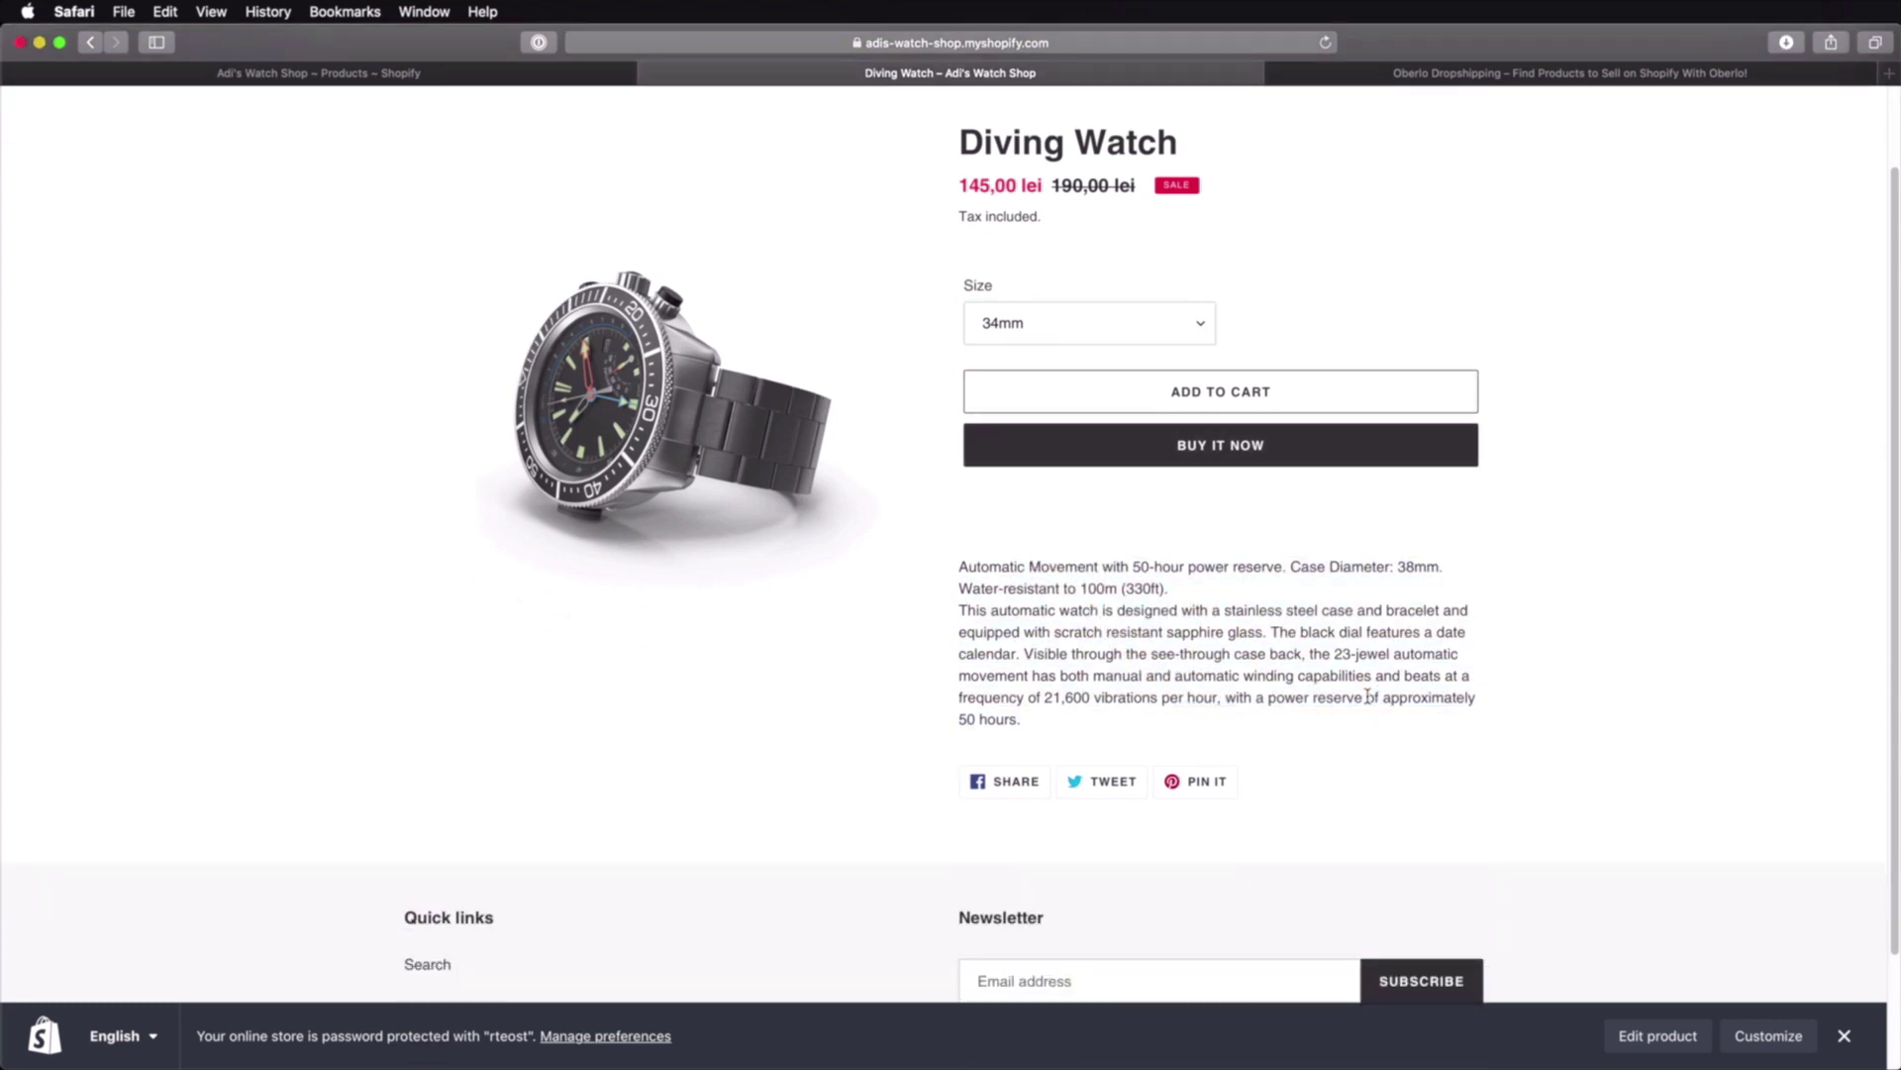
{"action": "scroll", "coordinate": [1367, 693], "scroll_direction": "up", "scroll_amount": 2}
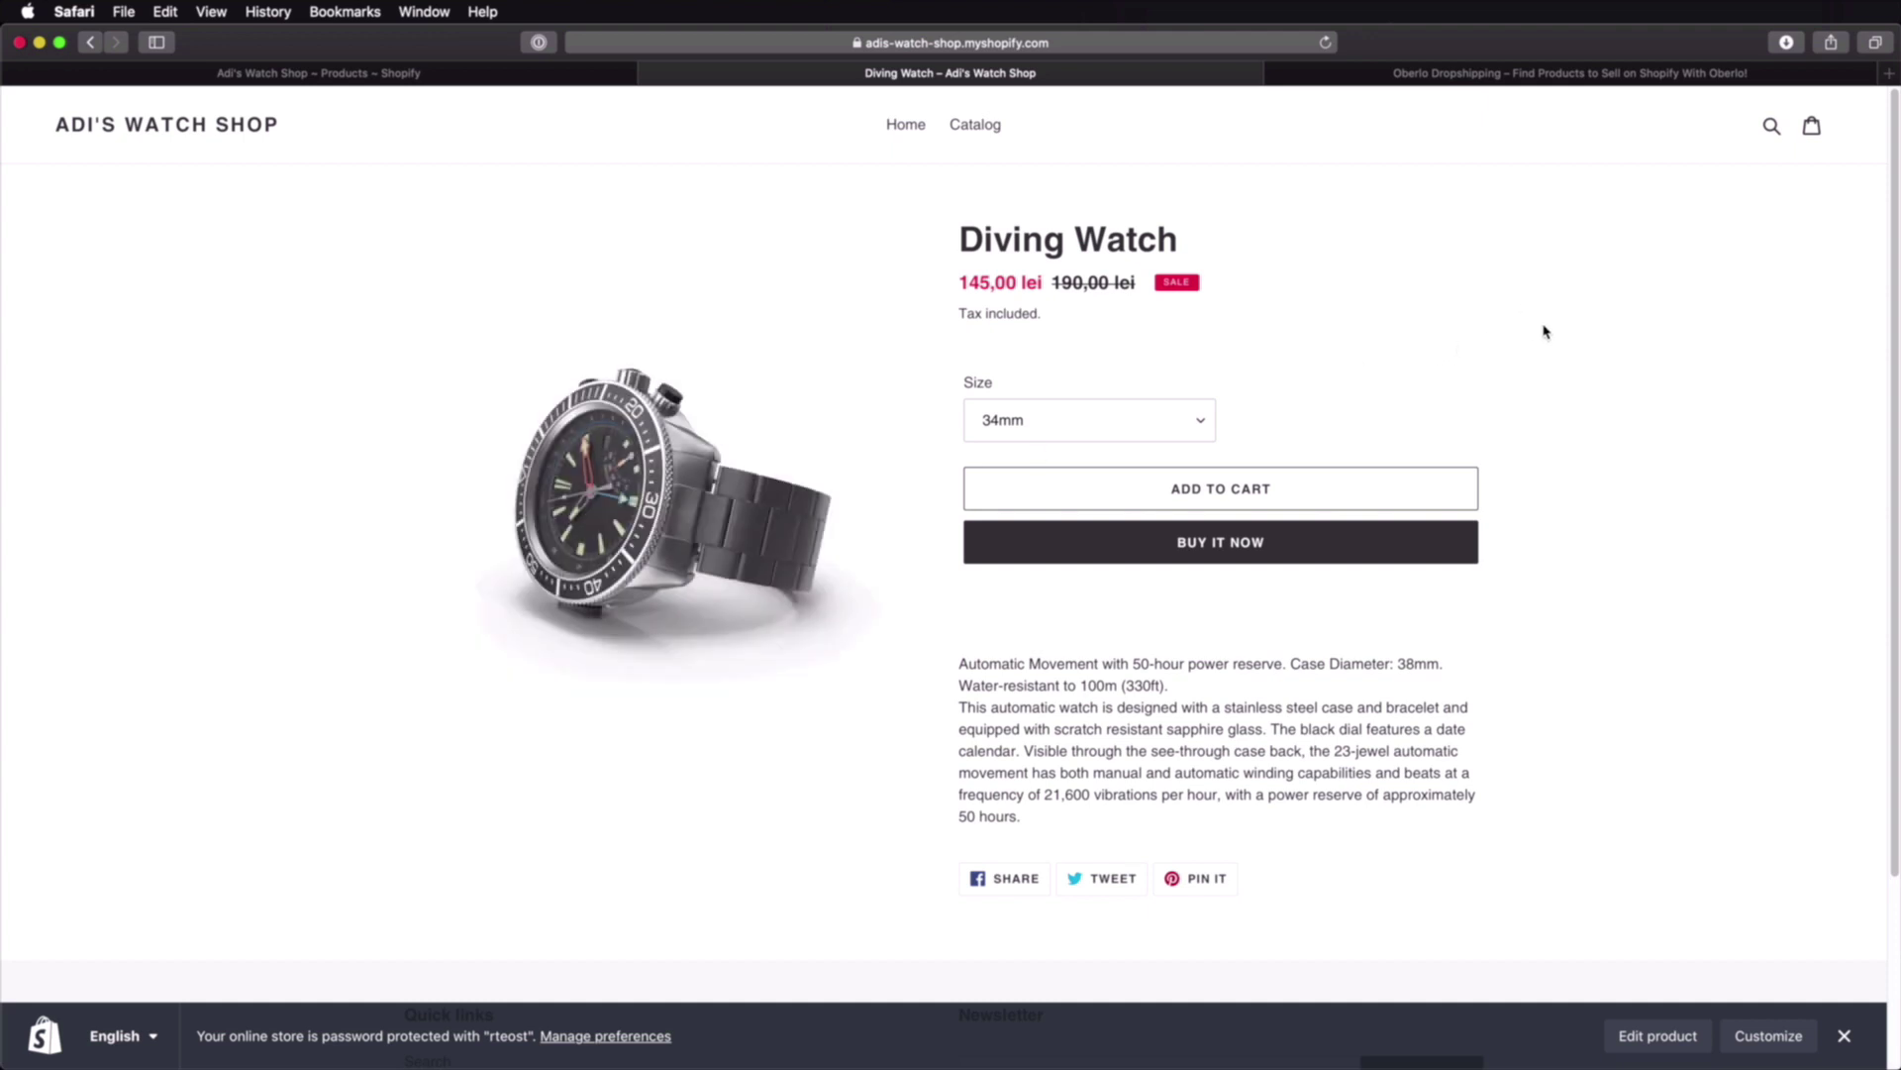
{"action": "key", "text": "super+Tab"}
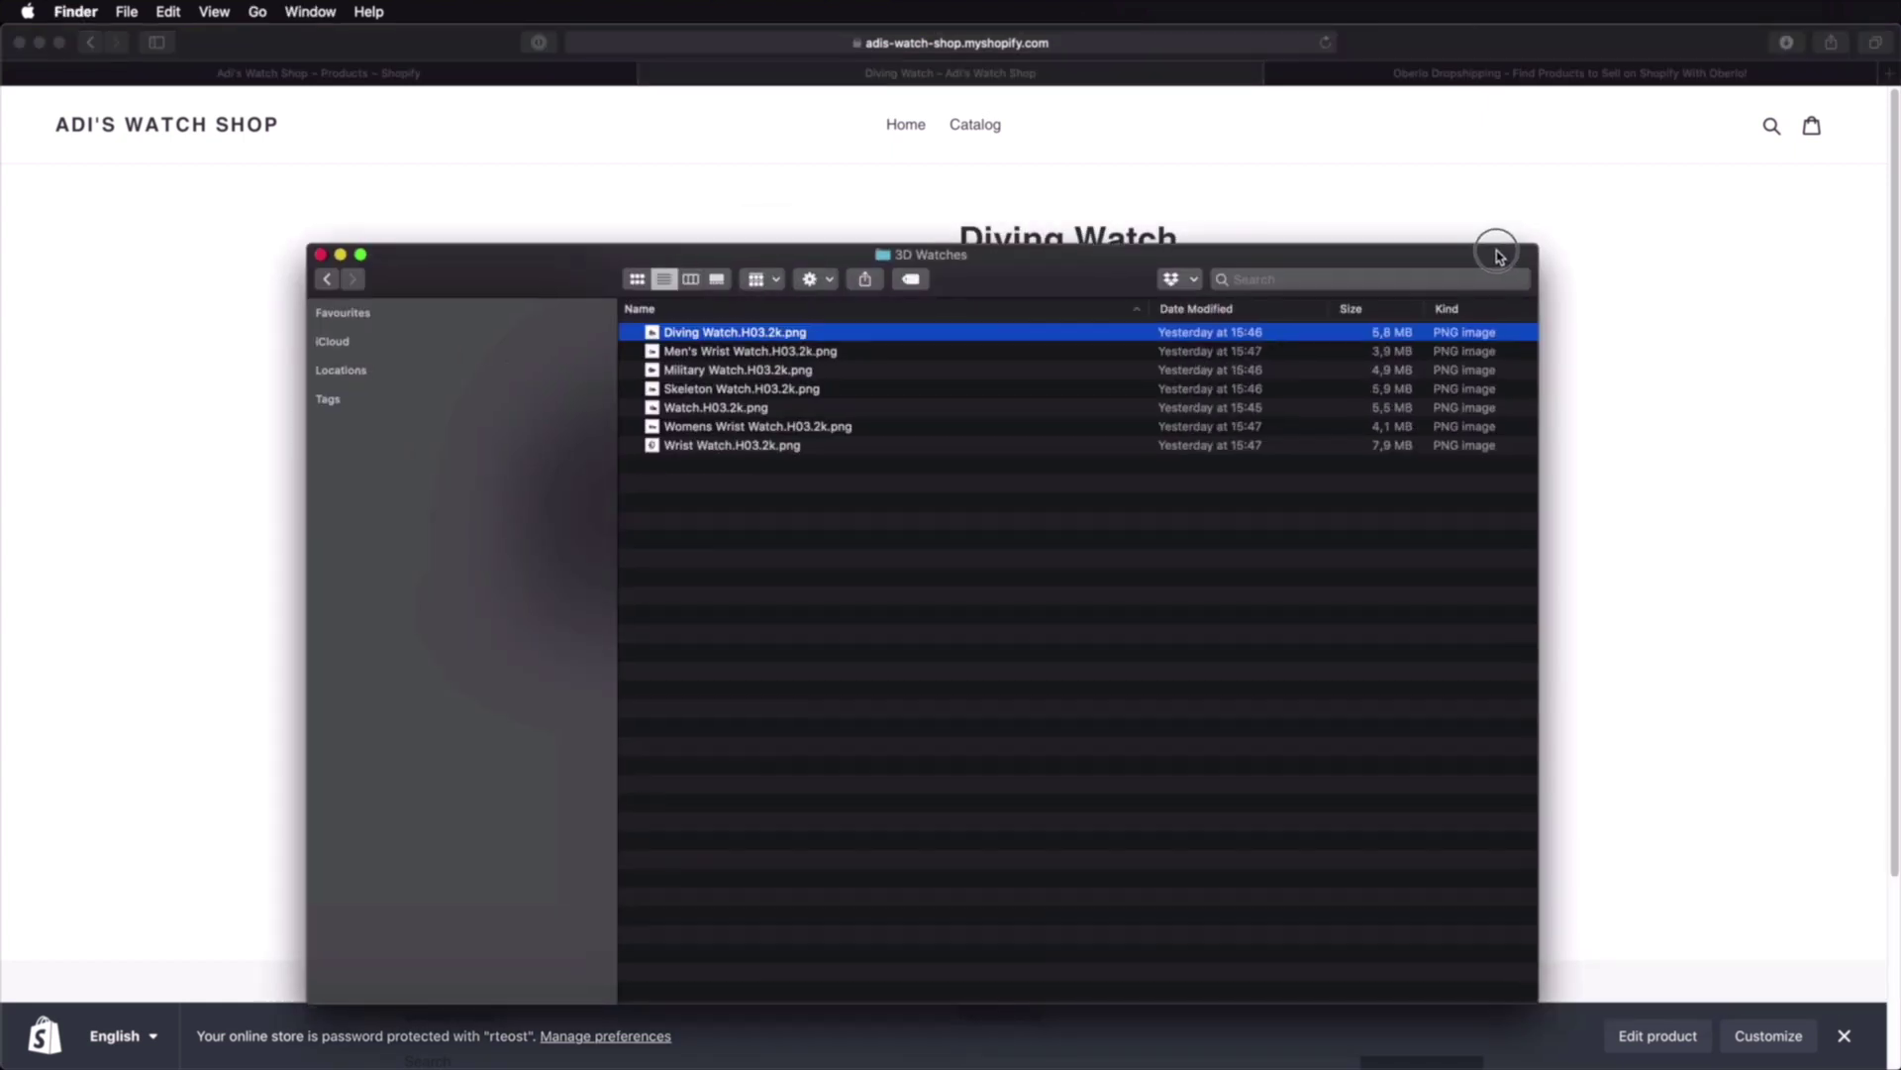
{"action": "left_click", "coordinate": [410, 214]}
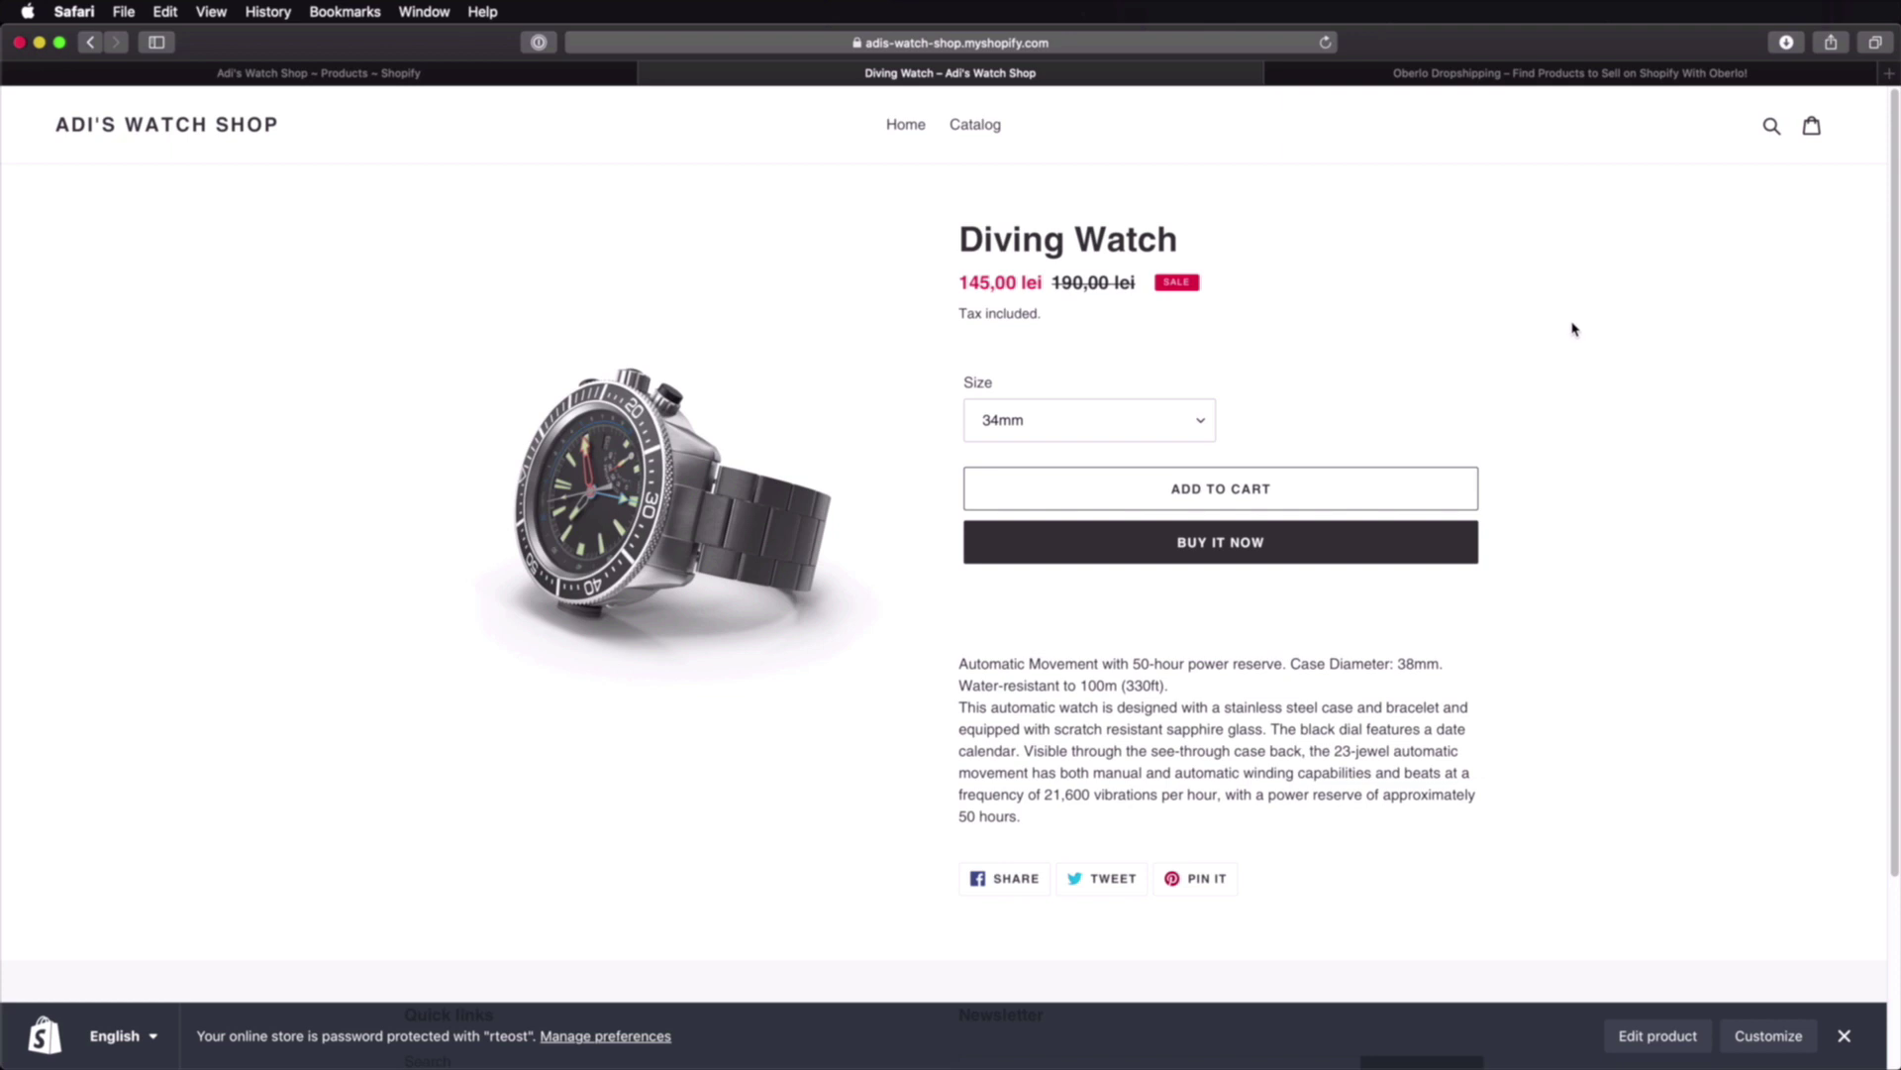
Step: Switch back to the Shopify admin tab and go to the Apps page
{"action": "left_click", "coordinate": [555, 77]}
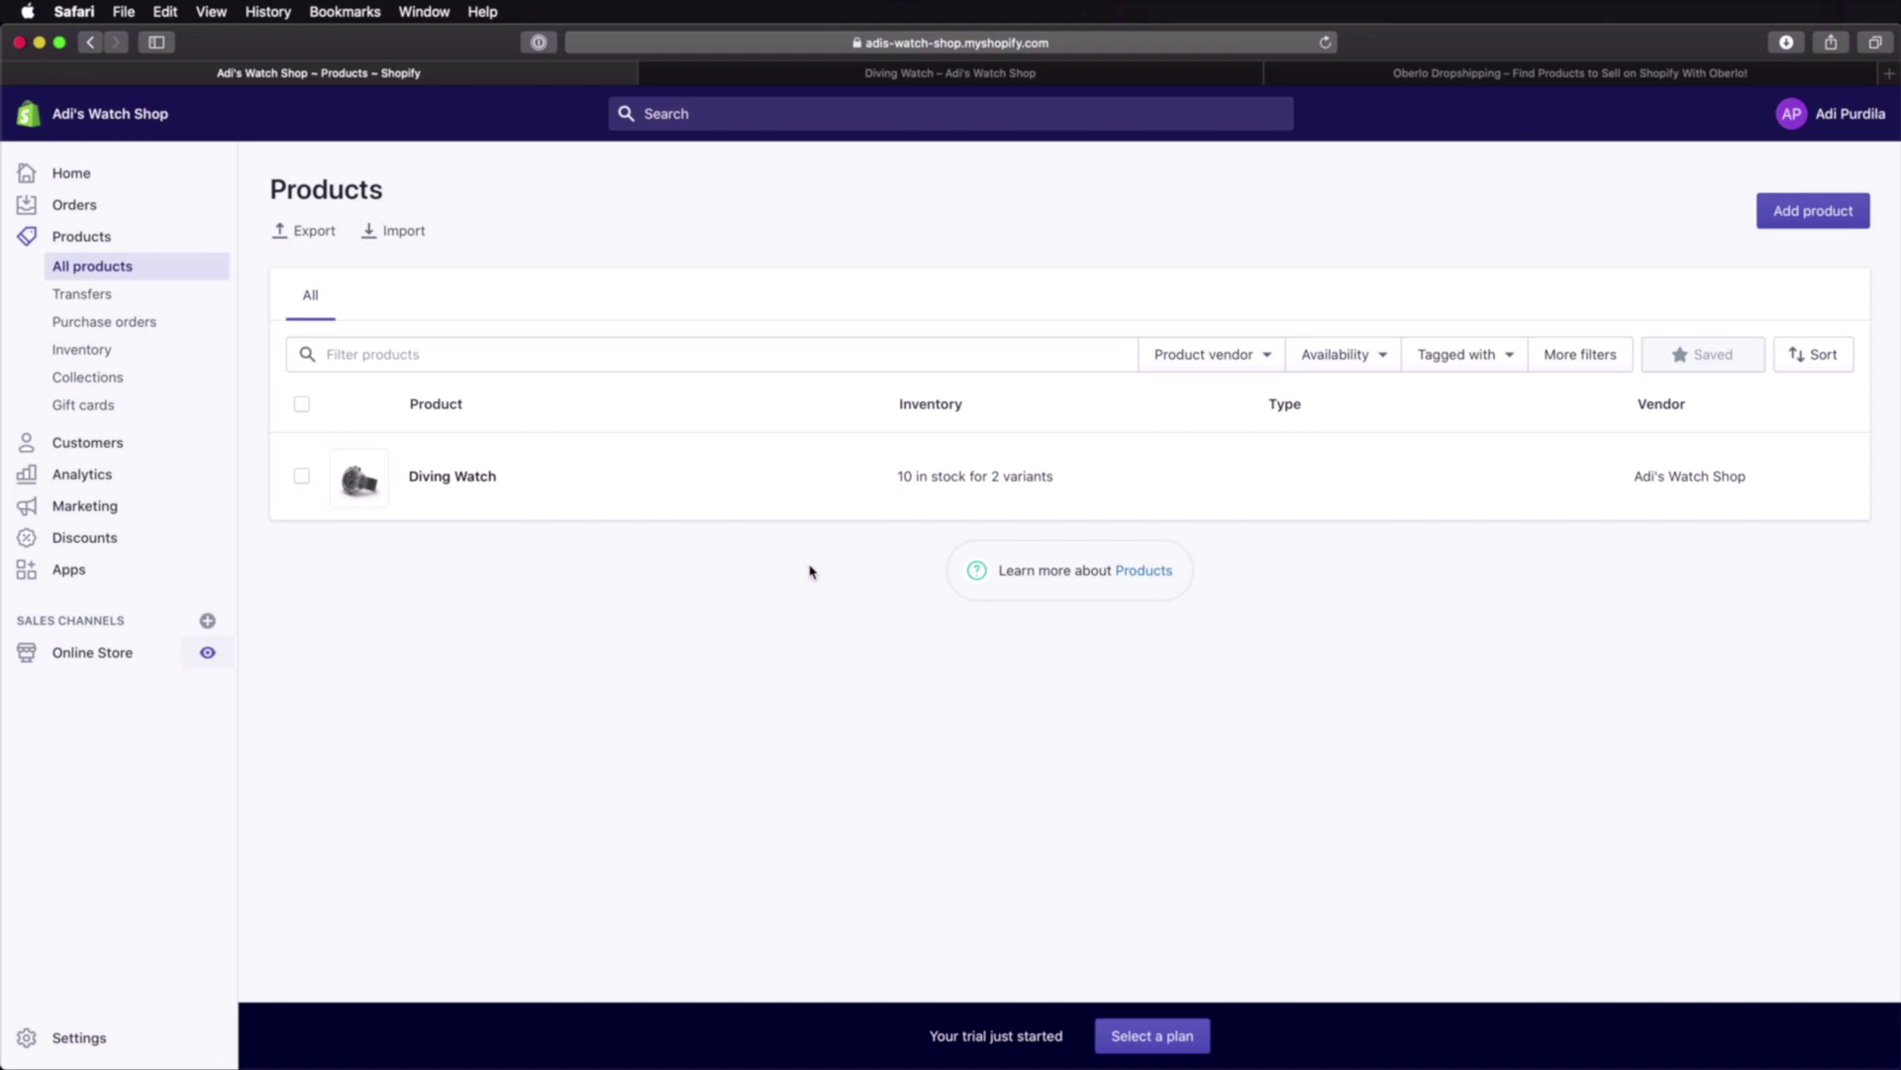
{"action": "left_click", "coordinate": [134, 570]}
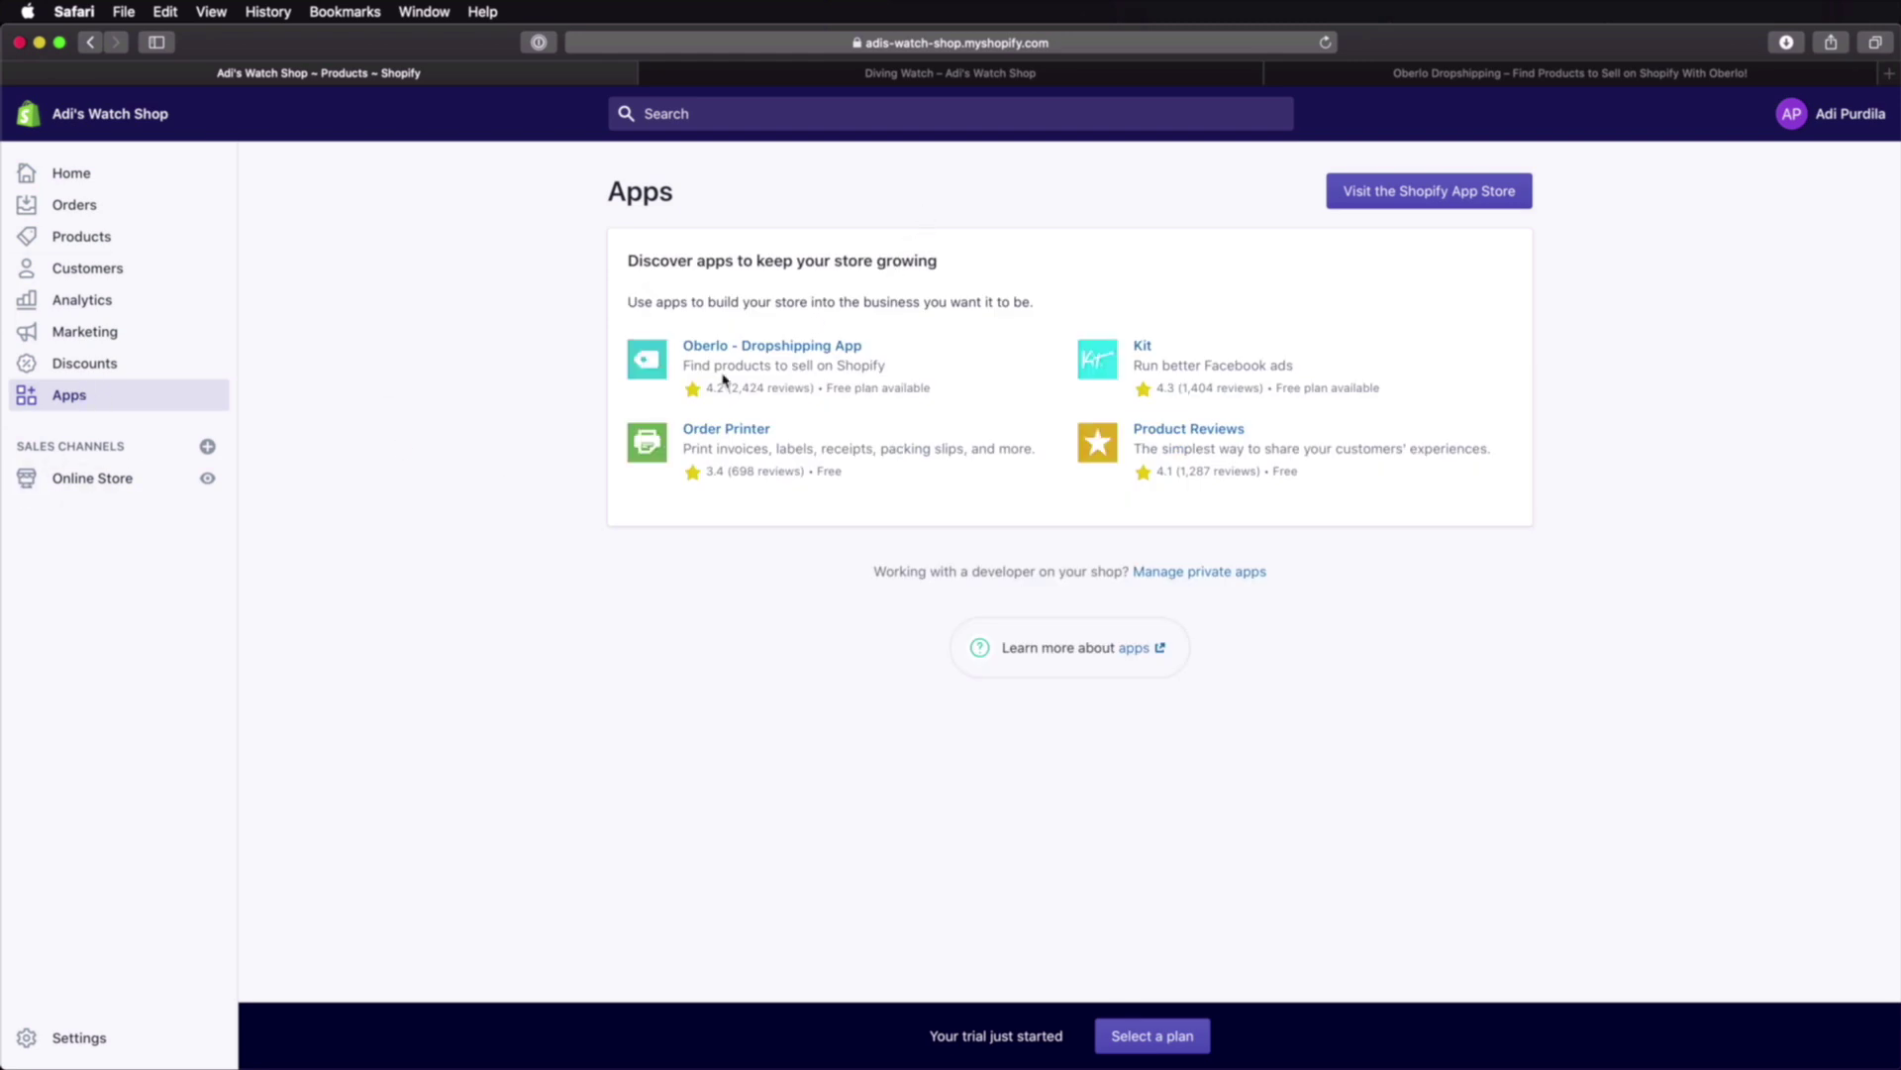
Step: Add the Oberlo – Dropshipping App from its listing and approve the installation
{"action": "left_click", "coordinate": [803, 347]}
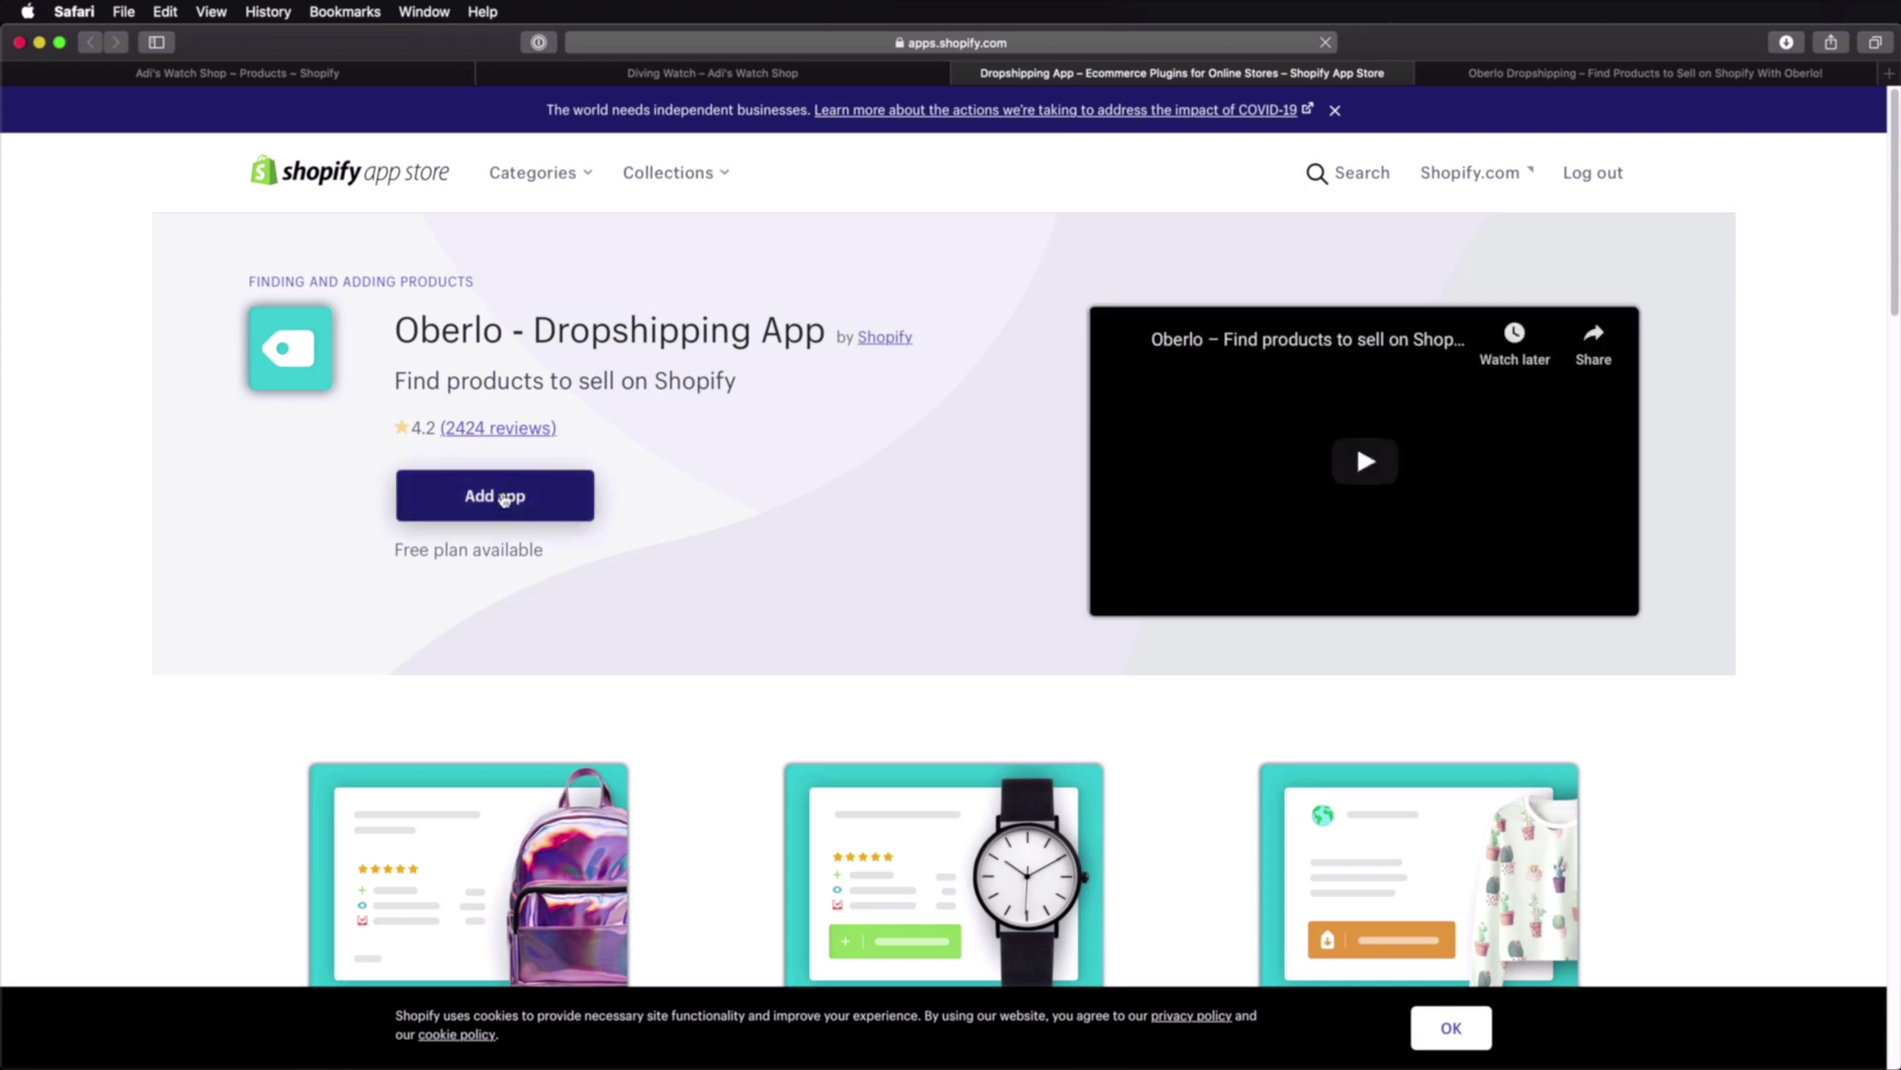
{"action": "left_click", "coordinate": [583, 511]}
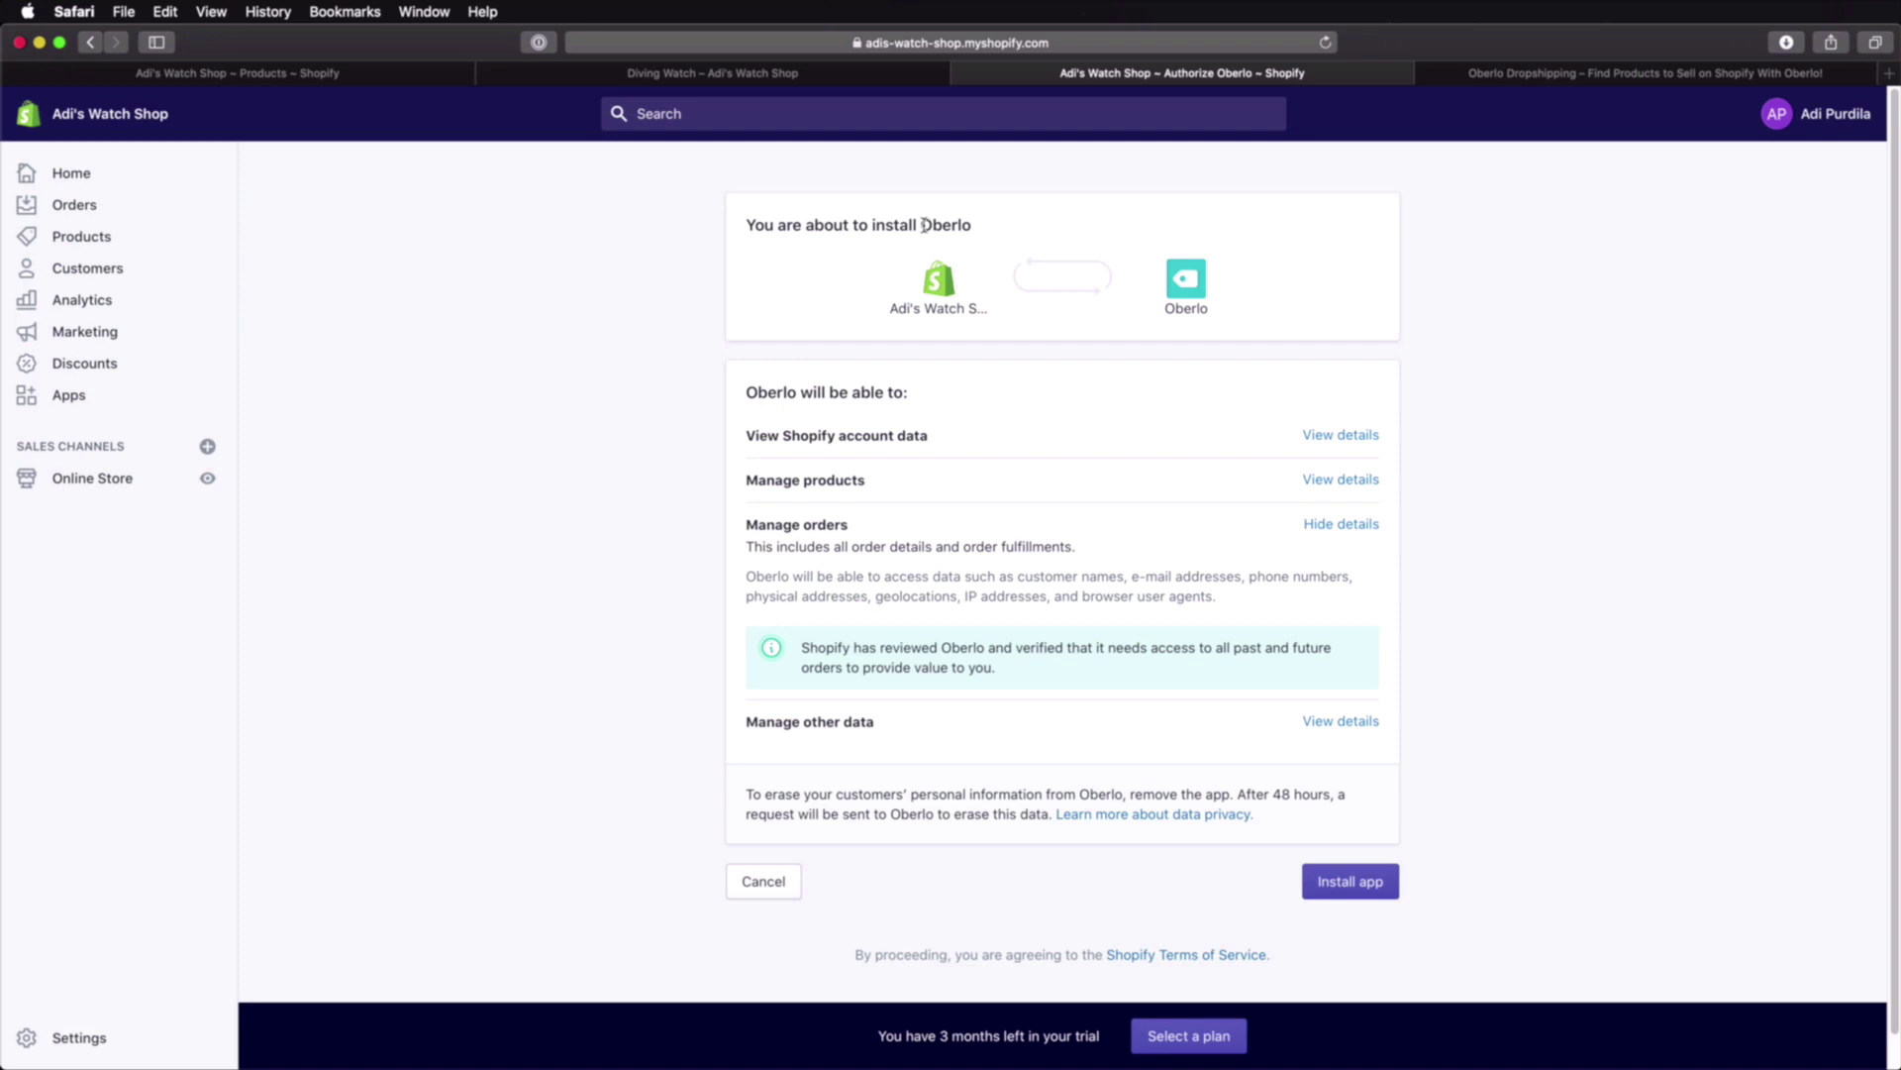
{"action": "left_click", "coordinate": [1358, 890]}
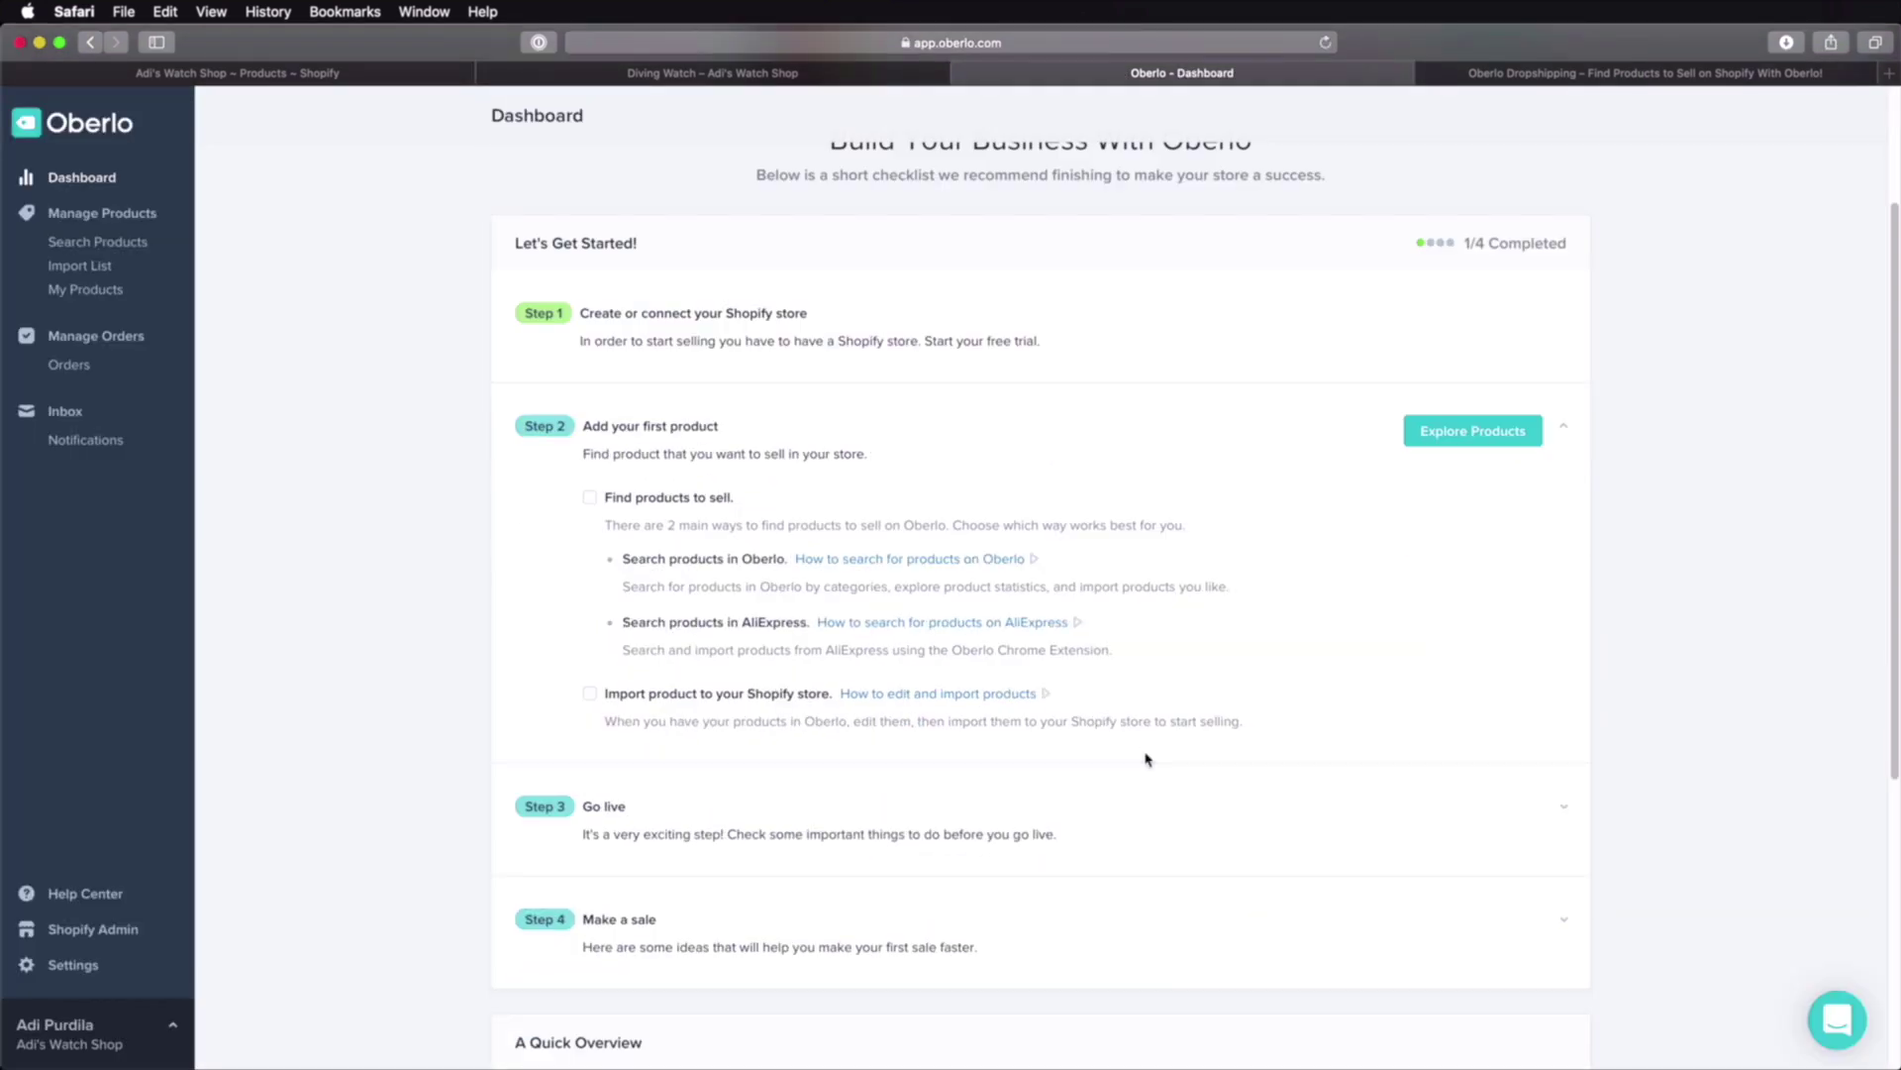
Step: Review the Oberlo Dashboard checklist and choose Explore Products in Step 2
{"action": "scroll", "coordinate": [1147, 759], "scroll_direction": "up", "scroll_amount": 1}
{"action": "scroll", "coordinate": [1145, 760], "scroll_direction": "down", "scroll_amount": 1}
{"action": "scroll", "coordinate": [1270, 578], "scroll_direction": "up", "scroll_amount": 1}
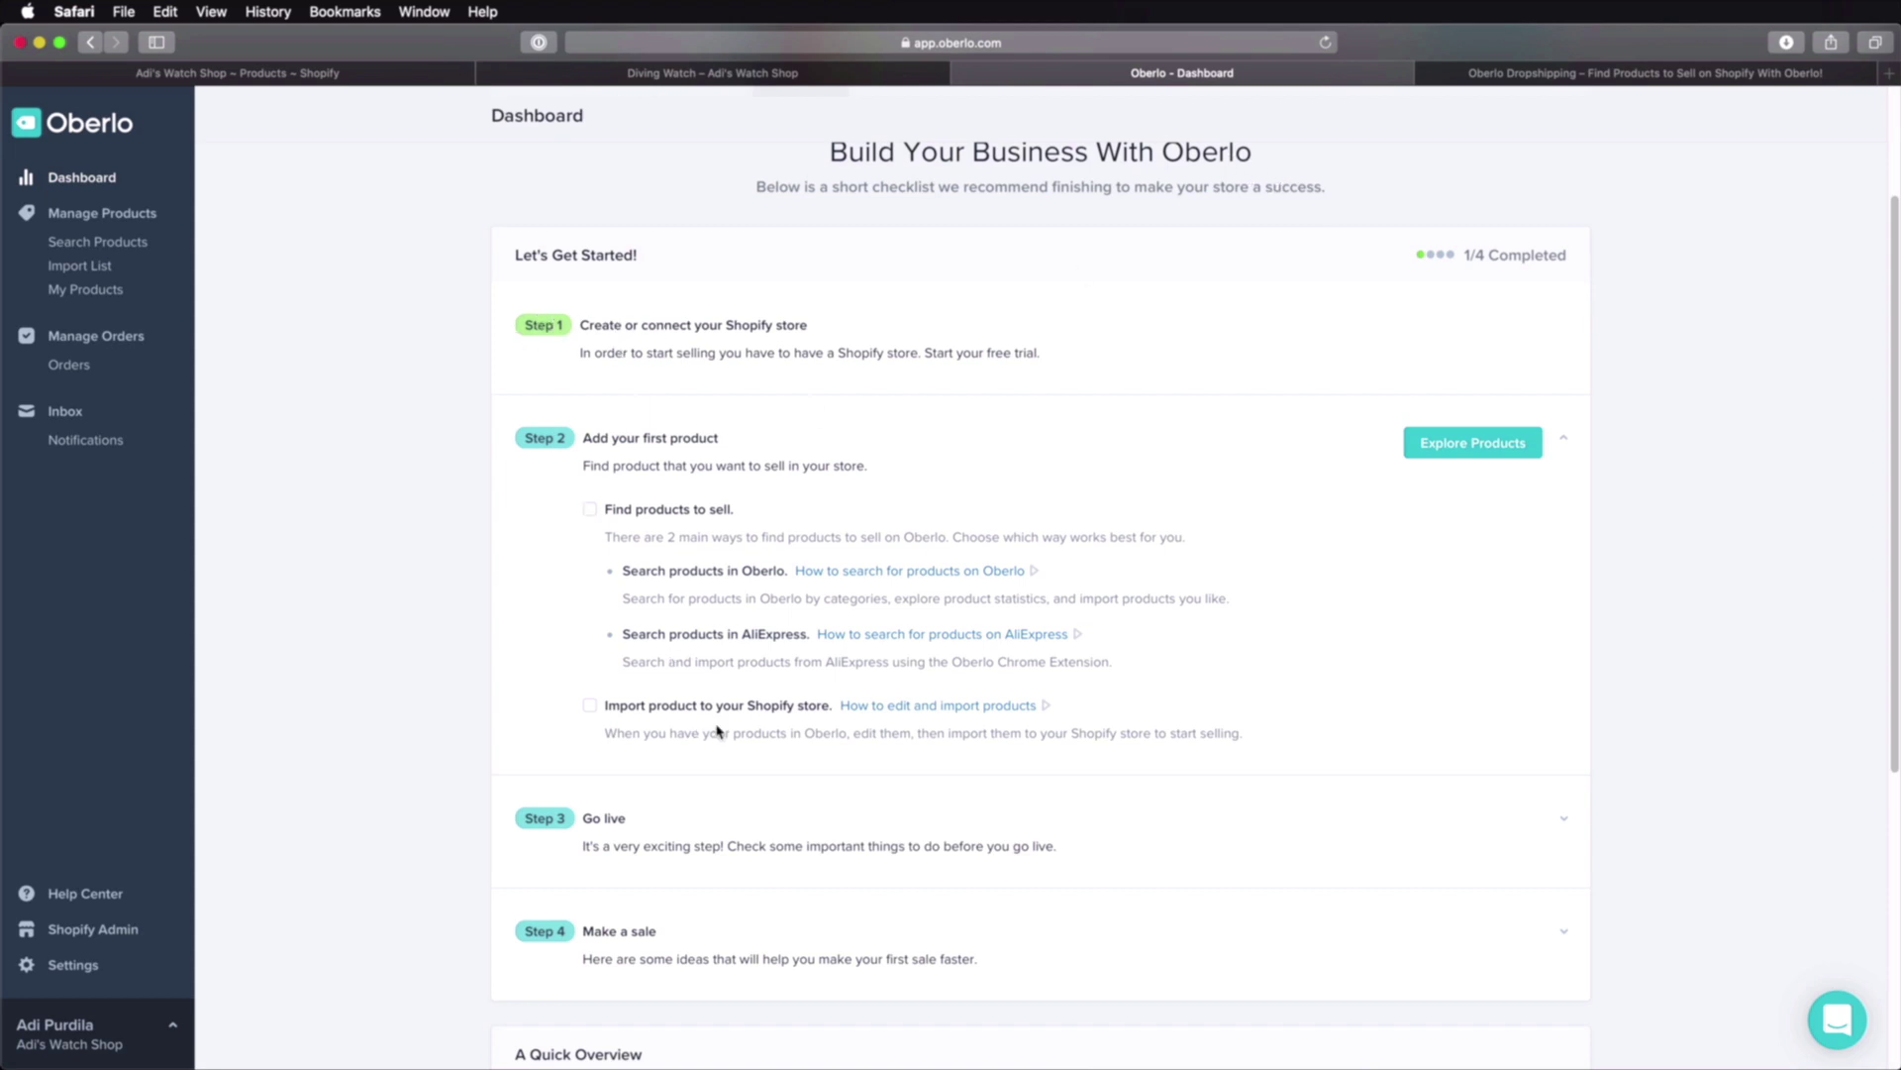
{"action": "scroll", "coordinate": [722, 728], "scroll_direction": "down", "scroll_amount": 2}
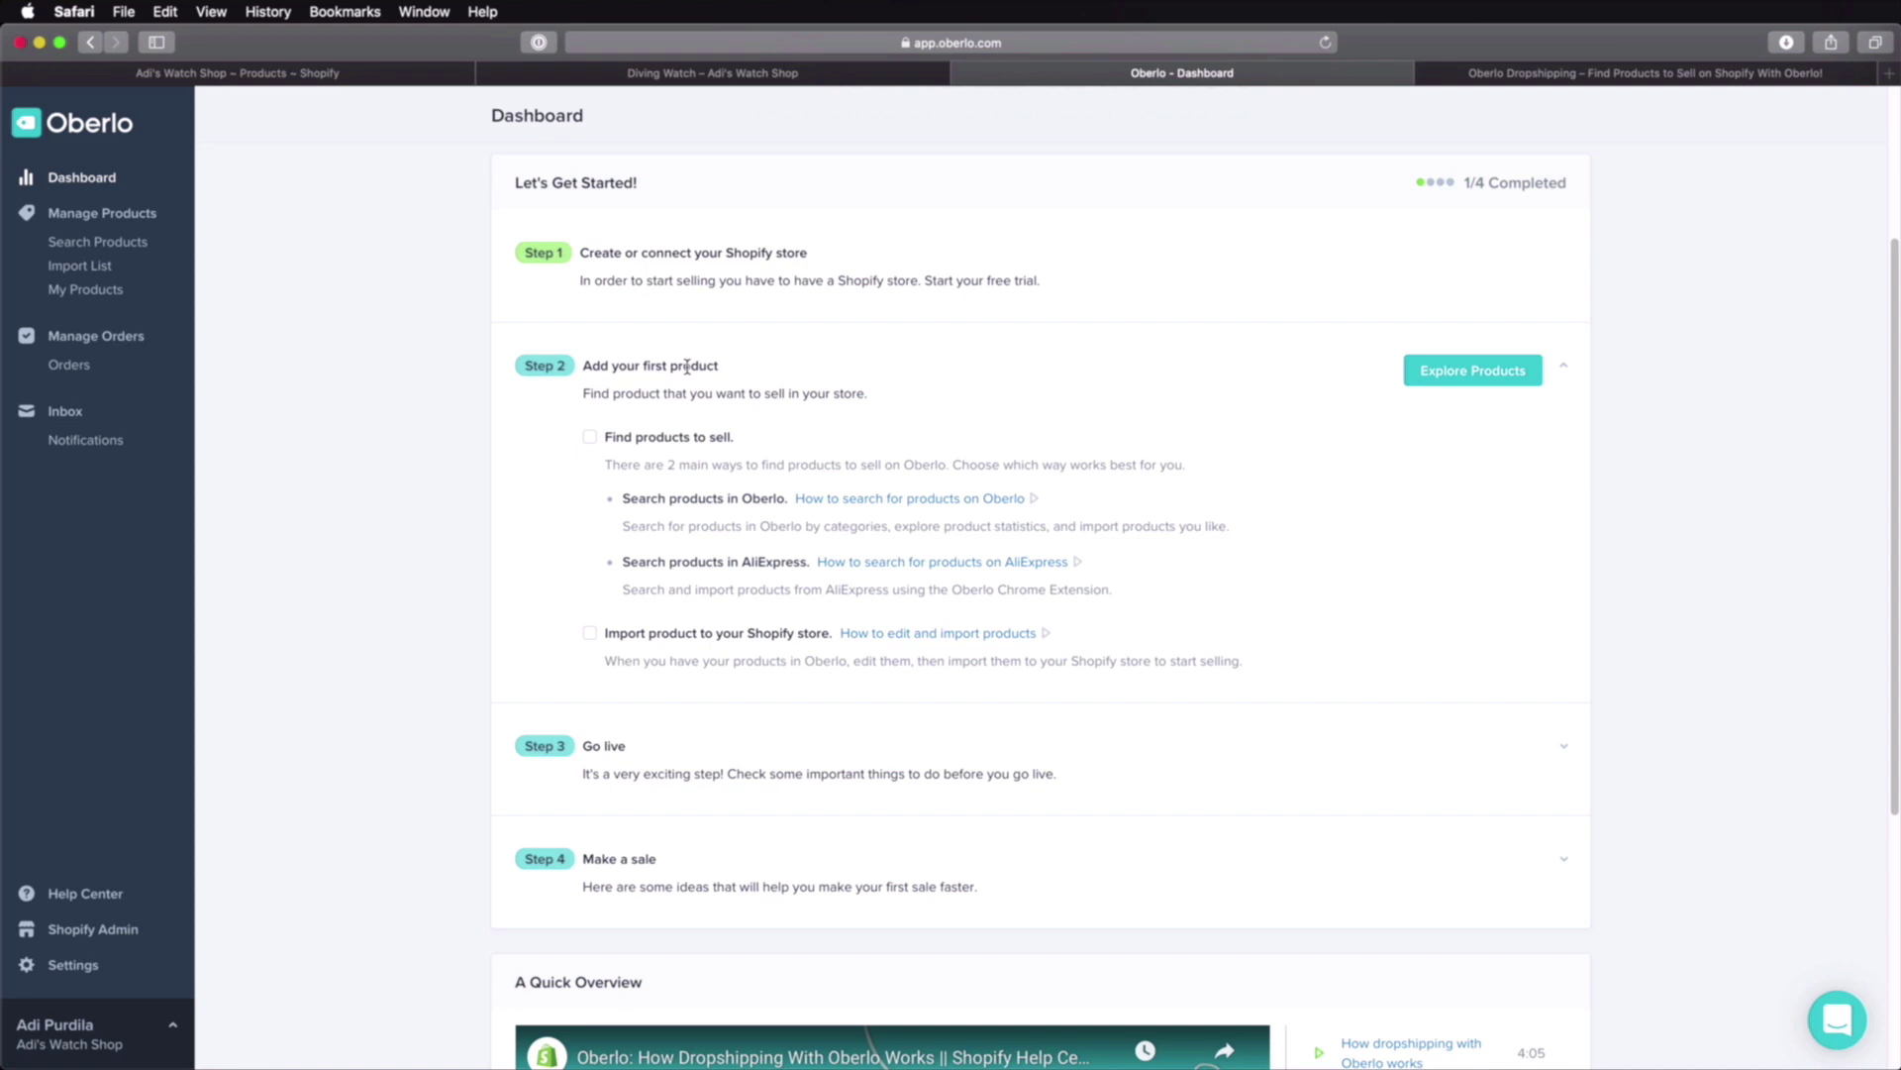
{"action": "left_click", "coordinate": [1452, 379]}
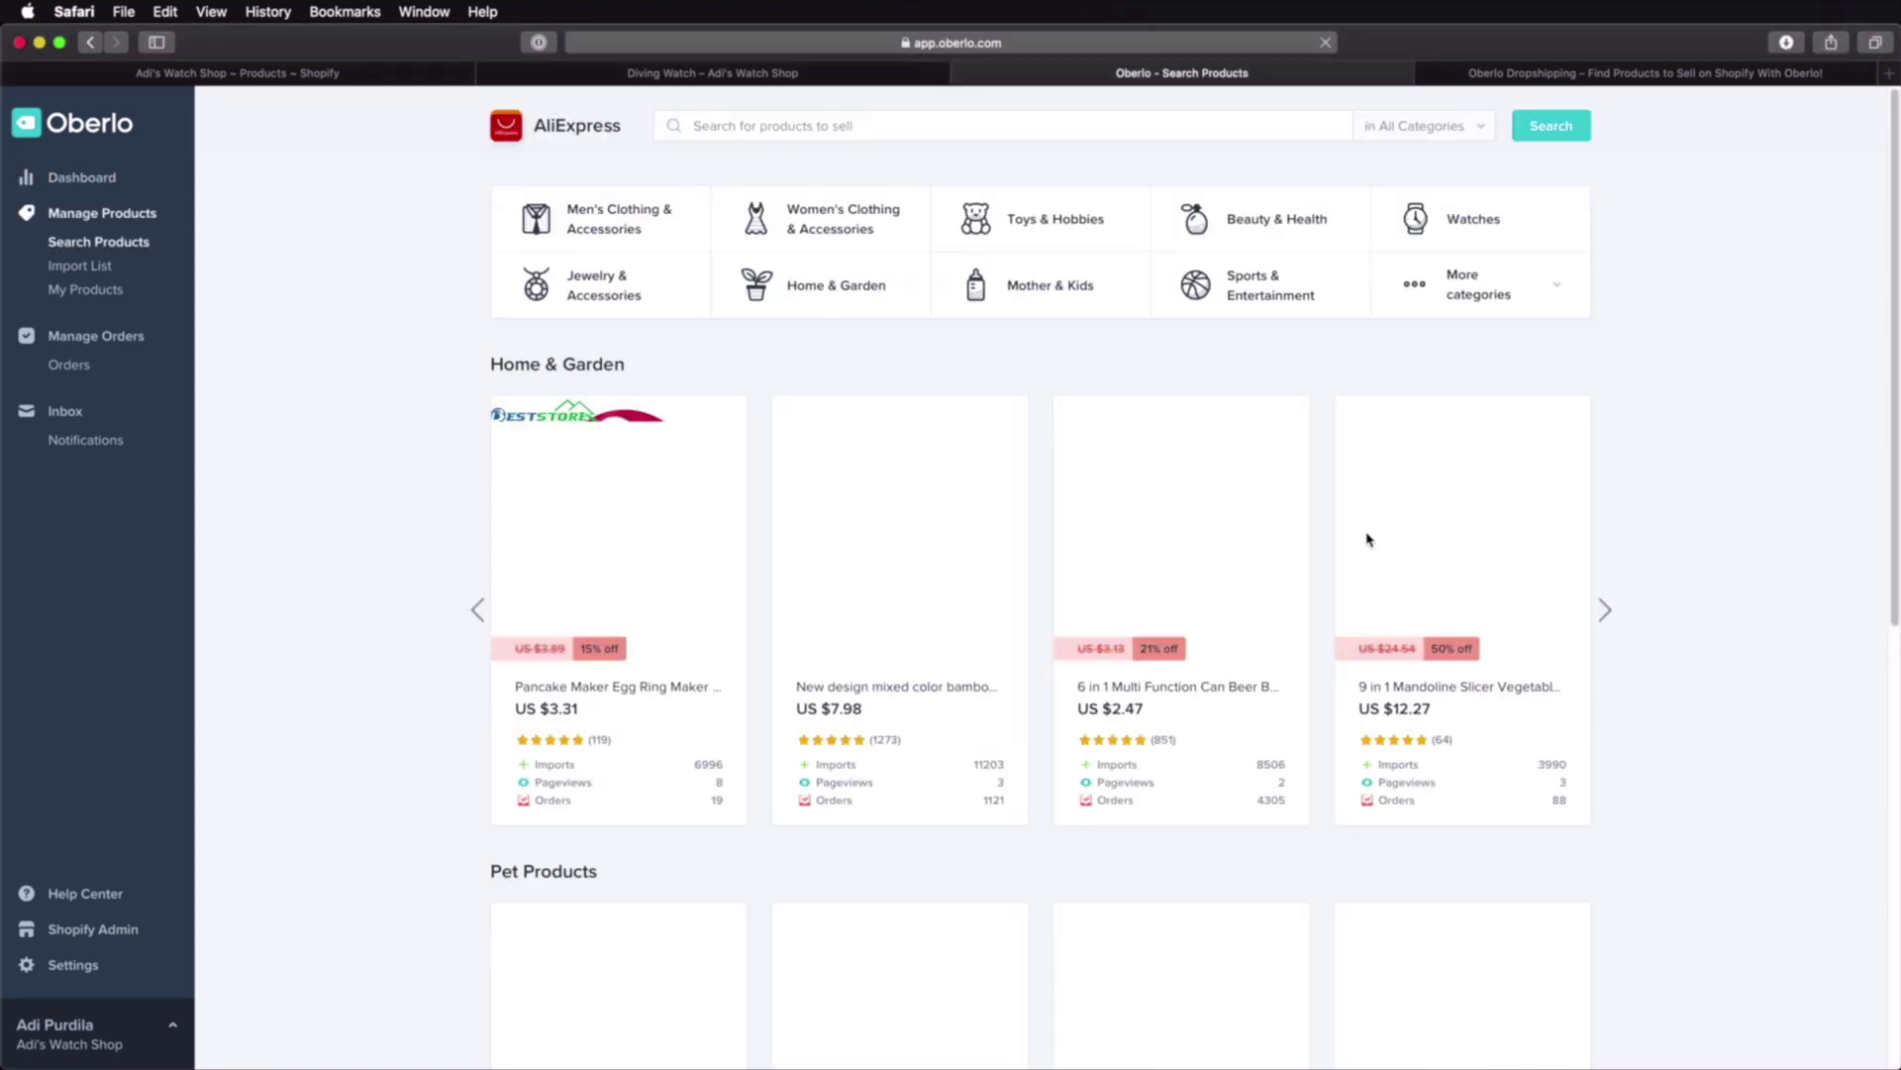
Step: Search Oberlo's products for 'watch' and browse the results
{"action": "left_click", "coordinate": [764, 136]}
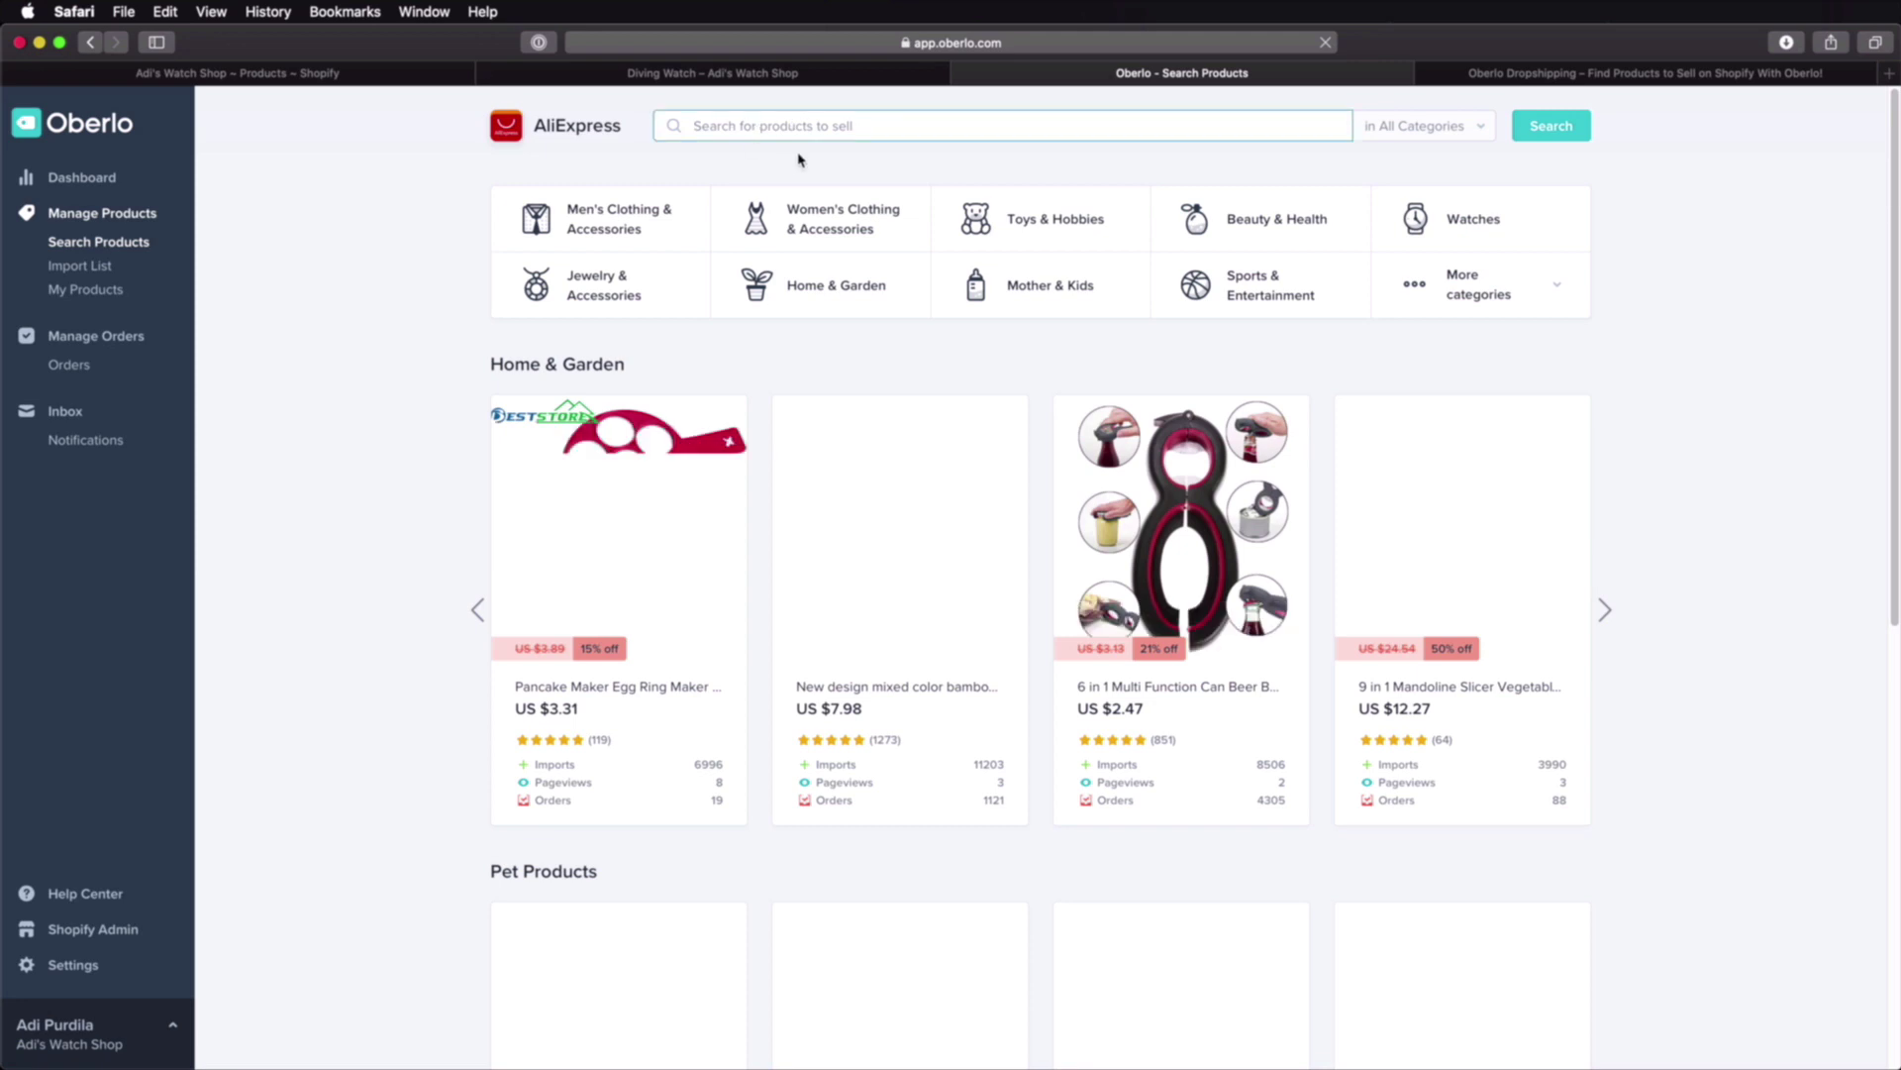
{"action": "type", "text": "watch"}
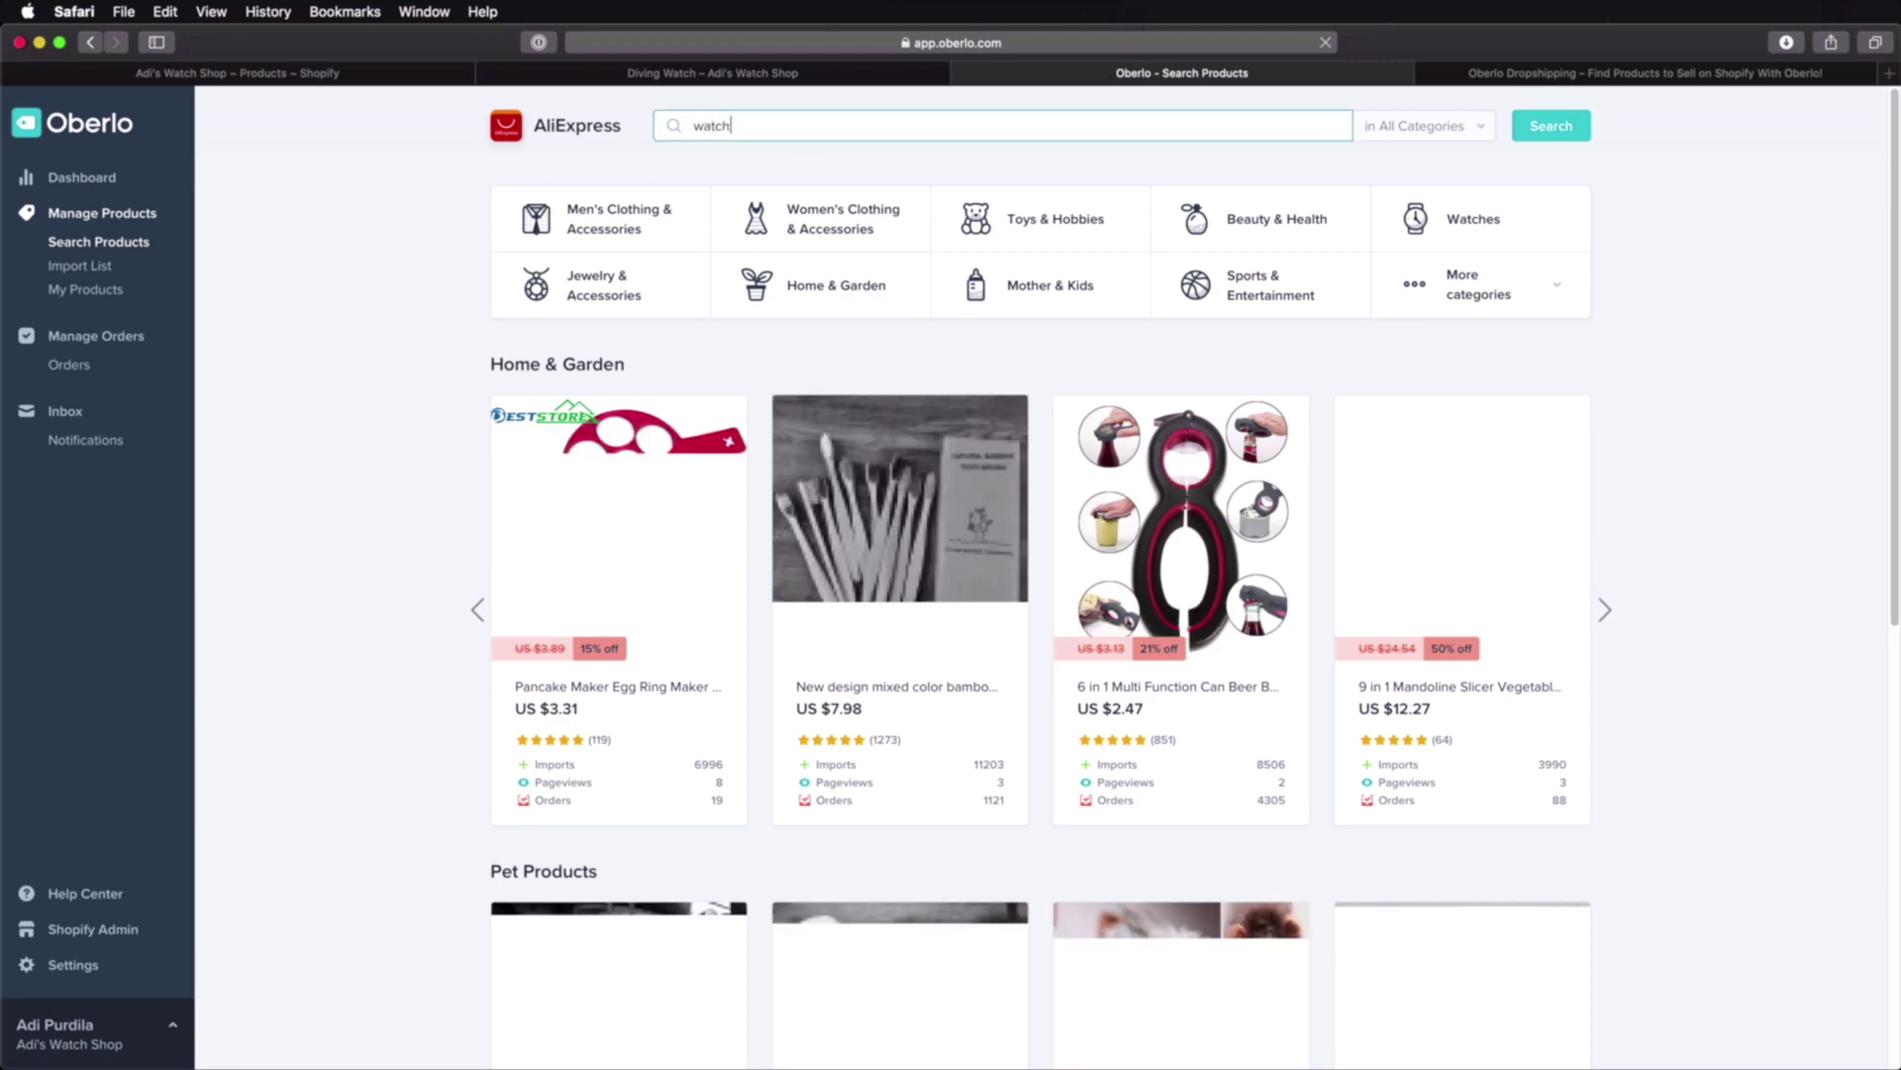
{"action": "key", "text": "Return"}
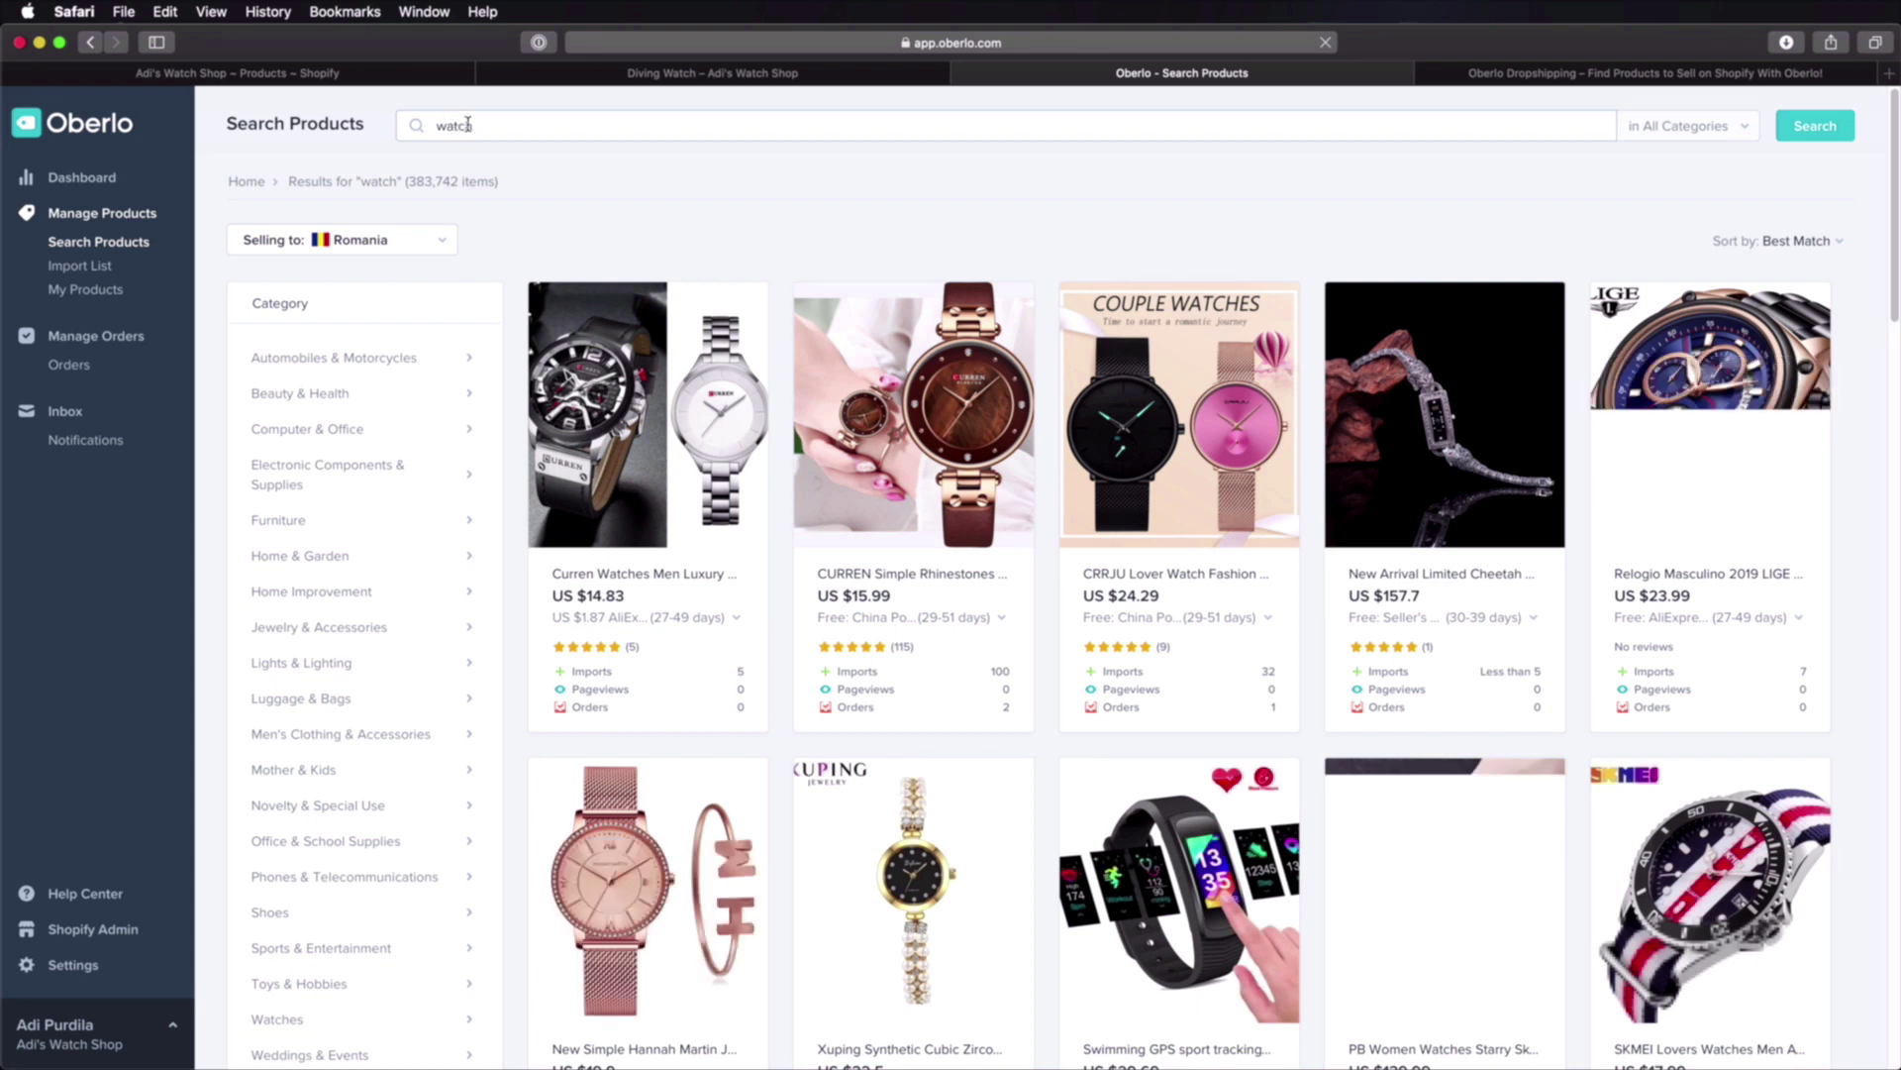
{"action": "mouse_move", "coordinate": [1486, 515]}
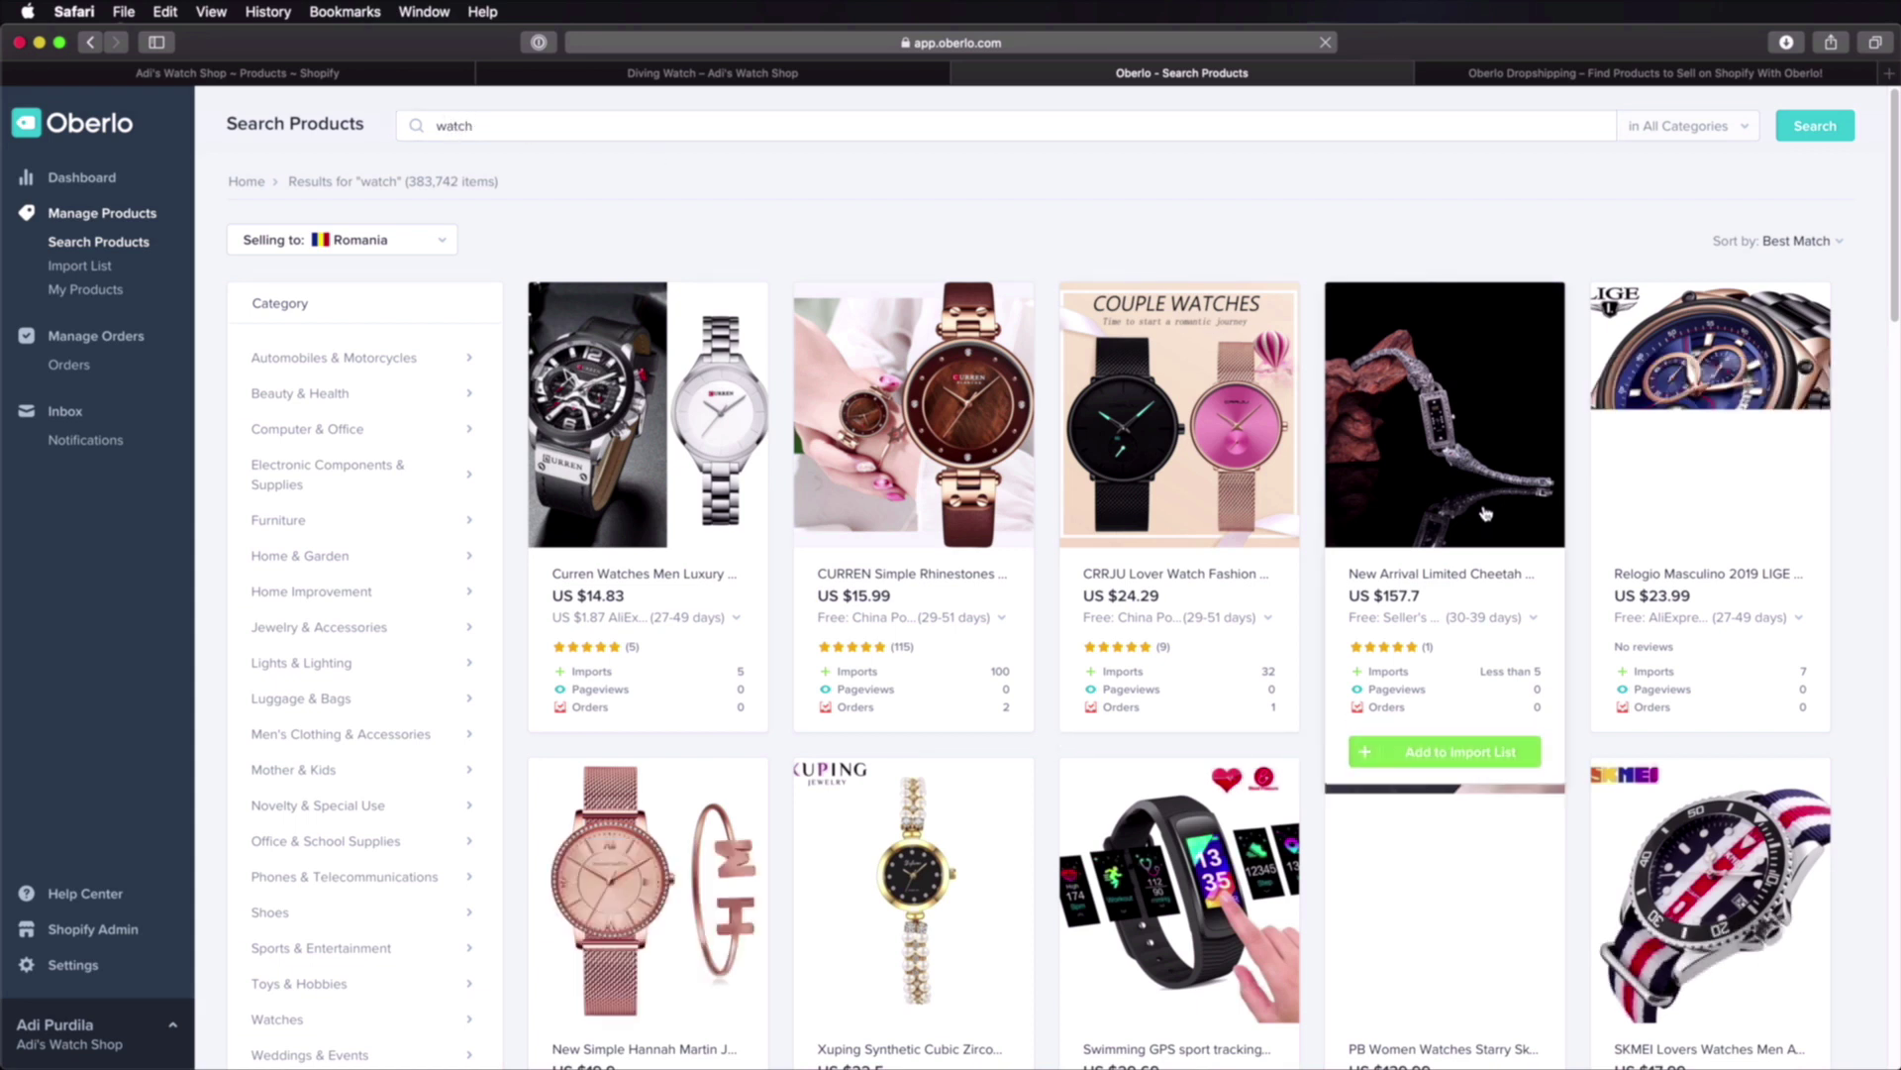
{"action": "scroll", "coordinate": [1387, 519], "scroll_direction": "down", "scroll_amount": 10}
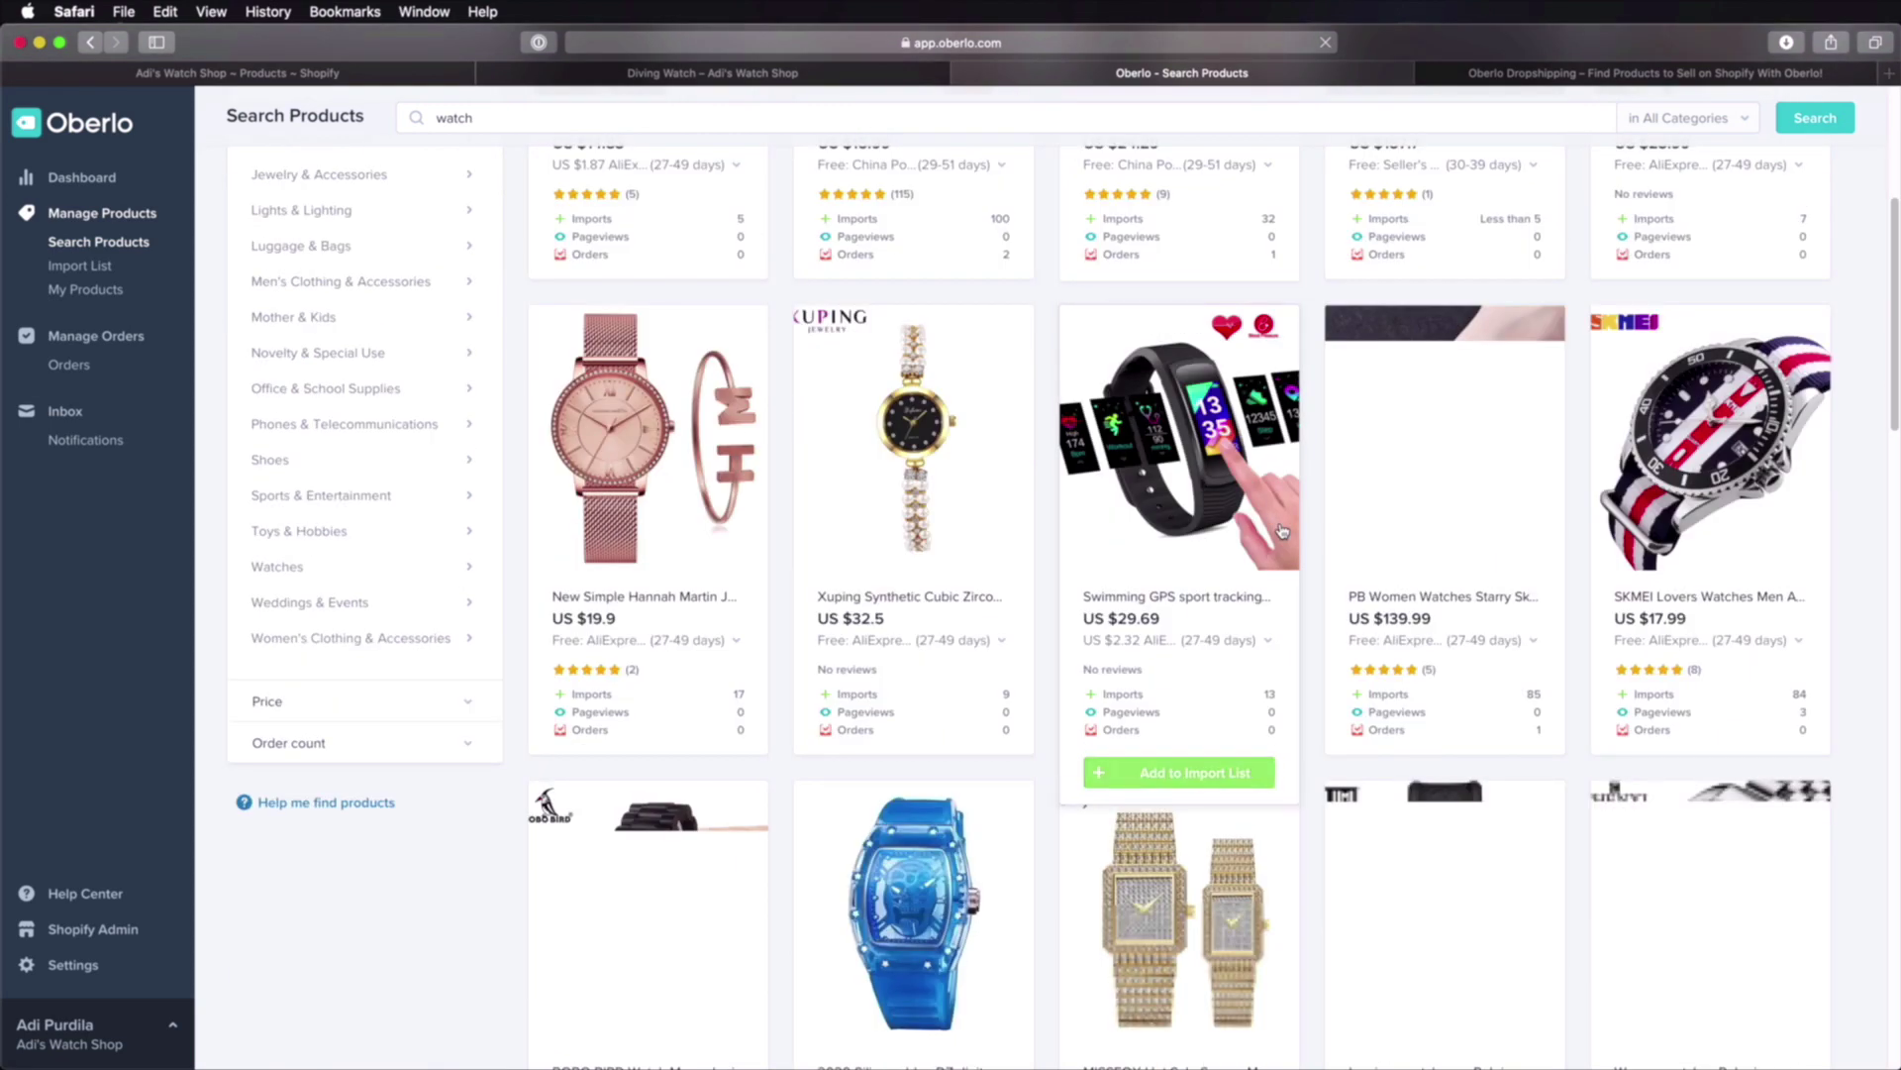
{"action": "scroll", "coordinate": [1282, 532], "scroll_direction": "up", "scroll_amount": 10}
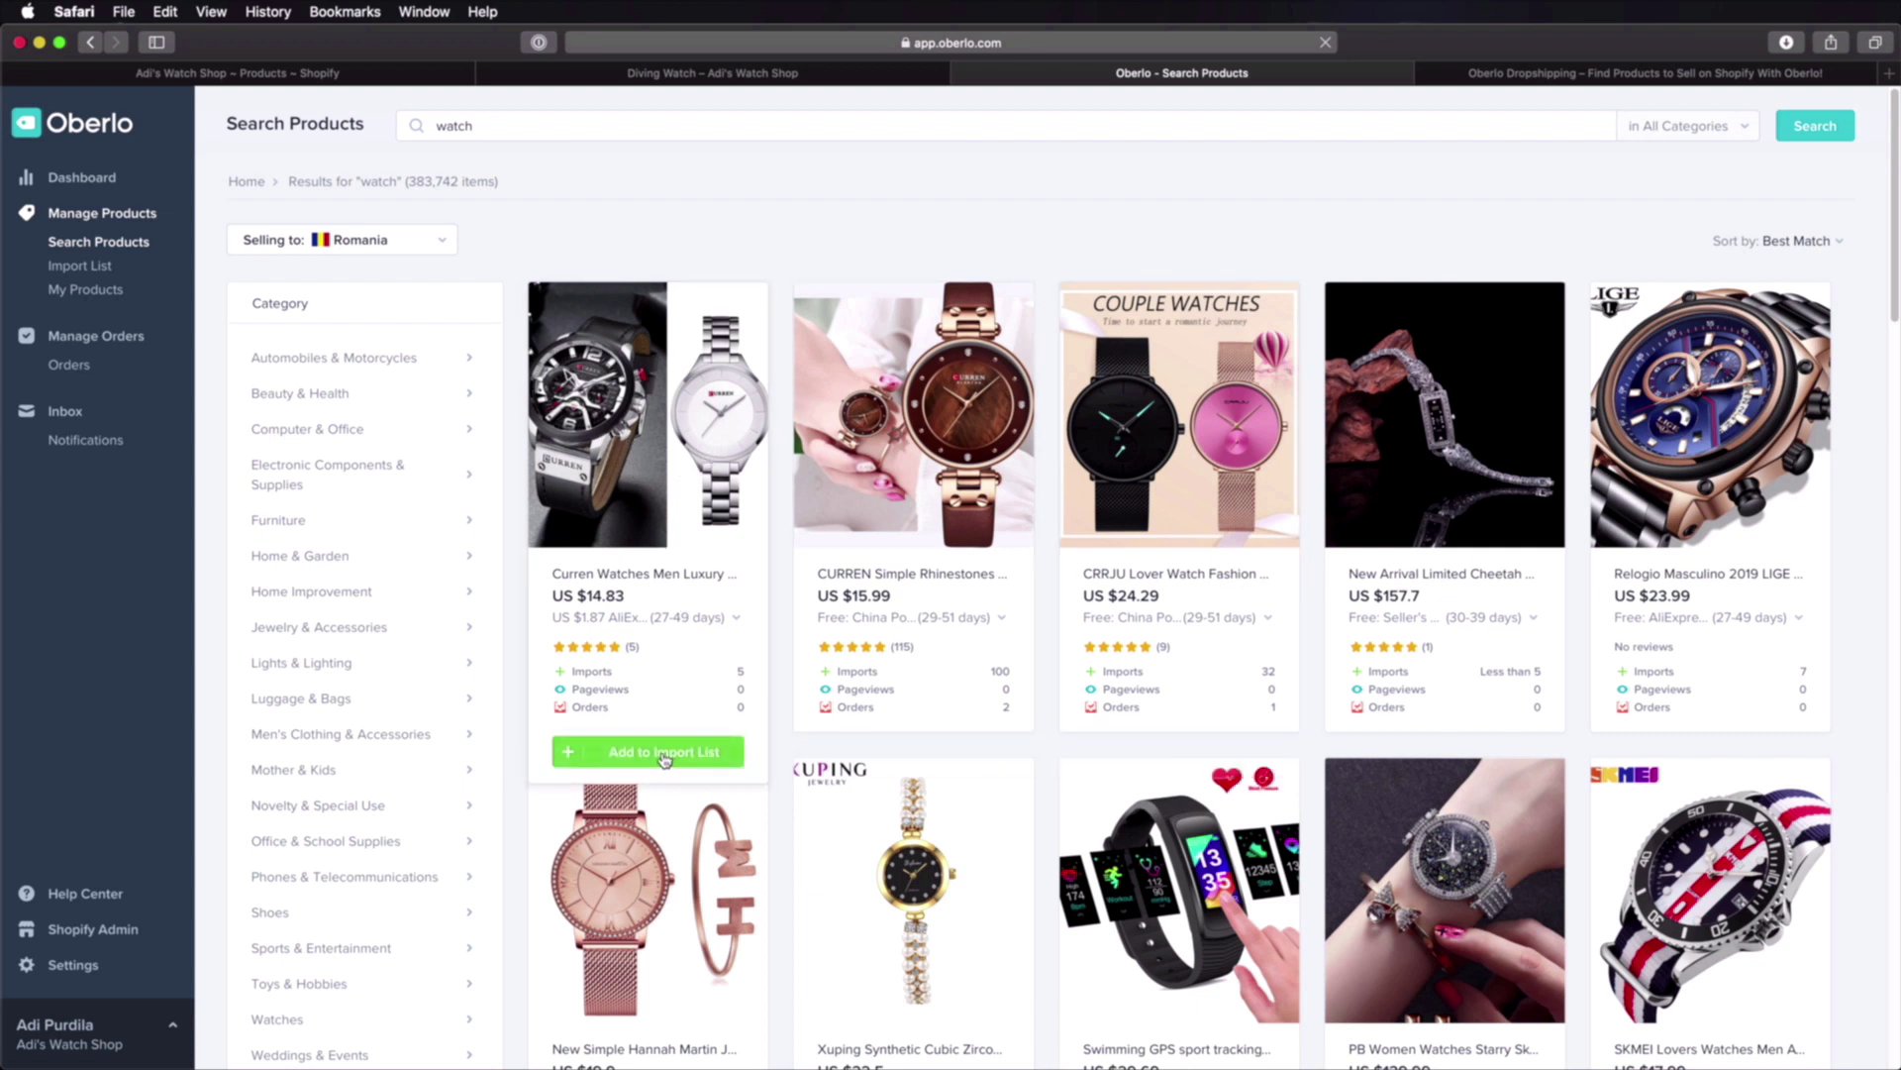
Step: Add the Curren, LIGE and SKMEI watches to the import list
{"action": "left_click", "coordinate": [663, 755]}
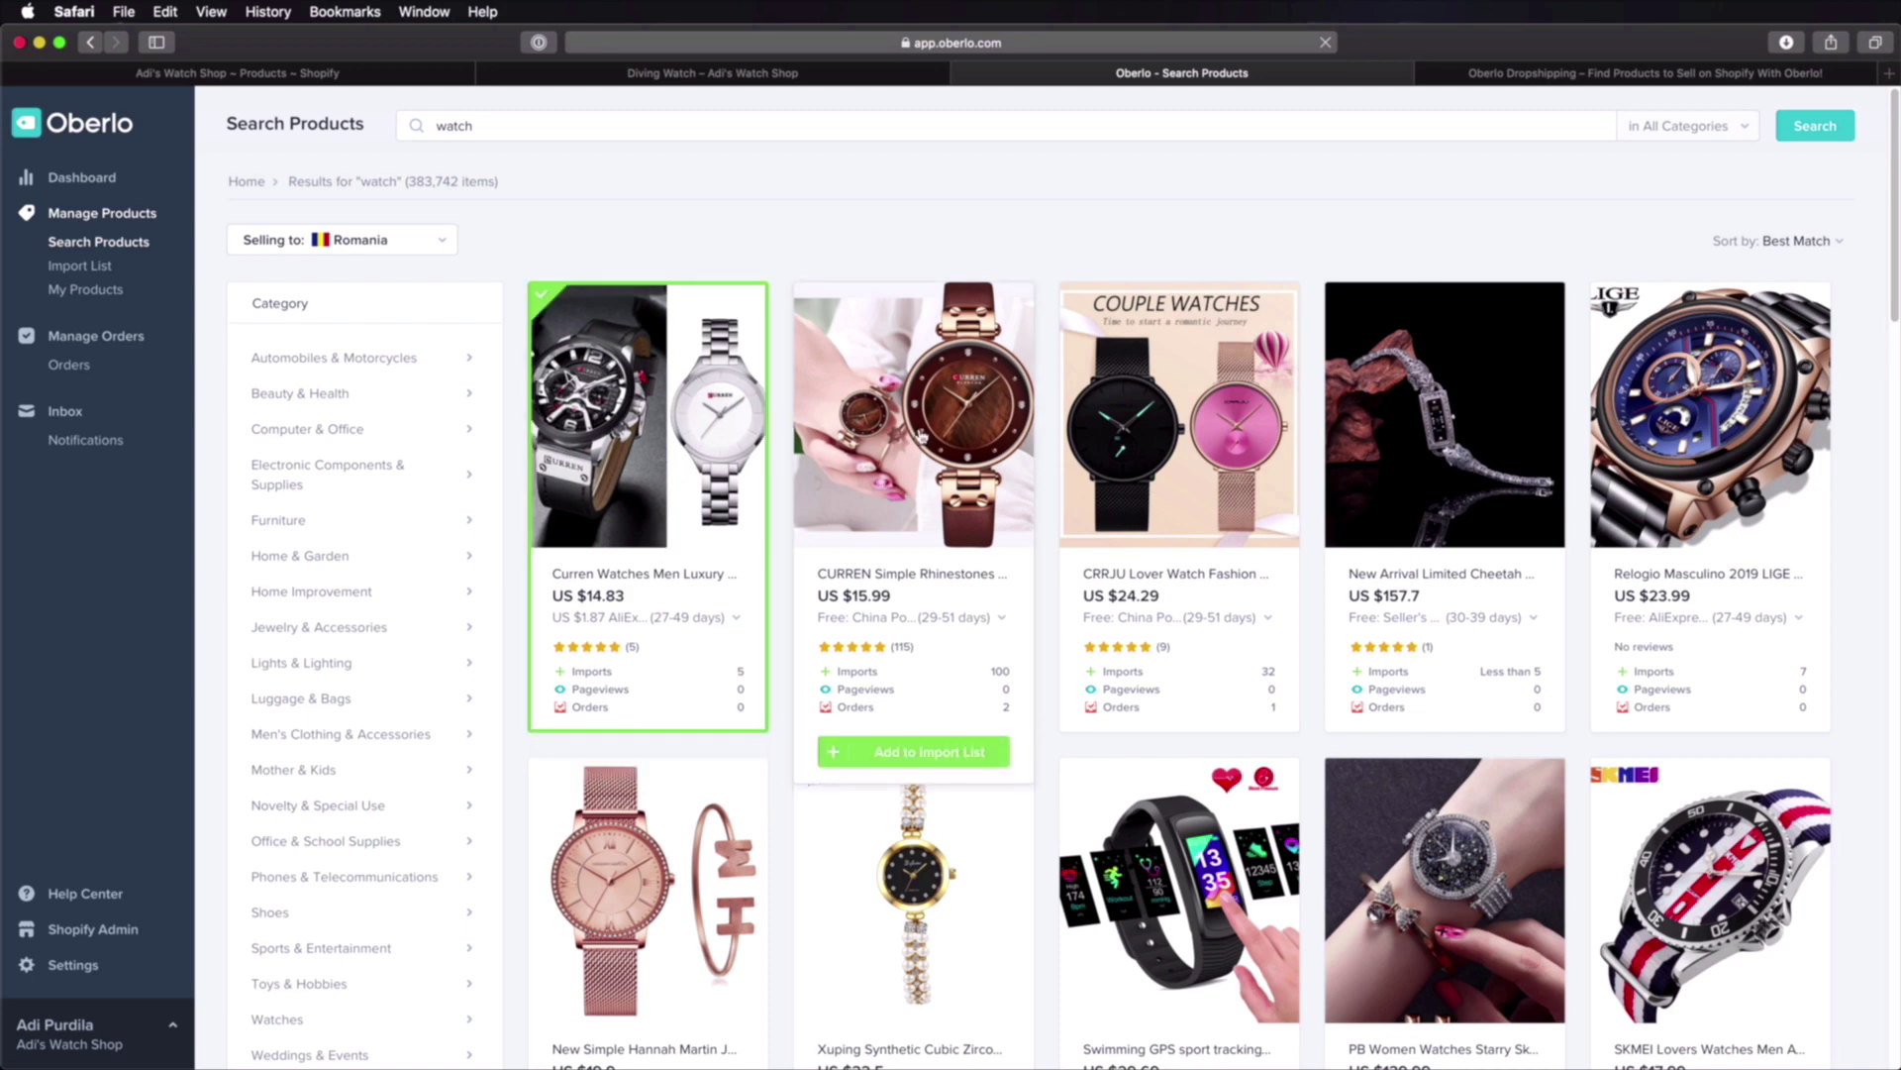
{"action": "mouse_move", "coordinate": [1770, 455]}
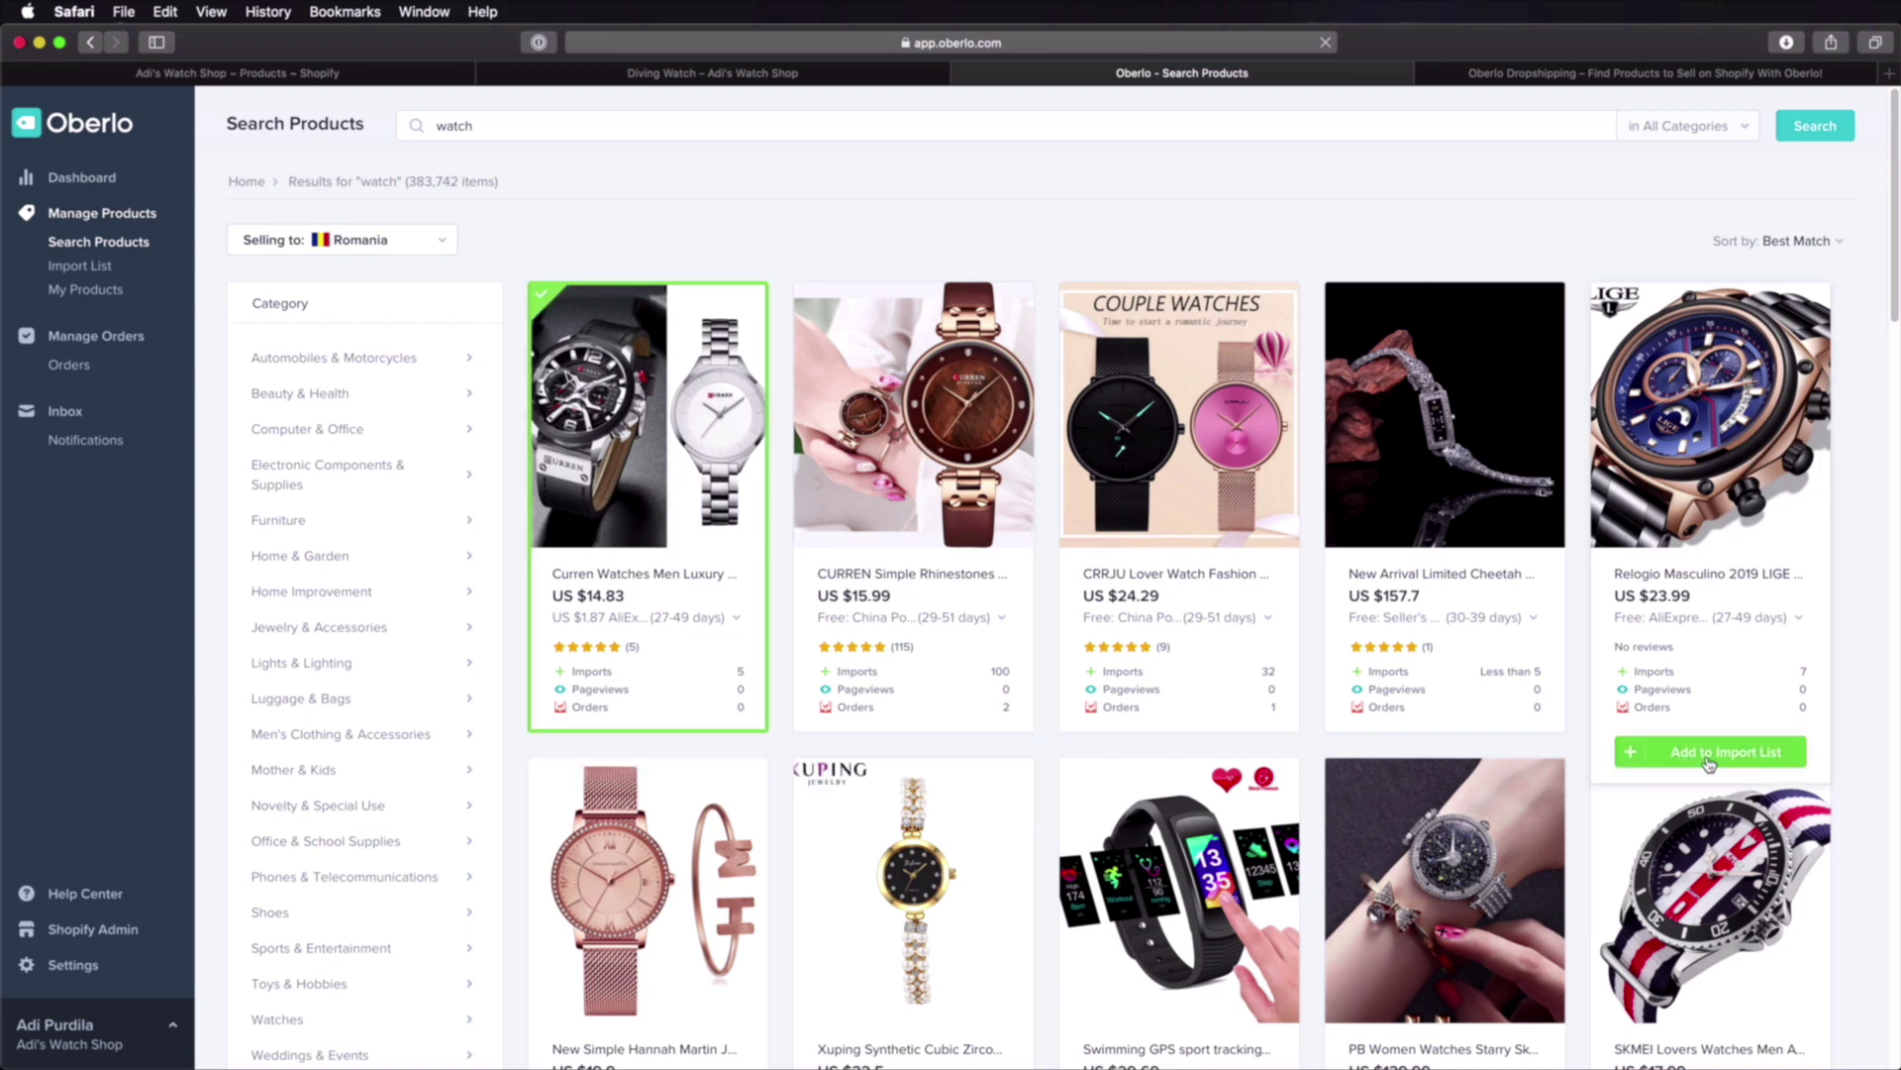
{"action": "left_click", "coordinate": [1708, 753]}
{"action": "scroll", "coordinate": [1708, 762], "scroll_direction": "down", "scroll_amount": 3}
{"action": "left_click", "coordinate": [1711, 933]}
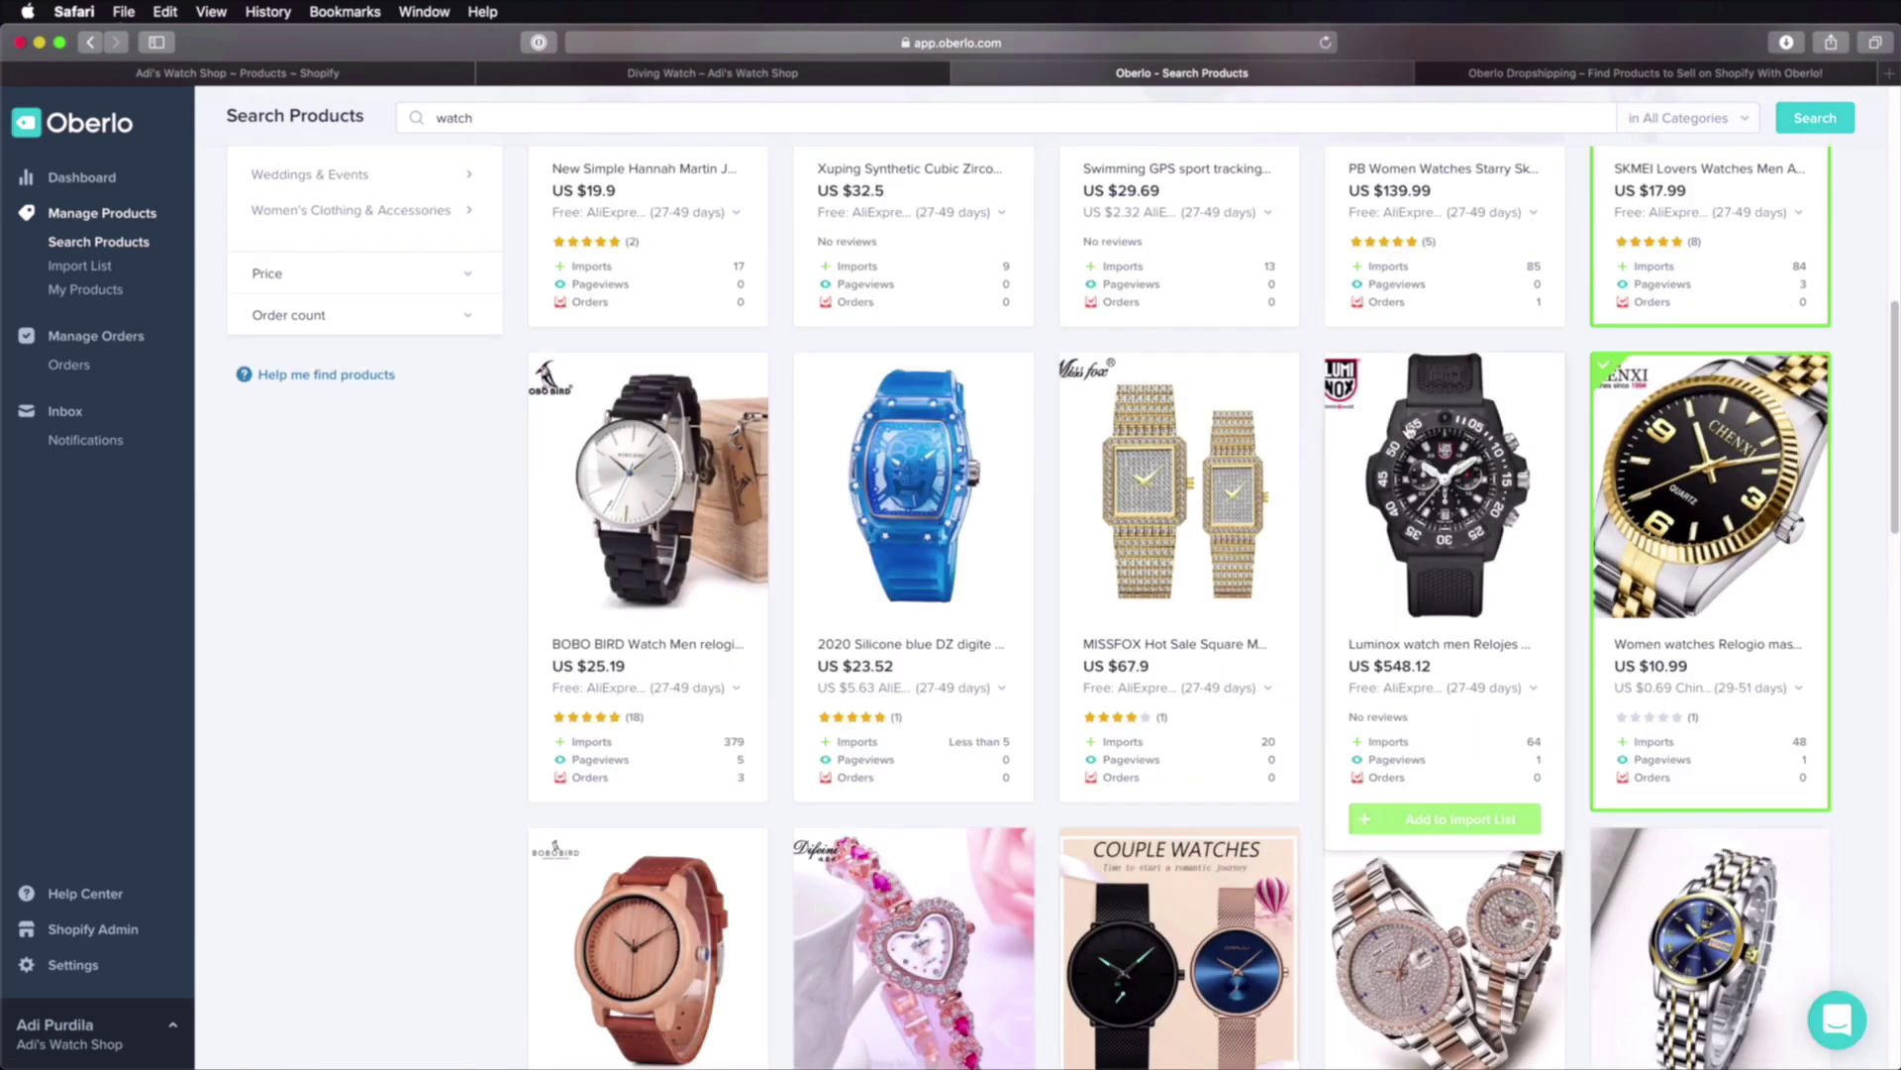
Step: Add the LIGE women's watch and the Claw-setting watch, then open the Import List
{"action": "scroll", "coordinate": [1409, 433], "scroll_direction": "down", "scroll_amount": 4}
{"action": "mouse_move", "coordinate": [1775, 685]}
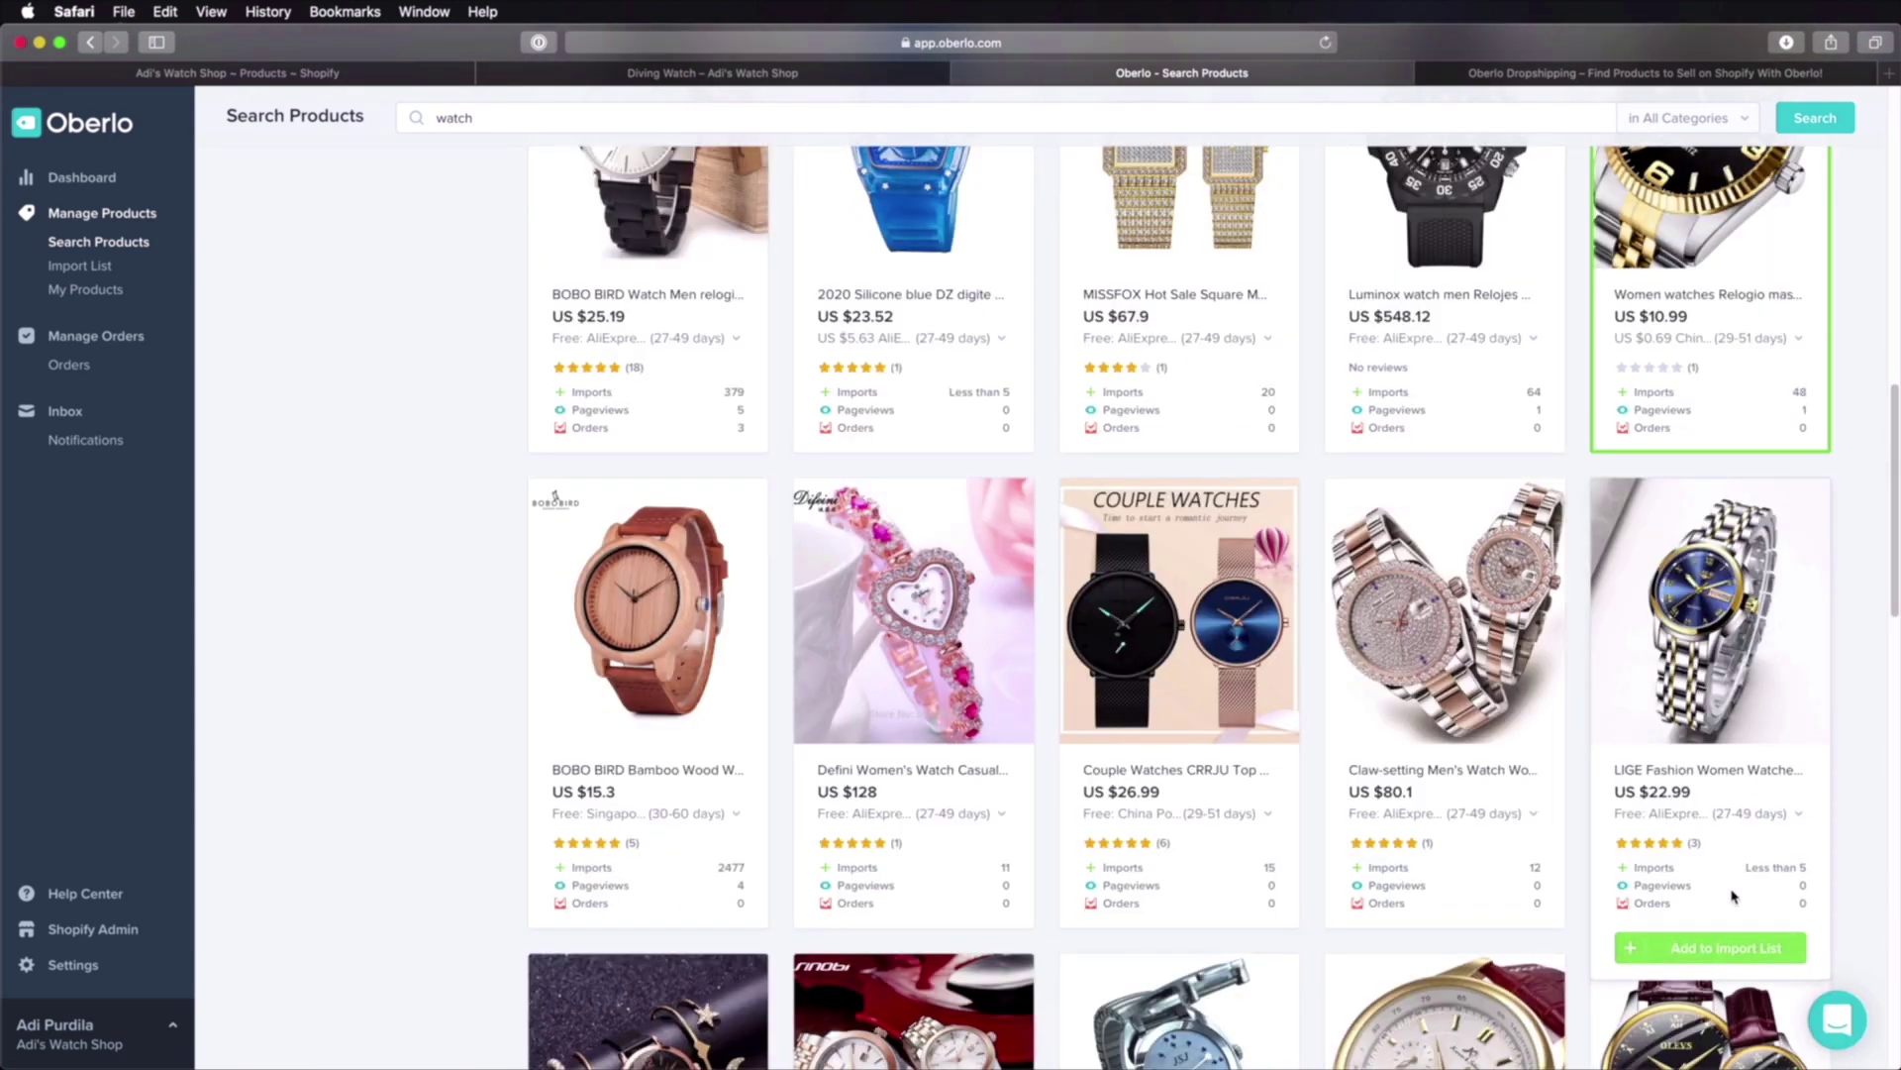
{"action": "left_click", "coordinate": [1728, 946]}
{"action": "mouse_move", "coordinate": [1548, 686]}
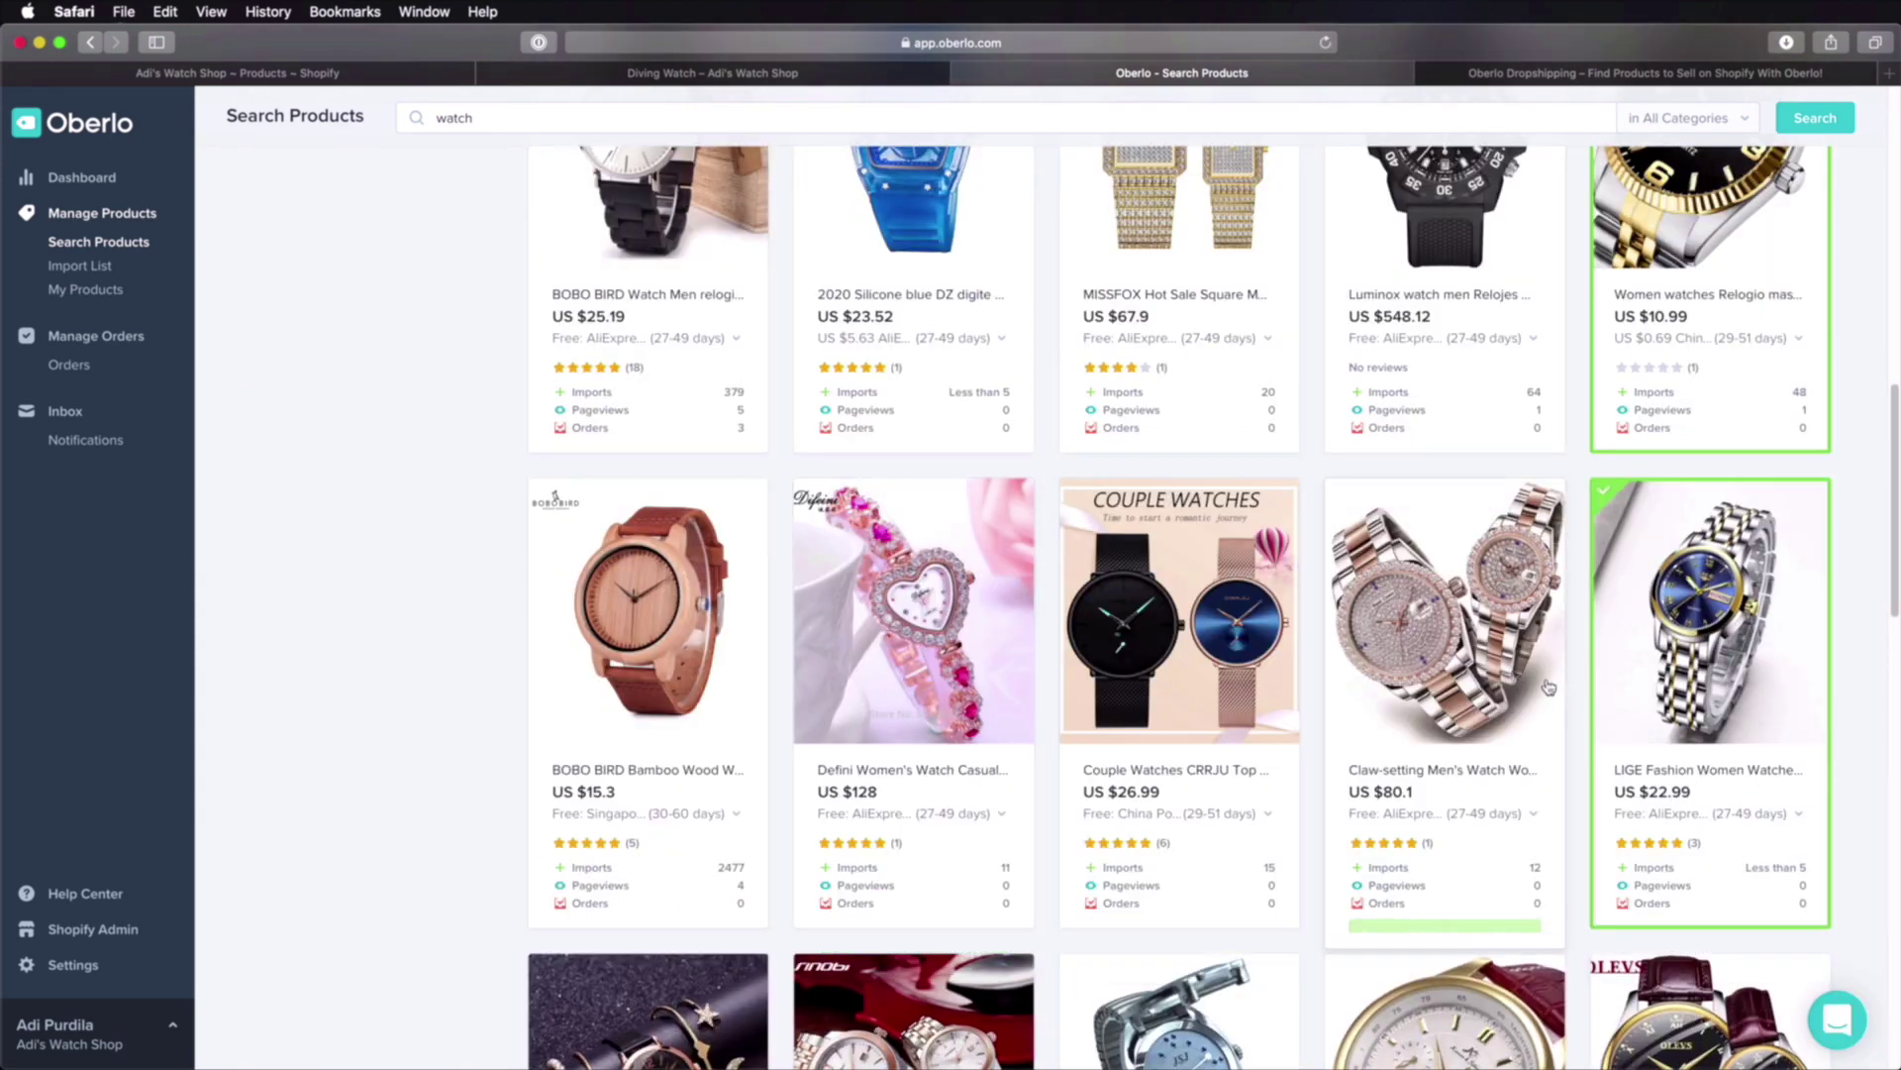
{"action": "left_click", "coordinate": [1443, 942]}
{"action": "mouse_move", "coordinate": [1182, 448]}
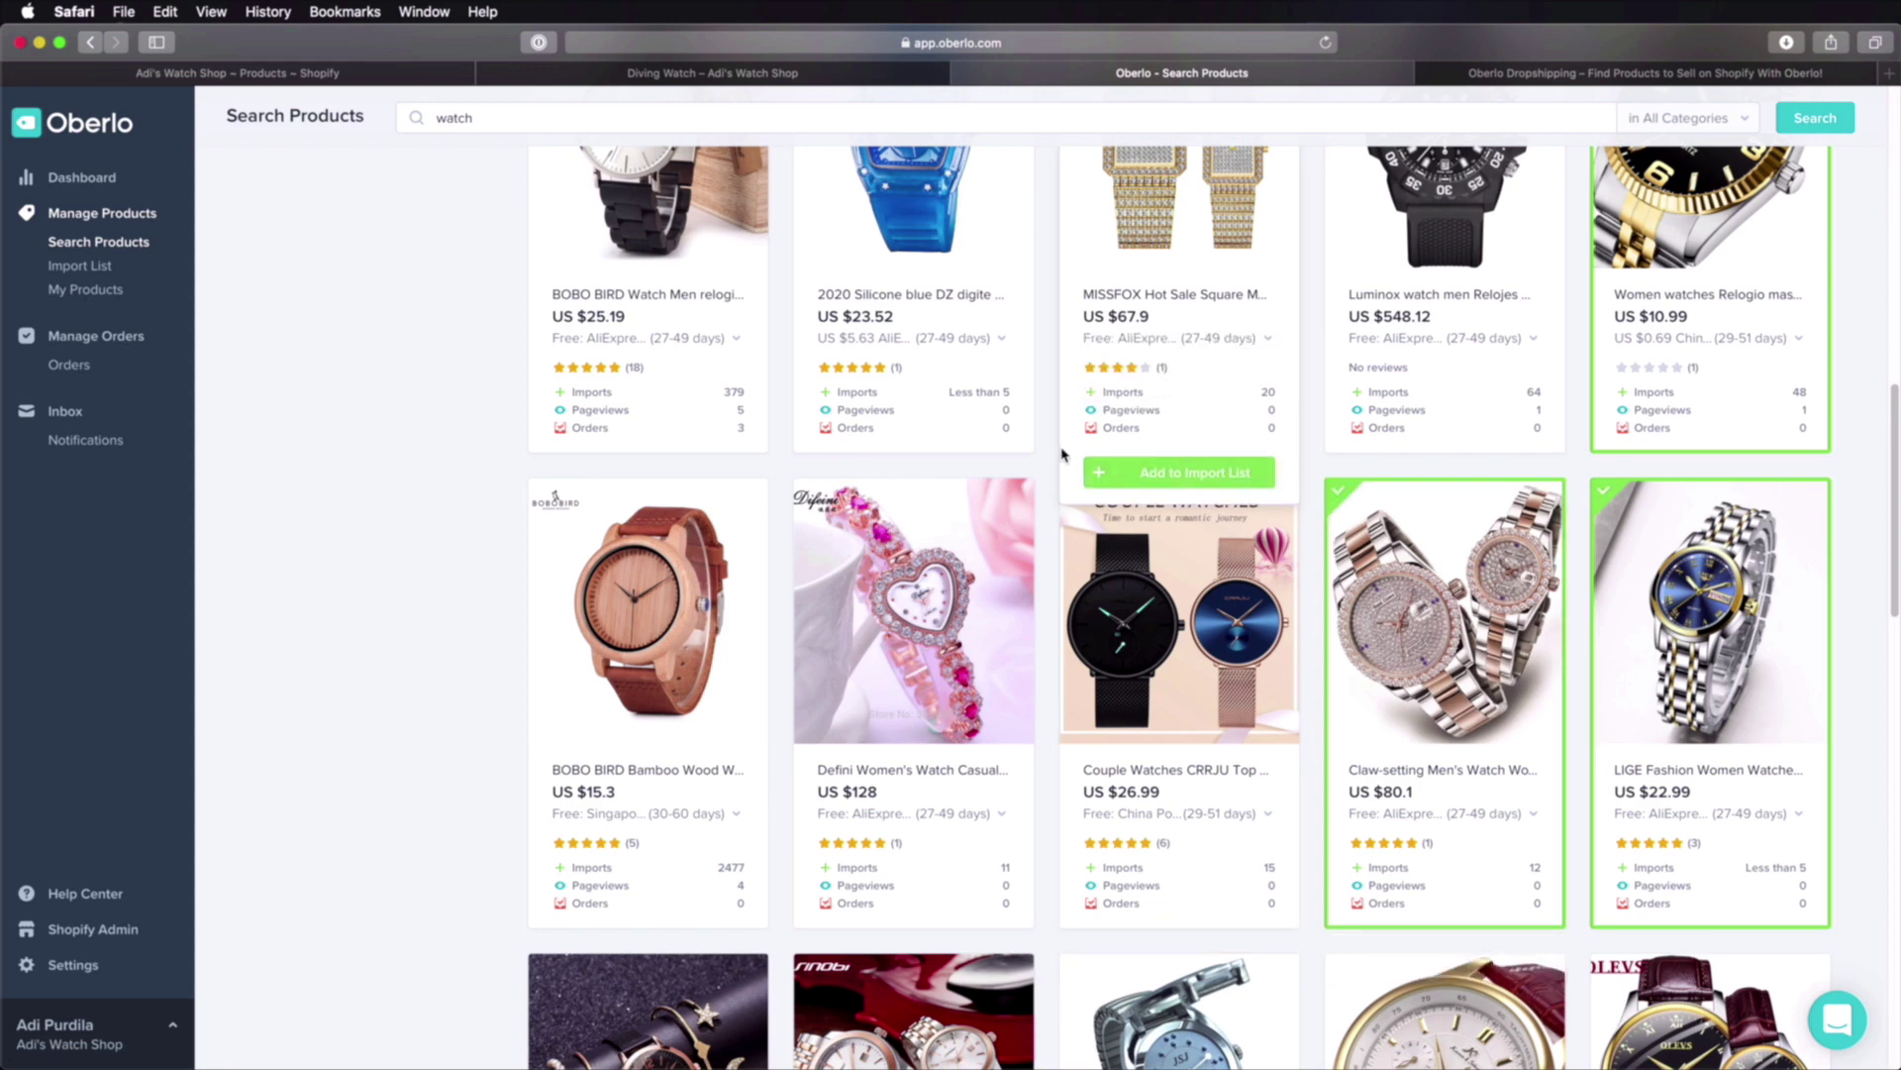
{"action": "scroll", "coordinate": [1118, 455], "scroll_direction": "up", "scroll_amount": 12}
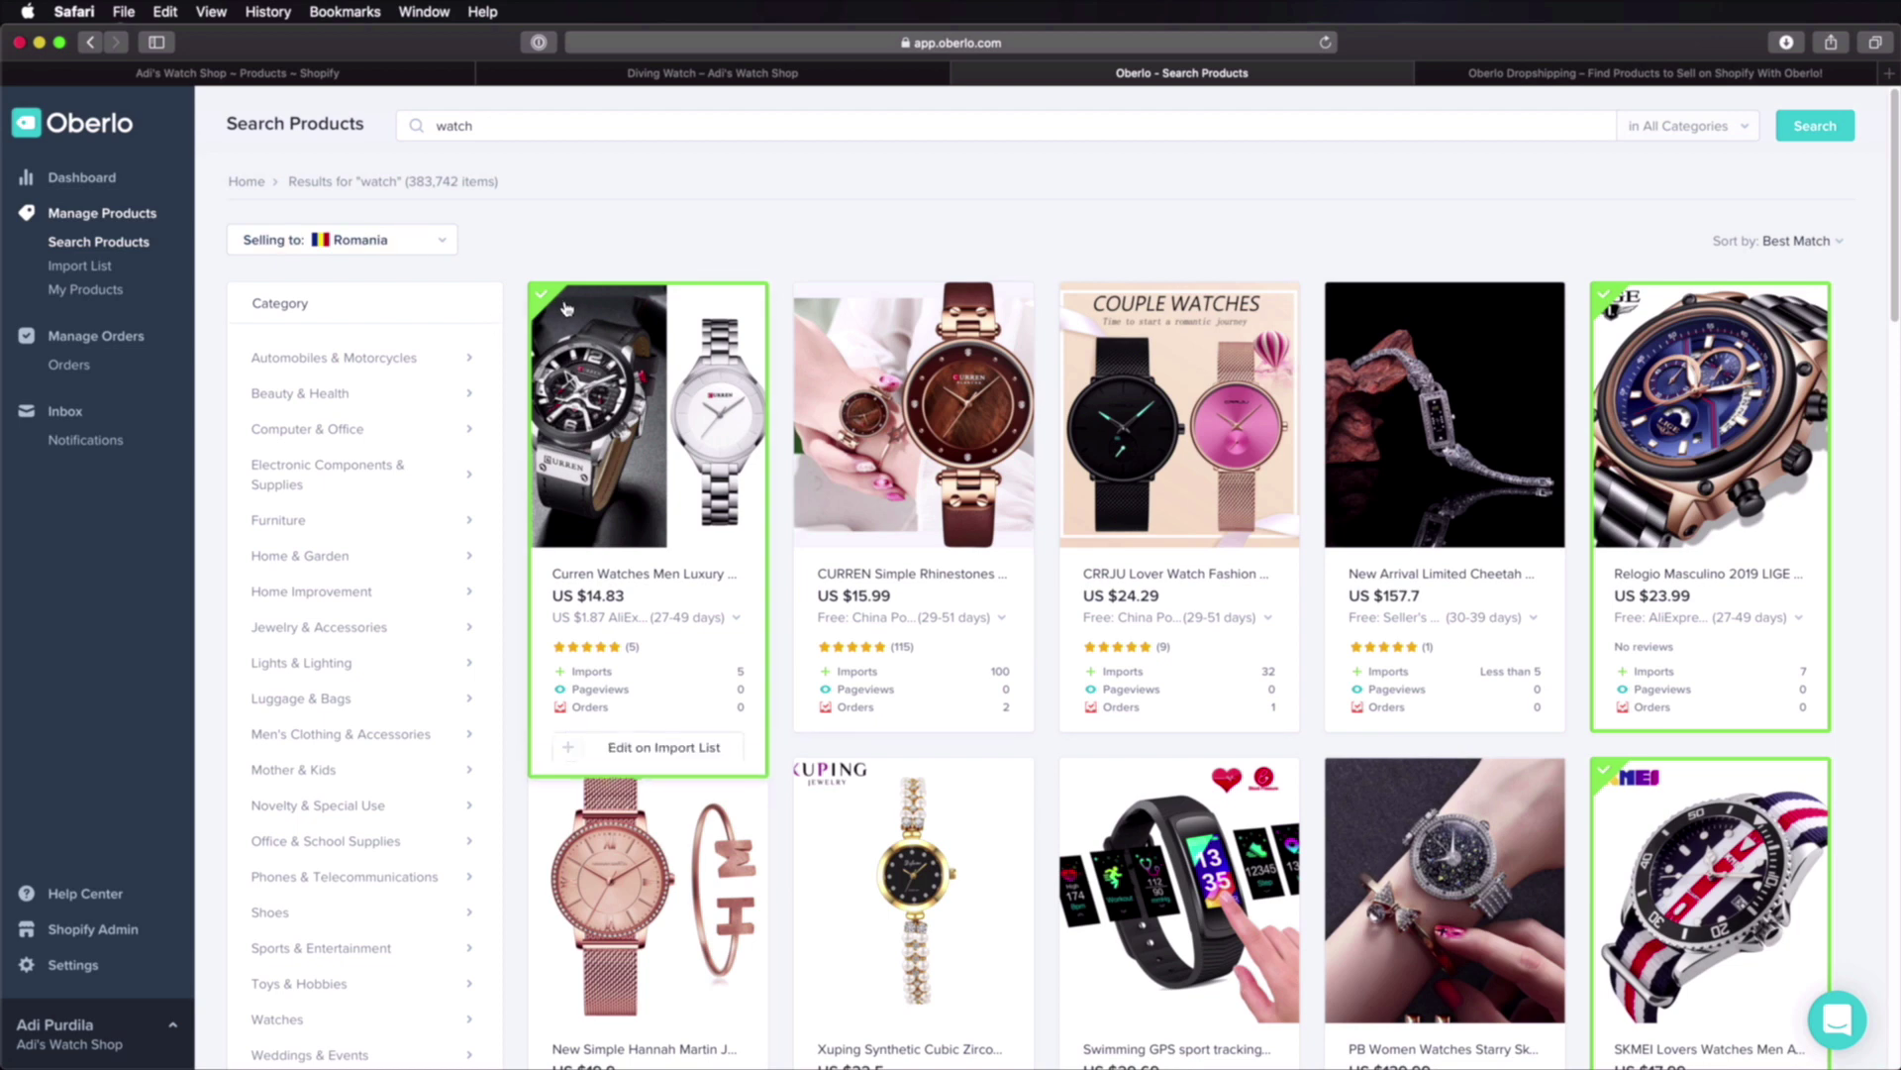
{"action": "left_click", "coordinate": [85, 268]}
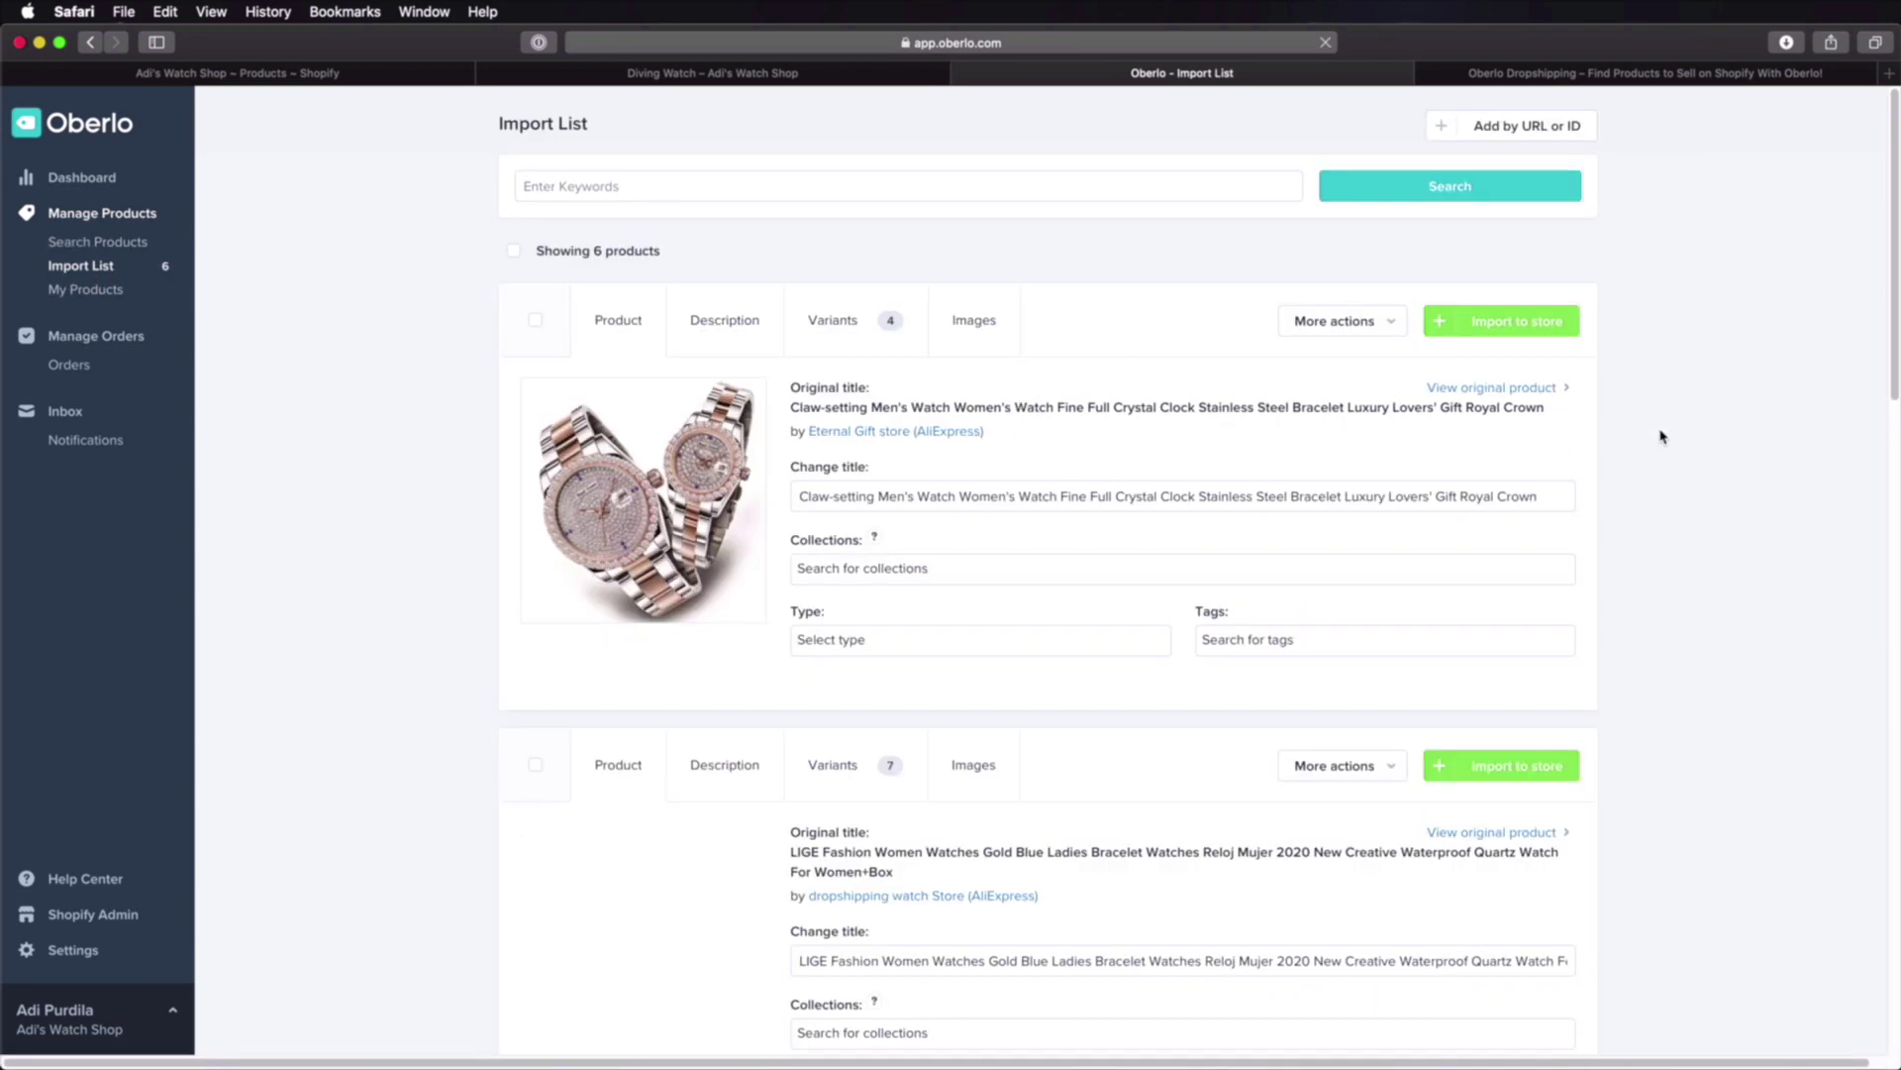
Step: Select all six watches in Oberlo's Import List, import them to the store, and return to Shopify
{"action": "scroll", "coordinate": [1659, 436], "scroll_direction": "down", "scroll_amount": 6}
{"action": "scroll", "coordinate": [1659, 436], "scroll_direction": "up", "scroll_amount": 5}
{"action": "left_click", "coordinate": [514, 251]}
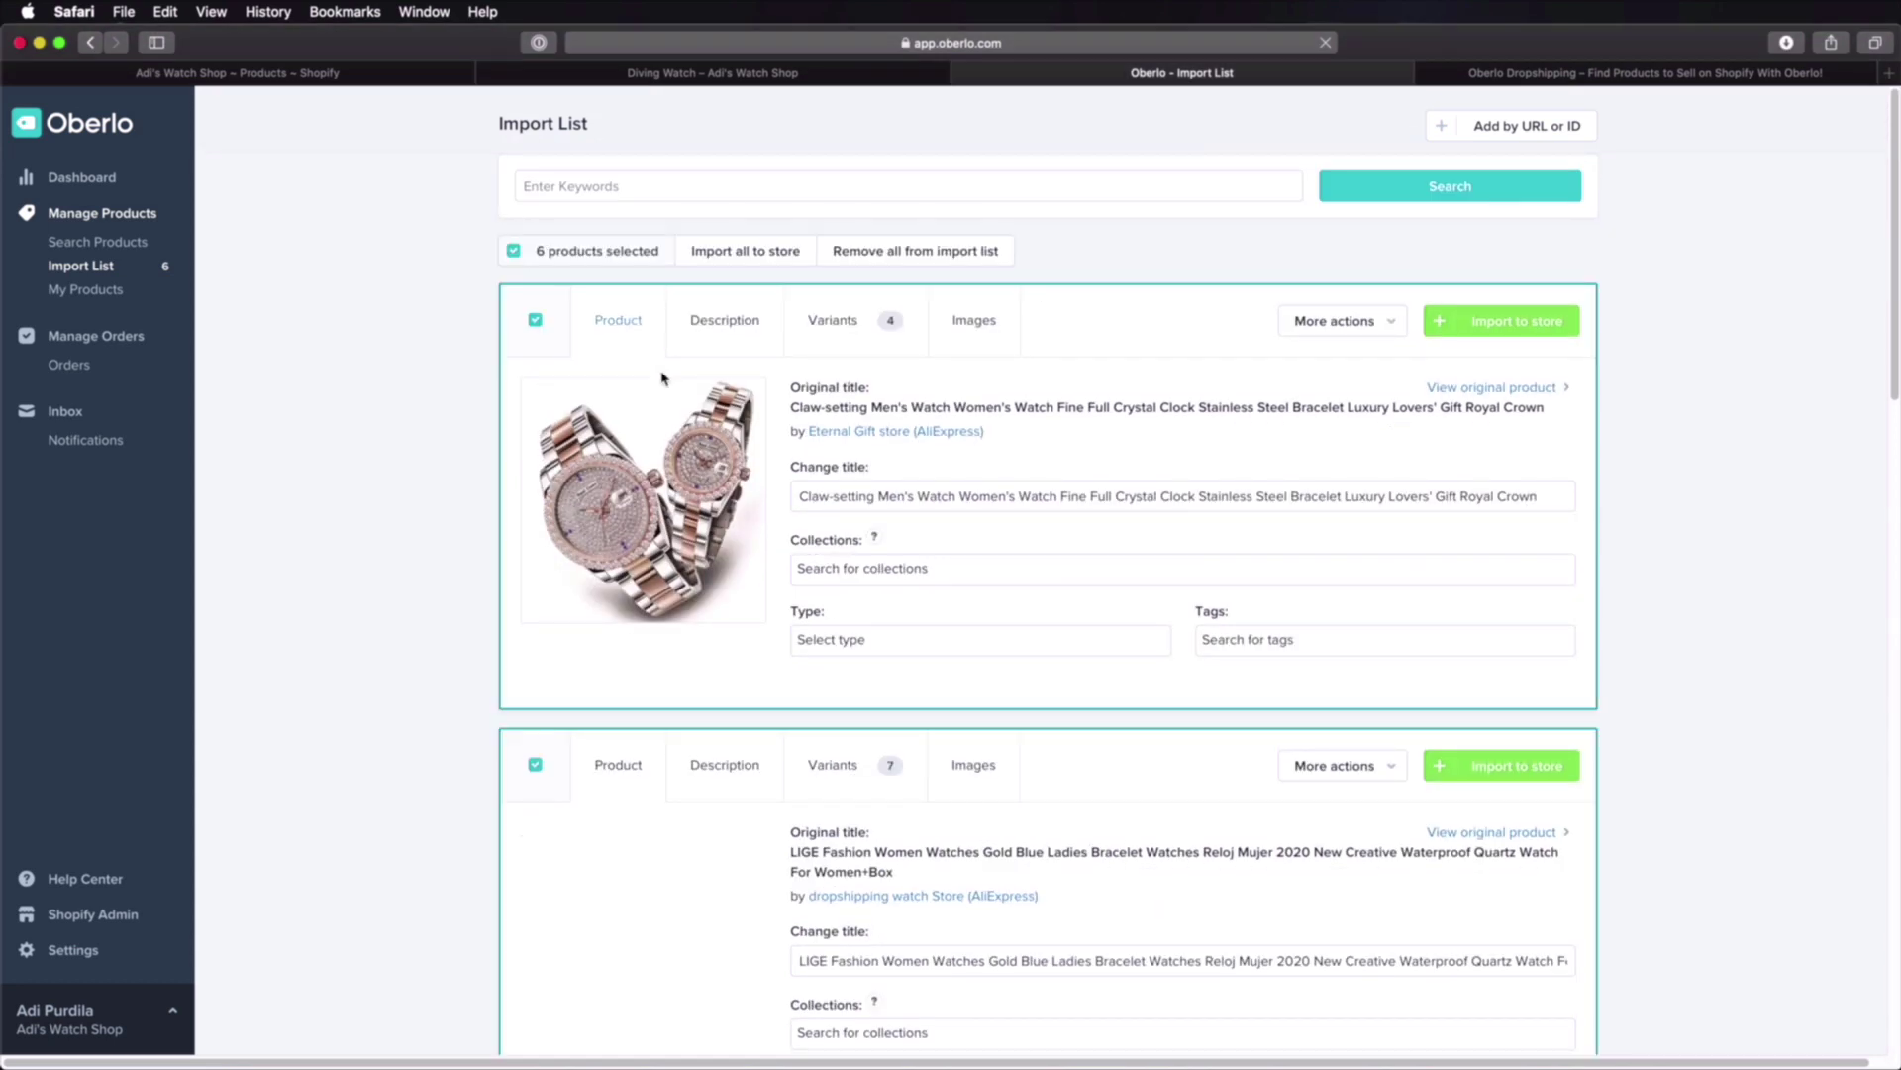
{"action": "scroll", "coordinate": [740, 394], "scroll_direction": "down", "scroll_amount": 20}
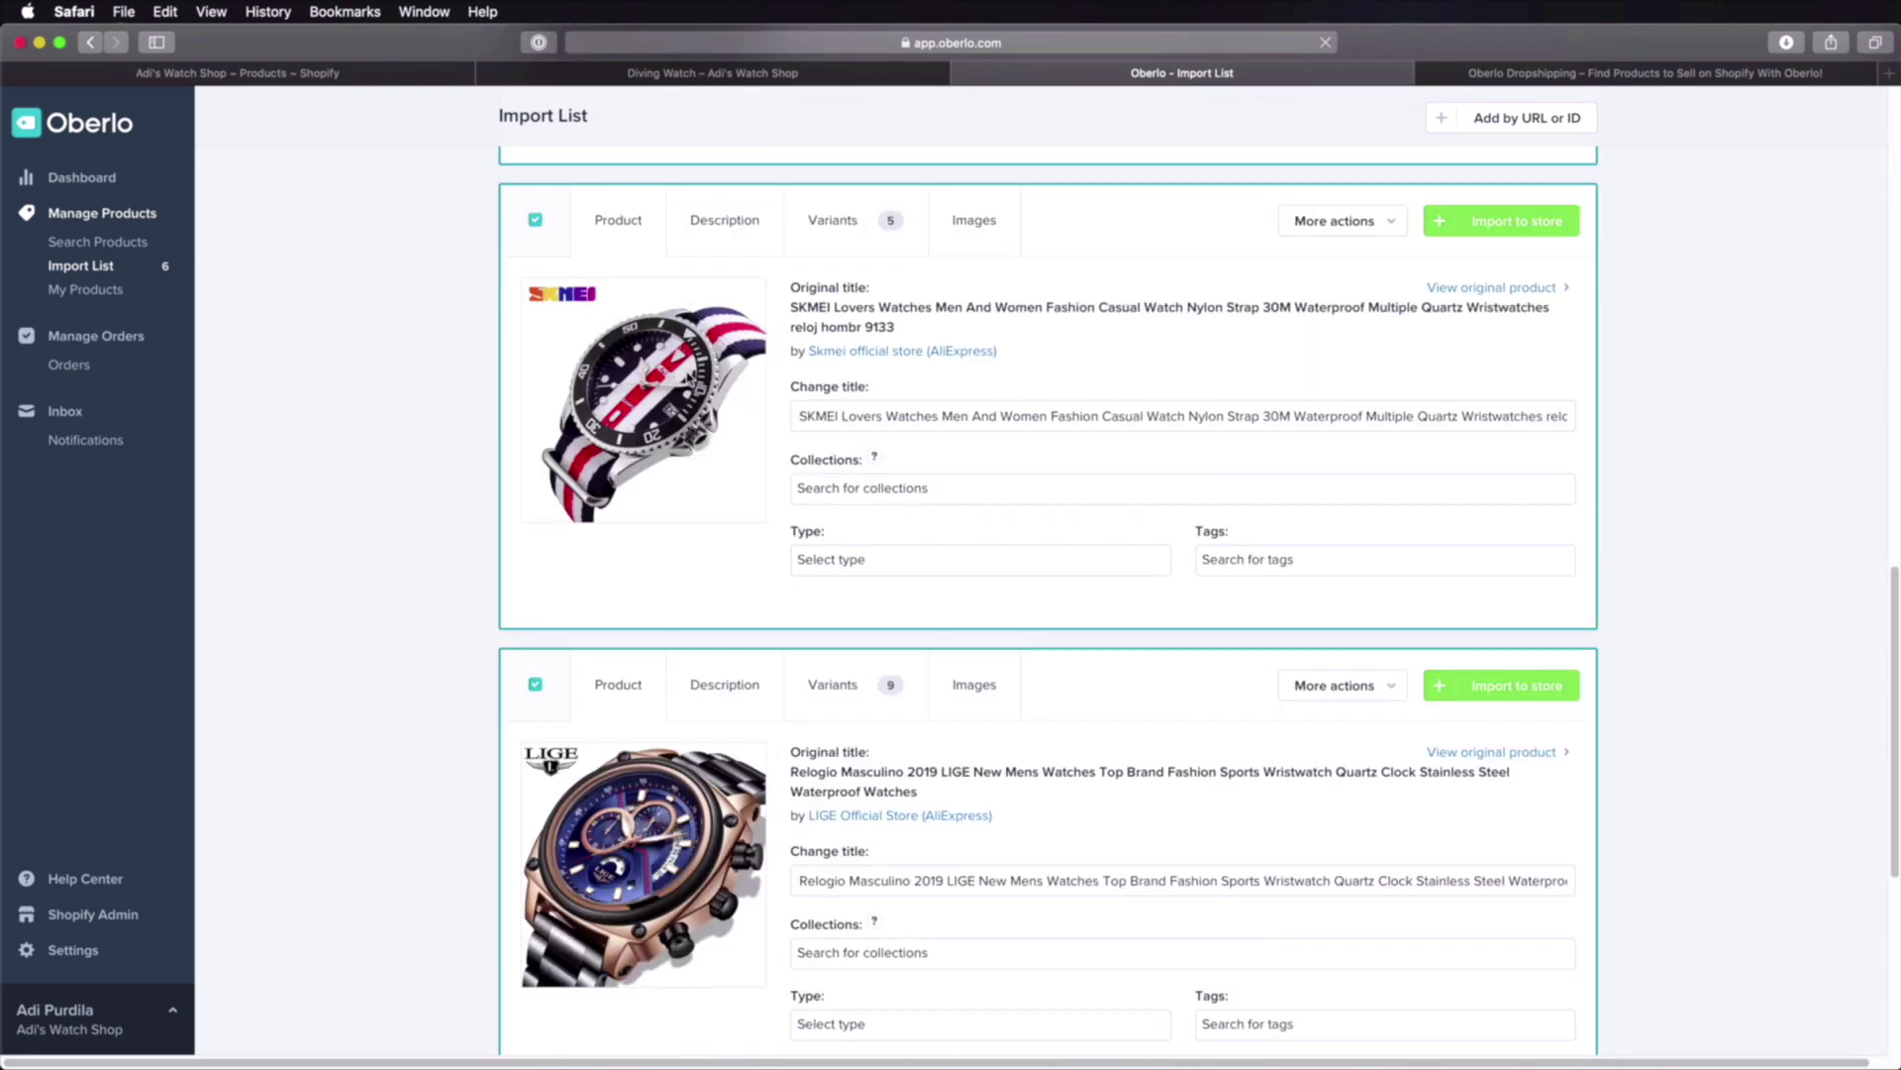
{"action": "scroll", "coordinate": [681, 393], "scroll_direction": "up", "scroll_amount": 20}
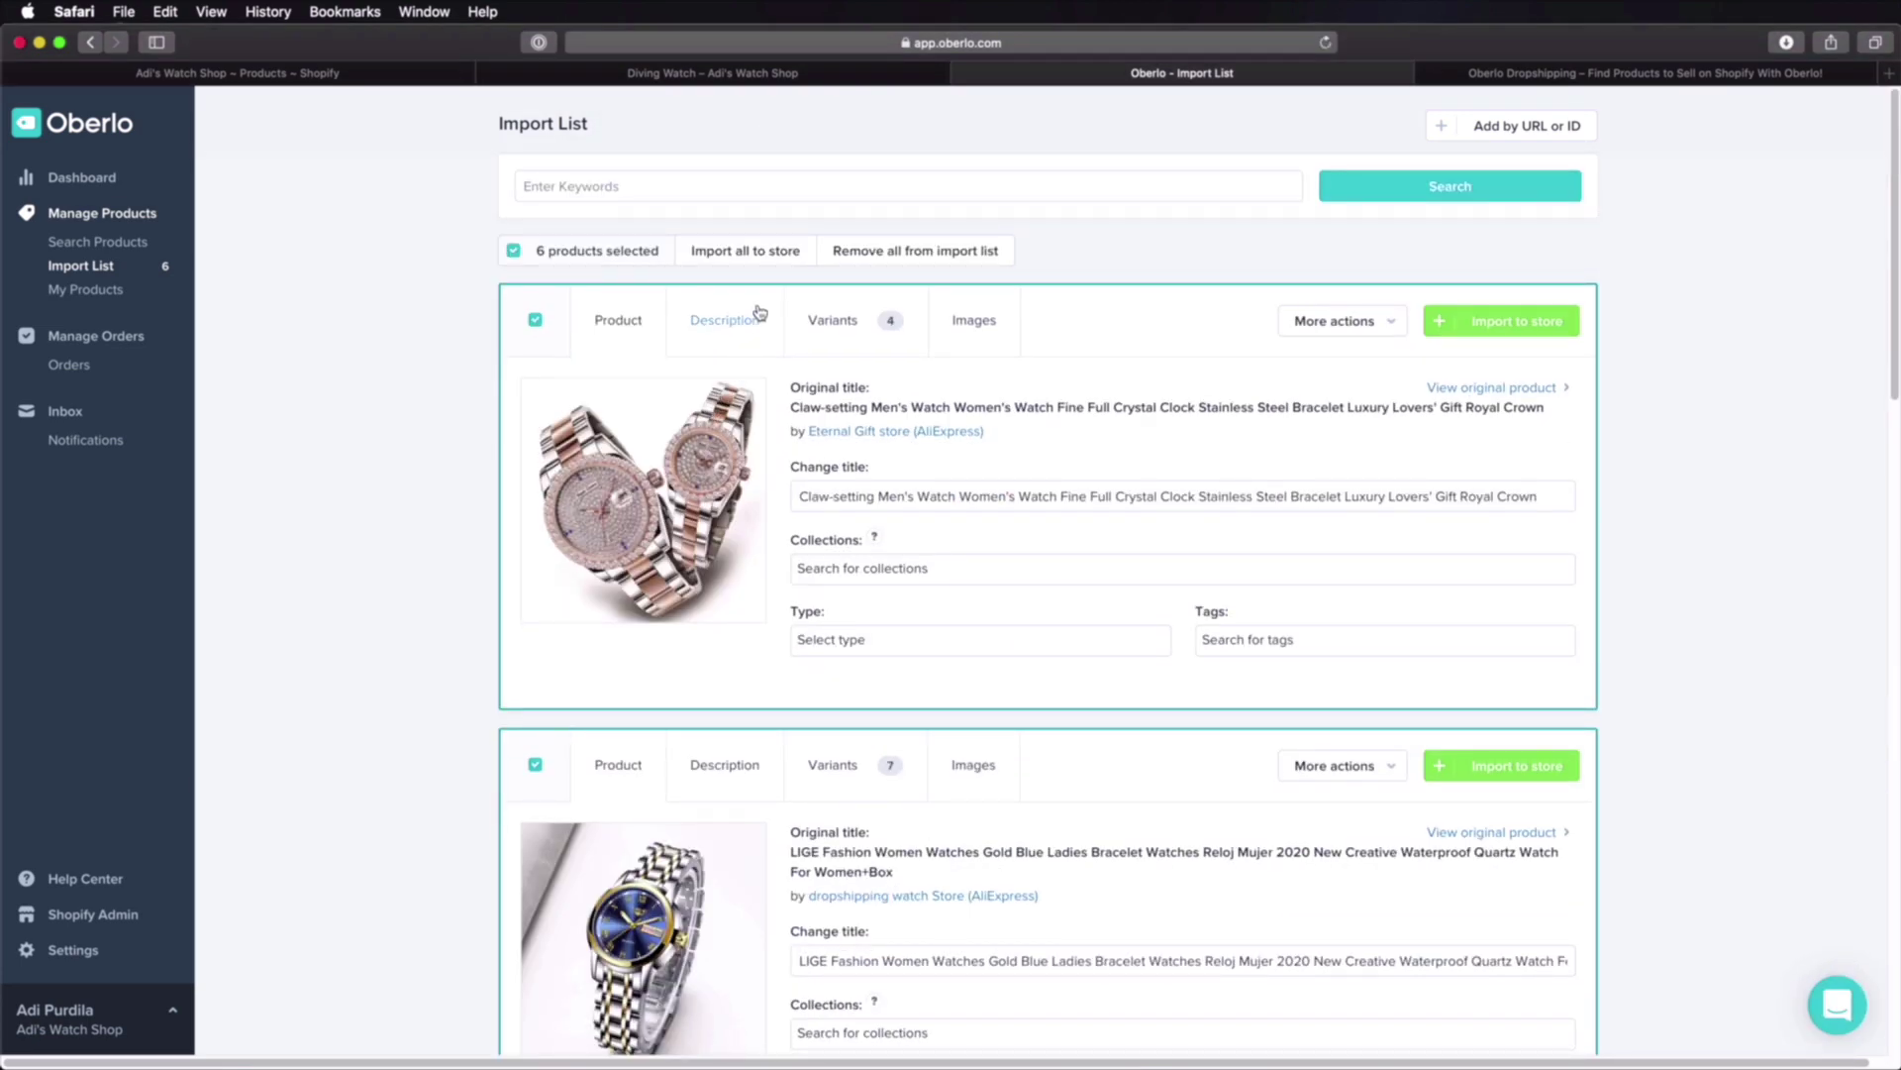
{"action": "left_click", "coordinate": [759, 254]}
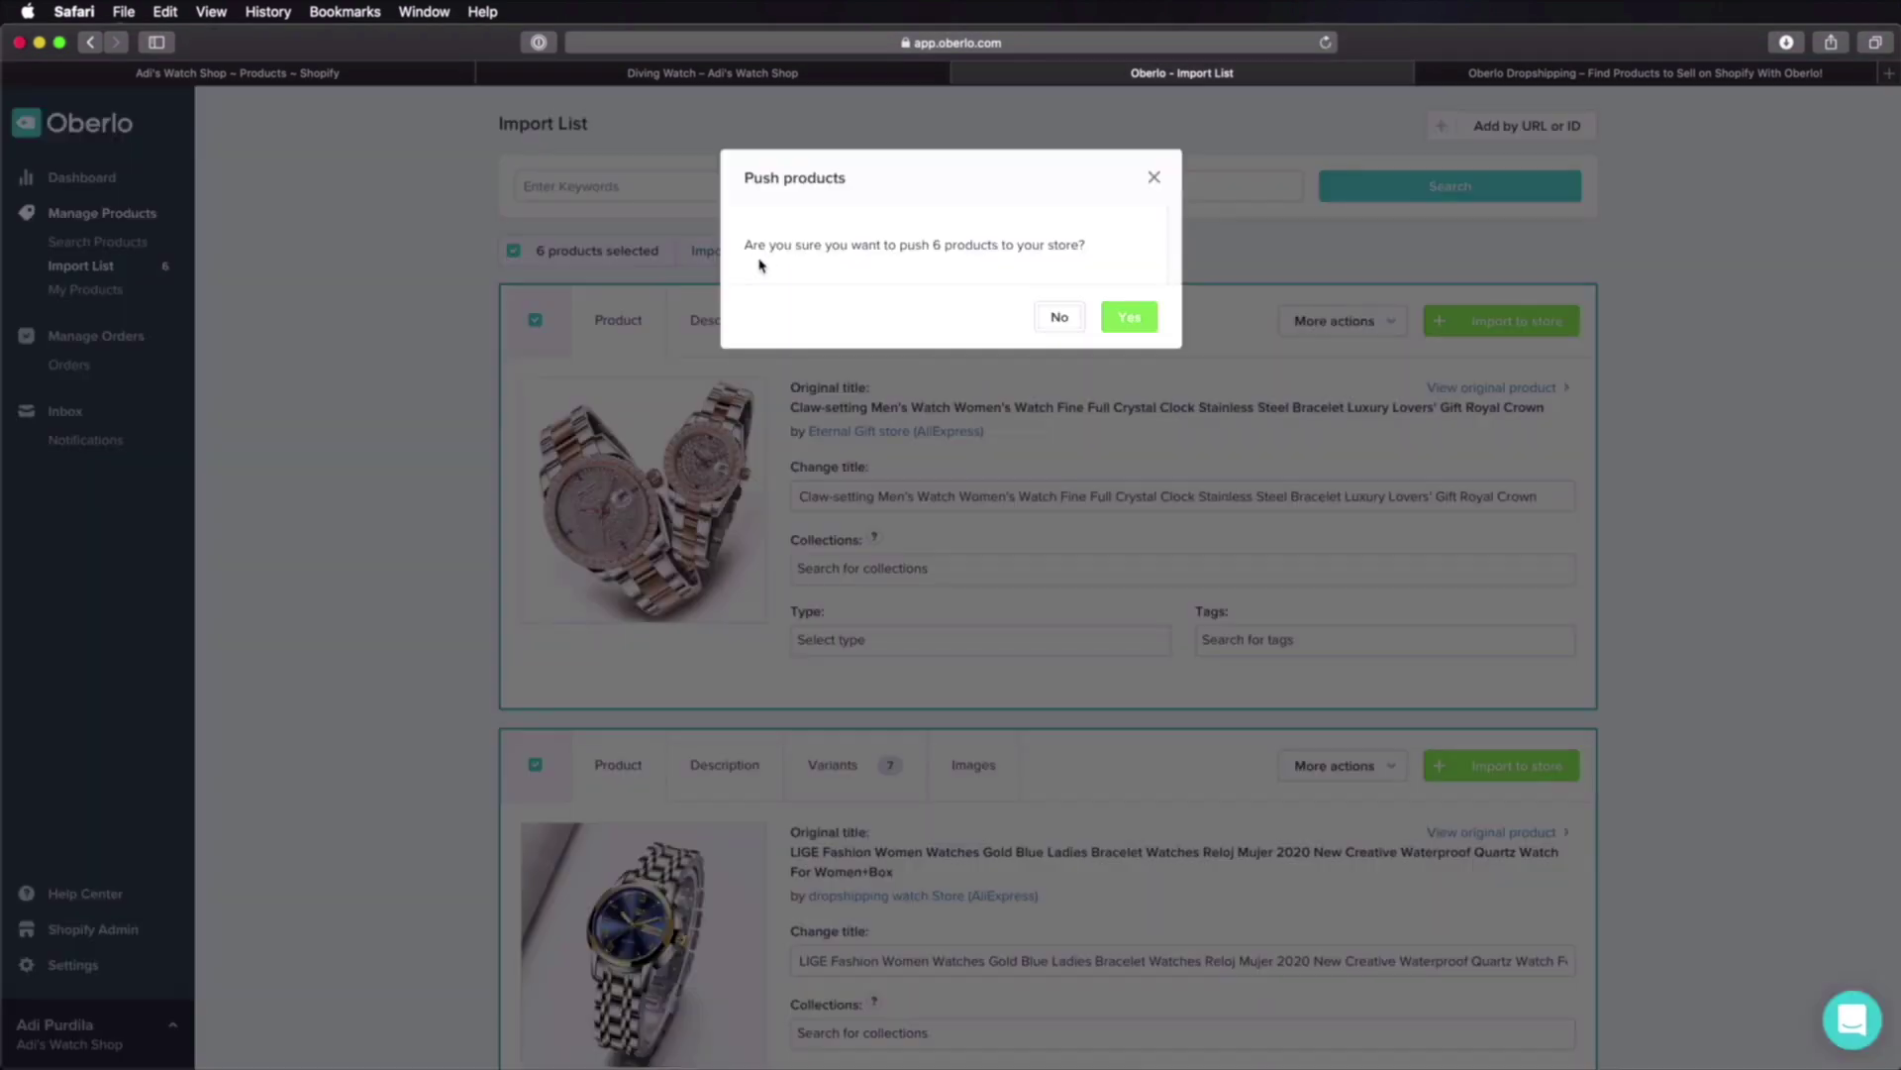
{"action": "left_click", "coordinate": [1138, 317]}
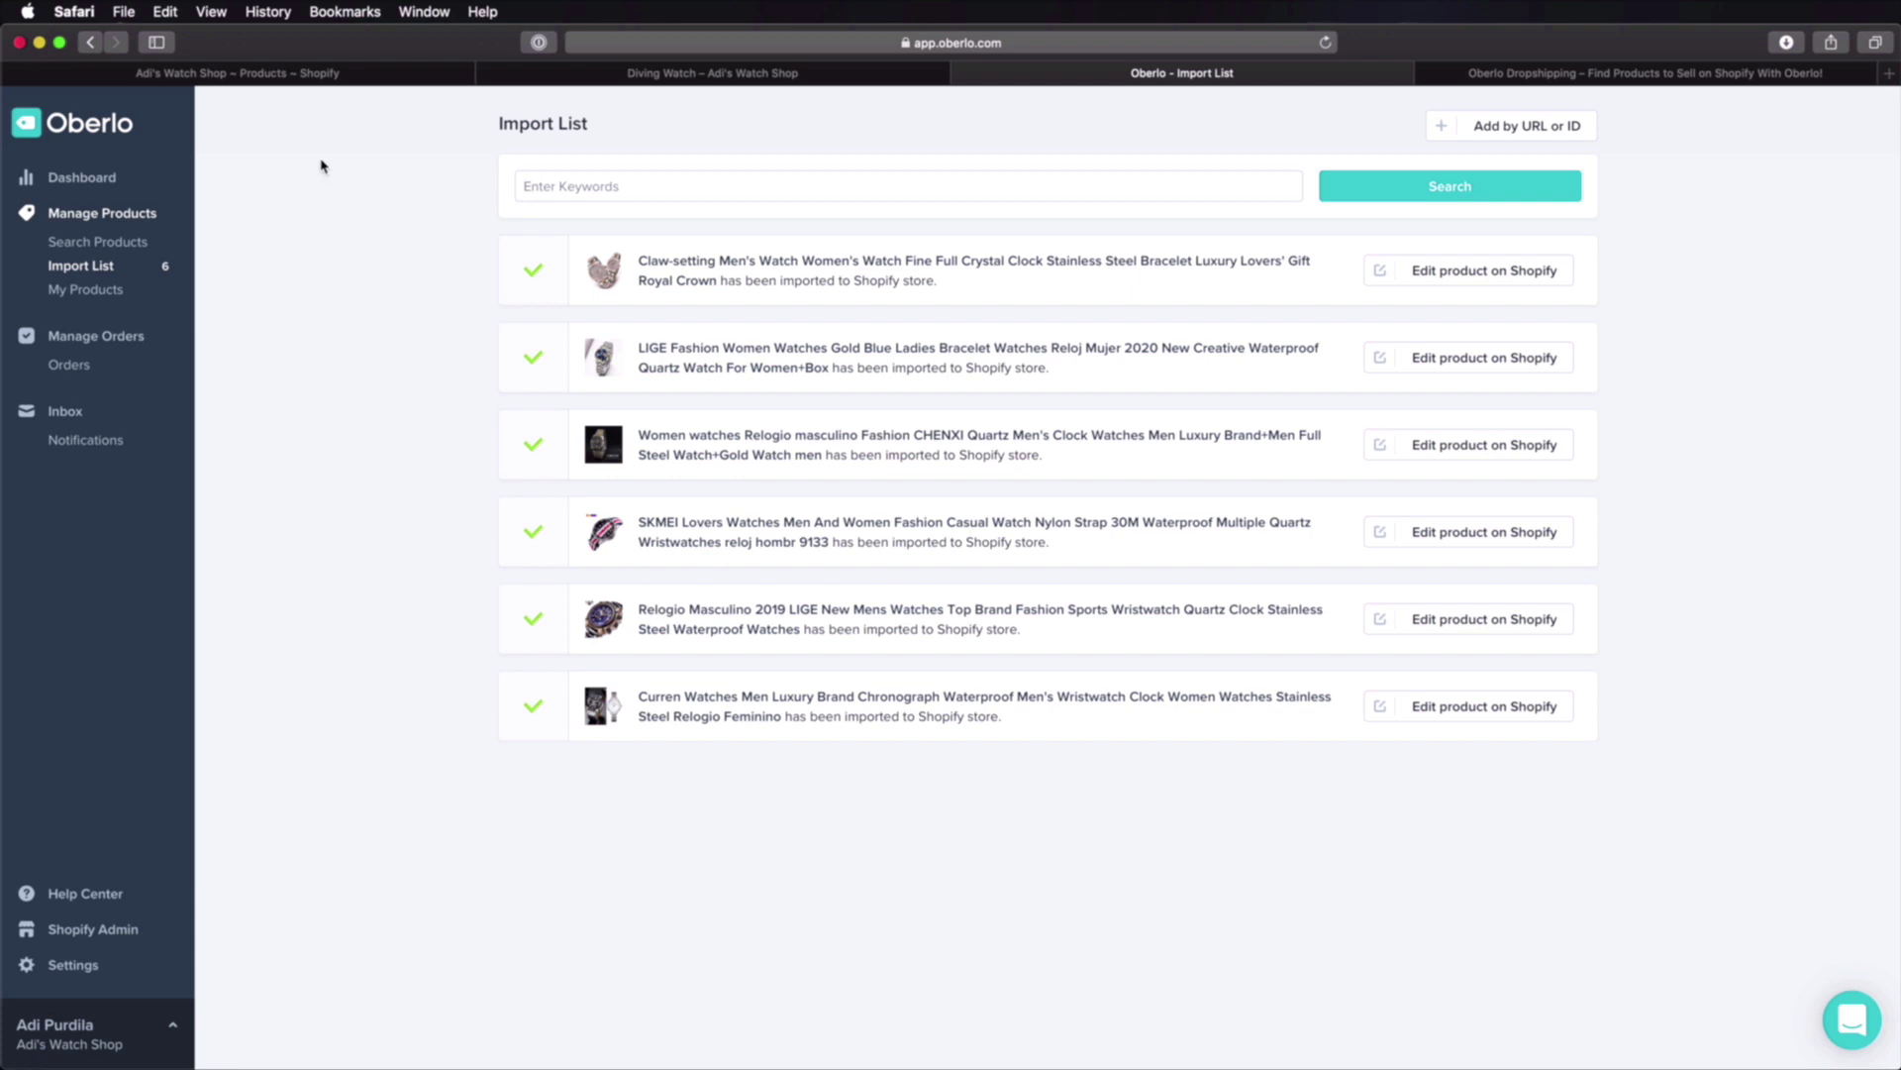
{"action": "left_click", "coordinate": [290, 74]}
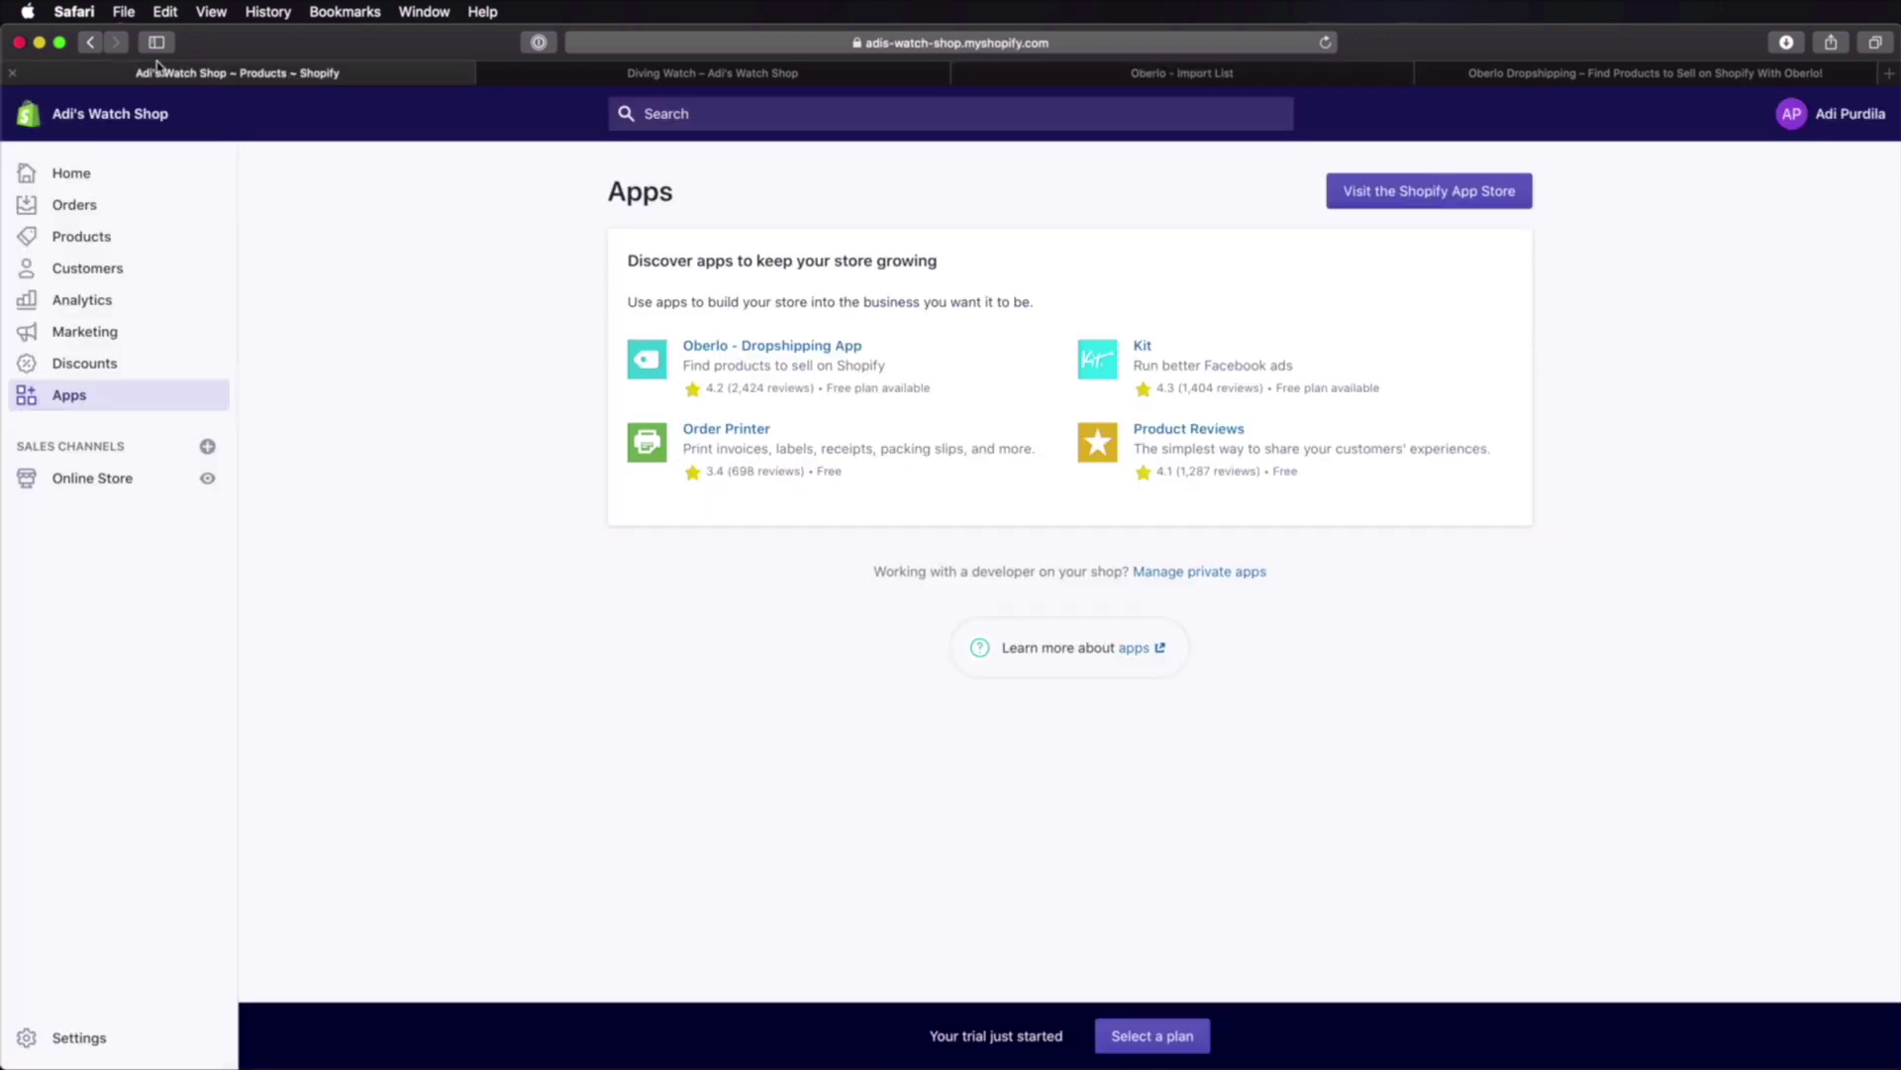
Step: Reload the admin and view Products, now listing the Diving Watch plus six imported watches
{"action": "left_click", "coordinate": [1324, 43]}
{"action": "left_click", "coordinate": [96, 238]}
{"action": "scroll", "coordinate": [833, 582], "scroll_direction": "down", "scroll_amount": 3}
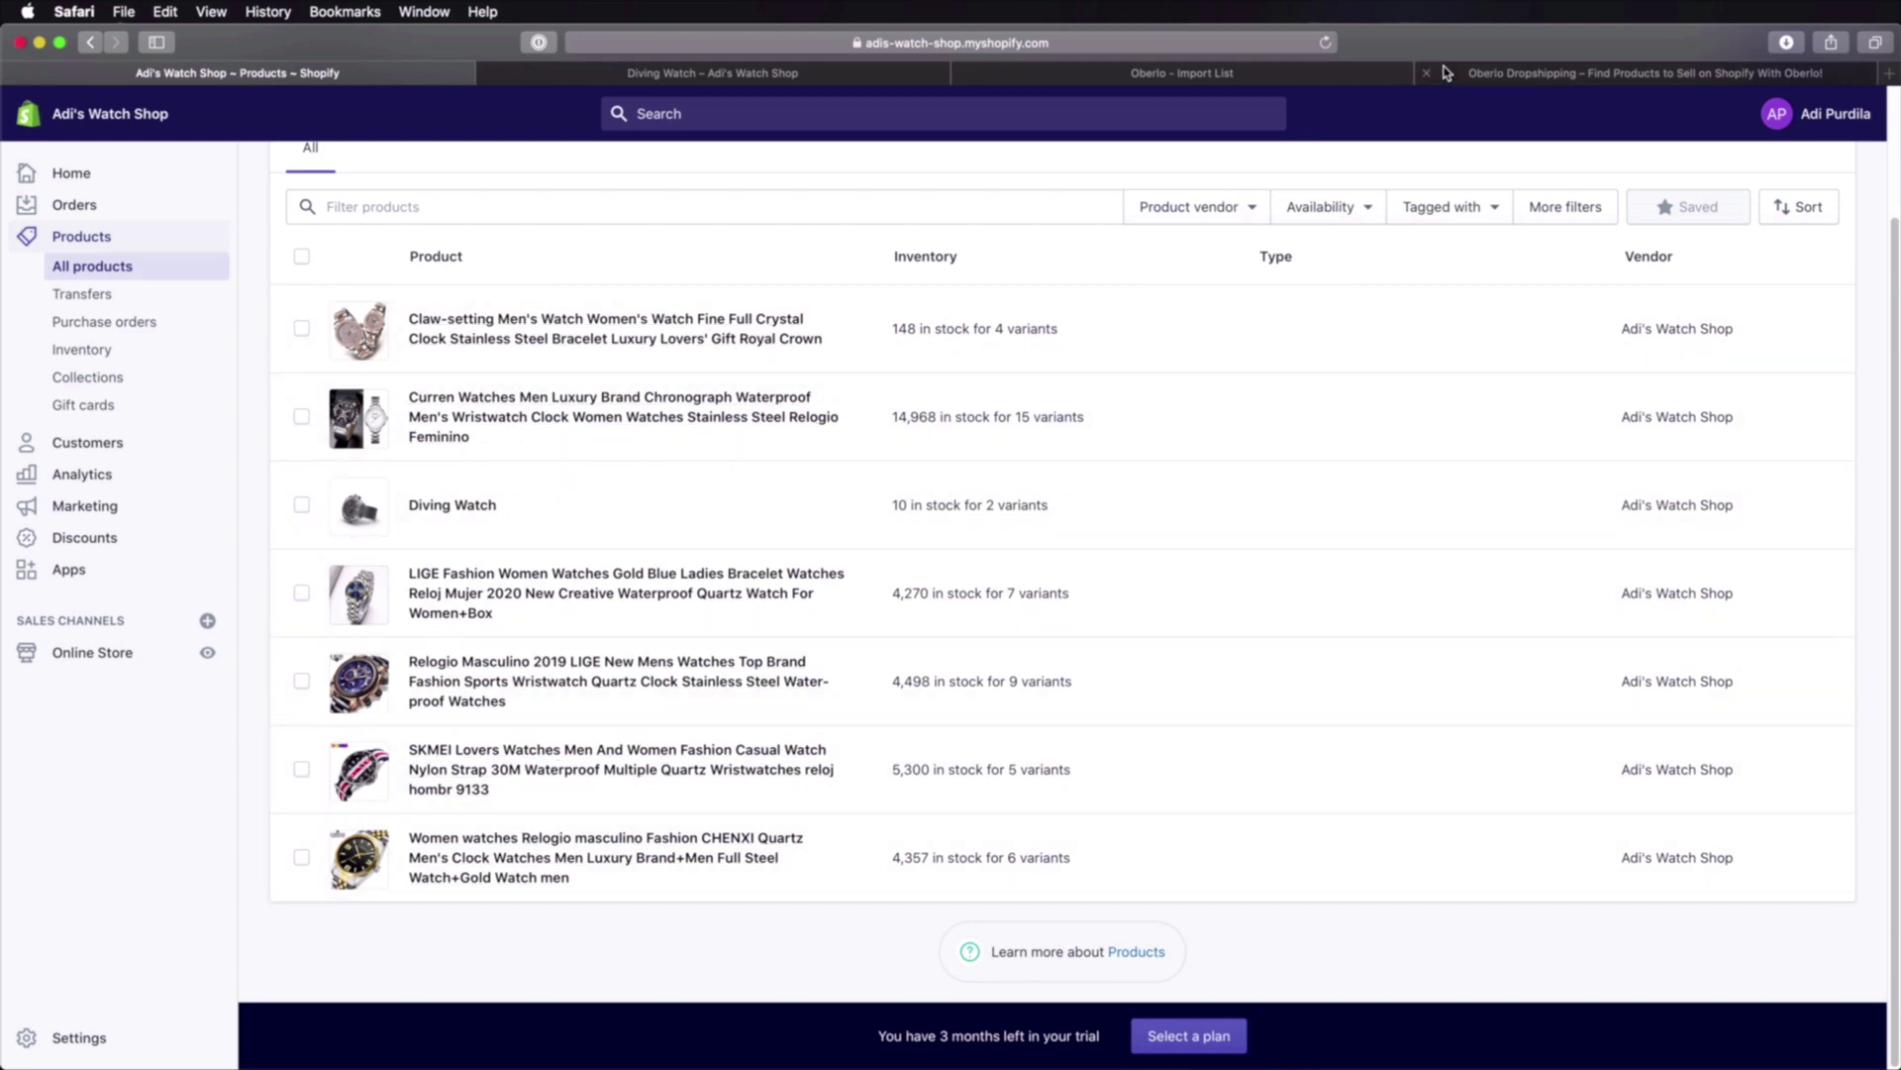
Step: Open the Claw-setting watch and review its title, description and images
{"action": "left_click", "coordinate": [681, 322]}
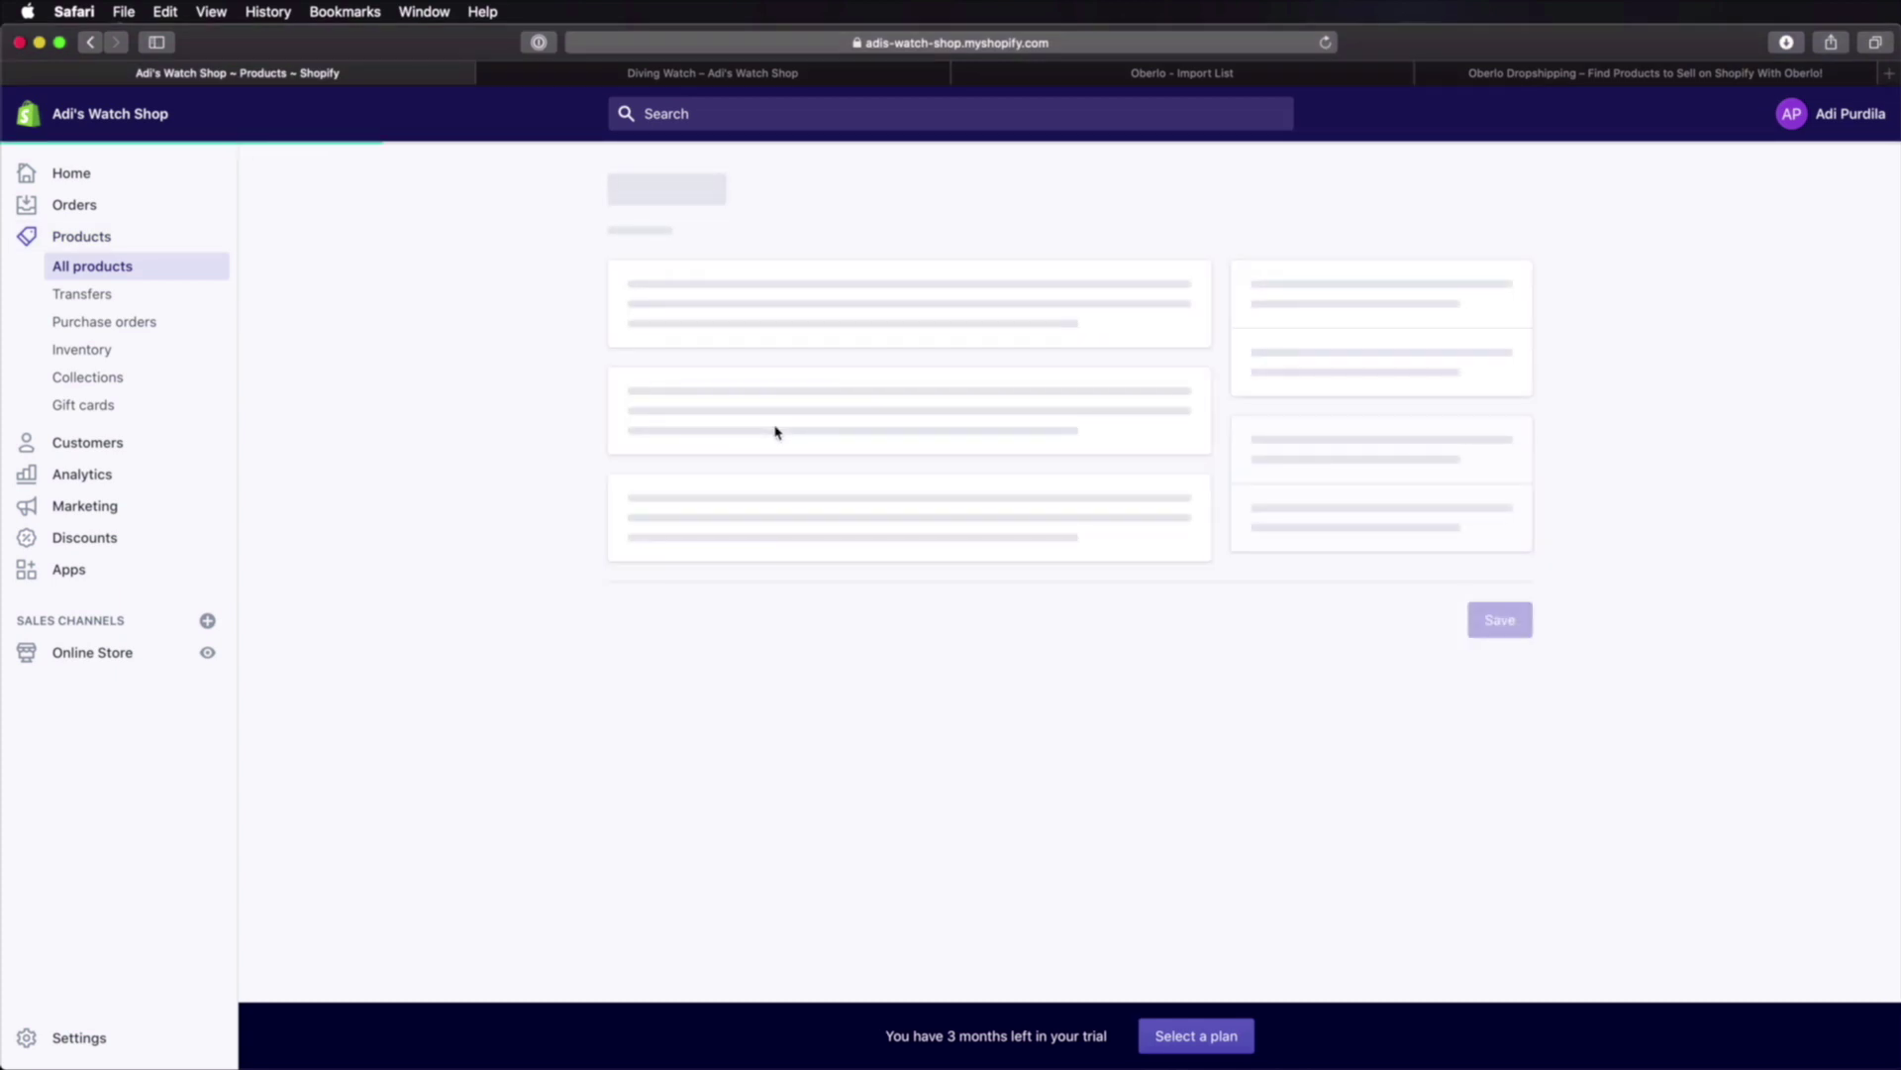
{"action": "triple_click", "coordinate": [736, 218]}
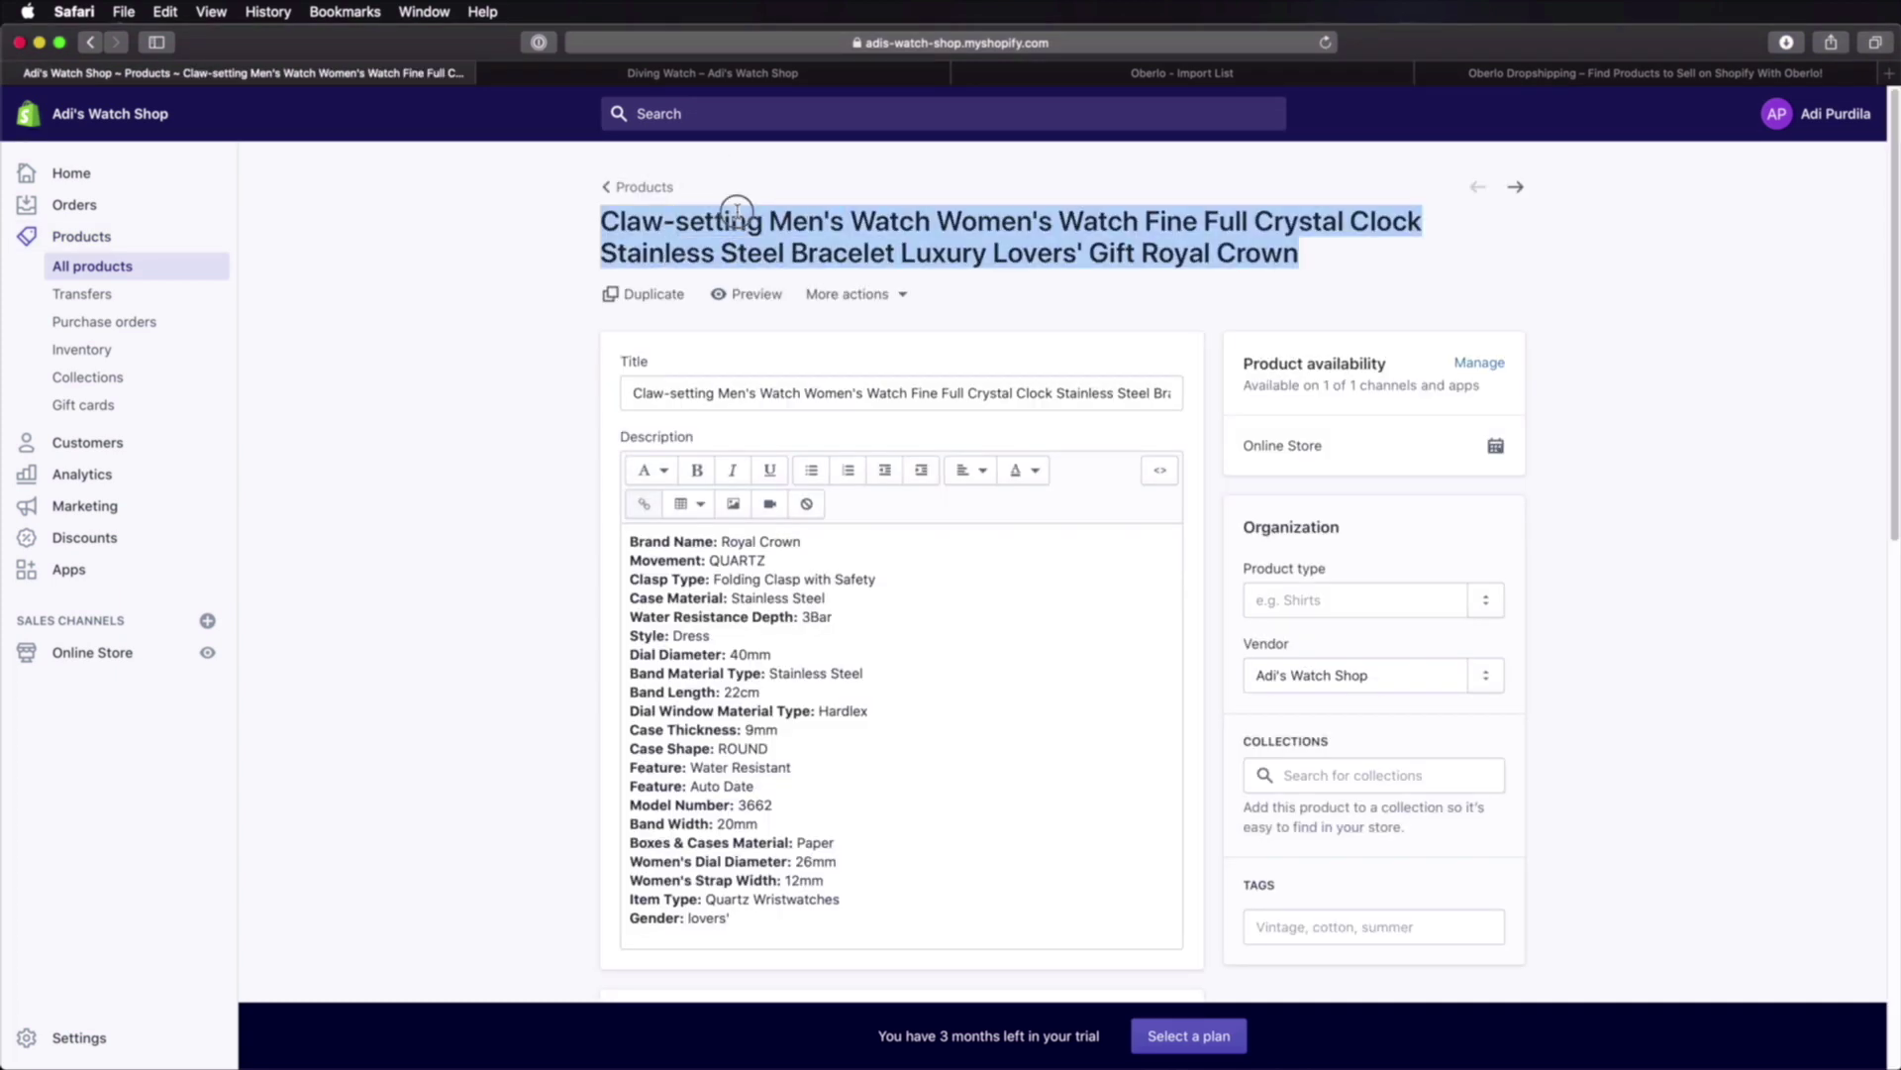
{"action": "double_click", "coordinate": [1110, 252]}
{"action": "left_click_drag", "start_coordinate": [1066, 238], "coordinate": [1022, 238]}
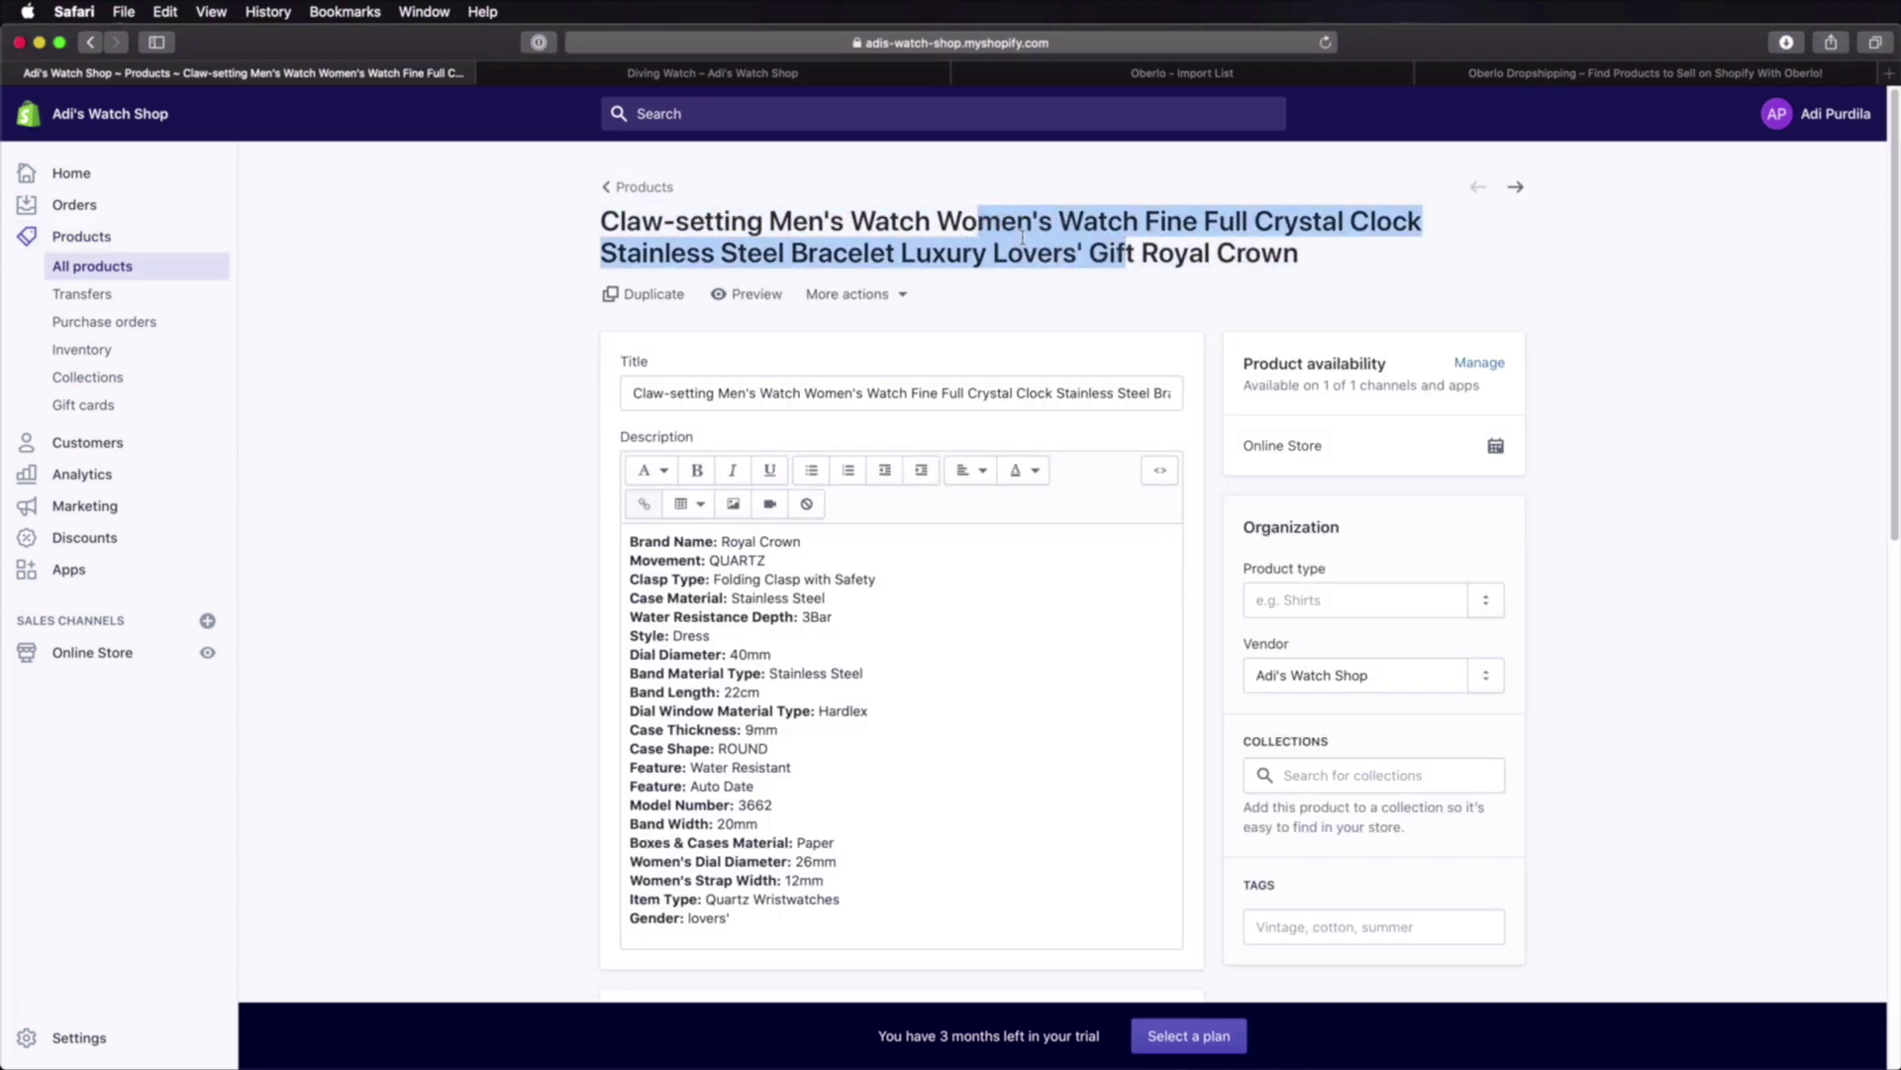
{"action": "left_click", "coordinate": [1031, 237]}
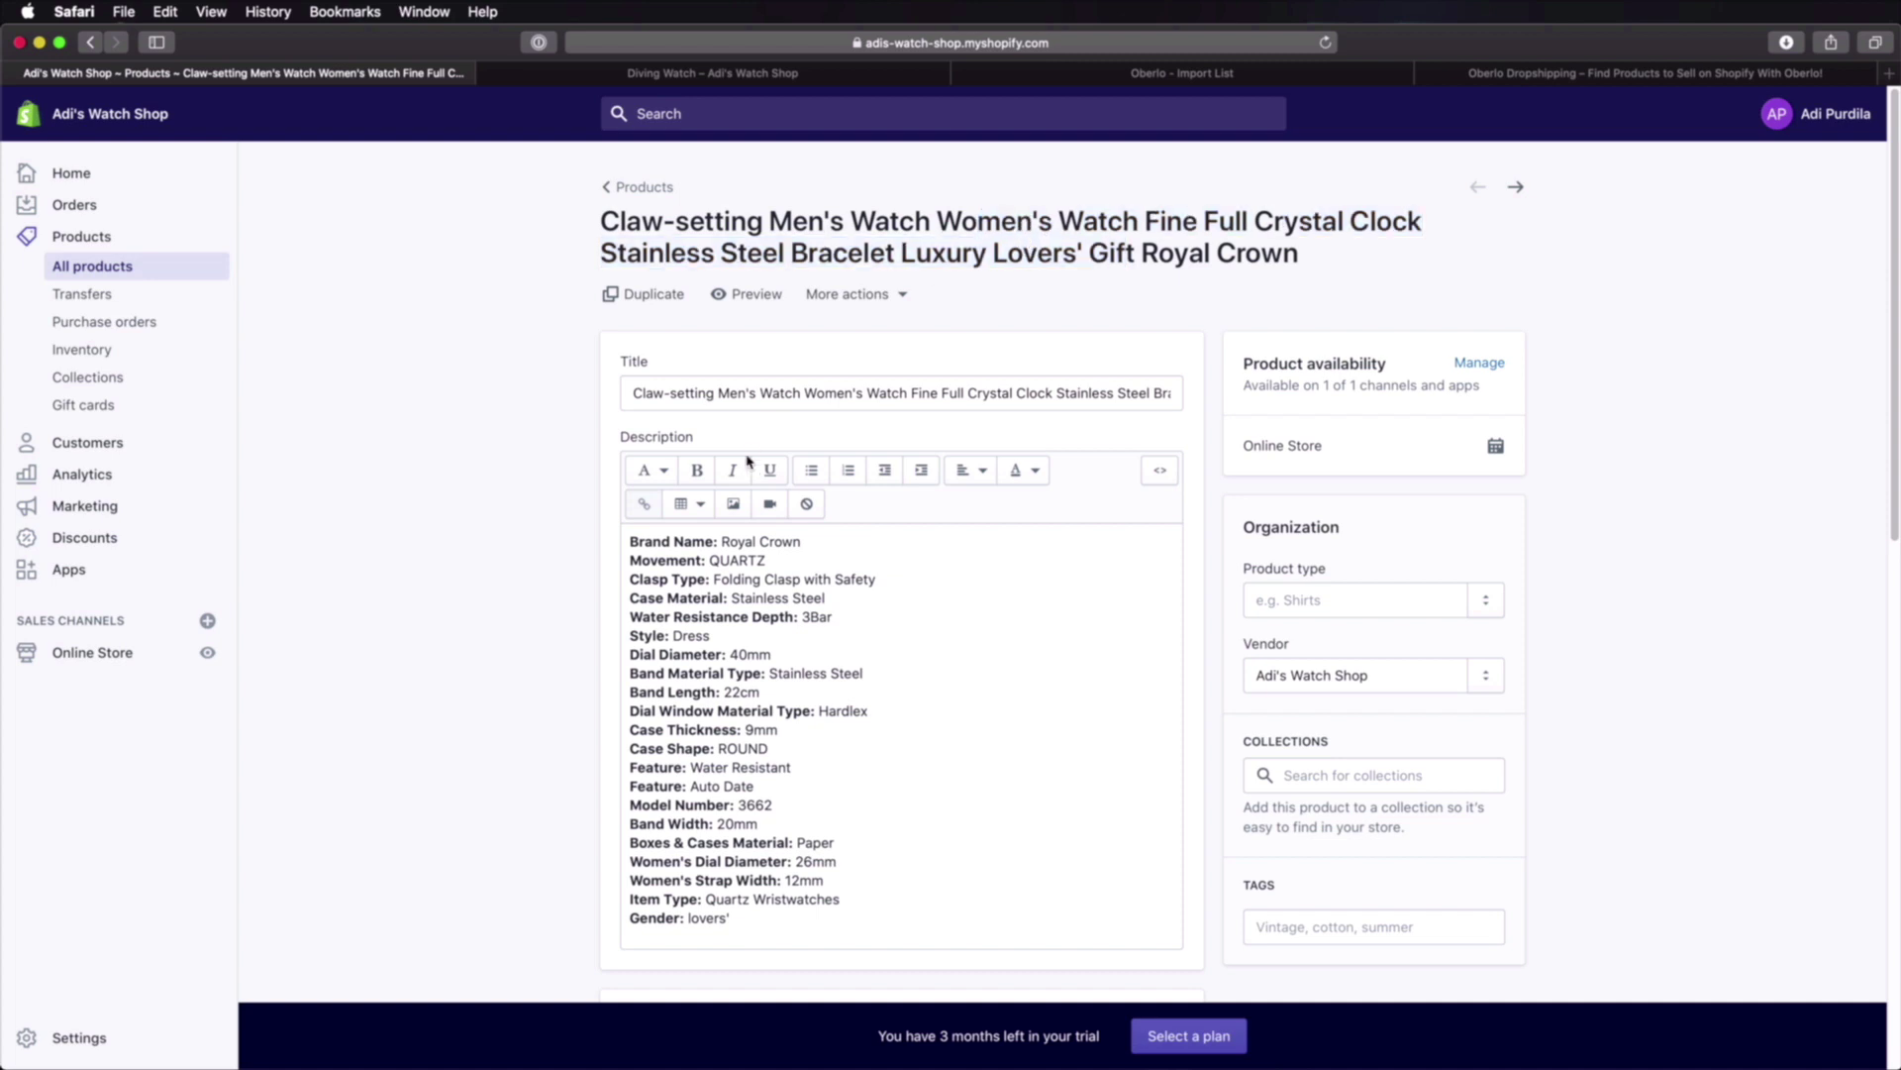
{"action": "scroll", "coordinate": [748, 461], "scroll_direction": "down", "scroll_amount": 2}
{"action": "left_click_drag", "start_coordinate": [684, 422], "coordinate": [769, 797]}
{"action": "scroll", "coordinate": [799, 540], "scroll_direction": "down", "scroll_amount": 4}
{"action": "scroll", "coordinate": [799, 540], "scroll_direction": "up", "scroll_amount": 4}
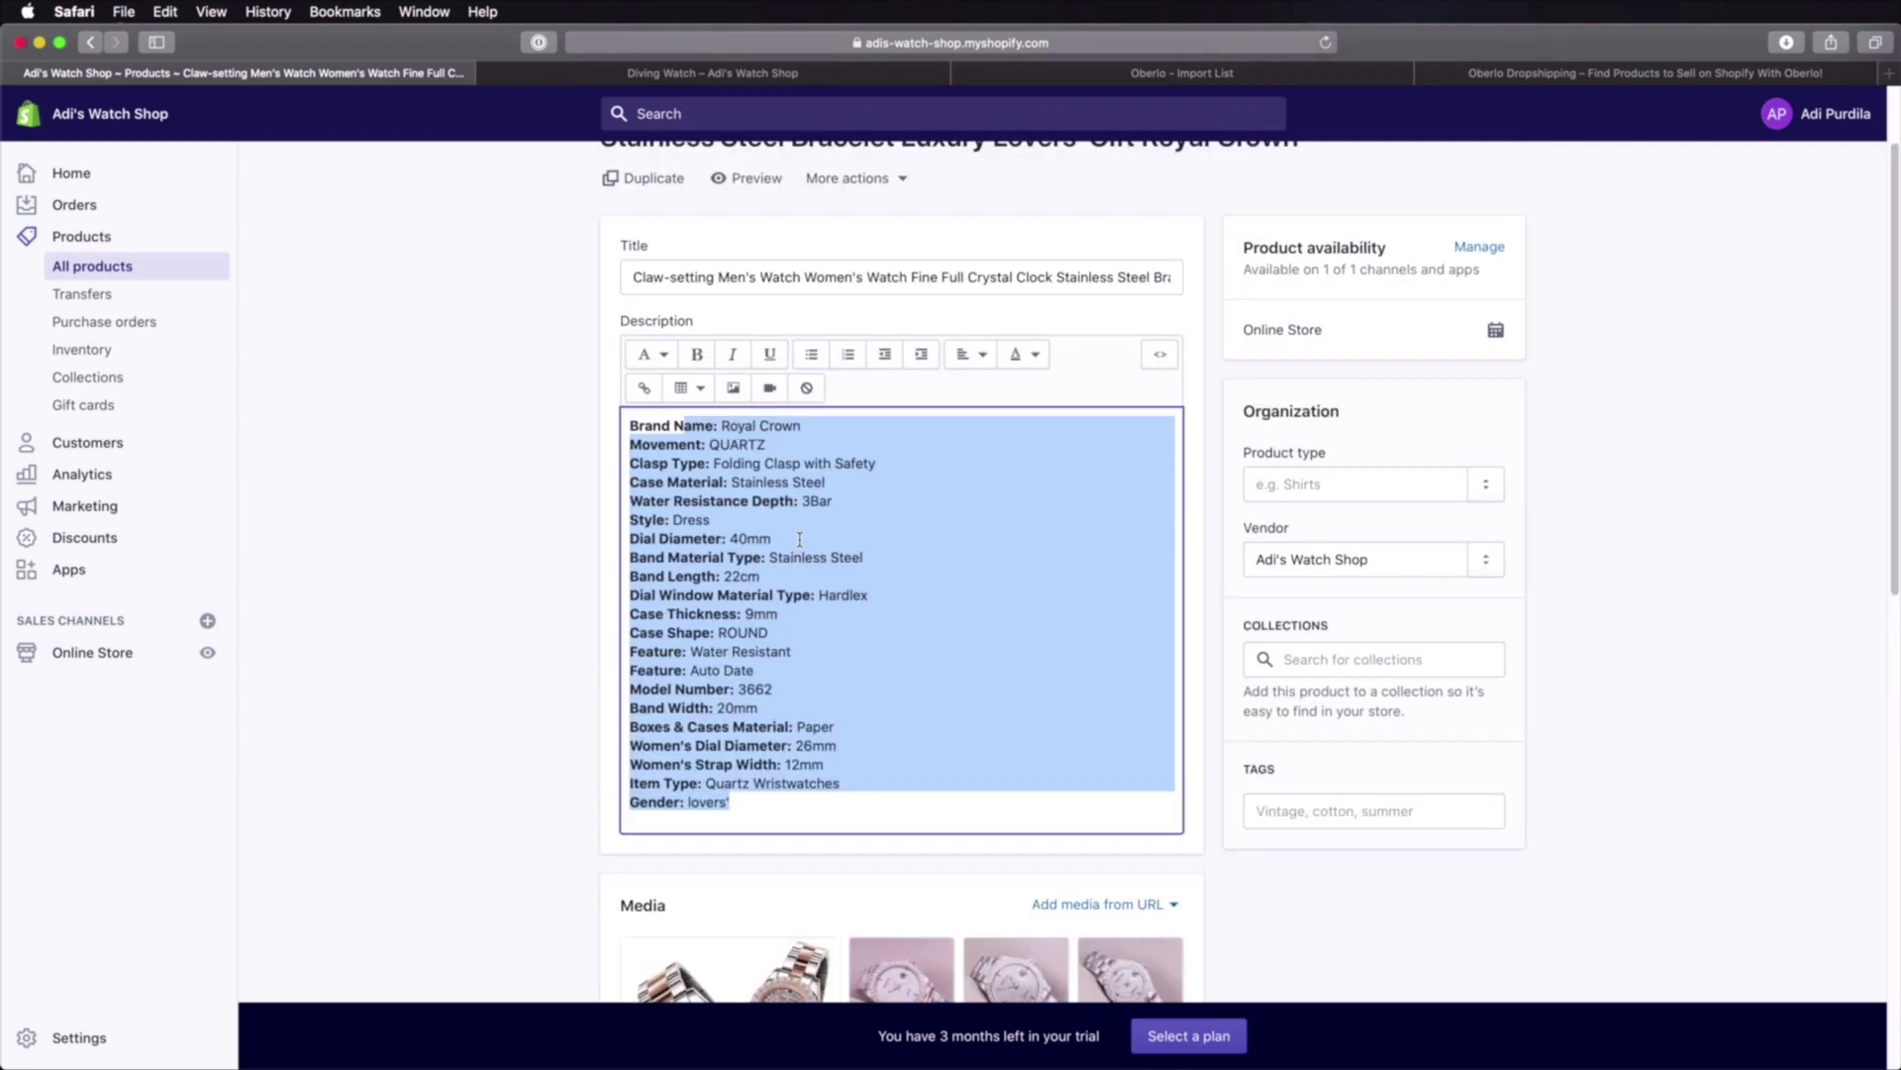
{"action": "scroll", "coordinate": [790, 540], "scroll_direction": "down", "scroll_amount": 5}
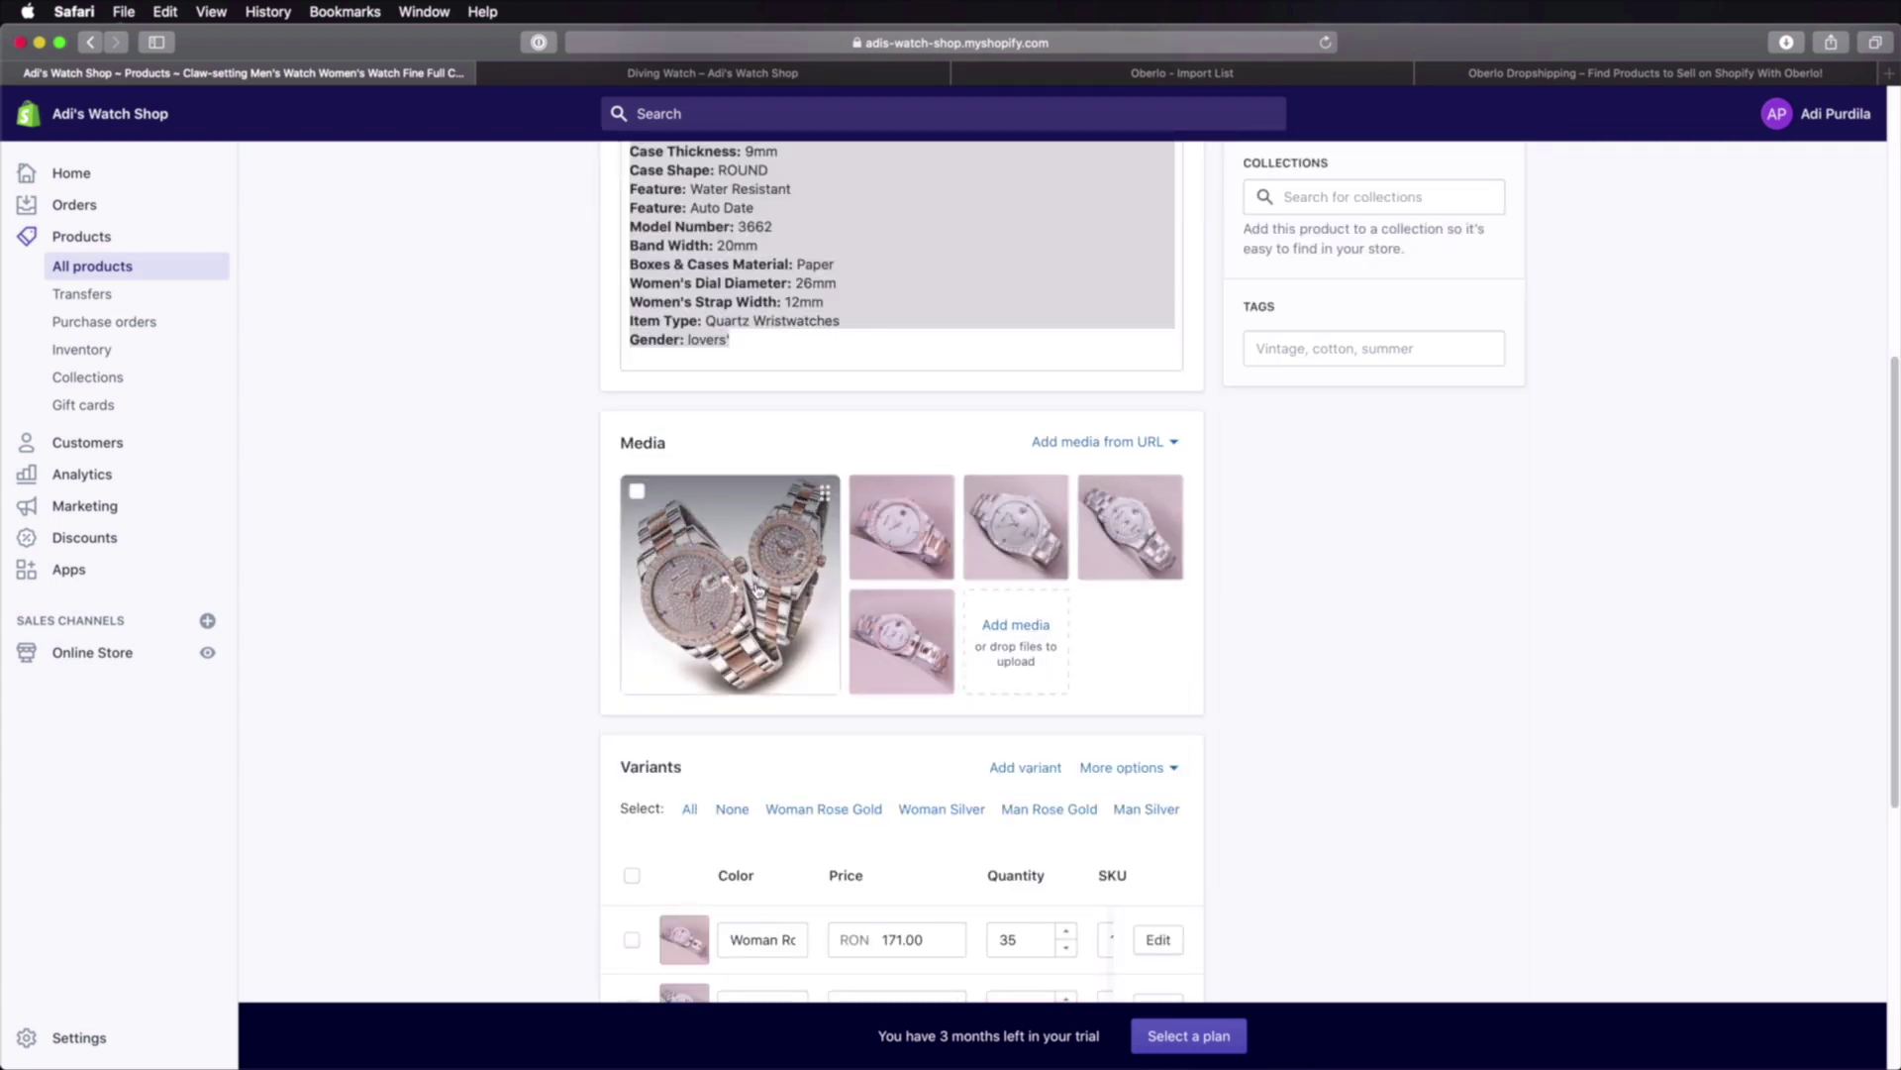
{"action": "scroll", "coordinate": [493, 569], "scroll_direction": "down", "scroll_amount": 4}
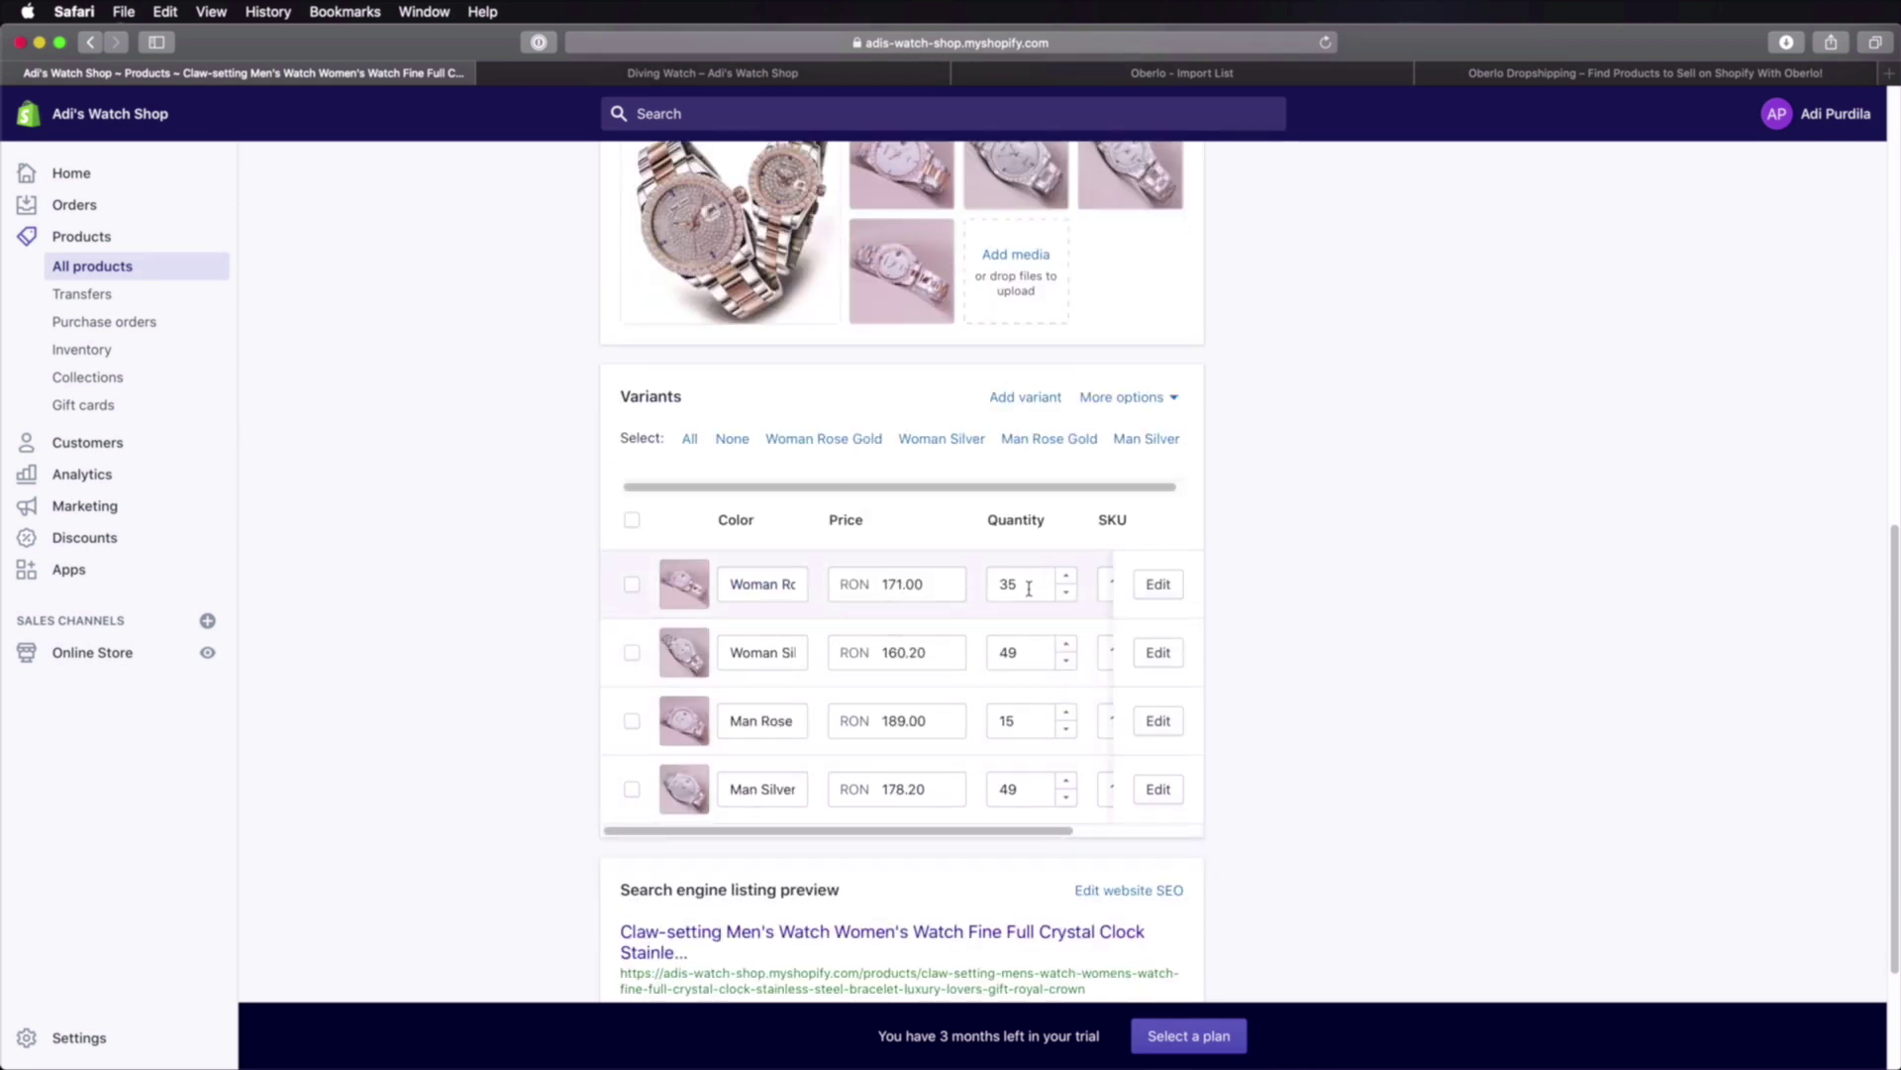
Step: Inspect the variant SKUs, such as Man Rose and Man Silver, without changing them
{"action": "left_click", "coordinate": [1185, 831]}
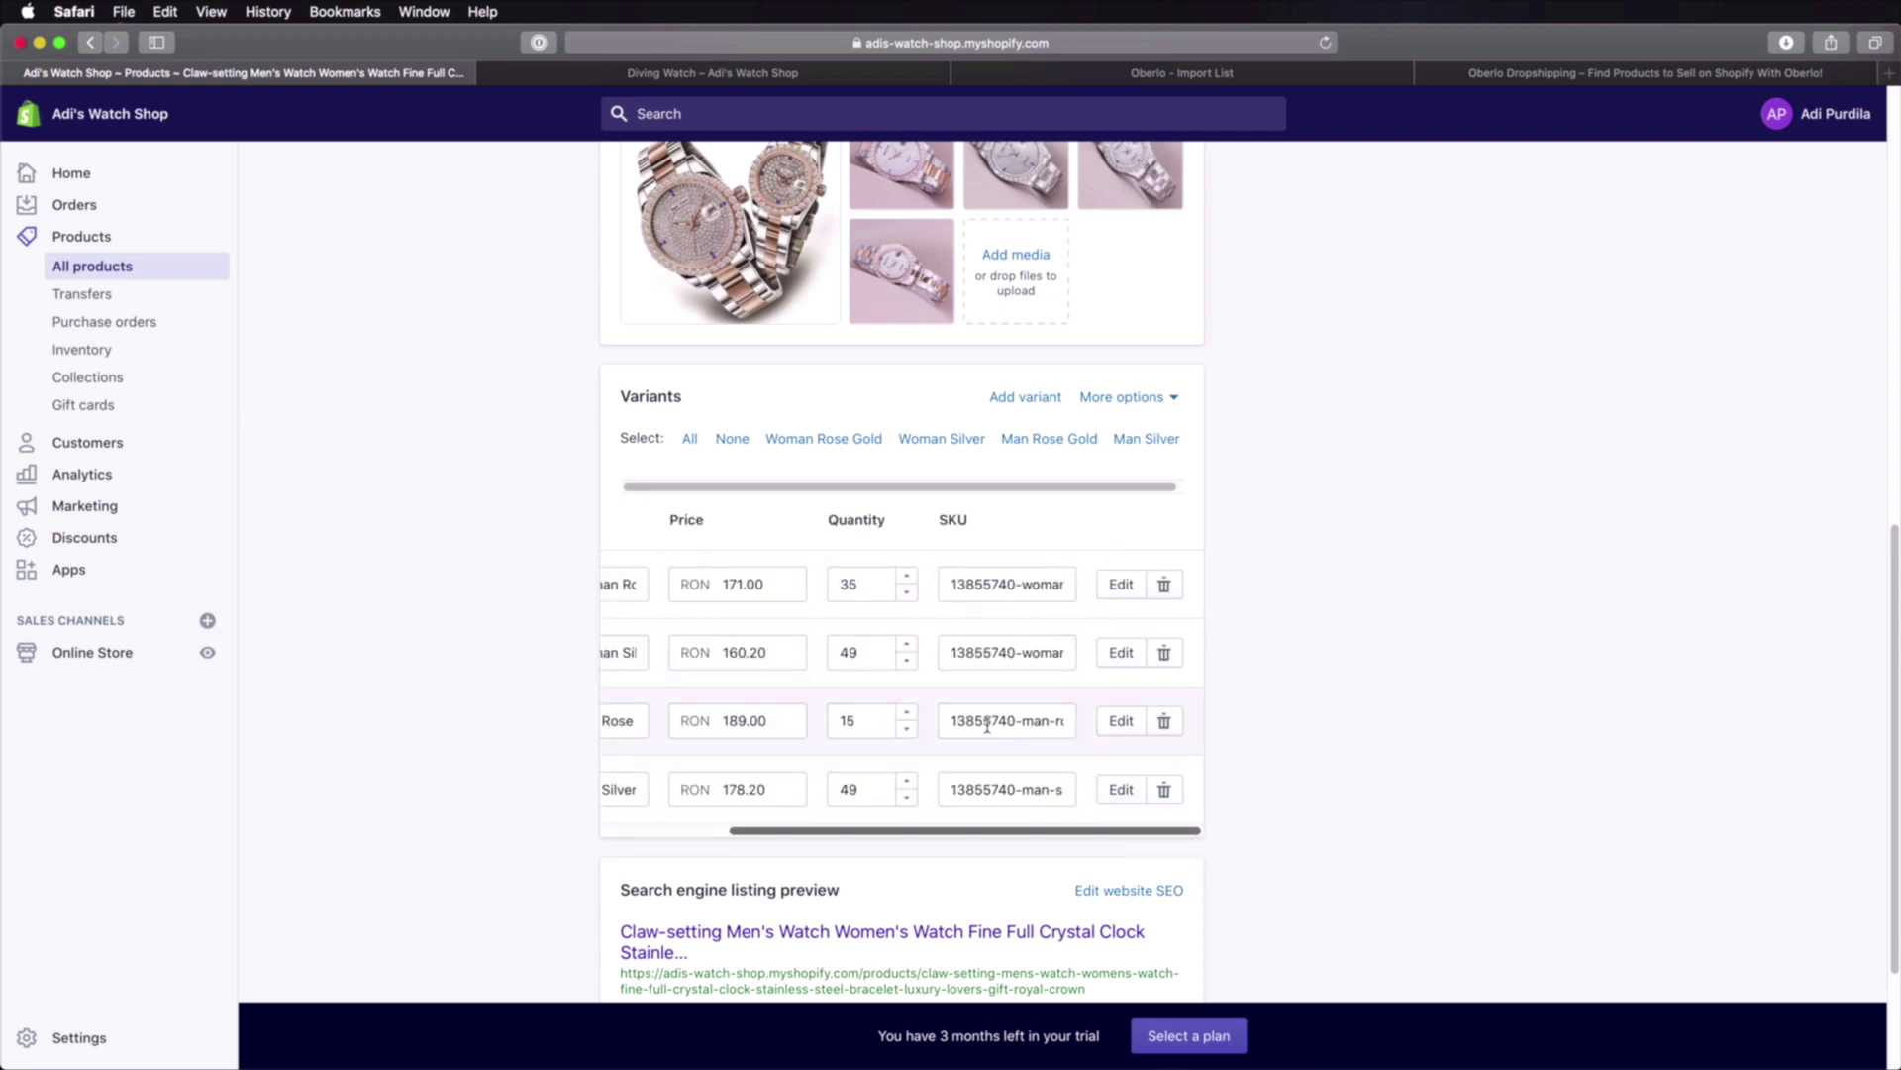
{"action": "left_click_drag", "start_coordinate": [965, 725], "coordinate": [1038, 729]}
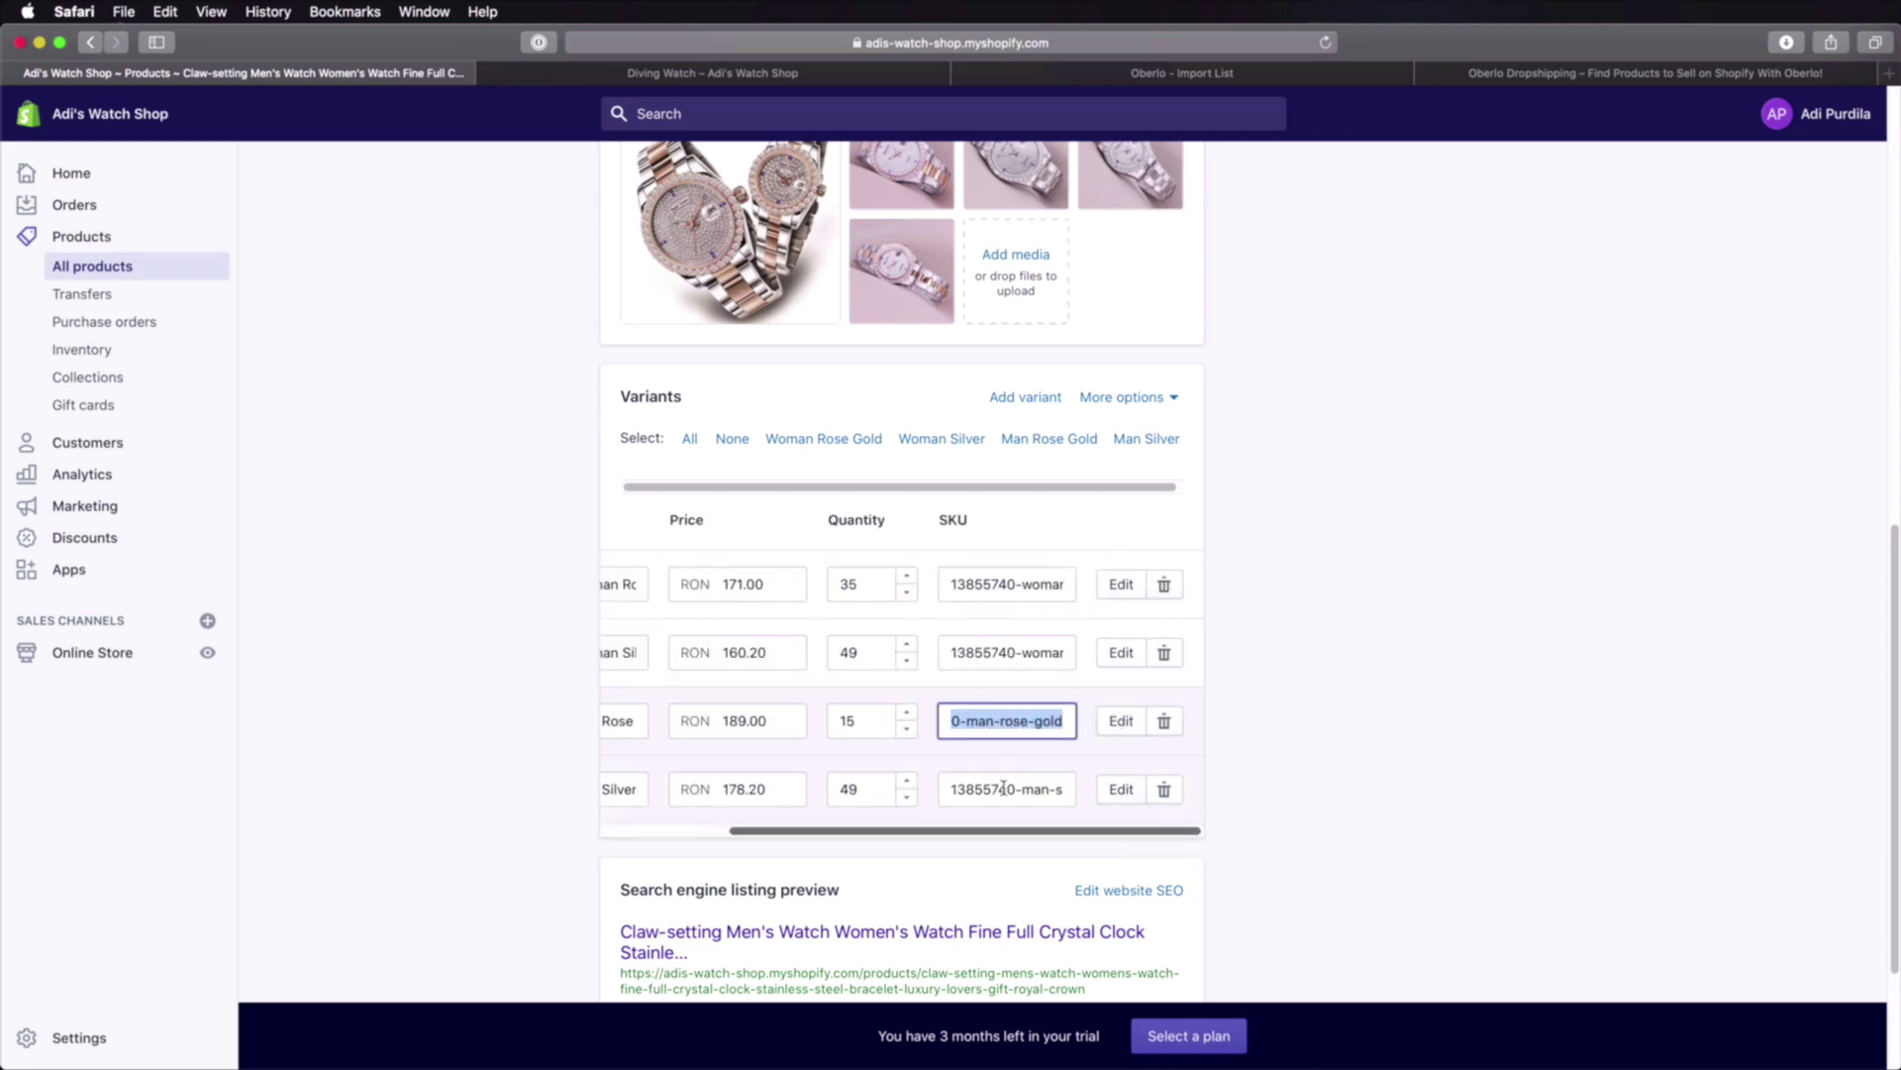
{"action": "left_click_drag", "start_coordinate": [988, 790], "coordinate": [1101, 789]}
{"action": "left_click", "coordinate": [1307, 680]}
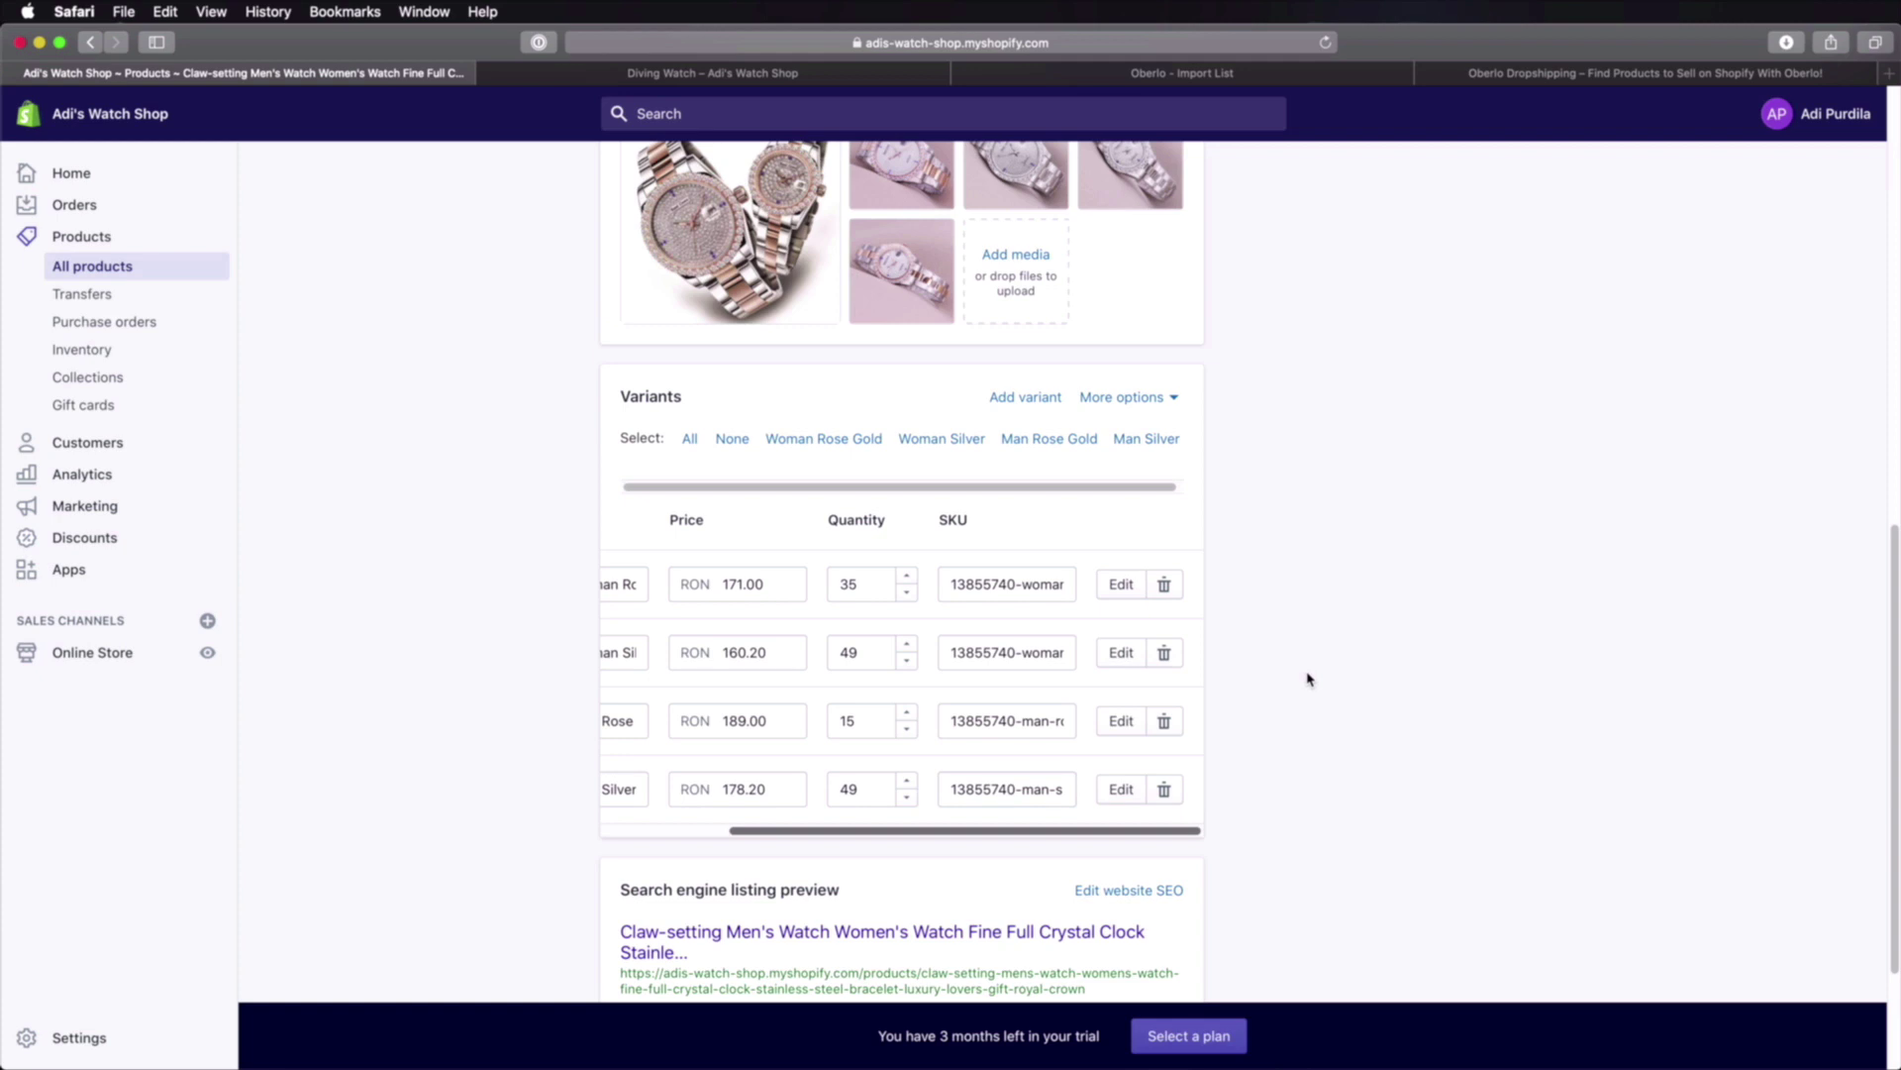
{"action": "scroll", "coordinate": [475, 624], "scroll_direction": "down", "scroll_amount": 3}
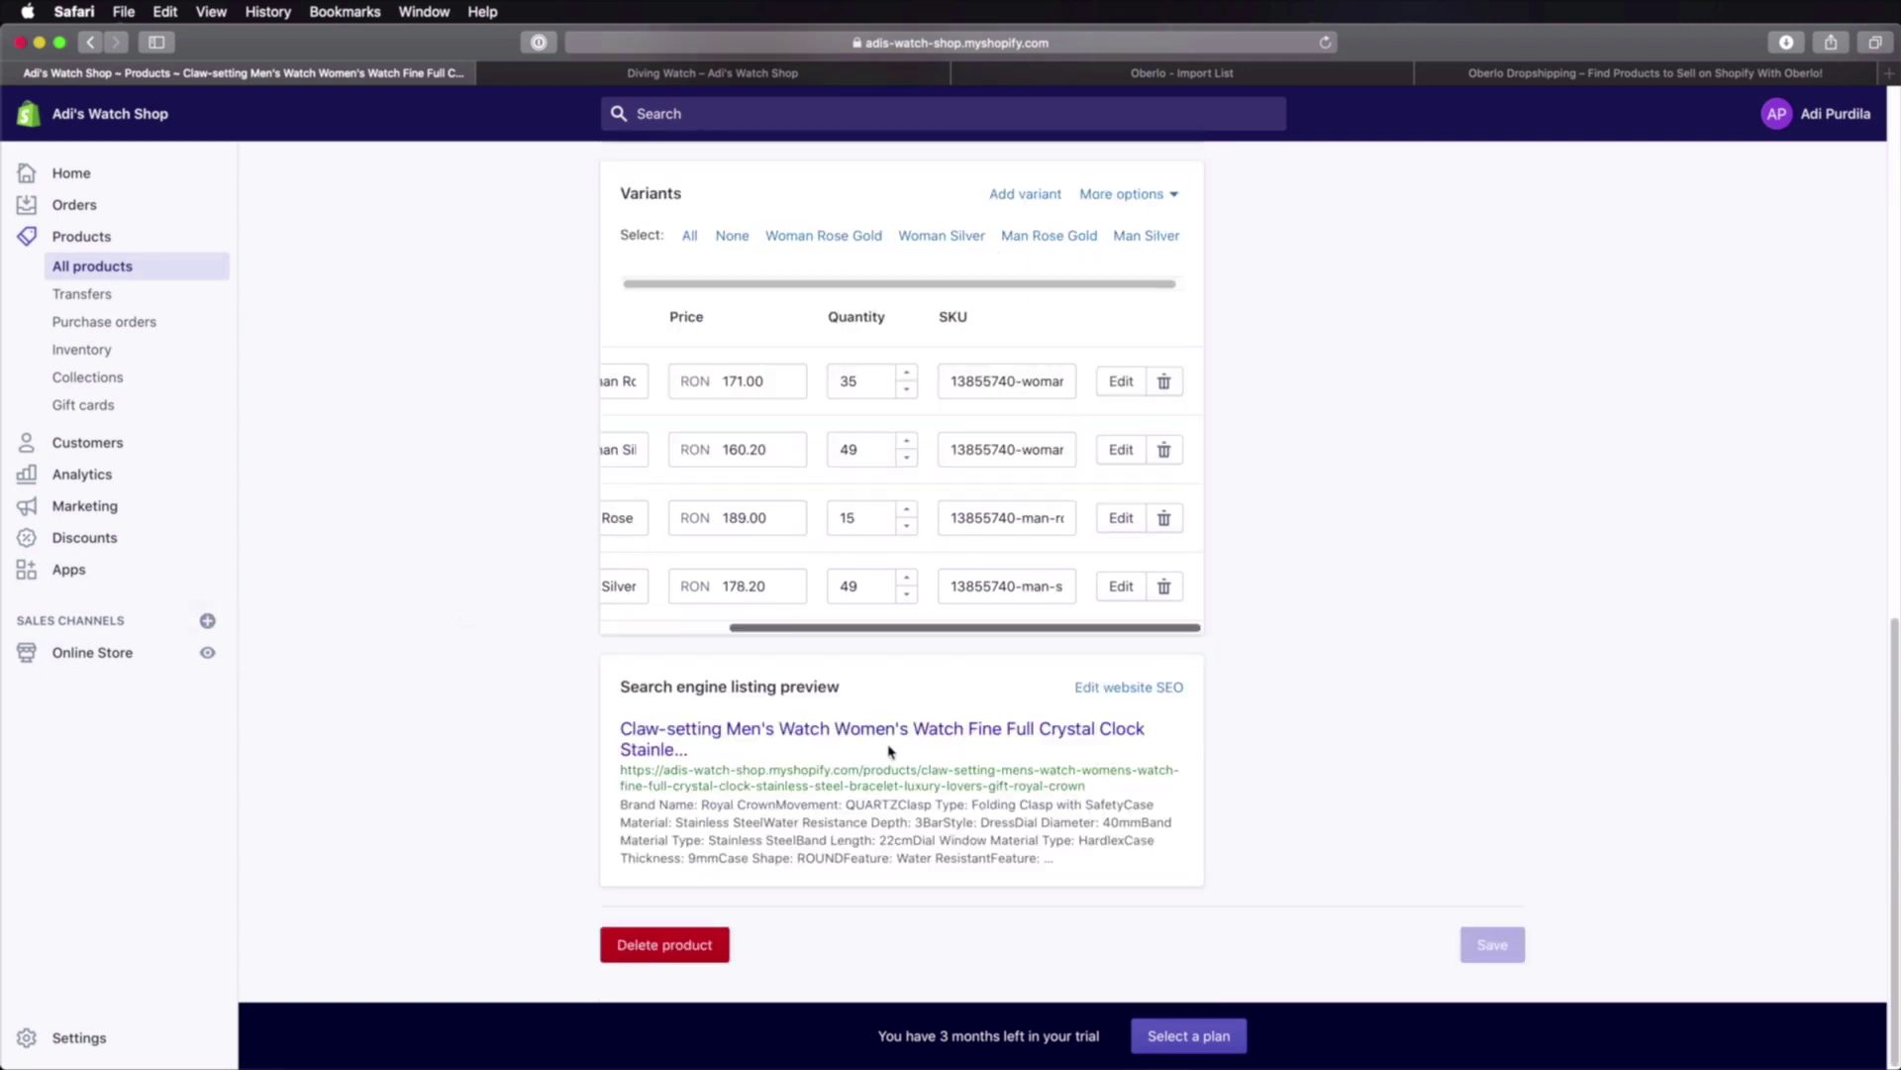
{"action": "scroll", "coordinate": [888, 751], "scroll_direction": "up", "scroll_amount": 20}
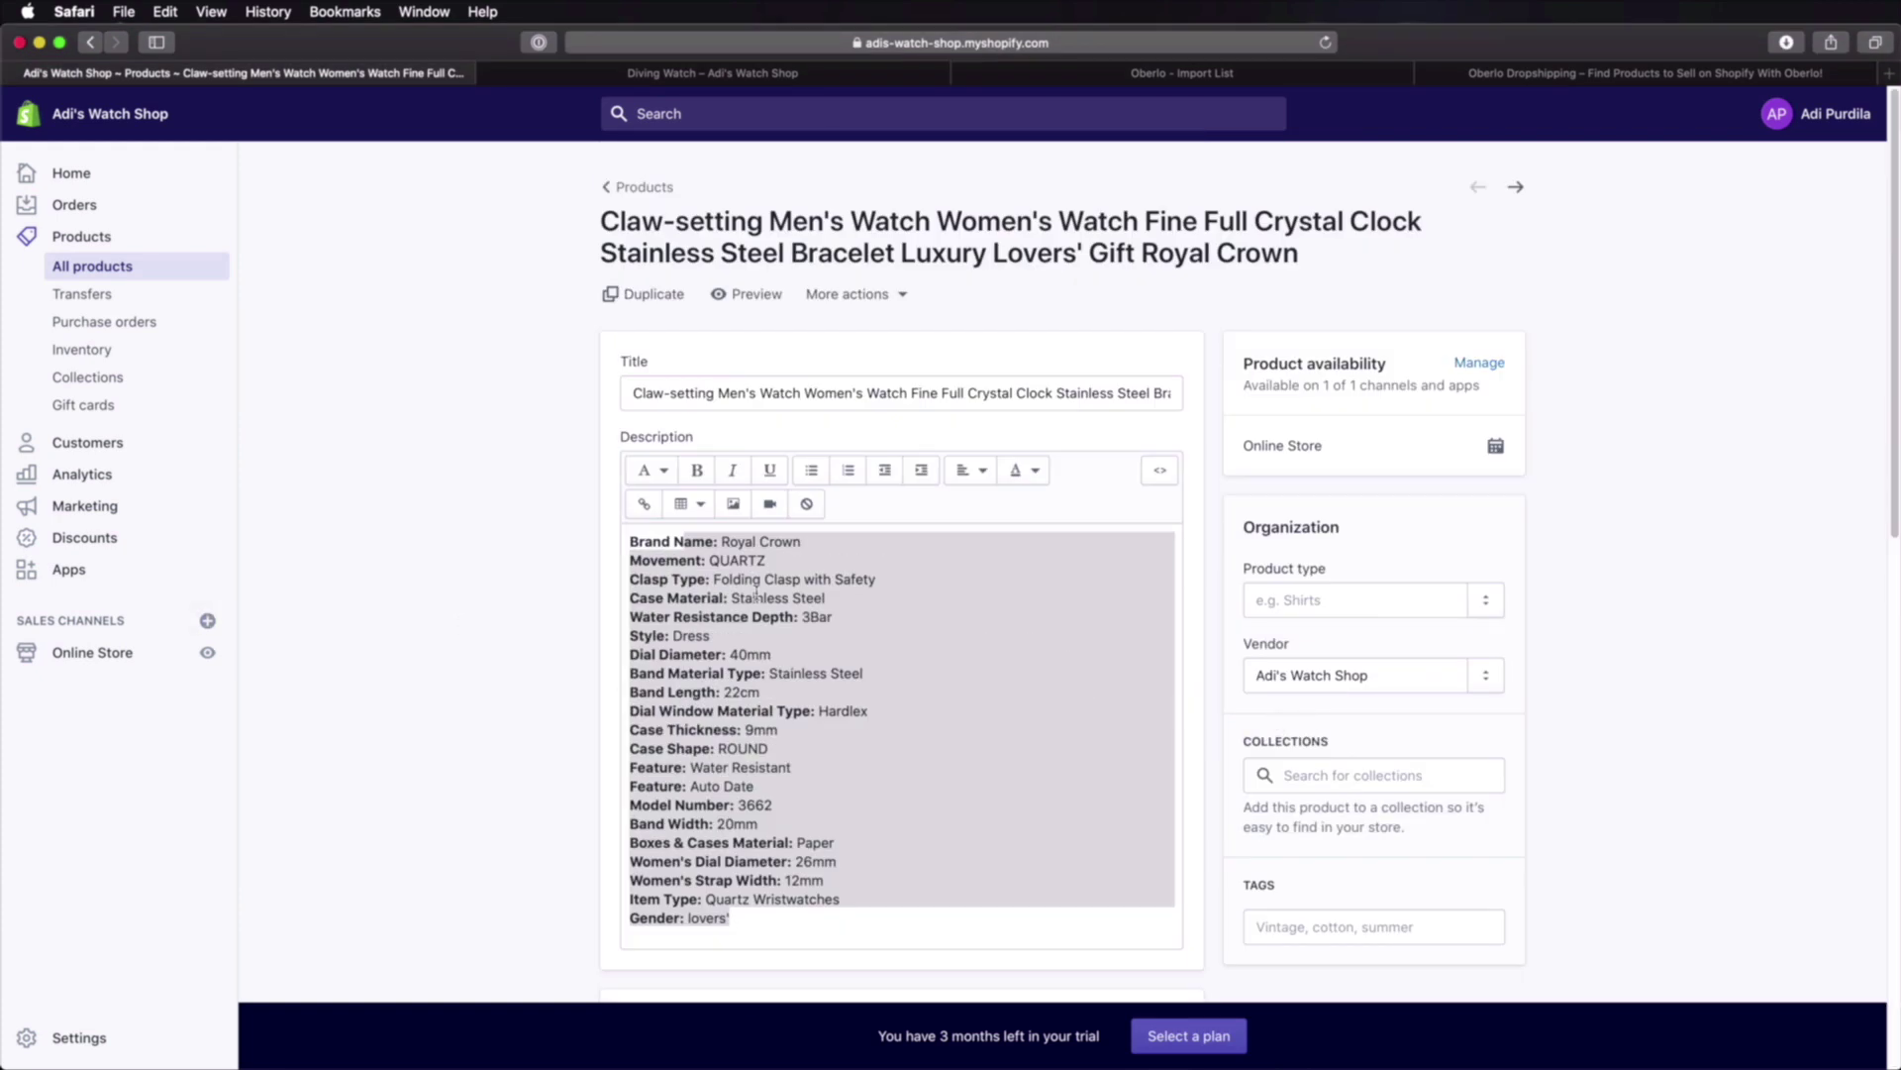
{"action": "left_click", "coordinate": [756, 592]}
{"action": "scroll", "coordinate": [1595, 874], "scroll_direction": "down", "scroll_amount": 20}
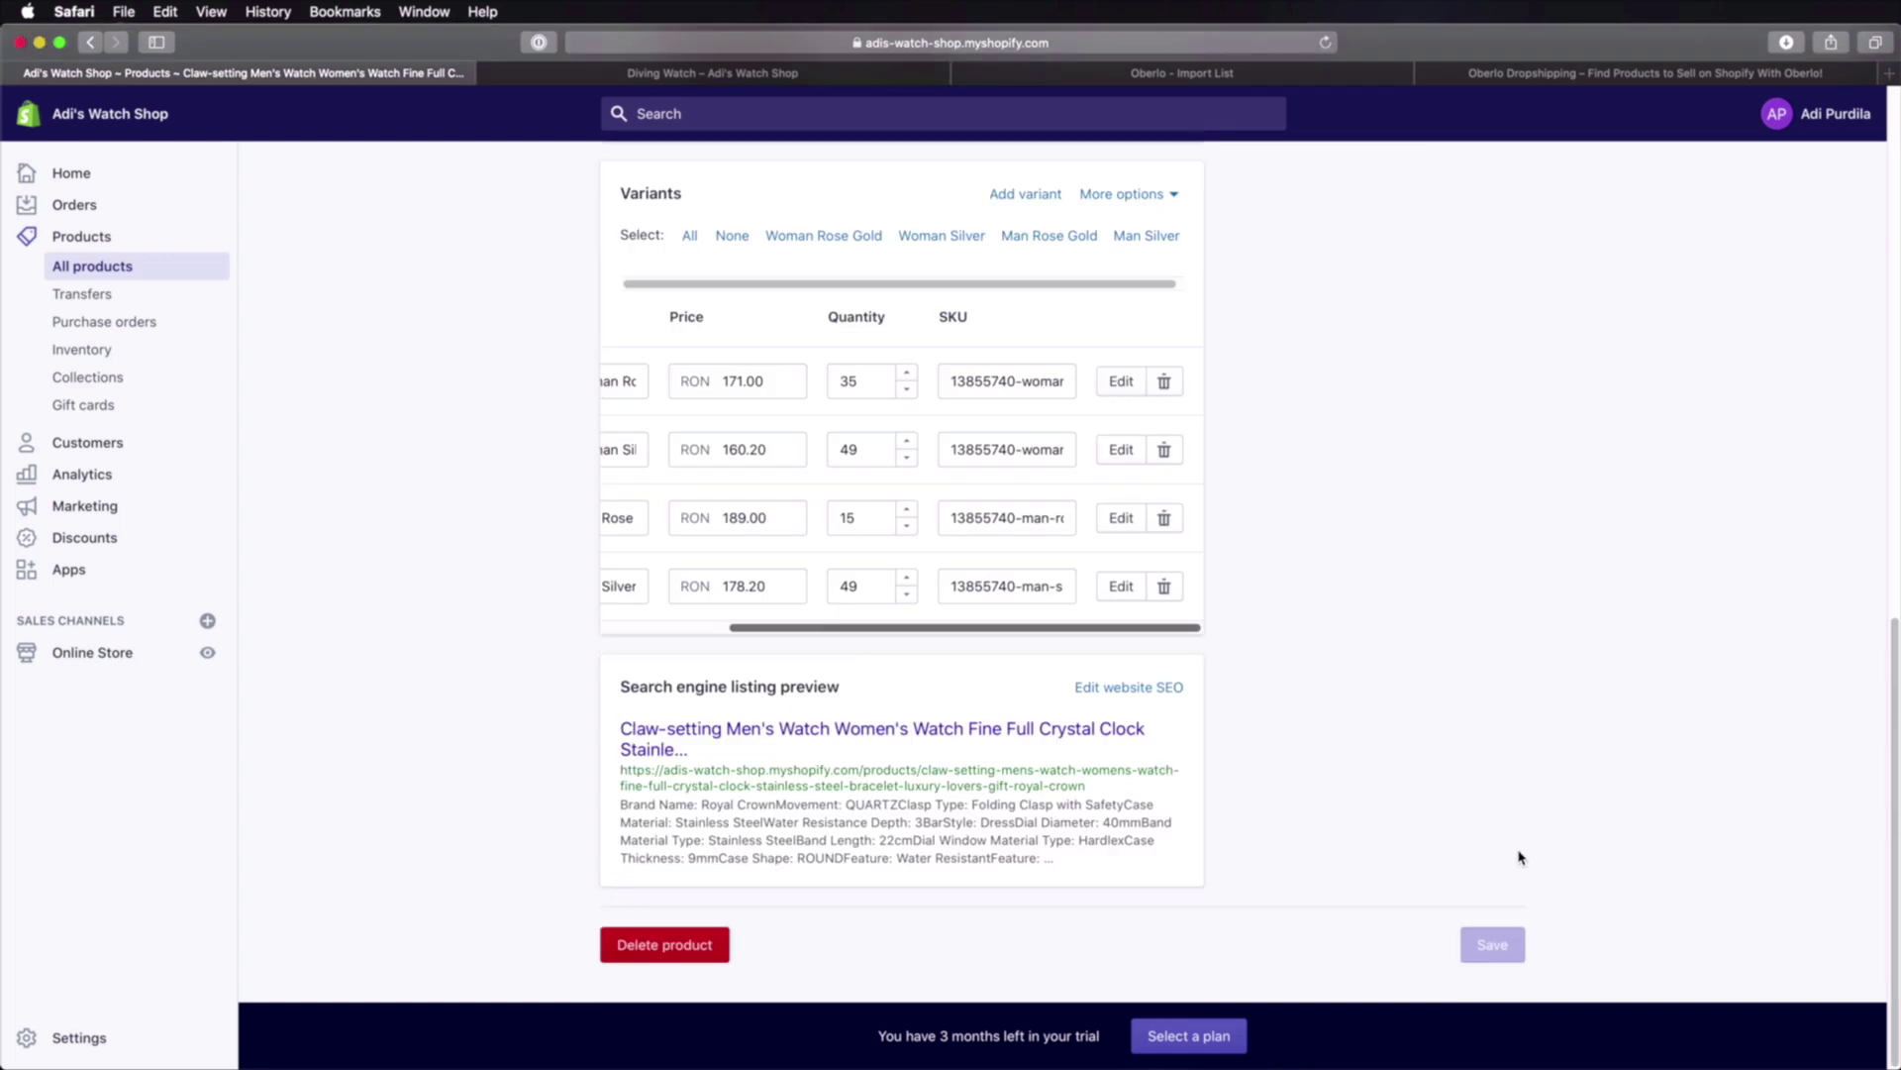
Step: Check the storefront Catalog lists all seven watches, then return to Oberlo's Import List
{"action": "left_click", "coordinate": [752, 75]}
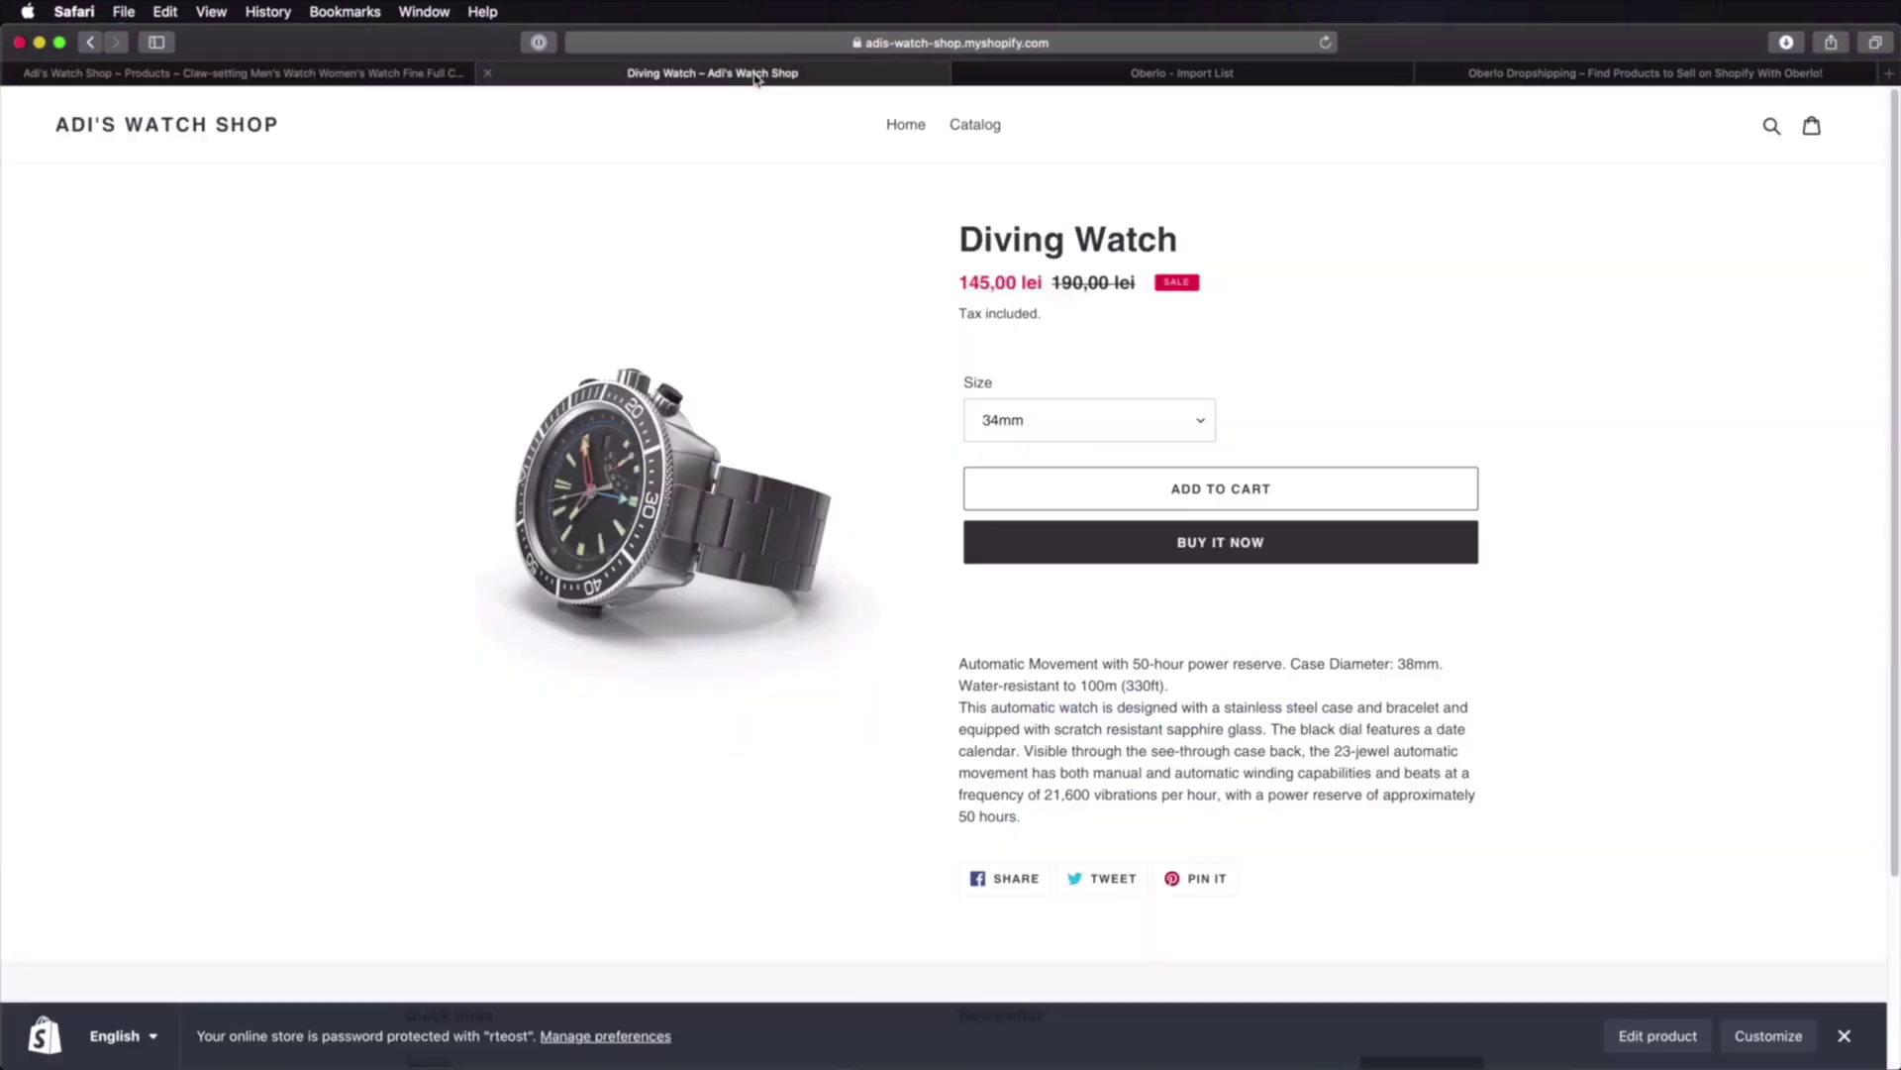
{"action": "left_click", "coordinate": [980, 126]}
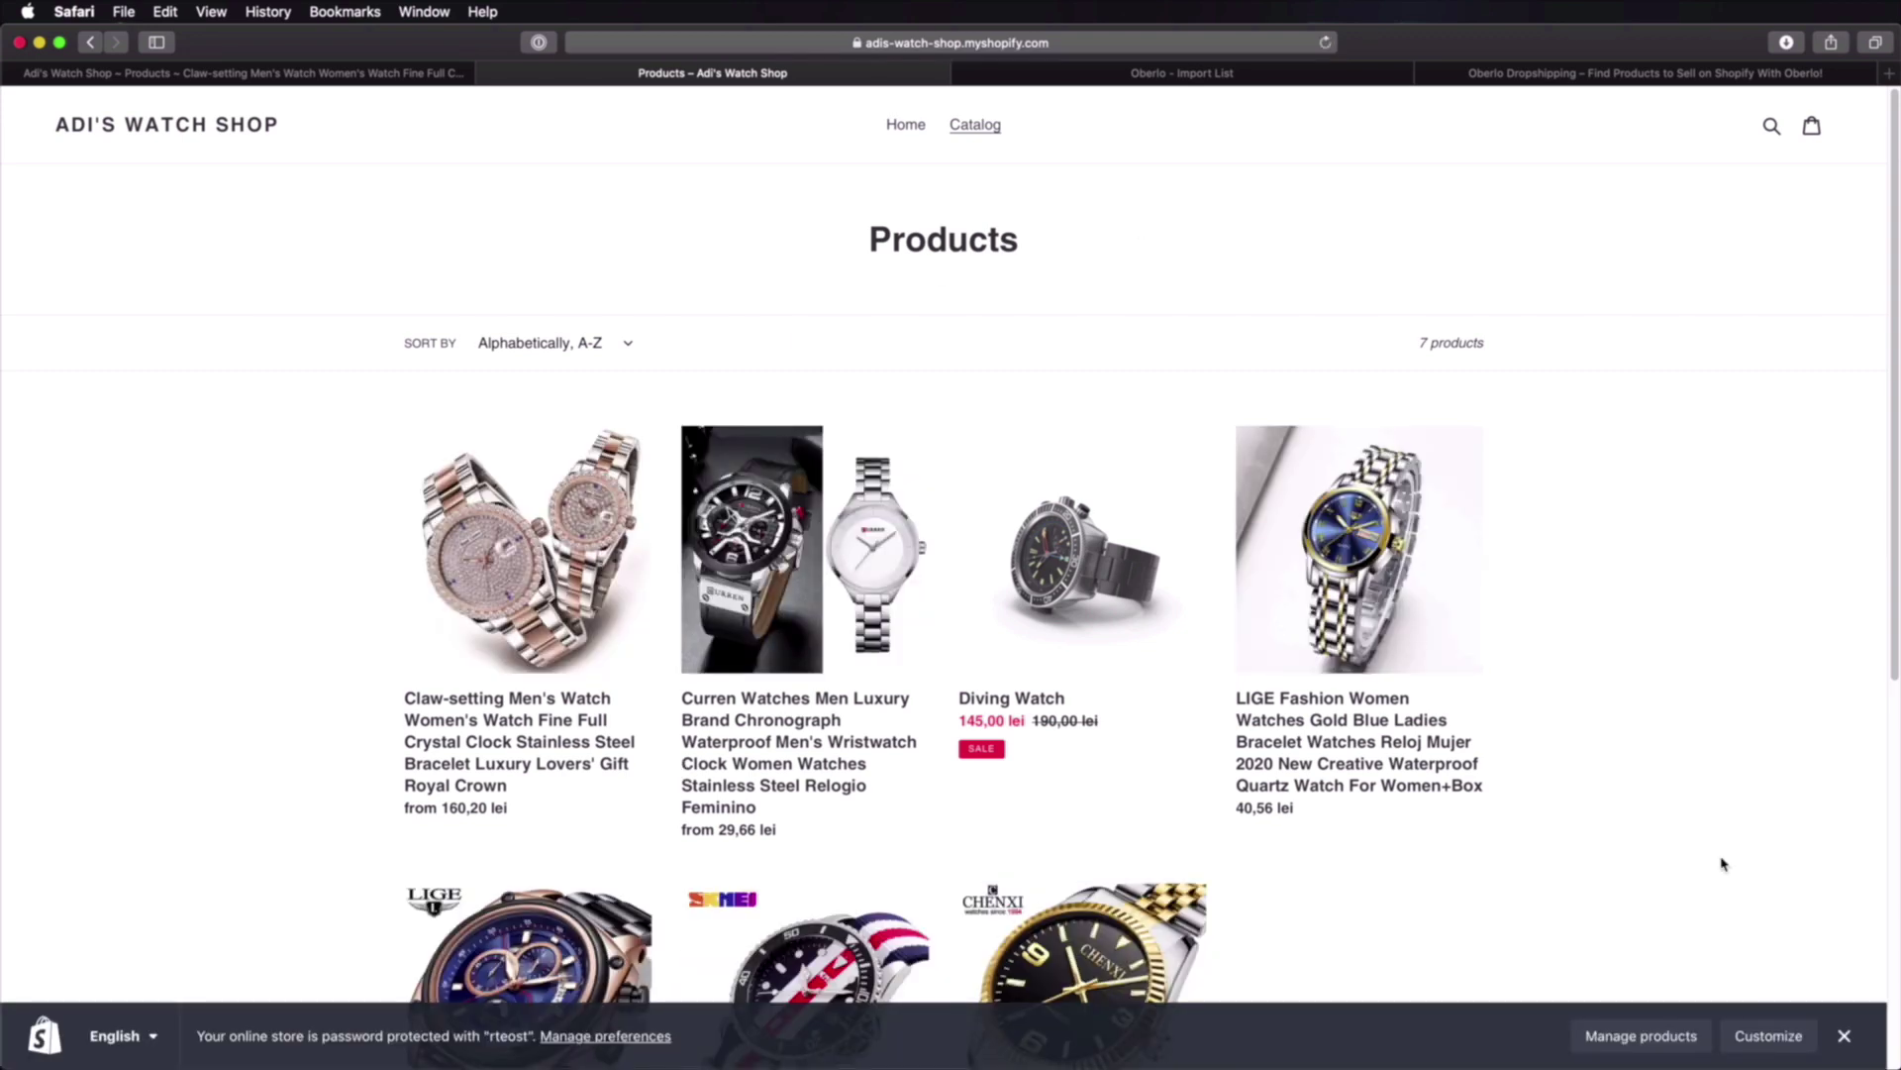
{"action": "scroll", "coordinate": [1723, 862], "scroll_direction": "down", "scroll_amount": 5}
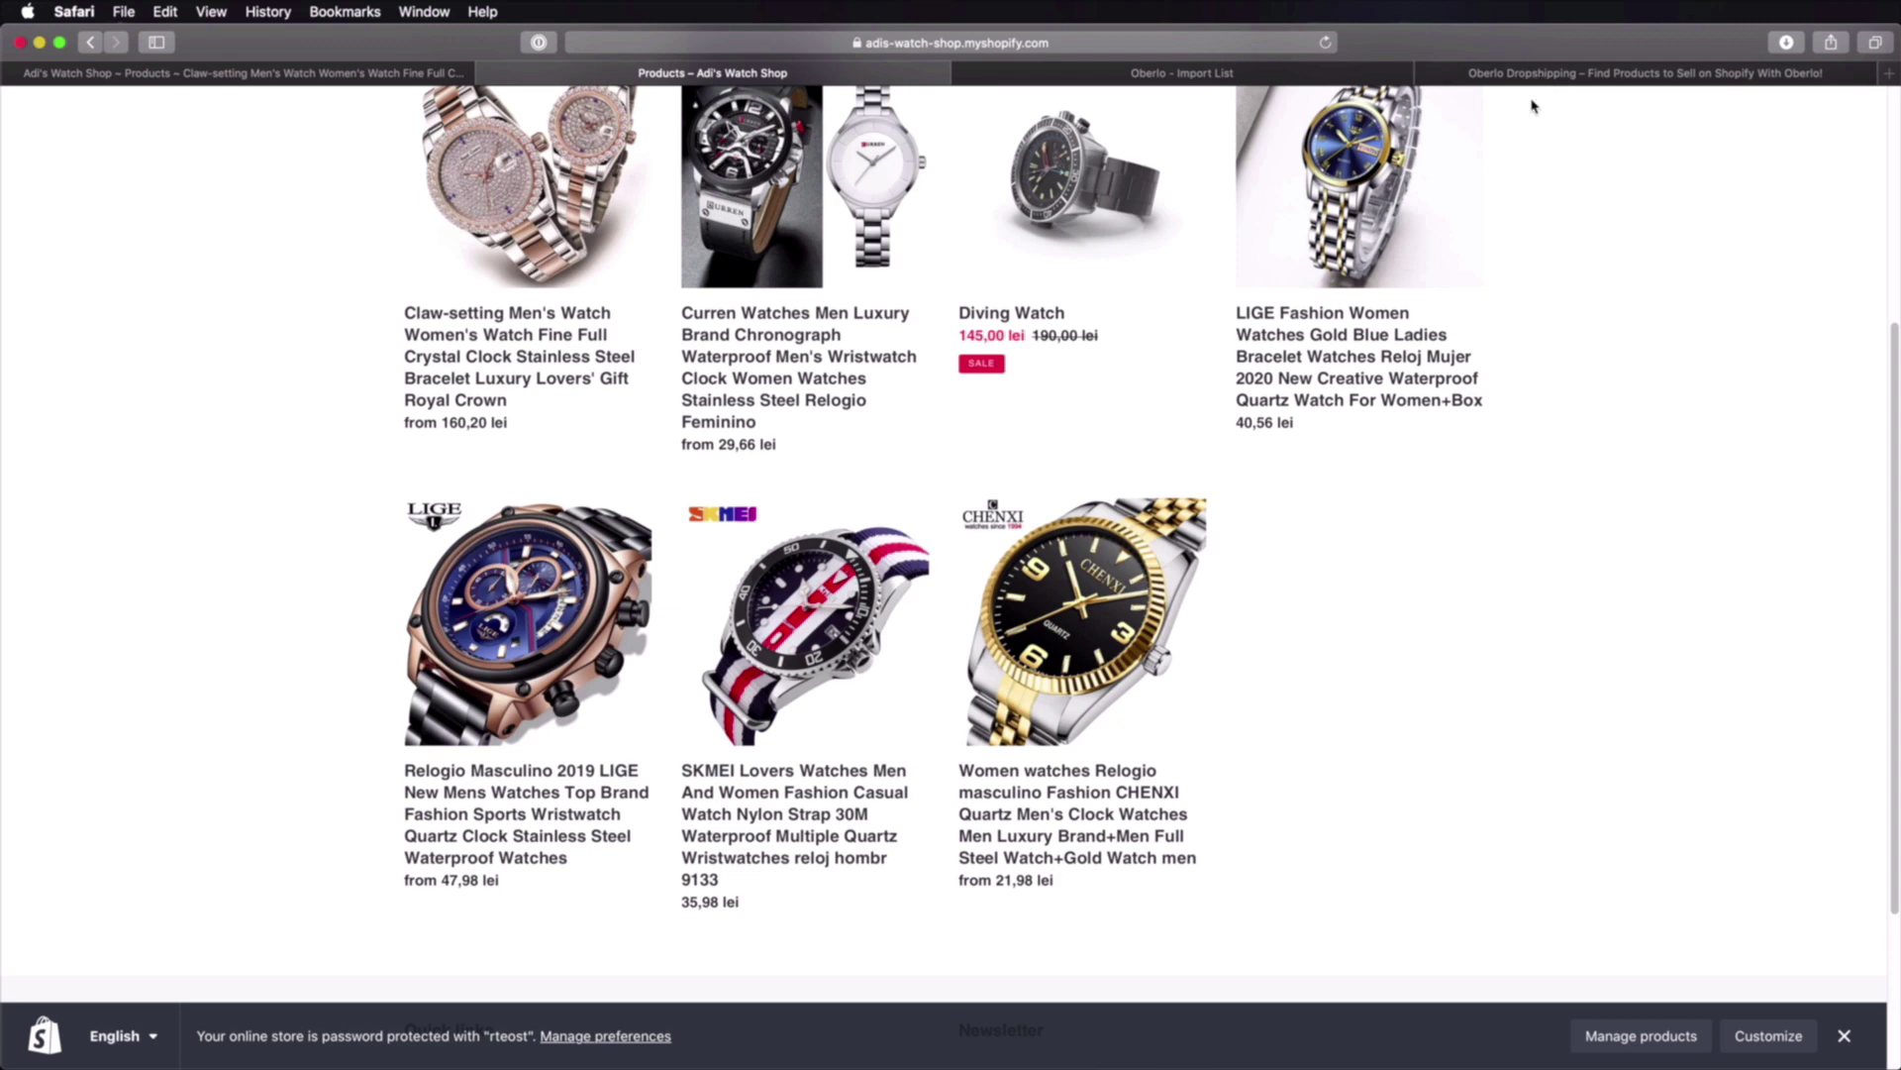
{"action": "left_click", "coordinate": [1107, 79]}
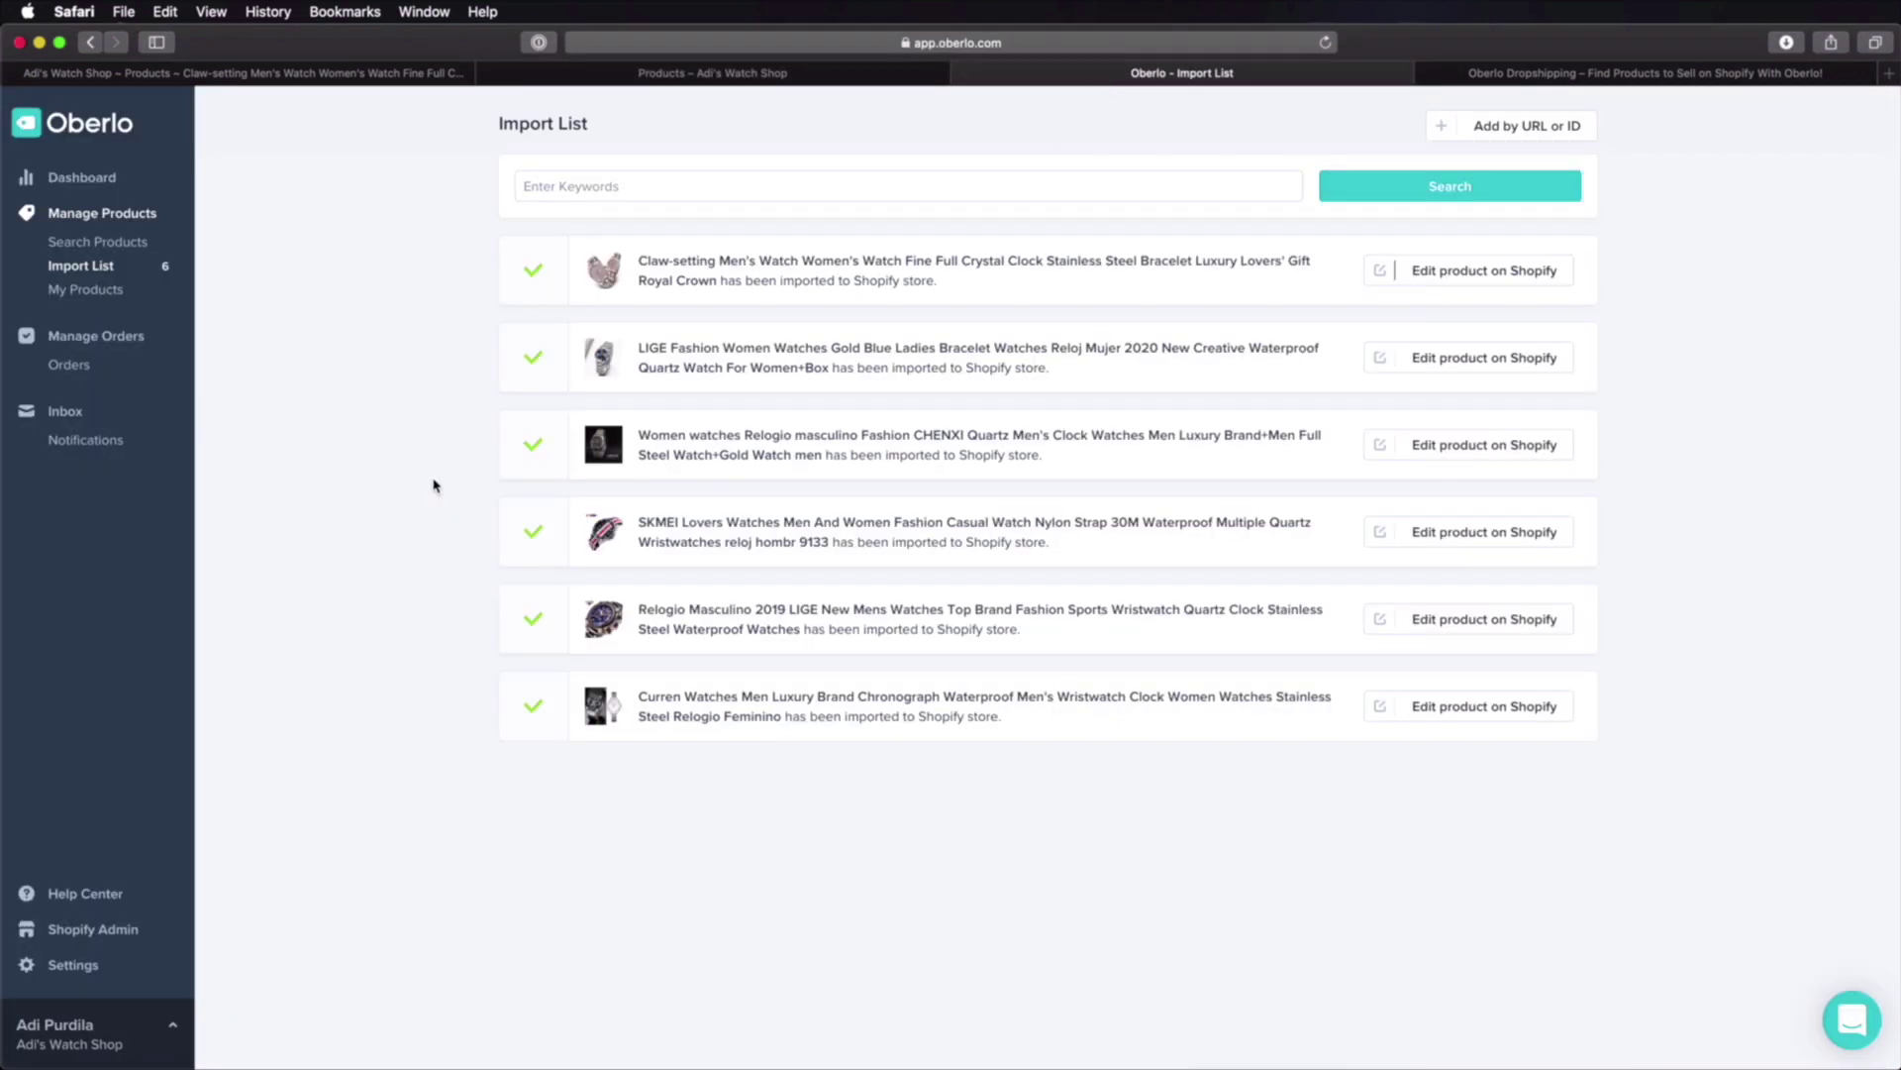
Step: Switch from Oberlo's Import List back to the Shopify admin Products list
{"action": "left_click", "coordinate": [376, 77]}
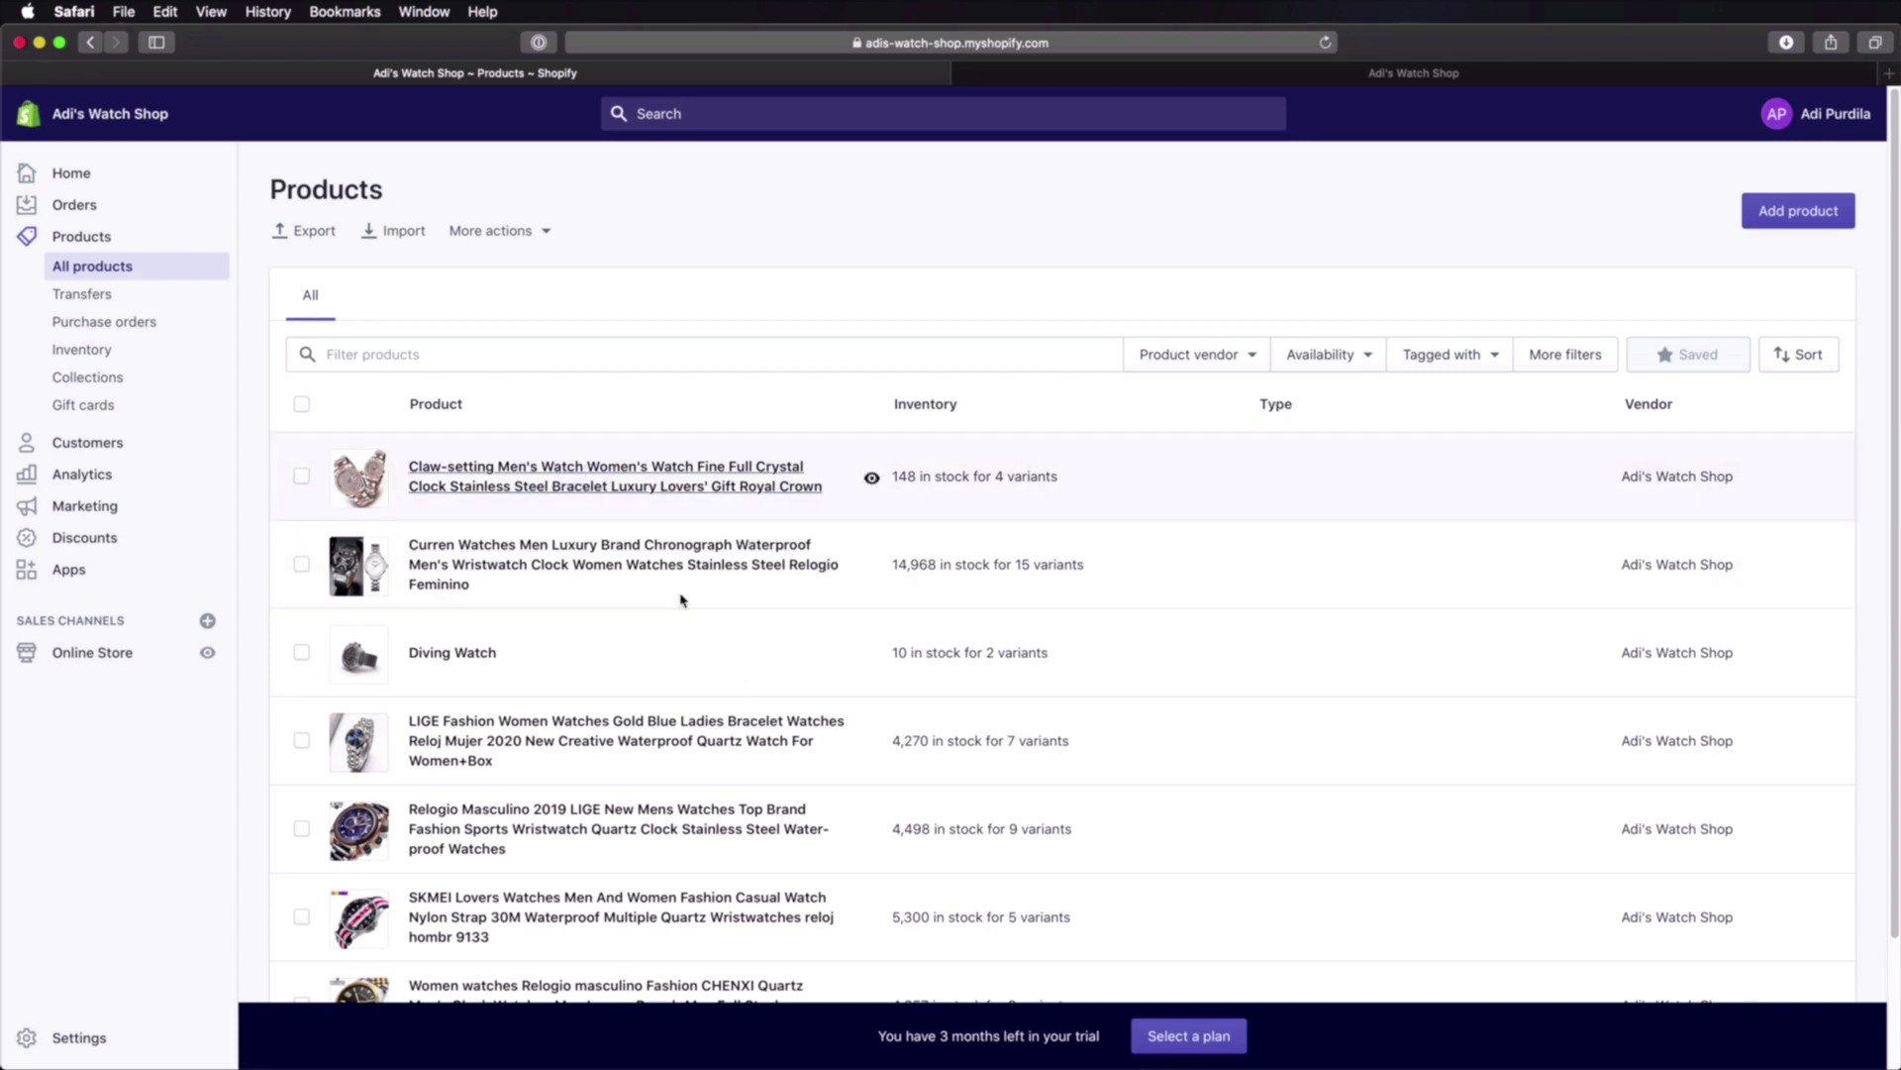
Step: Add 'Watches for Women' as the Claw-setting watch's product type, save, and return to Products
{"action": "left_click", "coordinate": [683, 481]}
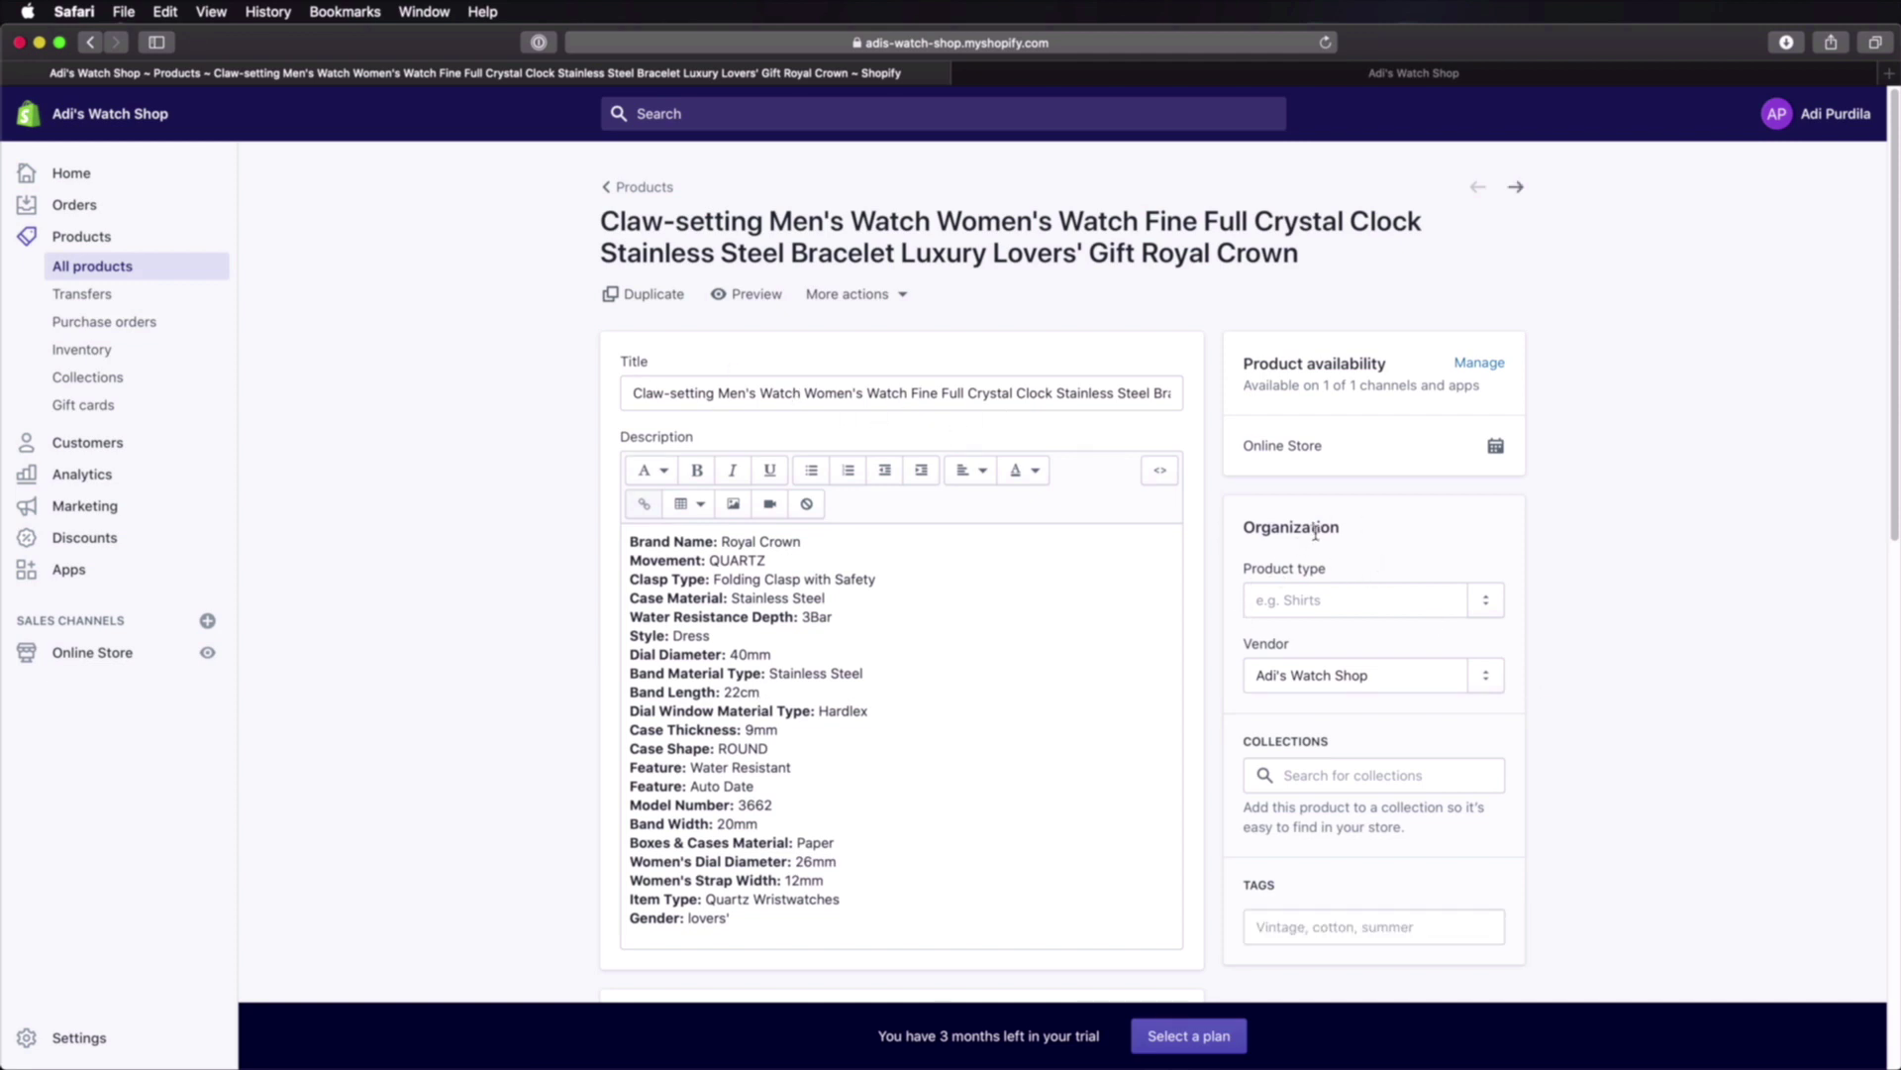
{"action": "left_click", "coordinate": [1302, 602]}
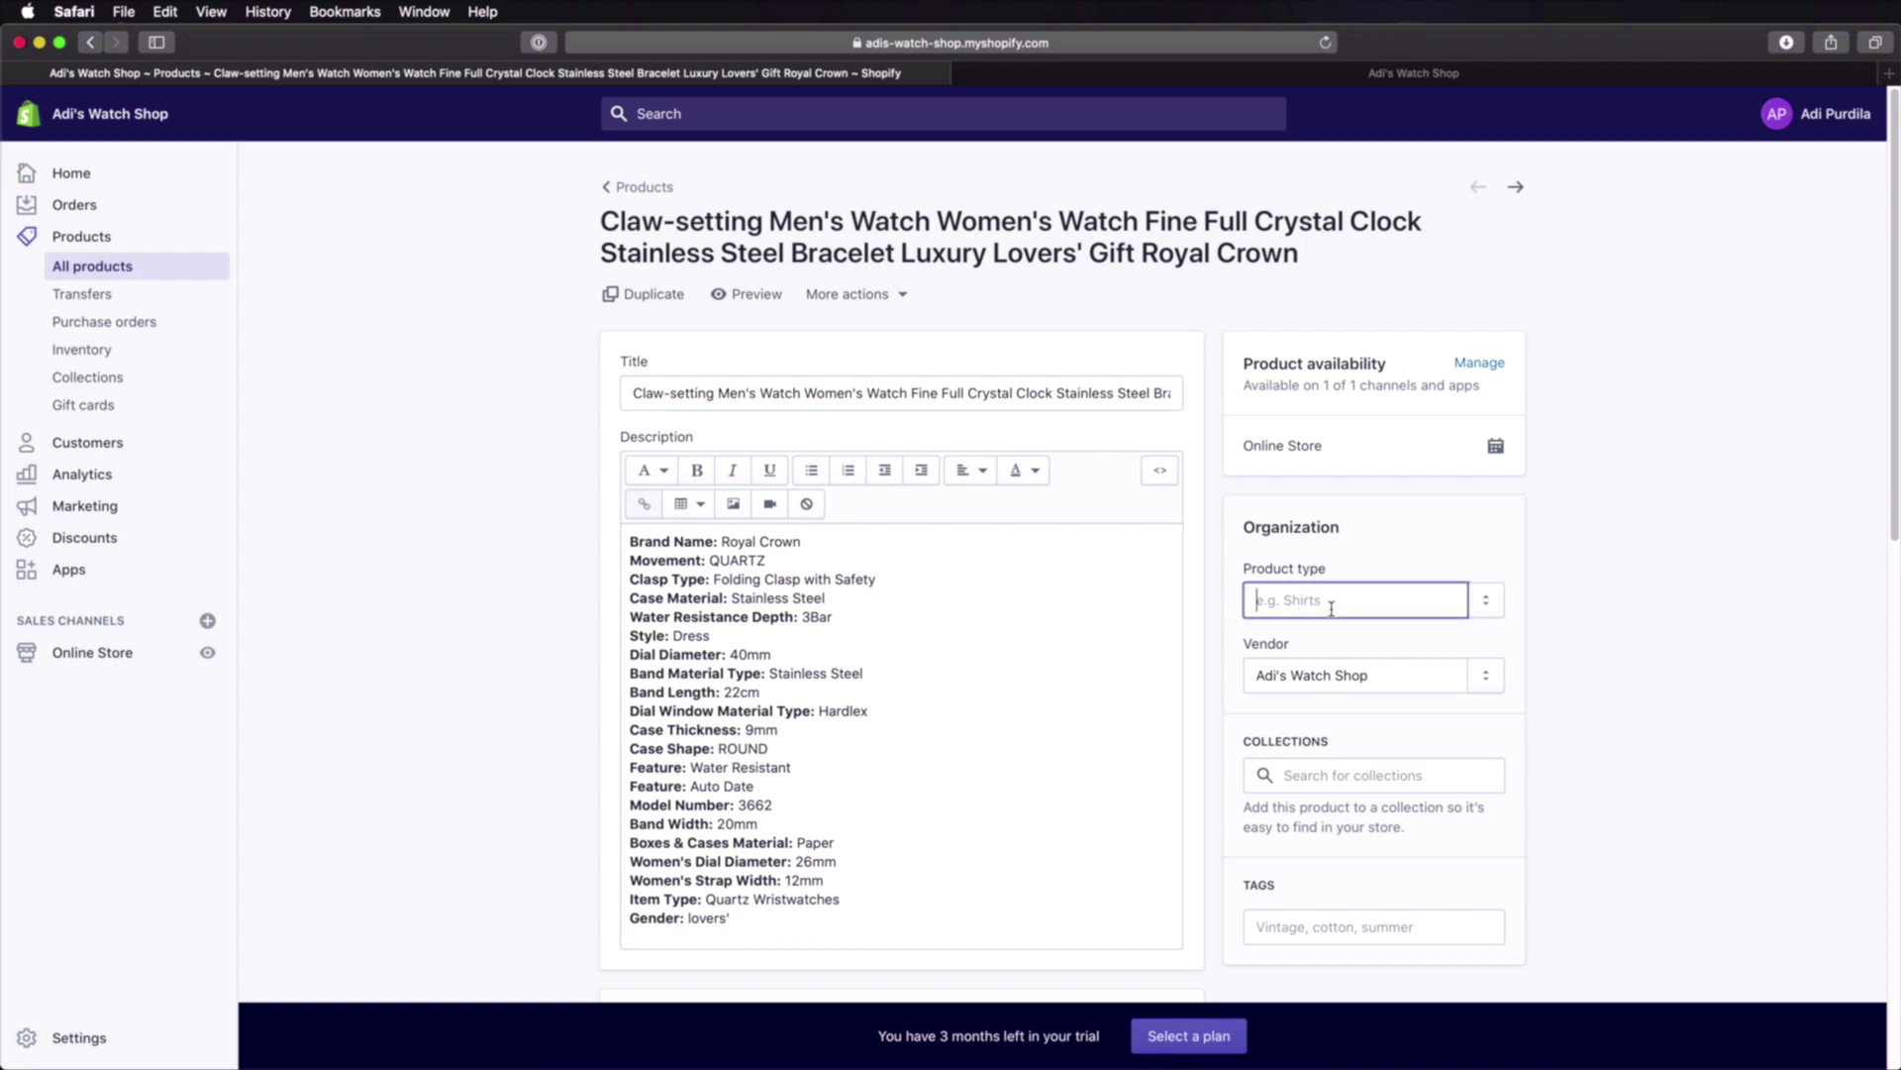
{"action": "left_click", "coordinate": [1491, 611]}
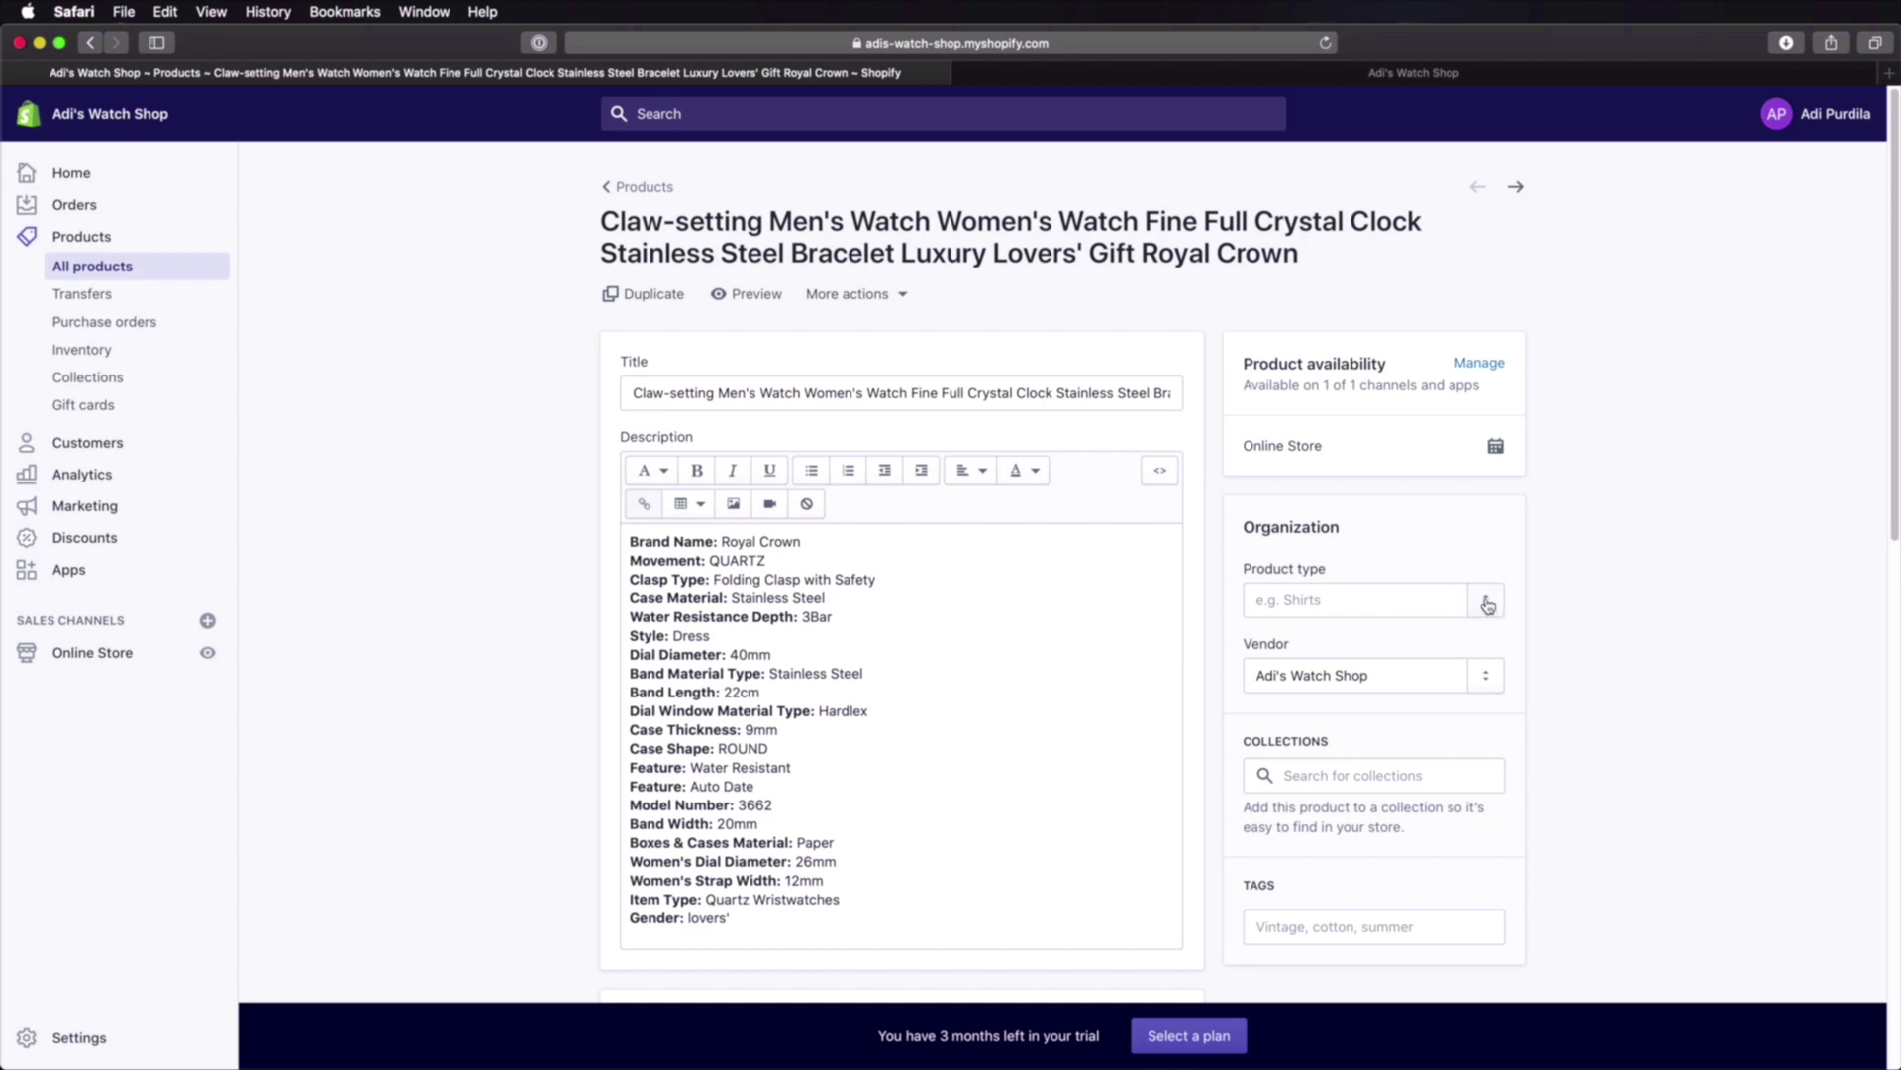
{"action": "left_click", "coordinate": [1298, 600]}
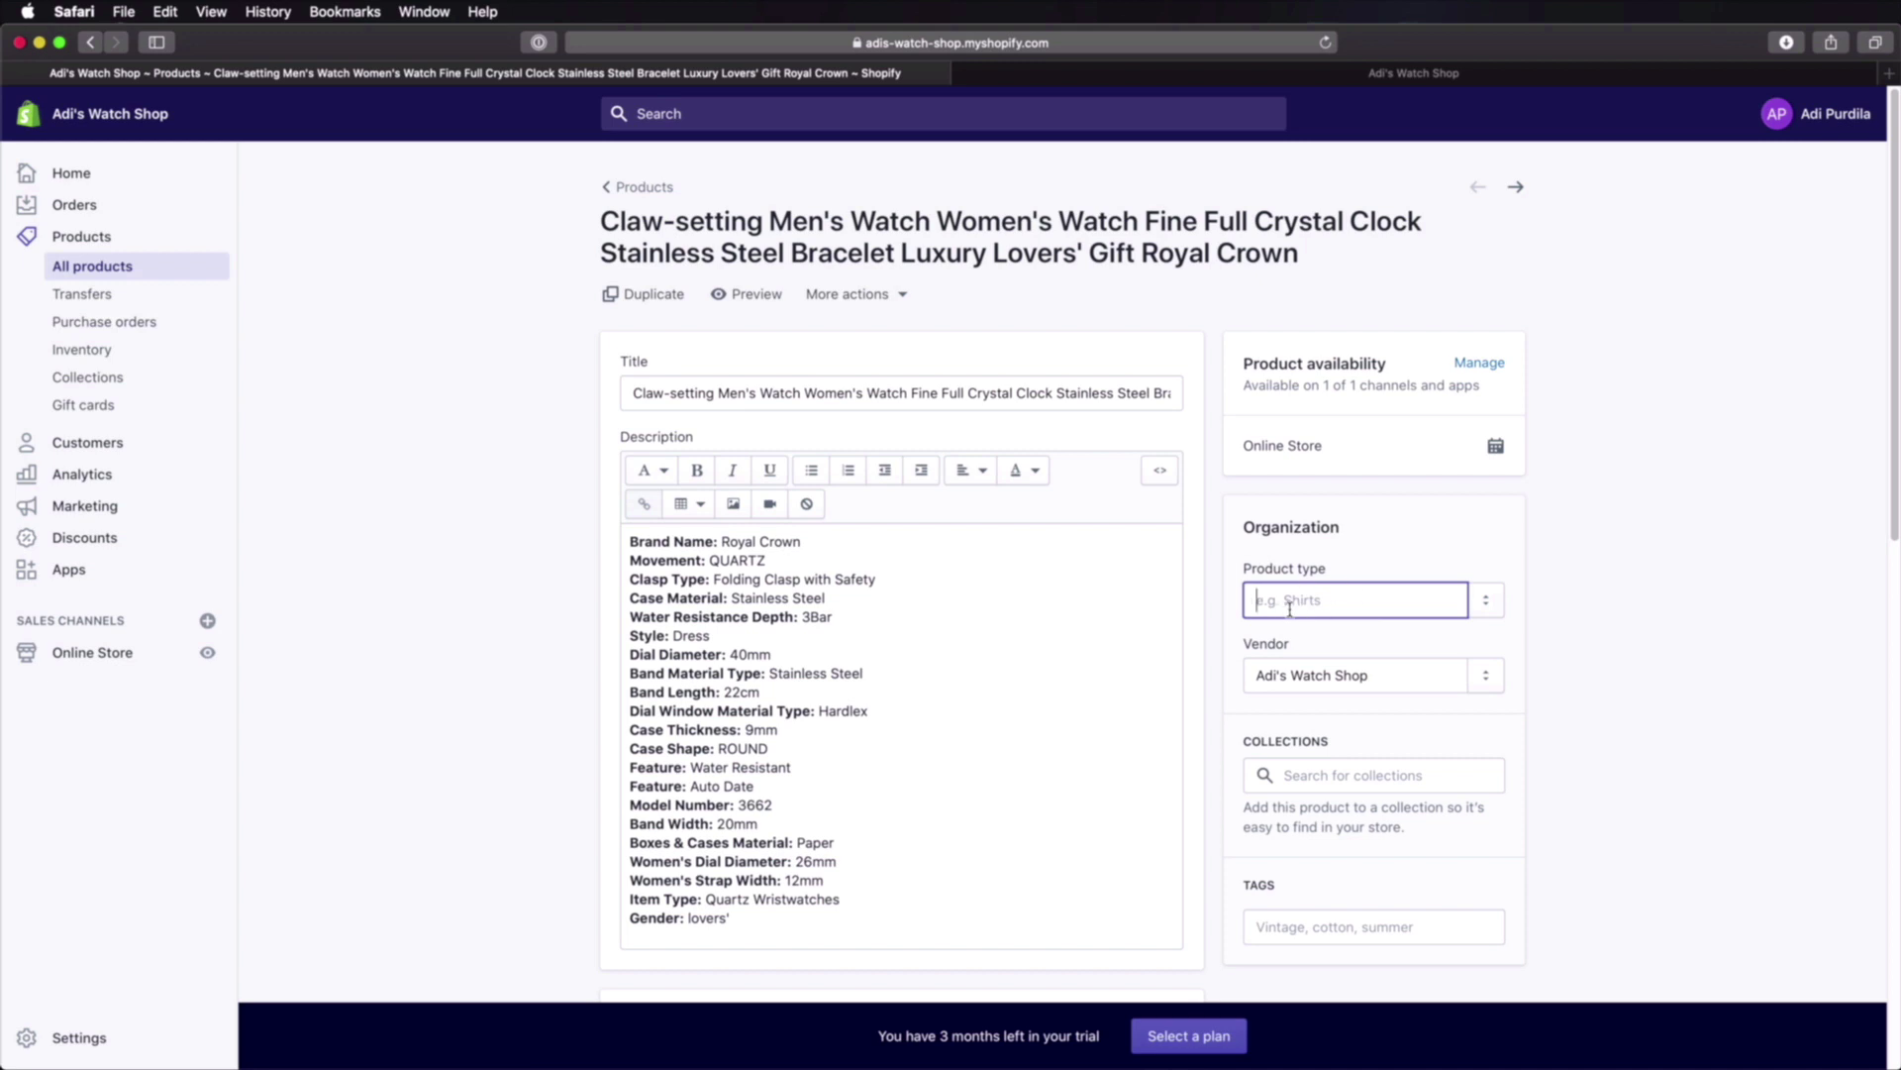
{"action": "type", "text": "Watches for W"}
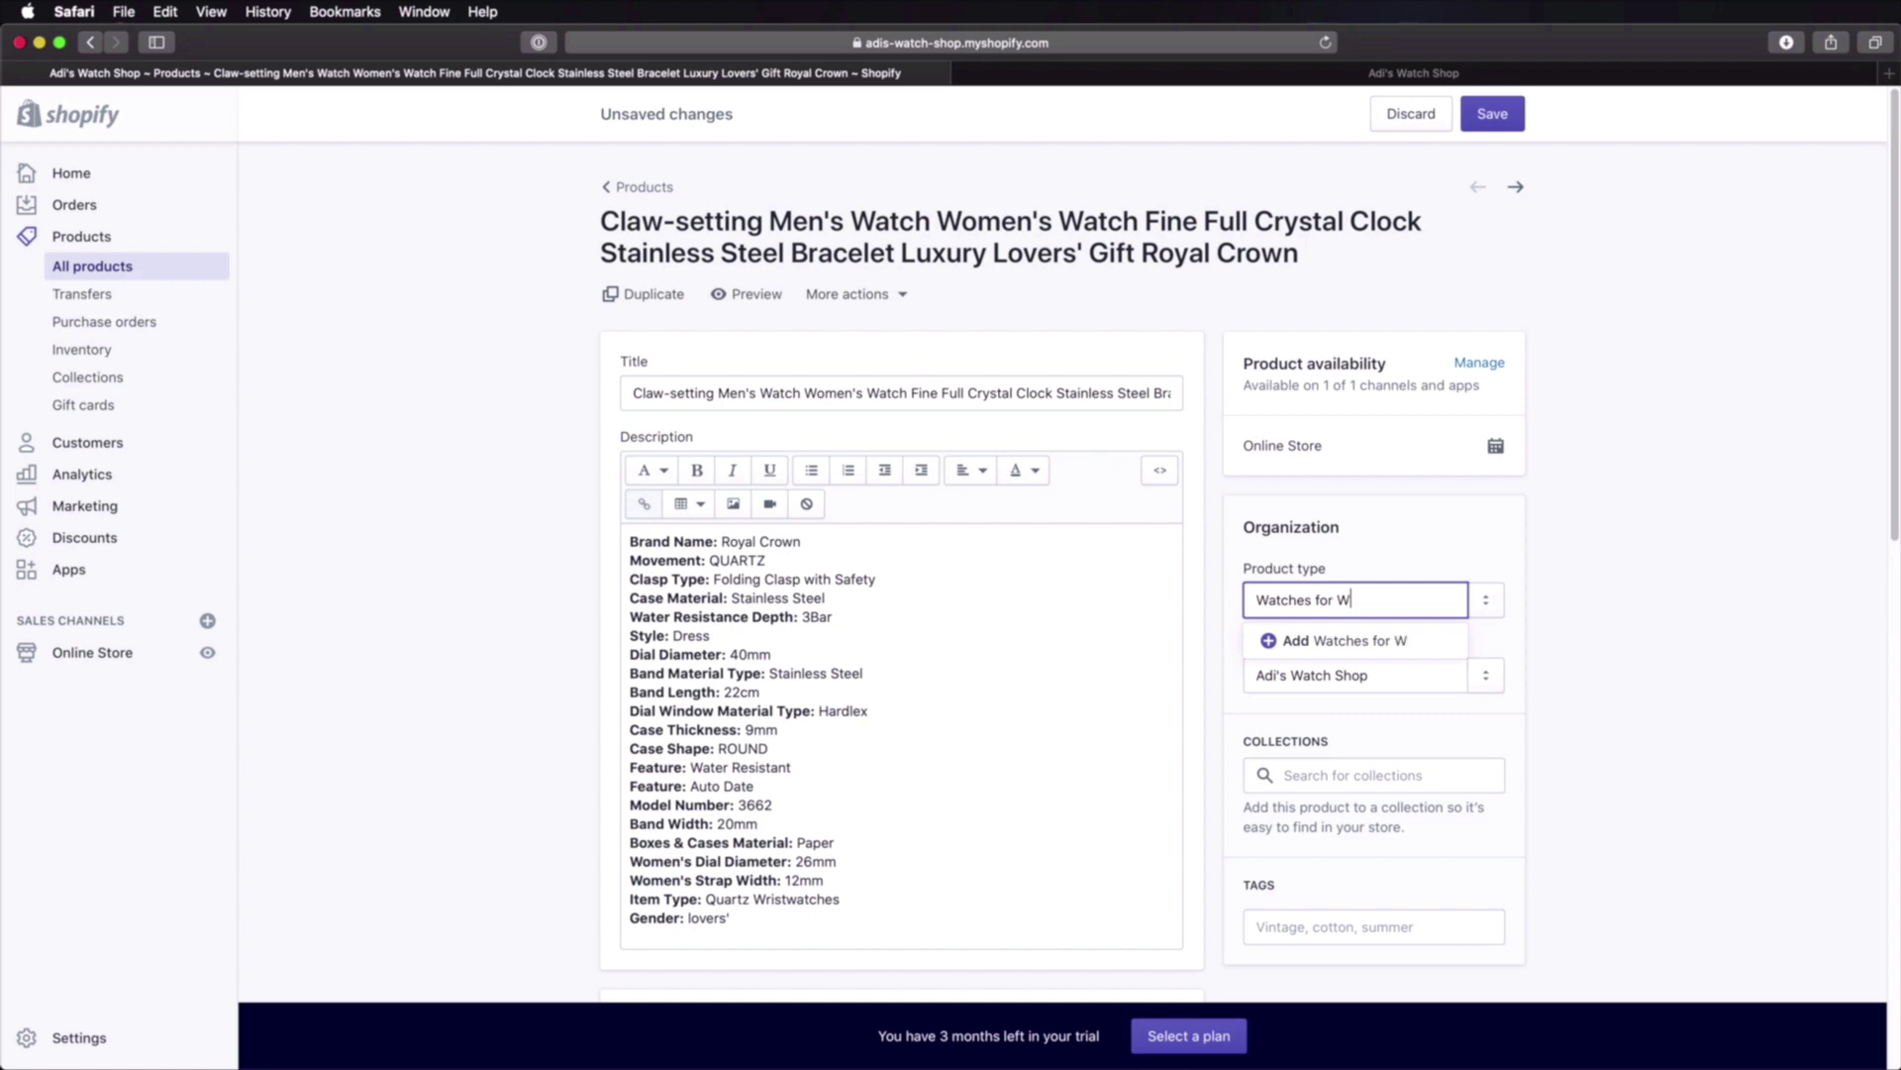
{"action": "type", "text": "omen"}
{"action": "left_click", "coordinate": [1371, 644]}
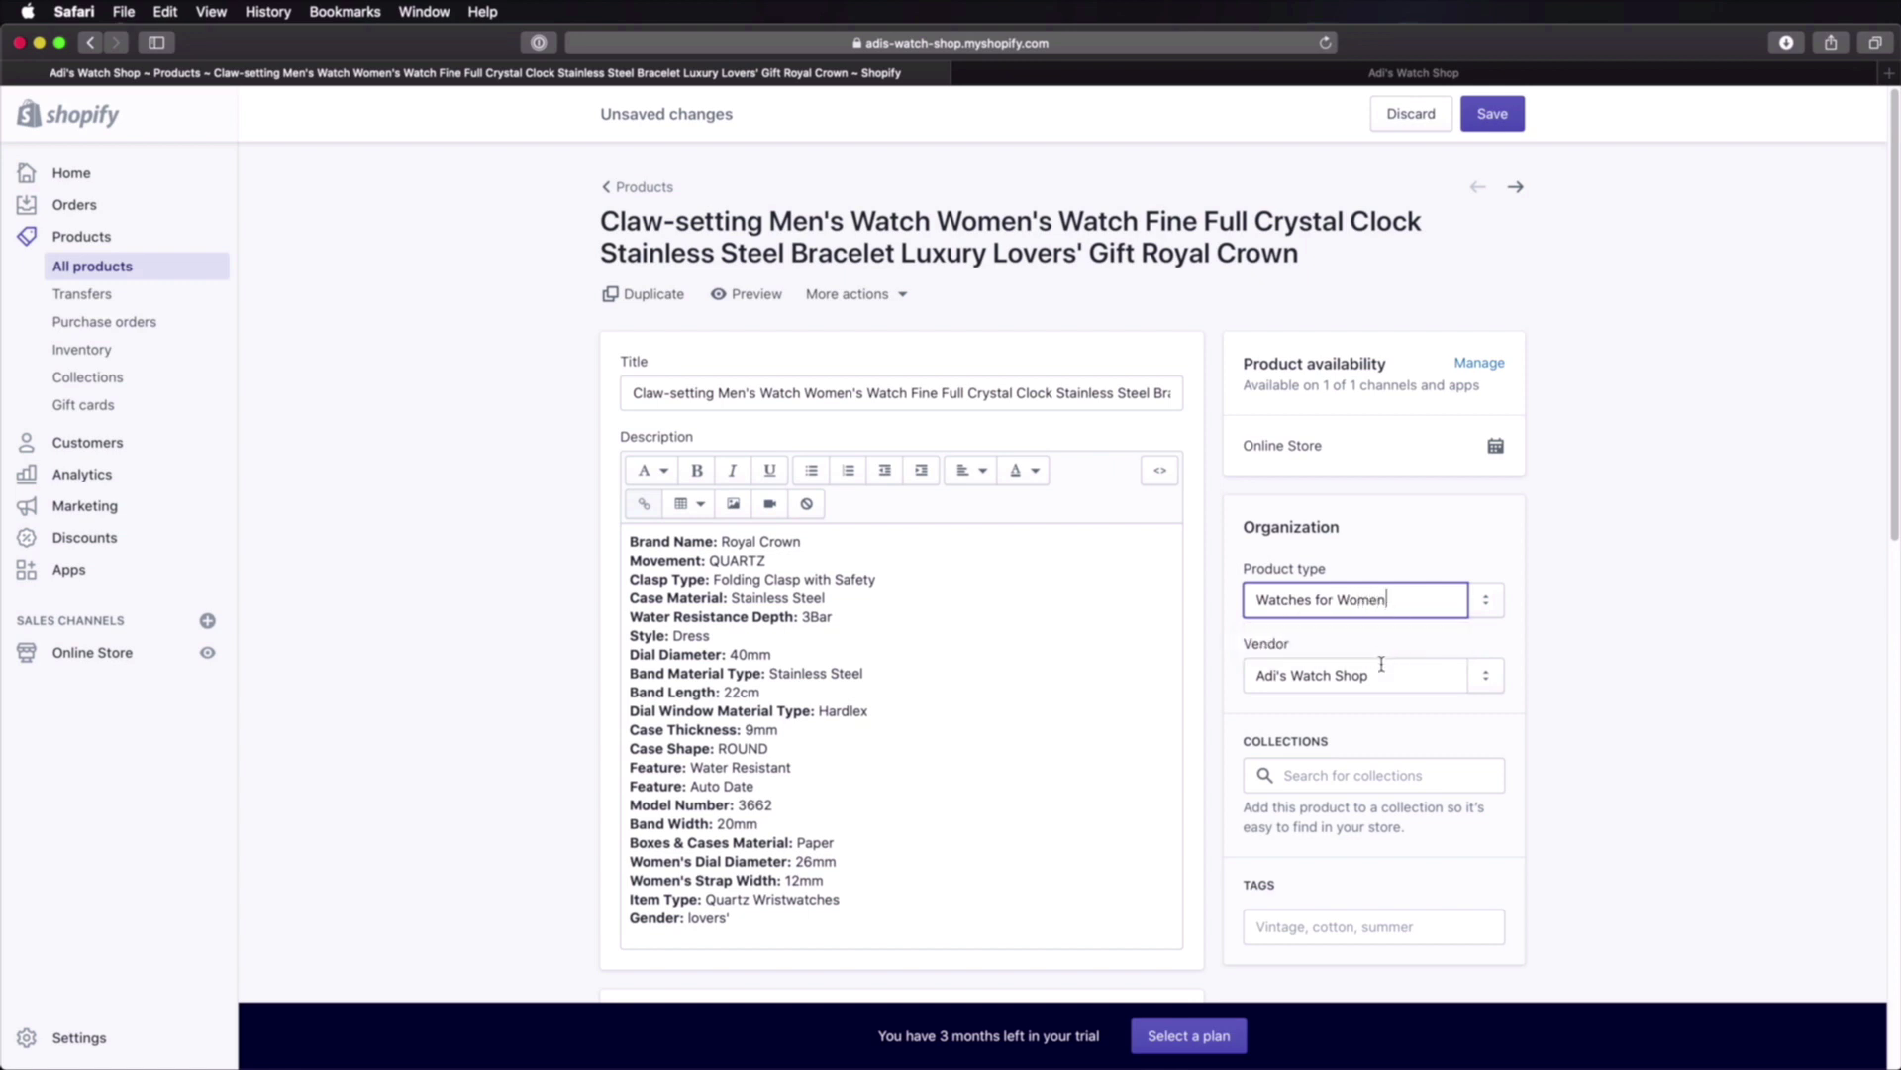
{"action": "left_click", "coordinate": [1485, 606]}
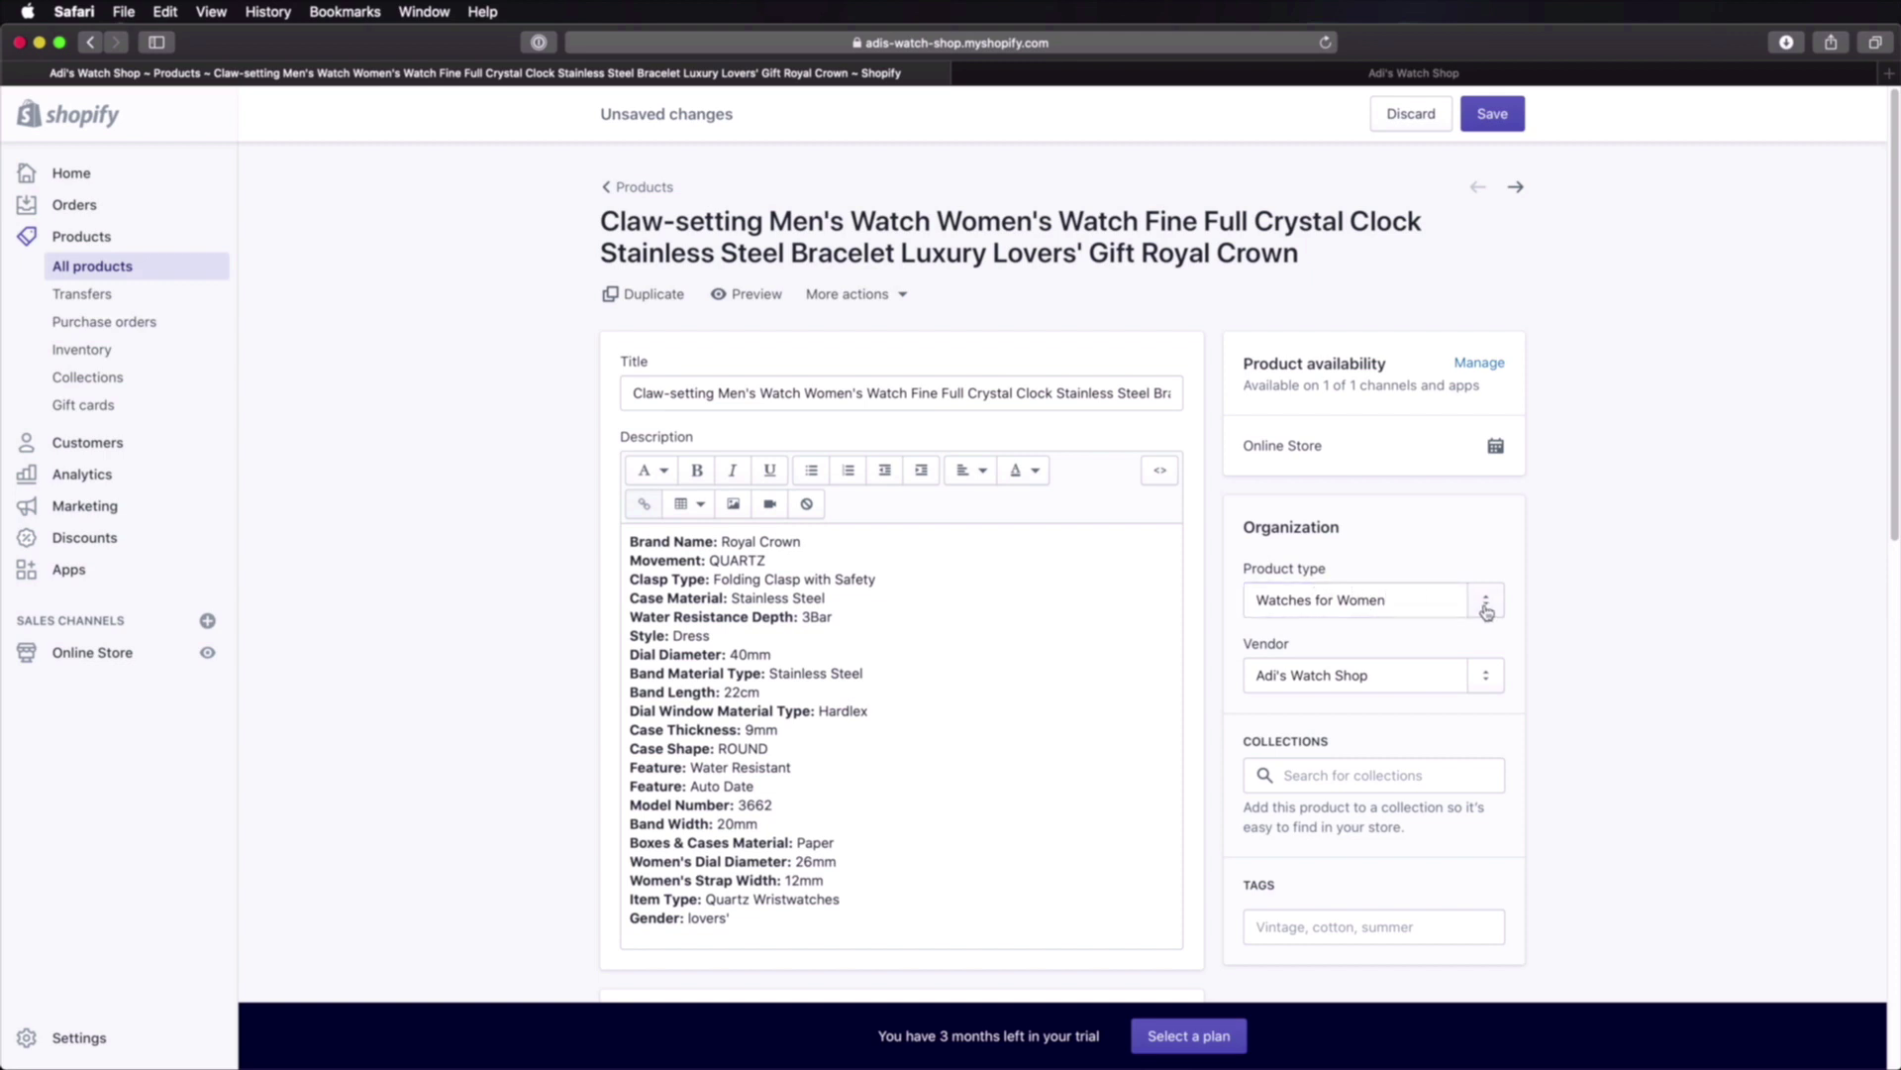
{"action": "scroll", "coordinate": [1504, 610], "scroll_direction": "down", "scroll_amount": 15}
{"action": "left_click", "coordinate": [1515, 953]}
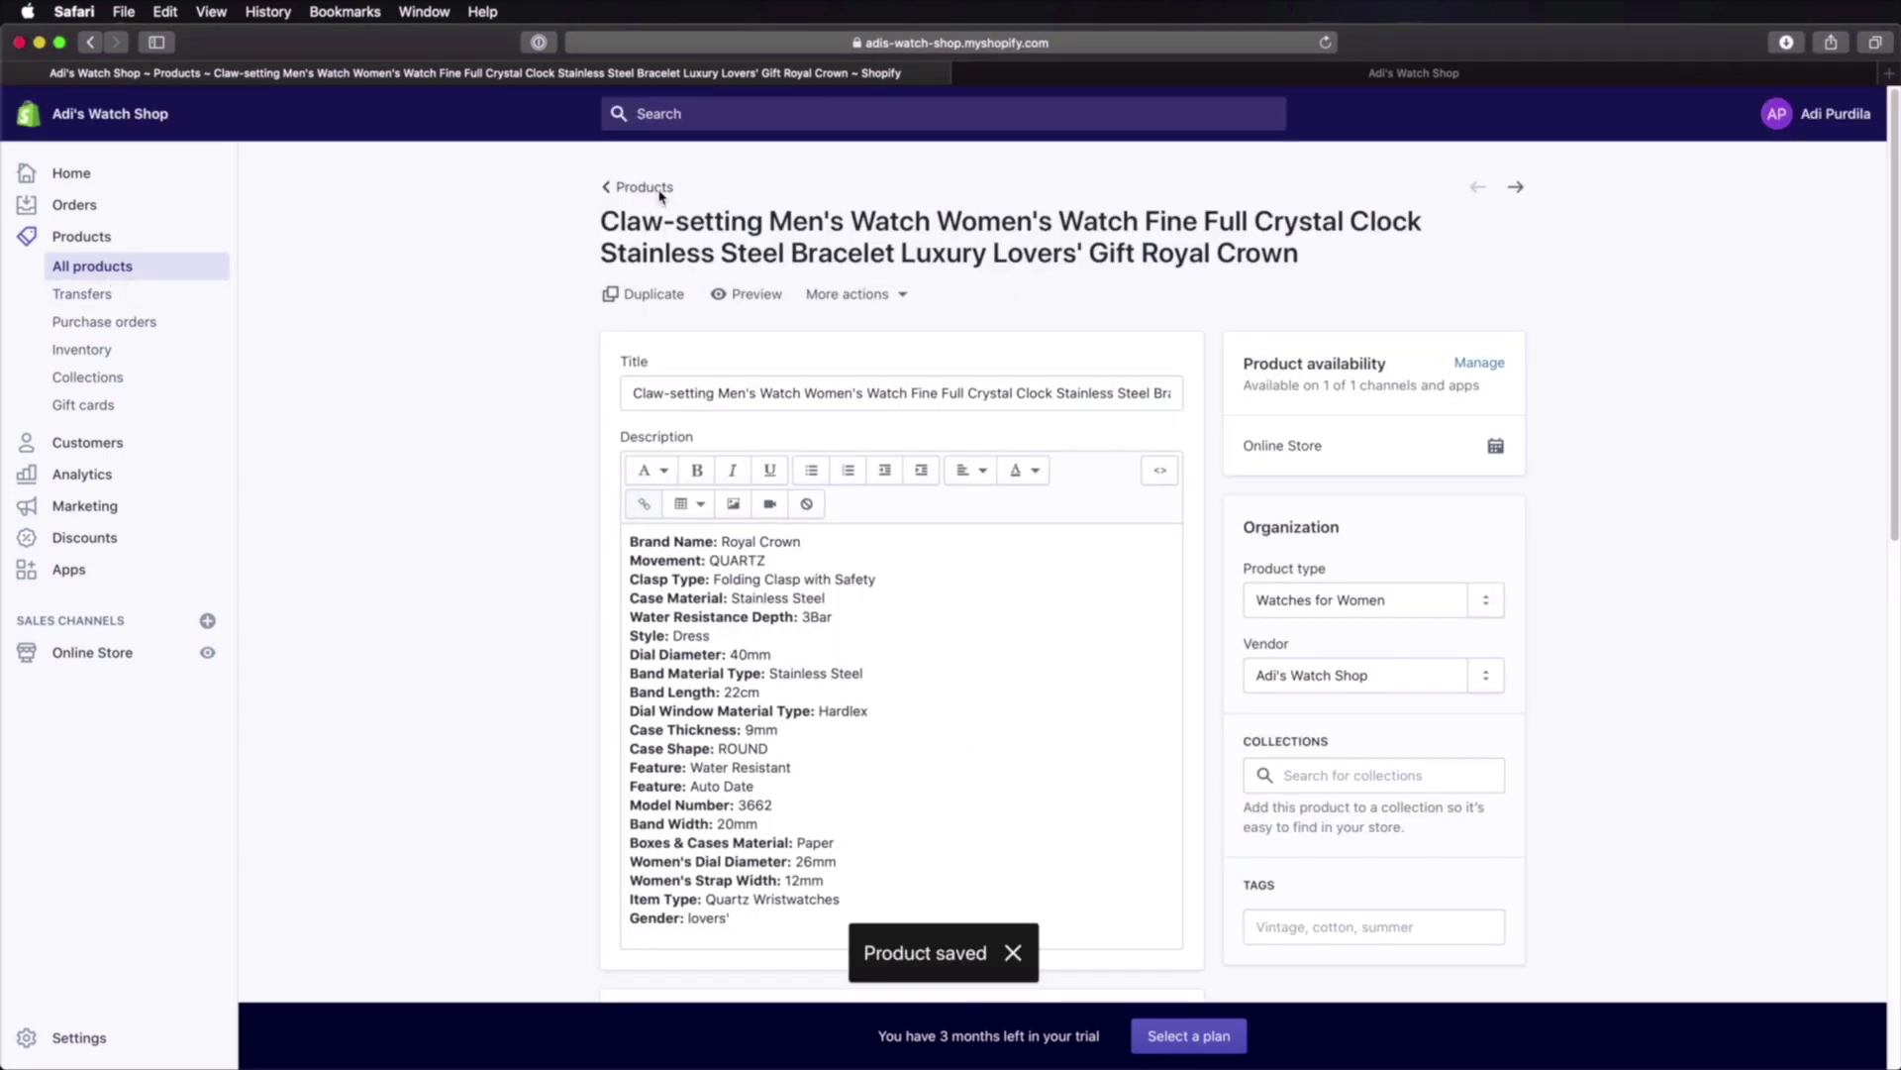
{"action": "left_click", "coordinate": [649, 191]}
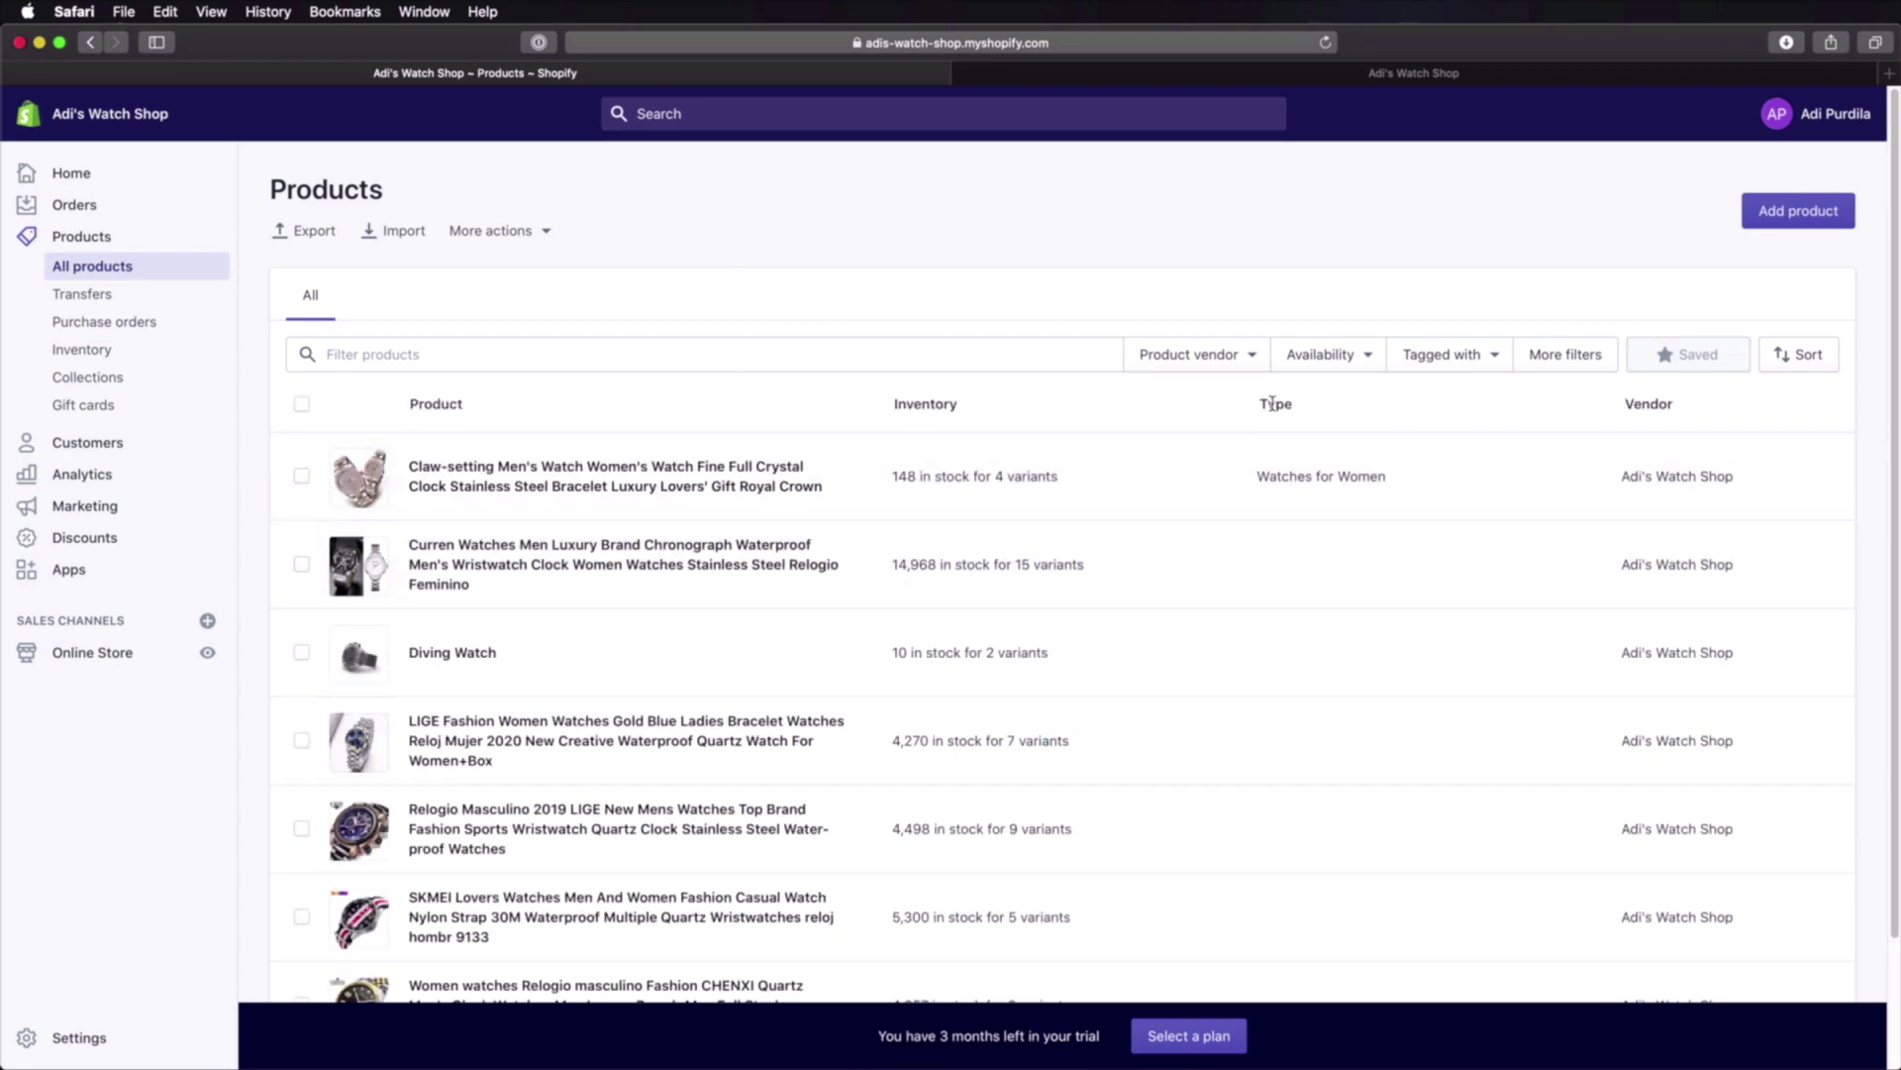
Step: Give the Curren watch the new product type 'Watches for Men'
{"action": "left_click", "coordinate": [619, 587]}
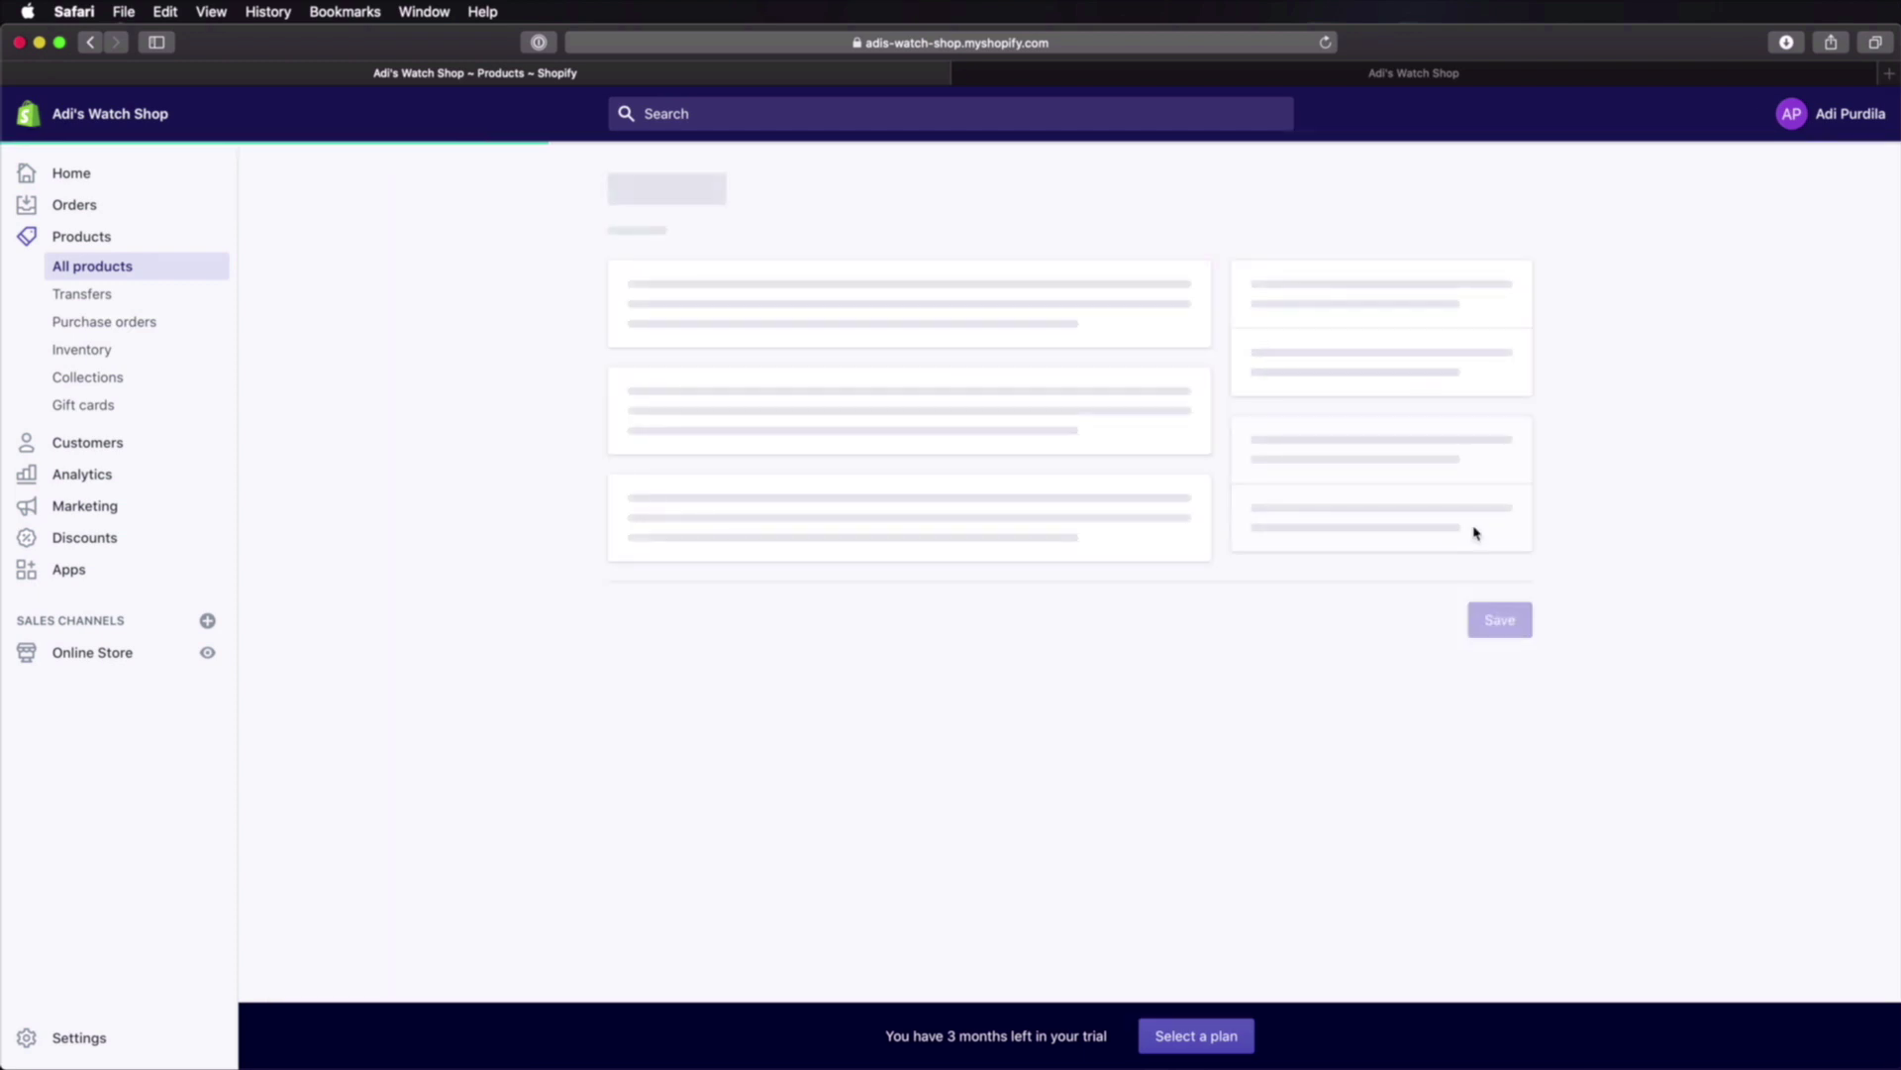
{"action": "left_click", "coordinate": [1355, 599]}
{"action": "type", "text": "Watches for Men"}
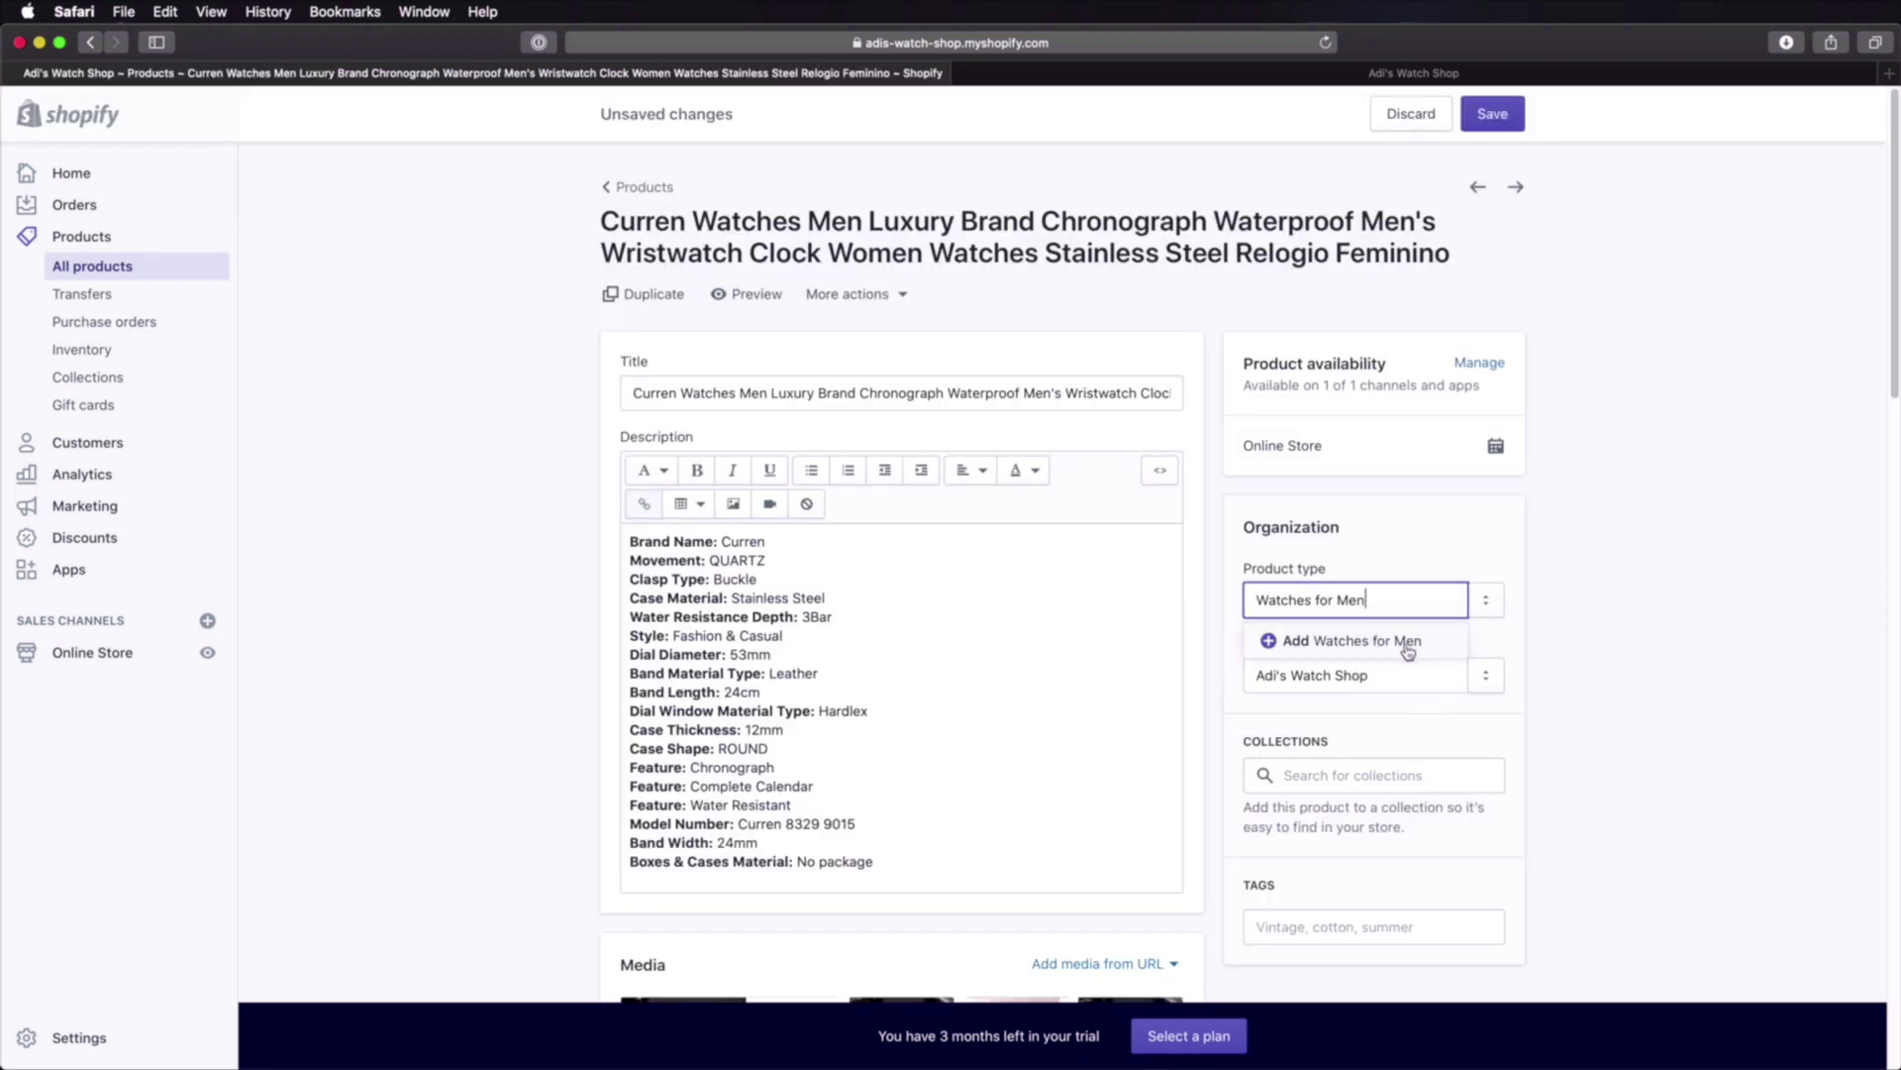
{"action": "left_click", "coordinate": [1404, 644]}
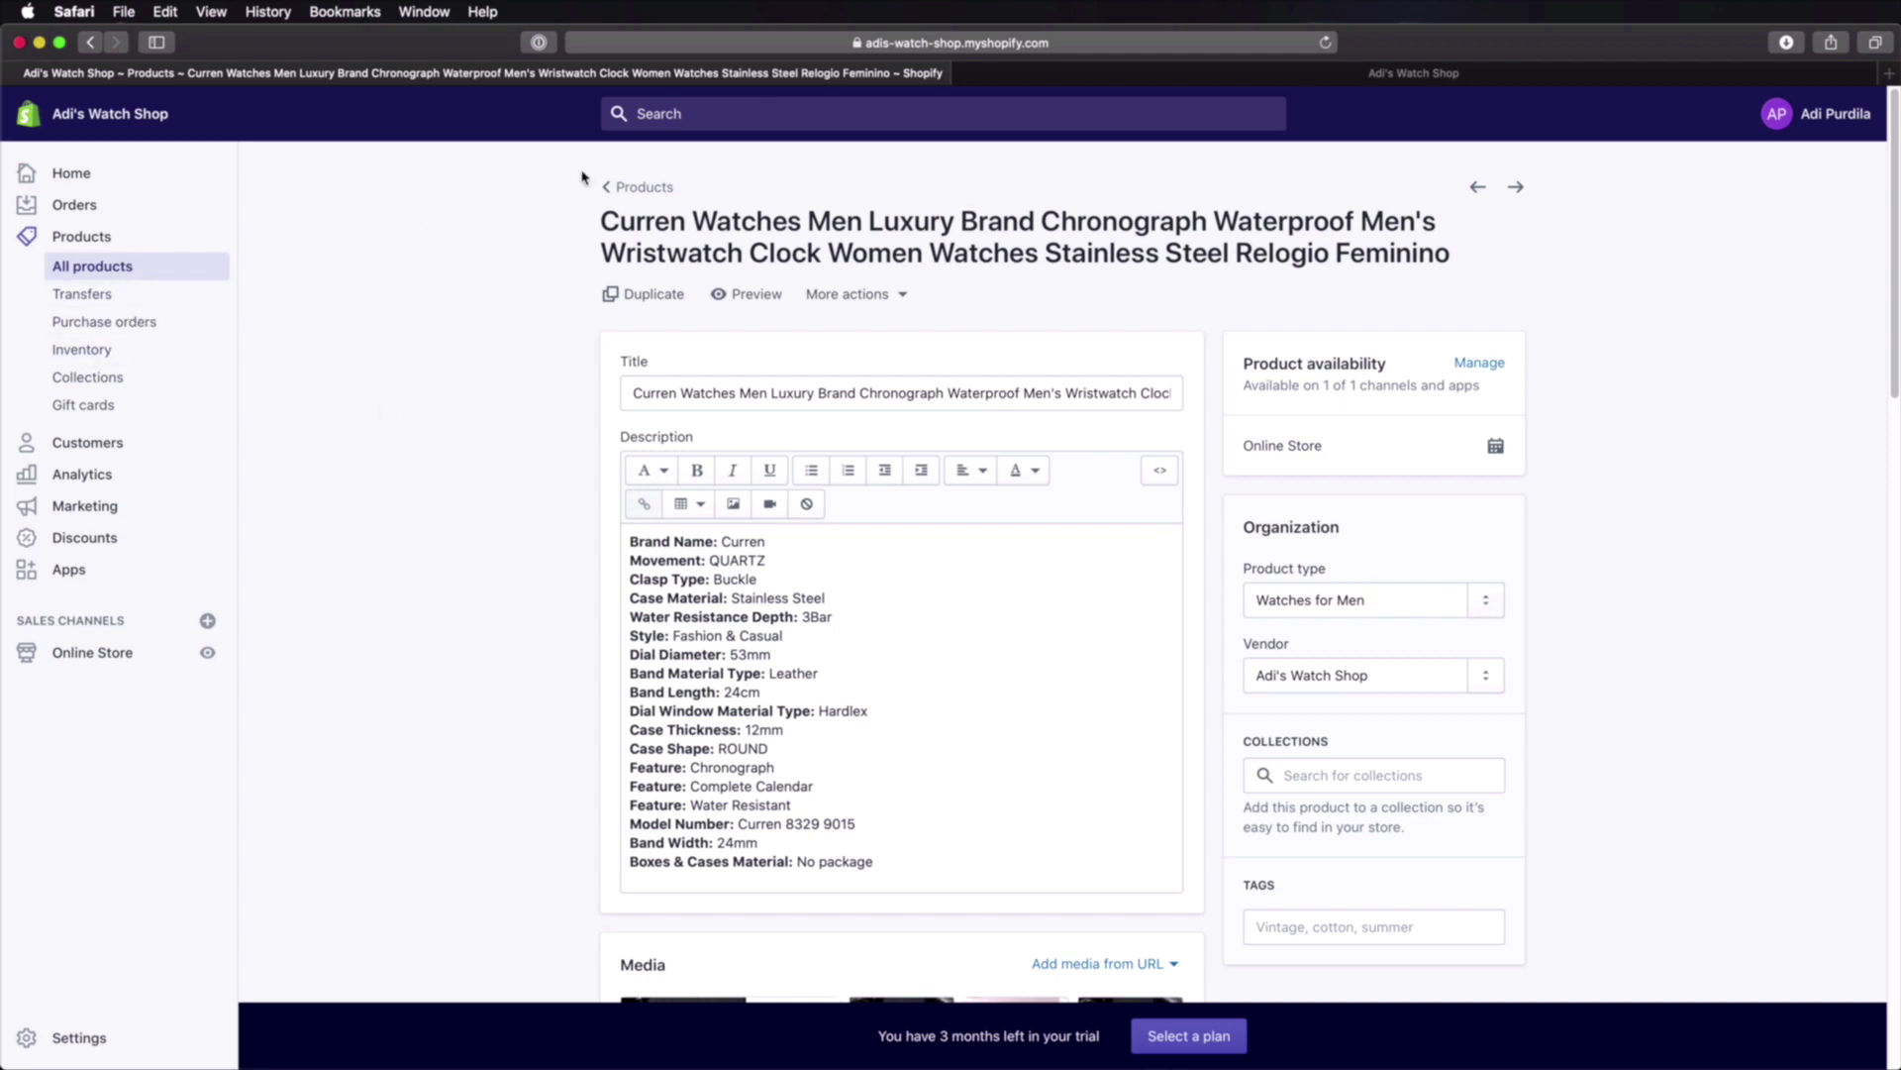
{"action": "left_click", "coordinate": [645, 188]}
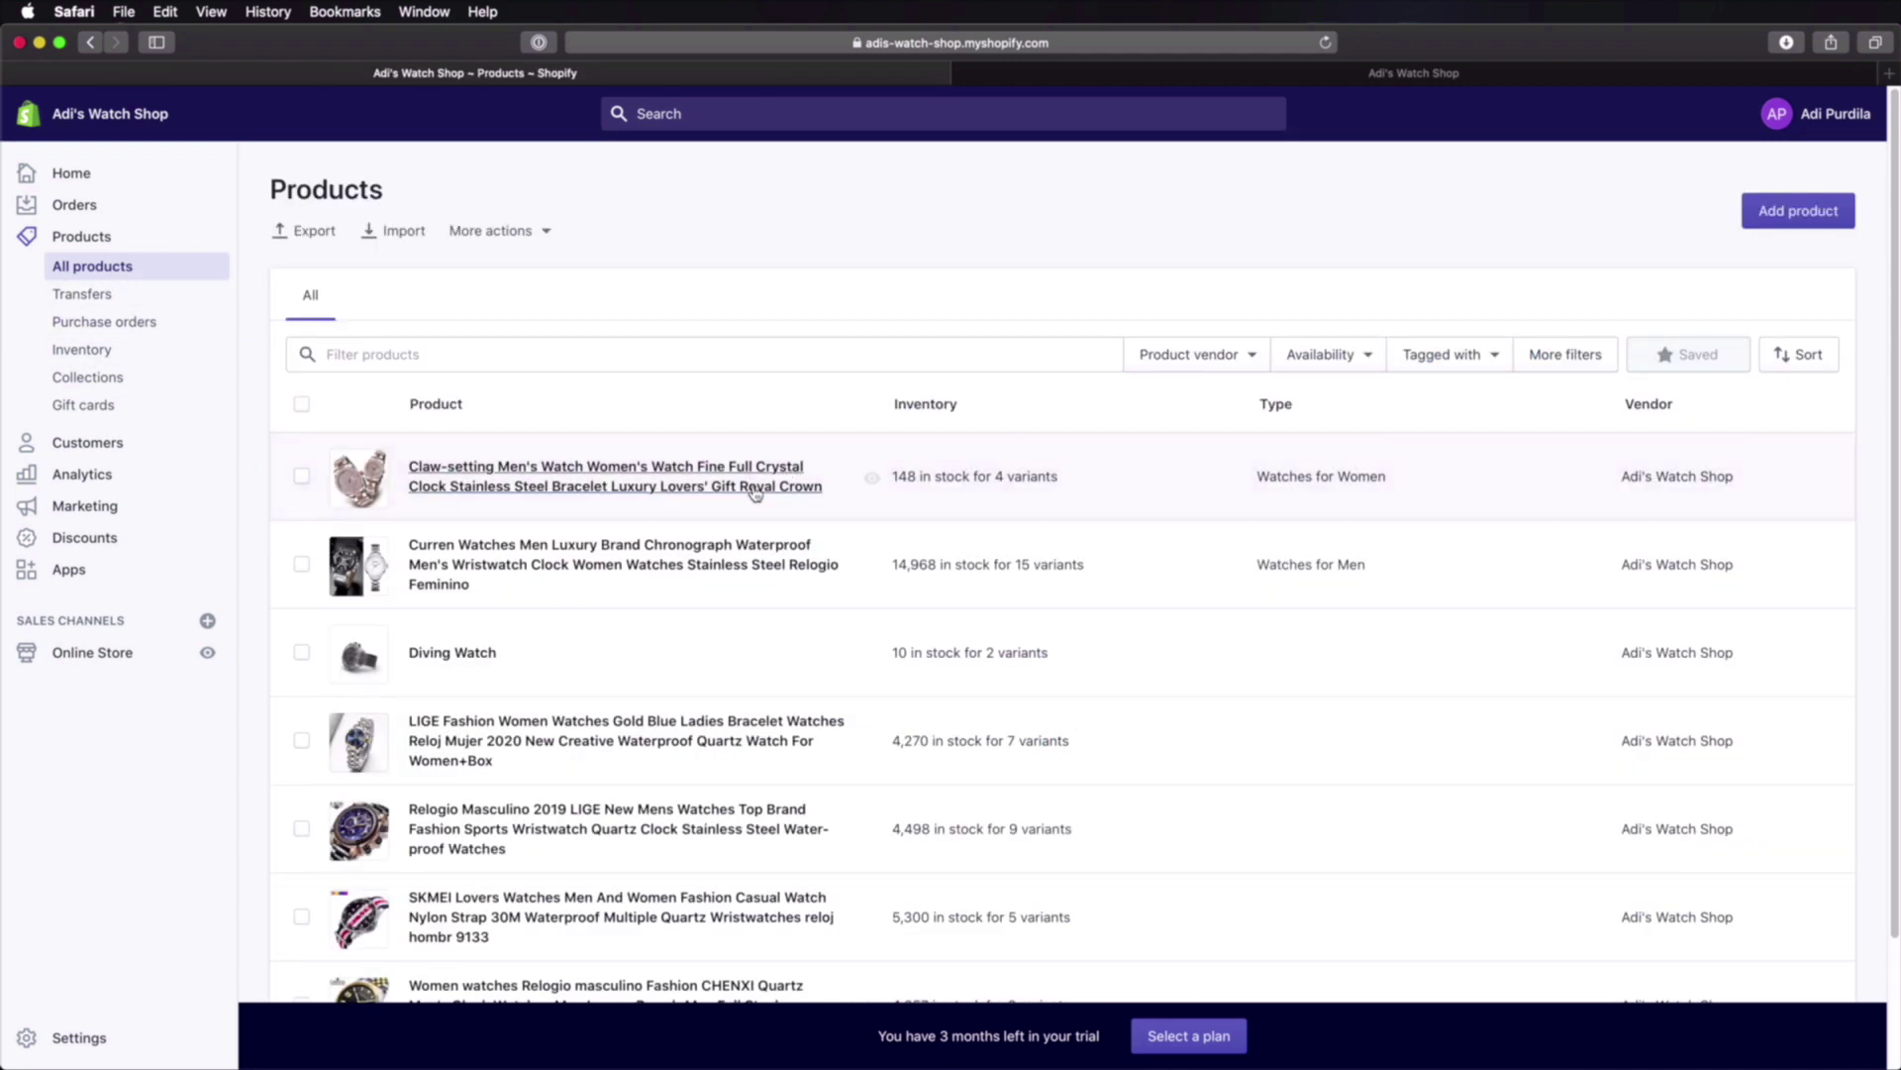
Step: Choose 'Watches for Men' as the Diving Watch's product type and save it
{"action": "left_click", "coordinate": [485, 654]}
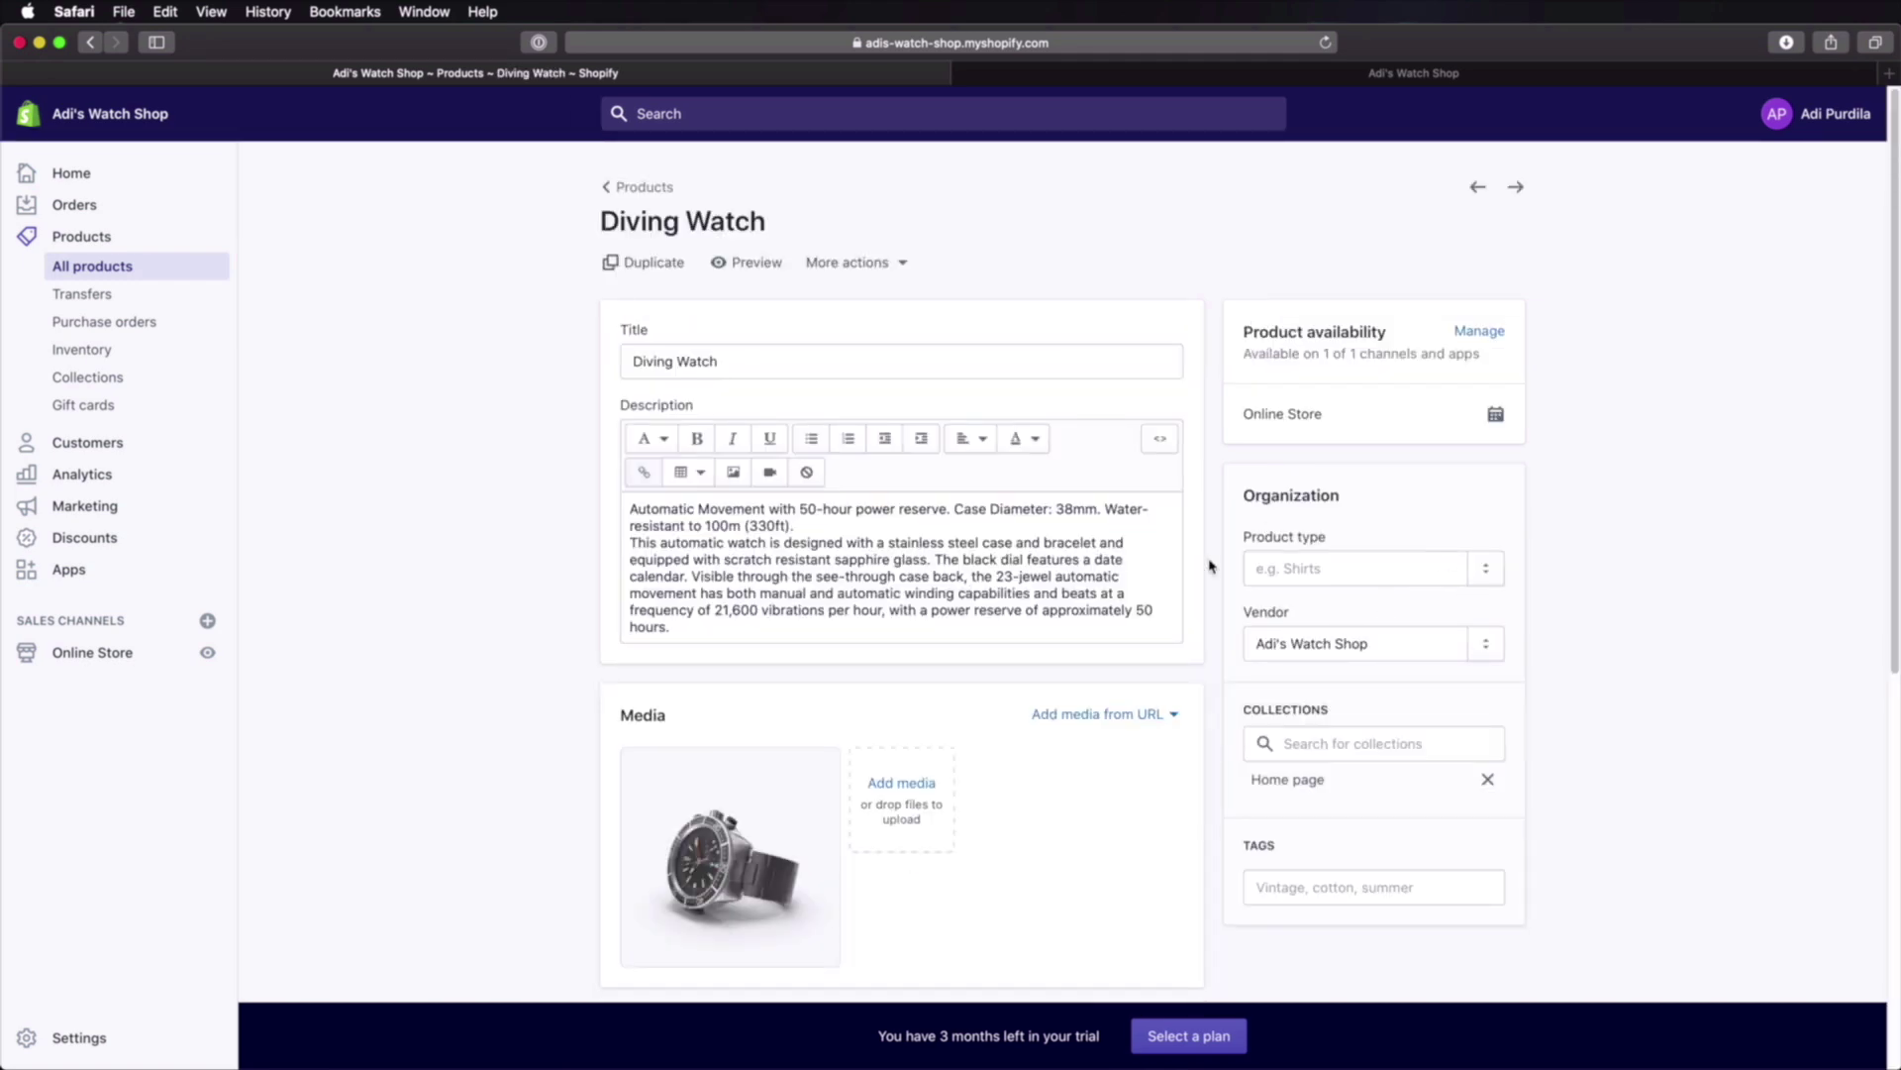
{"action": "left_click", "coordinate": [1490, 572]}
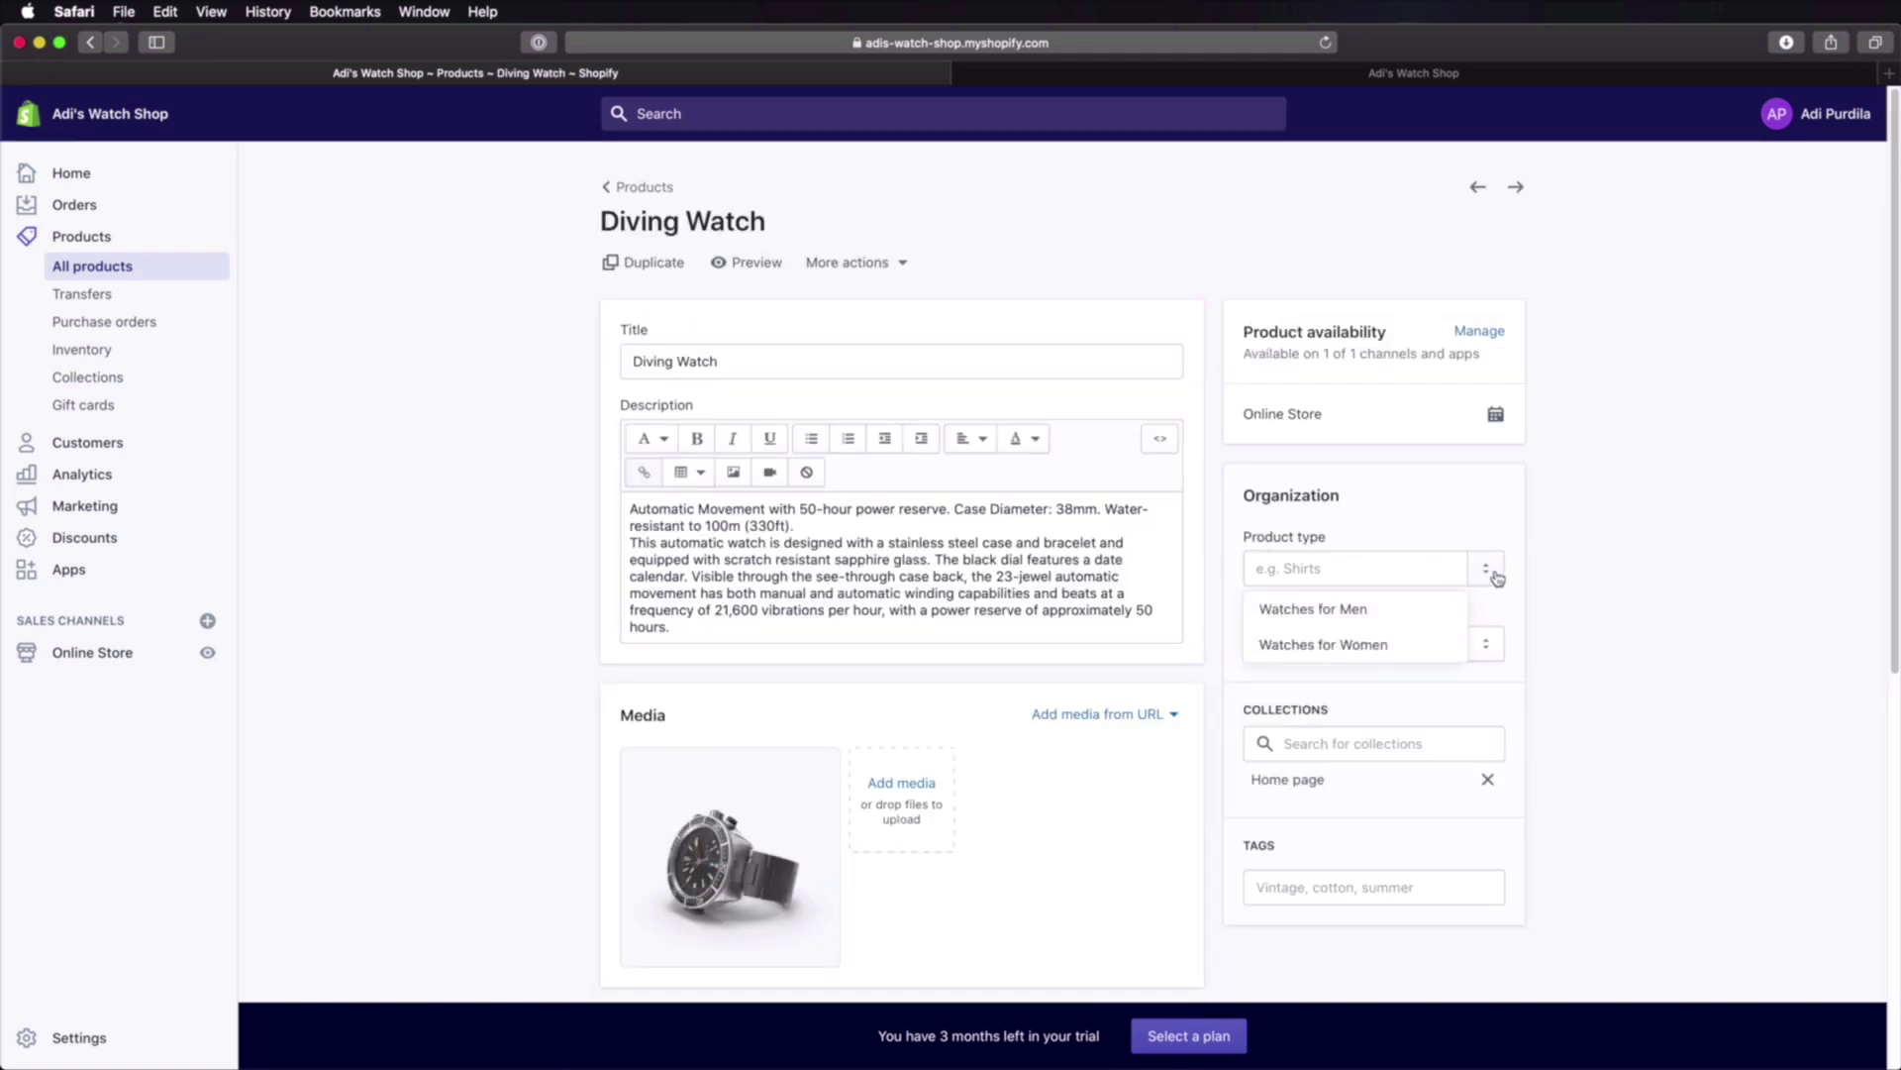
{"action": "left_click", "coordinate": [1400, 611]}
{"action": "scroll", "coordinate": [1466, 755], "scroll_direction": "down", "scroll_amount": 10}
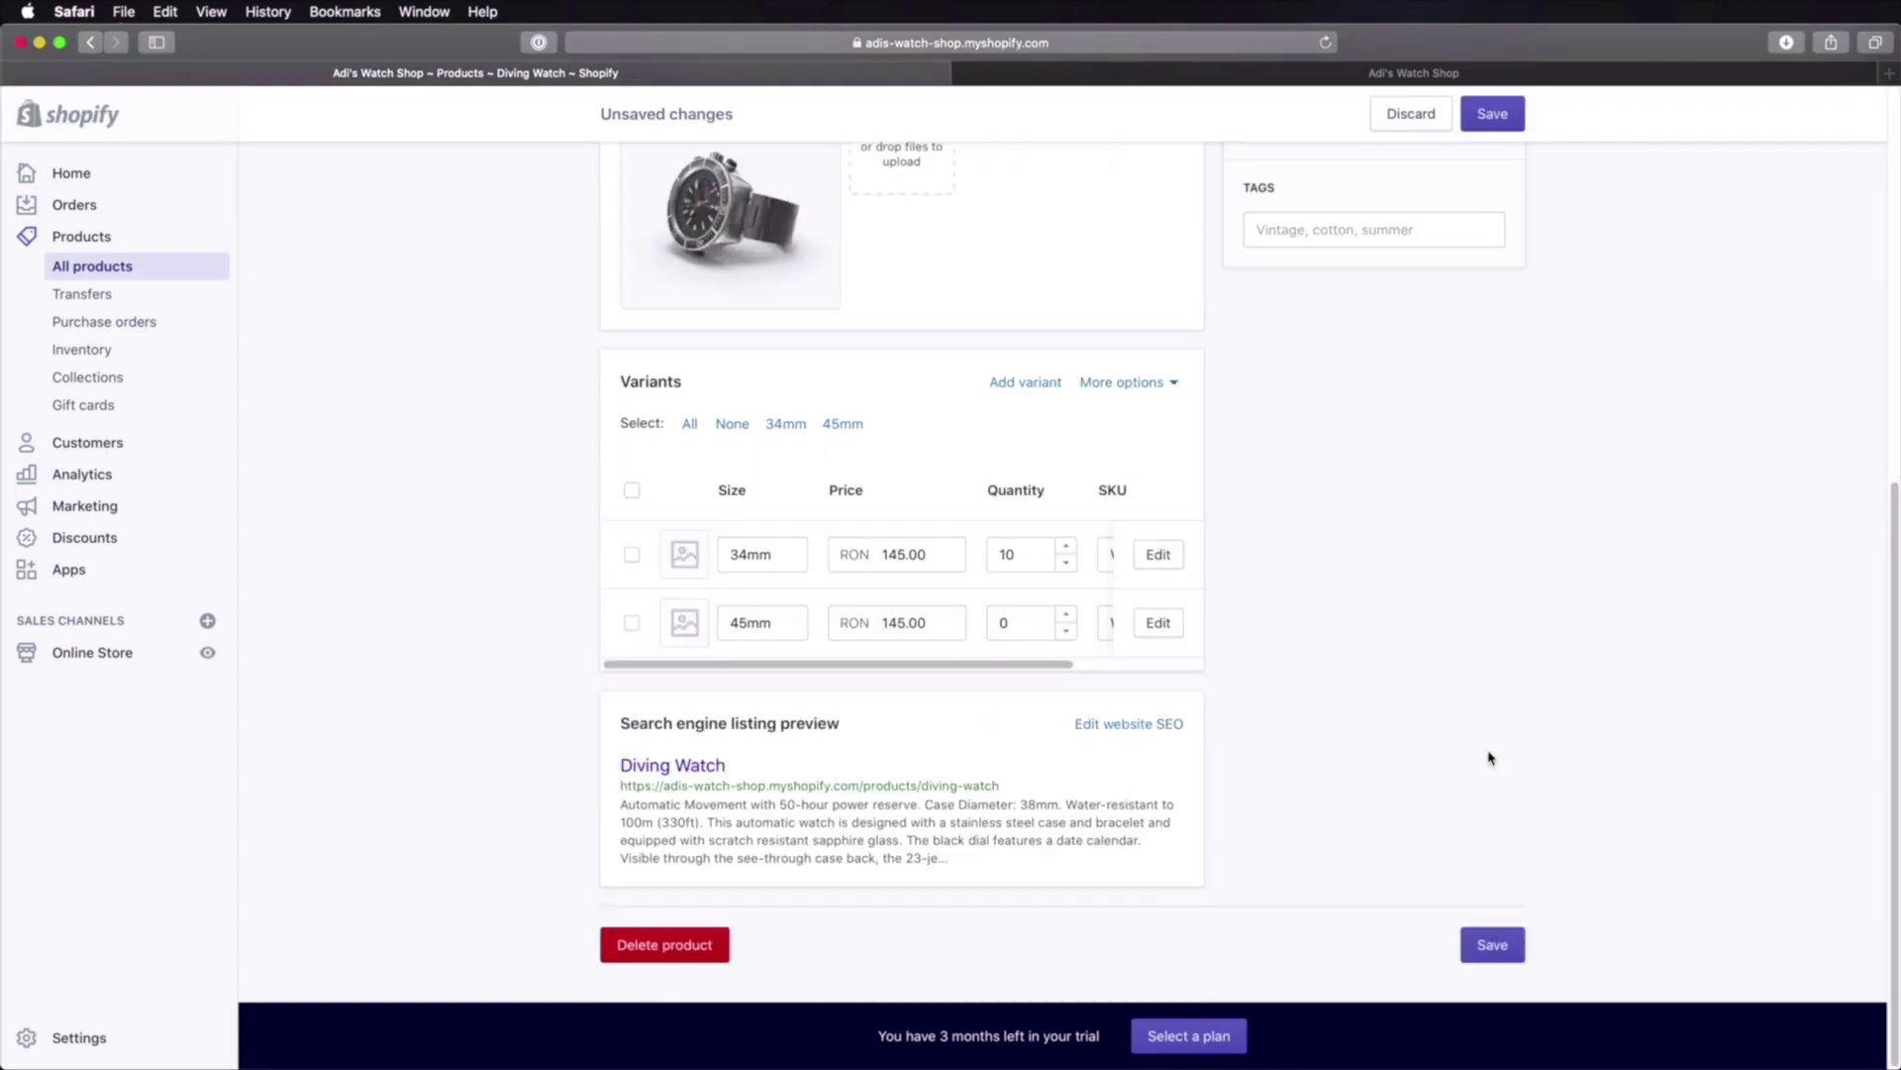
{"action": "left_click", "coordinate": [1500, 933]}
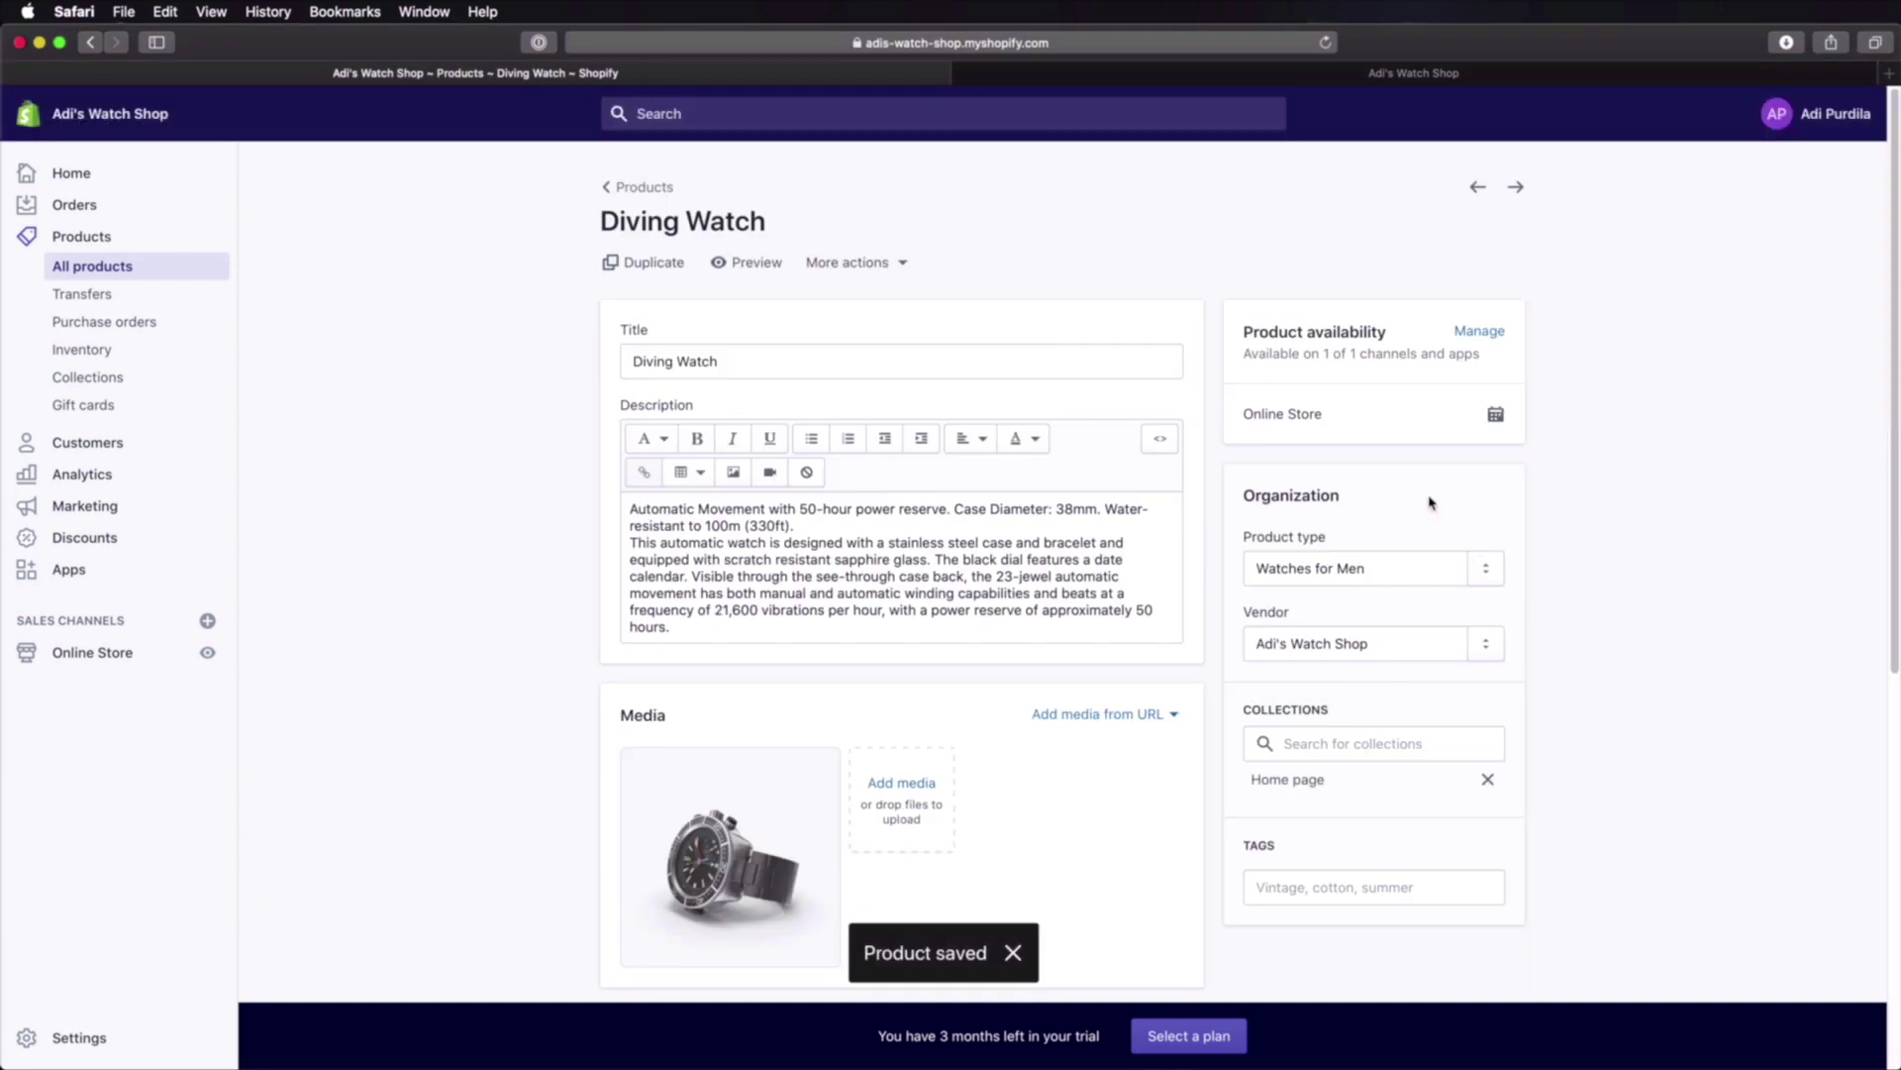
{"action": "left_click", "coordinate": [643, 188]}
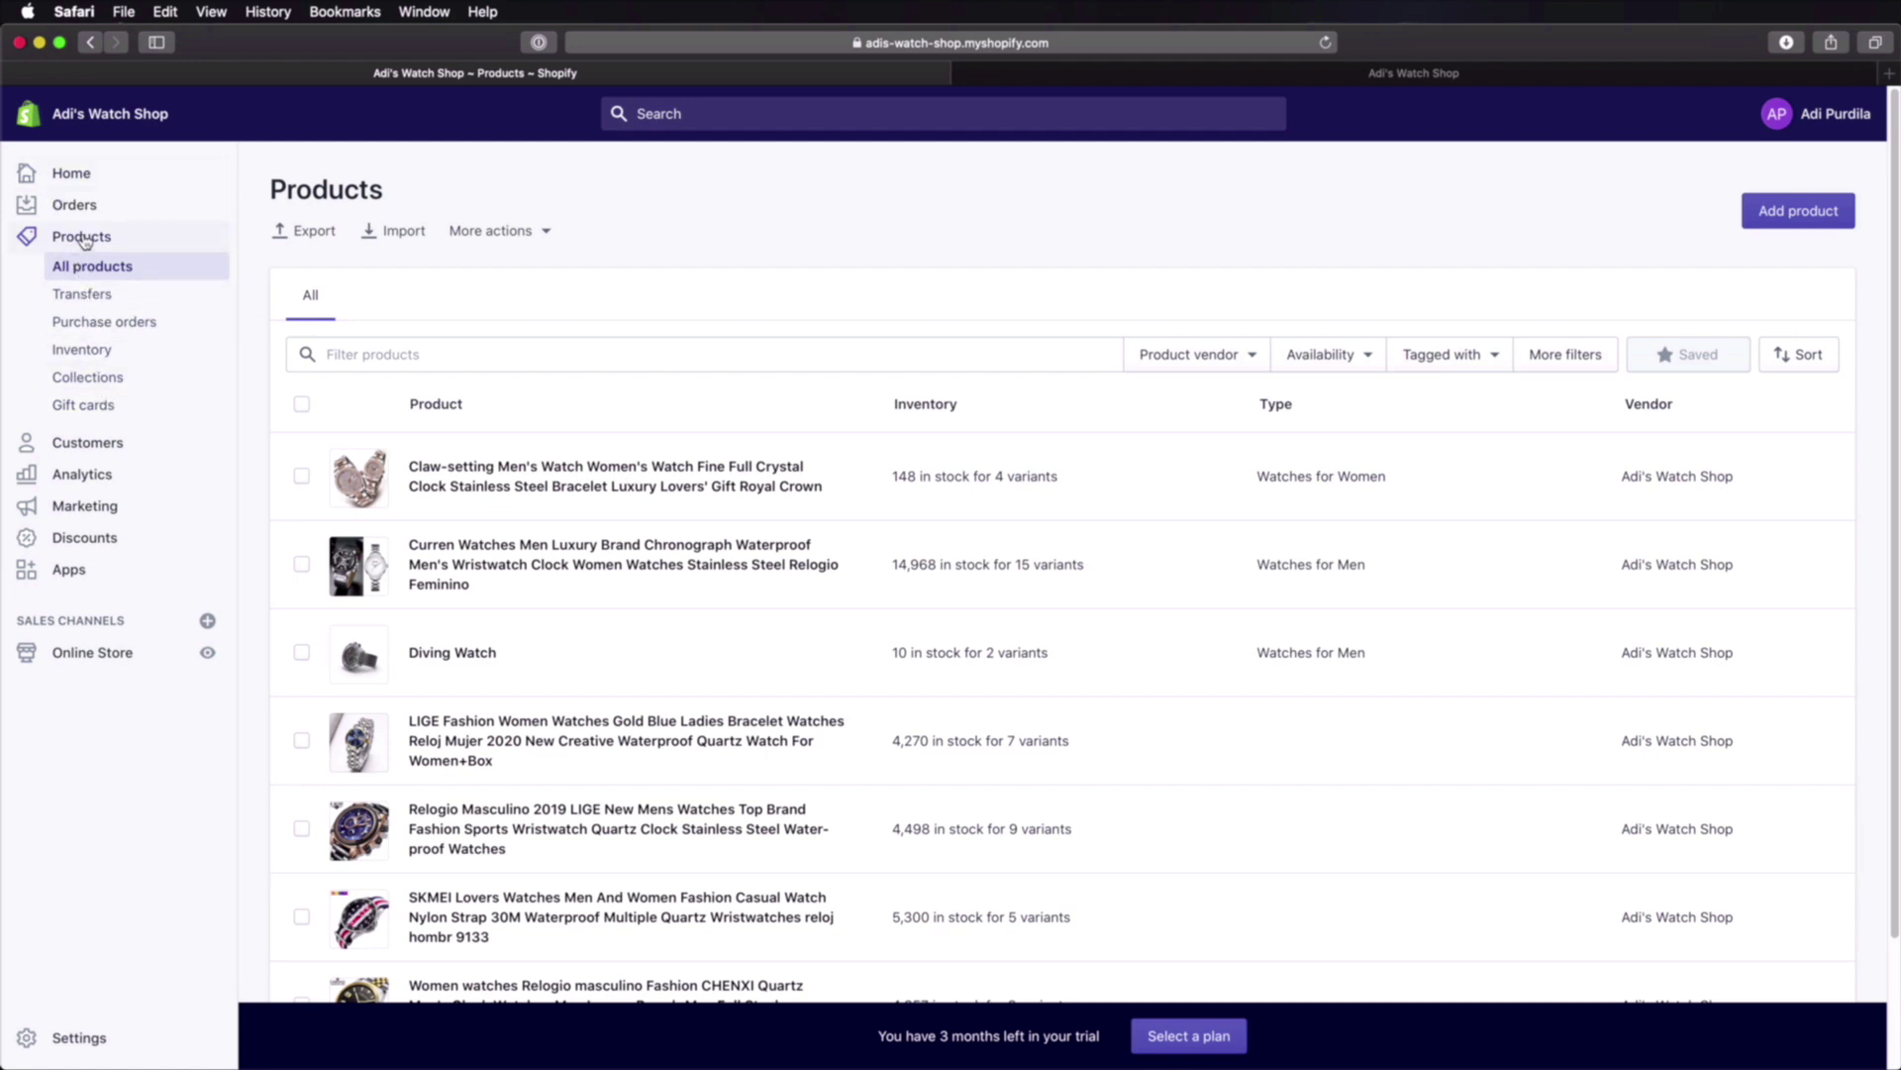
Step: Create a new collection titled 'Watches for Men' with description 'These are watches for men.'
{"action": "left_click", "coordinate": [103, 380]}
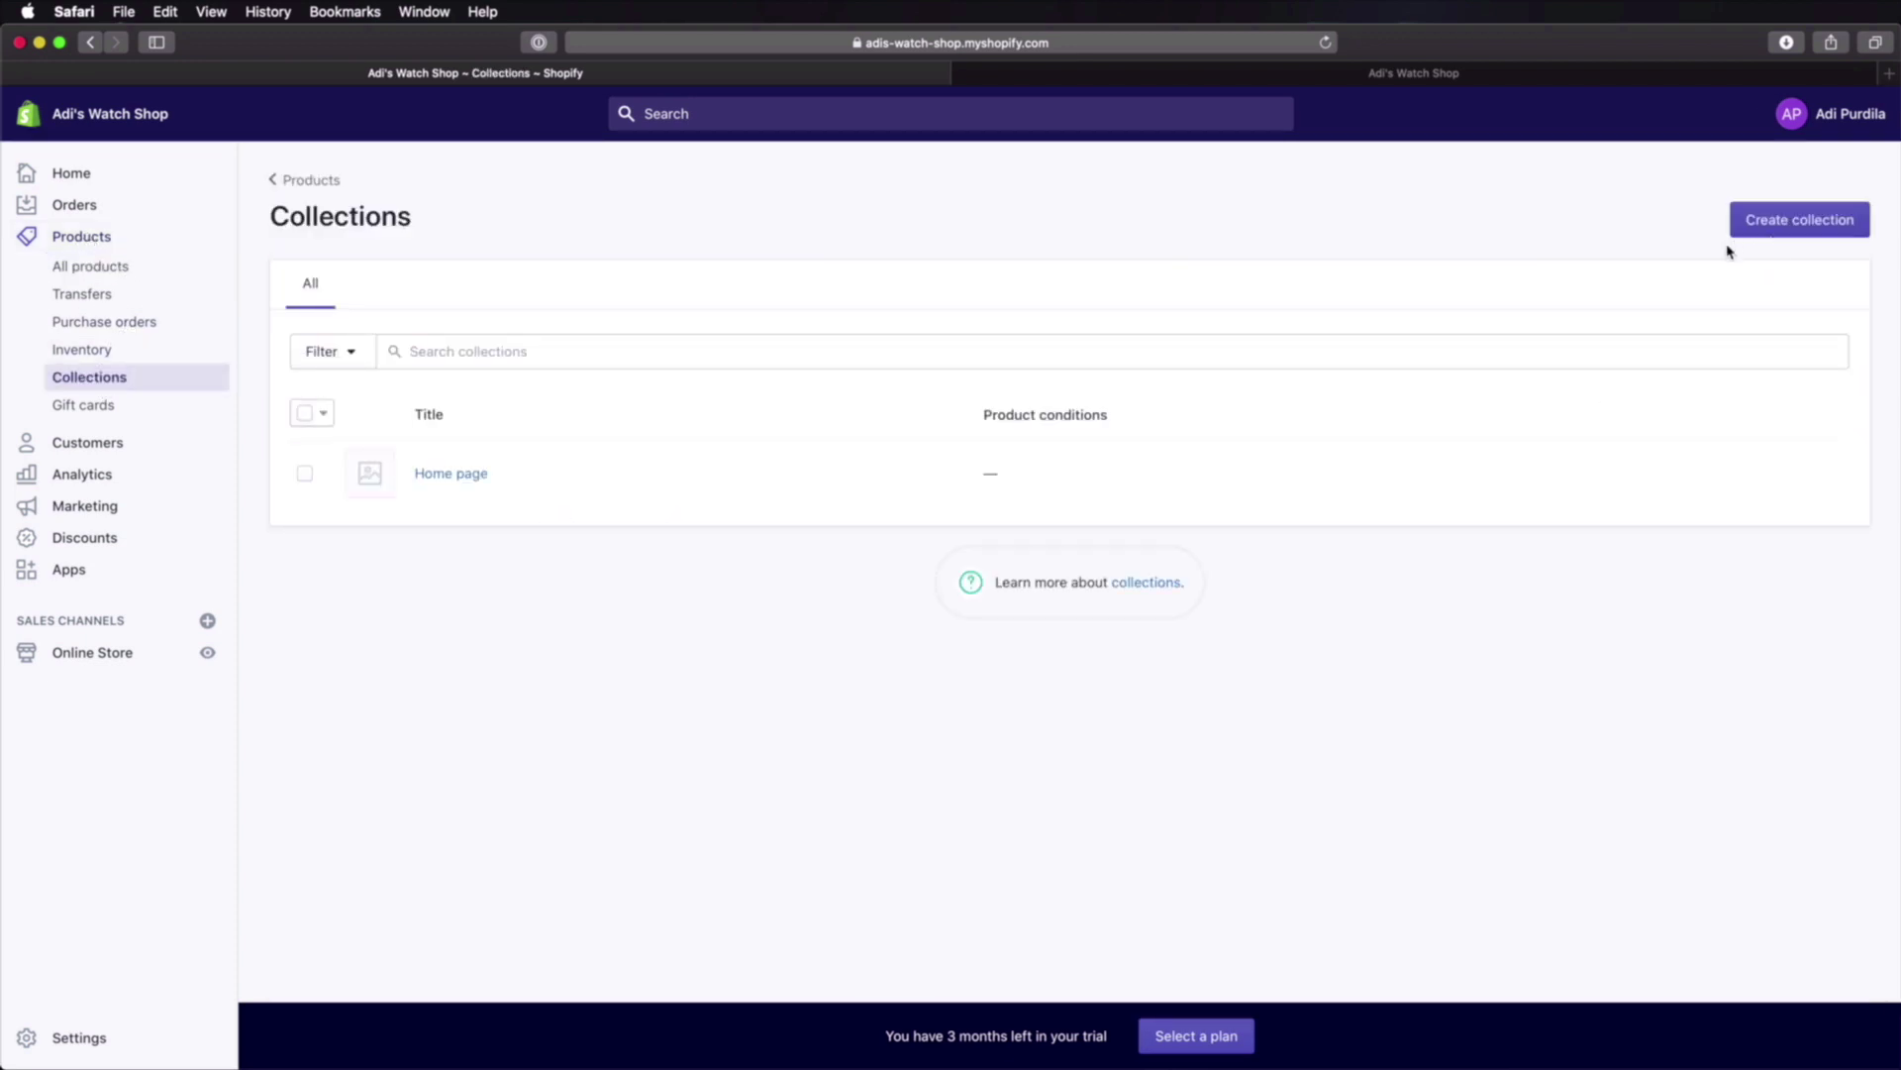
{"action": "left_click", "coordinate": [1810, 224]}
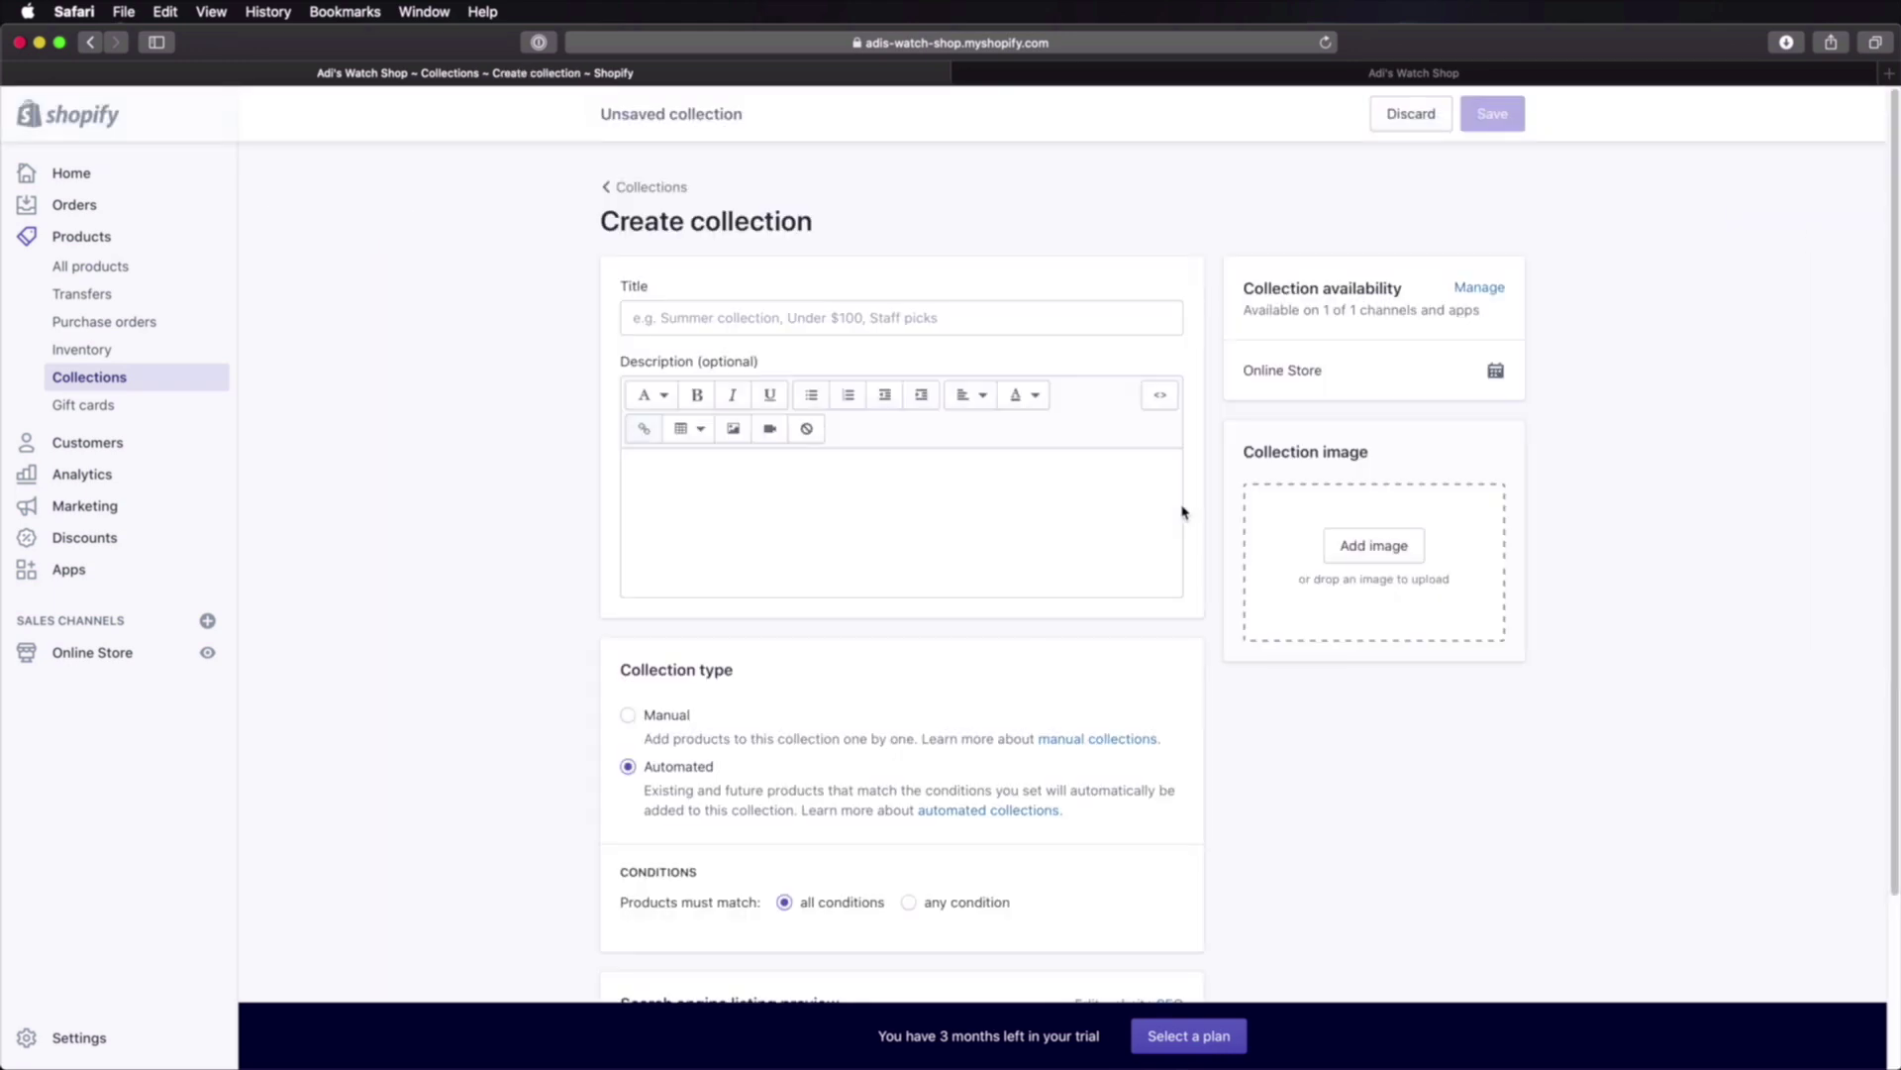
{"action": "left_click", "coordinate": [721, 316]}
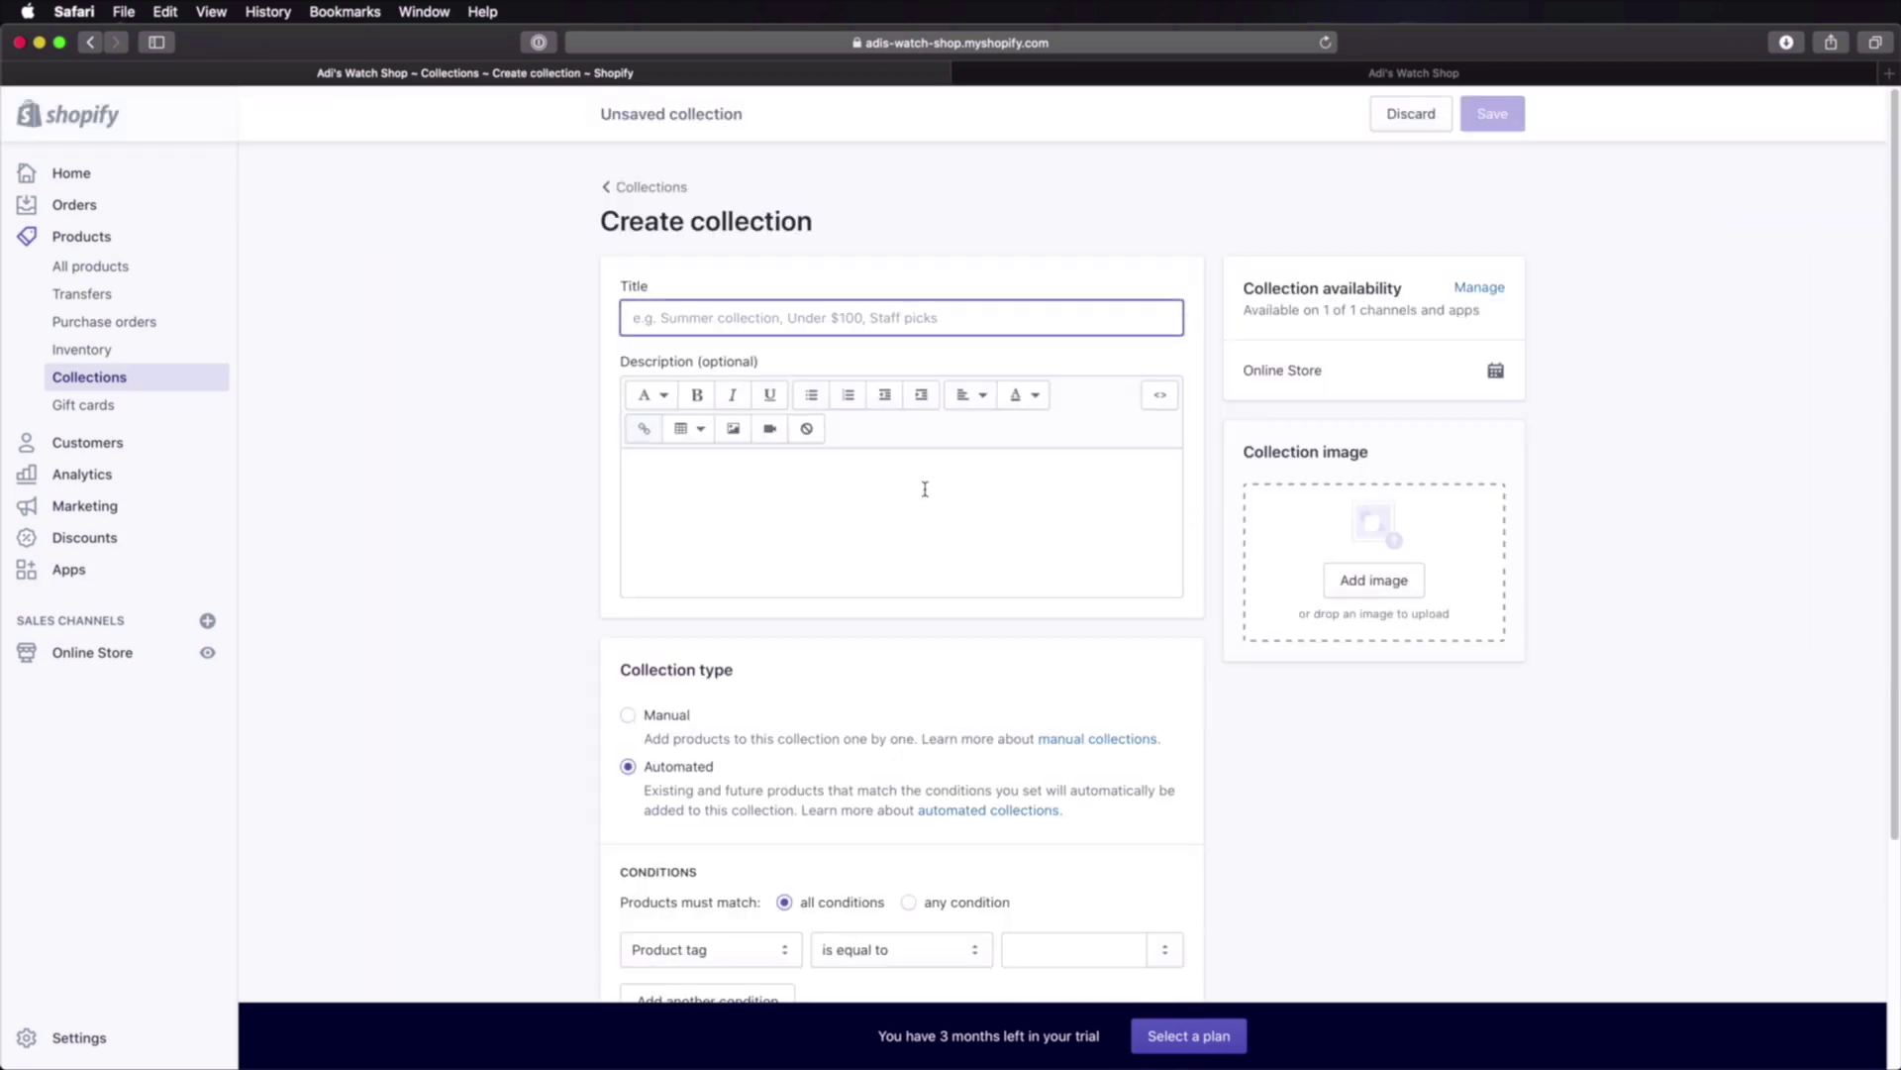
{"action": "type", "text": "Watches for Men"}
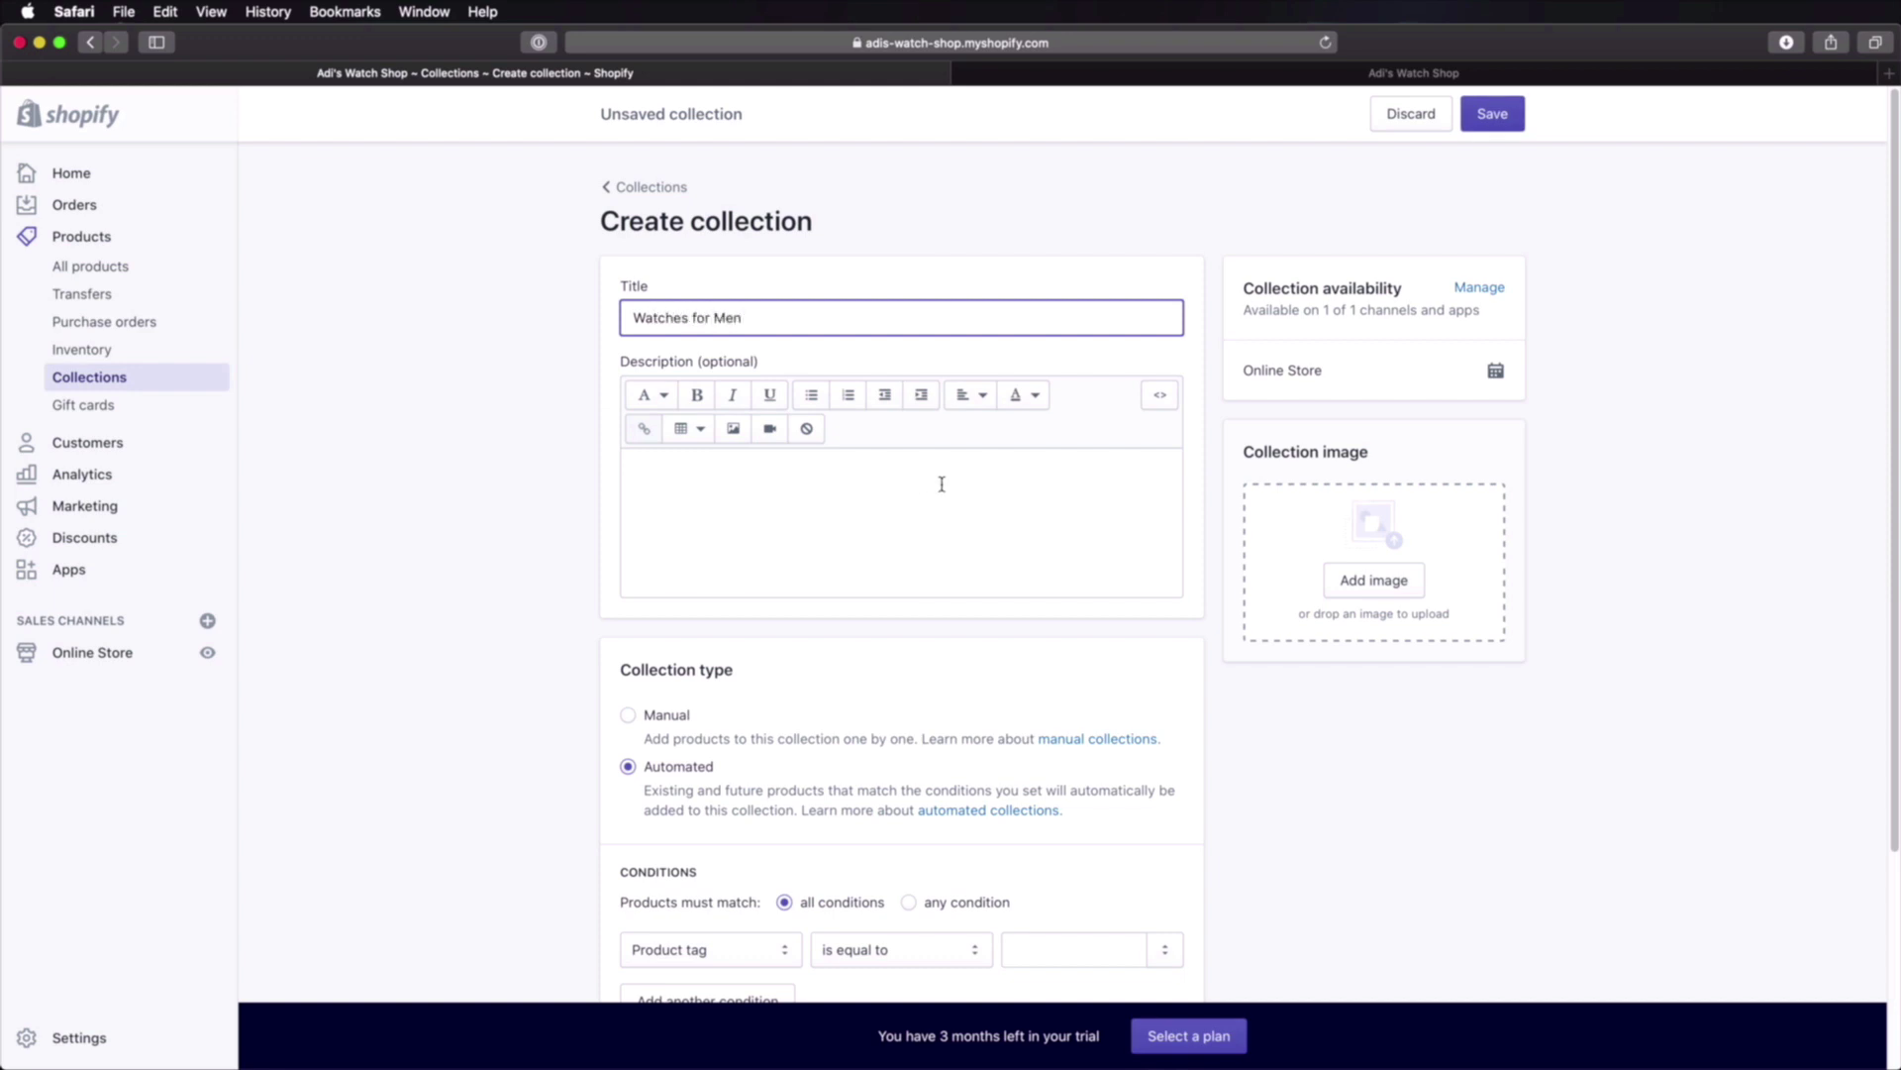
{"action": "left_click", "coordinate": [942, 484]}
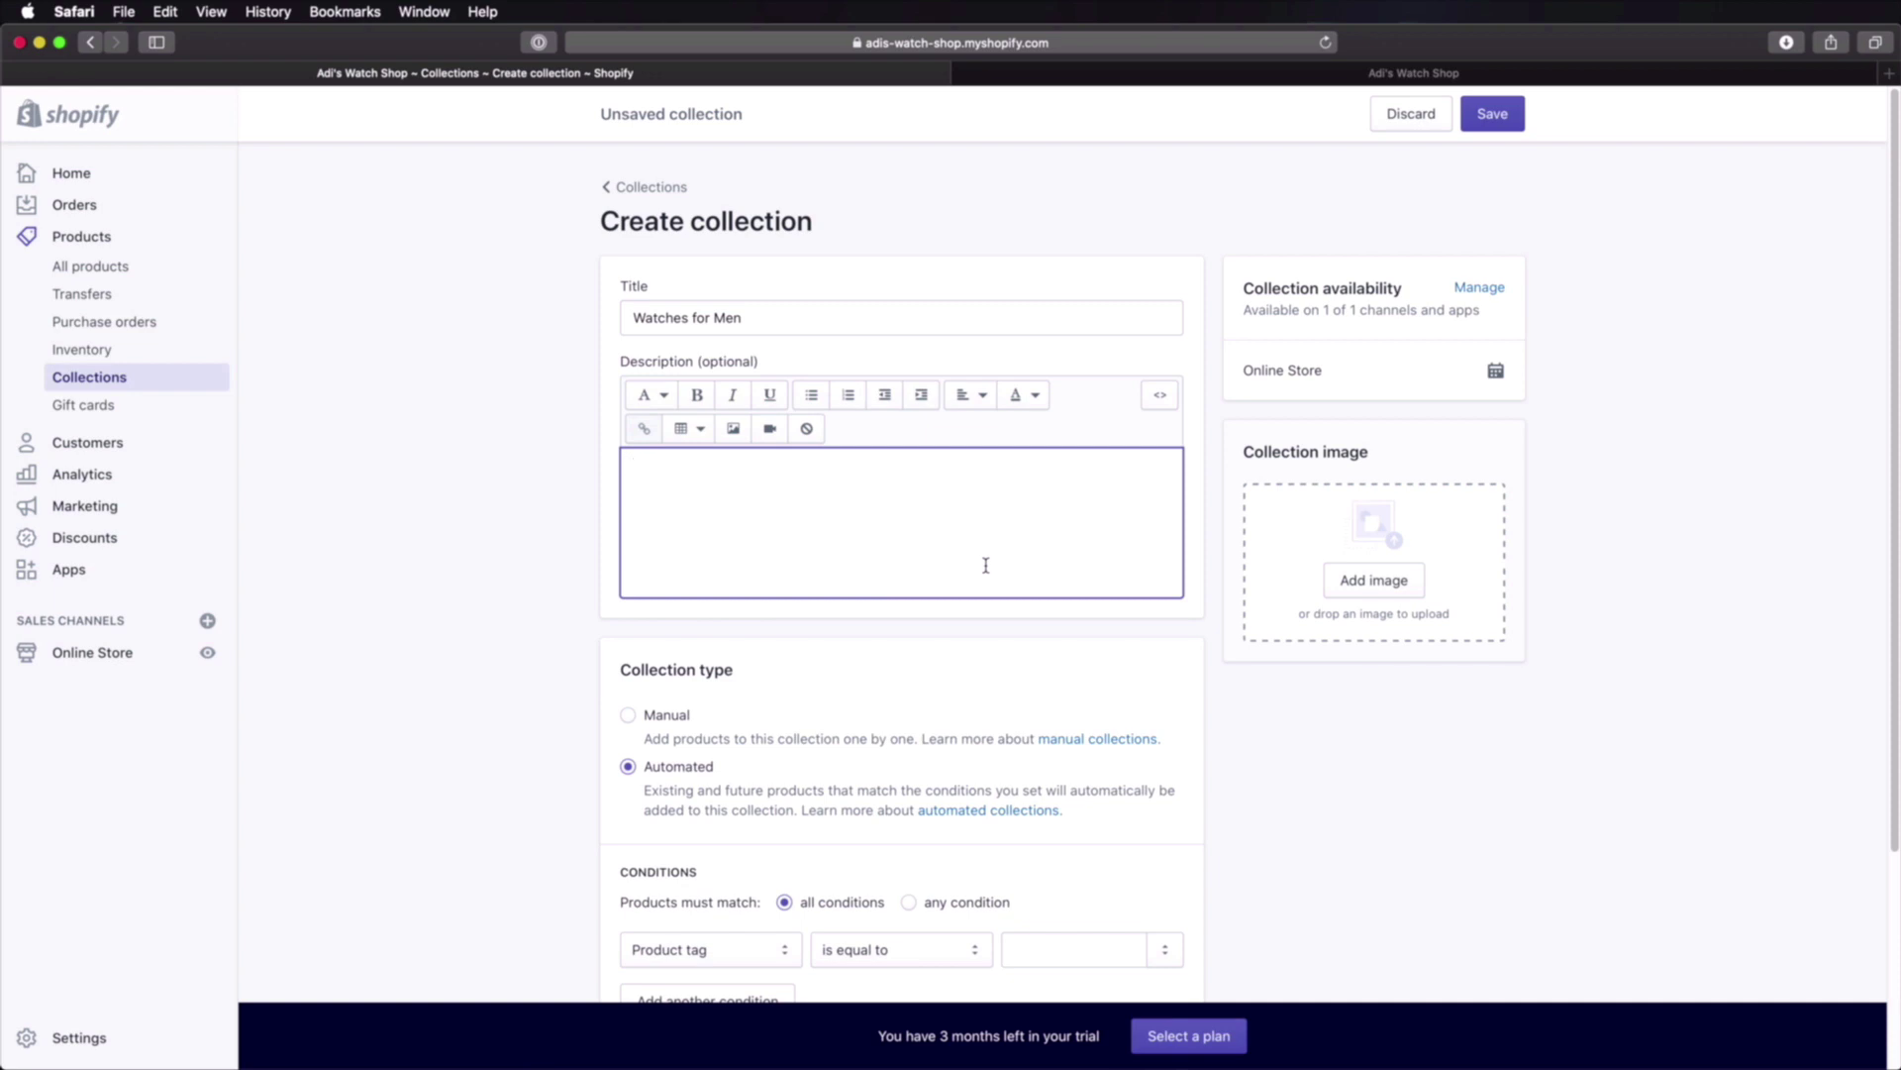
{"action": "type", "text": "These are watches for men."}
Step: Set the collection type to Manual
{"action": "scroll", "coordinate": [981, 578], "scroll_direction": "down", "scroll_amount": 2}
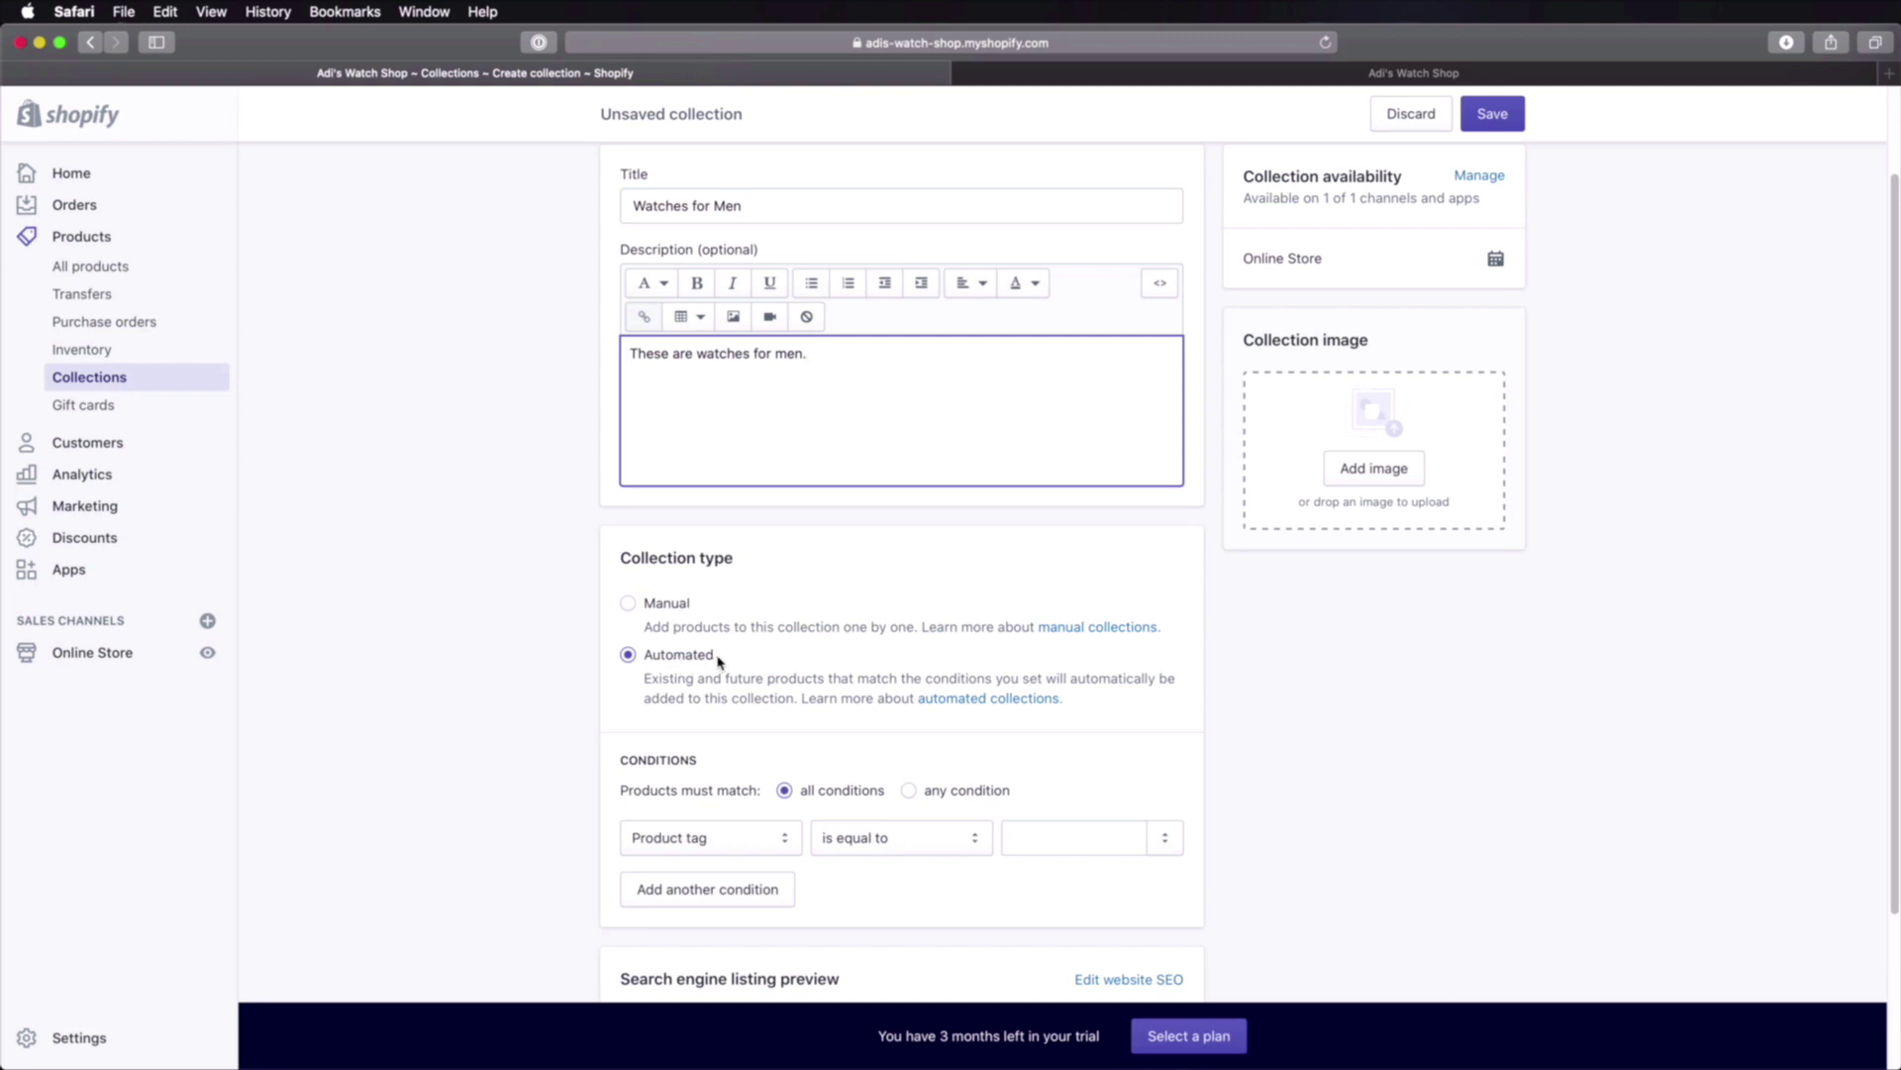
{"action": "scroll", "coordinate": [752, 662], "scroll_direction": "down", "scroll_amount": 4}
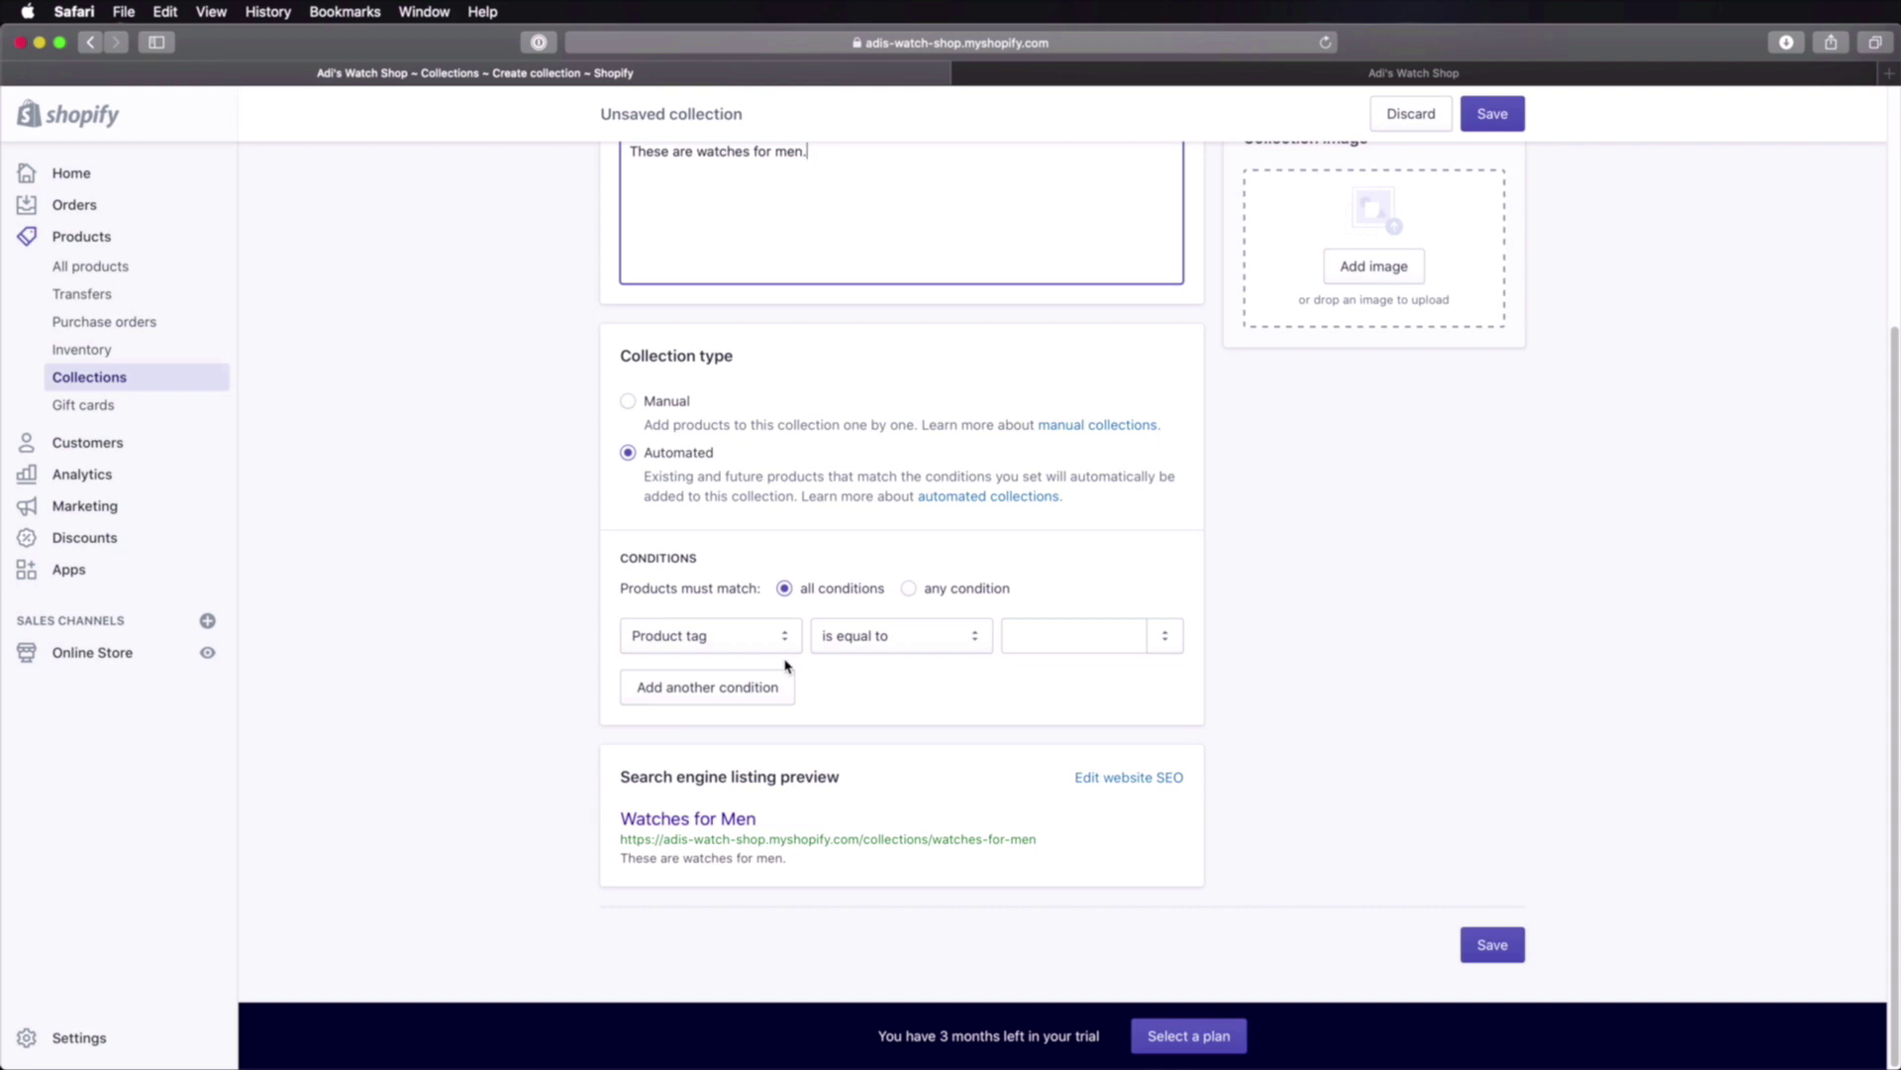
{"action": "left_click", "coordinate": [661, 400]}
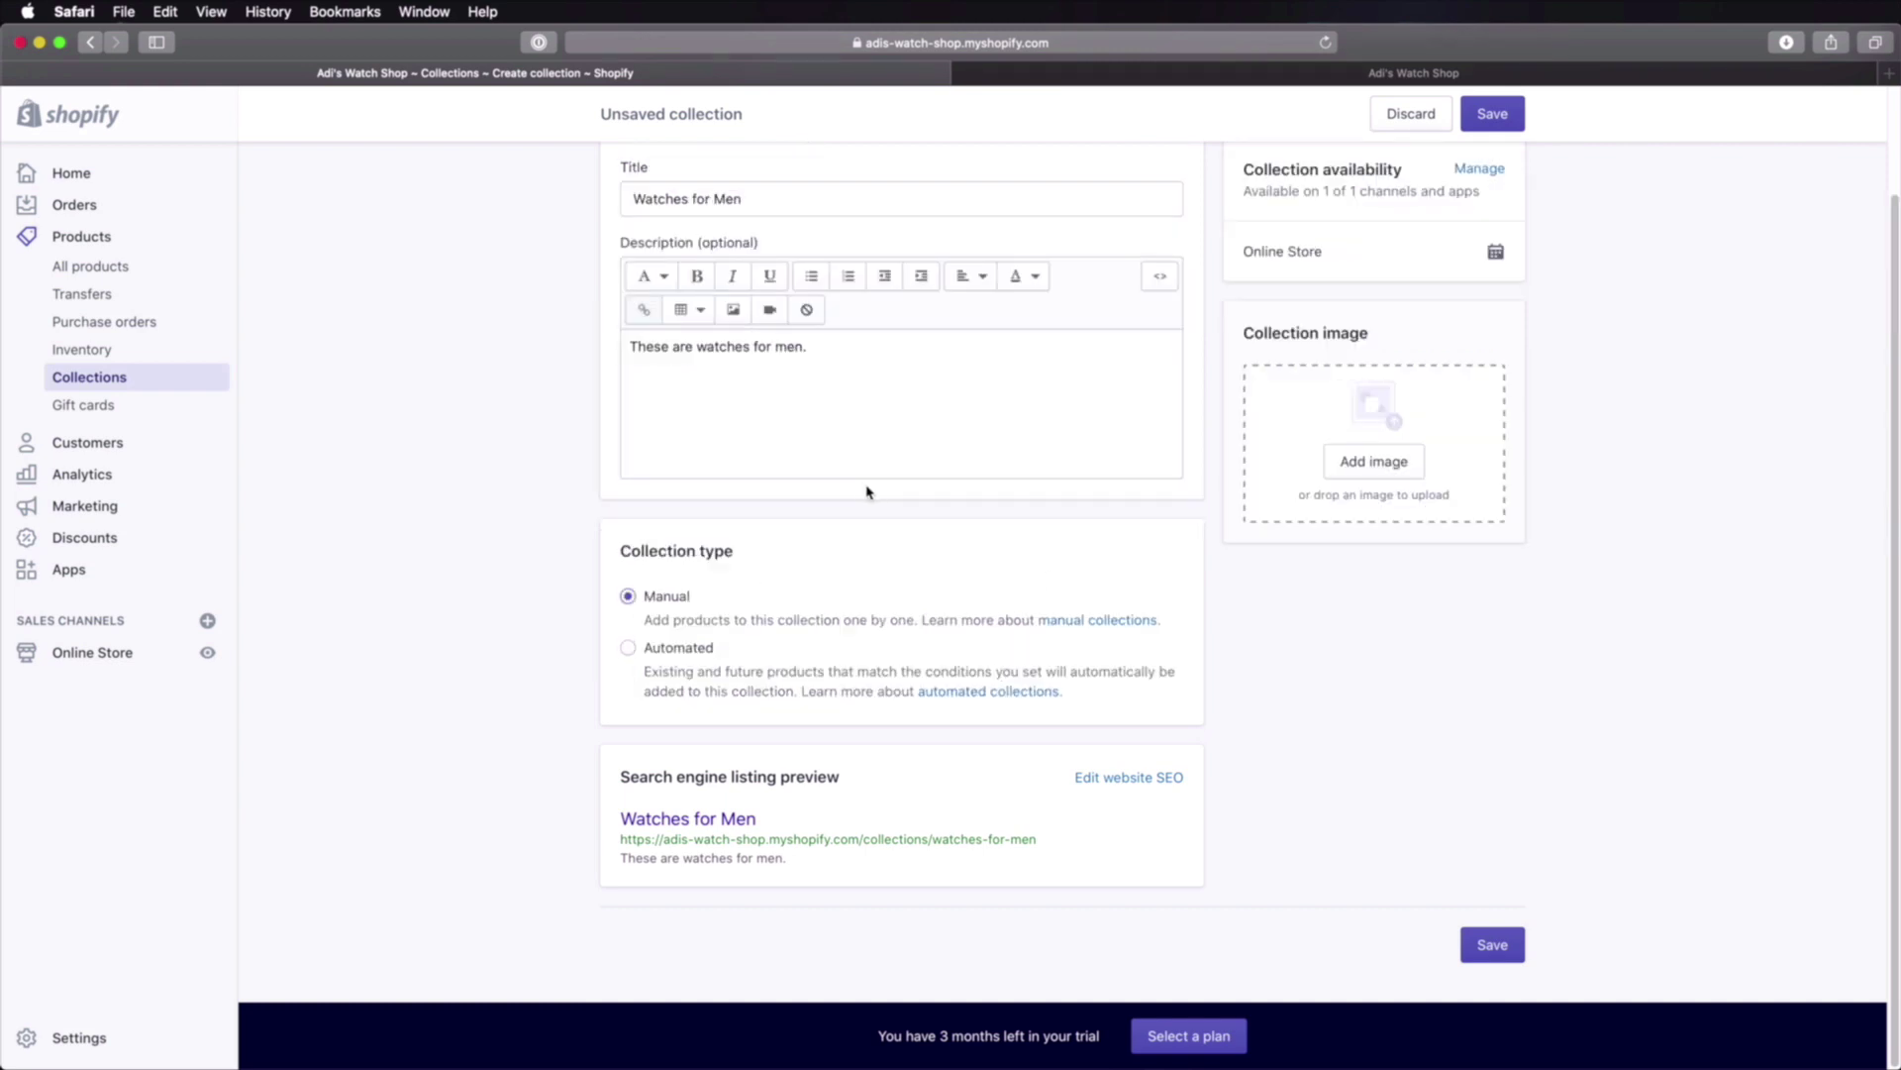
{"action": "scroll", "coordinate": [1047, 555], "scroll_direction": "up", "scroll_amount": 2}
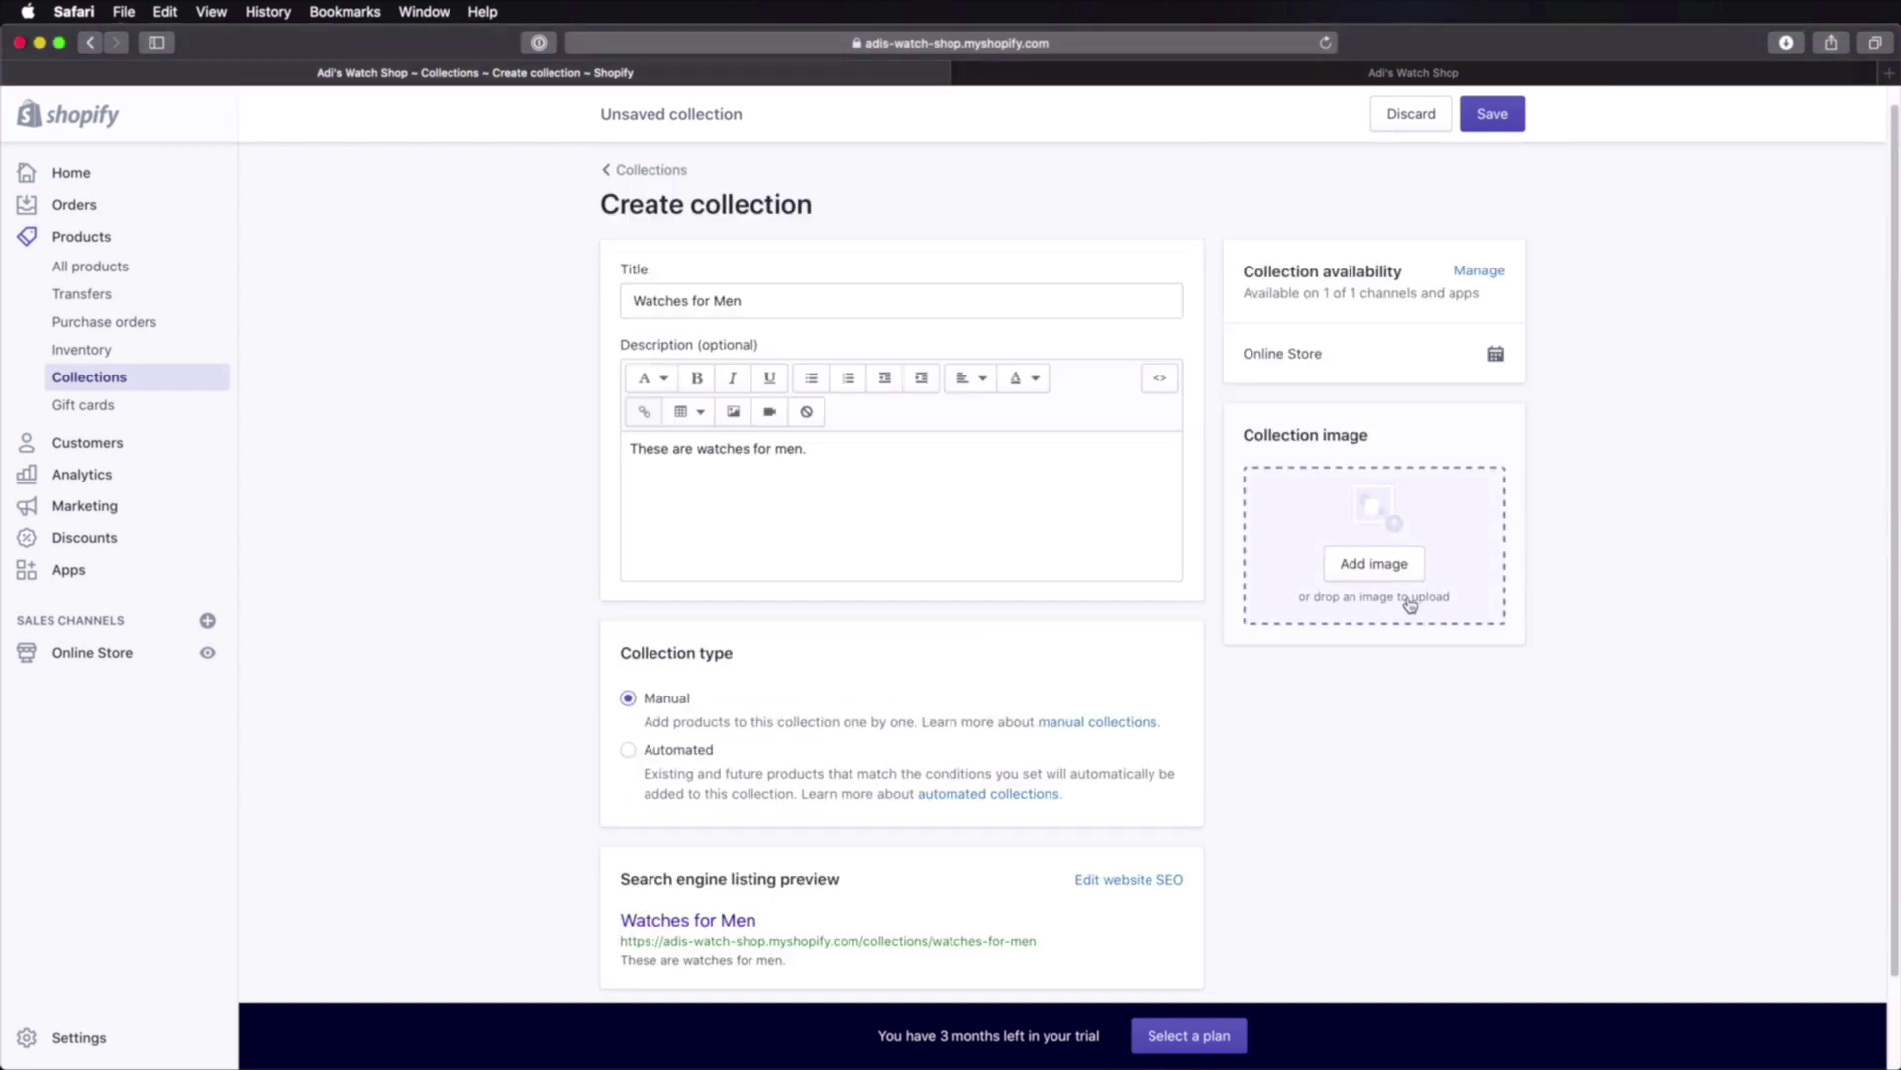
Step: Start adding a collection image, bringing Finder forward to find a photo
{"action": "left_click", "coordinate": [1375, 563]}
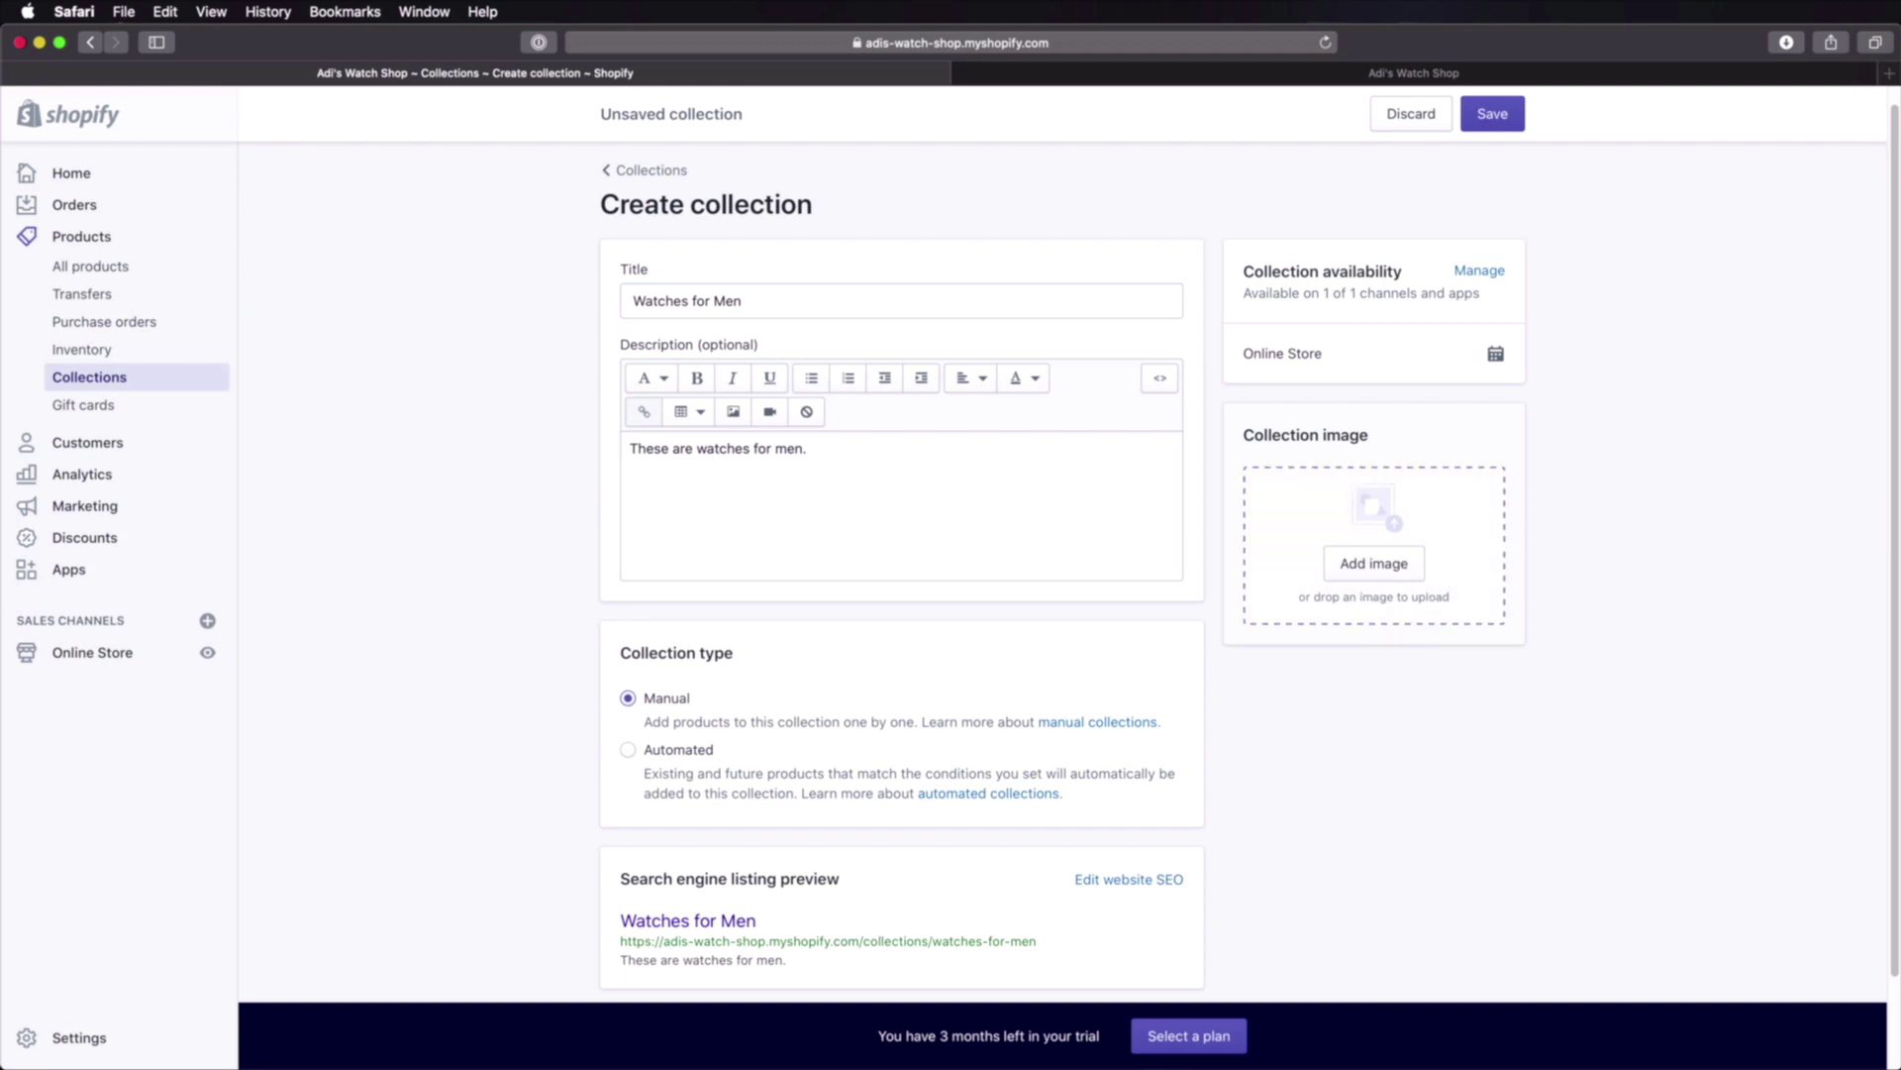
{"action": "left_click", "coordinate": [1624, 1067]}
{"action": "left_click", "coordinate": [939, 515]}
Step: Open Stock photos > Envato Elements and Quick Look the first photo
{"action": "key", "text": "super+["}
{"action": "double_click", "coordinate": [800, 348]}
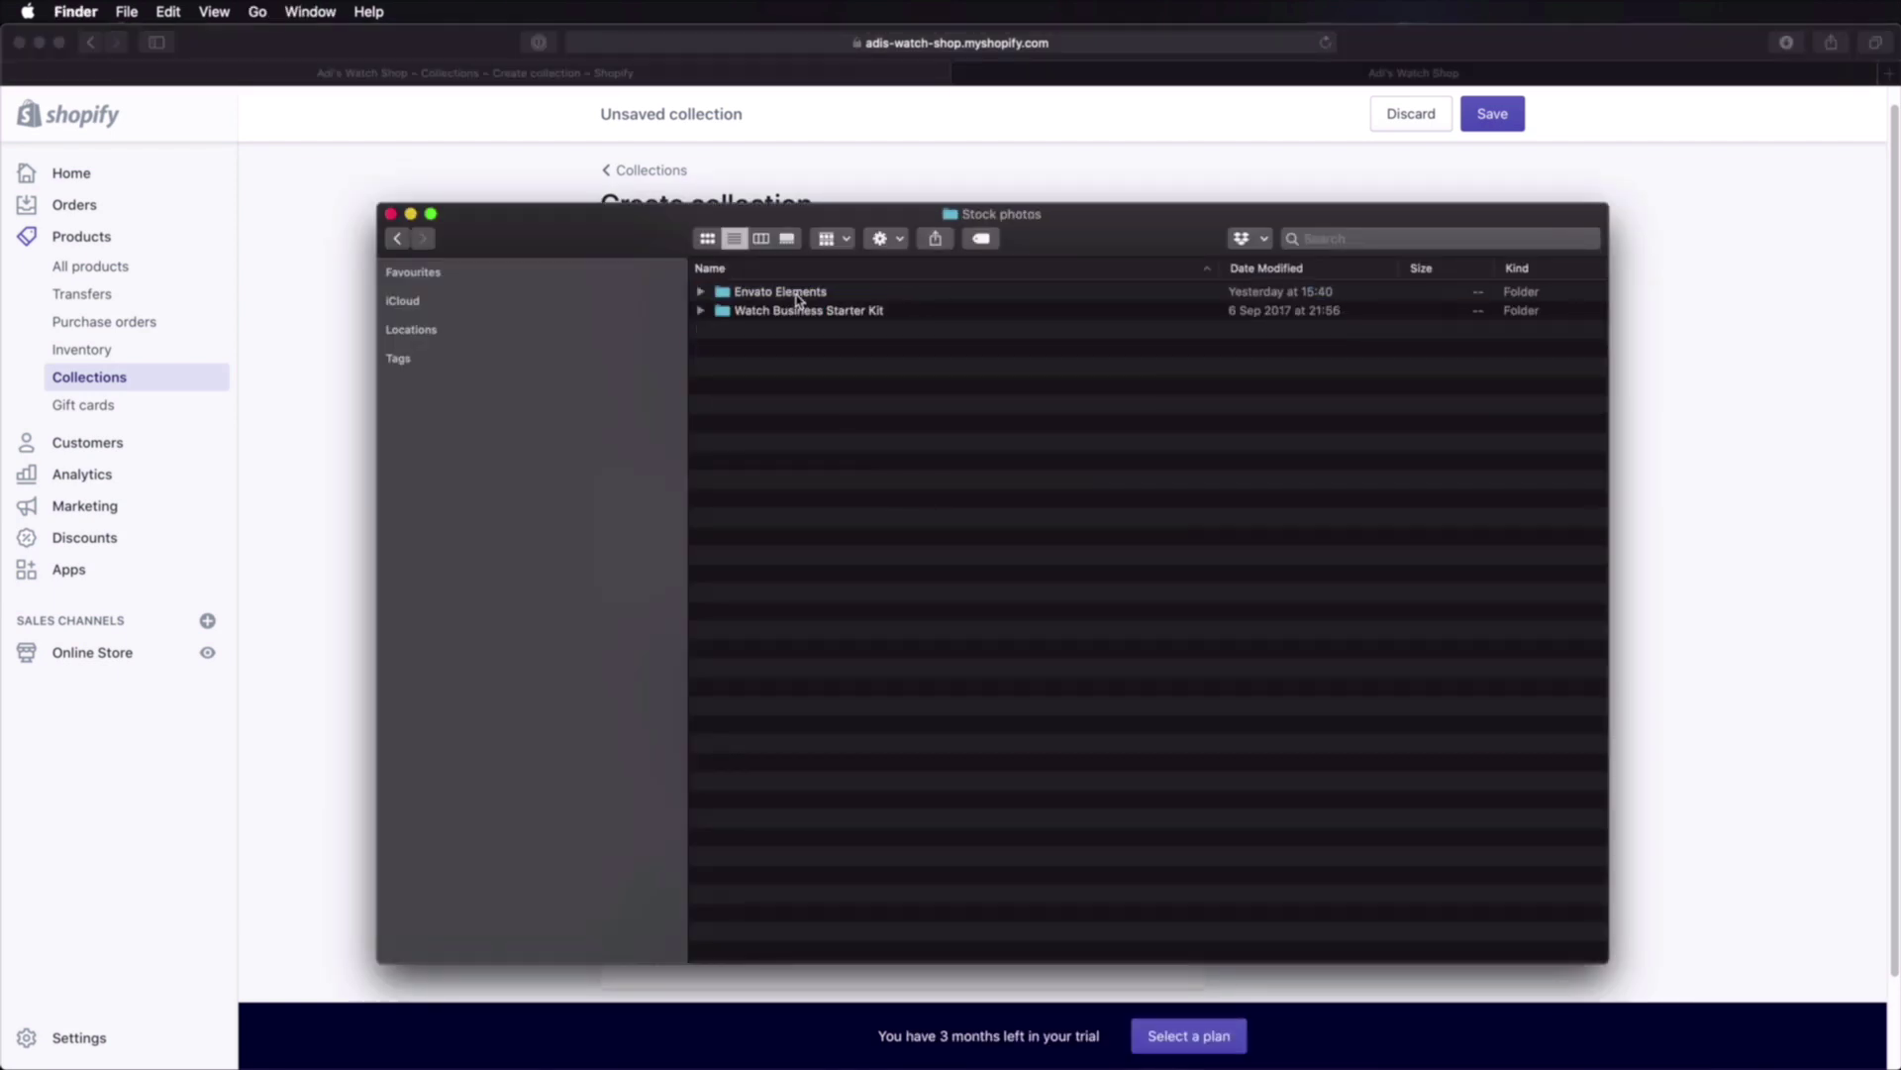
{"action": "double_click", "coordinate": [828, 296]}
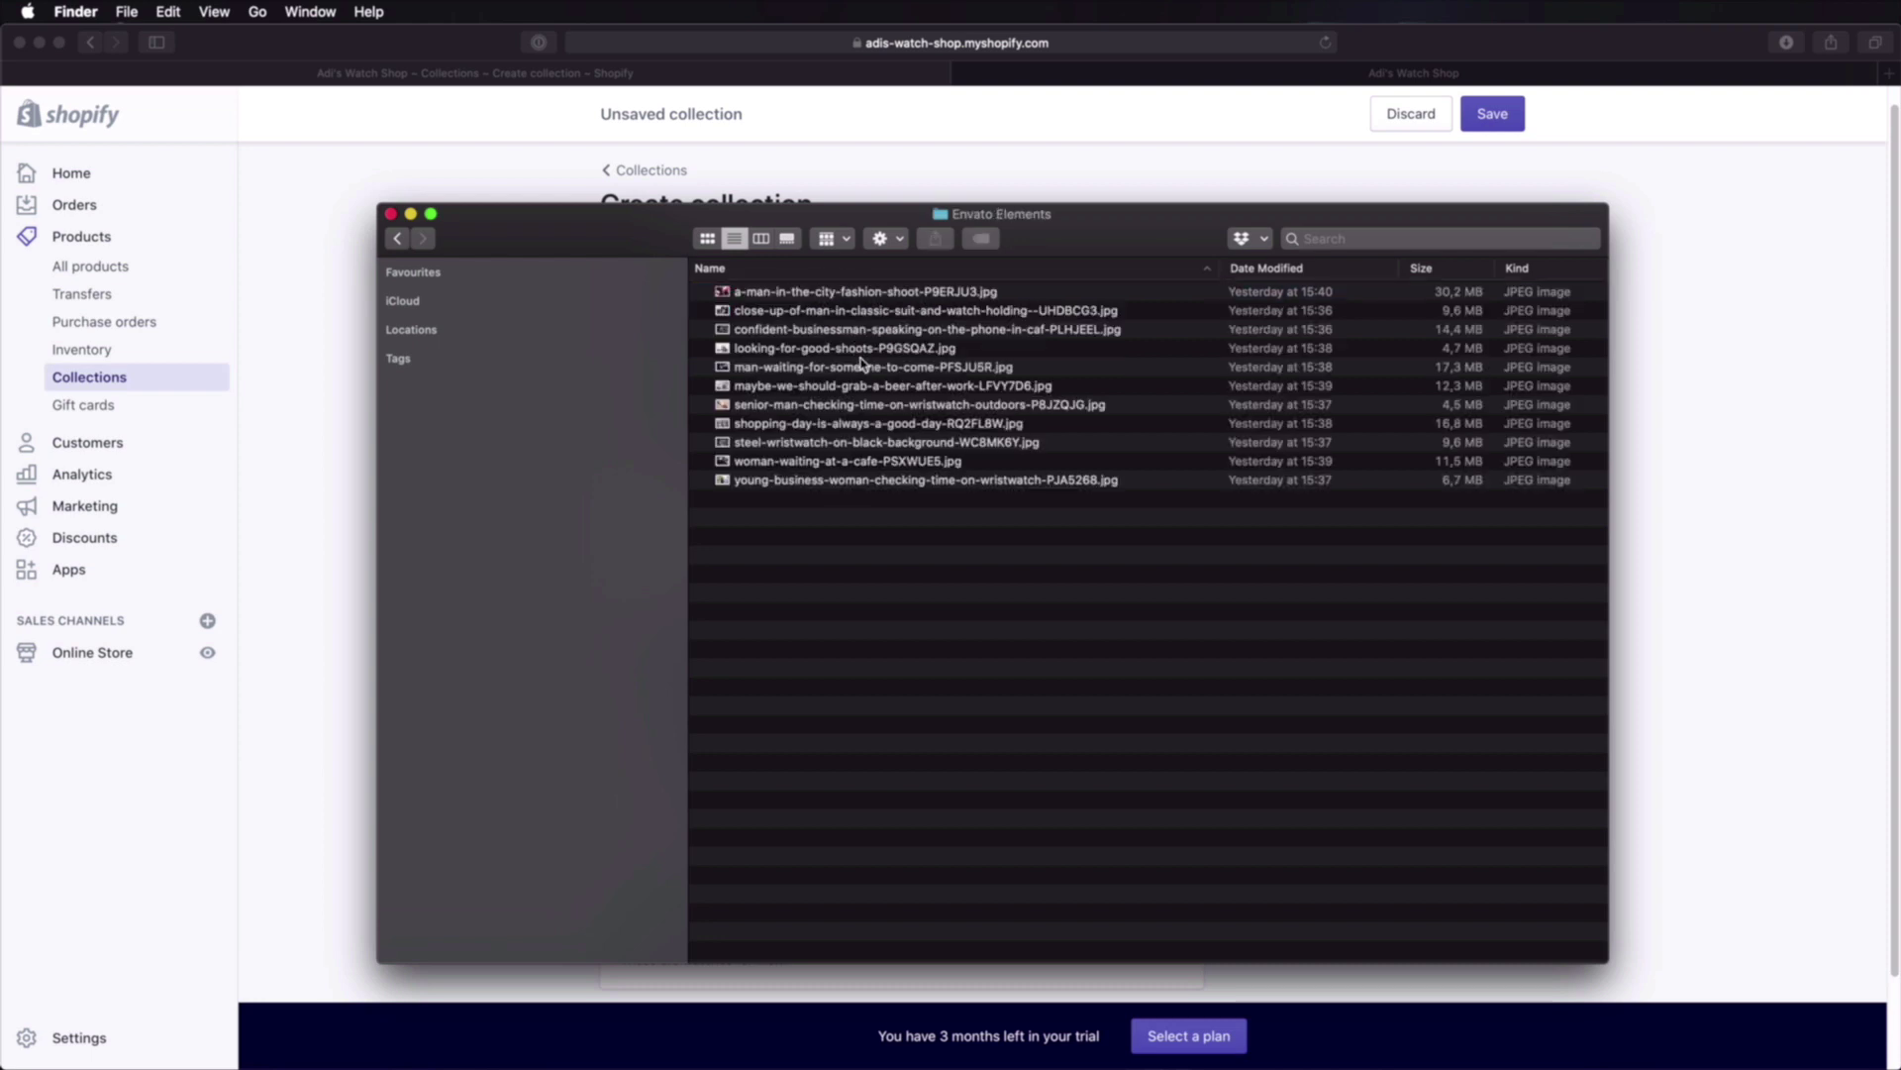
{"action": "left_click_drag", "start_coordinate": [842, 291], "coordinate": [911, 348]}
{"action": "key", "text": "space"}
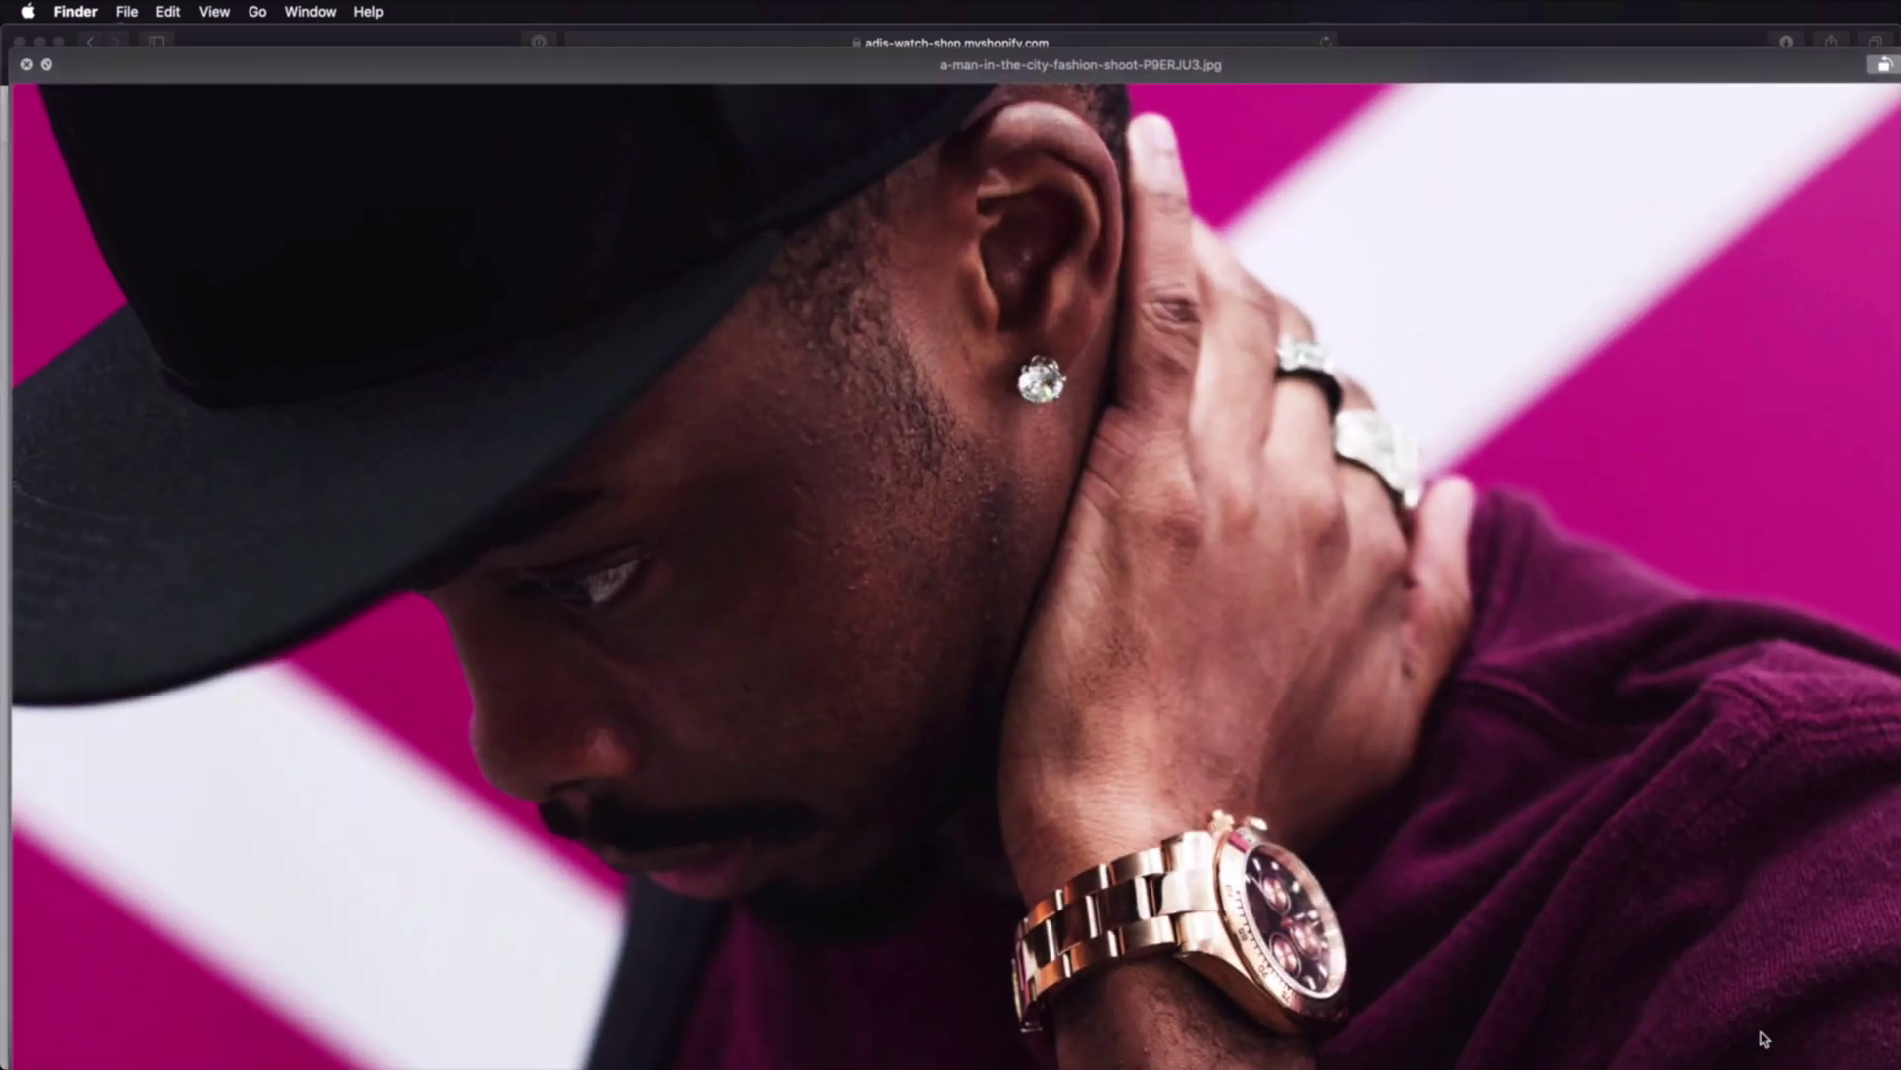
{"action": "left_click_drag", "start_coordinate": [1900, 1068], "coordinate": [1201, 752]}
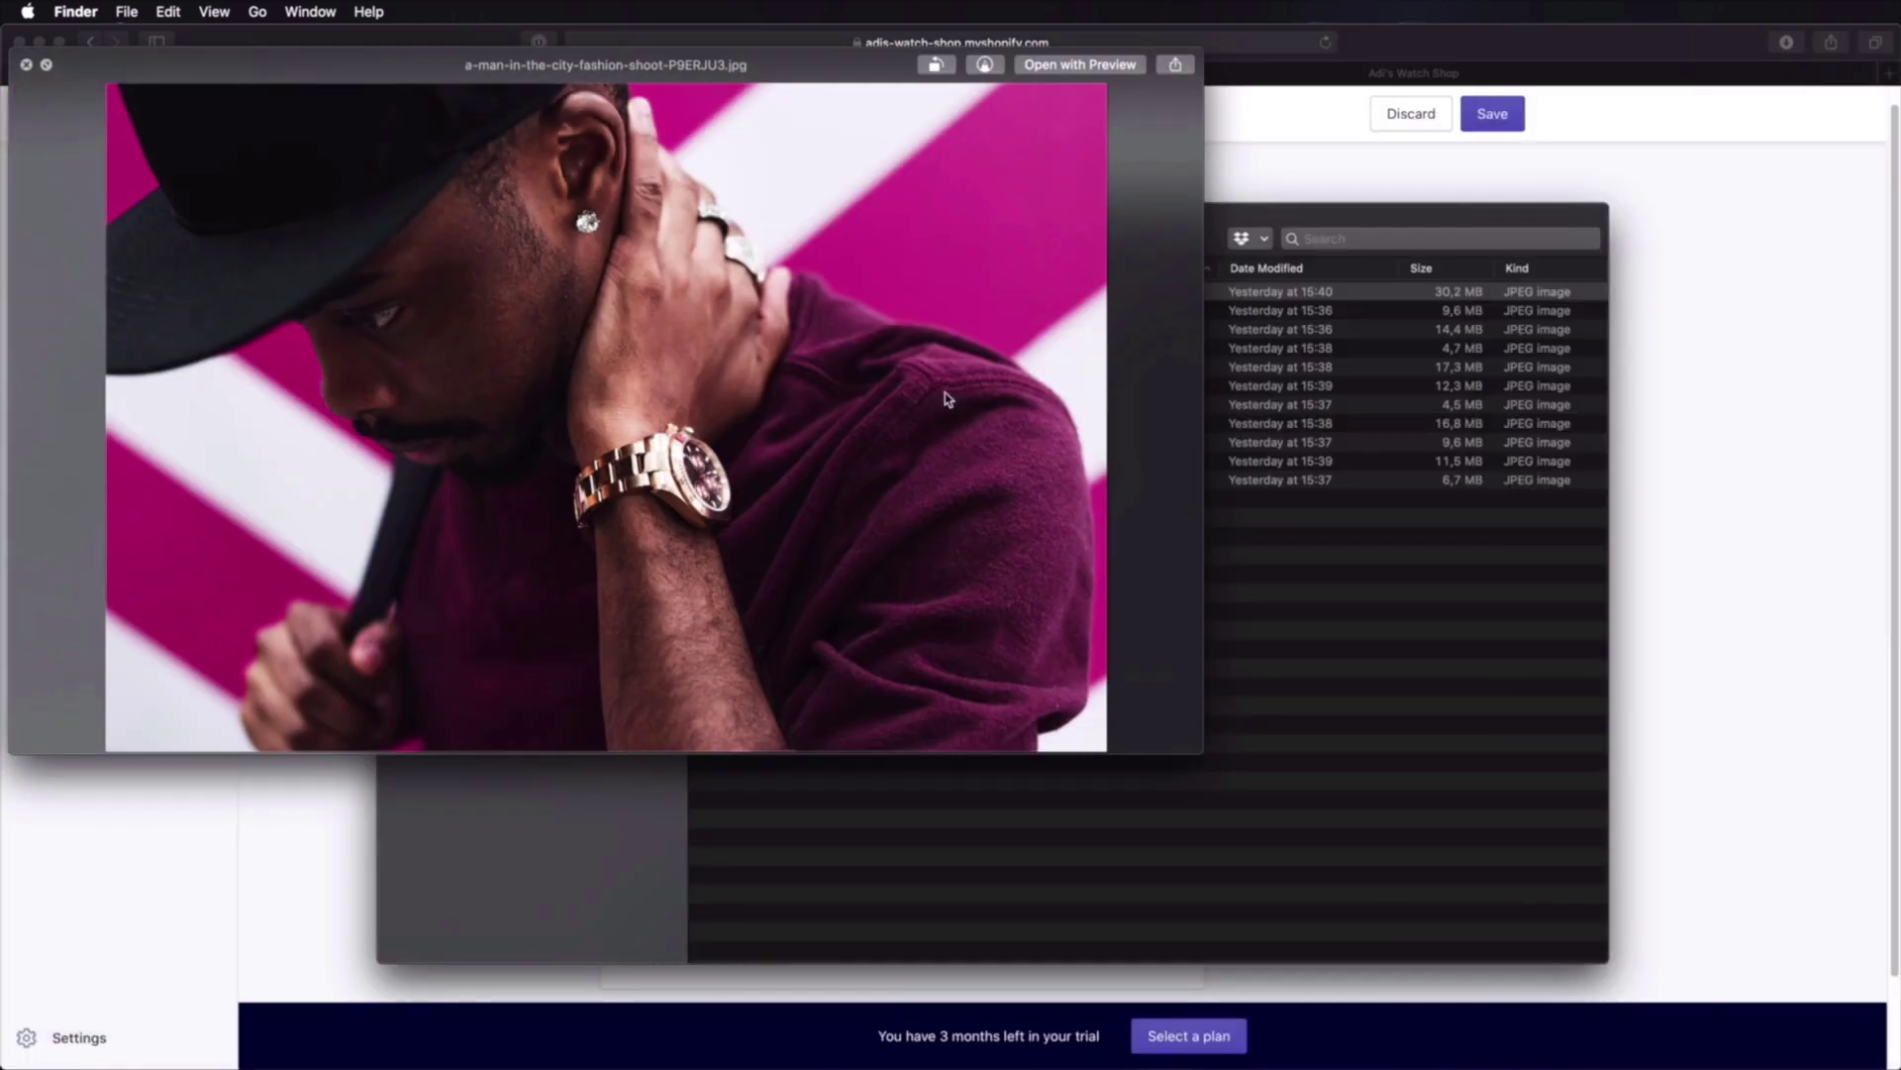
Step: Browse the photos and open close-up-of-man-in-classic-suit-and-watch-holding--UHDBCG3.jpg in Preview
{"action": "key", "text": "Down"}
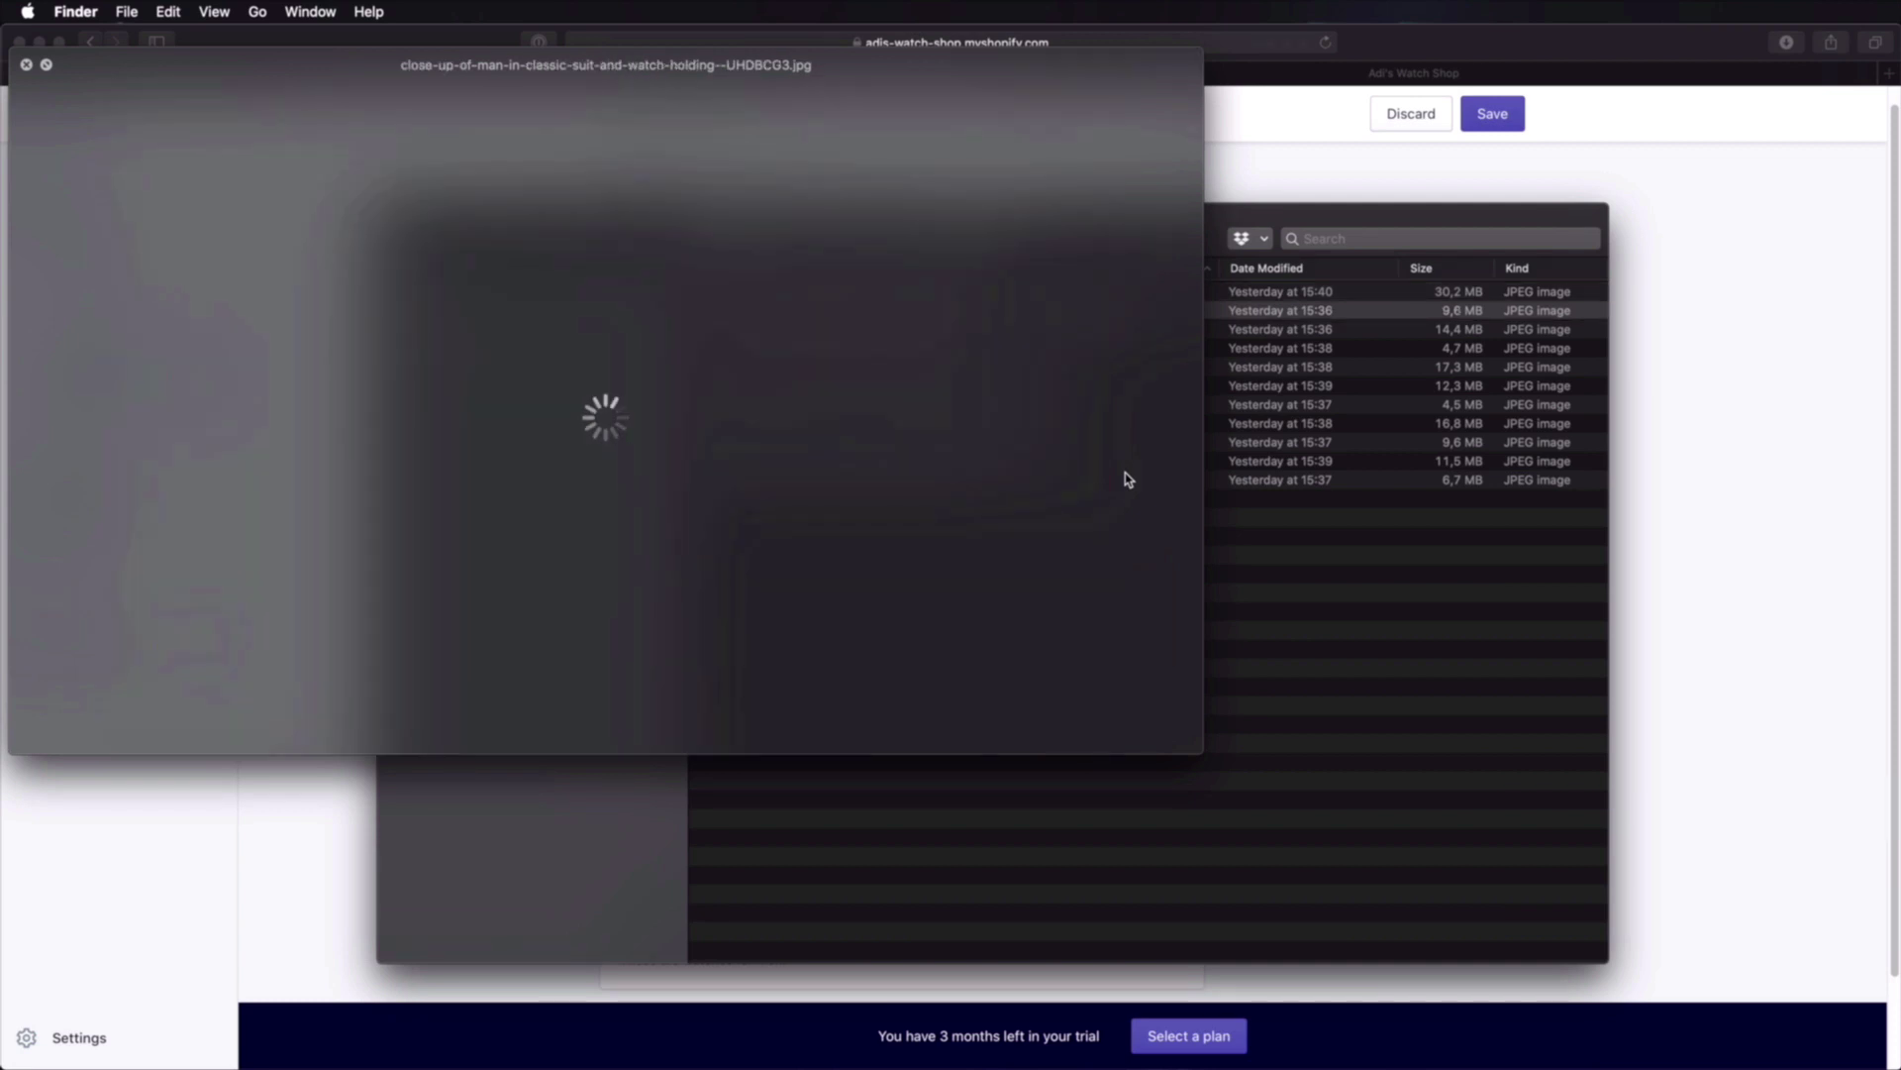
{"action": "key", "text": "Down"}
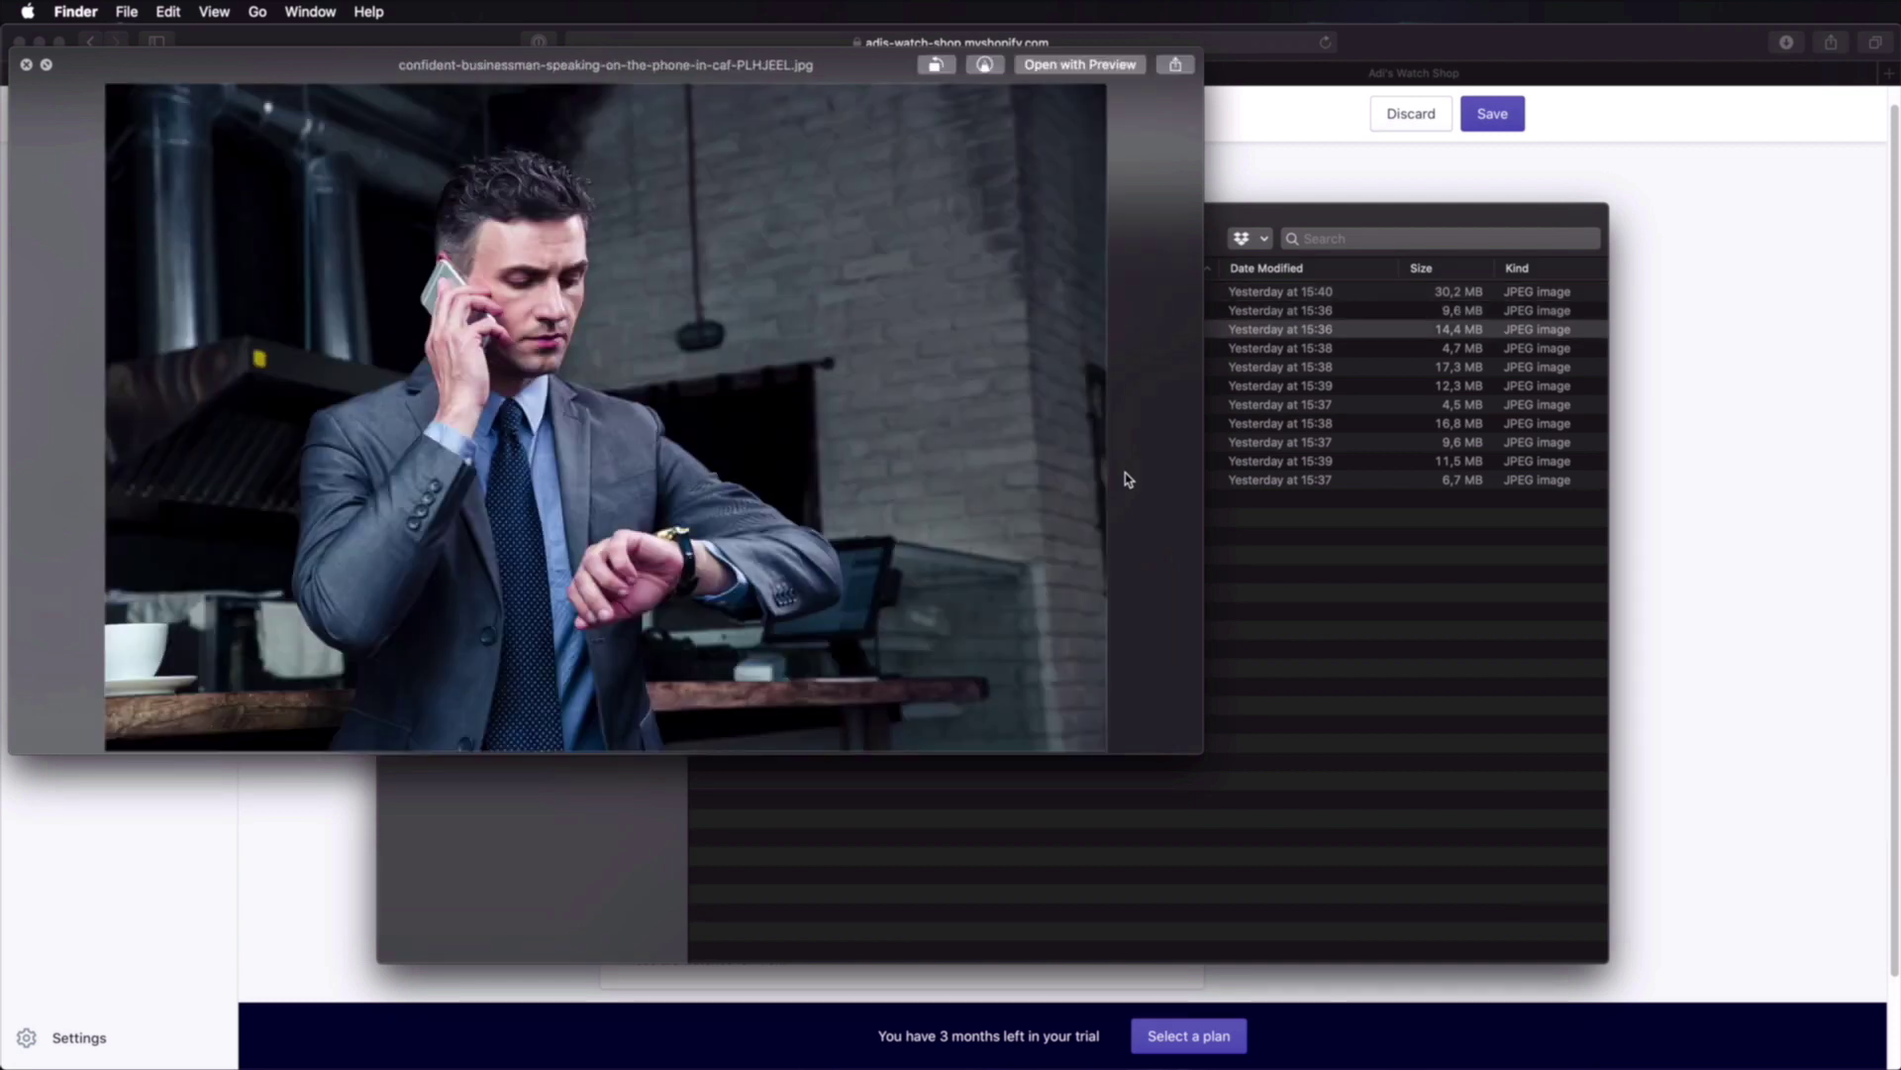
{"action": "key", "text": "Down"}
{"action": "key", "text": "Down"}
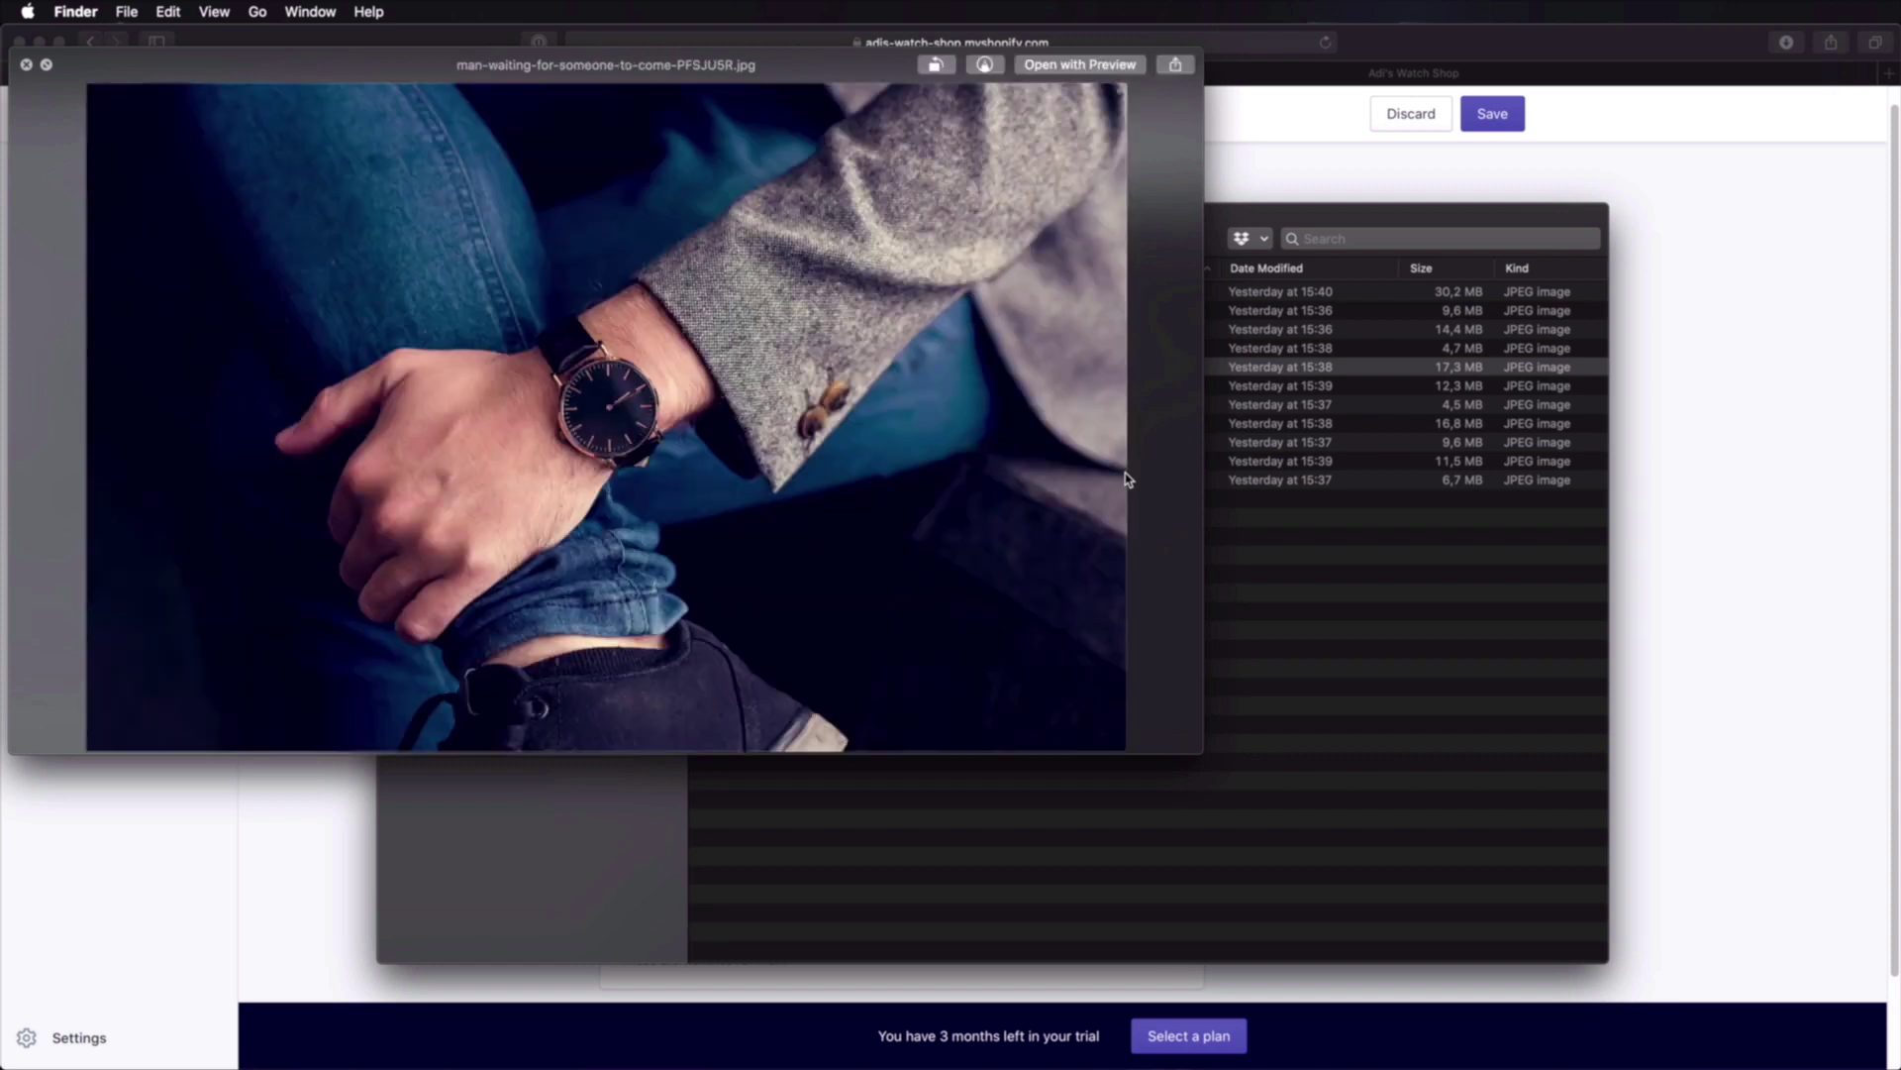
{"action": "key", "text": "Down"}
{"action": "key", "text": "Down"}
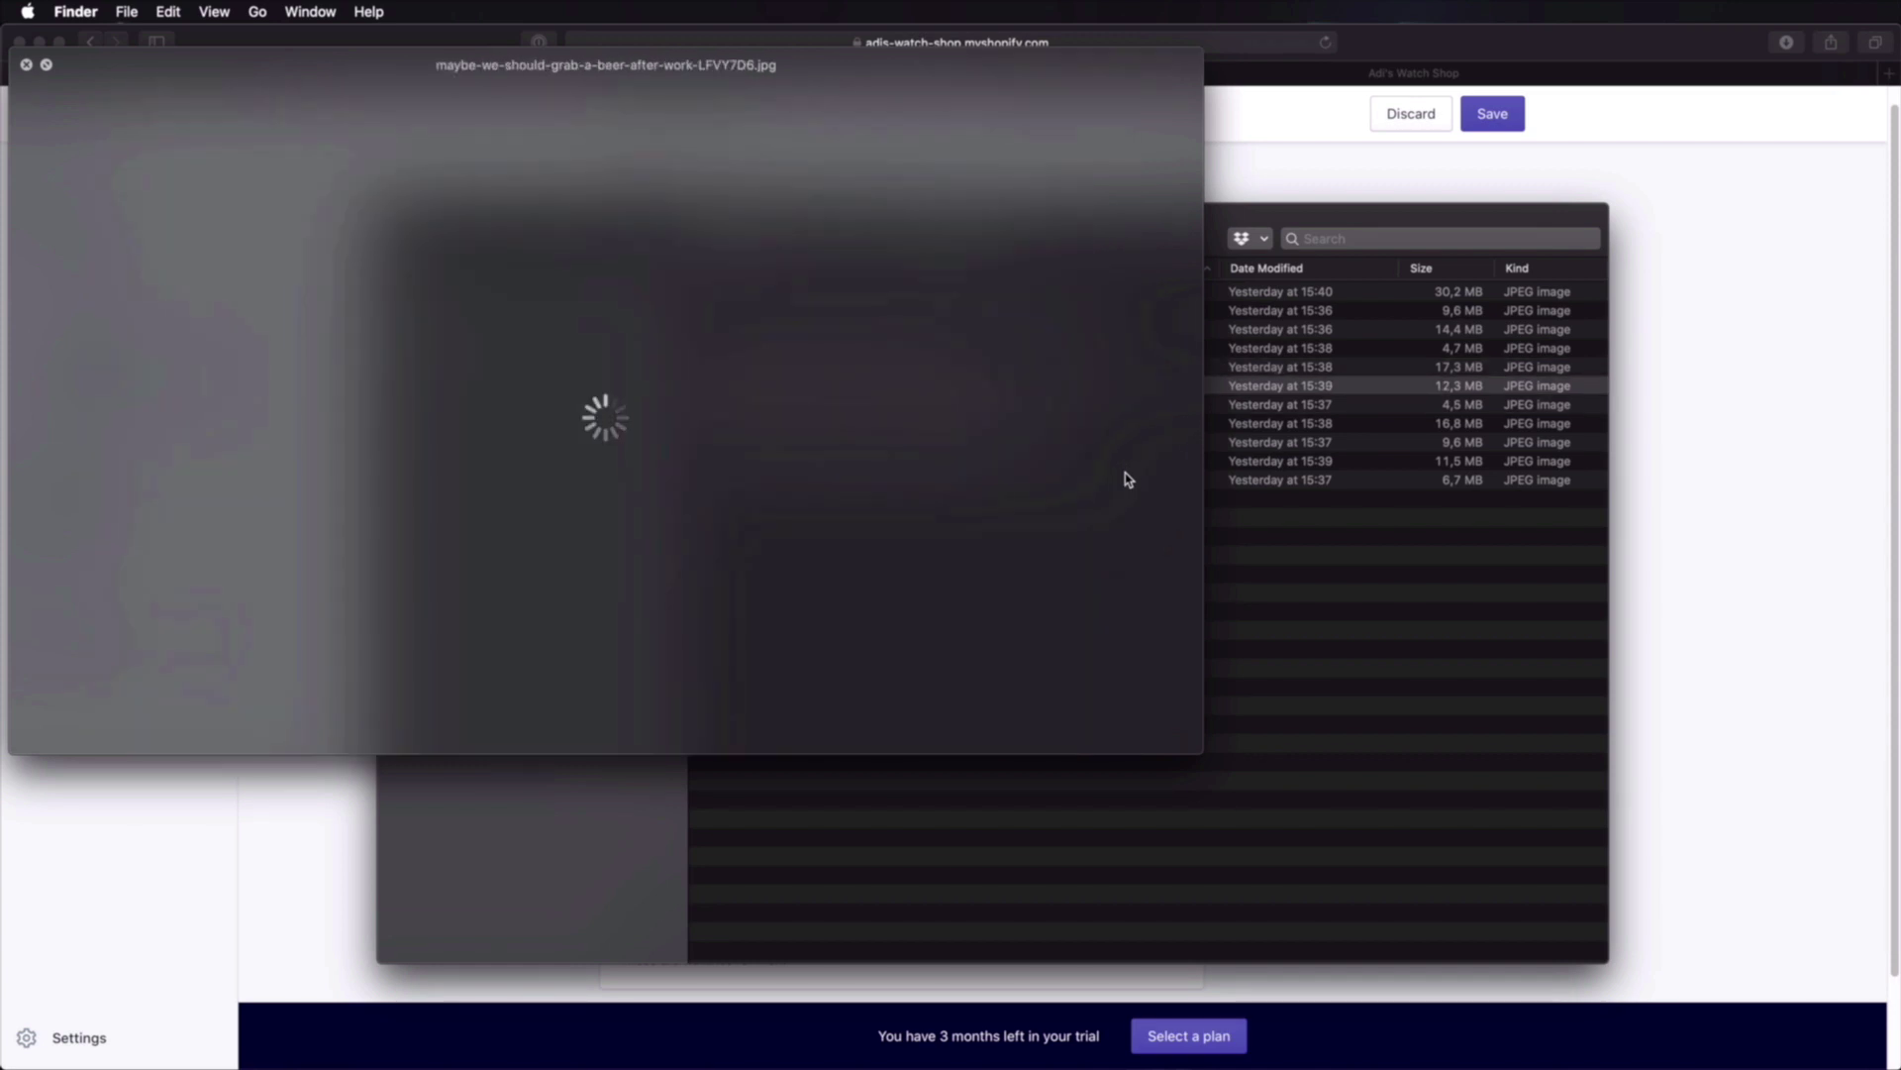
{"action": "key", "text": "Up"}
{"action": "key", "text": "Up"}
{"action": "key", "text": "Up"}
{"action": "key", "text": "Up"}
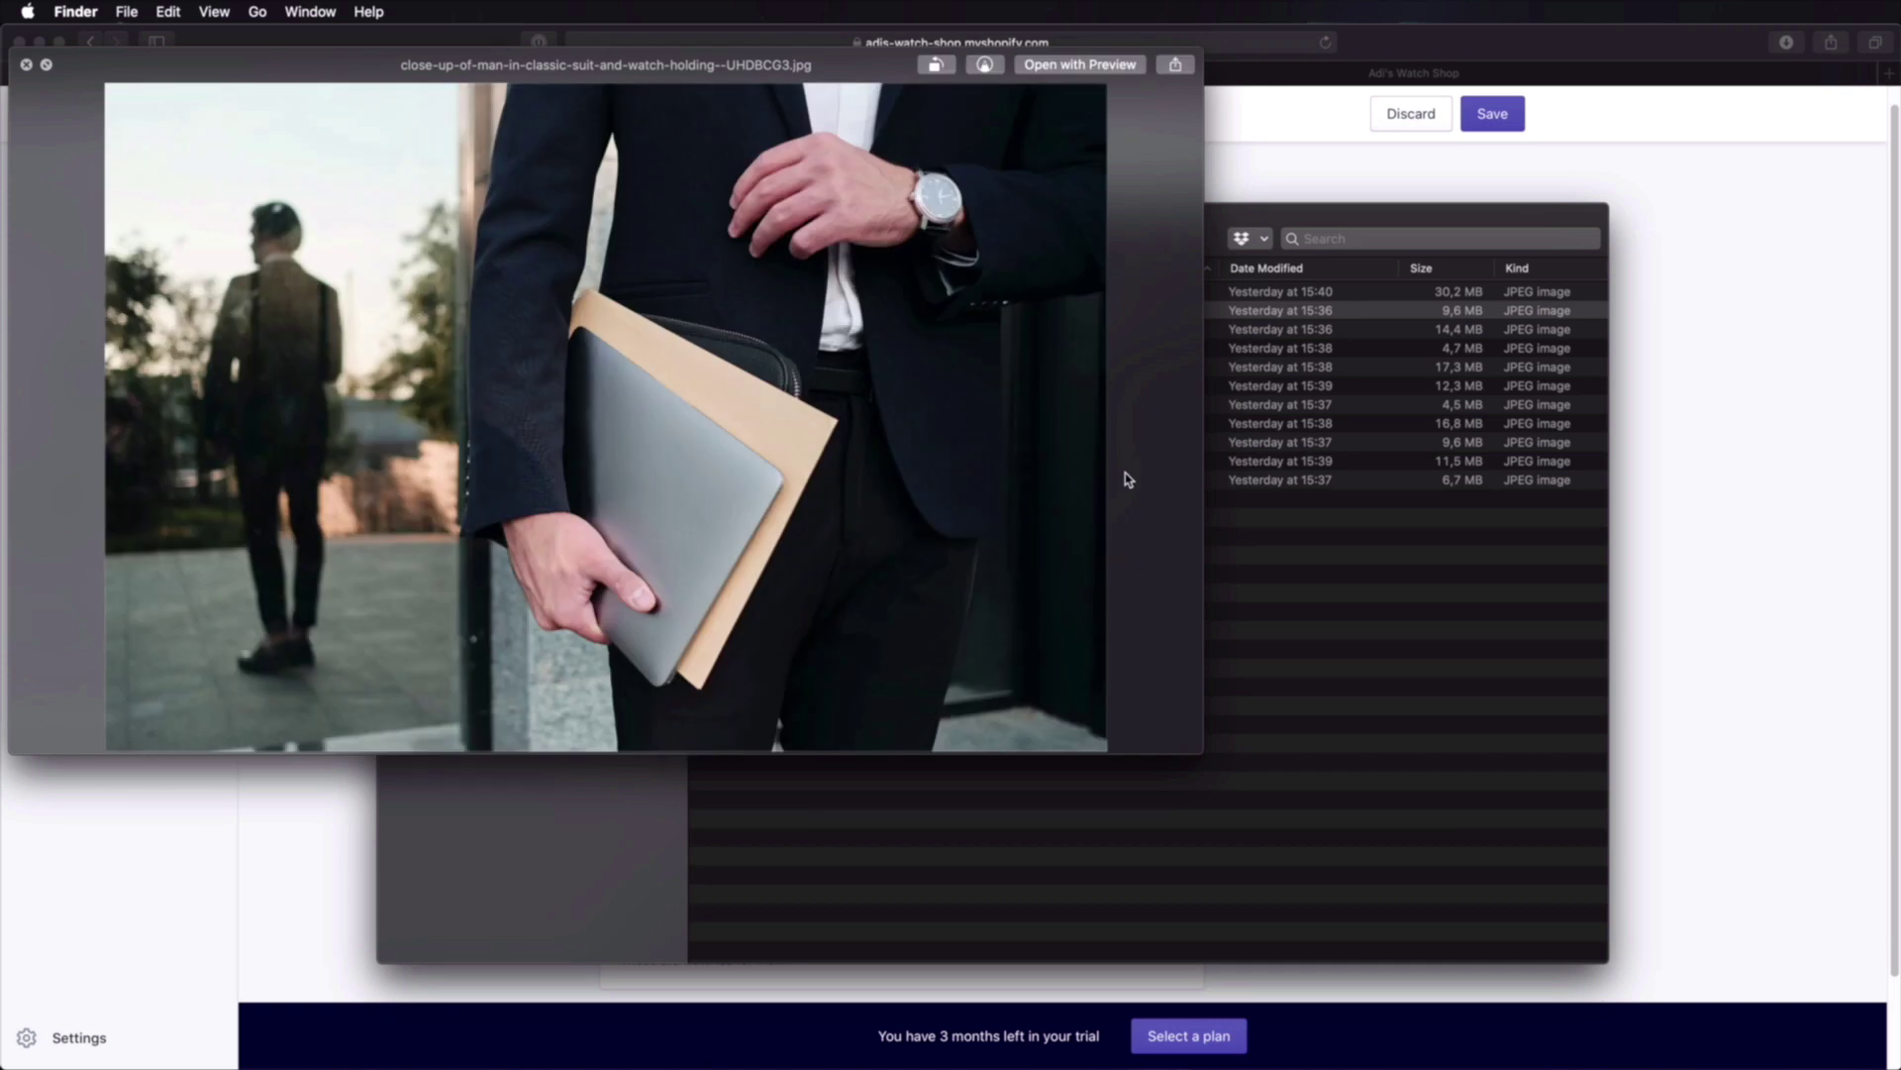
{"action": "key", "text": "space"}
{"action": "left_click_drag", "start_coordinate": [1110, 237], "coordinate": [645, 272]}
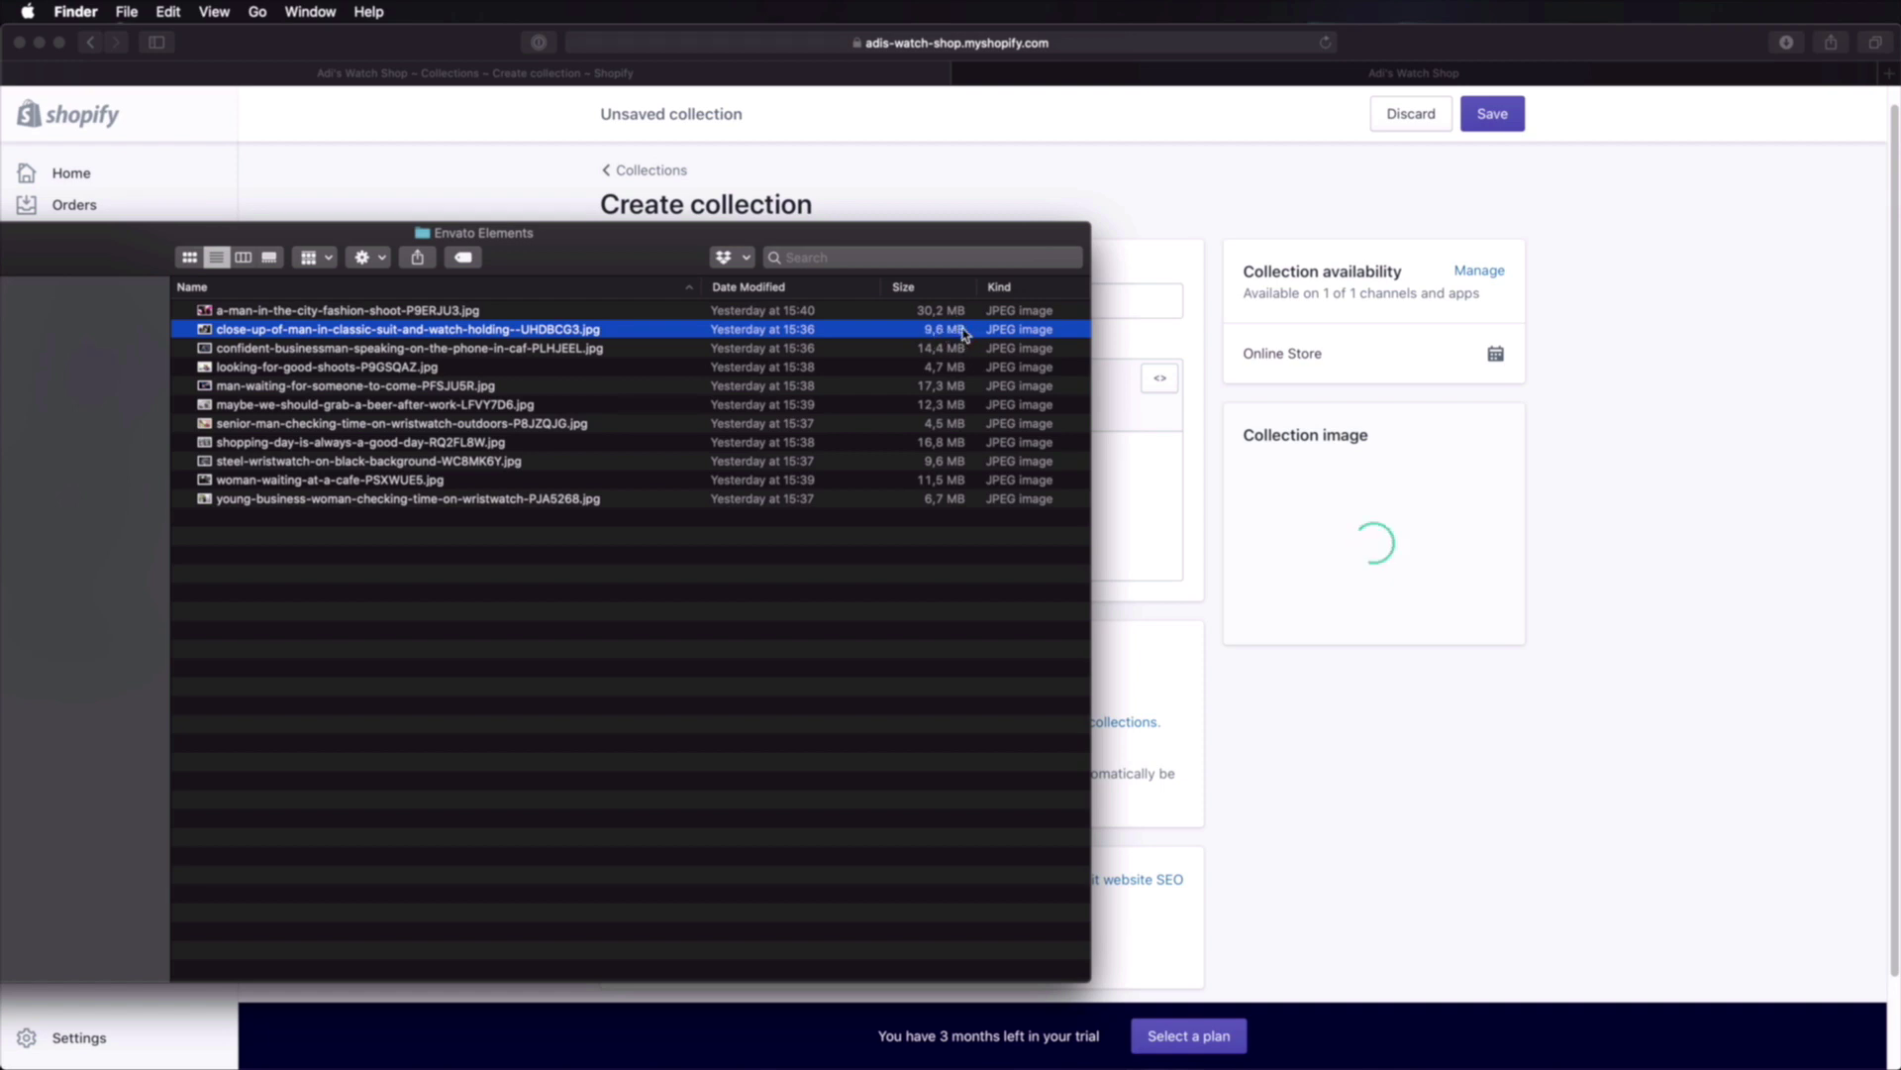
{"action": "key", "text": "super+o"}
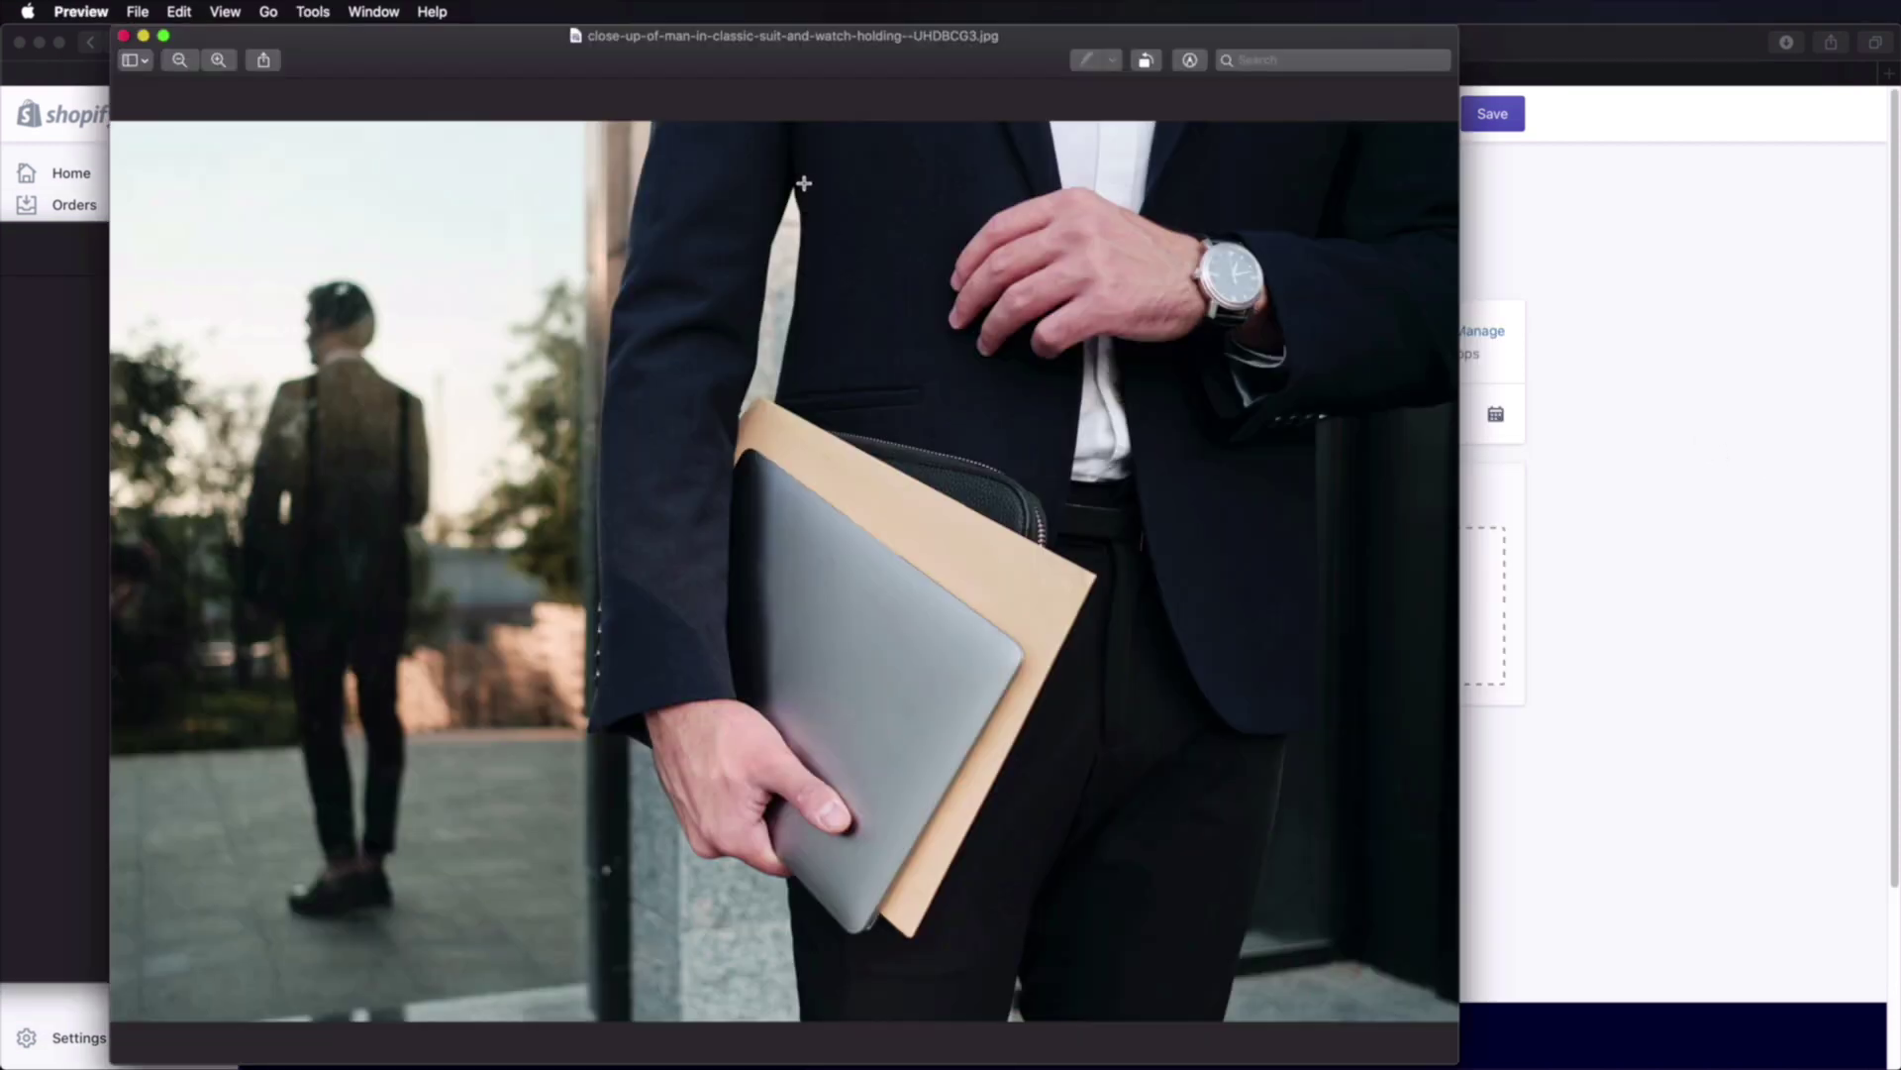
Step: Resize the suited-man photo to 1000 × 667 pixels proportionally and save it
{"action": "left_click", "coordinate": [312, 9]}
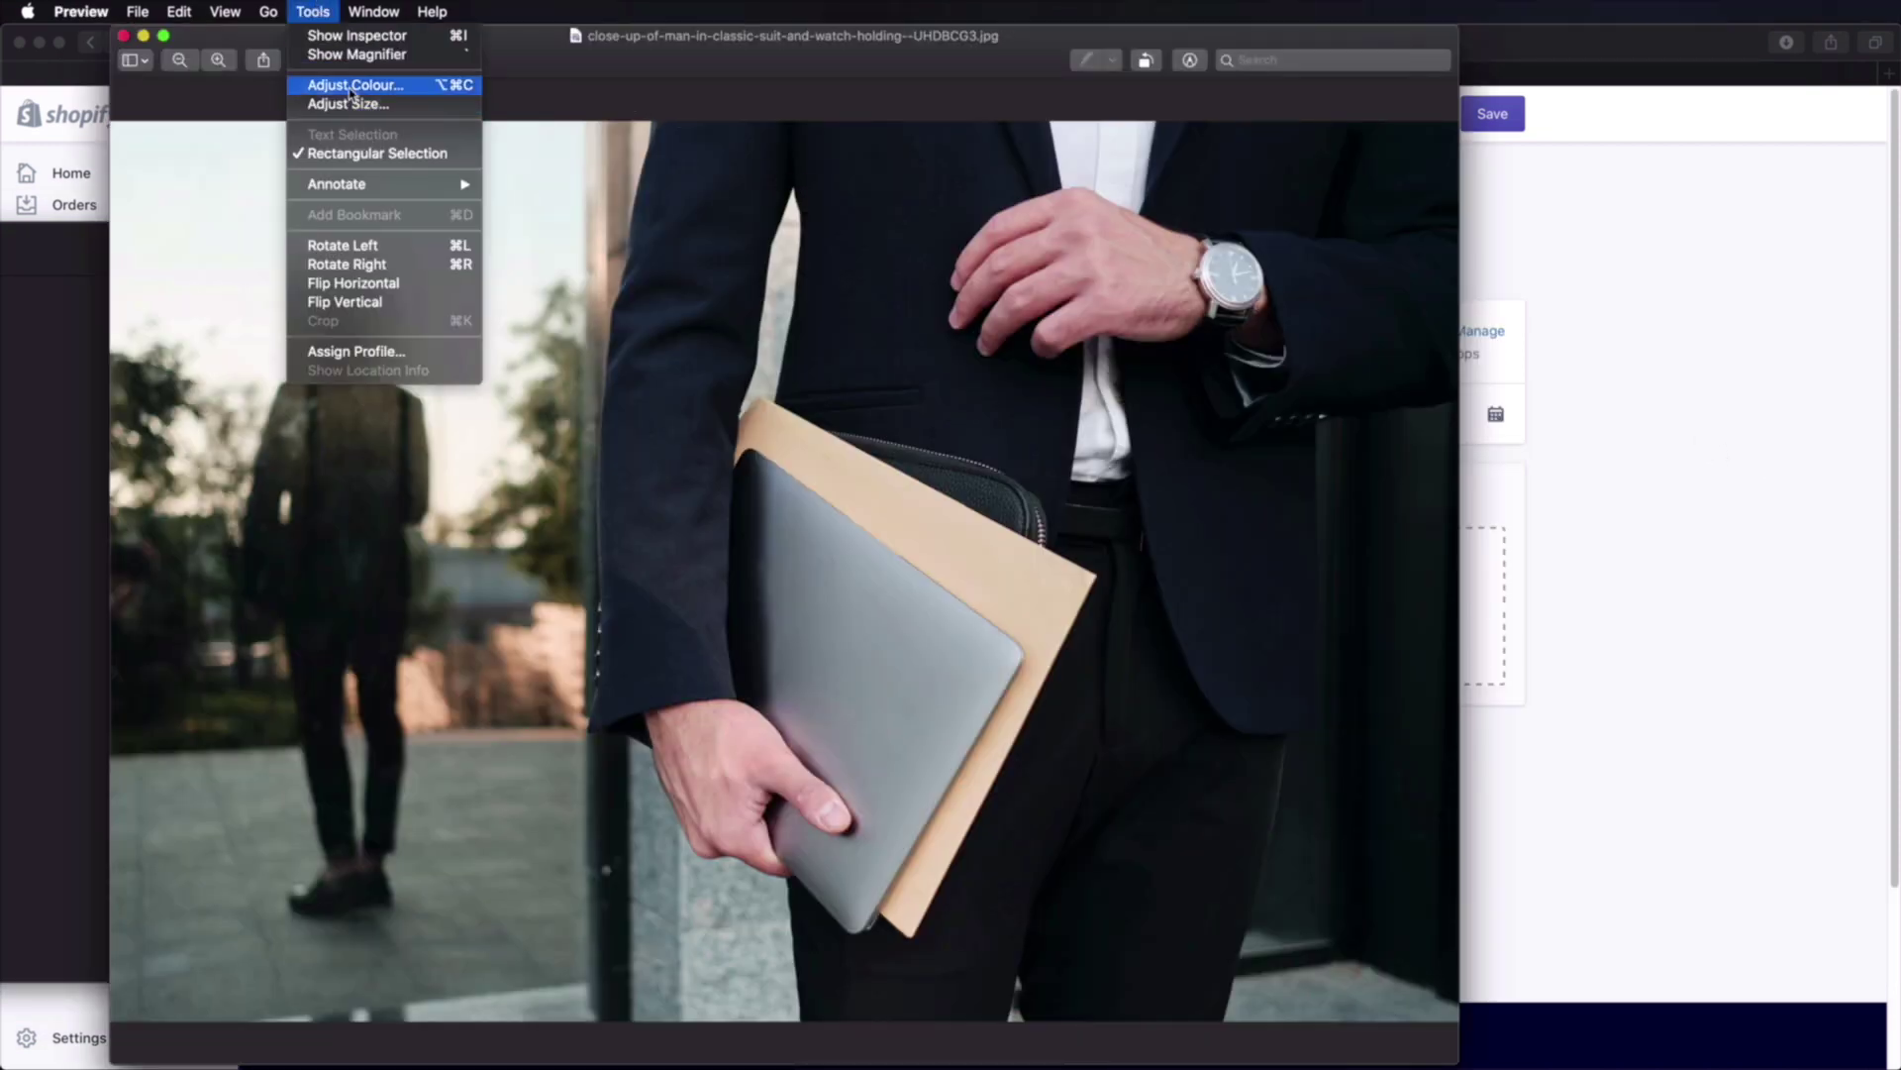
{"action": "left_click", "coordinate": [366, 106]}
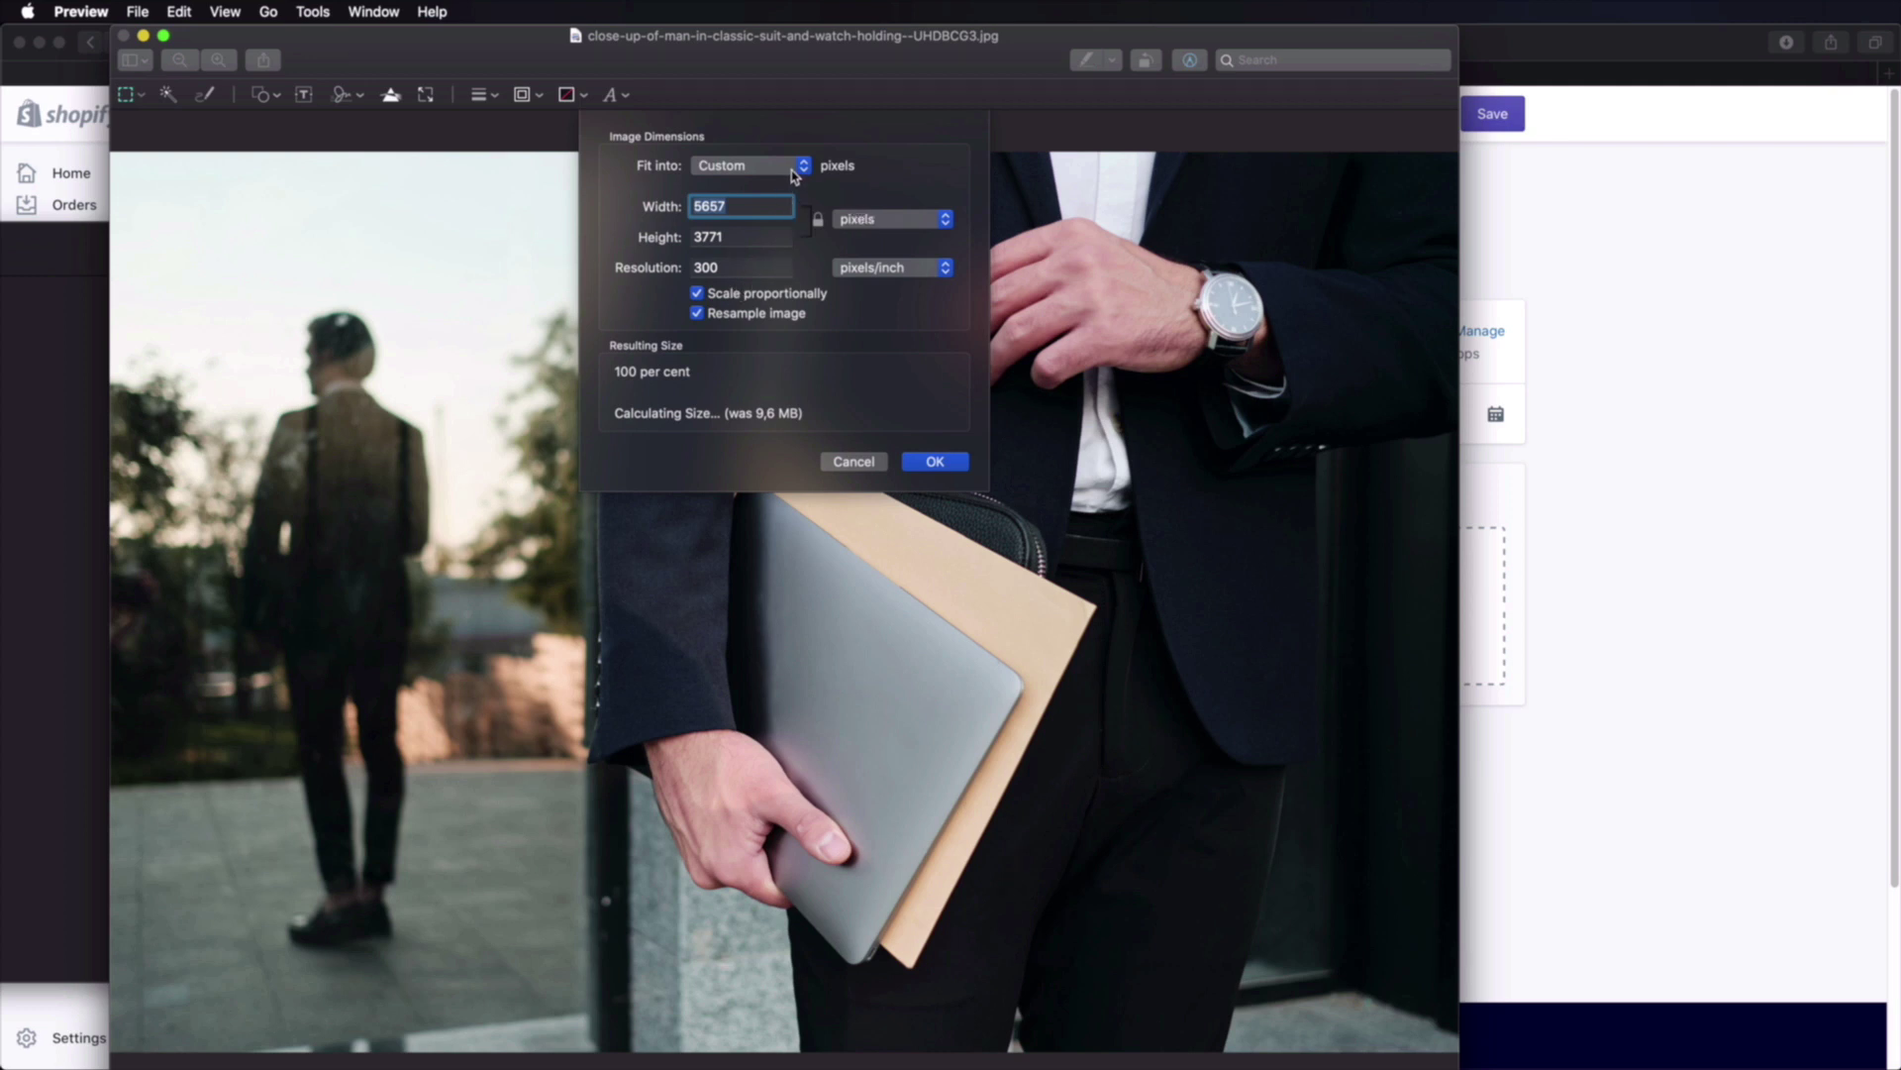
{"action": "left_click", "coordinate": [750, 267]}
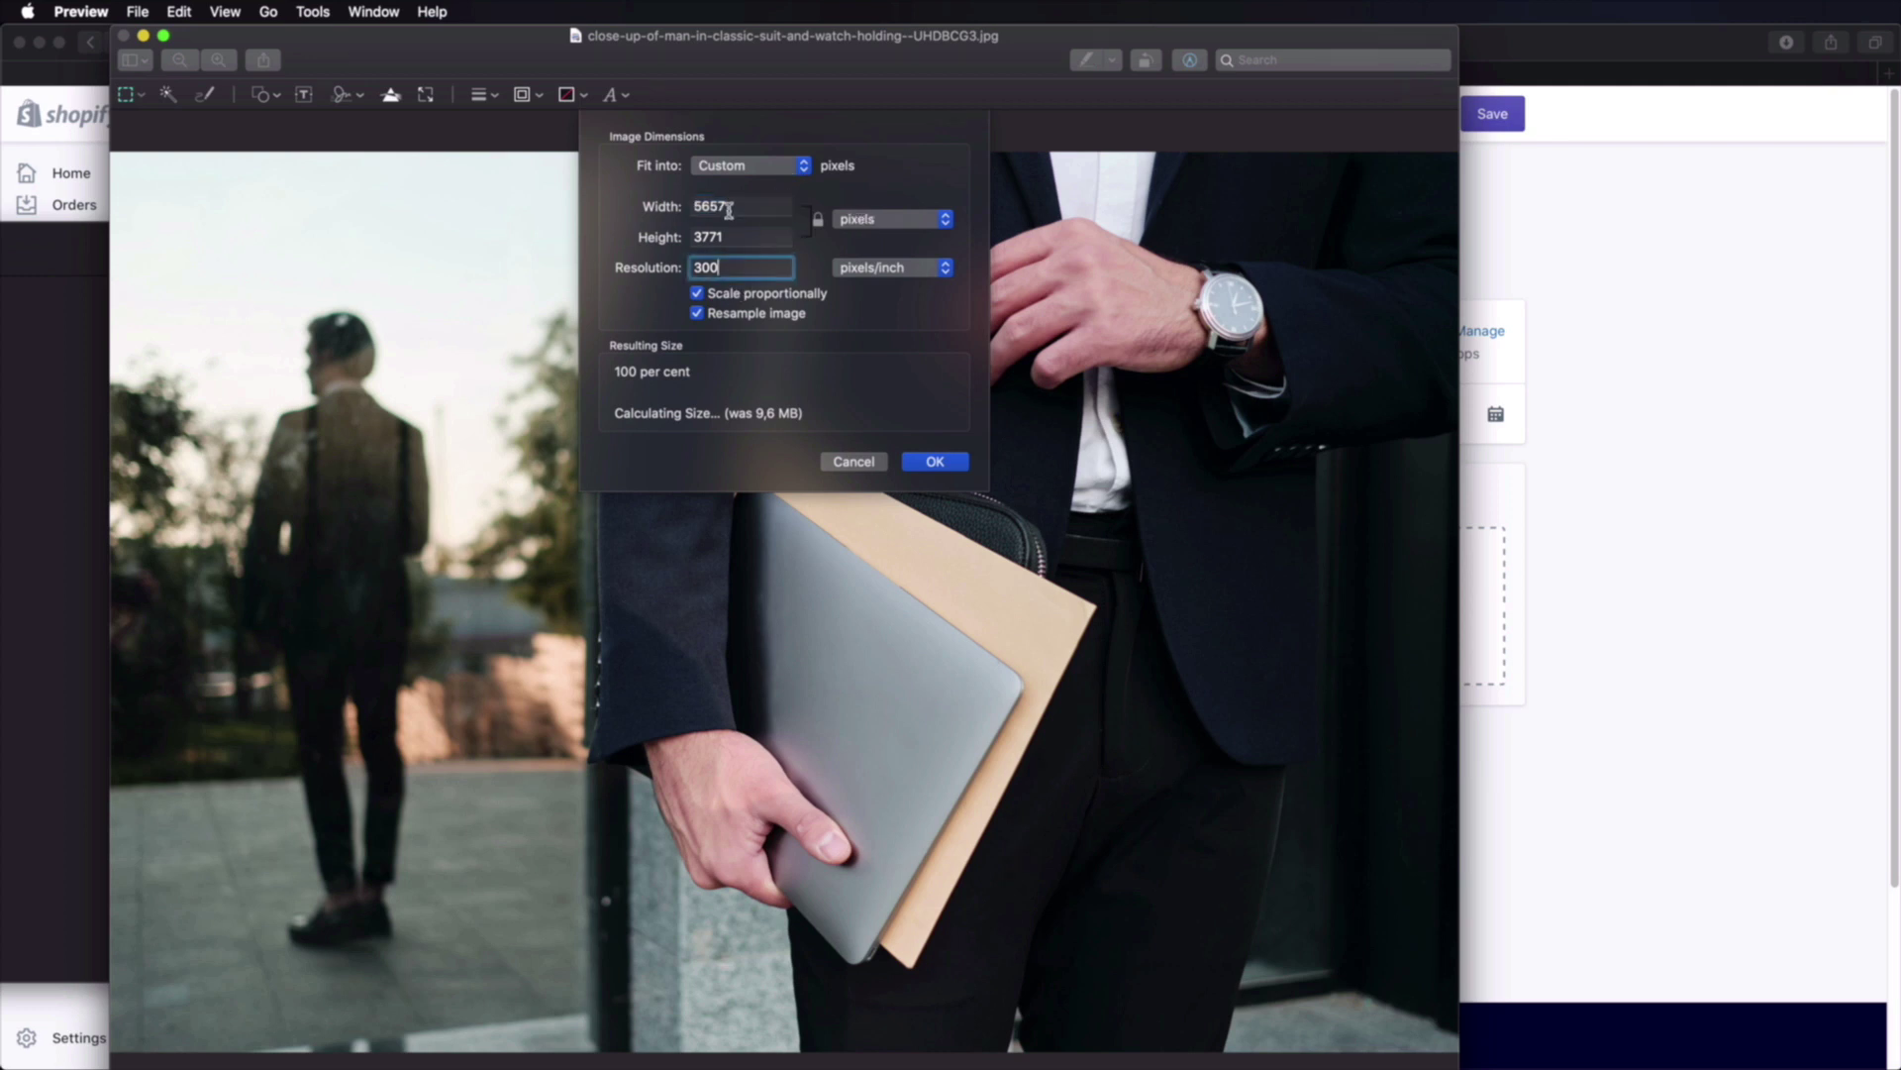
{"action": "double_click", "coordinate": [754, 209]}
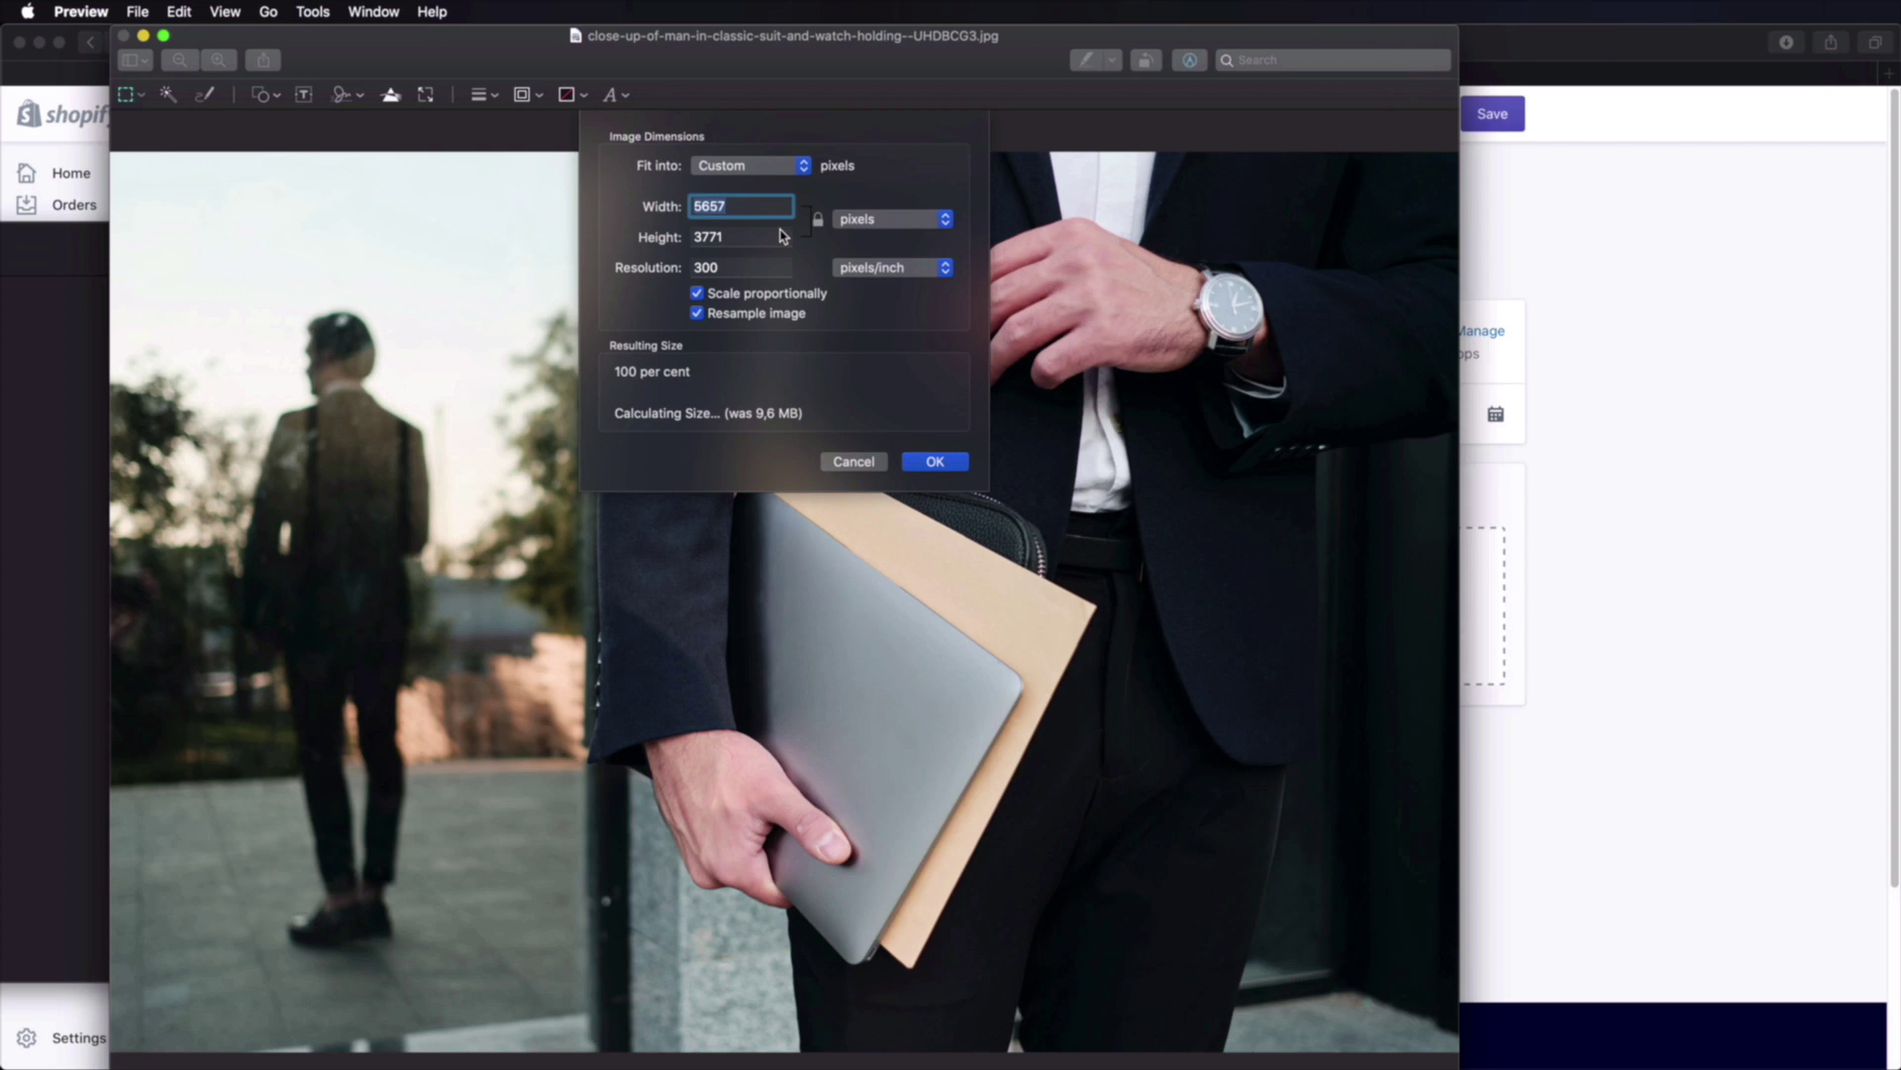
{"action": "type", "text": "1000"}
{"action": "key", "text": "Tab"}
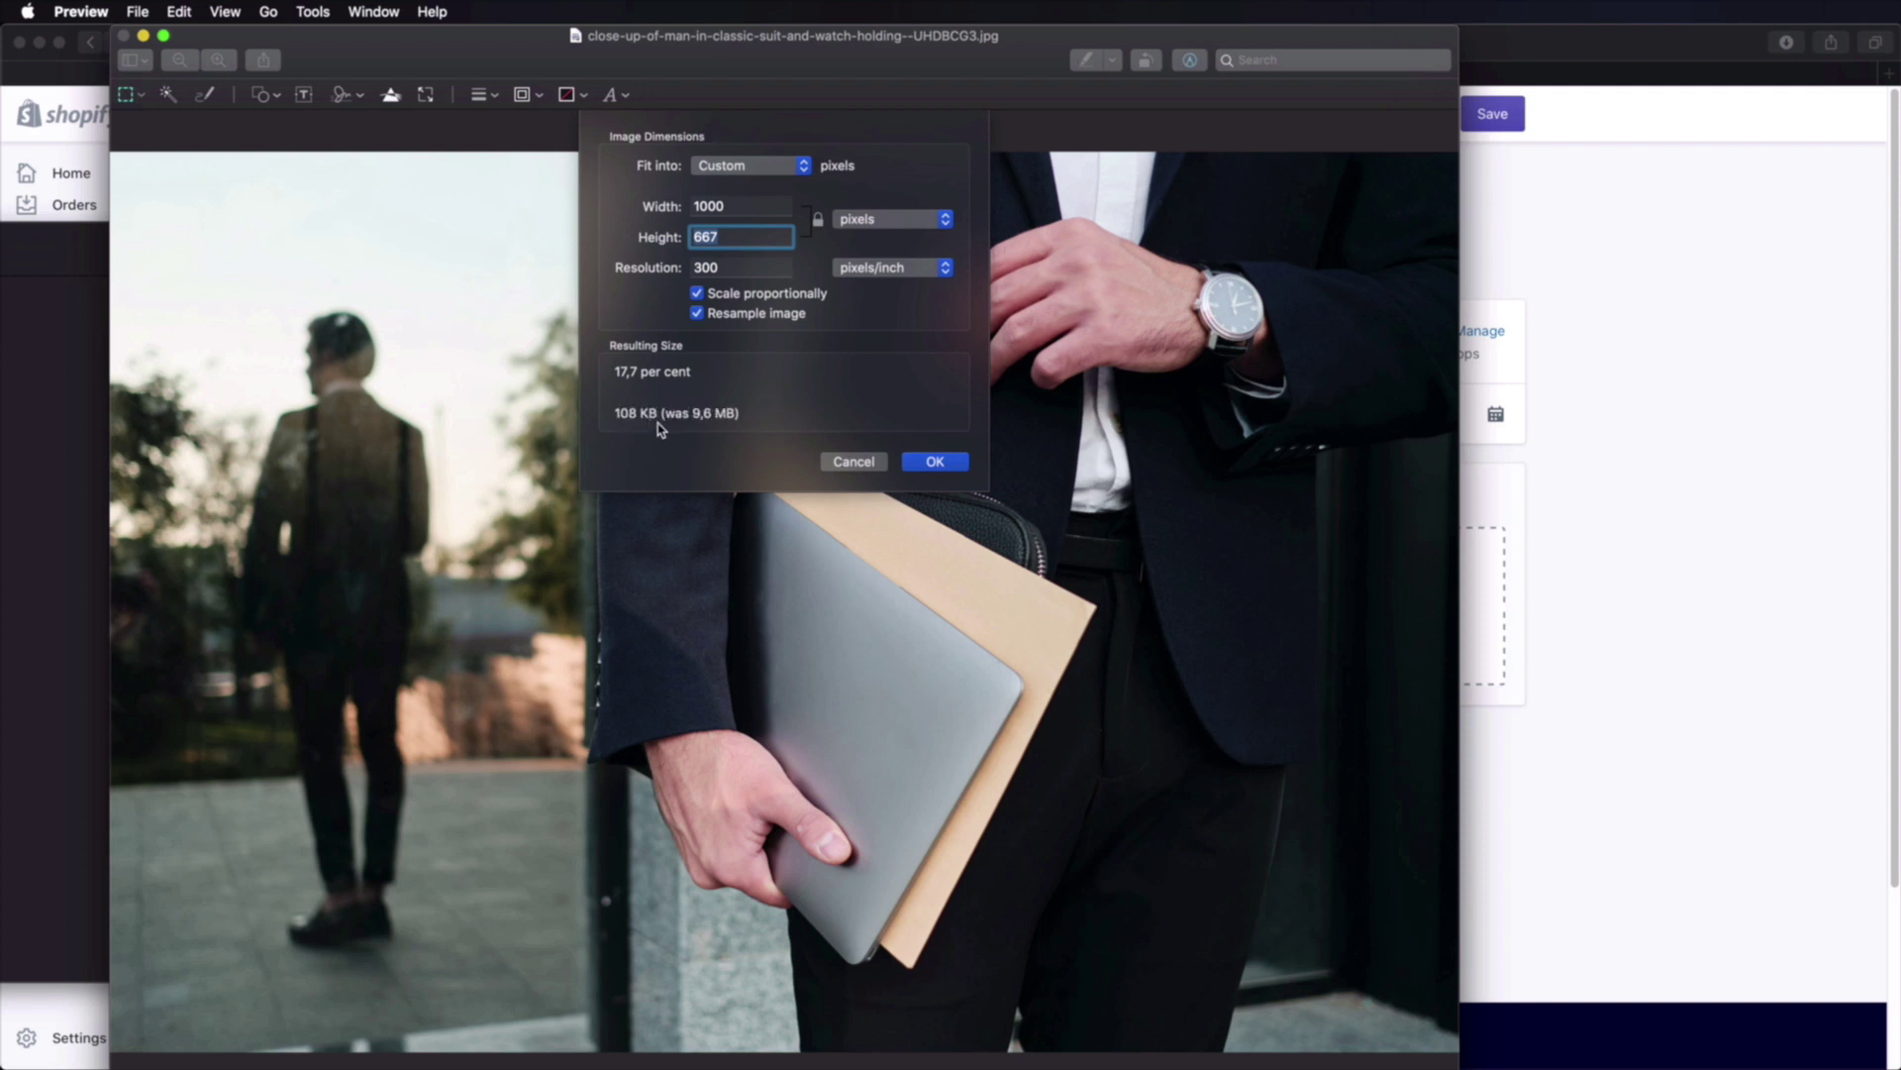
{"action": "left_click", "coordinate": [937, 462]}
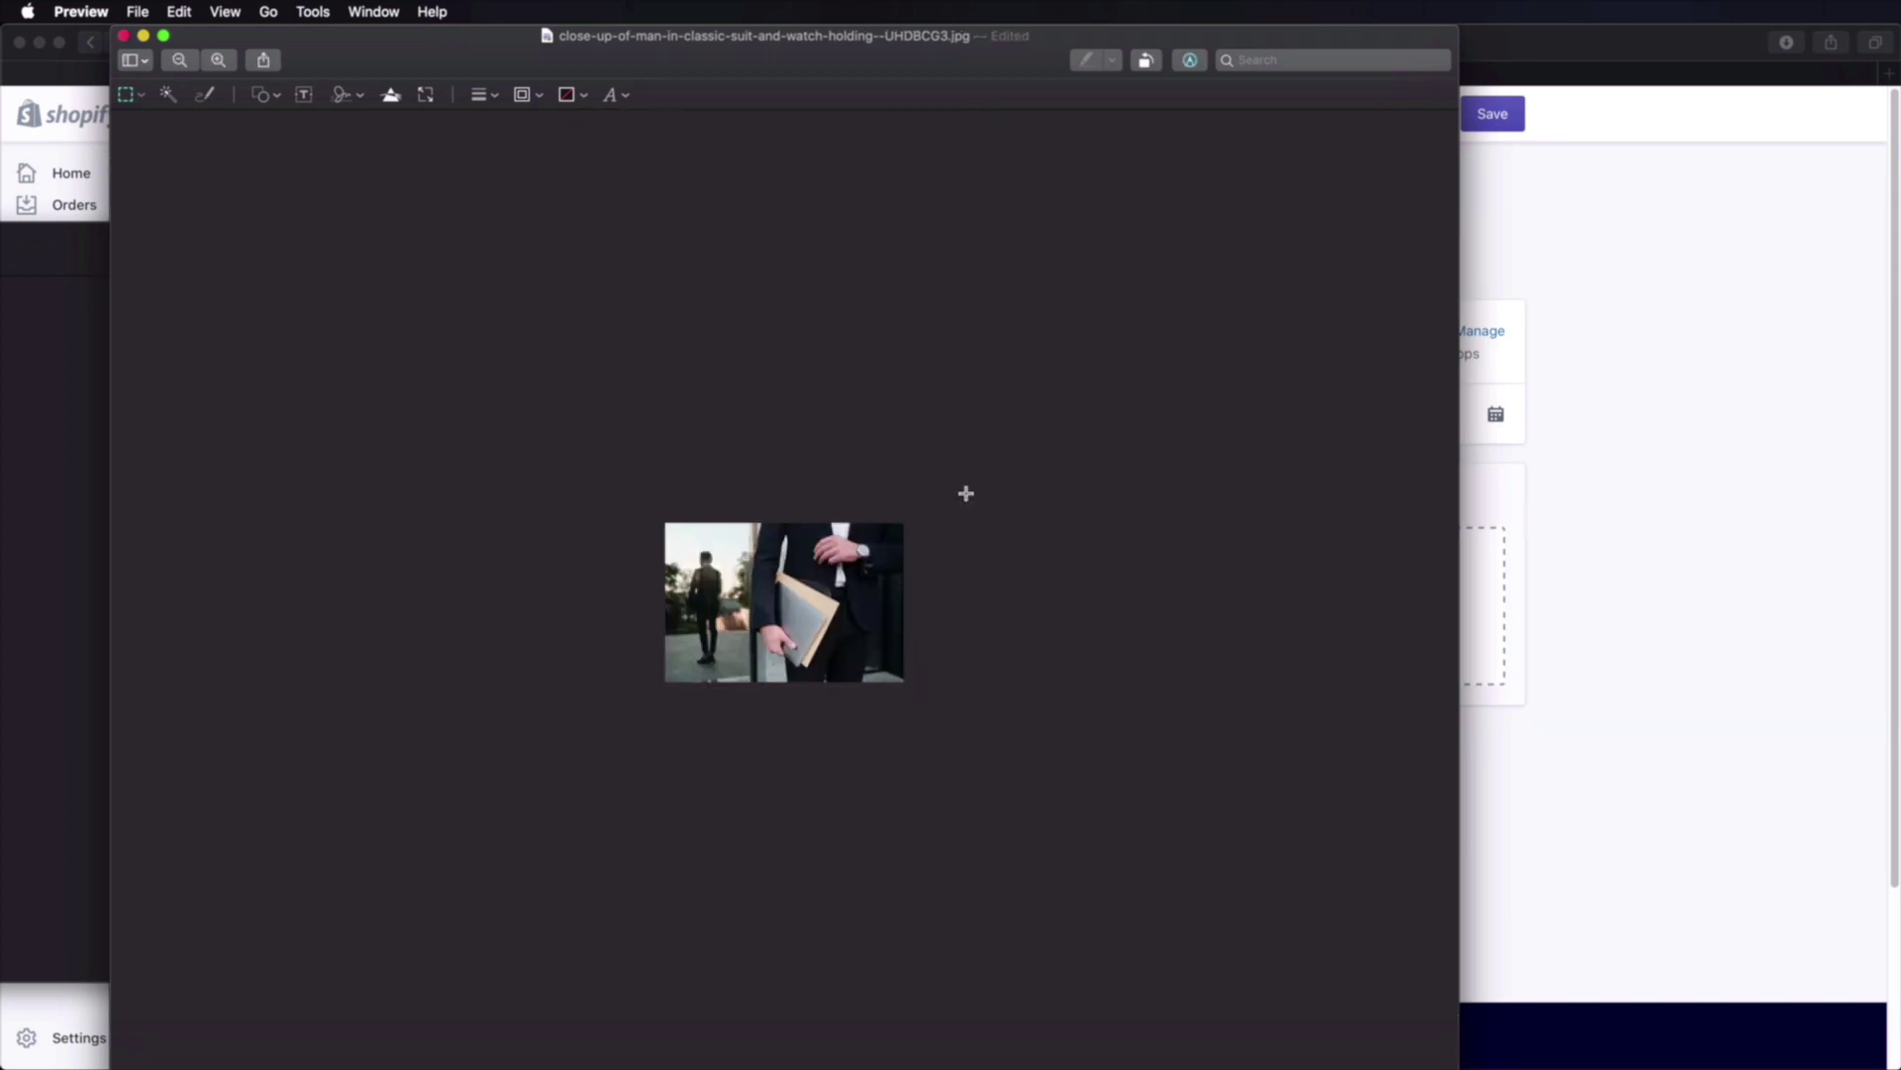
{"action": "key", "text": "super+s"}
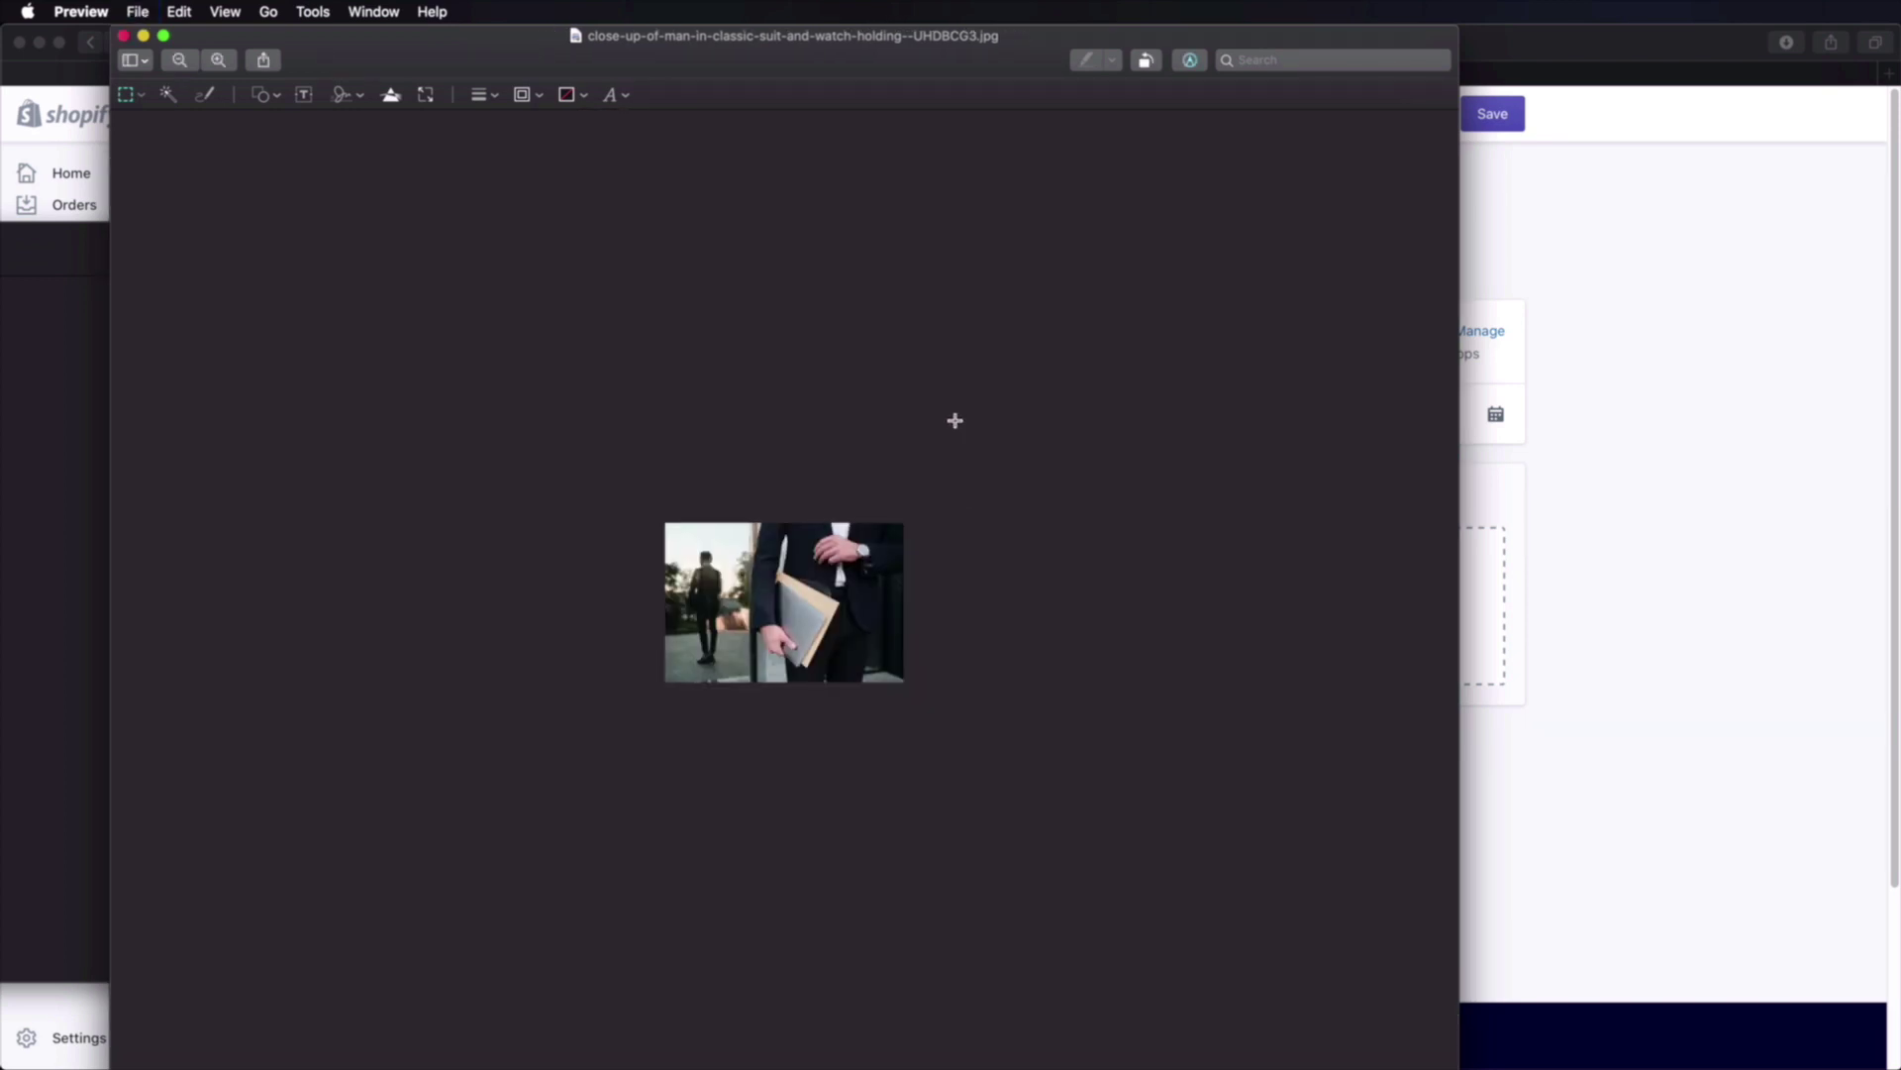
Step: Upload the resized suited-man photo as the Watches for Men collection image
{"action": "left_click", "coordinate": [36, 642]}
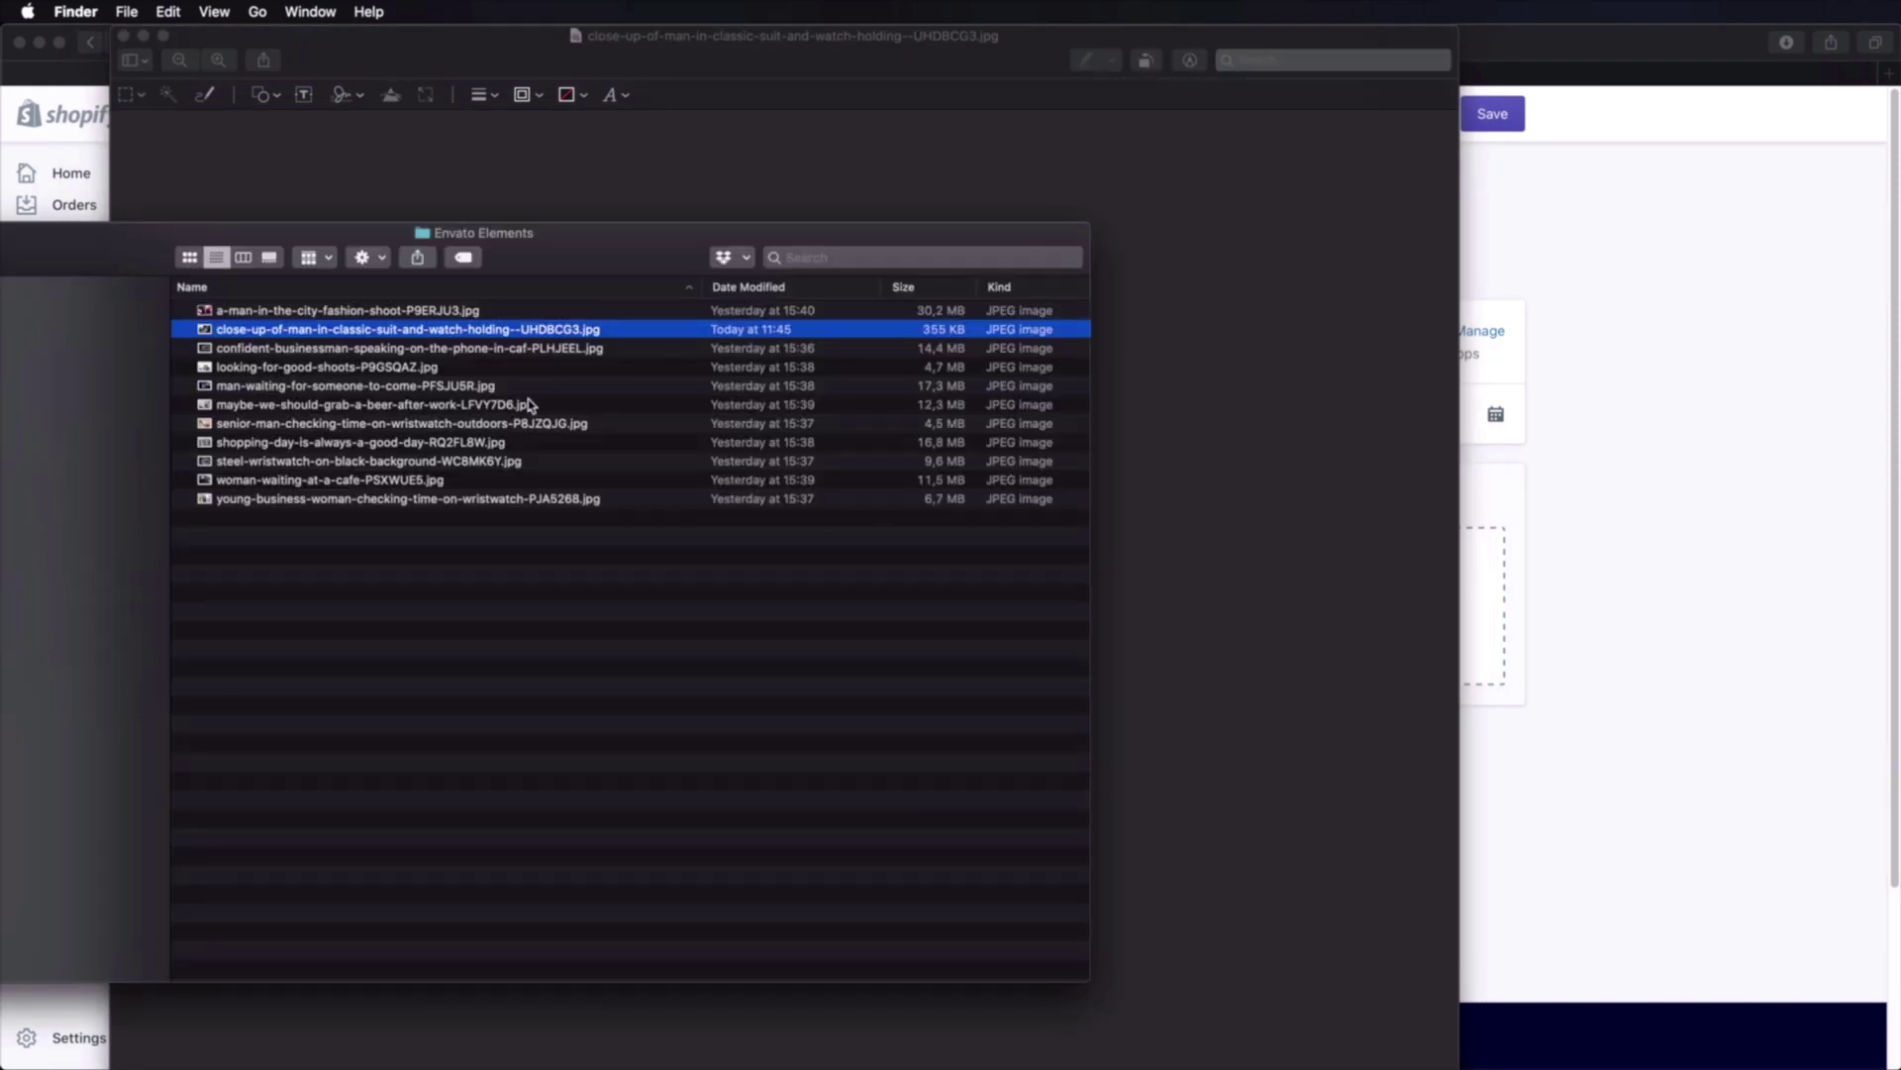
{"action": "key", "text": "space"}
{"action": "key", "text": "space"}
{"action": "left_click", "coordinate": [1622, 406]}
{"action": "key", "text": "super+Tab"}
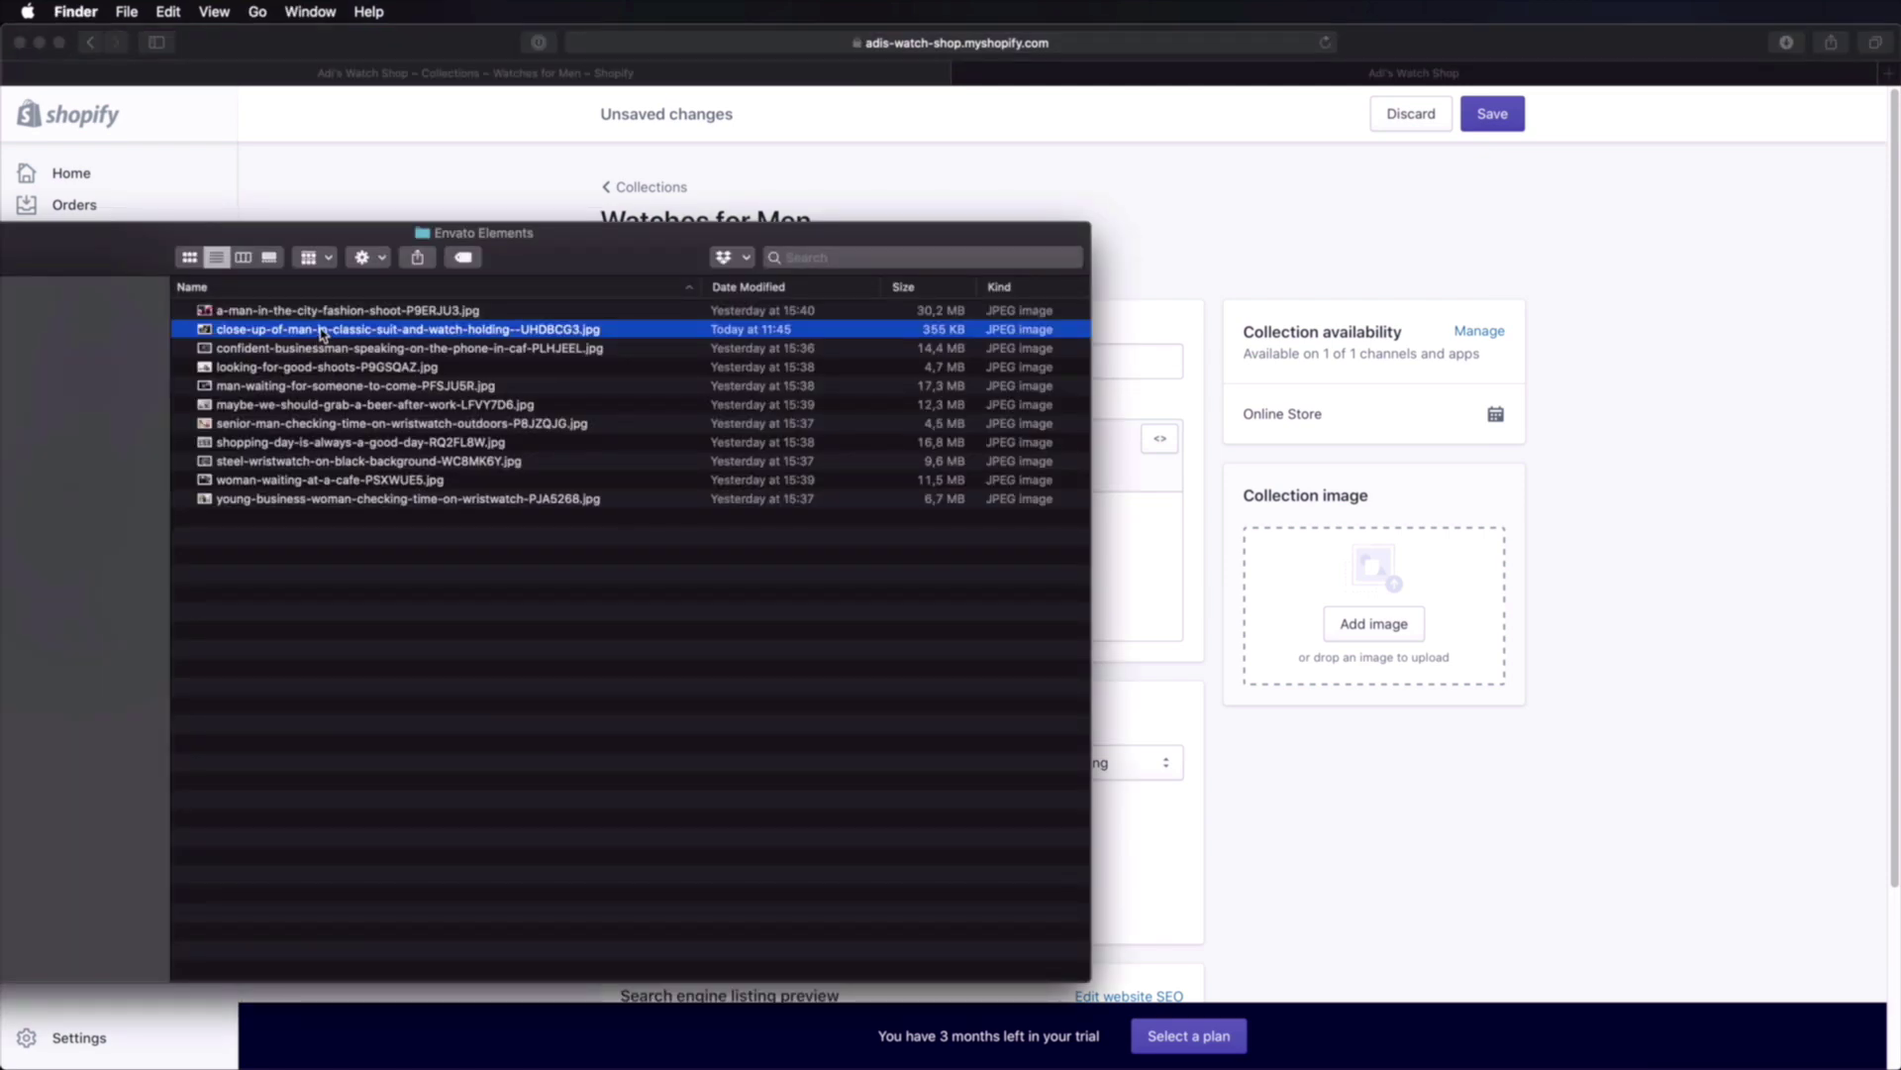
{"action": "left_click_drag", "start_coordinate": [321, 334], "coordinate": [1510, 630]}
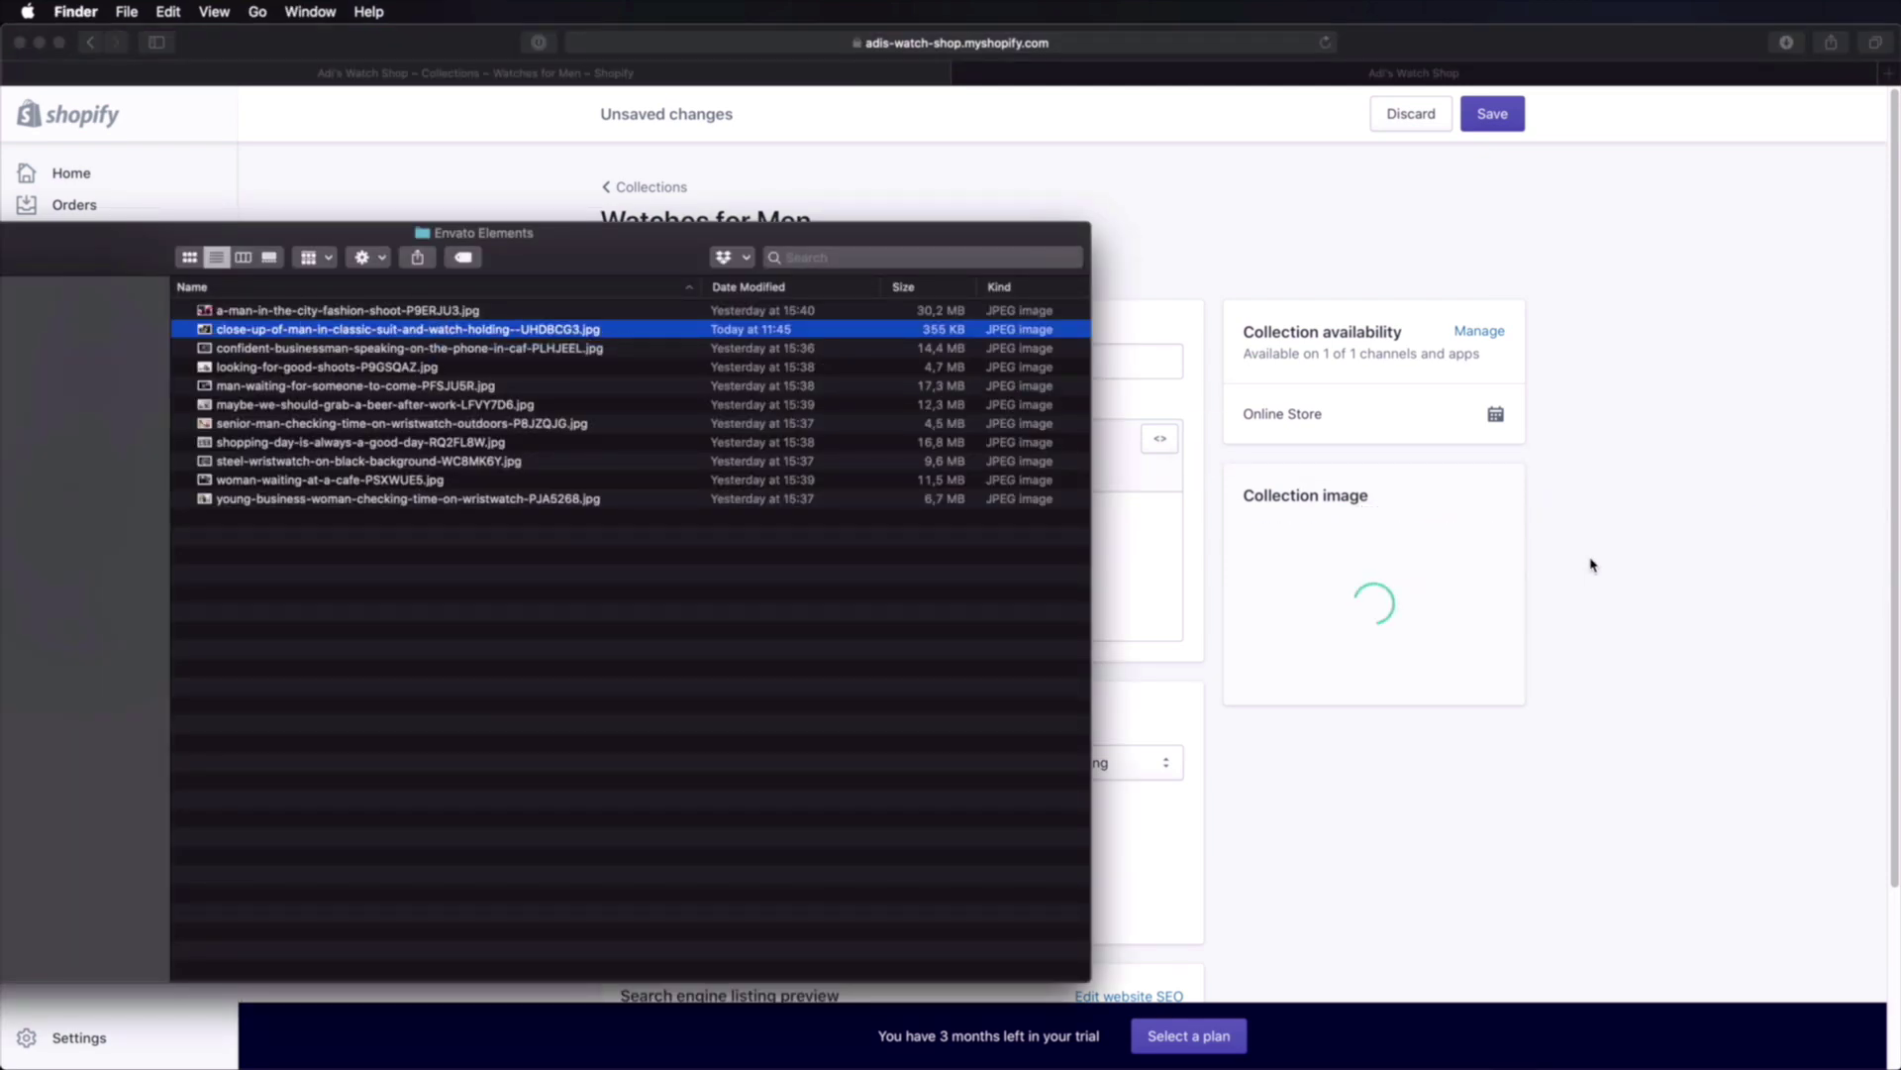
Step: Save the Watches for Men collection and dismiss the saved confirmation
{"action": "left_click", "coordinate": [1552, 600]}
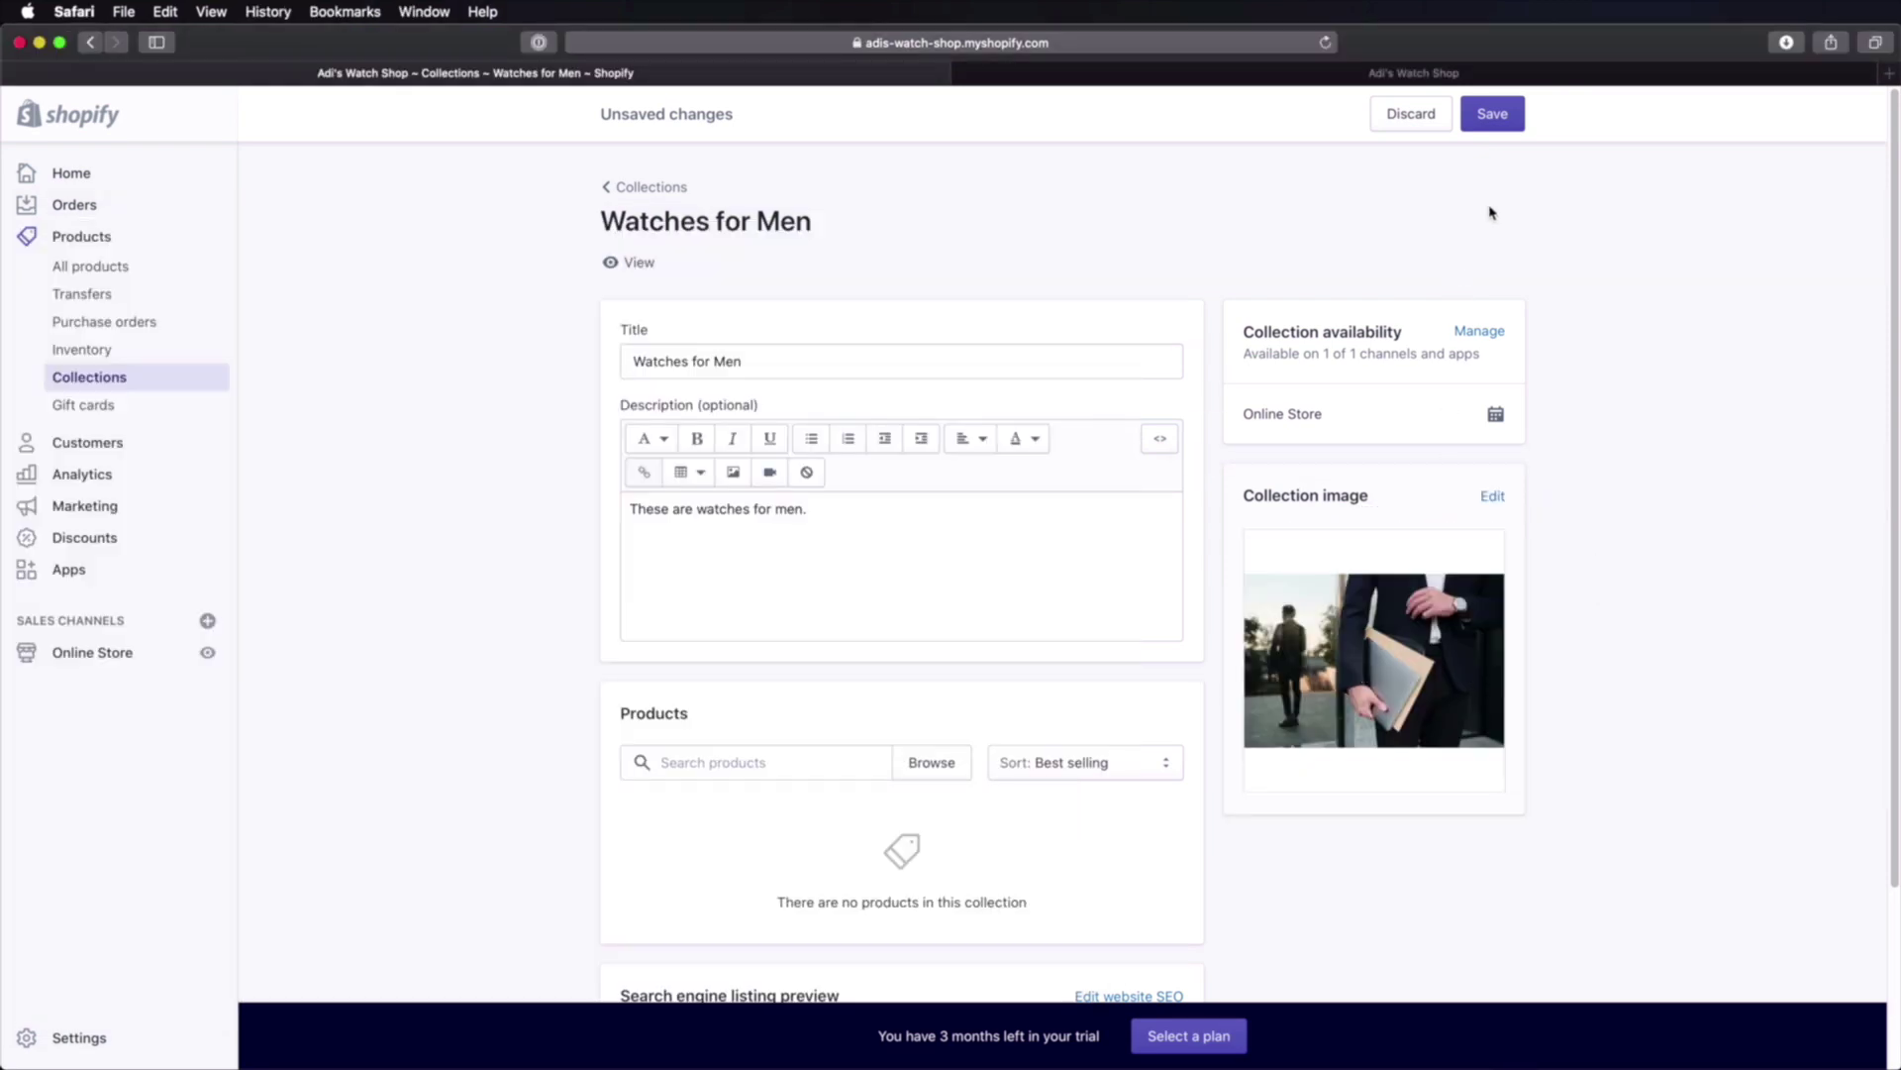
{"action": "left_click", "coordinate": [1490, 115]}
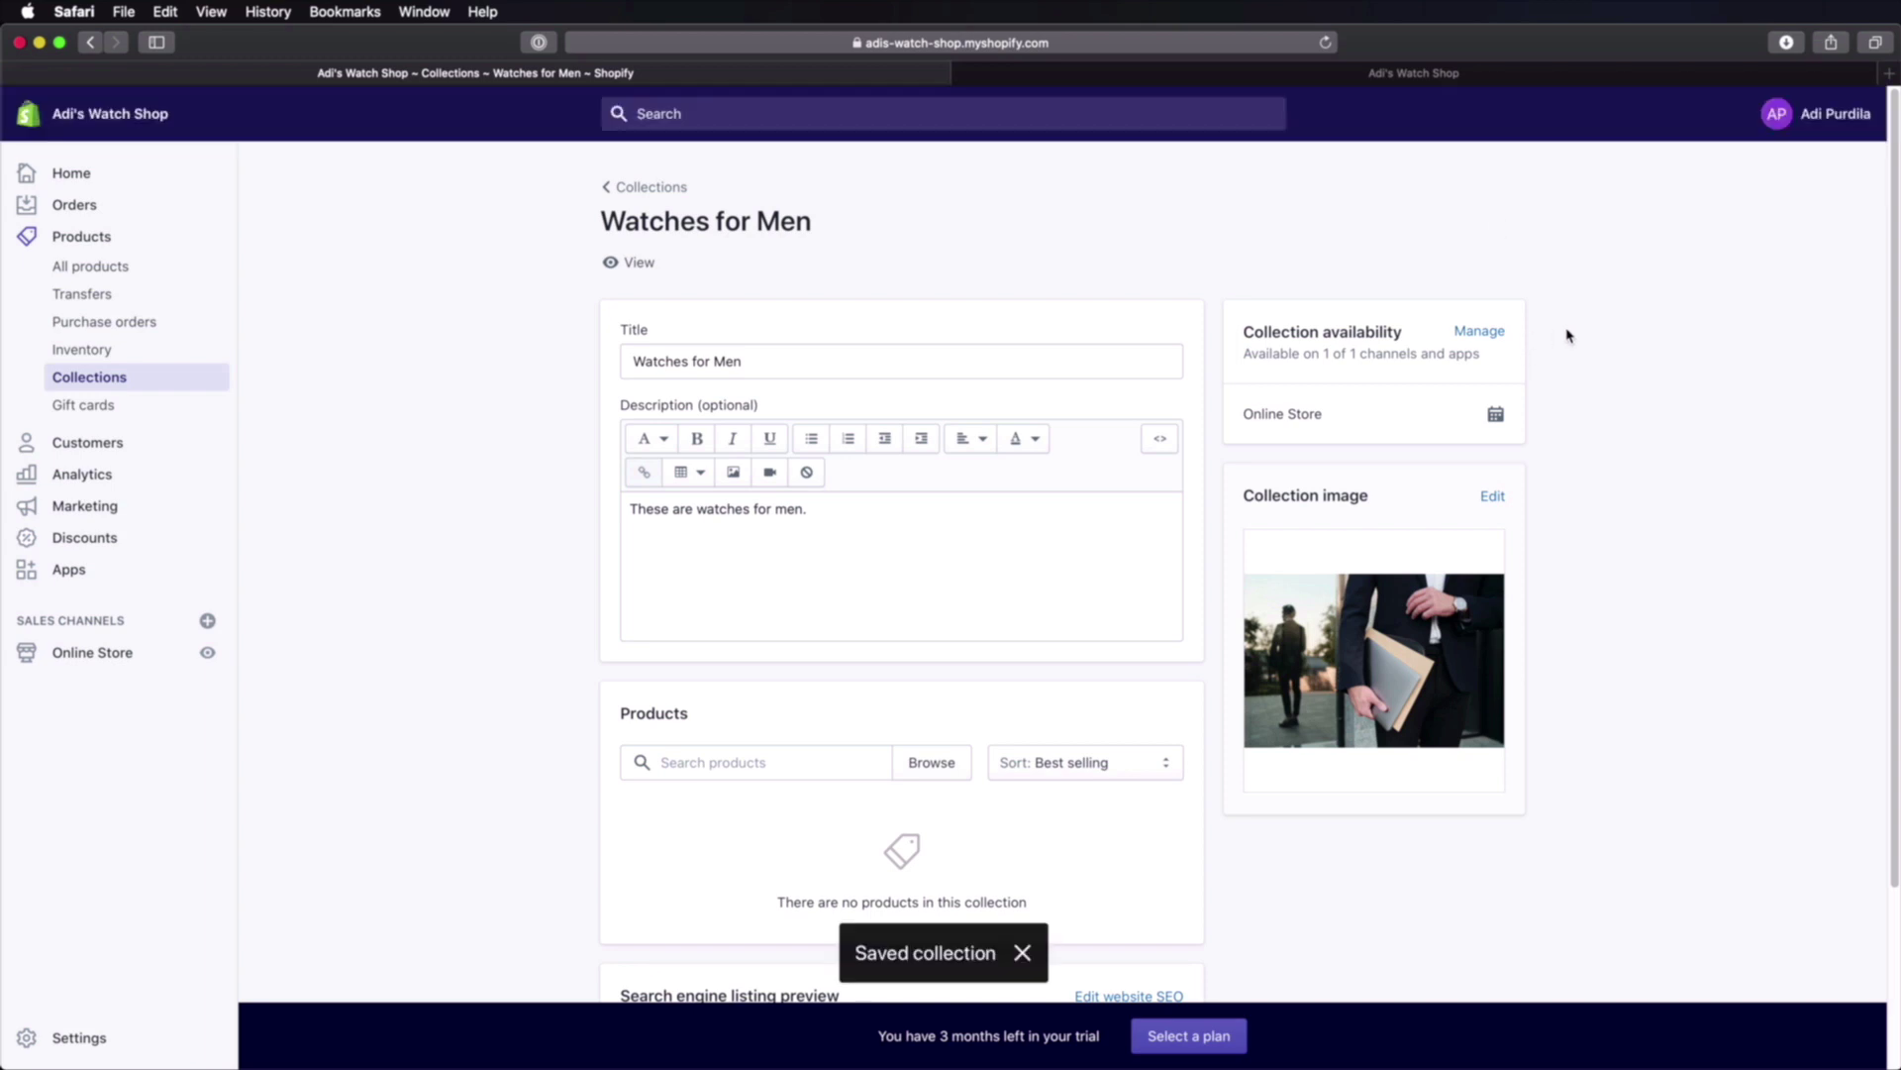
{"action": "left_click", "coordinate": [1022, 953]}
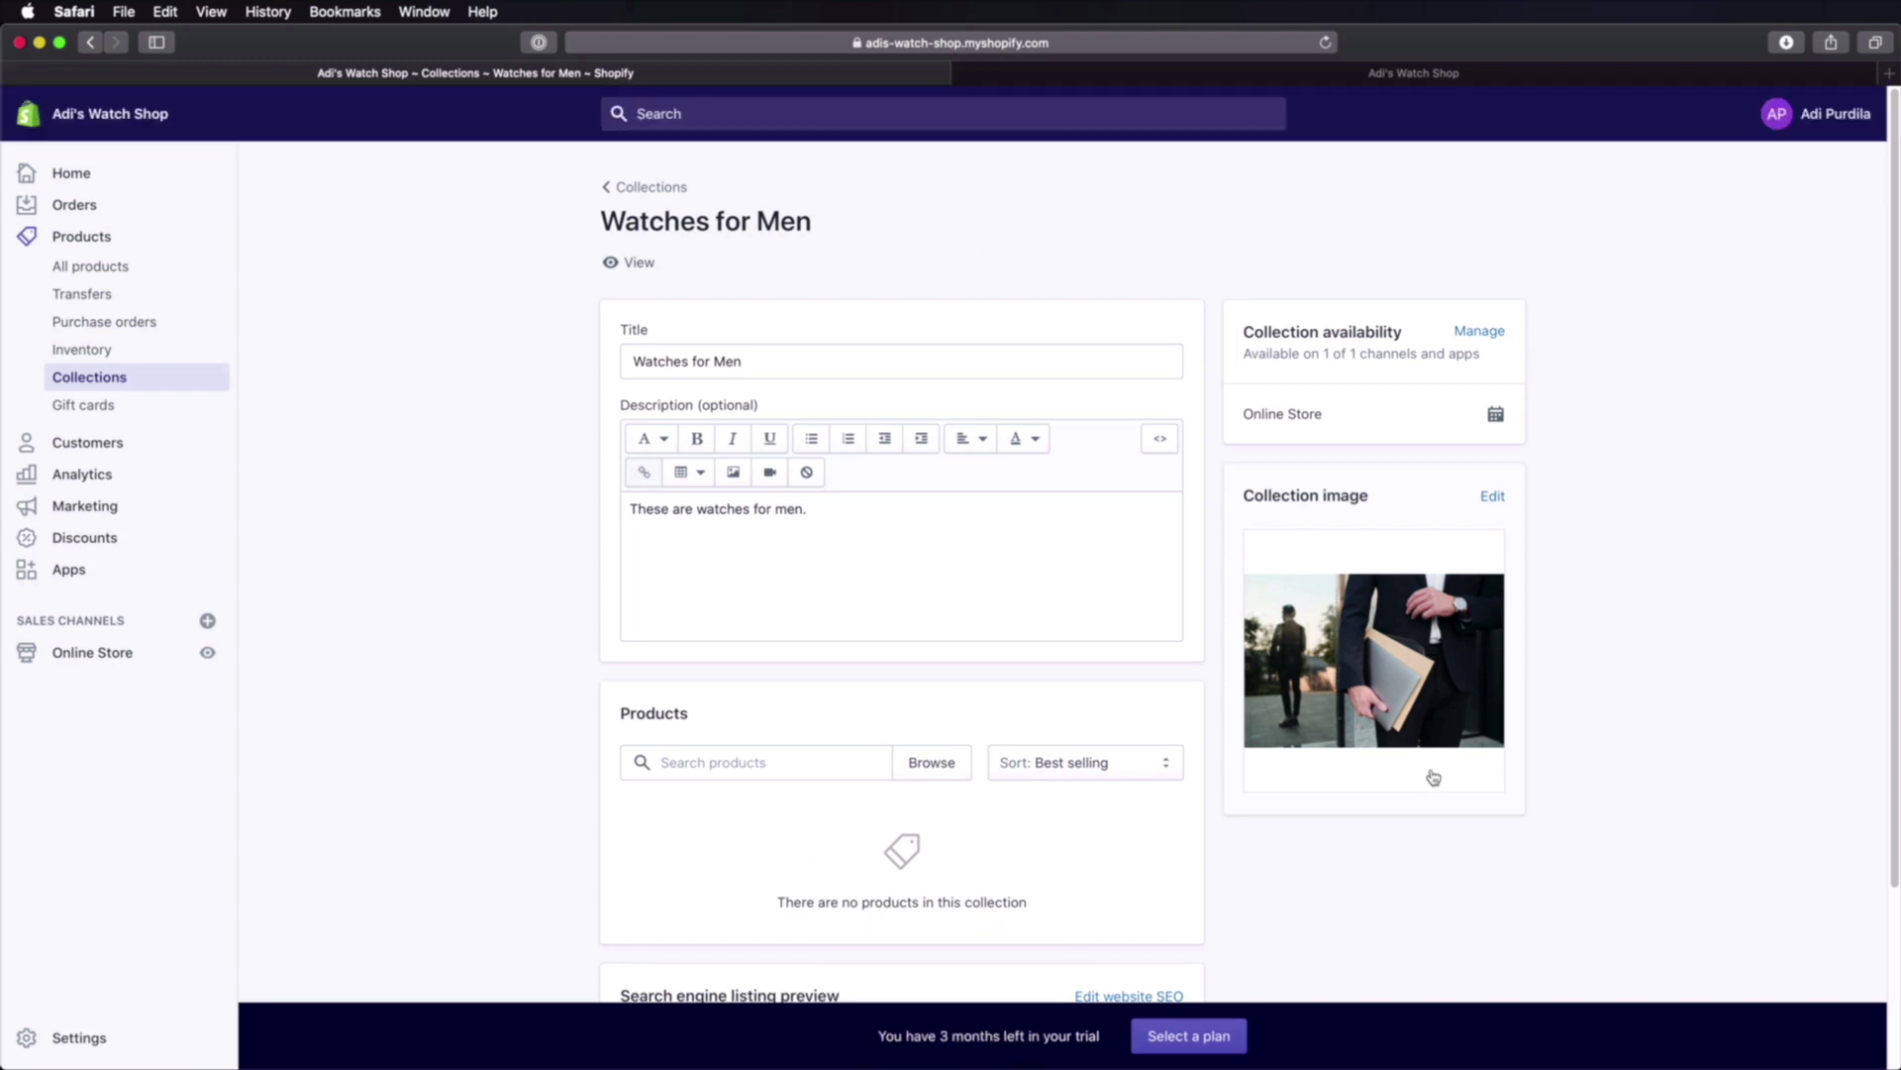
{"action": "scroll", "coordinate": [719, 598], "scroll_direction": "down", "scroll_amount": 3}
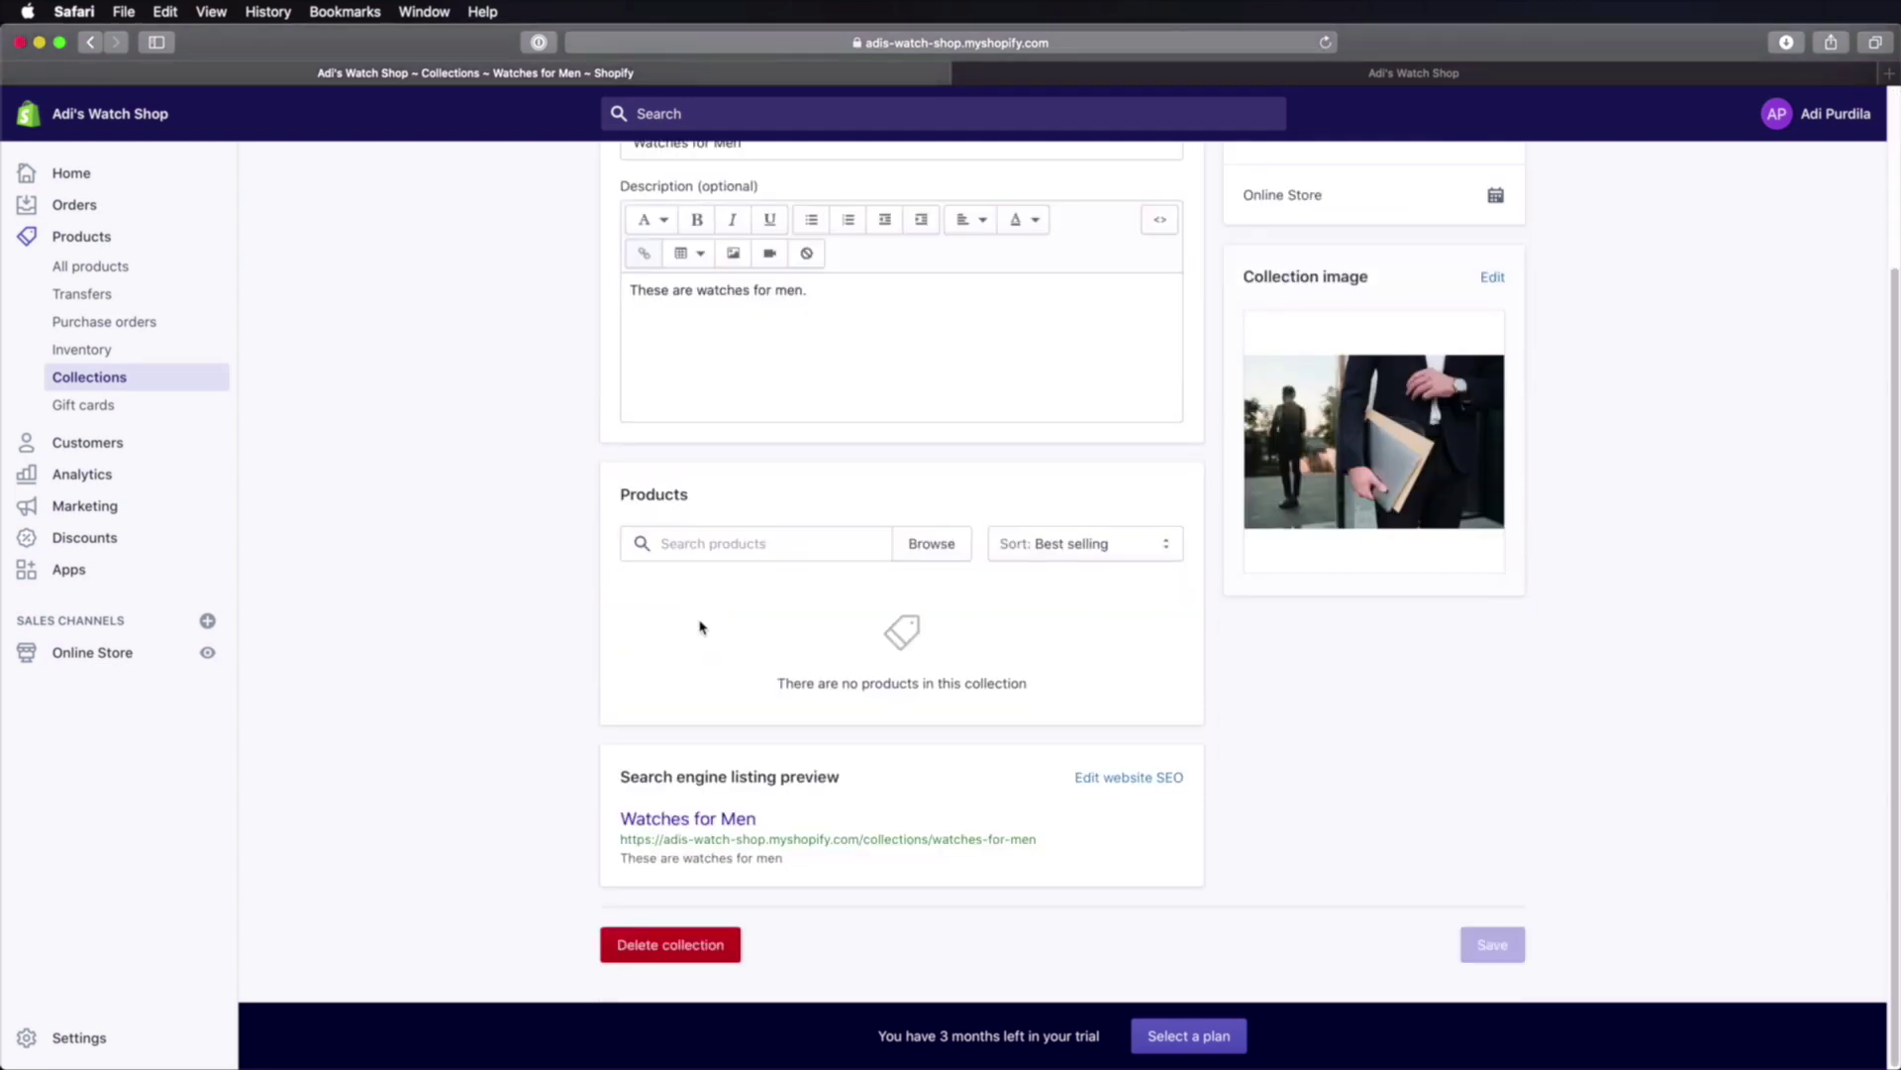
{"action": "left_click", "coordinate": [706, 543]}
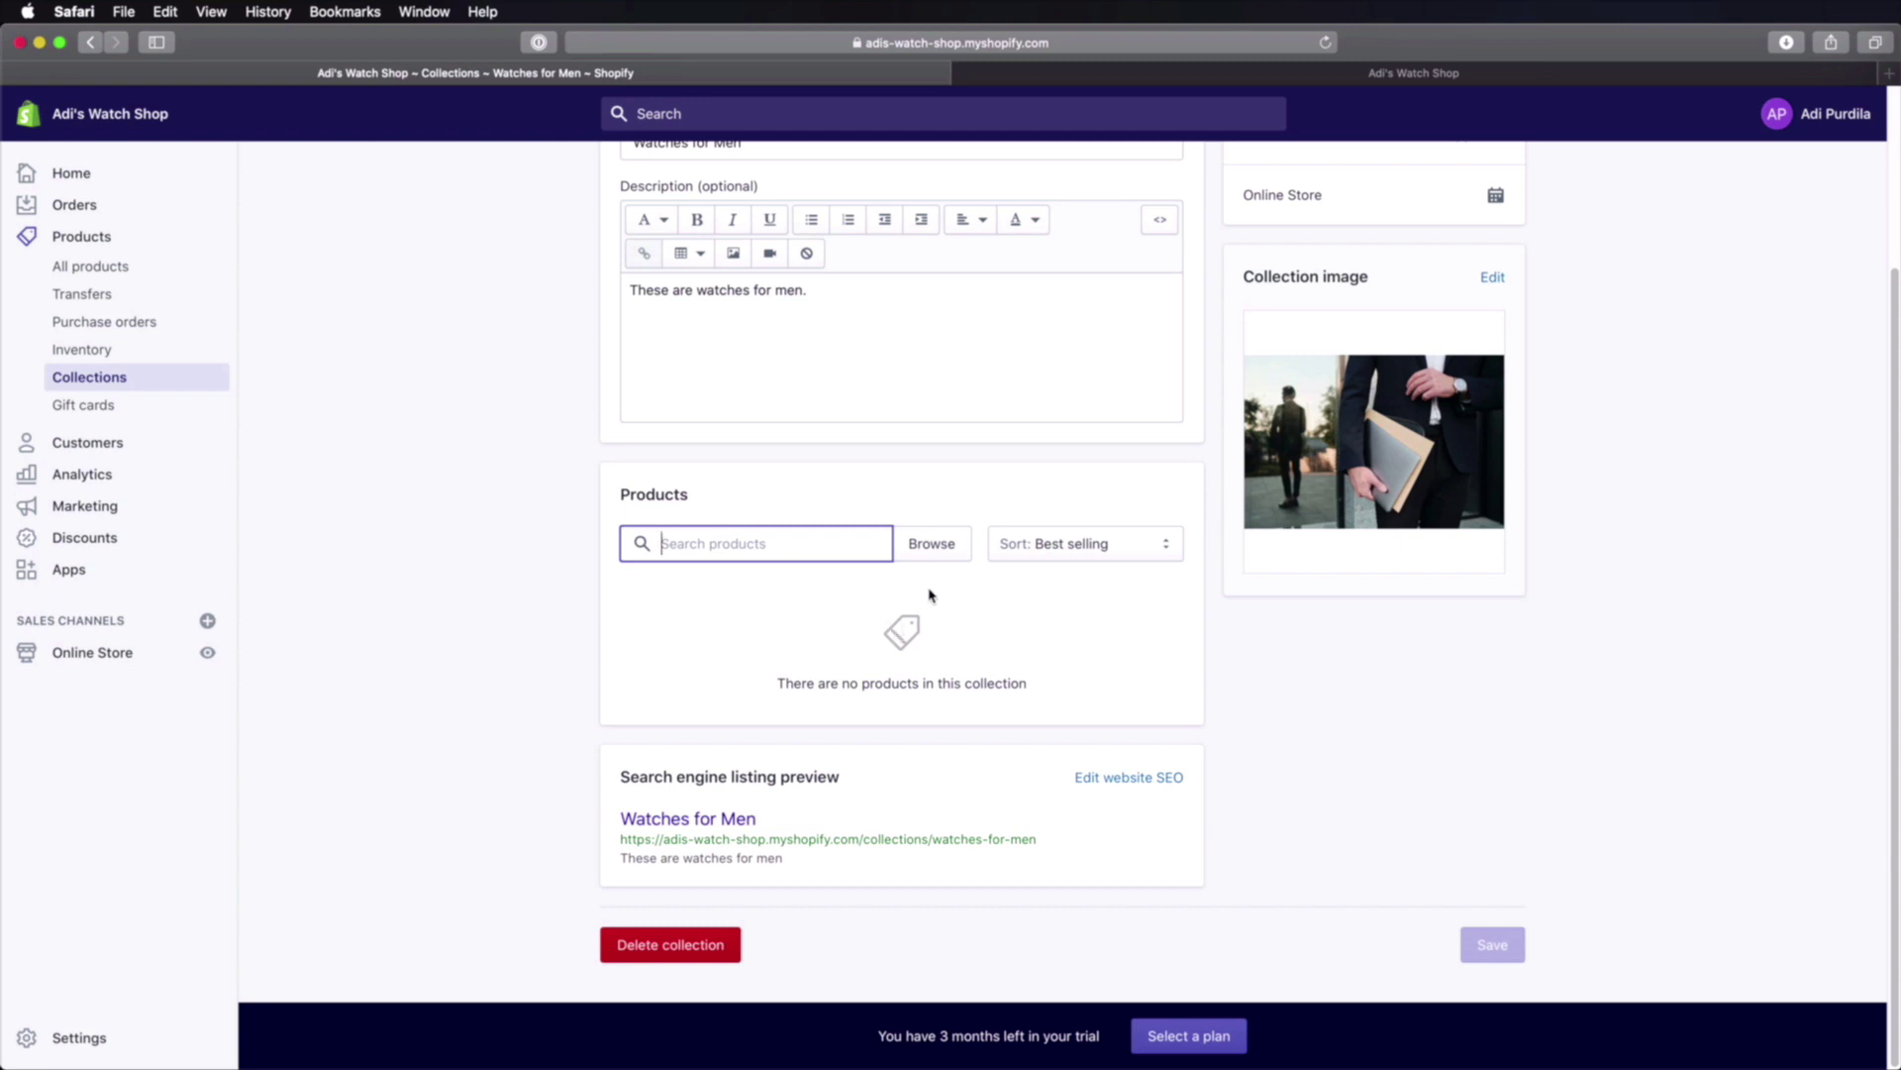
Step: Add the Curren, Diving Watch, LIGE, Relogio, SKMEI and CHENXI watches to Watches for Men
{"action": "left_click", "coordinate": [933, 550]}
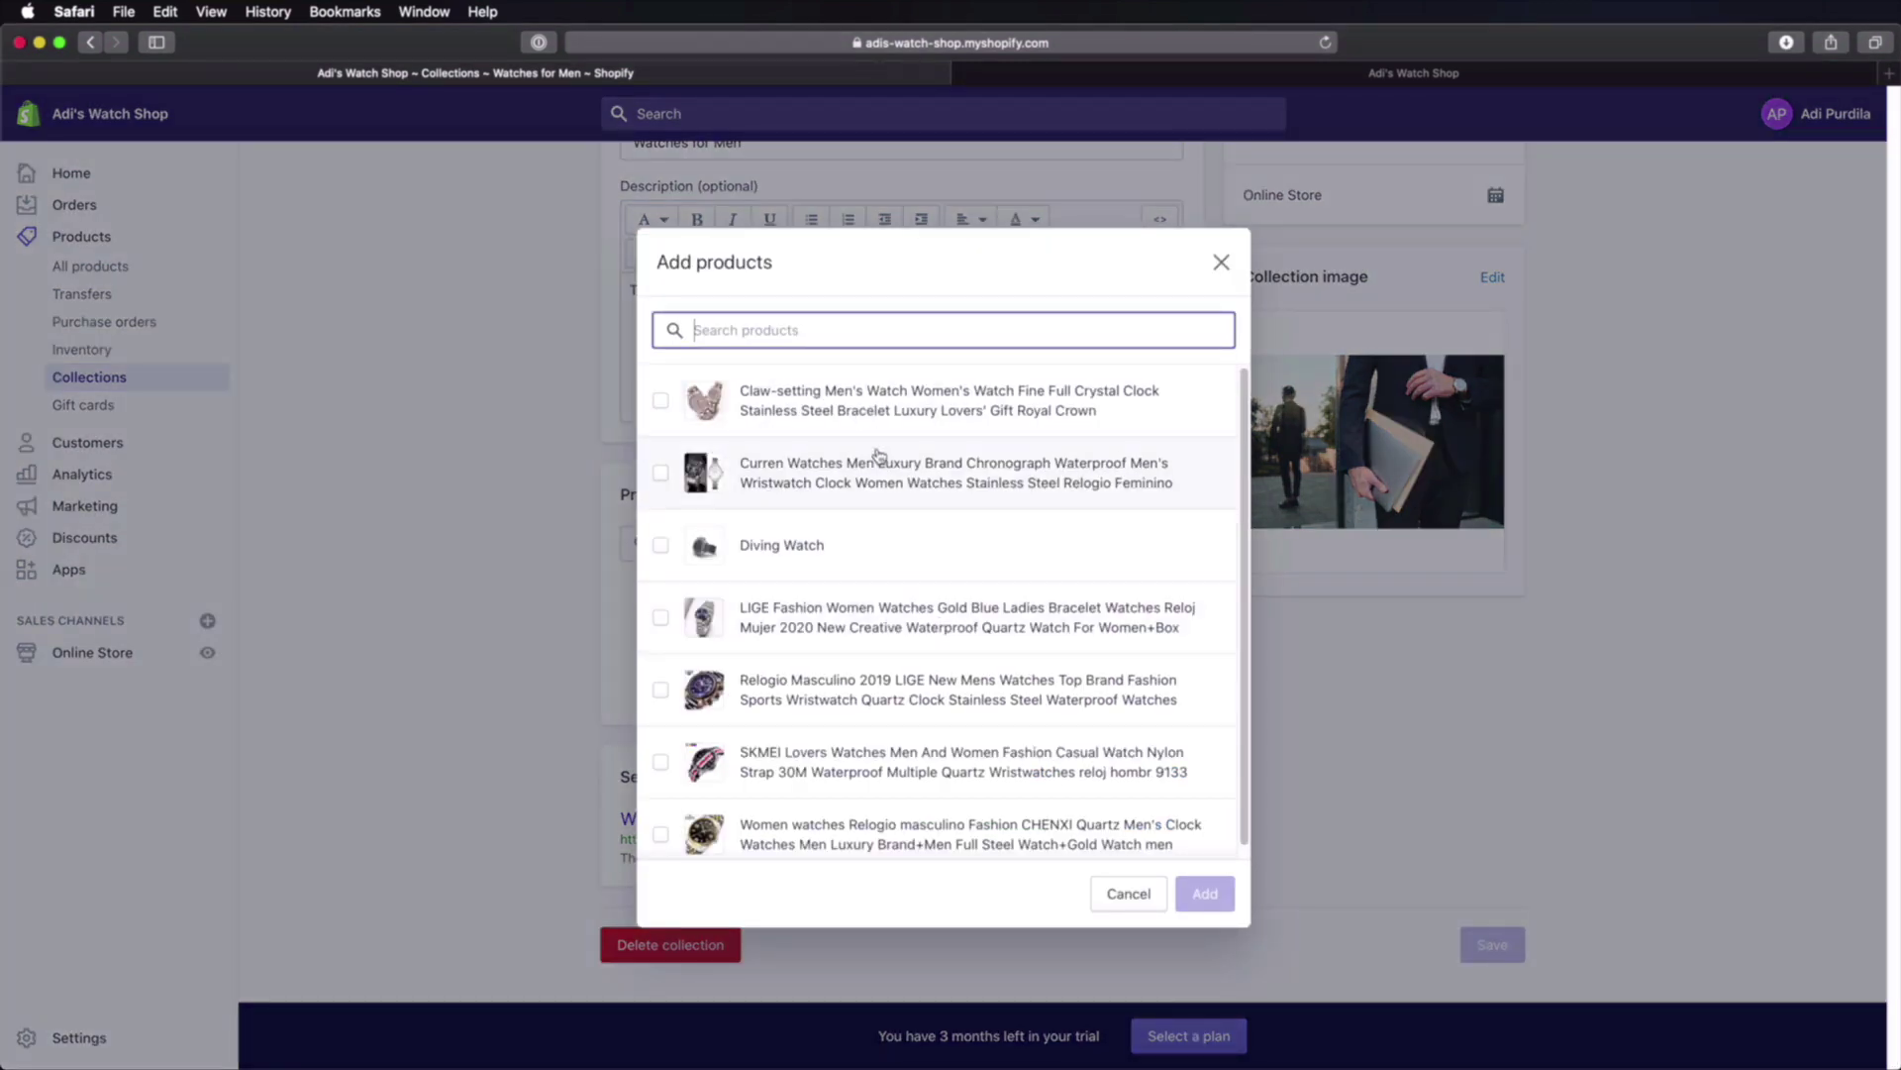
{"action": "left_click", "coordinate": [660, 472]}
{"action": "left_click", "coordinate": [661, 545]}
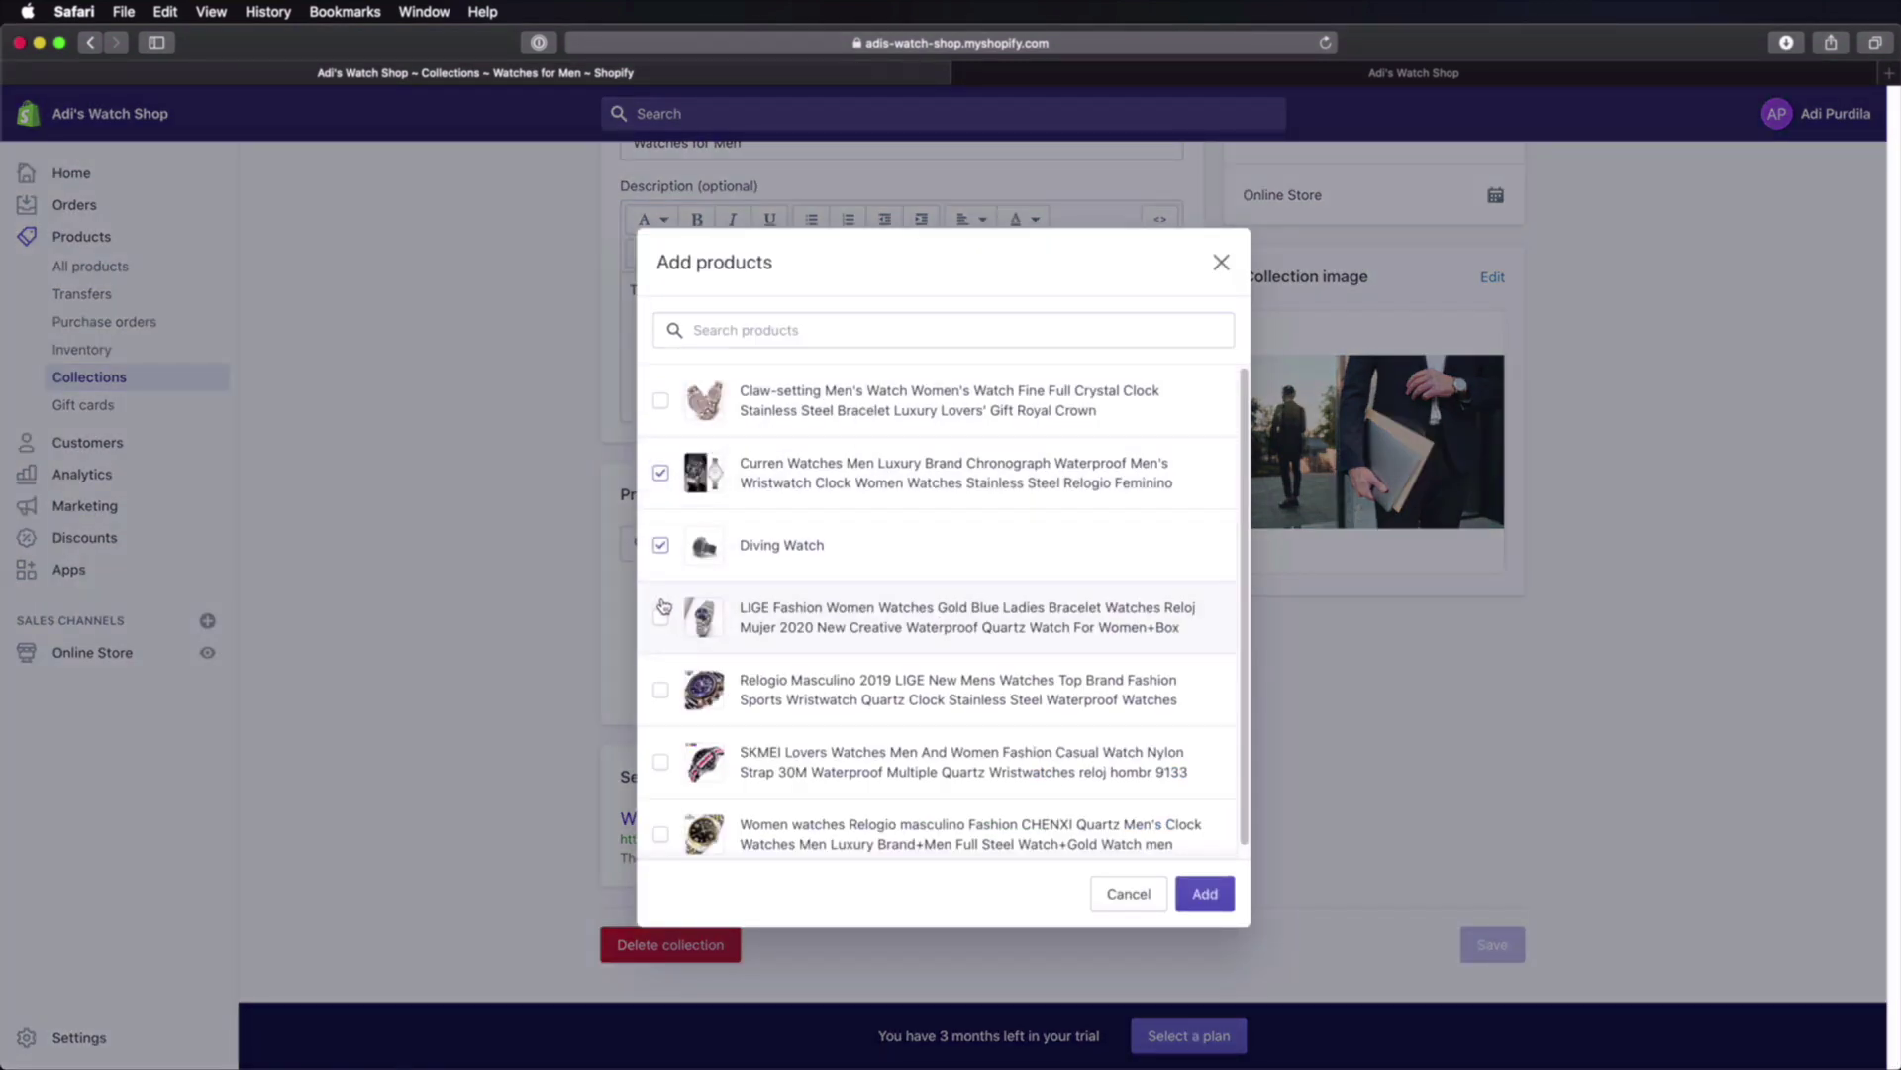
{"action": "left_click", "coordinate": [660, 617]}
{"action": "left_click", "coordinate": [661, 690]}
{"action": "left_click", "coordinate": [660, 762]}
{"action": "left_click", "coordinate": [660, 834]}
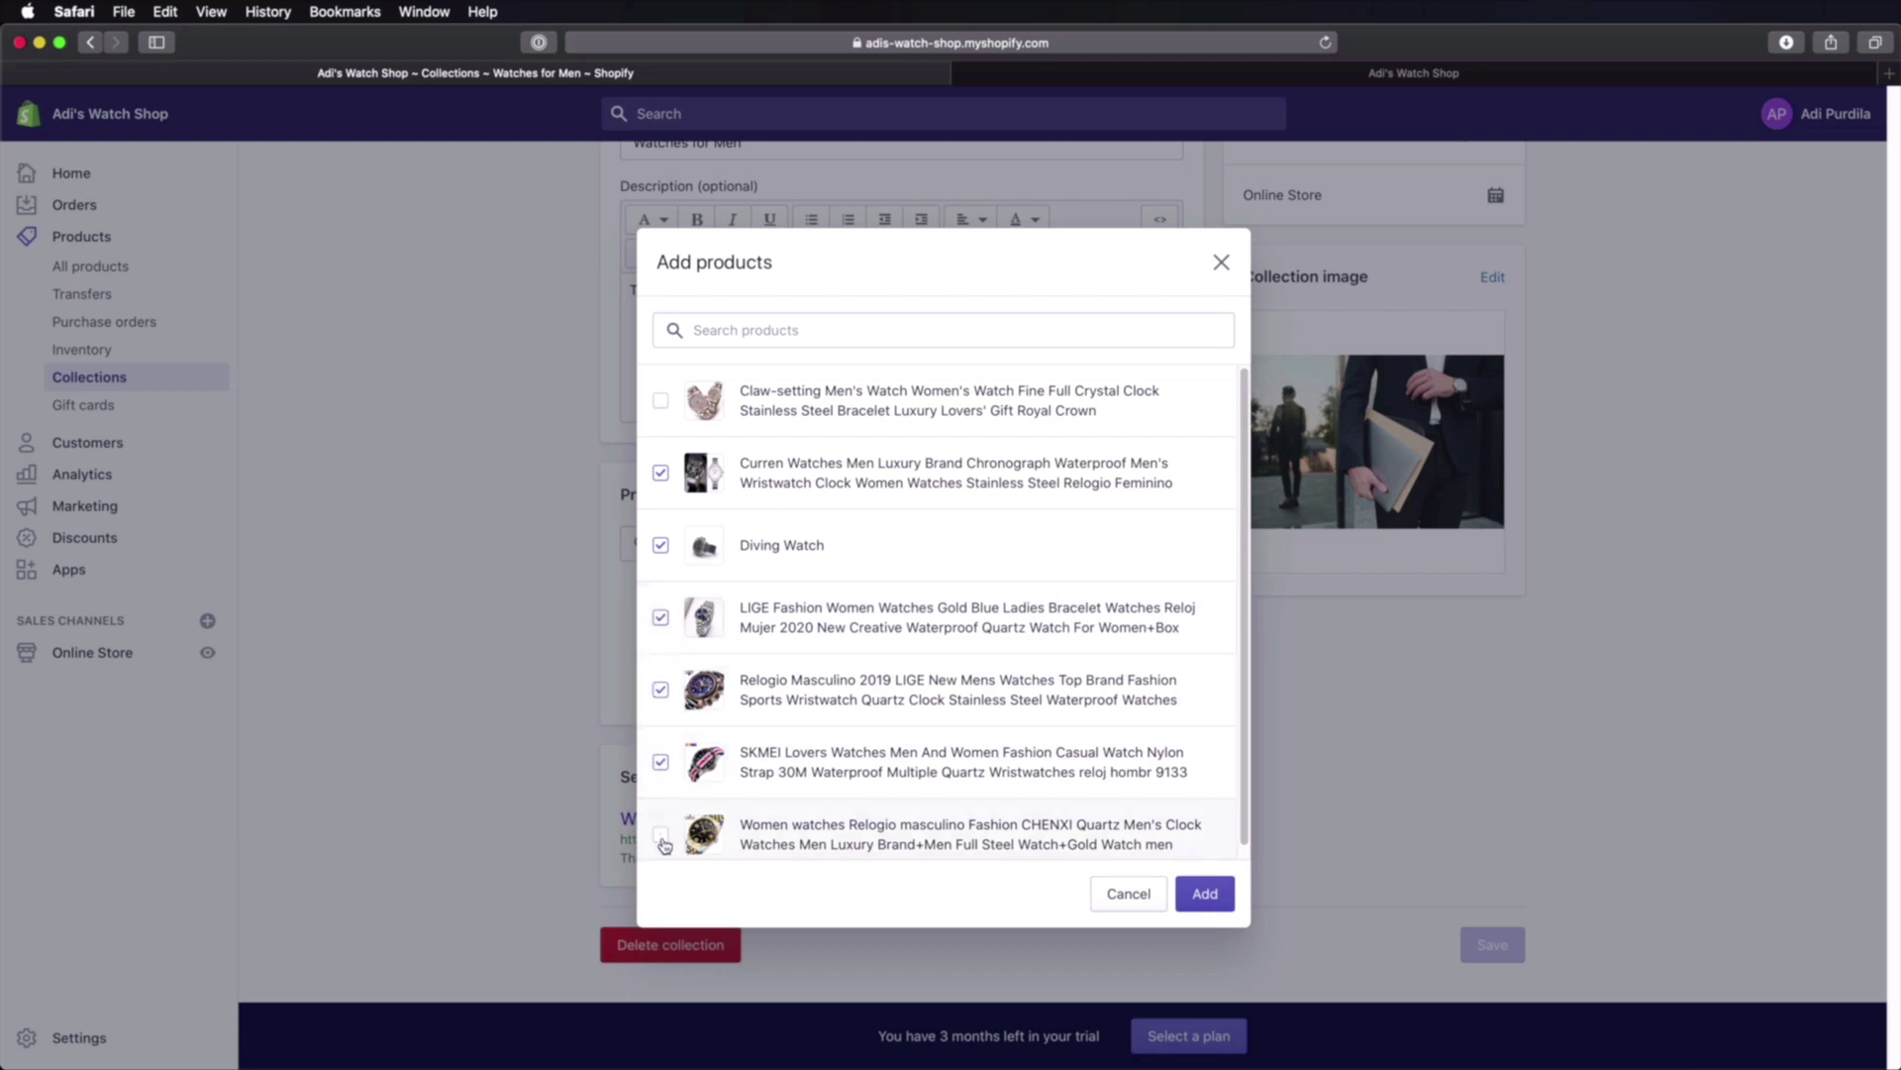
{"action": "left_click", "coordinate": [1200, 896]}
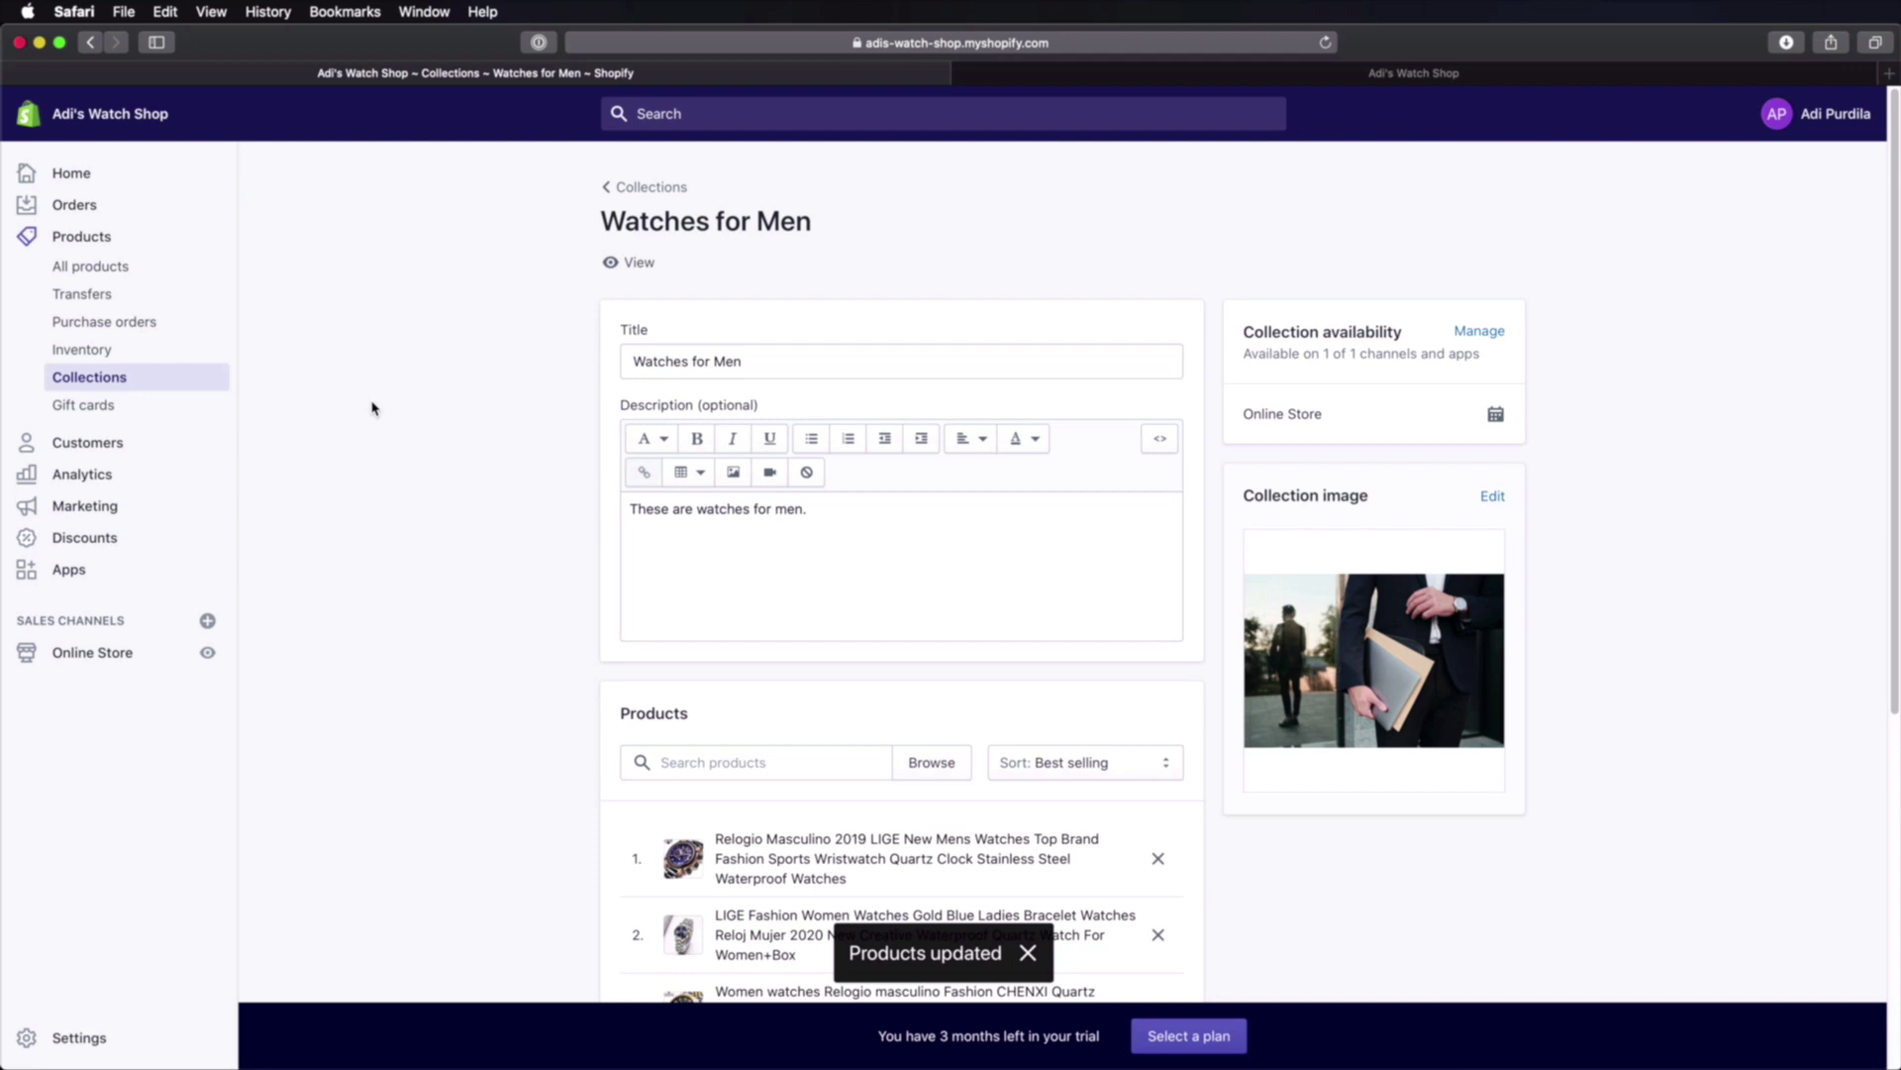
Step: Open the Claw-setting watch, tick then untick Watches for Men, and return to Products
{"action": "left_click", "coordinate": [119, 267]}
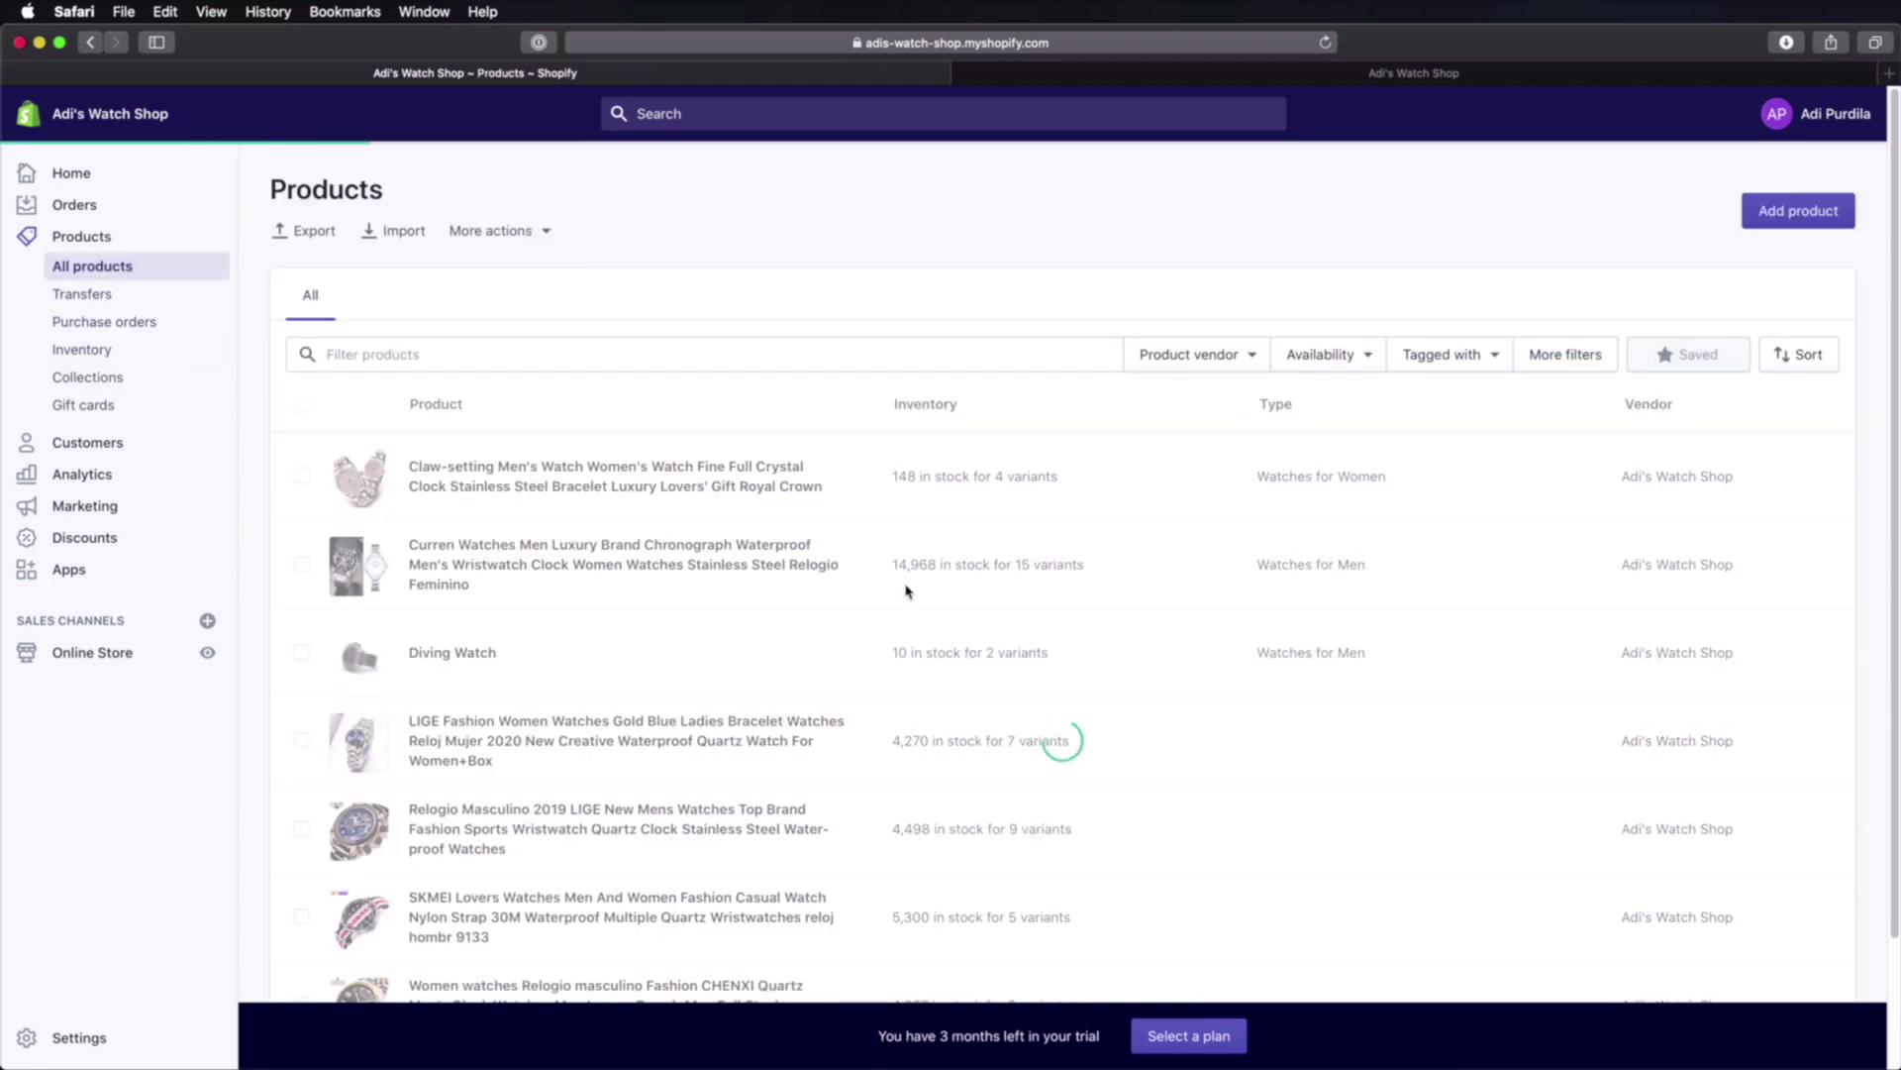
{"action": "scroll", "coordinate": [694, 554], "scroll_direction": "down", "scroll_amount": 3}
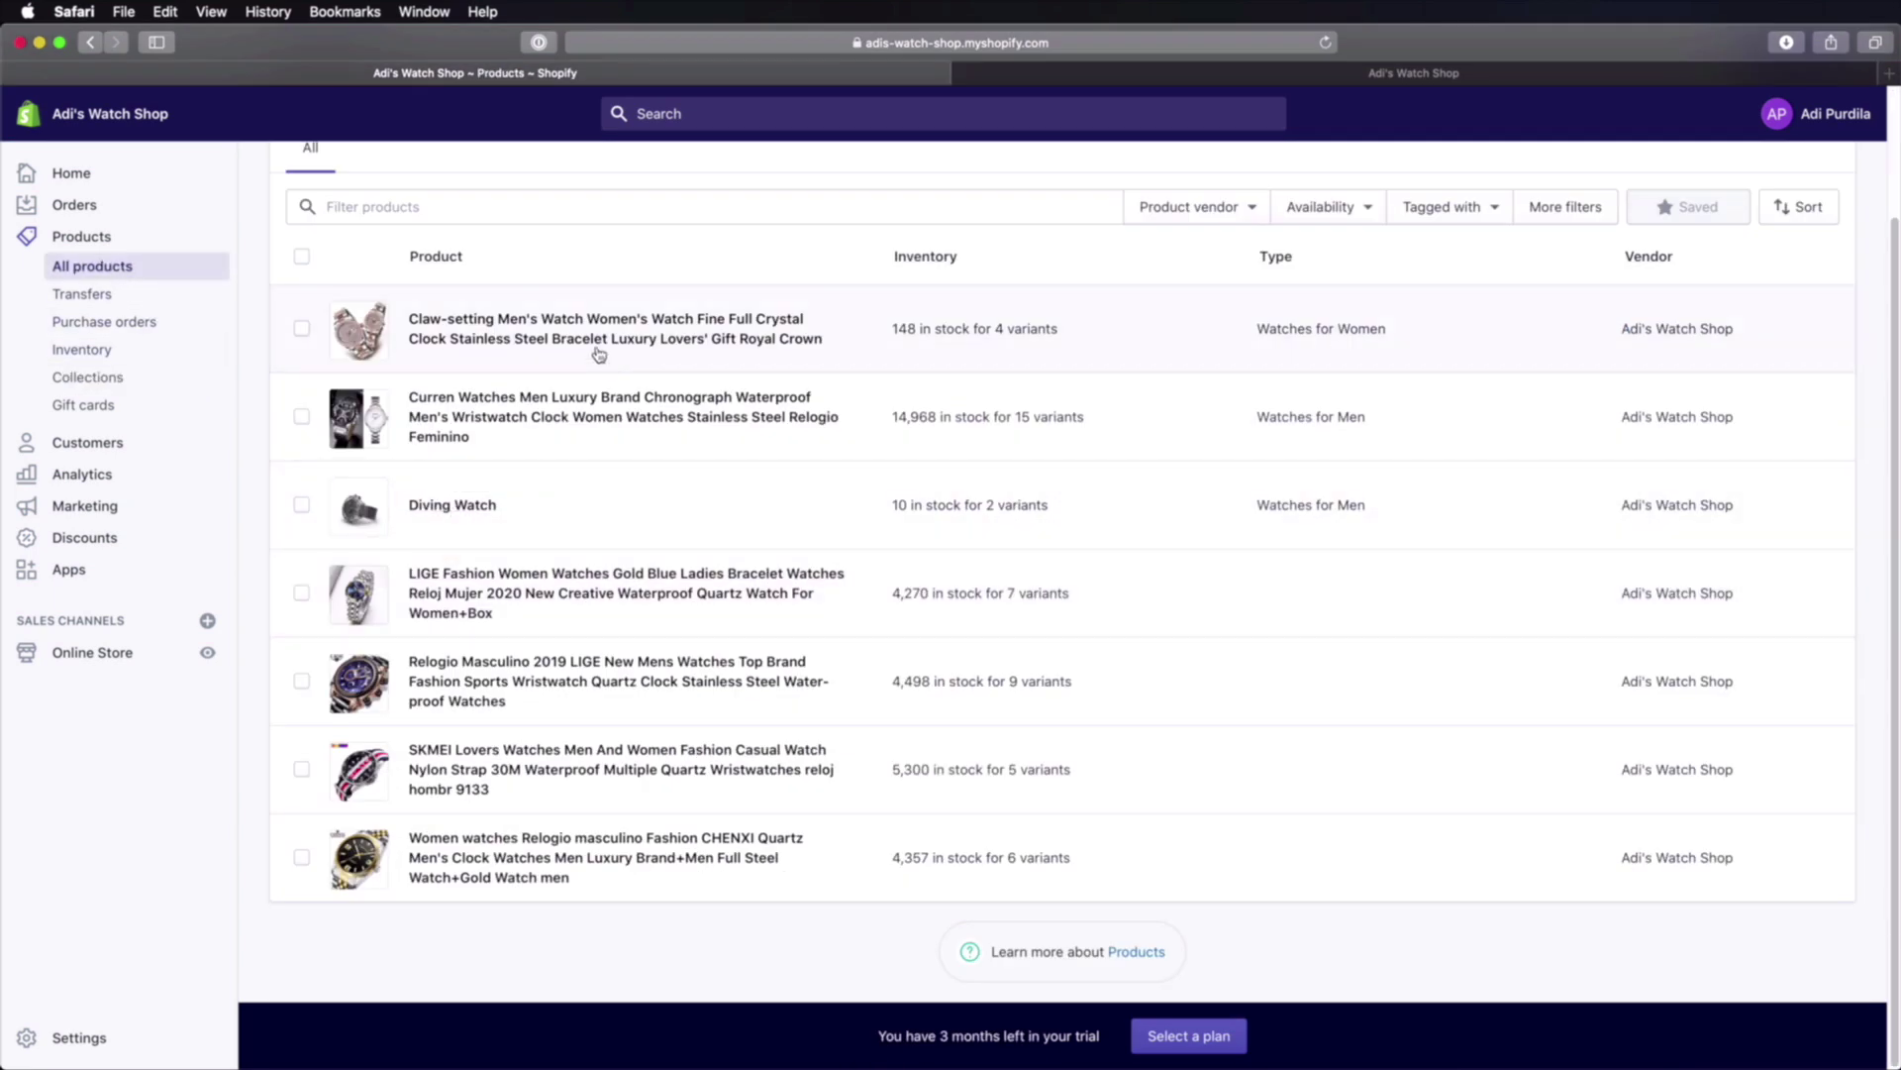
{"action": "left_click", "coordinate": [622, 327]}
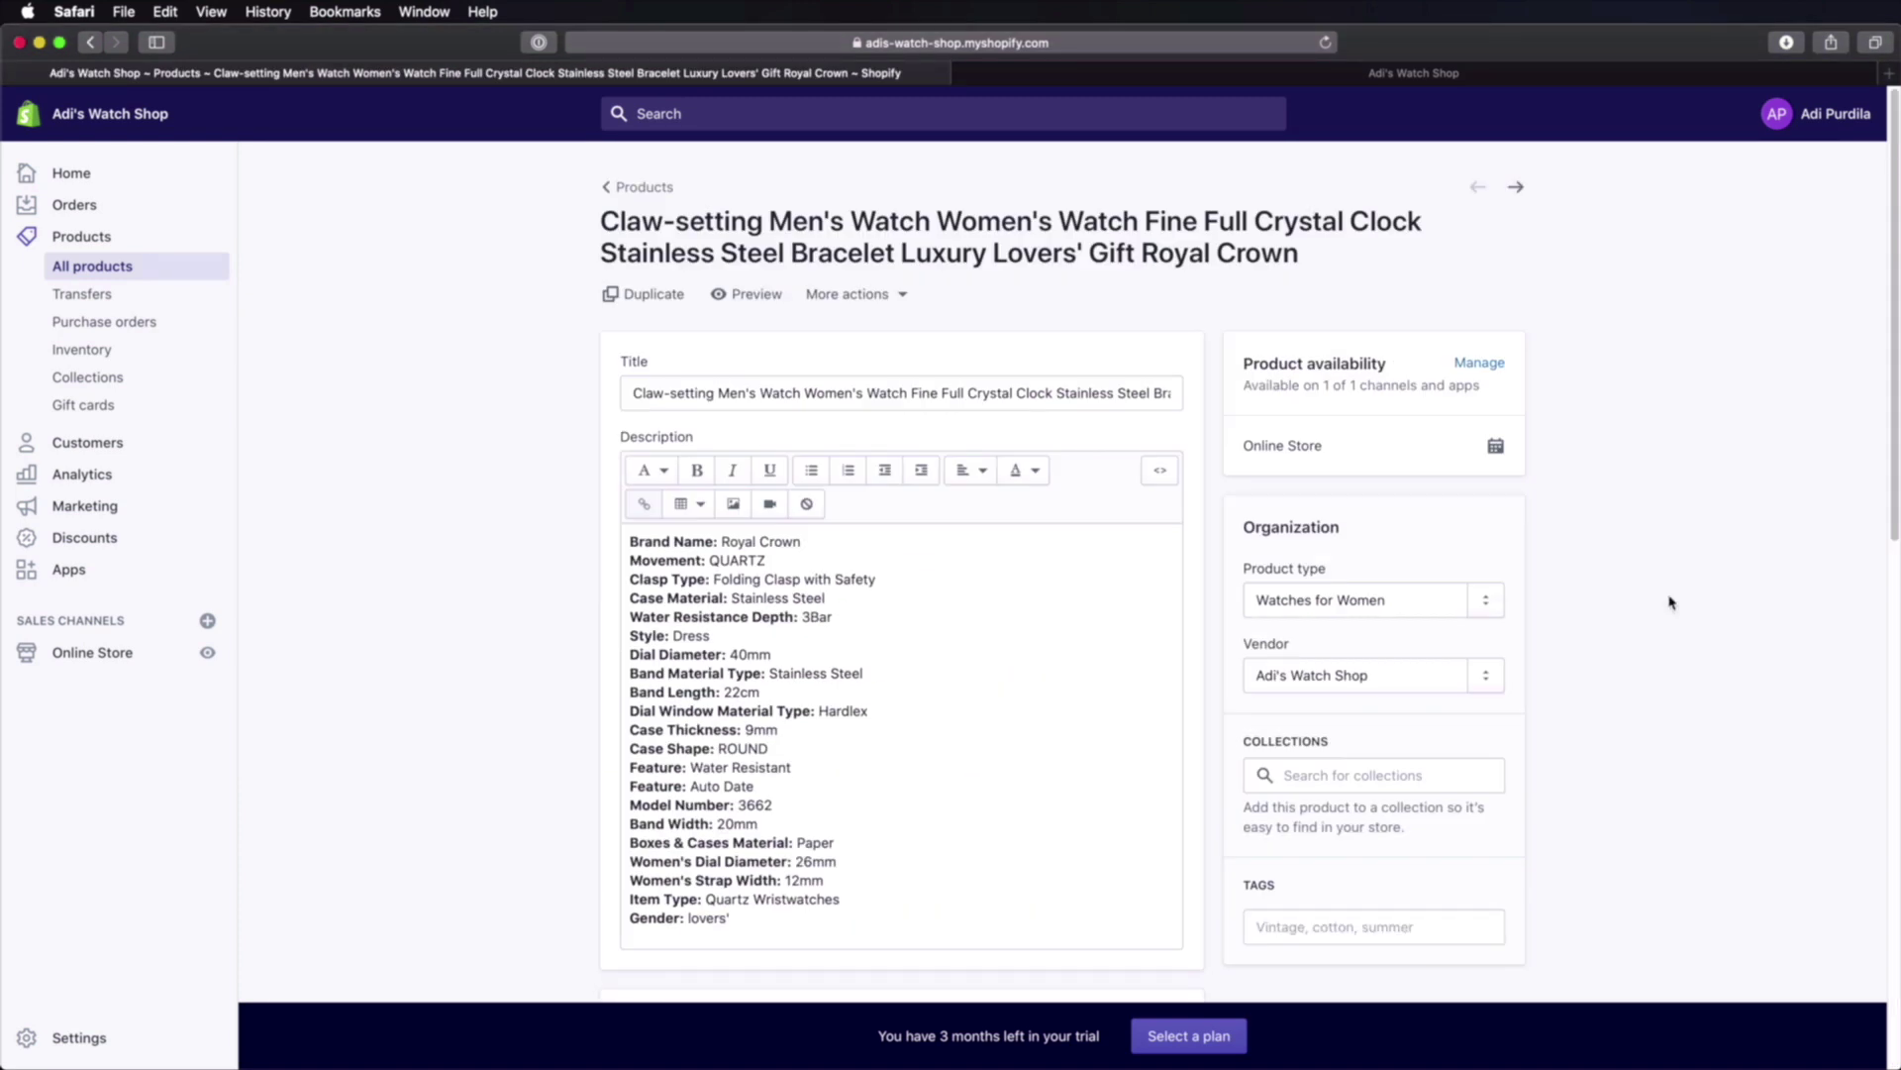
{"action": "scroll", "coordinate": [1605, 619], "scroll_direction": "down", "scroll_amount": 2}
{"action": "left_click", "coordinate": [1309, 644]}
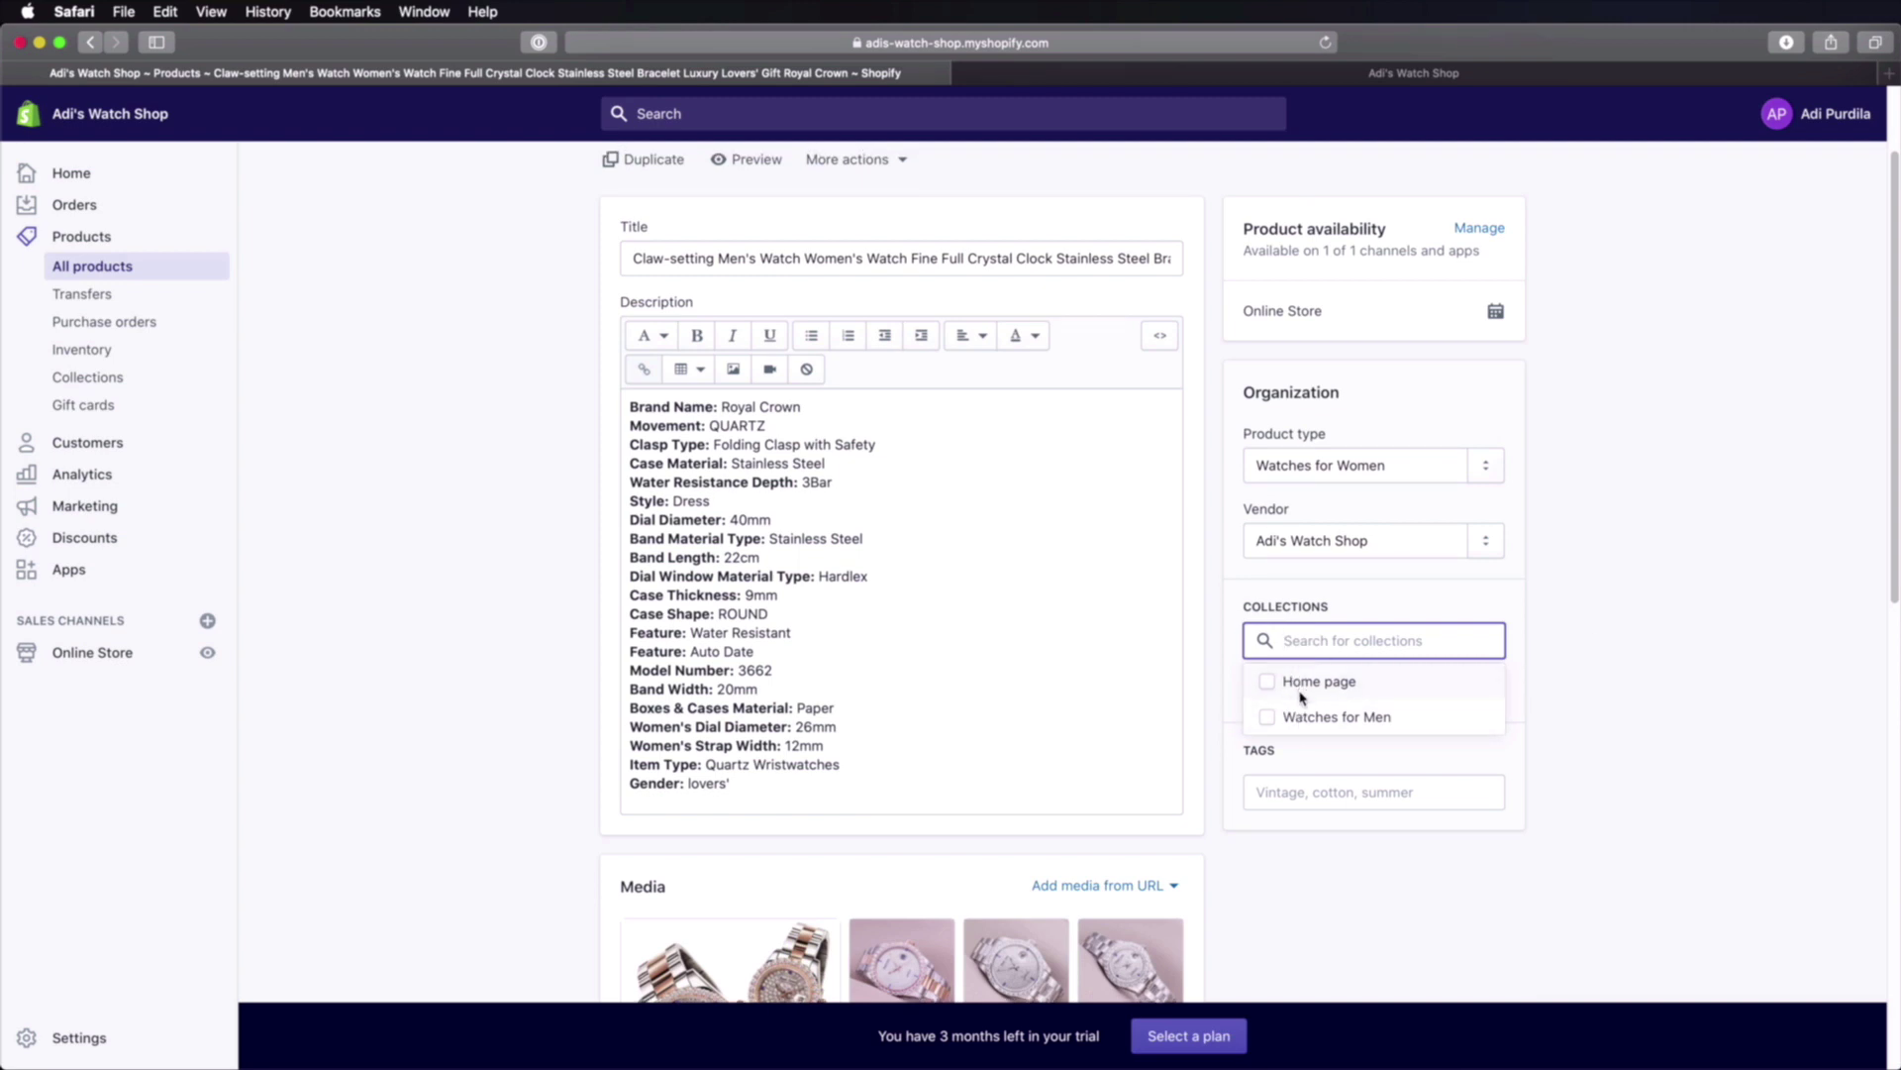
{"action": "left_click", "coordinate": [1267, 718]}
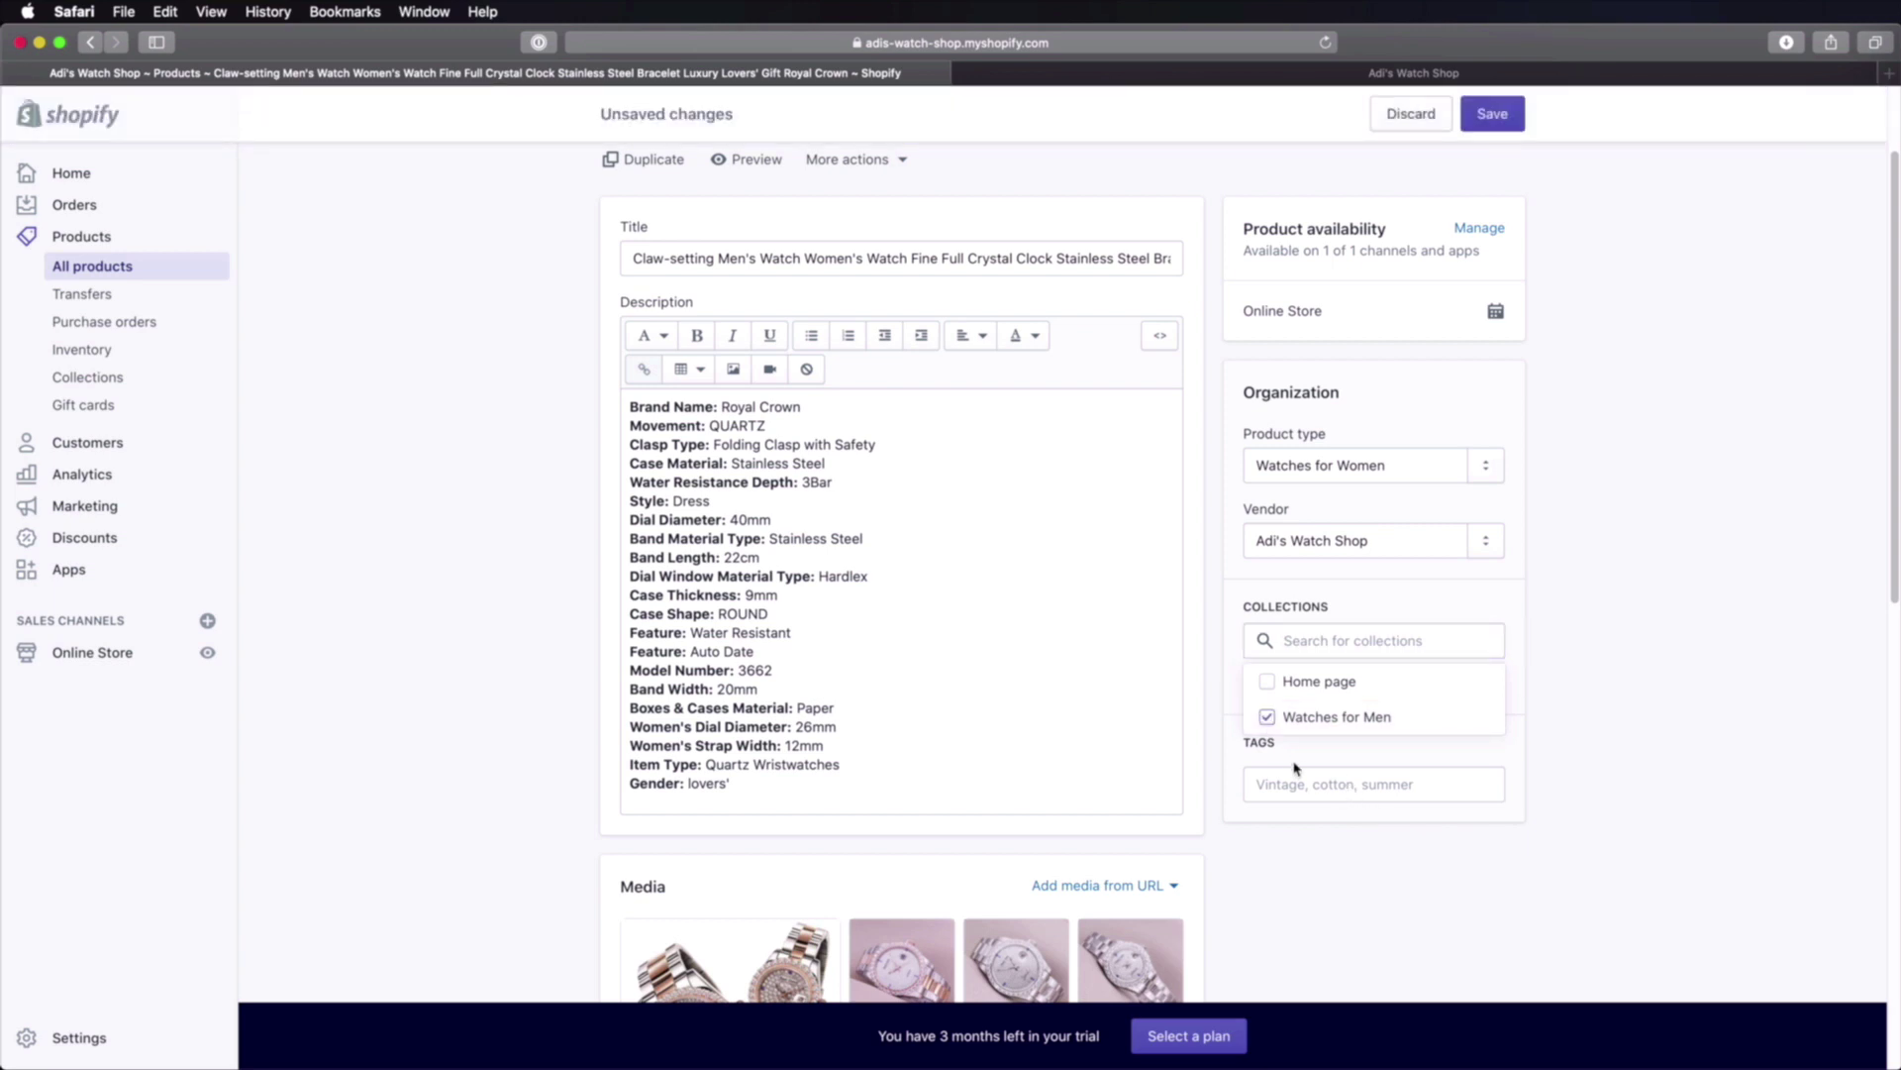
{"action": "left_click", "coordinate": [1268, 717]}
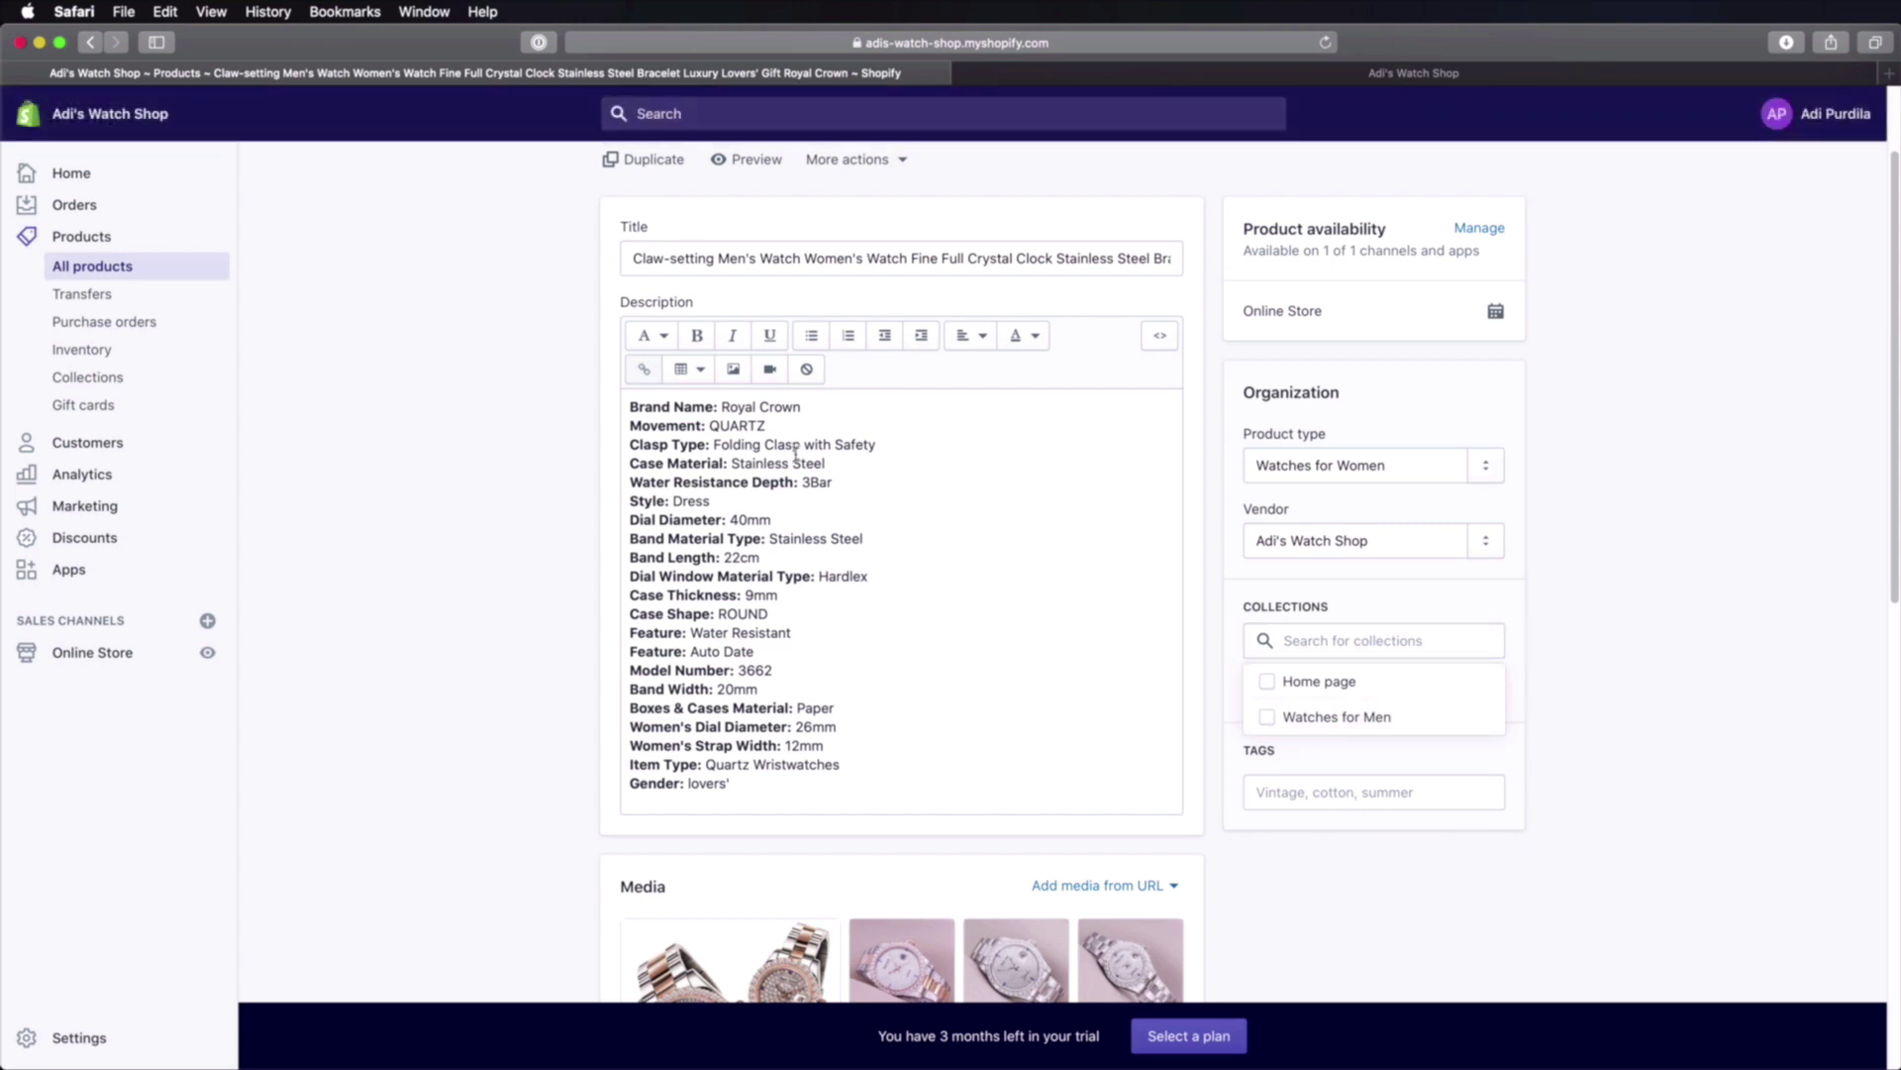
{"action": "left_click", "coordinate": [1655, 574]}
{"action": "scroll", "coordinate": [1651, 594], "scroll_direction": "up", "scroll_amount": 3}
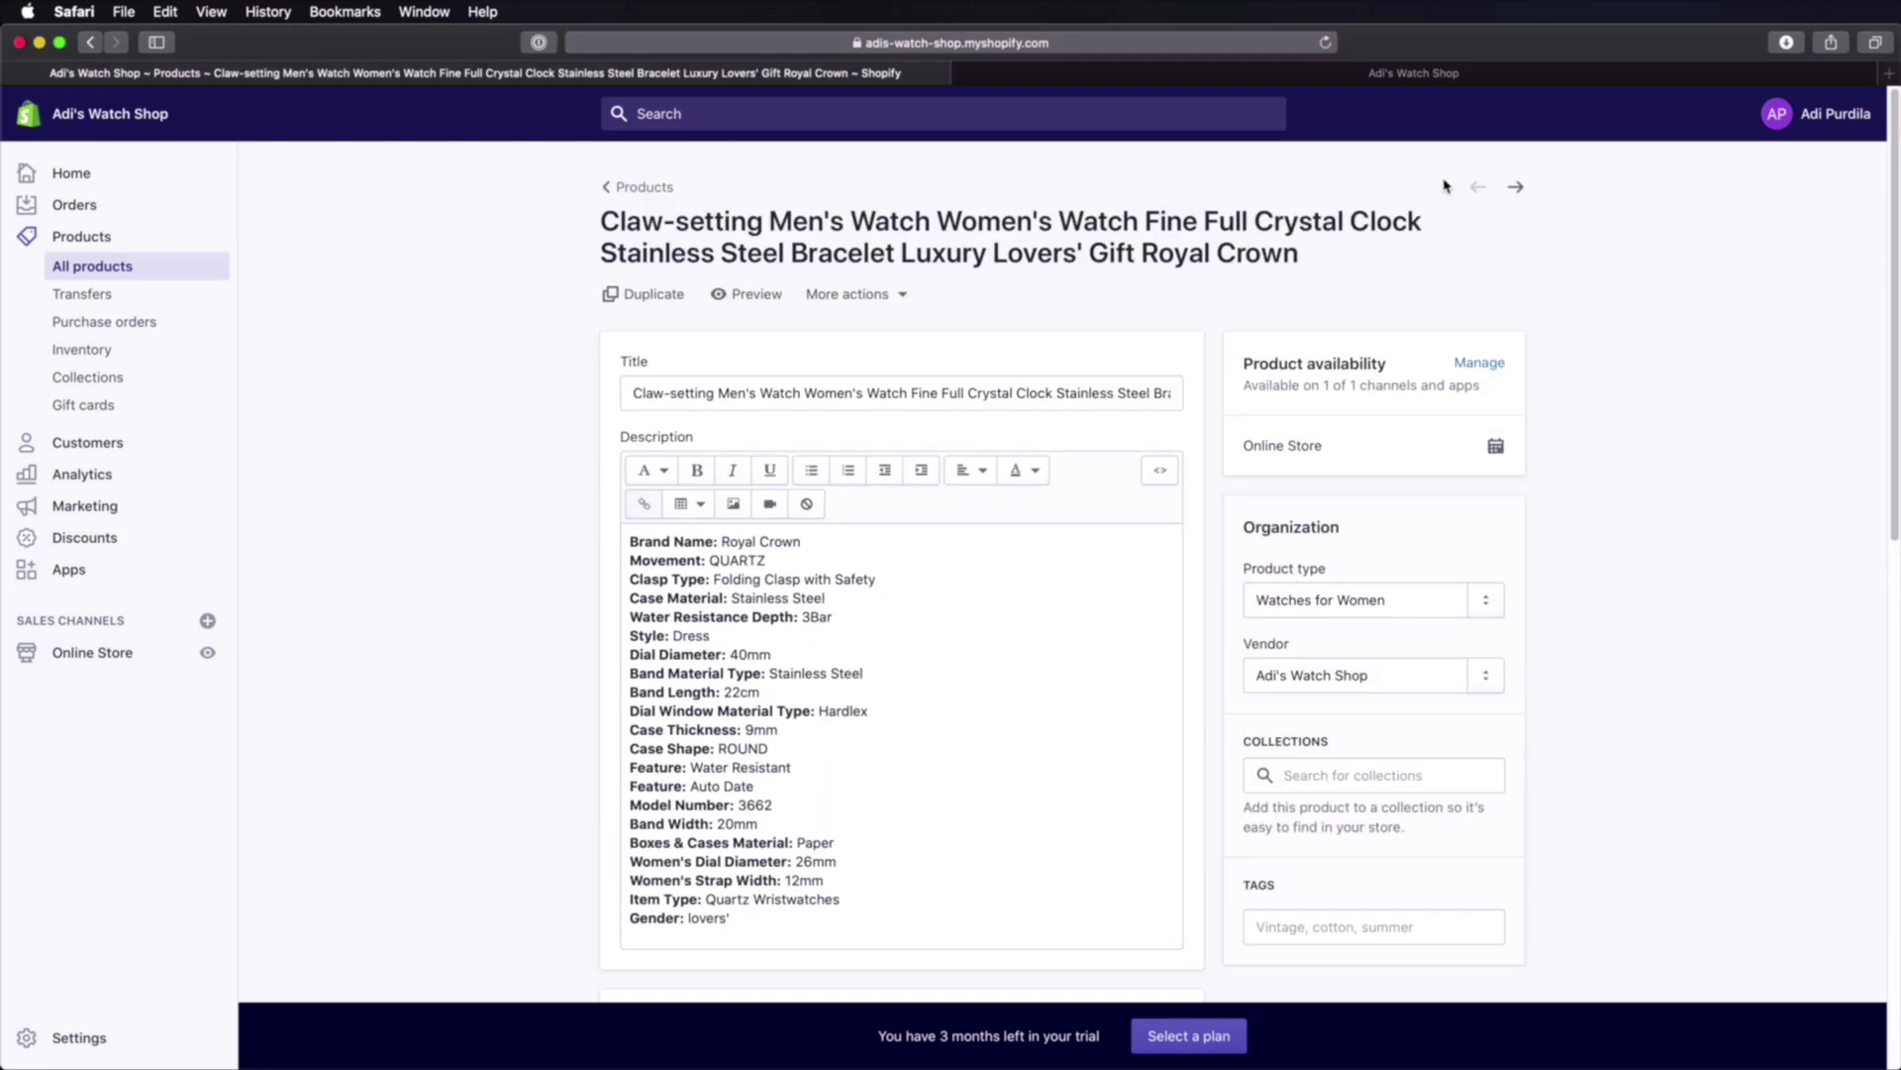
{"action": "left_click", "coordinate": [616, 189]}
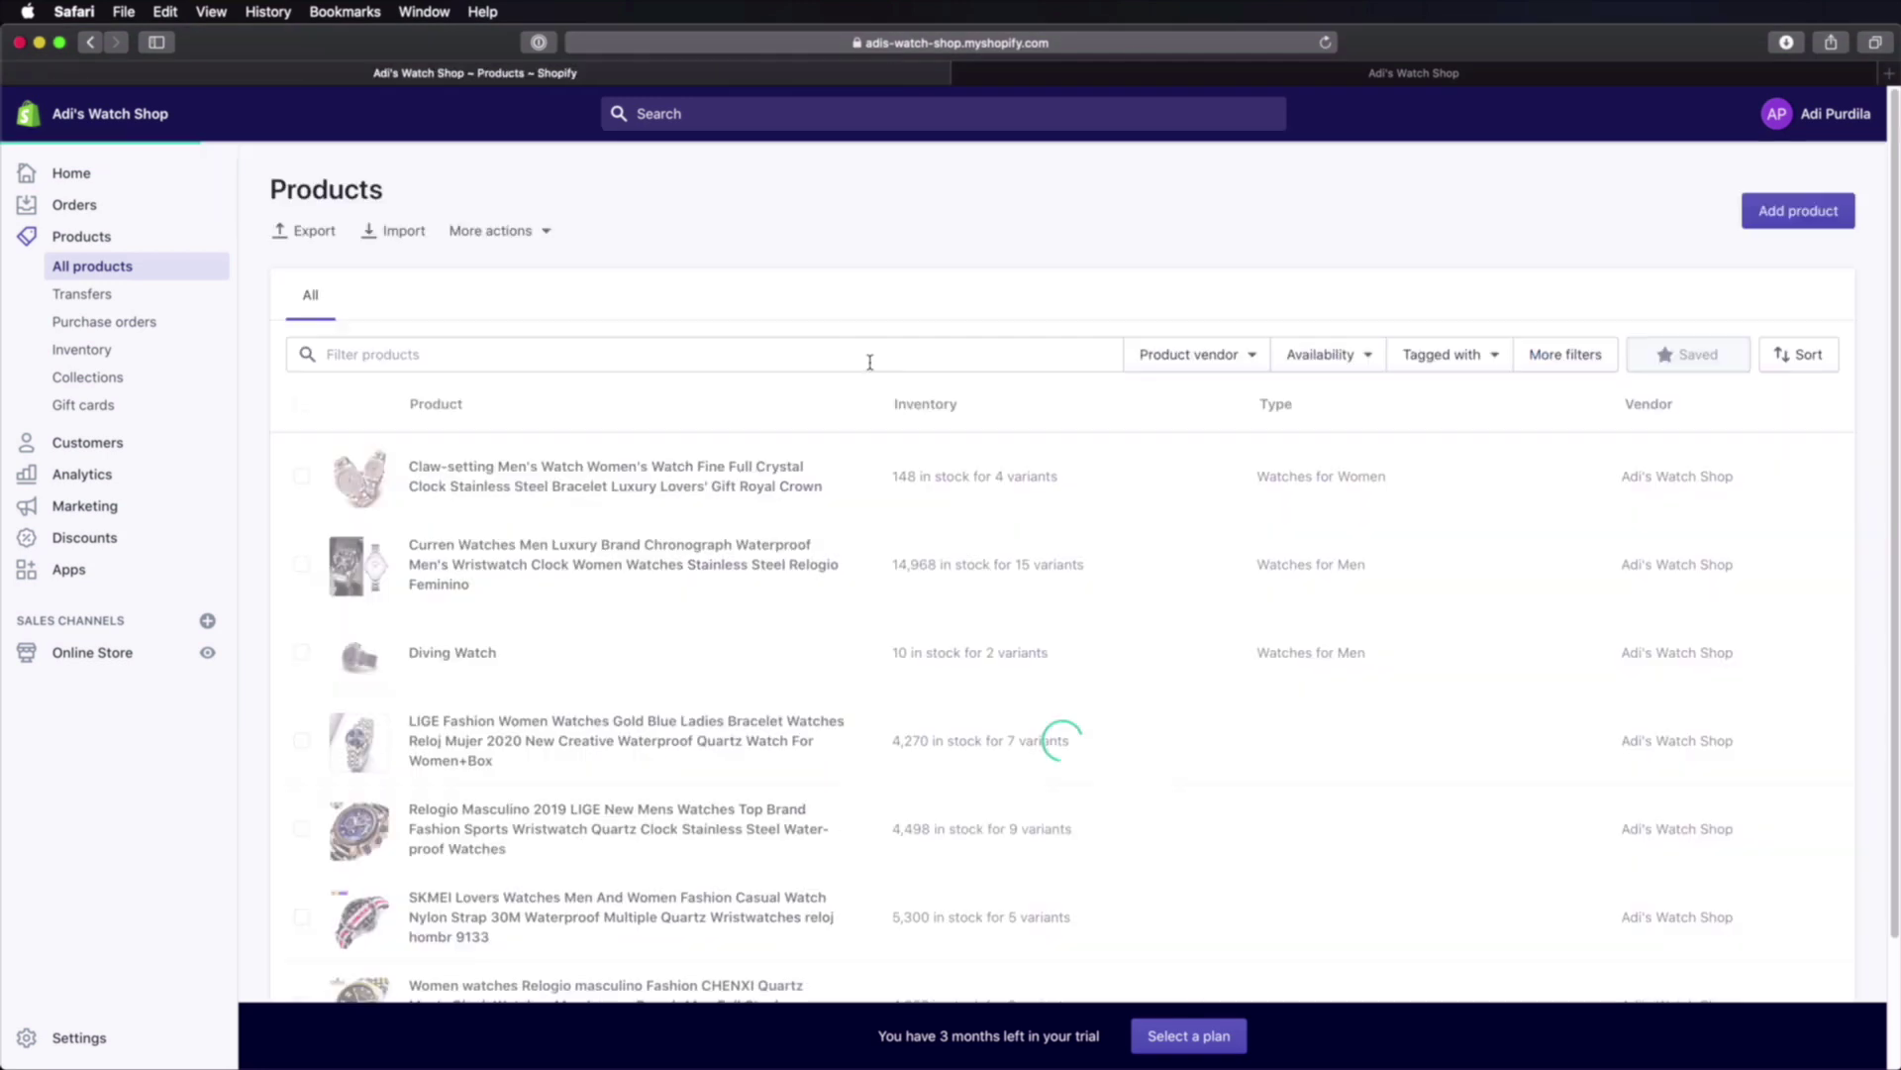
Step: Create a new collection titled 'Watches for Women' with description 'These are watches for women.'
{"action": "left_click", "coordinate": [106, 379]}
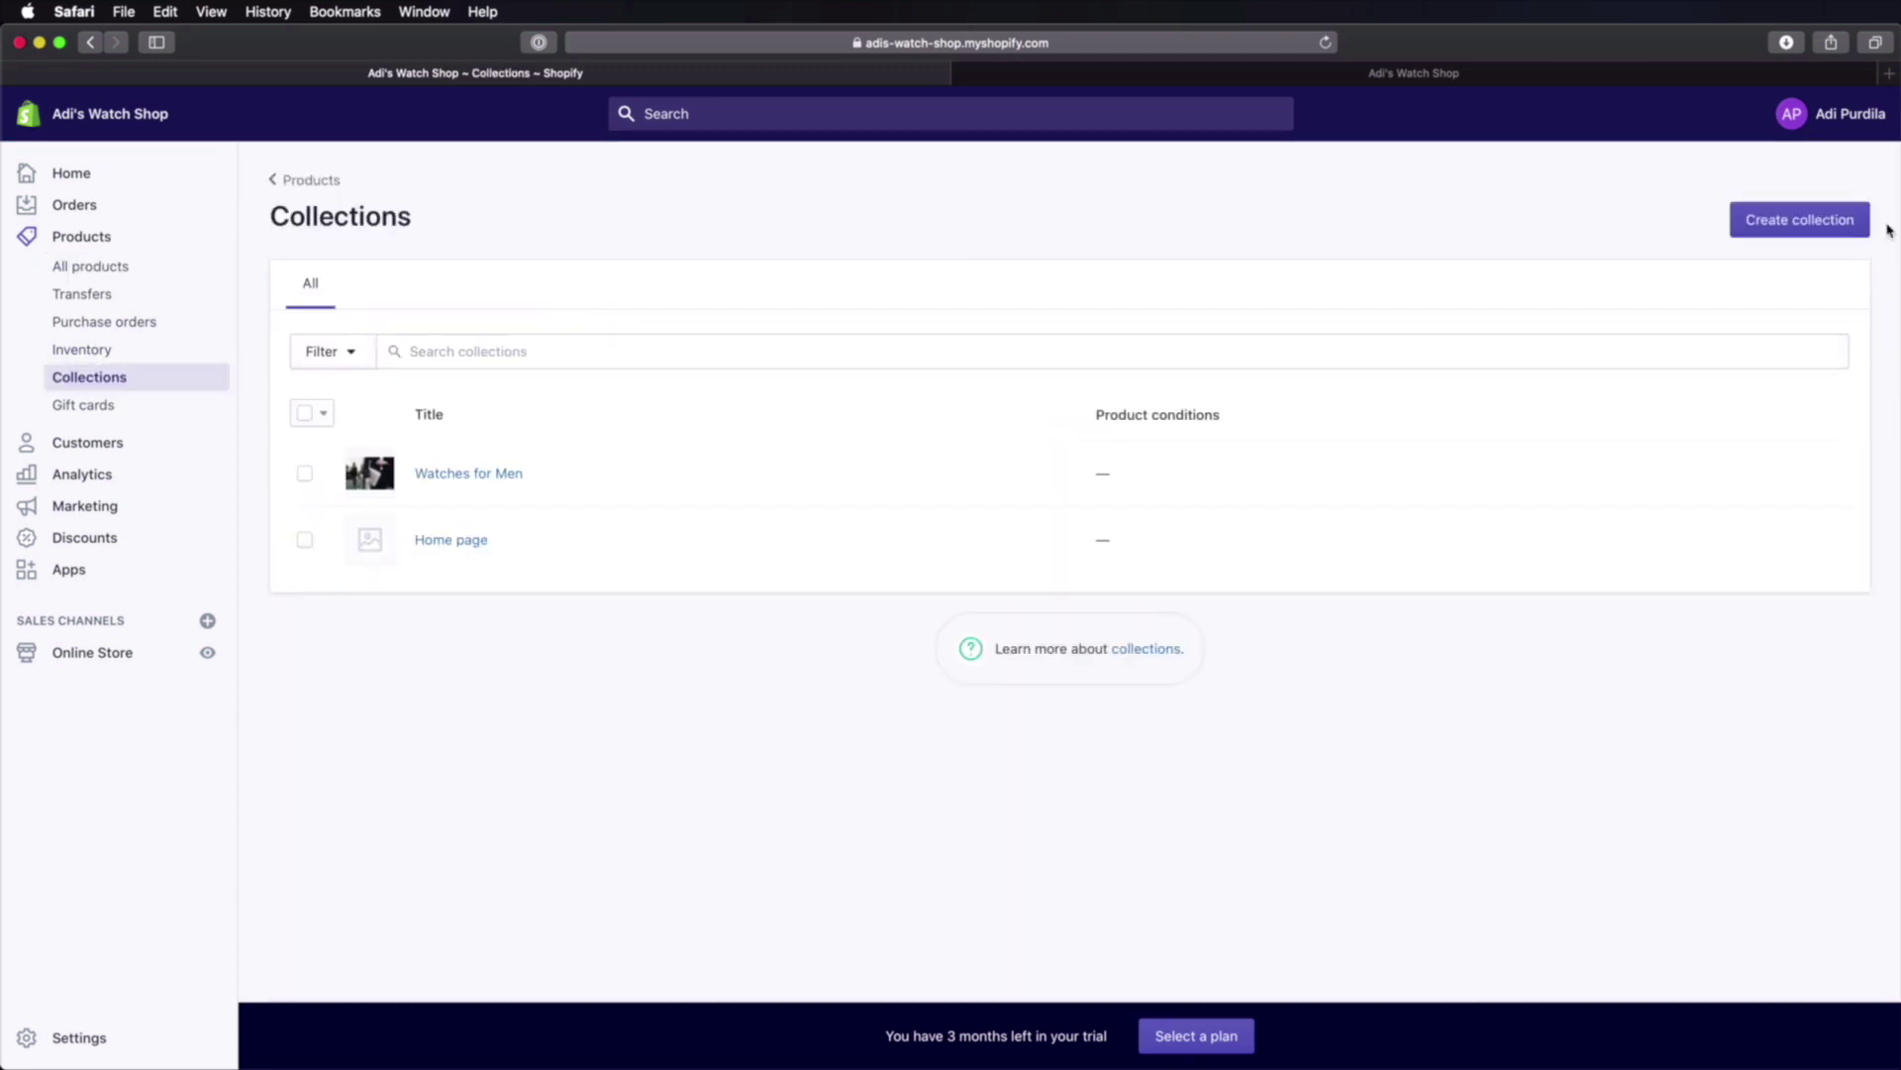
{"action": "left_click", "coordinate": [1802, 219]}
{"action": "type", "text": "Watches for Women"}
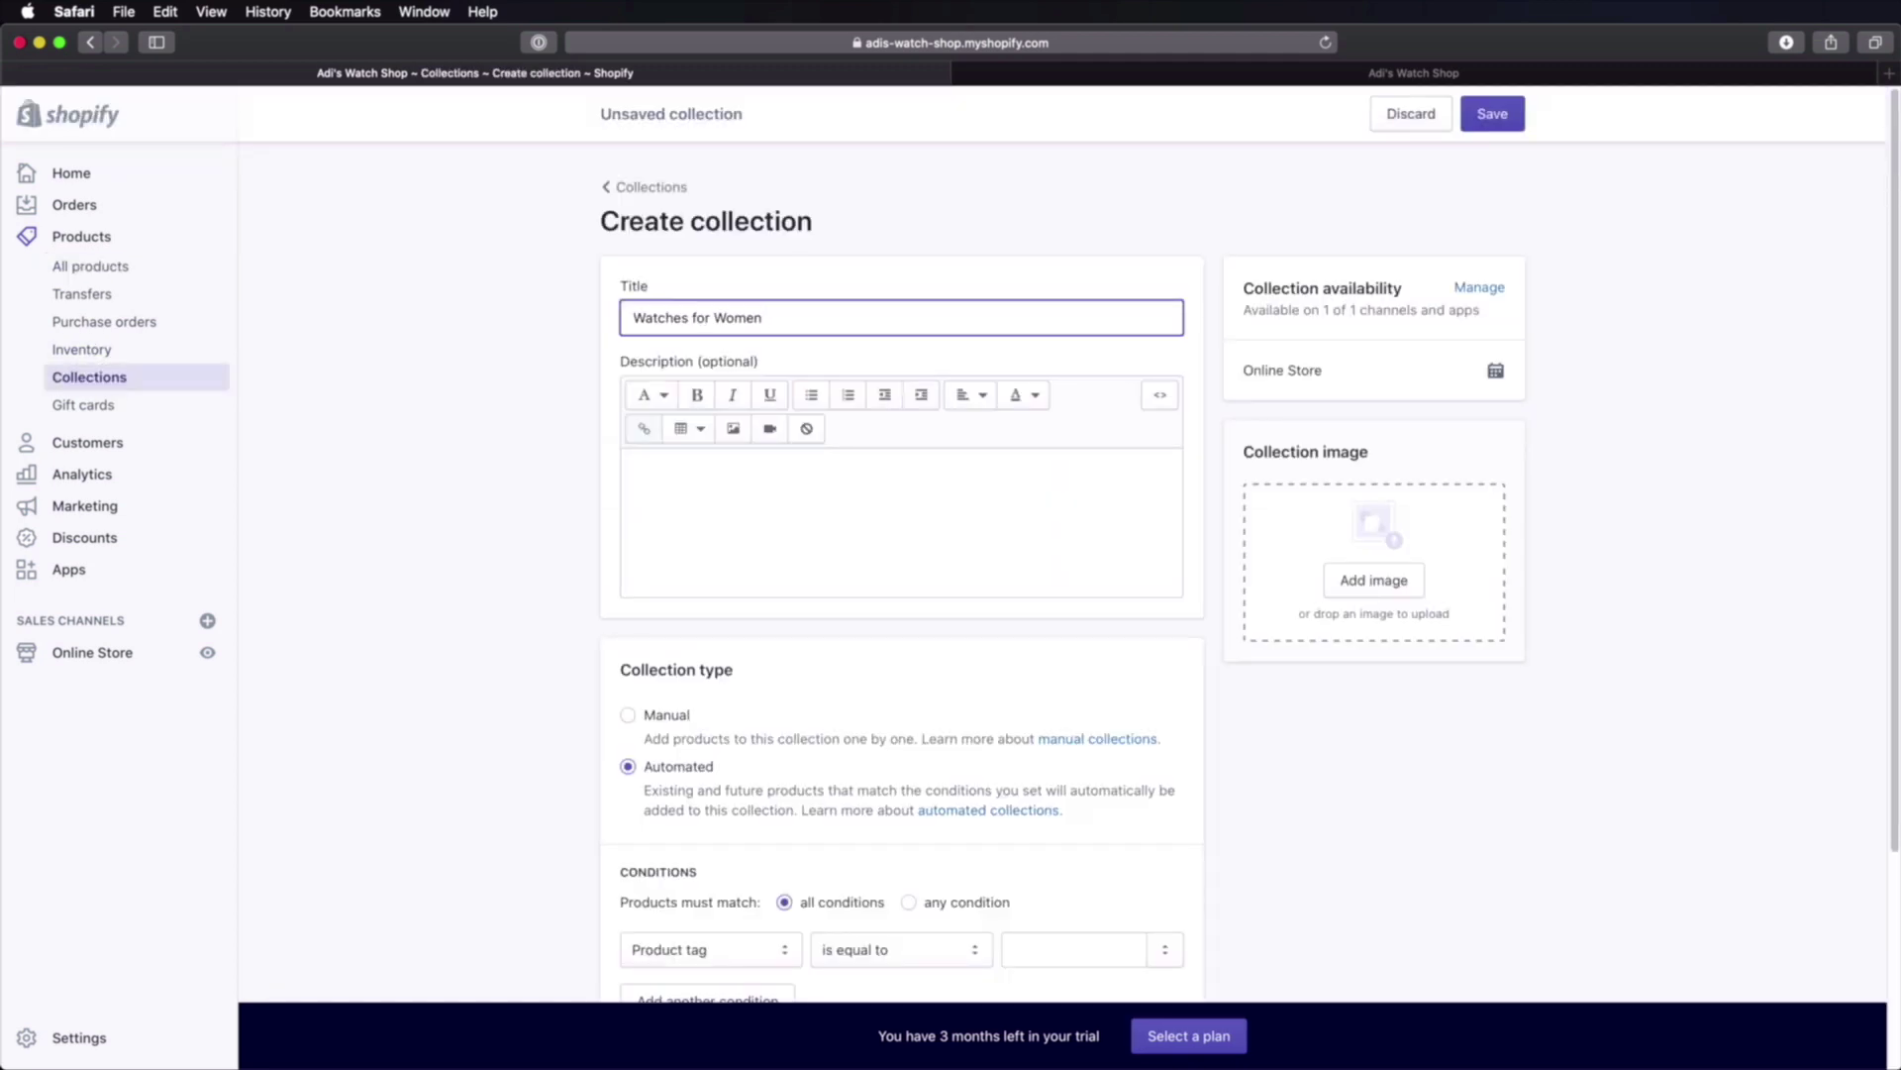
{"action": "left_click", "coordinate": [772, 493]}
{"action": "type", "text": "These are watches for women."}
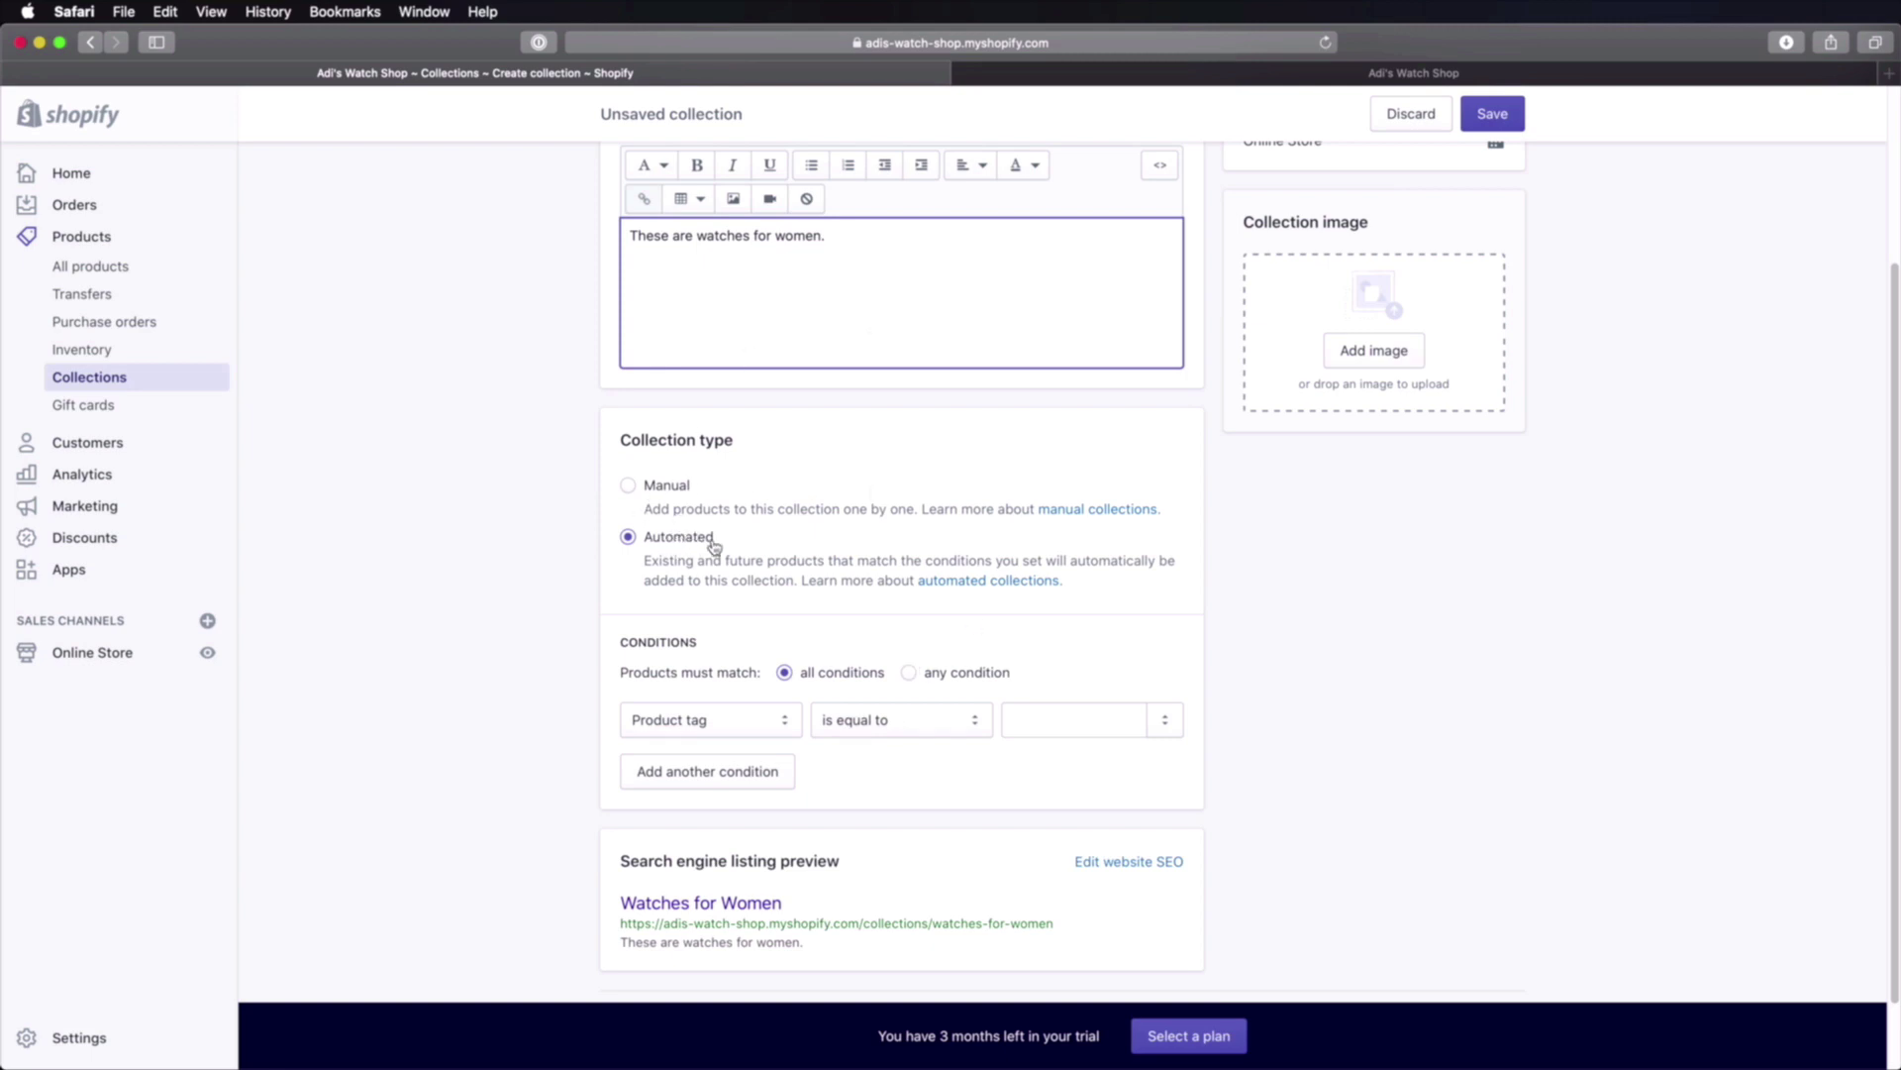
{"action": "scroll", "coordinate": [718, 545], "scroll_direction": "down", "scroll_amount": 2}
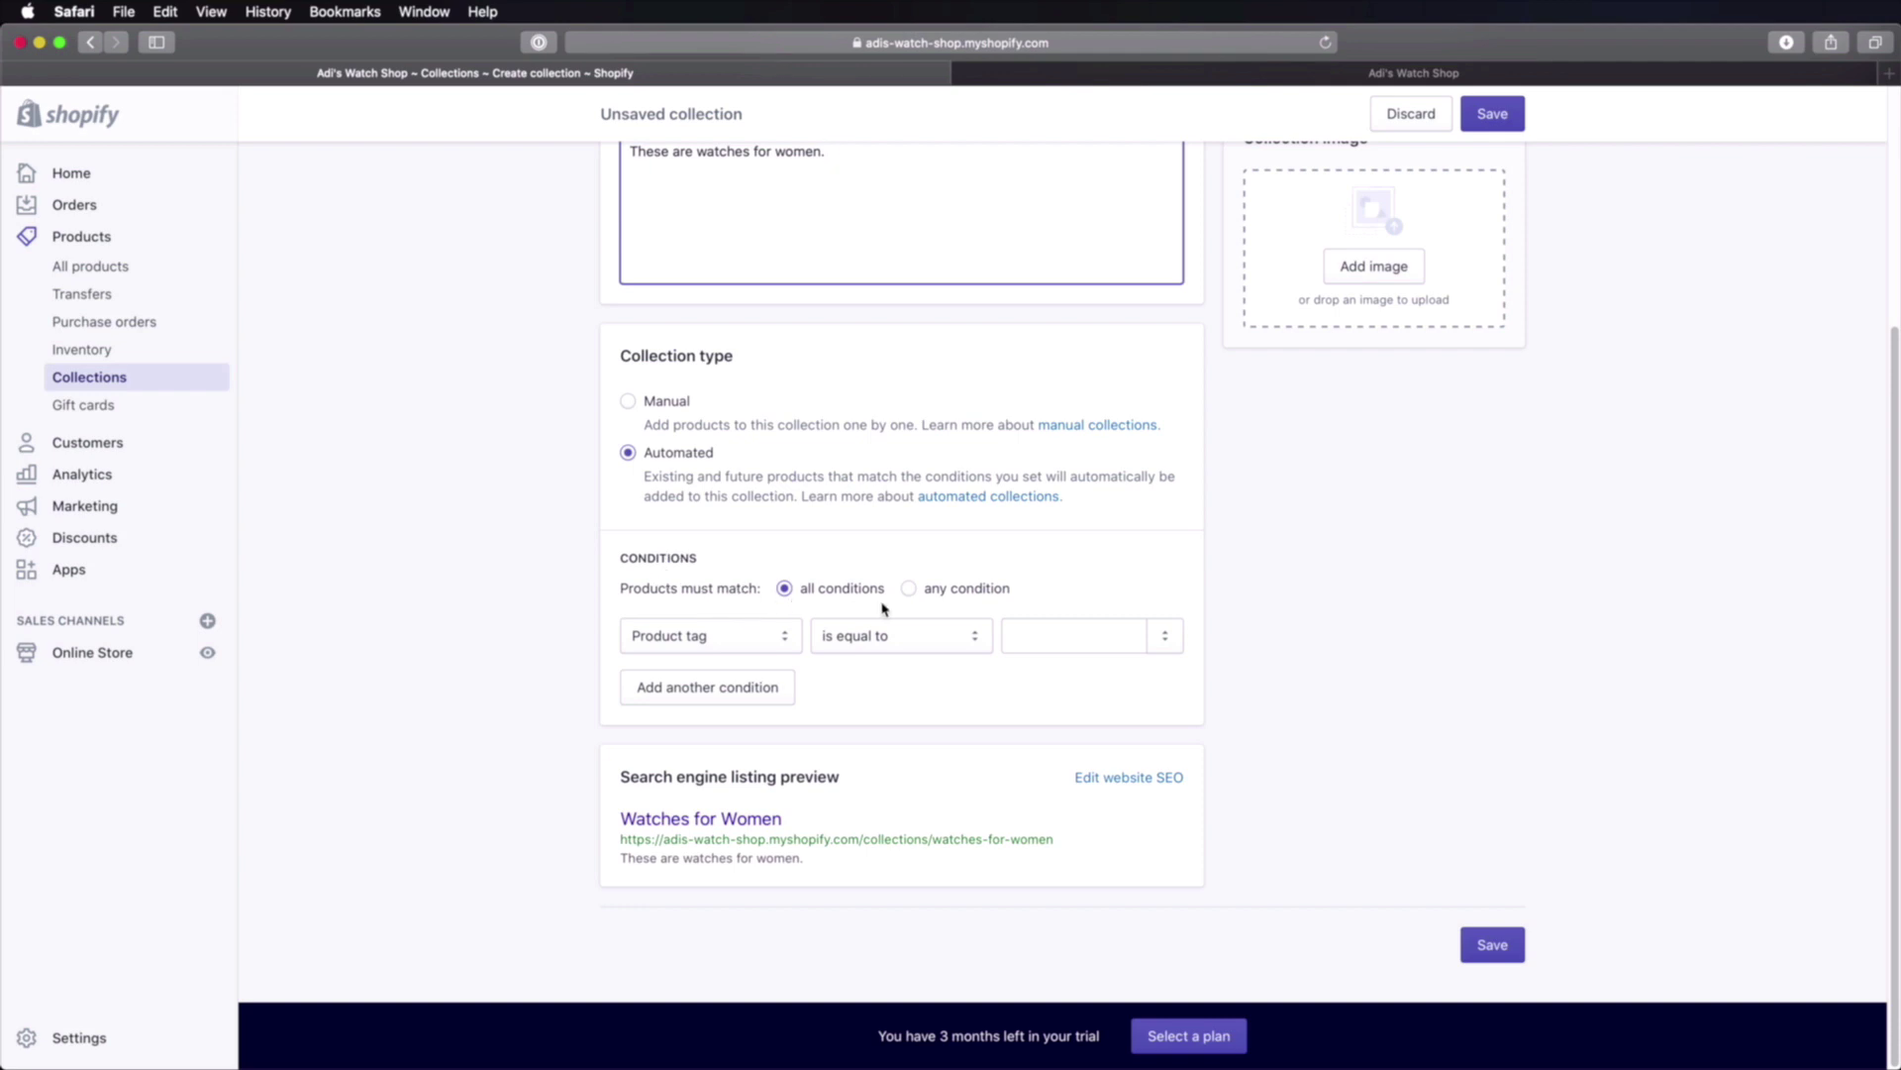
Step: Set the collection to match any condition, with Product title contains 'woman'
{"action": "left_click", "coordinate": [944, 594]}
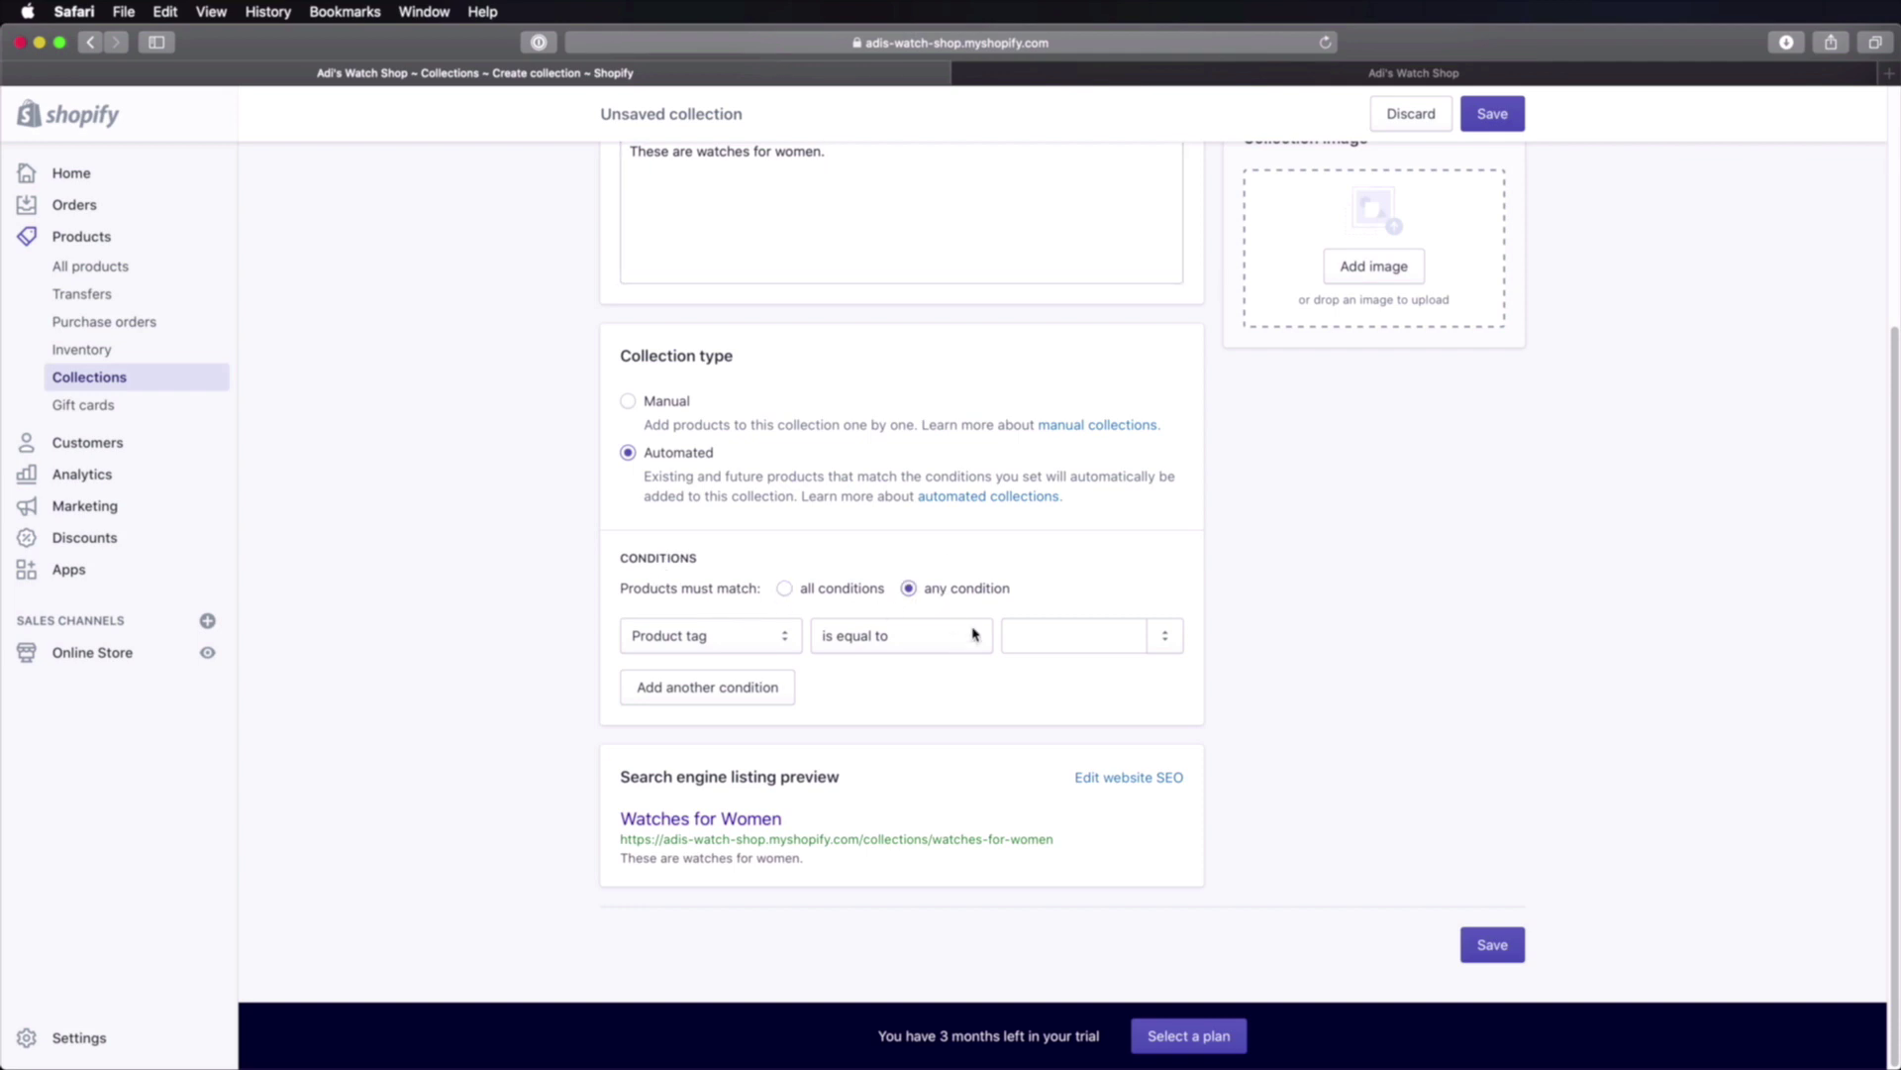
{"action": "left_click", "coordinate": [718, 645]}
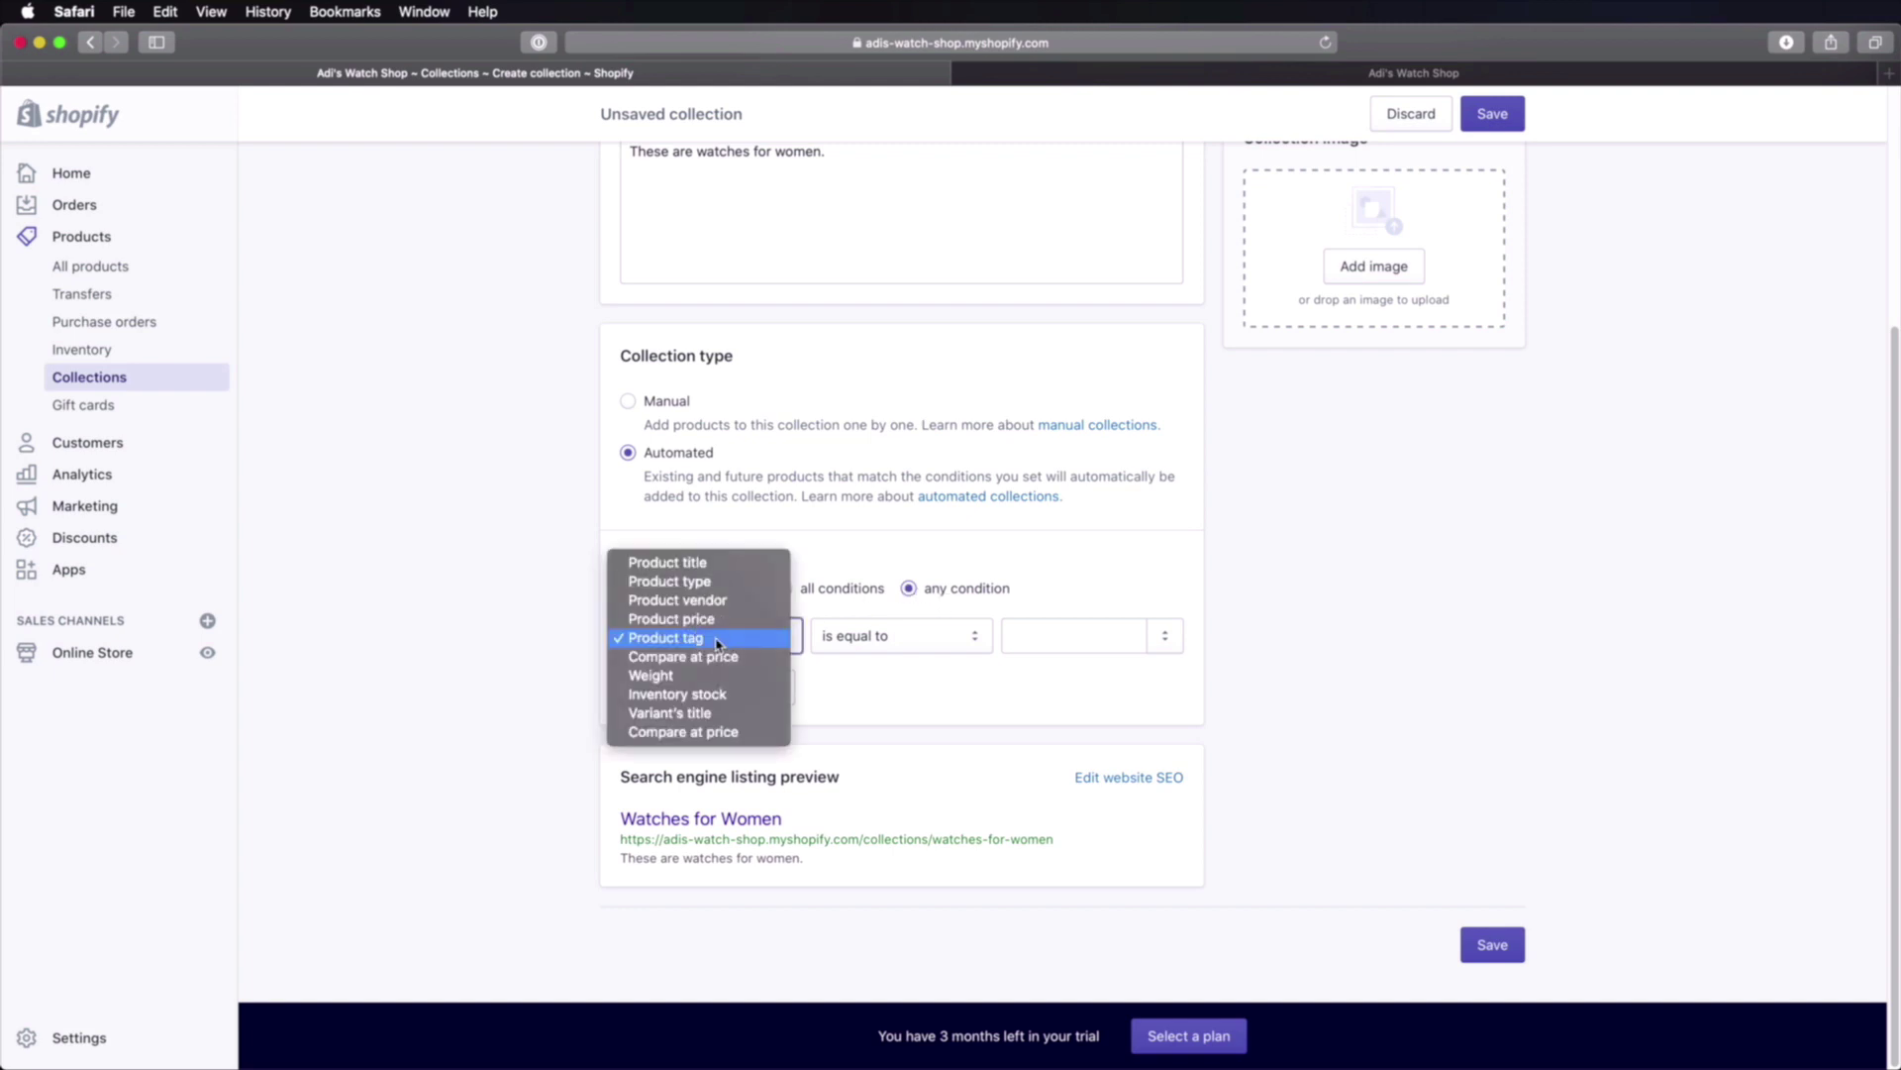
{"action": "left_click", "coordinate": [720, 562]}
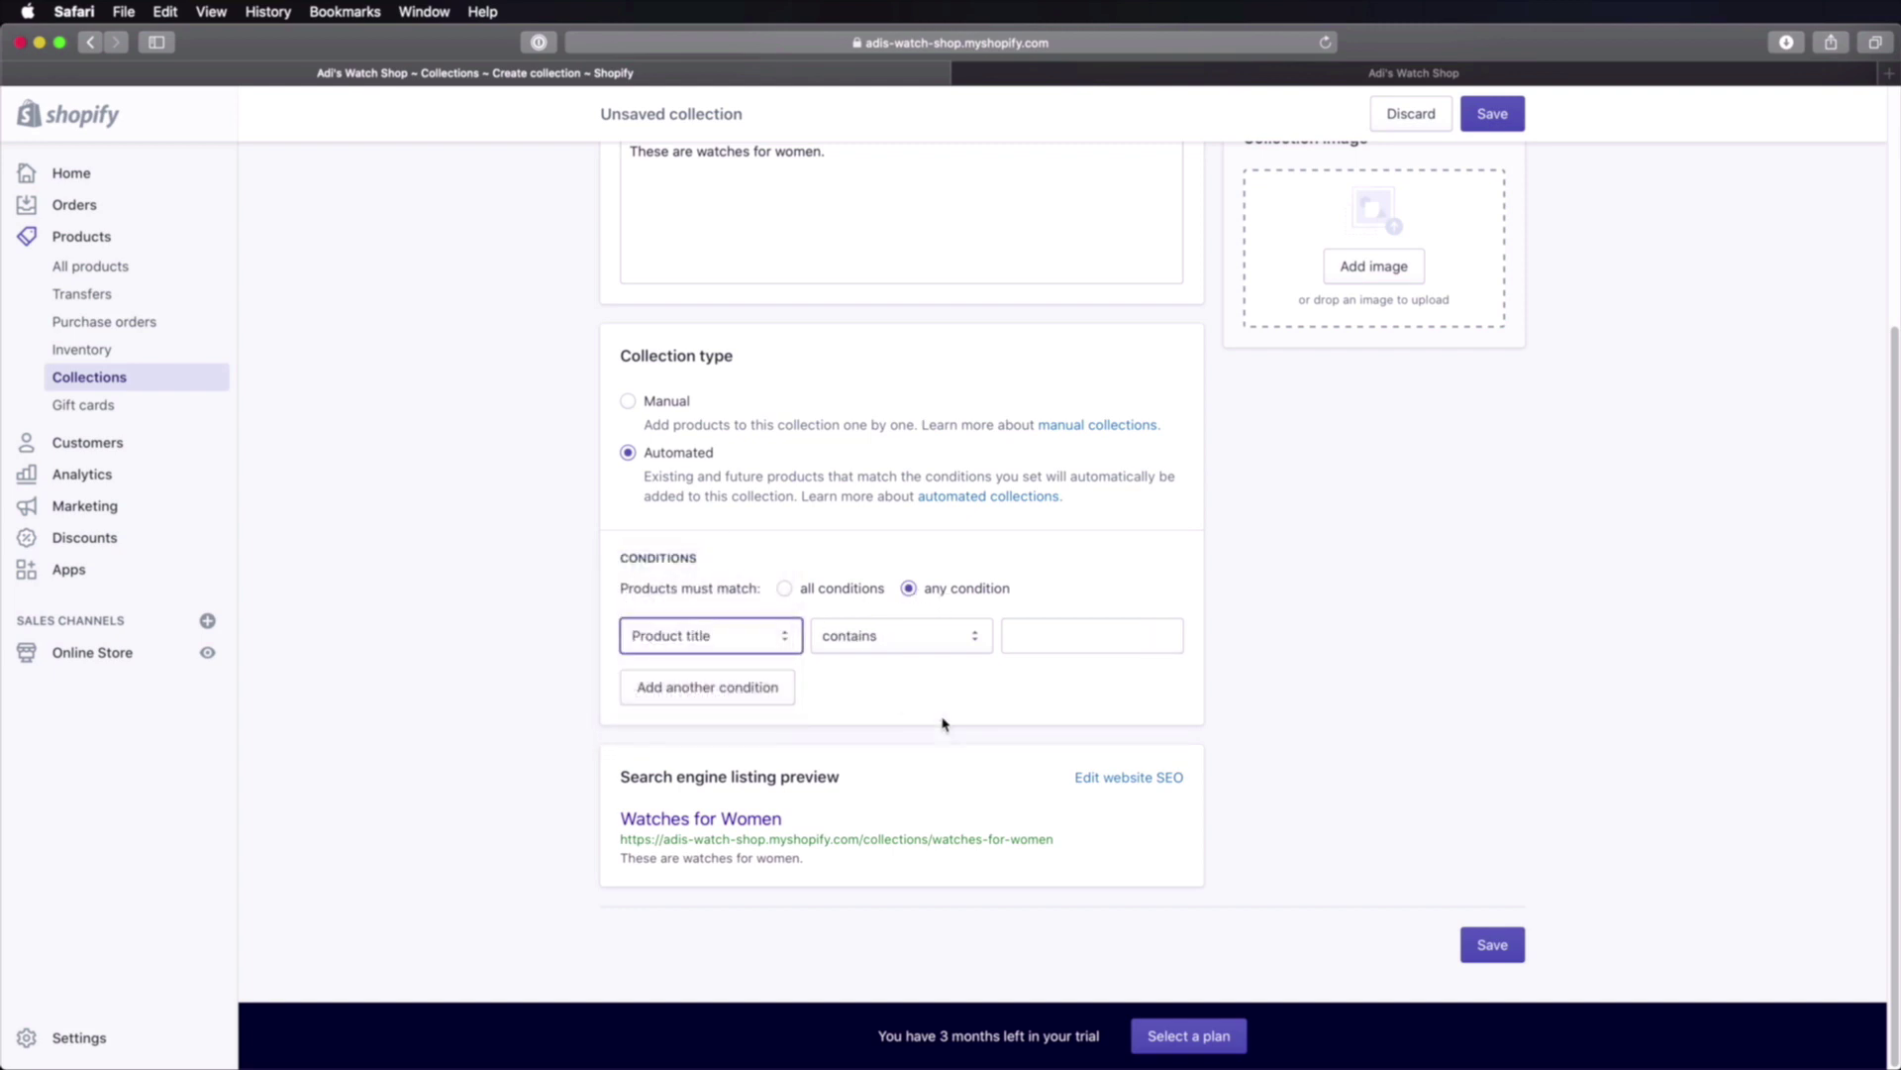
{"action": "left_click", "coordinate": [1012, 641]}
{"action": "type", "text": "women, woman"}
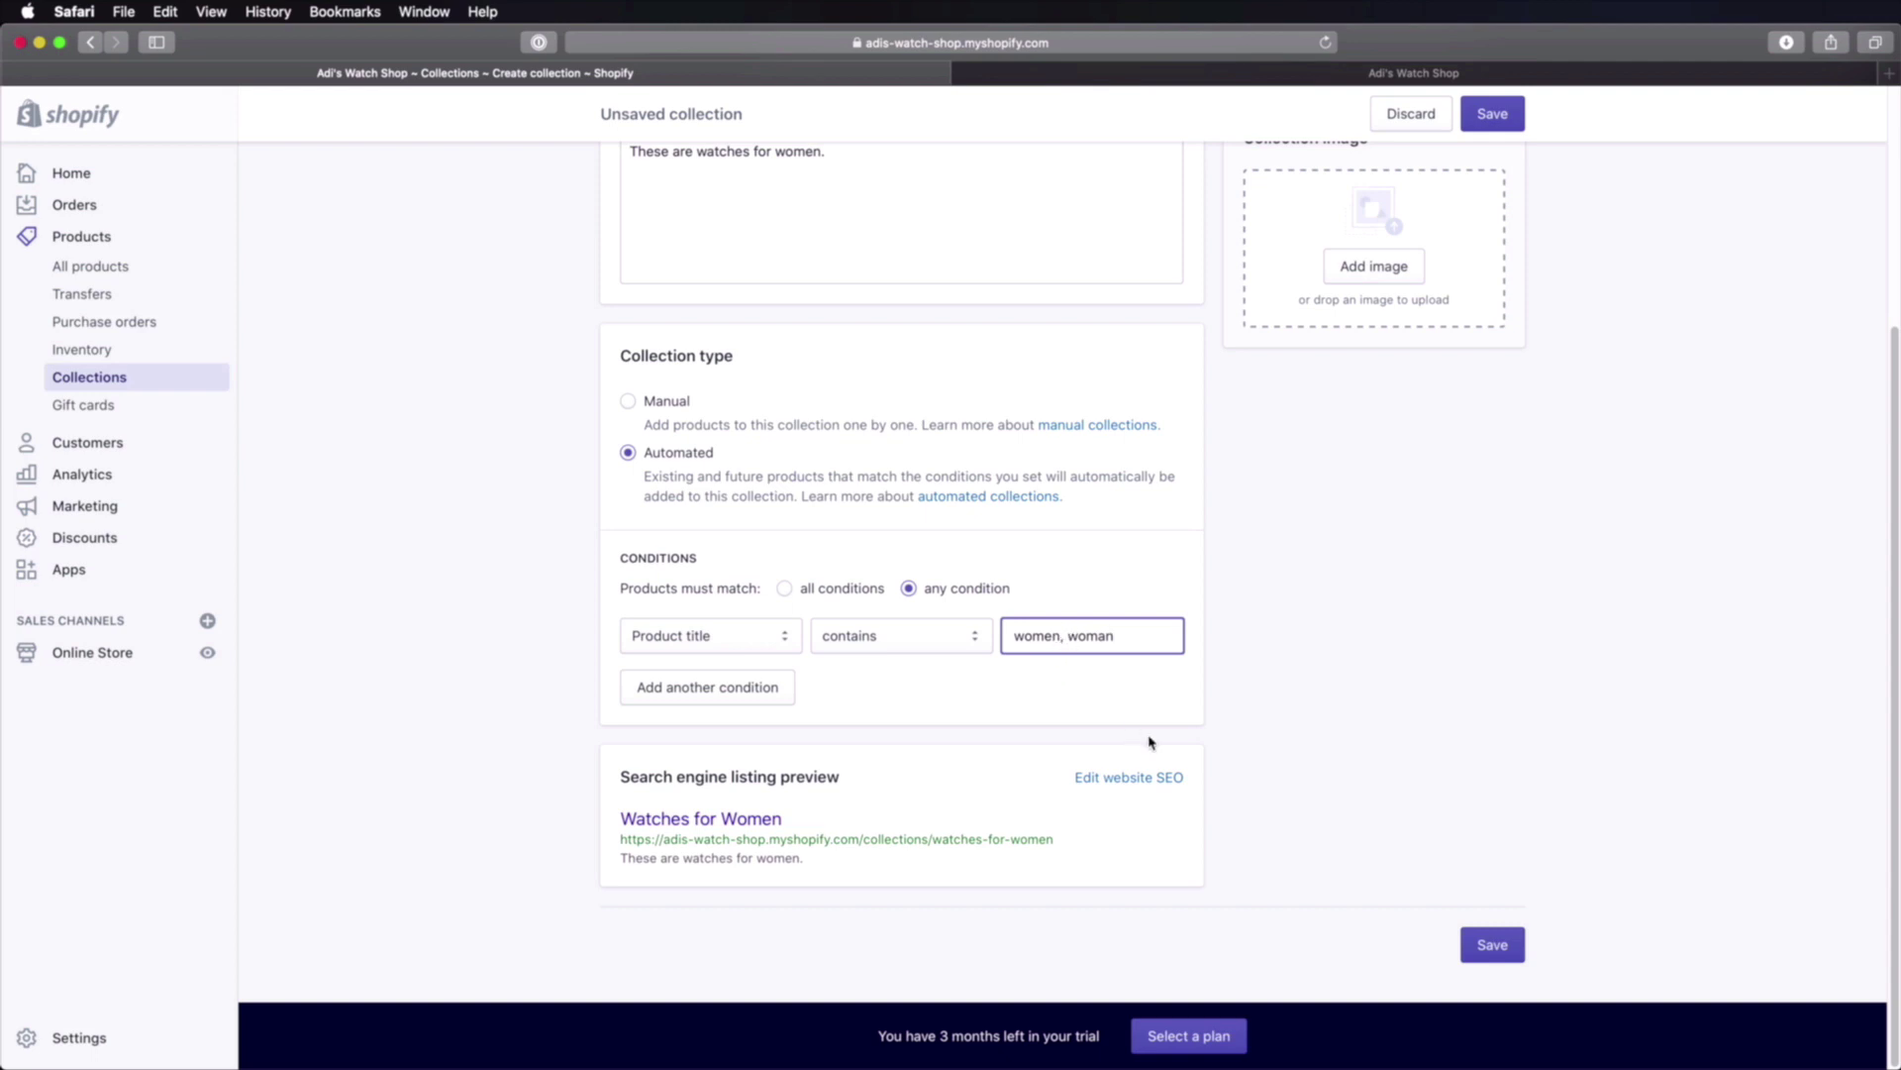
{"action": "key", "text": "BackSpace"}
{"action": "key", "text": "BackSpace"}
{"action": "key", "text": "BackSpace"}
{"action": "key", "text": "BackSpace"}
{"action": "key", "text": "BackSpace"}
{"action": "key", "text": "BackSpace"}
{"action": "key", "text": "BackSpace"}
Step: Add a second condition, Product title contains 'women', and save the collection
{"action": "left_click", "coordinate": [721, 699]}
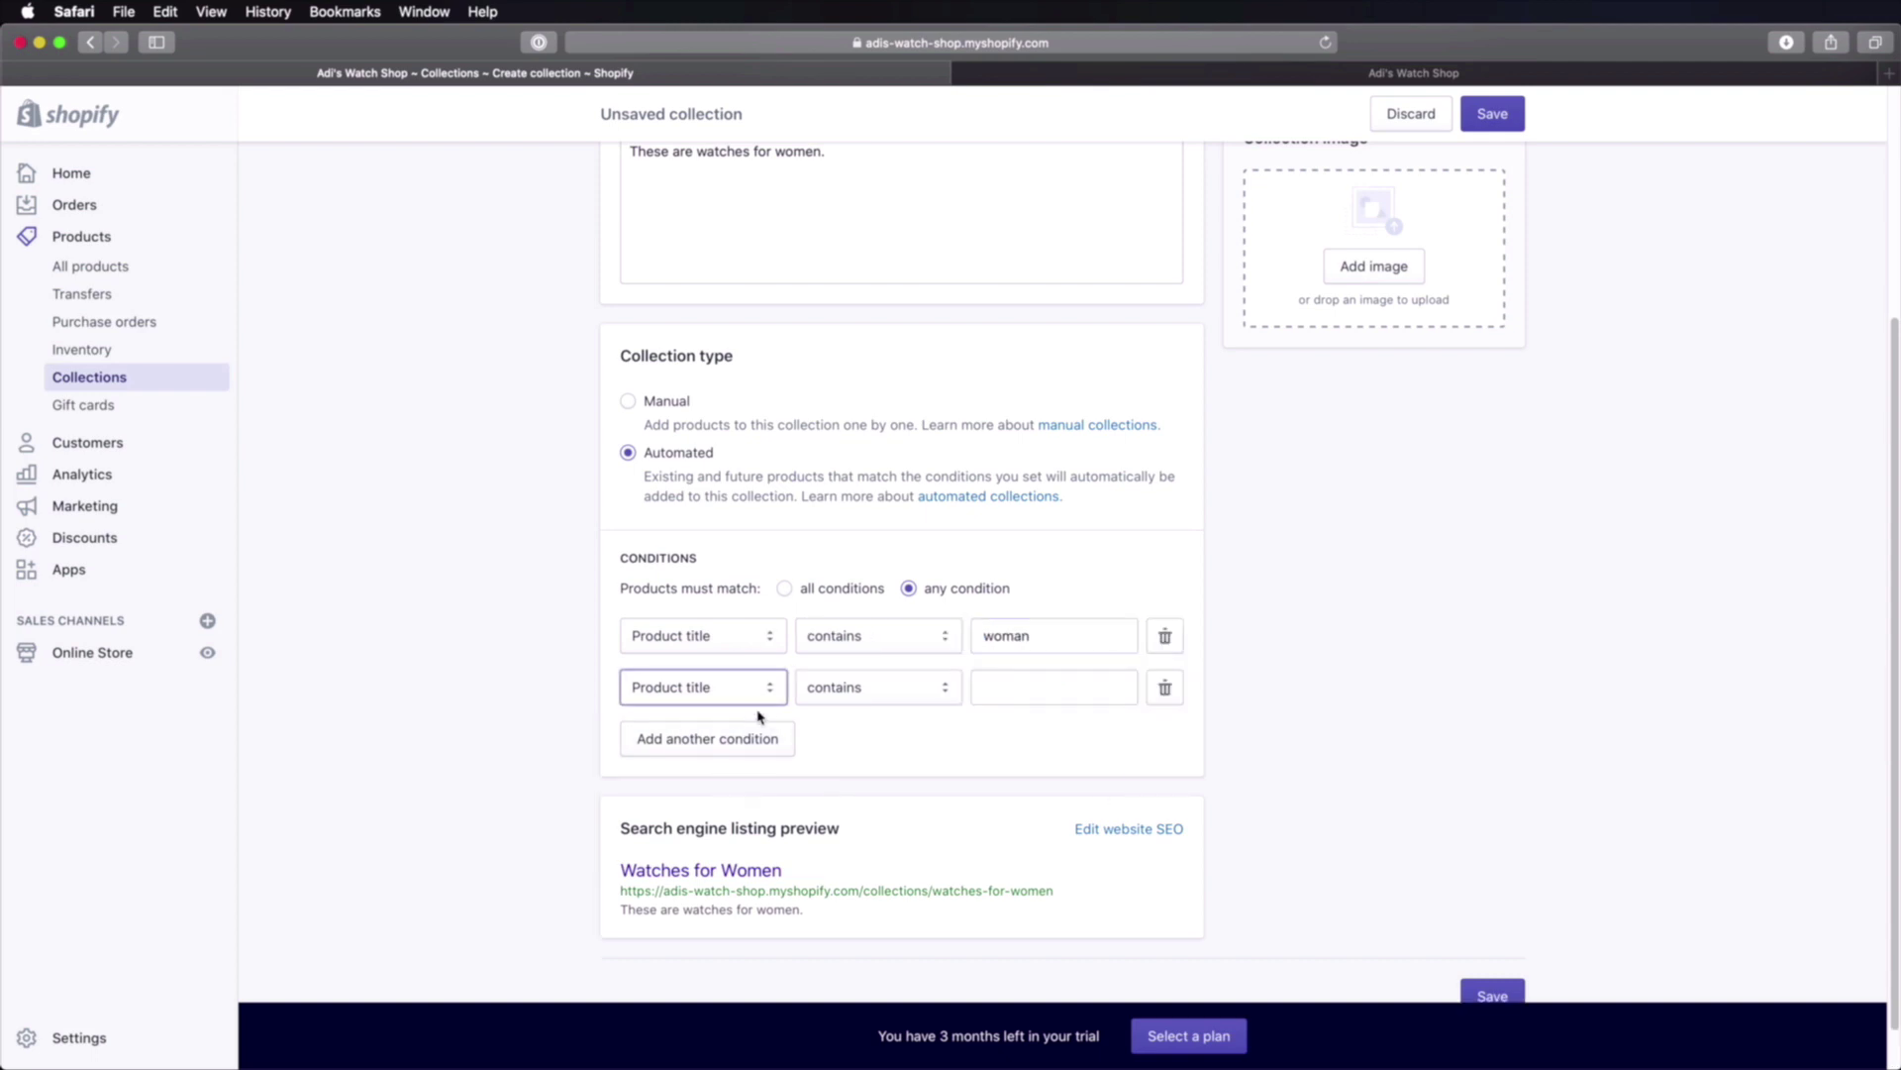
{"action": "left_click", "coordinate": [1046, 698]}
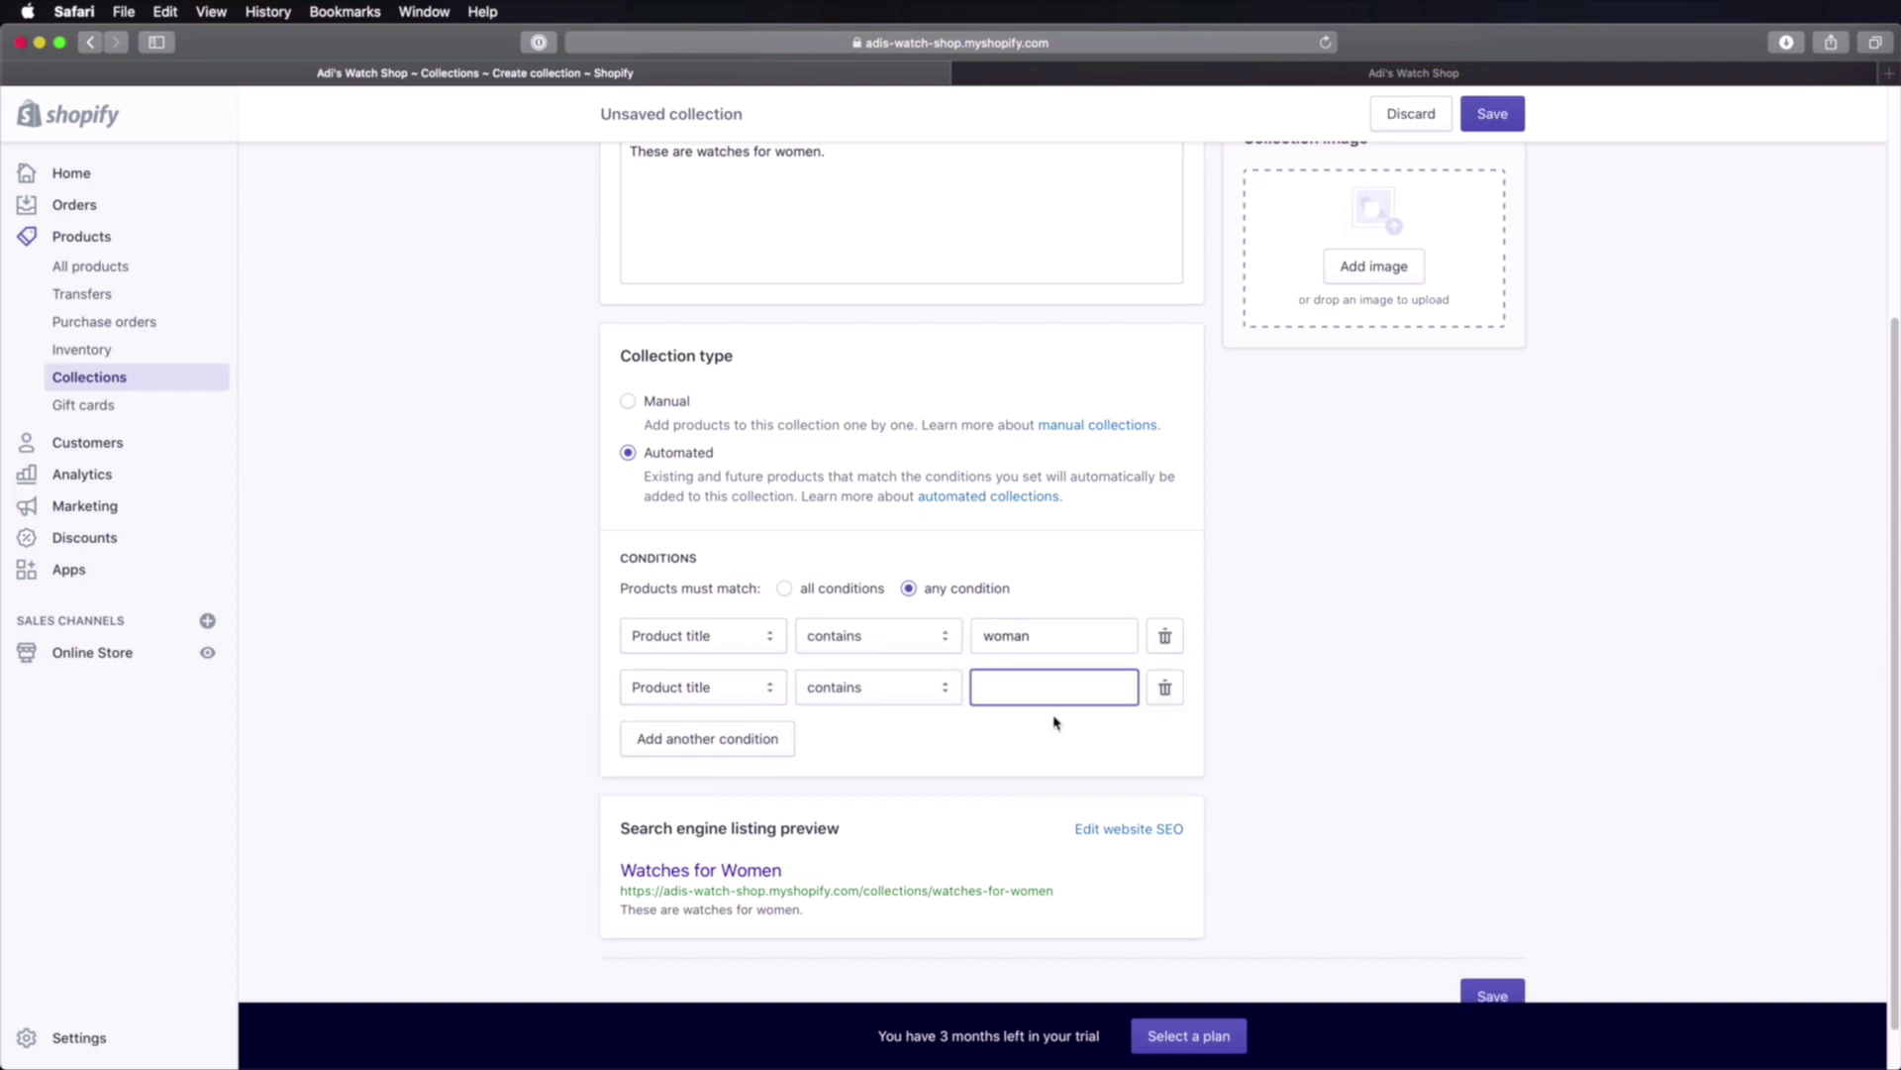
{"action": "type", "text": "women"}
{"action": "left_click", "coordinate": [929, 775]}
{"action": "scroll", "coordinate": [1326, 821], "scroll_direction": "up", "scroll_amount": 5}
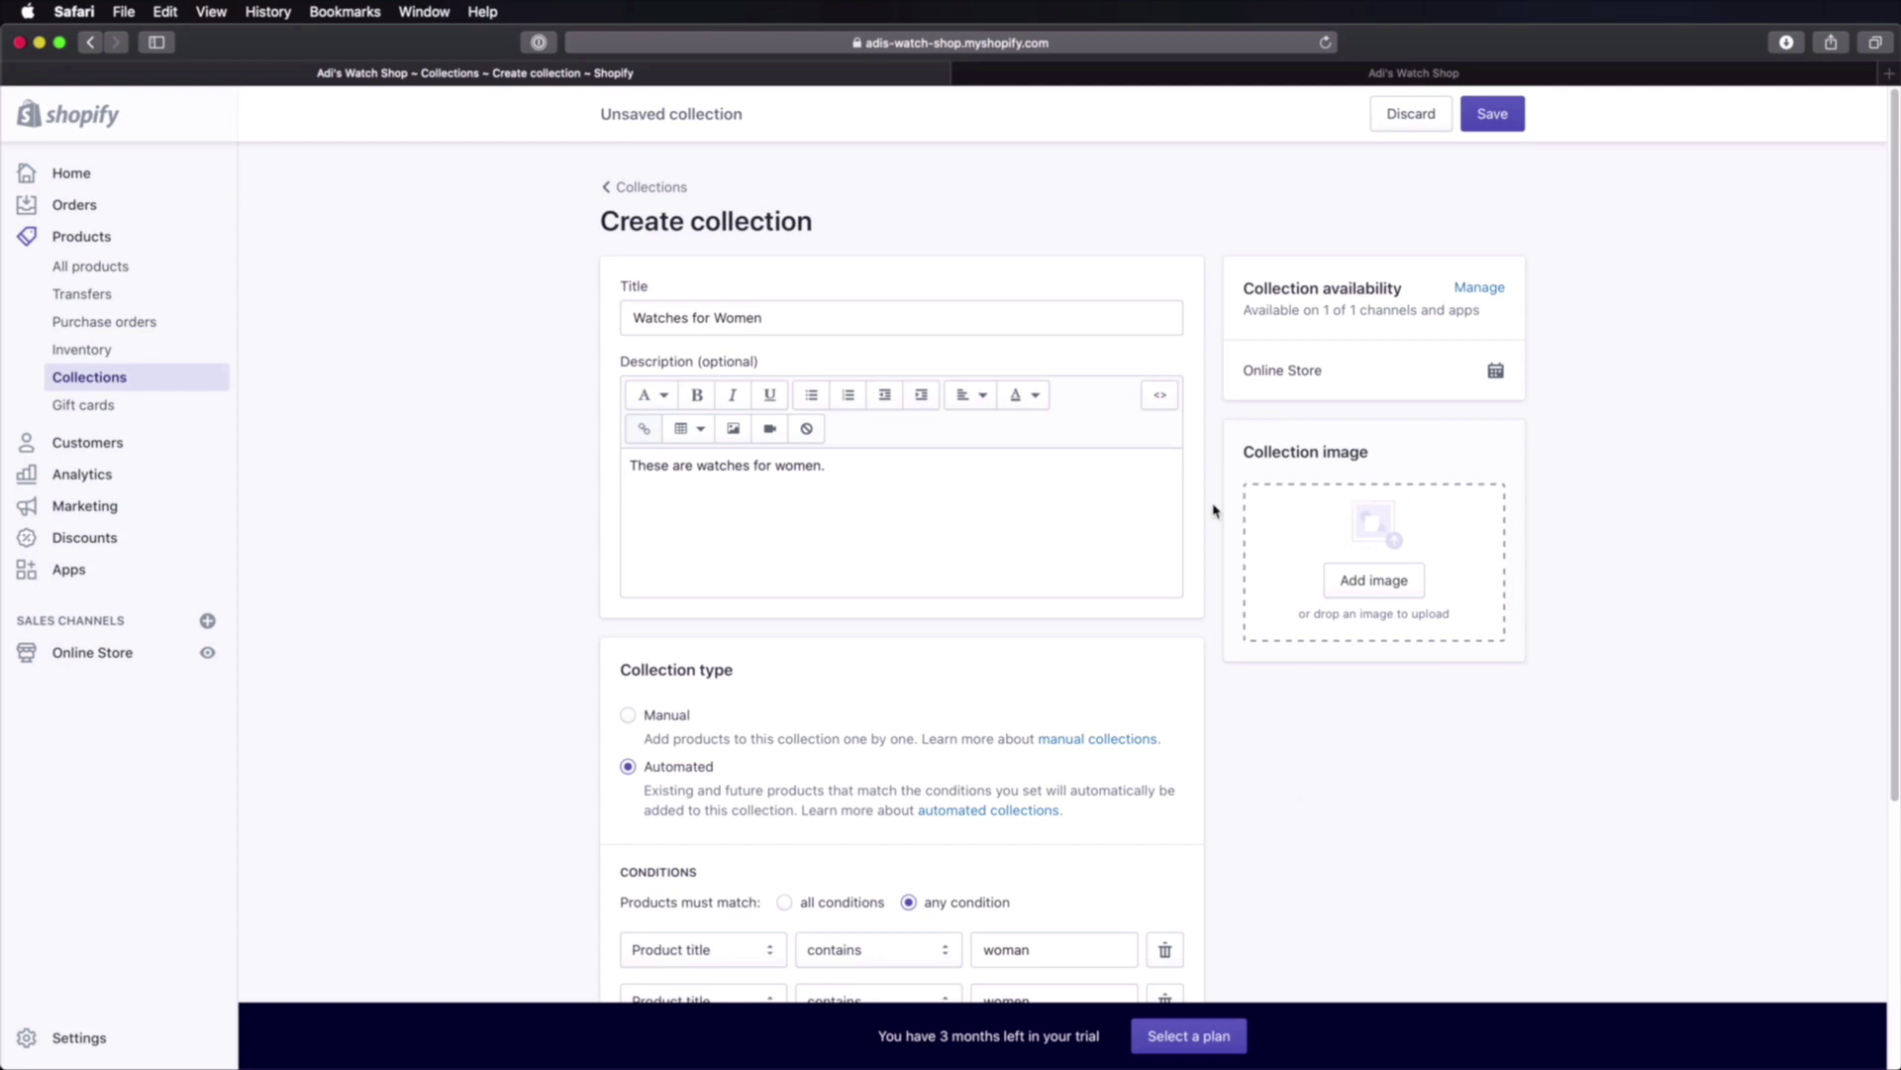
{"action": "left_click", "coordinate": [1523, 127]}
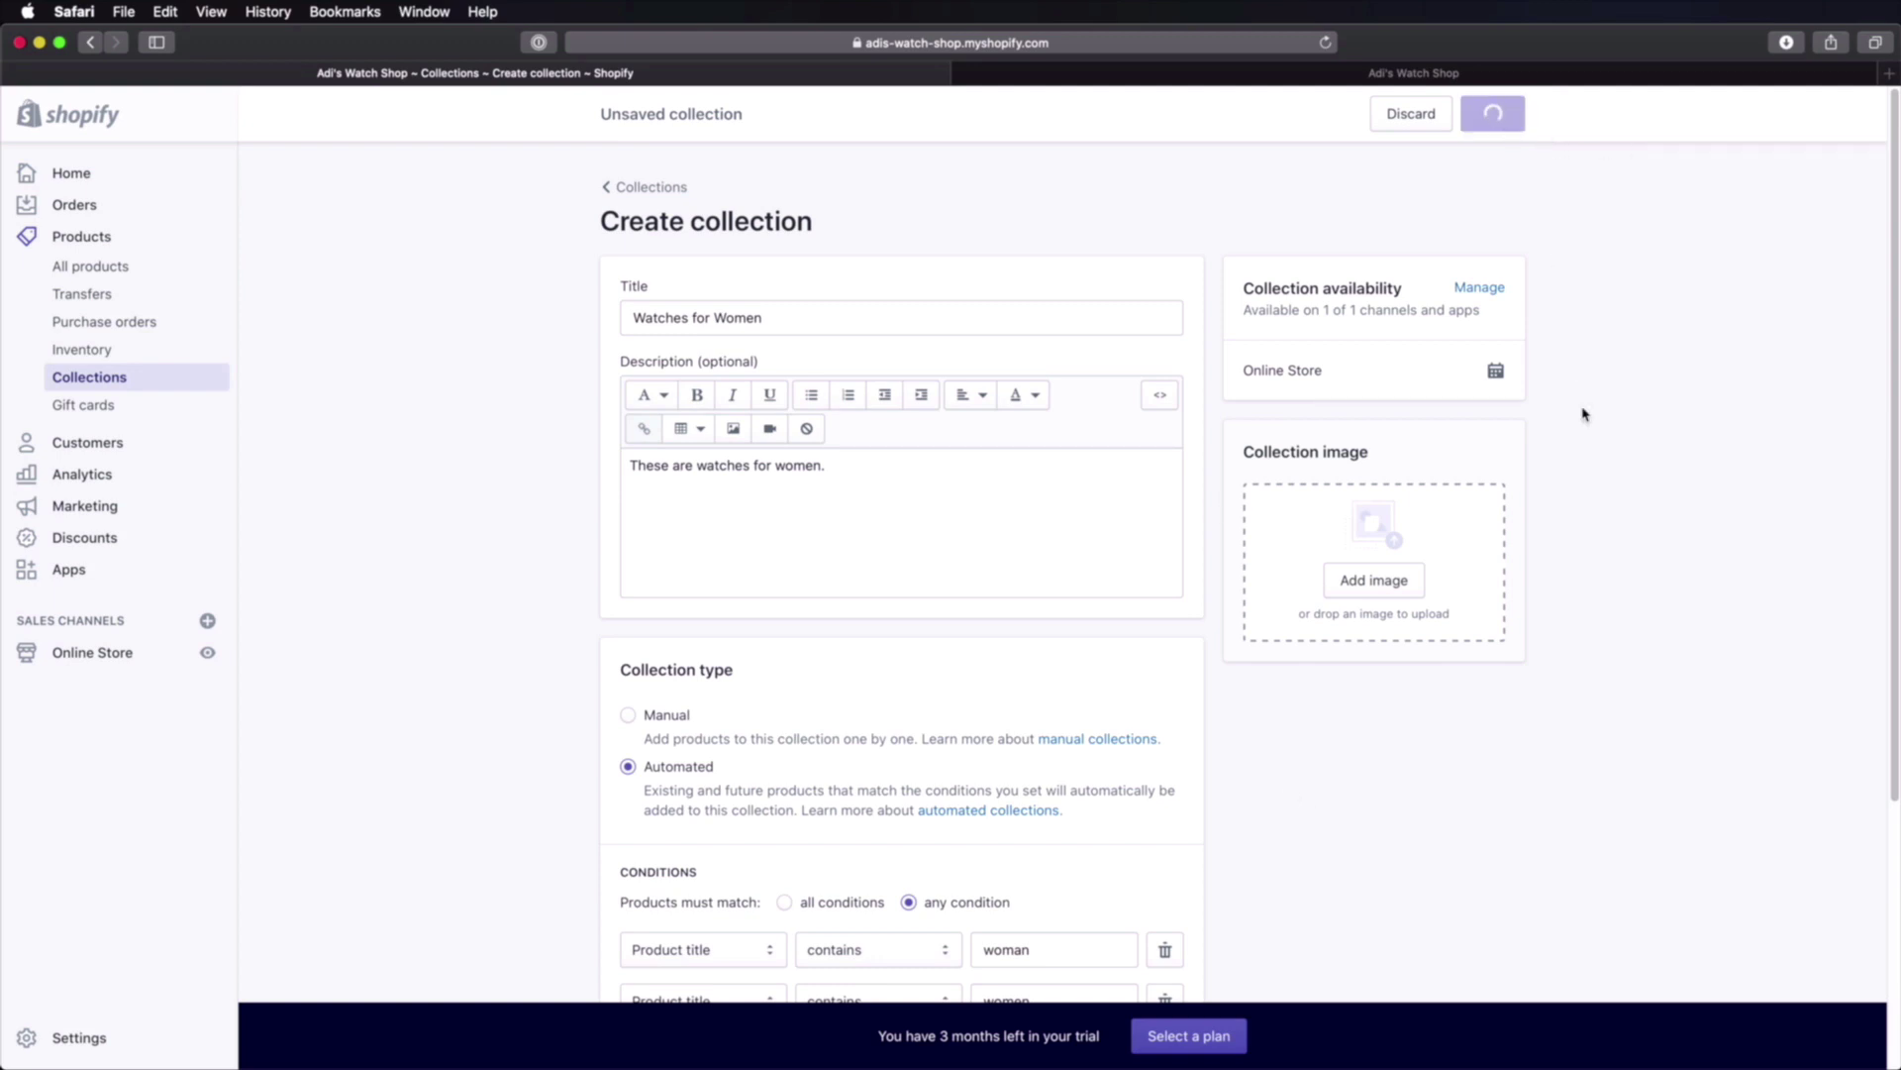
Step: Scroll through the saved Watches for Women collection to review its five matching watches
{"action": "scroll", "coordinate": [1591, 424], "scroll_direction": "down", "scroll_amount": 8}
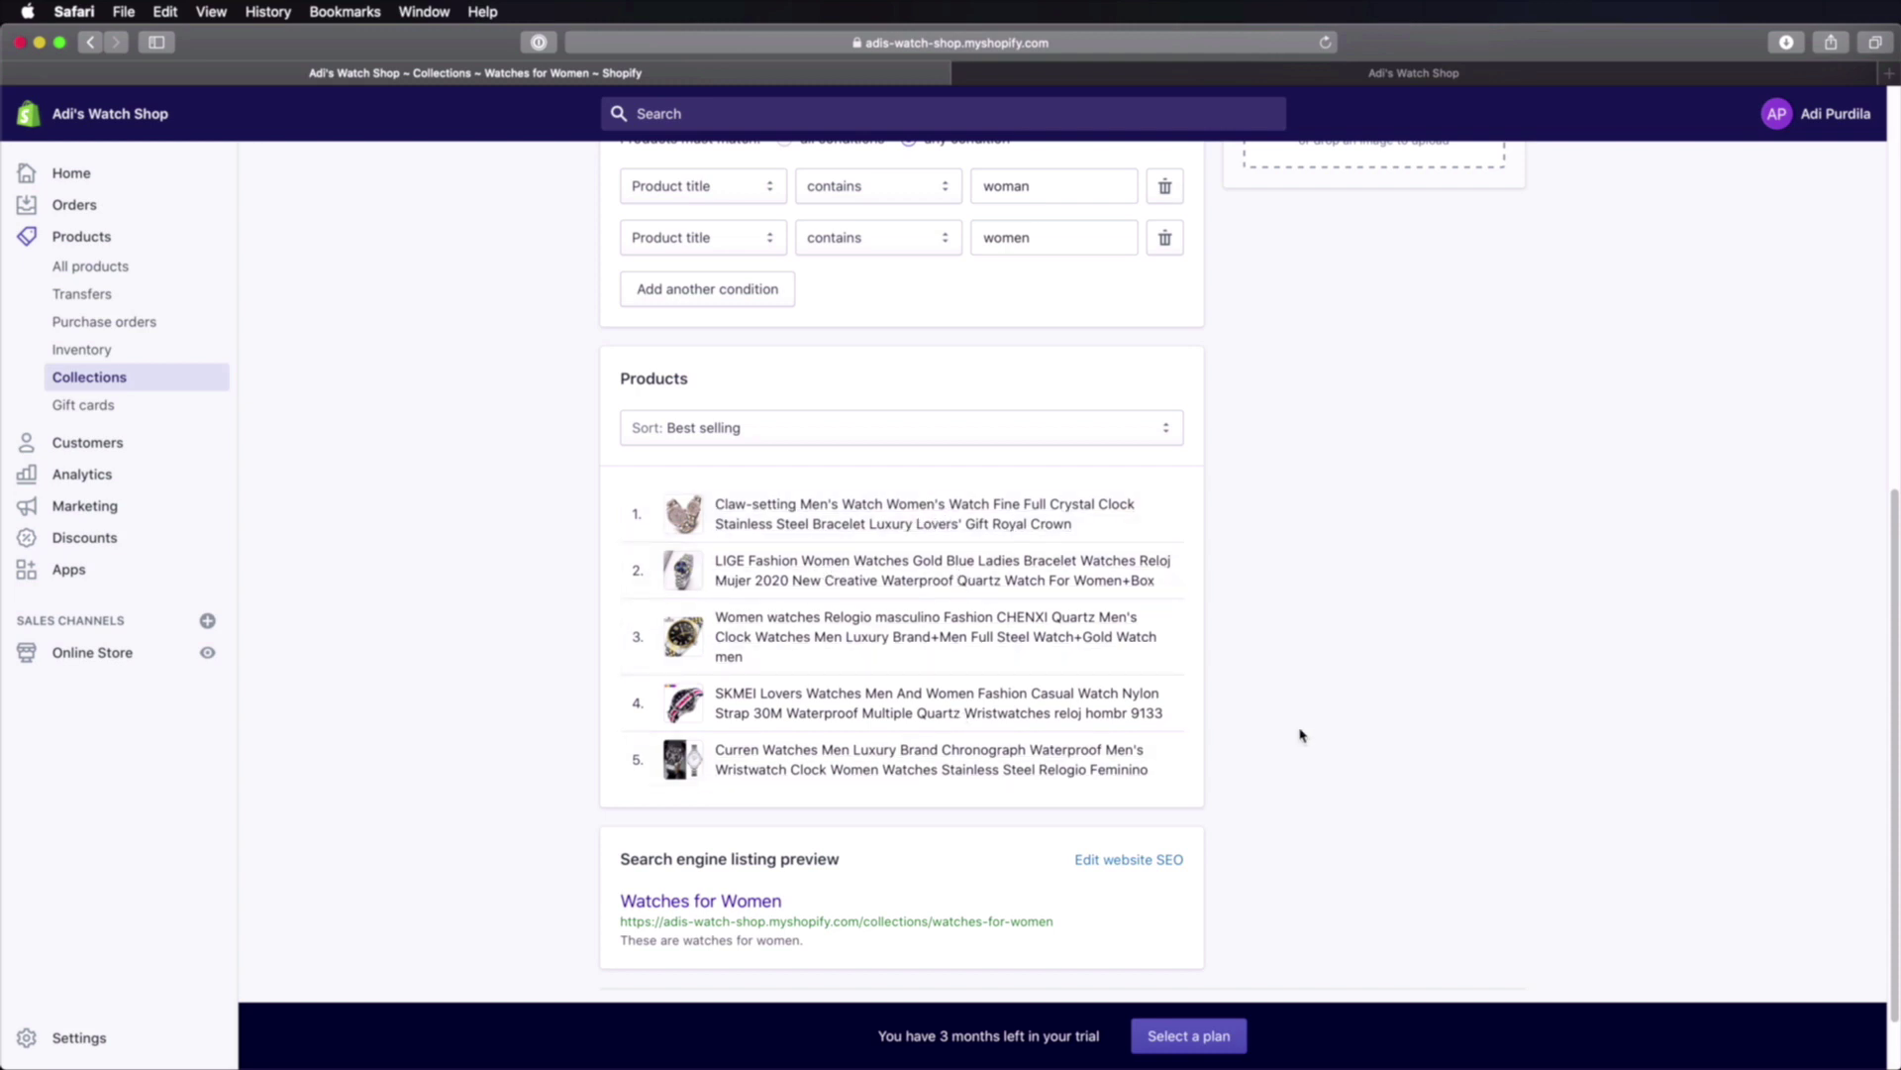
{"action": "scroll", "coordinate": [1289, 735], "scroll_direction": "up", "scroll_amount": 10}
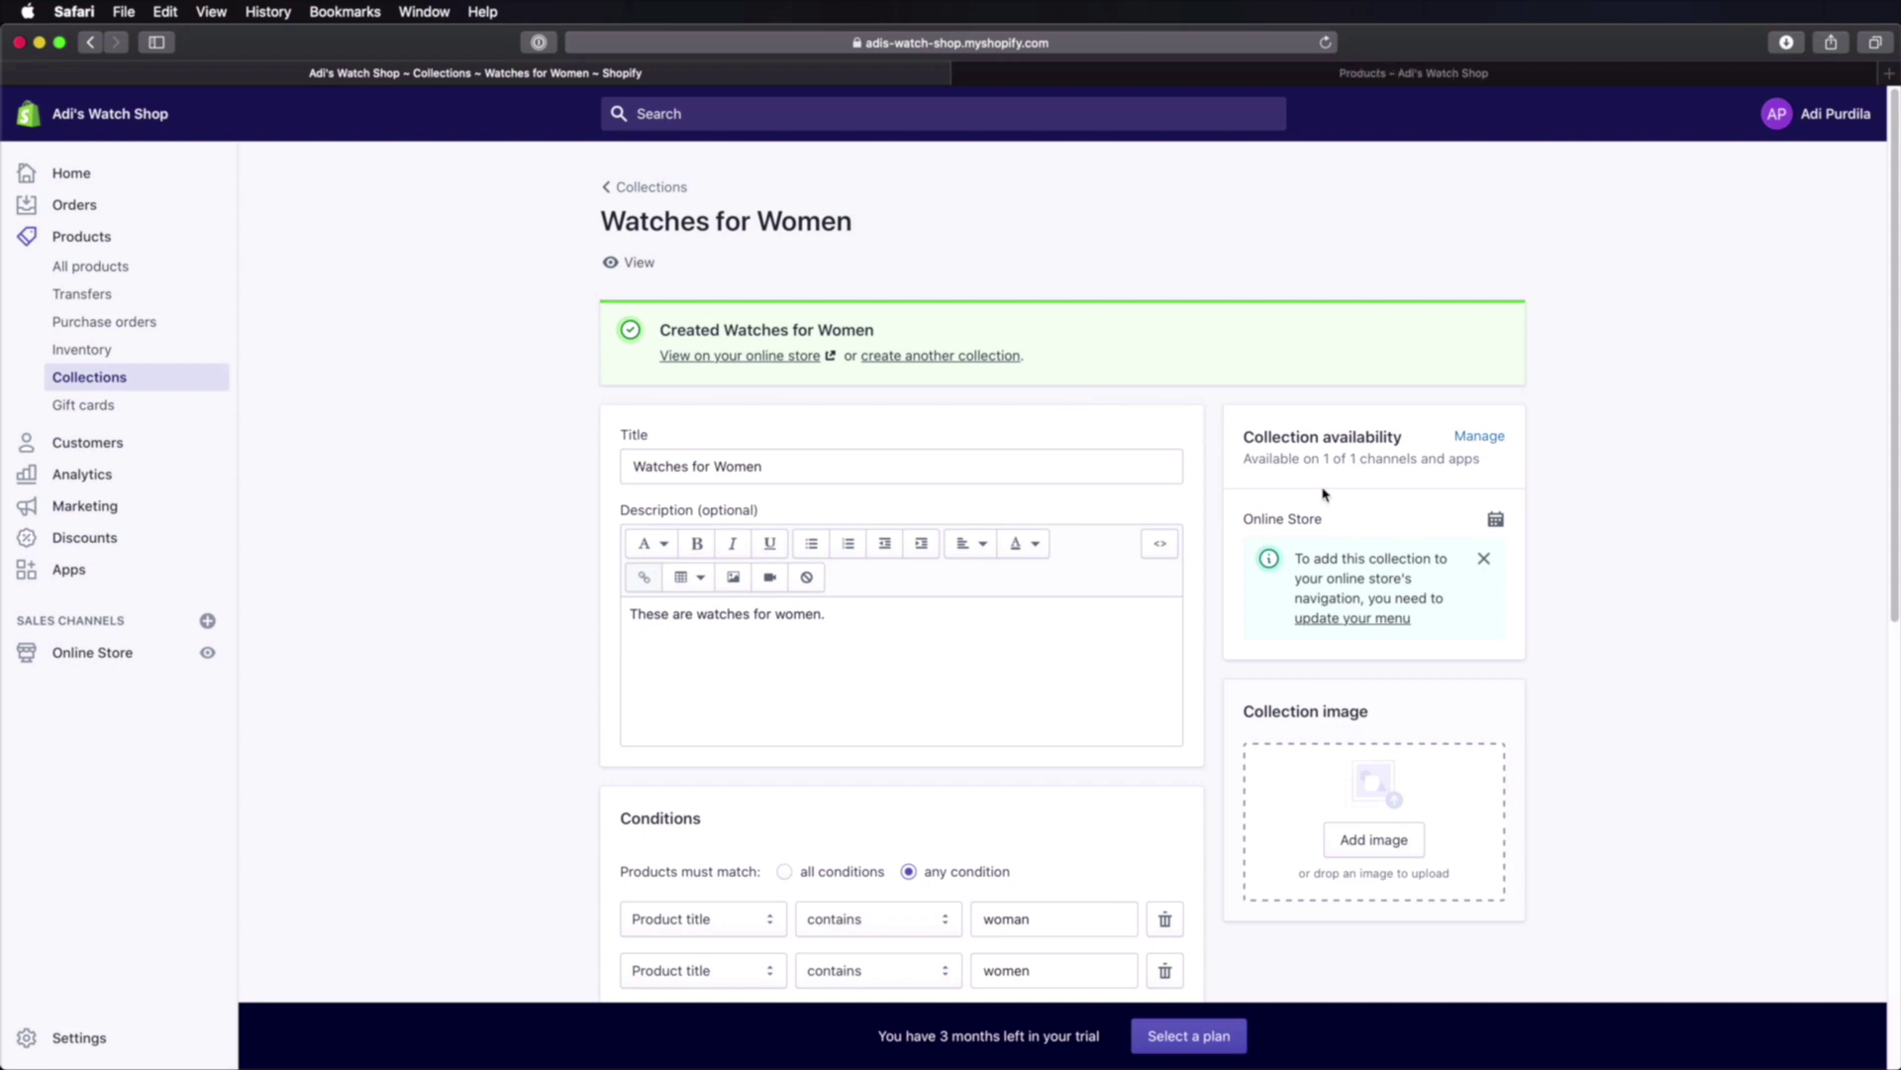
Step: View the Watches for Women collection on the online store, listing its 5 products
{"action": "left_click", "coordinate": [763, 358]}
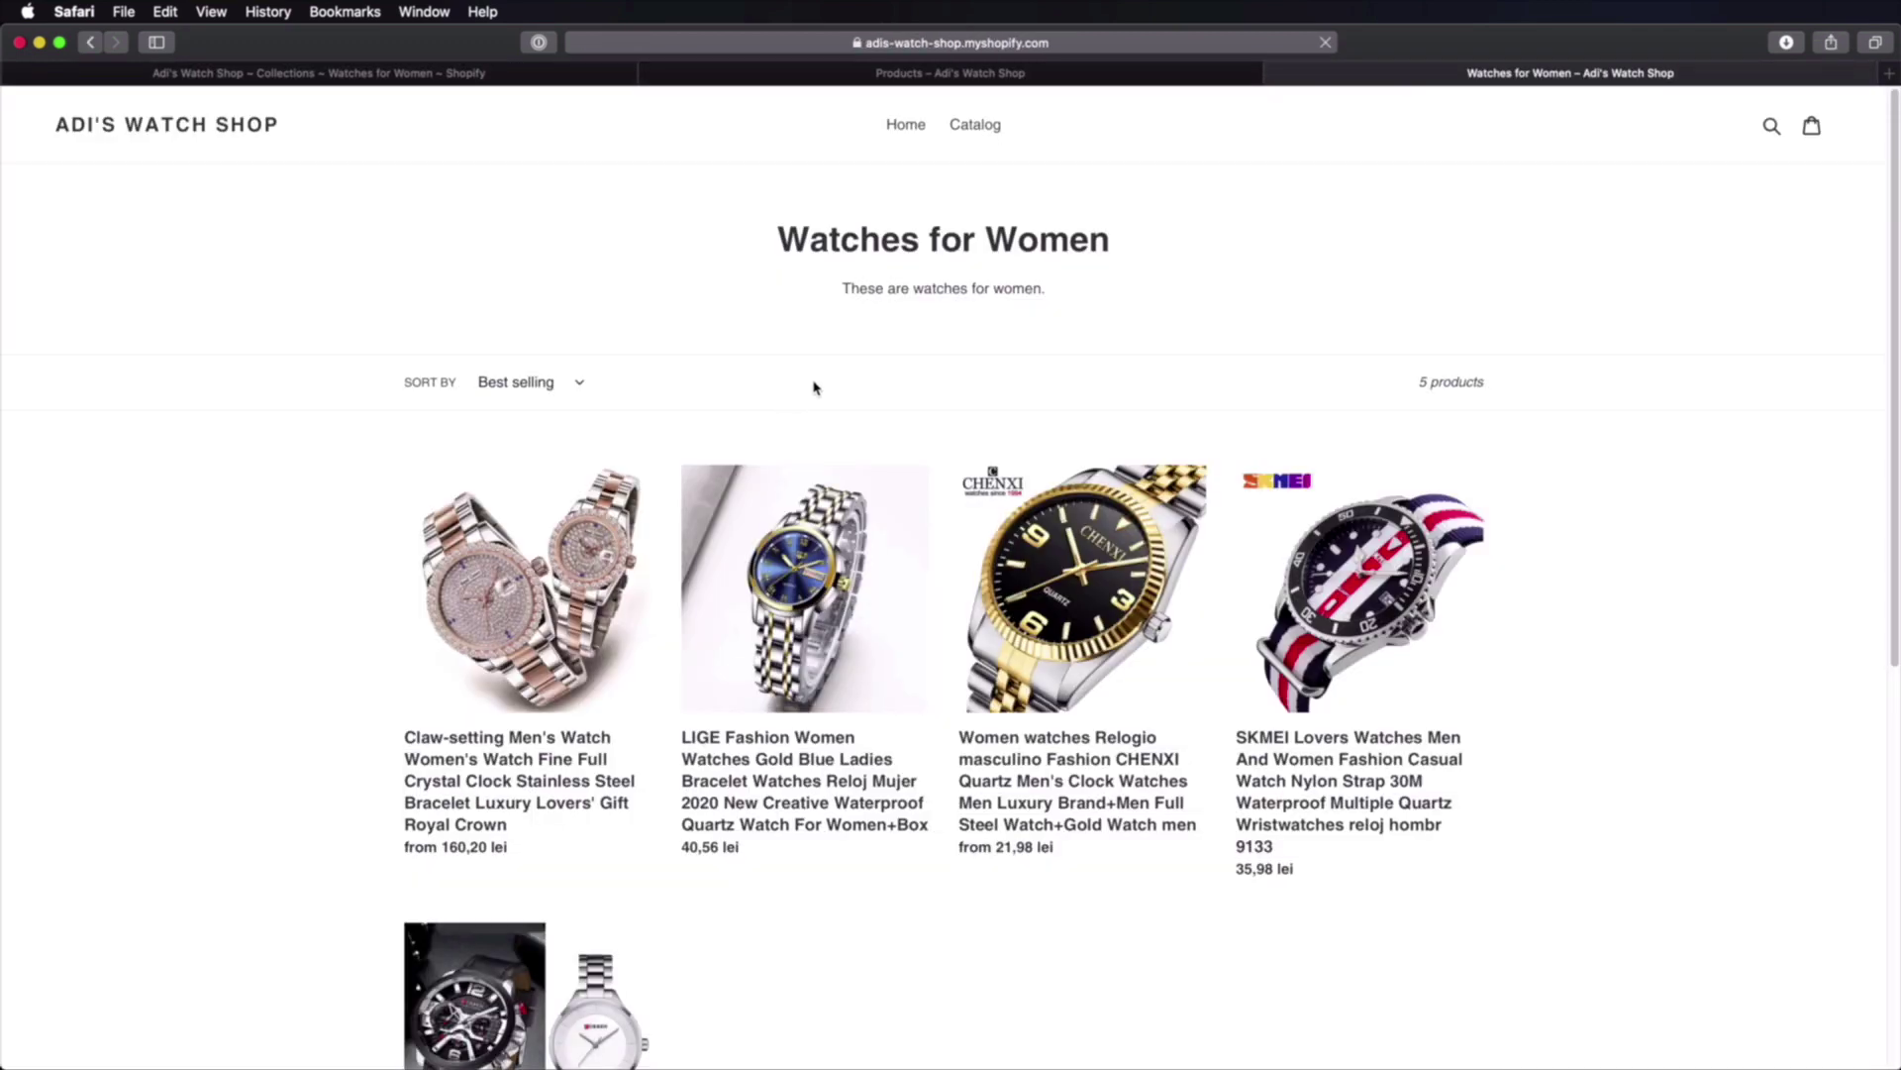
{"action": "left_click_drag", "start_coordinate": [793, 231], "coordinate": [1139, 238]}
{"action": "left_click", "coordinate": [1156, 284]}
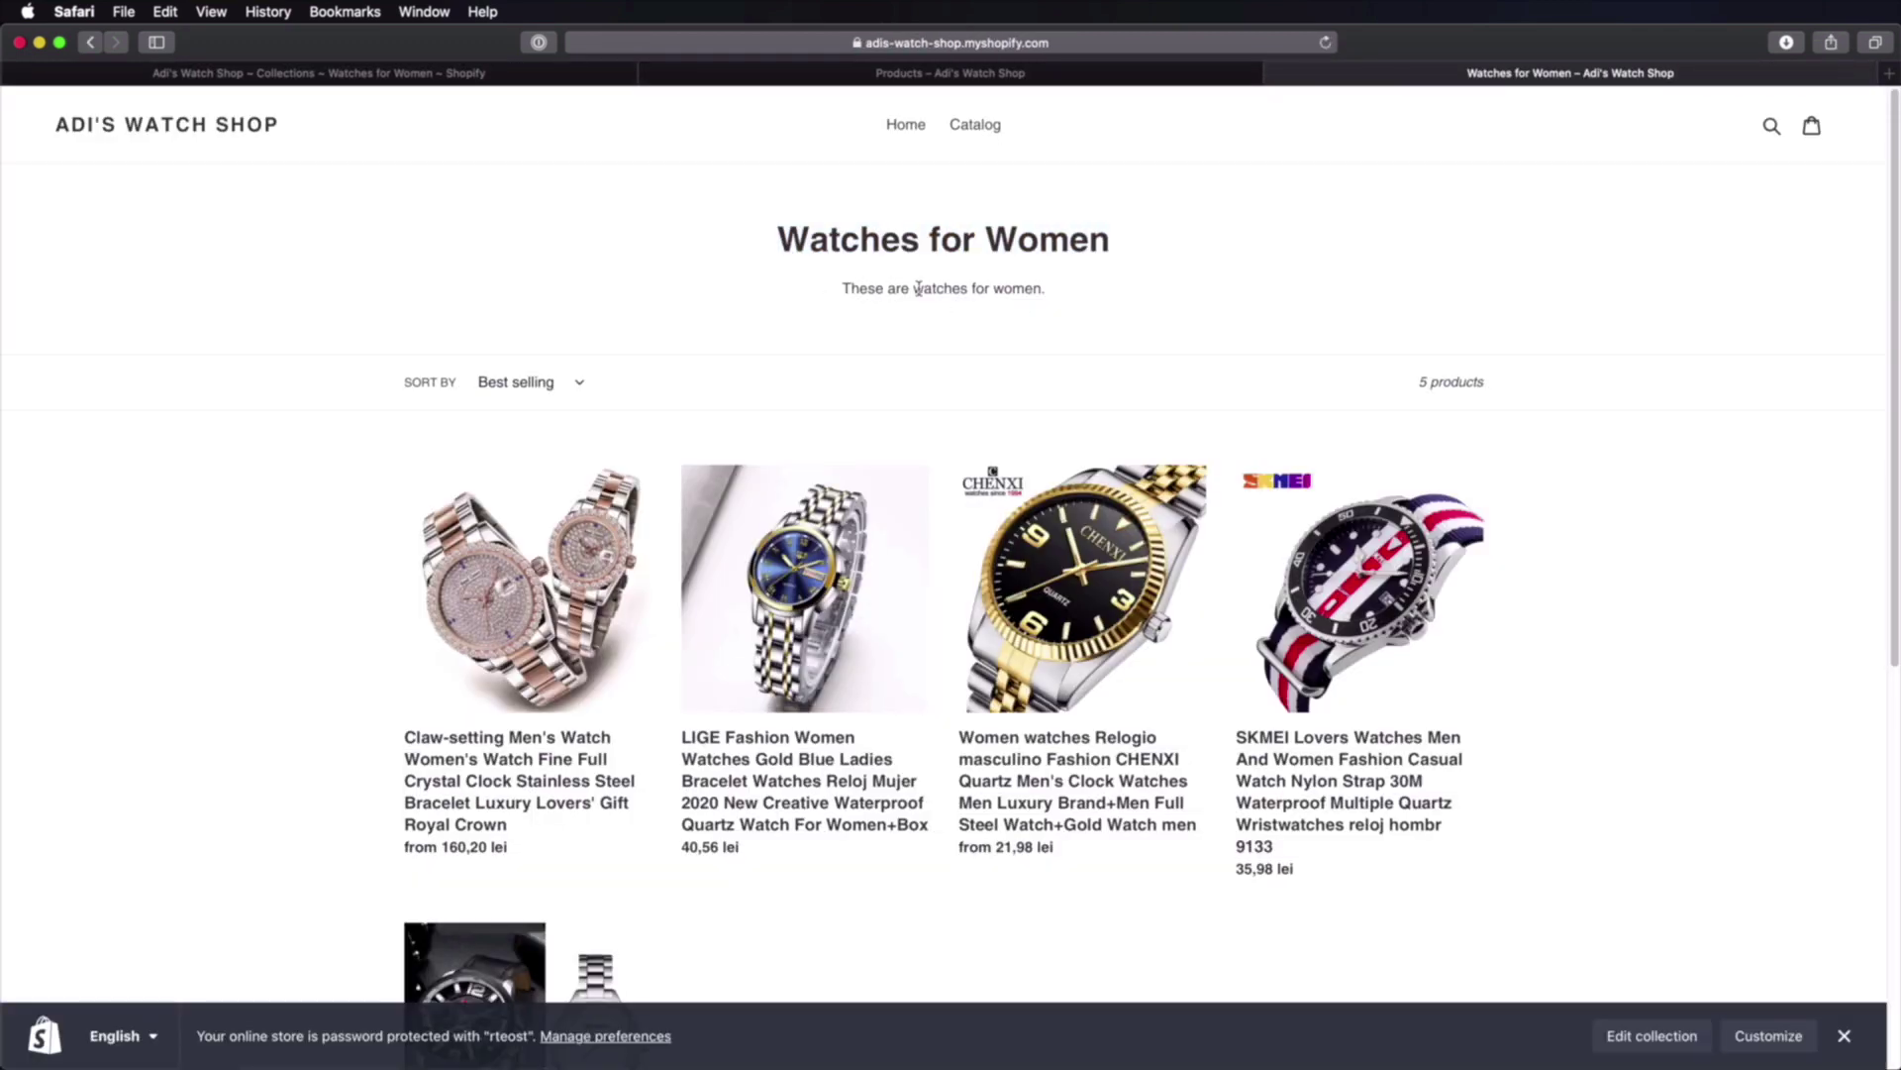
{"action": "scroll", "coordinate": [931, 327], "scroll_direction": "down", "scroll_amount": 10}
{"action": "scroll", "coordinate": [976, 396], "scroll_direction": "up", "scroll_amount": 2}
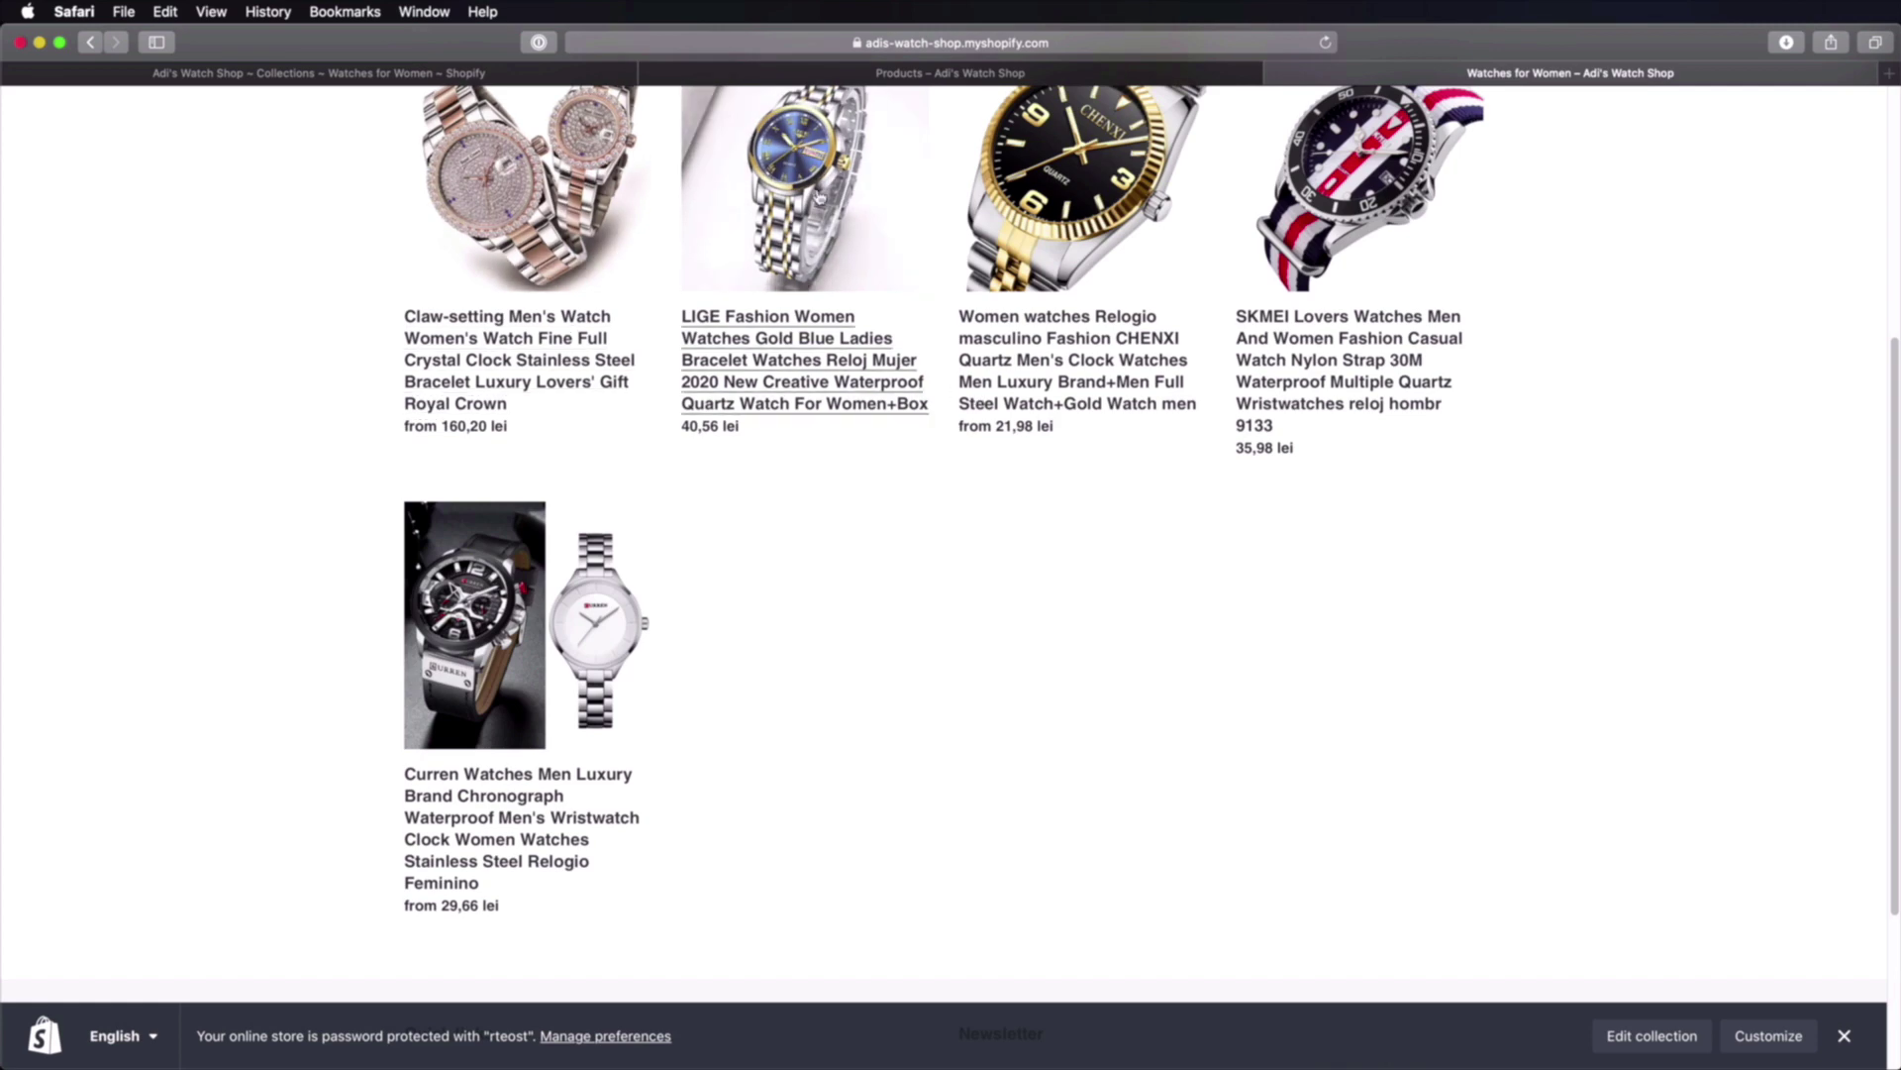
{"action": "scroll", "coordinate": [872, 522], "scroll_direction": "up", "scroll_amount": 5}
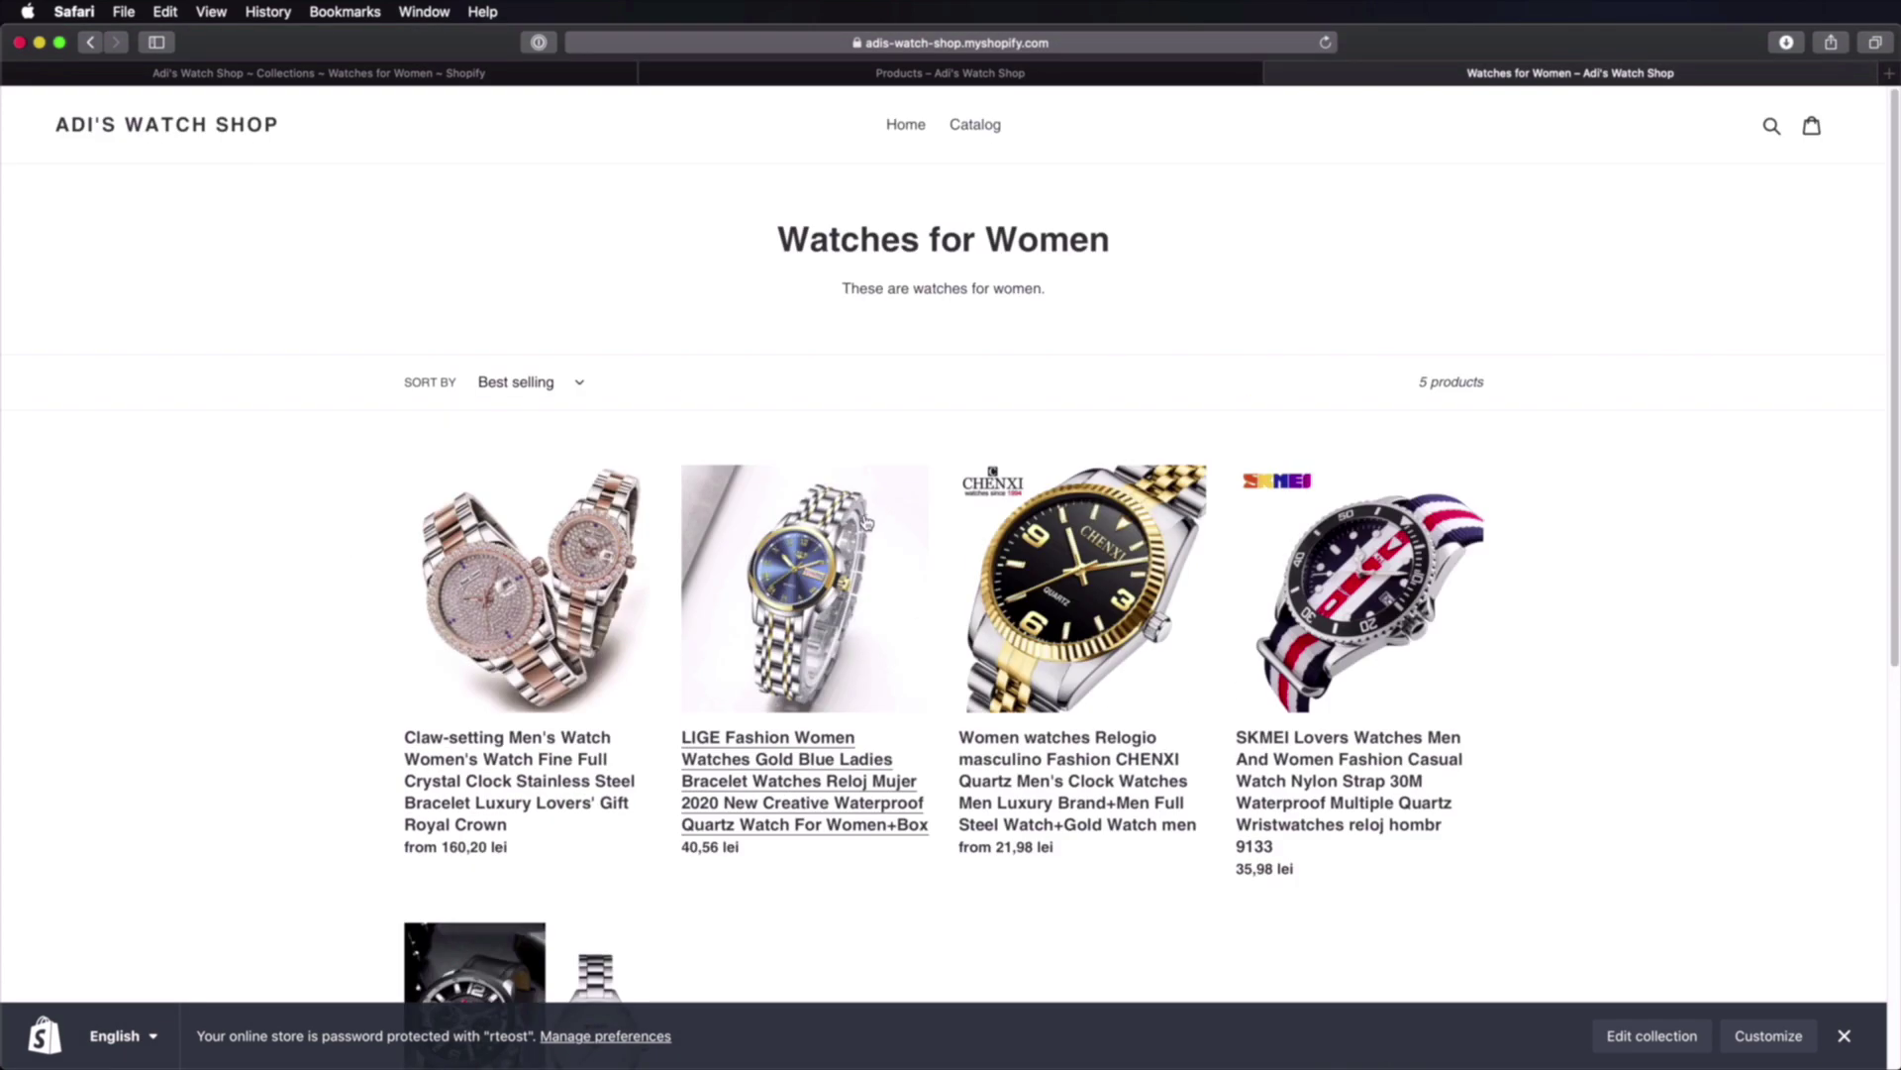
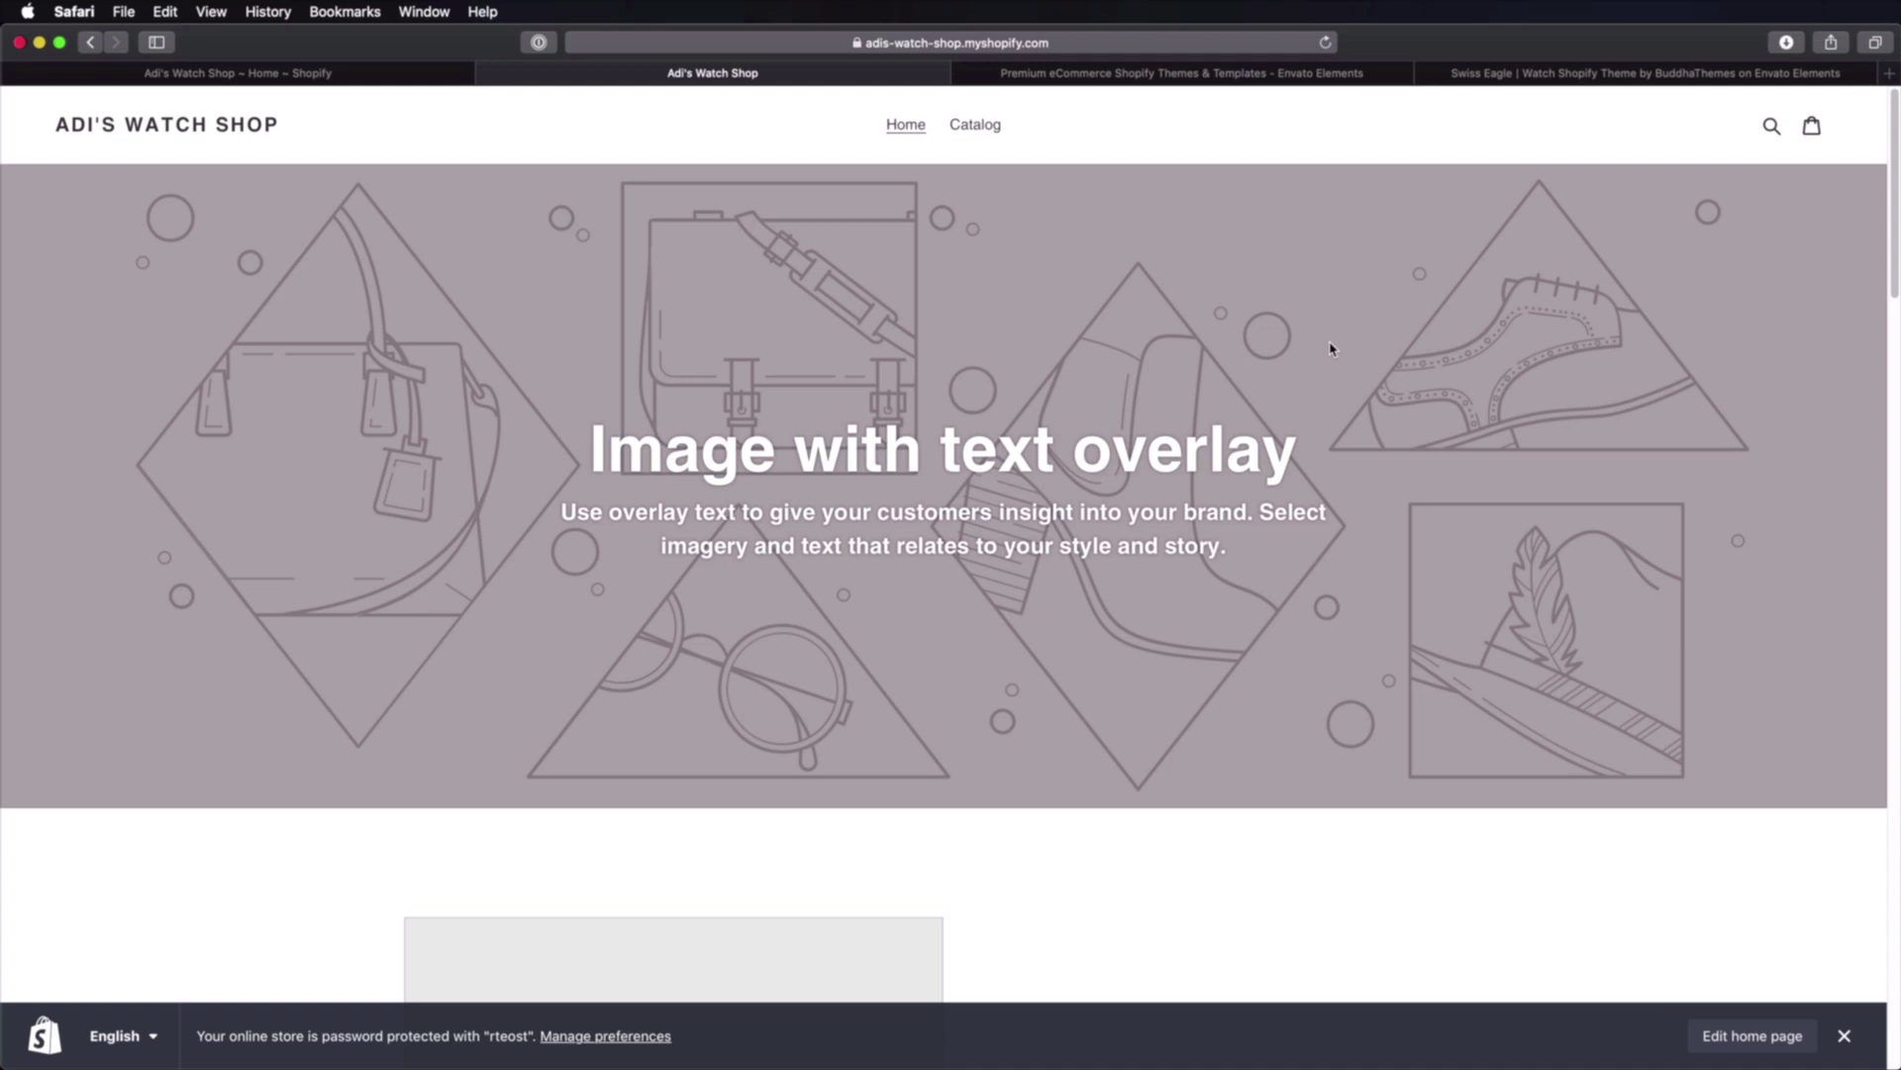
Step: From the admin home, go to Online Store > Themes and open the Theme Store in a new tab
{"action": "left_click", "coordinate": [324, 77]}
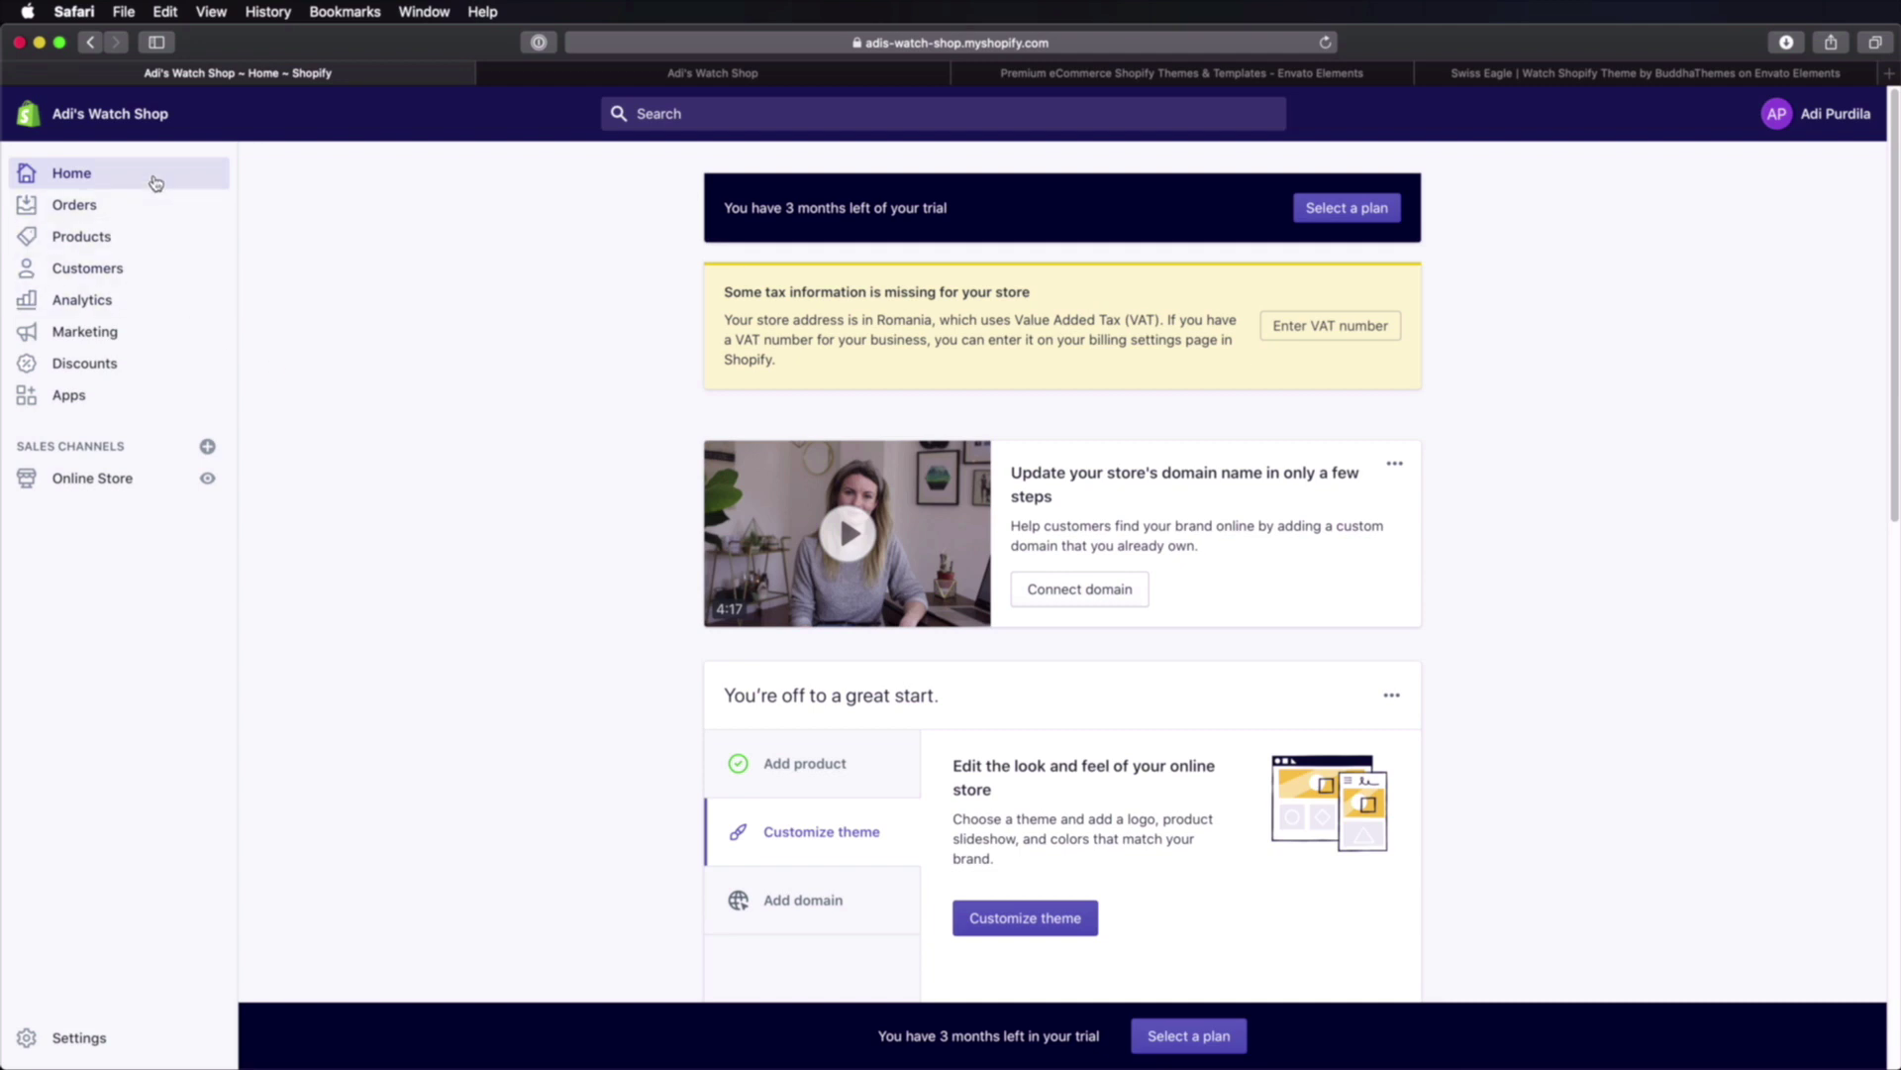
{"action": "left_click", "coordinate": [117, 489]}
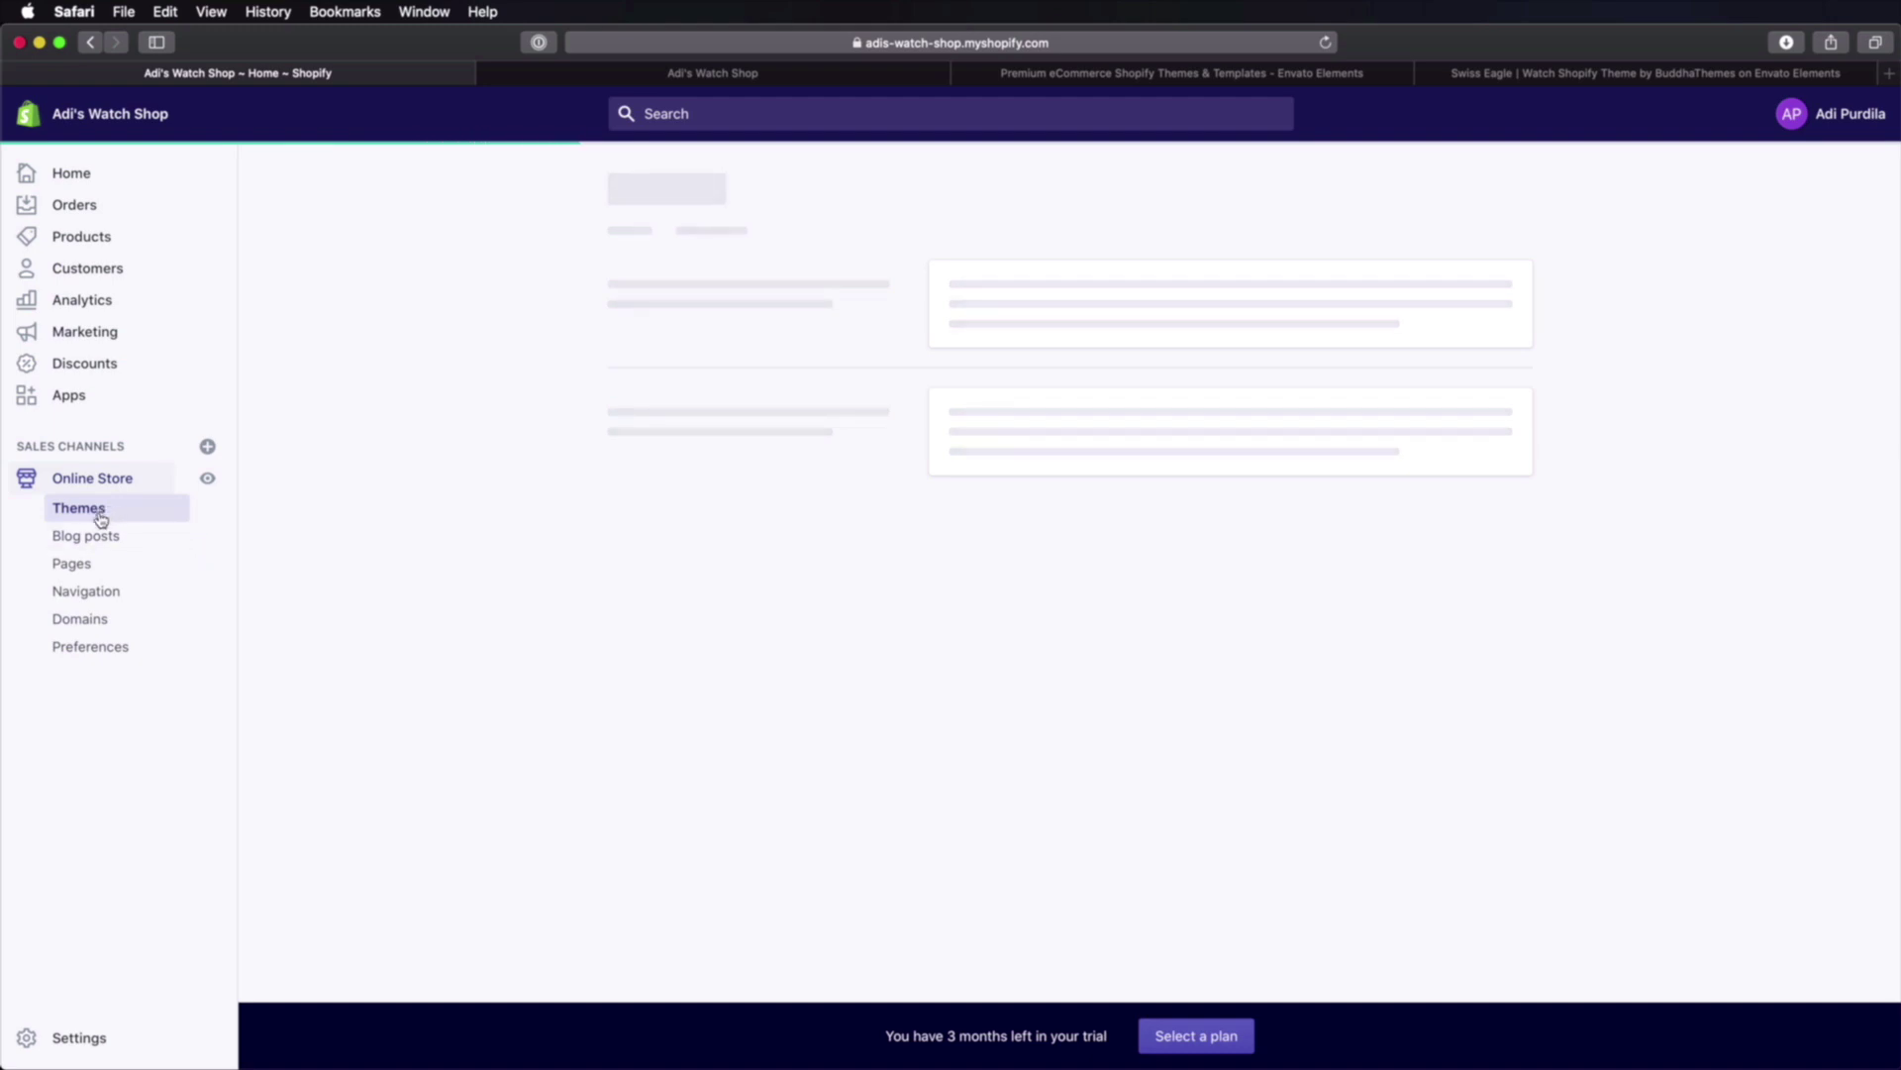
{"action": "scroll", "coordinate": [872, 505], "scroll_direction": "down", "scroll_amount": 3}
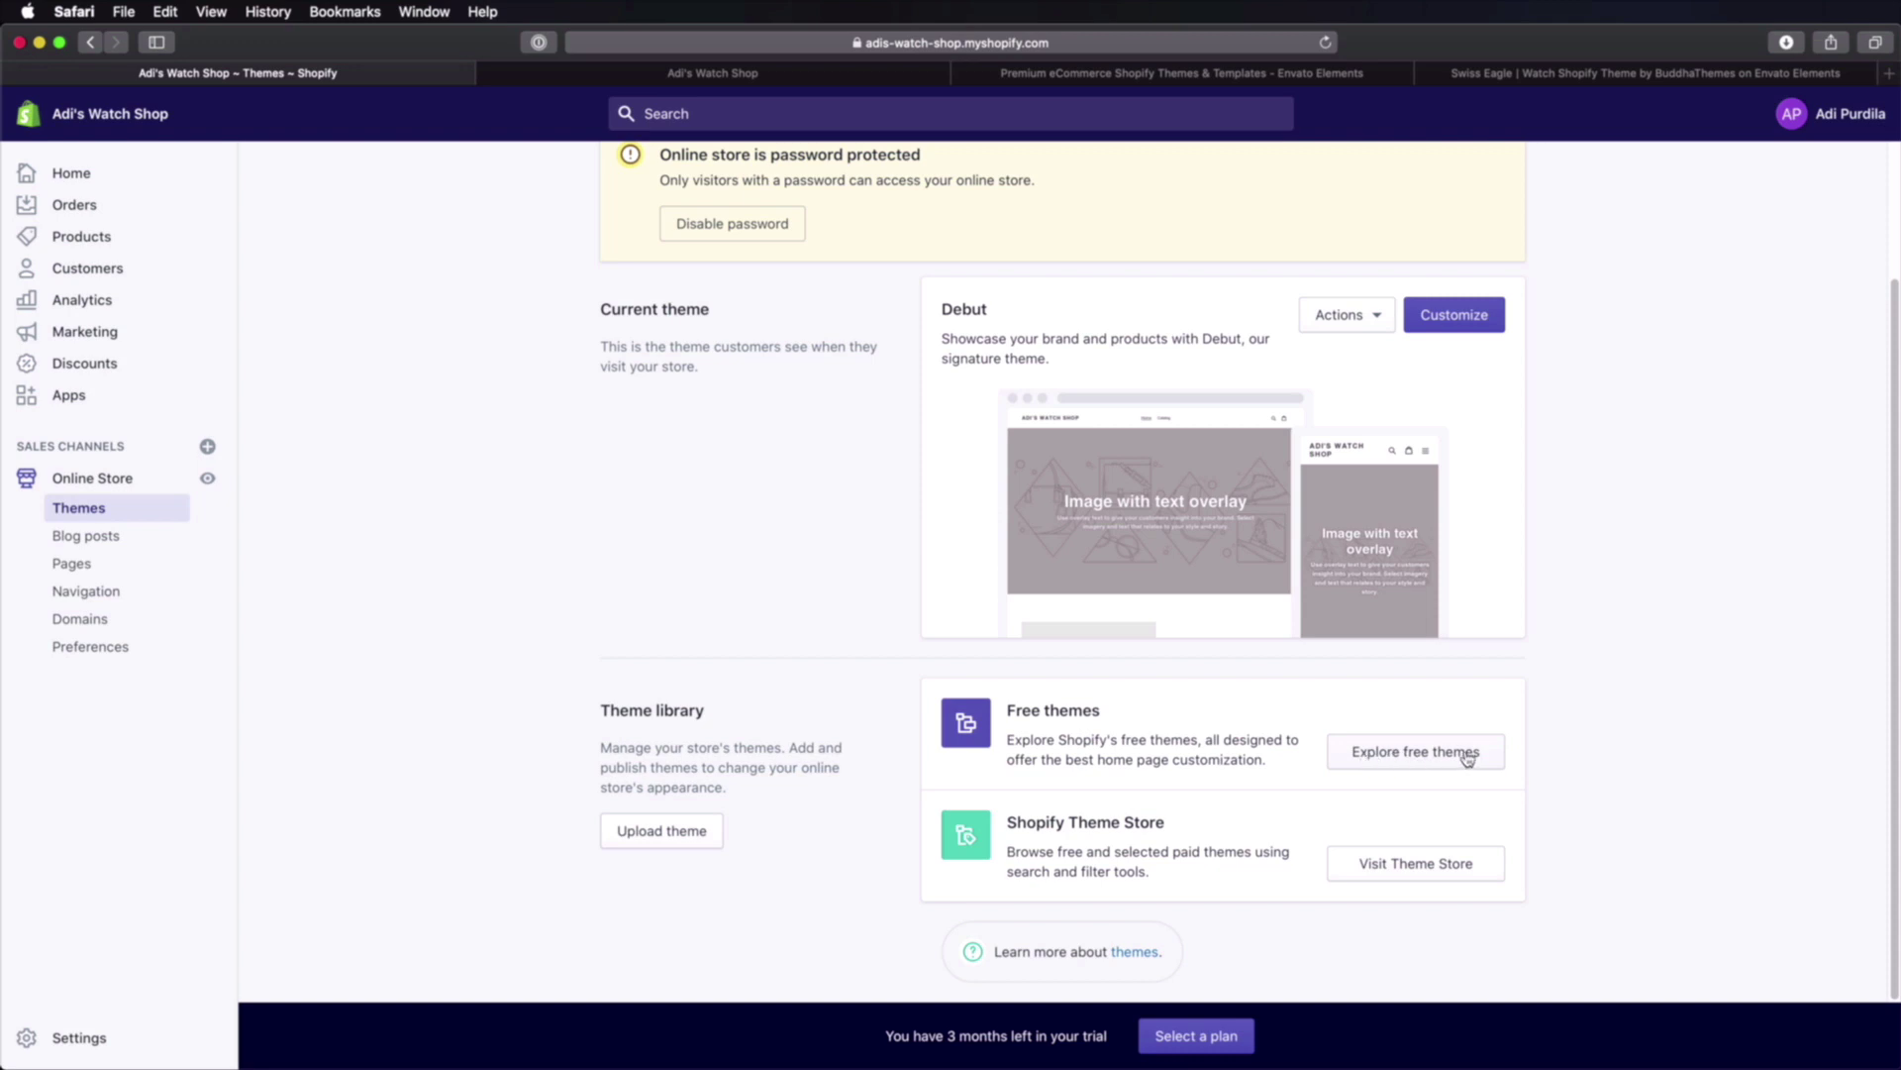
{"action": "left_click", "coordinate": [1449, 876]}
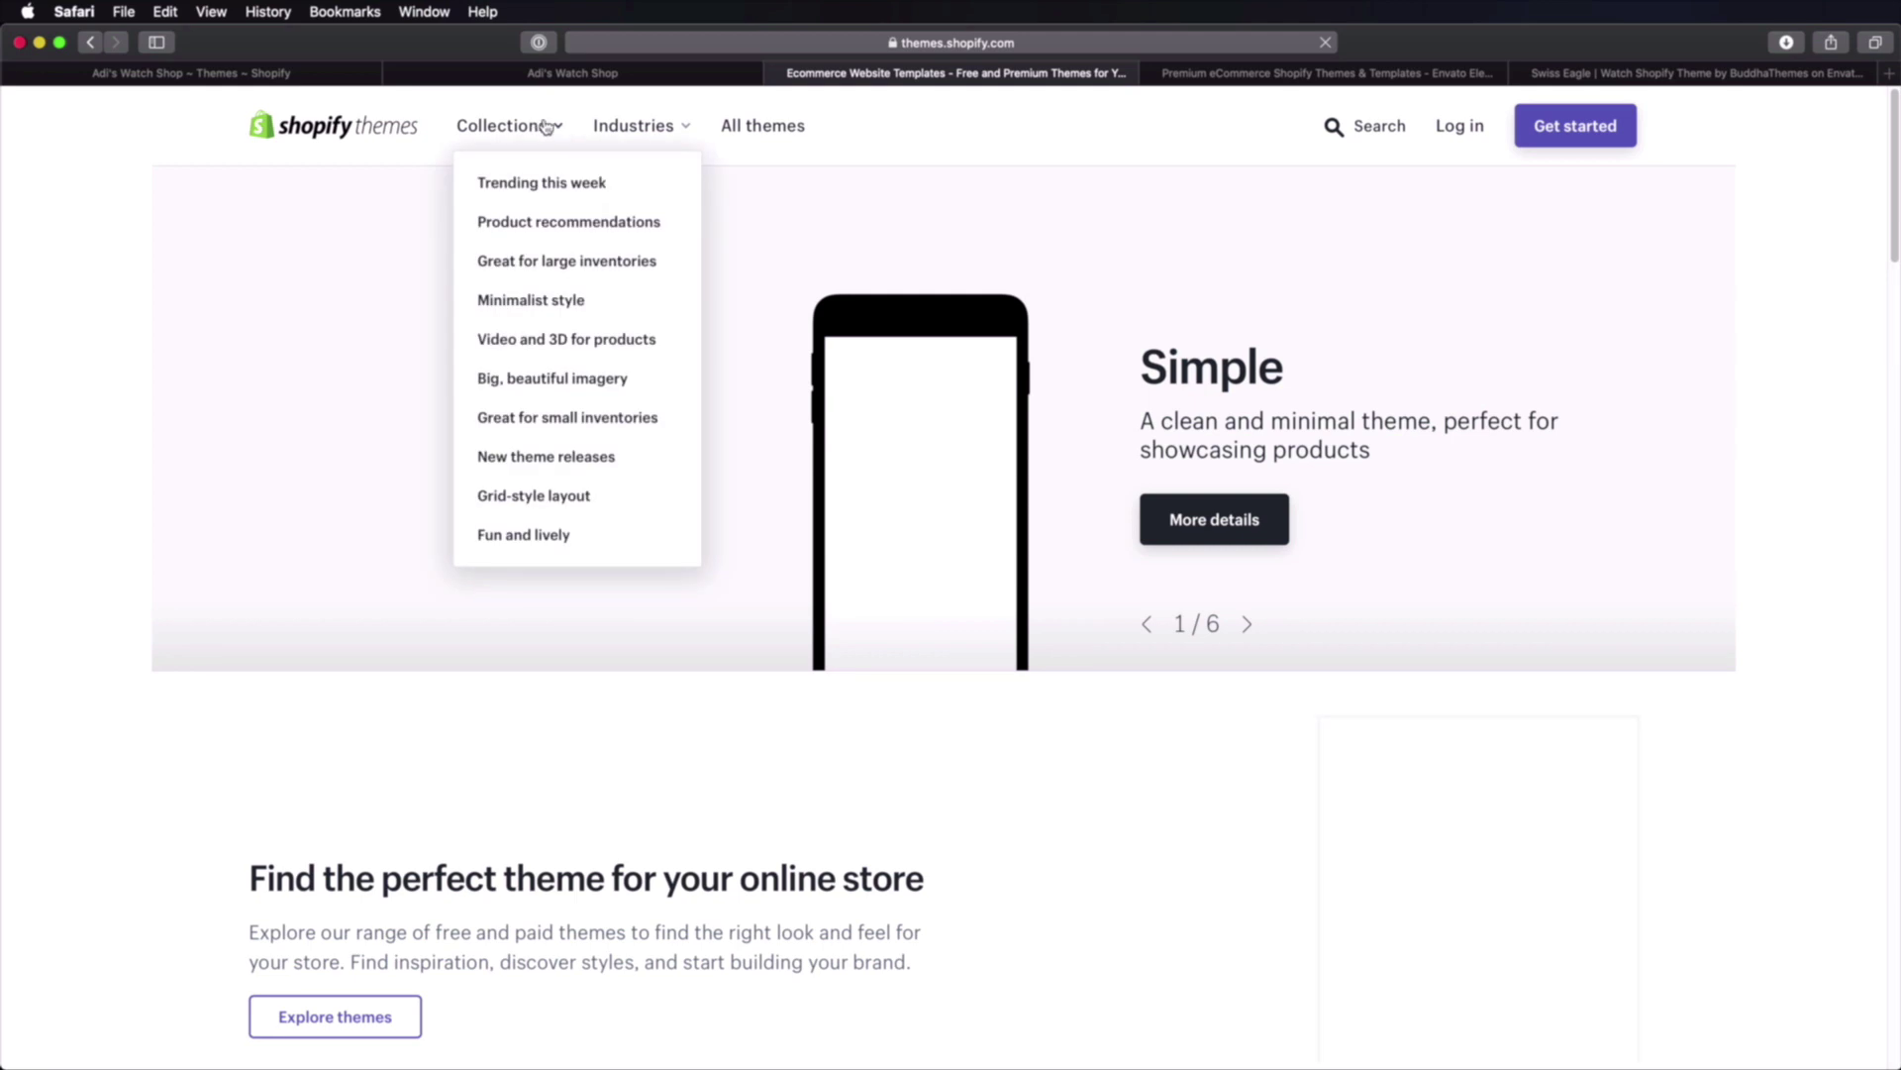
Step: Filter the Theme Store to Jewelry & Accessories, browse the results and open the free Supply theme
{"action": "mouse_move", "coordinate": [638, 130]}
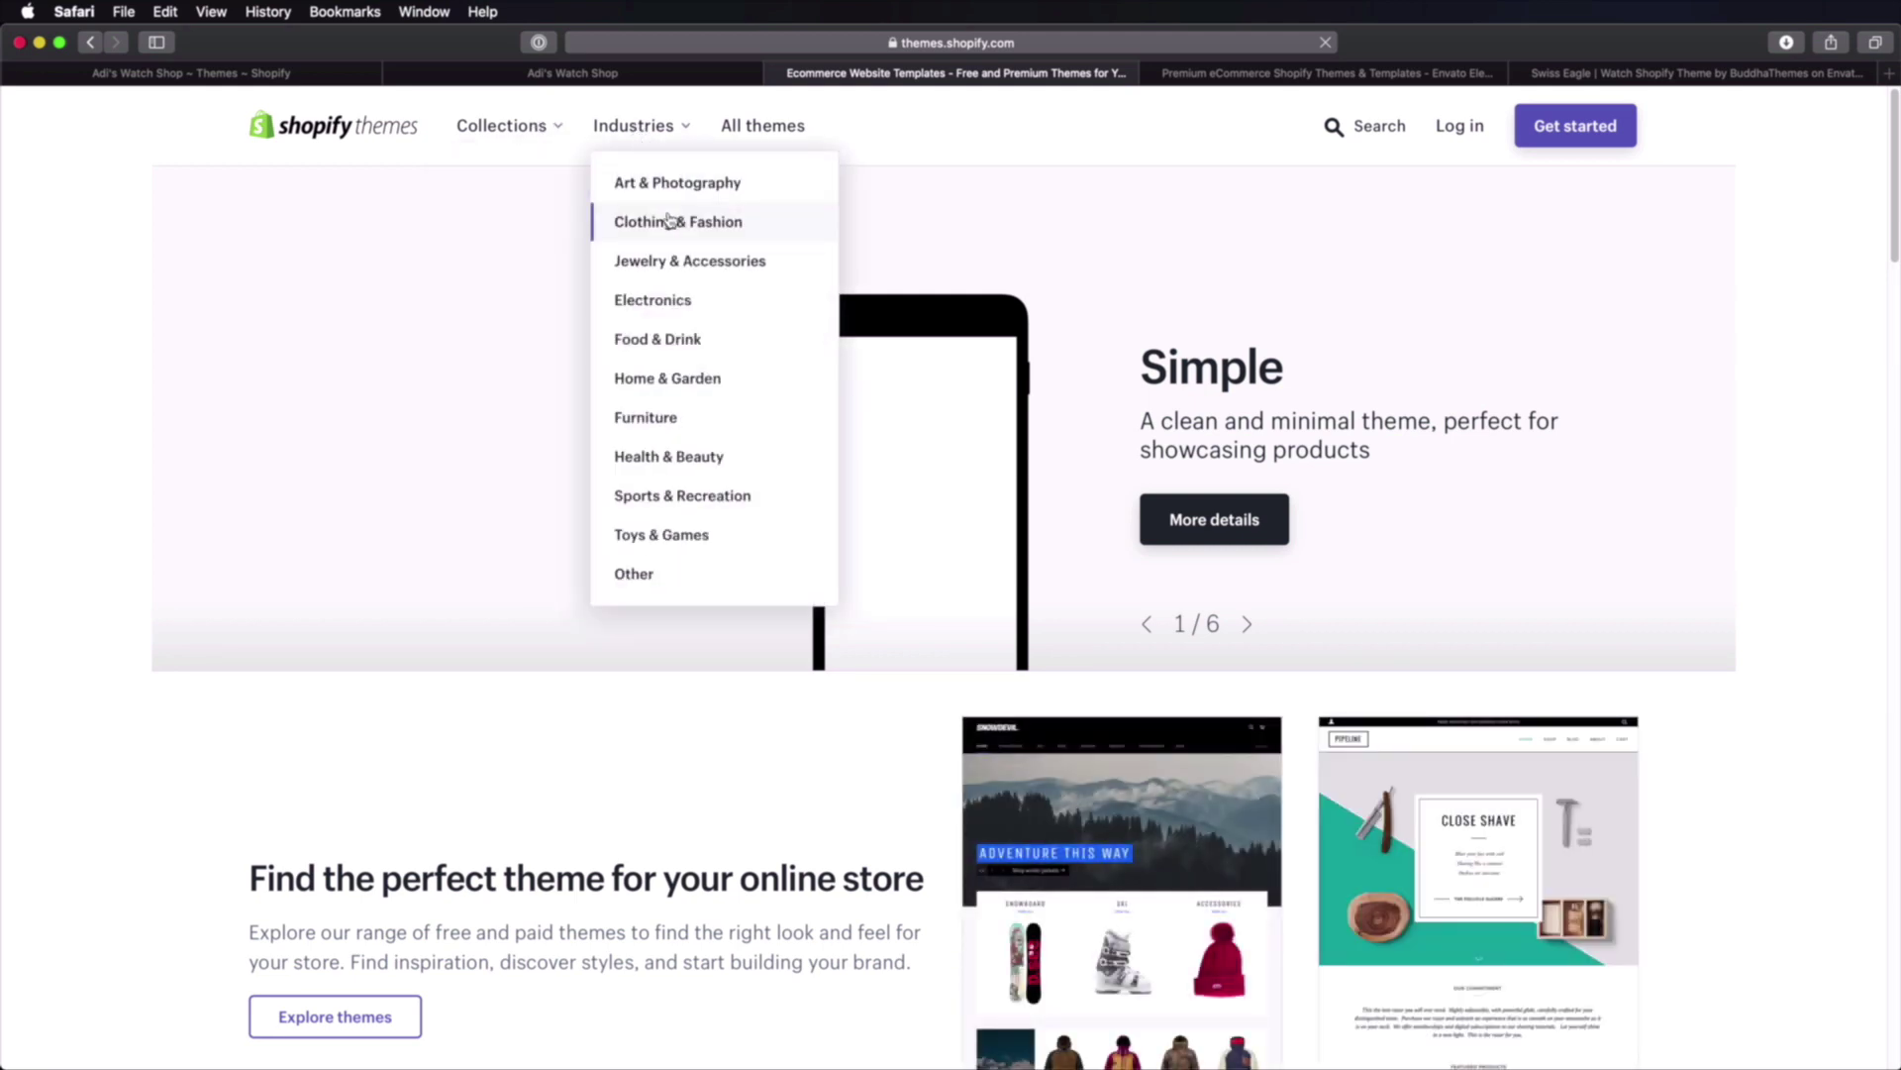
{"action": "left_click", "coordinate": [715, 265]}
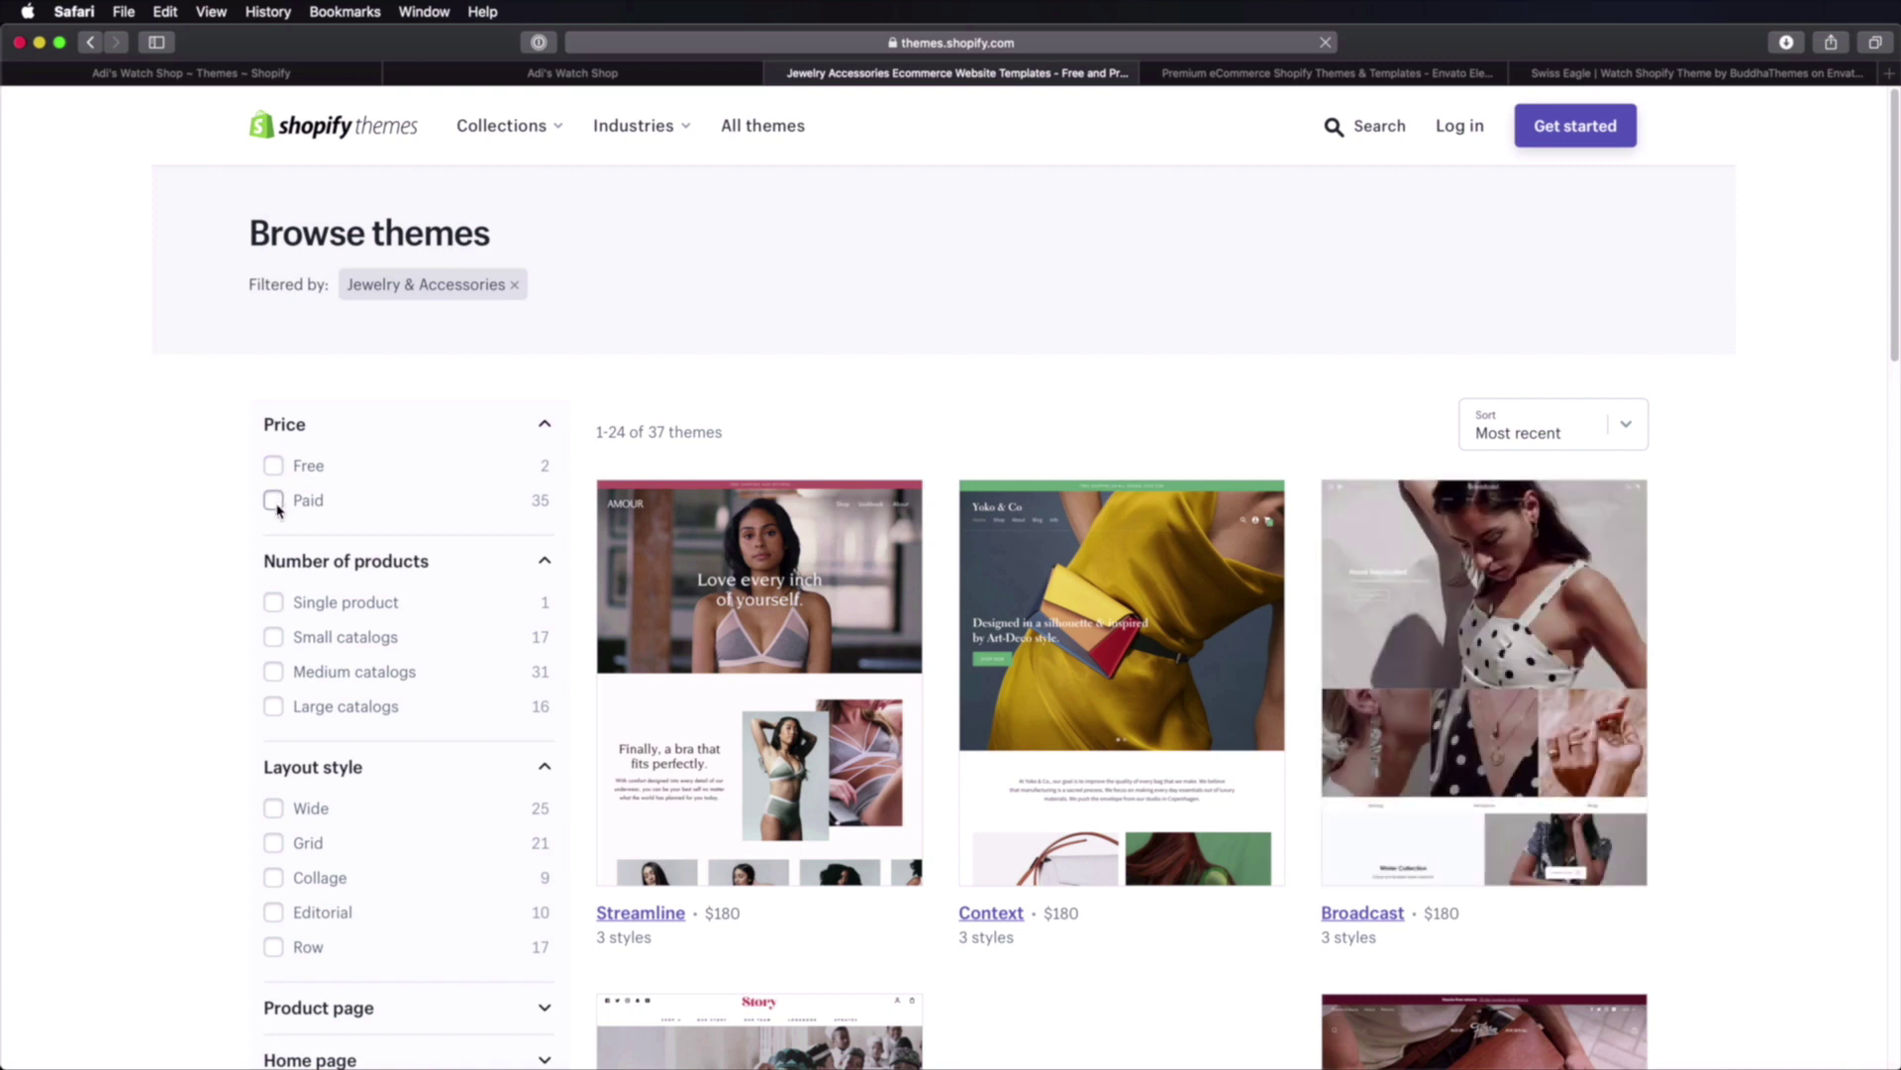
{"action": "scroll", "coordinate": [1788, 517], "scroll_direction": "down", "scroll_amount": 5}
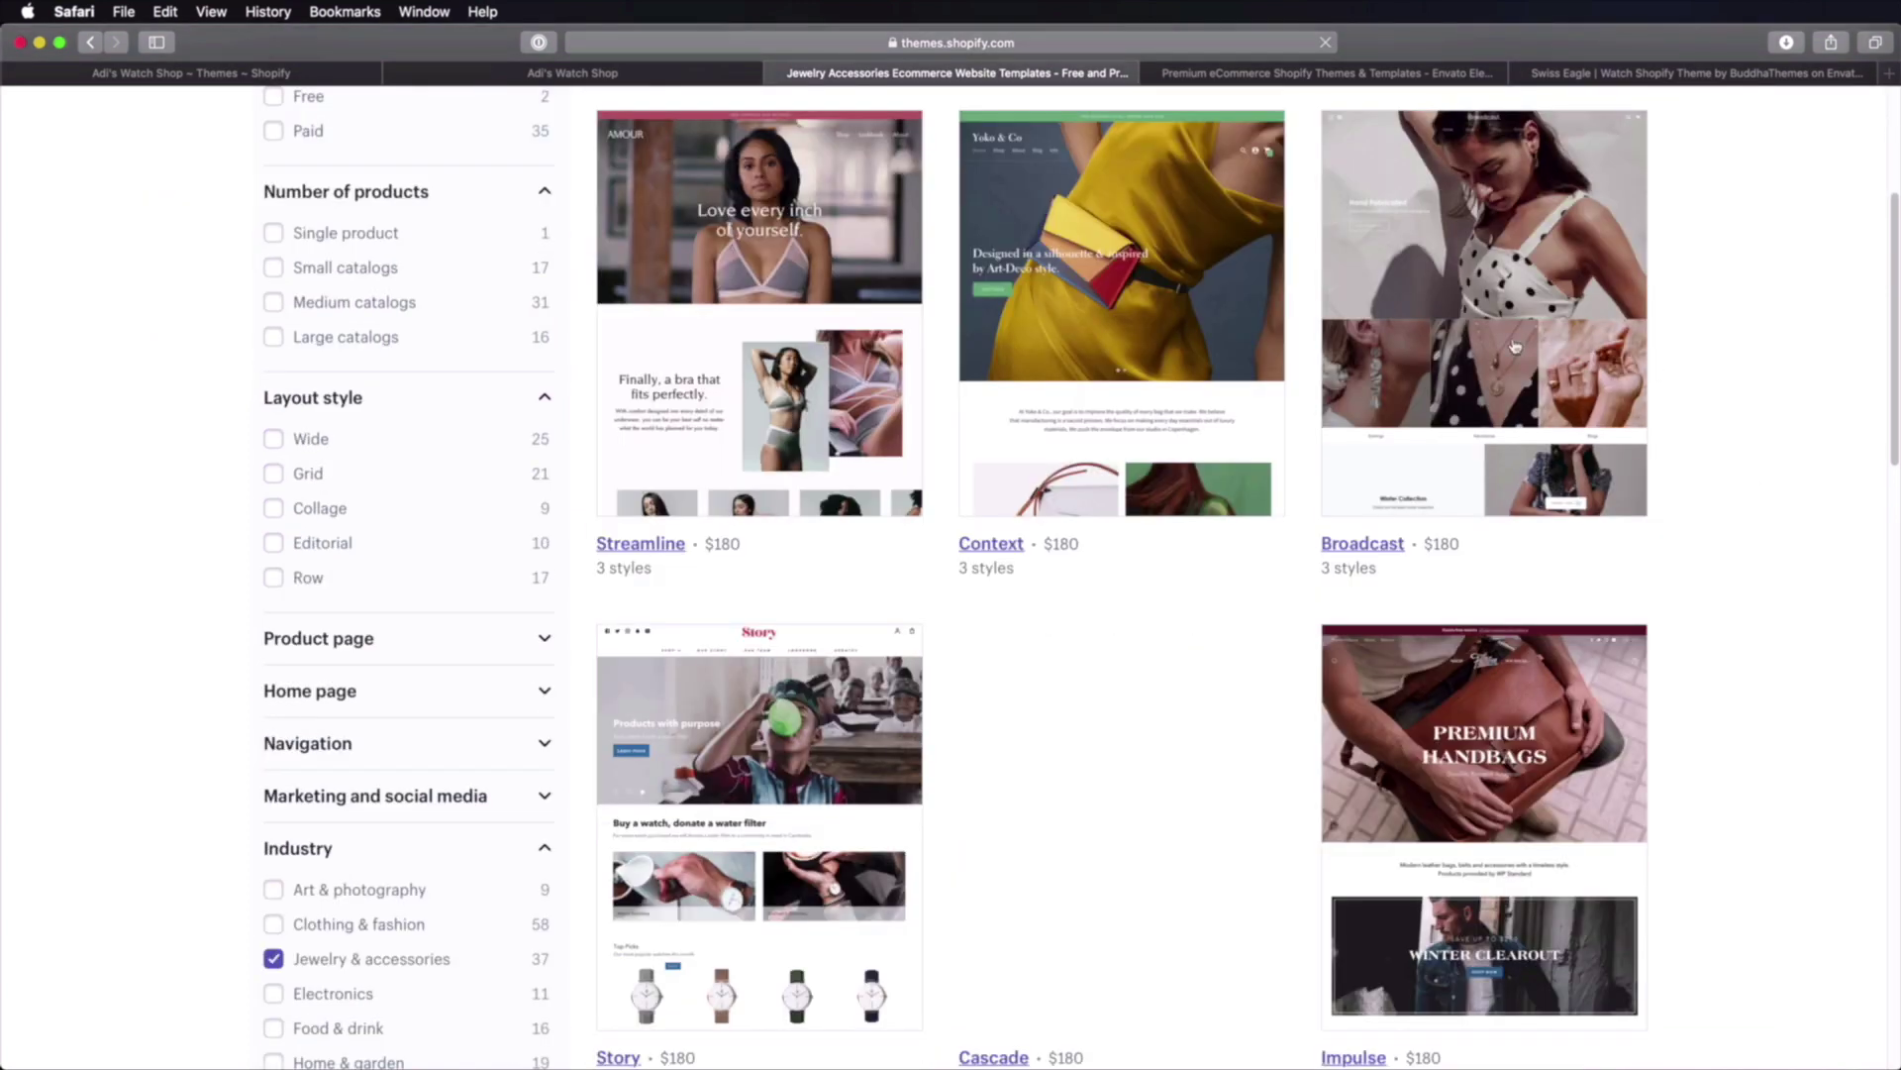
{"action": "scroll", "coordinate": [1654, 673], "scroll_direction": "down", "scroll_amount": 3}
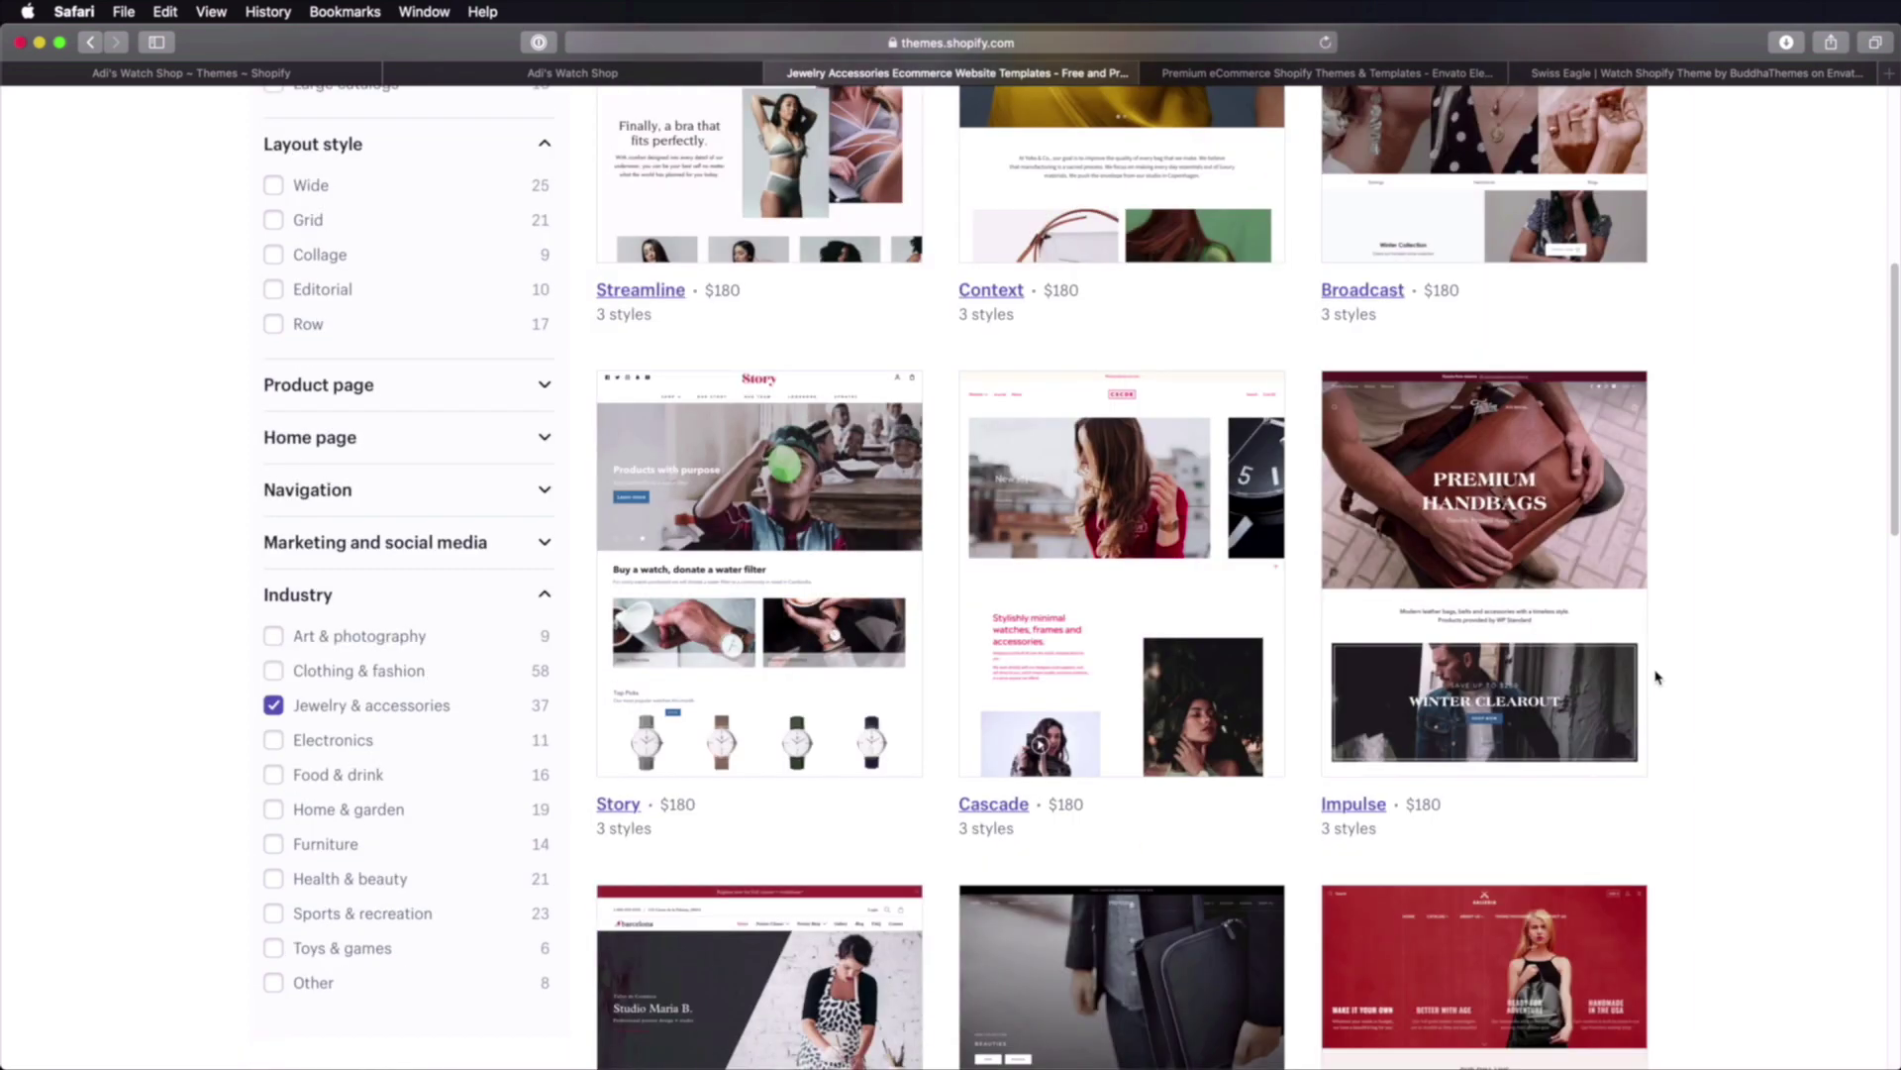
{"action": "scroll", "coordinate": [1659, 678], "scroll_direction": "down", "scroll_amount": 4}
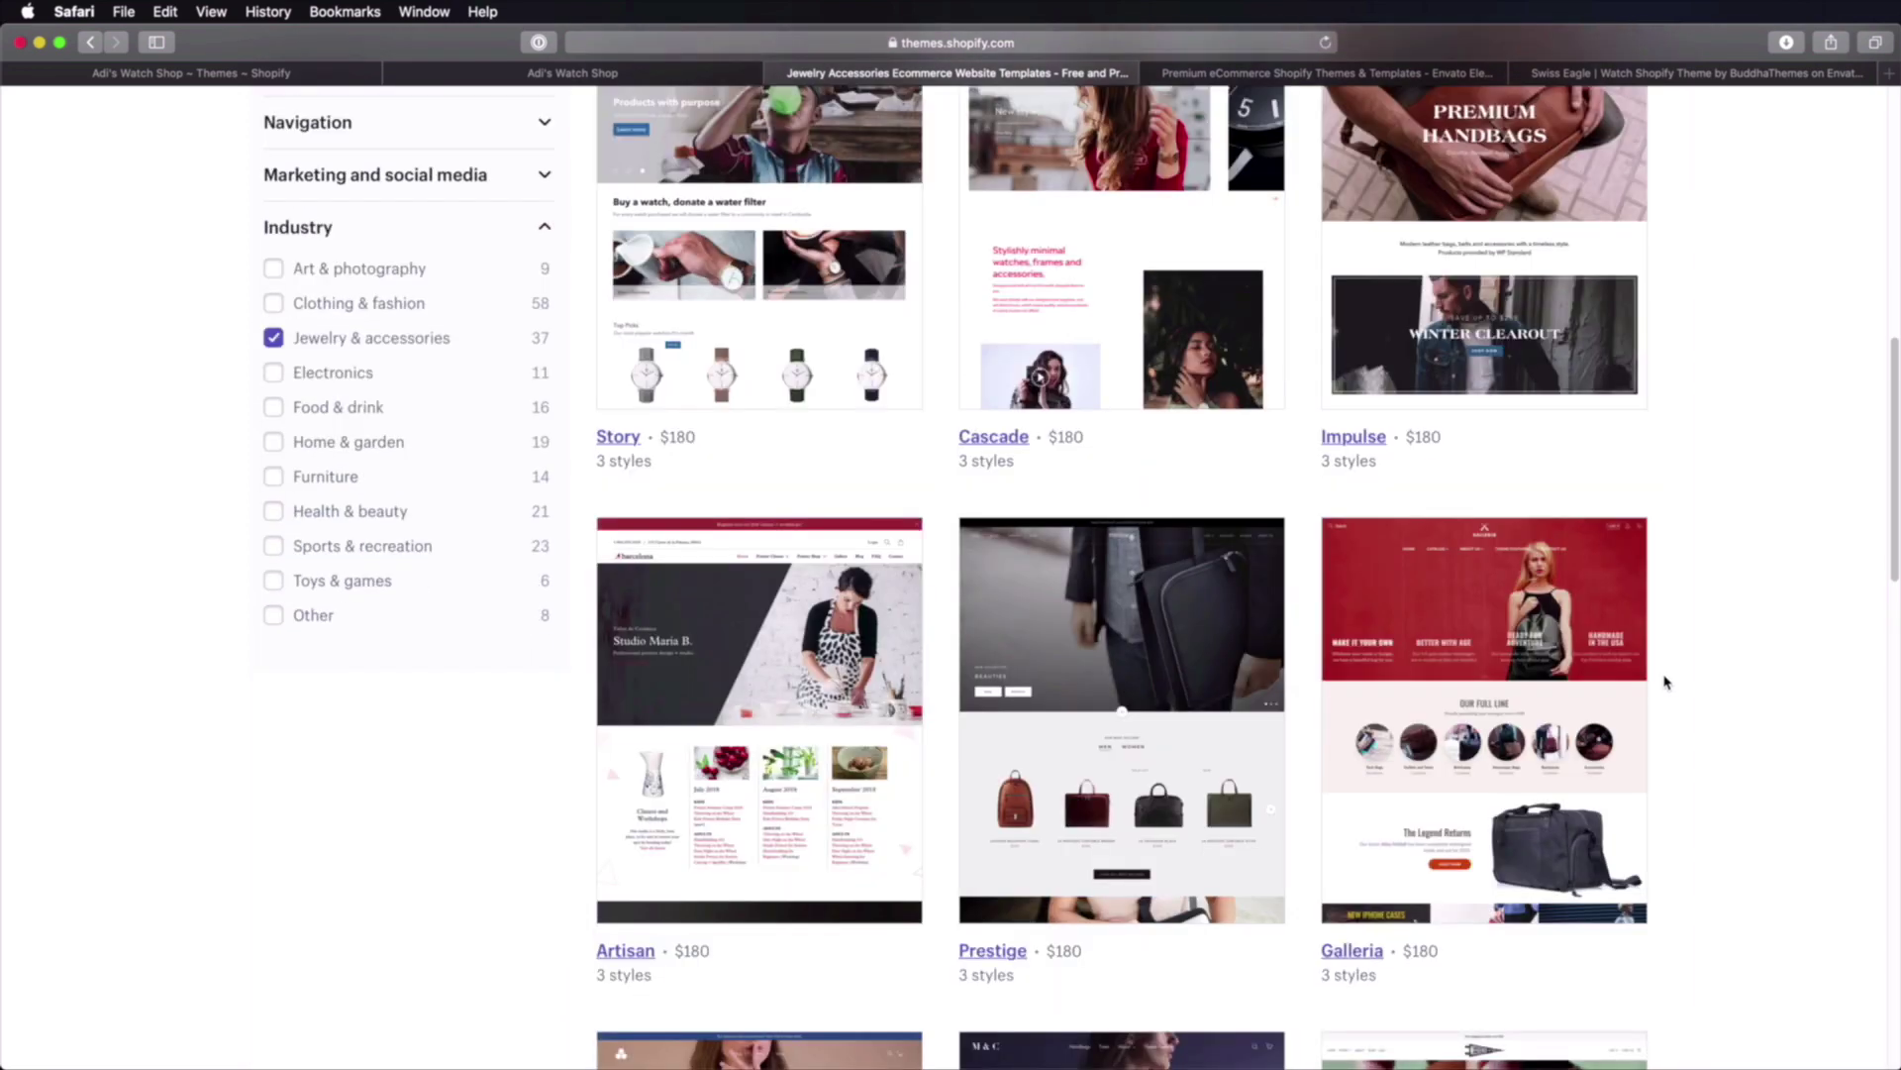
{"action": "scroll", "coordinate": [1664, 682], "scroll_direction": "down", "scroll_amount": 7}
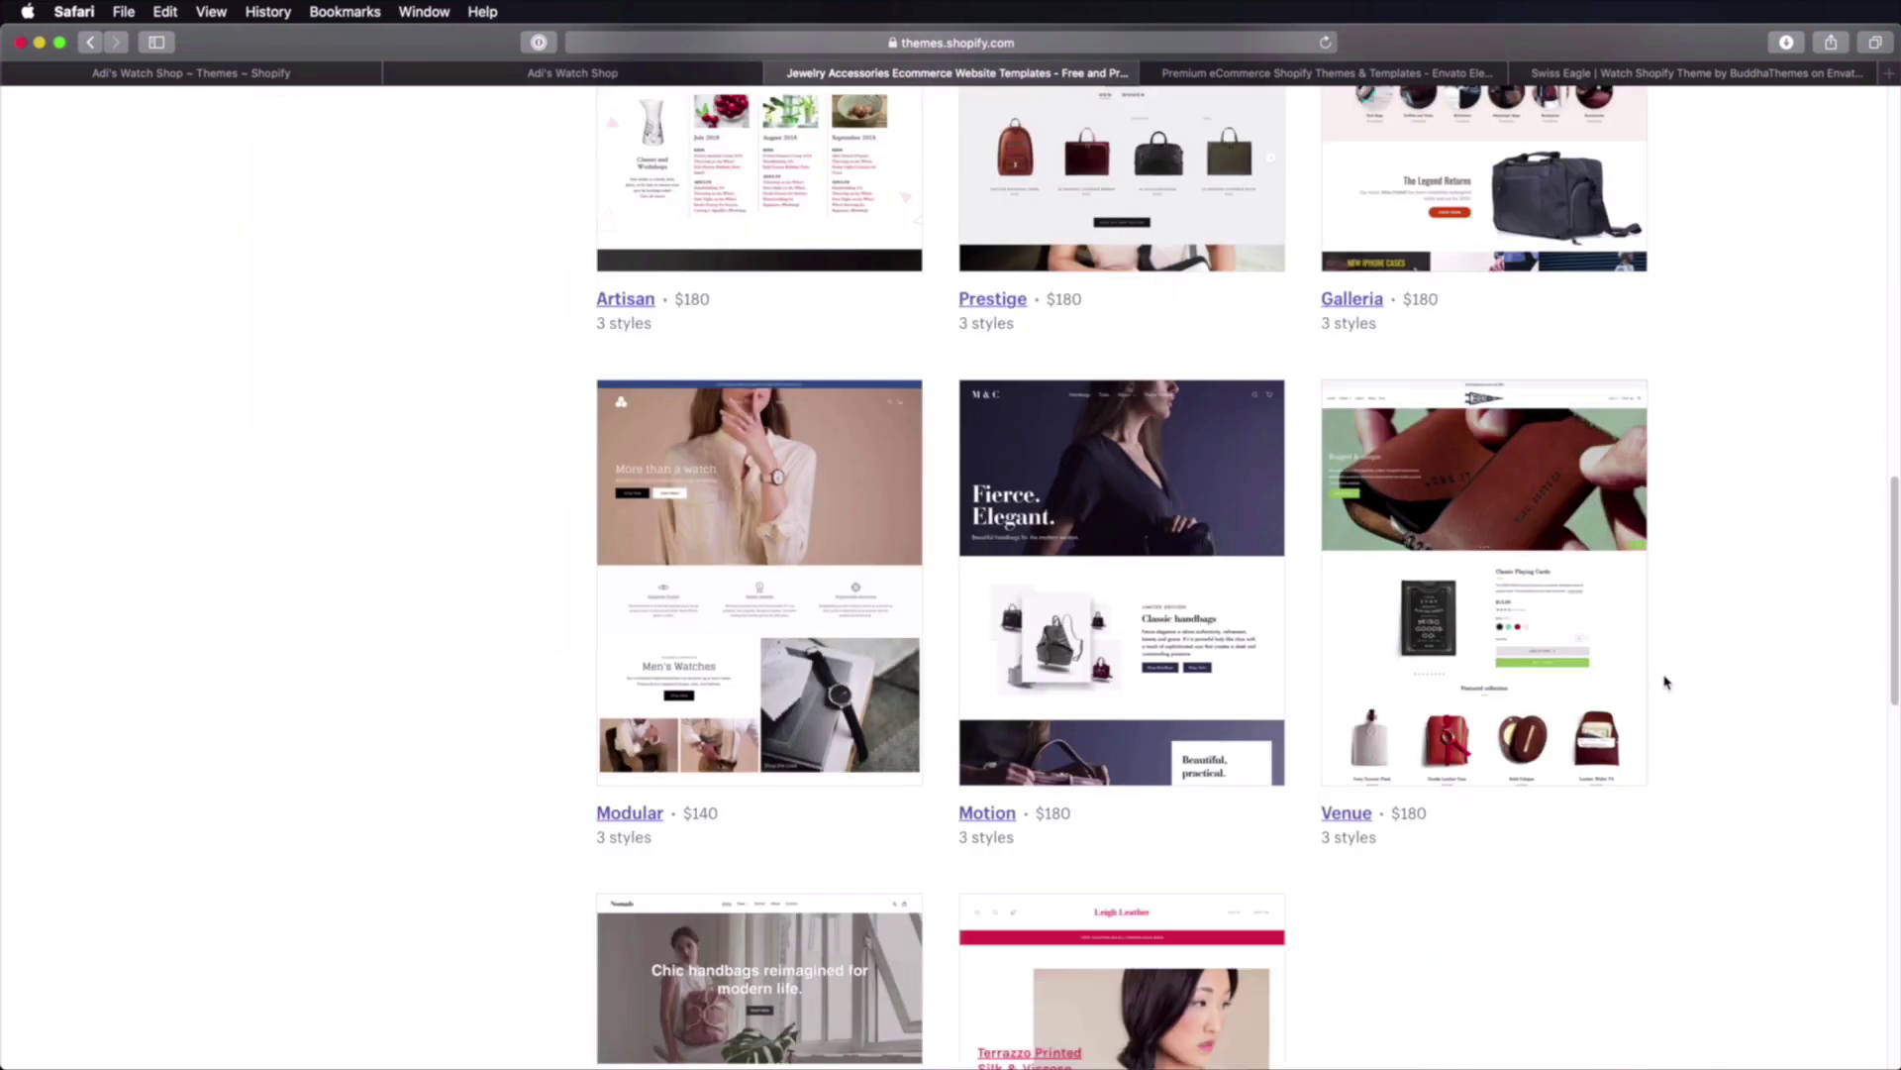
{"action": "scroll", "coordinate": [1664, 682], "scroll_direction": "down", "scroll_amount": 6}
{"action": "scroll", "coordinate": [1664, 681], "scroll_direction": "down", "scroll_amount": 5}
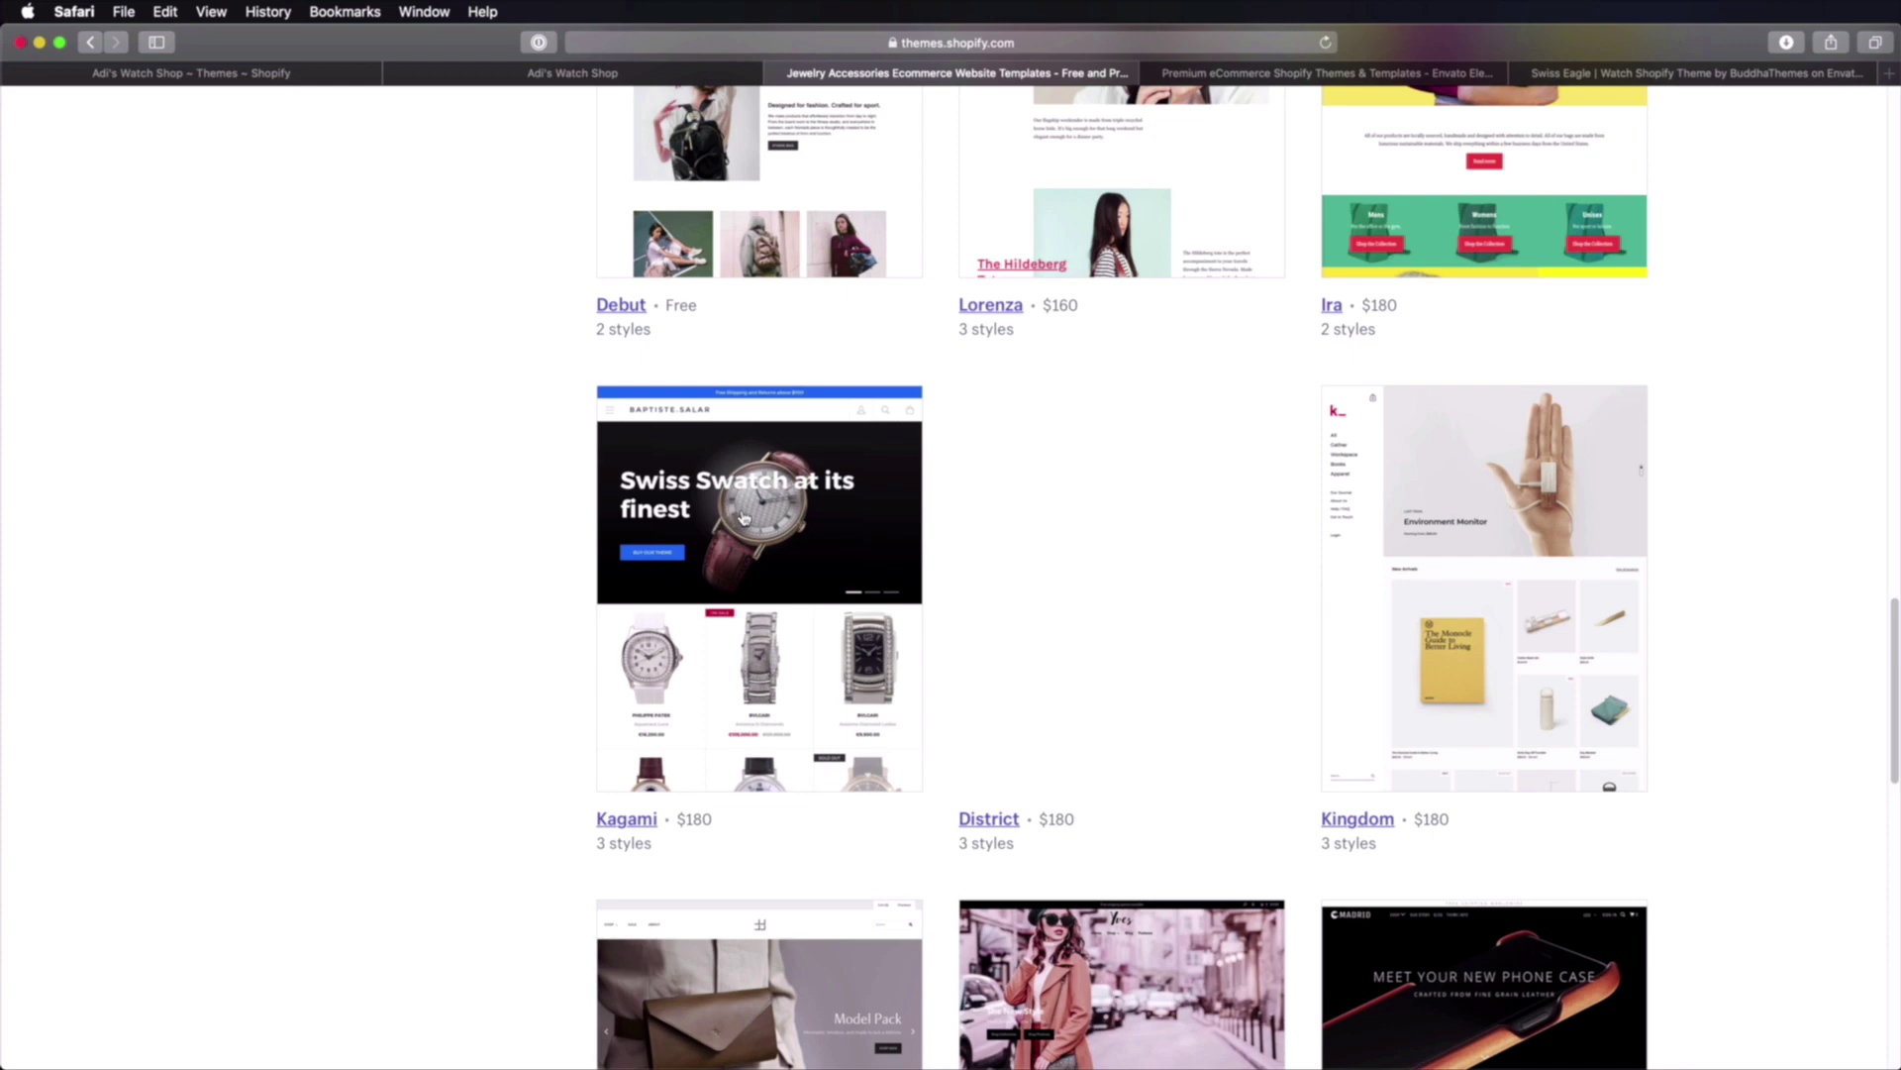
{"action": "scroll", "coordinate": [776, 551], "scroll_direction": "down", "scroll_amount": 5}
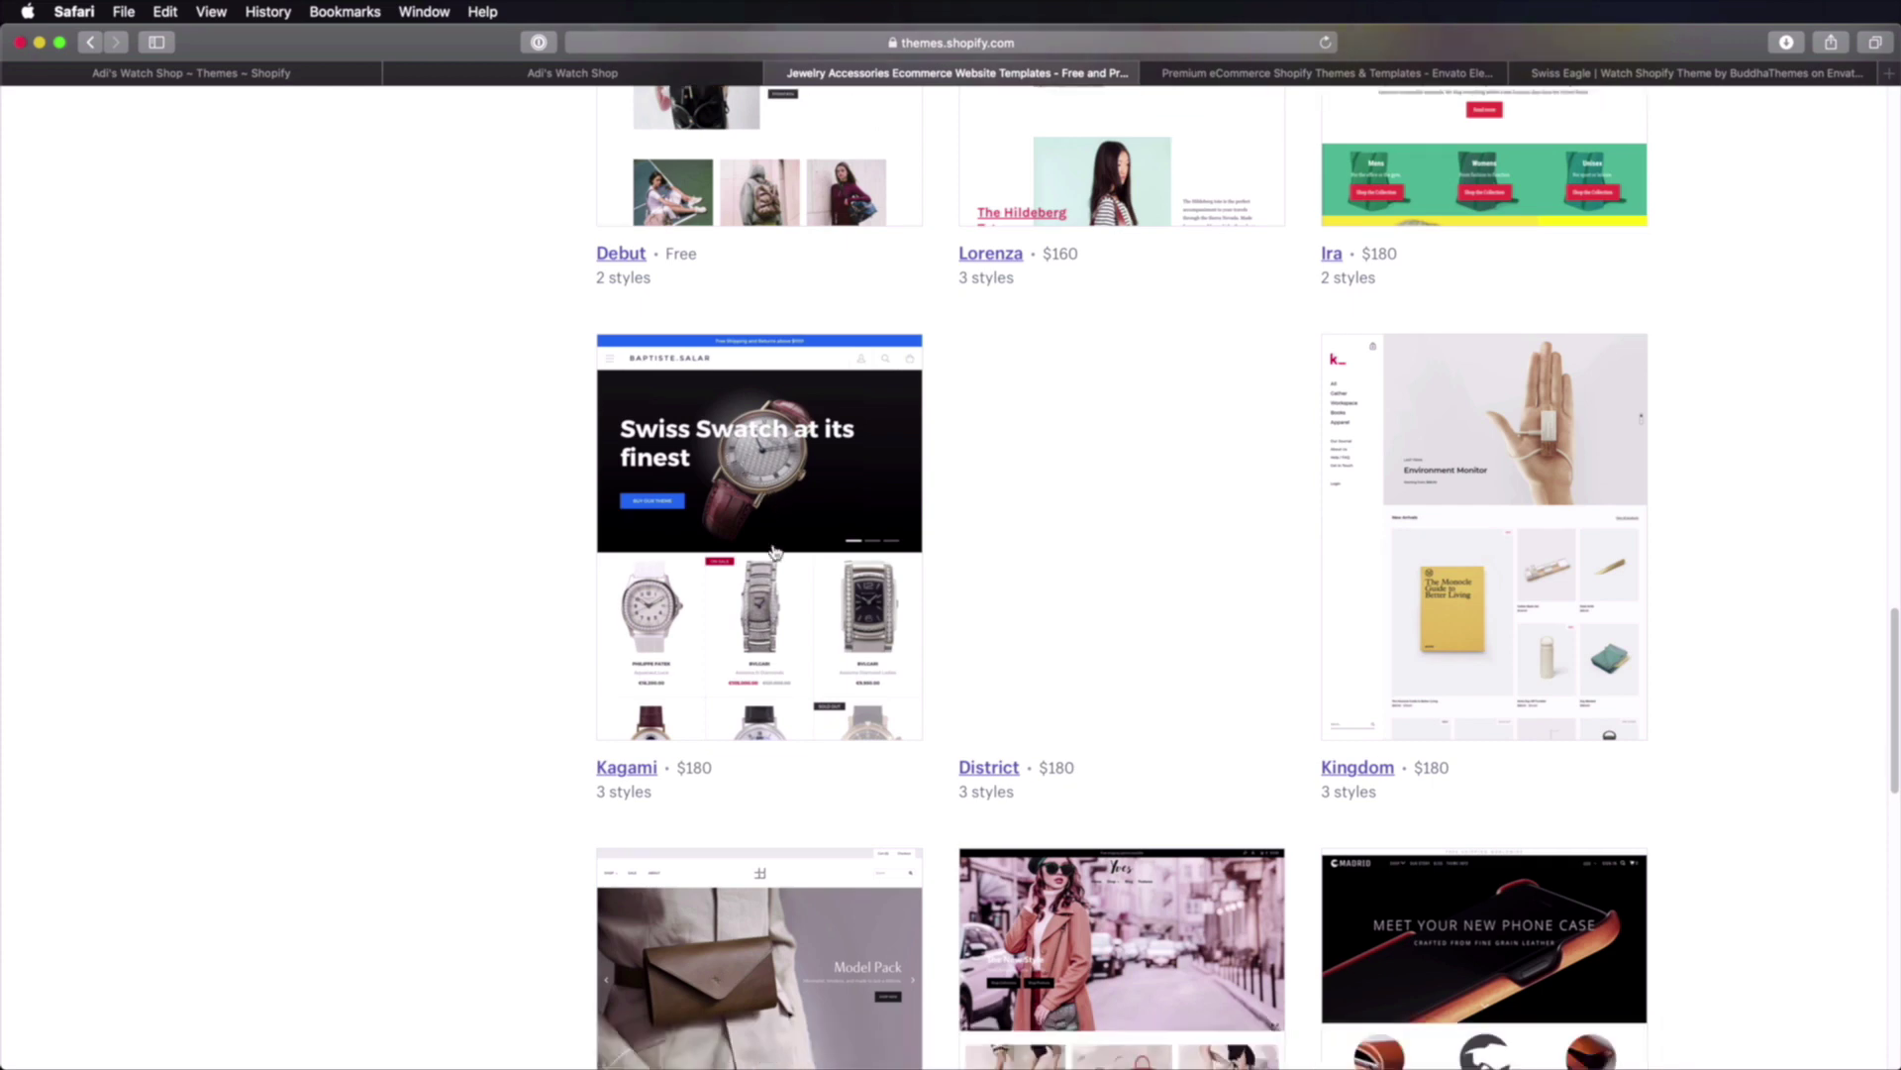
{"action": "scroll", "coordinate": [776, 551], "scroll_direction": "down", "scroll_amount": 8}
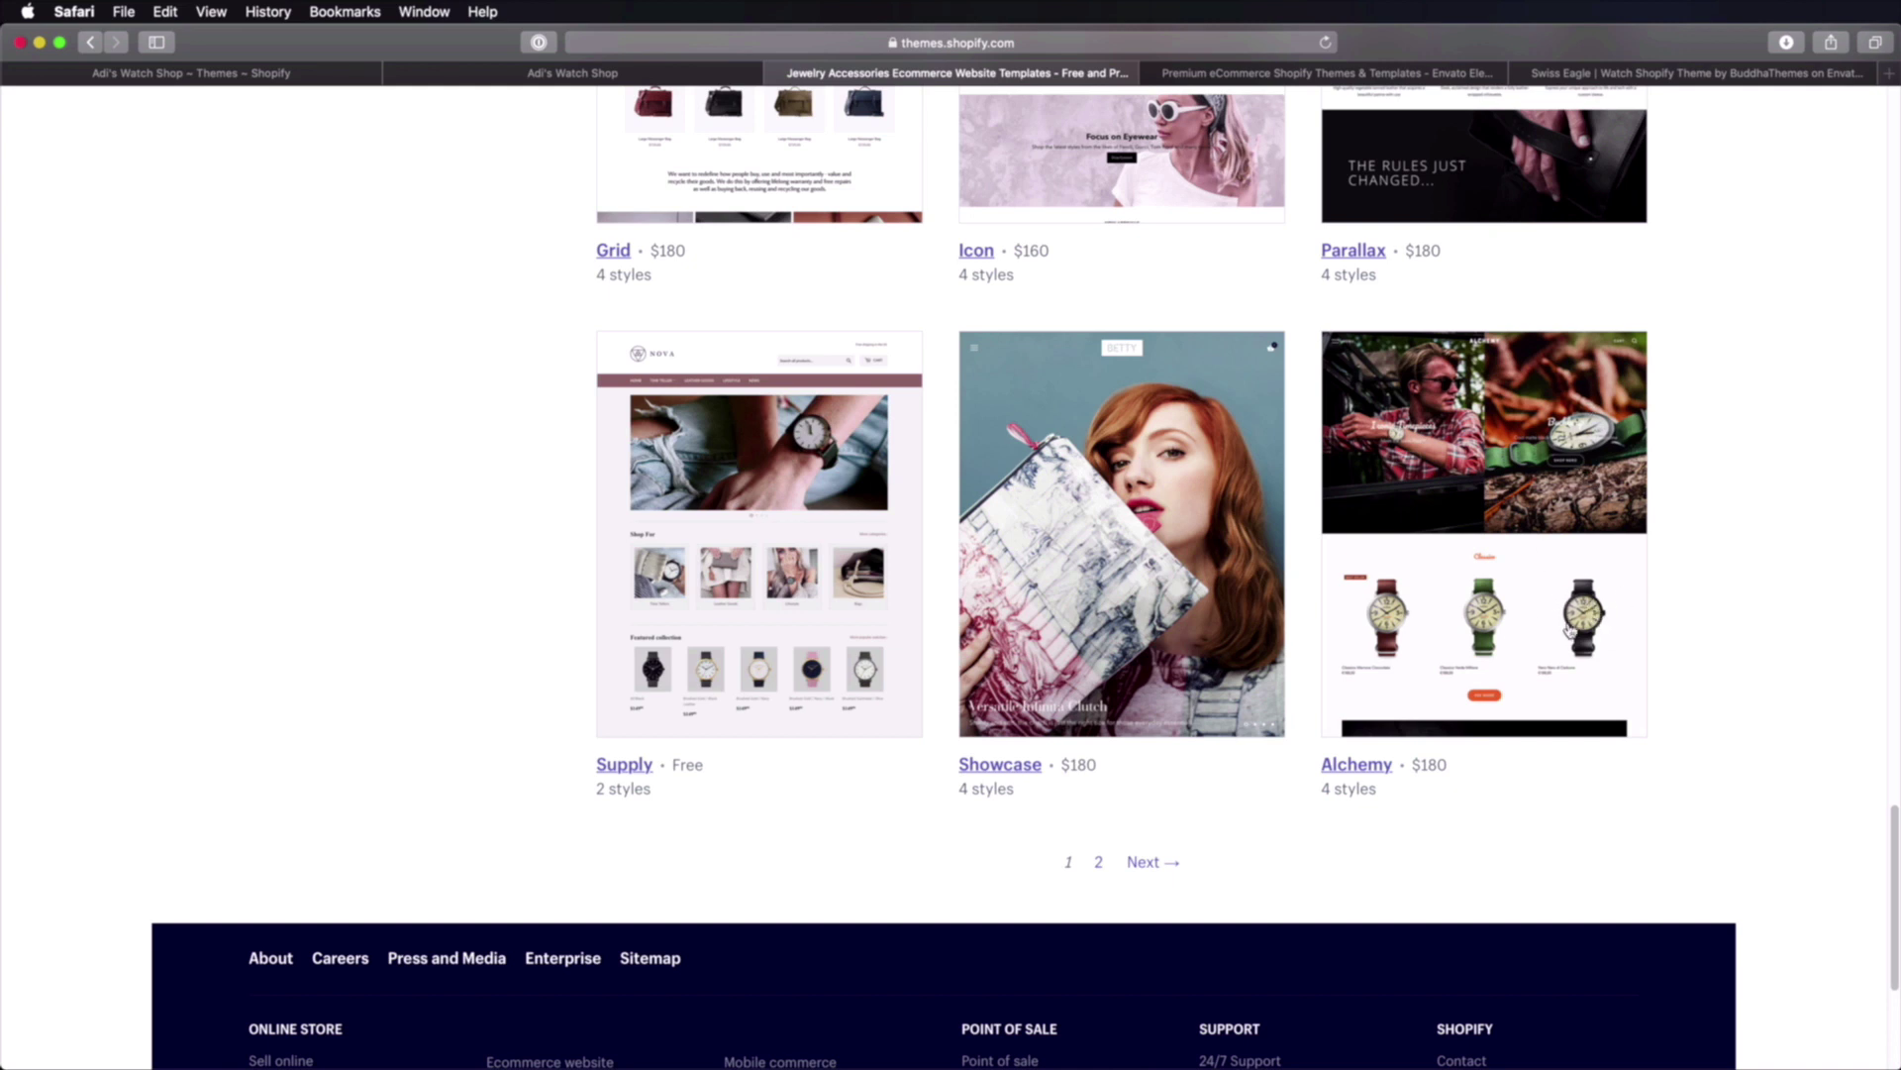
{"action": "left_click", "coordinate": [782, 465]}
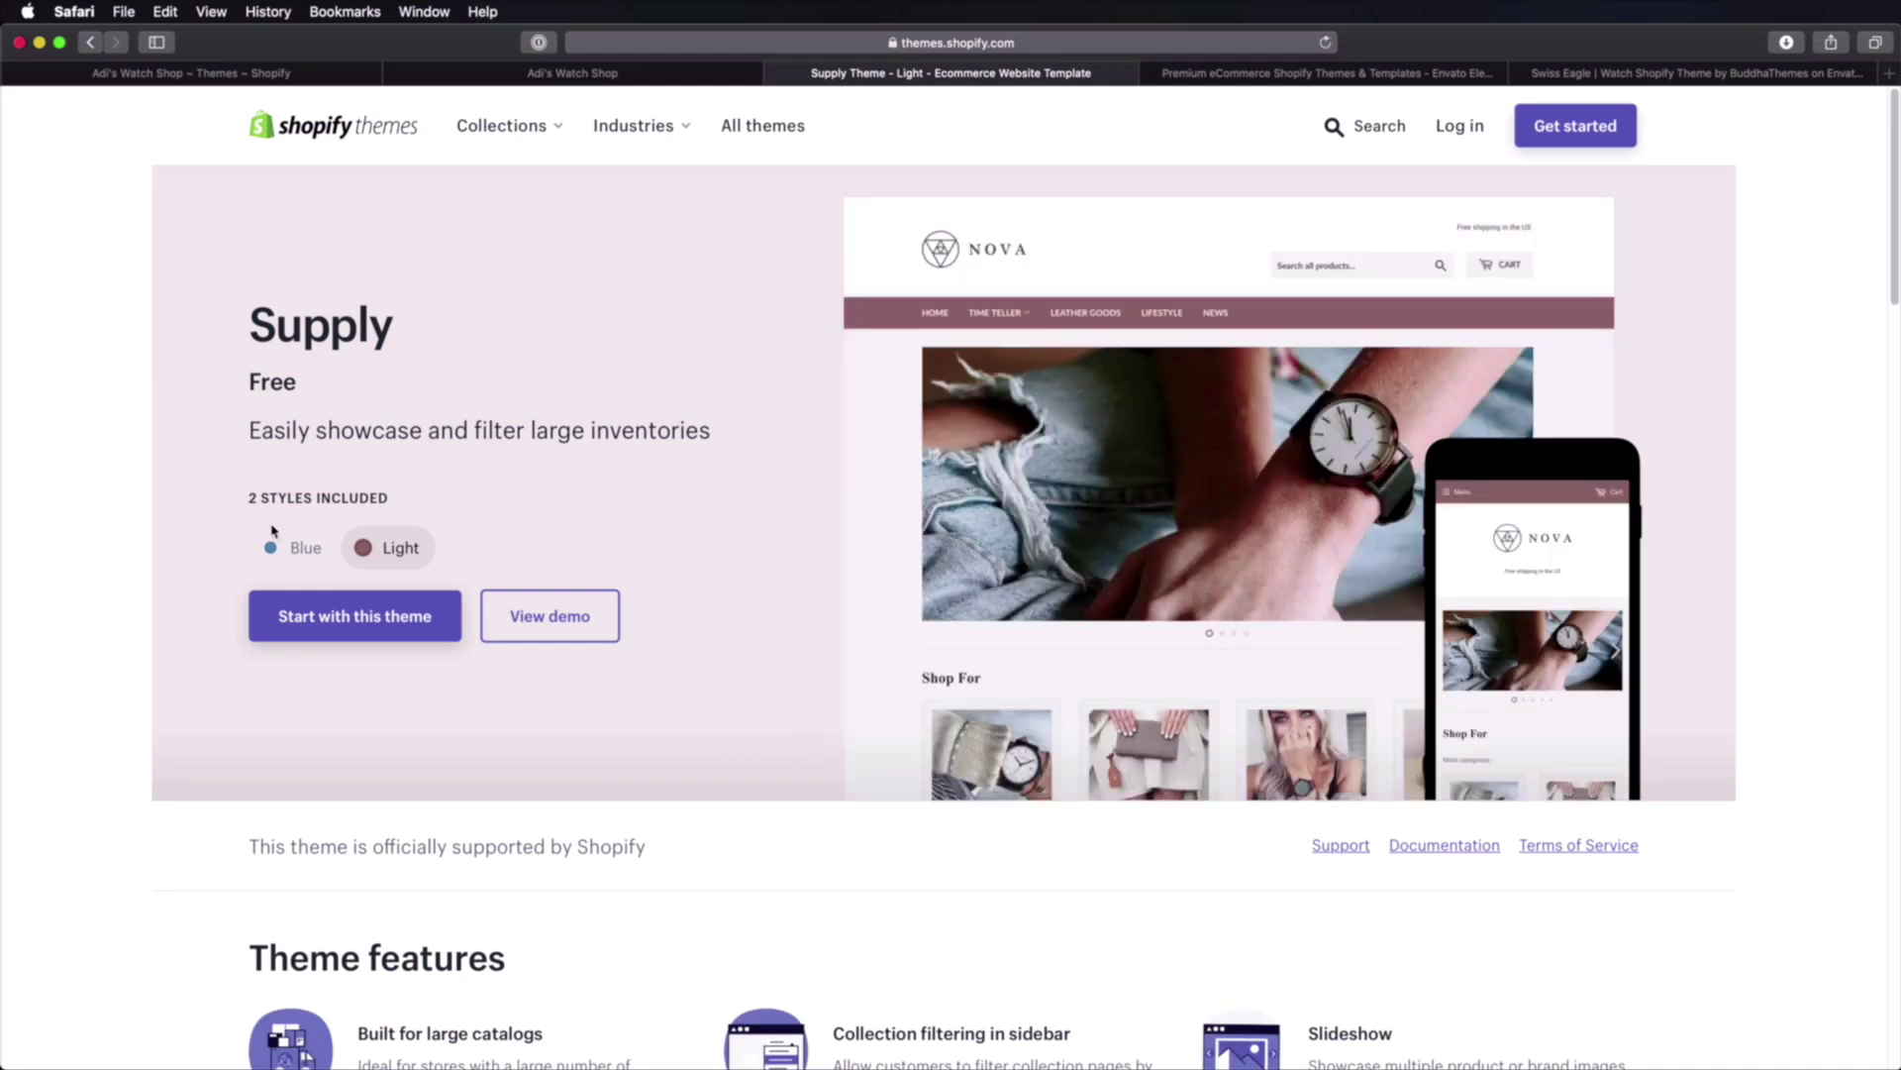
Step: Compare the Supply theme's Blue style and settle on the Light style
{"action": "left_click", "coordinate": [318, 548]}
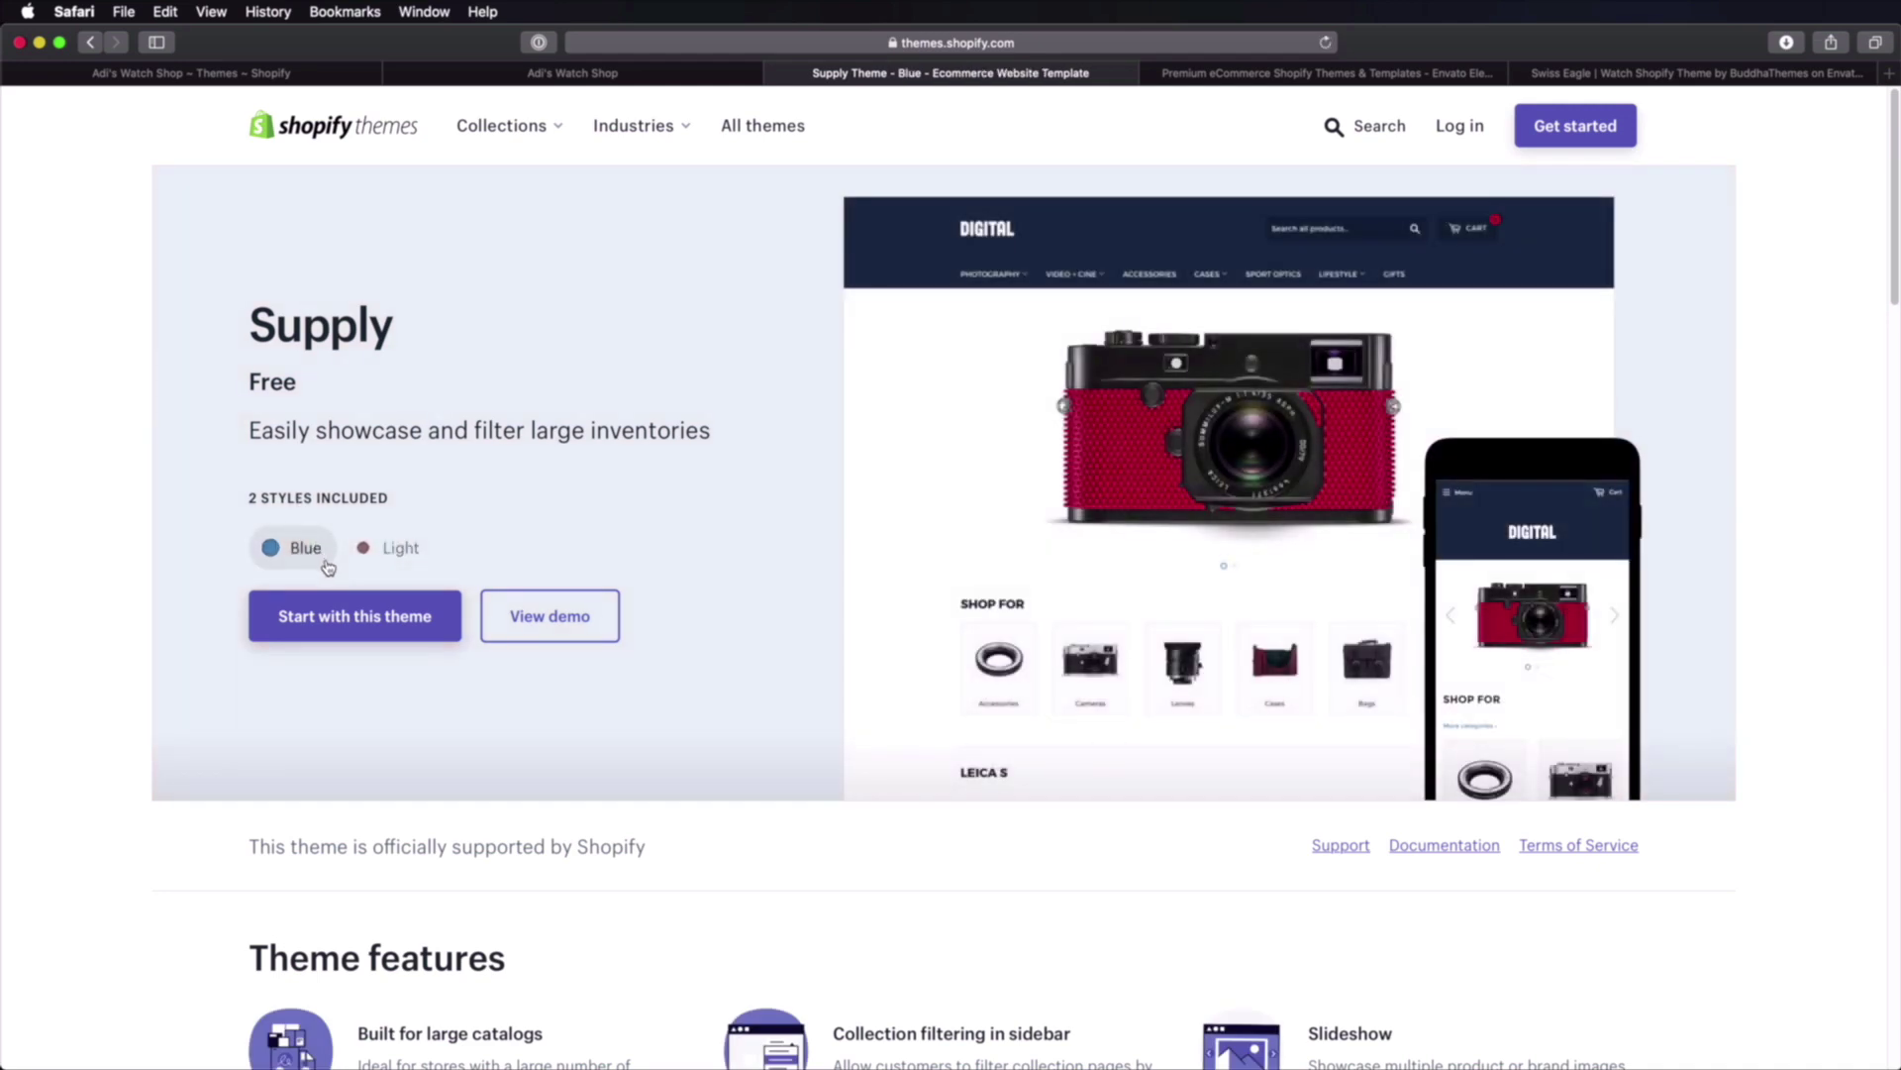
{"action": "mouse_move", "coordinate": [1210, 477]}
{"action": "mouse_move", "coordinate": [1027, 414]}
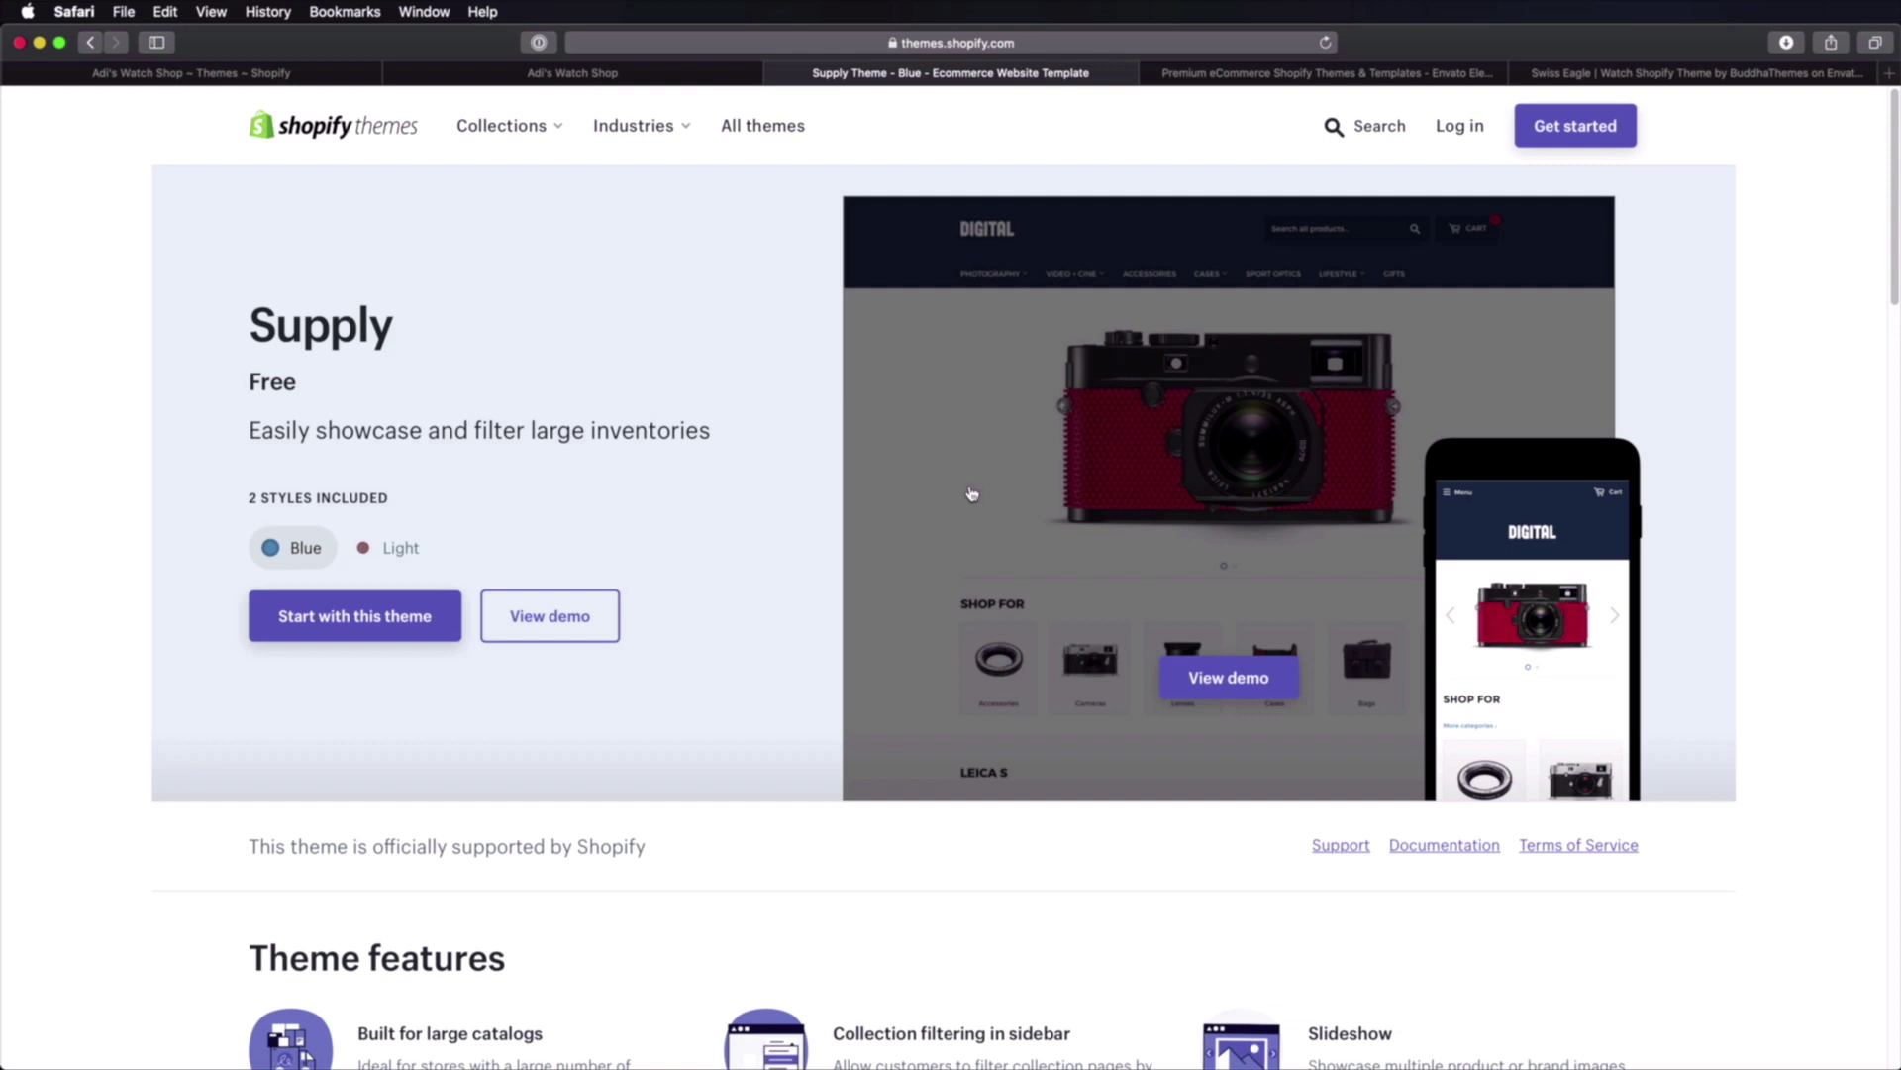
{"action": "left_click", "coordinate": [390, 547]}
Step: Preview the Supply Light demo at phone size, then start with this theme
{"action": "left_click", "coordinate": [549, 616]}
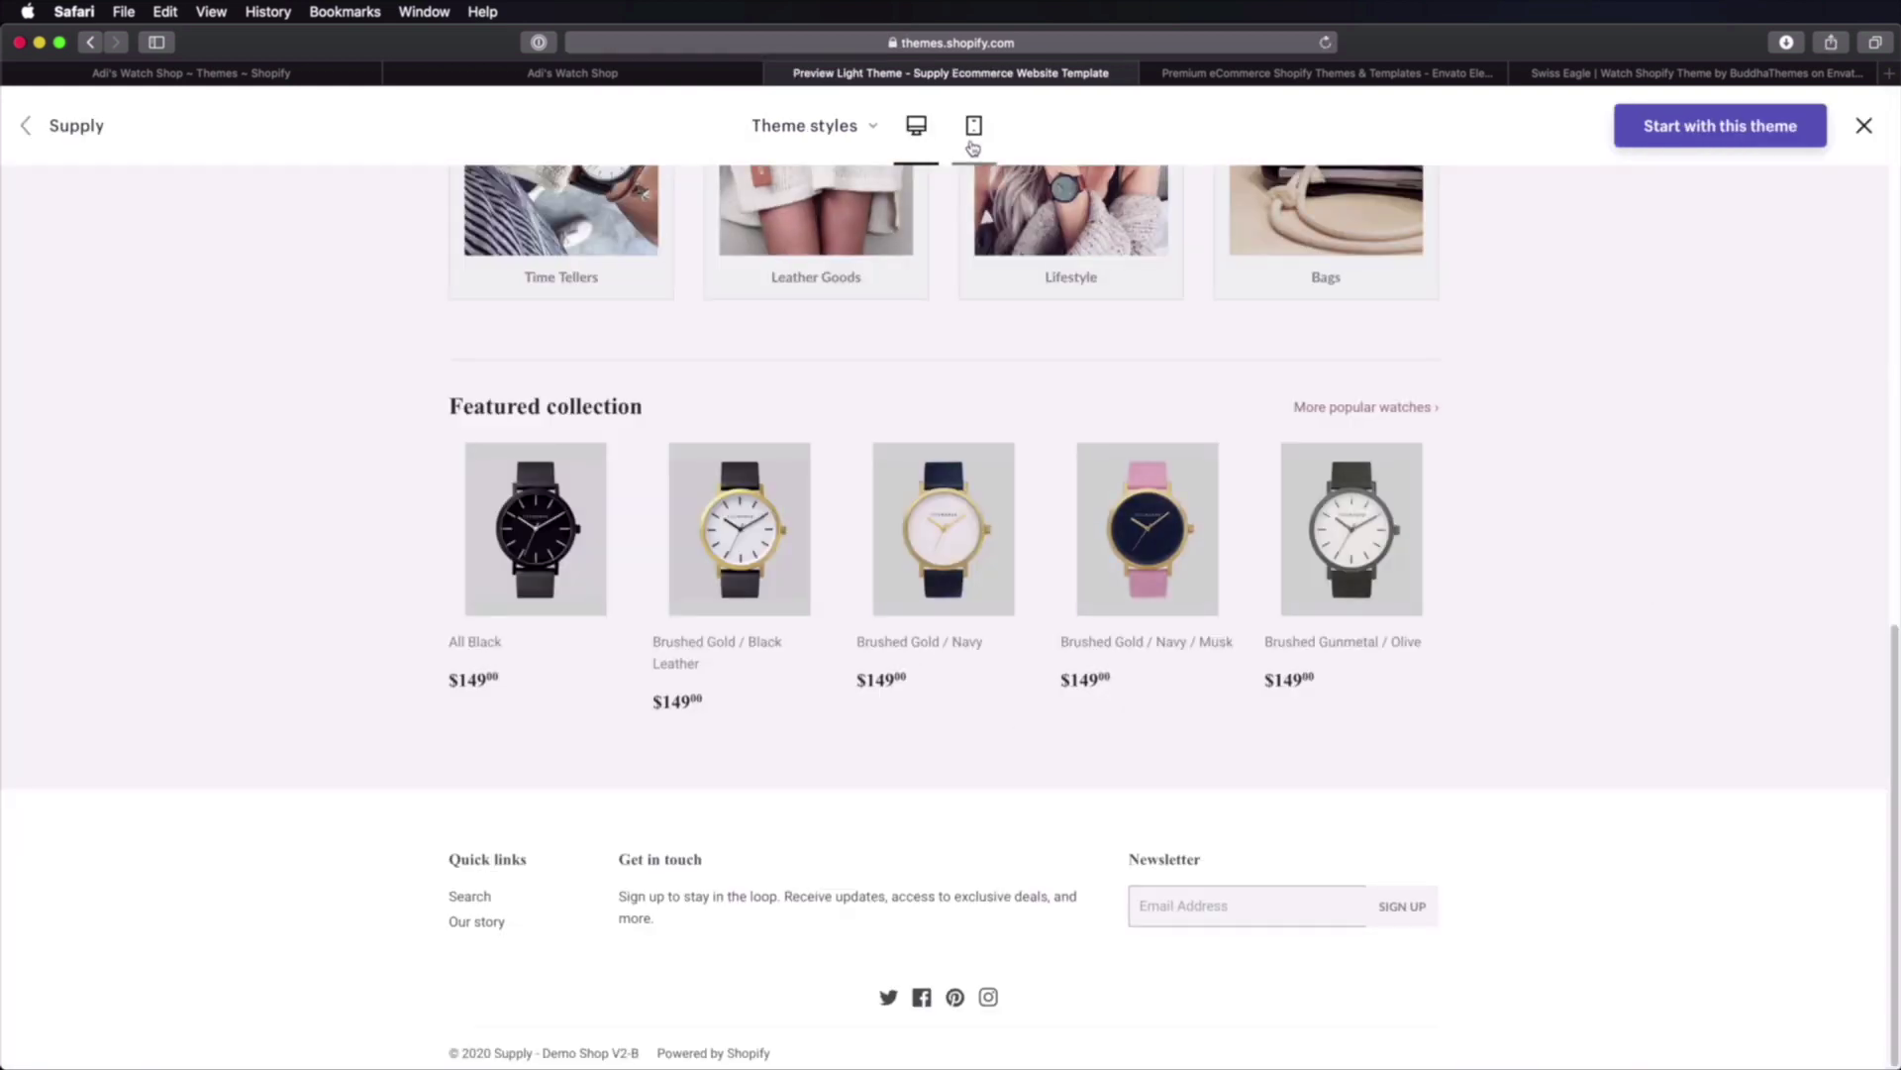
{"action": "left_click", "coordinate": [974, 126]}
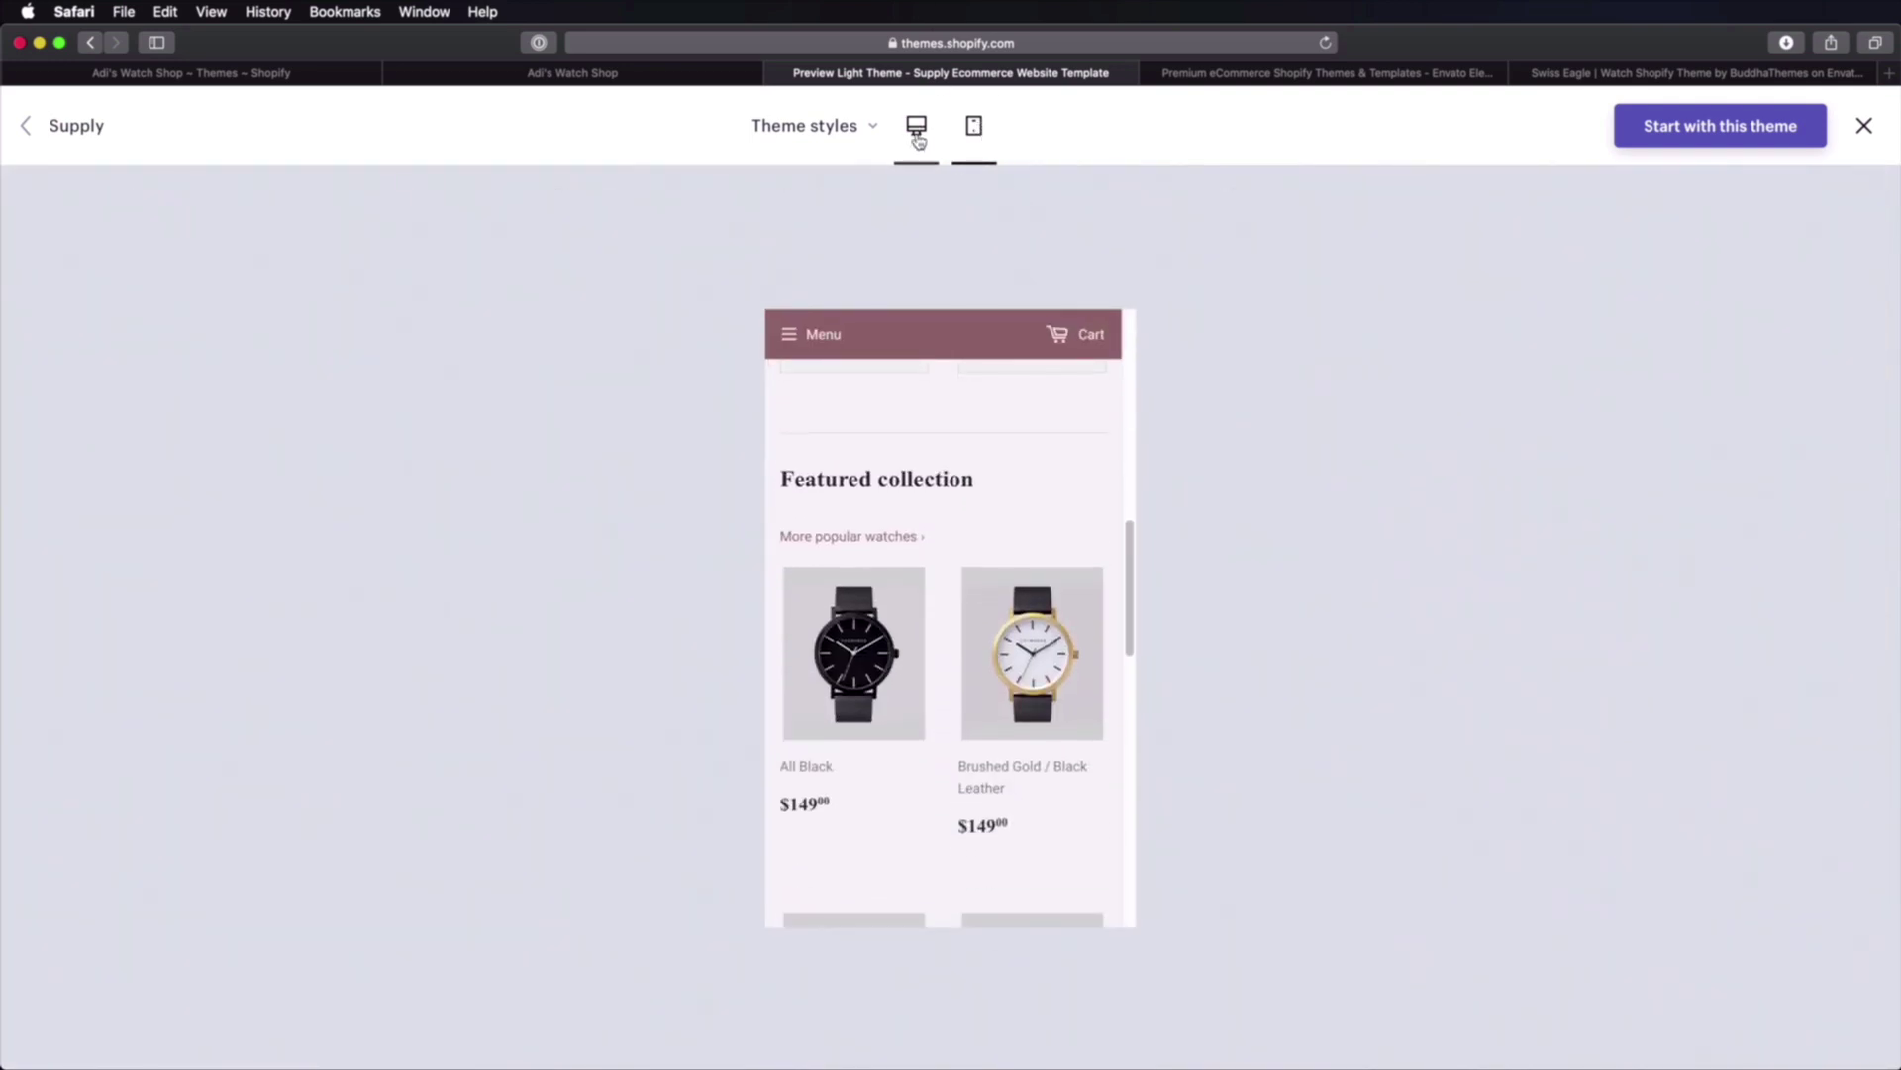
{"action": "scroll", "coordinate": [941, 544], "scroll_direction": "down", "scroll_amount": 10}
{"action": "scroll", "coordinate": [941, 549], "scroll_direction": "up", "scroll_amount": 10}
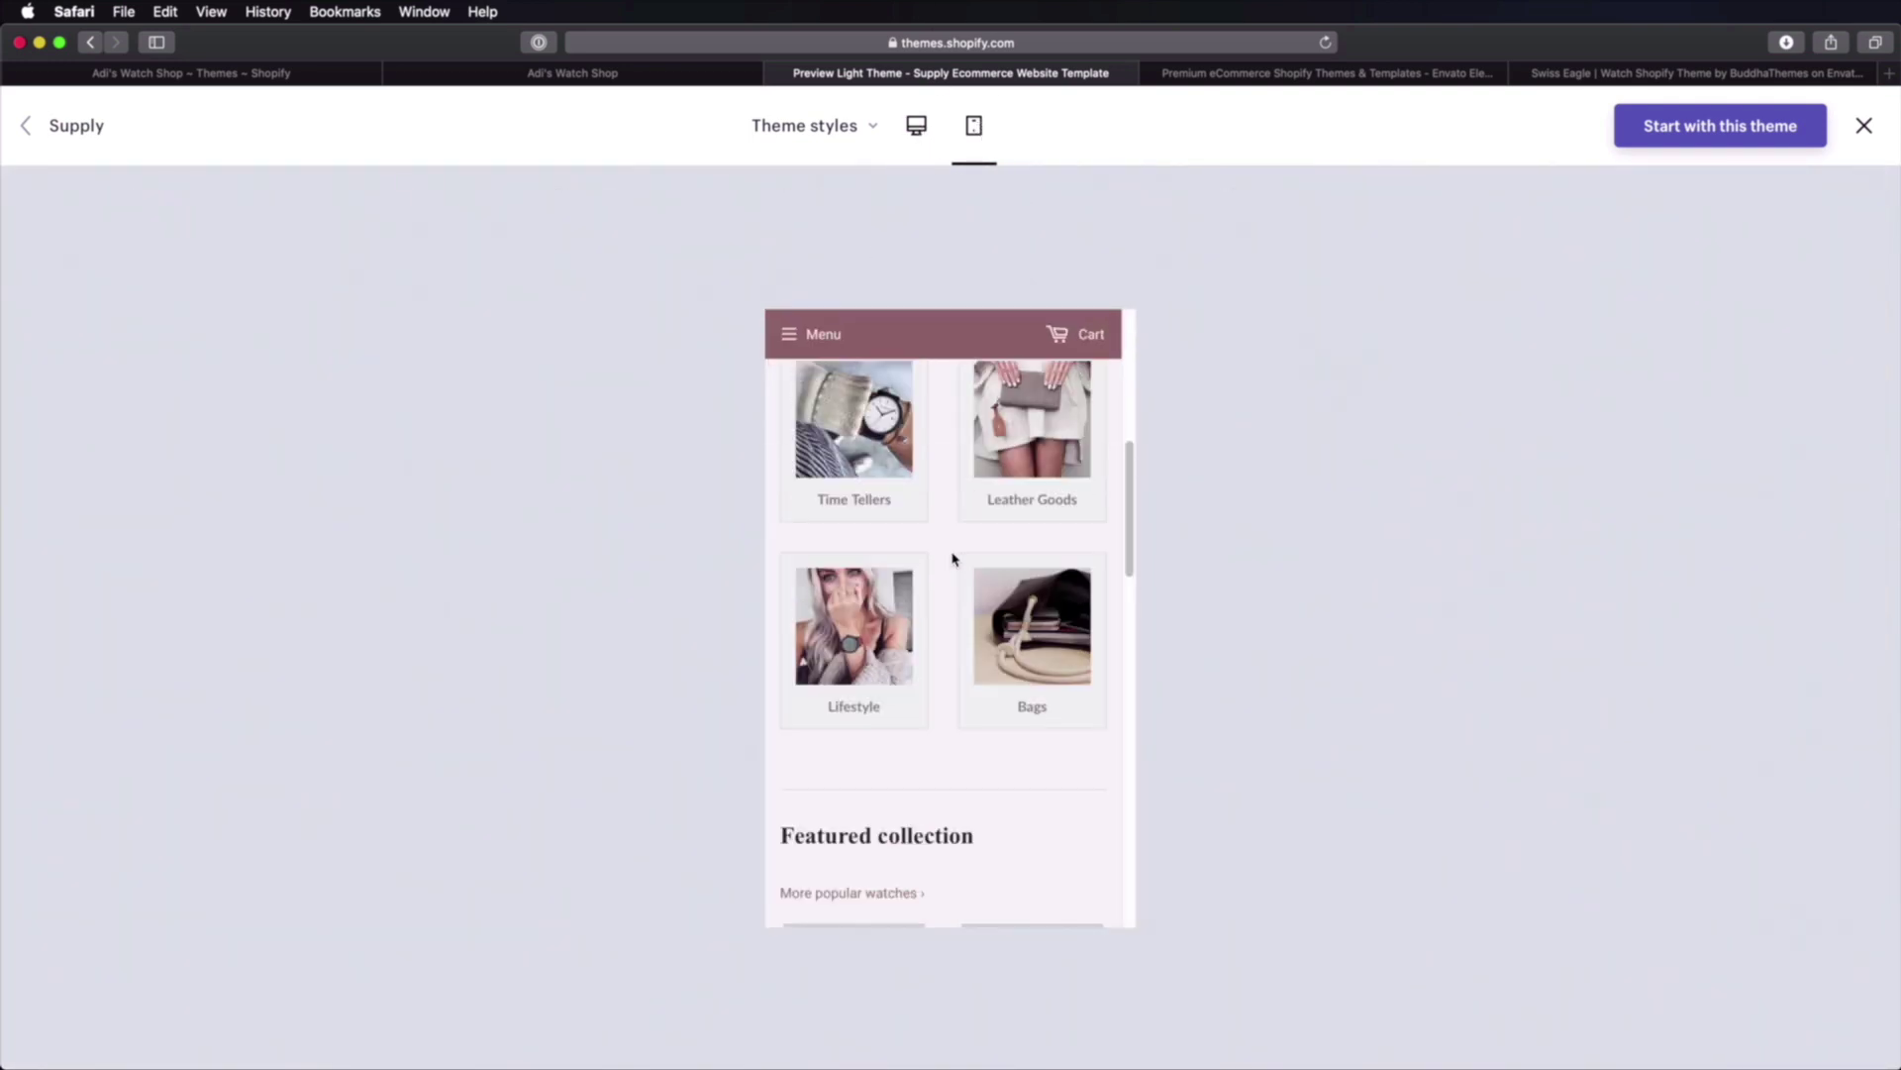
{"action": "left_click", "coordinate": [859, 137]}
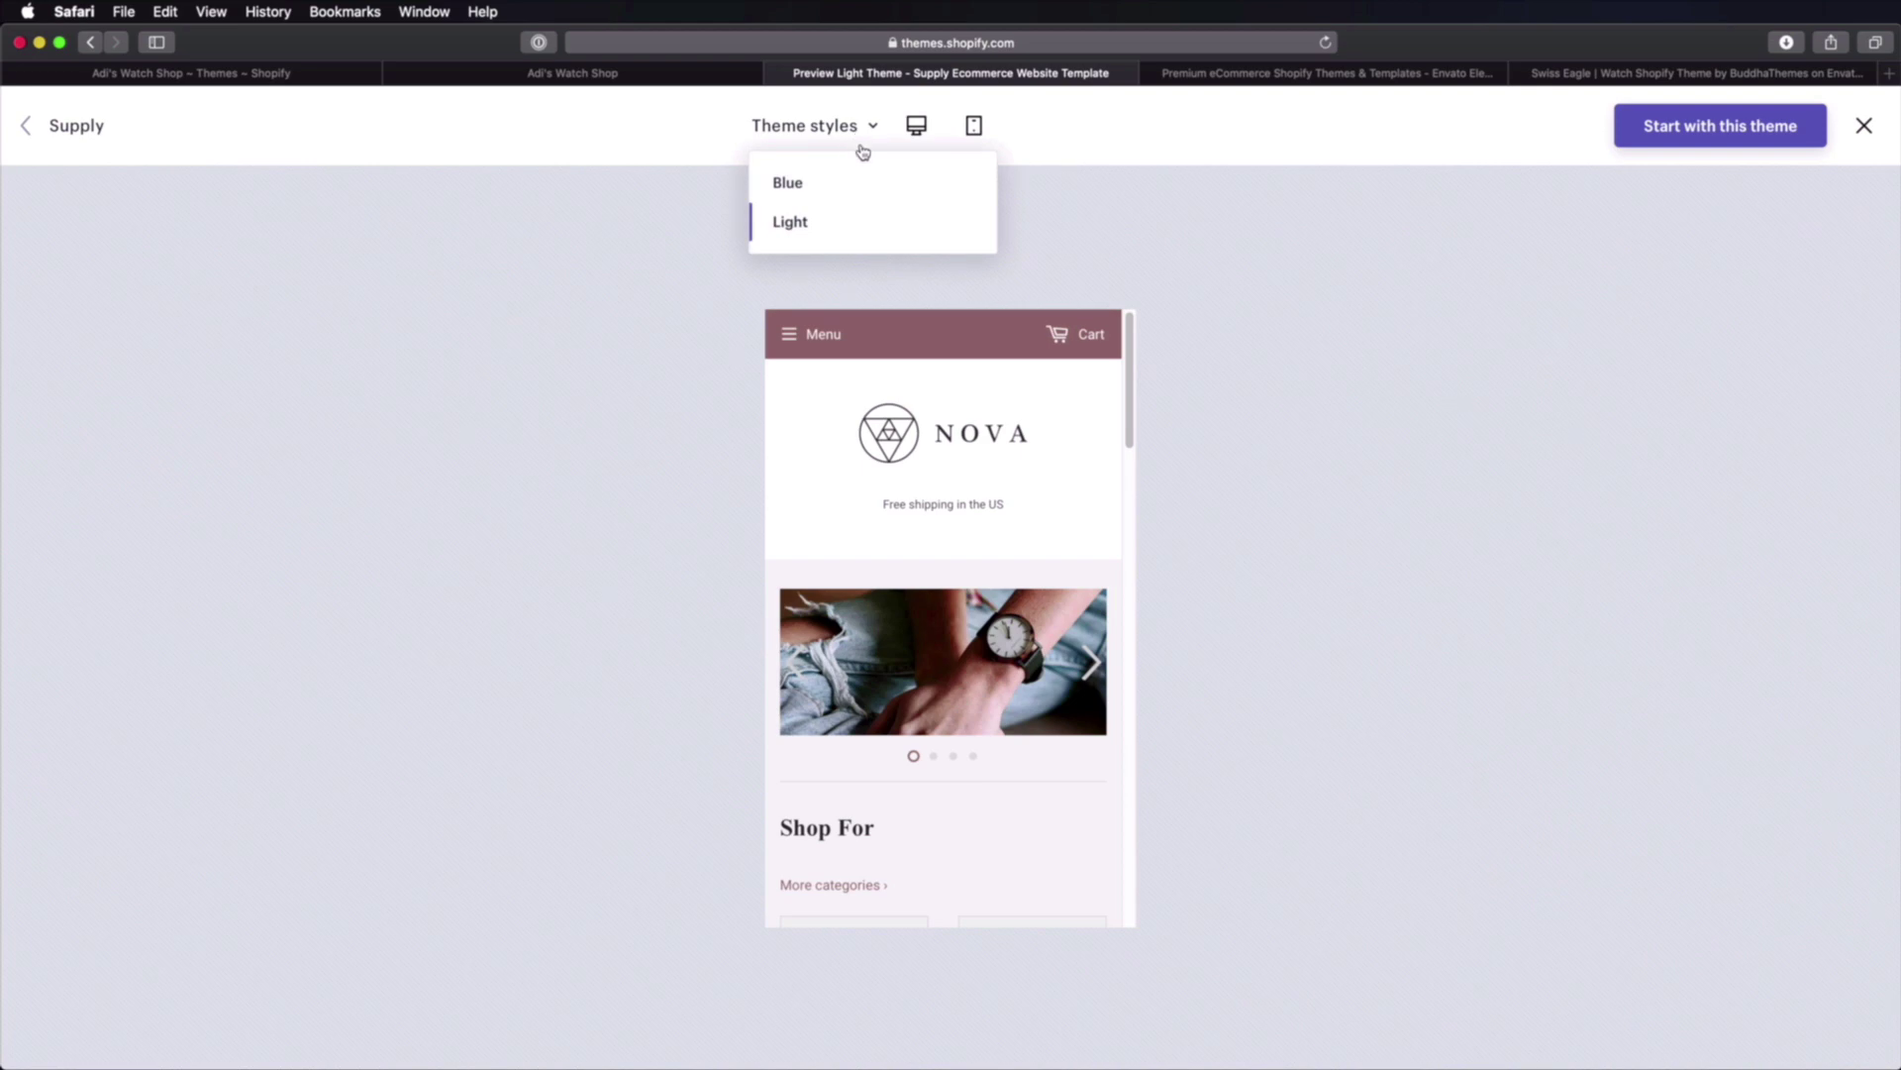
{"action": "left_click", "coordinate": [1713, 134]}
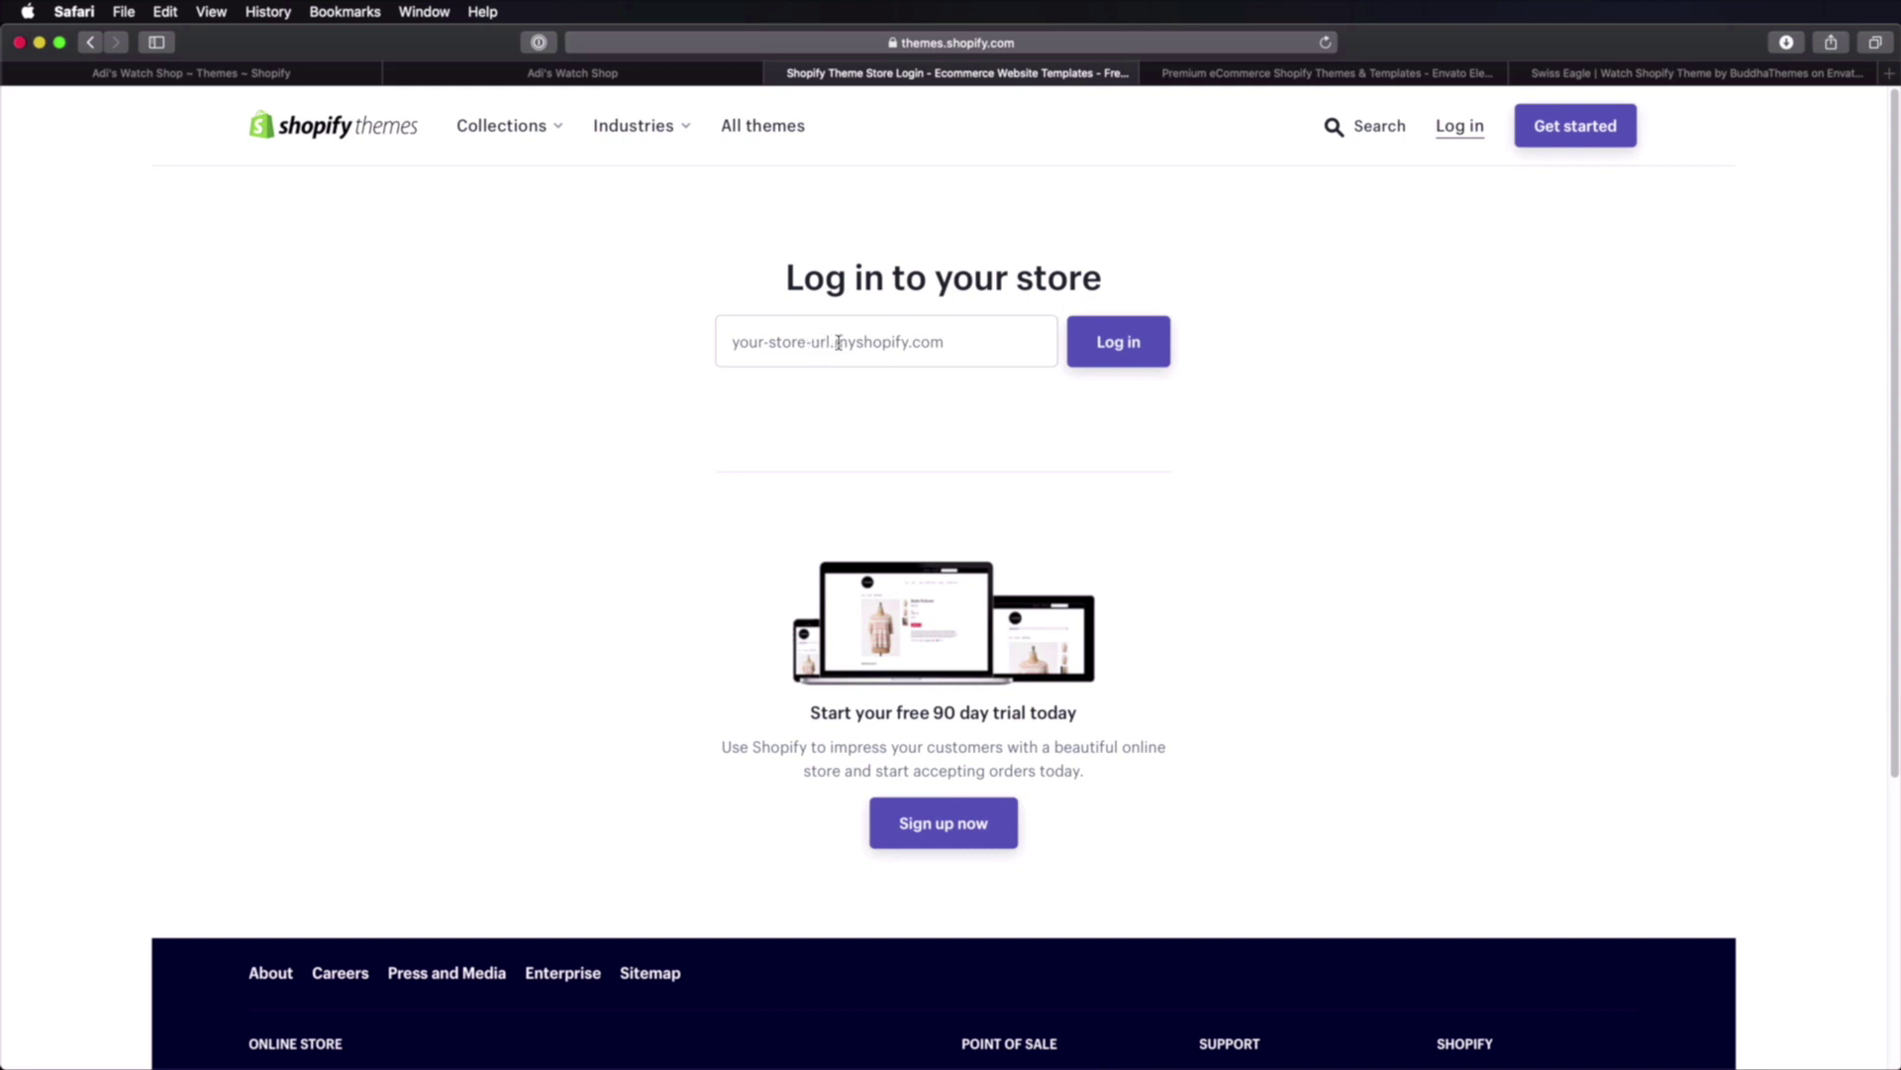
Step: Try the saved login in the Store URL field, then clear the invalid e-mail value
{"action": "left_click", "coordinate": [905, 342]}
{"action": "key", "text": "Down"}
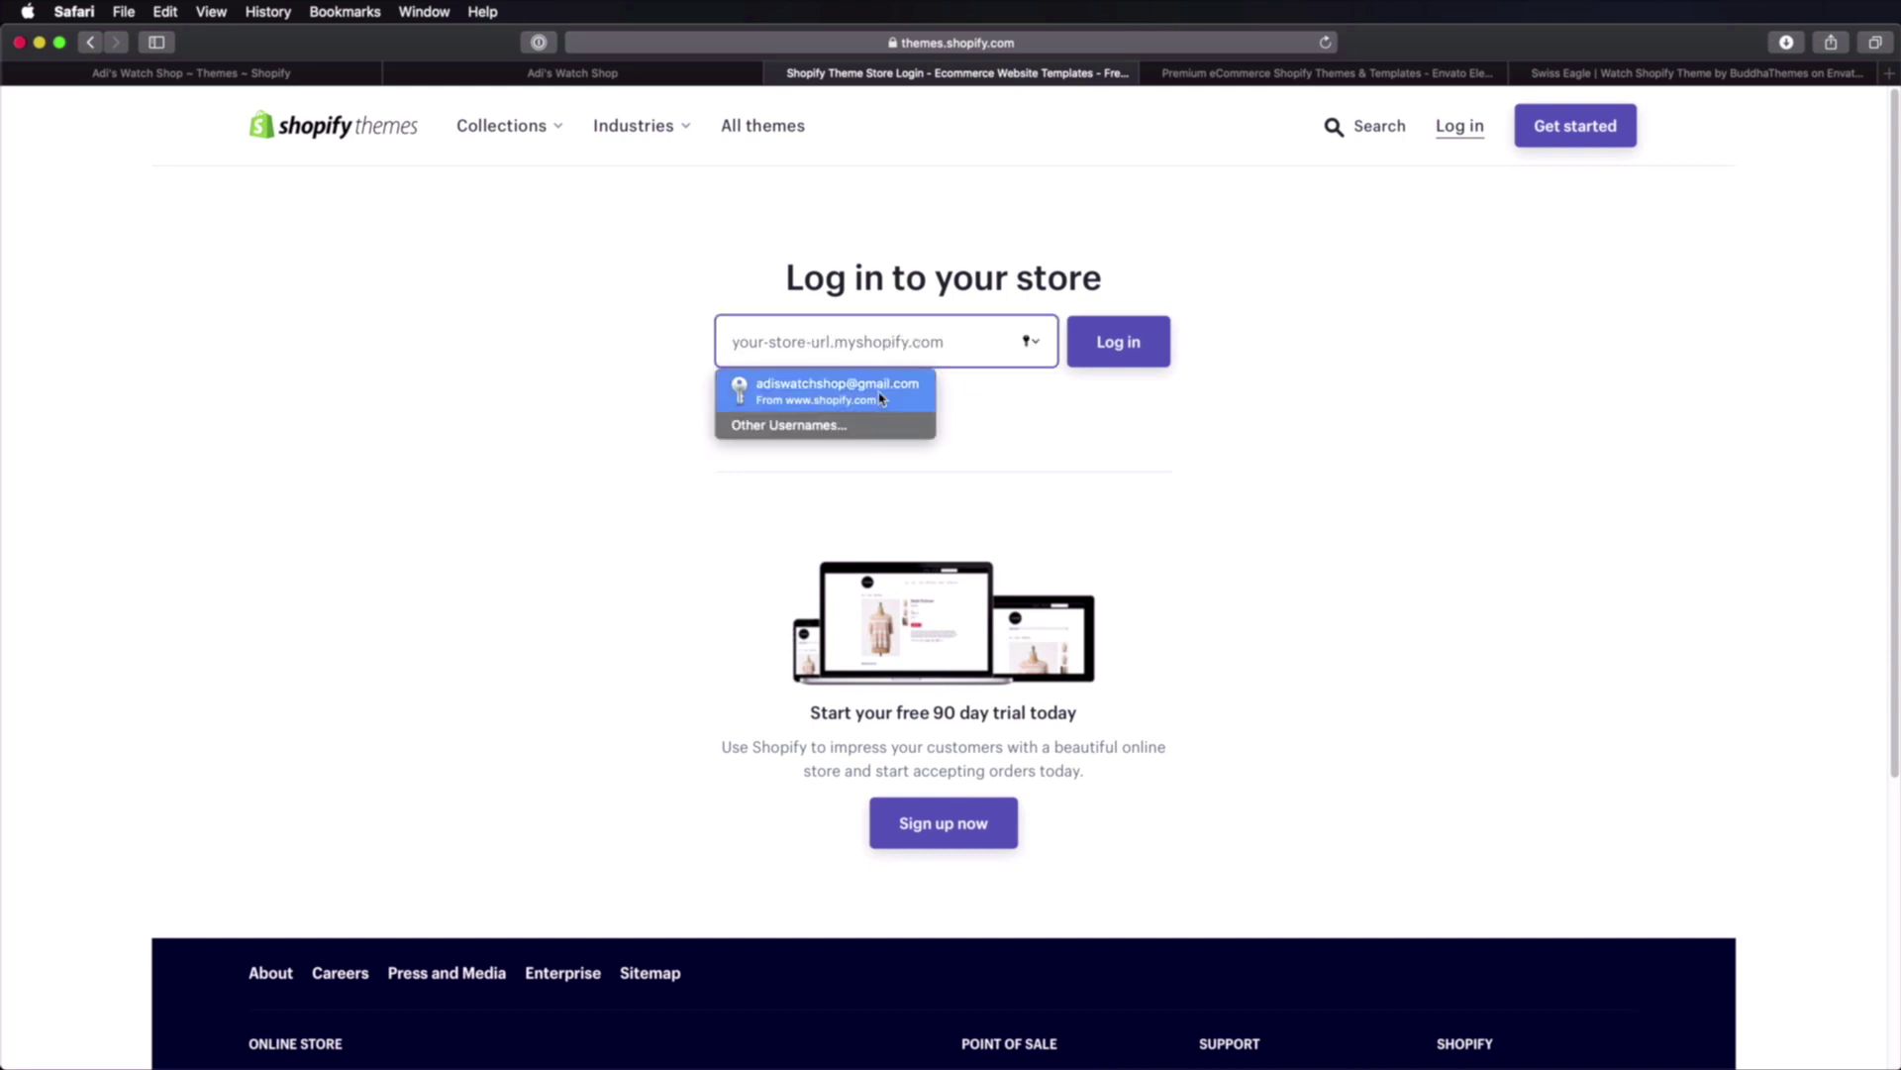
{"action": "key", "text": "Return"}
{"action": "left_click", "coordinate": [1149, 363]}
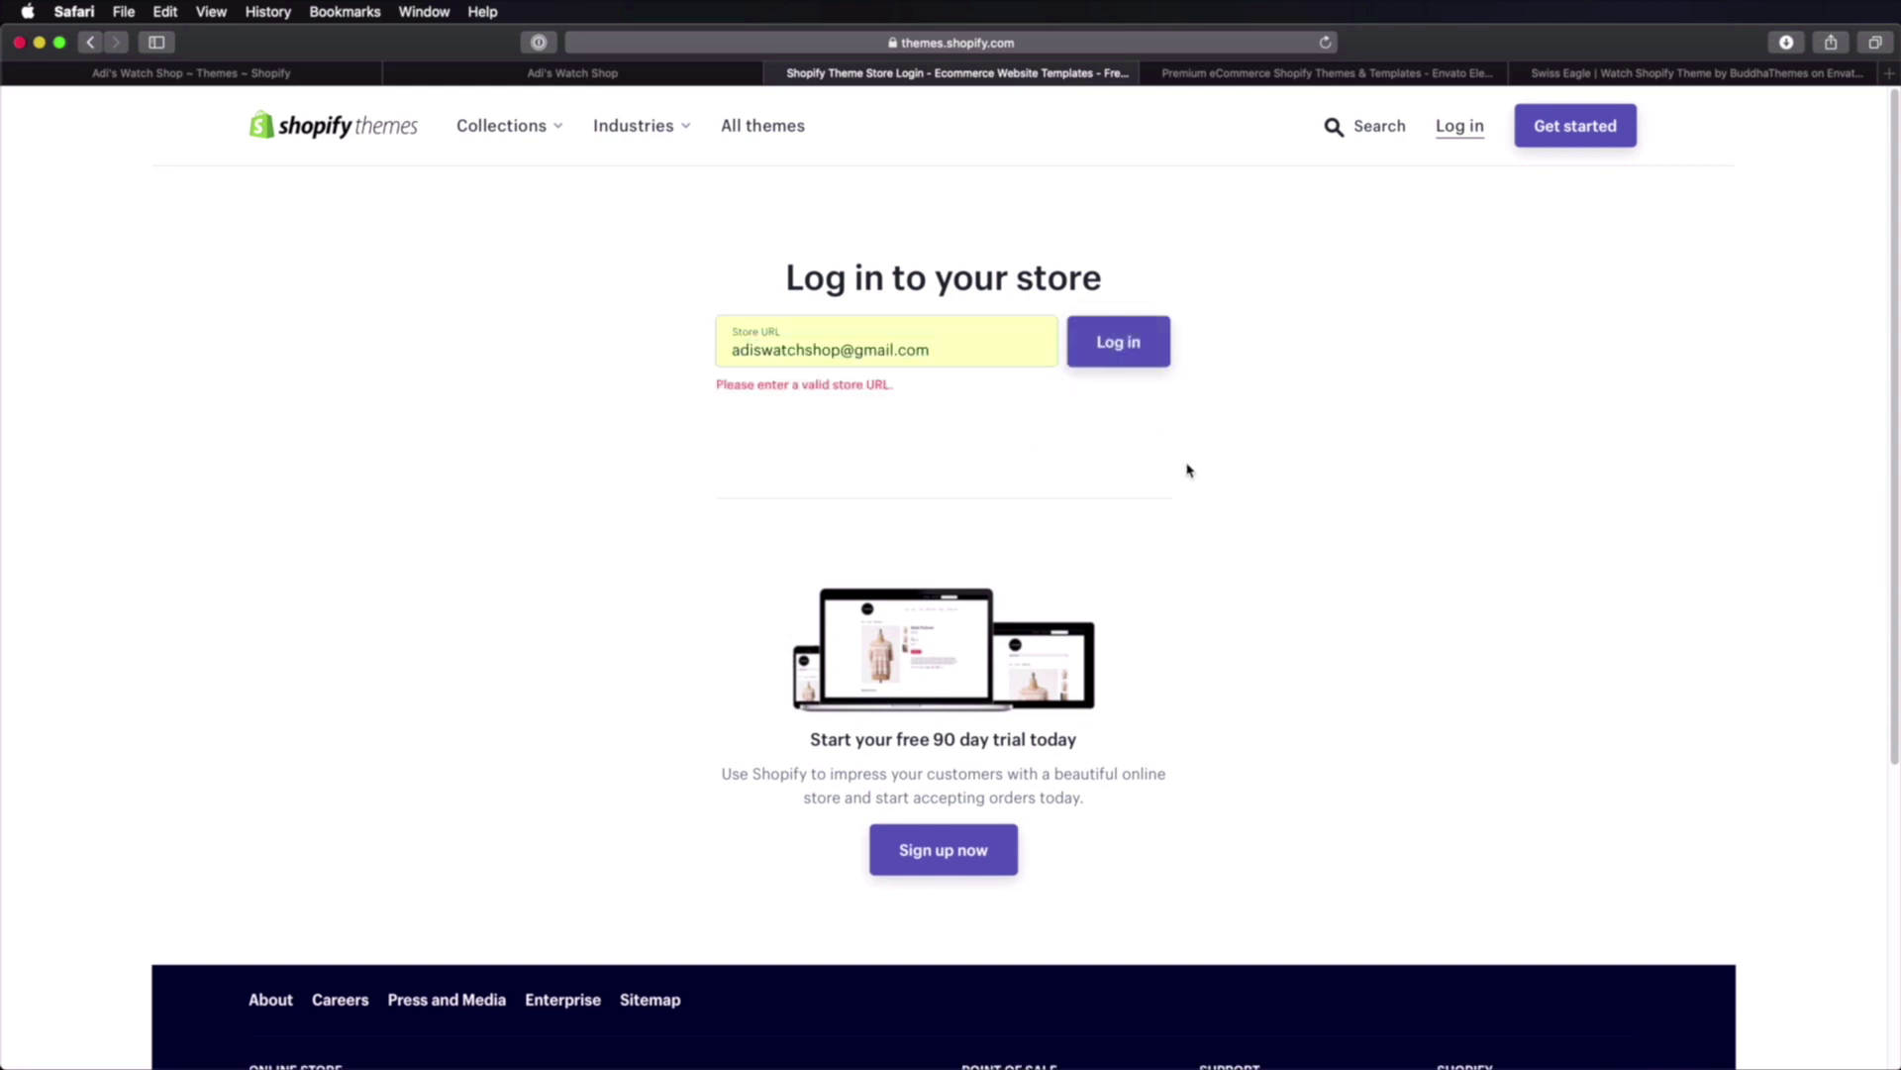
{"action": "triple_click", "coordinate": [971, 360]}
{"action": "key", "text": "BackSpace"}
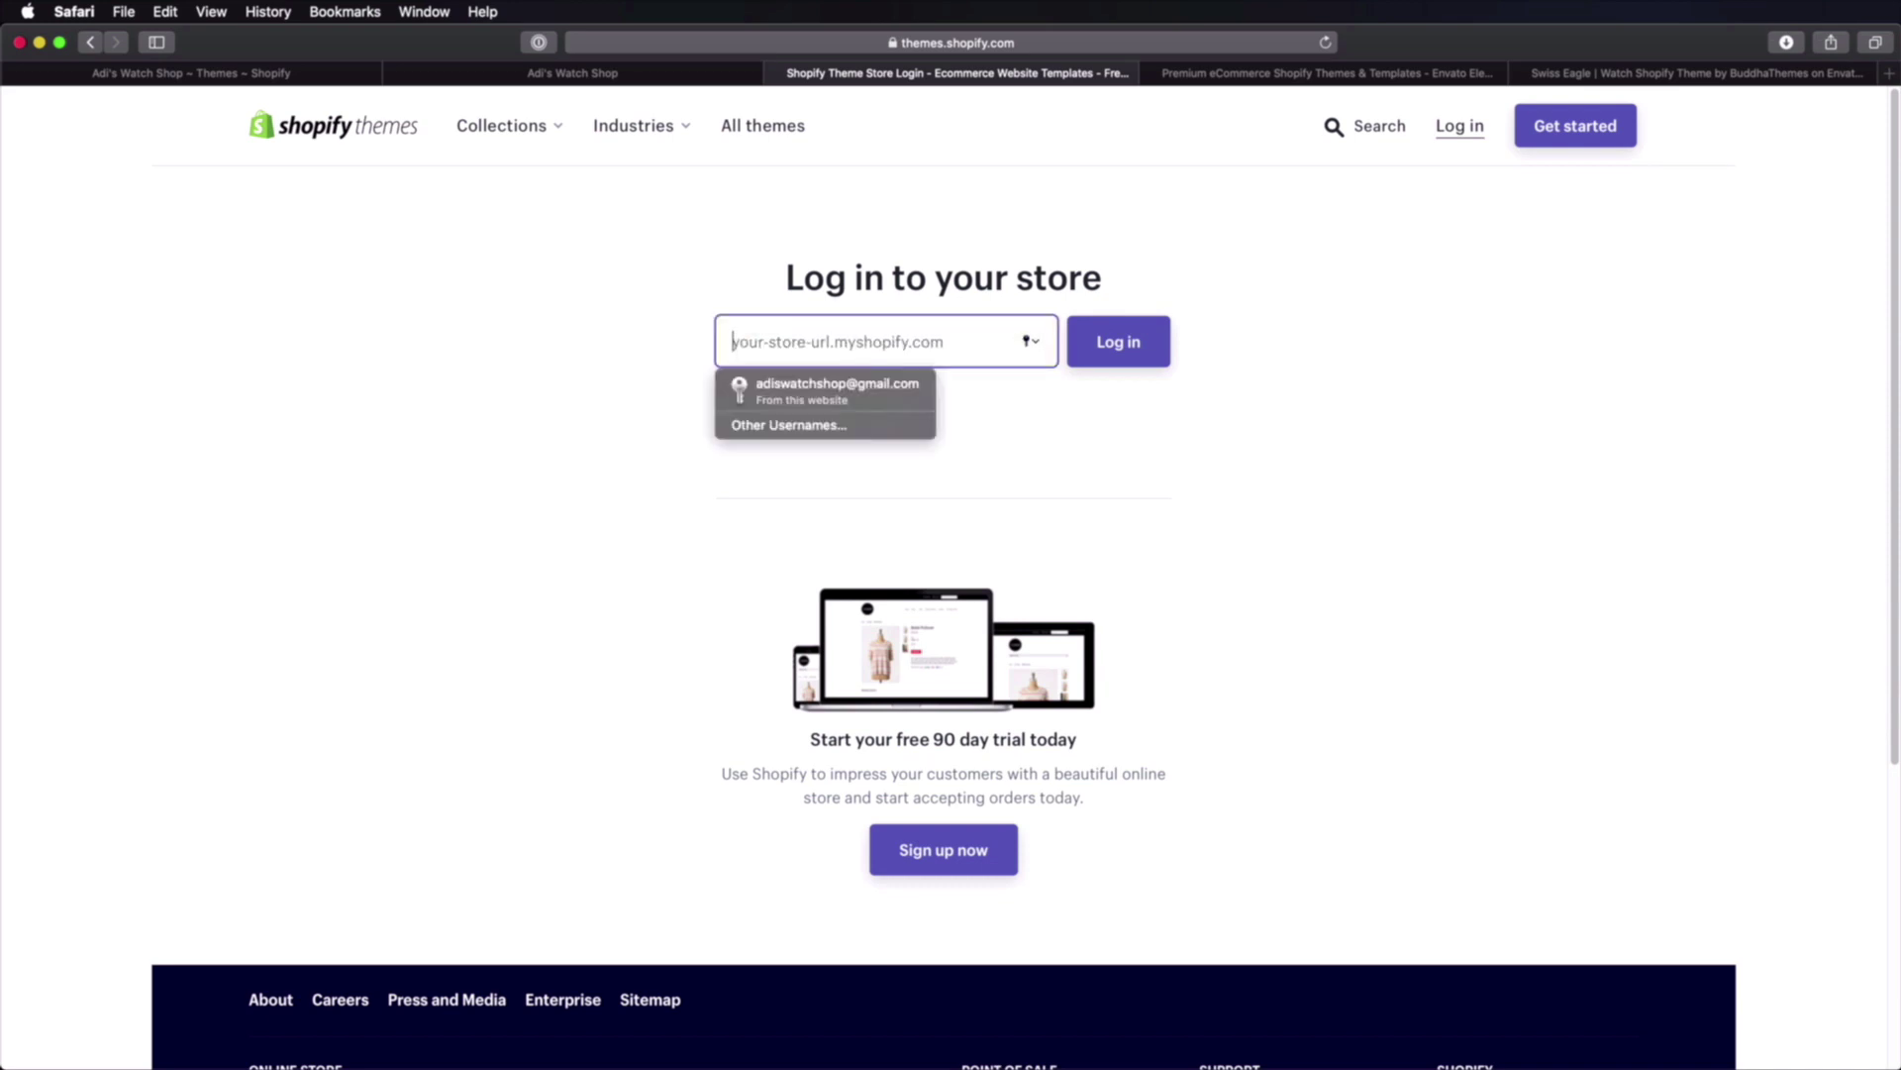
{"action": "left_click", "coordinate": [233, 75]}
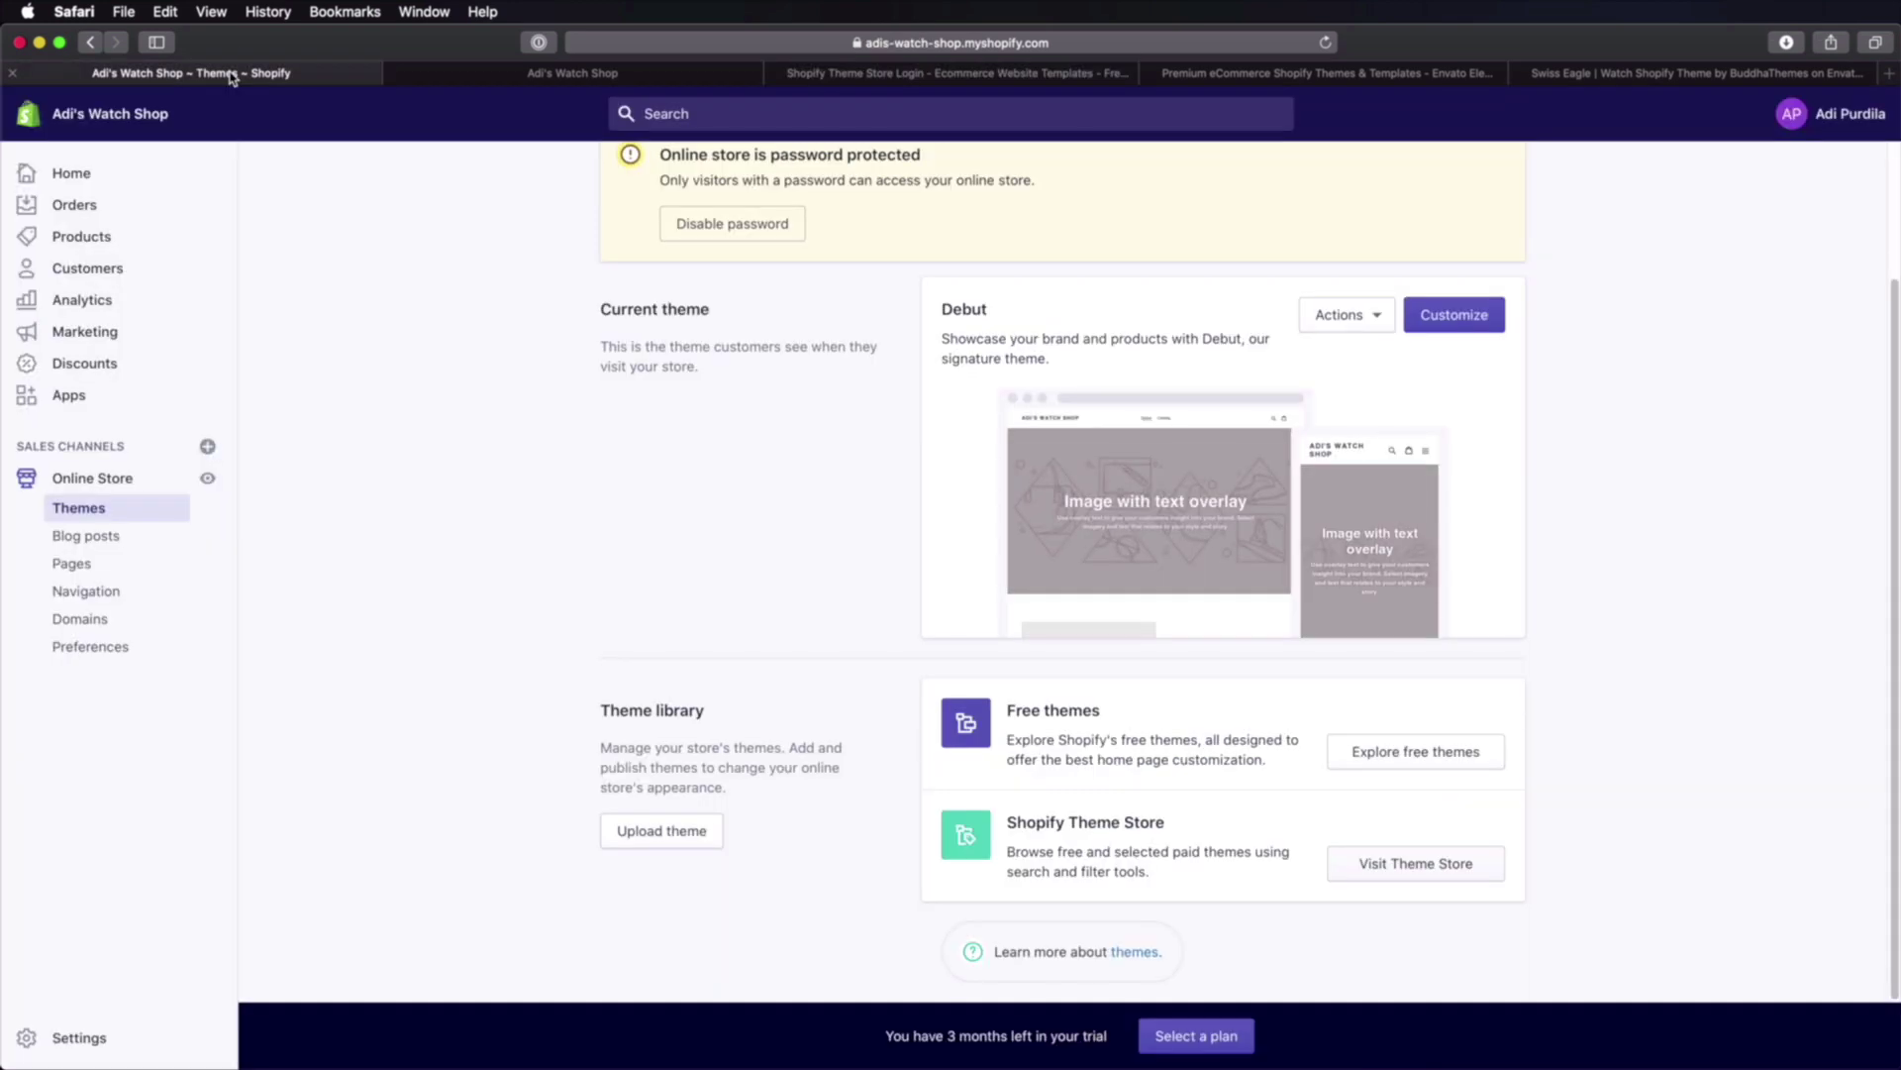
{"action": "left_click", "coordinate": [901, 43]}
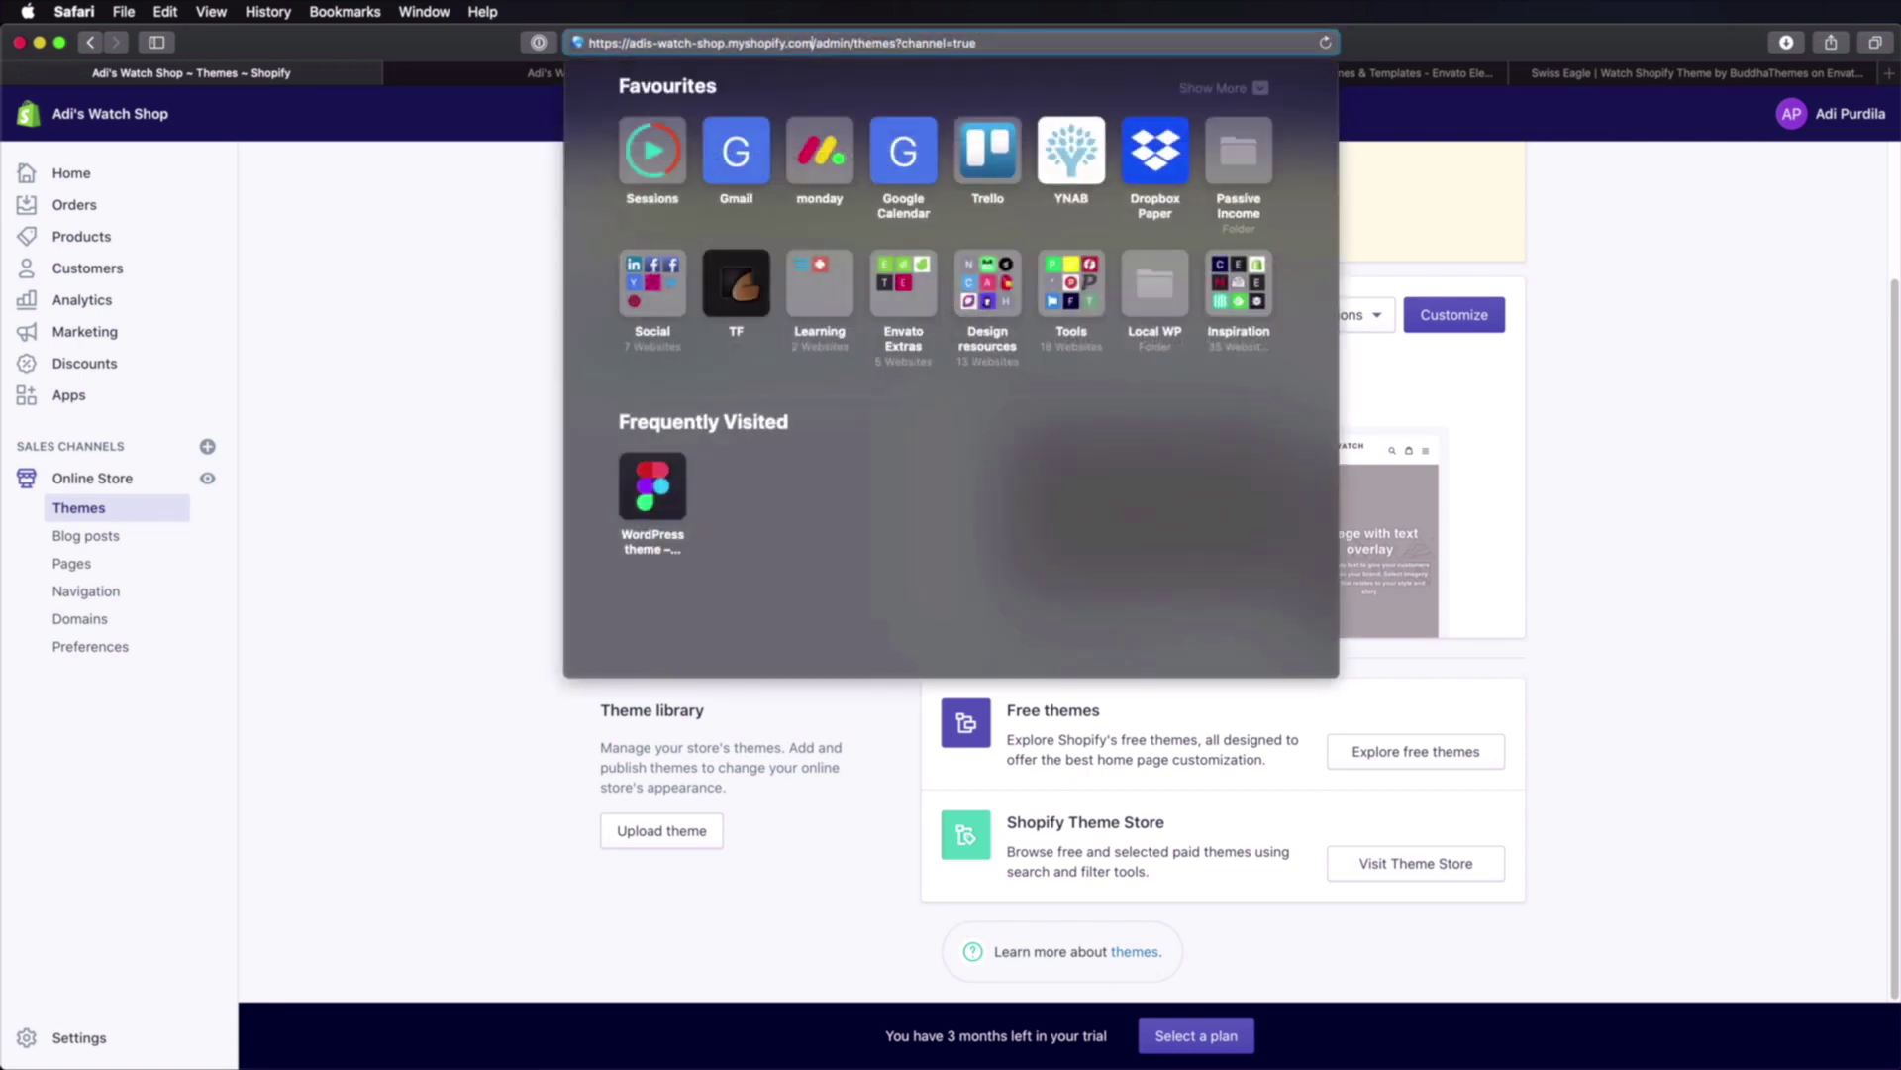
{"action": "key", "text": "super+c"}
{"action": "key", "text": "ctrl+Tab"}
{"action": "key", "text": "ctrl+Tab"}
{"action": "key", "text": "shift+Right"}
{"action": "key", "text": "shift+Right"}
{"action": "key", "text": "shift+Right"}
{"action": "key", "text": "shift+Right"}
{"action": "key", "text": "shift+Right"}
{"action": "key", "text": "shift+Right"}
{"action": "key", "text": "shift+Right"}
{"action": "key", "text": "shift+Right"}
{"action": "key", "text": "shift+Right"}
{"action": "key", "text": "shift+Left"}
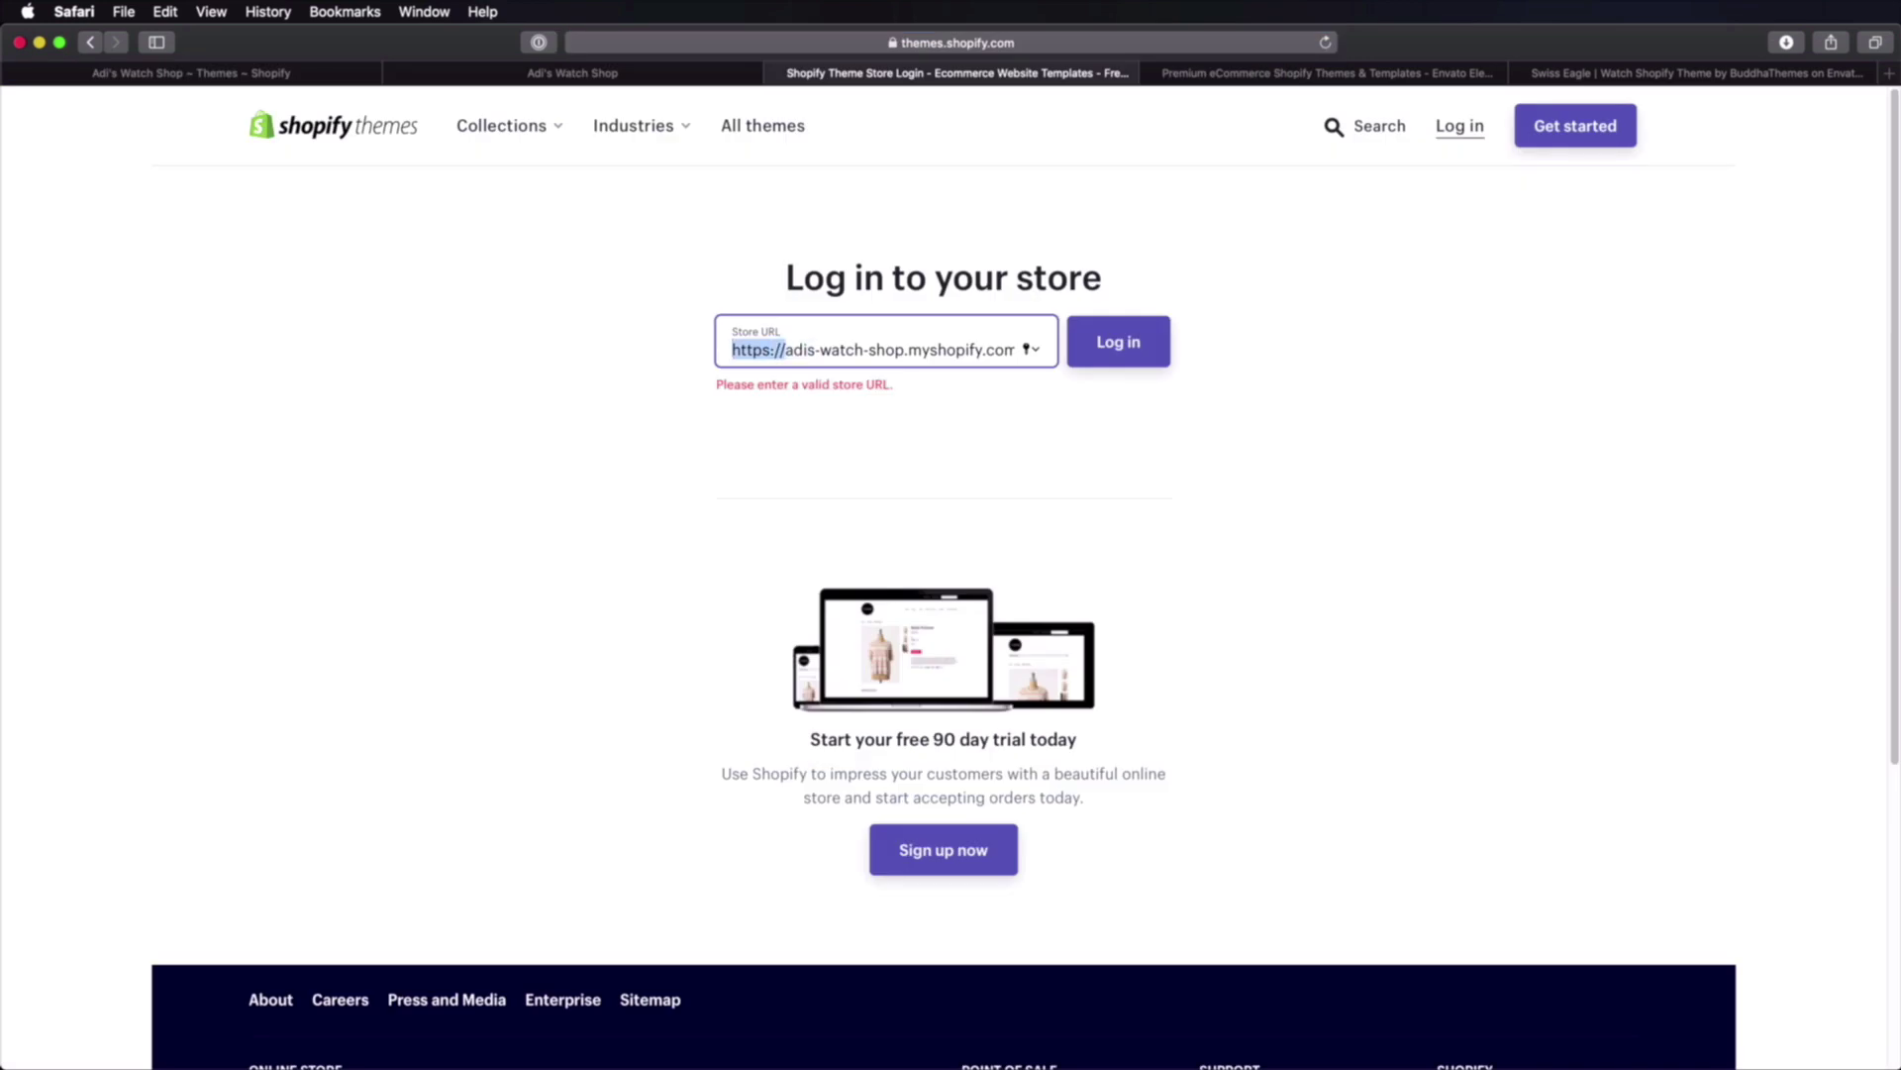
{"action": "key", "text": "BackSpace"}
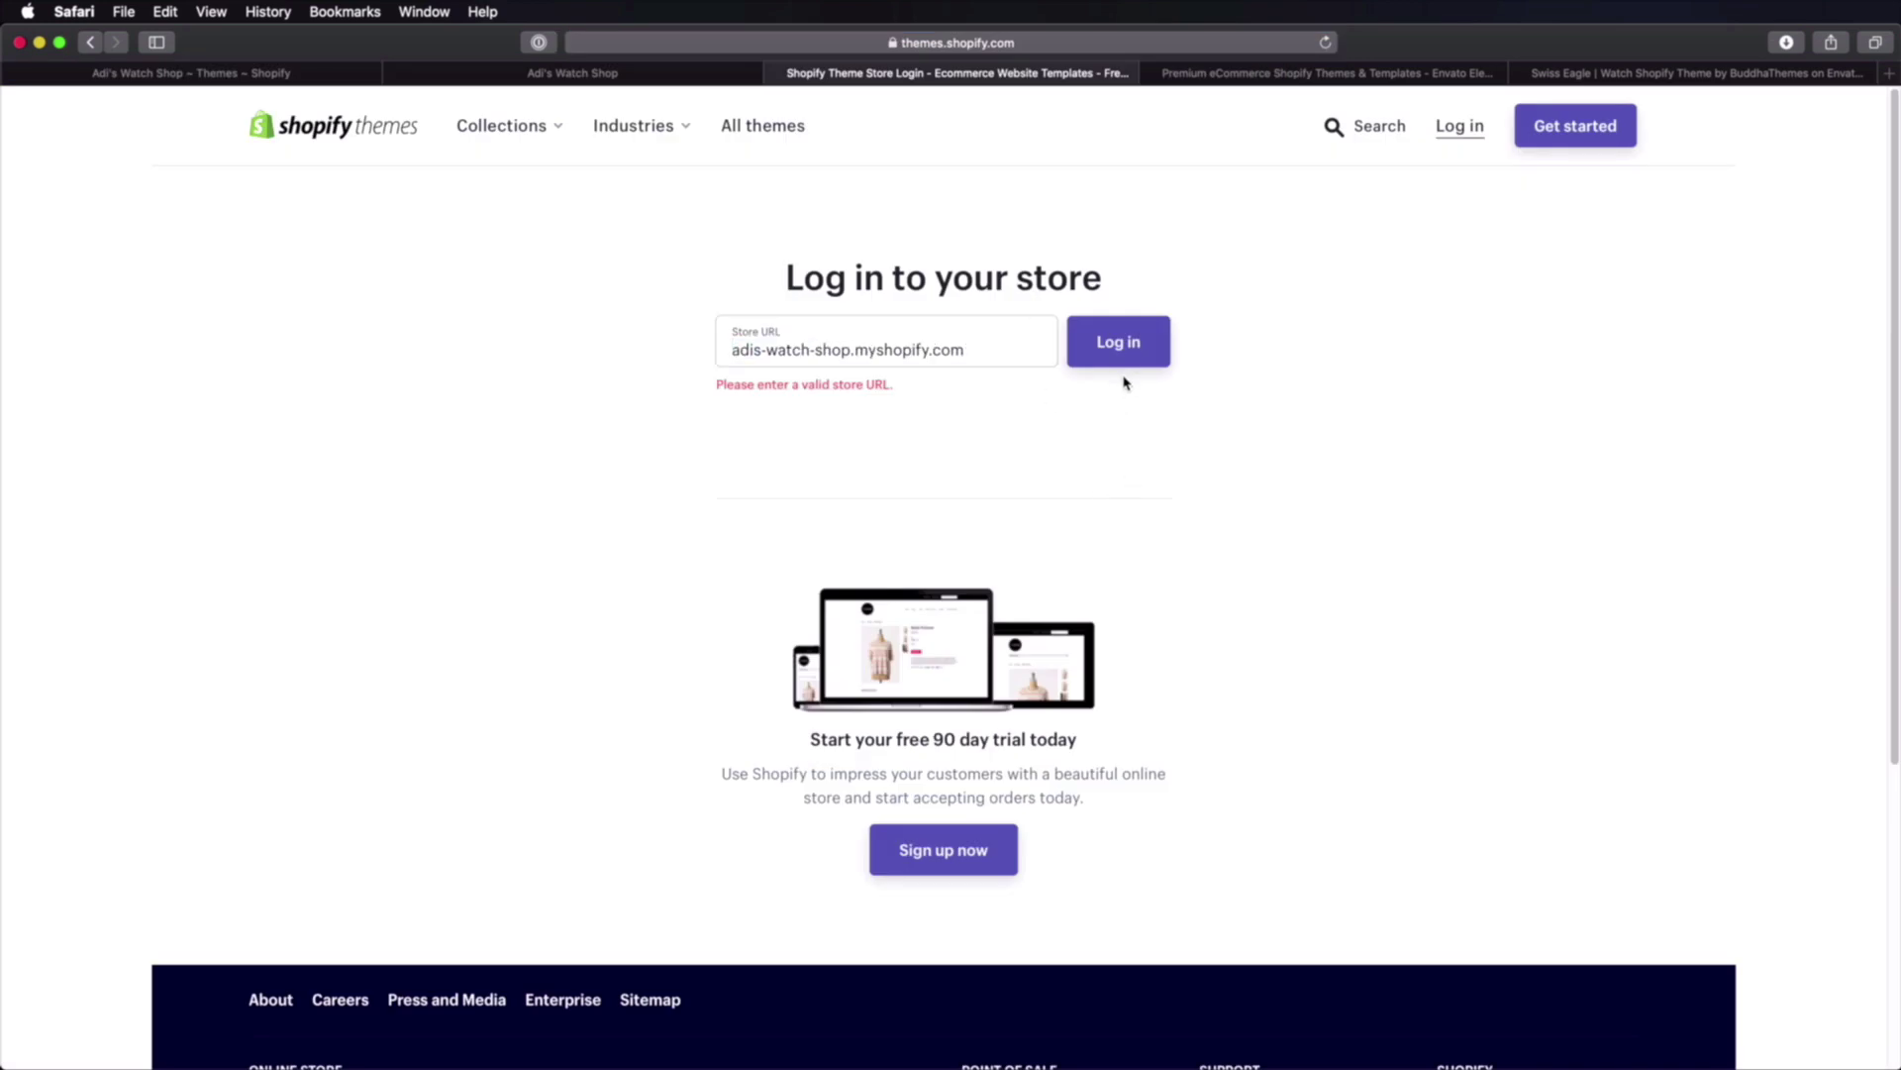
{"action": "left_click", "coordinate": [1123, 369]}
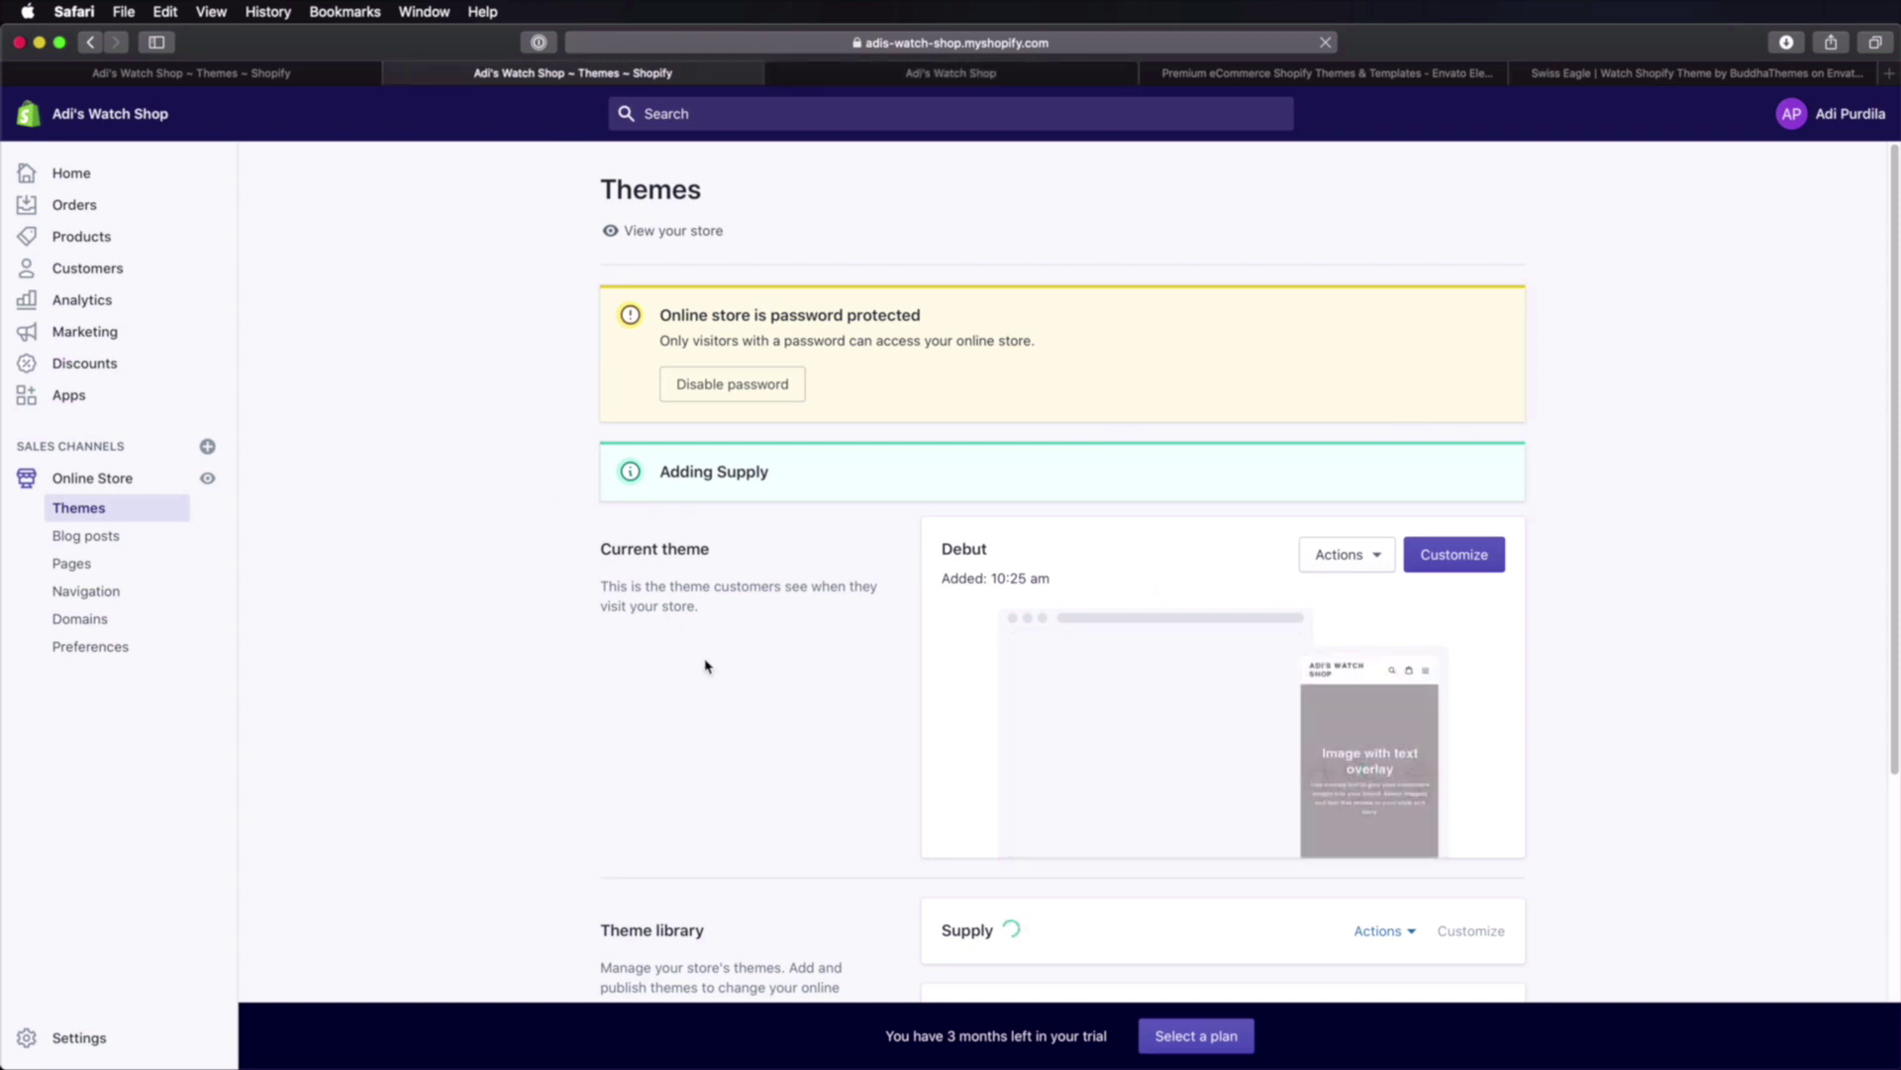
Step: Publish the Supply theme from its Actions menu and view the store's storefront
{"action": "scroll", "coordinate": [522, 598], "scroll_direction": "down", "scroll_amount": 5}
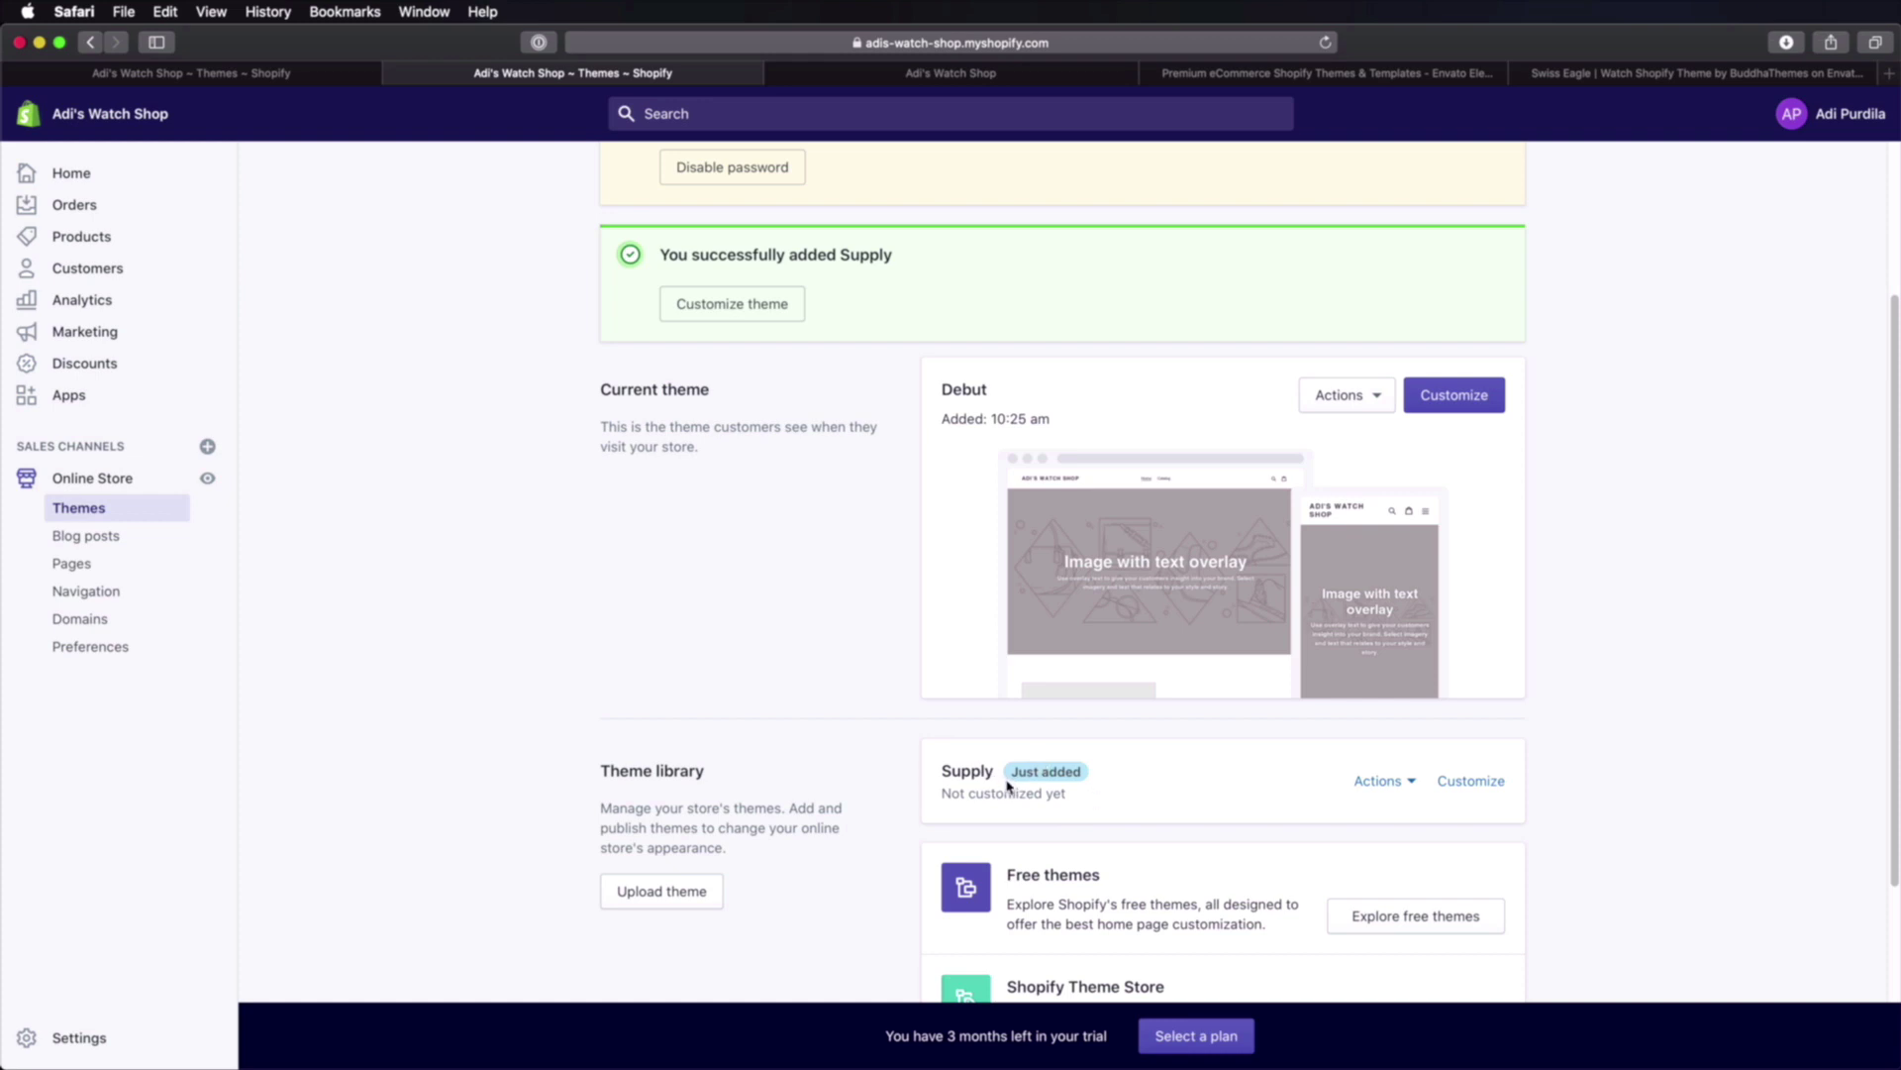
{"action": "left_click", "coordinate": [1382, 781]}
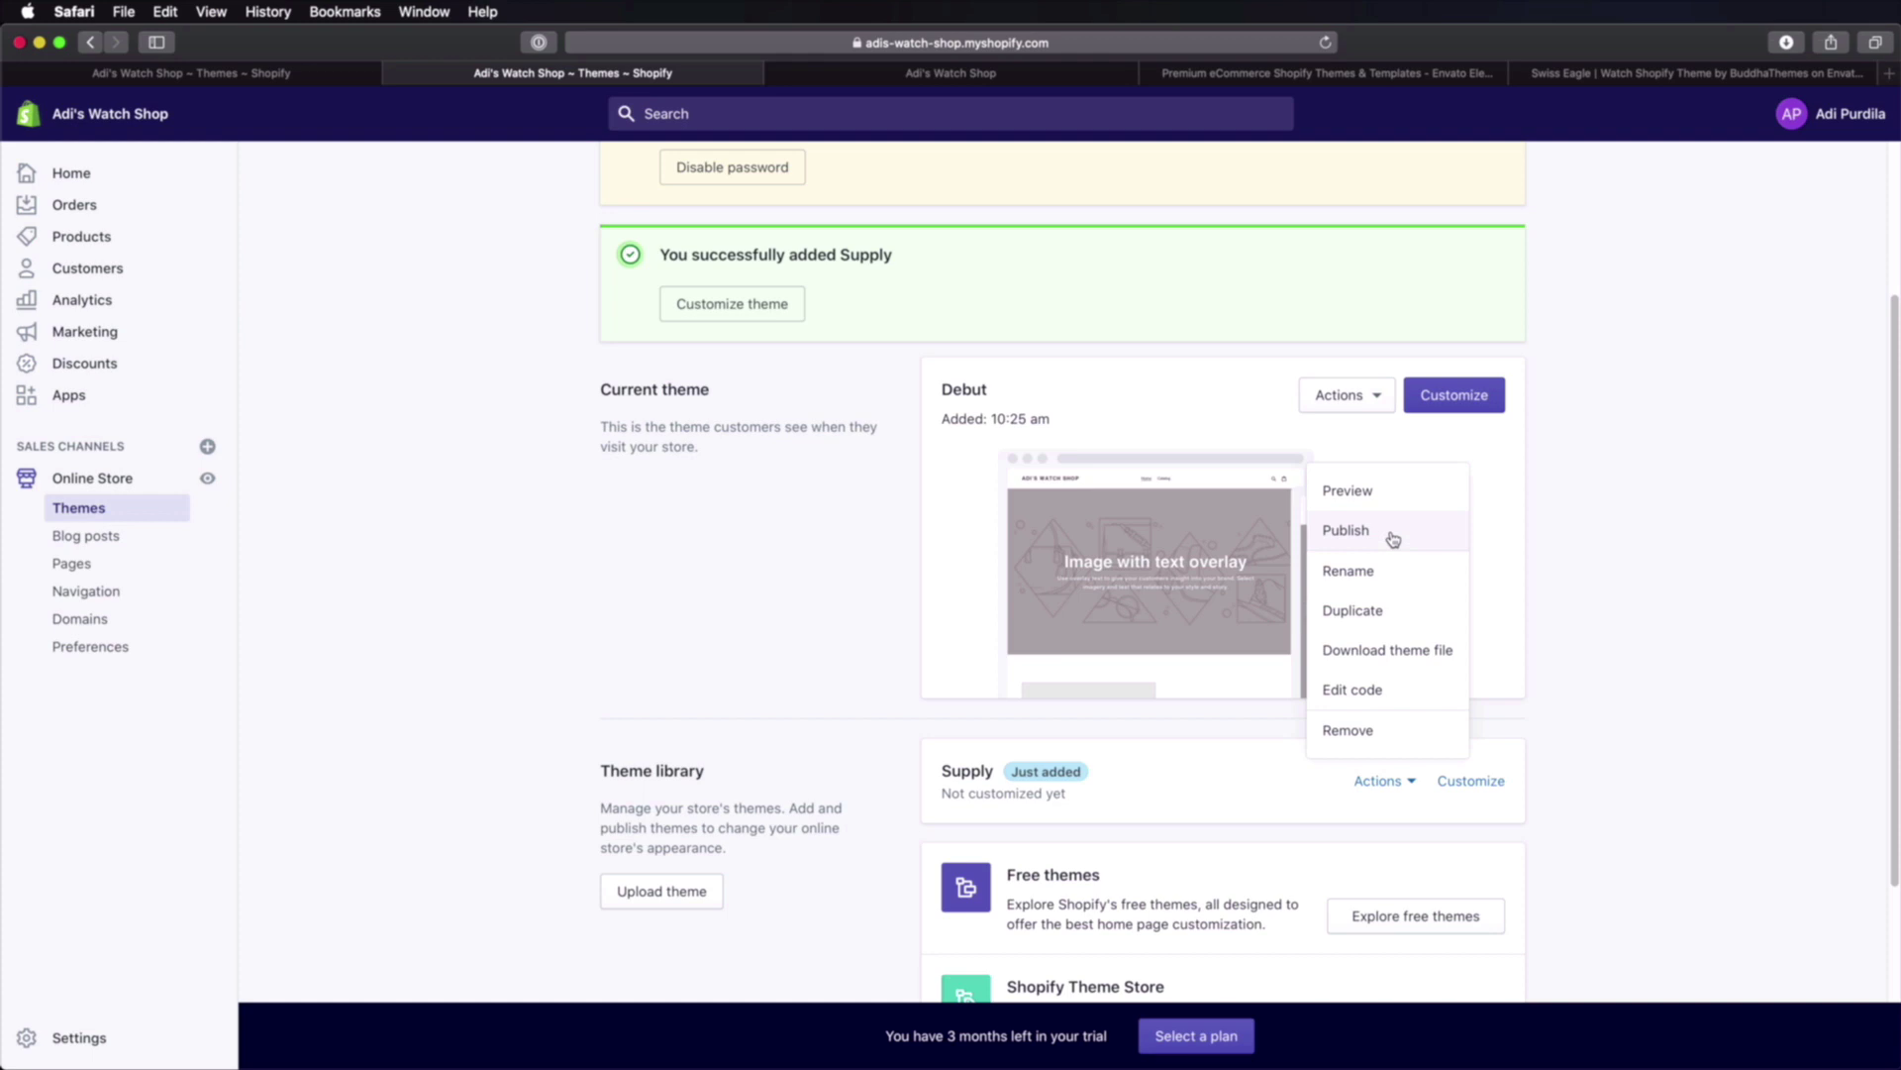
{"action": "left_click", "coordinate": [1393, 539]}
{"action": "left_click", "coordinate": [1192, 798]}
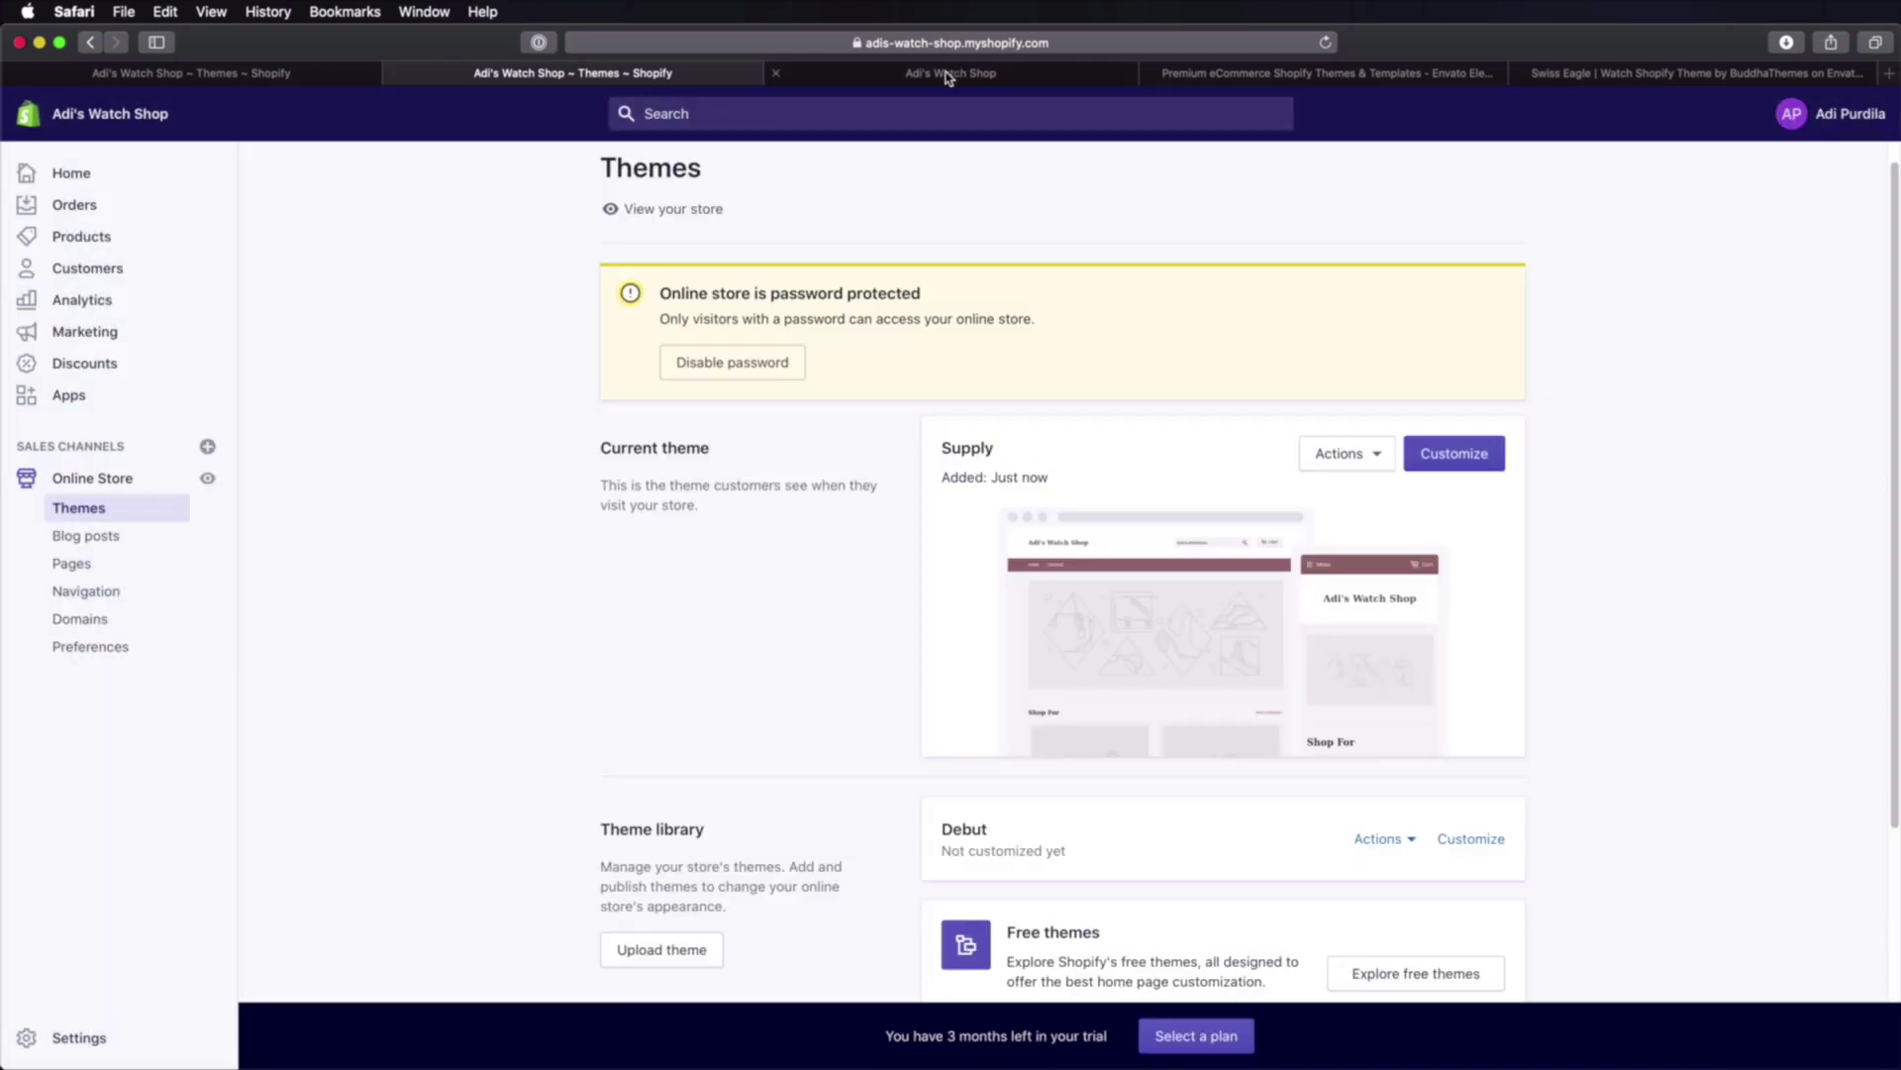
{"action": "left_click", "coordinate": [948, 77]}
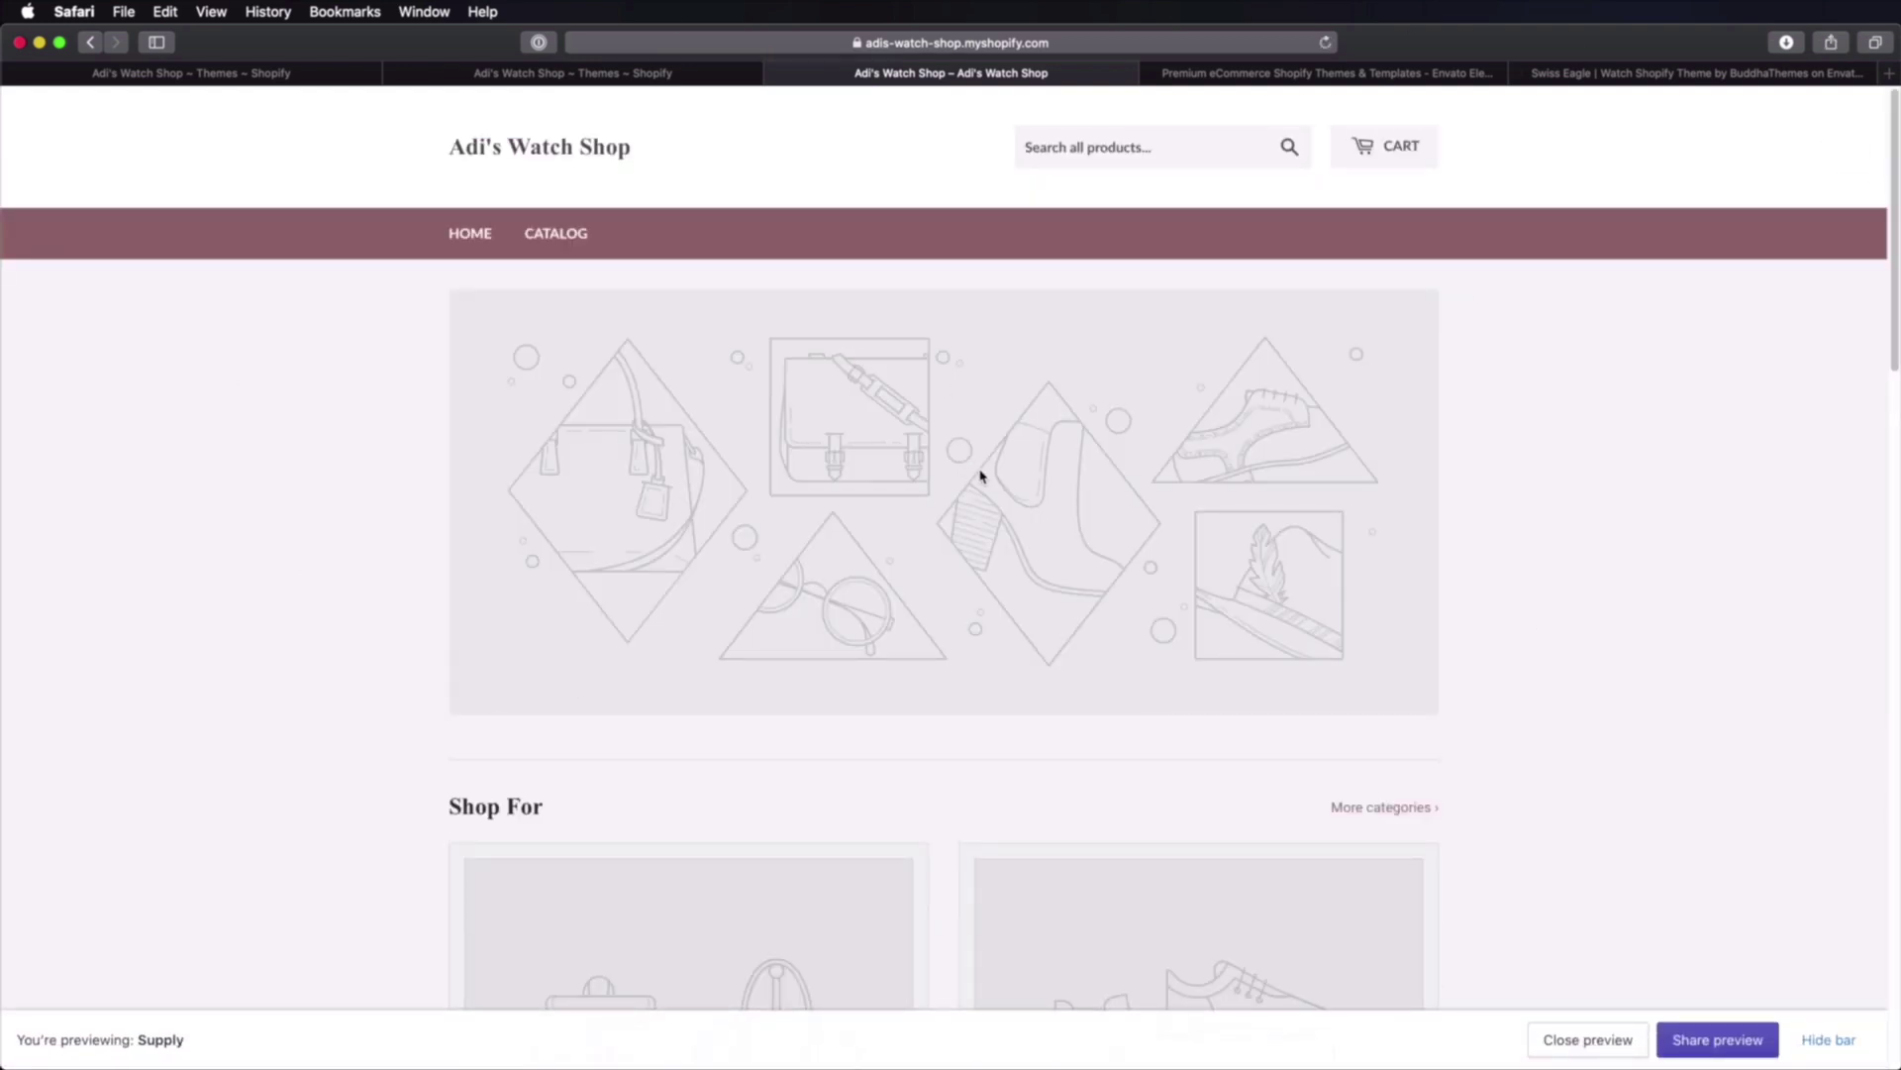
Step: Browse the Supply storefront and its Products catalog, then return to the Themes admin tab
{"action": "scroll", "coordinate": [1027, 481], "scroll_direction": "down", "scroll_amount": 20}
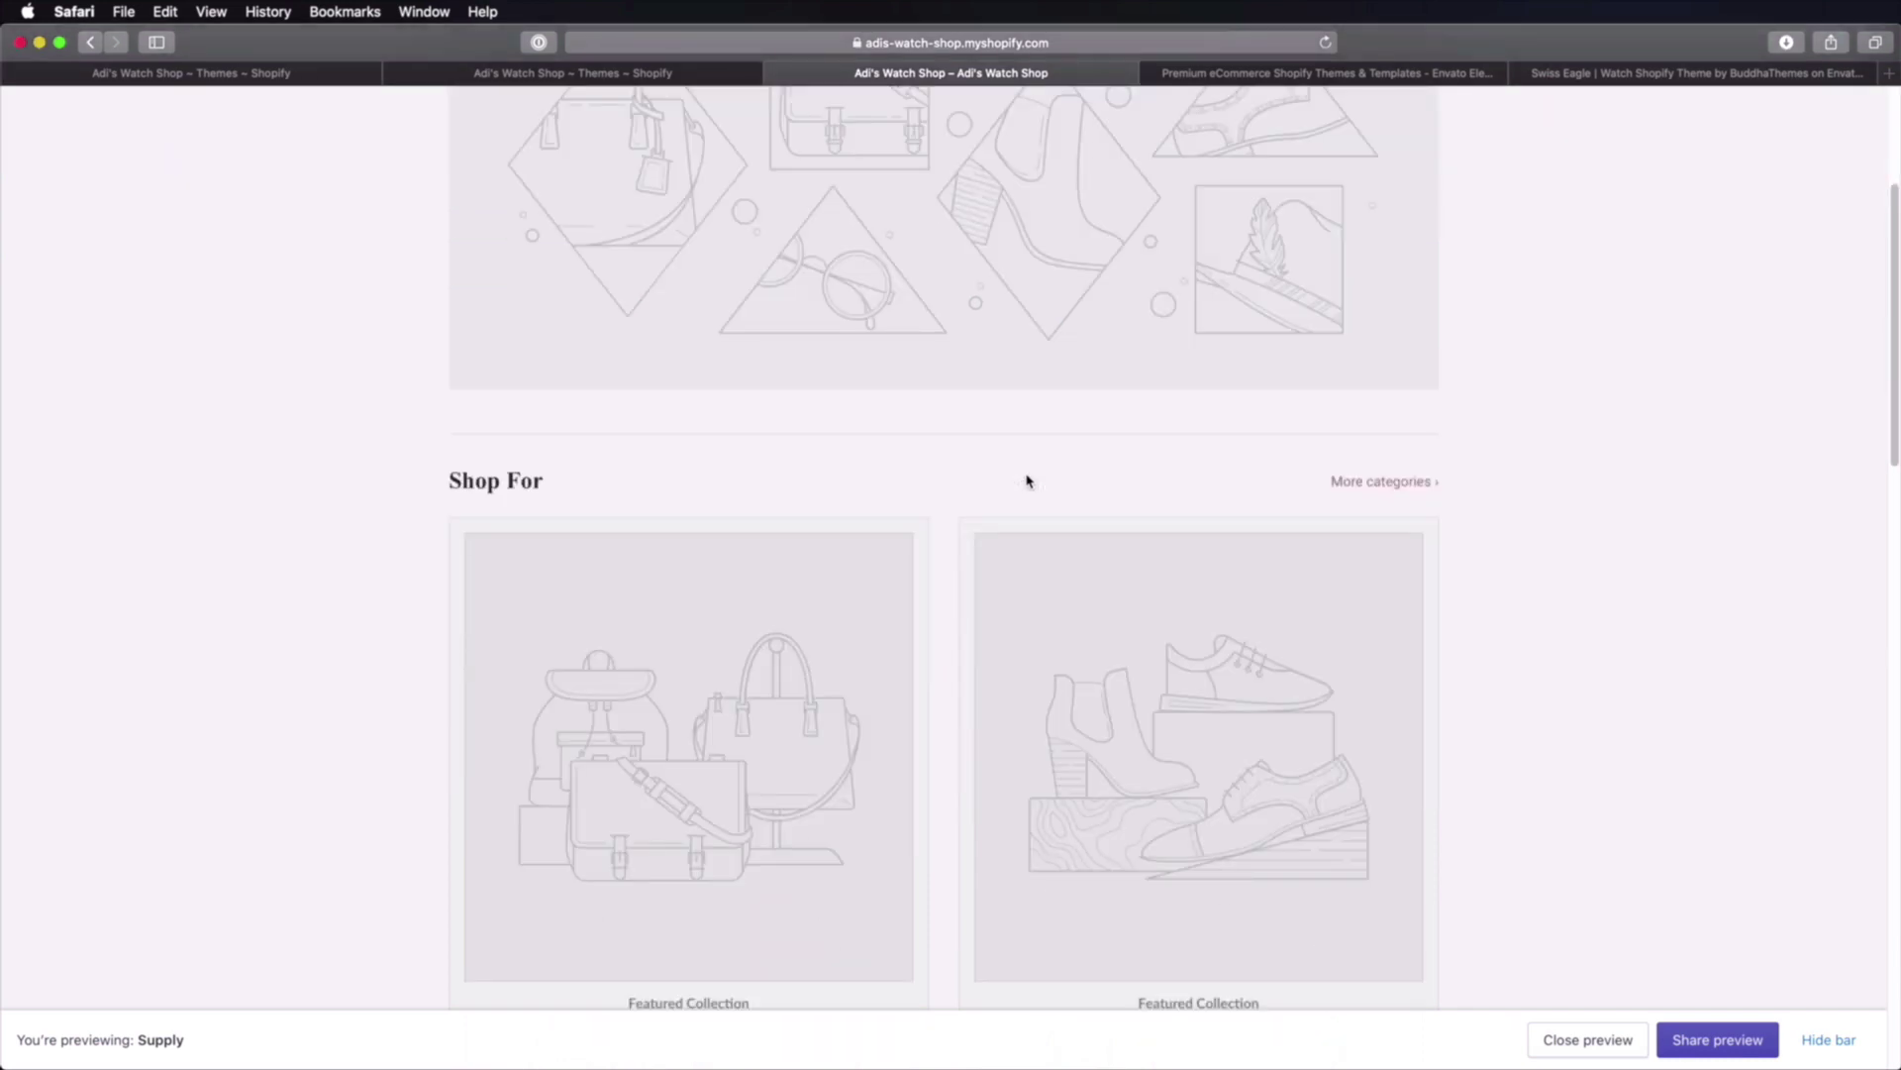
{"action": "scroll", "coordinate": [1027, 481], "scroll_direction": "down", "scroll_amount": 4}
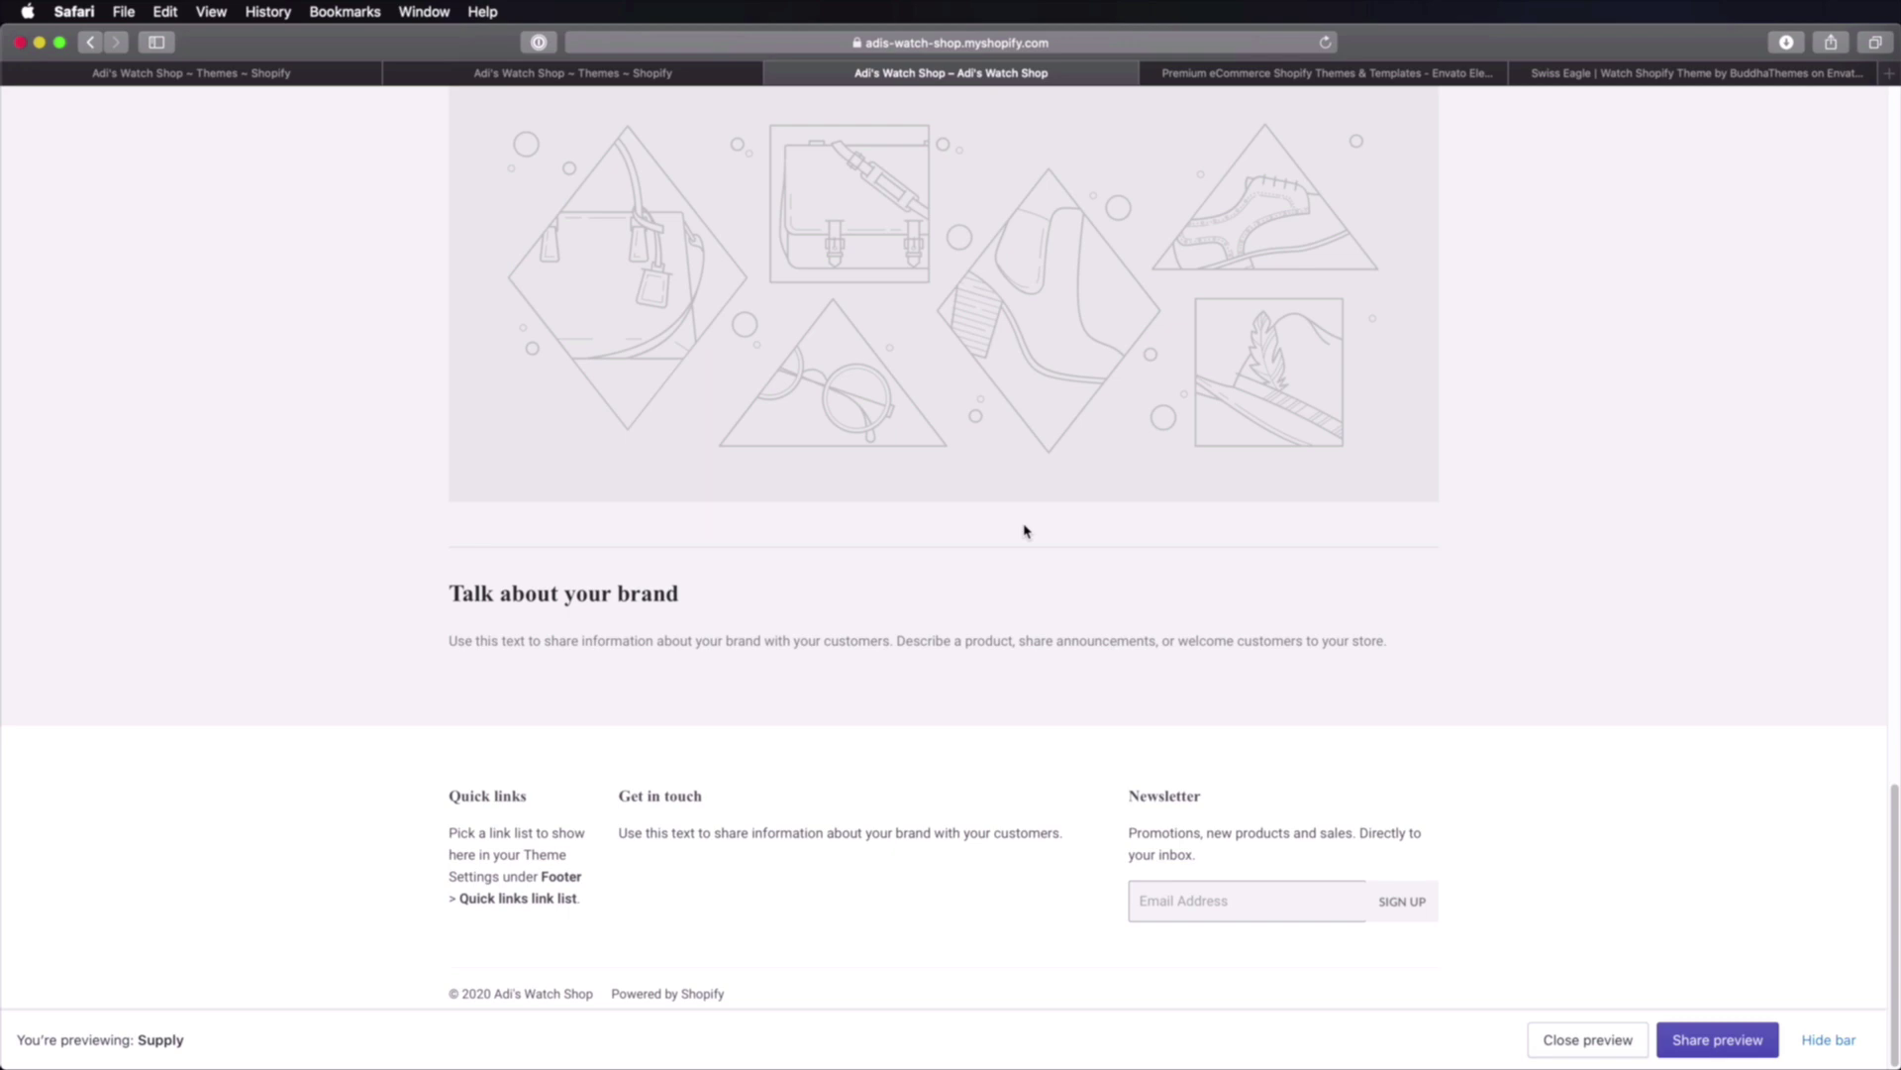
{"action": "scroll", "coordinate": [1025, 532], "scroll_direction": "up", "scroll_amount": 15}
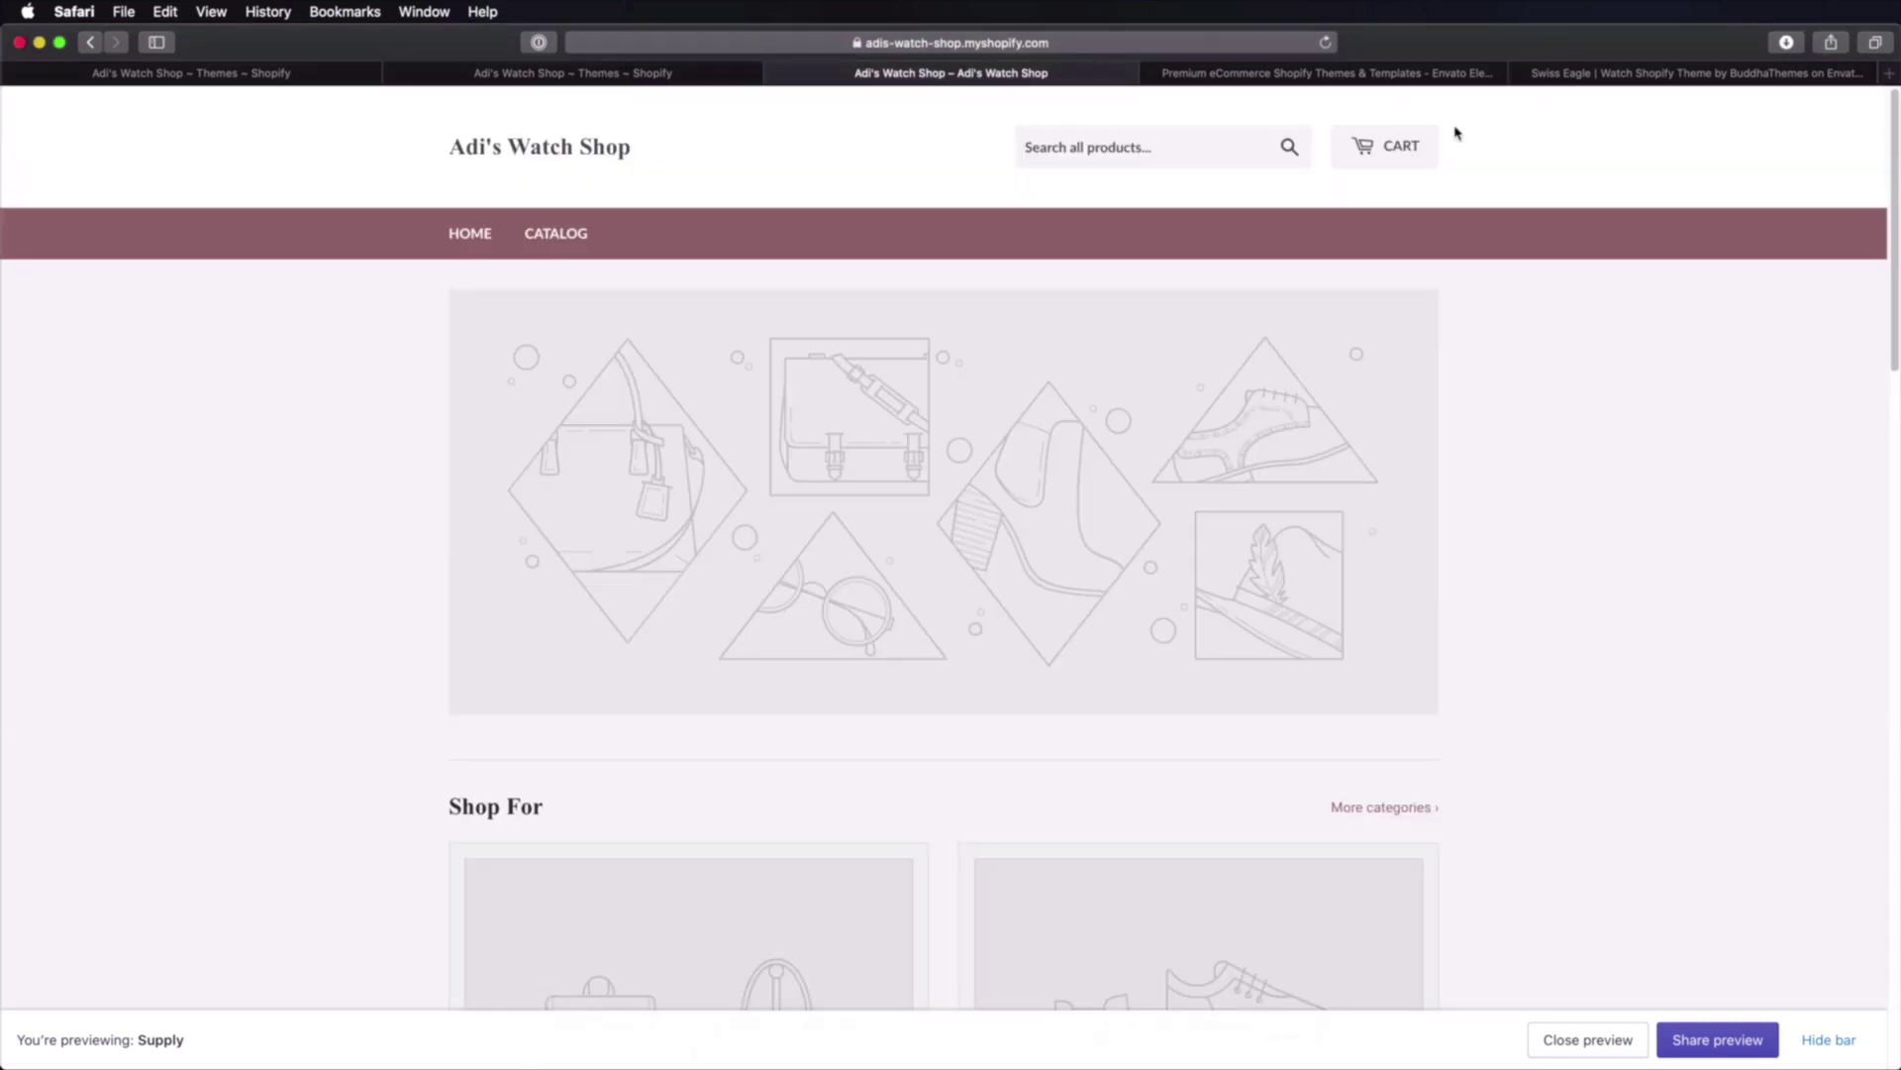
{"action": "left_click", "coordinate": [553, 236]}
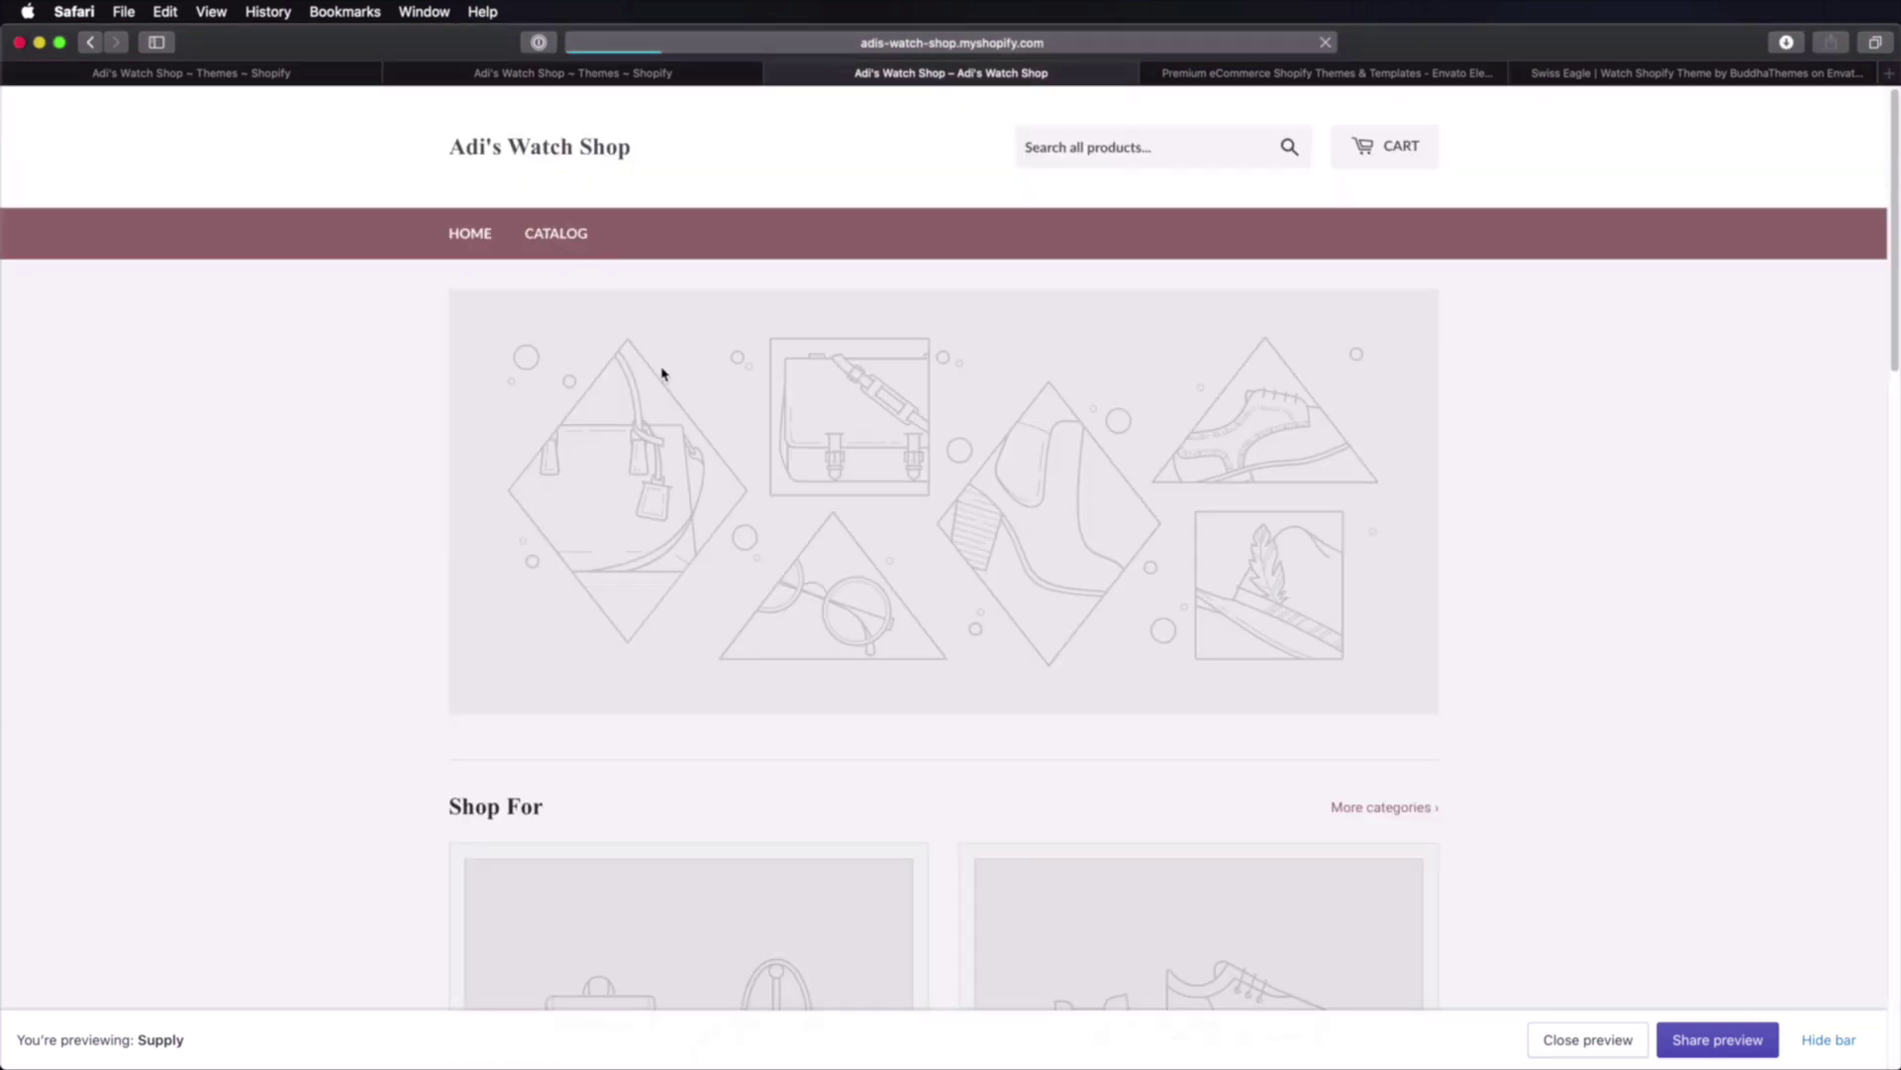
{"action": "scroll", "coordinate": [1574, 530], "scroll_direction": "down", "scroll_amount": 5}
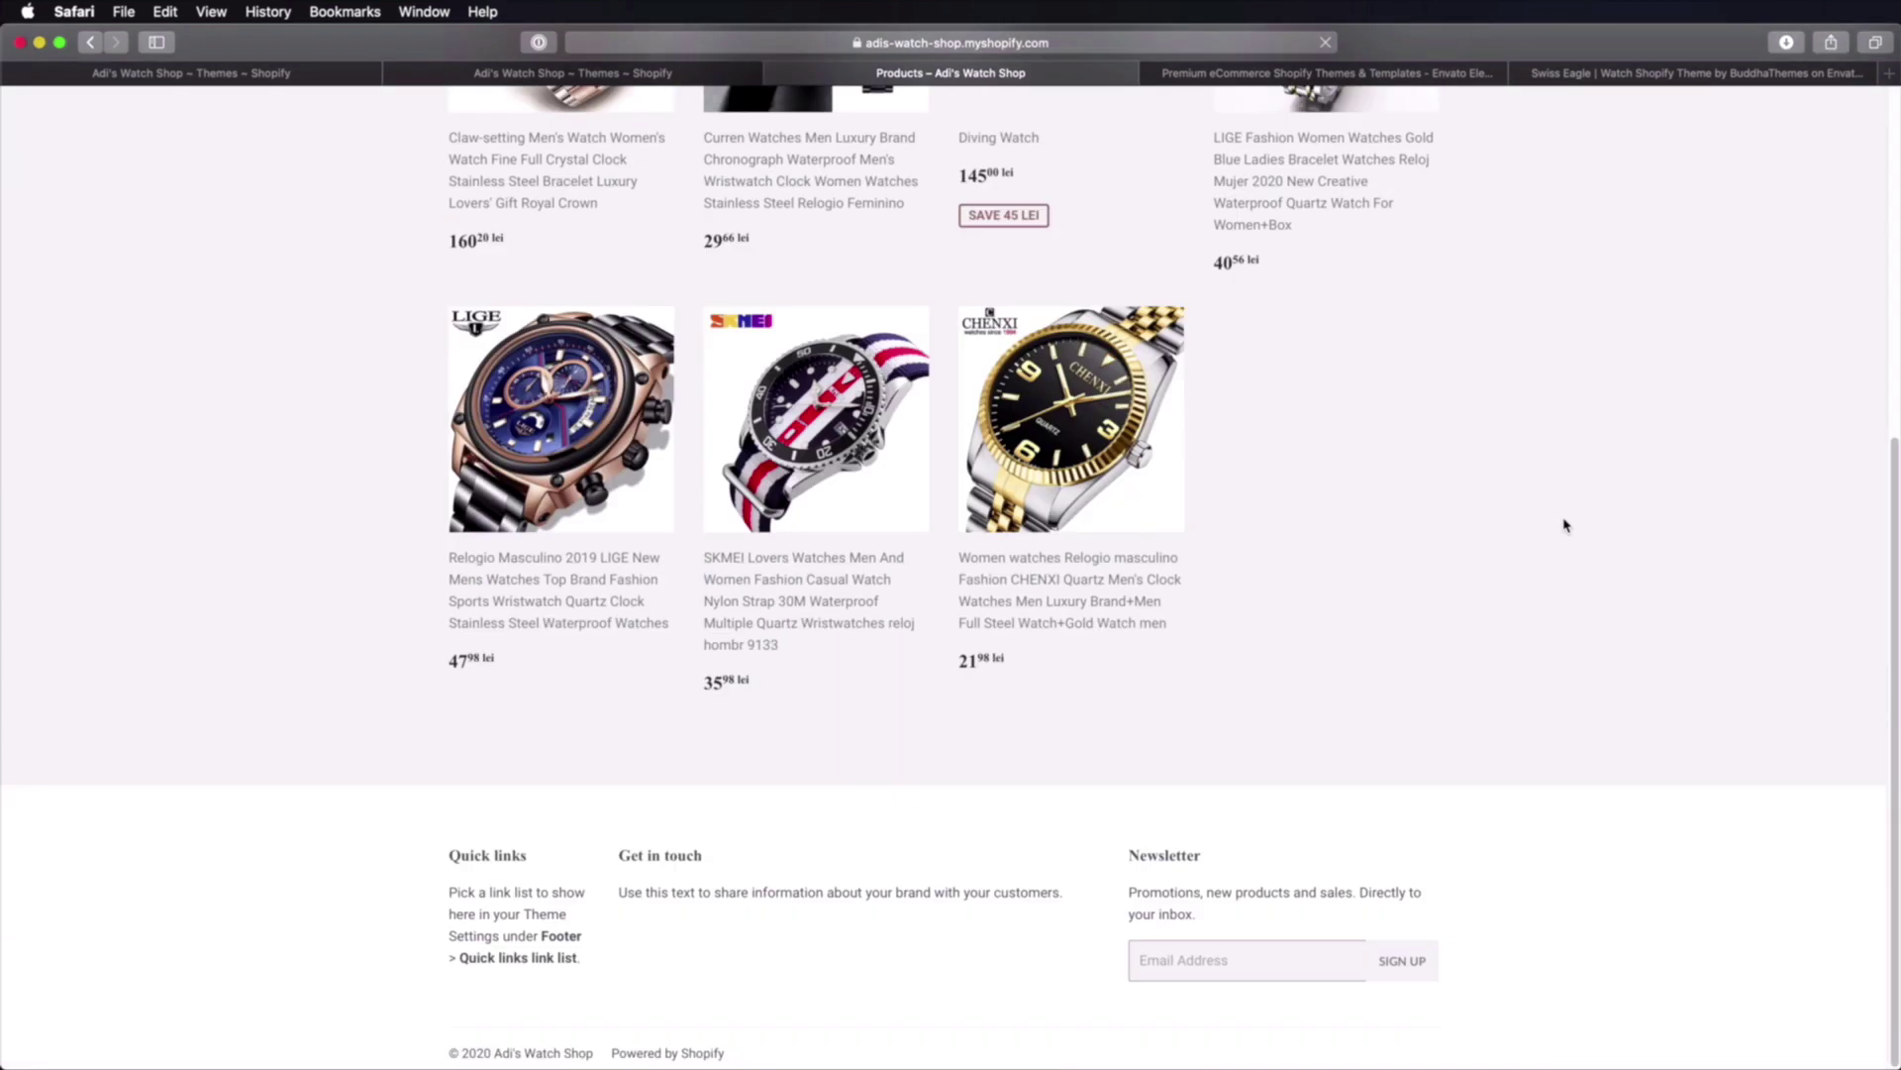
{"action": "scroll", "coordinate": [1525, 495], "scroll_direction": "up", "scroll_amount": 5}
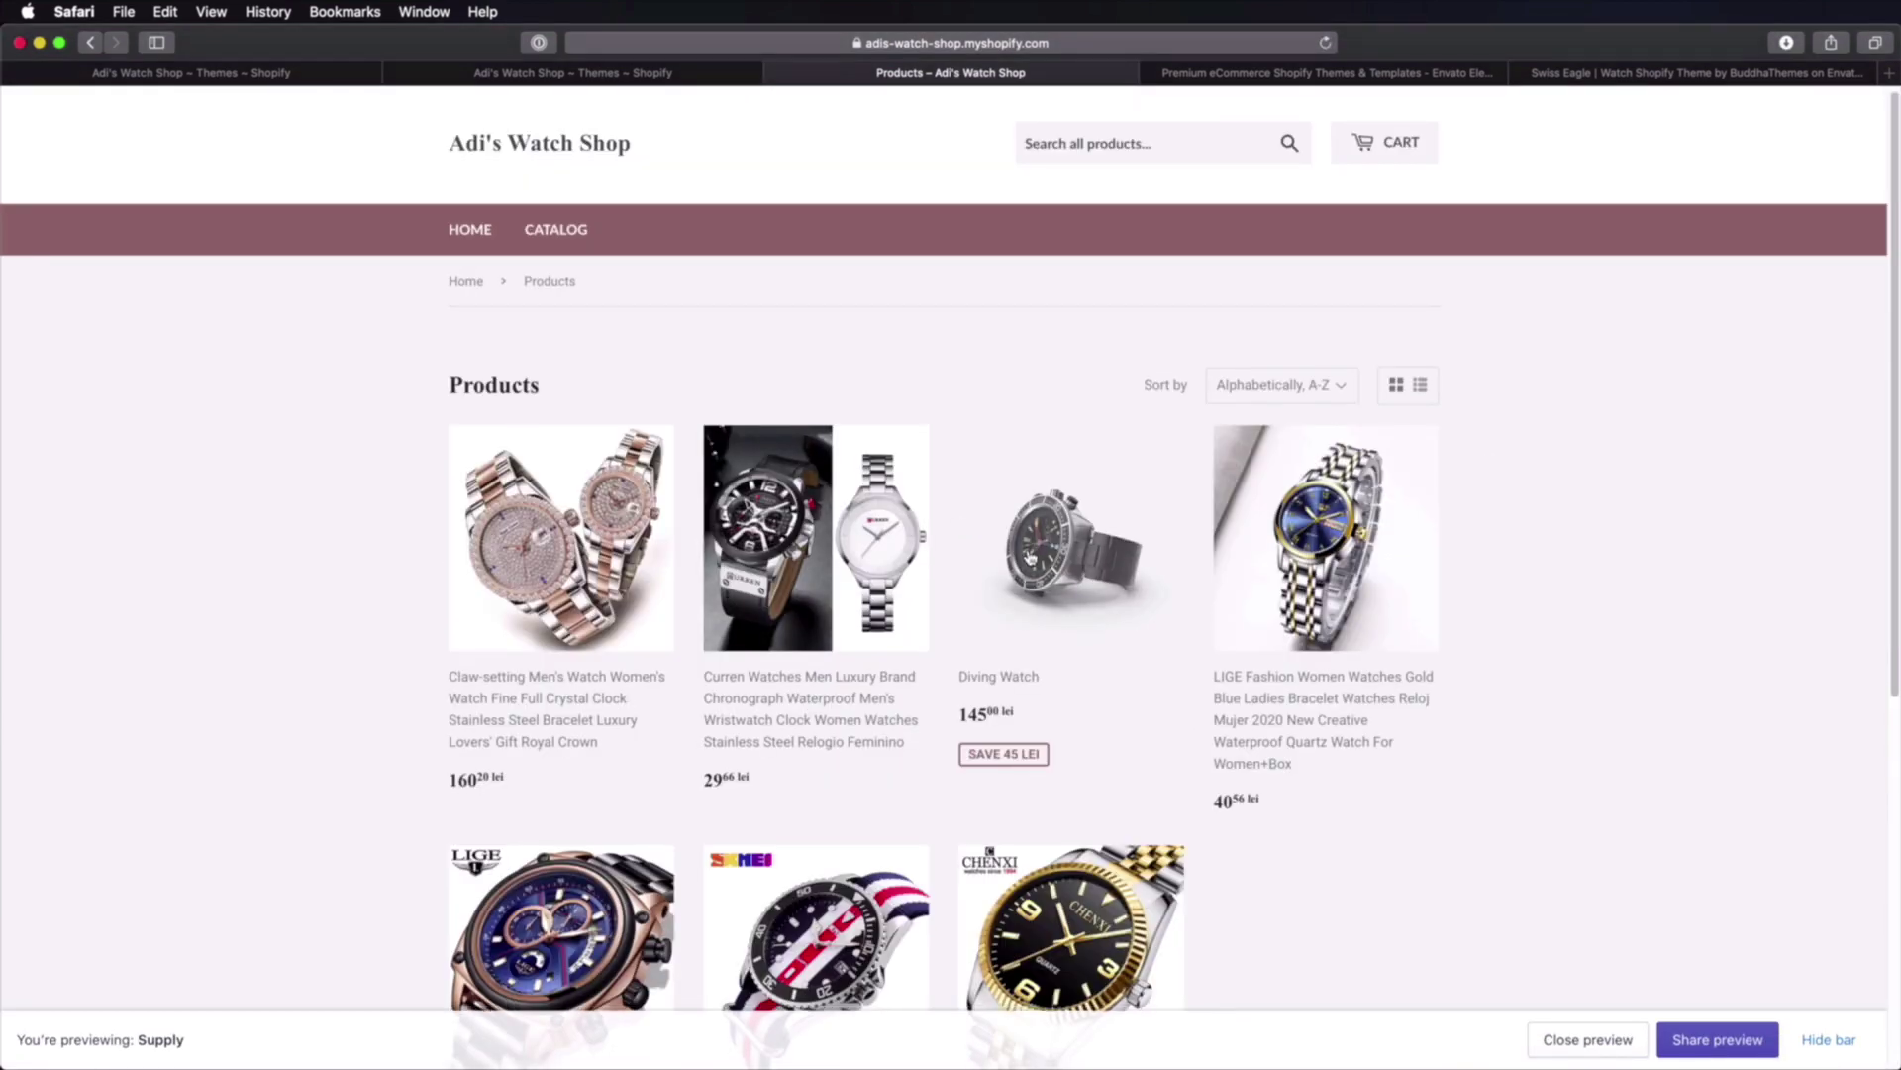
{"action": "left_click", "coordinate": [275, 76]}
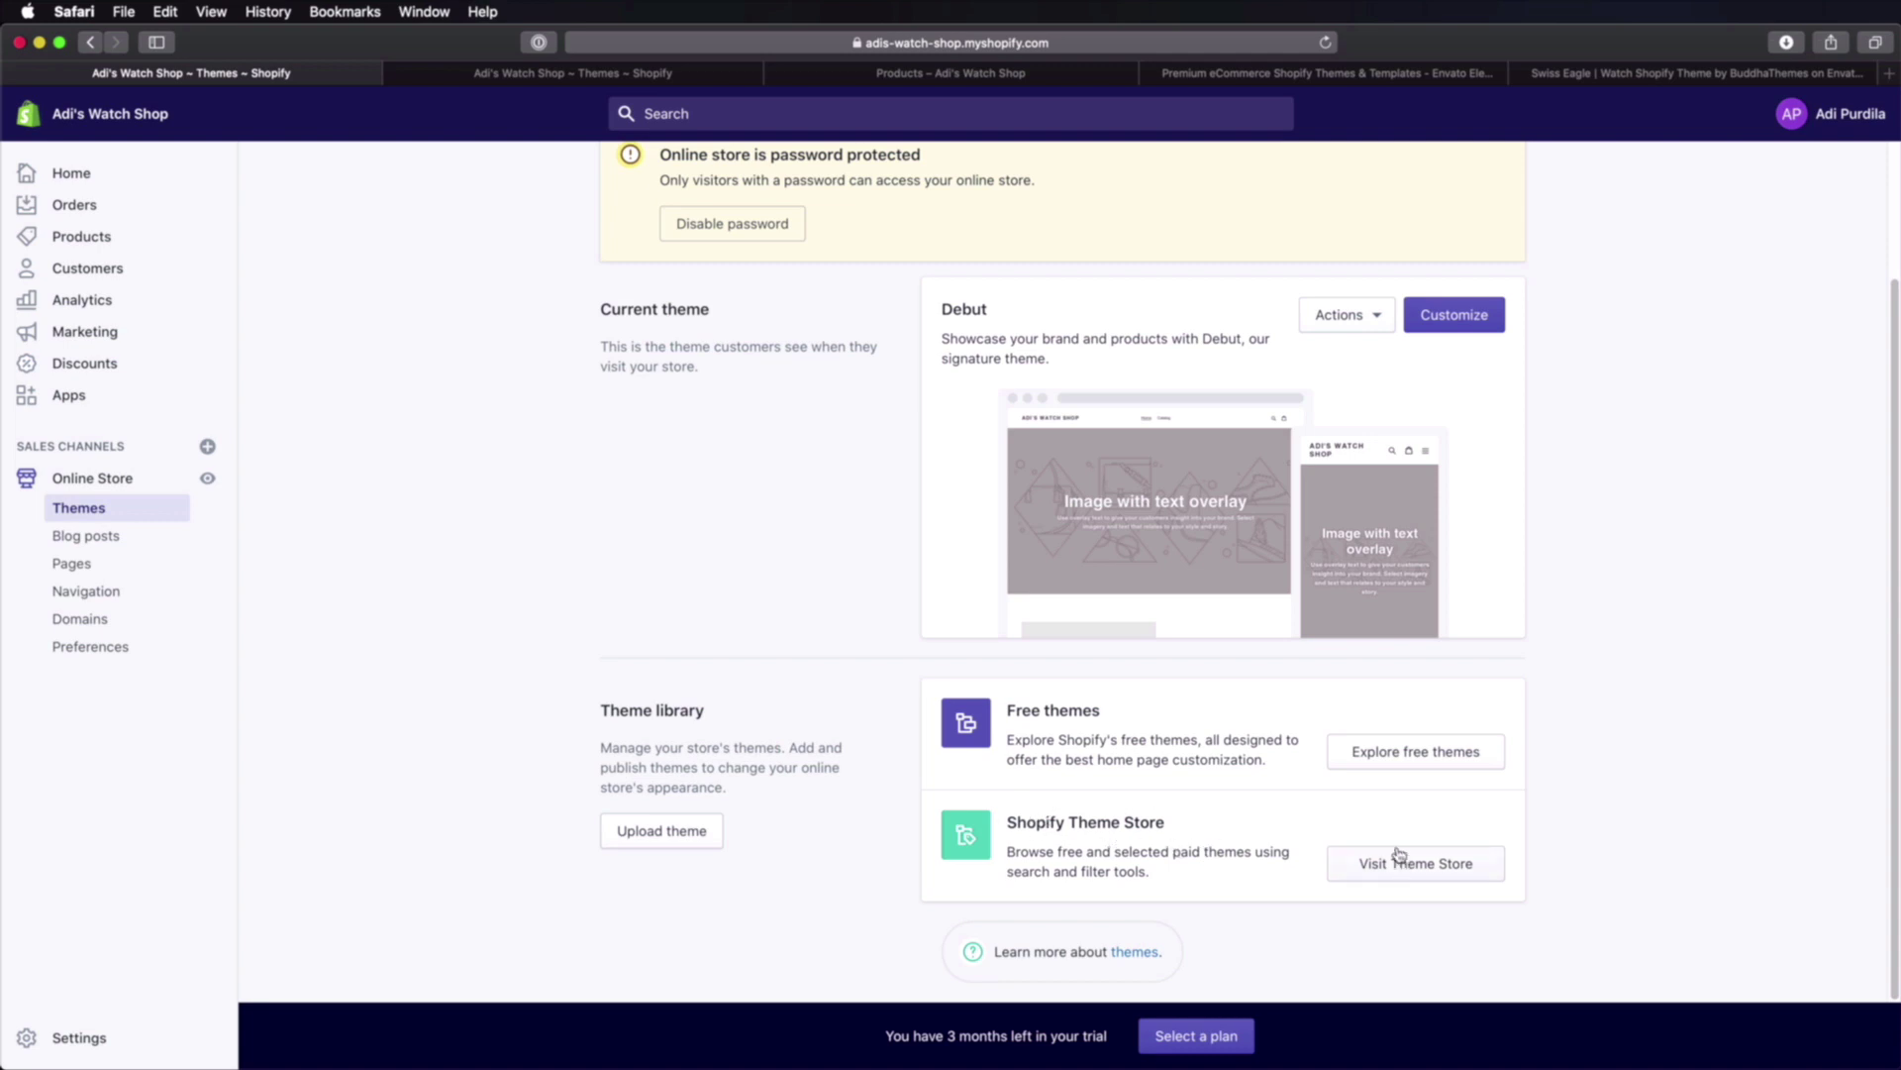
Step: Close the duplicate Themes tab and open the Theme Store again from the remaining one
{"action": "left_click", "coordinate": [609, 74]}
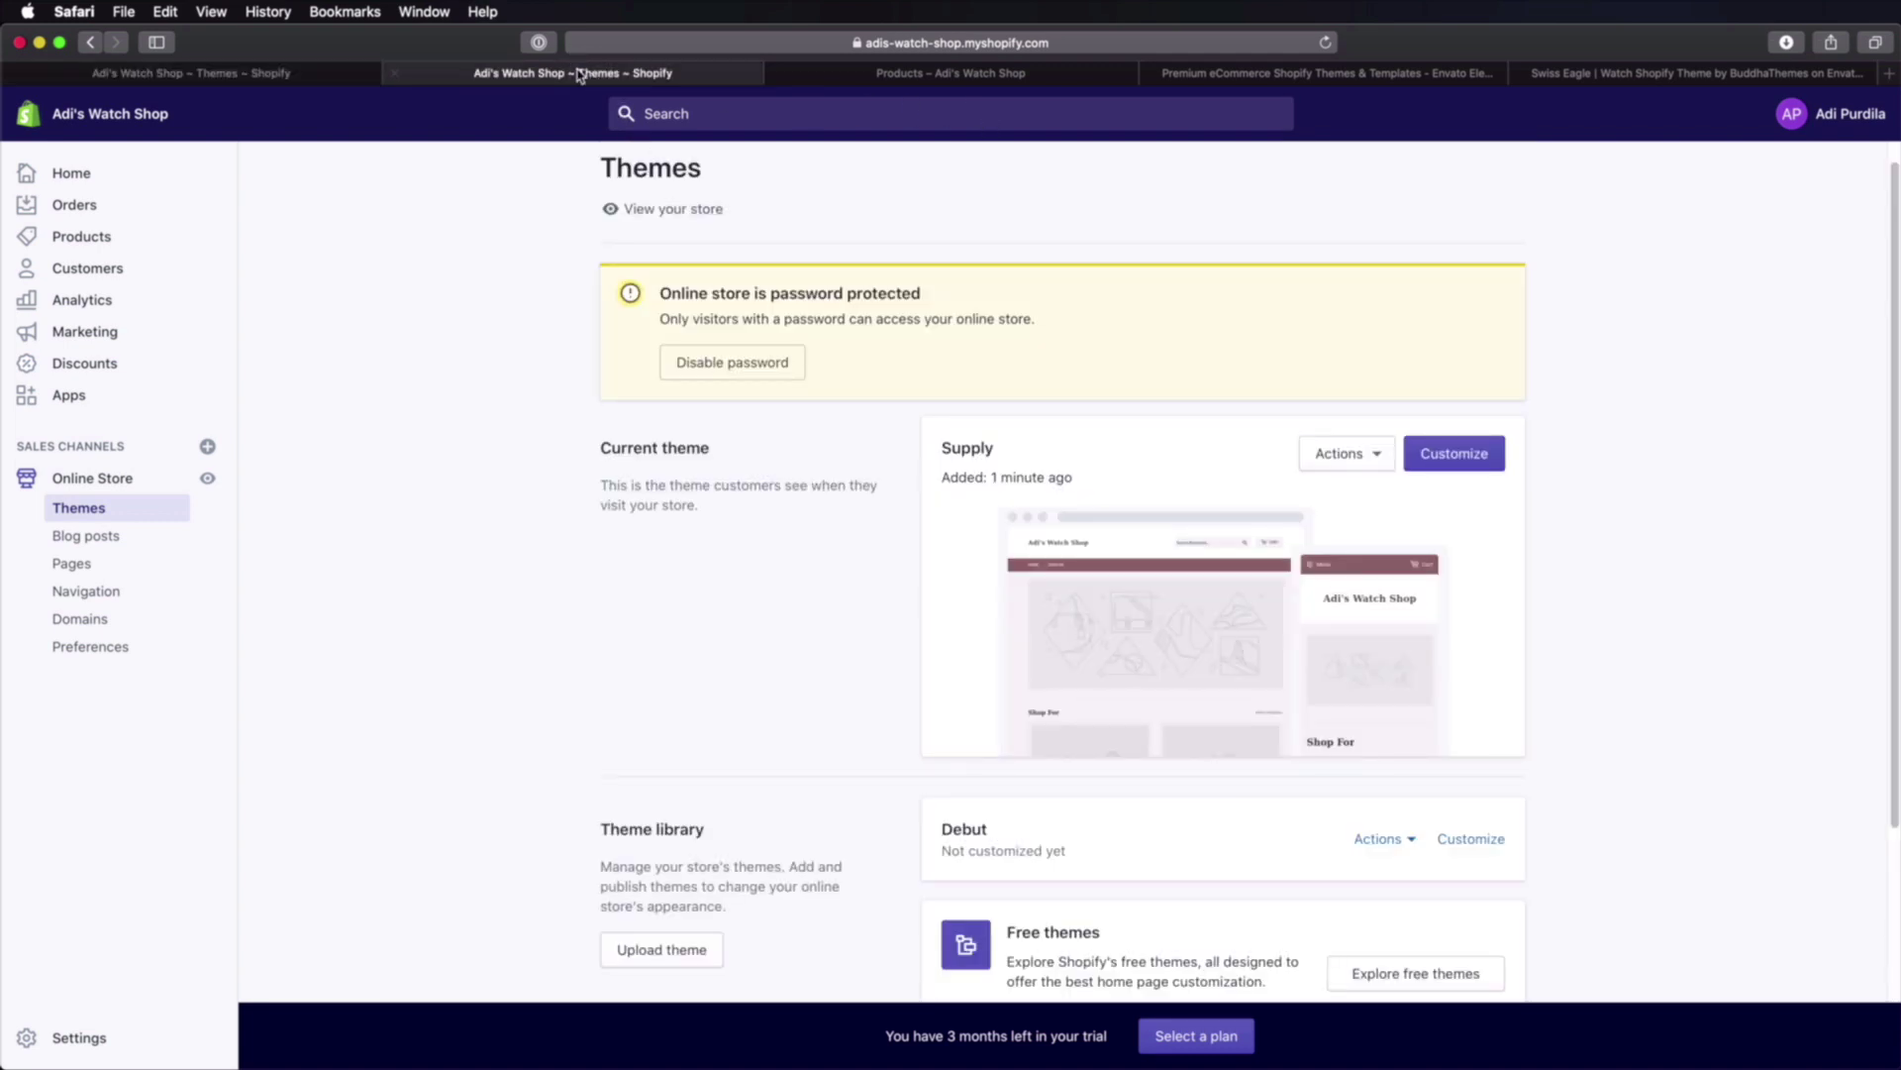
{"action": "key", "text": "super+w"}
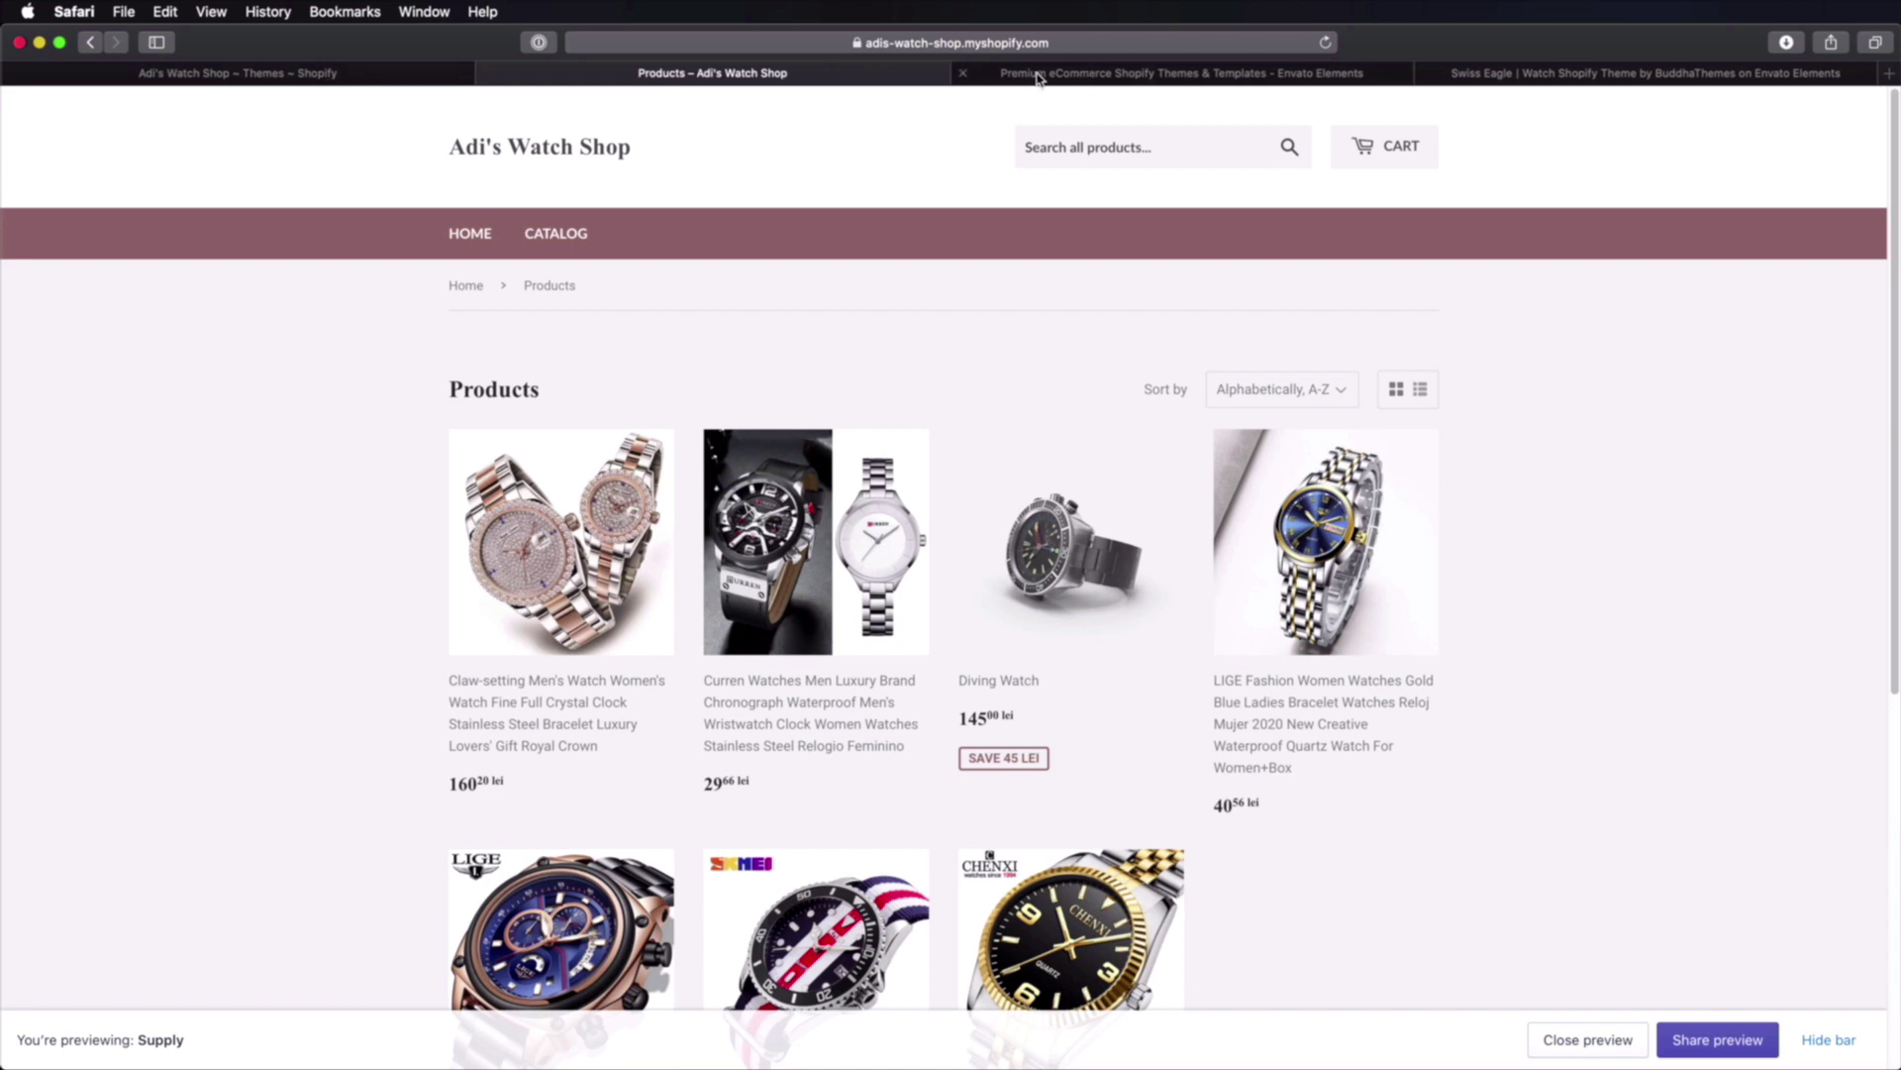
{"action": "left_click", "coordinate": [297, 74]}
{"action": "left_click", "coordinate": [1433, 865]}
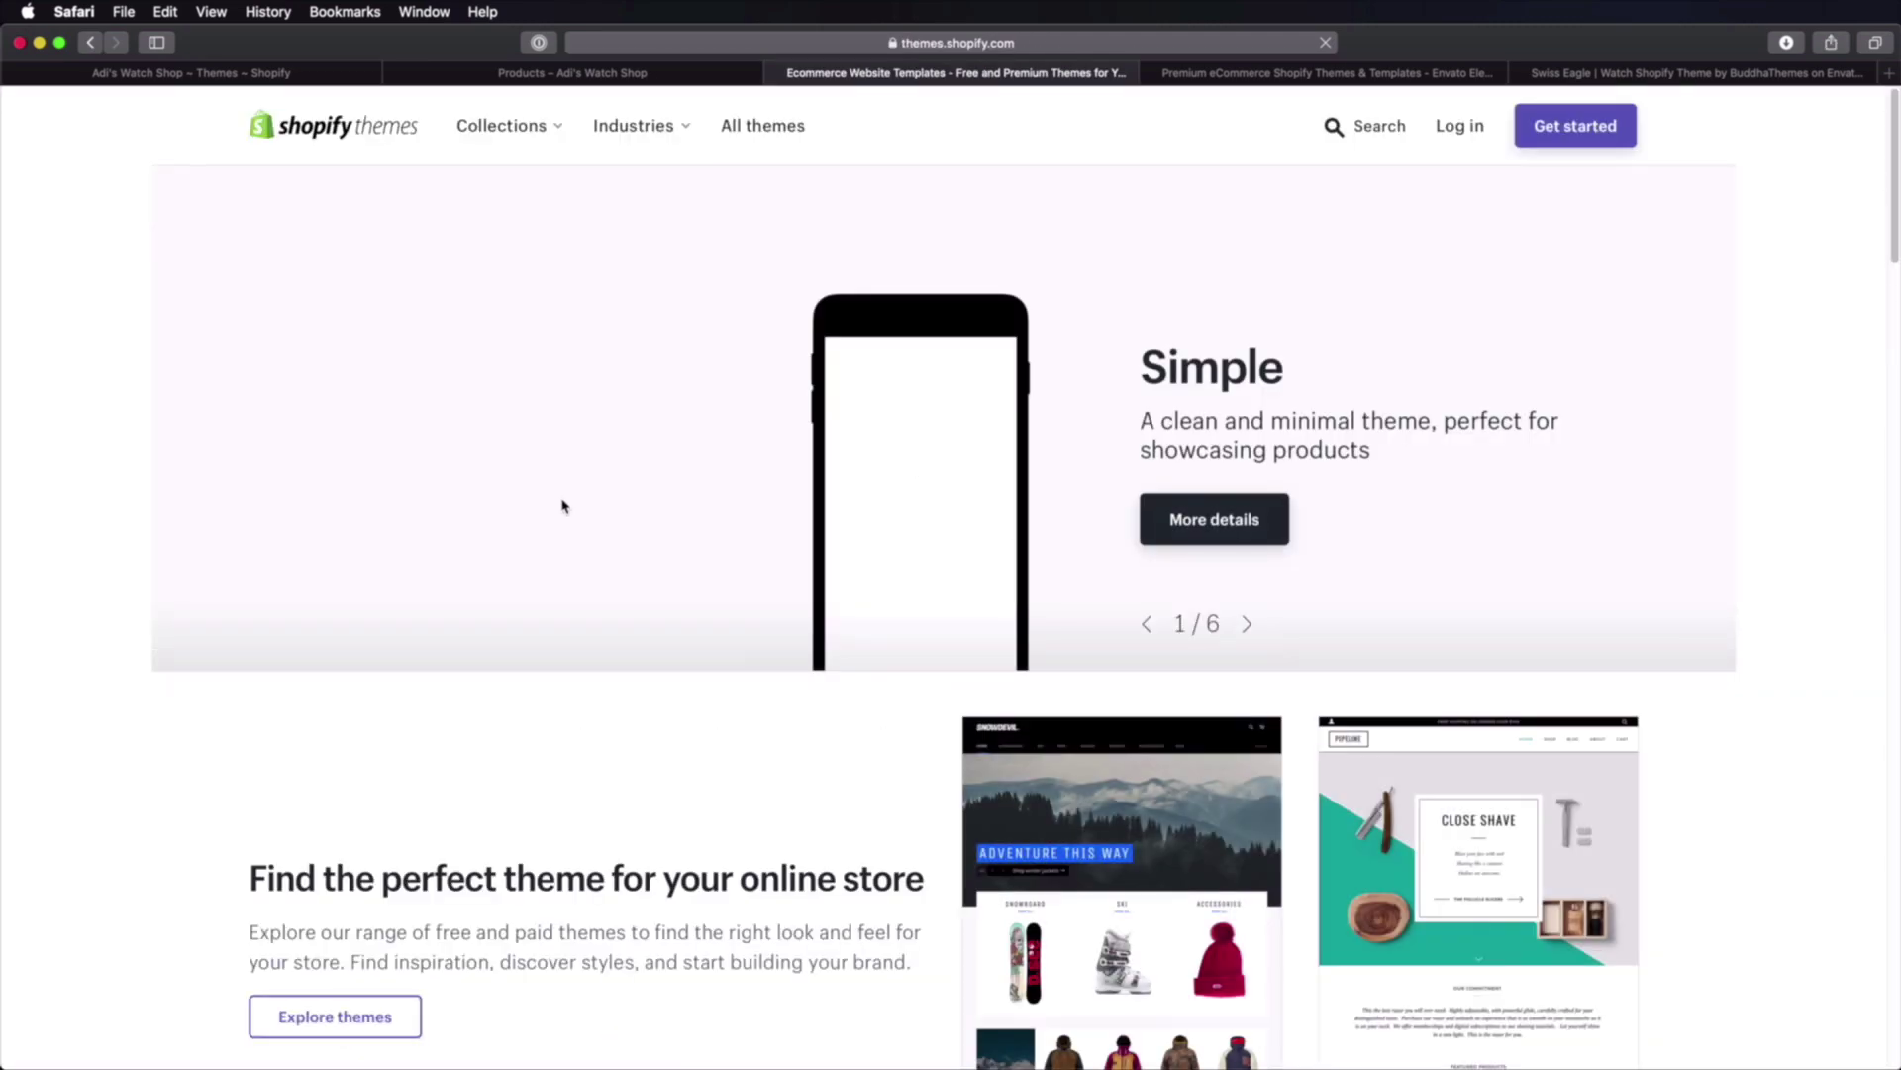
Step: Narrow the Theme Store to paid Jewelry & Accessories themes and open Alchemy ($180)
{"action": "mouse_move", "coordinate": [634, 126]}
{"action": "left_click", "coordinate": [687, 259]}
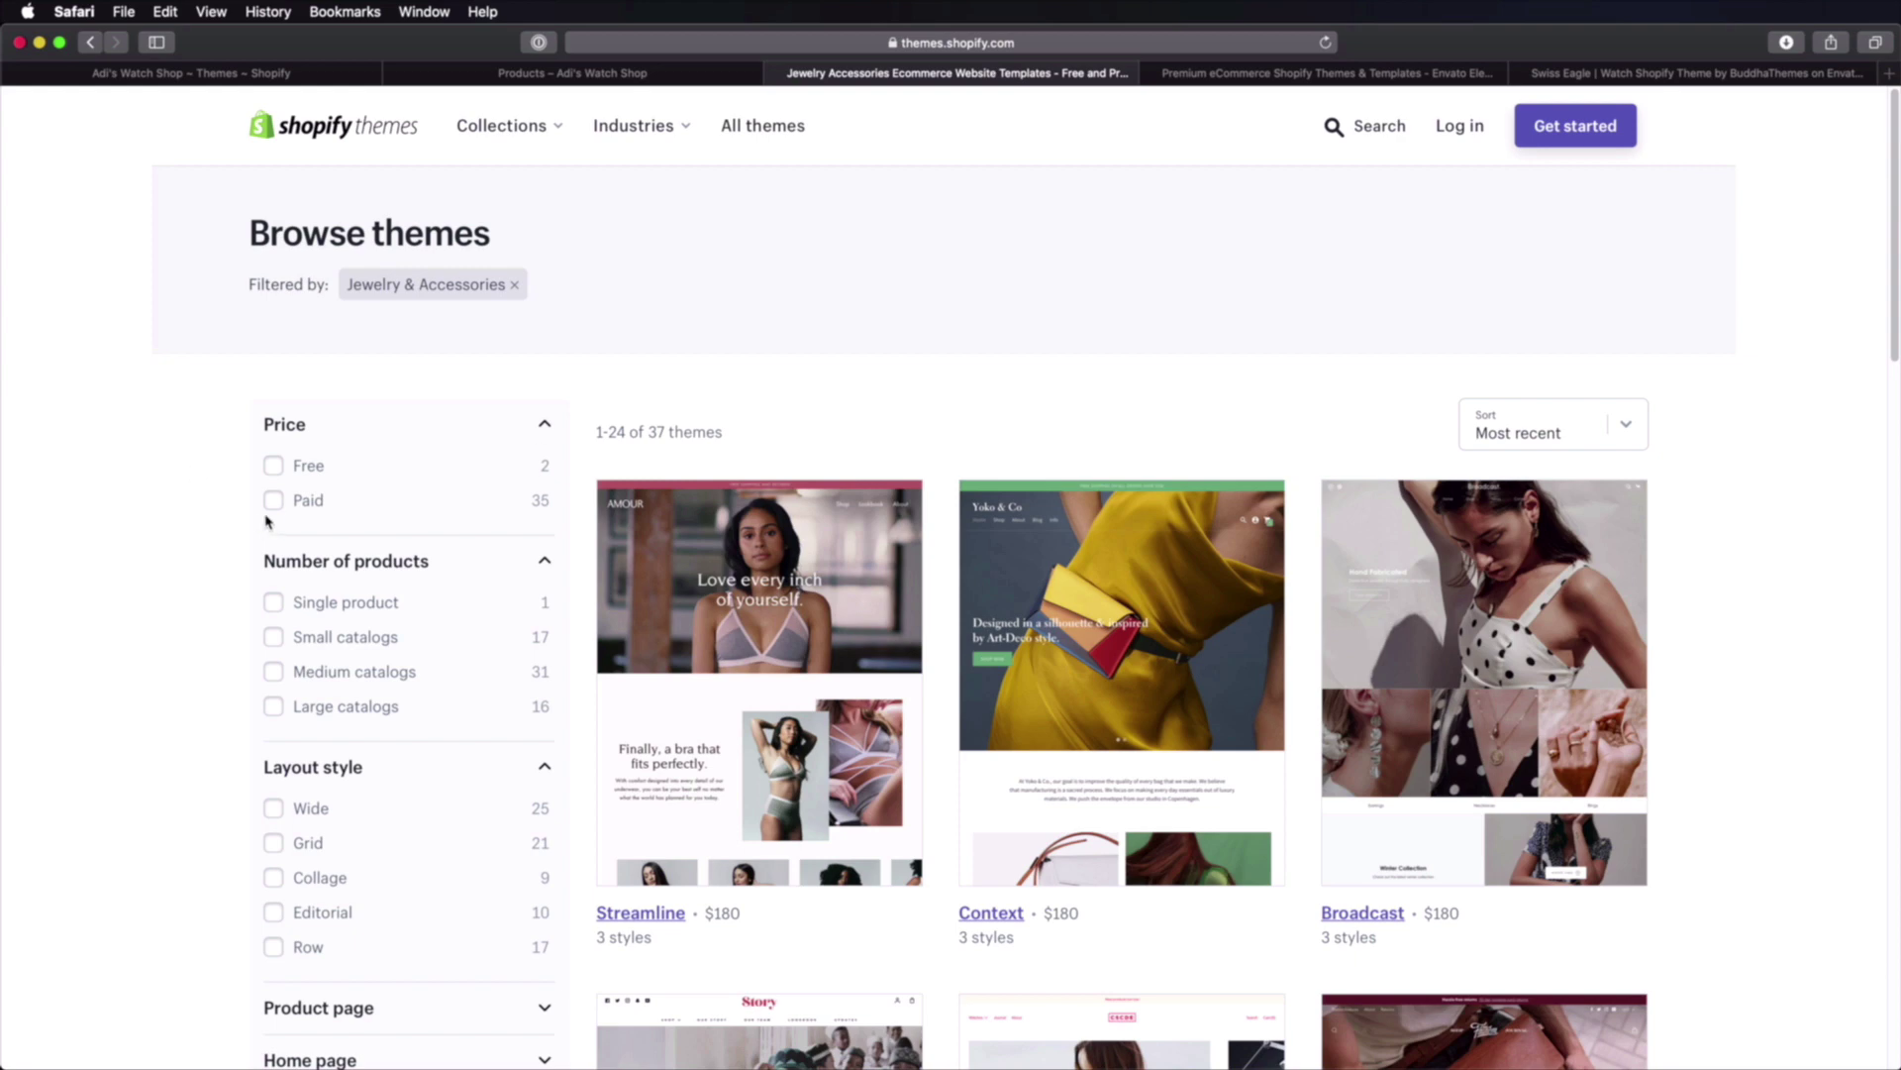
{"action": "left_click", "coordinate": [272, 500]}
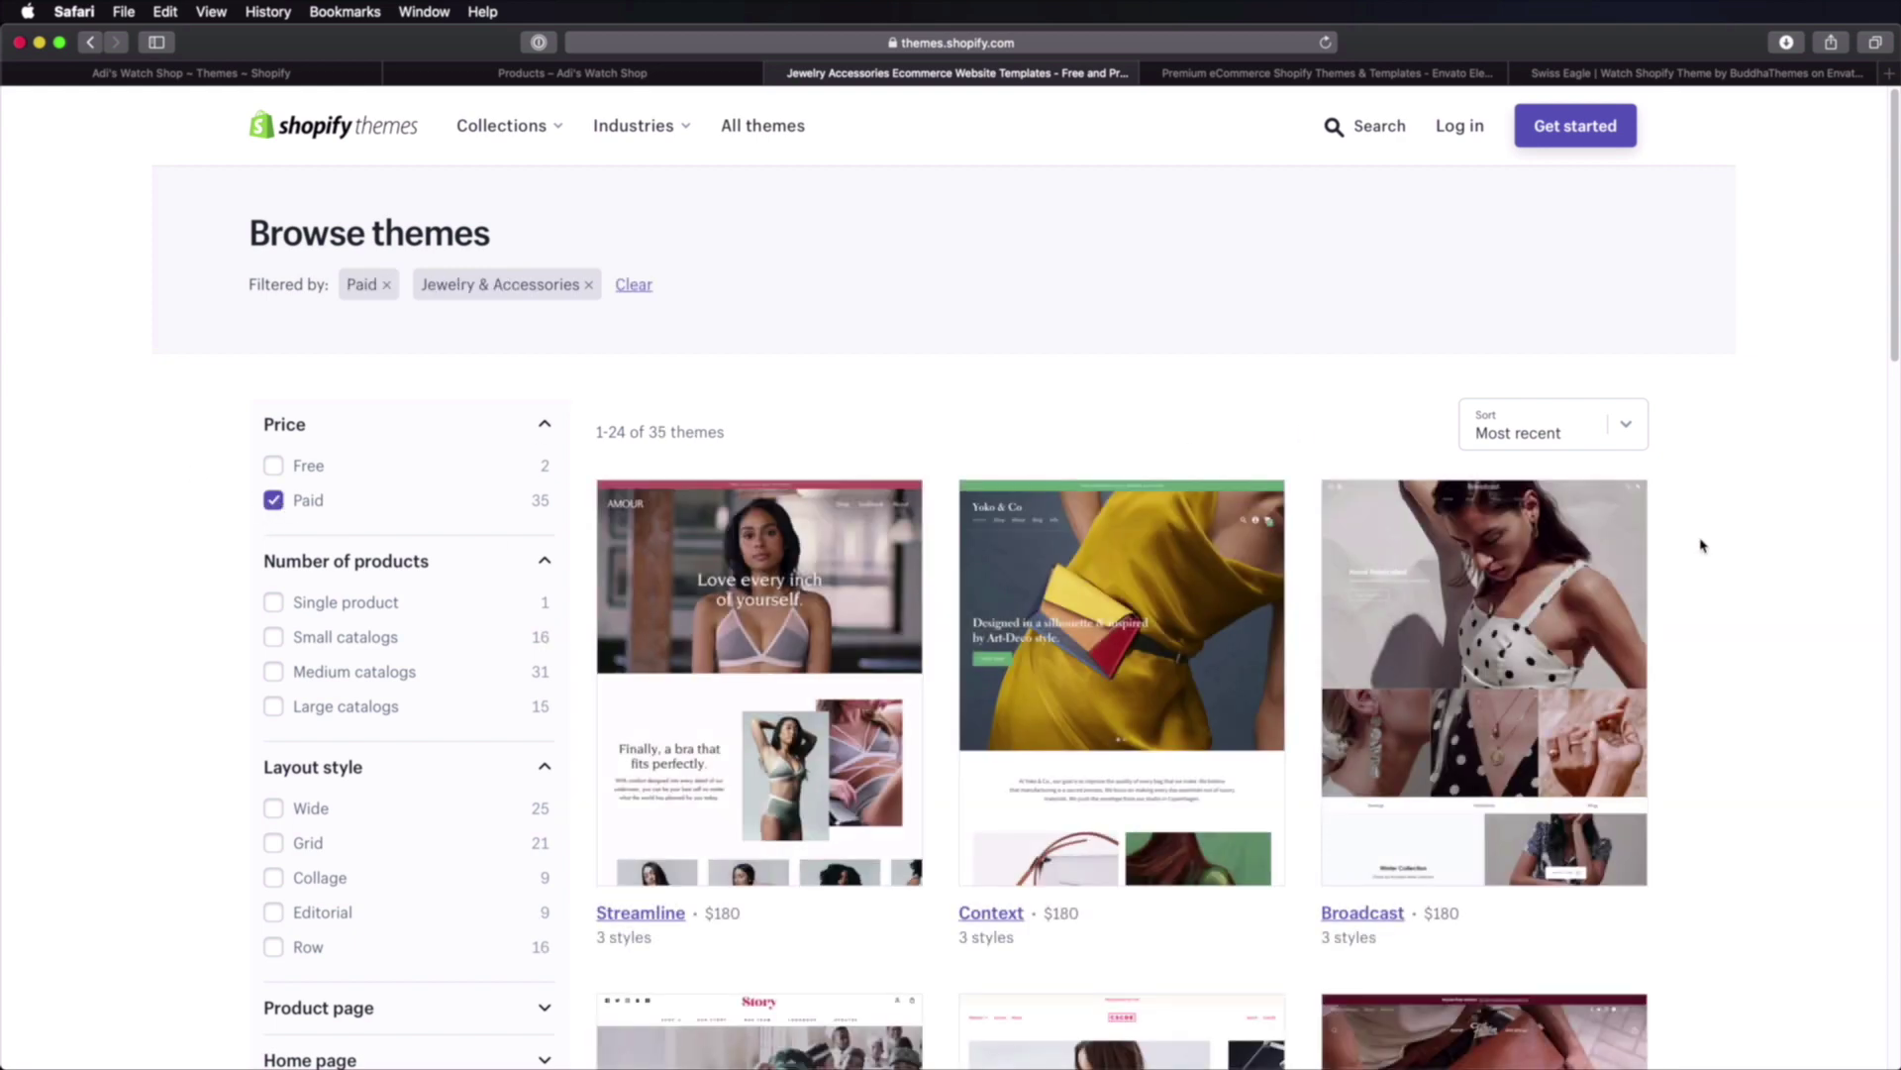
{"action": "scroll", "coordinate": [1701, 545], "scroll_direction": "down", "scroll_amount": 15}
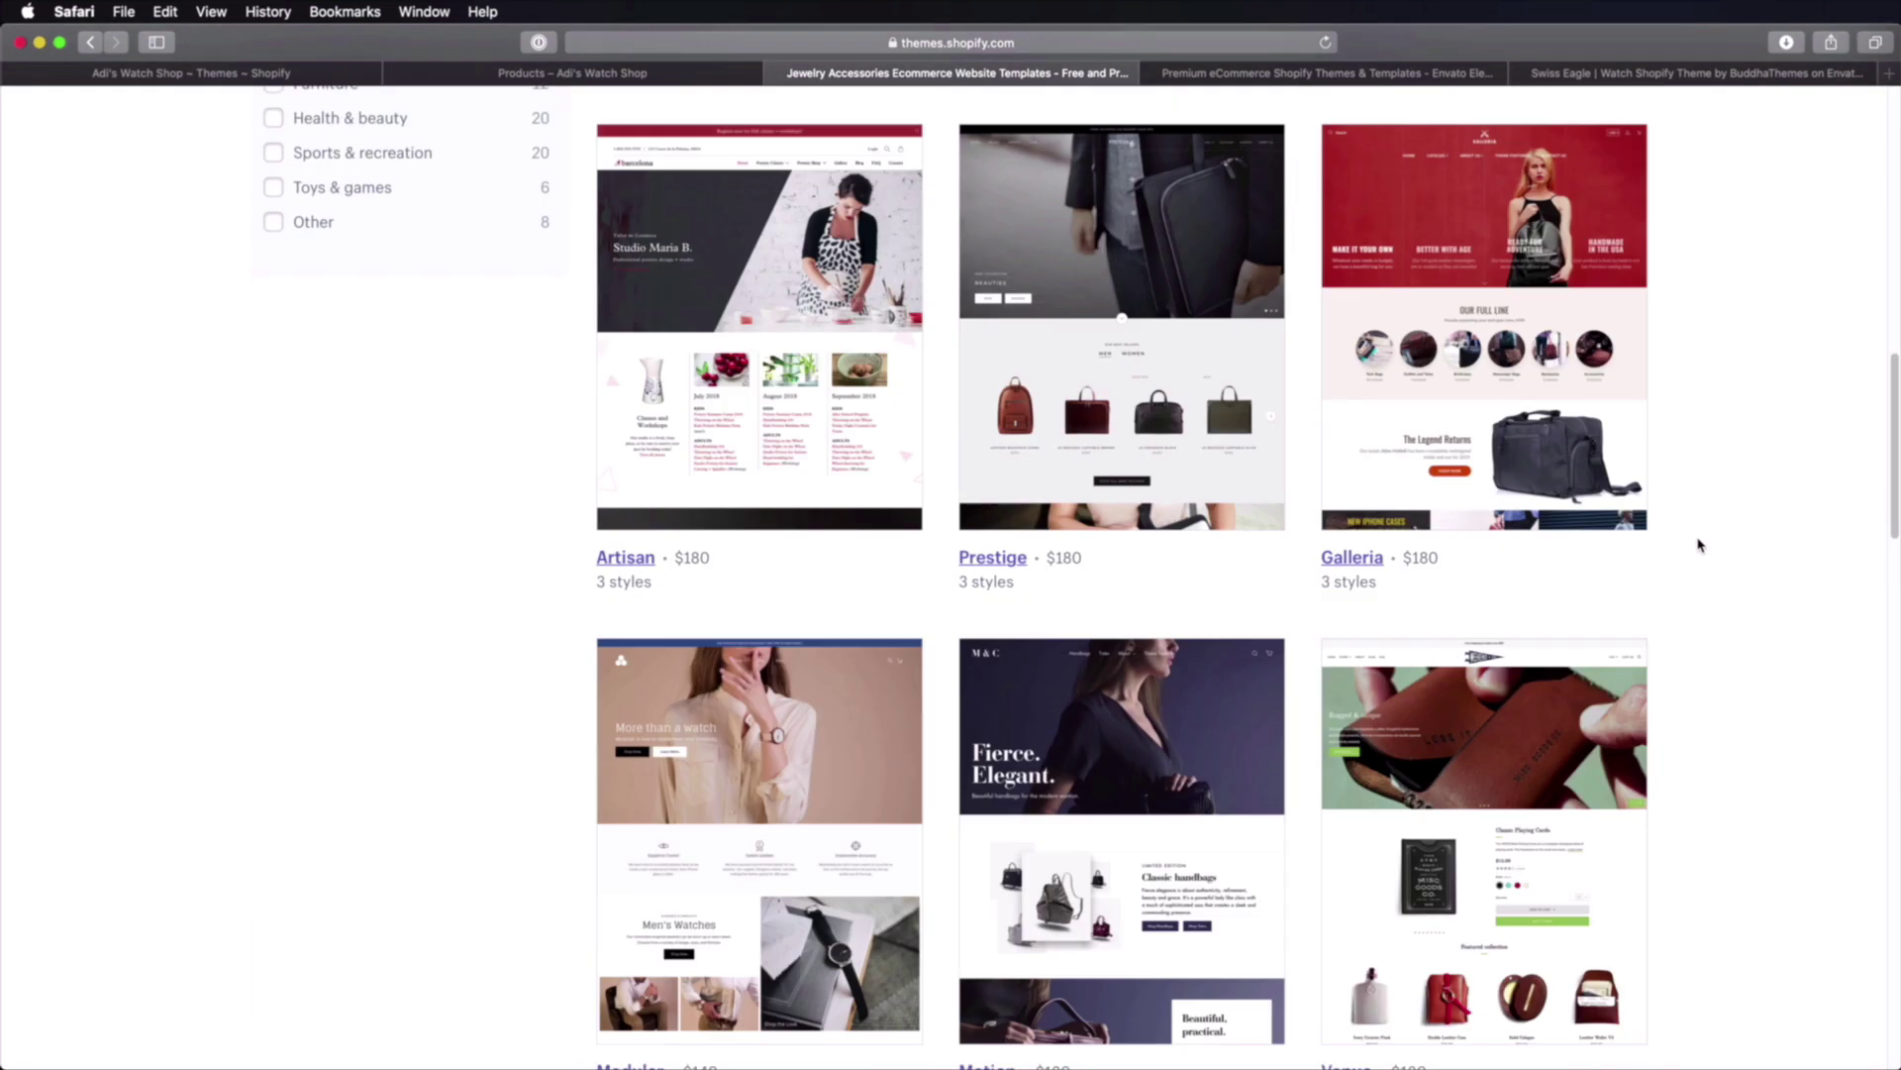
{"action": "scroll", "coordinate": [1699, 545], "scroll_direction": "down", "scroll_amount": 2}
{"action": "scroll", "coordinate": [1696, 544], "scroll_direction": "down", "scroll_amount": 10}
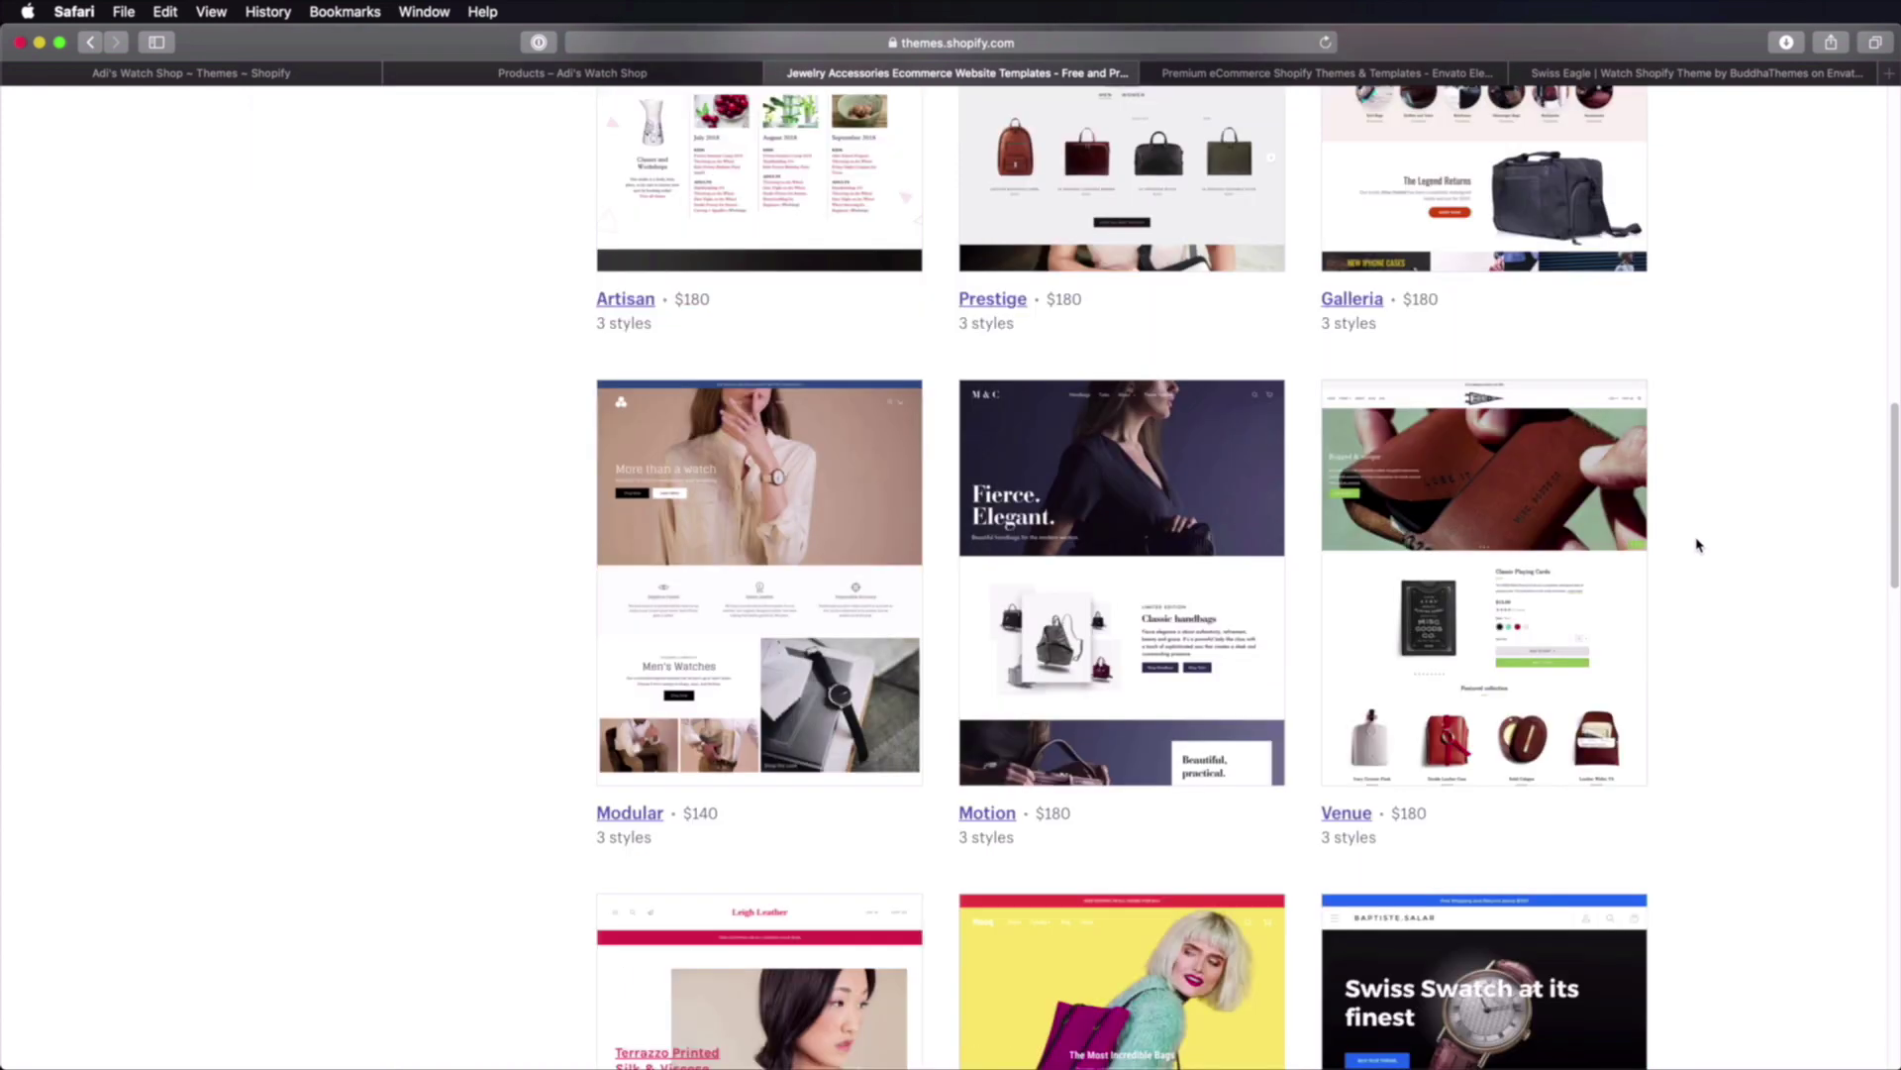
{"action": "scroll", "coordinate": [1703, 560], "scroll_direction": "down", "scroll_amount": 17}
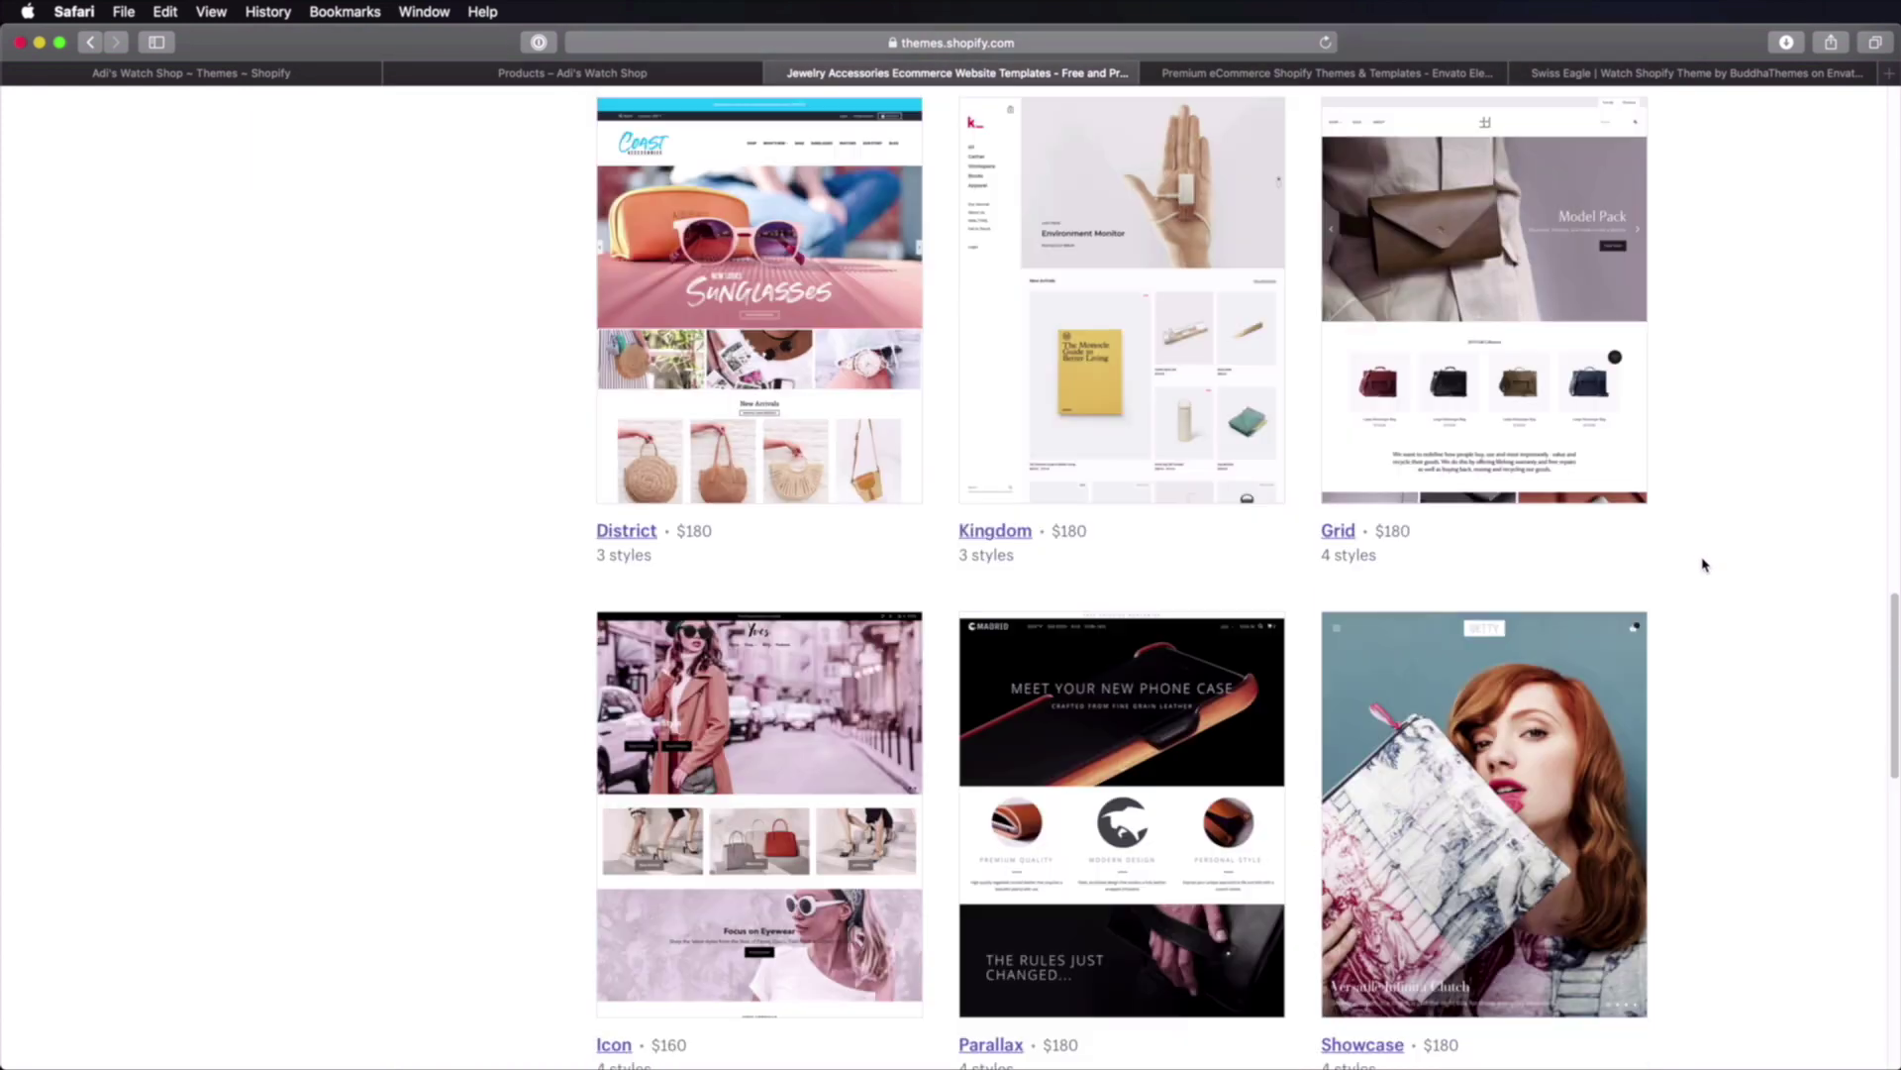
{"action": "scroll", "coordinate": [1703, 566], "scroll_direction": "down", "scroll_amount": 7}
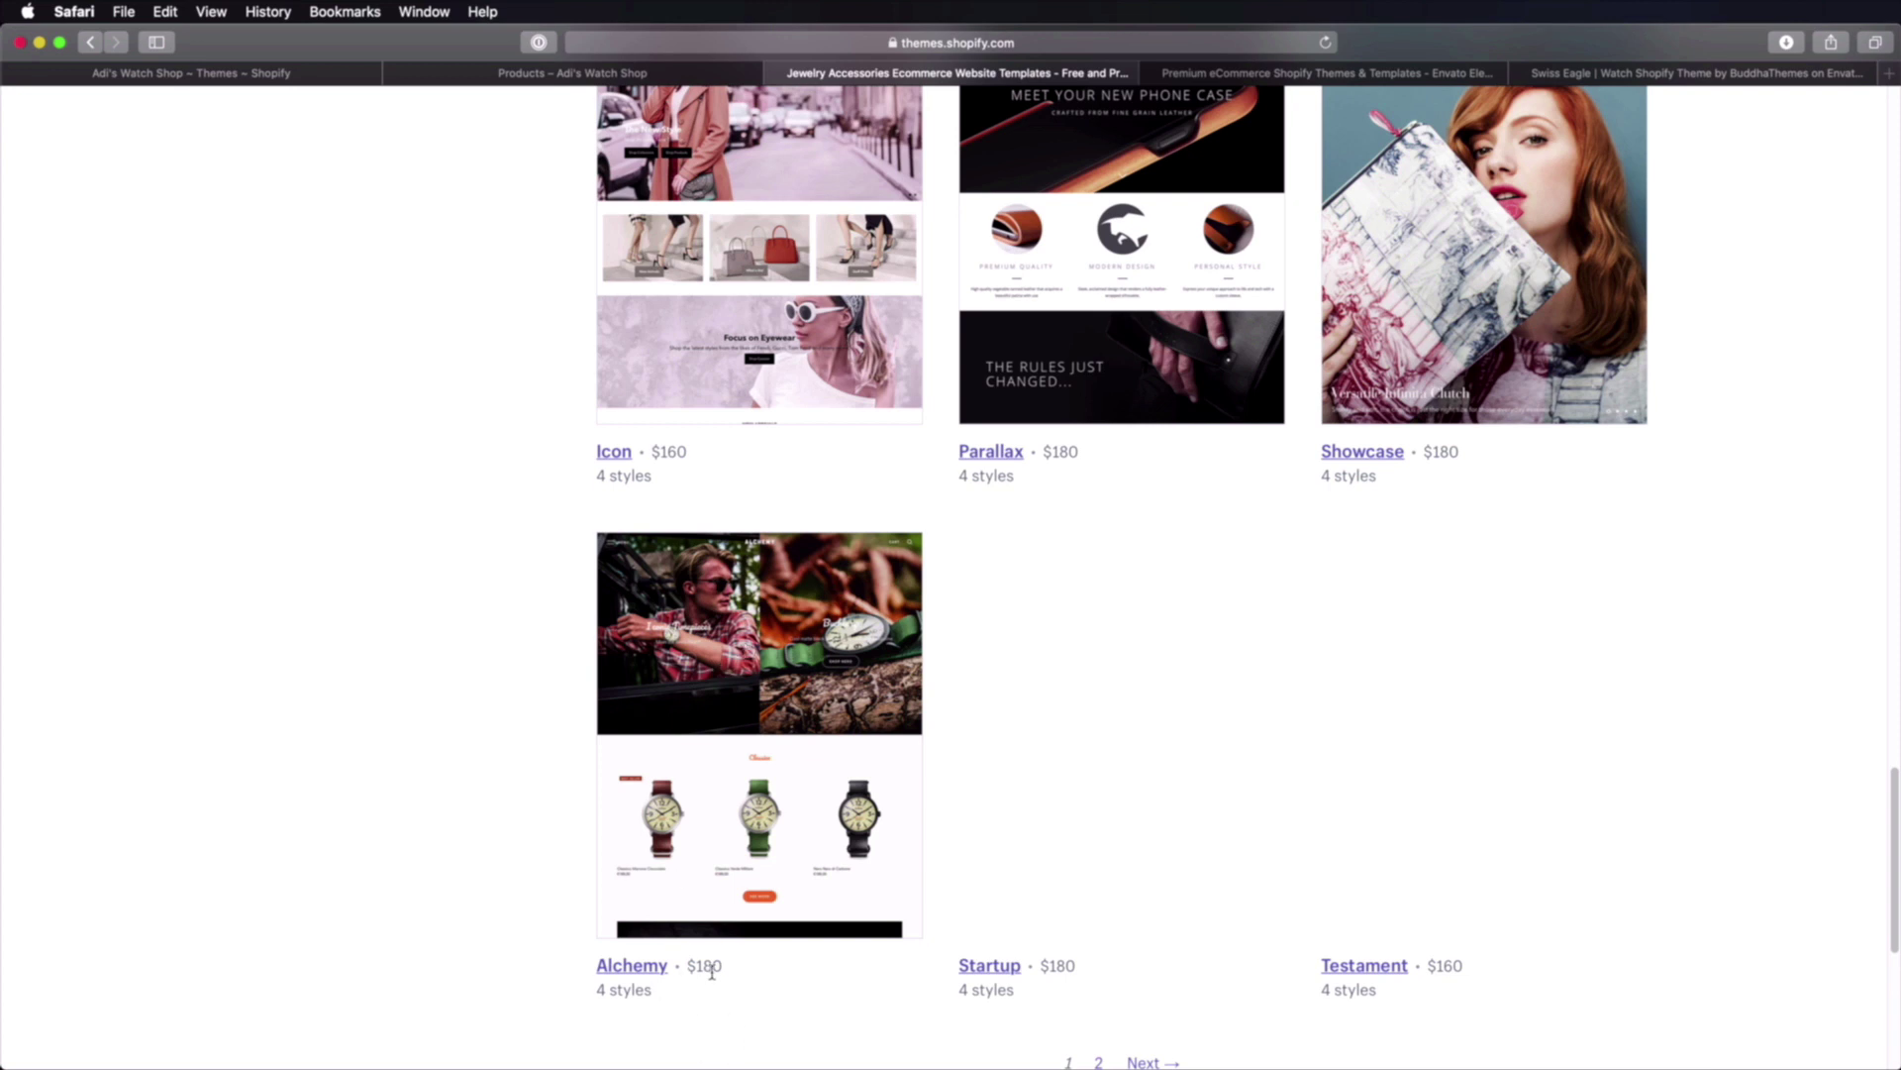
{"action": "left_click", "coordinate": [749, 842]}
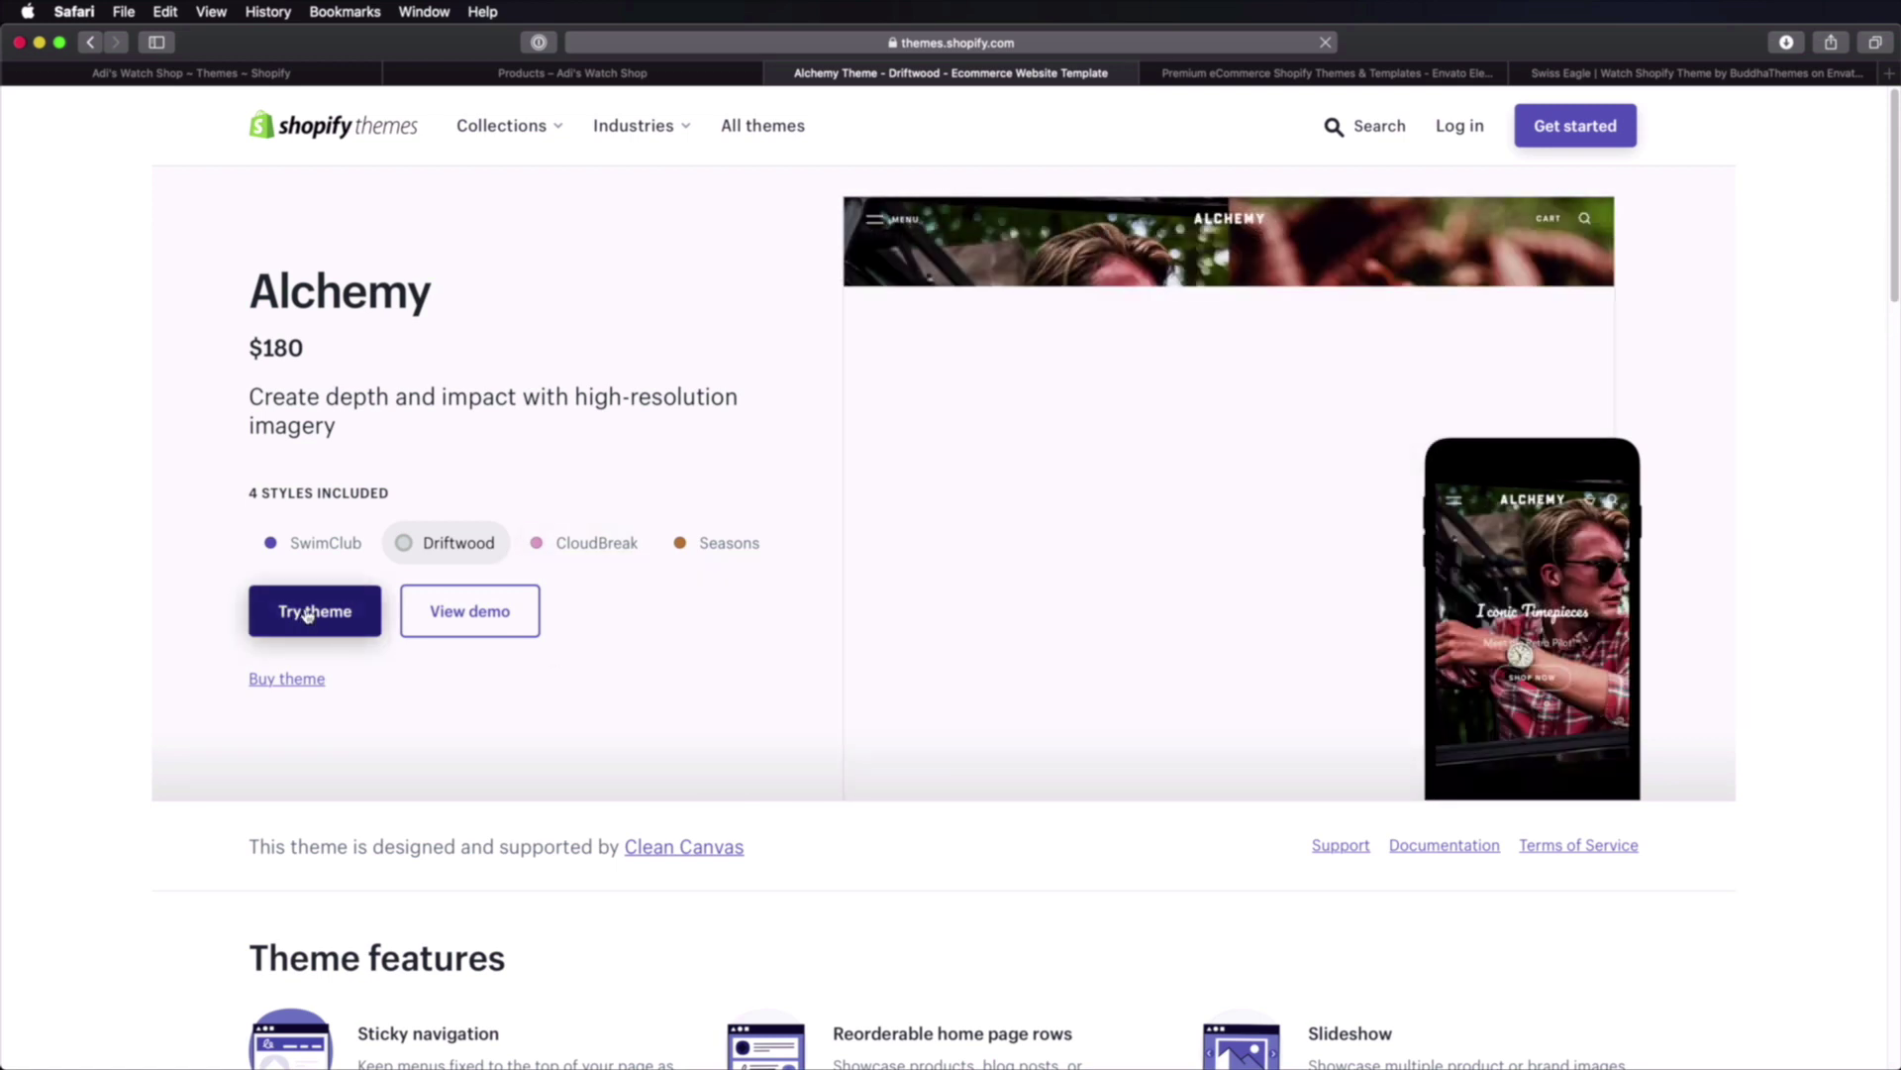
Step: Try Alchemy, sign in with the pasted store address, and add the trial theme
{"action": "left_click", "coordinate": [315, 614]}
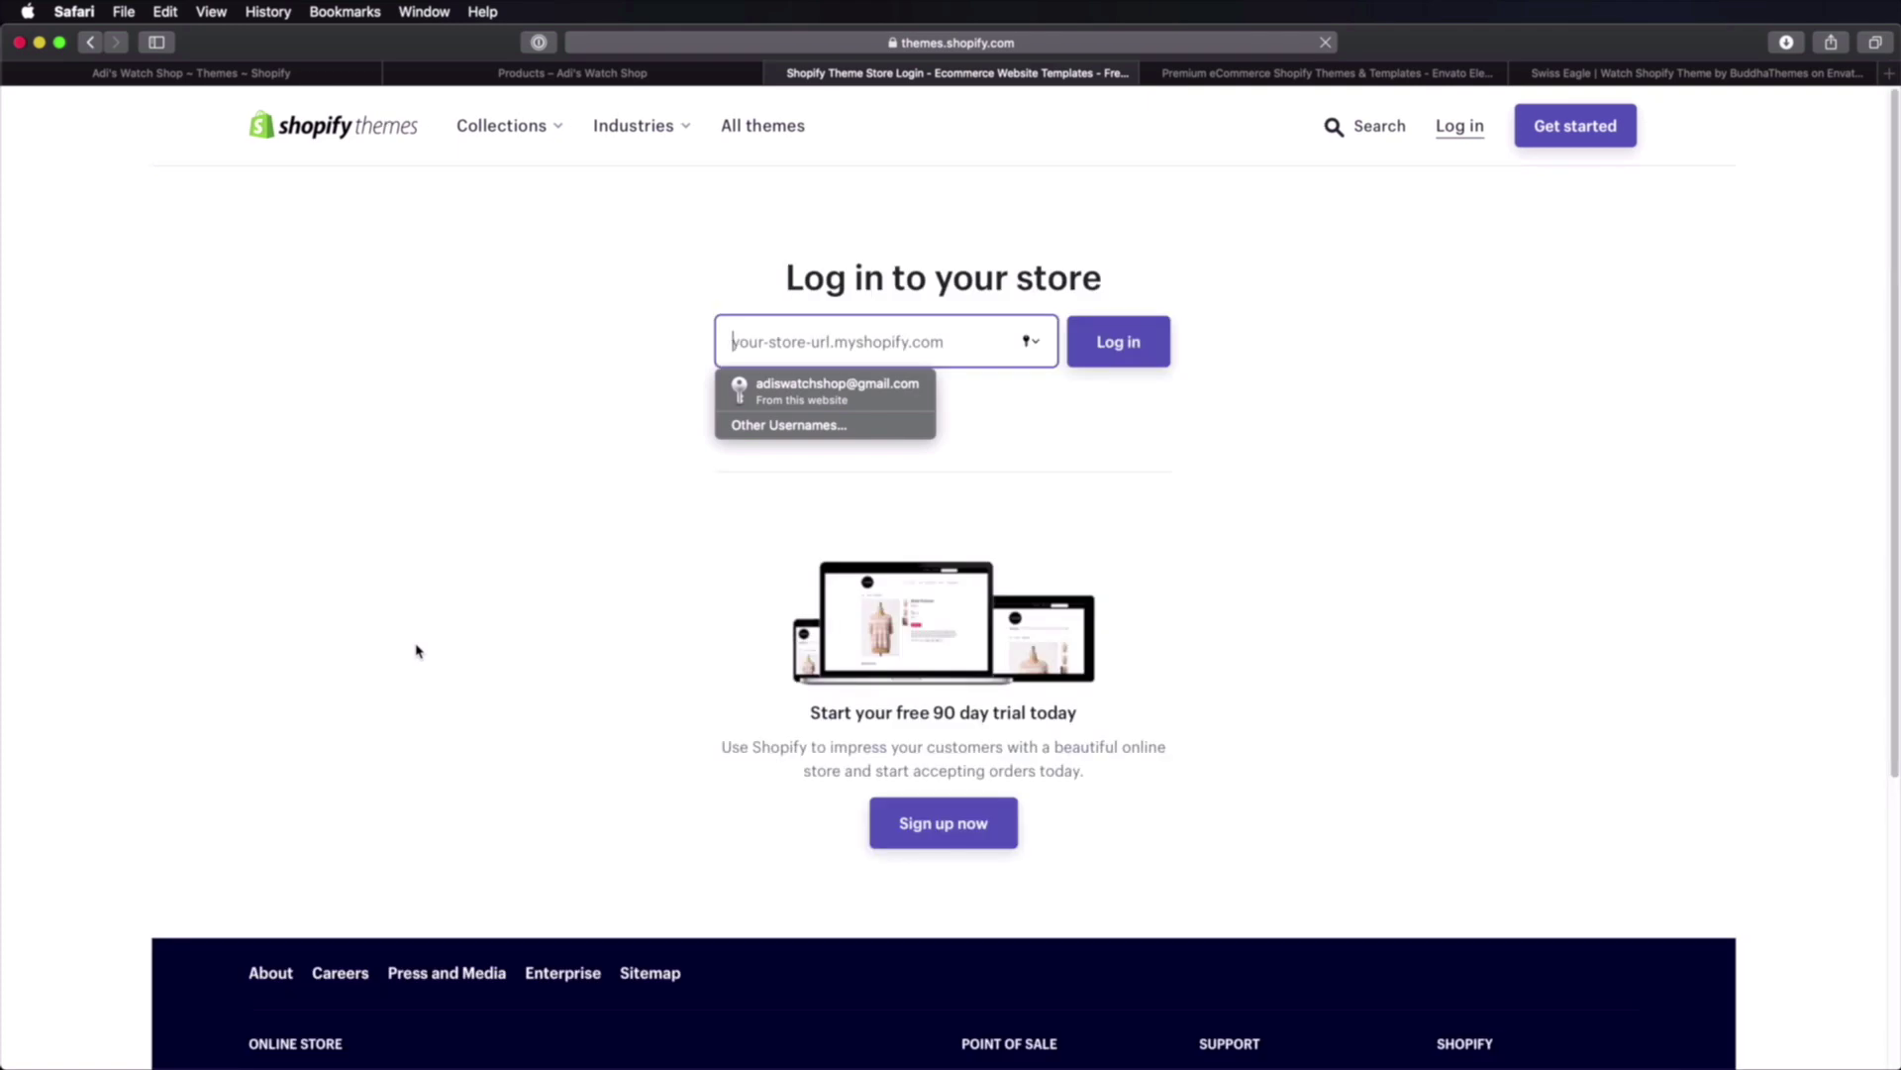
{"action": "type", "text": "adis-watch-shop.myshopify.com"}
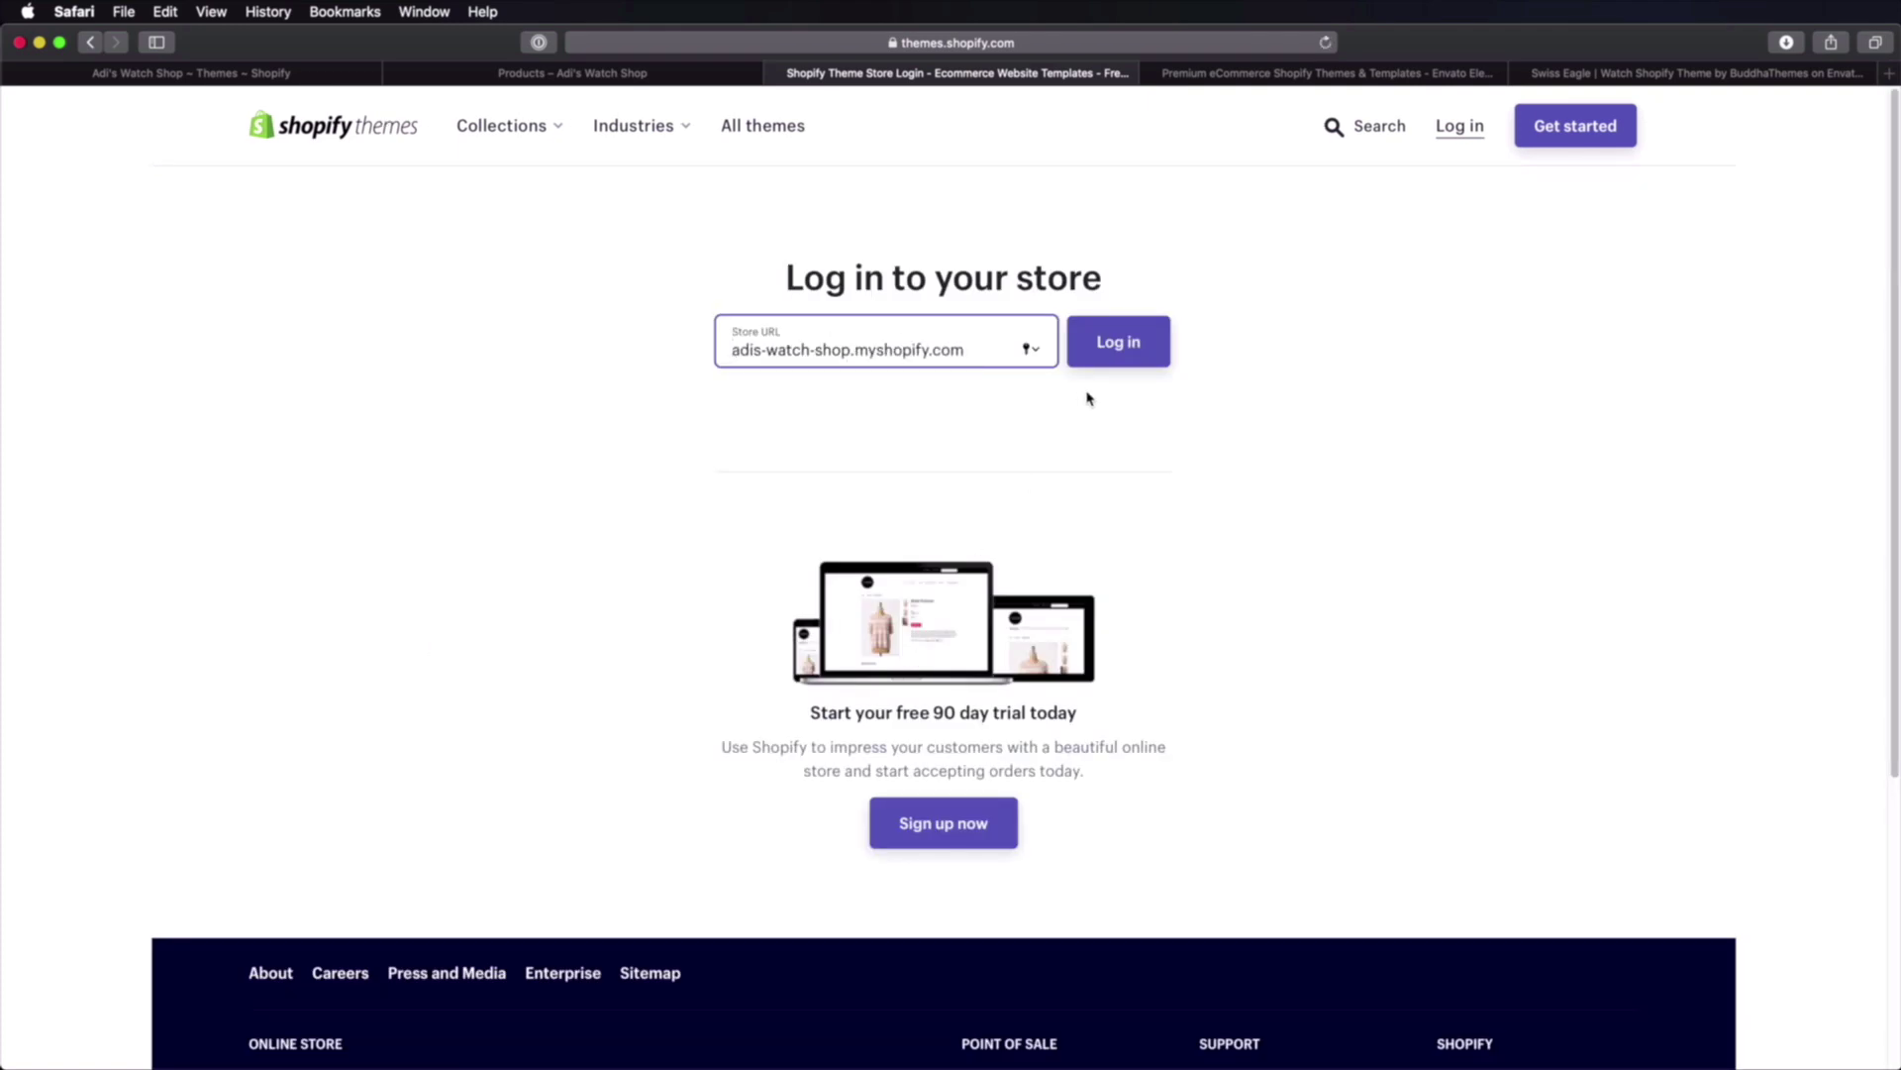
{"action": "key", "text": "Return"}
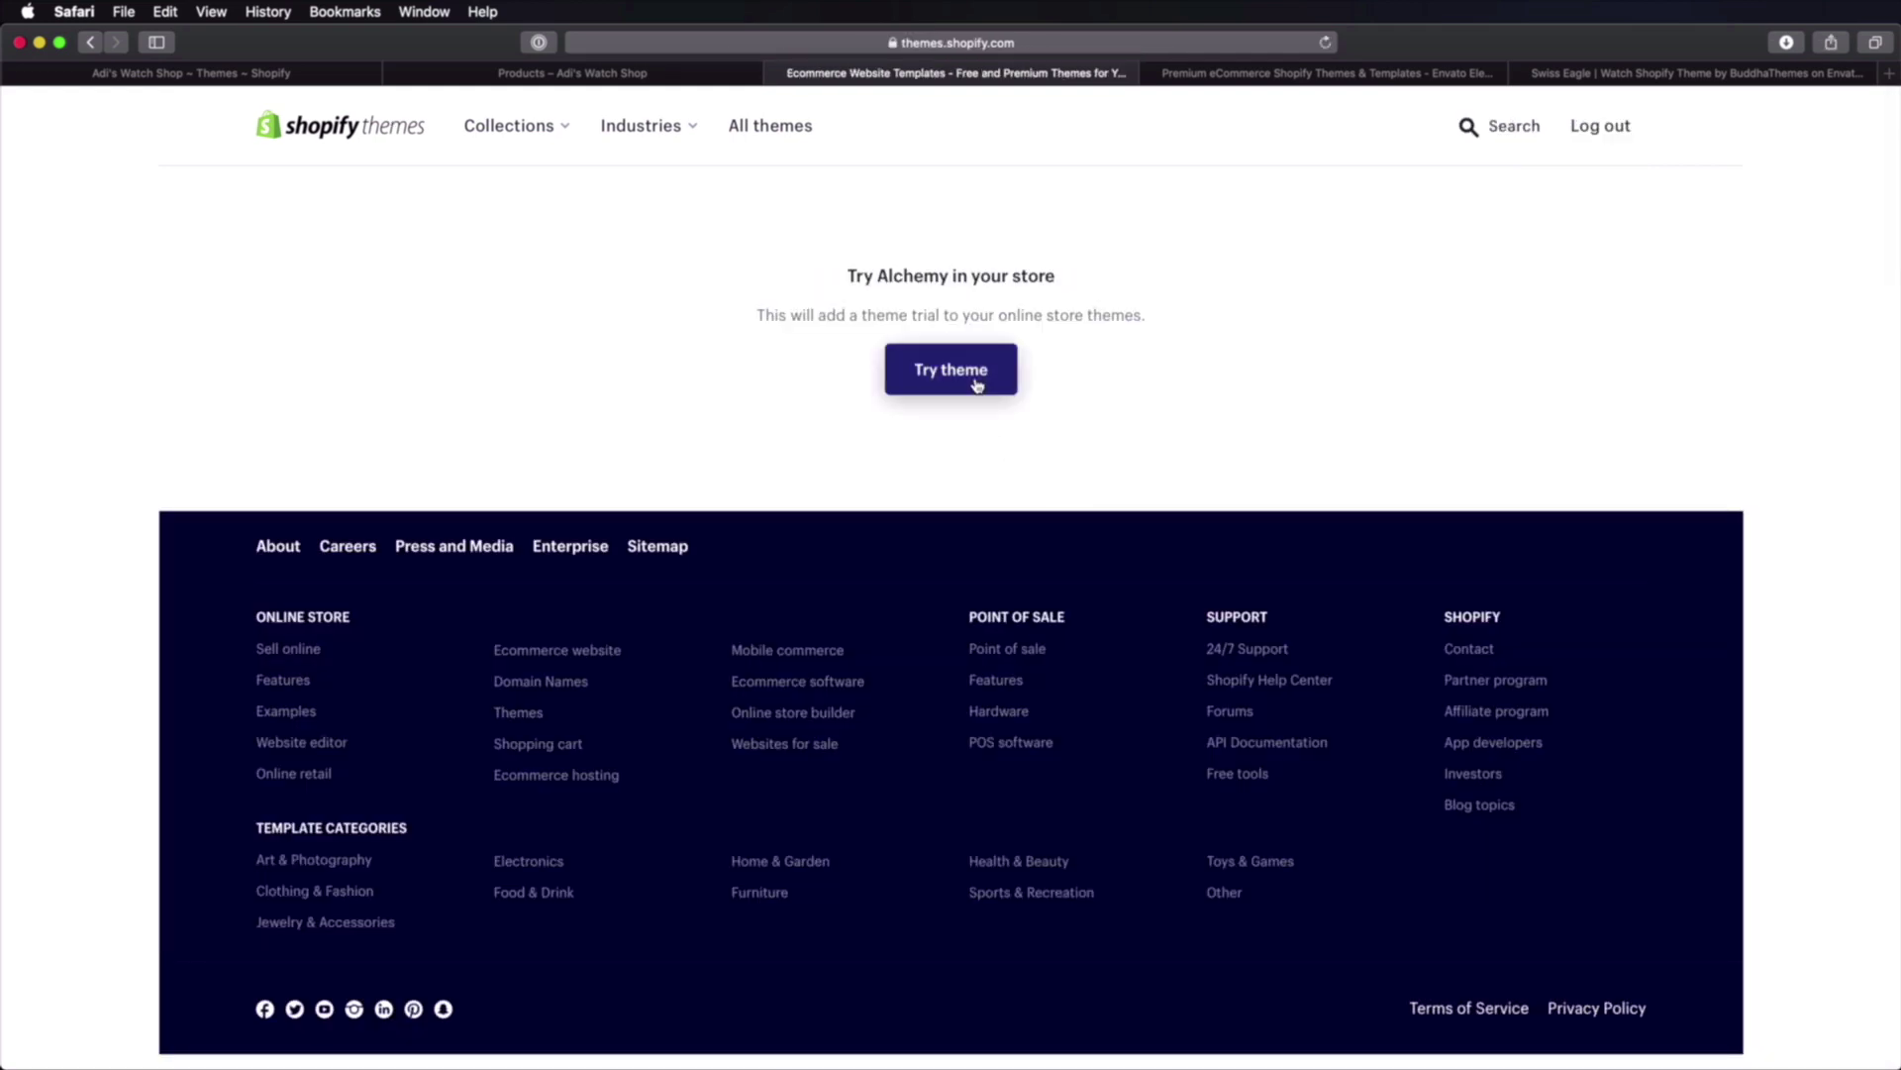
{"action": "left_click", "coordinate": [977, 373]}
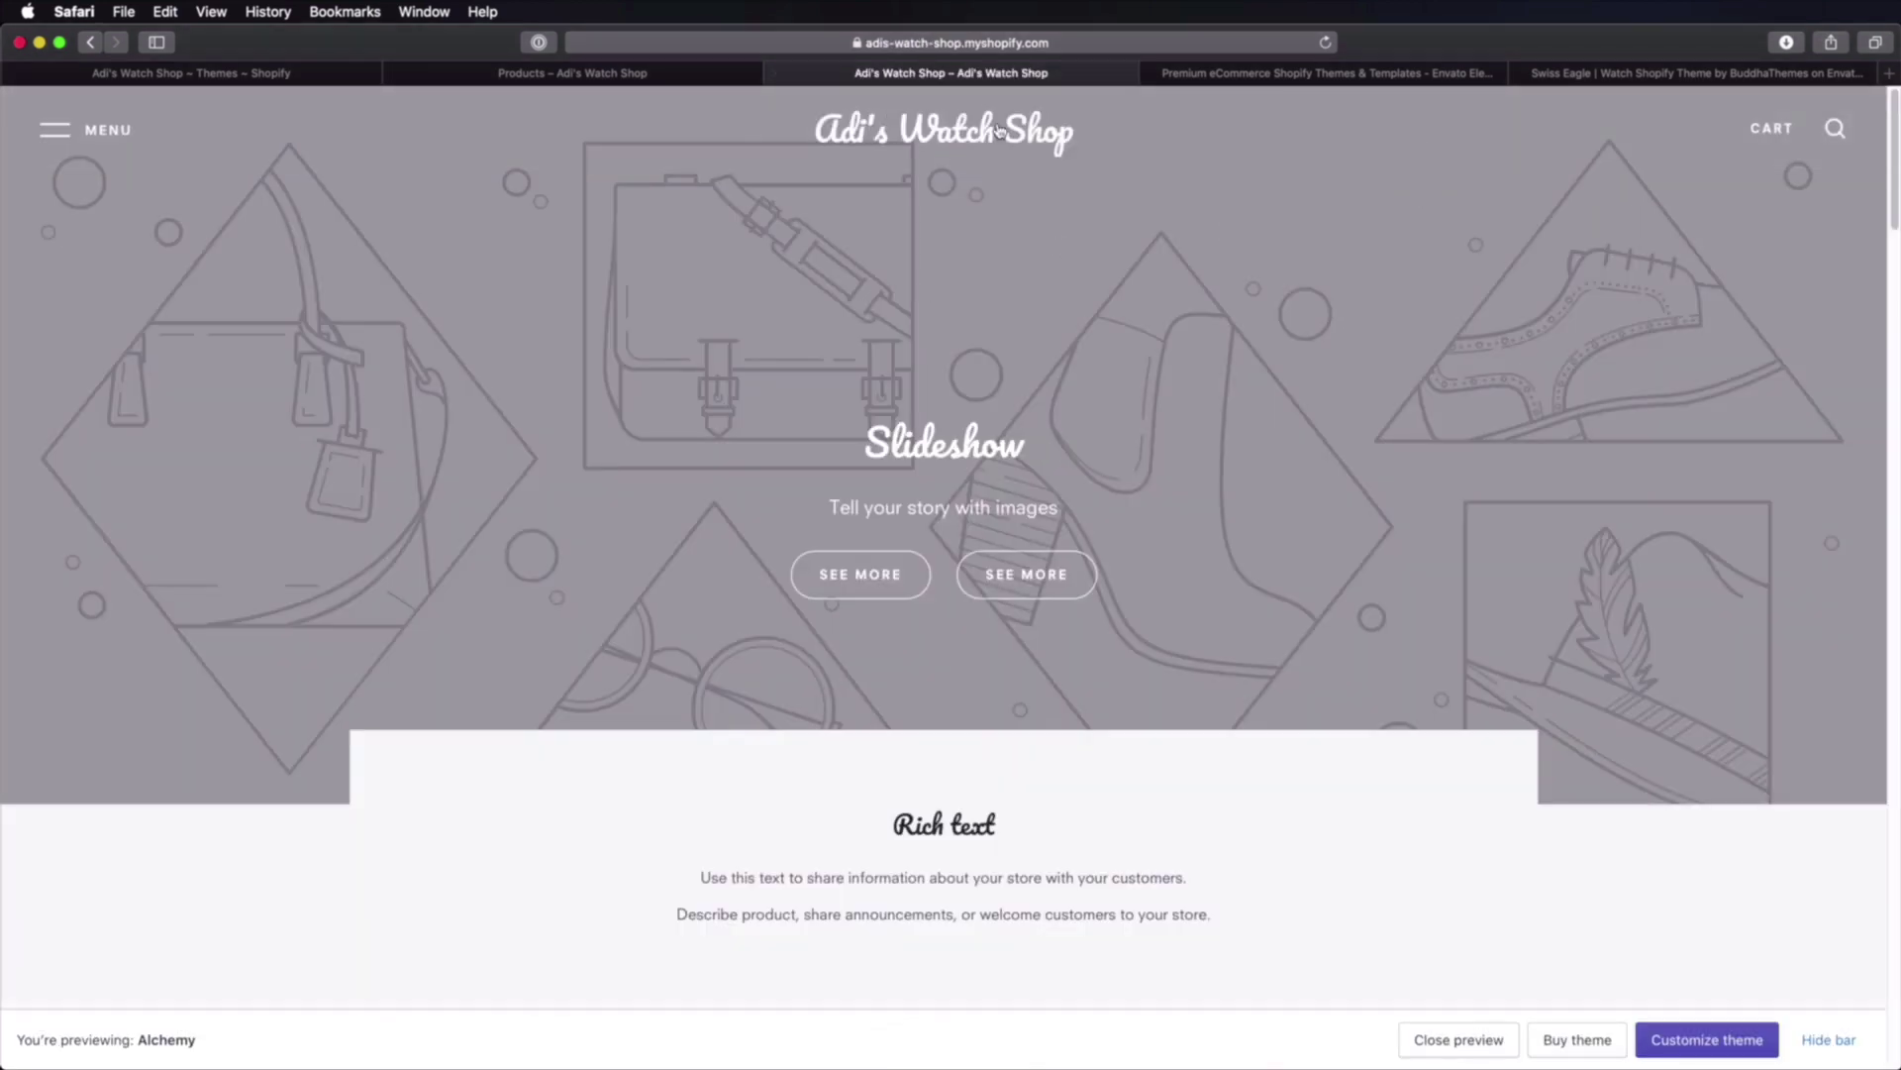
Step: Scroll through the Alchemy trial preview, then switch to the Swiss Eagle Envato Elements tab
{"action": "scroll", "coordinate": [1342, 386], "scroll_direction": "down", "scroll_amount": 6}
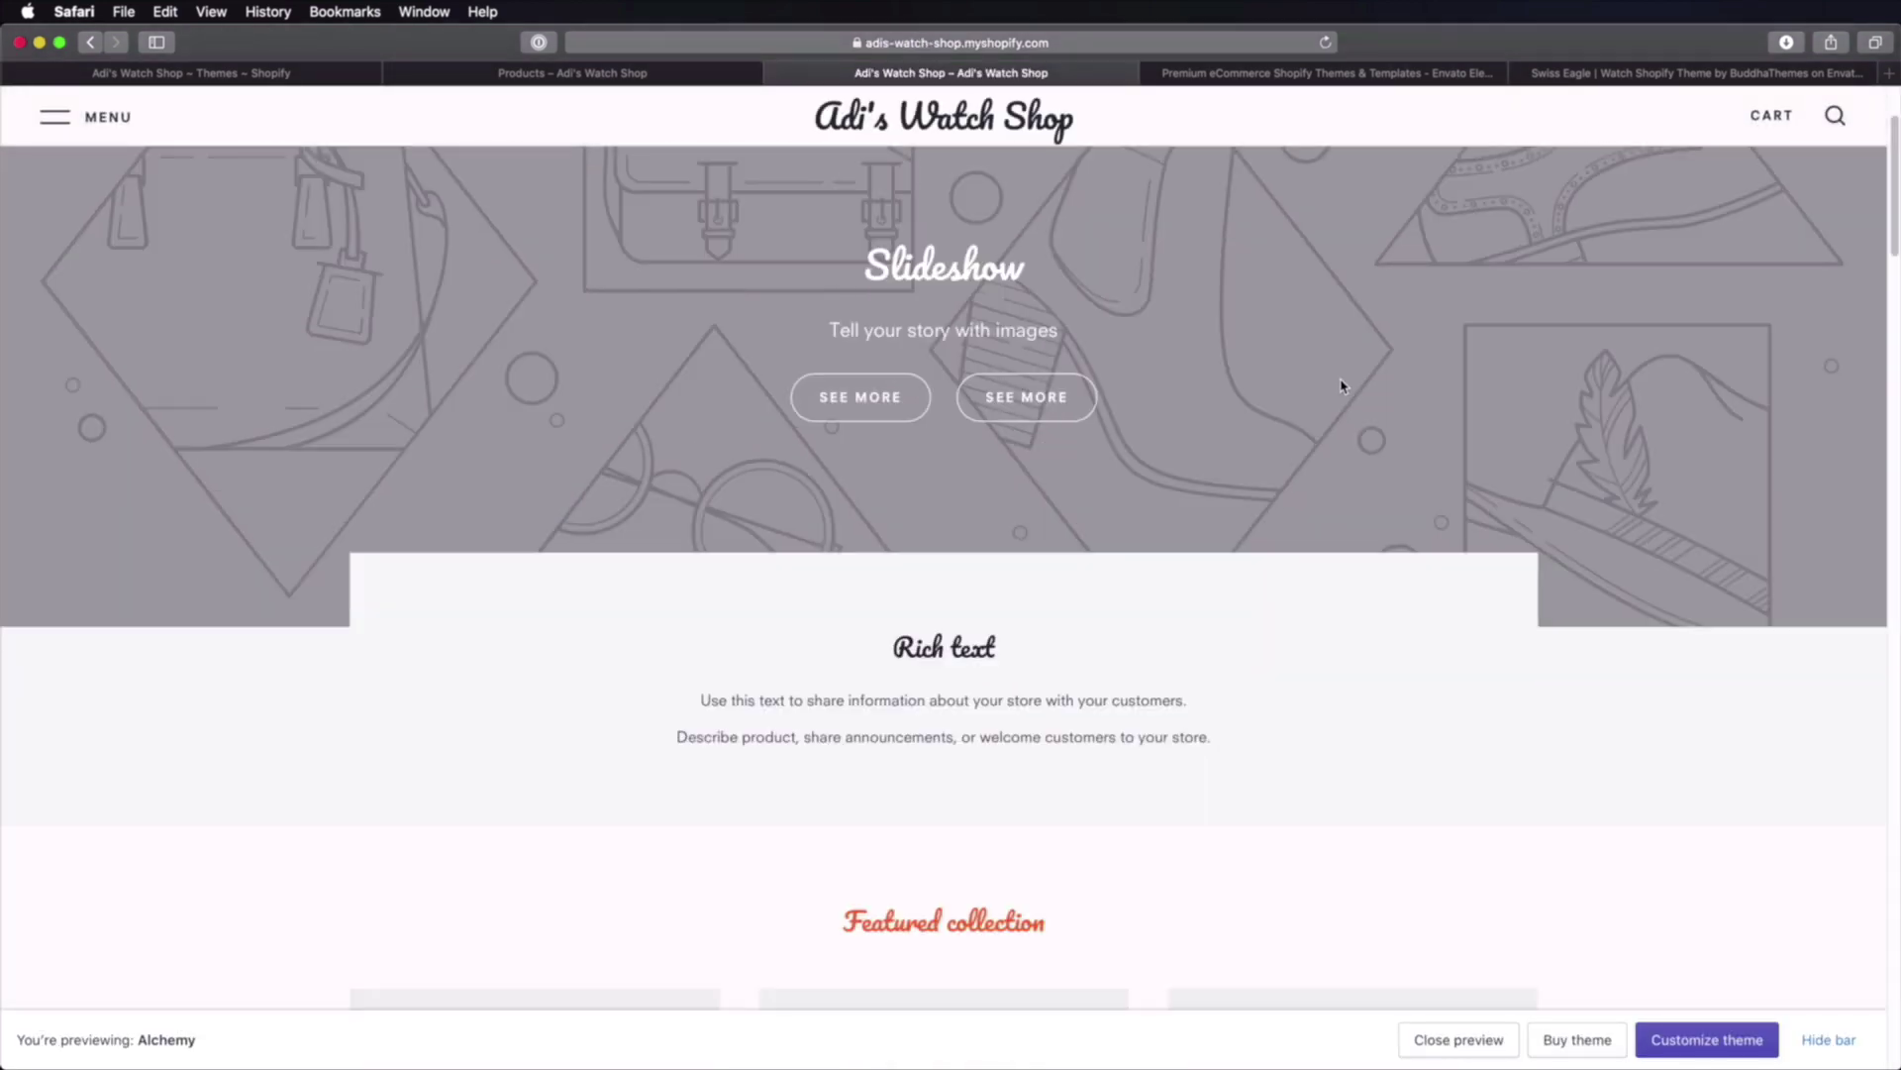
{"action": "scroll", "coordinate": [1342, 388], "scroll_direction": "down", "scroll_amount": 15}
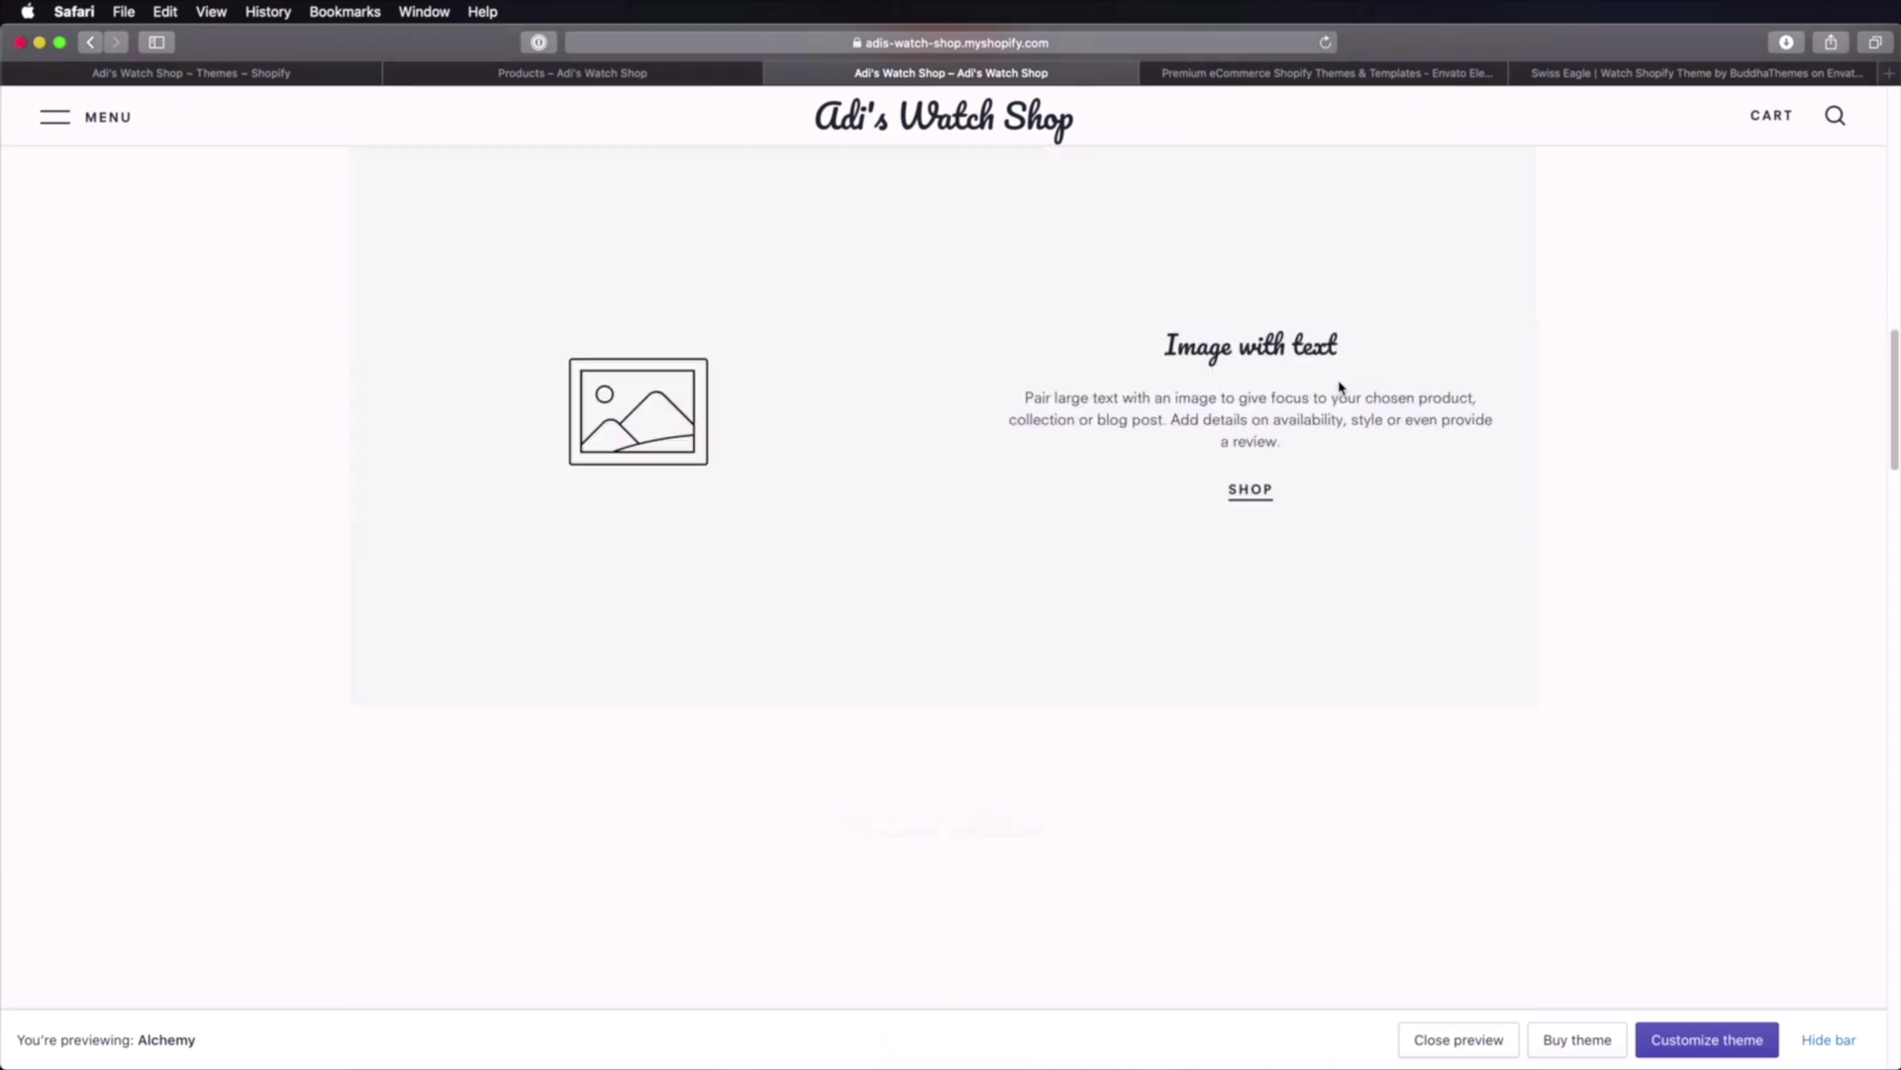
{"action": "scroll", "coordinate": [1338, 388], "scroll_direction": "down", "scroll_amount": 15}
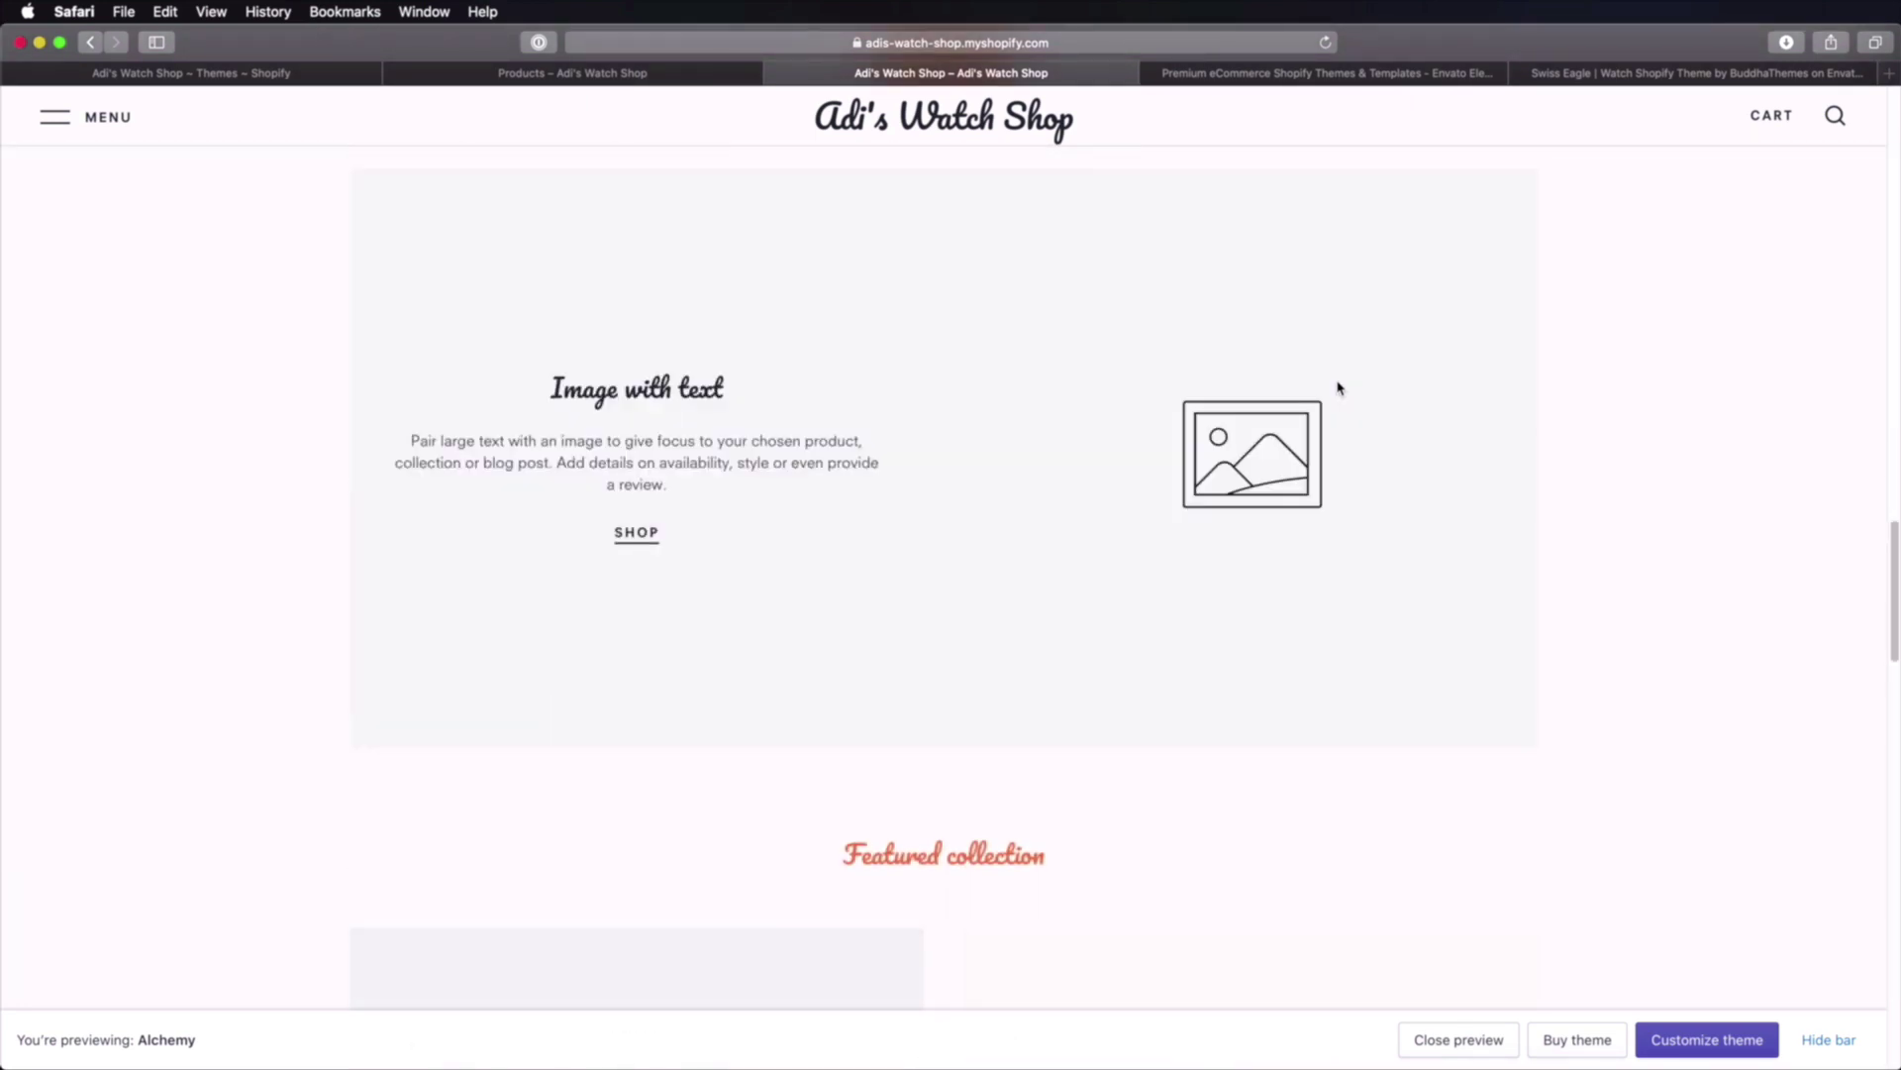
{"action": "scroll", "coordinate": [1339, 388], "scroll_direction": "down", "scroll_amount": 10}
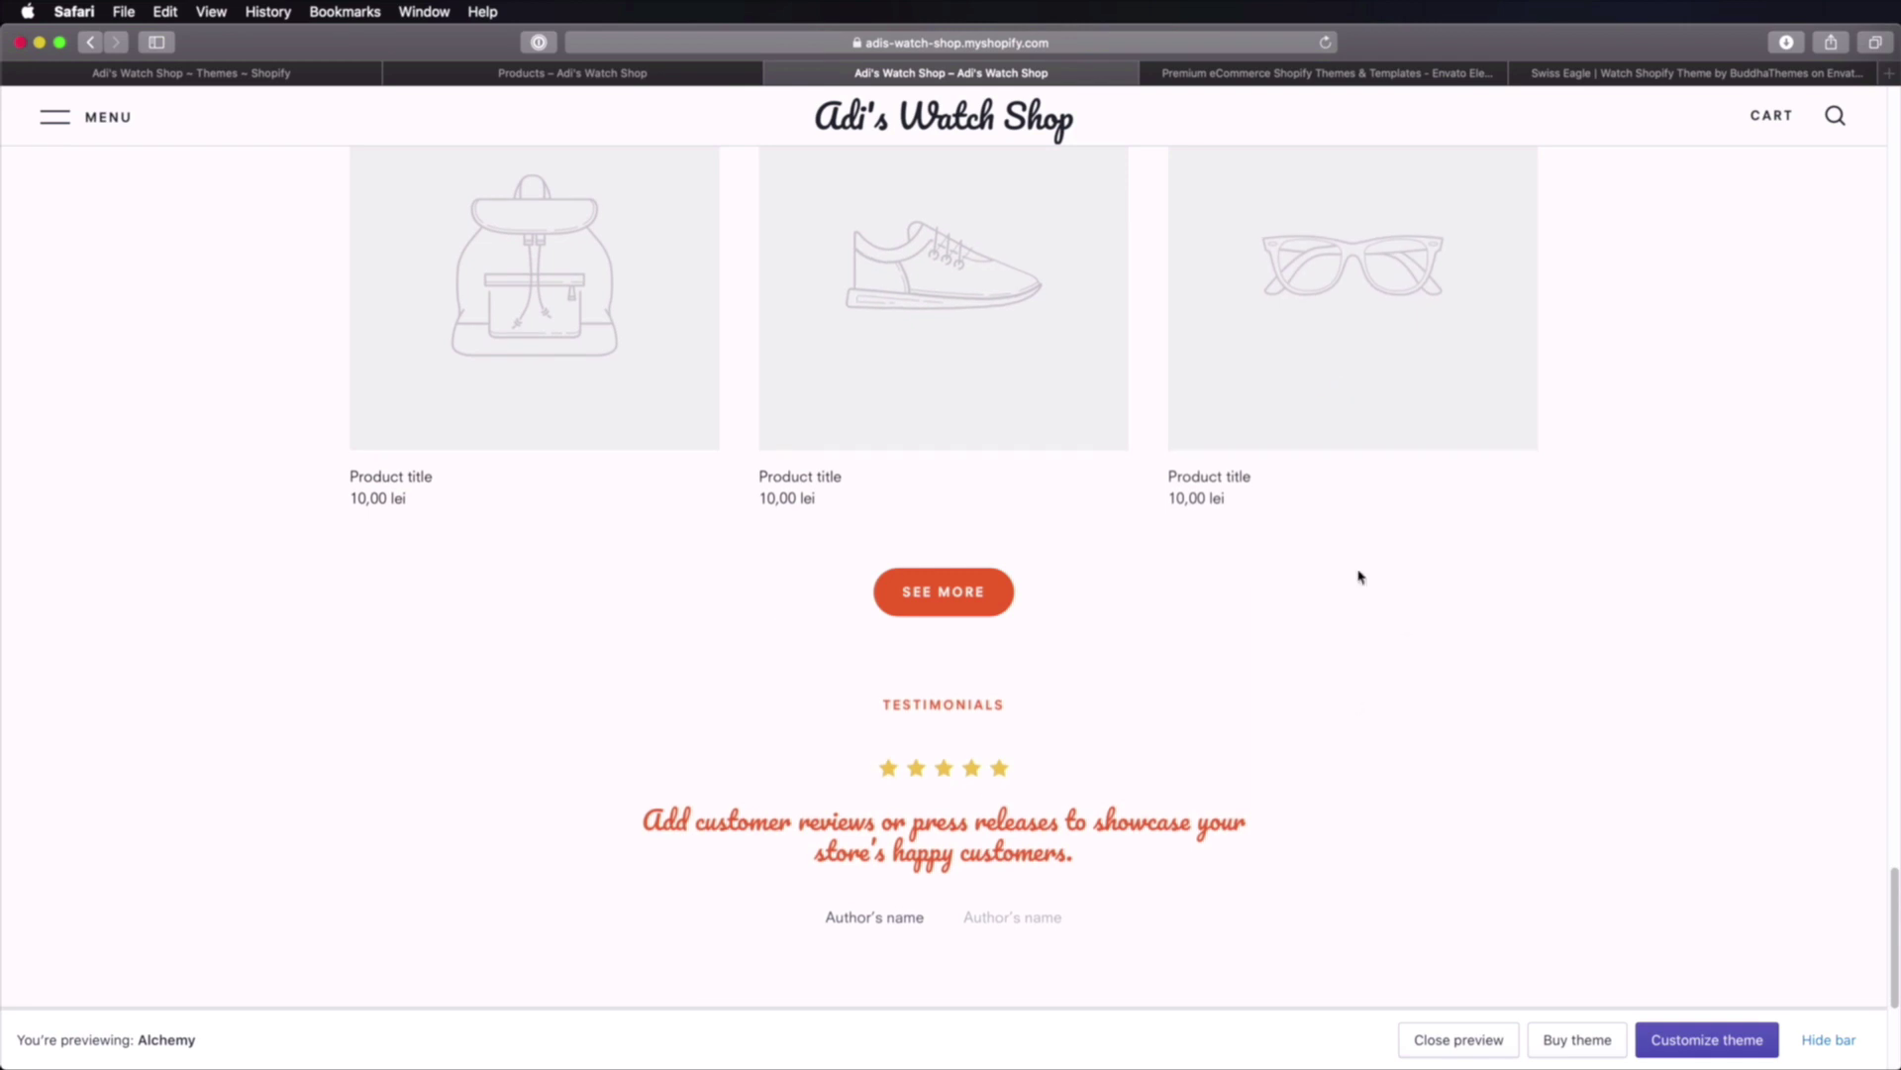
{"action": "scroll", "coordinate": [1358, 573], "scroll_direction": "down", "scroll_amount": 5}
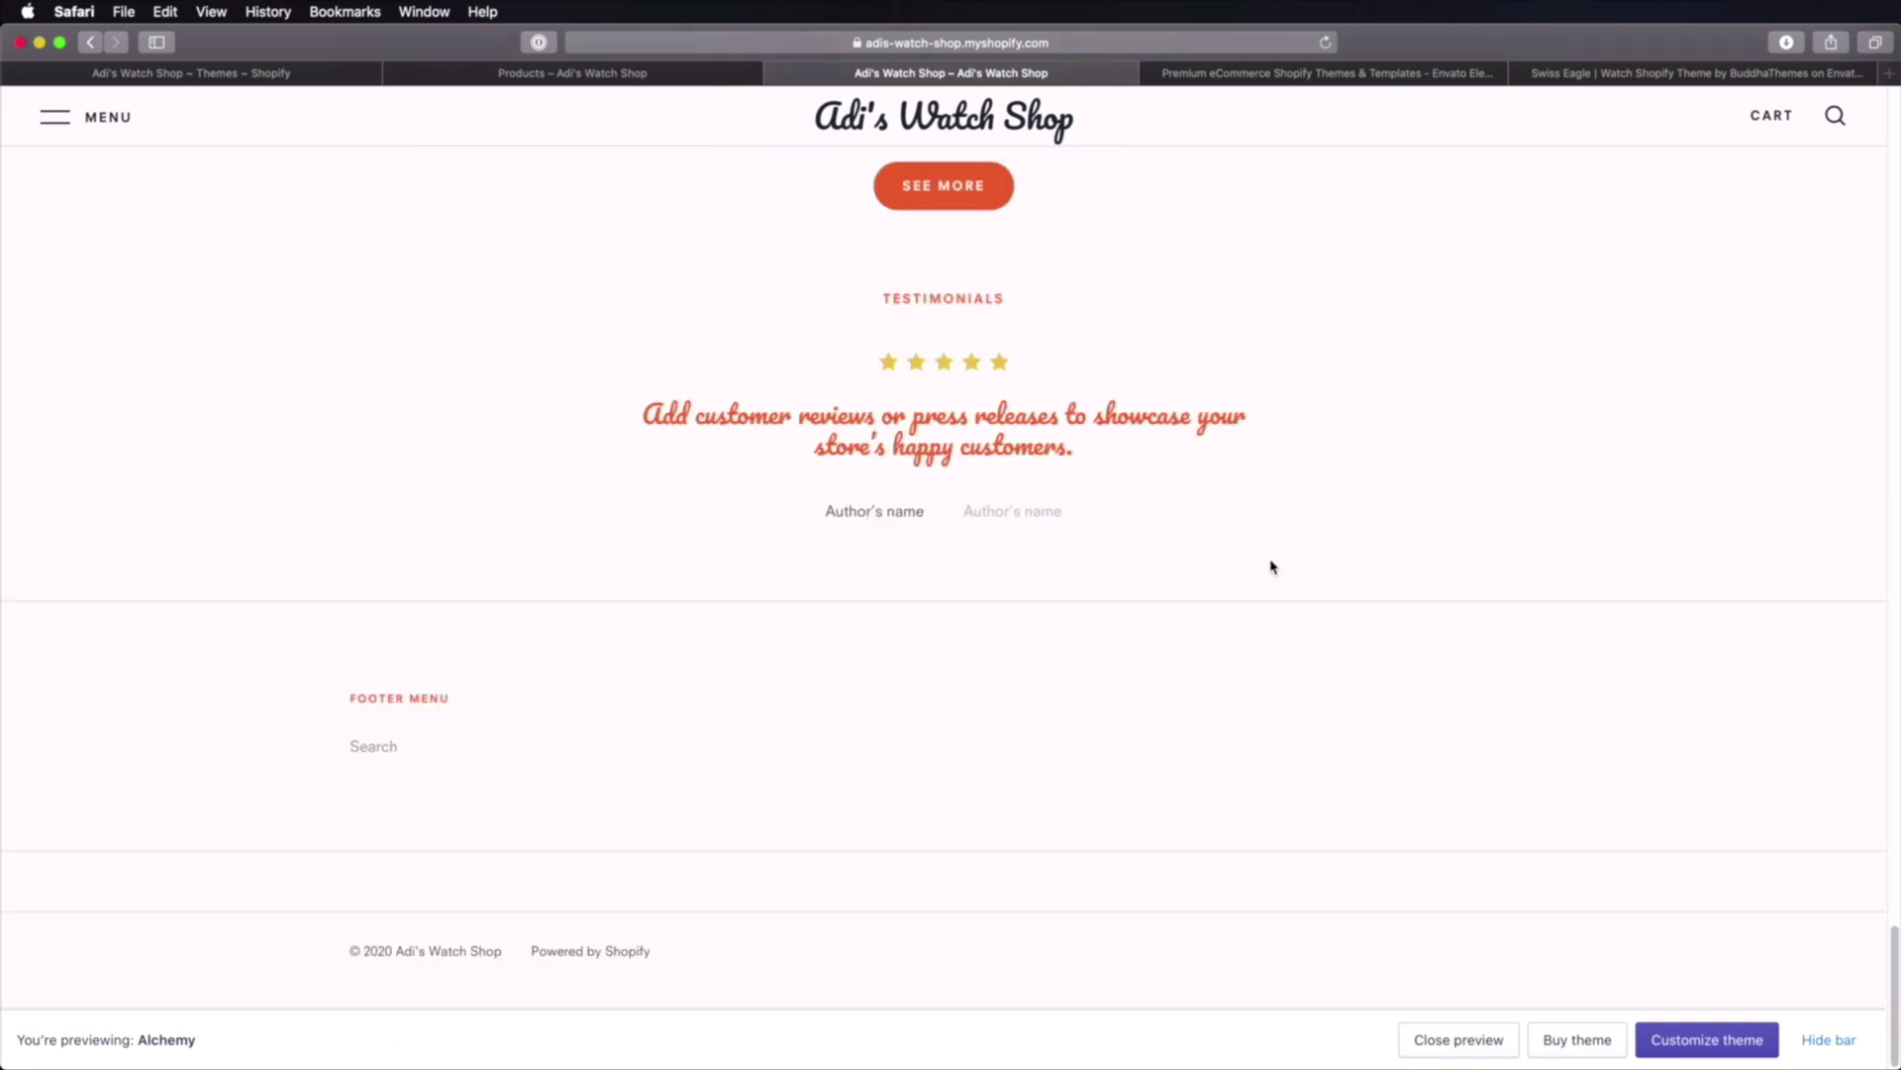
{"action": "scroll", "coordinate": [1273, 566], "scroll_direction": "up", "scroll_amount": 15}
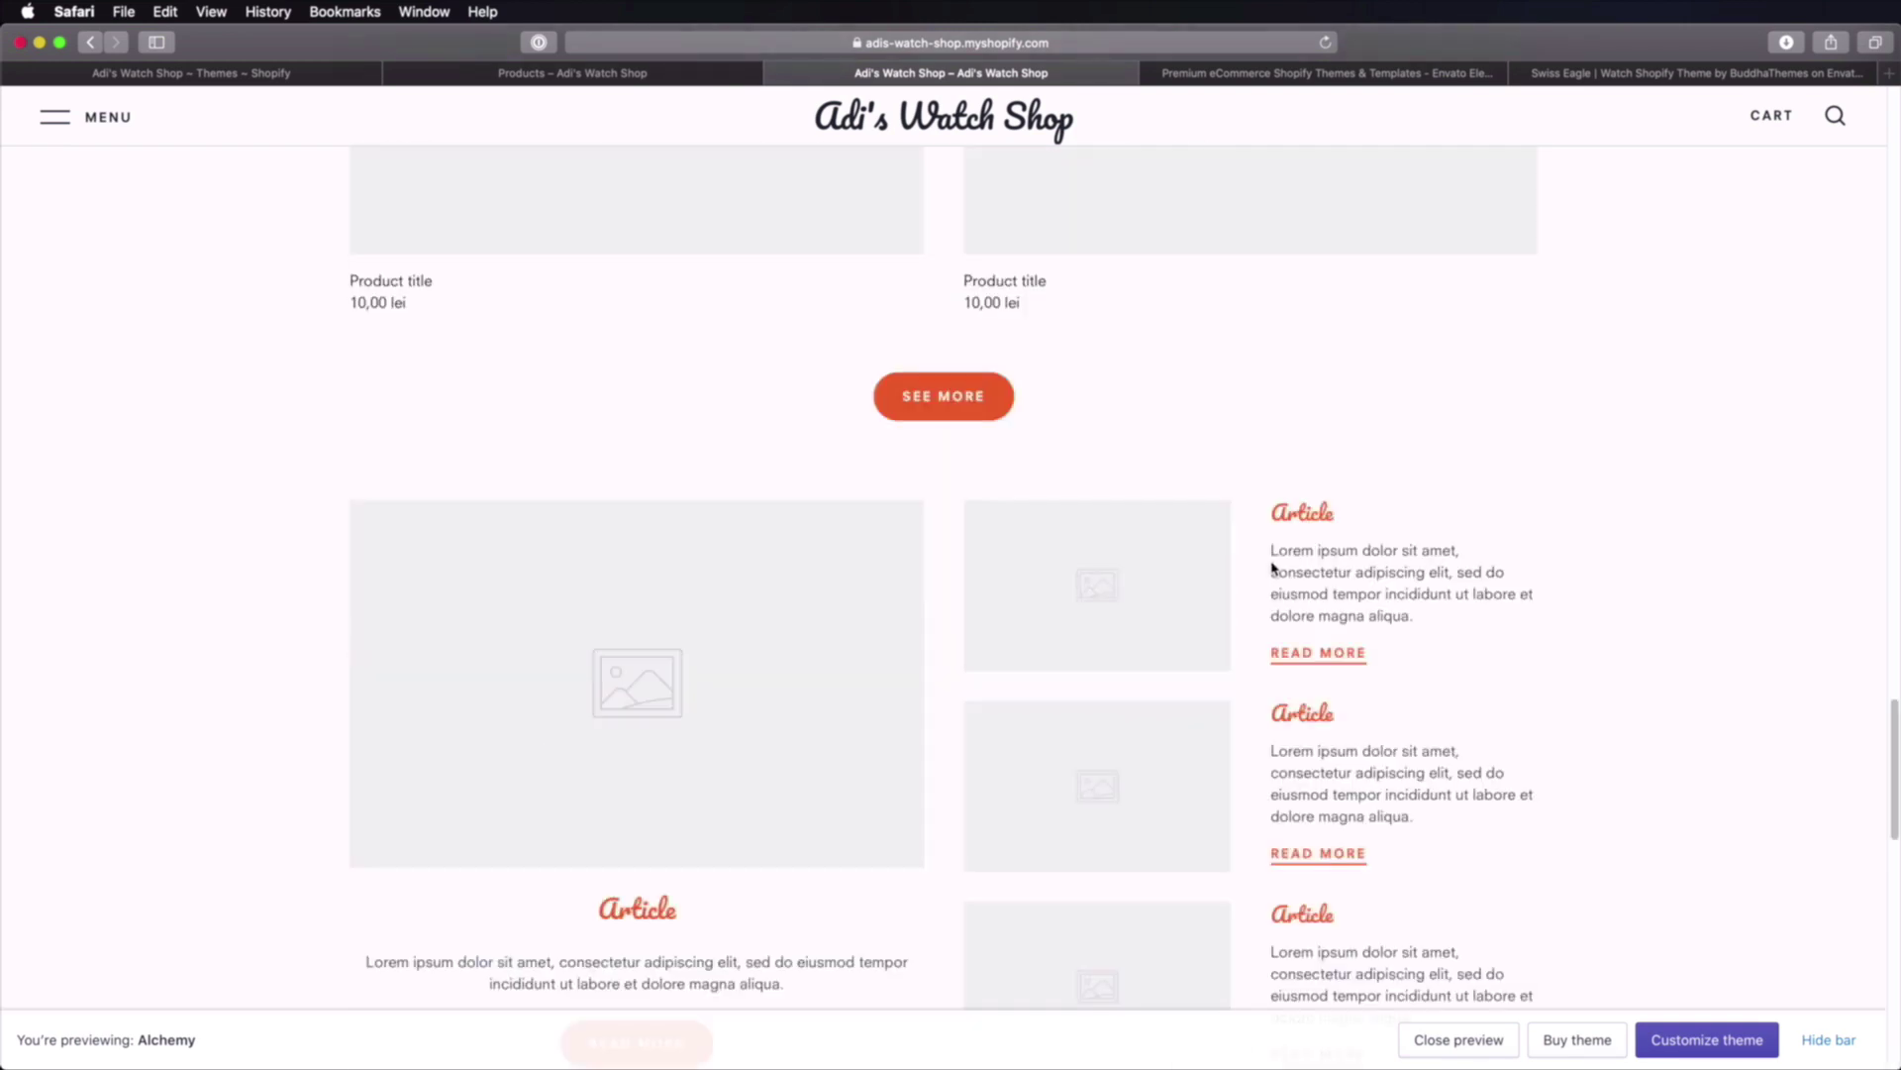
{"action": "scroll", "coordinate": [1273, 562], "scroll_direction": "up", "scroll_amount": 15}
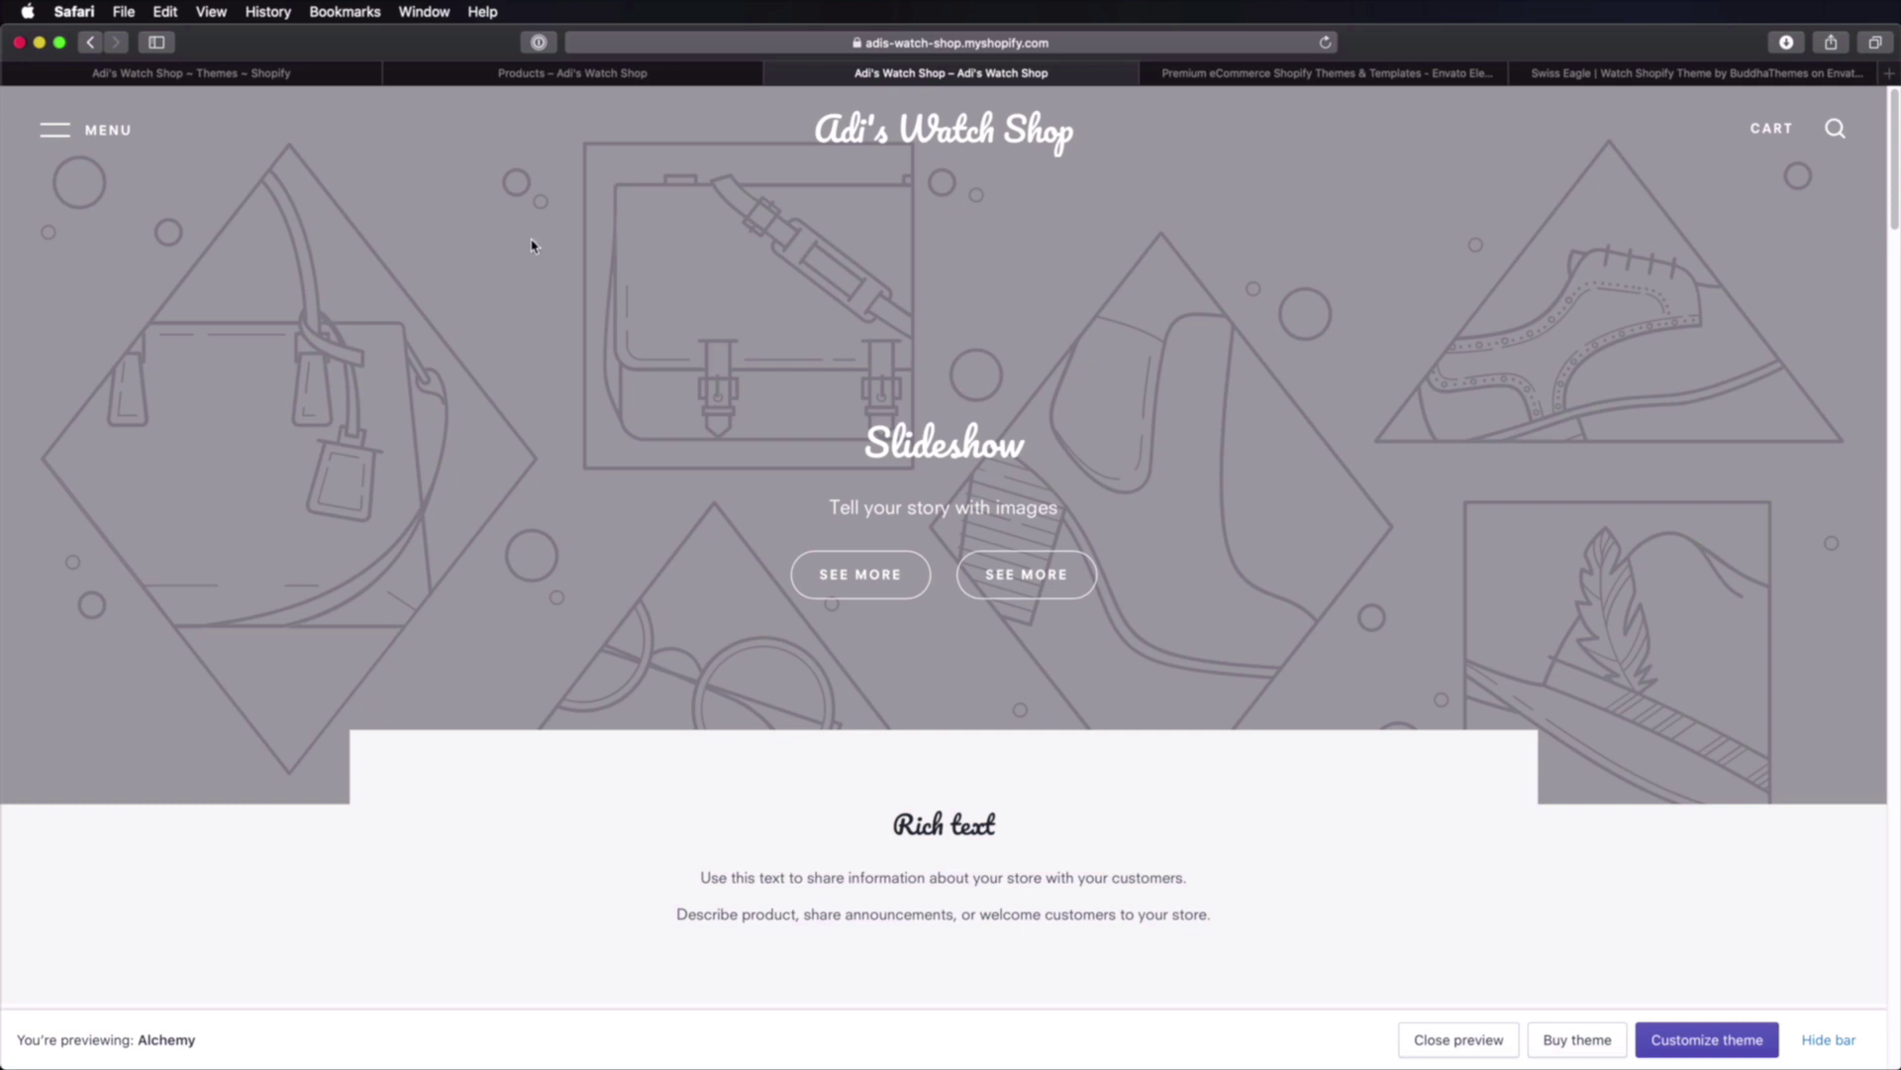
{"action": "left_click", "coordinate": [1660, 72]}
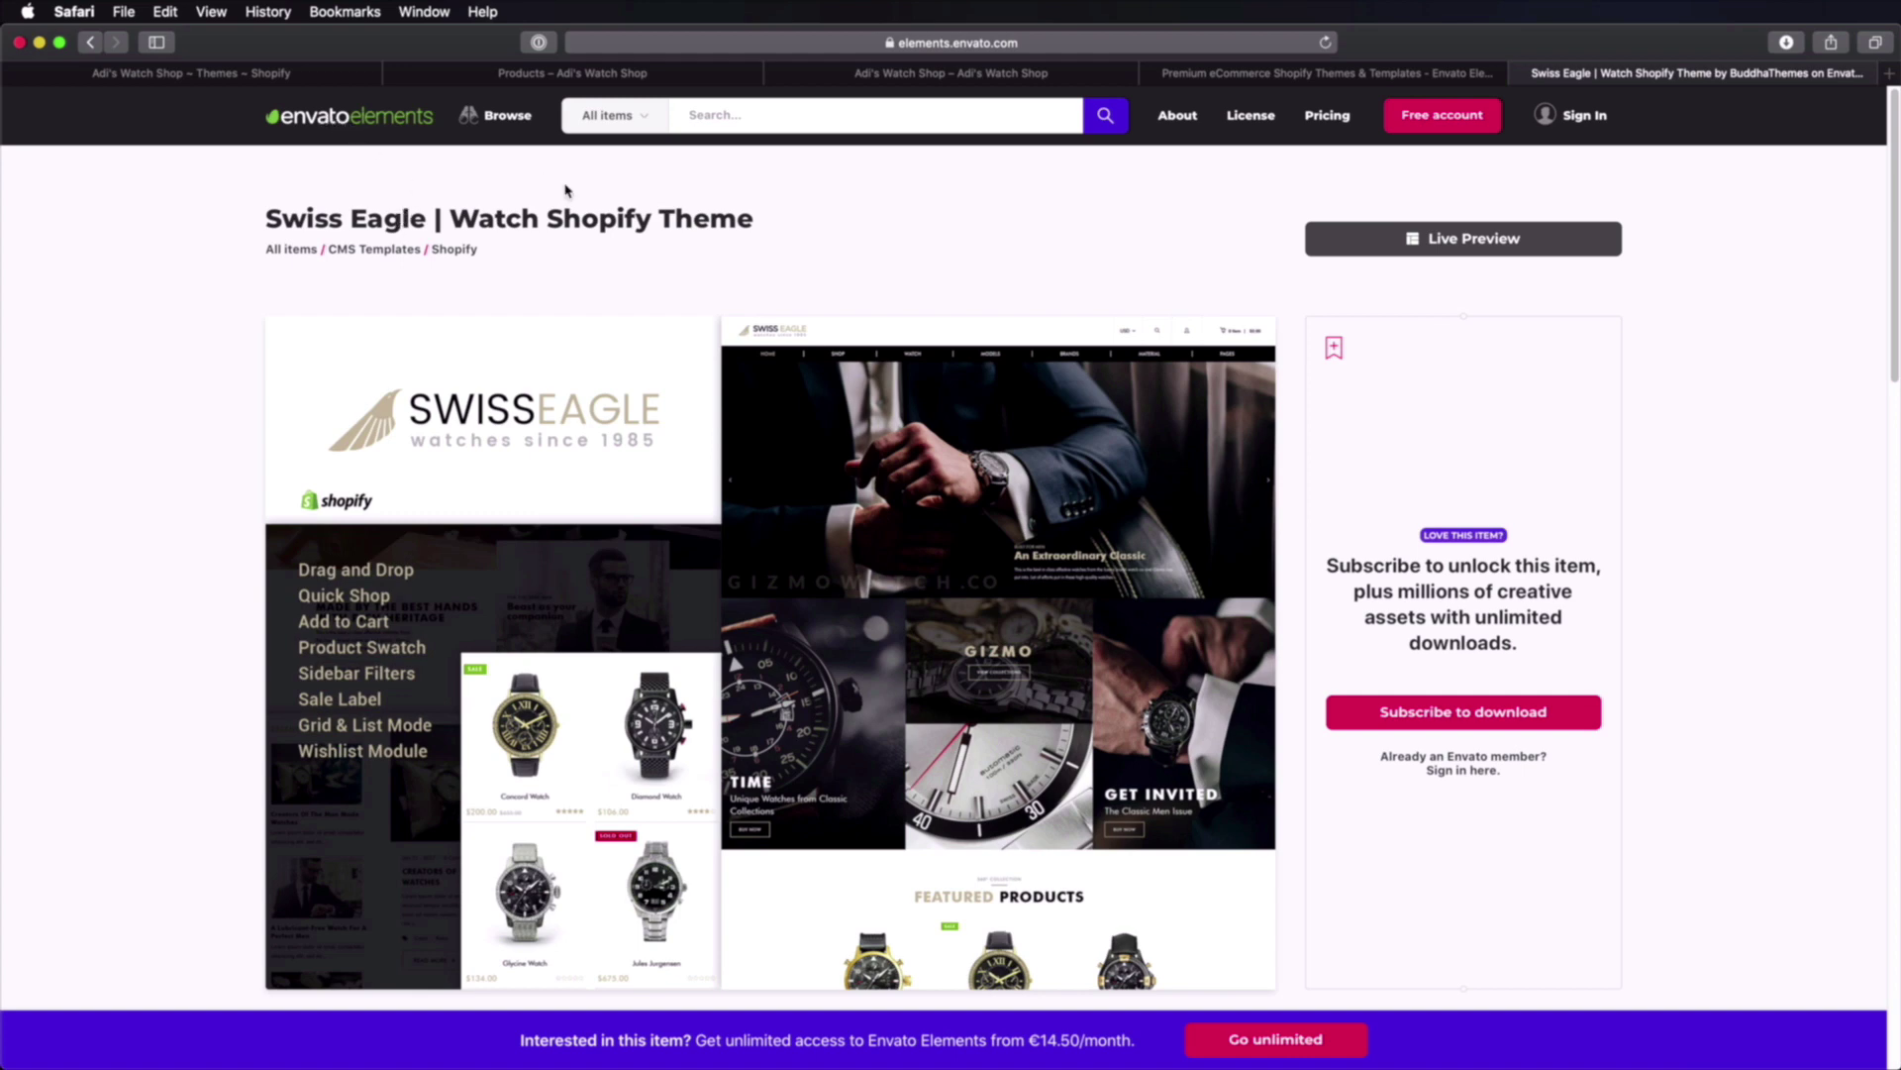
Step: Look over the Shopify templates listing and its count of 232 templates
{"action": "left_click", "coordinate": [1313, 74]}
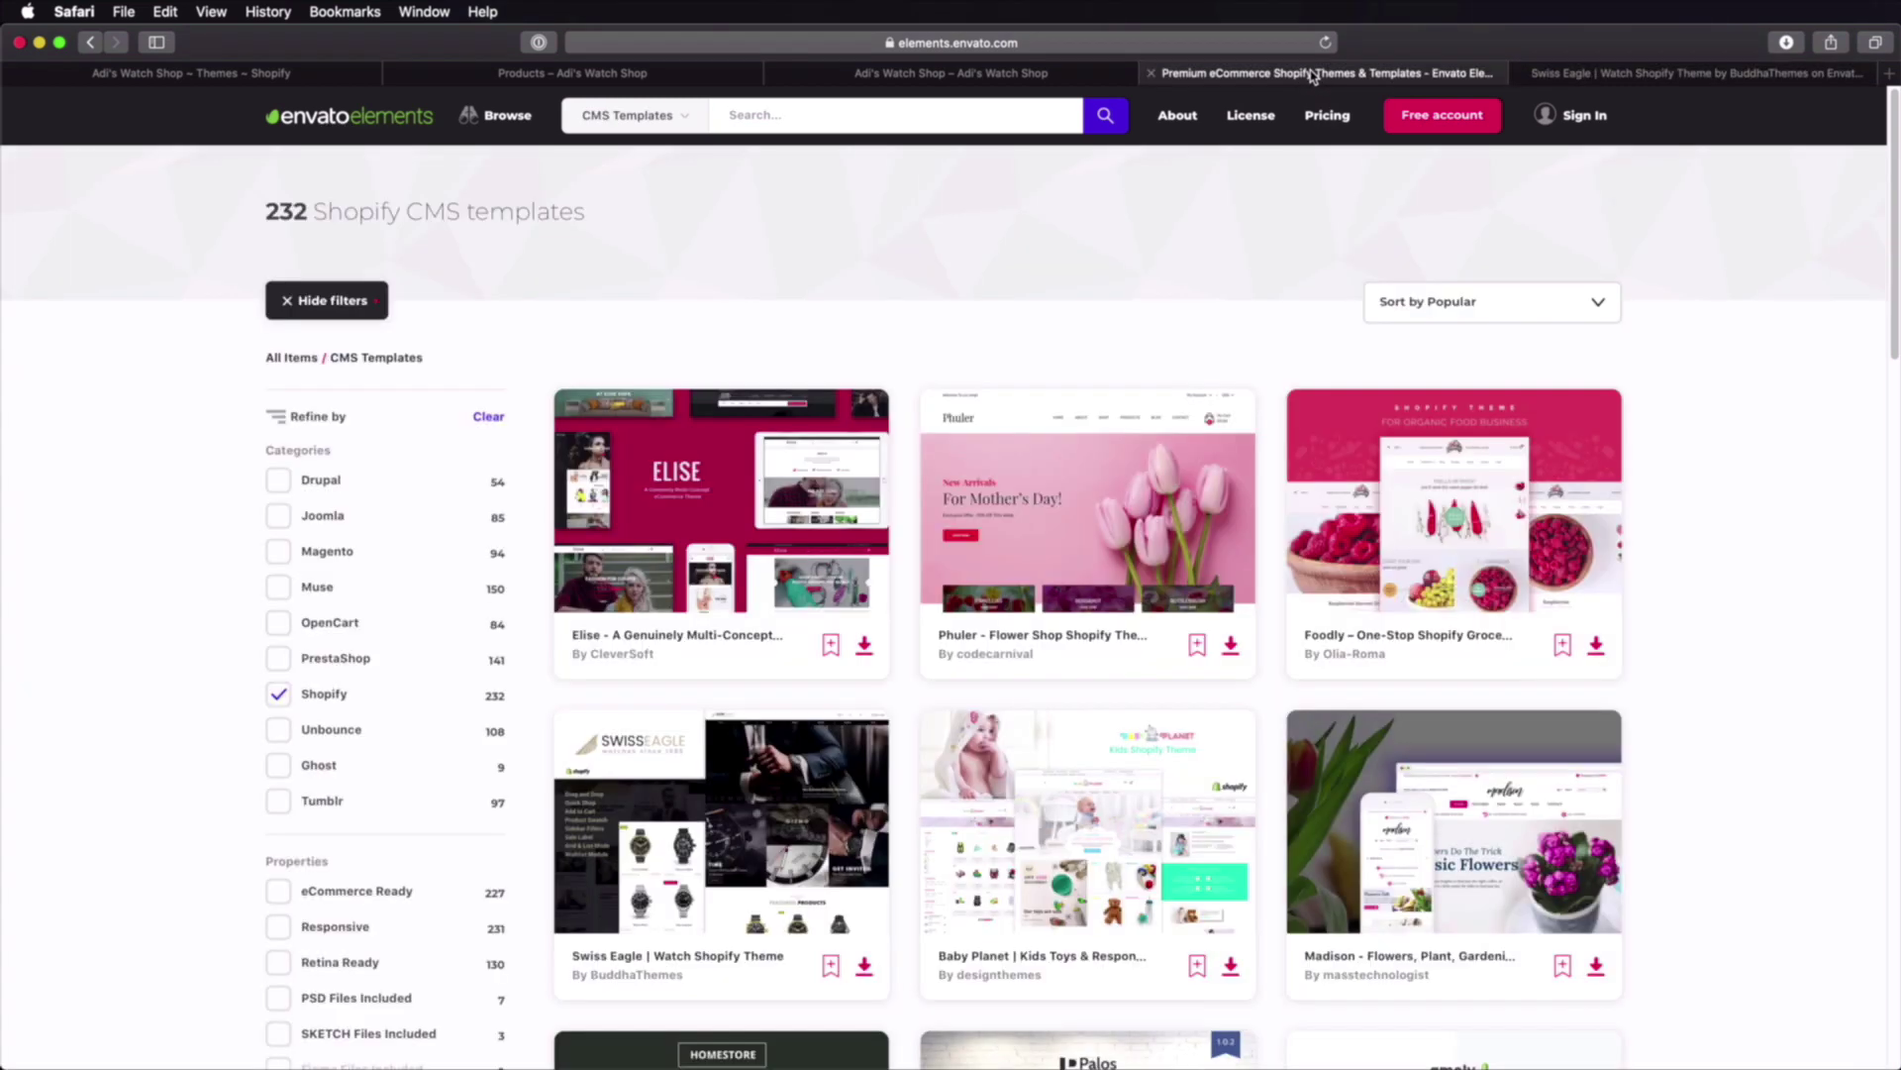
{"action": "double_click", "coordinate": [269, 214]}
{"action": "left_click", "coordinate": [879, 275]}
Step: Return to the Swiss Eagle page and bring up the Envato Elements folder in Finder
{"action": "left_click", "coordinate": [1587, 75]}
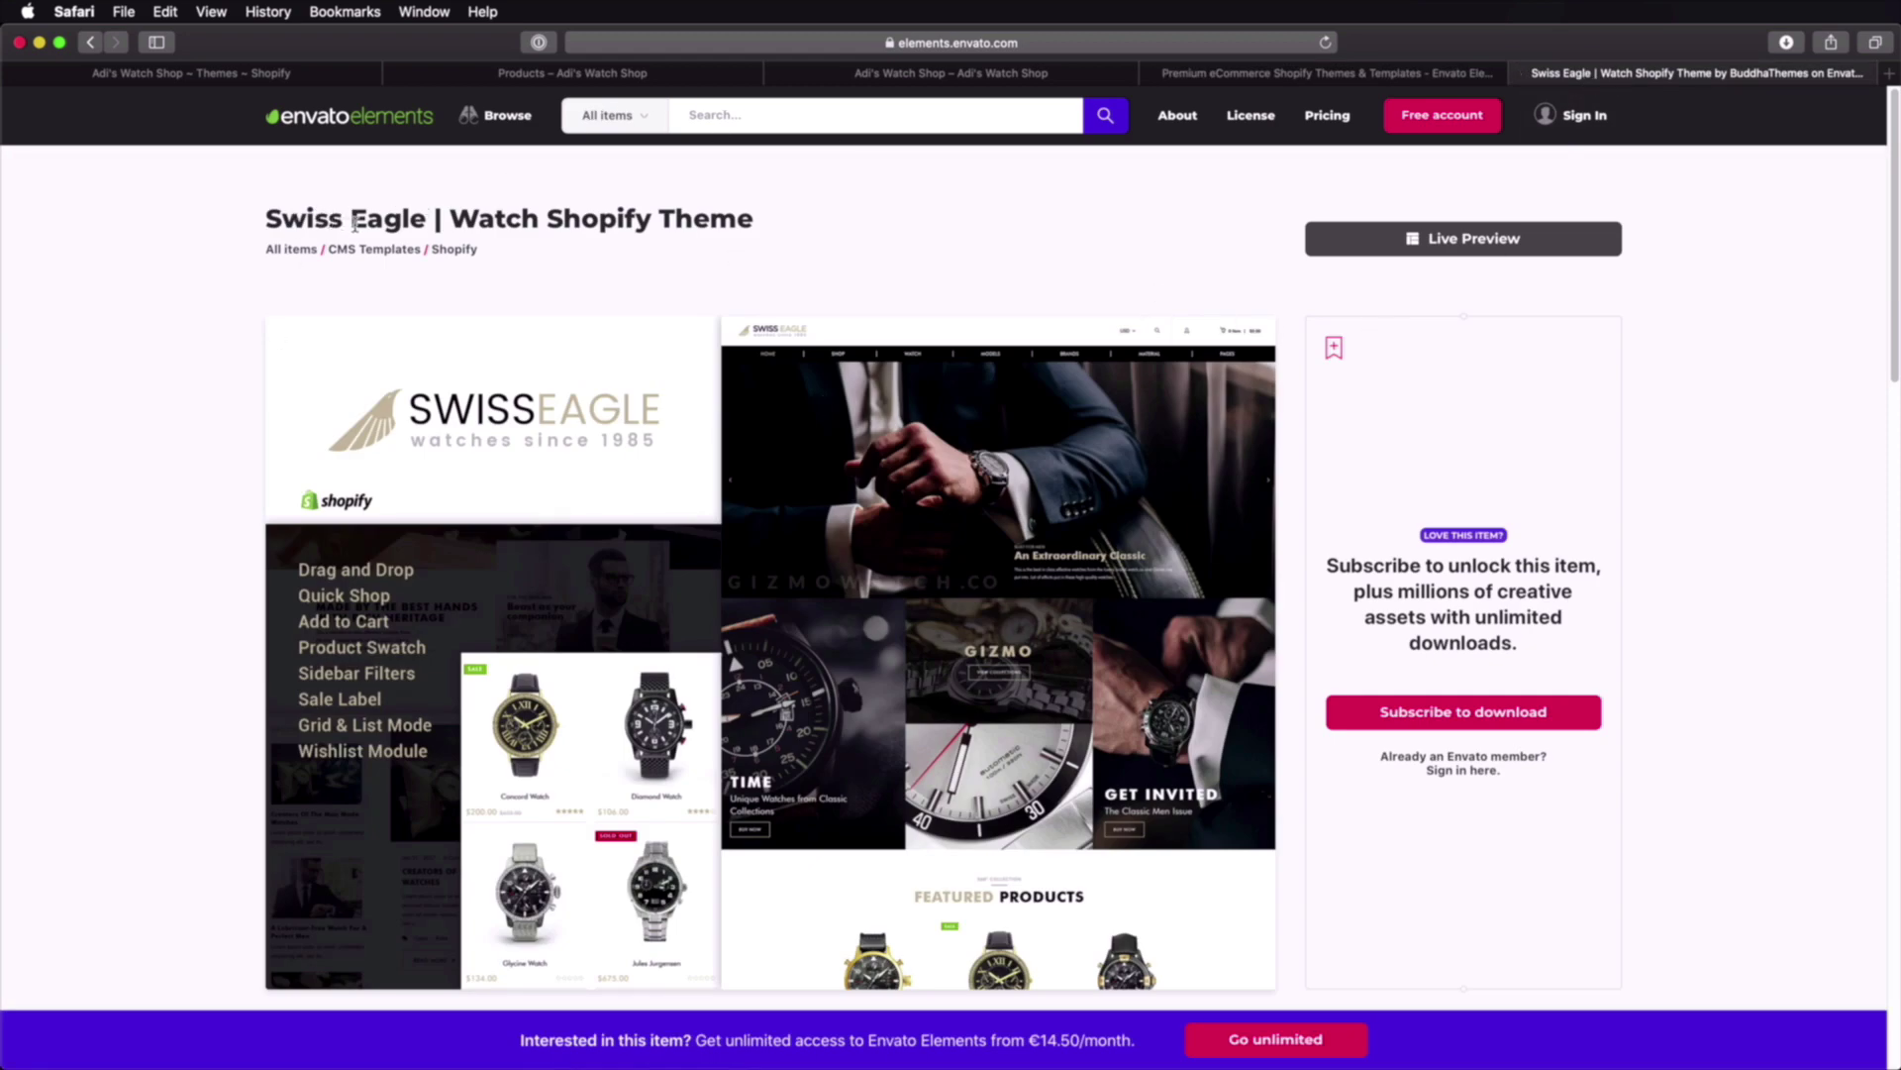
{"action": "key", "text": "super+Tab"}
{"action": "left_click", "coordinate": [746, 727]}
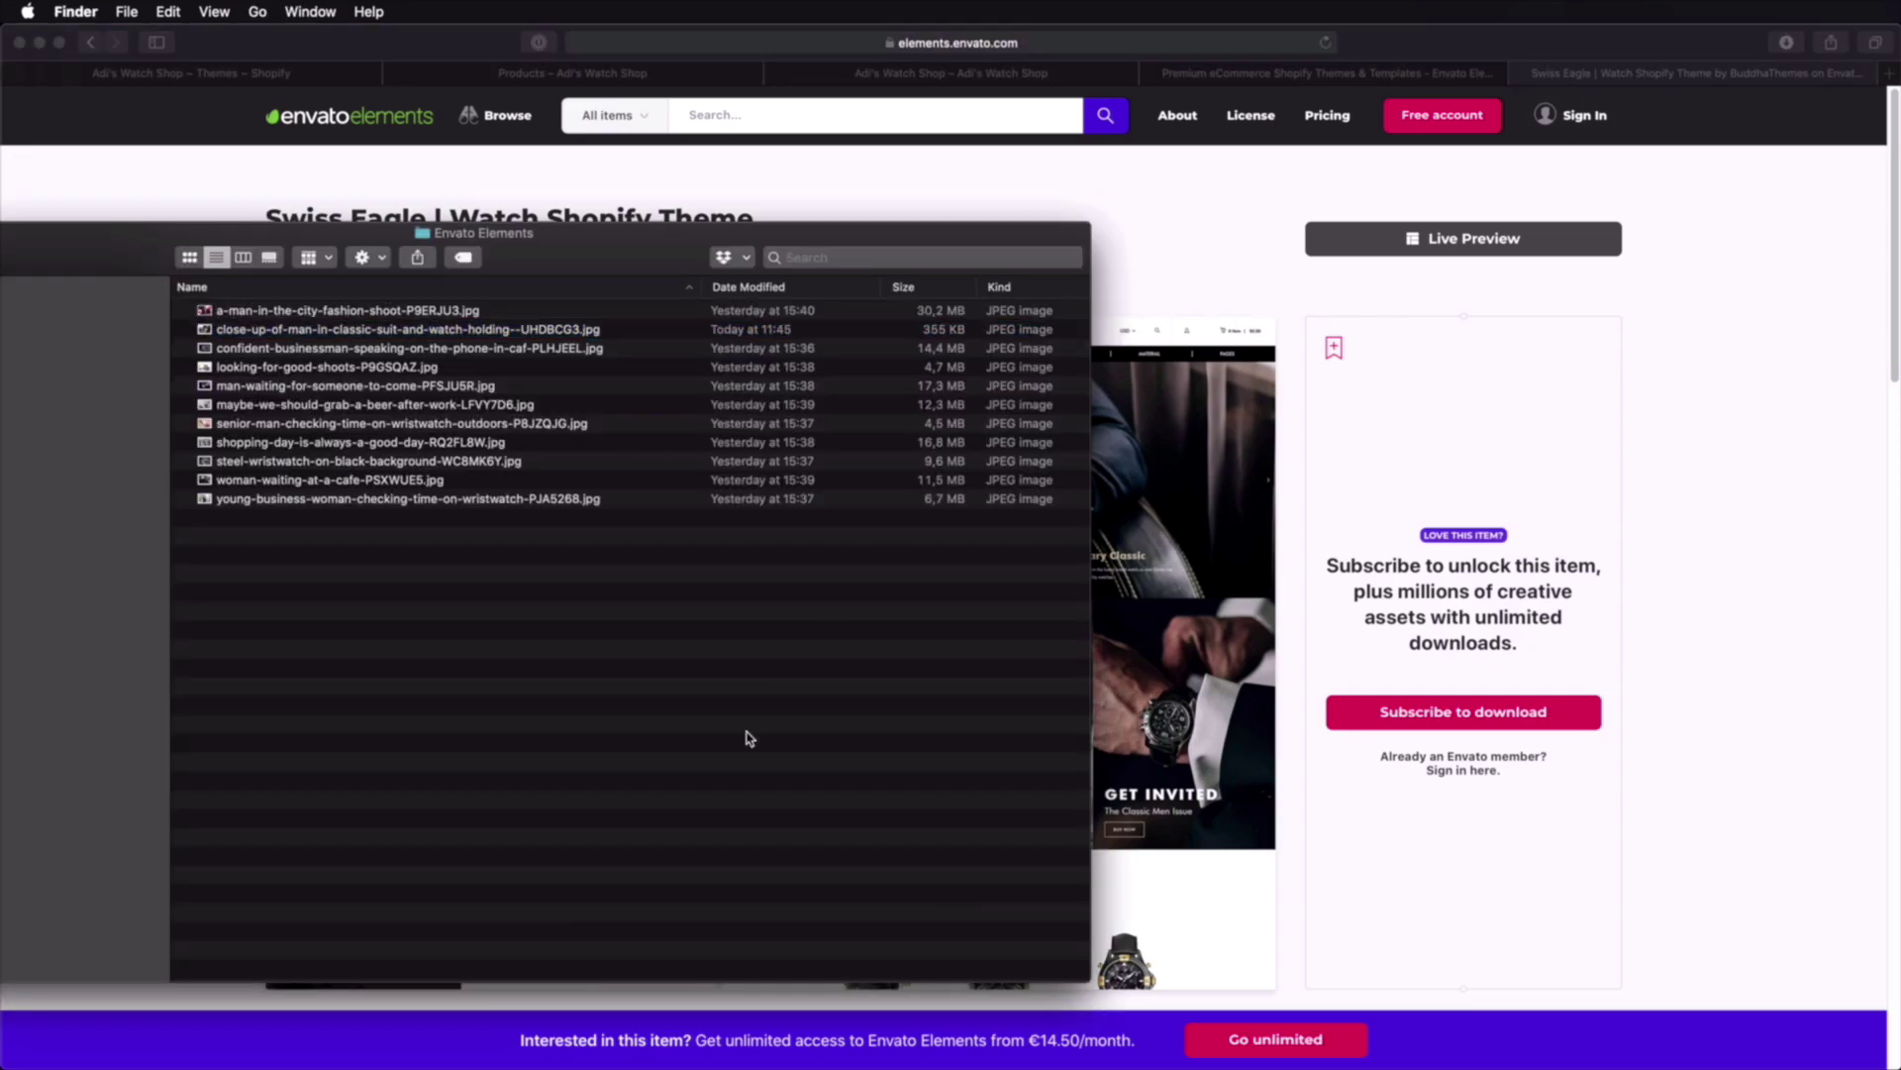
Step: Locate Install.zip inside the extracted Swiss Eagle folder under Assets, then return to Safari
{"action": "key", "text": "super+bracketleft"}
{"action": "left_click_drag", "start_coordinate": [605, 259], "coordinate": [1446, 273]}
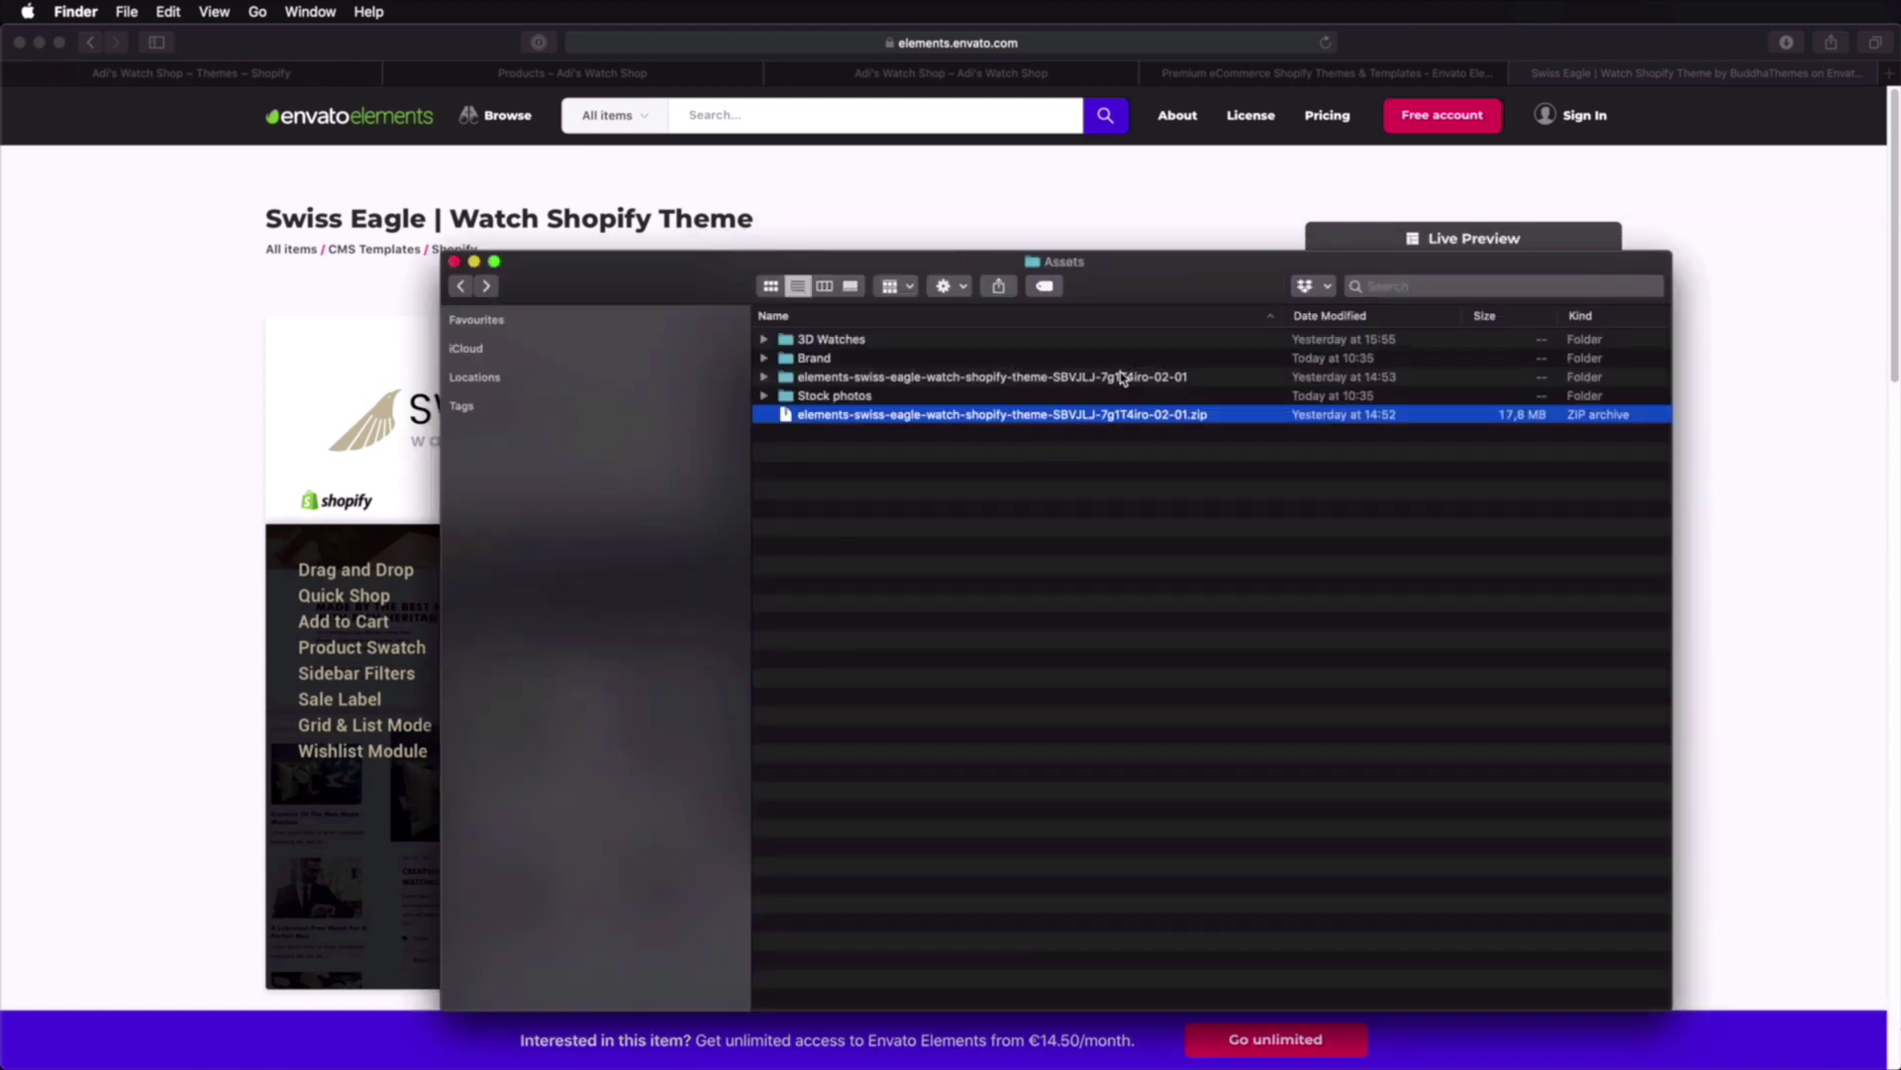
{"action": "double_click", "coordinate": [1121, 384]}
{"action": "left_click_drag", "start_coordinate": [996, 510], "coordinate": [828, 341]}
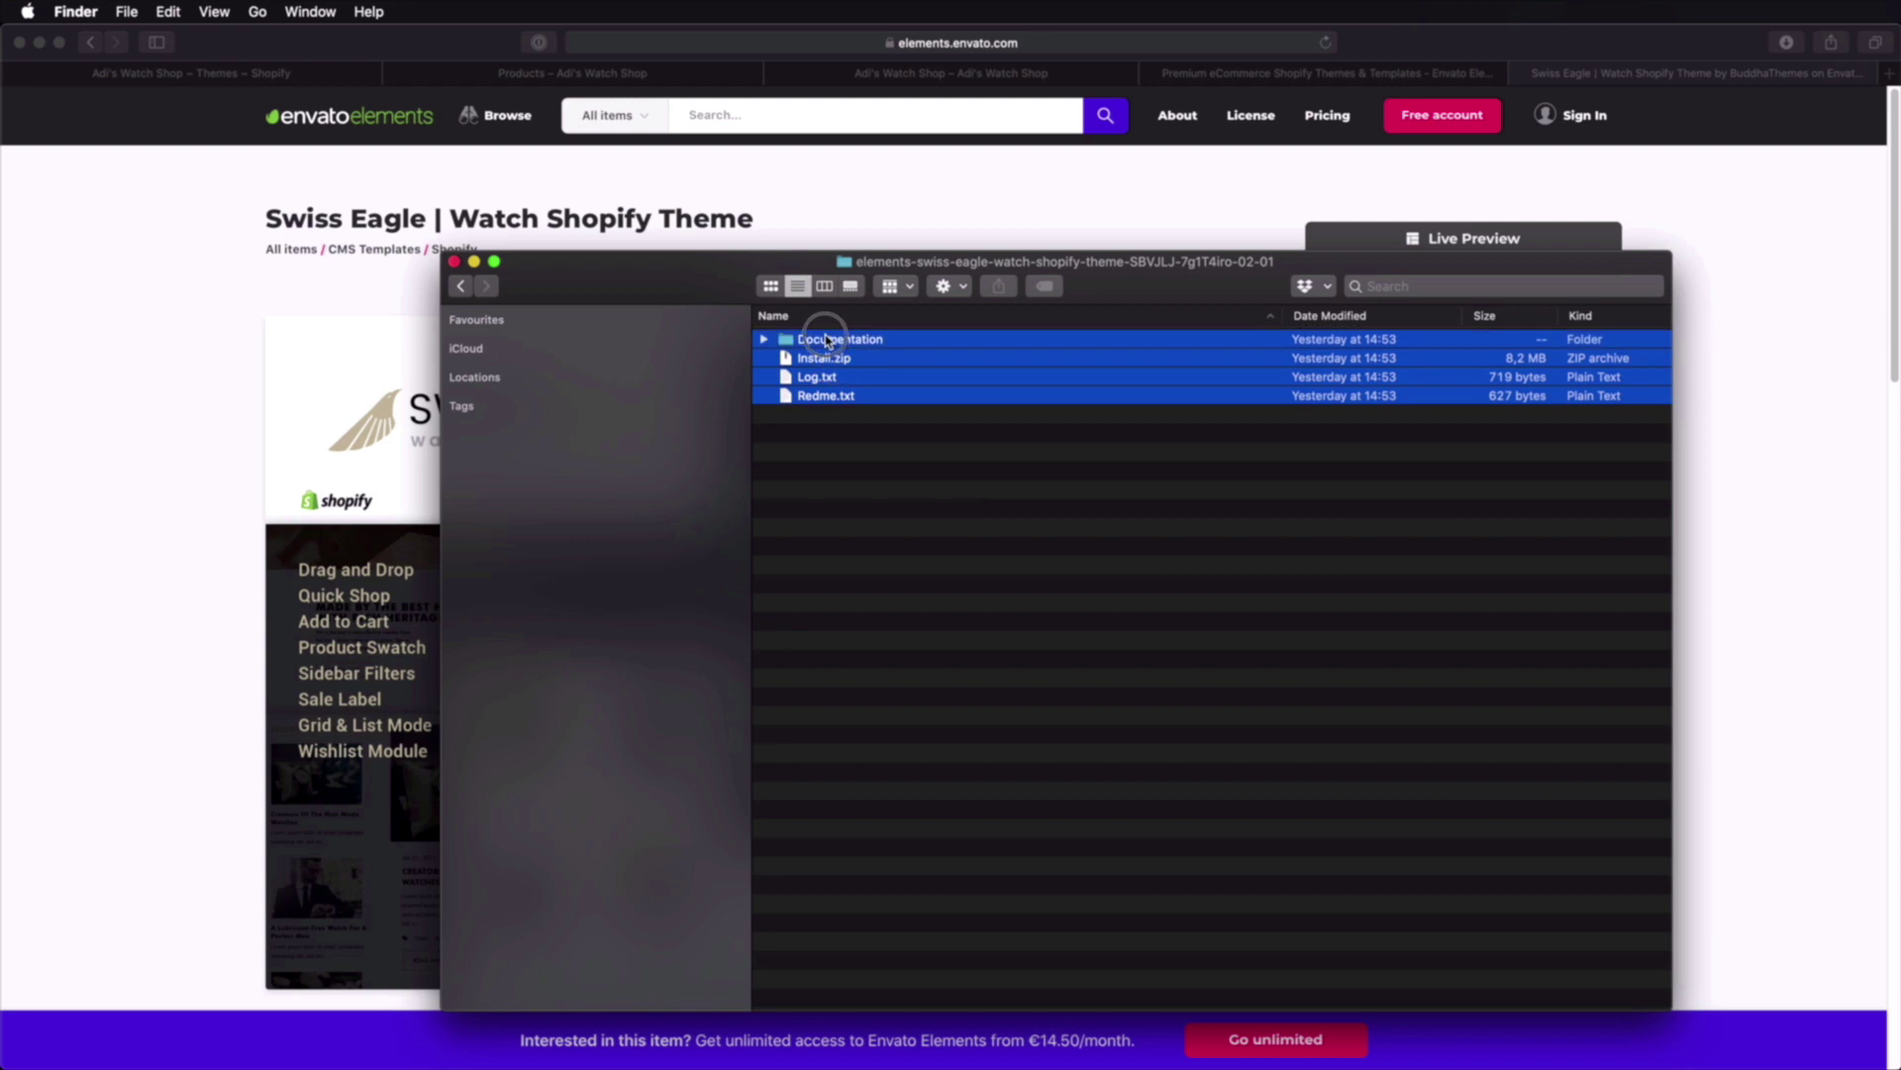
{"action": "left_click", "coordinate": [869, 464]}
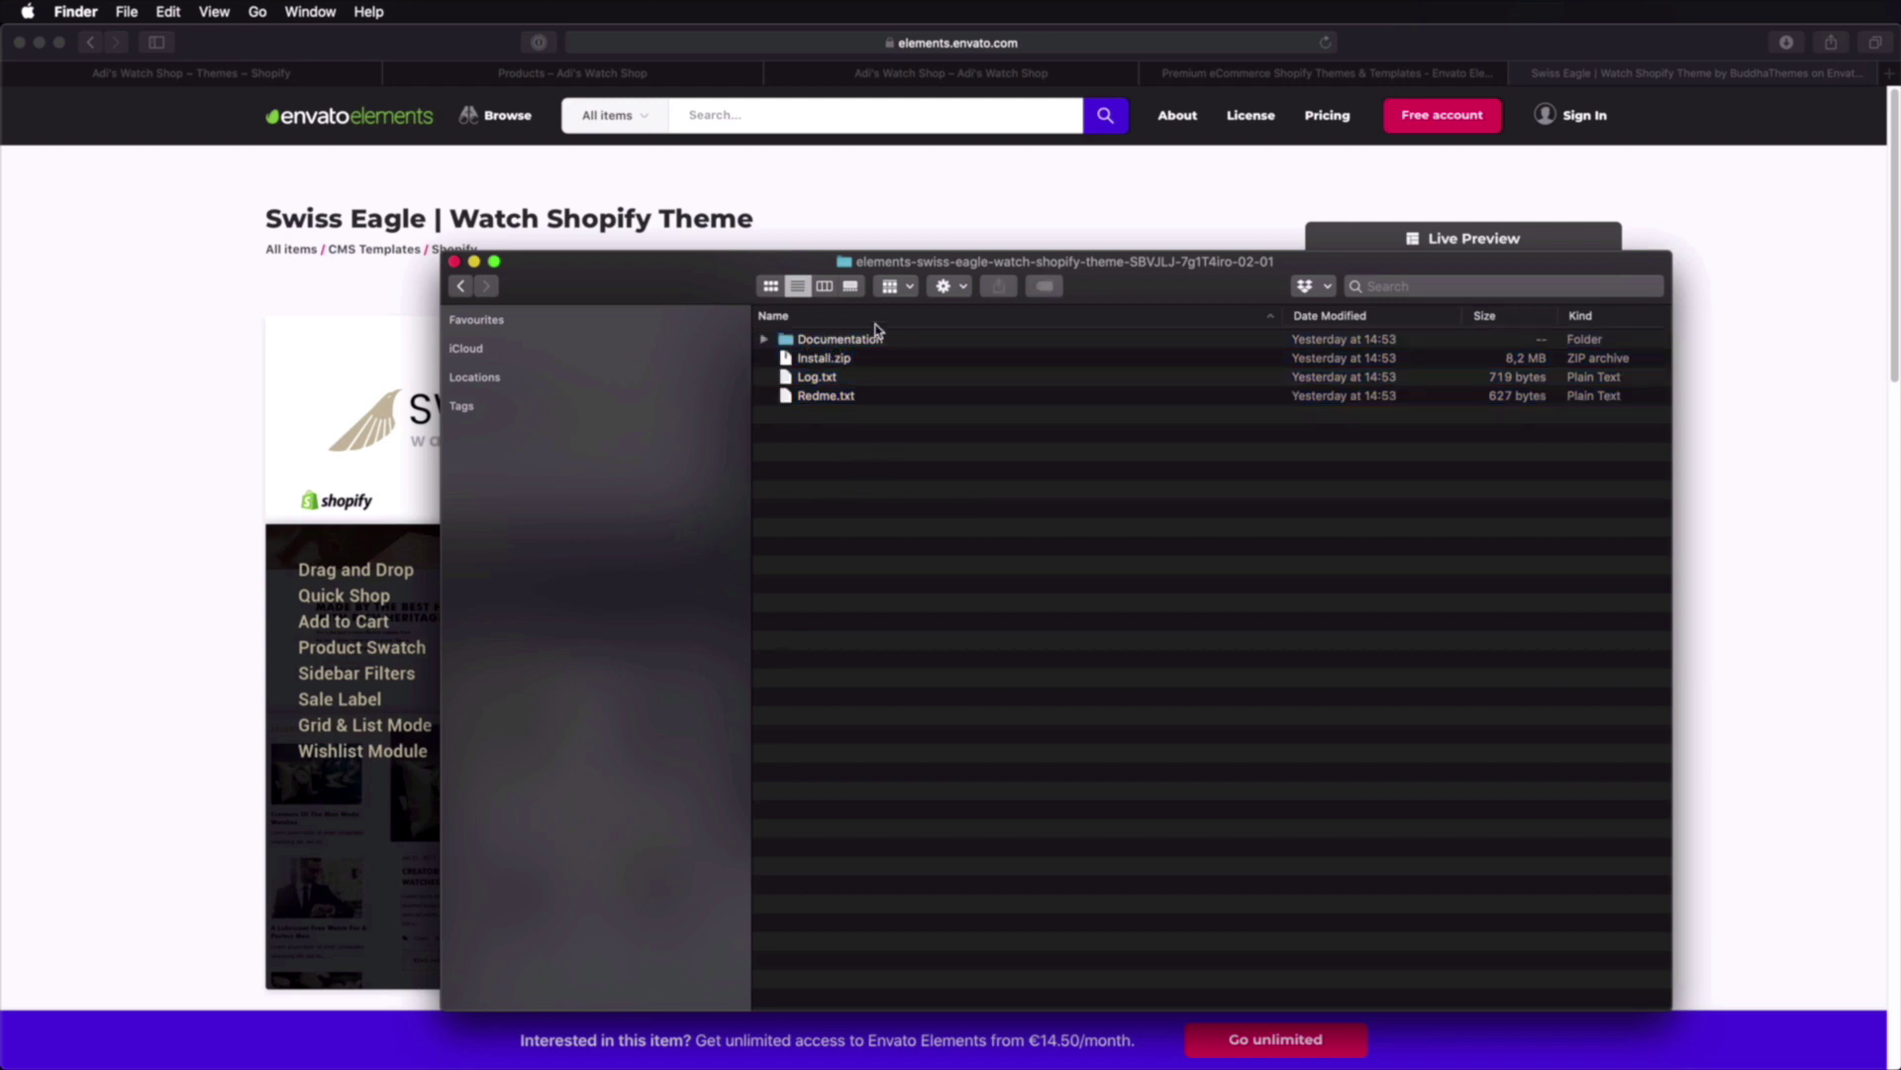
{"action": "left_click", "coordinate": [837, 361]}
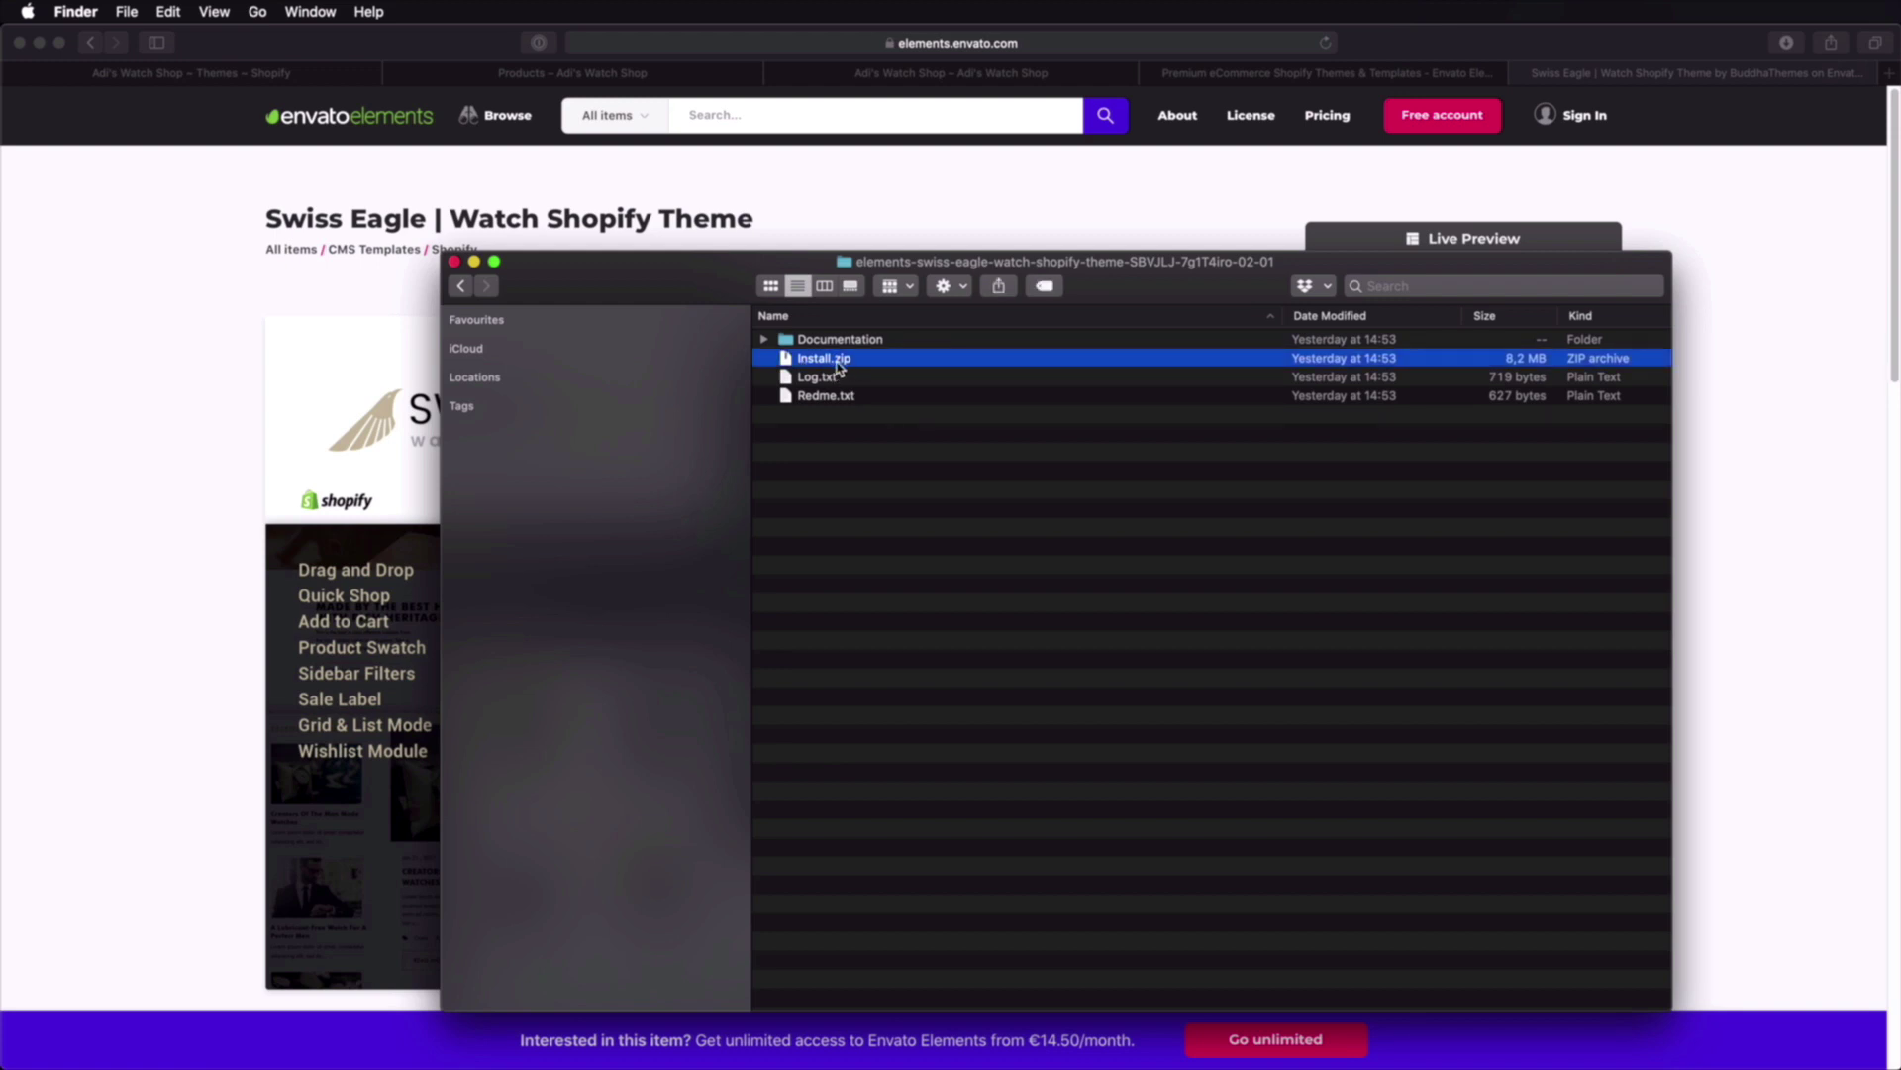
{"action": "left_click", "coordinate": [1761, 201]}
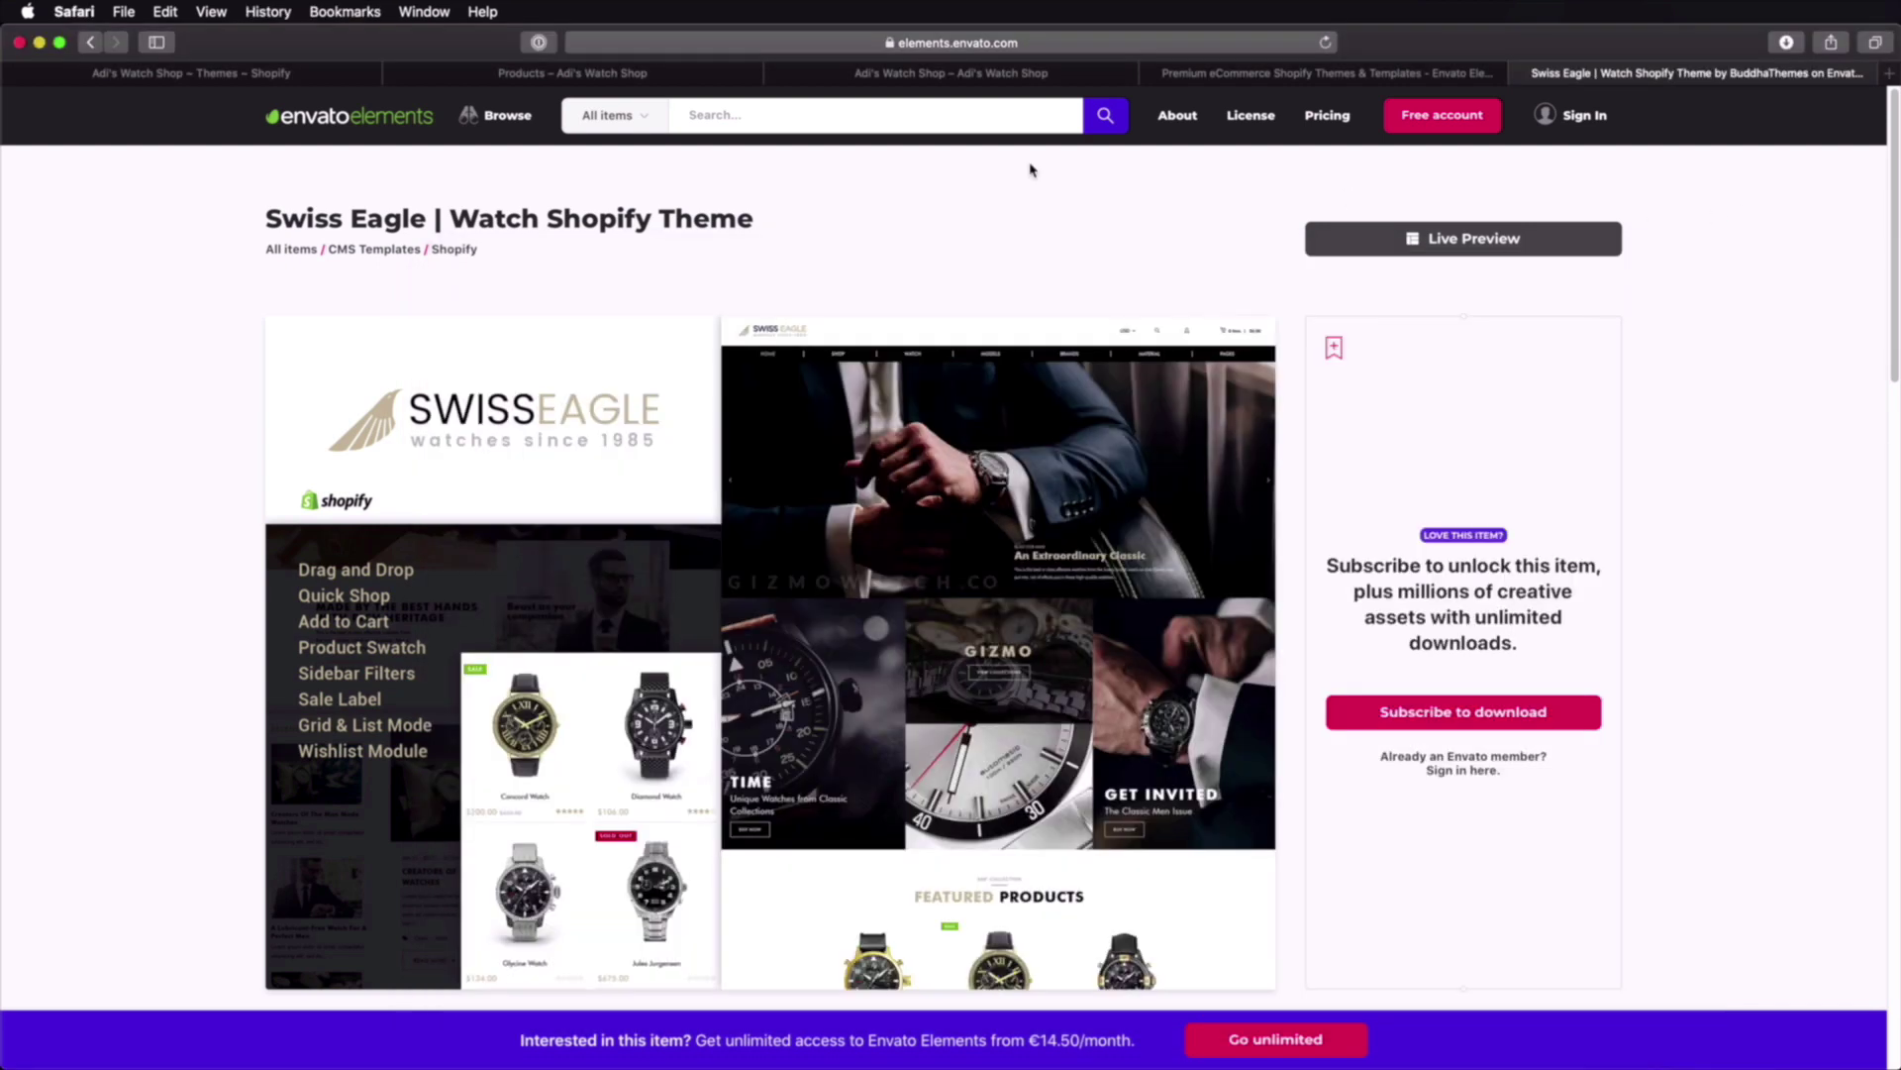
Step: Browse the Swiss Eagle live demo storefront, then go to the Shopify Themes admin page
{"action": "left_click", "coordinate": [1473, 243]}
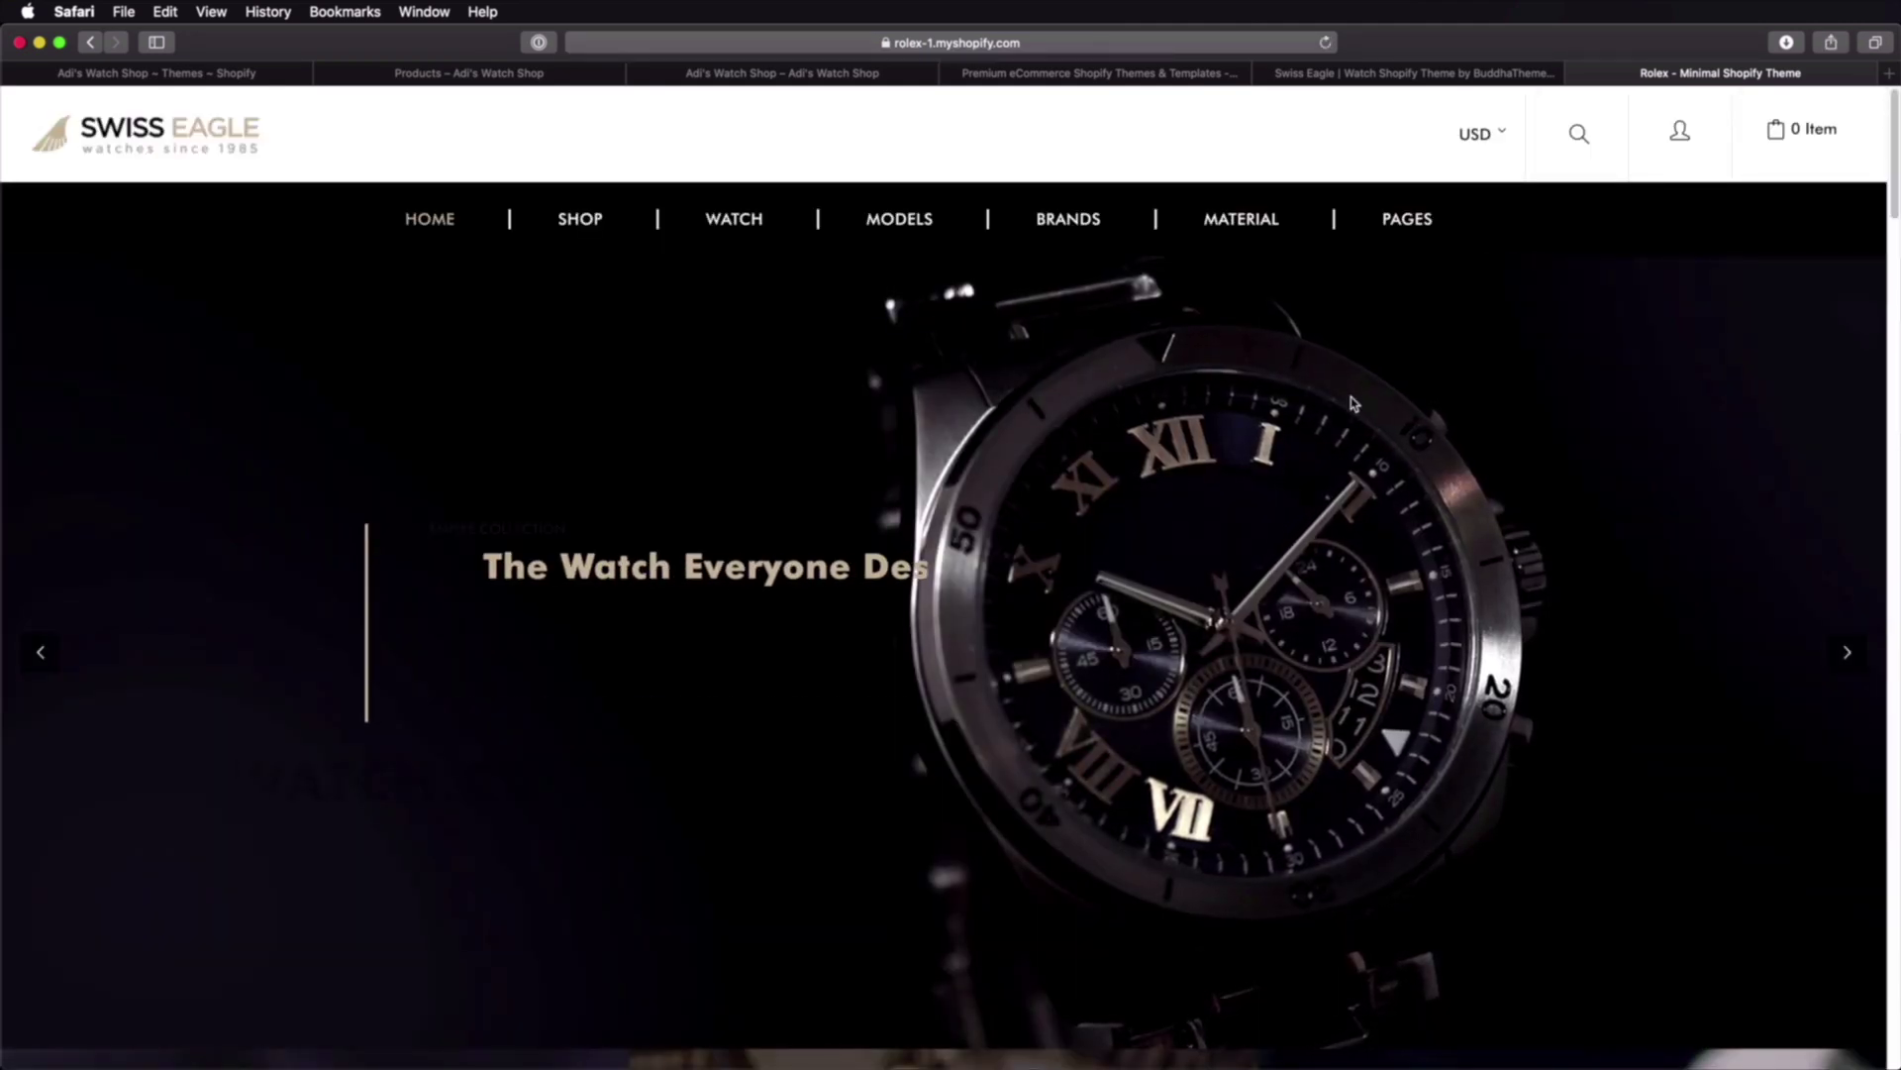
{"action": "scroll", "coordinate": [1353, 403], "scroll_direction": "down", "scroll_amount": 10}
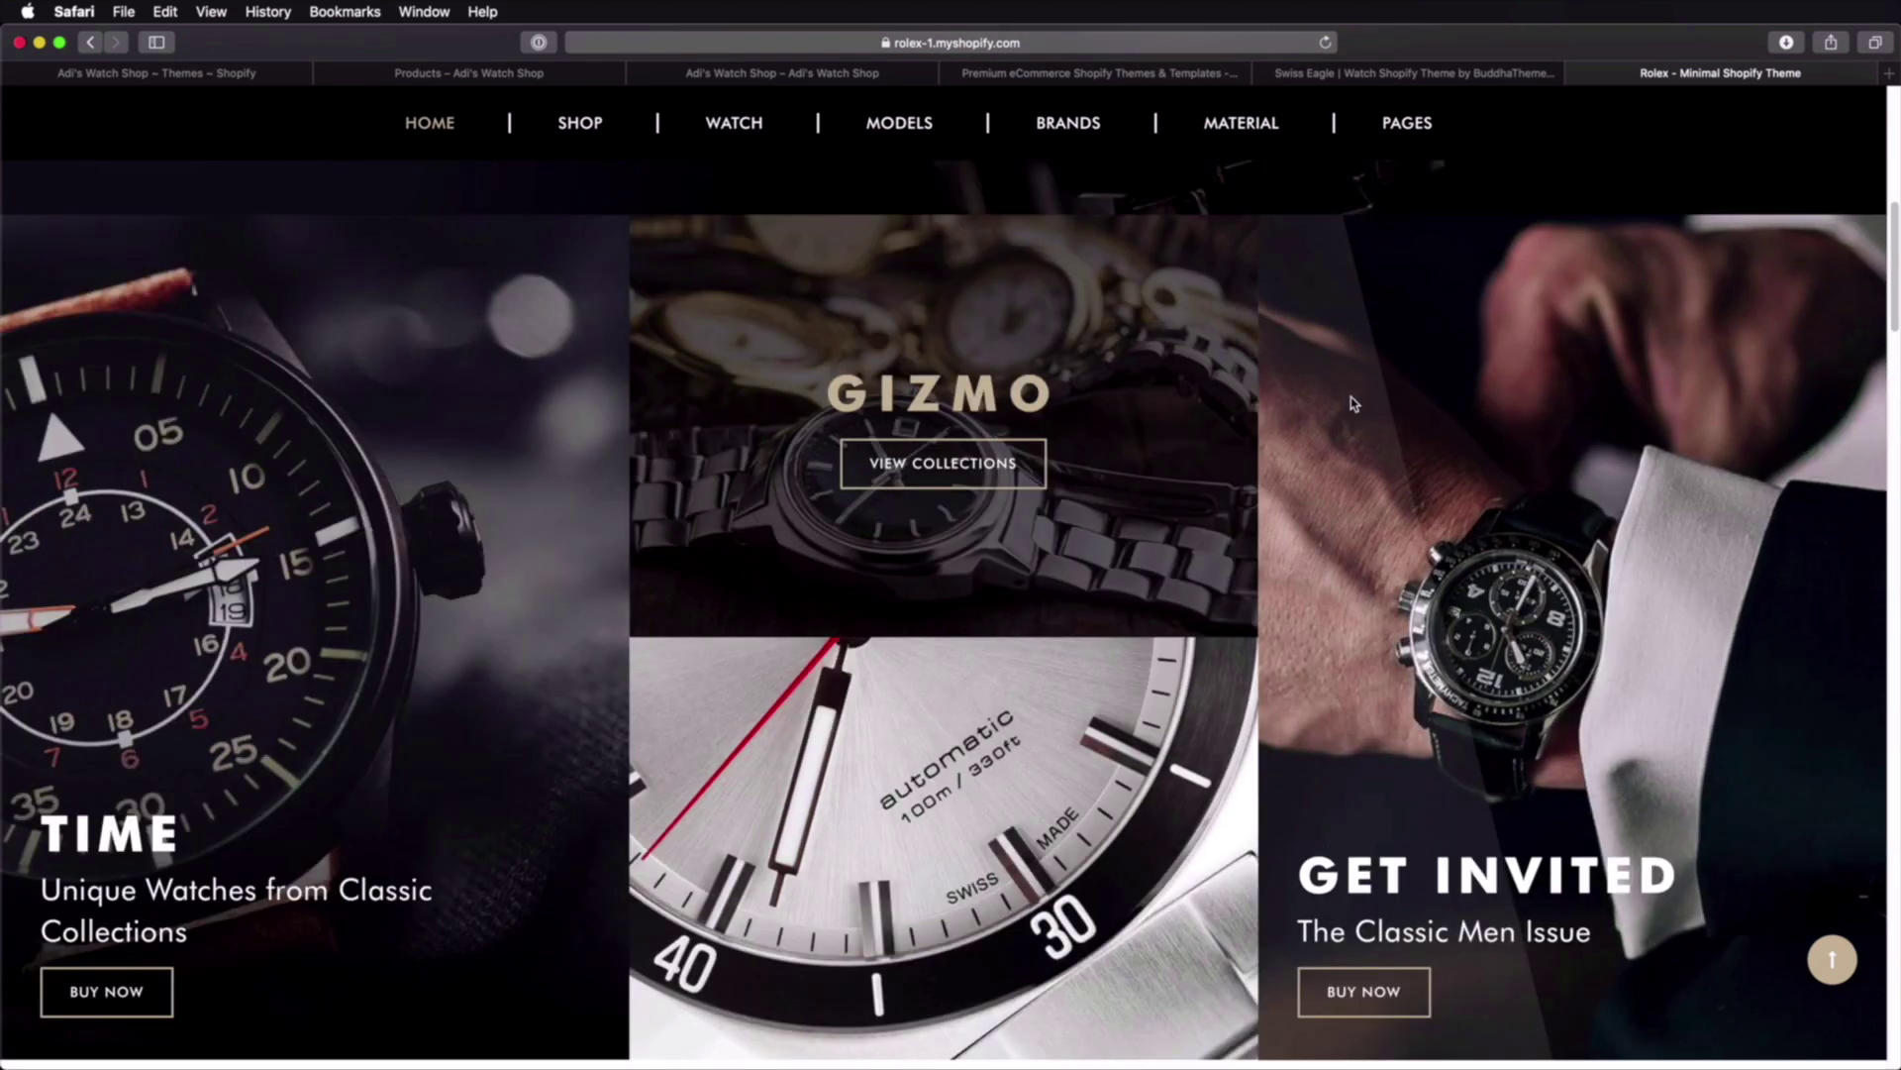
{"action": "scroll", "coordinate": [1353, 403], "scroll_direction": "down", "scroll_amount": 4}
{"action": "scroll", "coordinate": [1347, 482], "scroll_direction": "down", "scroll_amount": 1}
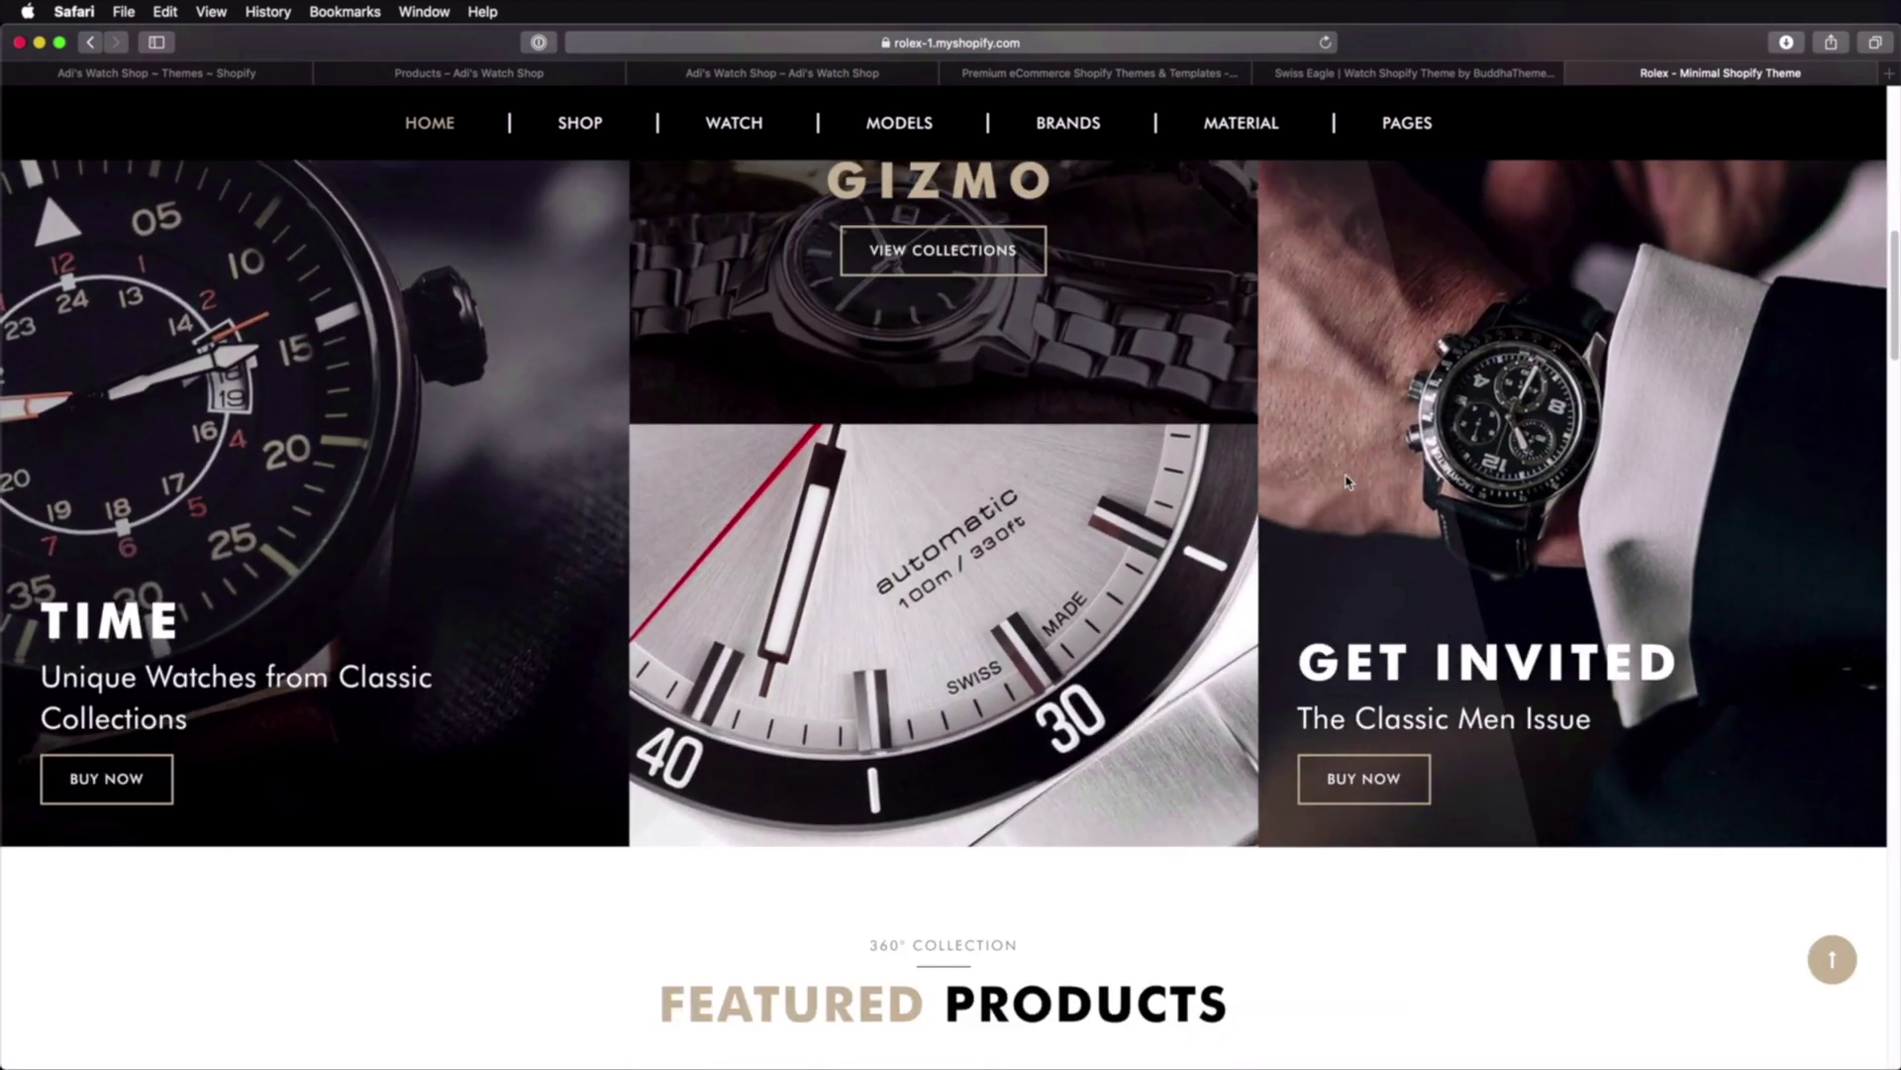
{"action": "scroll", "coordinate": [1347, 483], "scroll_direction": "down", "scroll_amount": 15}
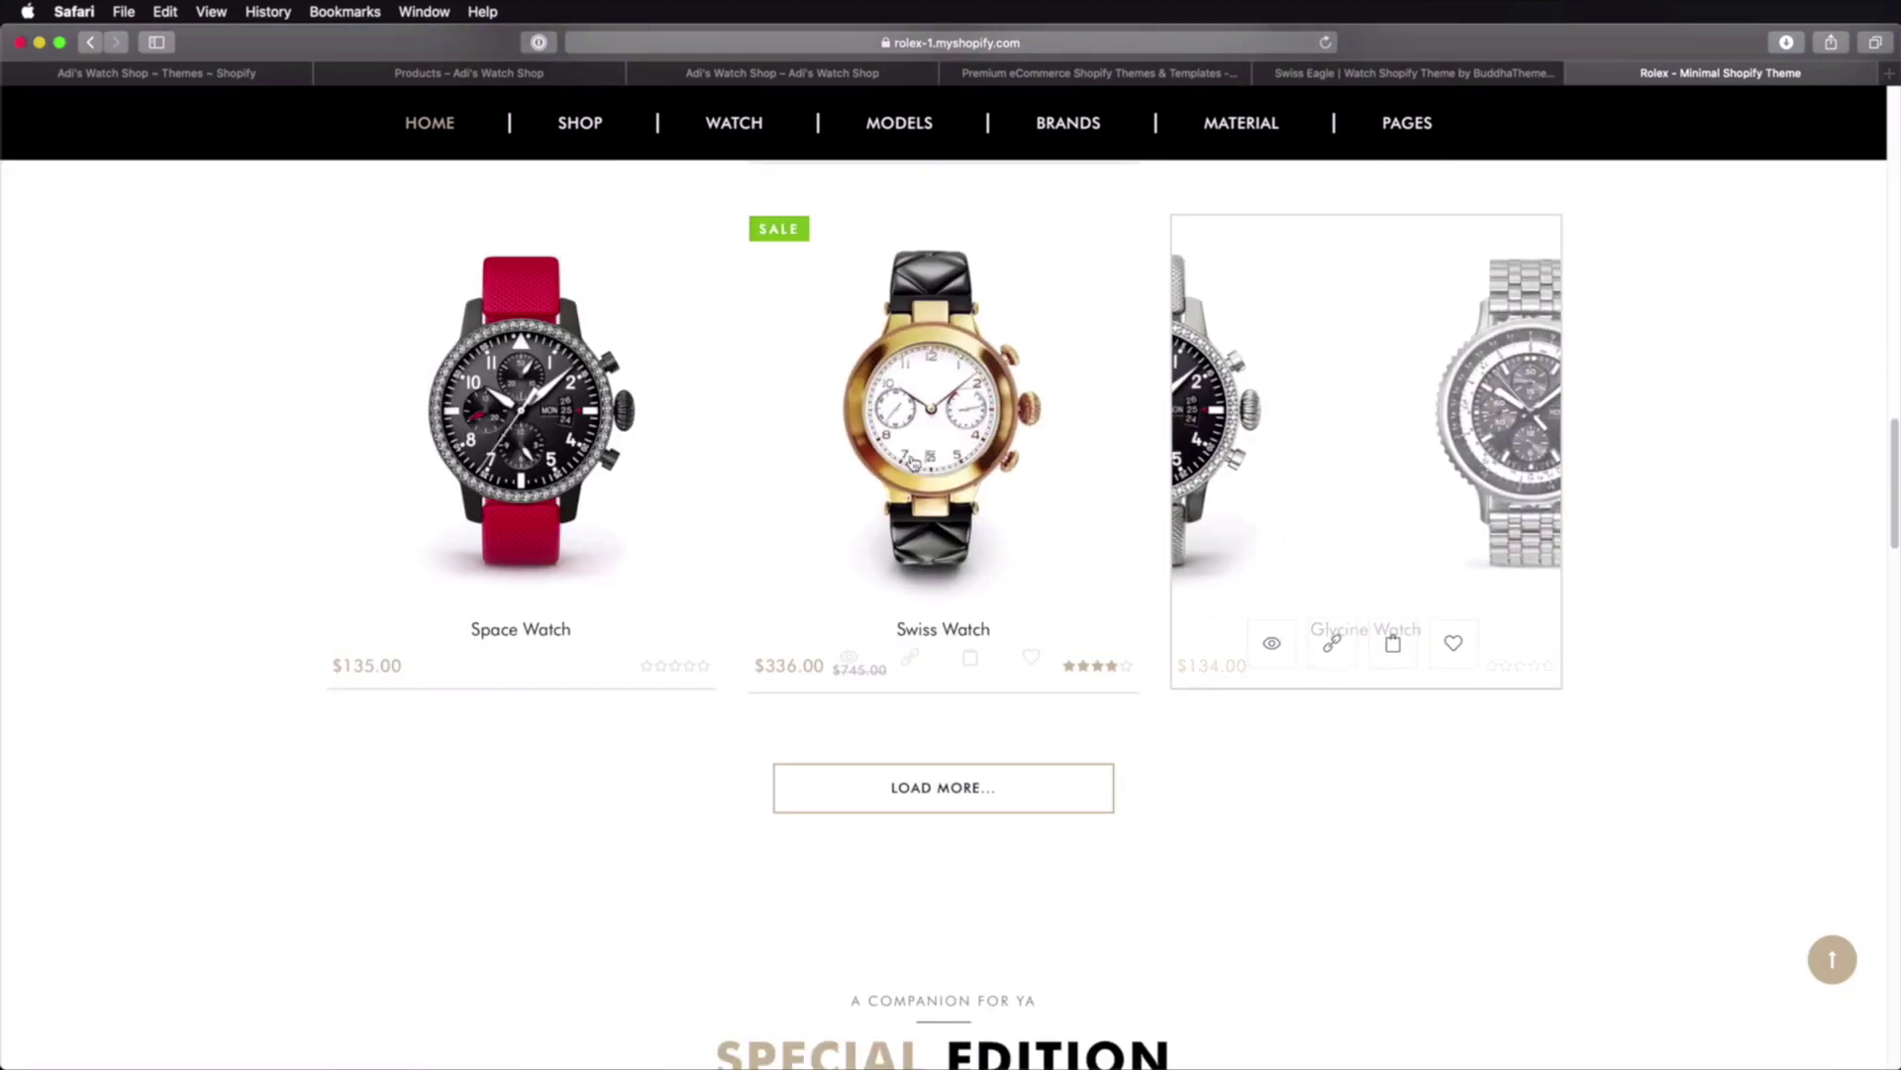
{"action": "scroll", "coordinate": [991, 584], "scroll_direction": "down", "scroll_amount": 5}
{"action": "scroll", "coordinate": [1001, 584], "scroll_direction": "up", "scroll_amount": 20}
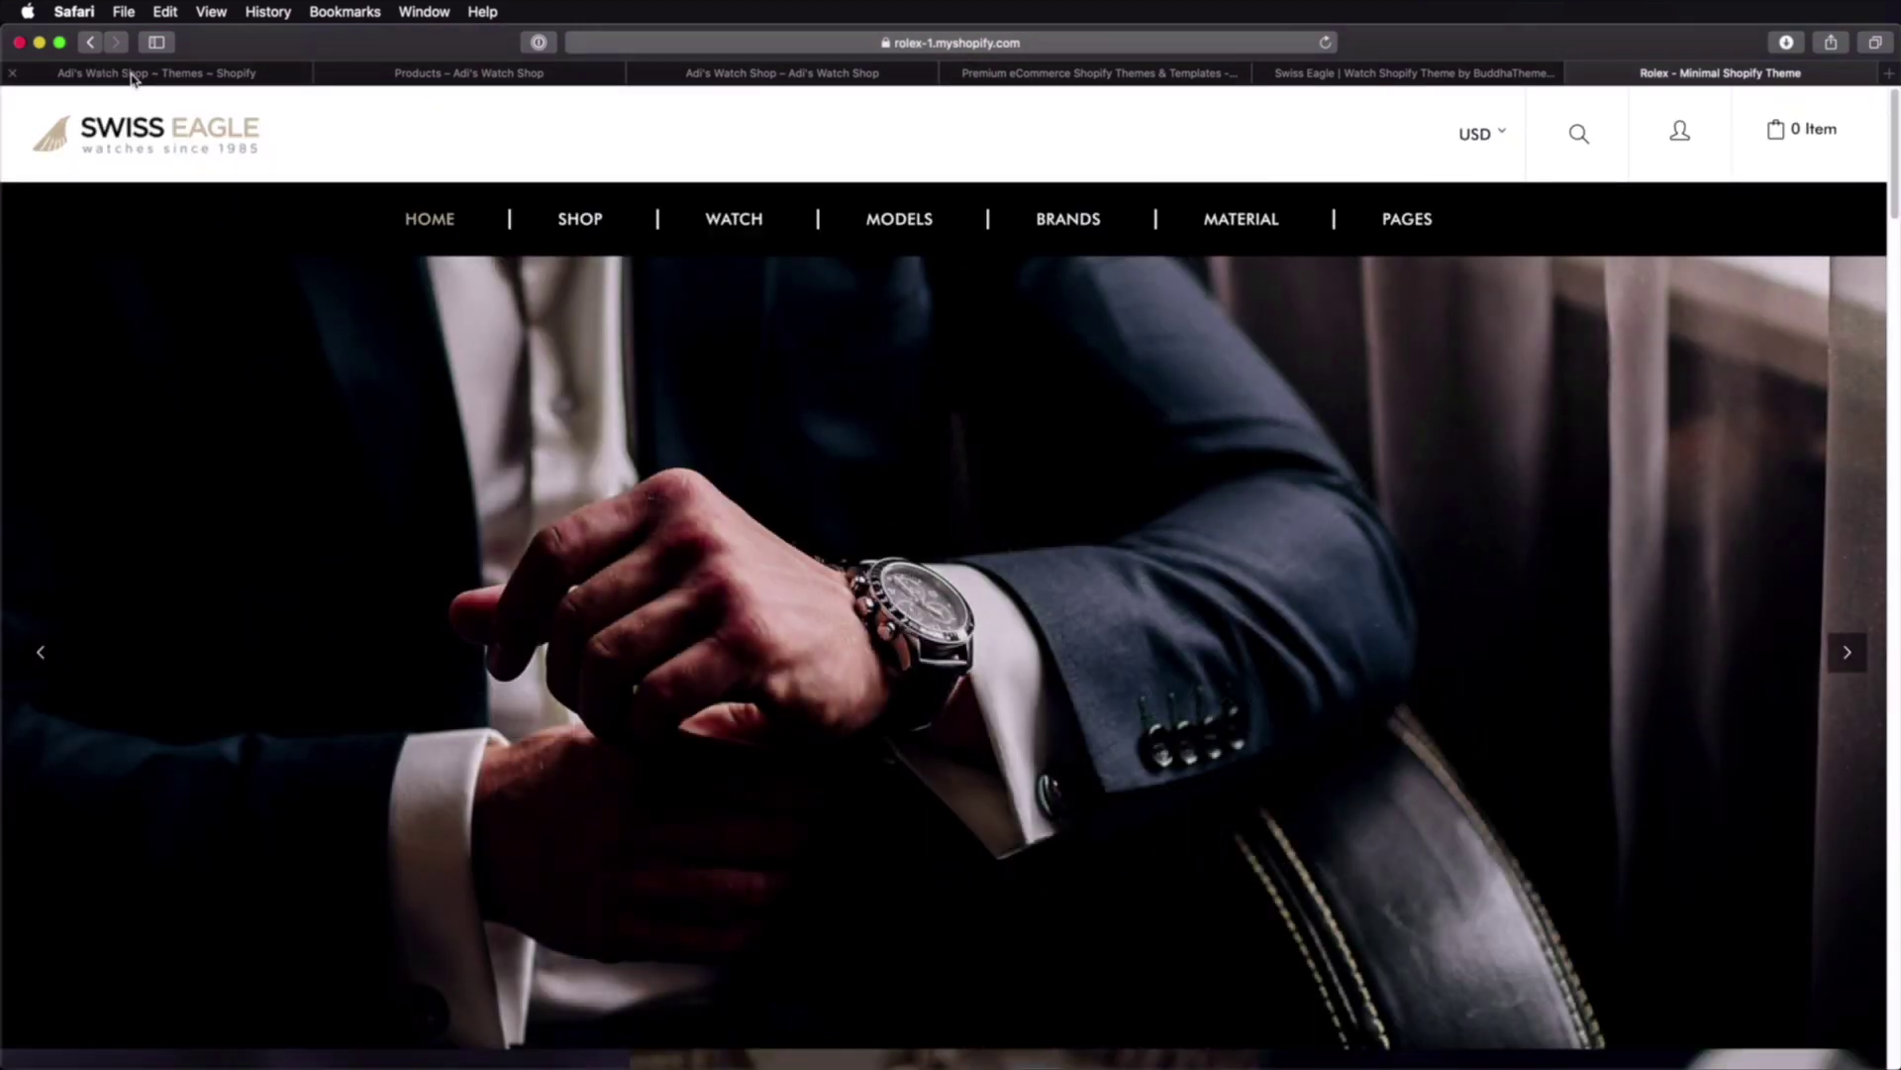
{"action": "left_click", "coordinate": [133, 73]}
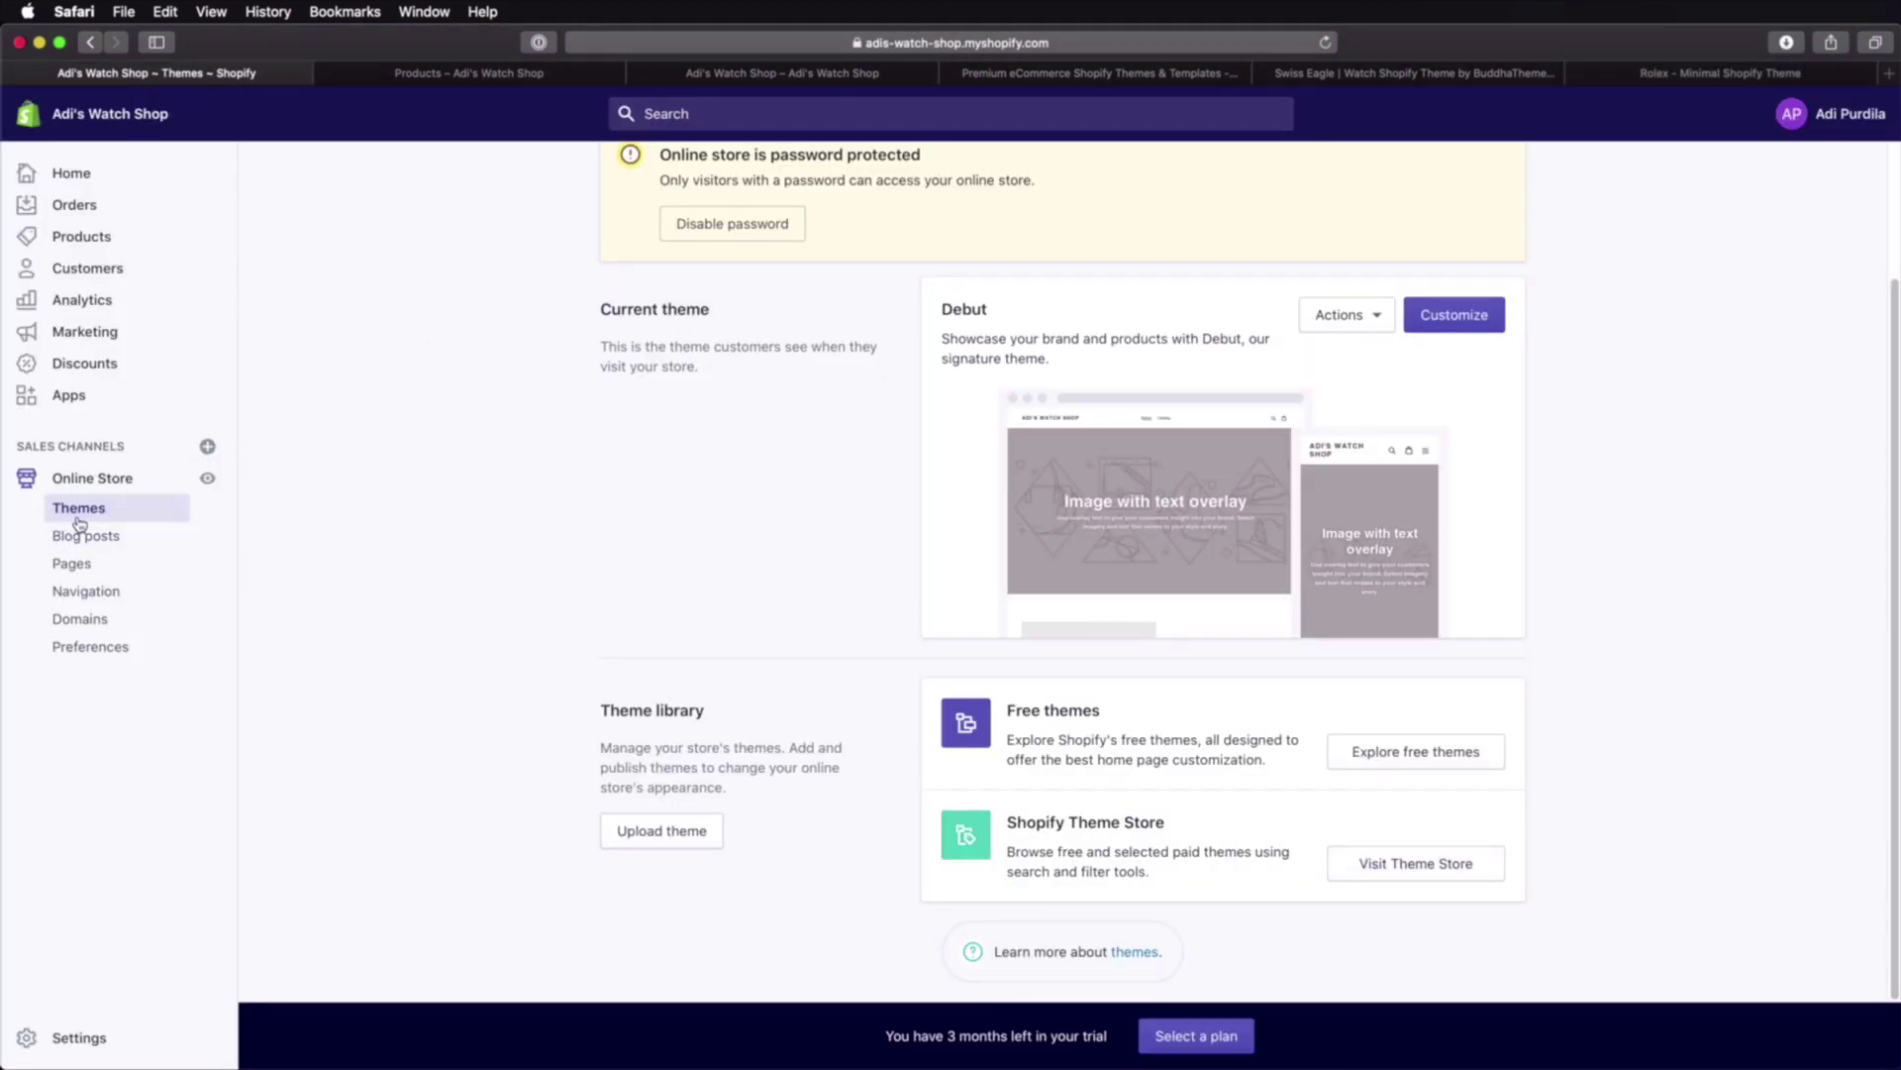
Step: Upload Install.zip from the extracted Swiss Eagle folder as a new Shopify theme
{"action": "left_click", "coordinate": [688, 838]}
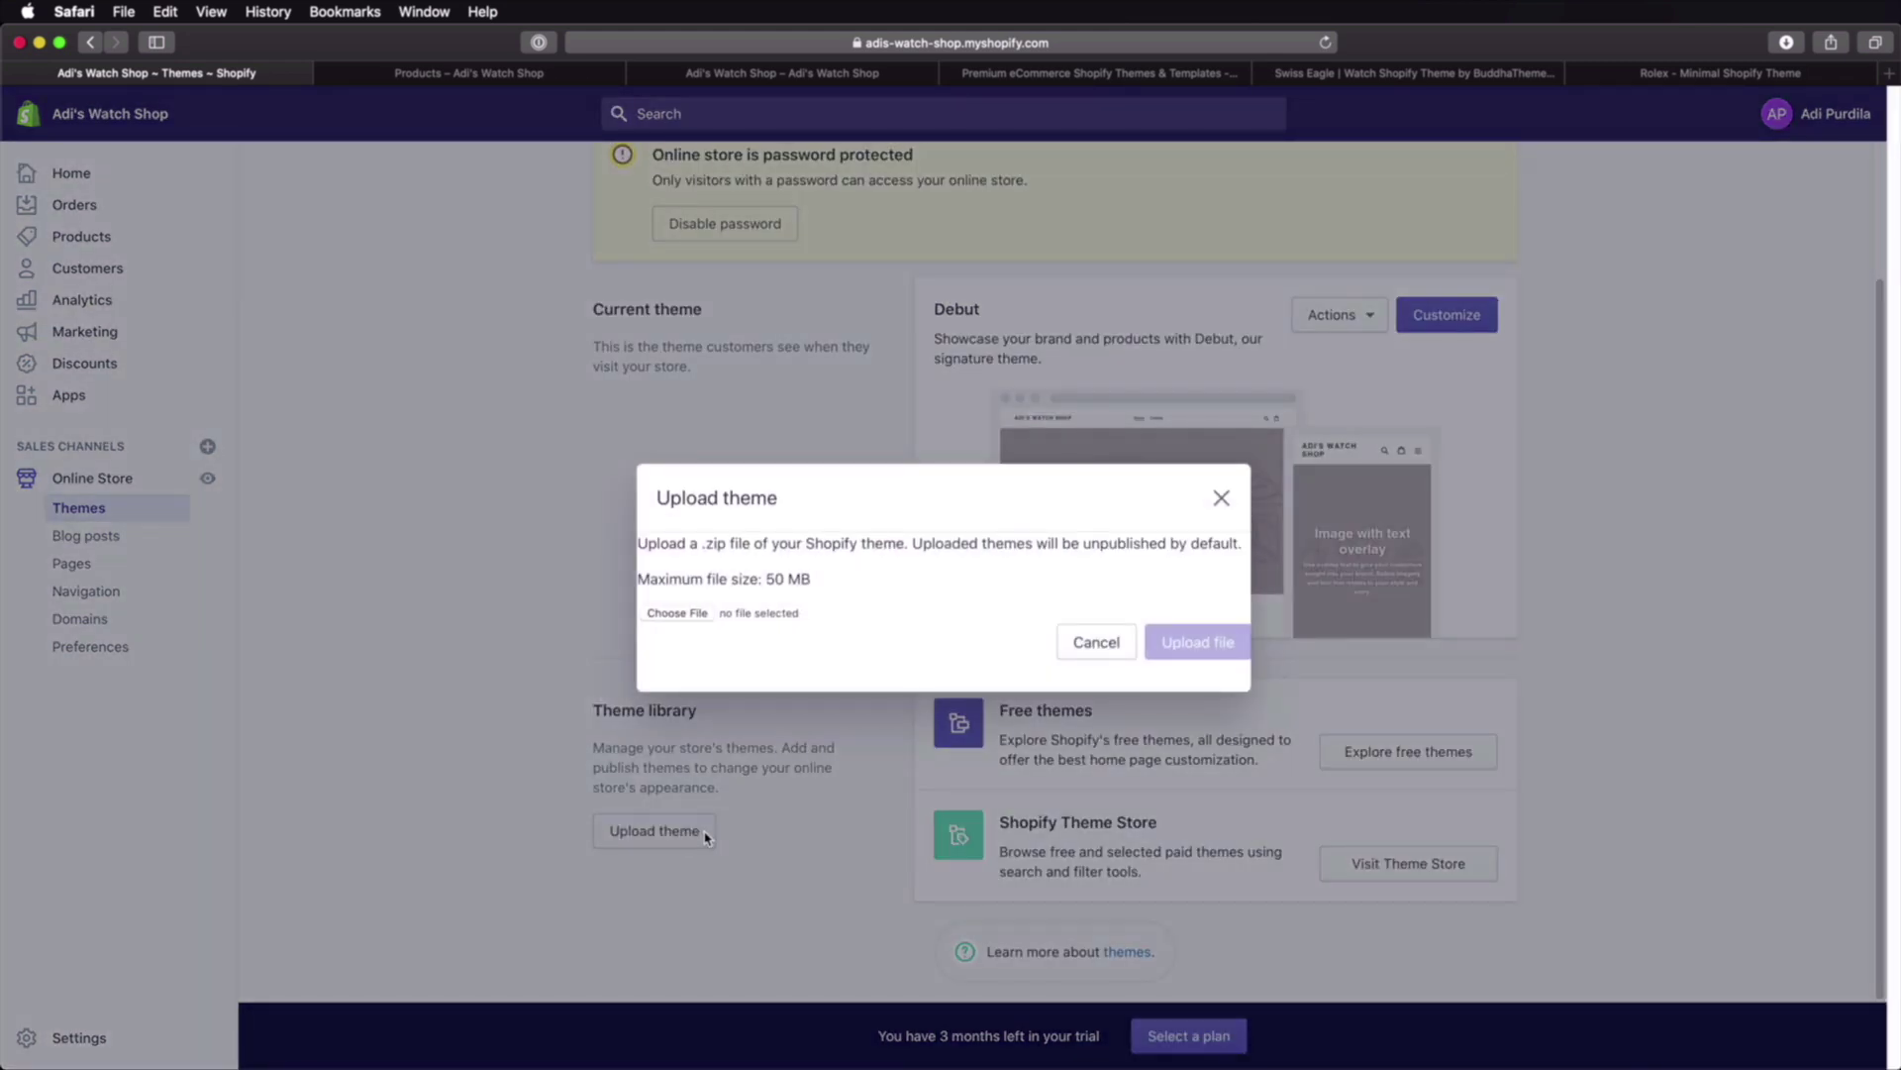
{"action": "left_click", "coordinate": [678, 612]}
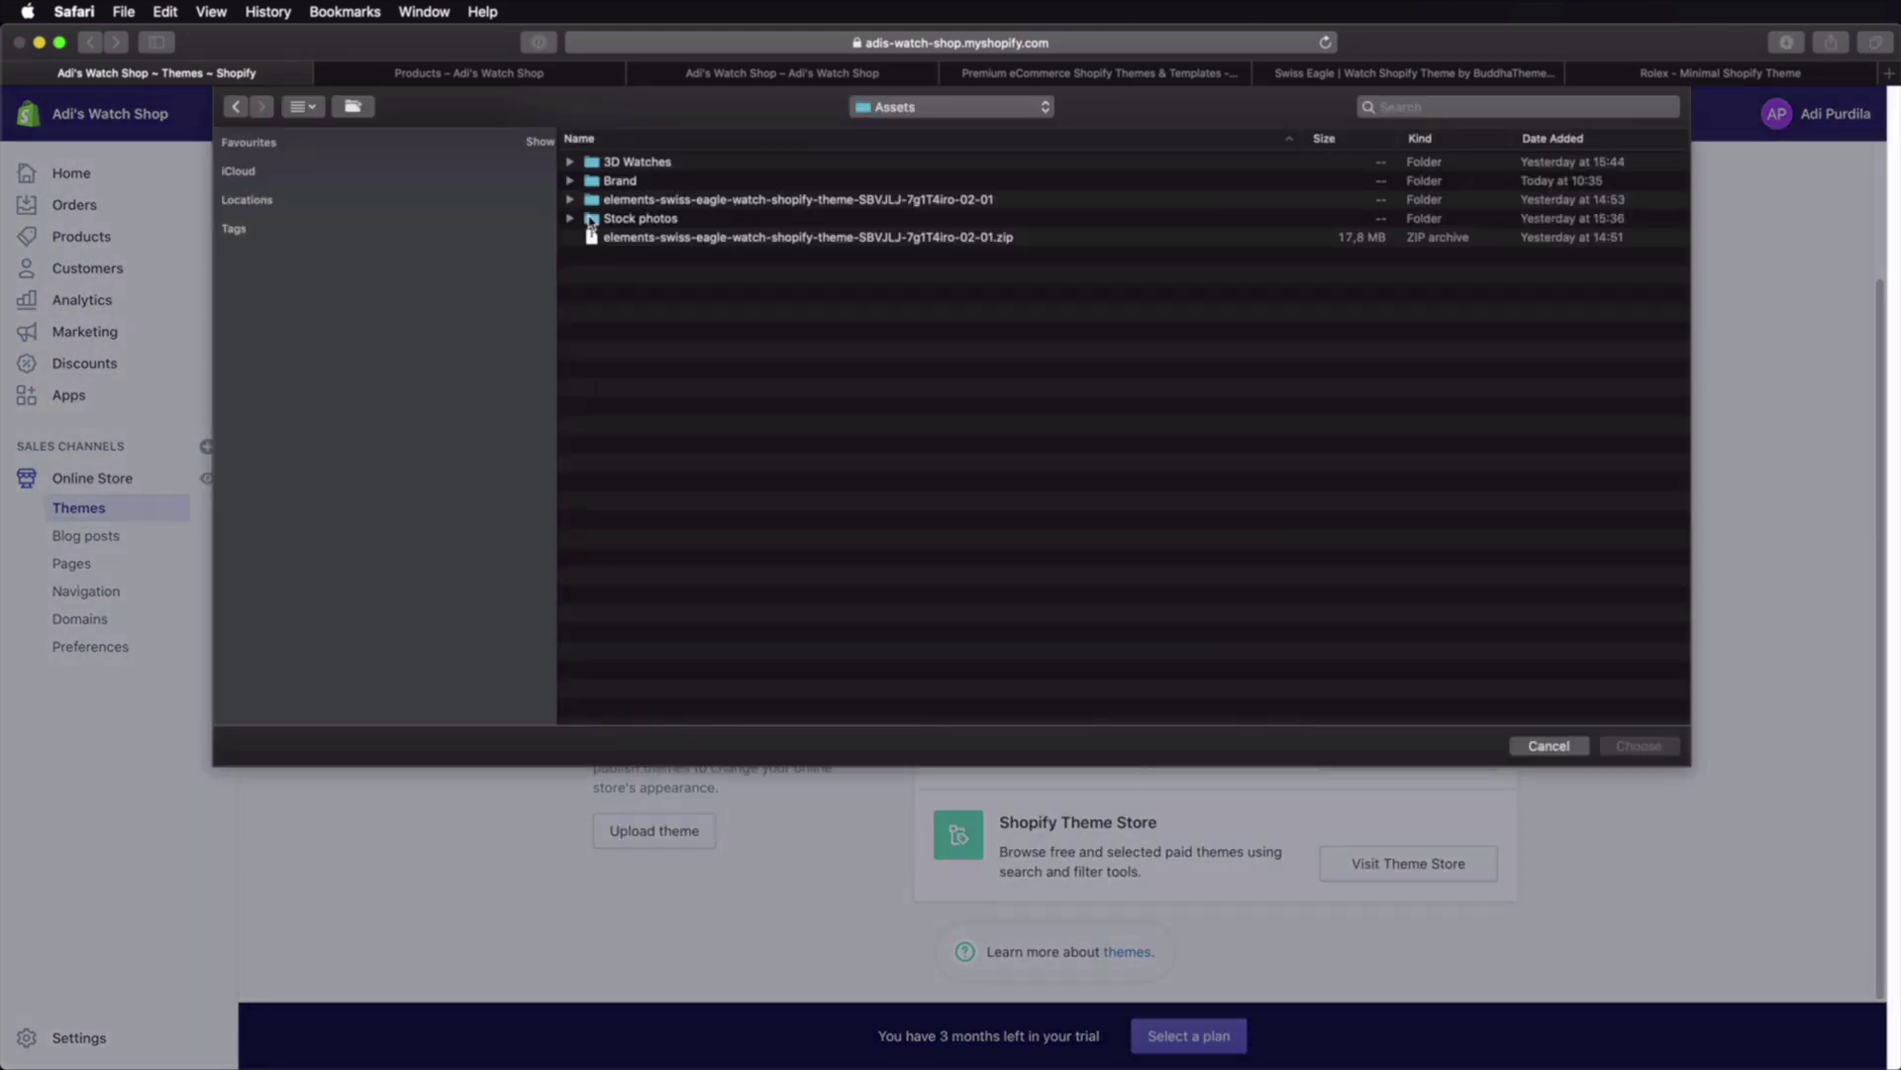
{"action": "double_click", "coordinate": [697, 199]}
{"action": "left_click", "coordinate": [657, 184]}
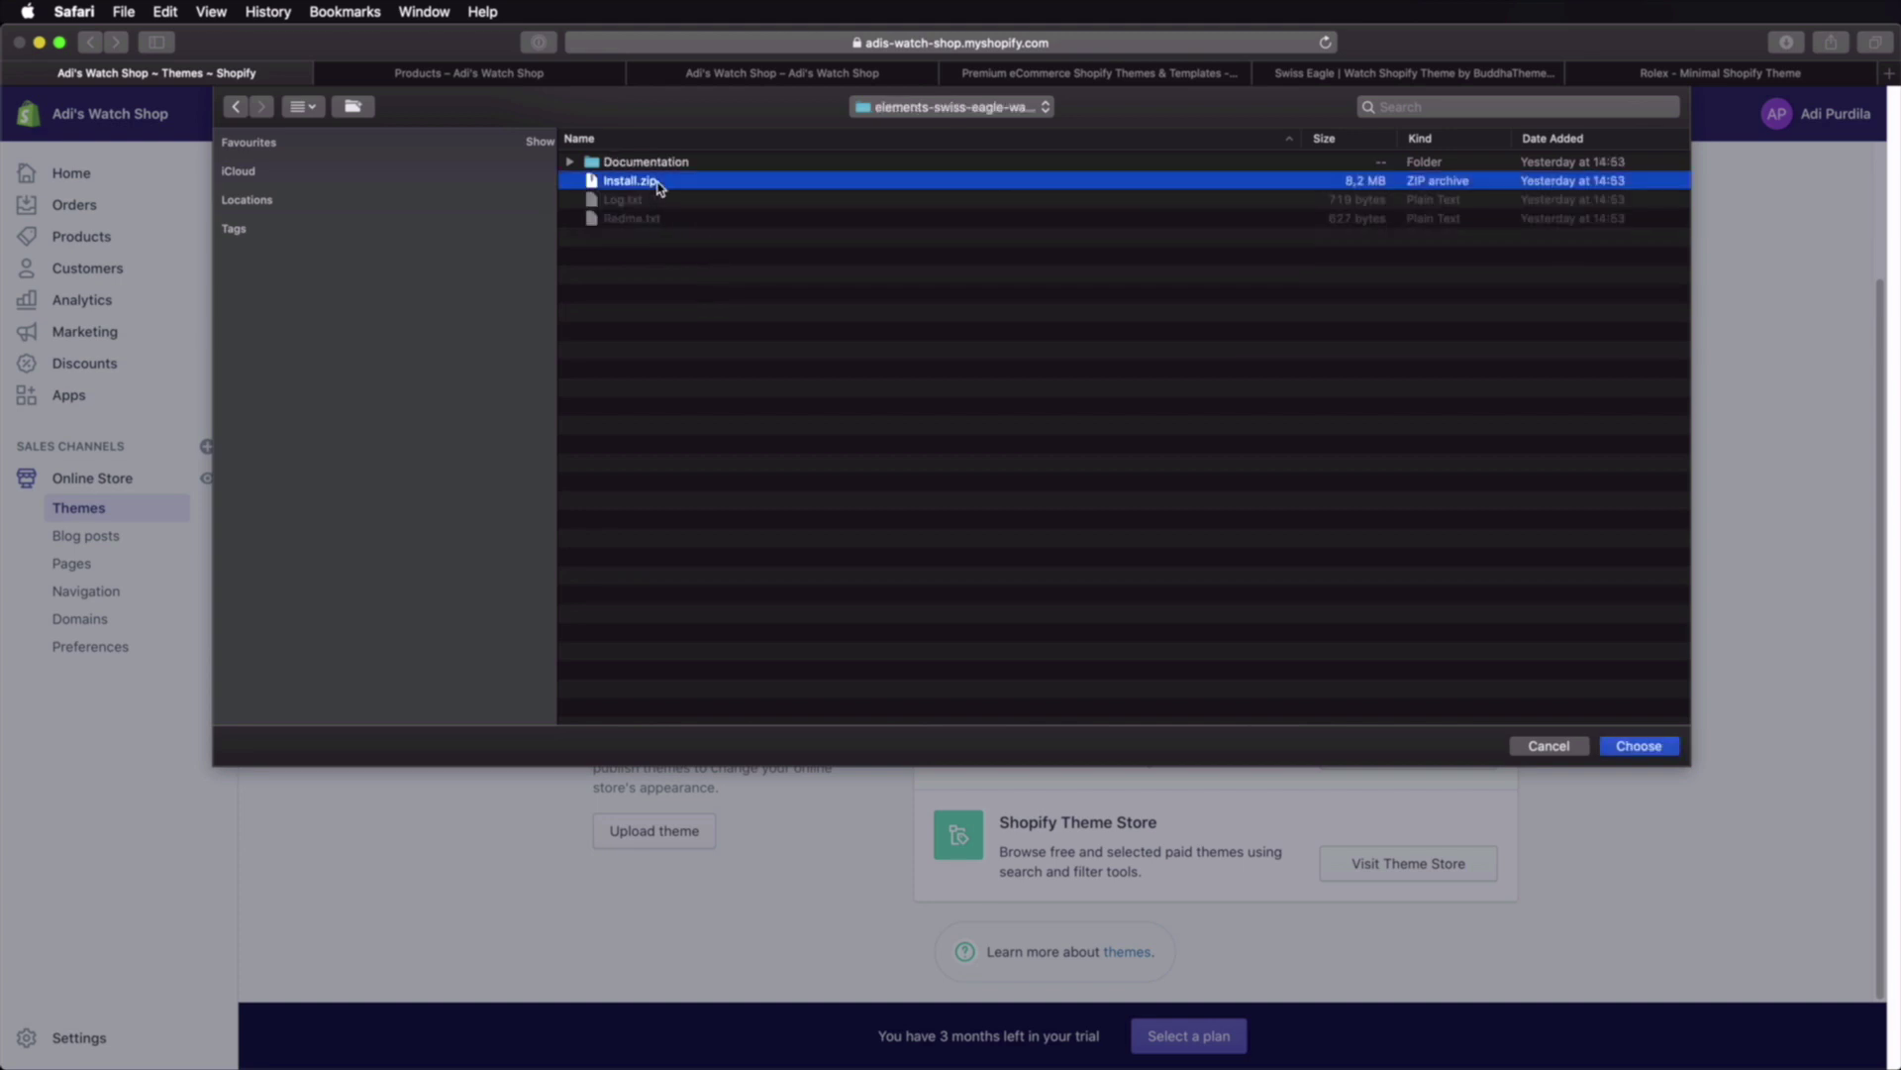
{"action": "left_click", "coordinate": [1661, 753]}
{"action": "left_click", "coordinate": [1222, 648]}
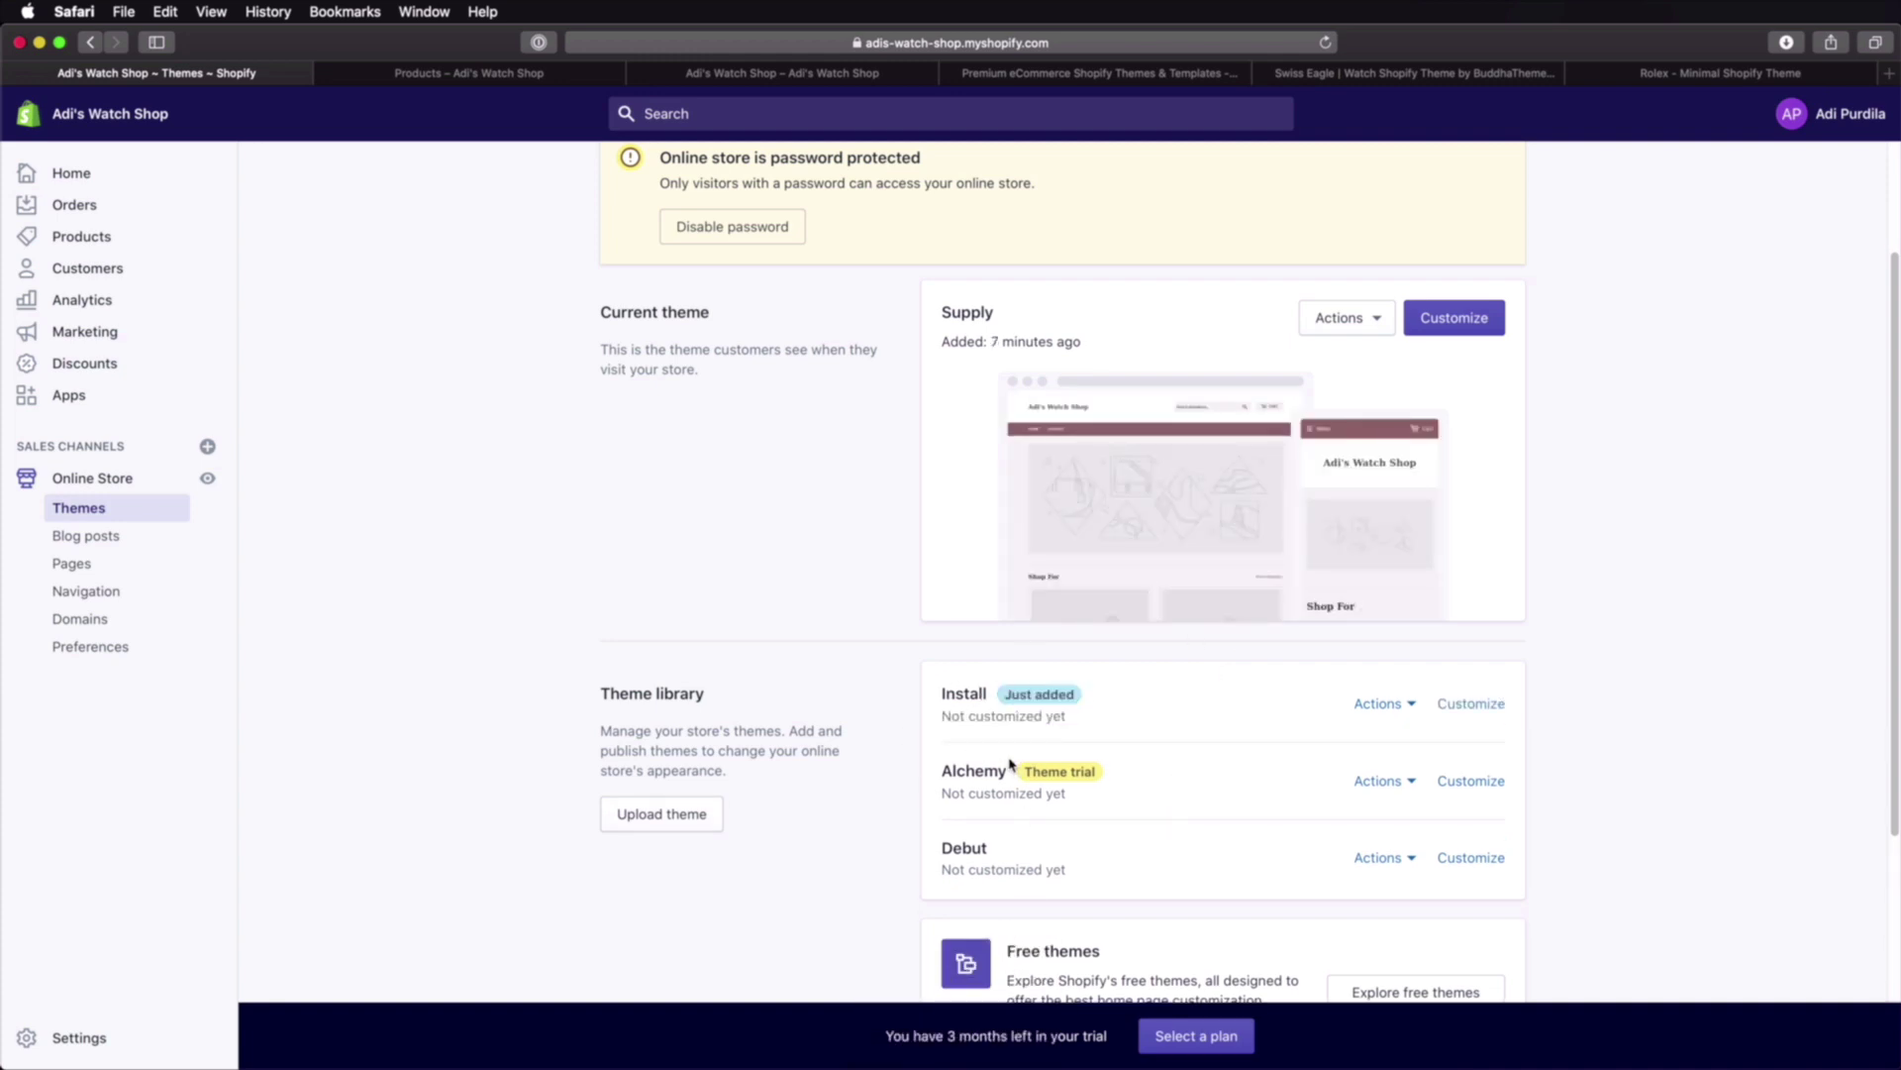
Step: Publish the Install theme in place of Supply and switch to the storefront
{"action": "left_click", "coordinate": [1385, 705]}
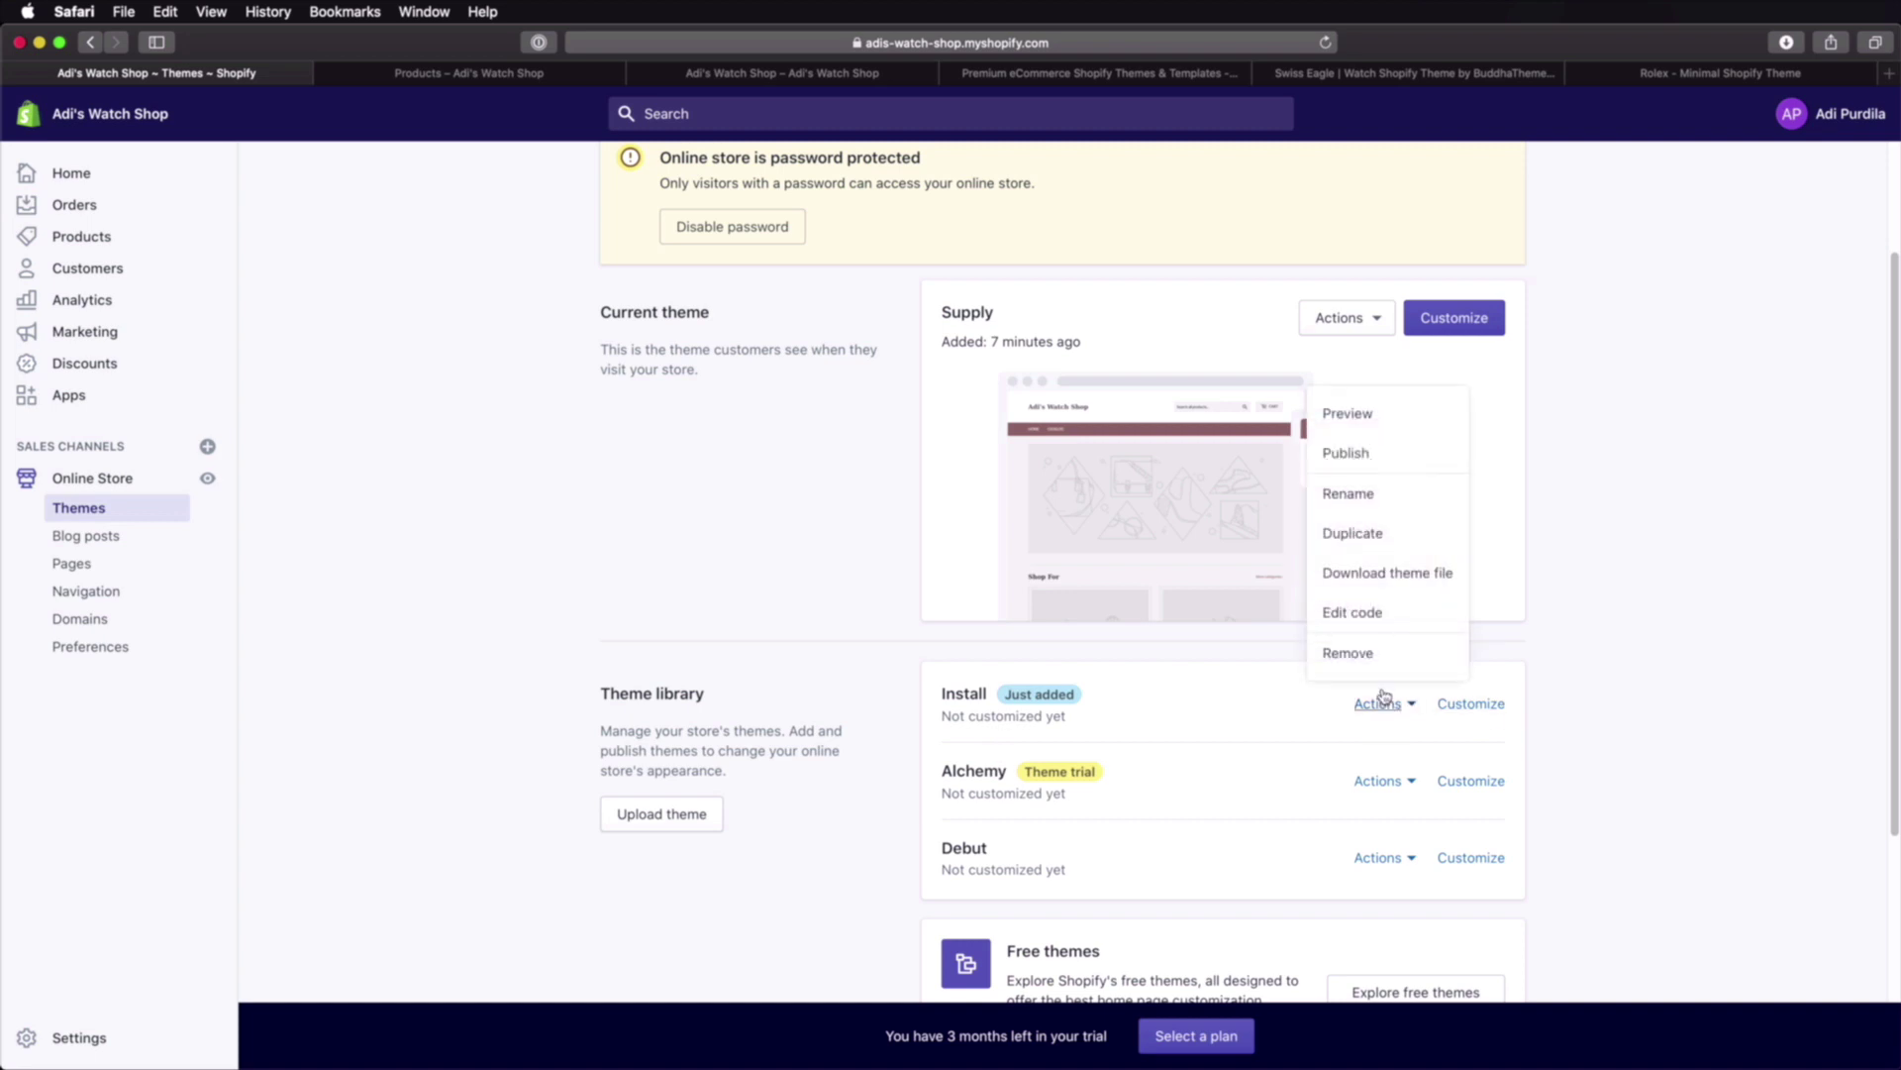
{"action": "left_click", "coordinate": [1346, 453]}
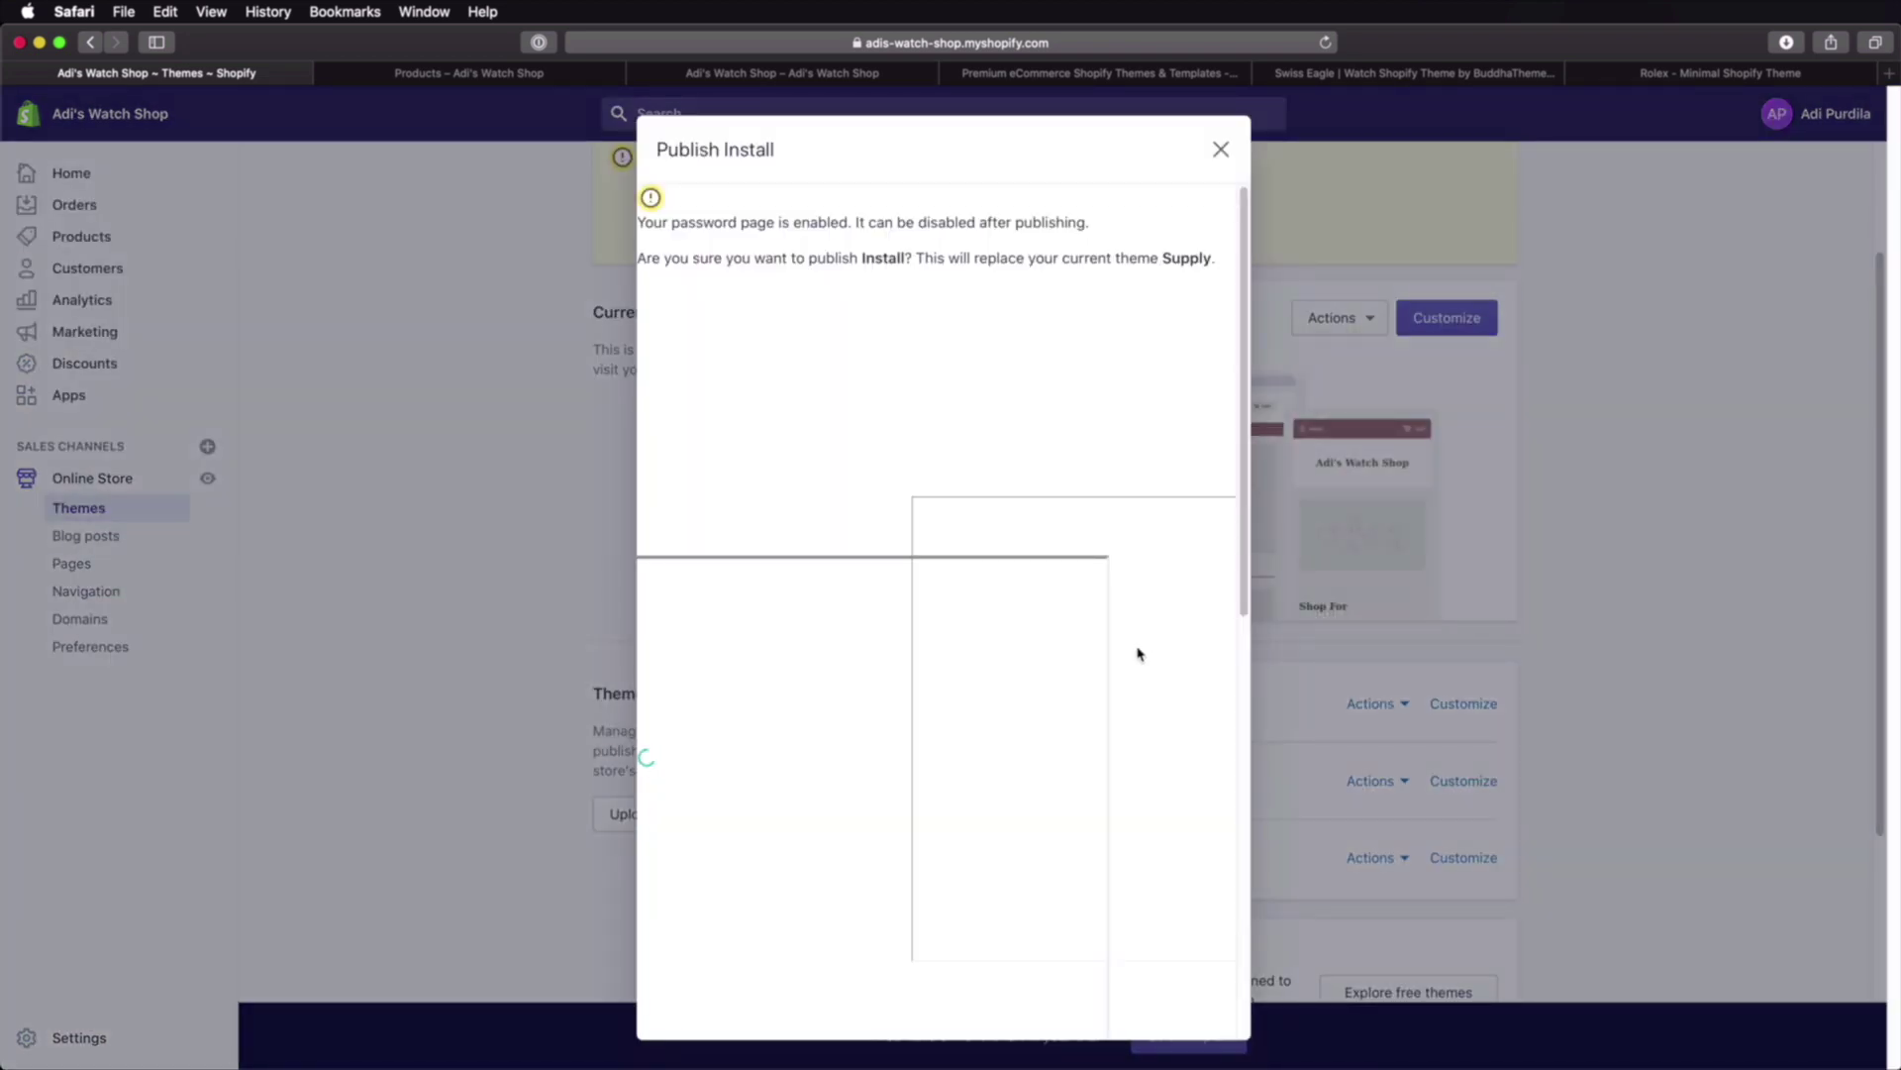
{"action": "left_click", "coordinate": [1197, 1025]}
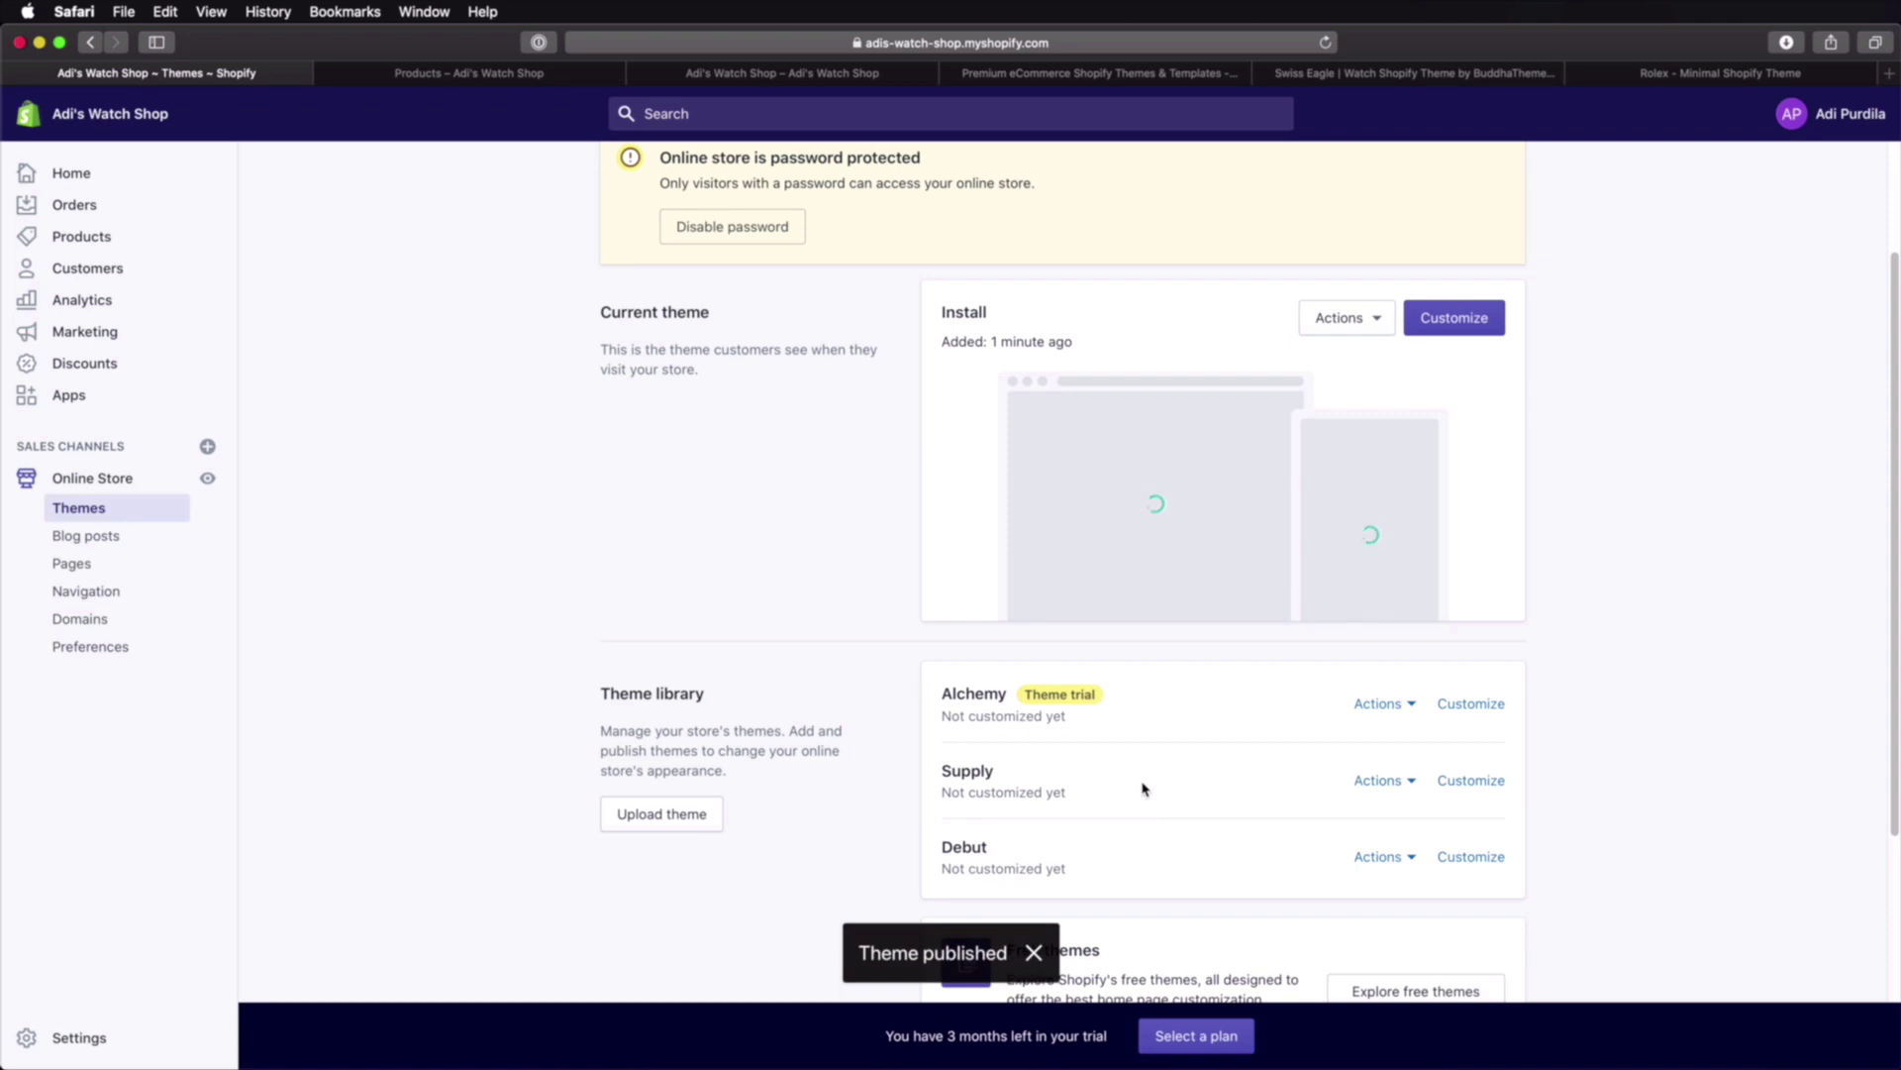
{"action": "left_click", "coordinate": [717, 78]}
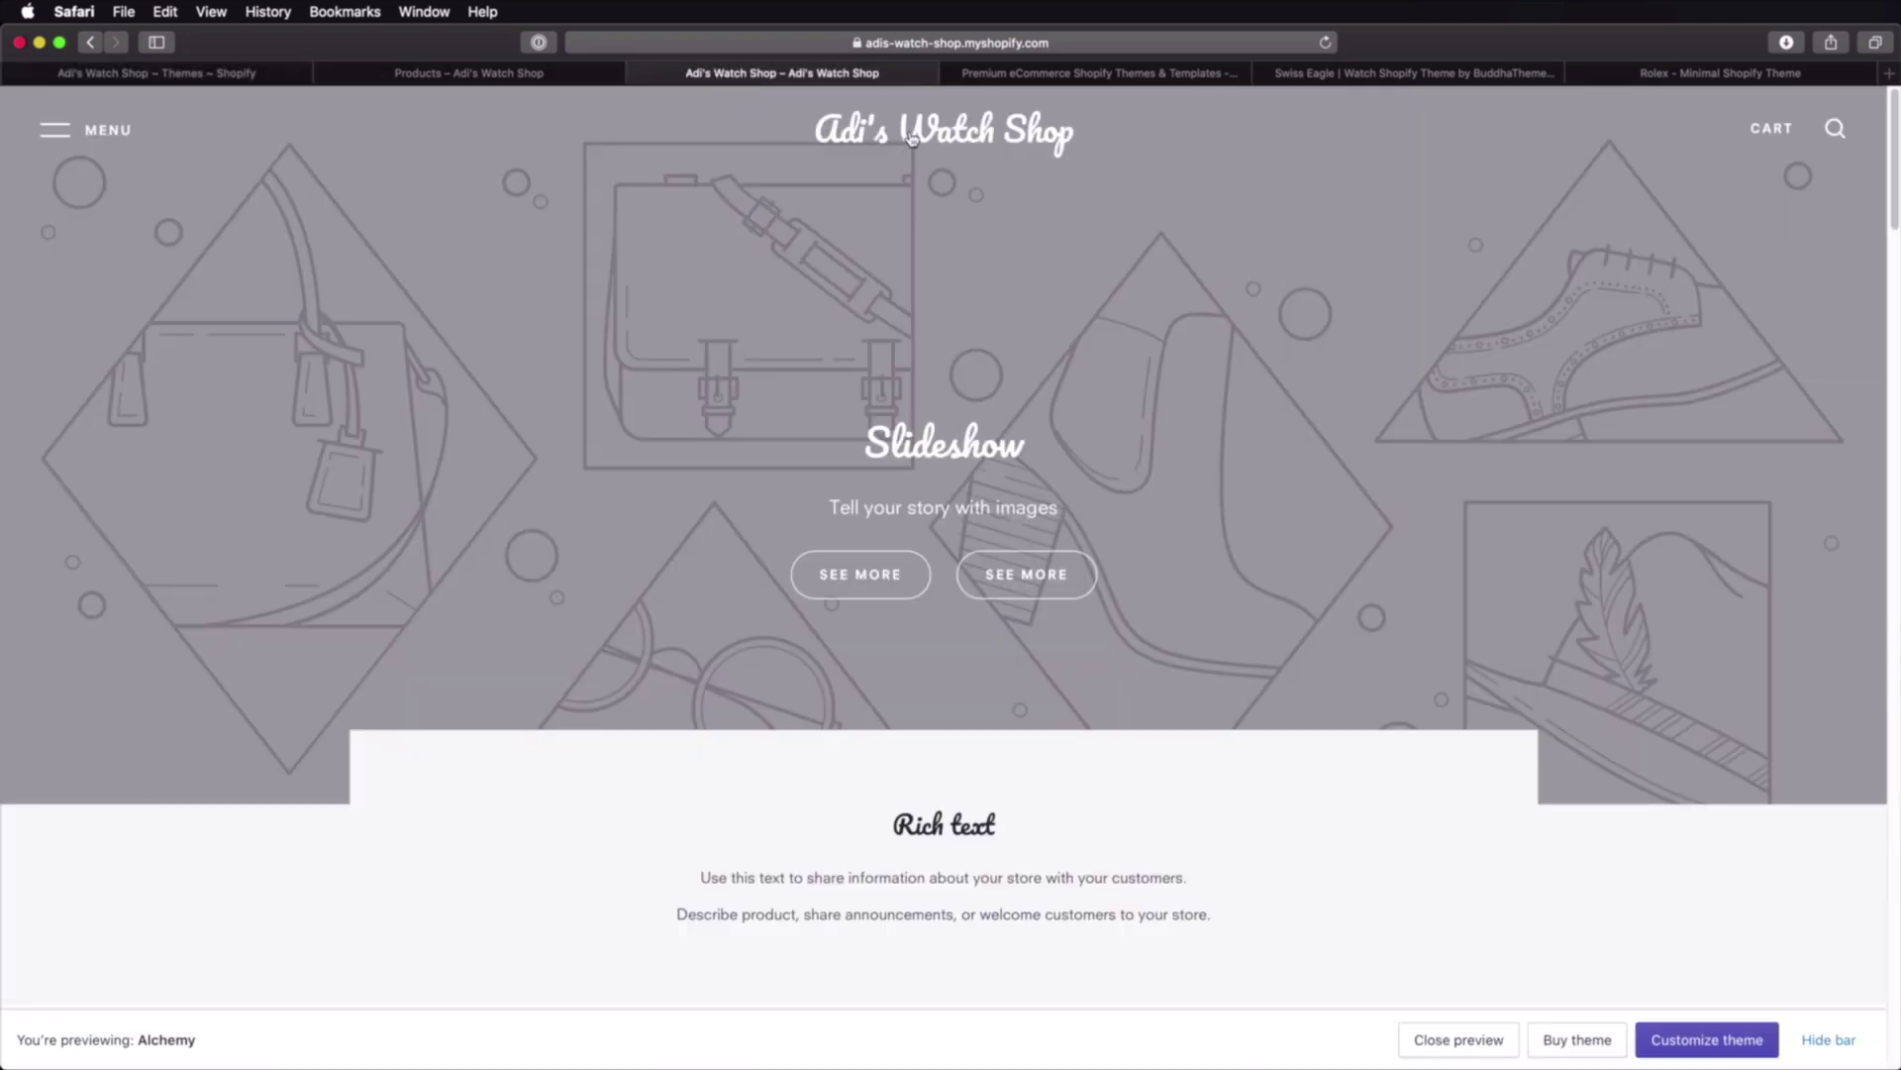
Step: Reload the storefront, dismiss the newsletter popup, and scroll through the new Install theme
{"action": "key", "text": "super+r"}
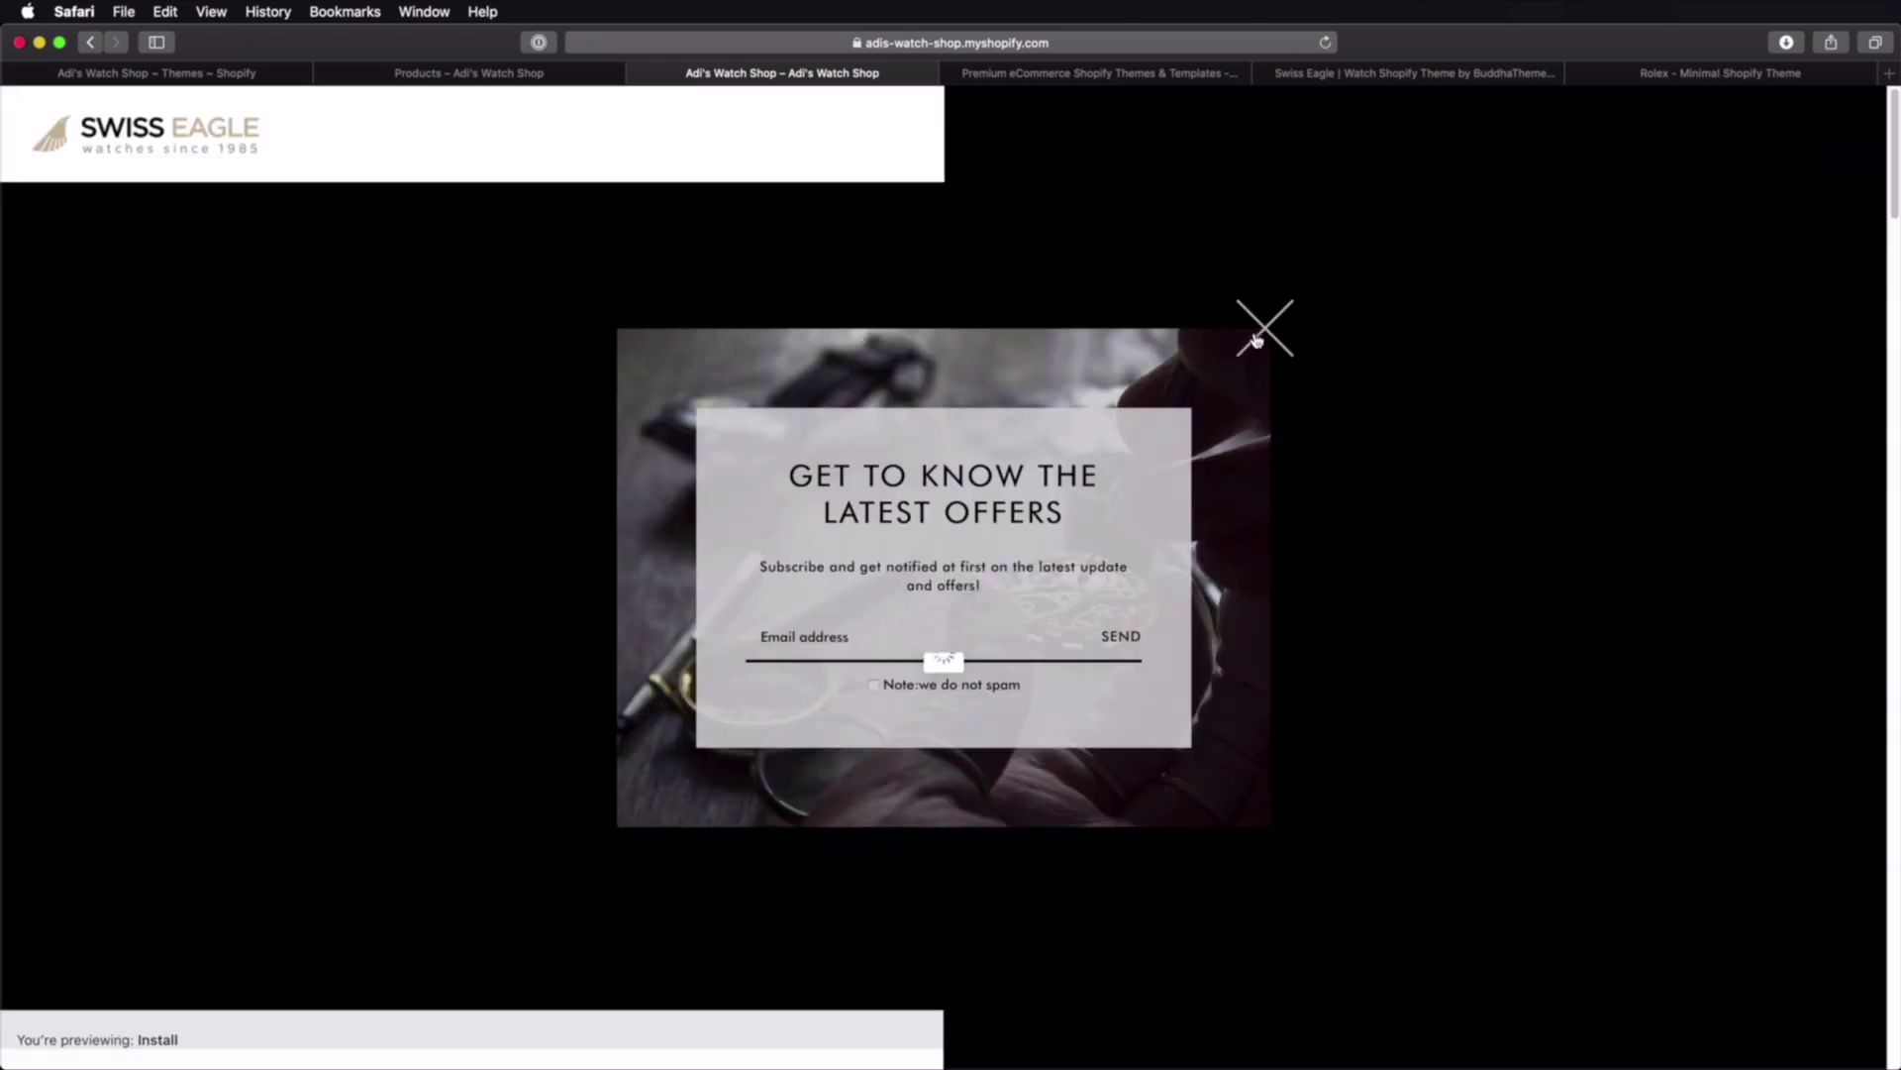
{"action": "left_click", "coordinate": [1267, 333]}
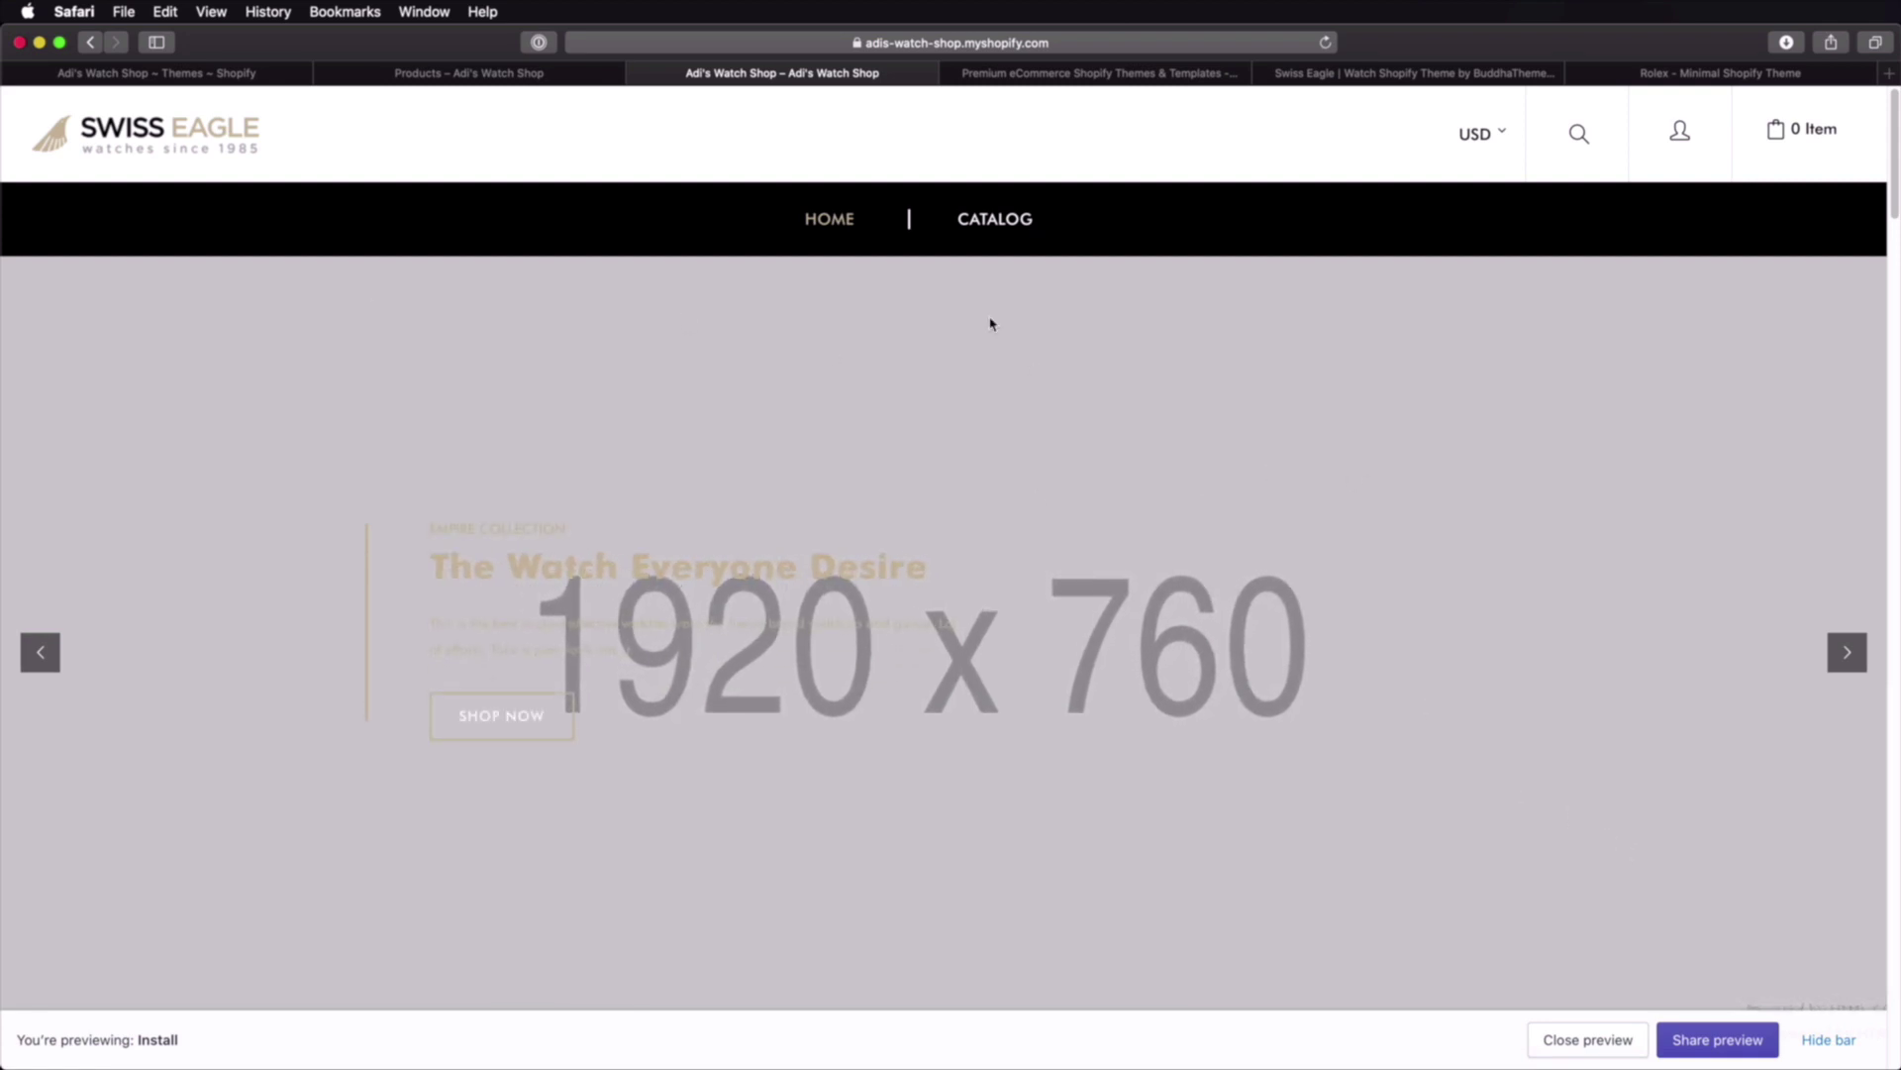
{"action": "scroll", "coordinate": [1202, 484], "scroll_direction": "down", "scroll_amount": 10}
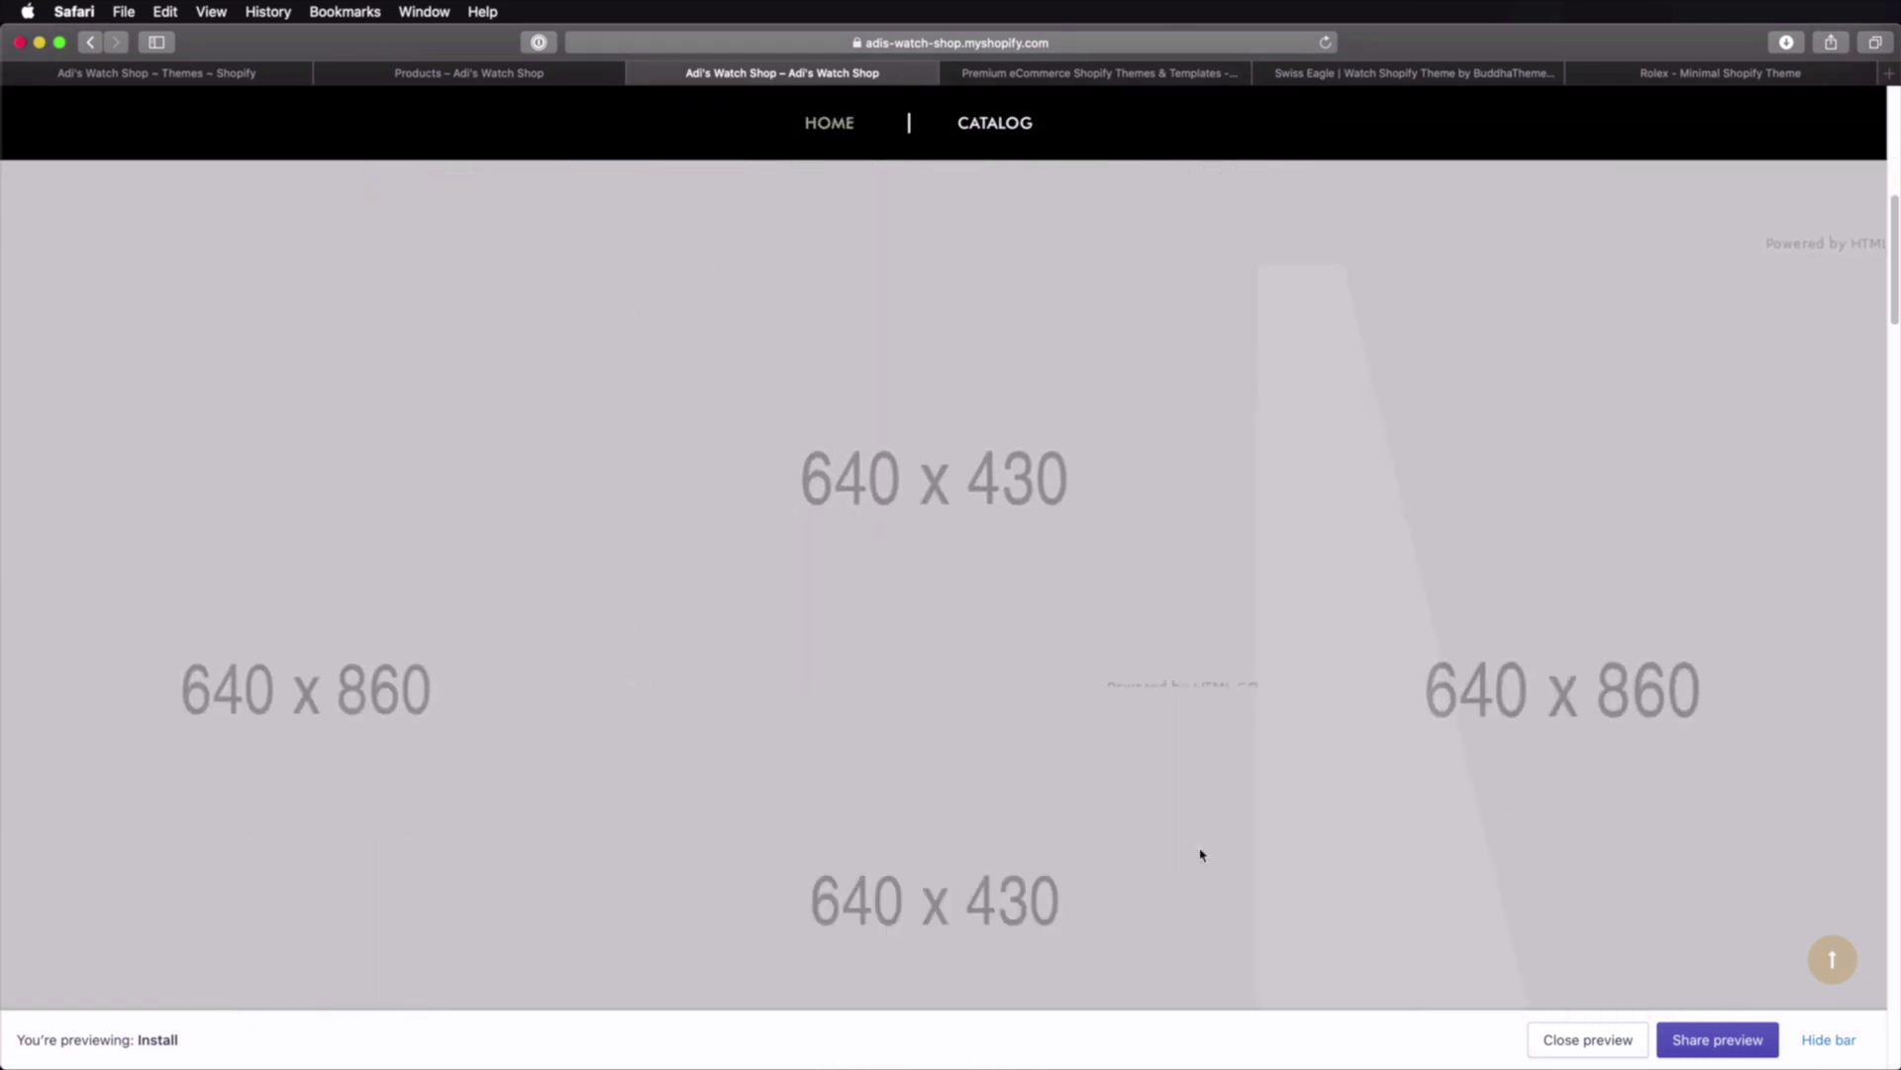
{"action": "scroll", "coordinate": [1231, 564], "scroll_direction": "down", "scroll_amount": 10}
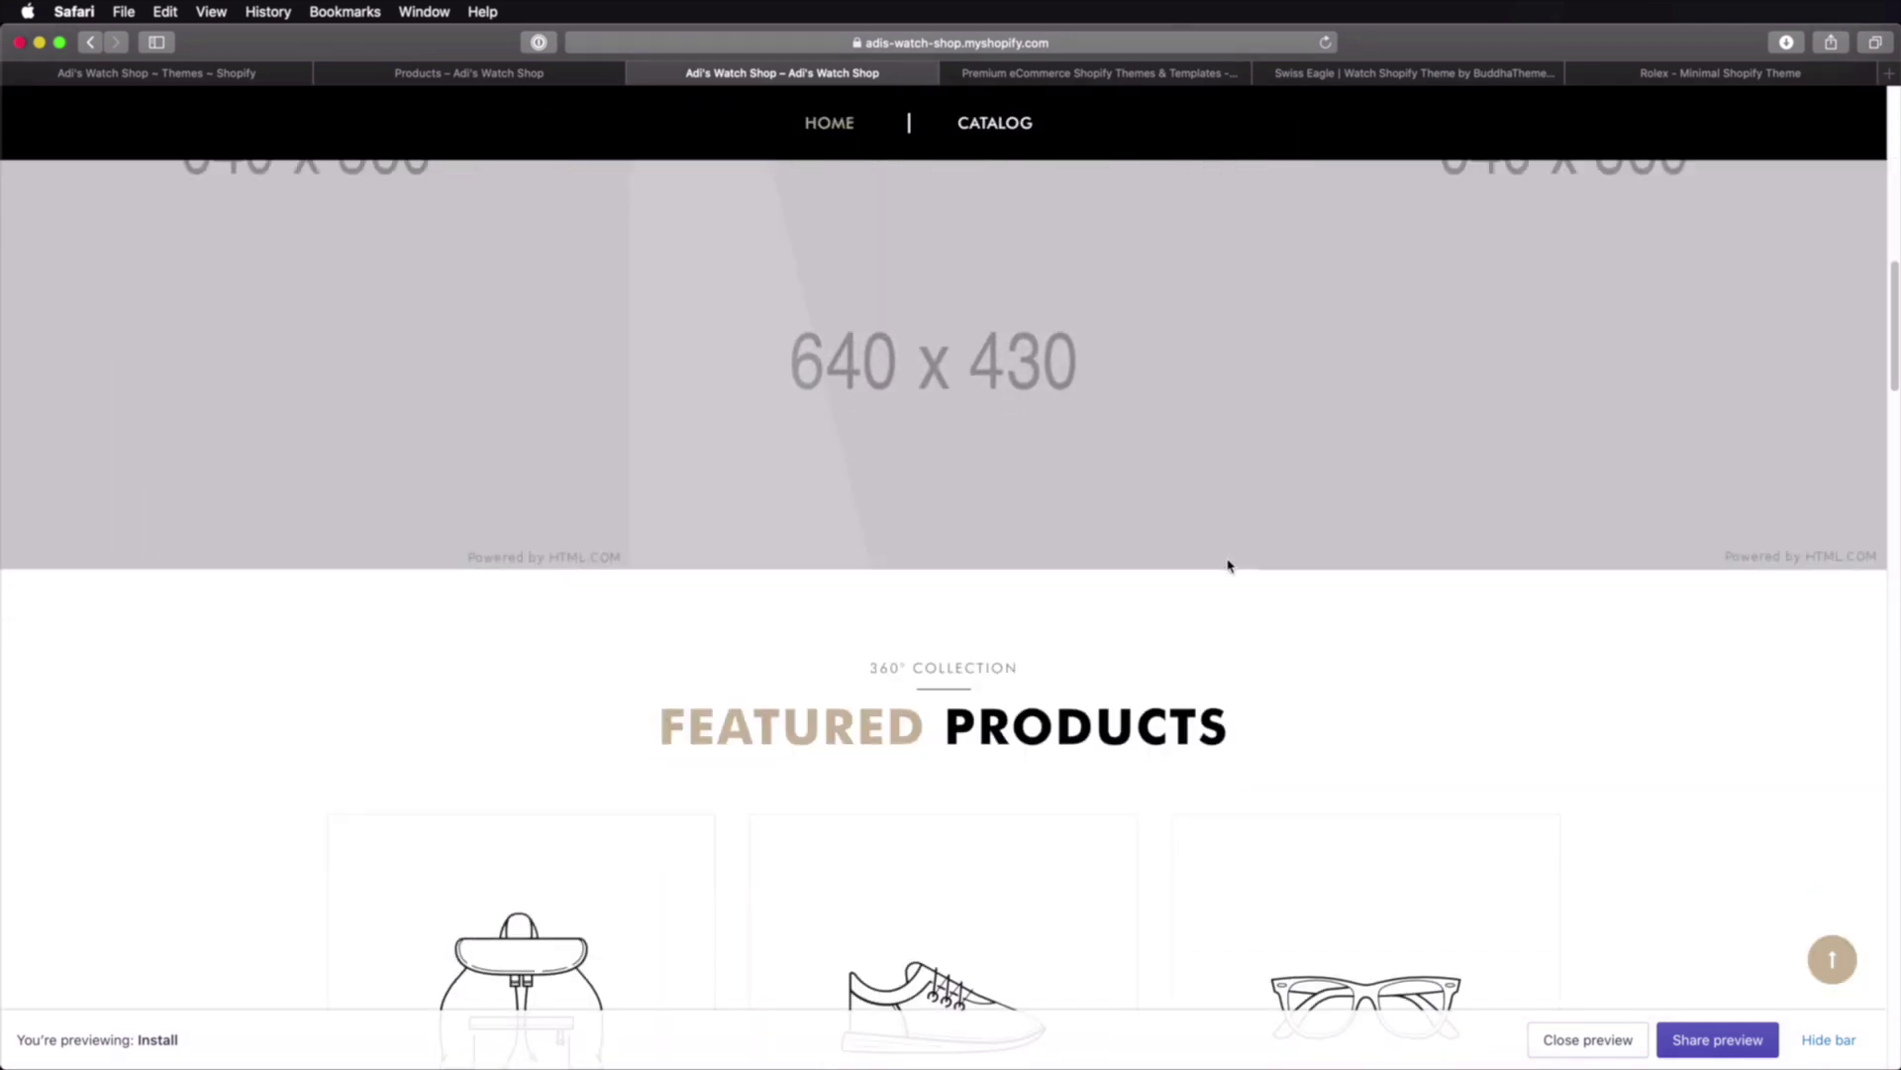
{"action": "scroll", "coordinate": [1228, 565], "scroll_direction": "down", "scroll_amount": 15}
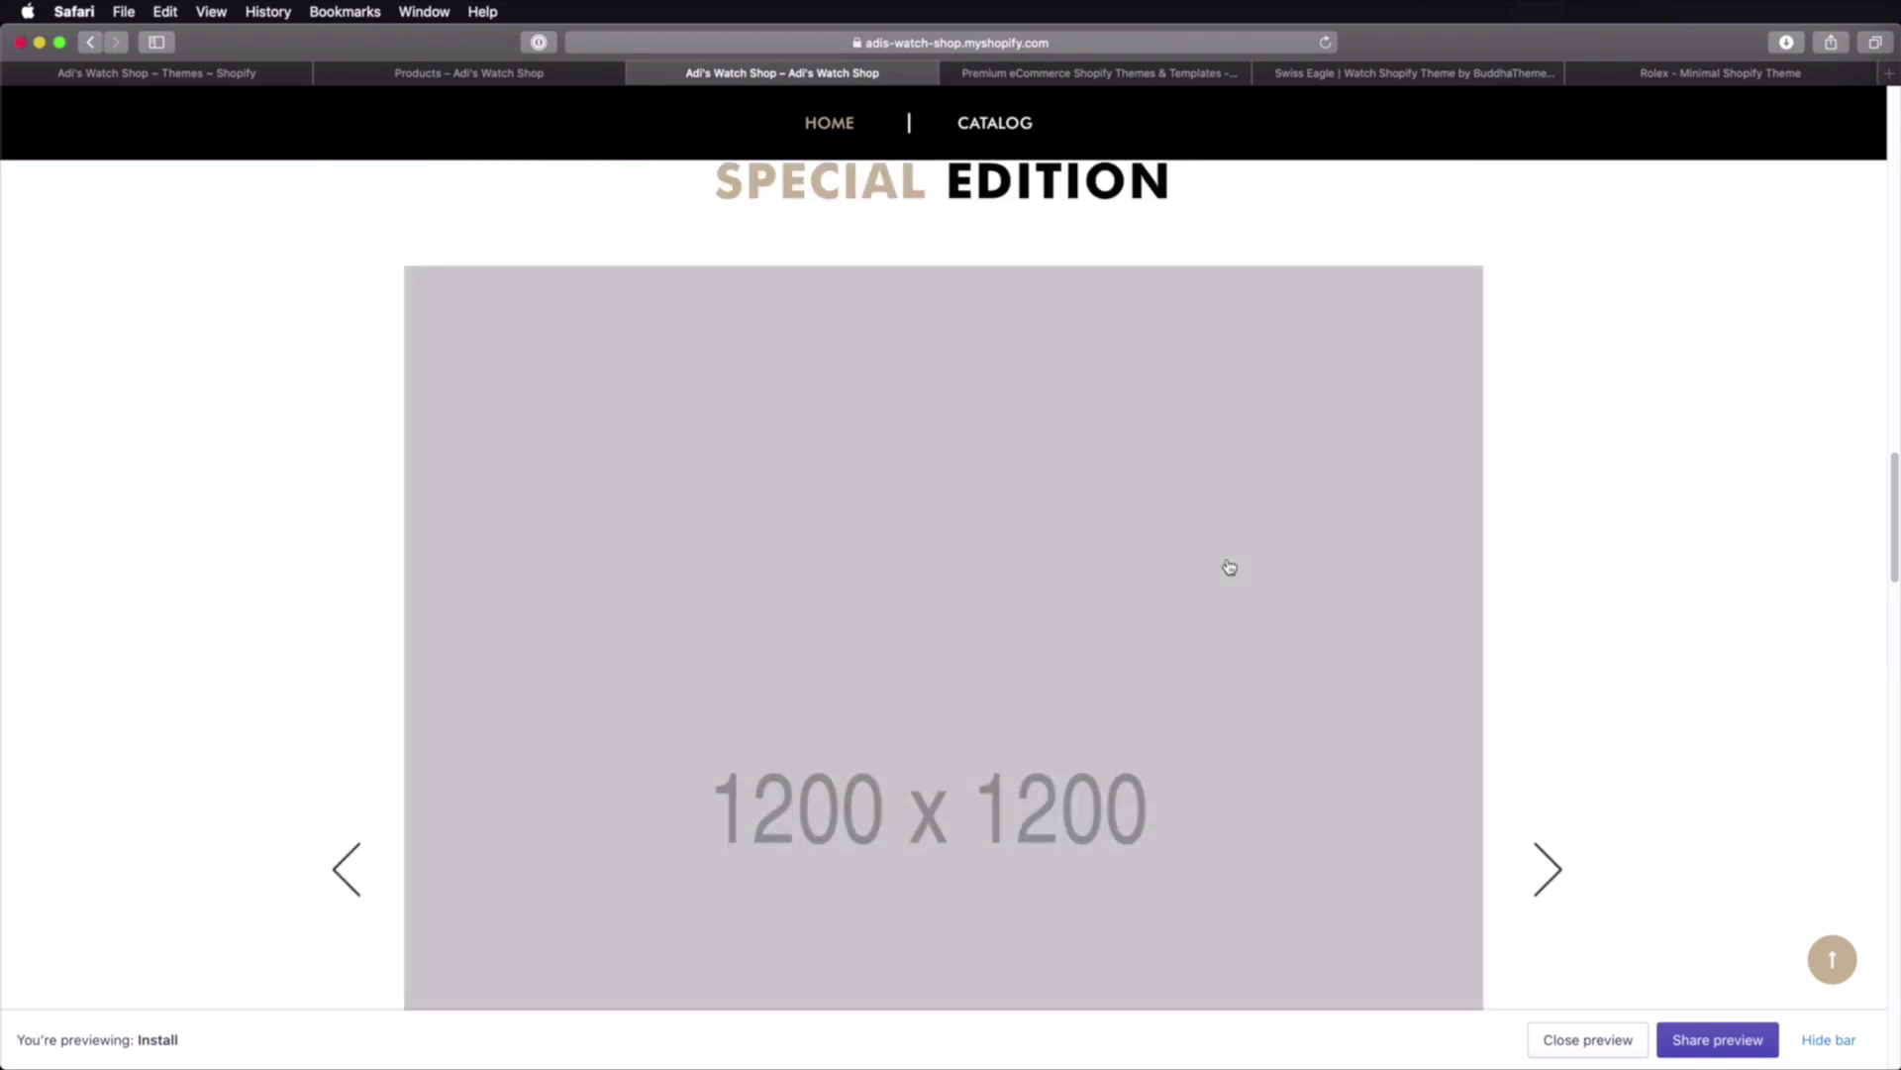
{"action": "scroll", "coordinate": [1228, 566], "scroll_direction": "down", "scroll_amount": 15}
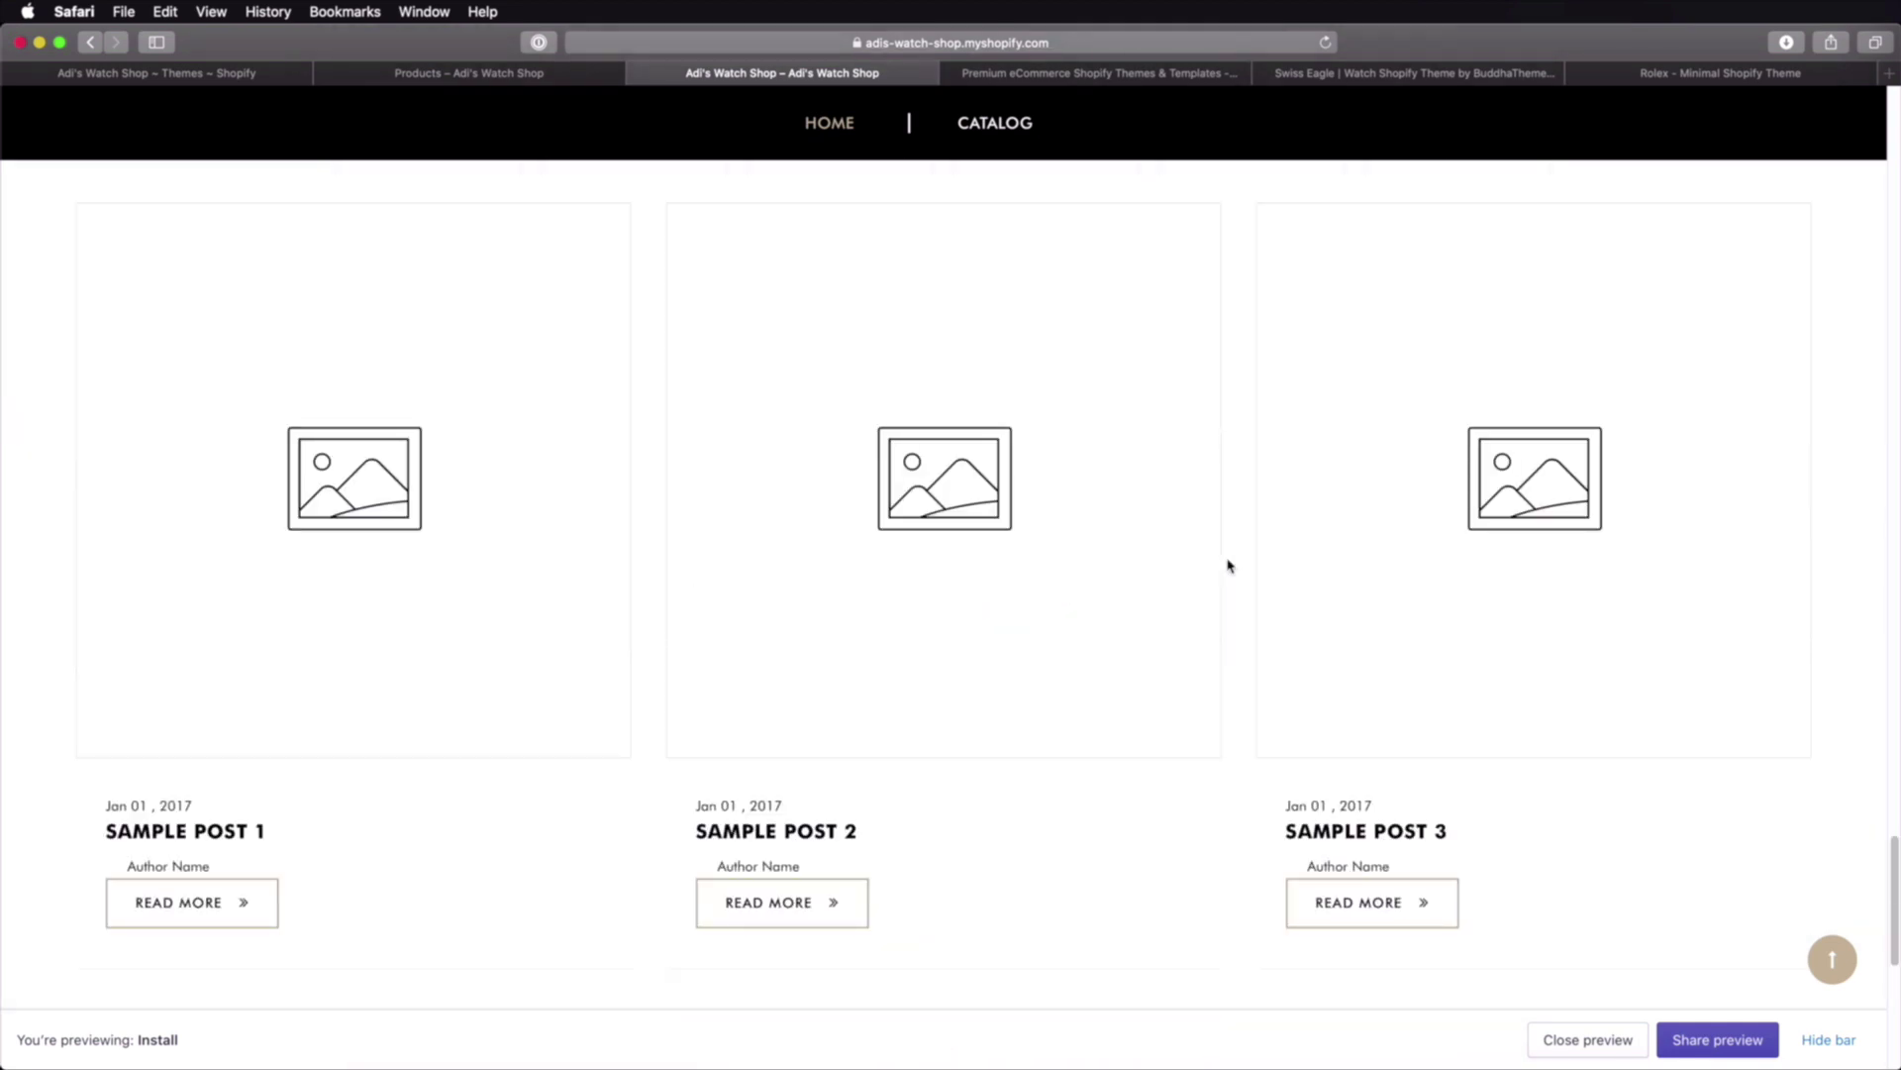
{"action": "scroll", "coordinate": [1227, 566], "scroll_direction": "up", "scroll_amount": 20}
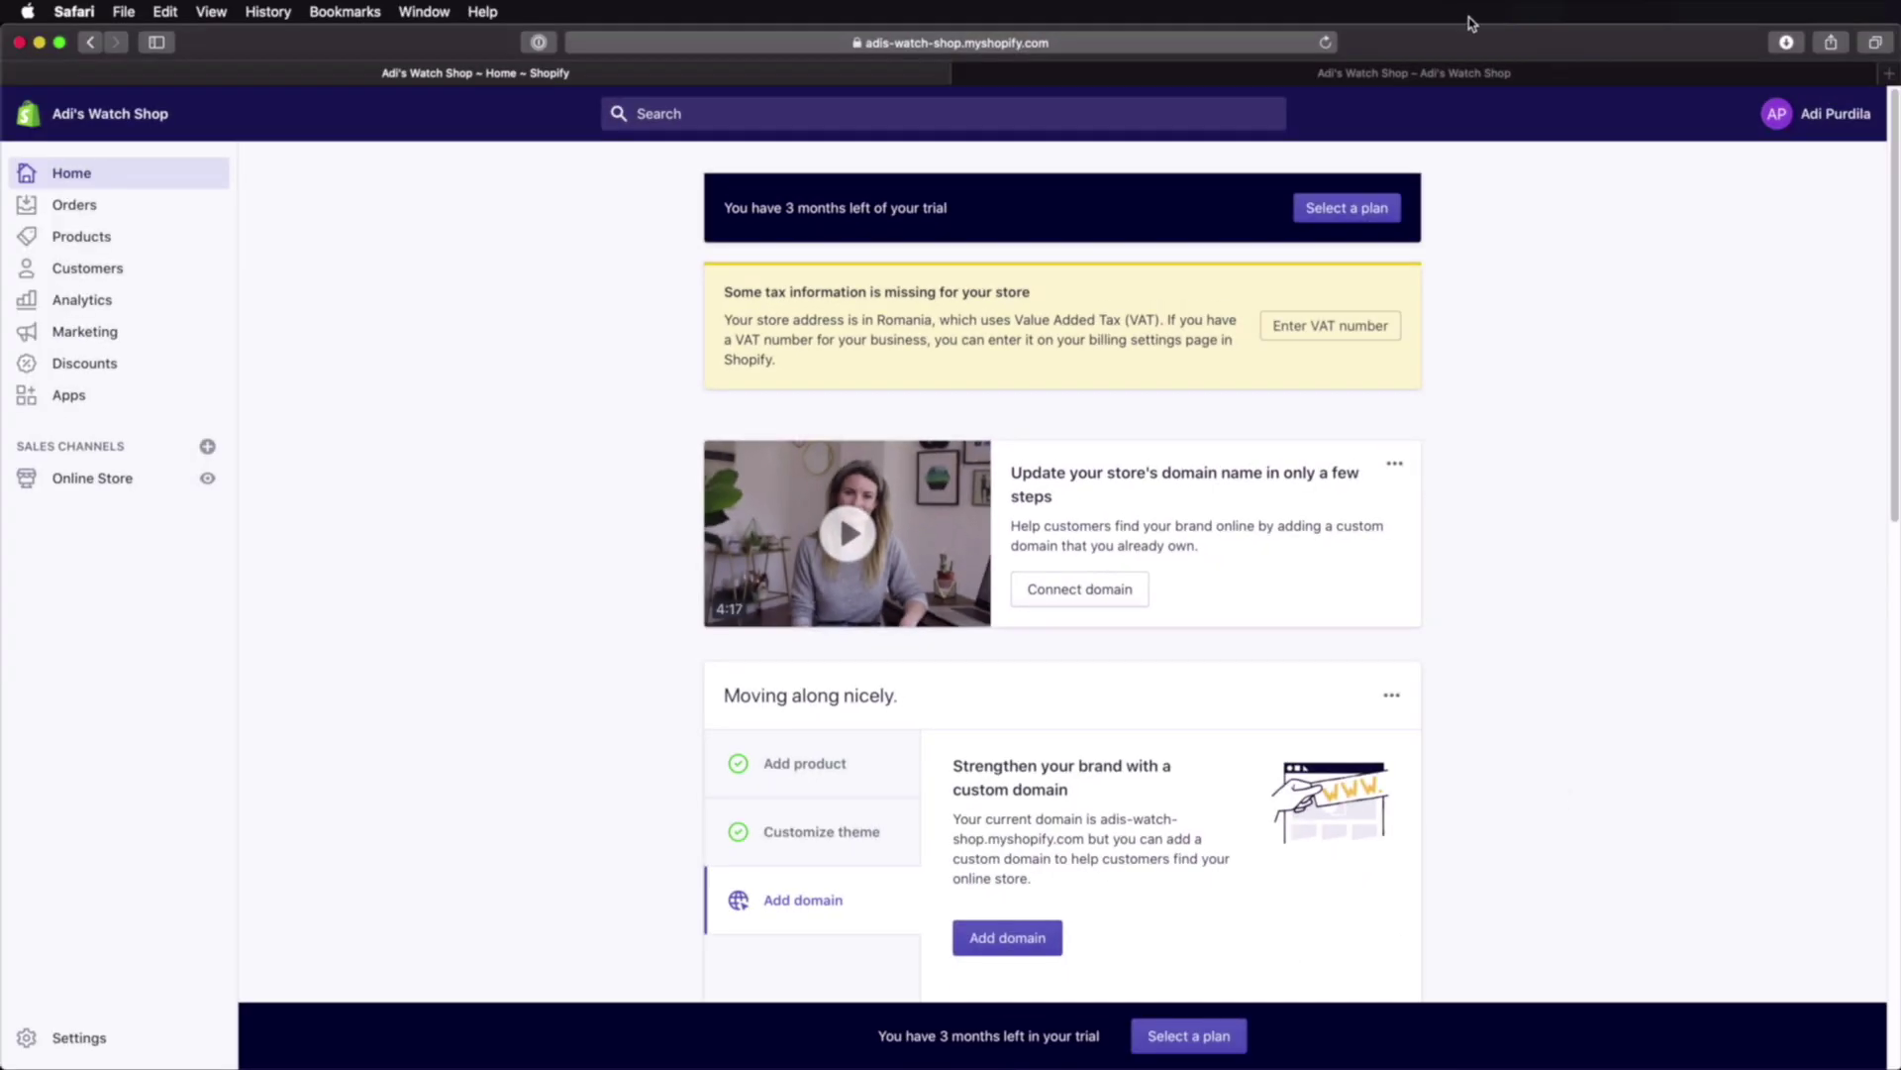
{"action": "left_click", "coordinate": [1474, 73]}
{"action": "scroll", "coordinate": [1441, 586], "scroll_direction": "down", "scroll_amount": 8}
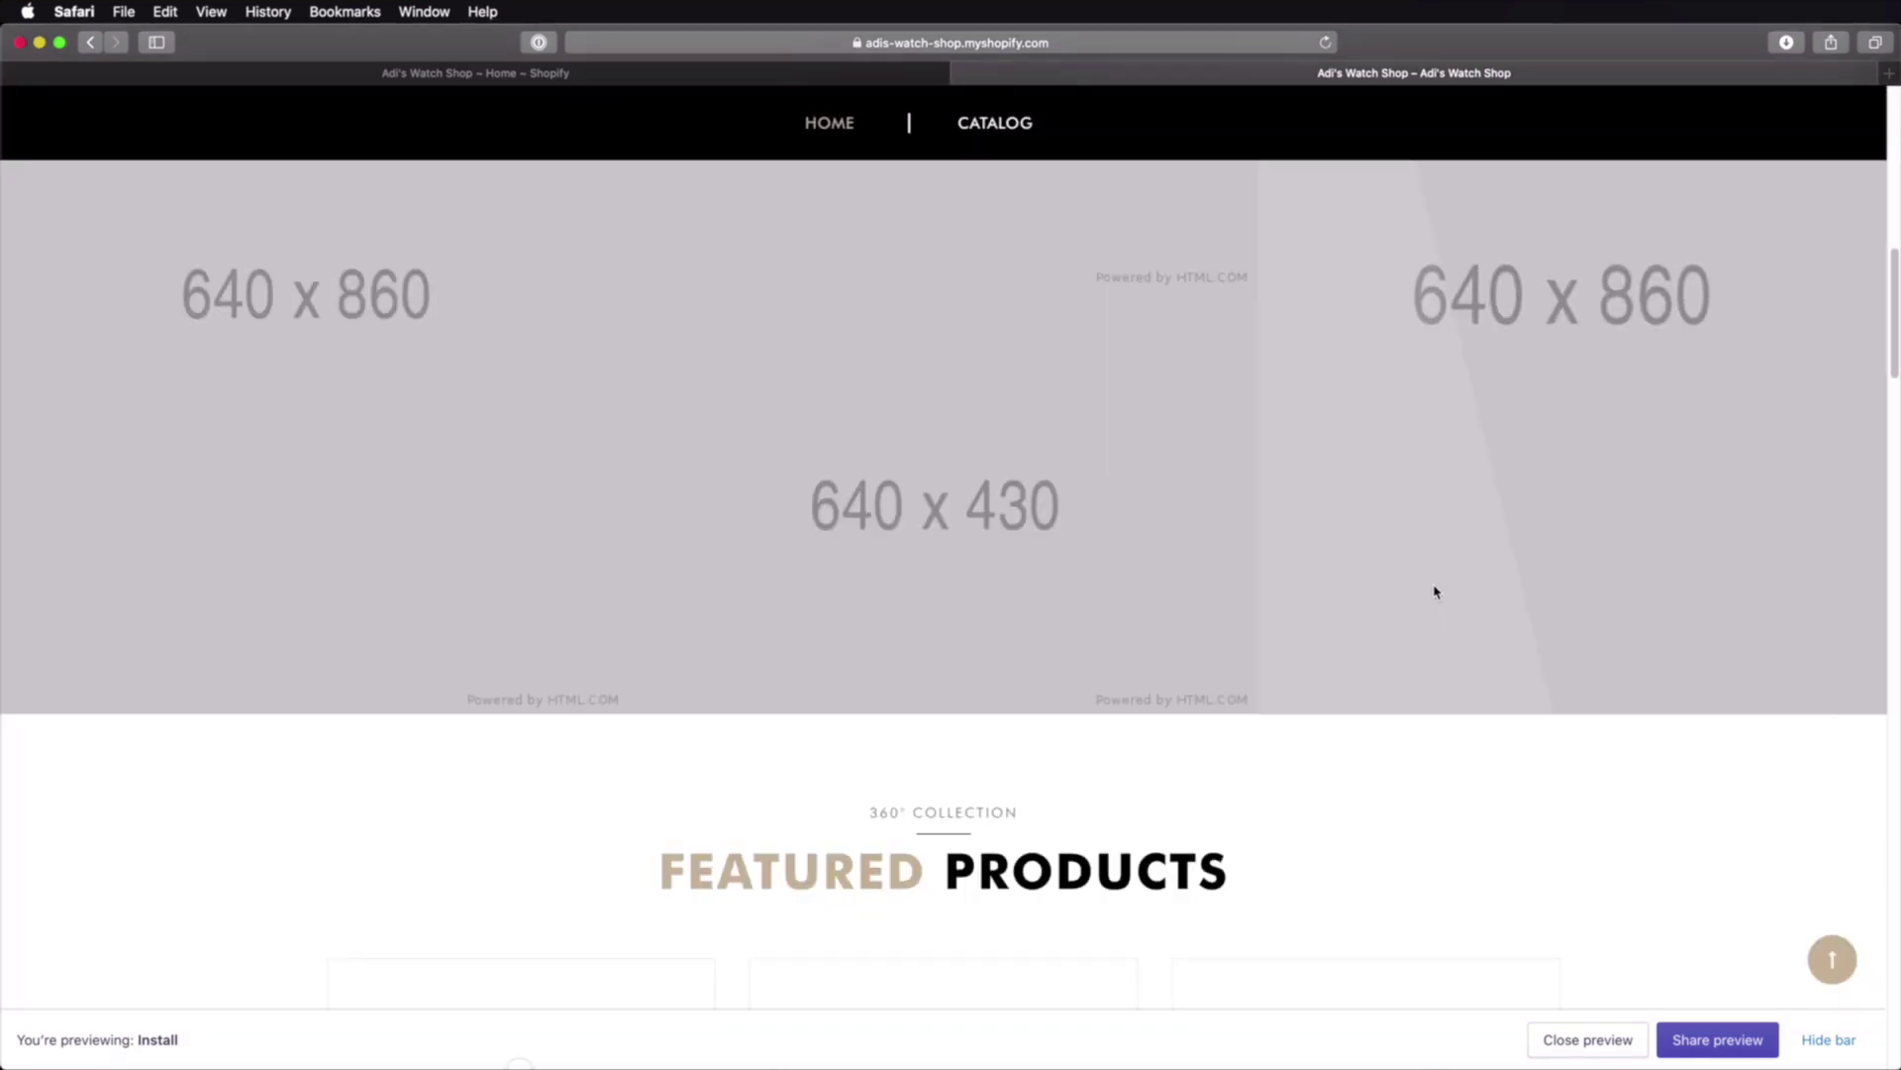
{"action": "scroll", "coordinate": [1435, 592], "scroll_direction": "down", "scroll_amount": 10}
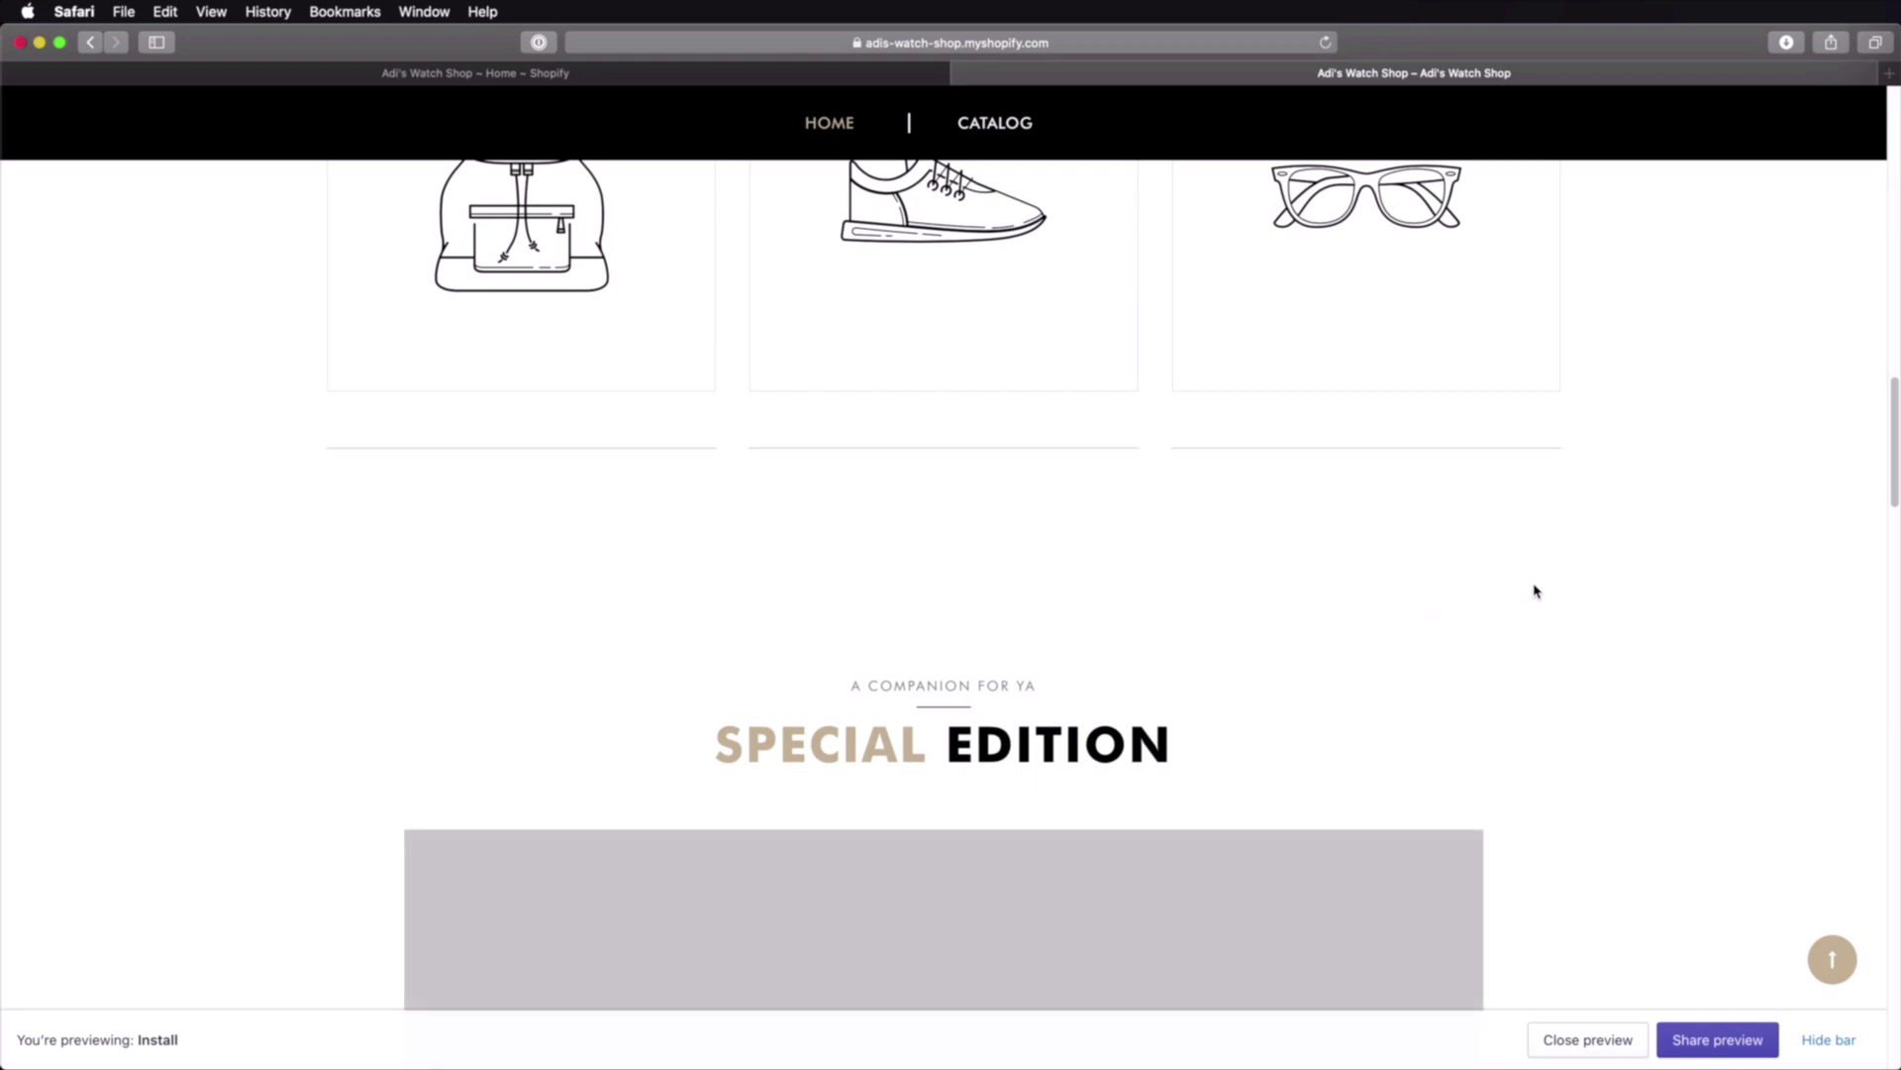
{"action": "scroll", "coordinate": [1536, 591], "scroll_direction": "down", "scroll_amount": 5}
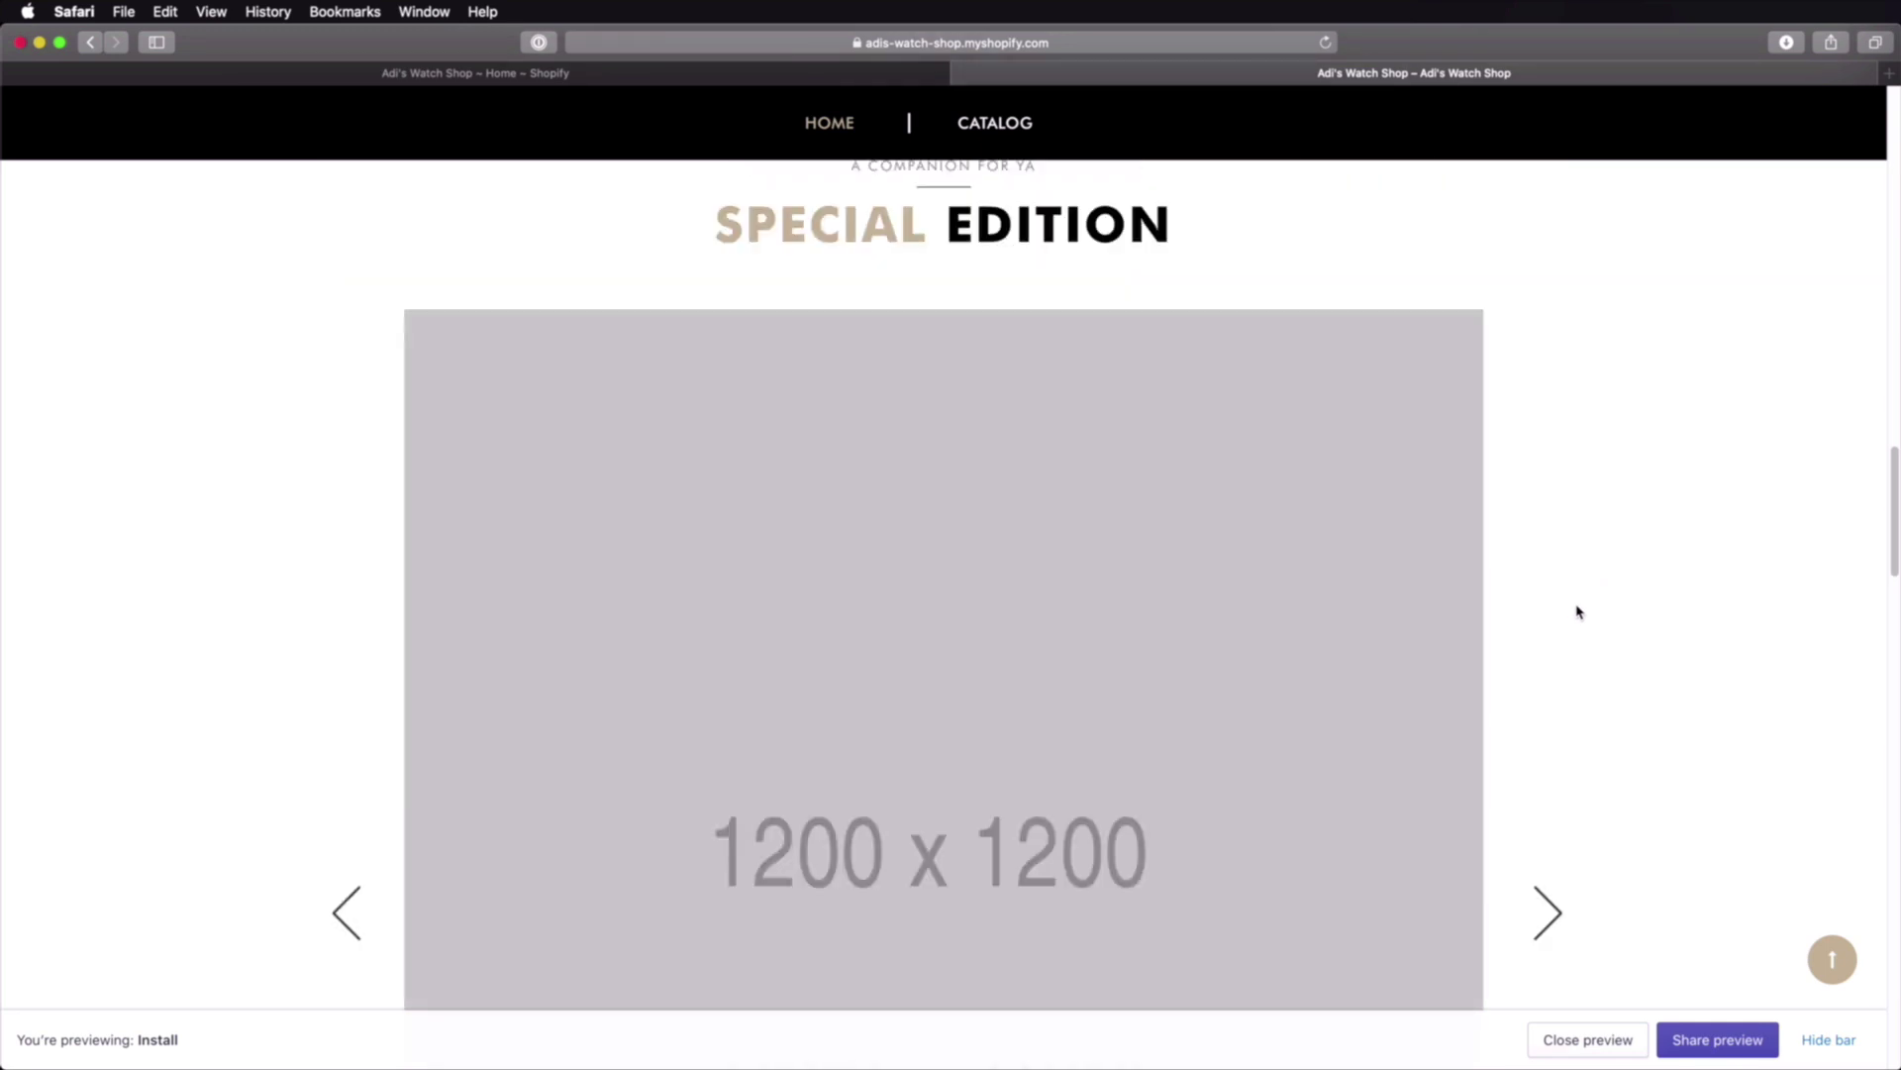
{"action": "scroll", "coordinate": [1577, 611], "scroll_direction": "up", "scroll_amount": 15}
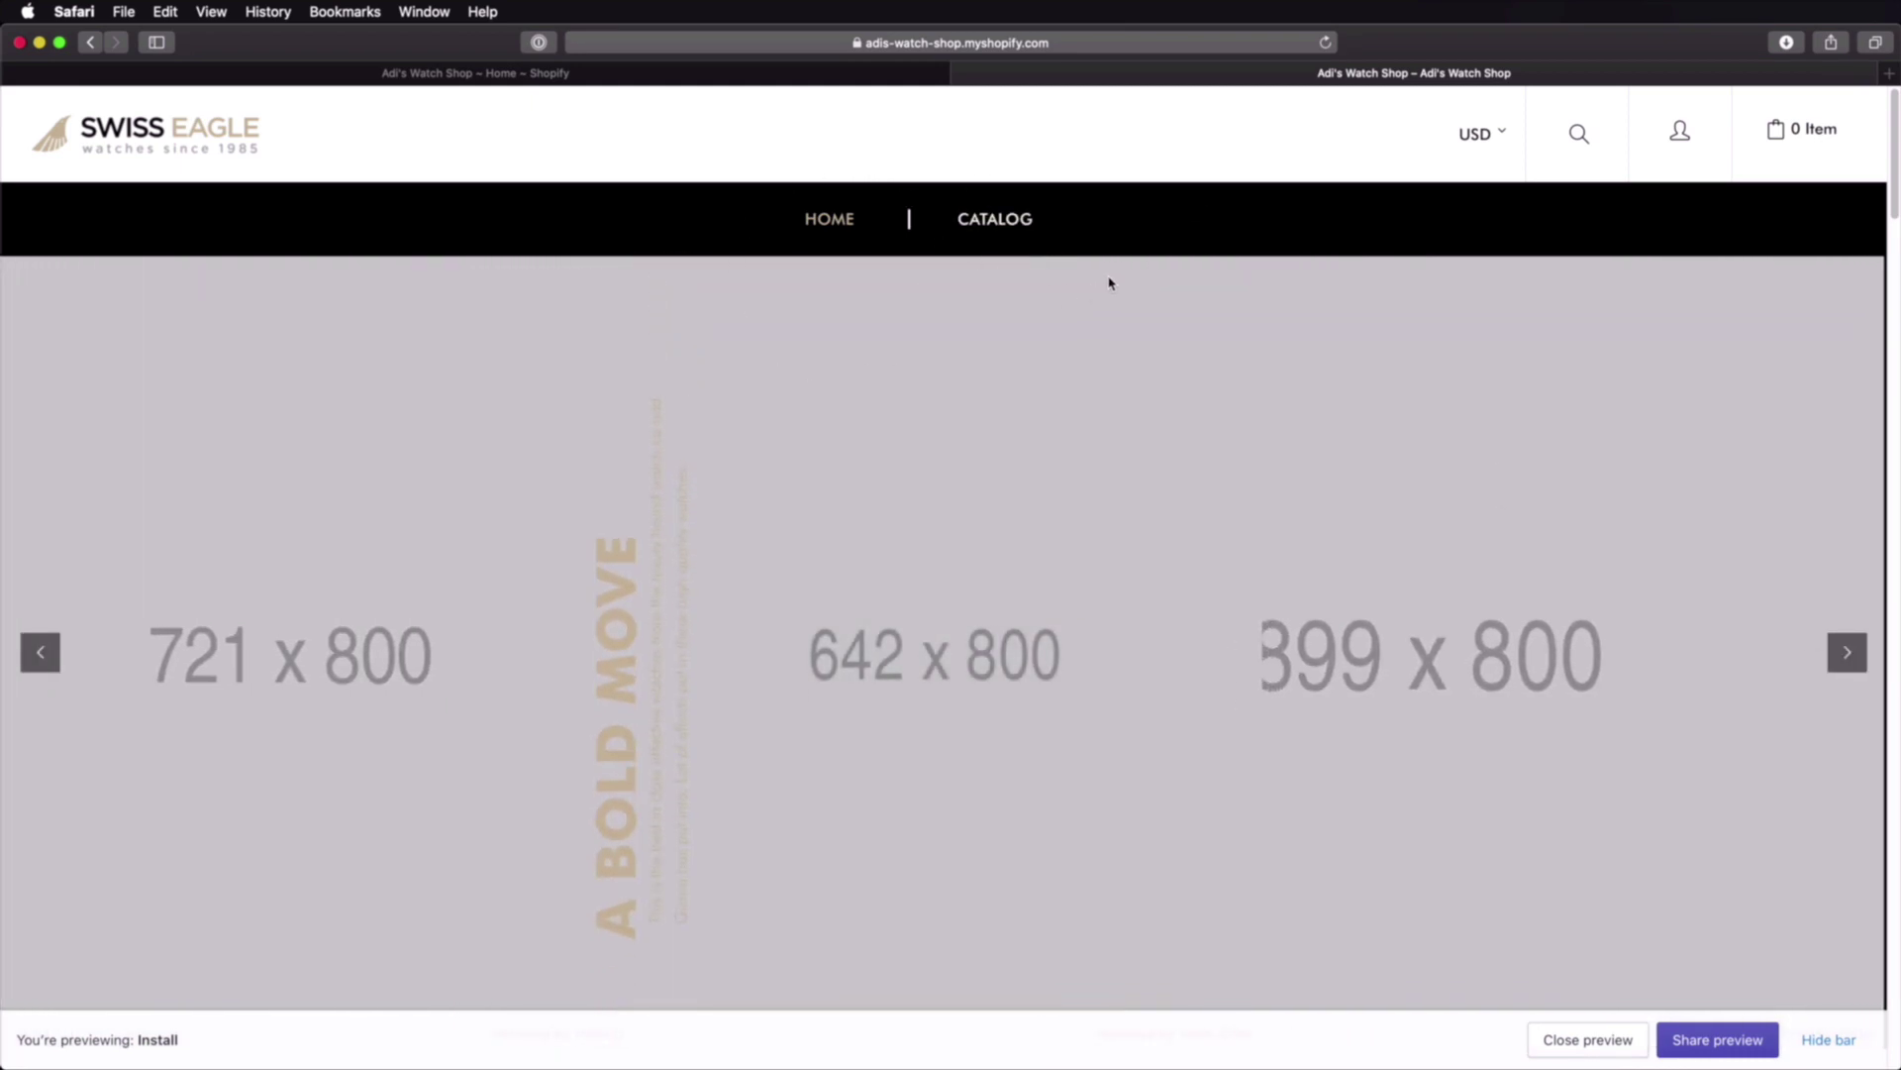
{"action": "scroll", "coordinate": [1109, 283], "scroll_direction": "down", "scroll_amount": 3}
{"action": "scroll", "coordinate": [1109, 284], "scroll_direction": "down", "scroll_amount": 5}
{"action": "scroll", "coordinate": [1108, 284], "scroll_direction": "down", "scroll_amount": 5}
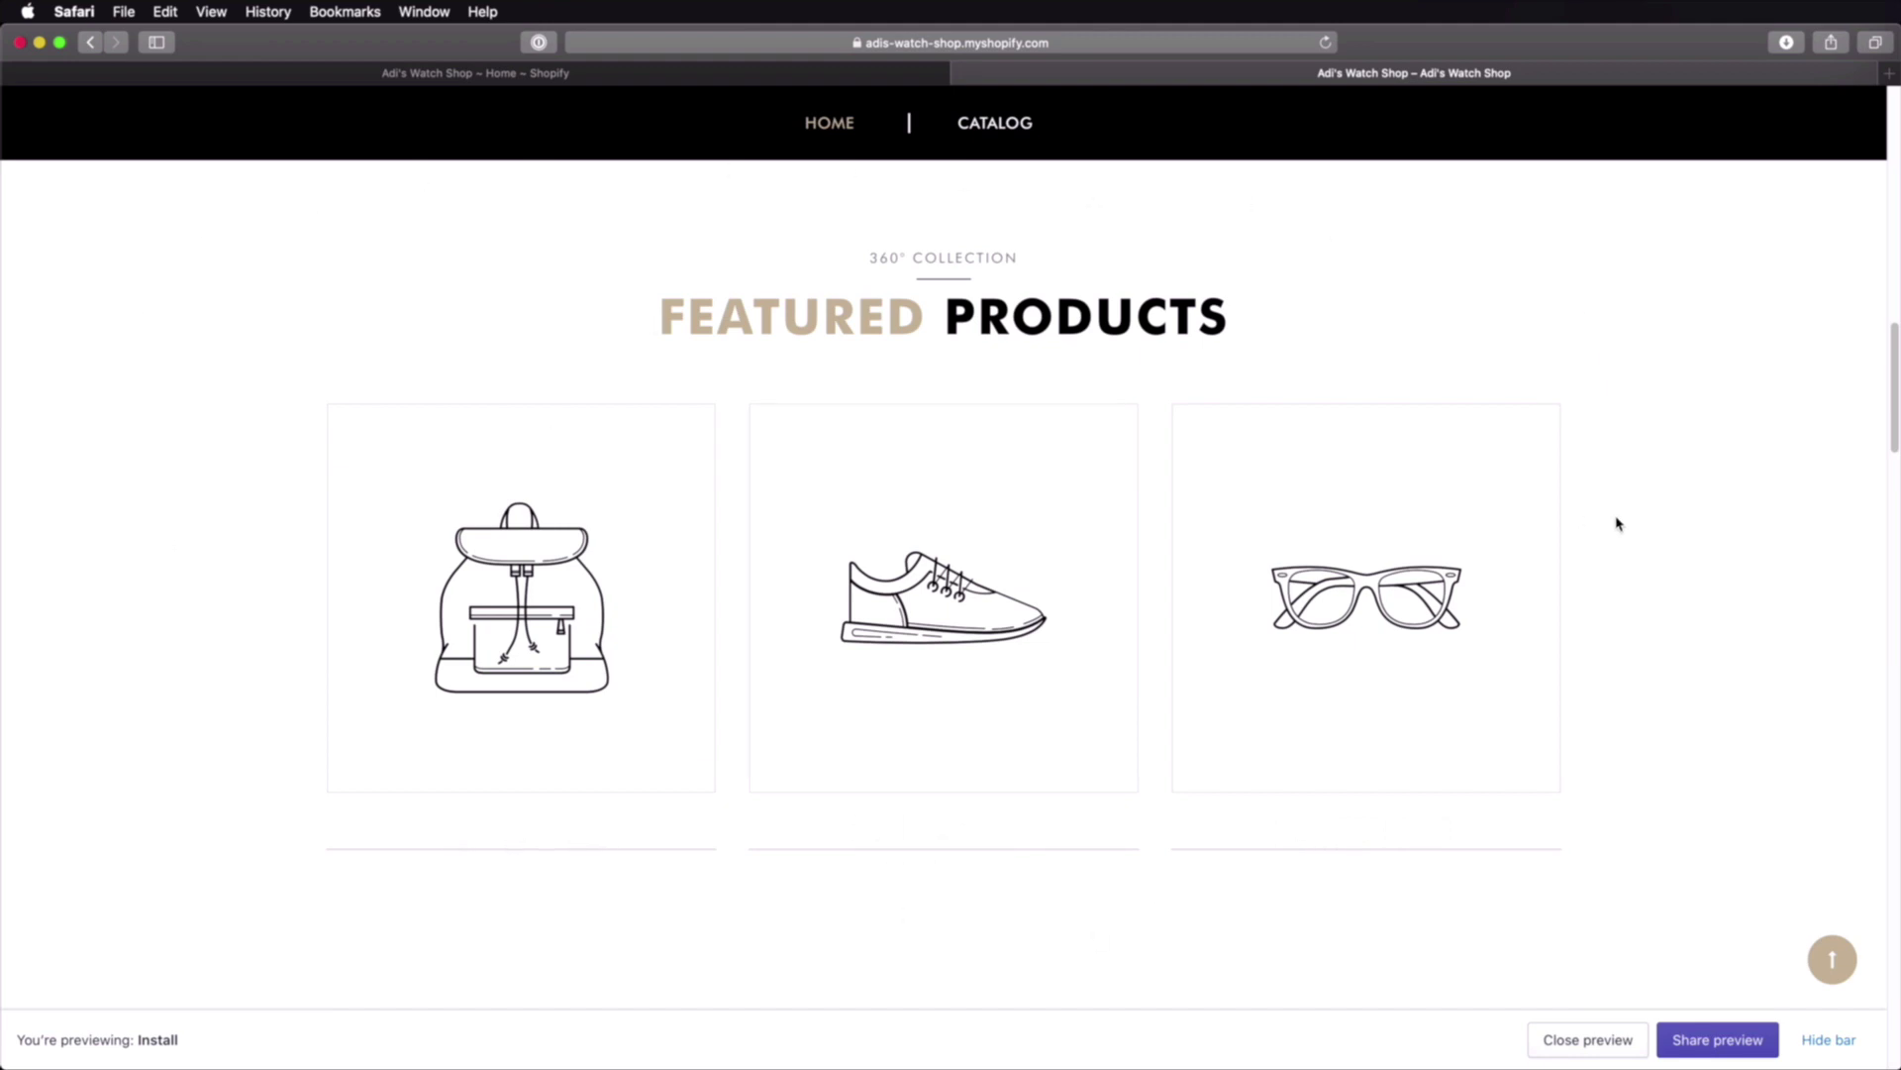
{"action": "left_click", "coordinate": [515, 74]}
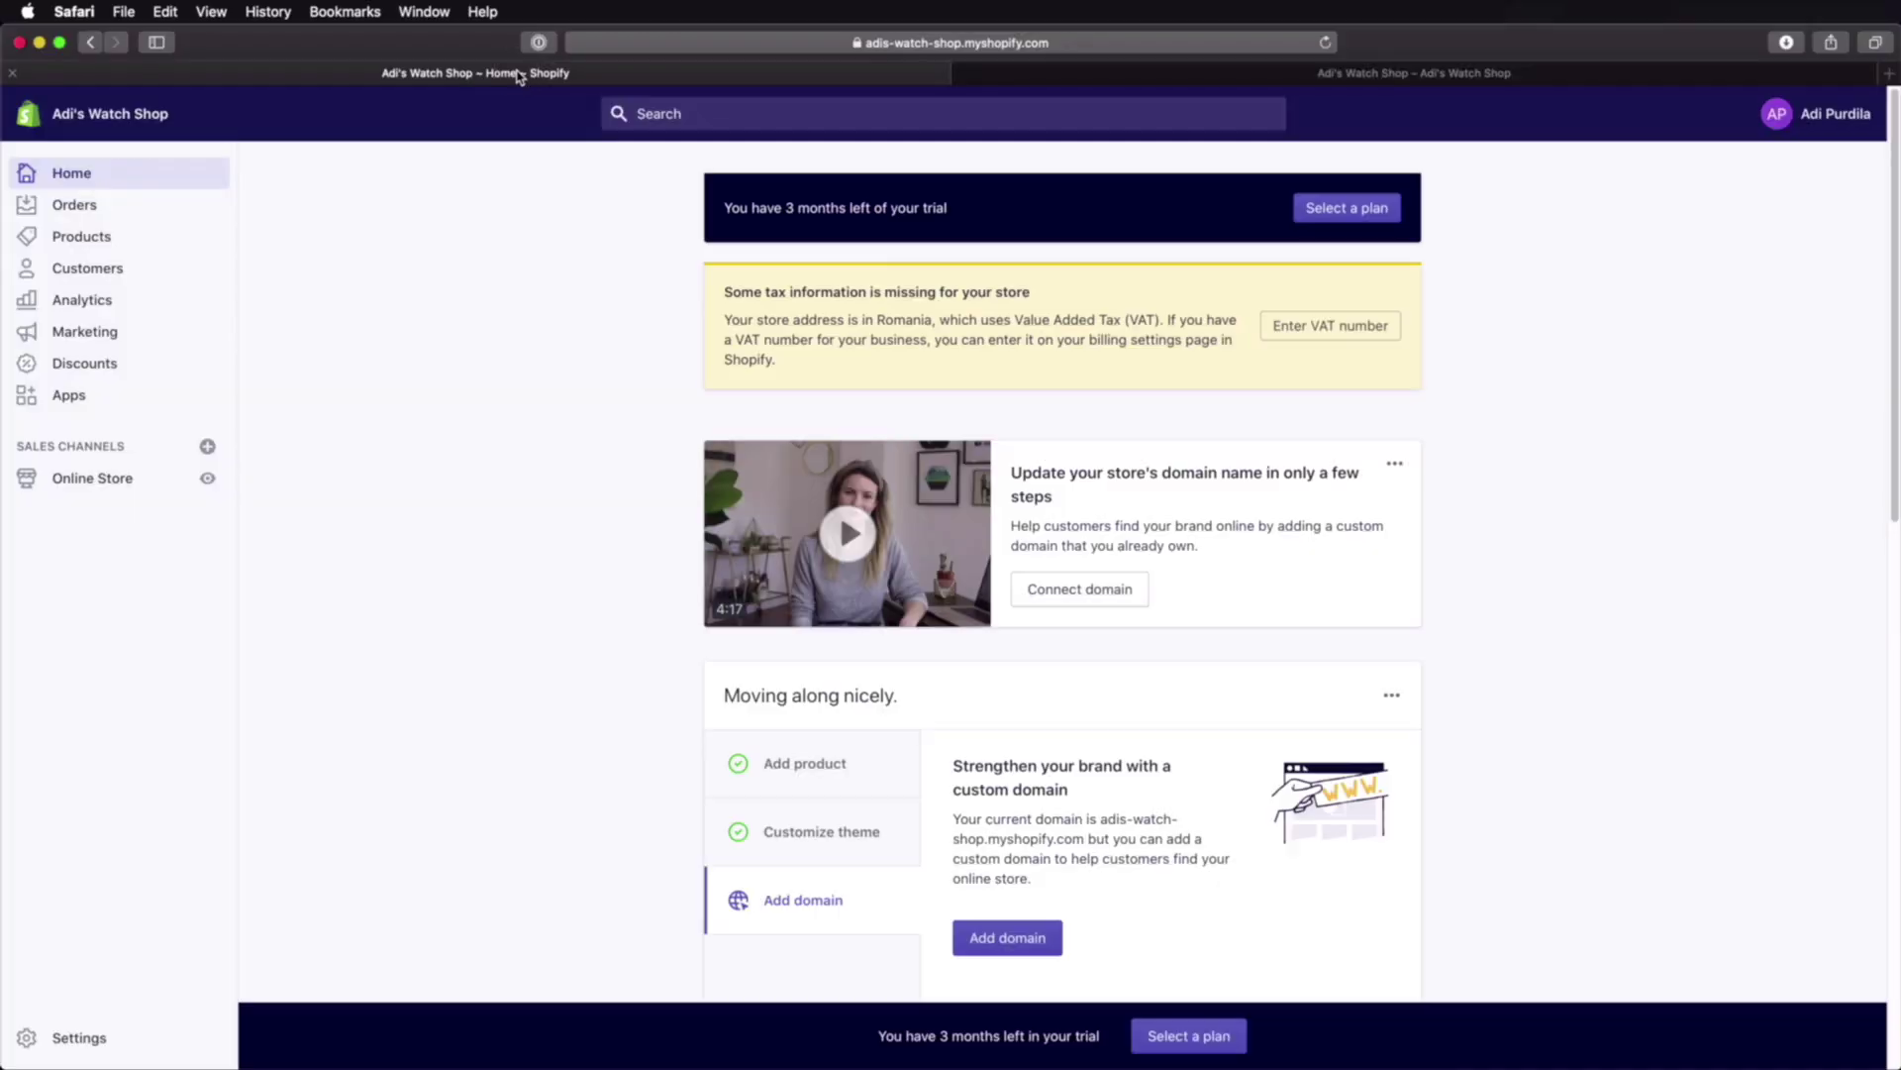
Step: Open the Install theme editor, try mobile, desktop and full-width previews, then view Theme settings
{"action": "left_click", "coordinate": [113, 480]}
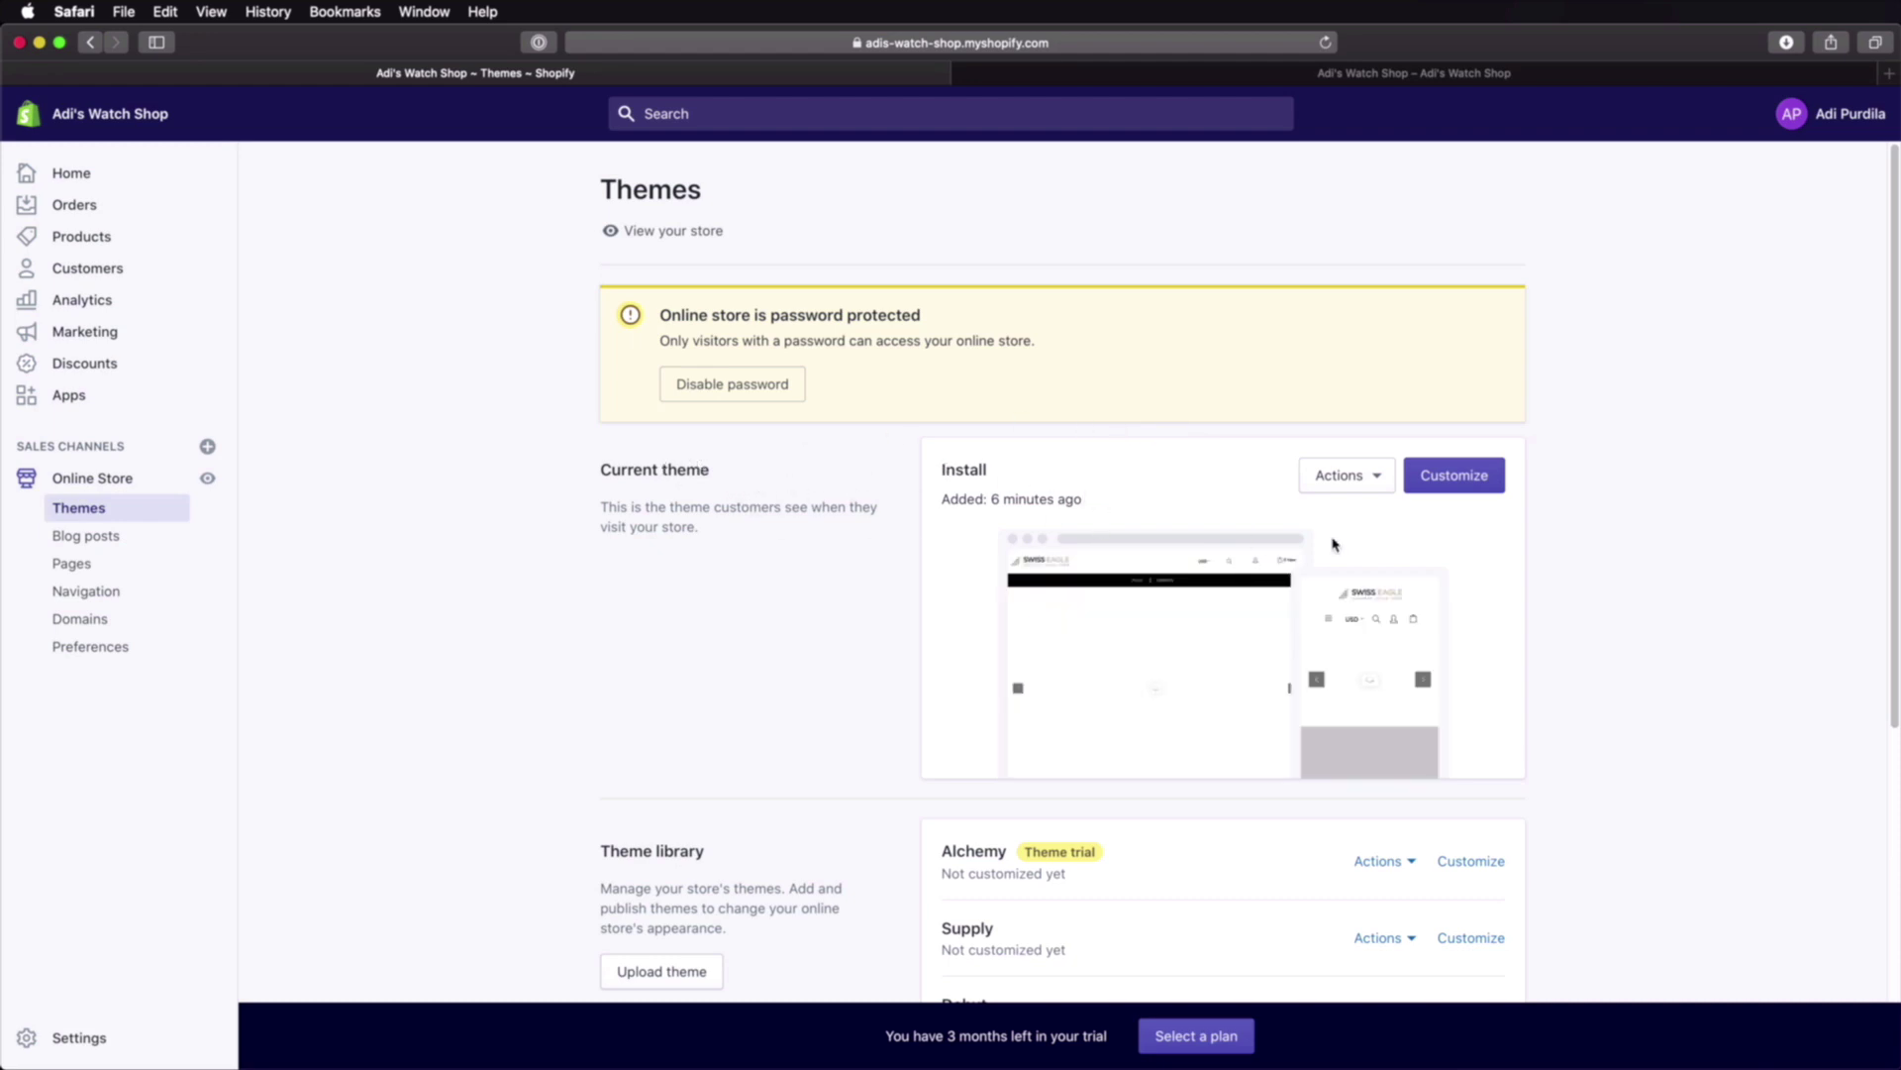
{"action": "left_click", "coordinate": [1454, 477]}
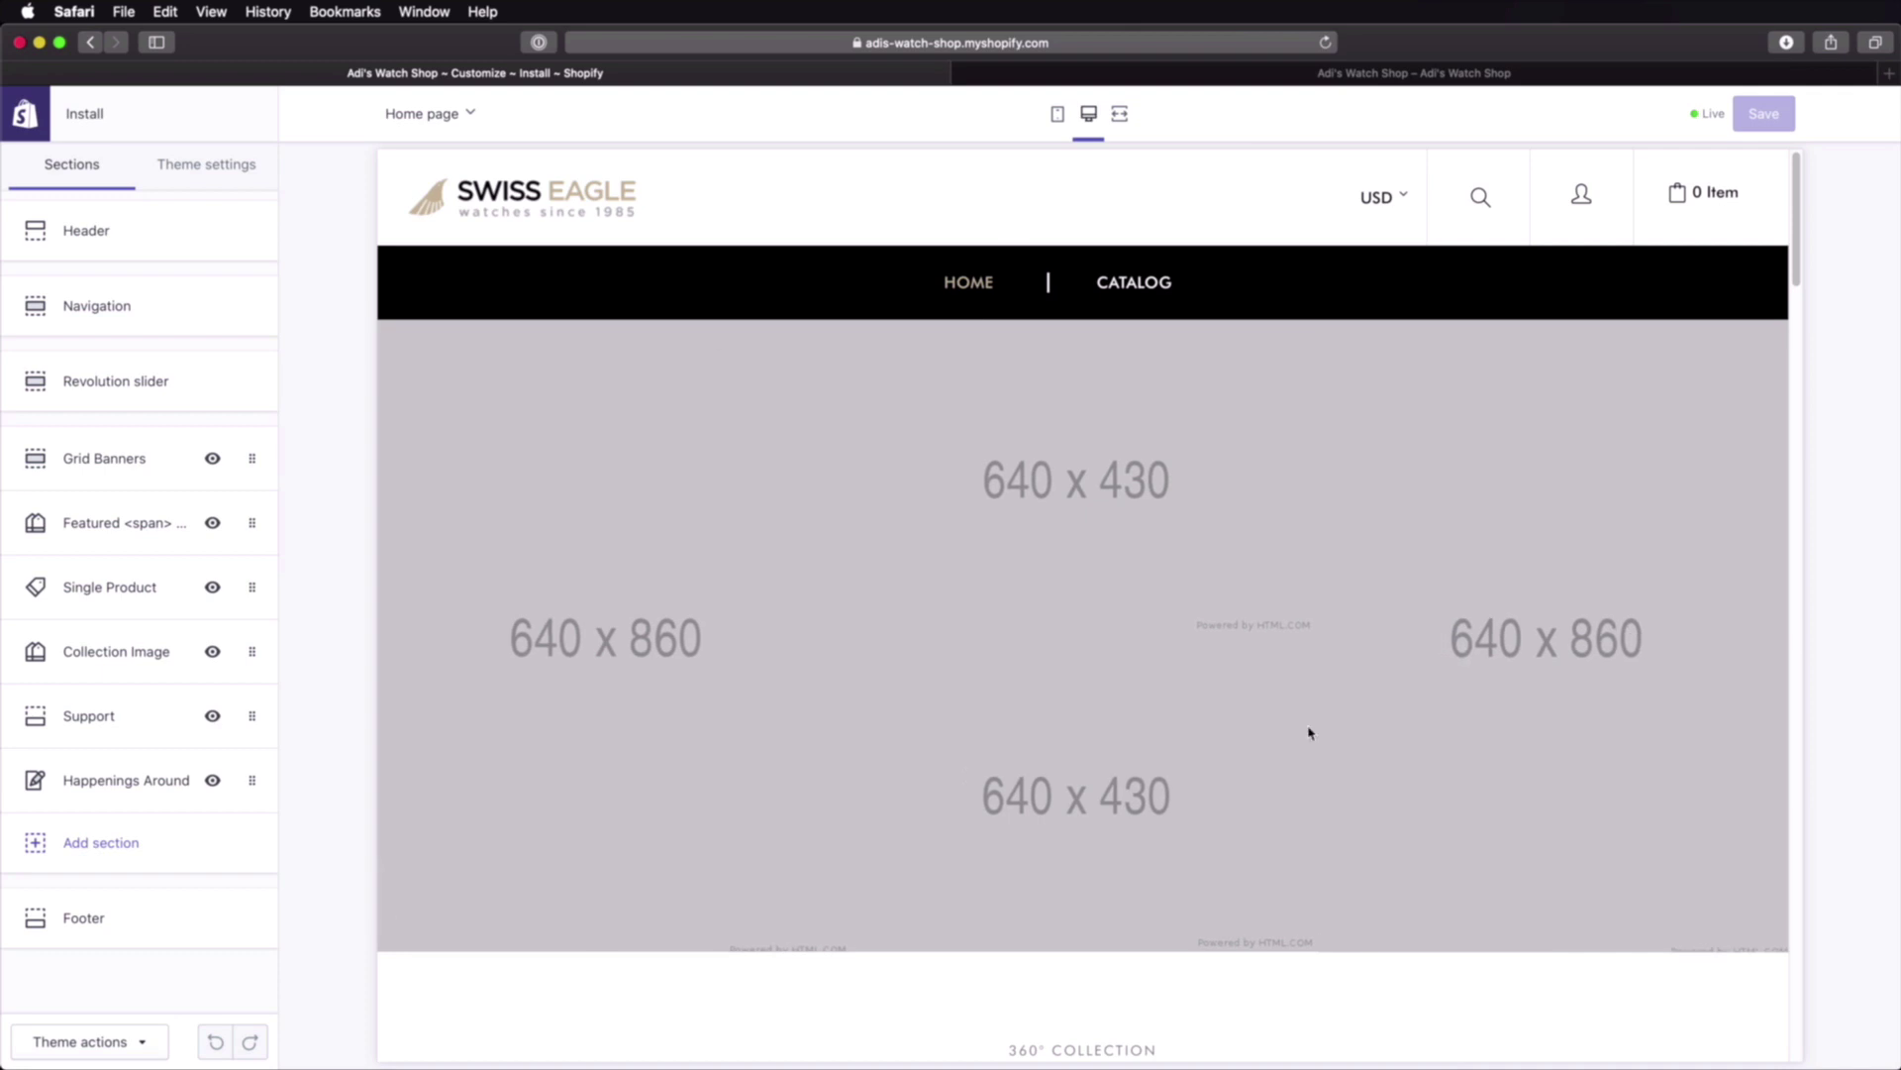
{"action": "left_click", "coordinate": [1062, 116]}
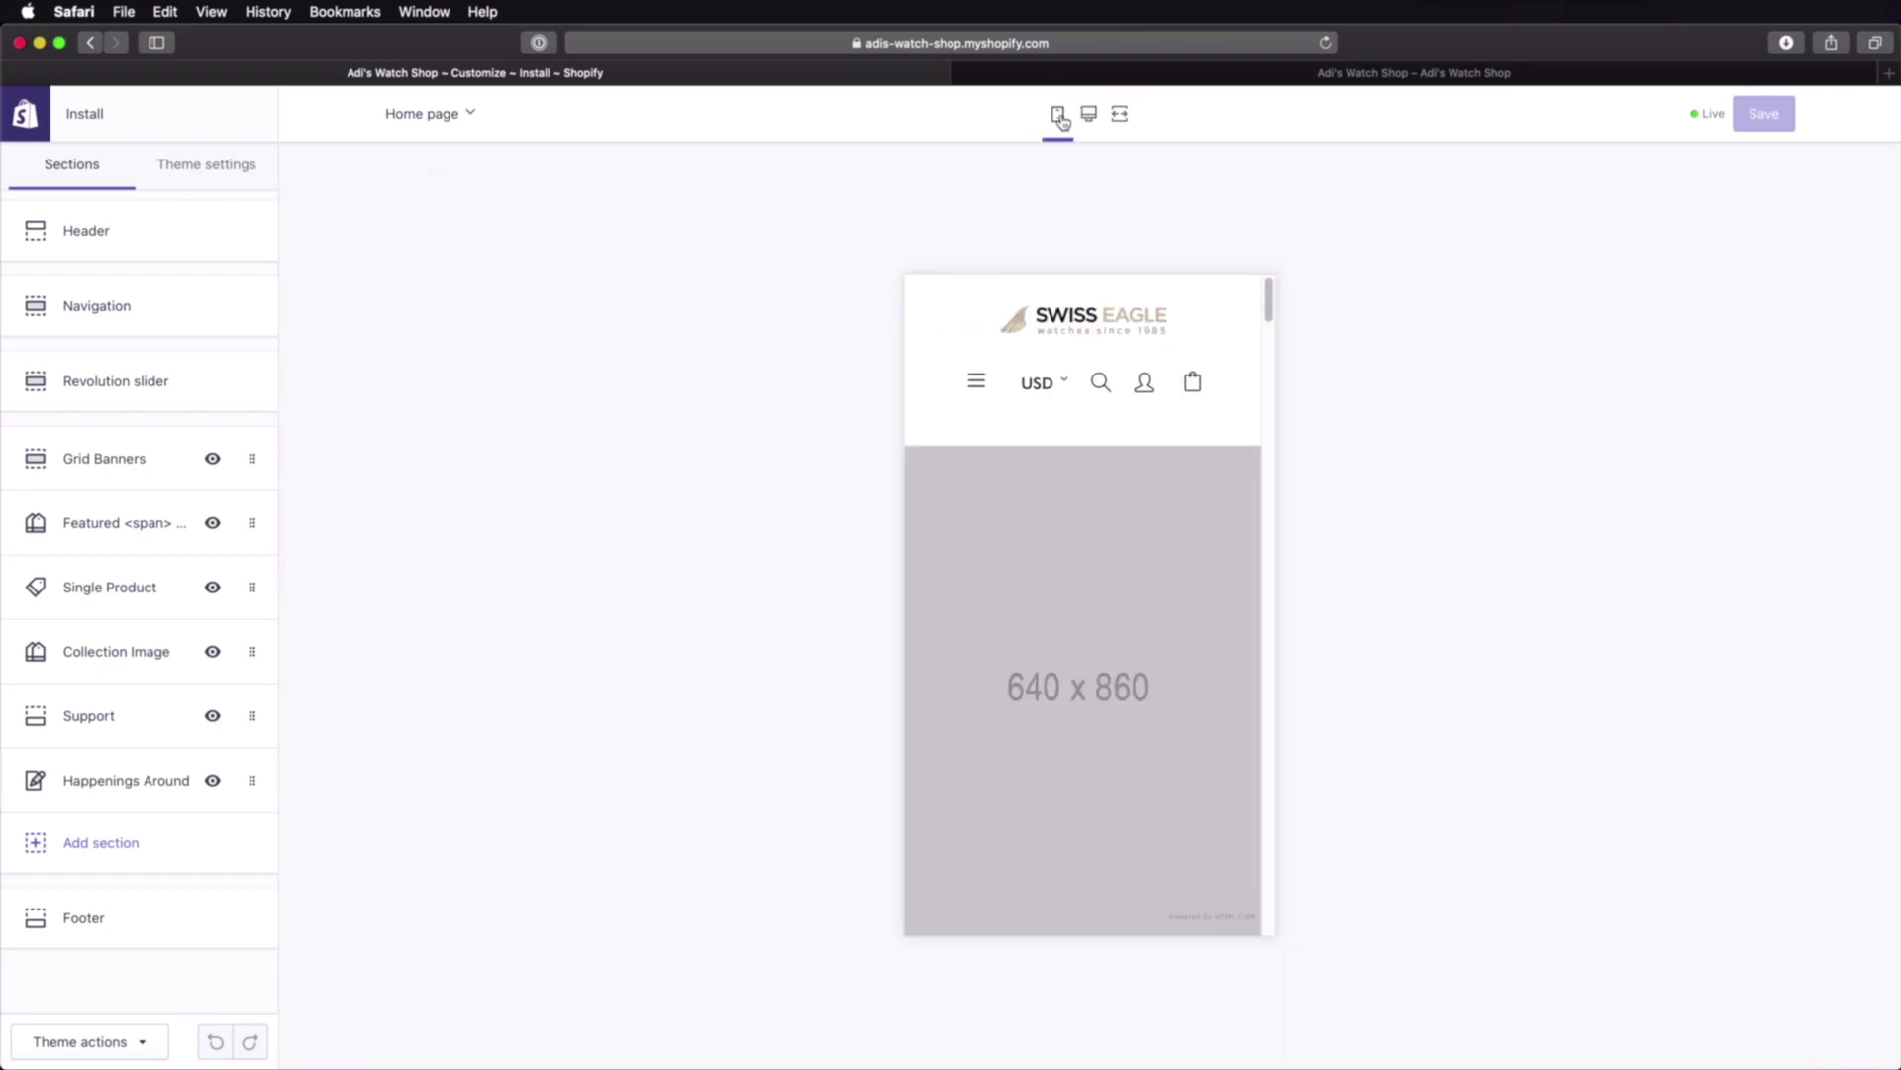
{"action": "left_click", "coordinate": [1088, 116]}
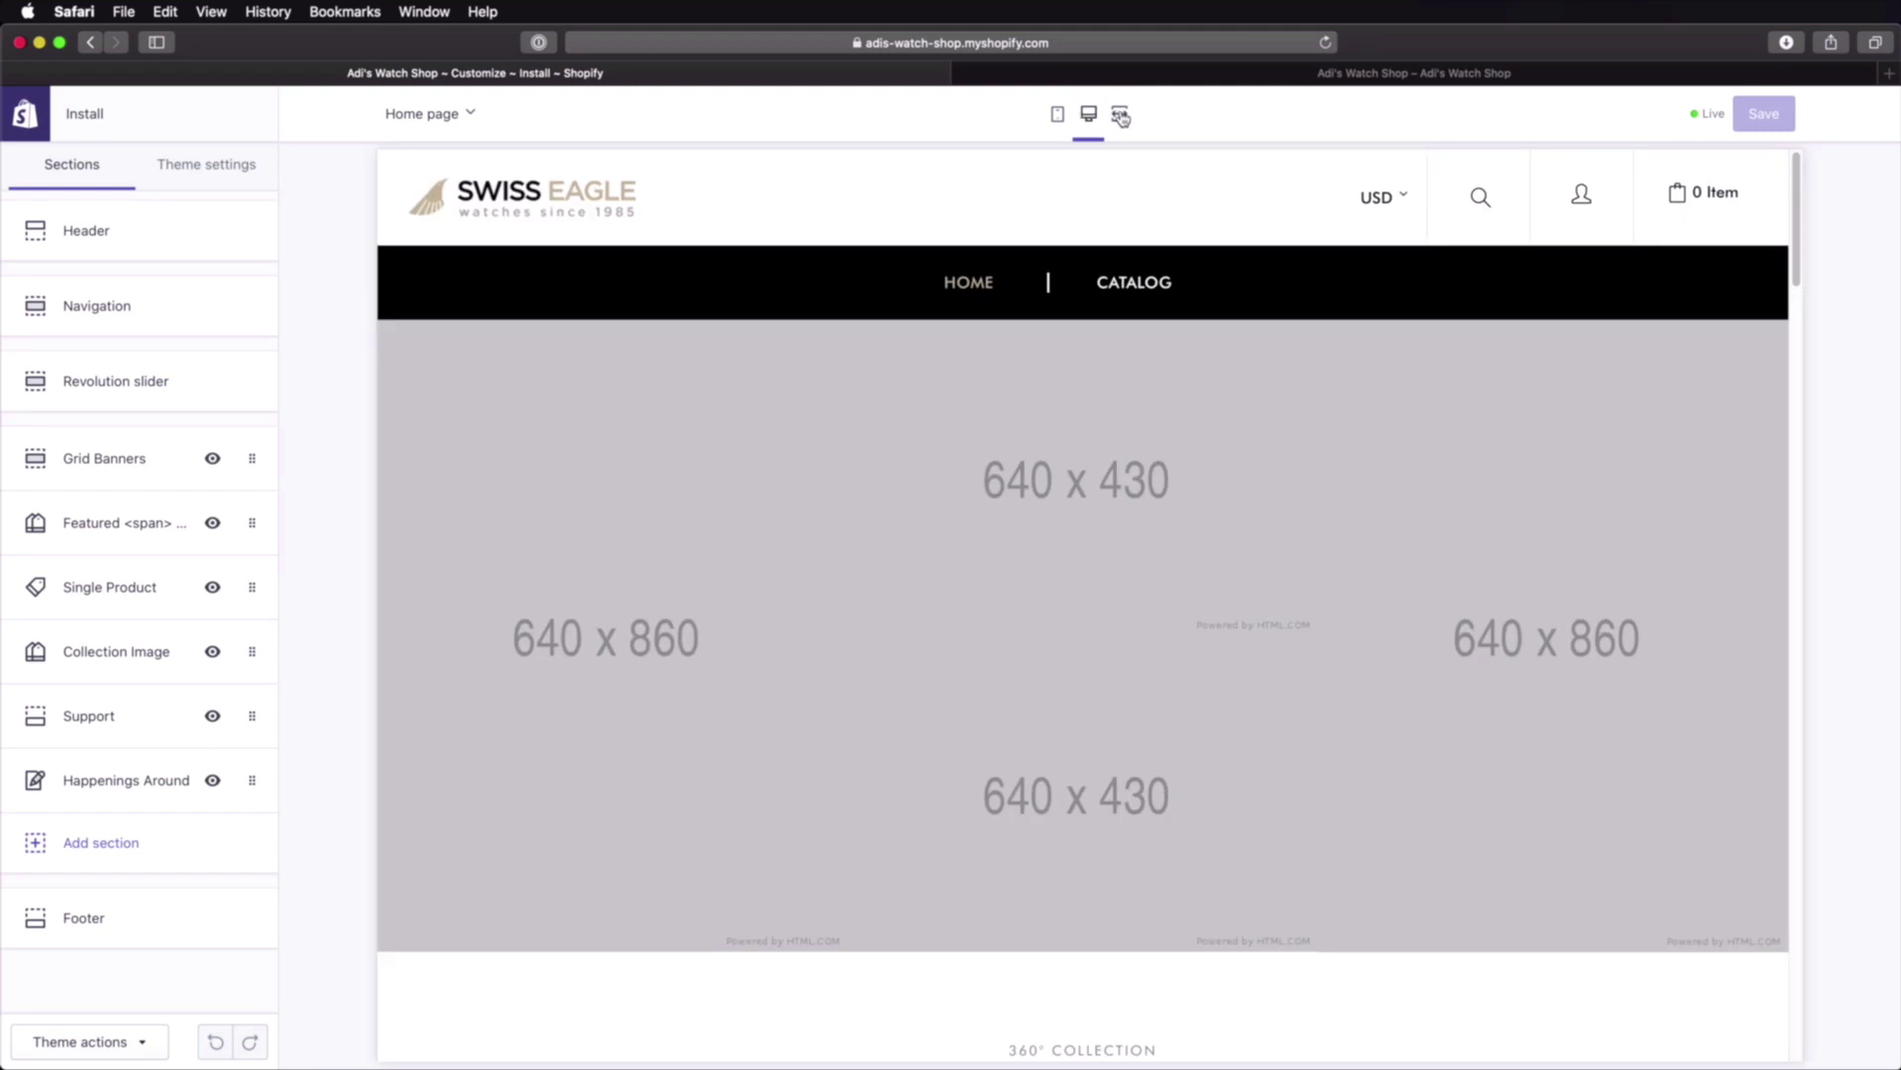
{"action": "left_click", "coordinate": [1120, 117]}
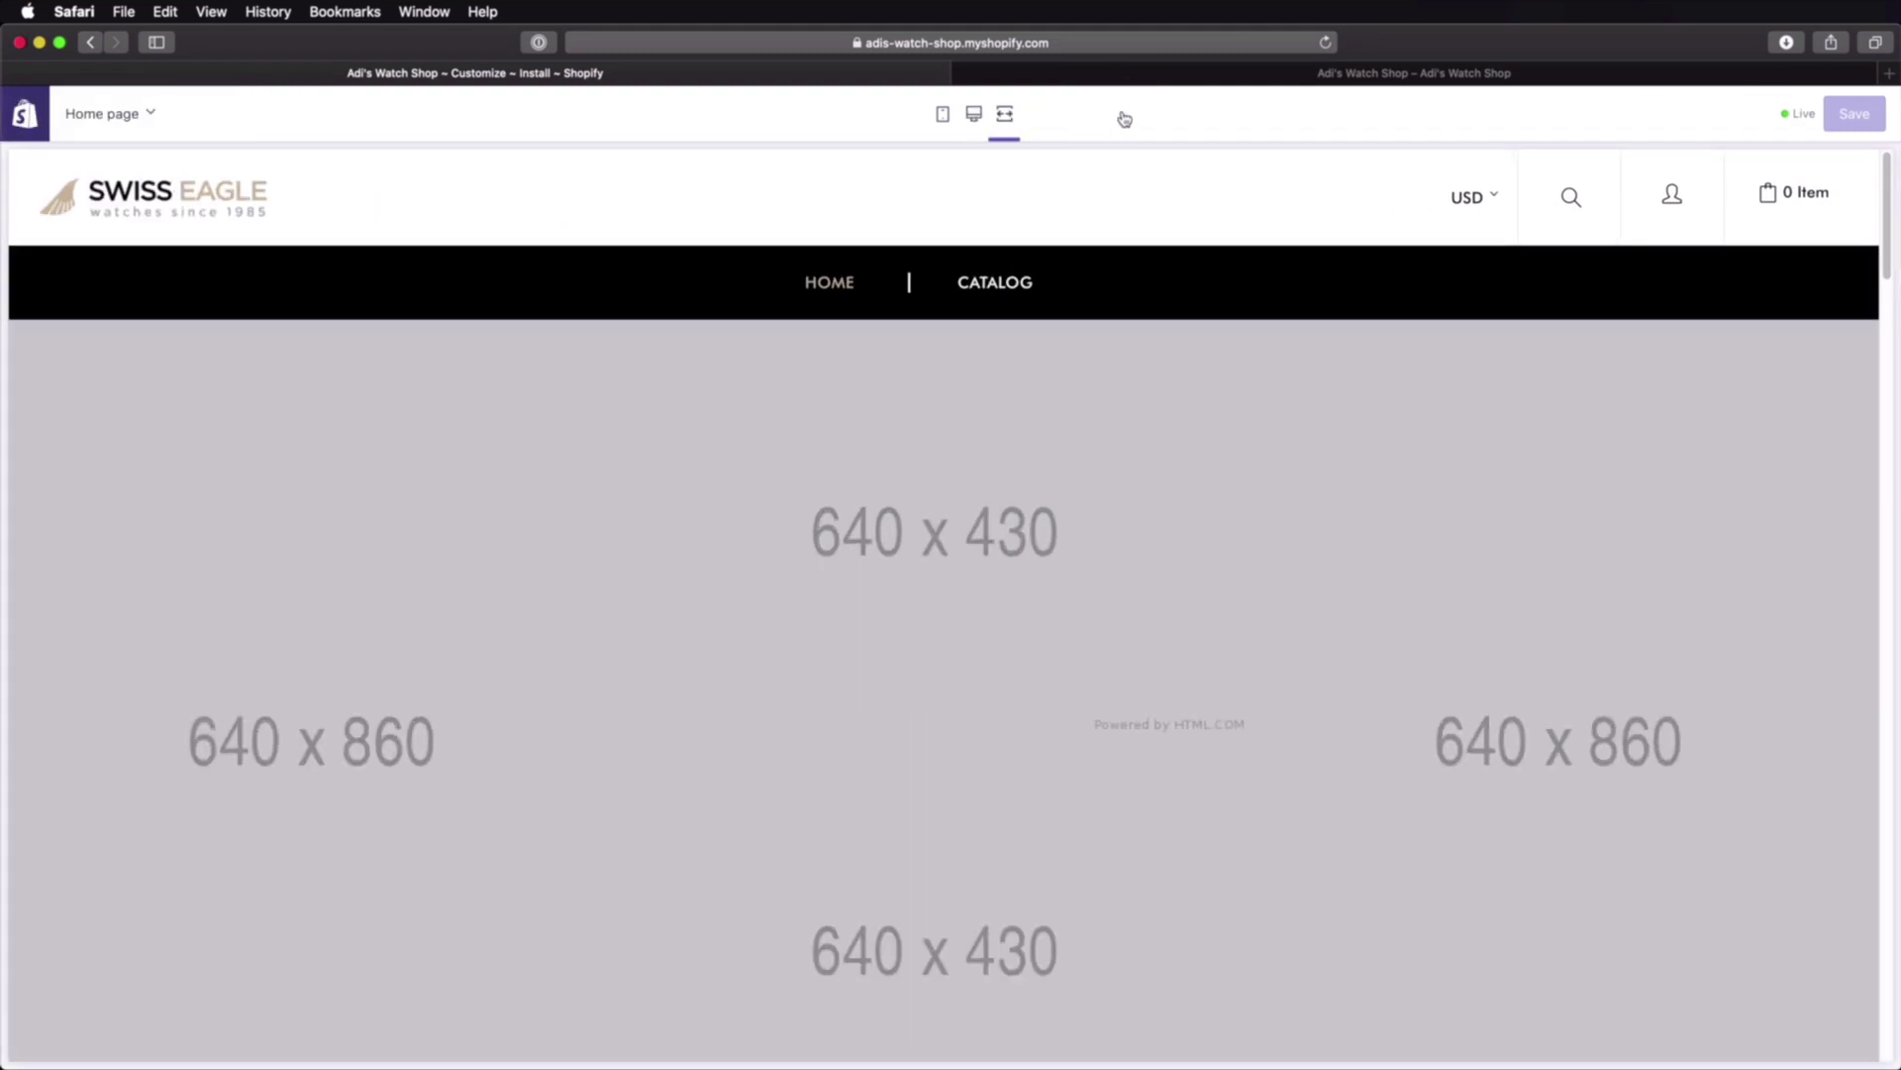
{"action": "left_click", "coordinate": [973, 115]}
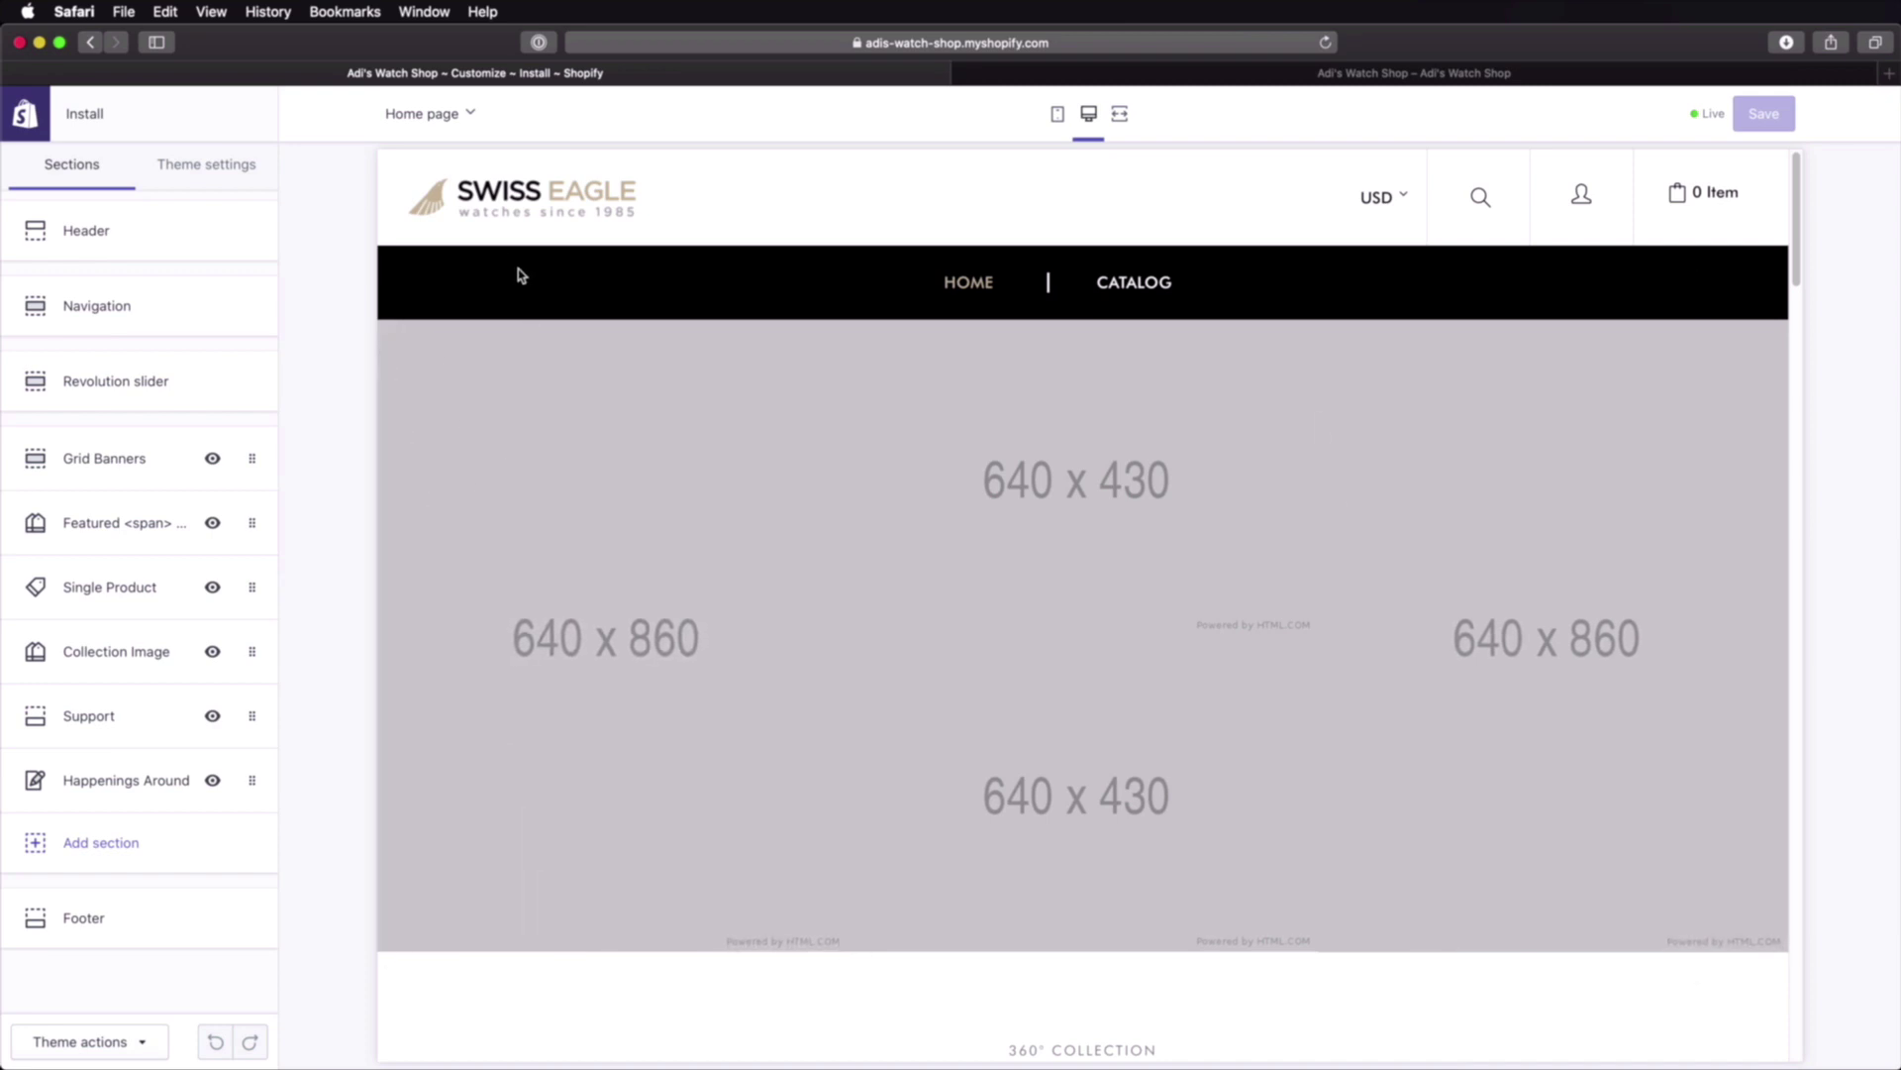
{"action": "left_click", "coordinate": [219, 174]}
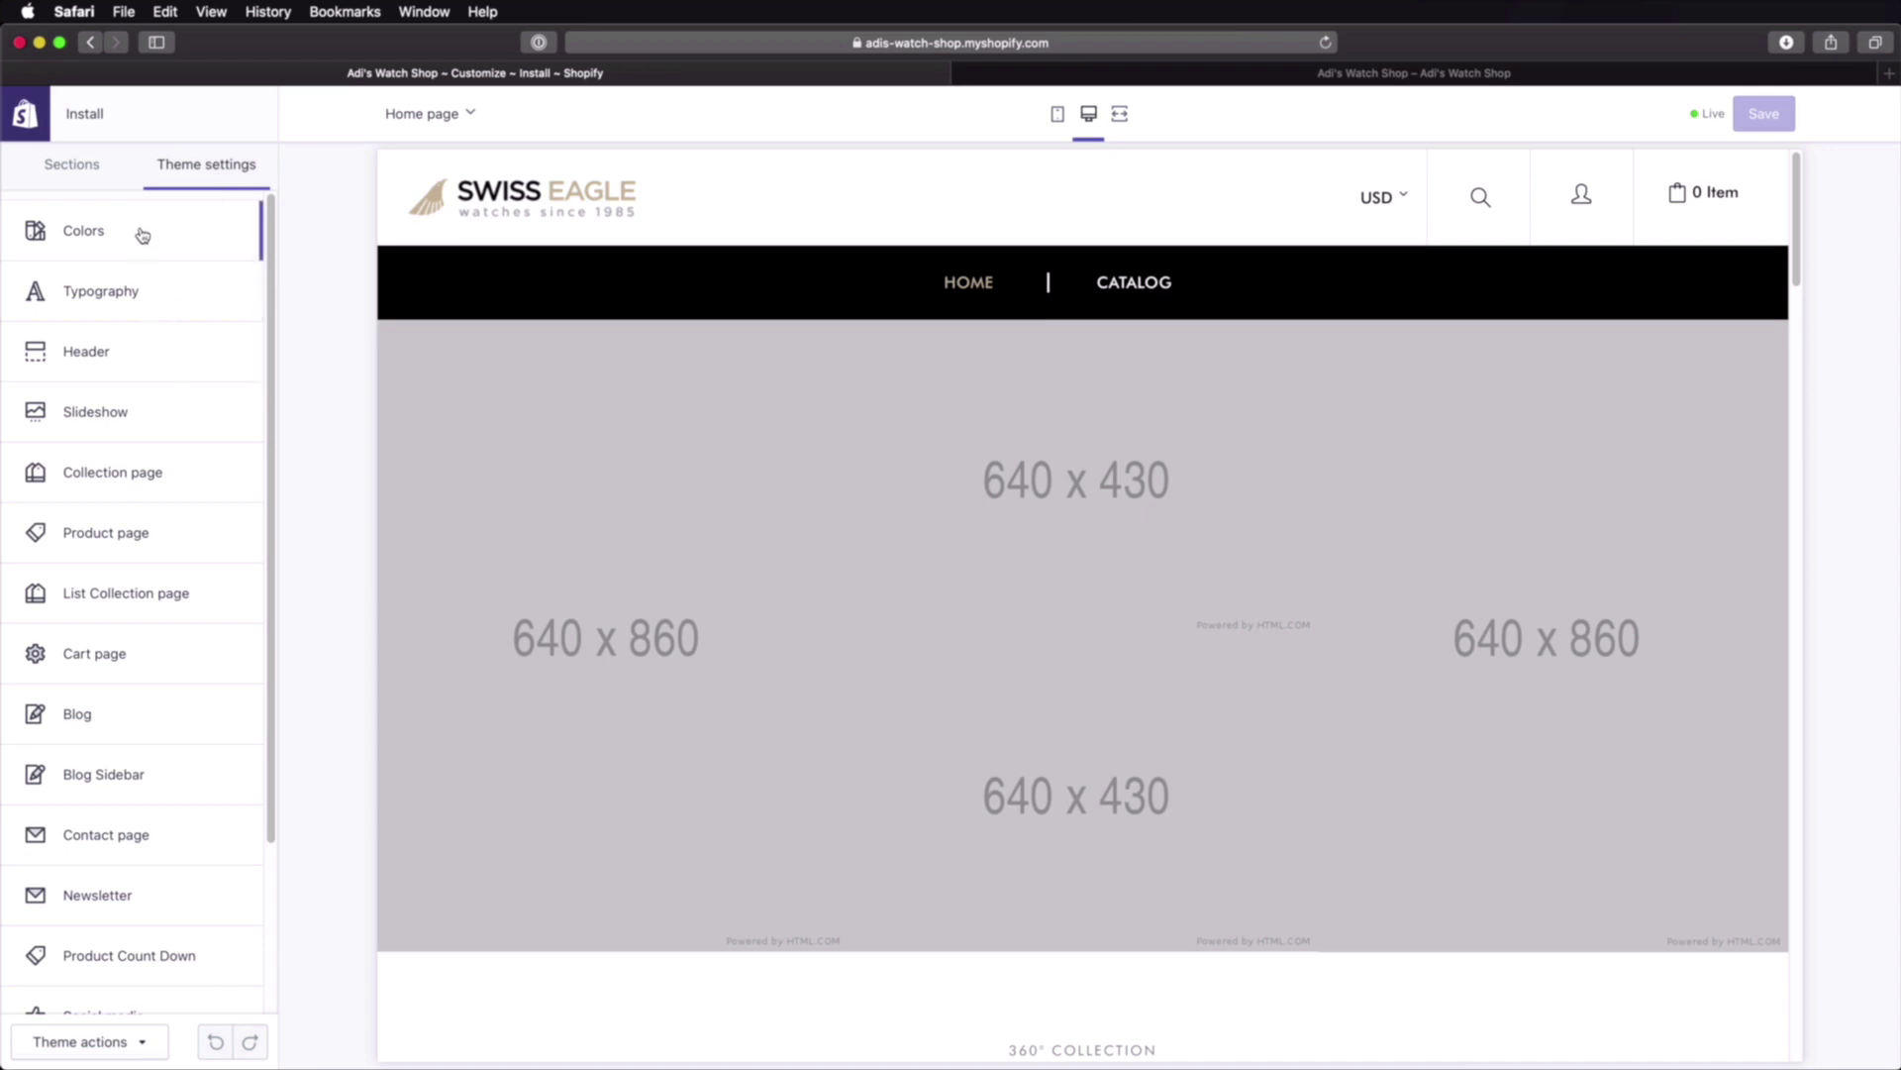
Step: Return to the Sections list and open the Header section's settings
{"action": "scroll", "coordinate": [158, 782], "scroll_direction": "down", "scroll_amount": 3}
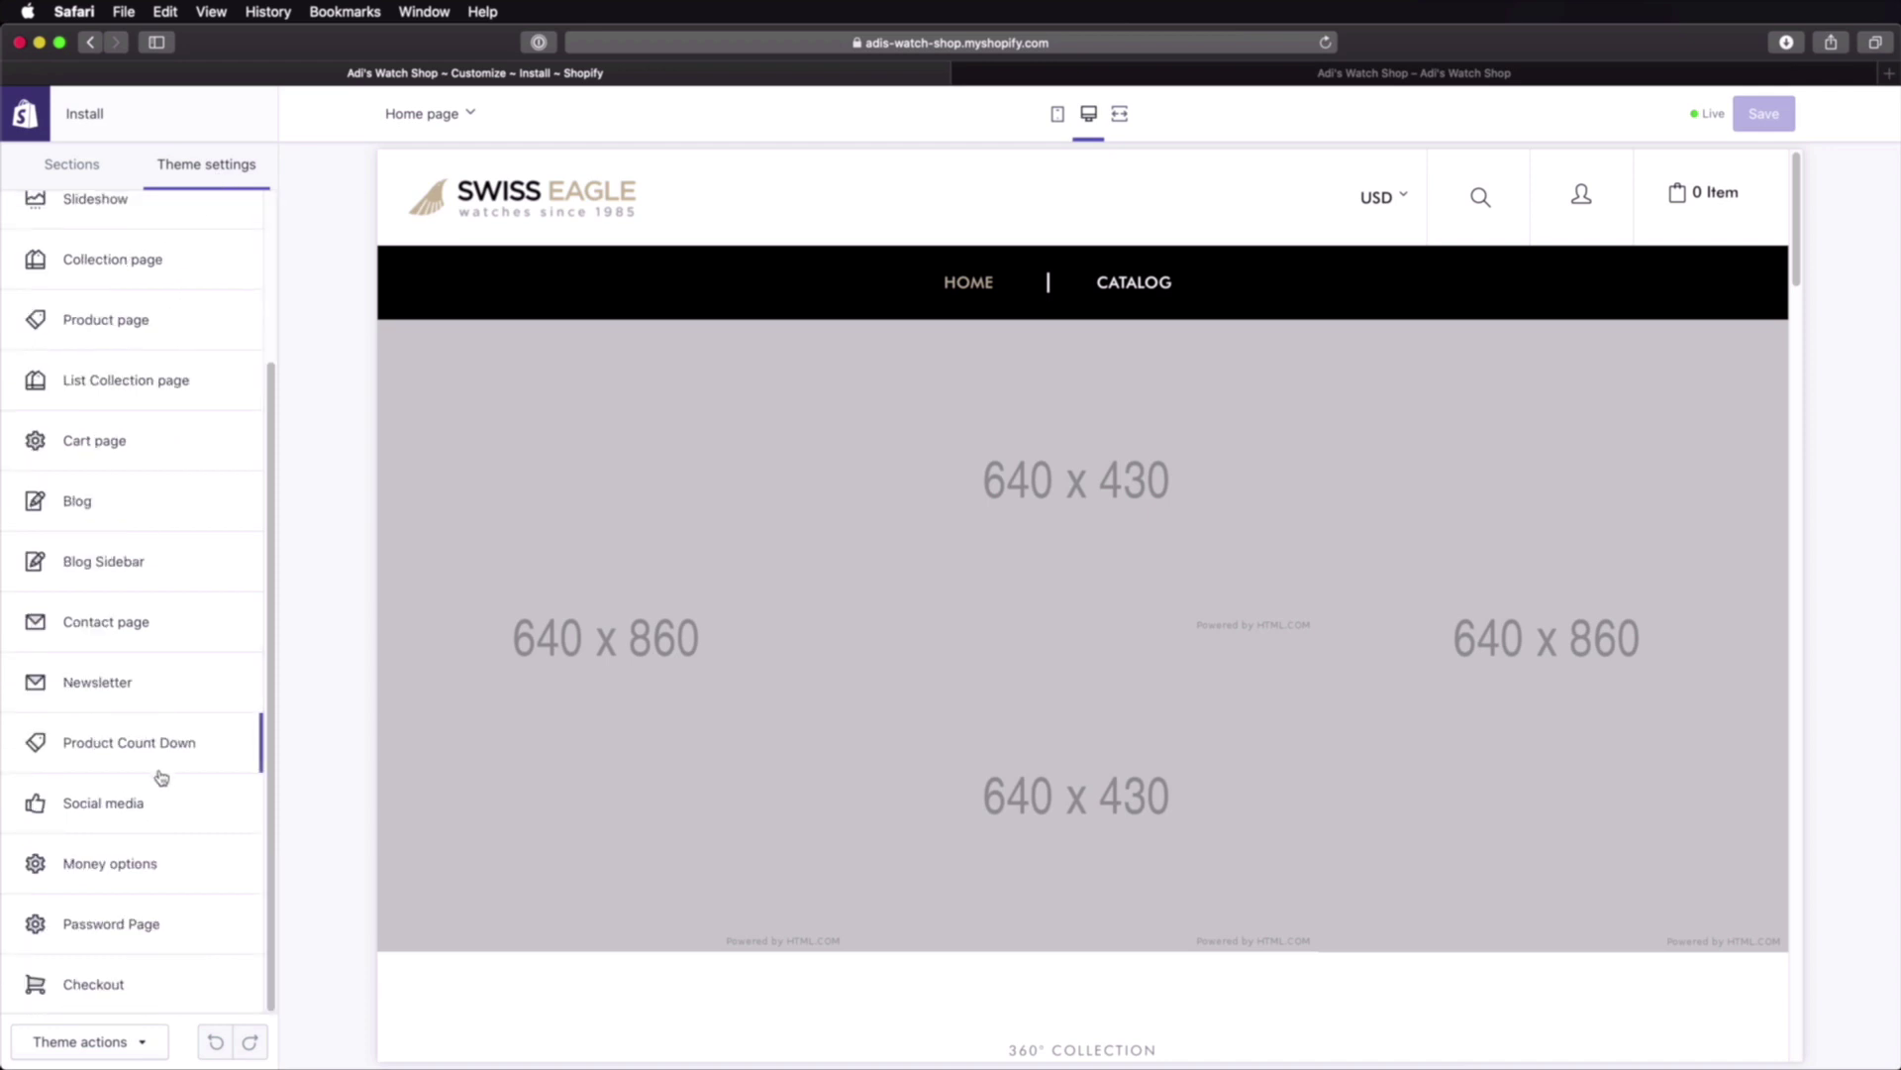
{"action": "scroll", "coordinate": [161, 777], "scroll_direction": "up", "scroll_amount": 3}
{"action": "left_click", "coordinate": [79, 165]}
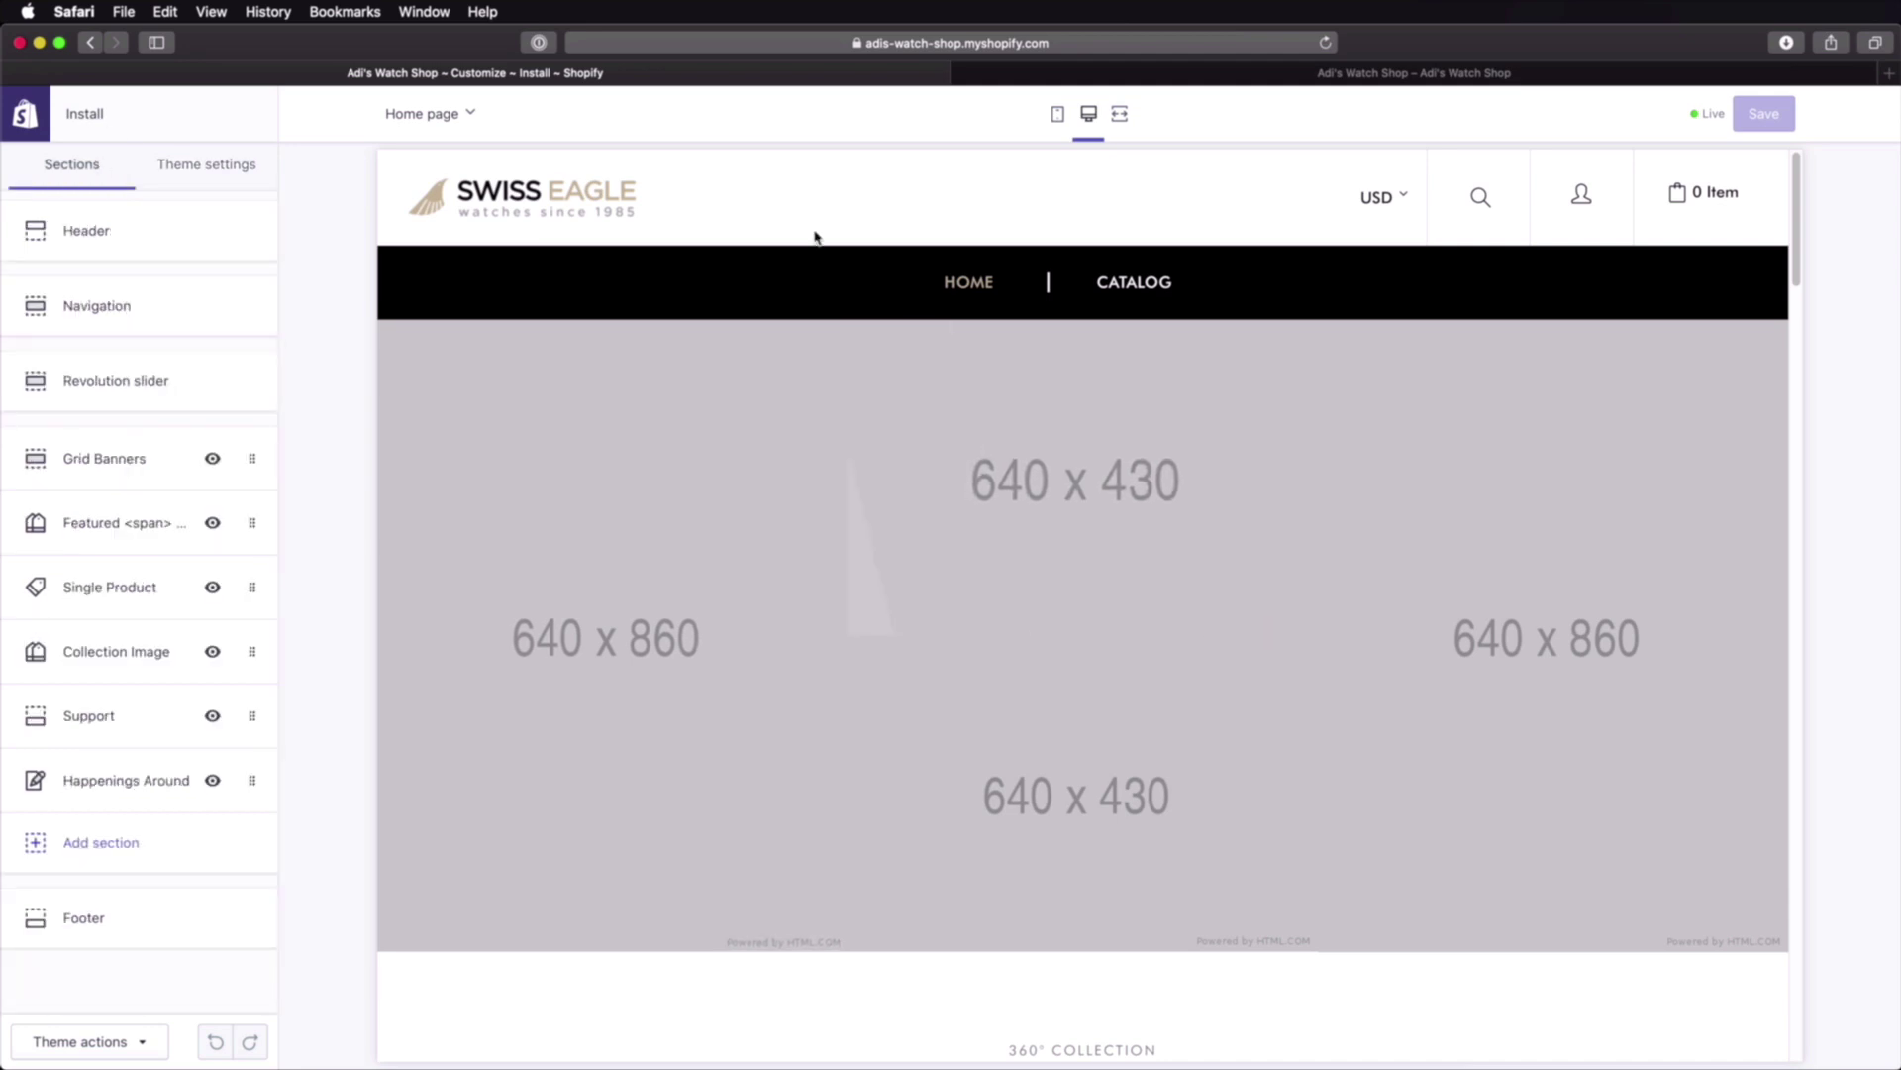
{"action": "left_click", "coordinate": [150, 236]}
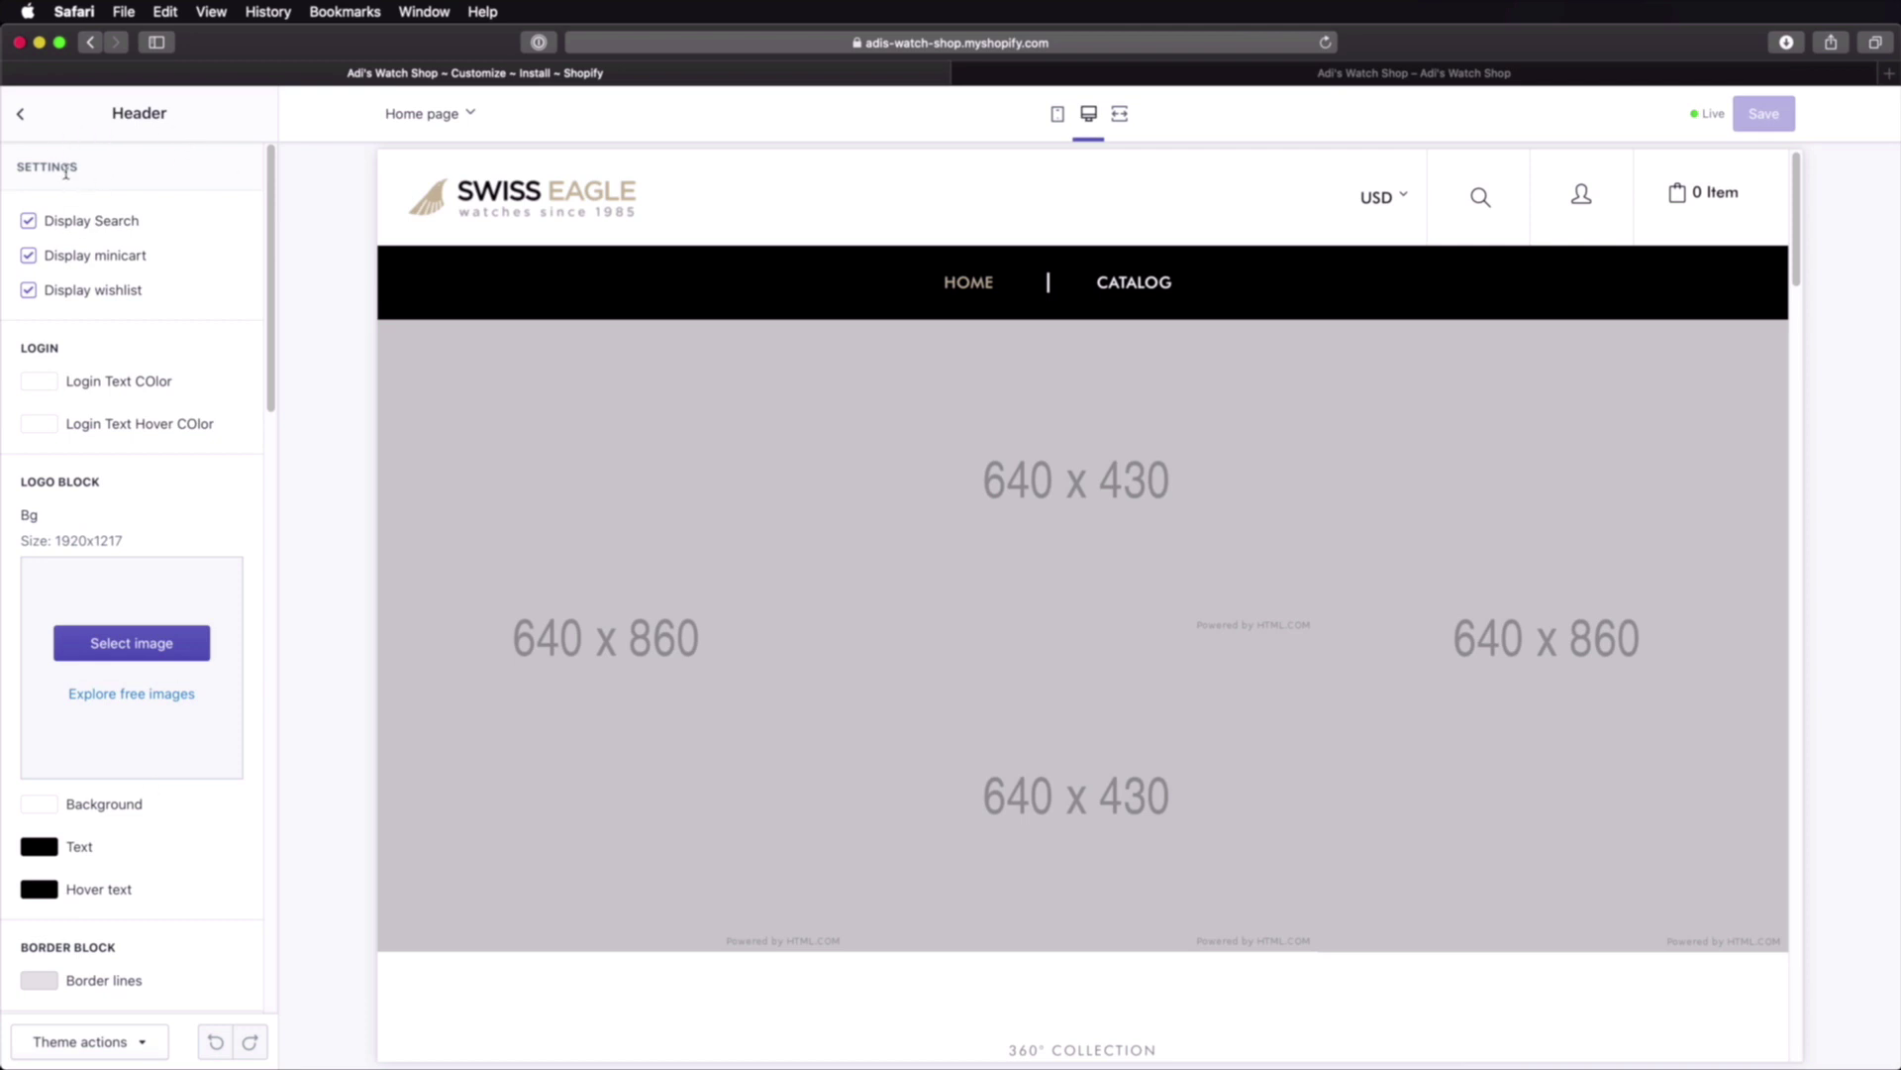
Step: Test the search and minicart toggles, leaving both on, and turn off Display wishlist
{"action": "left_click", "coordinate": [76, 229]}
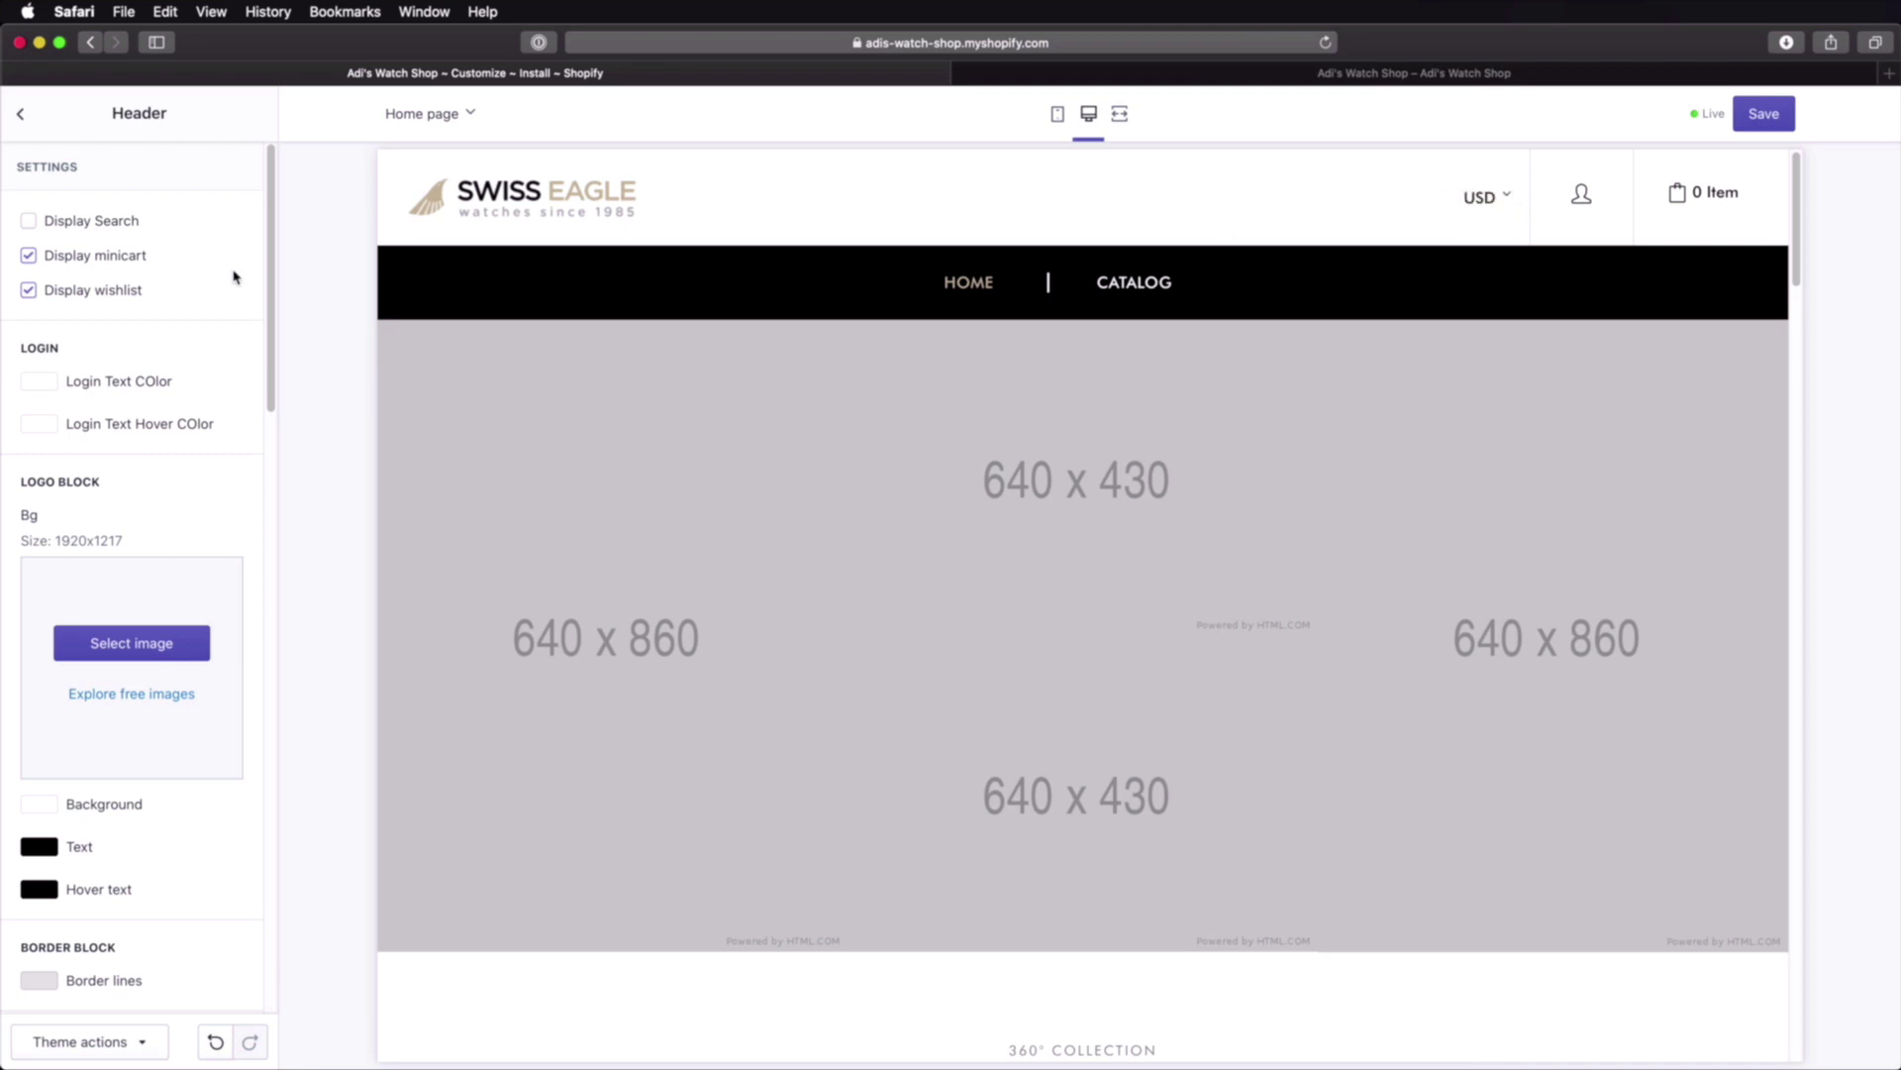
{"action": "left_click", "coordinate": [111, 228]}
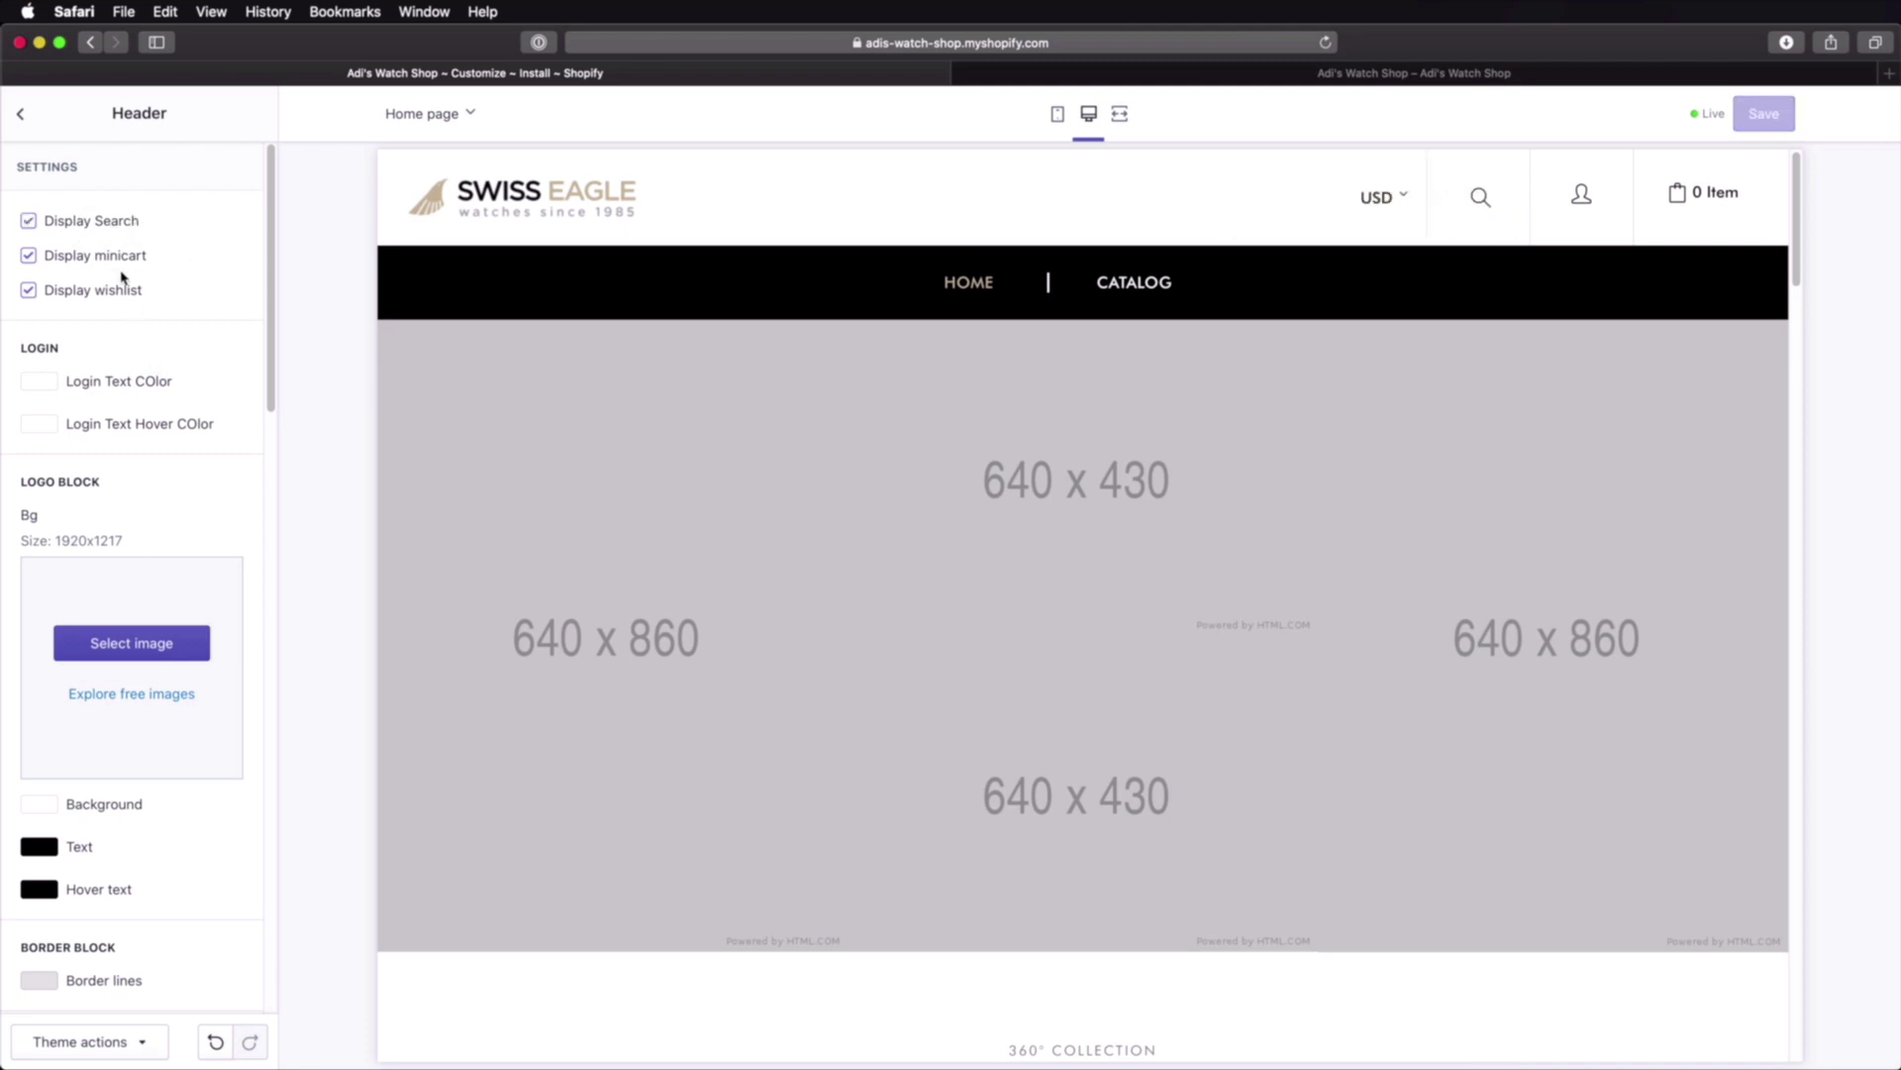
{"action": "left_click", "coordinate": [125, 257]}
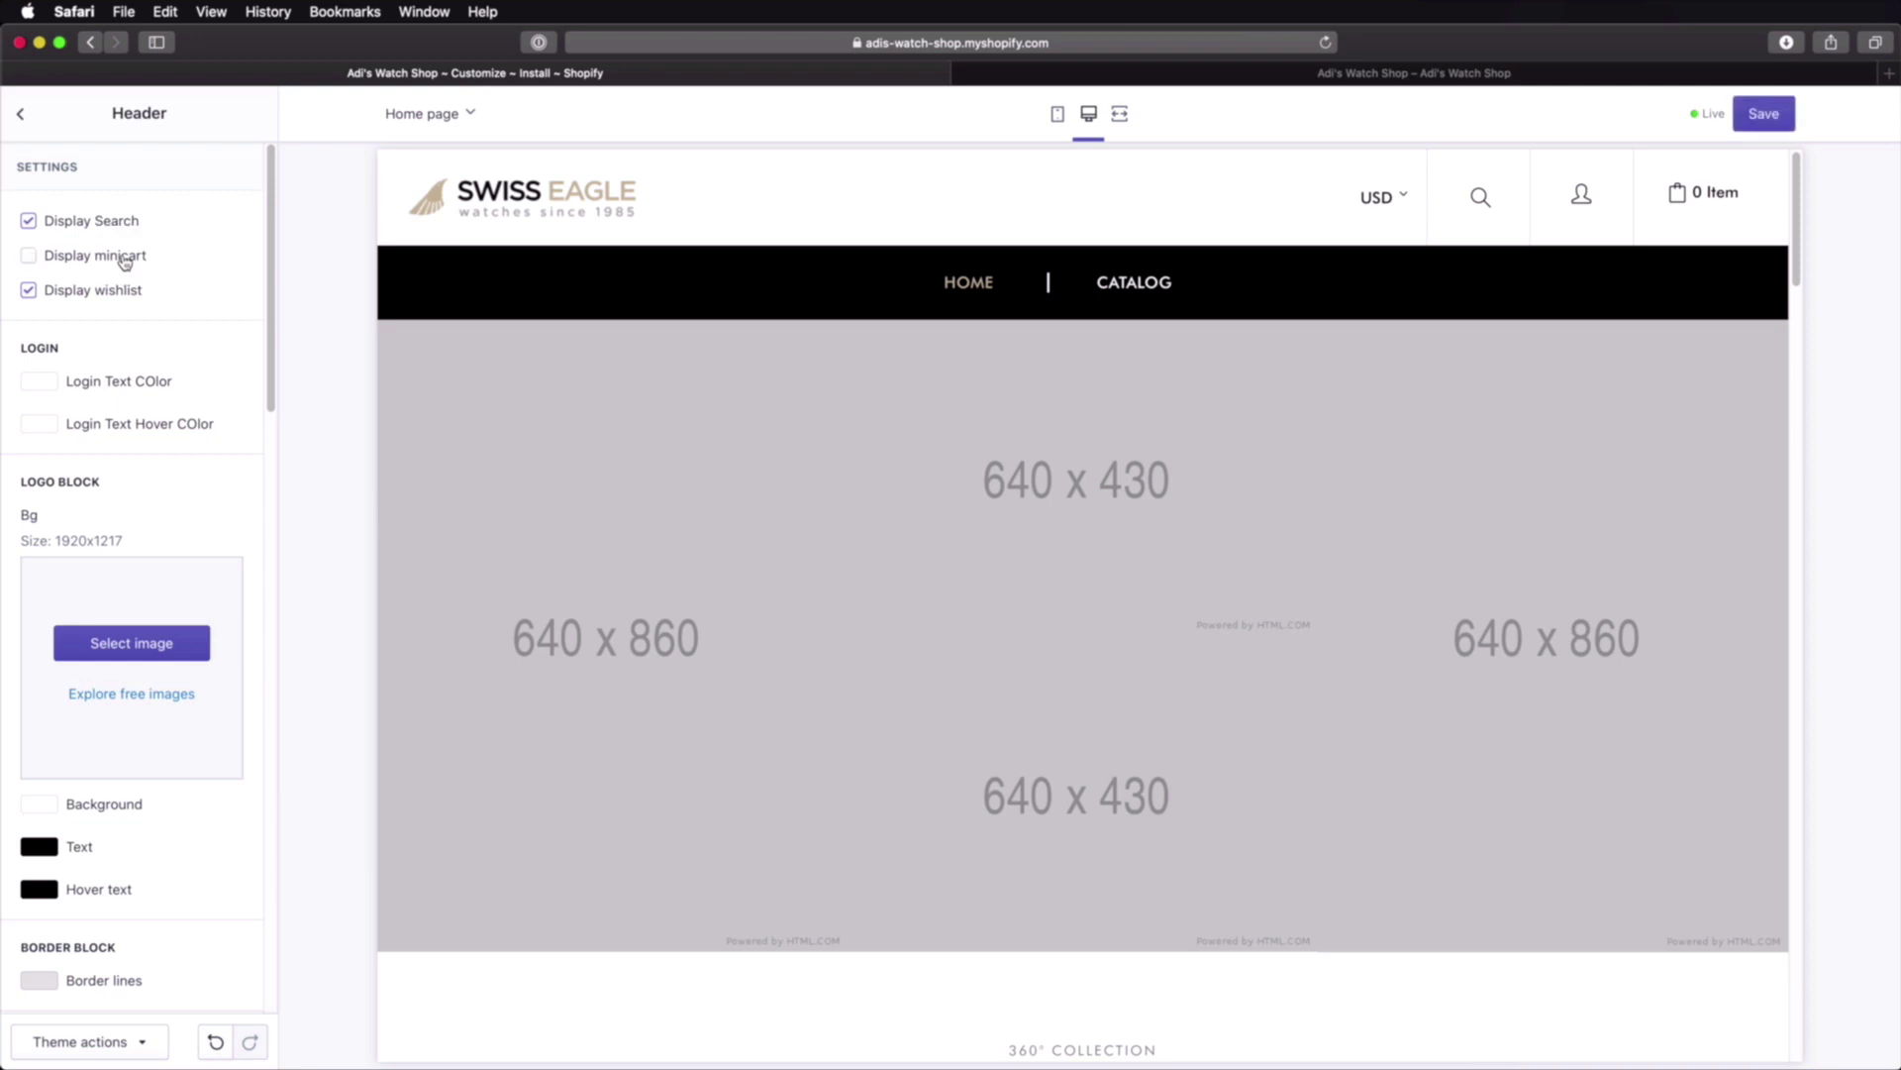
{"action": "left_click", "coordinate": [125, 258]}
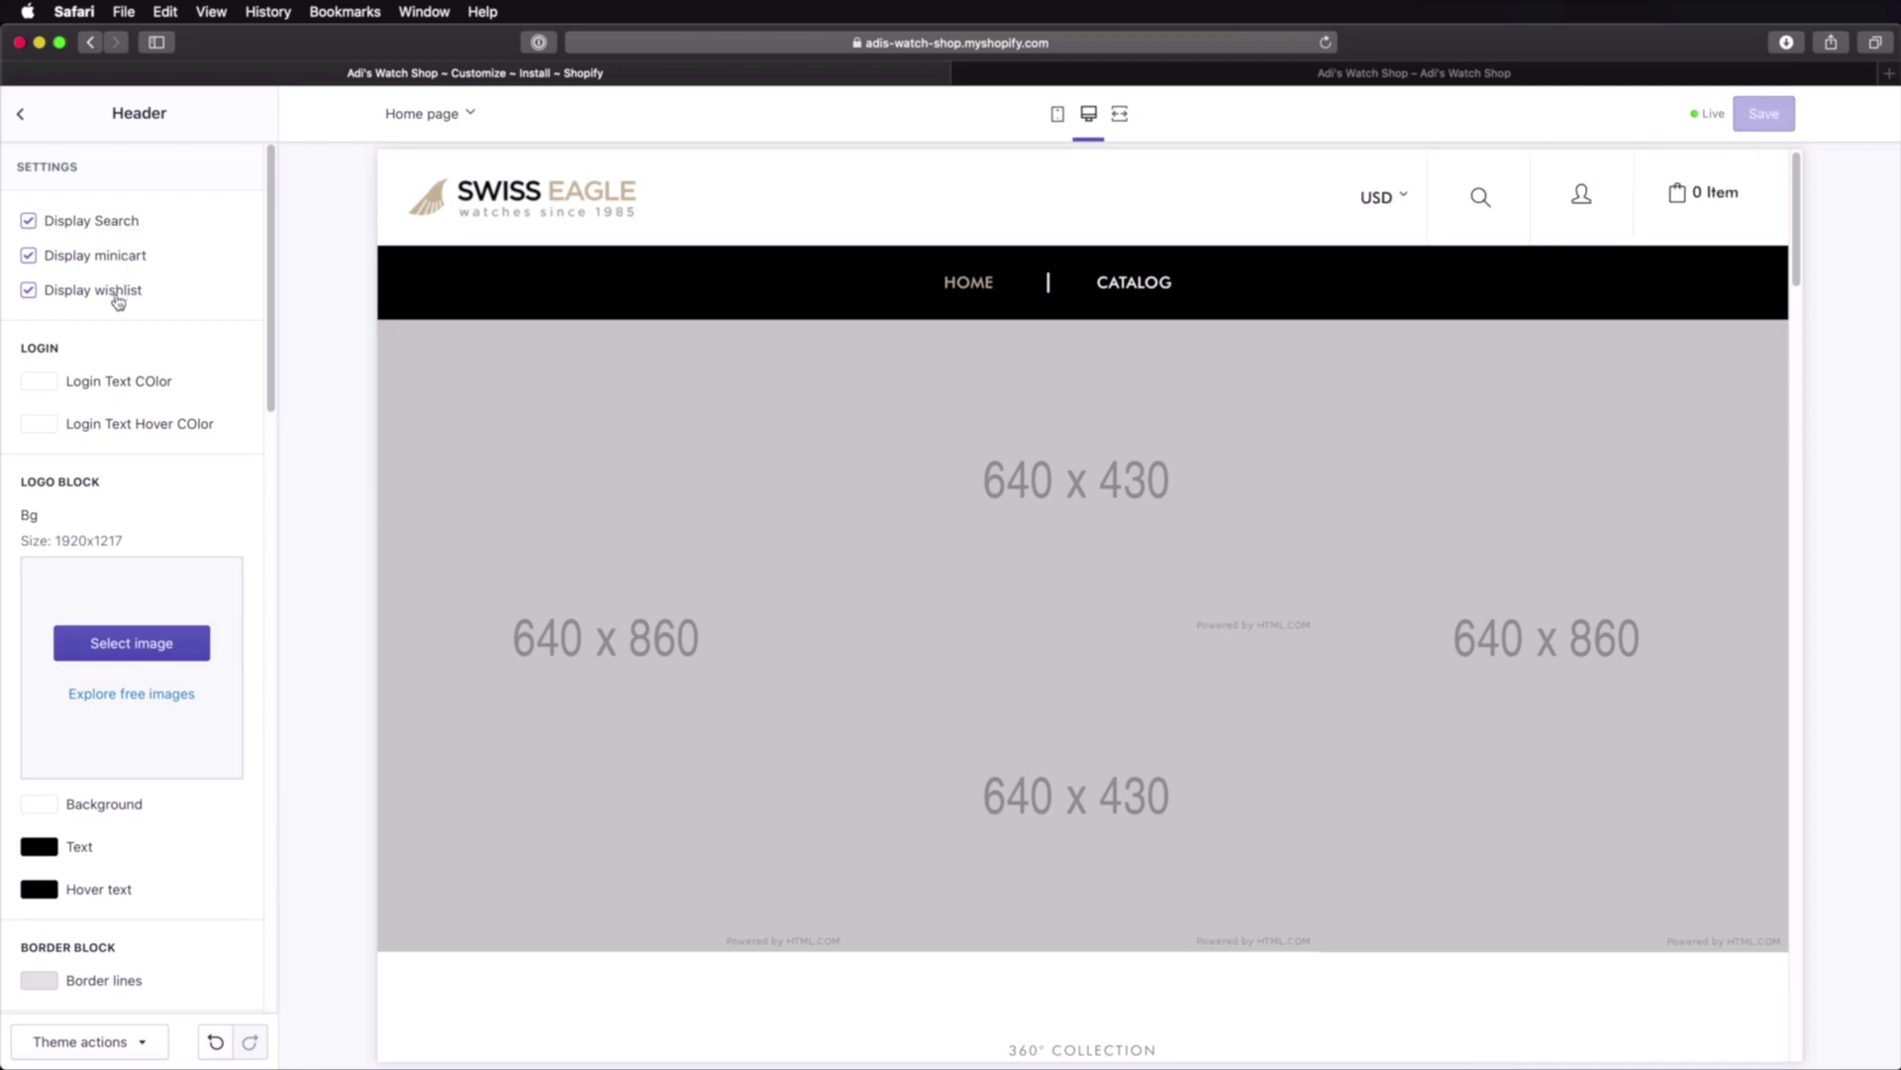
{"action": "left_click", "coordinate": [118, 300]}
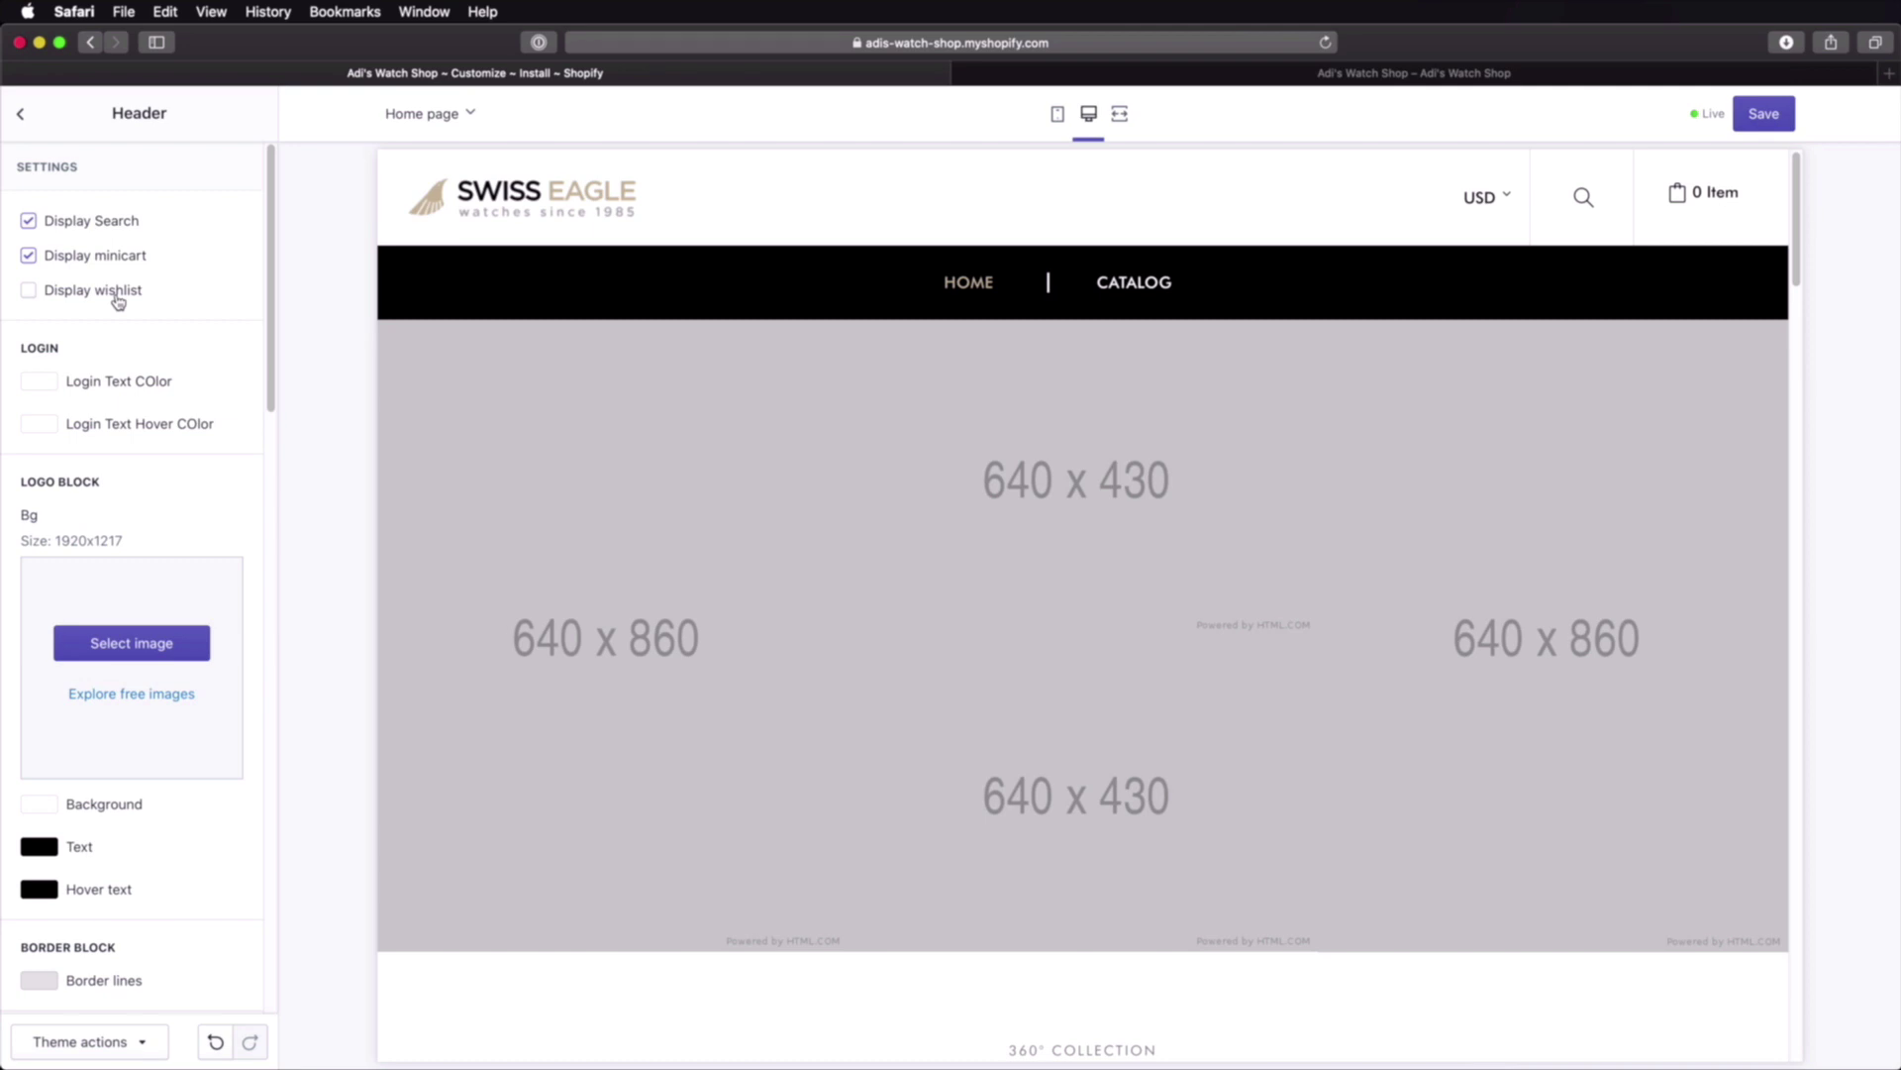
{"action": "scroll", "coordinate": [124, 336], "scroll_direction": "down", "scroll_amount": 3}
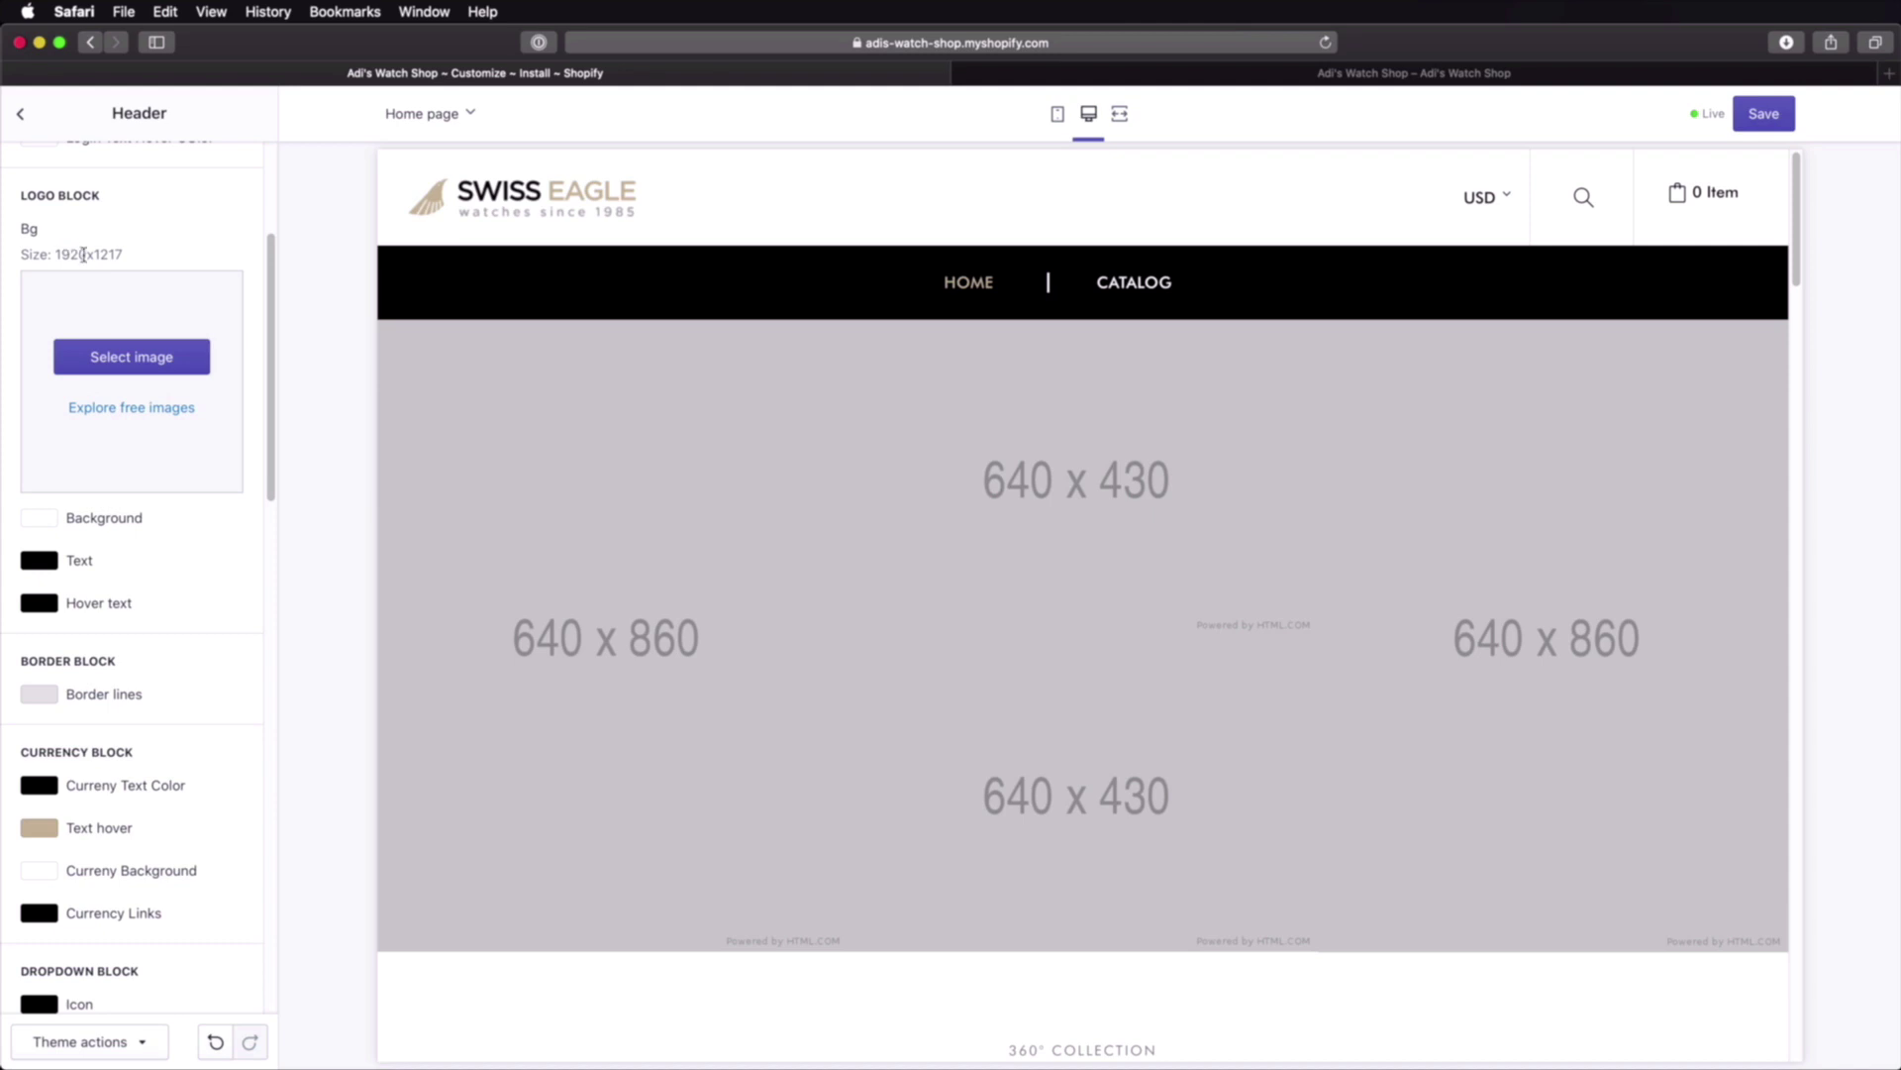
Step: Upload logo.png from the Brand folder as the header's Logo Block image
{"action": "left_click", "coordinate": [127, 347]}
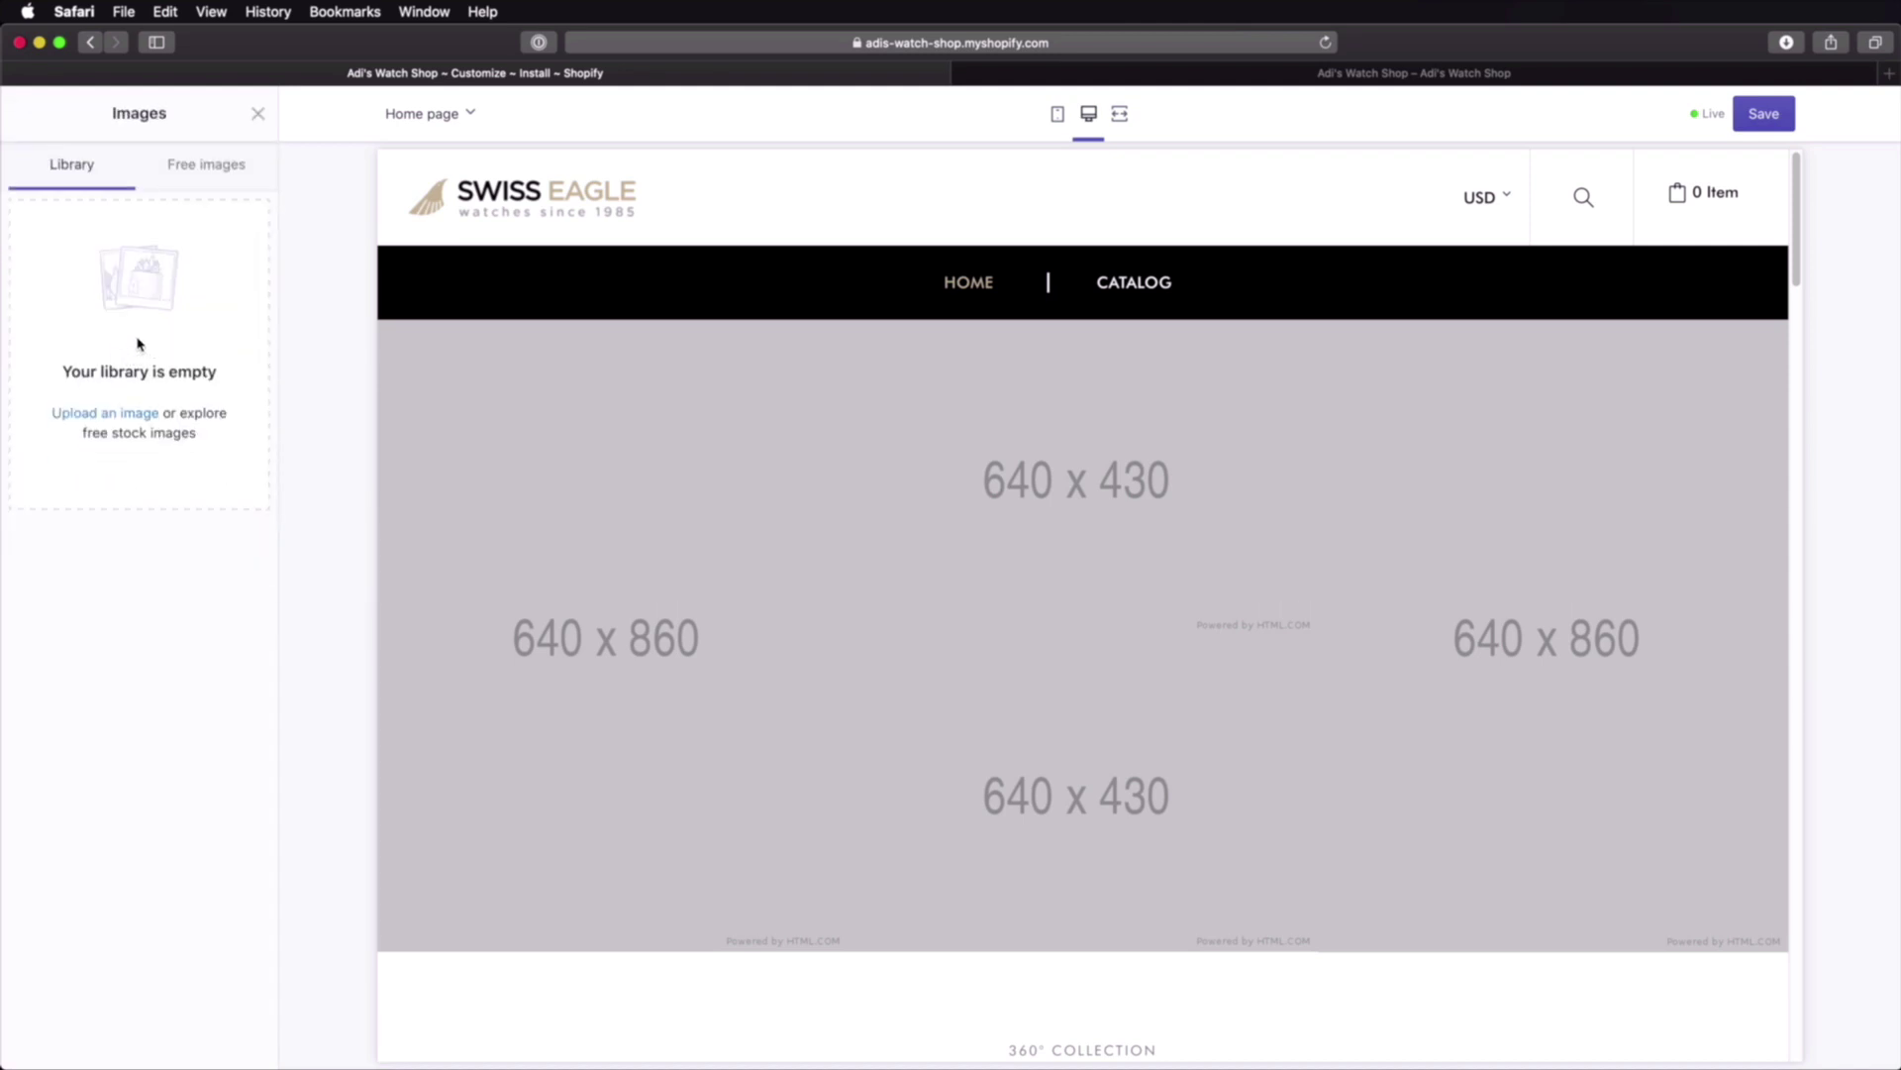
{"action": "left_click", "coordinate": [128, 416]}
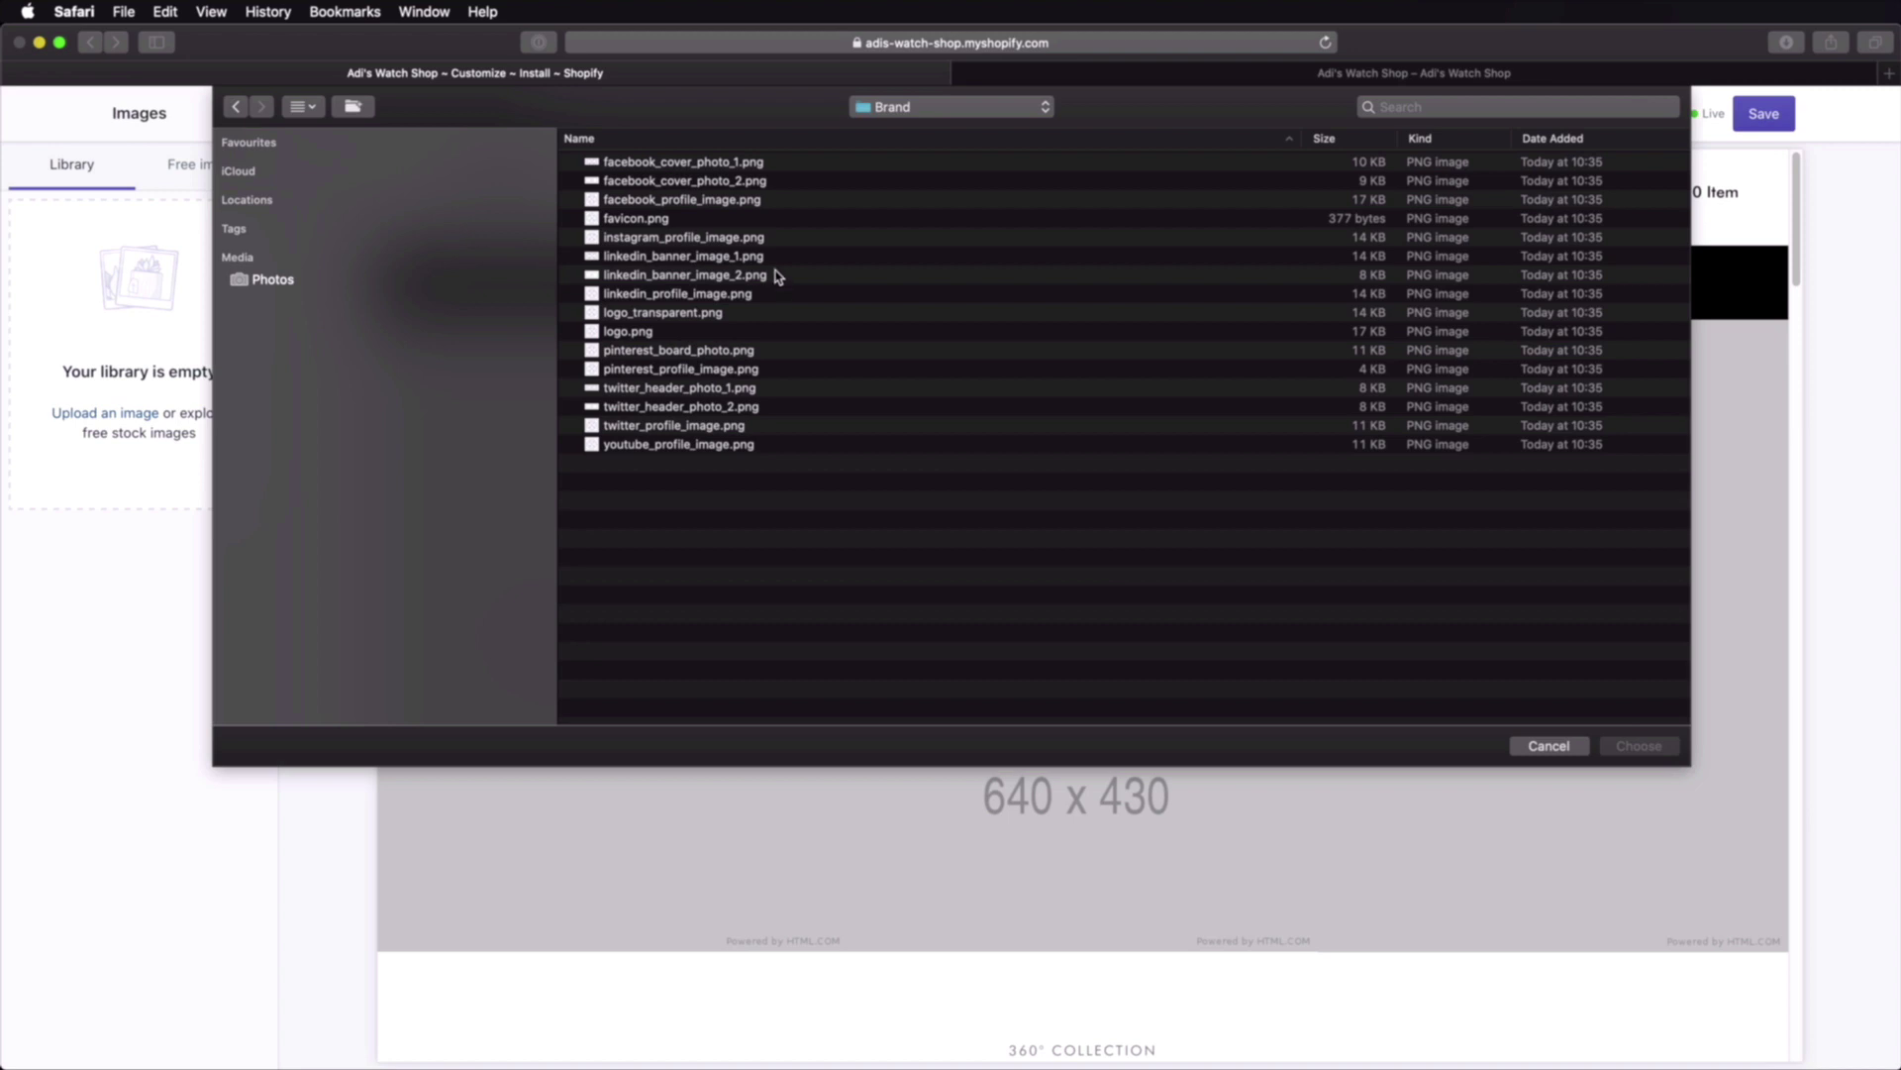
{"action": "double_click", "coordinate": [668, 331]}
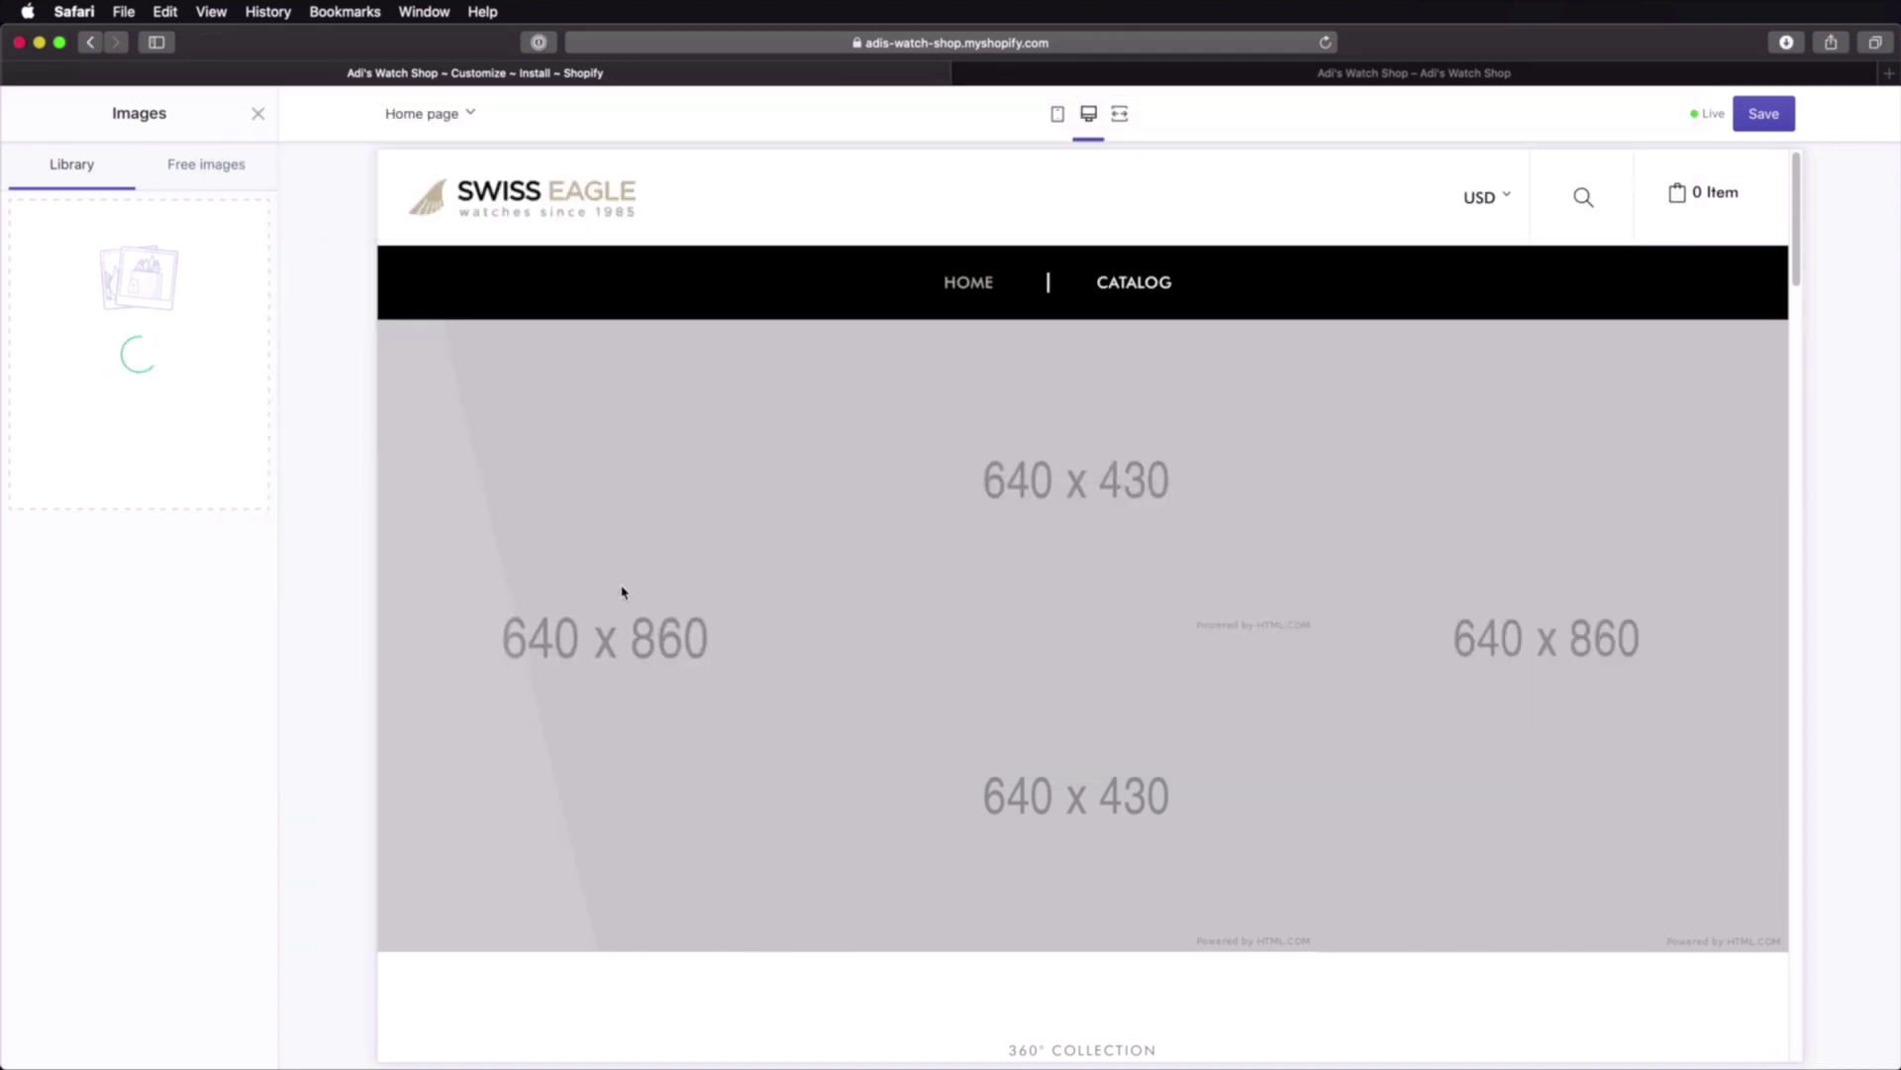
{"action": "left_click", "coordinate": [220, 1036]}
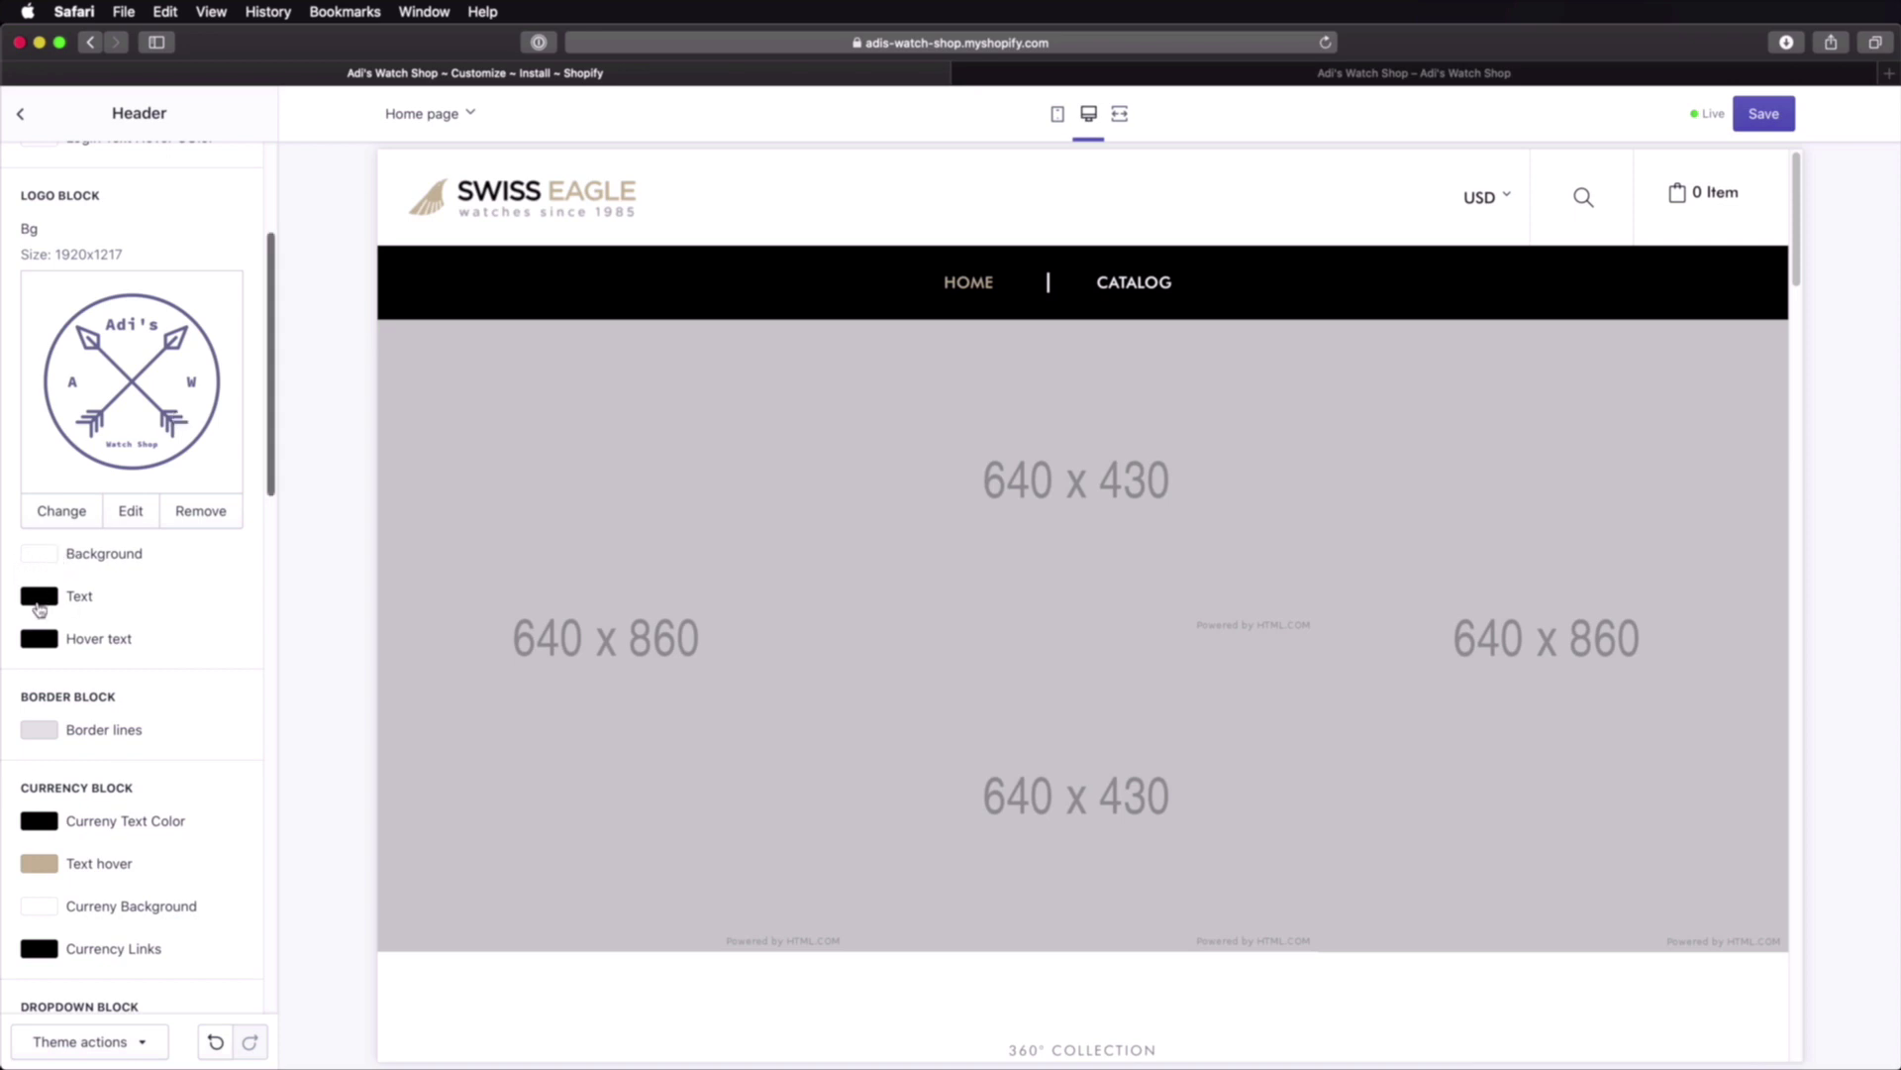
{"action": "scroll", "coordinate": [164, 538], "scroll_direction": "down", "scroll_amount": 5}
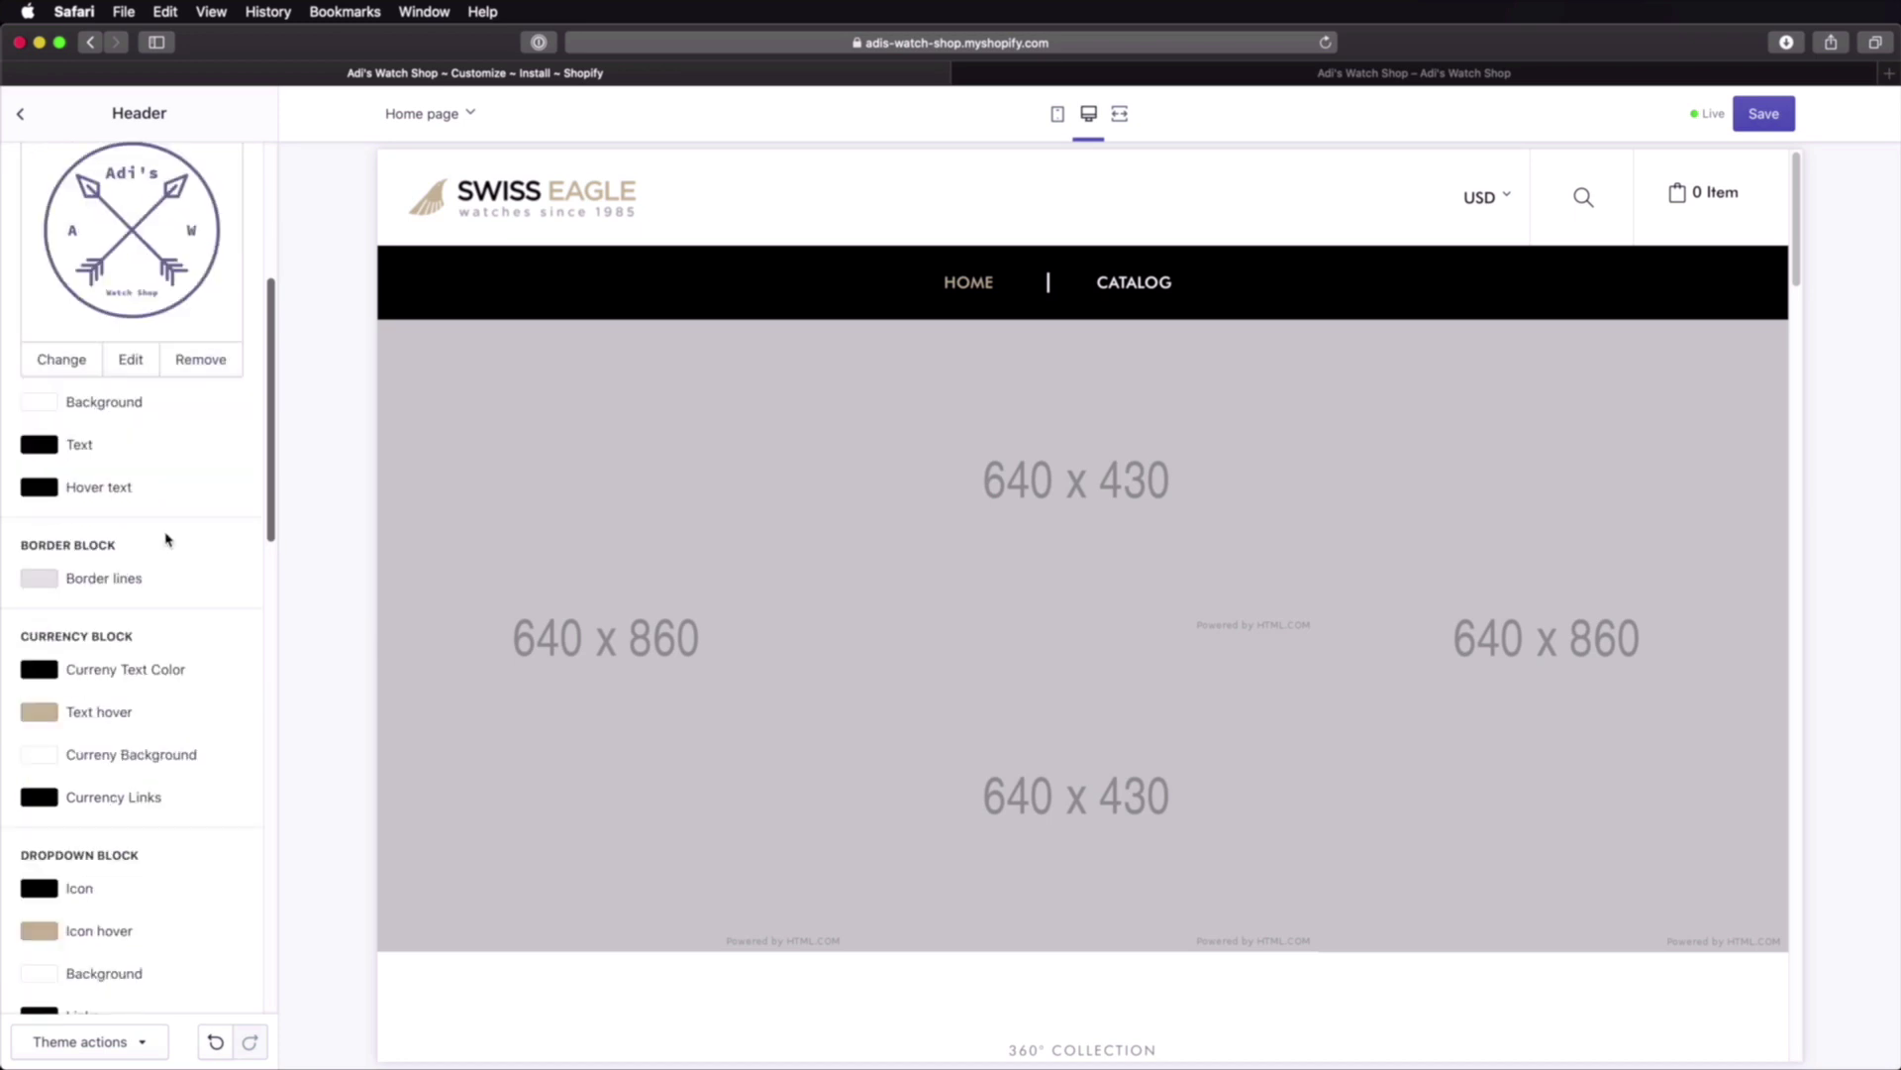
{"action": "scroll", "coordinate": [208, 499], "scroll_direction": "up", "scroll_amount": 10}
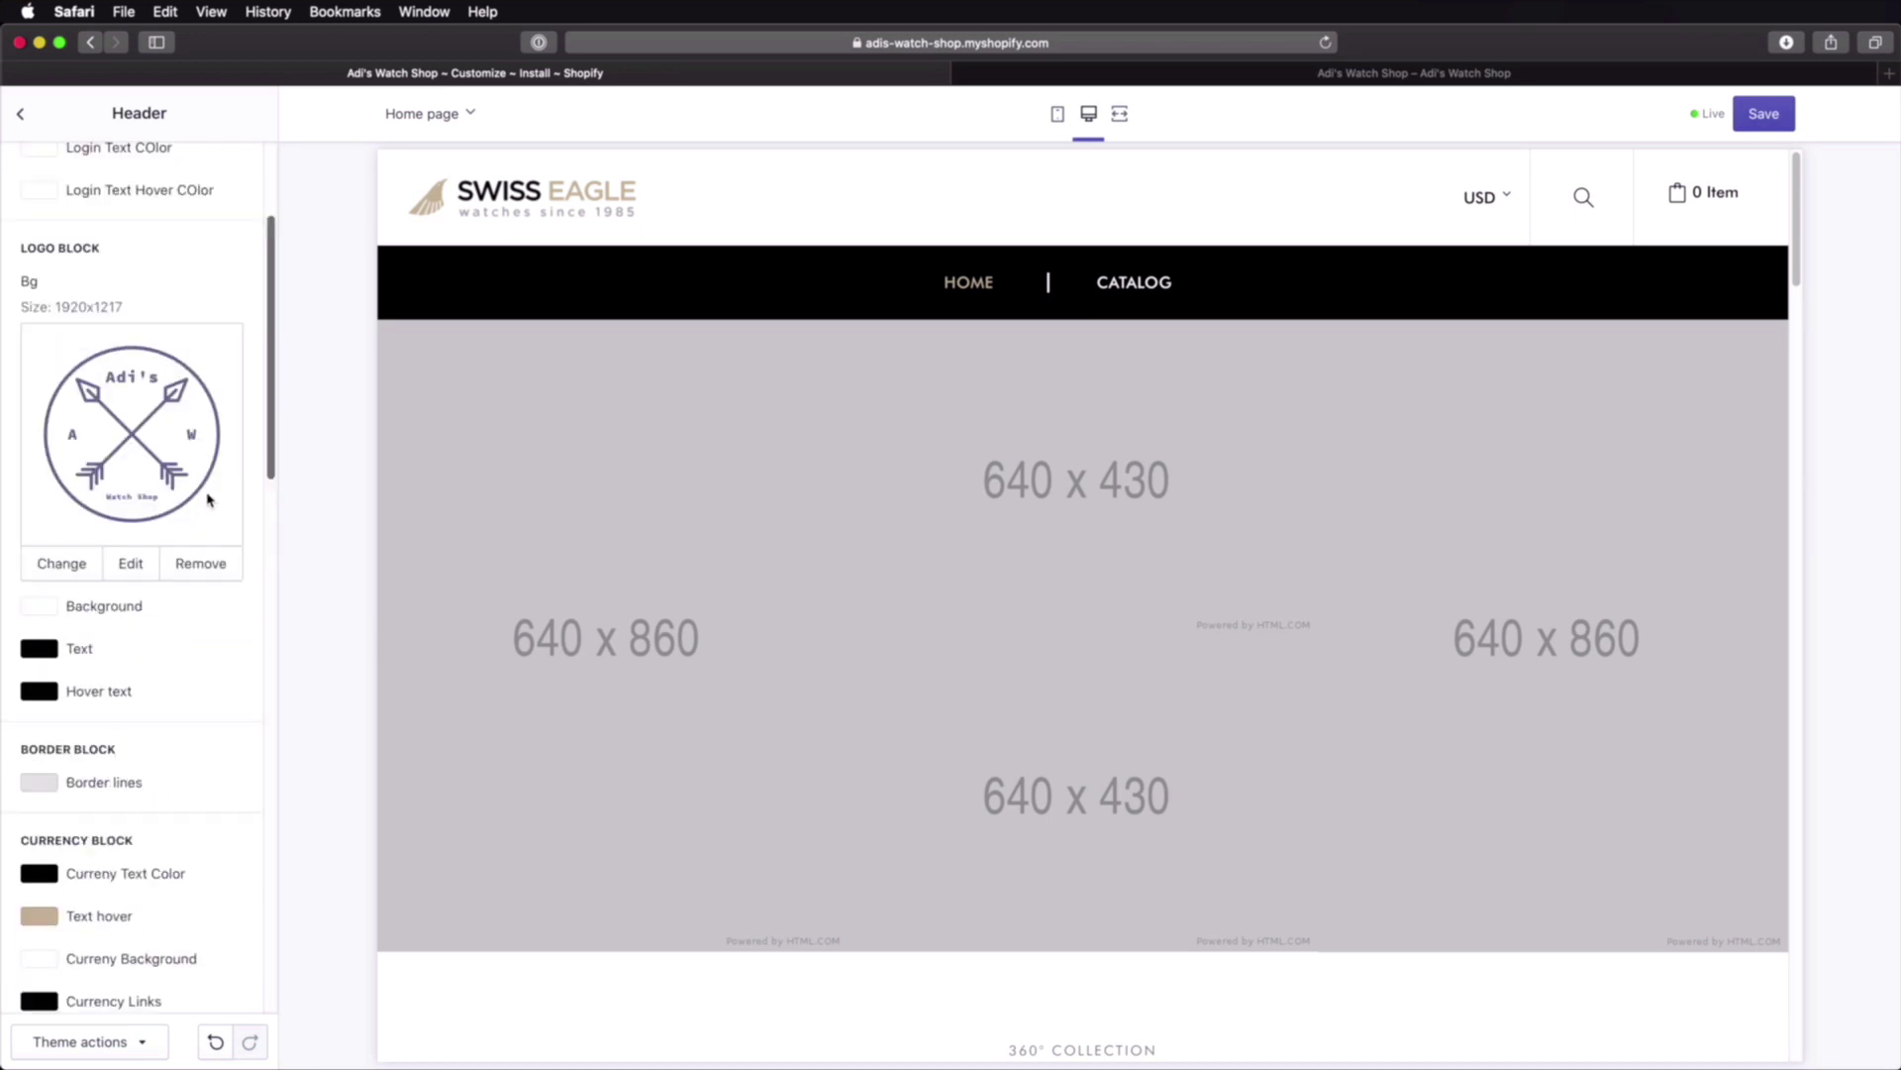
{"action": "scroll", "coordinate": [208, 499], "scroll_direction": "down", "scroll_amount": 7}
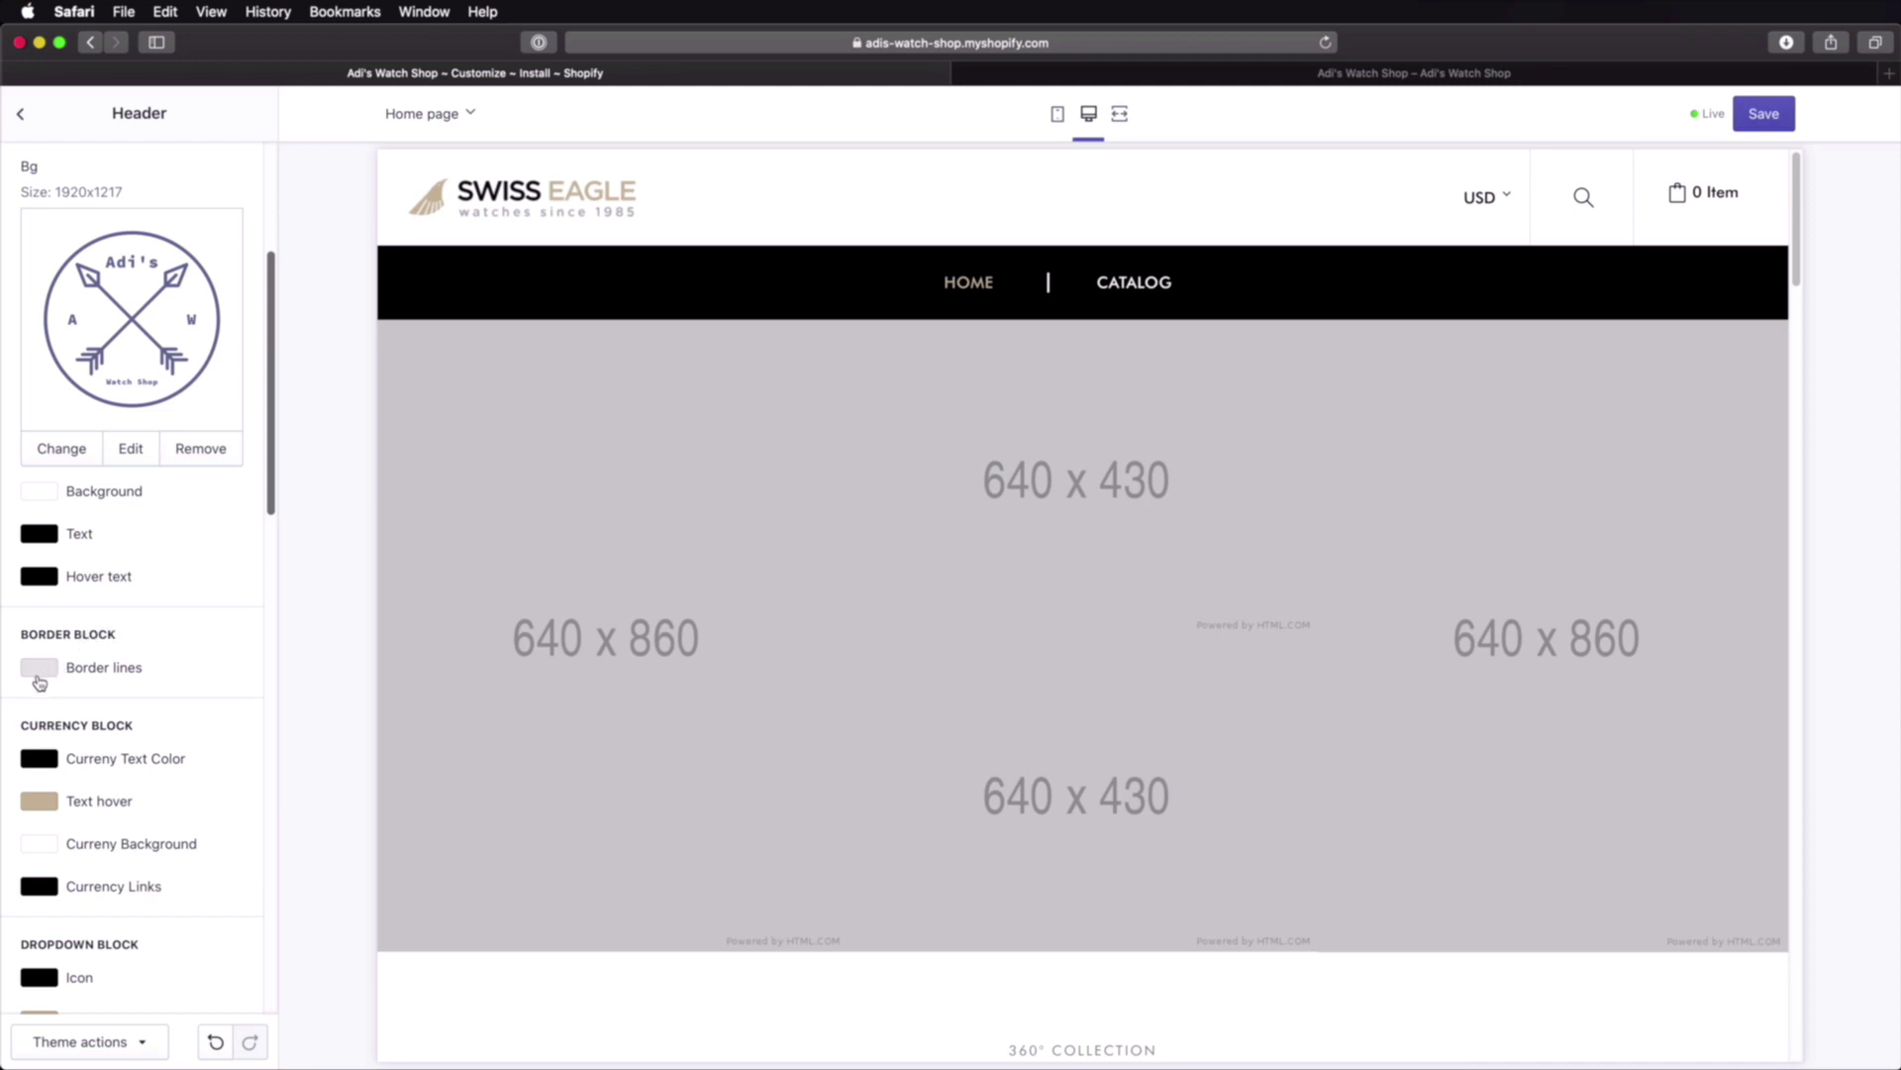
{"action": "scroll", "coordinate": [104, 682], "scroll_direction": "down", "scroll_amount": 3}
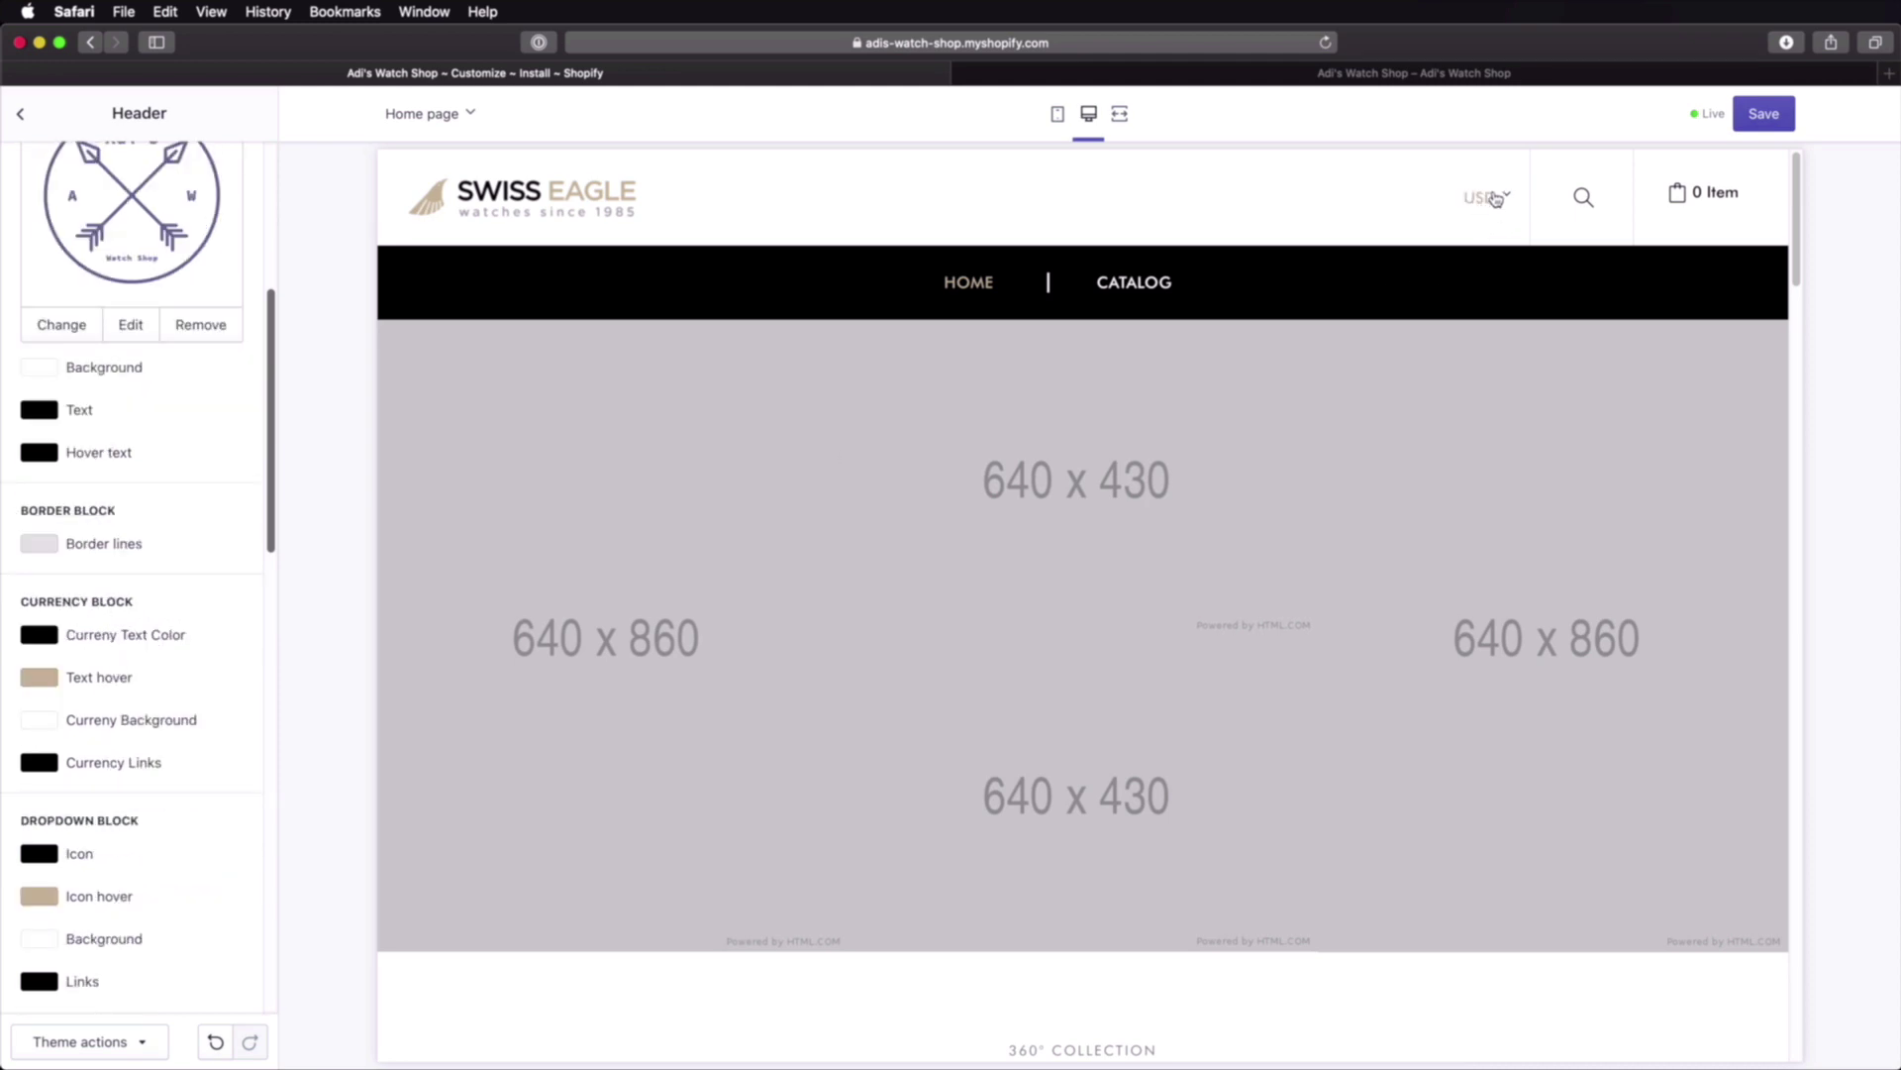
{"action": "left_click", "coordinate": [45, 634]}
{"action": "left_click", "coordinate": [195, 661]}
{"action": "left_click_drag", "start_coordinate": [195, 661], "coordinate": [199, 658]}
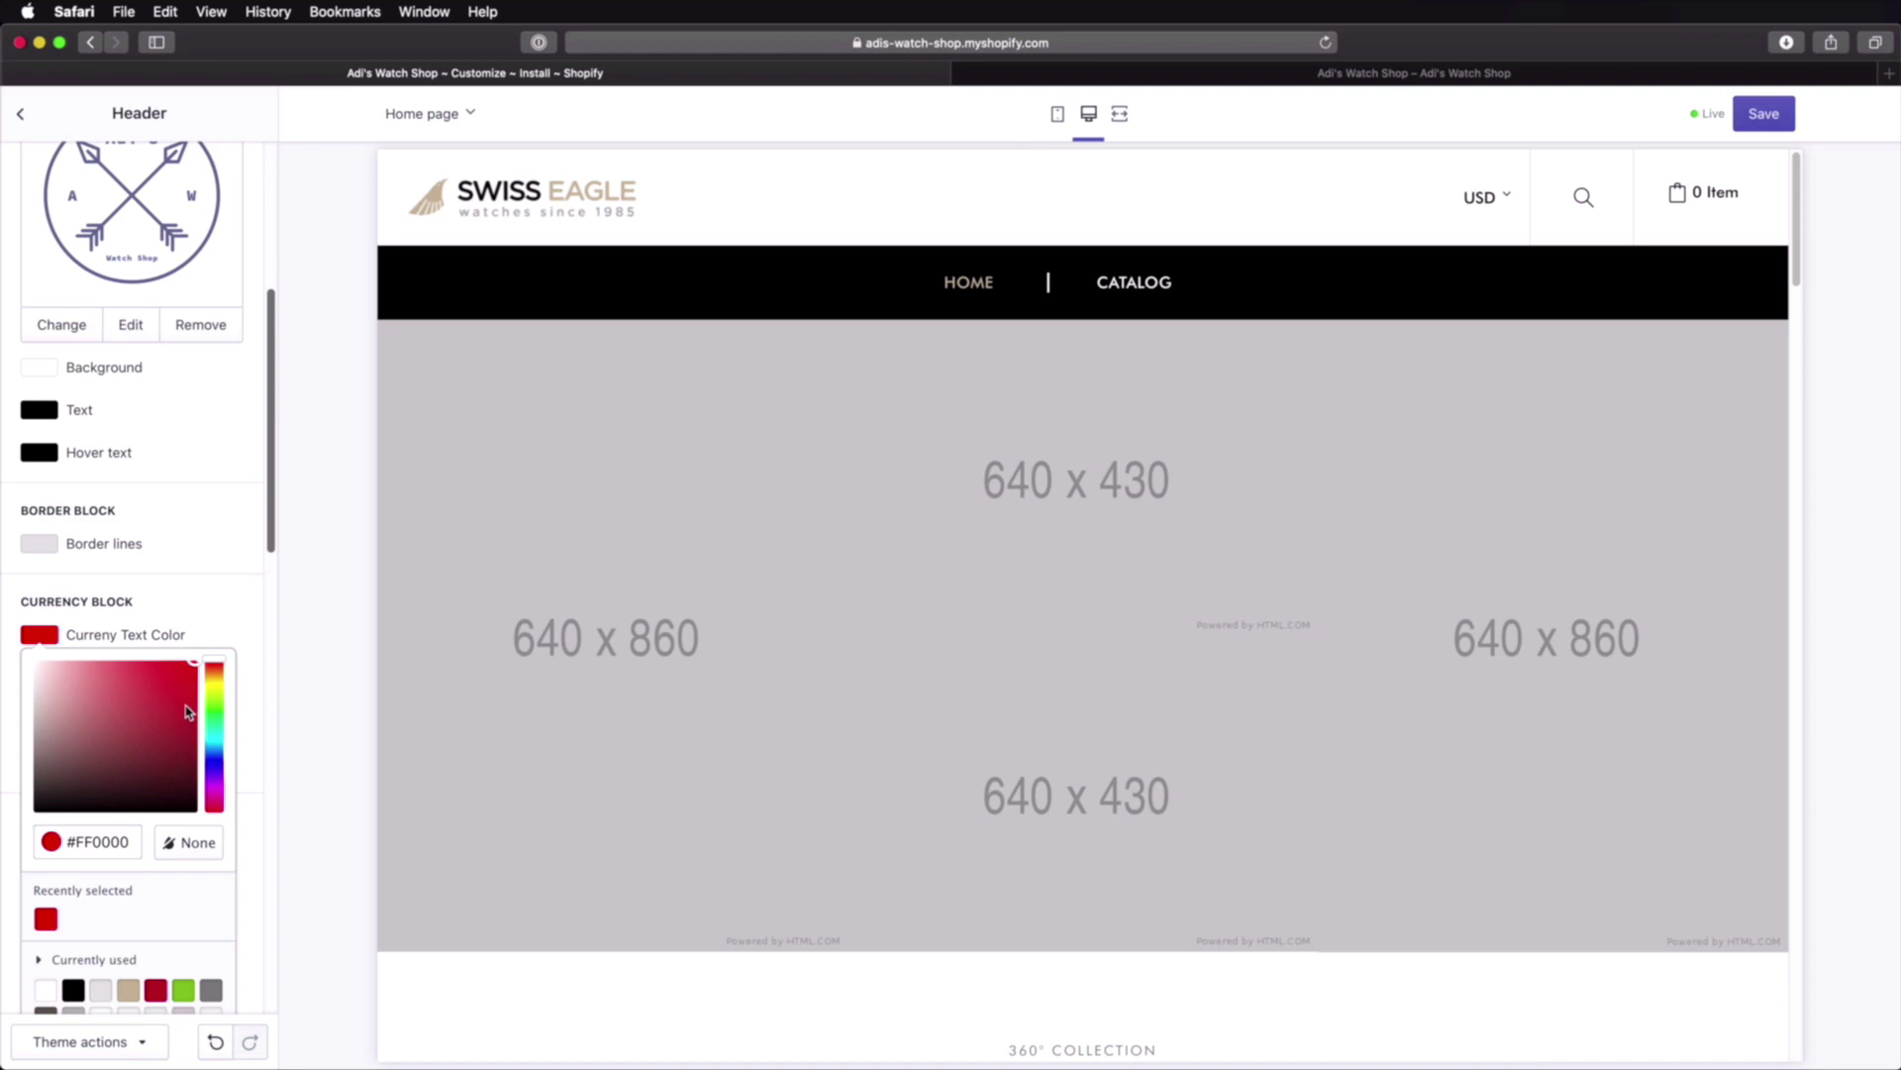
{"action": "left_click", "coordinate": [297, 683]}
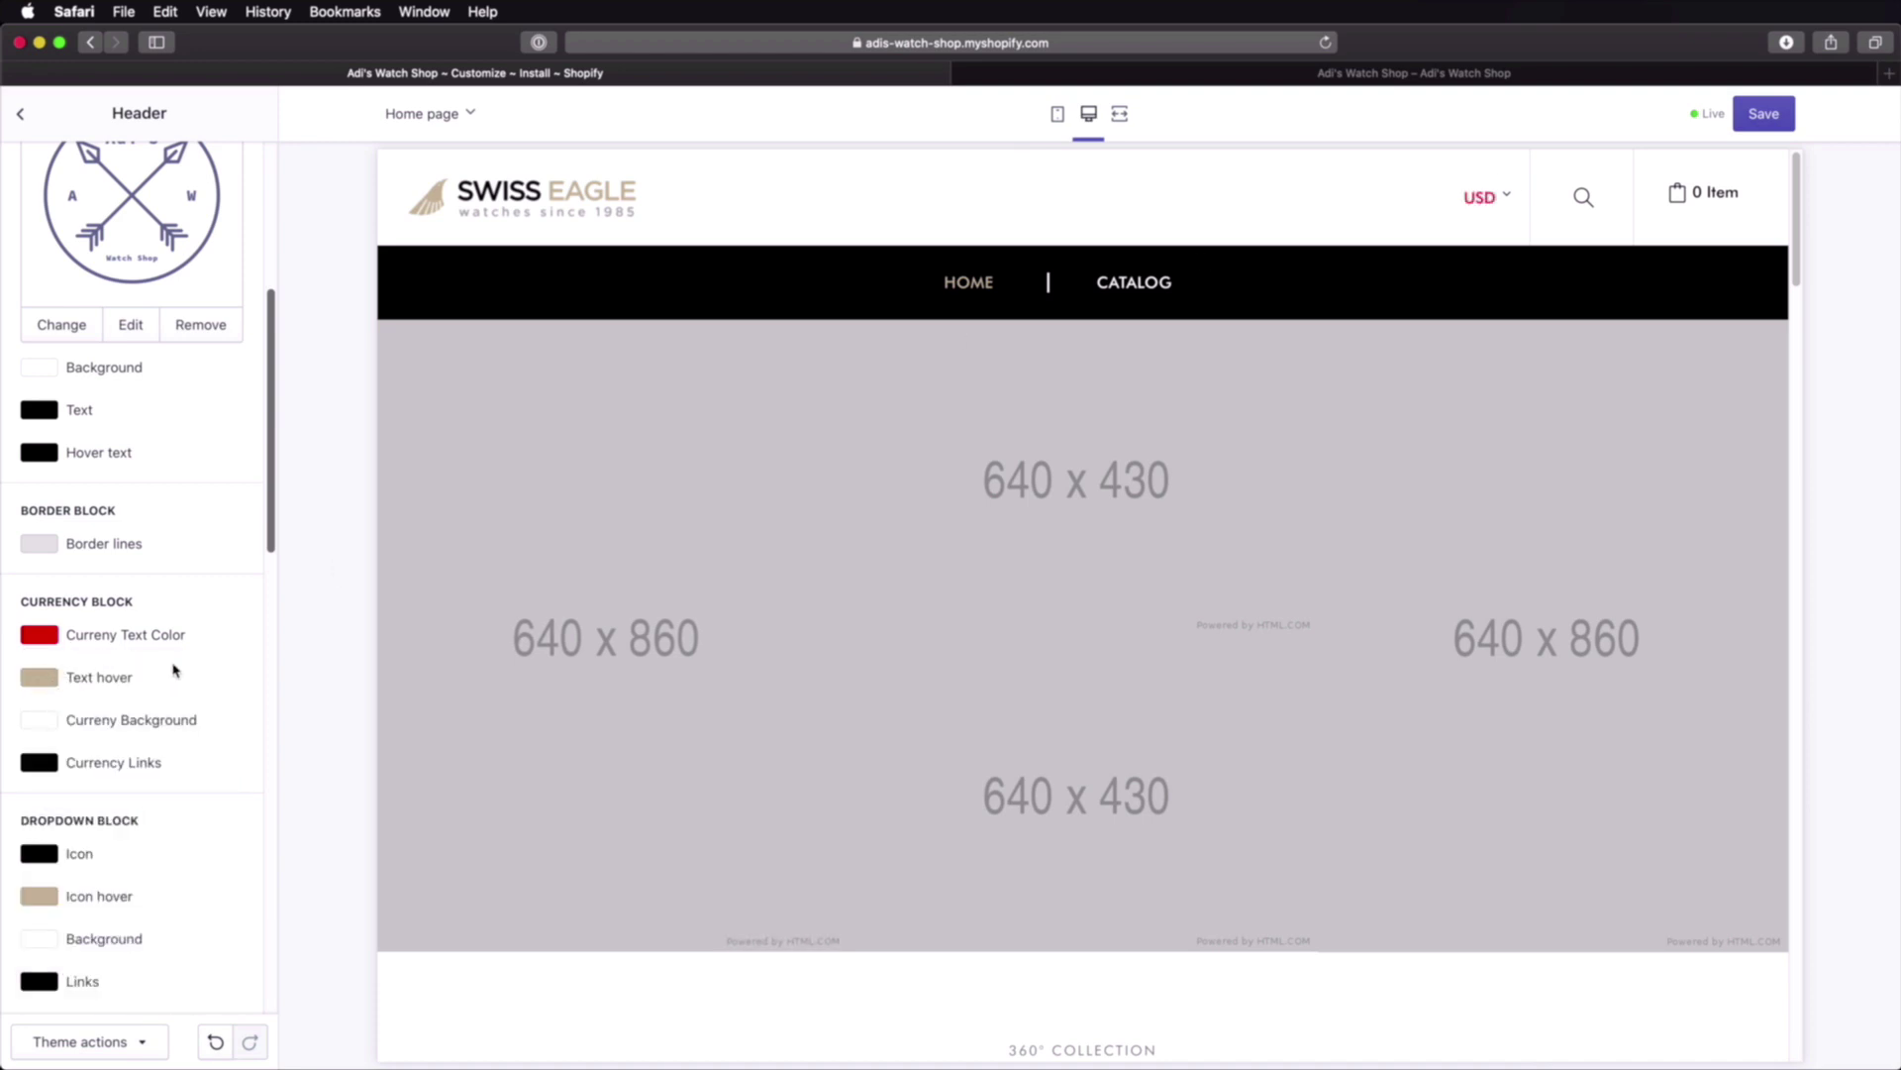
{"action": "left_click", "coordinate": [55, 639]}
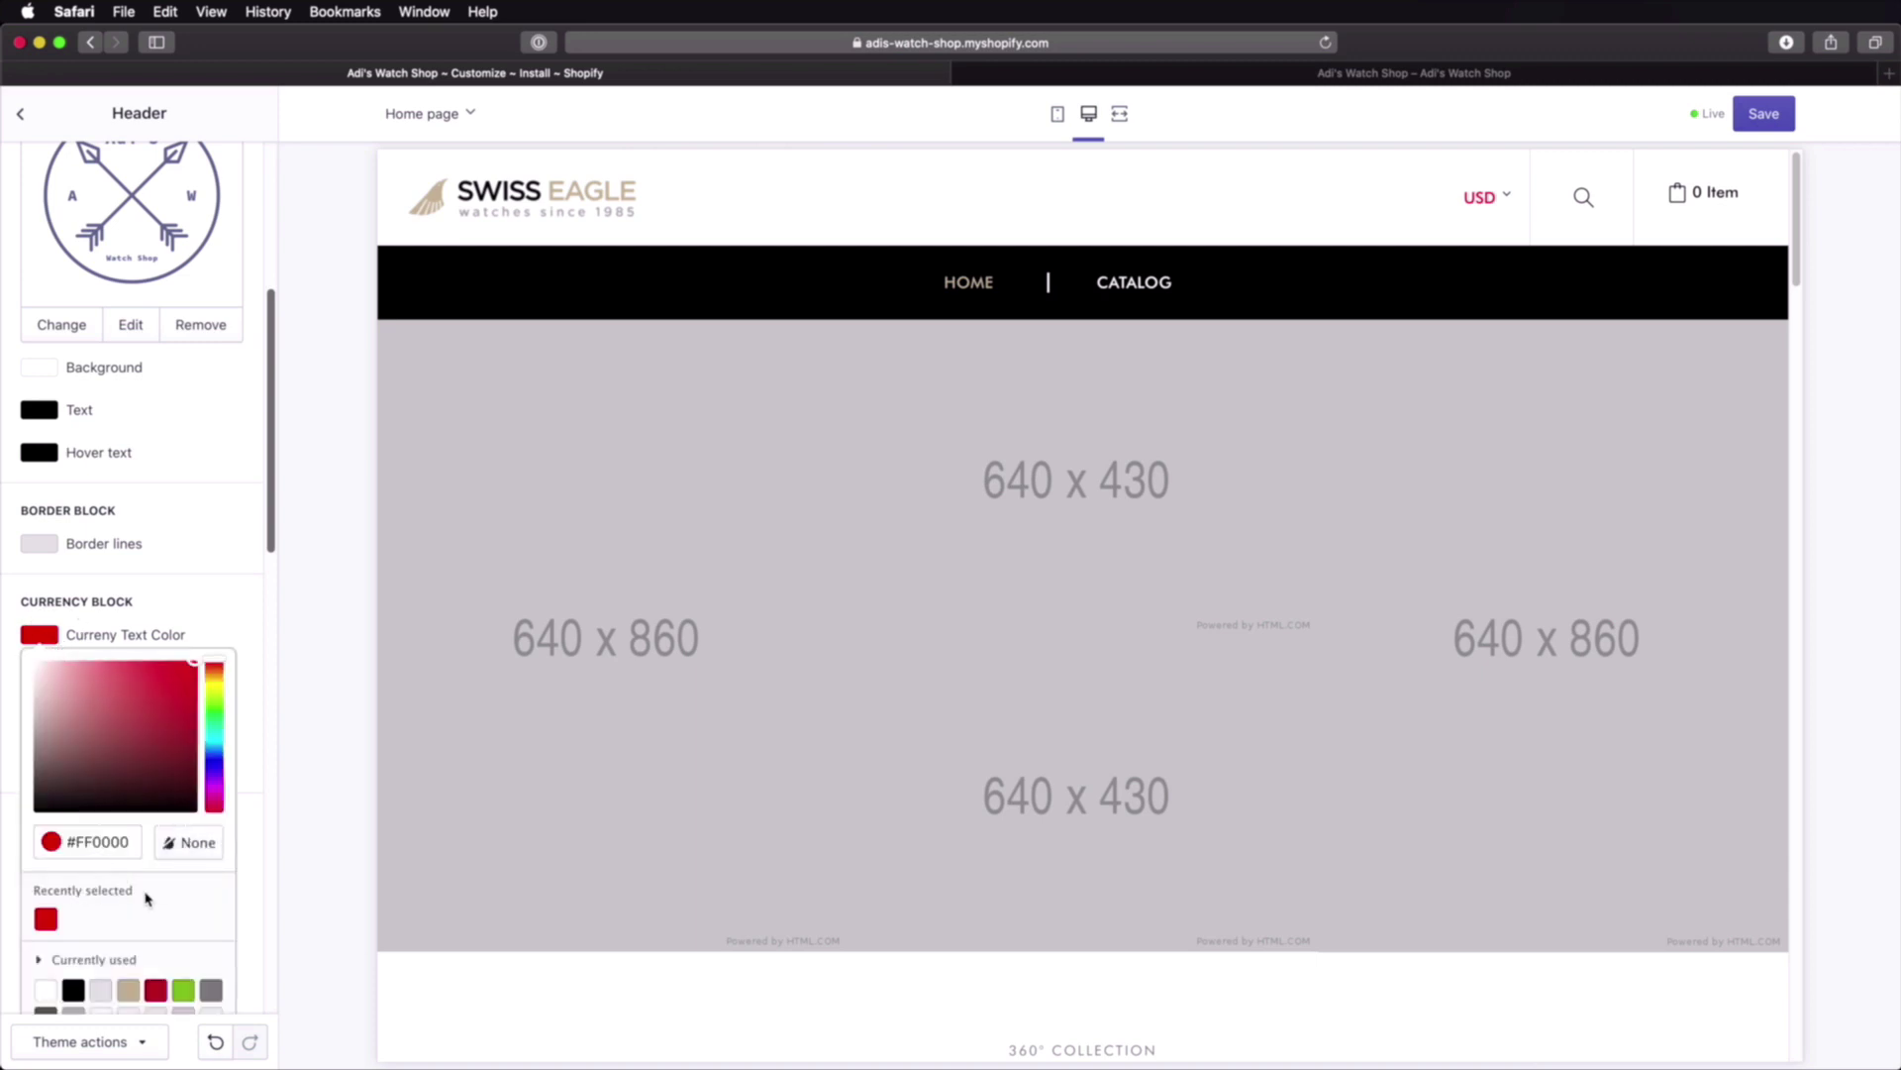
{"action": "scroll", "coordinate": [149, 898], "scroll_direction": "down", "scroll_amount": 1}
{"action": "left_click", "coordinate": [73, 946]}
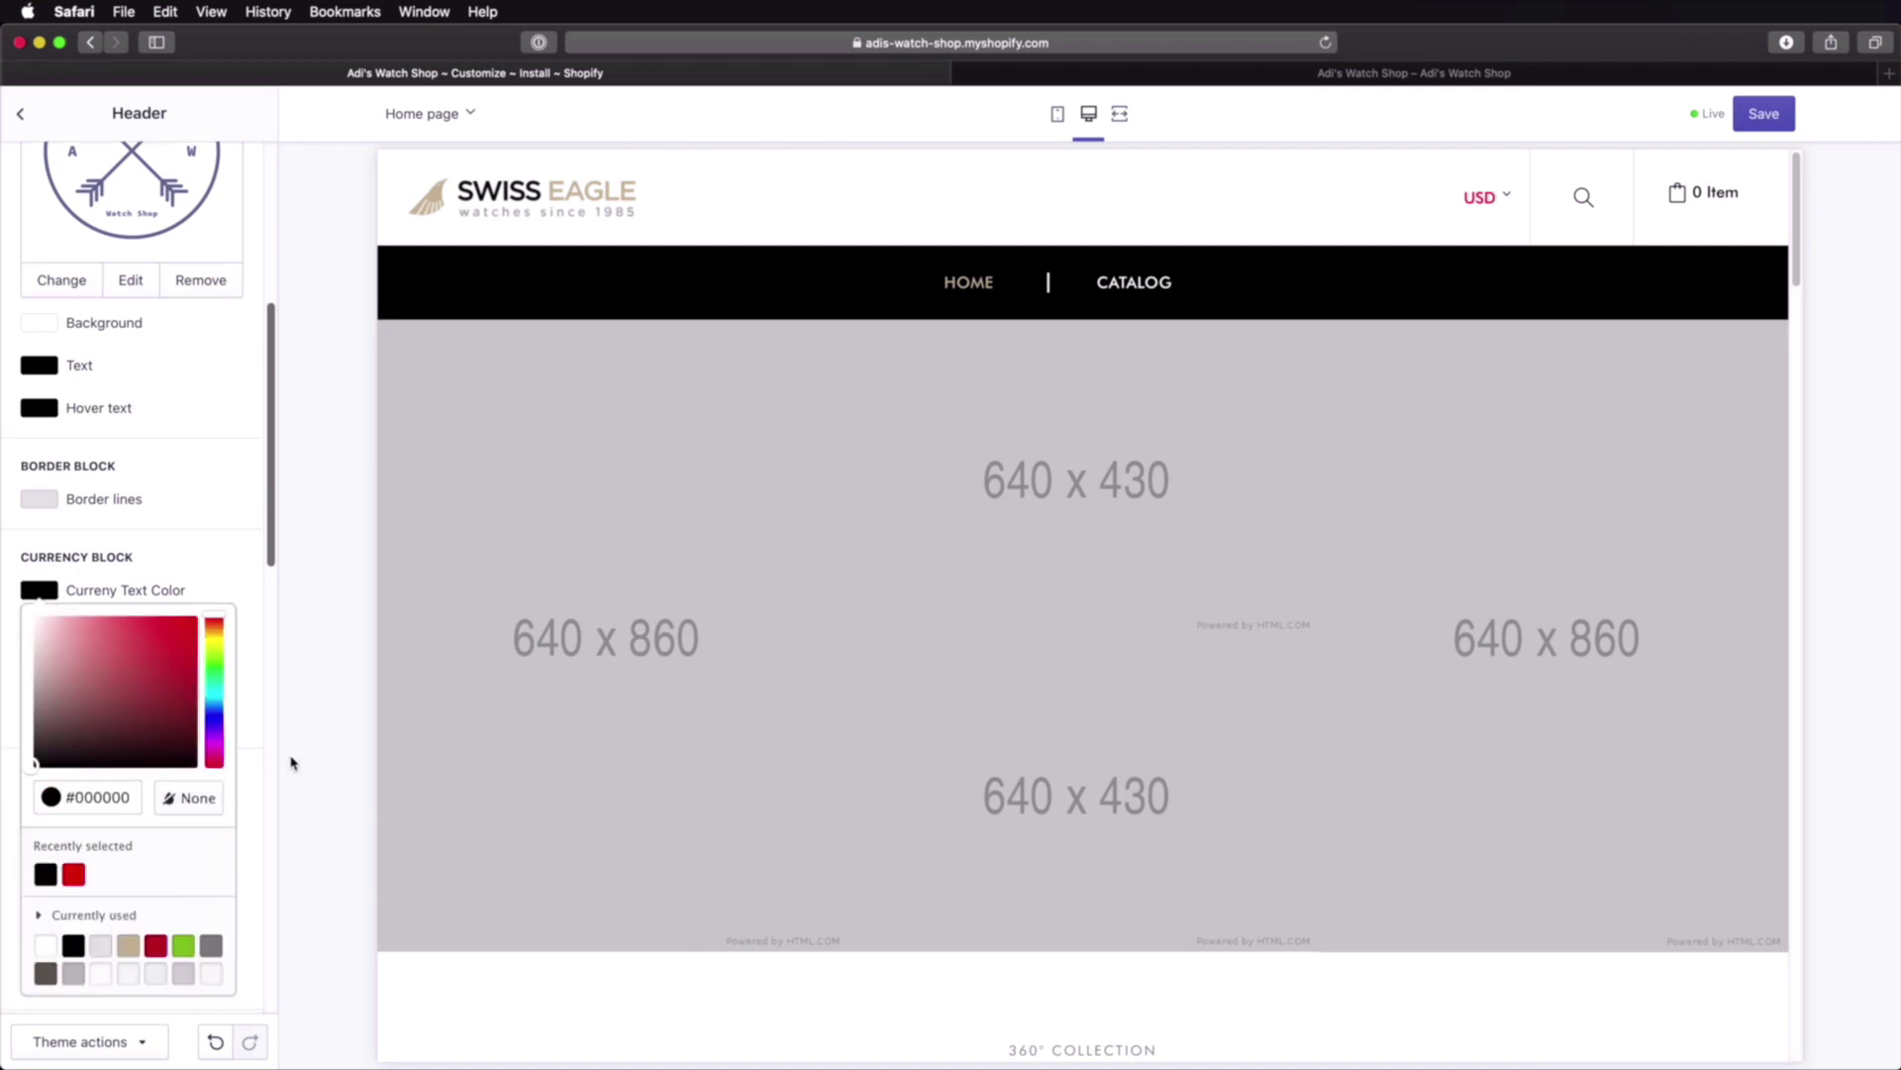
{"action": "left_click", "coordinate": [263, 624]}
{"action": "scroll", "coordinate": [190, 629], "scroll_direction": "down", "scroll_amount": 1}
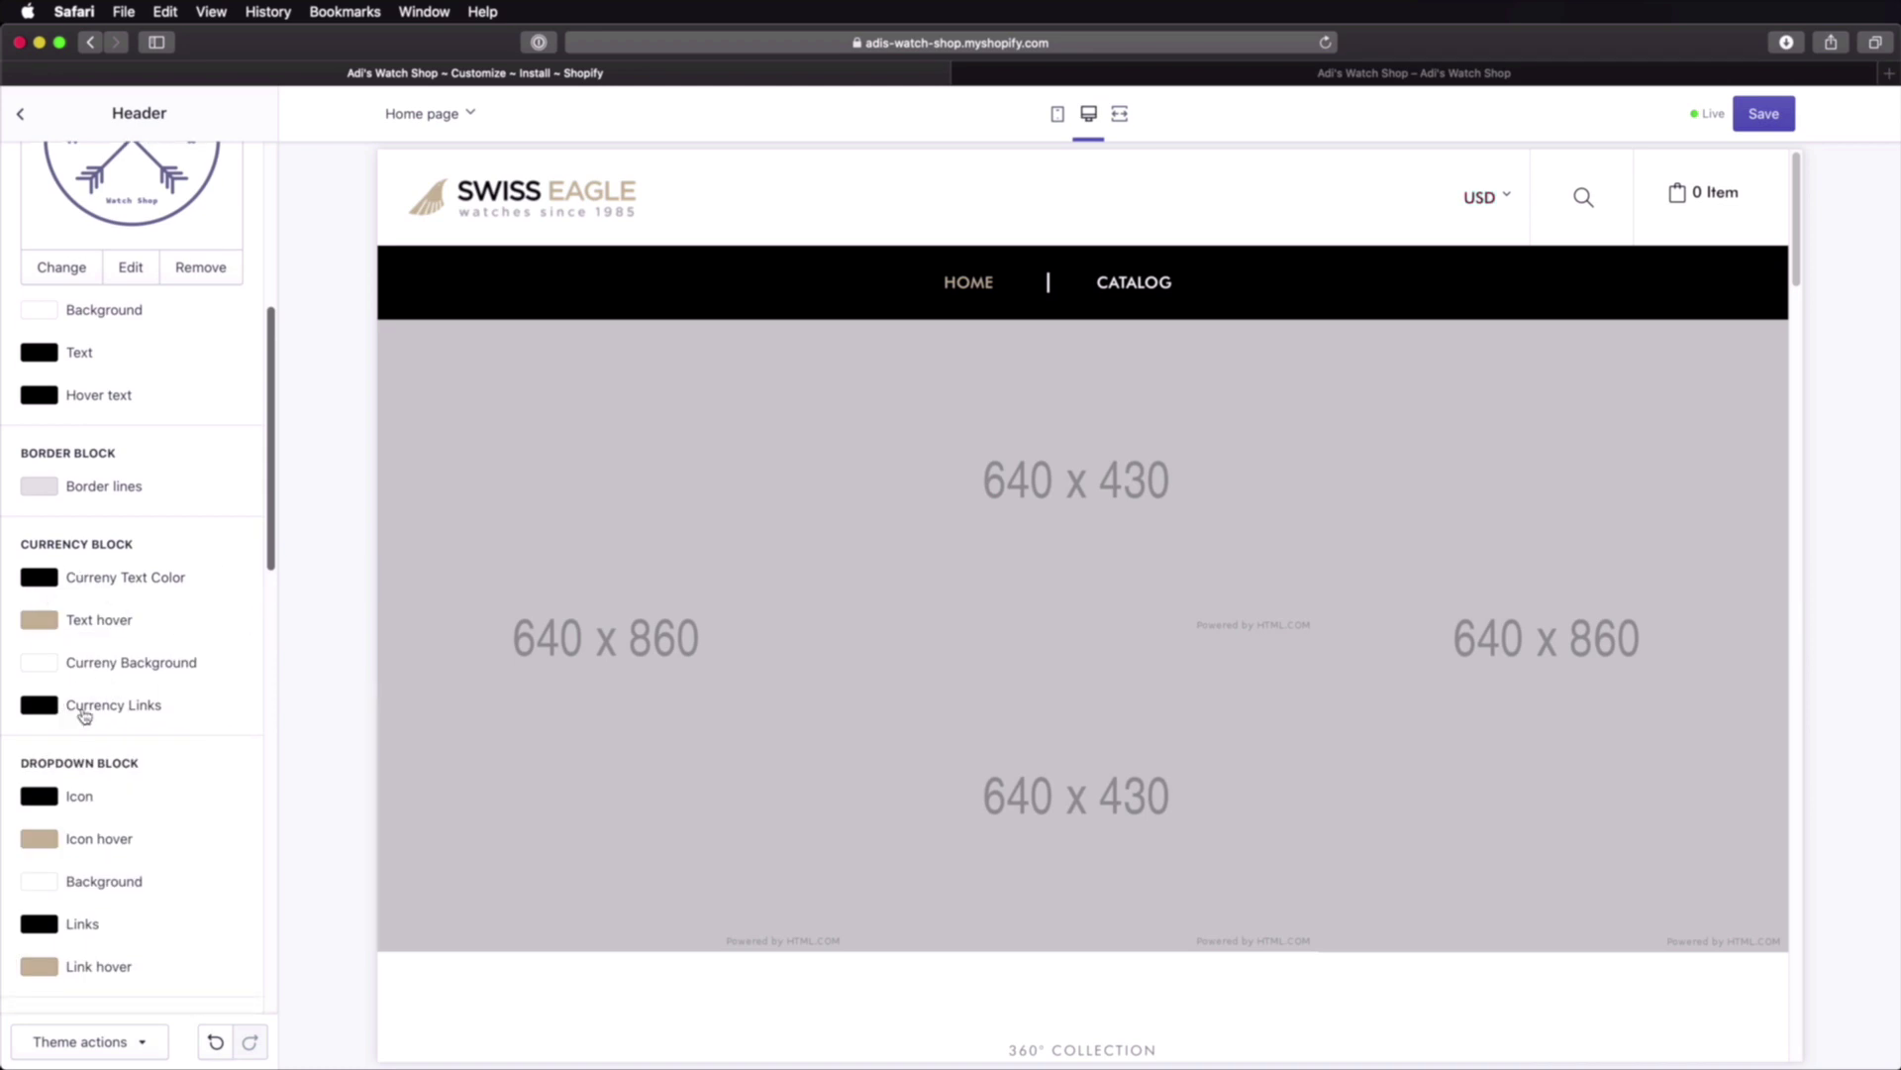
{"action": "left_click", "coordinate": [1500, 197]}
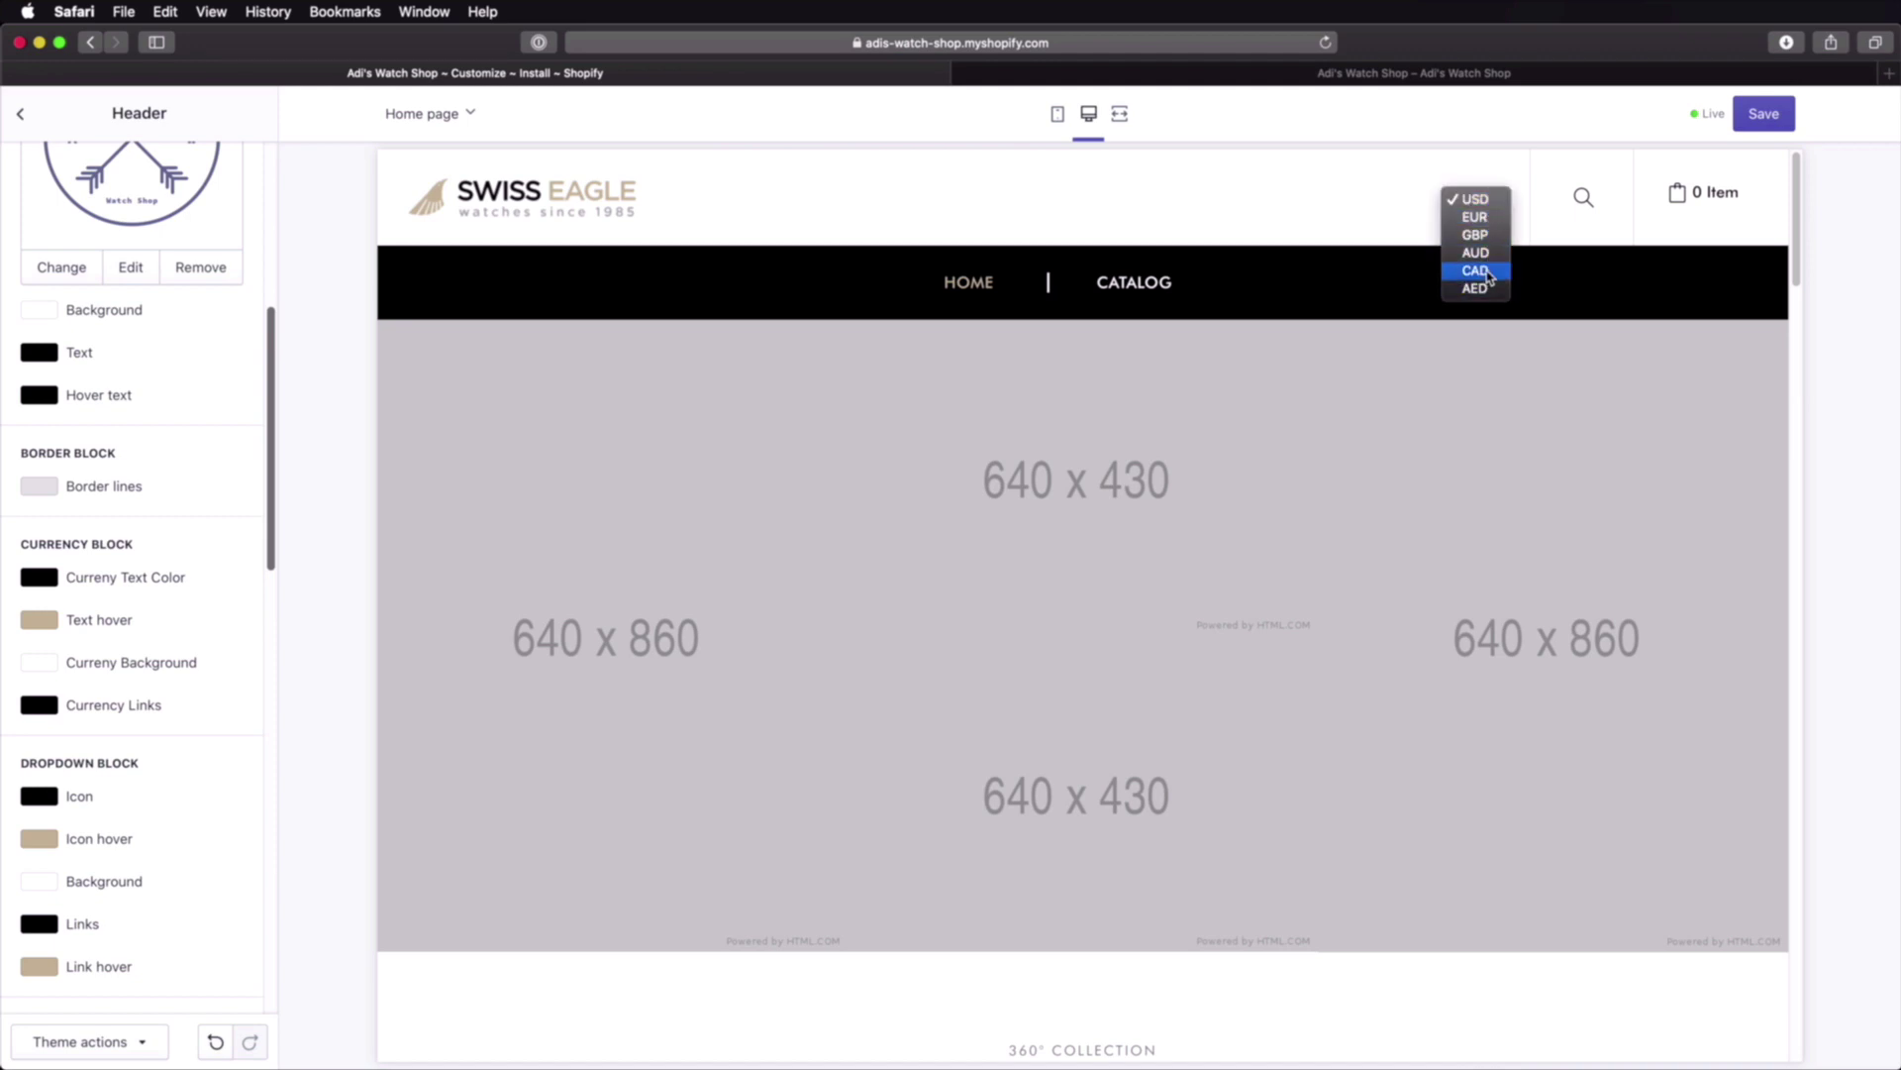
{"action": "left_click", "coordinate": [1370, 199]}
{"action": "scroll", "coordinate": [1138, 377], "scroll_direction": "down", "scroll_amount": 15}
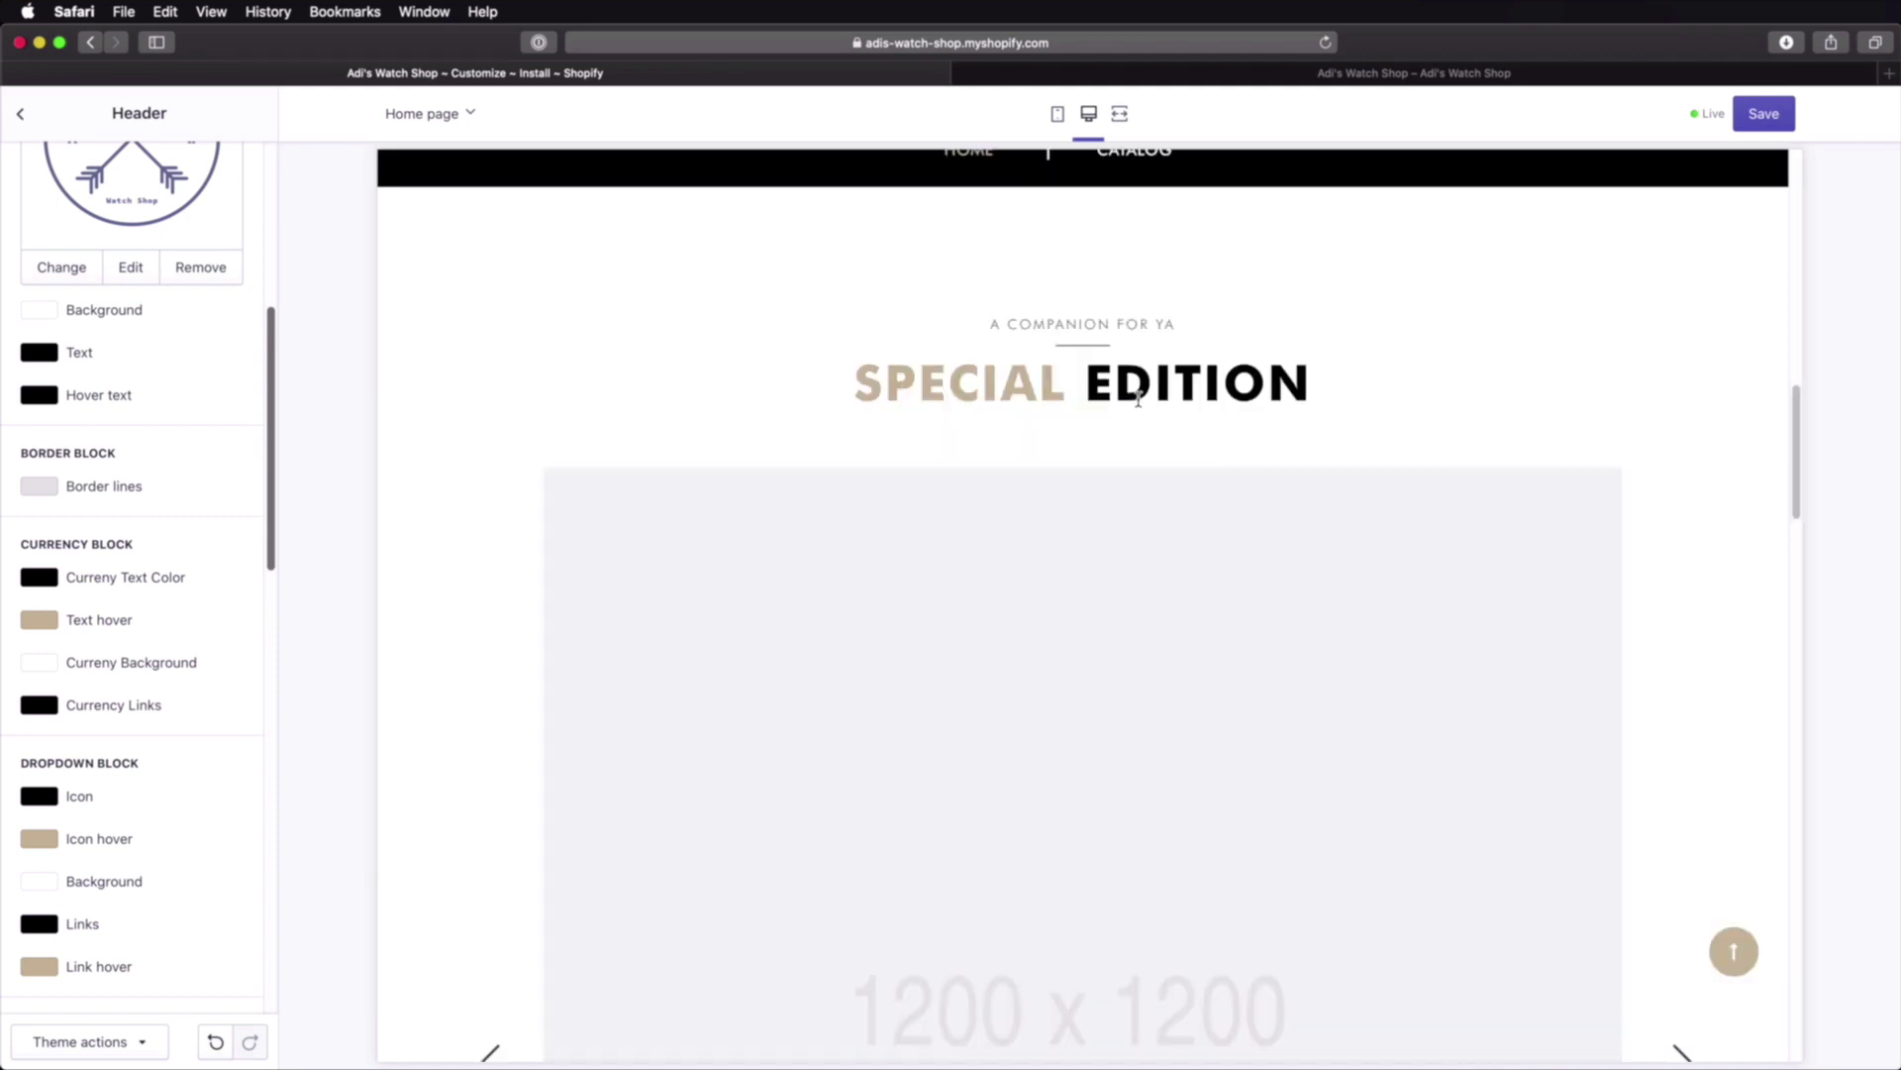
{"action": "scroll", "coordinate": [1138, 405], "scroll_direction": "up", "scroll_amount": 12}
{"action": "scroll", "coordinate": [1140, 405], "scroll_direction": "up", "scroll_amount": 2}
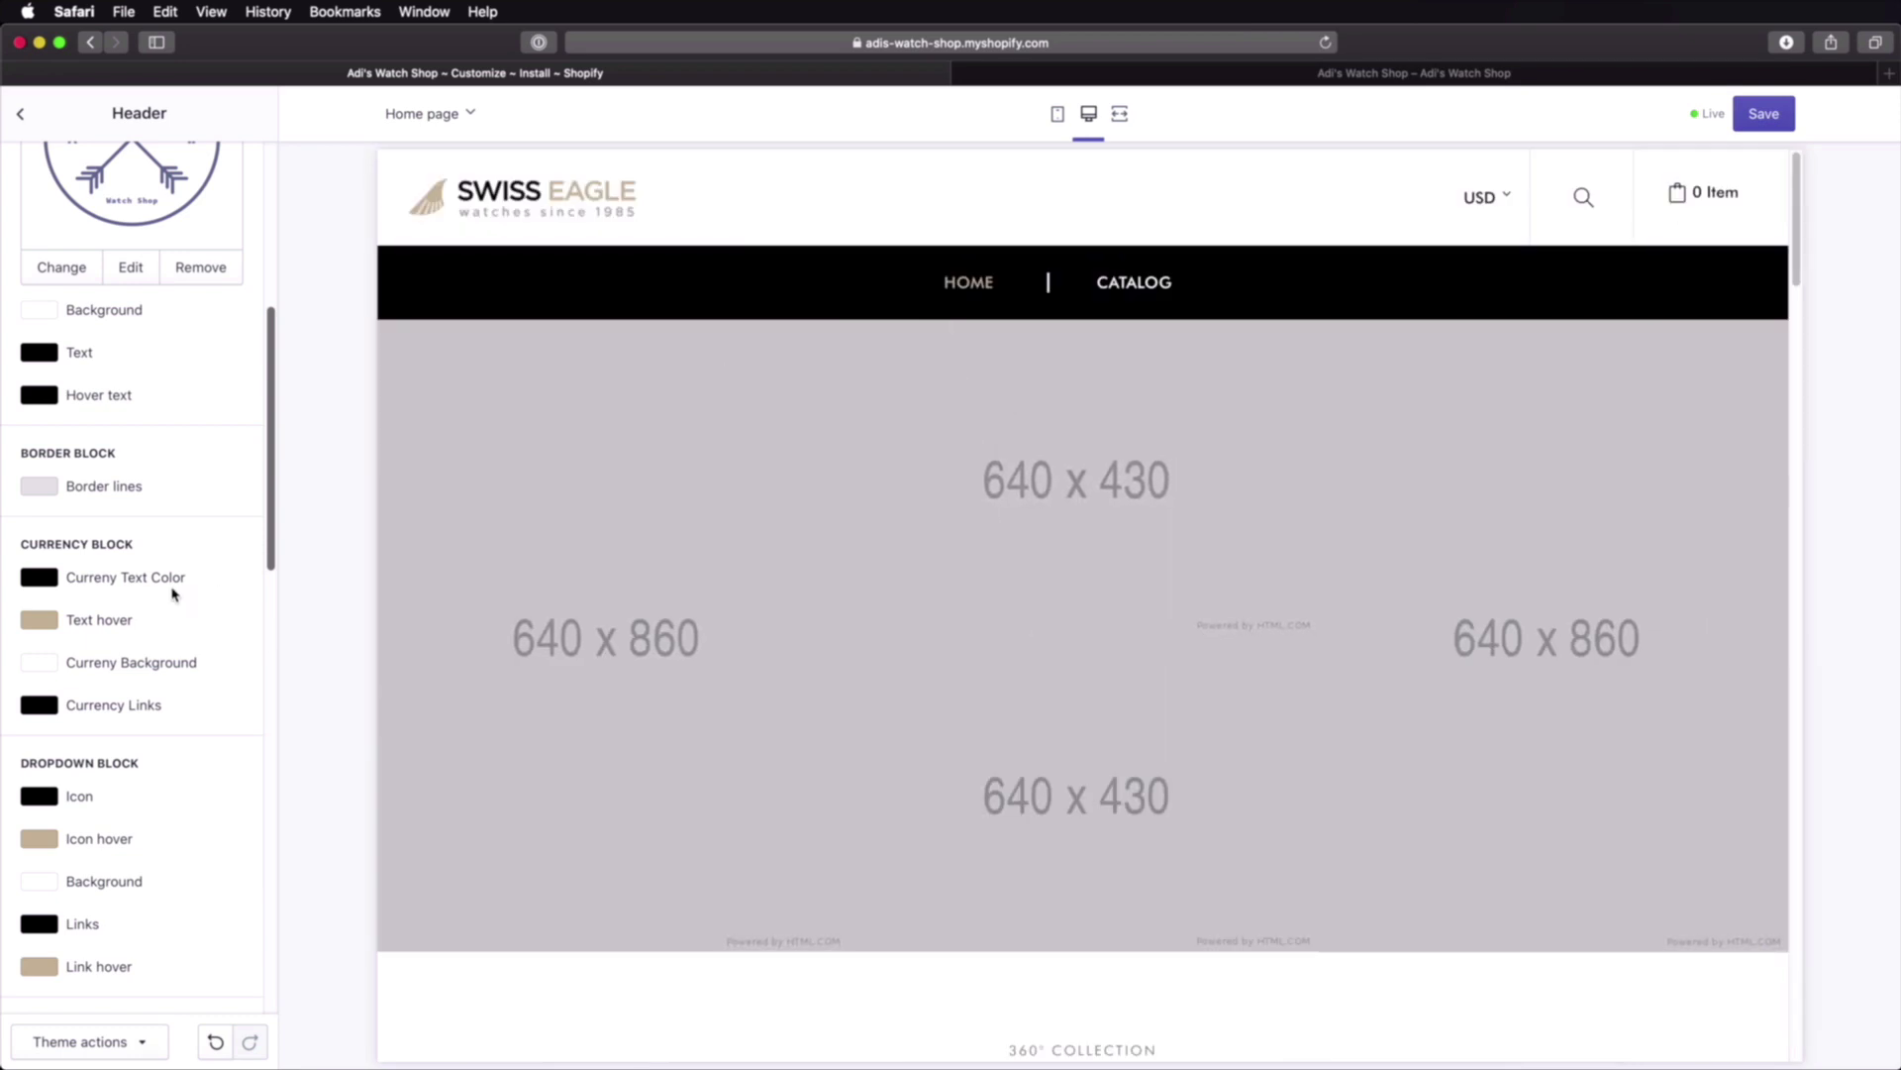
{"action": "scroll", "coordinate": [171, 595], "scroll_direction": "down", "scroll_amount": 5}
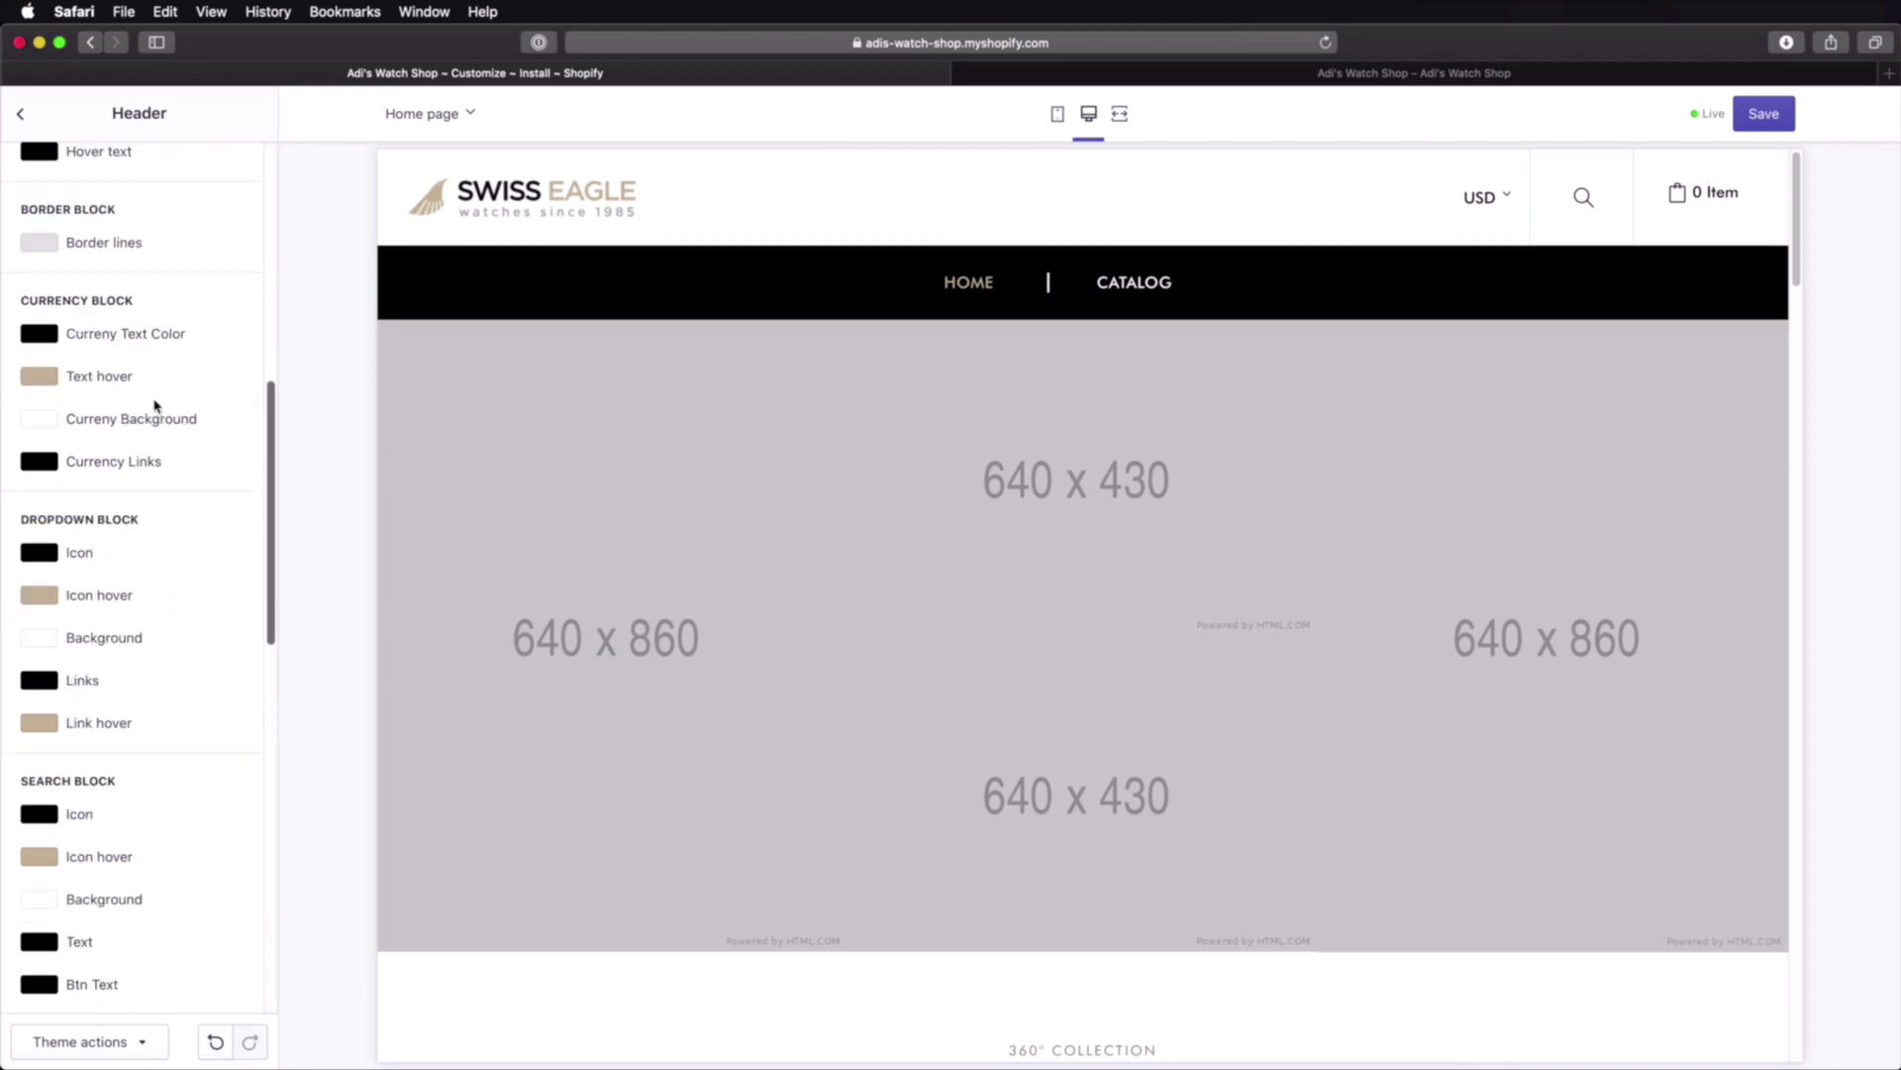
{"action": "scroll", "coordinate": [135, 561], "scroll_direction": "down", "scroll_amount": 5}
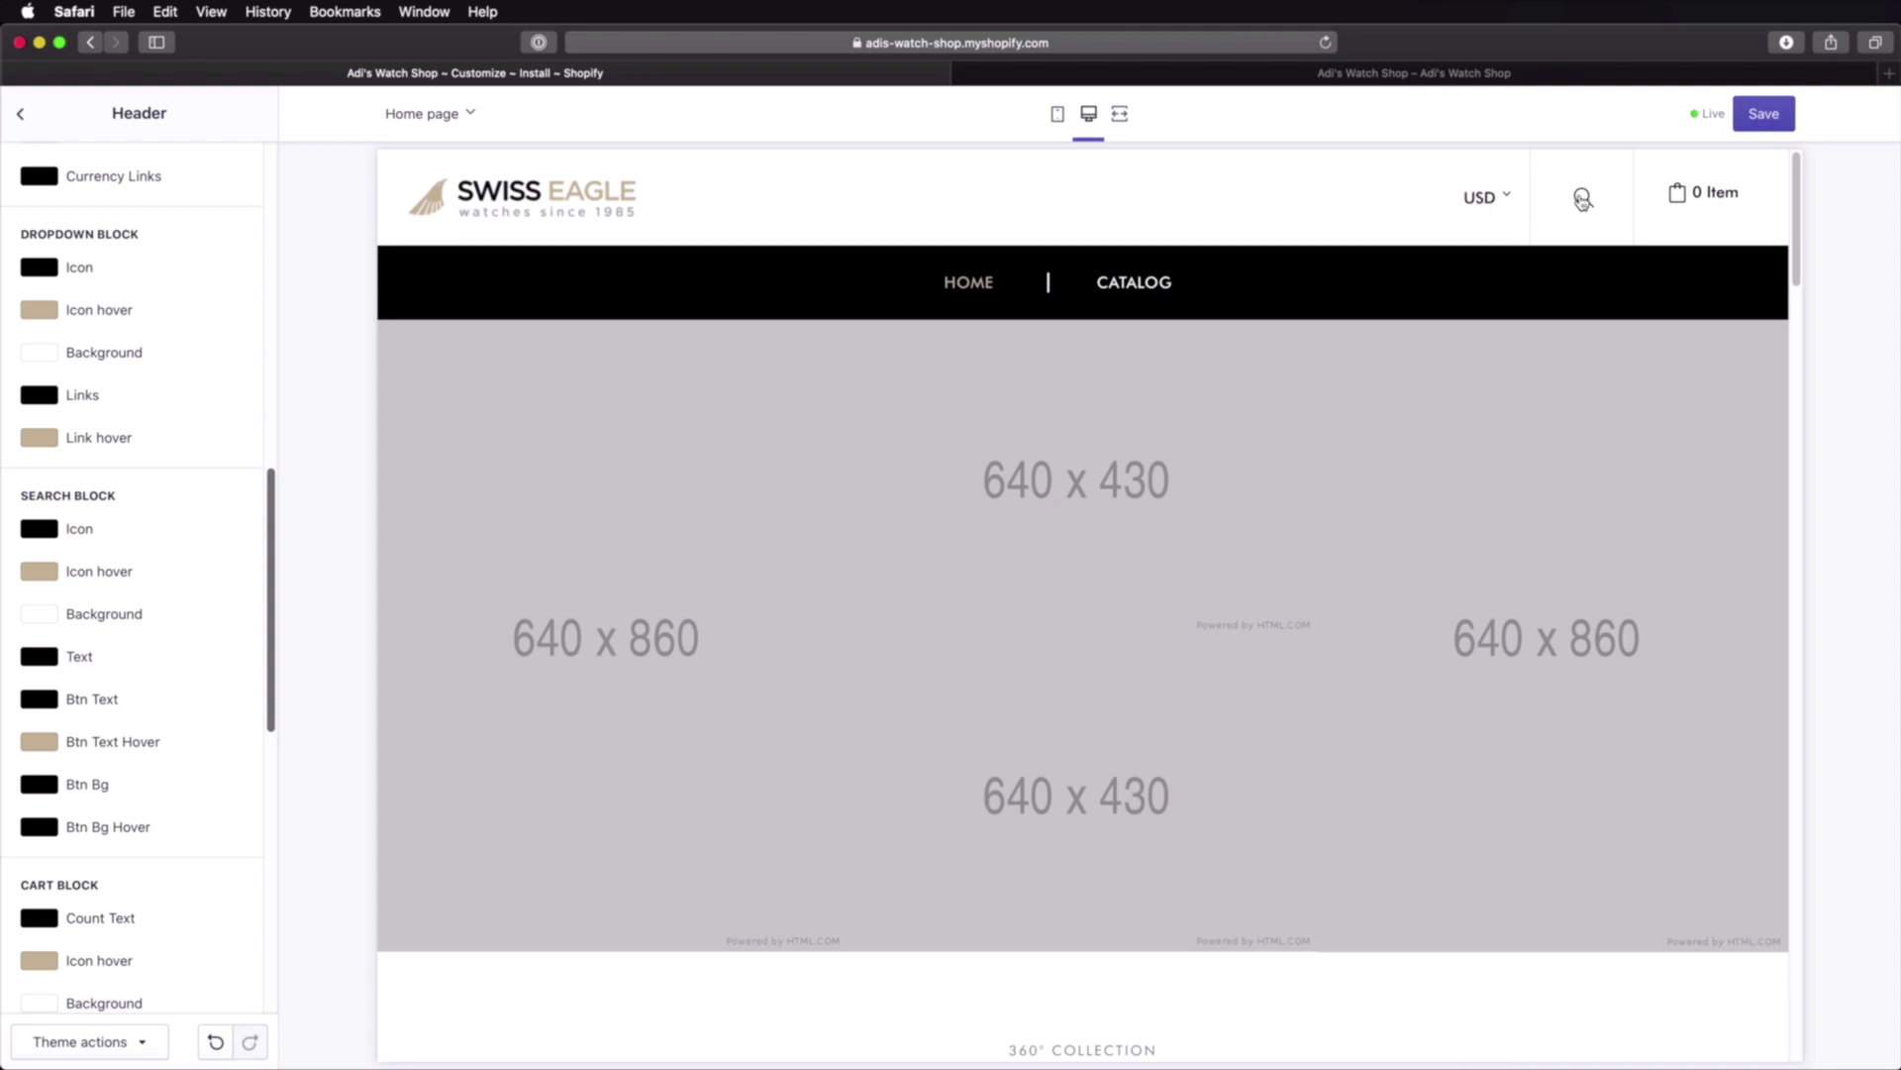
{"action": "scroll", "coordinate": [237, 634], "scroll_direction": "down", "scroll_amount": 8}
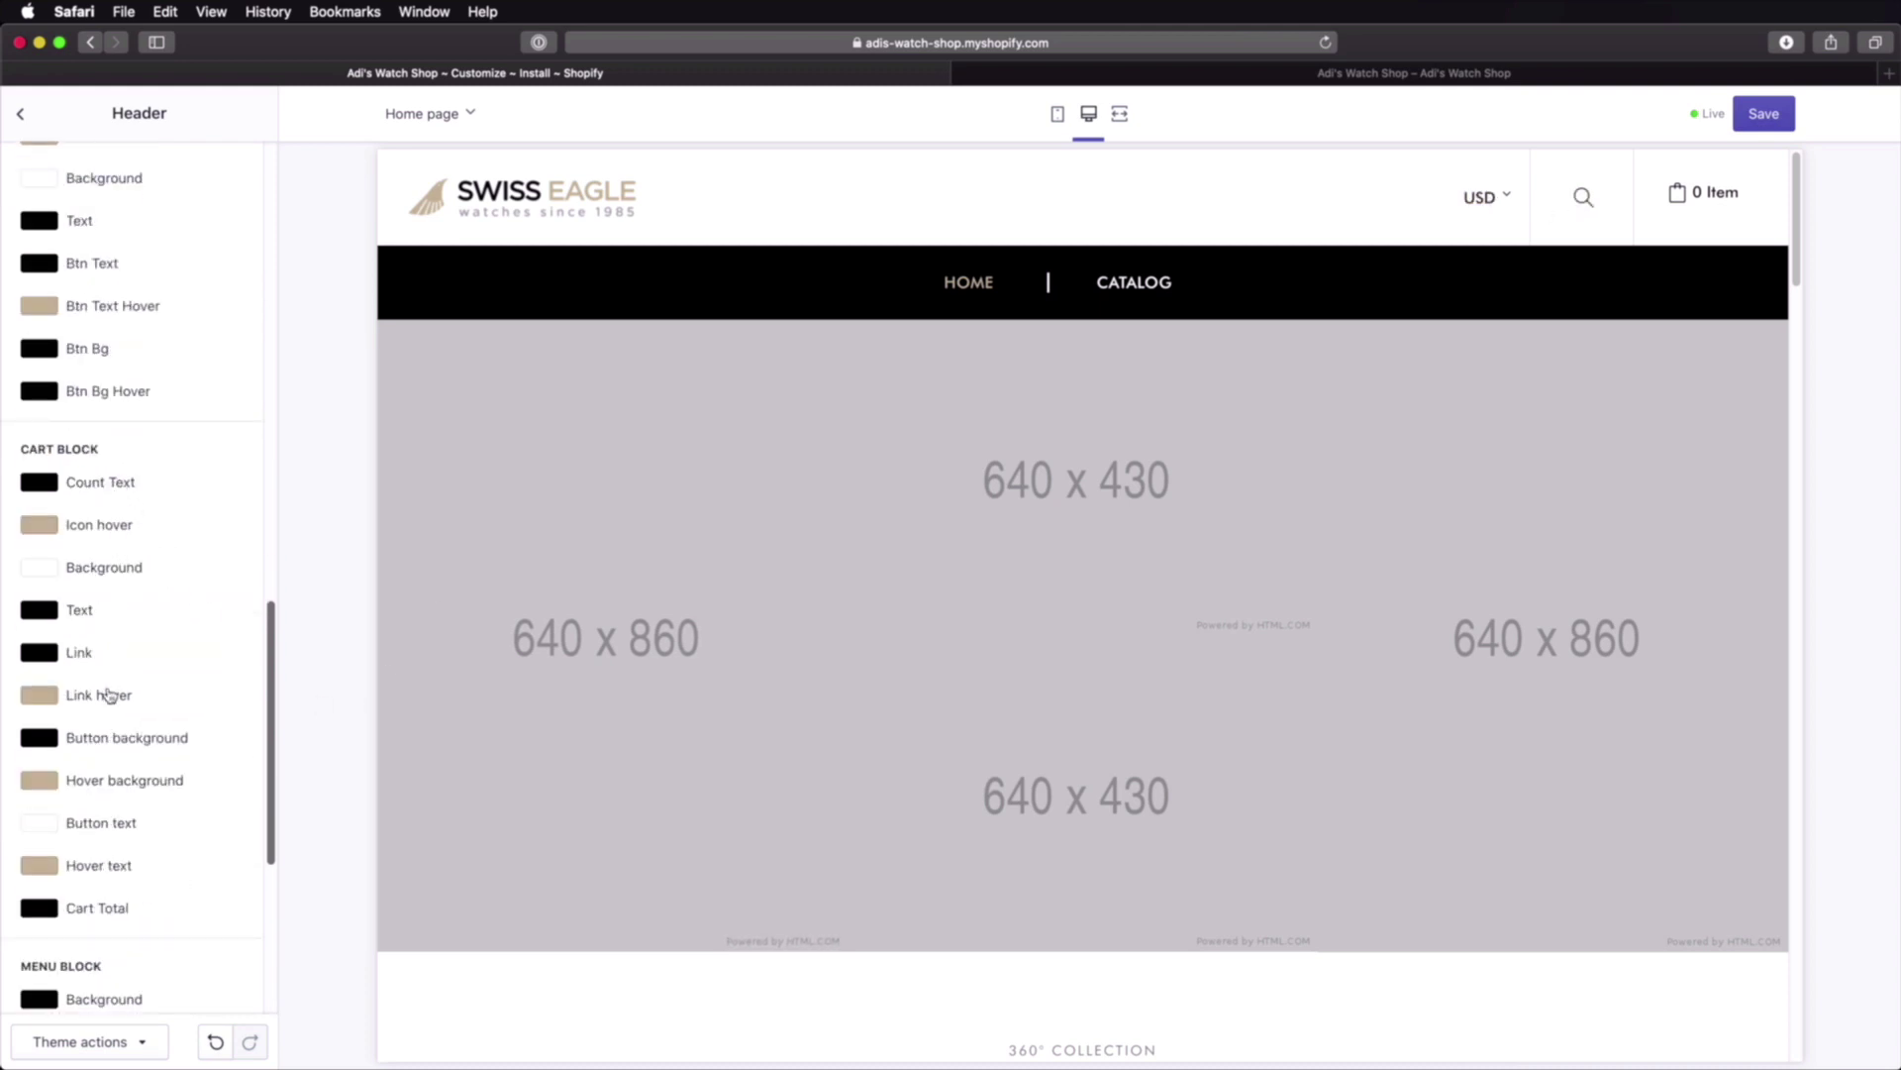
{"action": "scroll", "coordinate": [202, 653], "scroll_direction": "down", "scroll_amount": 9}
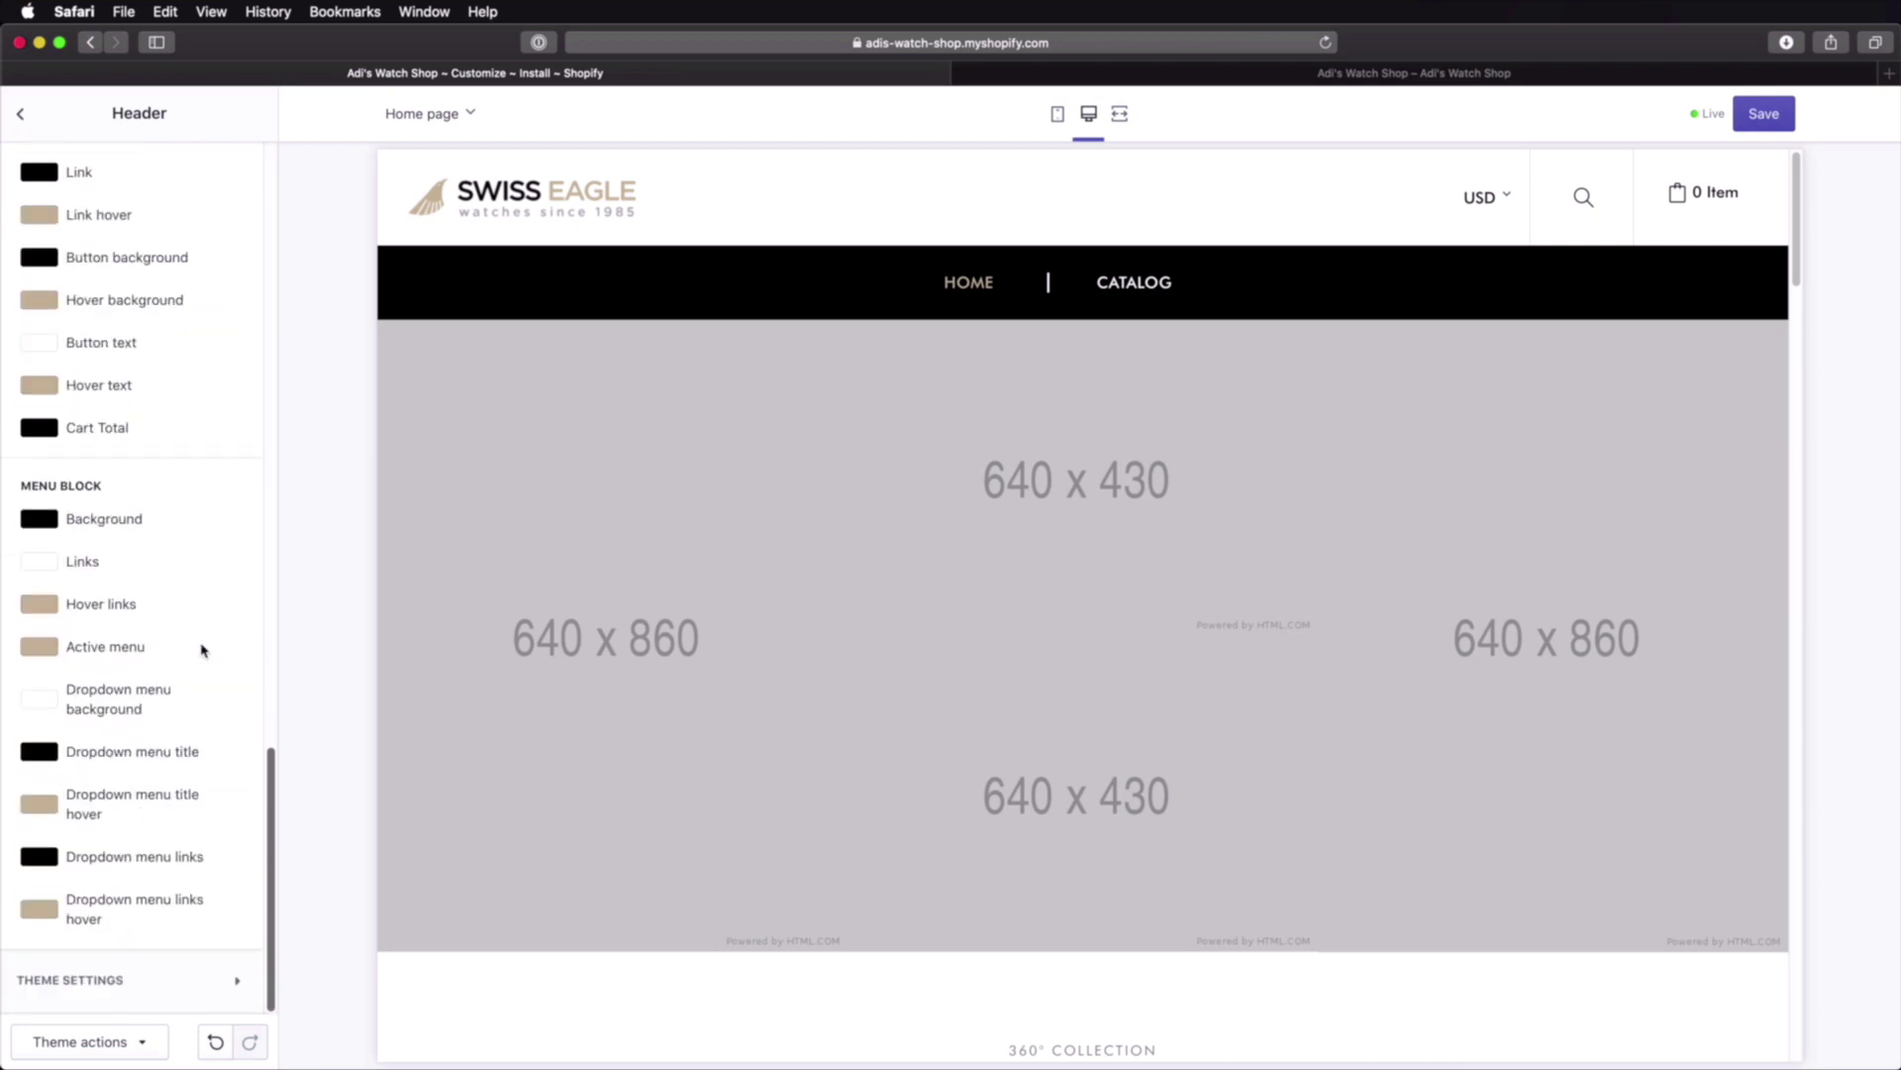
{"action": "scroll", "coordinate": [202, 653], "scroll_direction": "up", "scroll_amount": 20}
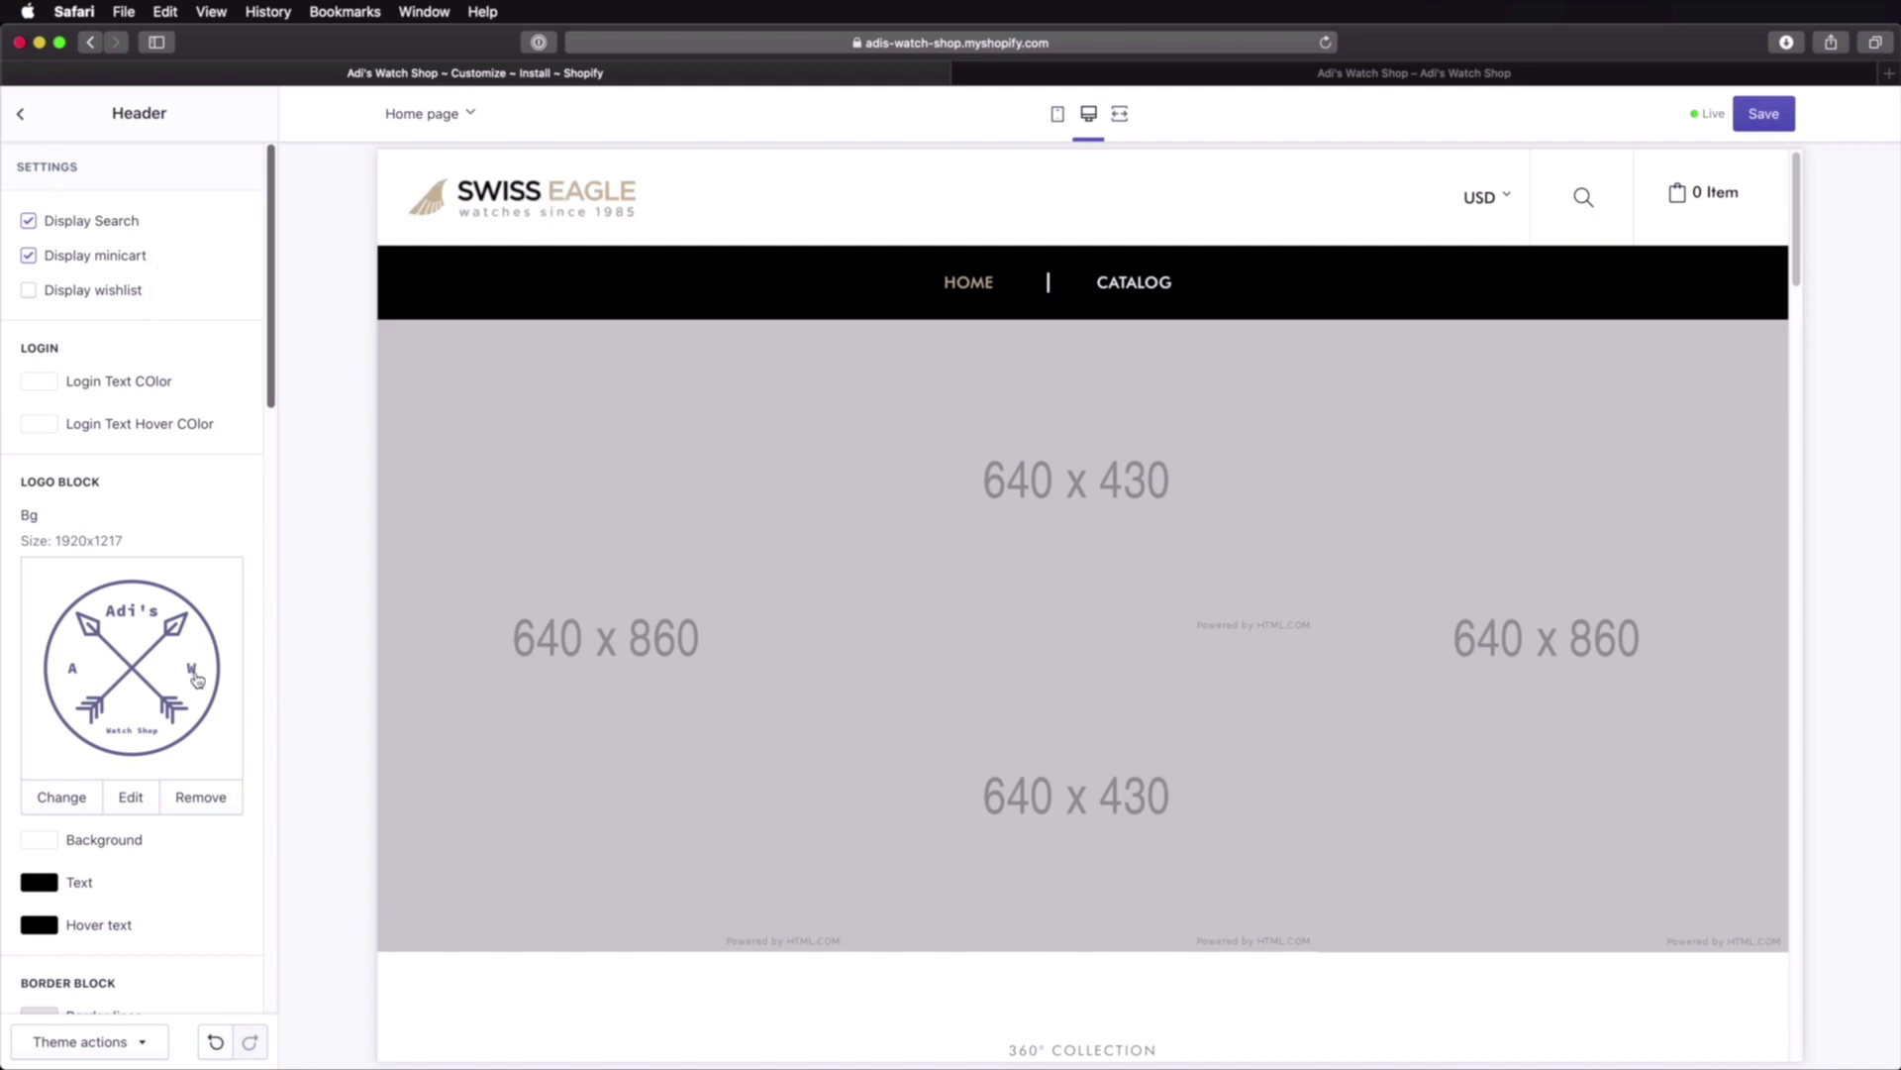
Step: Save the header changes and reload the live store preview twice before returning to the editor
{"action": "left_click", "coordinate": [1751, 116]}
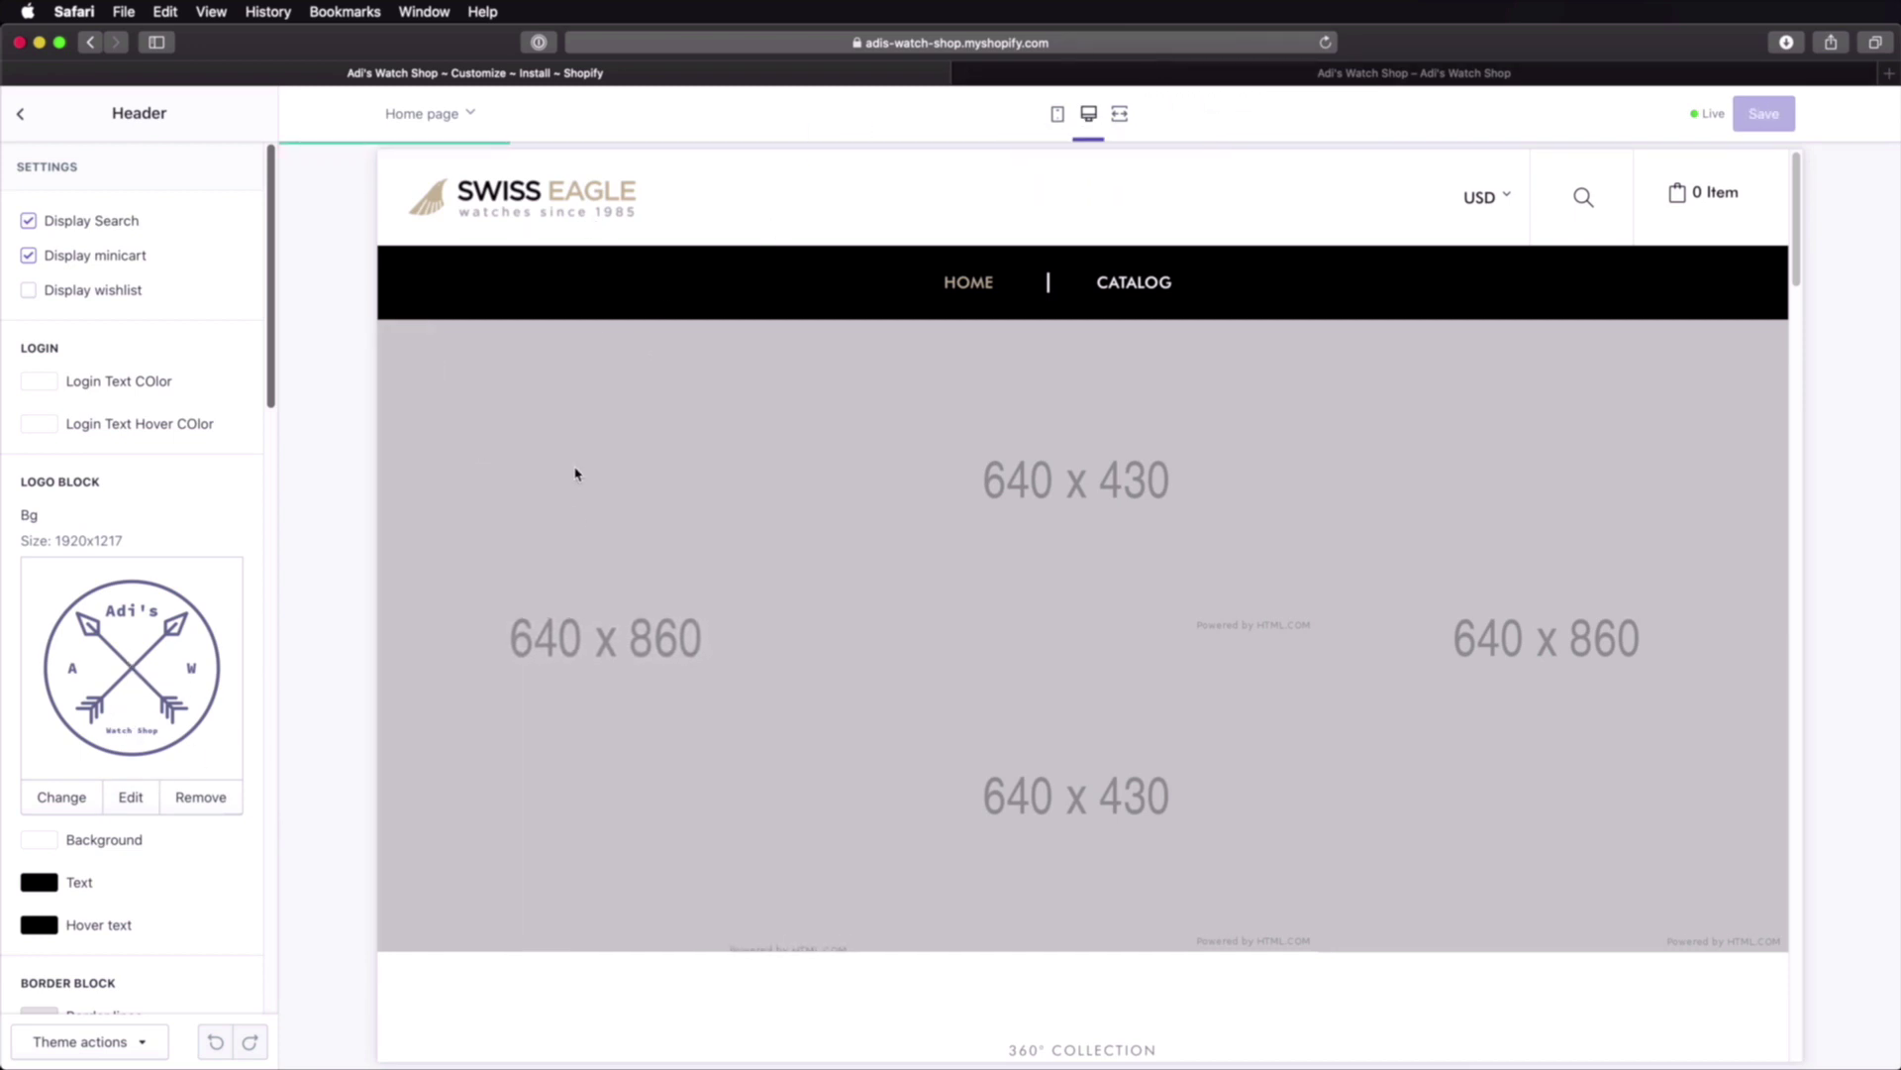
{"action": "left_click", "coordinate": [1162, 74]}
{"action": "scroll", "coordinate": [1025, 298], "scroll_direction": "up", "scroll_amount": 15}
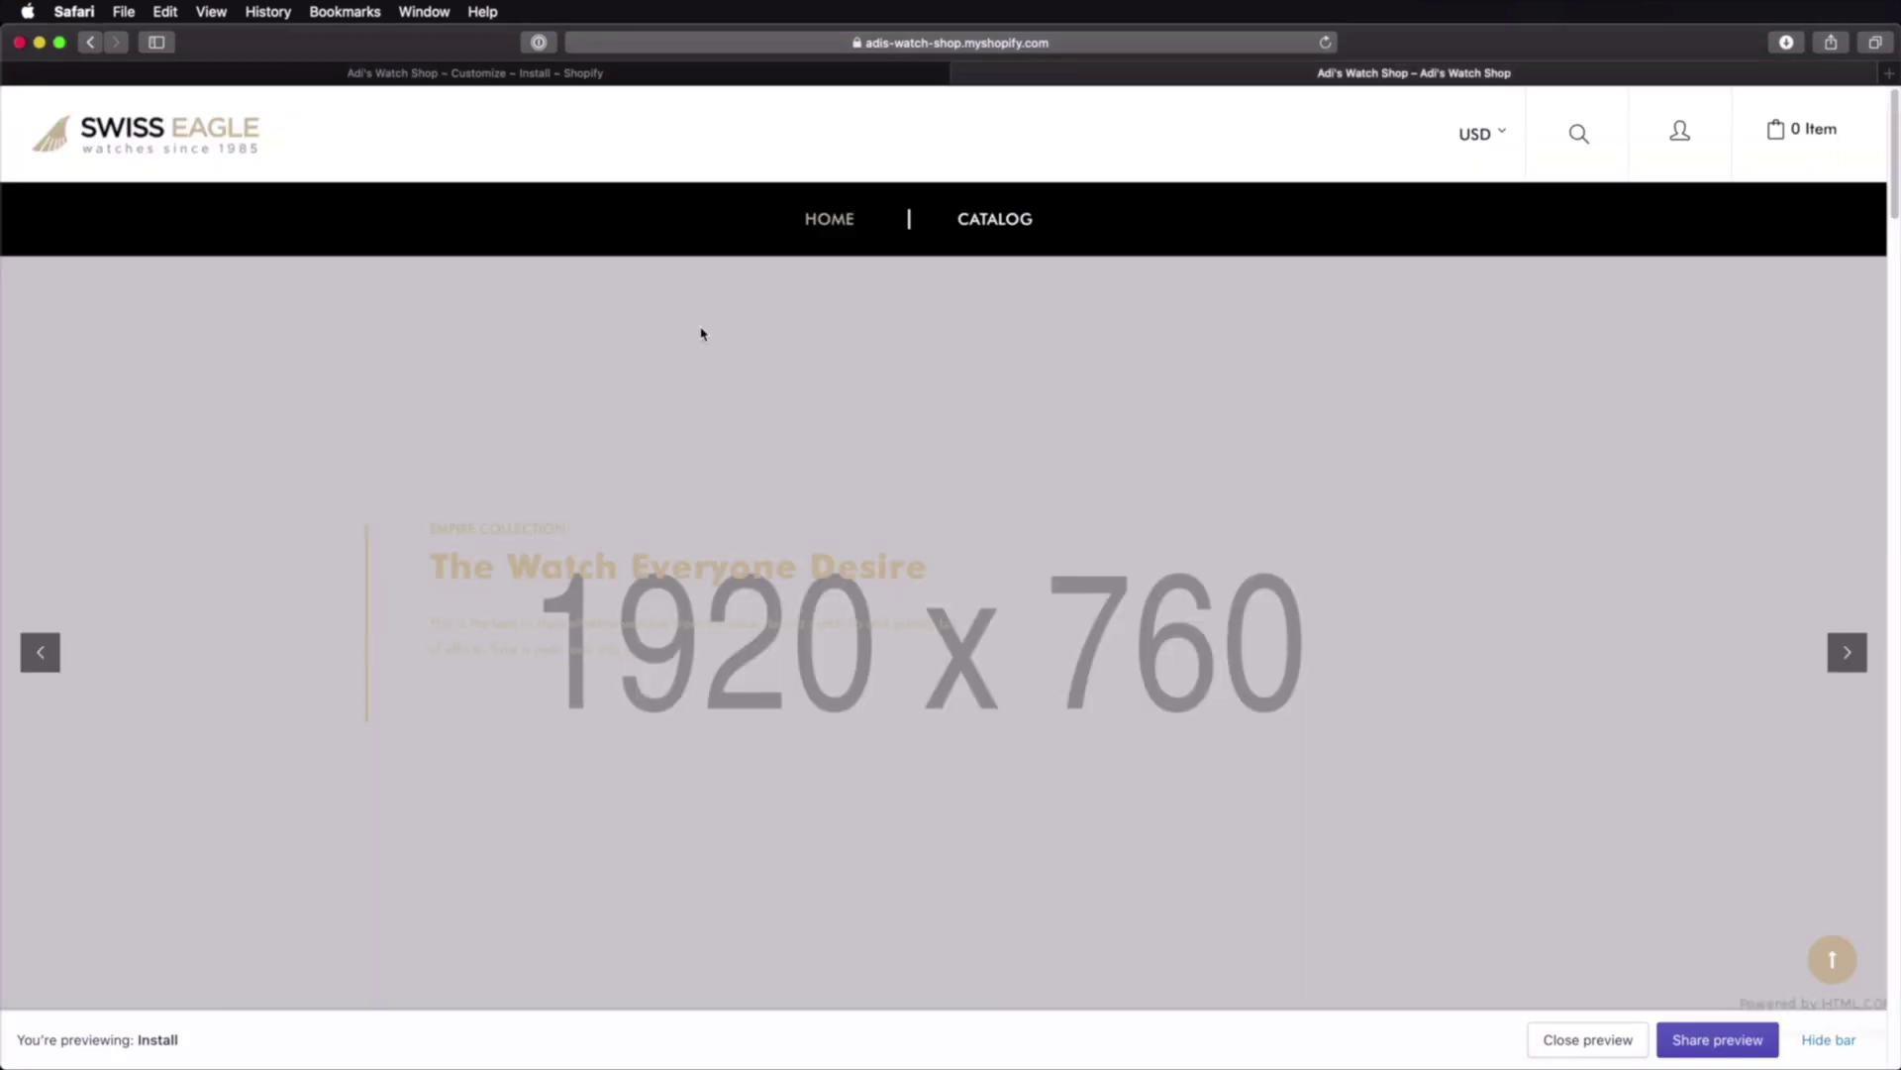
{"action": "key", "text": "super+r"}
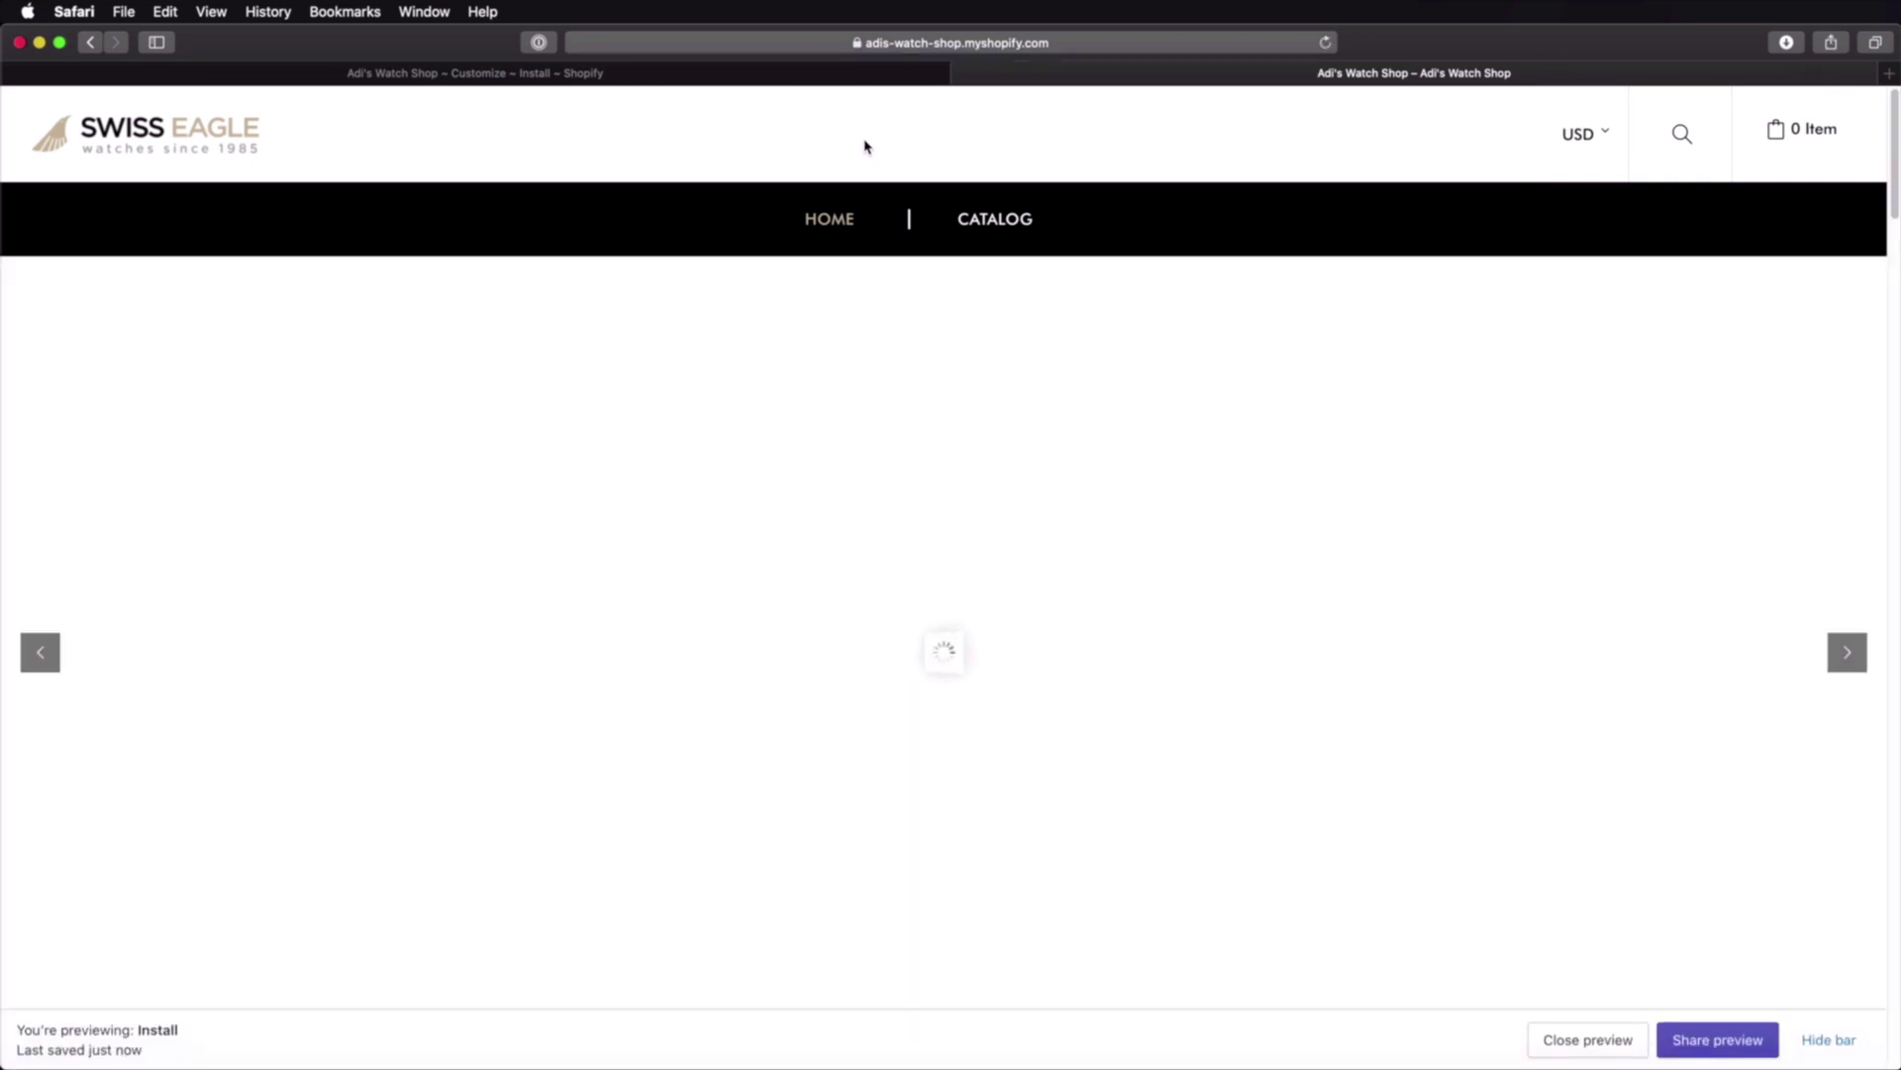
{"action": "key", "text": "super+r"}
{"action": "key", "text": "ctrl+shift+Tab"}
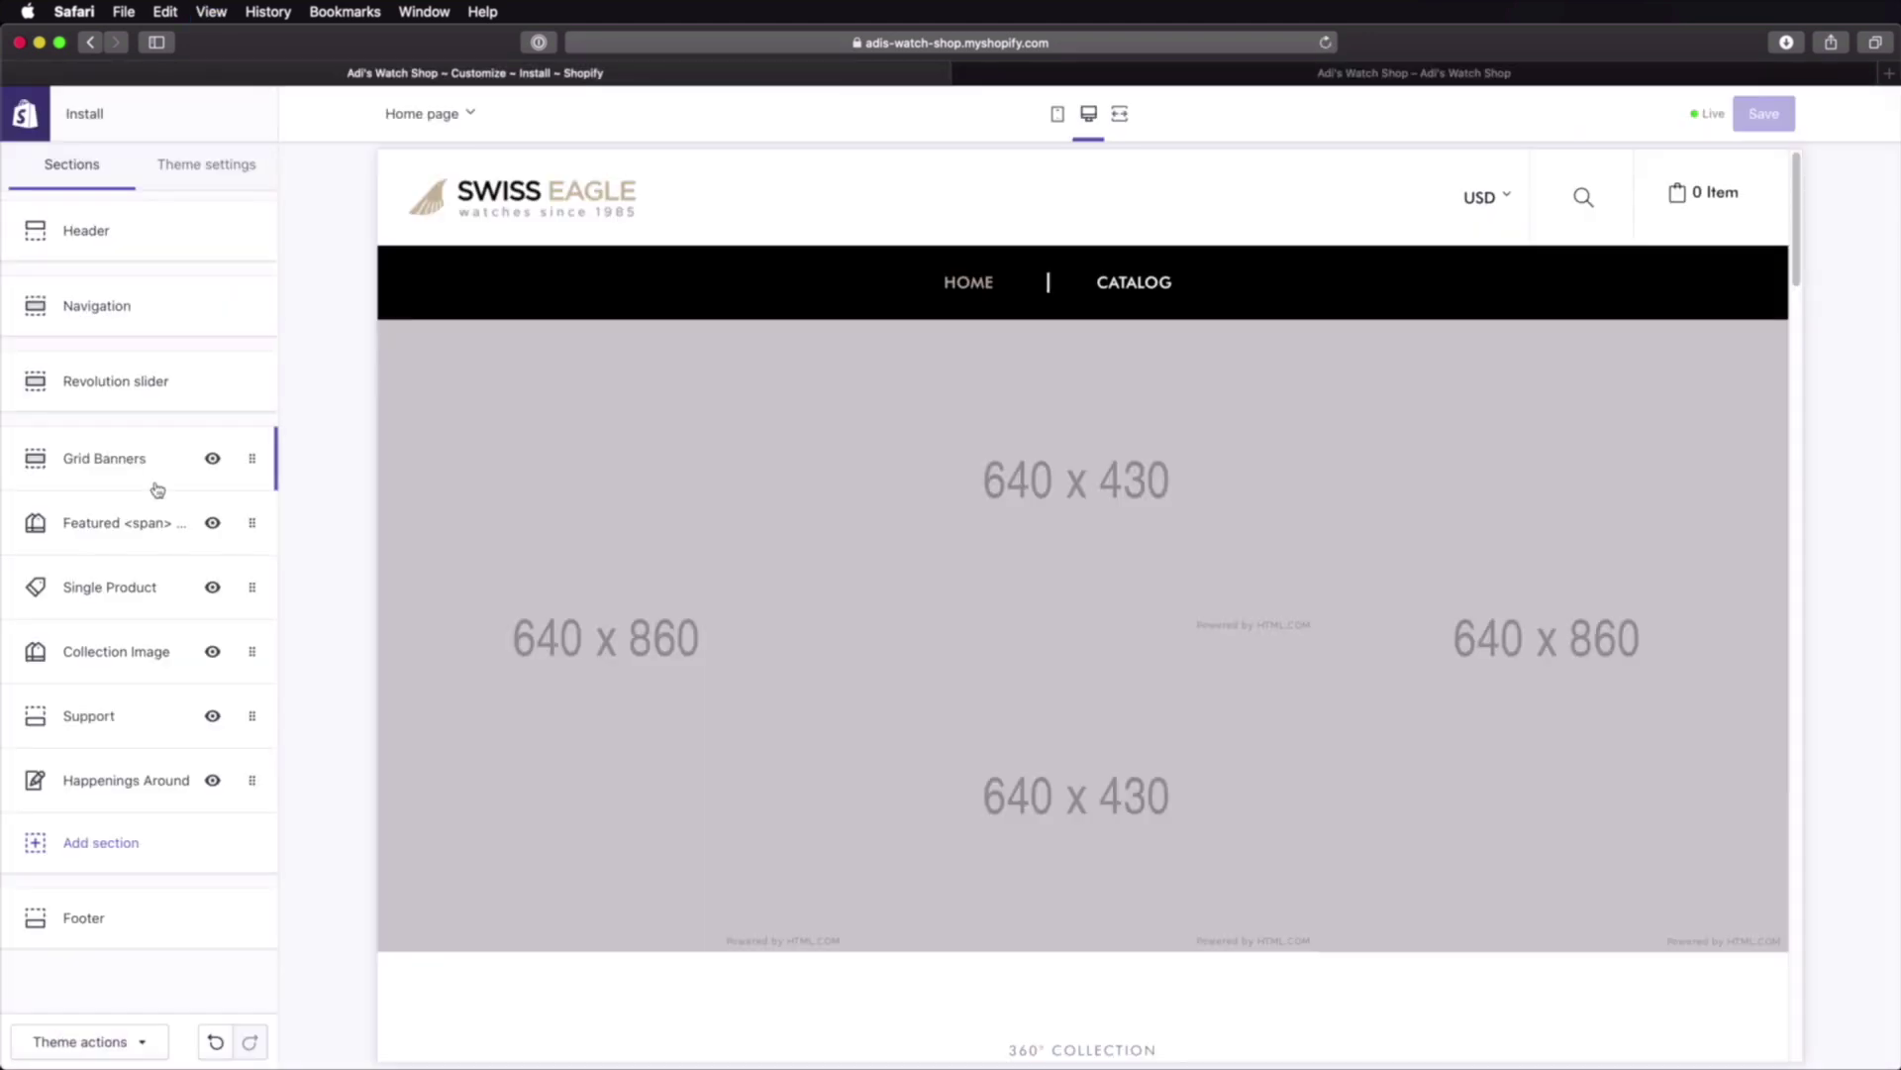
Step: In Navigation, turn off 'Display Mega Menu?' and turn on 'Show dropdown arrow icon?'
{"action": "left_click", "coordinate": [161, 313]}
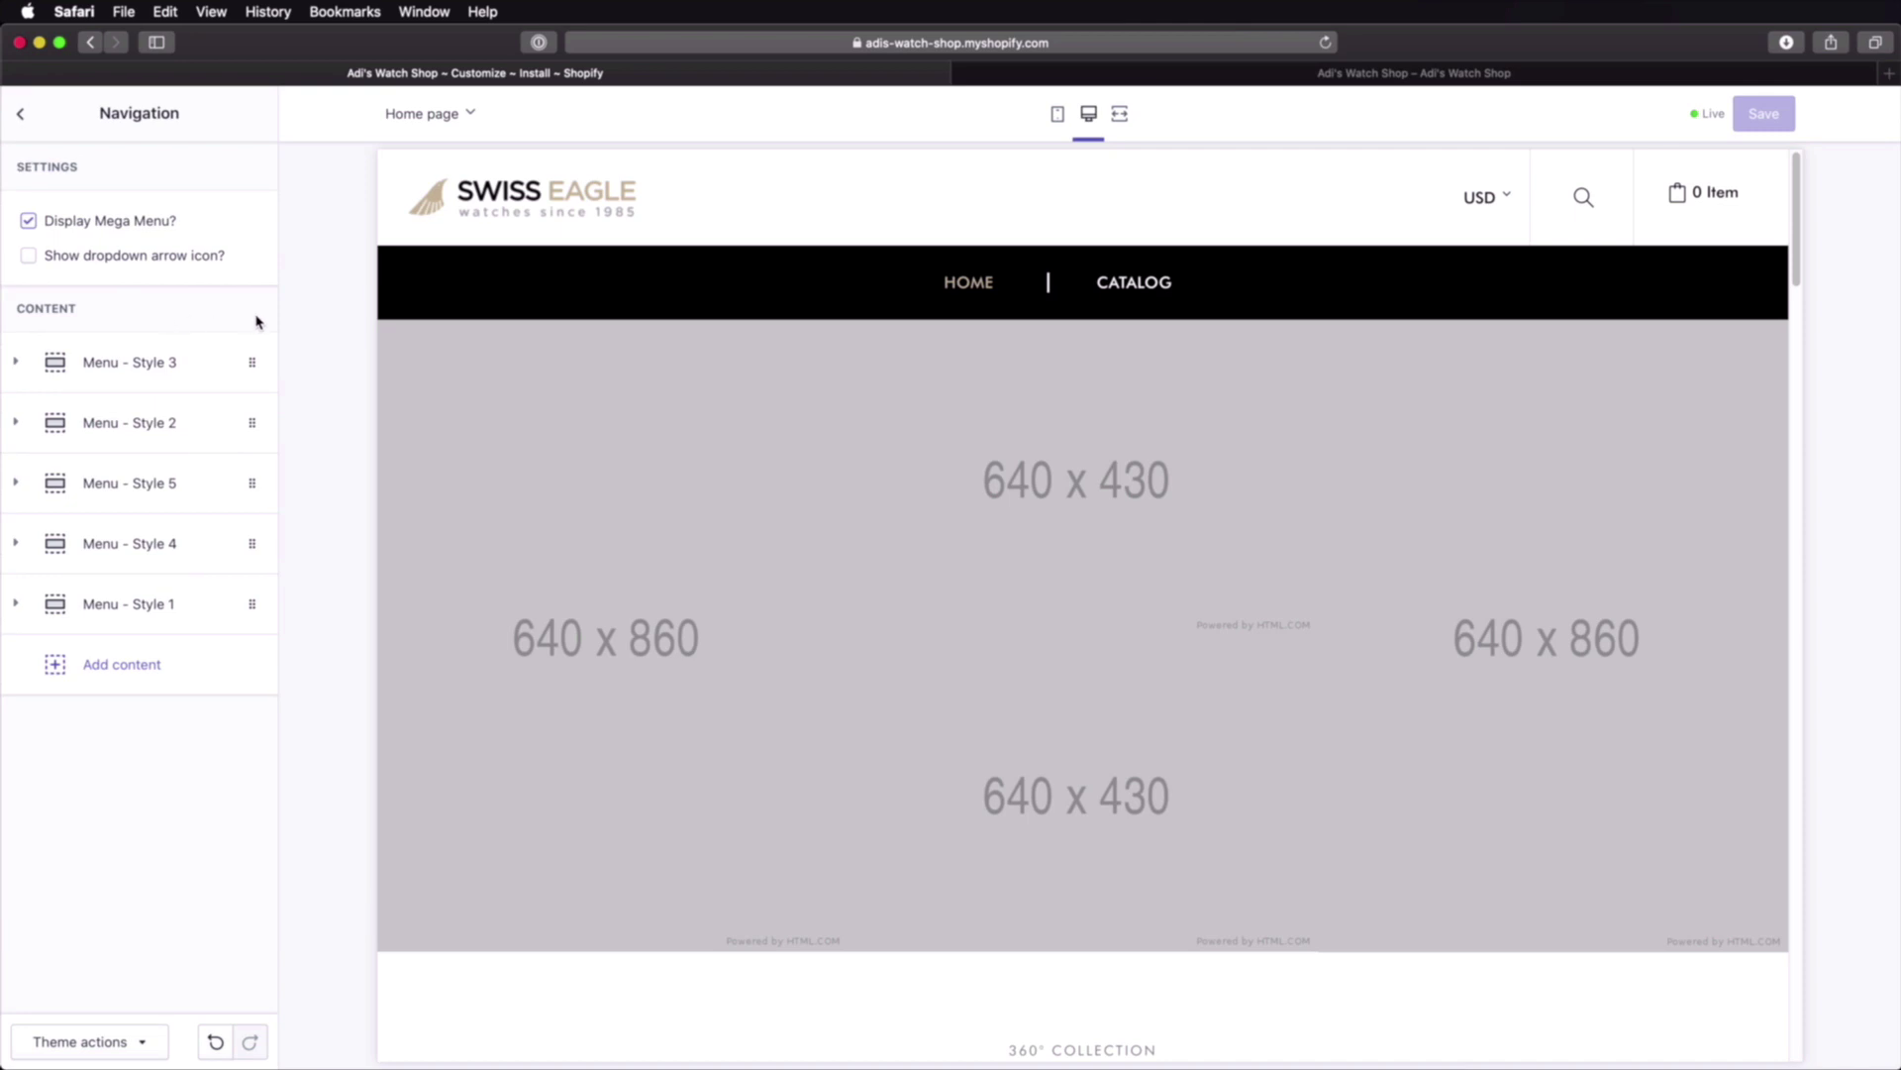
{"action": "left_click", "coordinate": [28, 221]}
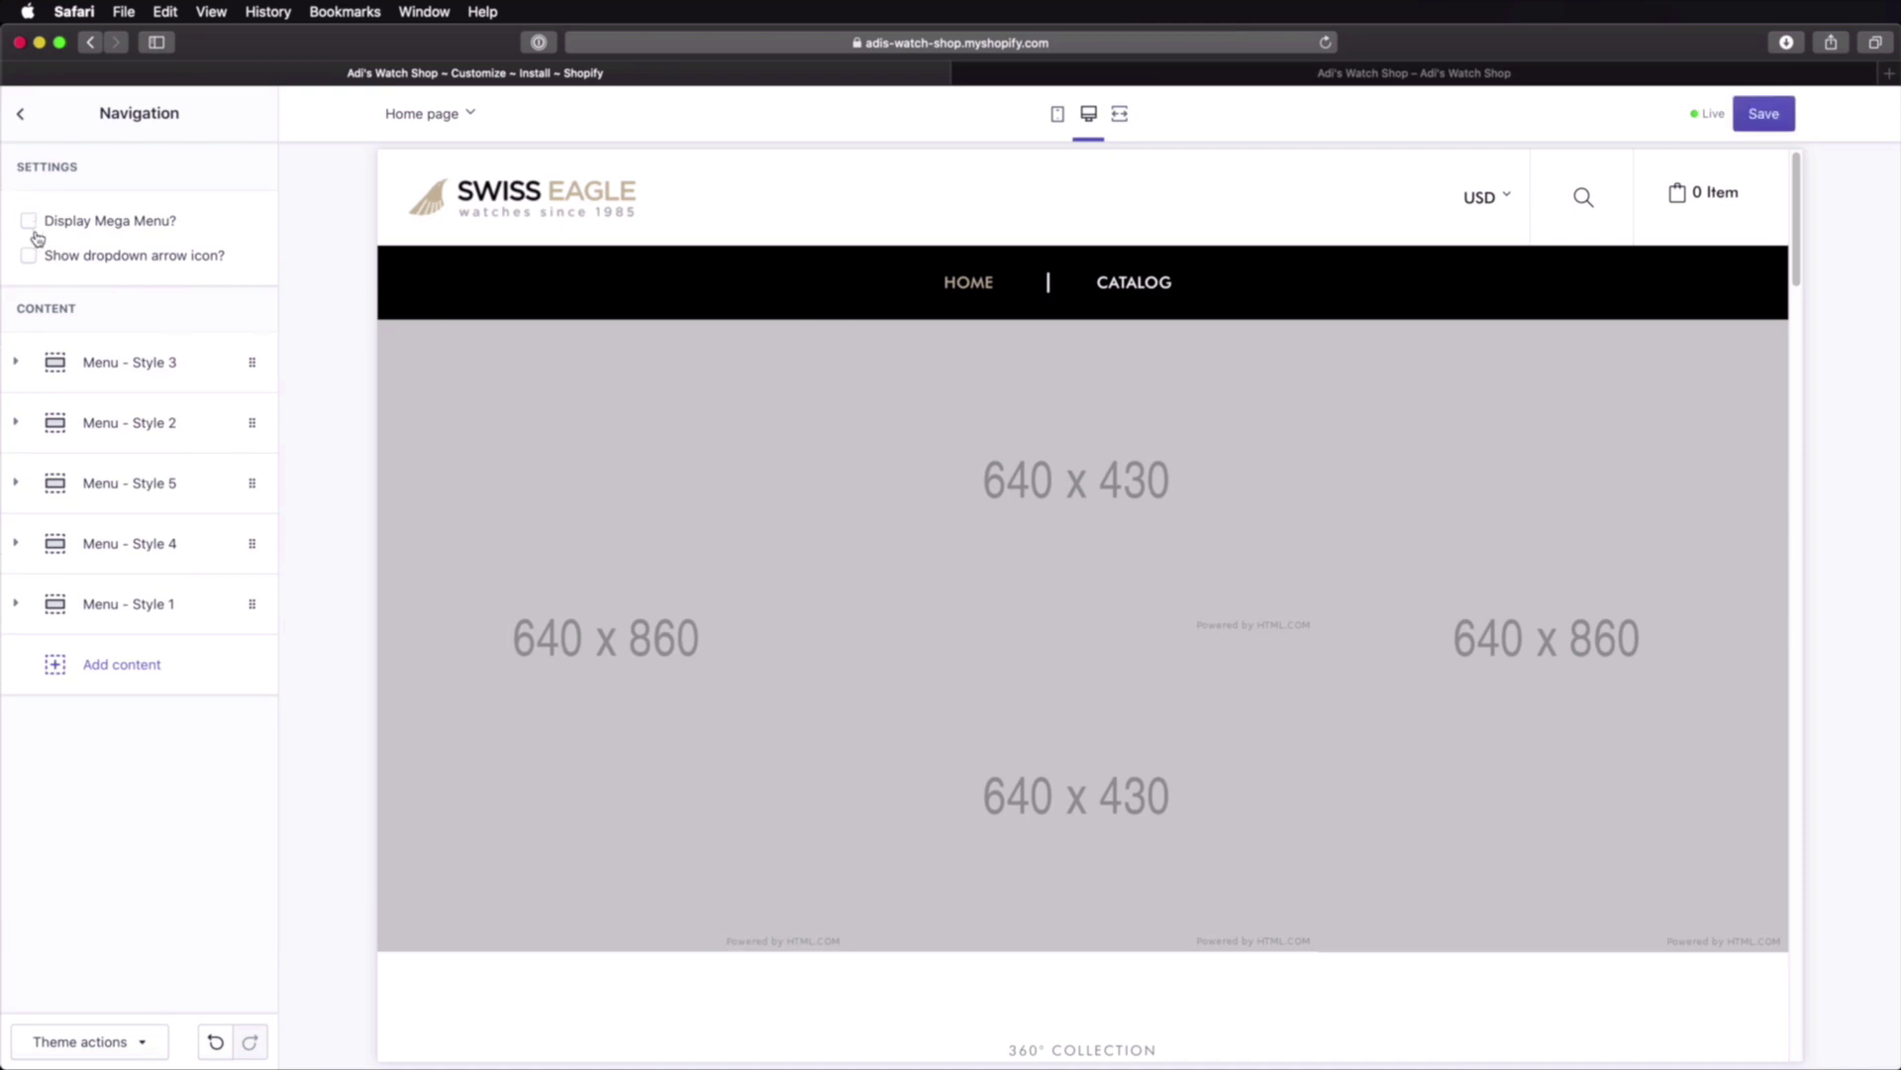
{"action": "left_click", "coordinate": [30, 254]}
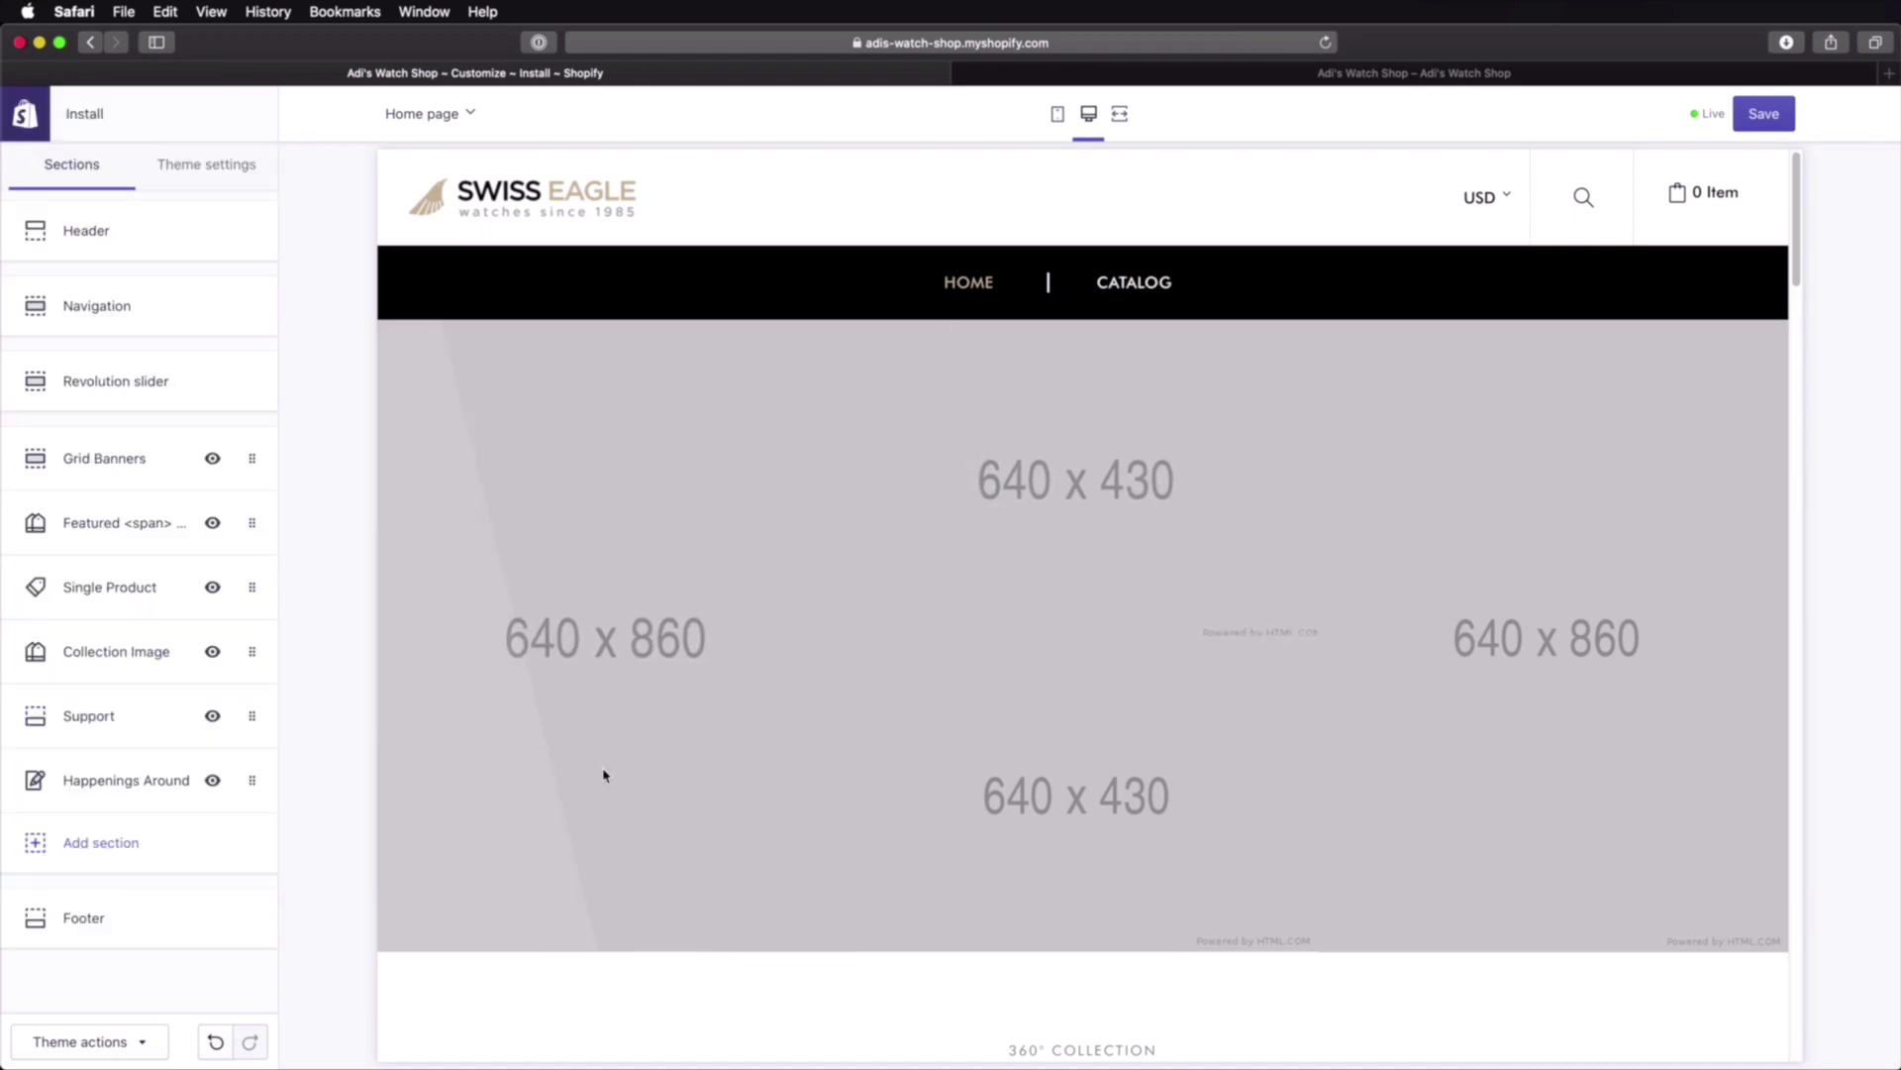
Step: Open the Revolution slider settings, review its slides, and start choosing slide 1's image
{"action": "left_click", "coordinate": [185, 399]}
{"action": "scroll", "coordinate": [180, 469], "scroll_direction": "down", "scroll_amount": 12}
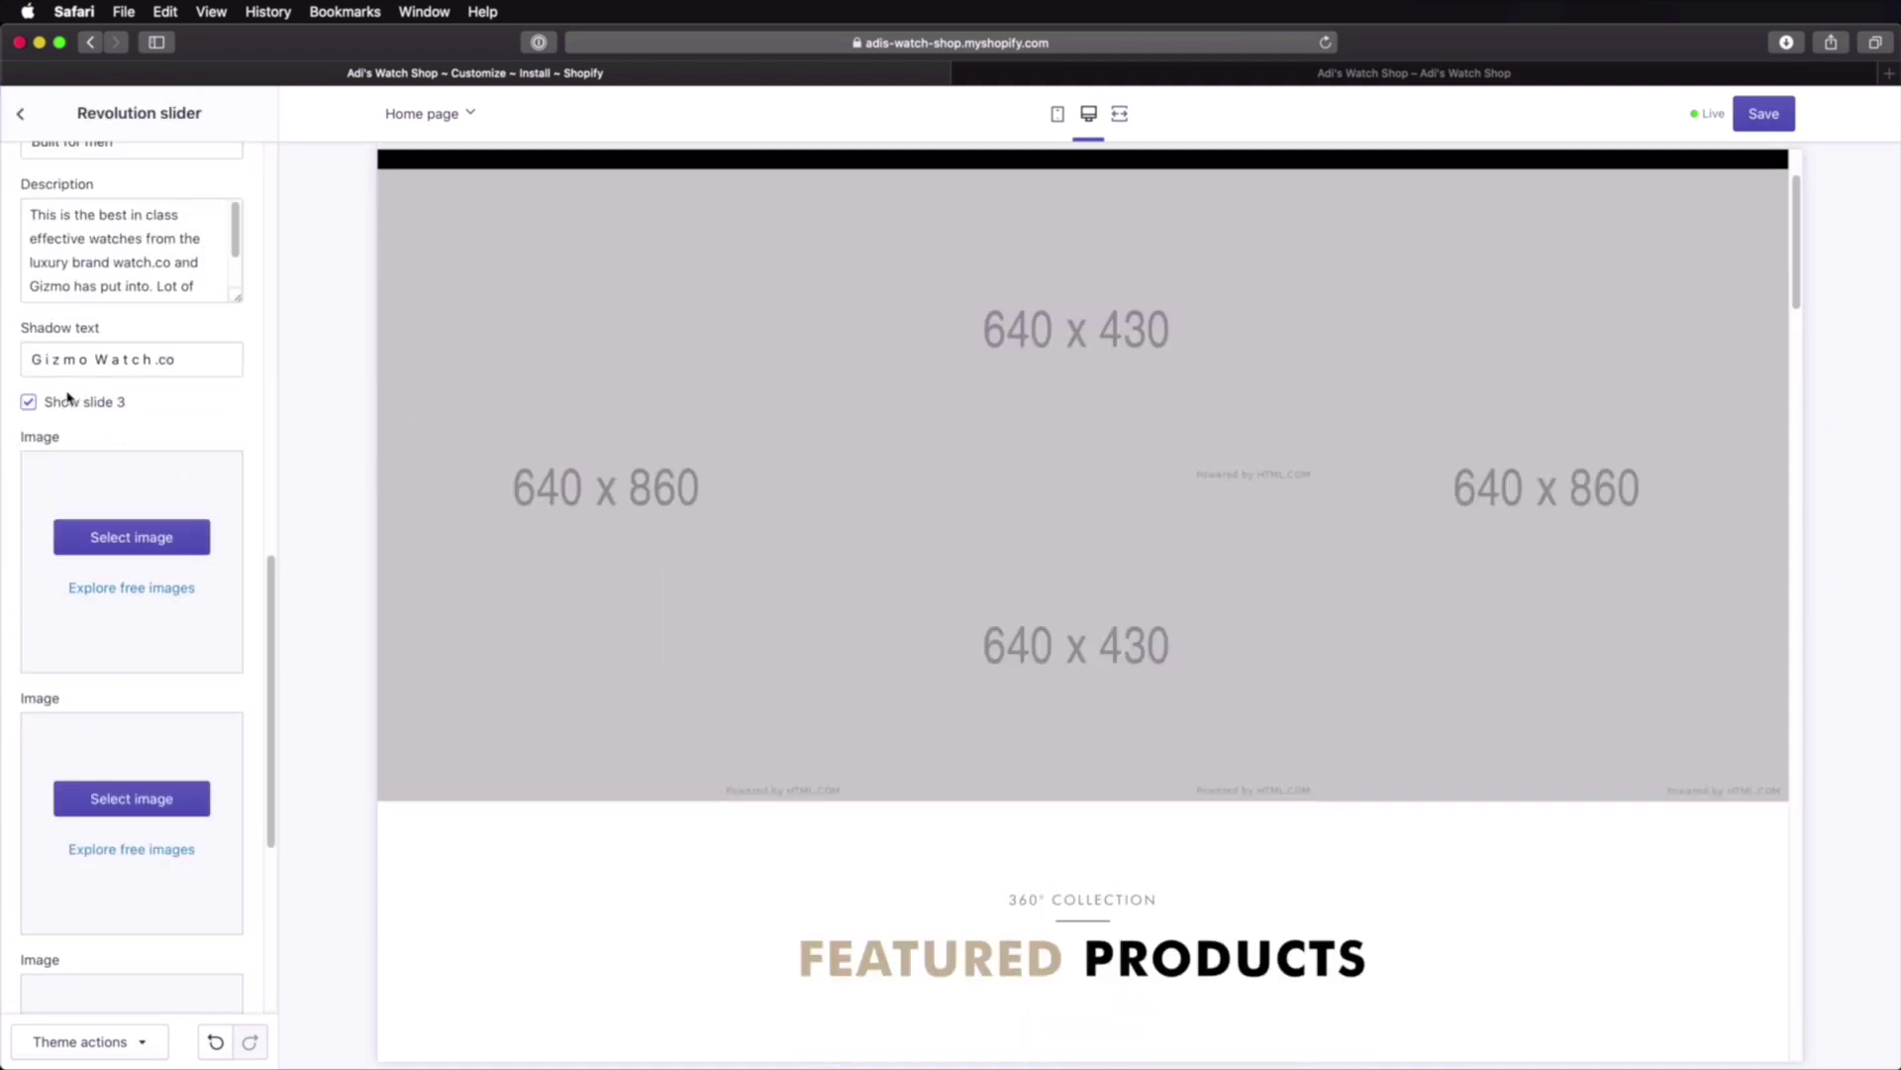
{"action": "scroll", "coordinate": [148, 426], "scroll_direction": "down", "scroll_amount": 5}
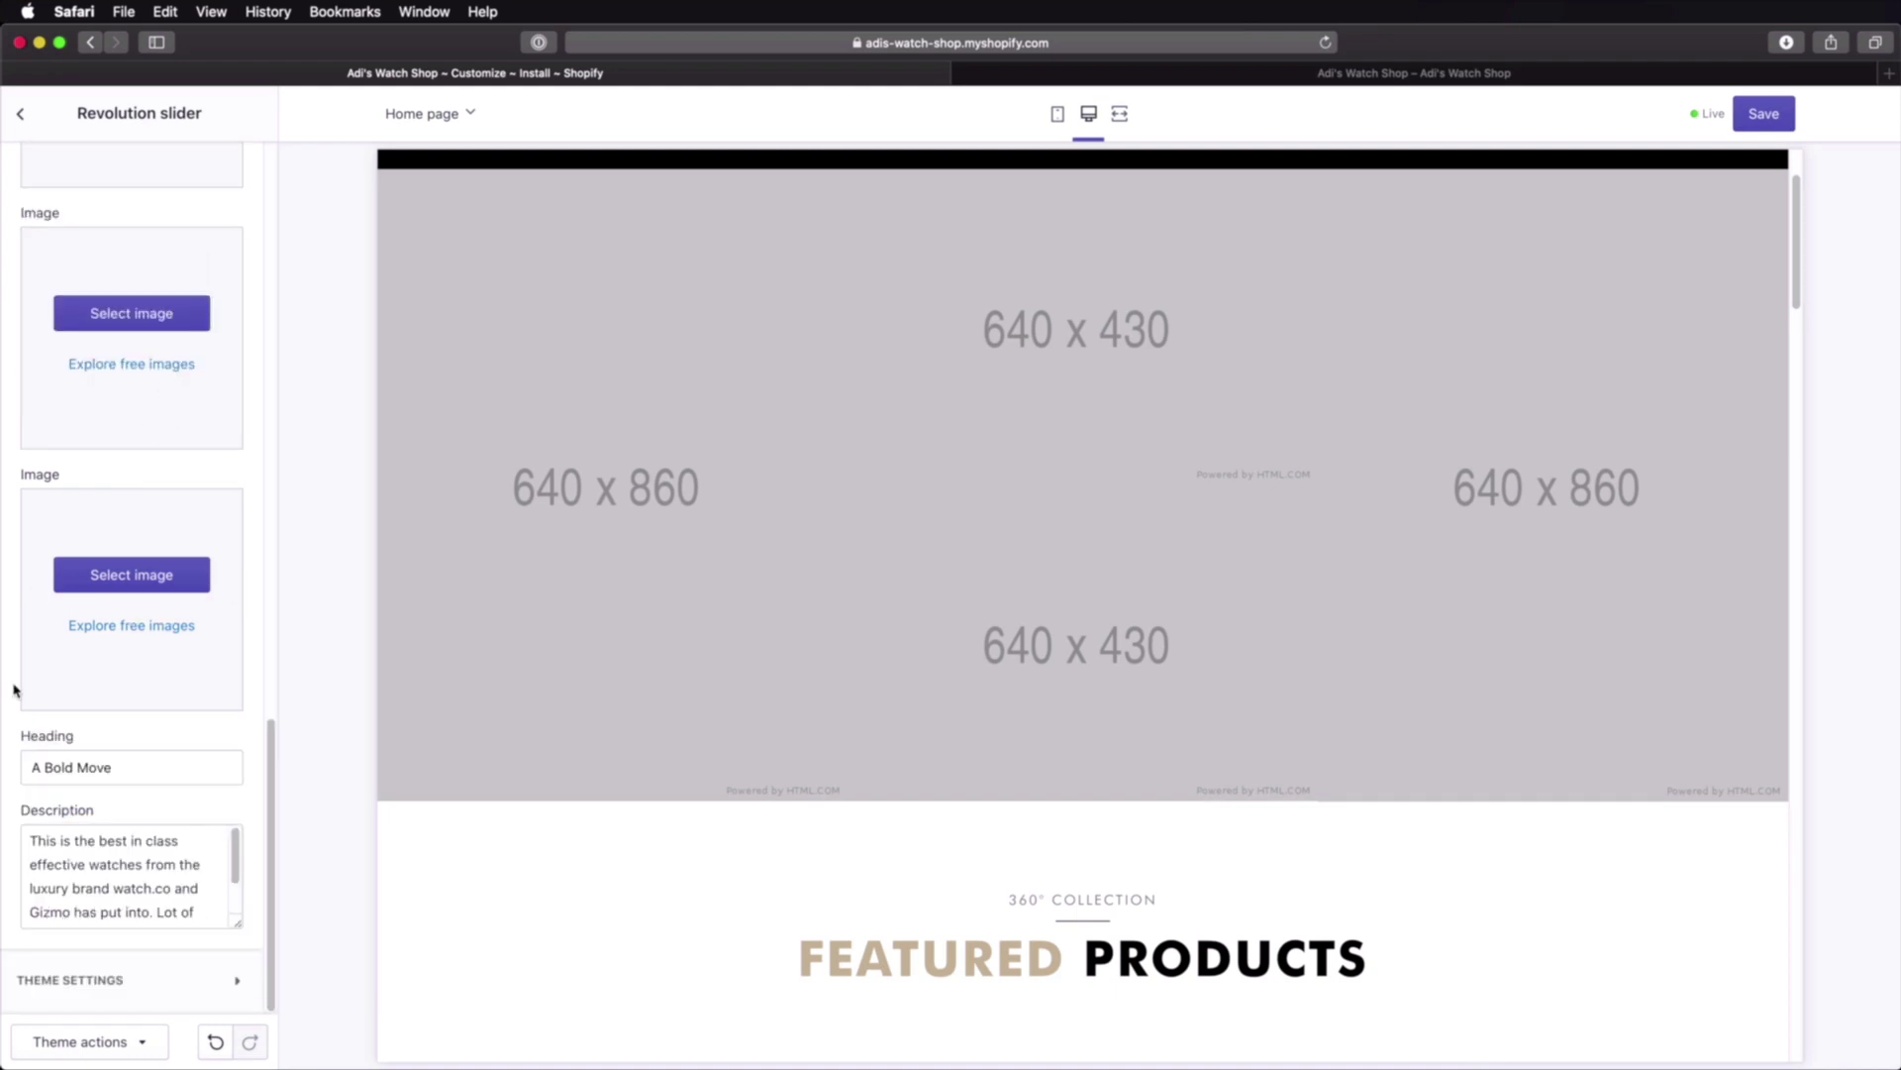
{"action": "scroll", "coordinate": [95, 719], "scroll_direction": "up", "scroll_amount": 20}
{"action": "left_click", "coordinate": [146, 357]}
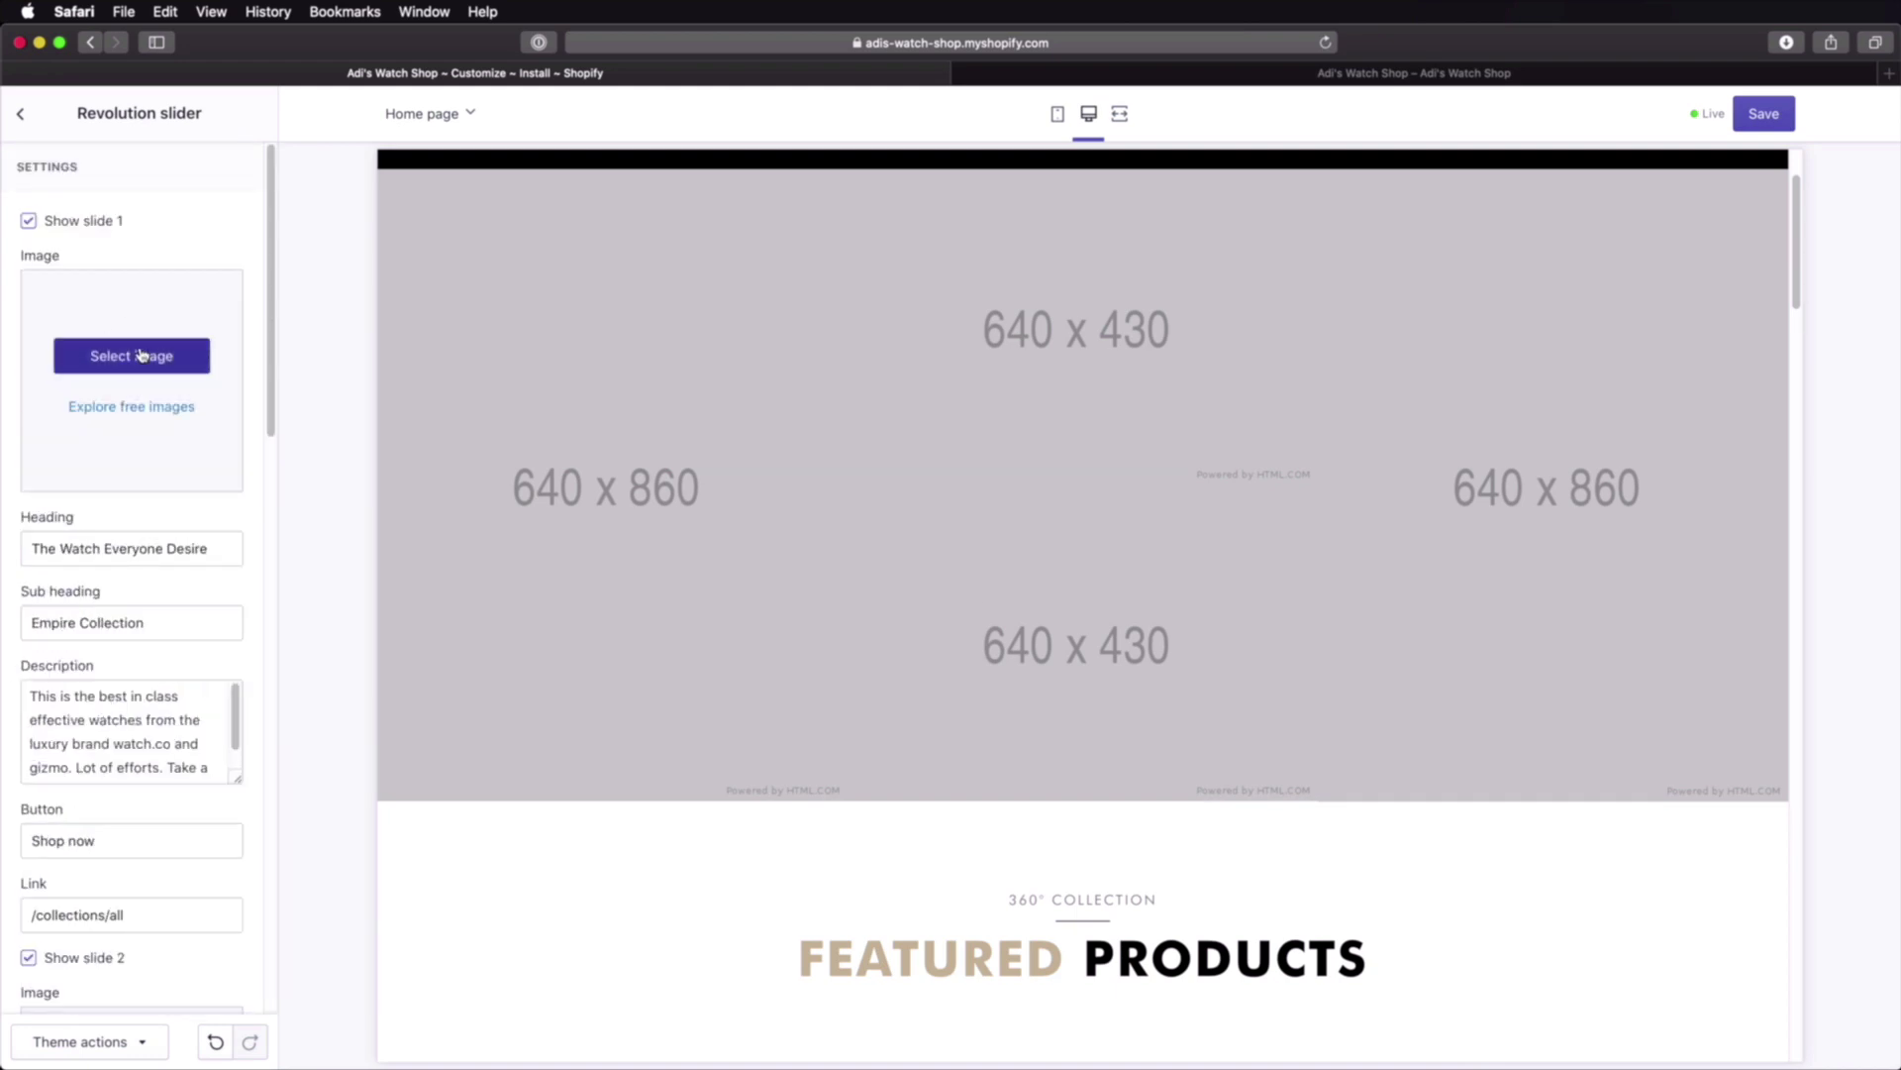
Step: Browse to Assets > Stock photos > Watch Business Starter Kit to upload a new image
{"action": "left_click", "coordinate": [73, 265]}
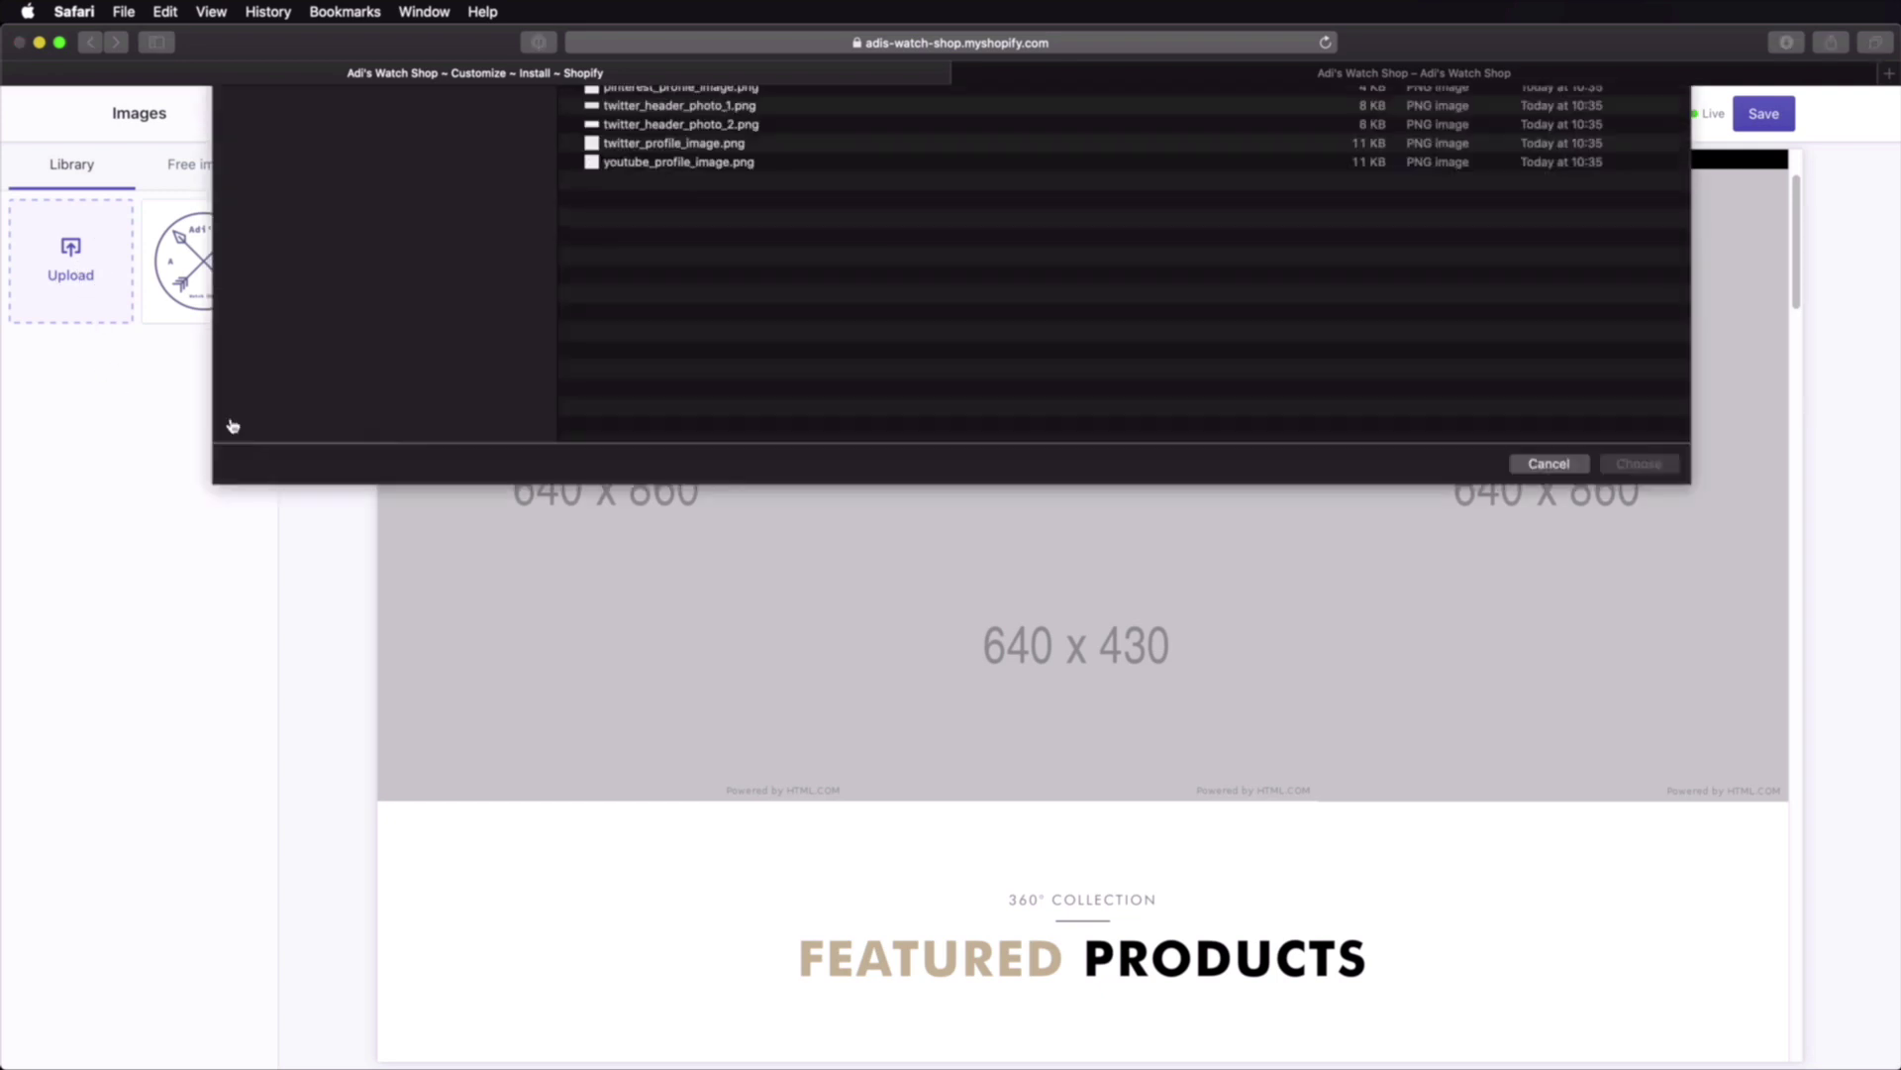
{"action": "left_click", "coordinate": [923, 108]}
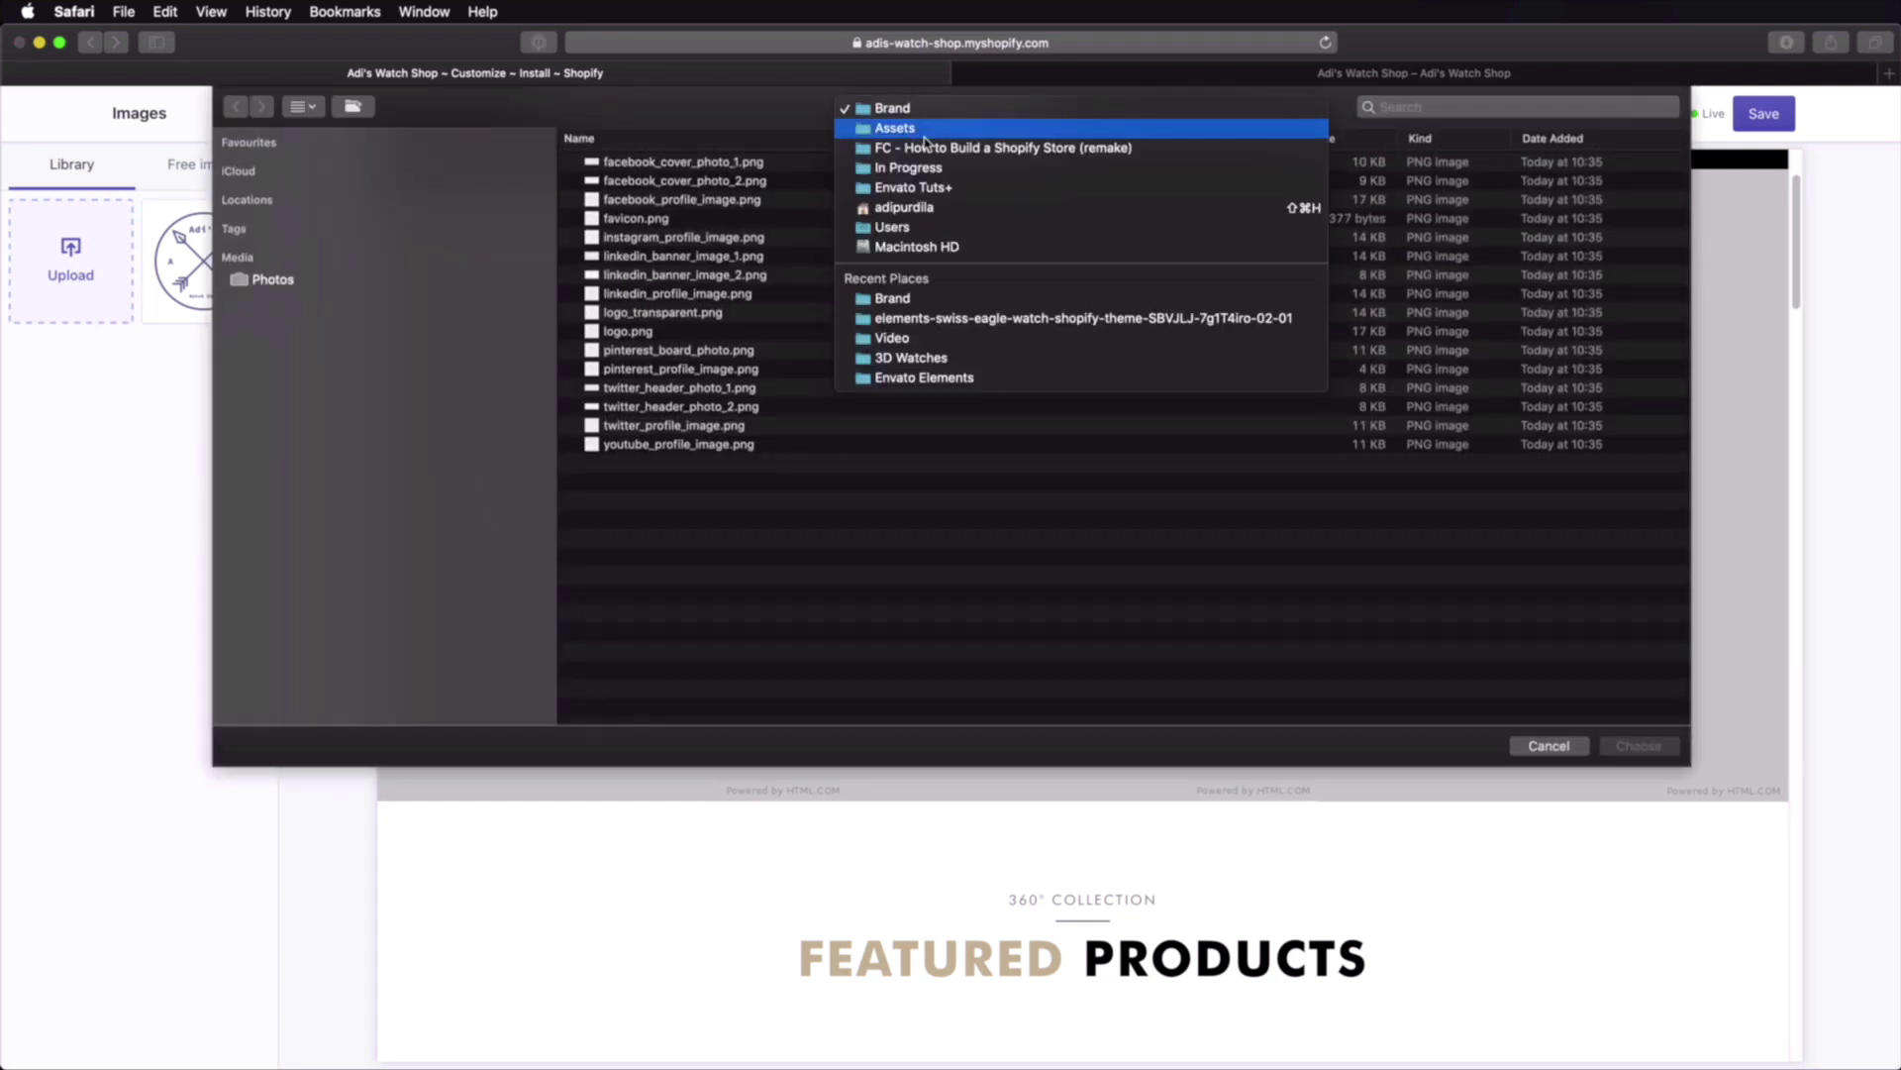
{"action": "left_click", "coordinate": [923, 130]}
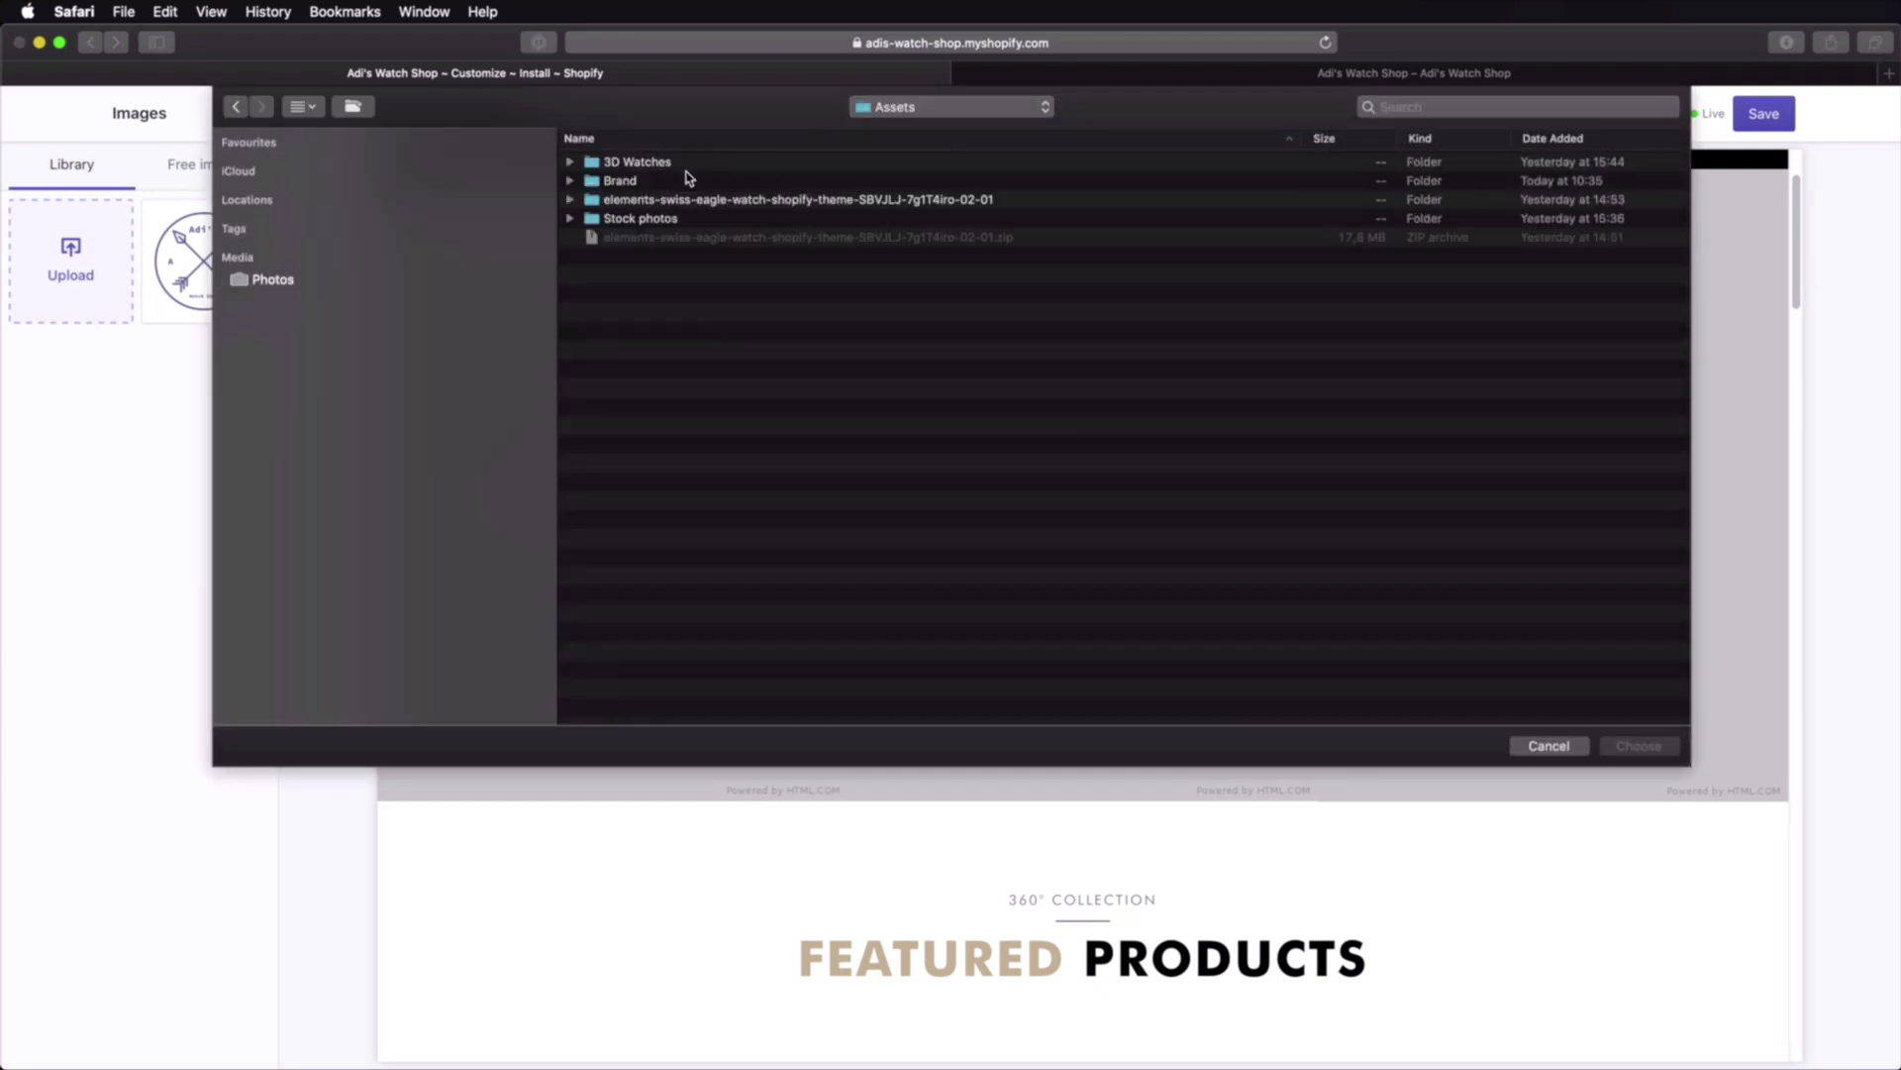
{"action": "double_click", "coordinate": [664, 221]}
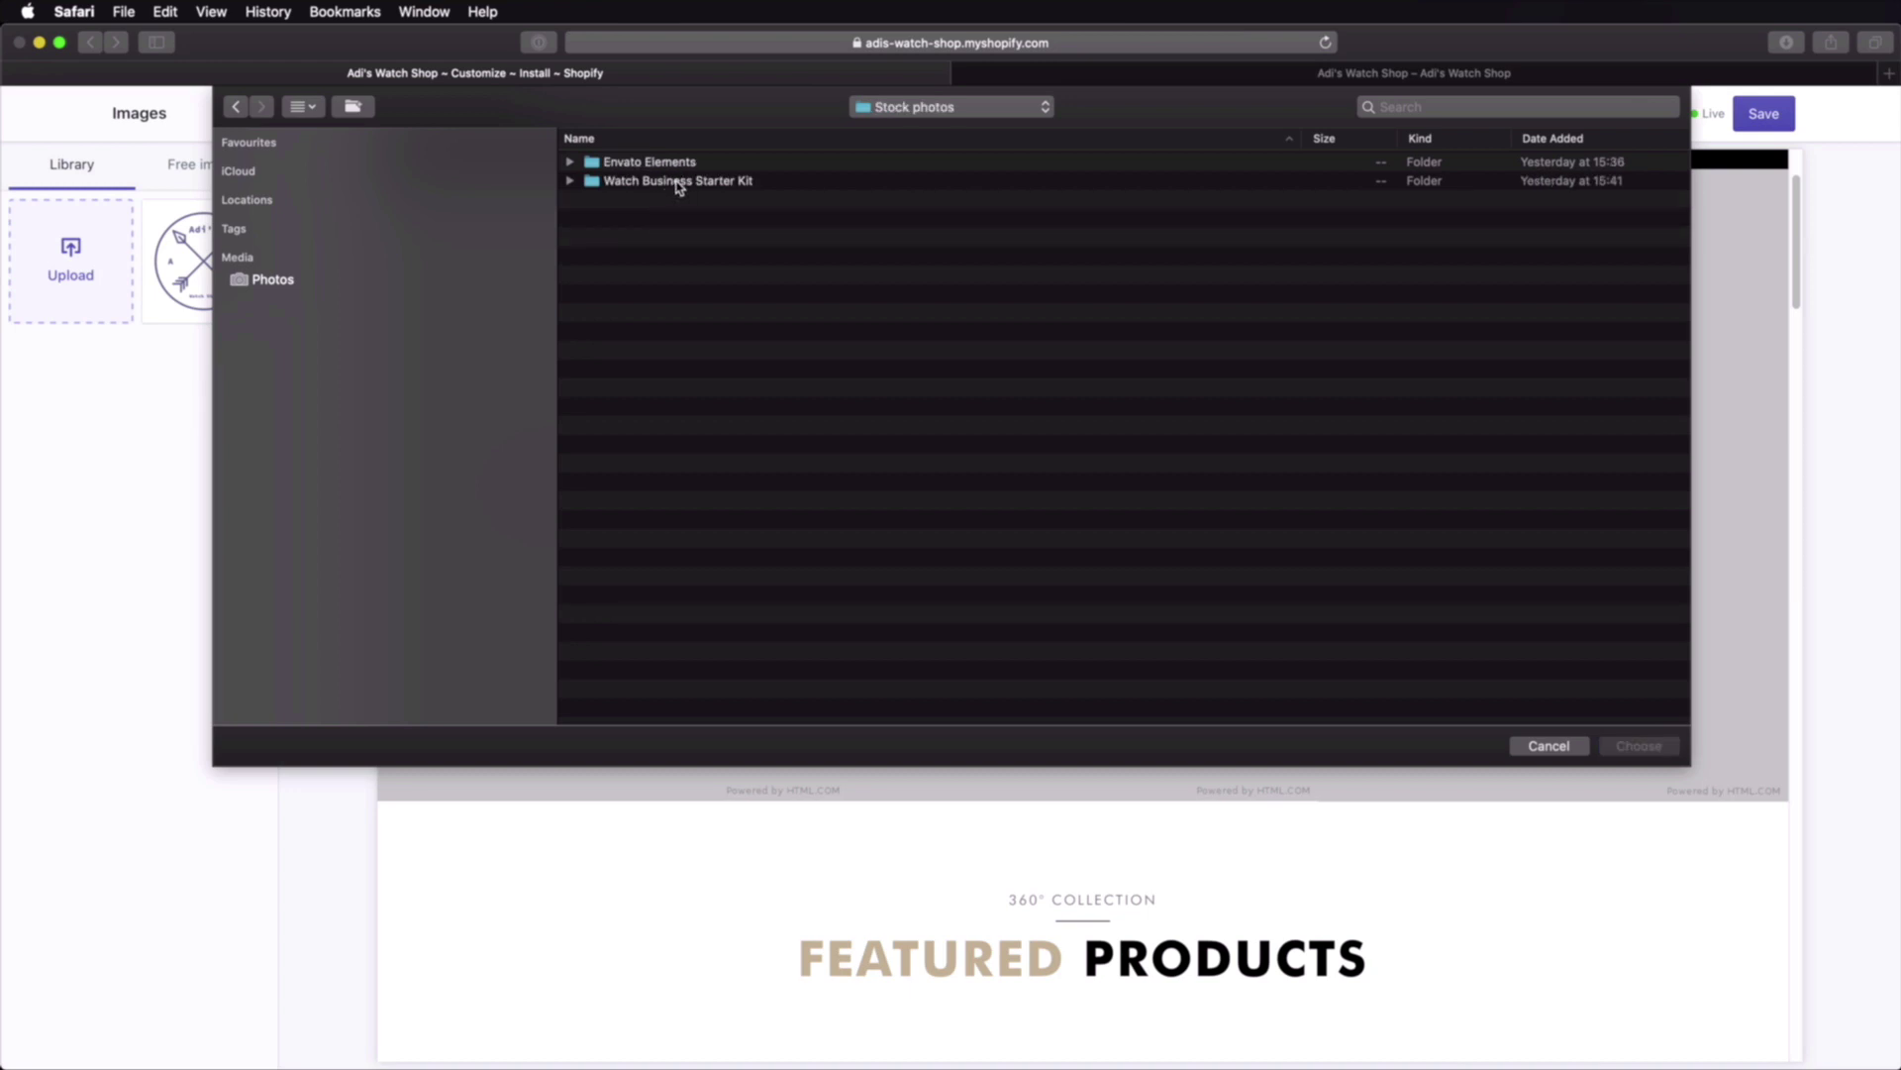
{"action": "double_click", "coordinate": [680, 182]}
{"action": "left_click", "coordinate": [806, 165]}
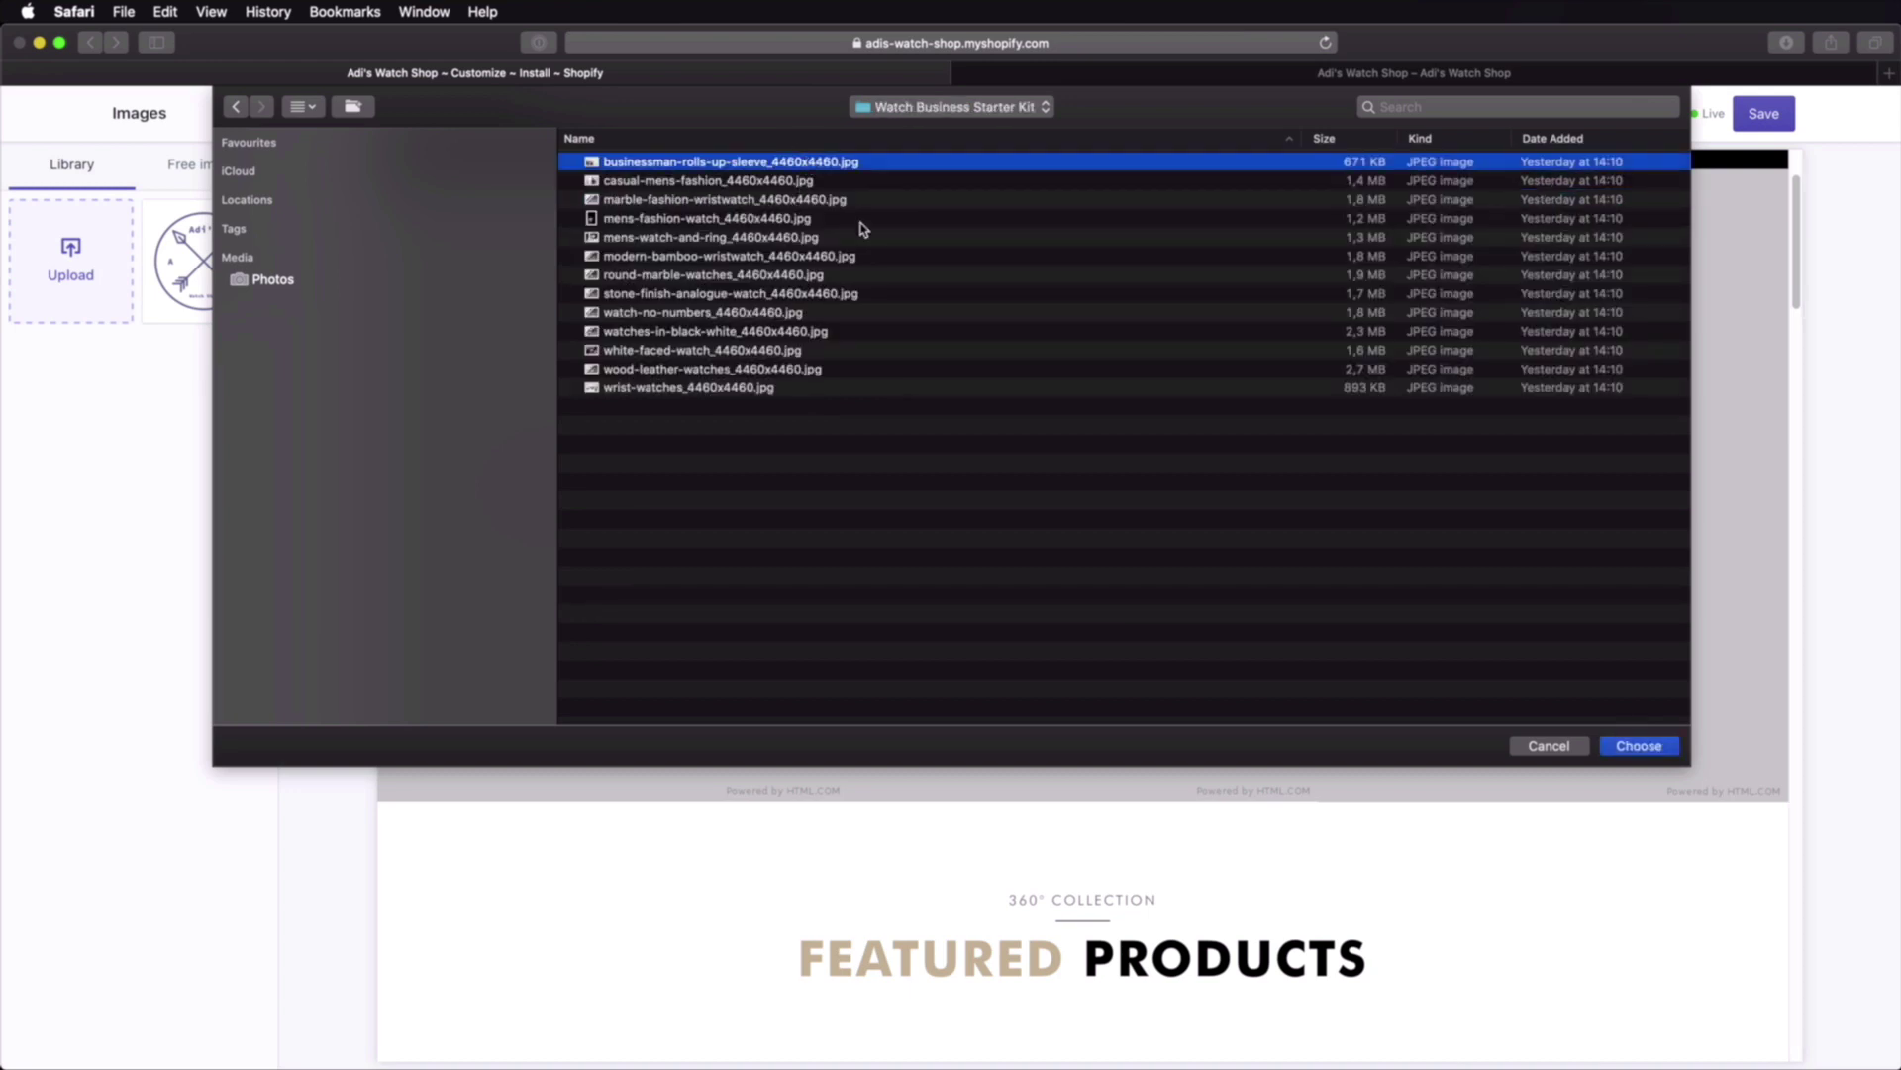
Step: Preview the photos and upload round-marble-watches as slide 1's image
{"action": "key", "text": "space"}
{"action": "key", "text": "space"}
{"action": "key", "text": "Down"}
{"action": "key", "text": "space"}
{"action": "key", "text": "Down"}
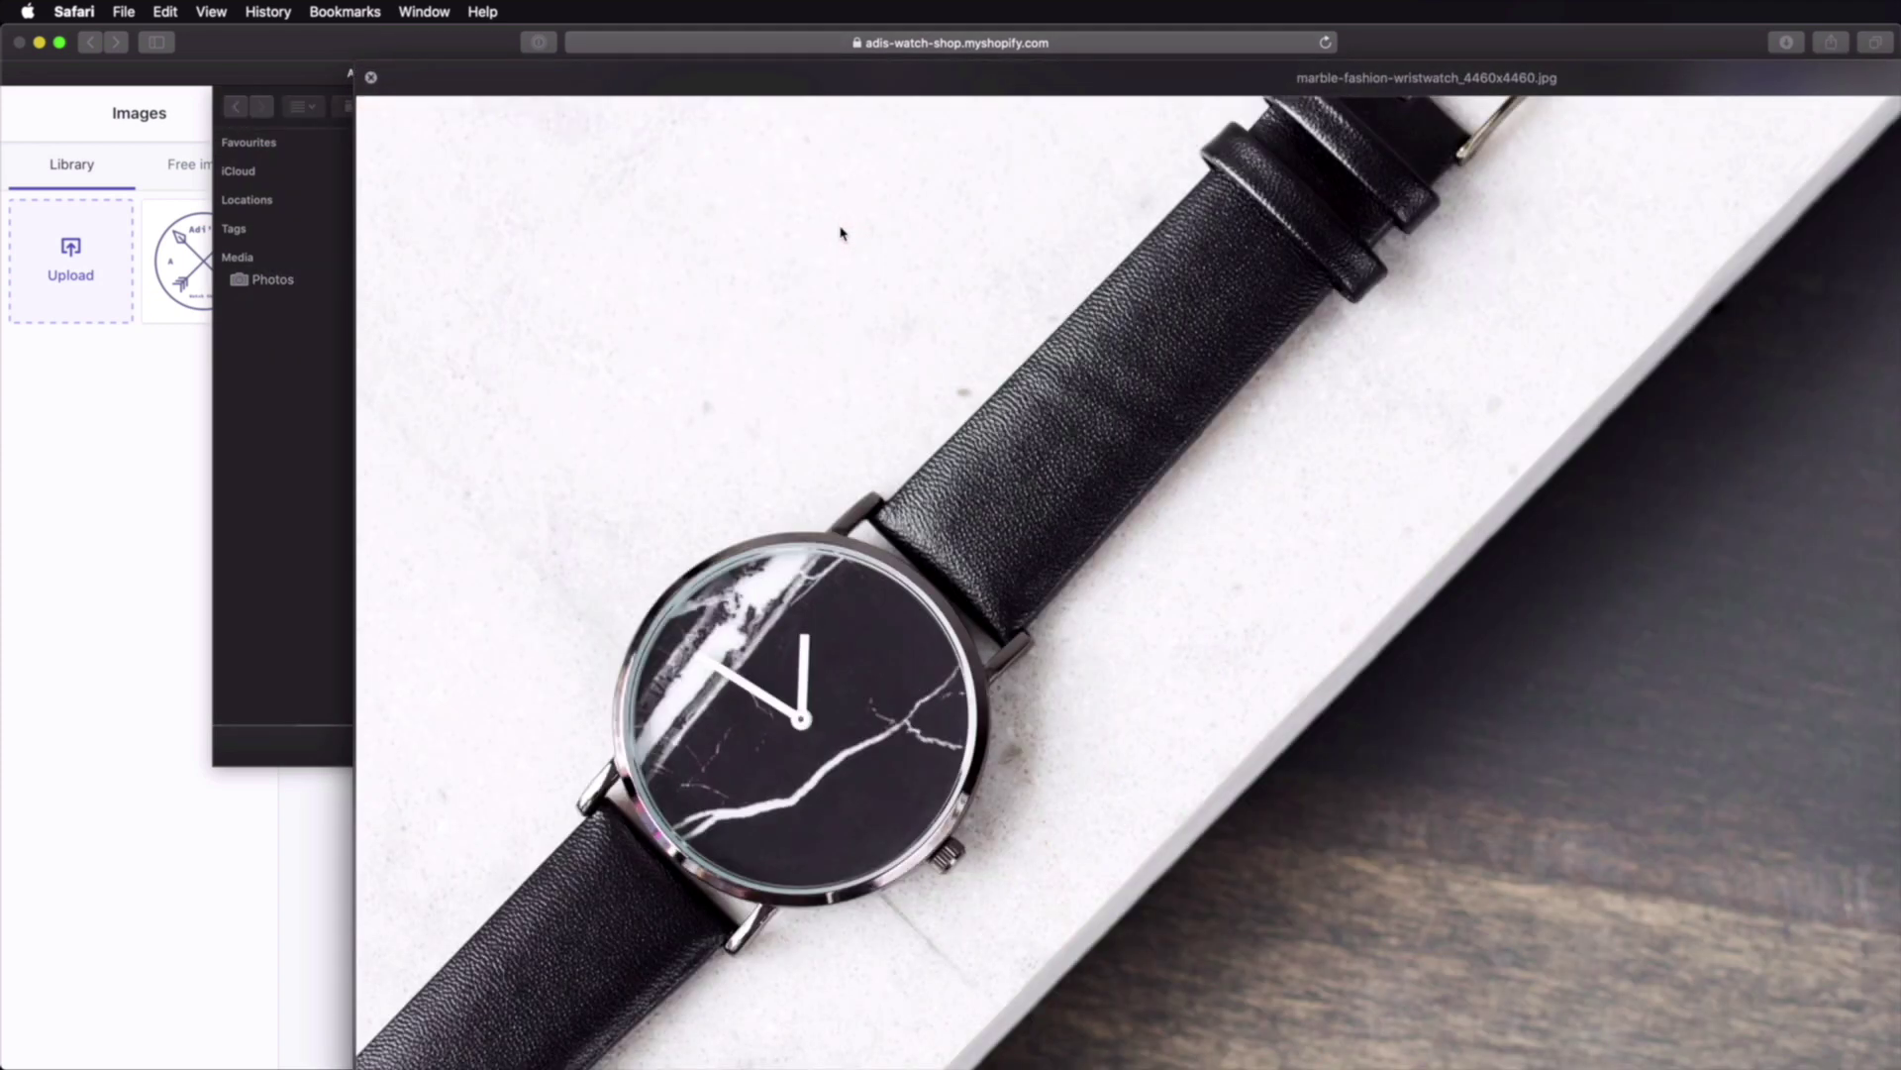
{"action": "key", "text": "Down"}
{"action": "key", "text": "Down"}
{"action": "key", "text": "Down"}
{"action": "key", "text": "Down"}
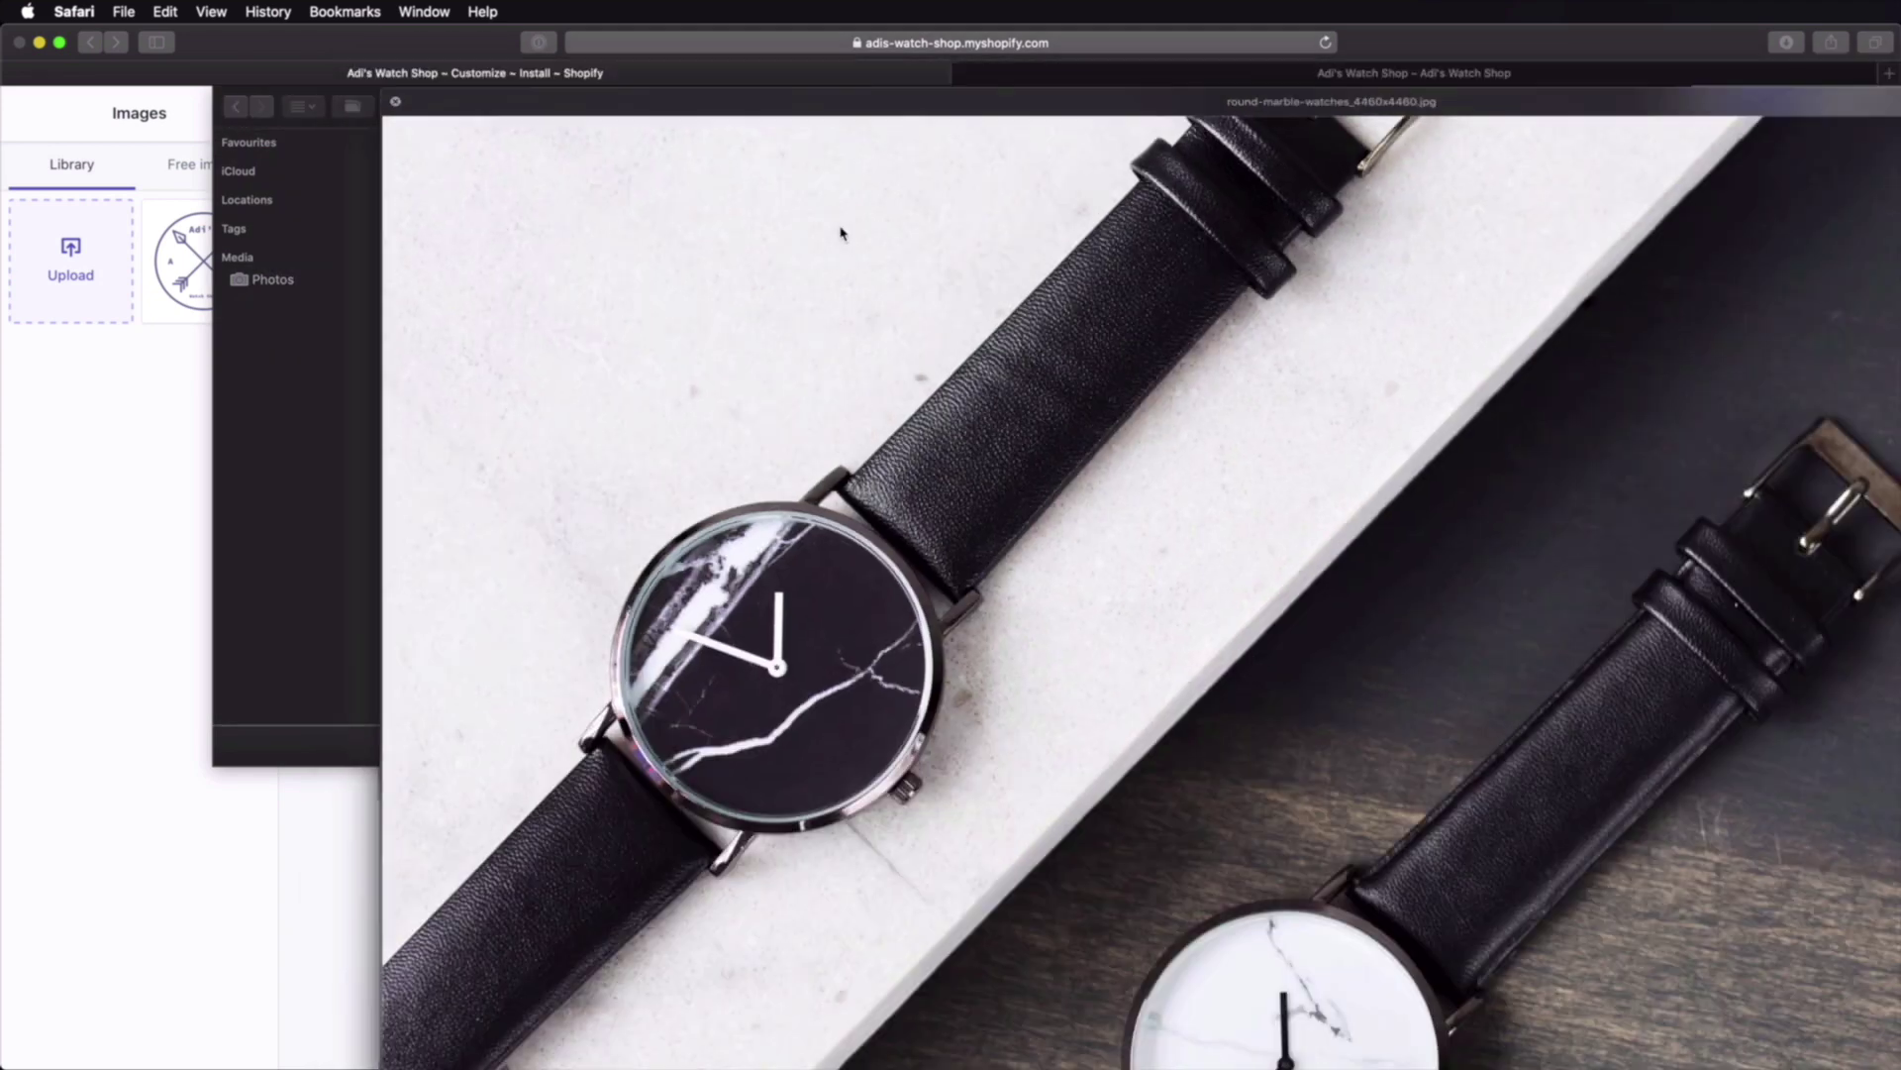
{"action": "key", "text": "space"}
{"action": "double_click", "coordinate": [703, 273]}
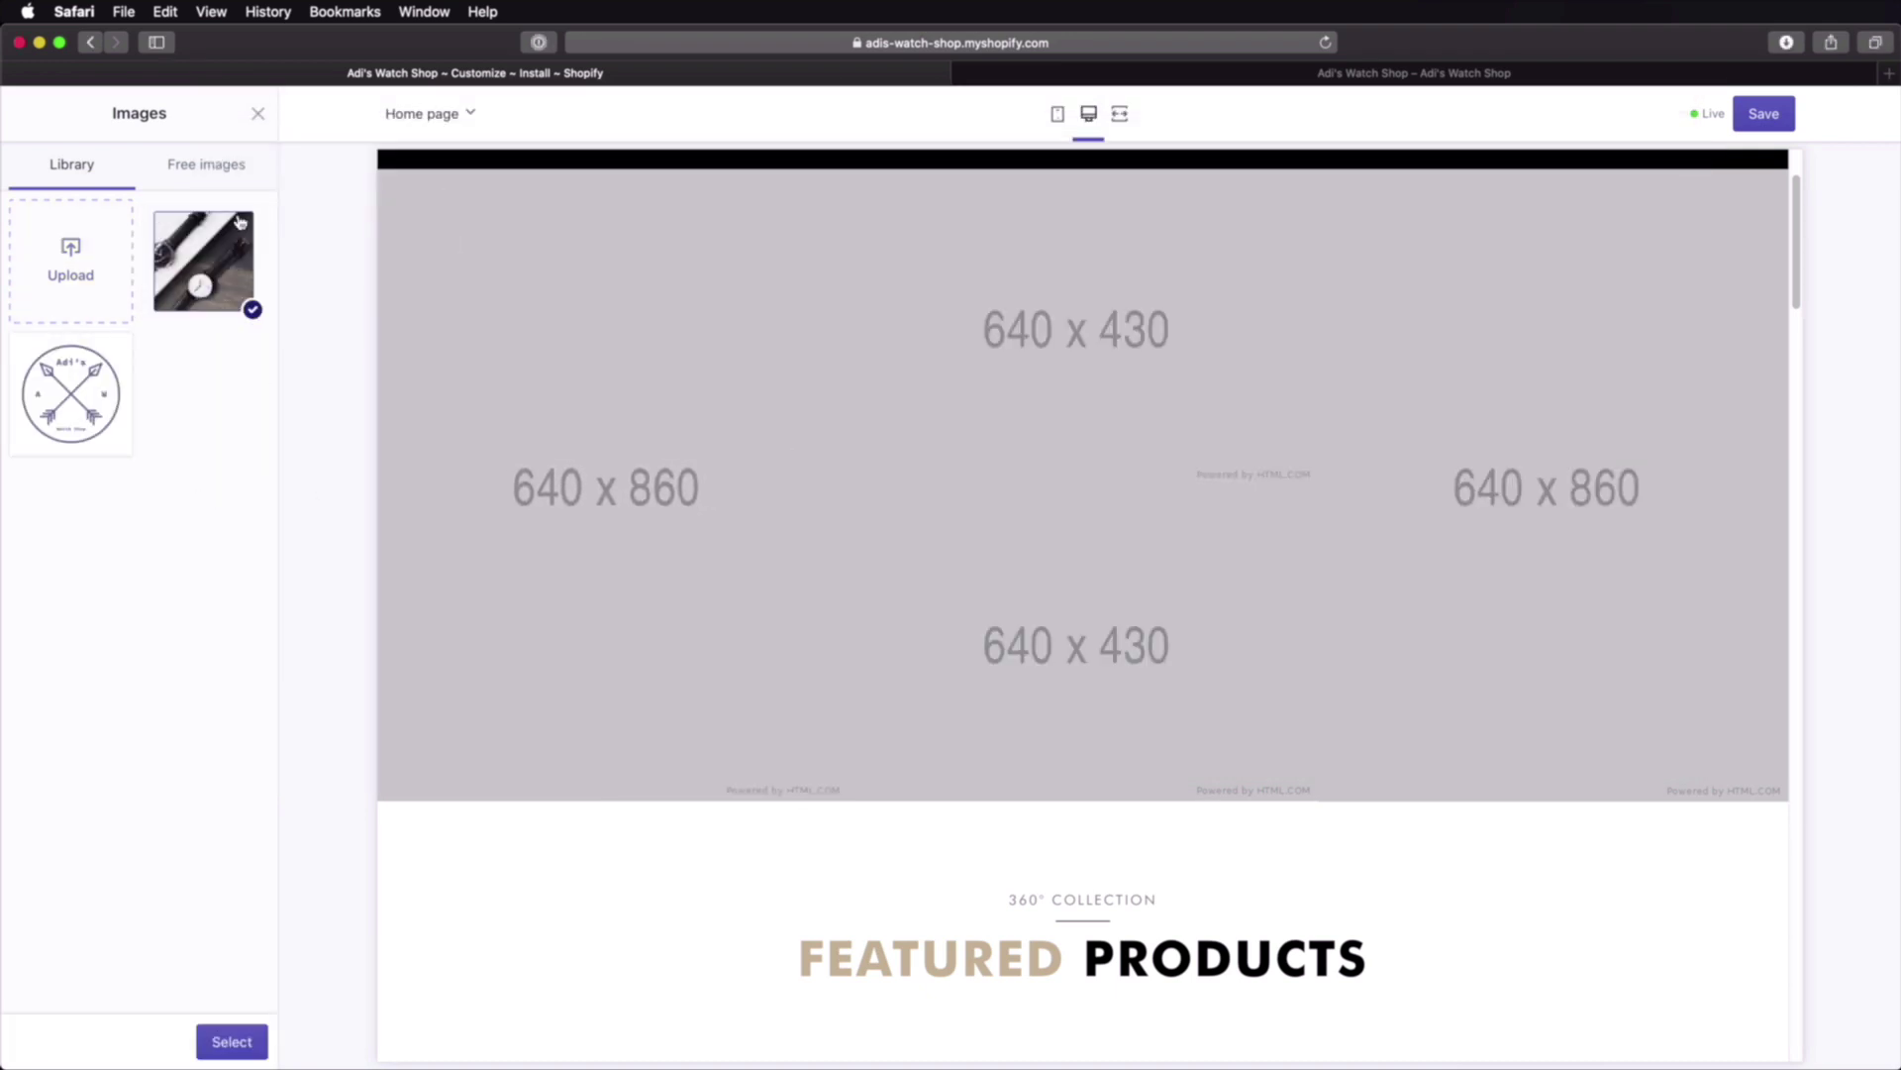
{"action": "left_click", "coordinate": [233, 1040]}
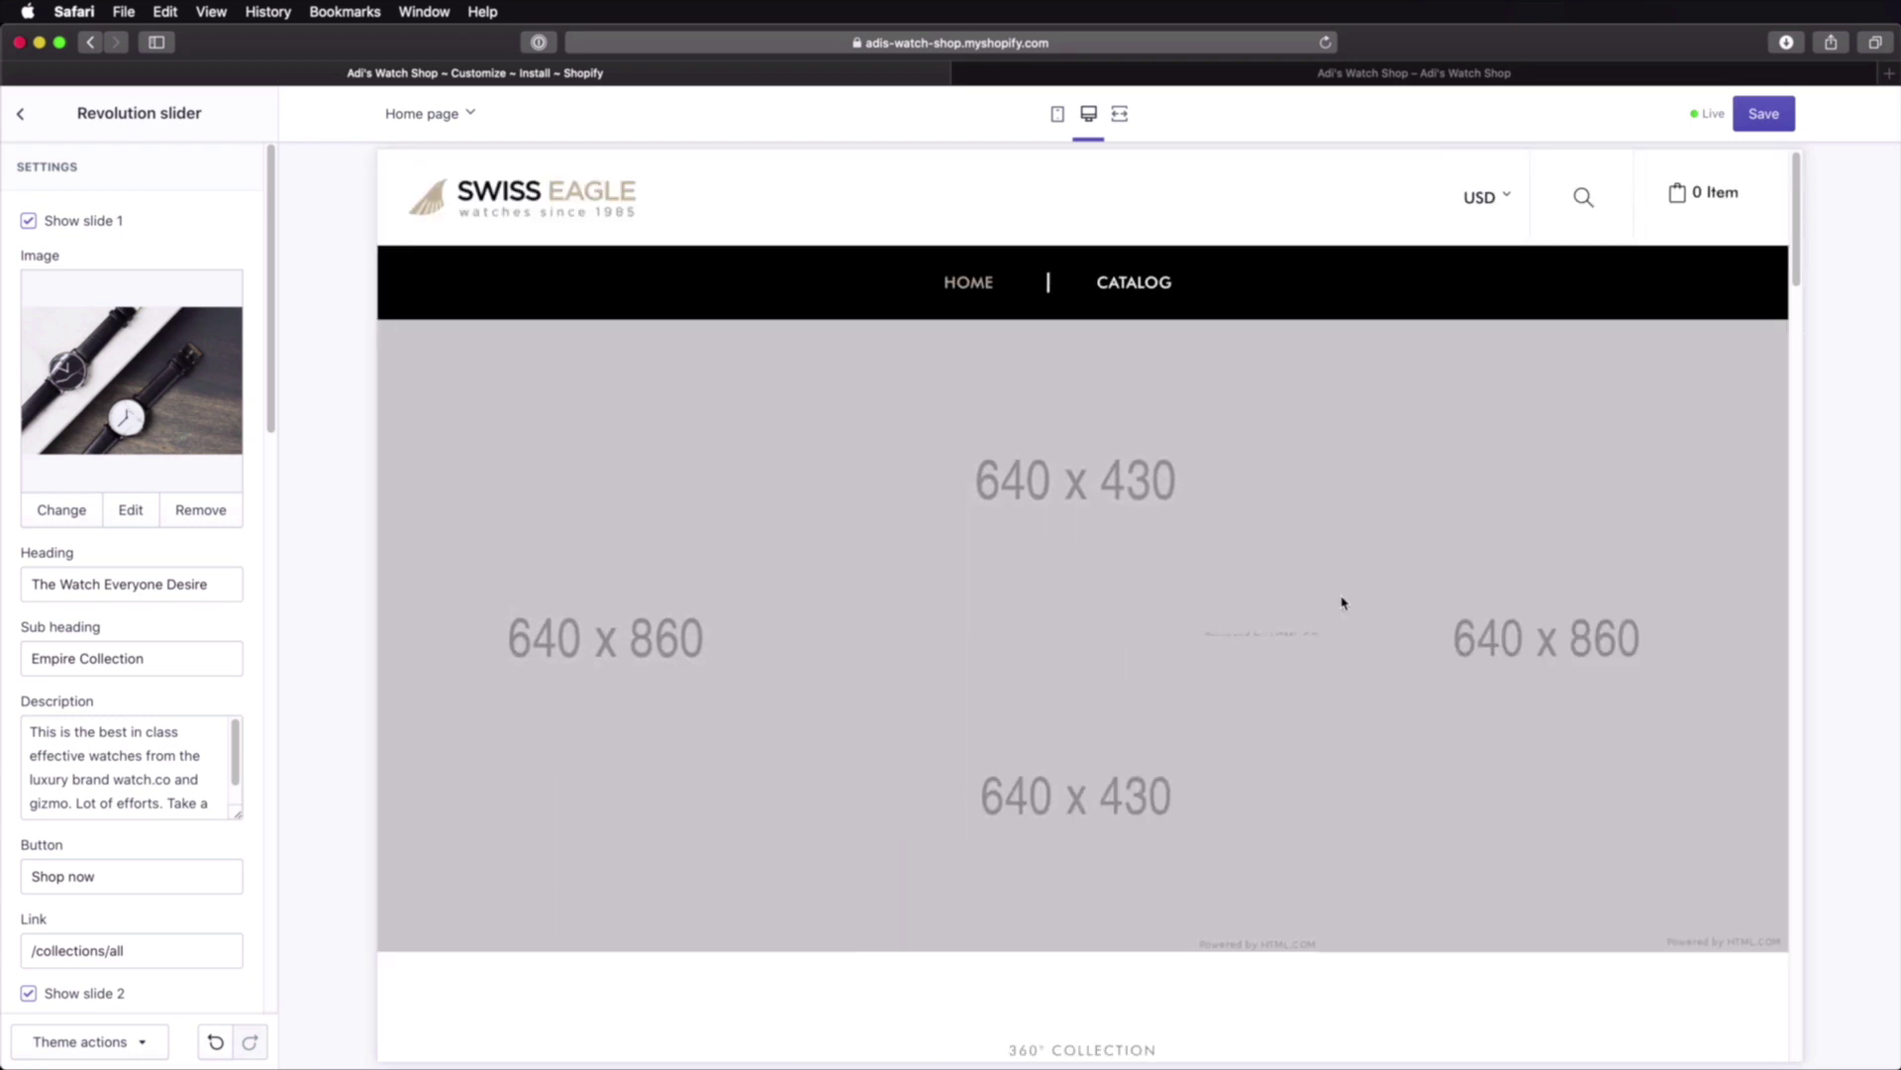
{"action": "scroll", "coordinate": [202, 656], "scroll_direction": "down", "scroll_amount": 5}
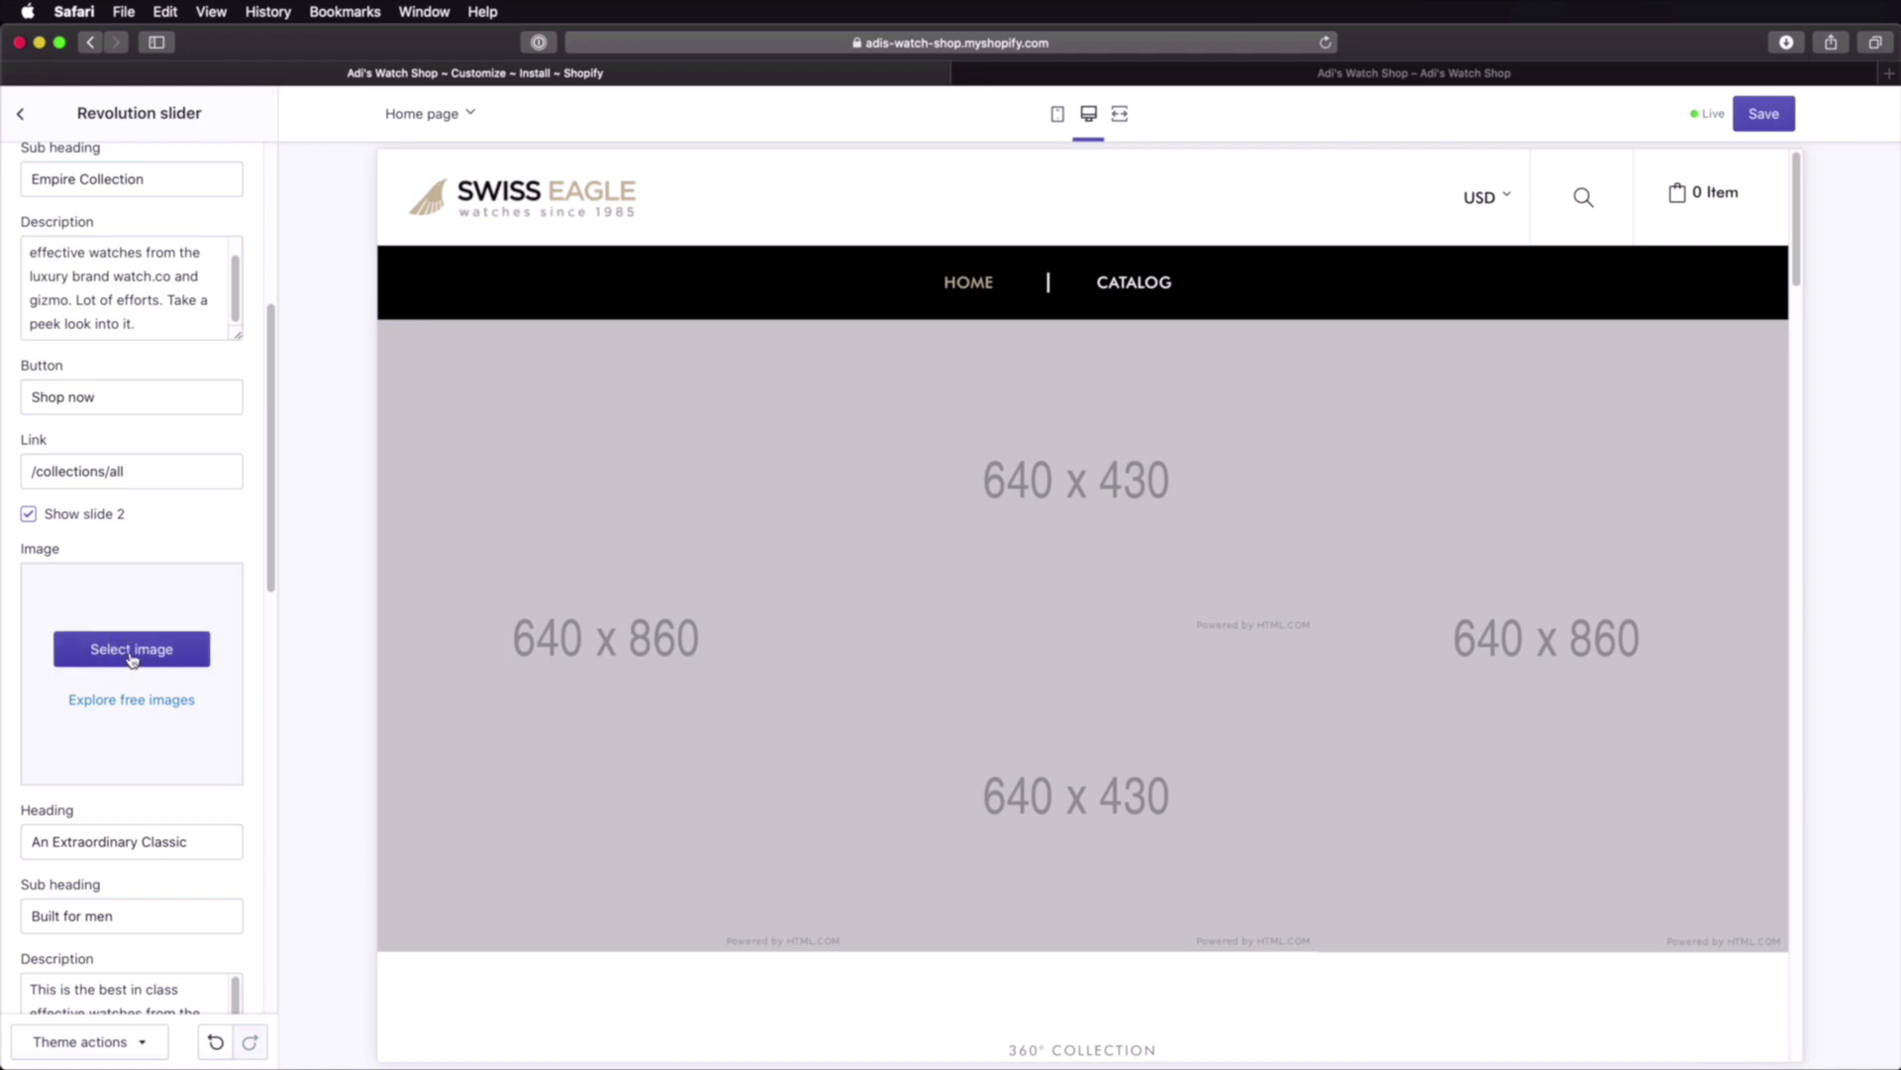
Step: Set slide 2's image to the free Men's Fashion photo of a navy-suited man holding a phone
{"action": "left_click", "coordinate": [132, 658]}
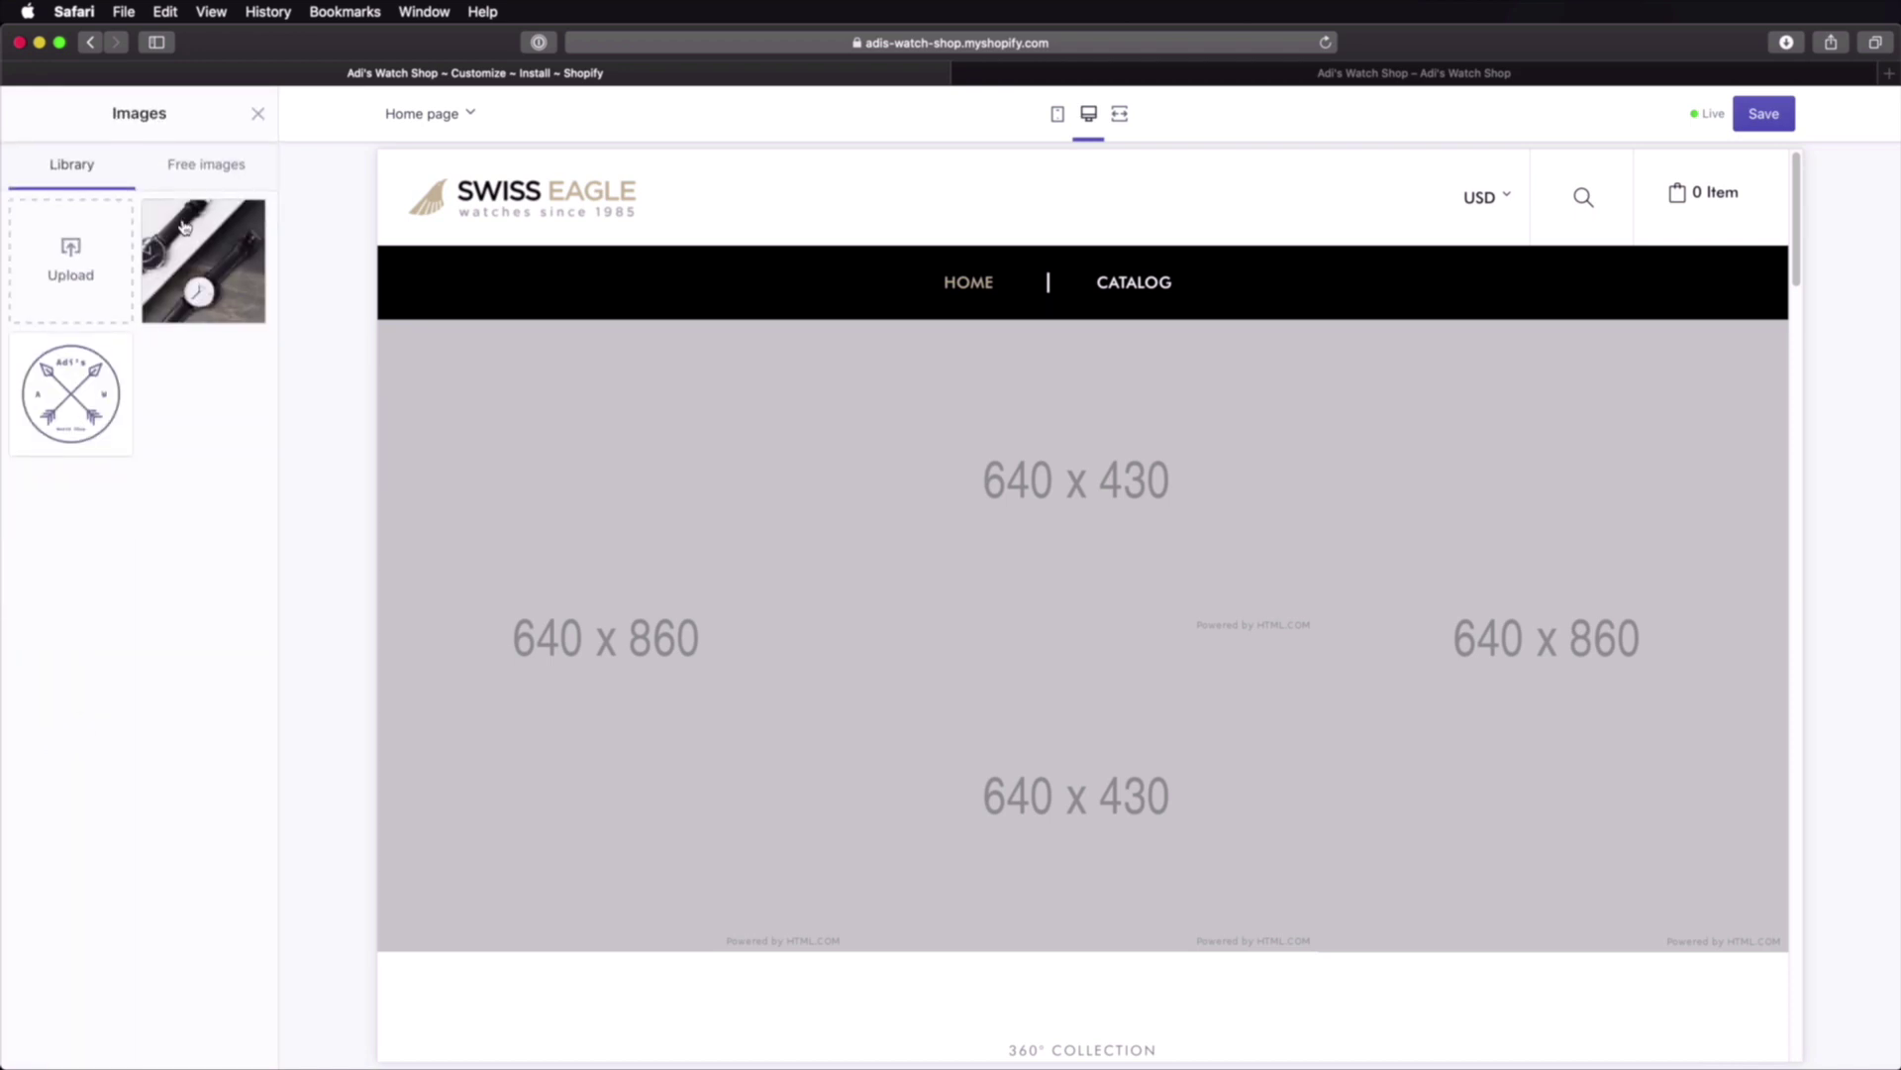
{"action": "left_click", "coordinate": [212, 168]}
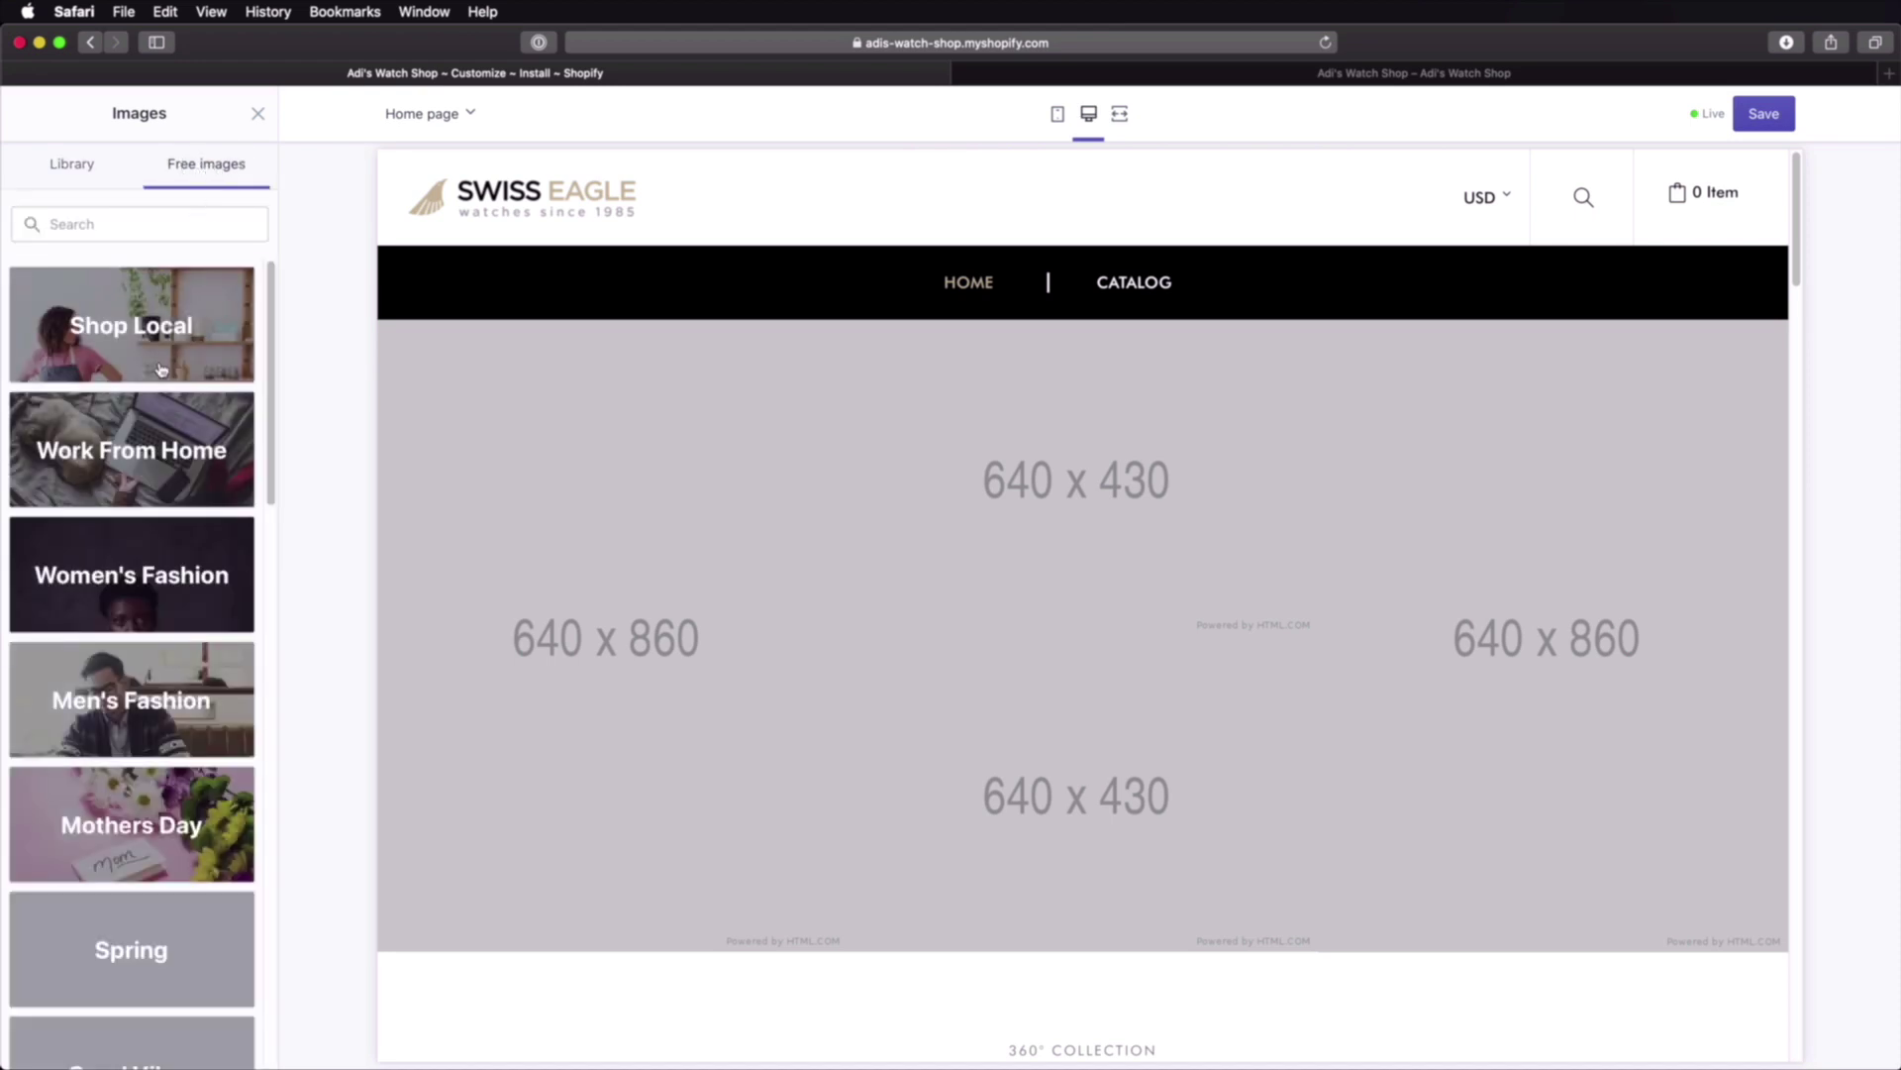
{"action": "scroll", "coordinate": [163, 581], "scroll_direction": "down", "scroll_amount": 3}
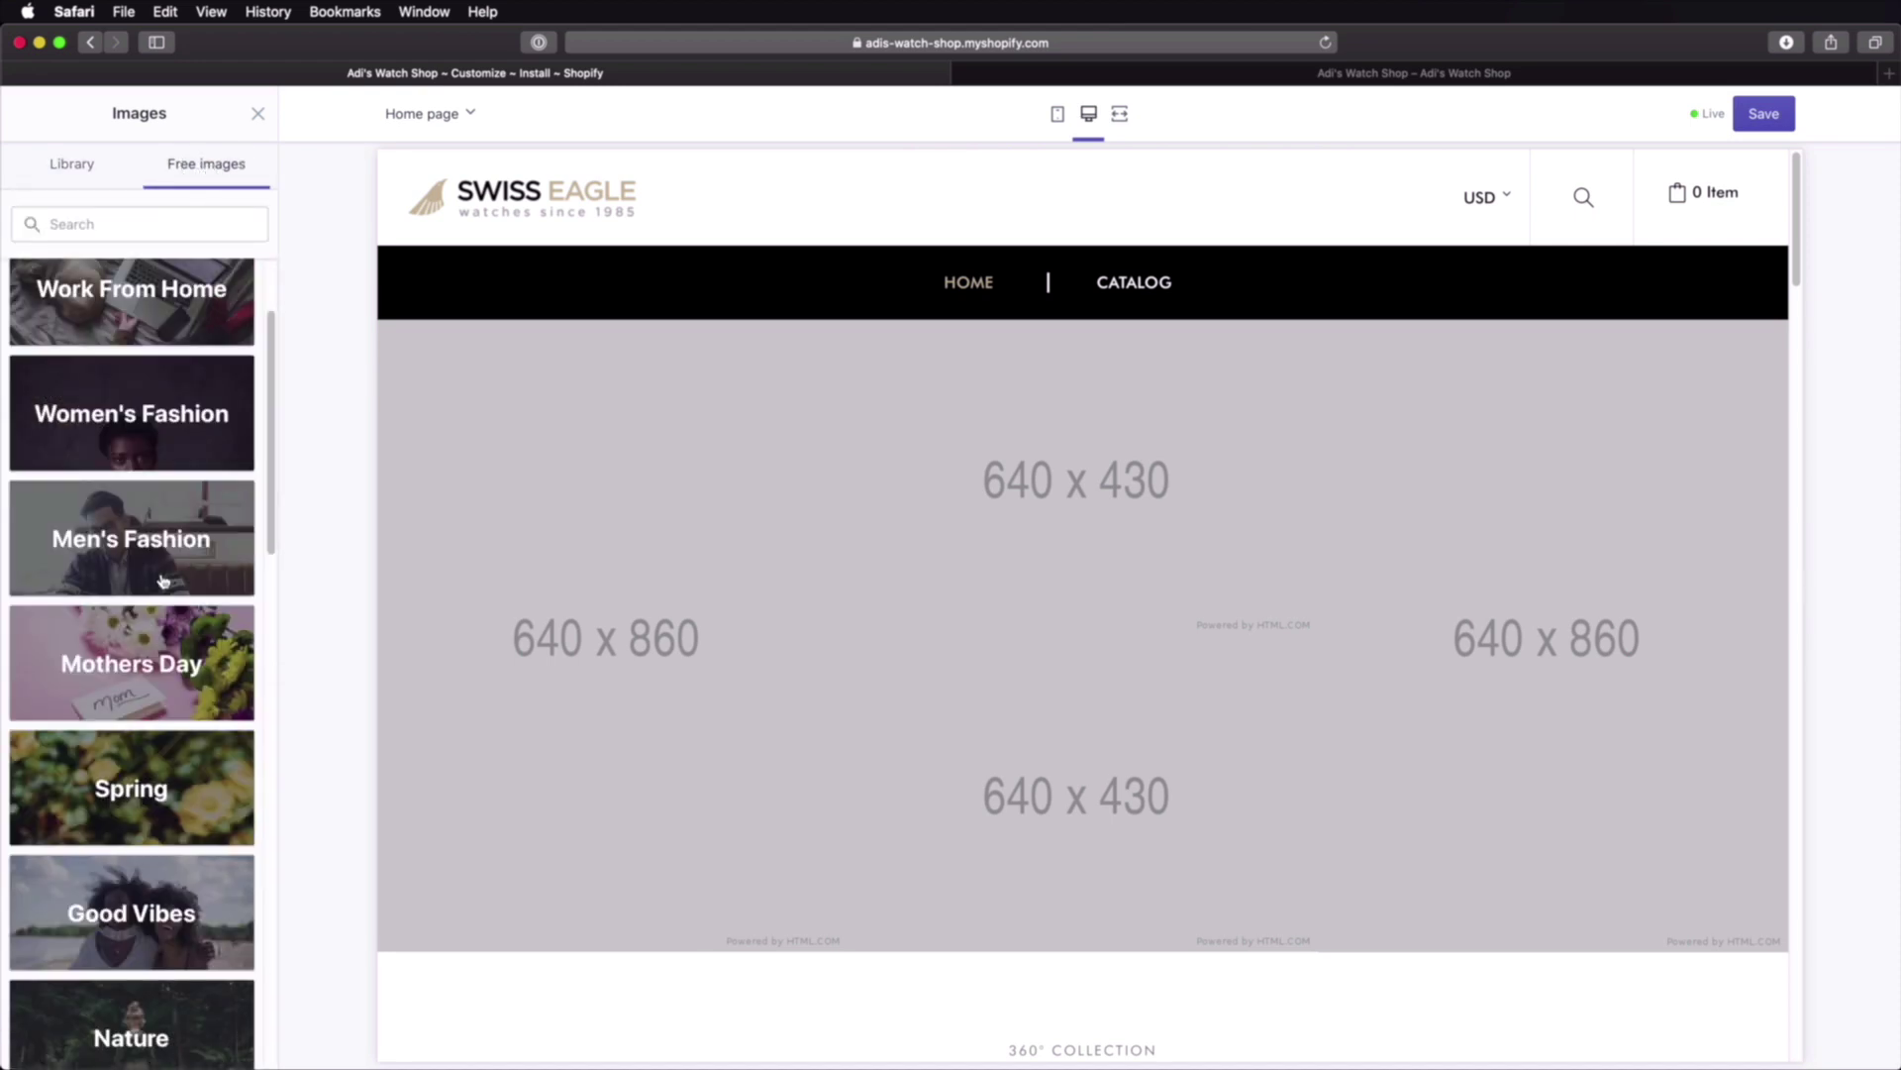
{"action": "left_click", "coordinate": [164, 552]}
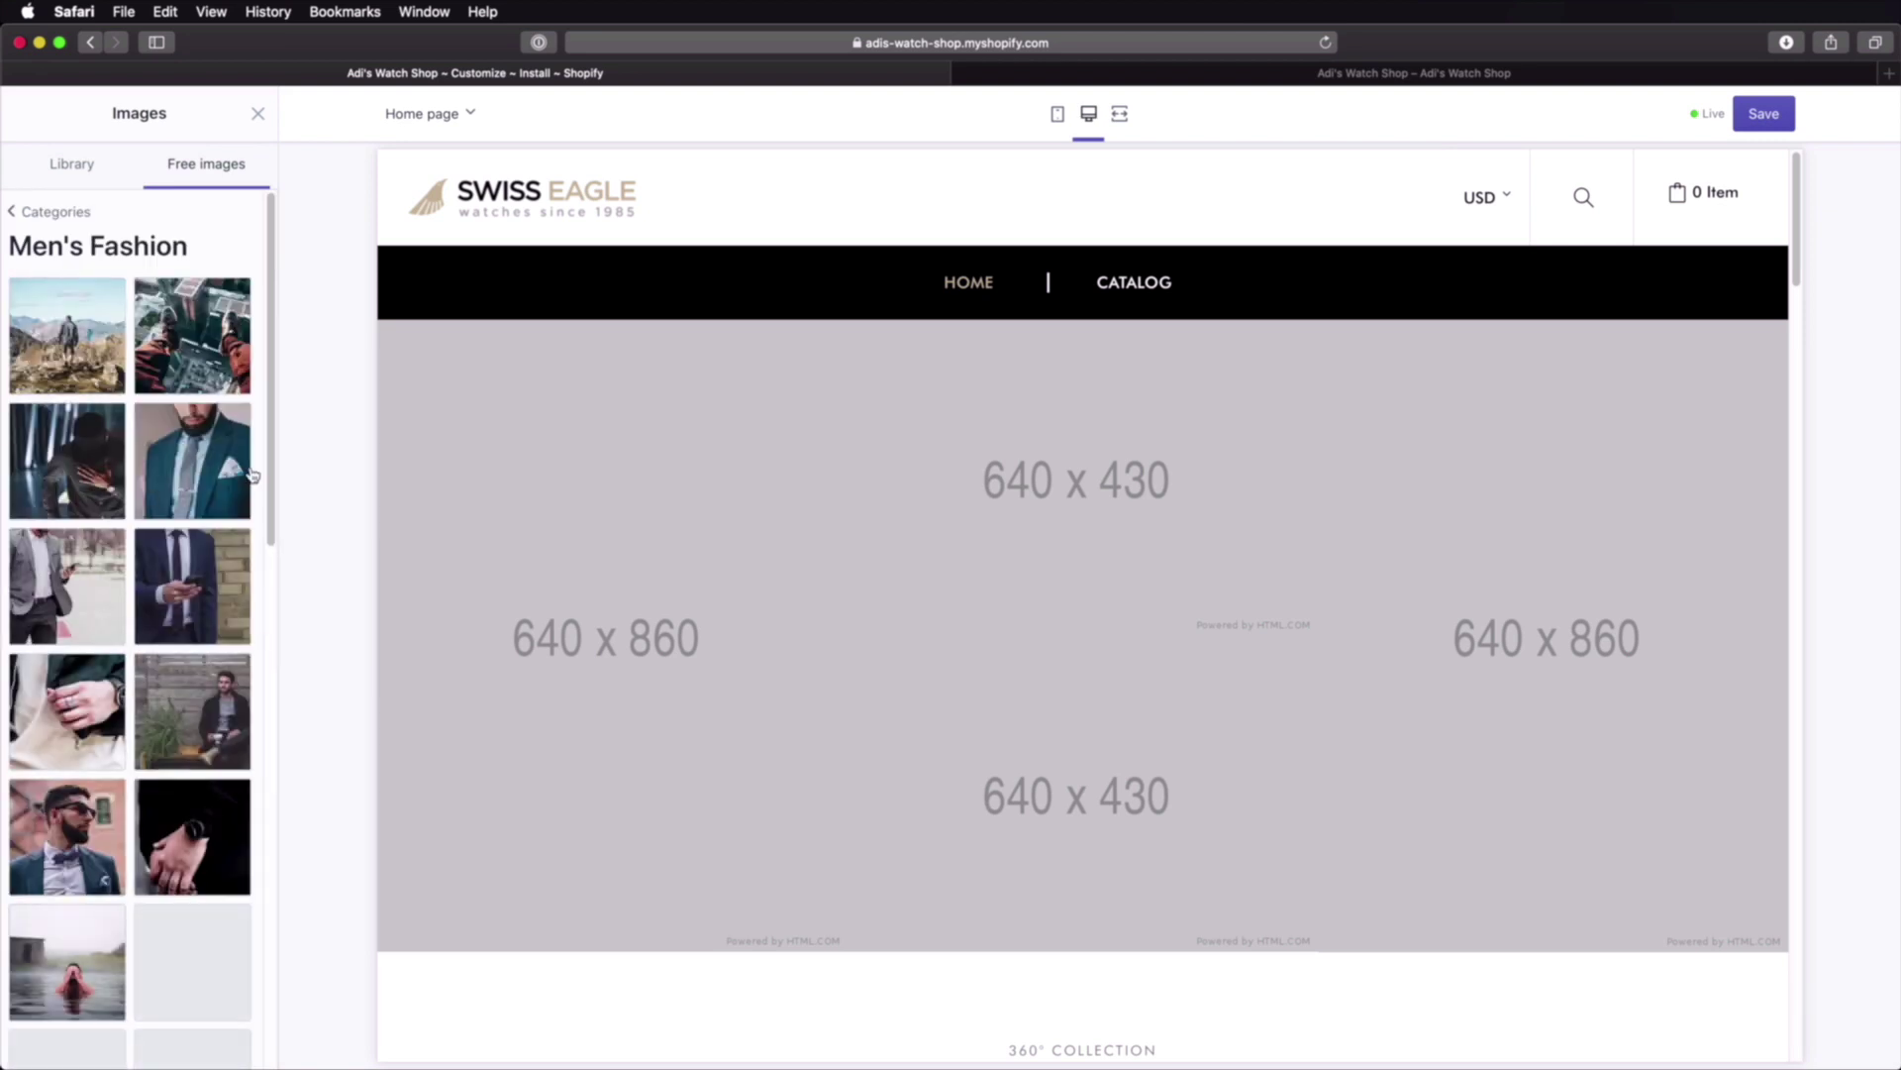
{"action": "left_click", "coordinate": [204, 461]}
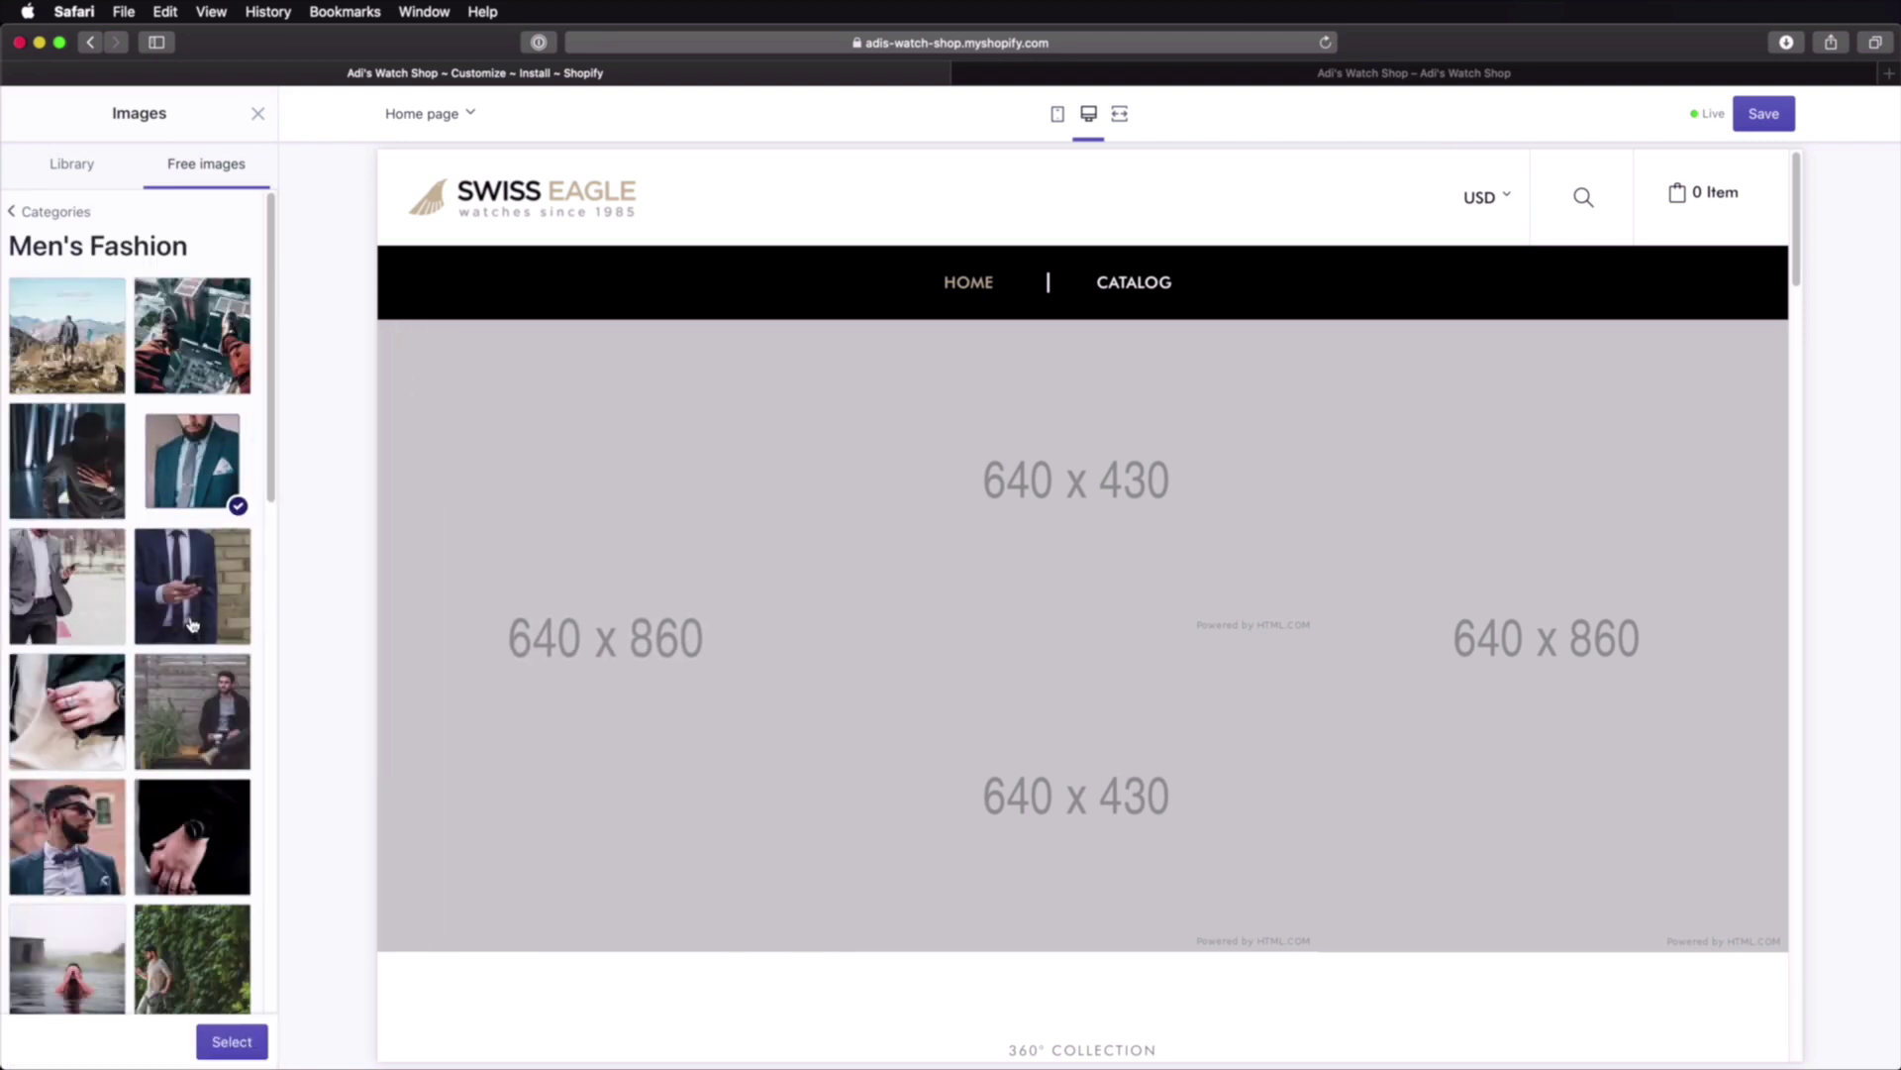
{"action": "left_click", "coordinate": [192, 585]}
{"action": "left_click", "coordinate": [236, 1043]}
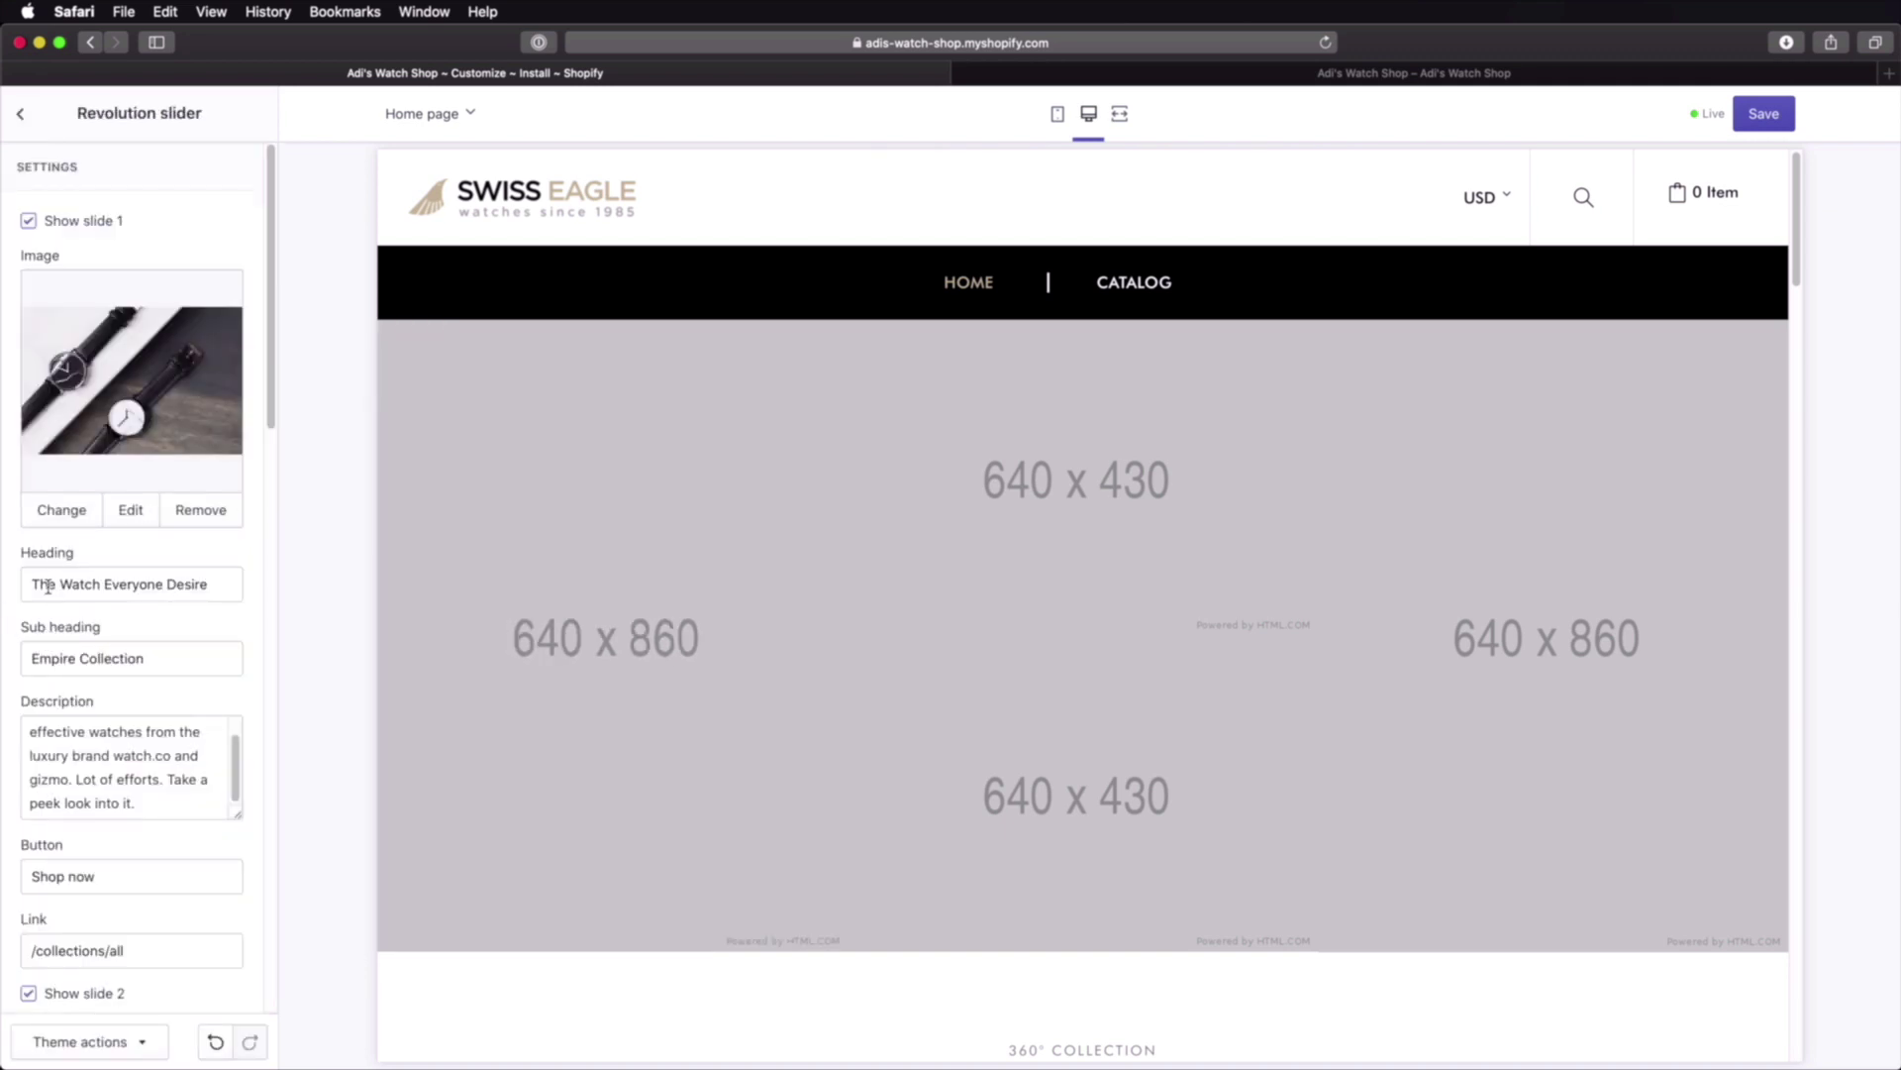
Step: Save the slider changes and reload the storefront to preview the marble watches slide
{"action": "left_click_drag", "start_coordinate": [48, 586], "coordinate": [208, 584]}
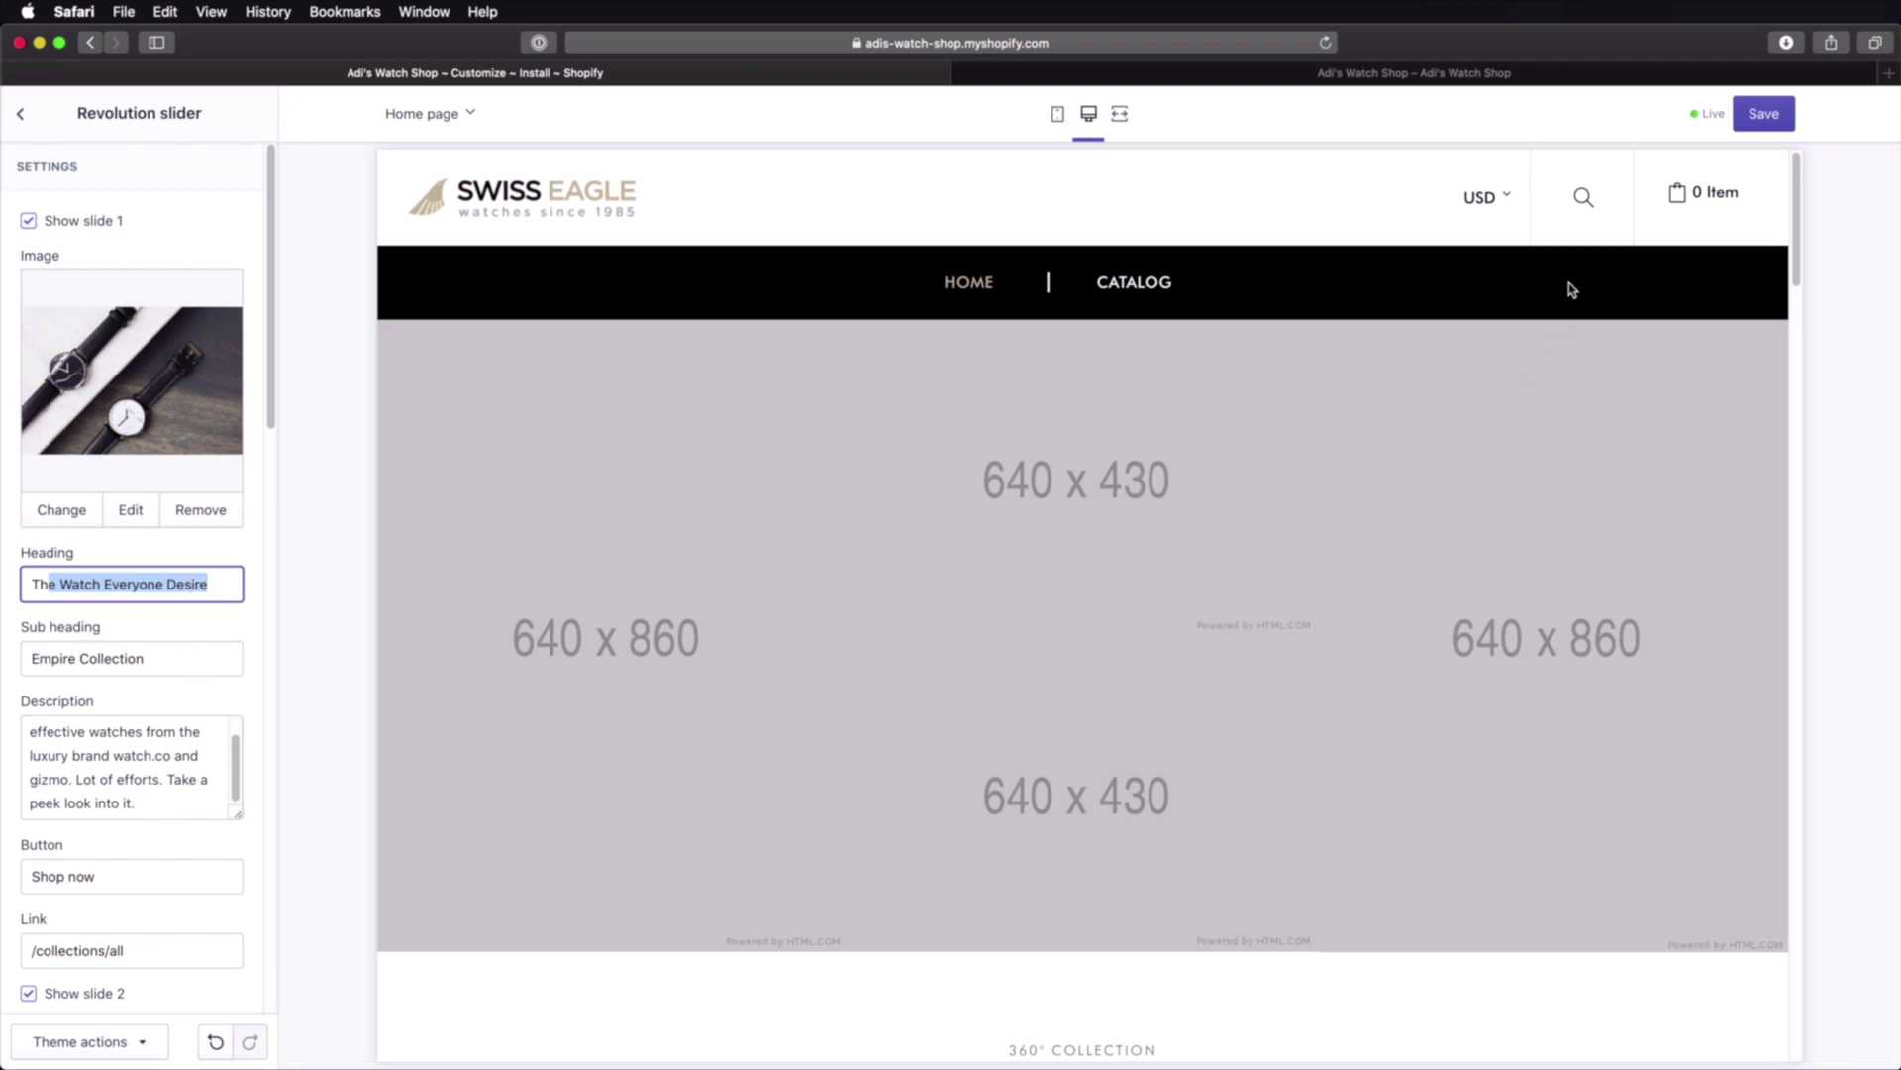
{"action": "left_click", "coordinate": [1762, 115]}
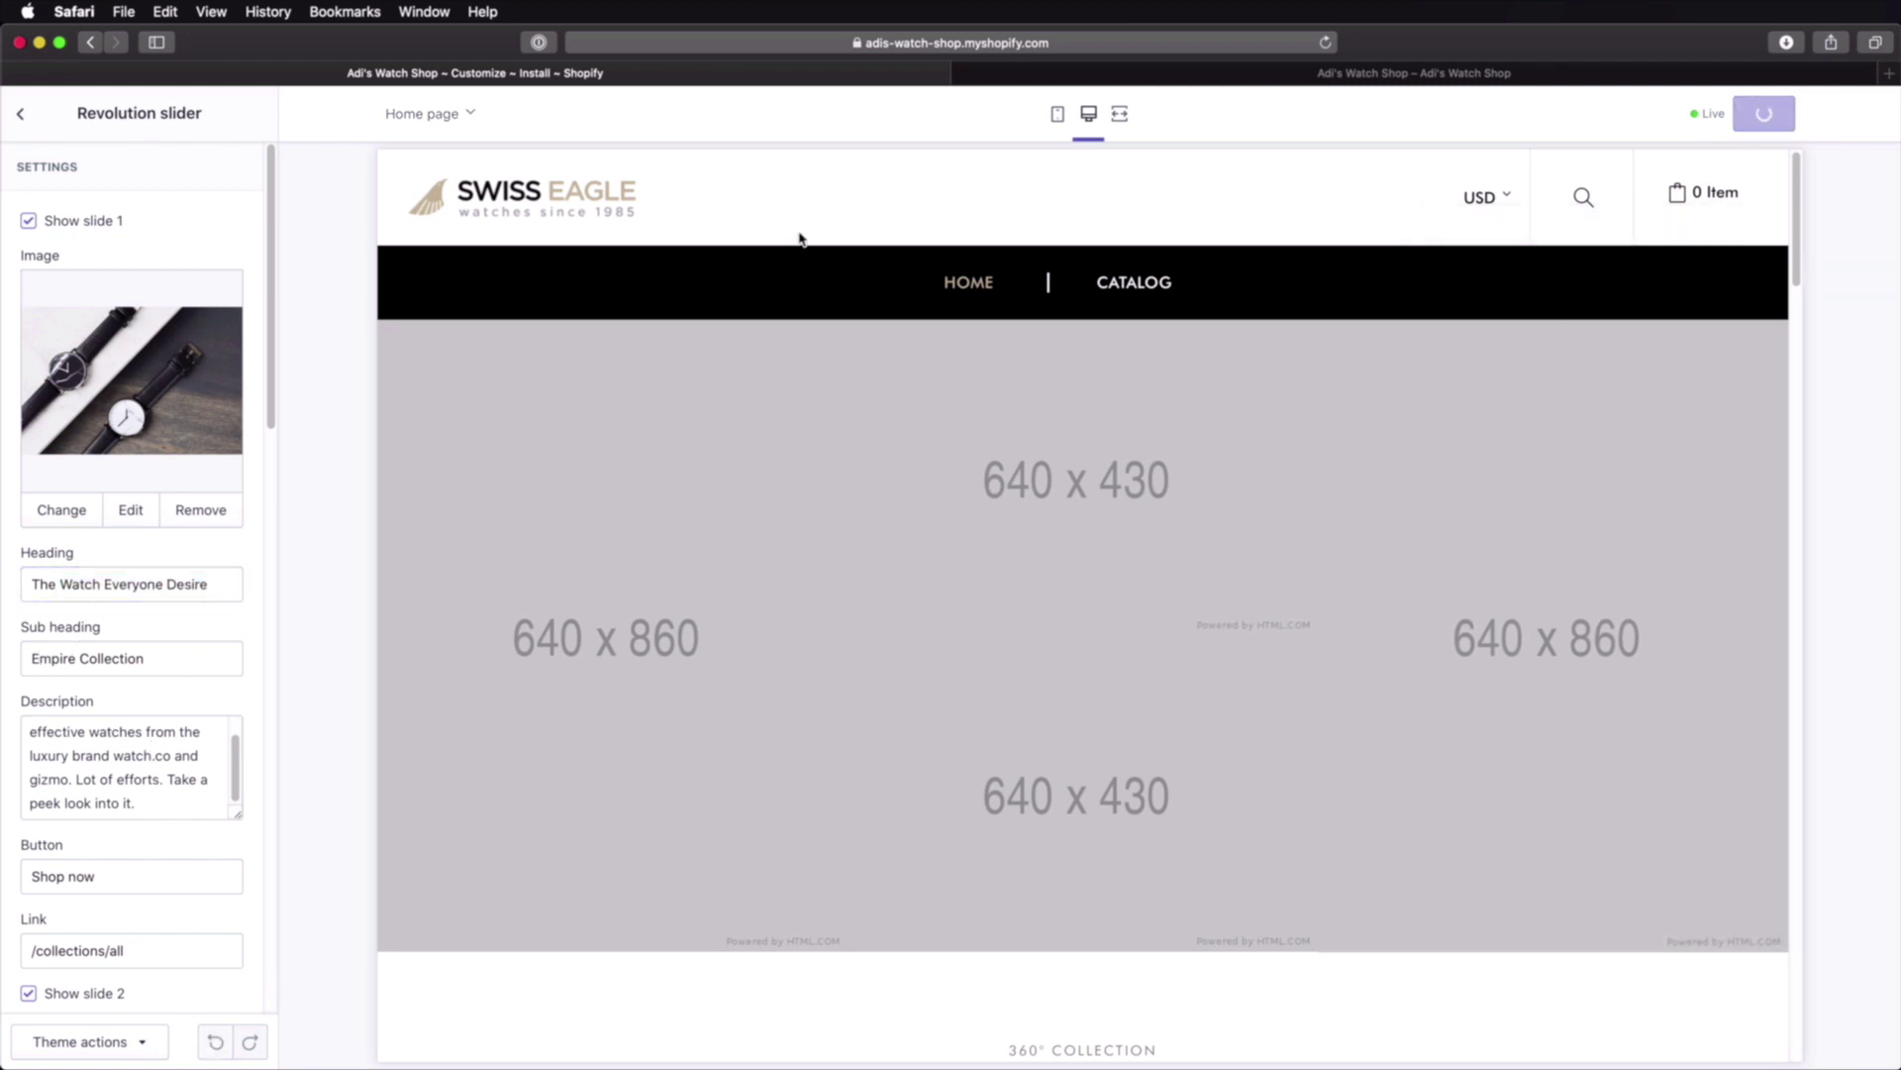
{"action": "key", "text": "ctrl+Tab"}
{"action": "key", "text": "super+r"}
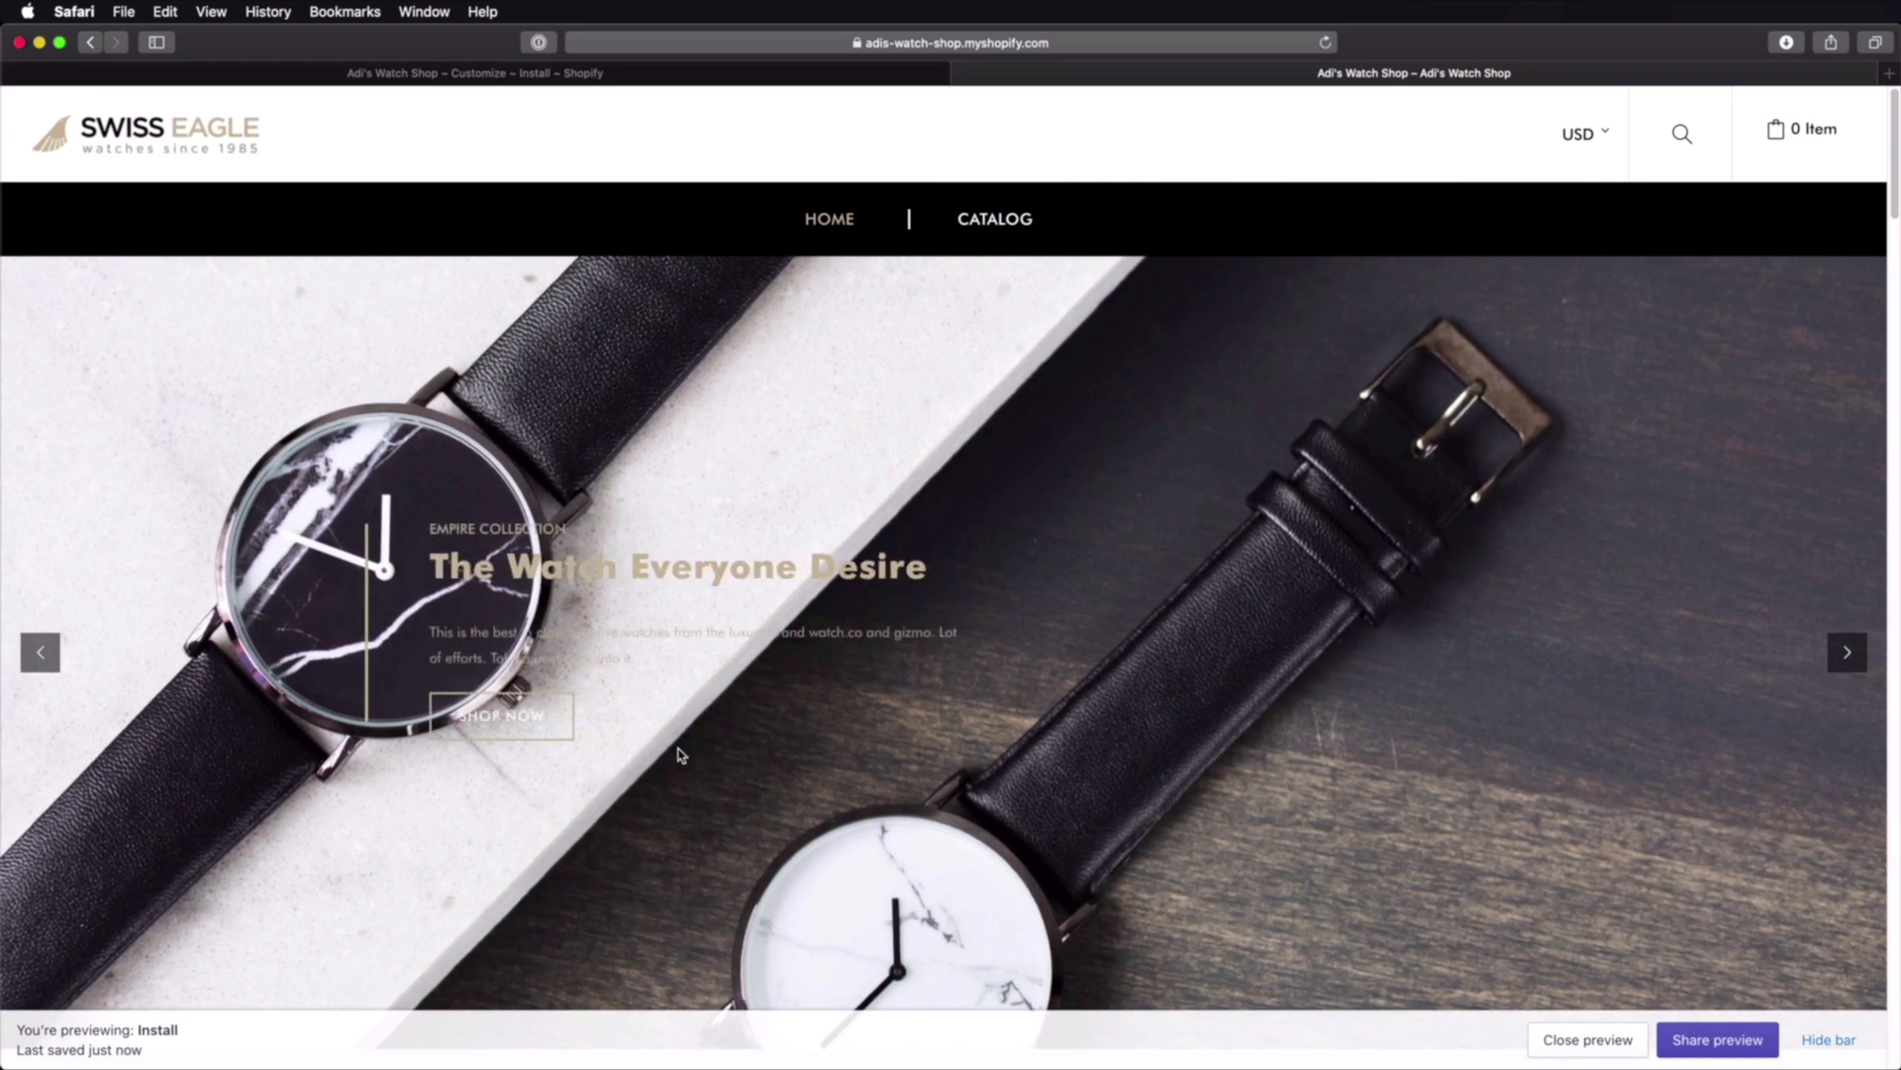
Step: Advance the storefront slider to slide 2, 'An Extraordinary Classic', then return to the theme editor
{"action": "scroll", "coordinate": [703, 673], "scroll_direction": "down", "scroll_amount": 2}
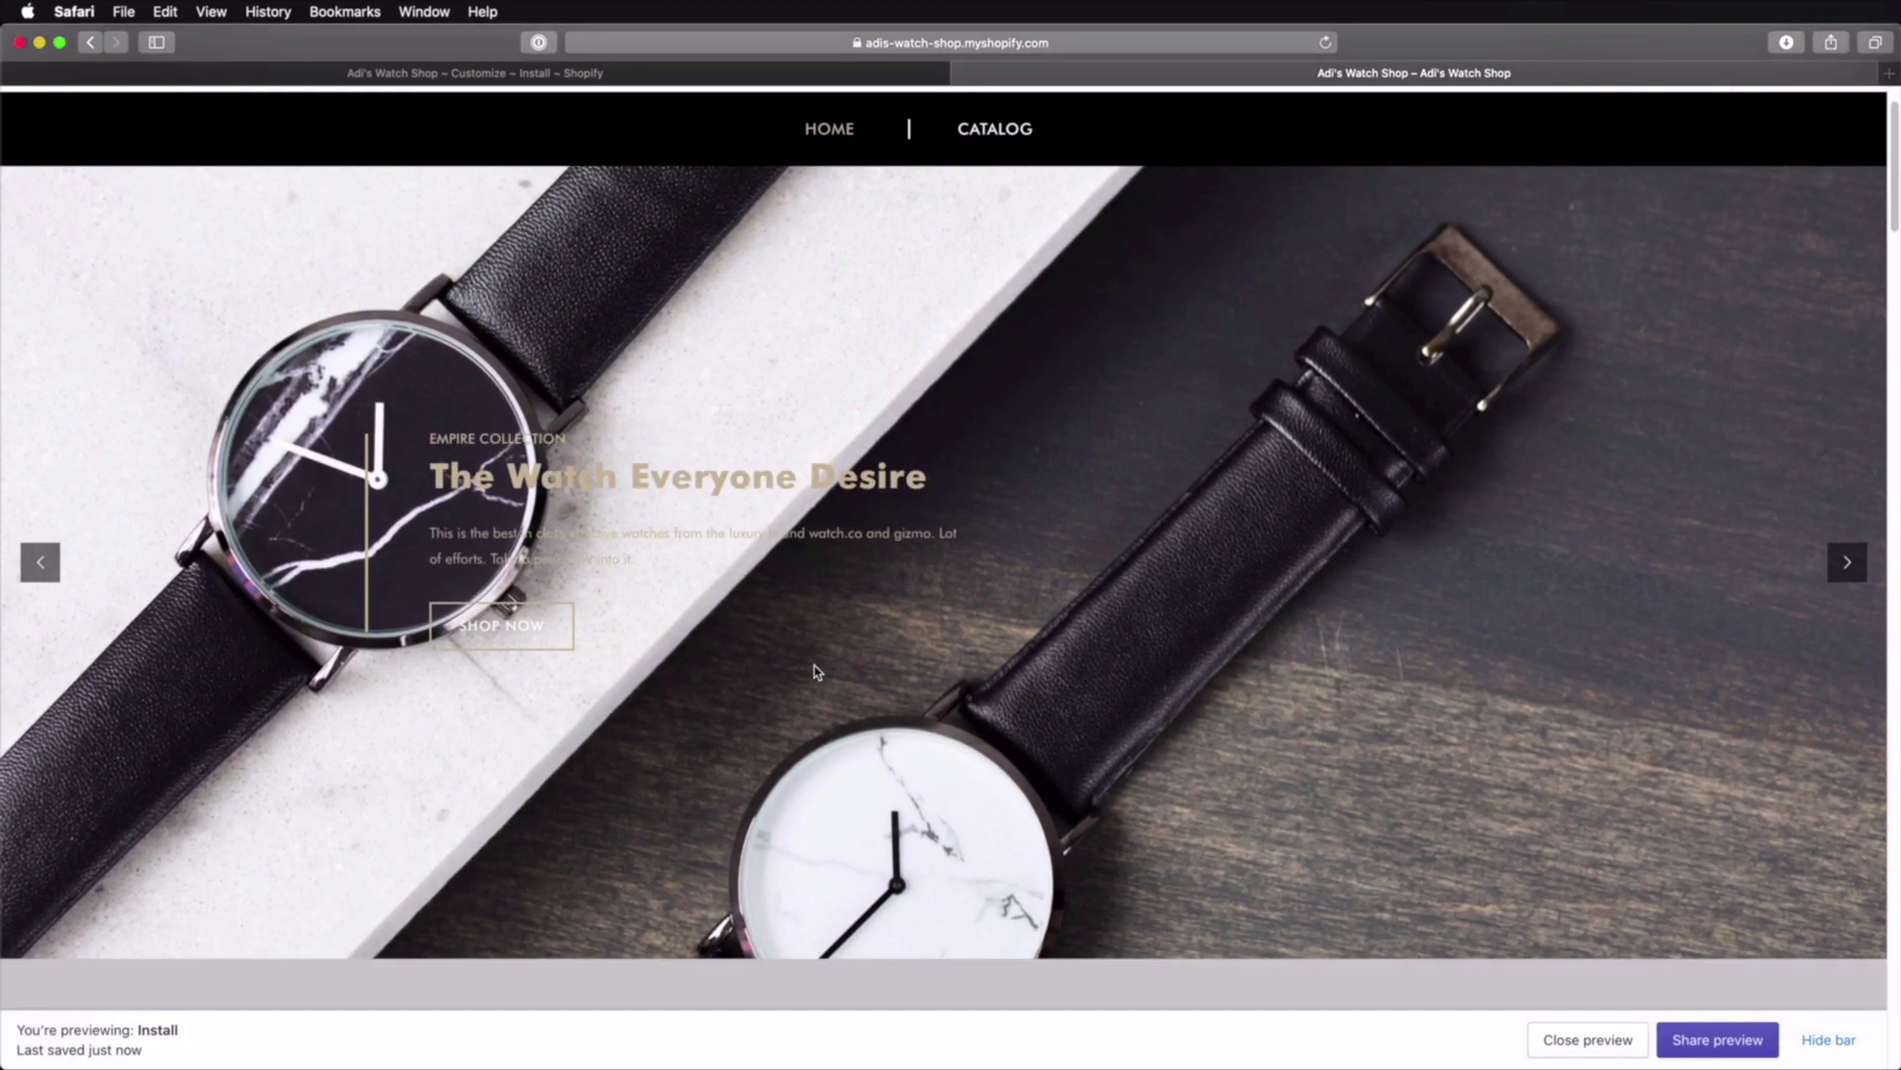
{"action": "left_click", "coordinate": [1846, 562]}
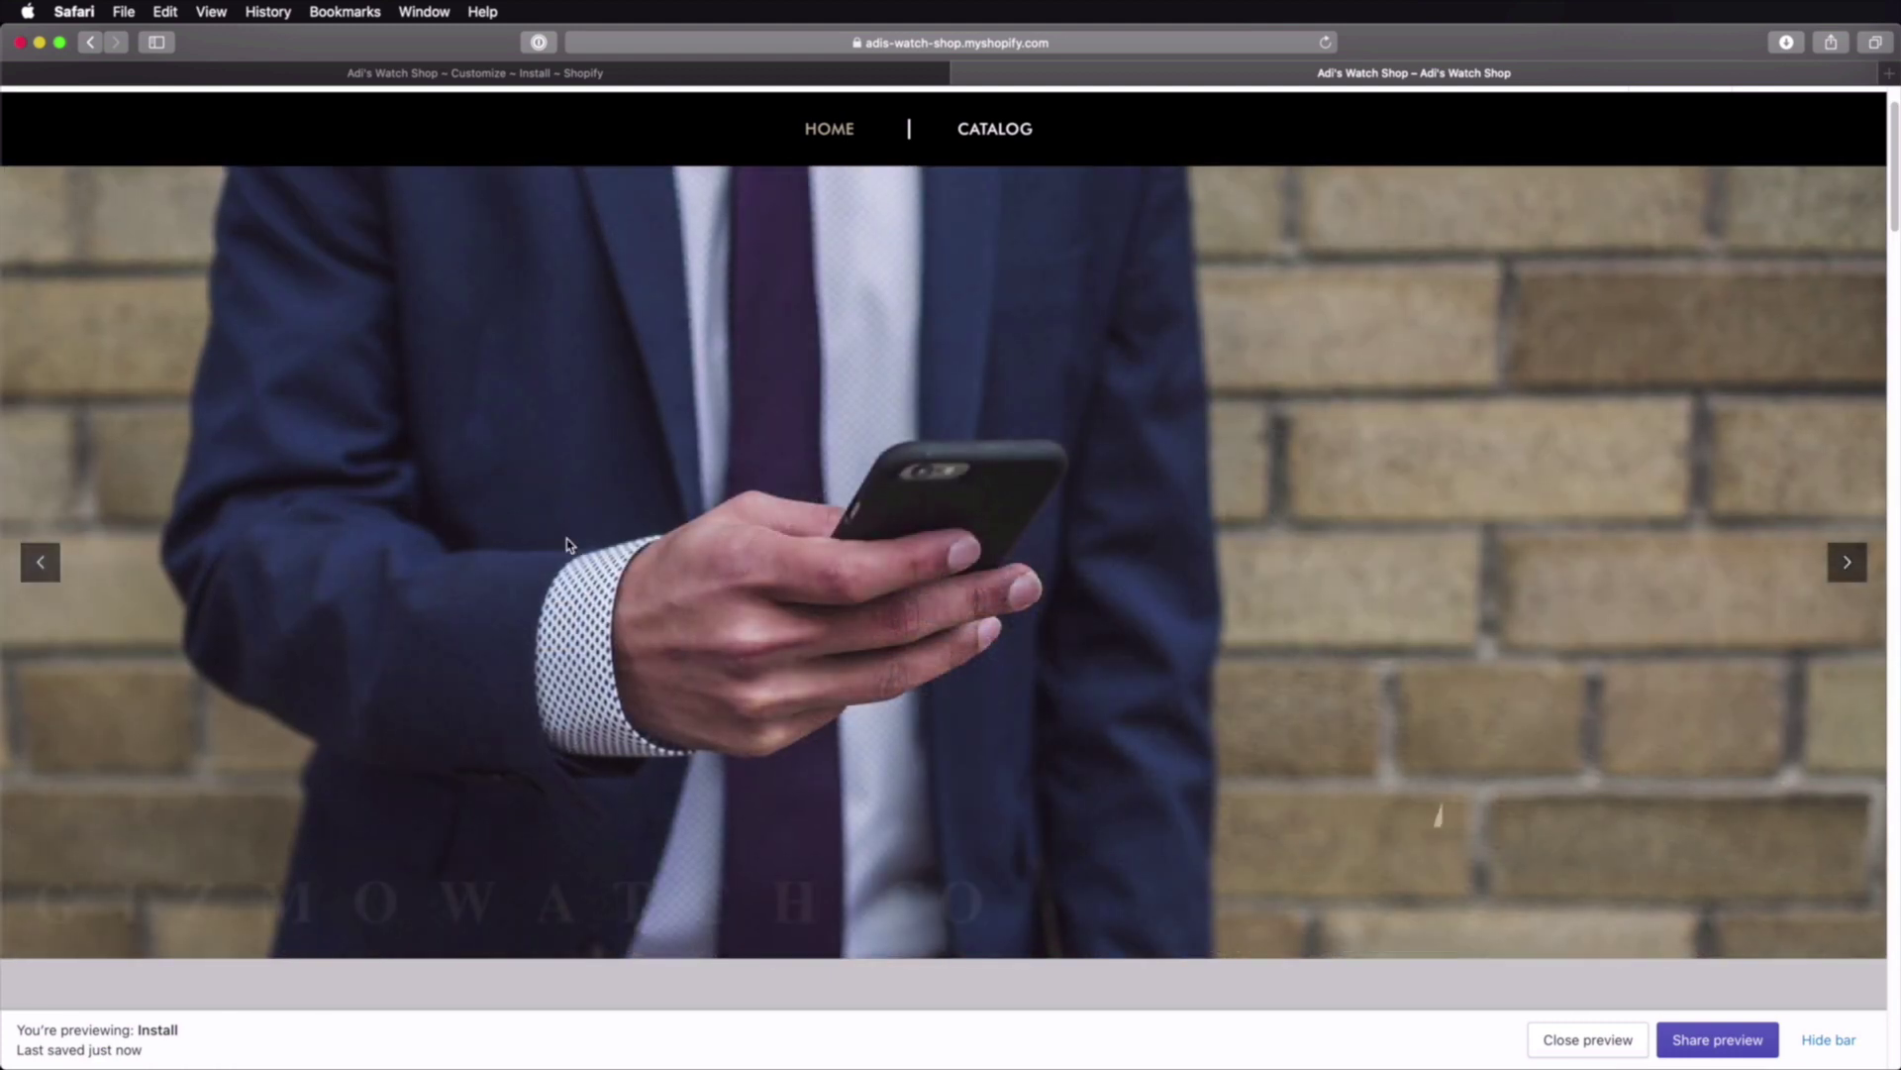
{"action": "scroll", "coordinate": [931, 653], "scroll_direction": "up", "scroll_amount": 2}
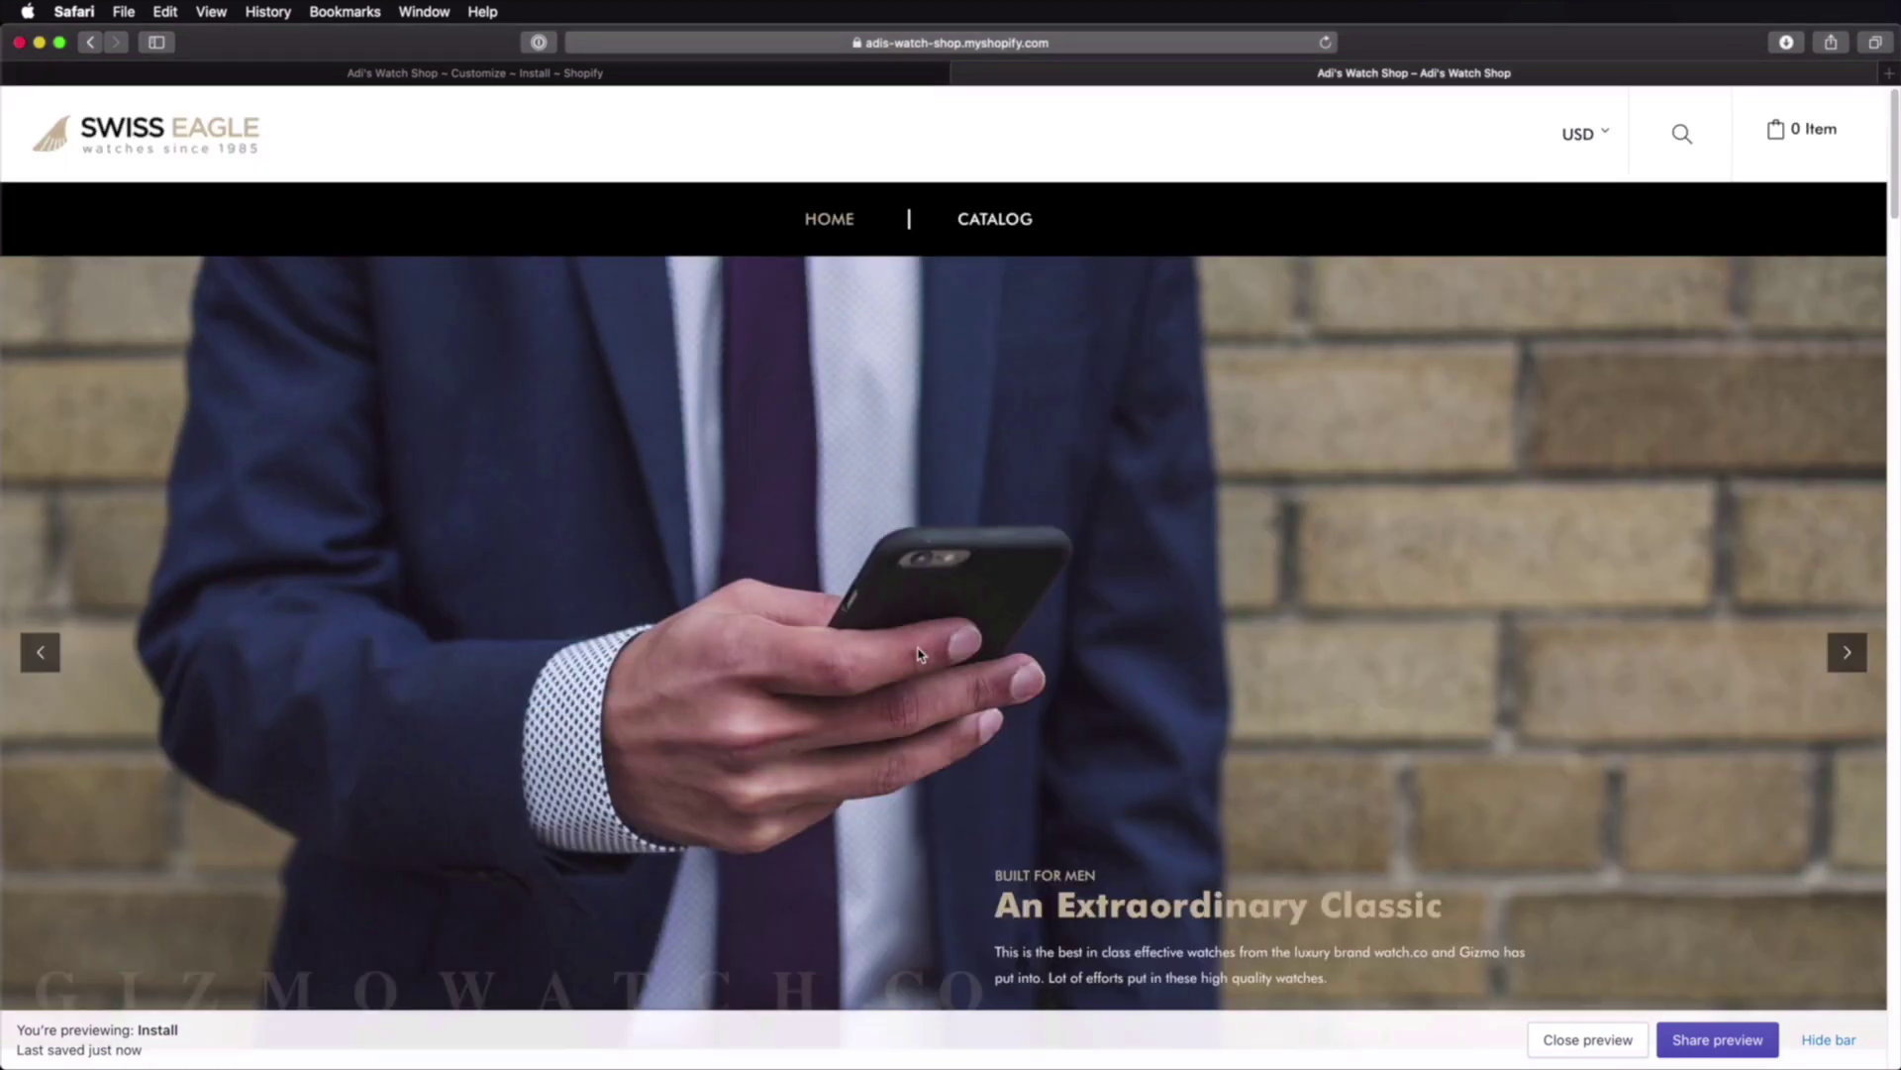
{"action": "left_click", "coordinate": [486, 73]}
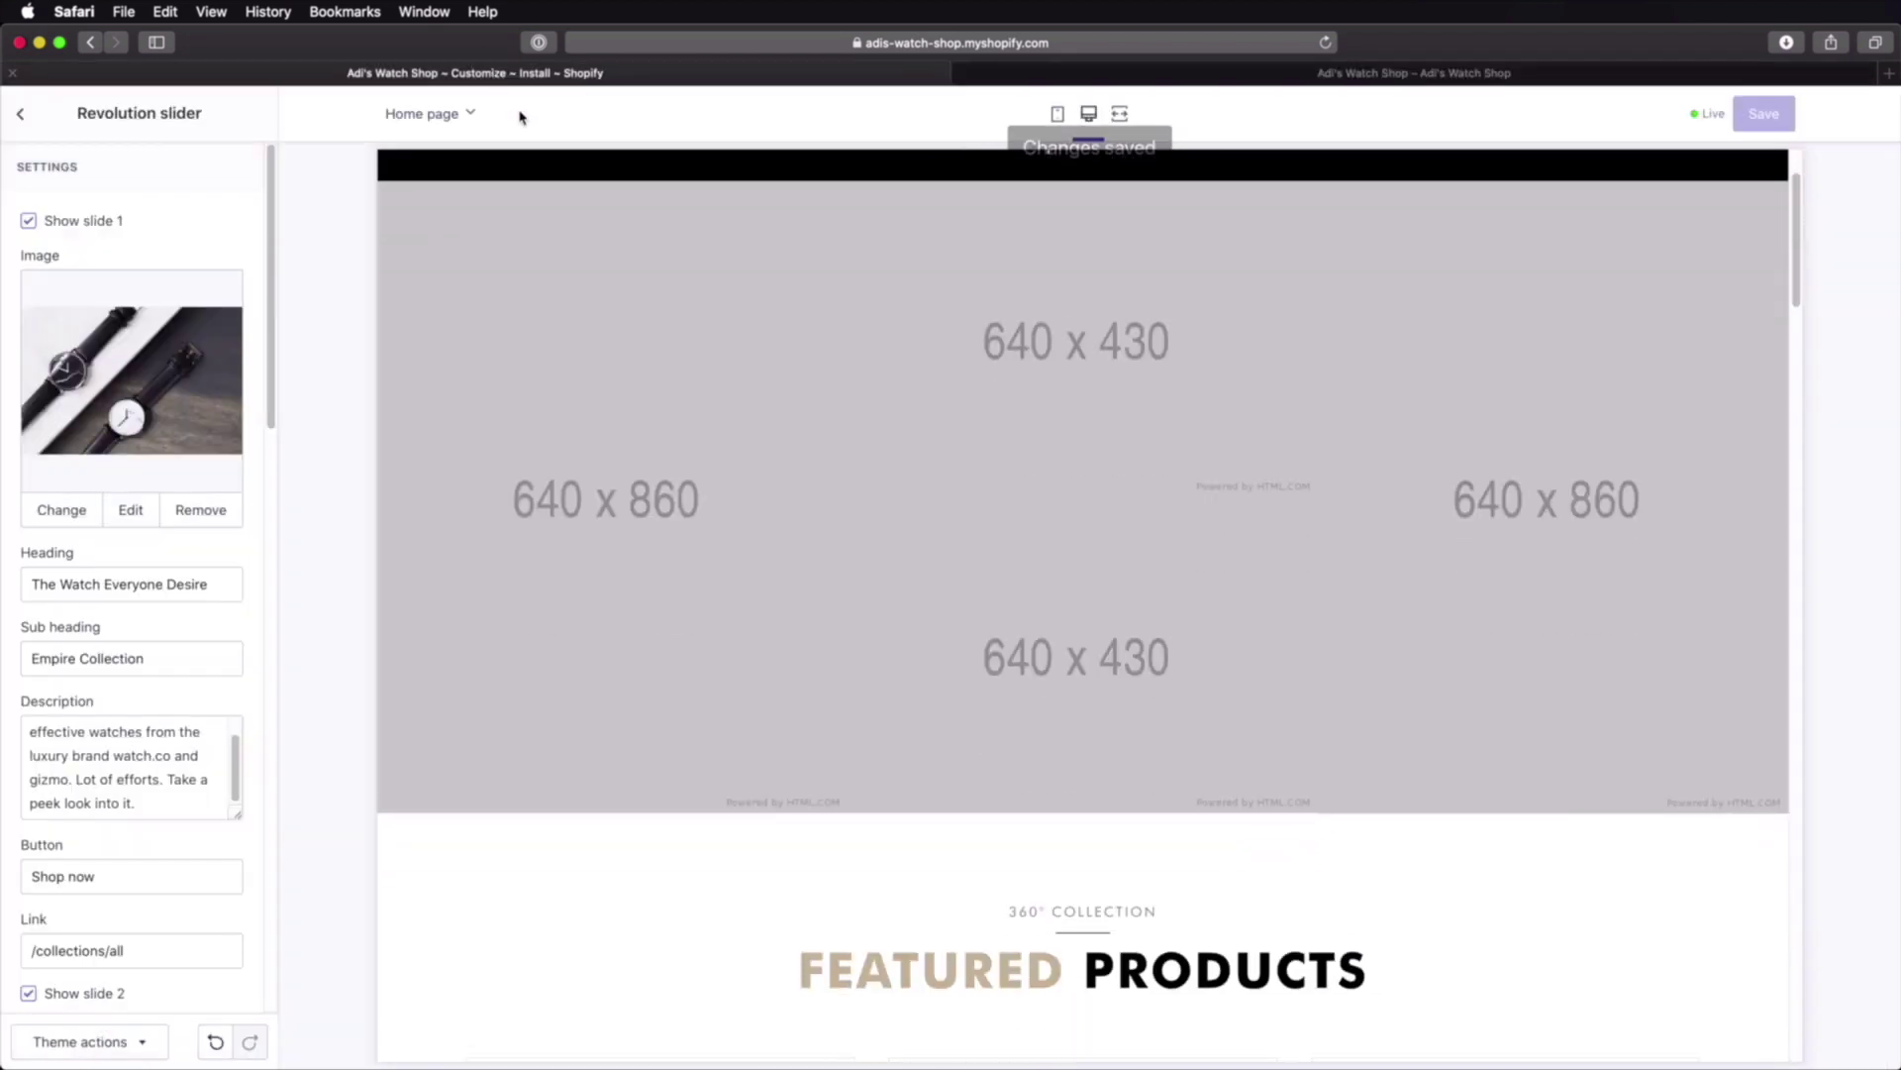
Step: Hide and re-show the Single Product section, then open its settings
{"action": "left_click", "coordinate": [21, 114]}
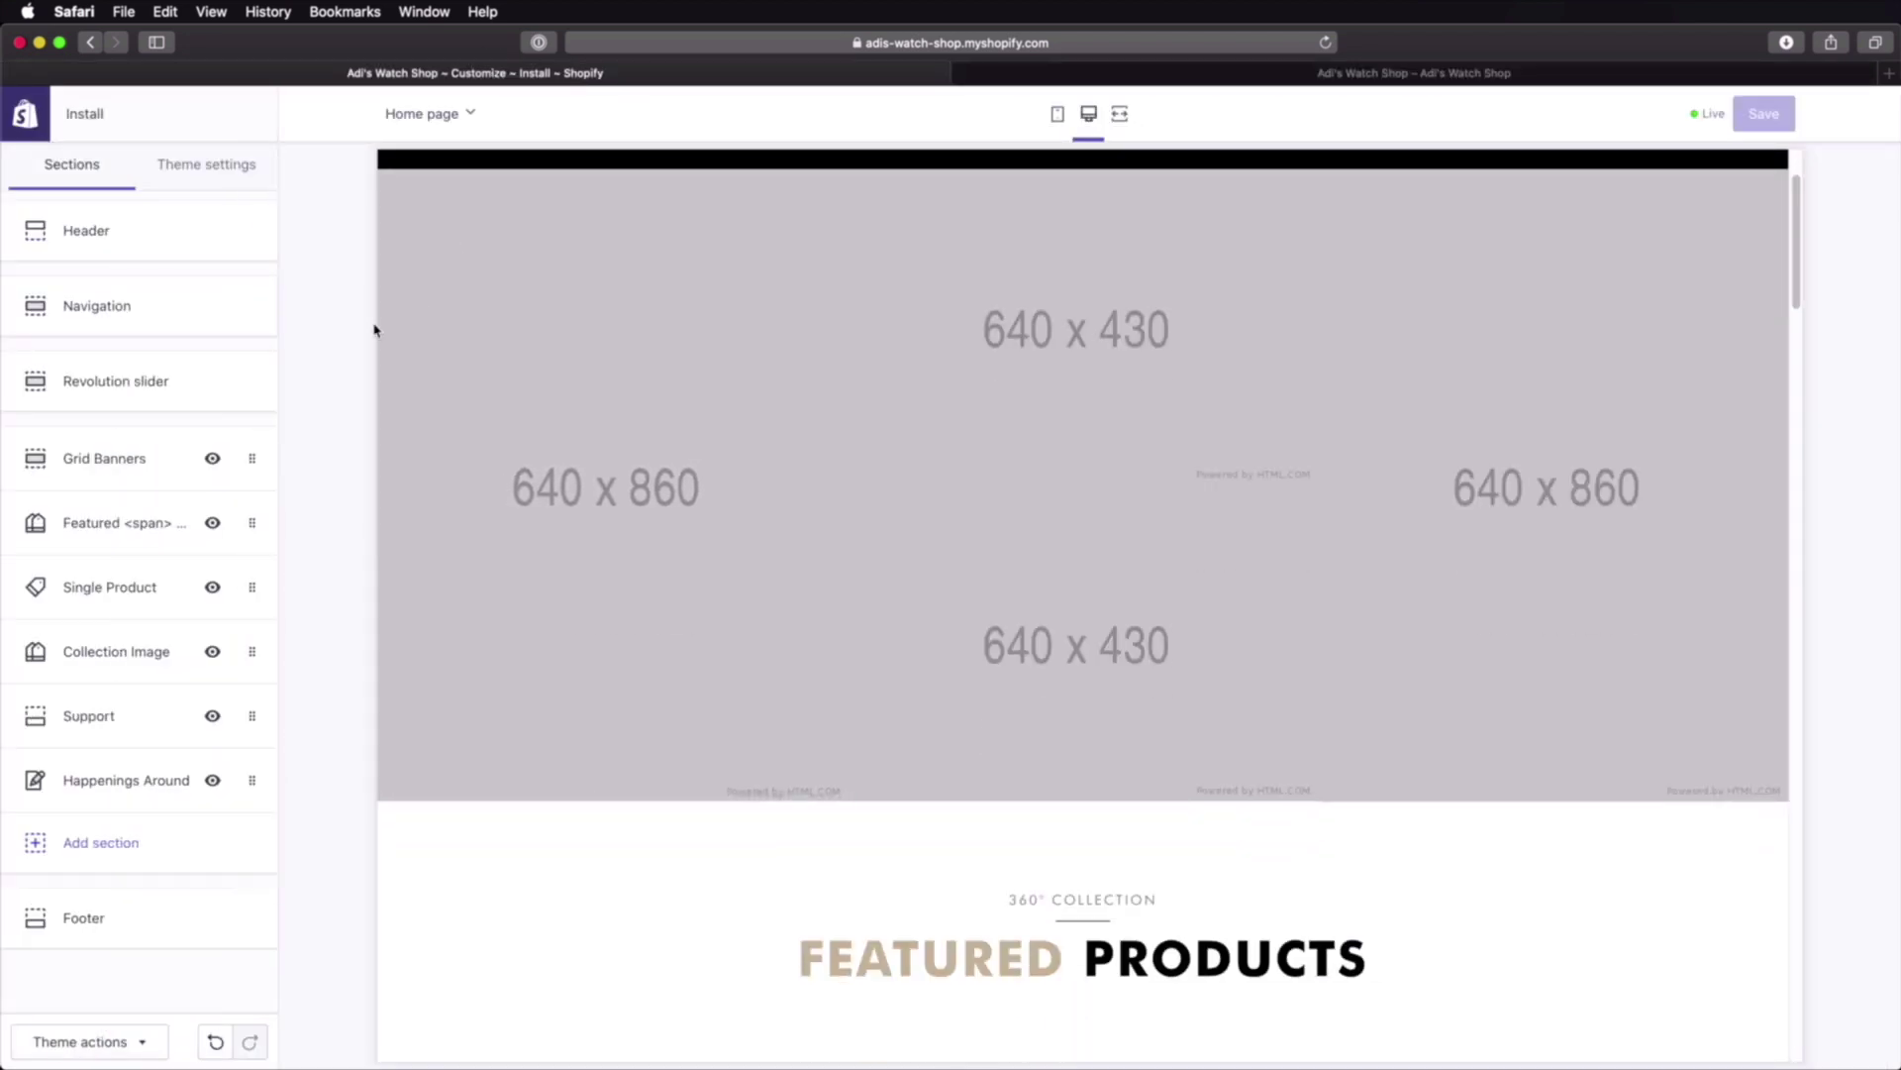
{"action": "scroll", "coordinate": [848, 577], "scroll_direction": "down", "scroll_amount": 10}
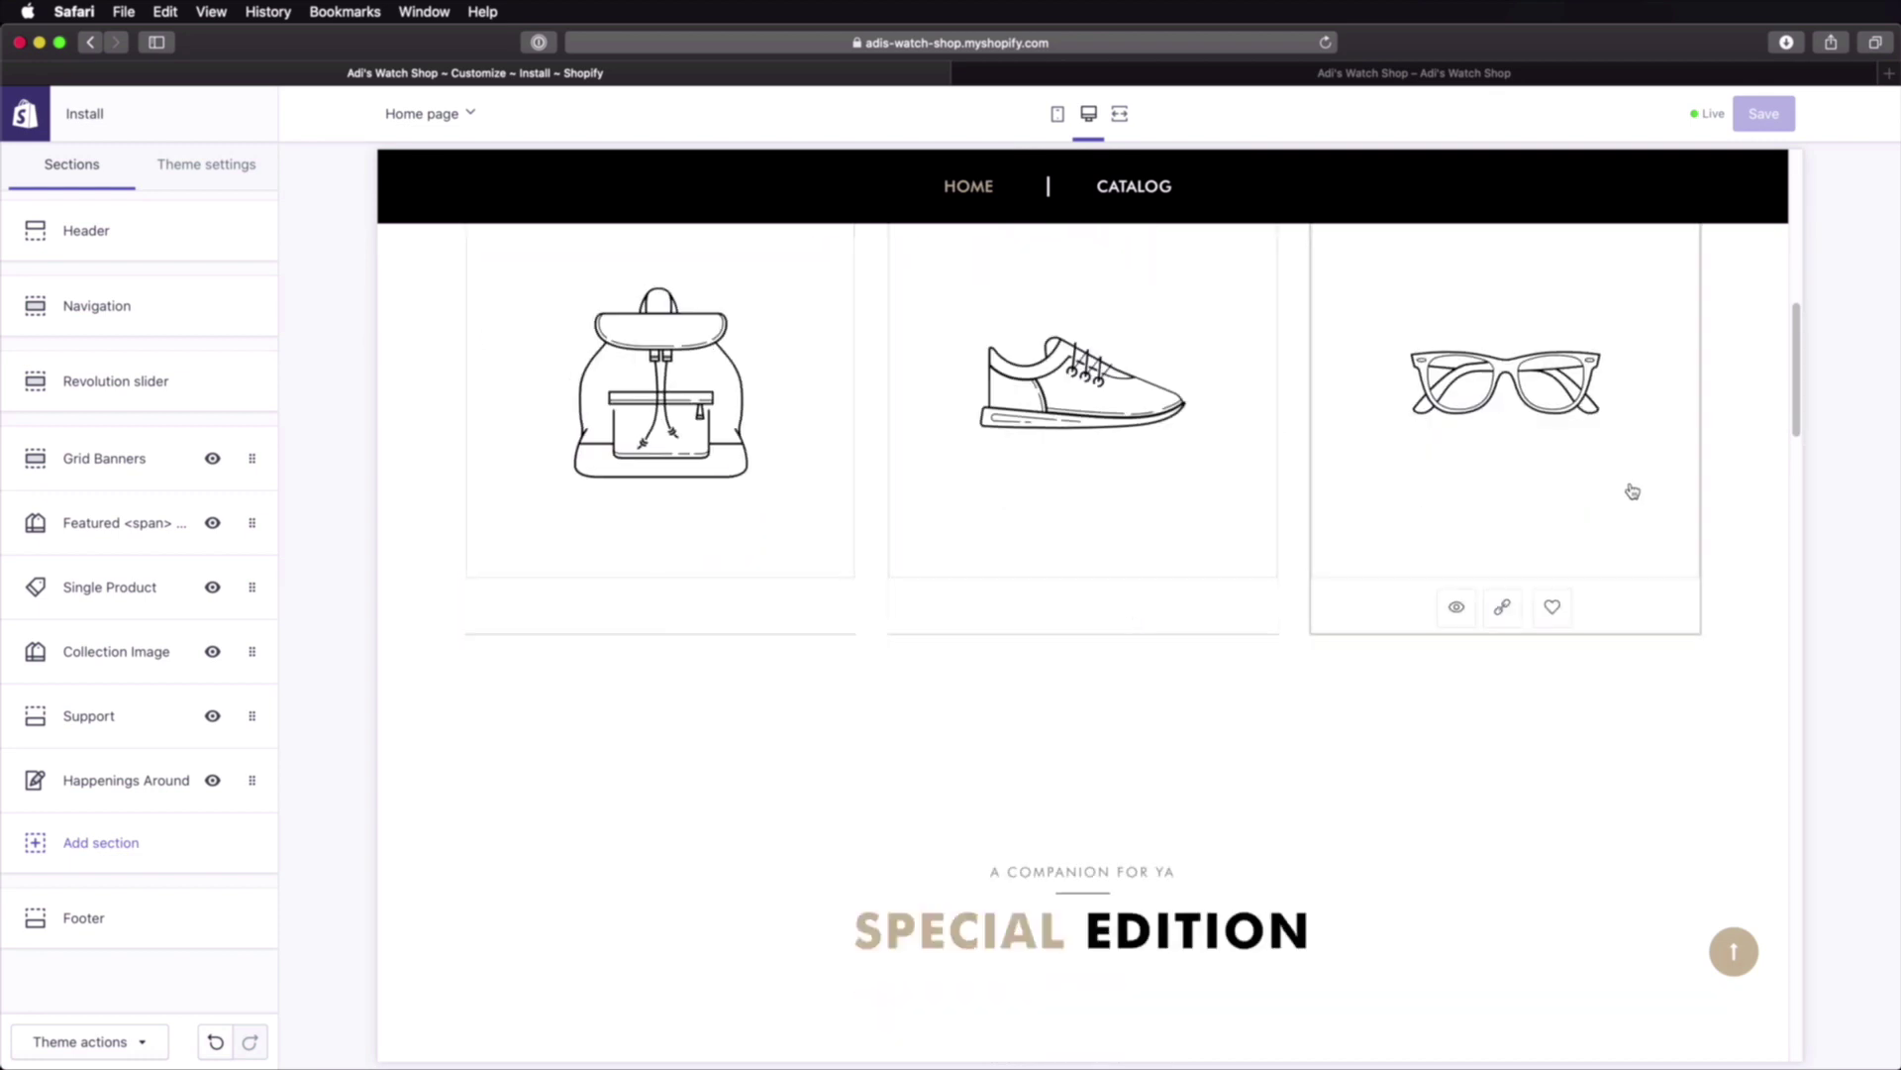
{"action": "scroll", "coordinate": [943, 680], "scroll_direction": "down", "scroll_amount": 4}
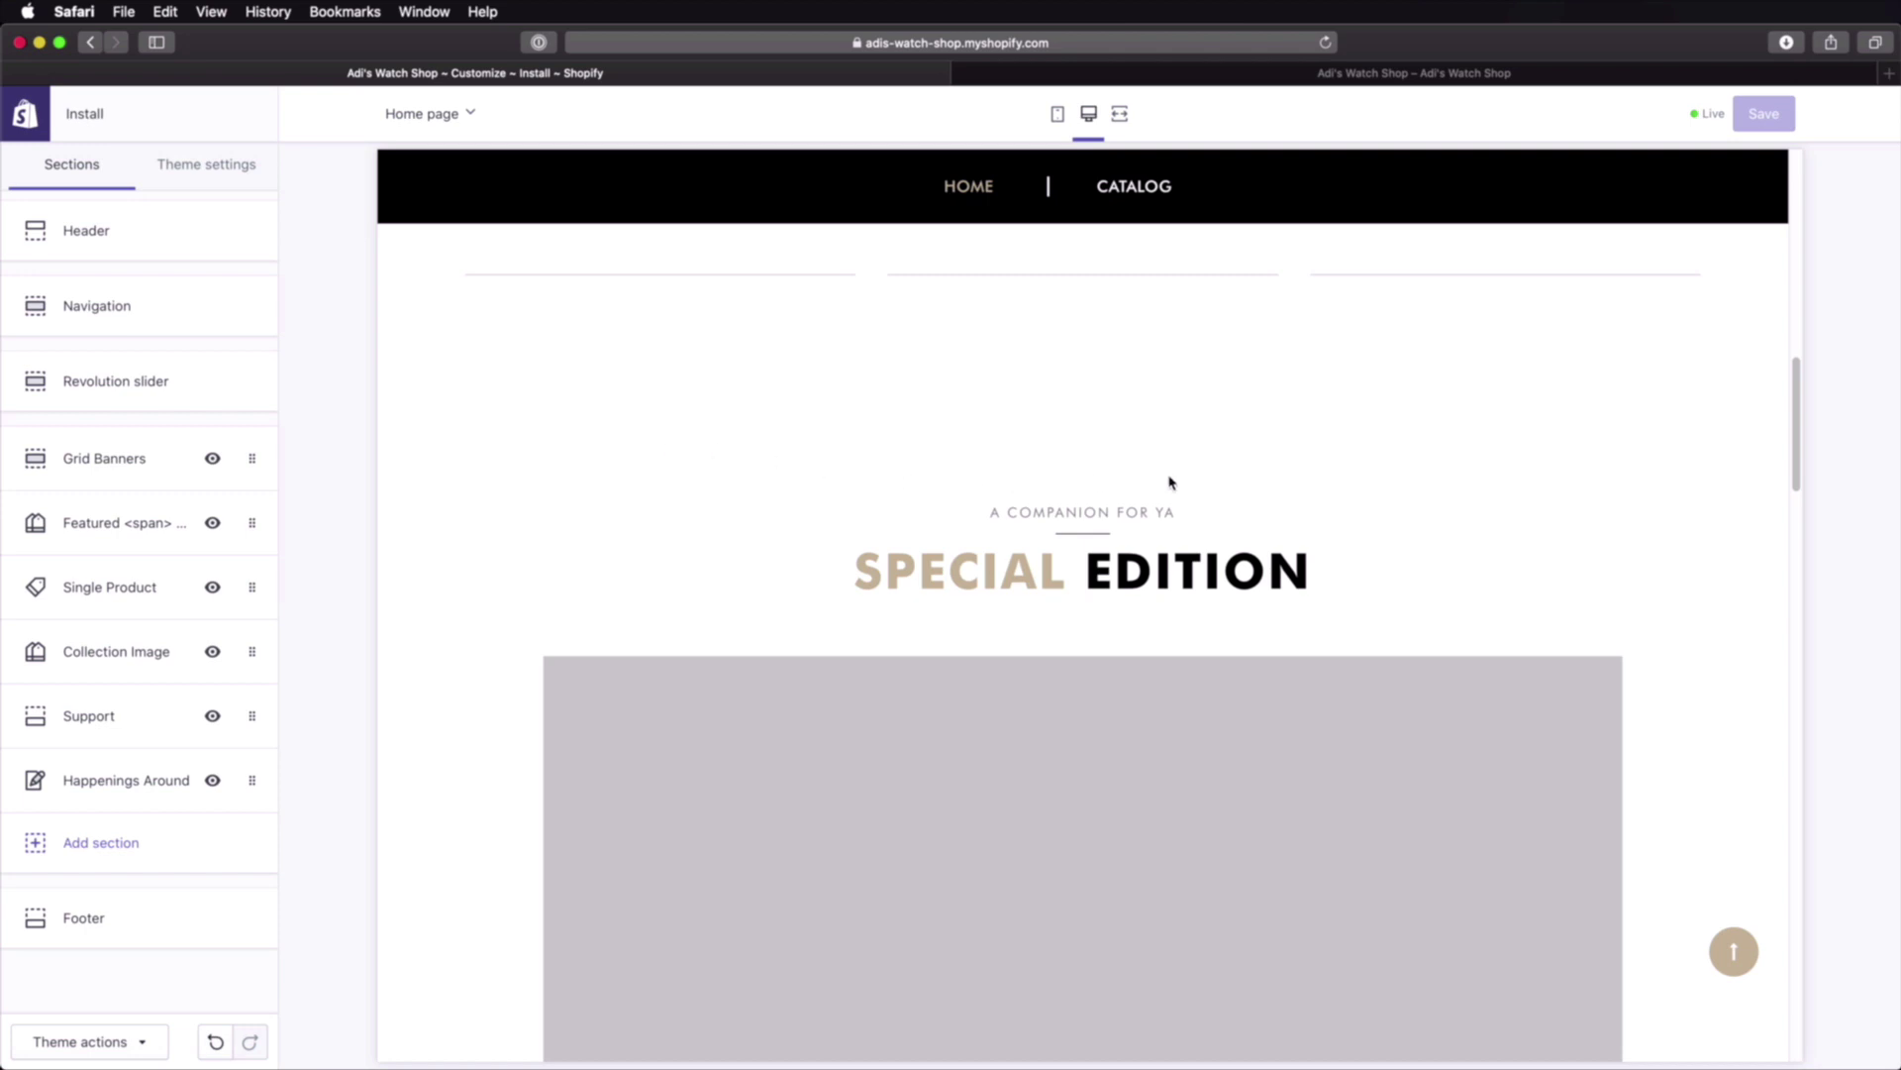
{"action": "scroll", "coordinate": [830, 673], "scroll_direction": "down", "scroll_amount": 10}
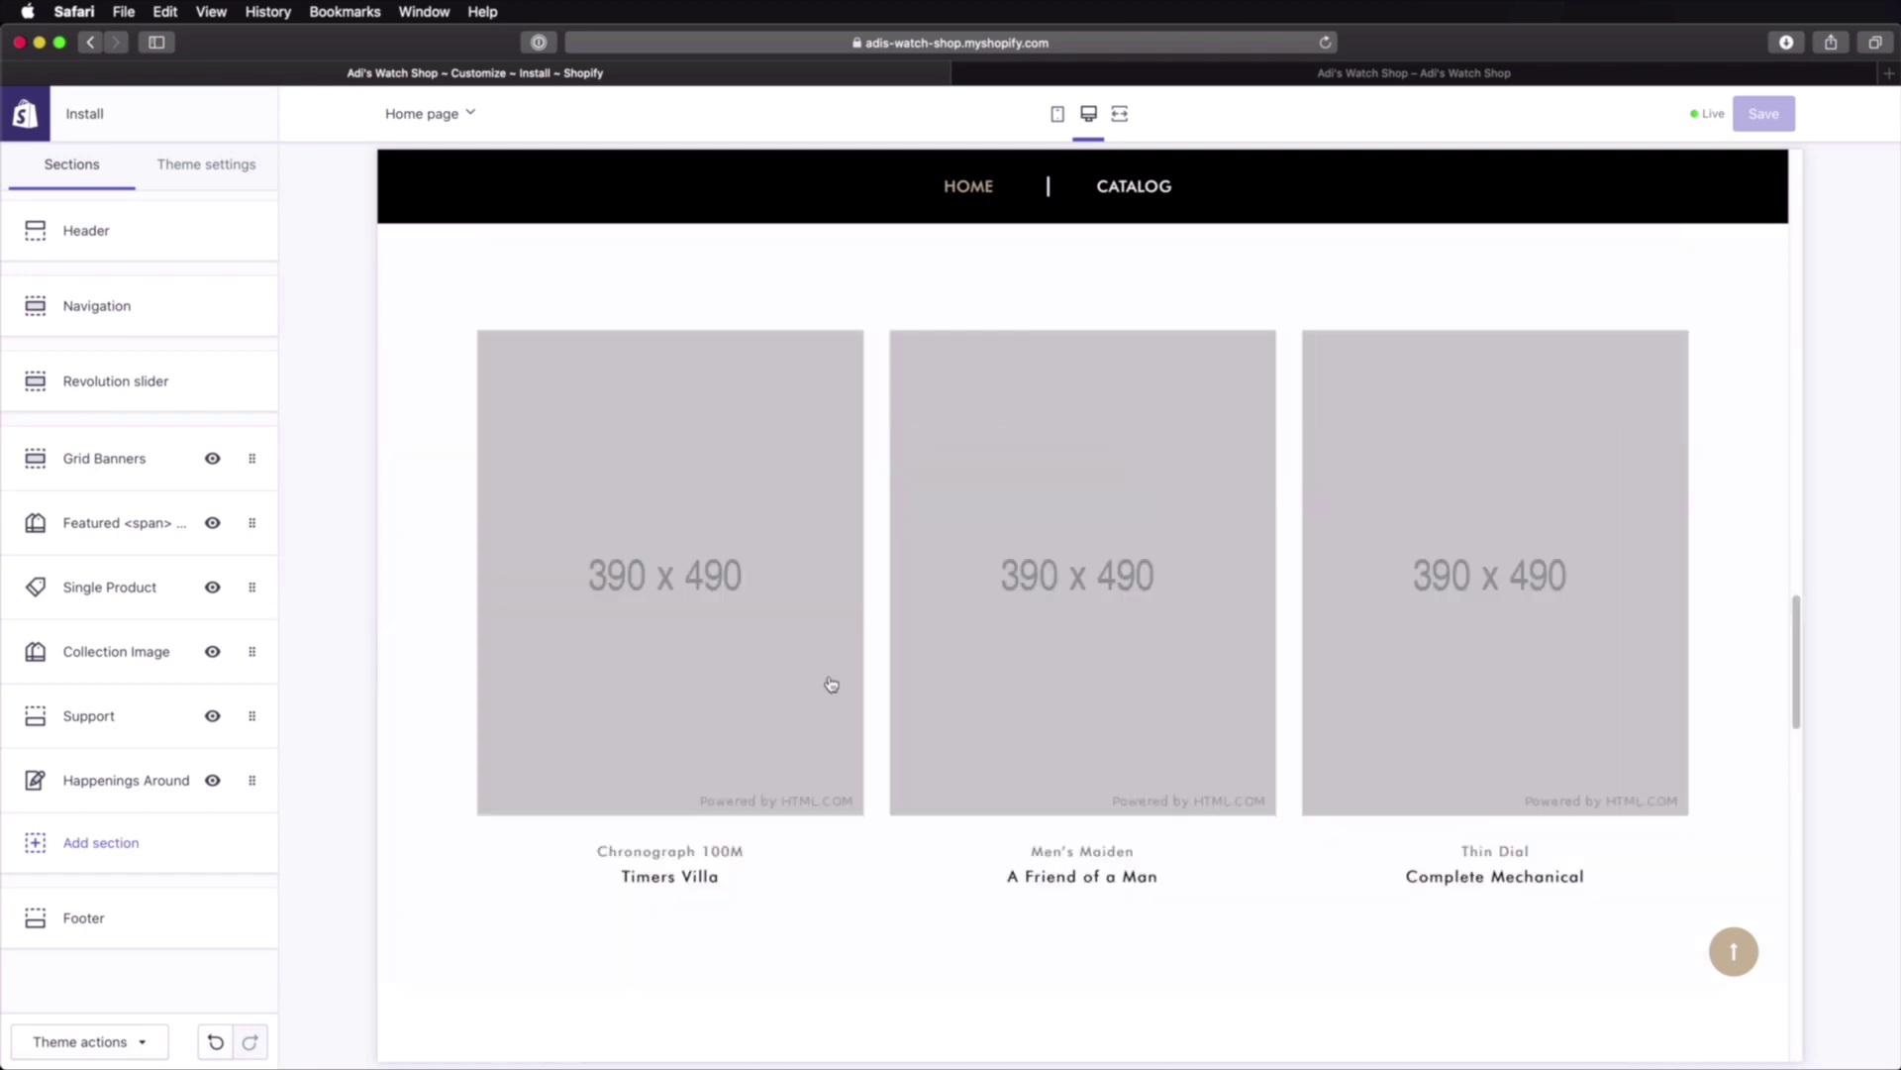
{"action": "scroll", "coordinate": [836, 688], "scroll_direction": "up", "scroll_amount": 9}
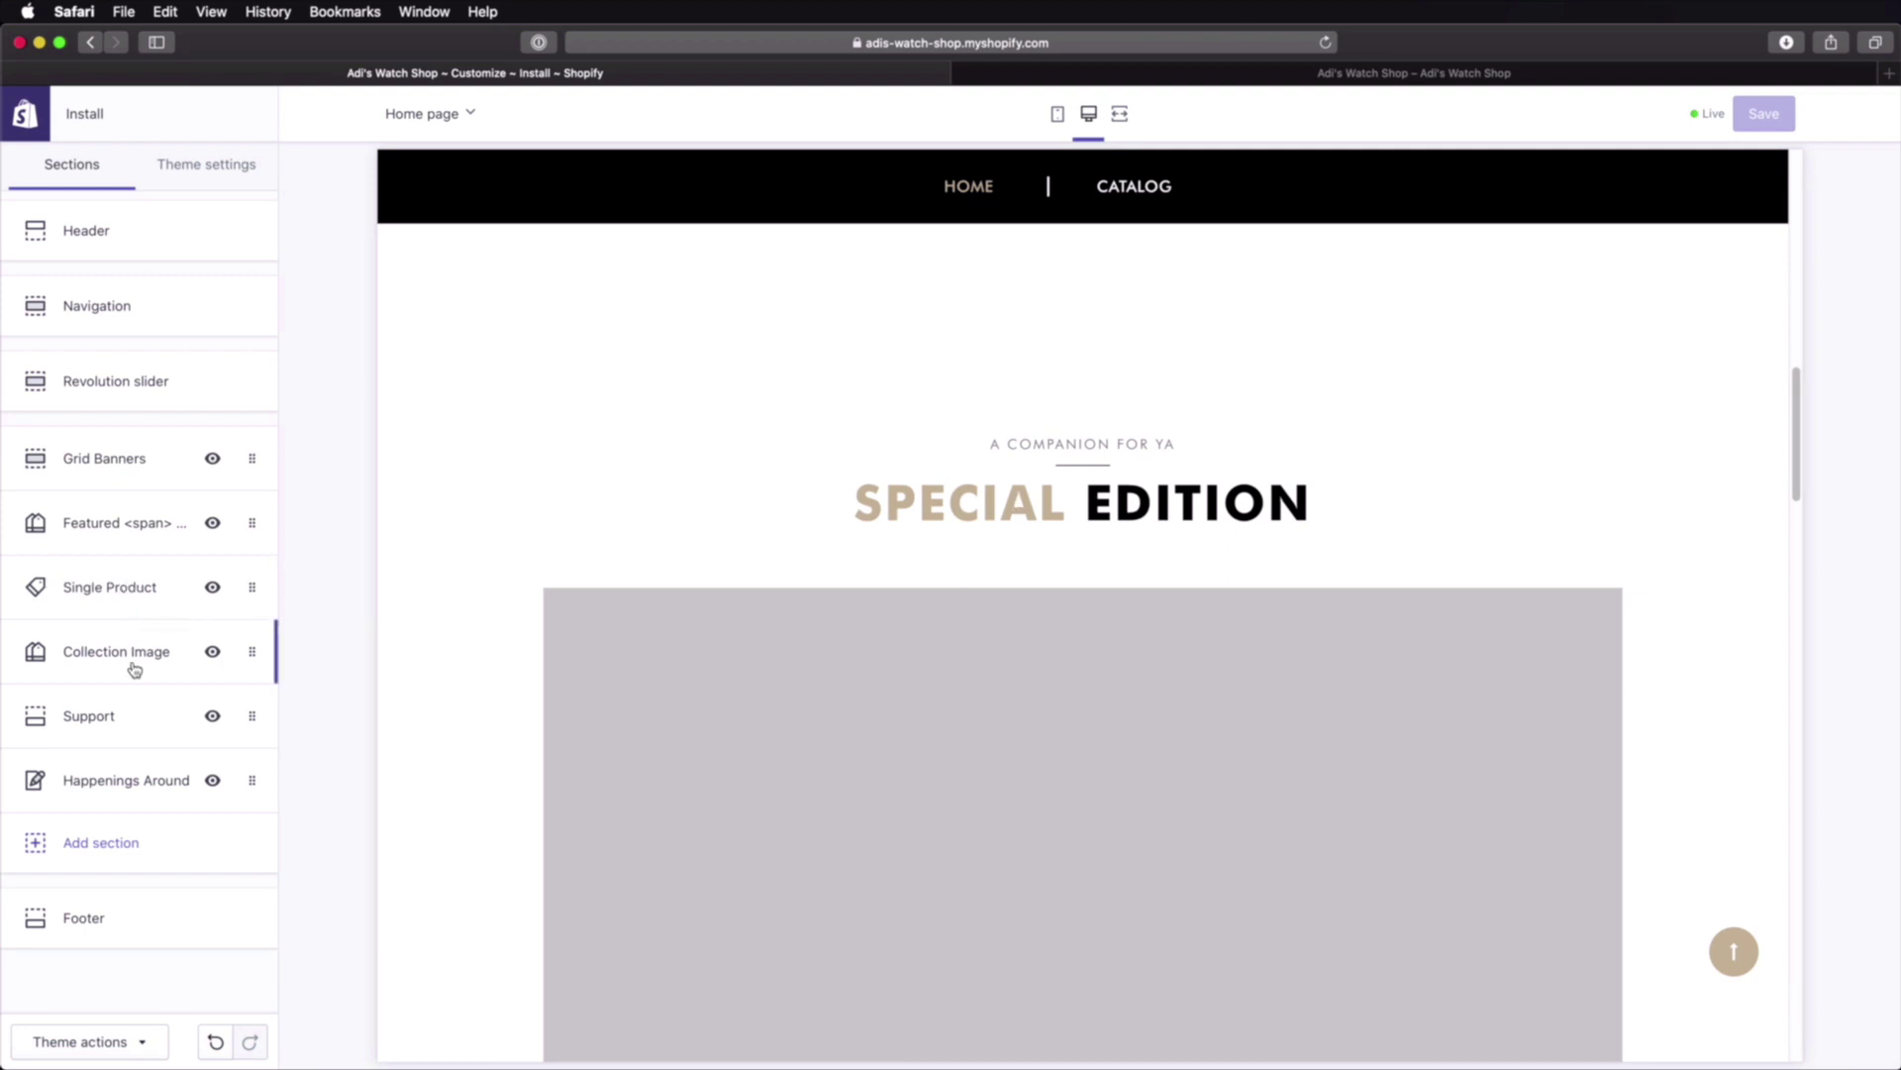
{"action": "left_click", "coordinate": [213, 588]}
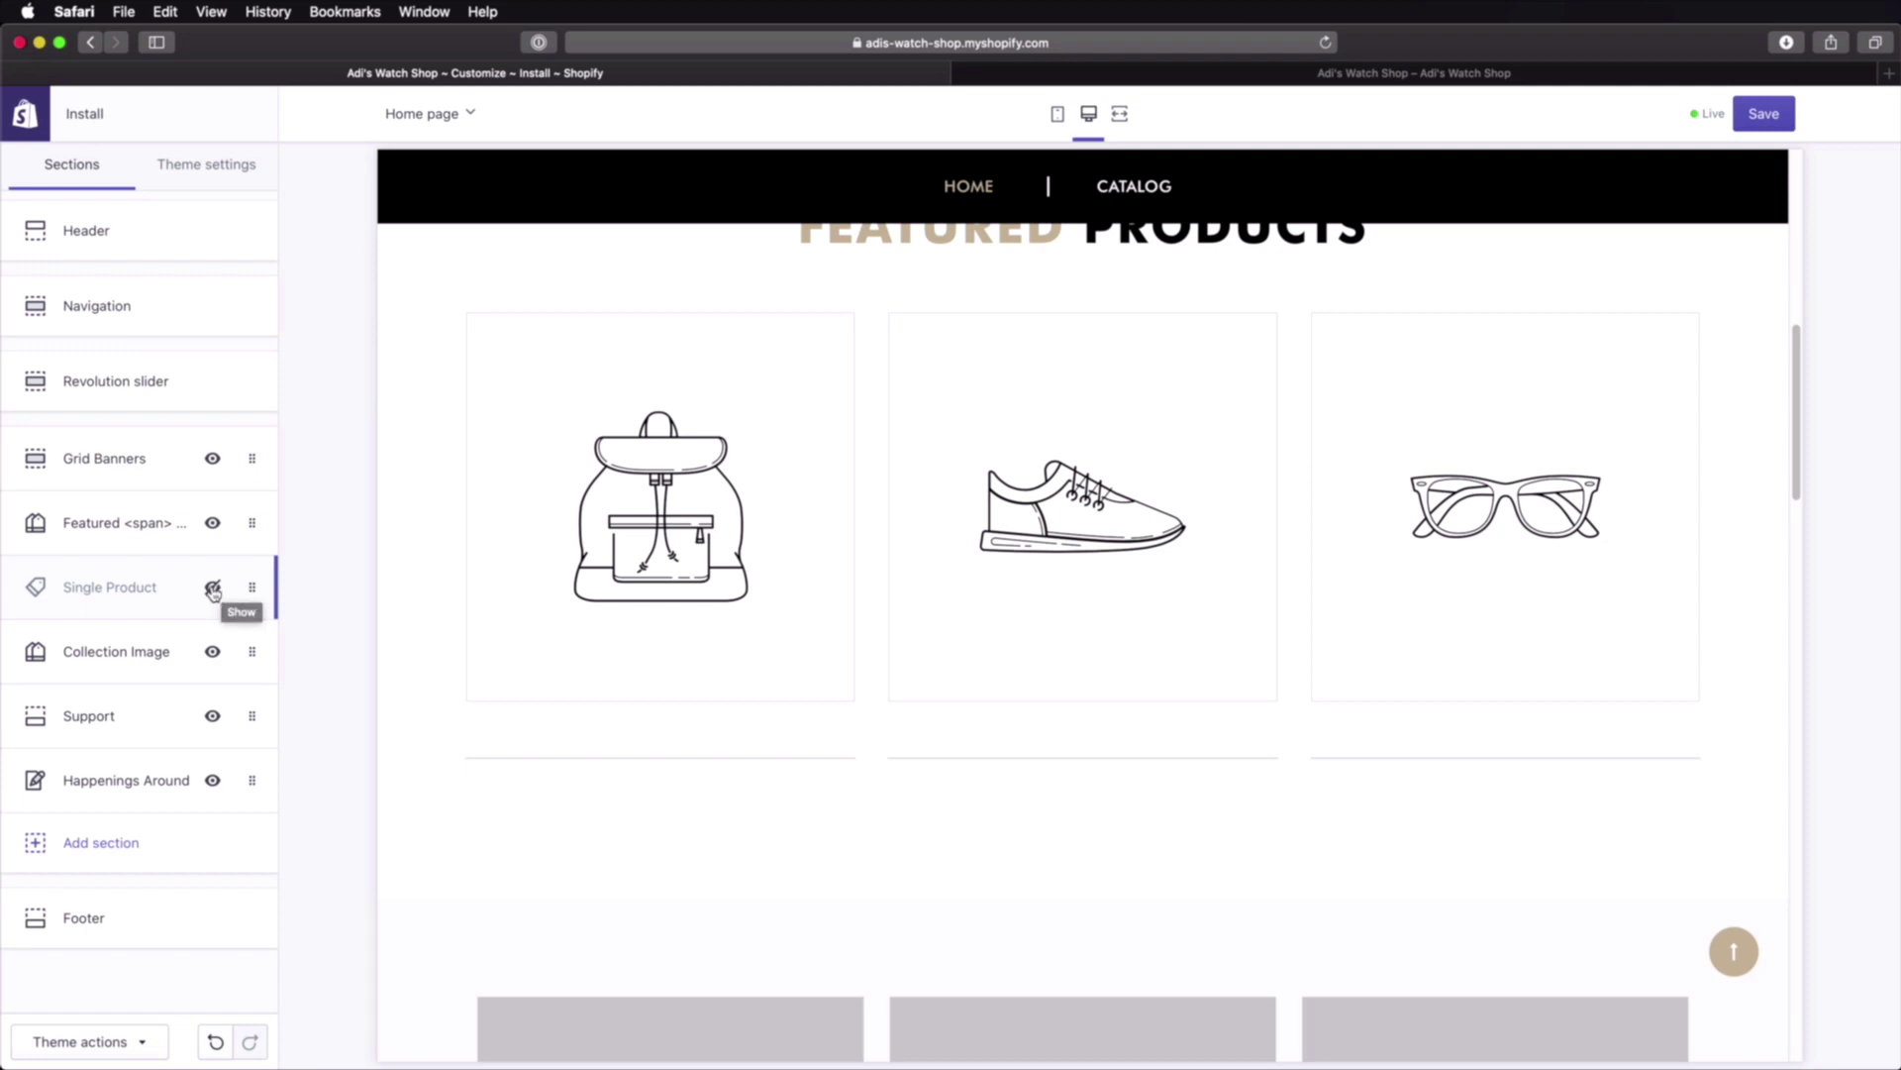
{"action": "left_click", "coordinate": [213, 589]}
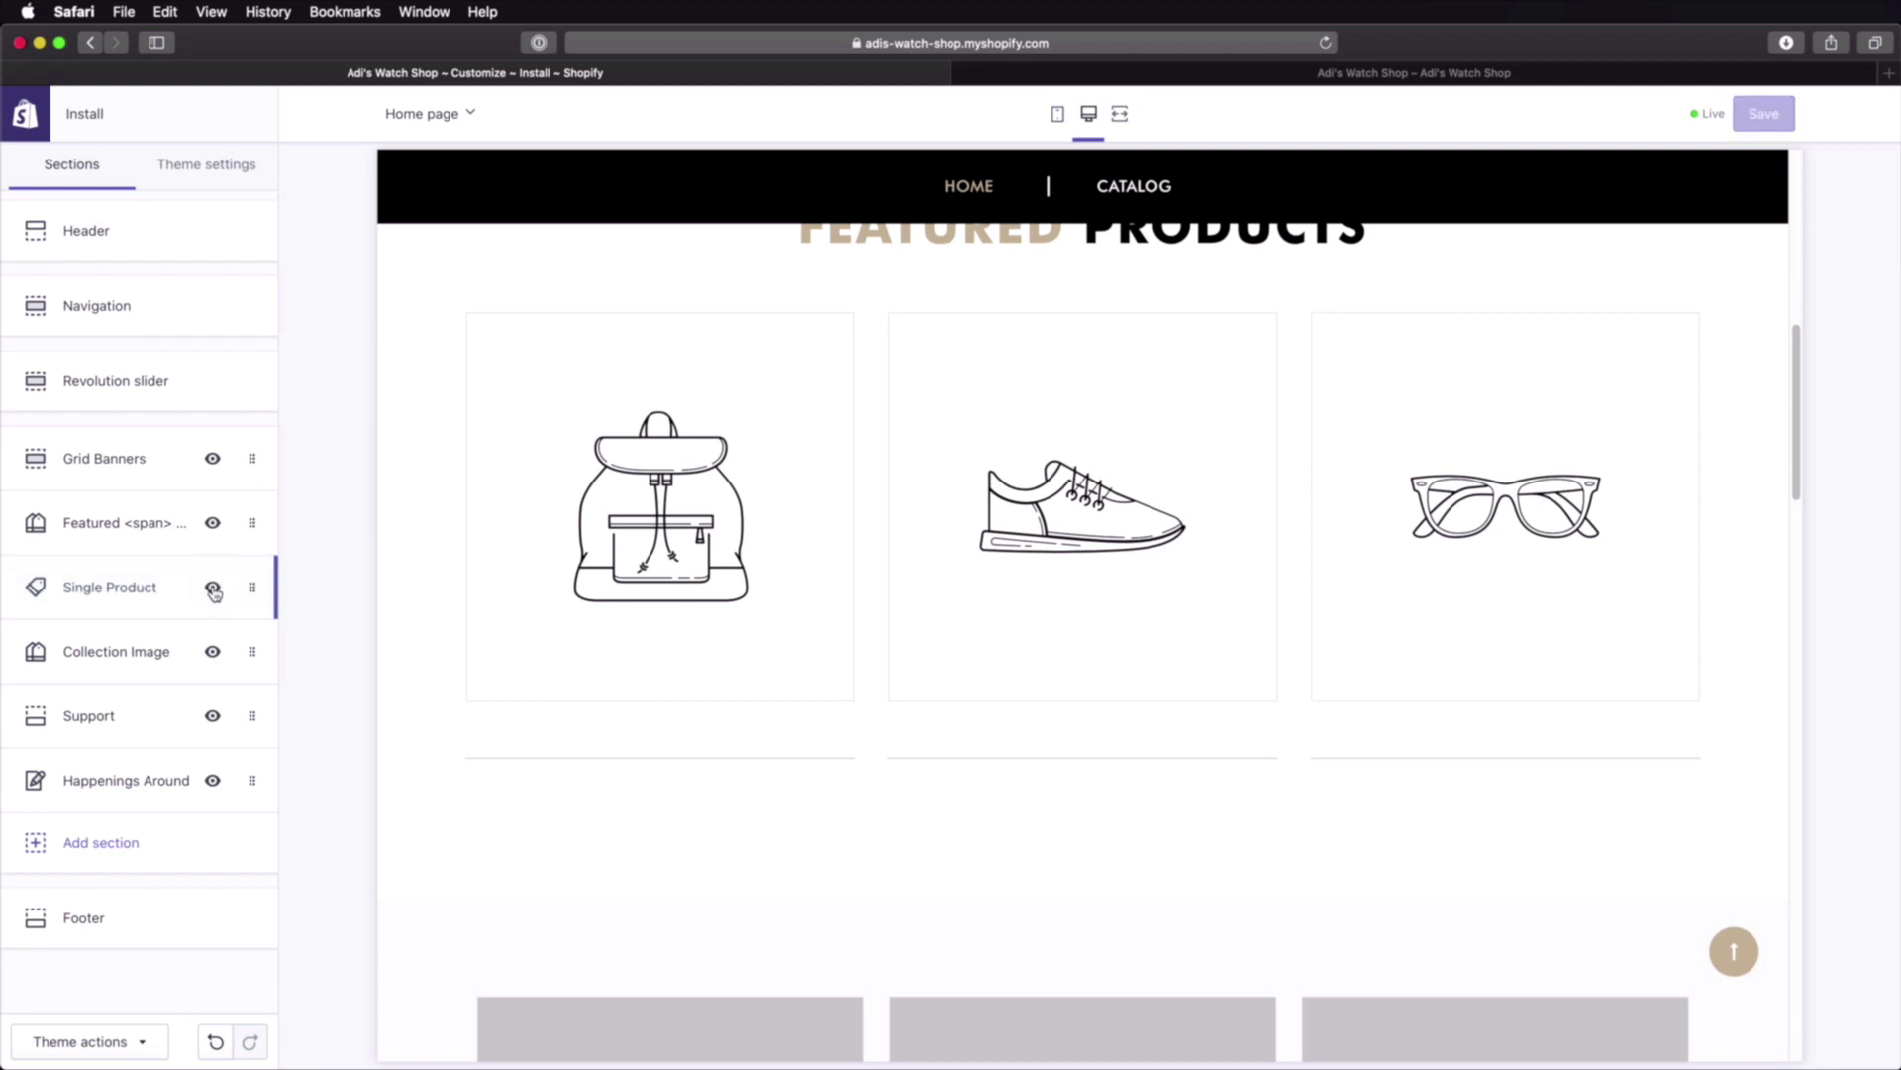
{"action": "left_click", "coordinate": [144, 589]}
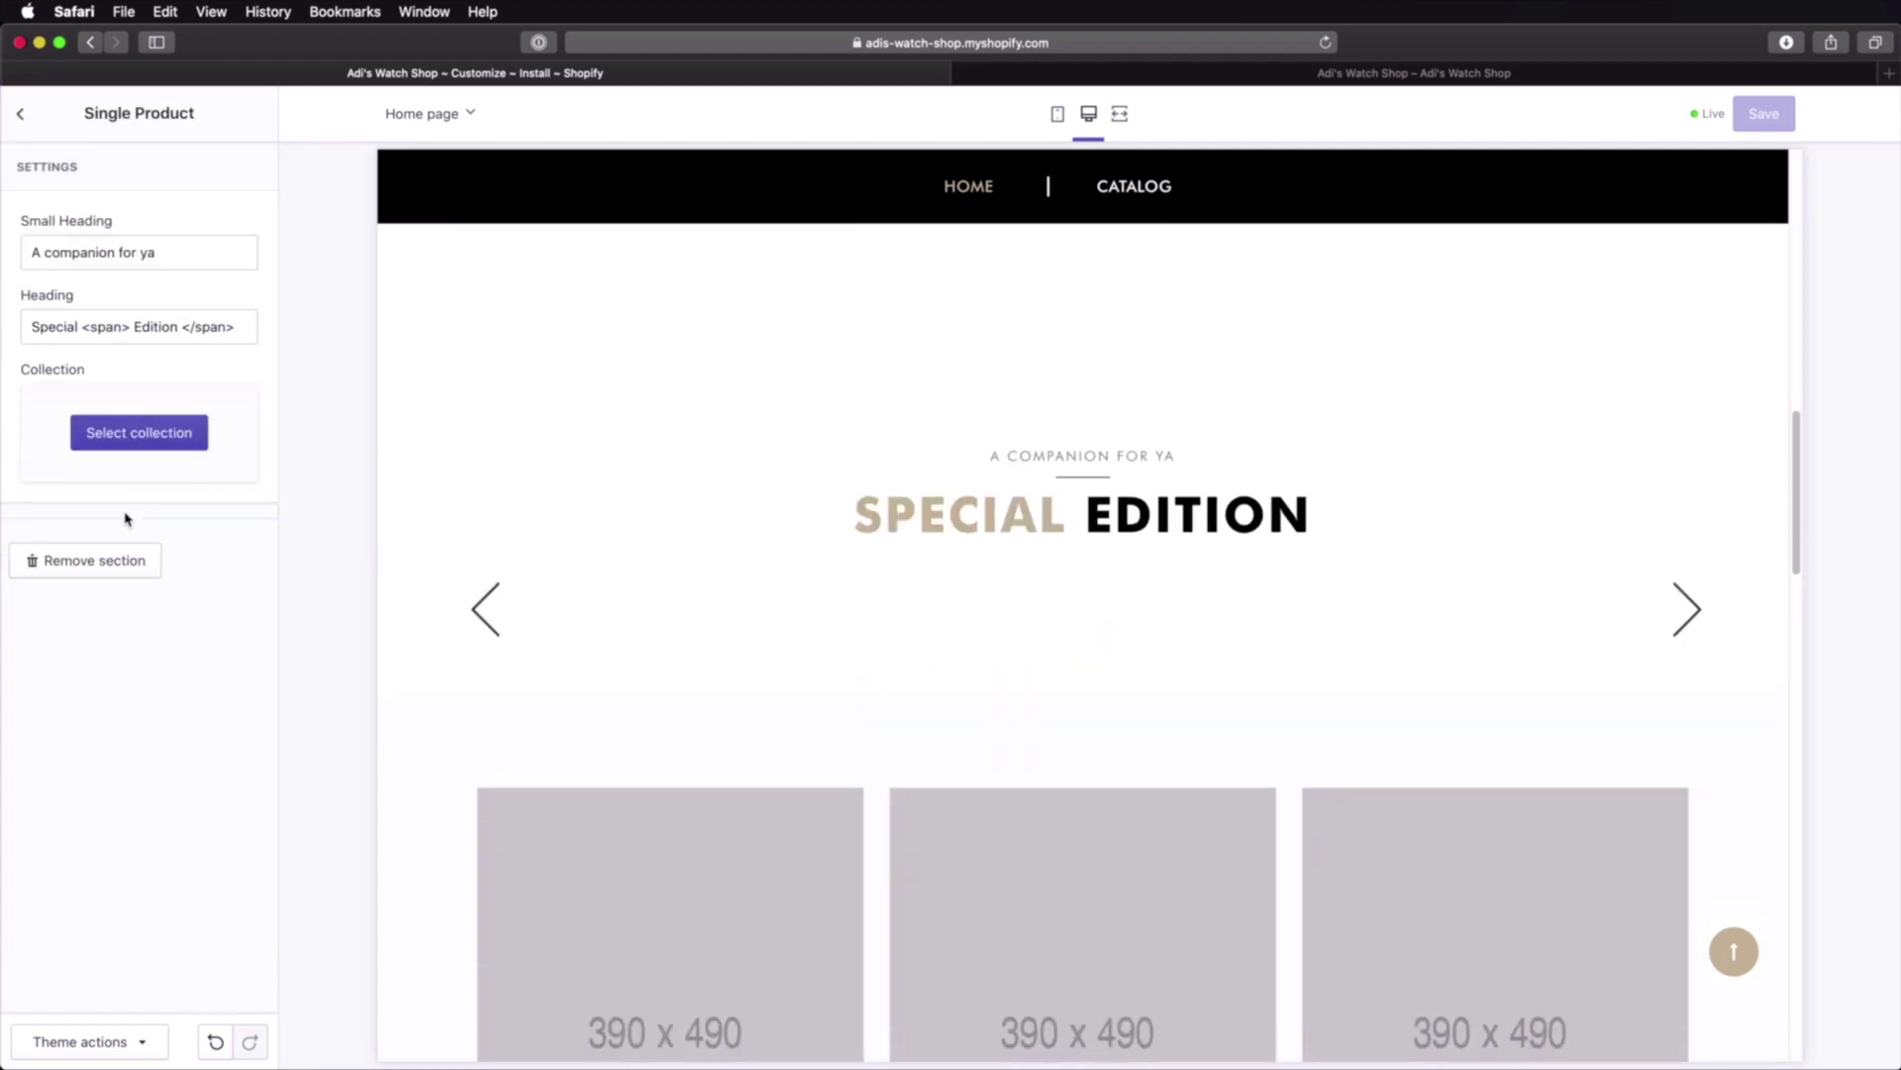
Step: Remove the Single Product section with its Special Edition block from the home page
{"action": "left_click", "coordinate": [104, 561]}
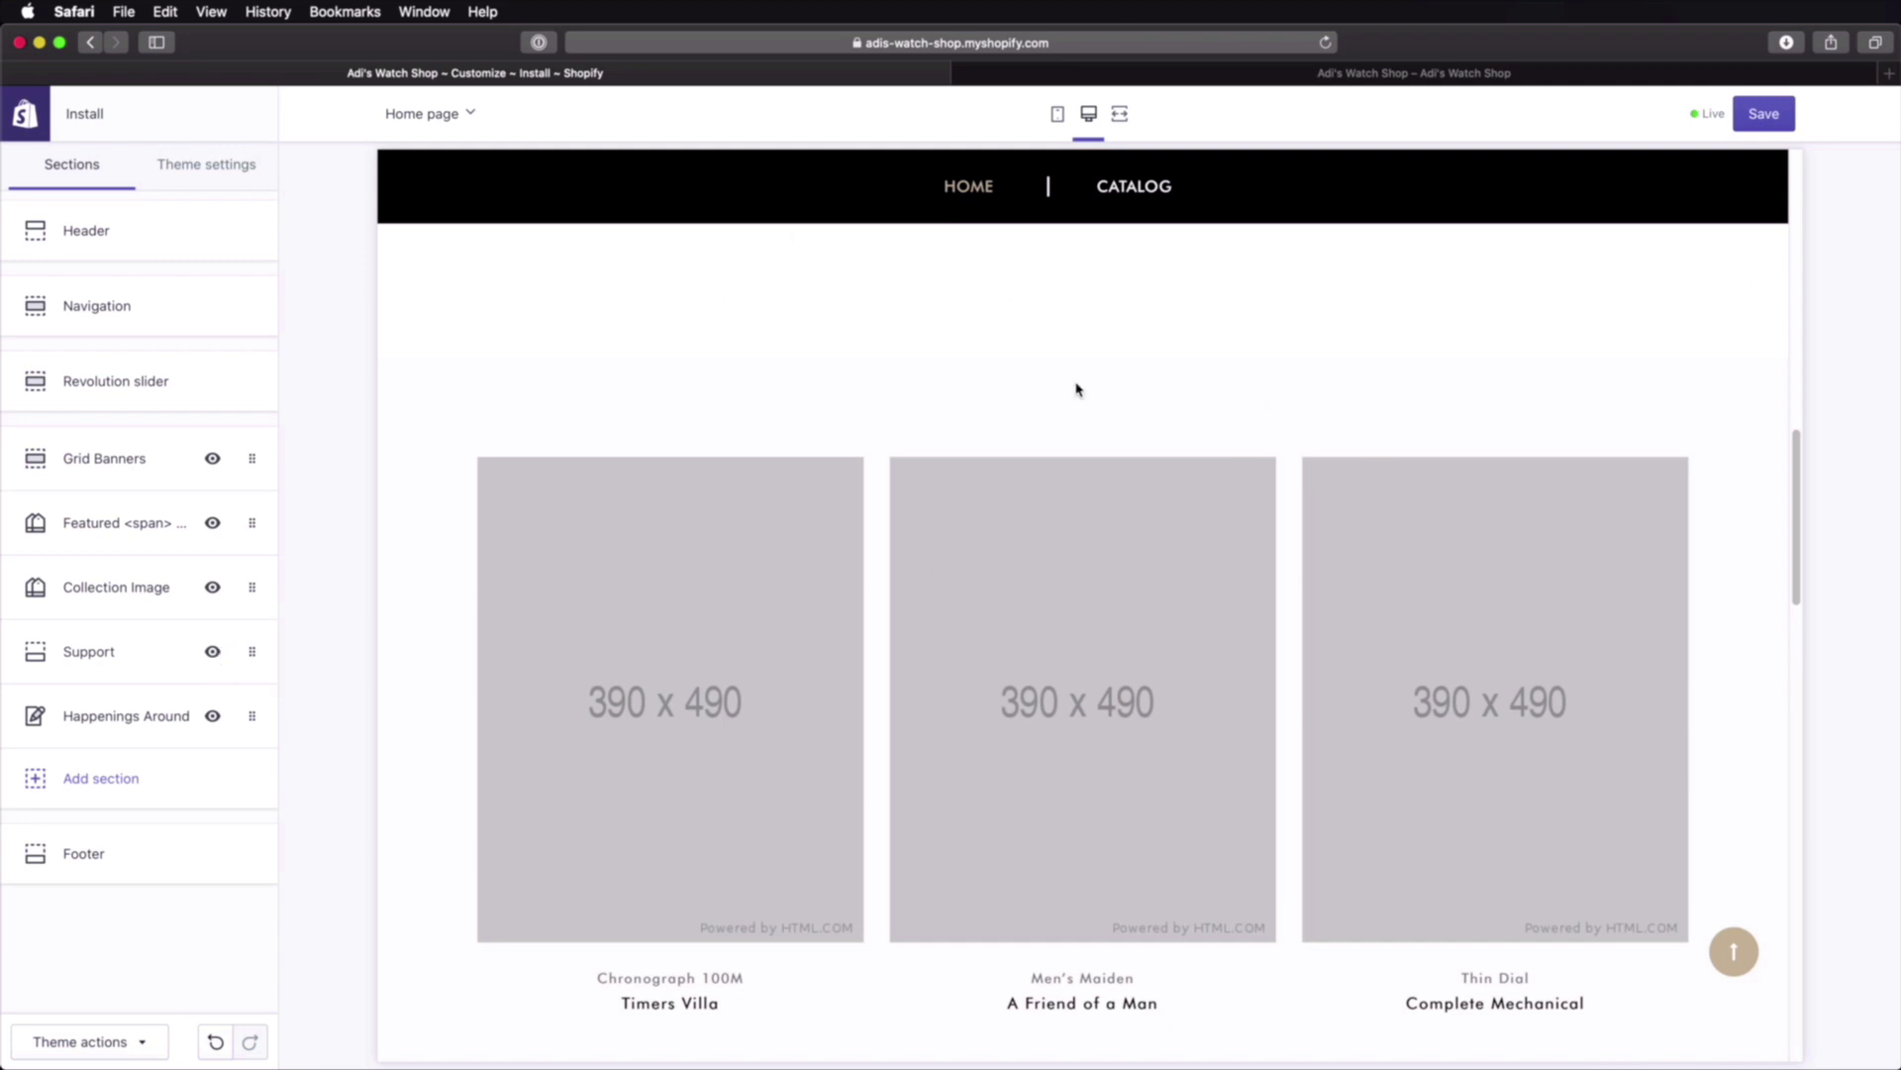
Step: Add a Support section from the Text section types to the home page
{"action": "left_click", "coordinate": [101, 782]}
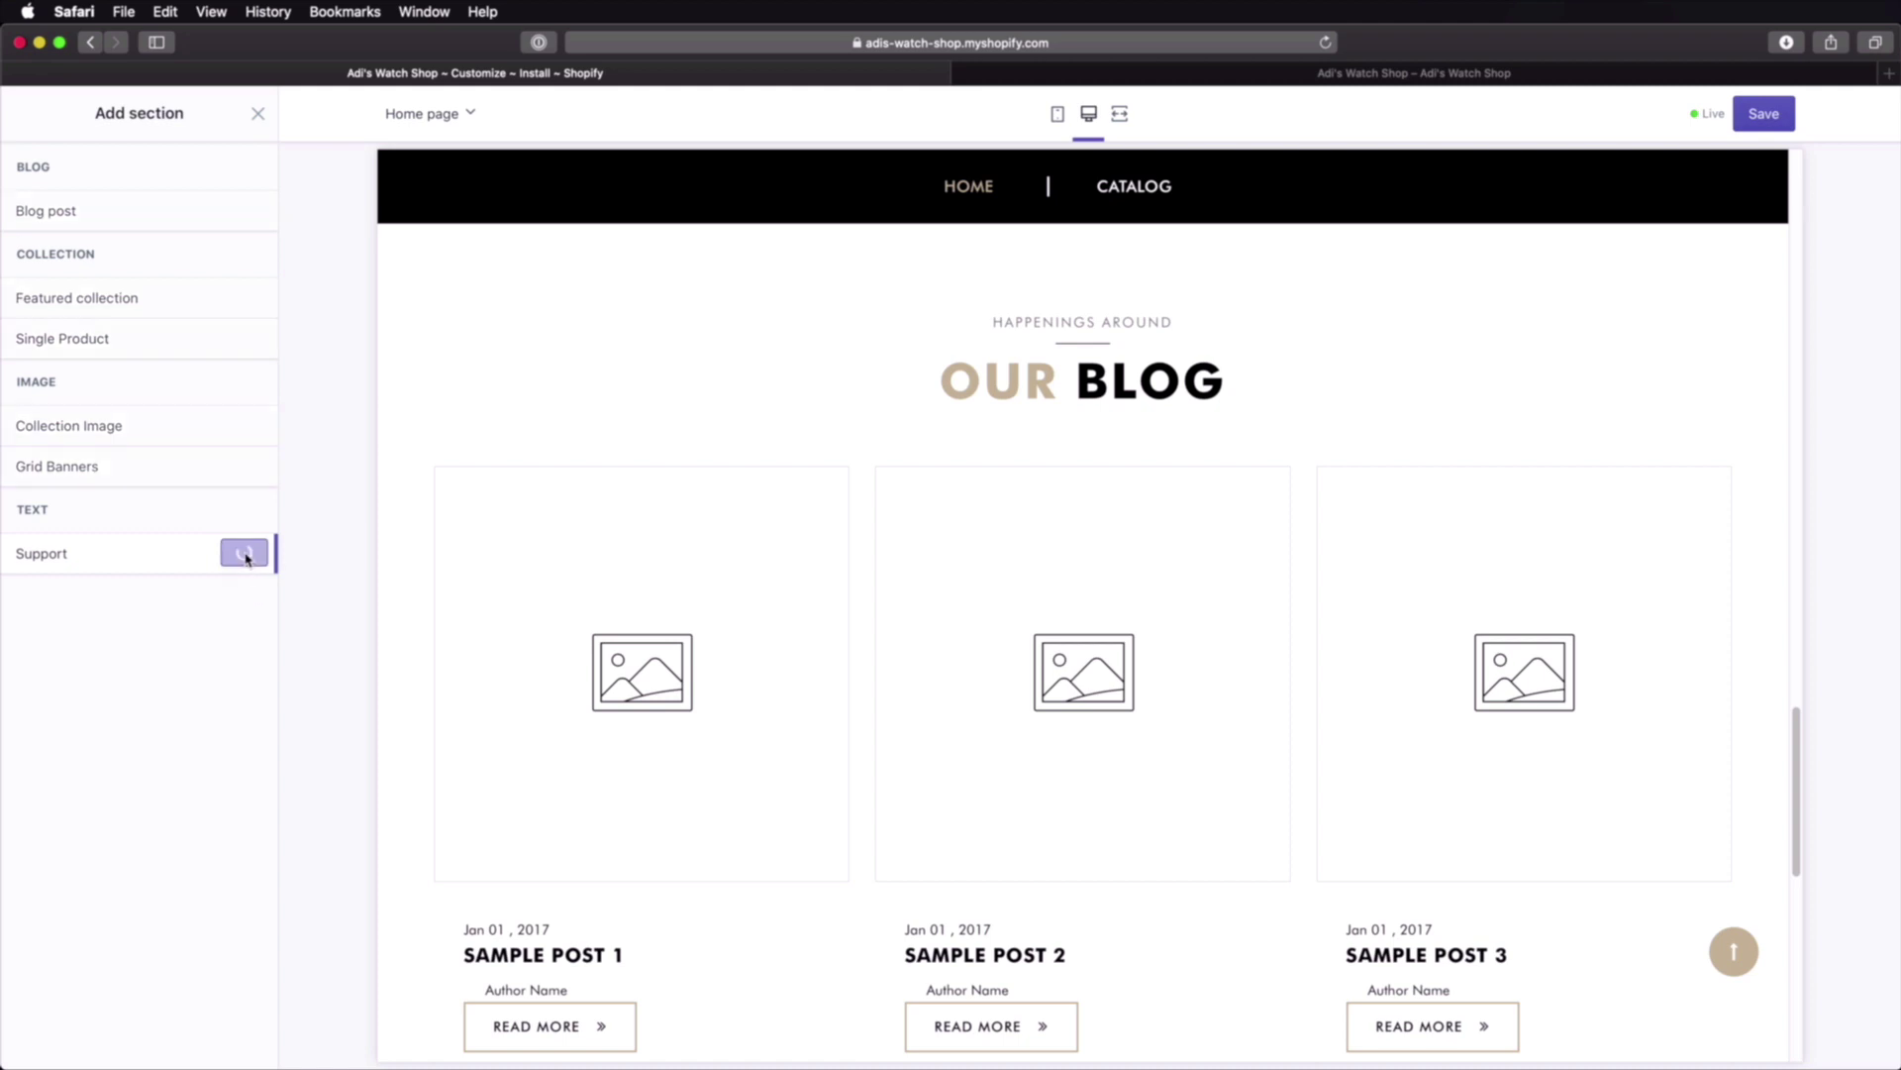
{"action": "left_click", "coordinate": [244, 552]}
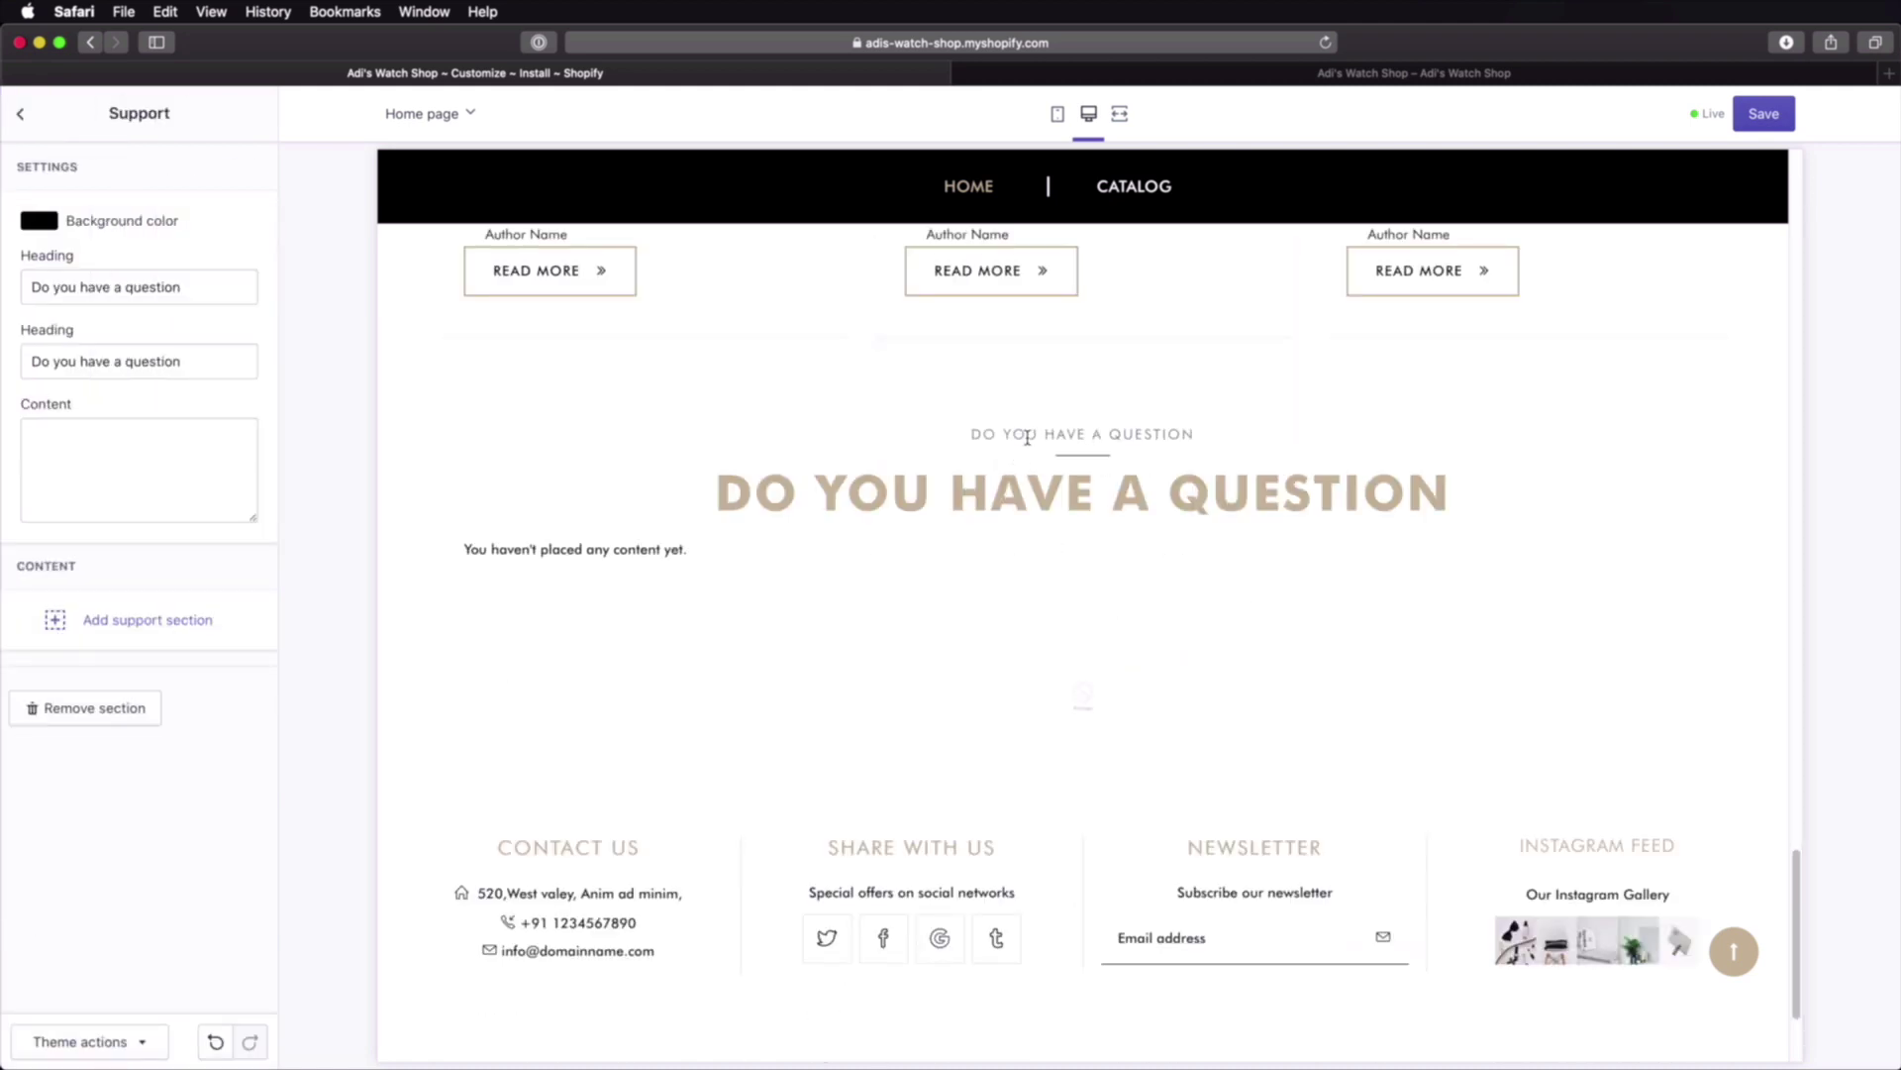
Step: Add a support content block with an empty image slot to the new Support section
{"action": "left_click_drag", "start_coordinate": [1027, 436], "coordinate": [1080, 475]}
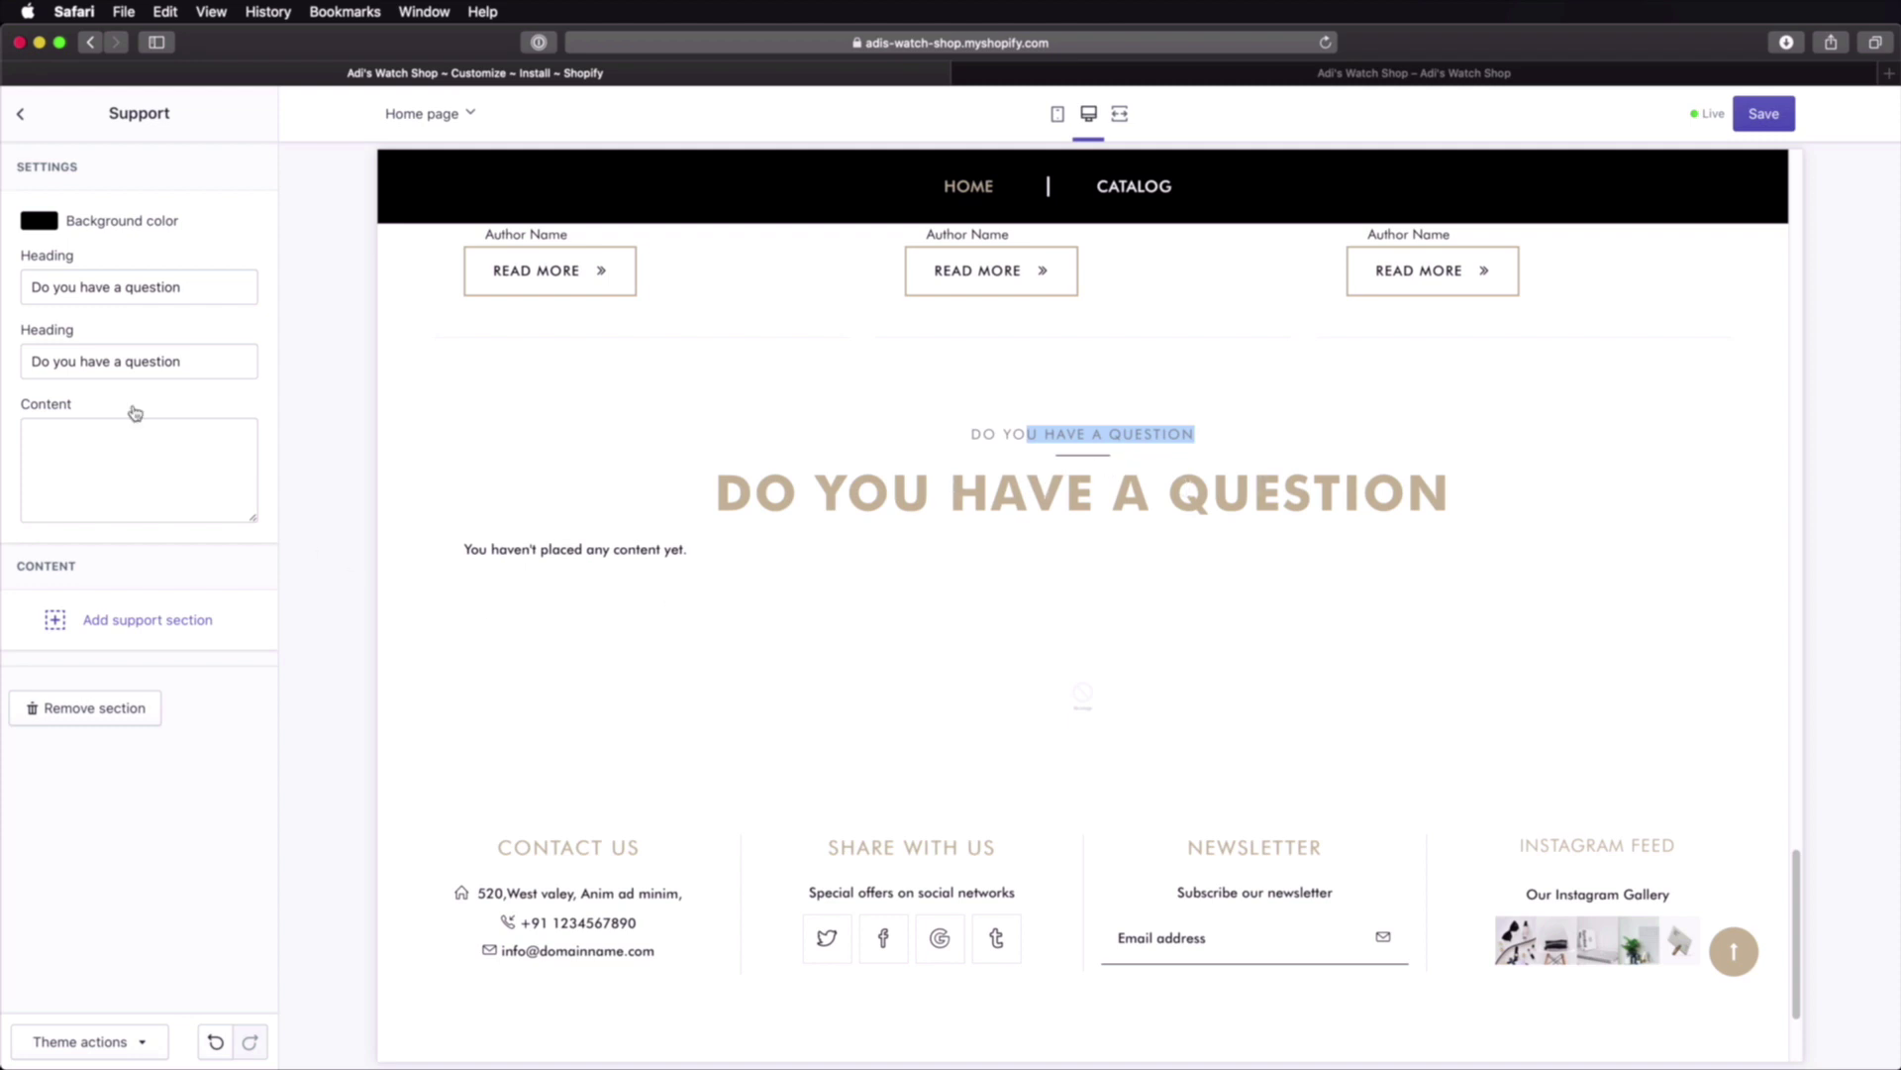
{"action": "triple_click", "coordinate": [192, 289]}
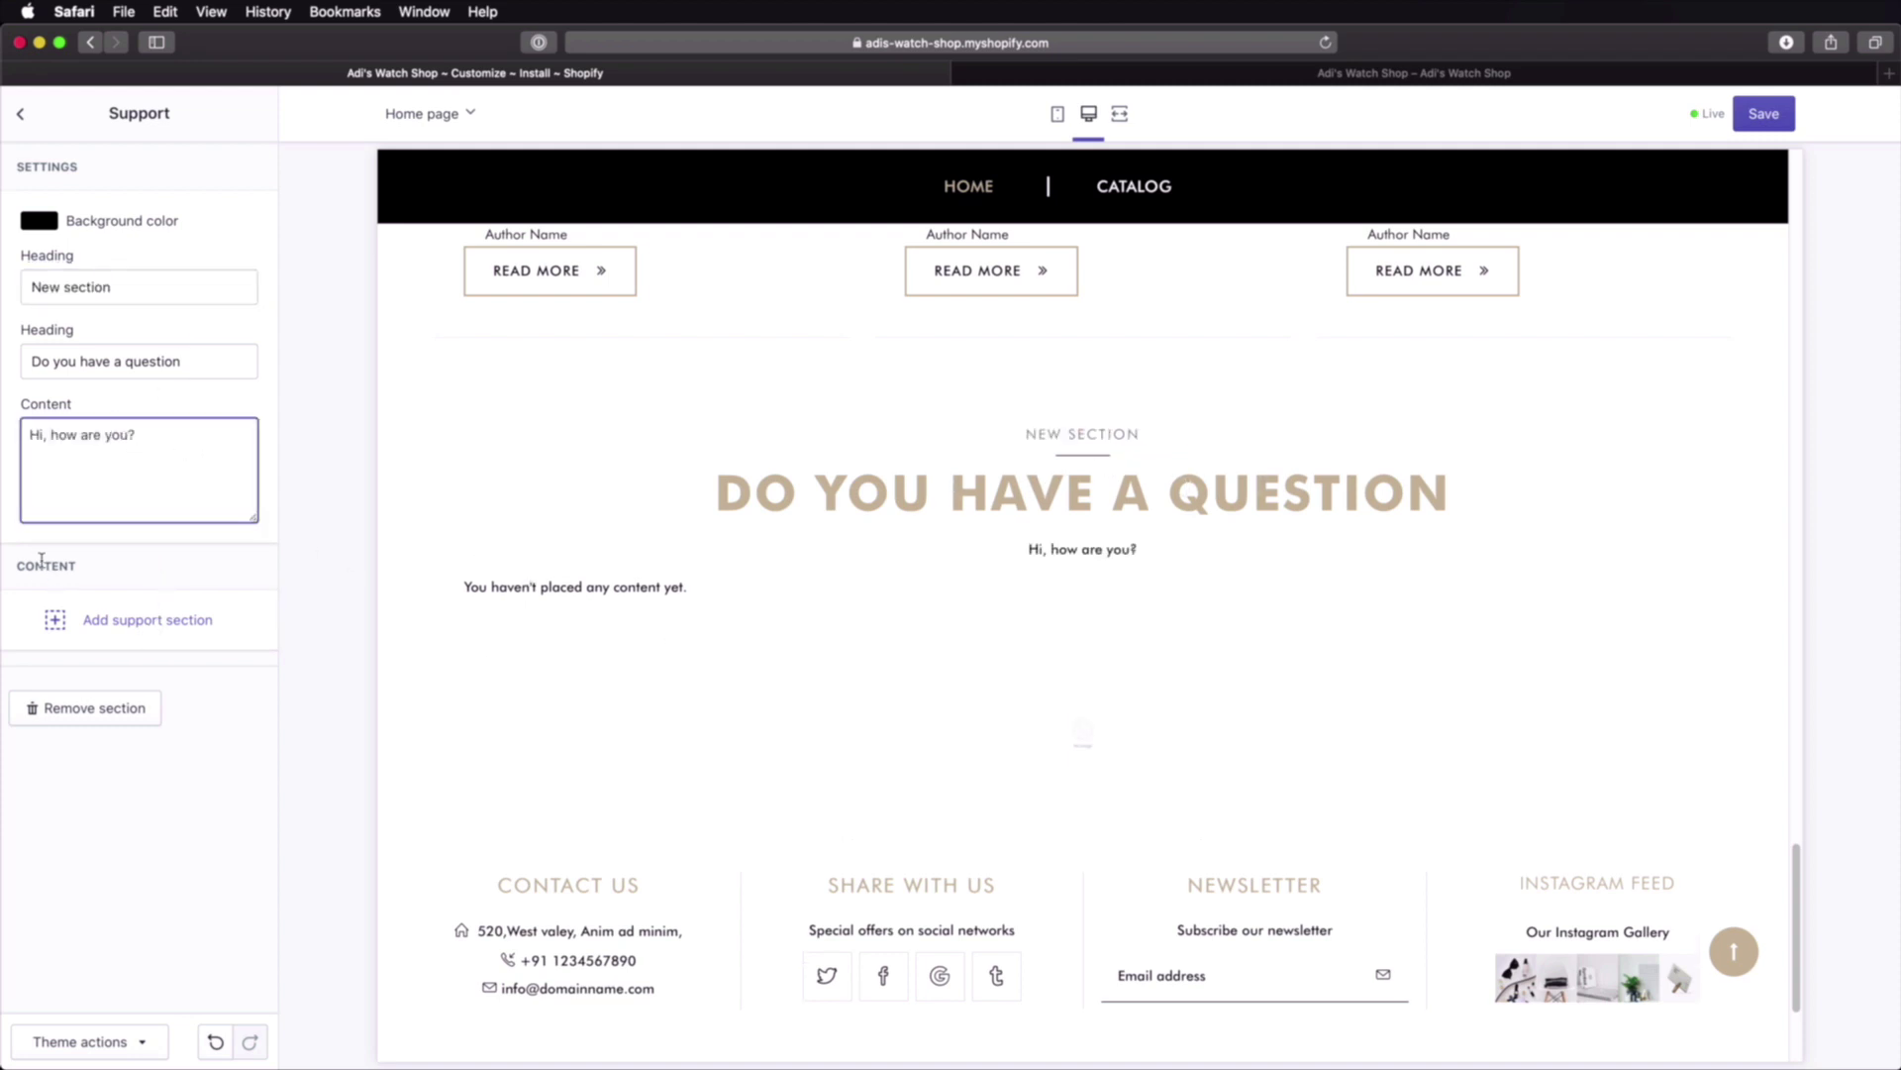
{"action": "left_click", "coordinate": [159, 621]}
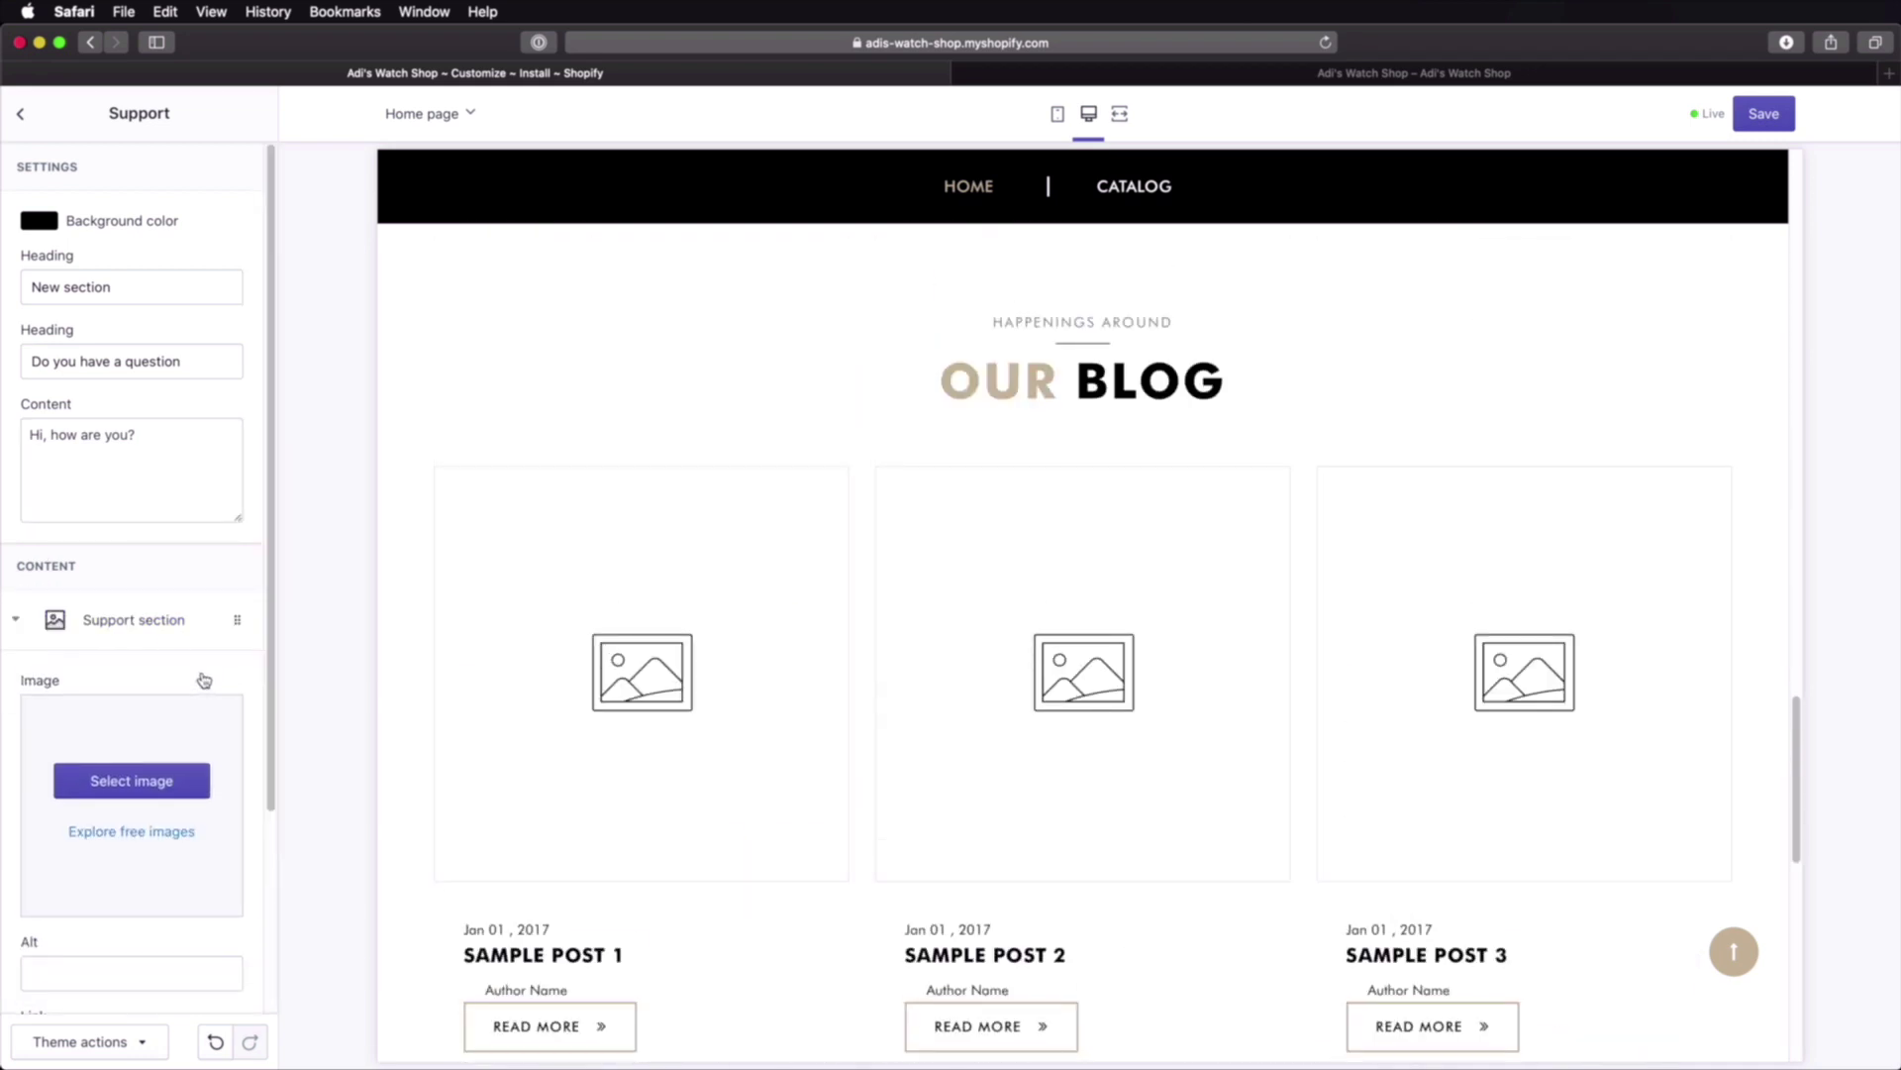
{"action": "scroll", "coordinate": [204, 680], "scroll_direction": "down", "scroll_amount": 3}
{"action": "scroll", "coordinate": [1077, 602], "scroll_direction": "down", "scroll_amount": 7}
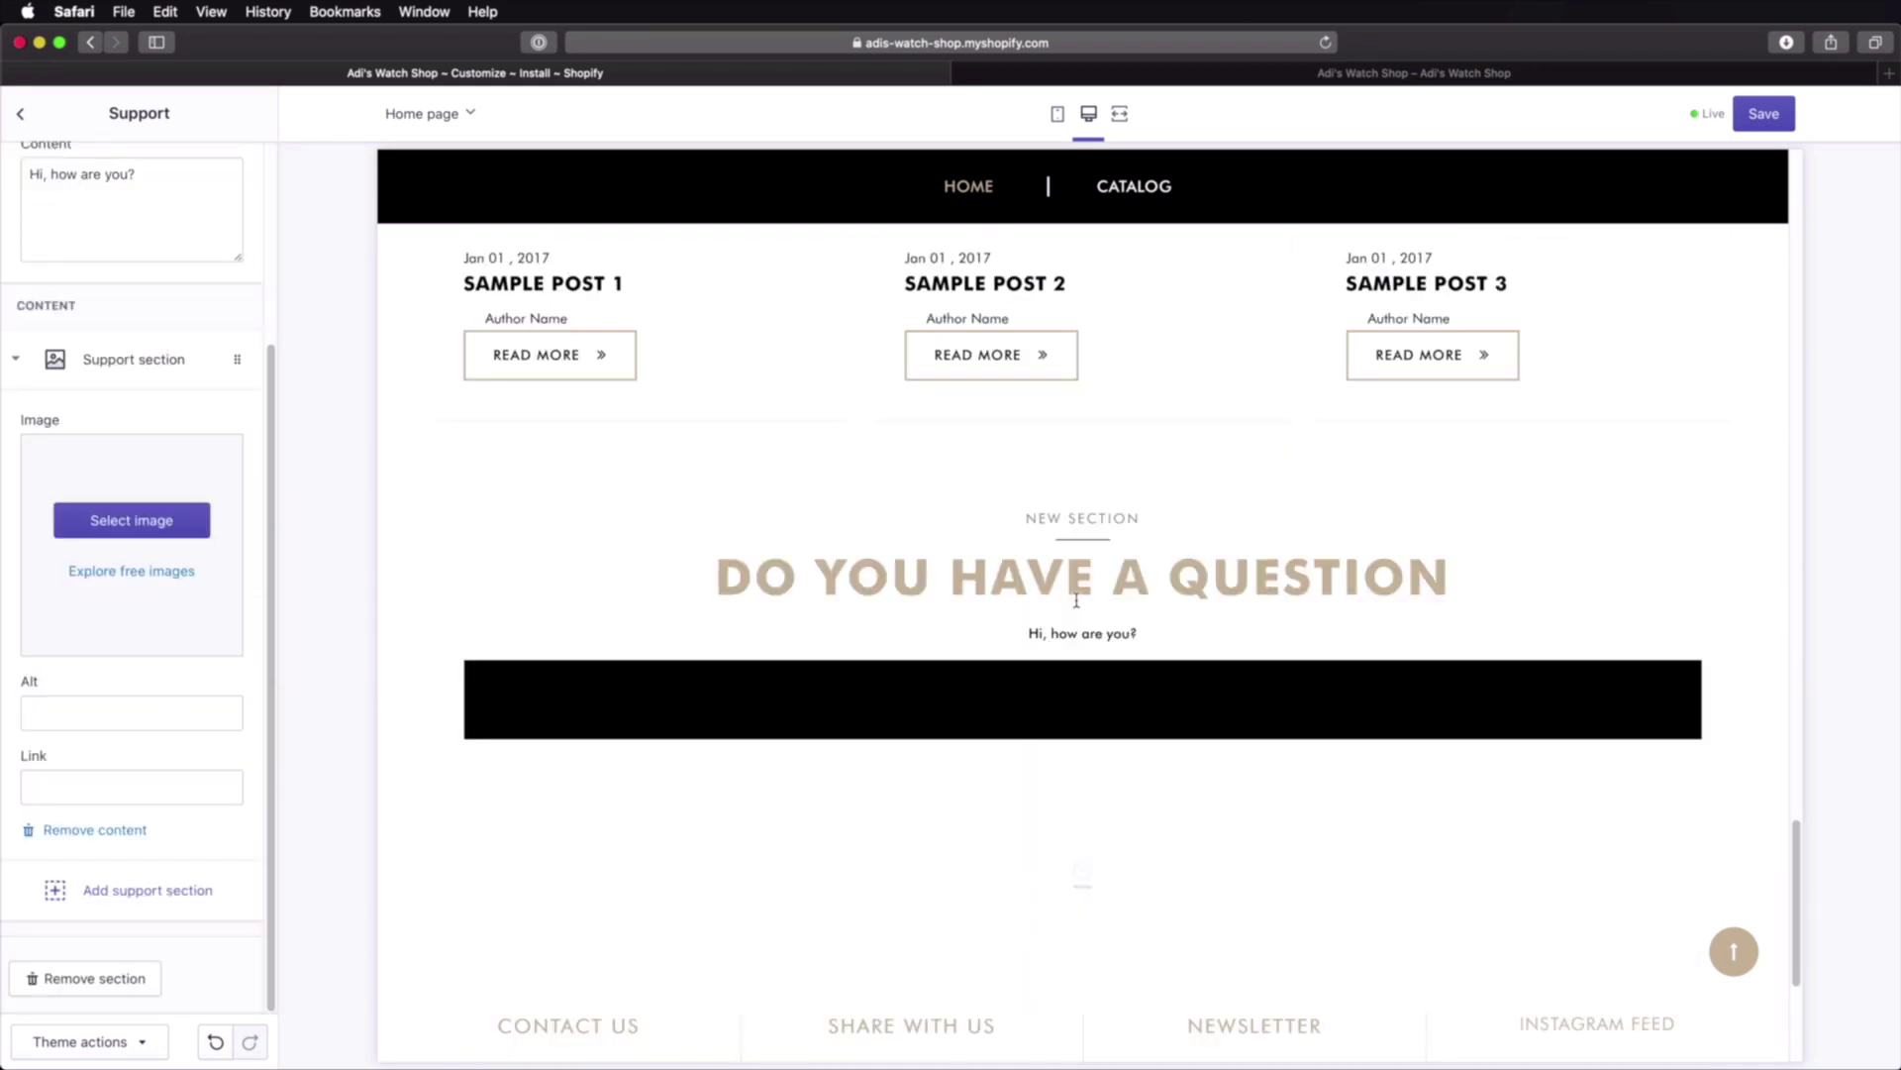
Step: Set the support block image to the two-watch photo with alt text 'Alt text'
{"action": "left_click", "coordinate": [132, 519]}
{"action": "left_click", "coordinate": [74, 421]}
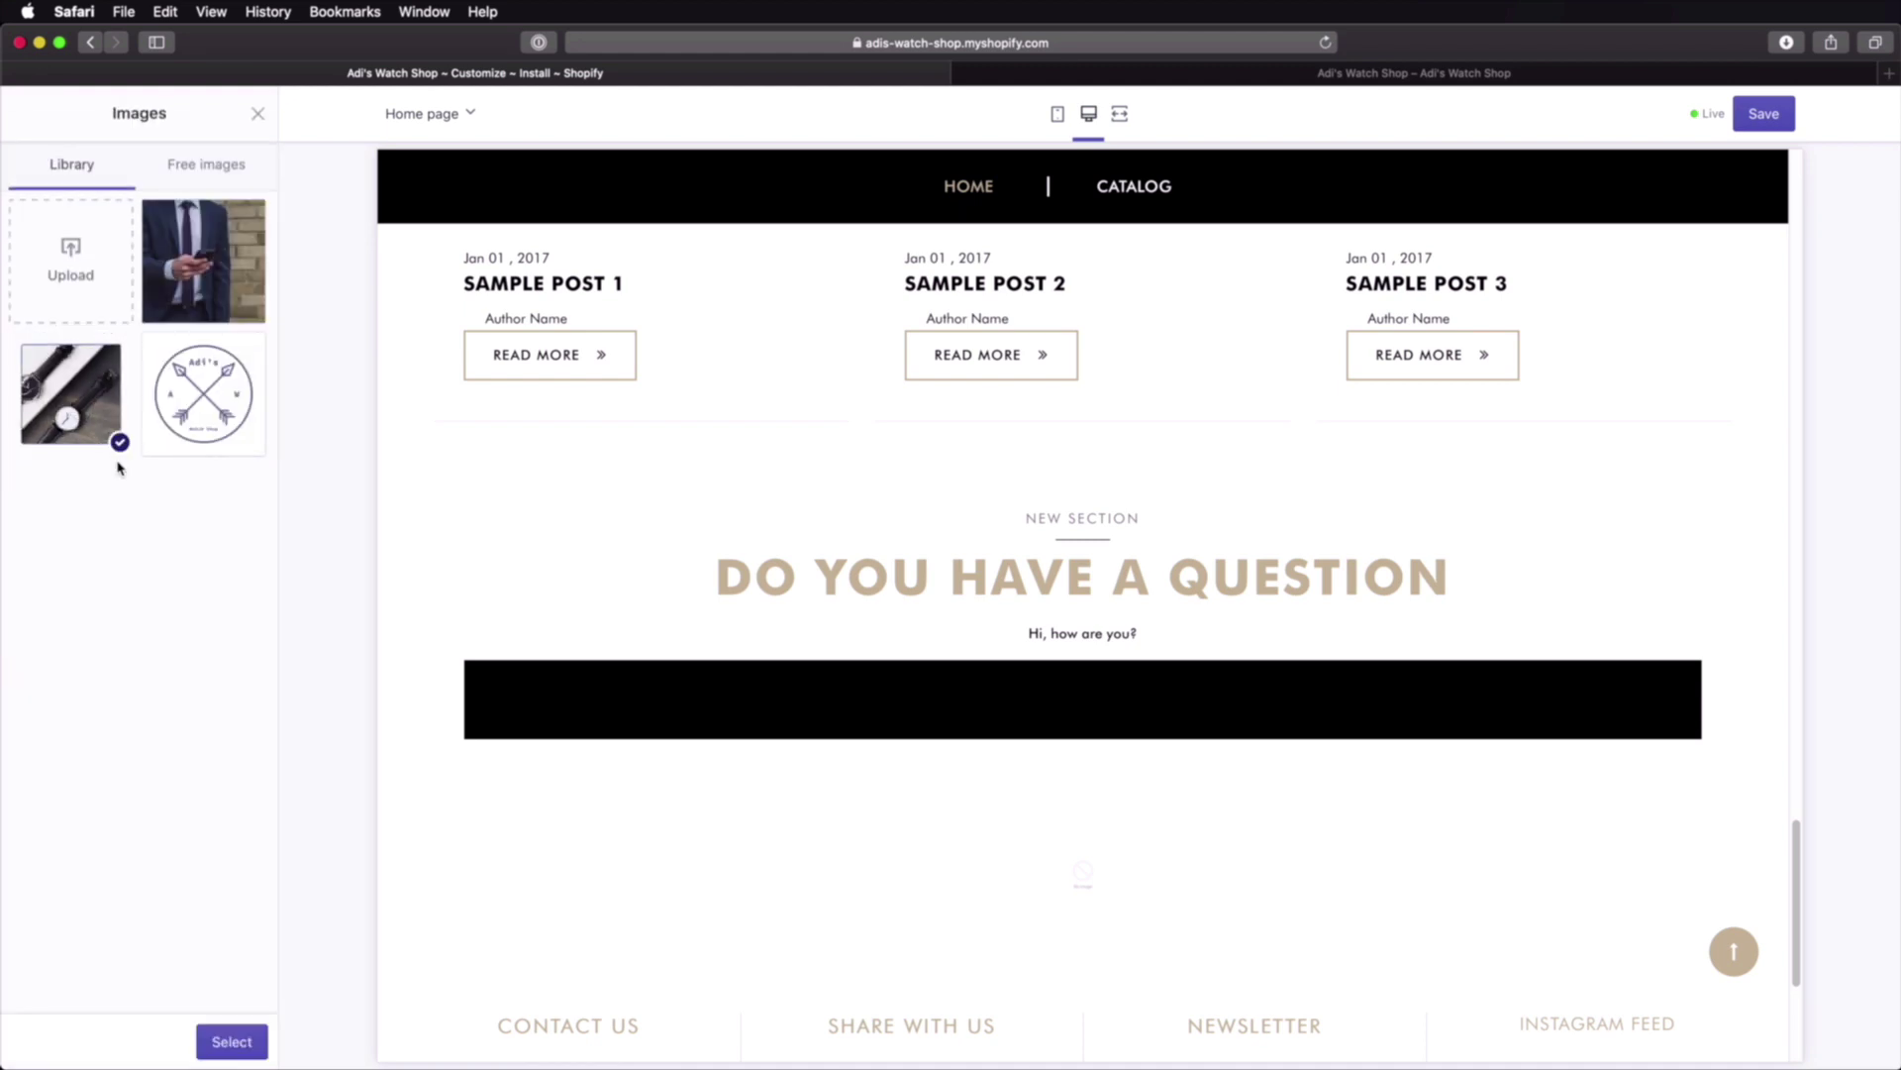
{"action": "left_click", "coordinate": [238, 1040]}
{"action": "left_click", "coordinate": [136, 713]}
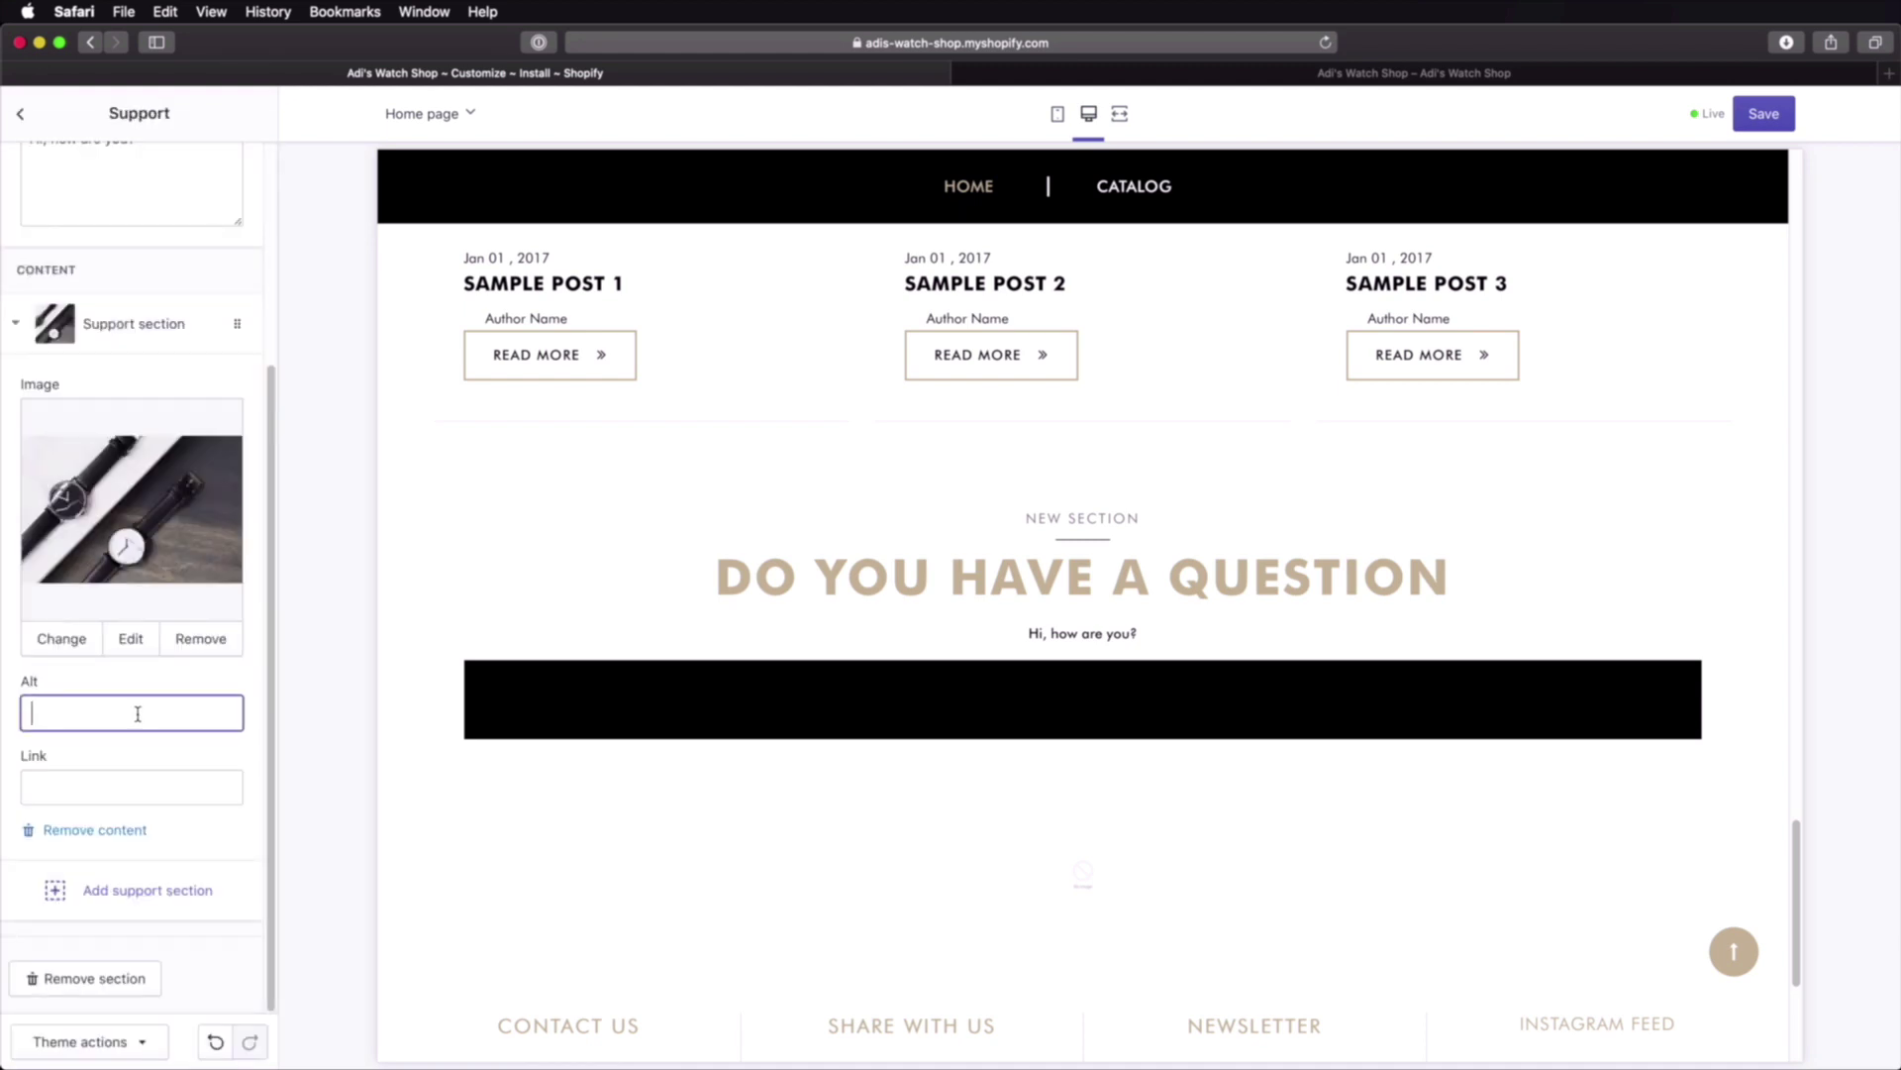
{"action": "type", "text": "Alt text"}
{"action": "key", "text": "Tab"}
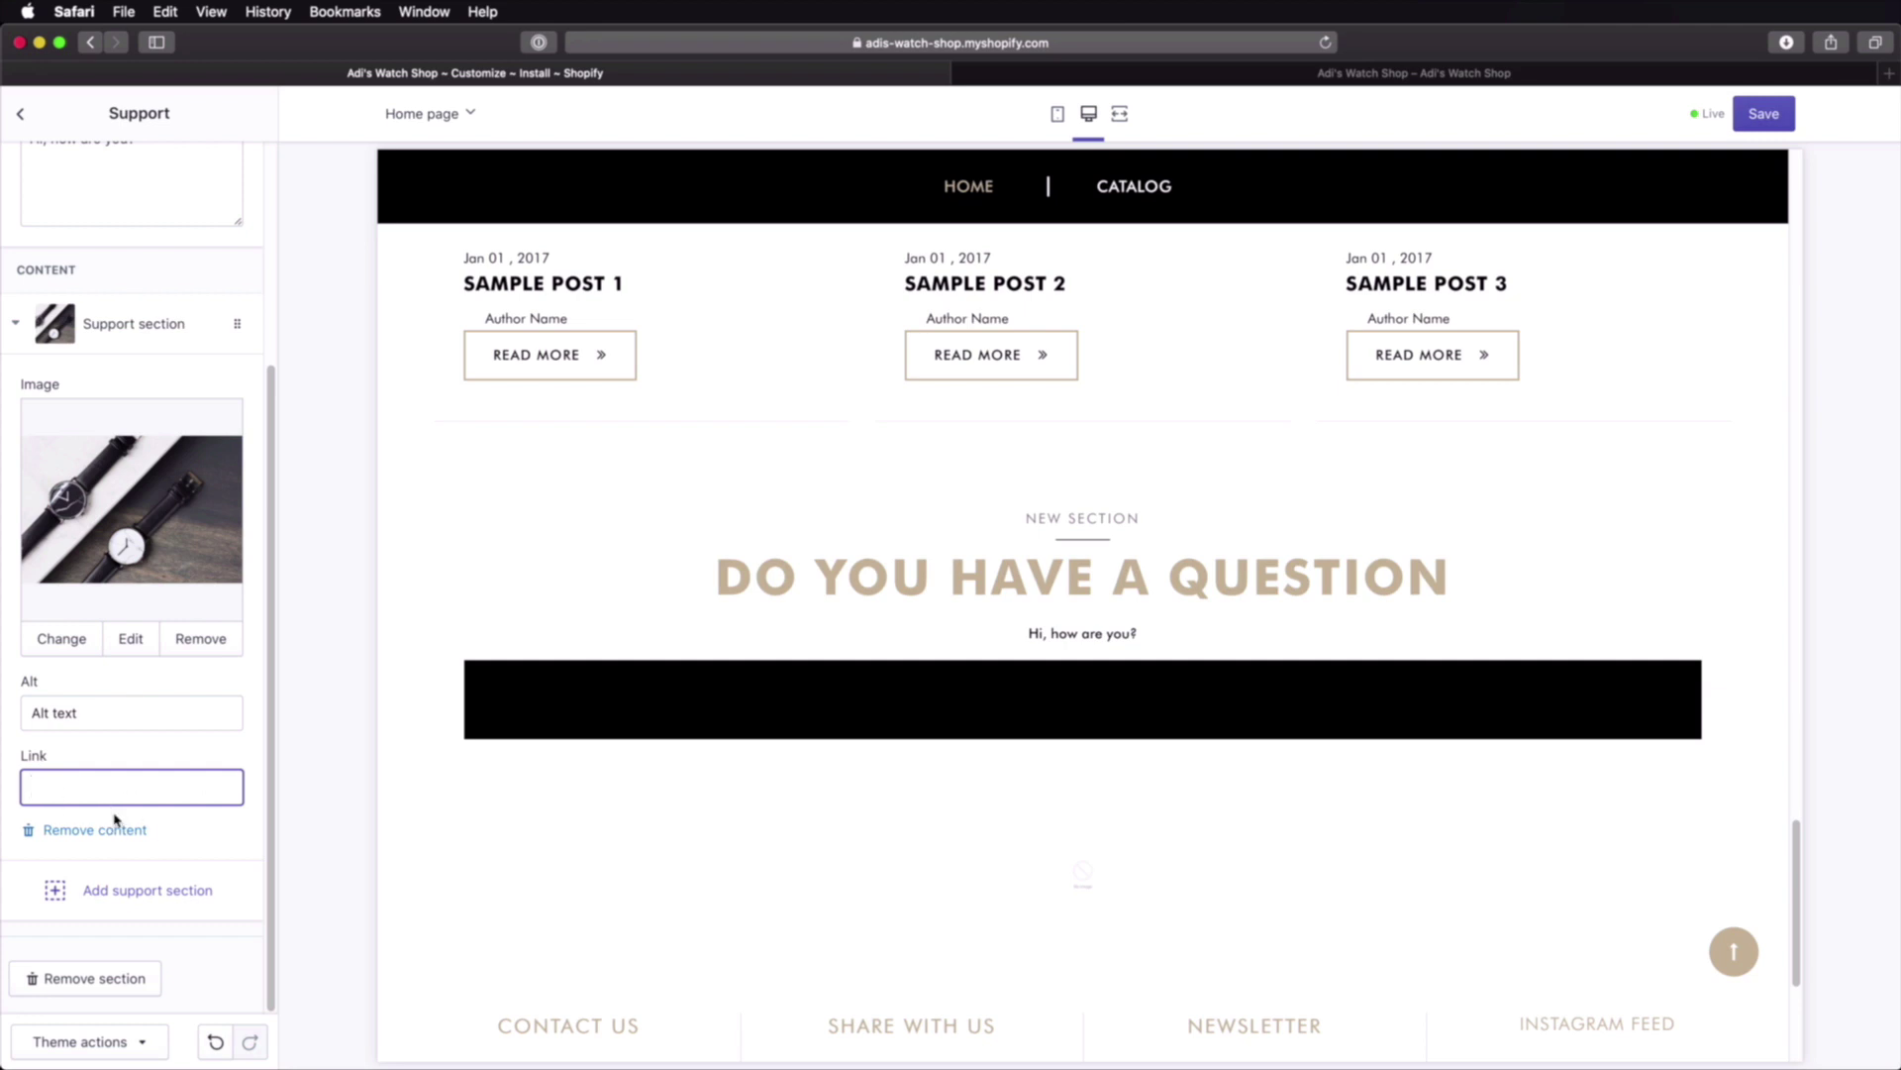
Step: Save the support section and return to the home page sections list
{"action": "scroll", "coordinate": [114, 820], "scroll_direction": "up", "scroll_amount": 2}
{"action": "left_click", "coordinate": [1764, 114]}
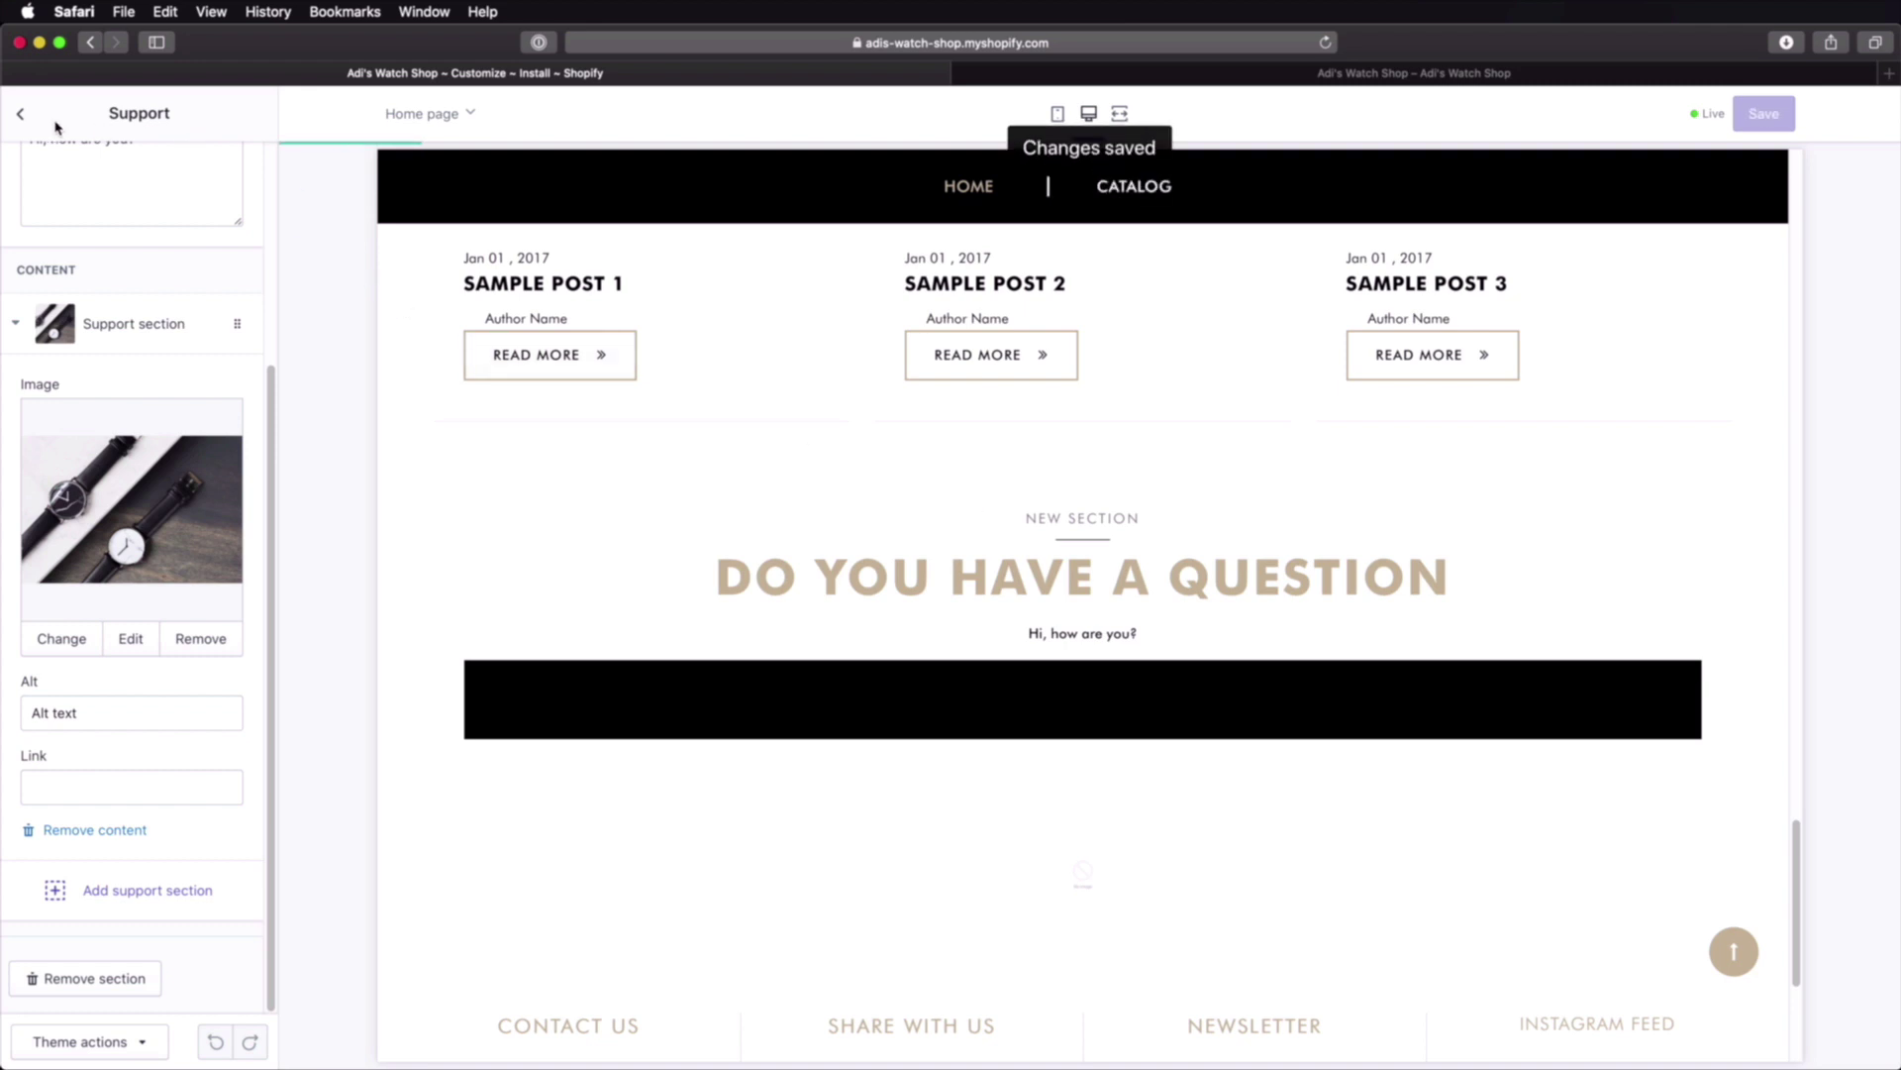
{"action": "left_click", "coordinate": [19, 114]}
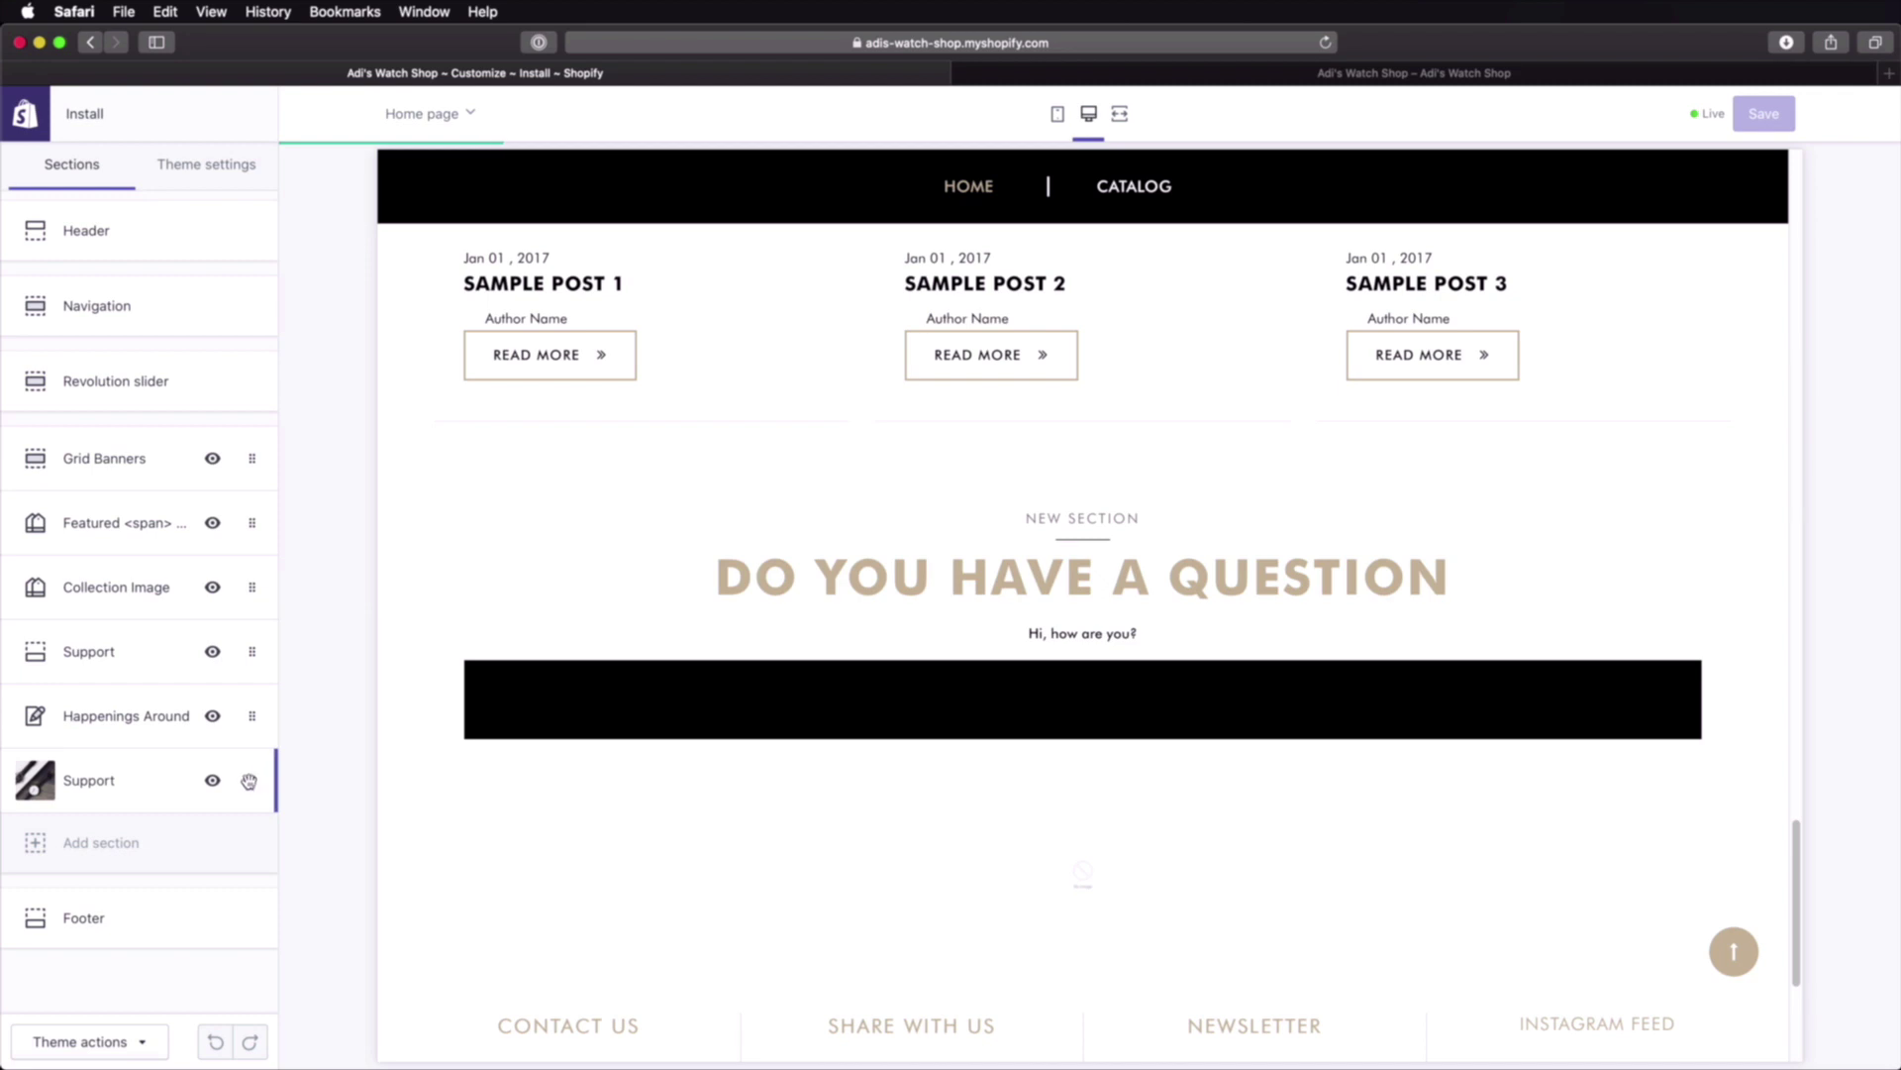
{"action": "left_click_drag", "start_coordinate": [252, 781], "coordinate": [248, 453]}
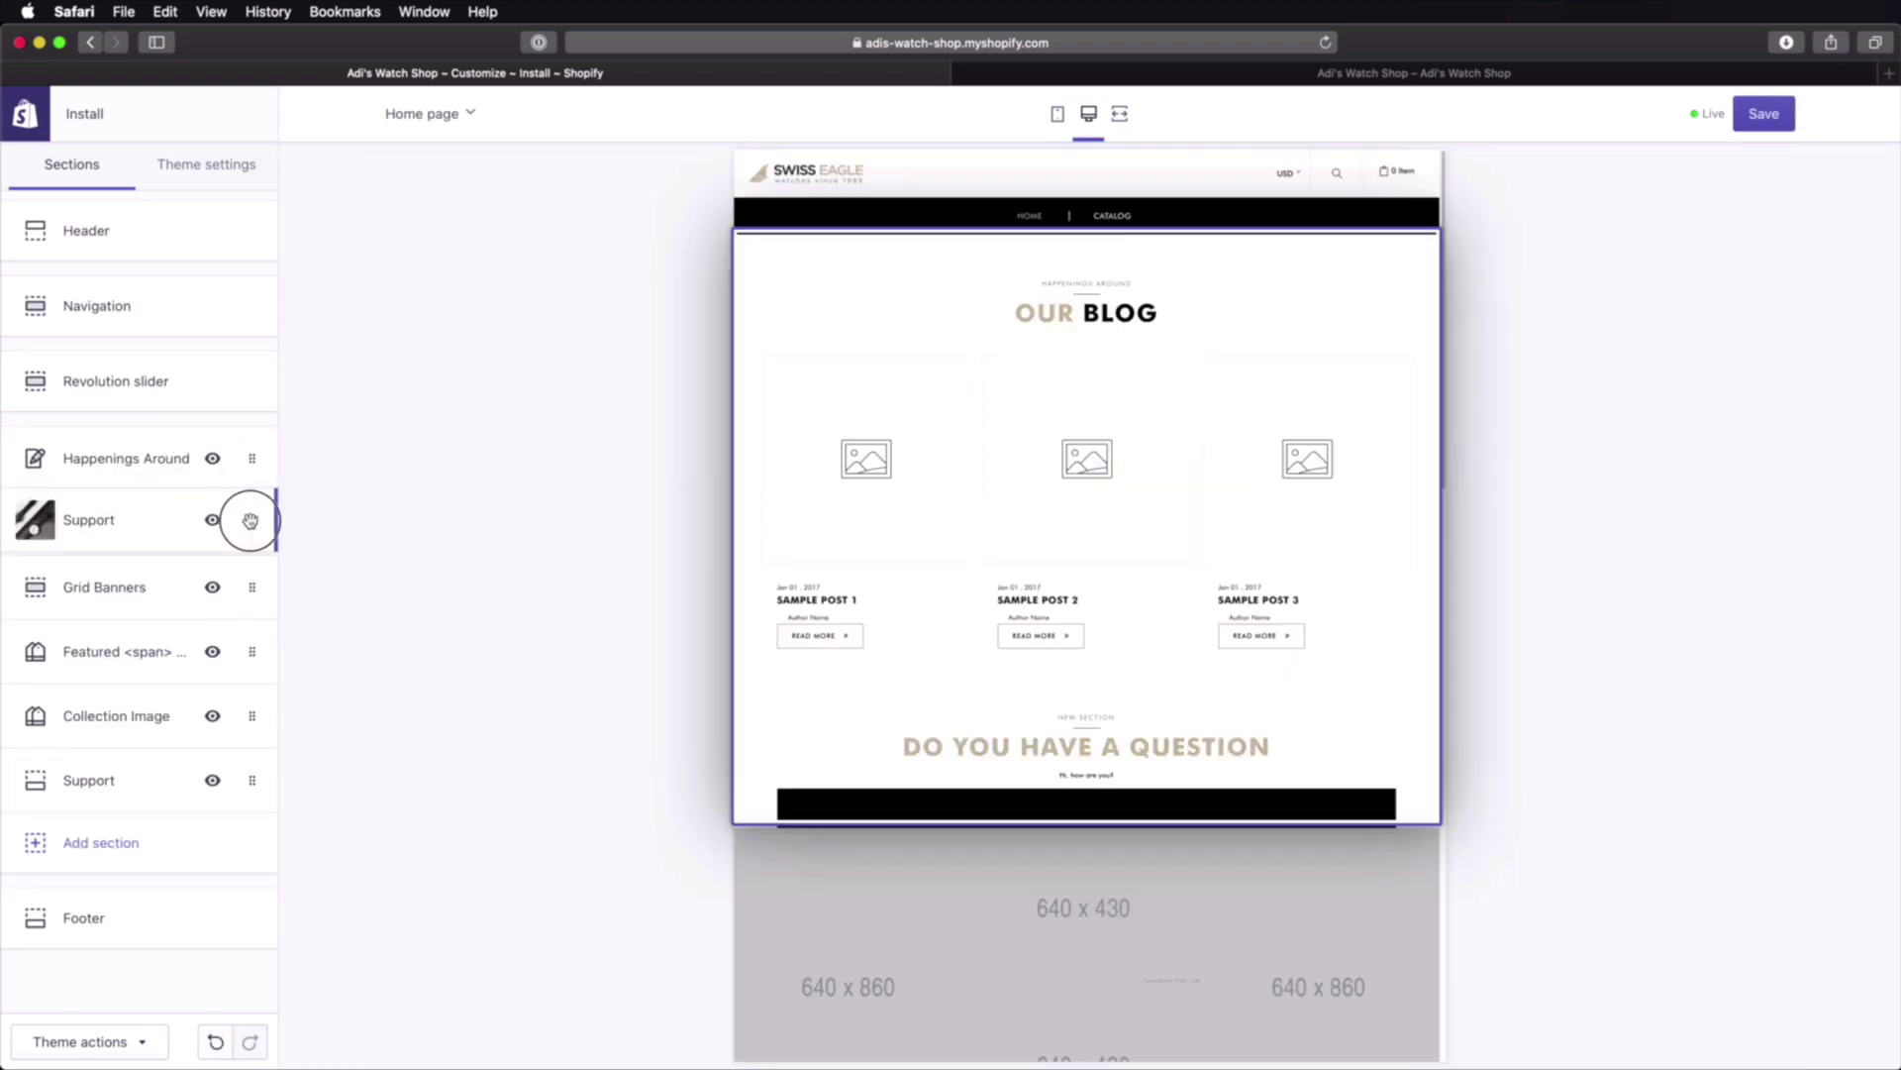
Step: Move the Support section up below Happenings Around, save the order, and view the live store
{"action": "left_click_drag", "start_coordinate": [249, 520], "coordinate": [251, 521]}
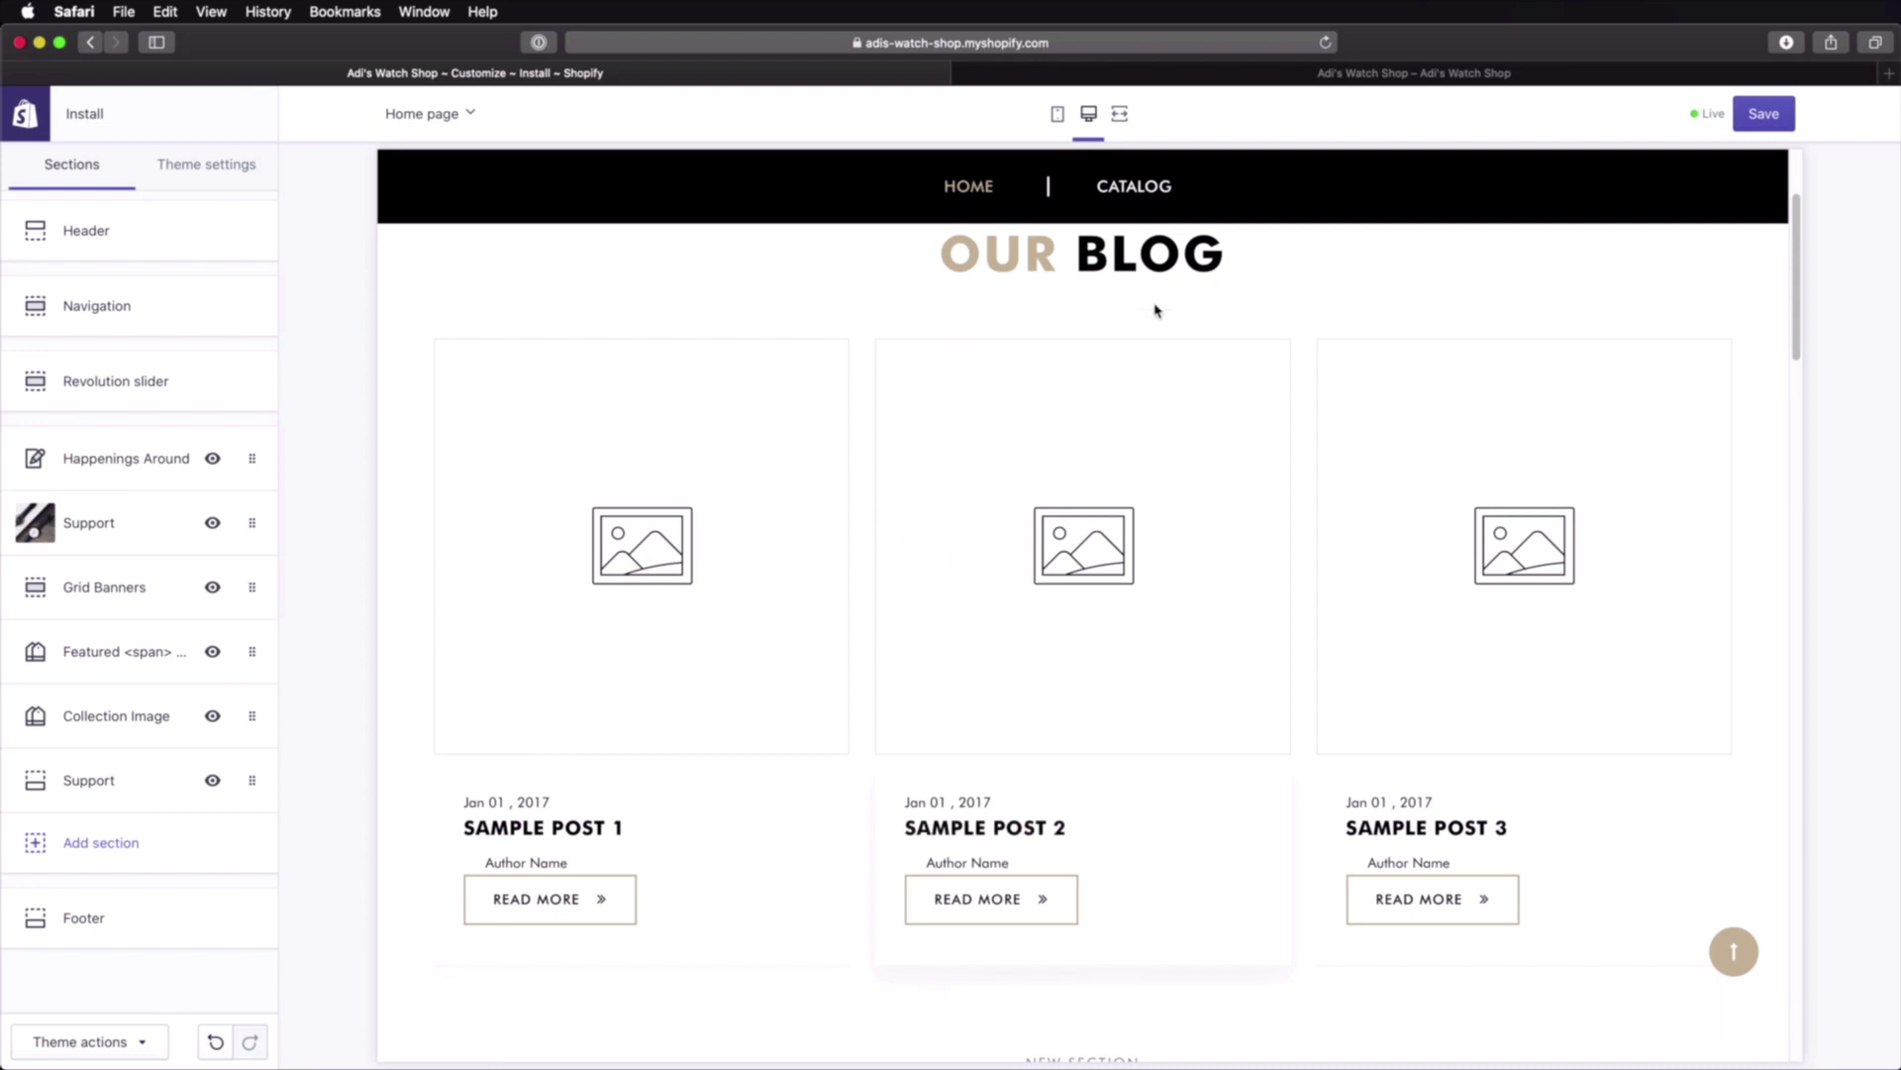
{"action": "left_click", "coordinate": [1763, 113]}
{"action": "left_click", "coordinate": [1283, 74]}
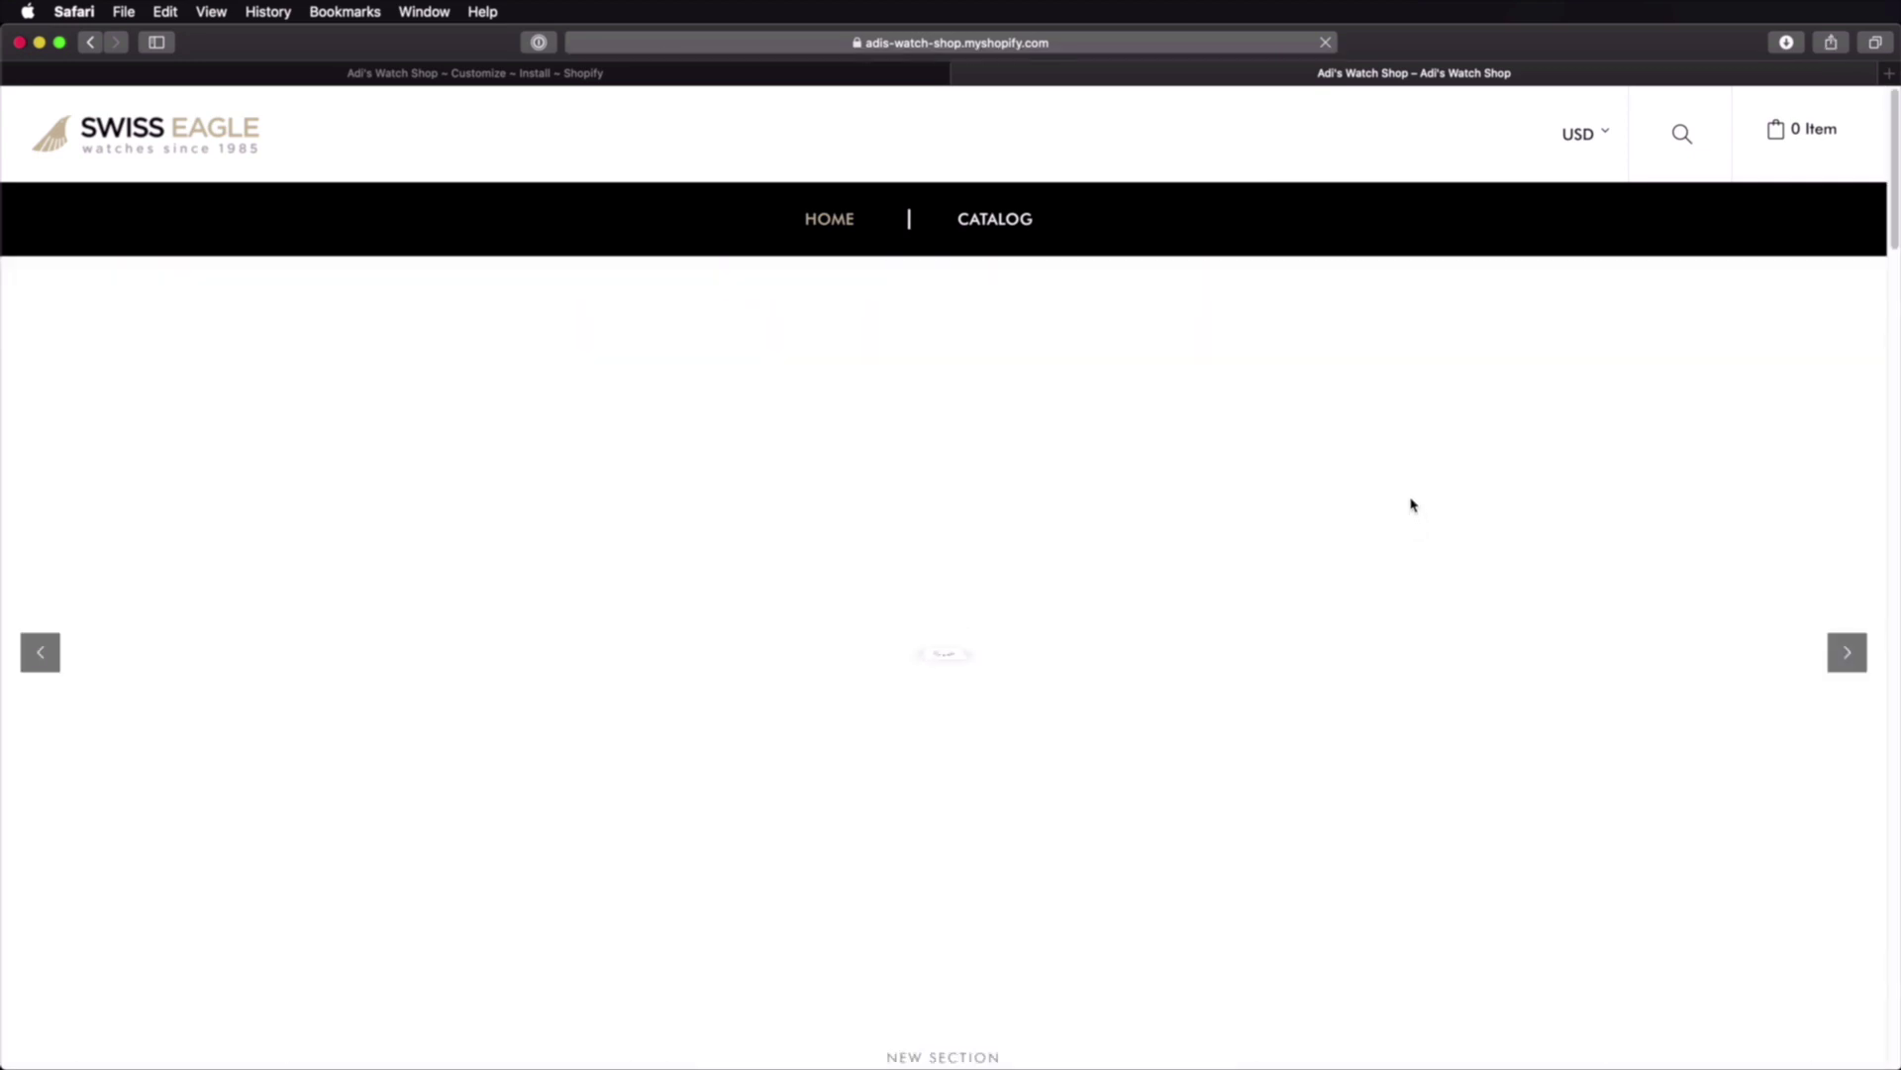
Step: Scroll the live store to confirm the Support section sits above the blog
{"action": "scroll", "coordinate": [1414, 504], "scroll_direction": "down", "scroll_amount": 8}
{"action": "scroll", "coordinate": [1431, 499], "scroll_direction": "up", "scroll_amount": 4}
{"action": "scroll", "coordinate": [1441, 500], "scroll_direction": "down", "scroll_amount": 3}
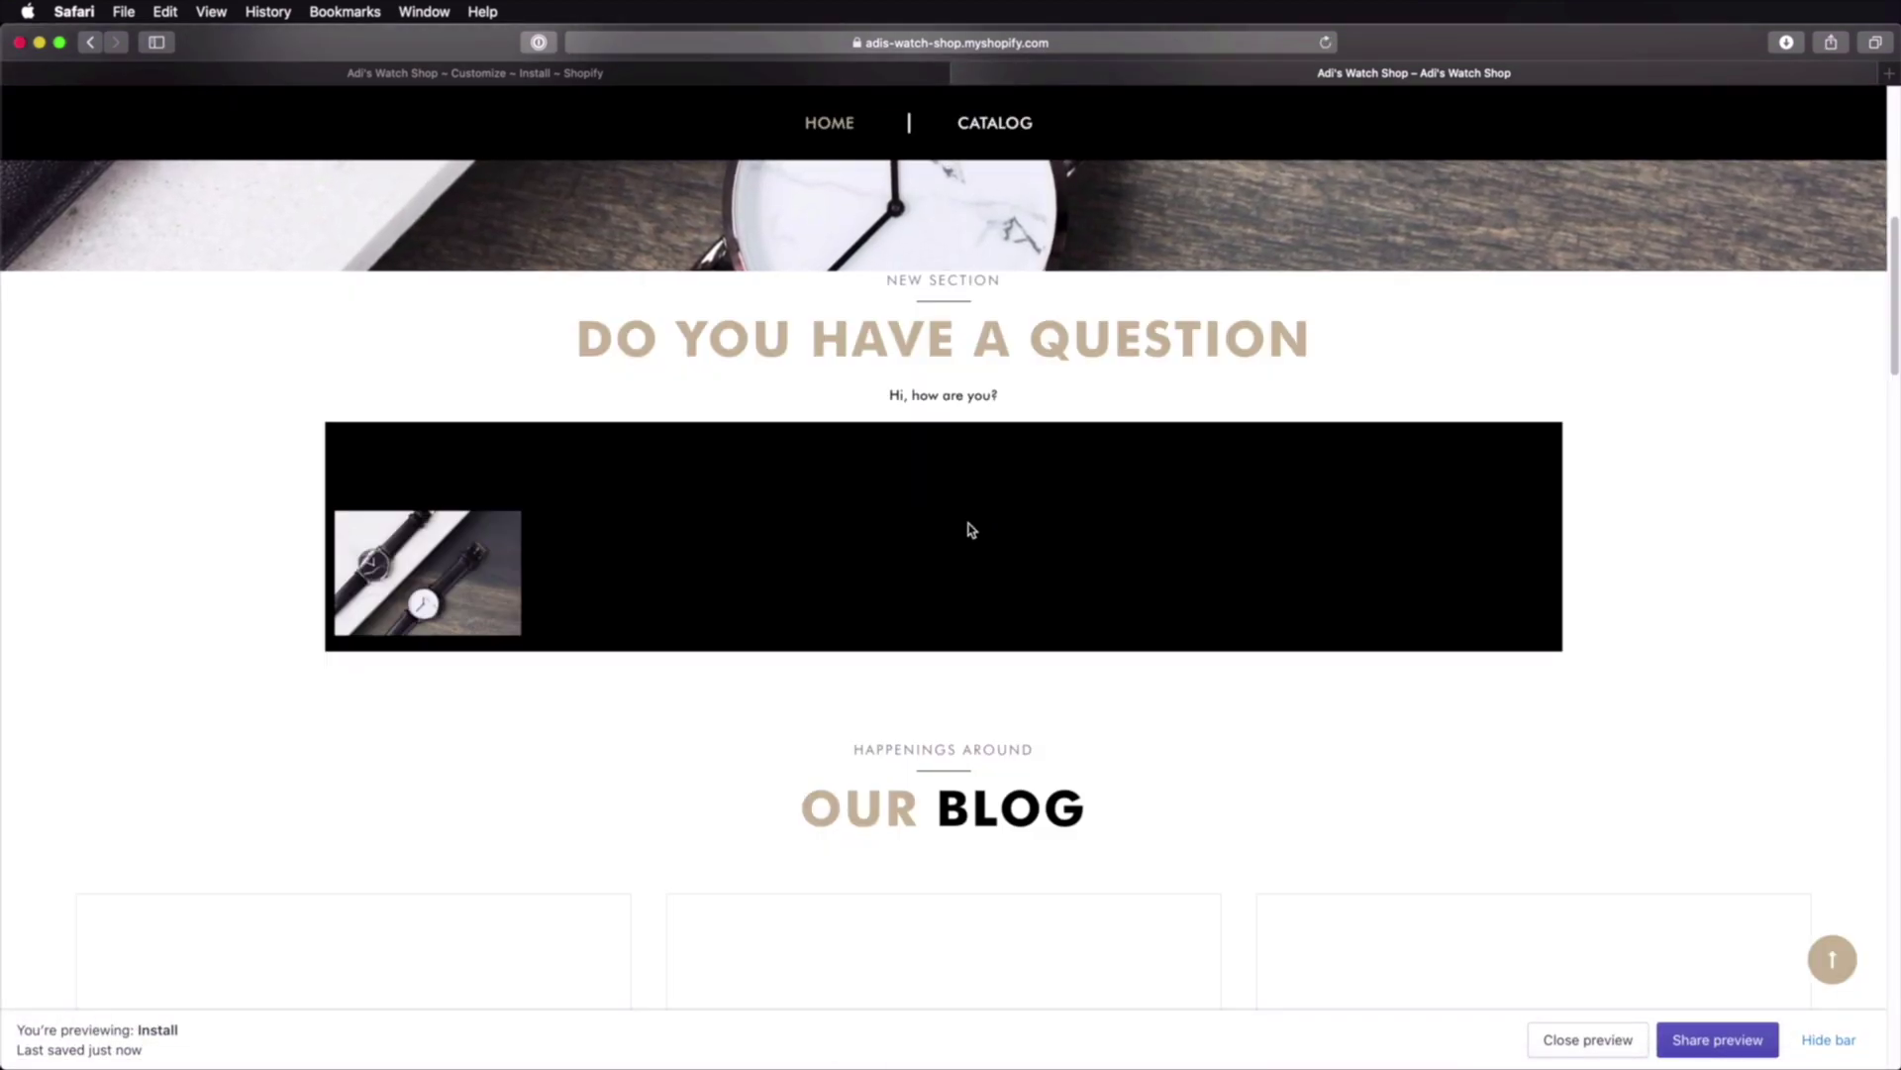
{"action": "scroll", "coordinate": [968, 529], "scroll_direction": "up", "scroll_amount": 2}
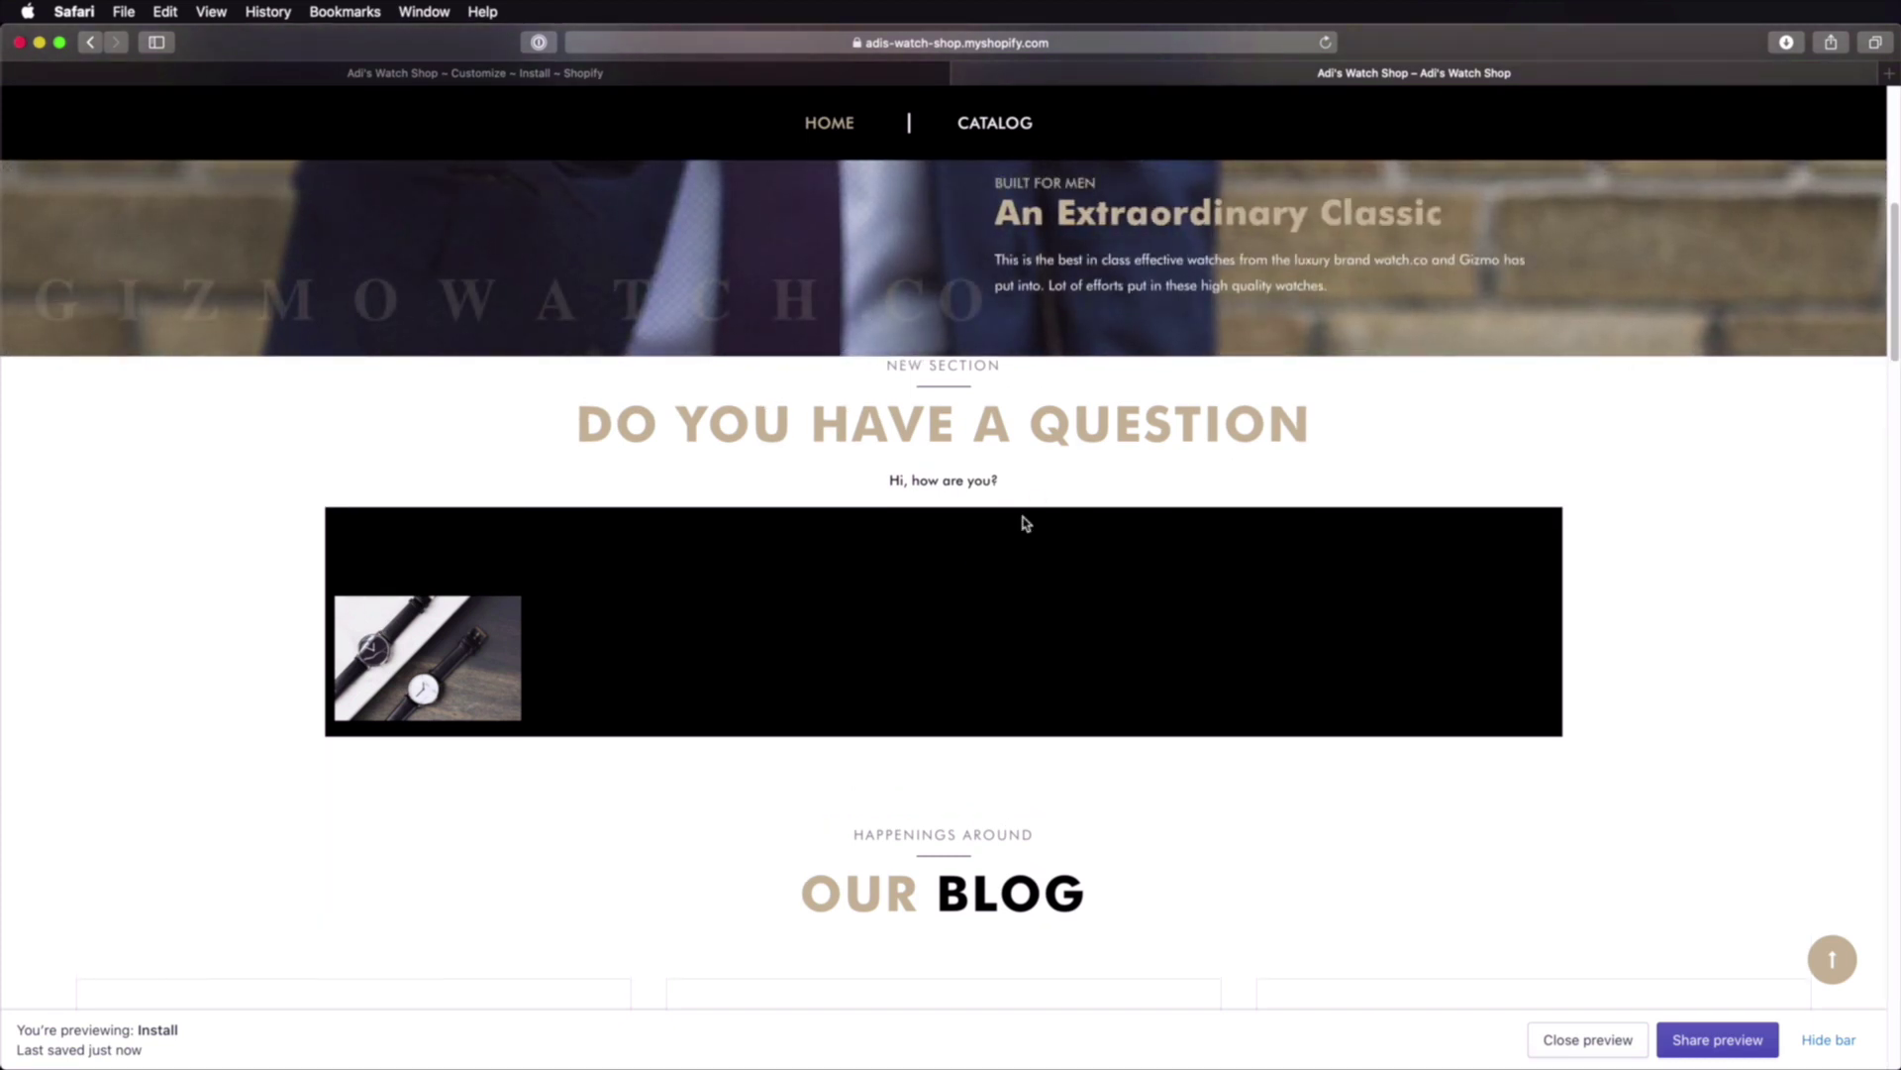
Step: Return to the theme editor and show the theme-wide settings
{"action": "left_click", "coordinate": [606, 72]}
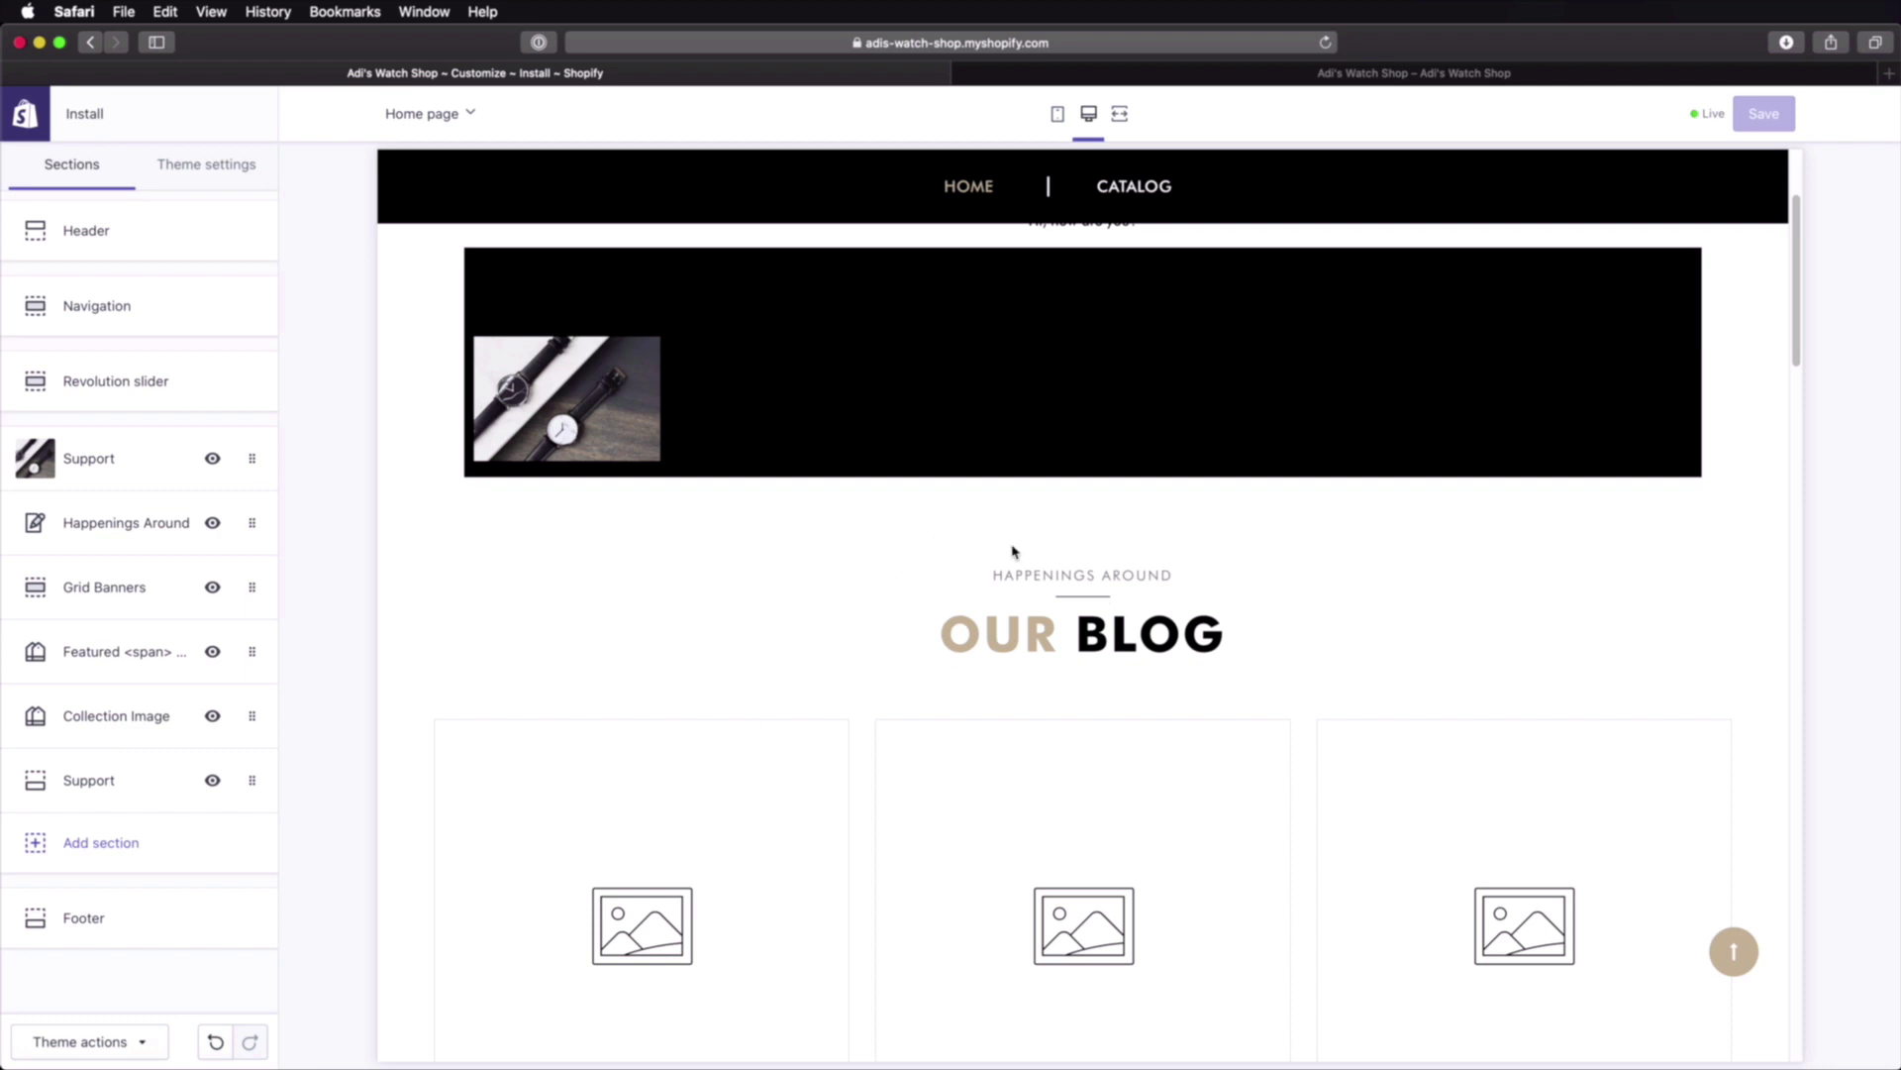
{"action": "scroll", "coordinate": [1128, 539], "scroll_direction": "up", "scroll_amount": 3}
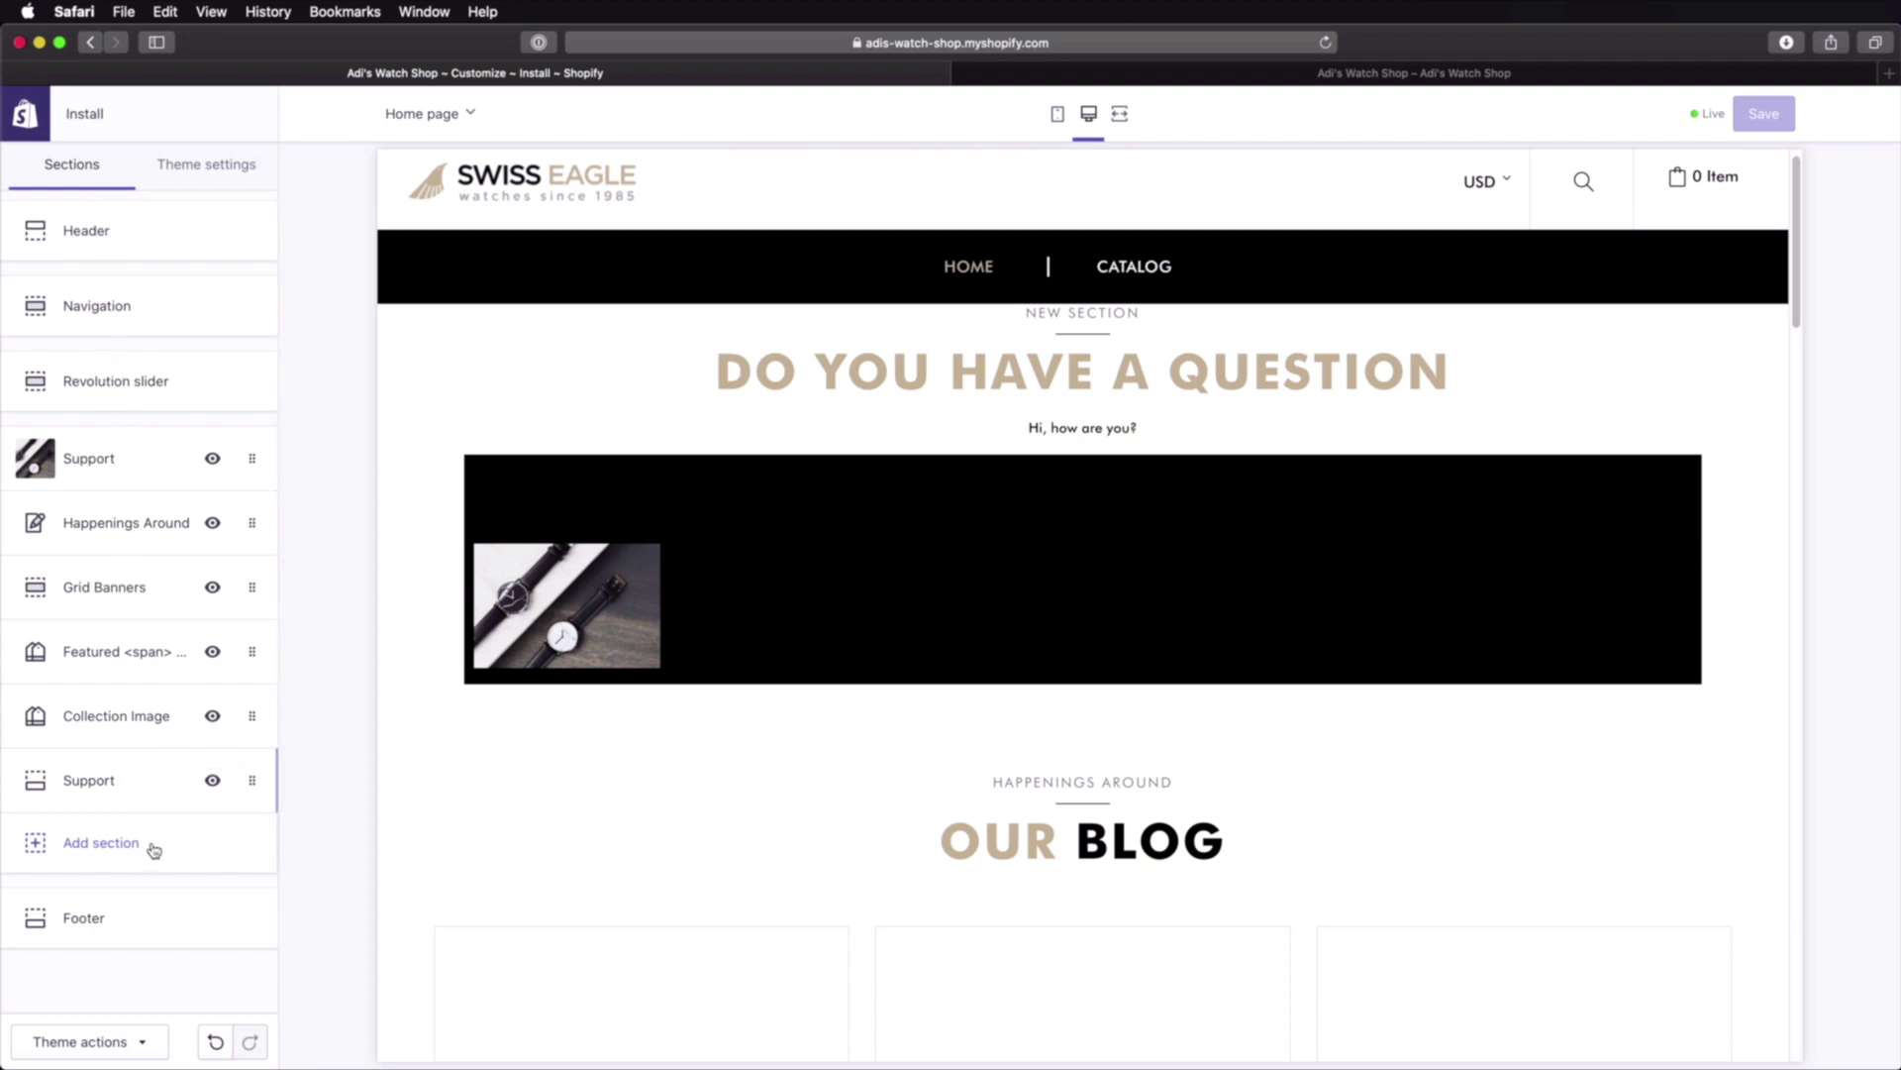
{"action": "left_click", "coordinate": [204, 167]}
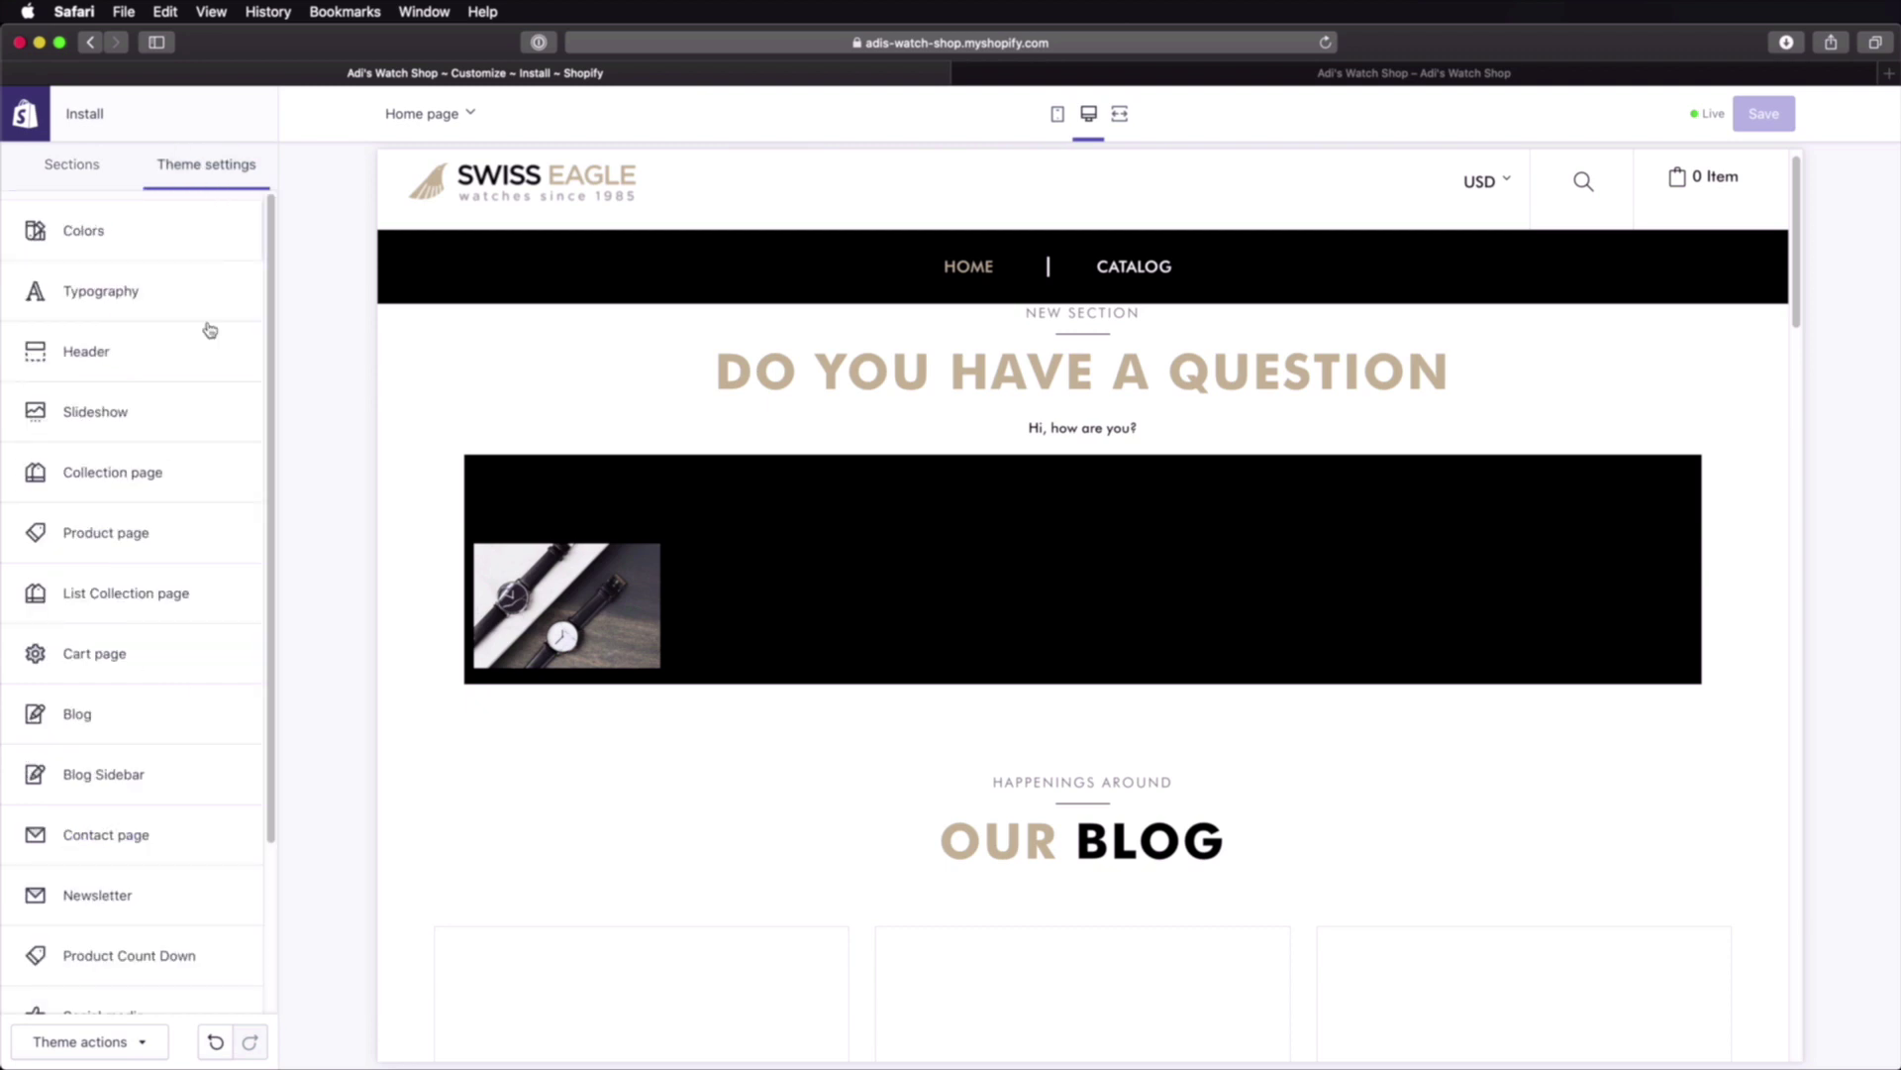
Step: Open the Colors settings and scroll down to the Slider colours
{"action": "left_click", "coordinate": [147, 234]}
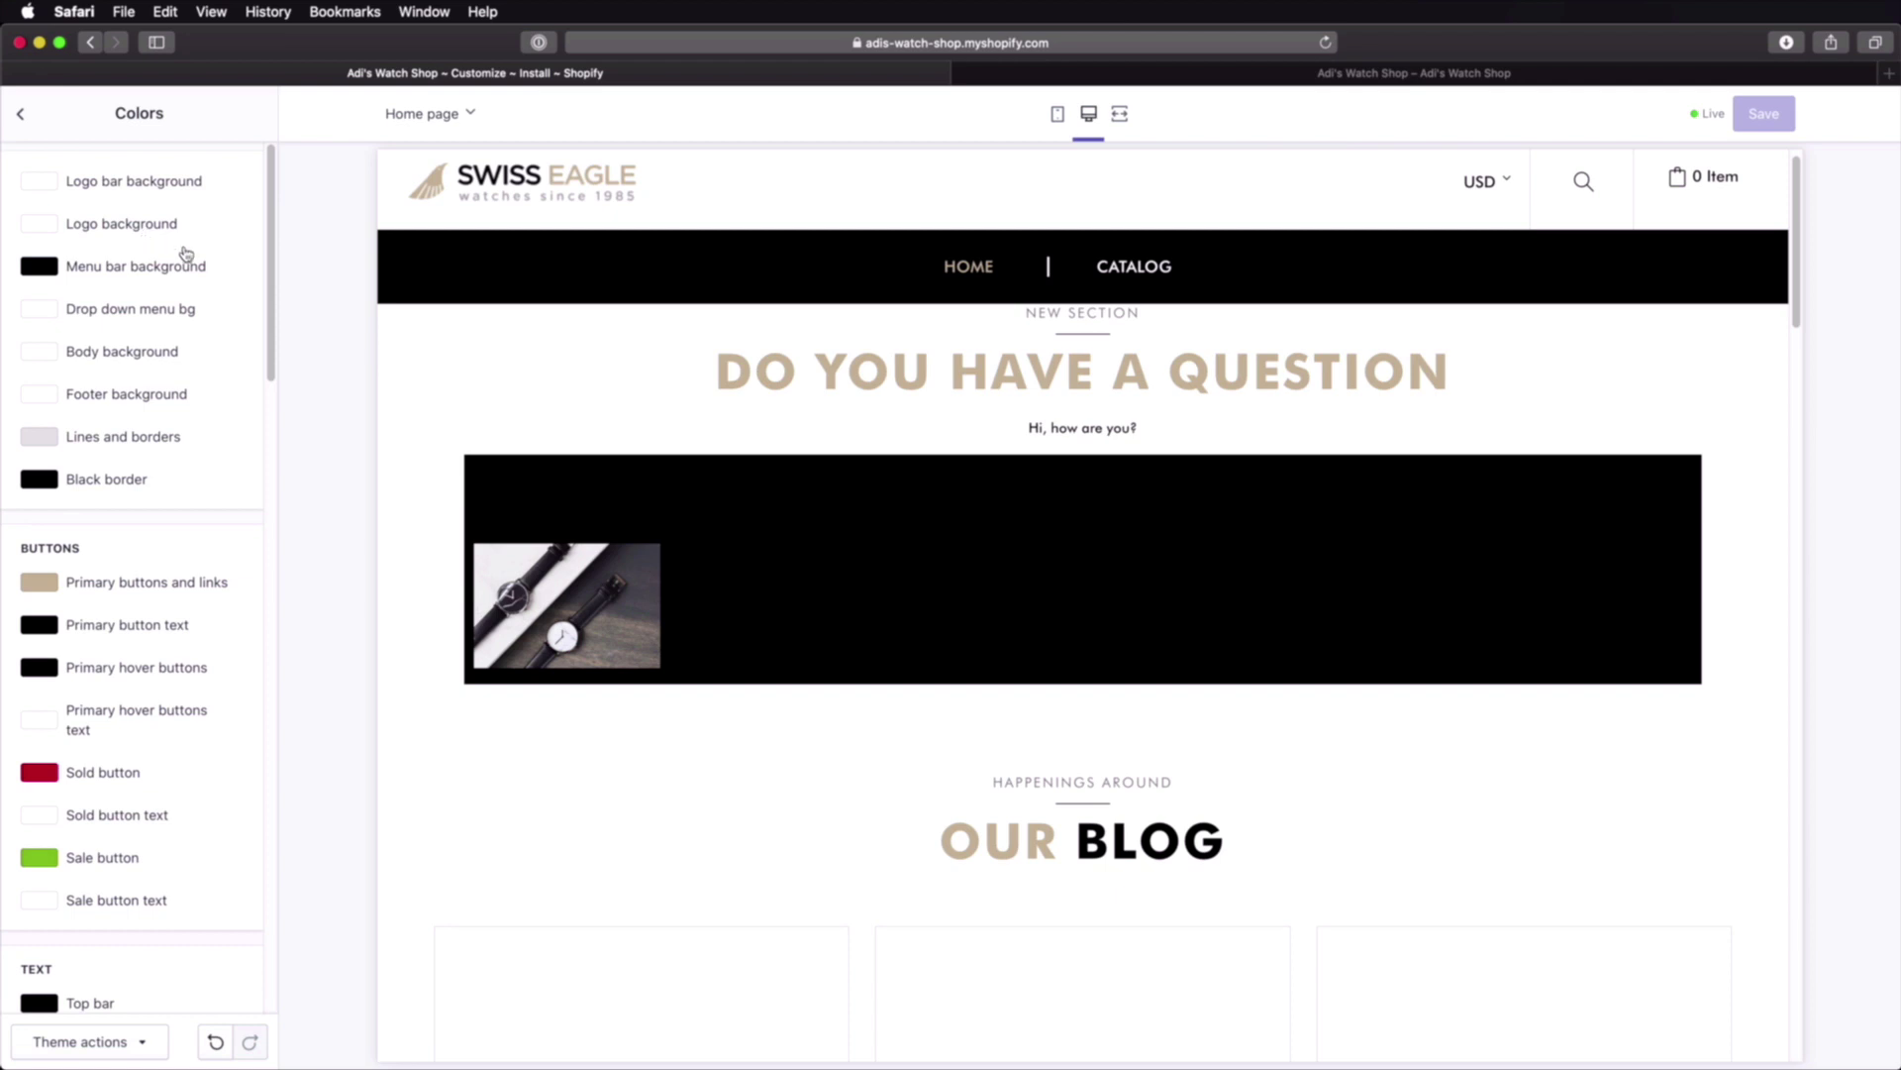
{"action": "scroll", "coordinate": [179, 275], "scroll_direction": "down", "scroll_amount": 1}
{"action": "scroll", "coordinate": [179, 275], "scroll_direction": "down", "scroll_amount": 15}
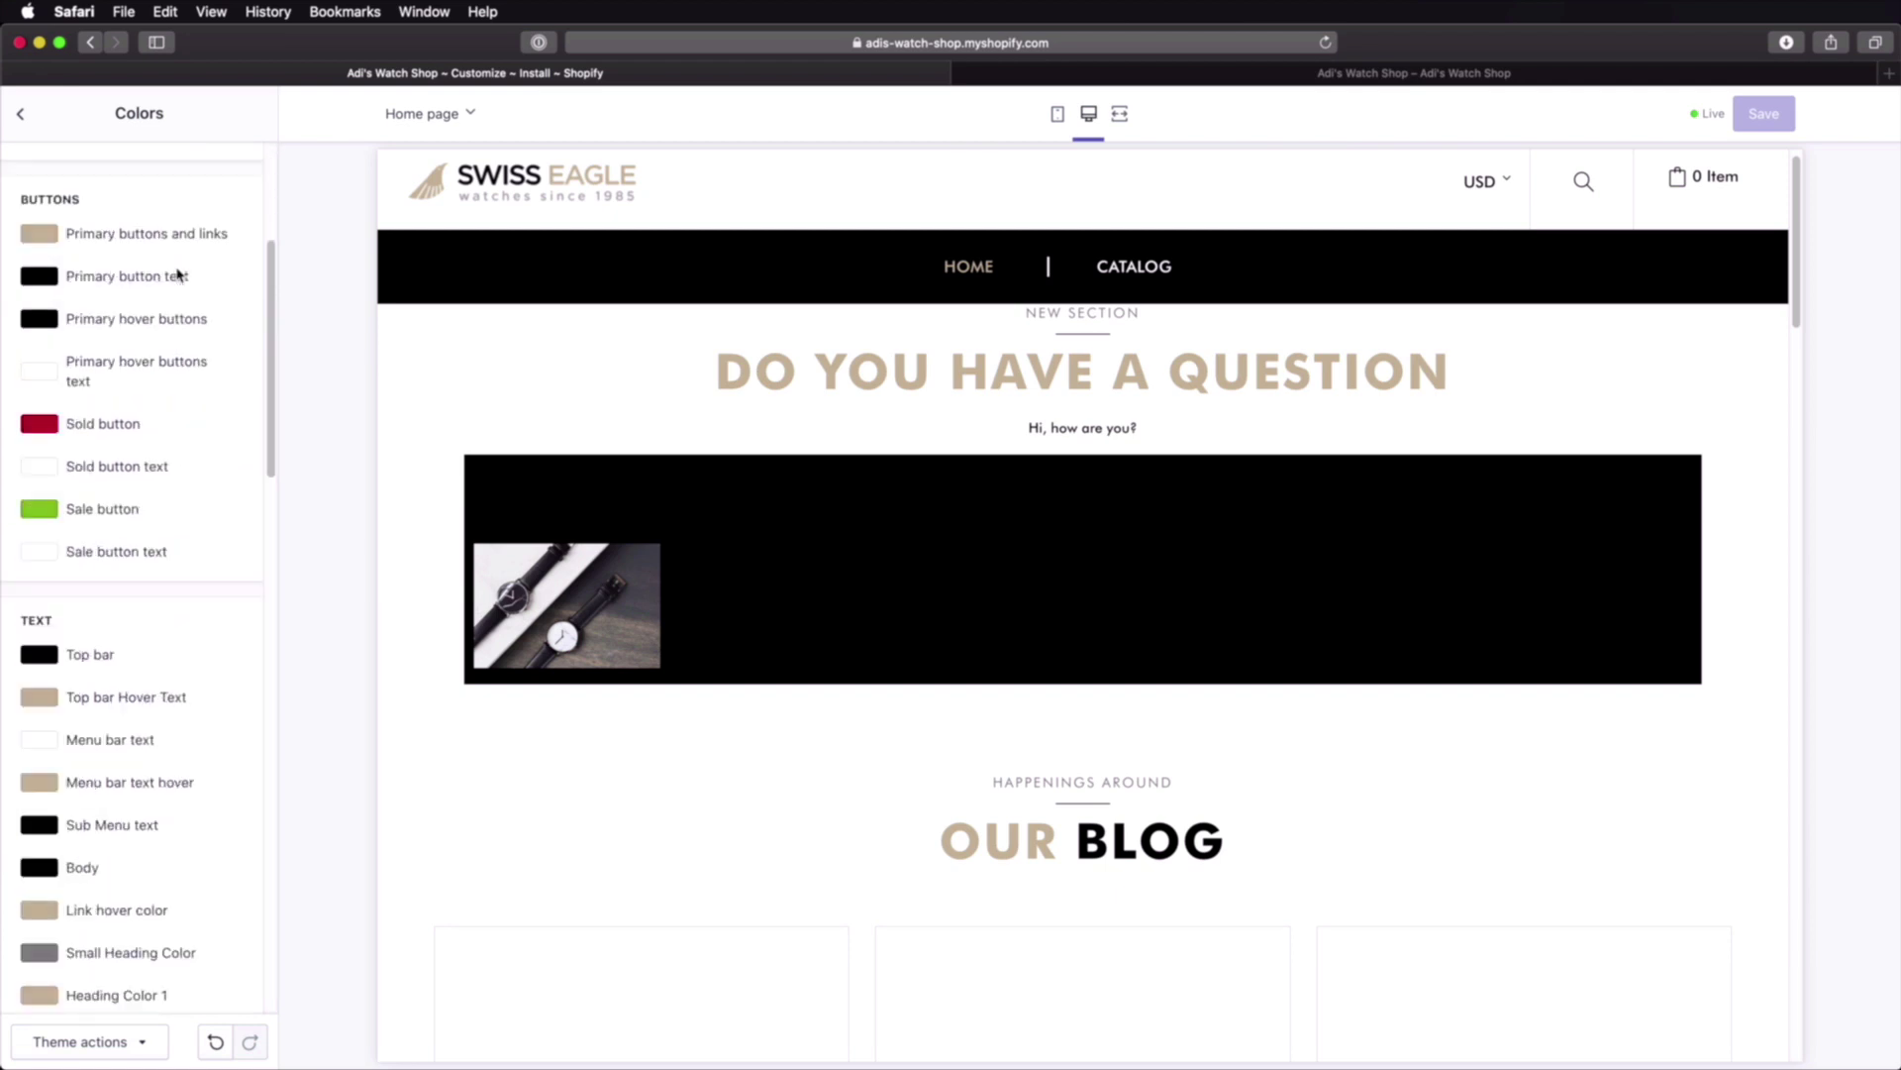
{"action": "scroll", "coordinate": [179, 275], "scroll_direction": "down", "scroll_amount": 15}
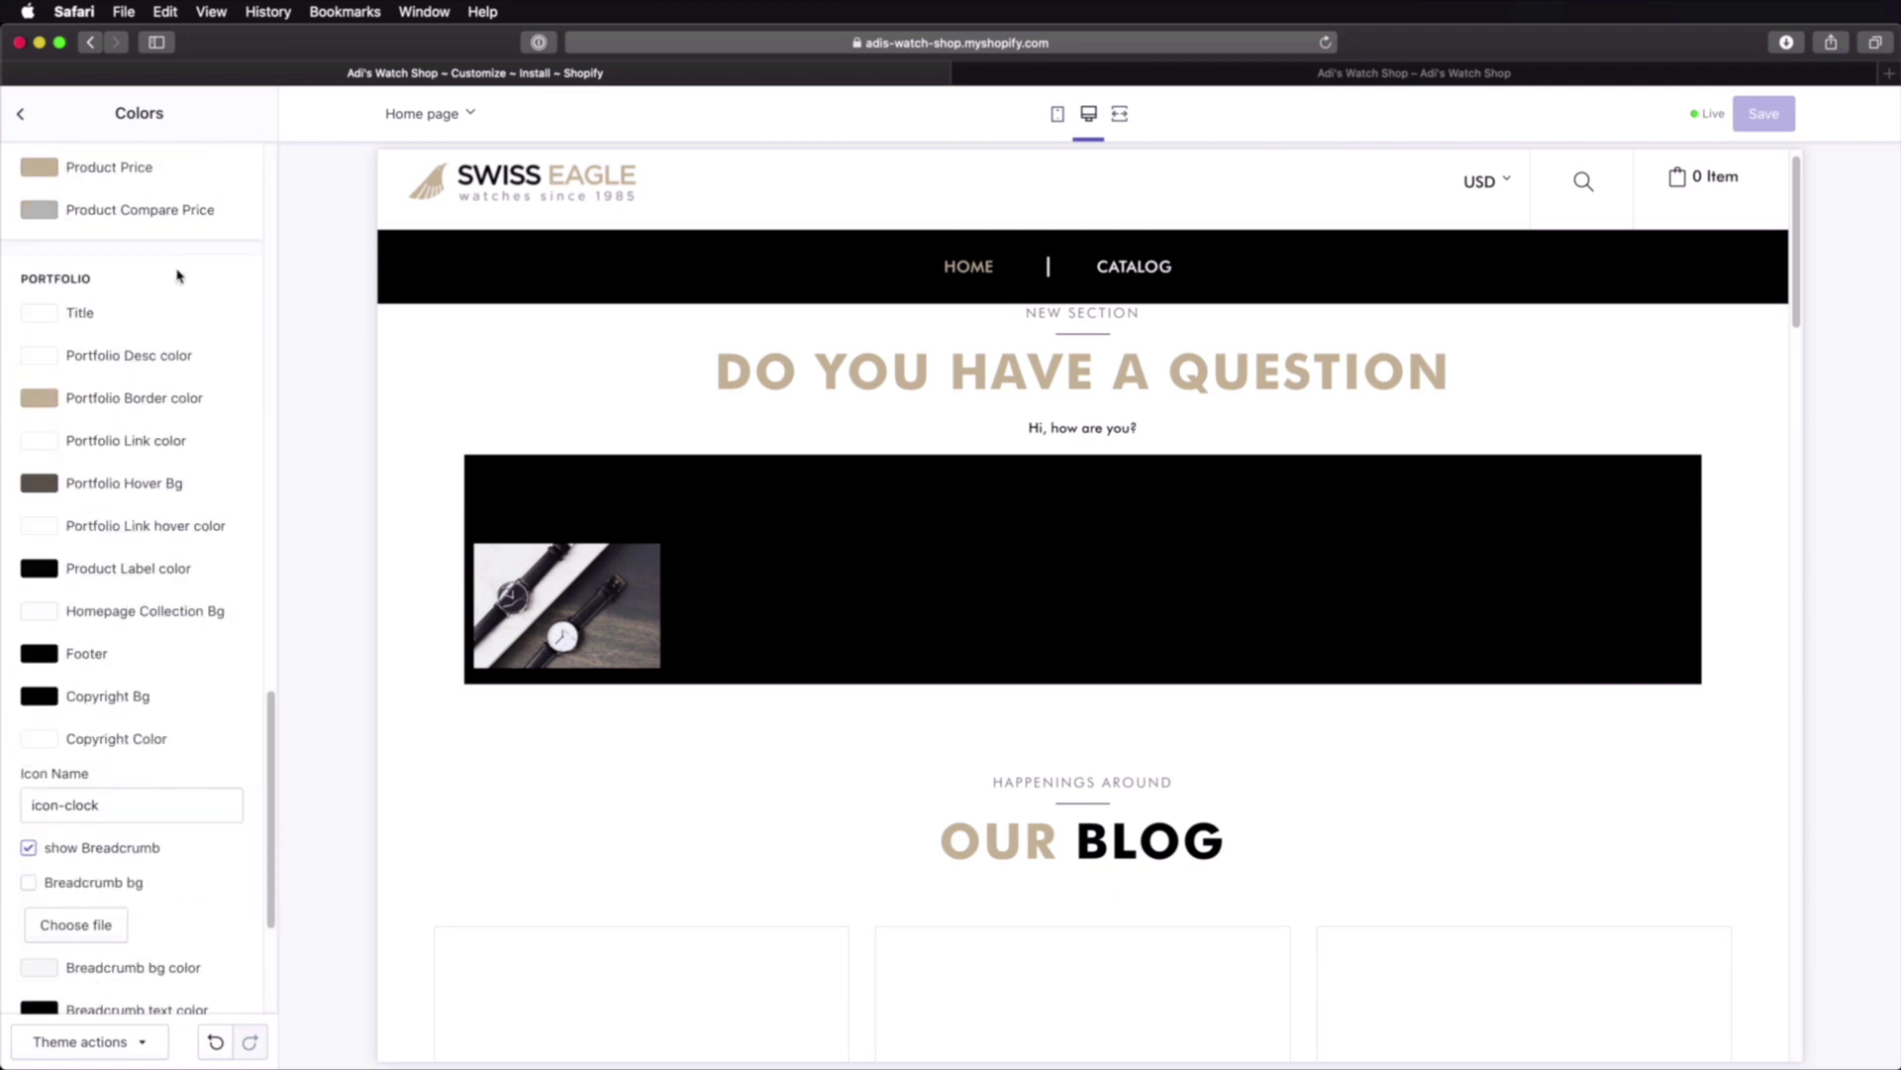
{"action": "scroll", "coordinate": [148, 626], "scroll_direction": "up", "scroll_amount": 20}
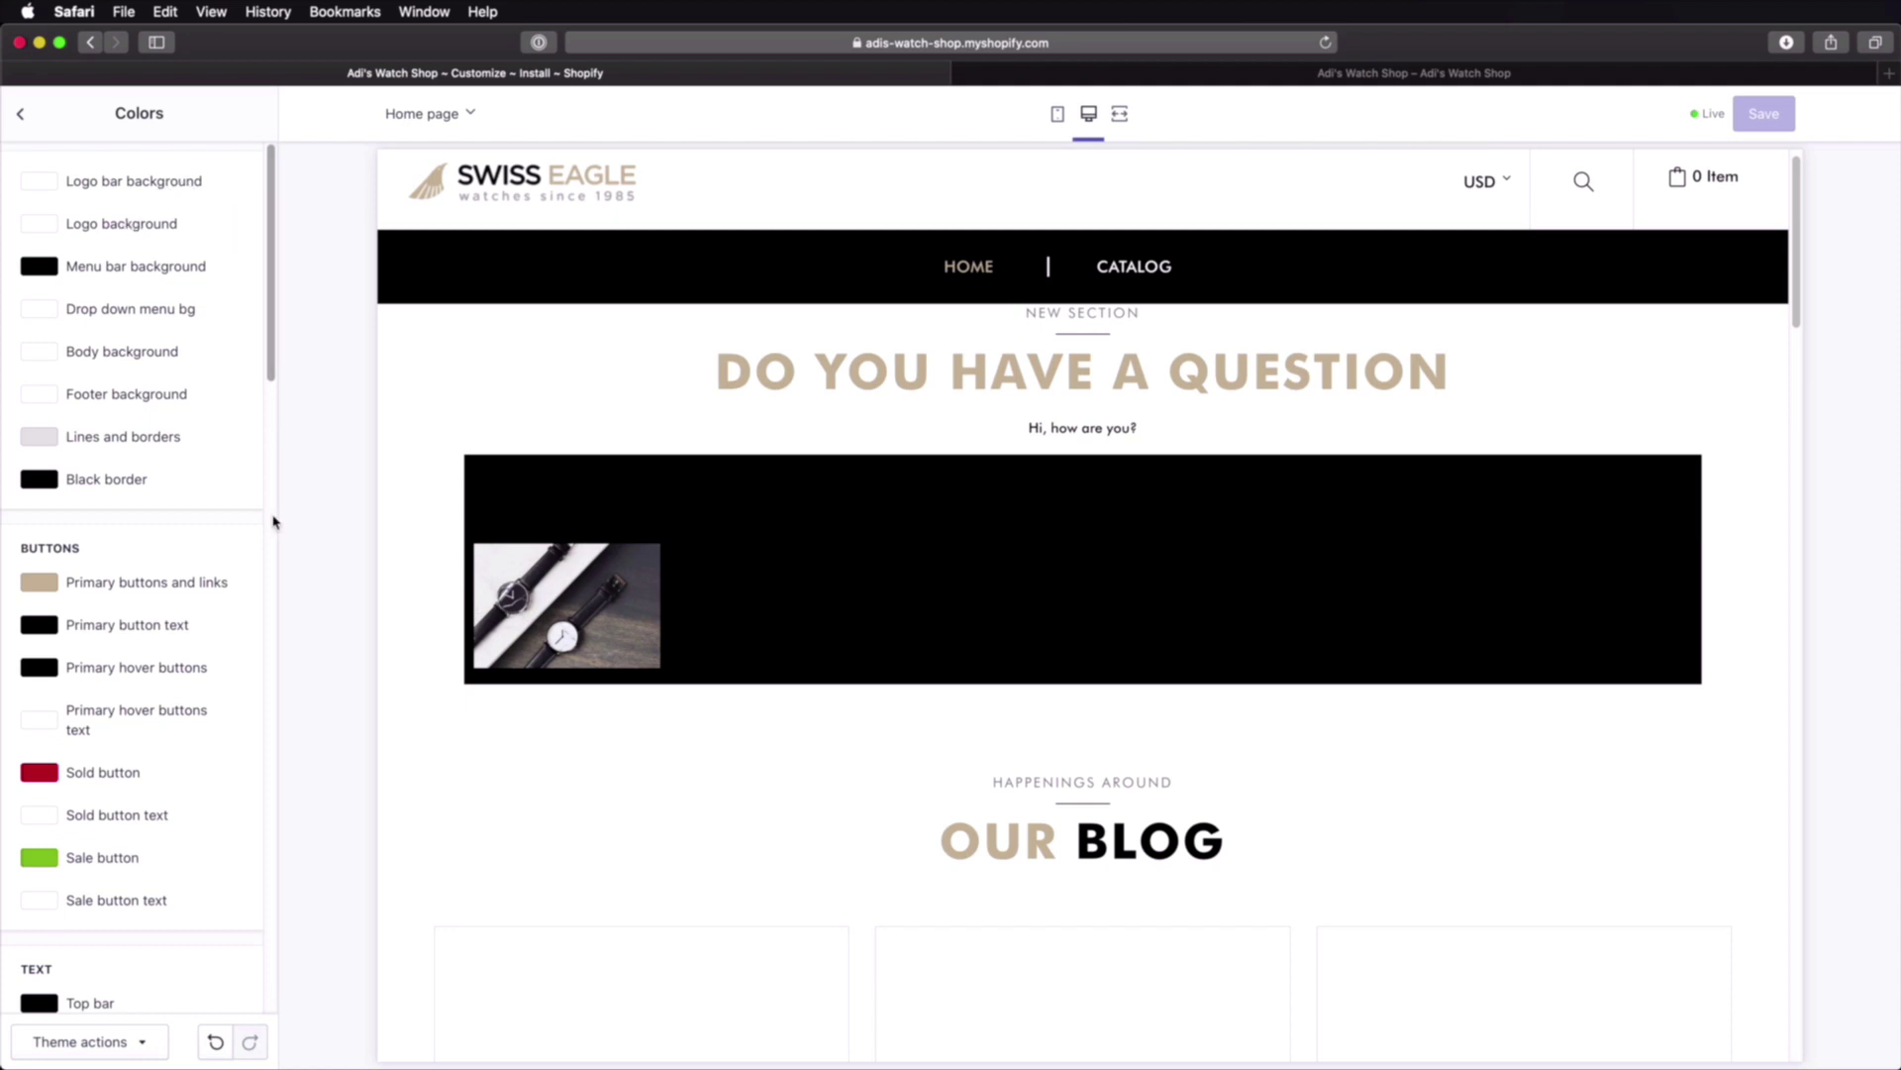
{"action": "scroll", "coordinate": [269, 522], "scroll_direction": "down", "scroll_amount": 4}
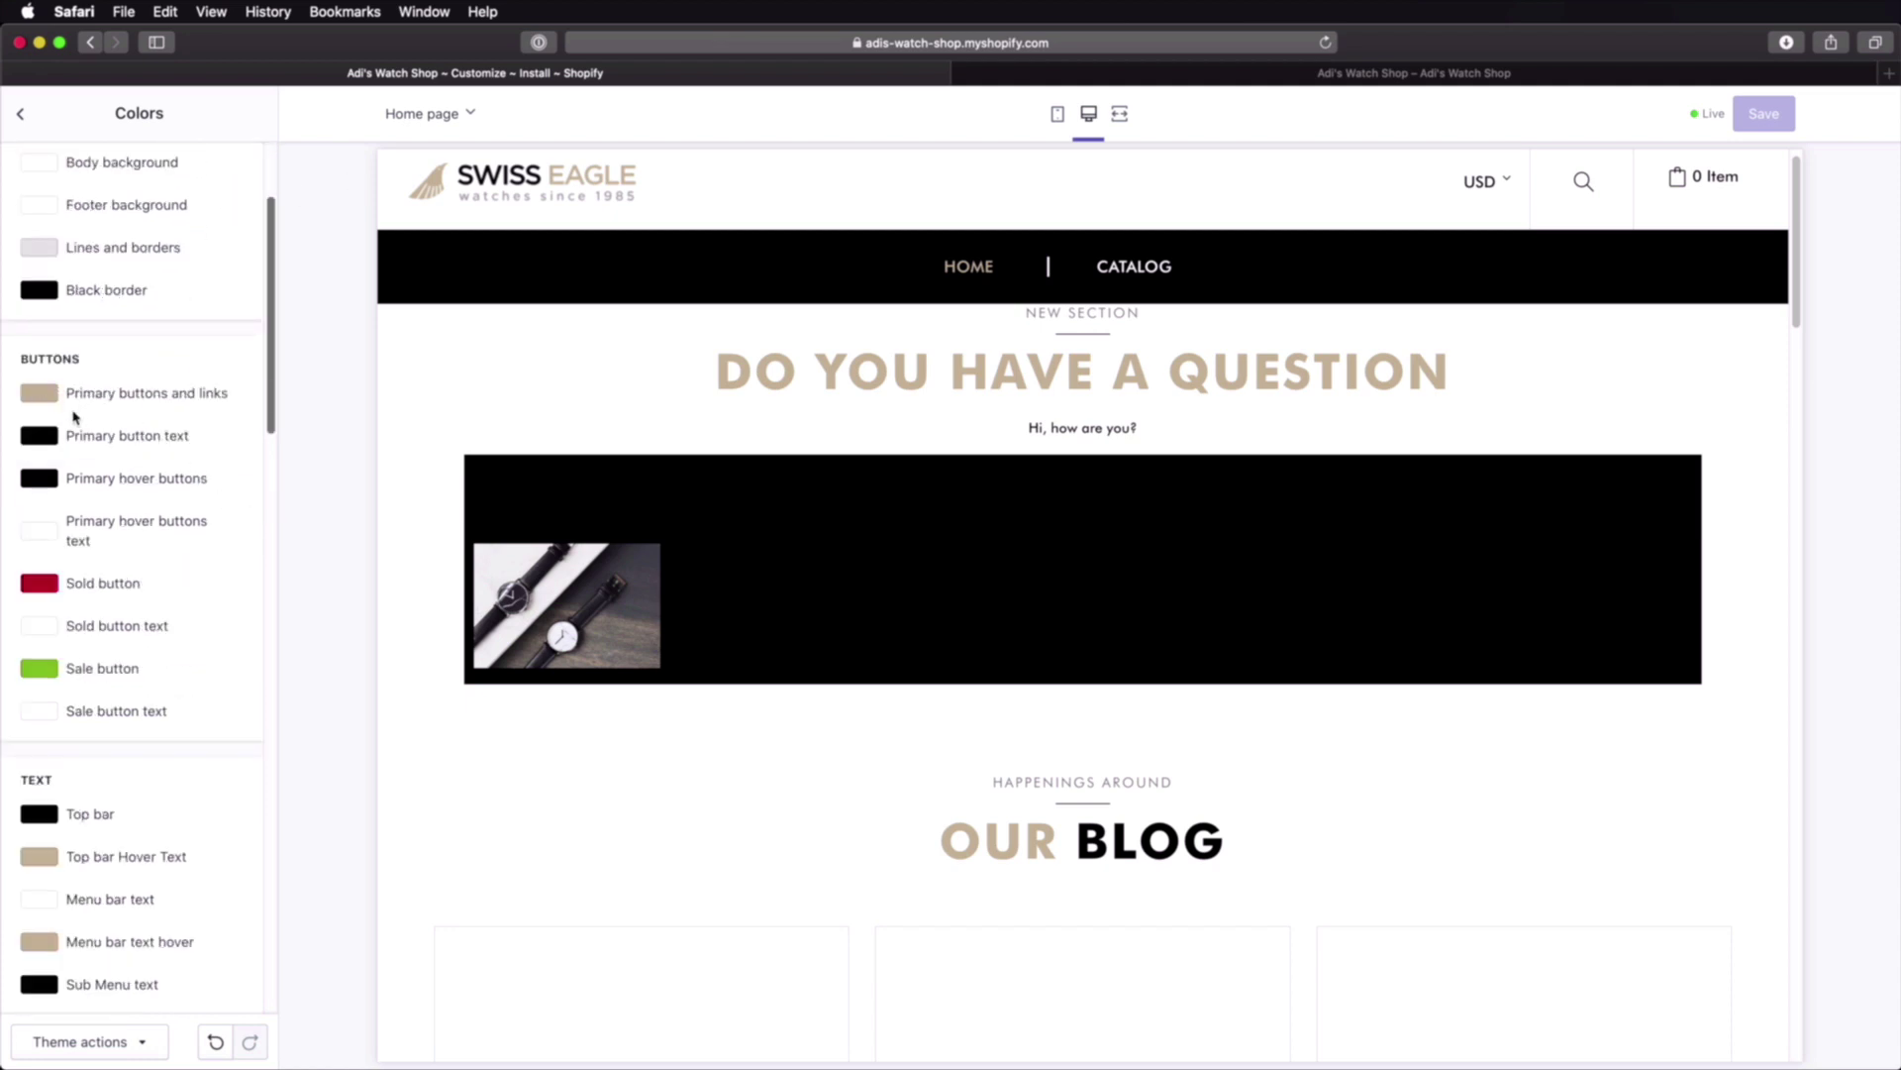
{"action": "scroll", "coordinate": [178, 552], "scroll_direction": "down", "scroll_amount": 9}
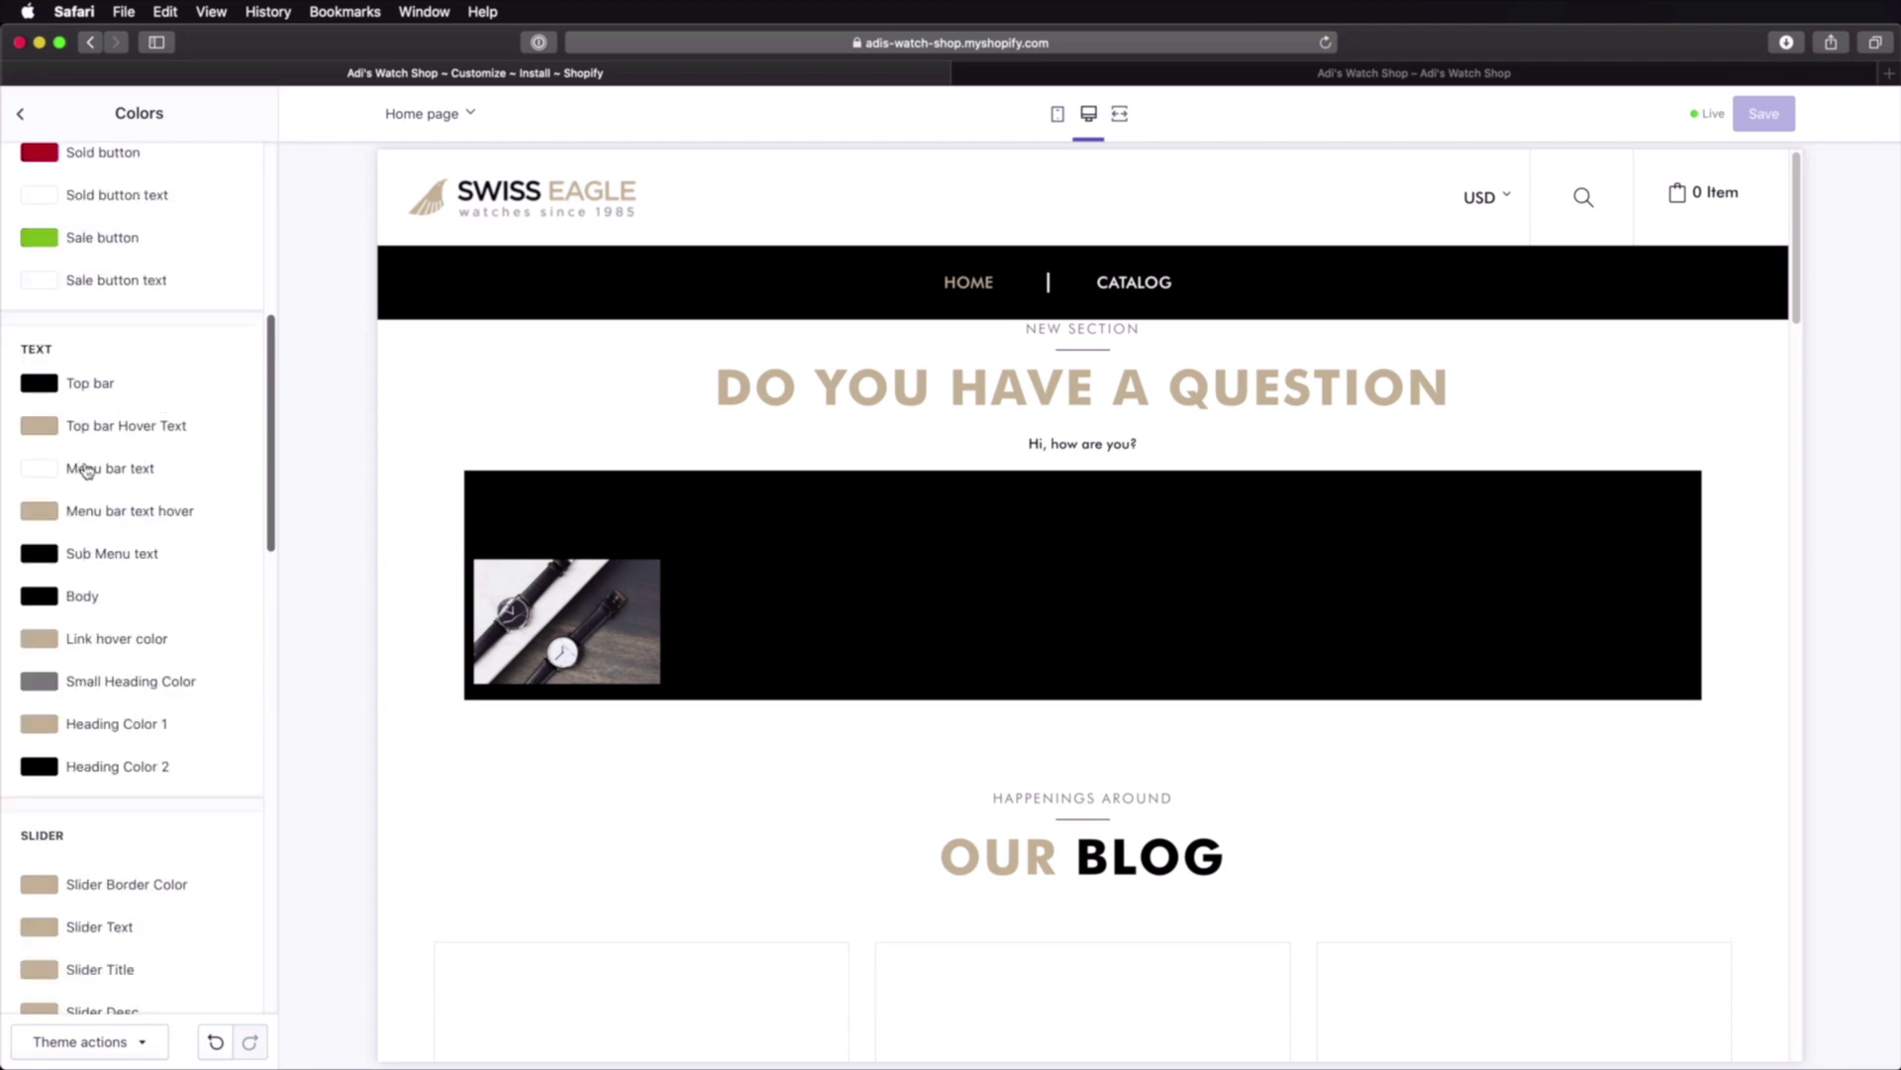
{"action": "scroll", "coordinate": [189, 700], "scroll_direction": "down", "scroll_amount": 8}
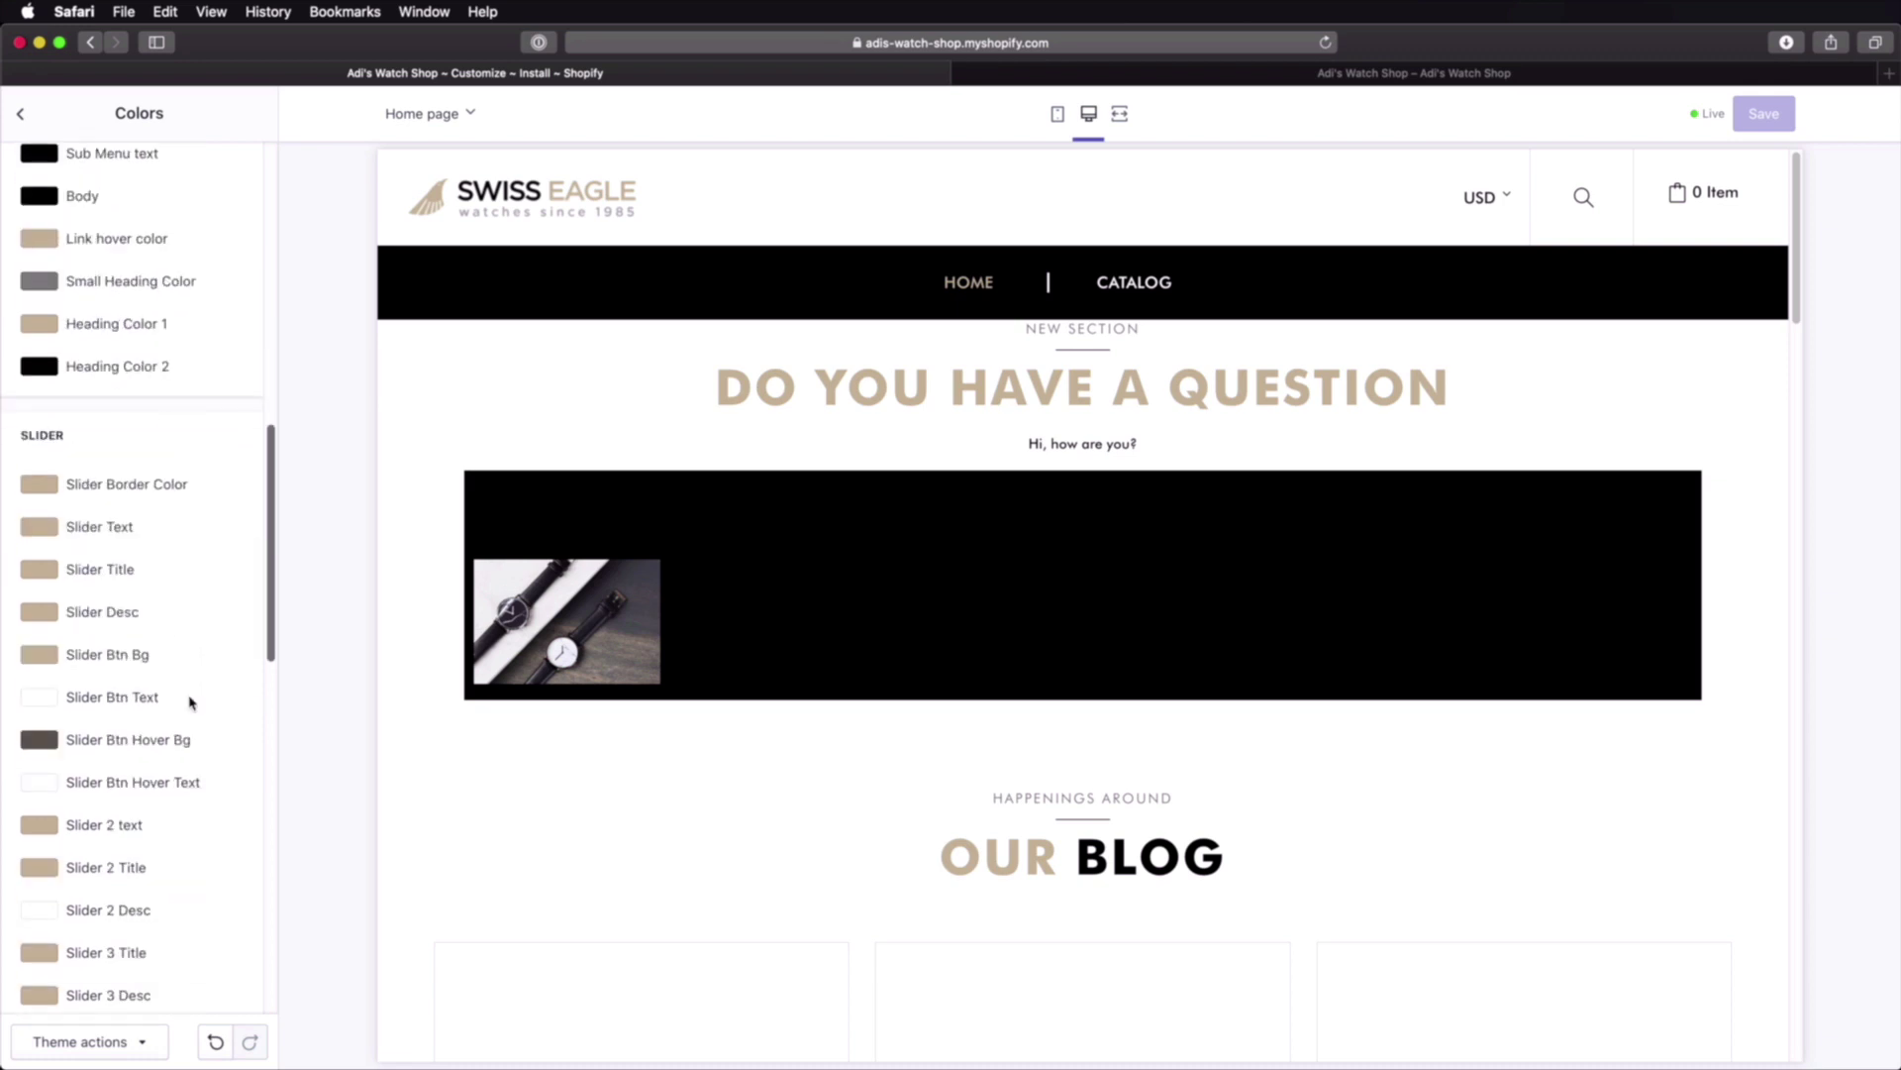
{"action": "scroll", "coordinate": [189, 700], "scroll_direction": "down", "scroll_amount": 1}
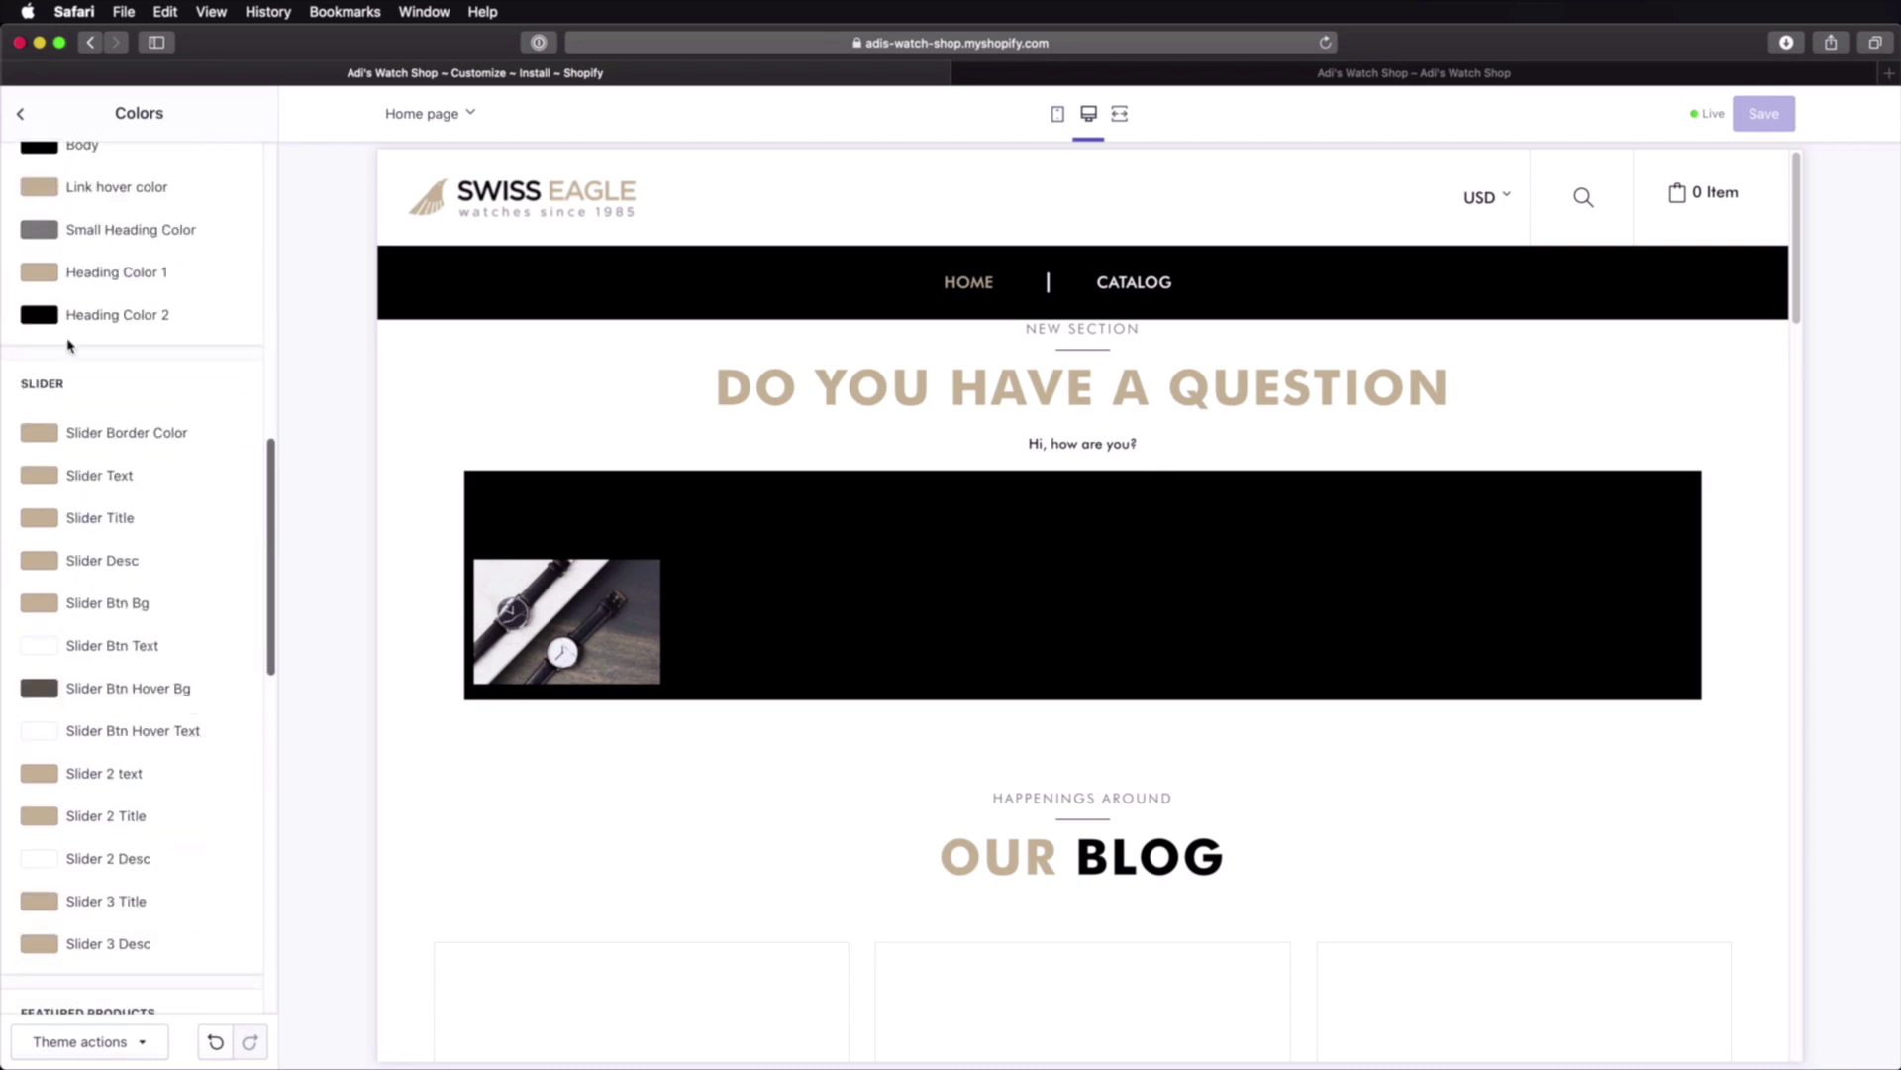
Step: Darken the Slider Border Color to gold-brown #BD9856 and save it
{"action": "left_click", "coordinate": [42, 436]}
{"action": "mouse_move", "coordinate": [100, 492]}
{"action": "left_mouse_down"}
{"action": "mouse_move", "coordinate": [169, 475]}
{"action": "mouse_move", "coordinate": [128, 501]}
{"action": "mouse_move", "coordinate": [126, 551]}
{"action": "mouse_move", "coordinate": [119, 495]}
{"action": "left_mouse_up"}
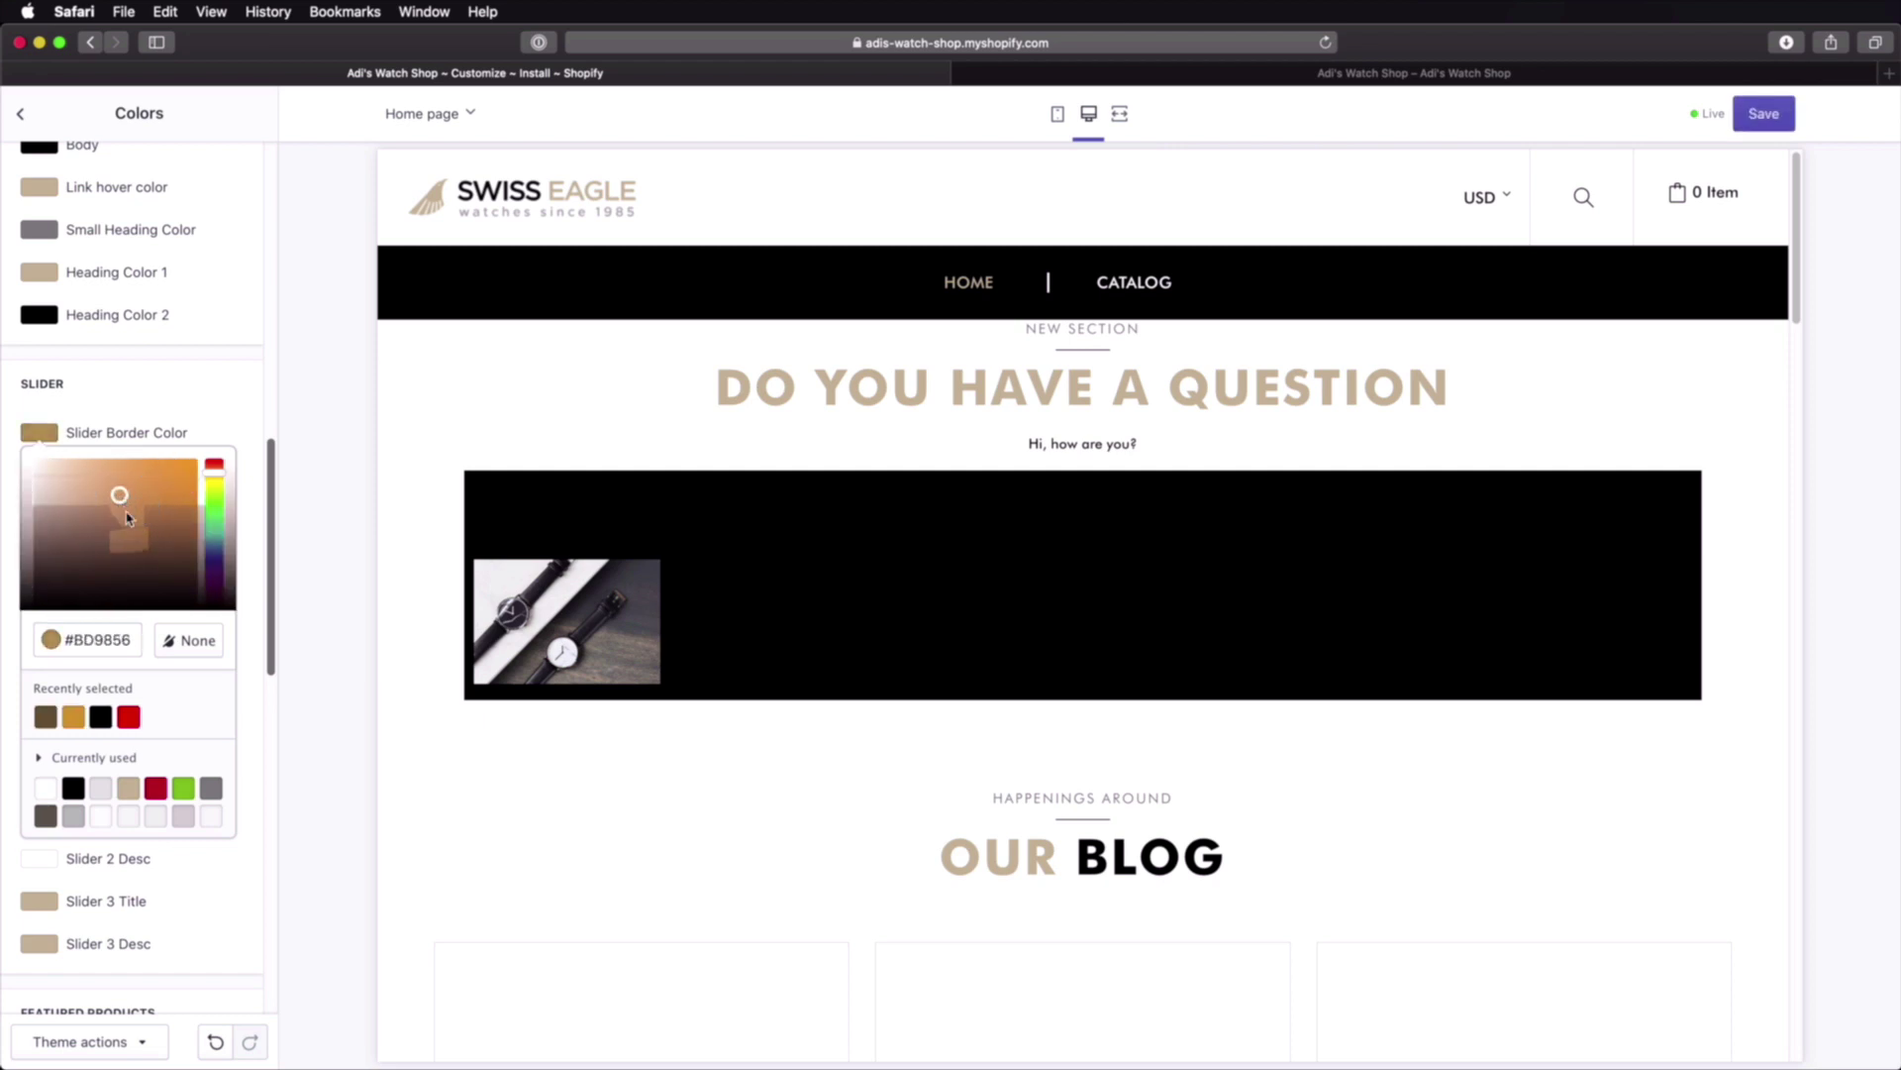
{"action": "left_click", "coordinate": [221, 412]}
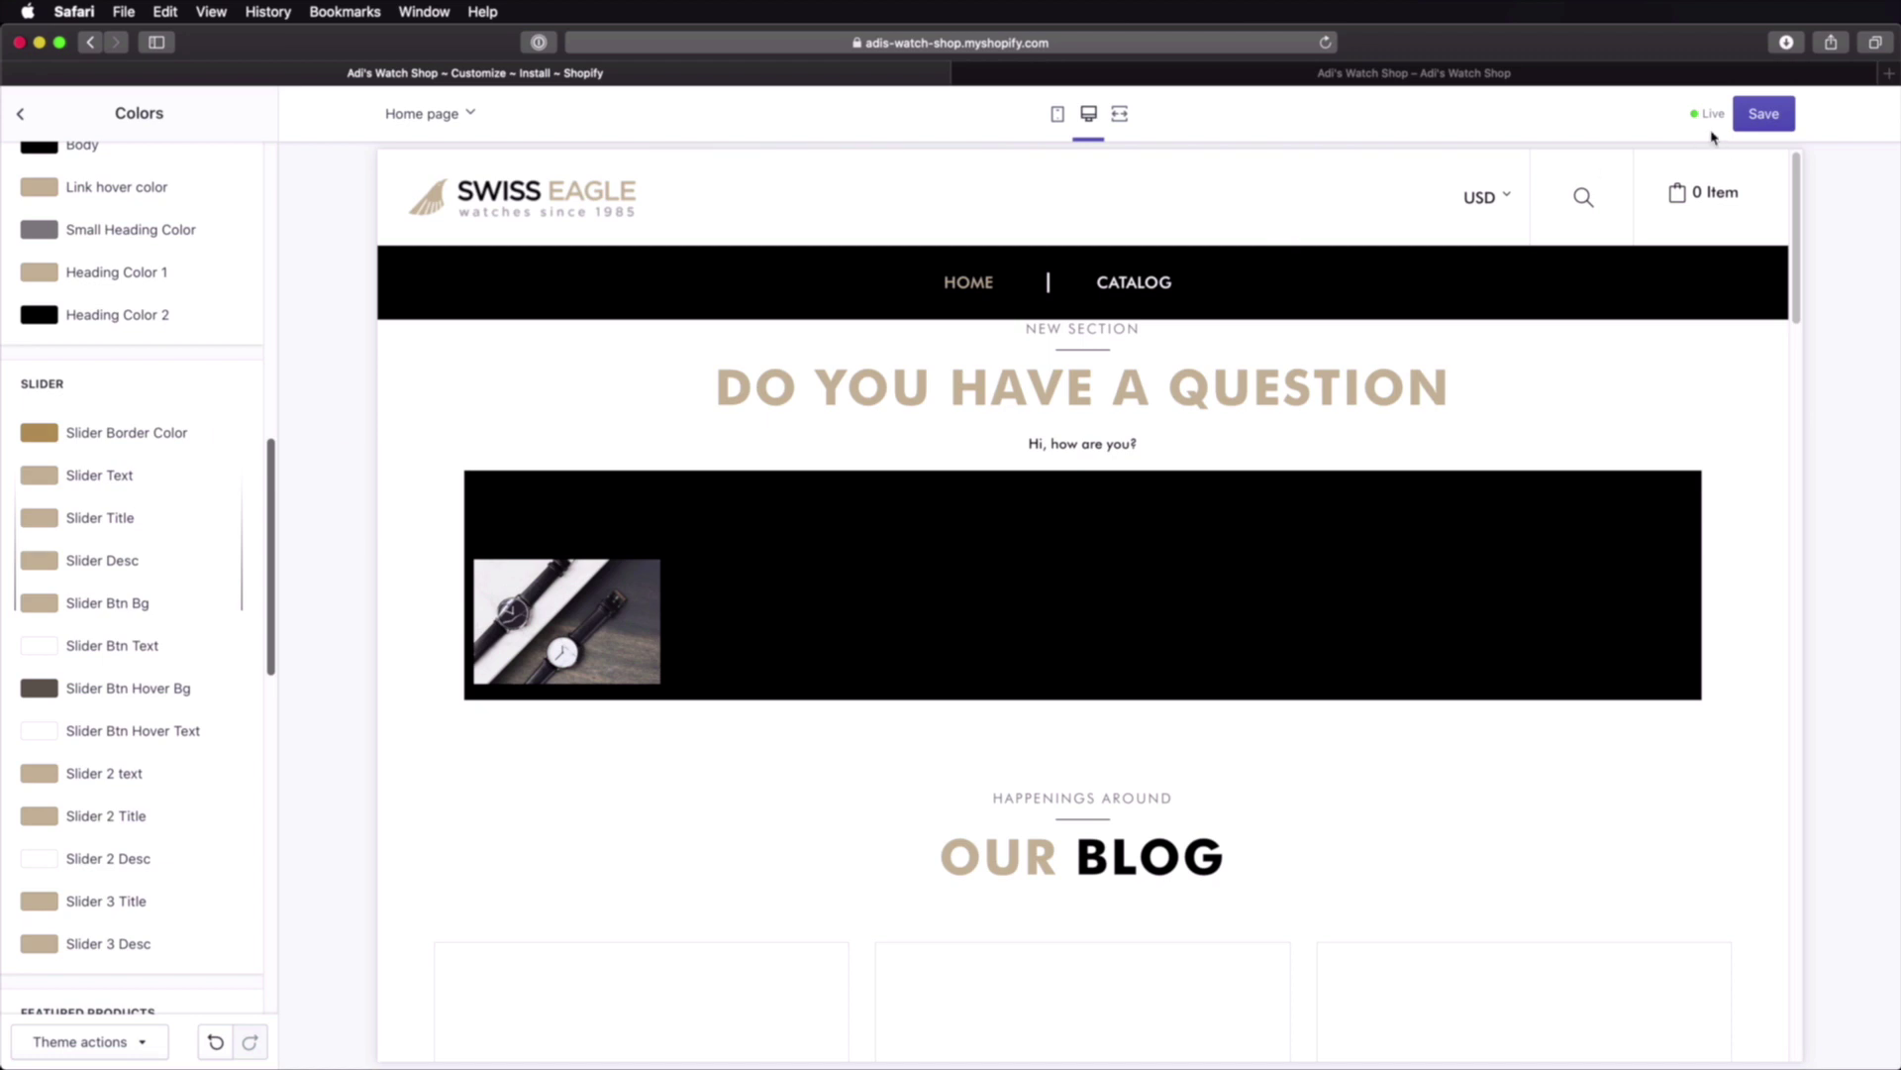
{"action": "left_click", "coordinate": [1755, 116]}
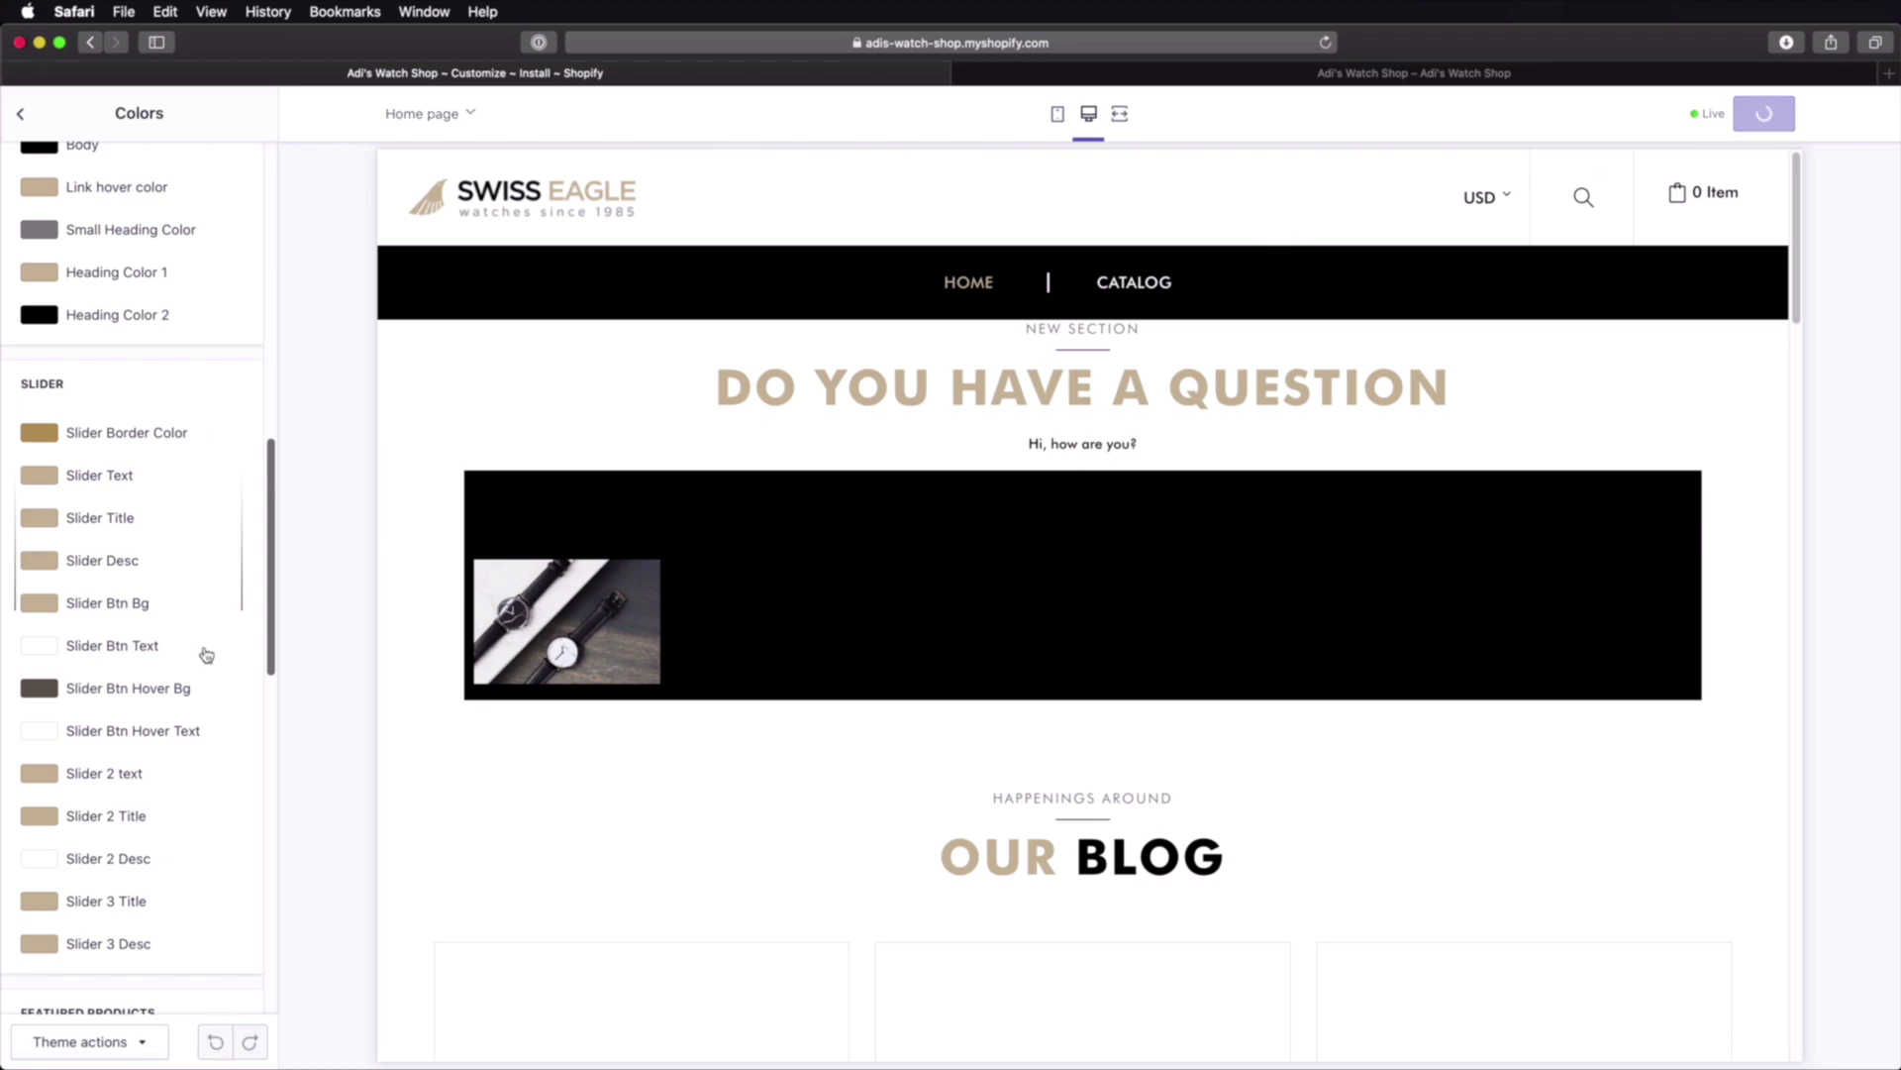
{"action": "left_click", "coordinate": [18, 118]}
{"action": "left_click", "coordinate": [169, 295]}
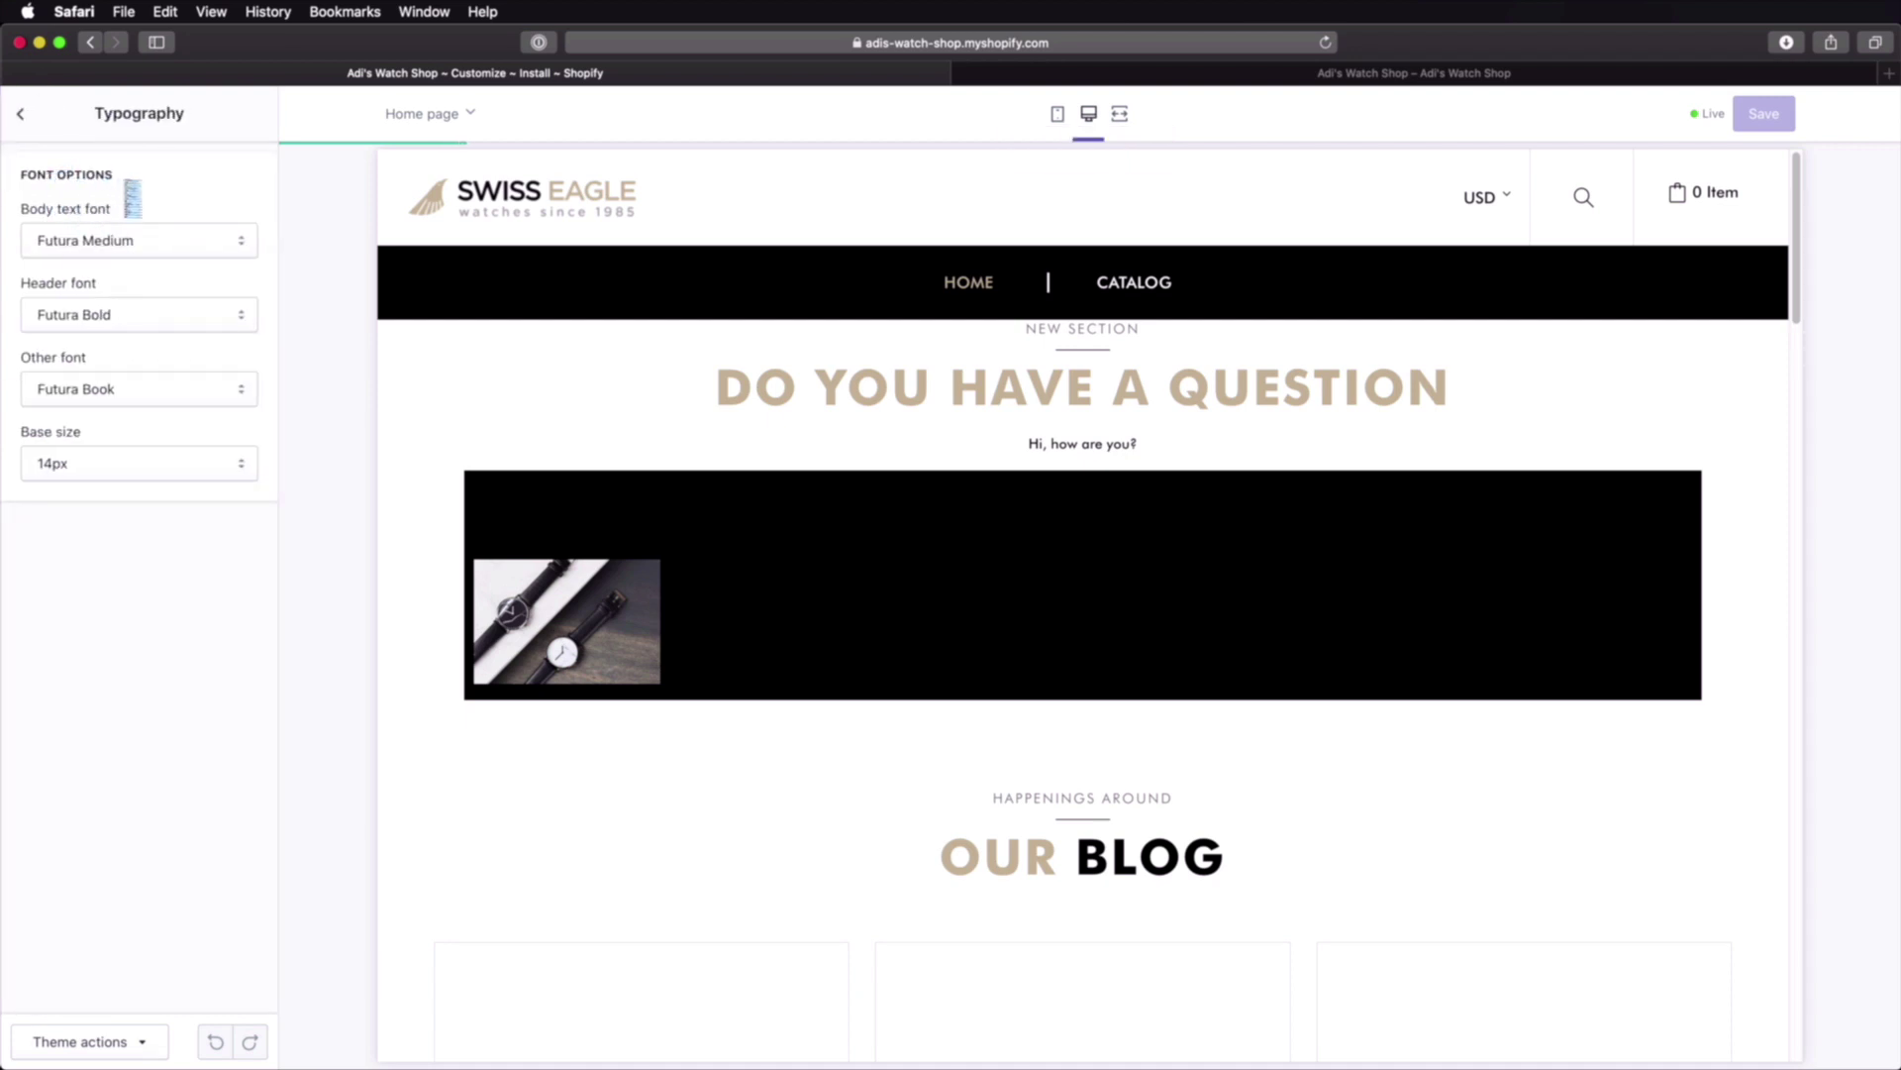
Step: Keep Futura Medium body and Futura Book other font, set base size to 16px, and save
{"action": "left_click", "coordinate": [148, 242]}
{"action": "scroll", "coordinate": [143, 248], "scroll_direction": "up", "scroll_amount": 15}
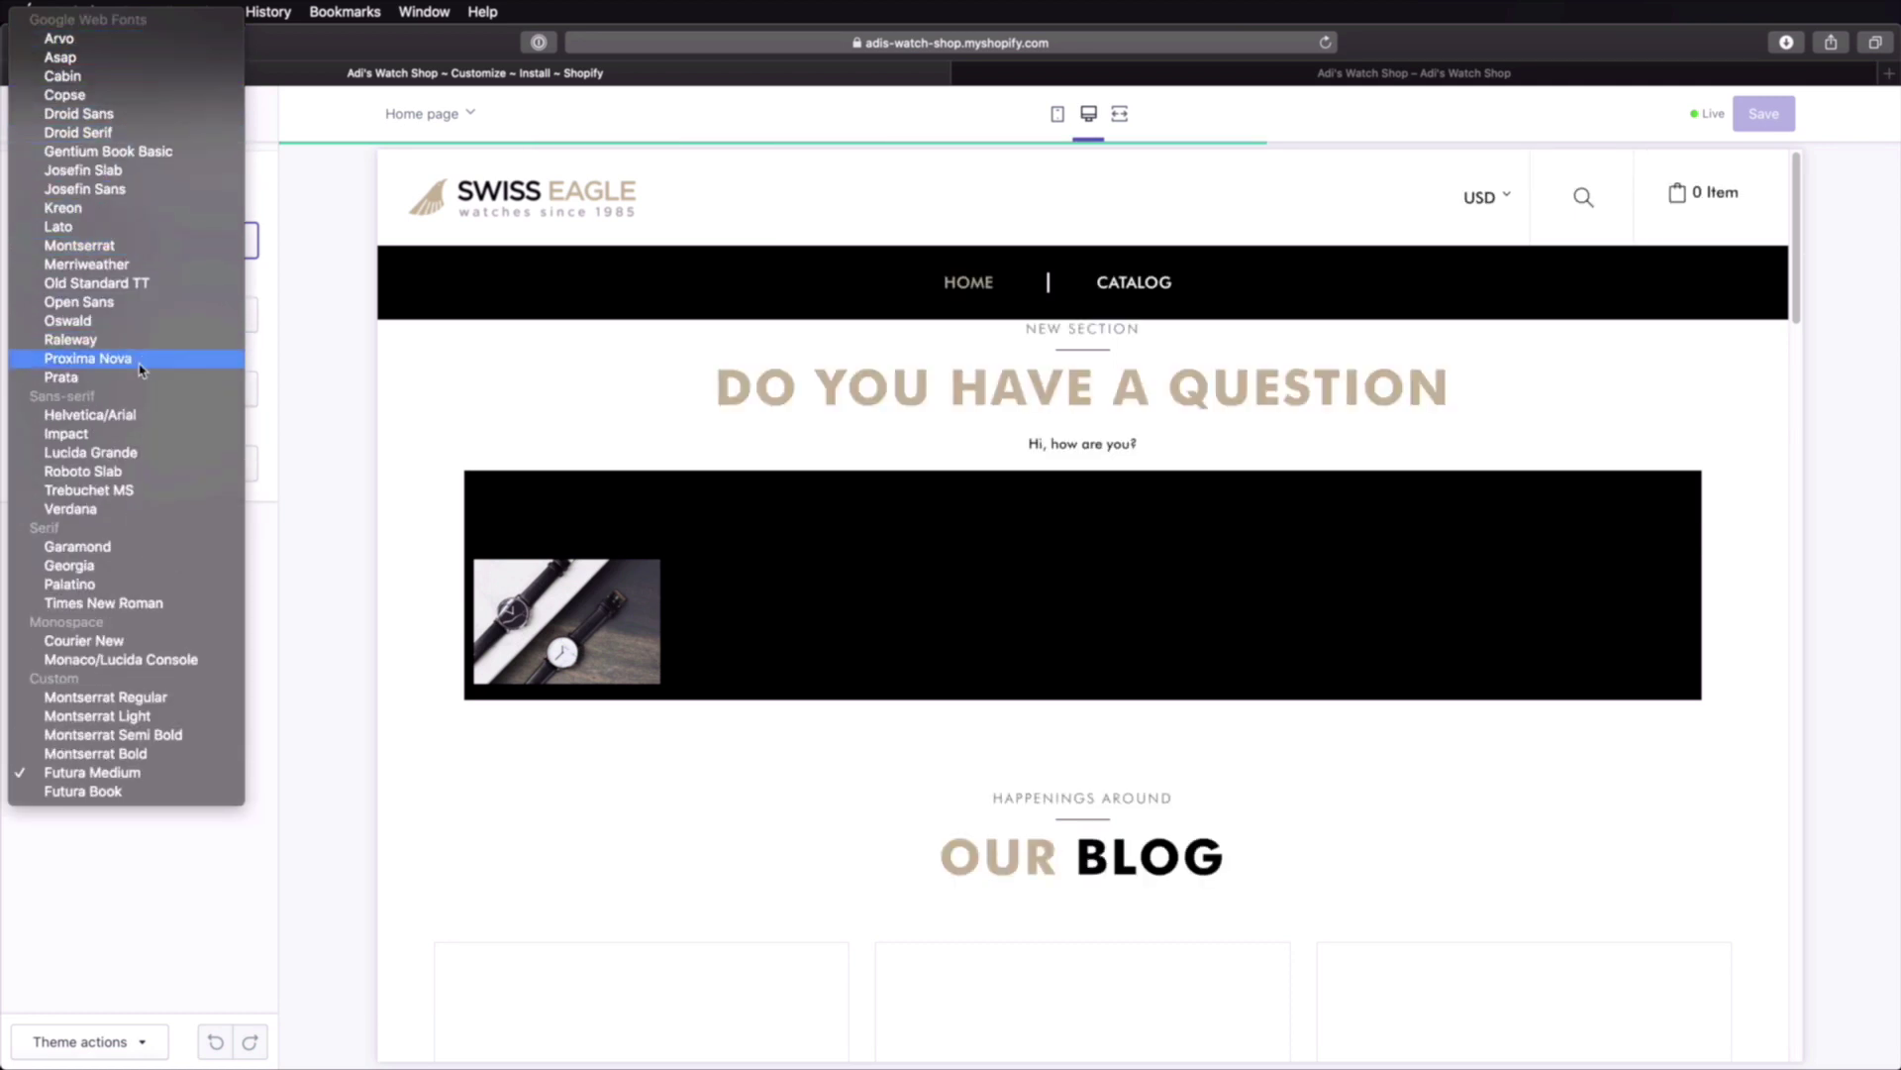
{"action": "left_click", "coordinate": [293, 359]}
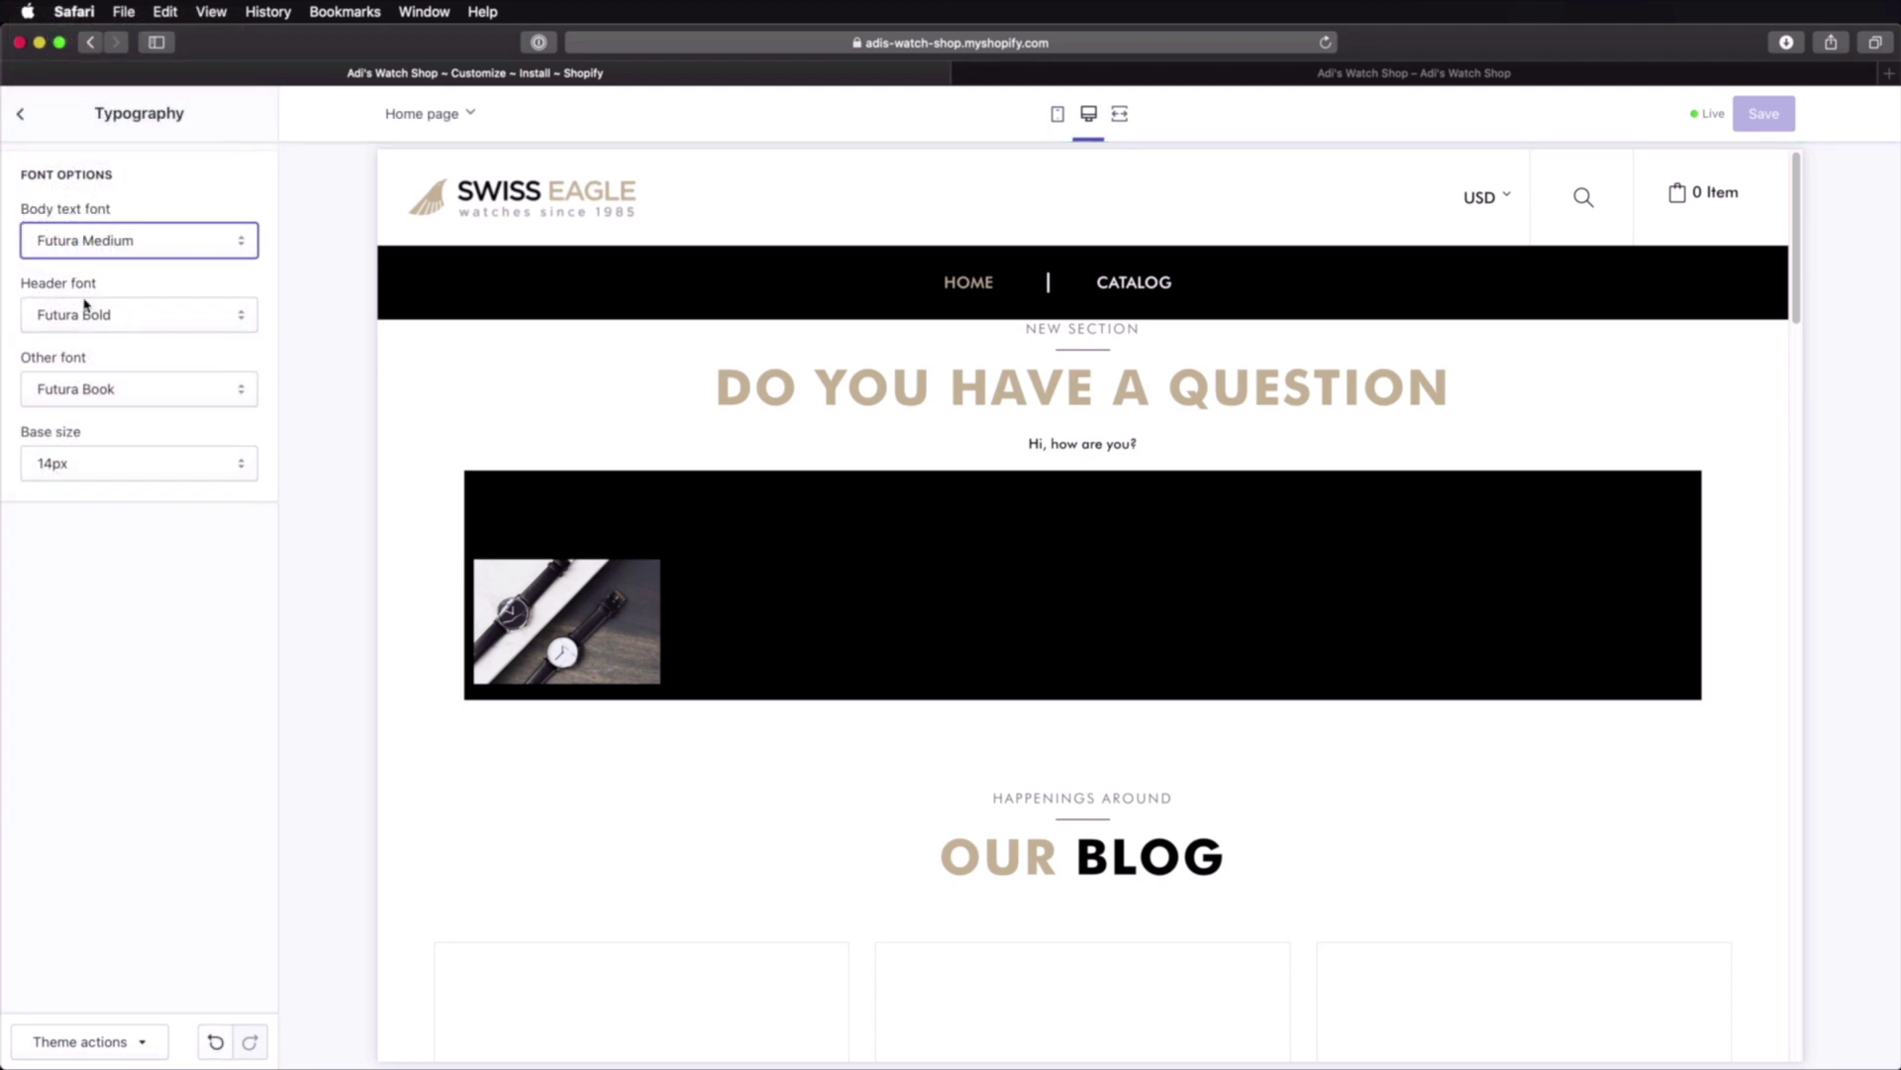
{"action": "left_click", "coordinate": [121, 389]}
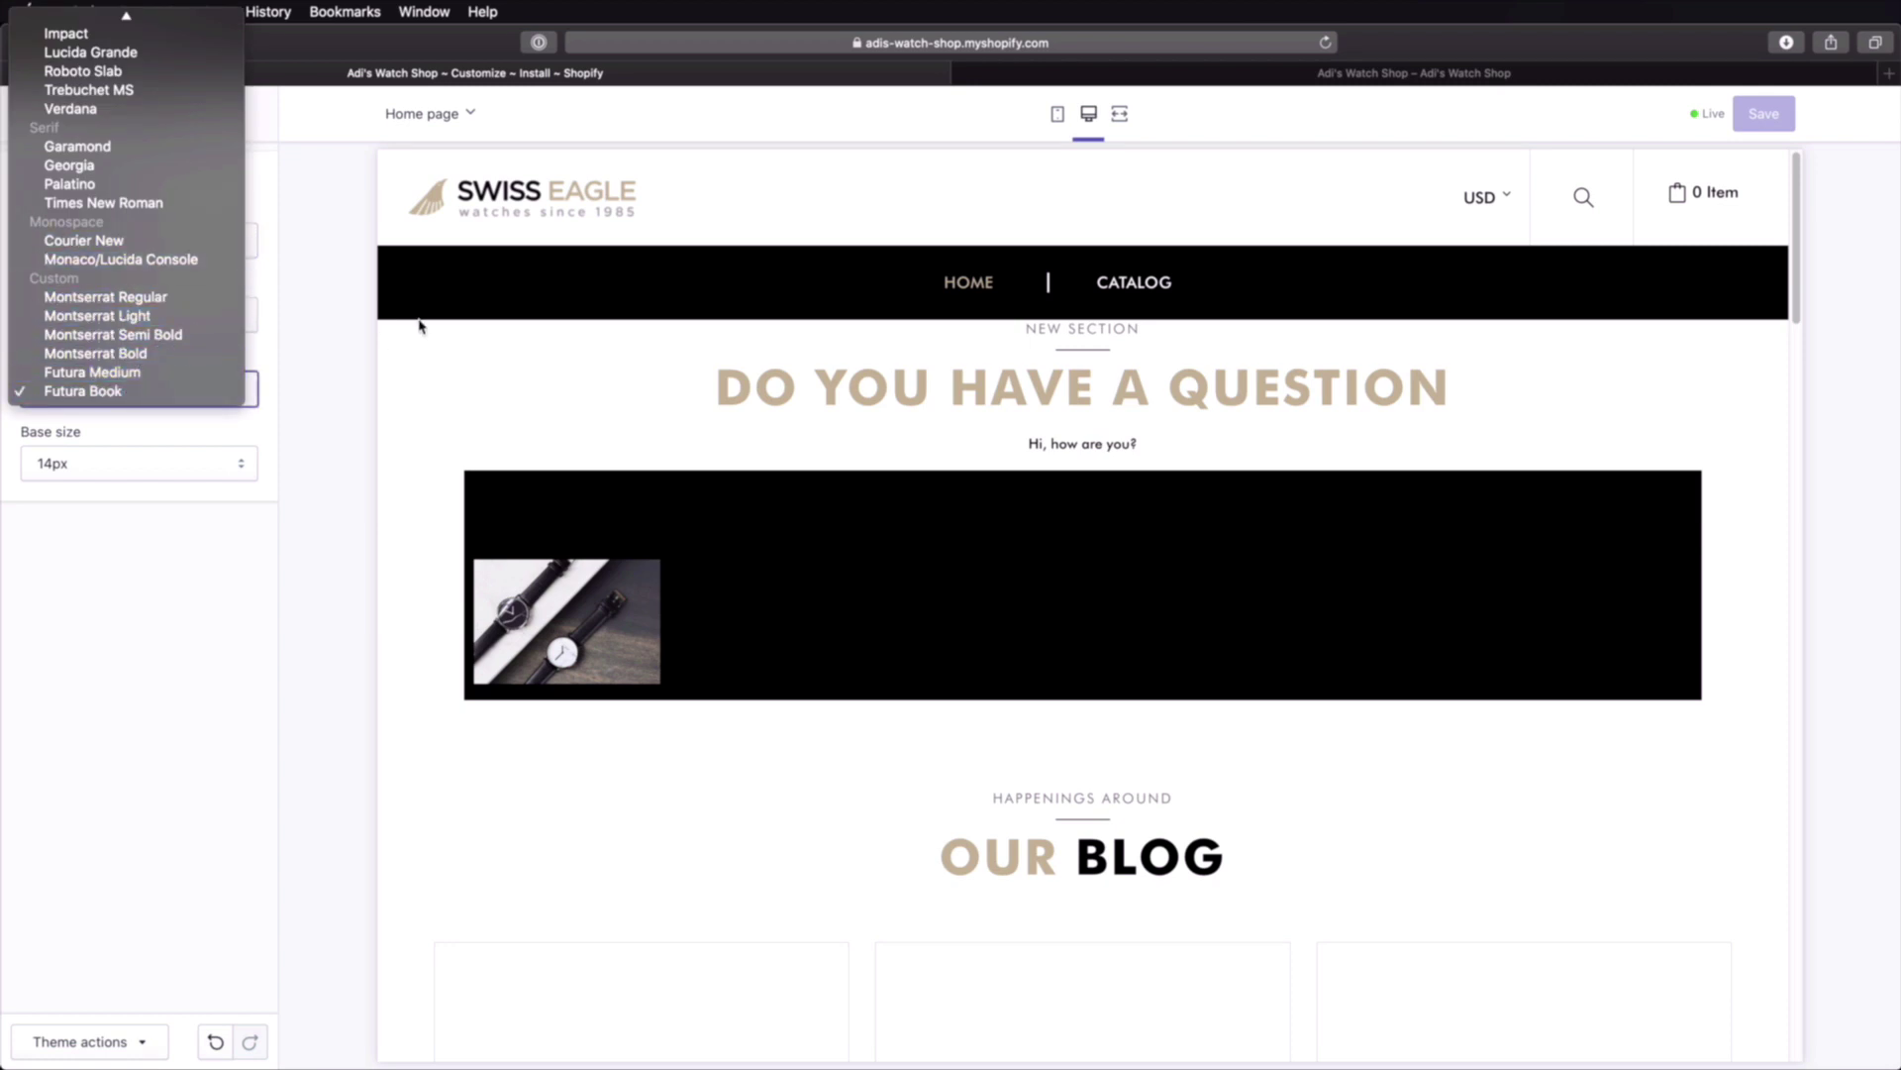
{"action": "left_click", "coordinate": [279, 206]}
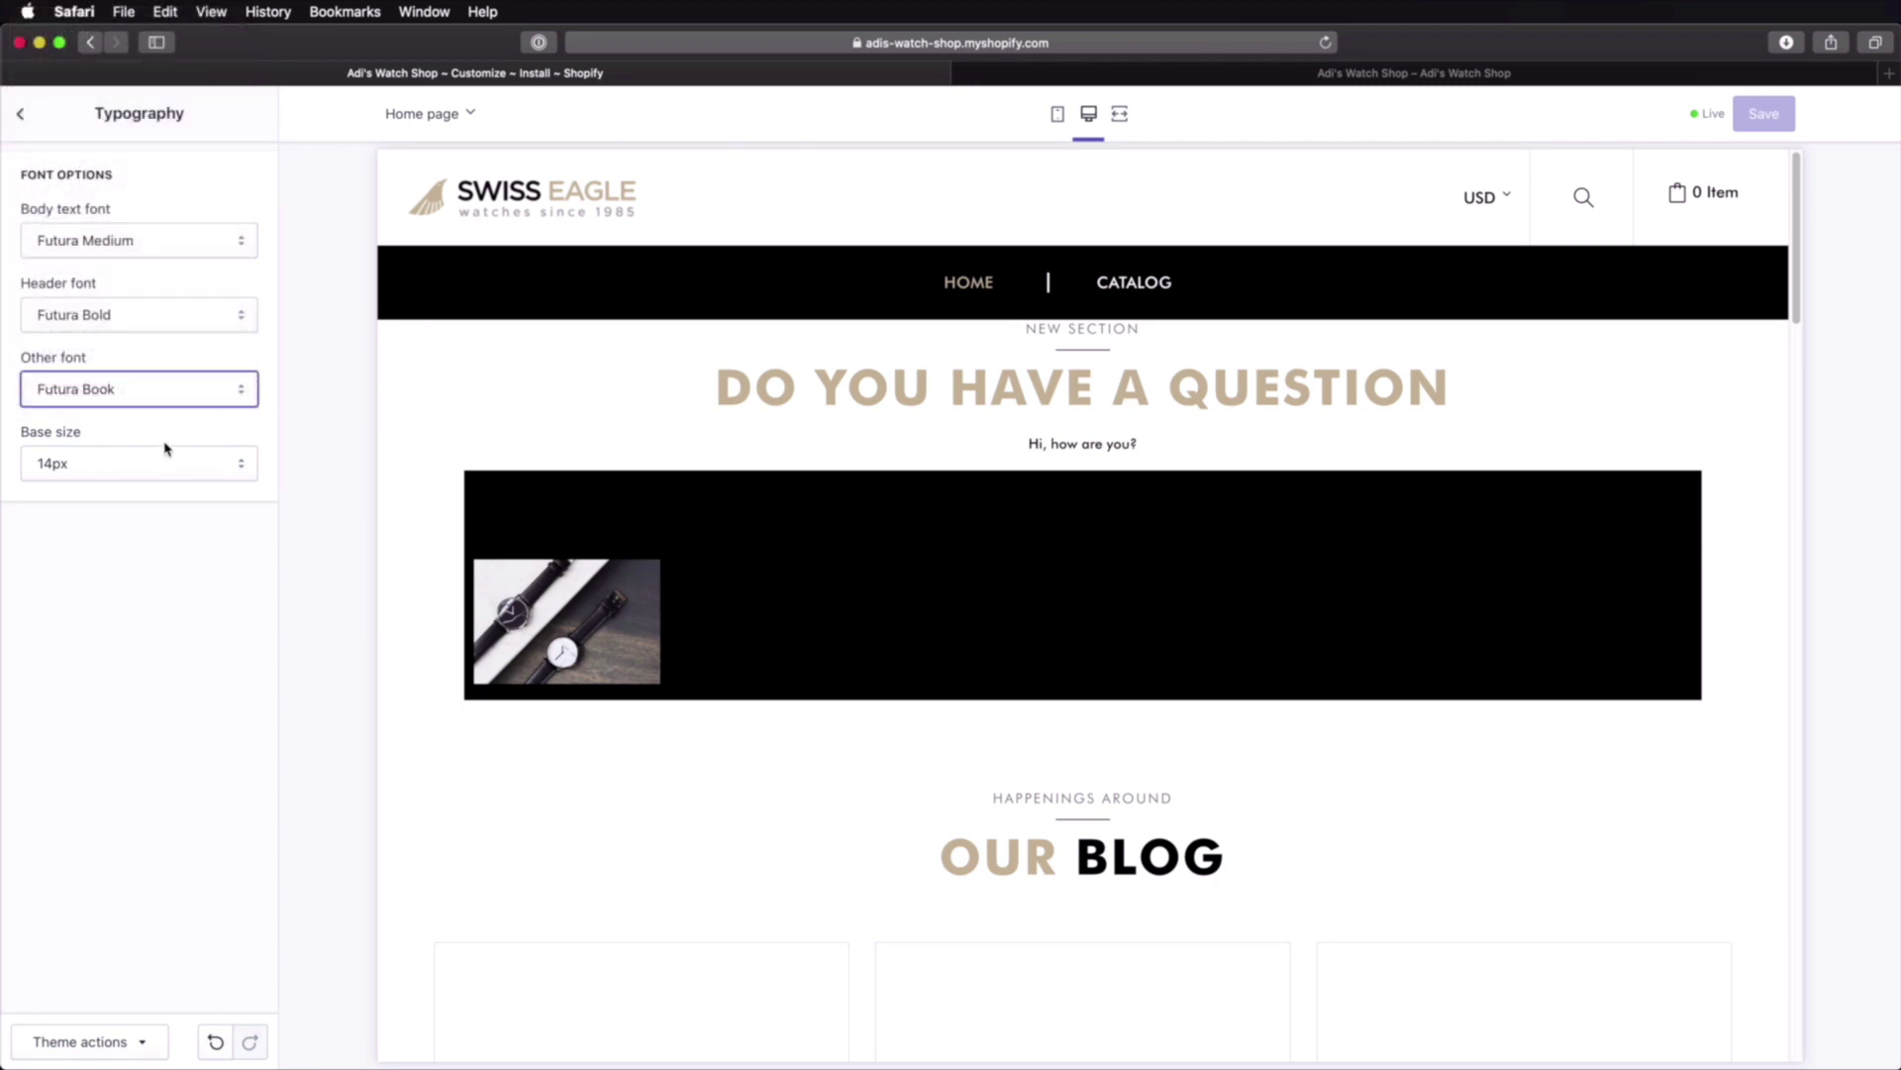
{"action": "left_click", "coordinate": [128, 467]}
{"action": "left_click", "coordinate": [119, 489]}
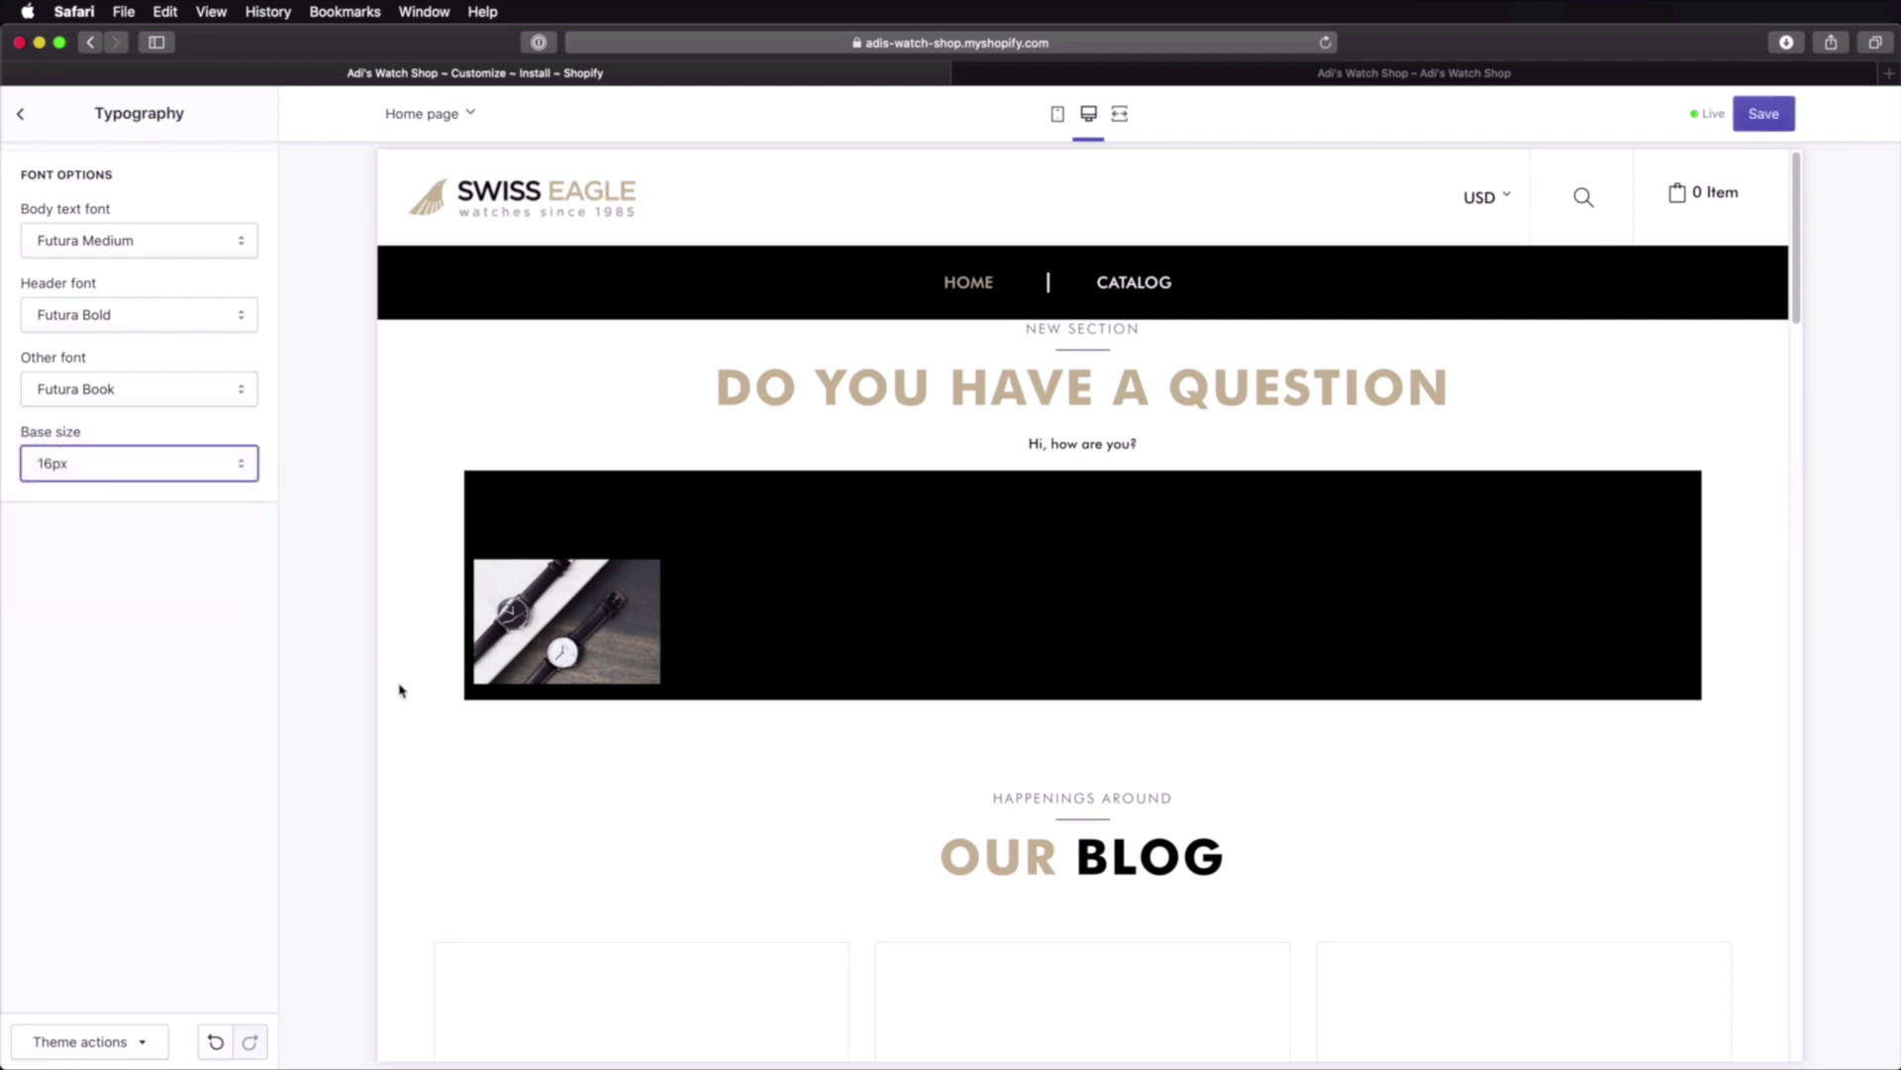
{"action": "left_click", "coordinate": [1762, 115]}
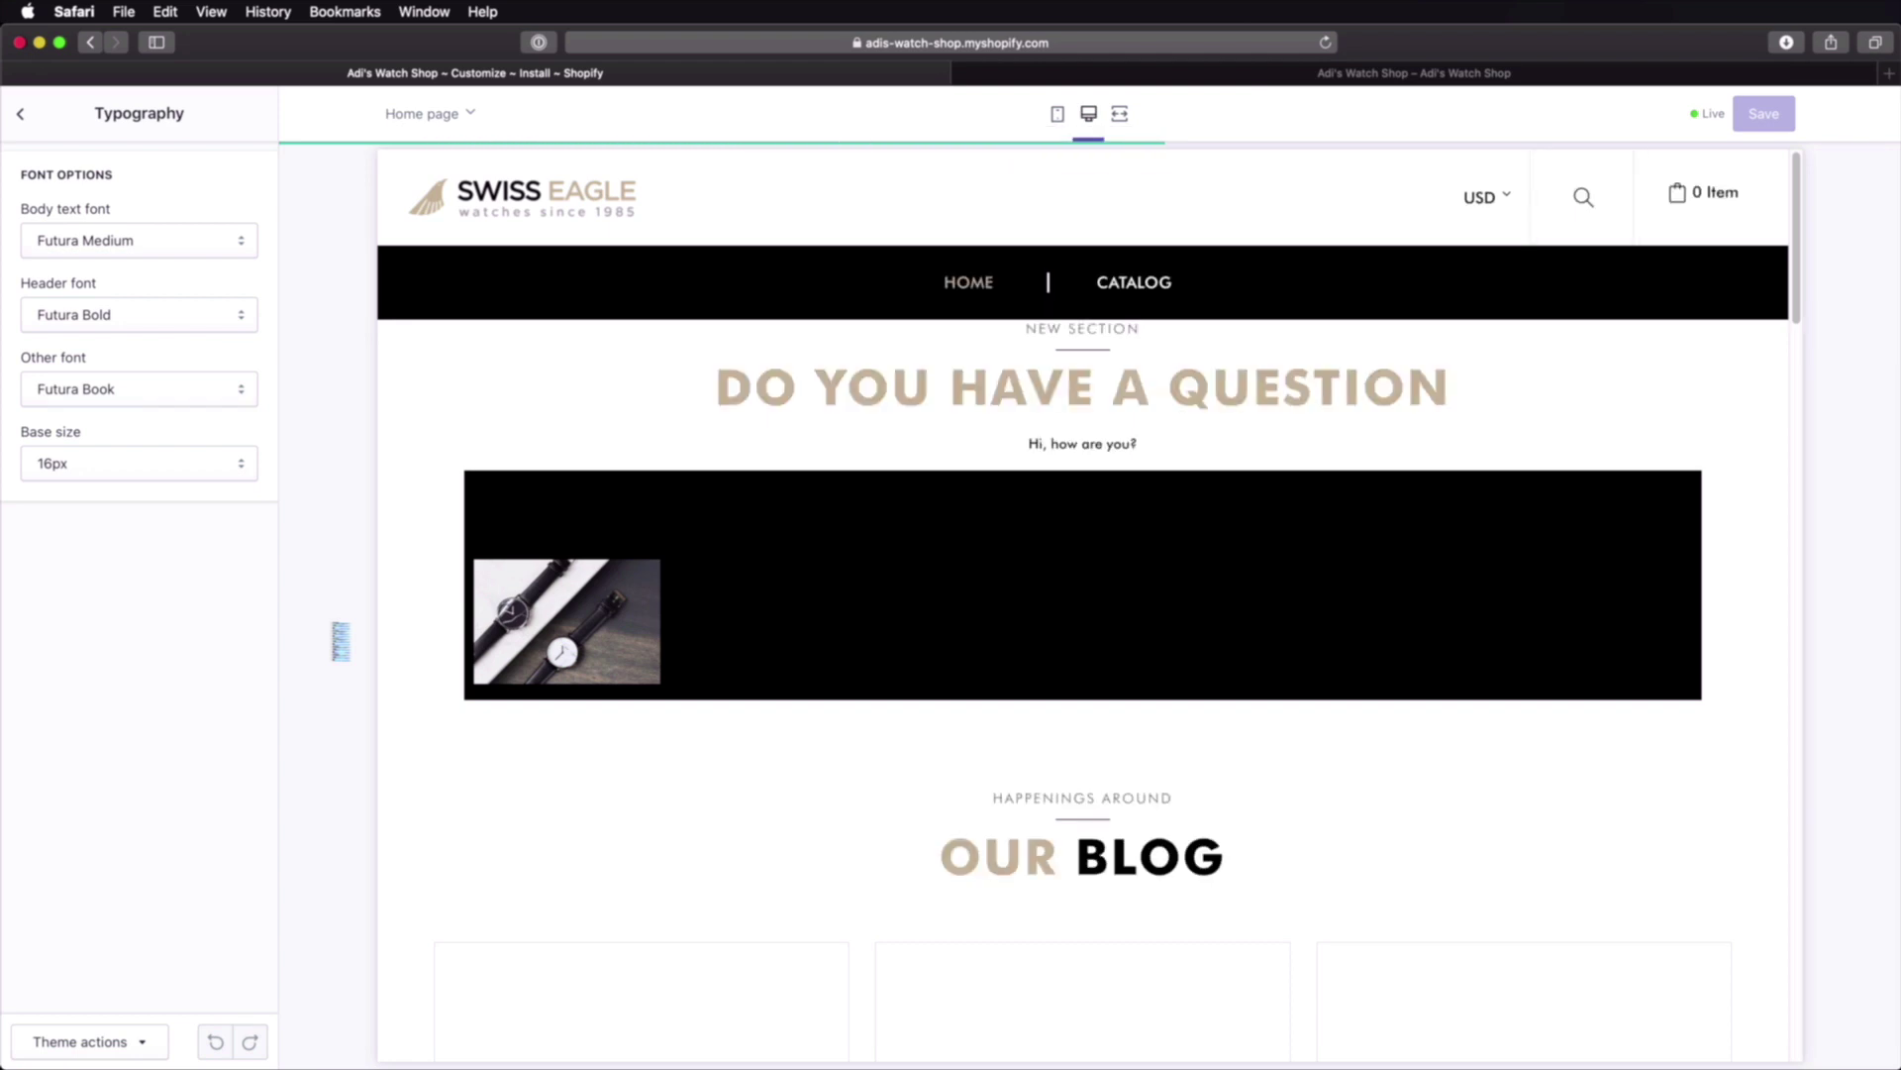
{"action": "left_click", "coordinate": [19, 114]}
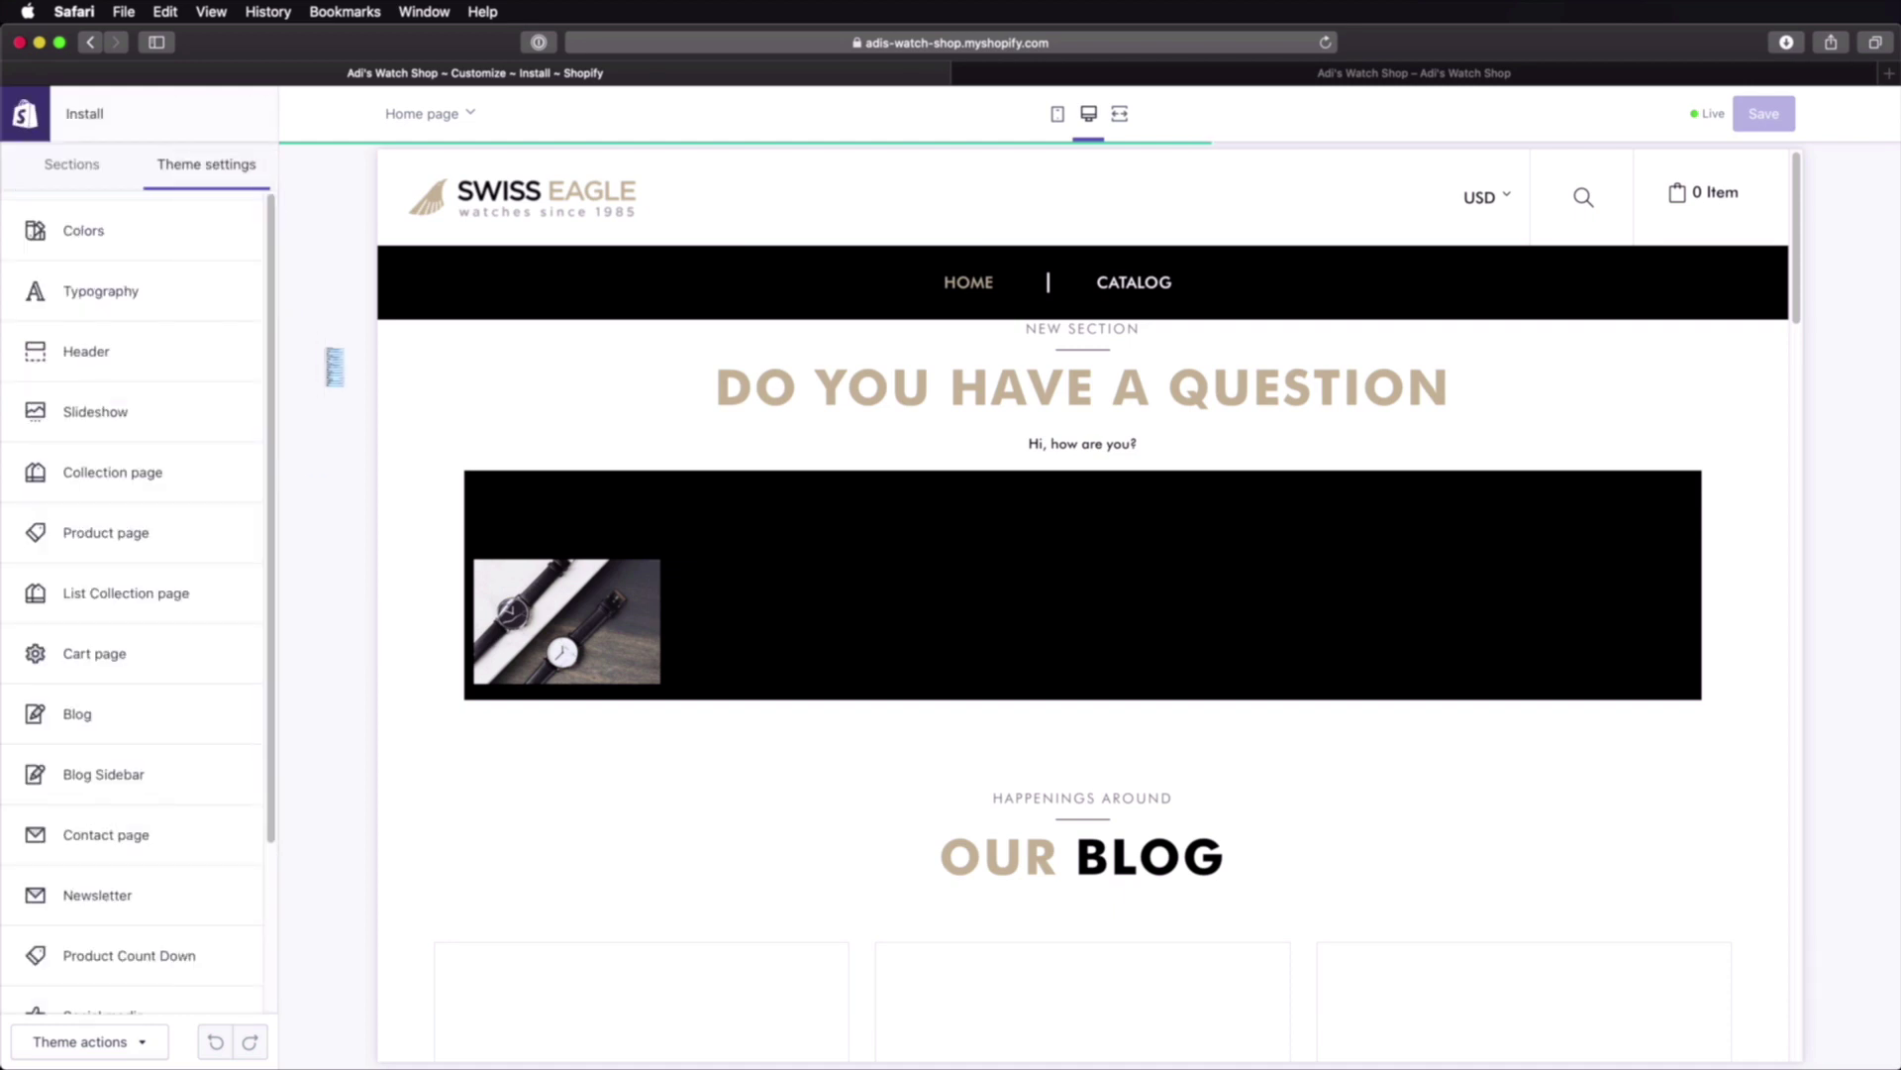
Step: Replace the header's custom logo with Brand/logo.png from the Assets folder
{"action": "left_click", "coordinate": [152, 365]}
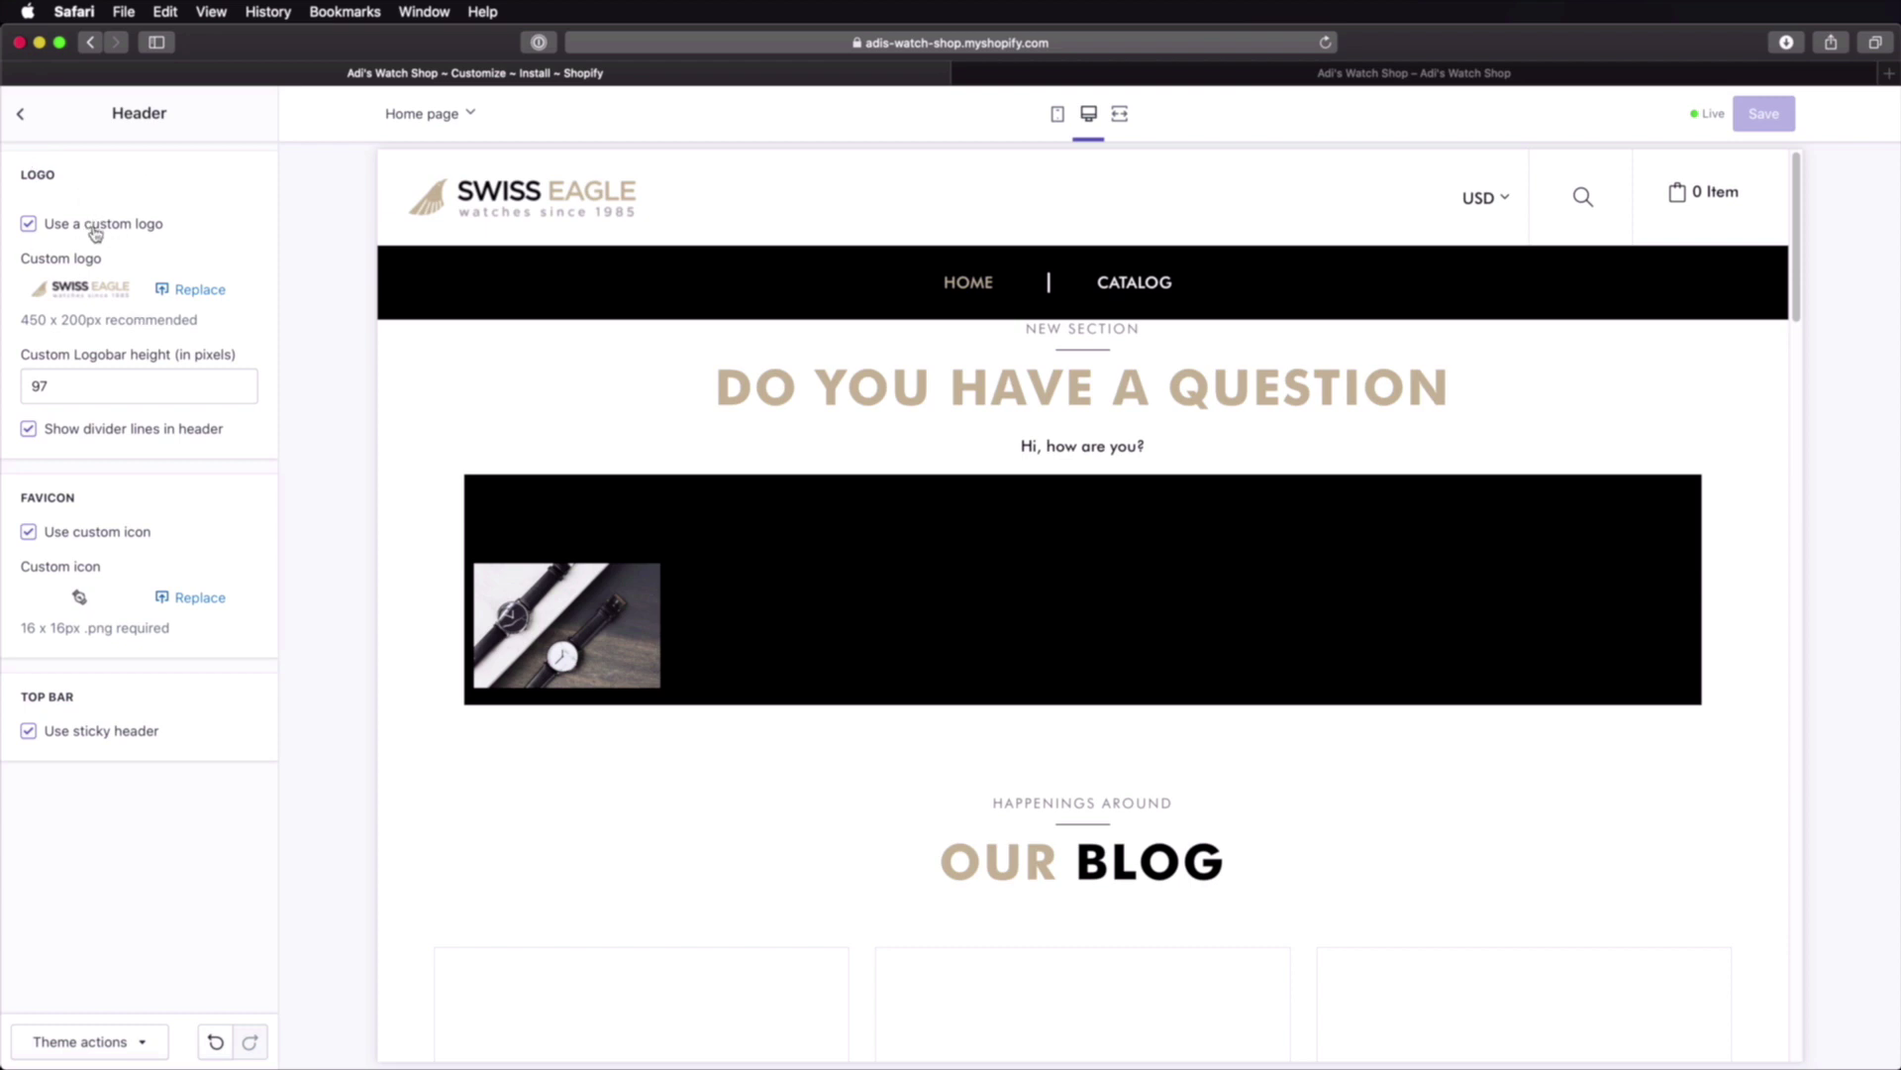
{"action": "left_click", "coordinate": [198, 289]}
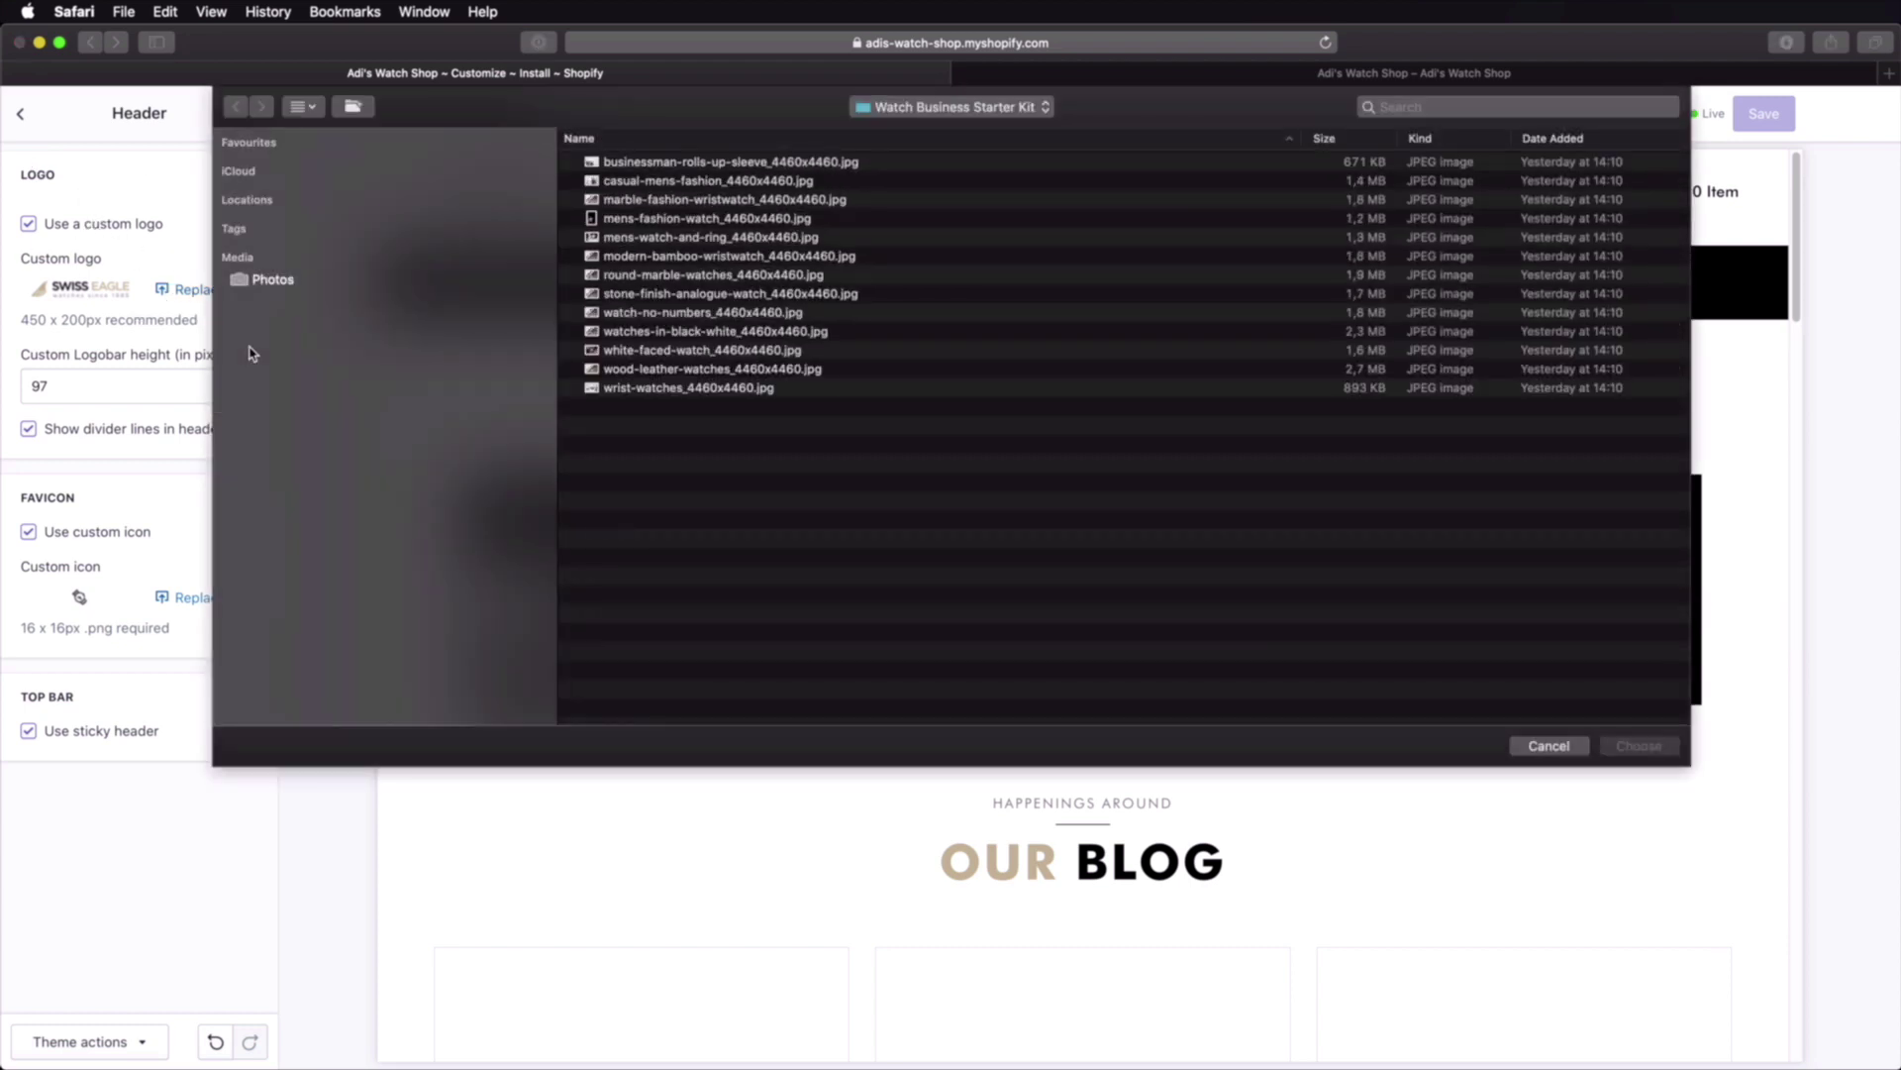
{"action": "left_click", "coordinate": [894, 109]}
{"action": "left_click", "coordinate": [926, 127]}
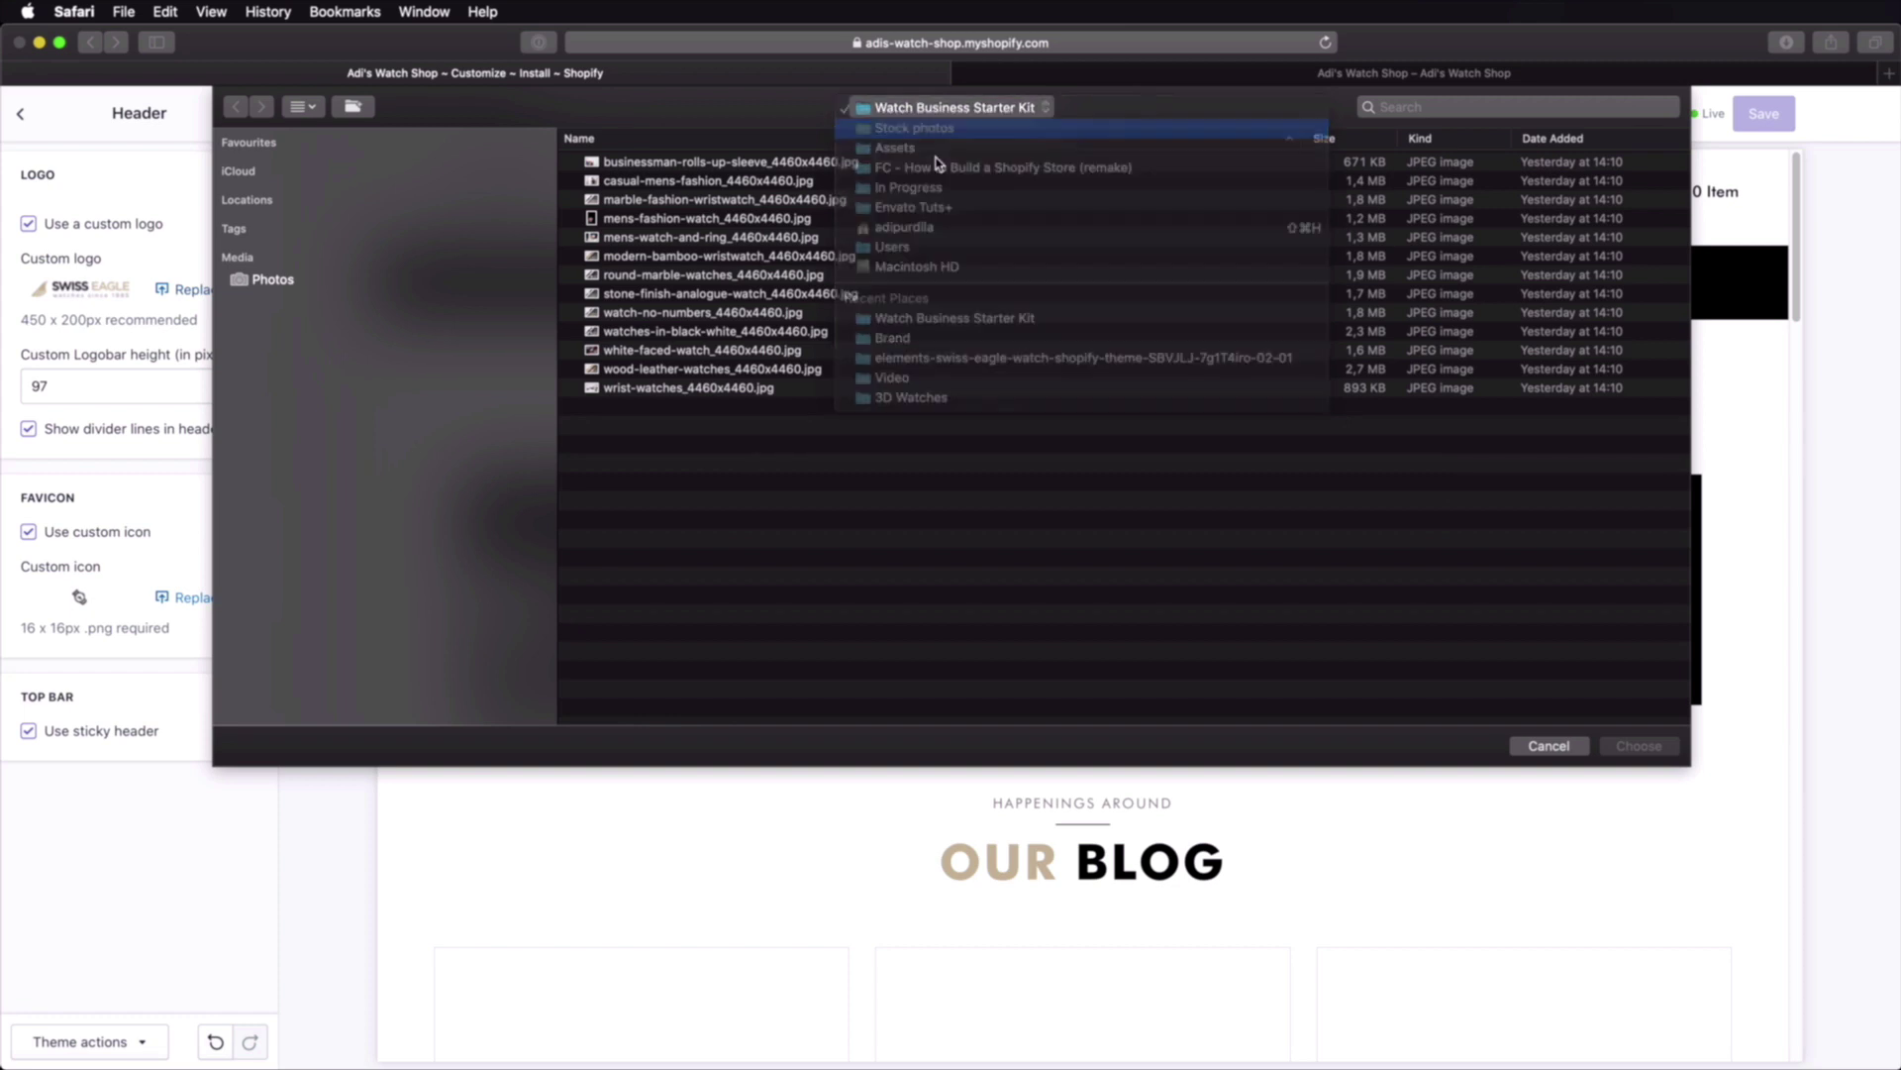
{"action": "left_click", "coordinate": [926, 115]}
{"action": "left_click", "coordinate": [921, 127]}
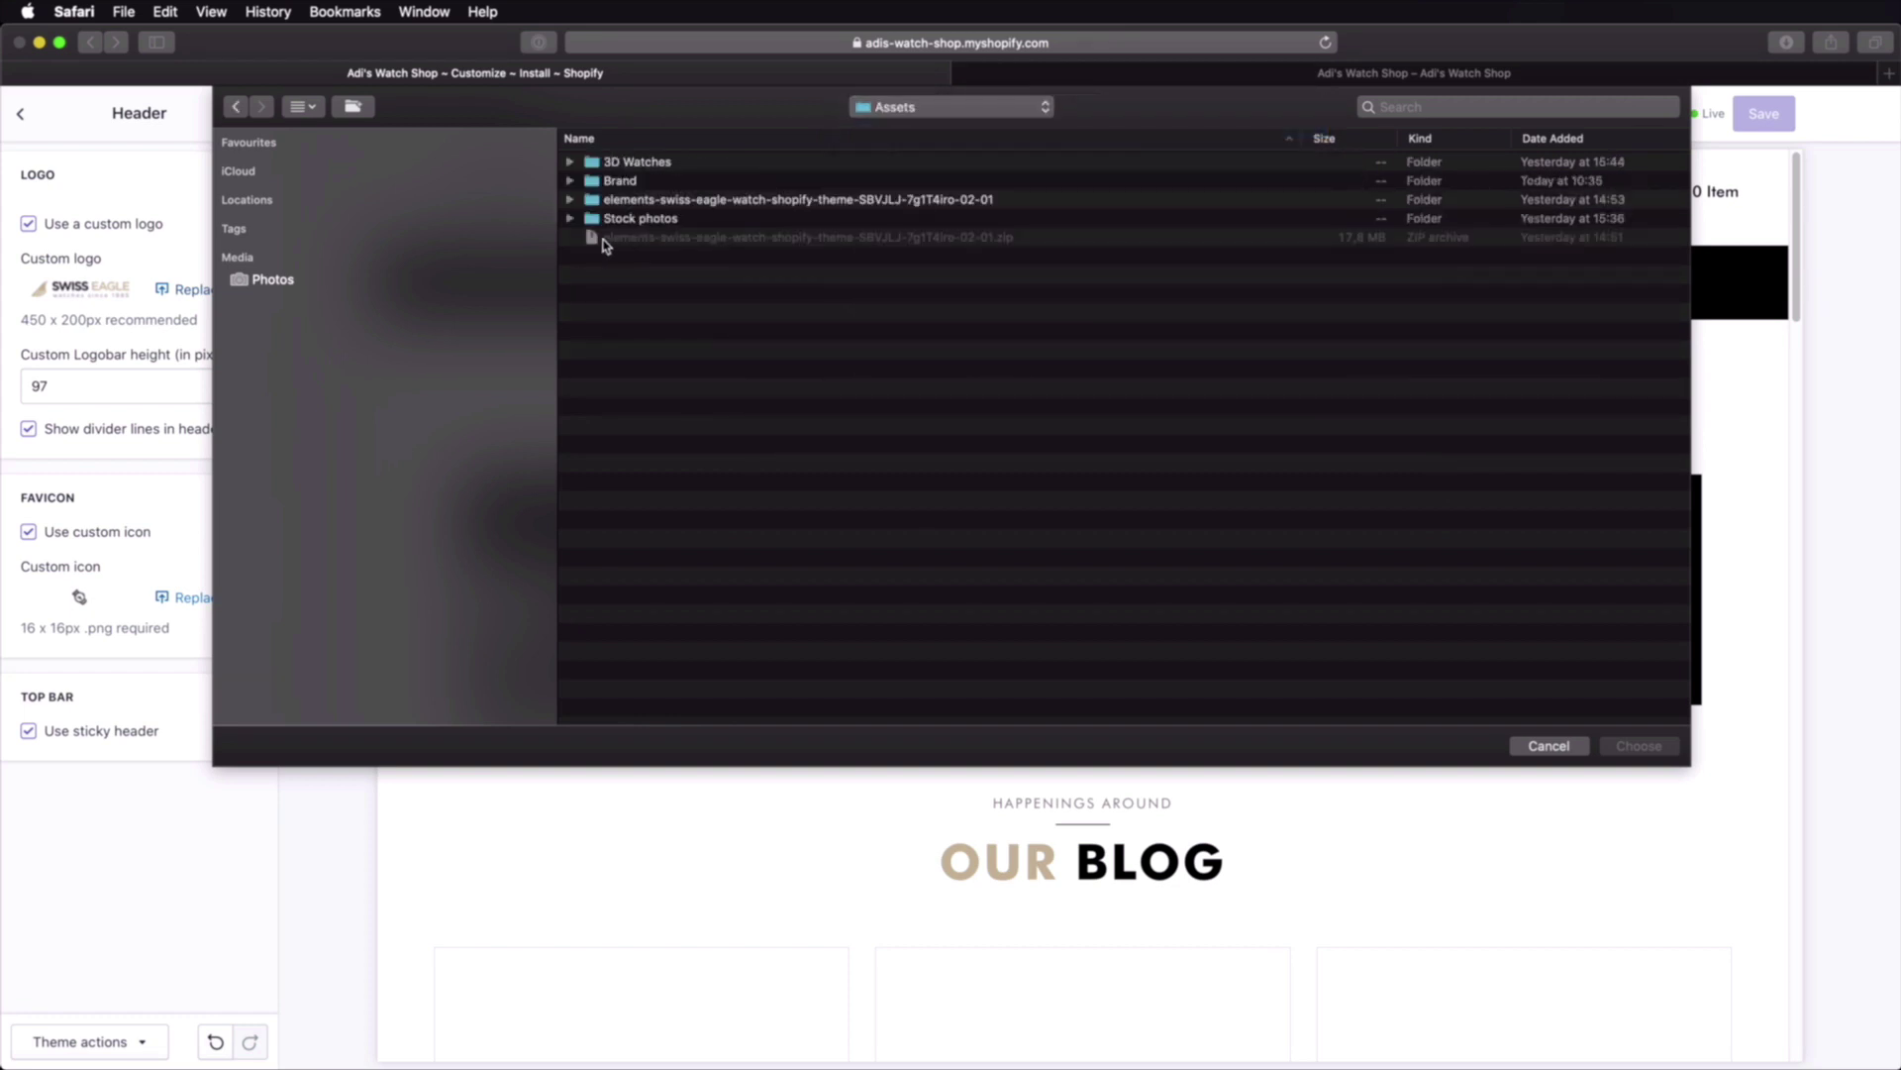
{"action": "double_click", "coordinate": [624, 181]}
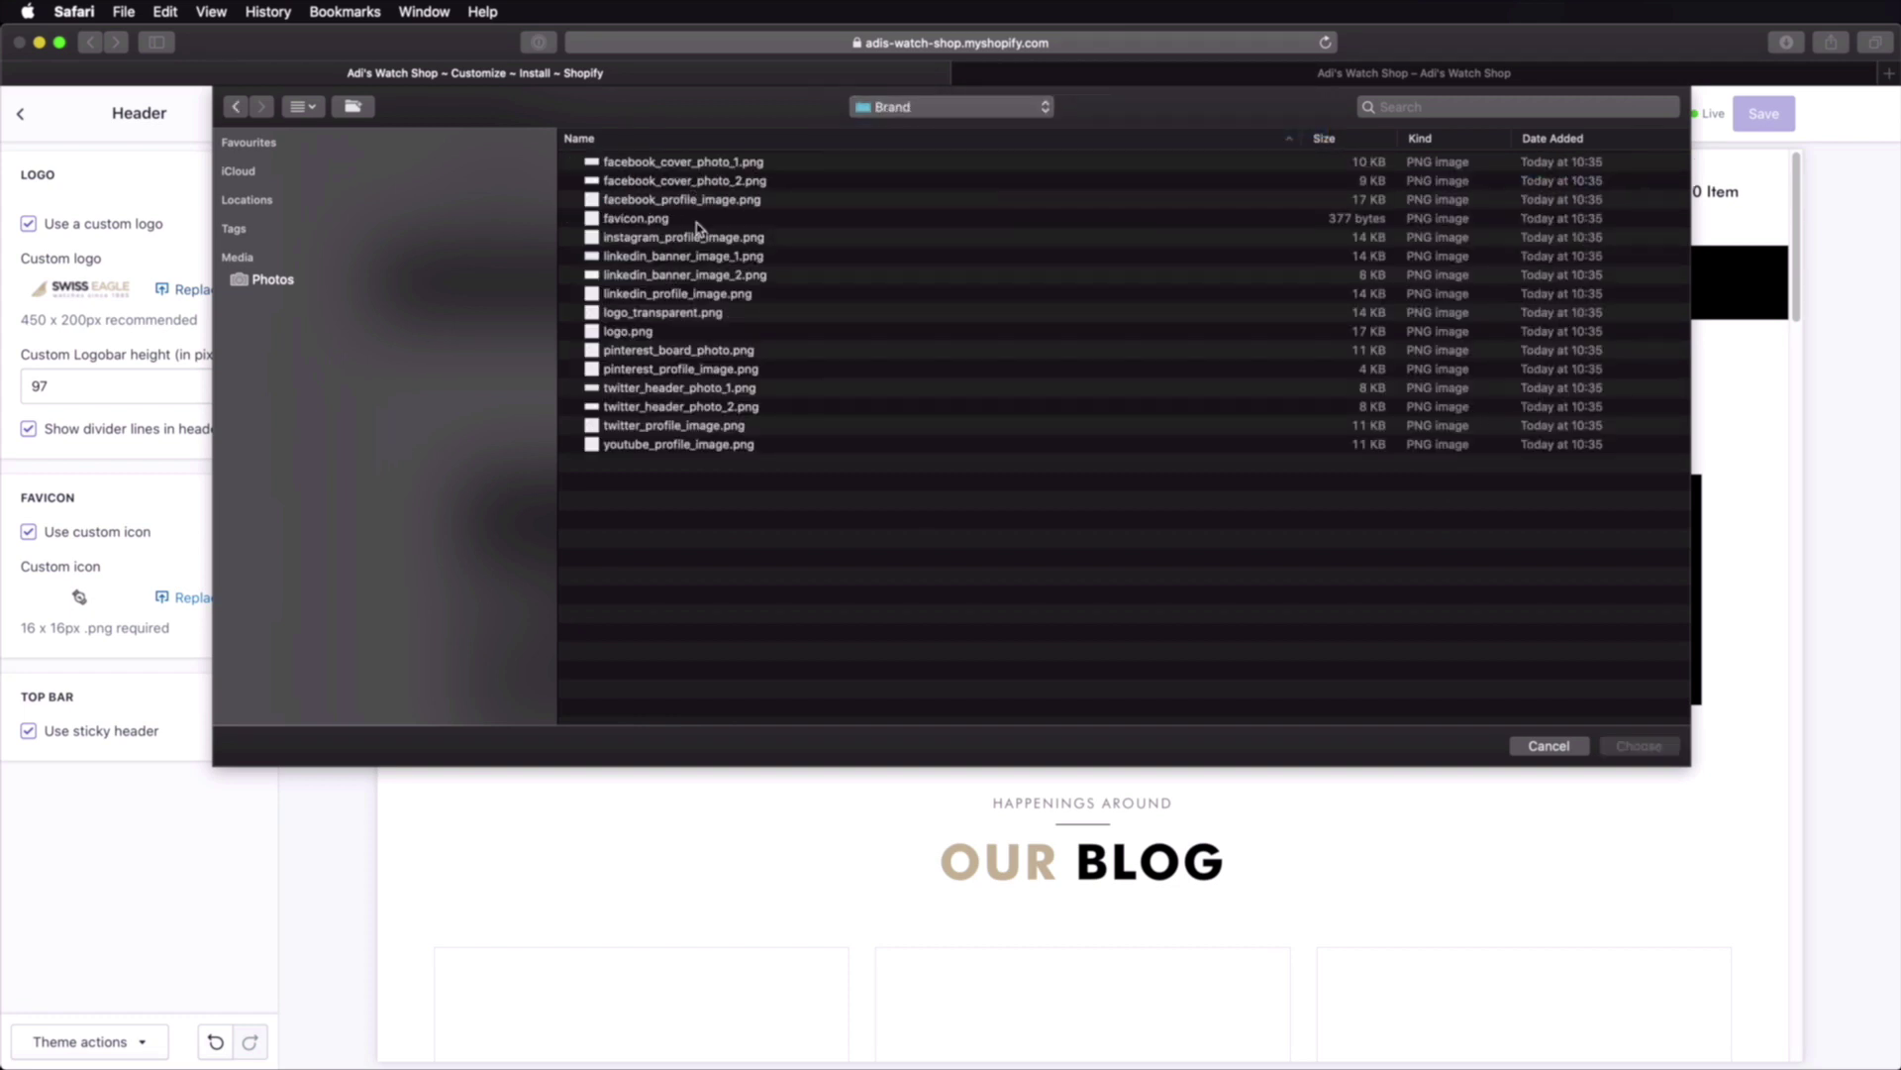
{"action": "double_click", "coordinate": [646, 333]}
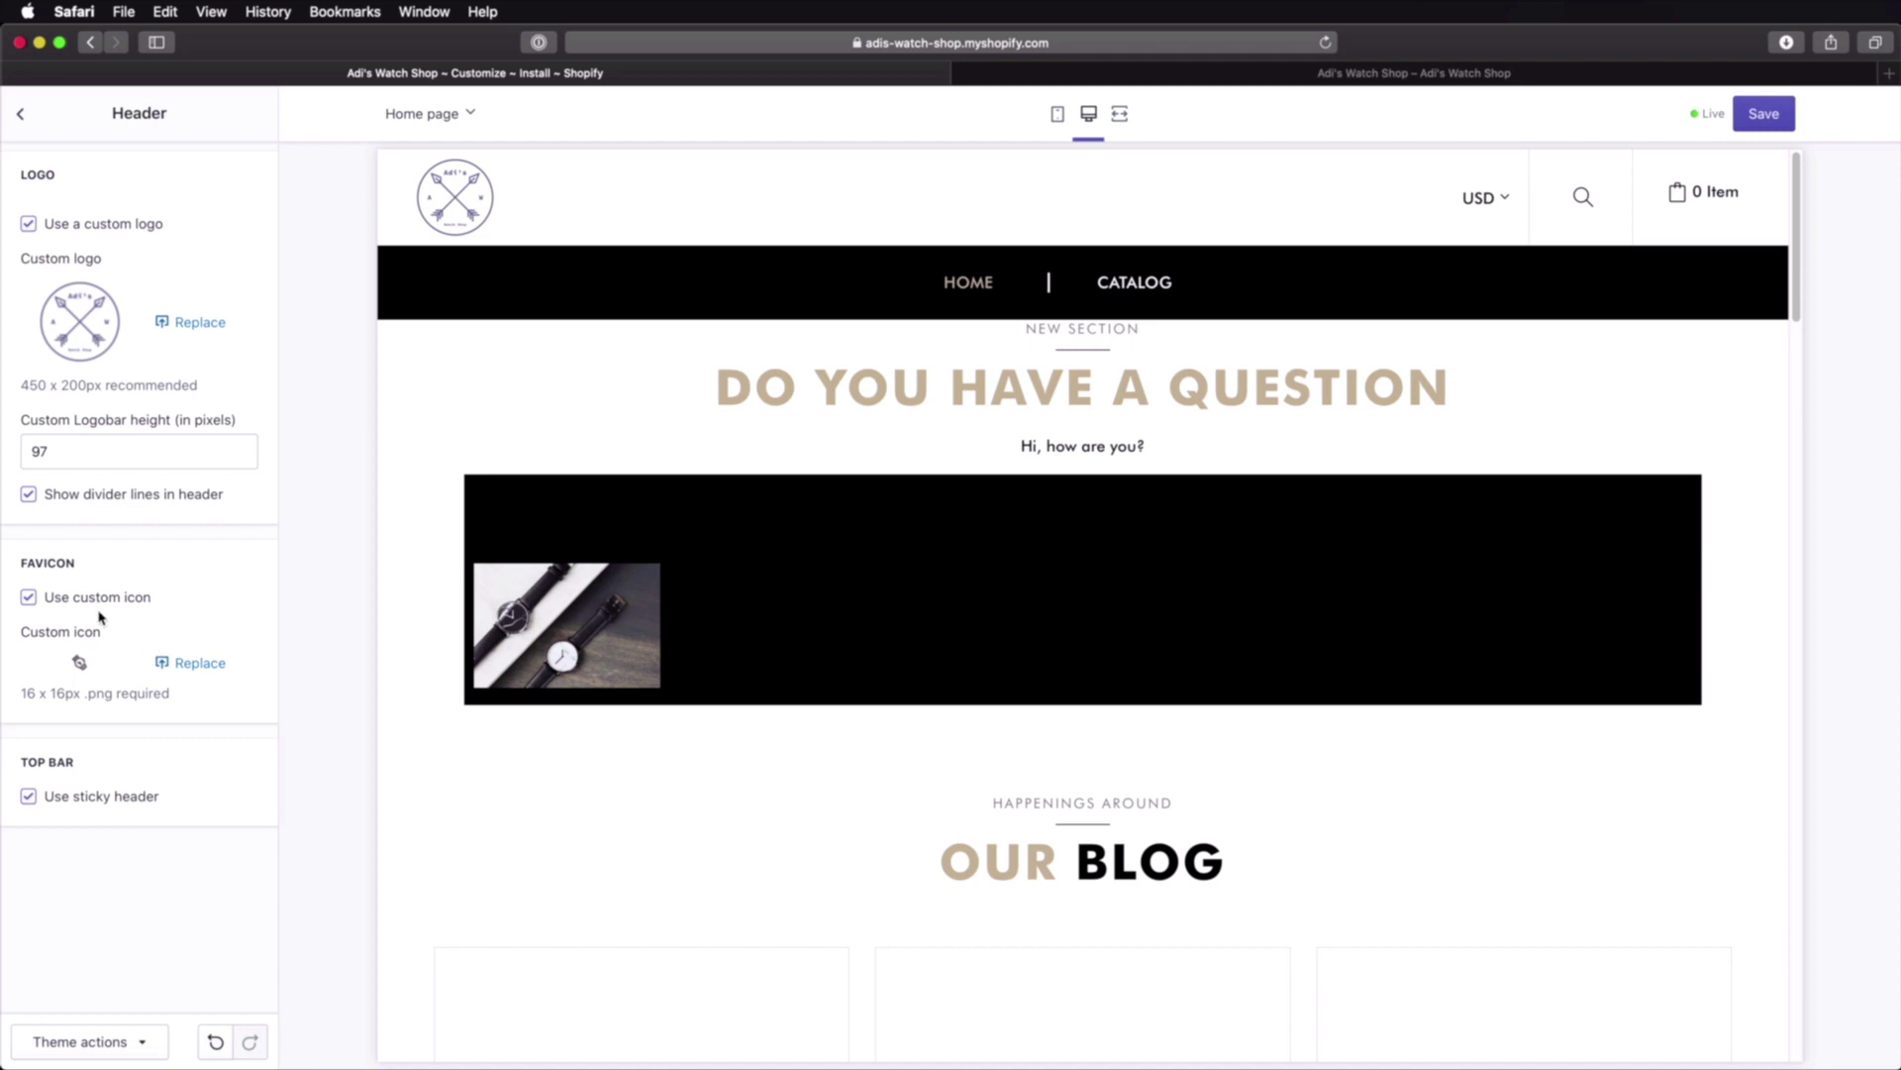
Step: Replace the store favicon with favicon.png and save the header settings
{"action": "left_click", "coordinate": [190, 663]}
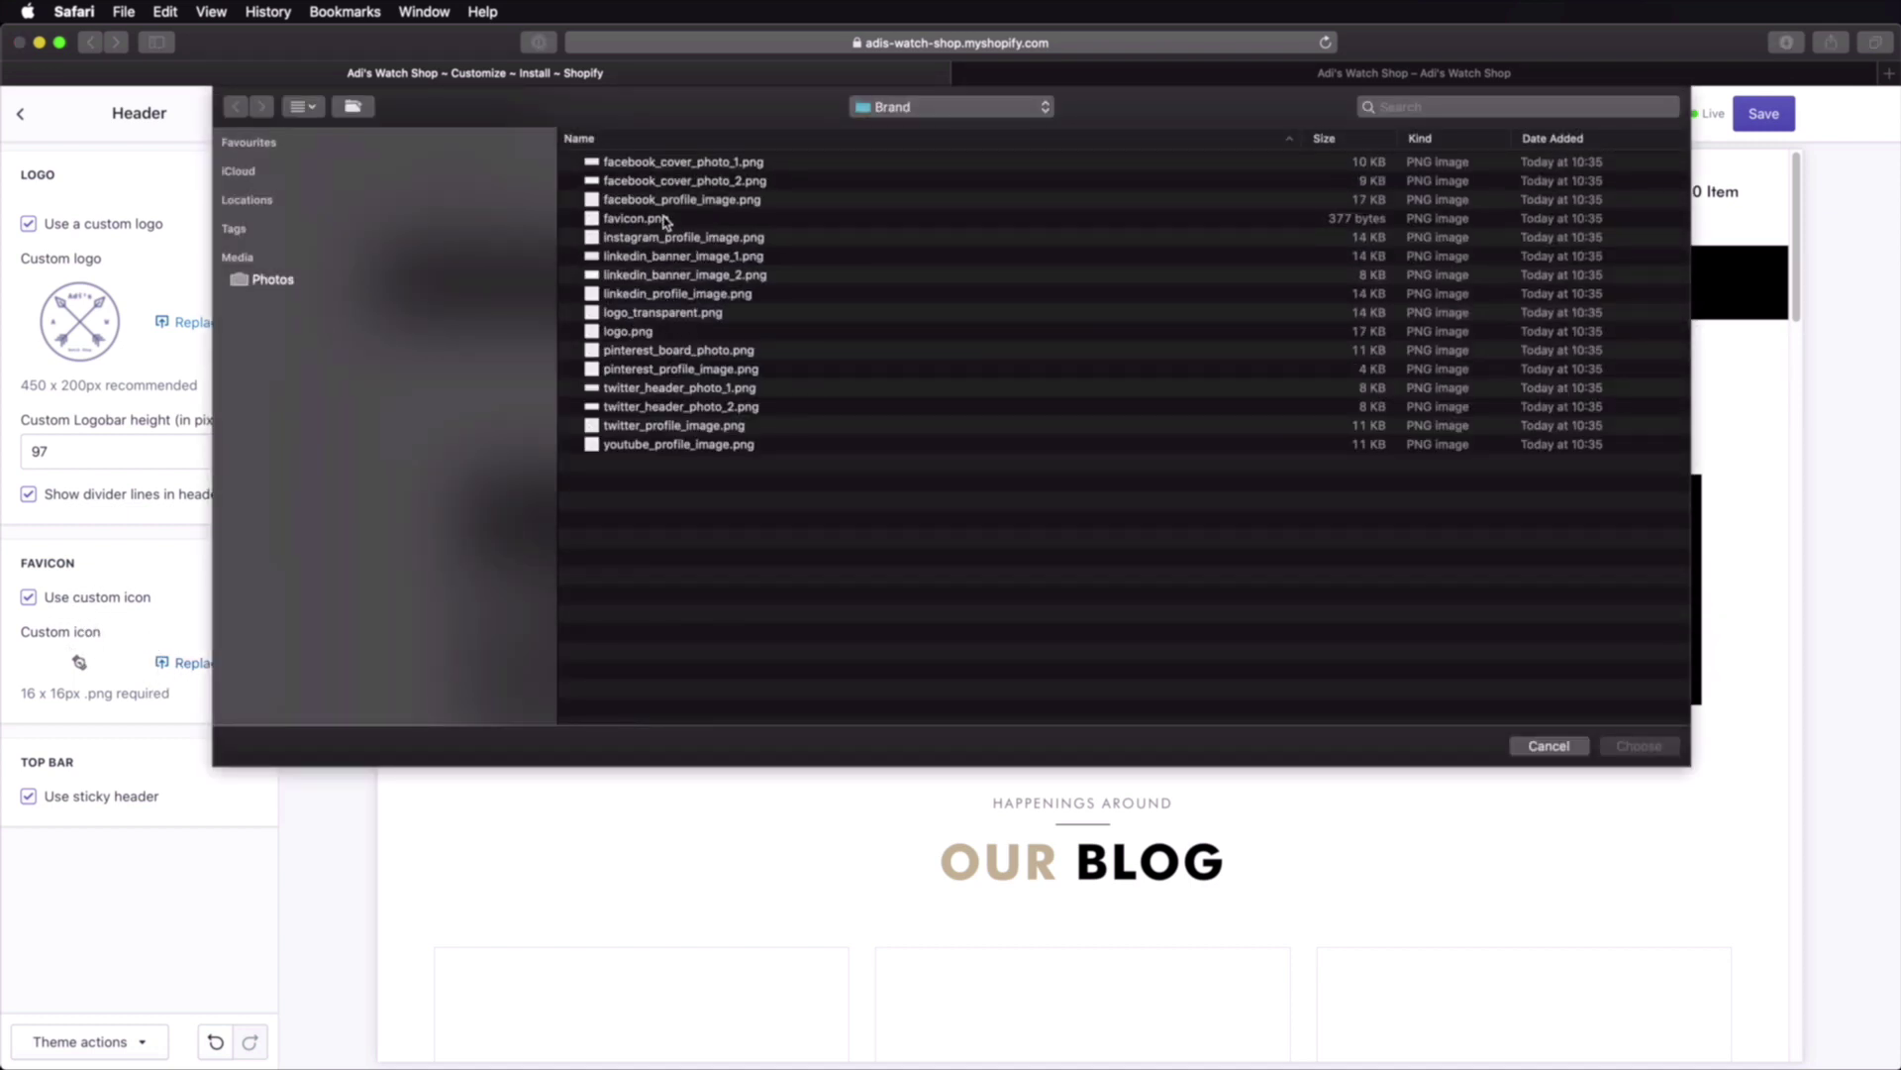
{"action": "left_click", "coordinate": [659, 219]}
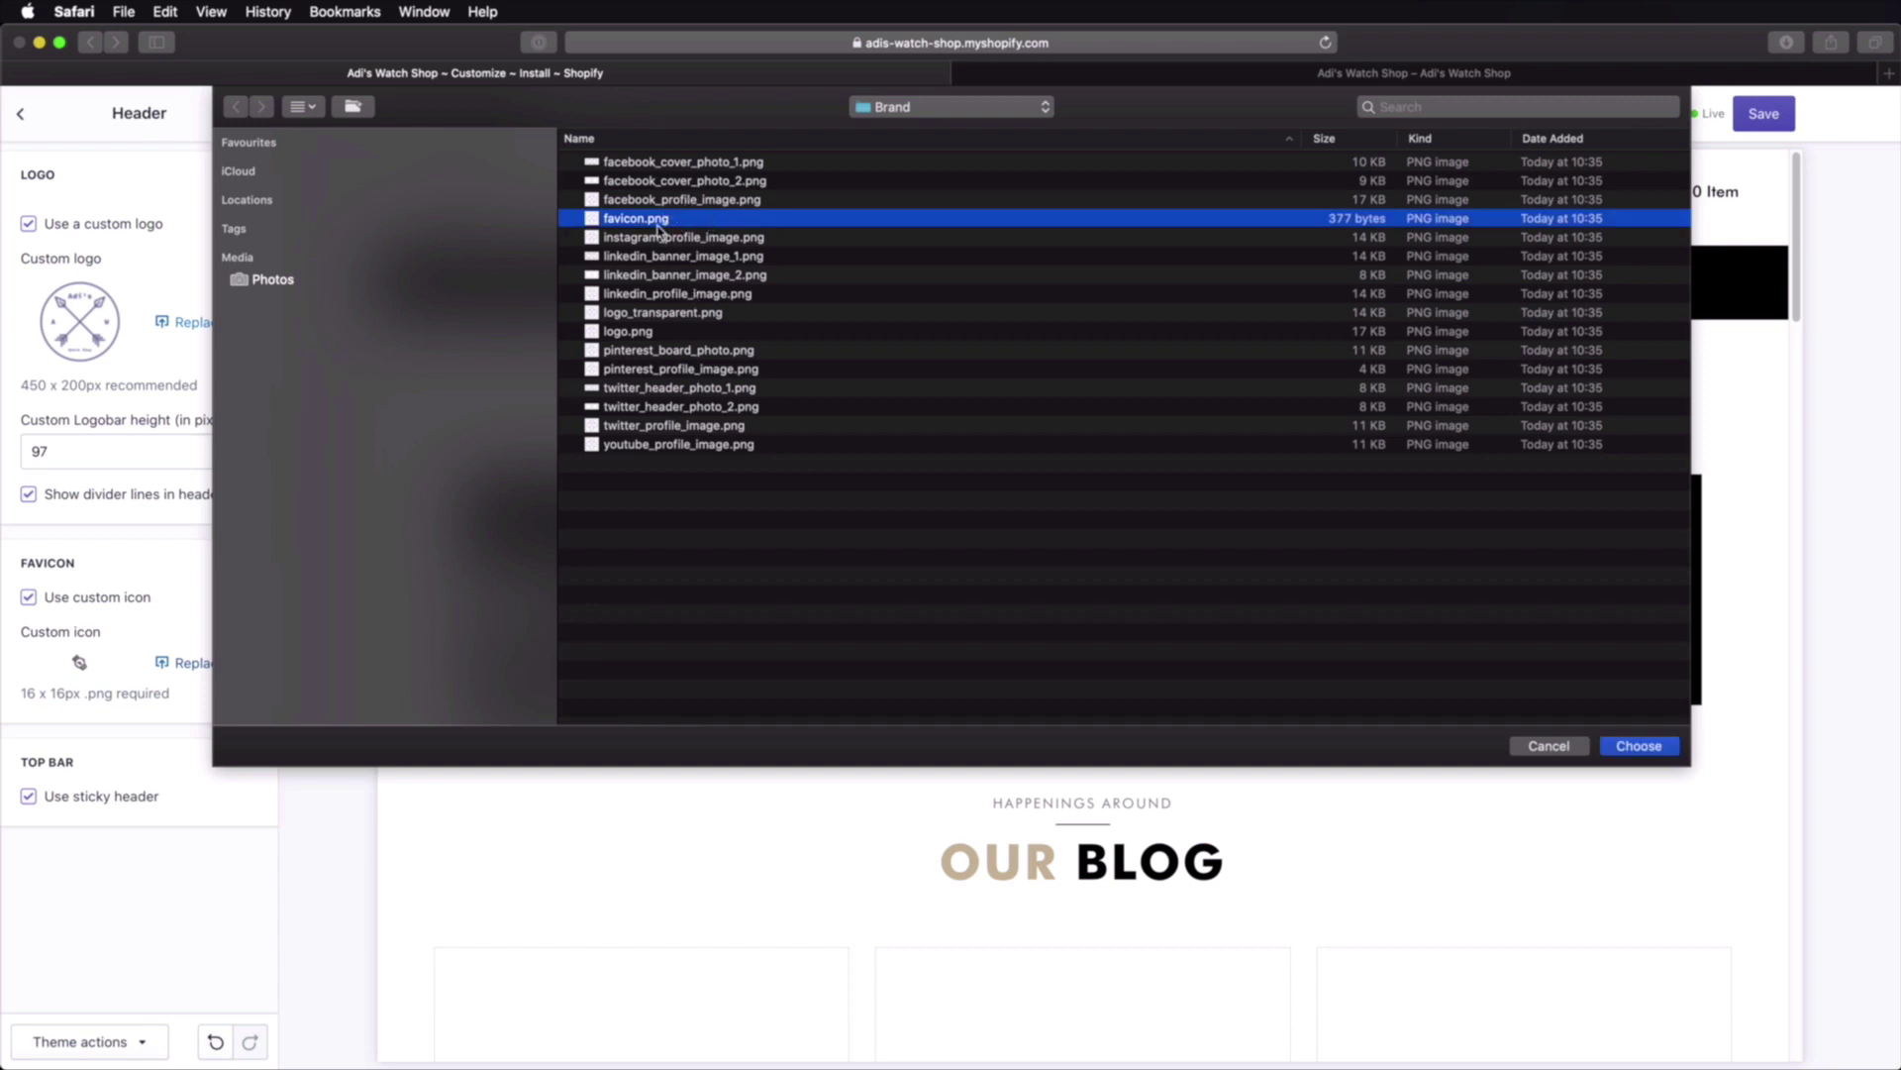
{"action": "left_click", "coordinate": [1640, 747]}
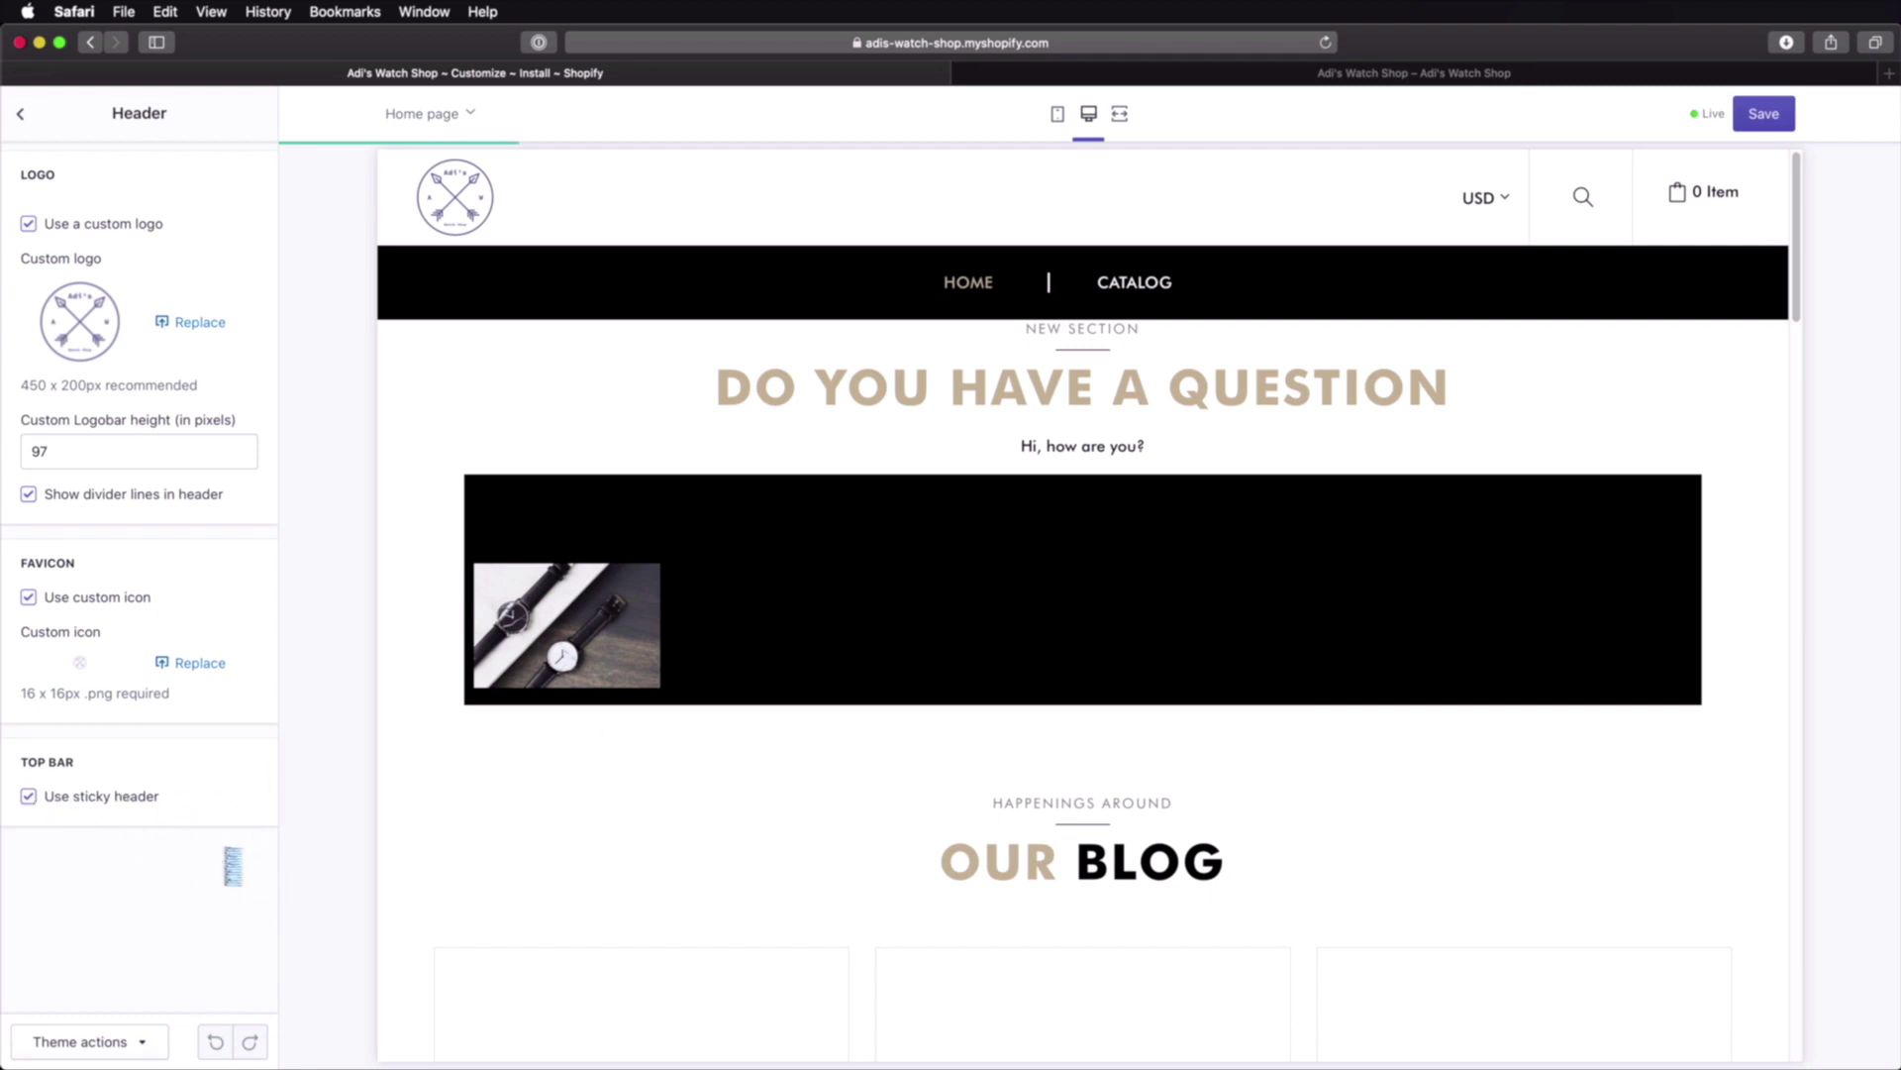
{"action": "left_click", "coordinate": [1760, 115]}
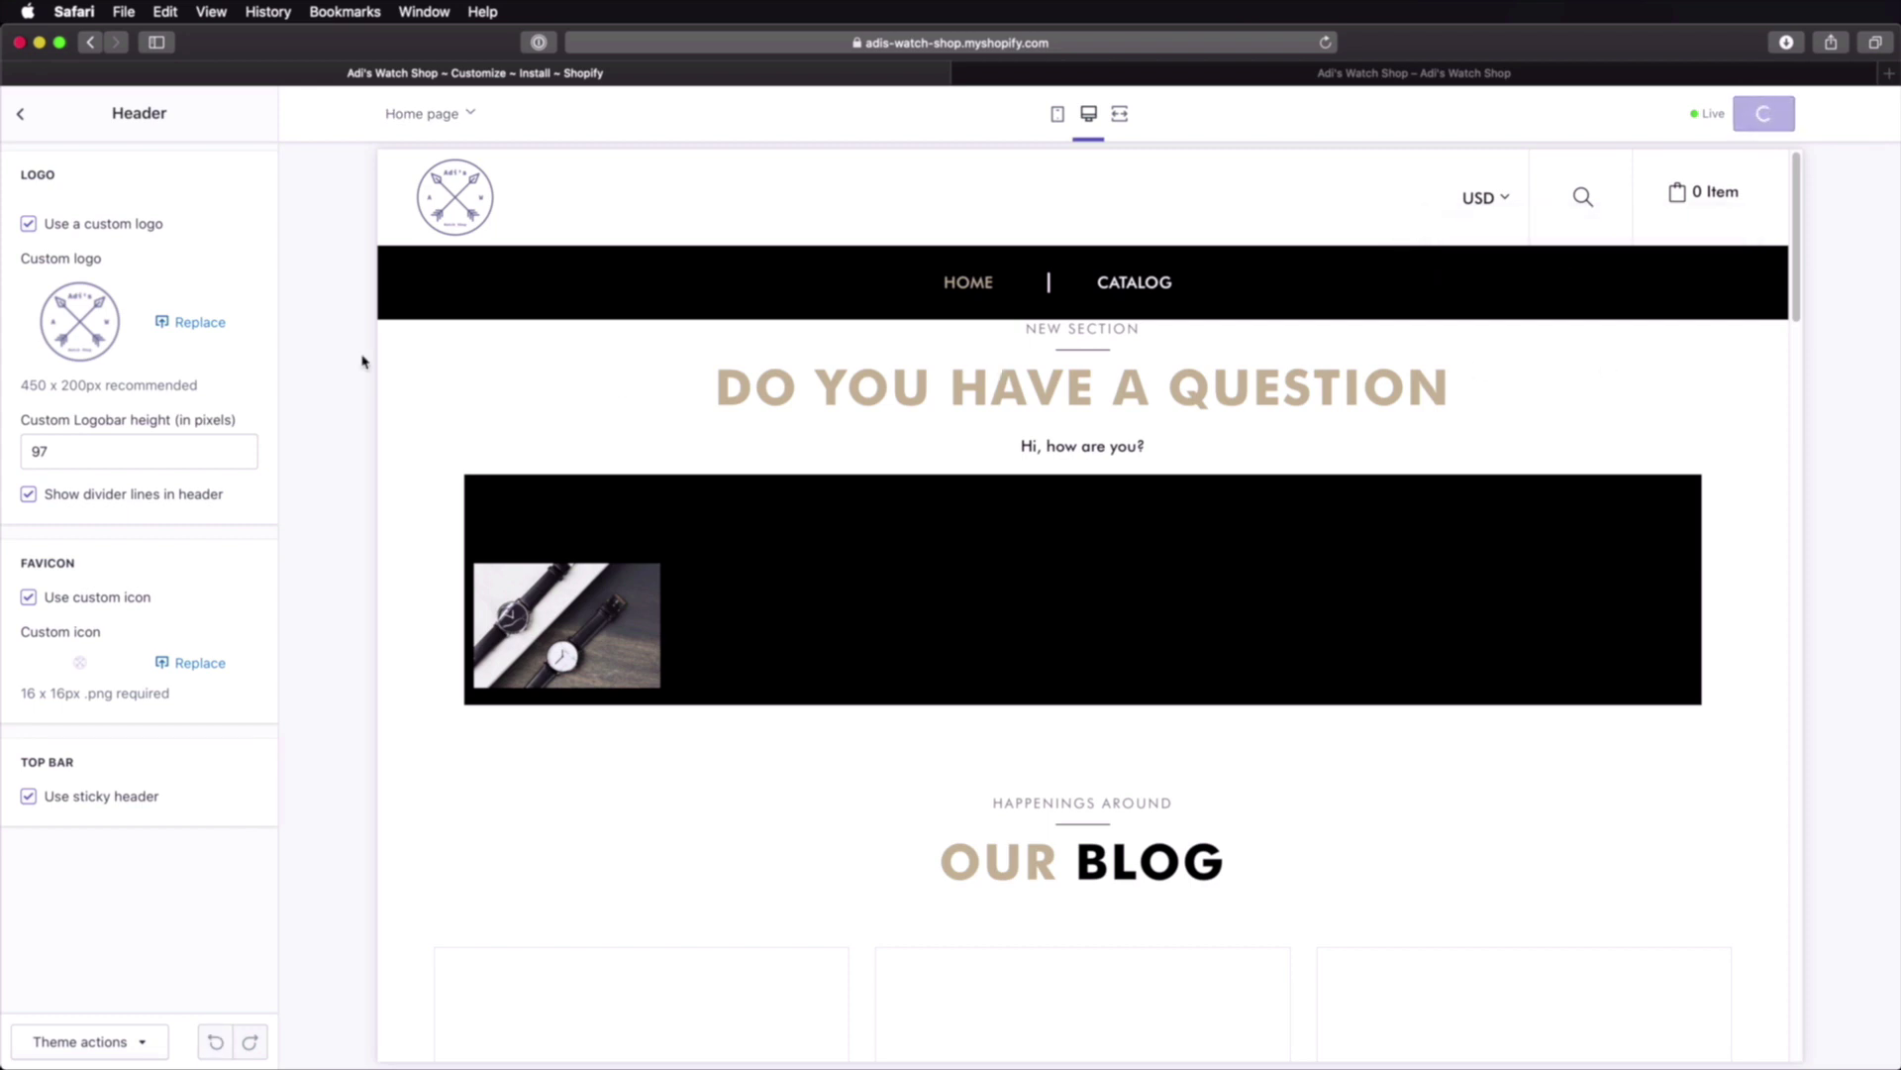
Step: Look through the Slideshow settings and return to the theme settings list
{"action": "left_click", "coordinate": [195, 408]}
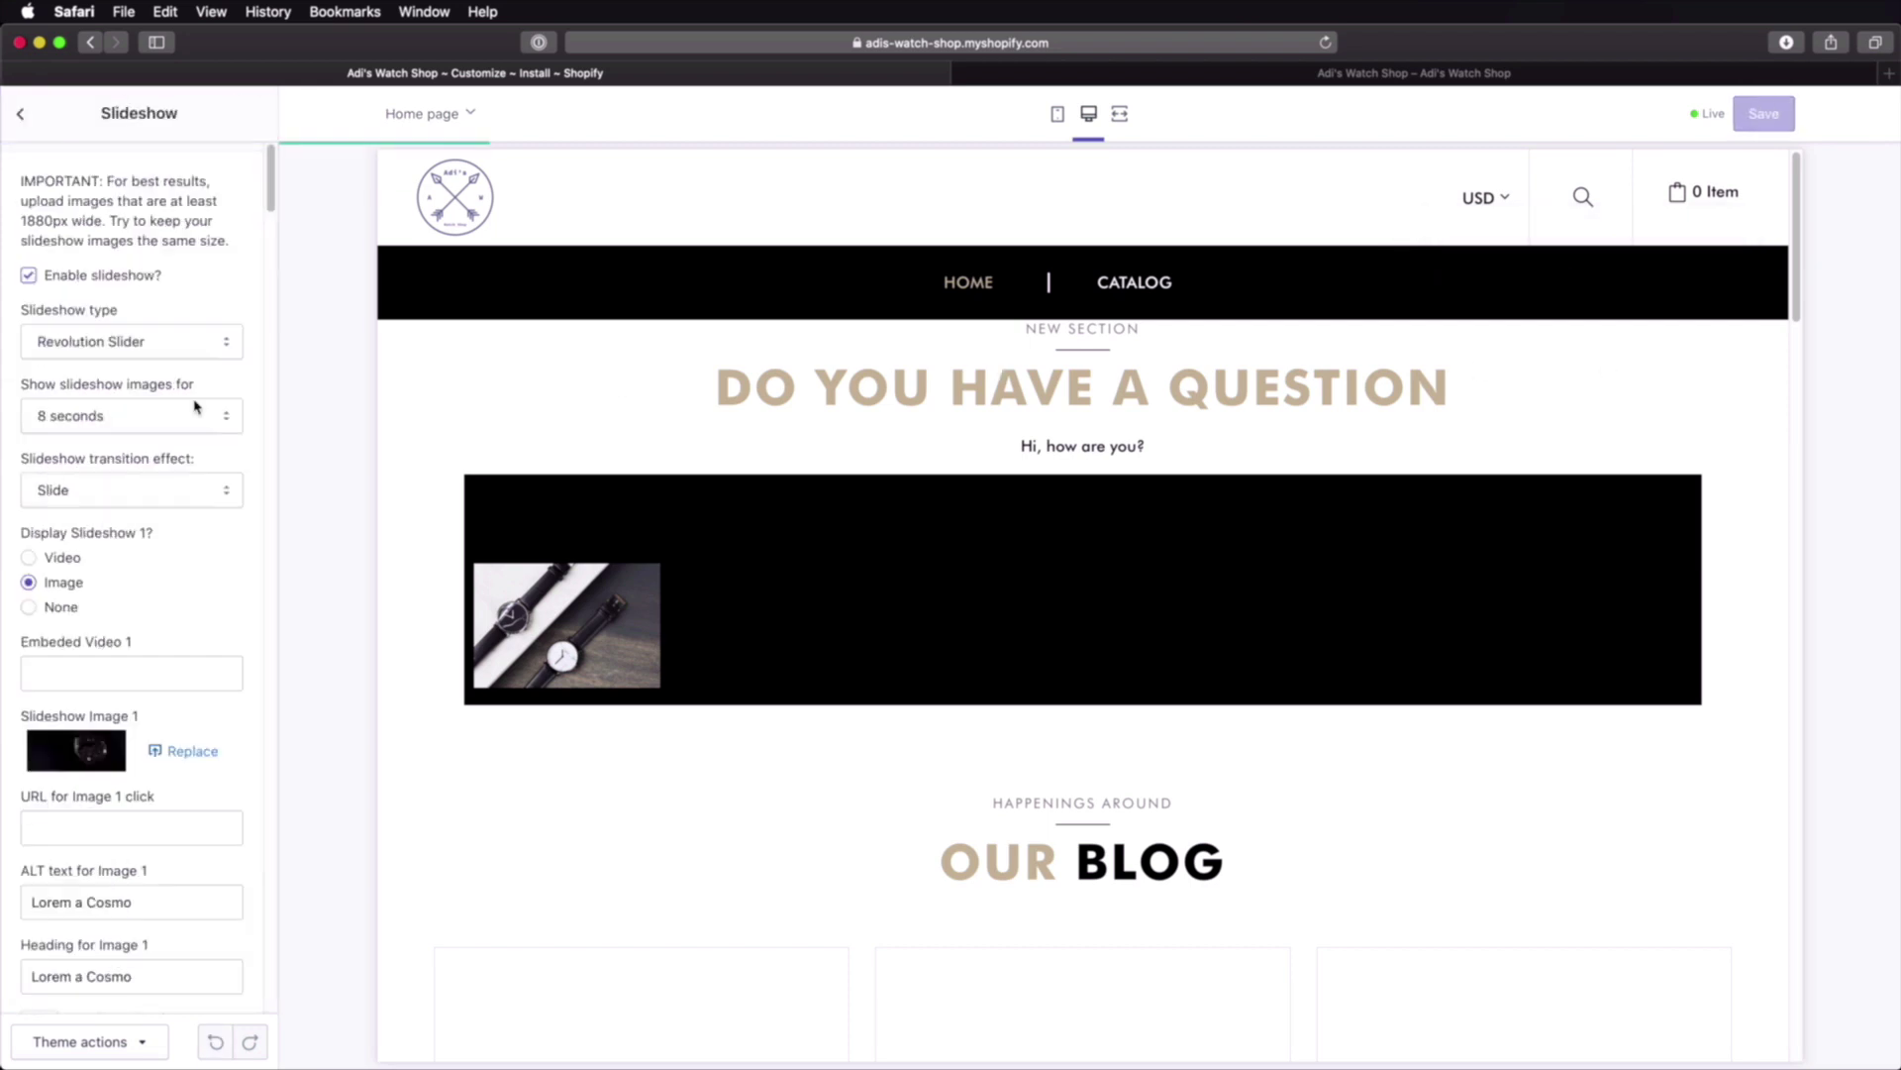
{"action": "scroll", "coordinate": [195, 406], "scroll_direction": "down", "scroll_amount": 15}
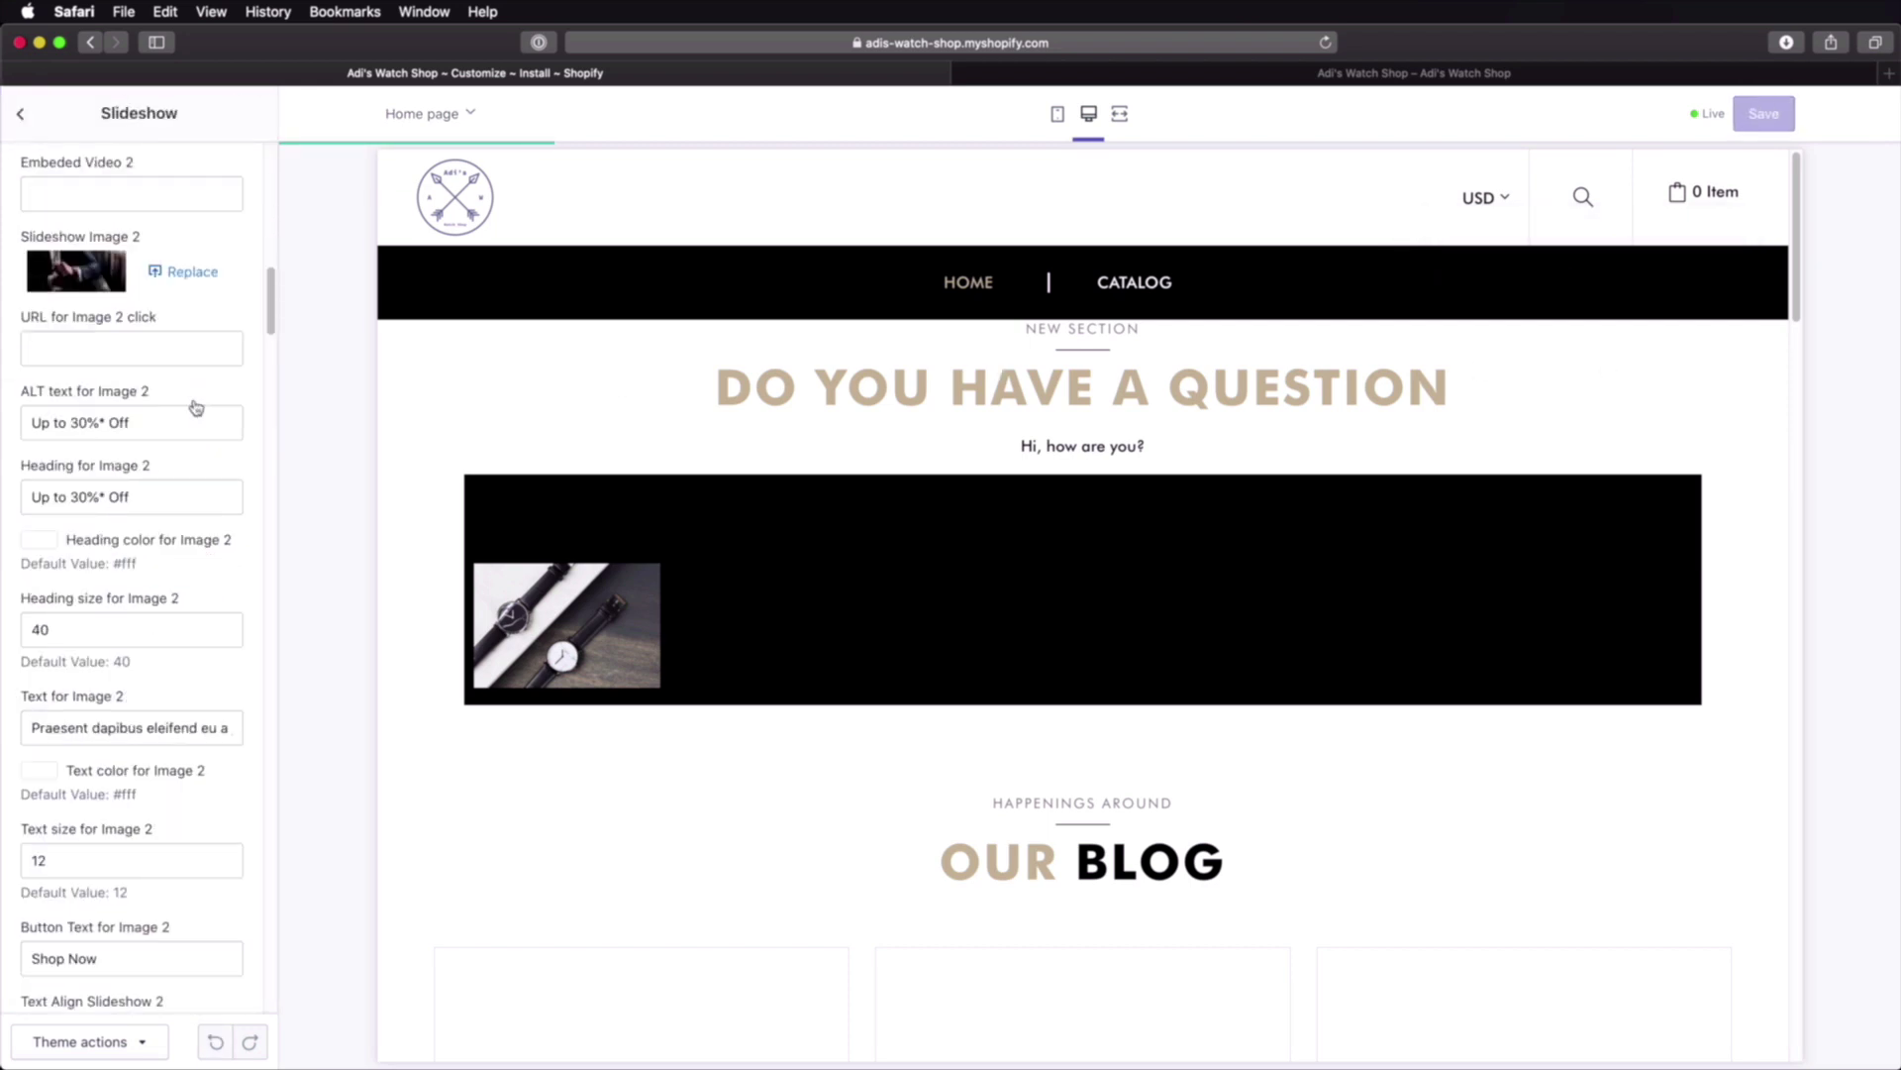
{"action": "scroll", "coordinate": [195, 406], "scroll_direction": "down", "scroll_amount": 12}
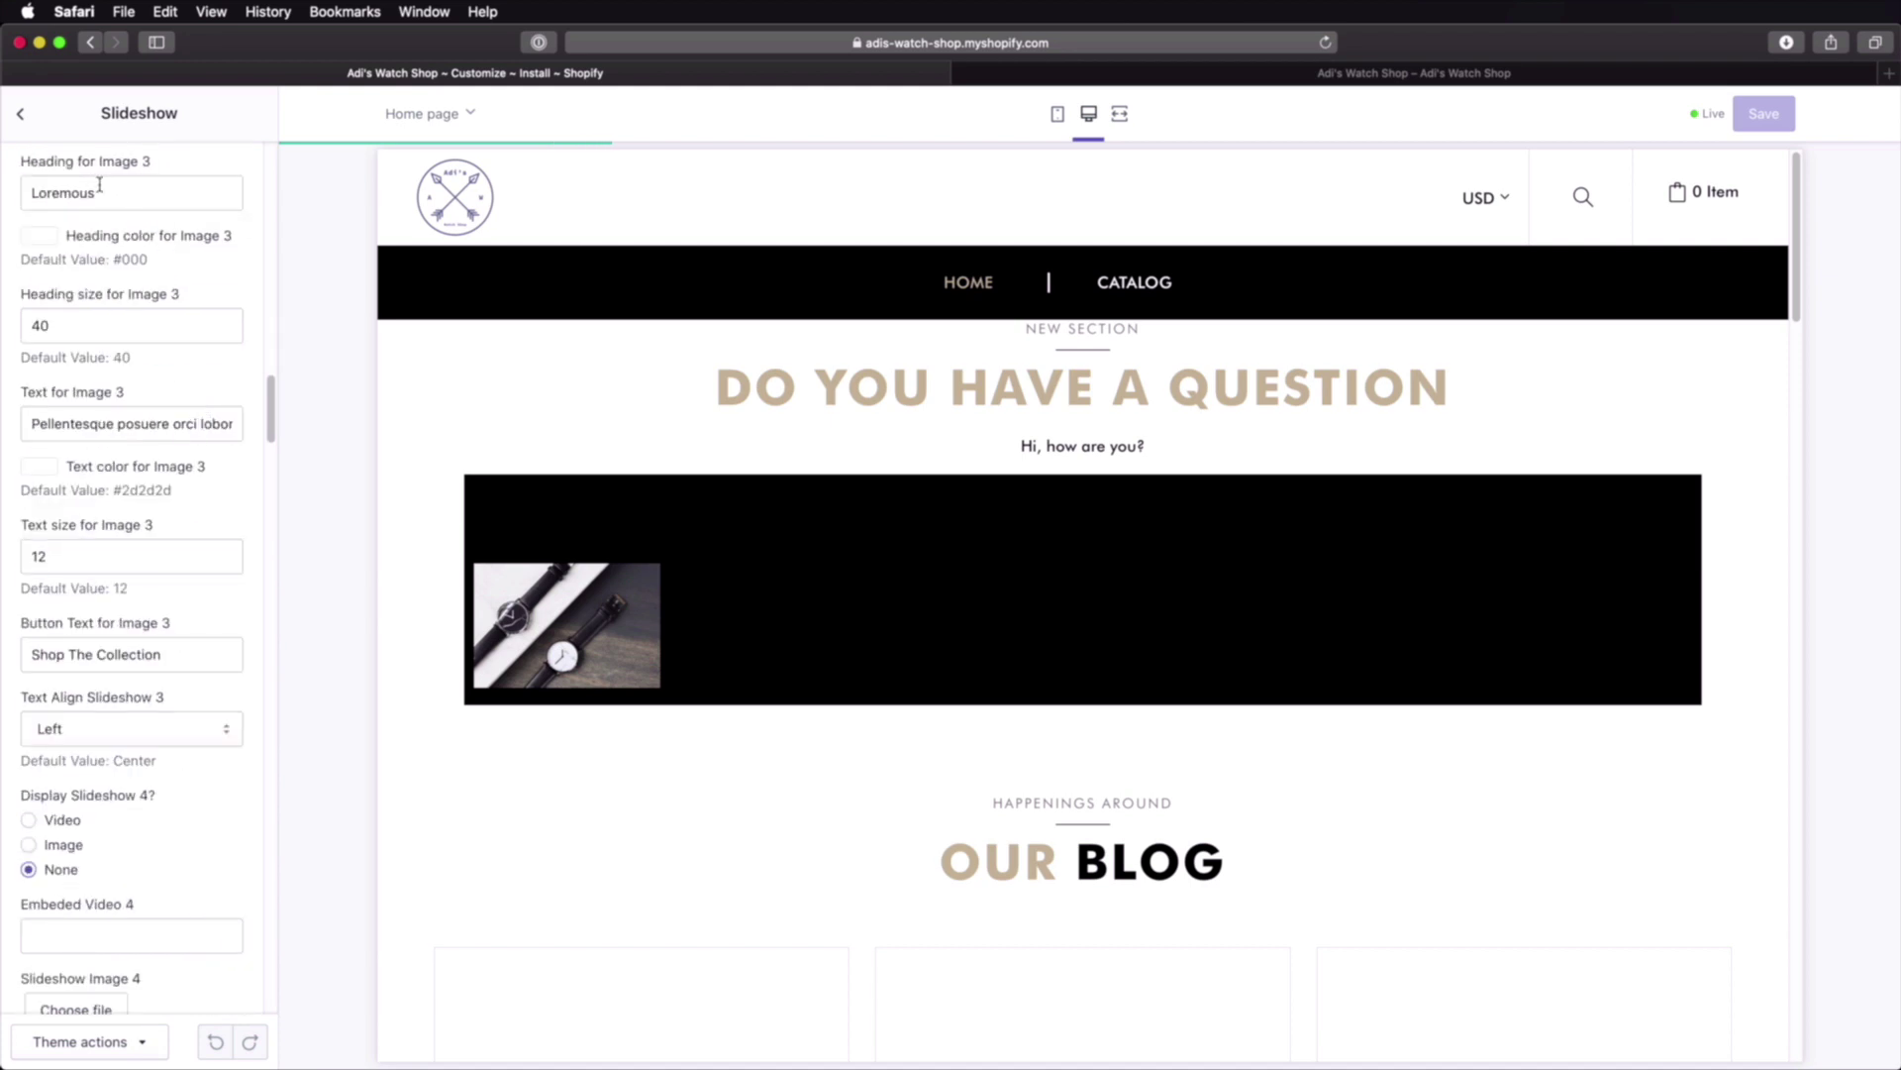
{"action": "left_click", "coordinate": [22, 118]}
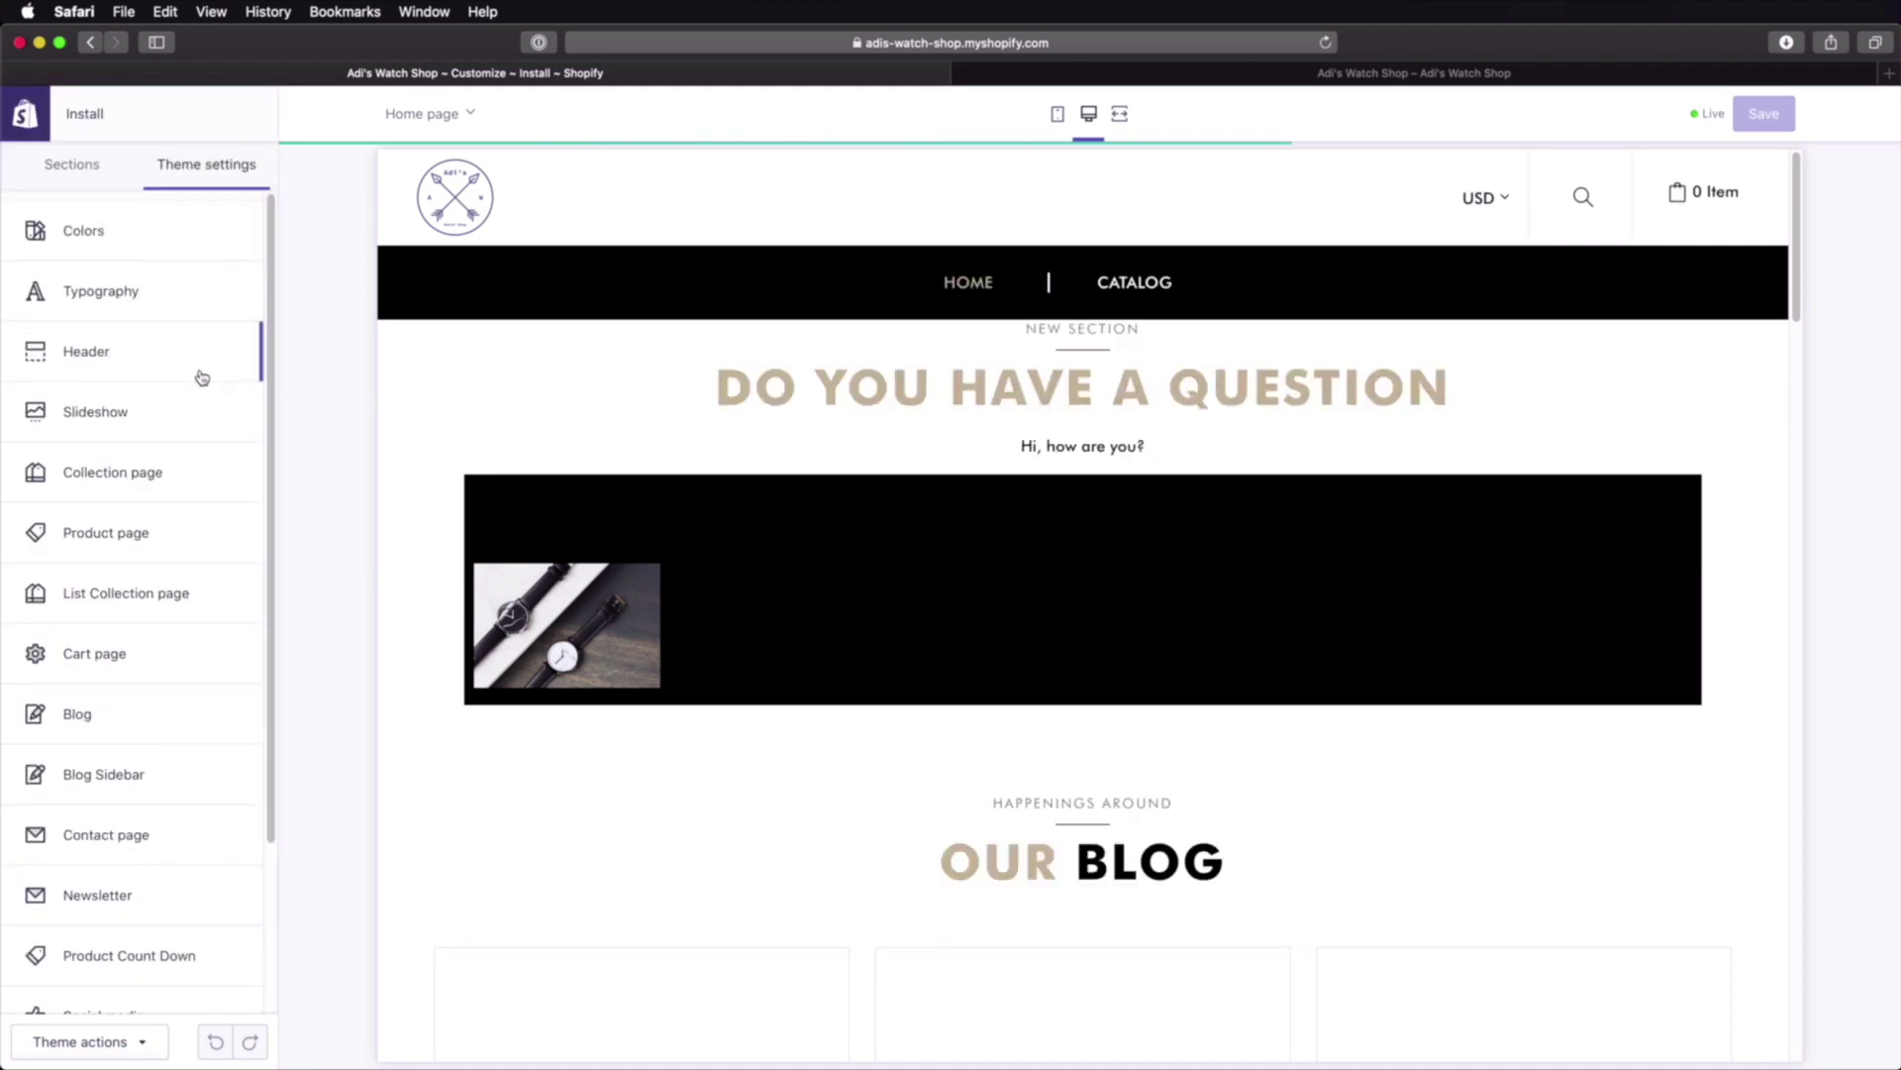
Step: Scroll the theme settings list, glance at the Sections list, then return to Theme settings
{"action": "scroll", "coordinate": [195, 428], "scroll_direction": "down", "scroll_amount": 1}
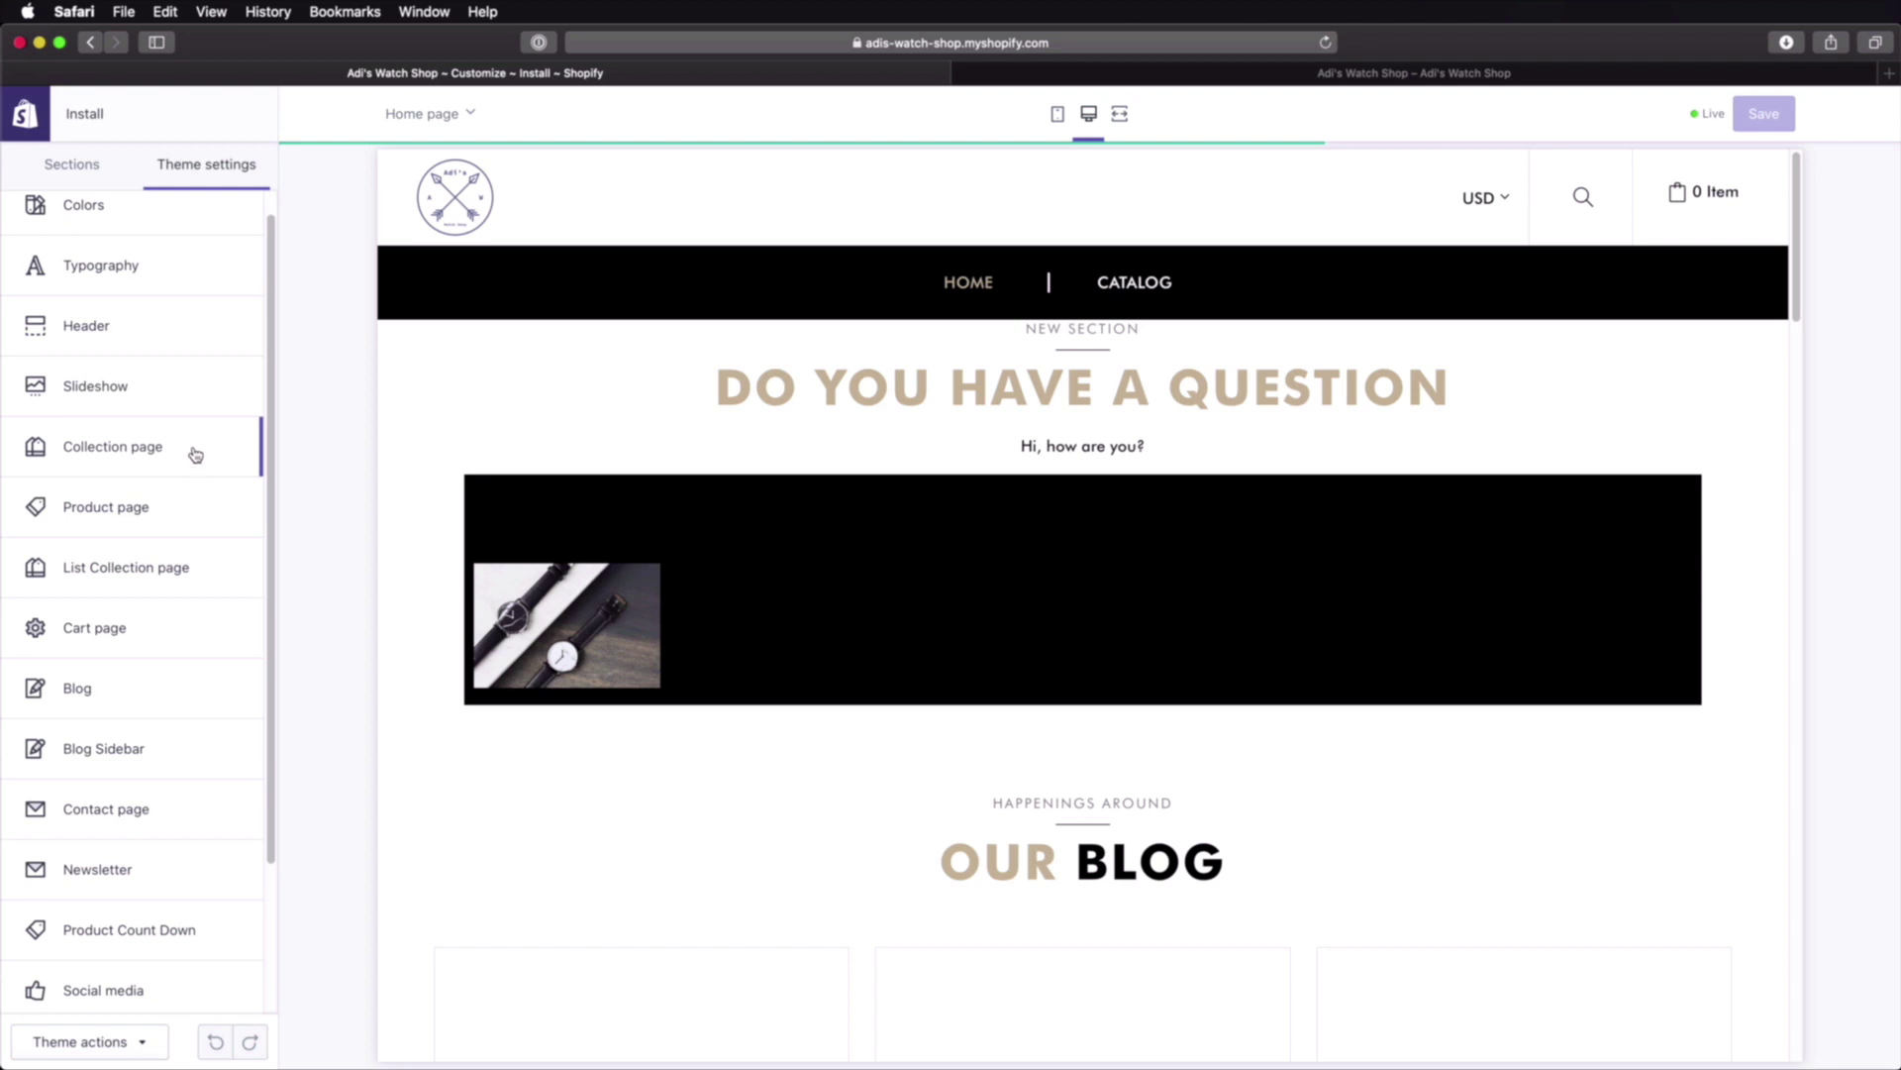
{"action": "scroll", "coordinate": [187, 459], "scroll_direction": "down", "scroll_amount": 5}
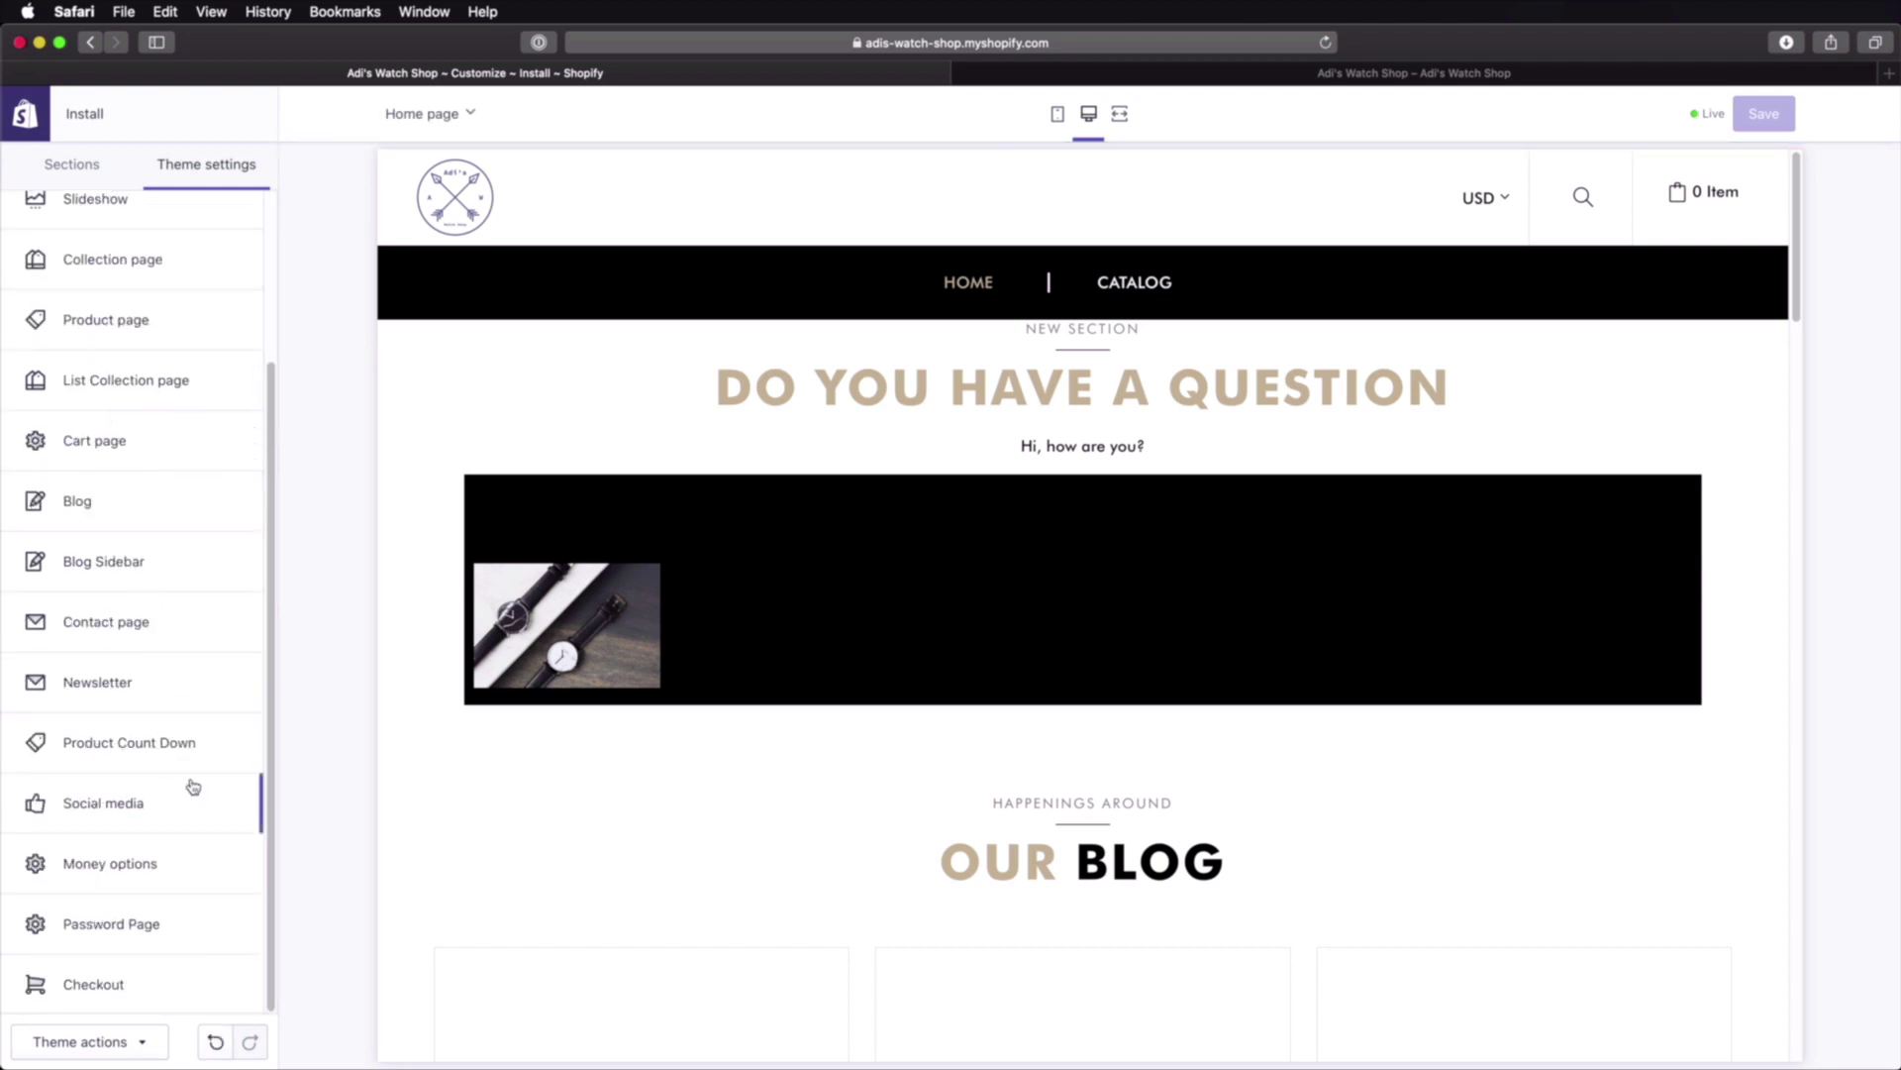
{"action": "scroll", "coordinate": [203, 800], "scroll_direction": "up", "scroll_amount": 5}
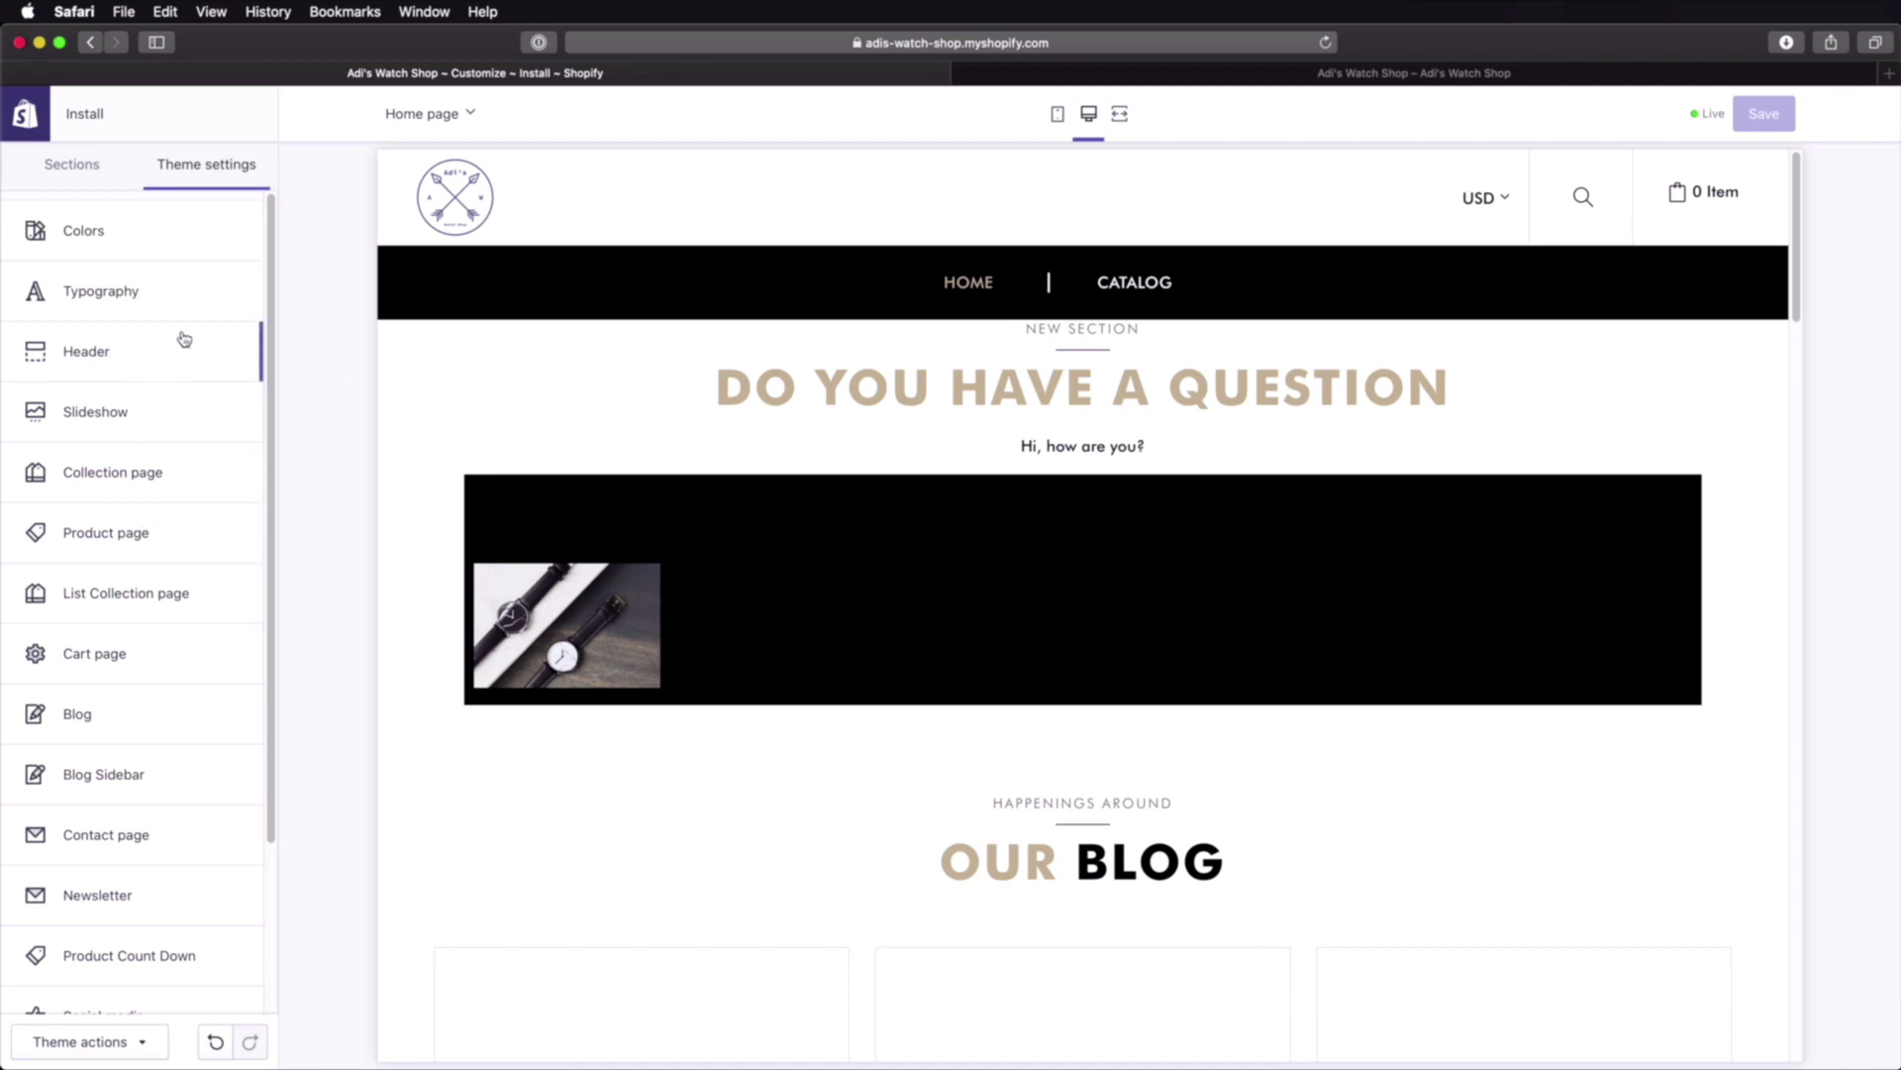
{"action": "left_click", "coordinate": [100, 174]}
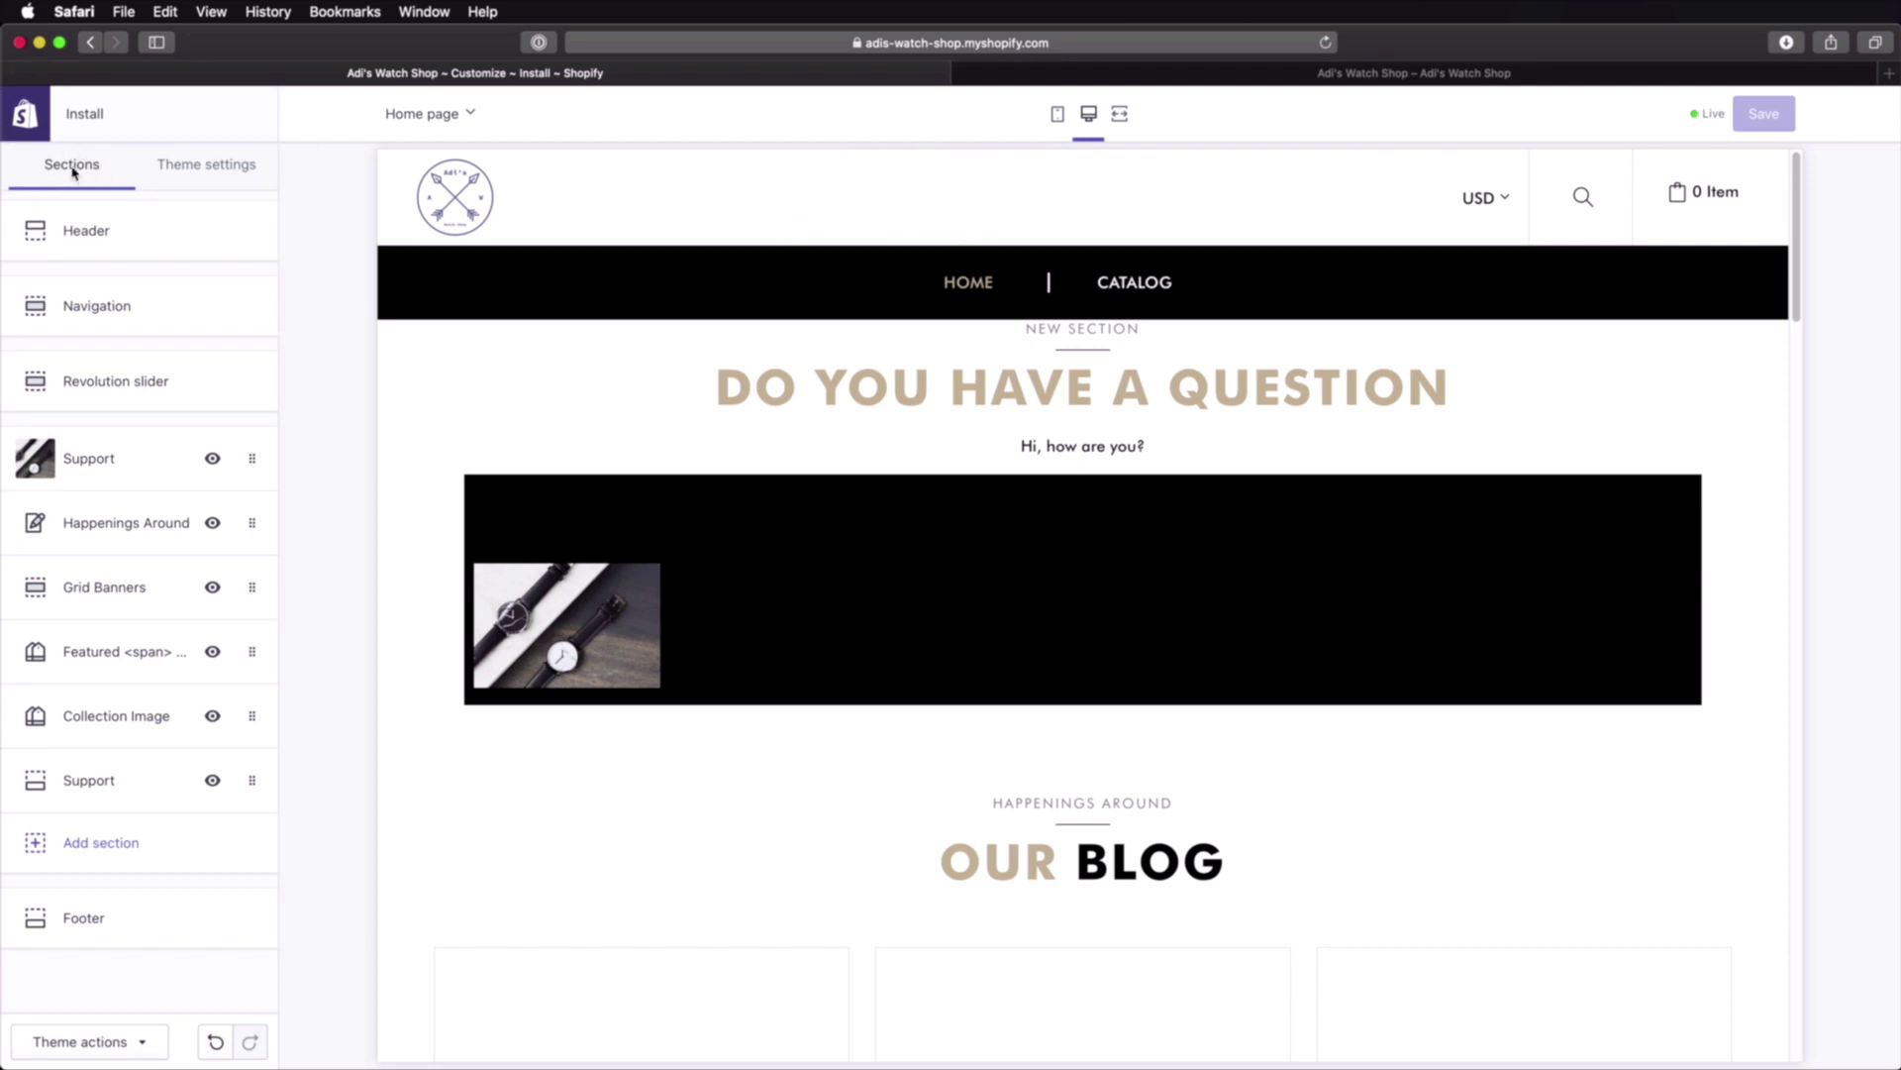
{"action": "left_click", "coordinate": [196, 177]}
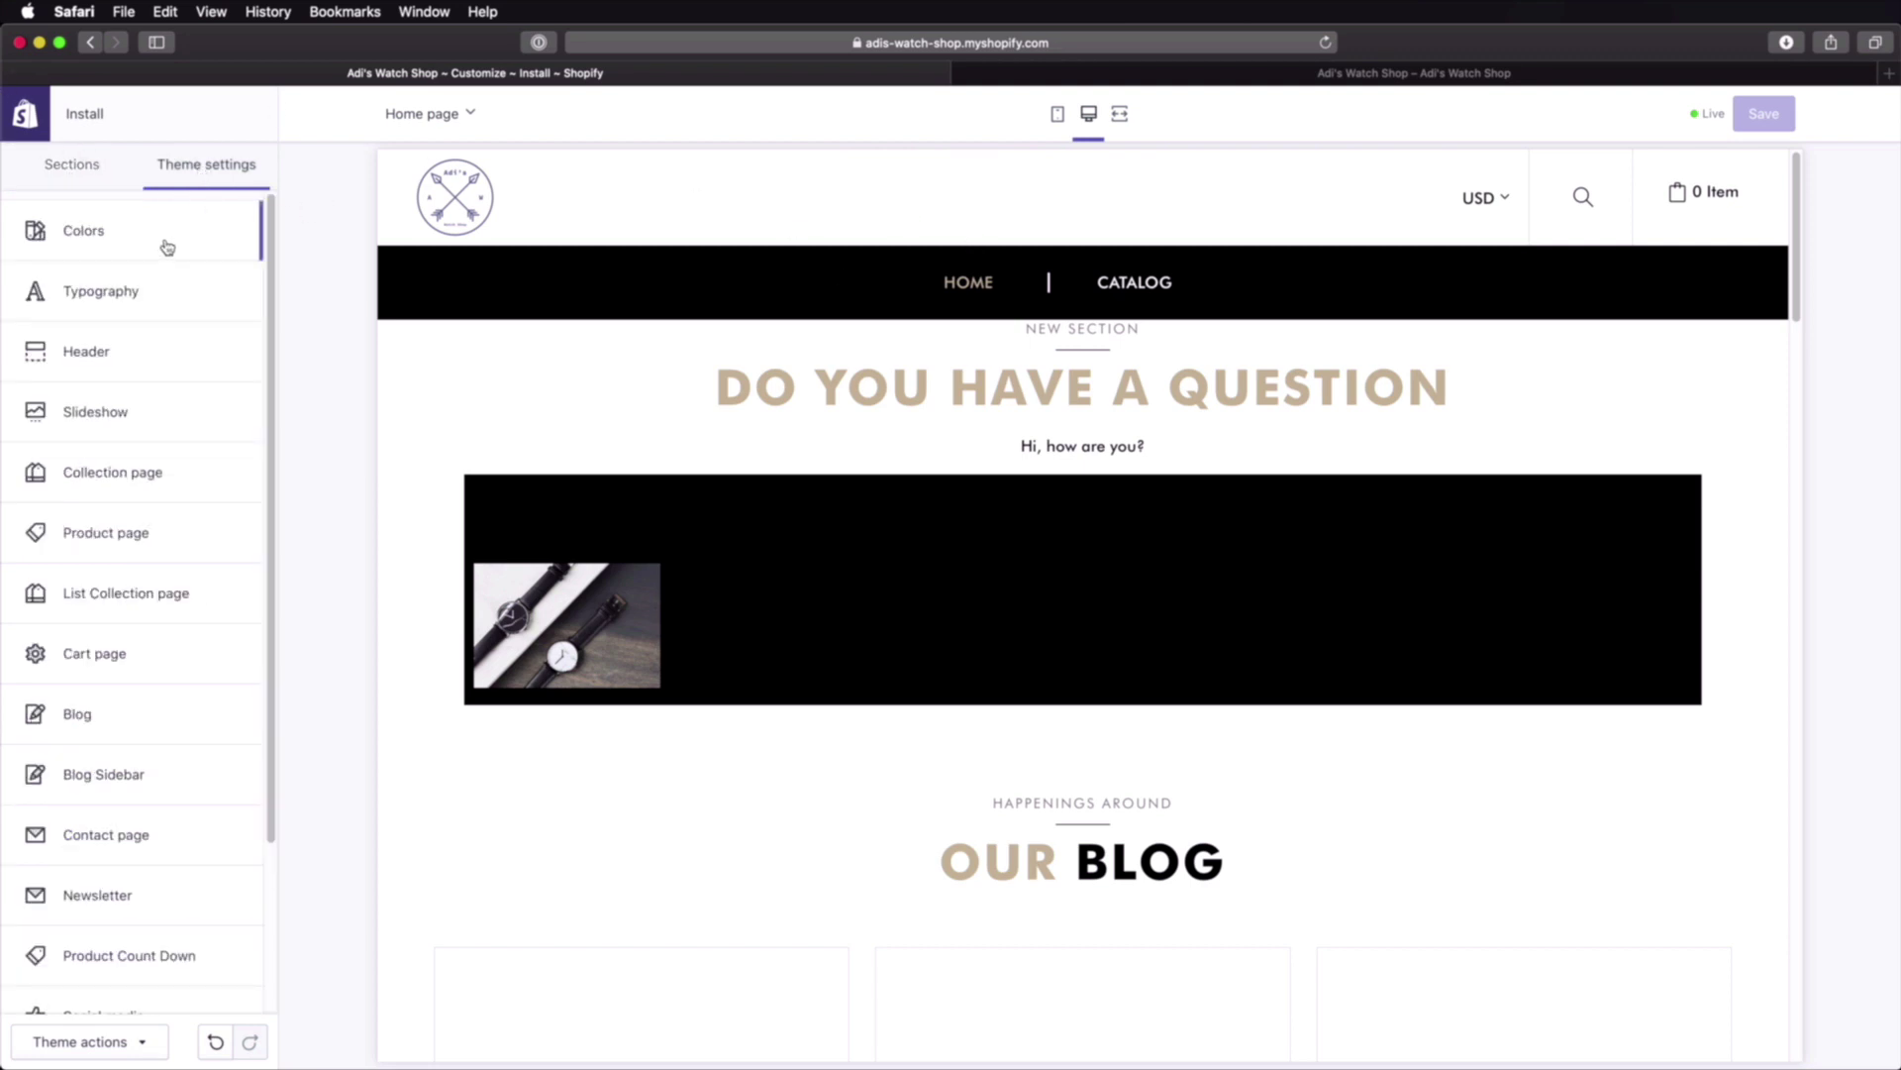
{"action": "scroll", "coordinate": [178, 377], "scroll_direction": "down", "scroll_amount": 3}
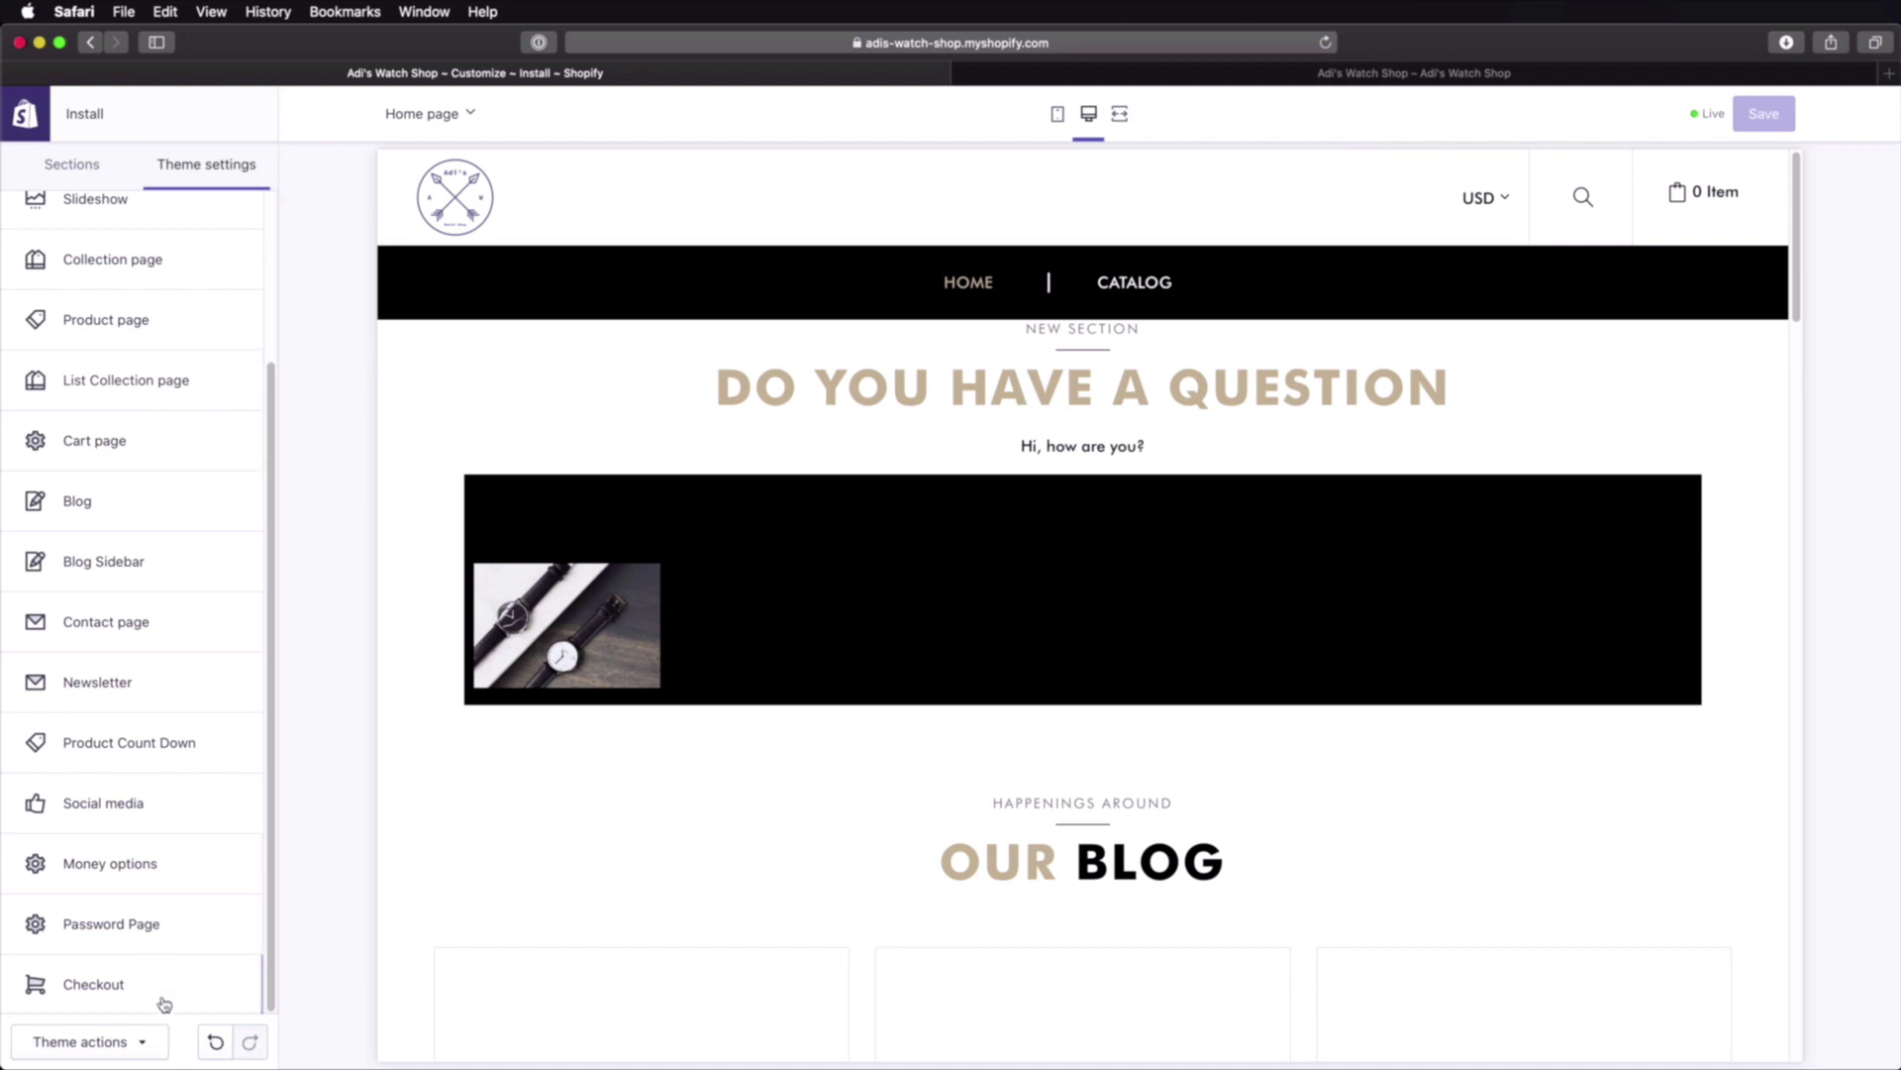
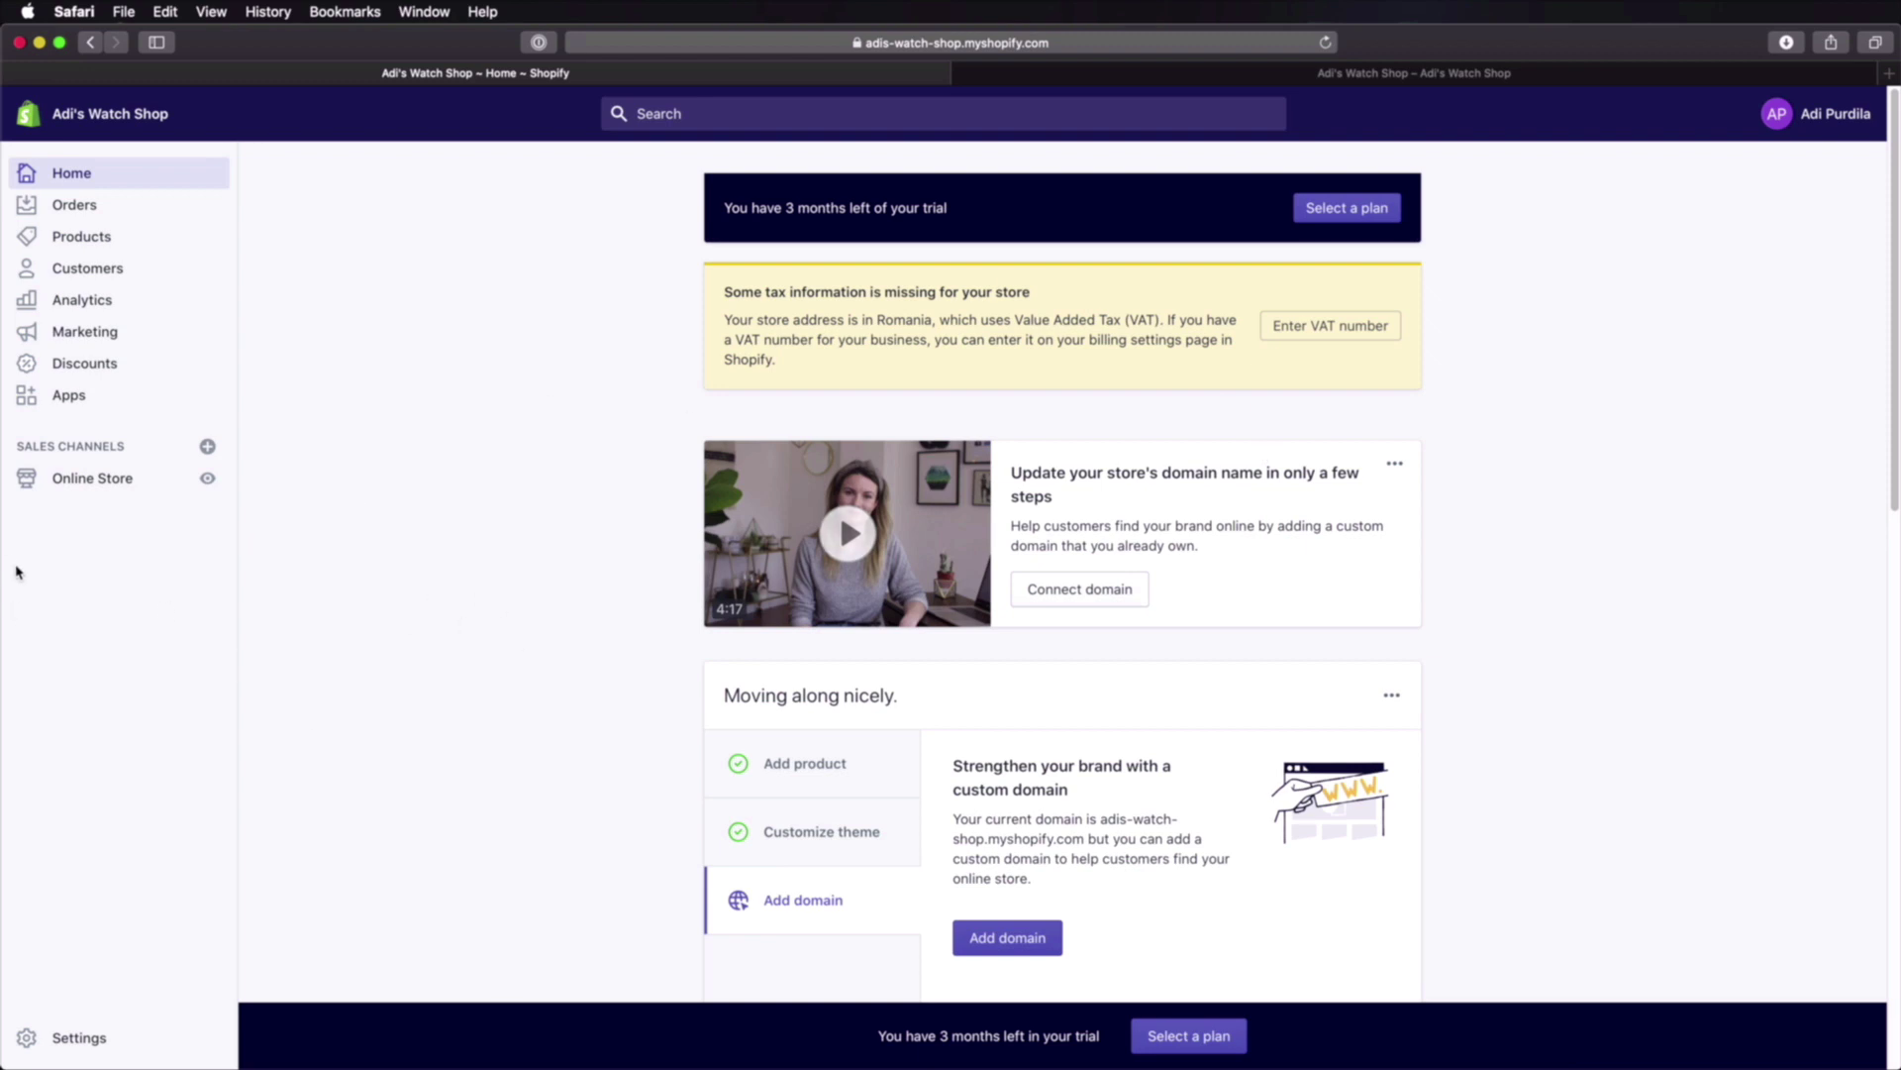
Step: Add an 'About Us' page with the page.about template, save it, and return to Pages
{"action": "left_click", "coordinate": [91, 479]}
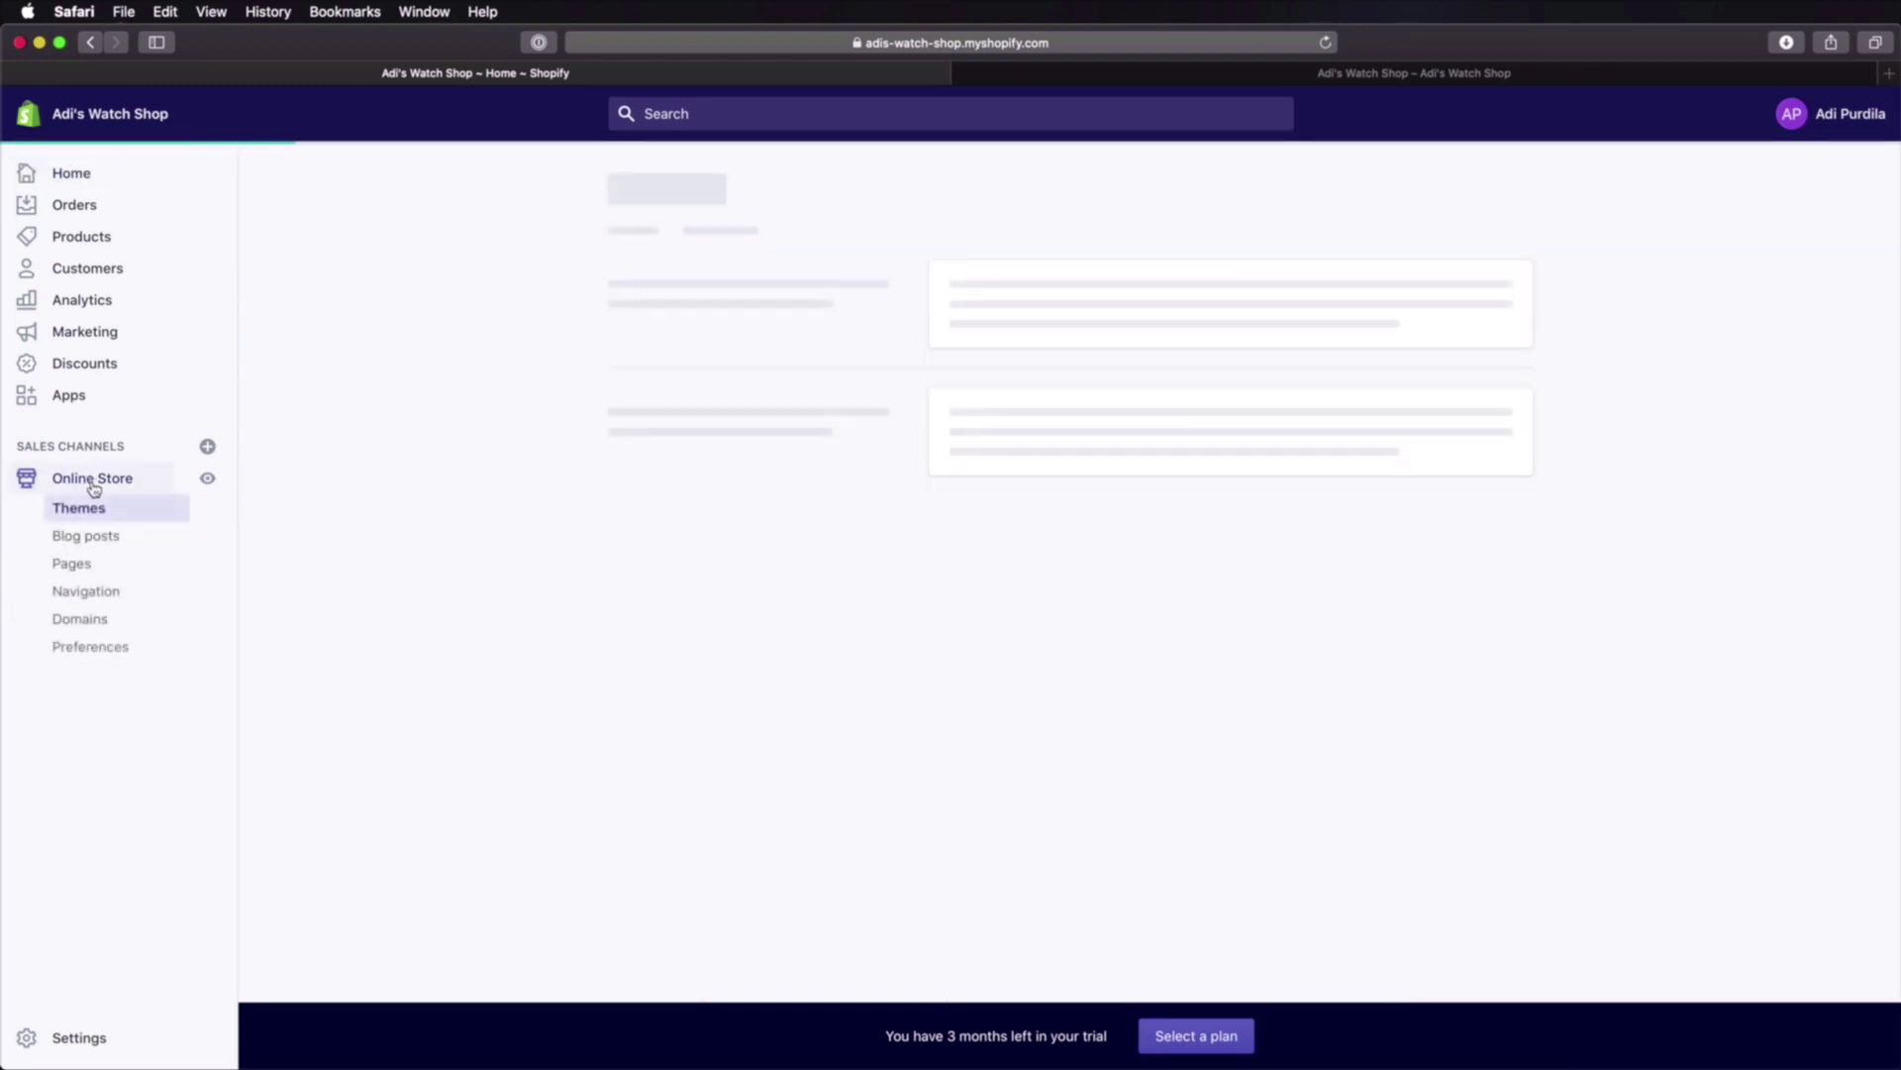
{"action": "left_click", "coordinate": [73, 564]}
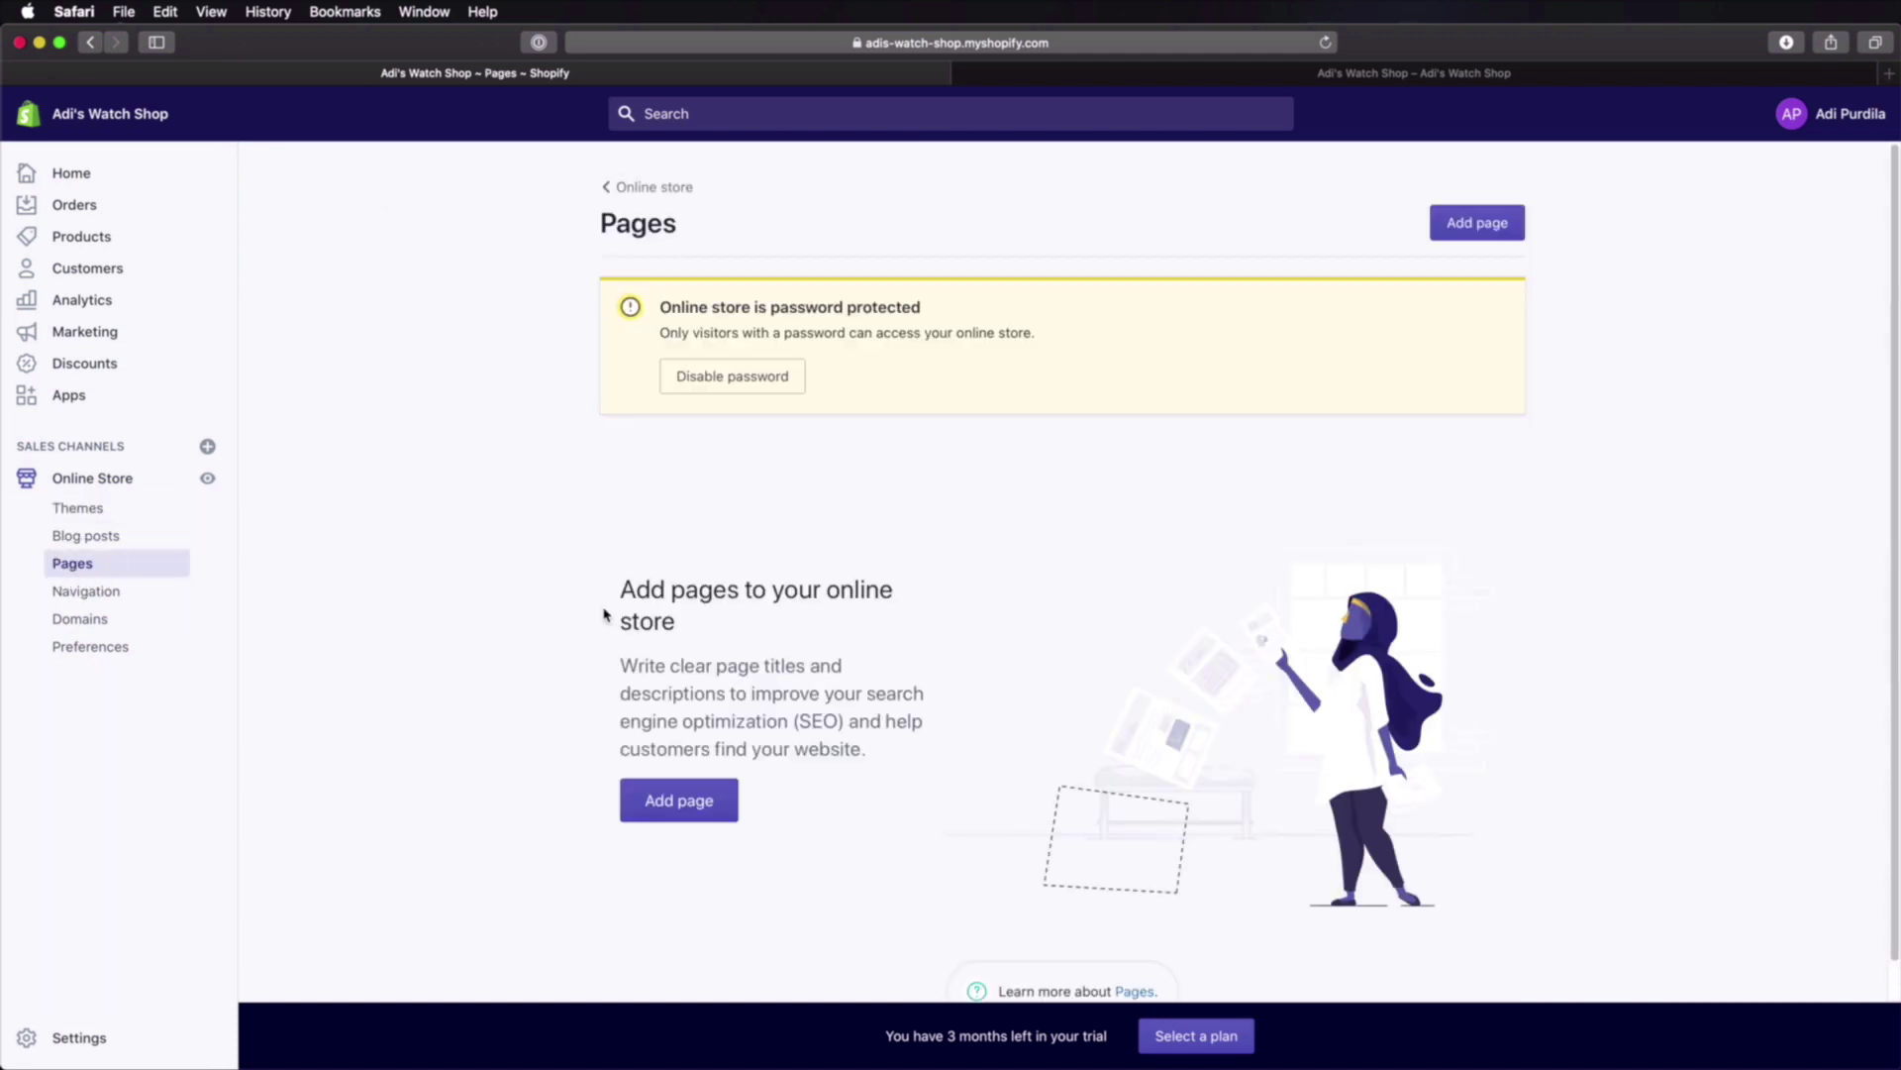
{"action": "scroll", "coordinate": [439, 632], "scroll_direction": "down", "scroll_amount": 1}
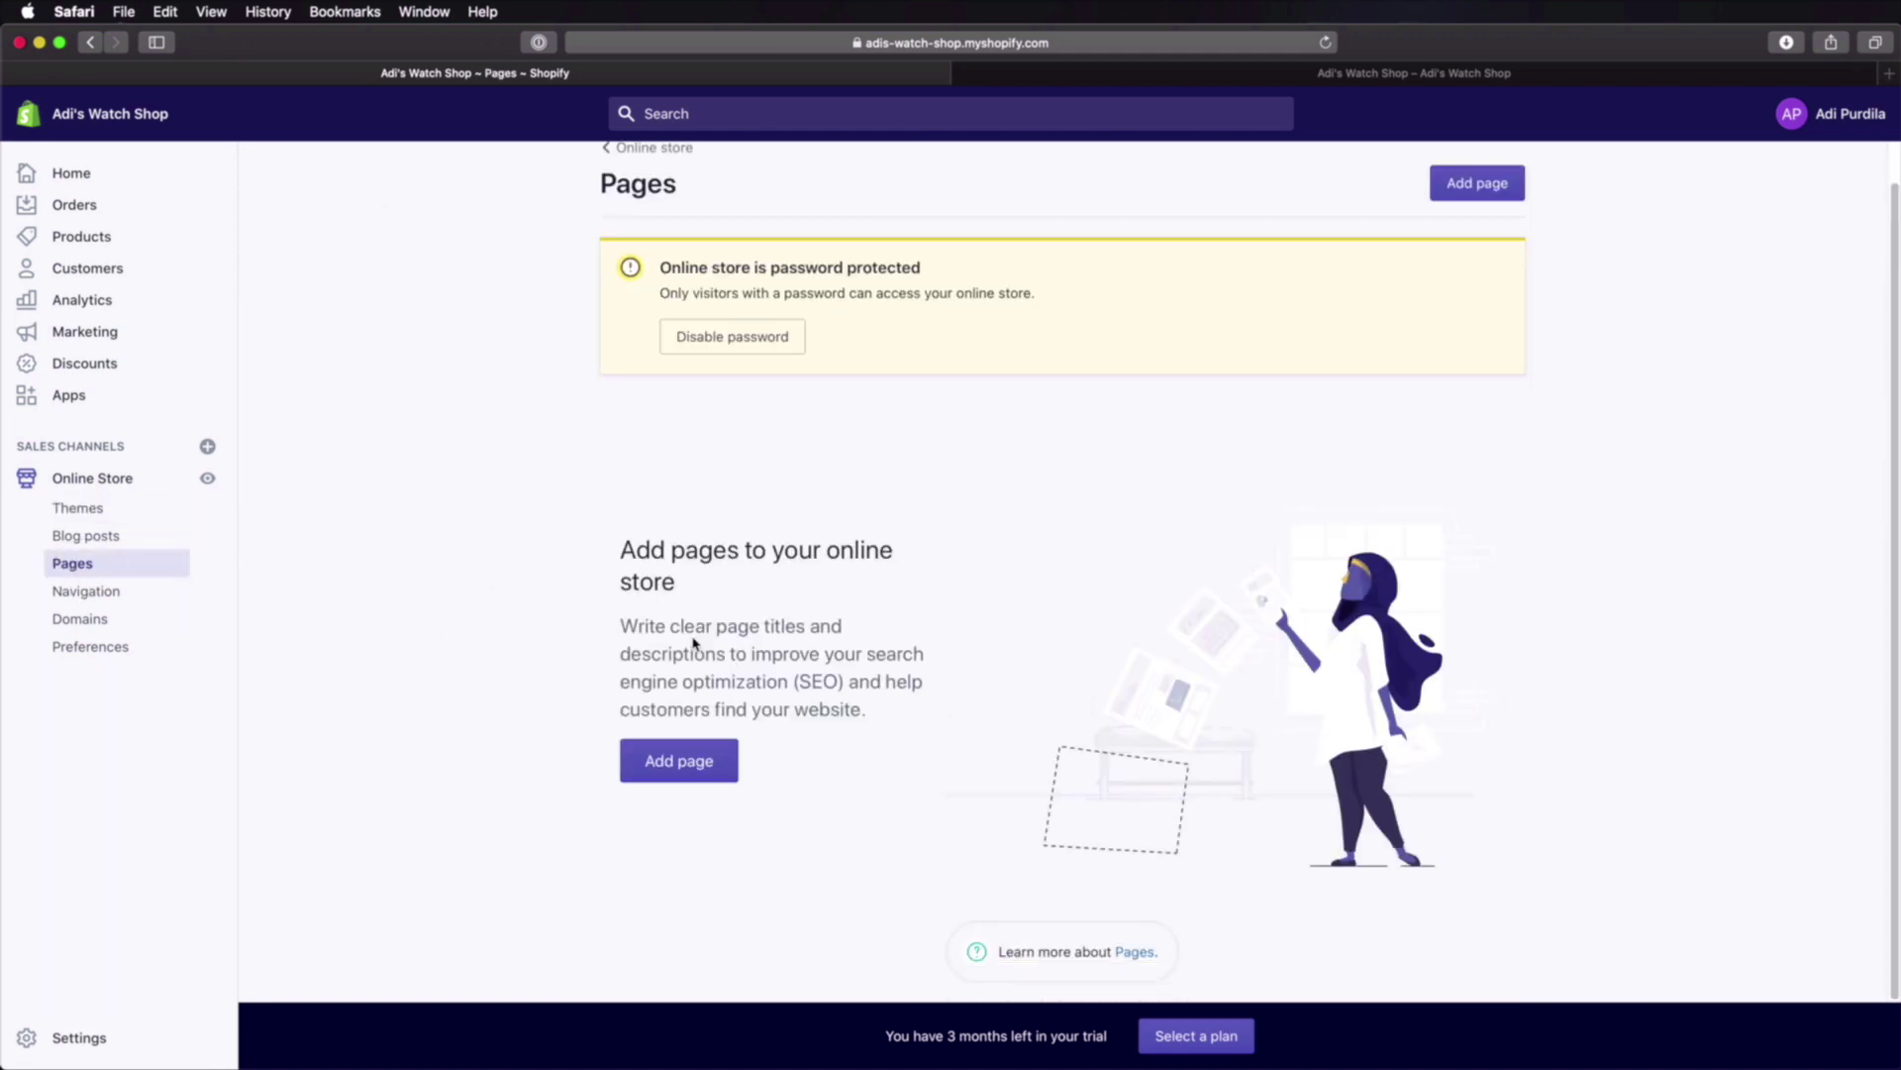
{"action": "scroll", "coordinate": [695, 643], "scroll_direction": "up", "scroll_amount": 1}
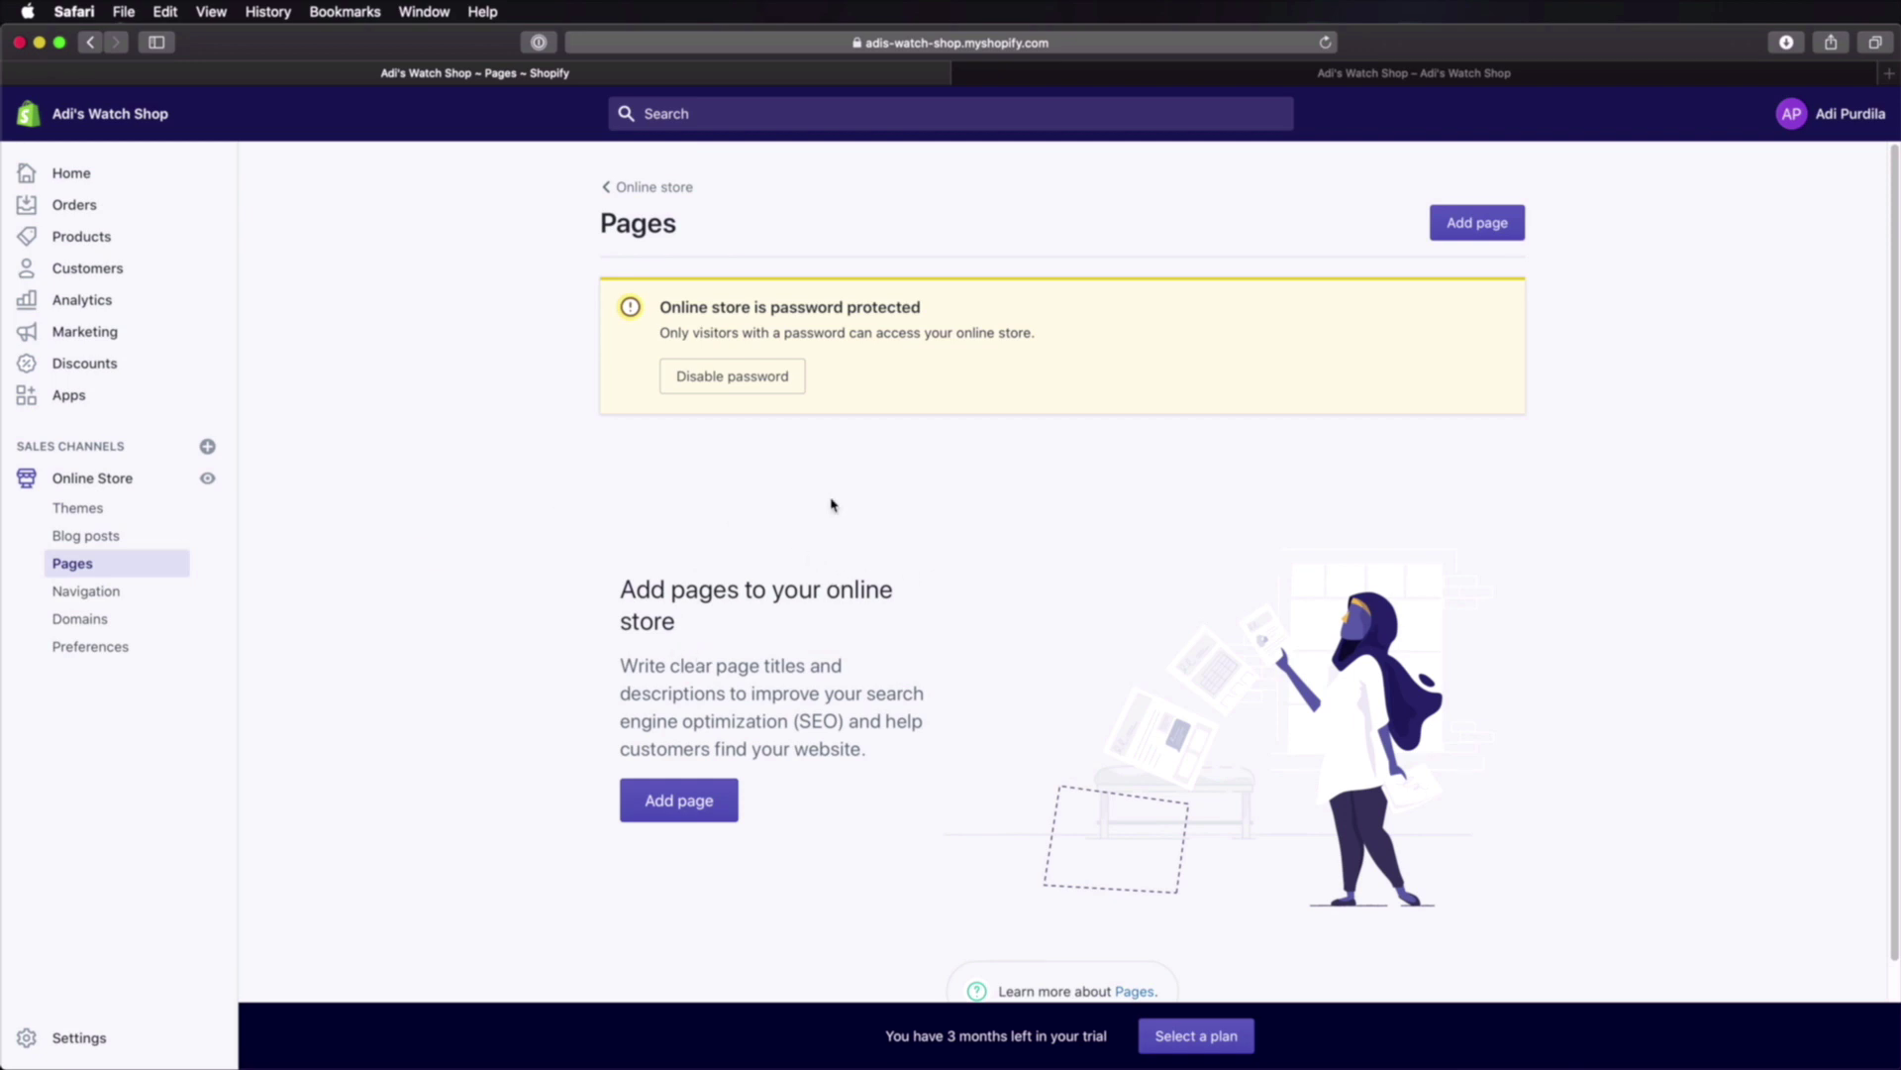
{"action": "left_click", "coordinate": [1485, 234]}
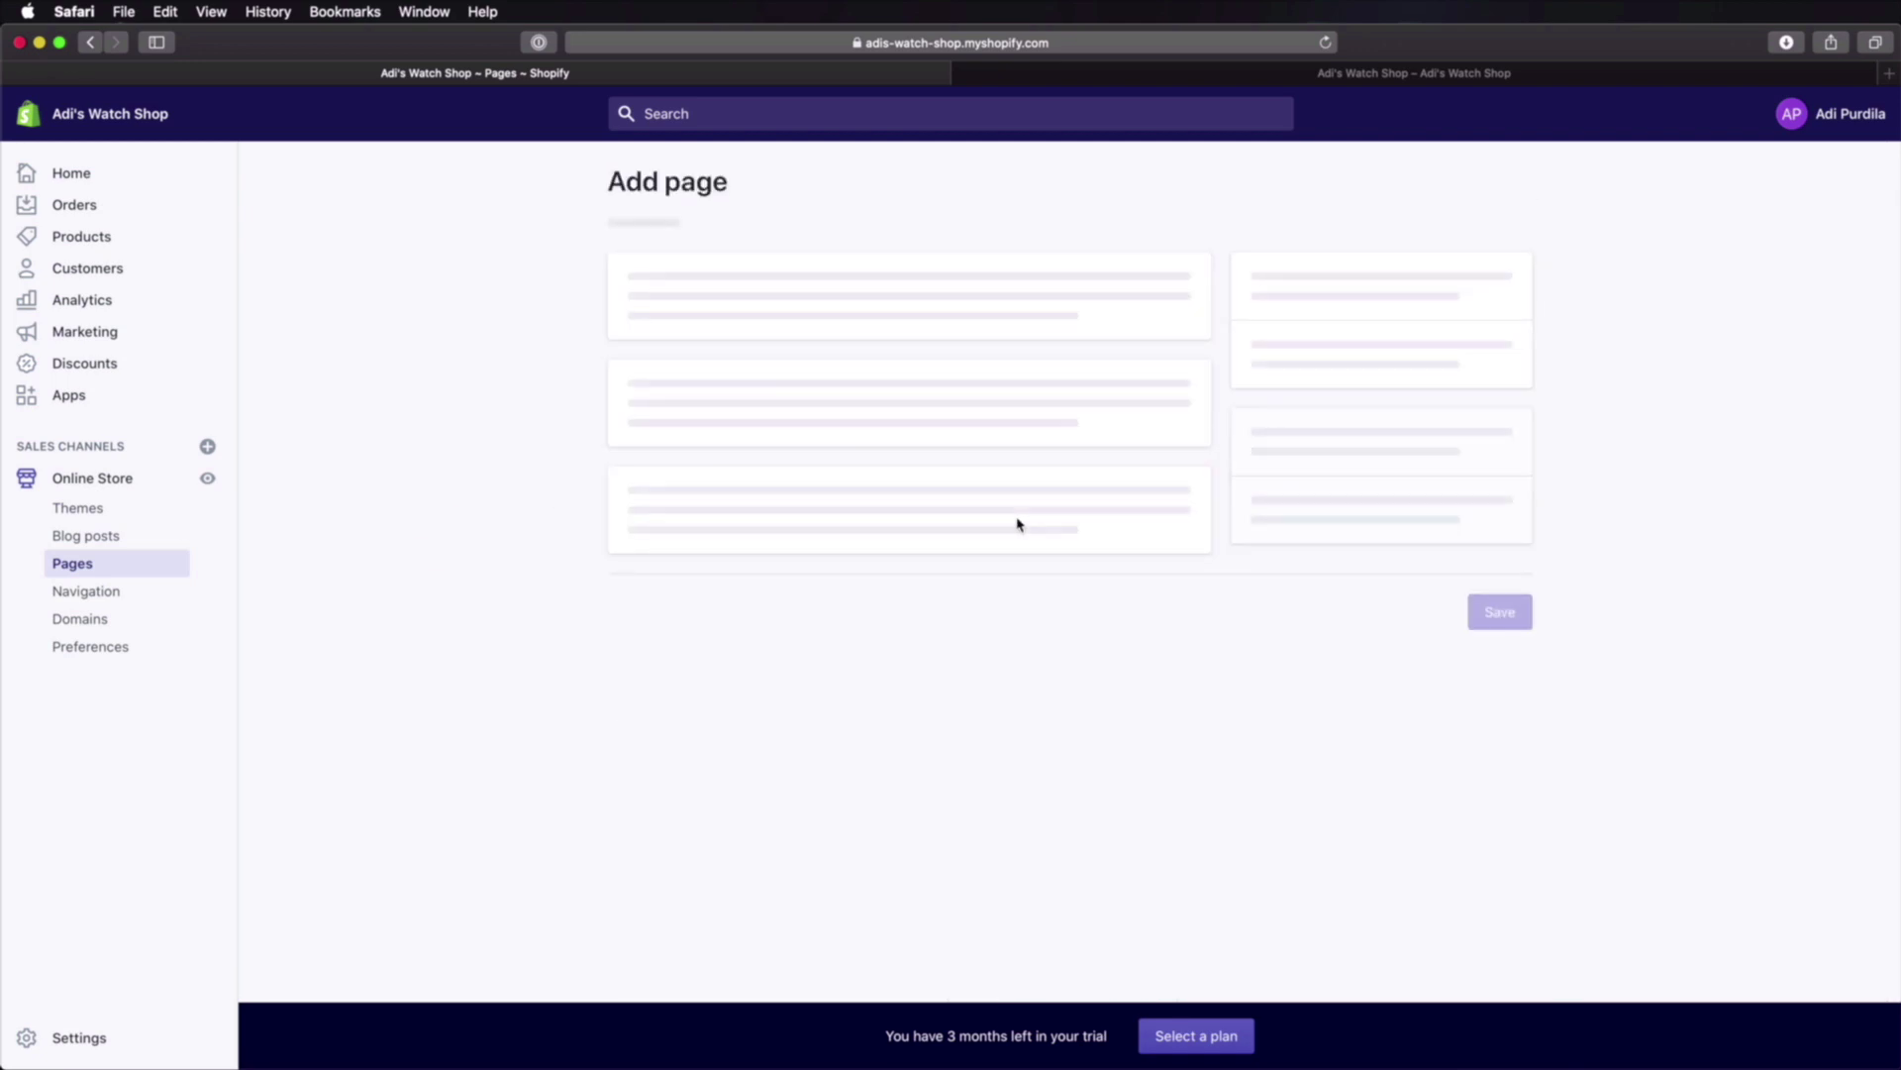
{"action": "type", "text": "About Us"}
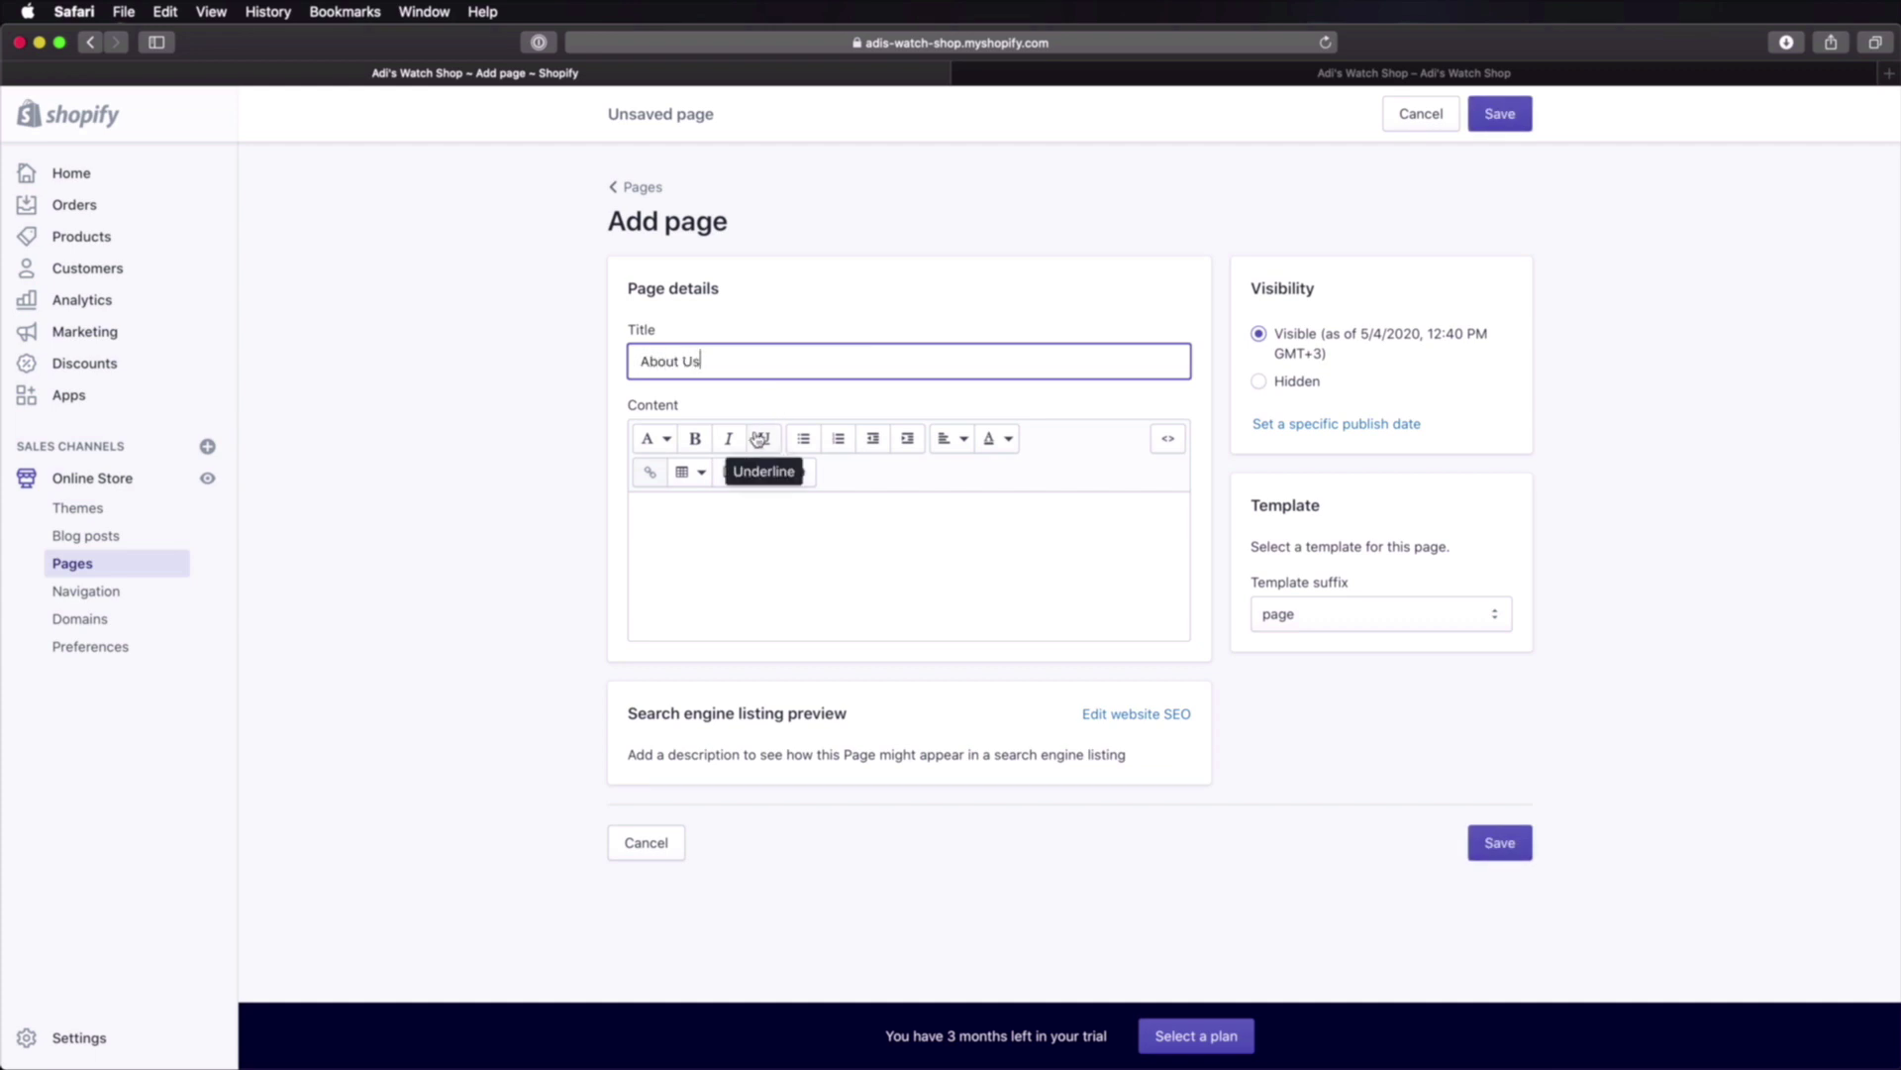
{"action": "left_click", "coordinate": [1381, 681]}
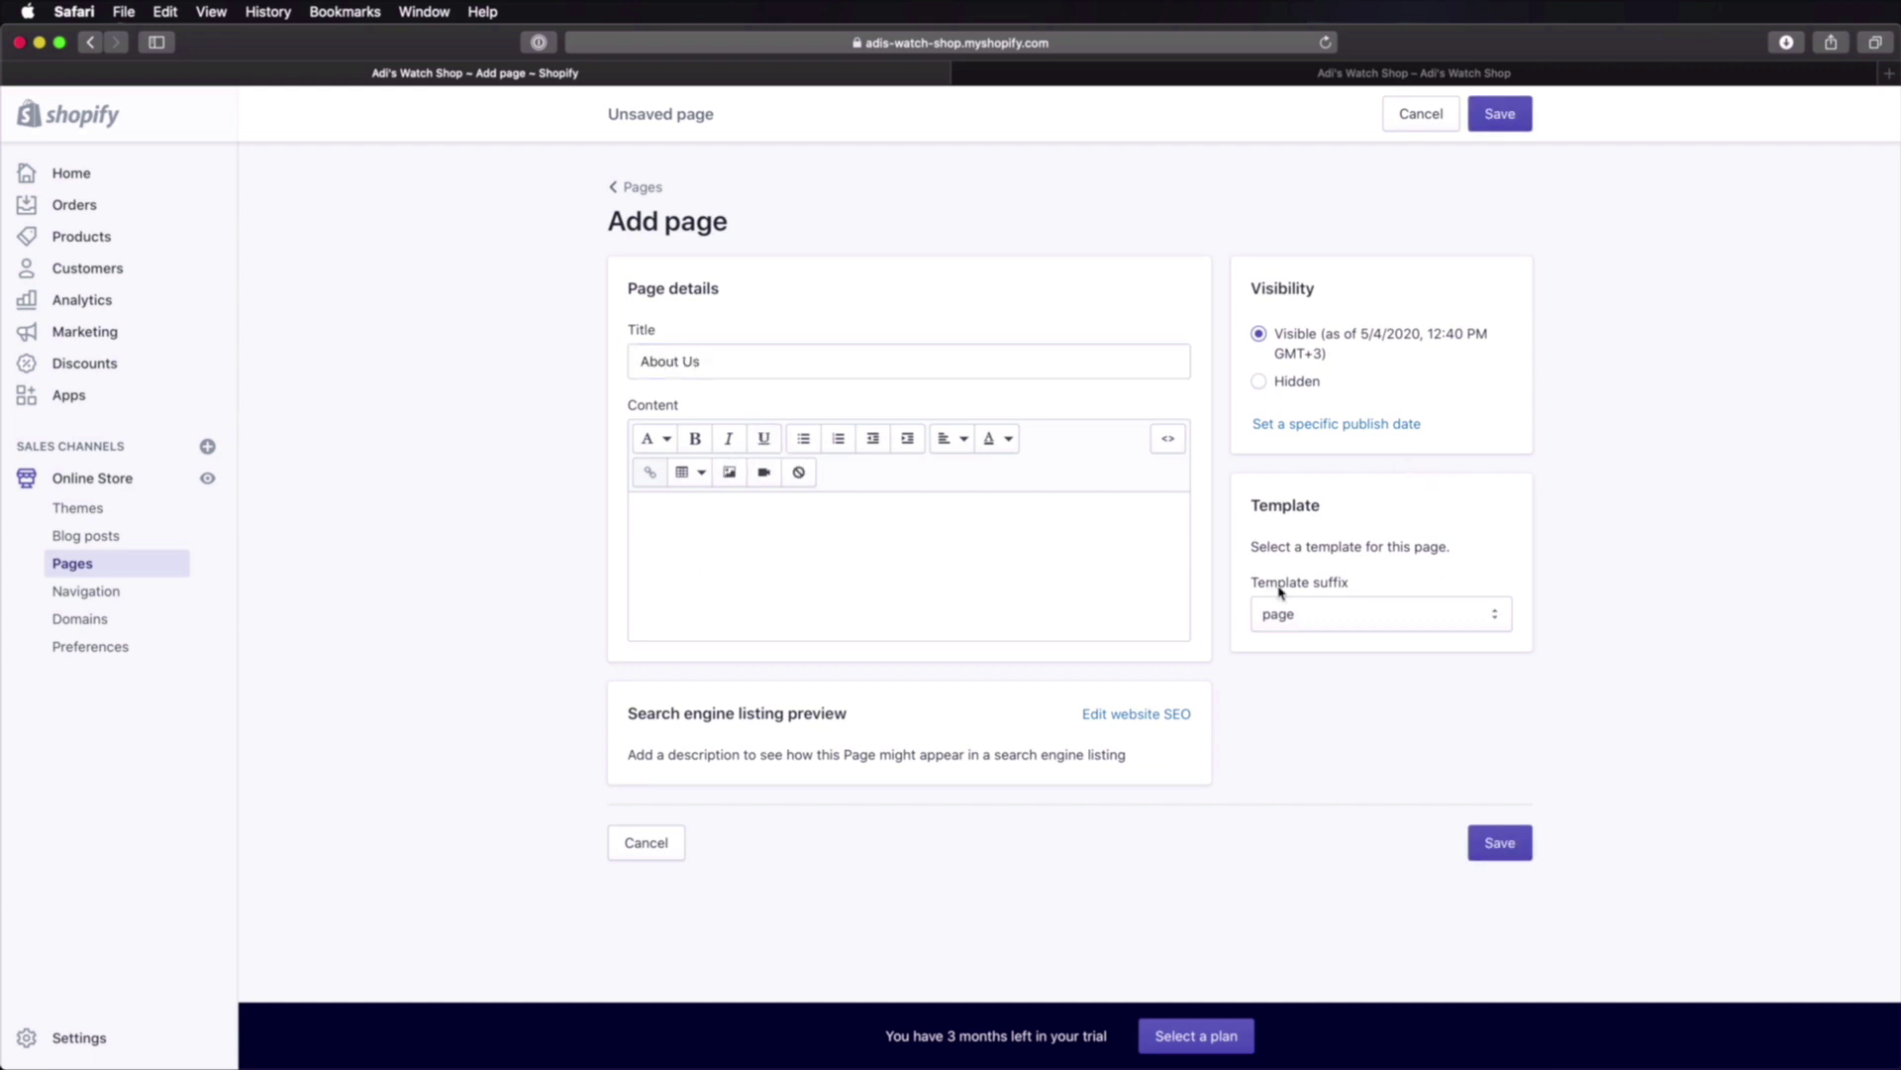
{"action": "left_click", "coordinate": [1328, 616]}
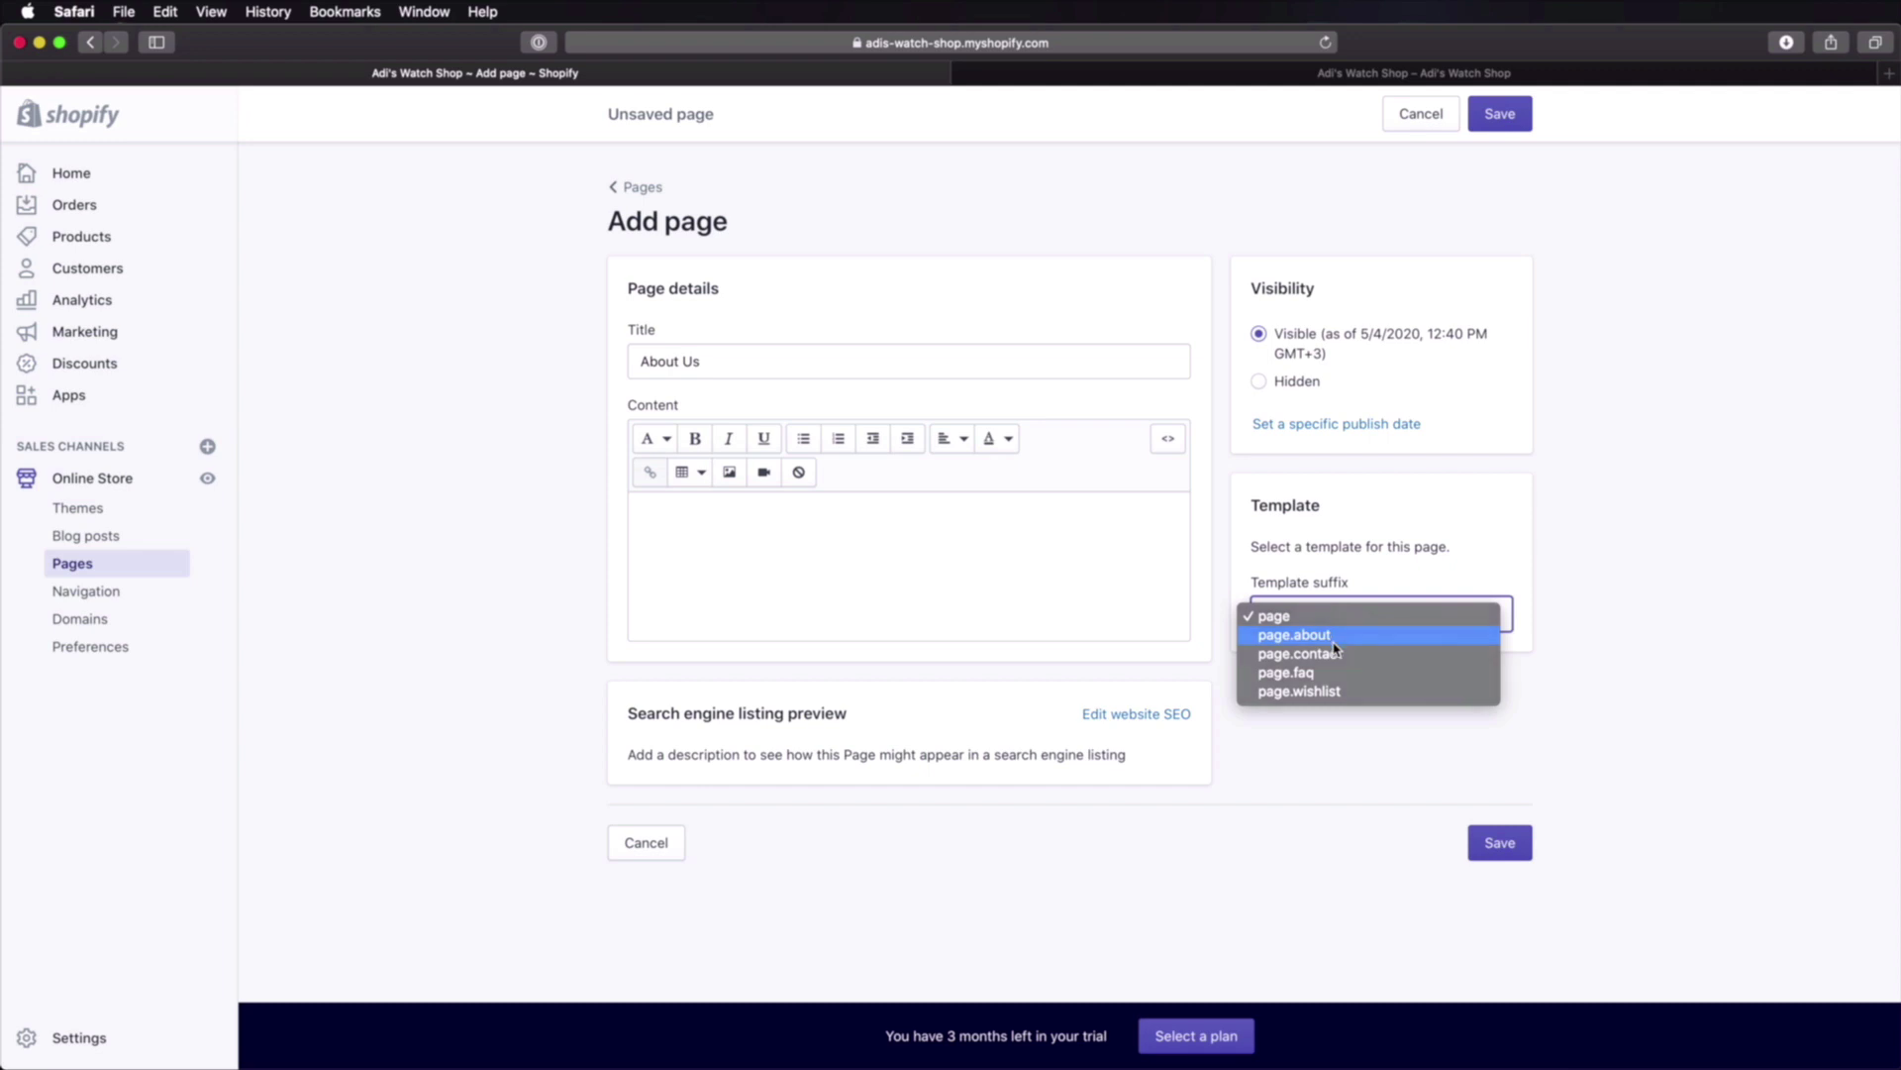
{"action": "left_click", "coordinate": [1334, 642]}
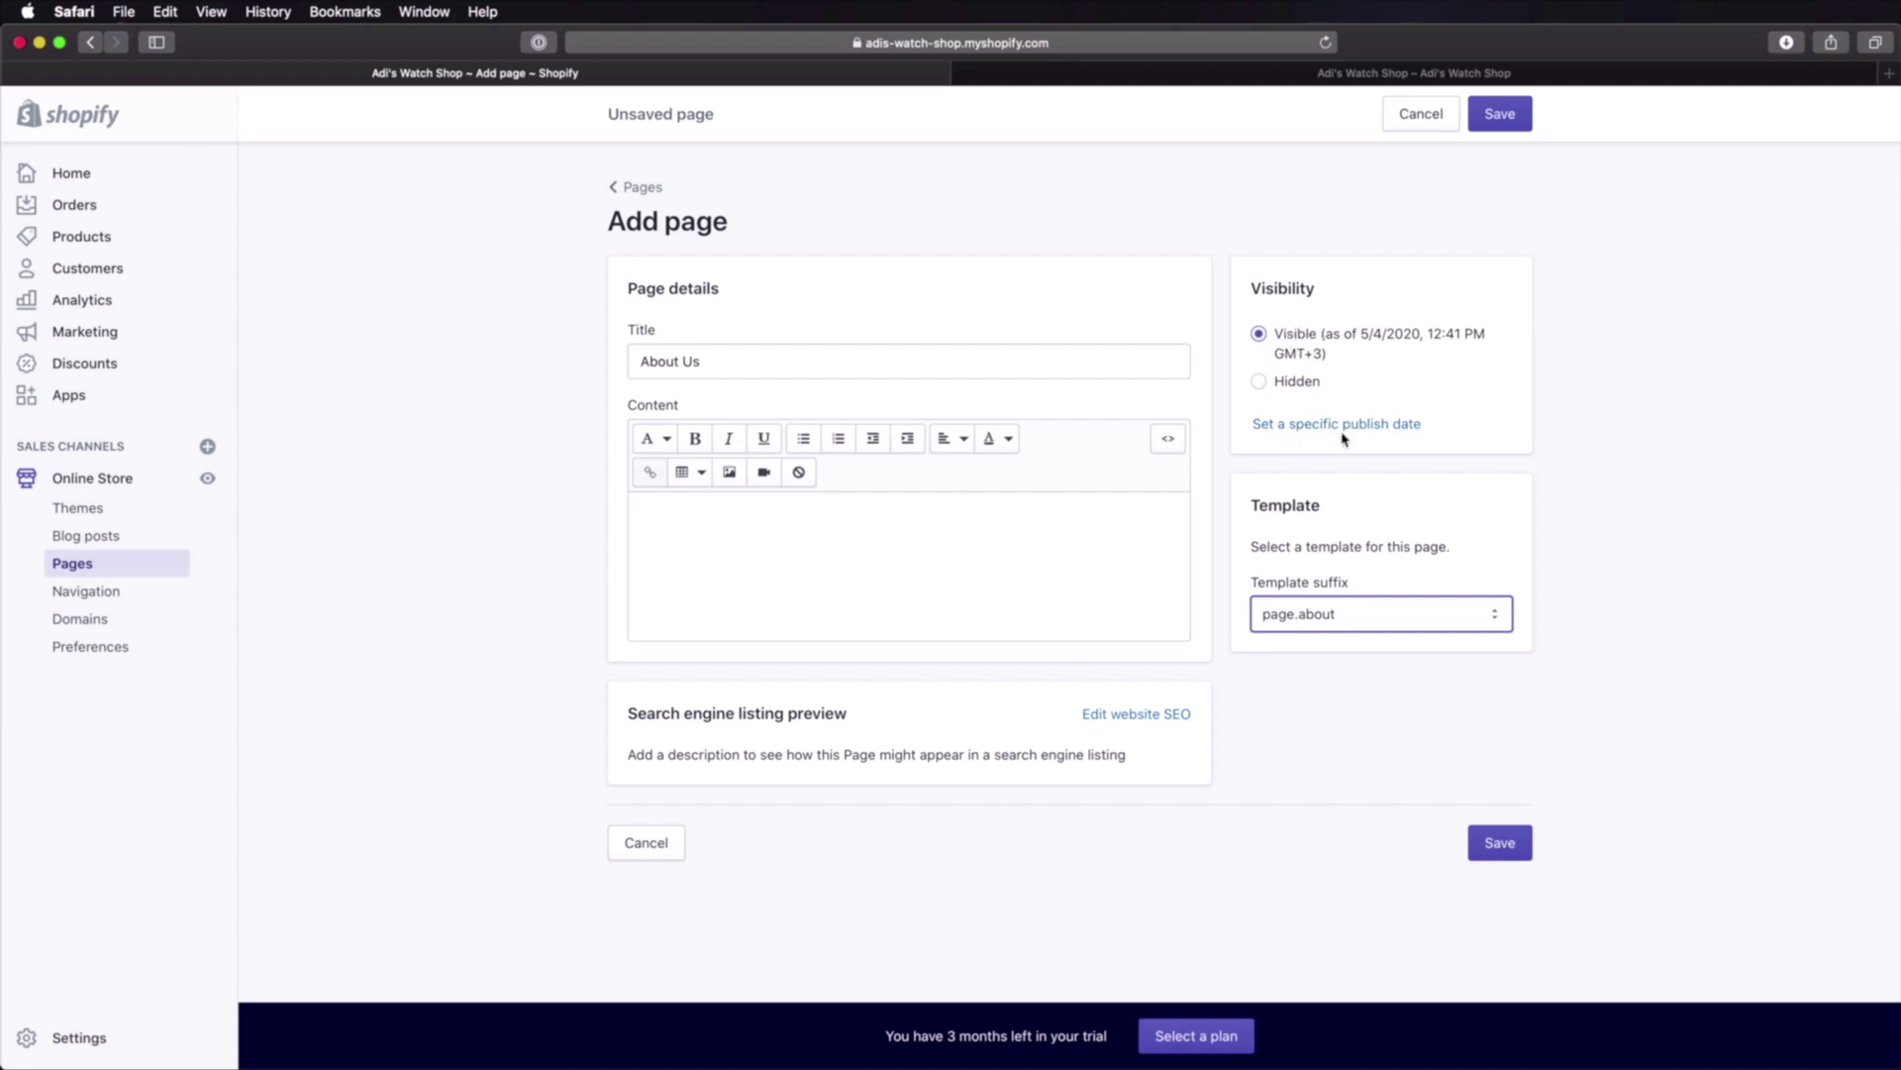
{"action": "left_click", "coordinate": [1518, 841]}
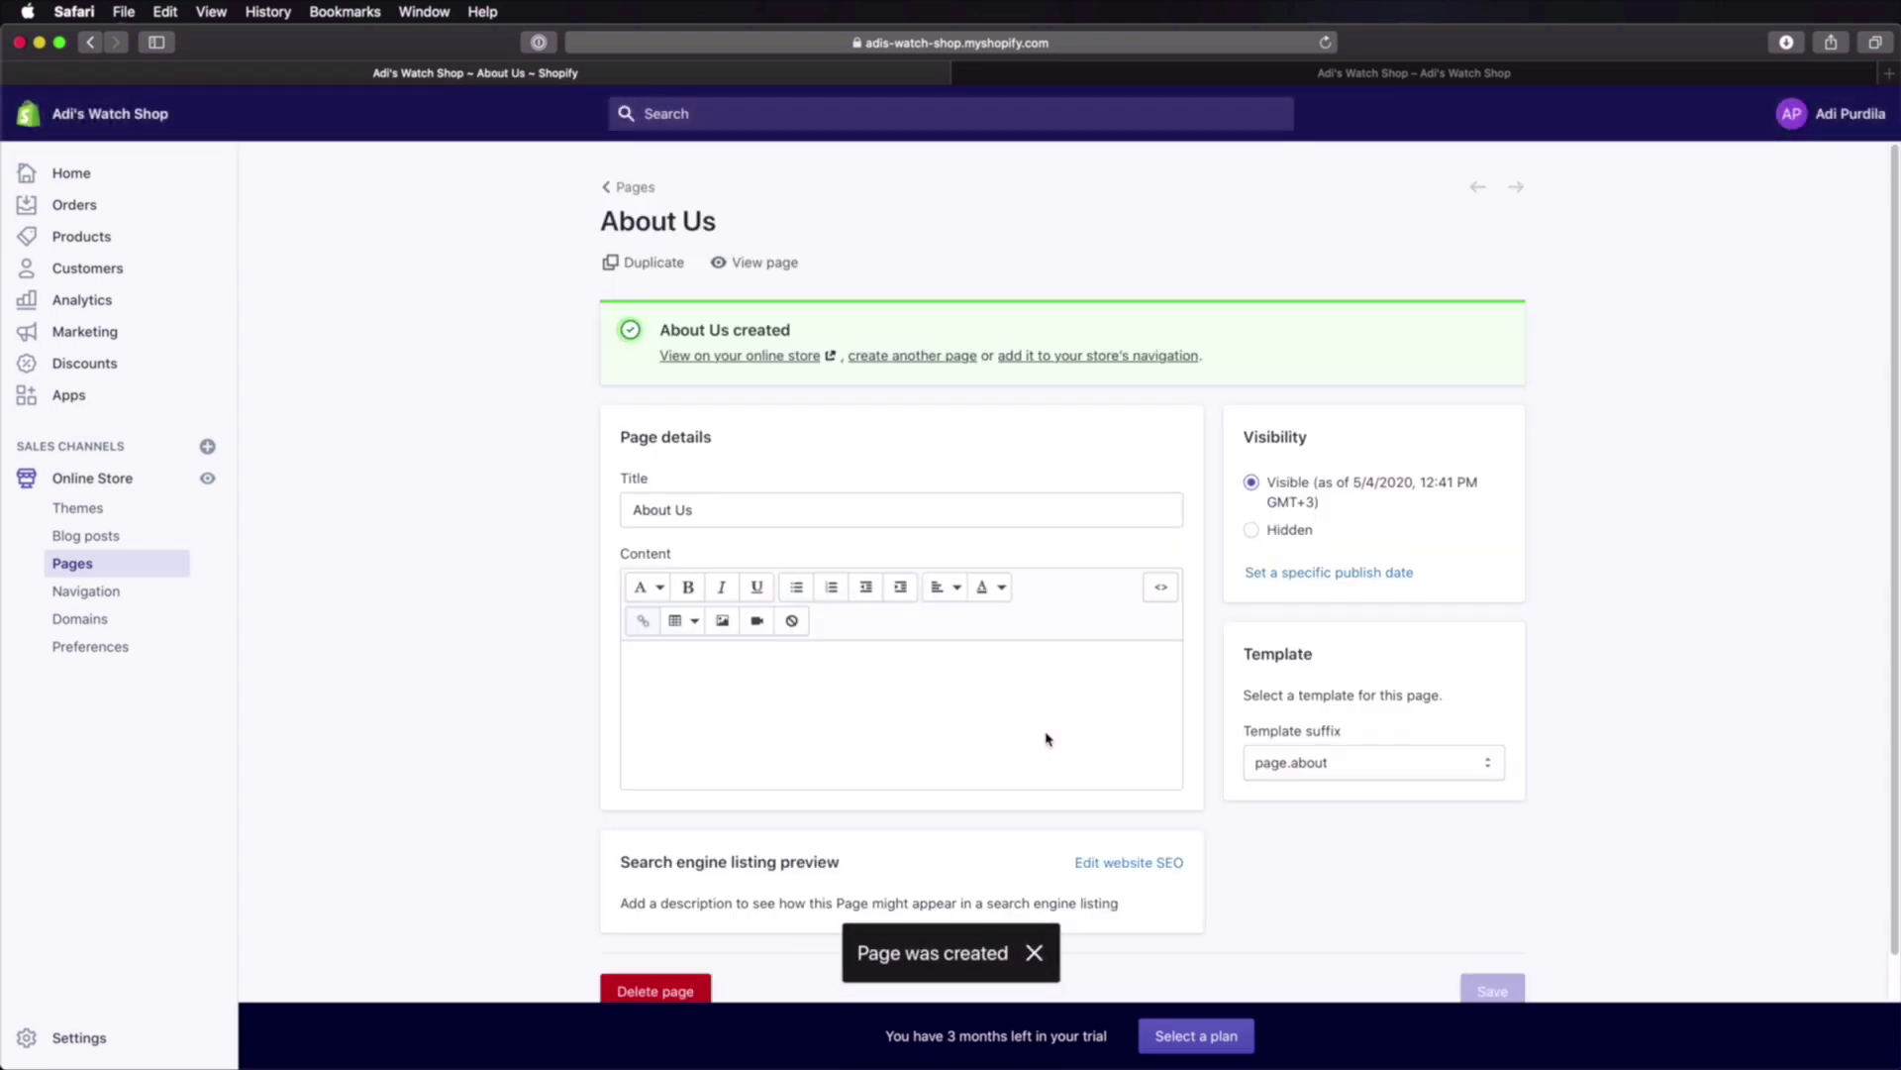
{"action": "left_click", "coordinate": [626, 187]}
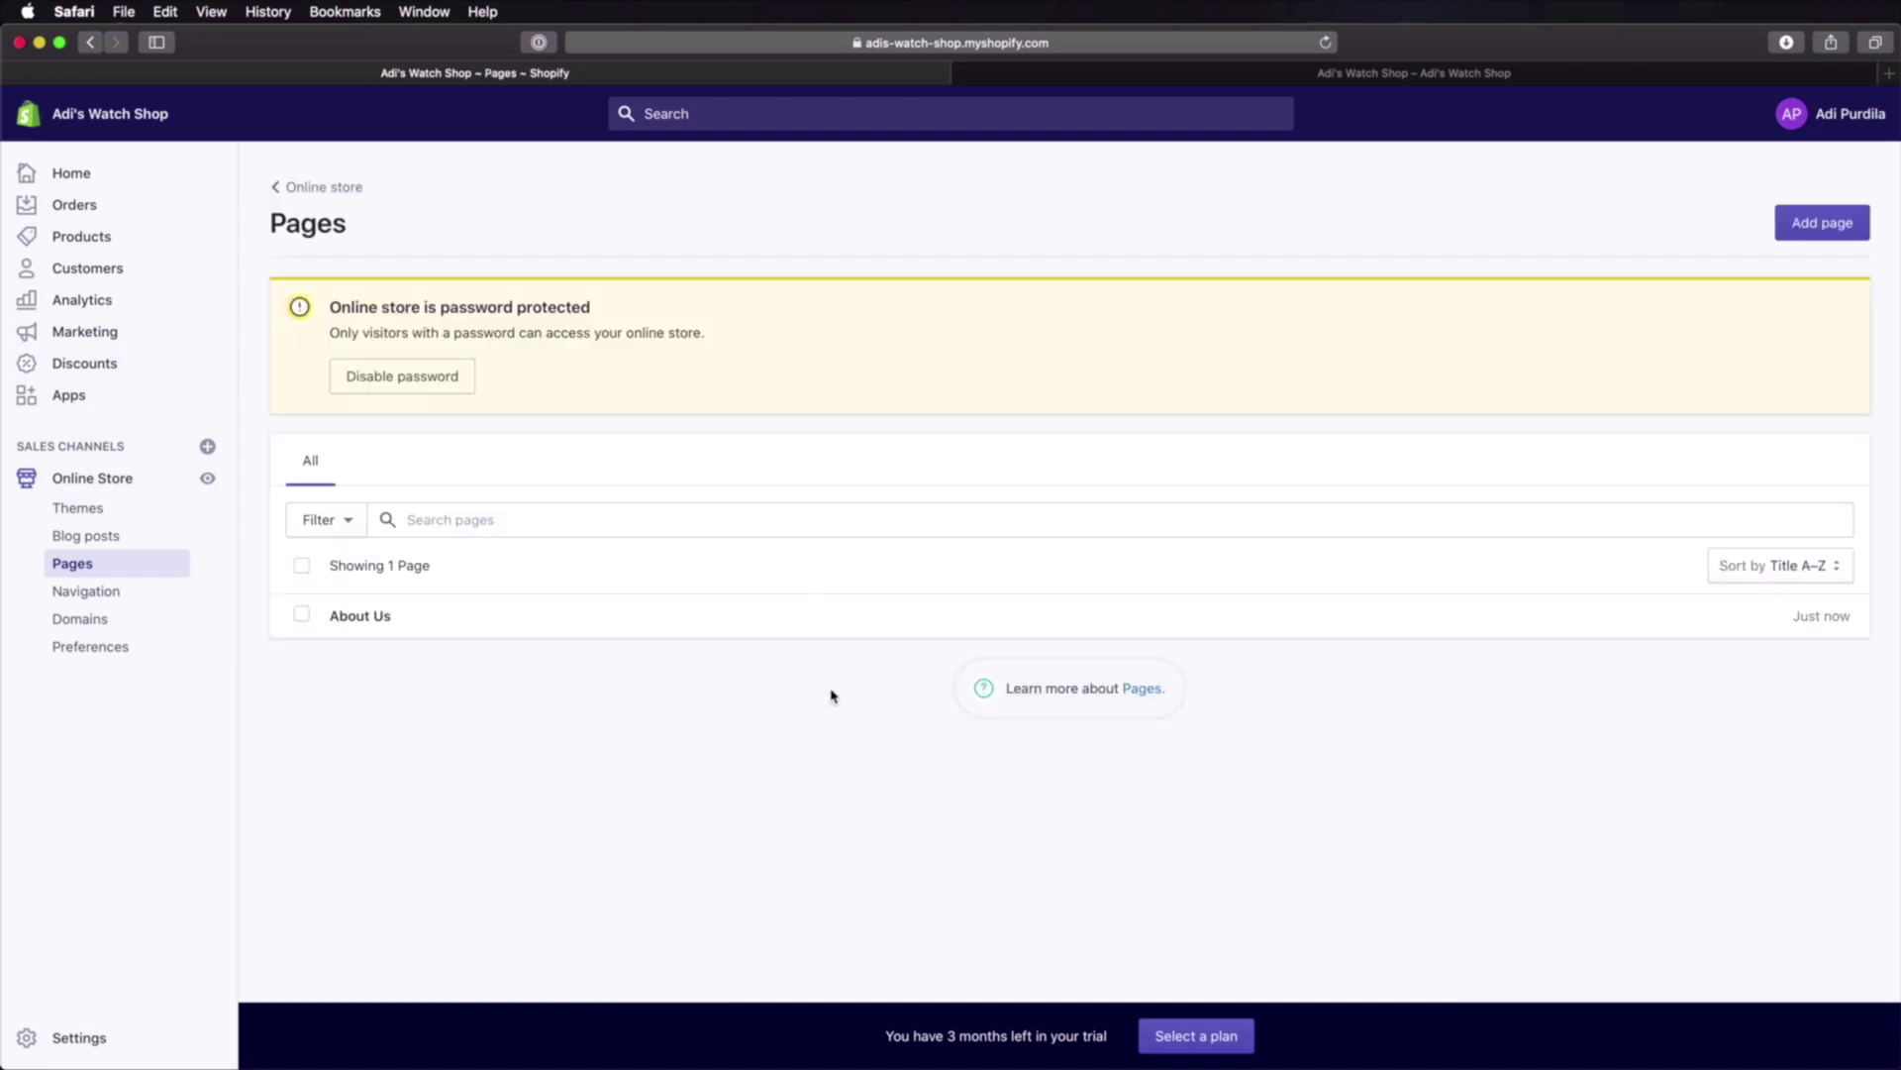
Step: Create a 'Contact Us' page with the page.contact template and preview it on the storefront
{"action": "left_click", "coordinate": [1794, 235]}
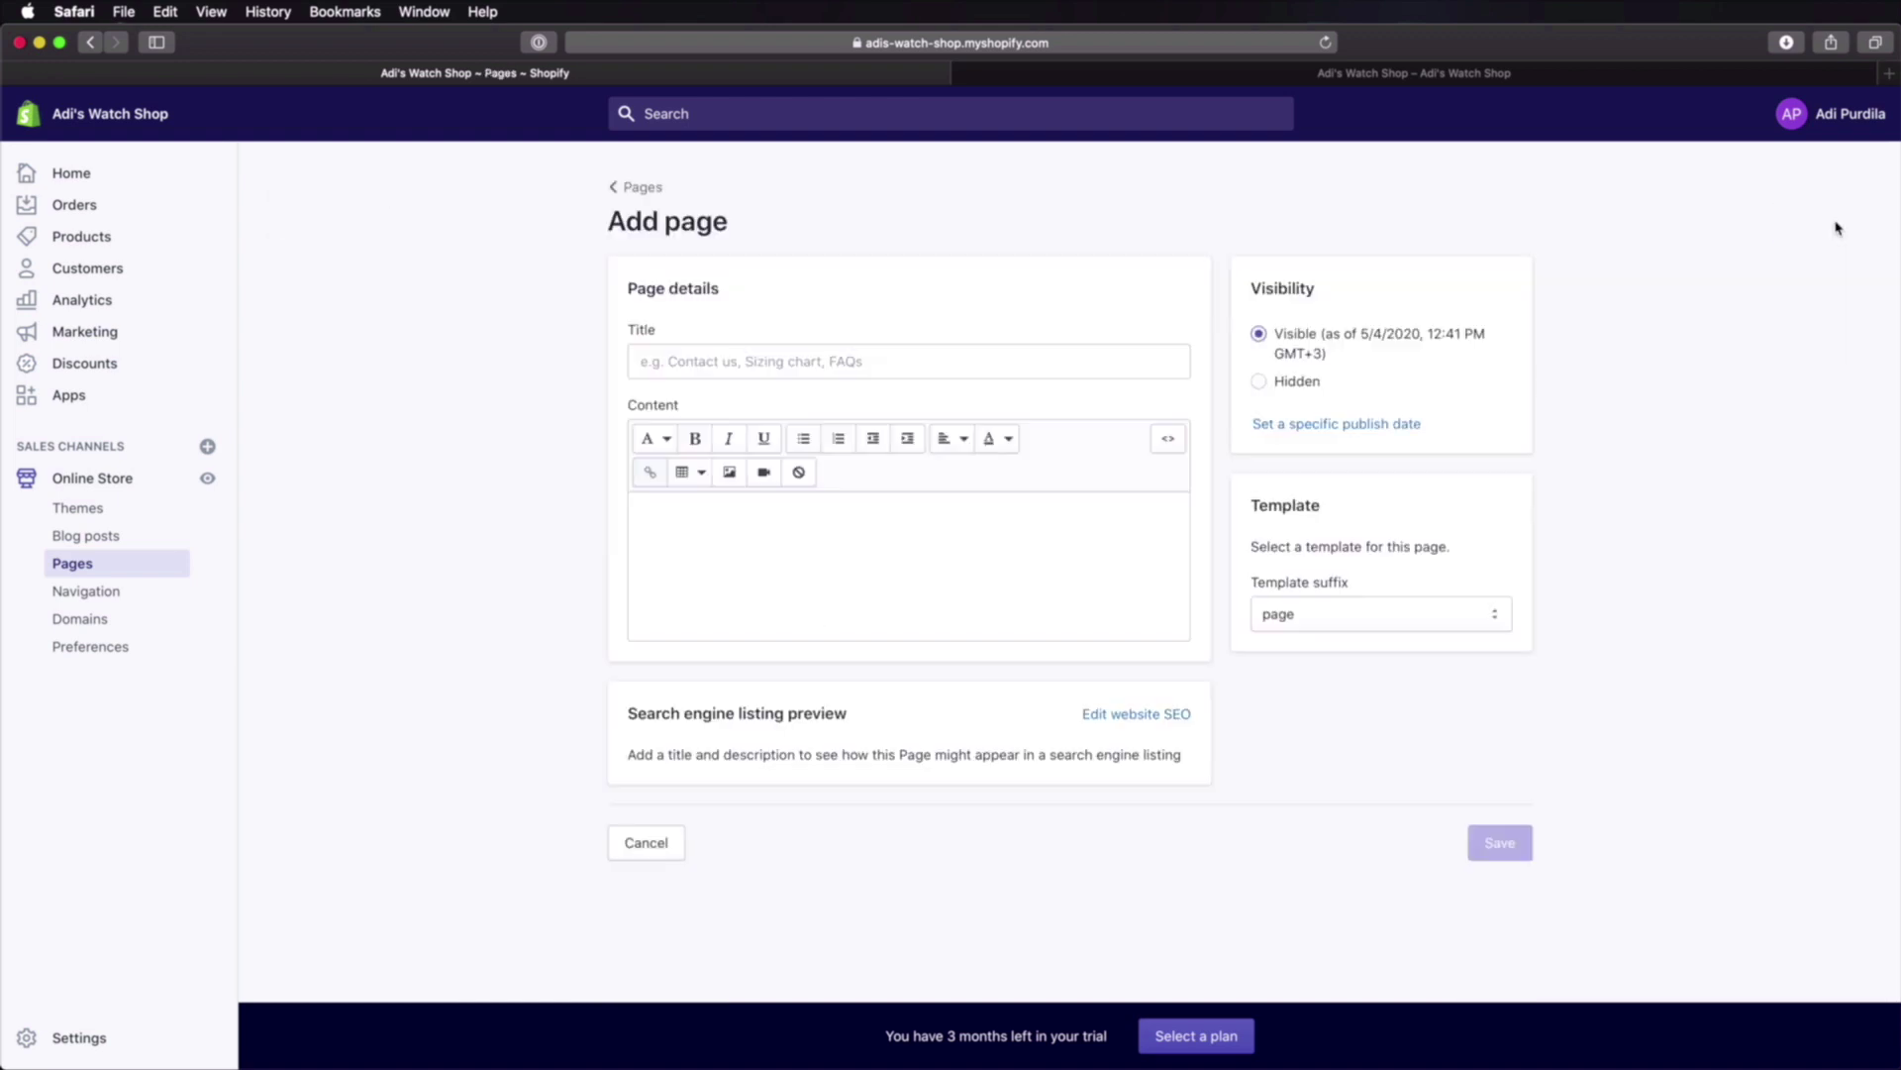
{"action": "left_click", "coordinate": [690, 363]}
{"action": "type", "text": "Contact Us"}
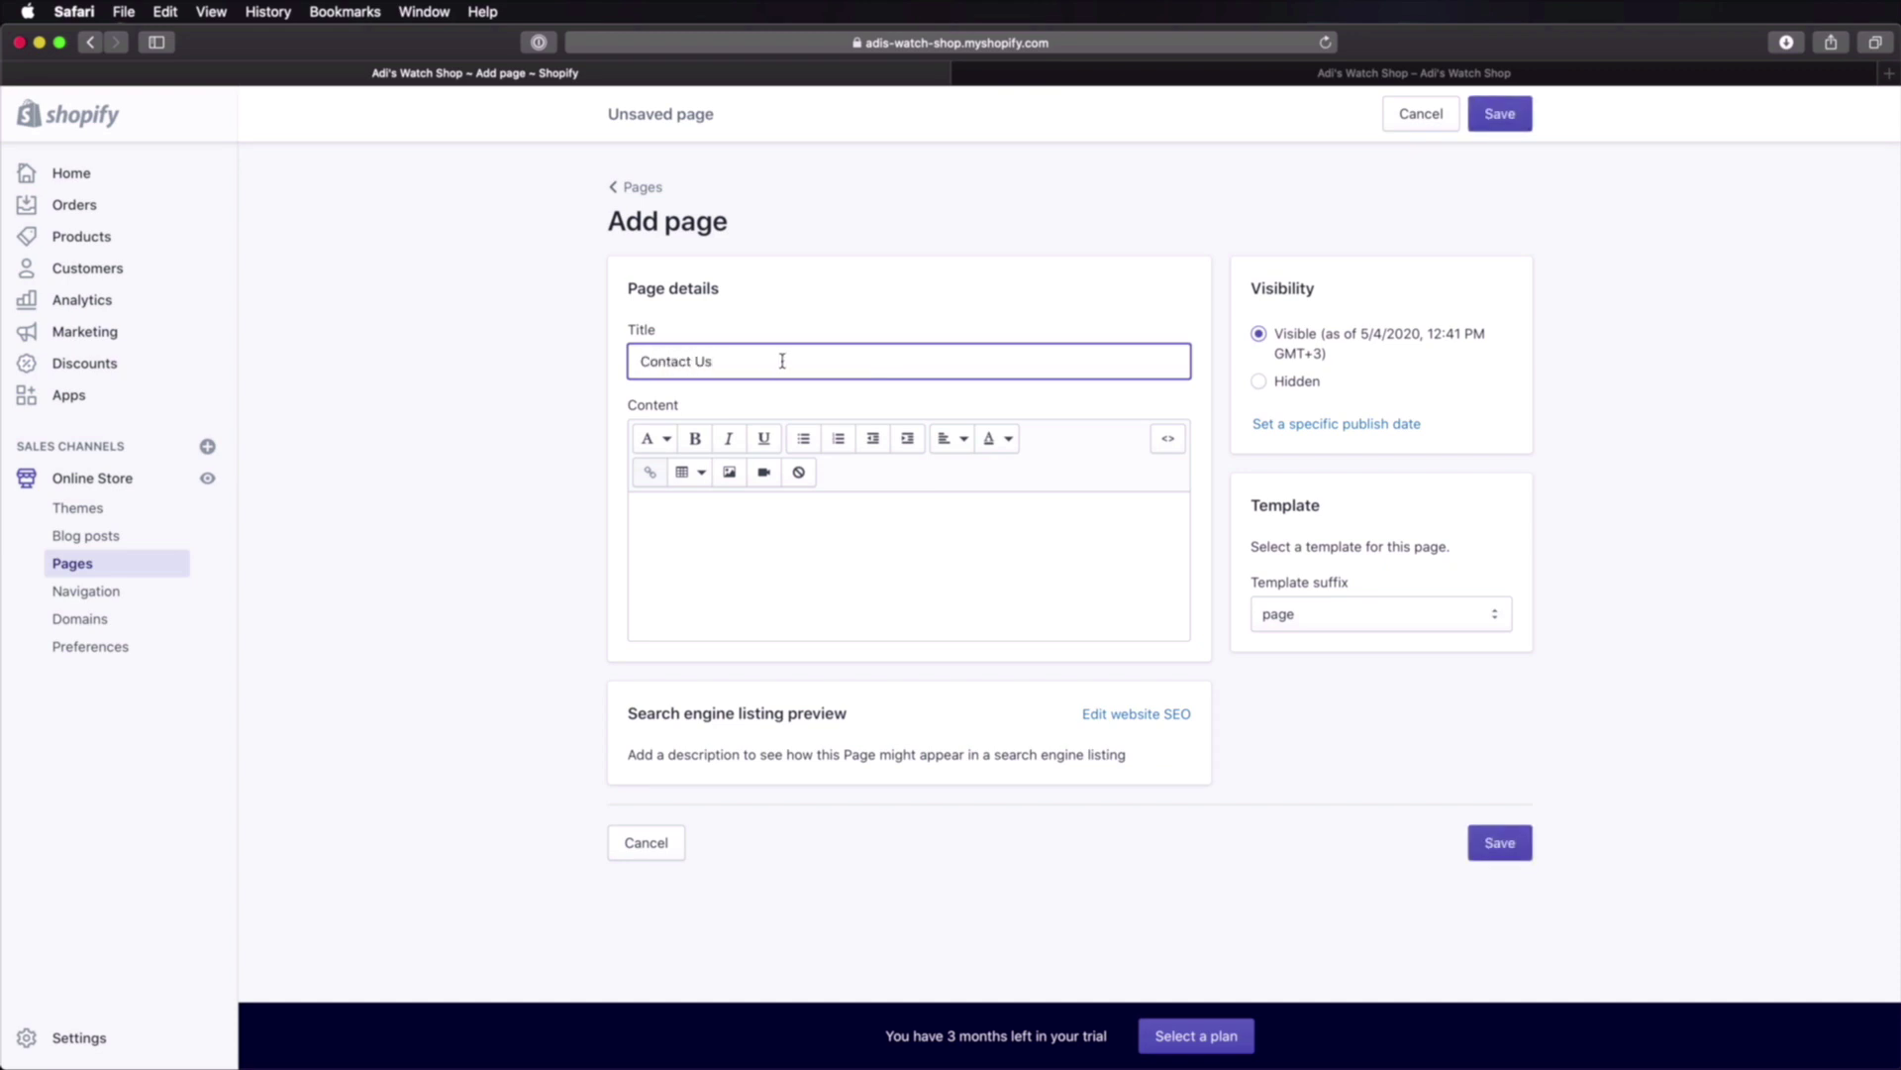
{"action": "left_click", "coordinate": [1386, 614]}
{"action": "left_click", "coordinate": [1325, 656]}
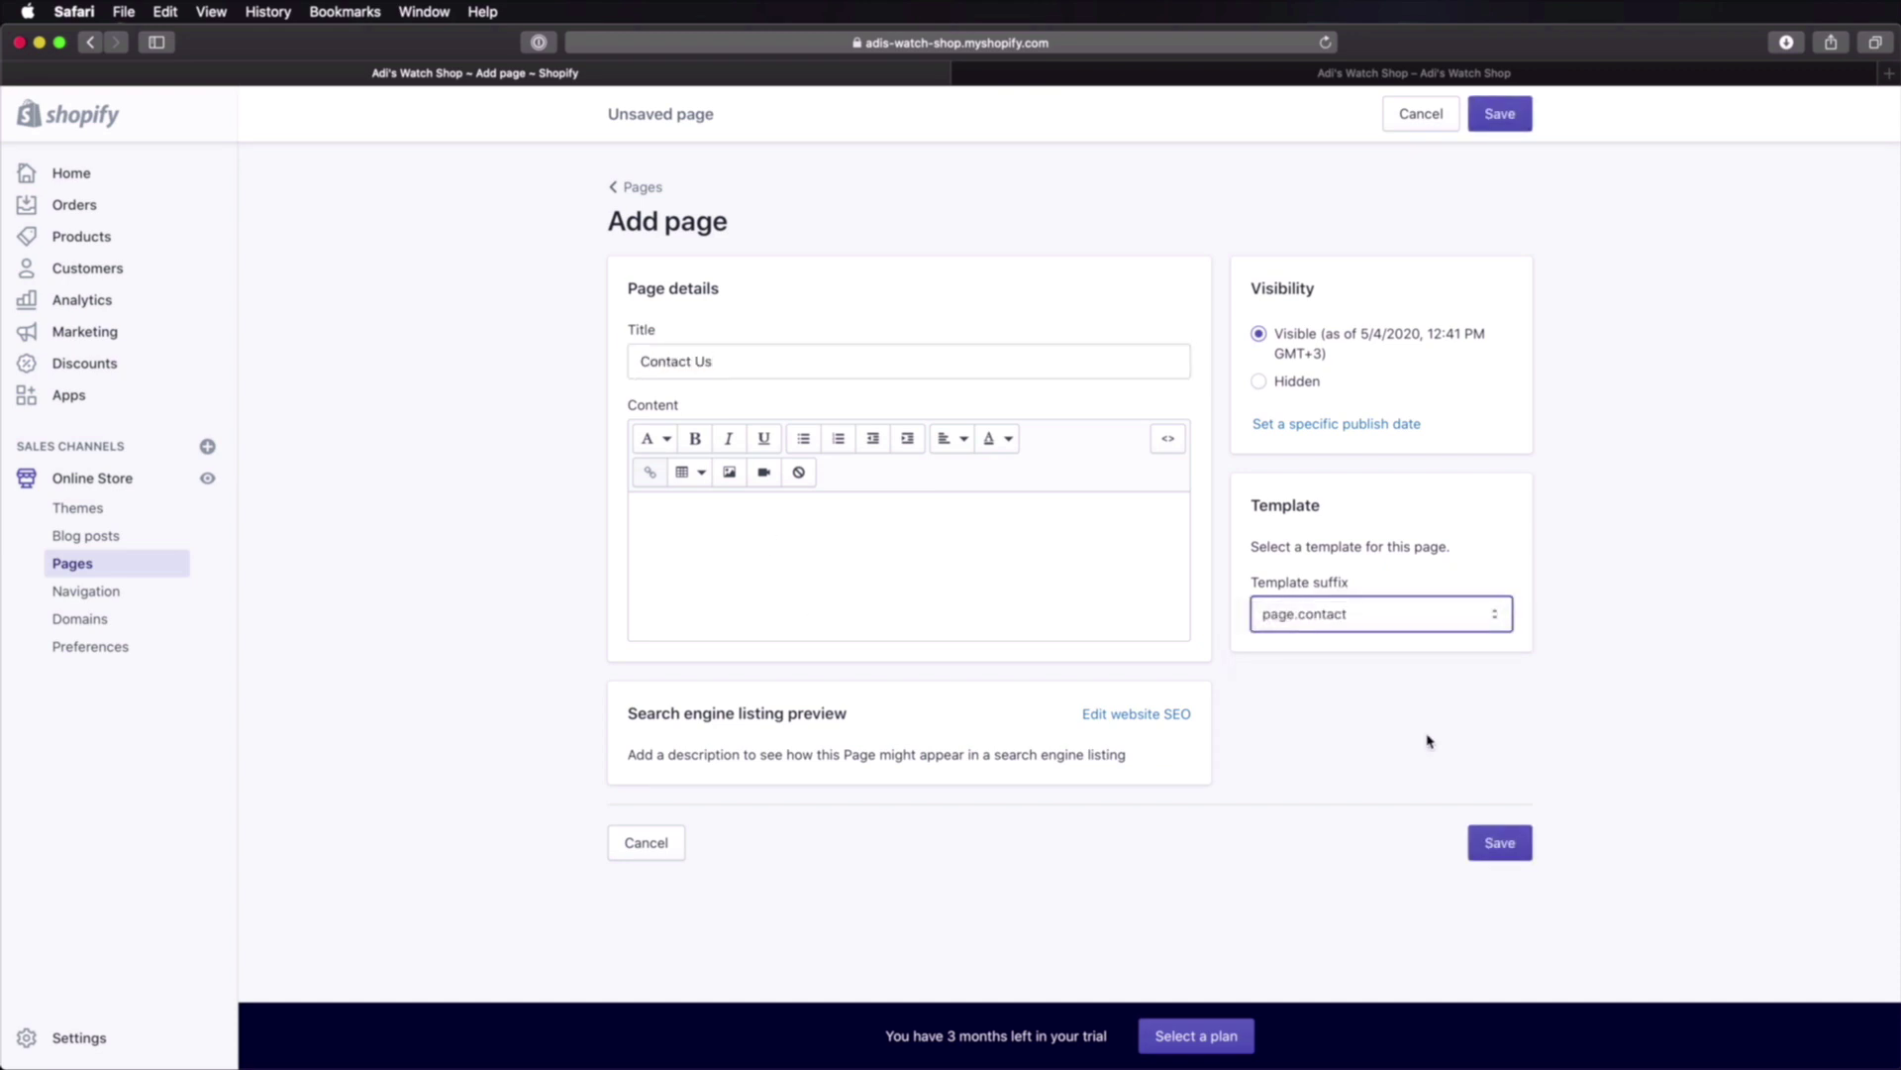
{"action": "left_click", "coordinate": [1502, 855]}
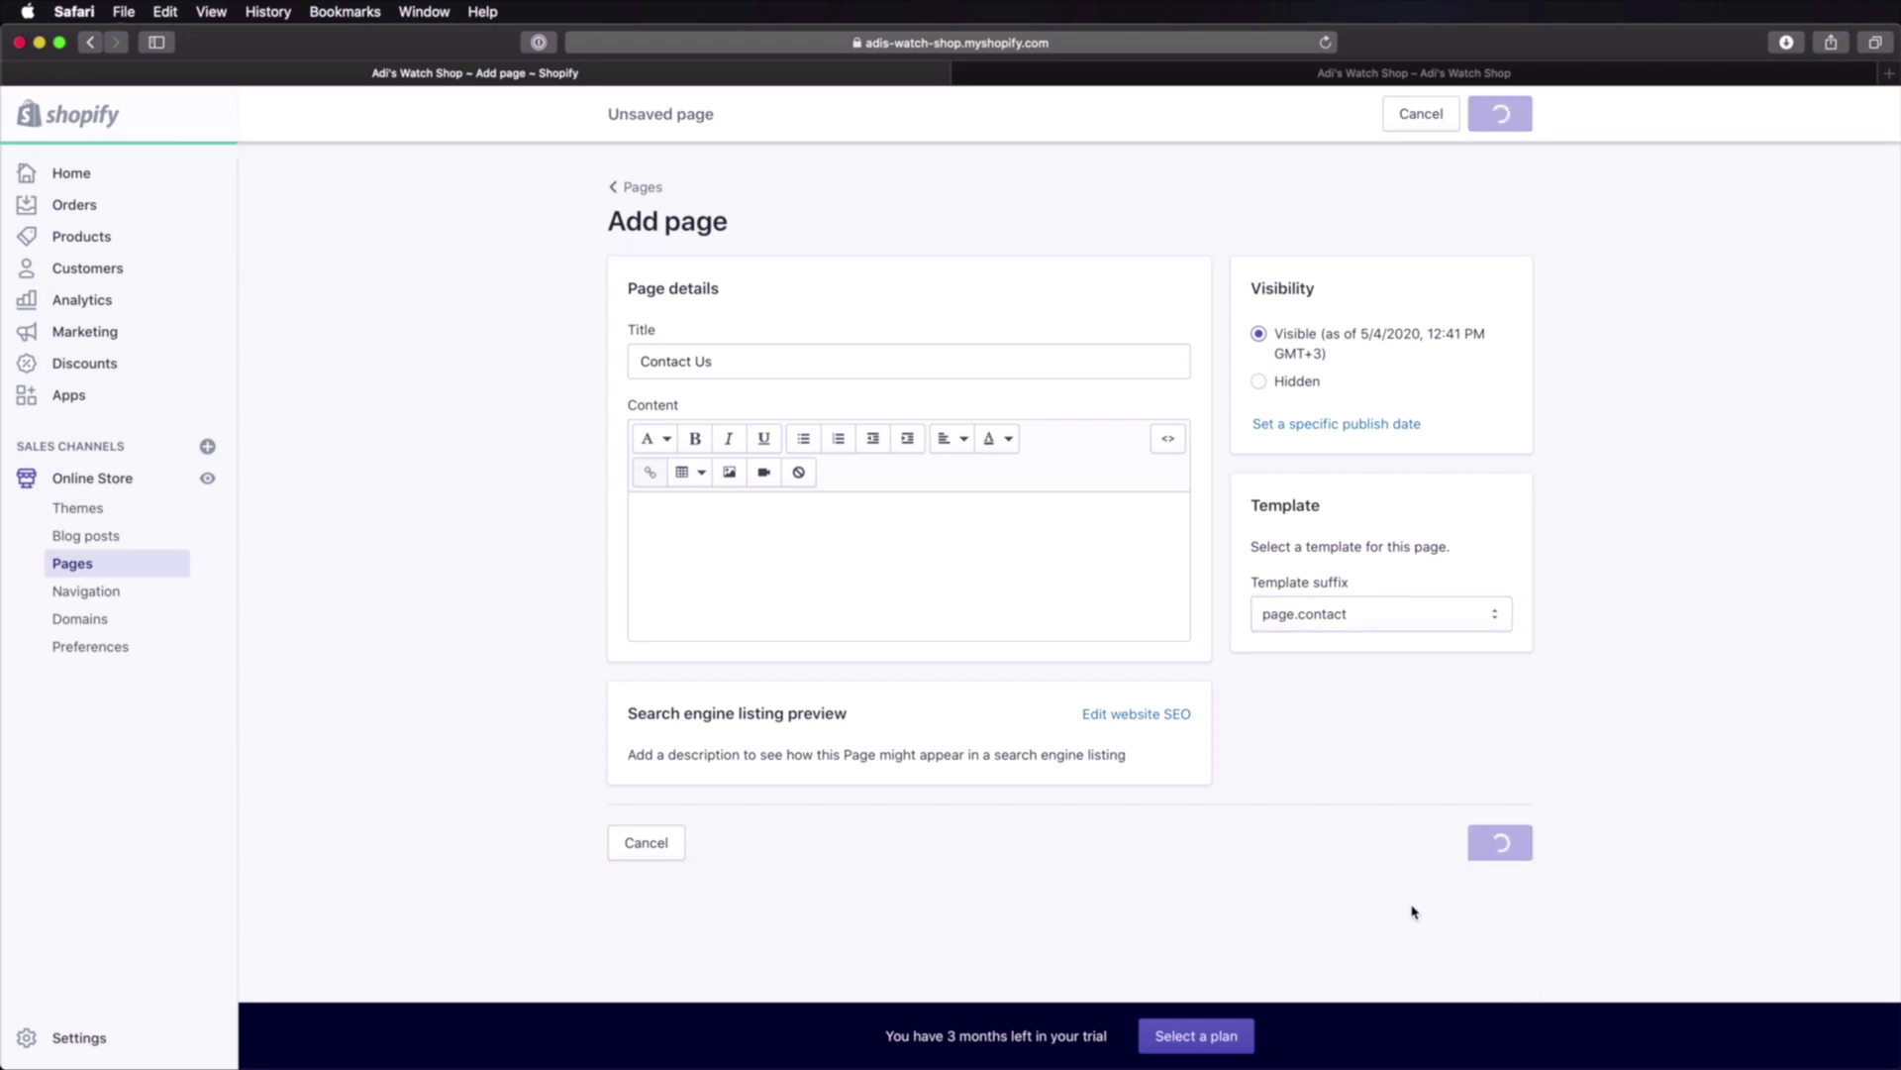
{"action": "left_click", "coordinate": [777, 357], "text": "super"}
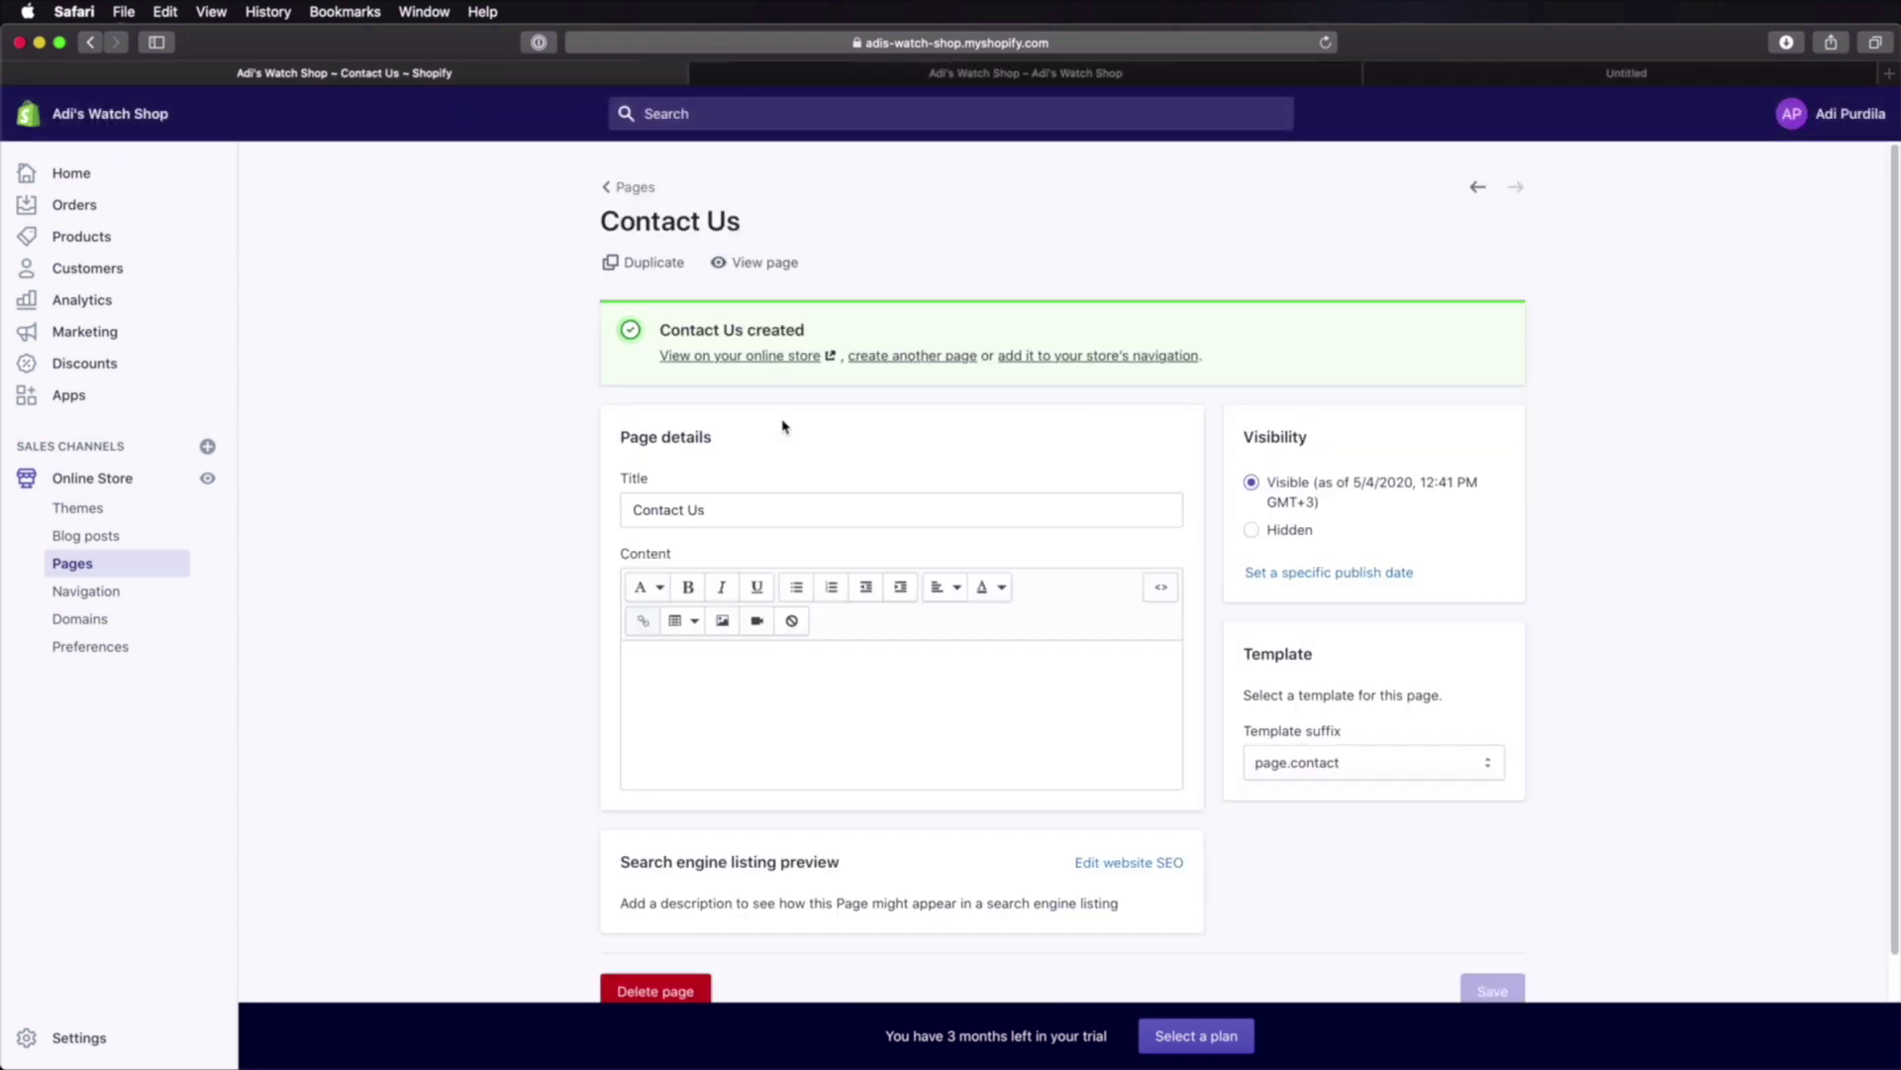
{"action": "left_click", "coordinate": [1530, 79]}
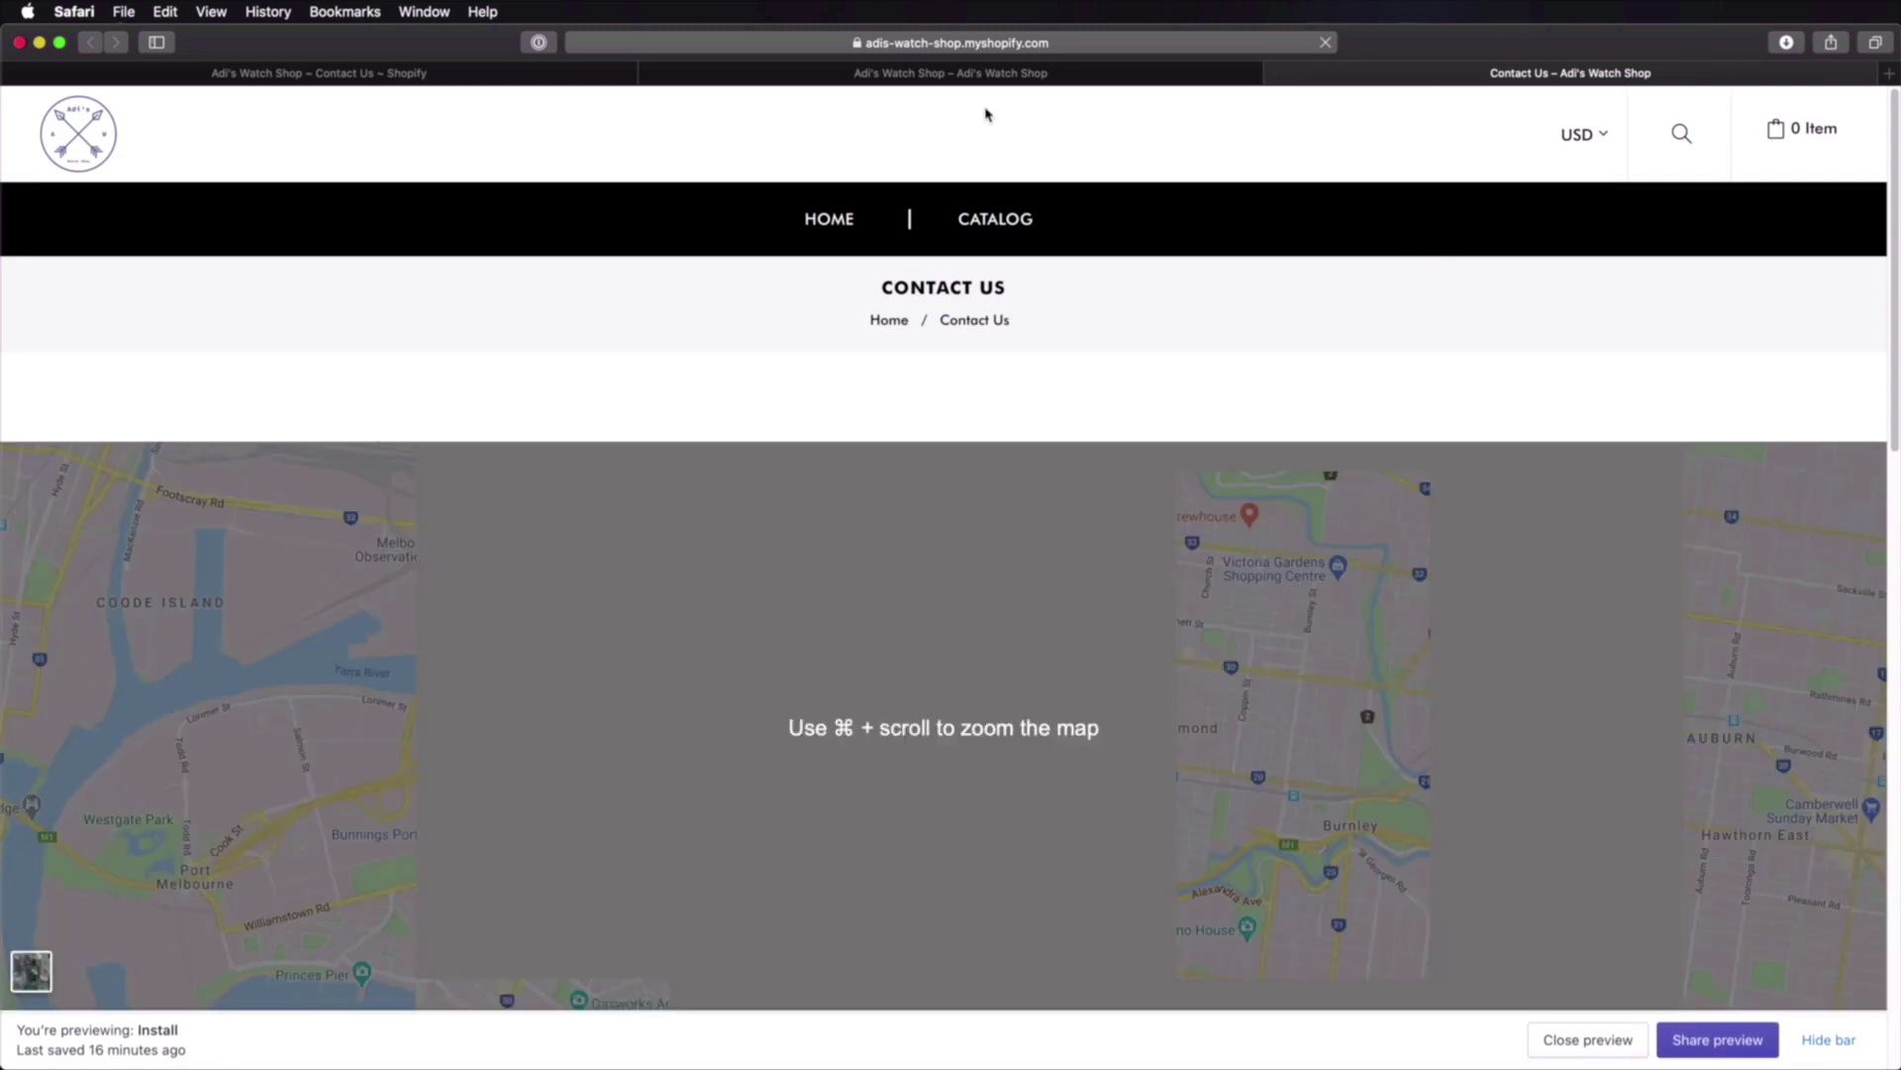
{"action": "left_click", "coordinate": [959, 75]}
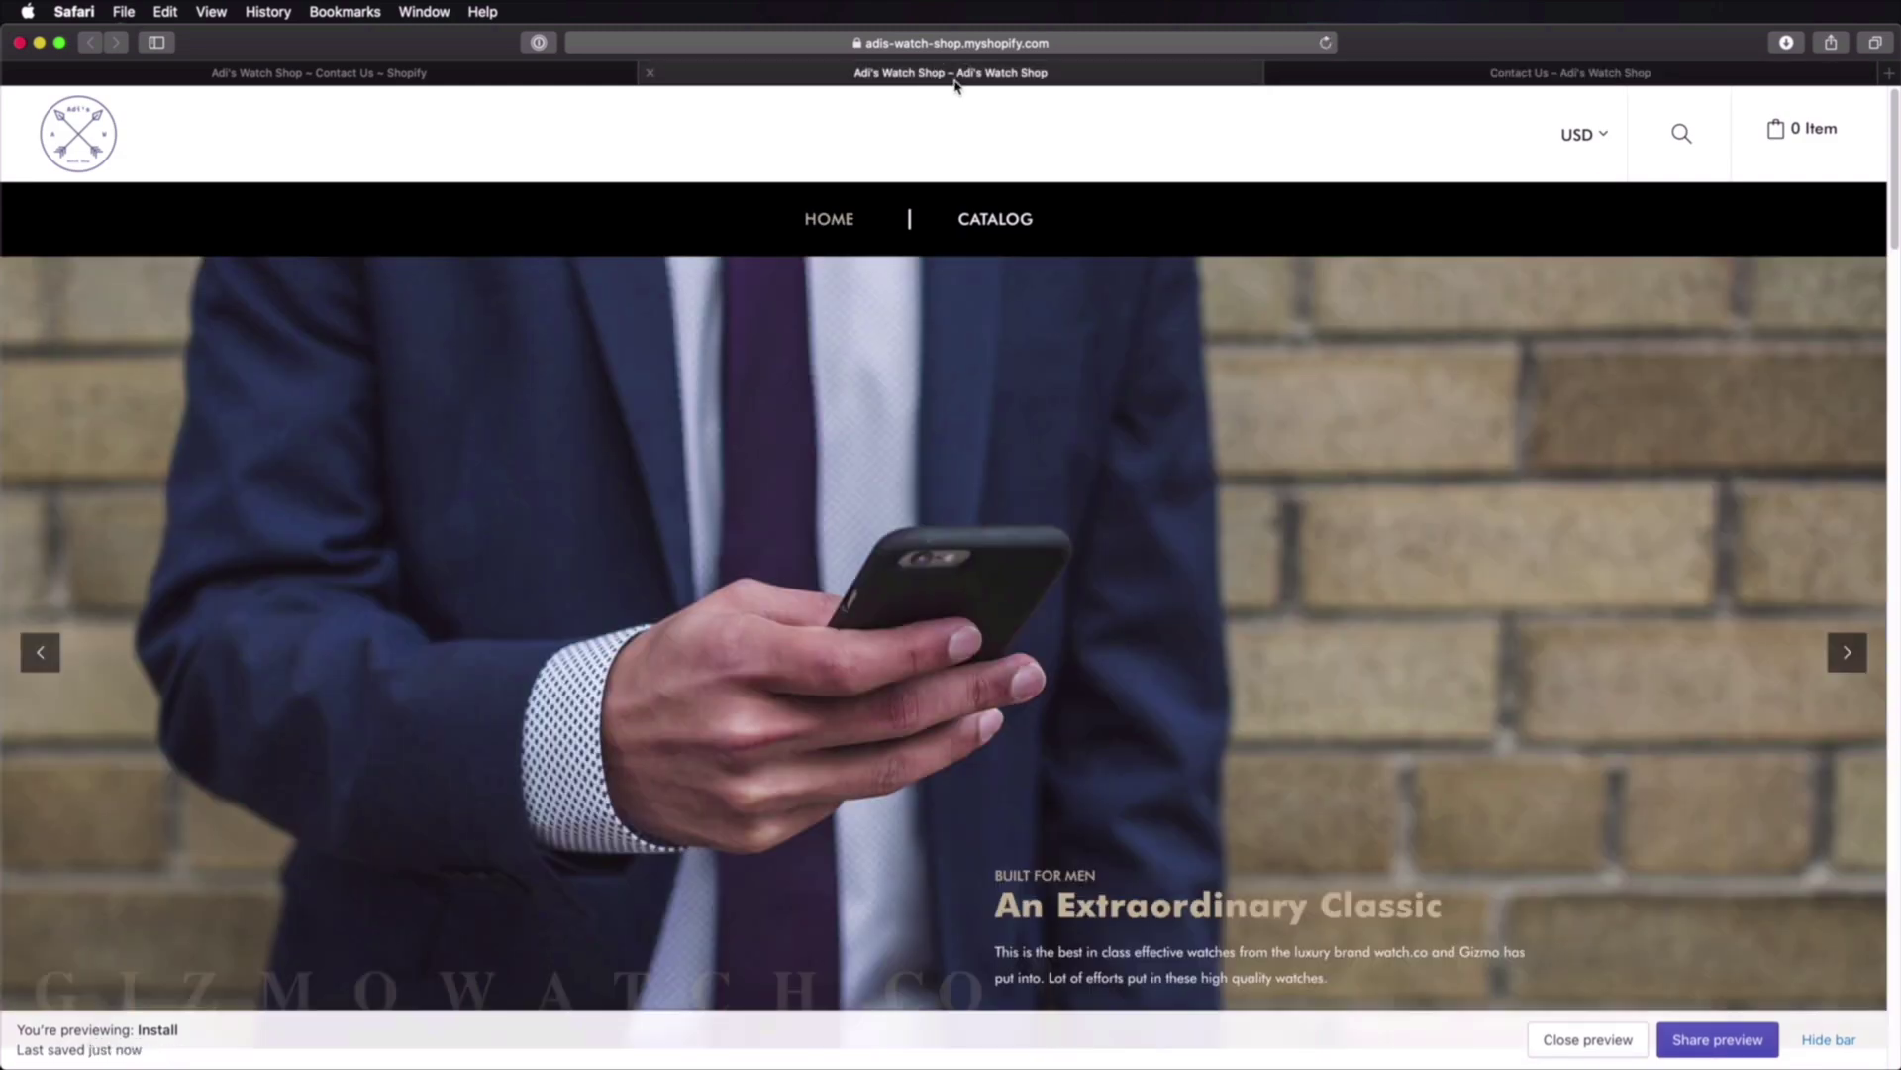
{"action": "left_click", "coordinate": [567, 76]}
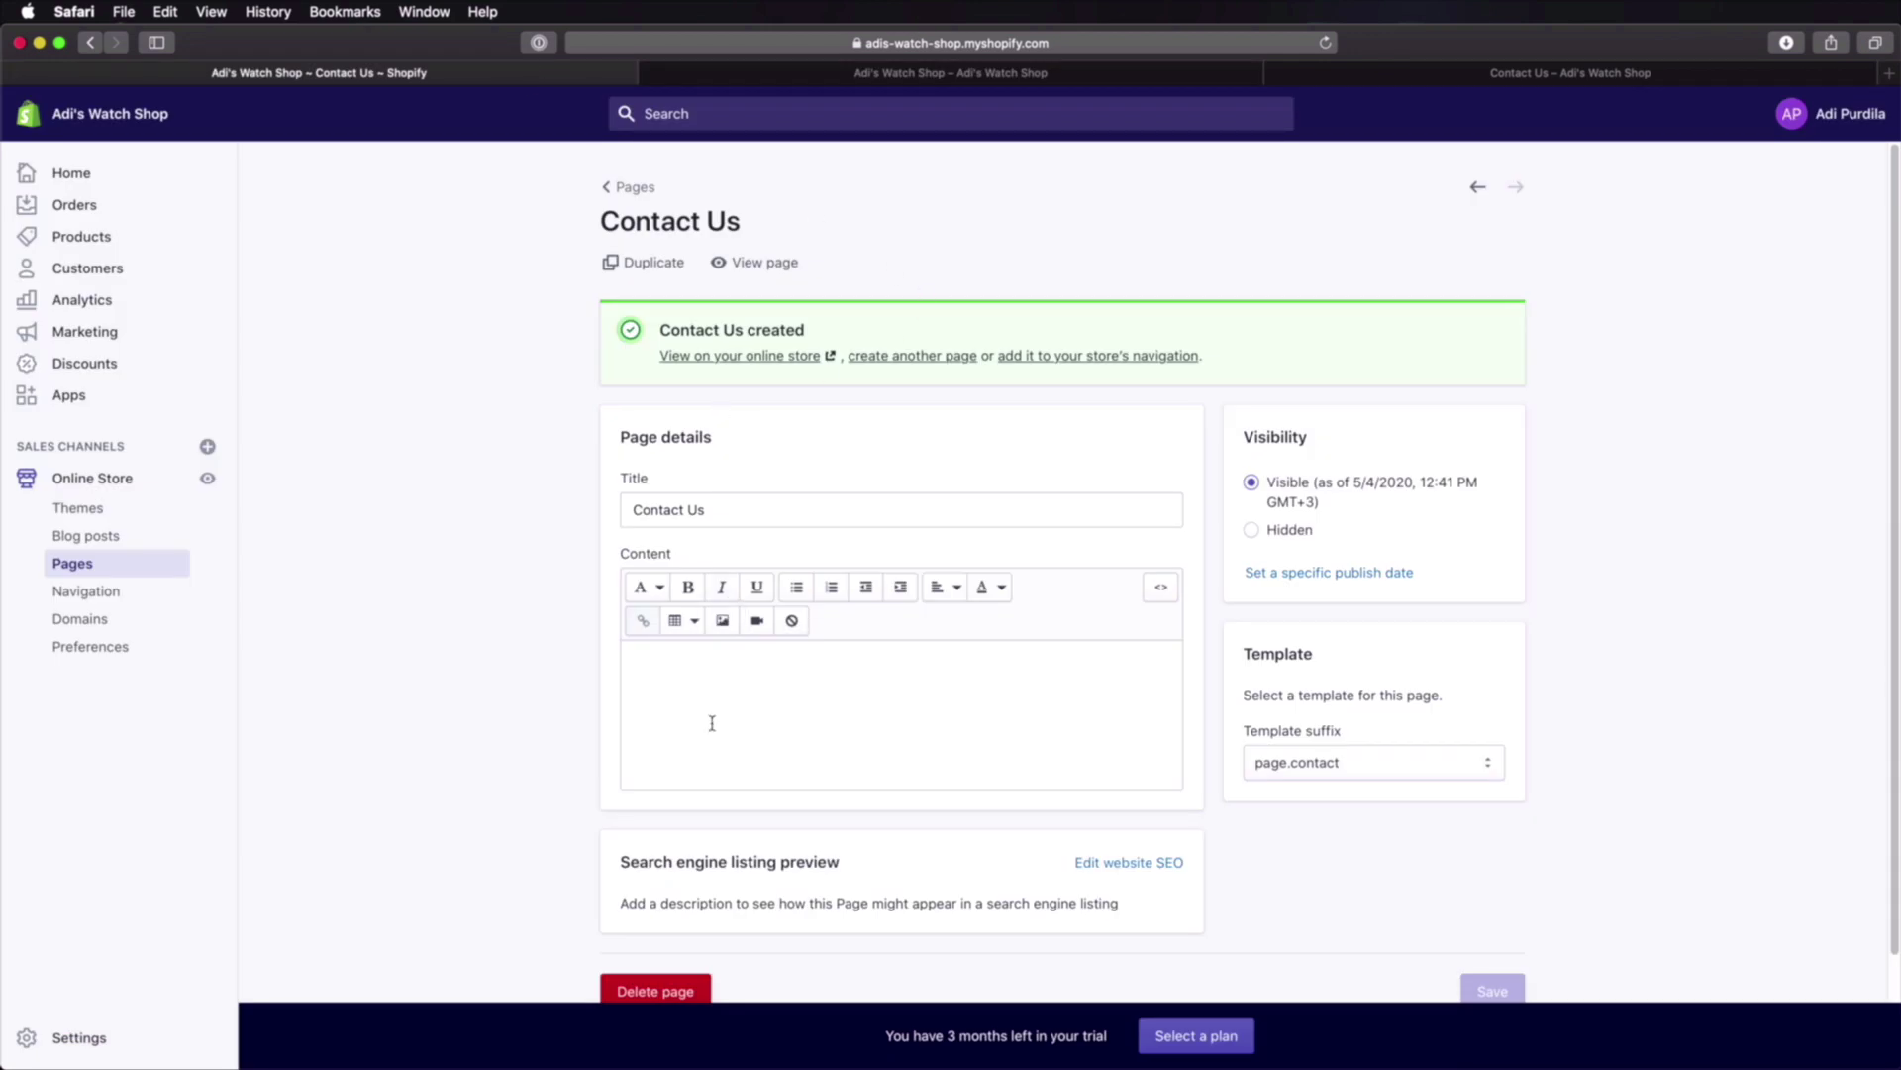
Step: Add the text 'This is the content added for the contact page.' and confirm it on the storefront
{"action": "left_click", "coordinate": [789, 700]}
{"action": "type", "text": "This is the content added for the contact page."}
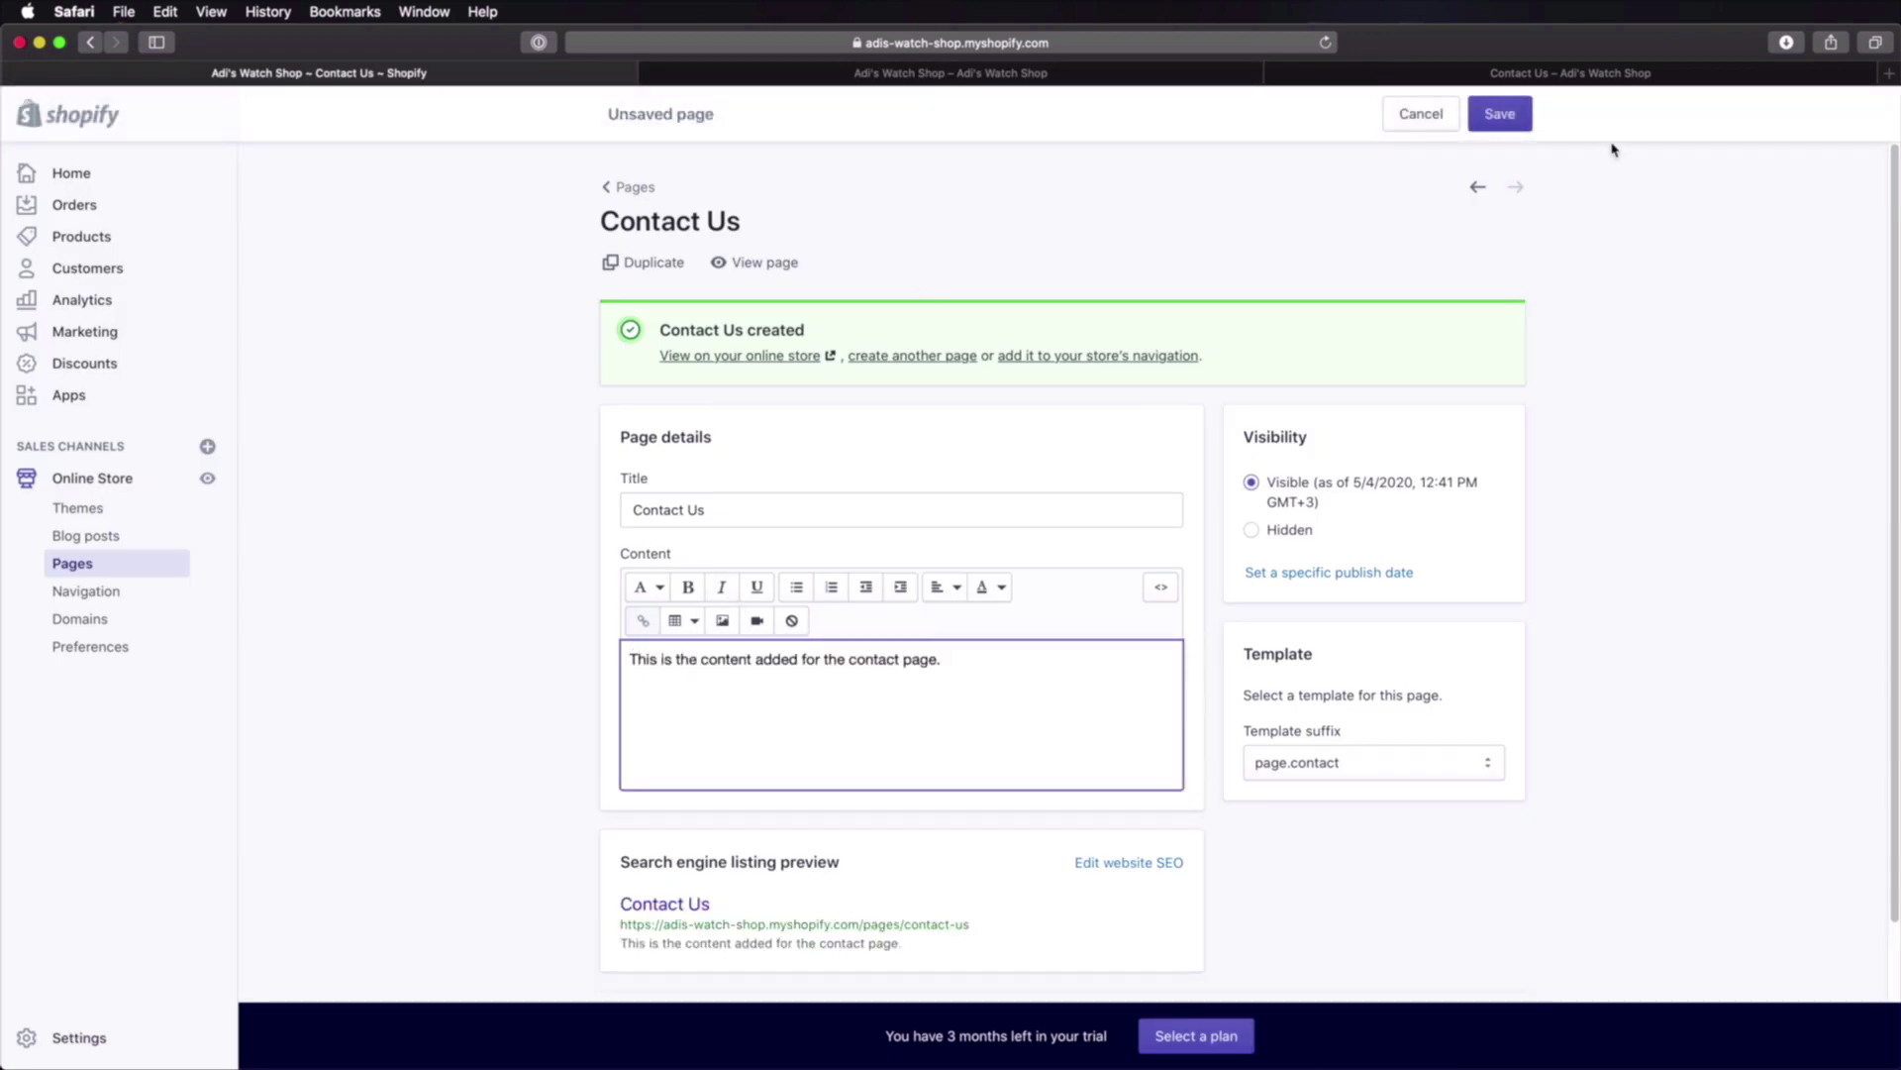
{"action": "left_click", "coordinate": [1499, 114]}
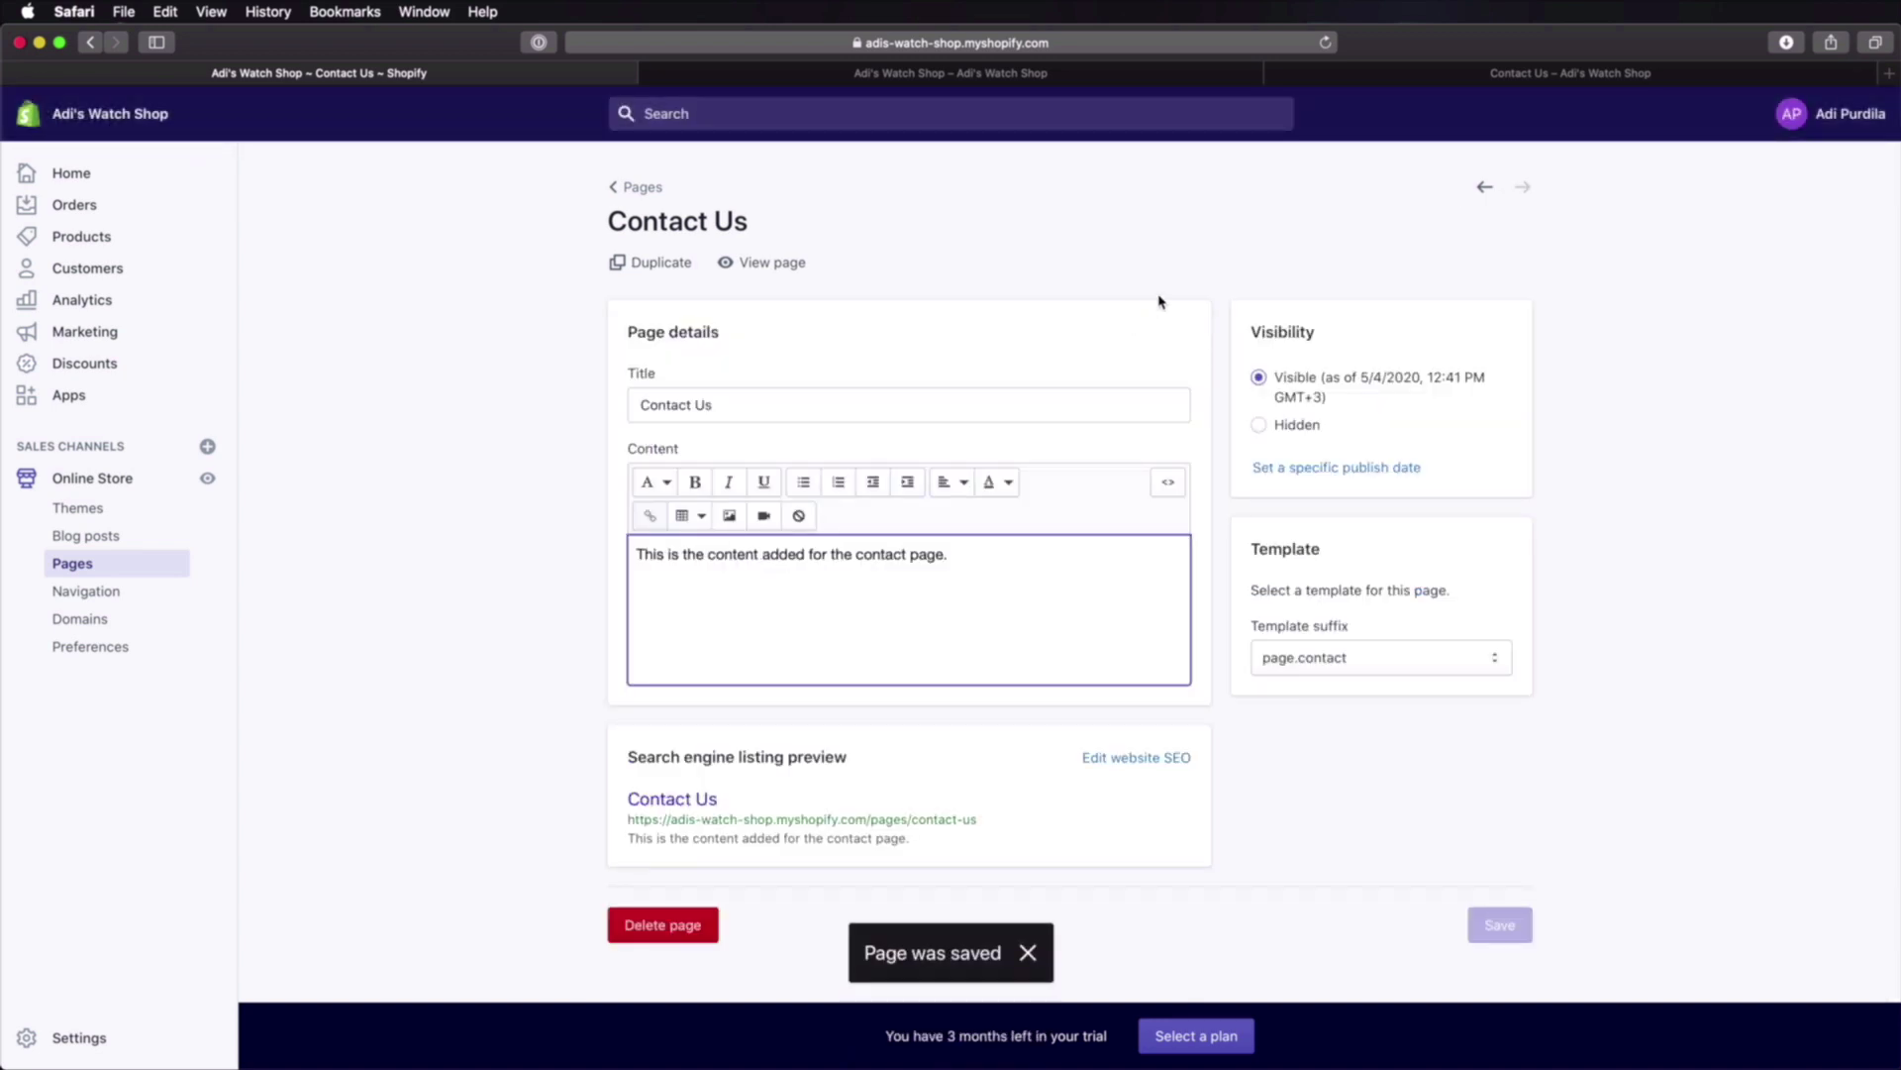
{"action": "left_click", "coordinate": [1521, 74]}
{"action": "key", "text": "super+r"}
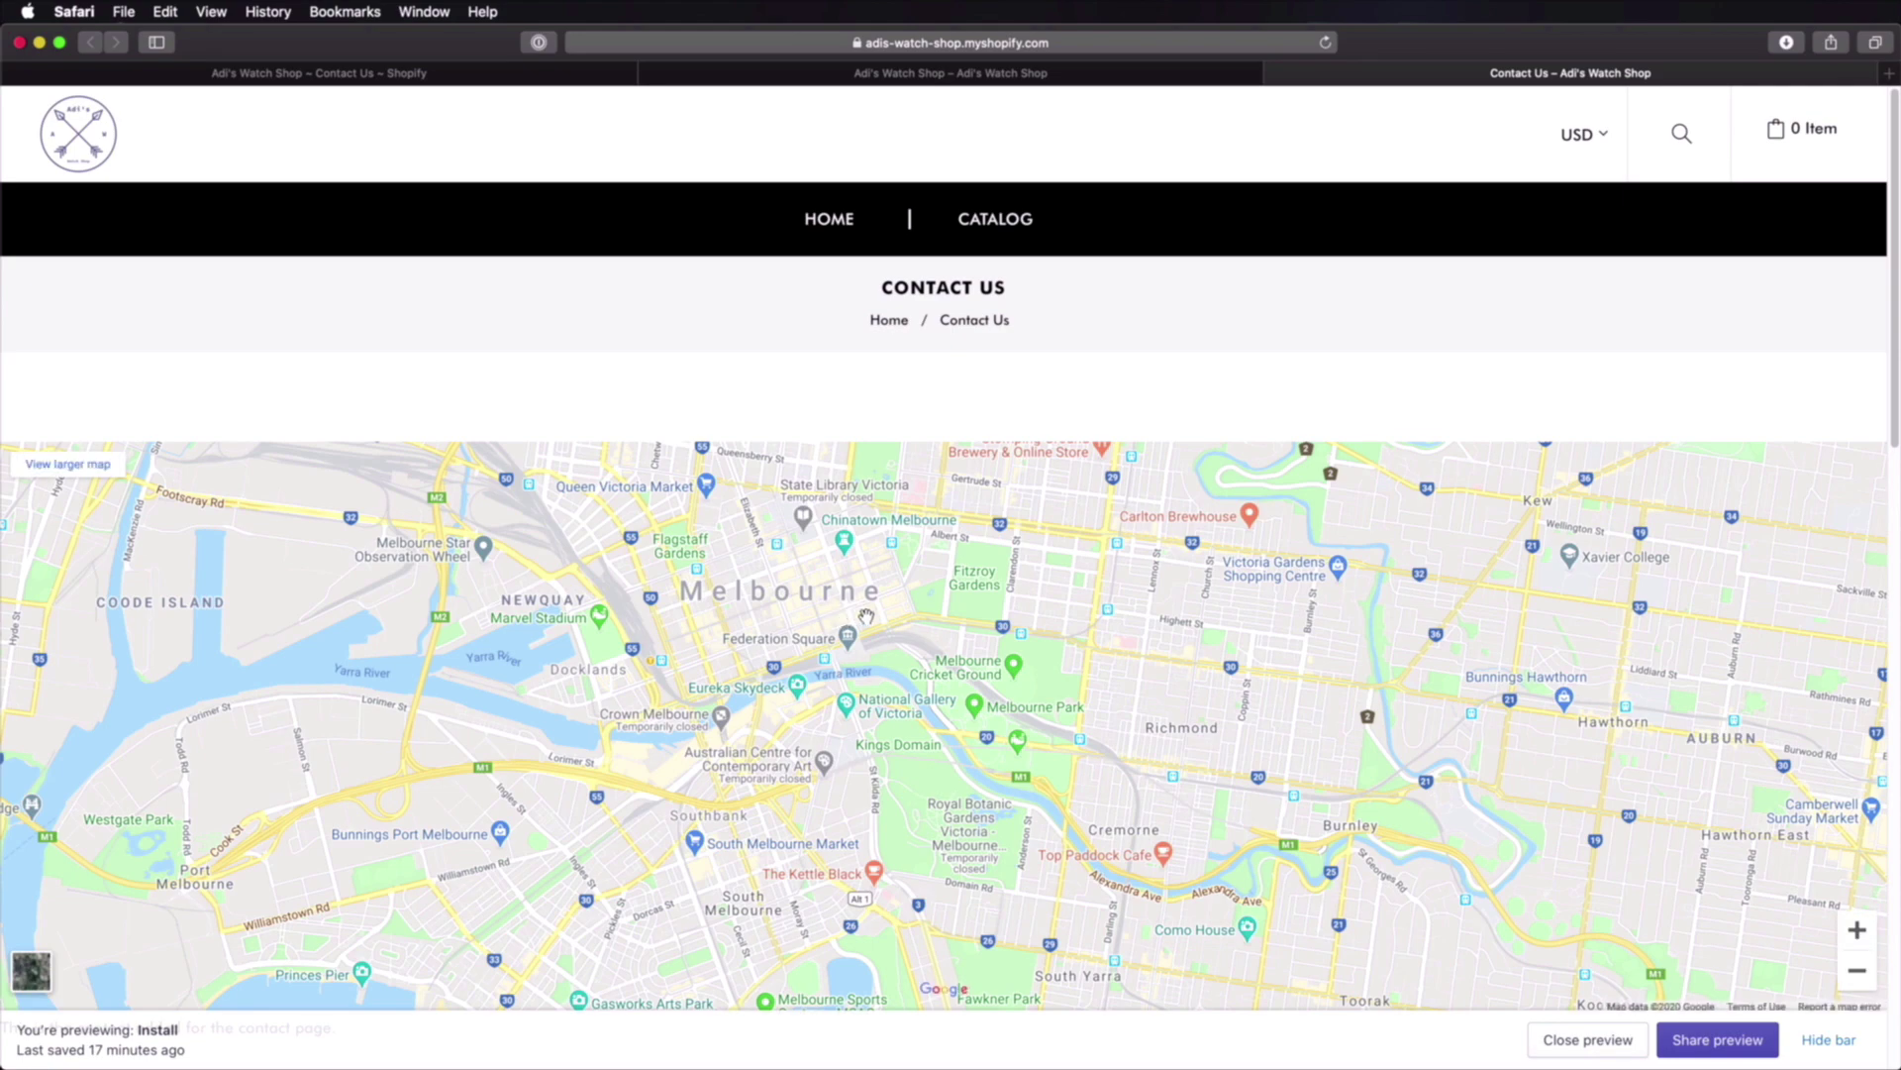
{"action": "scroll", "coordinate": [20, 552], "scroll_direction": "down", "scroll_amount": 5}
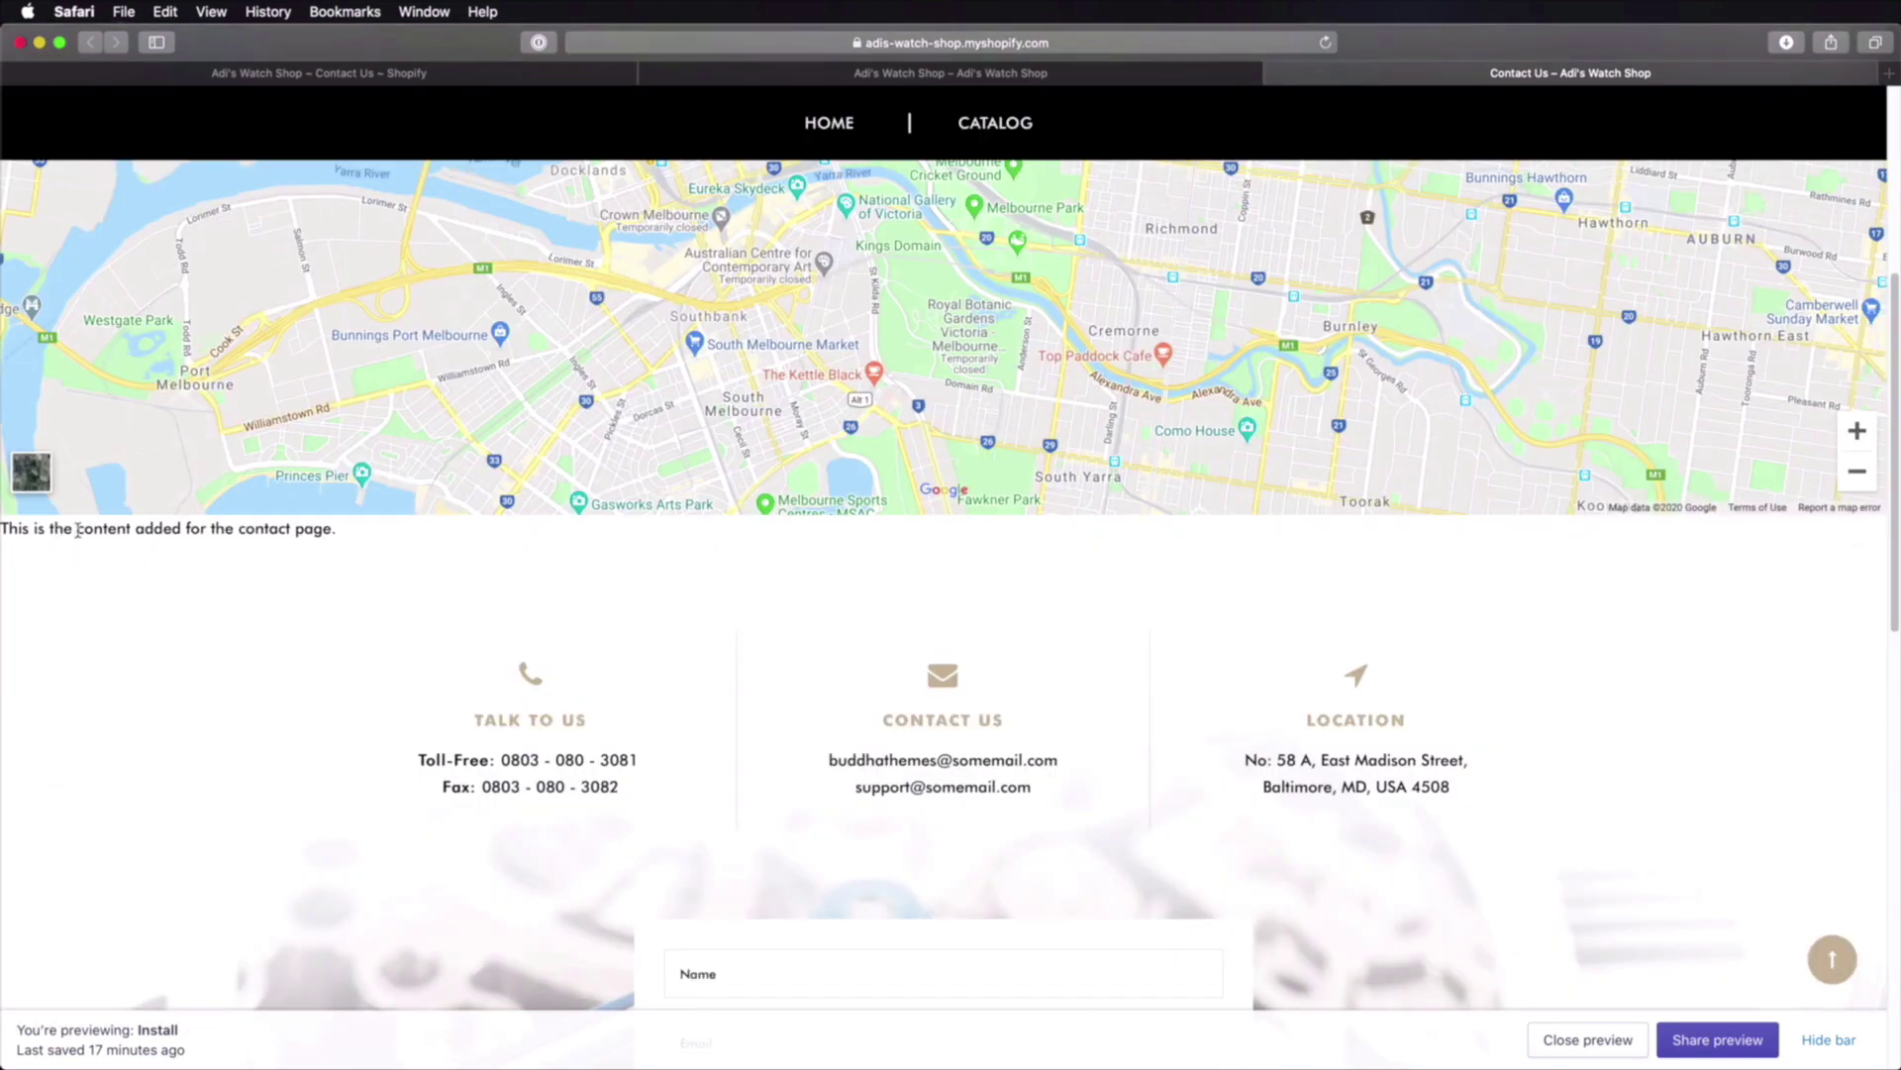
{"action": "scroll", "coordinate": [518, 619], "scroll_direction": "up", "scroll_amount": 5}
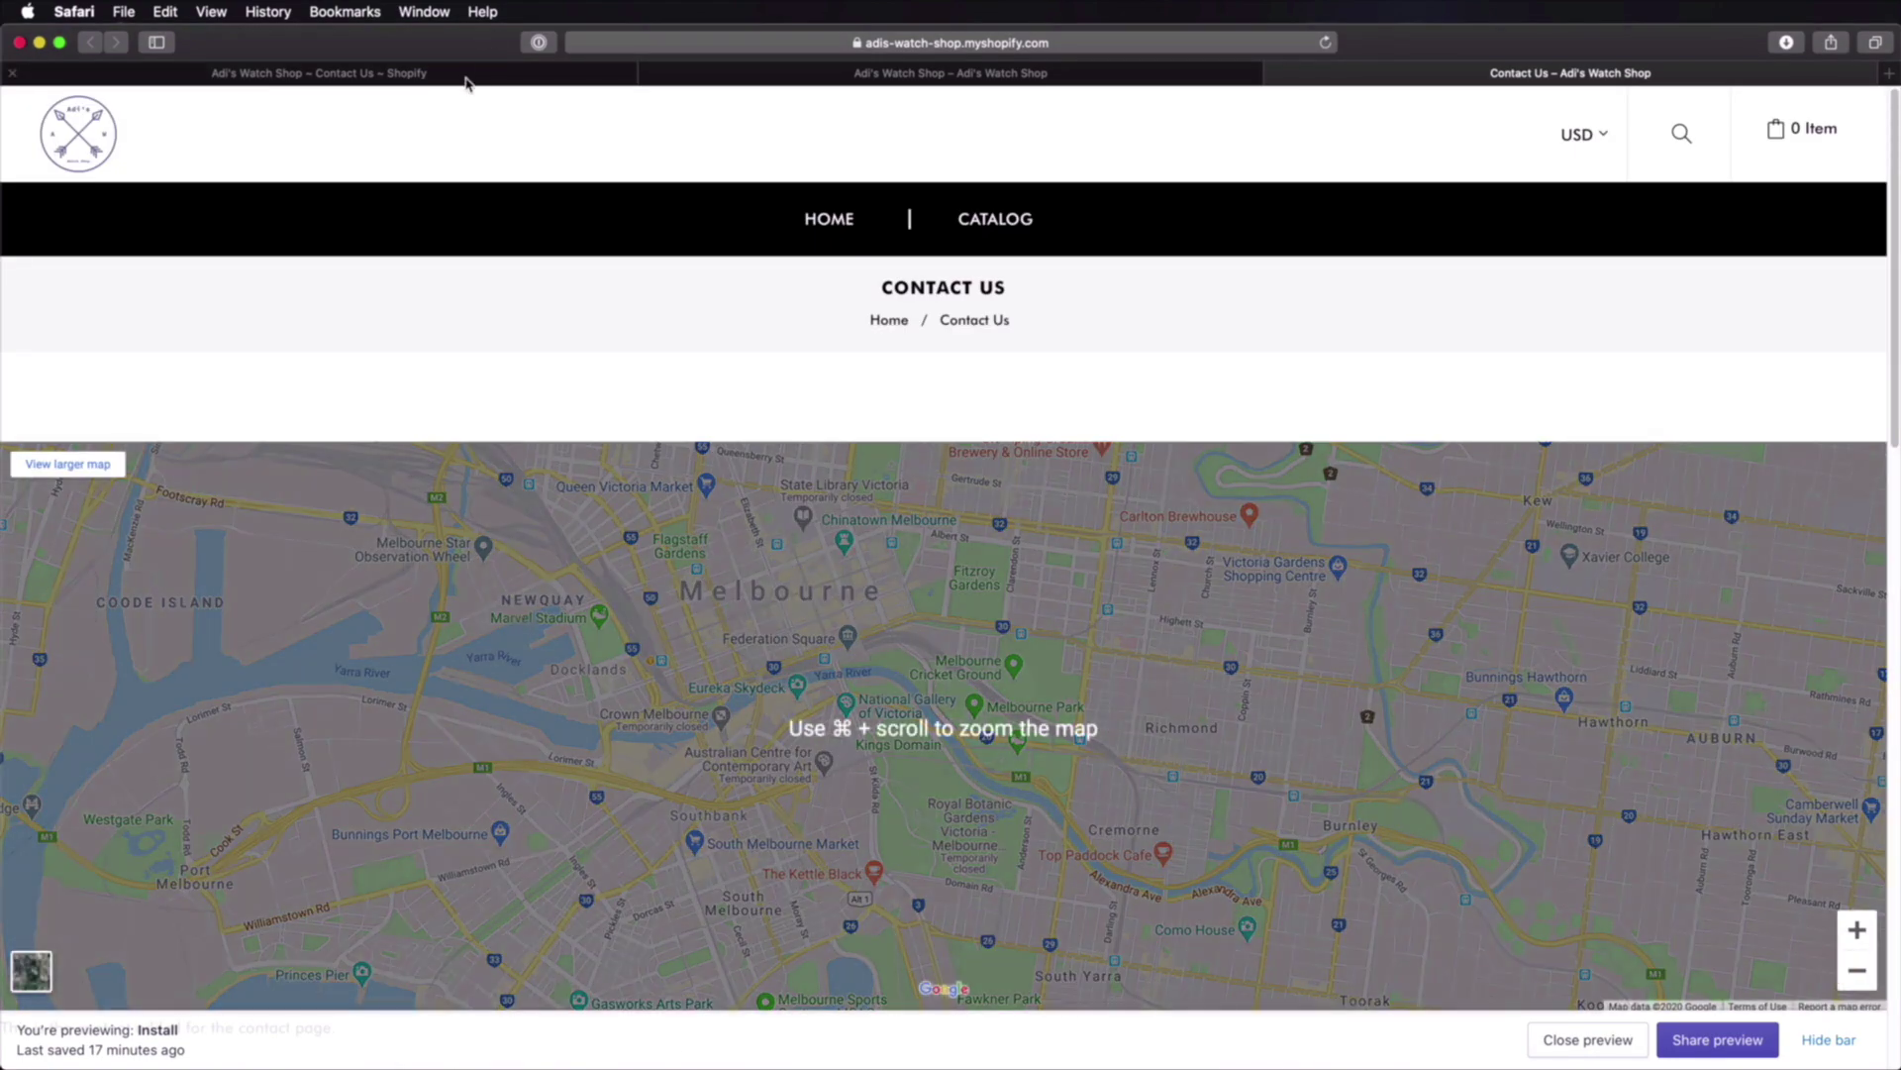
{"action": "left_click", "coordinate": [448, 74]}
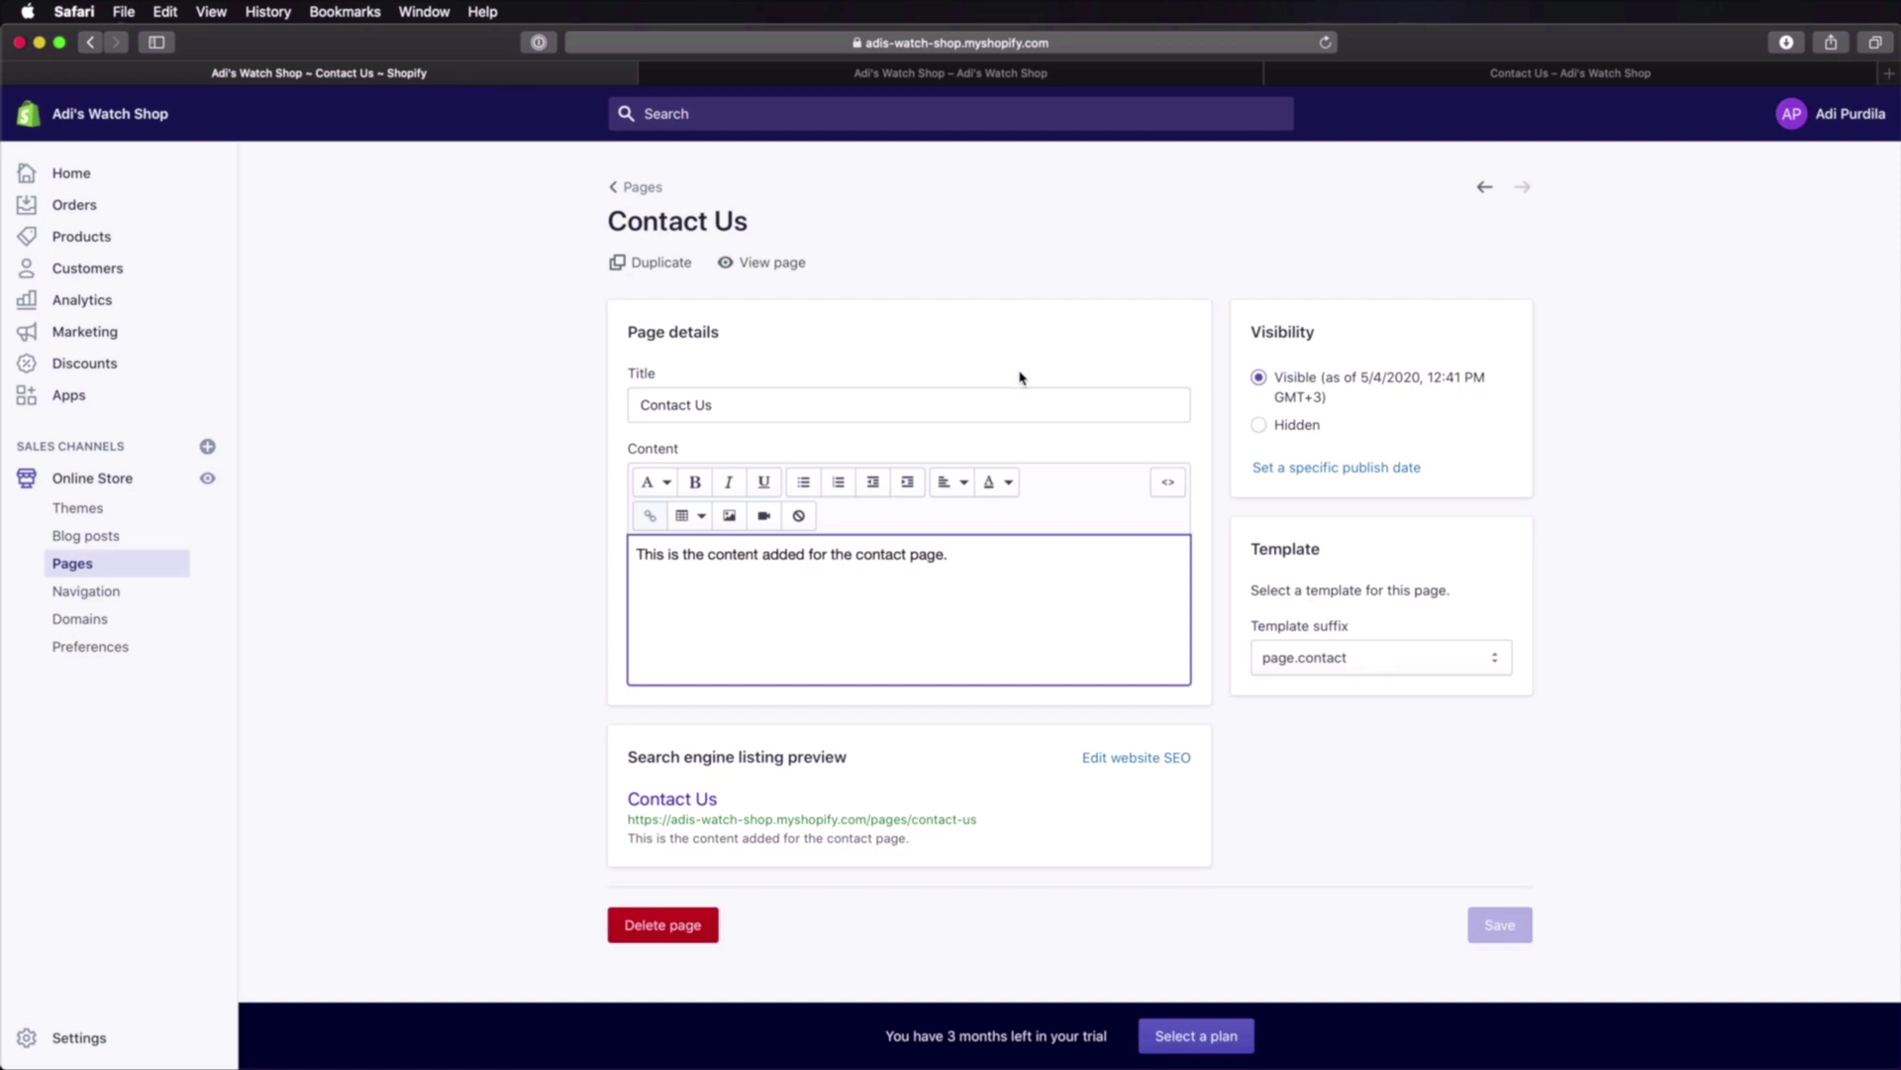
{"action": "left_click", "coordinate": [643, 188]}
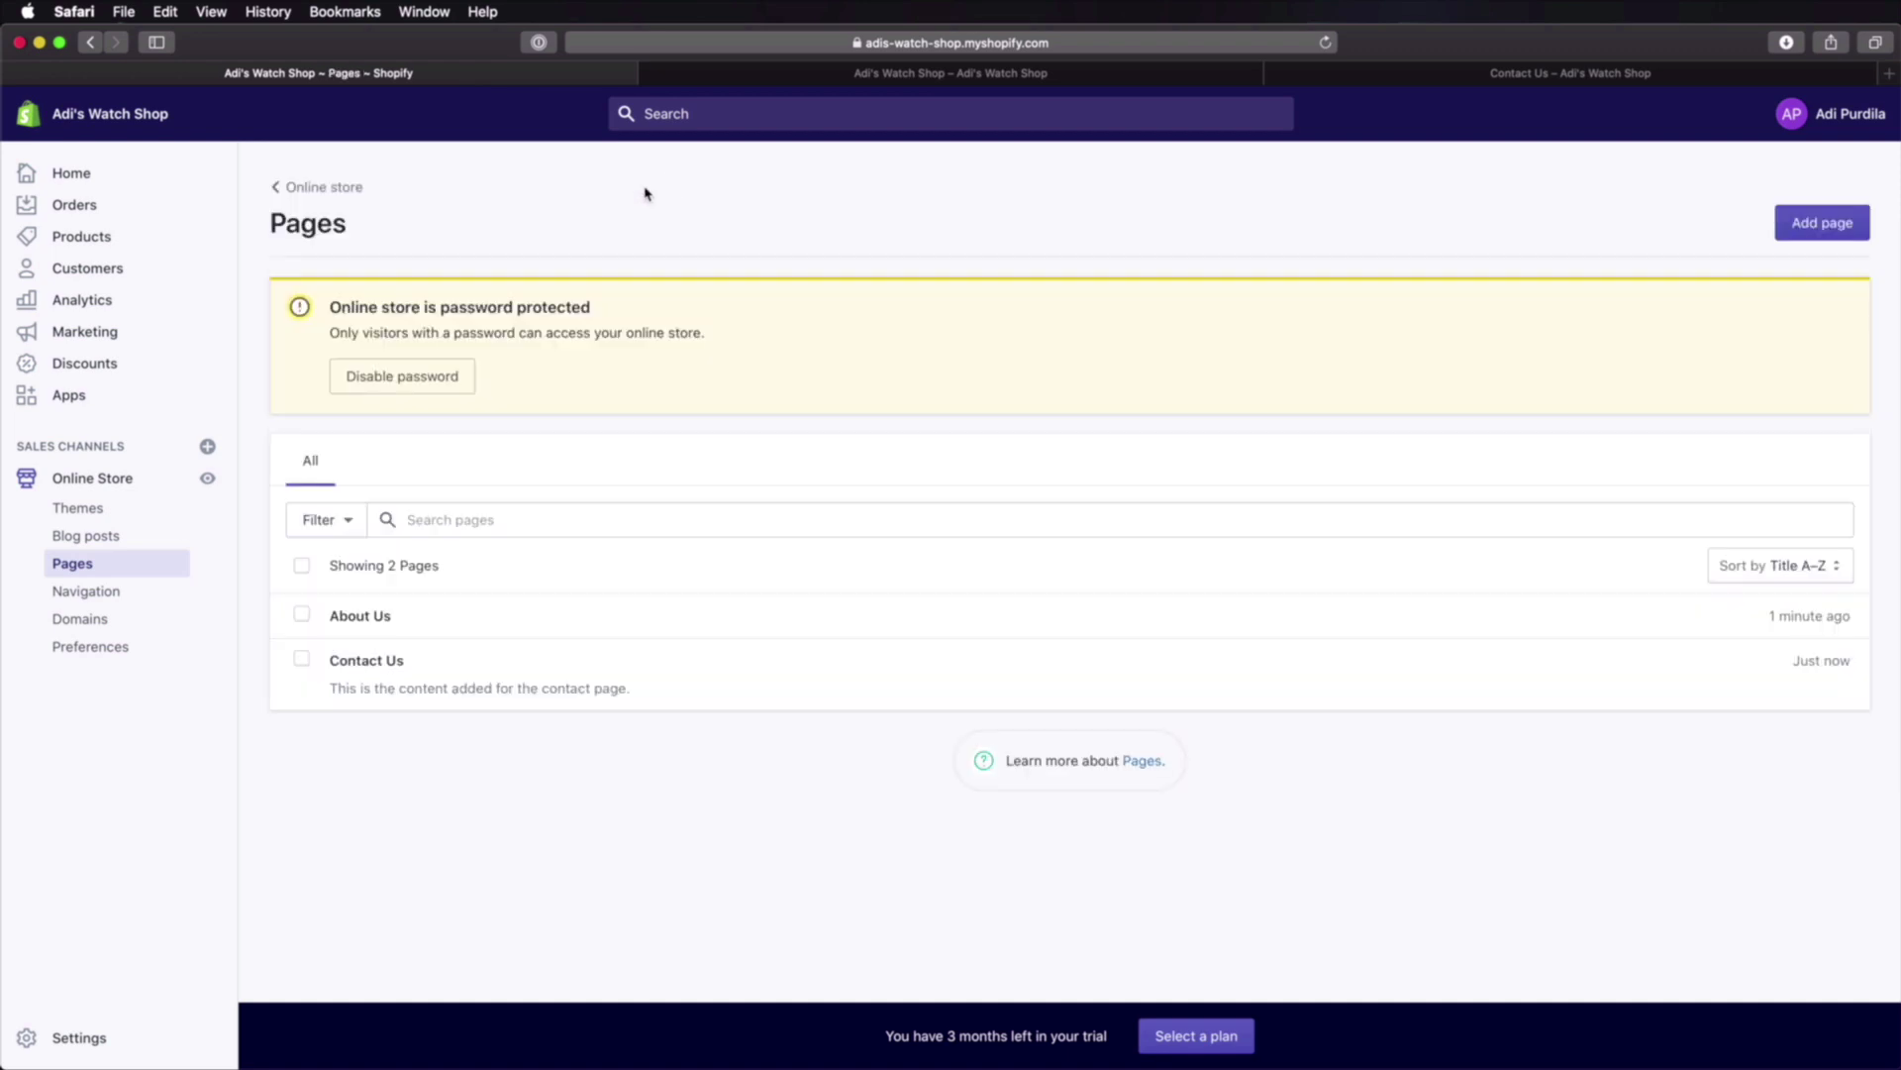
Step: Preview the About Us page in its own storefront tab, then go to Online Store themes
{"action": "left_click", "coordinate": [381, 616]}
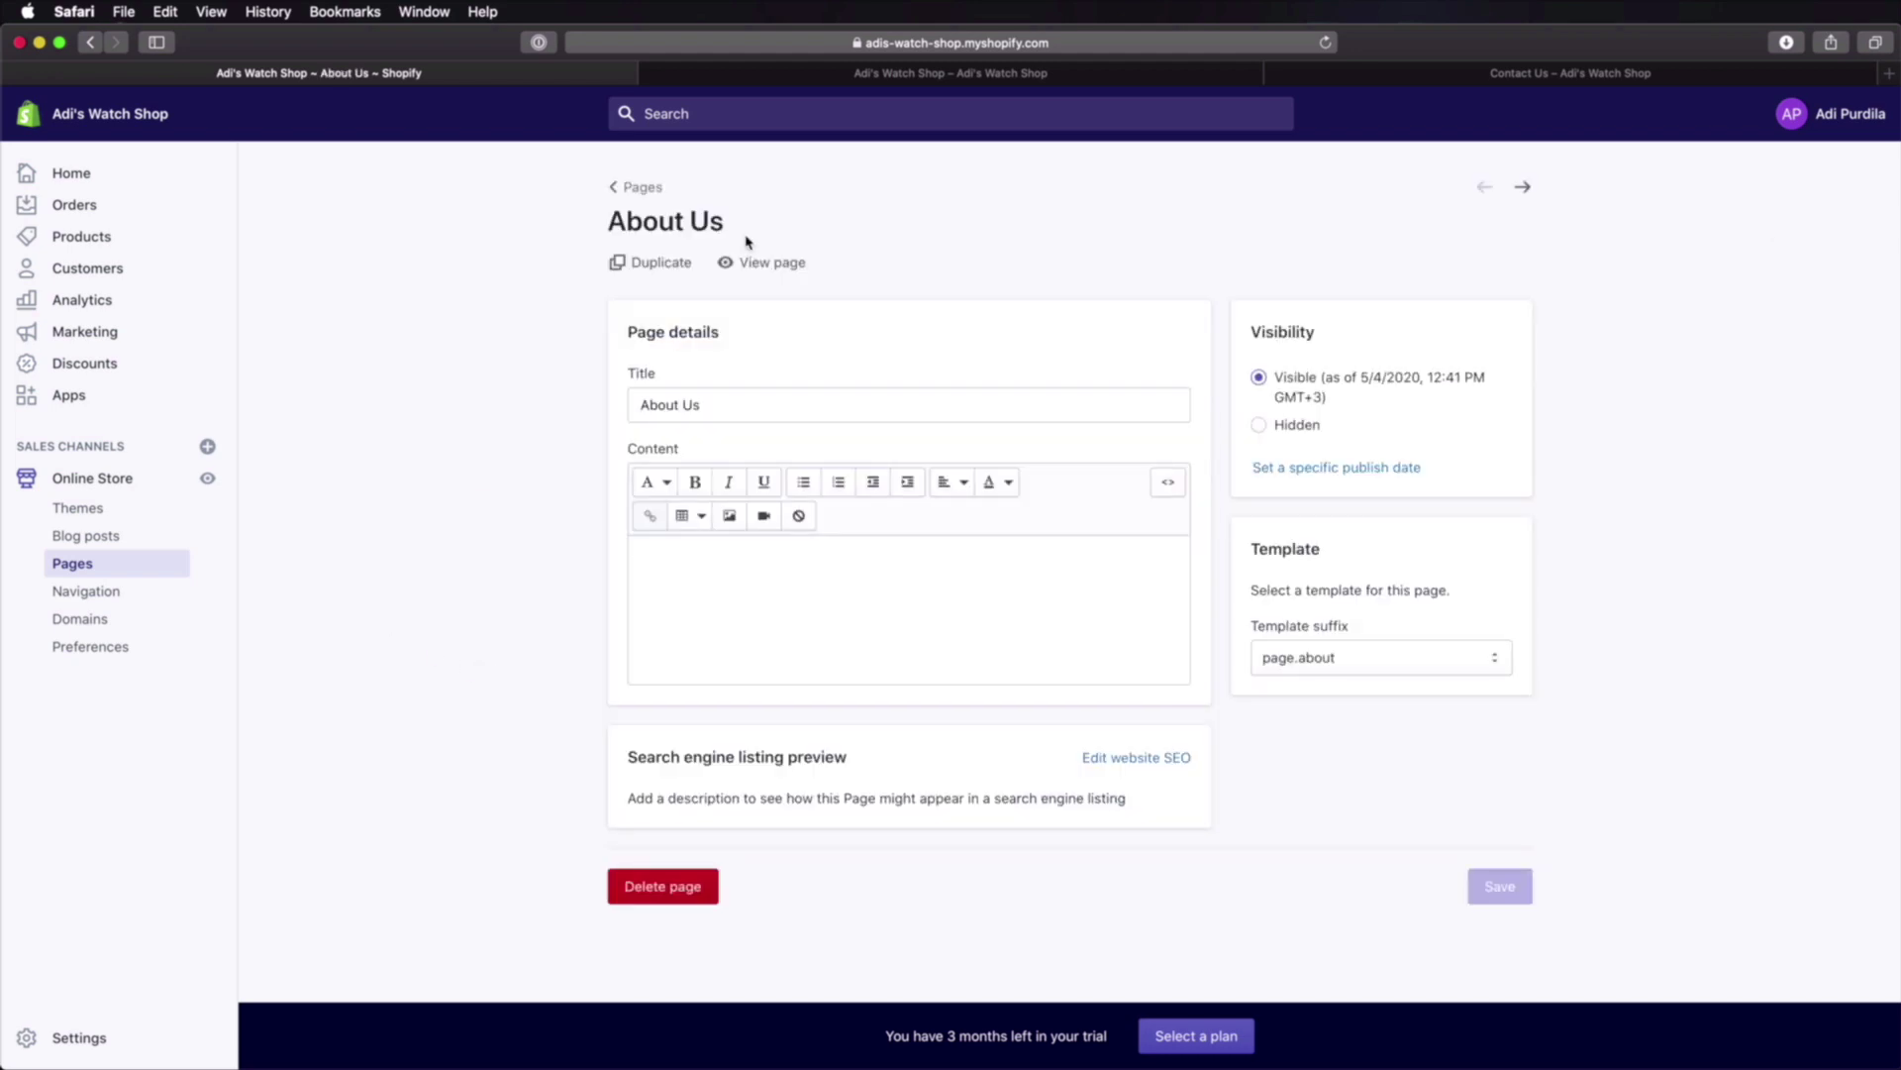
{"action": "left_click", "coordinate": [770, 262]}
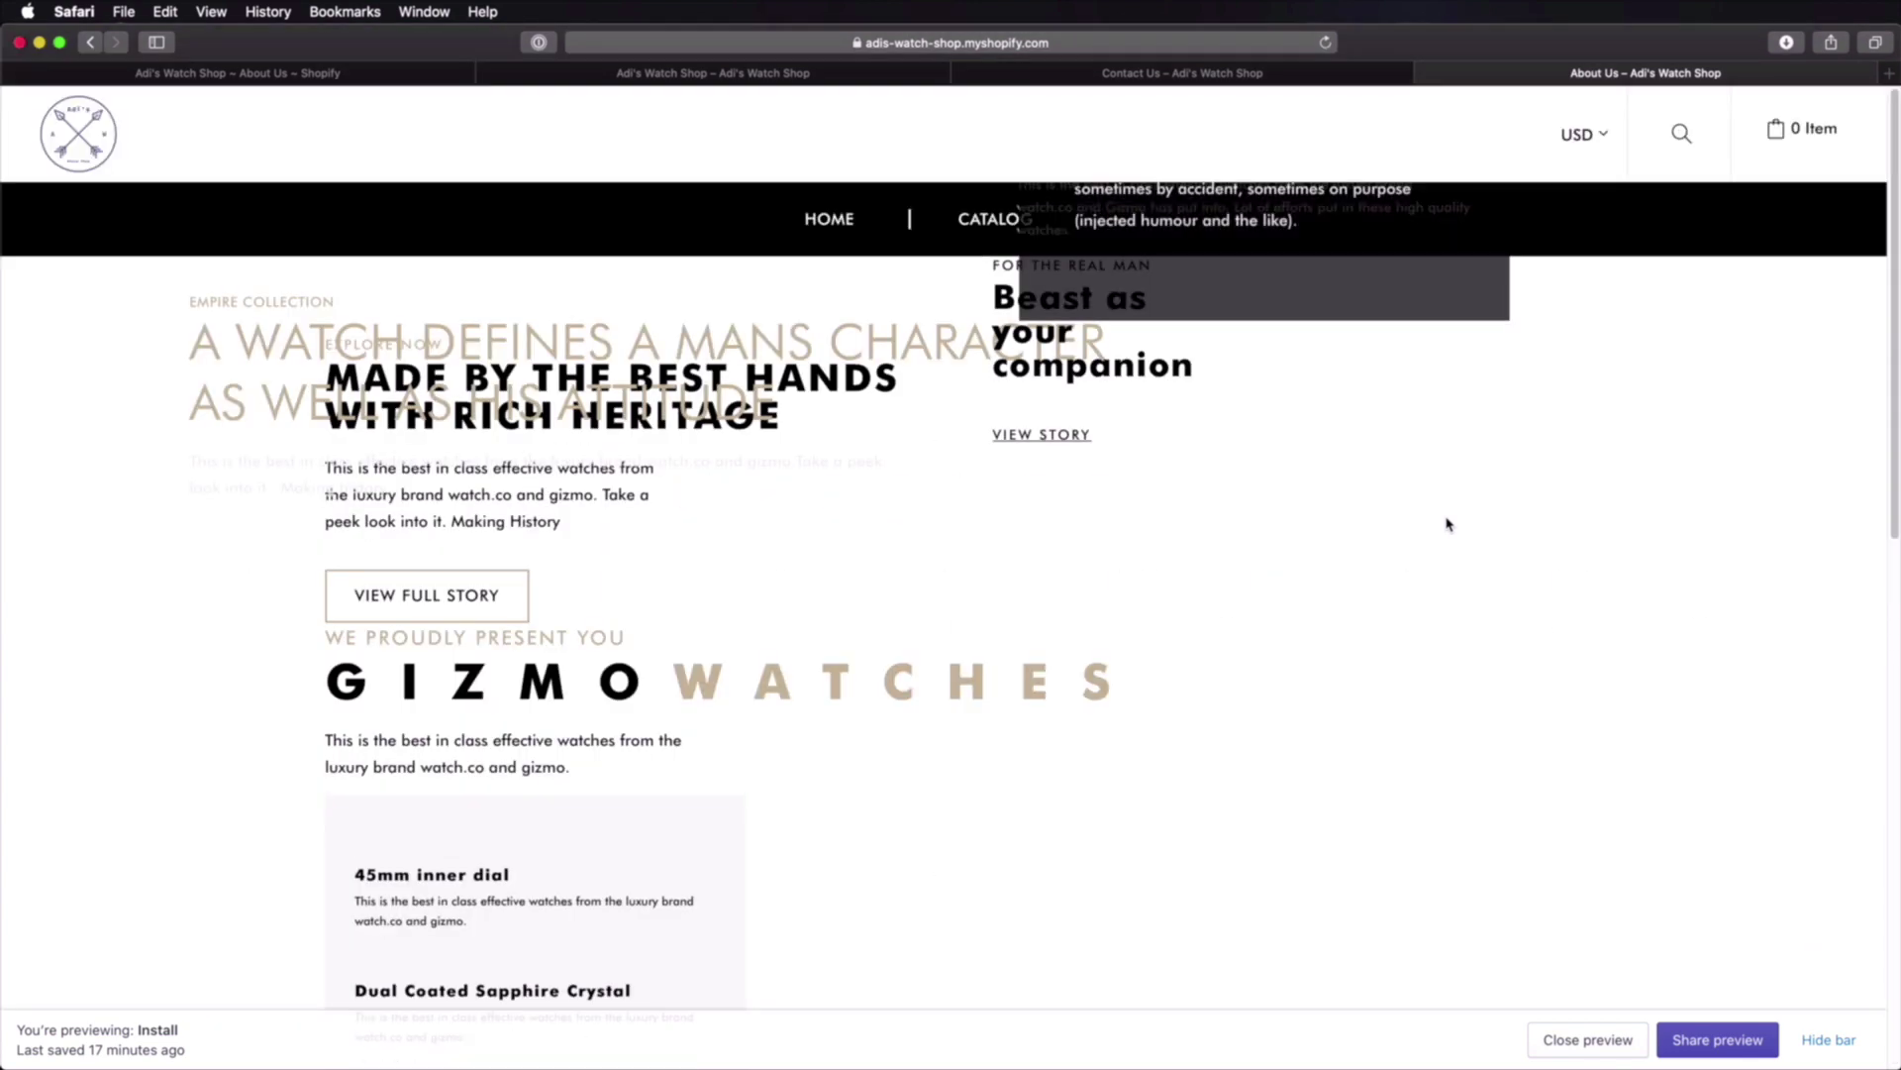
{"action": "key", "text": "super+r"}
{"action": "left_click", "coordinate": [1172, 72]}
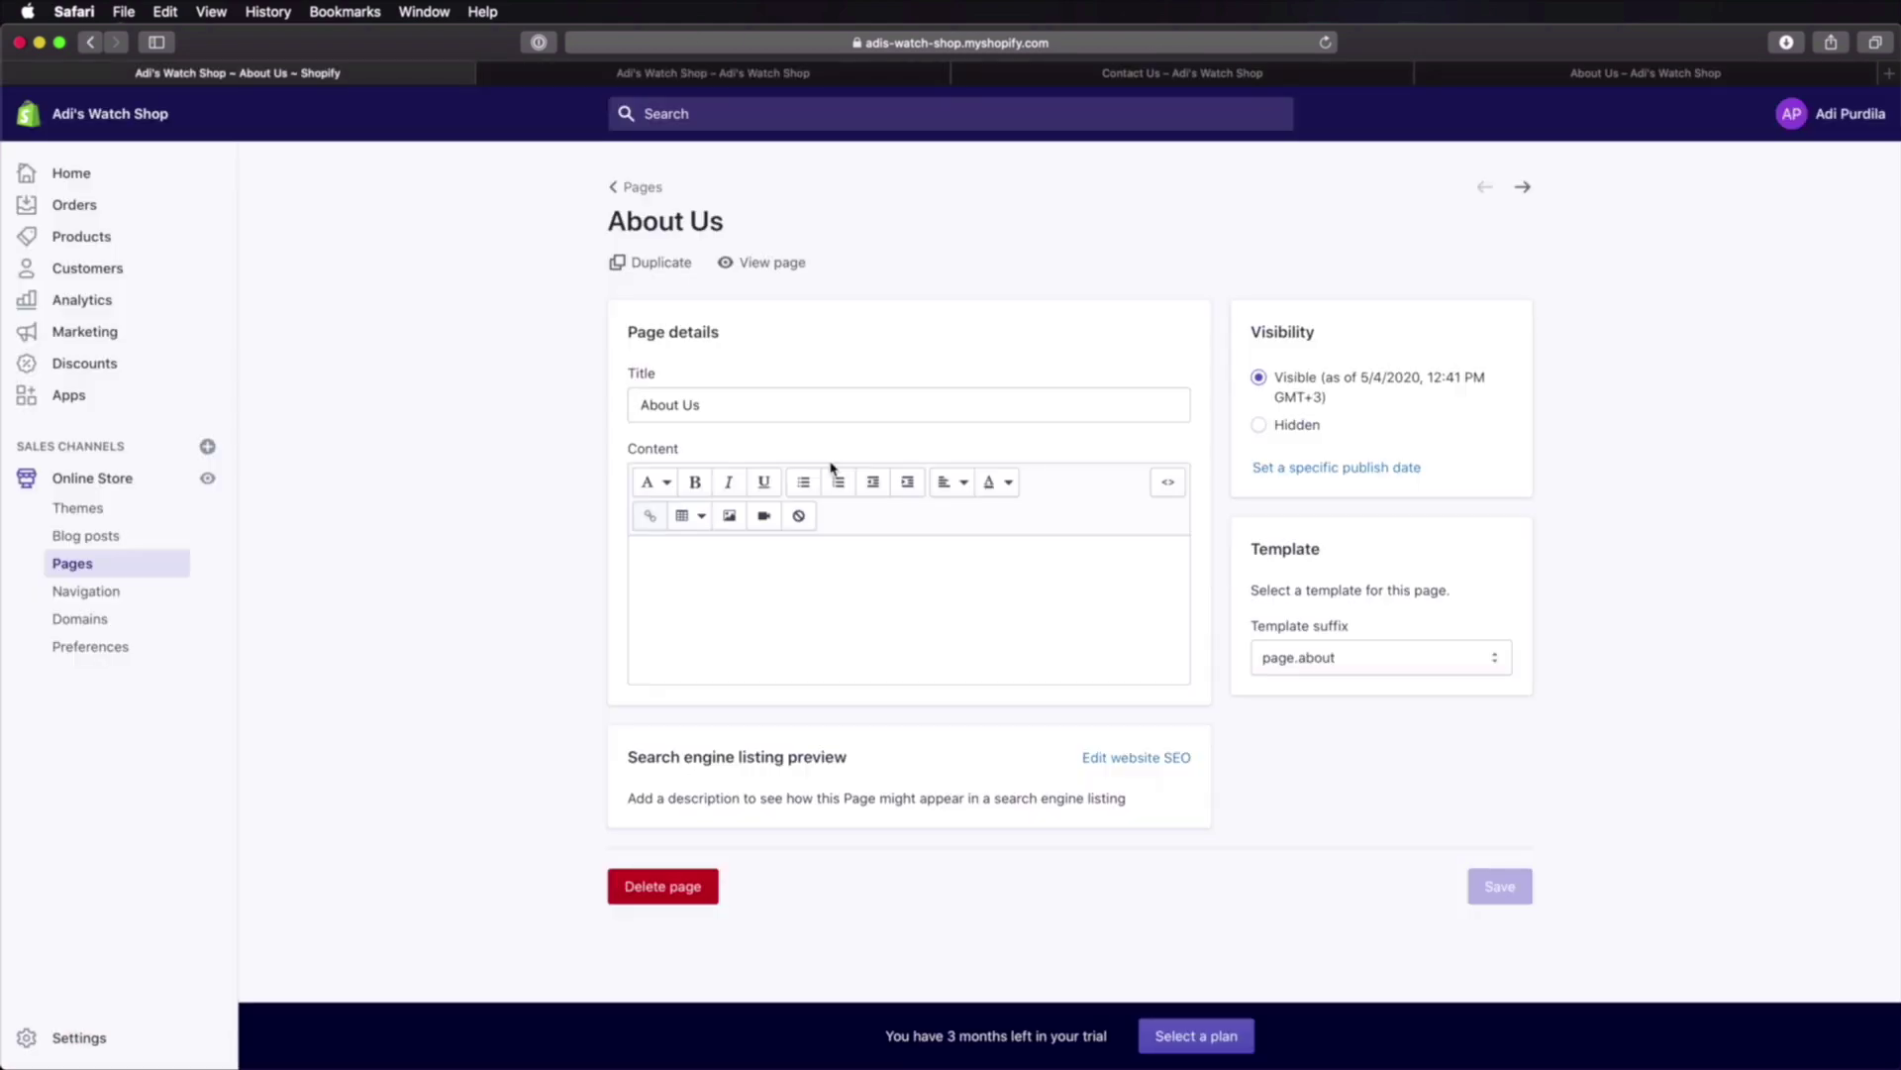
{"action": "left_click", "coordinate": [122, 482]}
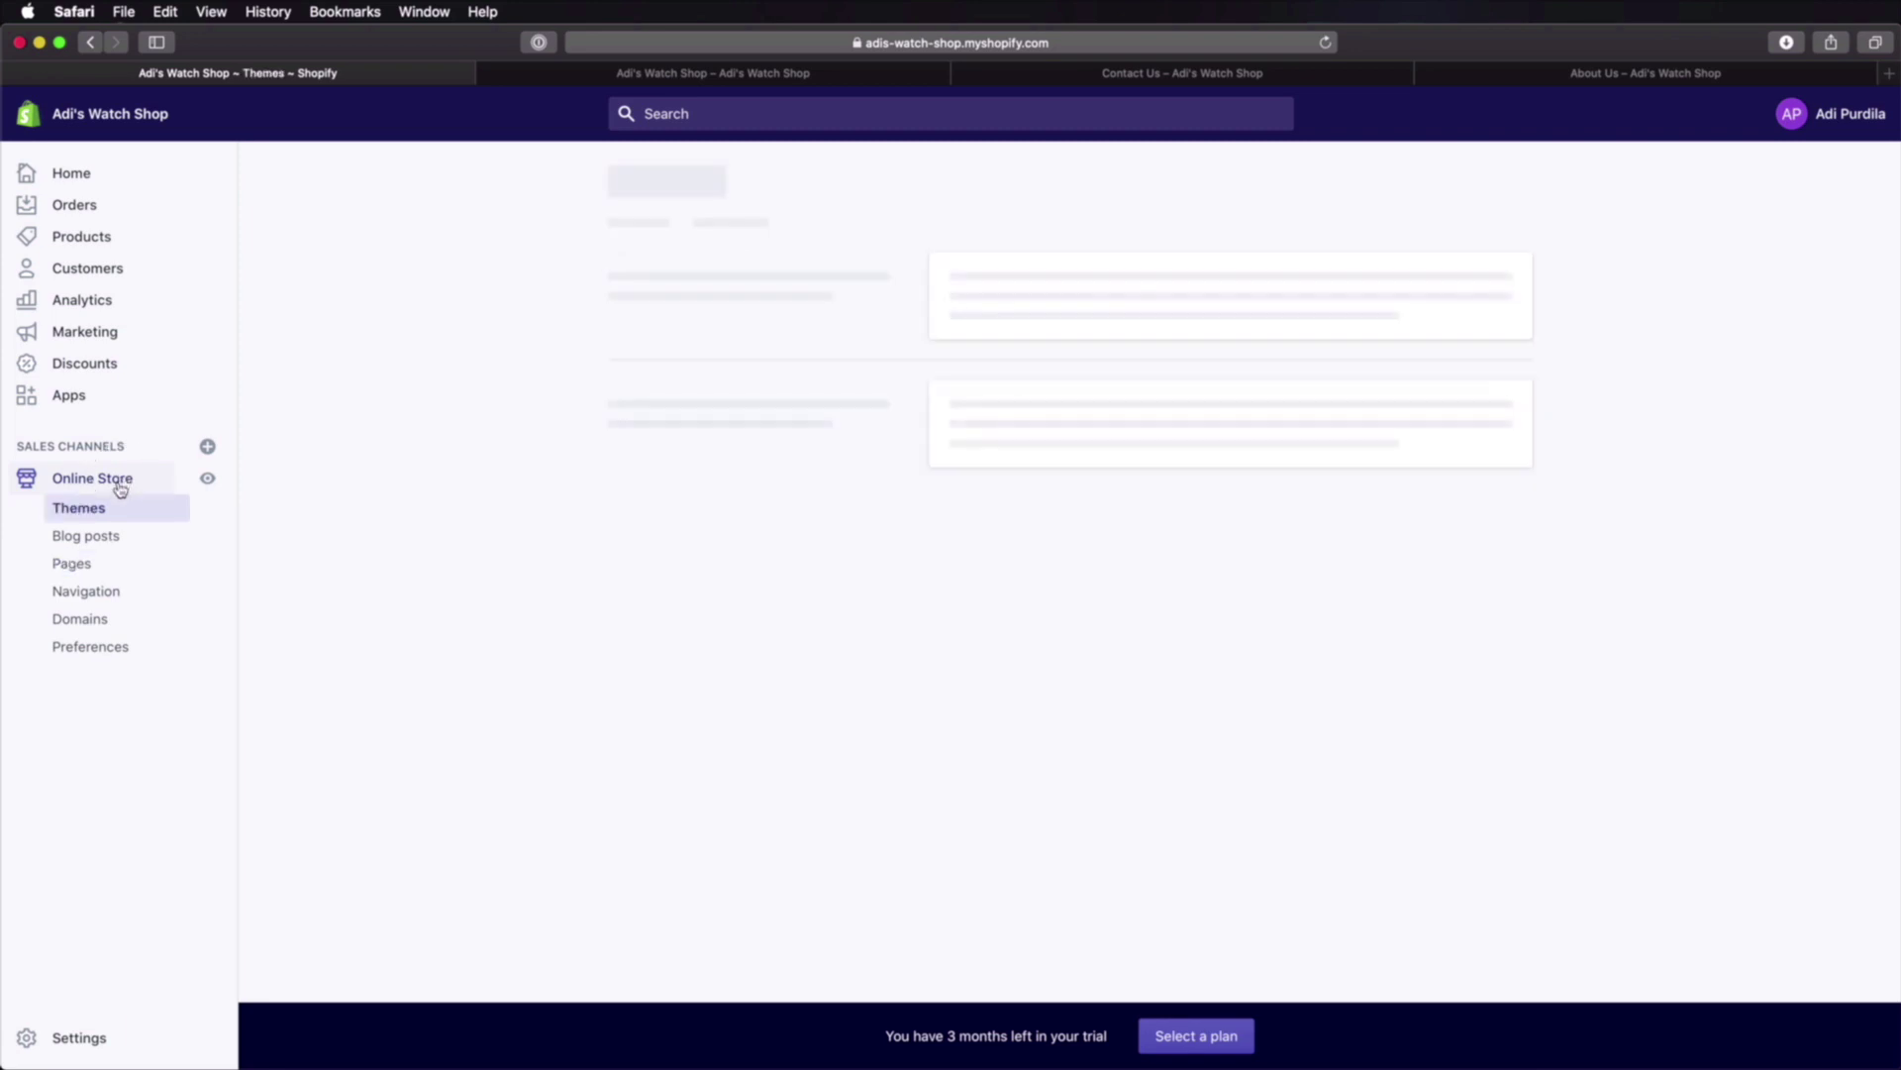
Step: Customize the theme on the About Us page template and open its About section
{"action": "left_click", "coordinate": [1456, 473]}
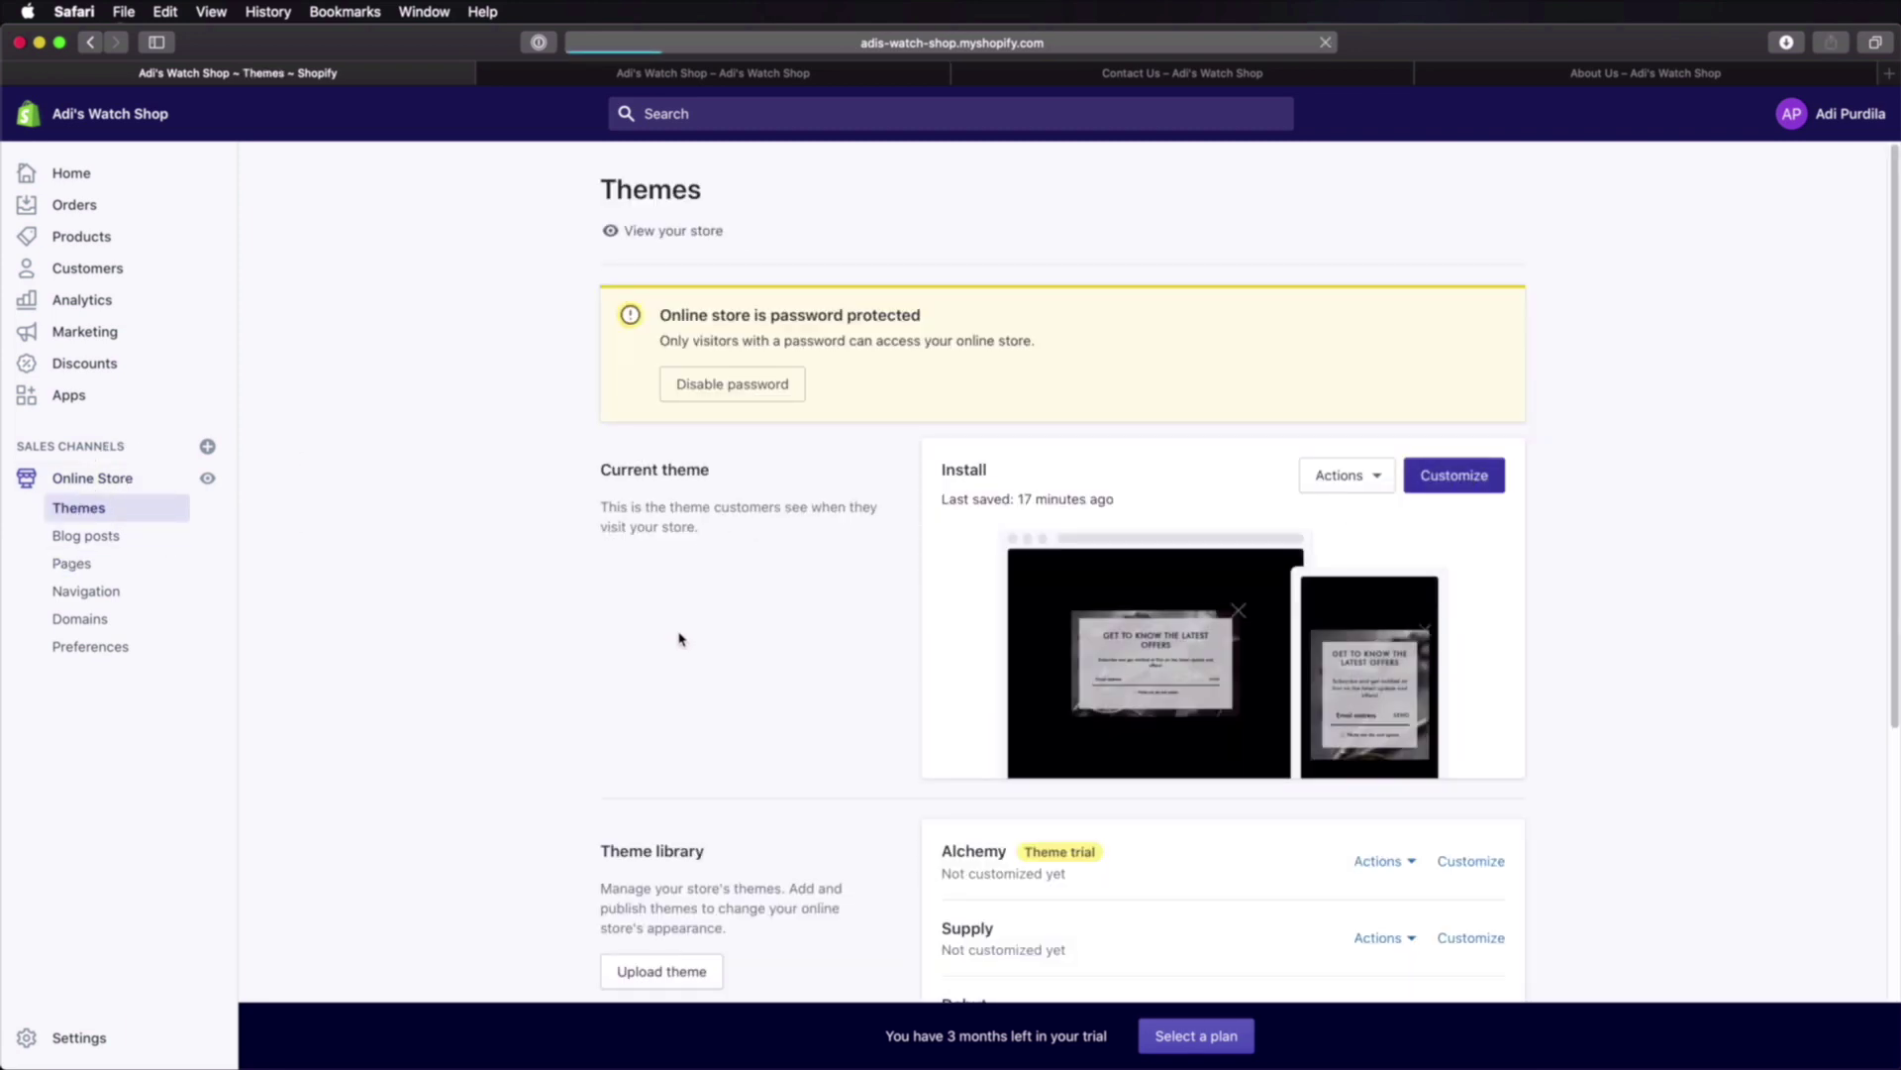
{"action": "left_click", "coordinate": [470, 117]}
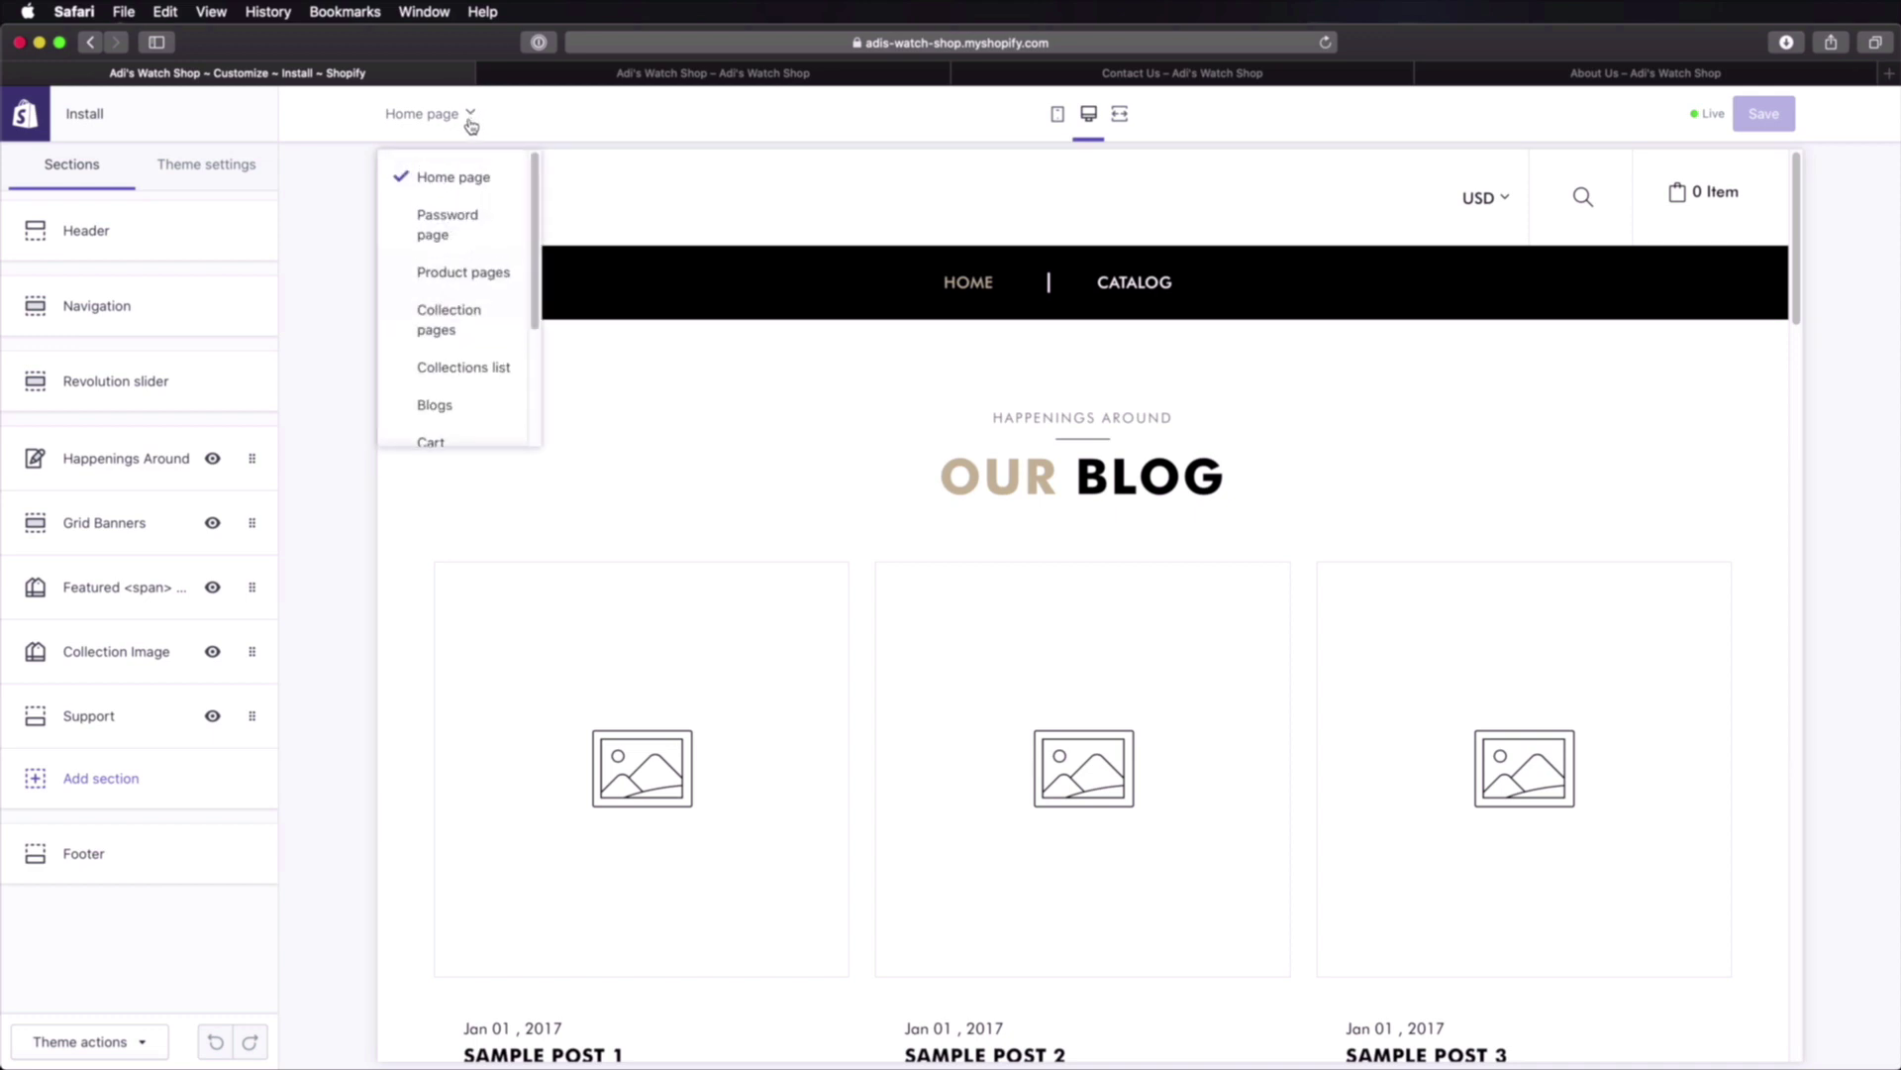
{"action": "scroll", "coordinate": [467, 247], "scroll_direction": "down", "scroll_amount": 1}
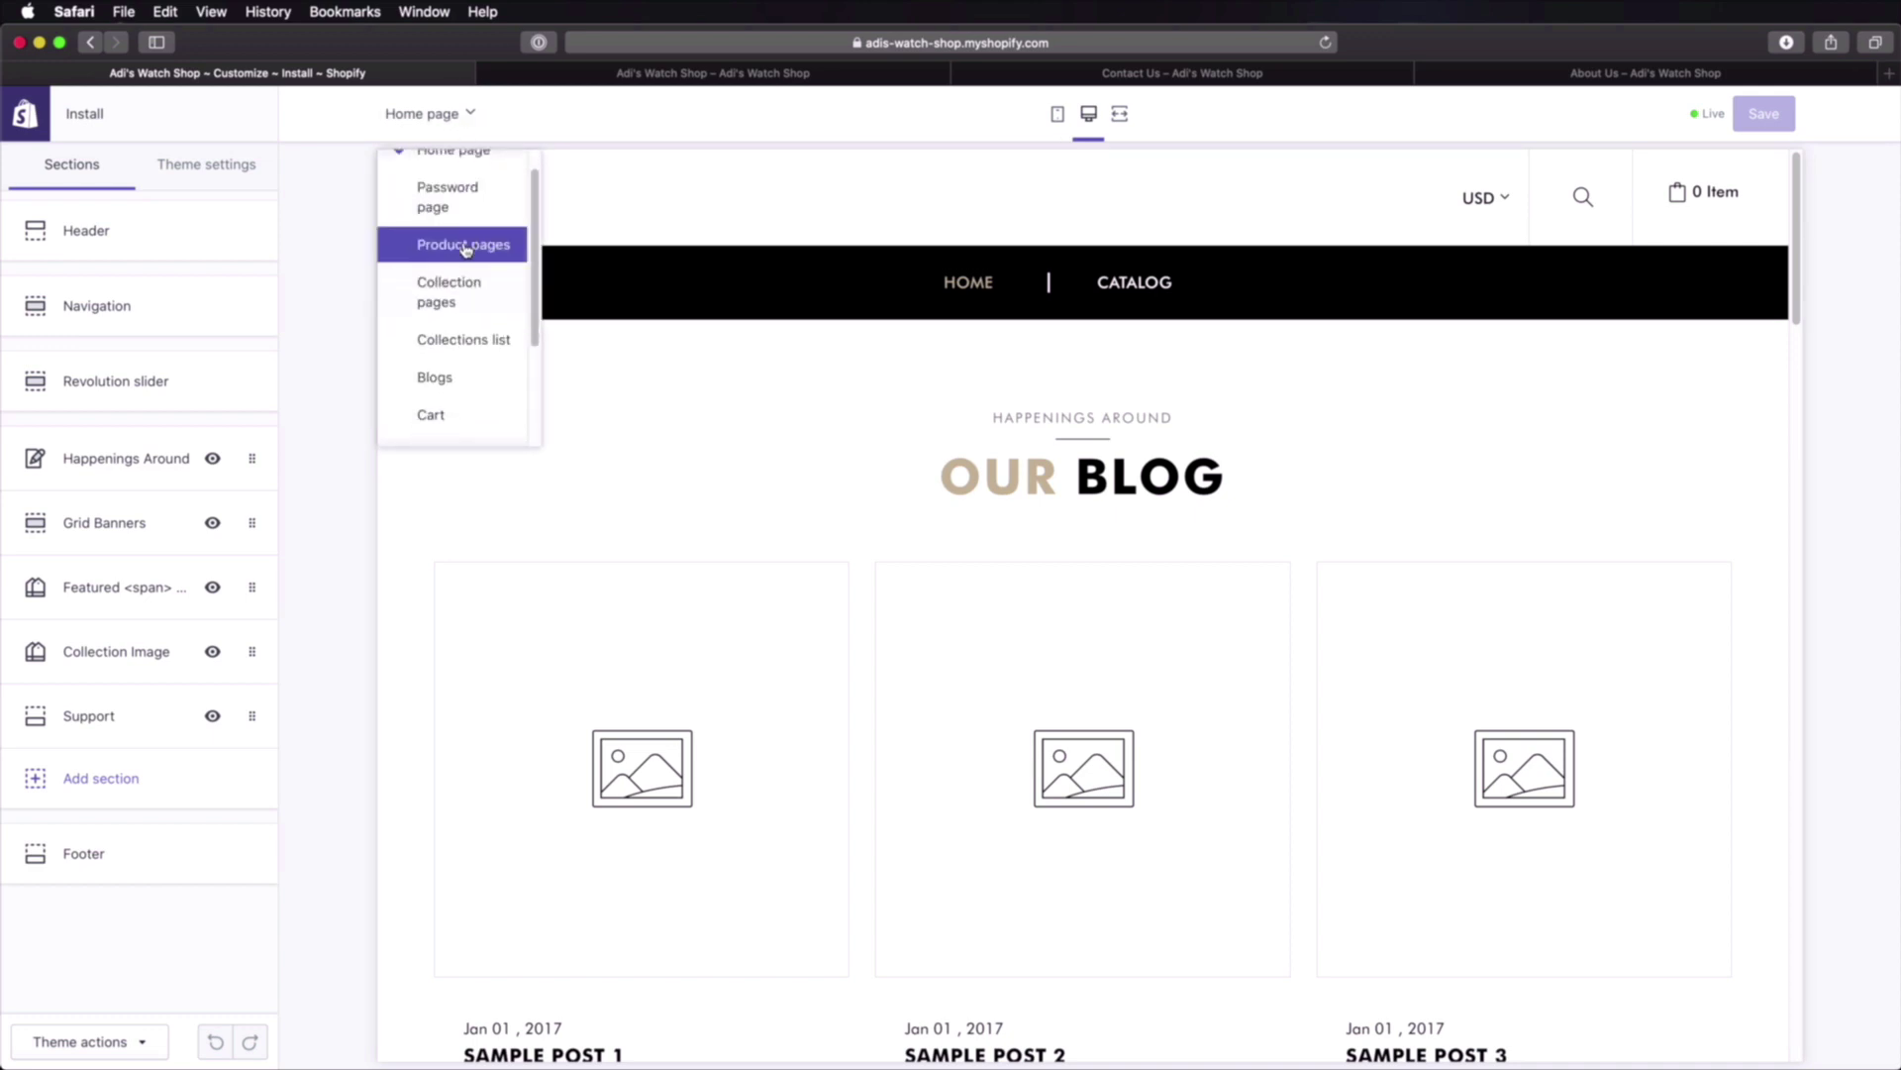
{"action": "scroll", "coordinate": [466, 249], "scroll_direction": "down", "scroll_amount": 3}
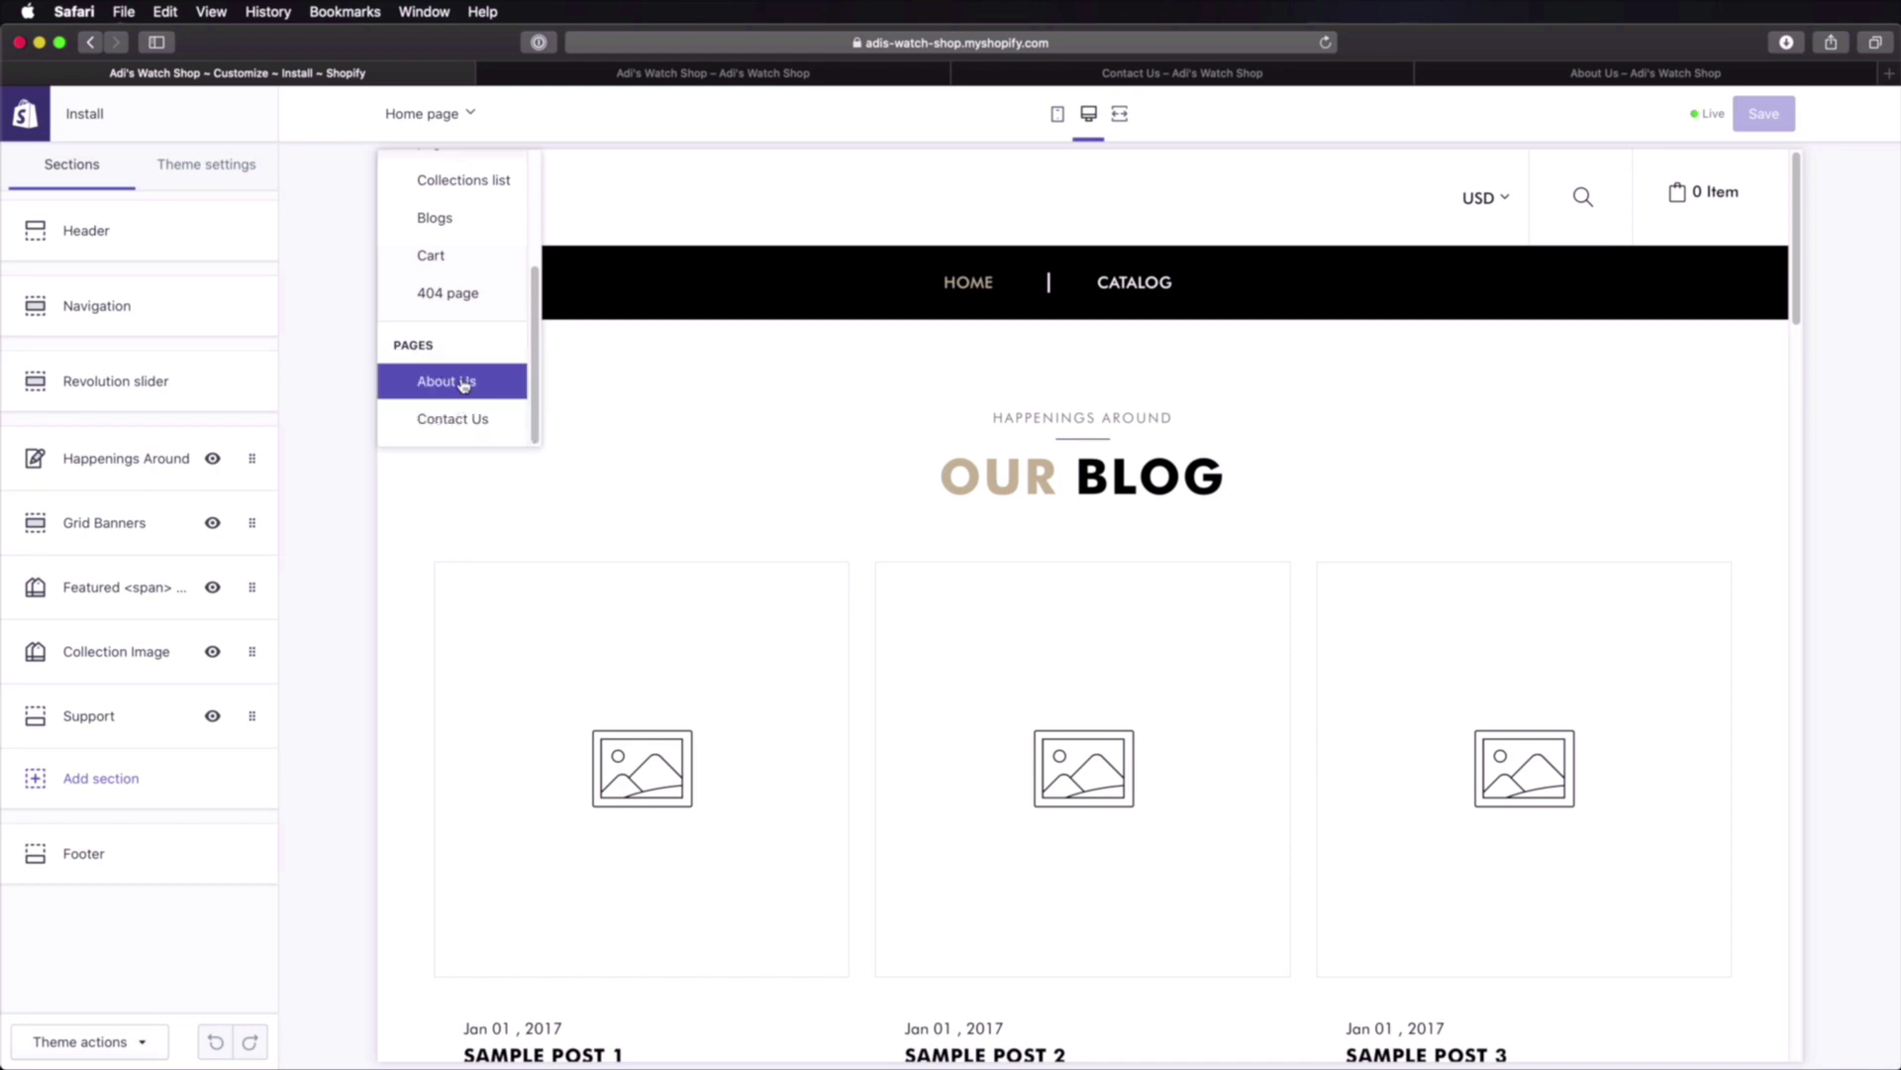
{"action": "left_click", "coordinate": [458, 382]}
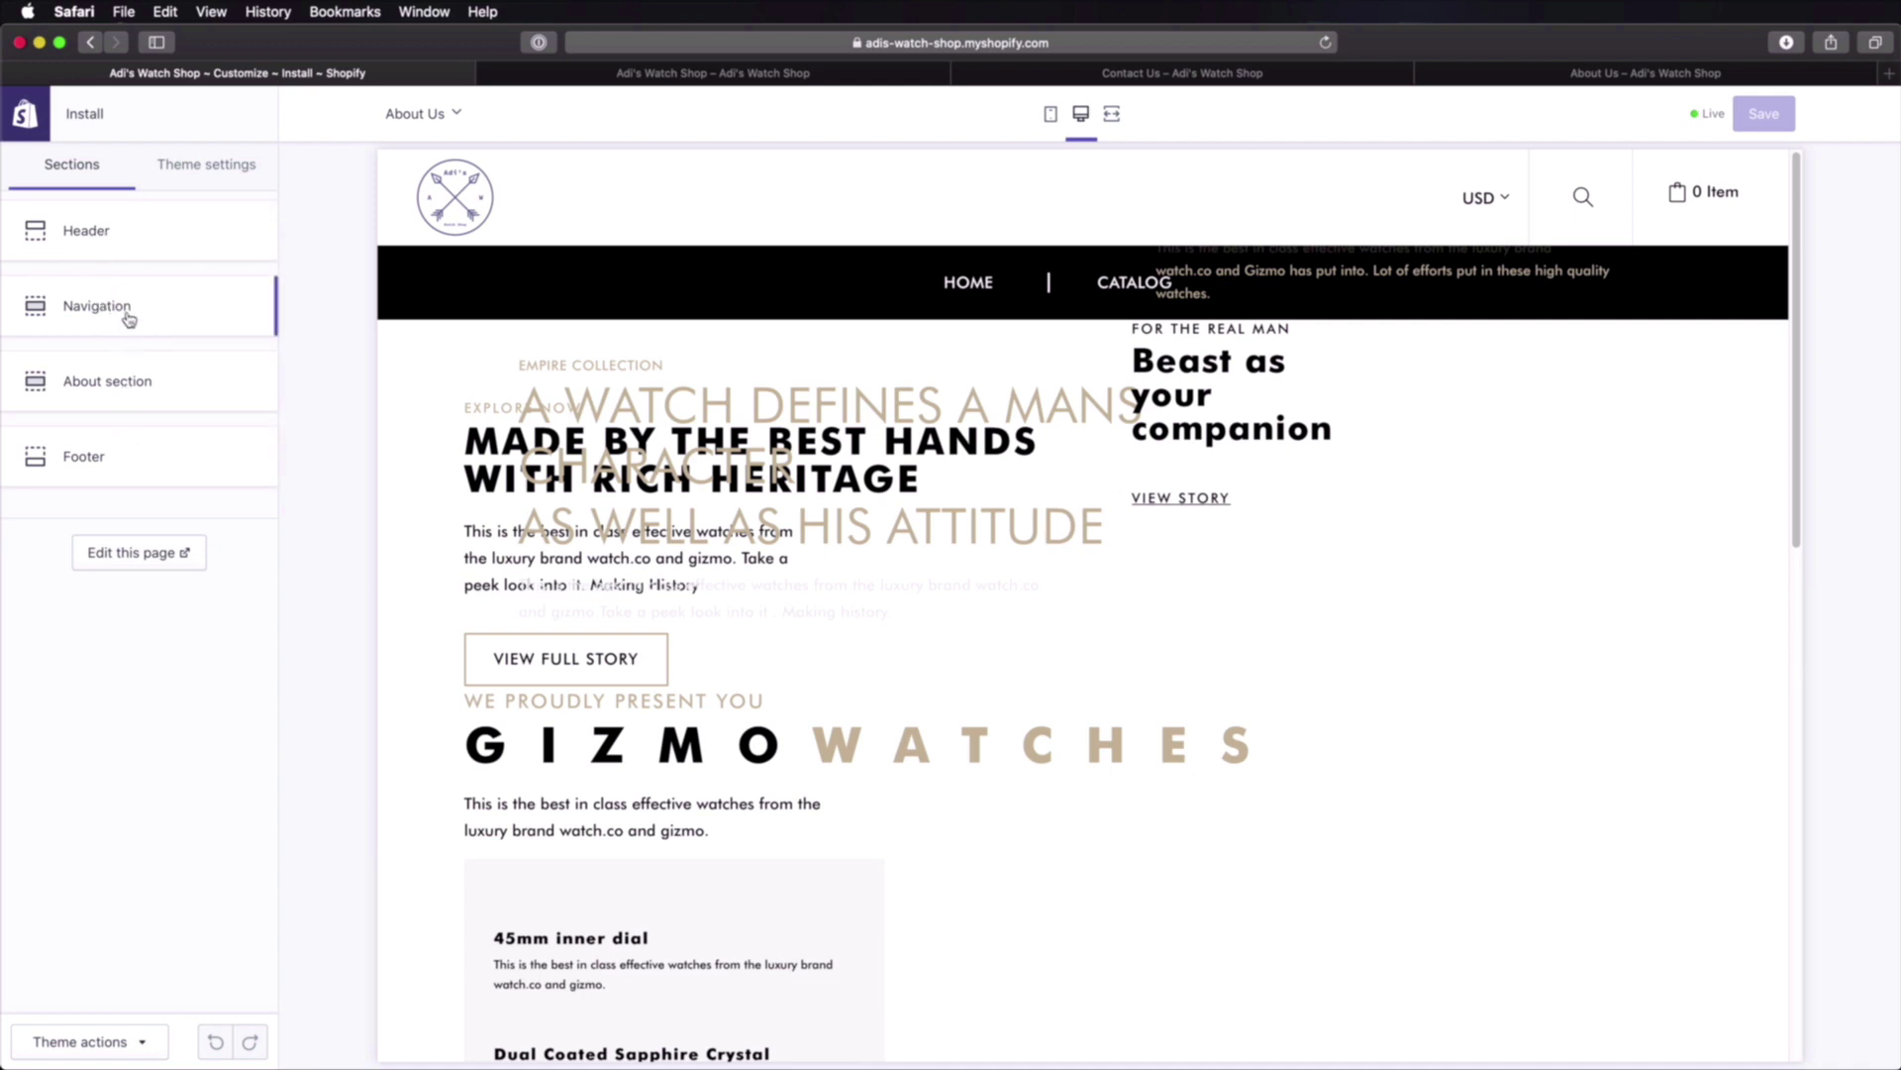
{"action": "left_click", "coordinate": [178, 379]}
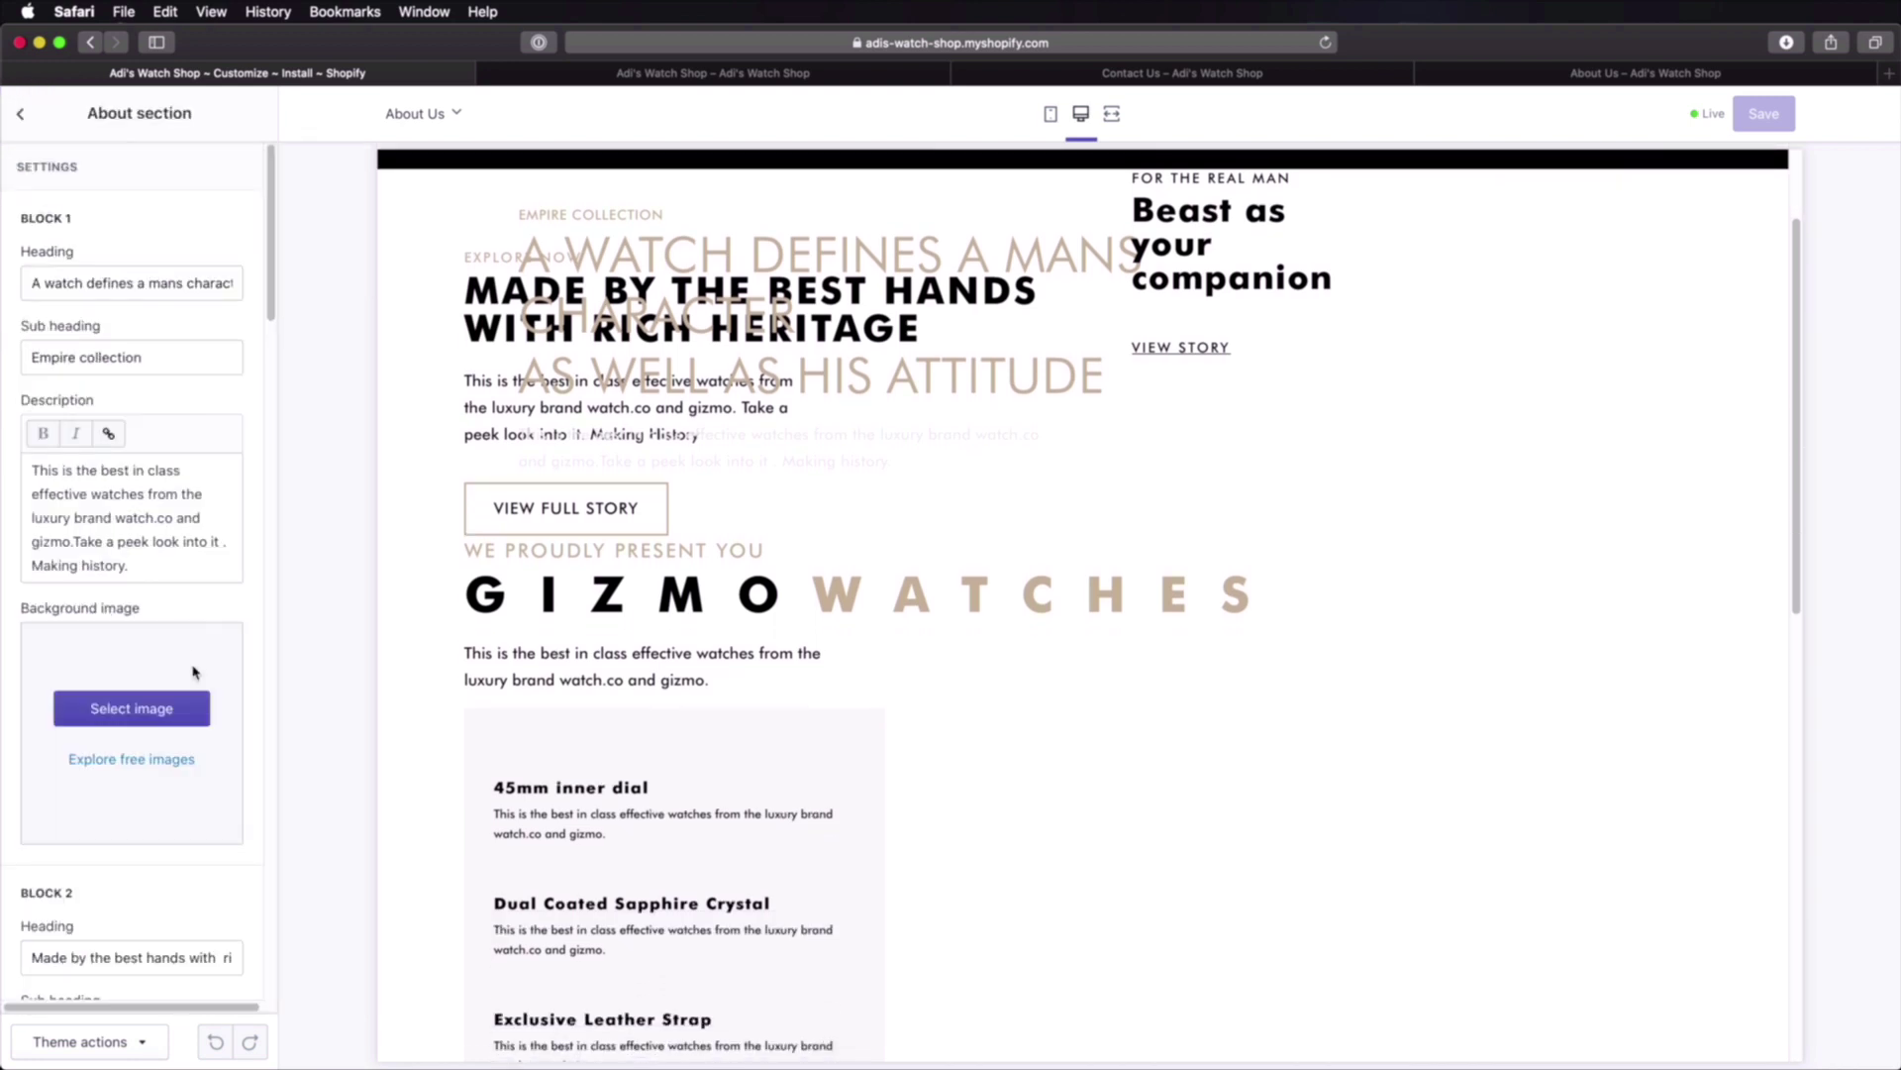
Step: Set the wristwatch photo behind block 1 and the suited-man photo behind block 3
{"action": "left_click", "coordinate": [152, 706]}
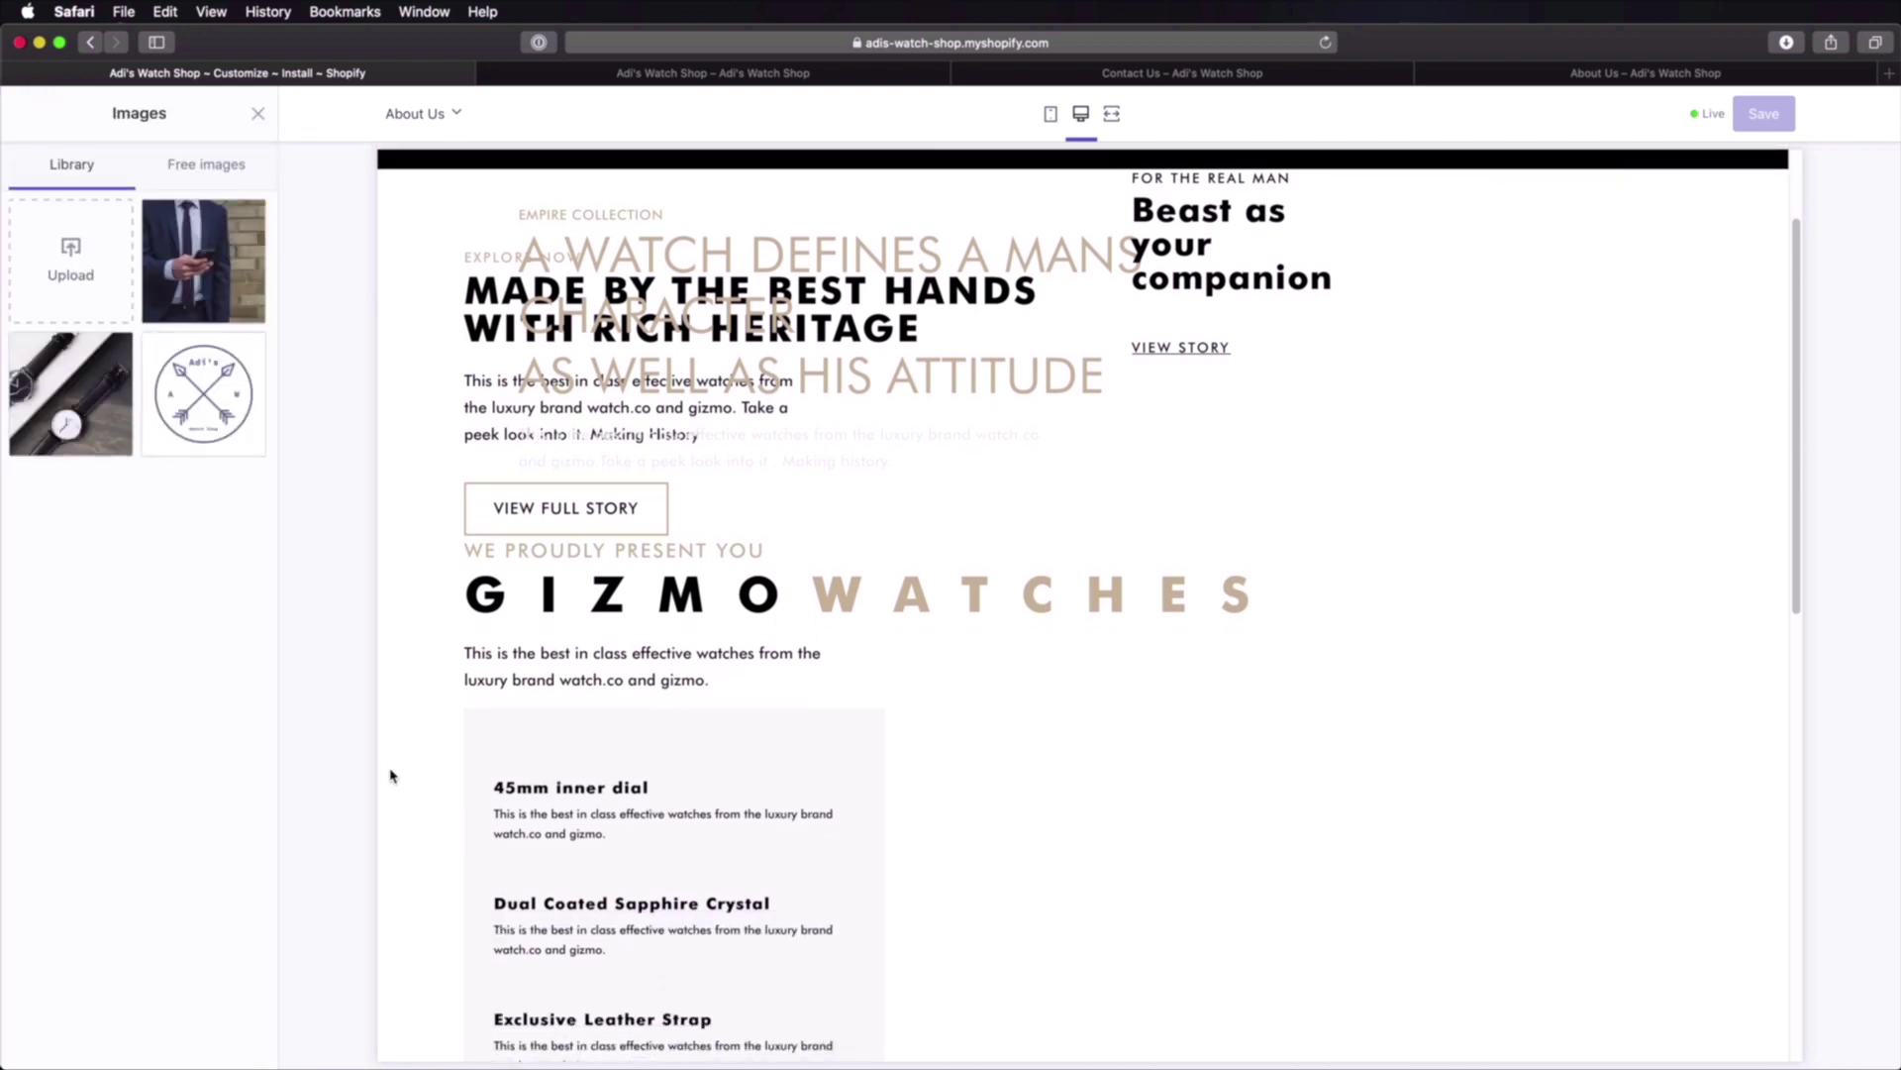
{"action": "left_click", "coordinate": [202, 269]}
{"action": "left_click", "coordinate": [109, 365]}
{"action": "left_click", "coordinate": [232, 1041]}
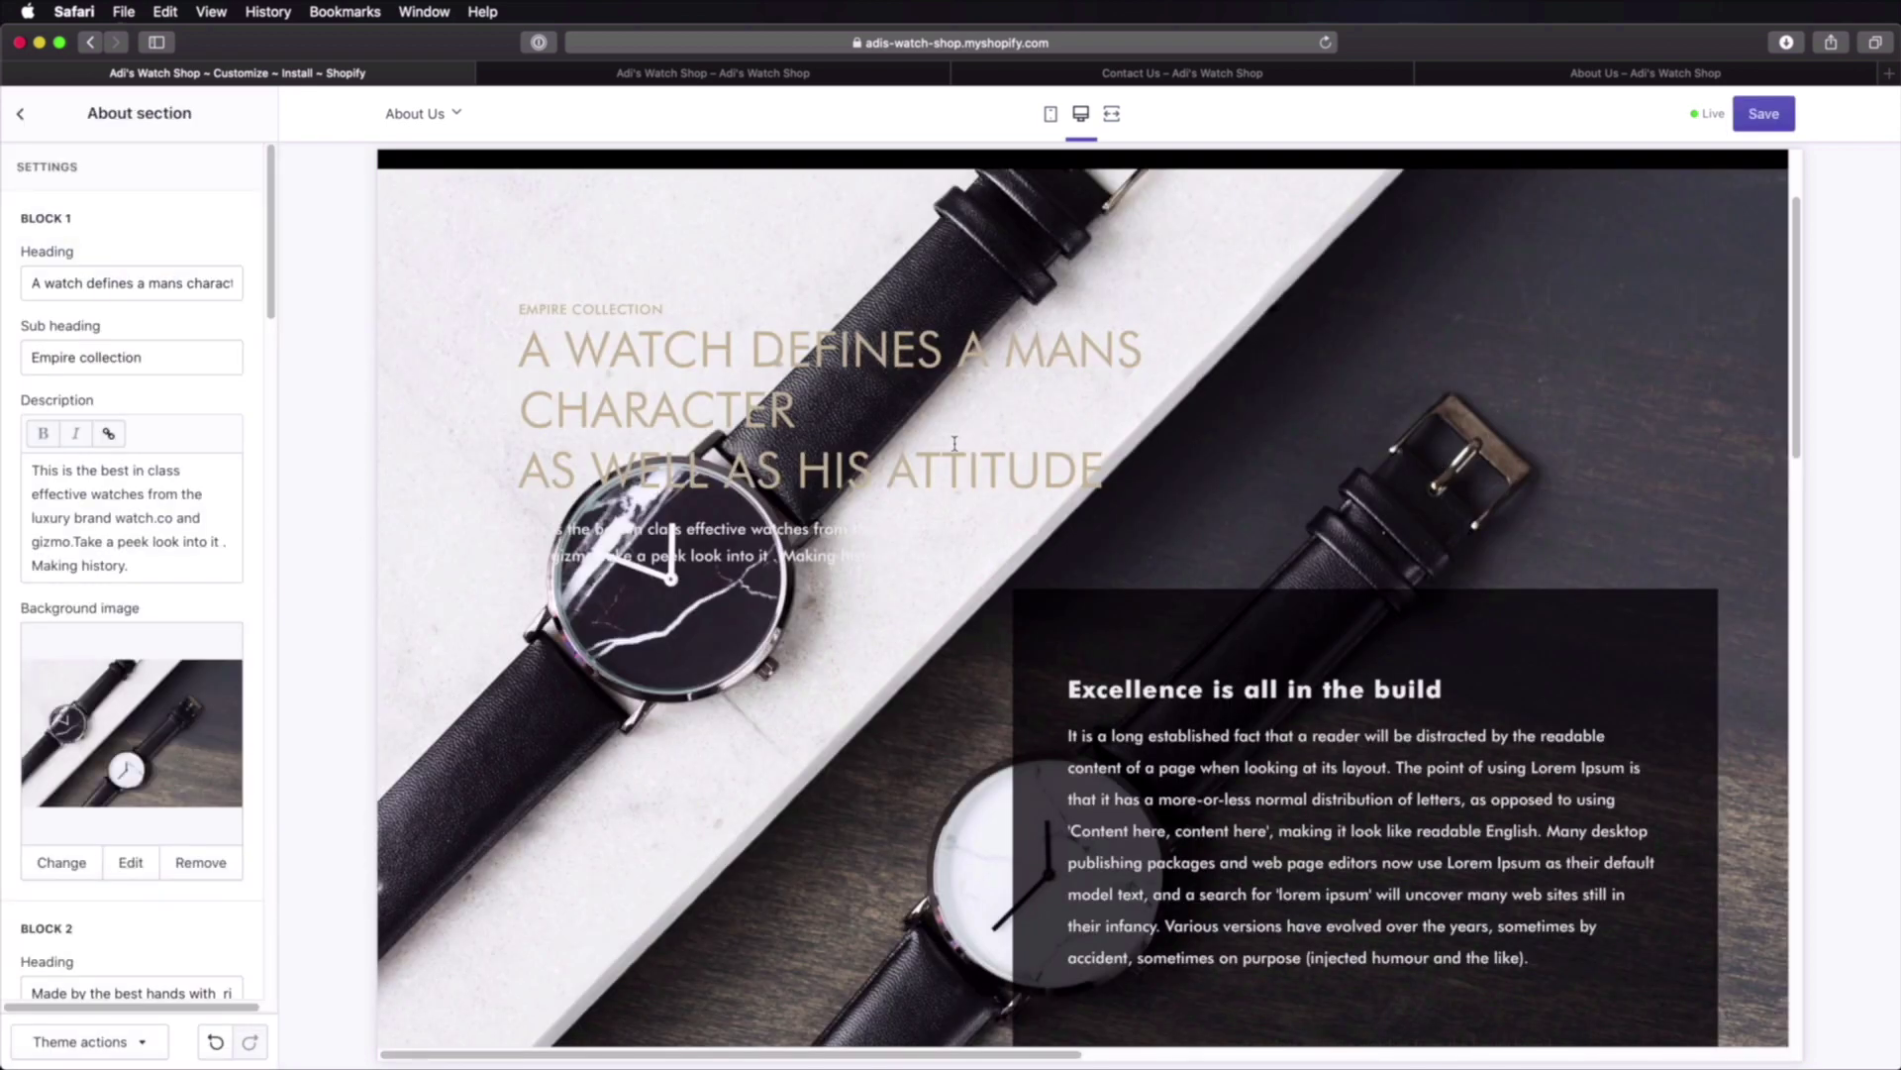
{"action": "scroll", "coordinate": [955, 444], "scroll_direction": "down", "scroll_amount": 8}
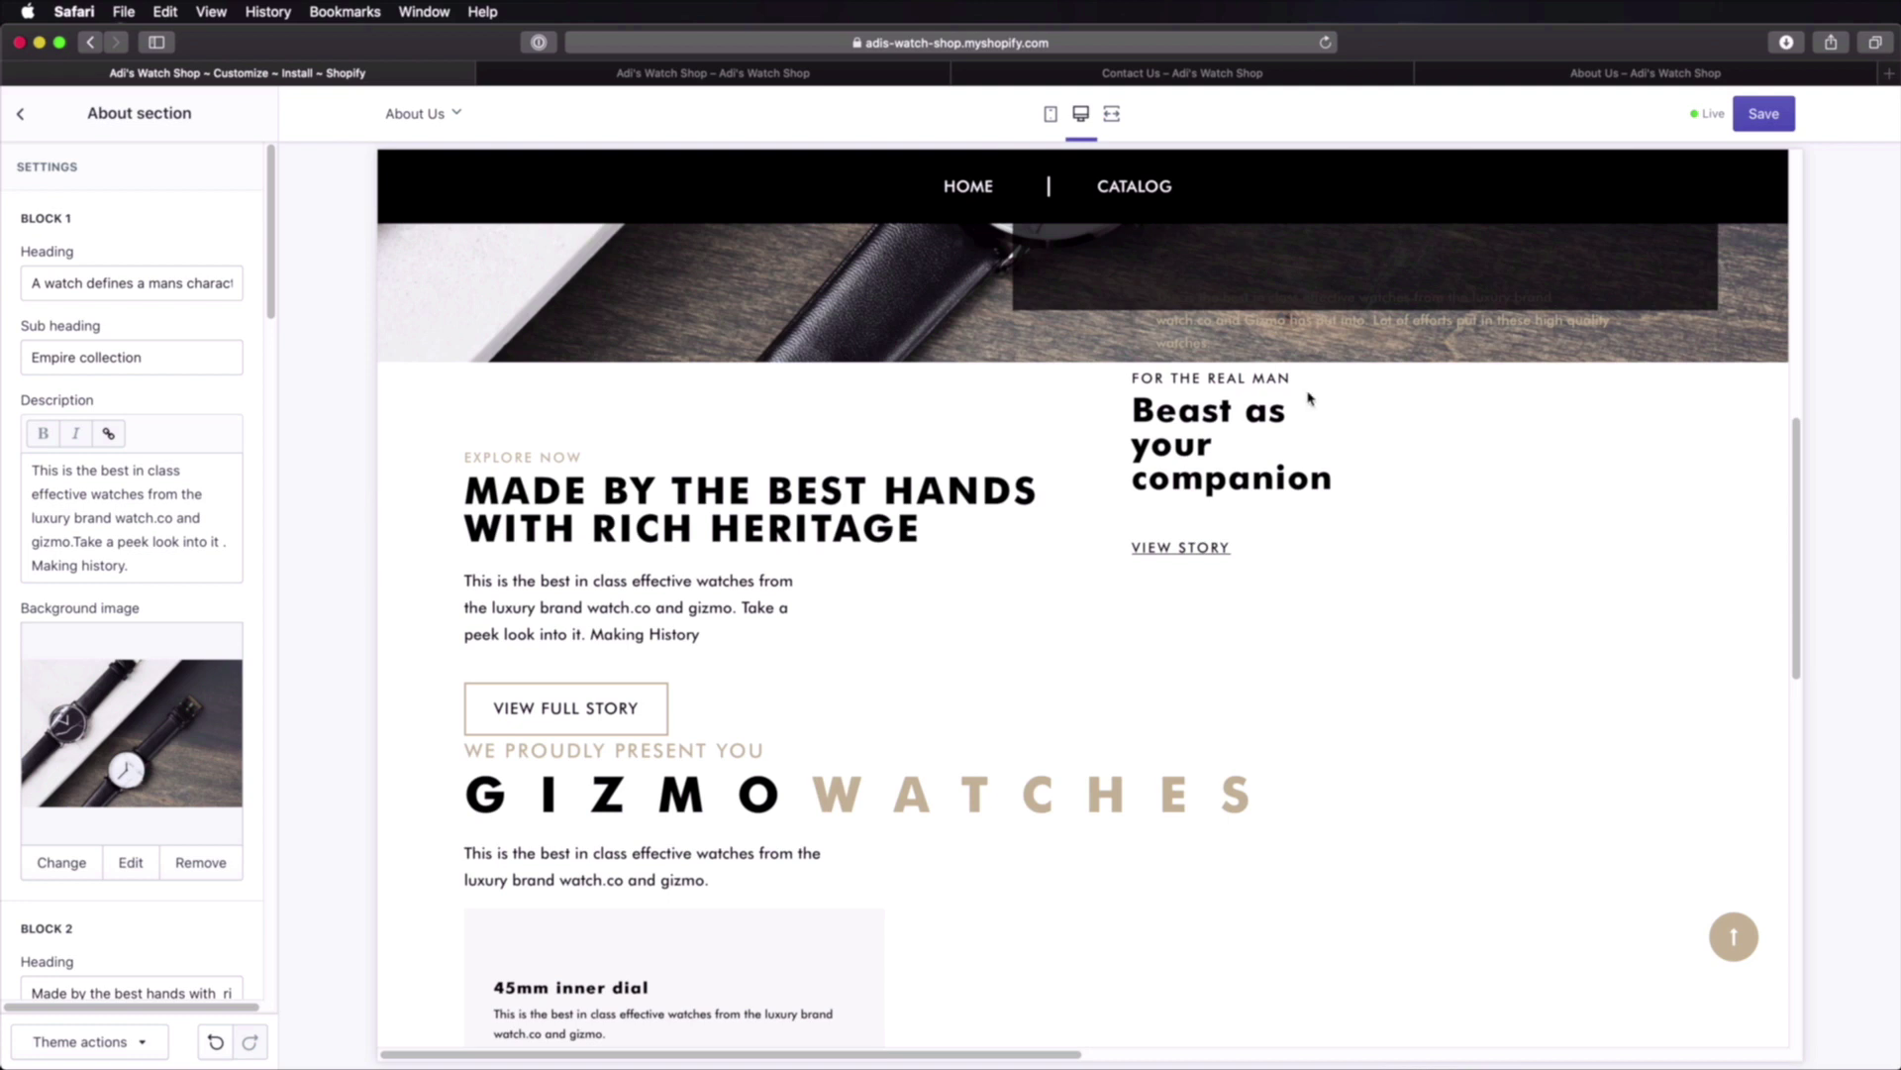
{"action": "scroll", "coordinate": [1219, 493], "scroll_direction": "down", "scroll_amount": 1}
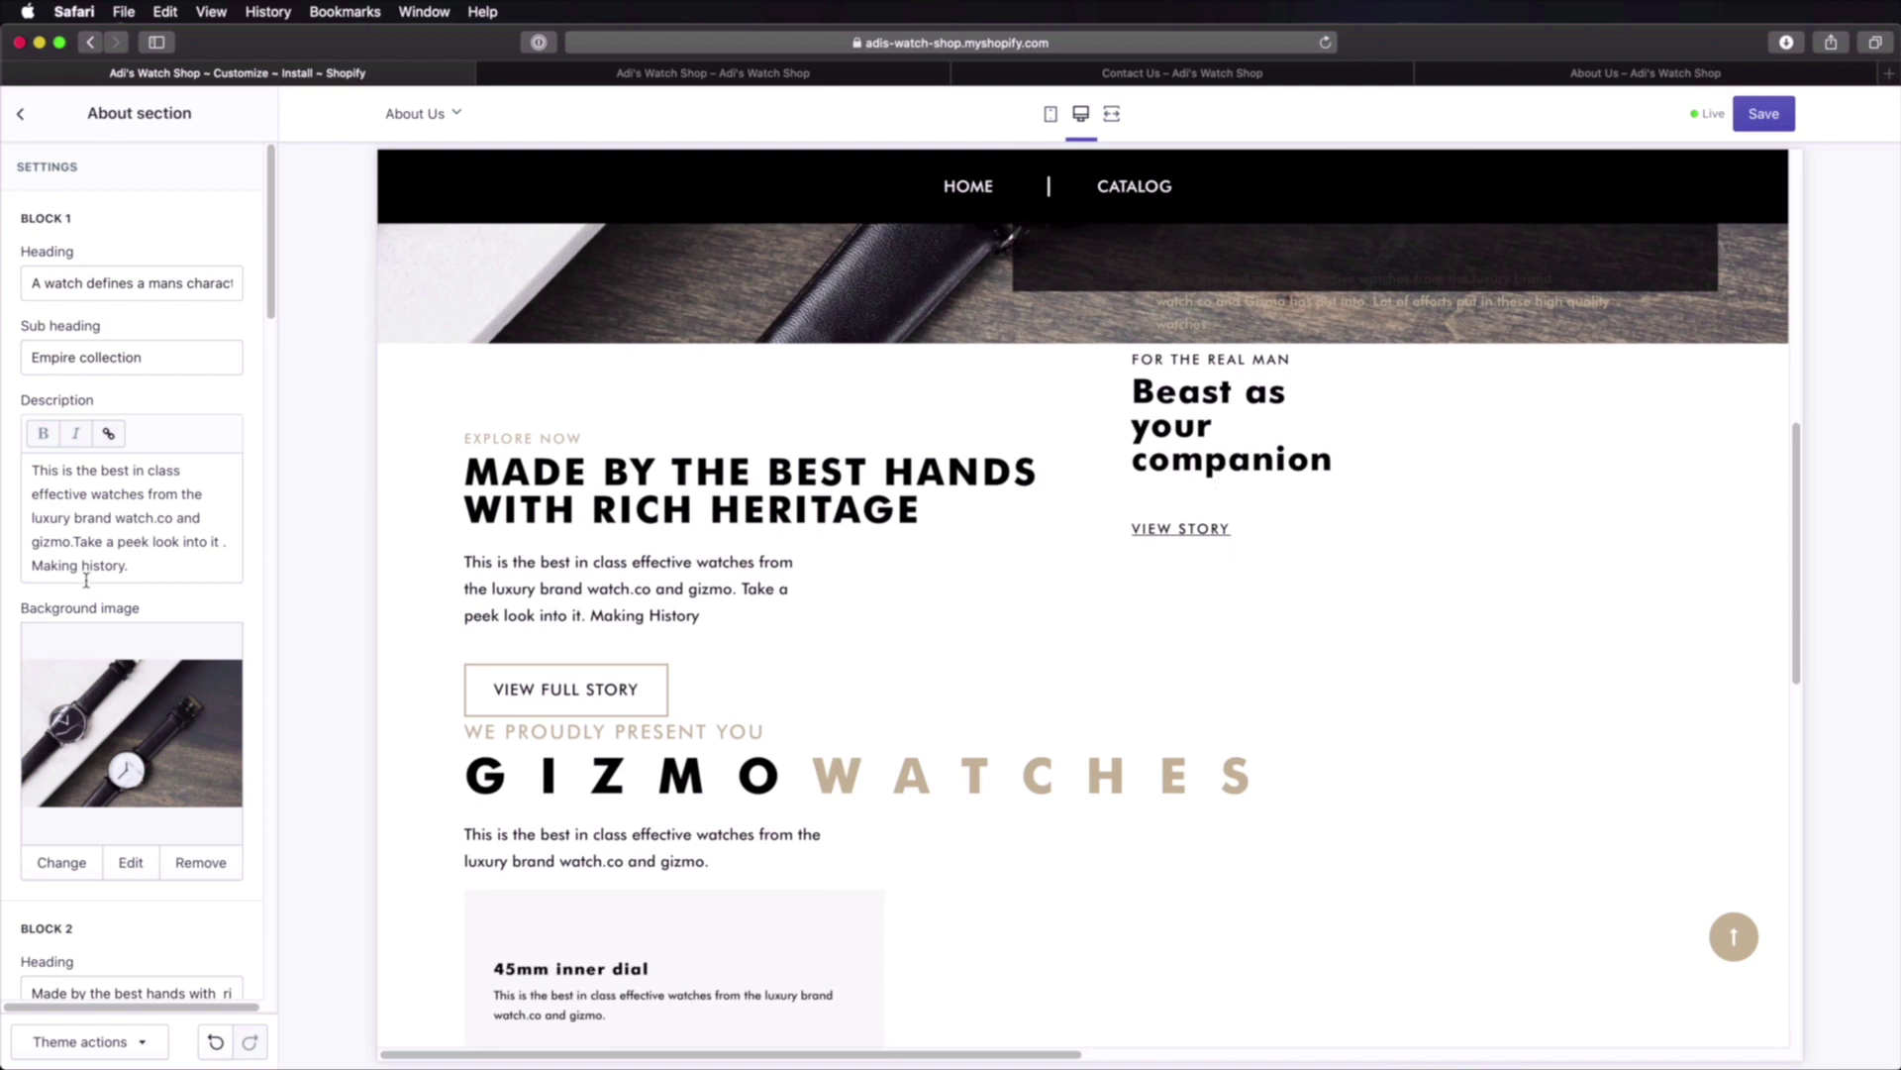
{"action": "scroll", "coordinate": [99, 587], "scroll_direction": "down", "scroll_amount": 6}
{"action": "scroll", "coordinate": [106, 588], "scroll_direction": "down", "scroll_amount": 8}
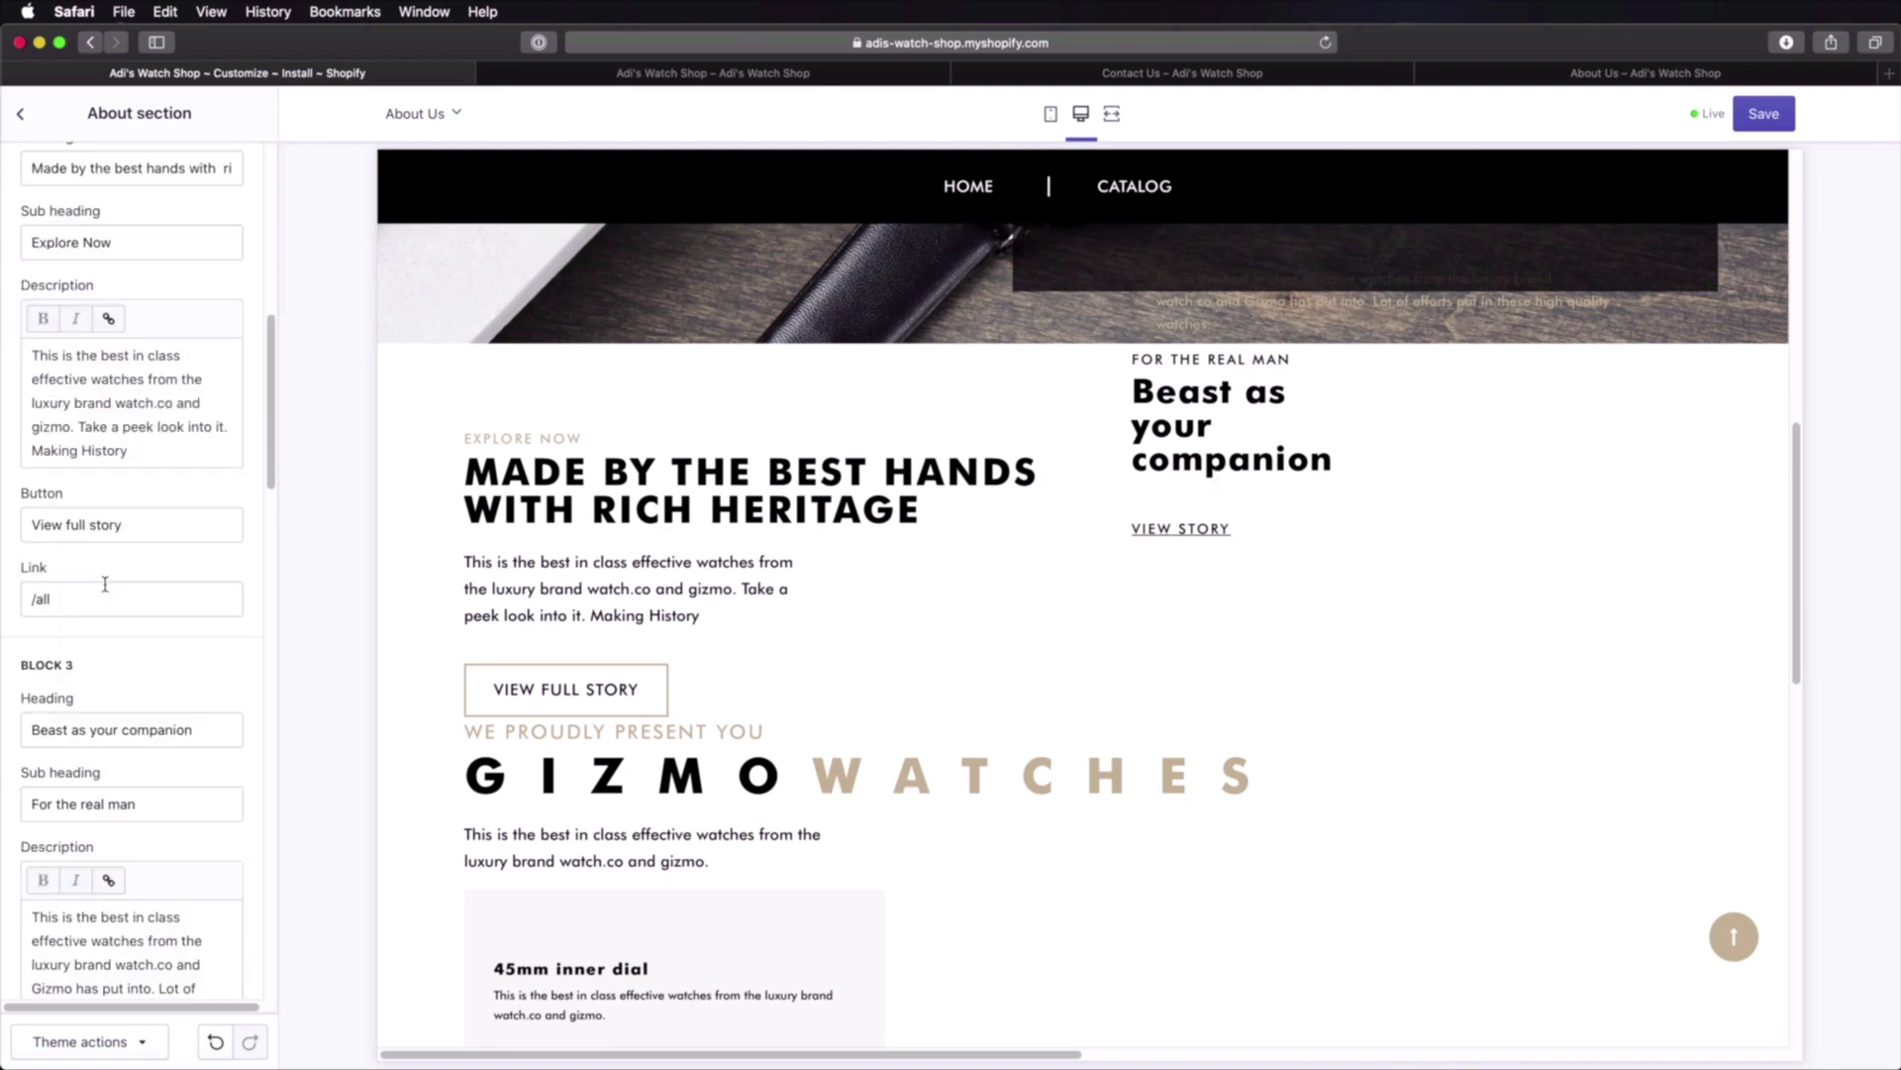
{"action": "scroll", "coordinate": [106, 591], "scroll_direction": "down", "scroll_amount": 10}
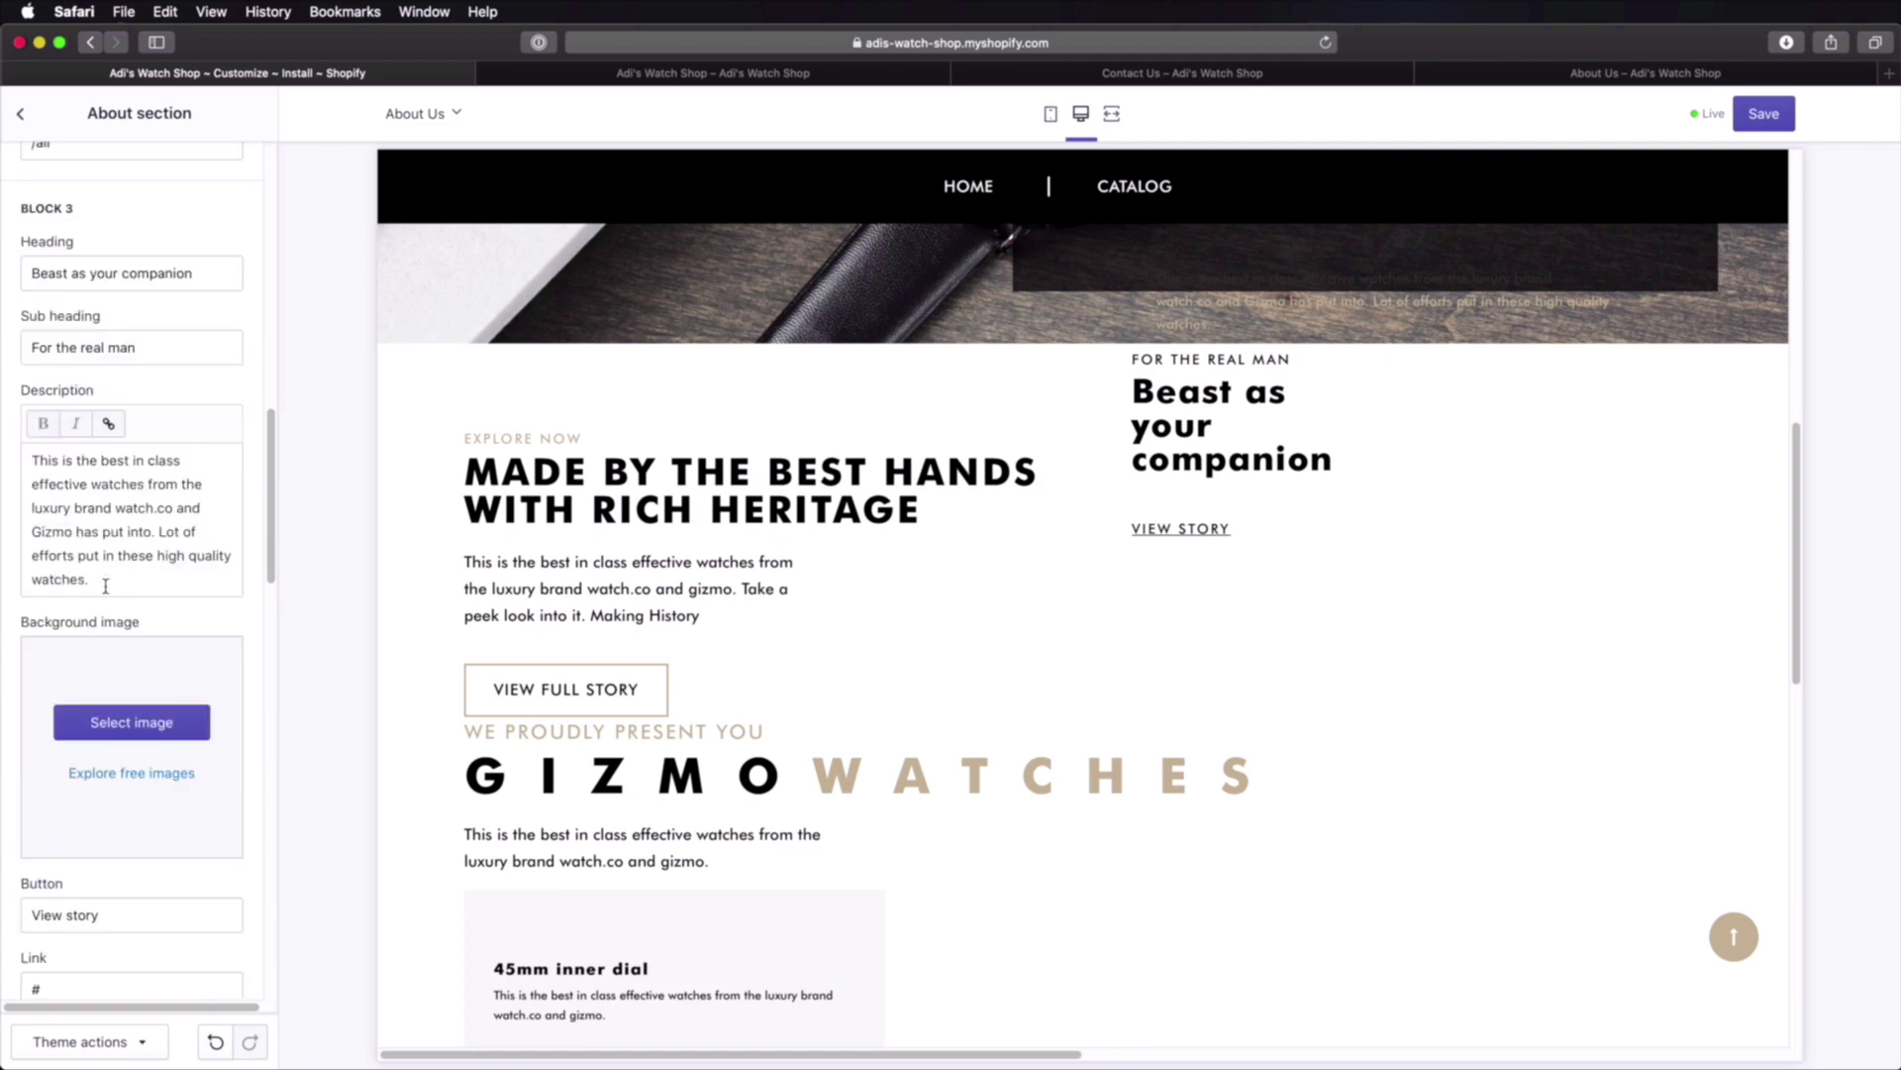
{"action": "left_click", "coordinate": [132, 479]}
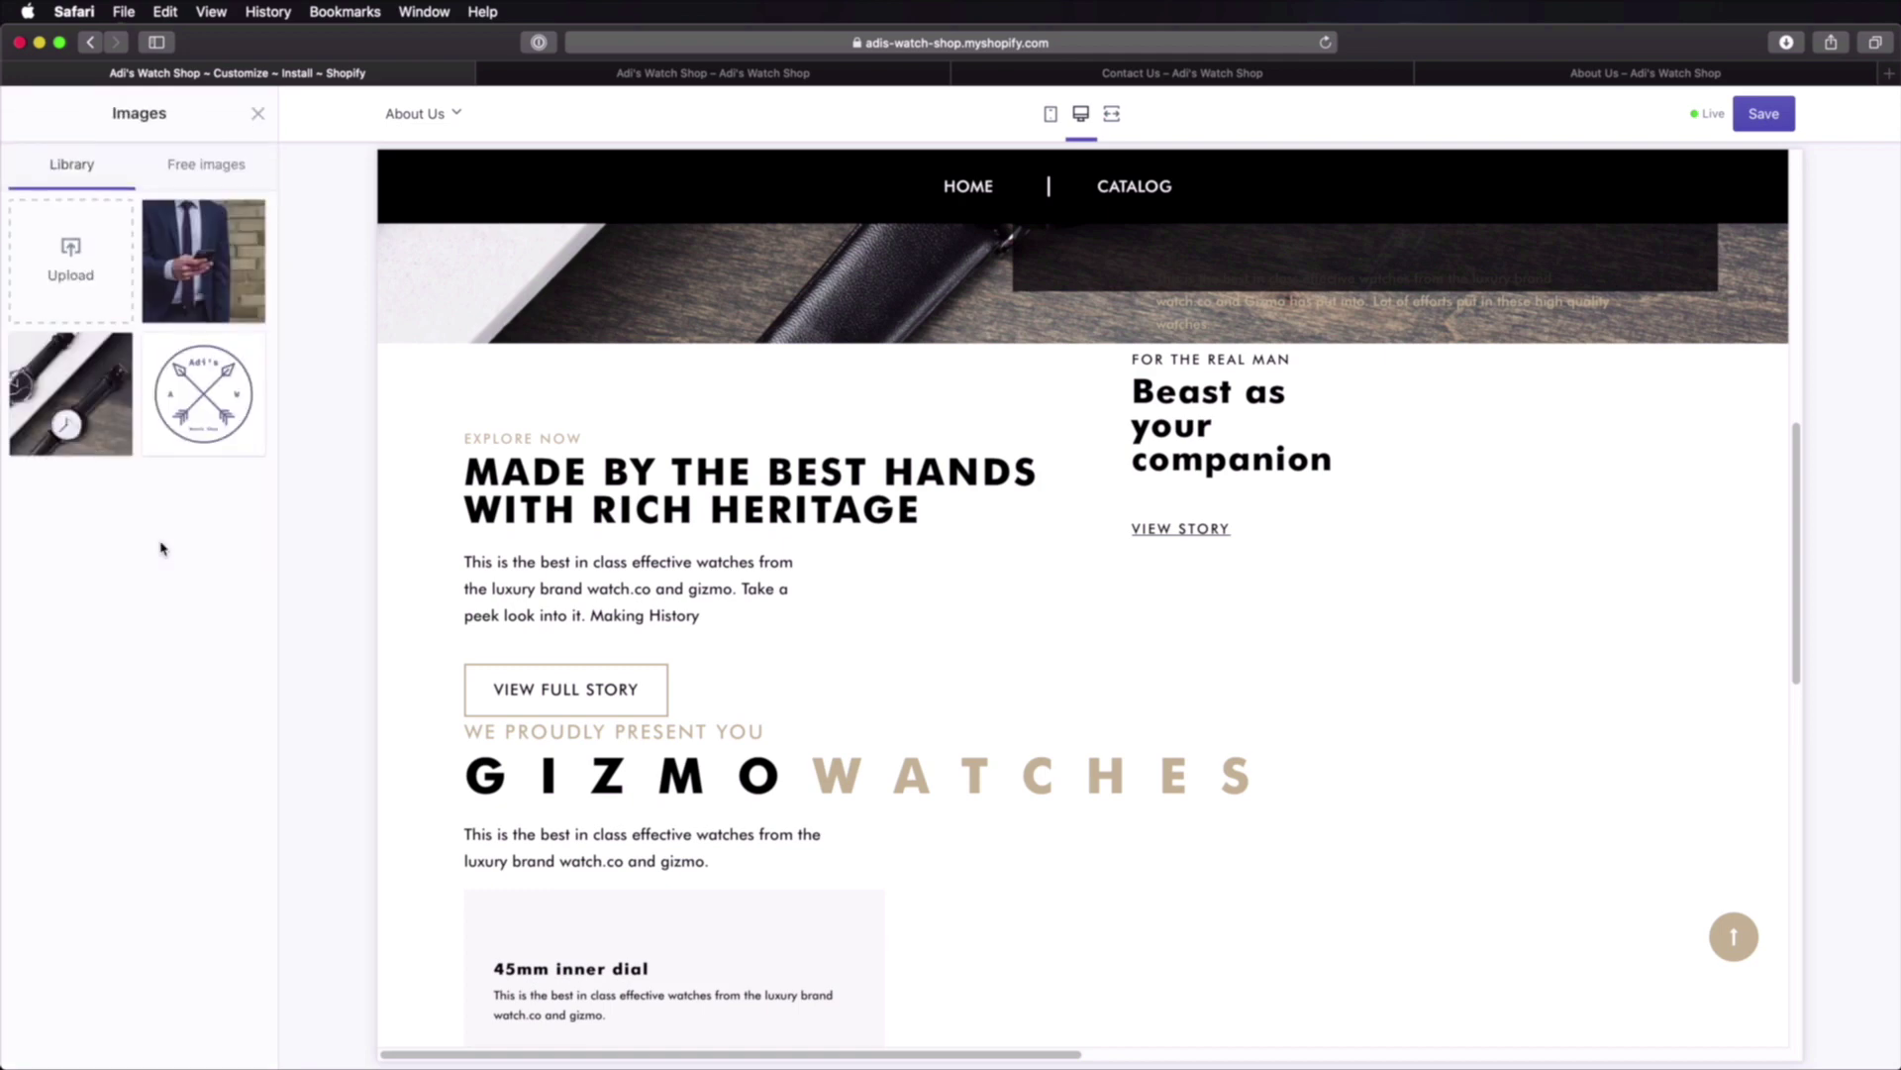
{"action": "left_click", "coordinate": [204, 259]}
{"action": "left_click", "coordinate": [242, 1039]}
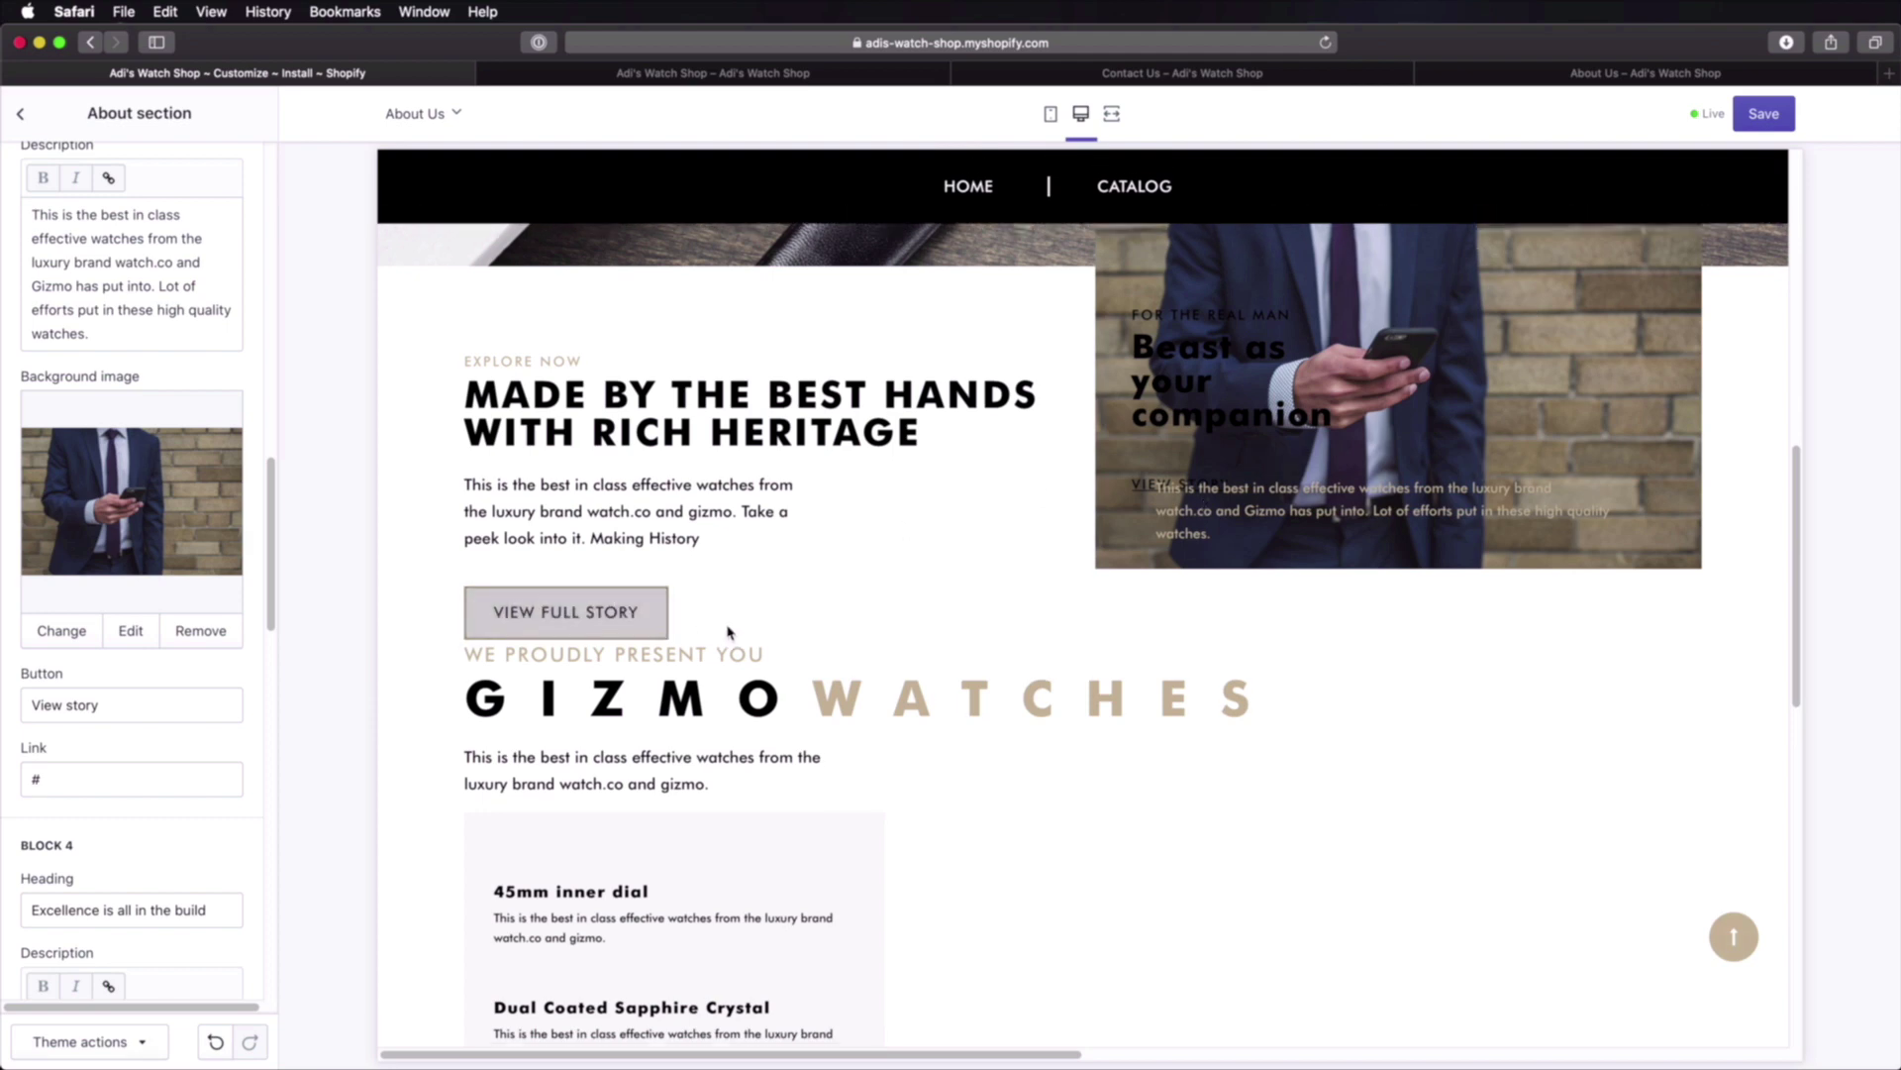
Step: Save the theme changes and check the live About Us page
{"action": "scroll", "coordinate": [729, 629], "scroll_direction": "down", "scroll_amount": 10}
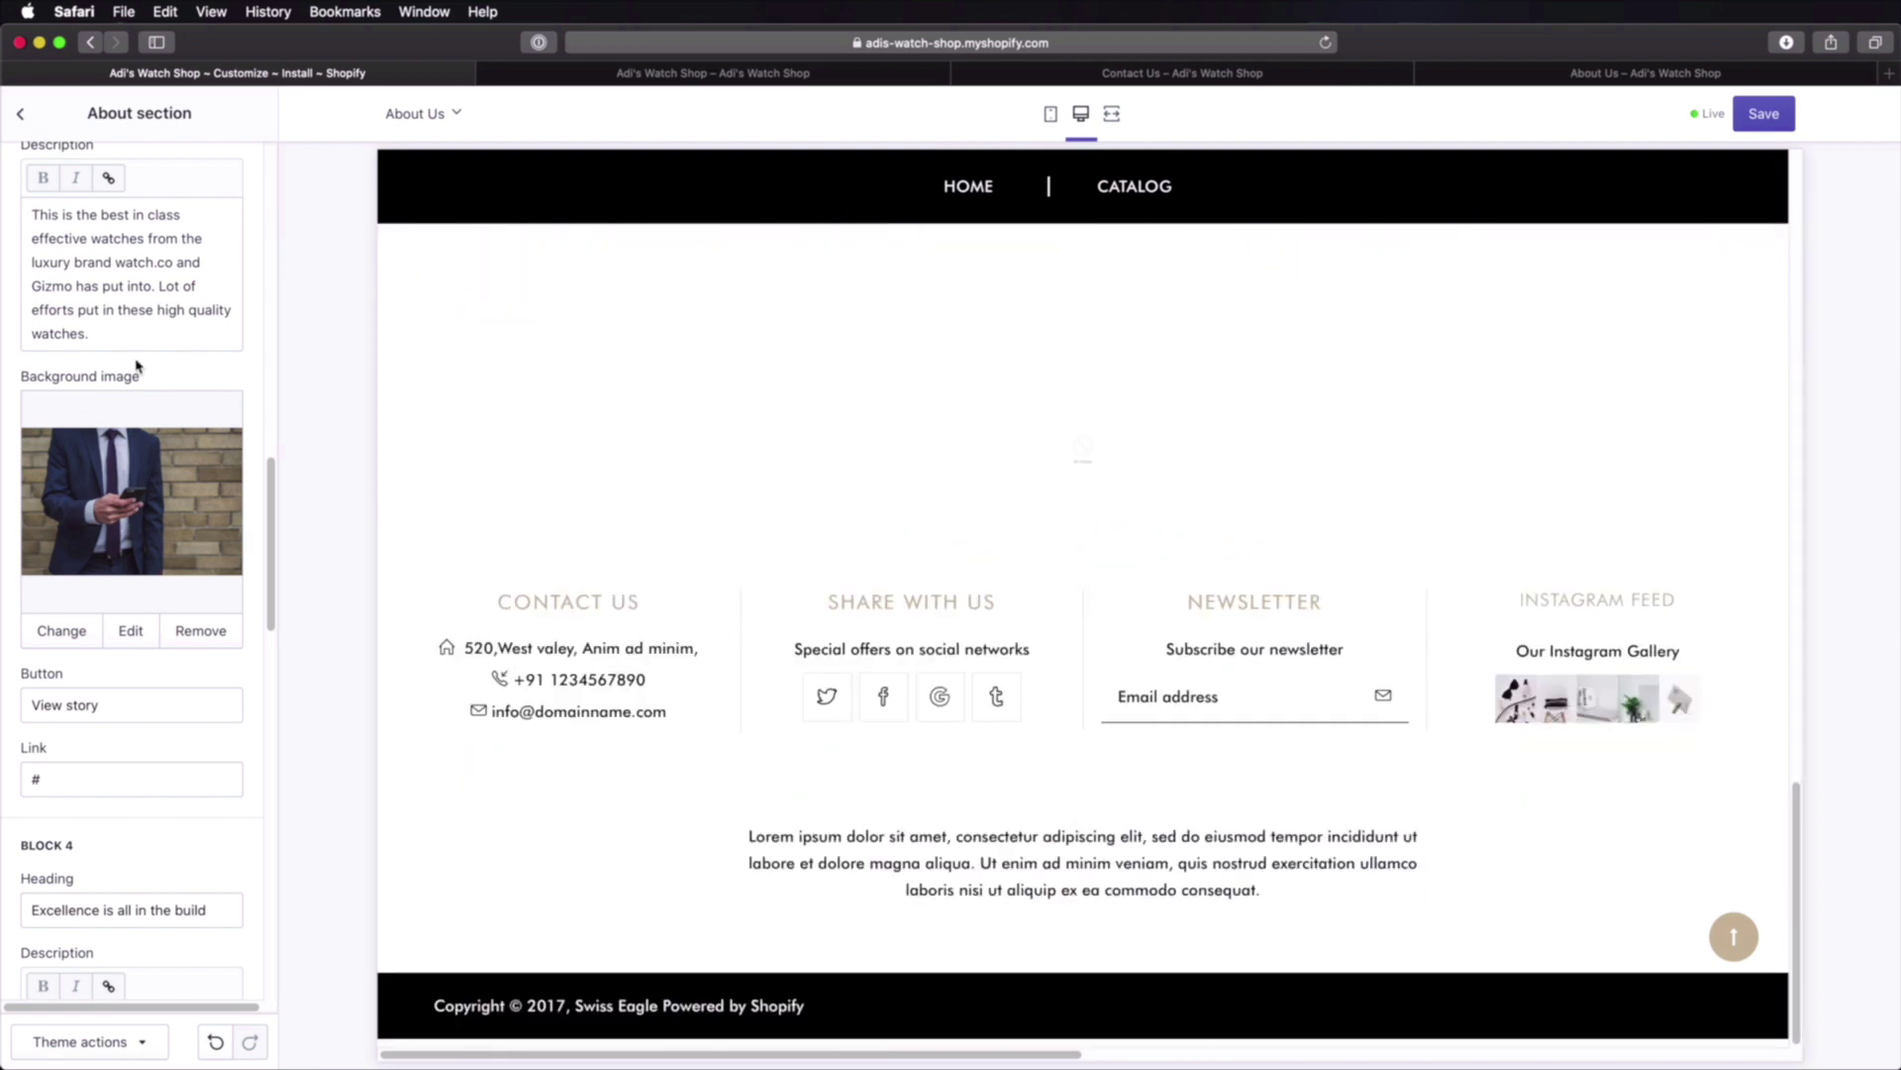
{"action": "scroll", "coordinate": [200, 476], "scroll_direction": "up", "scroll_amount": 5}
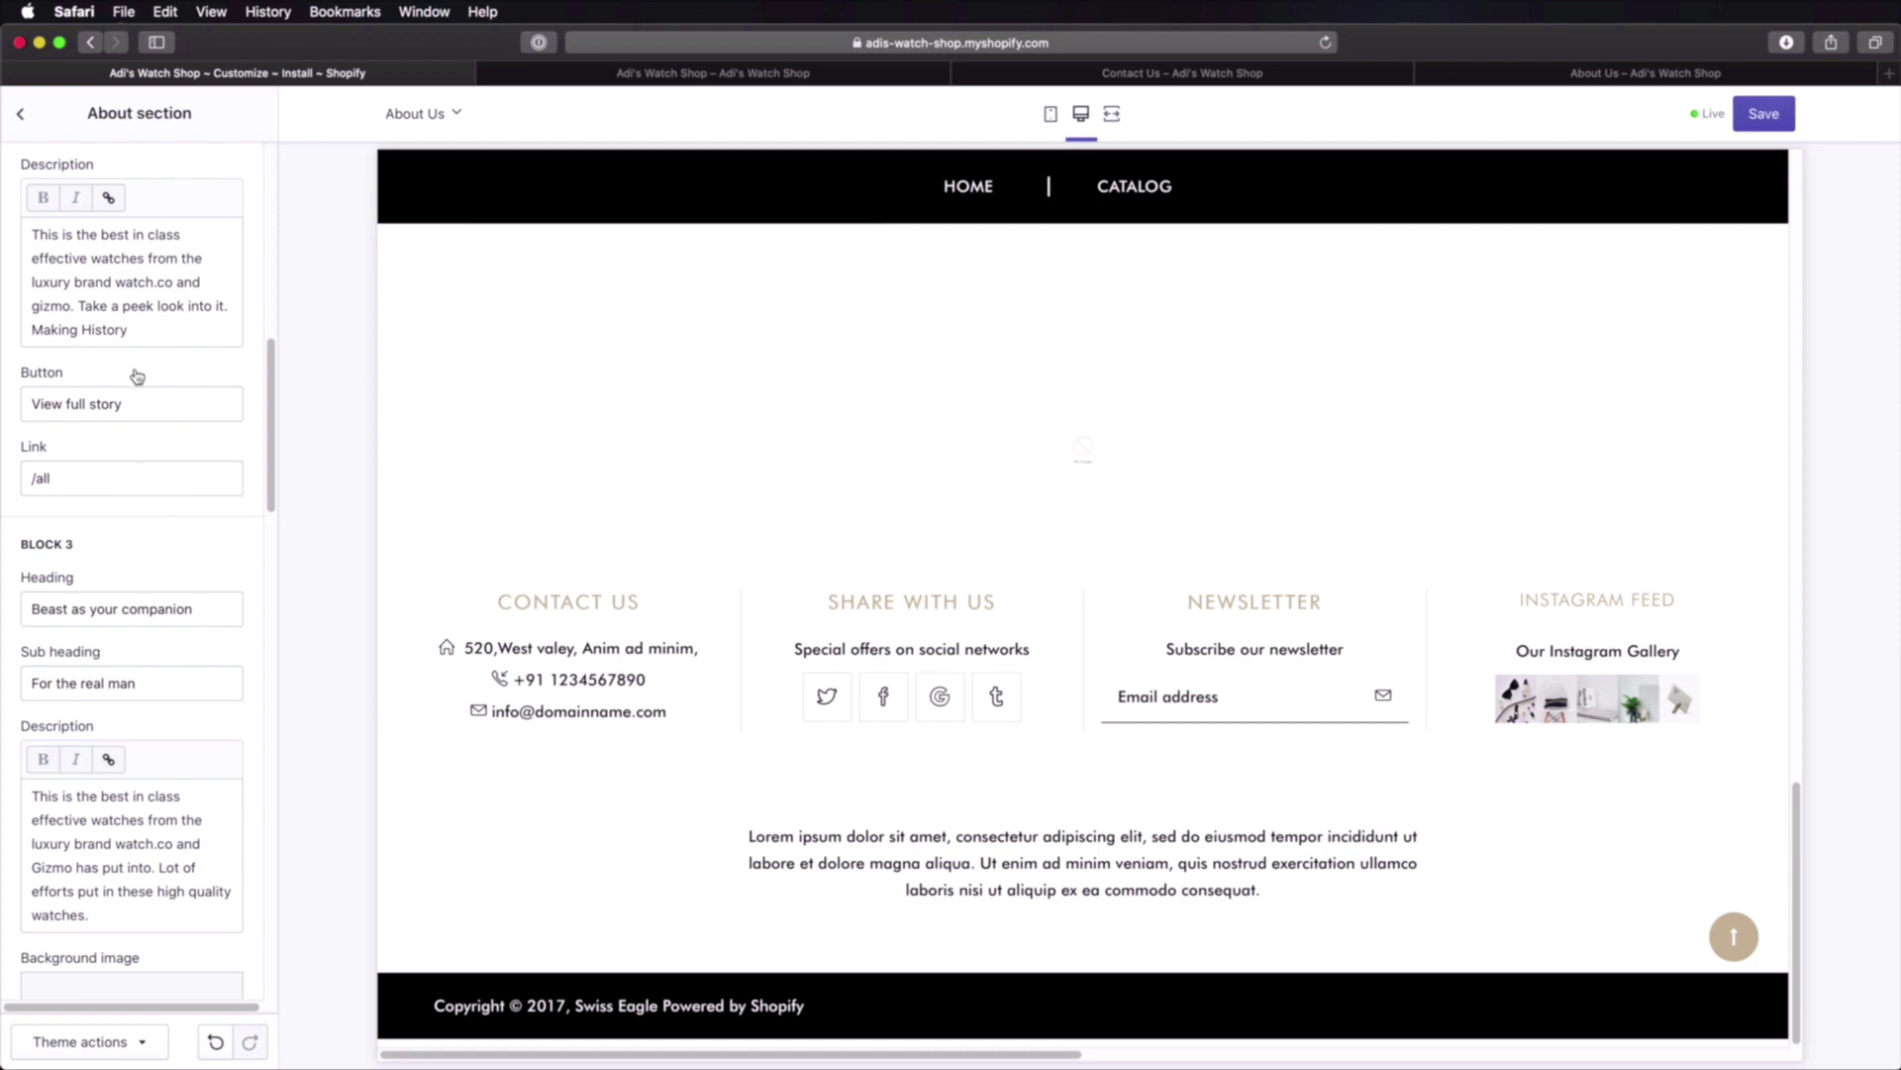
{"action": "scroll", "coordinate": [132, 407], "scroll_direction": "up", "scroll_amount": 7}
{"action": "scroll", "coordinate": [136, 416], "scroll_direction": "up", "scroll_amount": 3}
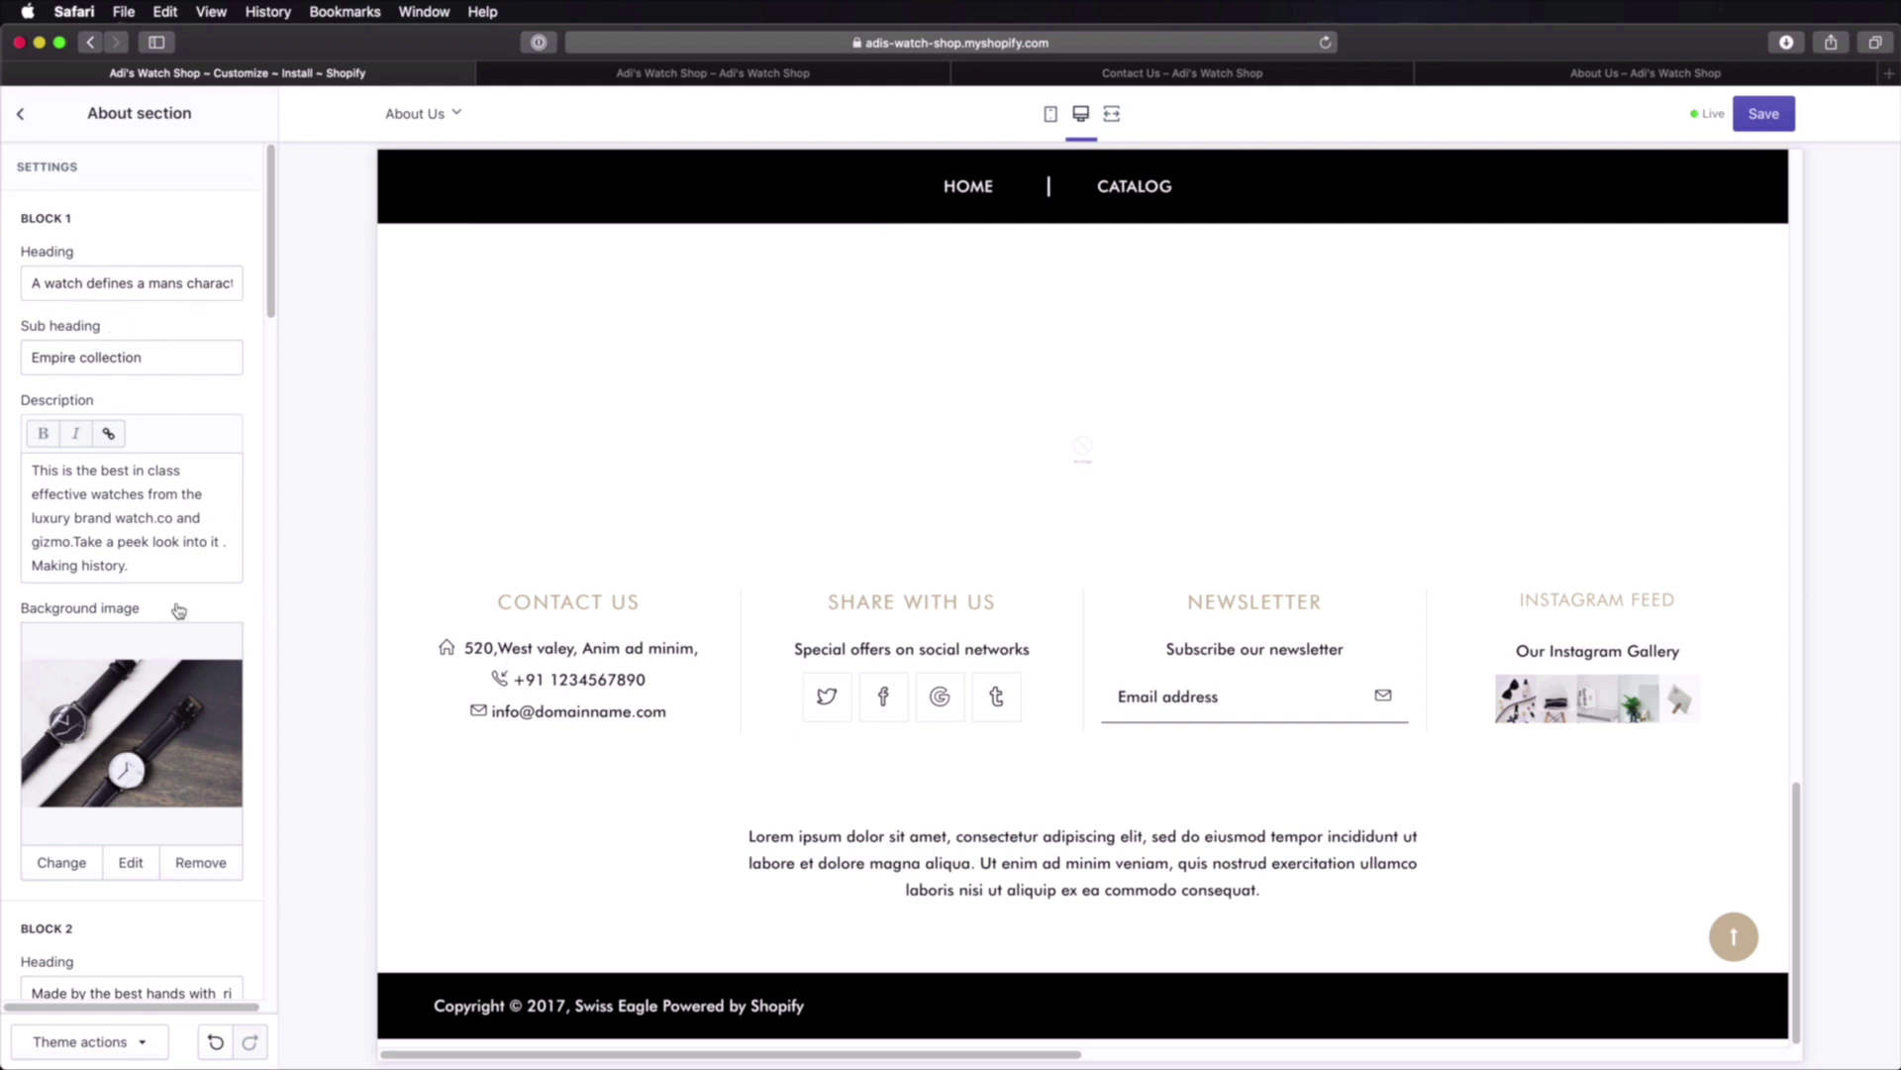
{"action": "scroll", "coordinate": [1358, 581], "scroll_direction": "up", "scroll_amount": 15}
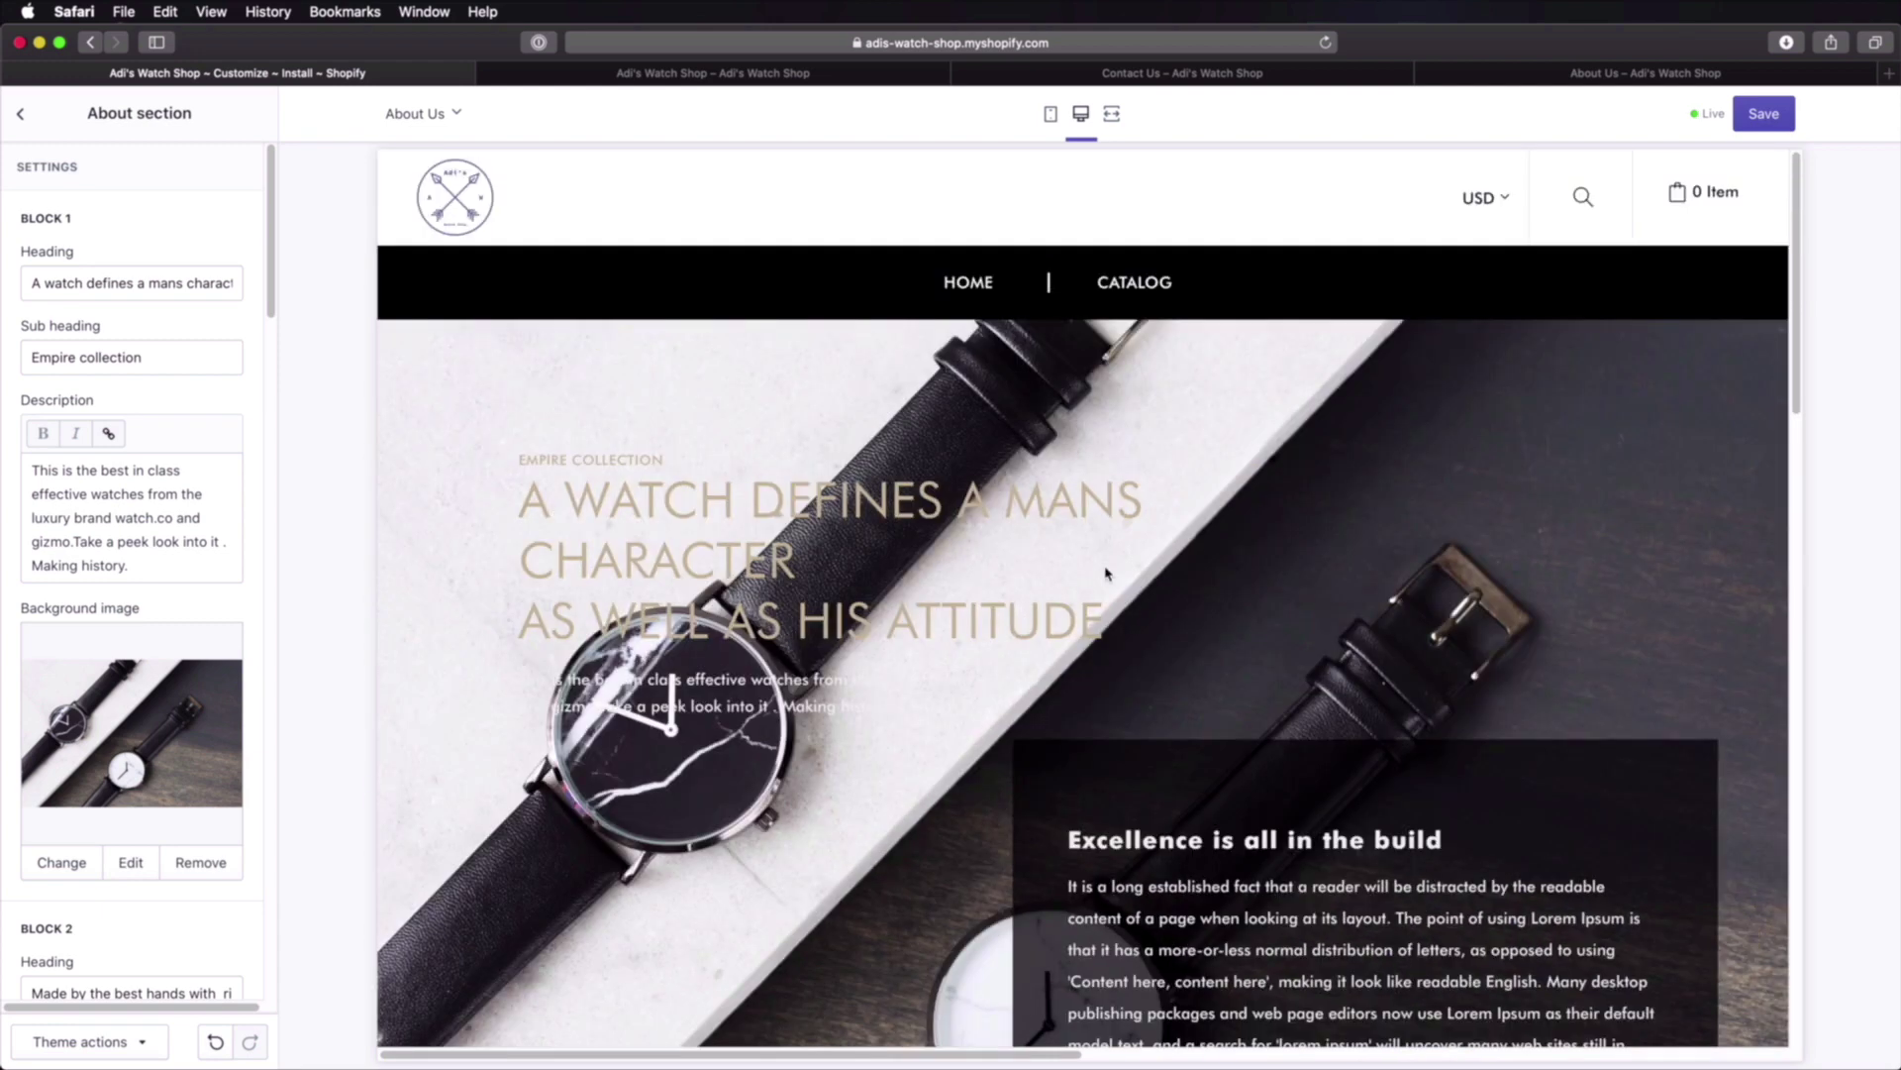
{"action": "left_click", "coordinate": [1763, 114]}
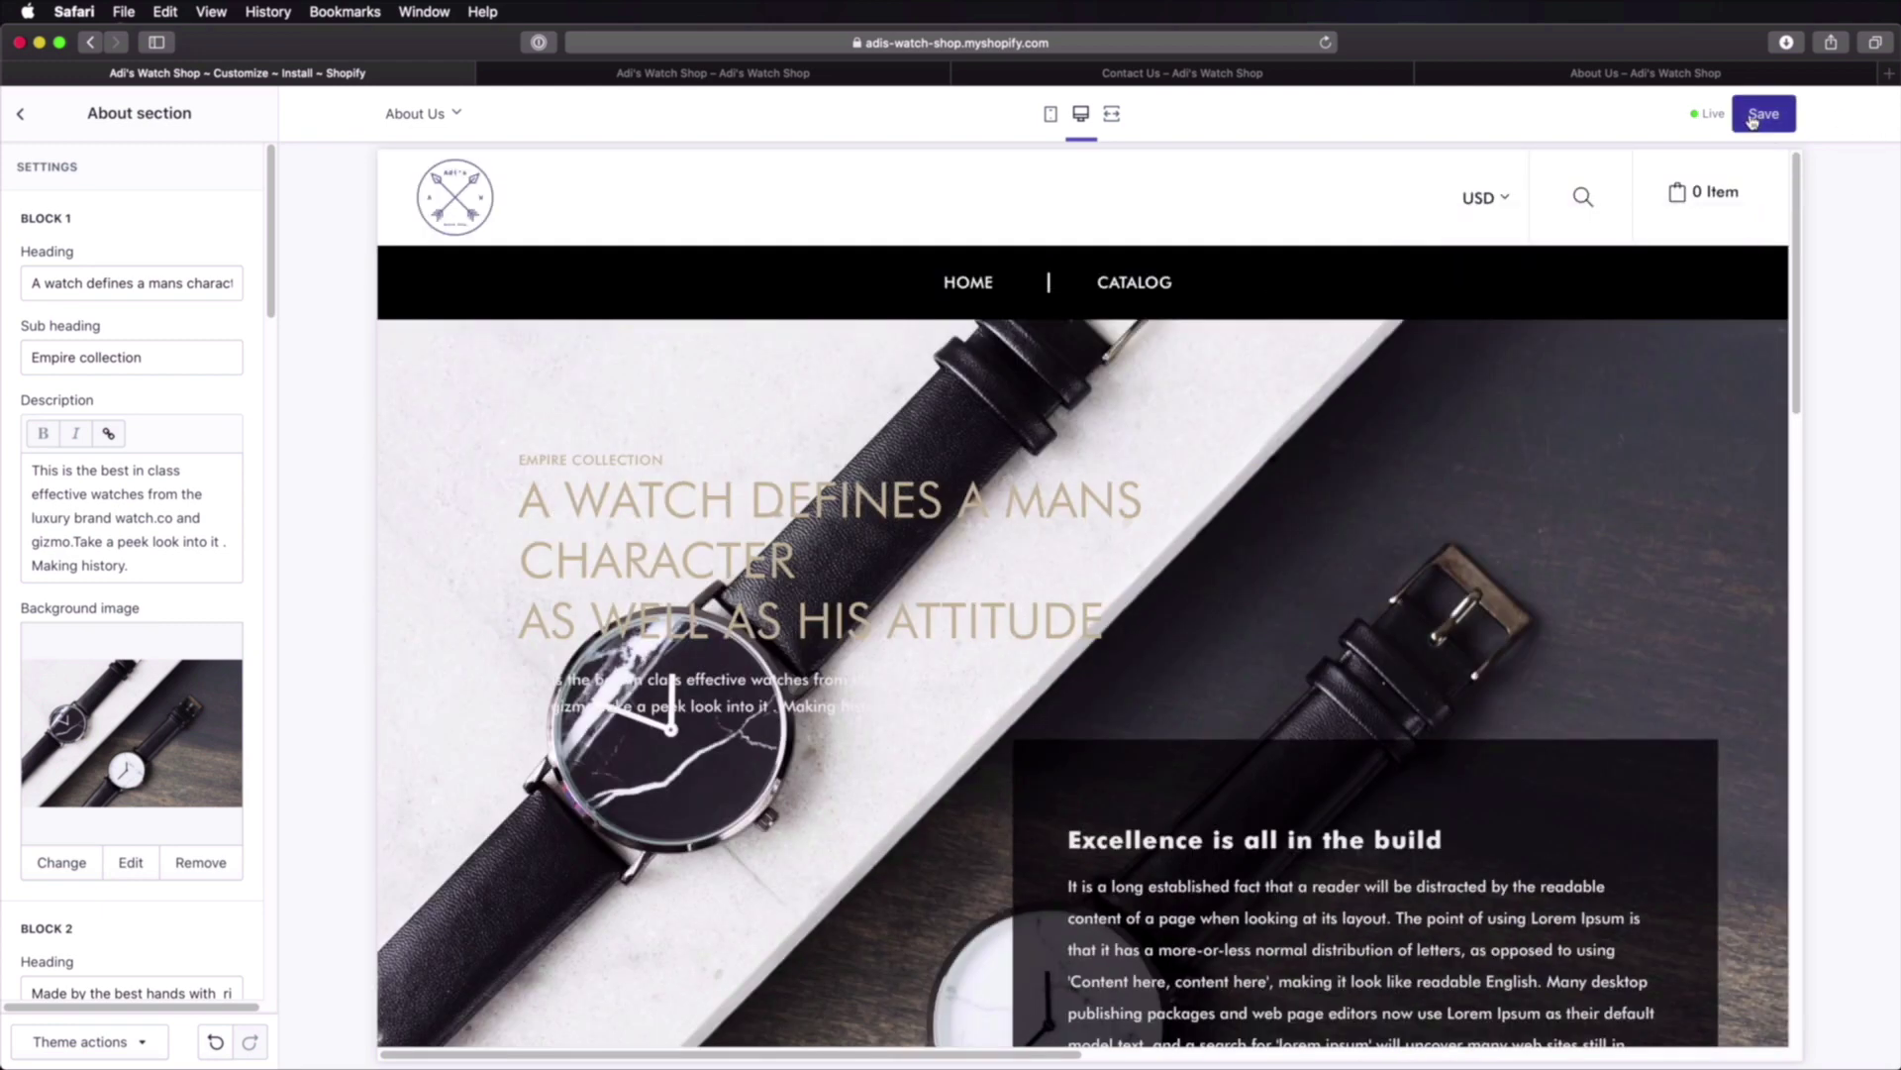
{"action": "key", "text": "ctrl+shift+Tab"}
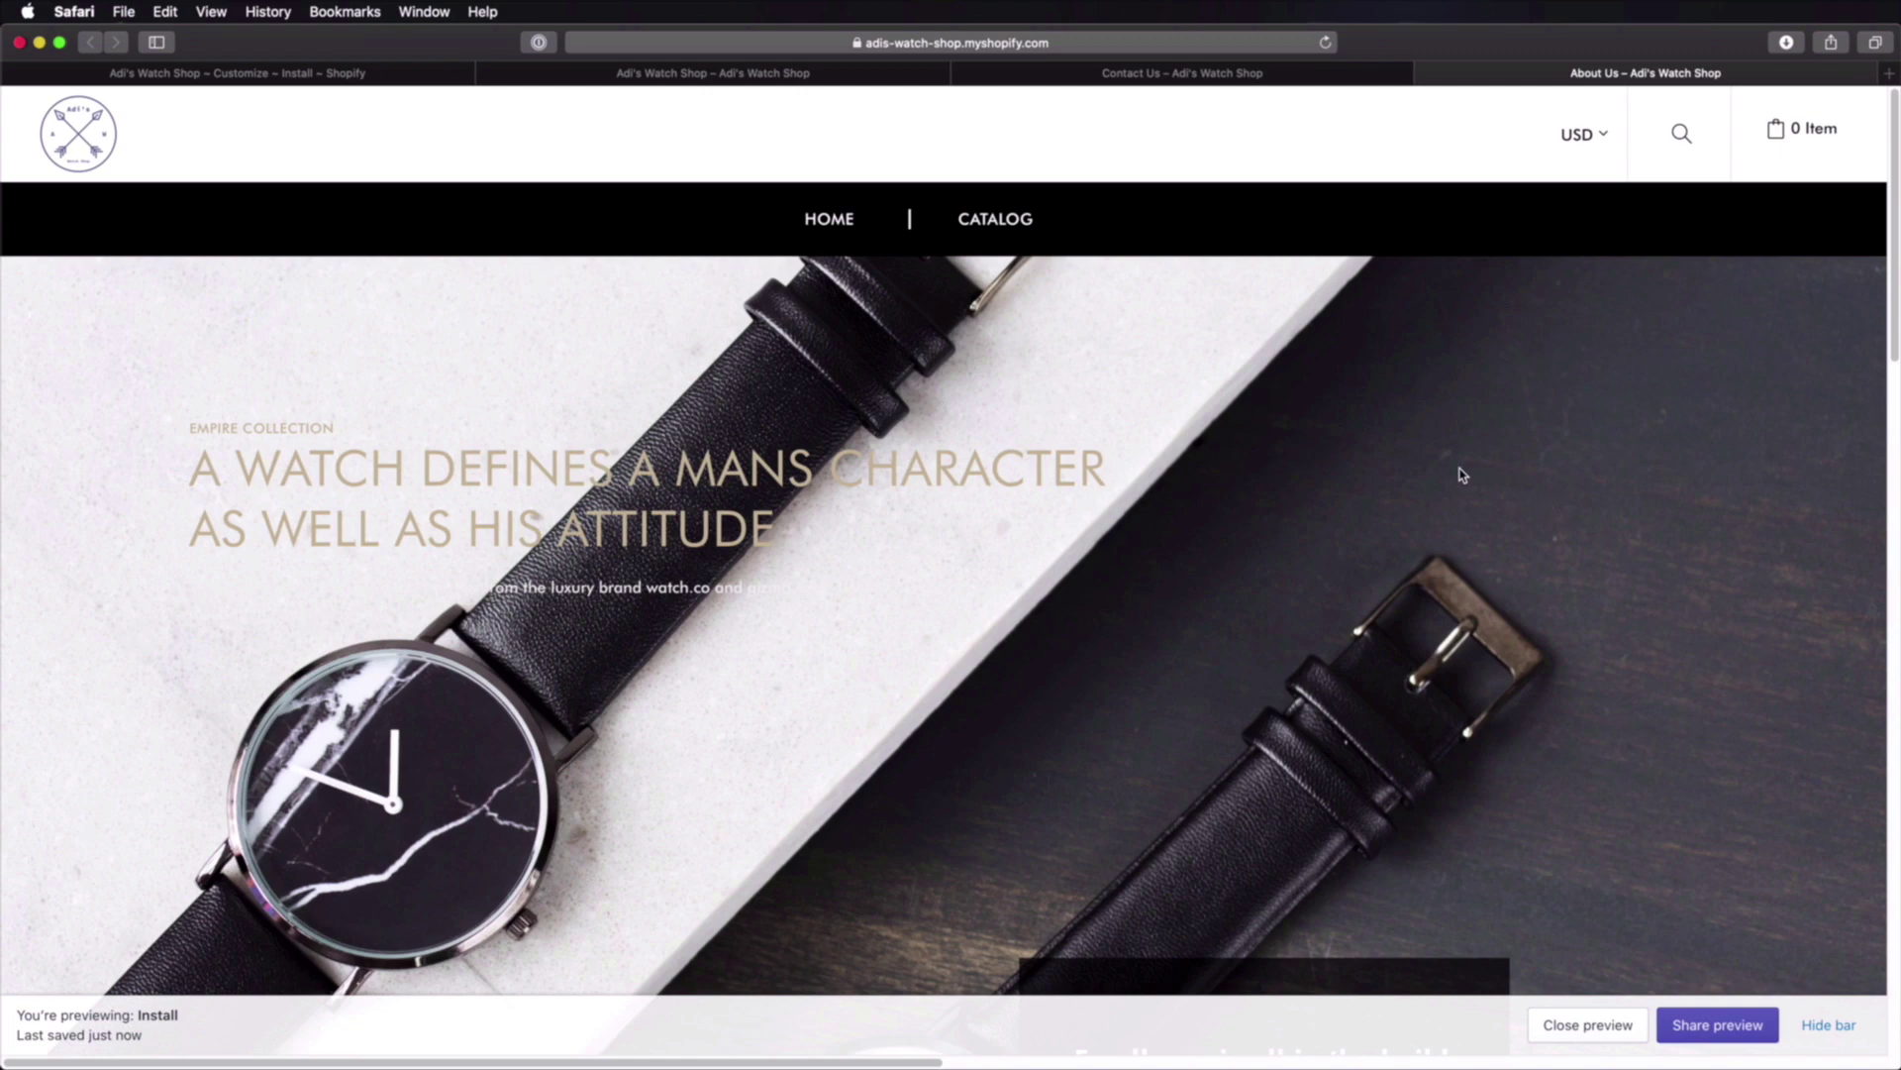
{"action": "scroll", "coordinate": [1462, 475], "scroll_direction": "down", "scroll_amount": 8}
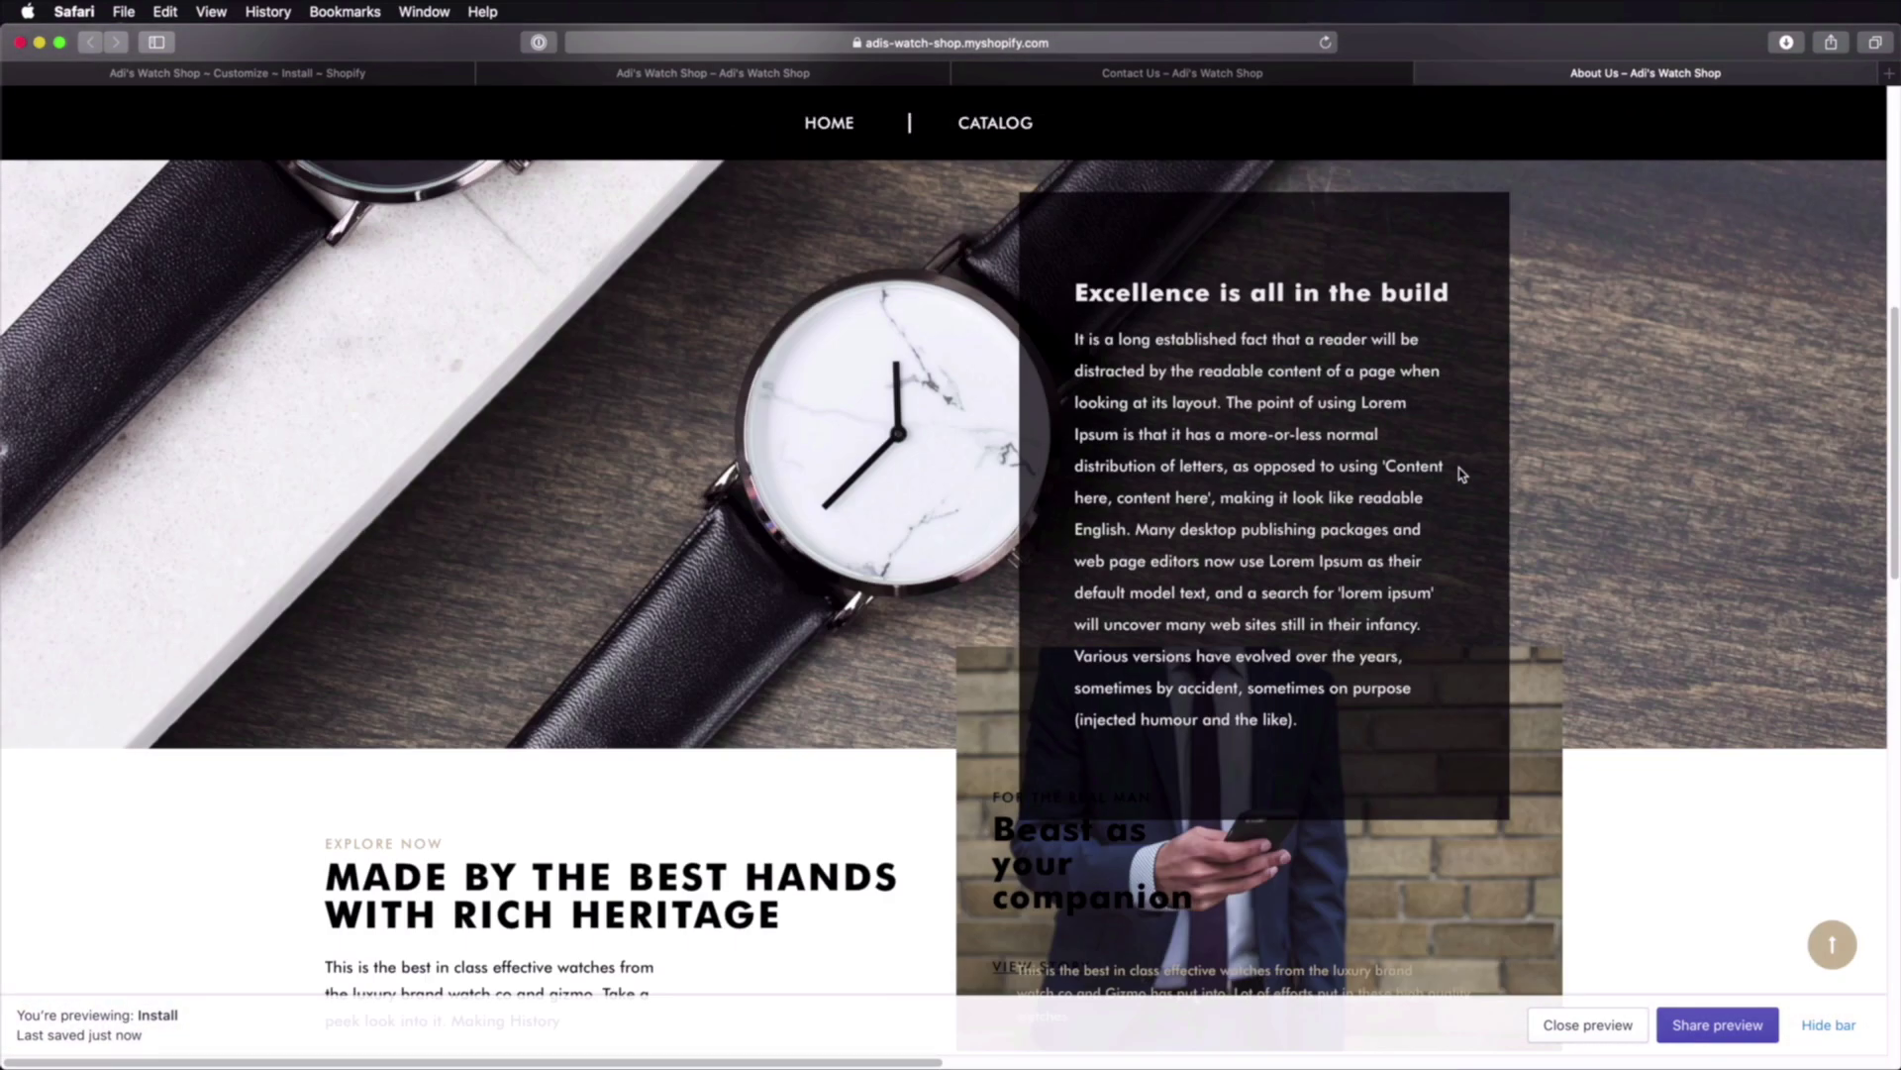
{"action": "scroll", "coordinate": [1462, 474], "scroll_direction": "down", "scroll_amount": 8}
{"action": "scroll", "coordinate": [1462, 474], "scroll_direction": "up", "scroll_amount": 15}
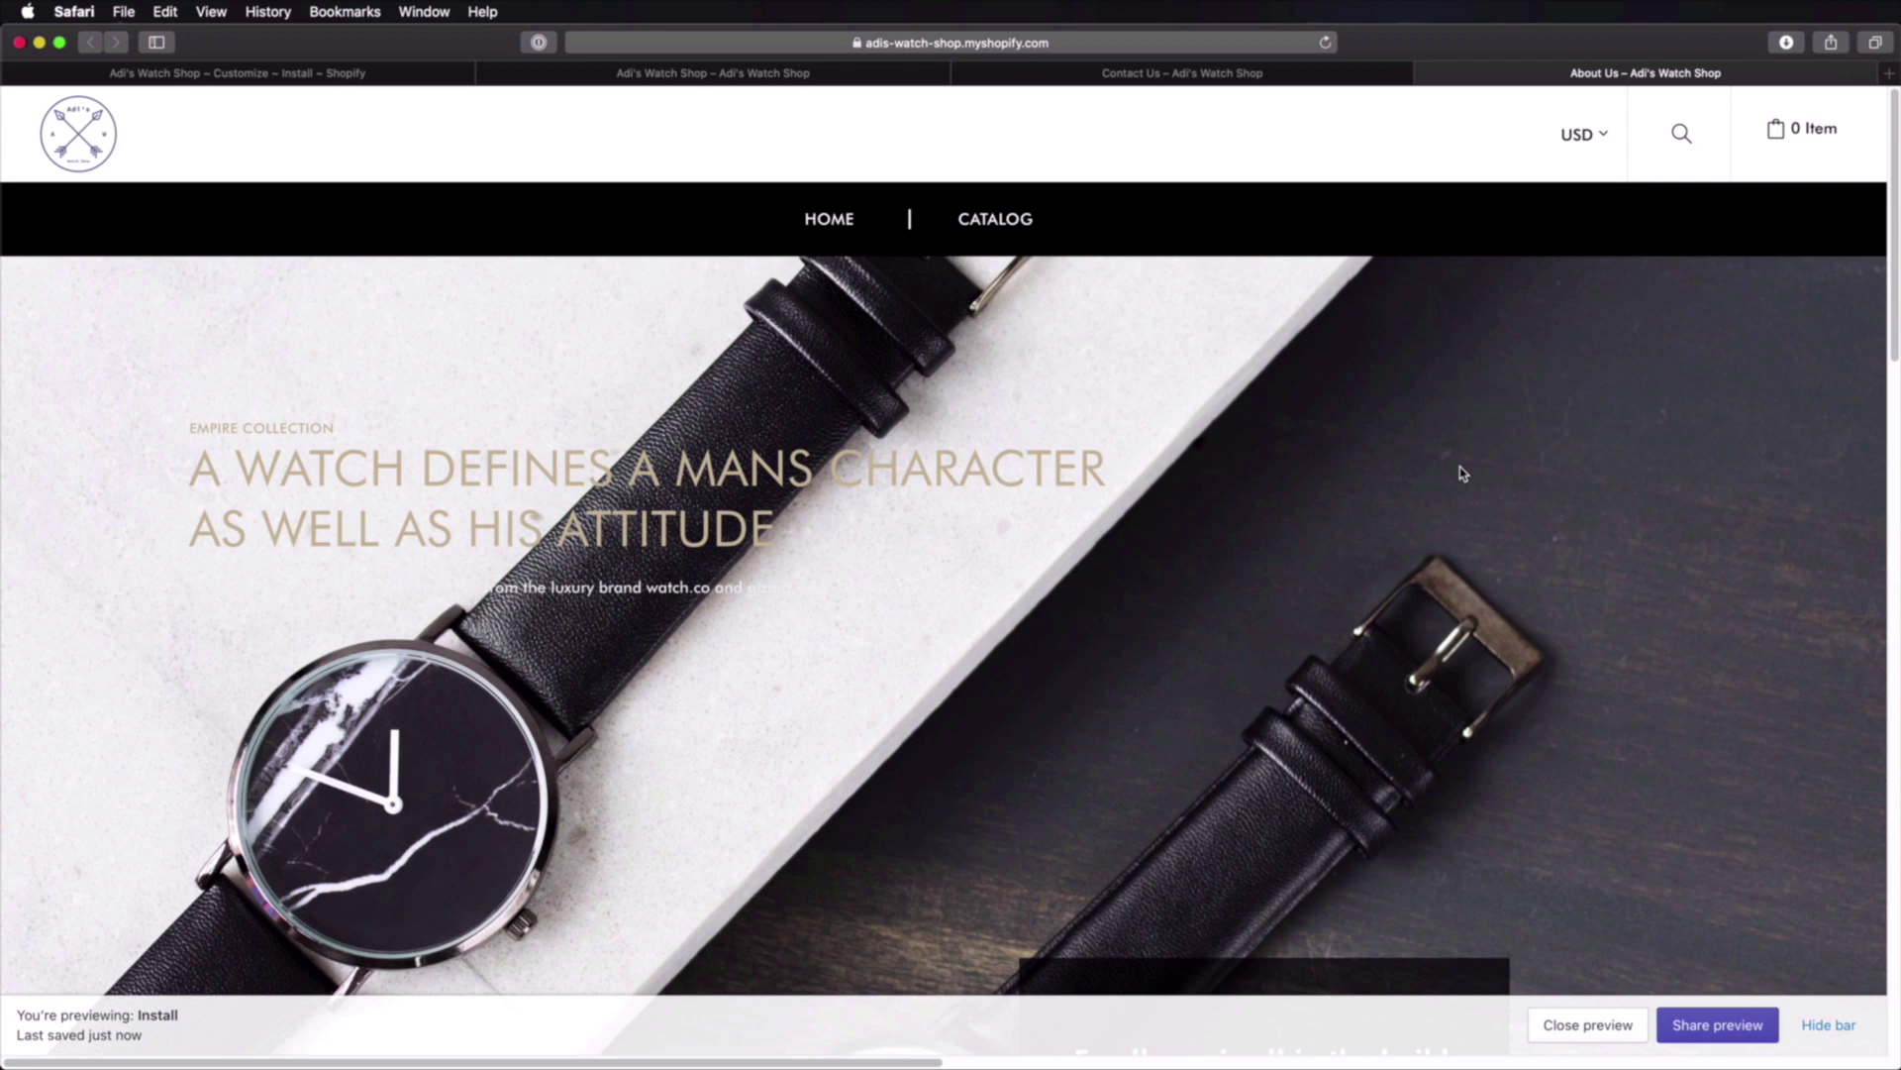
{"action": "left_click", "coordinate": [244, 77]}
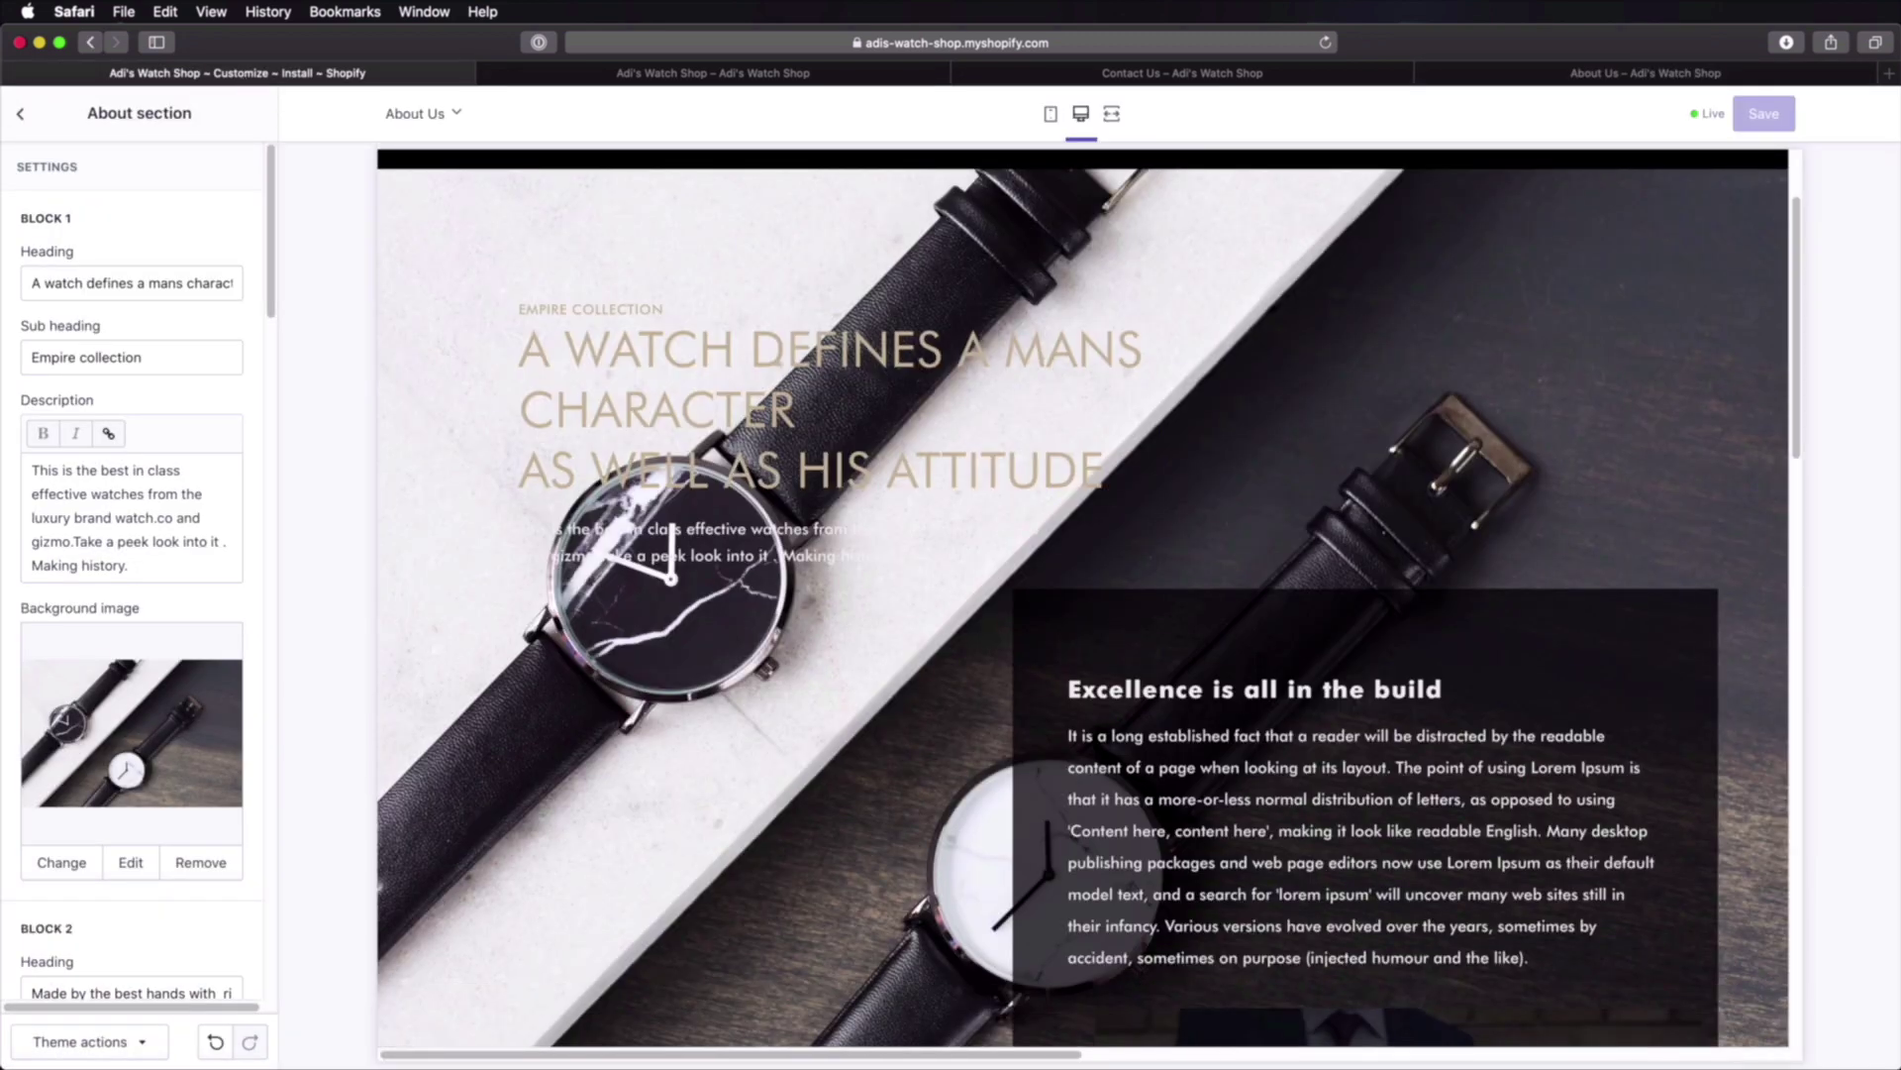
{"action": "left_click", "coordinate": [20, 114]}
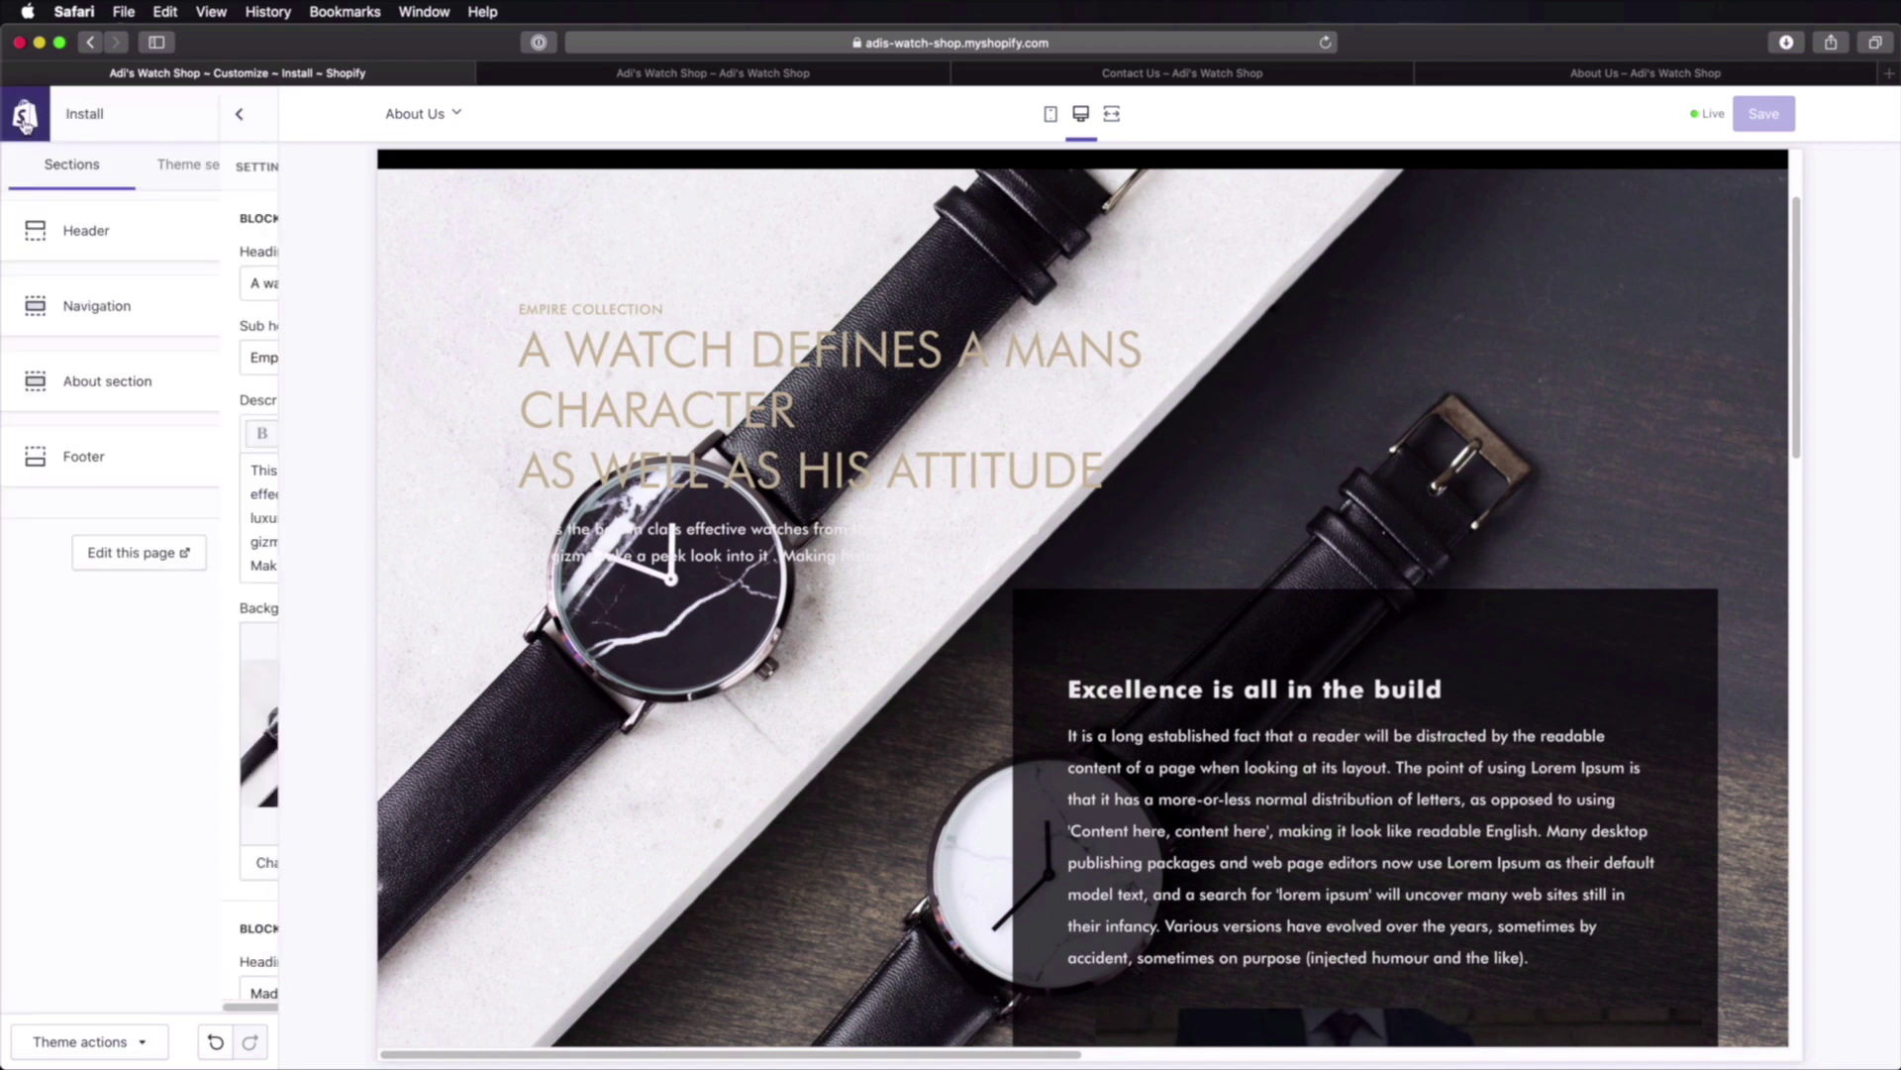
Step: Start a visible blog post titled 'This is a blog post title' with content 'This is the blog post content.'
{"action": "left_click", "coordinate": [26, 117]}
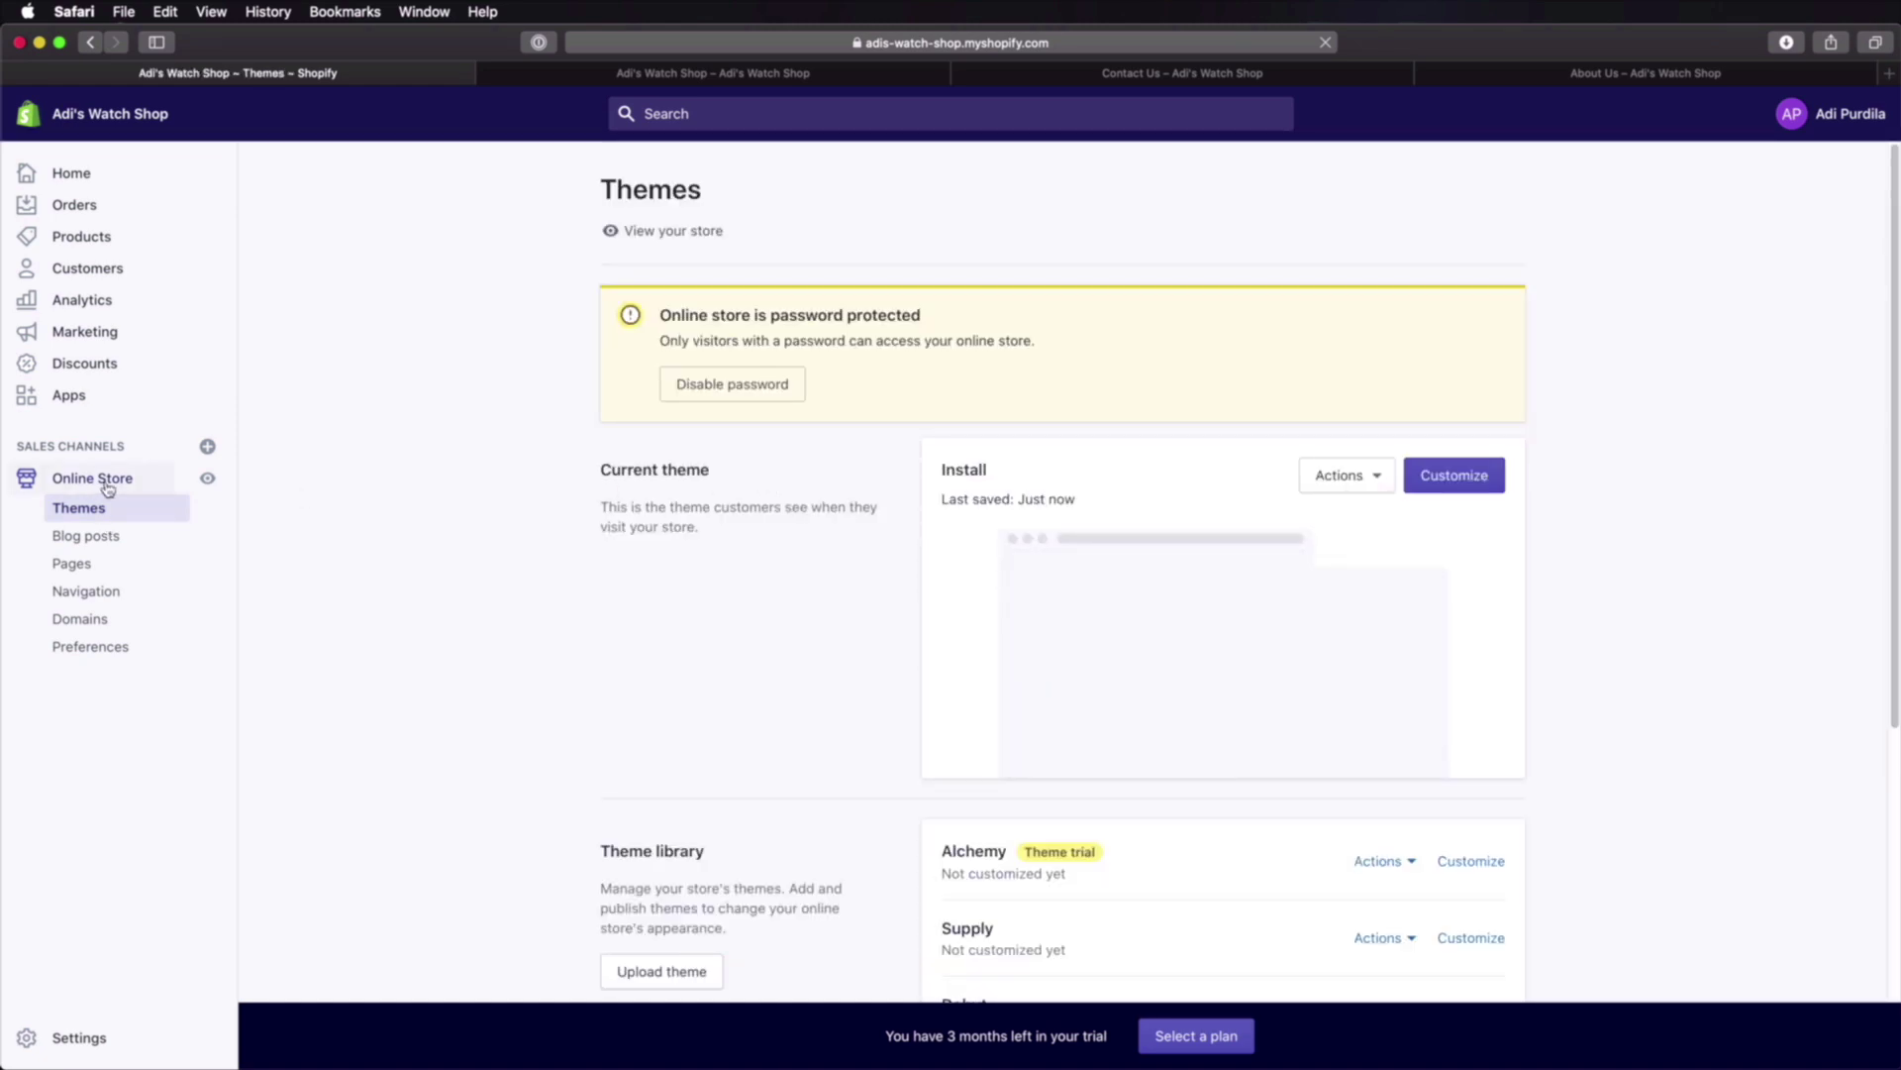
{"action": "left_click", "coordinate": [87, 538]}
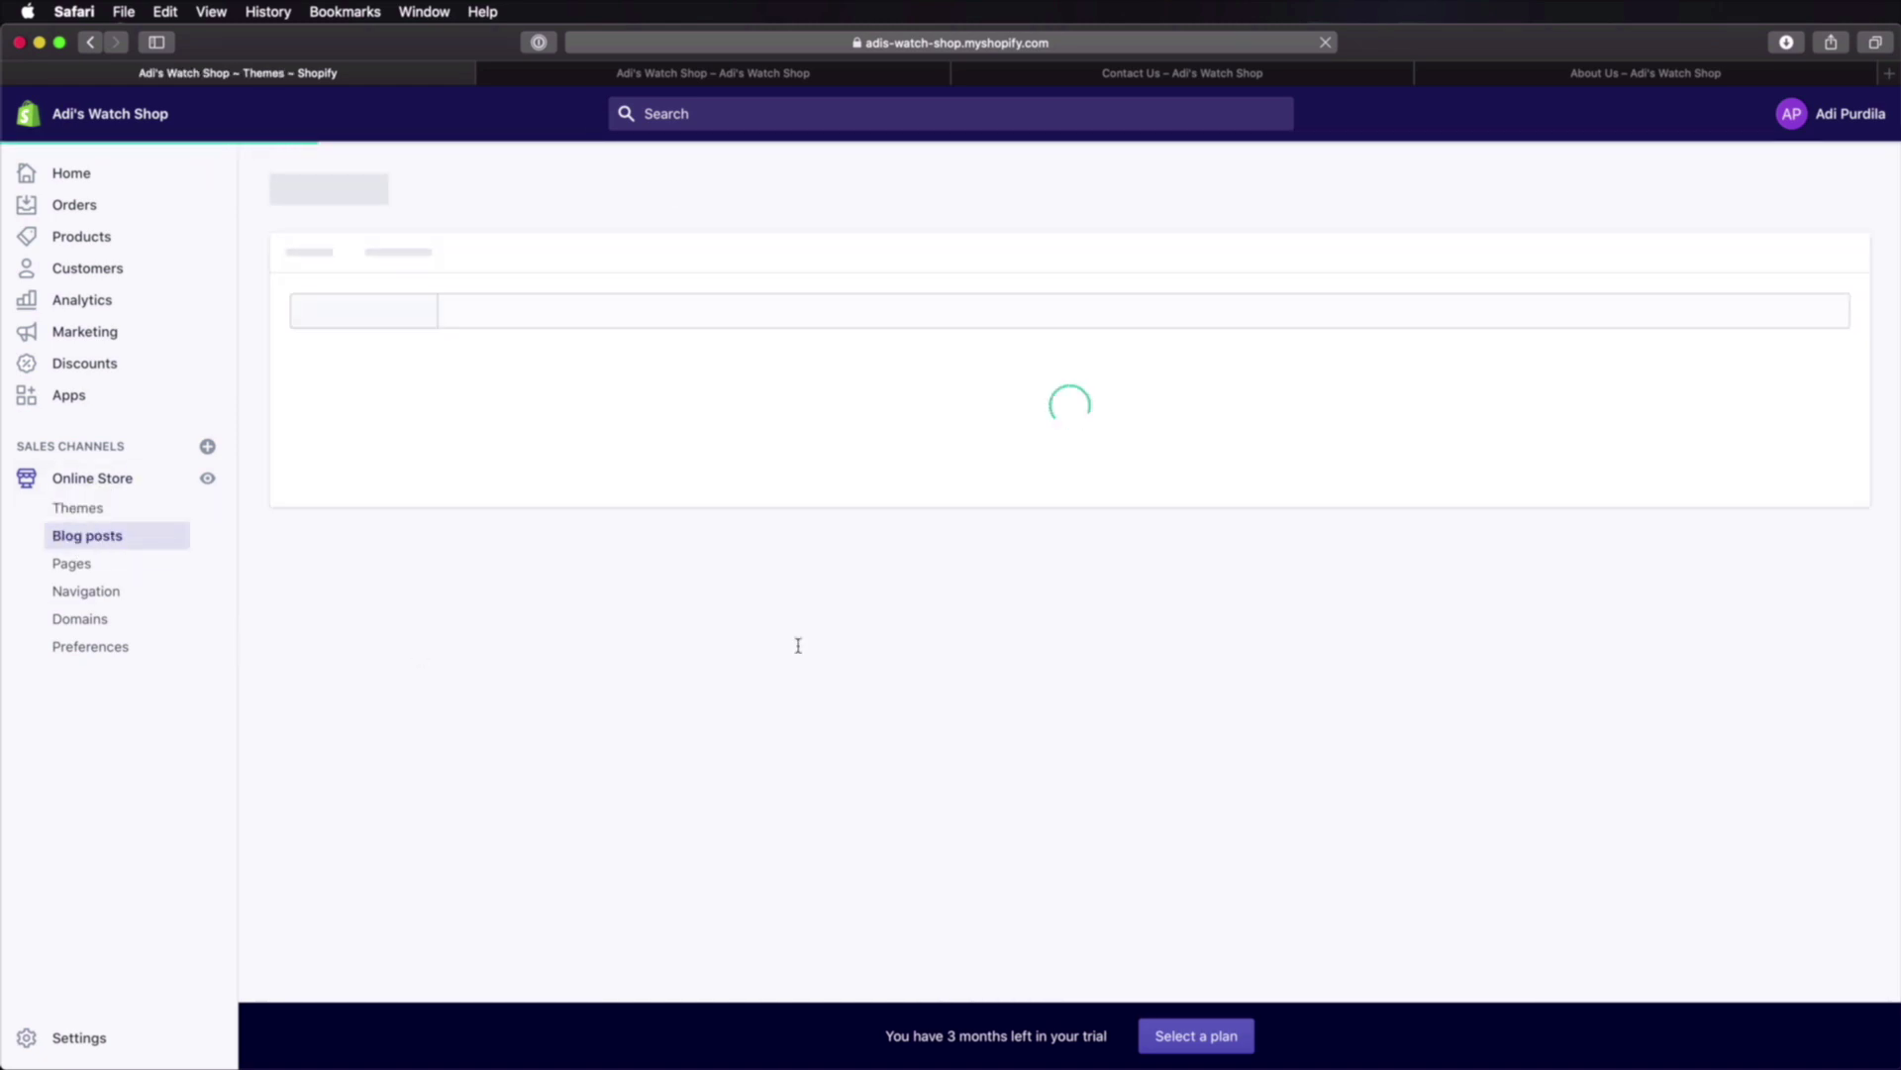
{"action": "left_click", "coordinate": [675, 758]}
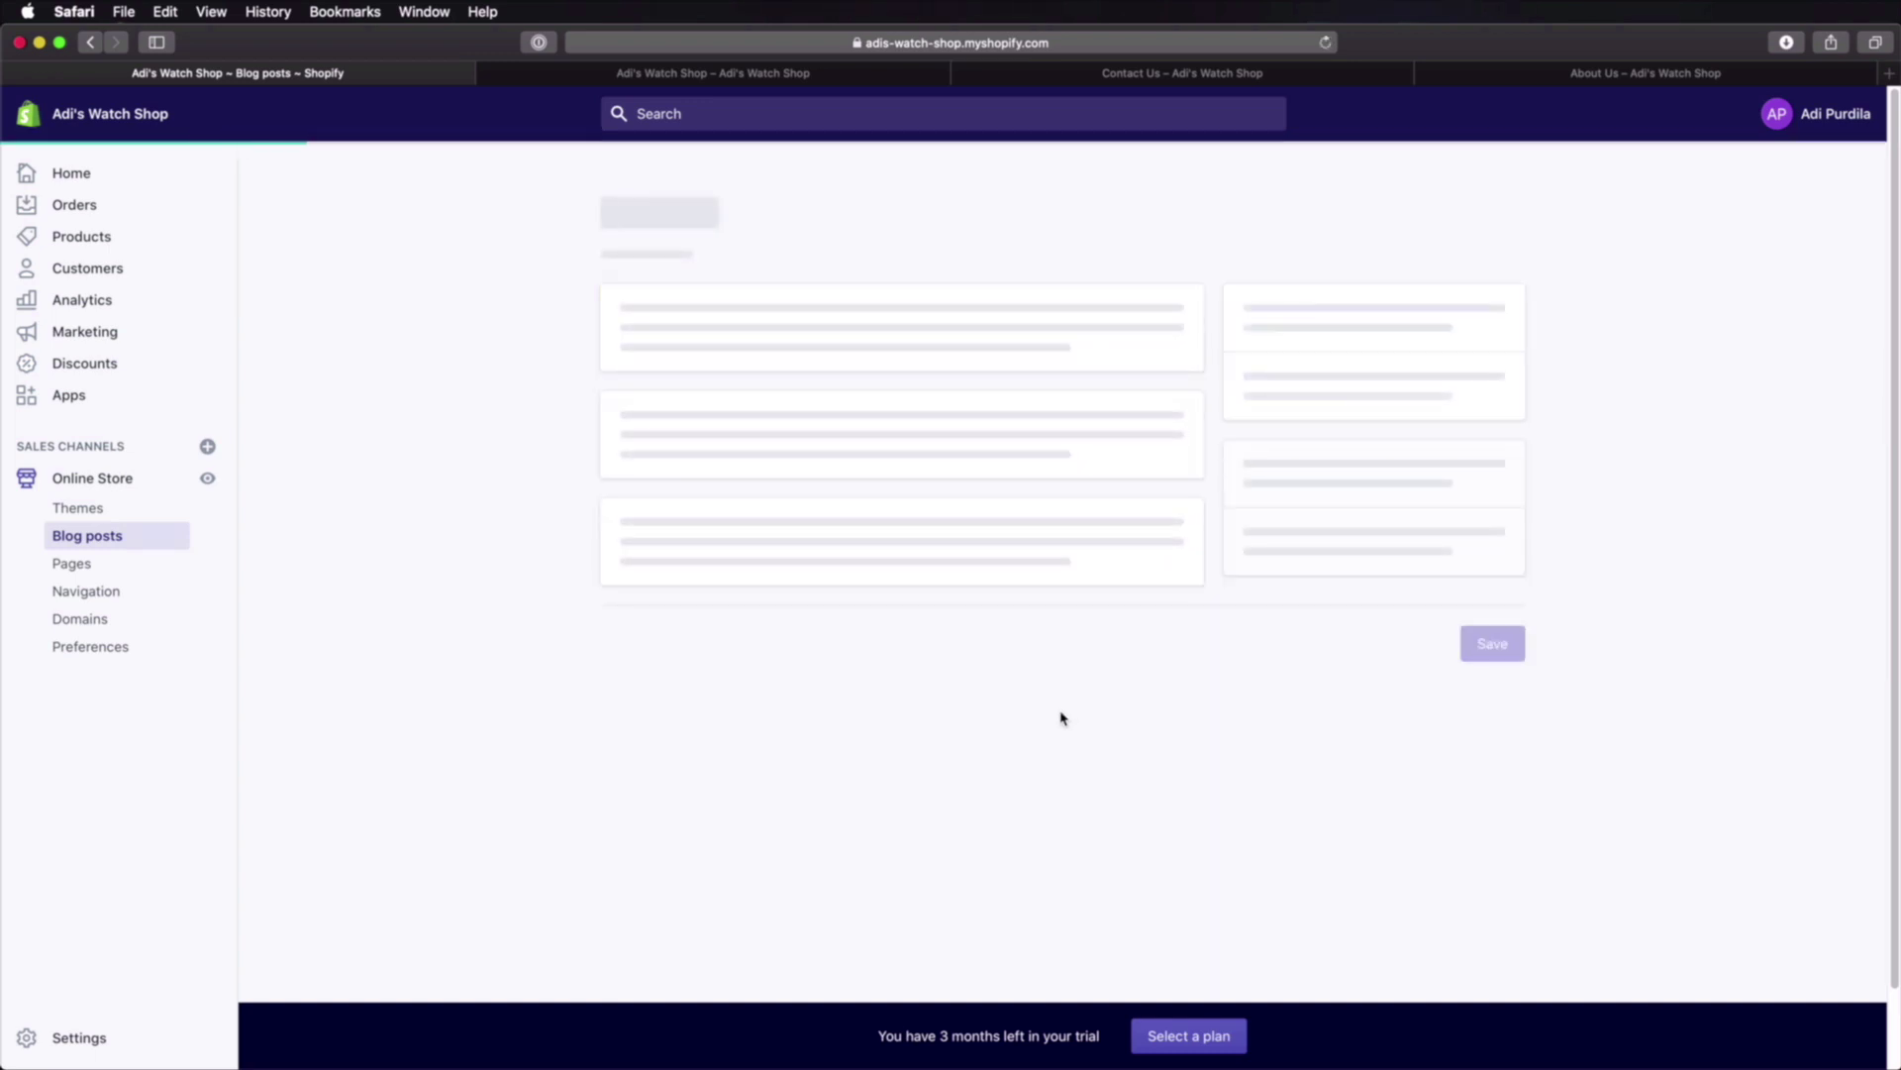
{"action": "left_click", "coordinate": [871, 324]}
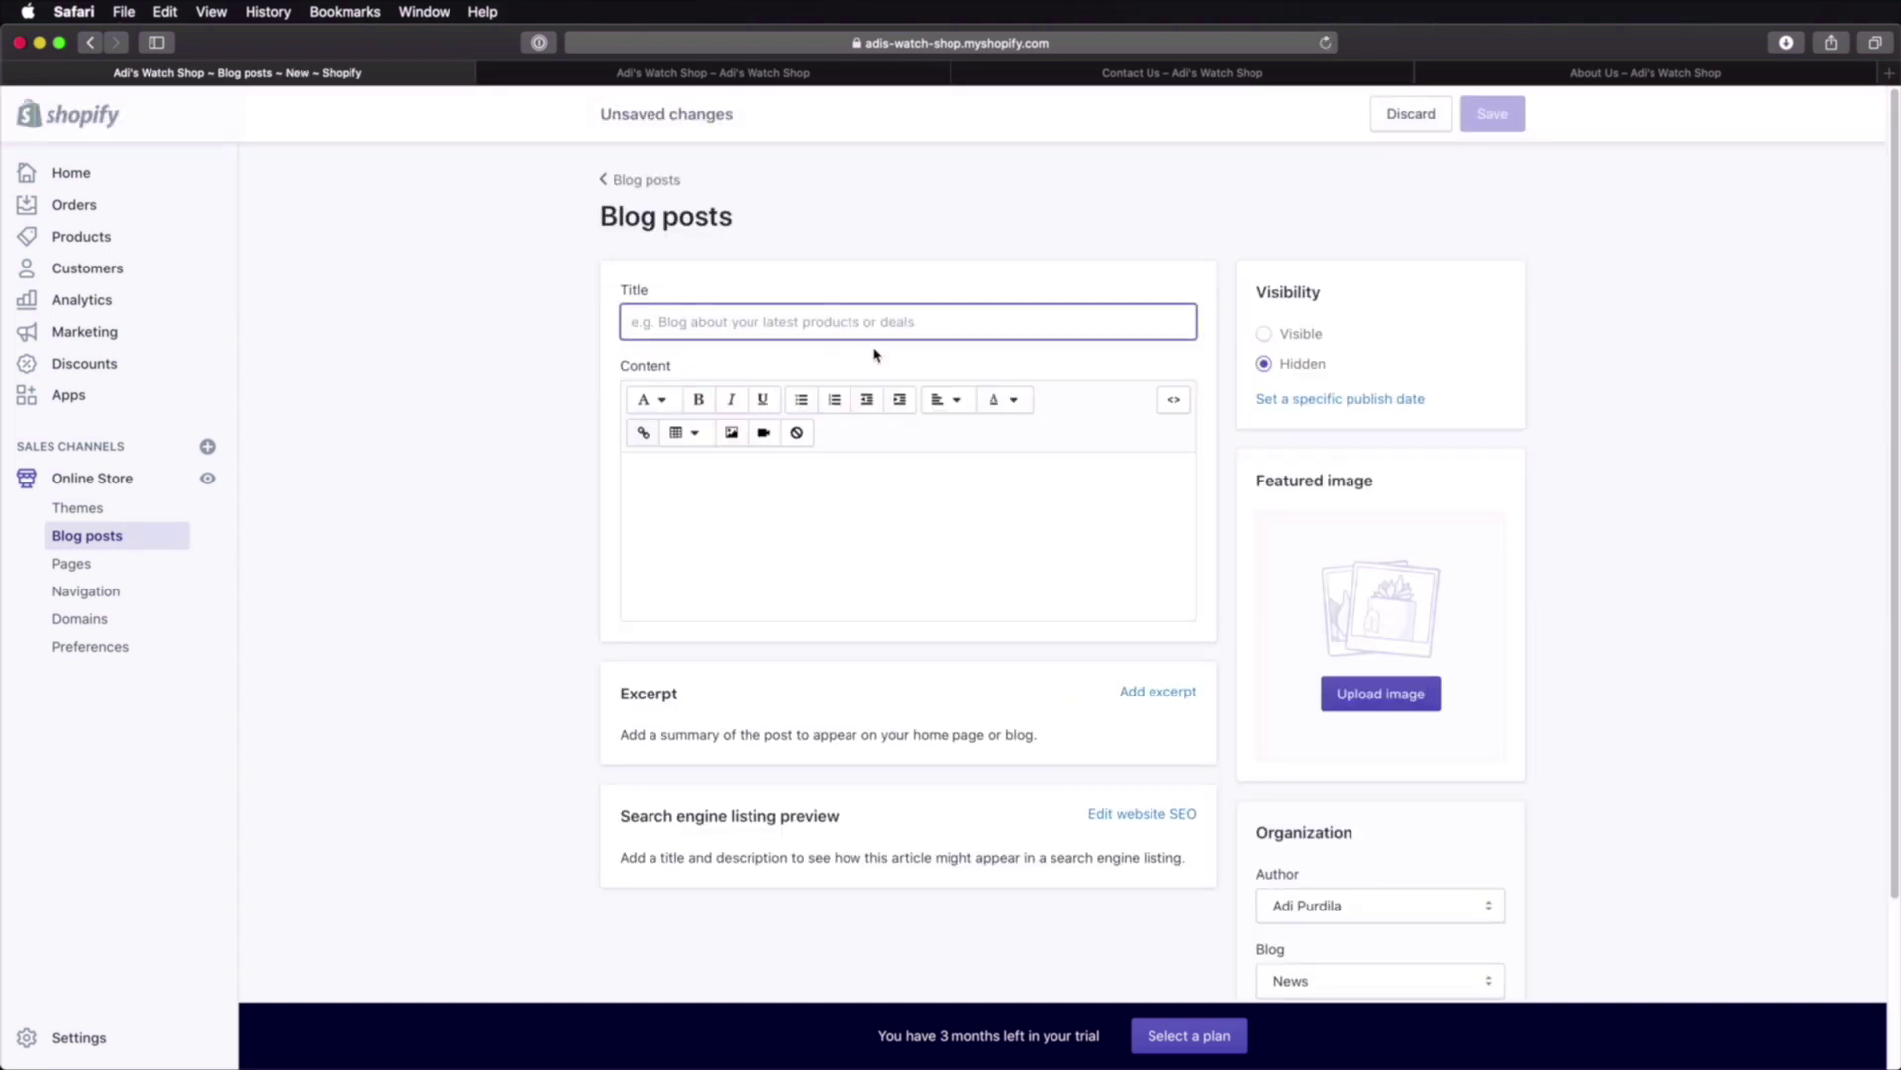
{"action": "type", "text": "This is a blog post title"}
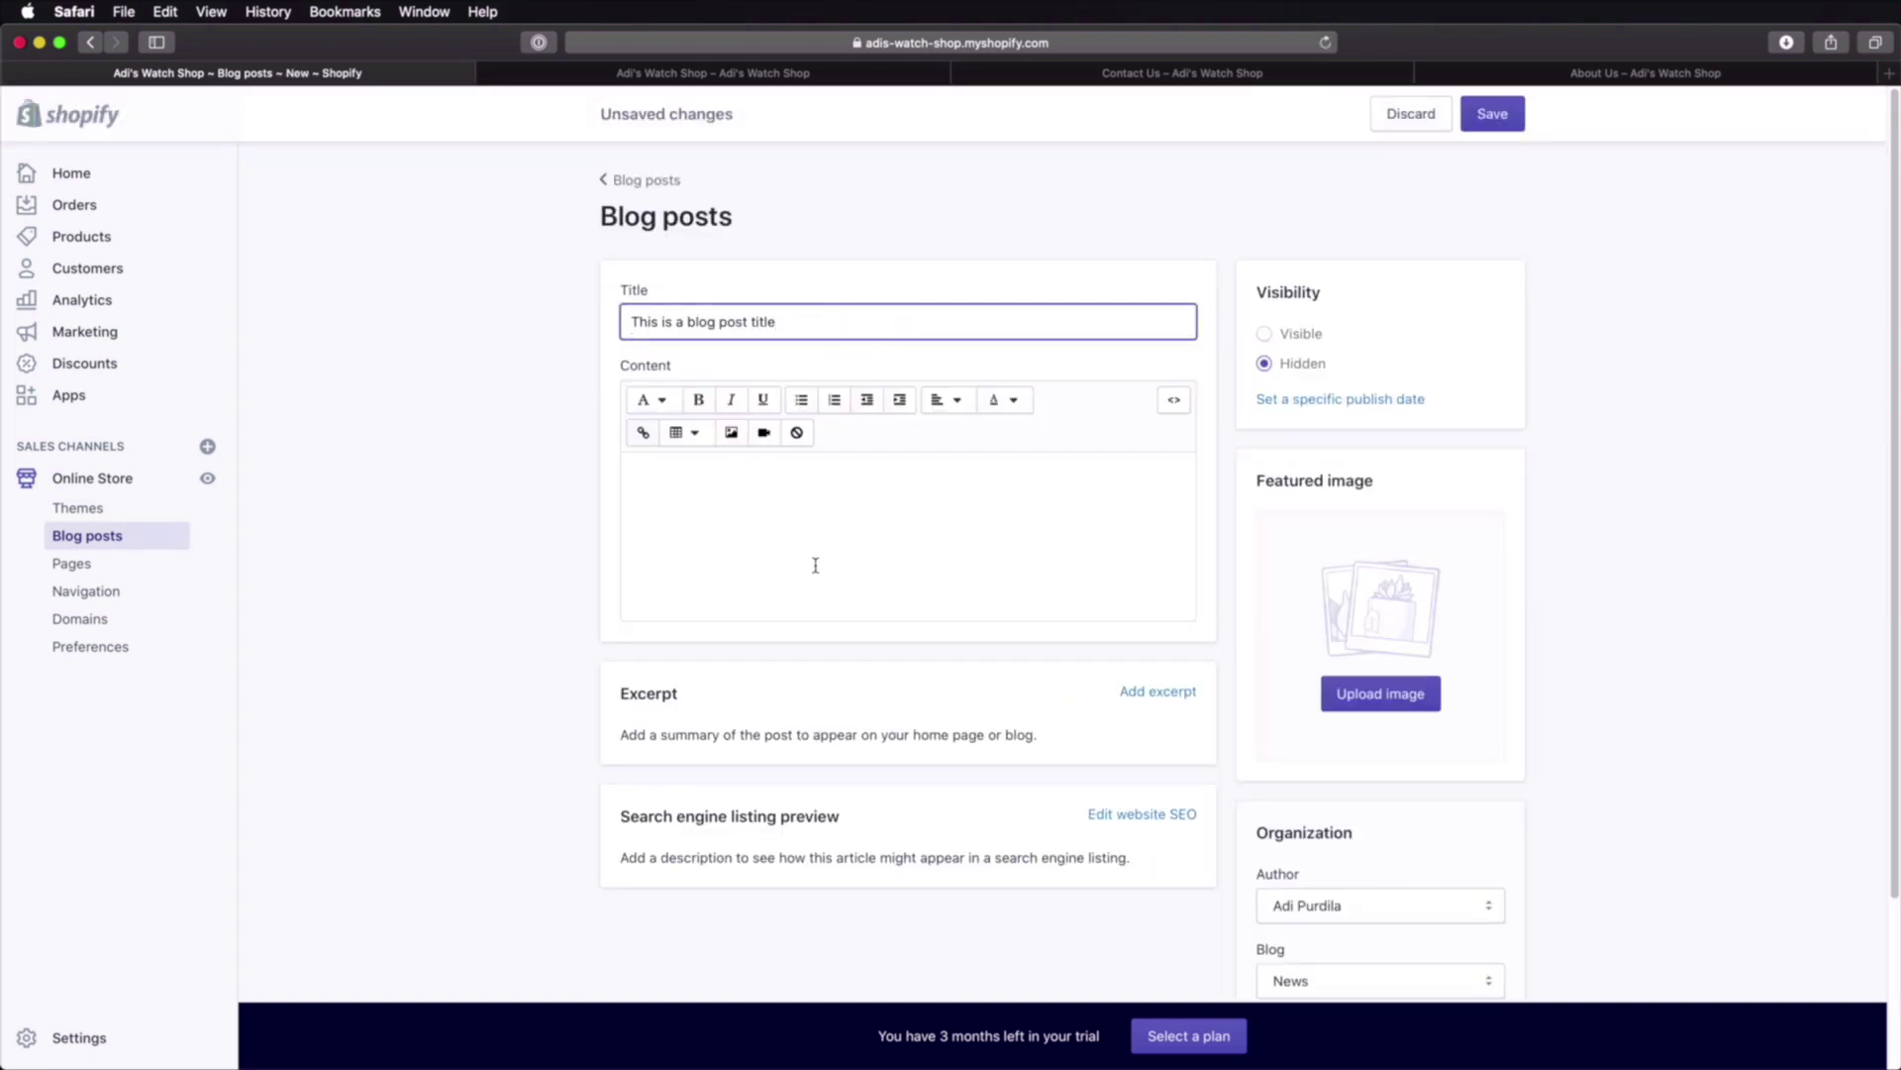
{"action": "left_click", "coordinate": [918, 581]}
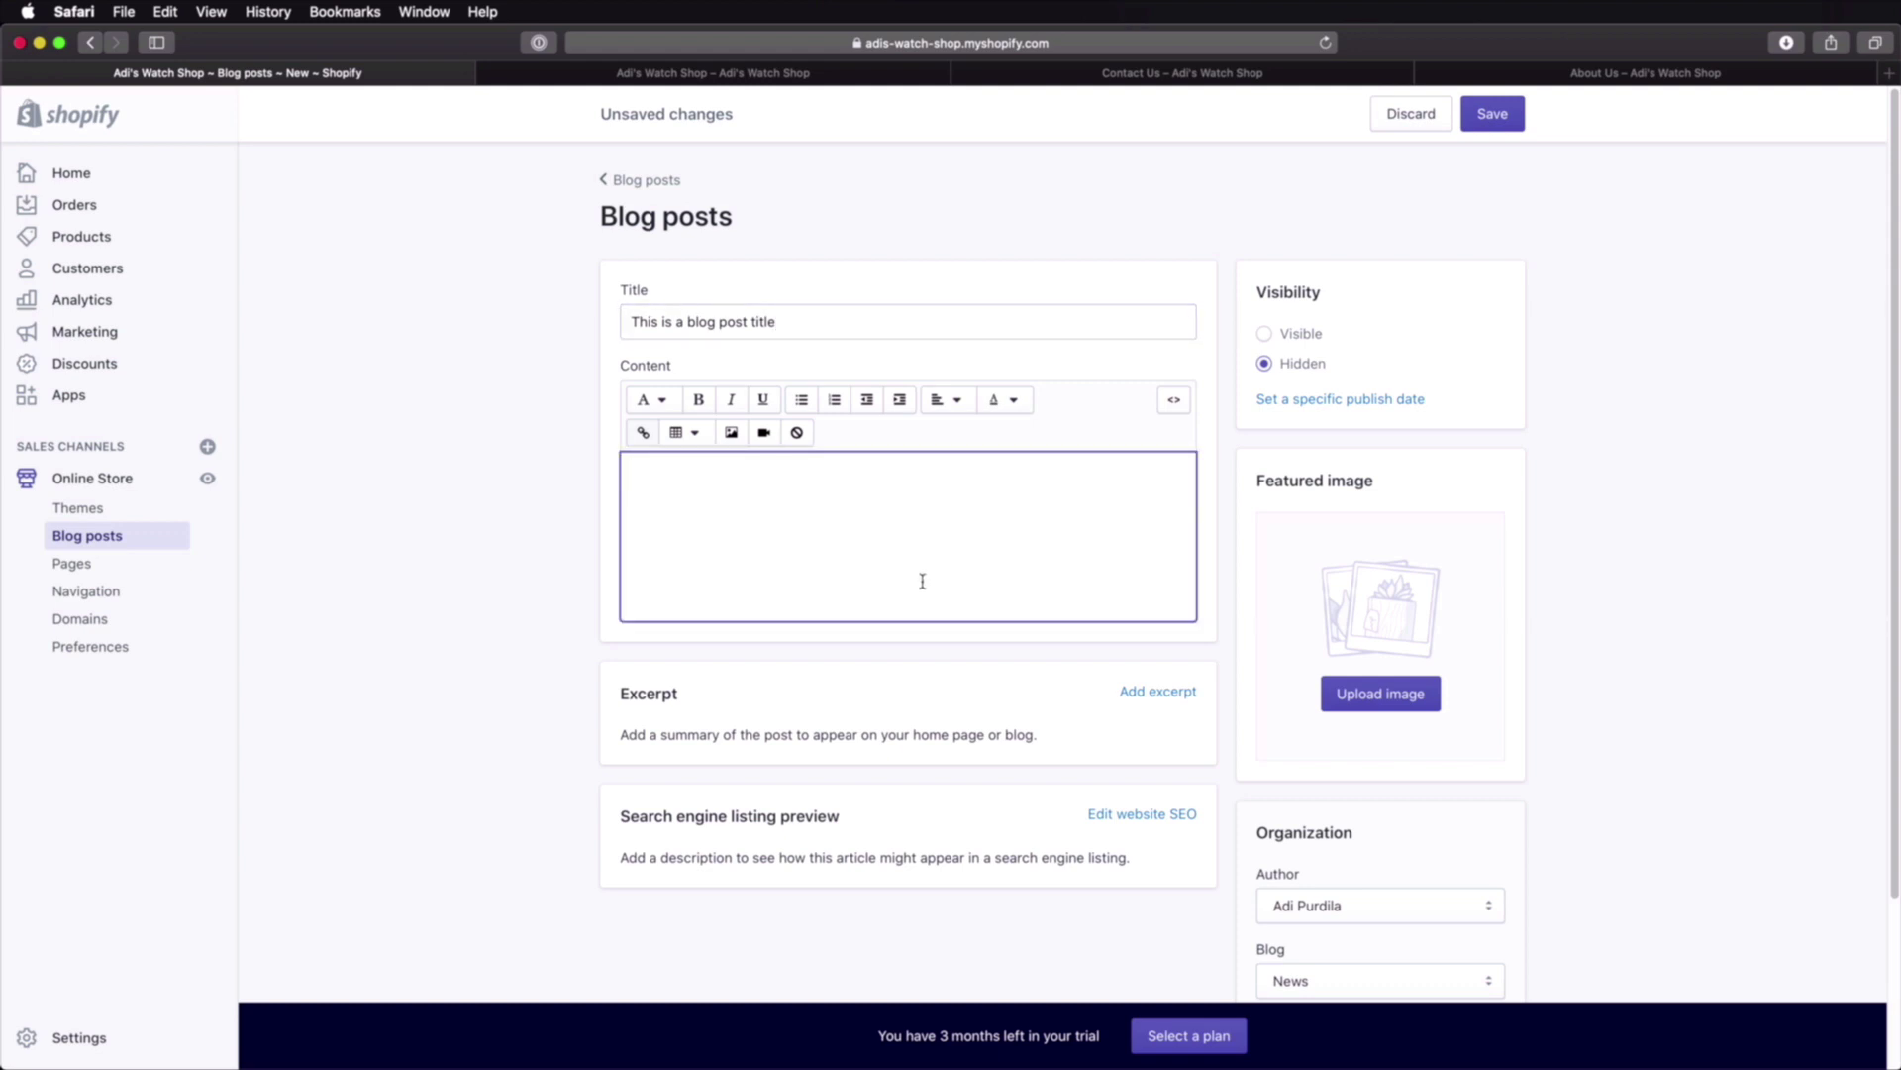
{"action": "type", "text": "This is the blog post content."}
{"action": "scroll", "coordinate": [906, 644], "scroll_direction": "down", "scroll_amount": 1}
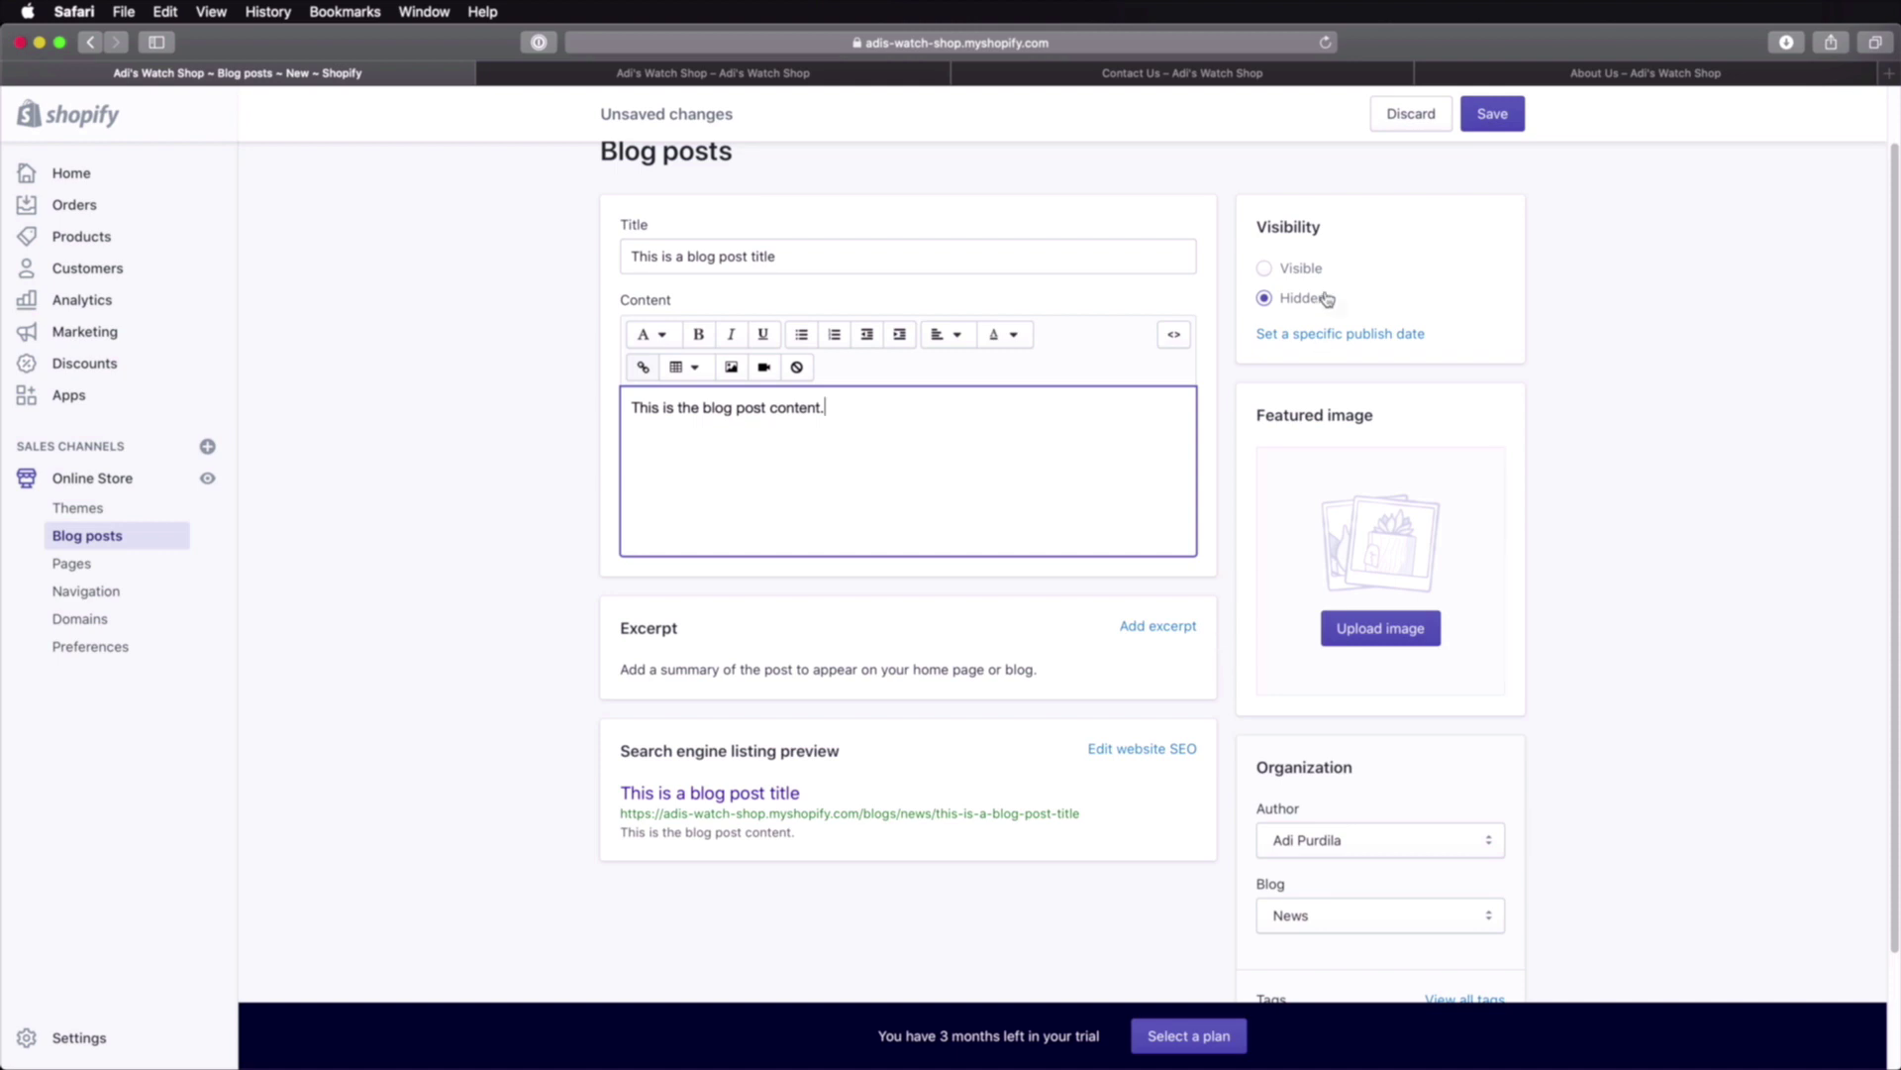
{"action": "left_click", "coordinate": [1295, 269]}
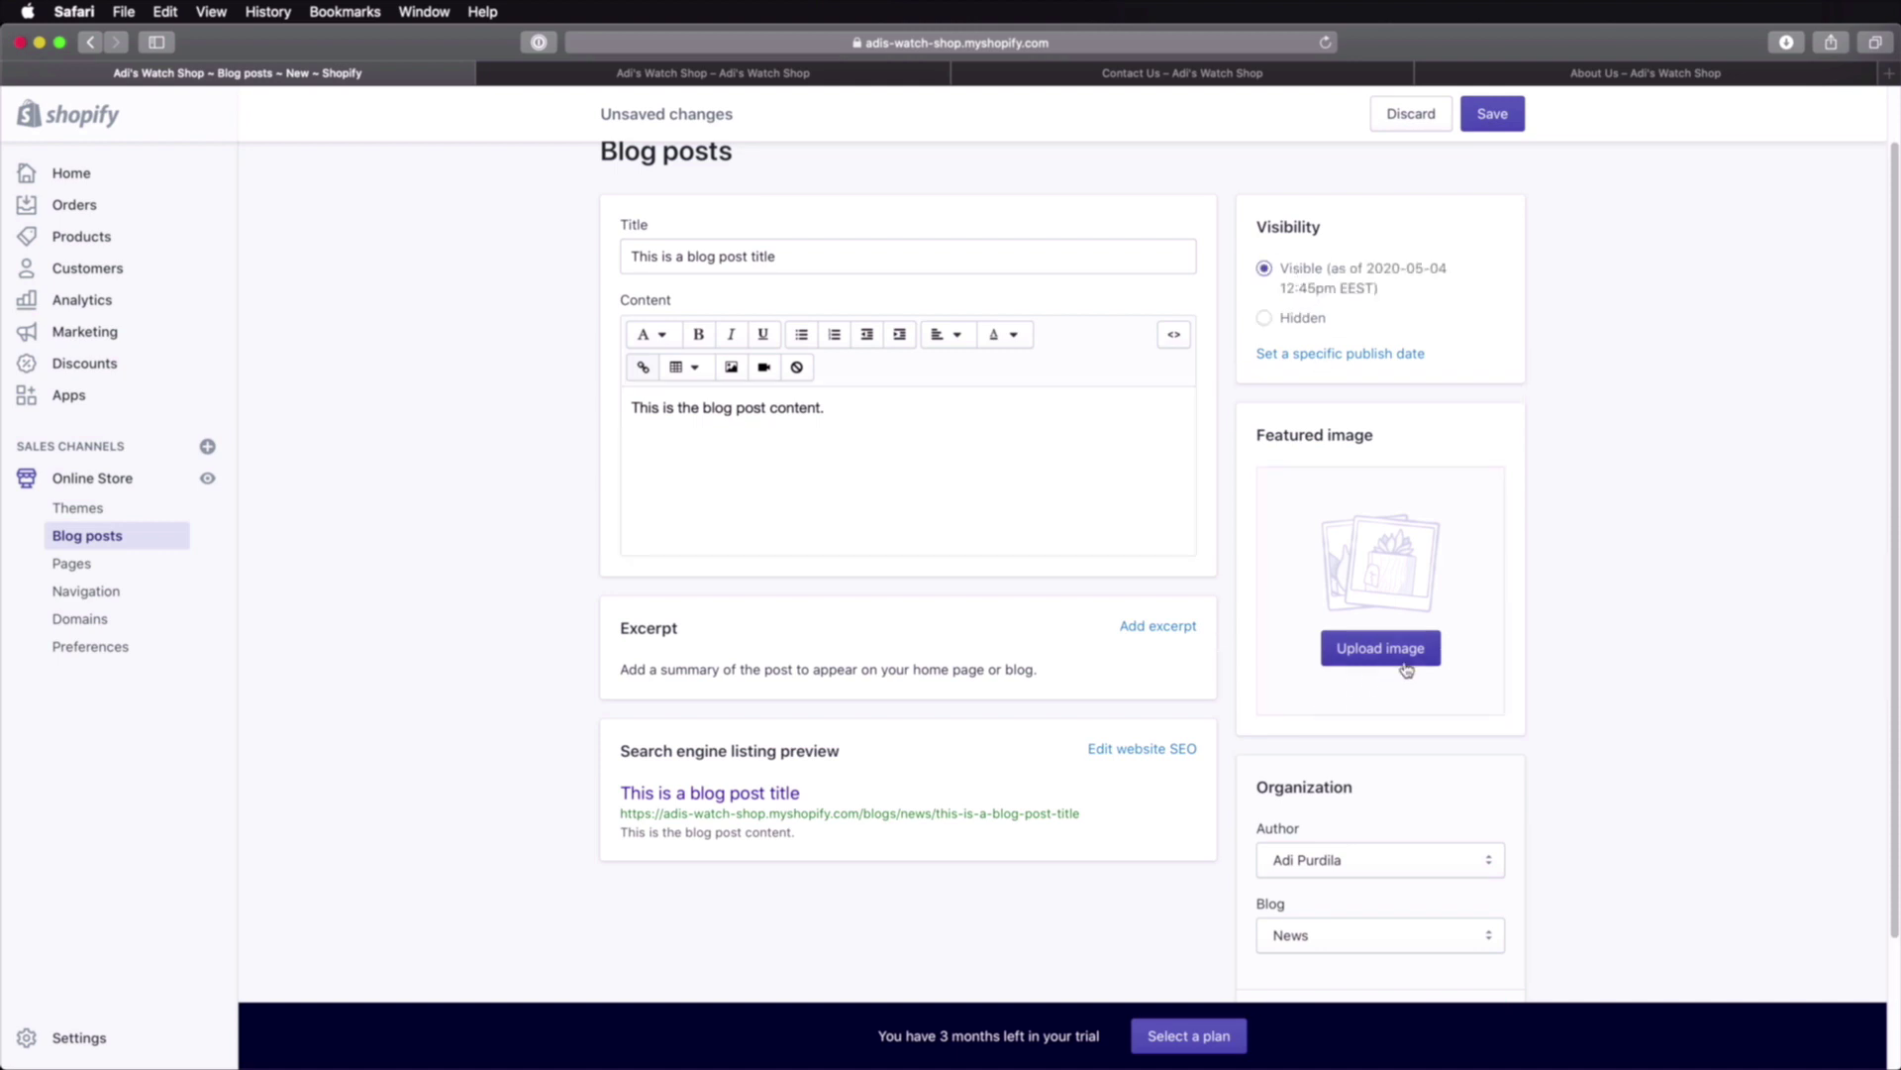
Step: Upload a watch featured image, keep the post in the News blog, and save it
{"action": "scroll", "coordinate": [1520, 535], "scroll_direction": "down", "scroll_amount": 1}
{"action": "left_click", "coordinate": [1382, 567]}
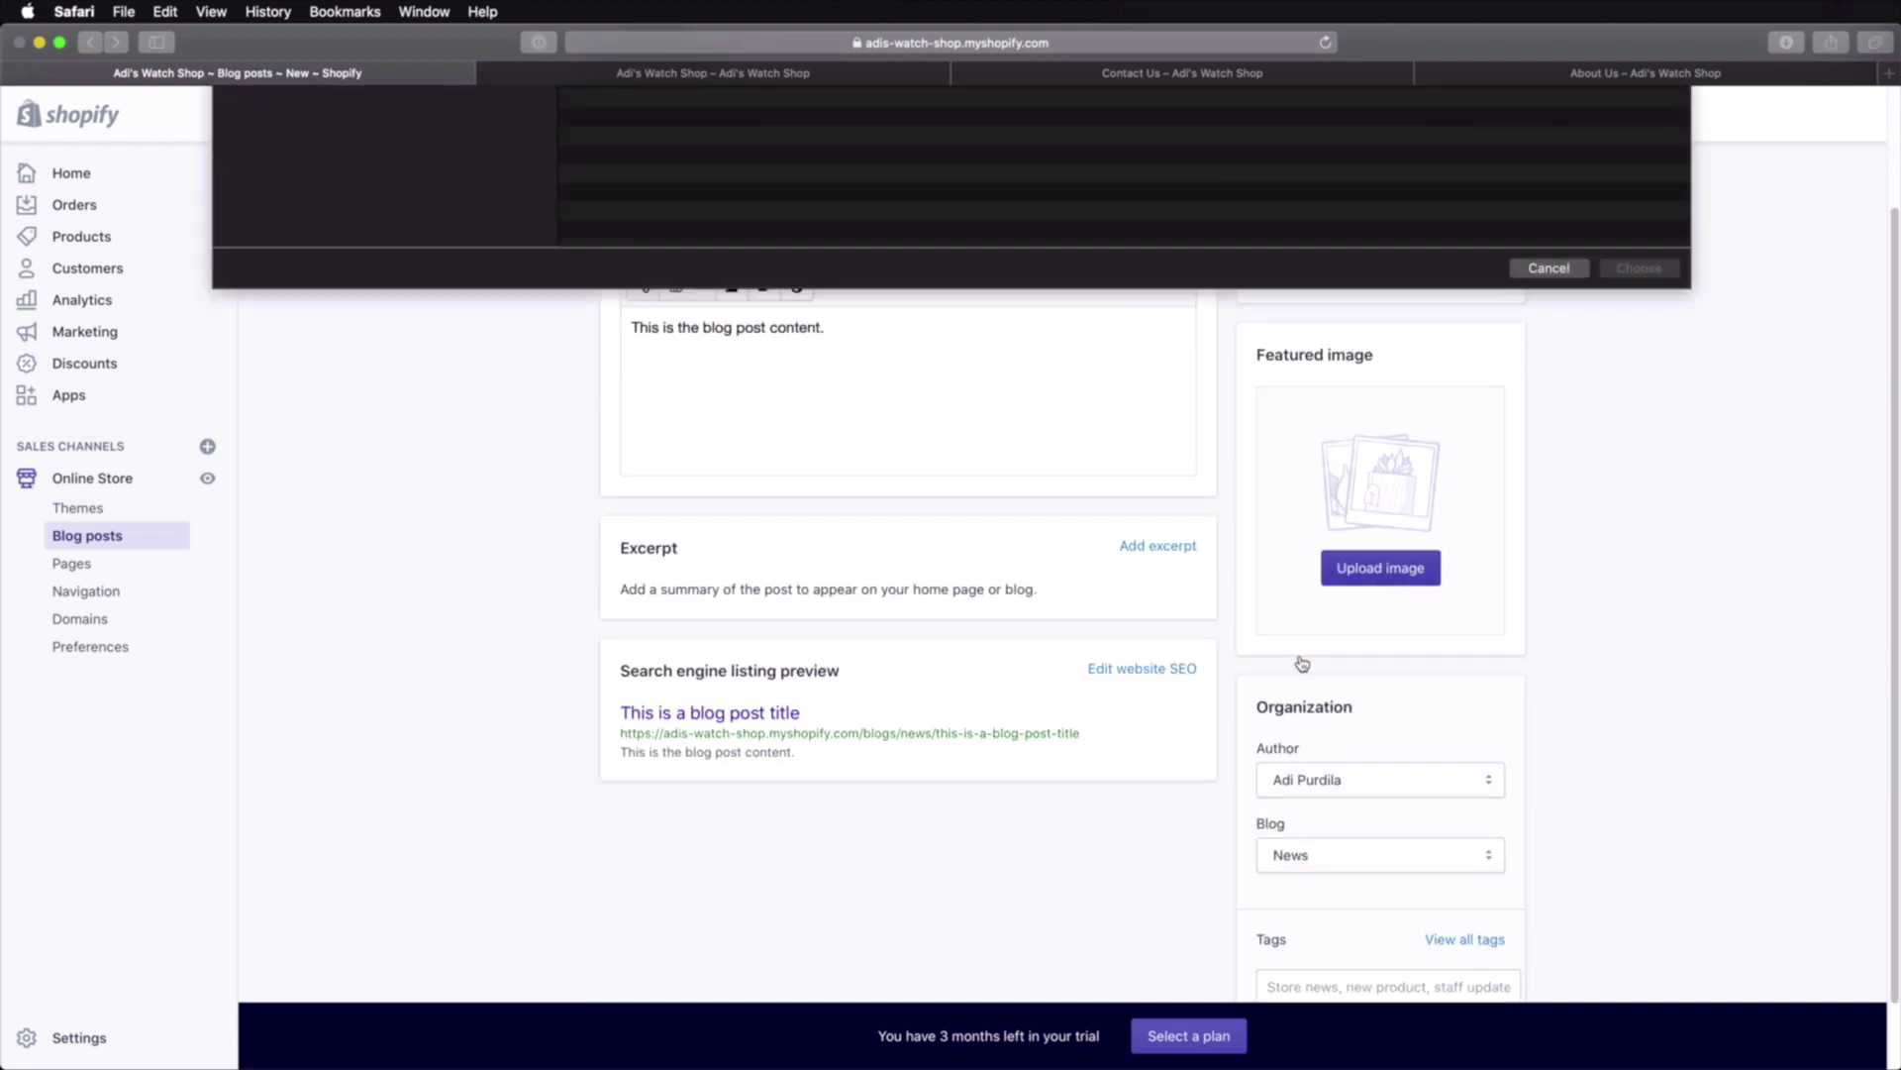
{"action": "left_click", "coordinate": [900, 109]}
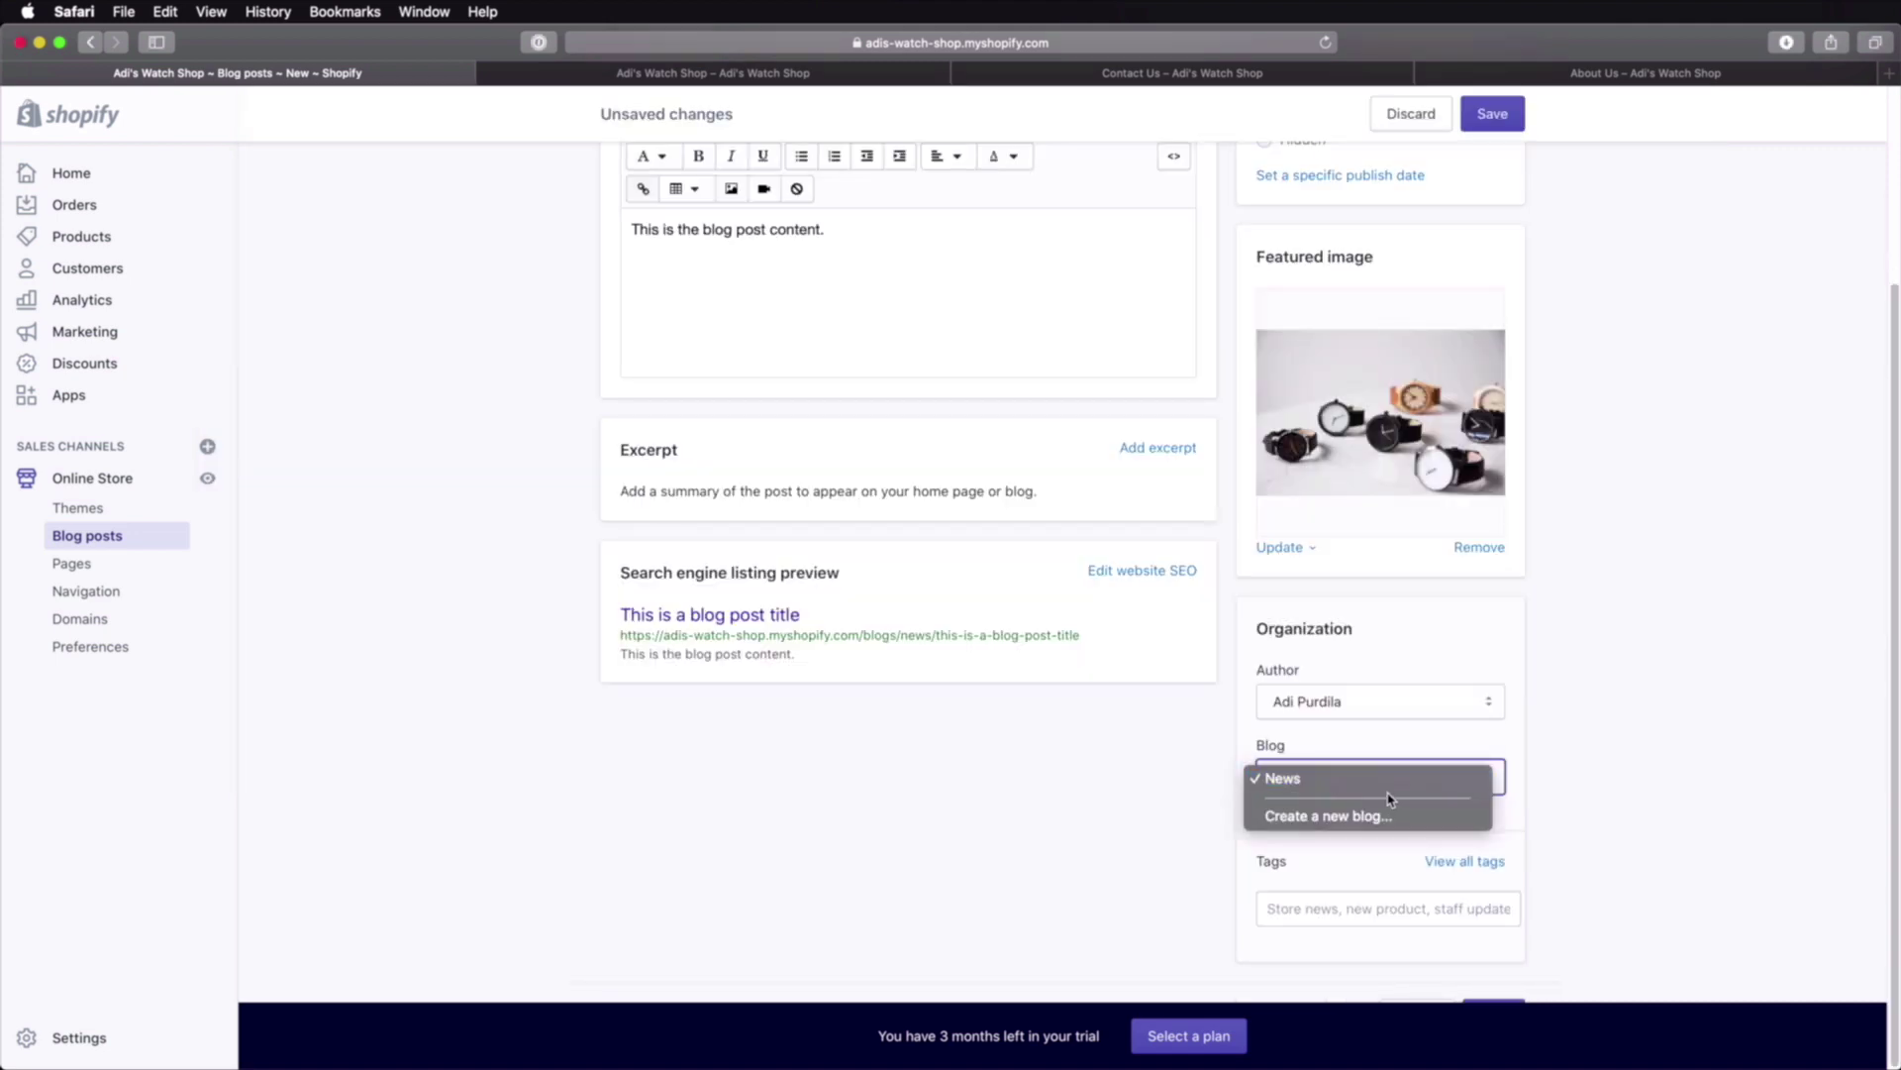
{"action": "left_click", "coordinate": [1322, 751]}
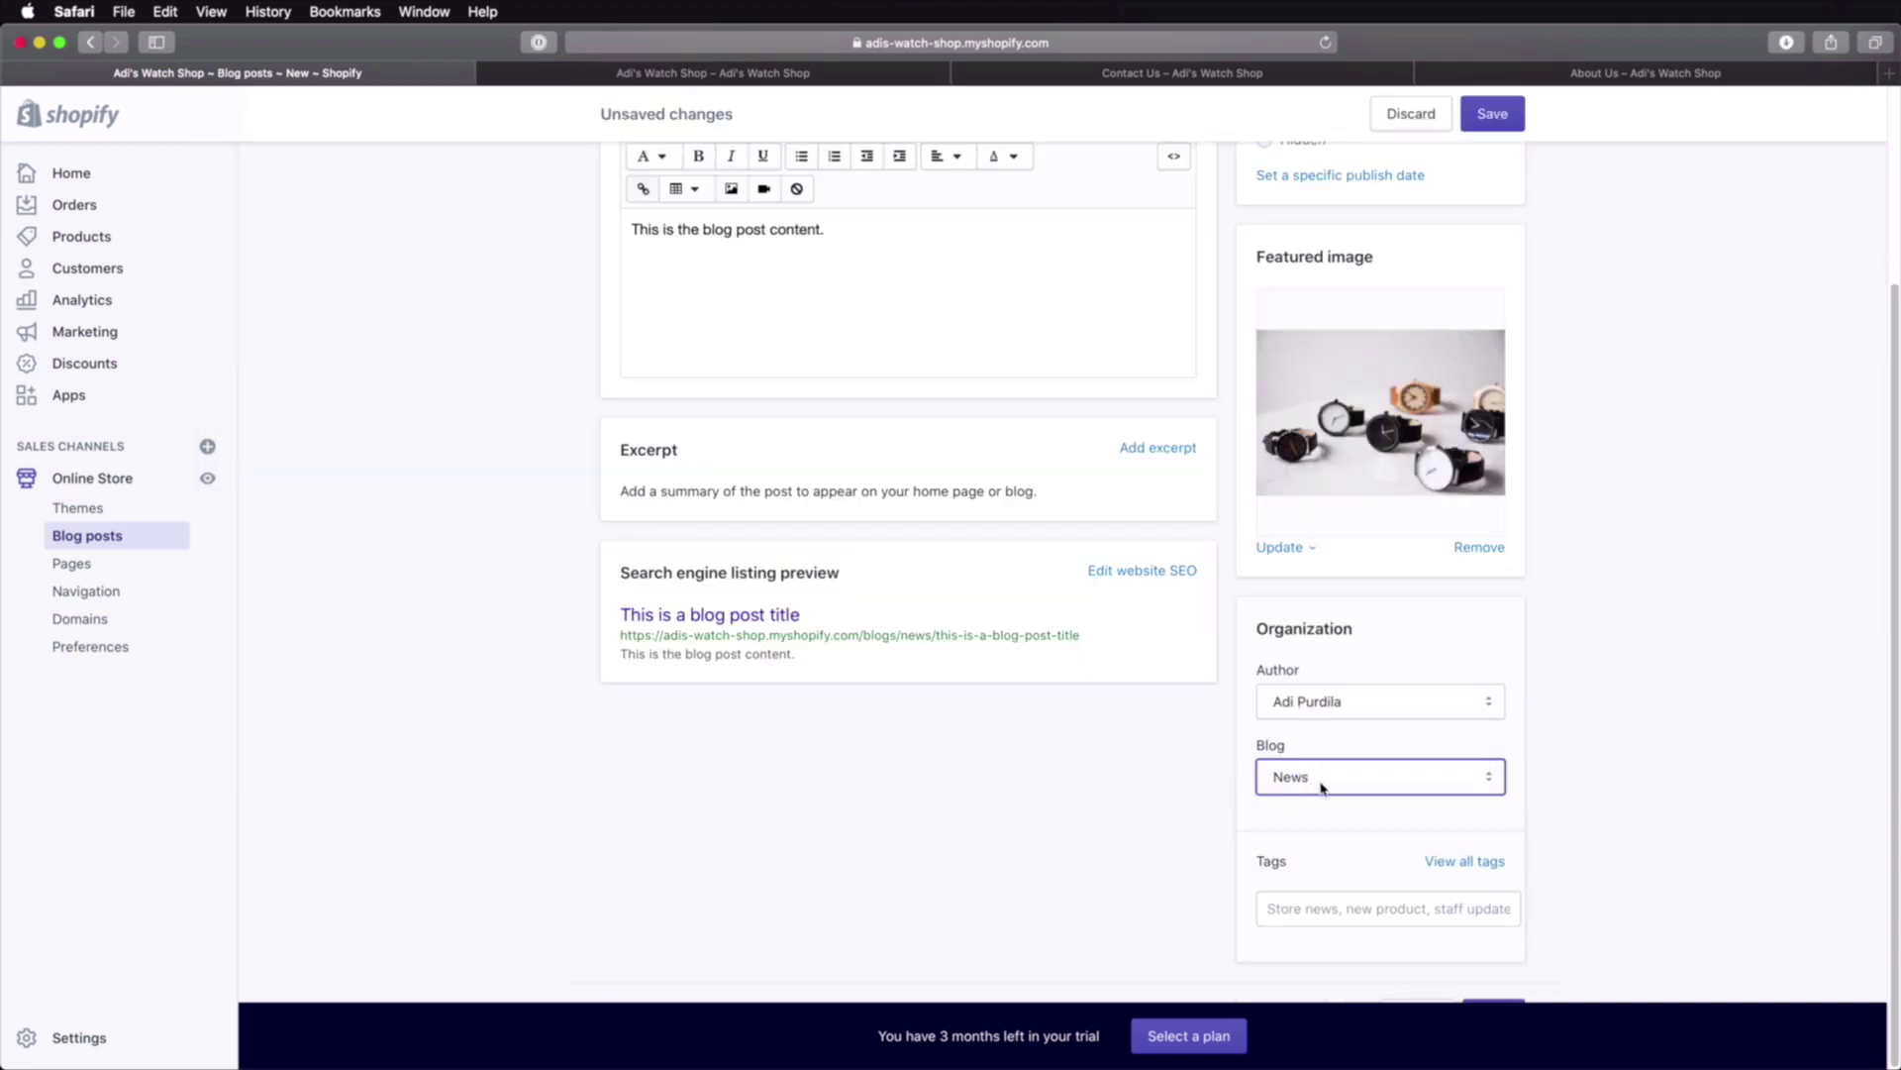
{"action": "left_click", "coordinate": [1355, 783]}
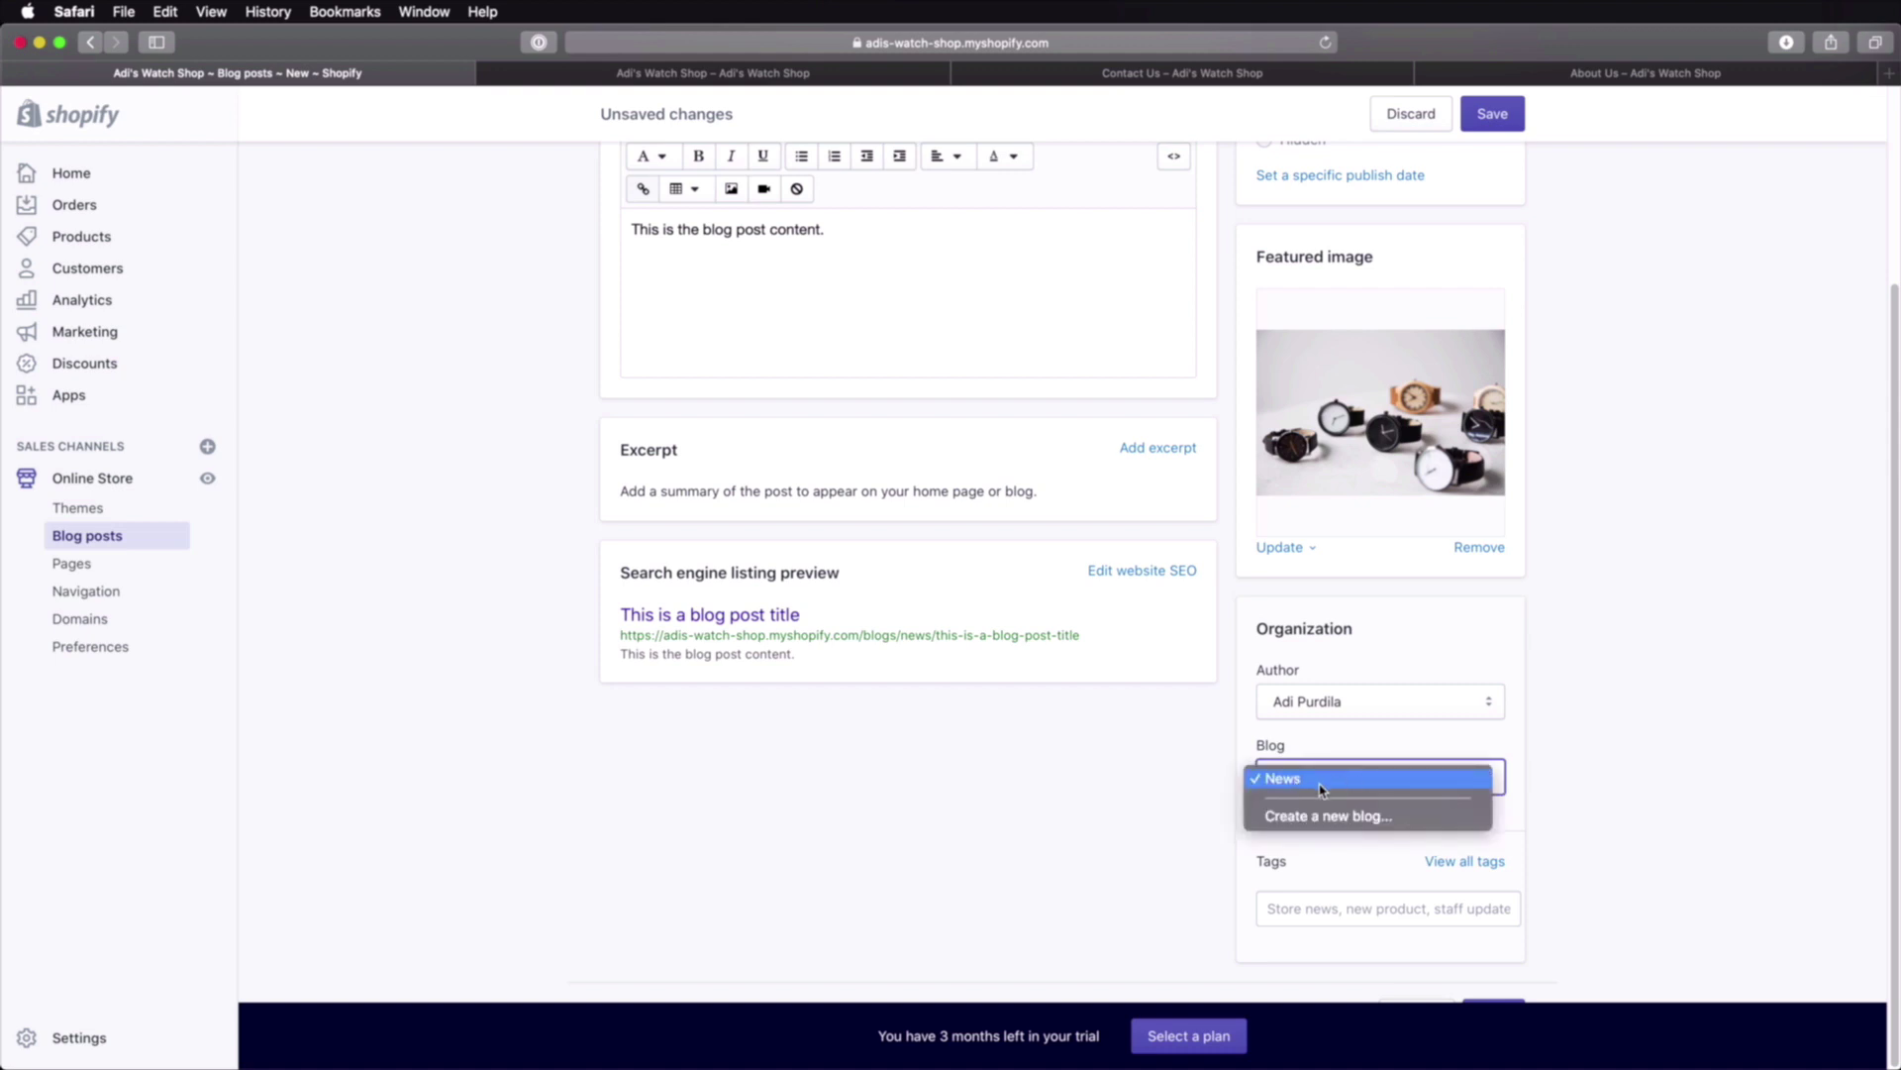
{"action": "left_click", "coordinate": [1634, 787]}
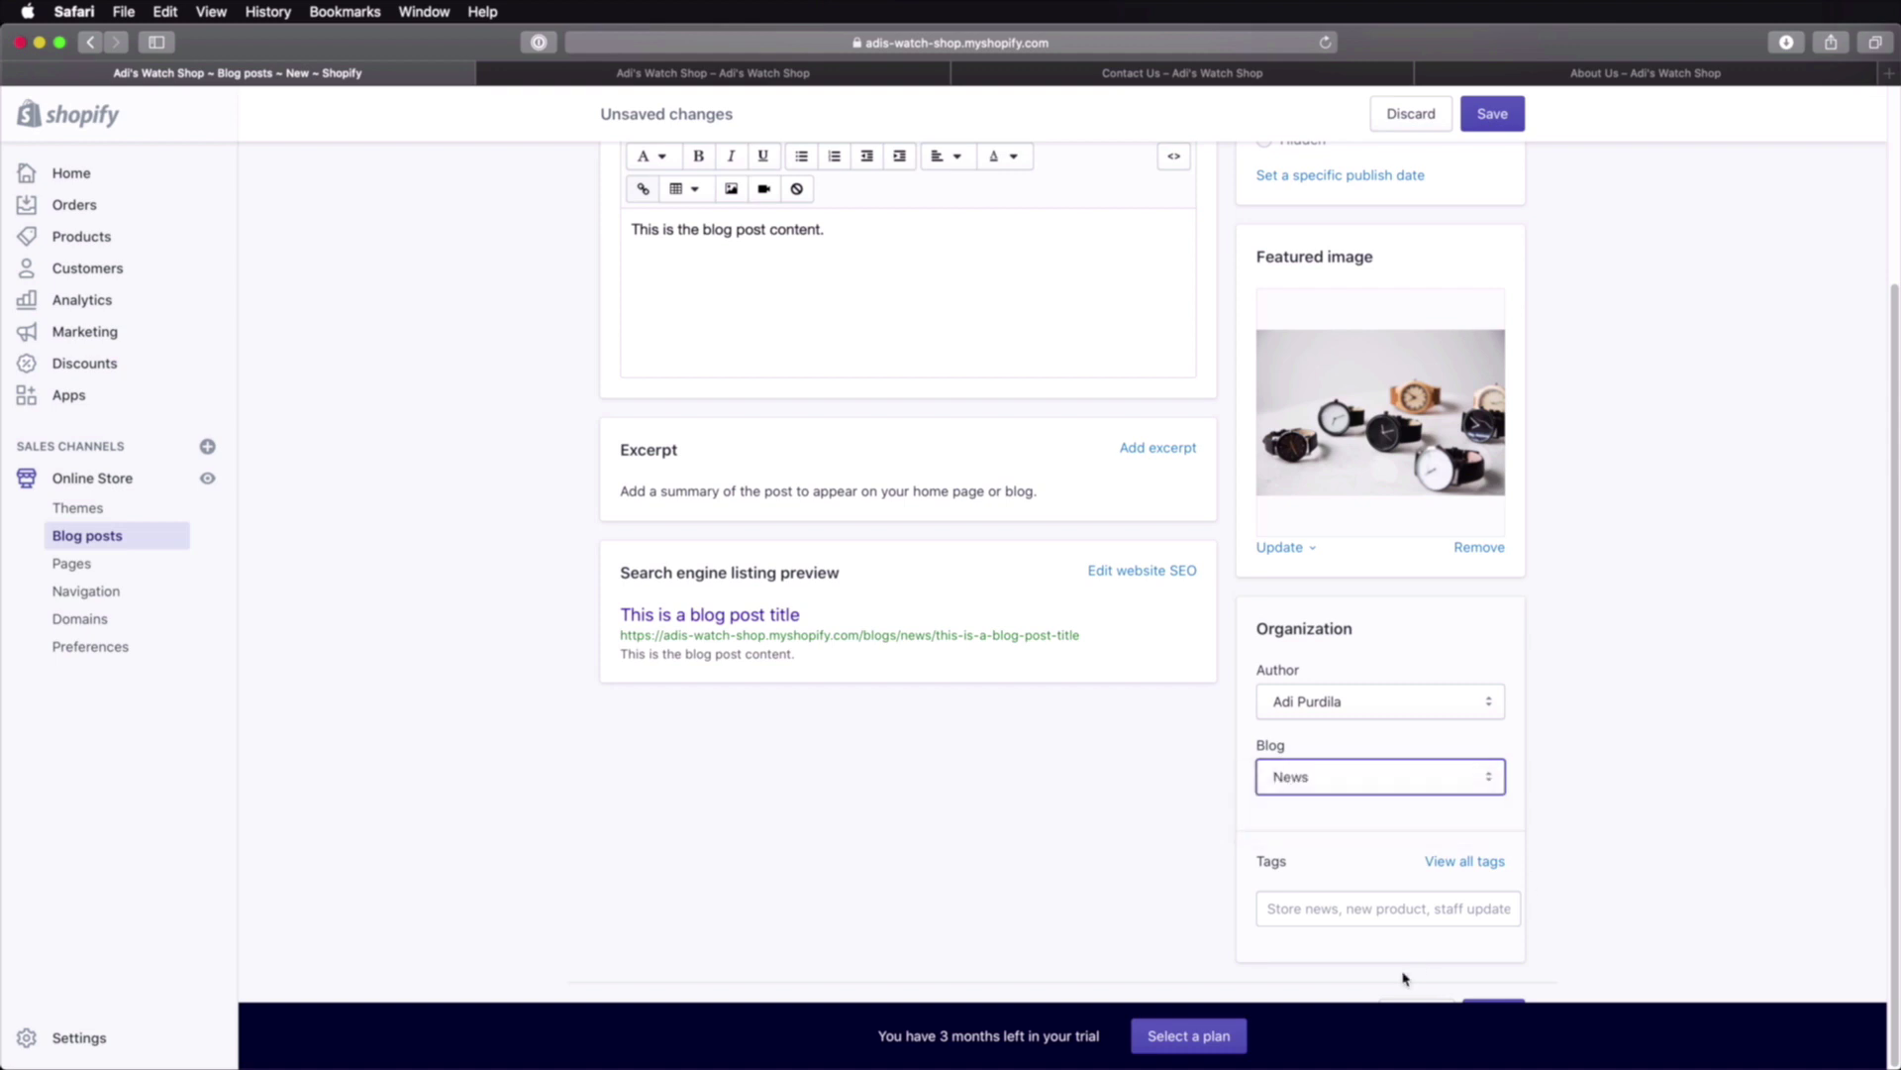
{"action": "left_click", "coordinate": [1309, 910]}
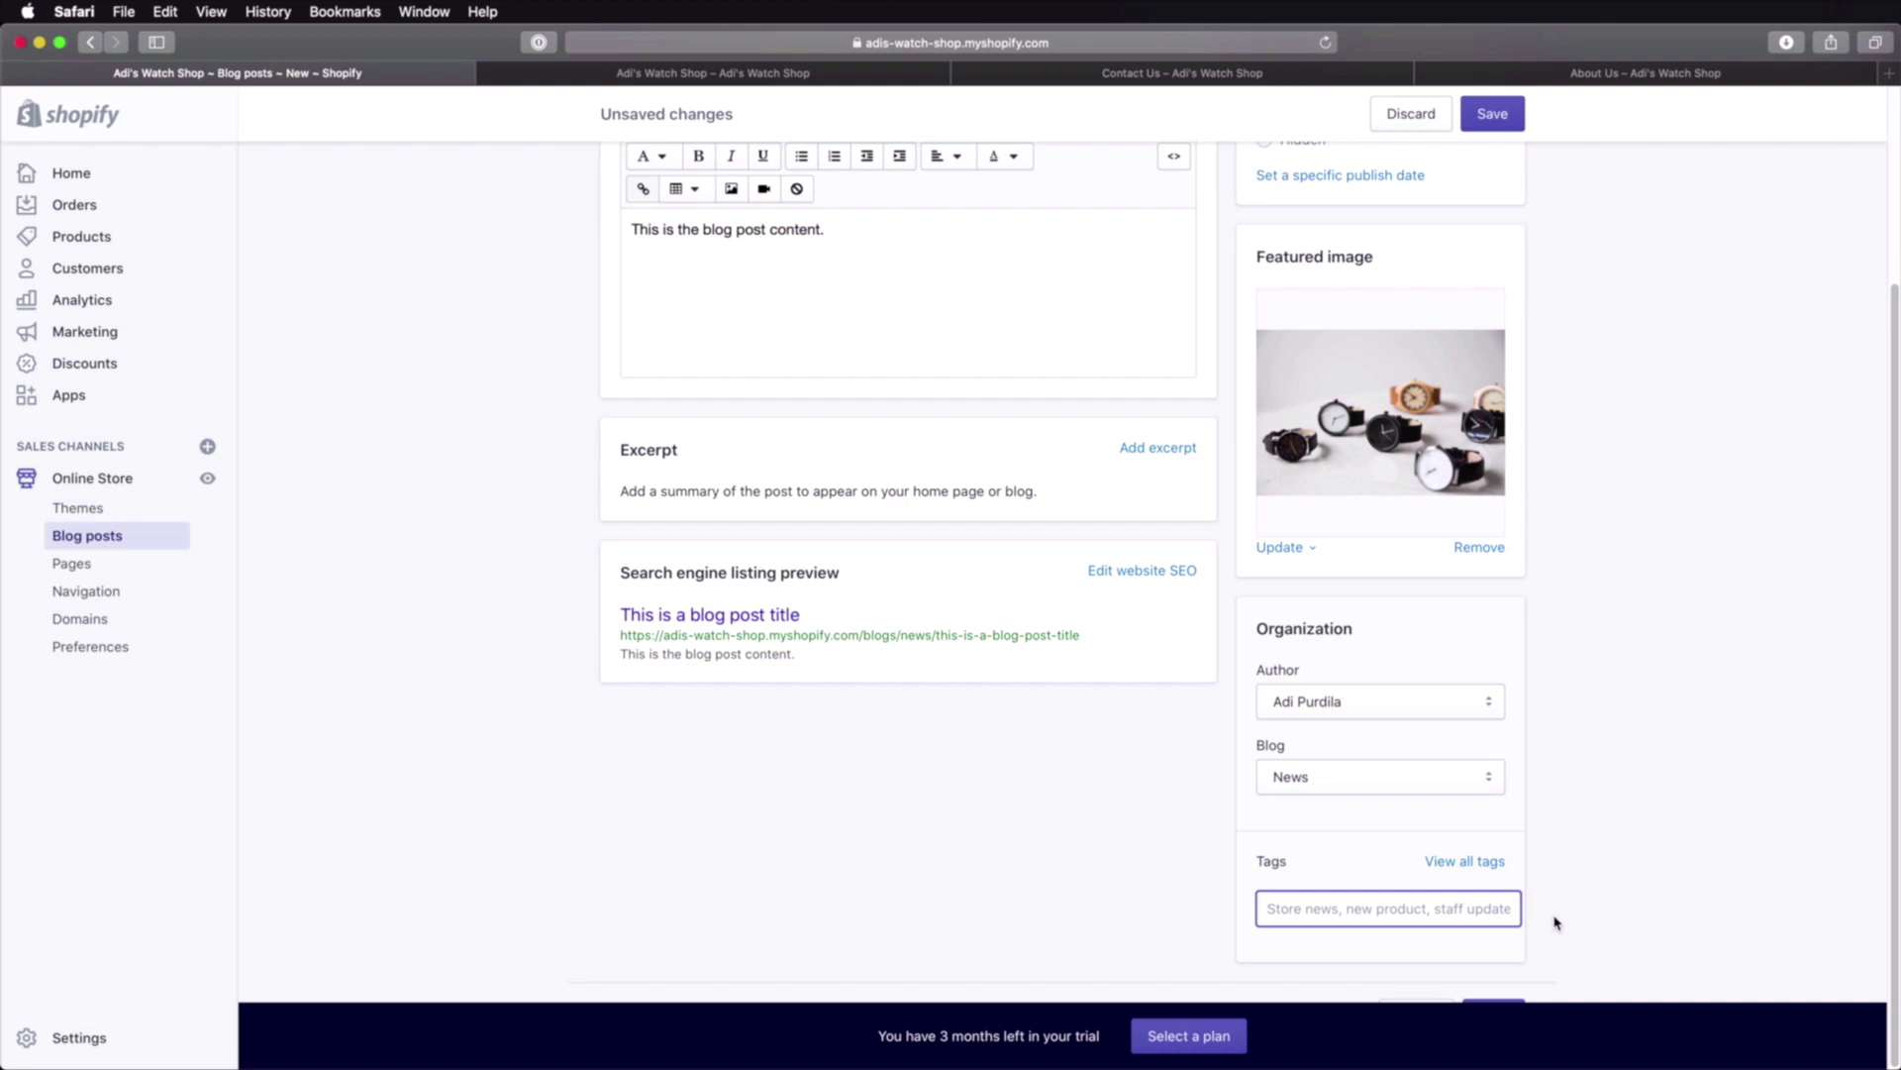
{"action": "left_click", "coordinate": [1493, 113]}
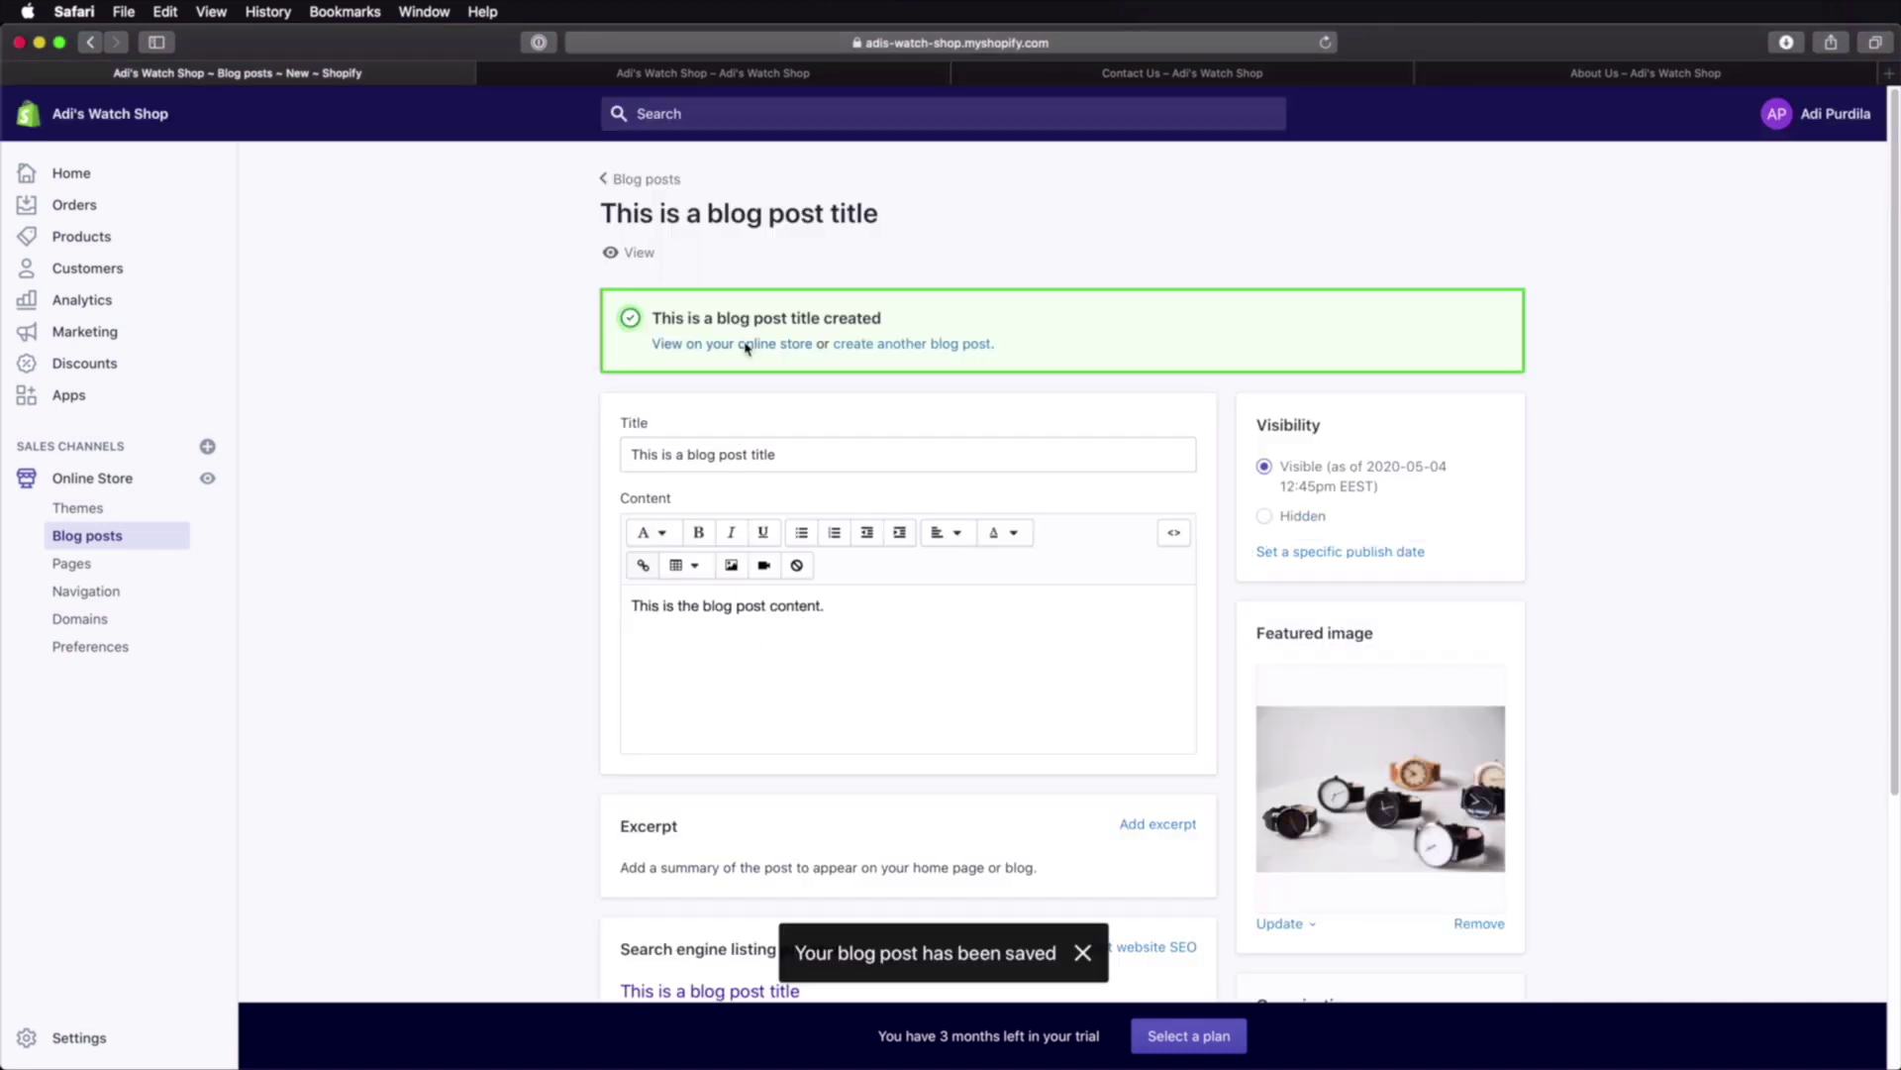
Step: View the new blog post on the storefront and scroll through its content
{"action": "left_click", "coordinate": [746, 346]}
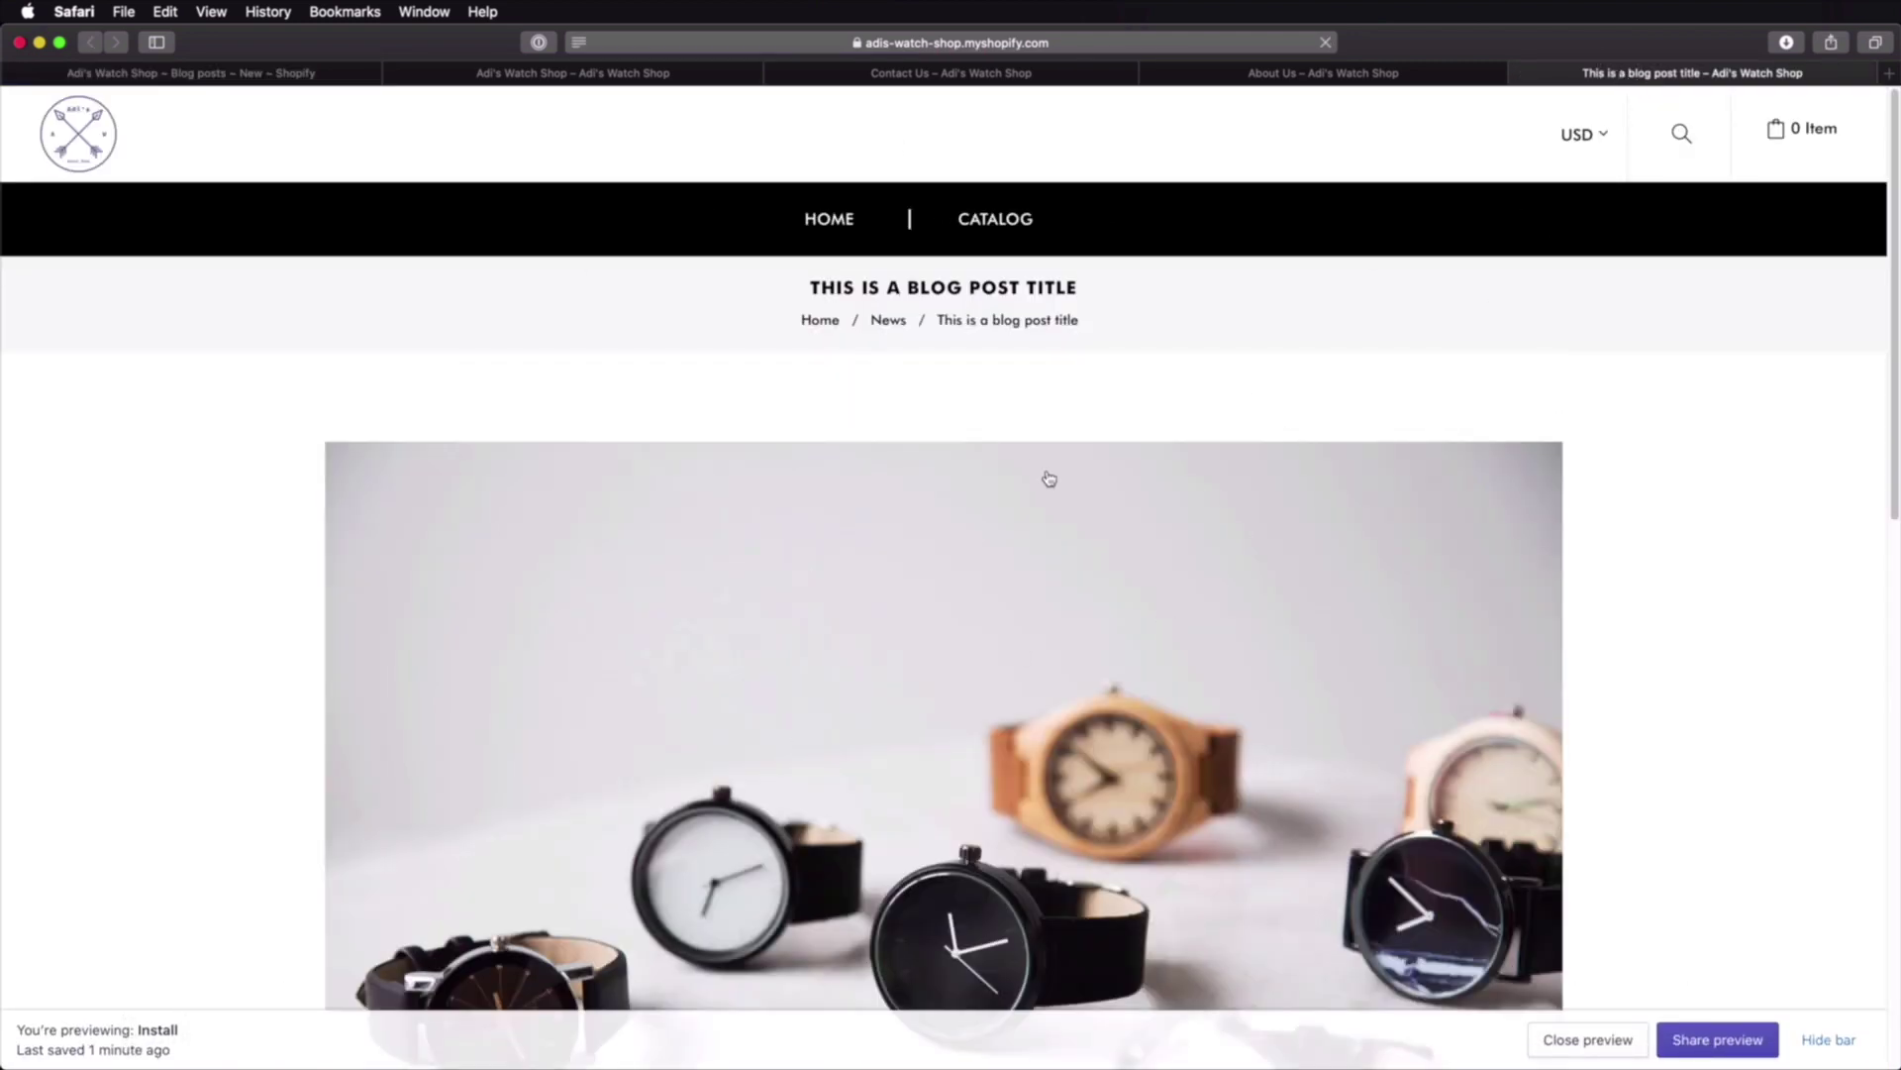
{"action": "scroll", "coordinate": [1042, 478], "scroll_direction": "down", "scroll_amount": 5}
{"action": "scroll", "coordinate": [1037, 476], "scroll_direction": "down", "scroll_amount": 4}
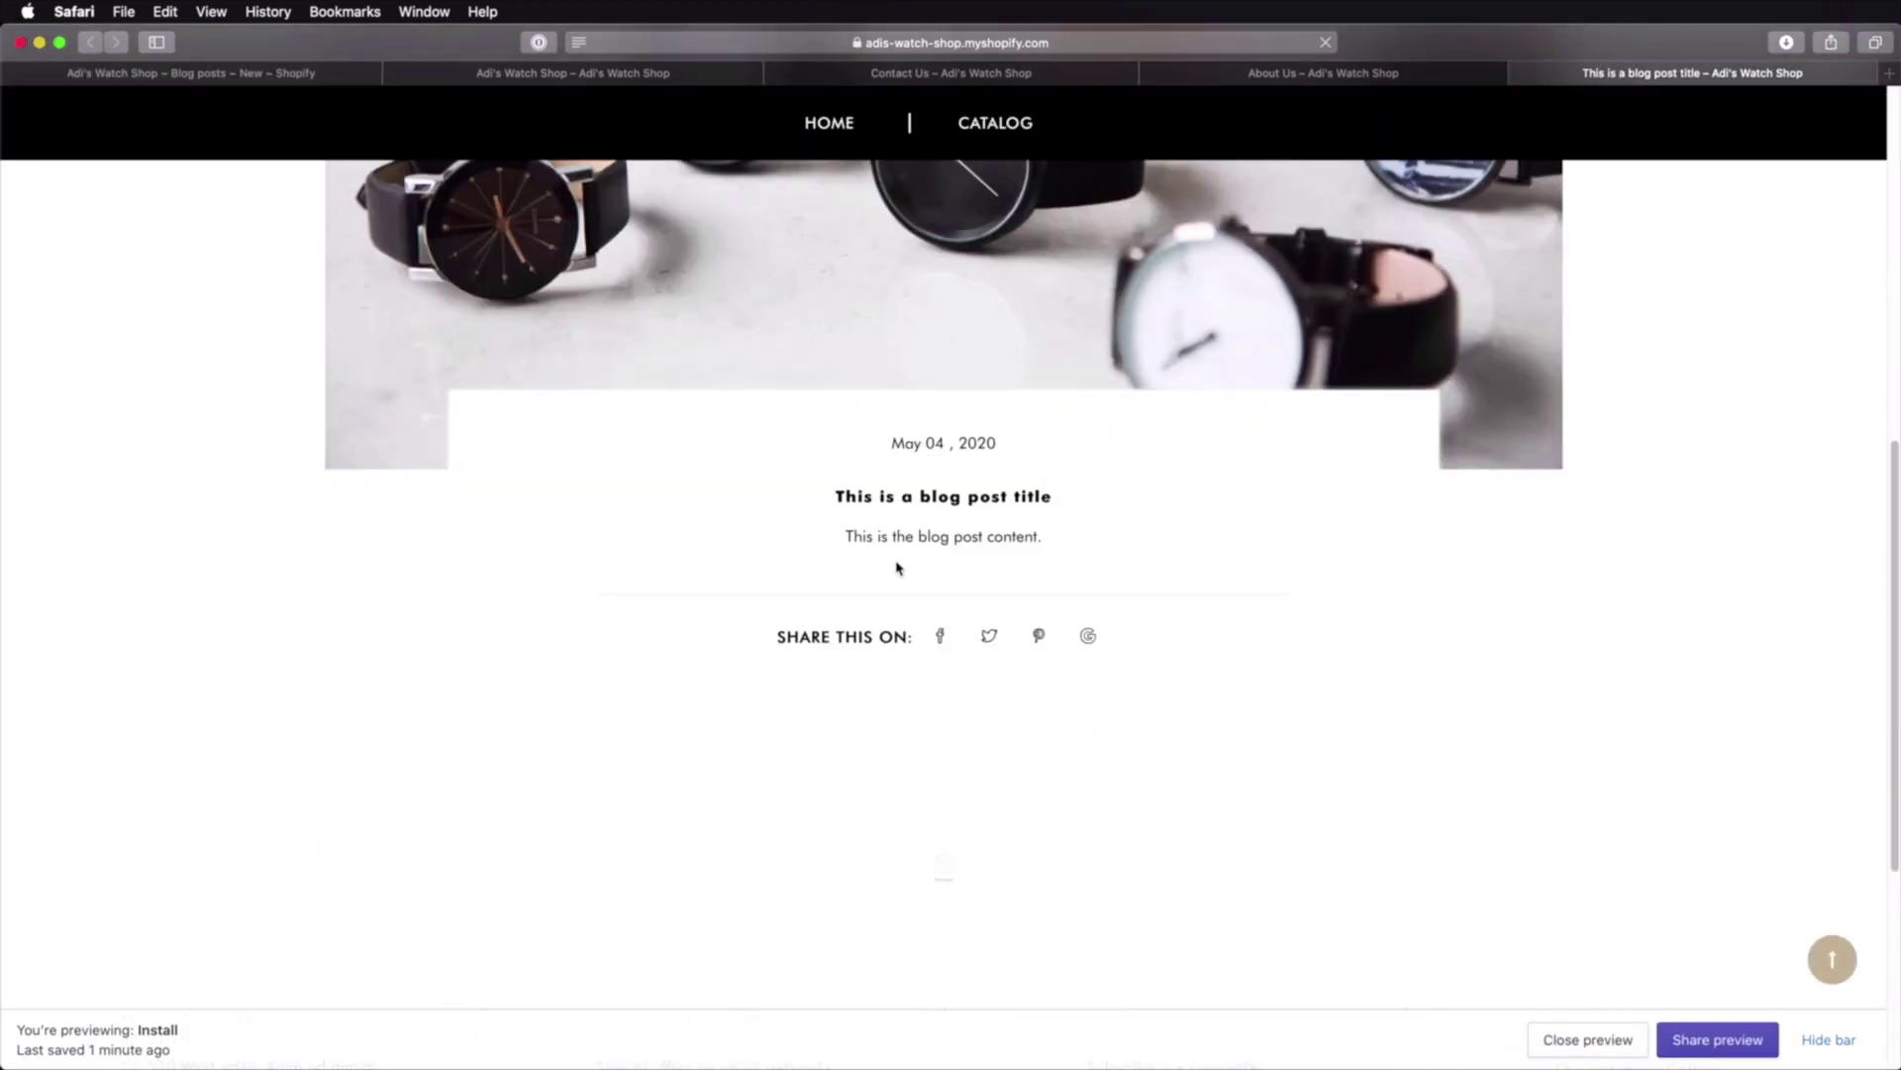
{"action": "left_click_drag", "start_coordinate": [898, 567], "coordinate": [1060, 542]}
{"action": "left_click", "coordinate": [1098, 615]}
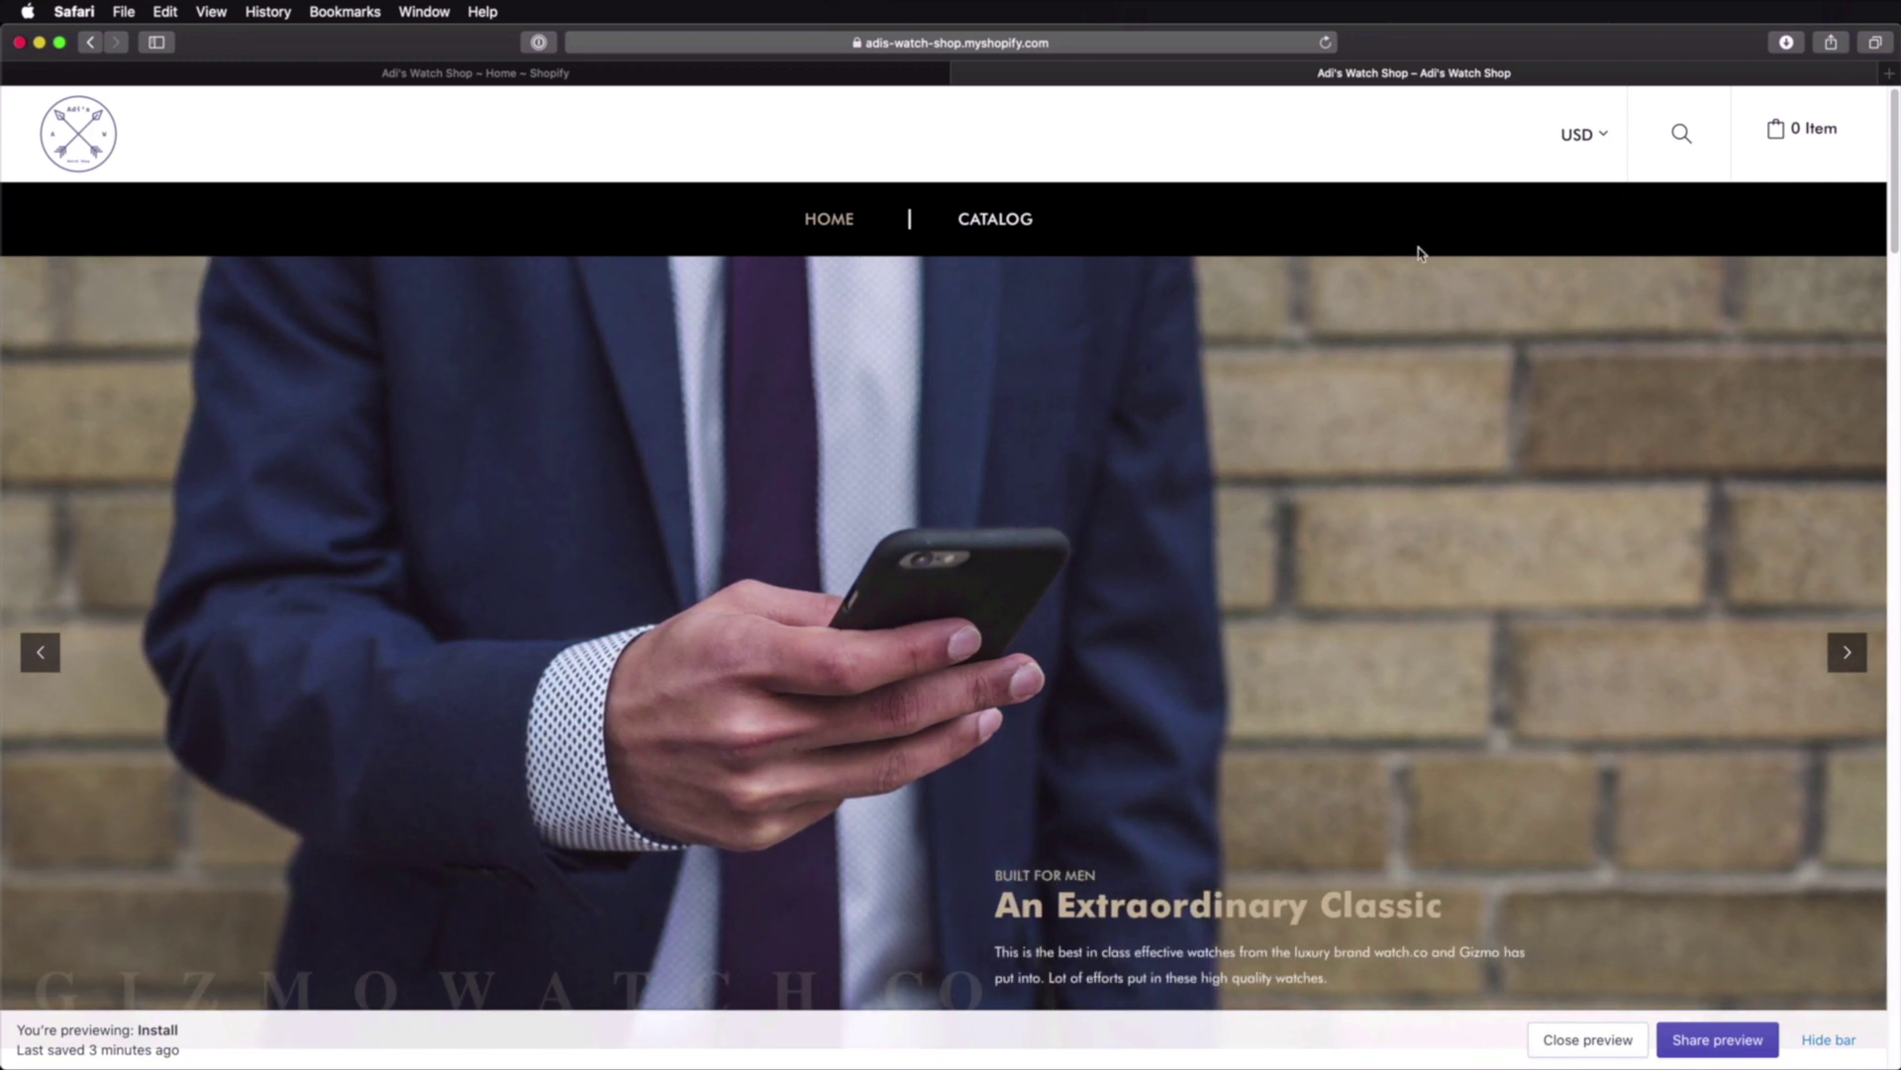
Step: Go to Online Store Navigation, compare with the storefront footer, and open the Main menu
{"action": "left_click", "coordinate": [722, 74]}
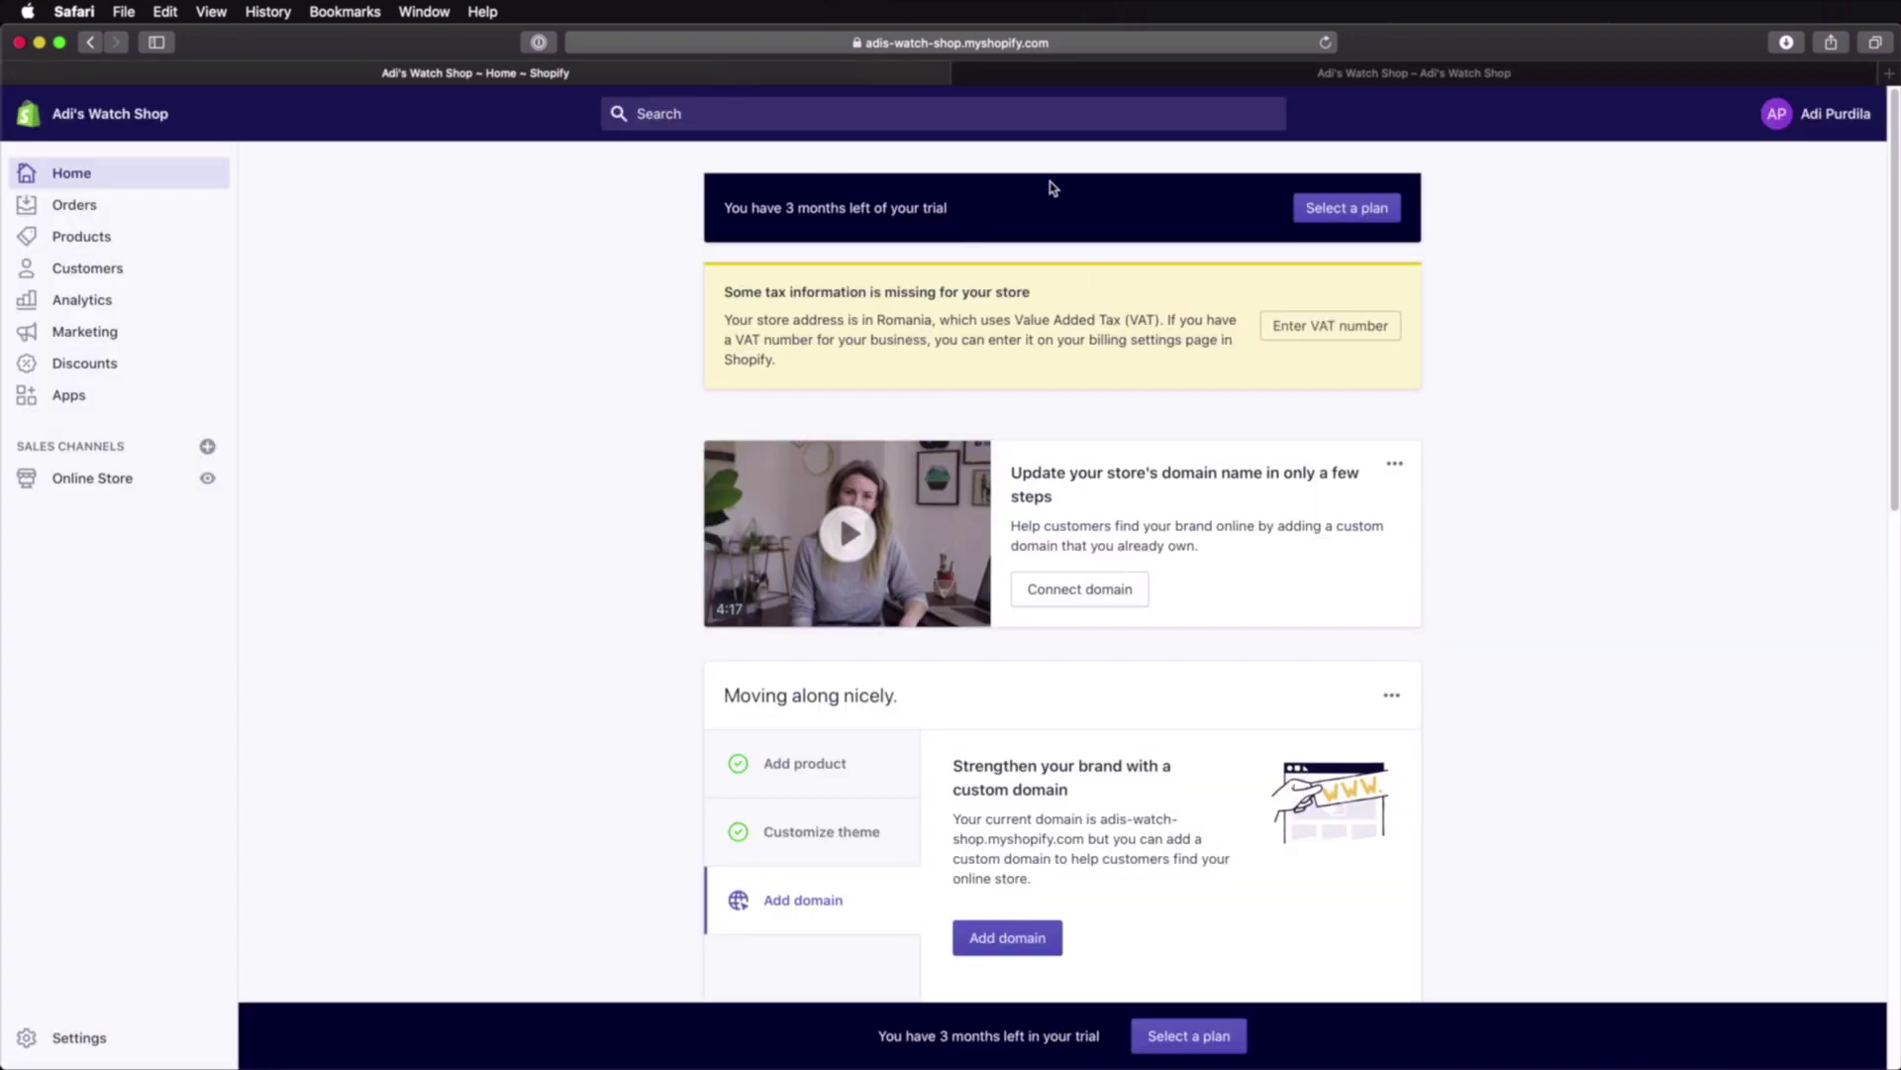
{"action": "left_click", "coordinate": [93, 480]}
{"action": "left_click", "coordinate": [91, 592]}
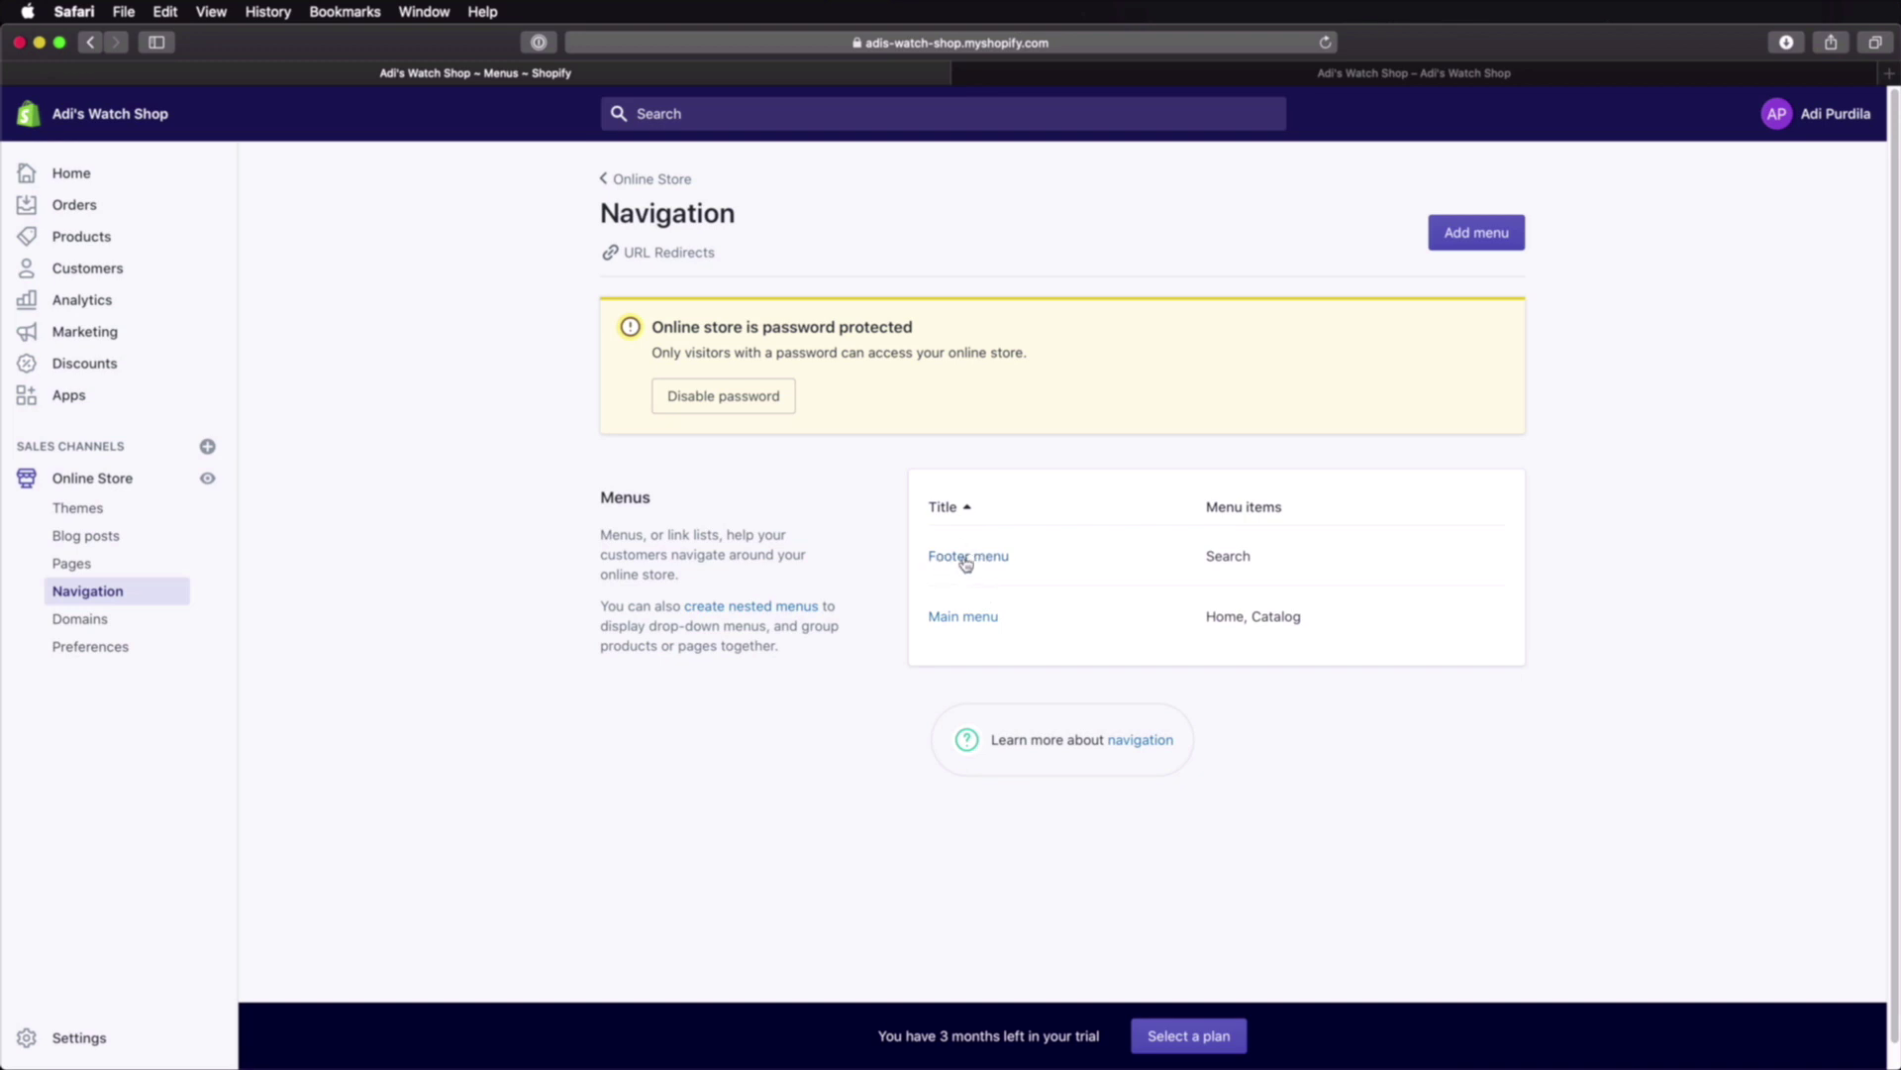
{"action": "left_click", "coordinate": [1332, 73]}
{"action": "scroll", "coordinate": [981, 654], "scroll_direction": "down", "scroll_amount": 10}
{"action": "scroll", "coordinate": [980, 653], "scroll_direction": "down", "scroll_amount": 15}
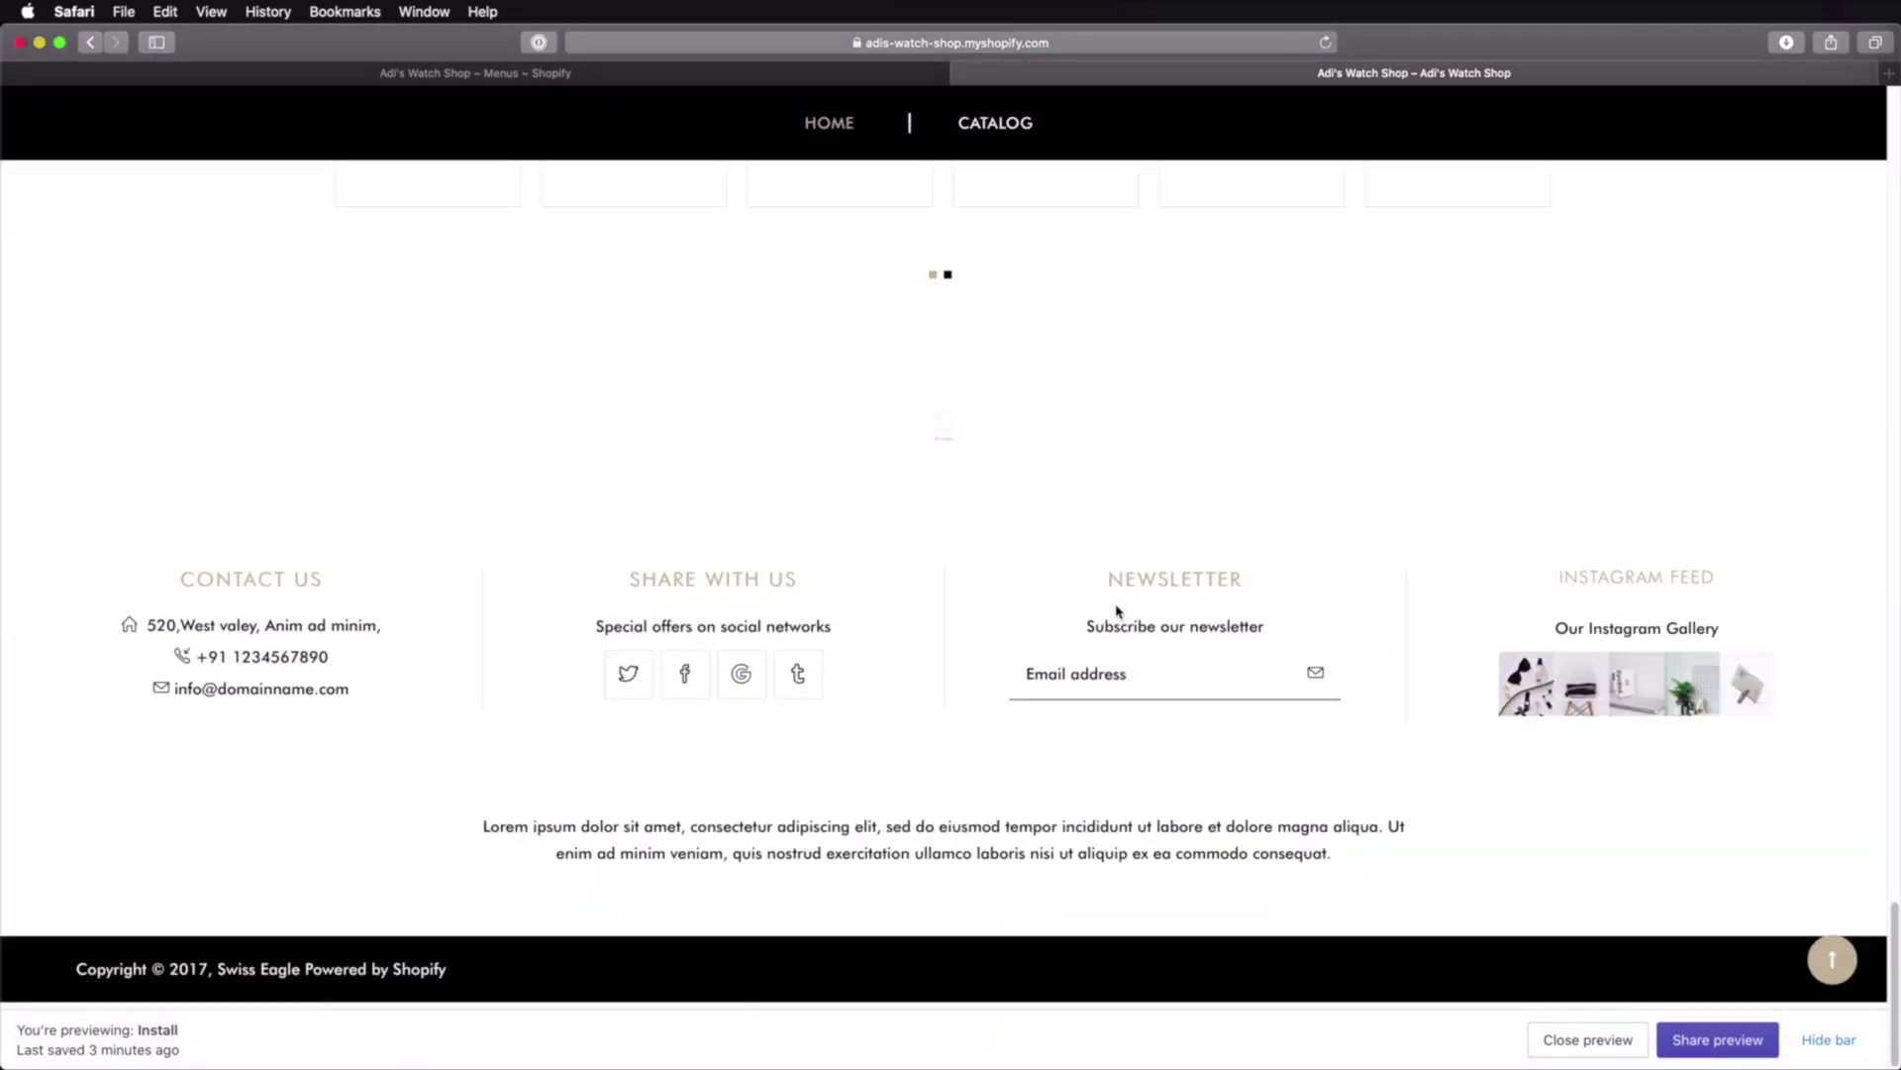
{"action": "left_click", "coordinate": [775, 73]}
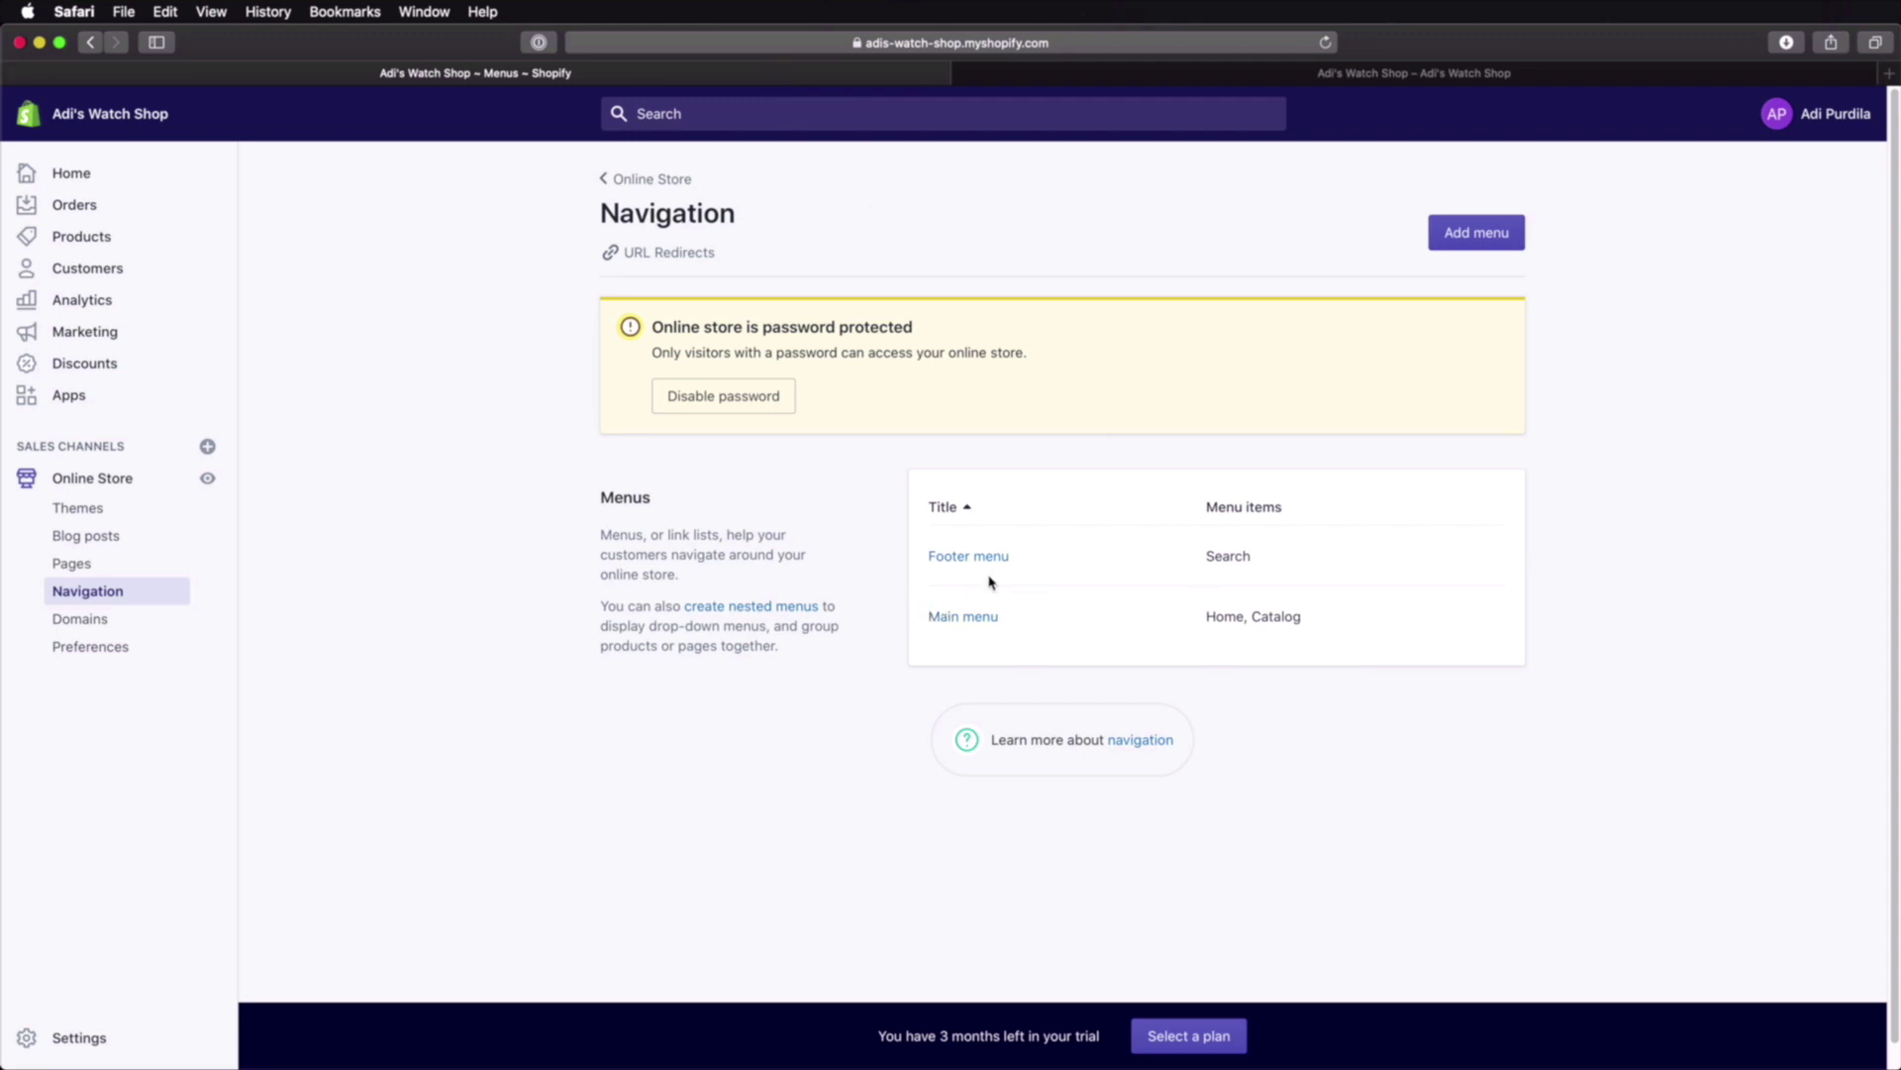
{"action": "left_click", "coordinate": [1367, 73]}
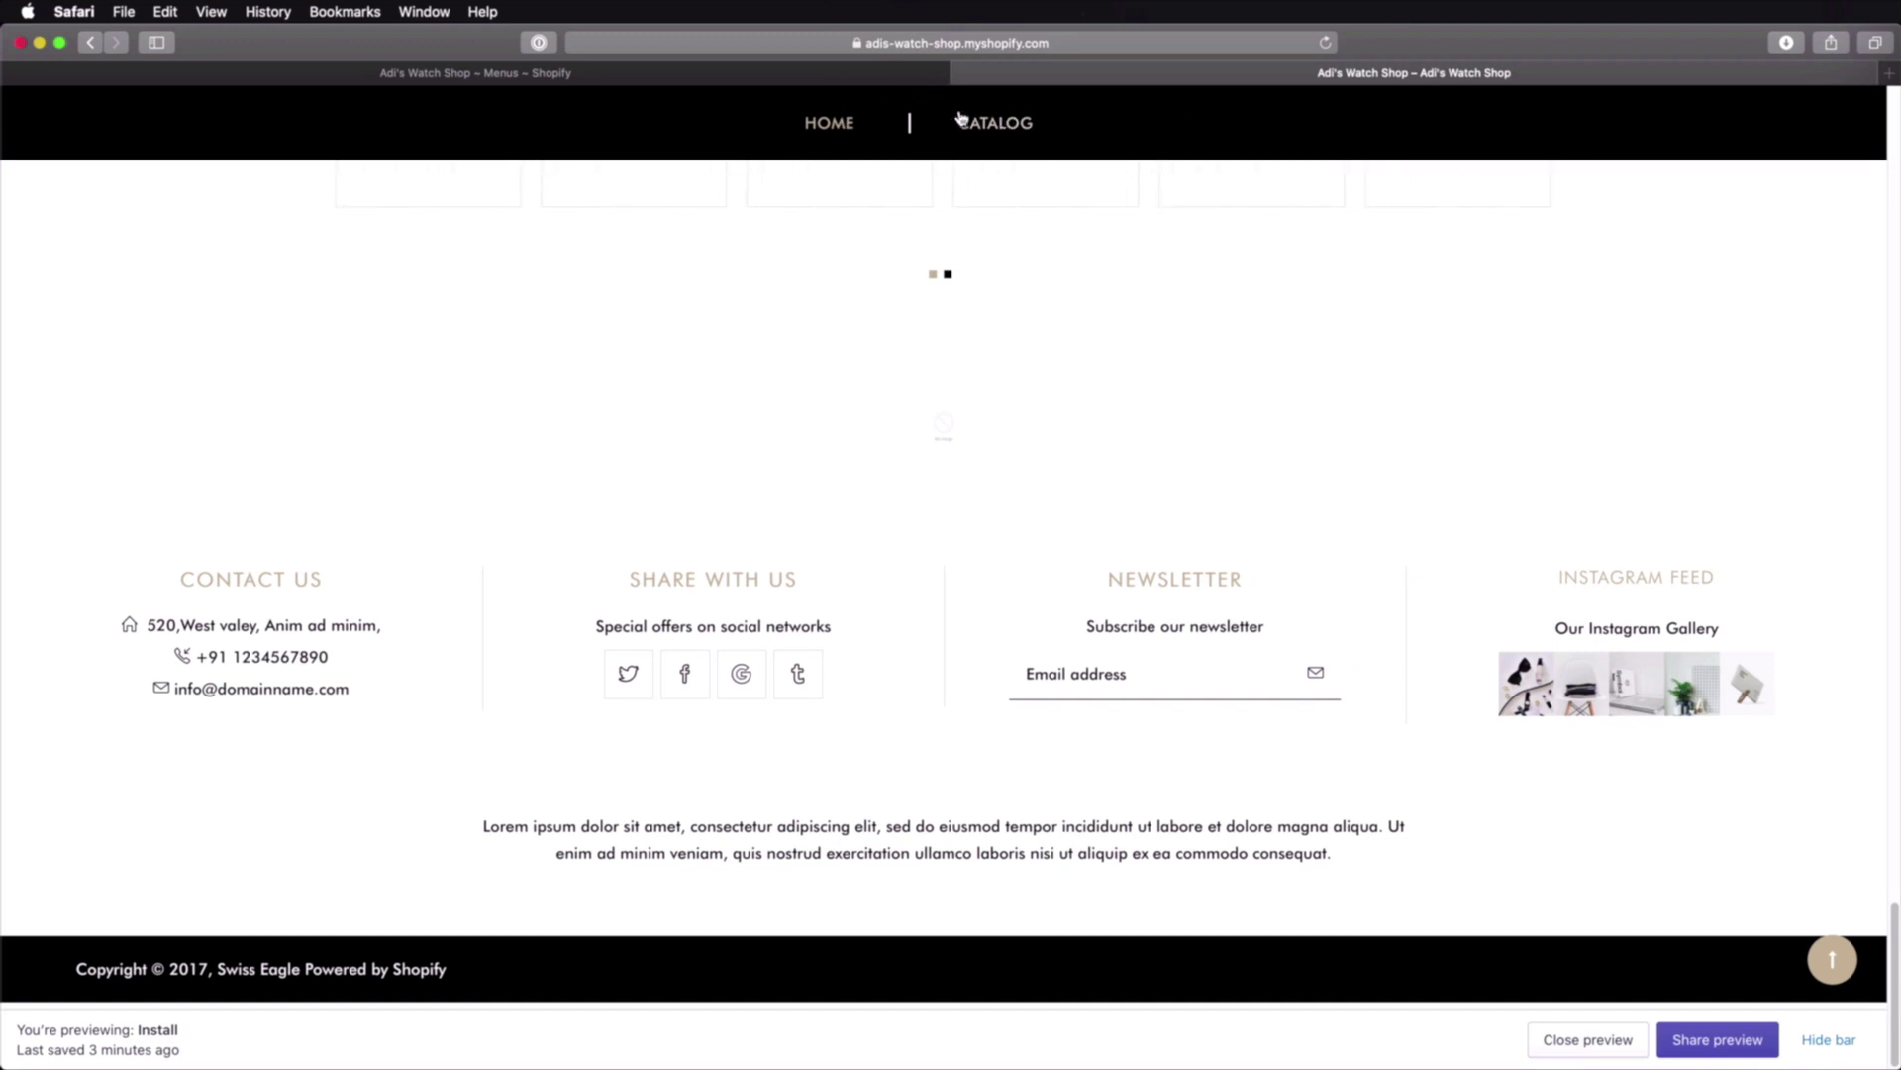
{"action": "left_click", "coordinate": [891, 76]}
{"action": "left_click", "coordinate": [959, 625]}
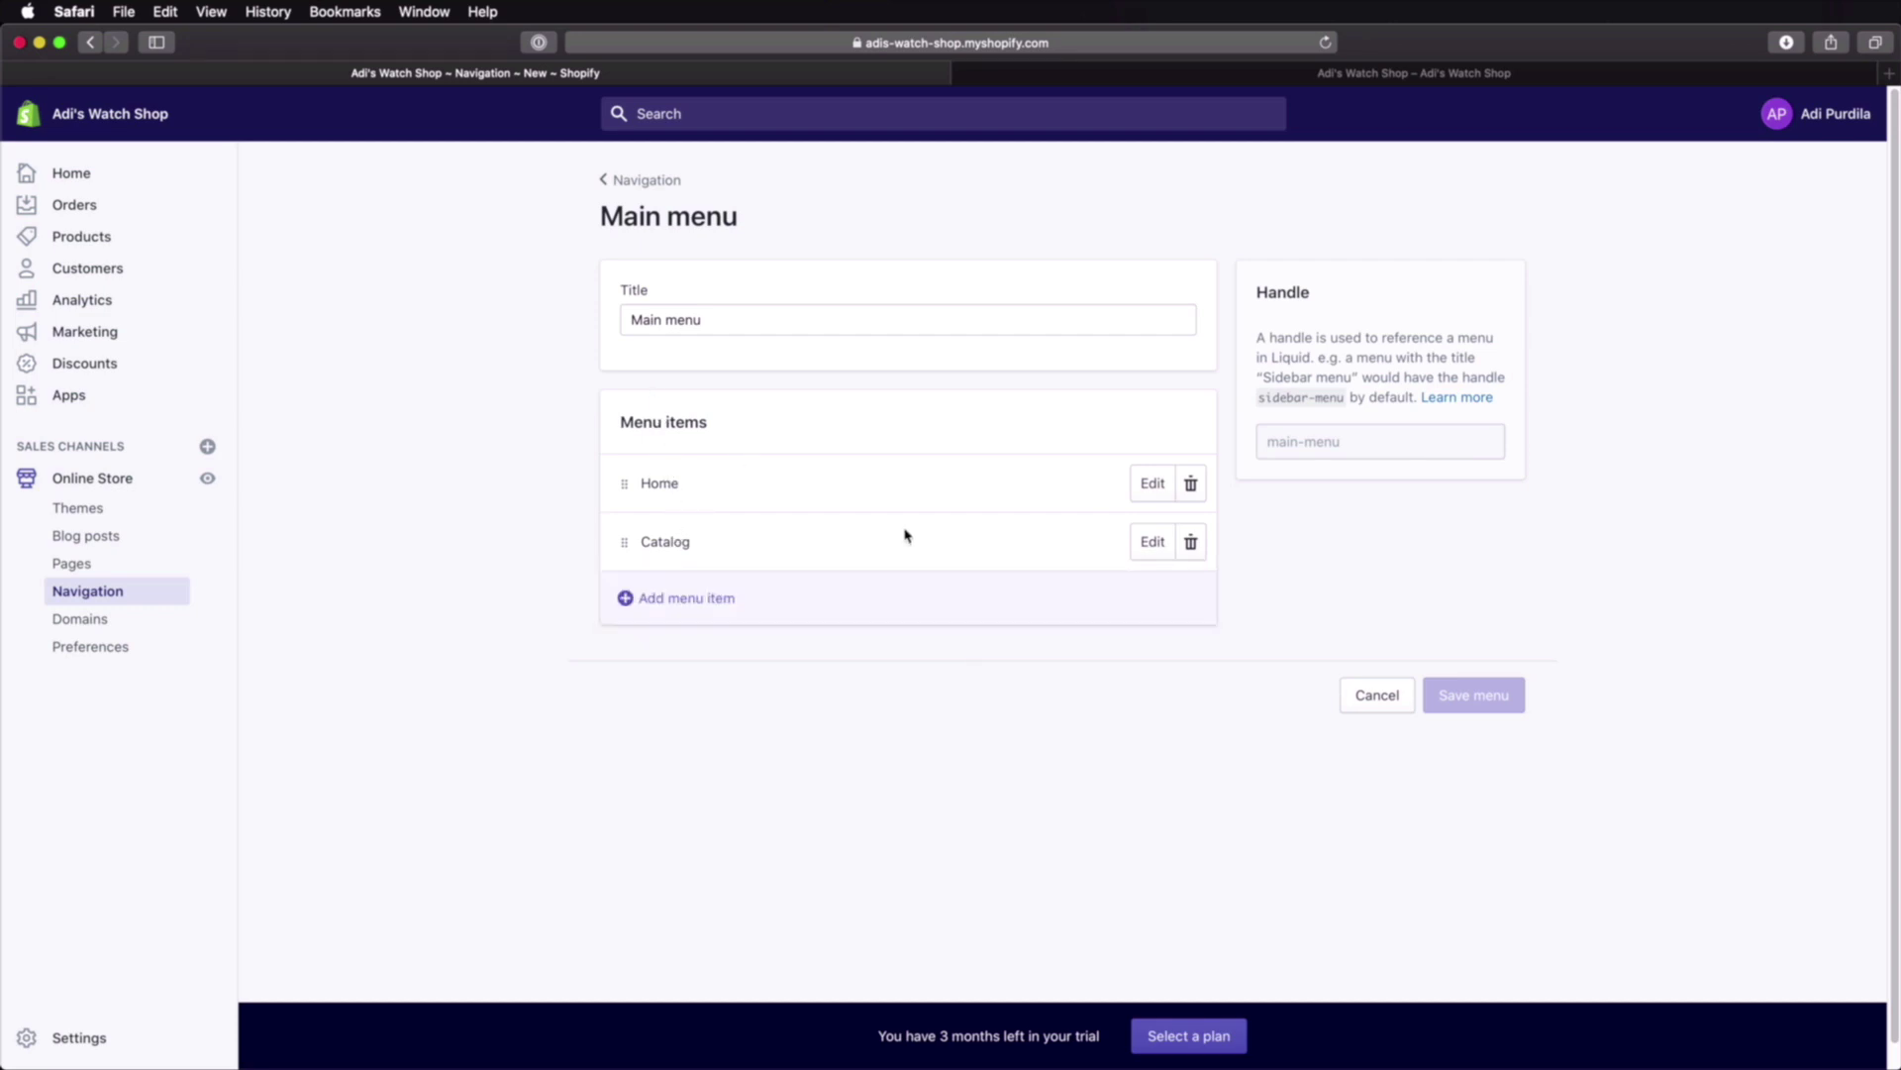
Step: Rename the Catalog menu item to 'Products', save, and check it on the storefront
{"action": "left_click", "coordinate": [1155, 544]}
{"action": "double_click", "coordinate": [760, 581]}
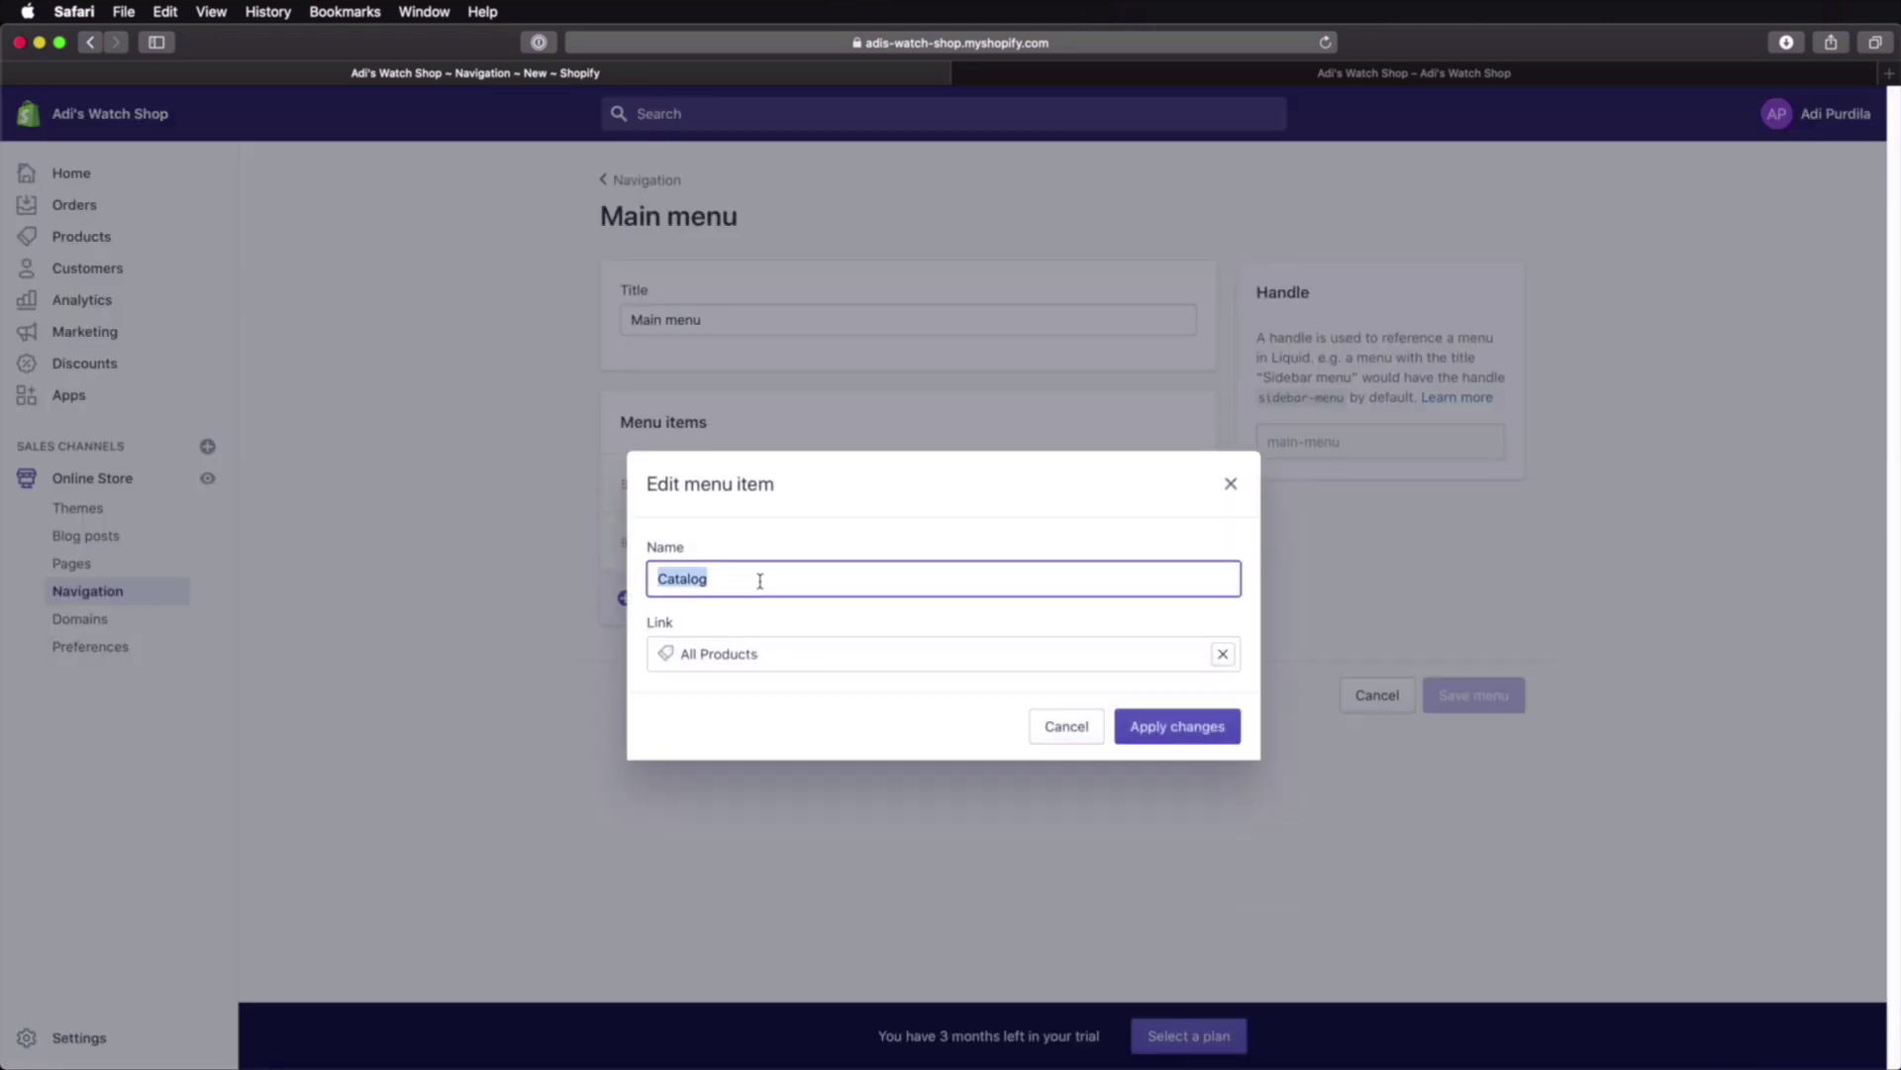
{"action": "type", "text": "Products"}
{"action": "left_click", "coordinate": [1157, 726]}
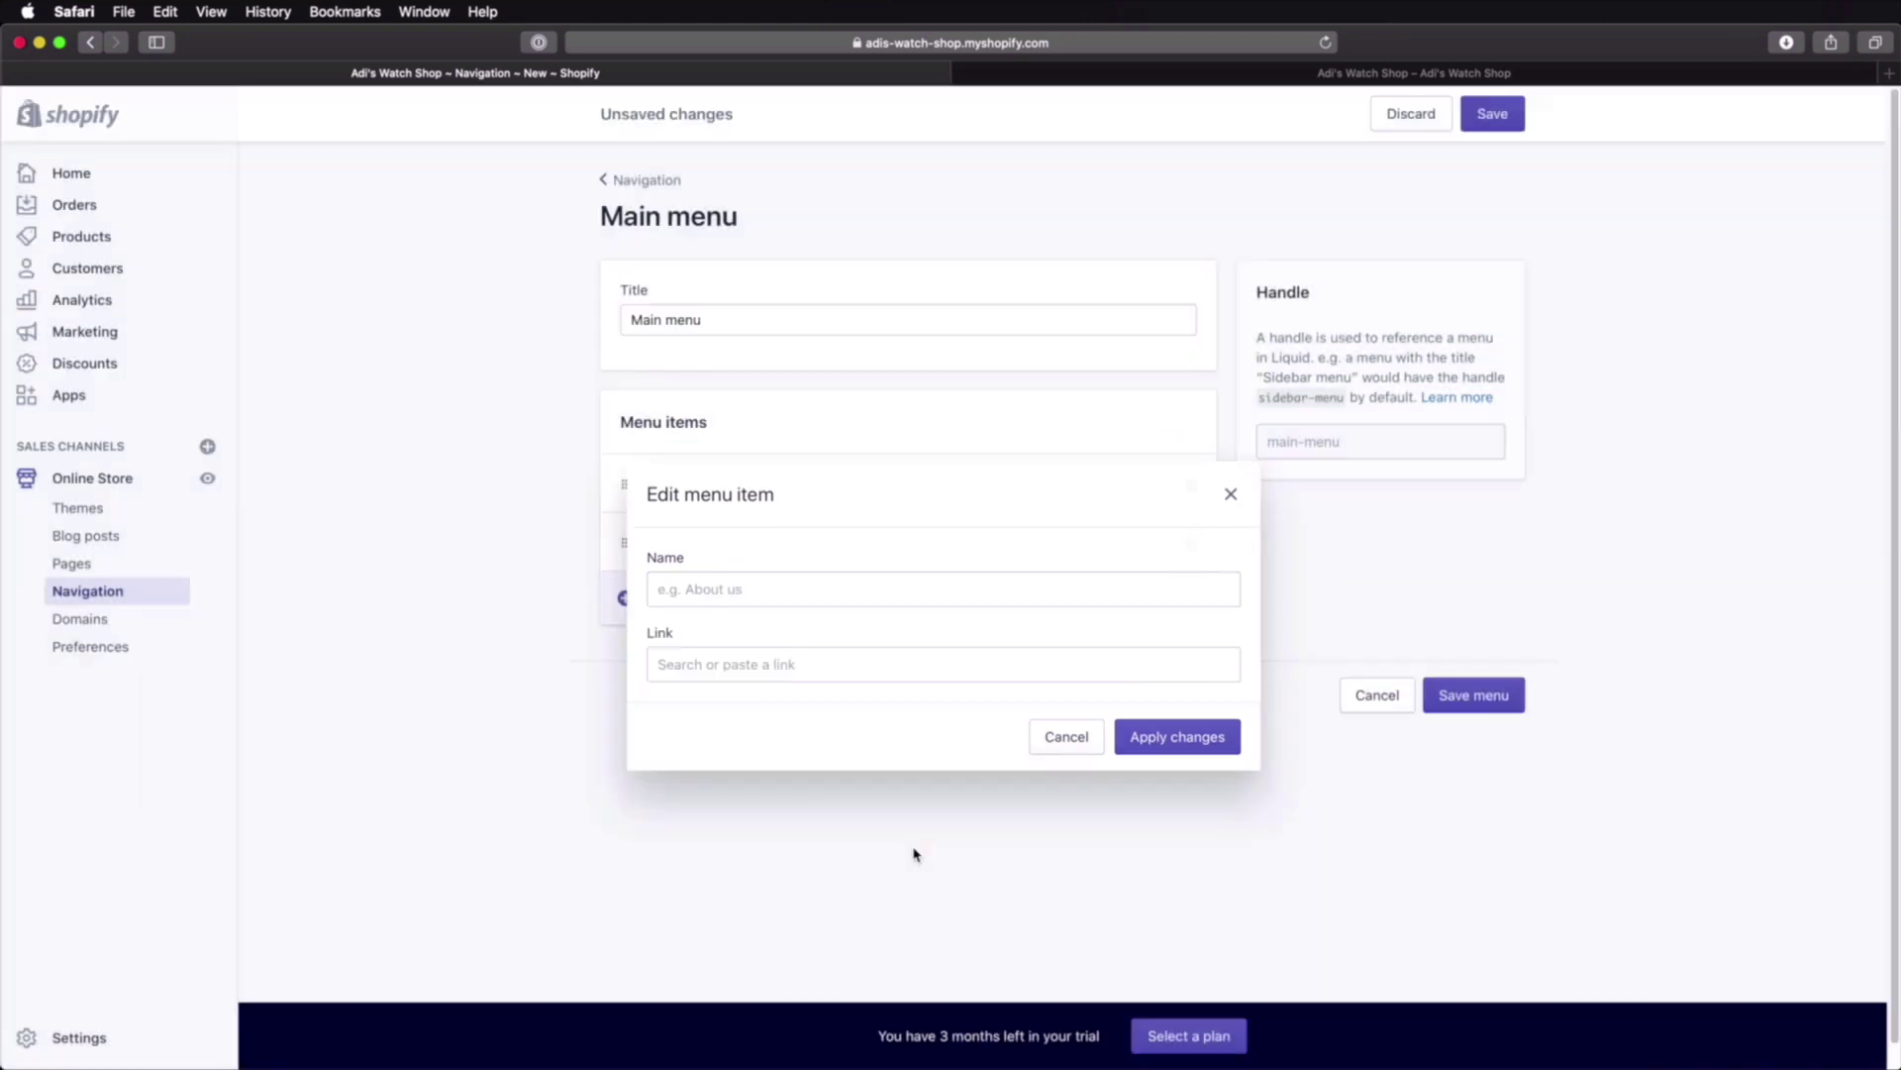
{"action": "left_click", "coordinate": [1490, 695]}
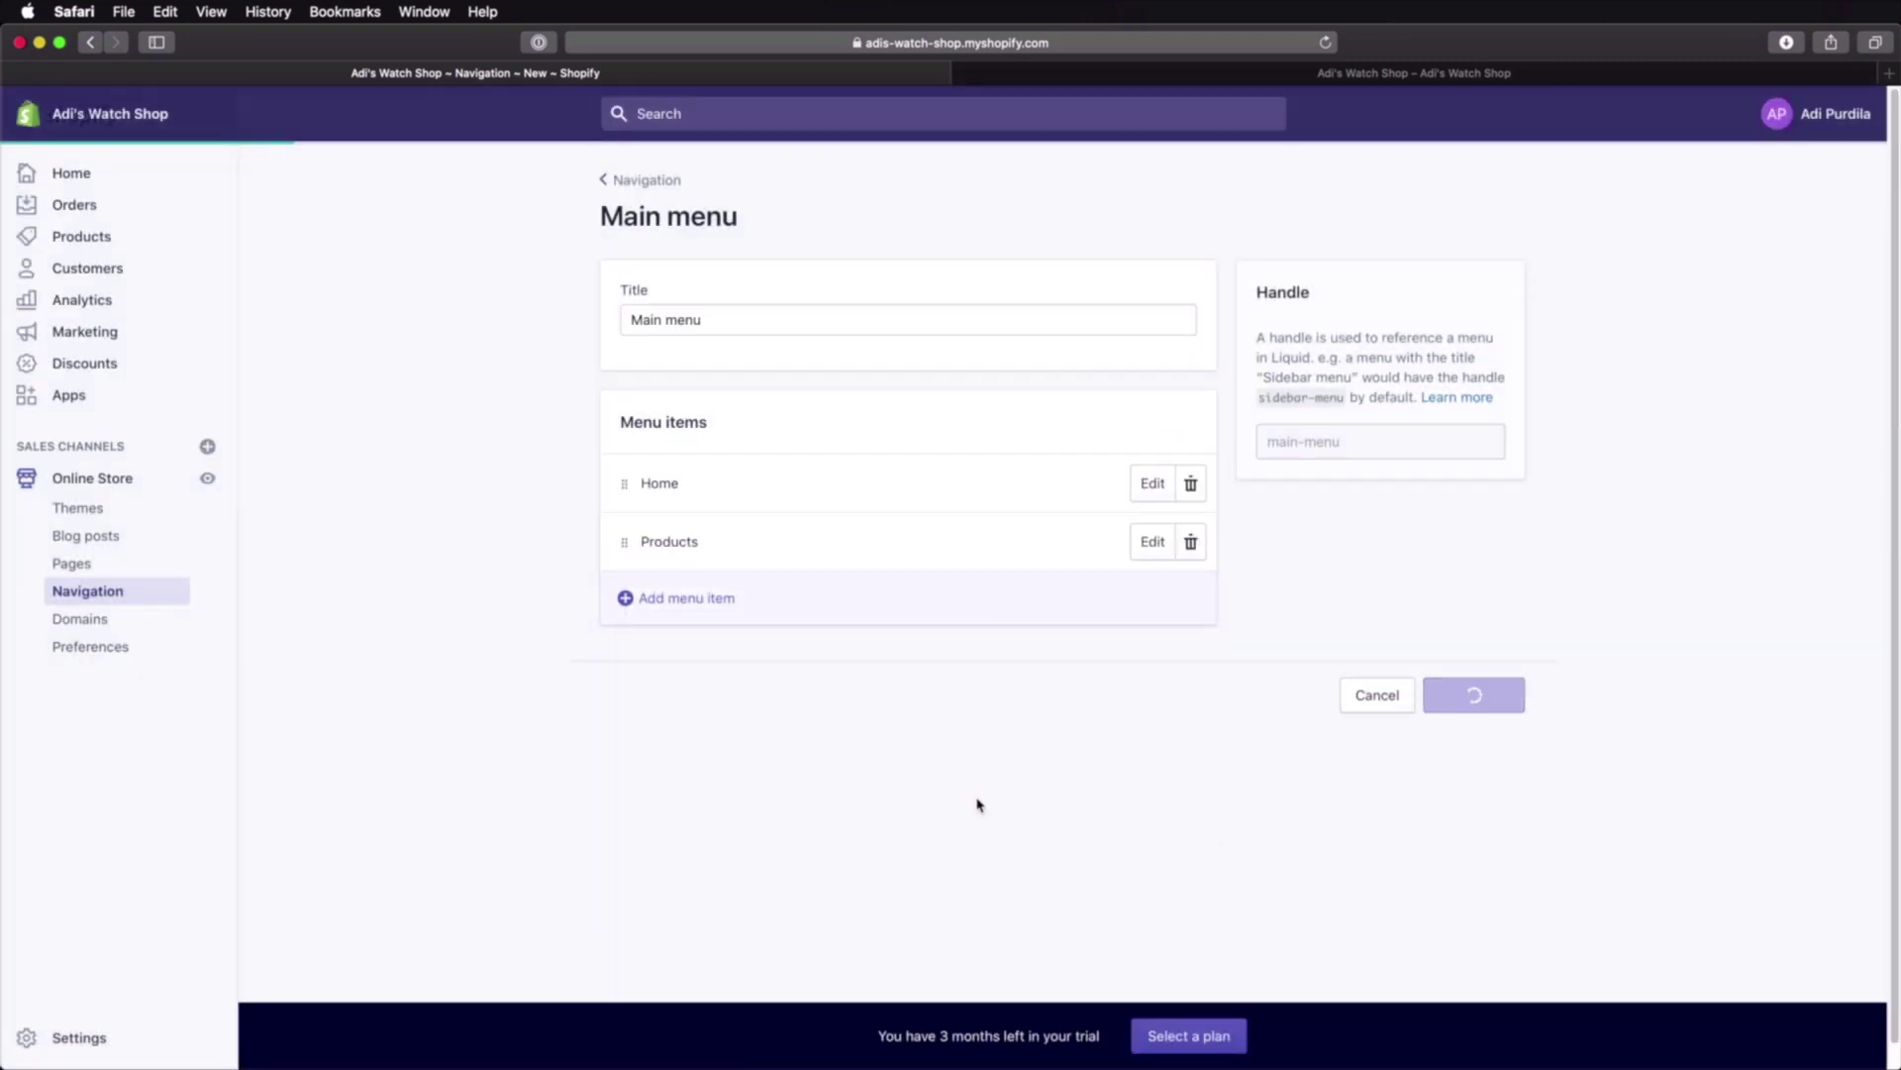
{"action": "left_click", "coordinate": [1264, 74]}
{"action": "key", "text": "super+r"}
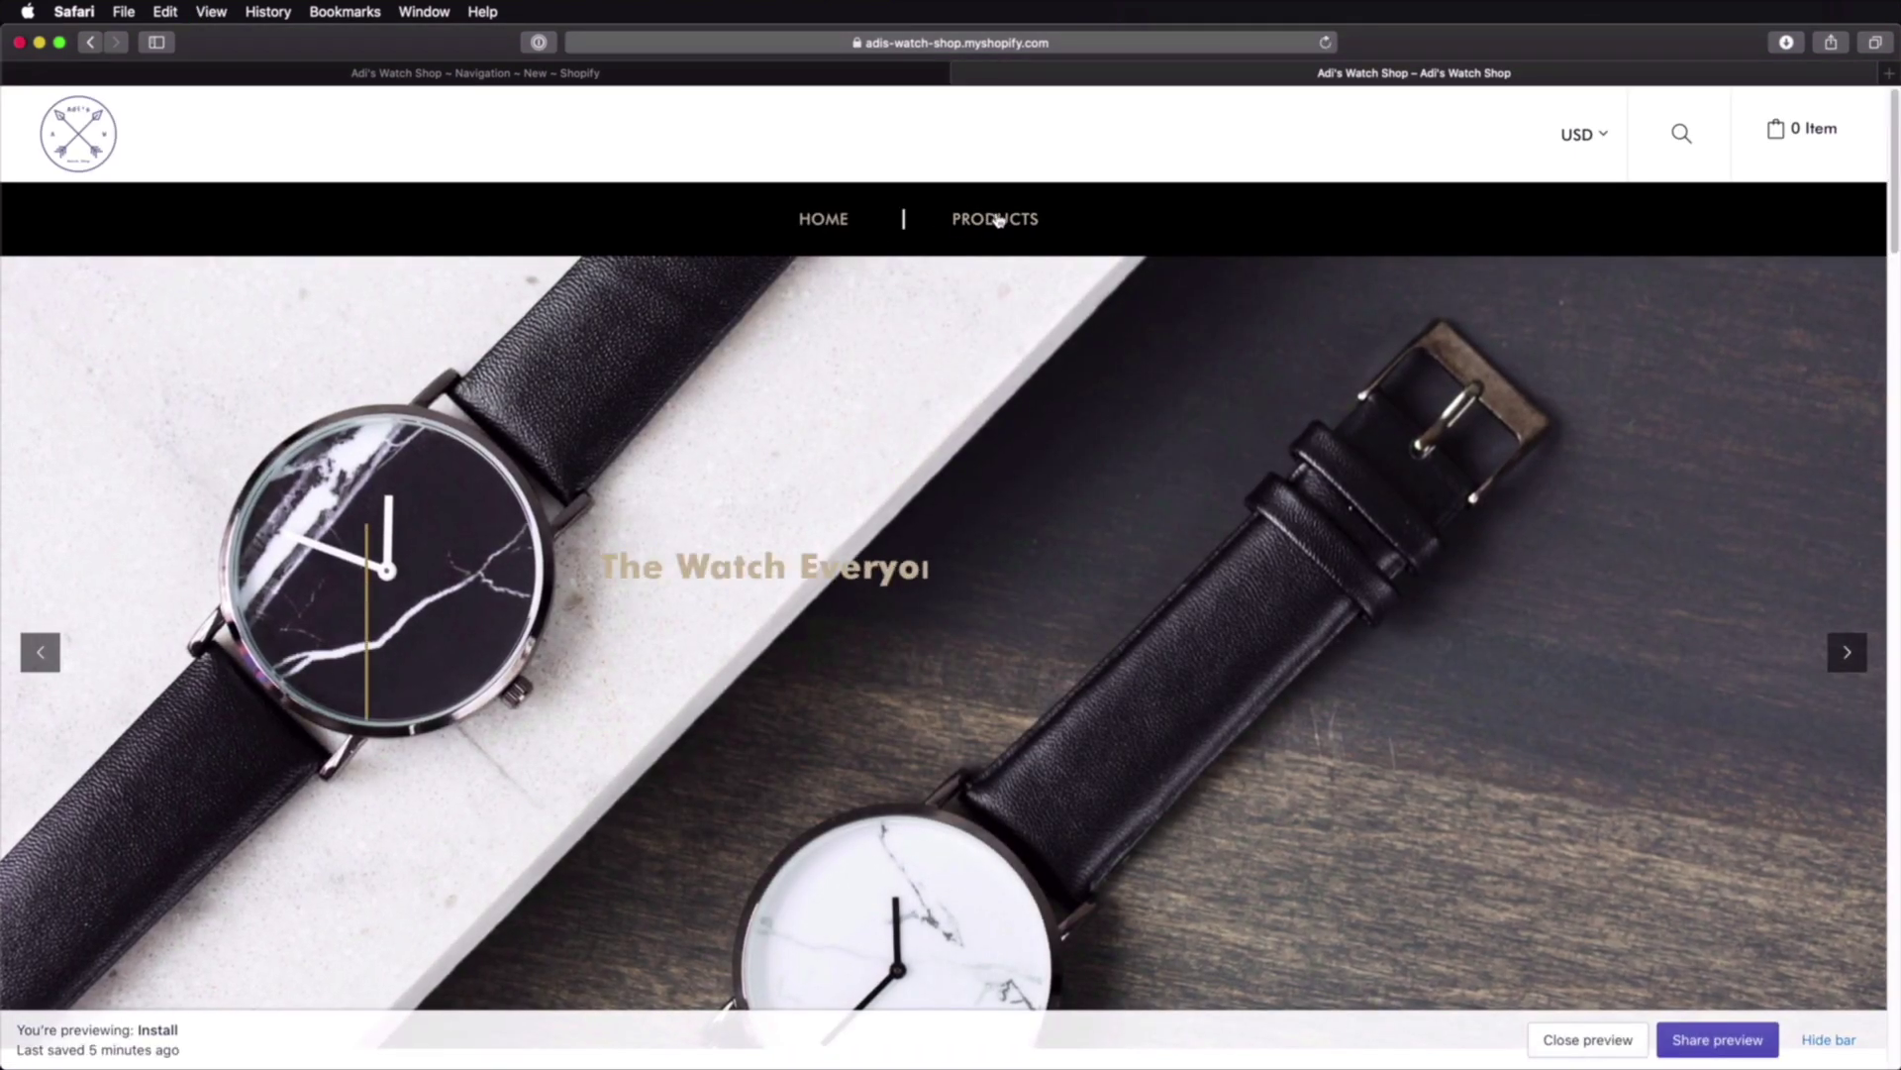
{"action": "left_click", "coordinate": [745, 77]}
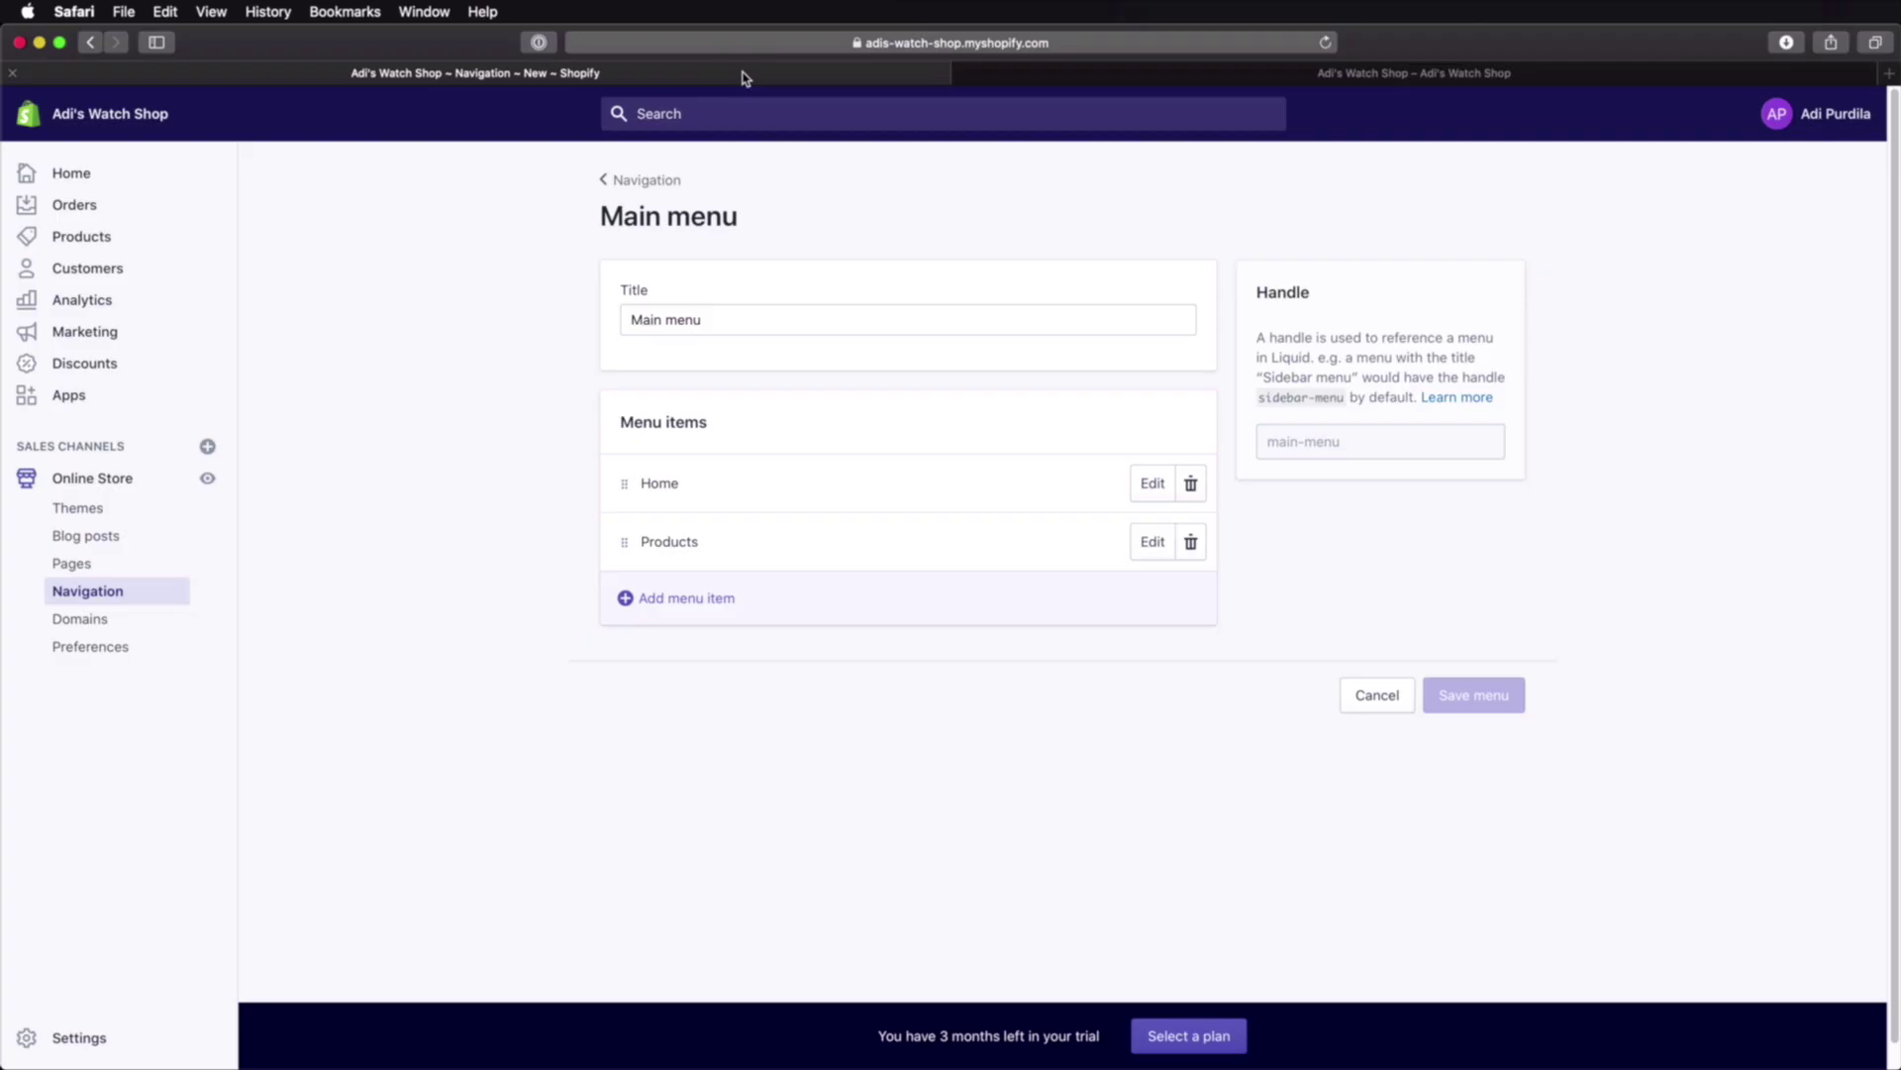
Step: Add 'About Us' and 'Contact Us' menu items linked to their pages
{"action": "left_click", "coordinate": [669, 606]}
{"action": "left_click", "coordinate": [730, 578]}
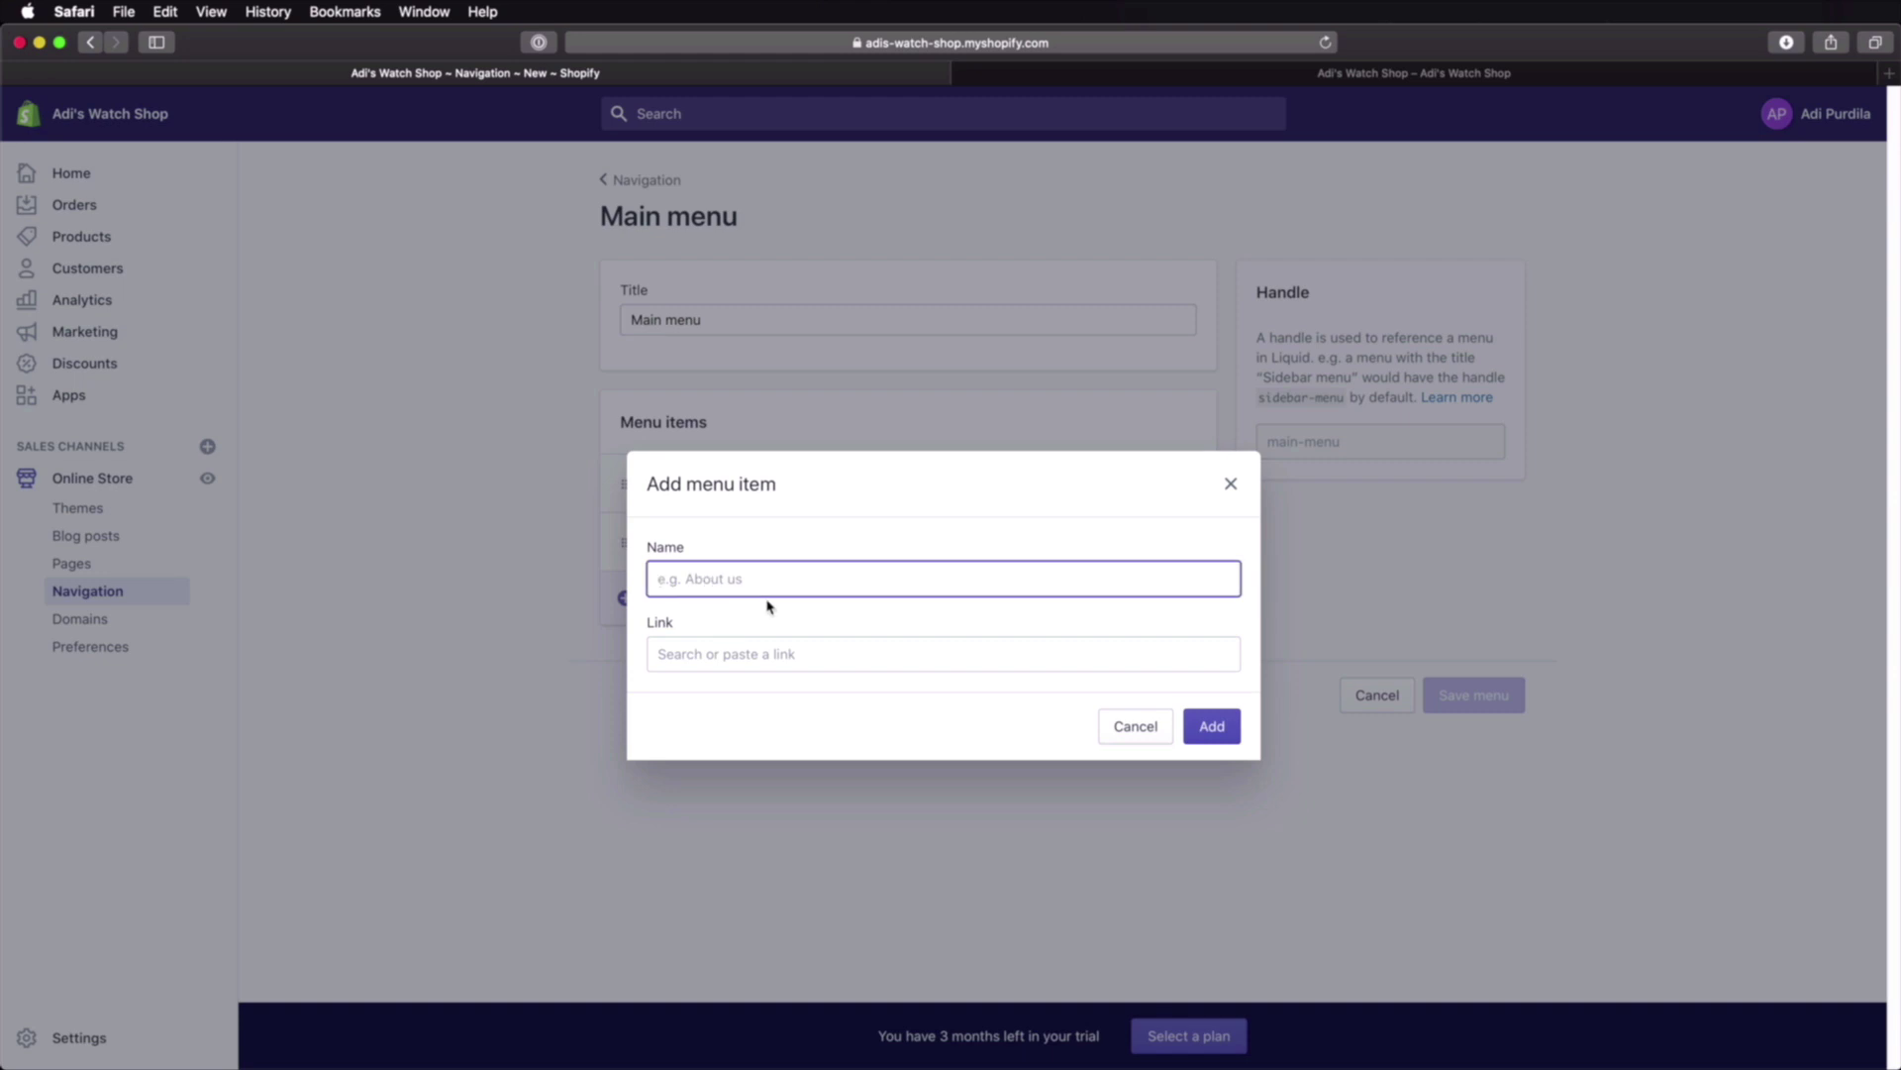
{"action": "type", "text": "About Us"}
{"action": "left_click", "coordinate": [764, 648]}
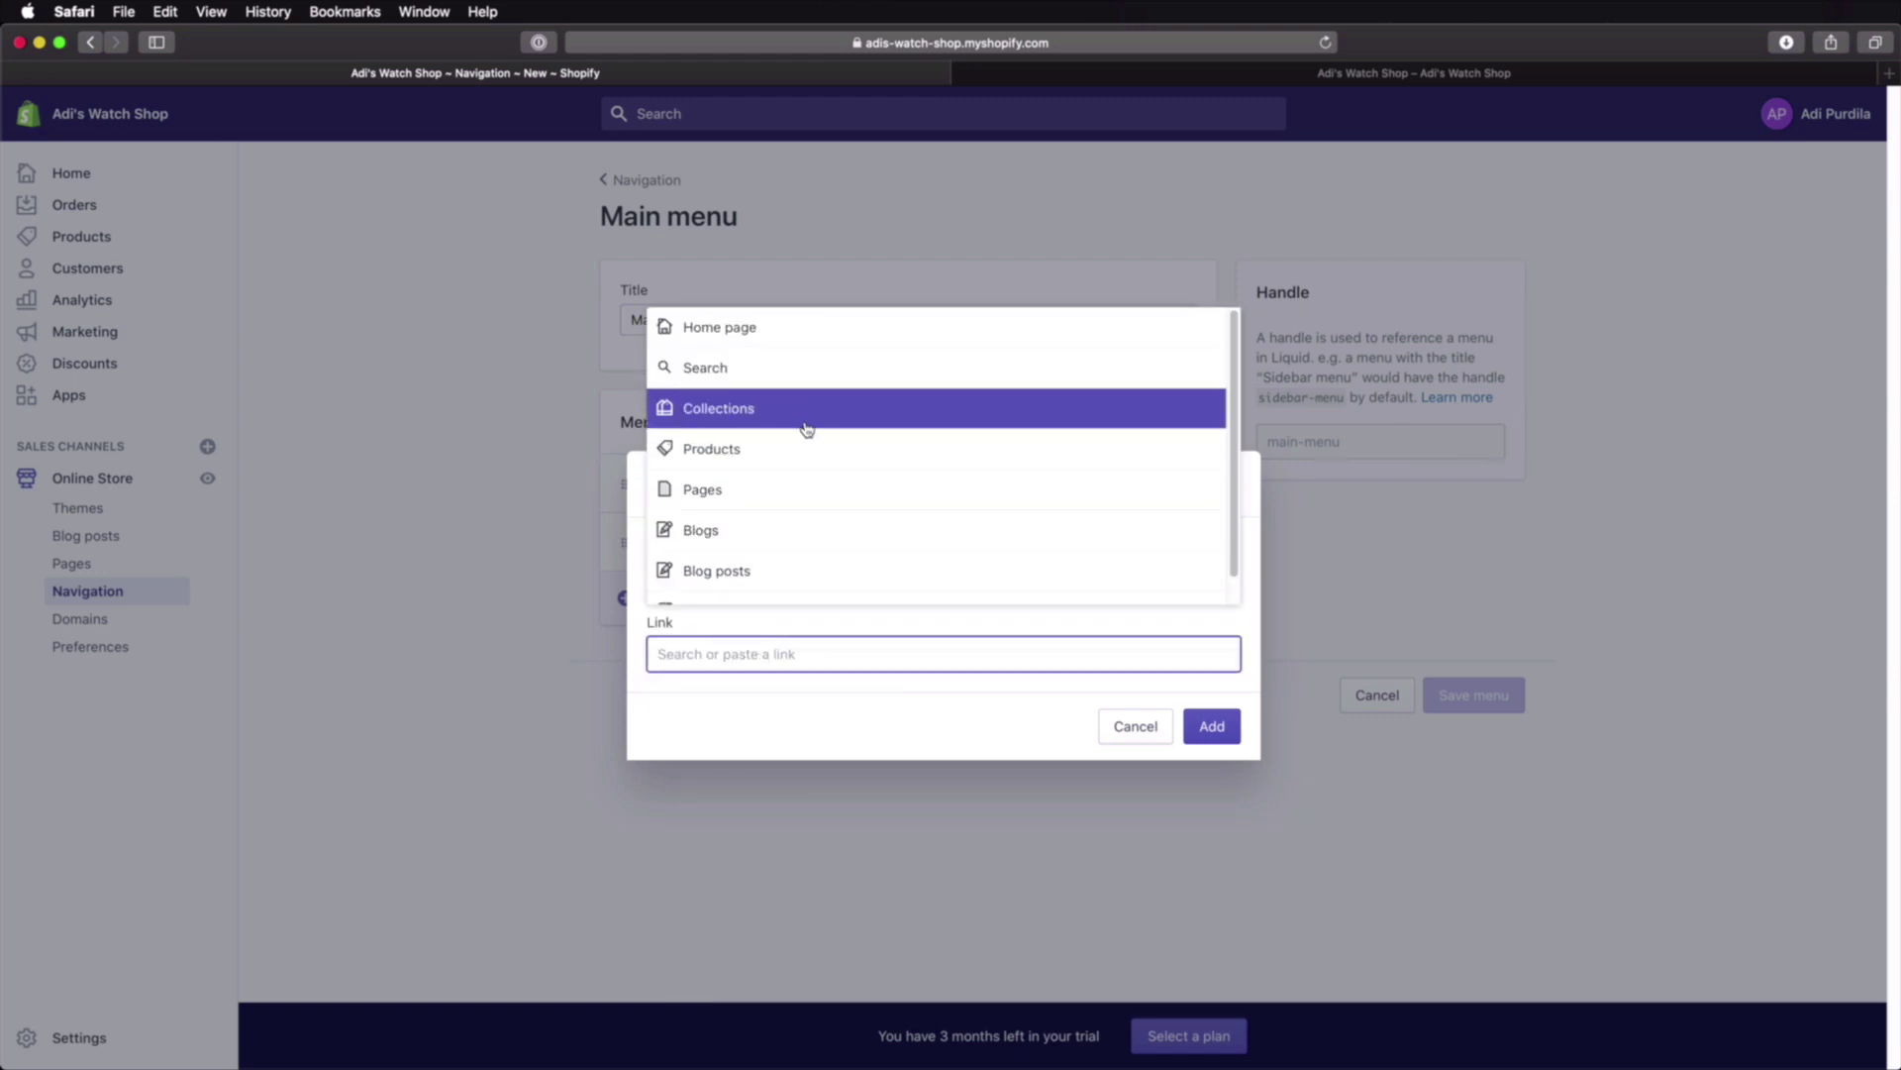
{"action": "left_click", "coordinate": [802, 489]}
{"action": "left_click", "coordinate": [763, 546]}
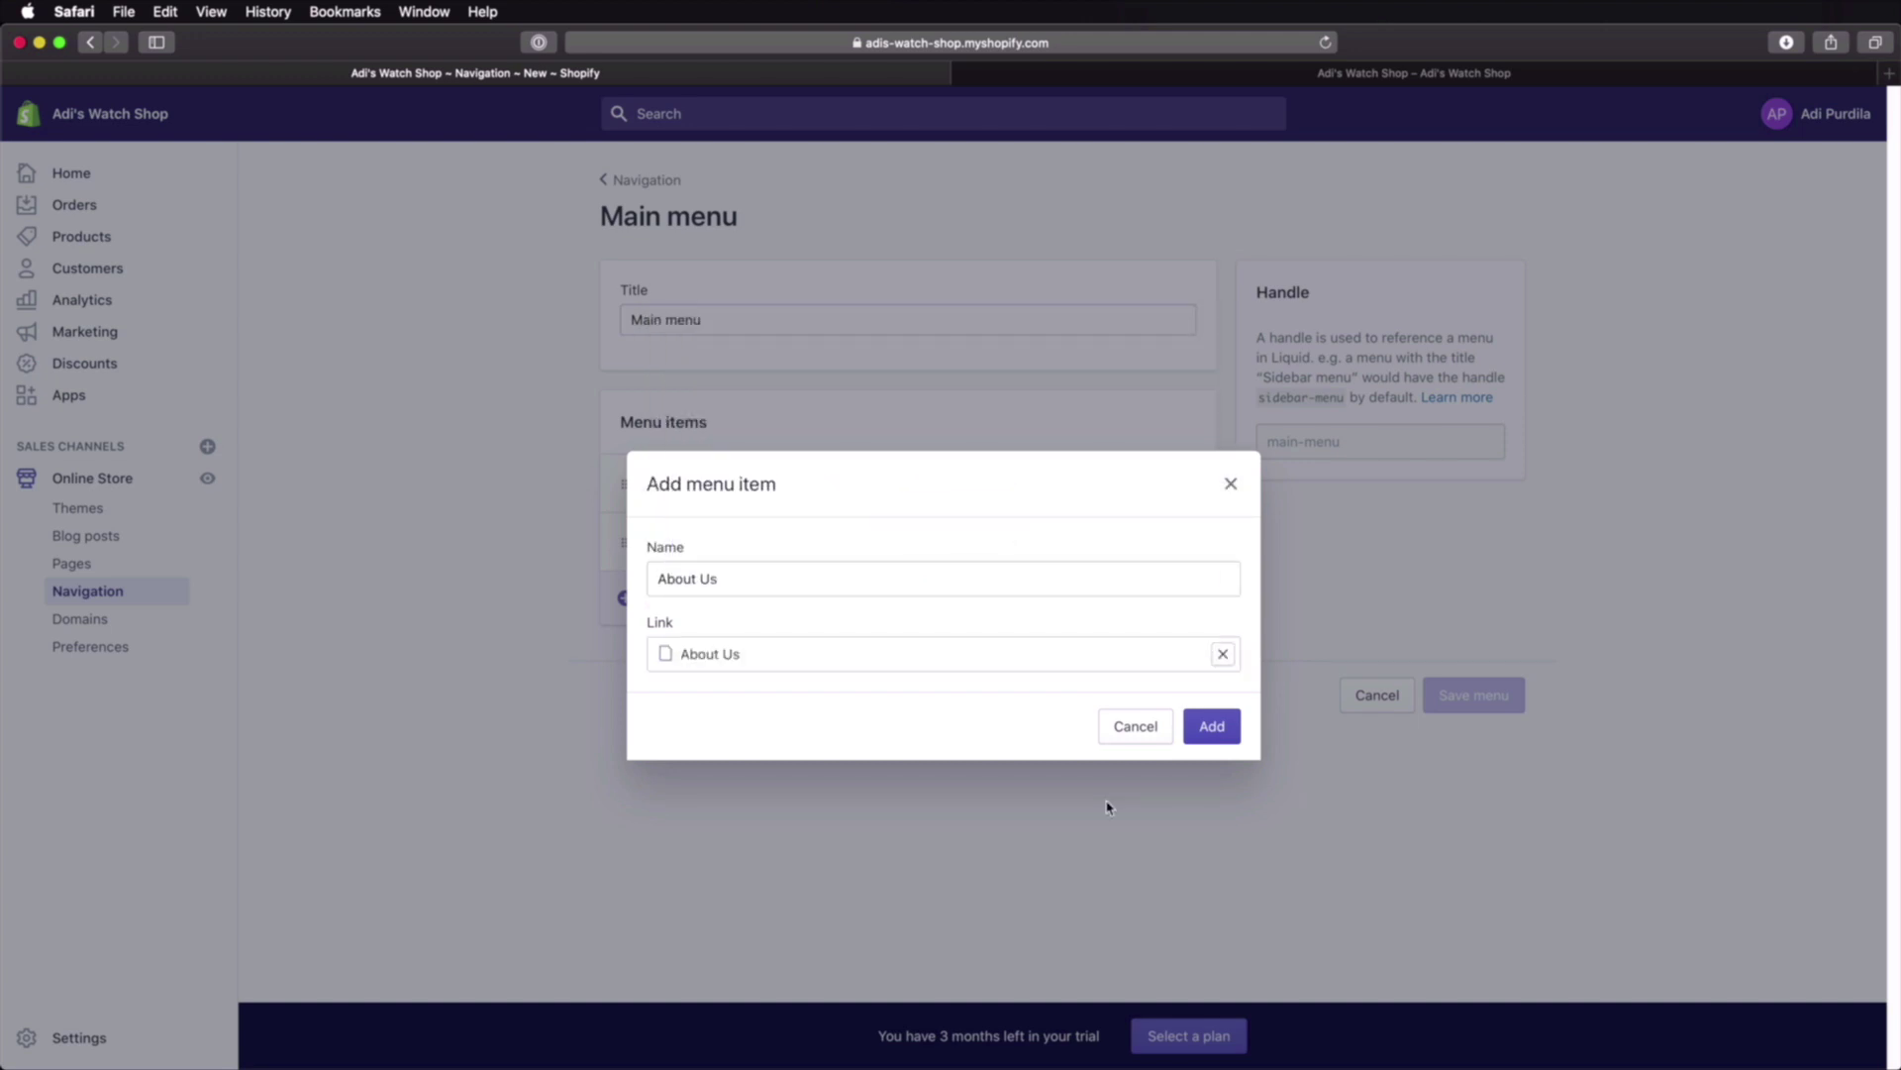
{"action": "left_click", "coordinate": [1212, 726]}
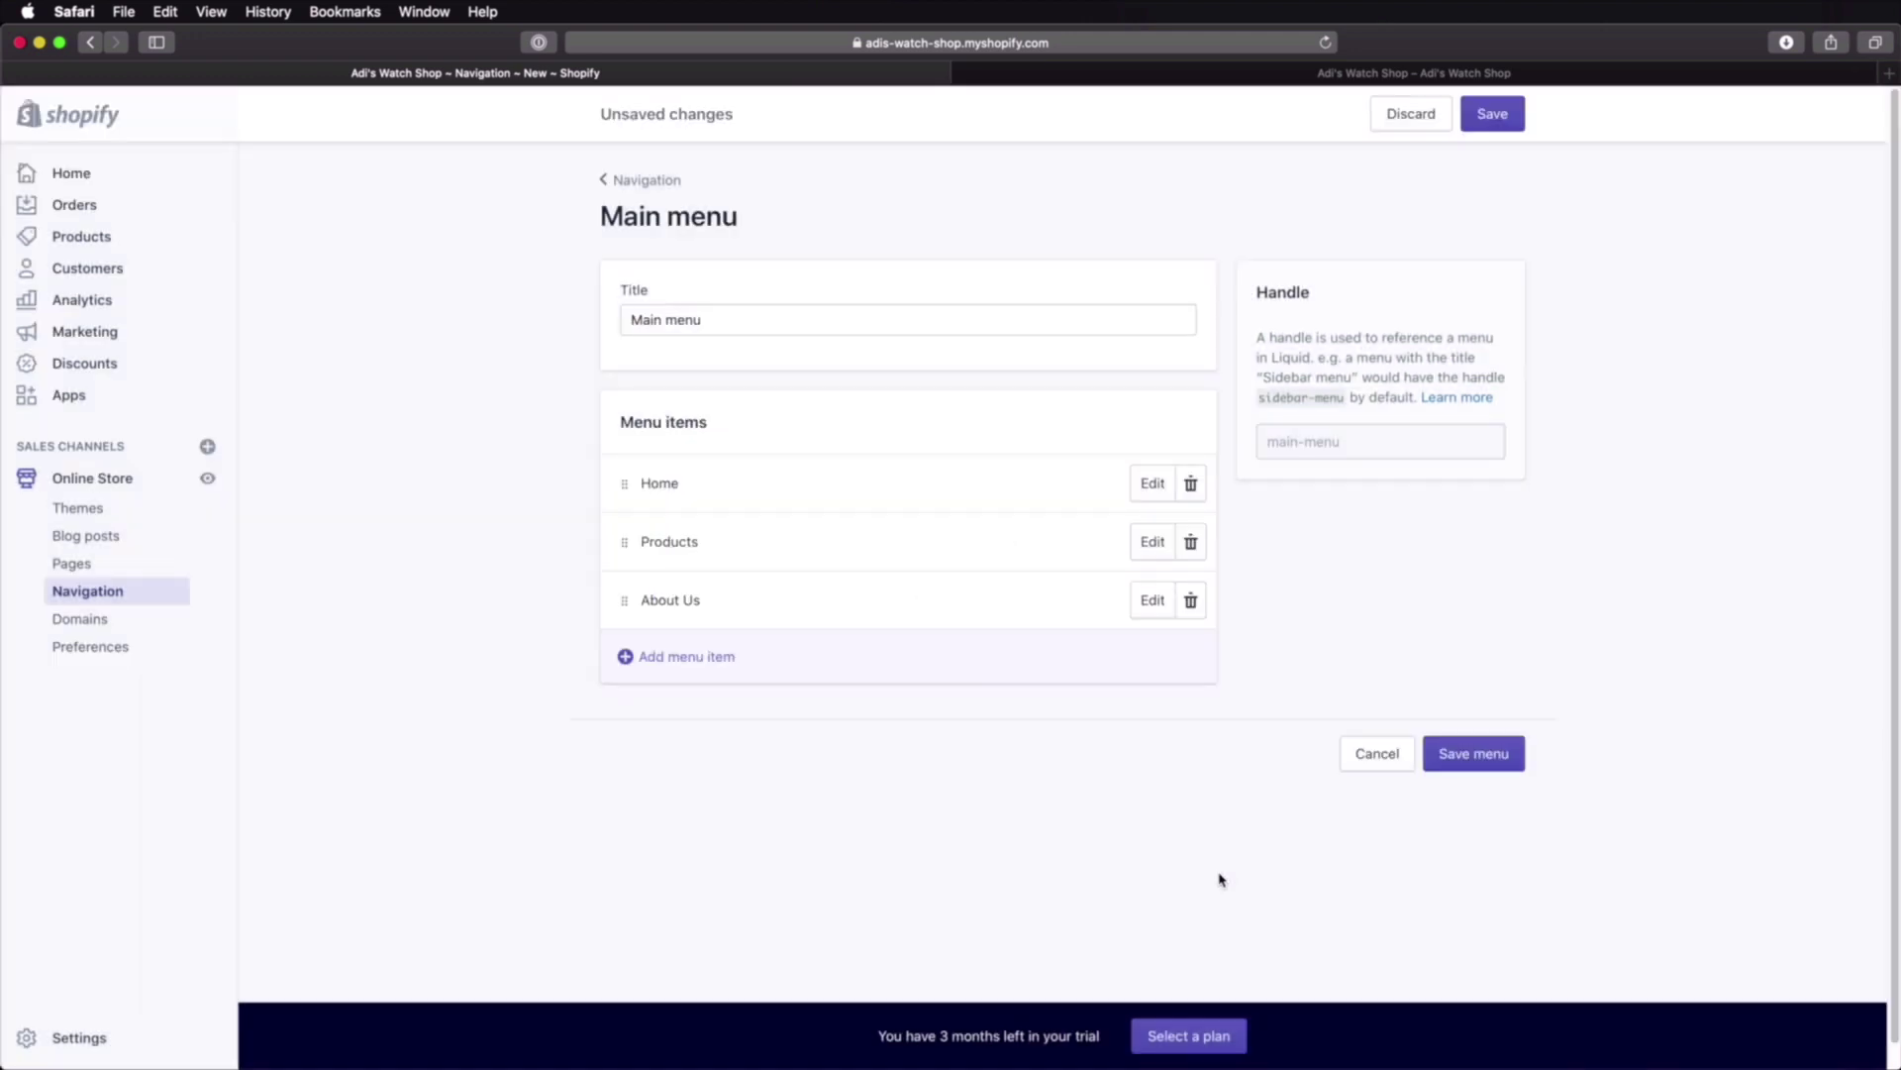
{"action": "left_click", "coordinate": [693, 656]}
{"action": "left_click", "coordinate": [701, 585]}
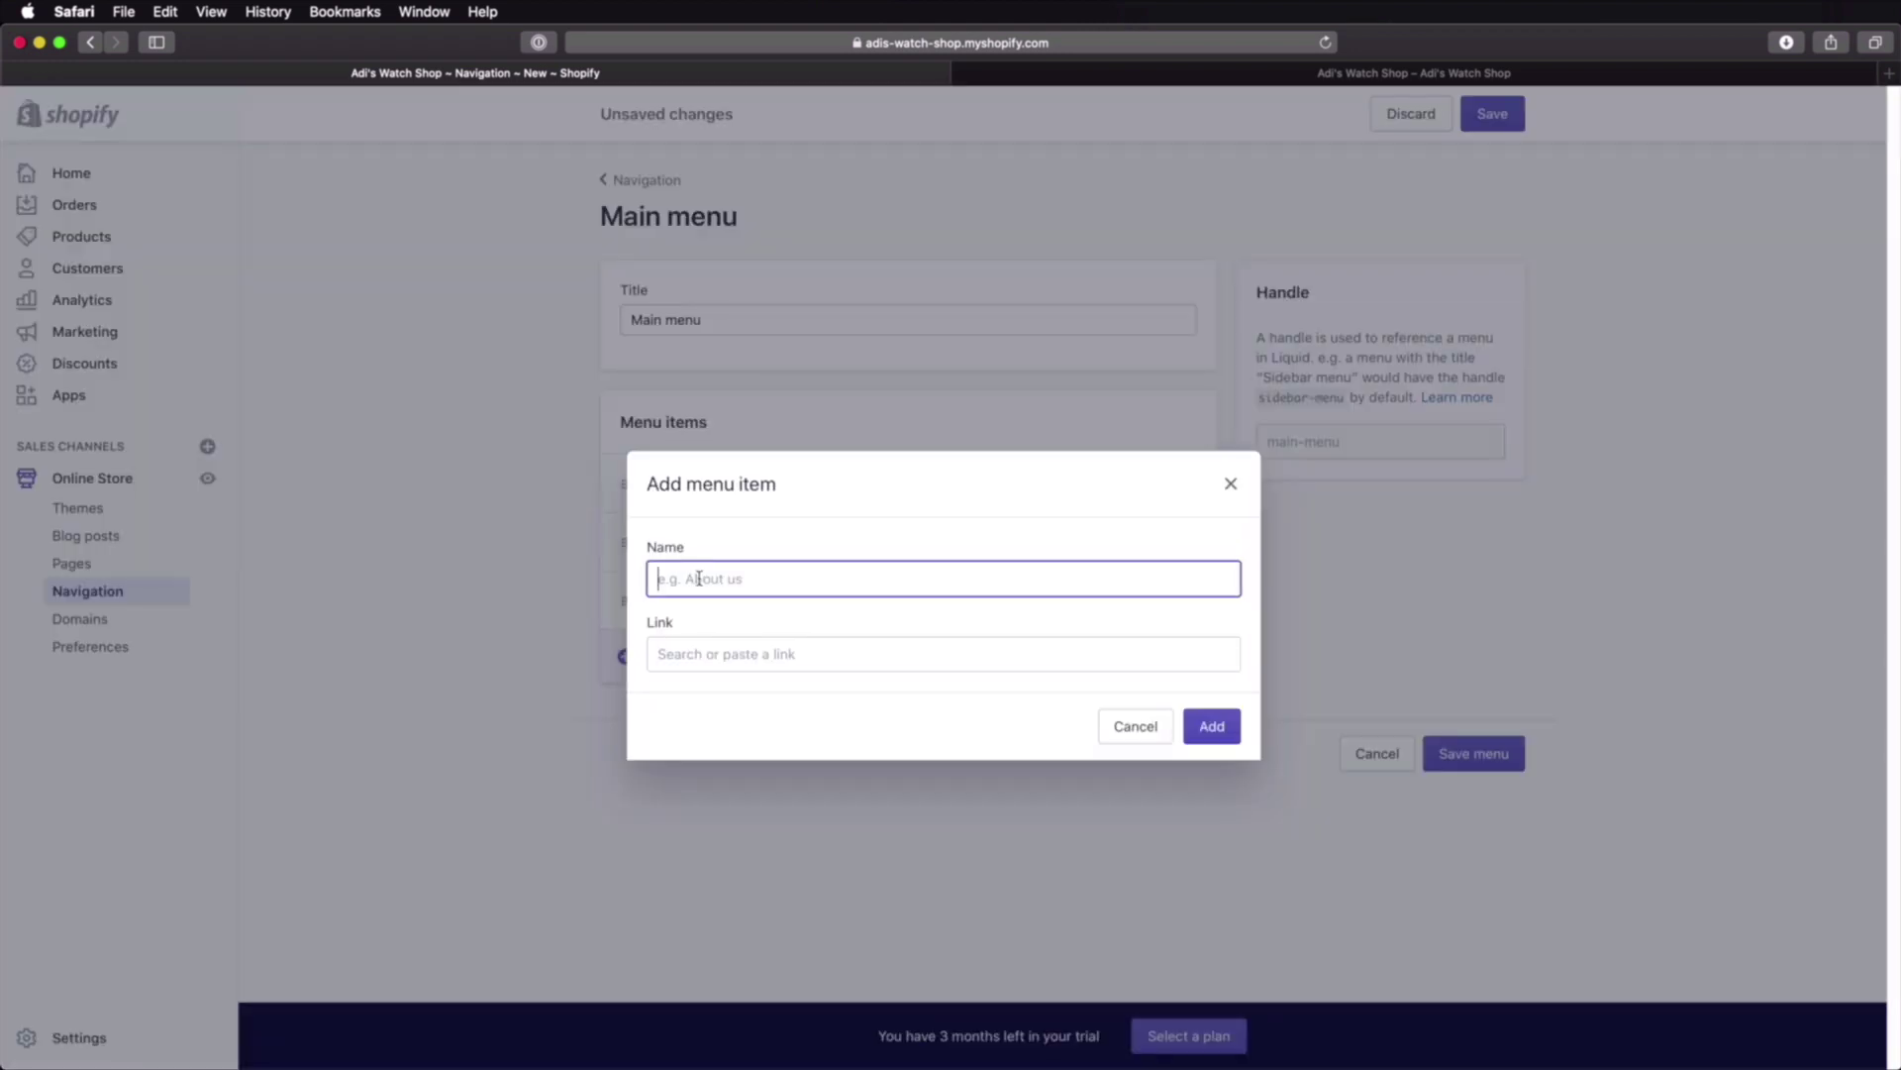
{"action": "type", "text": "Contact Us"}
{"action": "left_click", "coordinate": [730, 651]}
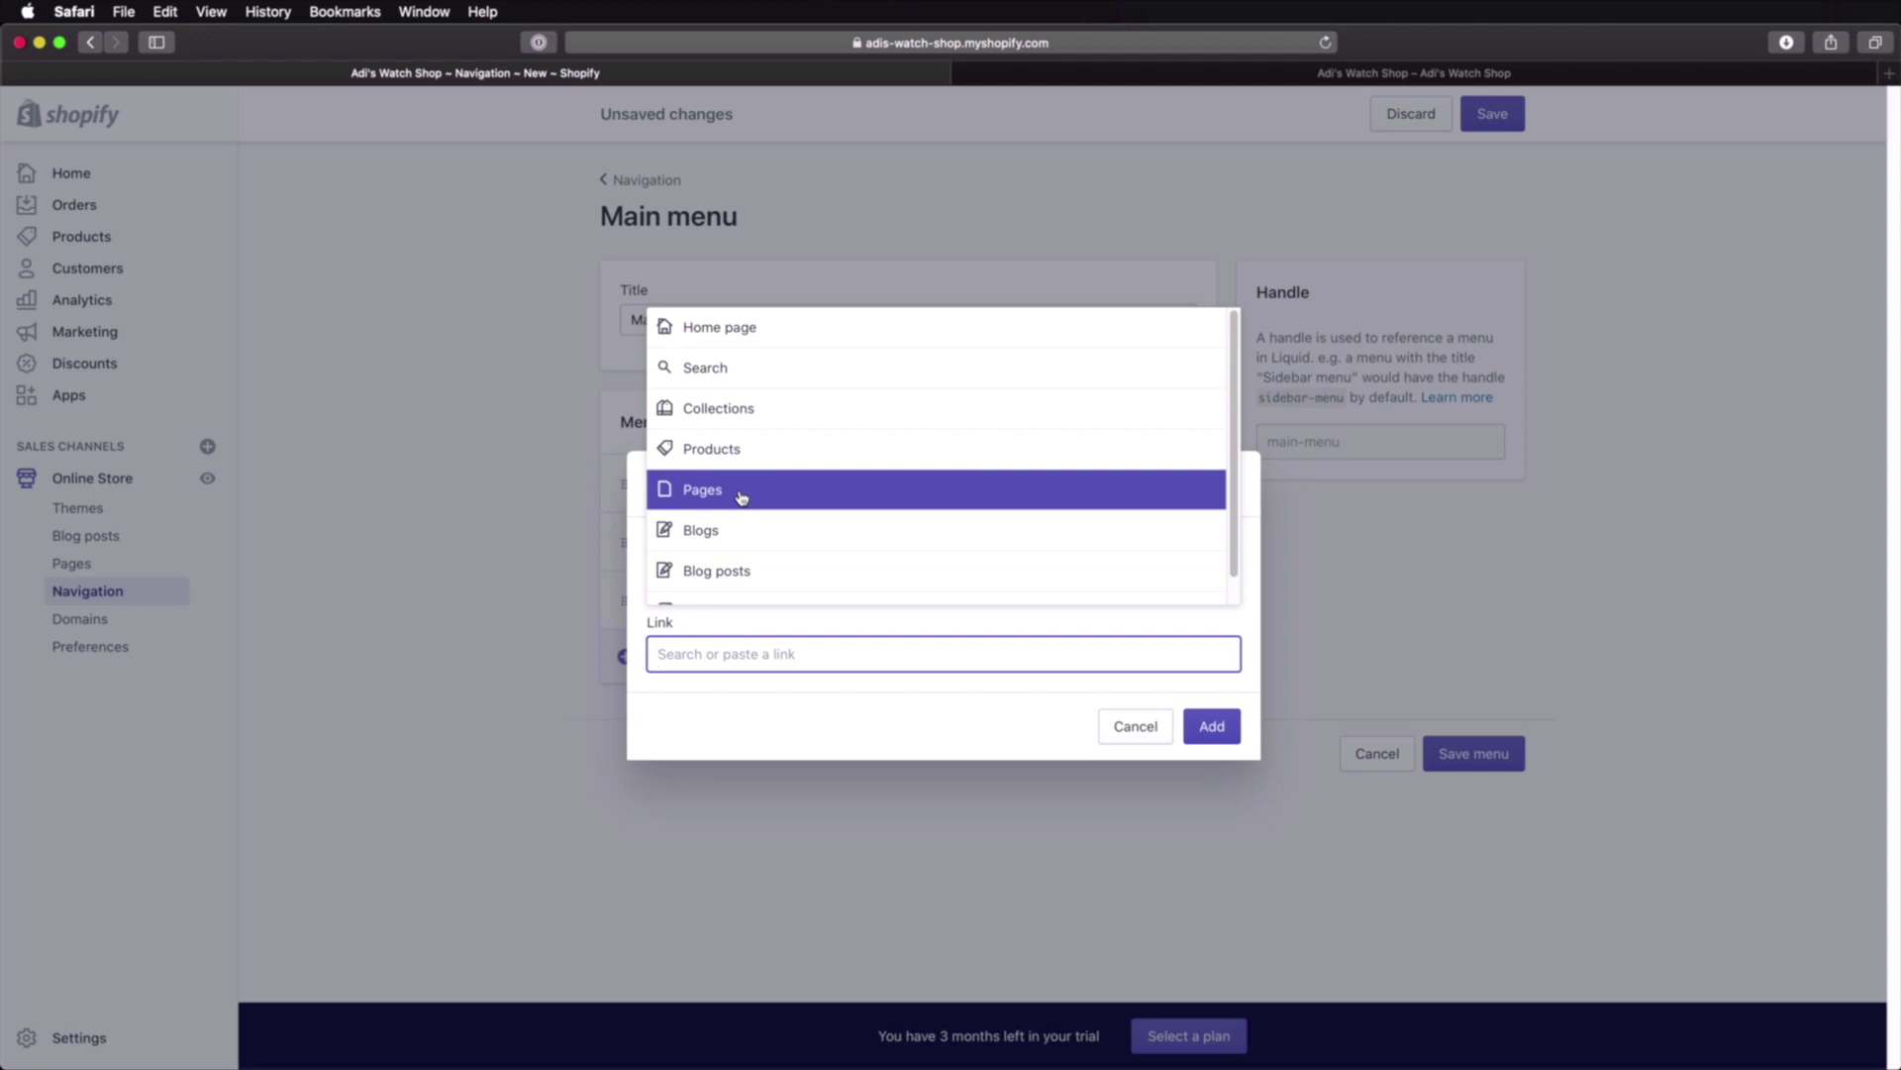
{"action": "left_click", "coordinate": [742, 497]}
{"action": "left_click", "coordinate": [743, 577]}
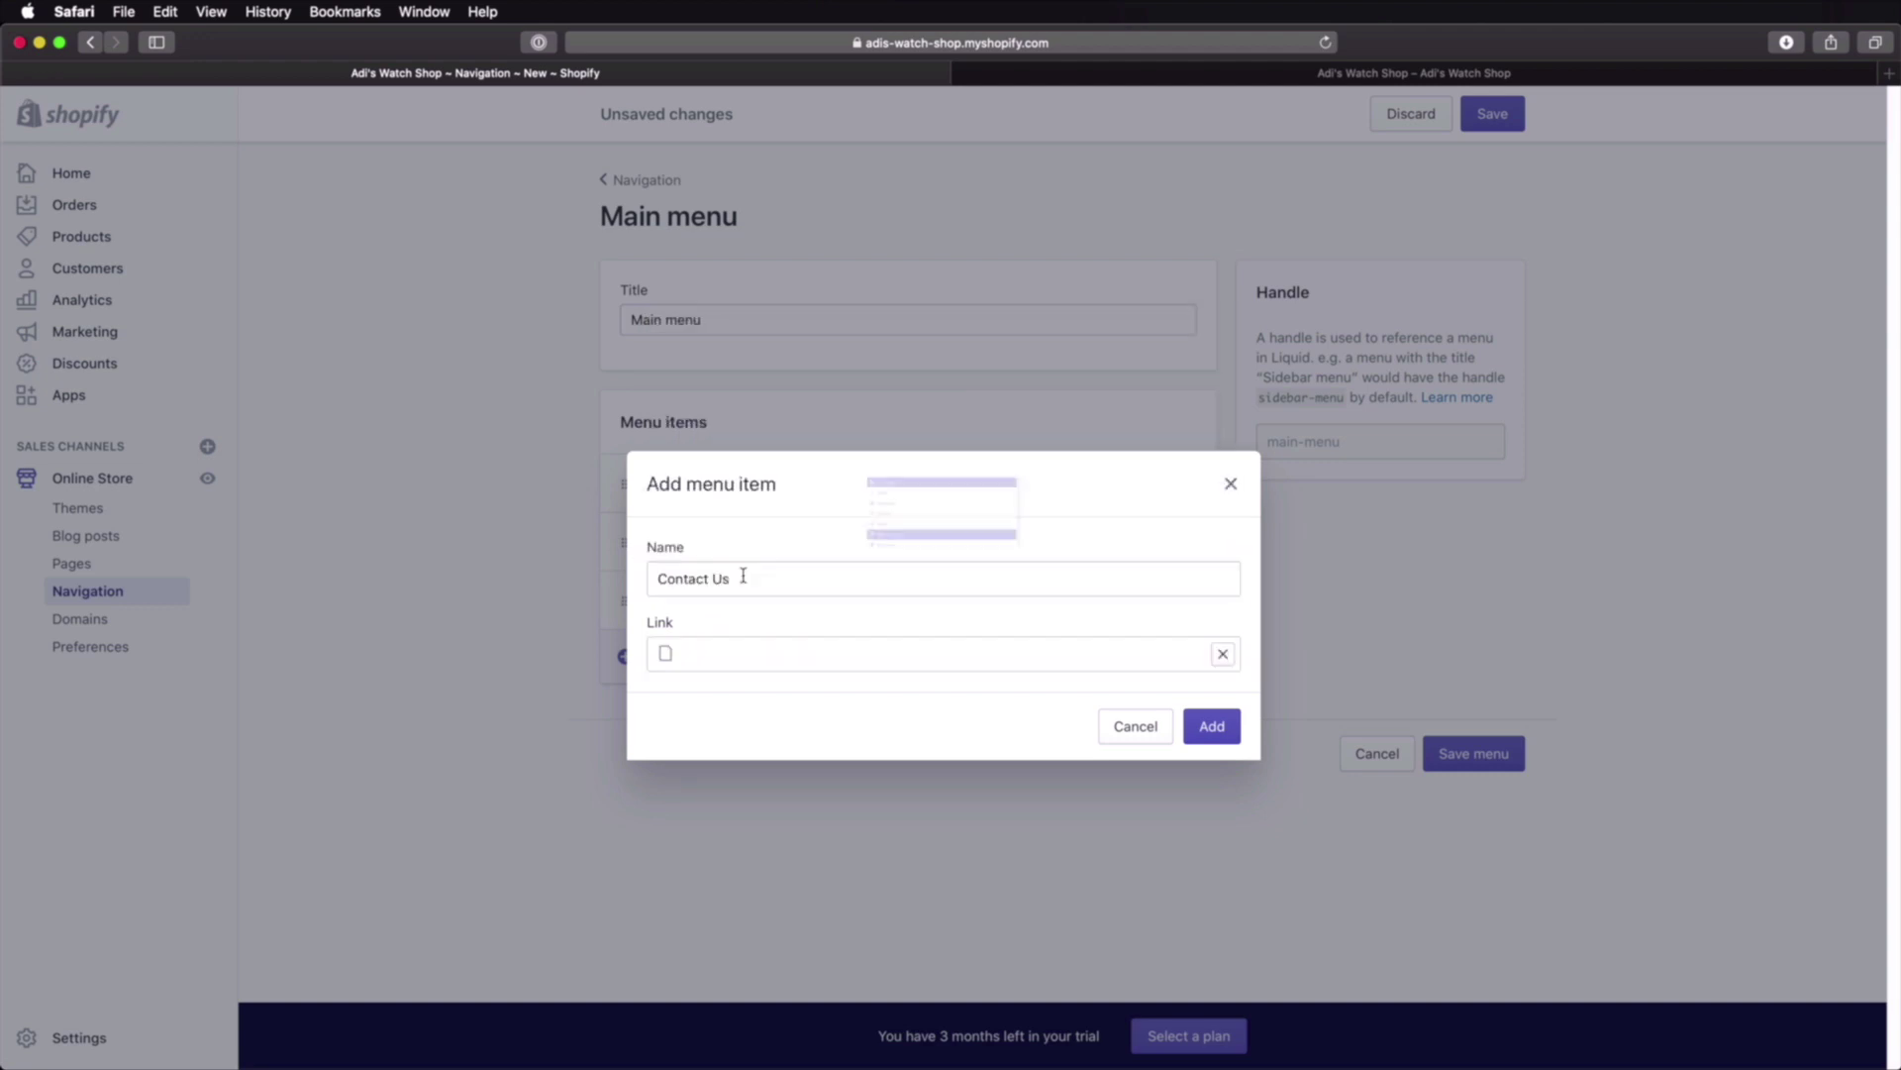
{"action": "left_click", "coordinate": [1213, 726]}
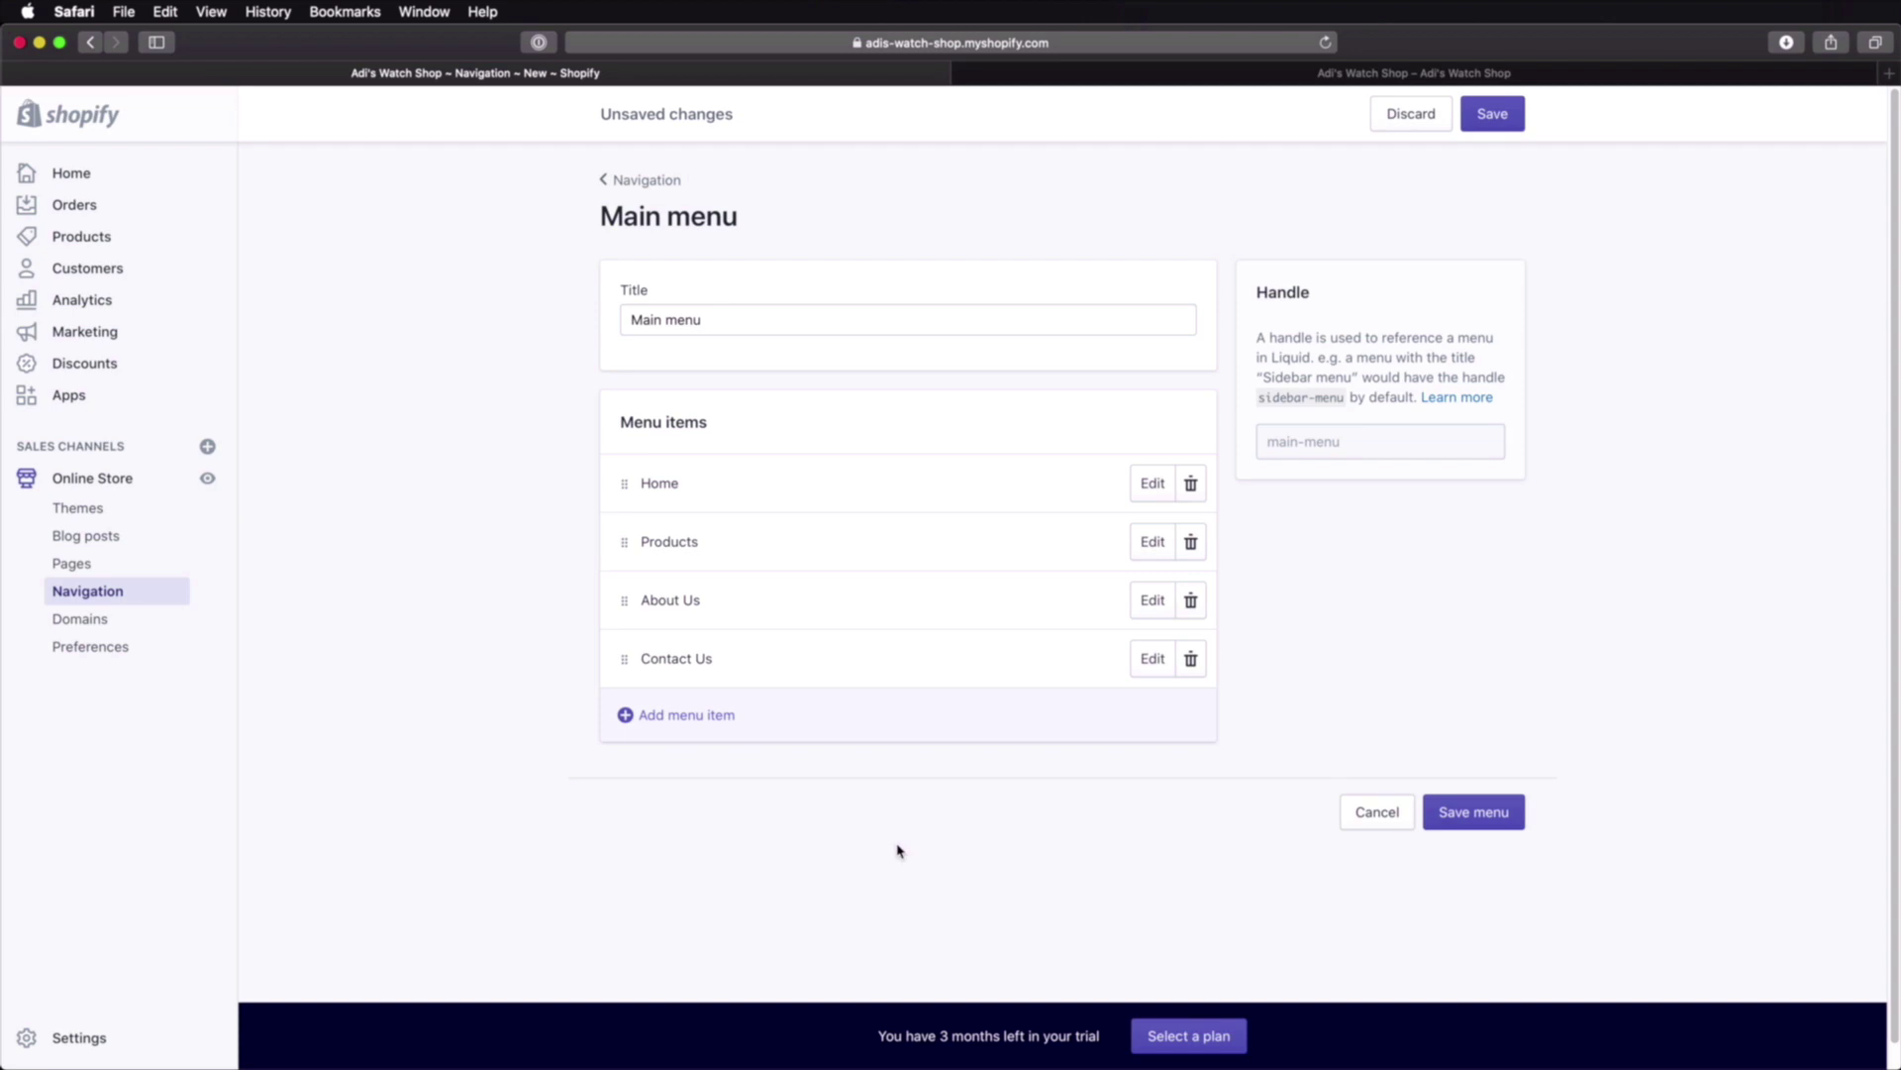
Step: Add menu items linking to the Watches for Men and Watches for Women collections
{"action": "left_click", "coordinate": [681, 715]}
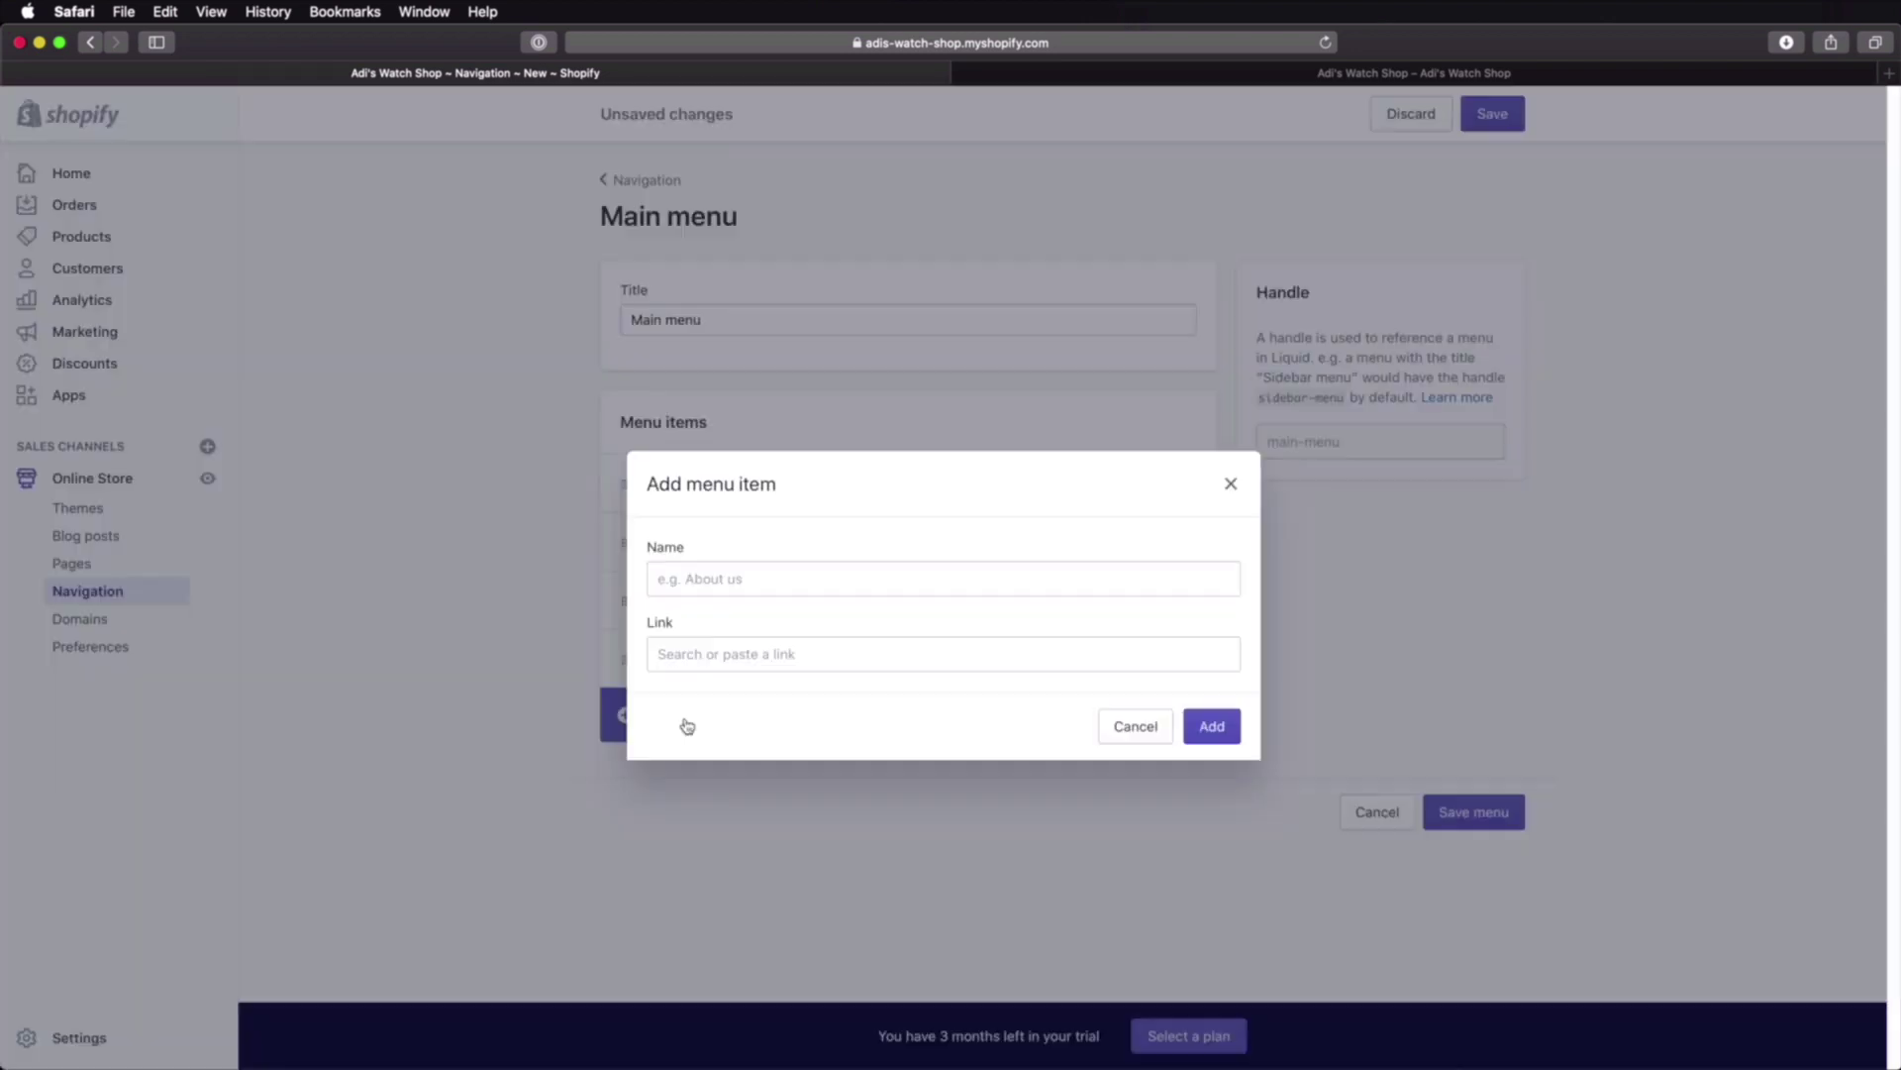
{"action": "left_click", "coordinate": [729, 654]}
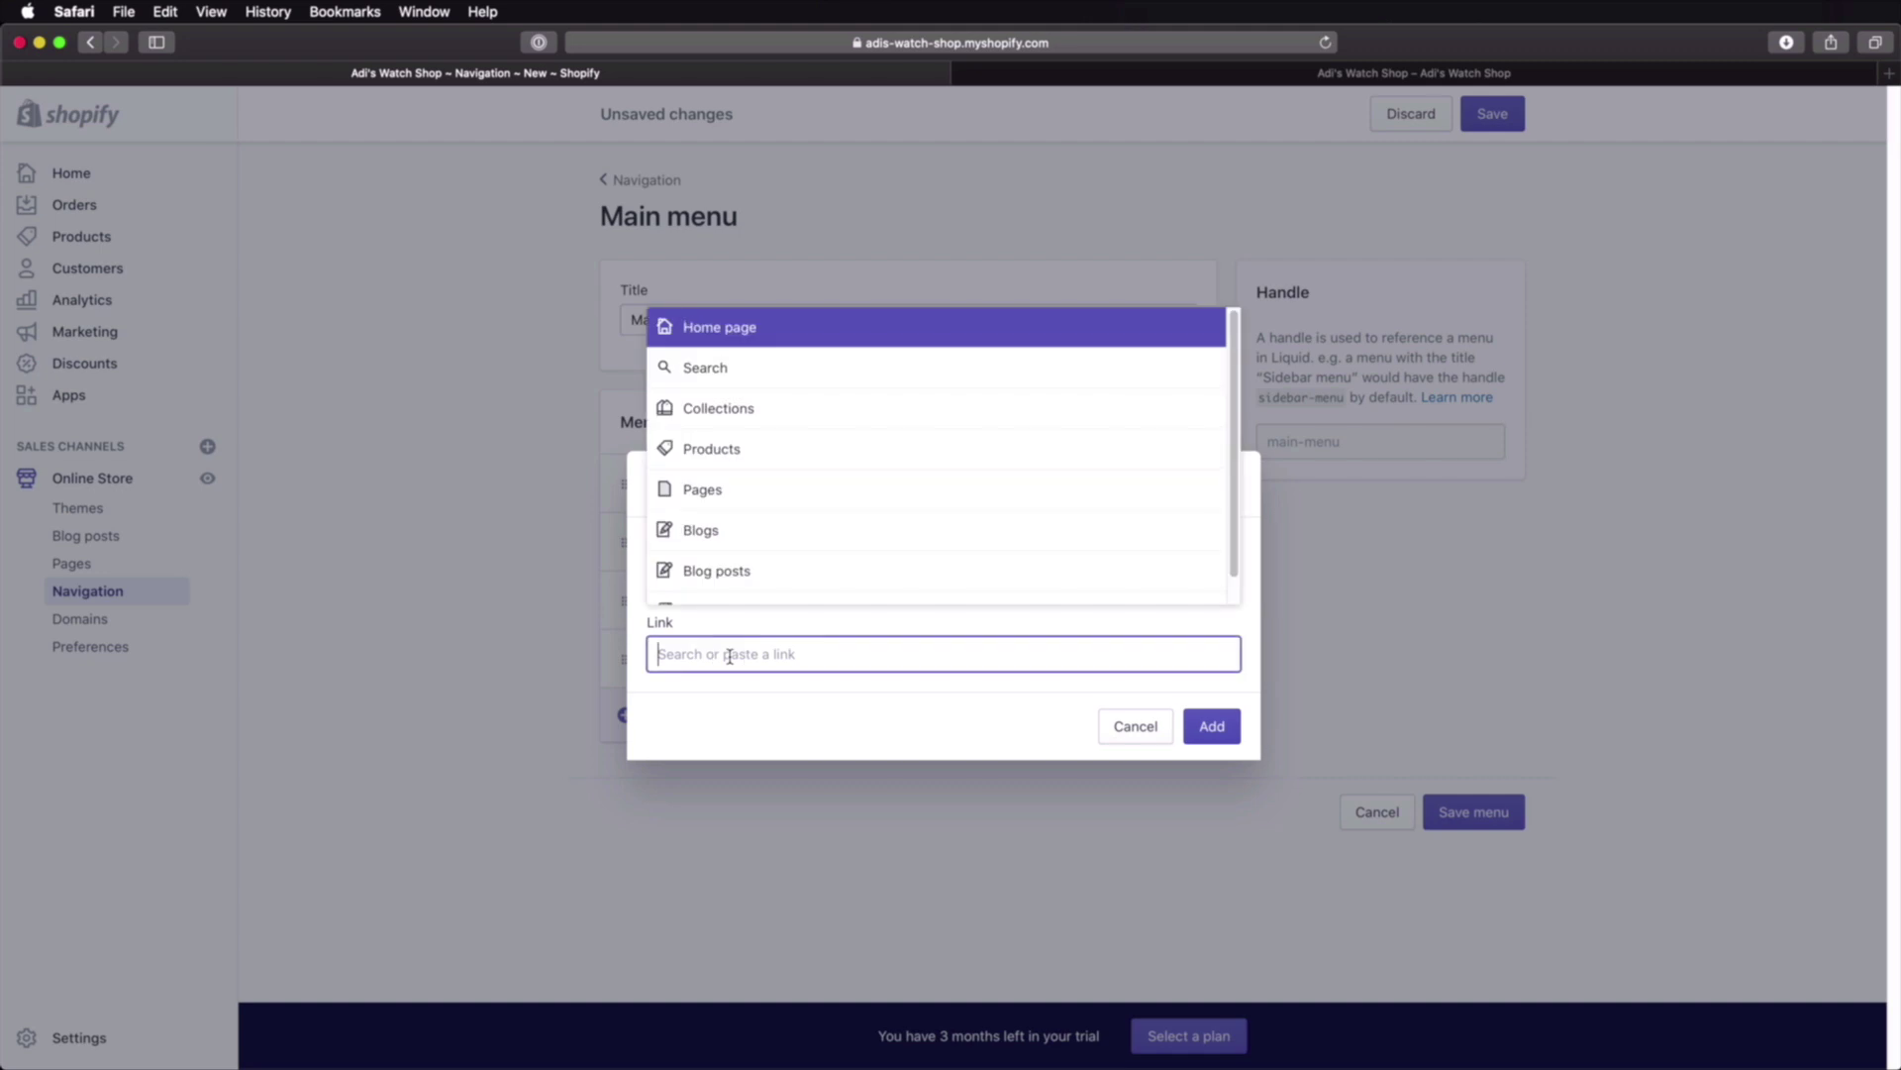
{"action": "left_click", "coordinate": [772, 414]}
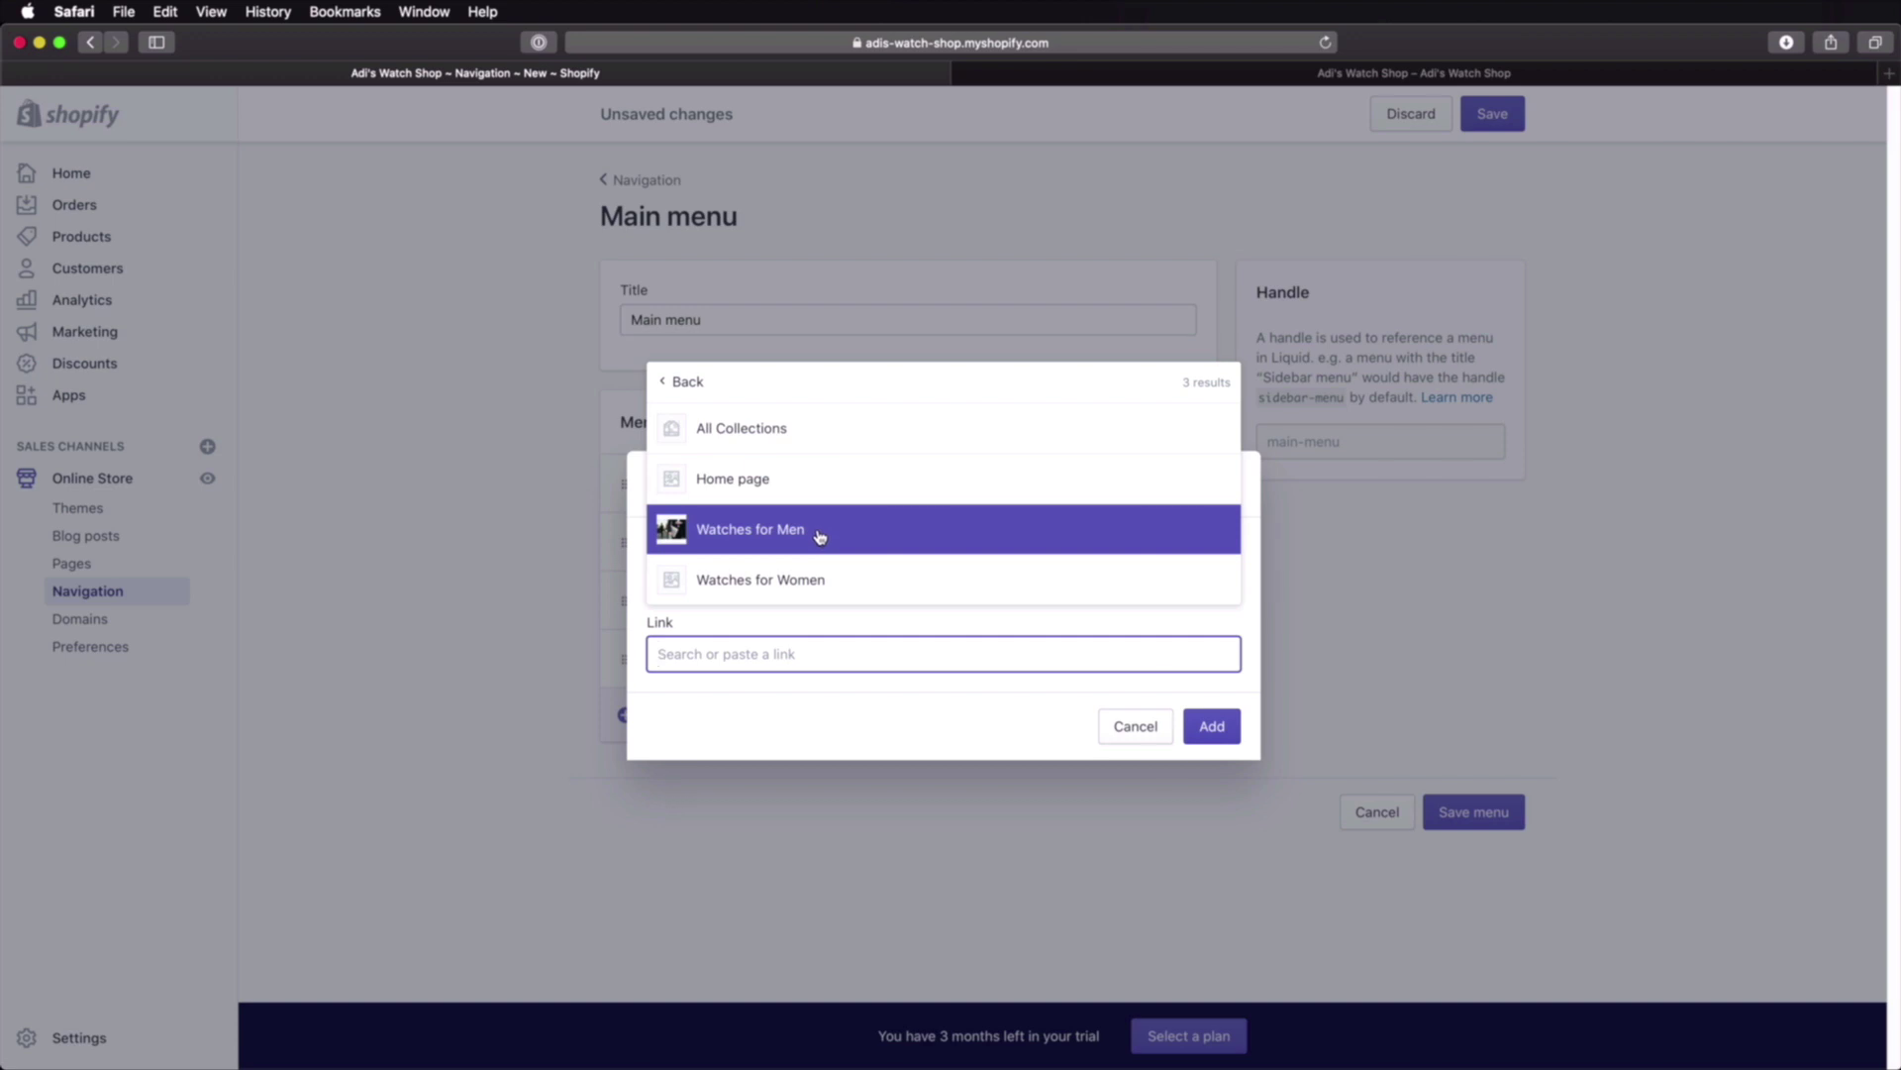
{"action": "left_click", "coordinate": [820, 537]}
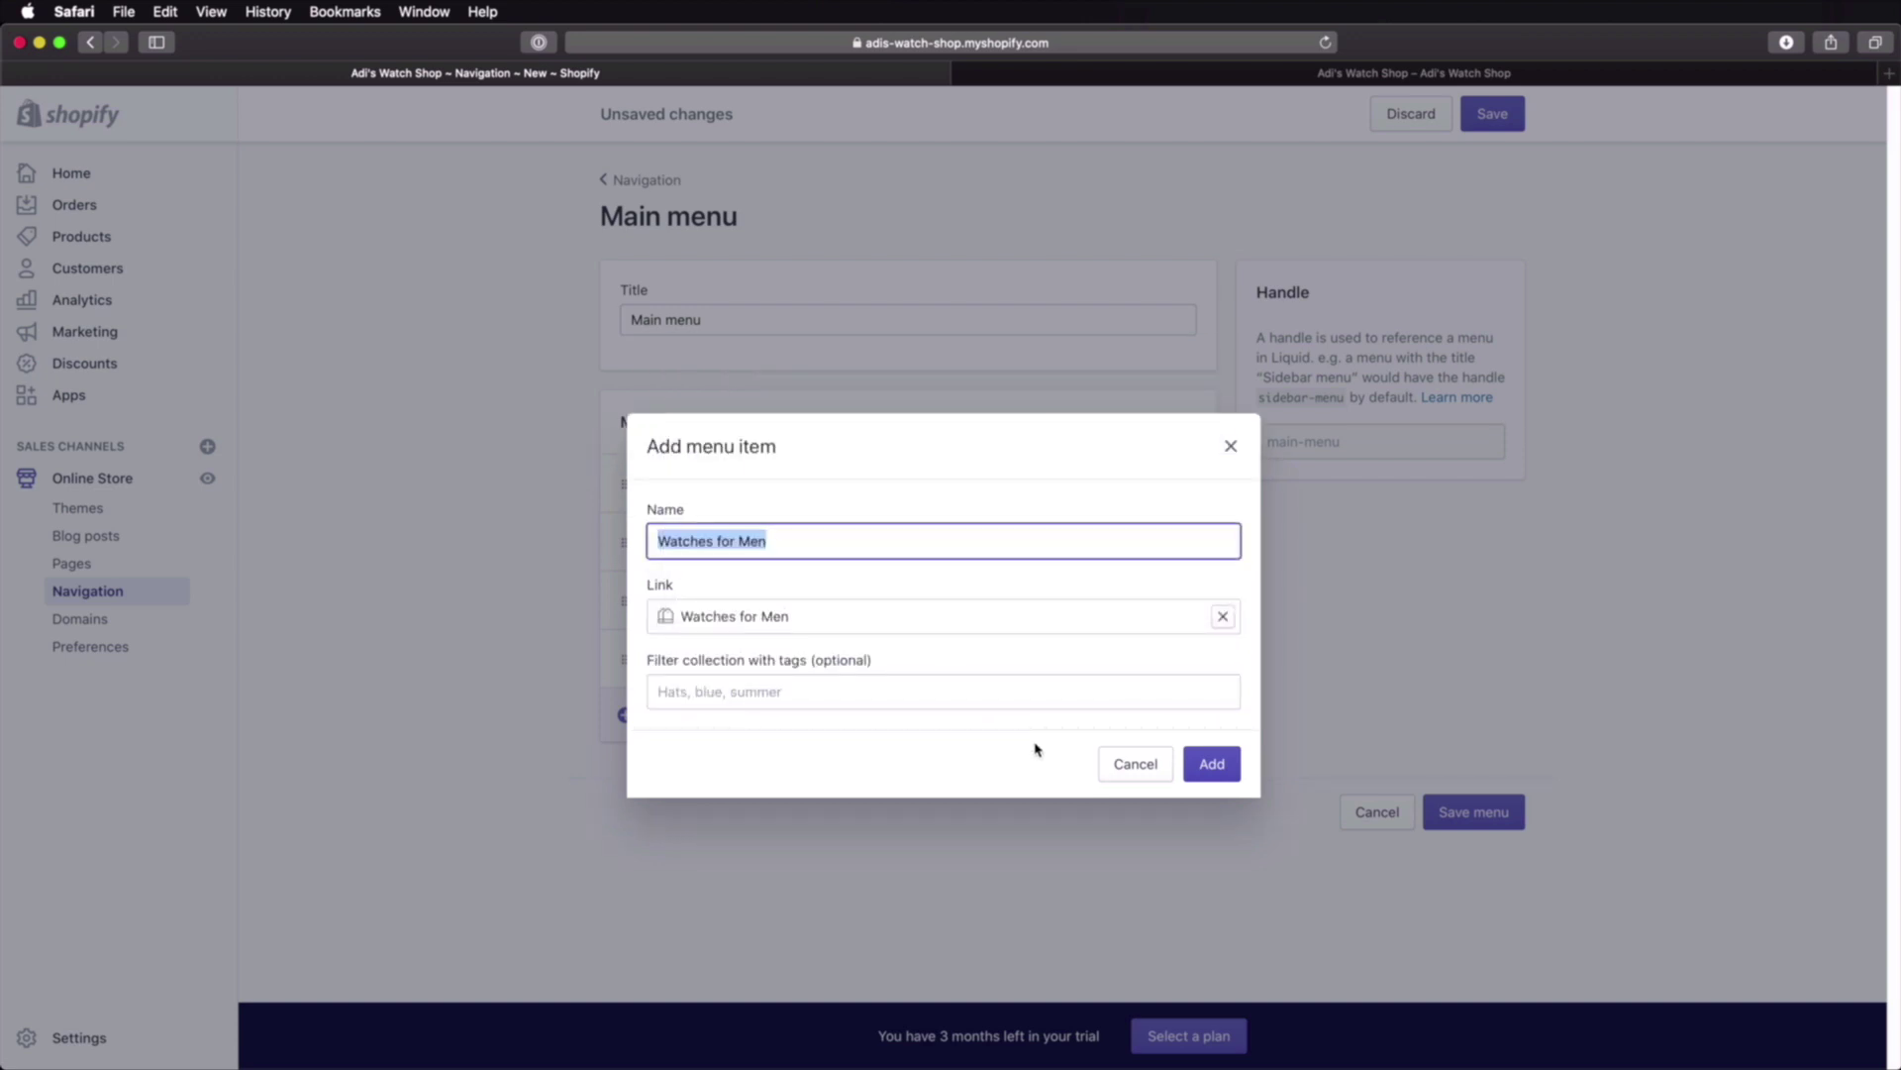
{"action": "left_click", "coordinate": [1209, 764]}
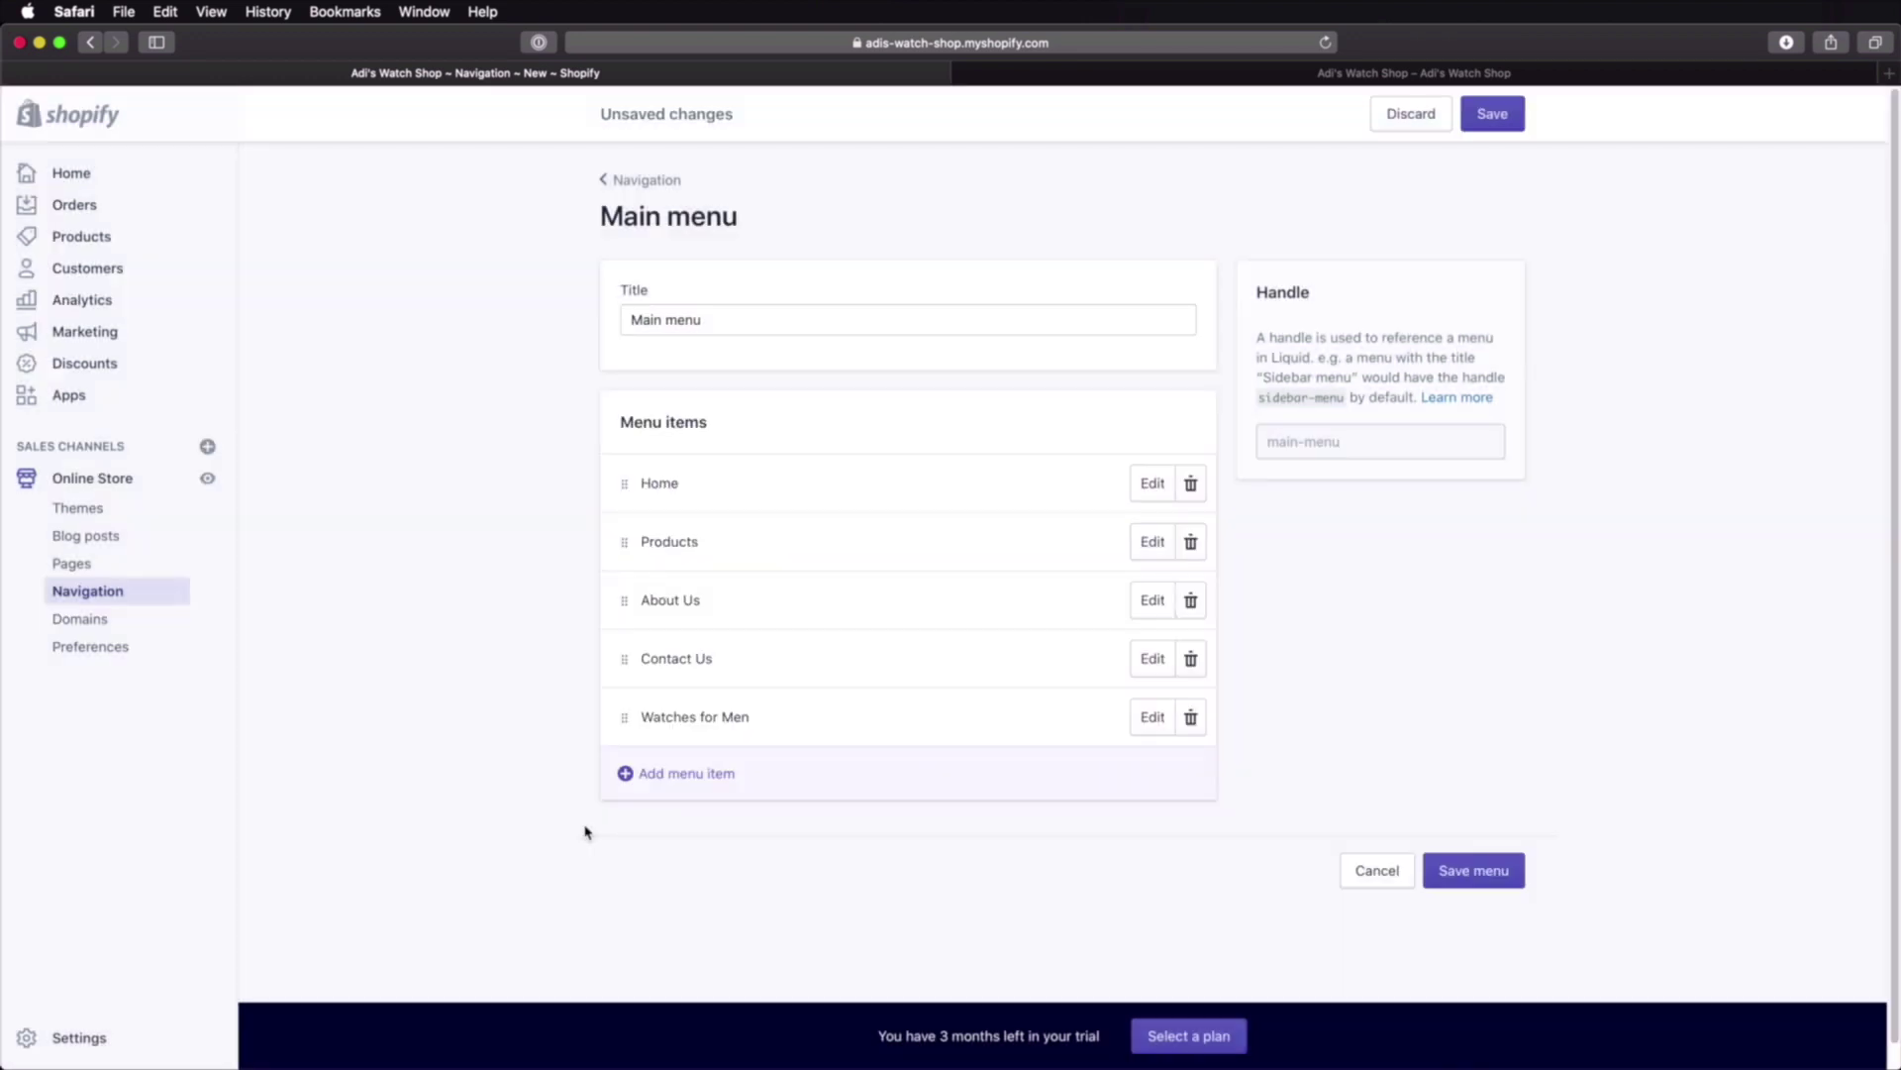
{"action": "left_click", "coordinate": [655, 786]}
{"action": "left_click", "coordinate": [725, 655]}
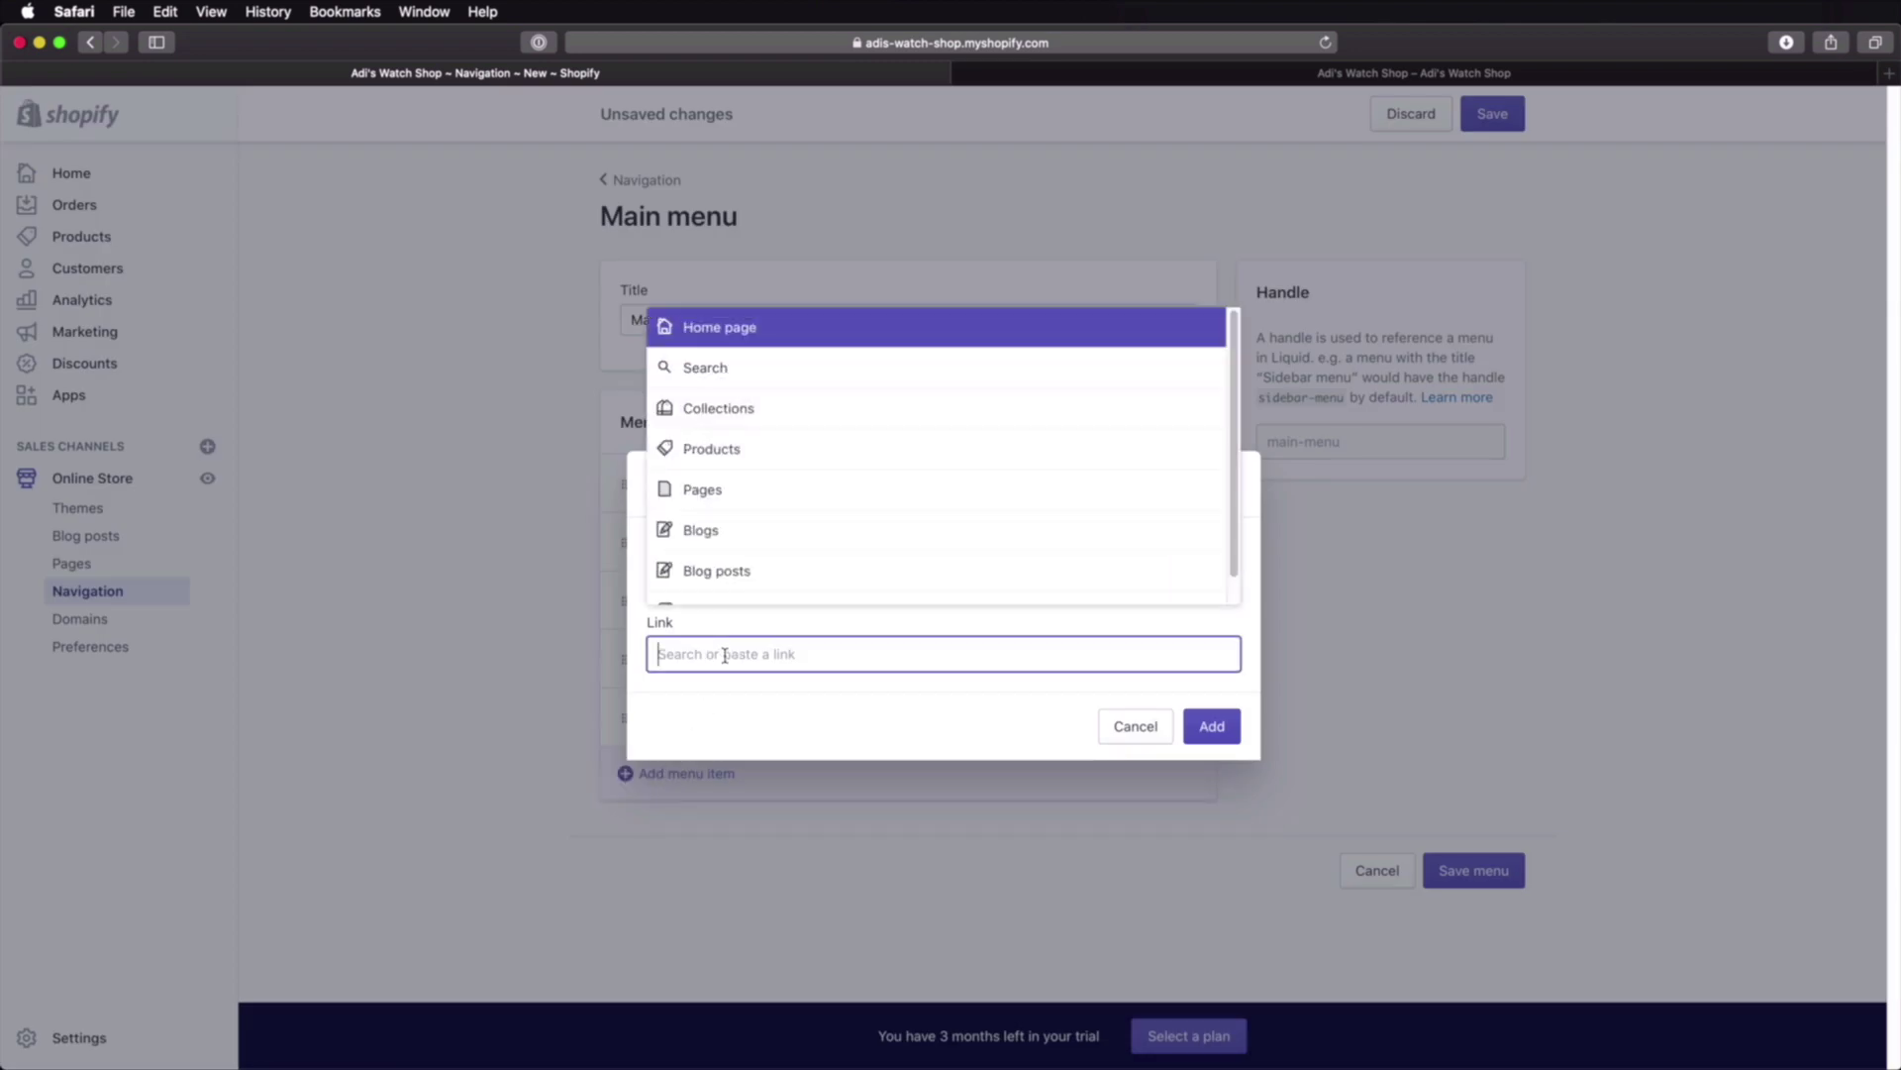
{"action": "left_click", "coordinate": [747, 408]}
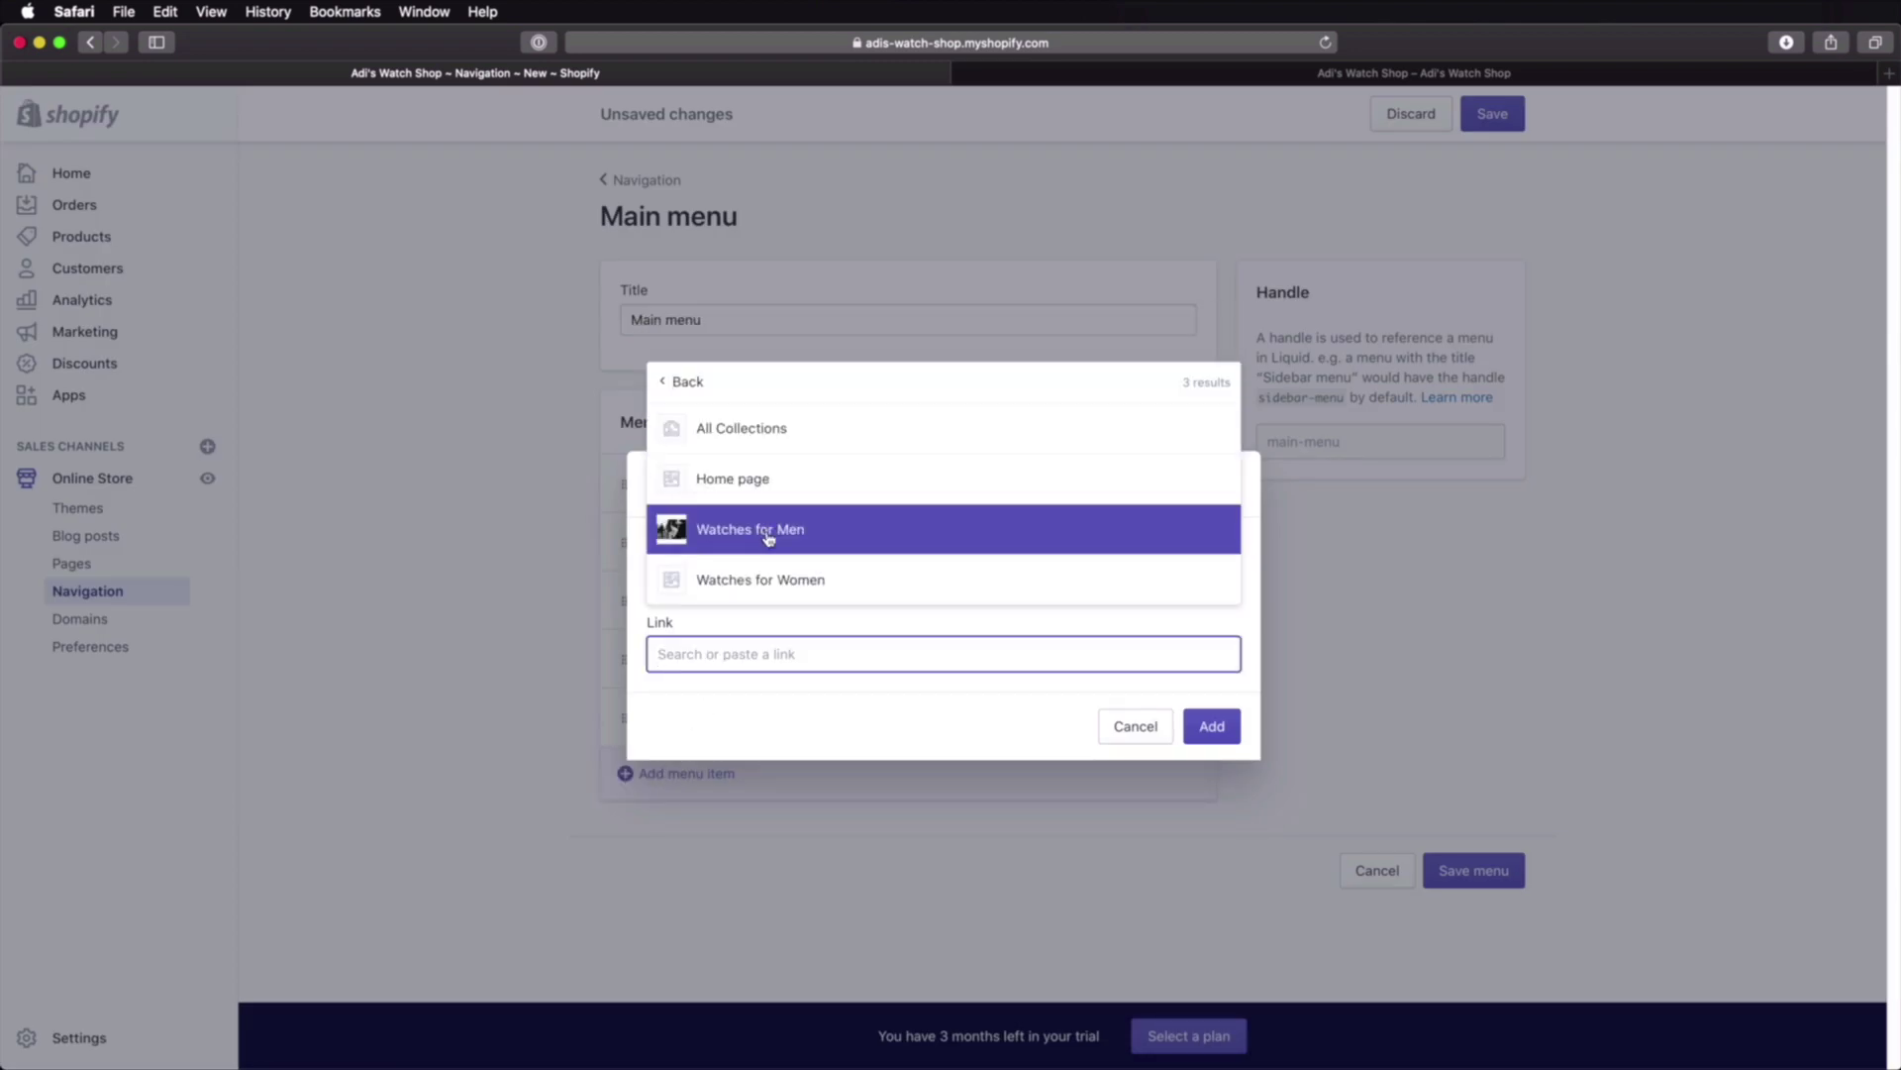
{"action": "left_click", "coordinate": [775, 575]}
{"action": "left_click", "coordinate": [1205, 769]}
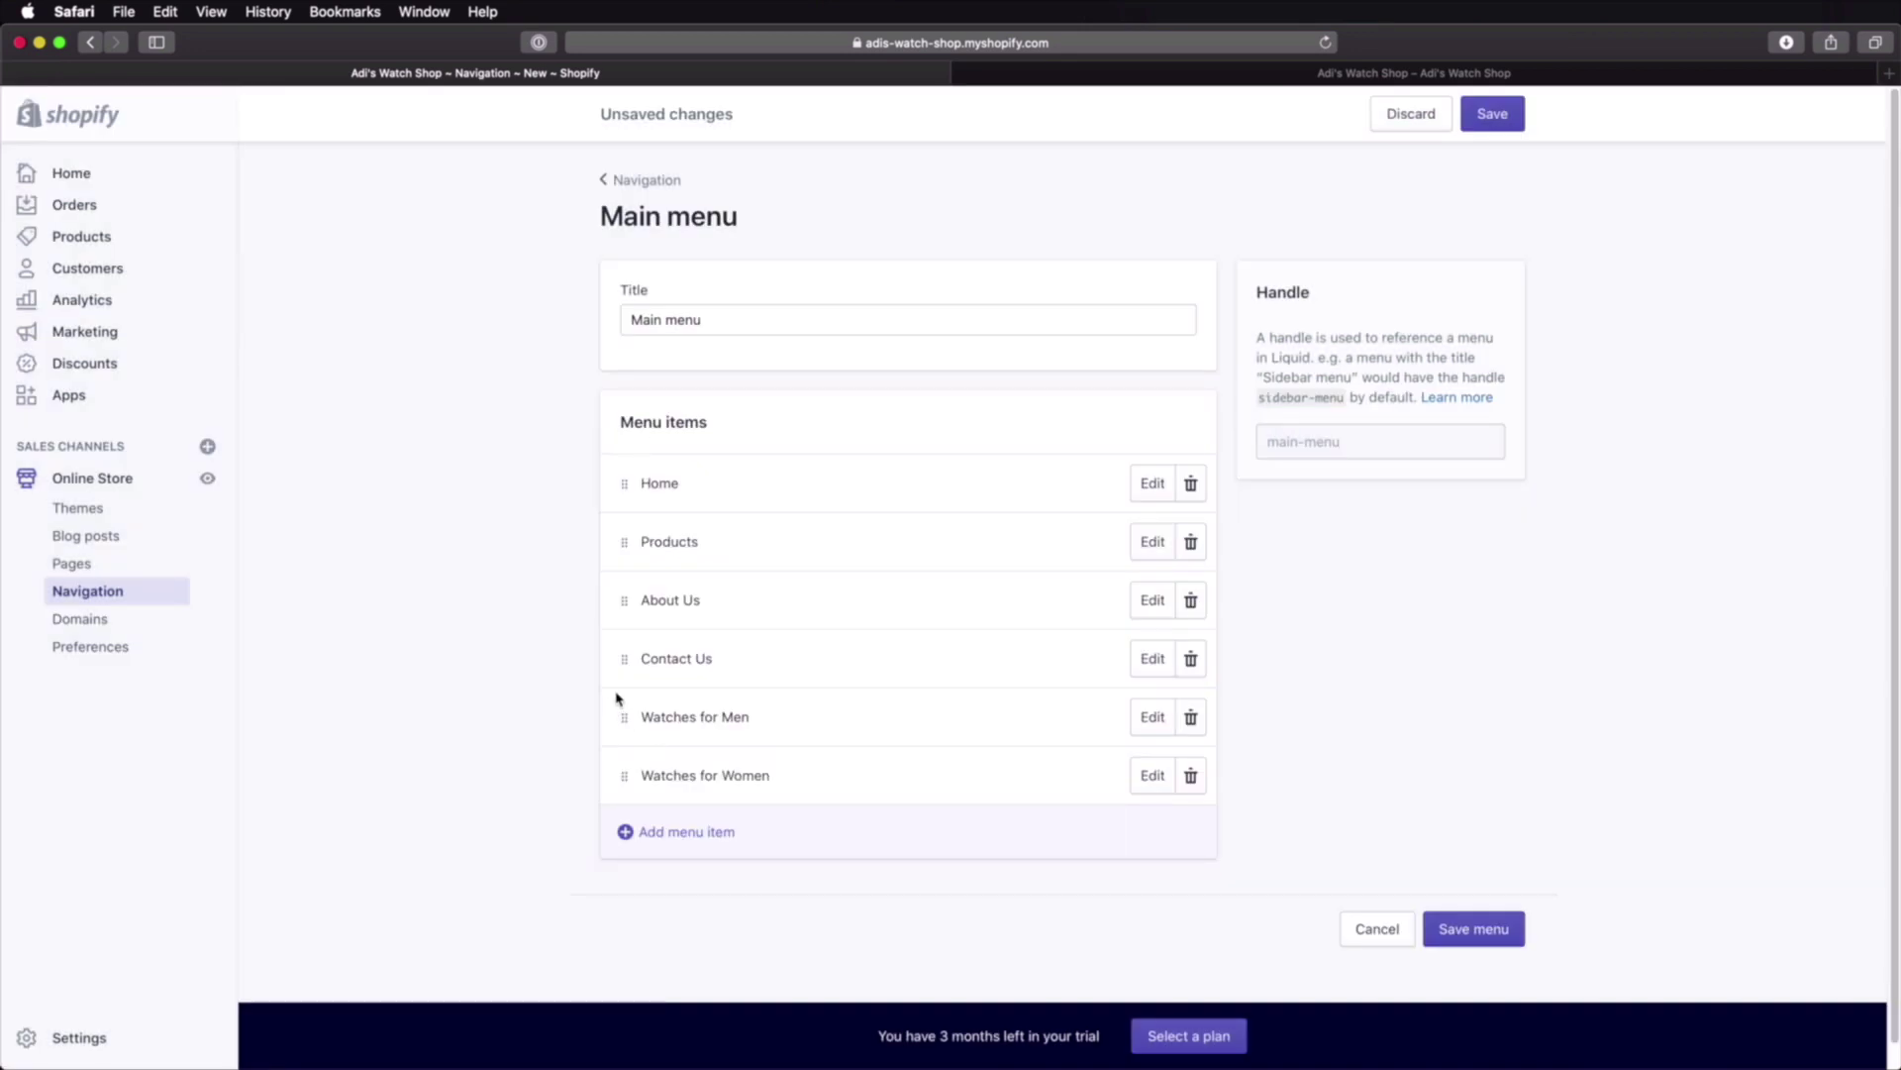
Step: Drag both watch collection items beneath Products and save the Main menu
{"action": "left_click_drag", "start_coordinate": [624, 719], "coordinate": [654, 577]}
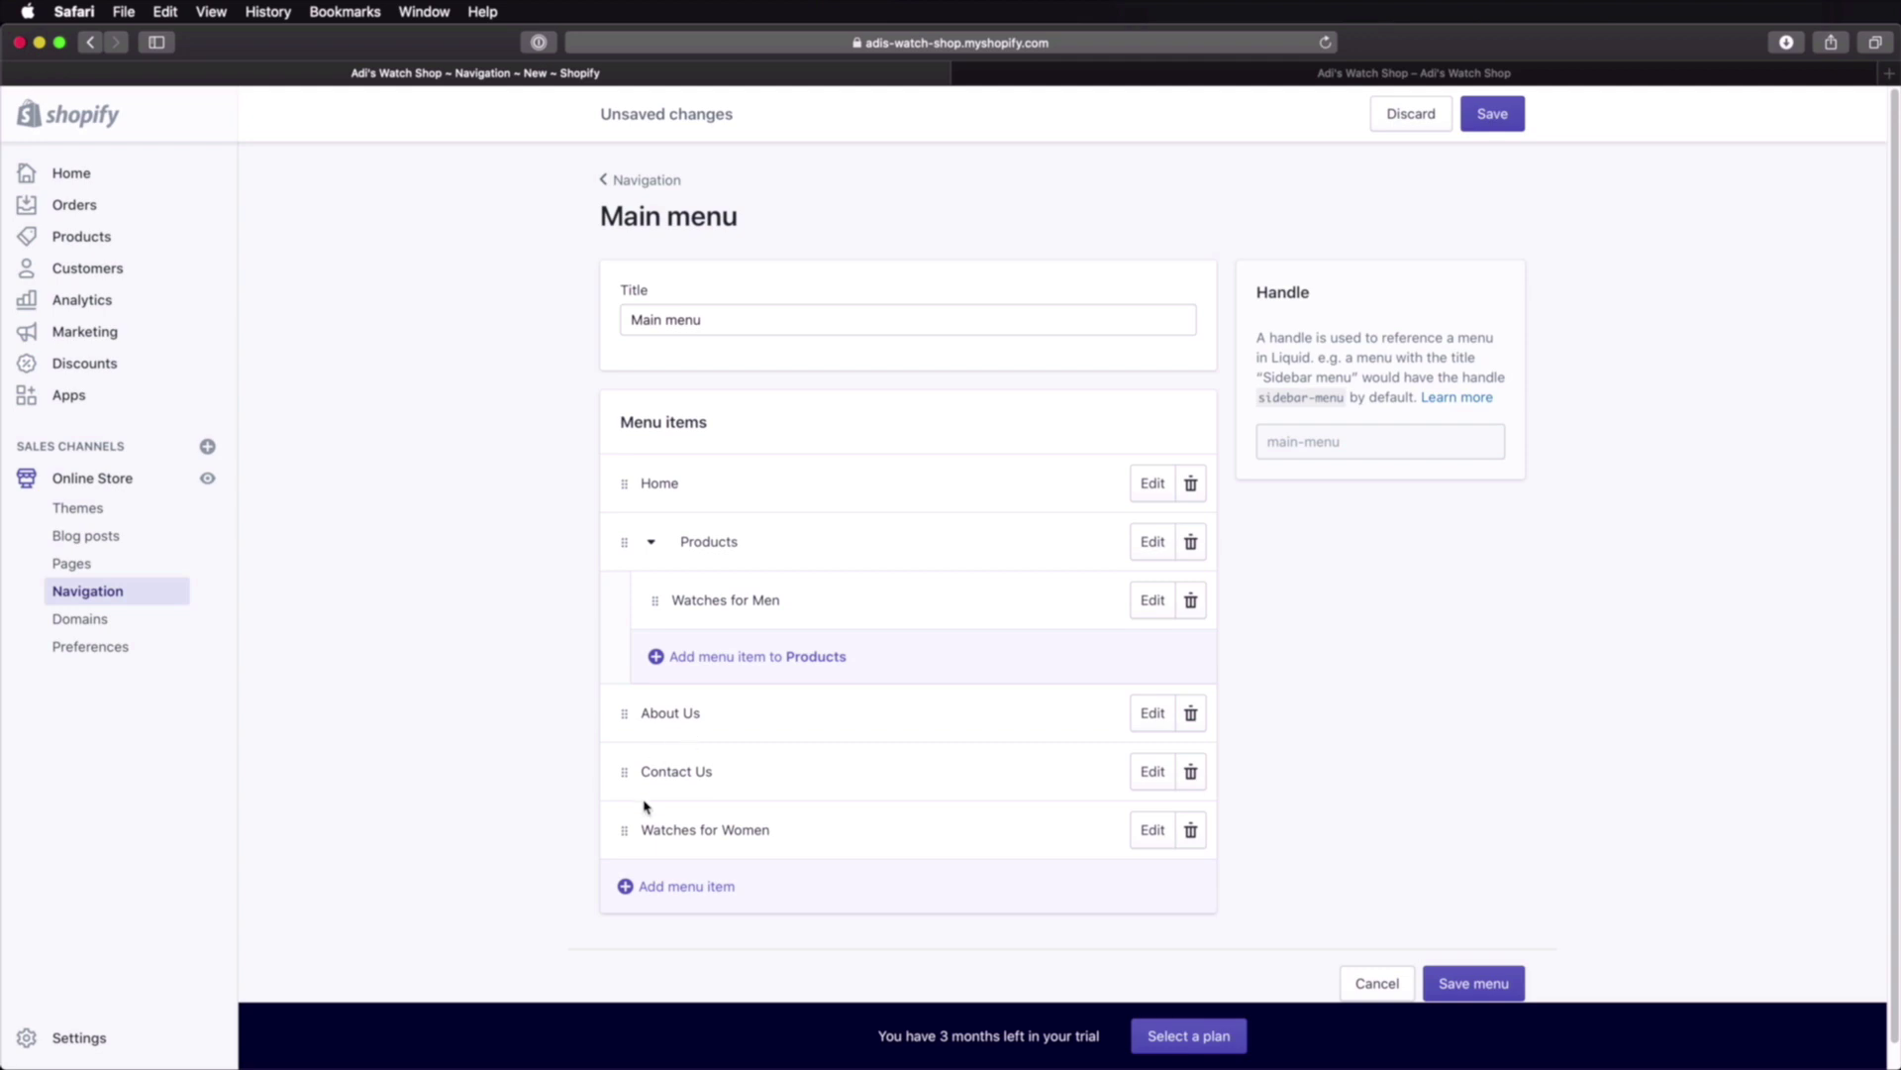
{"action": "left_click_drag", "start_coordinate": [624, 830], "coordinate": [661, 626]}
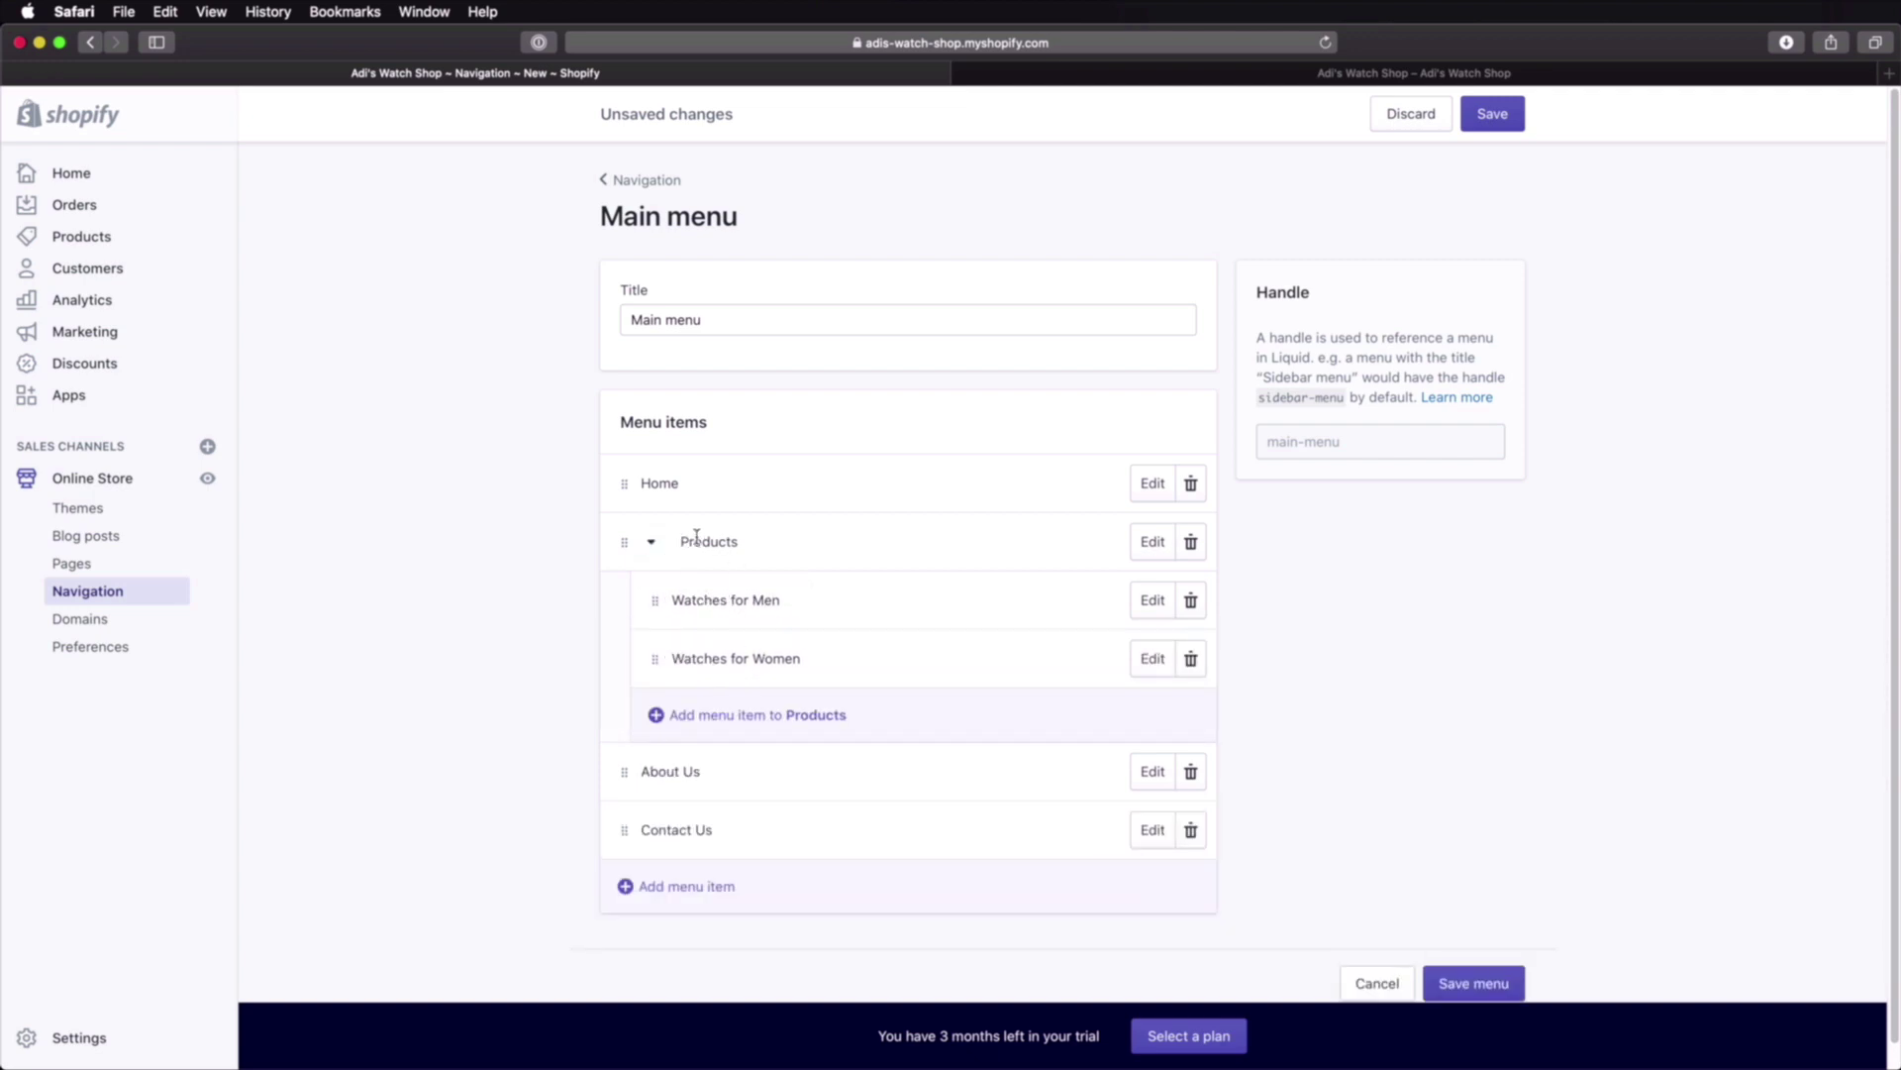
{"action": "scroll", "coordinate": [1446, 747], "scroll_direction": "down", "scroll_amount": 1}
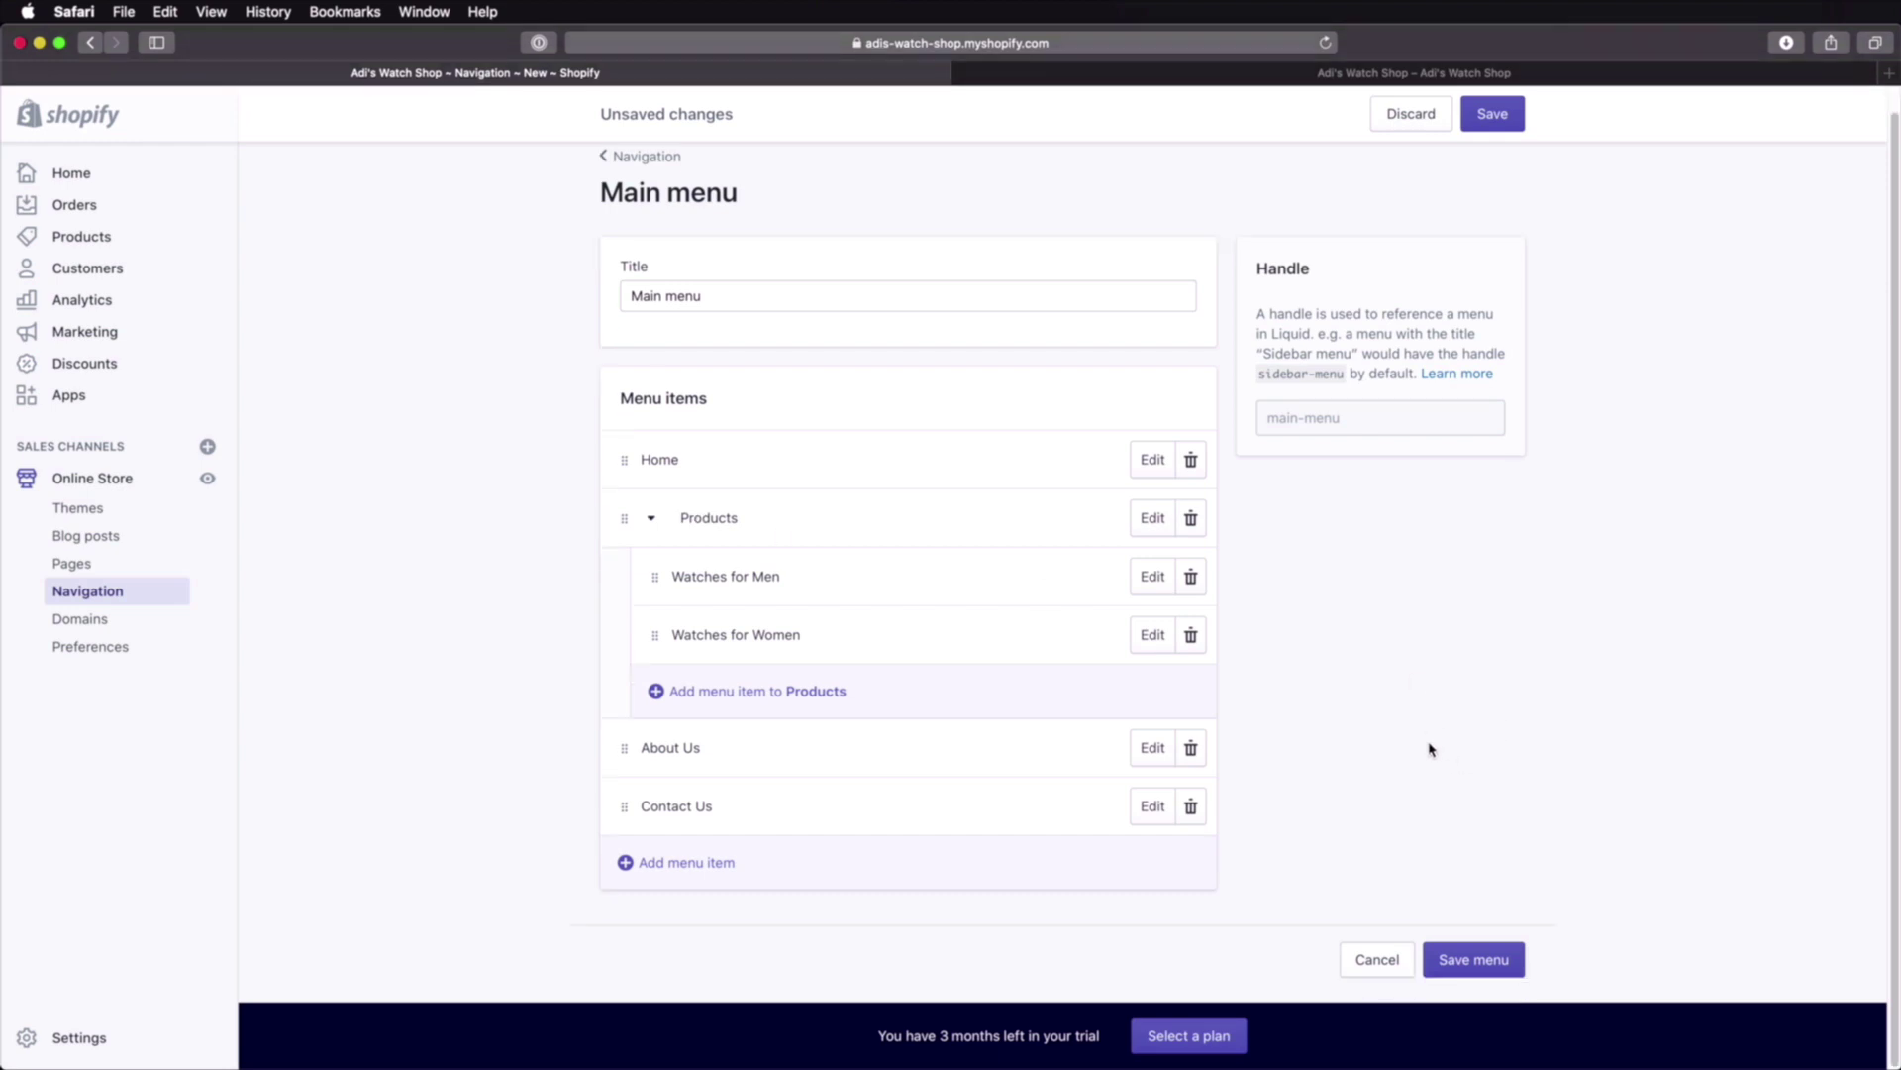
{"action": "left_click", "coordinate": [1482, 961]}
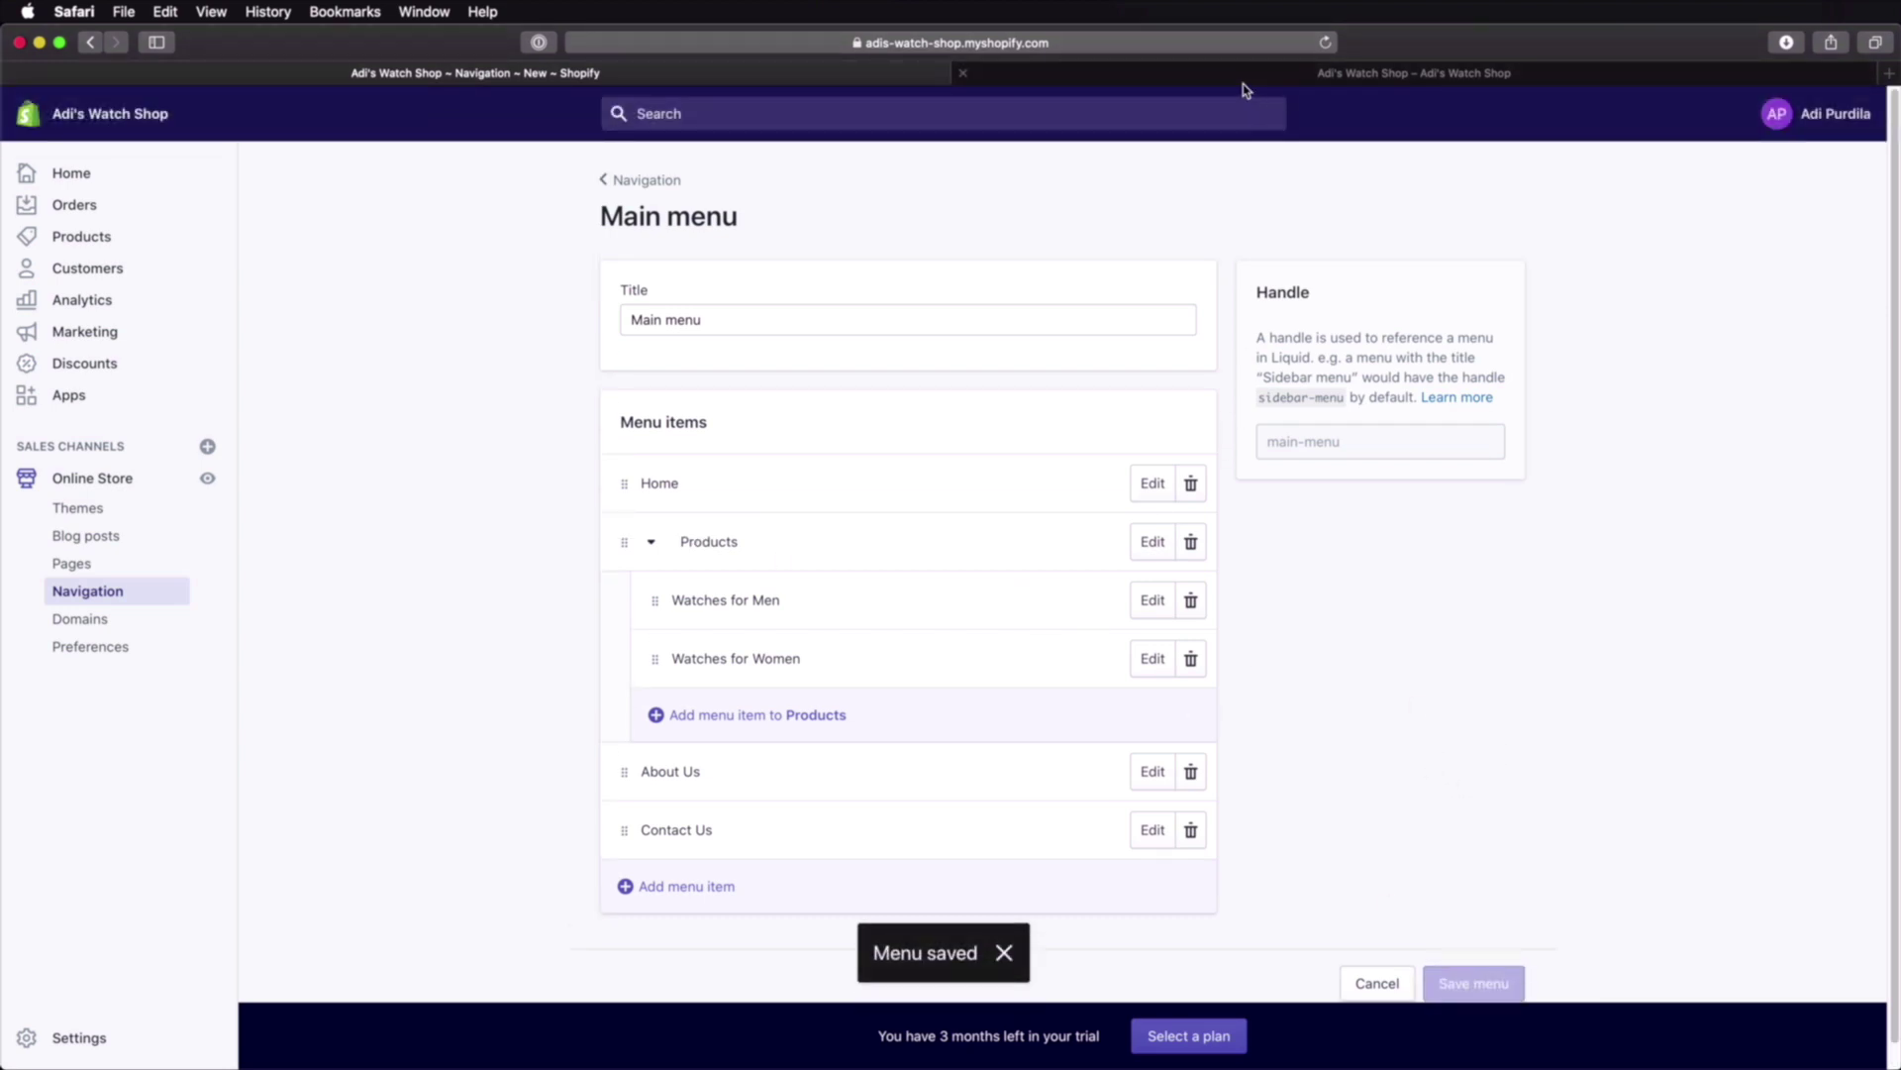
{"action": "left_click", "coordinate": [1245, 75]}
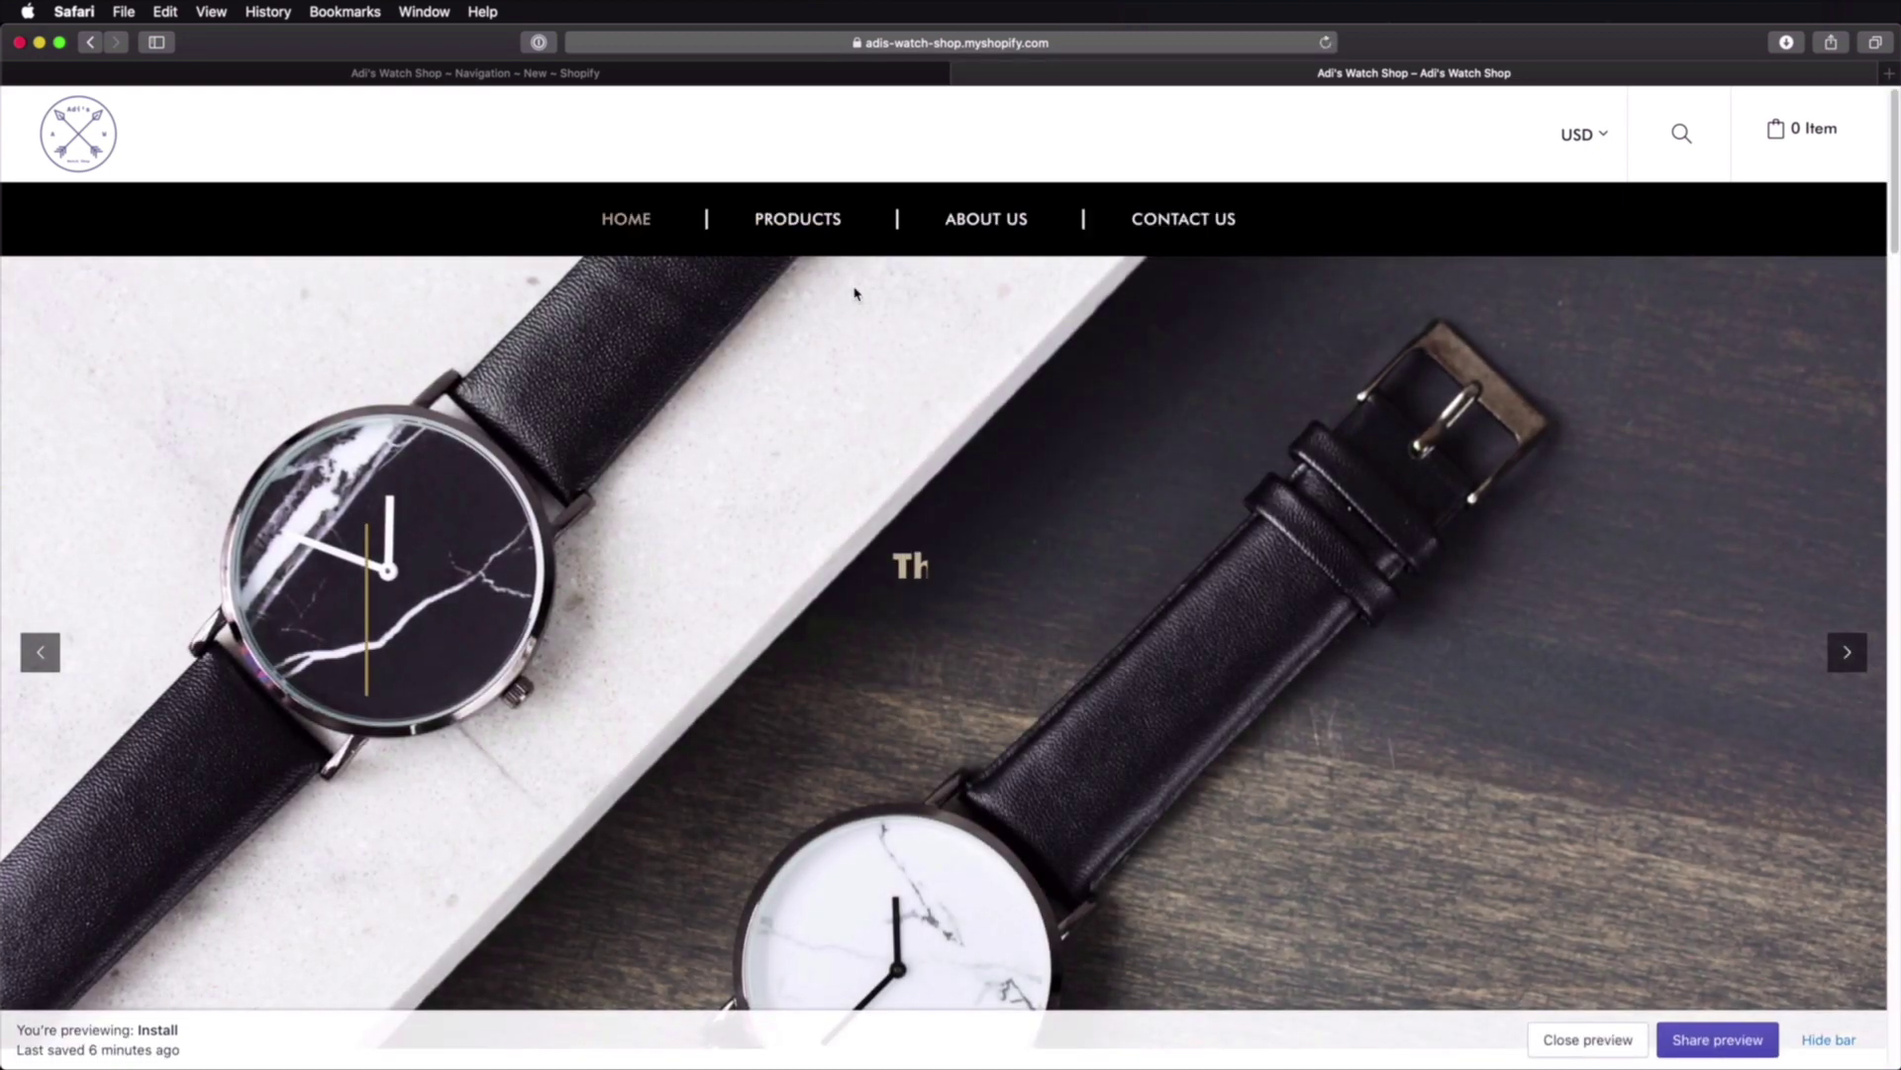
{"action": "mouse_move", "coordinate": [798, 220]}
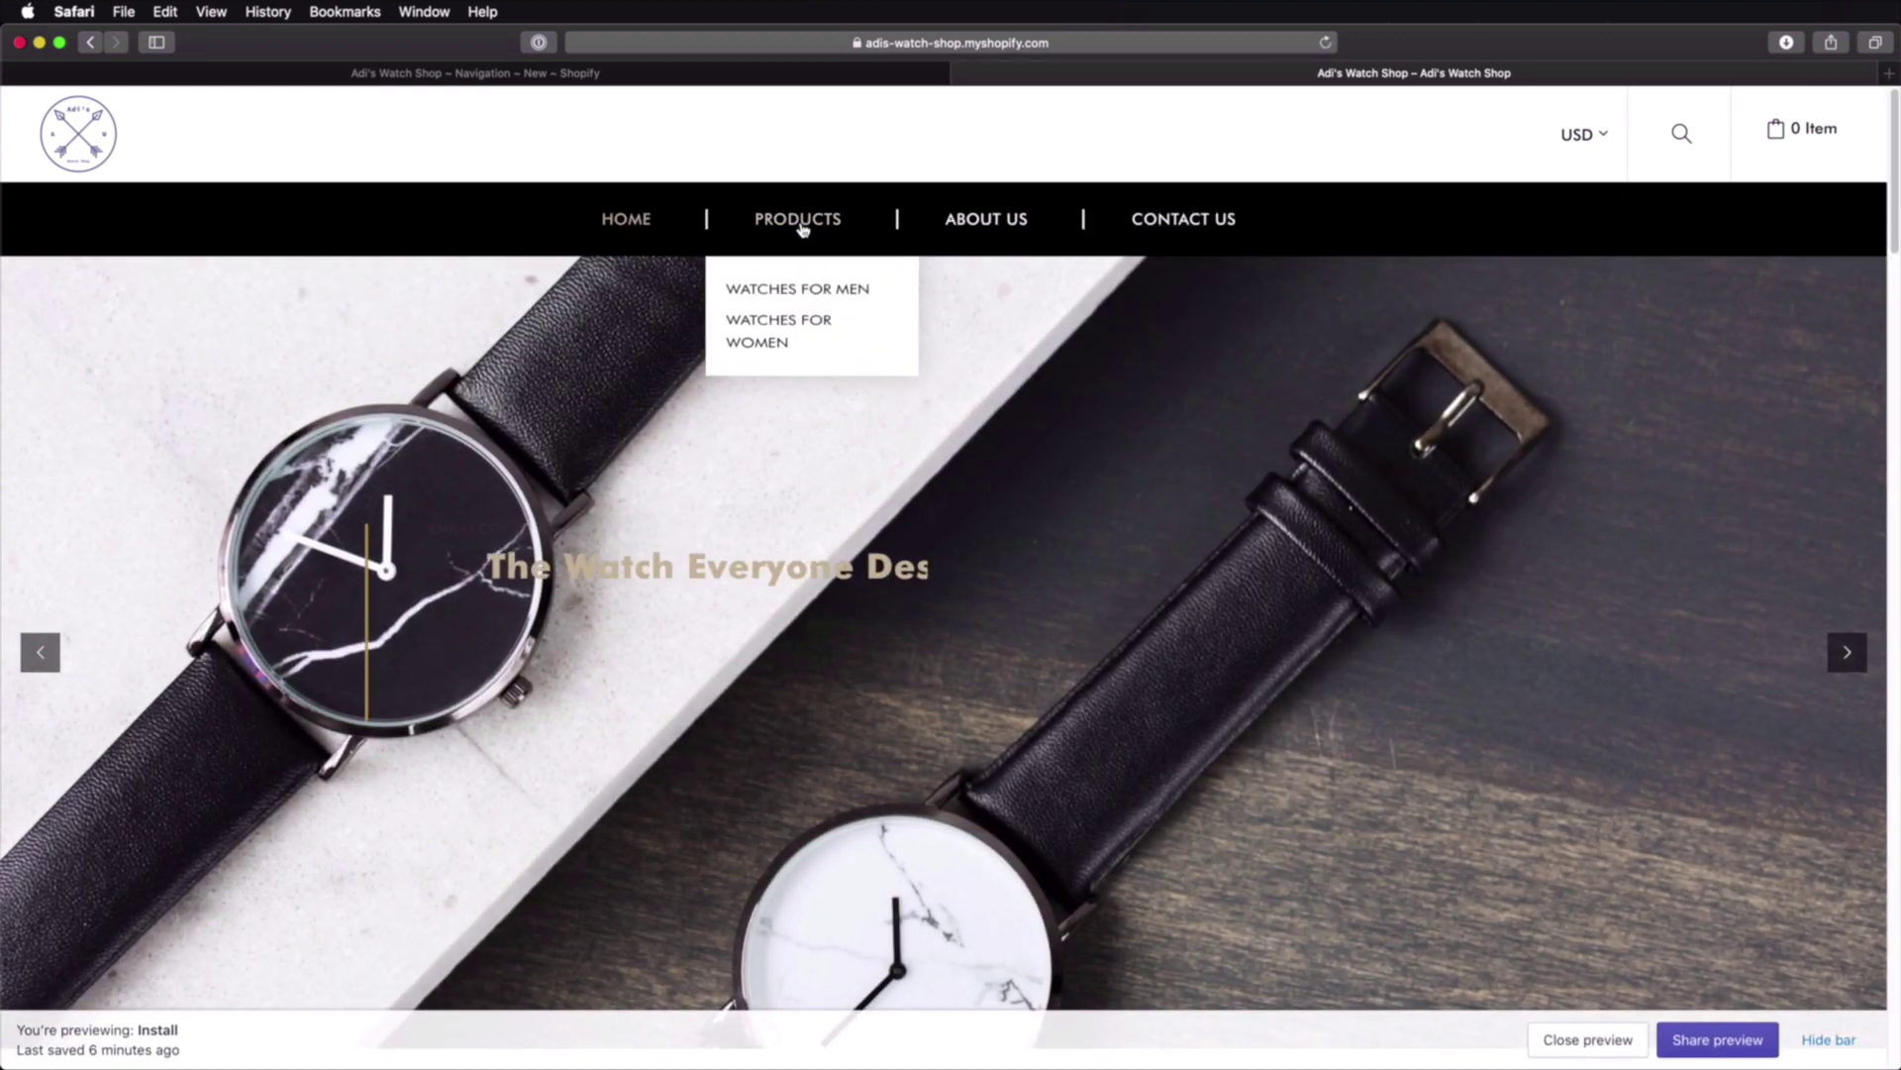
{"action": "left_click", "coordinate": [800, 294]}
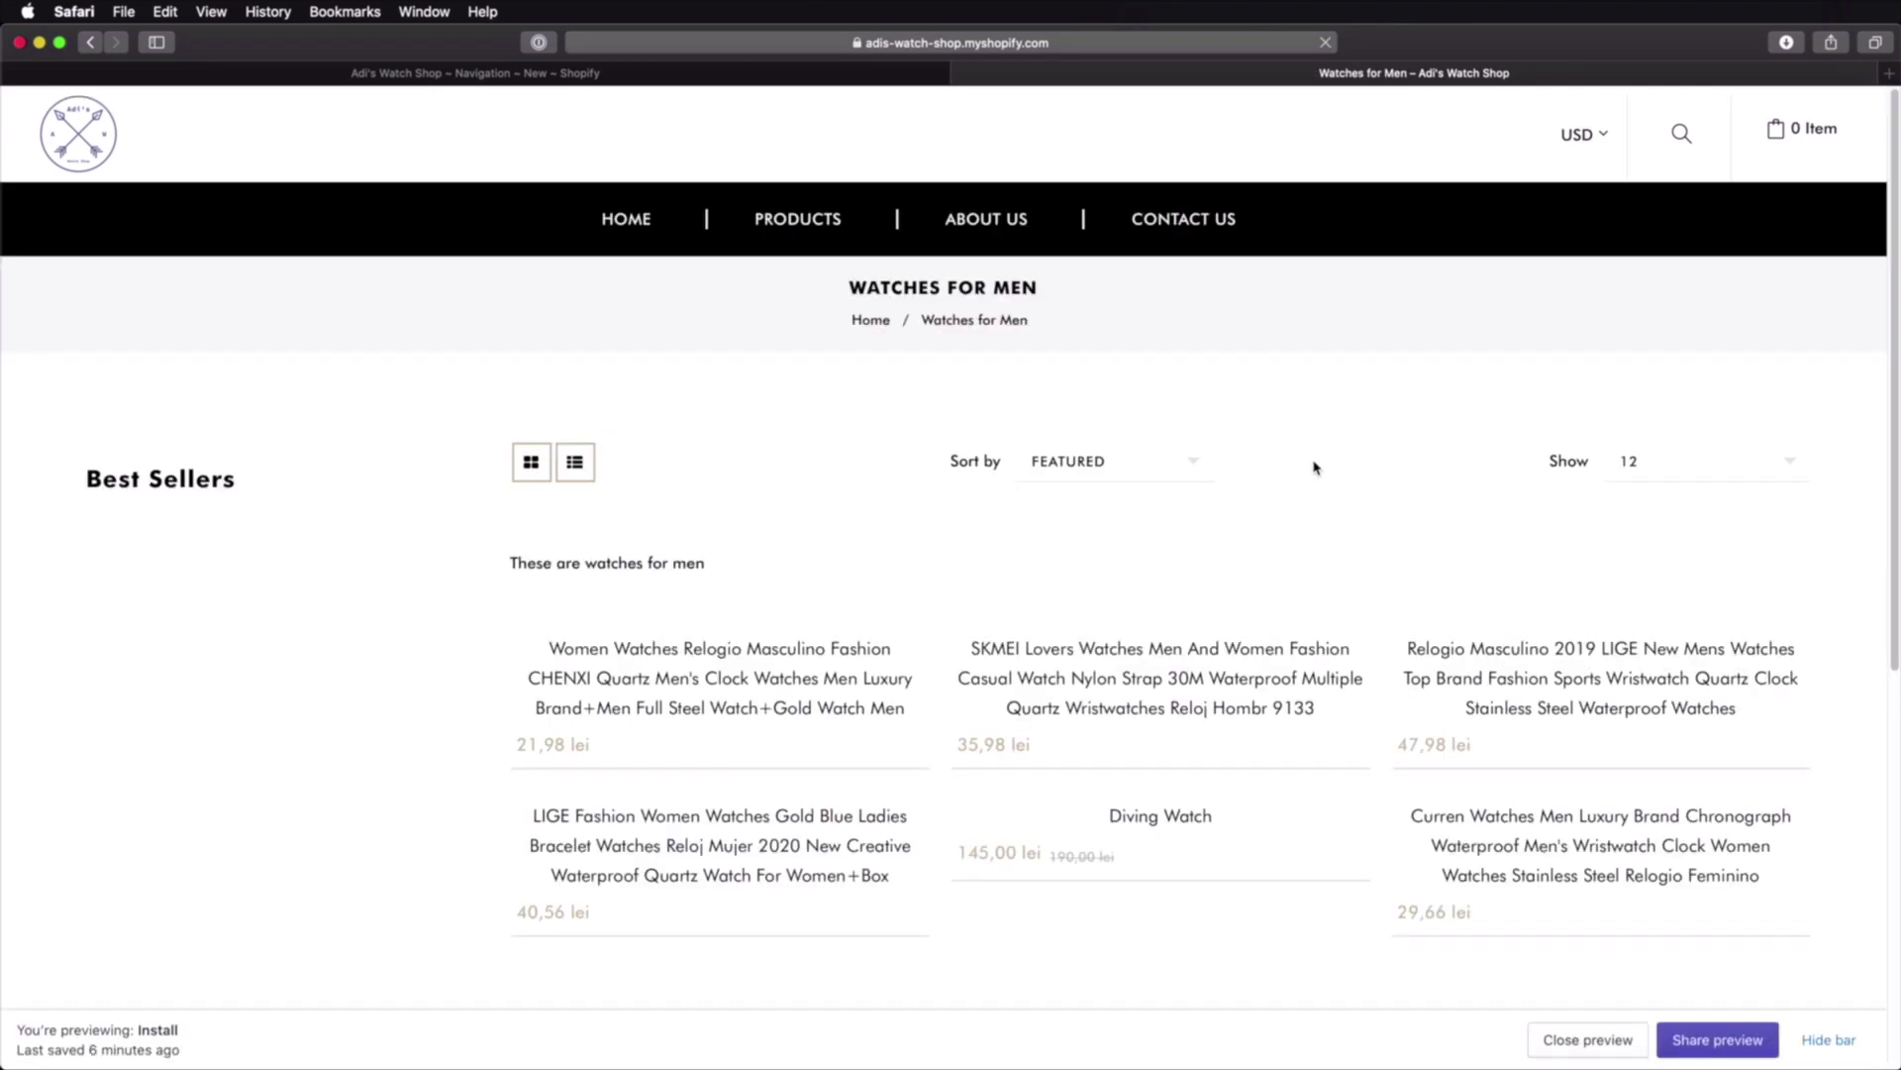
{"action": "scroll", "coordinate": [1315, 467], "scroll_direction": "down", "scroll_amount": 10}
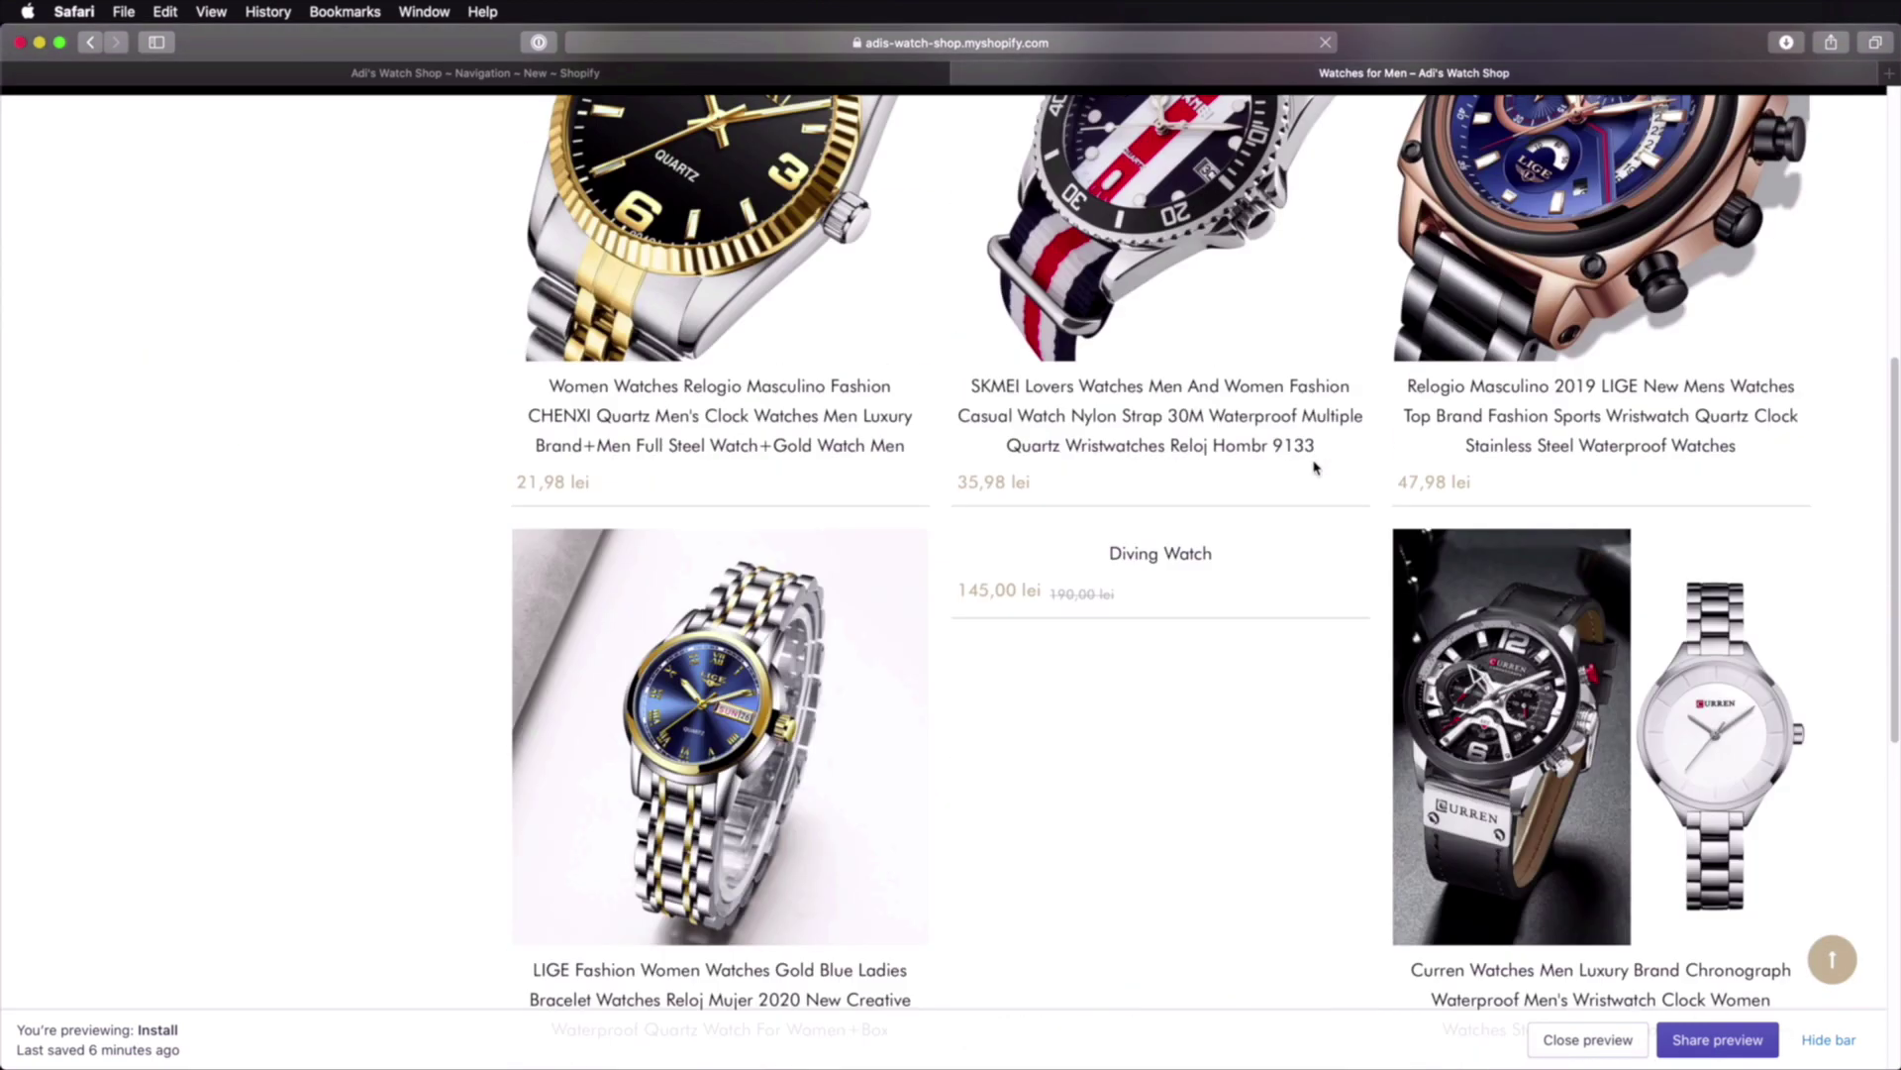
{"action": "scroll", "coordinate": [1315, 470], "scroll_direction": "down", "scroll_amount": 3}
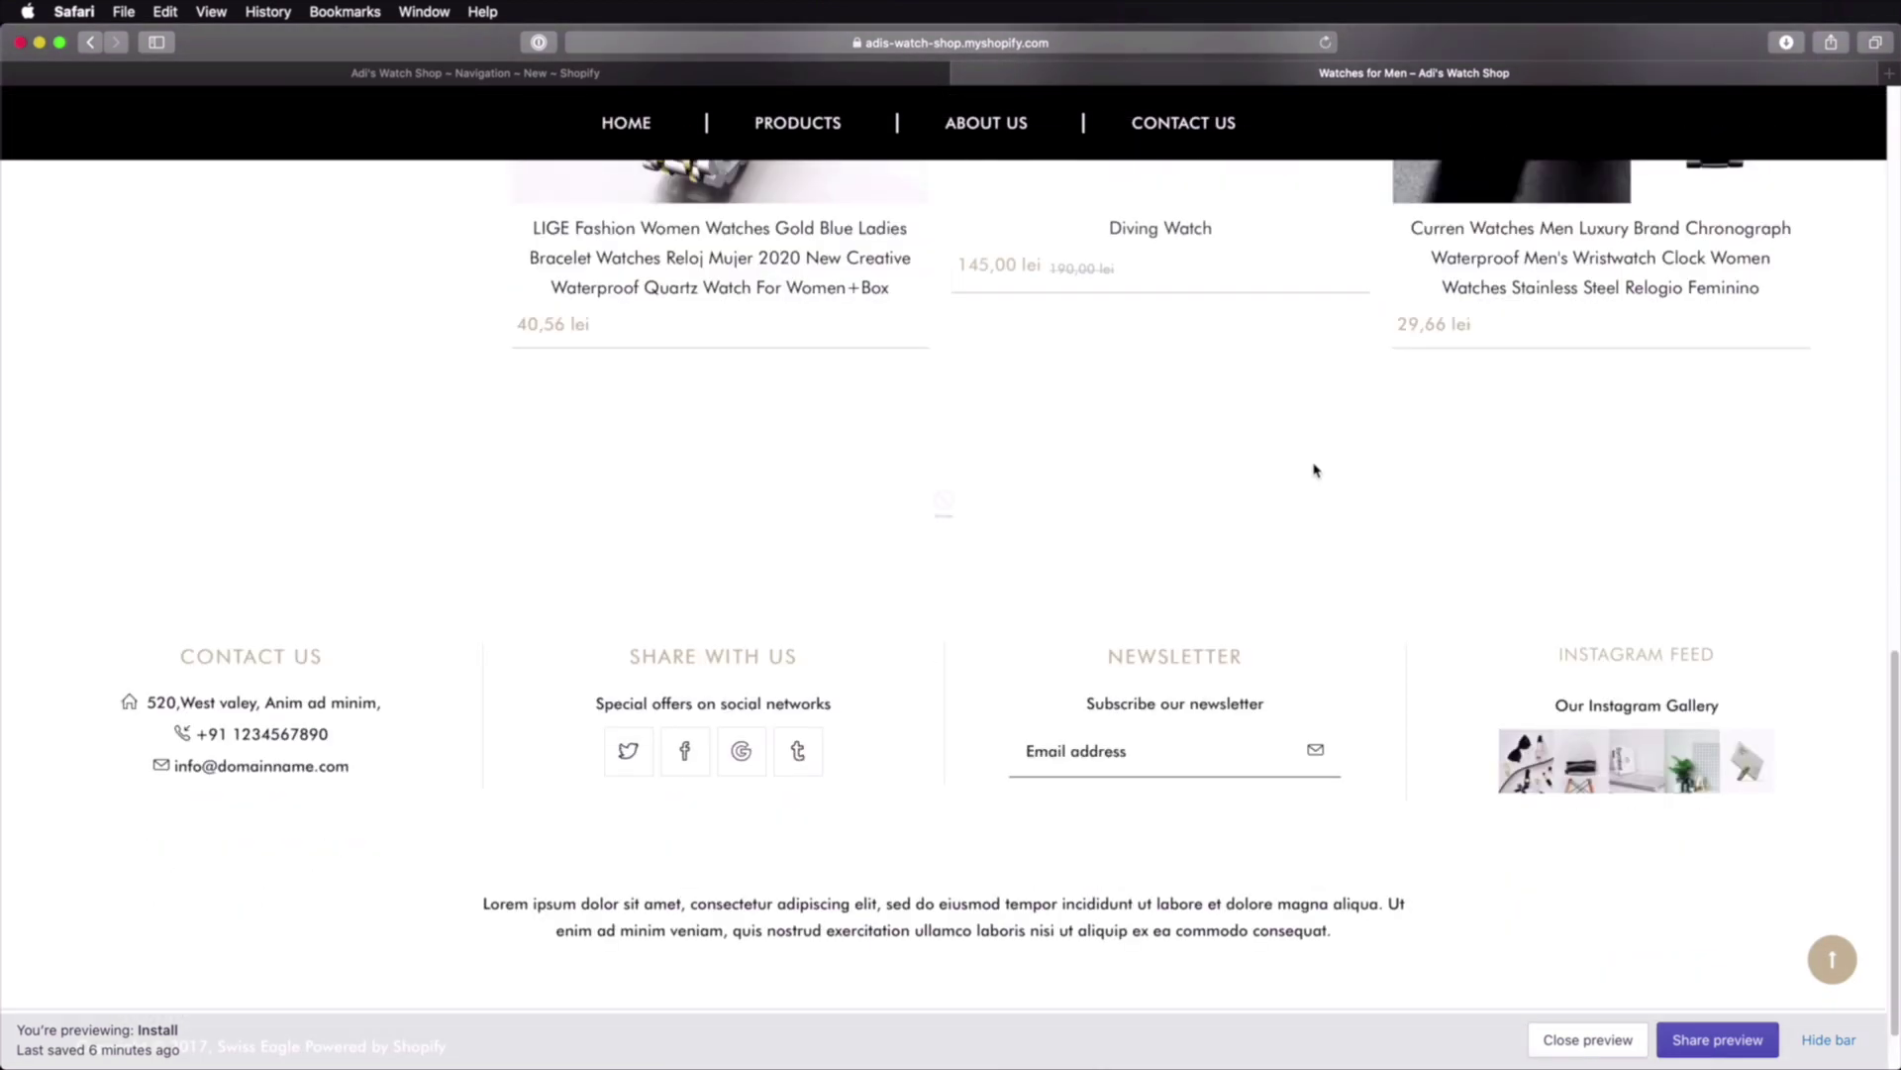
{"action": "scroll", "coordinate": [647, 134], "scroll_direction": "up", "scroll_amount": 15}
{"action": "left_click", "coordinate": [660, 75]}
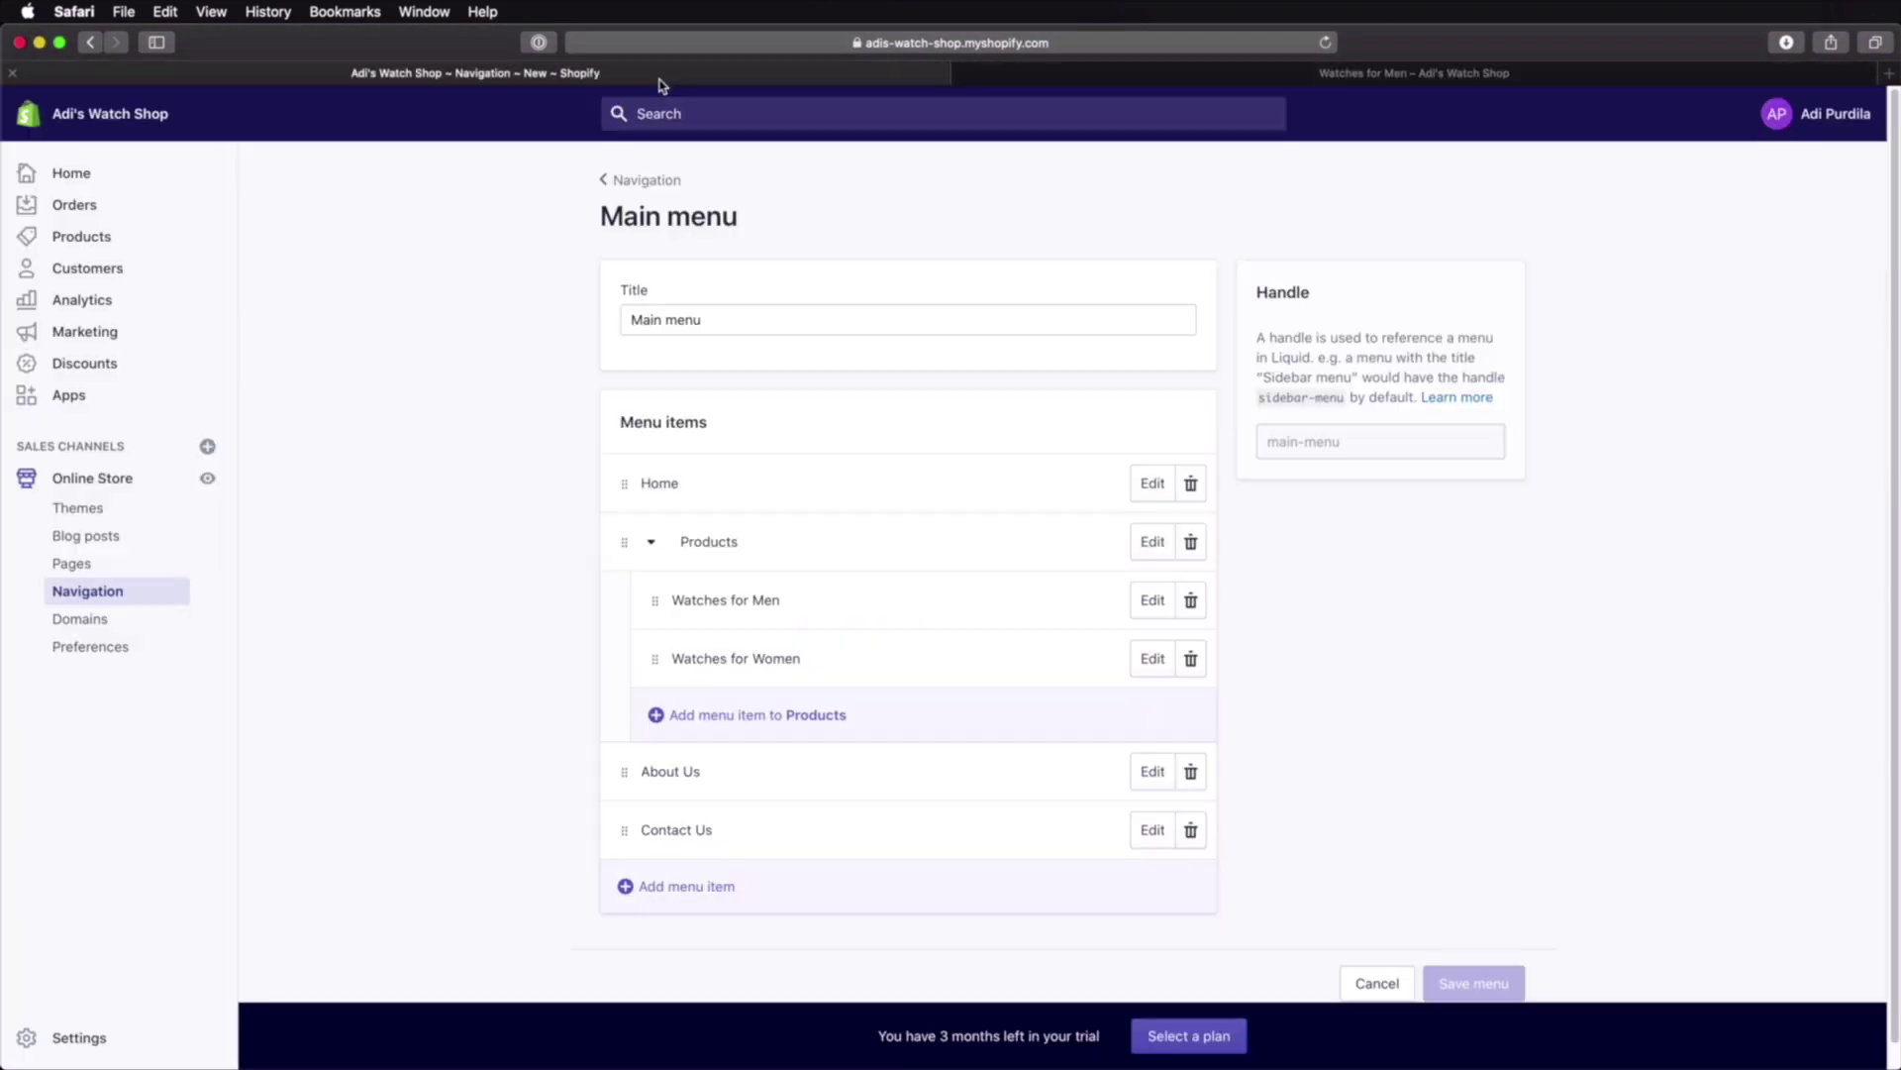
Step: Inspect the Footer menu's lone Search item against the storefront footer, then open Themes
{"action": "left_click", "coordinate": [648, 181]}
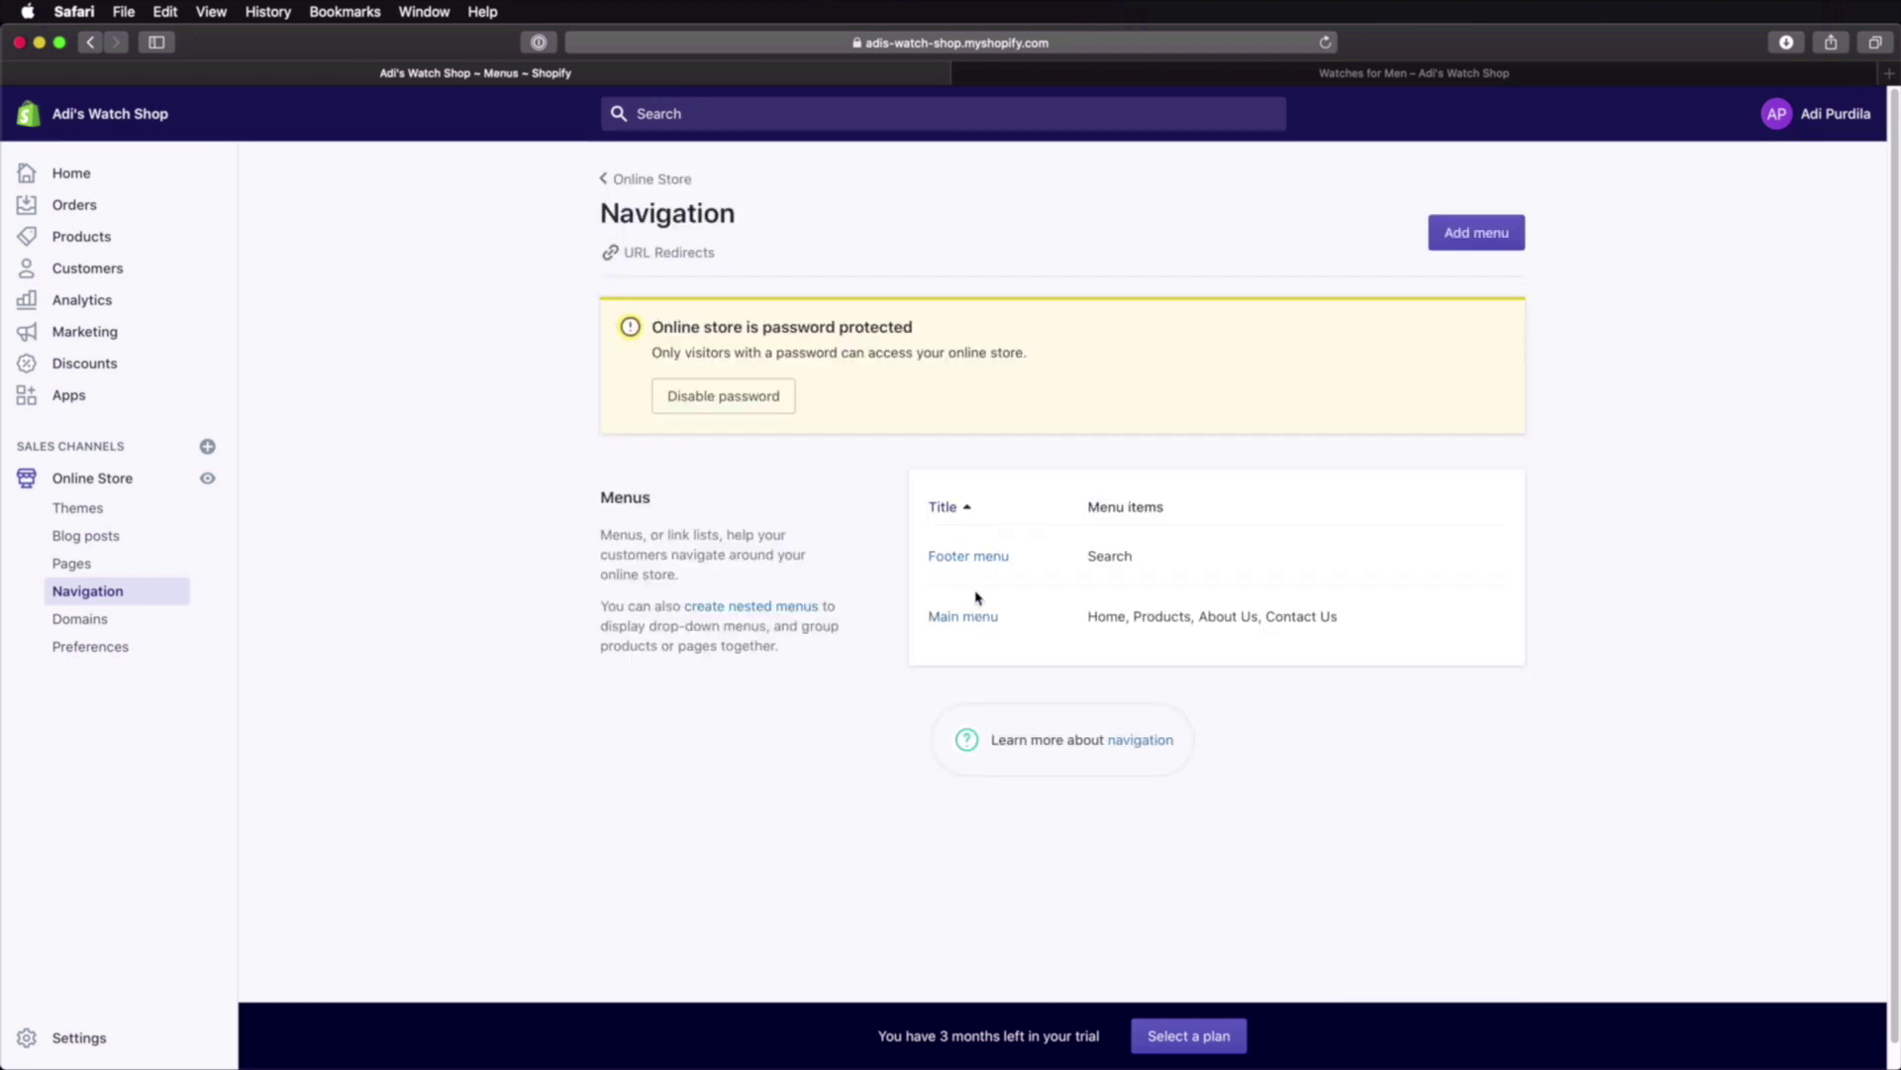
{"action": "left_click", "coordinate": [970, 559]}
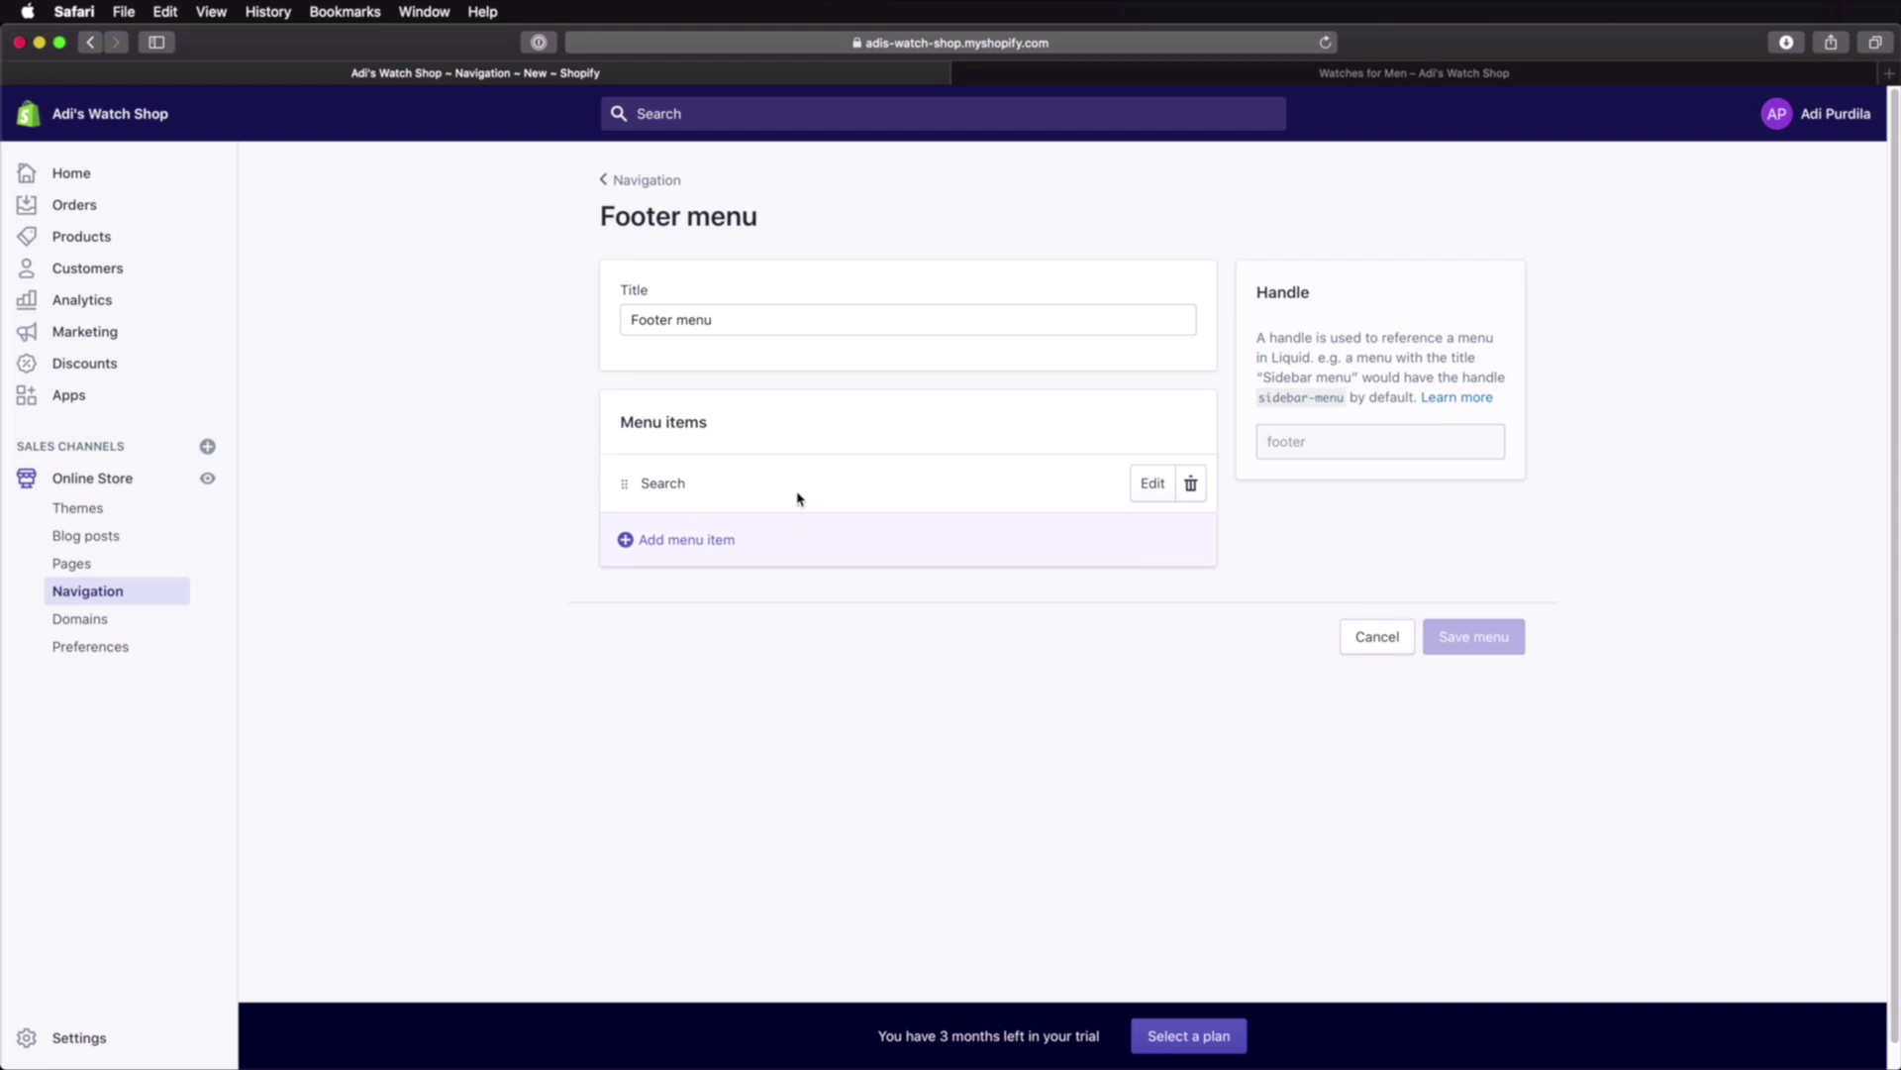
{"action": "left_click", "coordinate": [1501, 77]}
{"action": "scroll", "coordinate": [1302, 225], "scroll_direction": "down", "scroll_amount": 15}
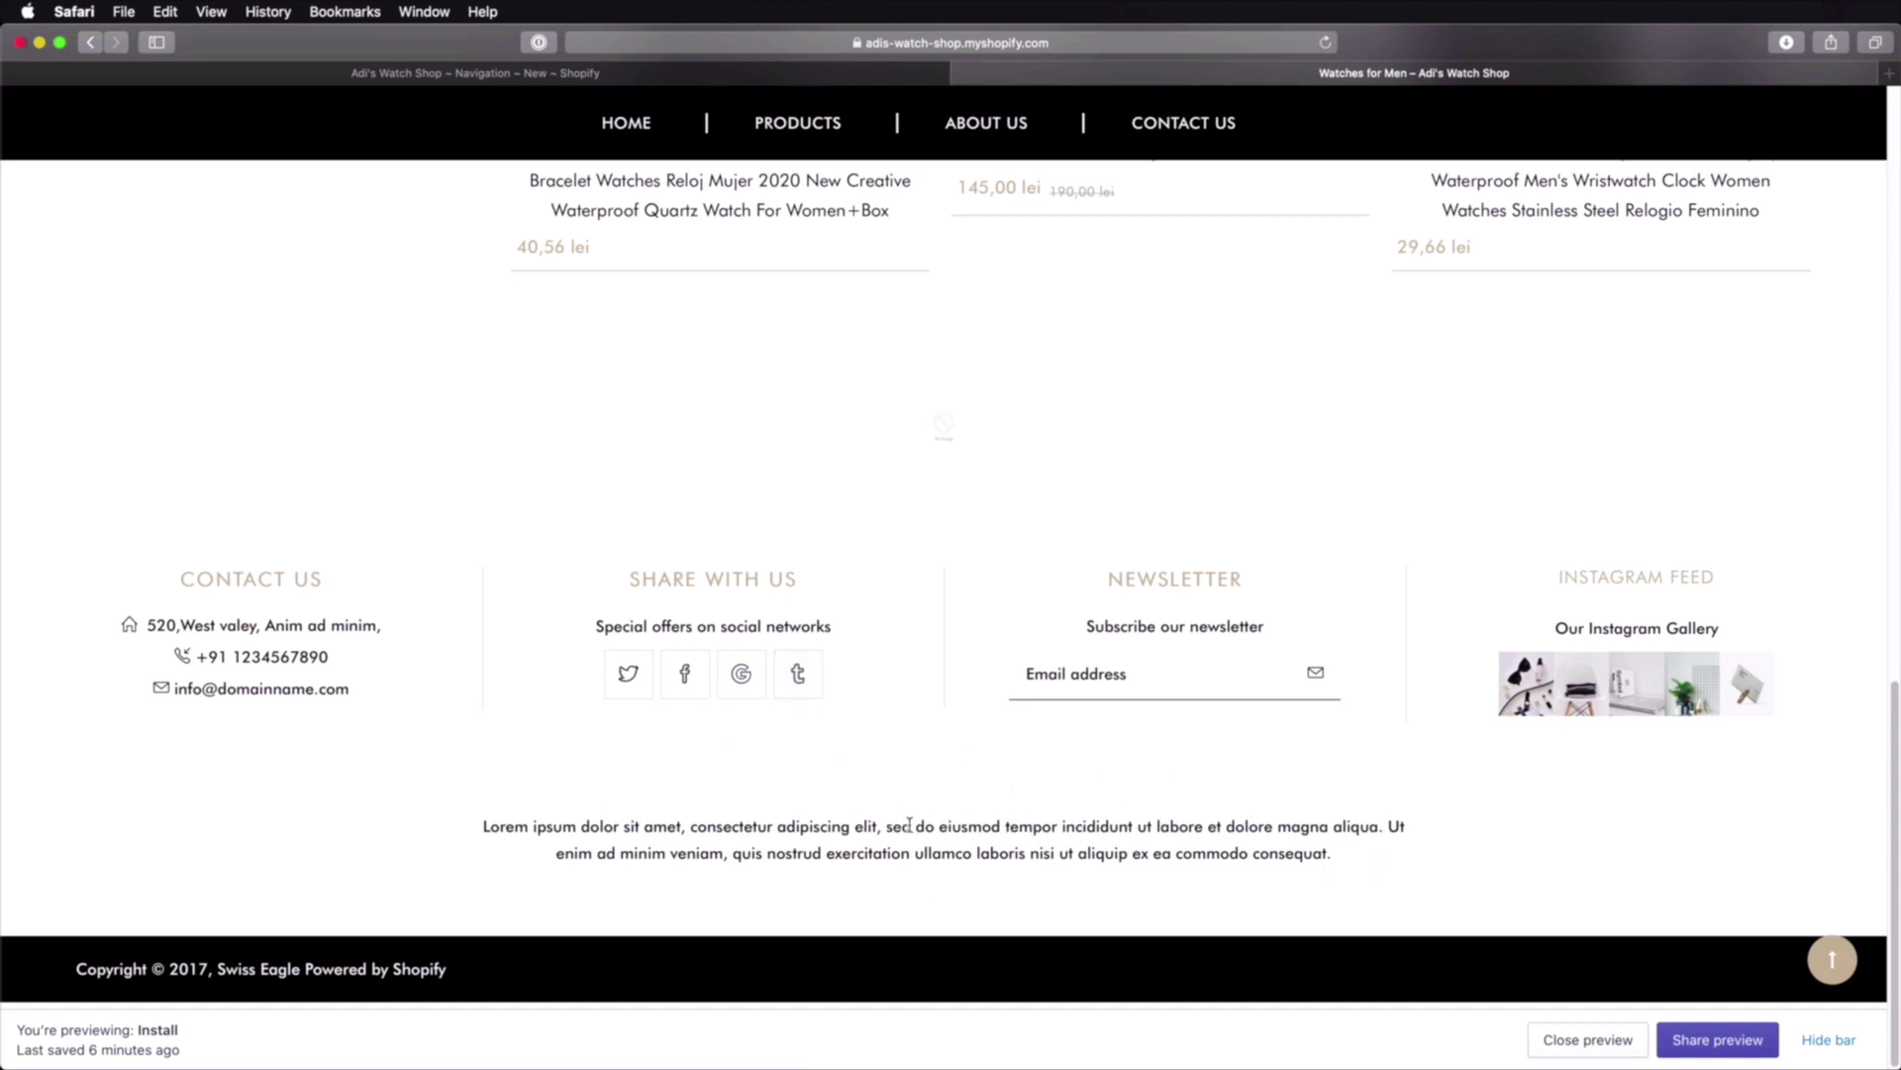
{"action": "key", "text": "ctrl+shift+Tab"}
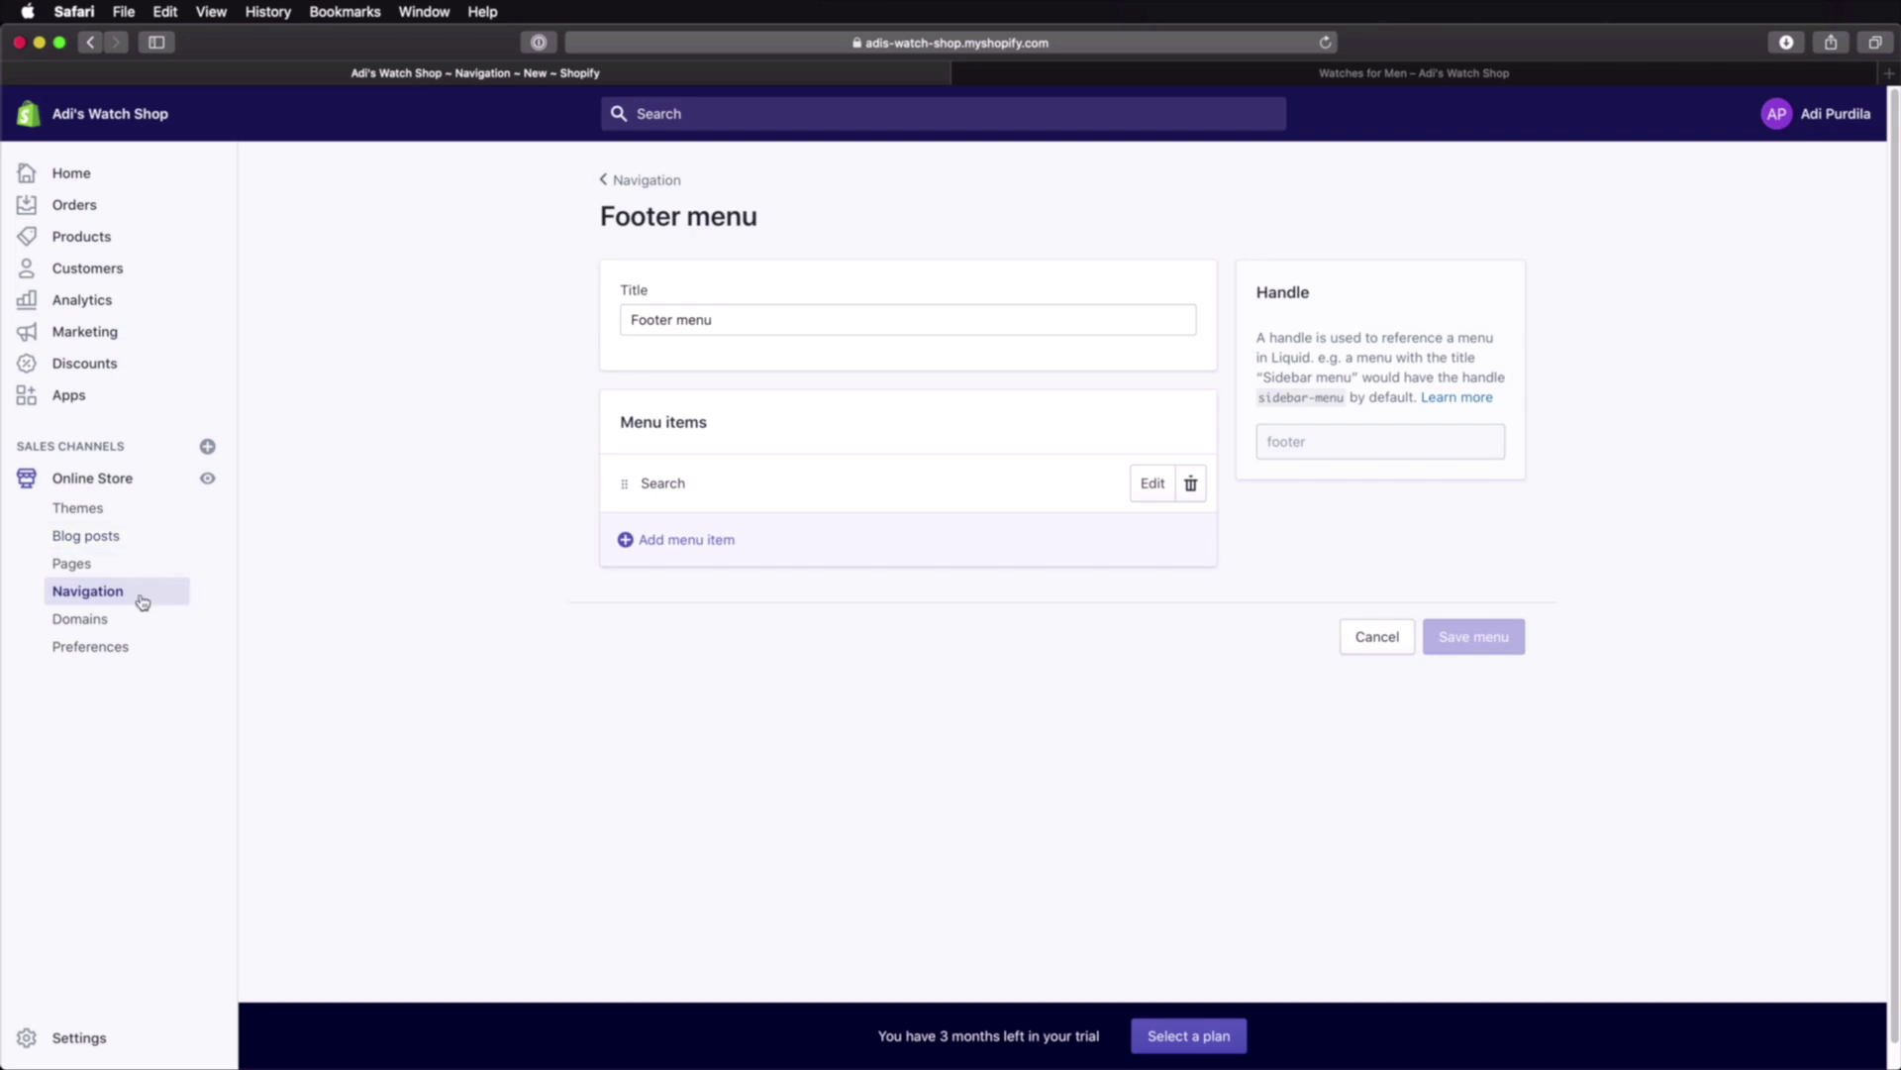
{"action": "left_click", "coordinate": [79, 507]}
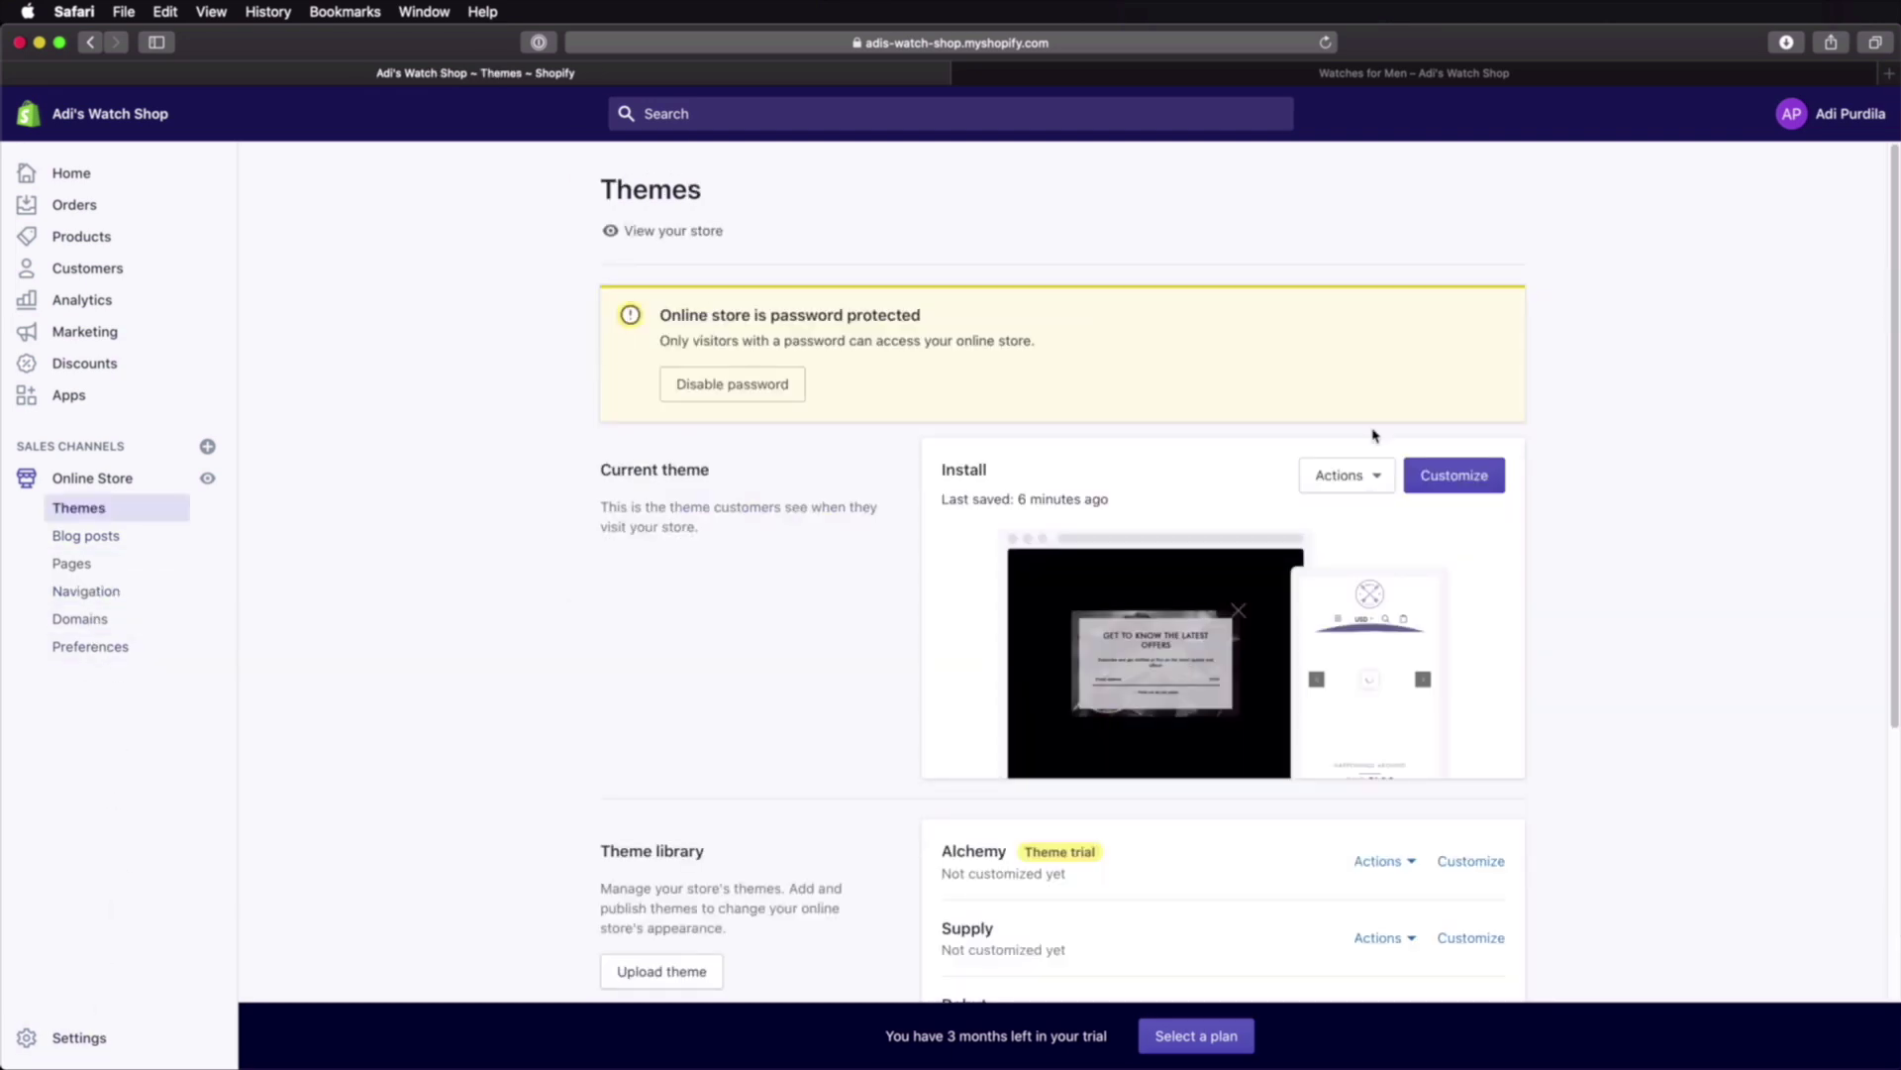
Step: In the theme editor, set the arrows logo image as the Footer section's logo
{"action": "left_click", "coordinate": [1455, 475]}
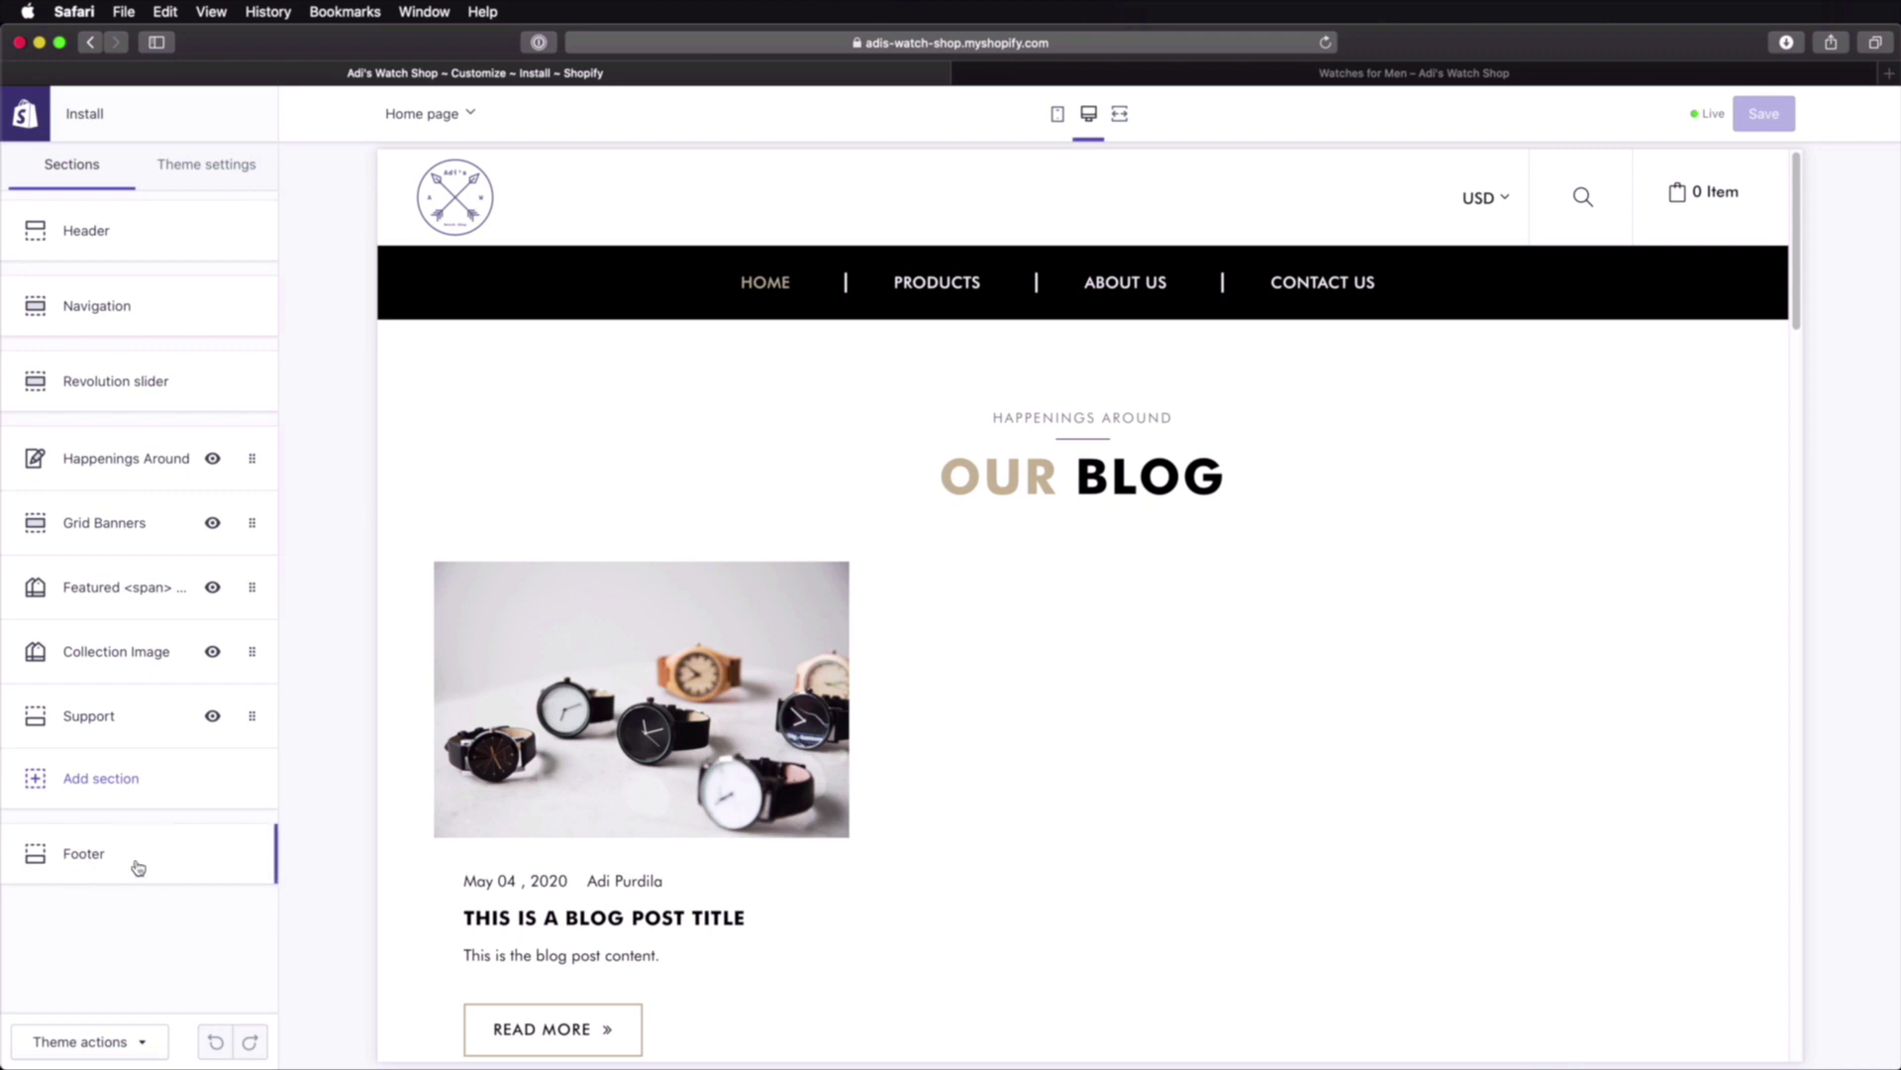
{"action": "left_click", "coordinate": [137, 866]}
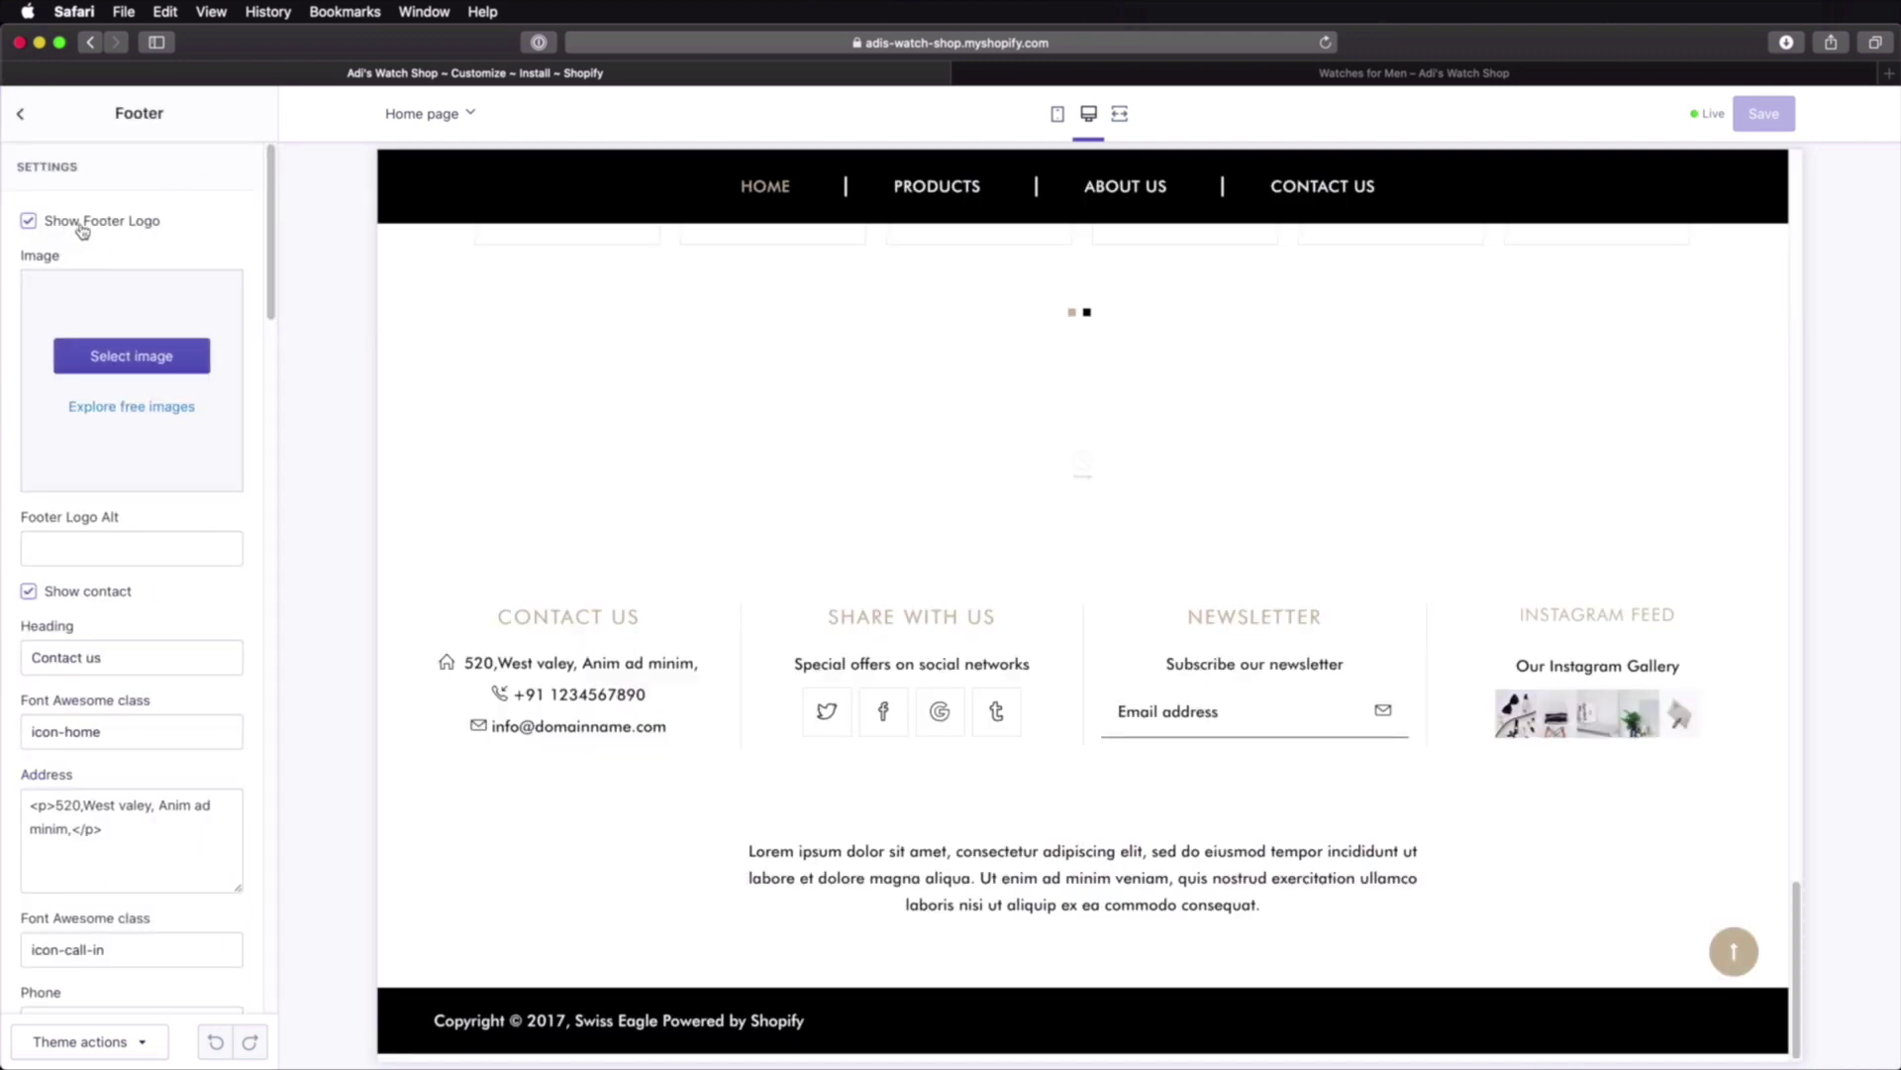
{"action": "left_click", "coordinate": [162, 359]}
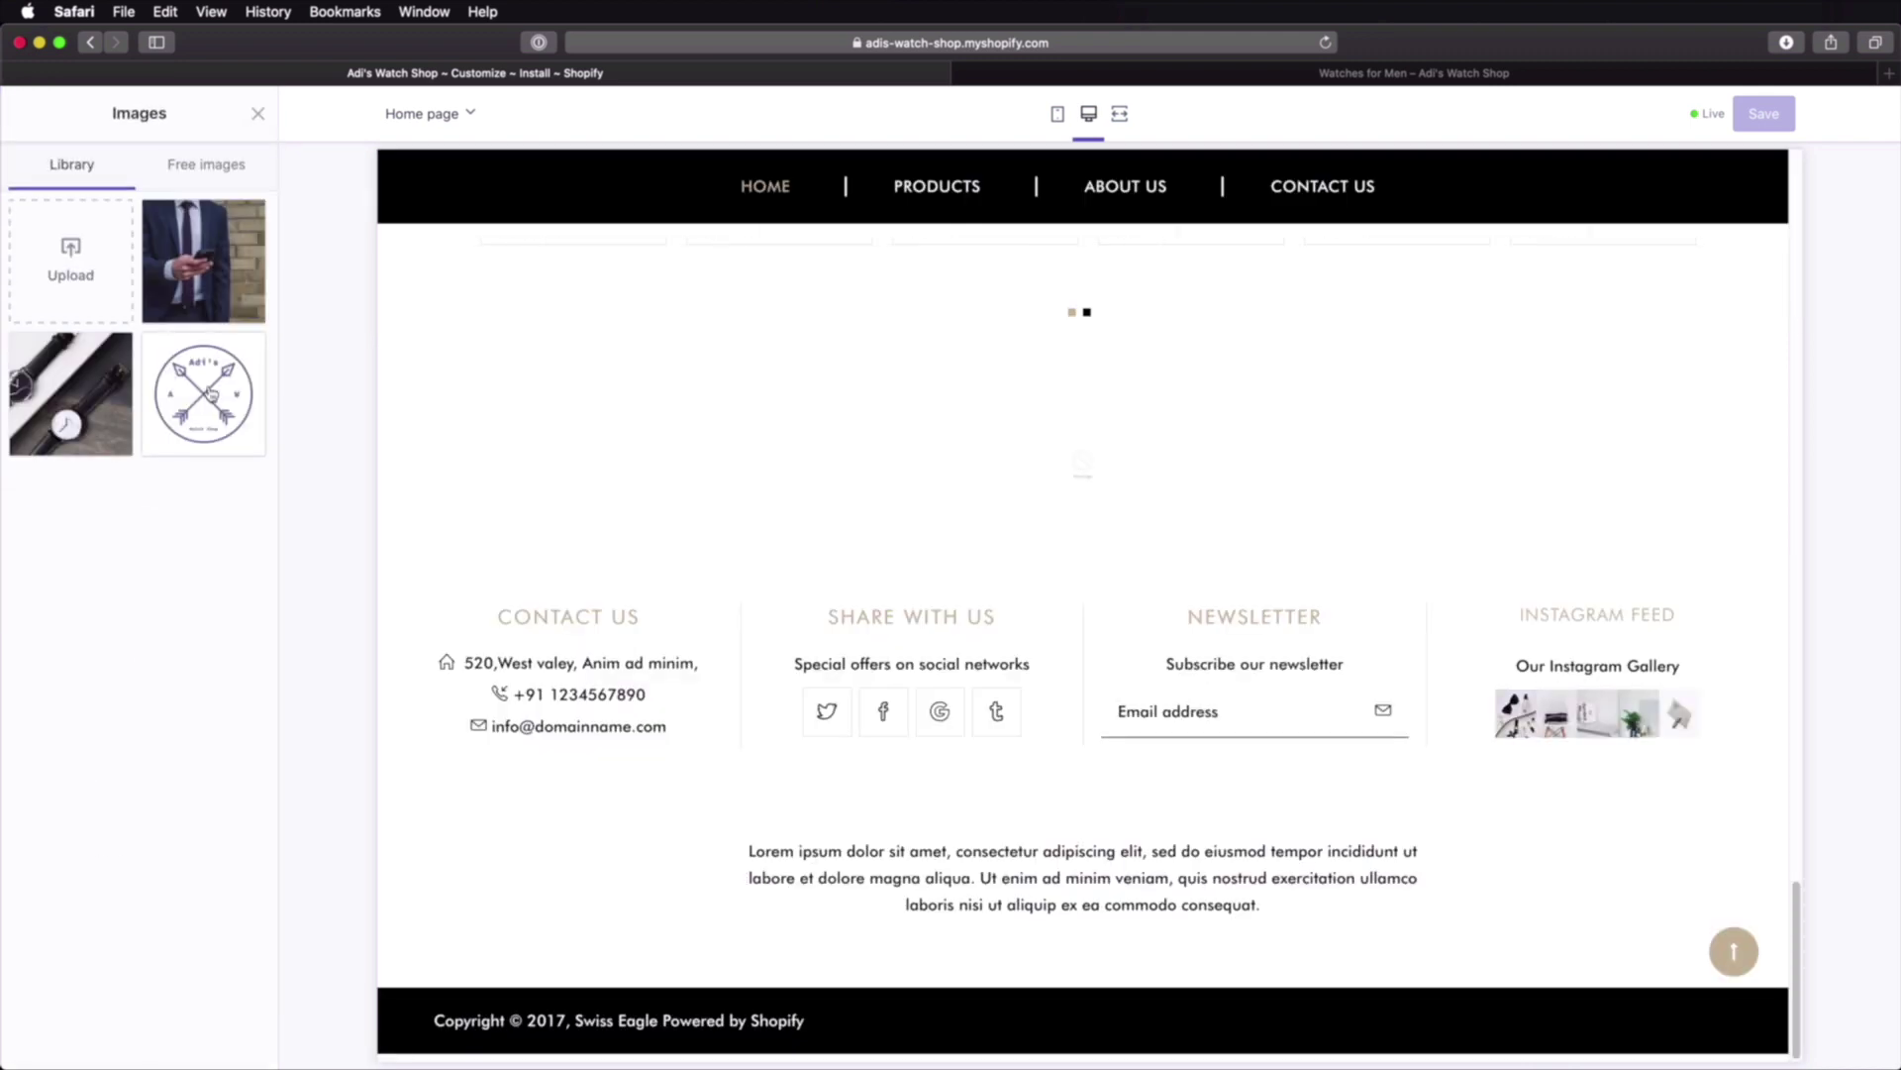
{"action": "left_click", "coordinate": [220, 414]}
{"action": "left_click", "coordinate": [231, 1041]}
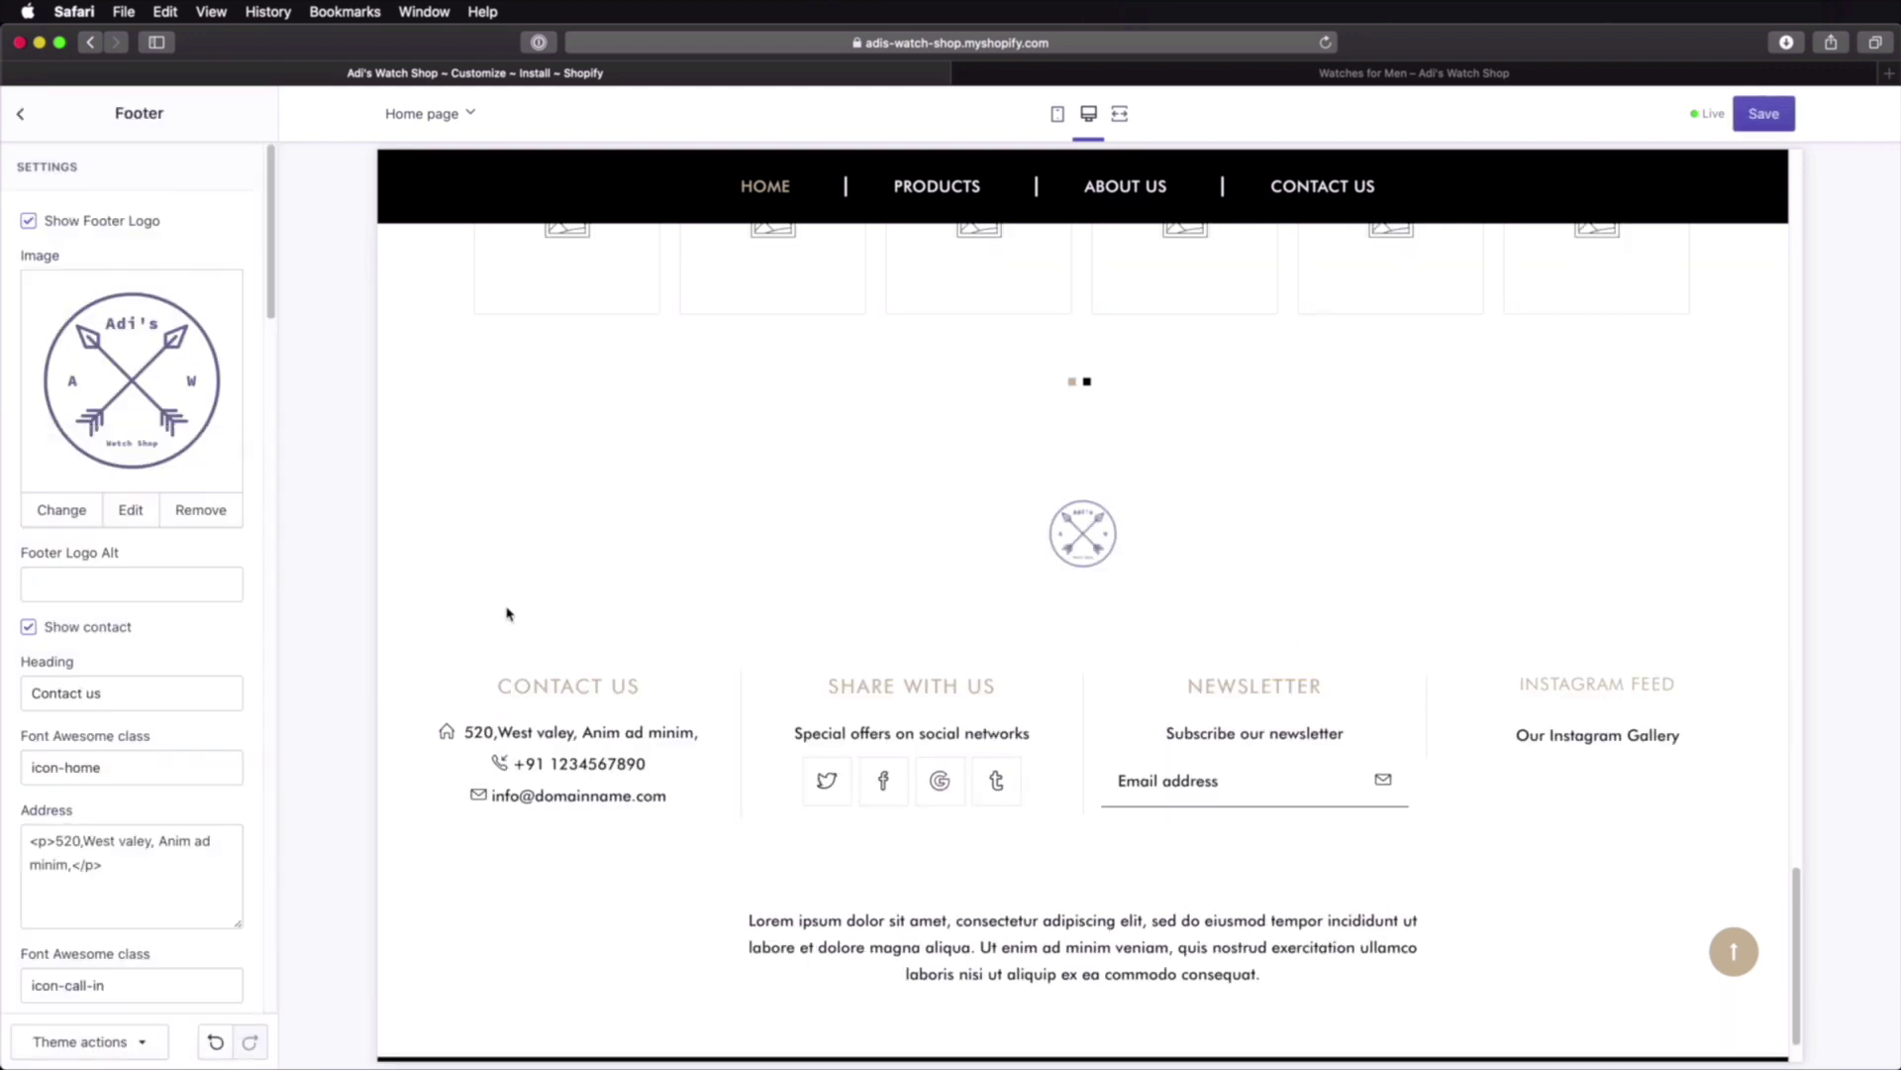
Step: Scroll the preview down to the footer and save the theme changes
{"action": "scroll", "coordinate": [156, 538], "scroll_direction": "down", "scroll_amount": 4}
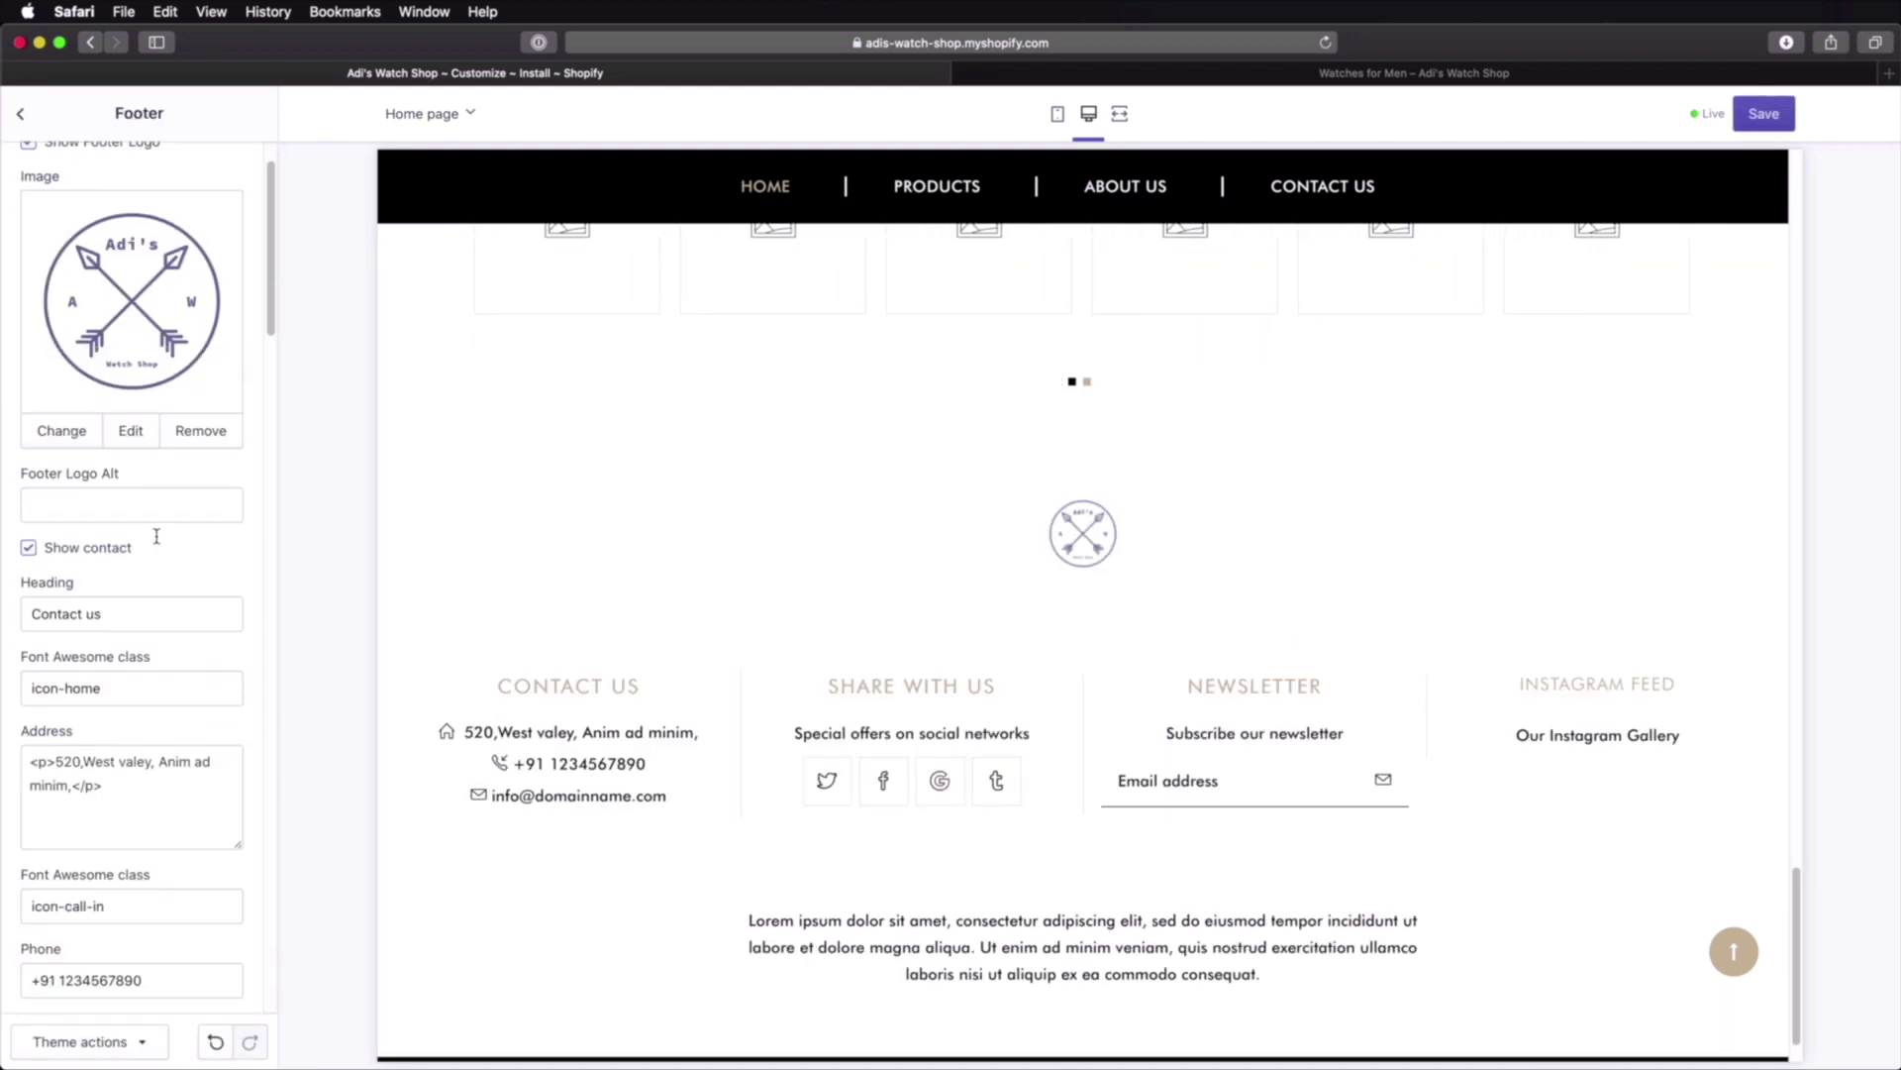
{"action": "scroll", "coordinate": [157, 539], "scroll_direction": "down", "scroll_amount": 10}
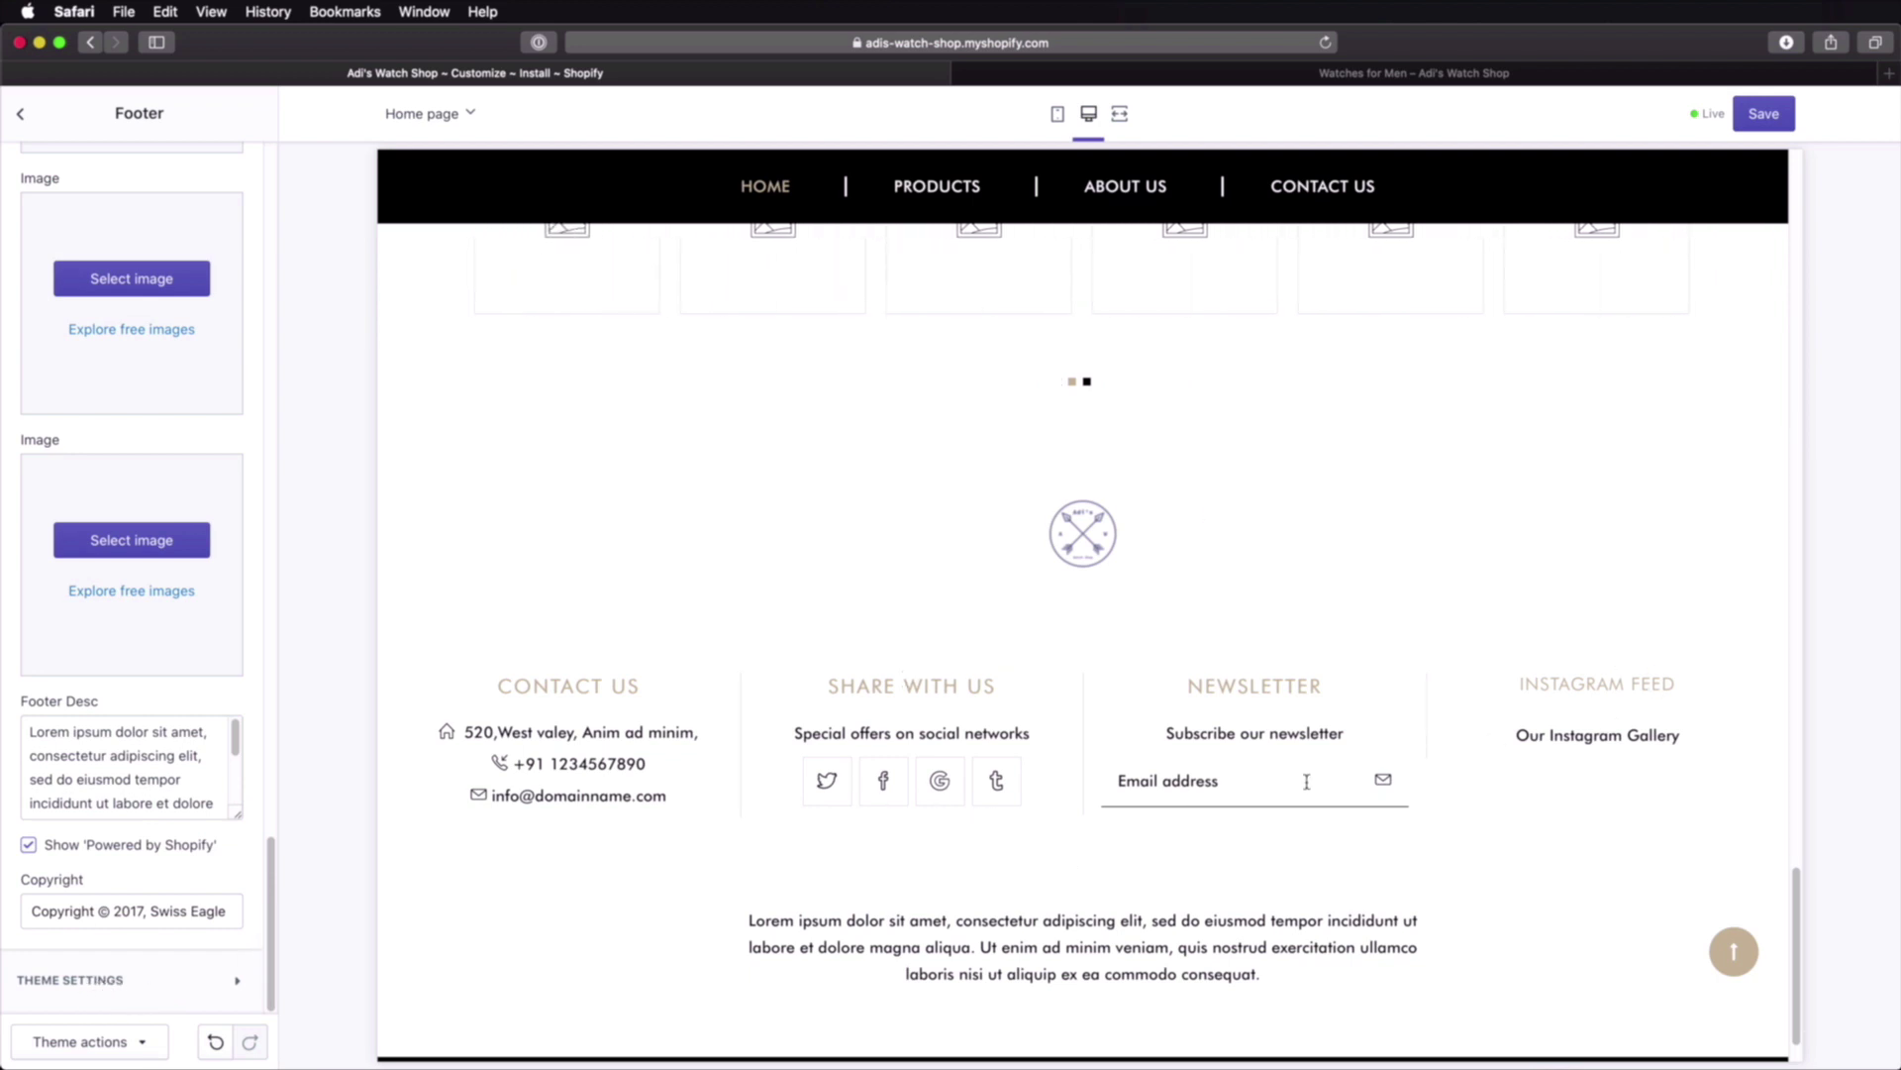
{"action": "scroll", "coordinate": [887, 822], "scroll_direction": "down", "scroll_amount": 2}
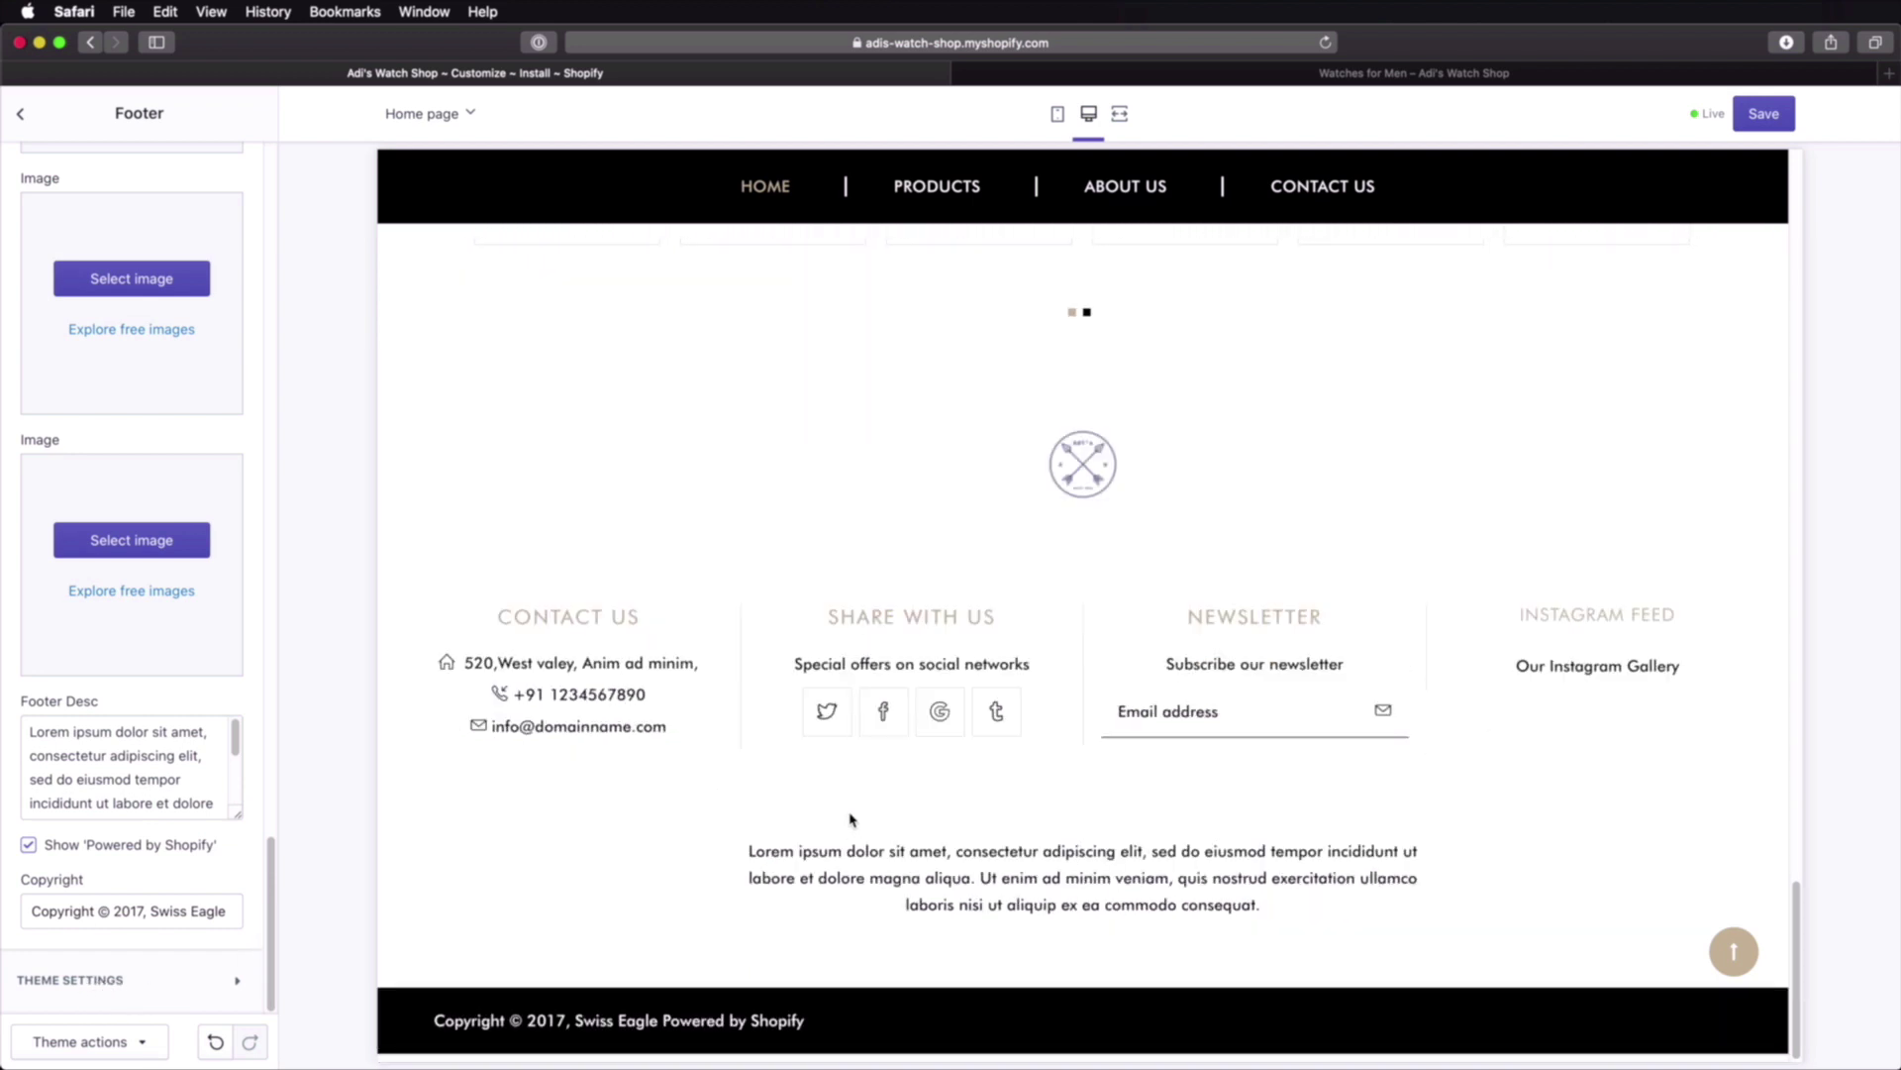
{"action": "left_click", "coordinate": [1766, 115]}
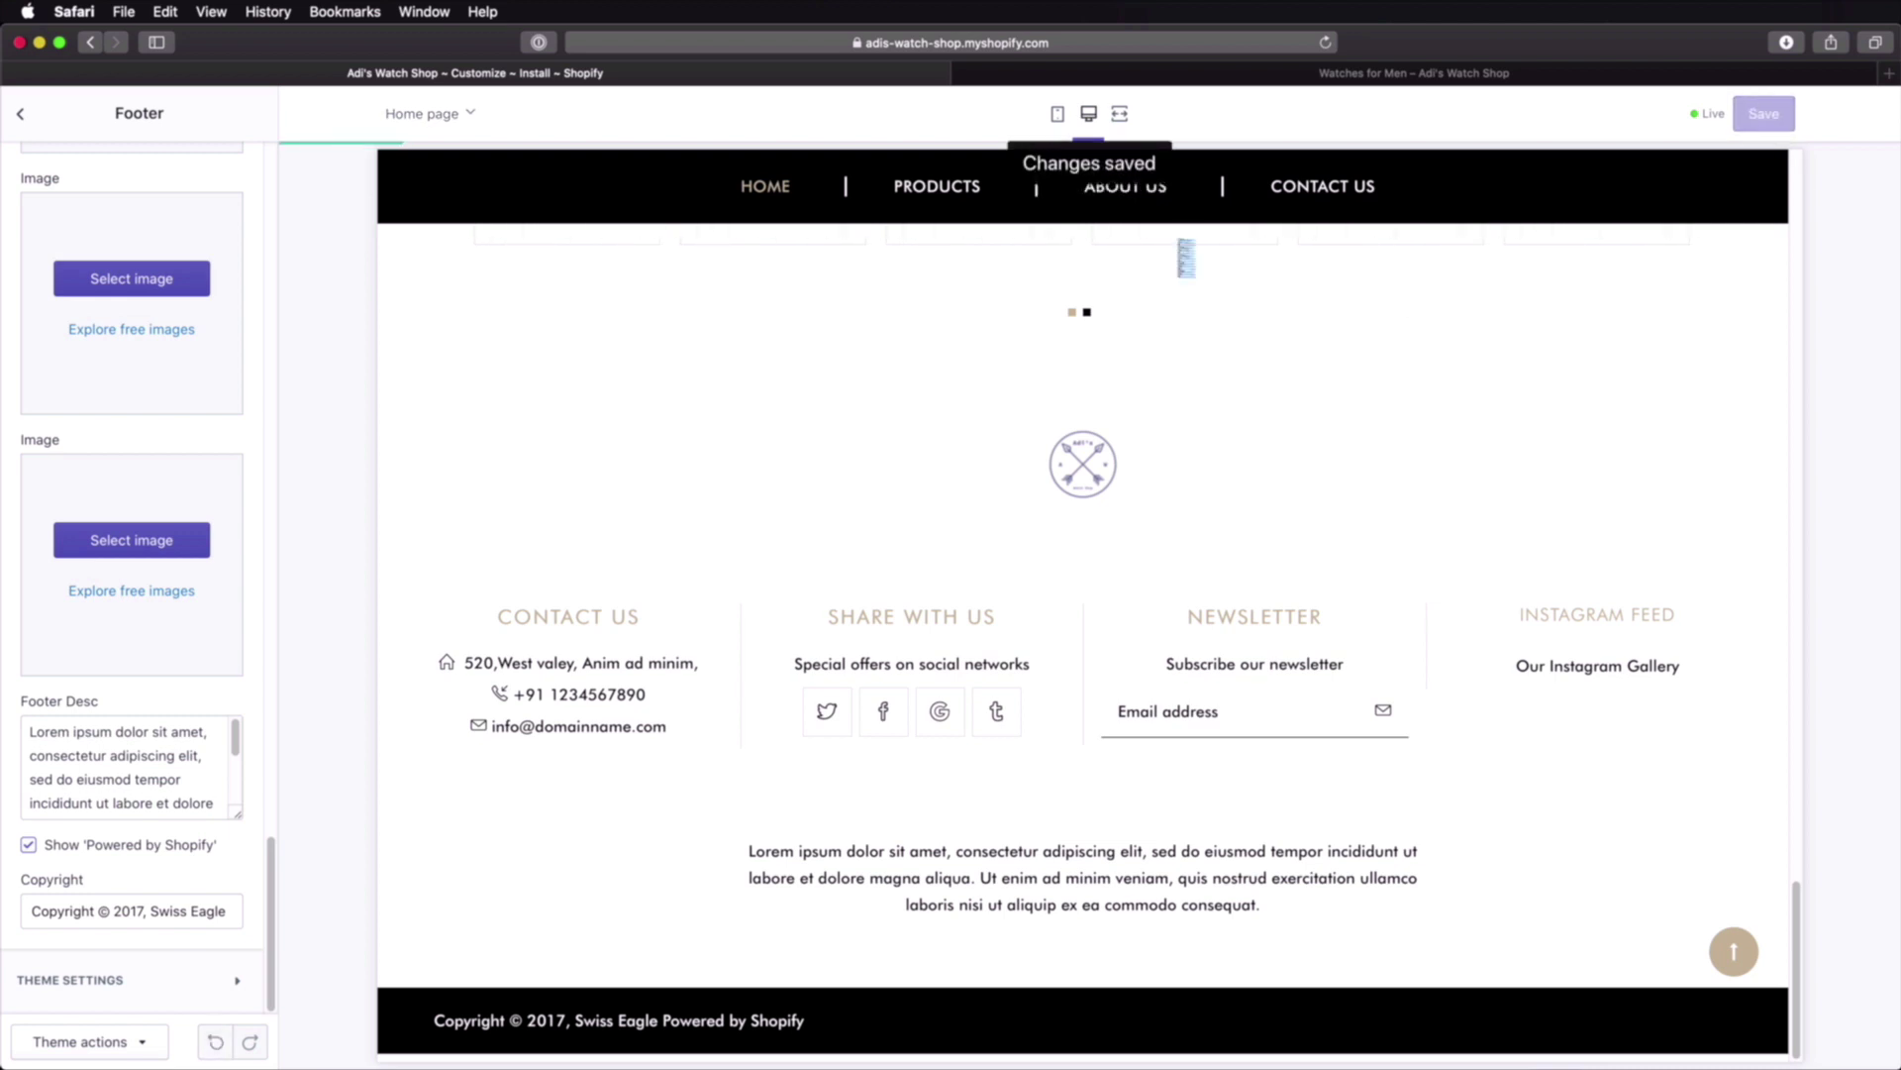
{"action": "scroll", "coordinate": [925, 574], "scroll_direction": "up", "scroll_amount": 20}
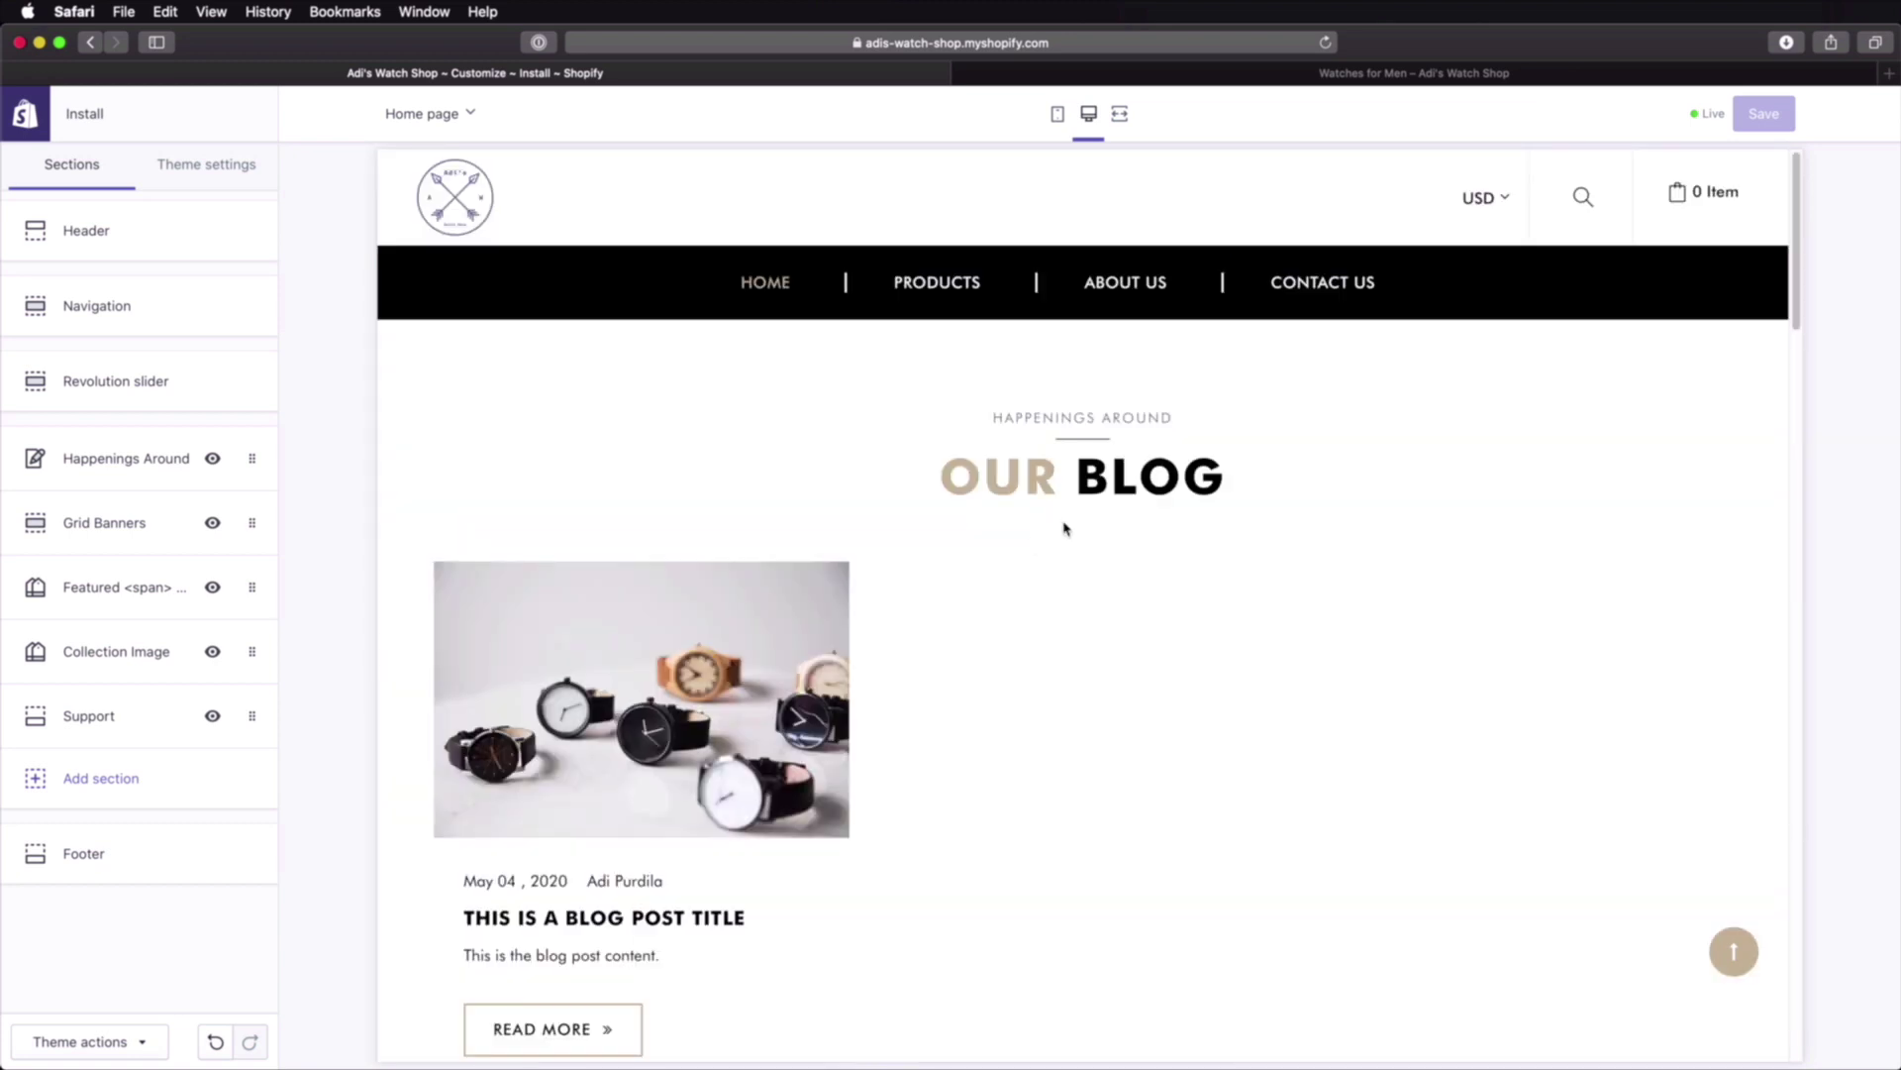
Step: Leave the theme editor and return to the Online Store Themes page
{"action": "mouse_move", "coordinate": [938, 275]}
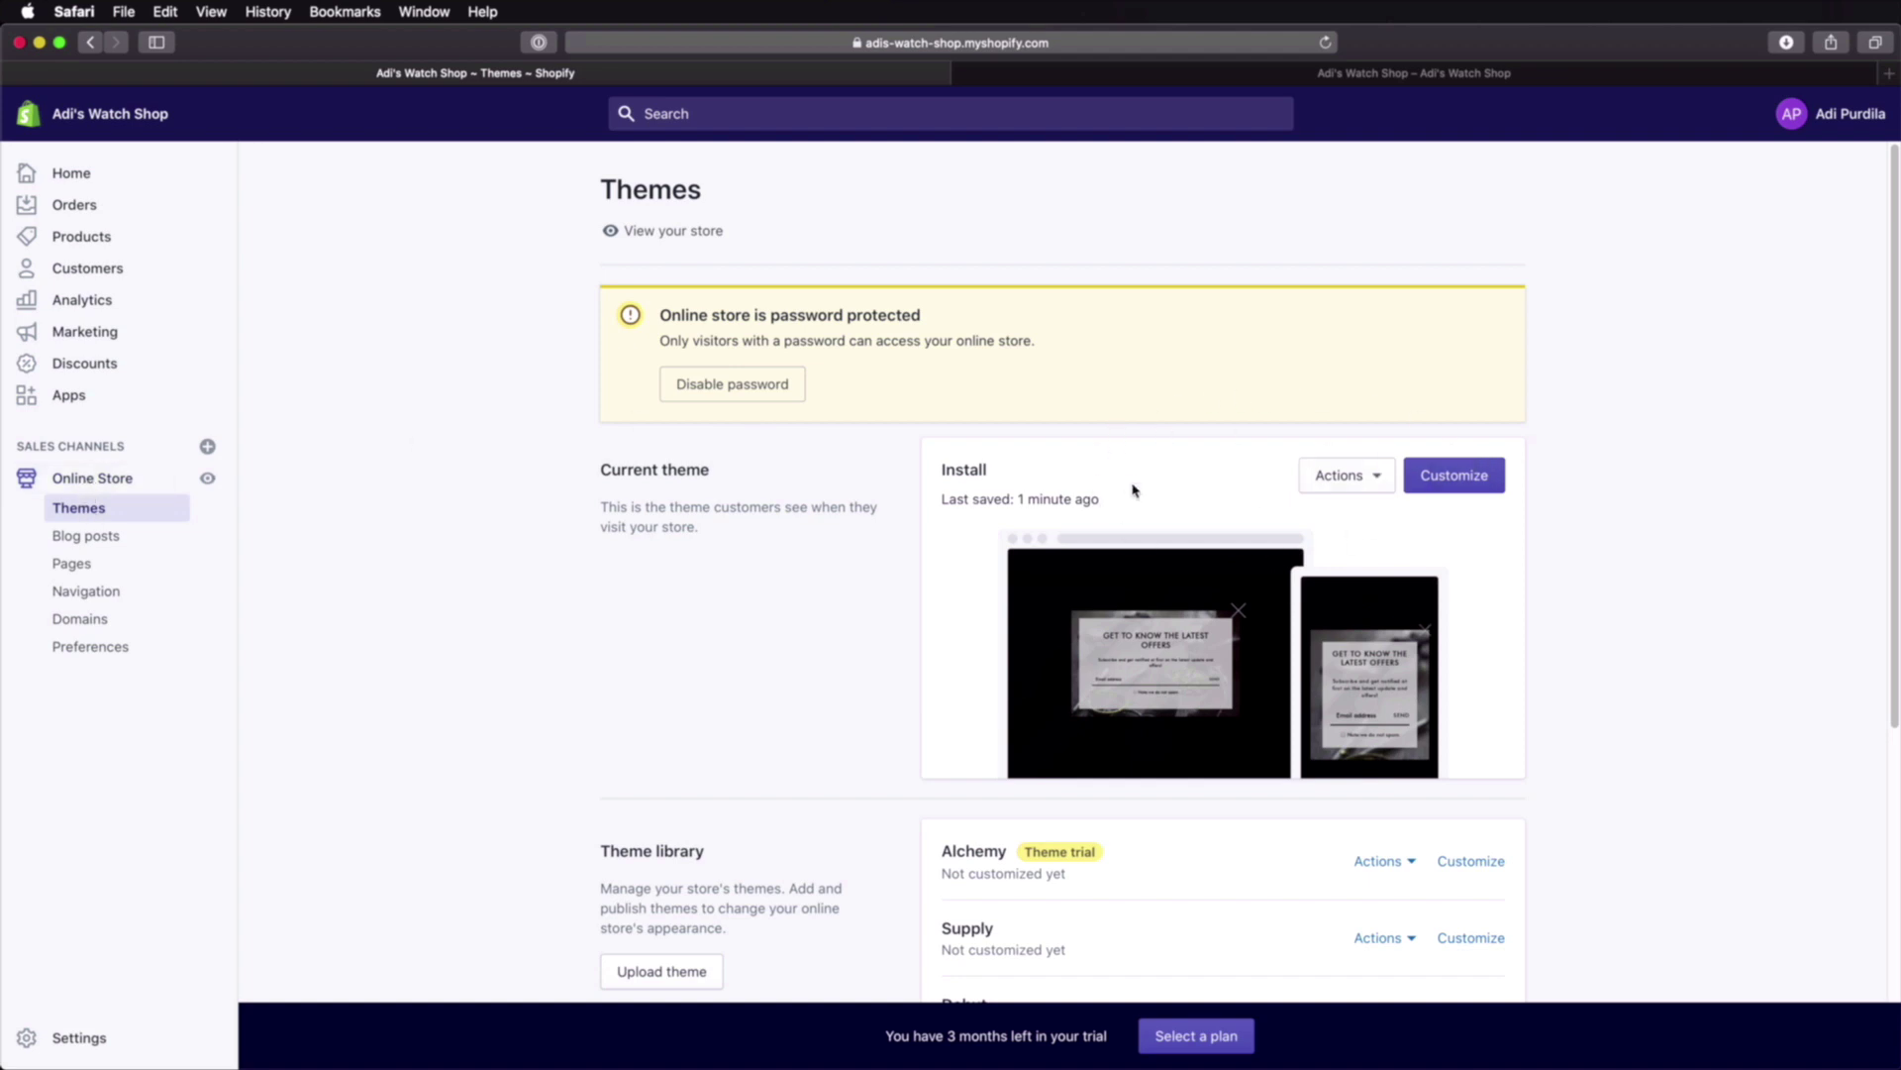
Step: Open Edit languages for the Install theme and scroll down to the Breadcrumbs translations
{"action": "left_click", "coordinate": [1367, 483]}
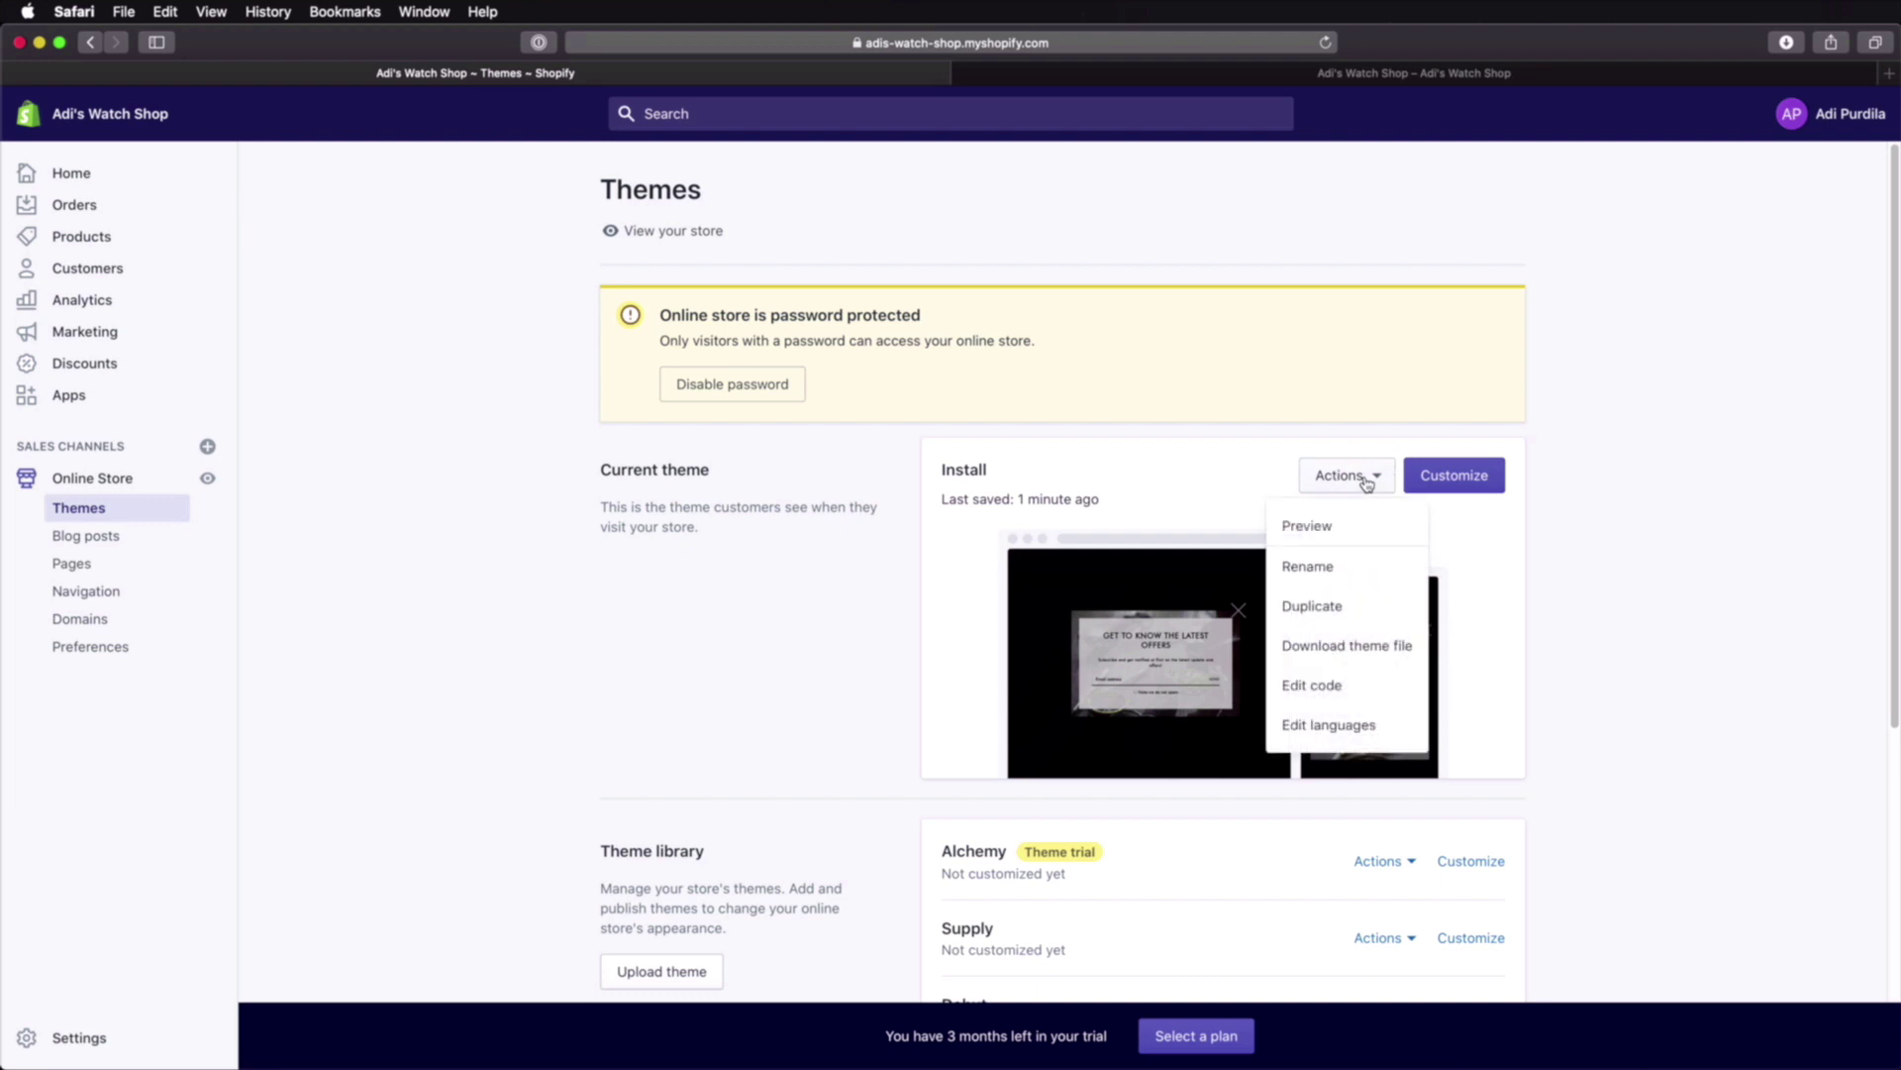
{"action": "left_click", "coordinate": [1341, 731]}
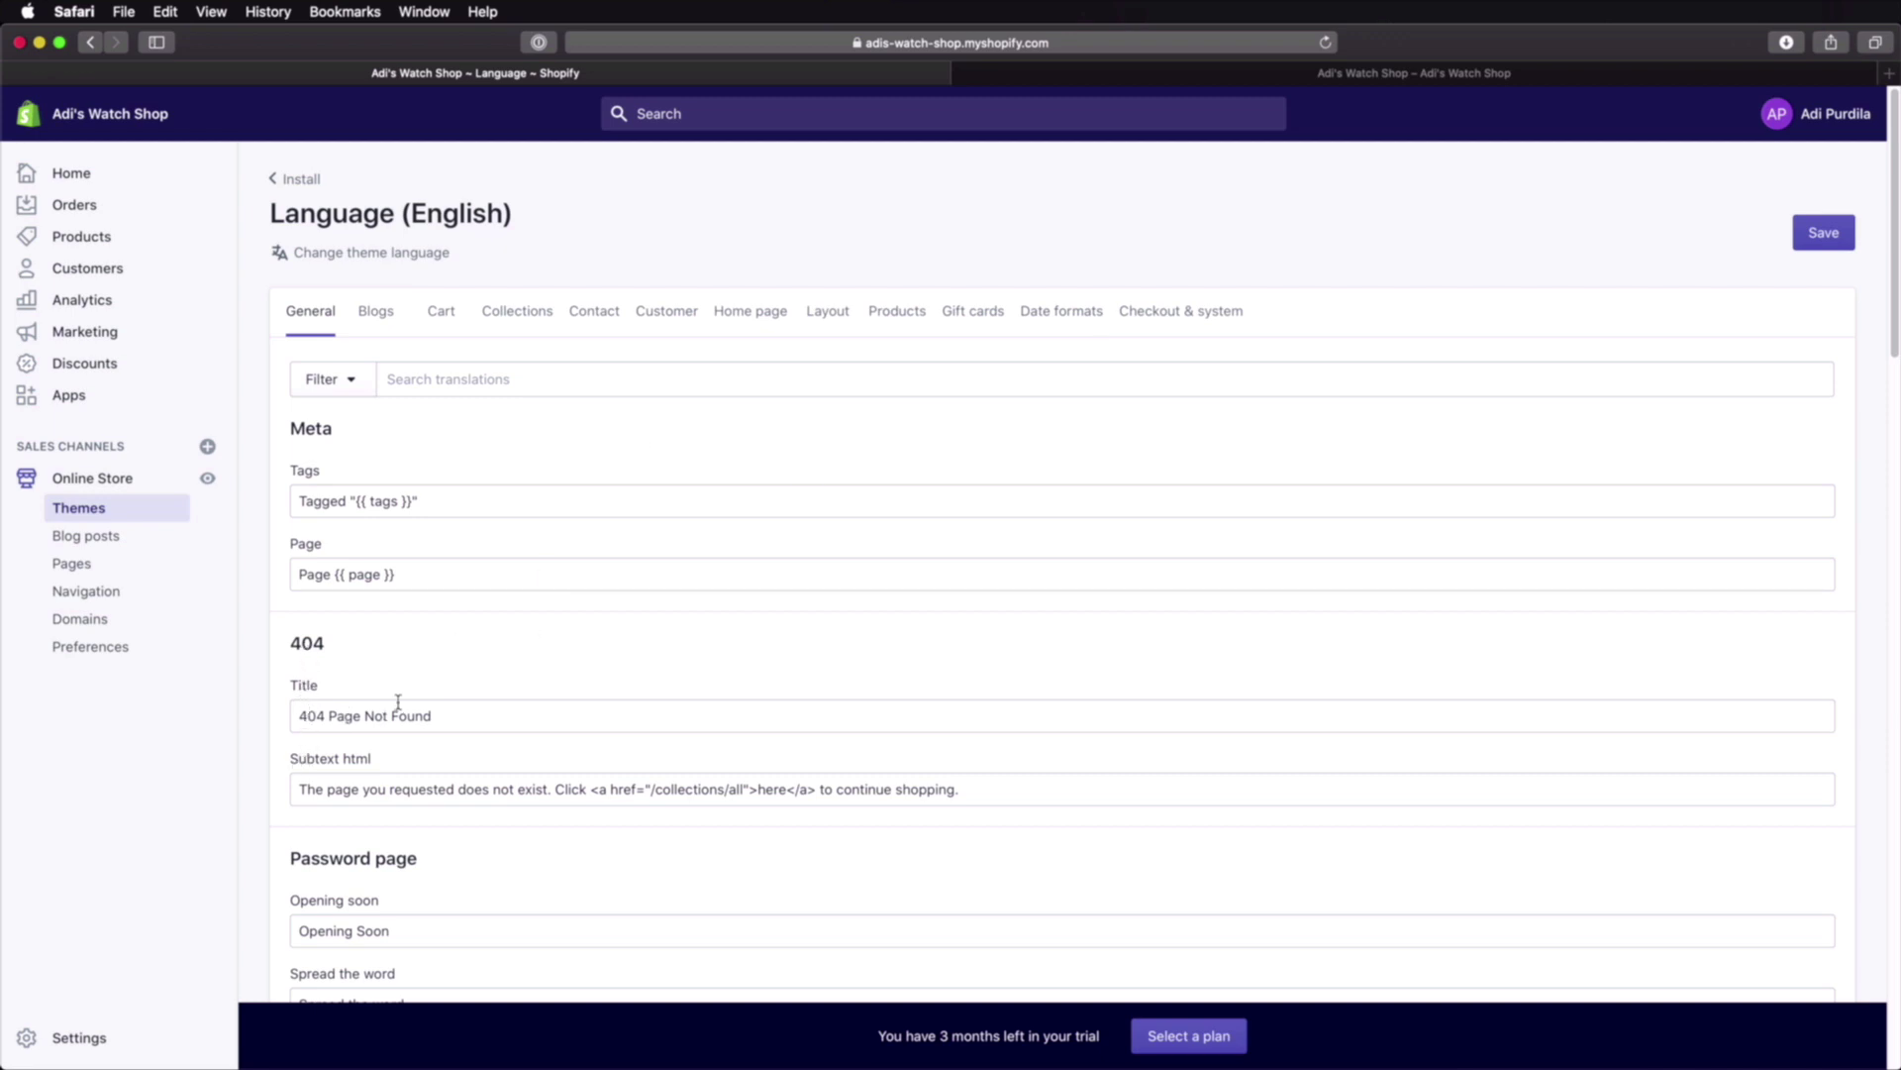
{"action": "scroll", "coordinate": [445, 683], "scroll_direction": "down", "scroll_amount": 10}
{"action": "scroll", "coordinate": [454, 711], "scroll_direction": "up", "scroll_amount": 8}
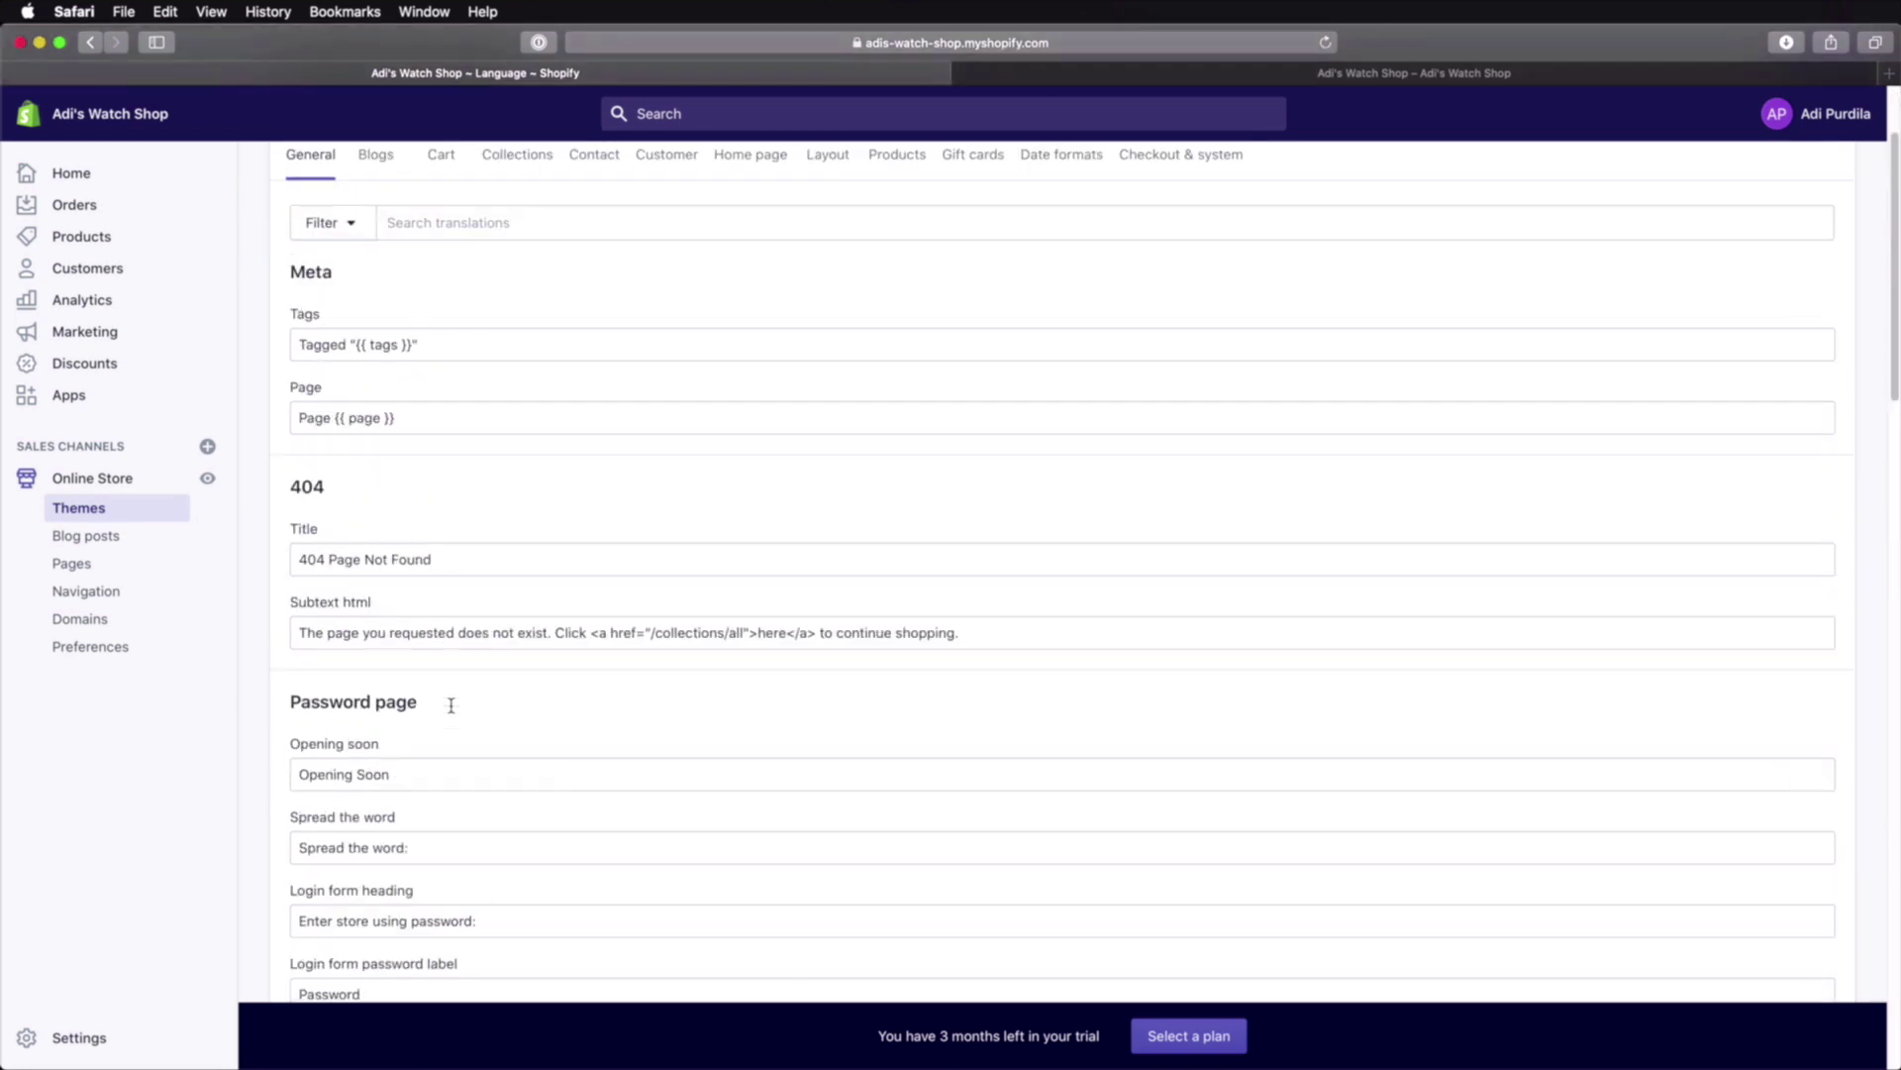
{"action": "scroll", "coordinate": [416, 674], "scroll_direction": "down", "scroll_amount": 5}
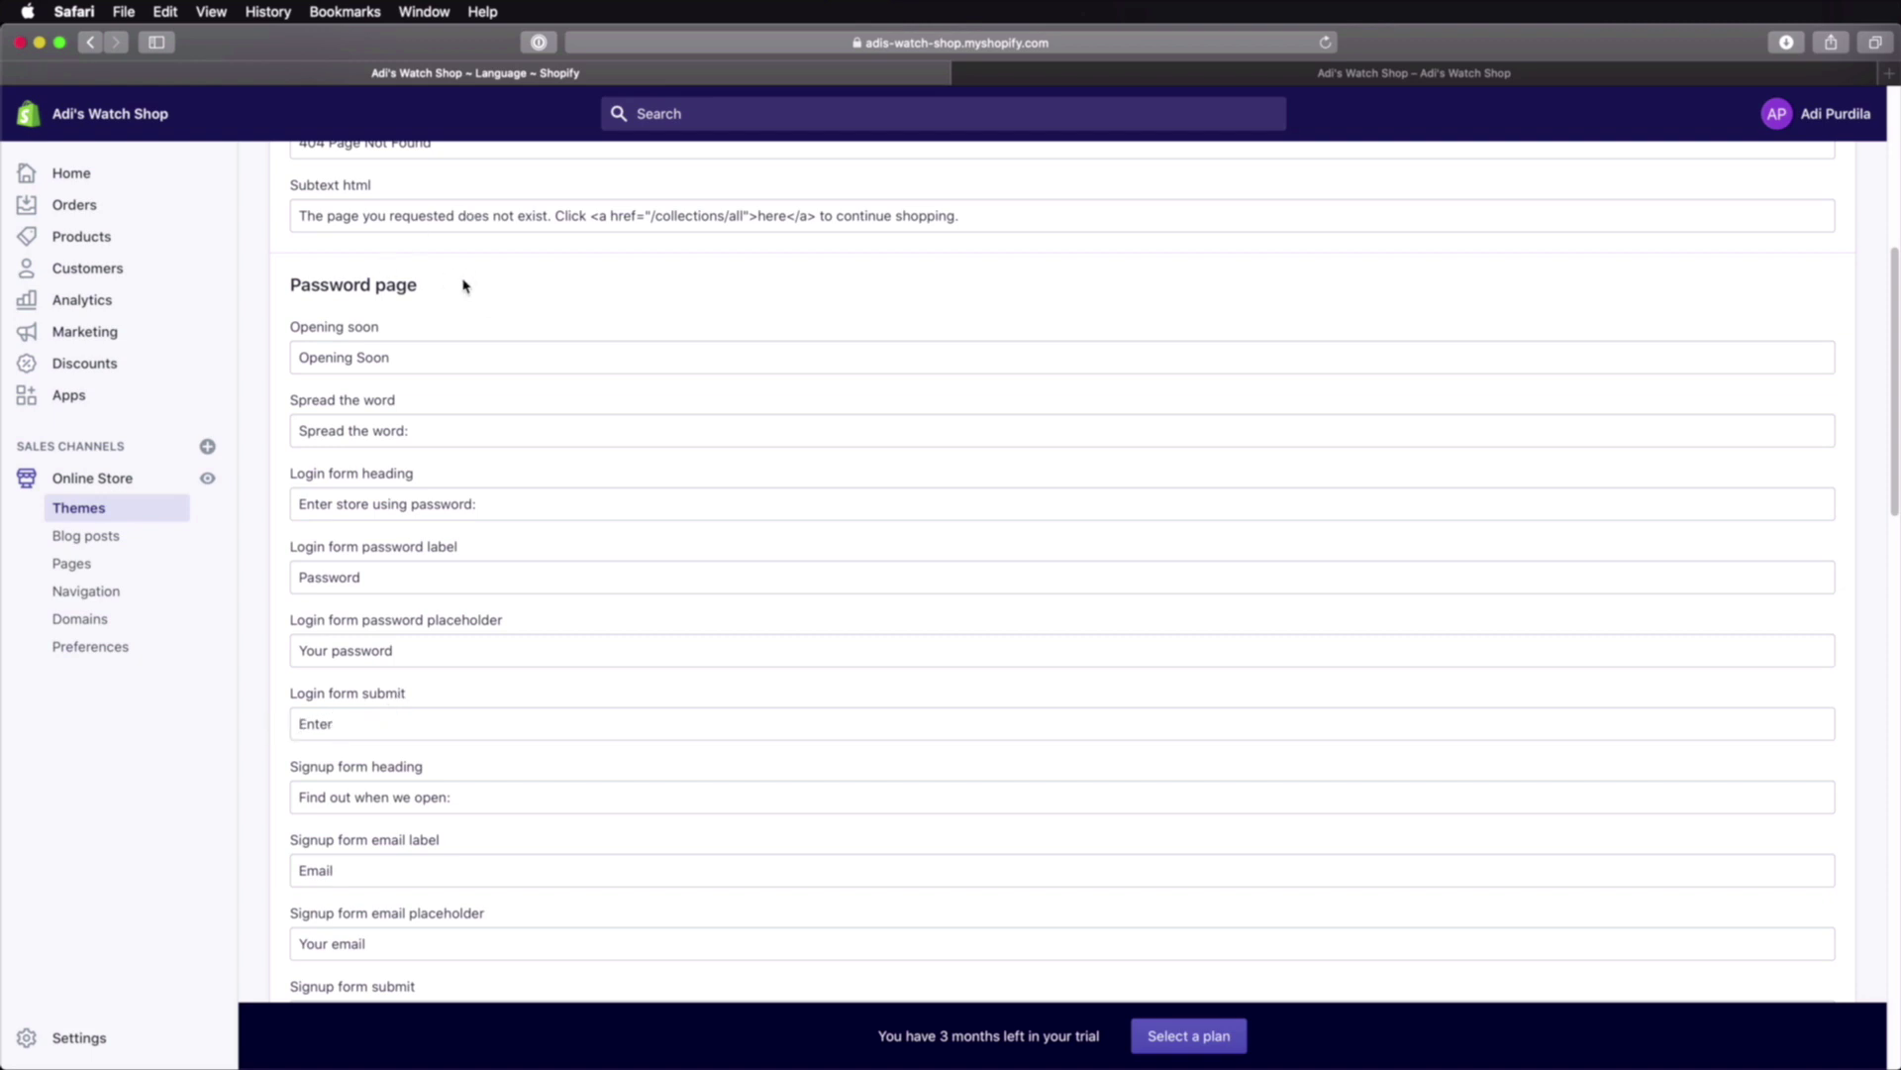
{"action": "scroll", "coordinate": [504, 571], "scroll_direction": "down", "scroll_amount": 10}
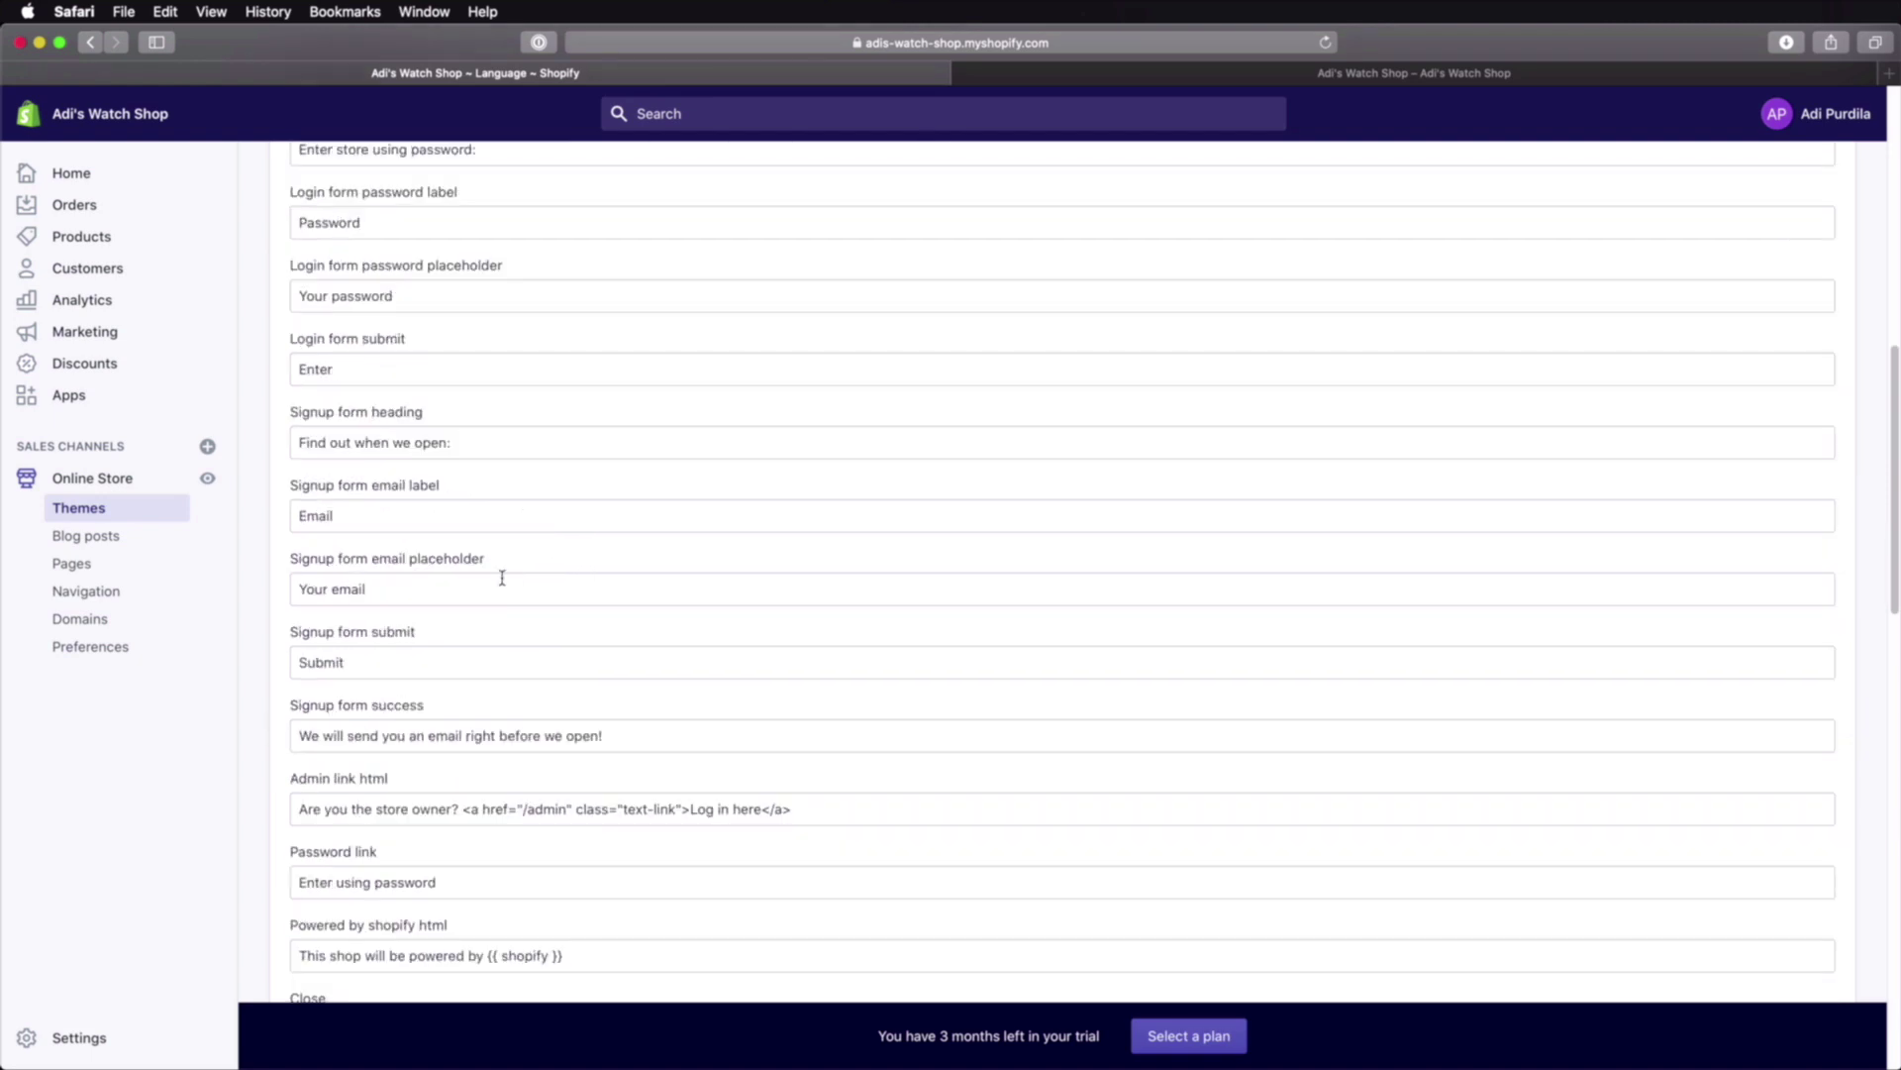
{"action": "scroll", "coordinate": [507, 517], "scroll_direction": "down", "scroll_amount": 6}
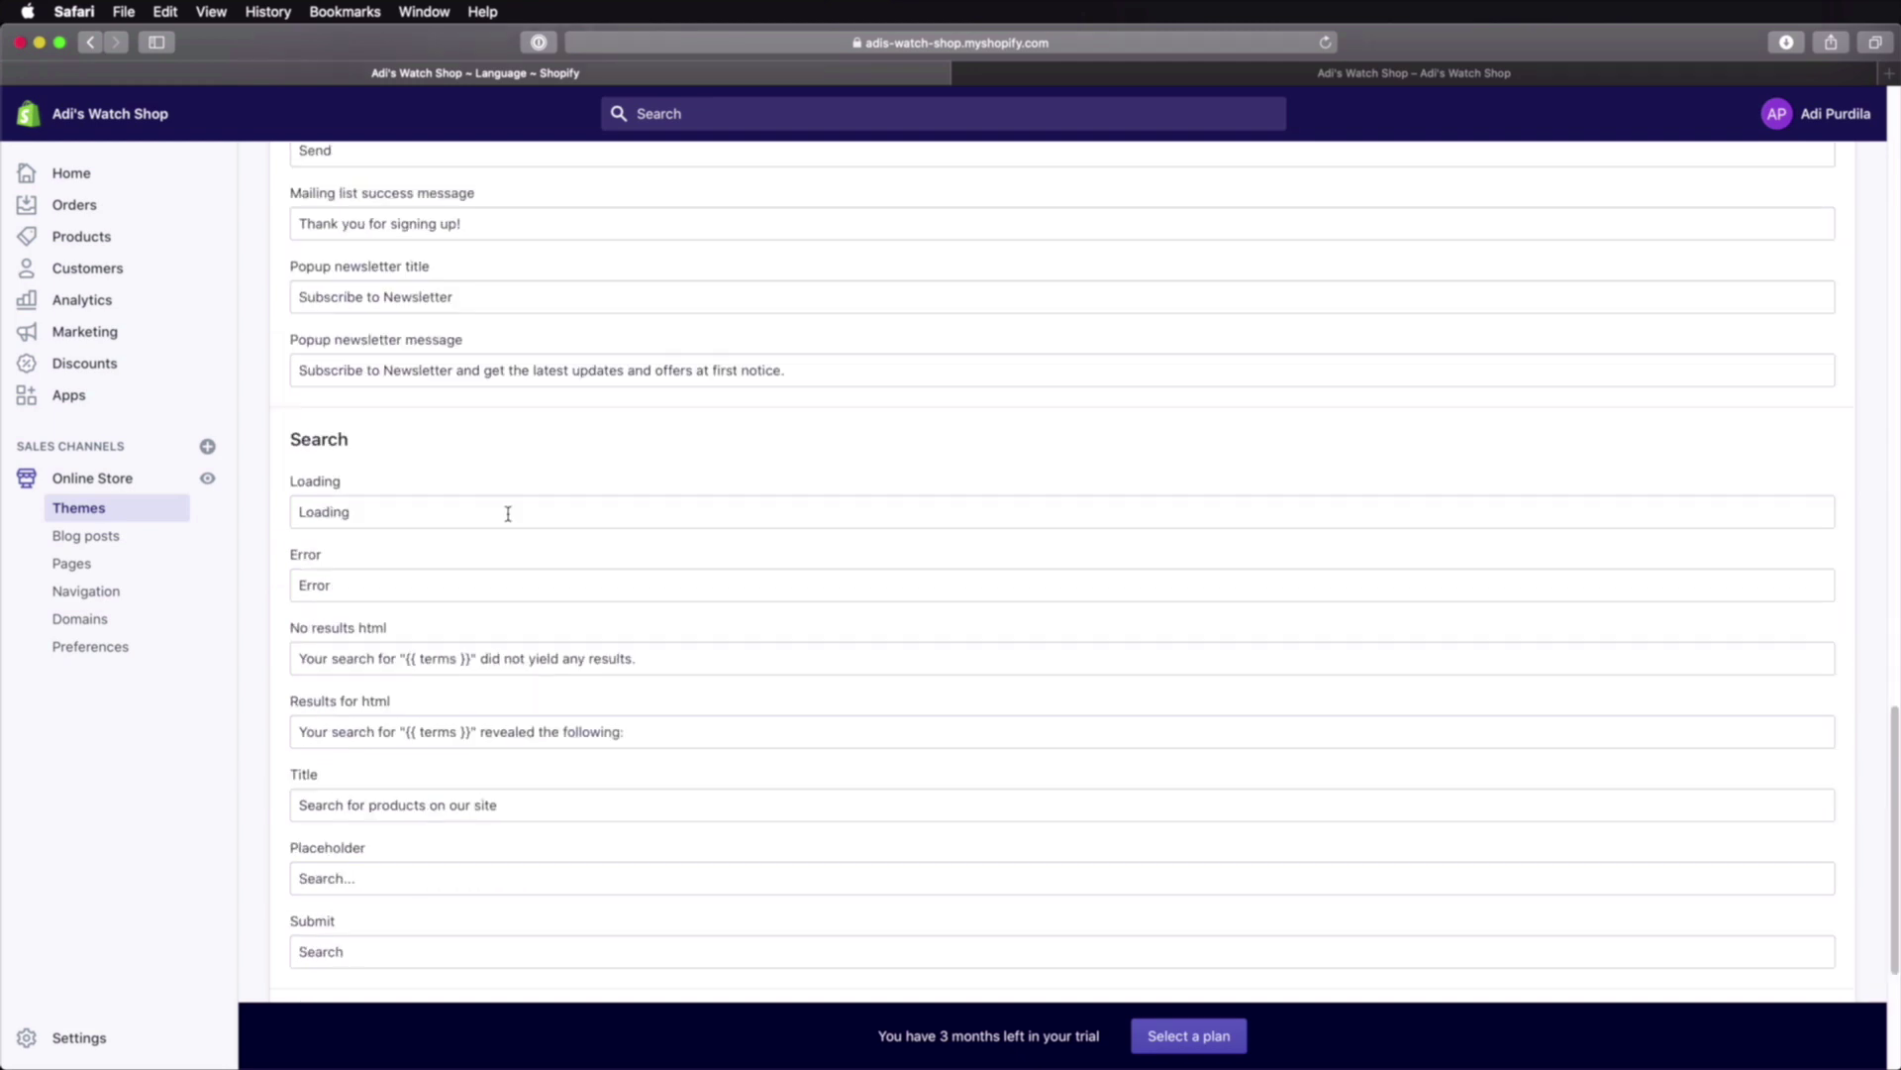
{"action": "scroll", "coordinate": [431, 595], "scroll_direction": "up", "scroll_amount": 20}
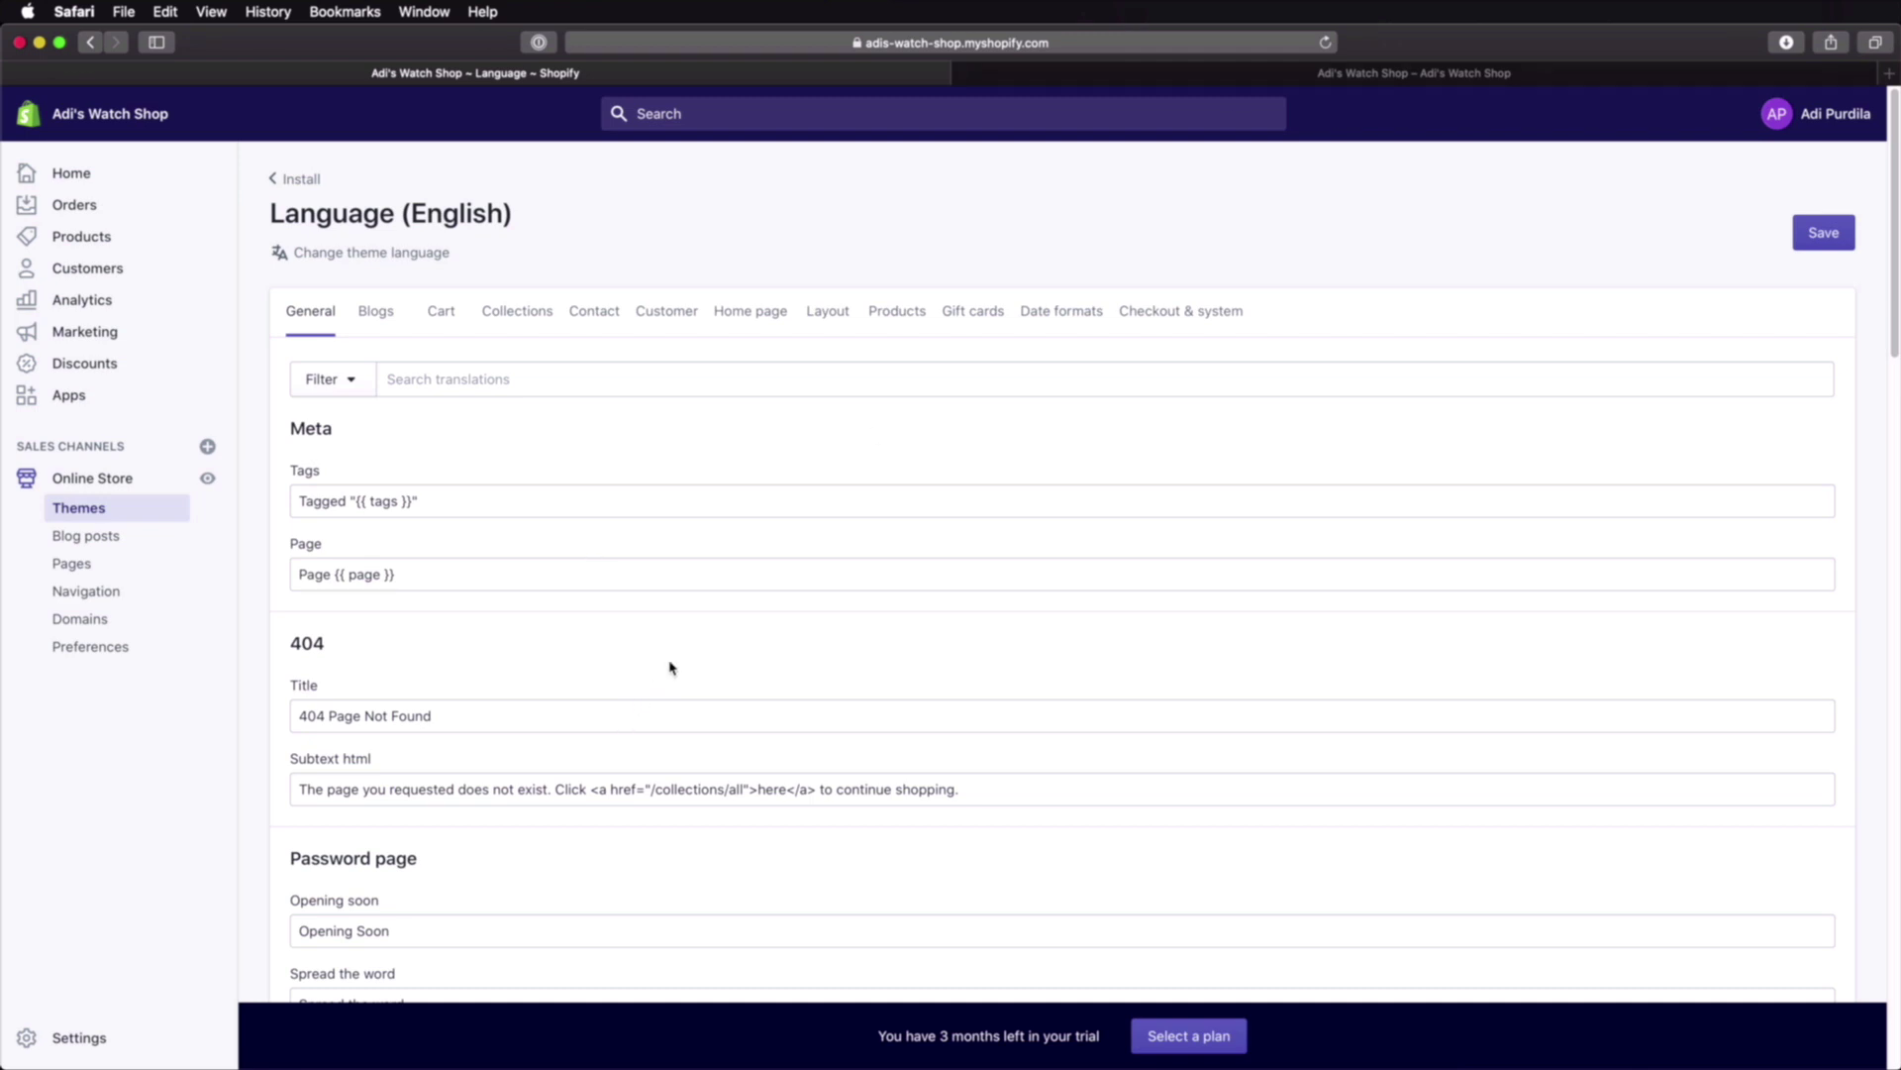
{"action": "scroll", "coordinate": [670, 668], "scroll_direction": "down", "scroll_amount": 16}
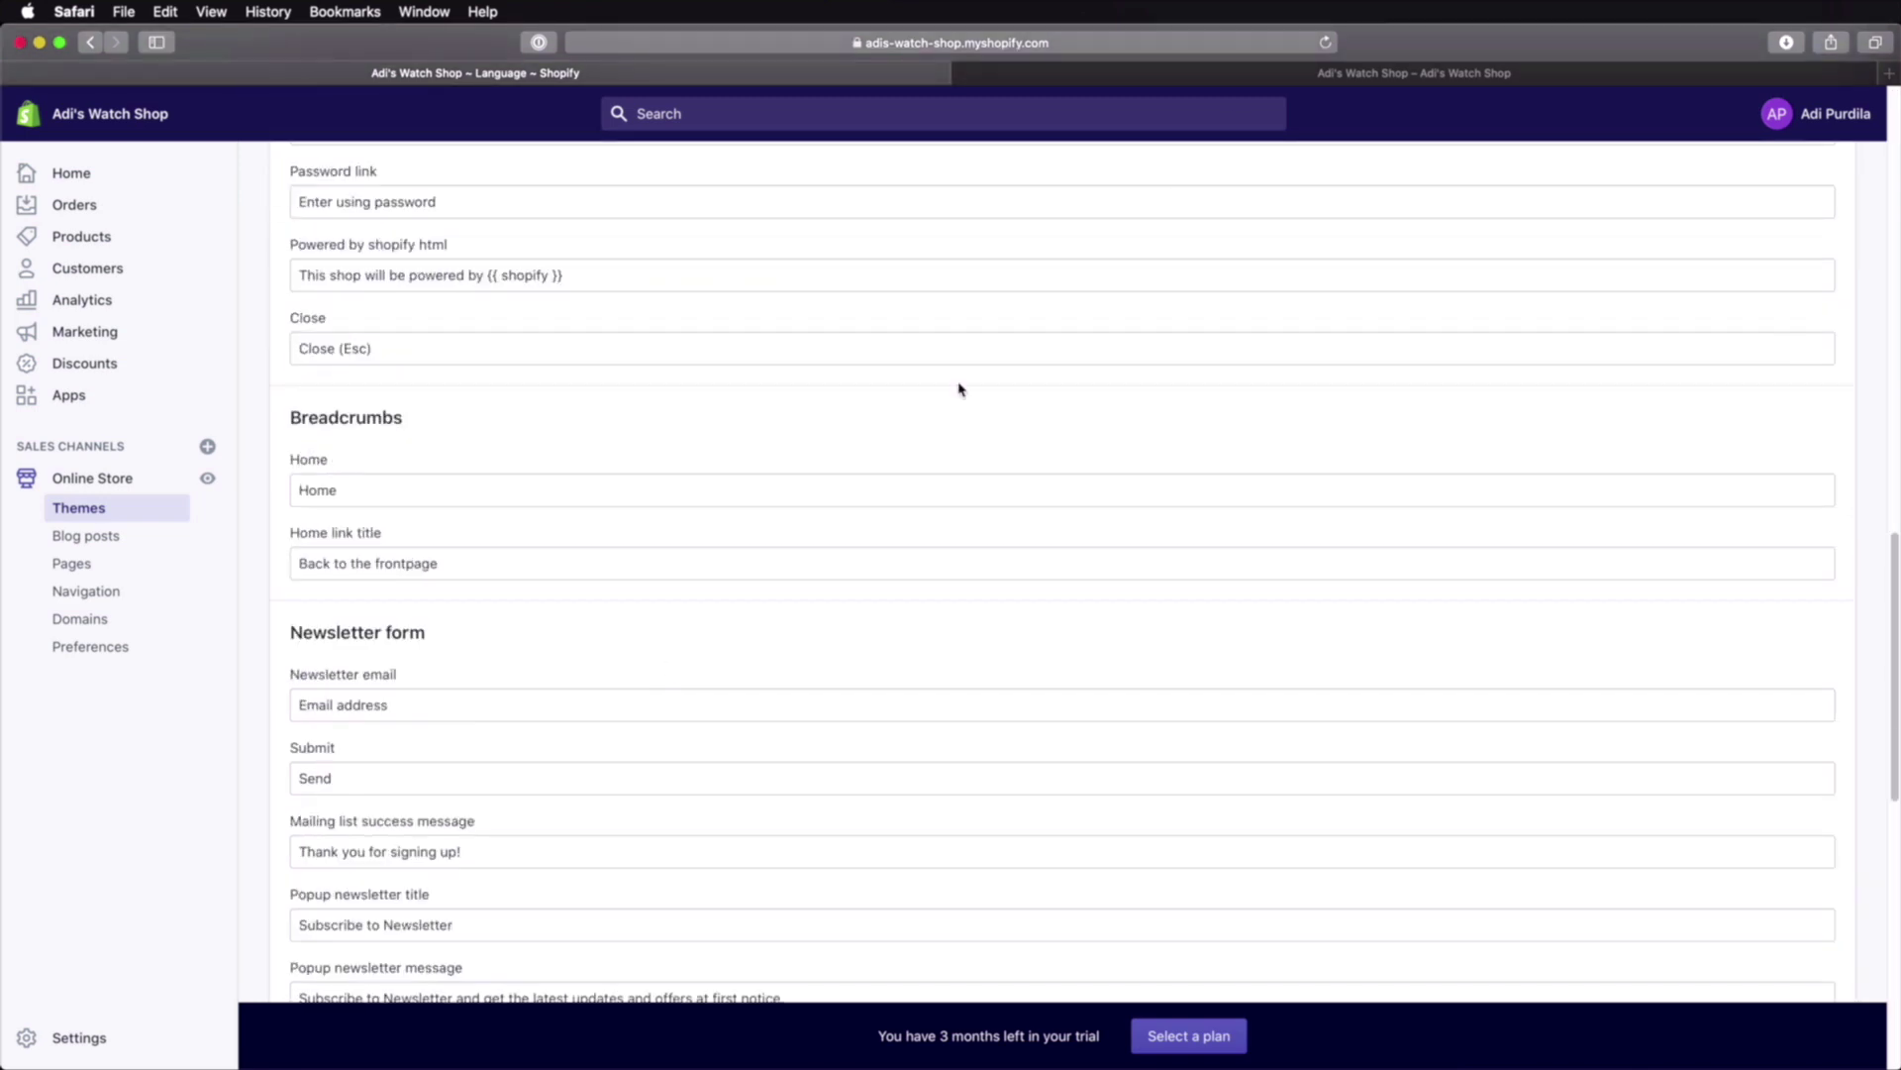
{"action": "left_click", "coordinate": [1375, 73]}
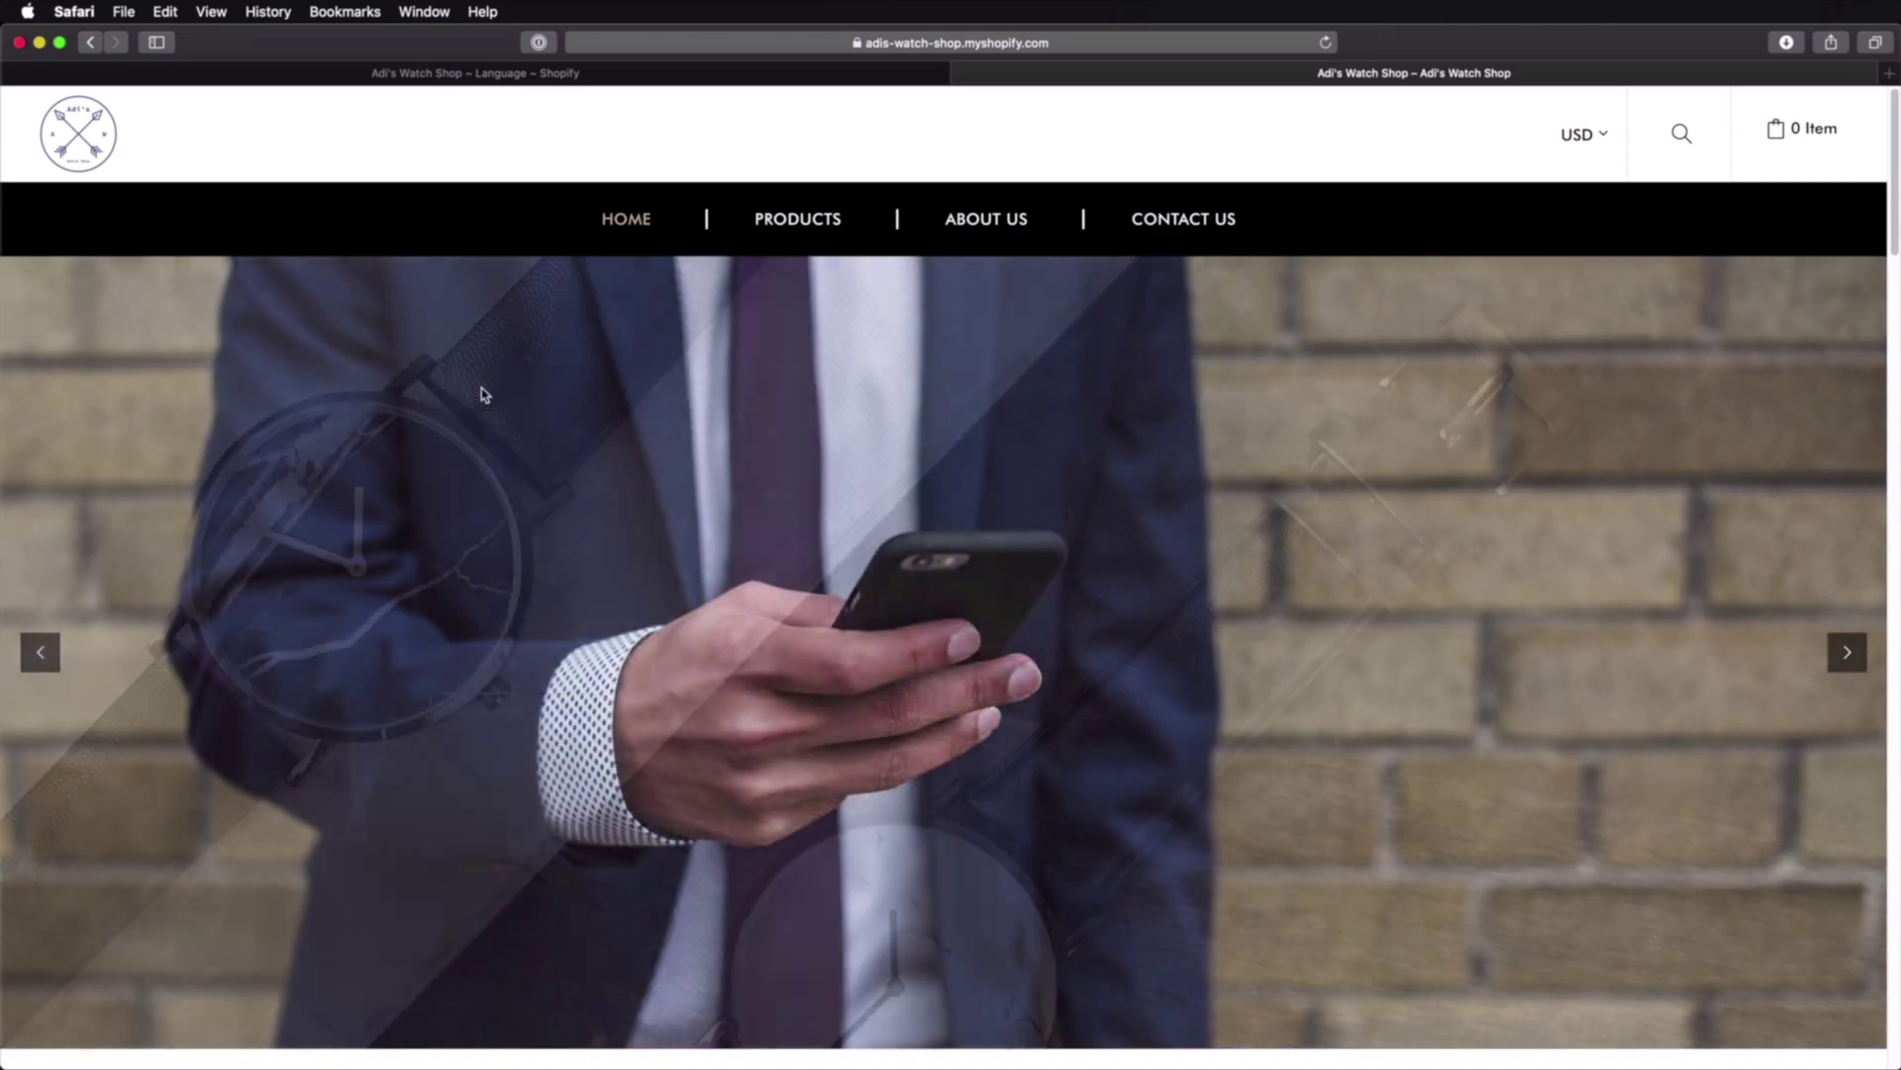
{"action": "left_click", "coordinate": [1006, 224]}
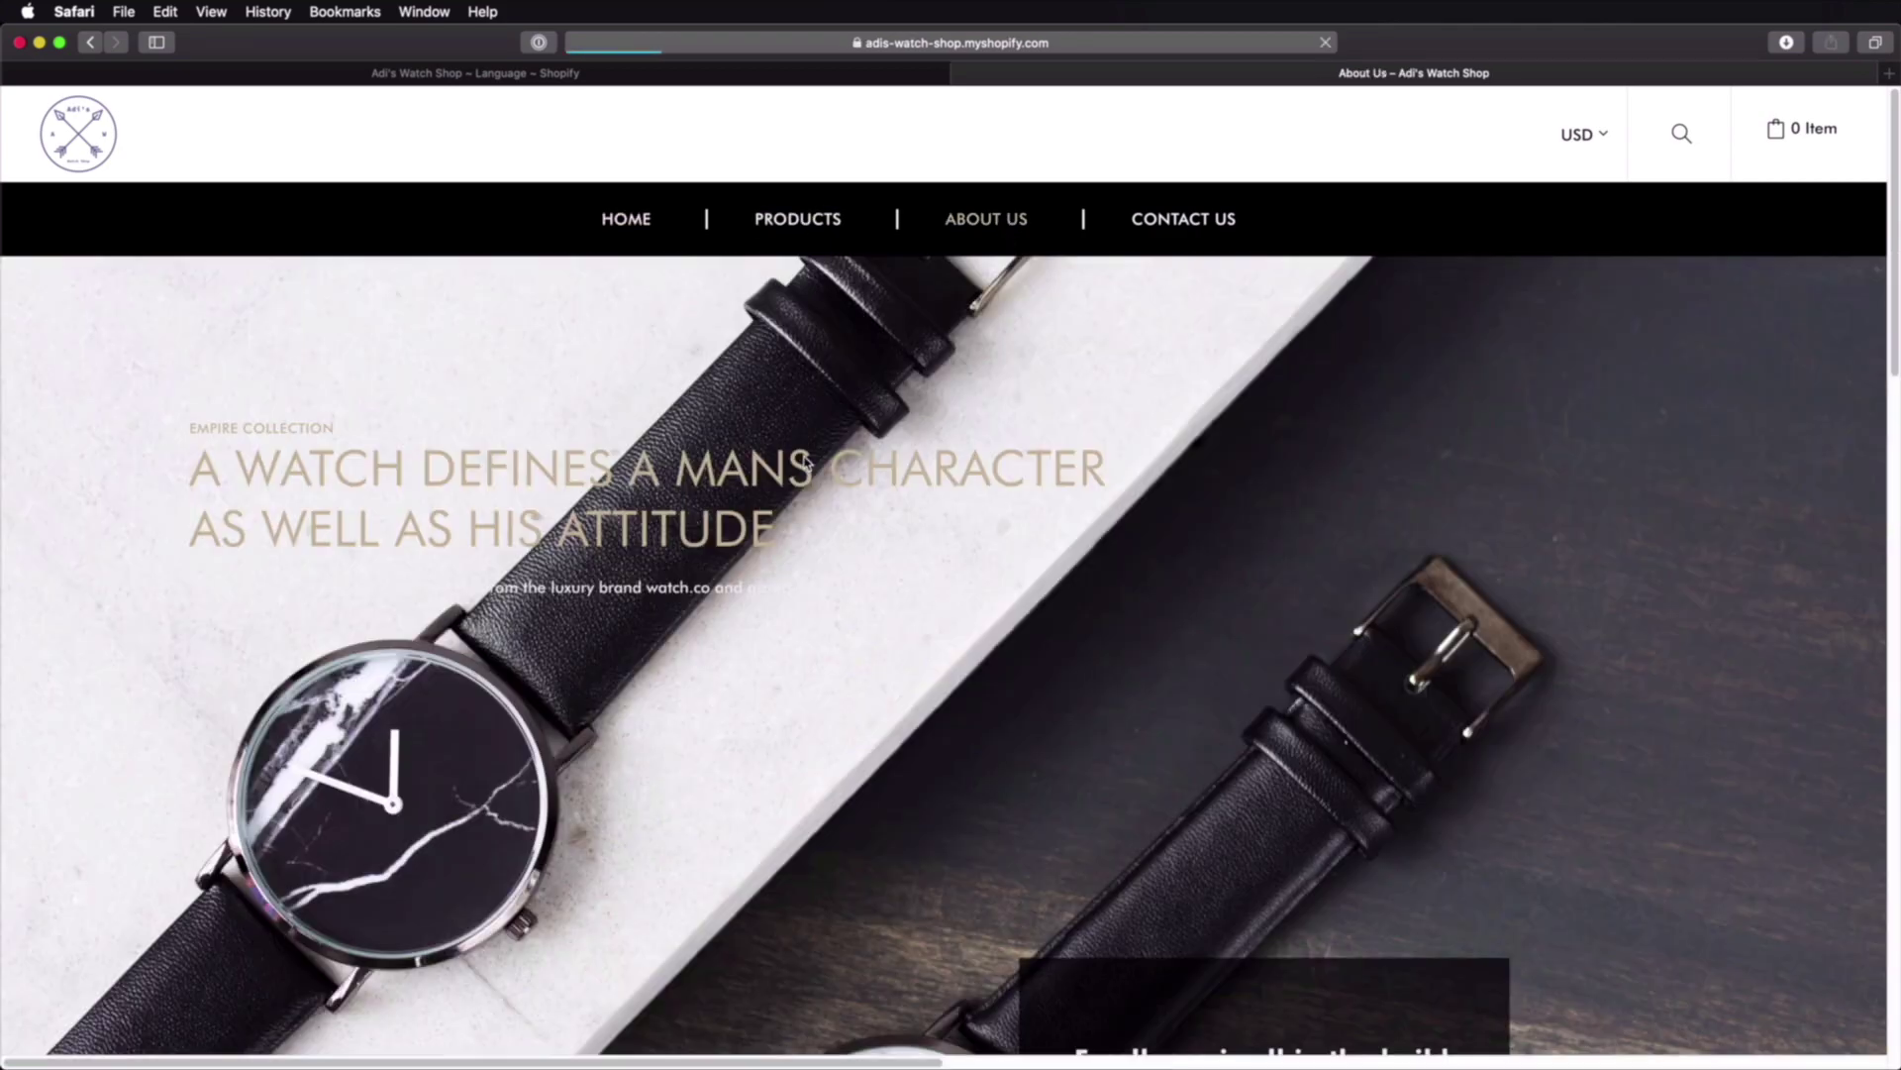
{"action": "scroll", "coordinate": [832, 453], "scroll_direction": "down", "scroll_amount": 10}
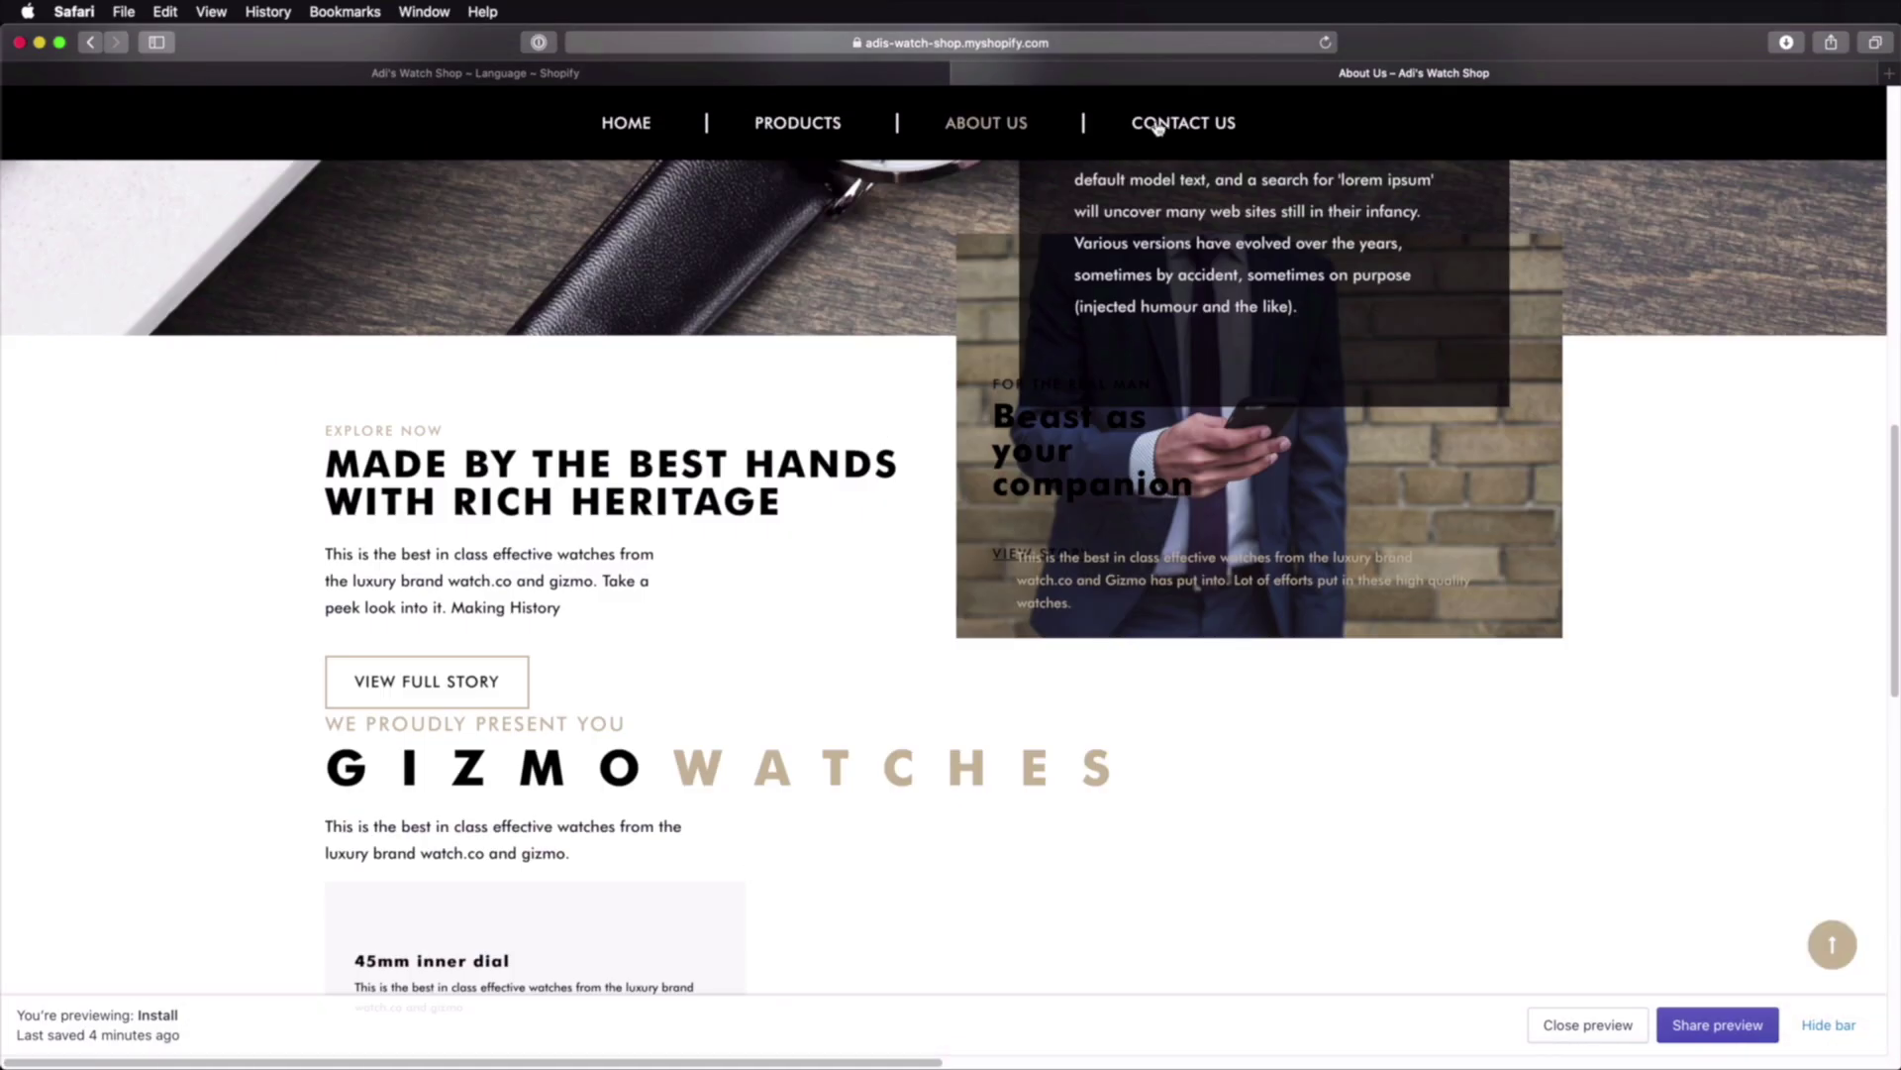
{"action": "left_click", "coordinate": [1161, 126]}
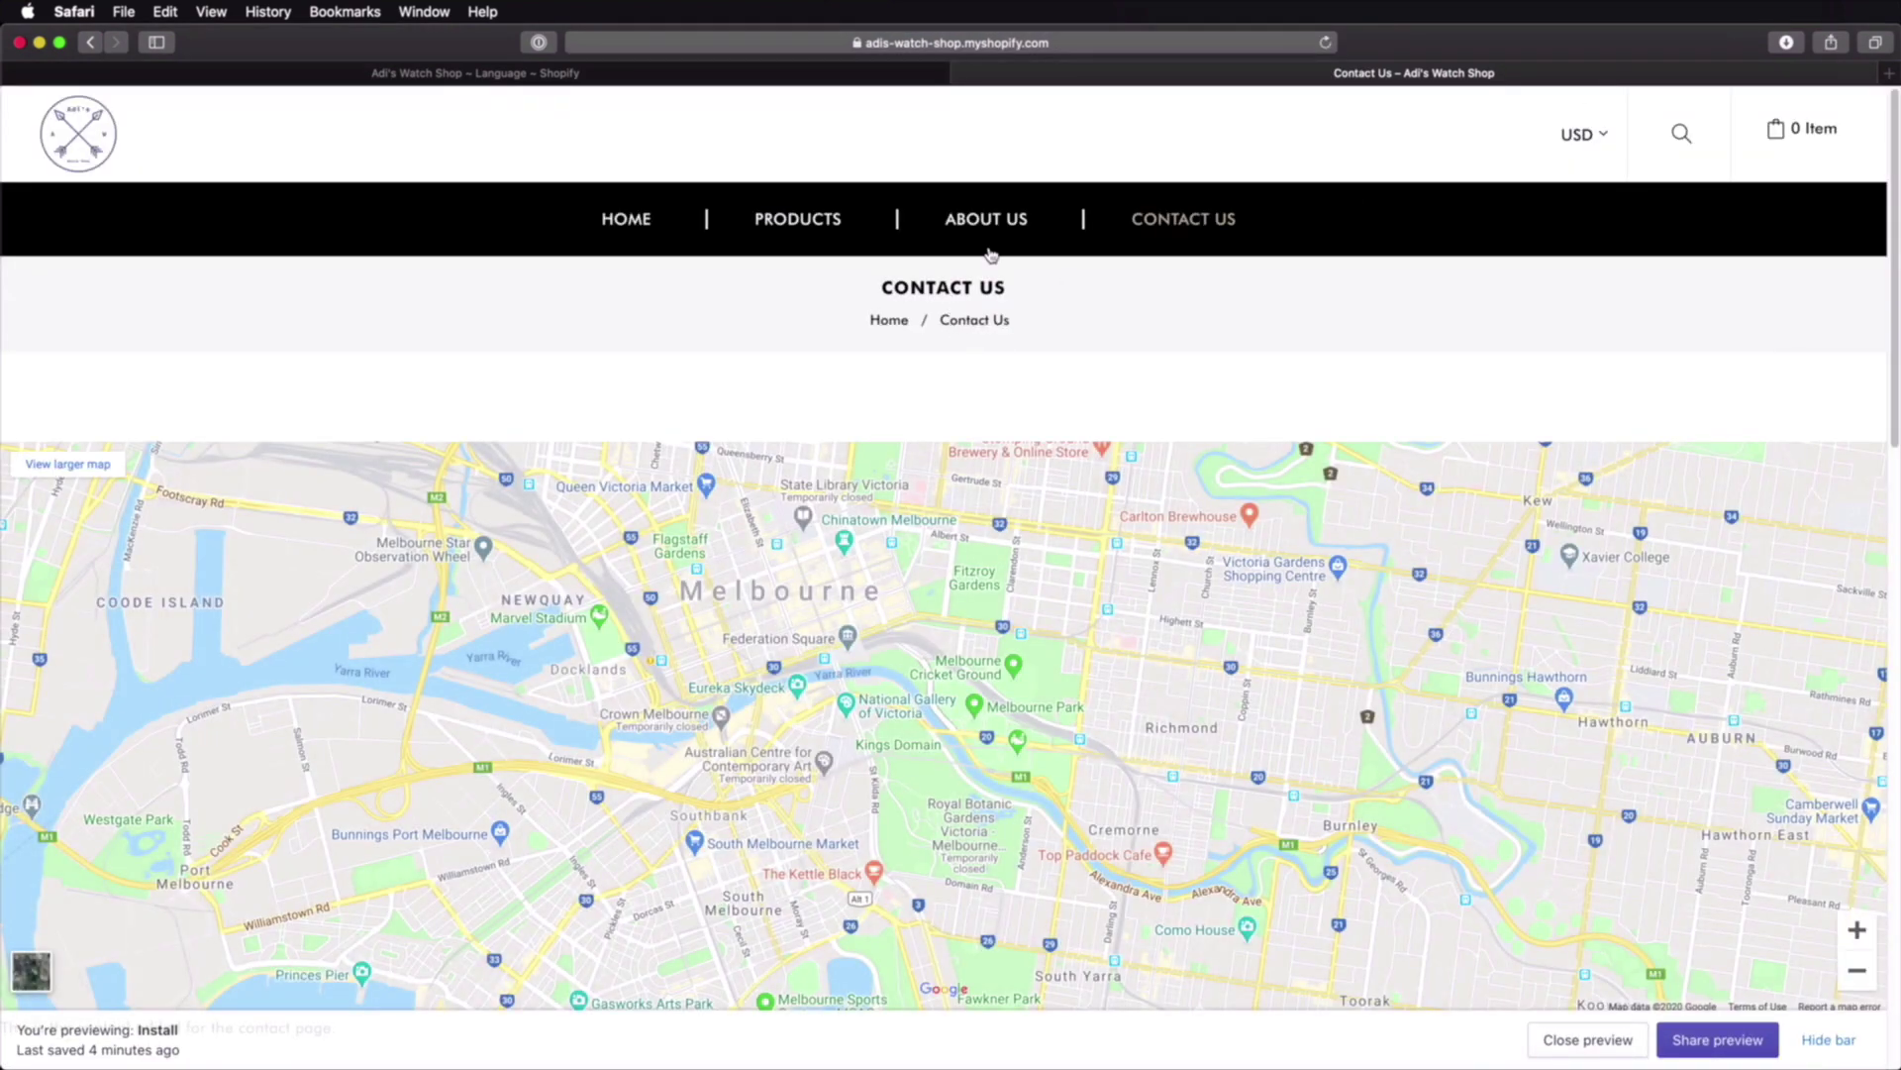
{"action": "left_click", "coordinate": [634, 73]}
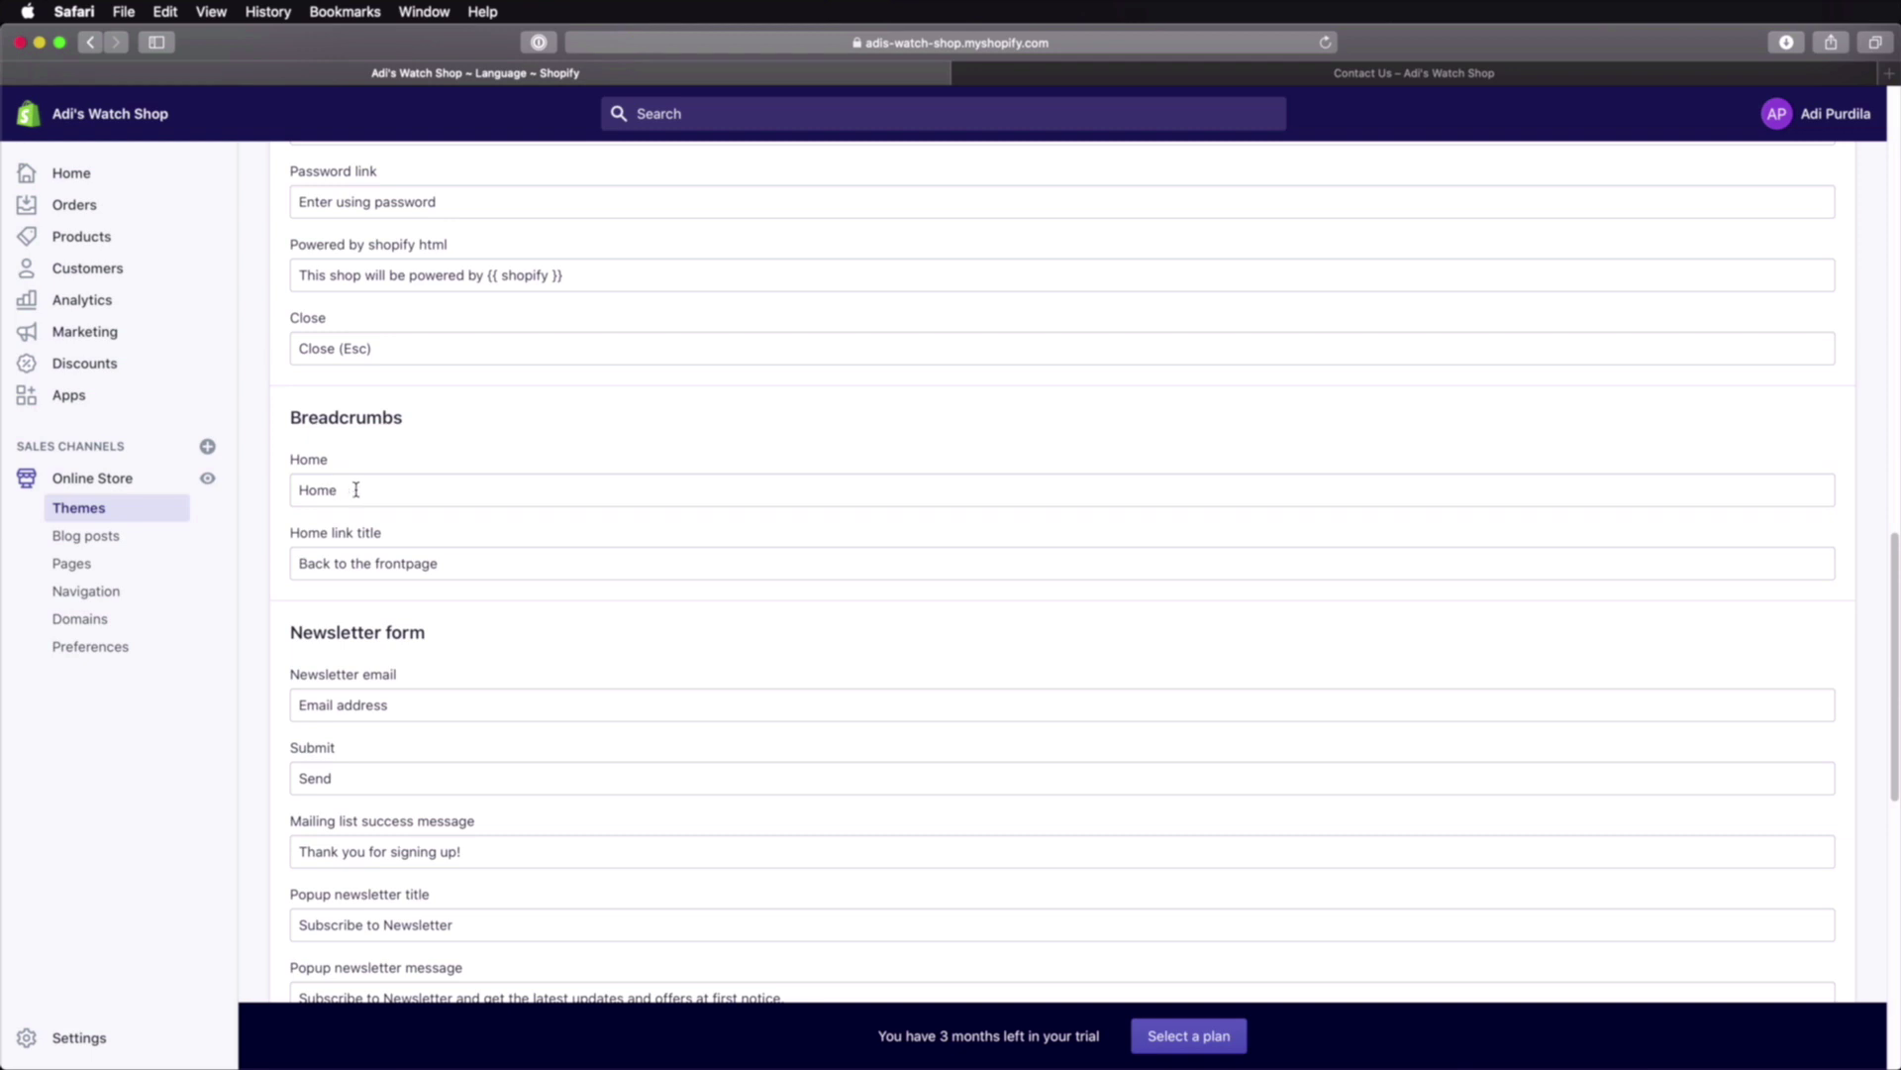
Step: Change the Breadcrumbs Home label to 'My Home' and reload the Contact Us page to check it
{"action": "left_click", "coordinate": [355, 489]}
{"action": "key", "text": "super+Left"}
{"action": "type", "text": "My"}
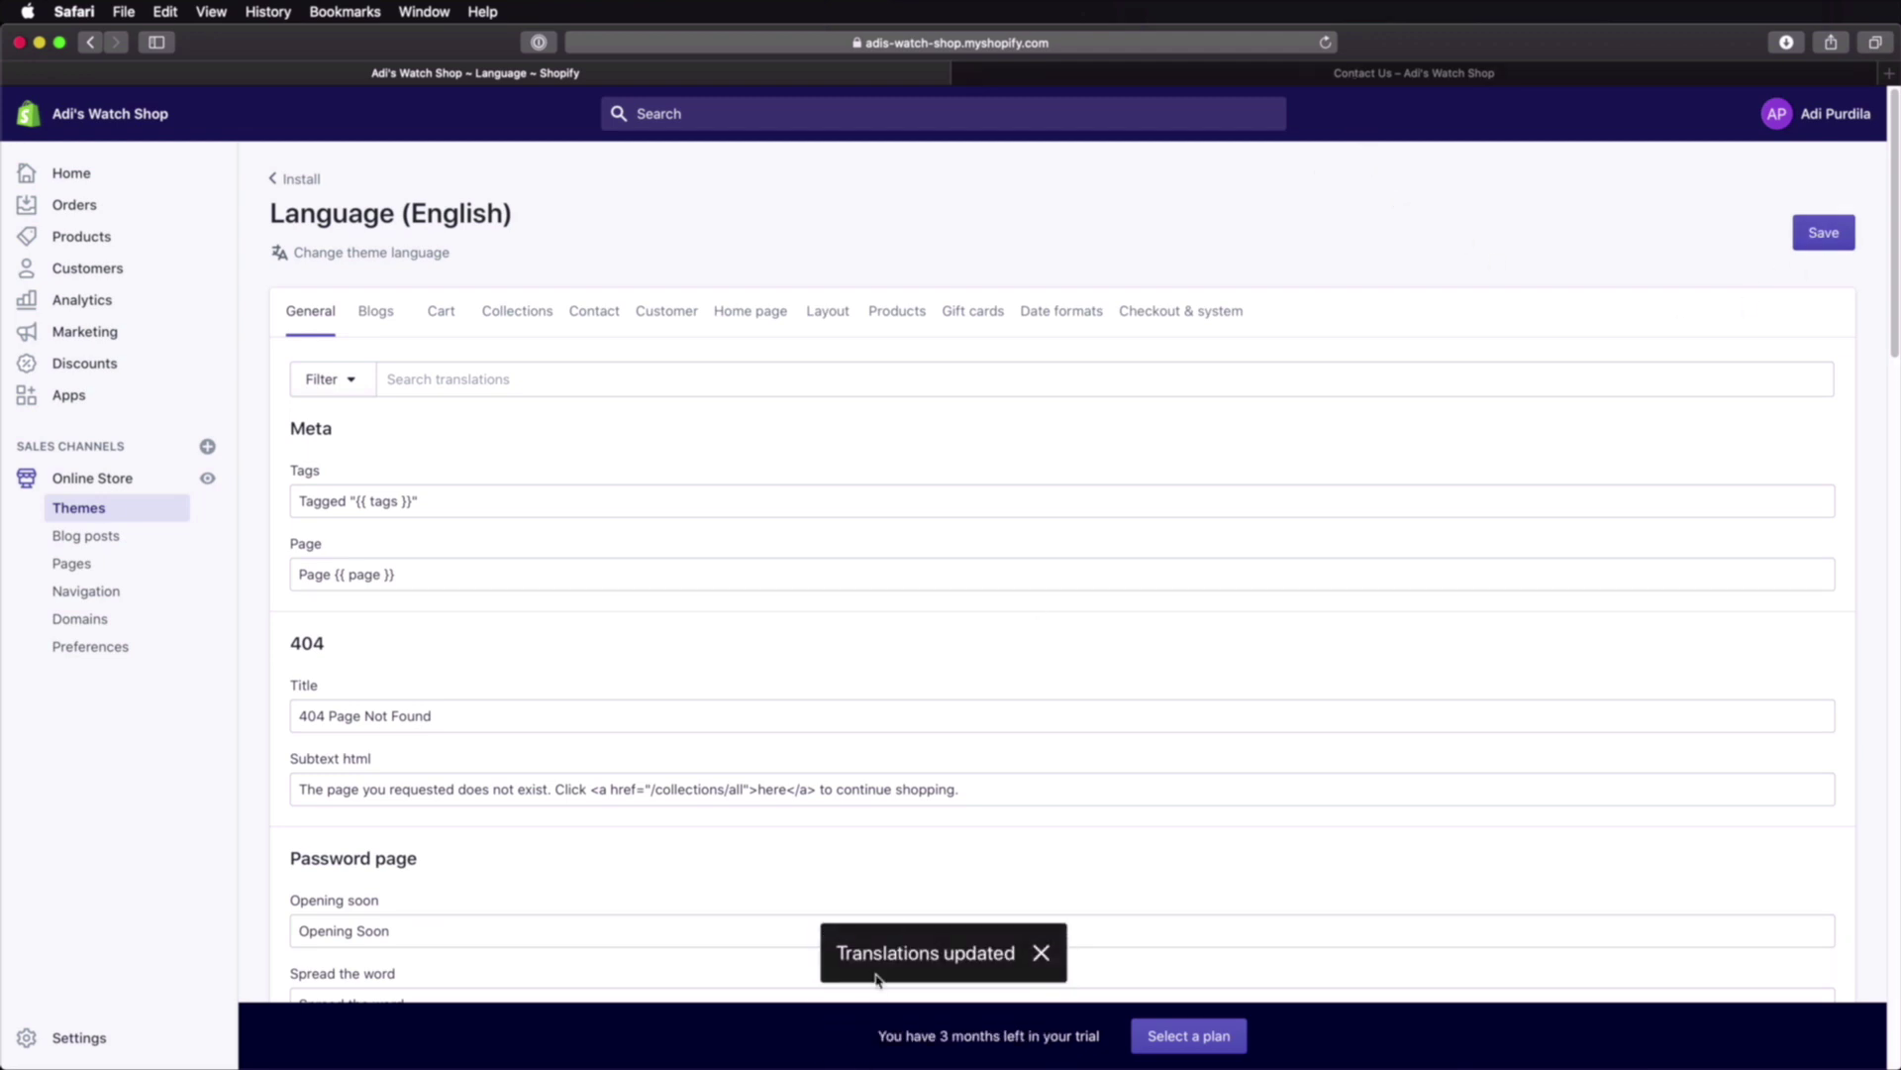
{"action": "left_click", "coordinate": [1359, 79]}
{"action": "key", "text": "super+r"}
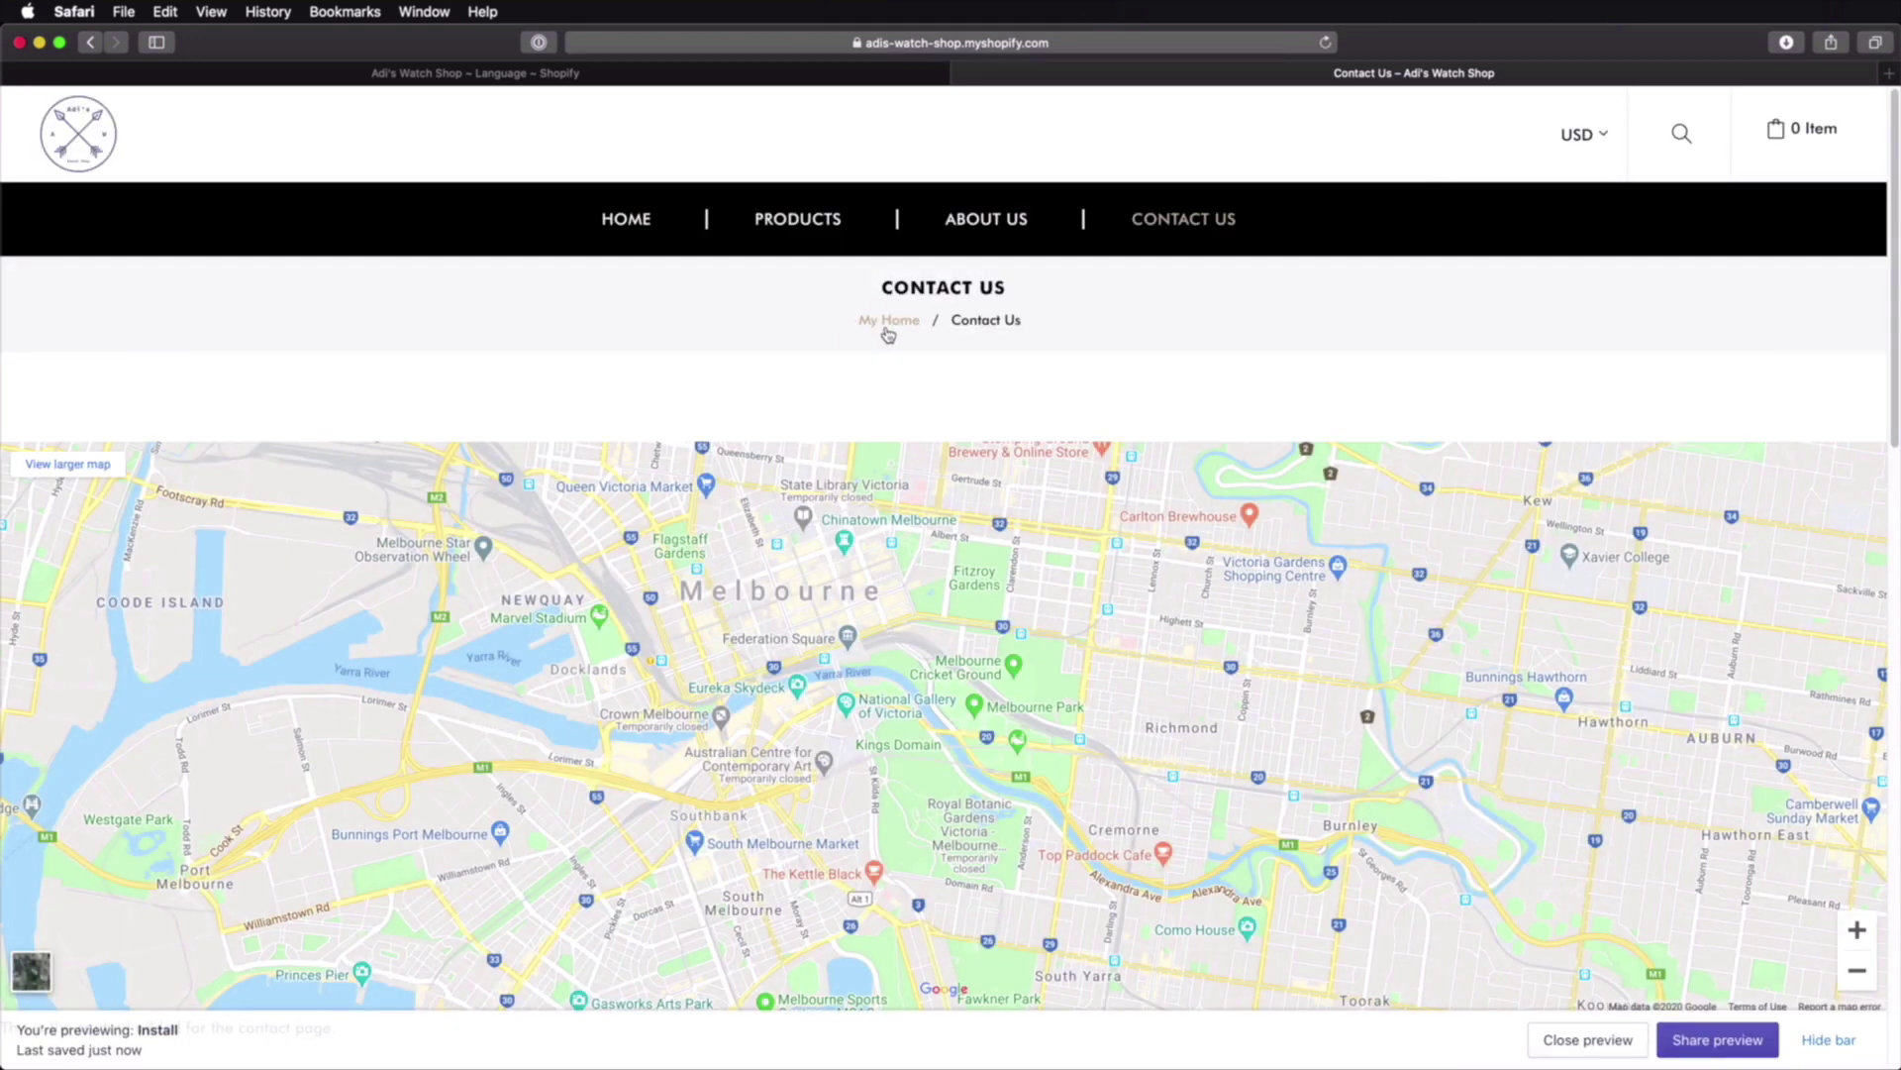
Step: Back in the language editor, show the Blogs translation fields
{"action": "left_click", "coordinate": [757, 72]}
{"action": "scroll", "coordinate": [1084, 620], "scroll_direction": "down", "scroll_amount": 8}
{"action": "scroll", "coordinate": [1083, 620], "scroll_direction": "up", "scroll_amount": 8}
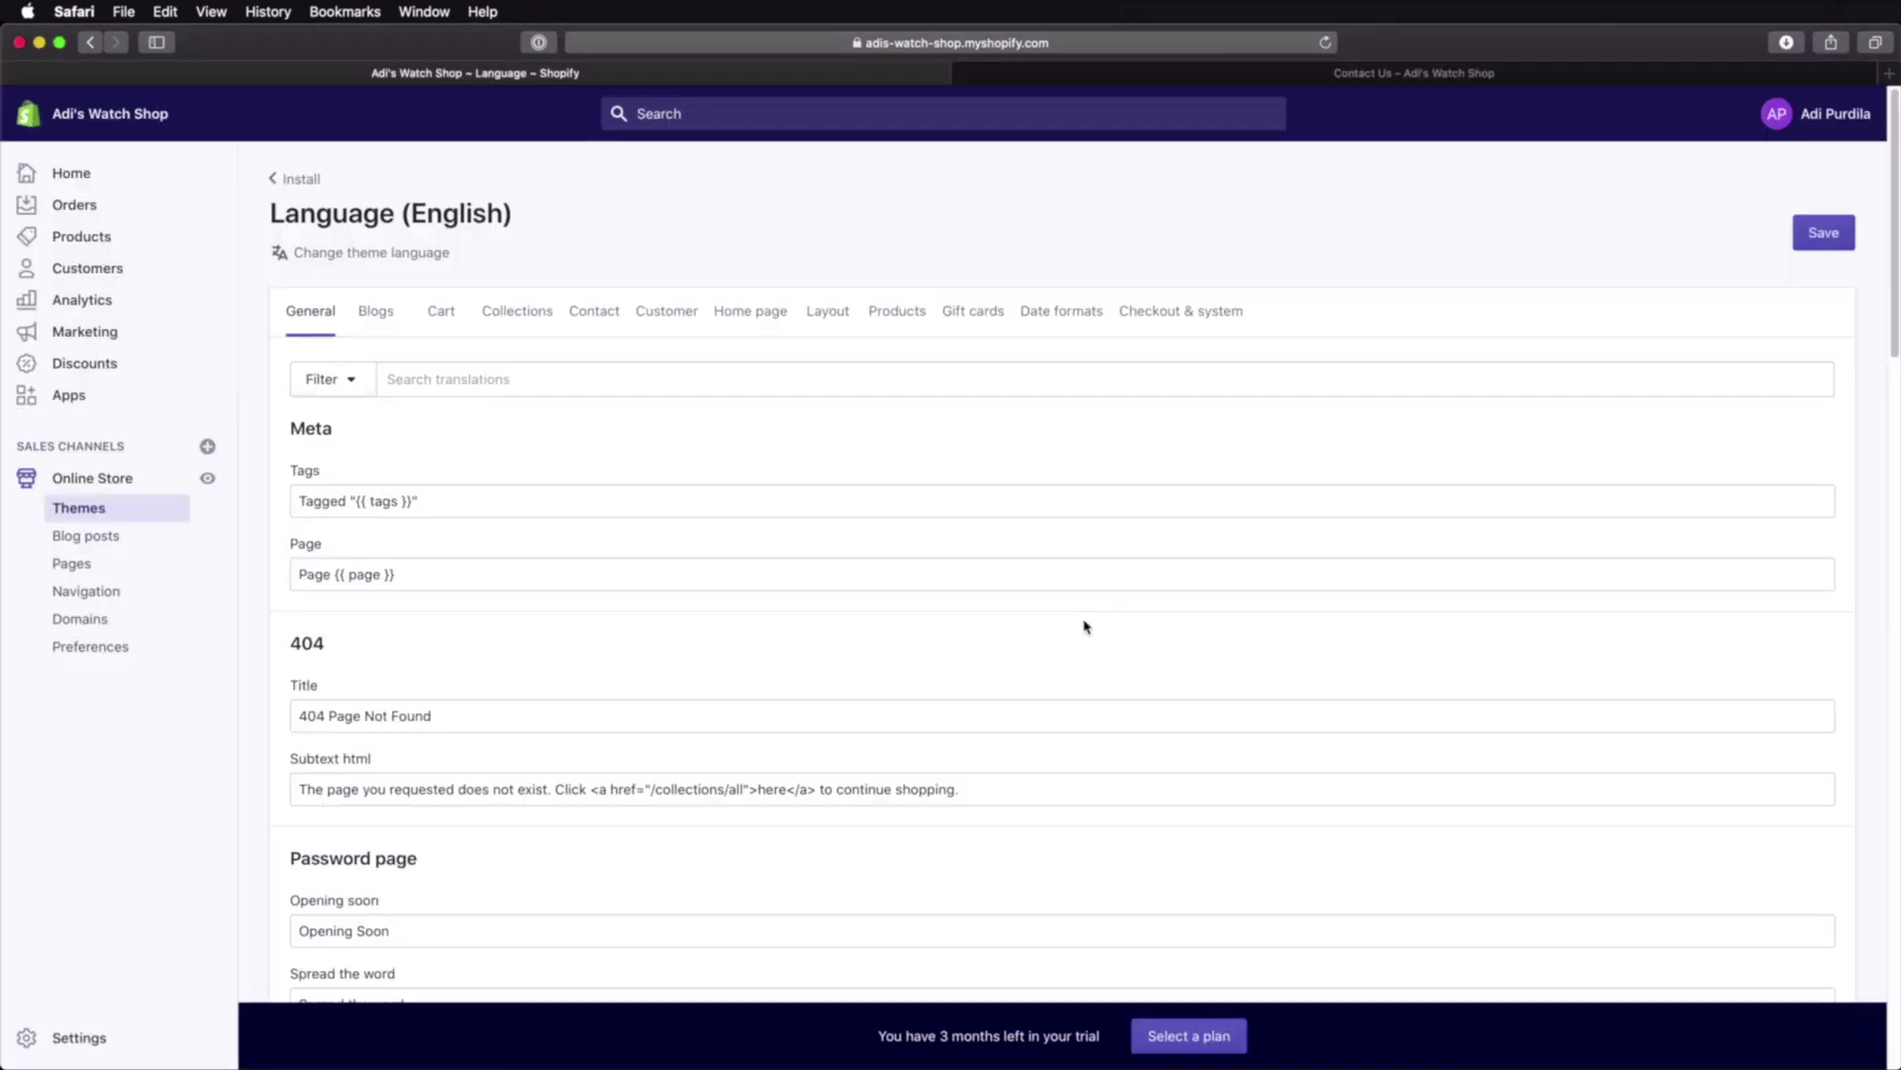
{"action": "left_click", "coordinate": [377, 311]}
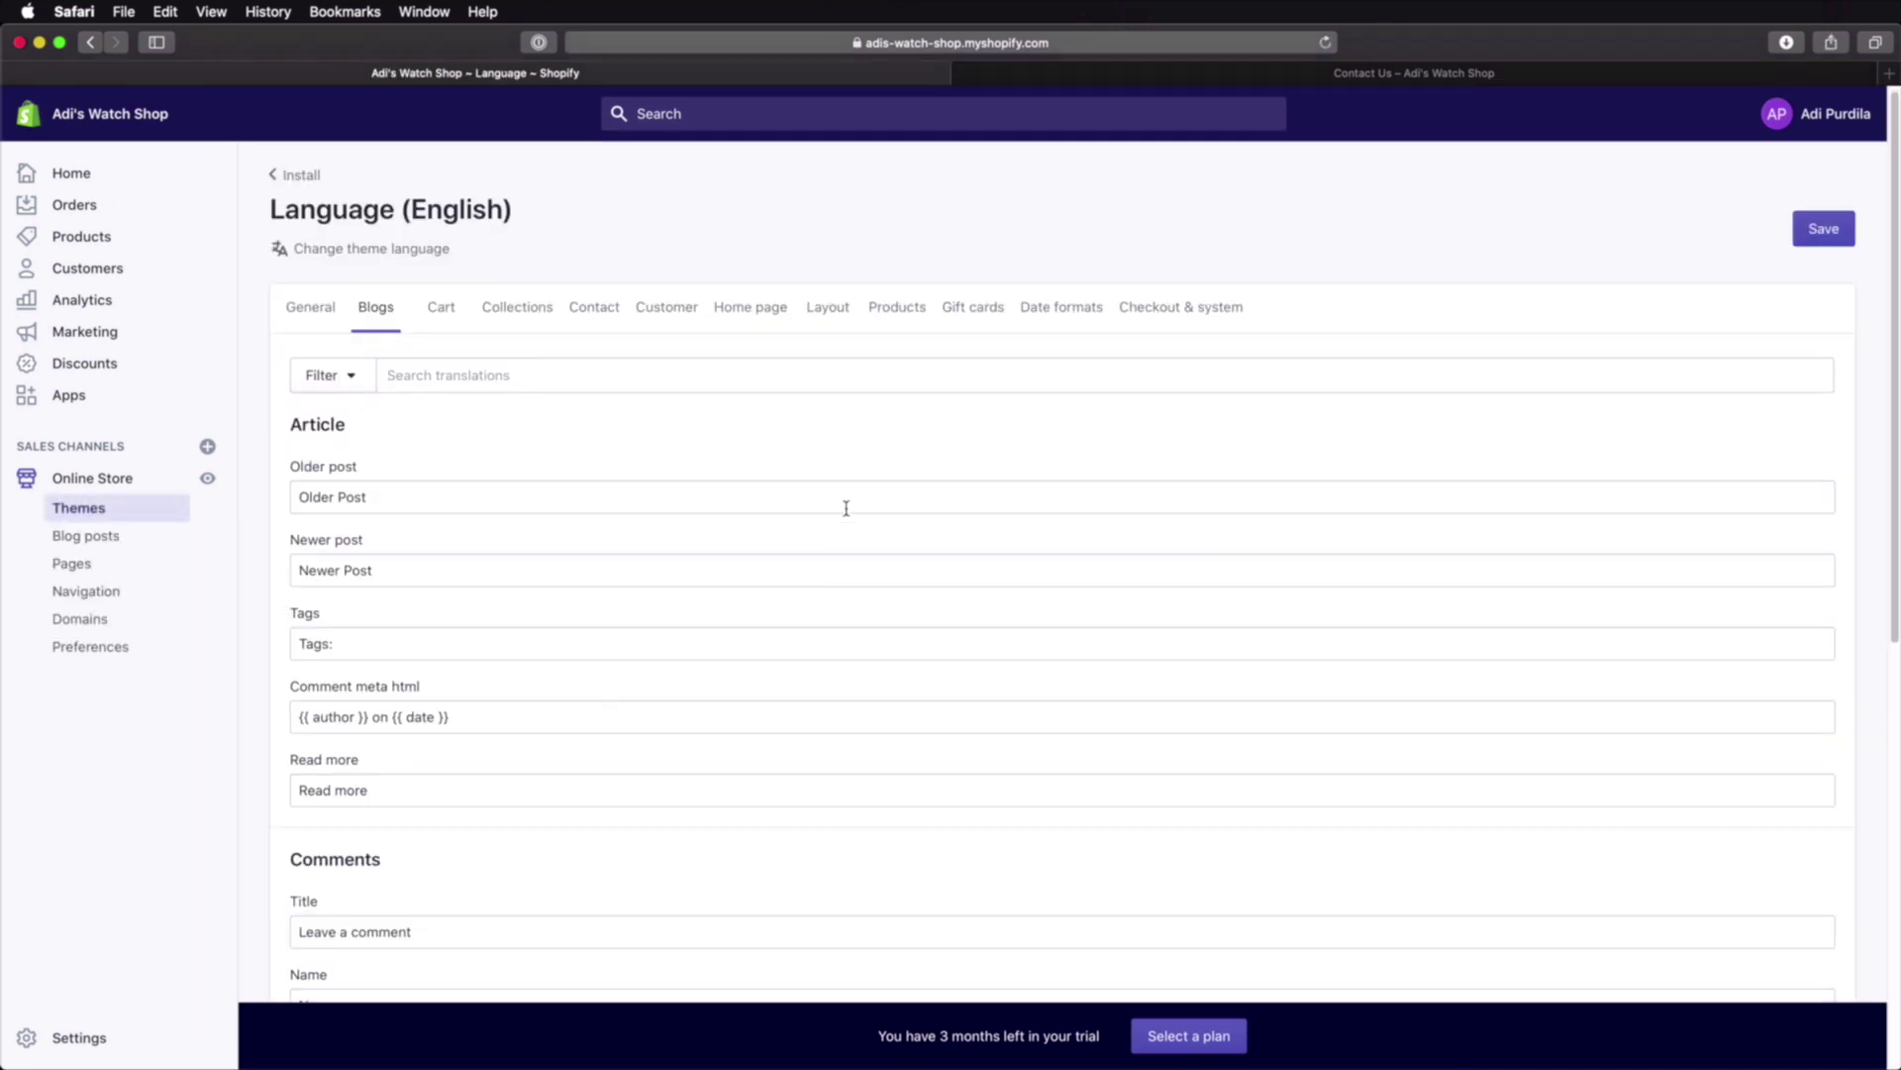
{"action": "scroll", "coordinate": [847, 508], "scroll_direction": "down", "scroll_amount": 3}
{"action": "scroll", "coordinate": [847, 508], "scroll_direction": "up", "scroll_amount": 3}
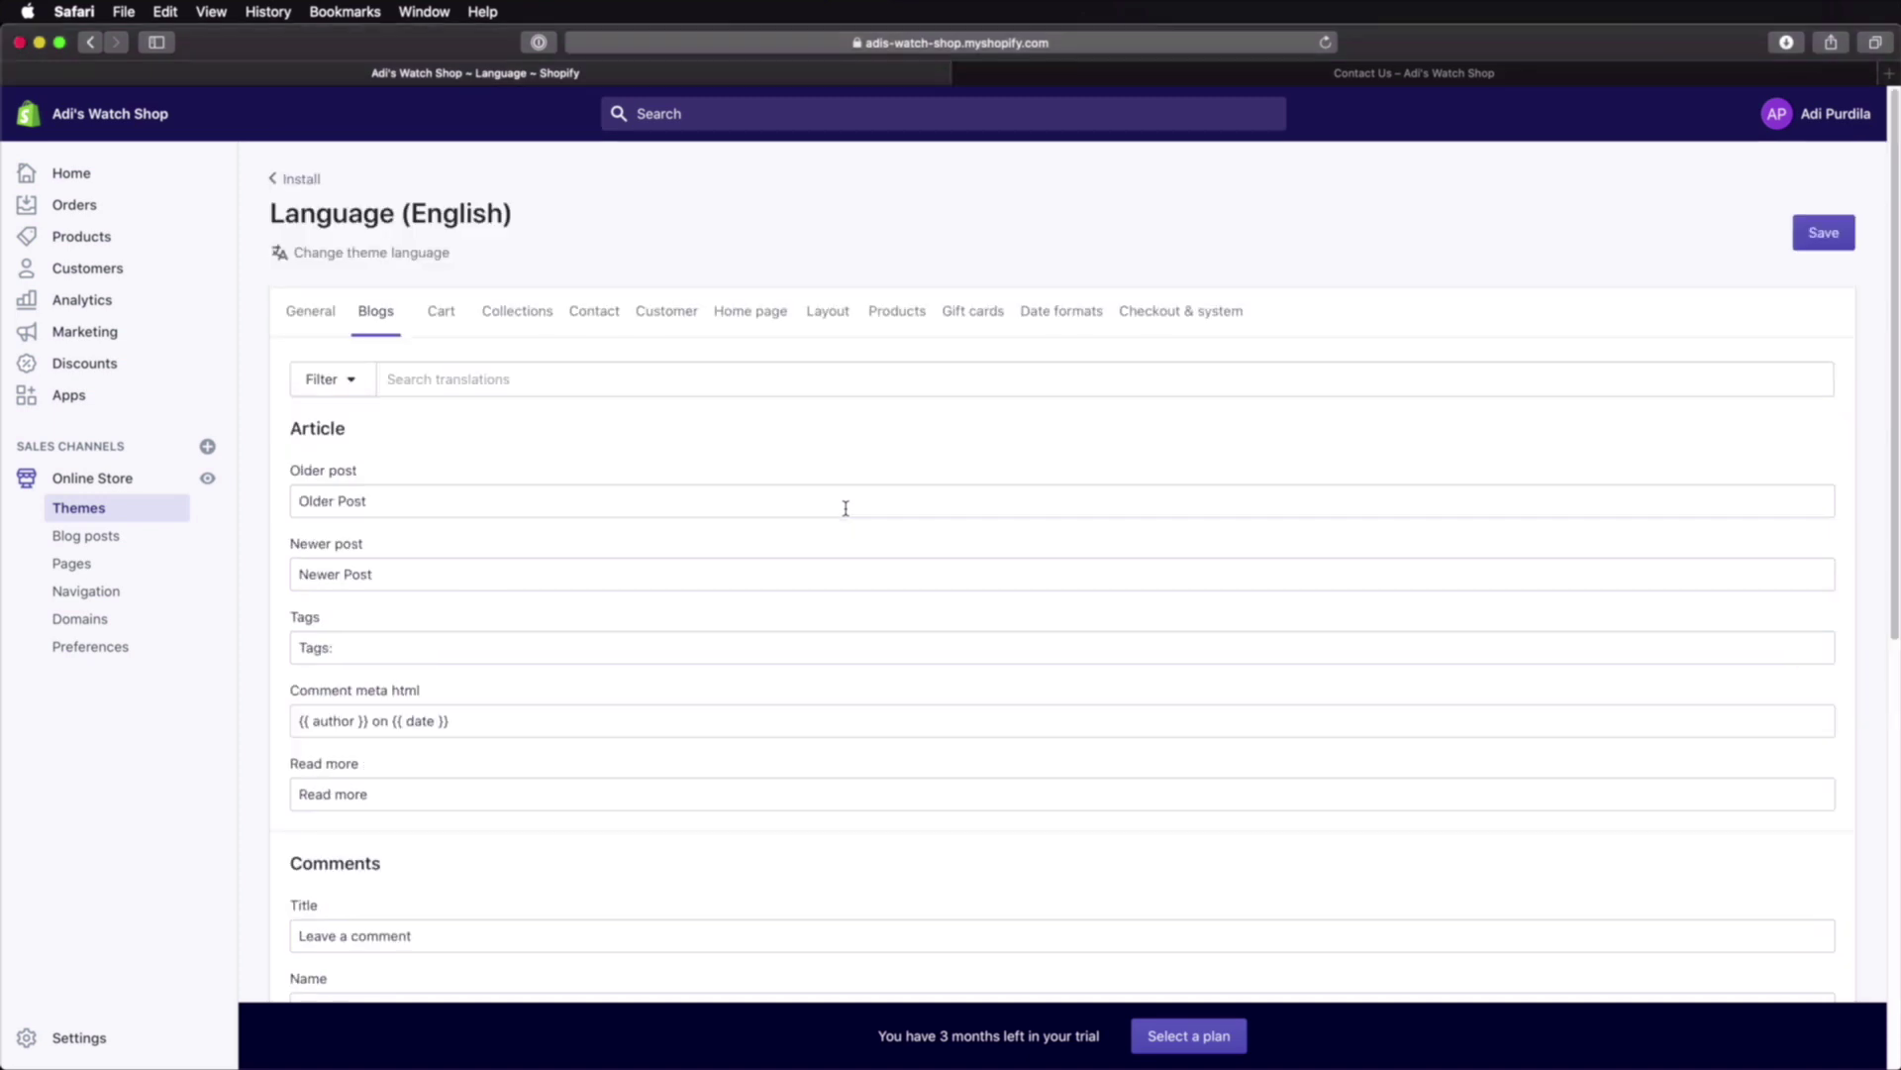
Step: Change the theme language to Romanian (RO), after trying Dutch, Bulgarian and Italian, and save
{"action": "left_click", "coordinate": [349, 253]}
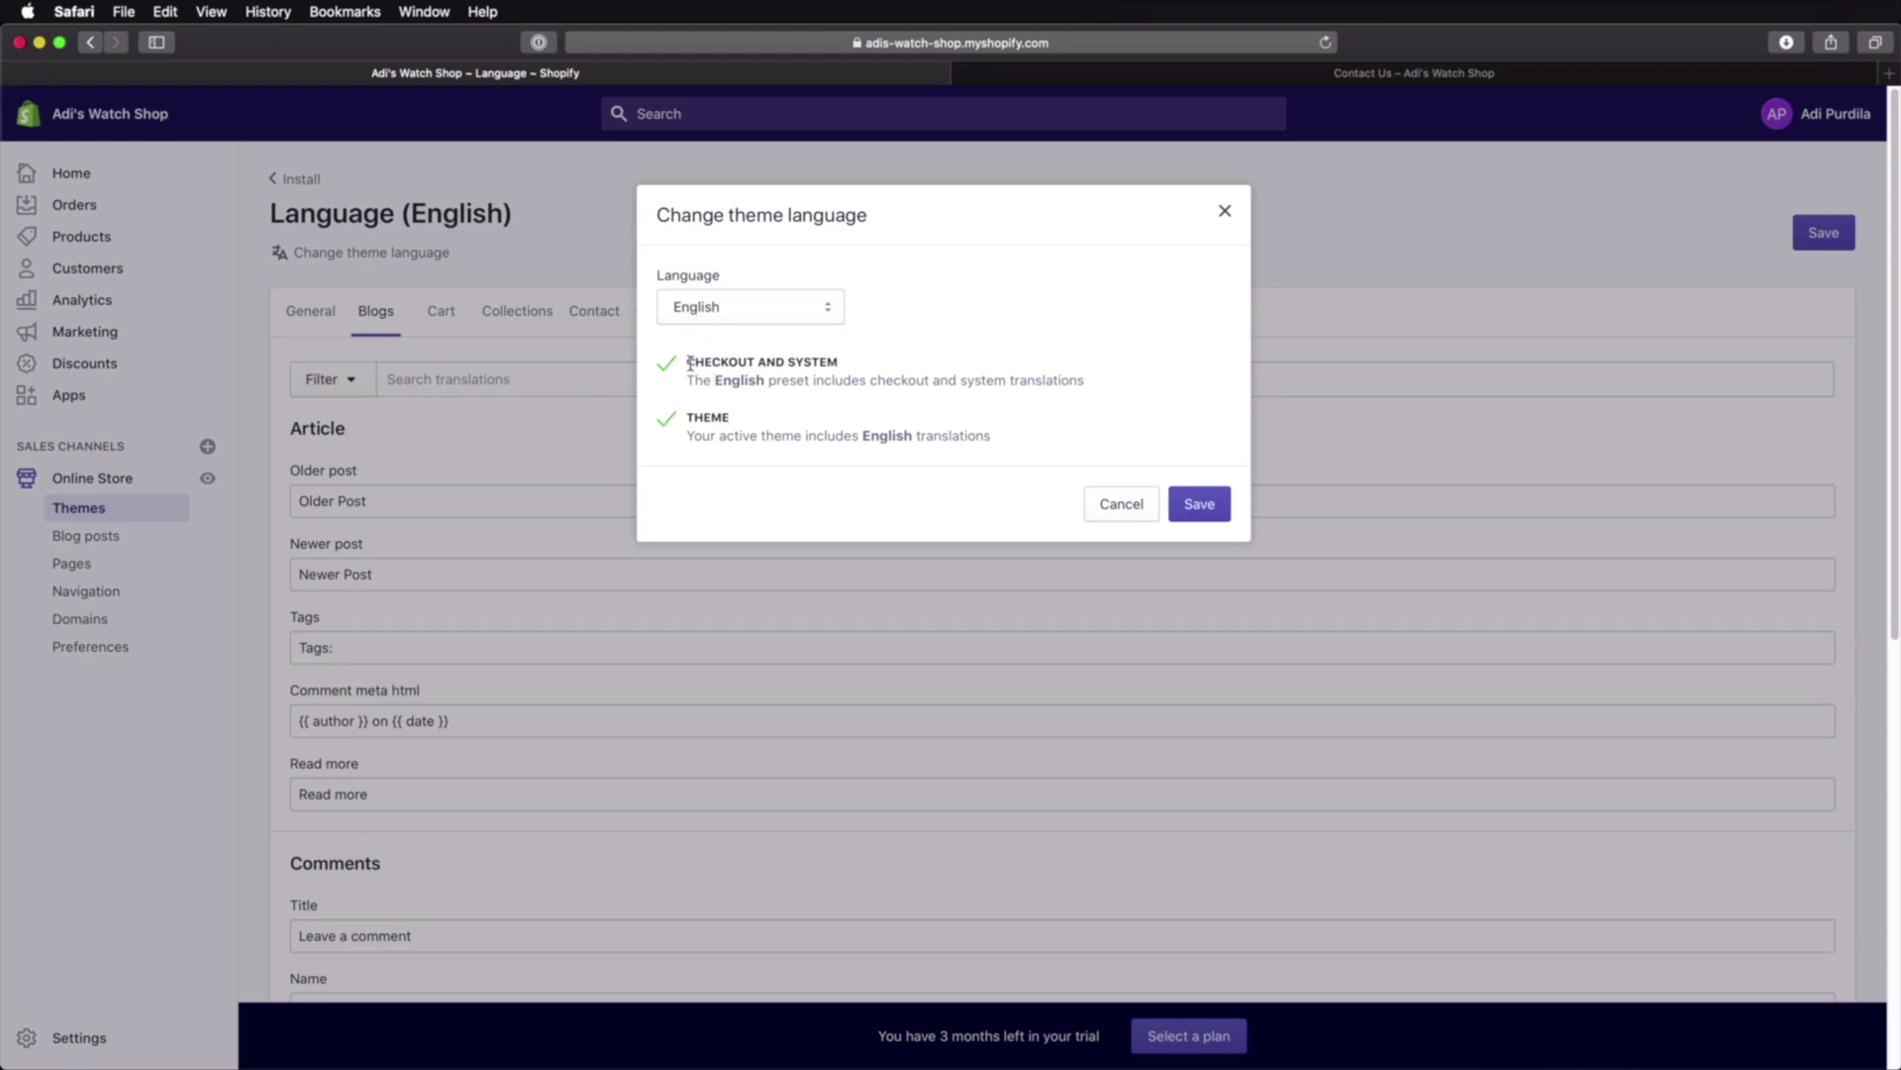
{"action": "left_click_drag", "start_coordinate": [690, 363], "coordinate": [844, 363]}
{"action": "left_click", "coordinate": [842, 365]}
{"action": "left_click", "coordinate": [751, 309]}
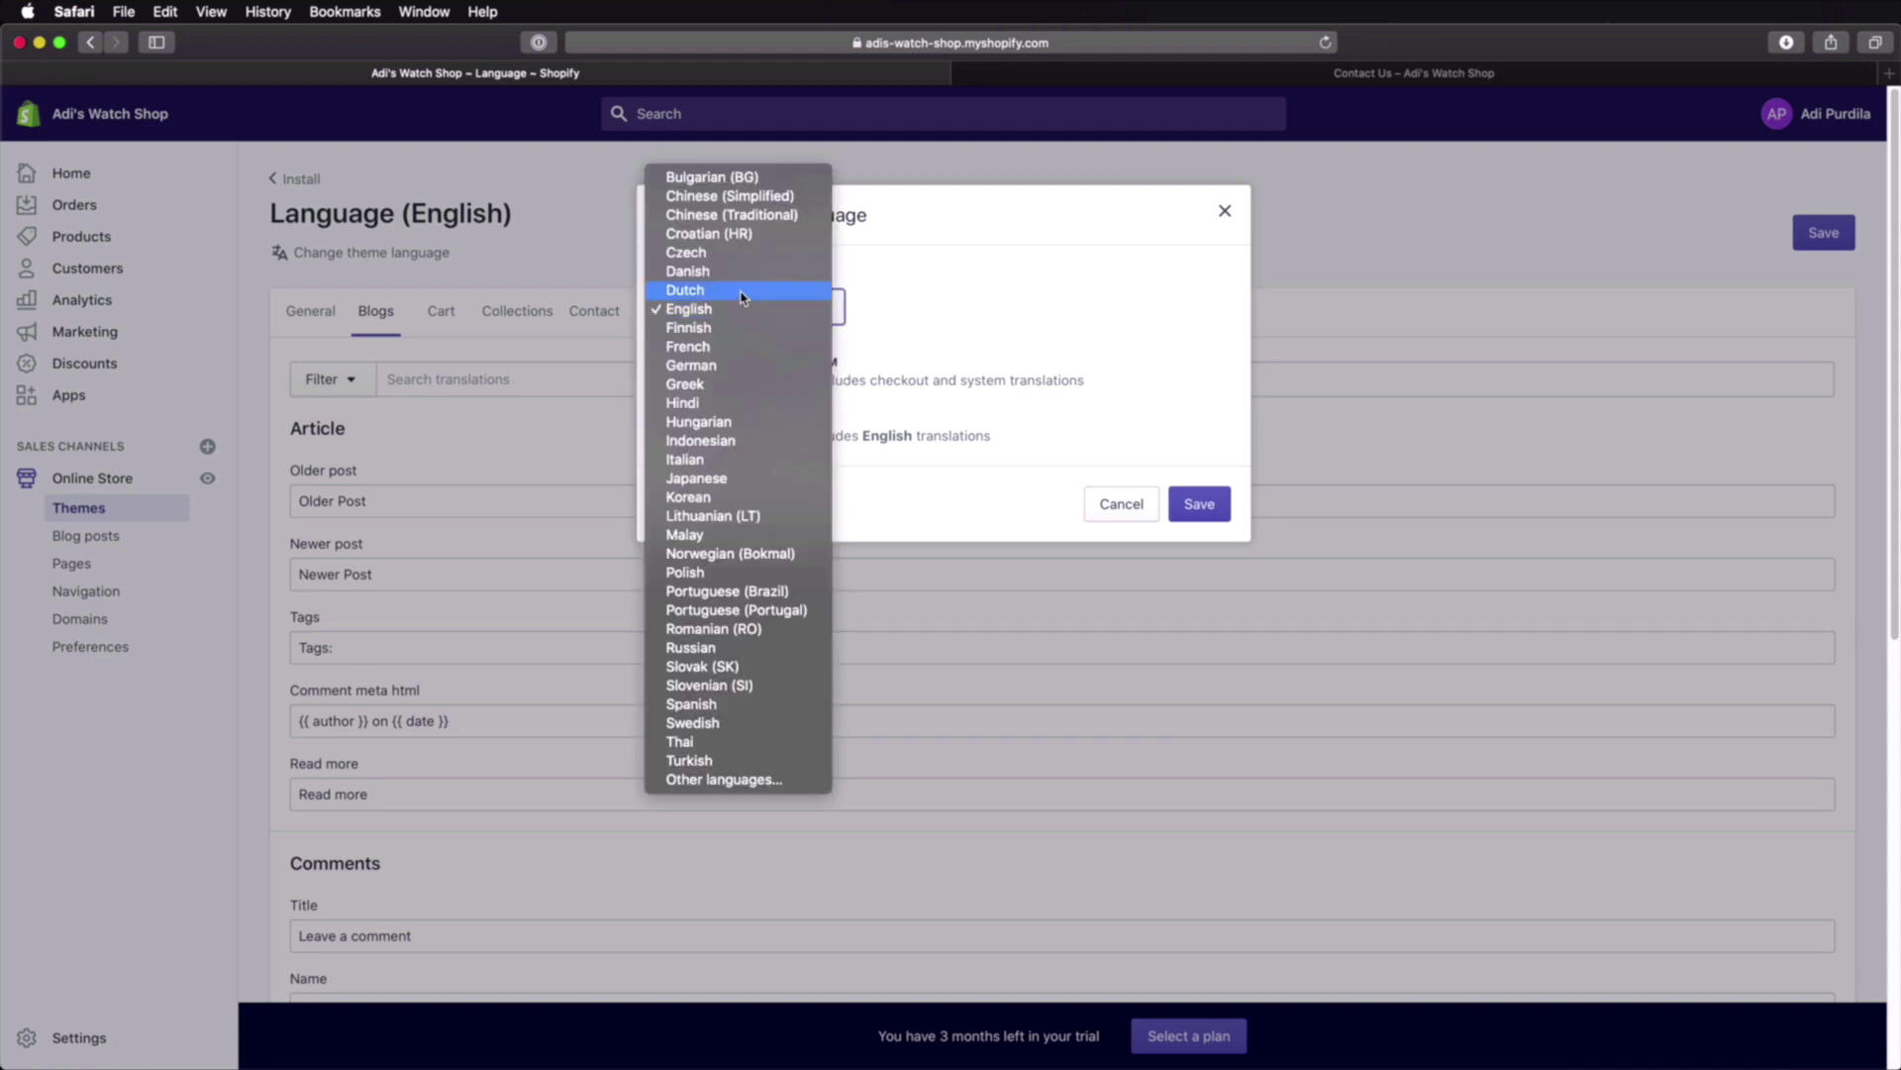
{"action": "left_click", "coordinate": [742, 291]}
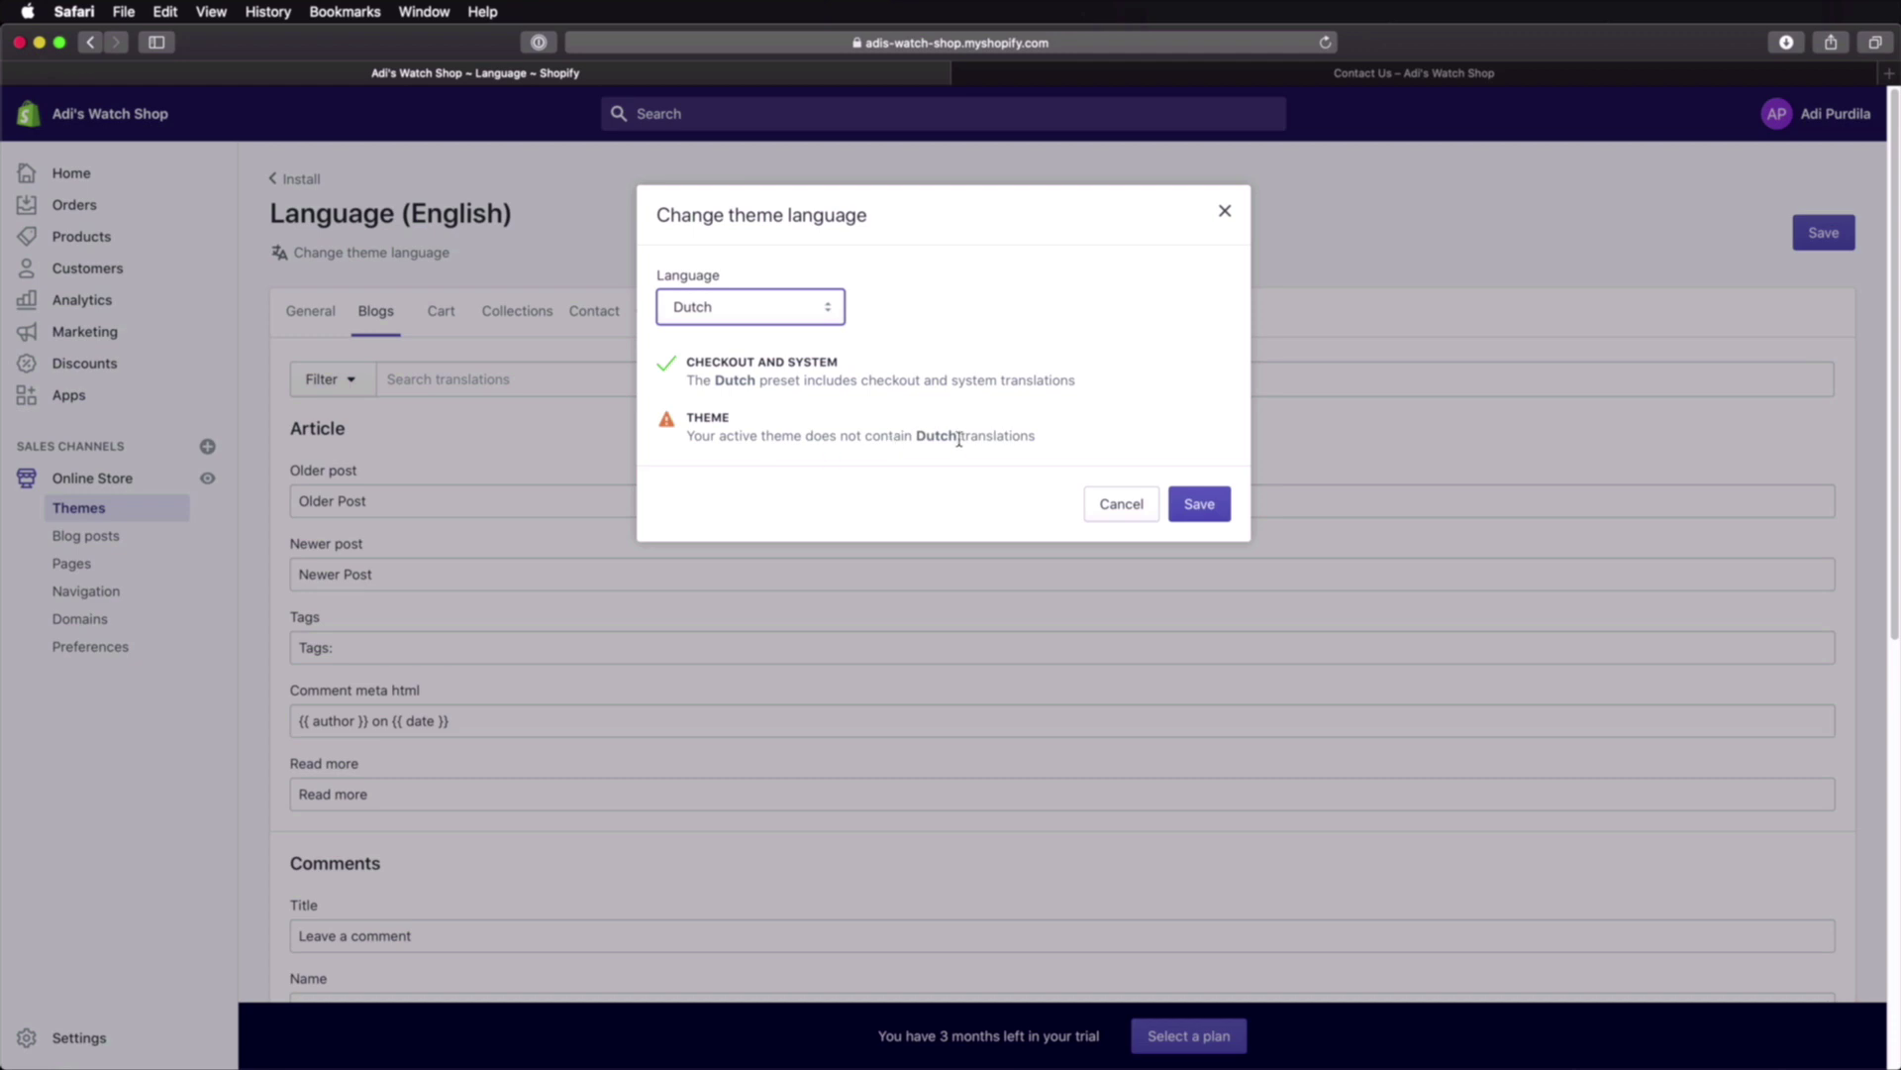
{"action": "left_click", "coordinate": [730, 315]}
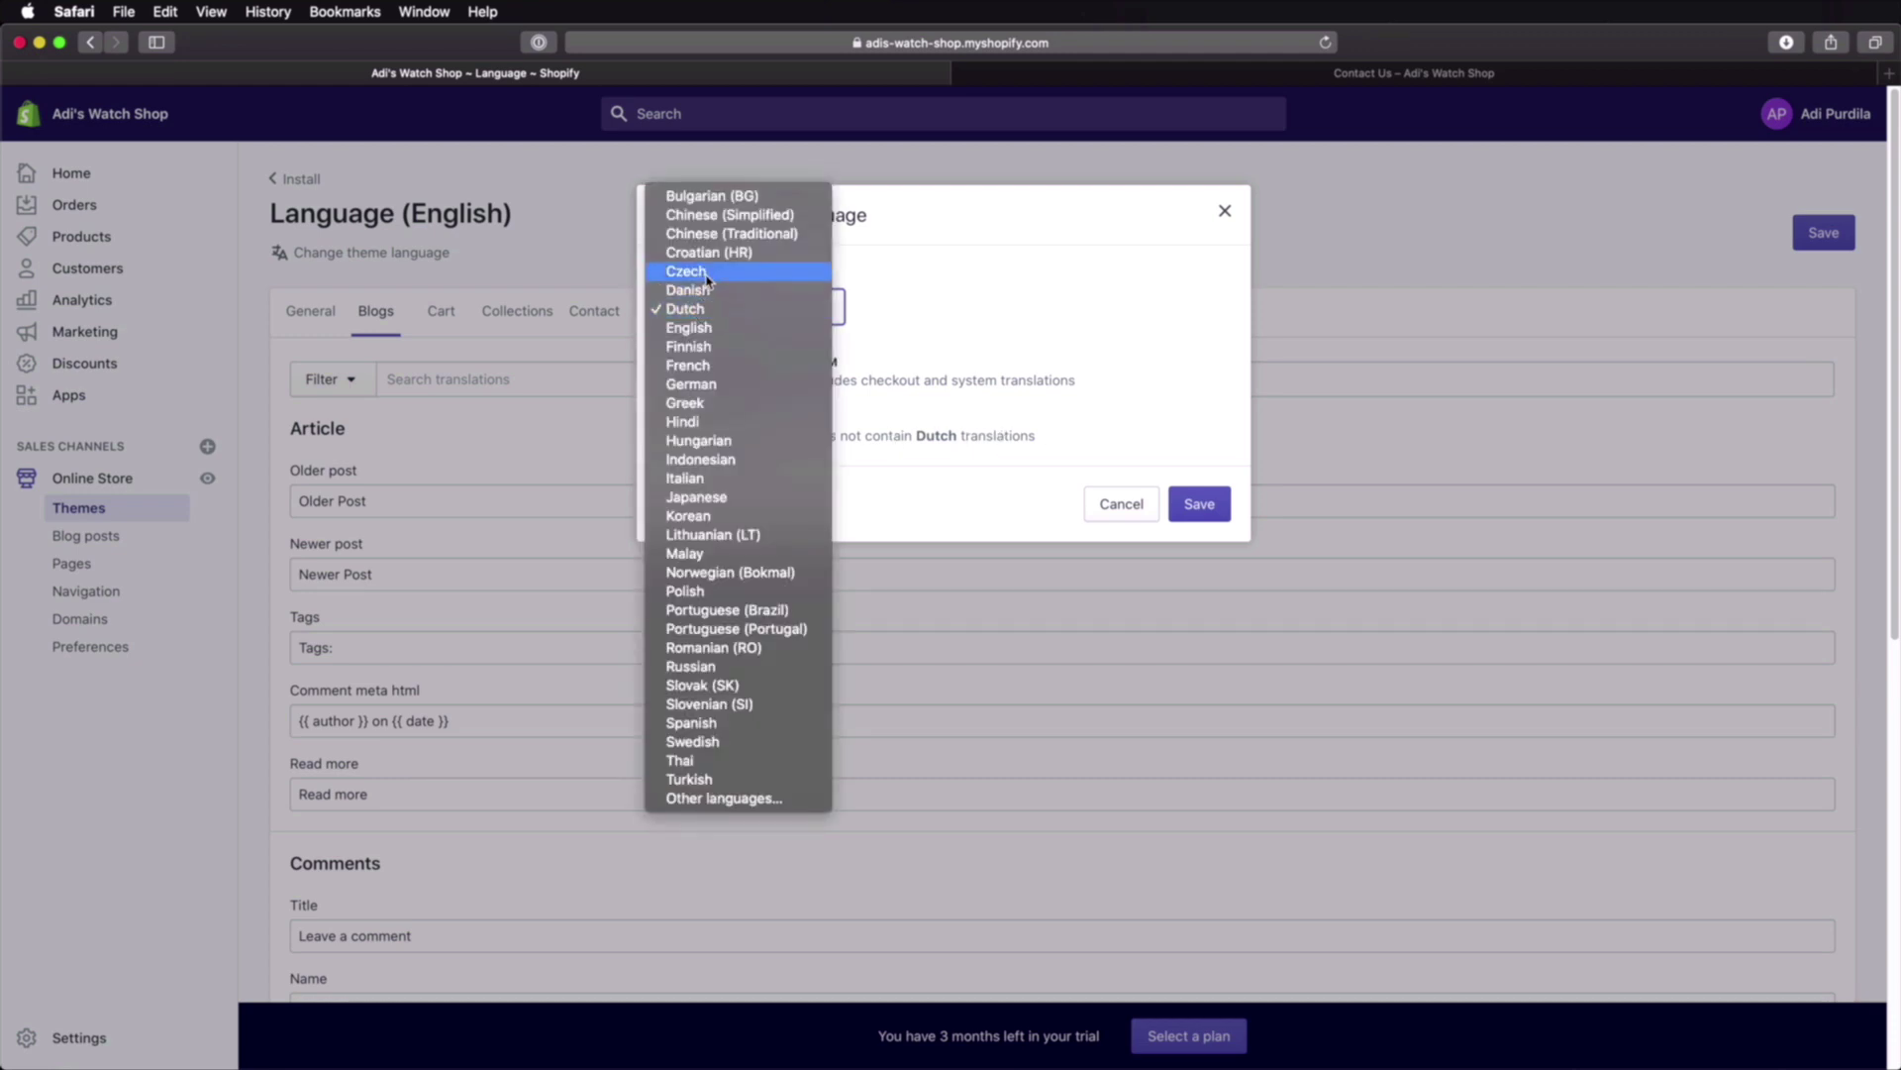
{"action": "left_click", "coordinate": [733, 197]}
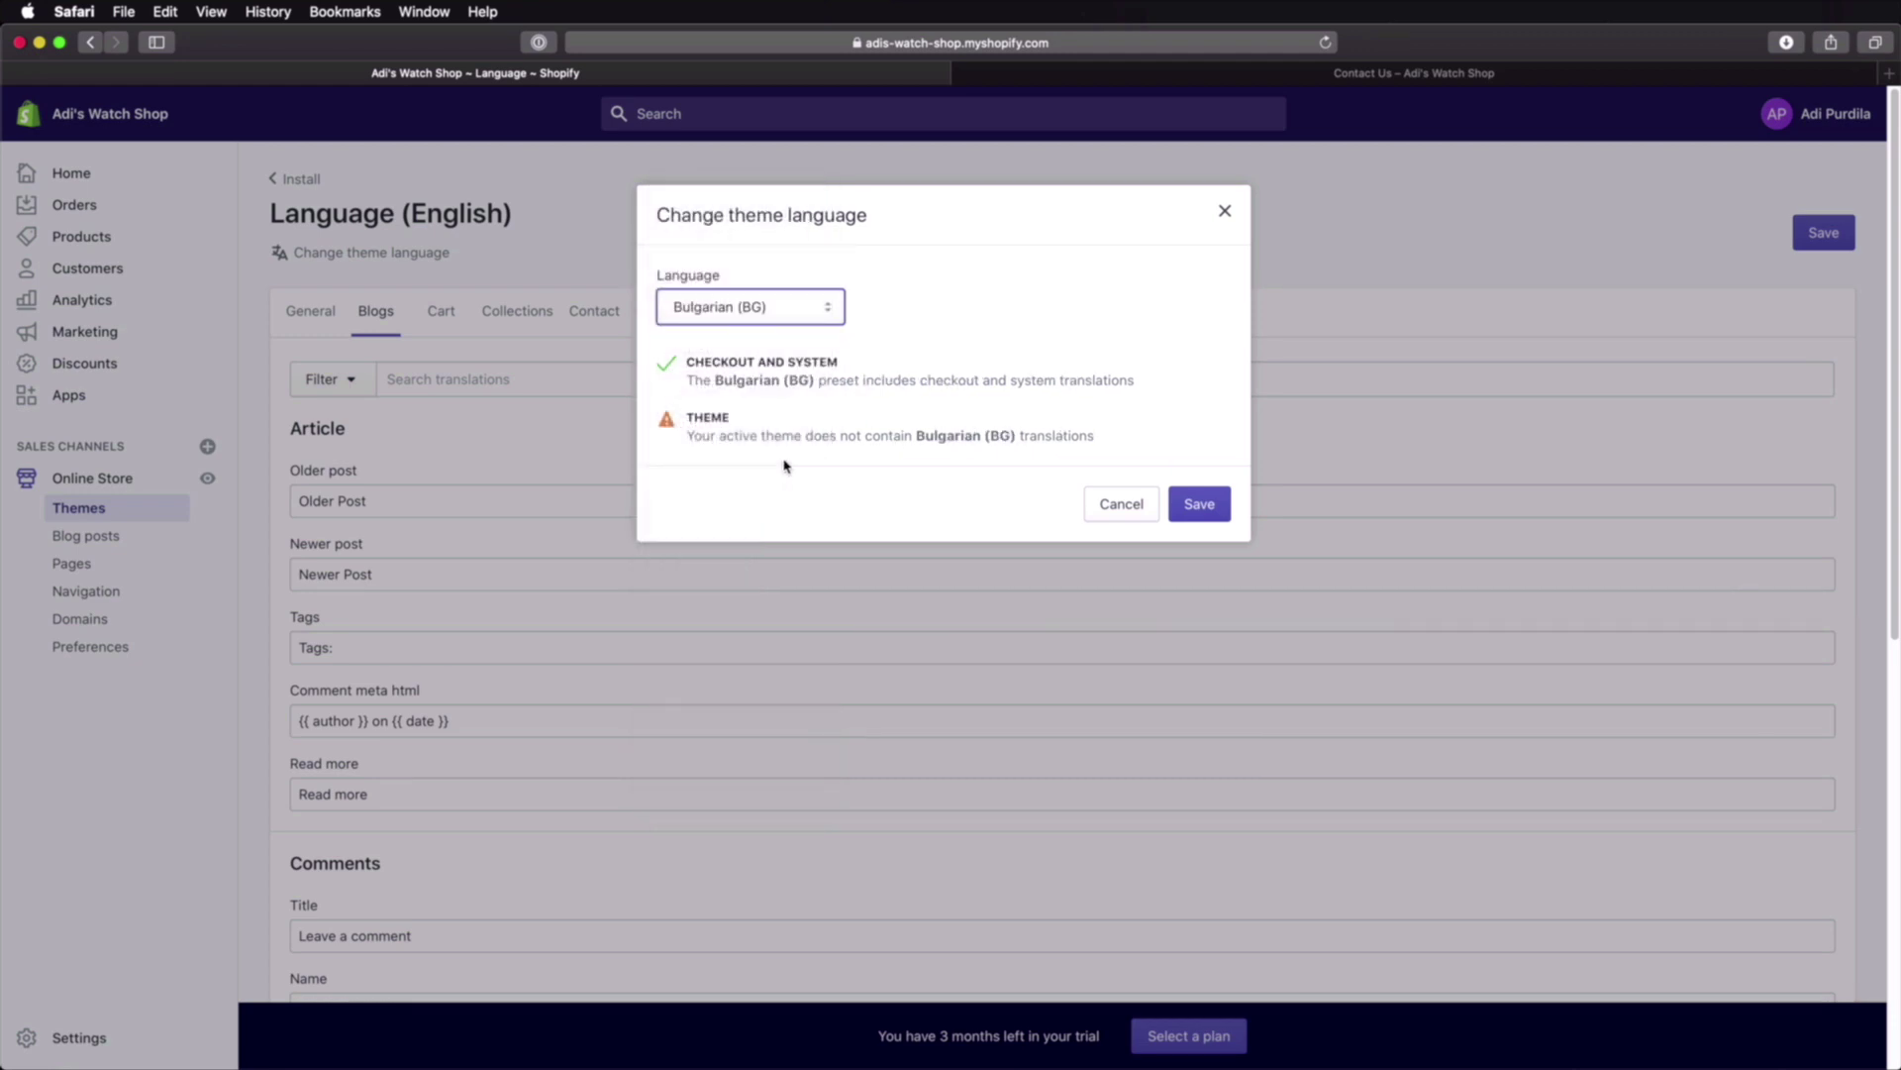
{"action": "left_click", "coordinate": [778, 311]}
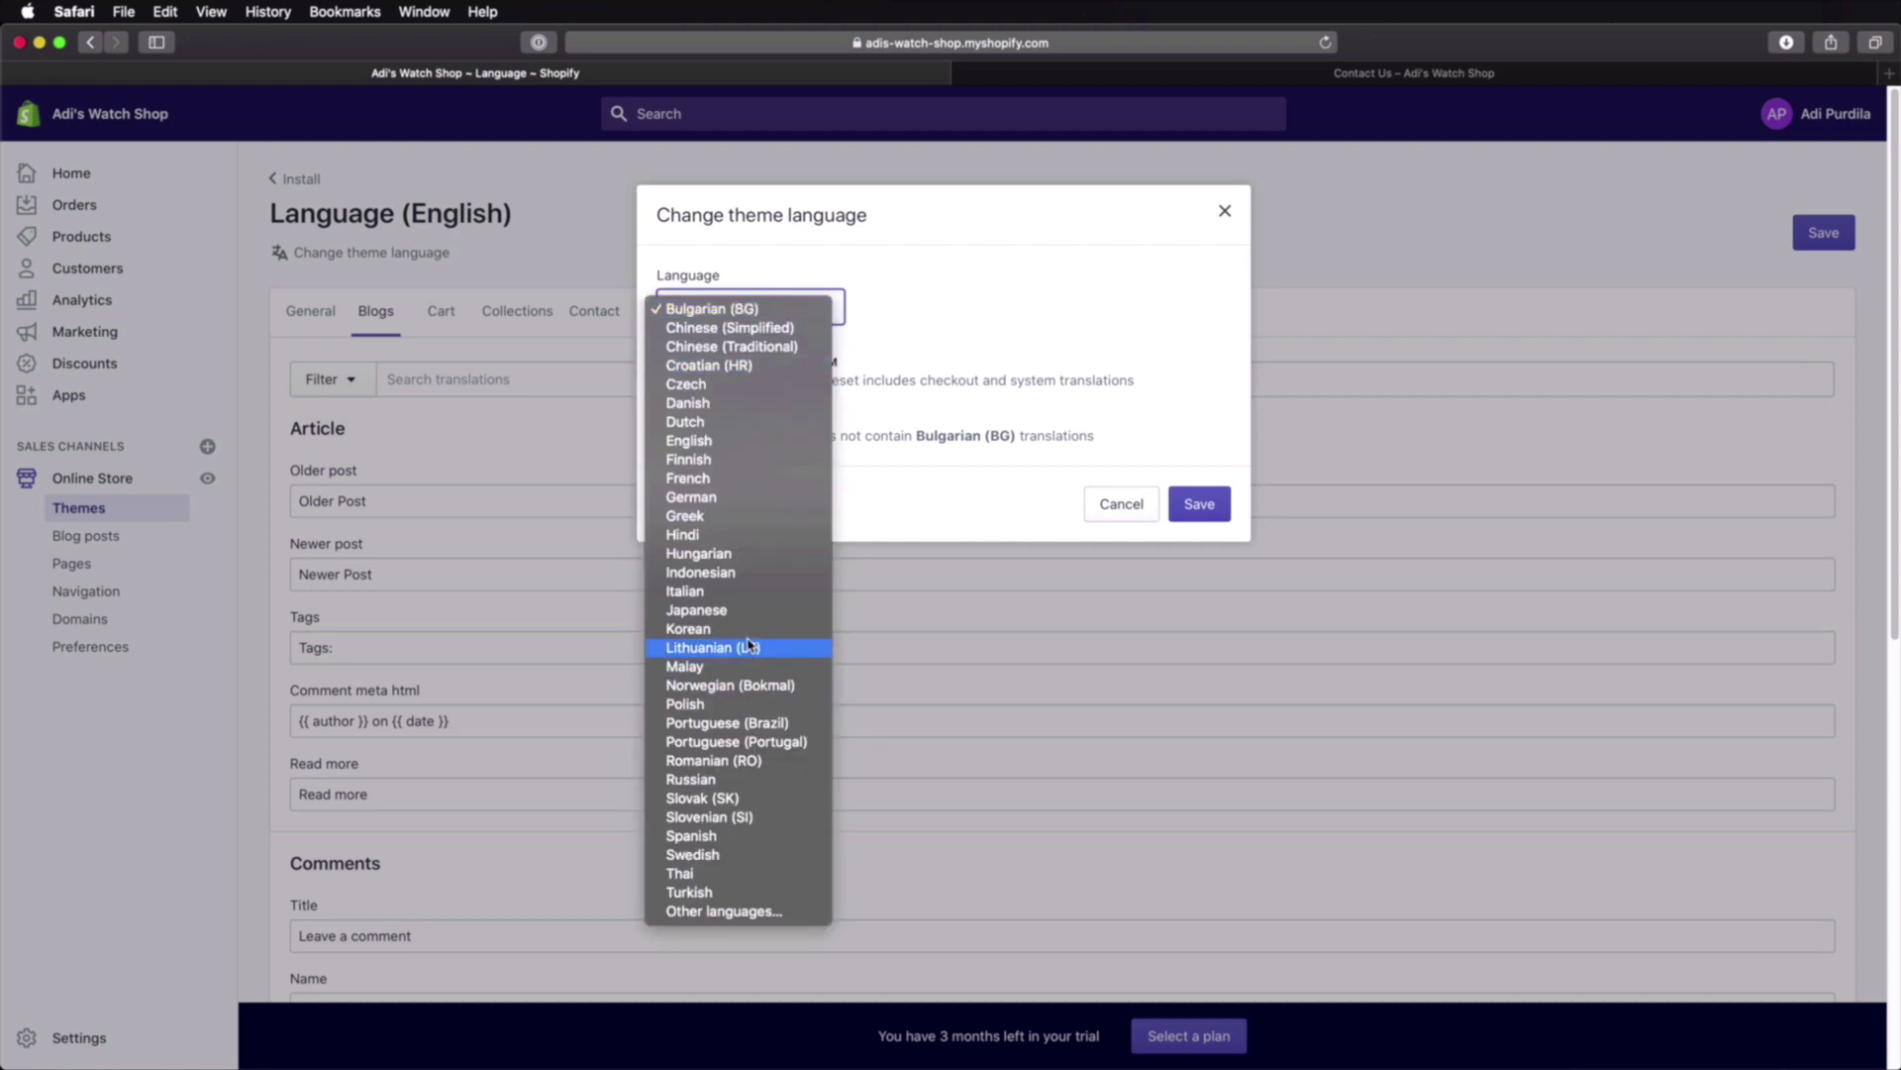
{"action": "left_click", "coordinate": [737, 591]}
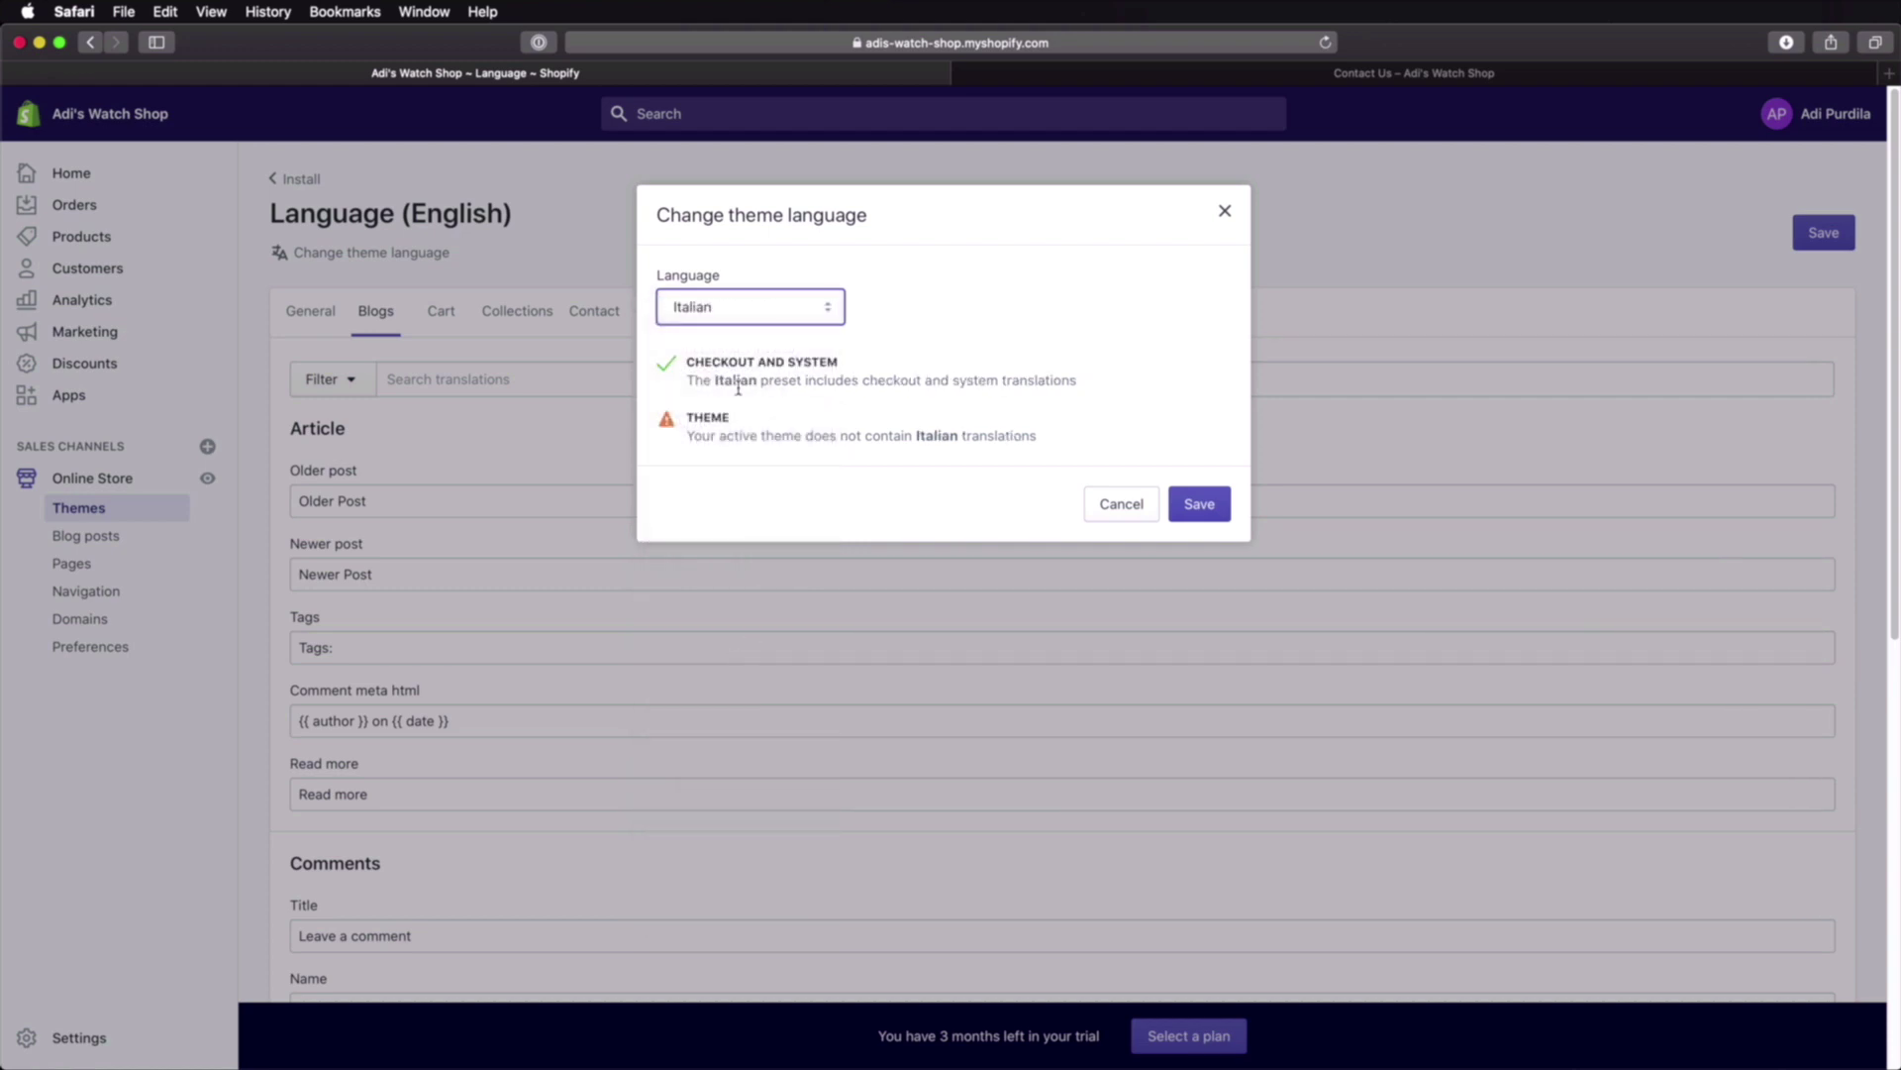
{"action": "left_click", "coordinate": [748, 309]}
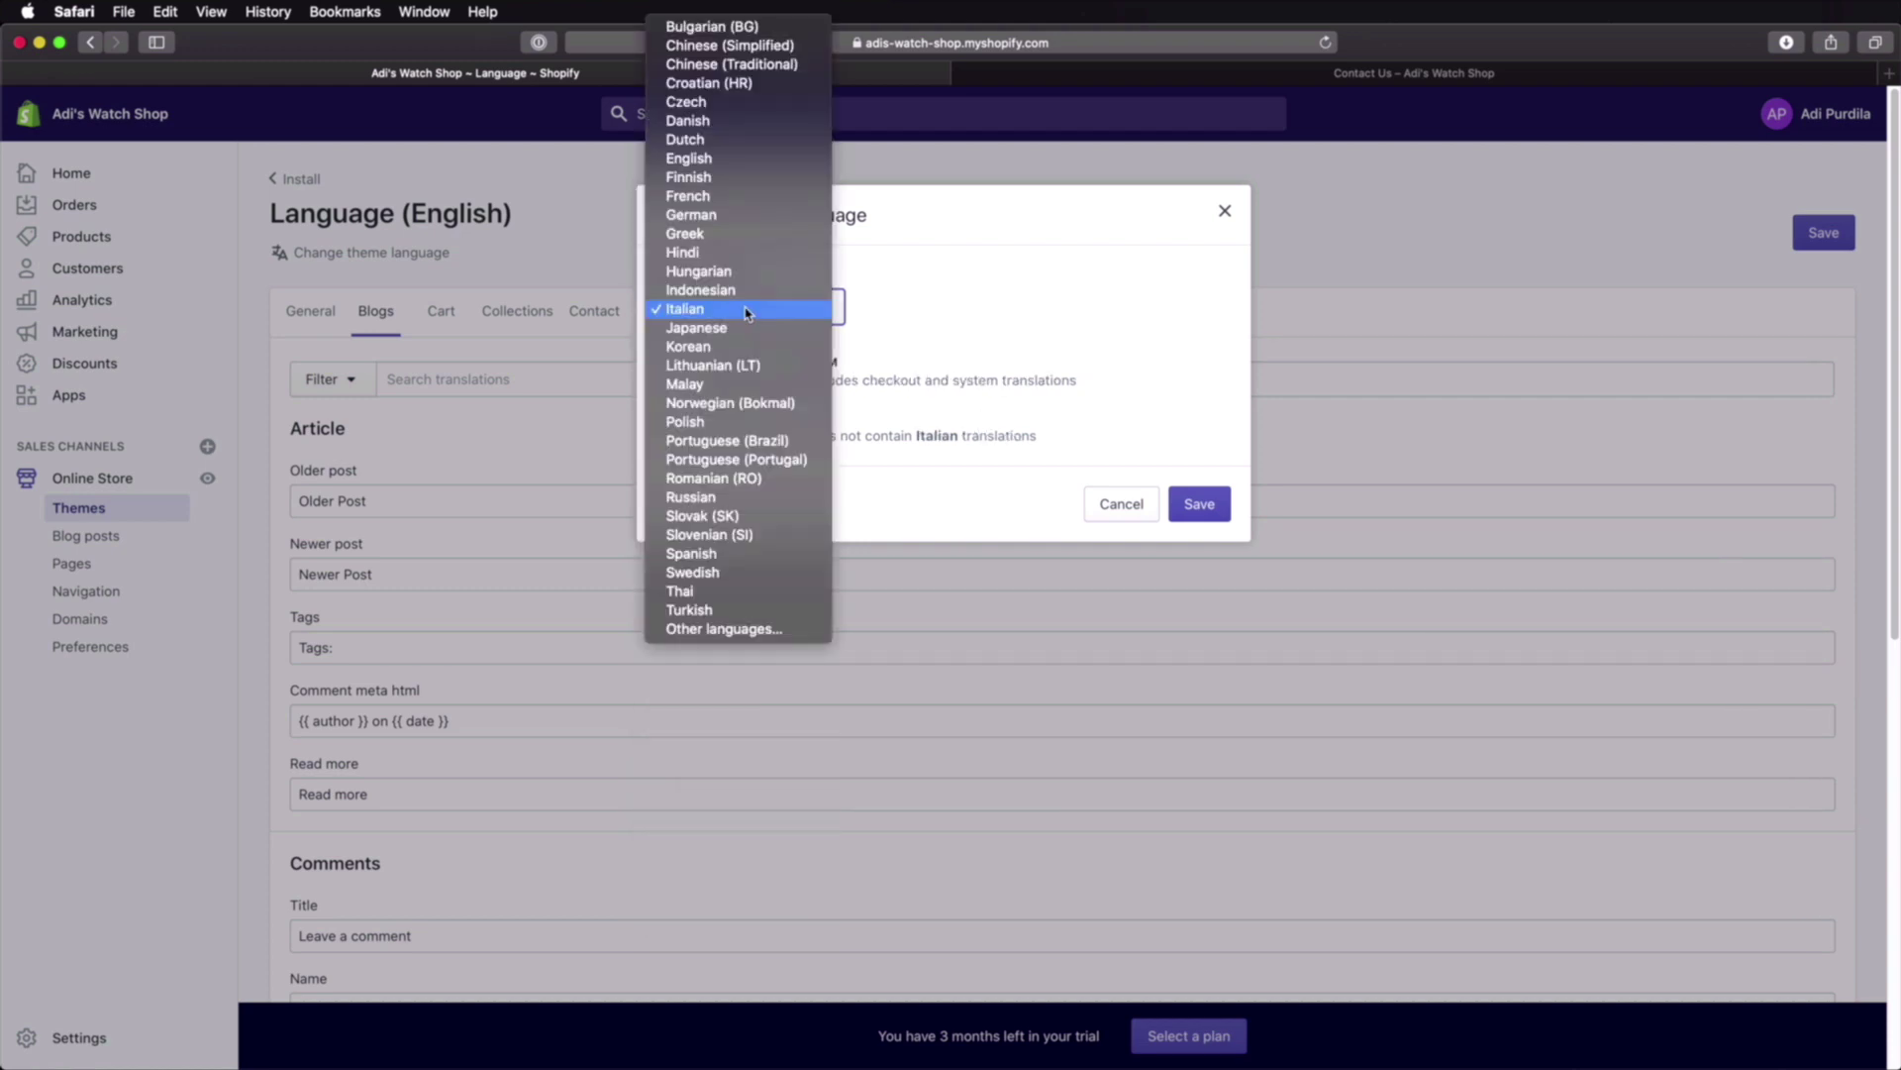
{"action": "left_click", "coordinate": [775, 480]}
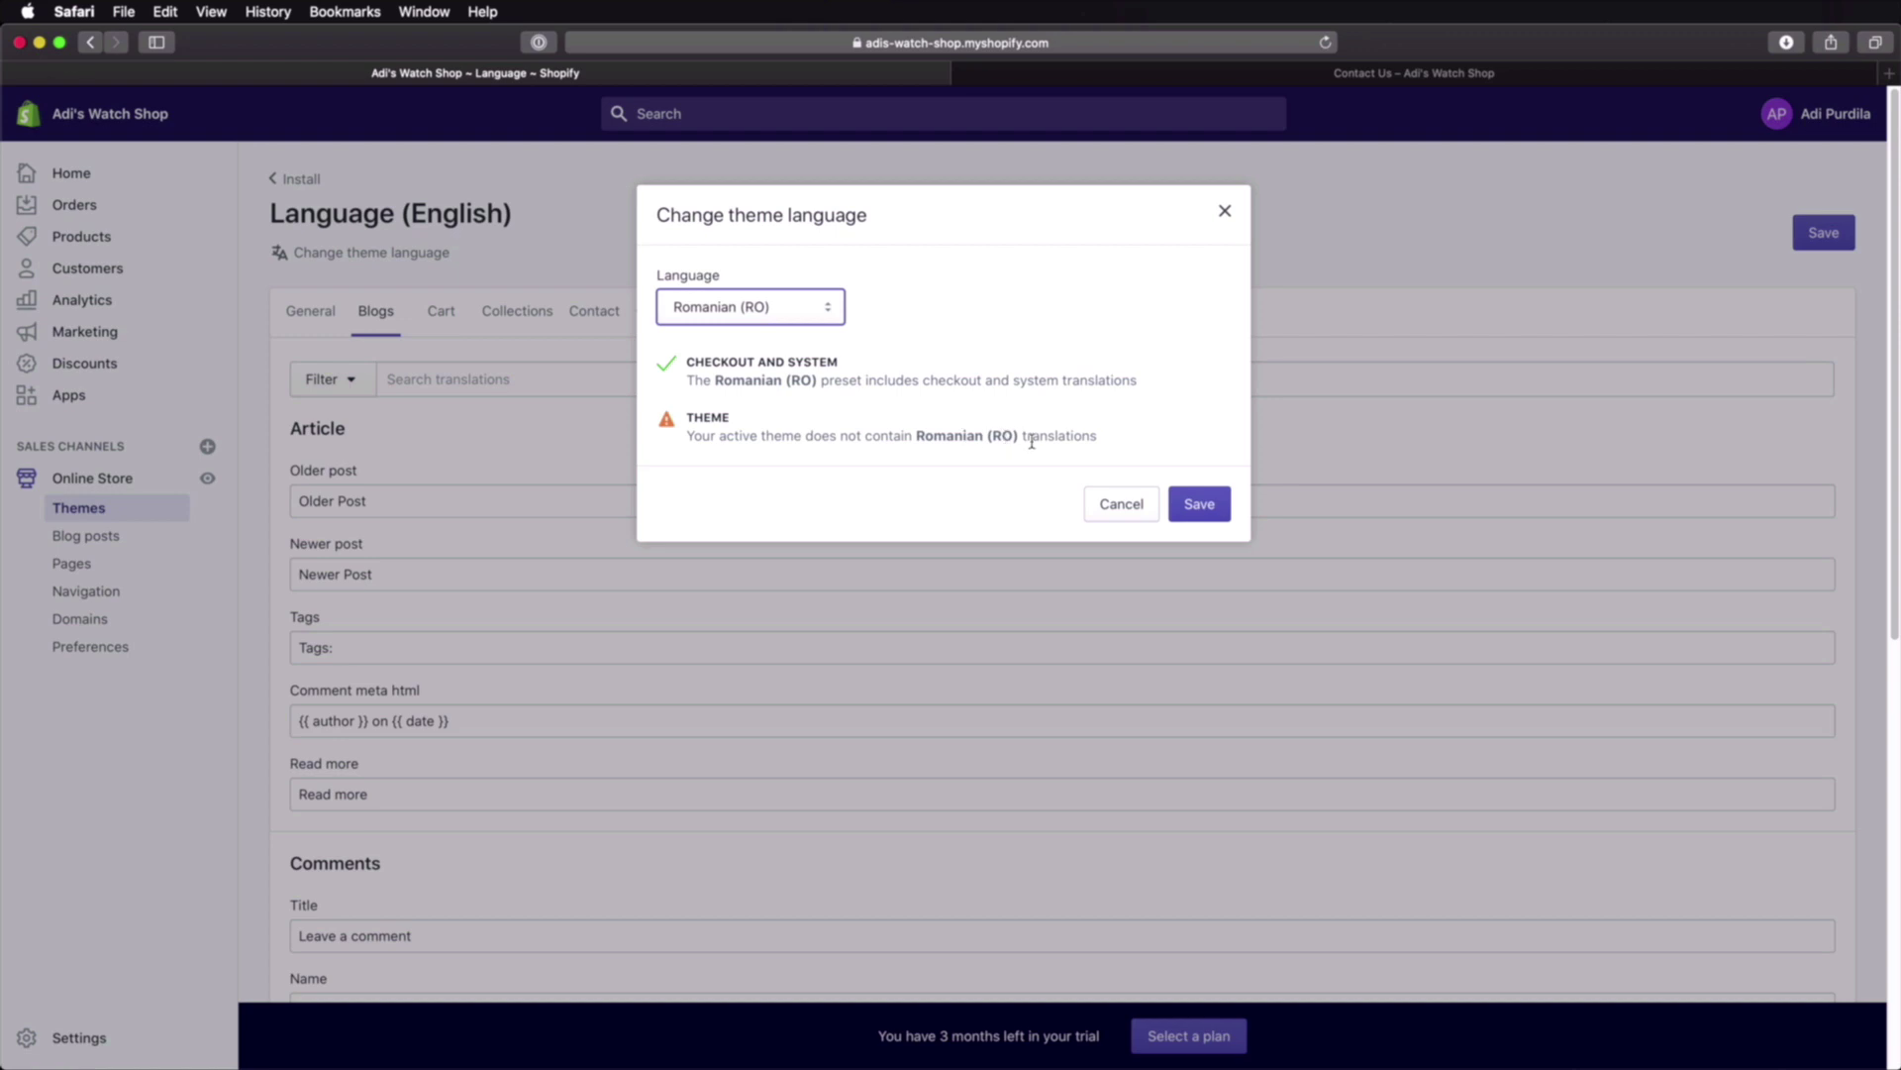
{"action": "left_click", "coordinate": [1199, 503]}
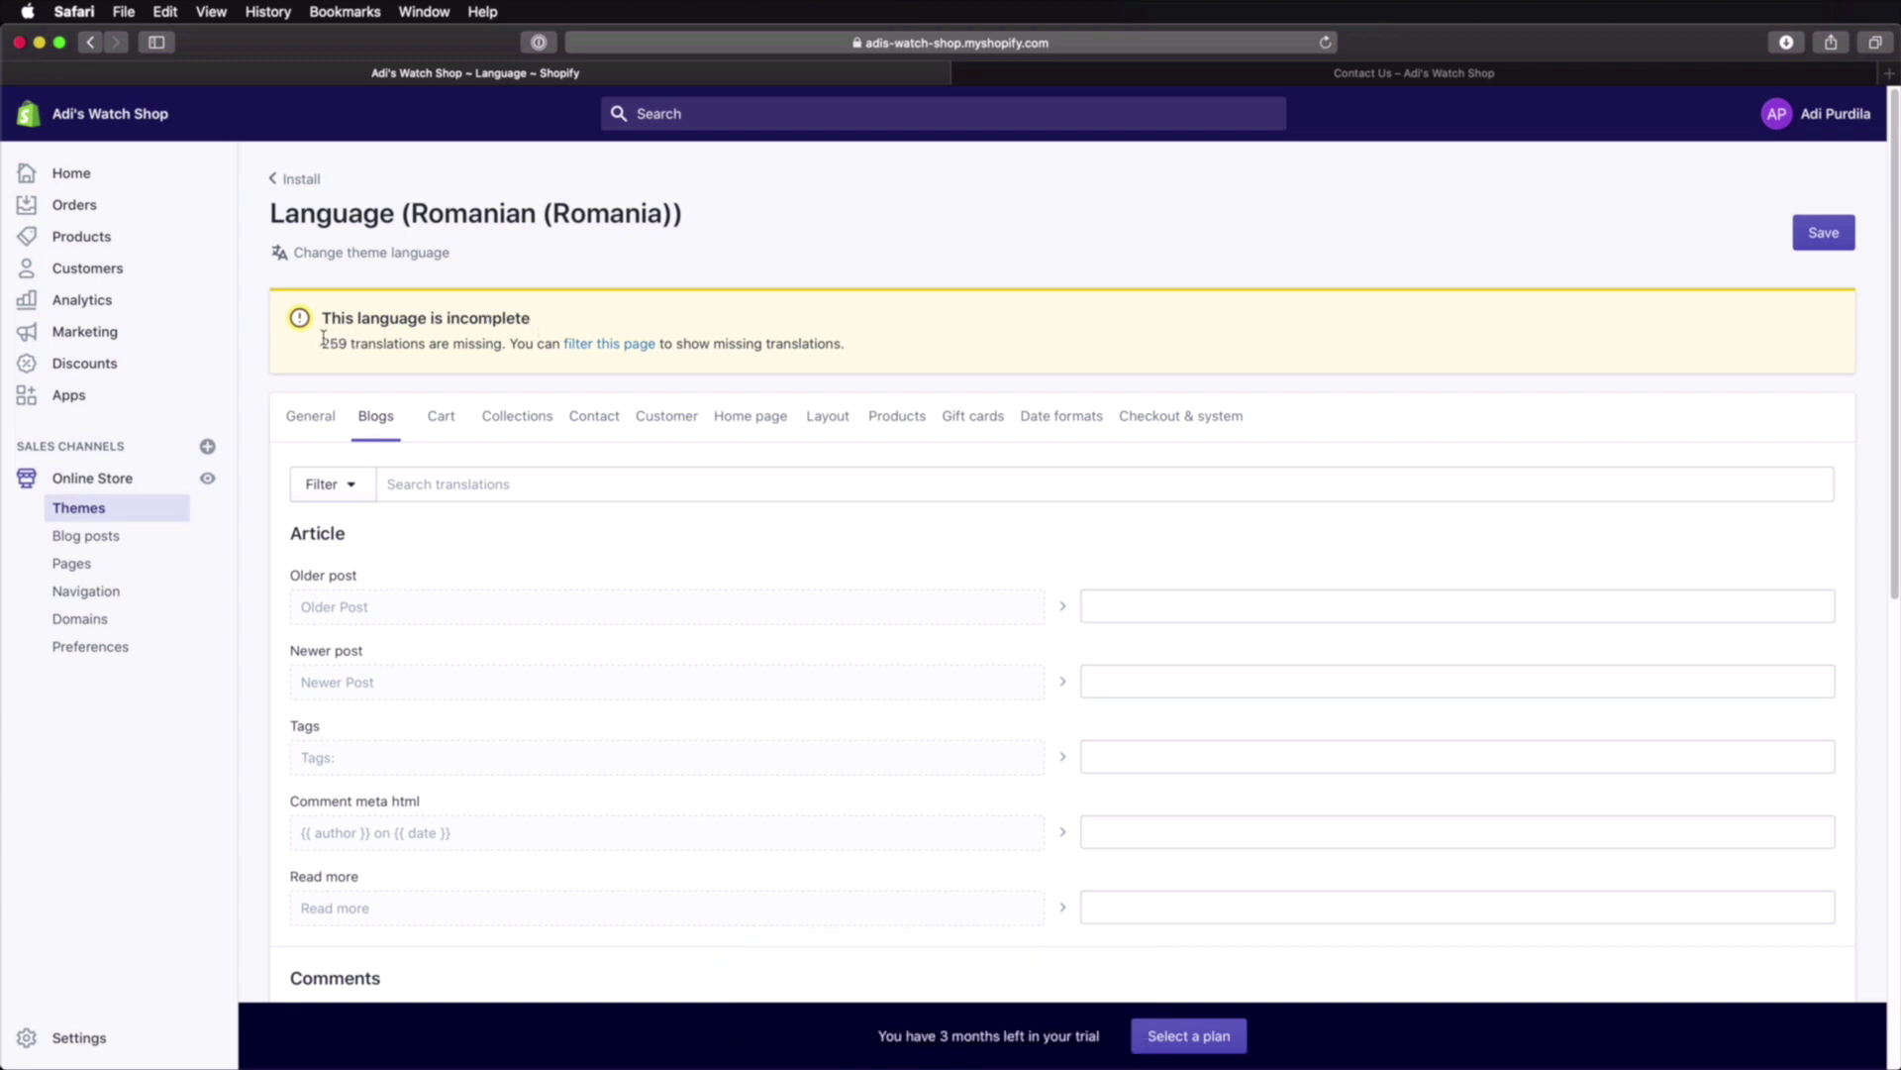
Step: Translate the 404 title as '404 Pagina nu a fost gasita.' and Opening soon as 'Se deschide in curand.'
{"action": "scroll", "coordinate": [611, 615], "scroll_direction": "down", "scroll_amount": 4}
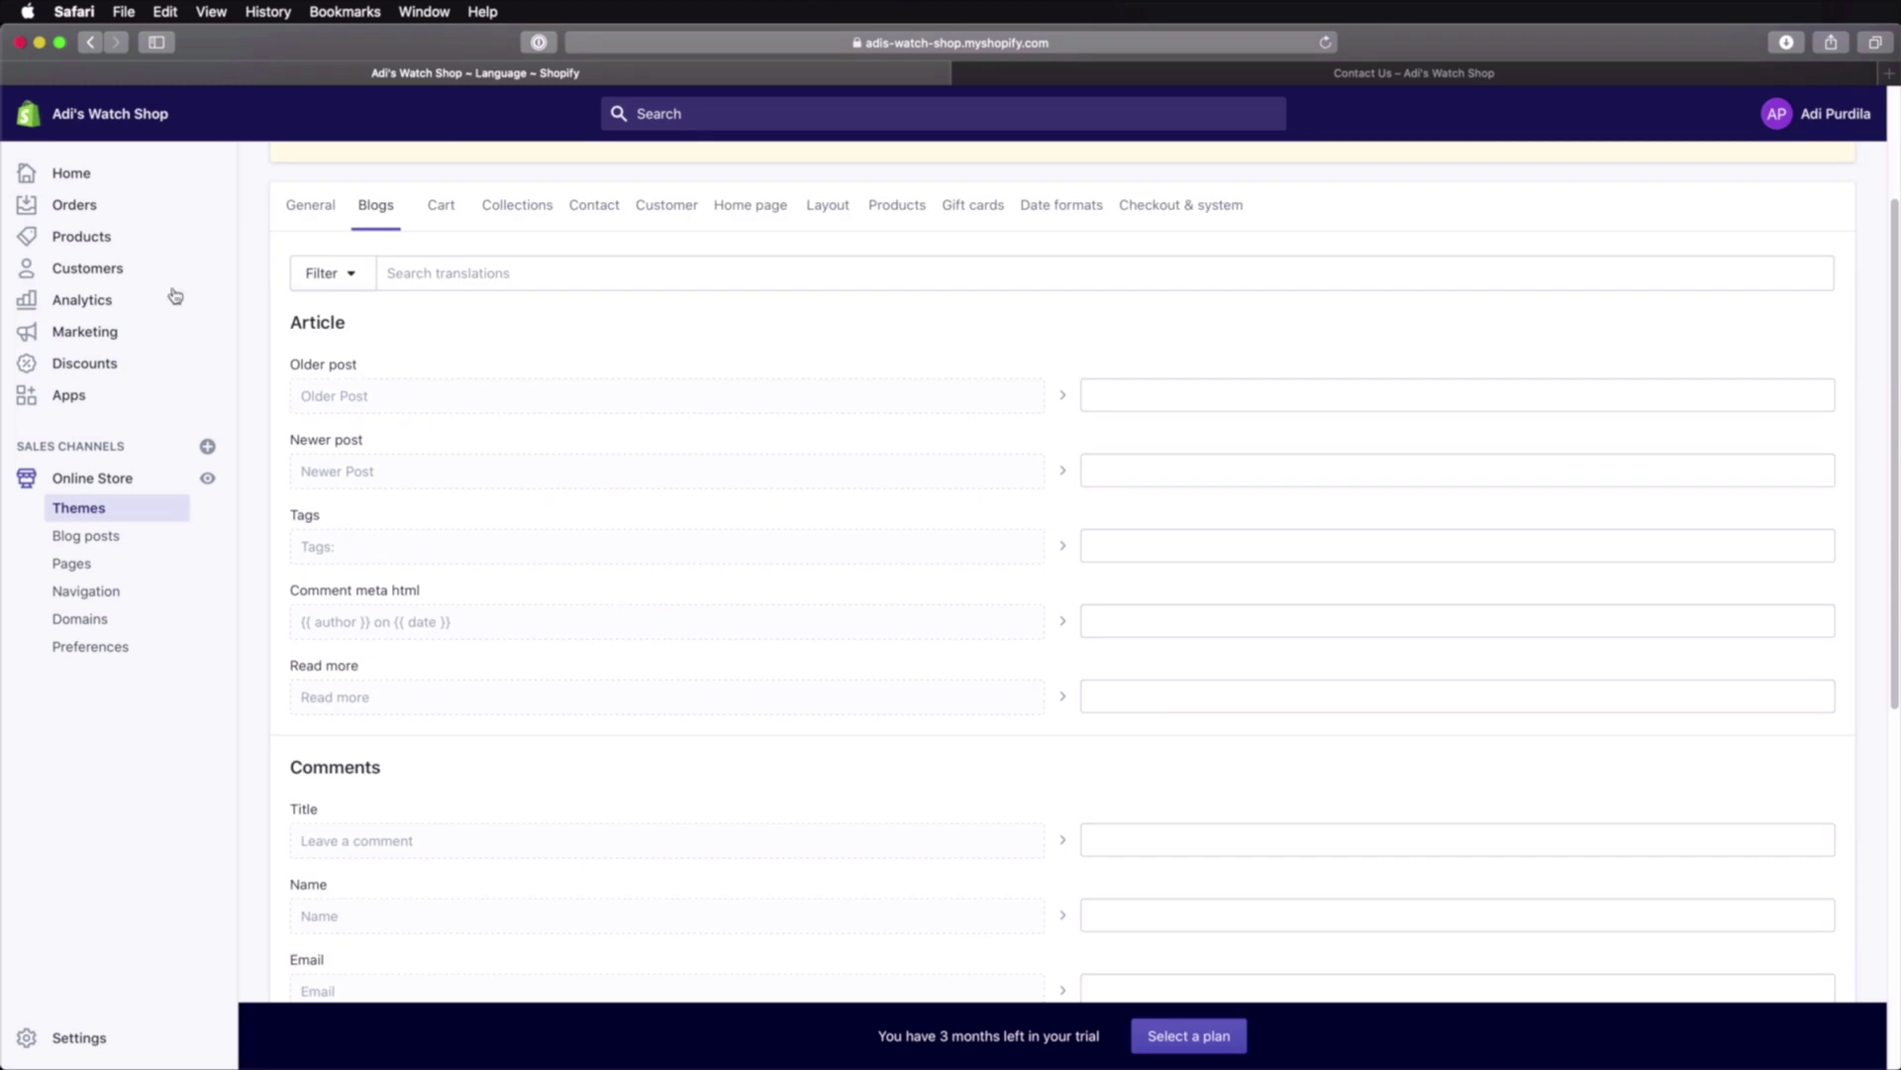
{"action": "left_click", "coordinate": [310, 205]}
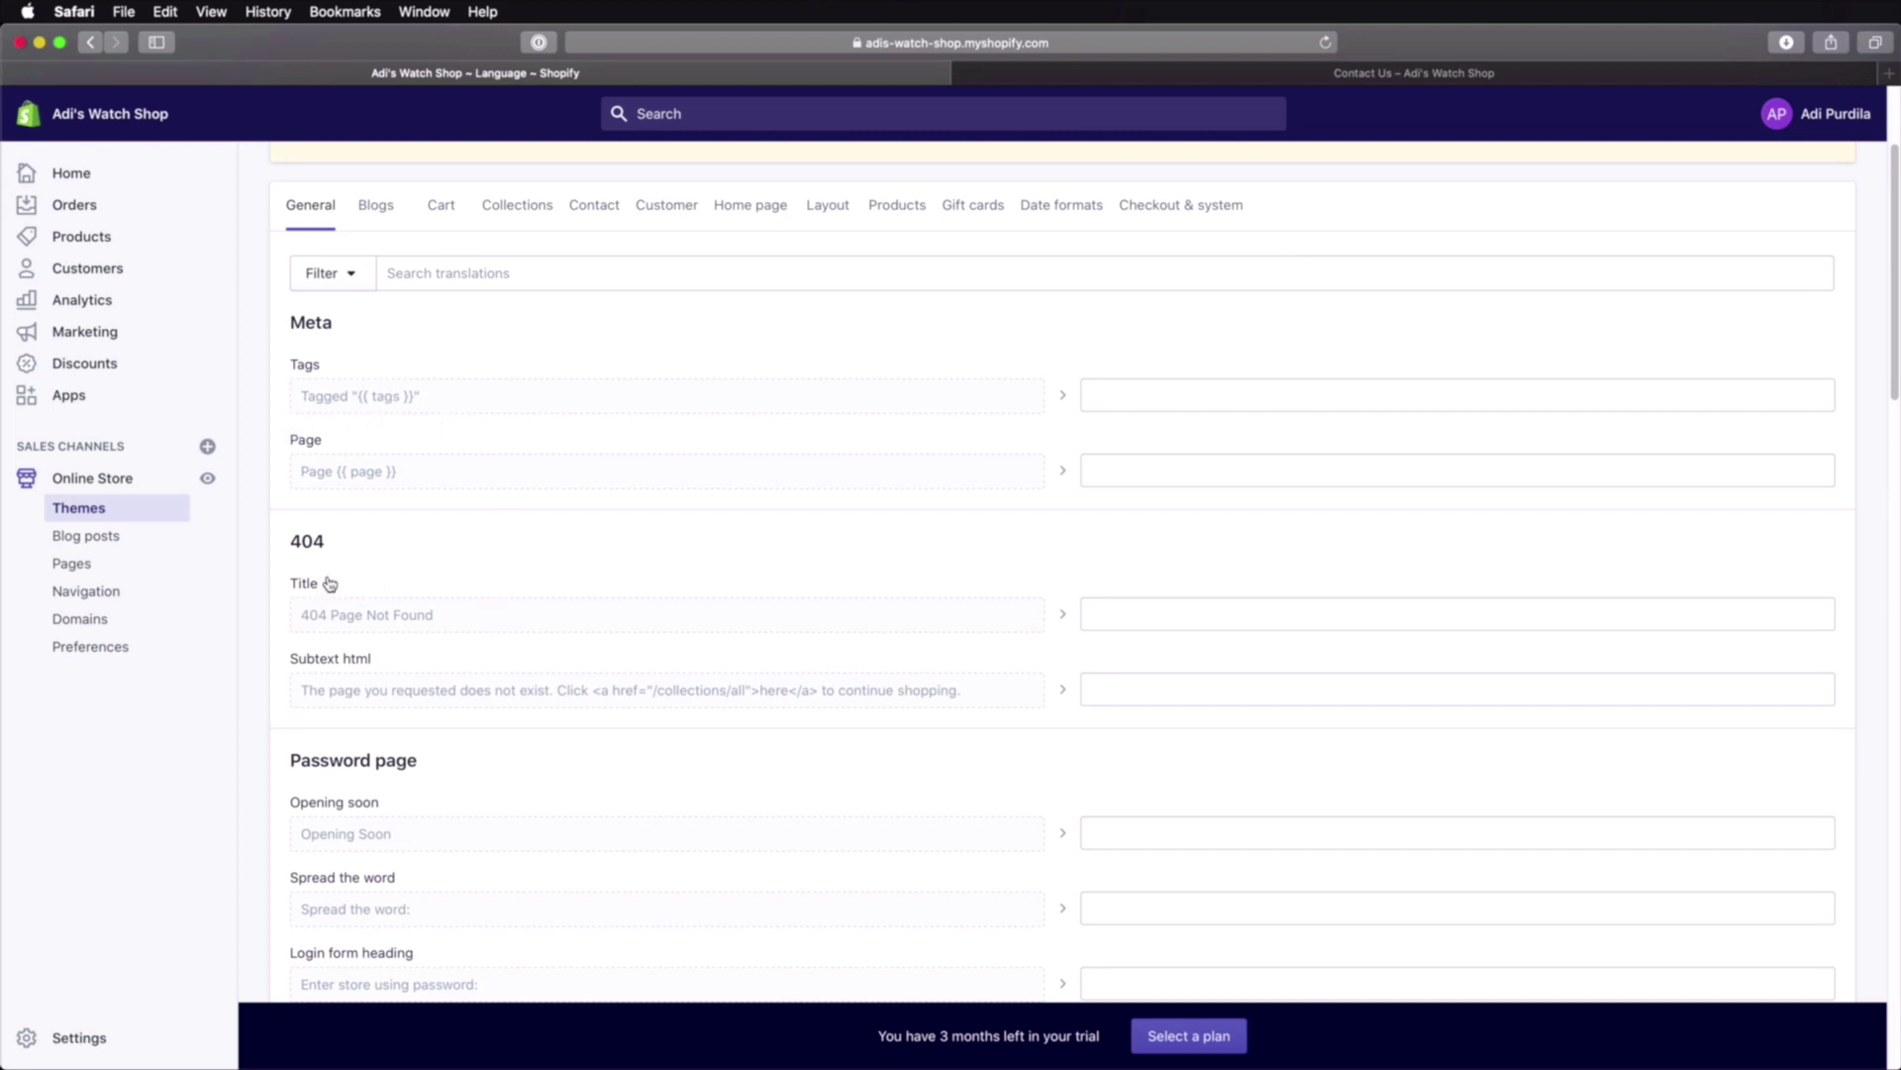
{"action": "left_click", "coordinate": [1169, 622]}
{"action": "type", "text": "404 "}
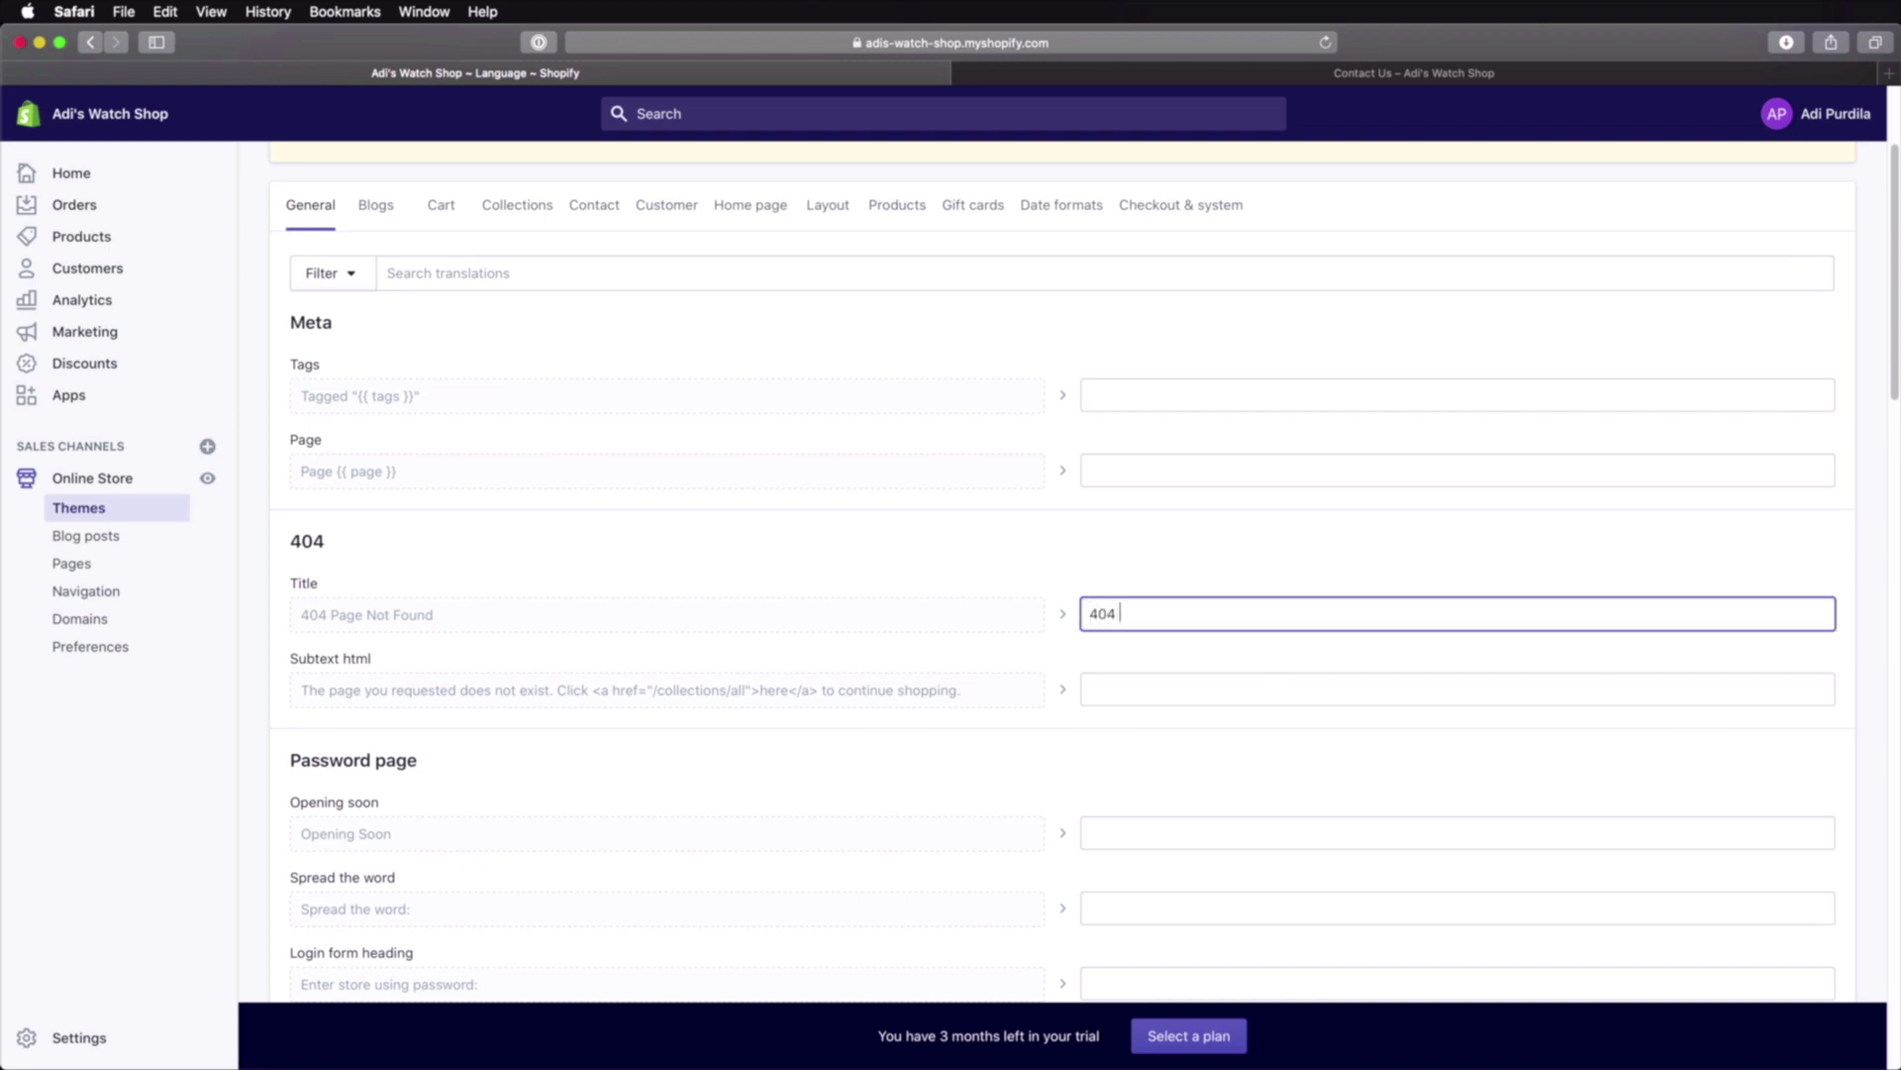
{"action": "type", "text": "Pagina nu a fost gasita."}
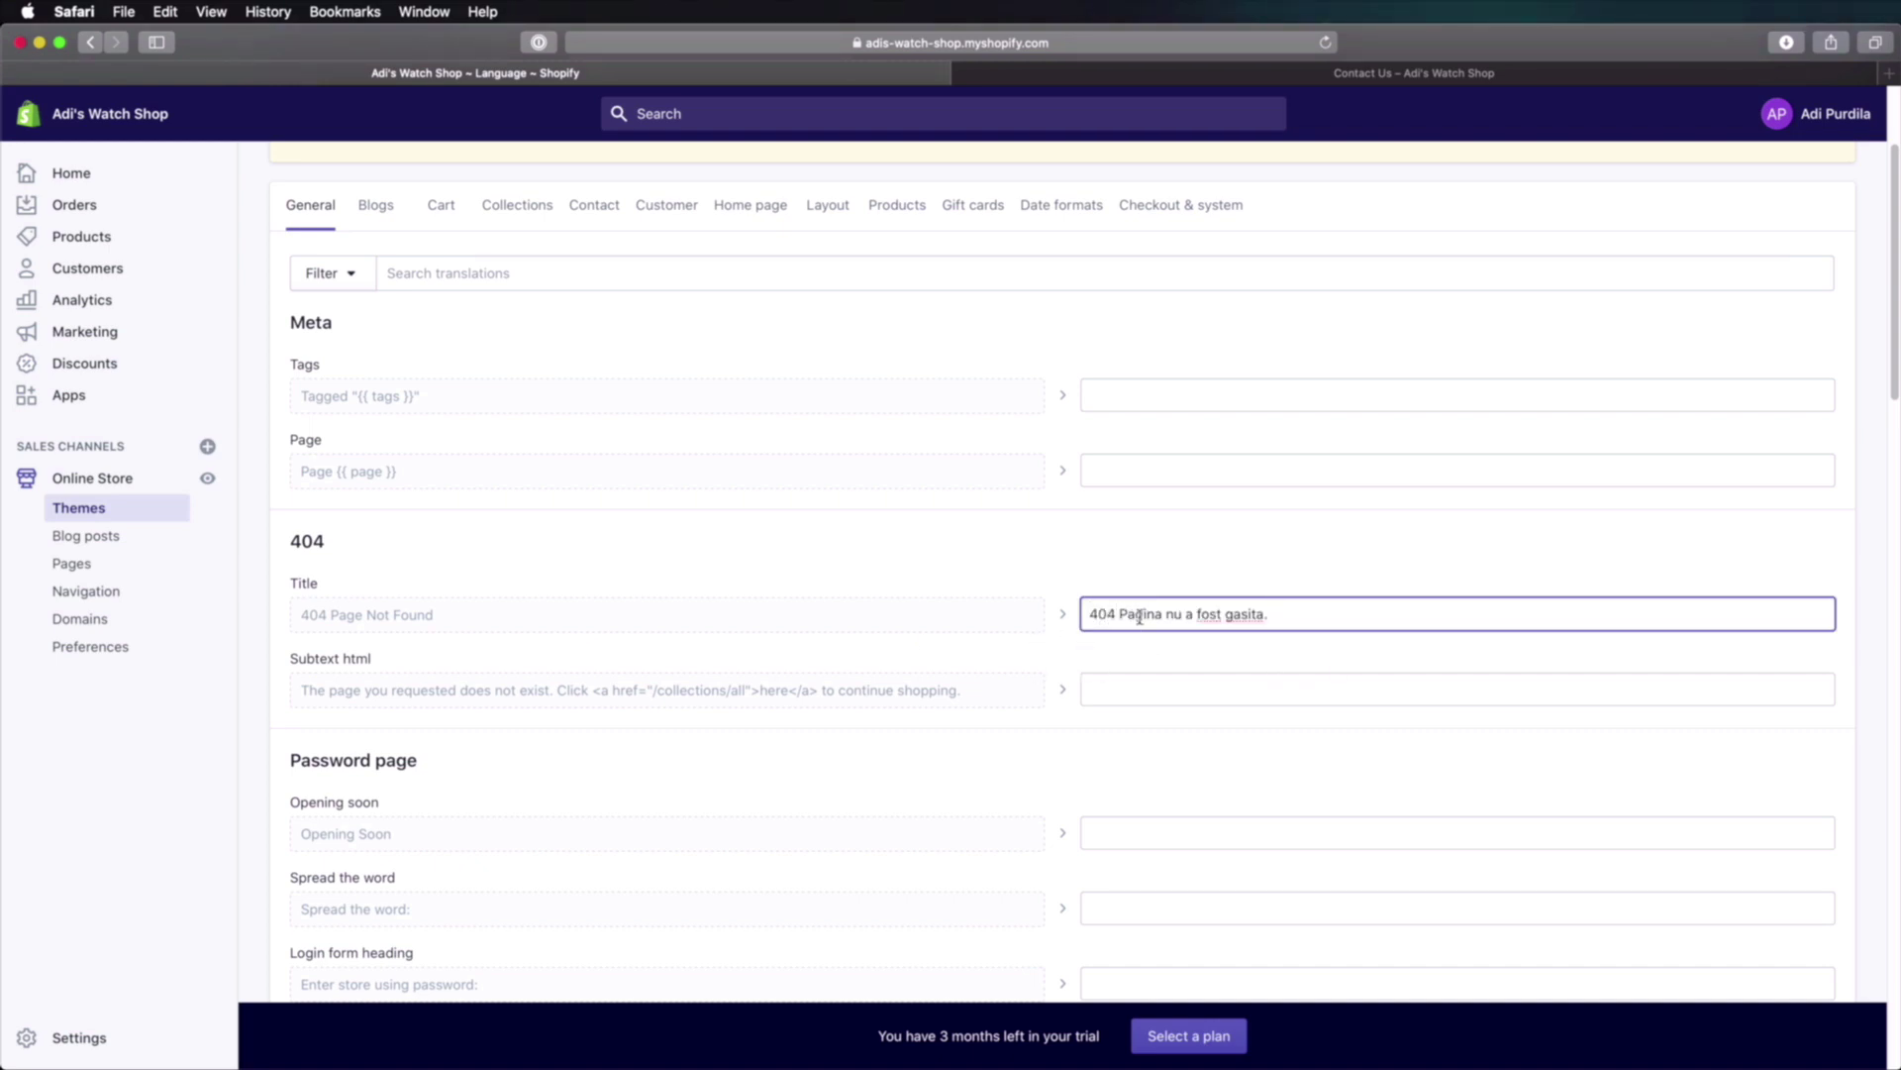
{"action": "left_click_drag", "start_coordinate": [329, 615], "coordinate": [436, 616]}
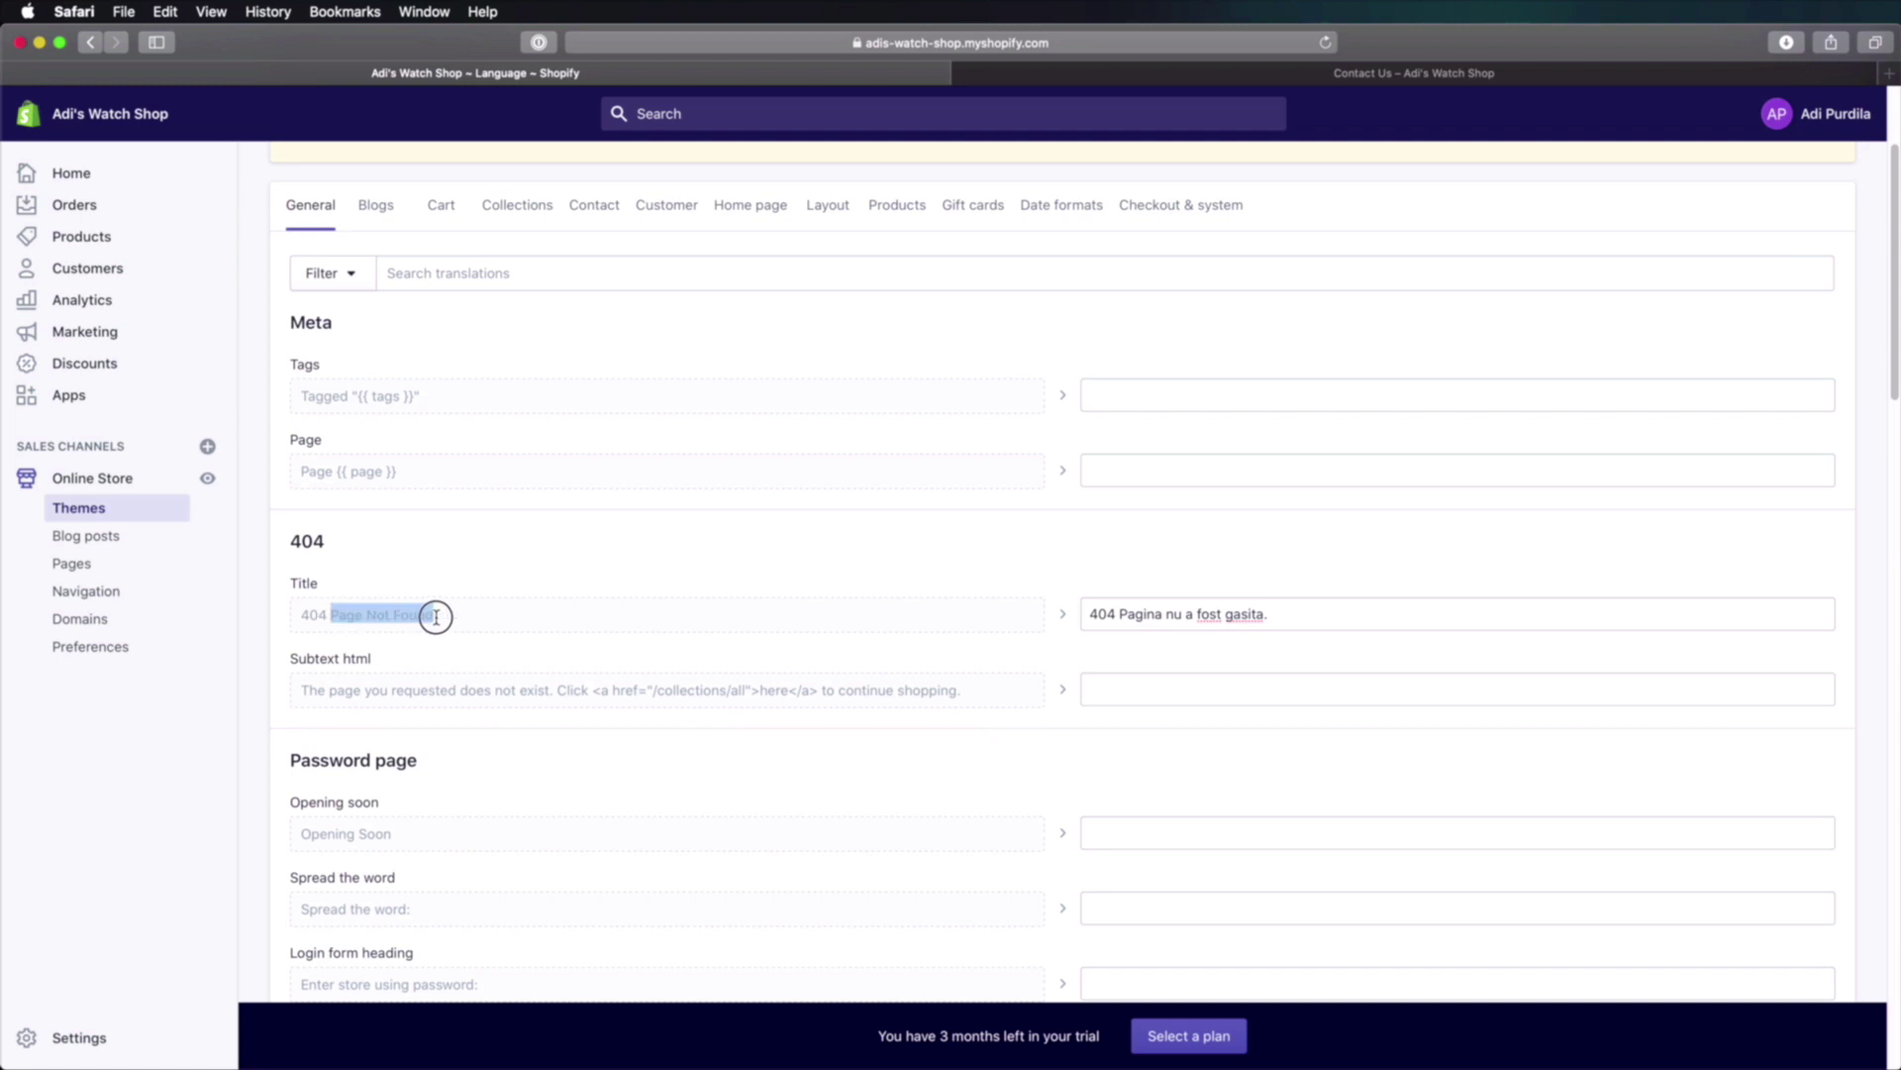
{"action": "left_click", "coordinate": [462, 666]}
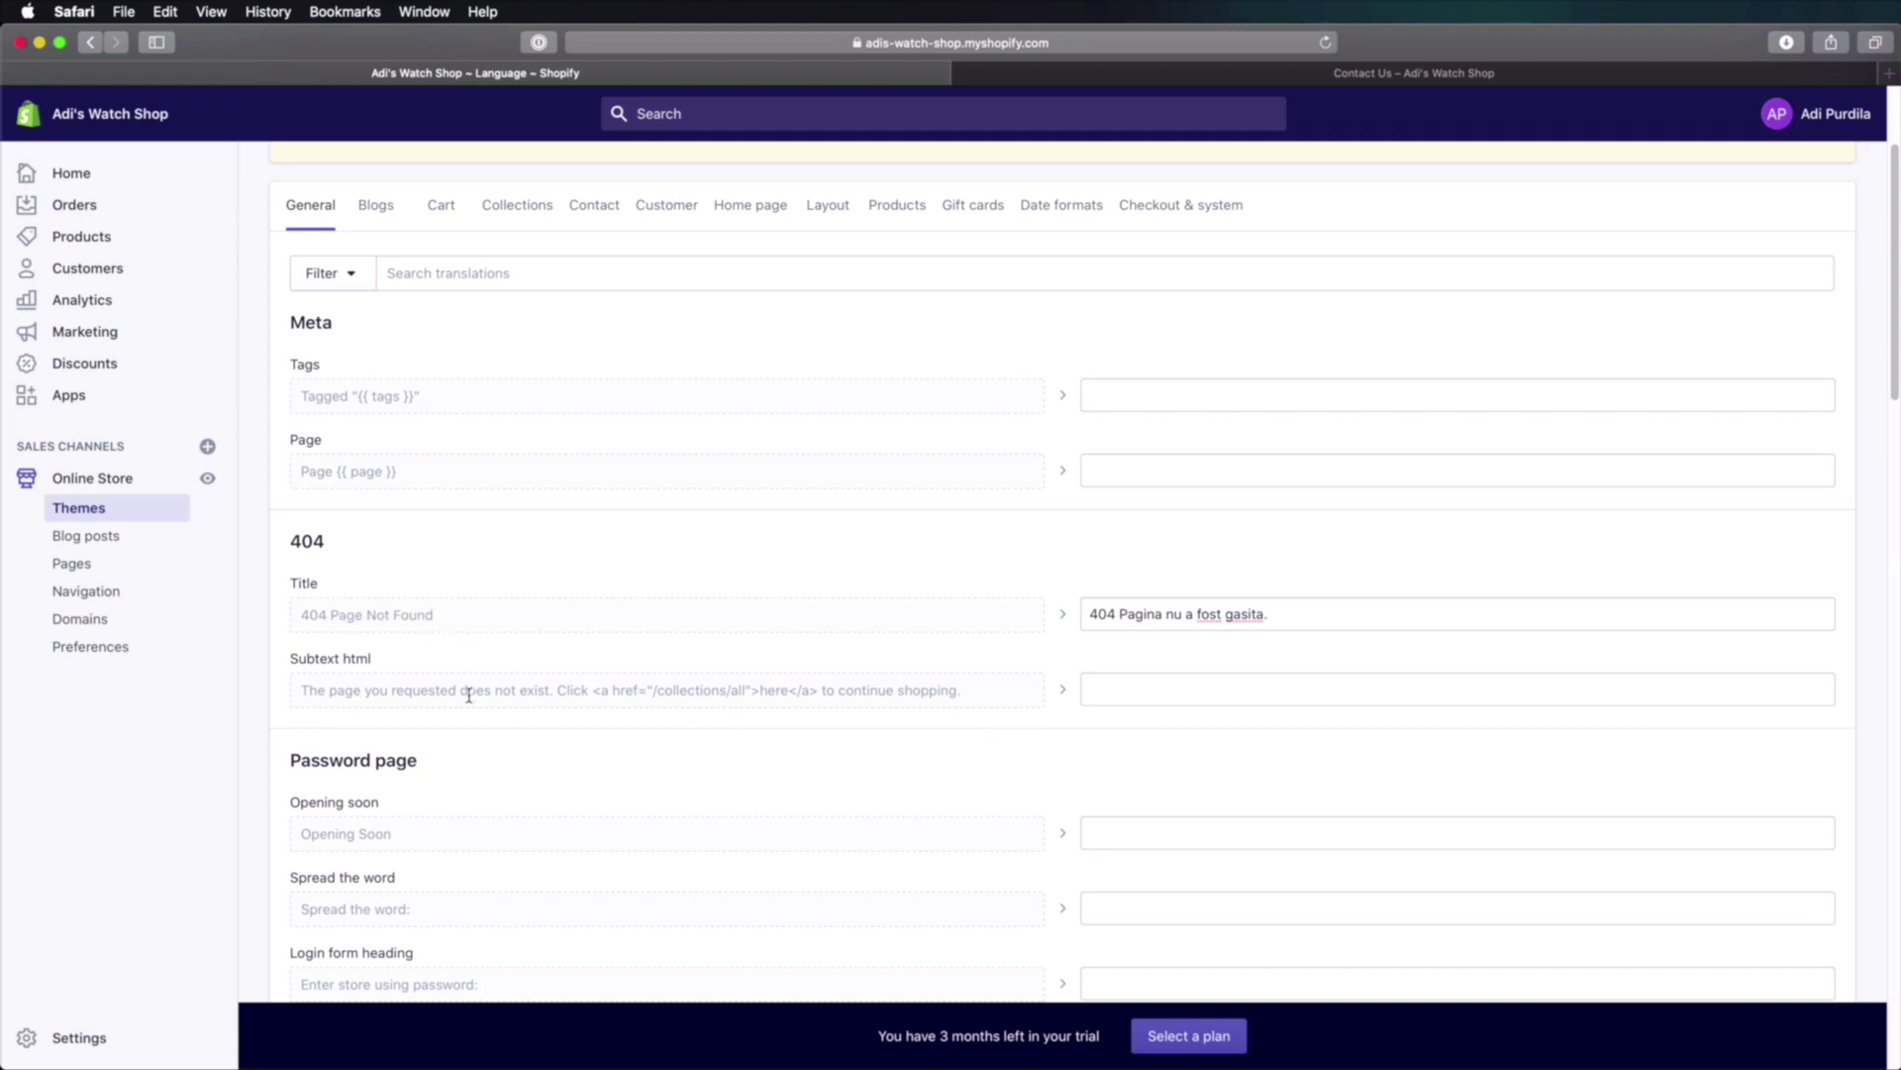
{"action": "scroll", "coordinate": [469, 694], "scroll_direction": "down", "scroll_amount": 3}
{"action": "left_click", "coordinate": [1127, 640]}
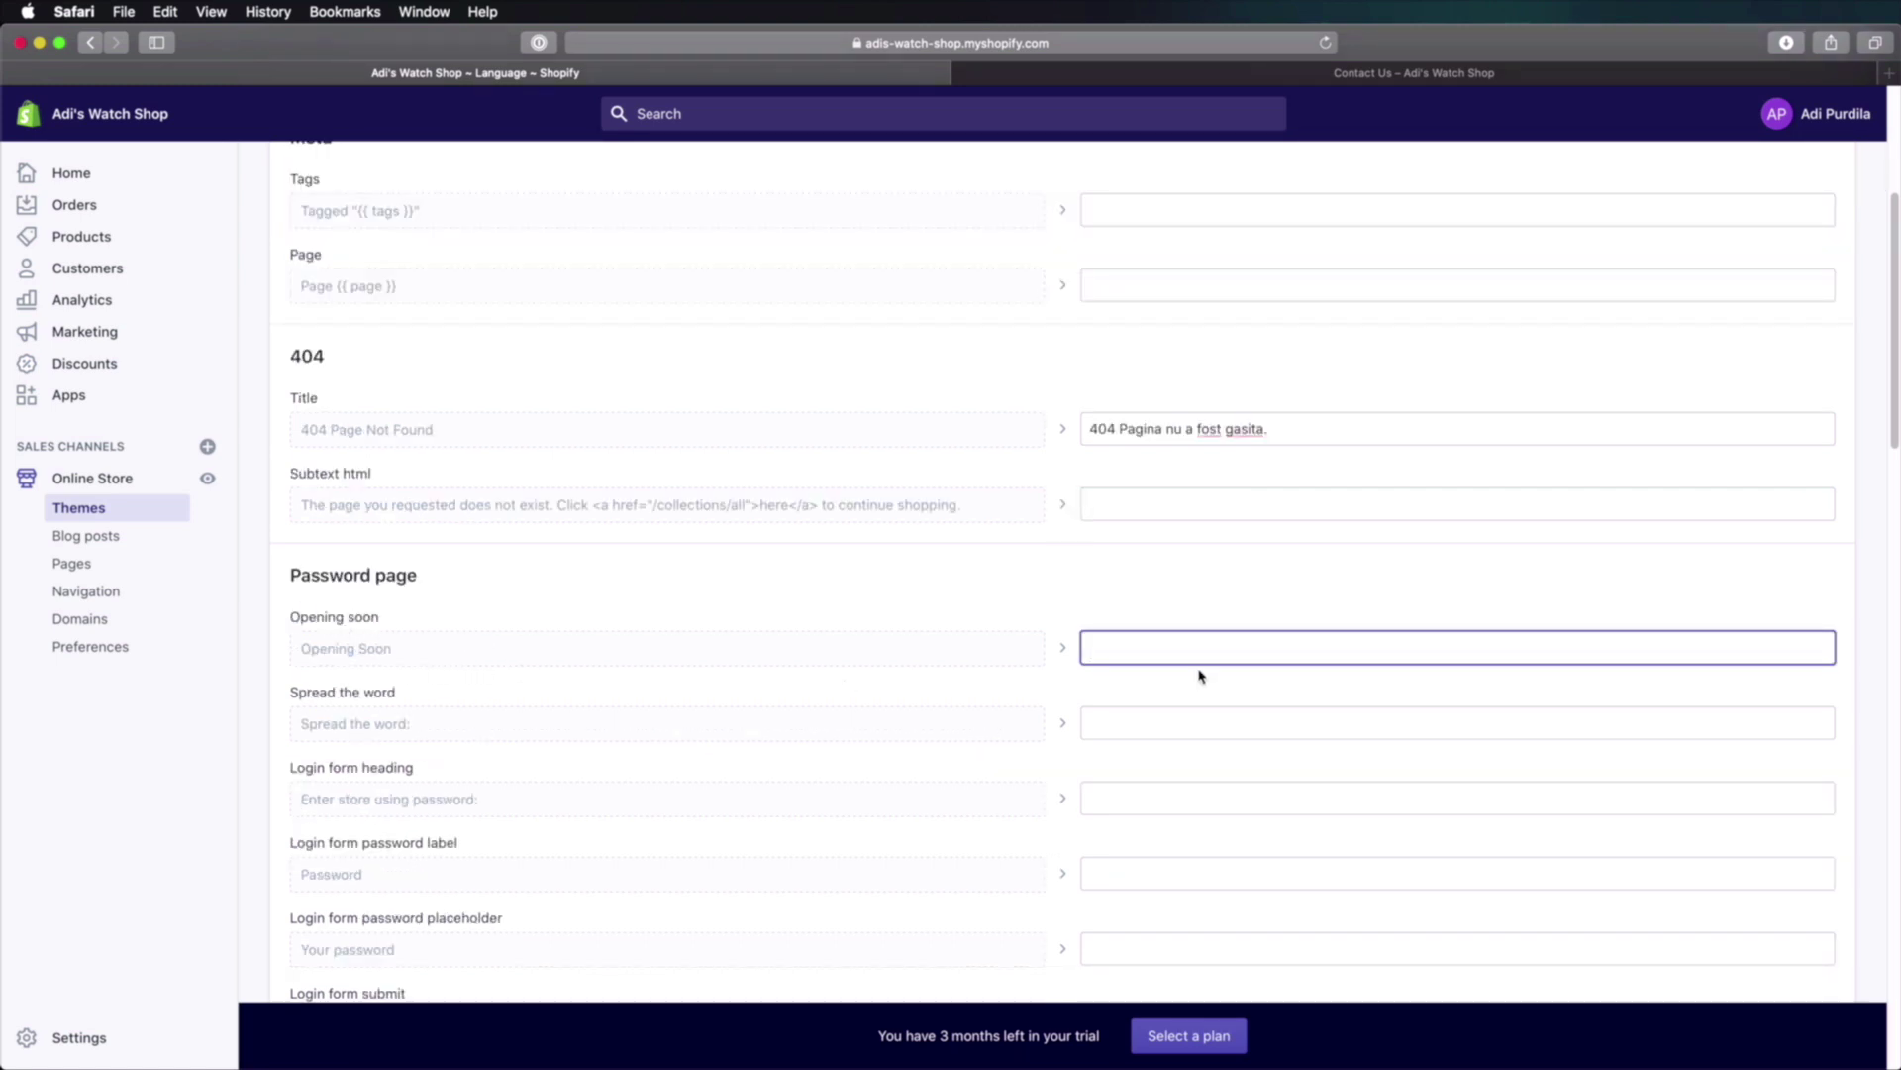
{"action": "type", "text": "Se deschide in curand."}
{"action": "left_click_drag", "start_coordinate": [398, 648], "coordinate": [310, 649]}
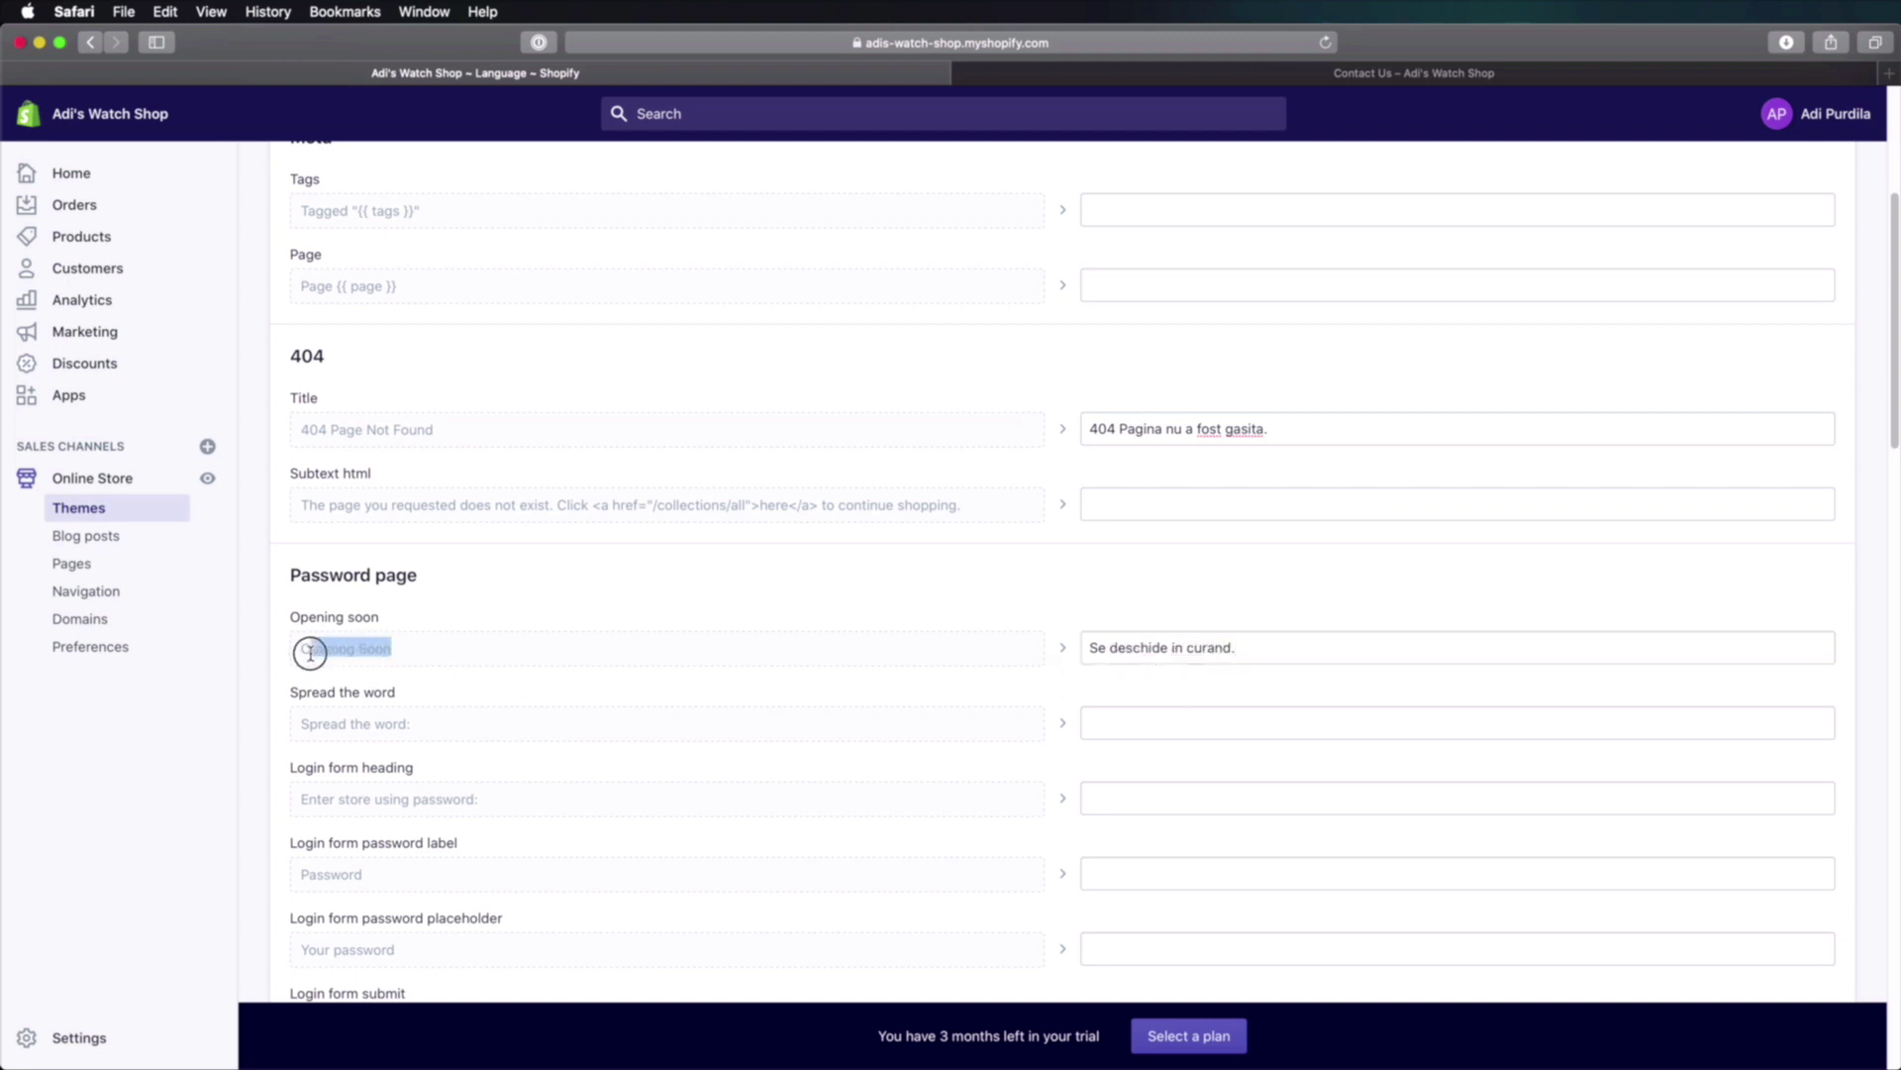
Step: Translate the Breadcrumbs Home label as 'Acasa', save, and reload the Contact Us page
{"action": "scroll", "coordinate": [637, 738], "scroll_direction": "down", "scroll_amount": 10}
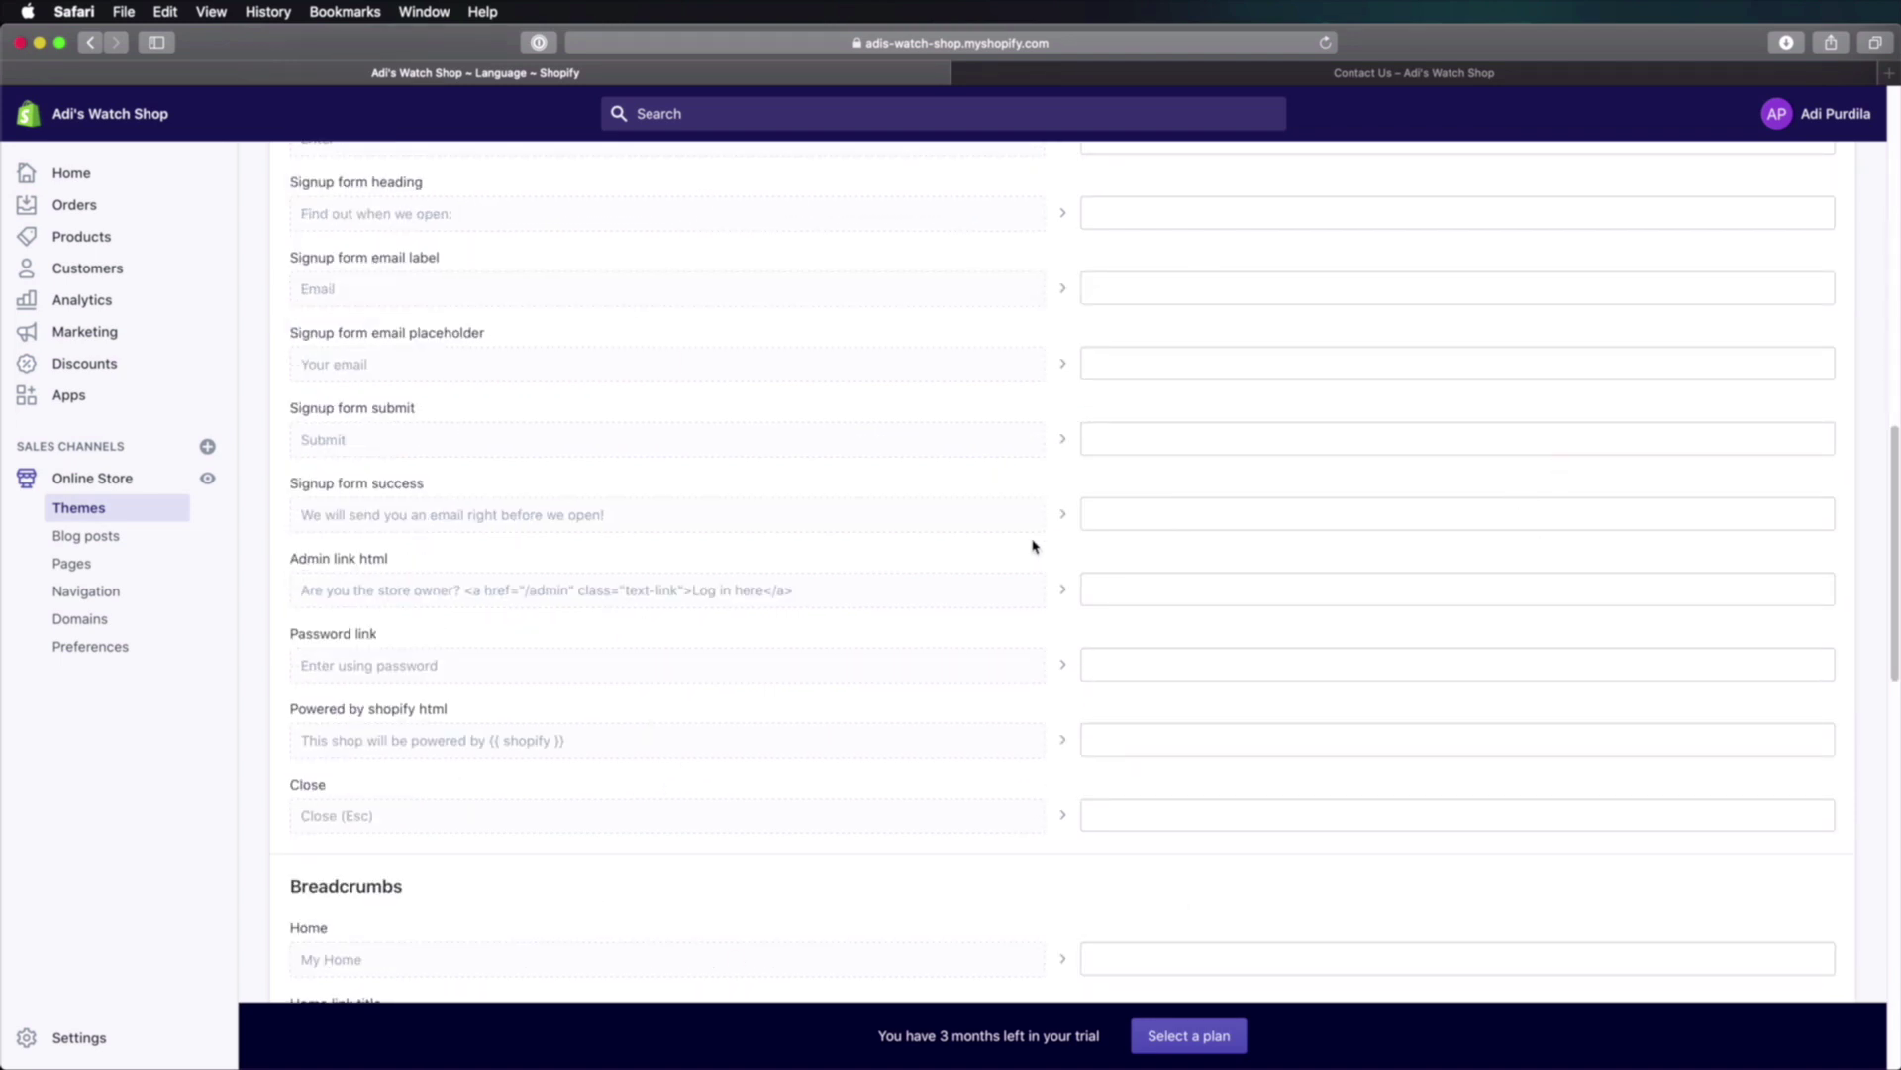
{"action": "scroll", "coordinate": [1035, 549], "scroll_direction": "down", "scroll_amount": 3}
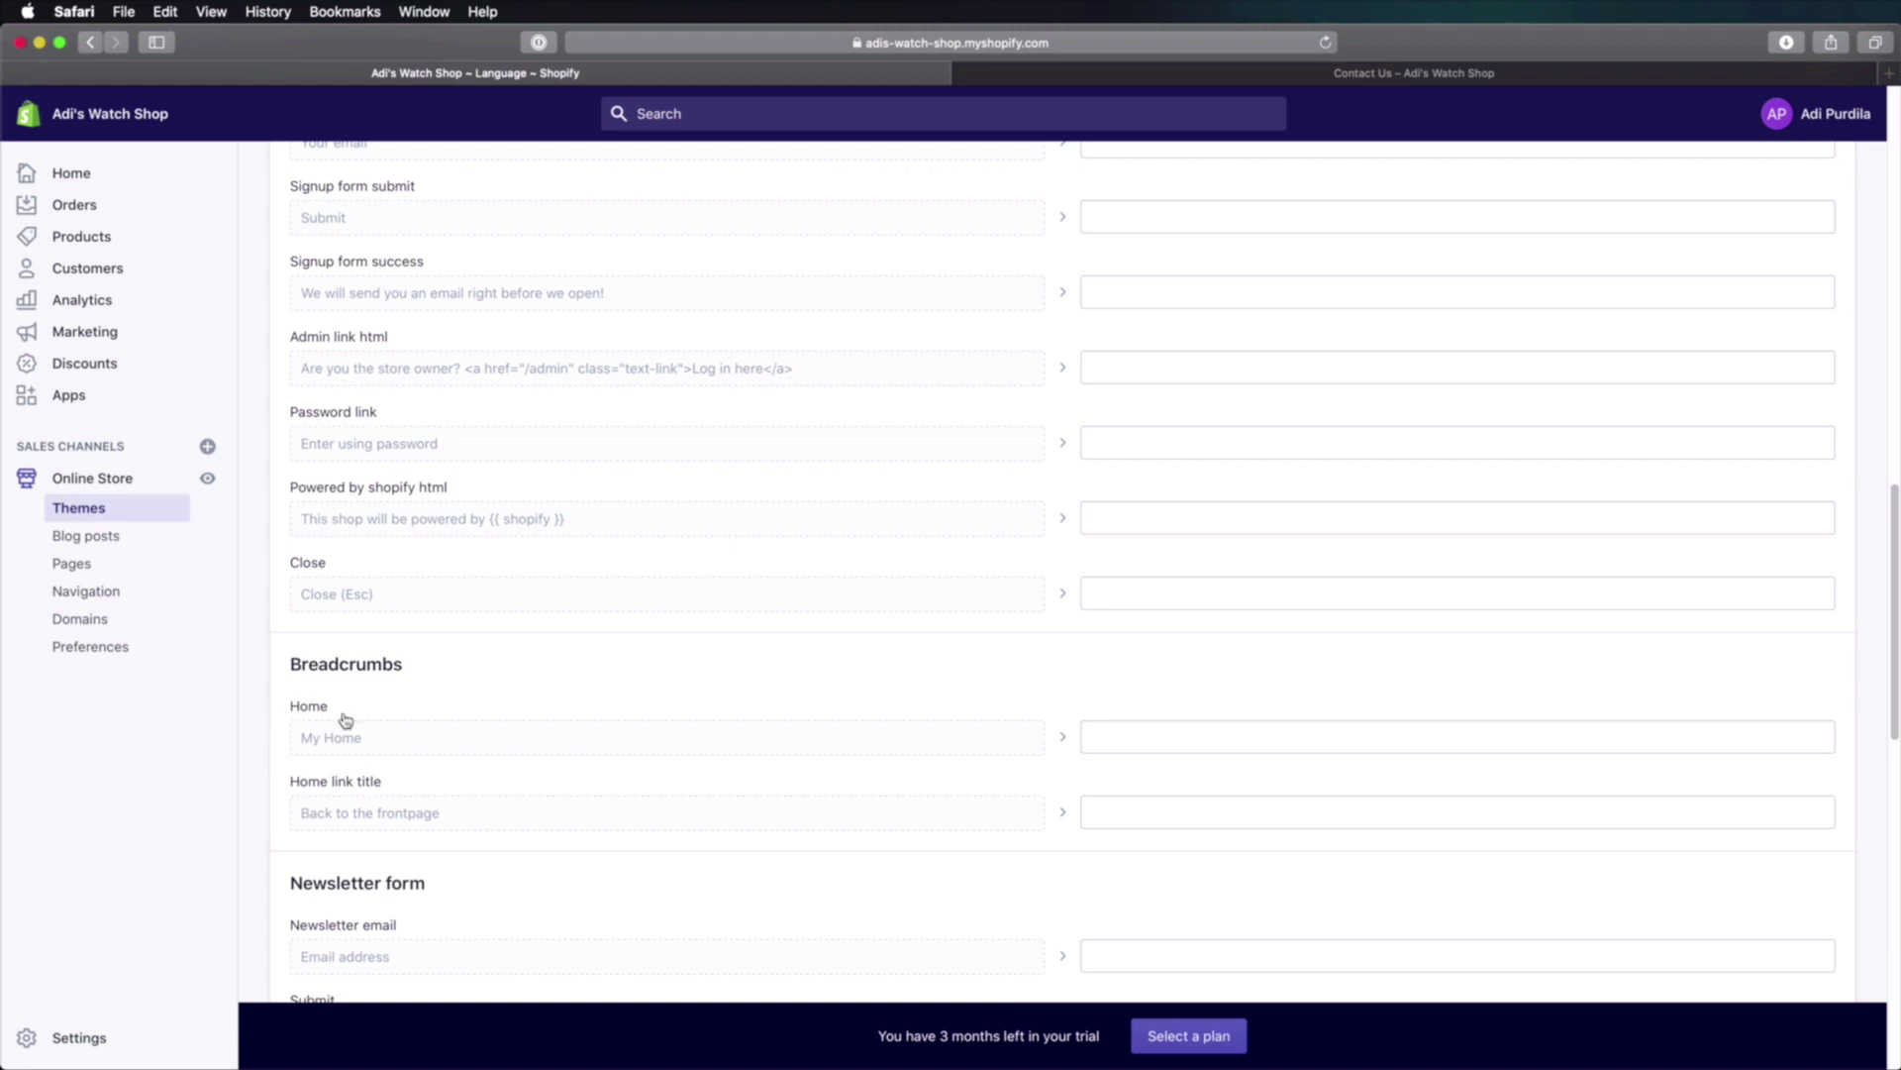
{"action": "left_click", "coordinate": [1119, 738]}
{"action": "type", "text": "Acasa"}
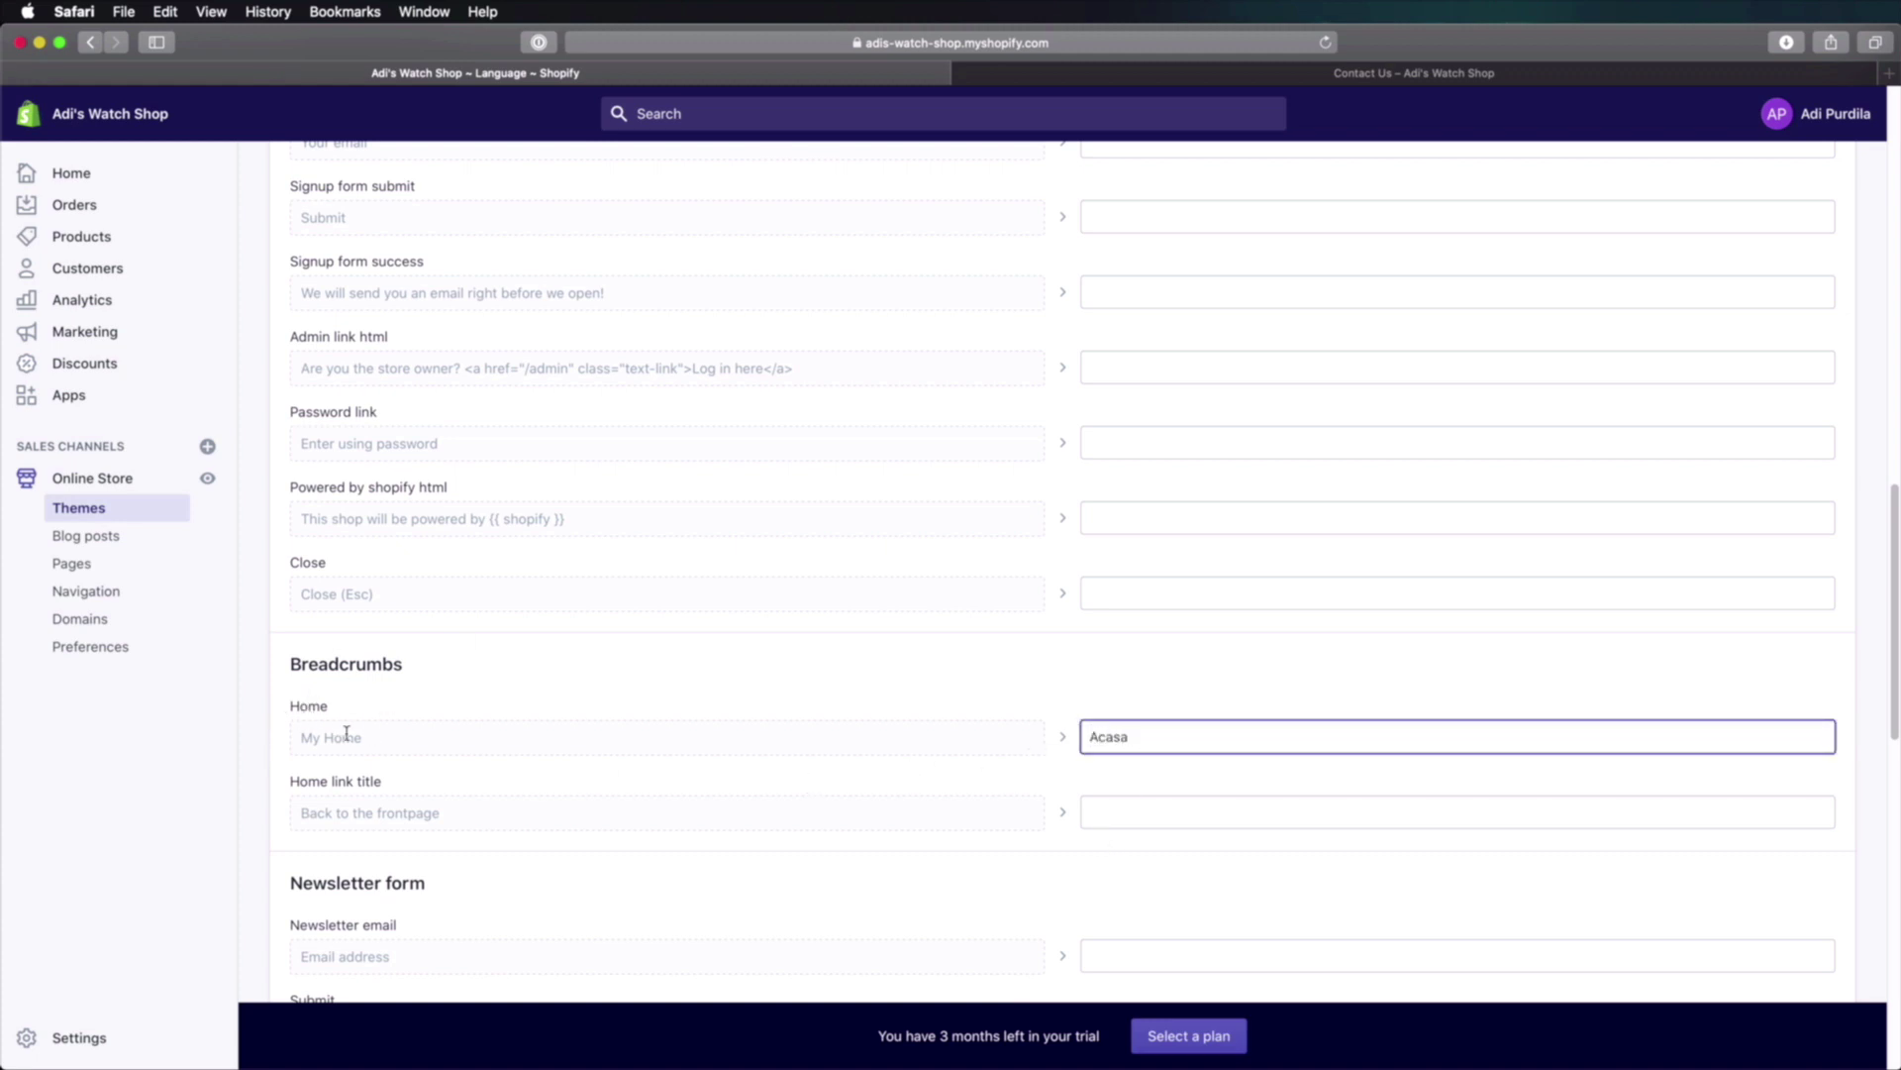
{"action": "left_click_drag", "start_coordinate": [376, 737], "coordinate": [305, 737]}
{"action": "left_click", "coordinate": [378, 742]}
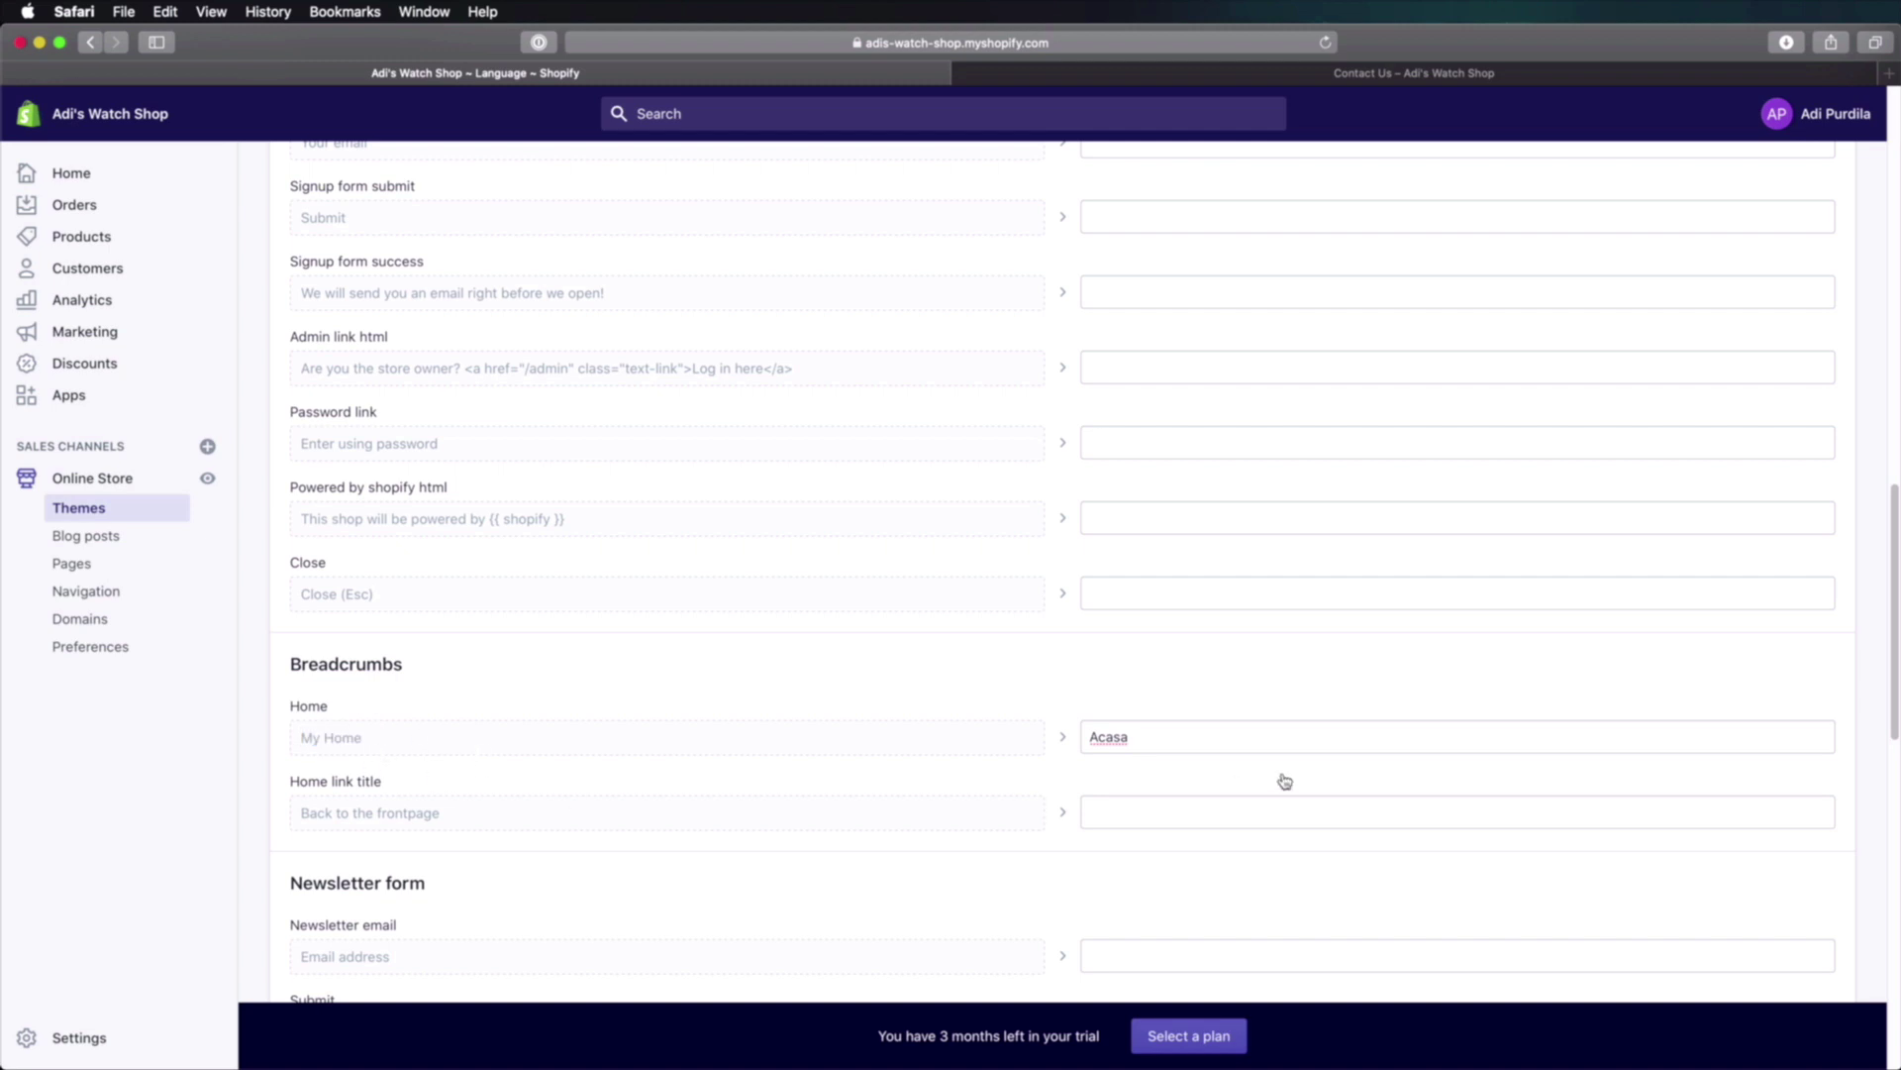
{"action": "left_click", "coordinate": [1137, 738]}
{"action": "double_click", "coordinate": [1137, 738]}
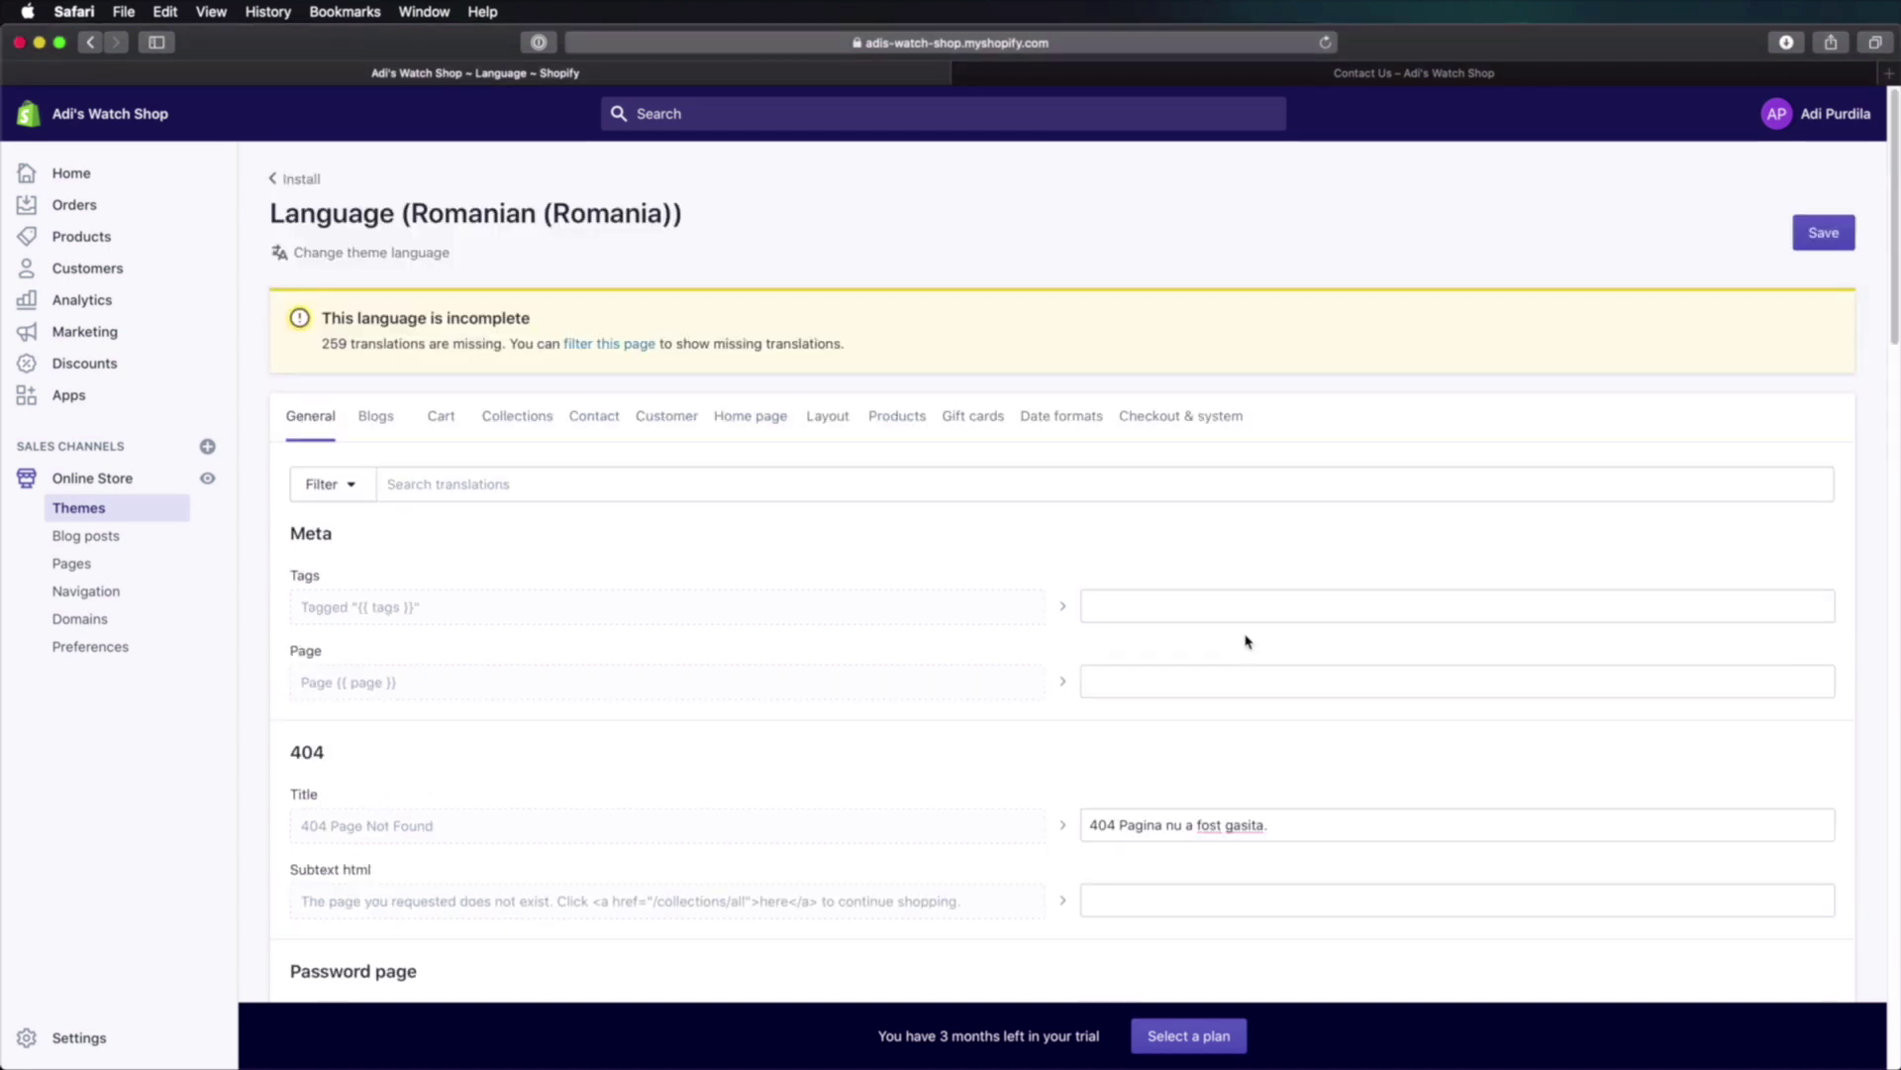
{"action": "left_click", "coordinate": [1823, 238]}
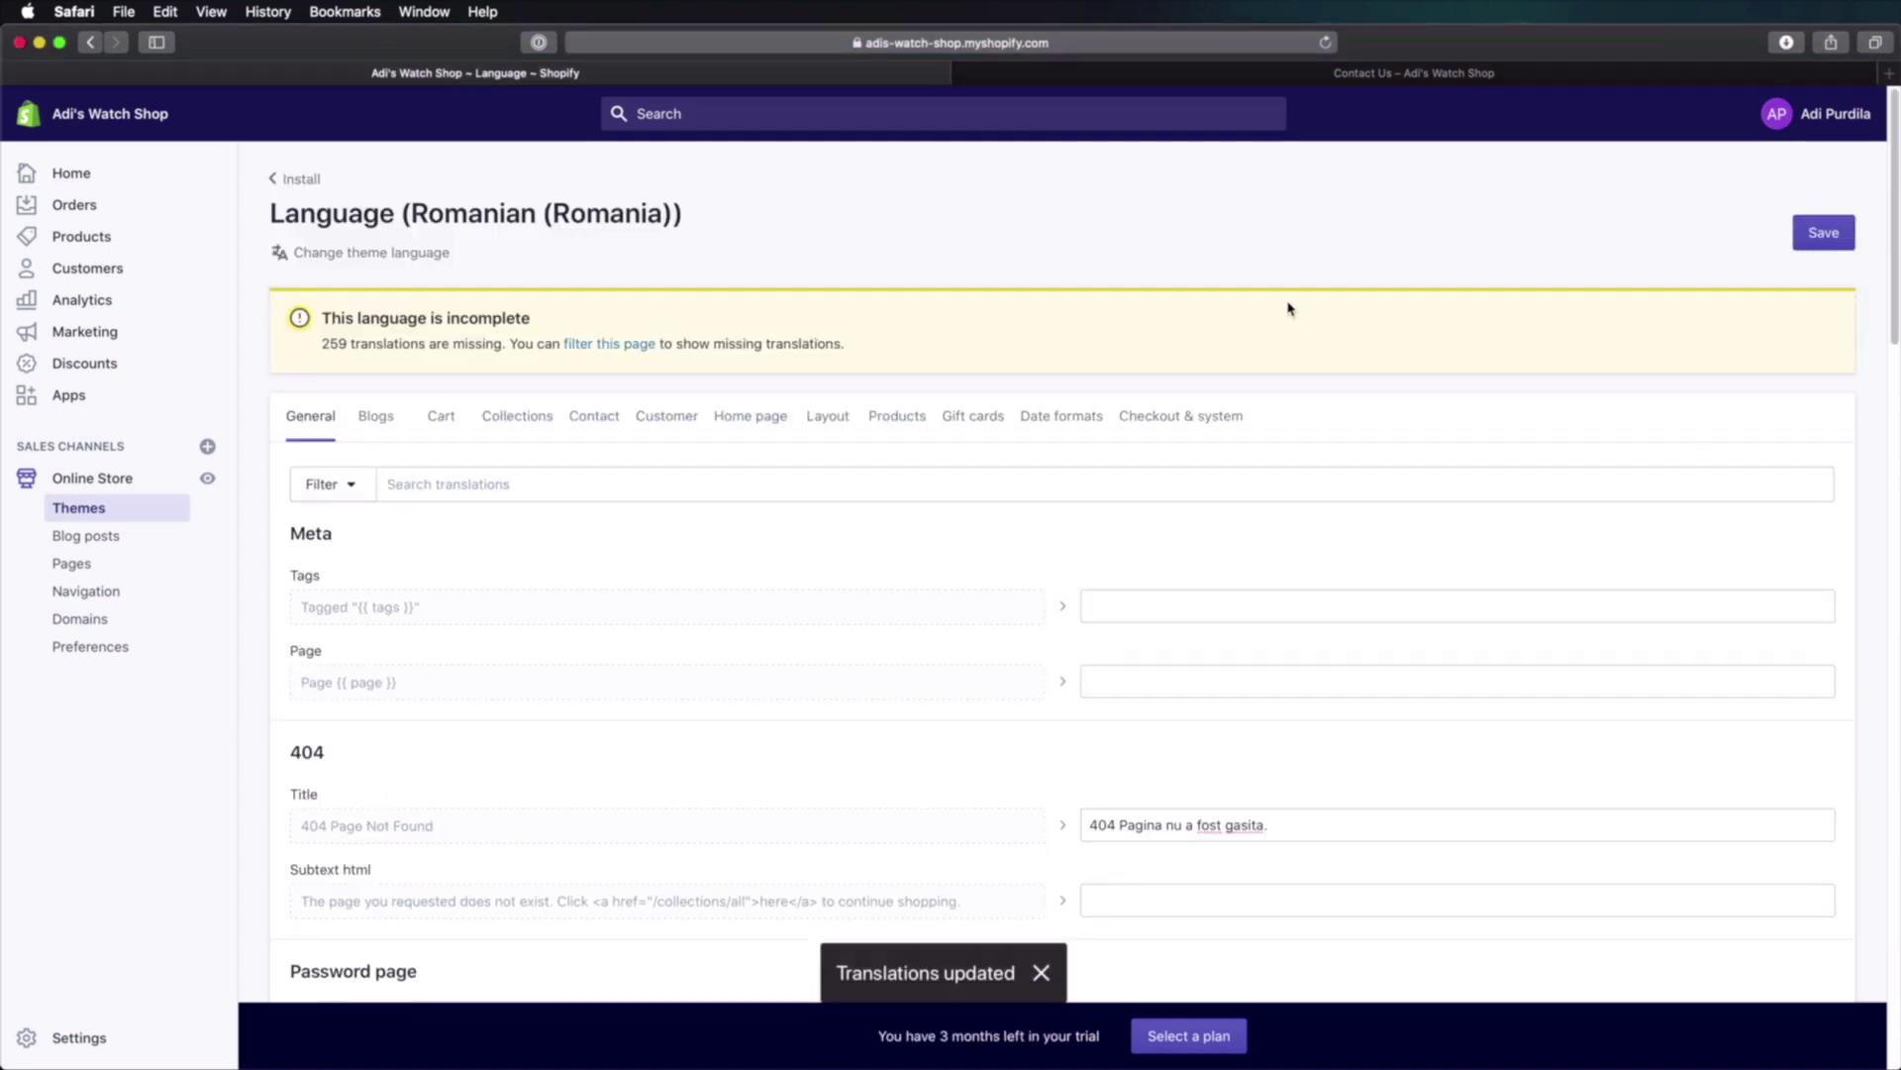
{"action": "left_click", "coordinate": [1362, 78]}
{"action": "key", "text": "super+r"}
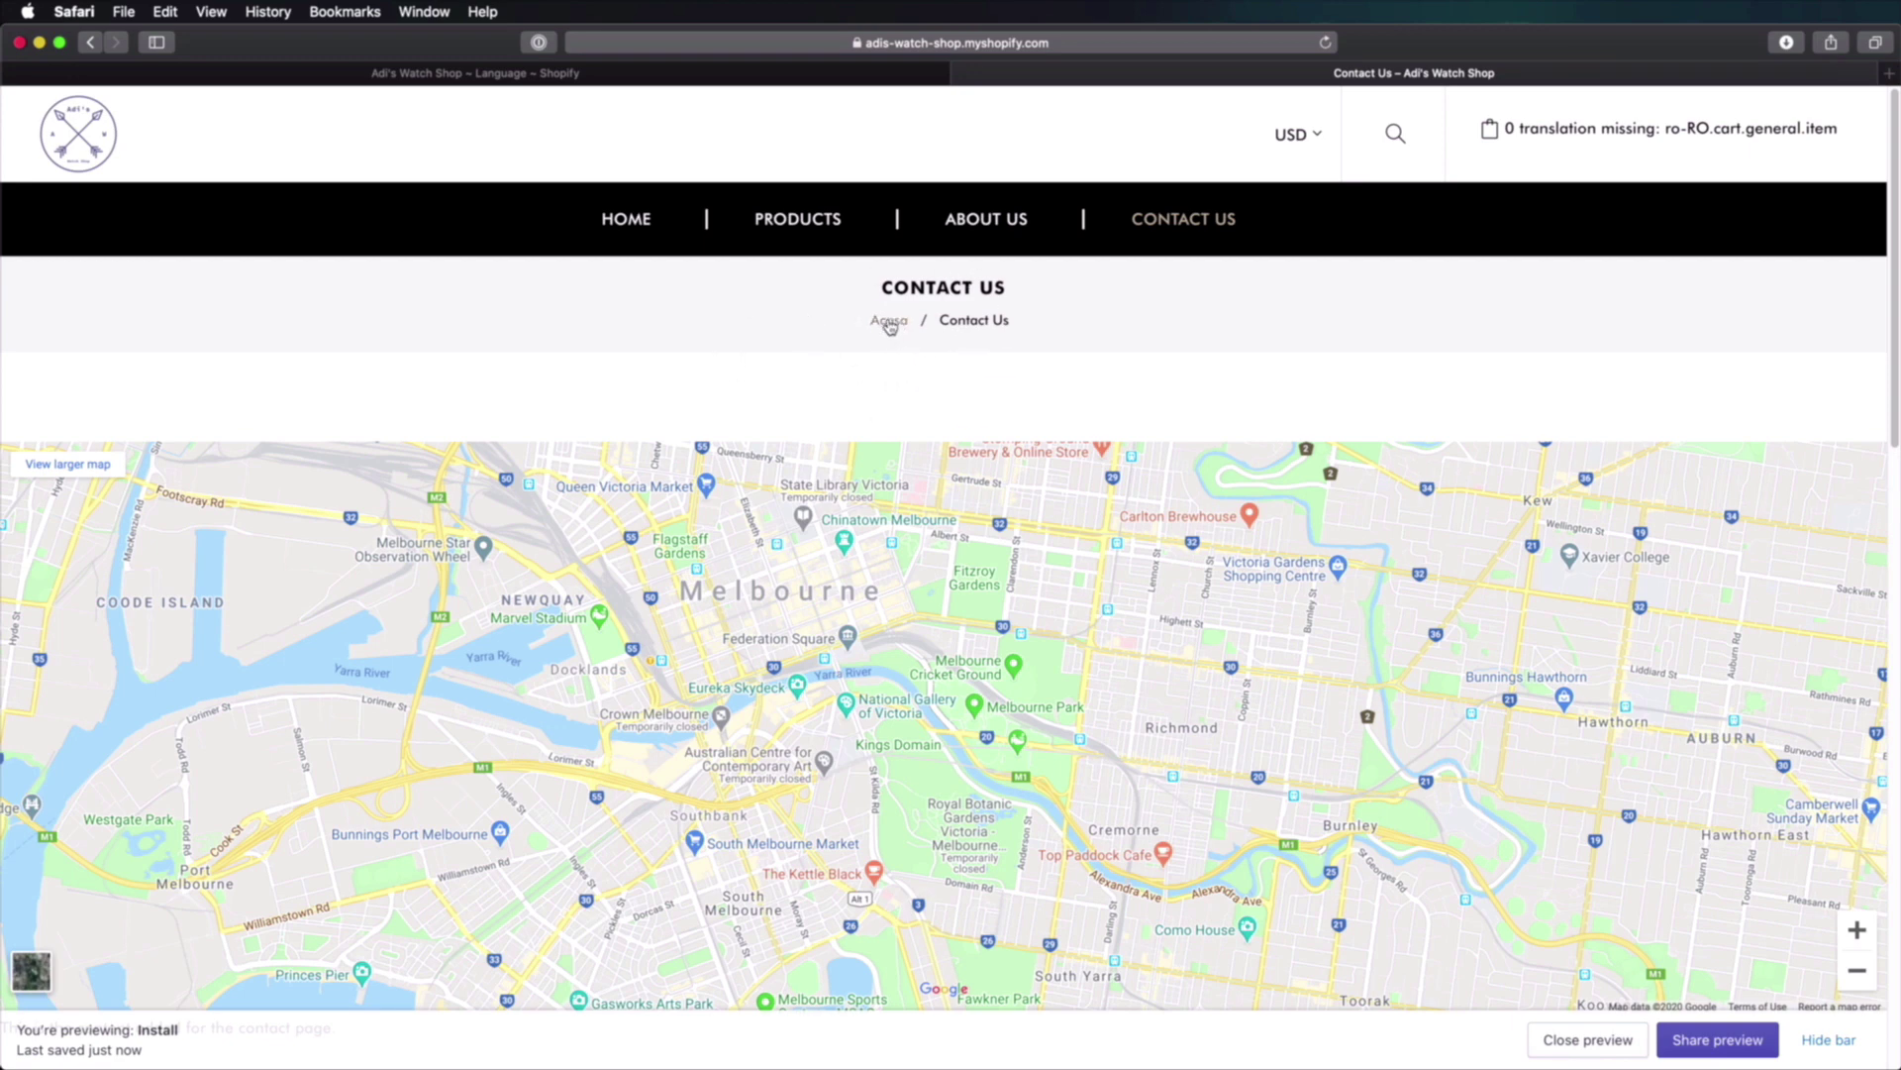
Step: Scroll through the reloaded Contact Us page to check the Romanian labels
{"action": "scroll", "coordinate": [889, 329], "scroll_direction": "down", "scroll_amount": 10}
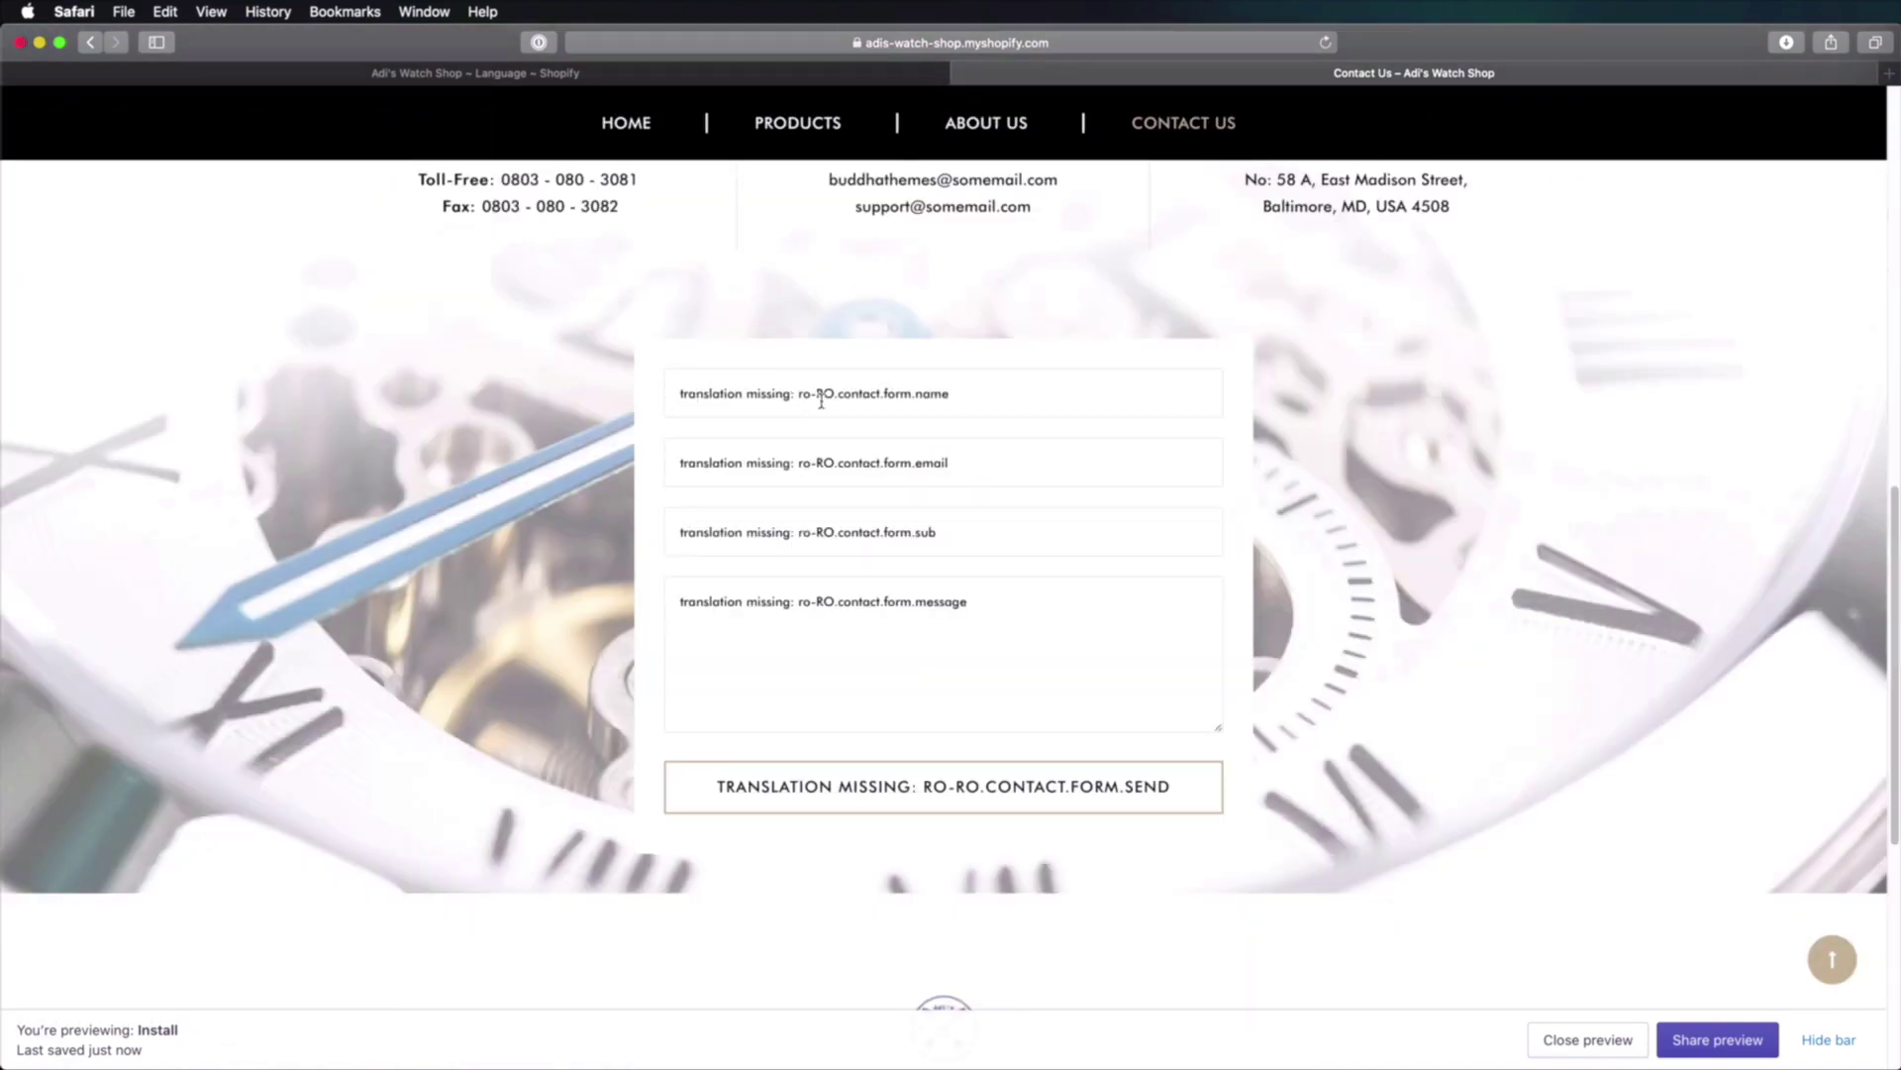
{"action": "scroll", "coordinate": [851, 398], "scroll_direction": "down", "scroll_amount": 6}
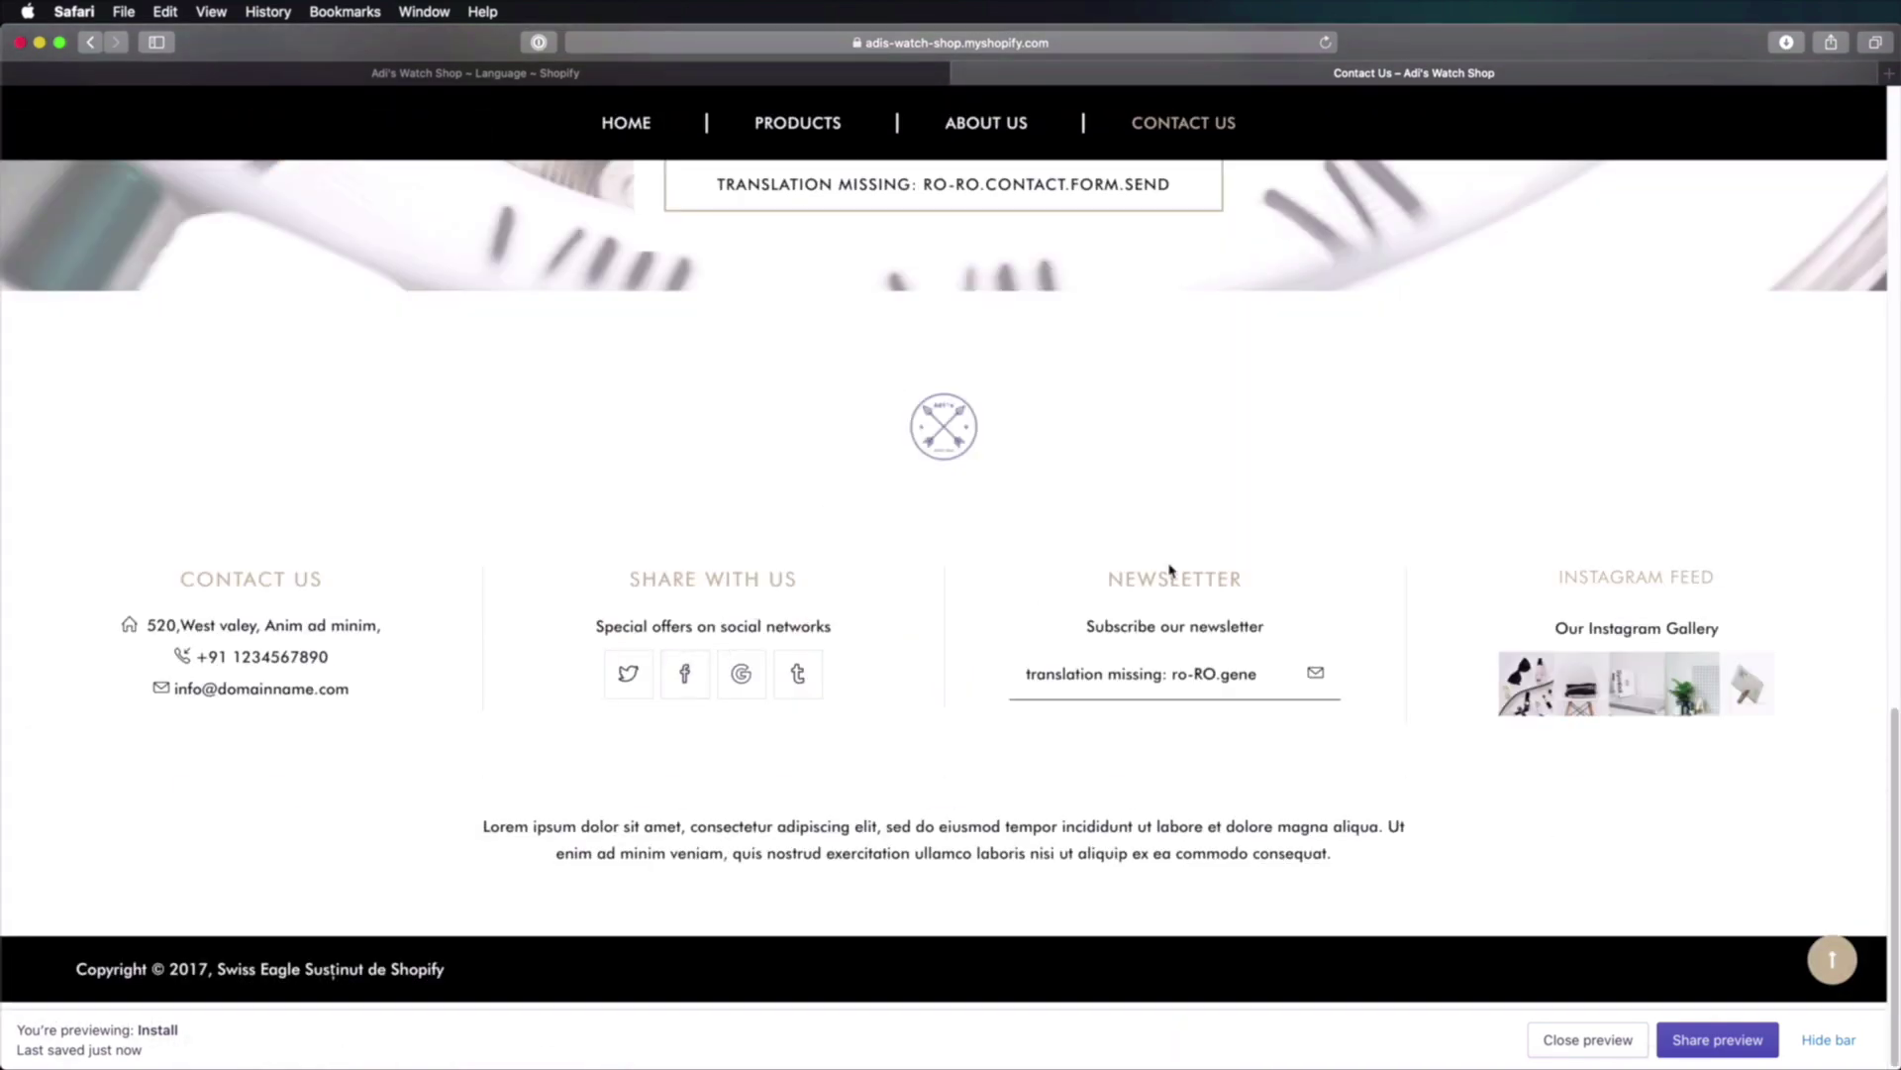
{"action": "scroll", "coordinate": [1149, 565], "scroll_direction": "up", "scroll_amount": 7}
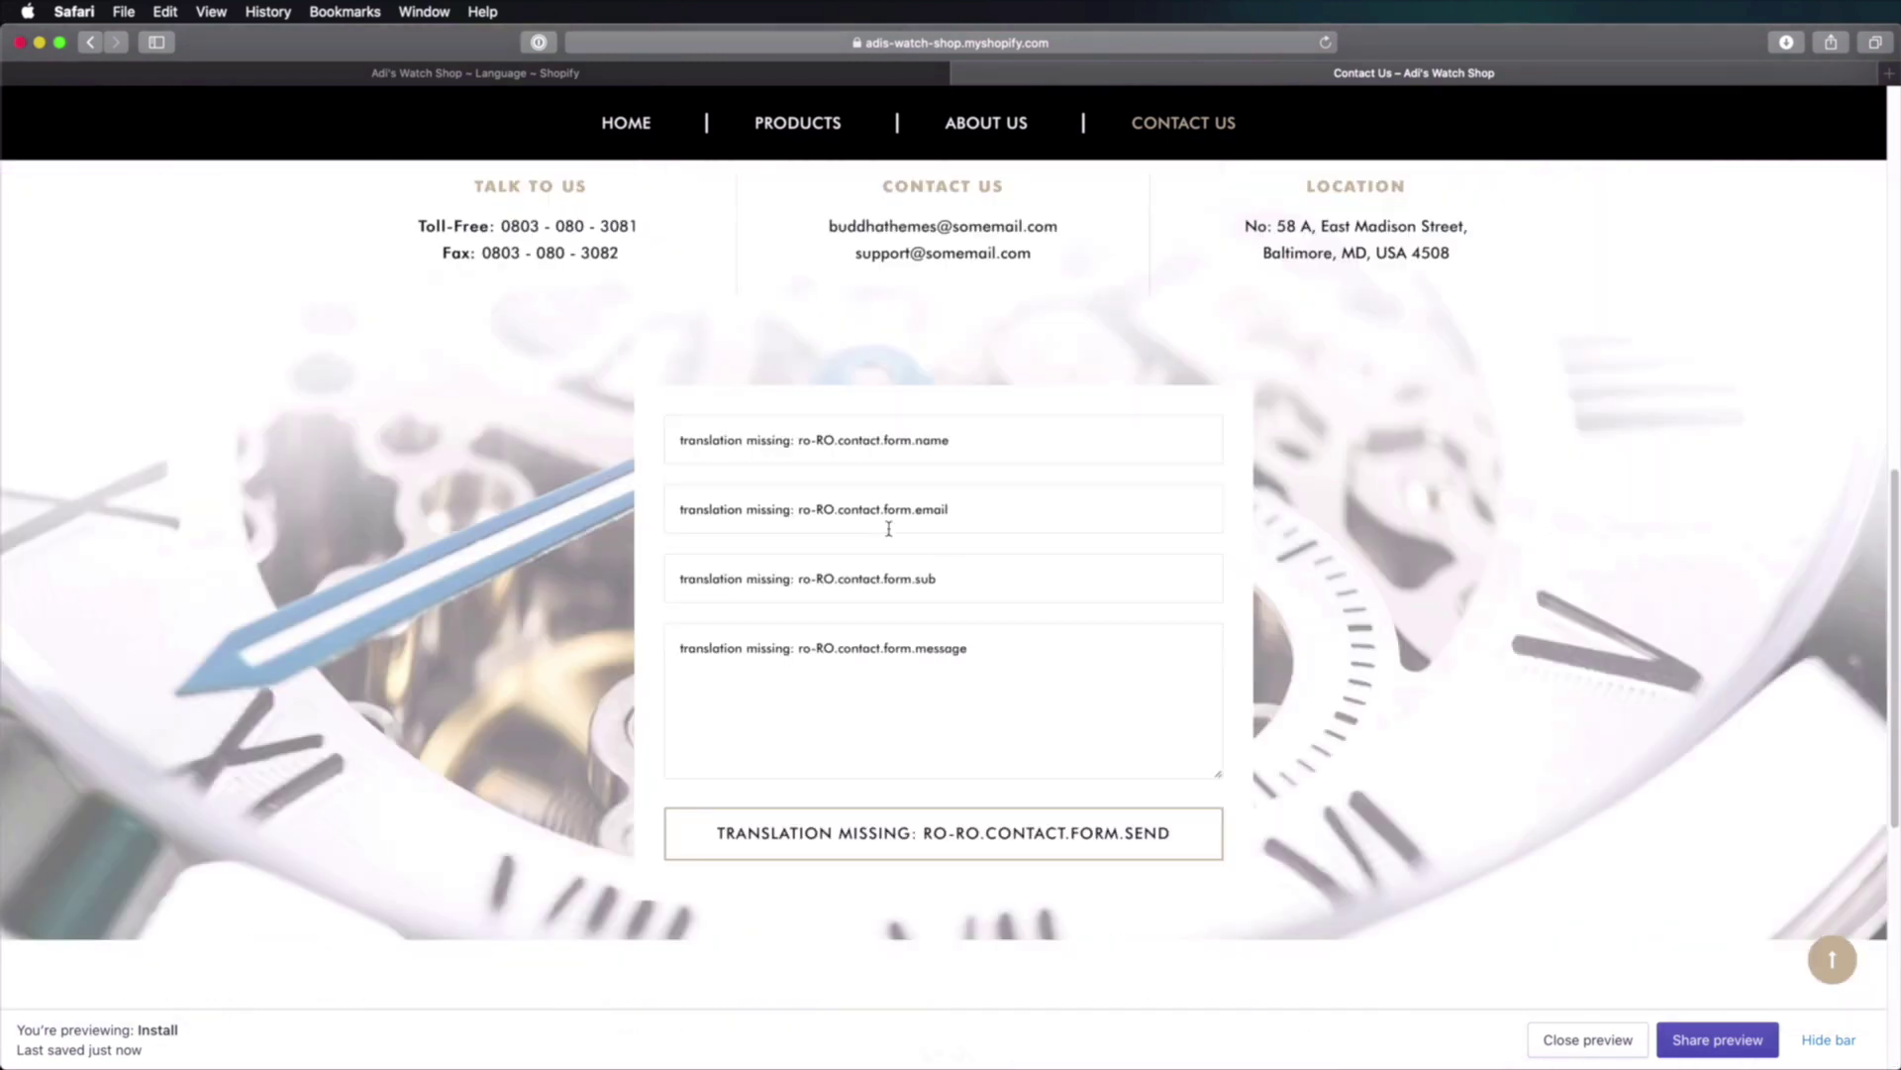
{"action": "scroll", "coordinate": [890, 532], "scroll_direction": "up", "scroll_amount": 10}
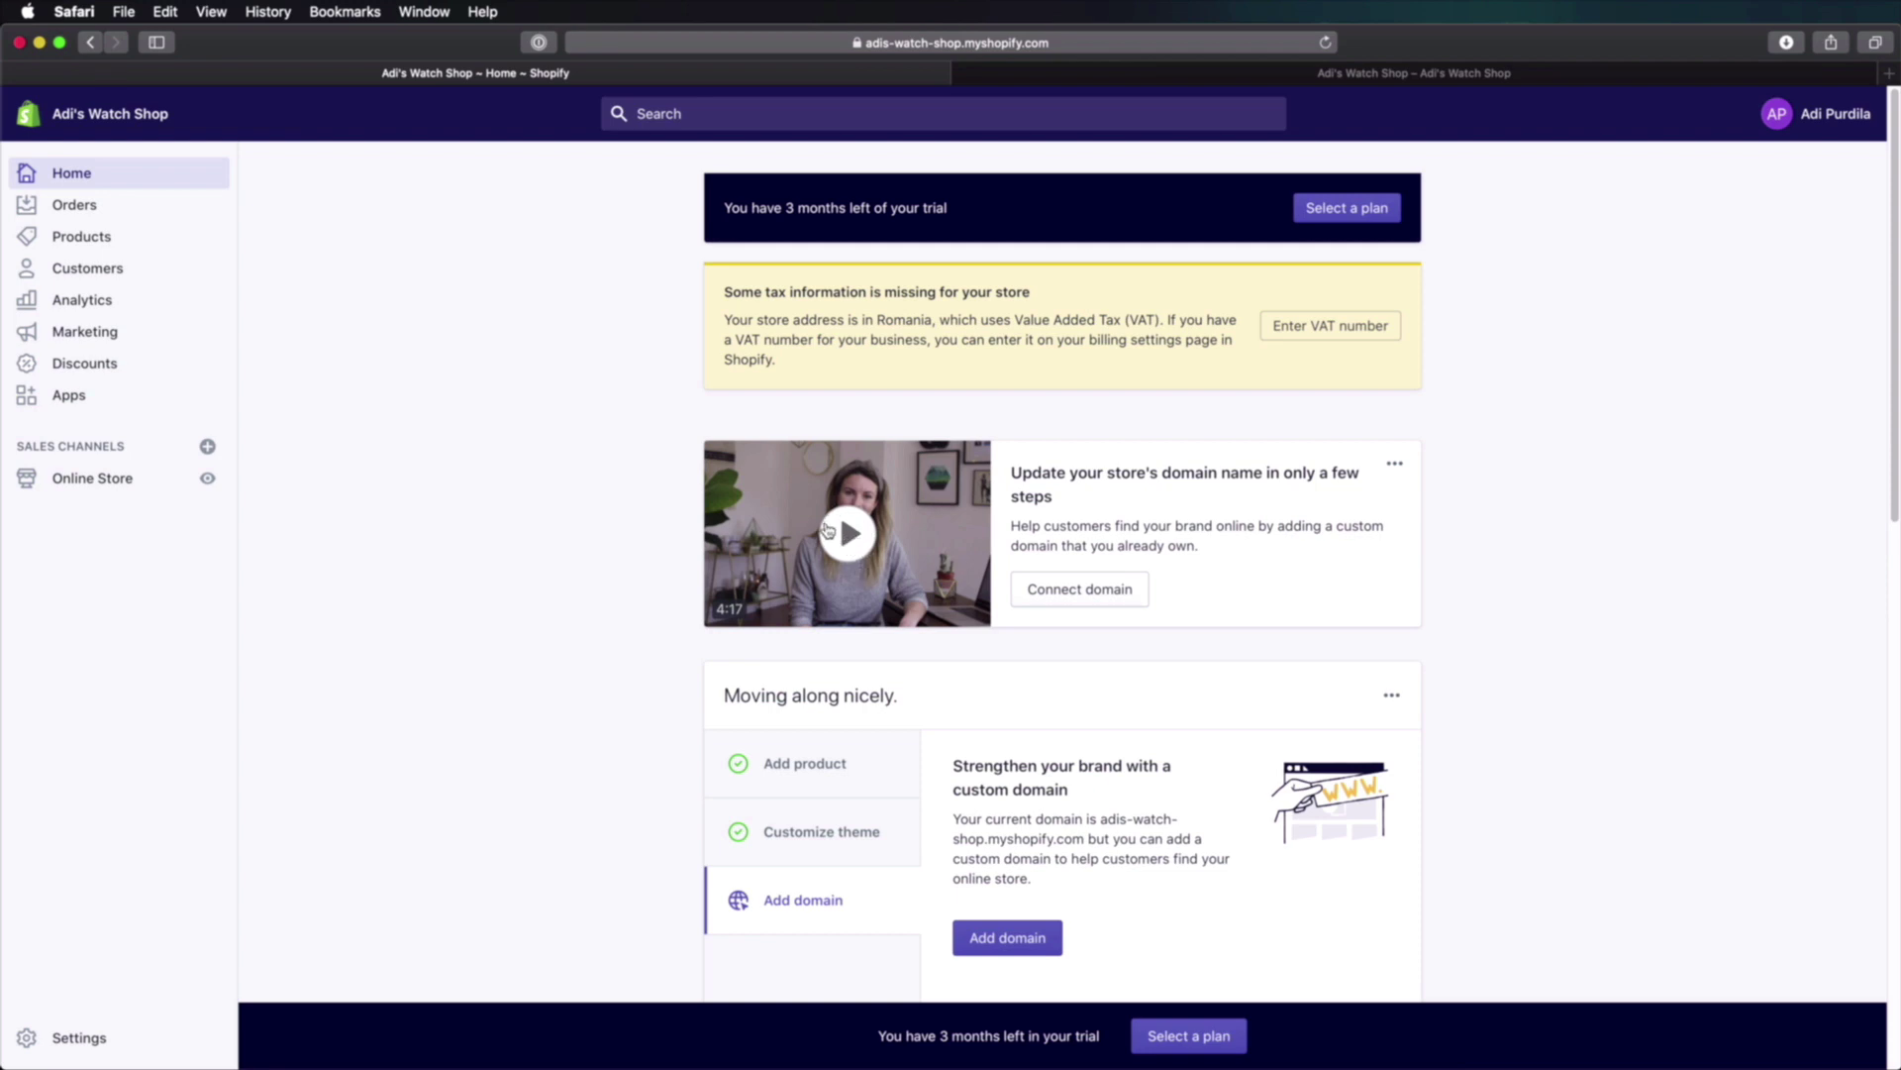
Step: Check new-domain prices for 'adiswatchshop' under Online Store > Domains, then return to Domains
{"action": "left_click", "coordinate": [89, 482]}
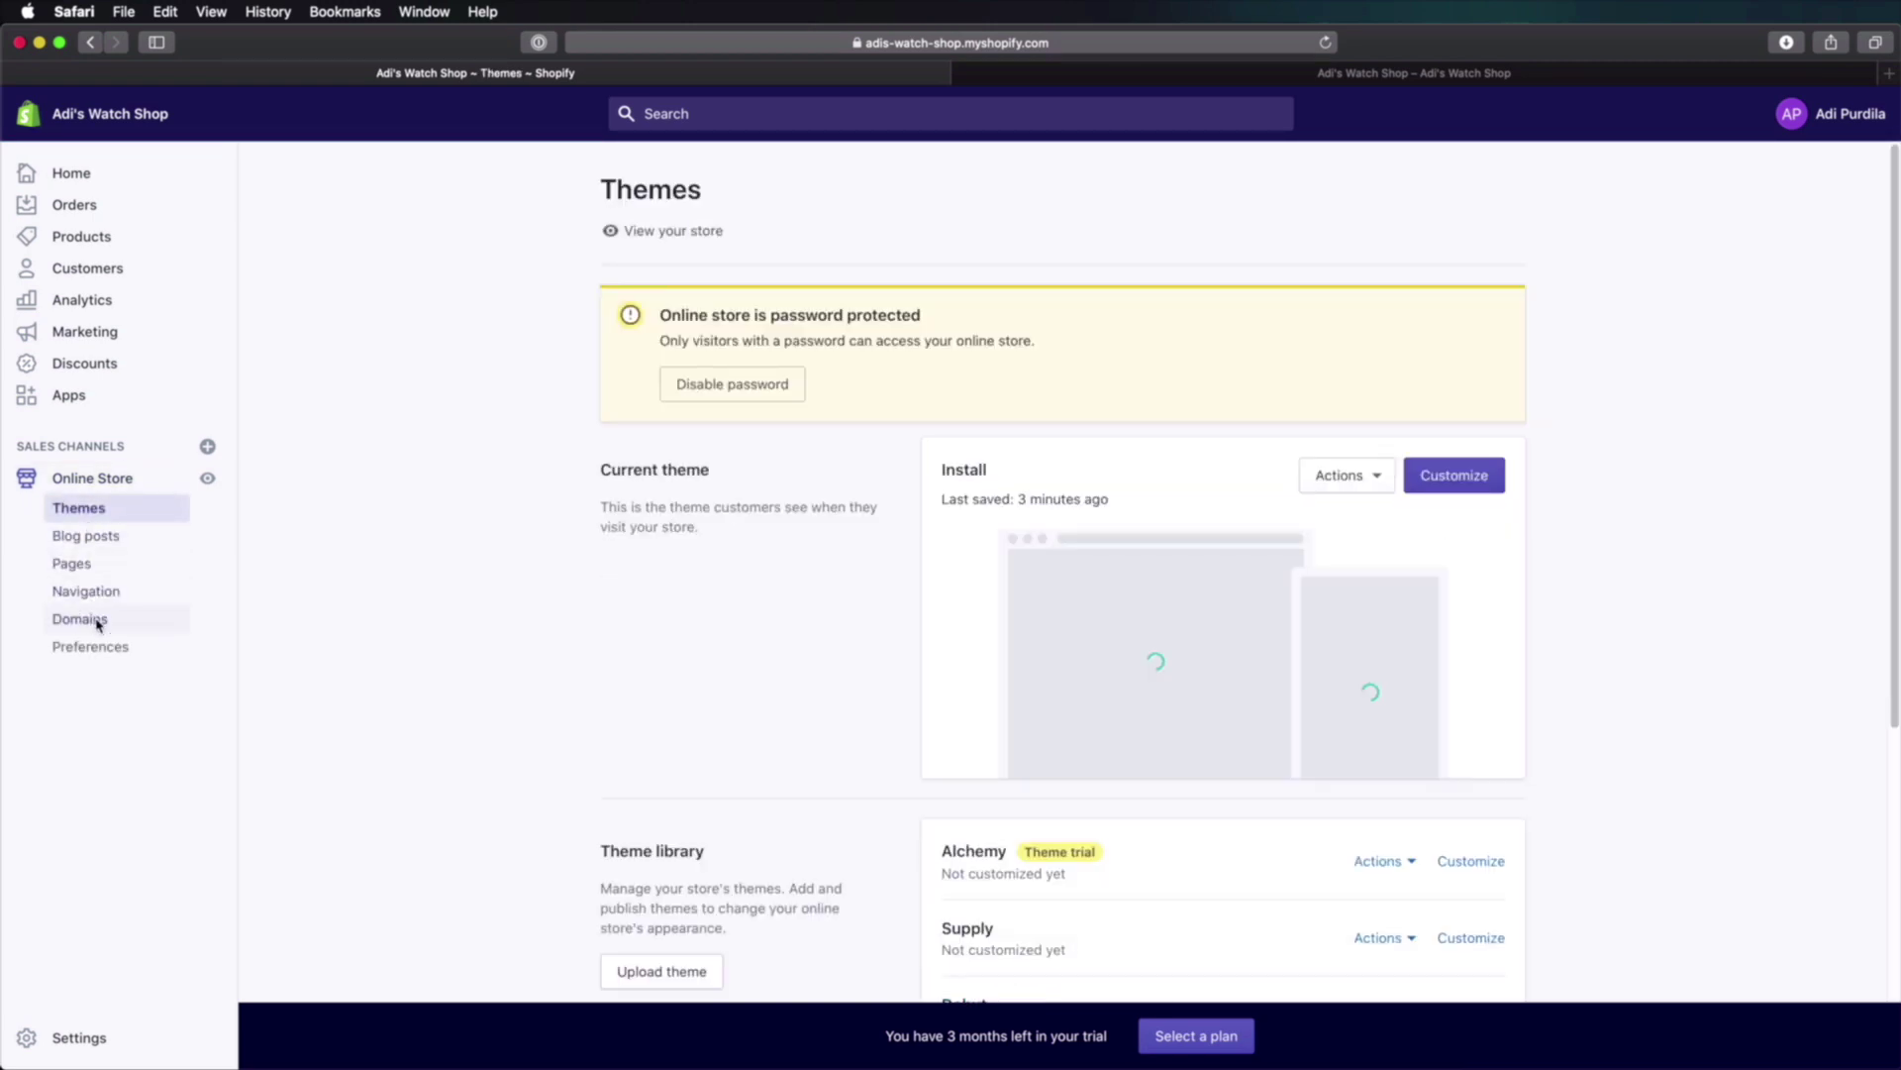
{"action": "left_click", "coordinate": [98, 622]}
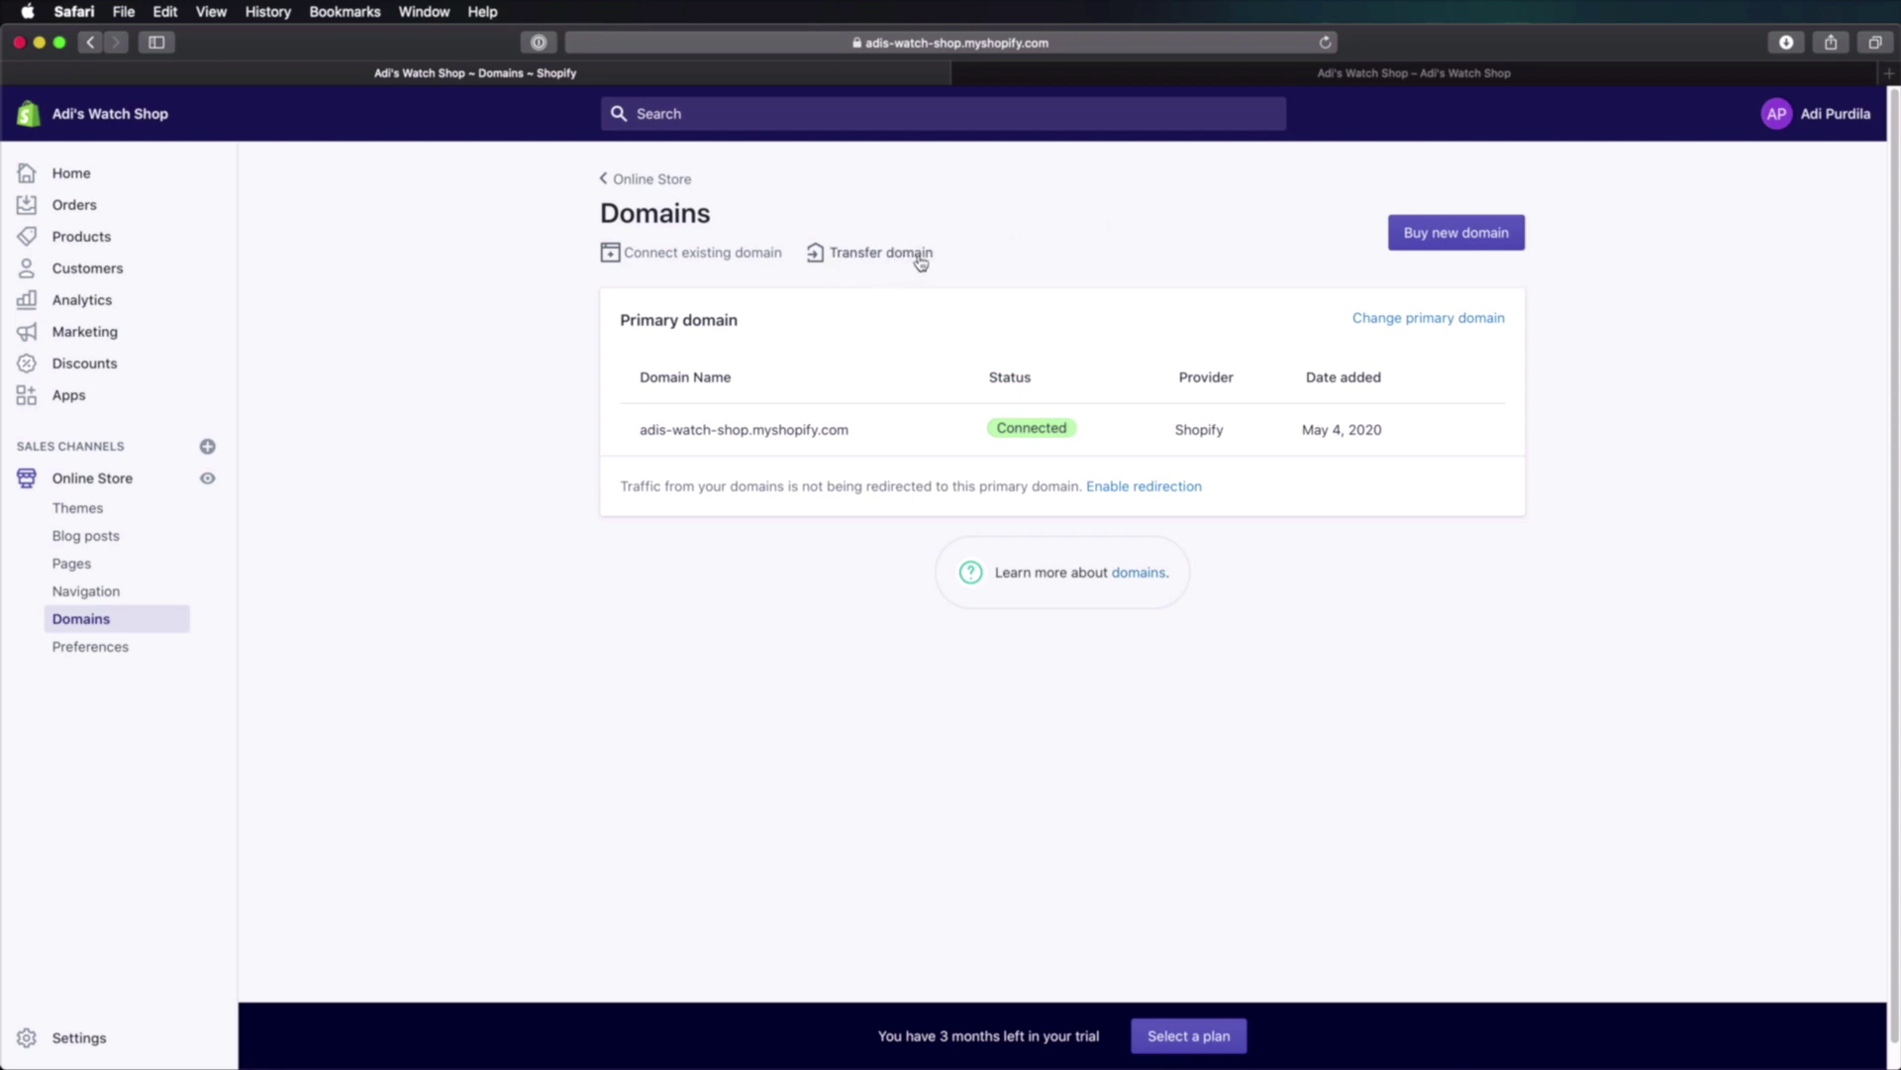
{"action": "left_click", "coordinate": [1412, 243]}
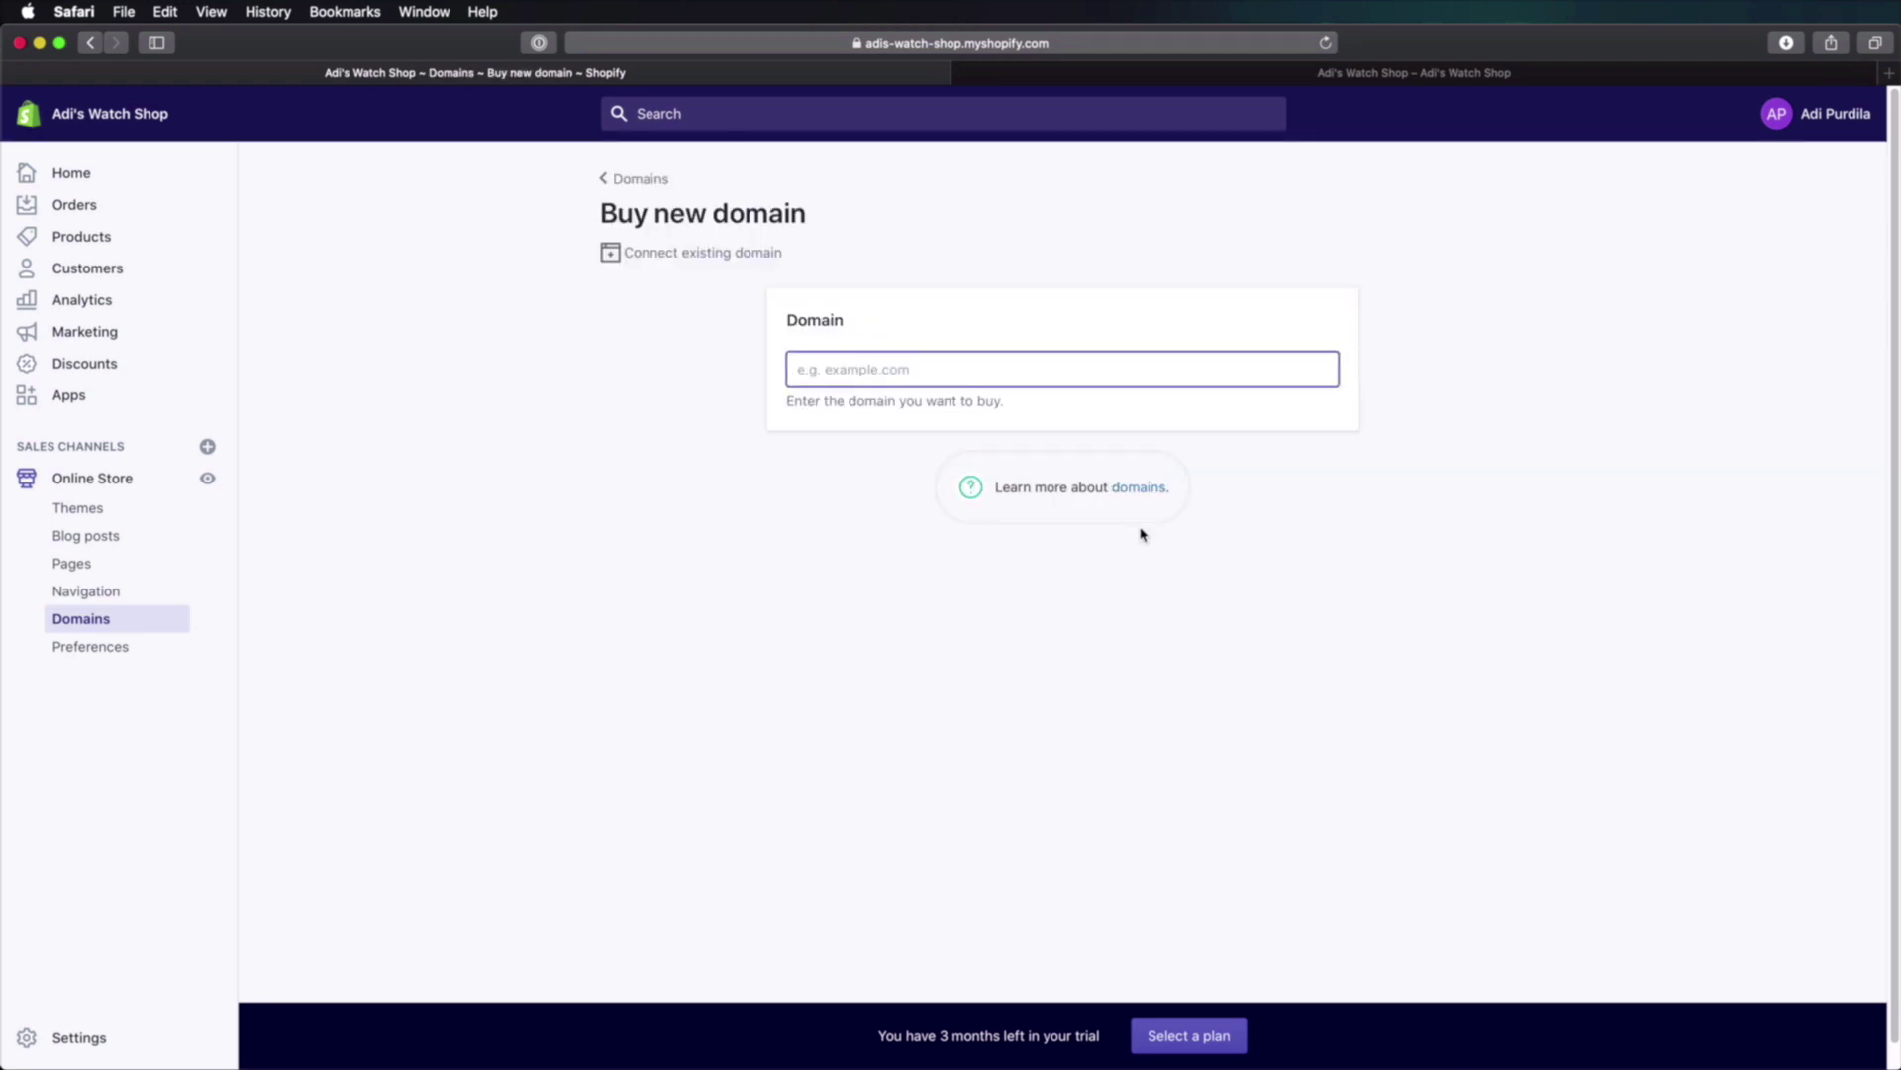
{"action": "type", "text": "adiswatchshop"}
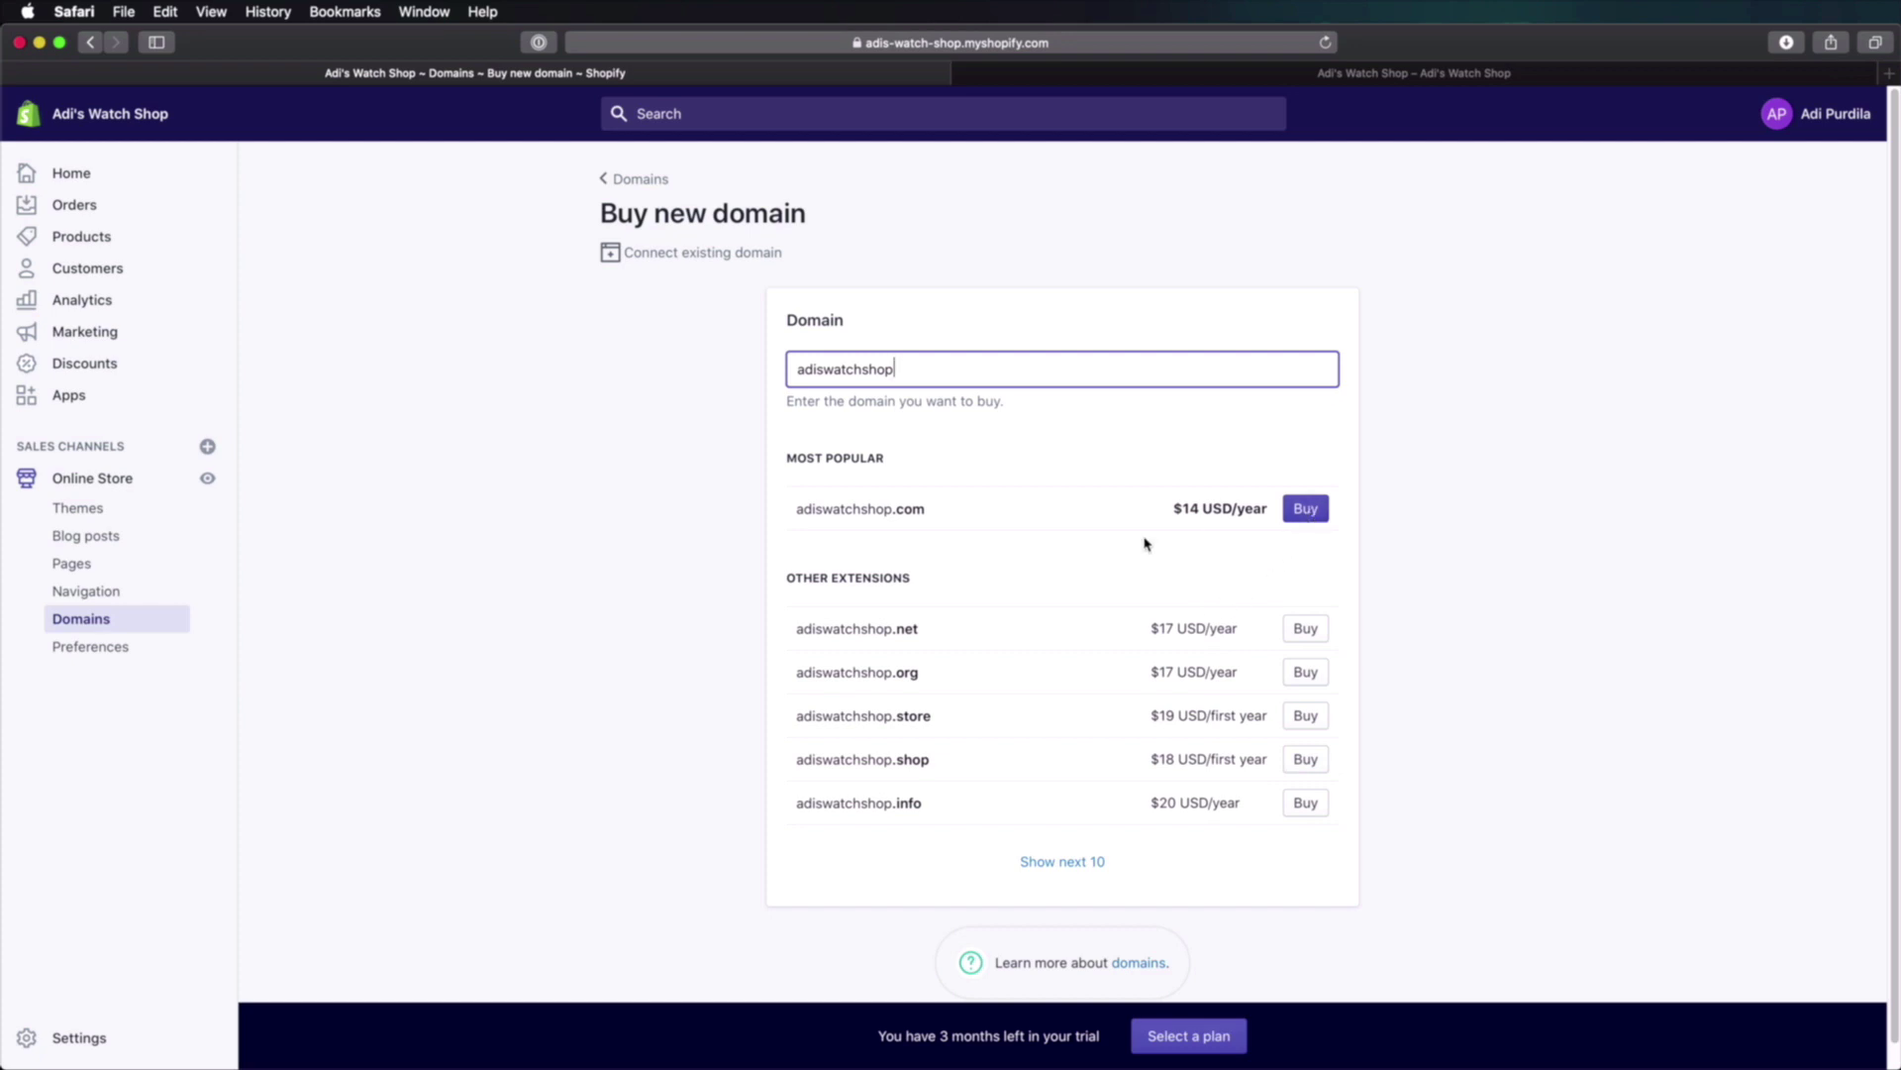
{"action": "left_click", "coordinate": [931, 635]}
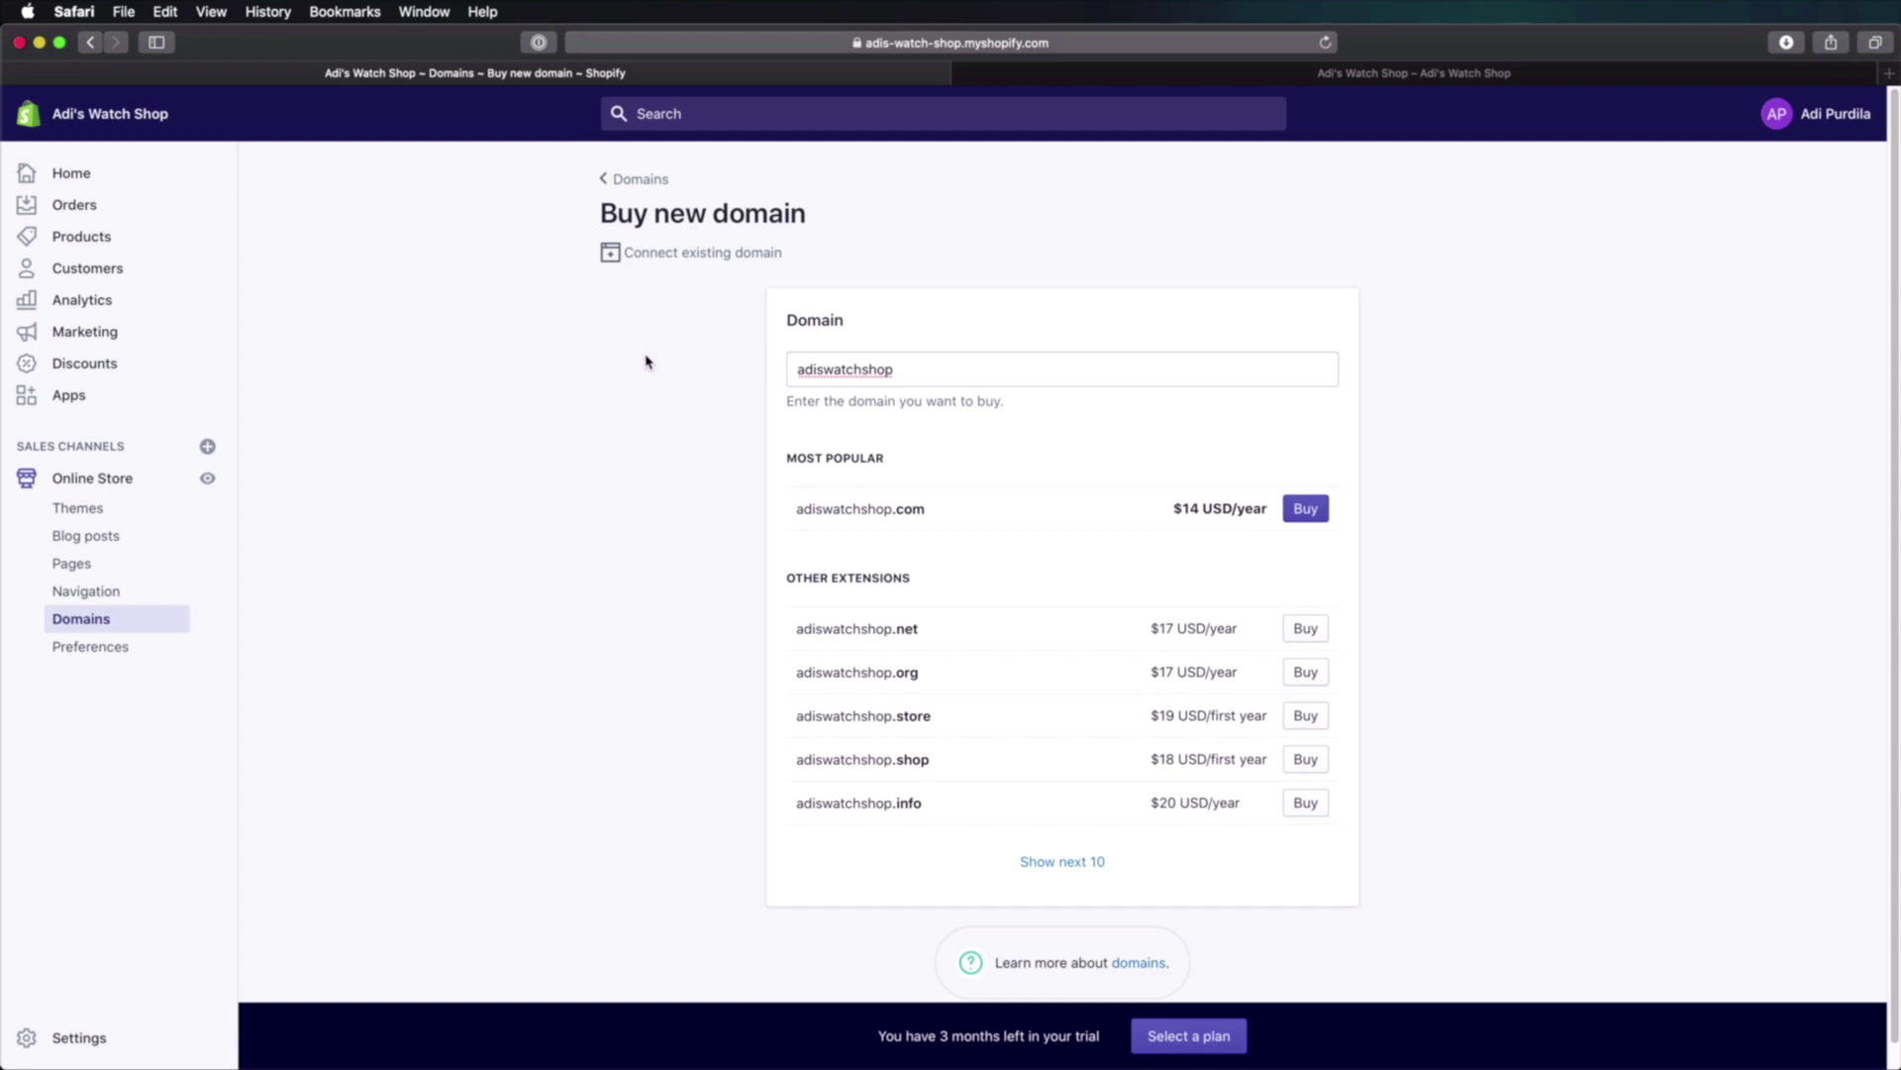
{"action": "left_click", "coordinate": [644, 181]}
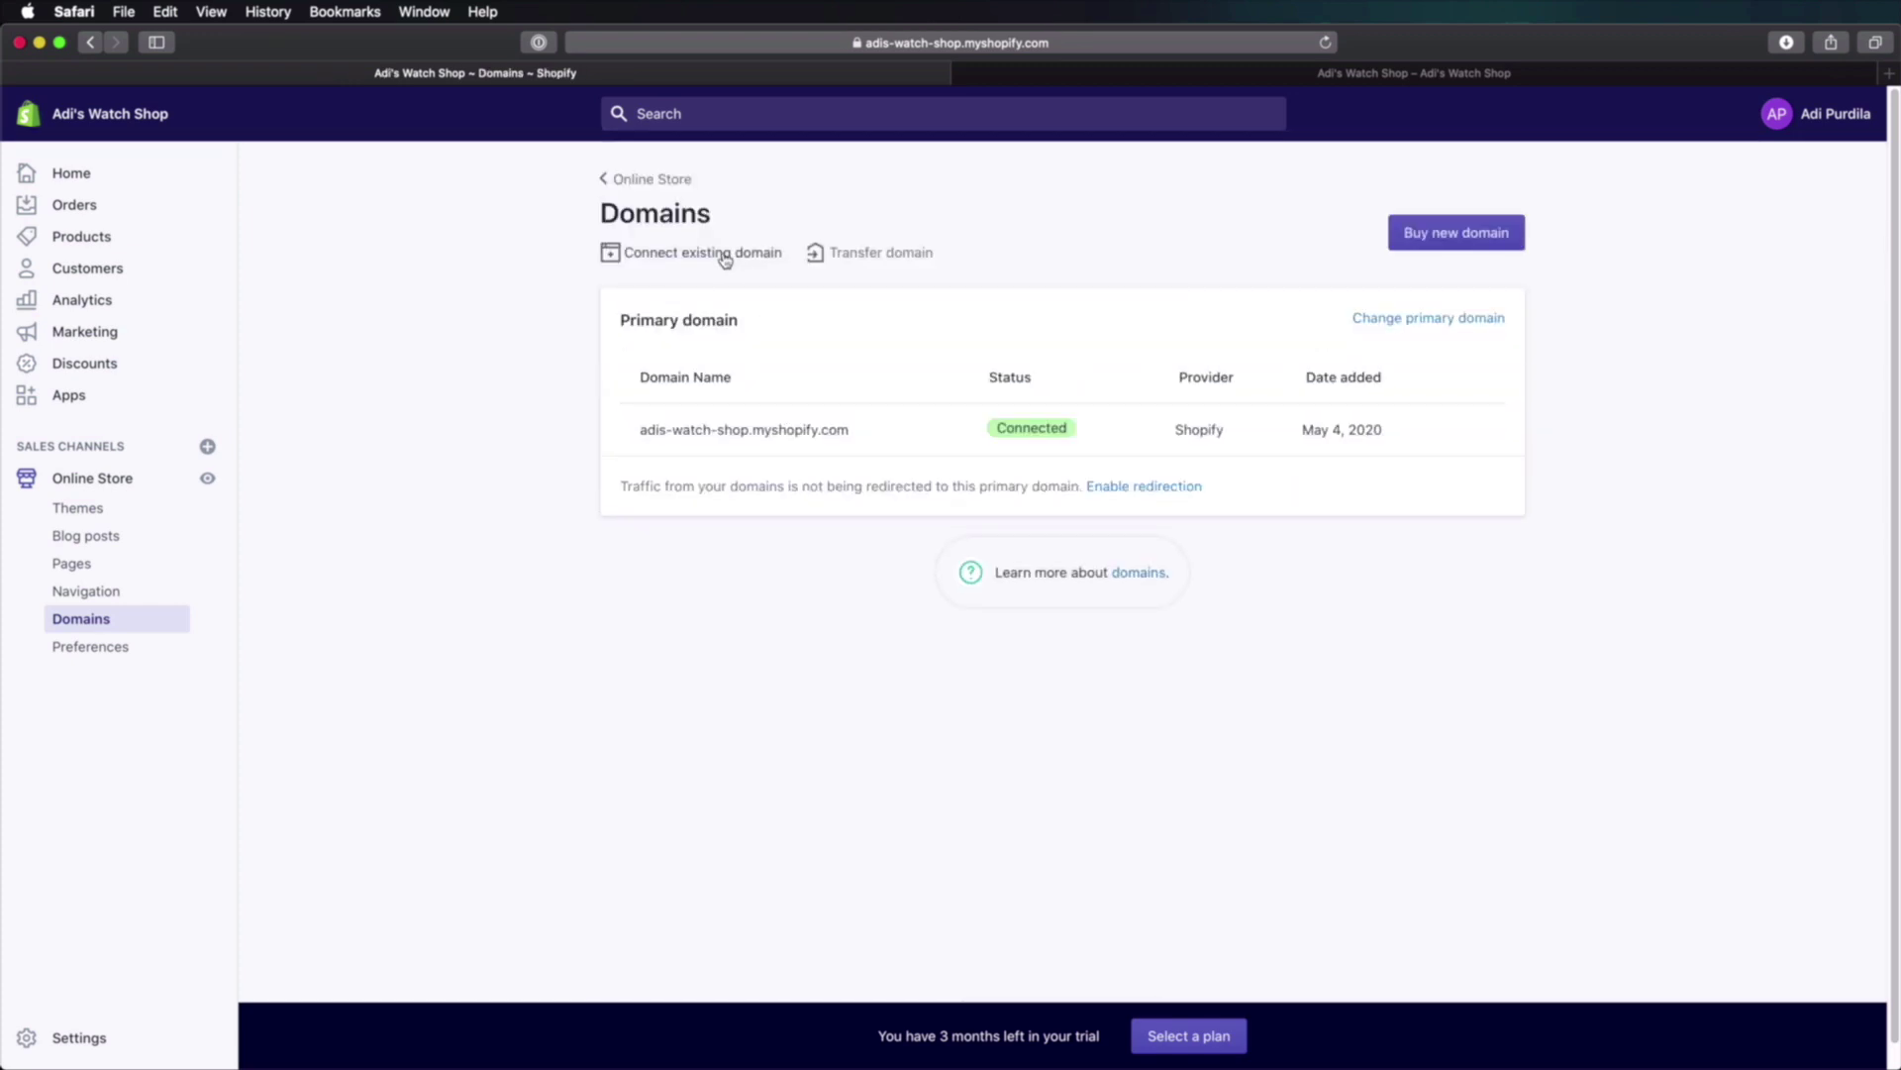
Step: View the Connect existing domain form, then go to the store Settings
{"action": "left_click", "coordinate": [690, 259]}
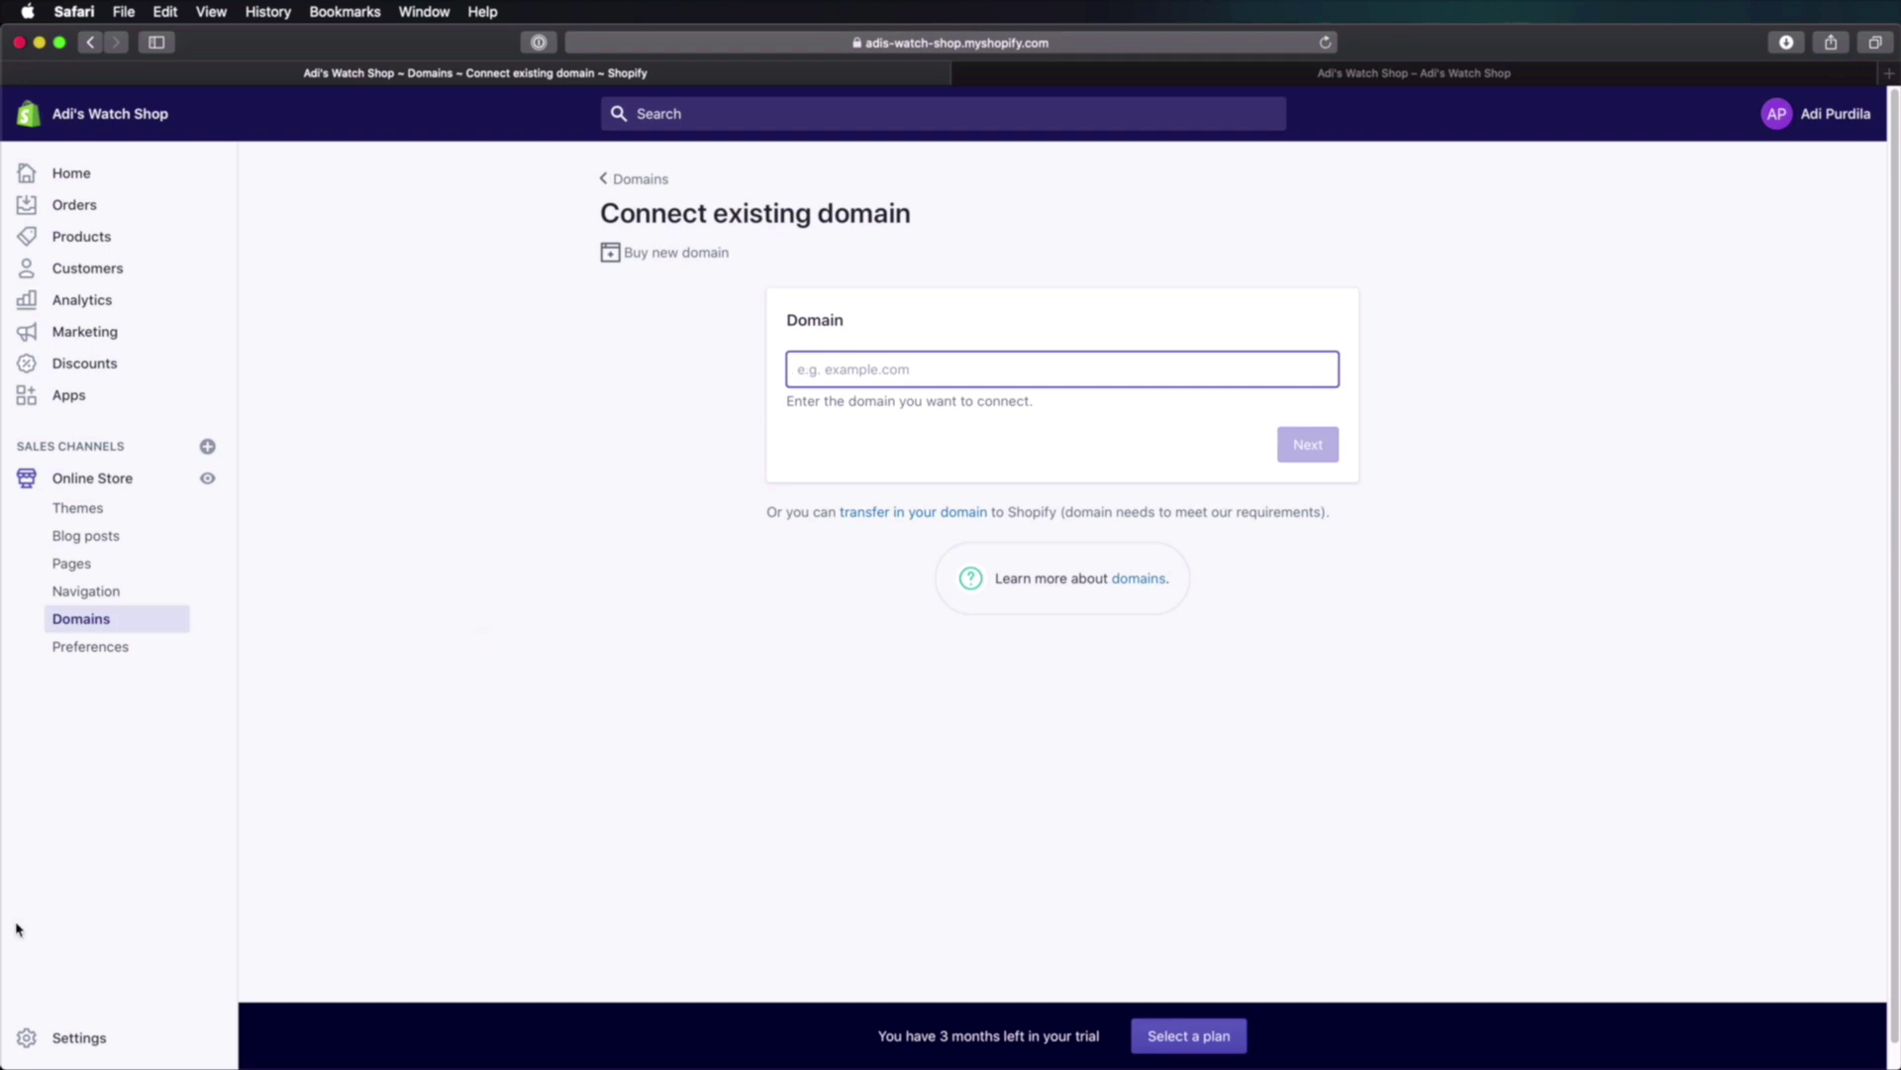
{"action": "left_click", "coordinate": [75, 1042]}
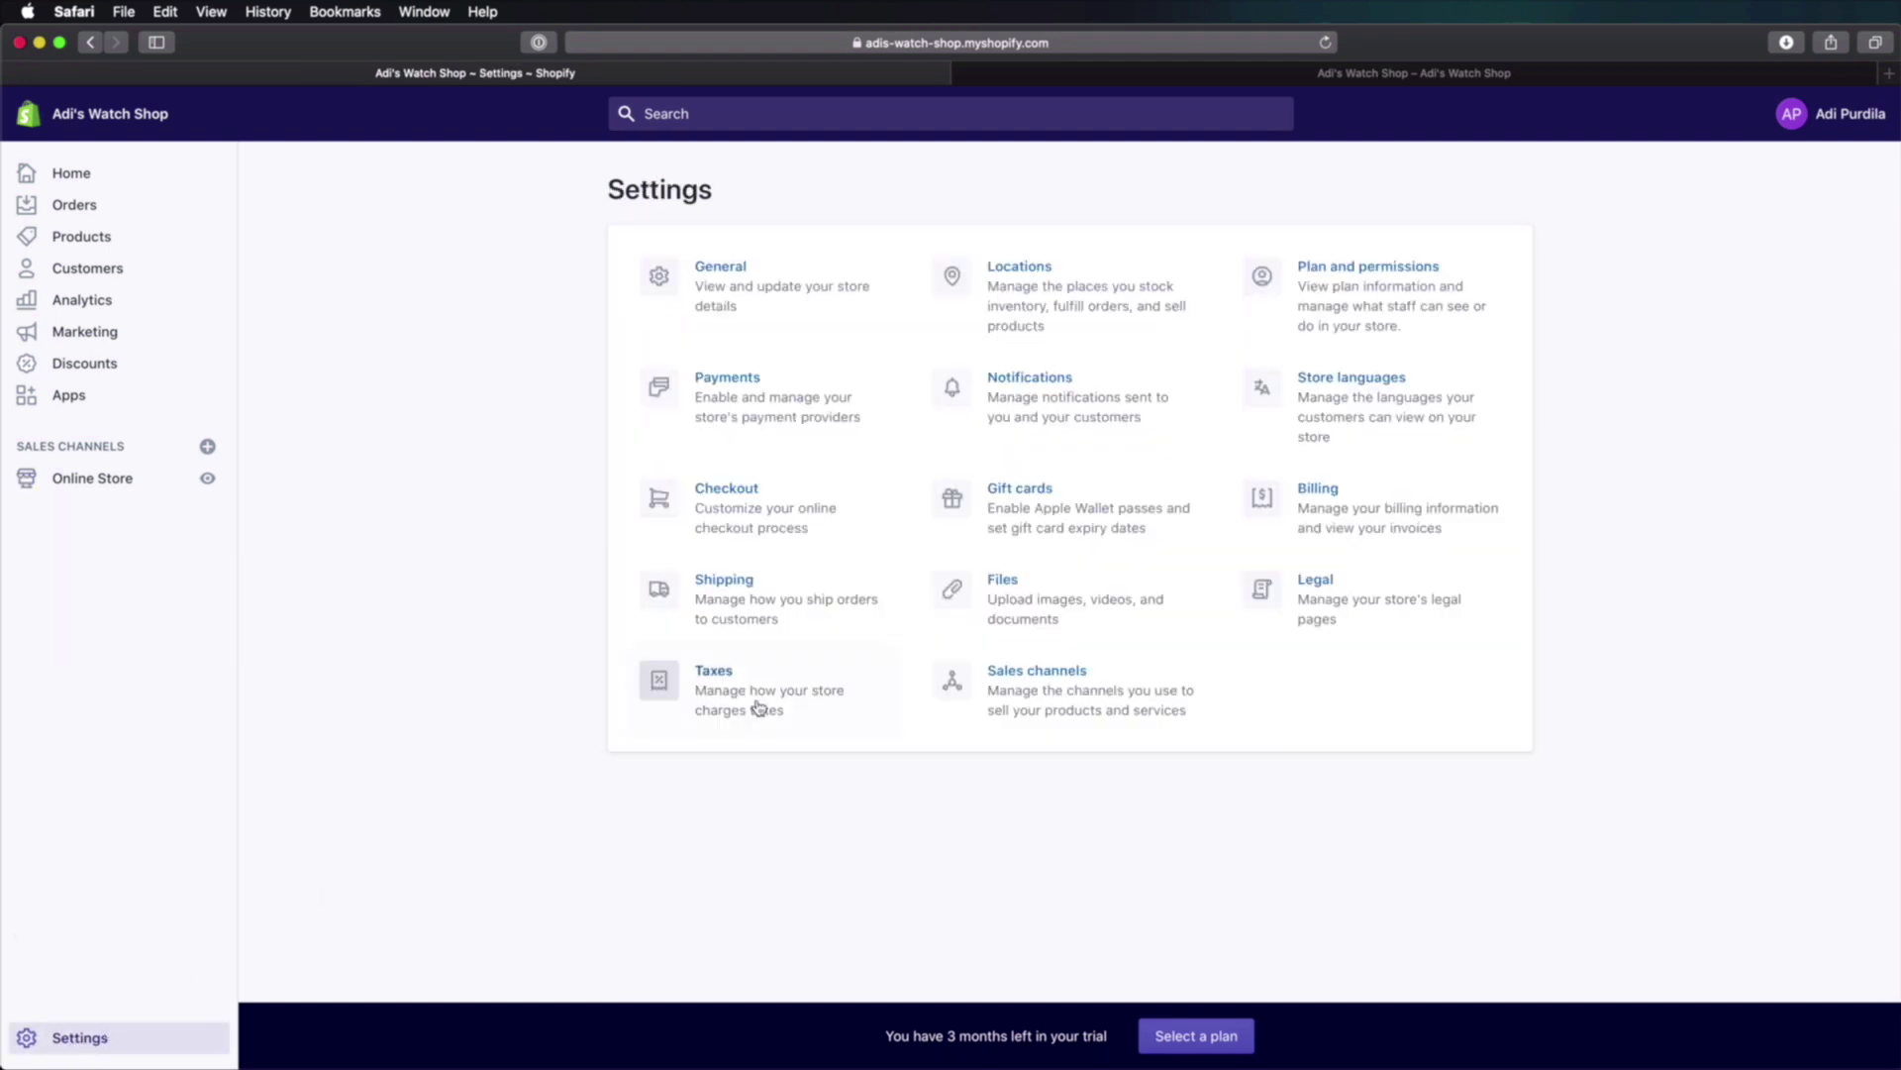